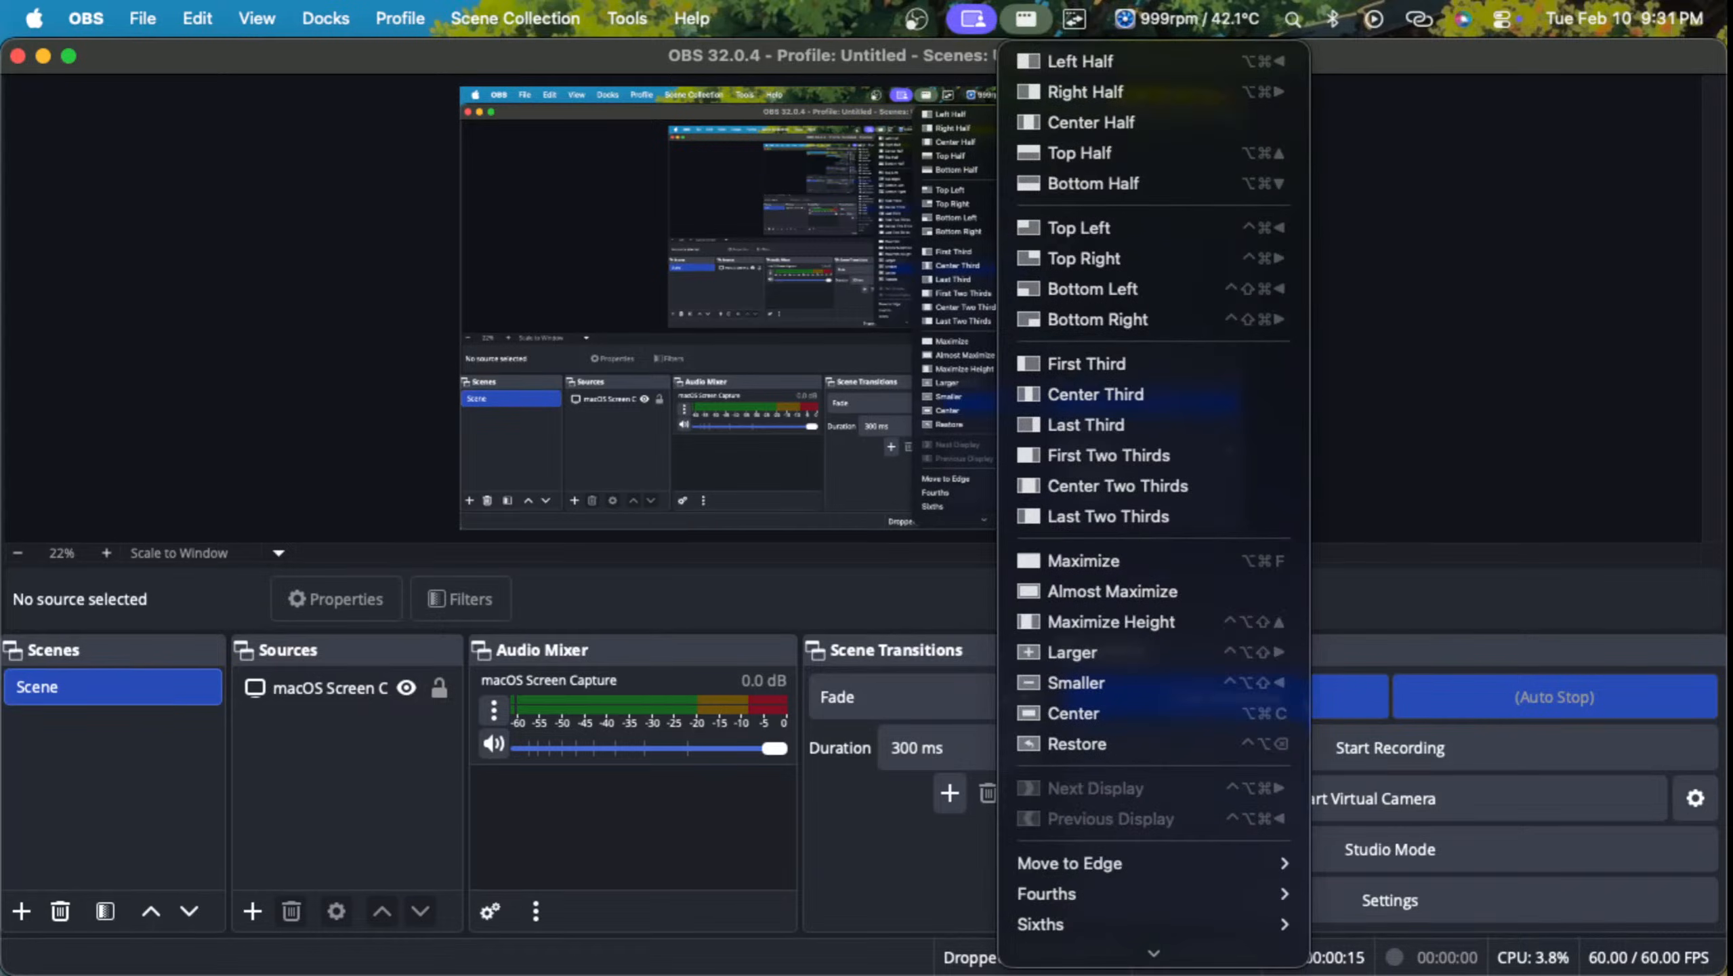
Step: Hide the OBS window
{"action": "left_click", "coordinate": [1075, 18]}
{"action": "left_click", "coordinate": [1189, 18]}
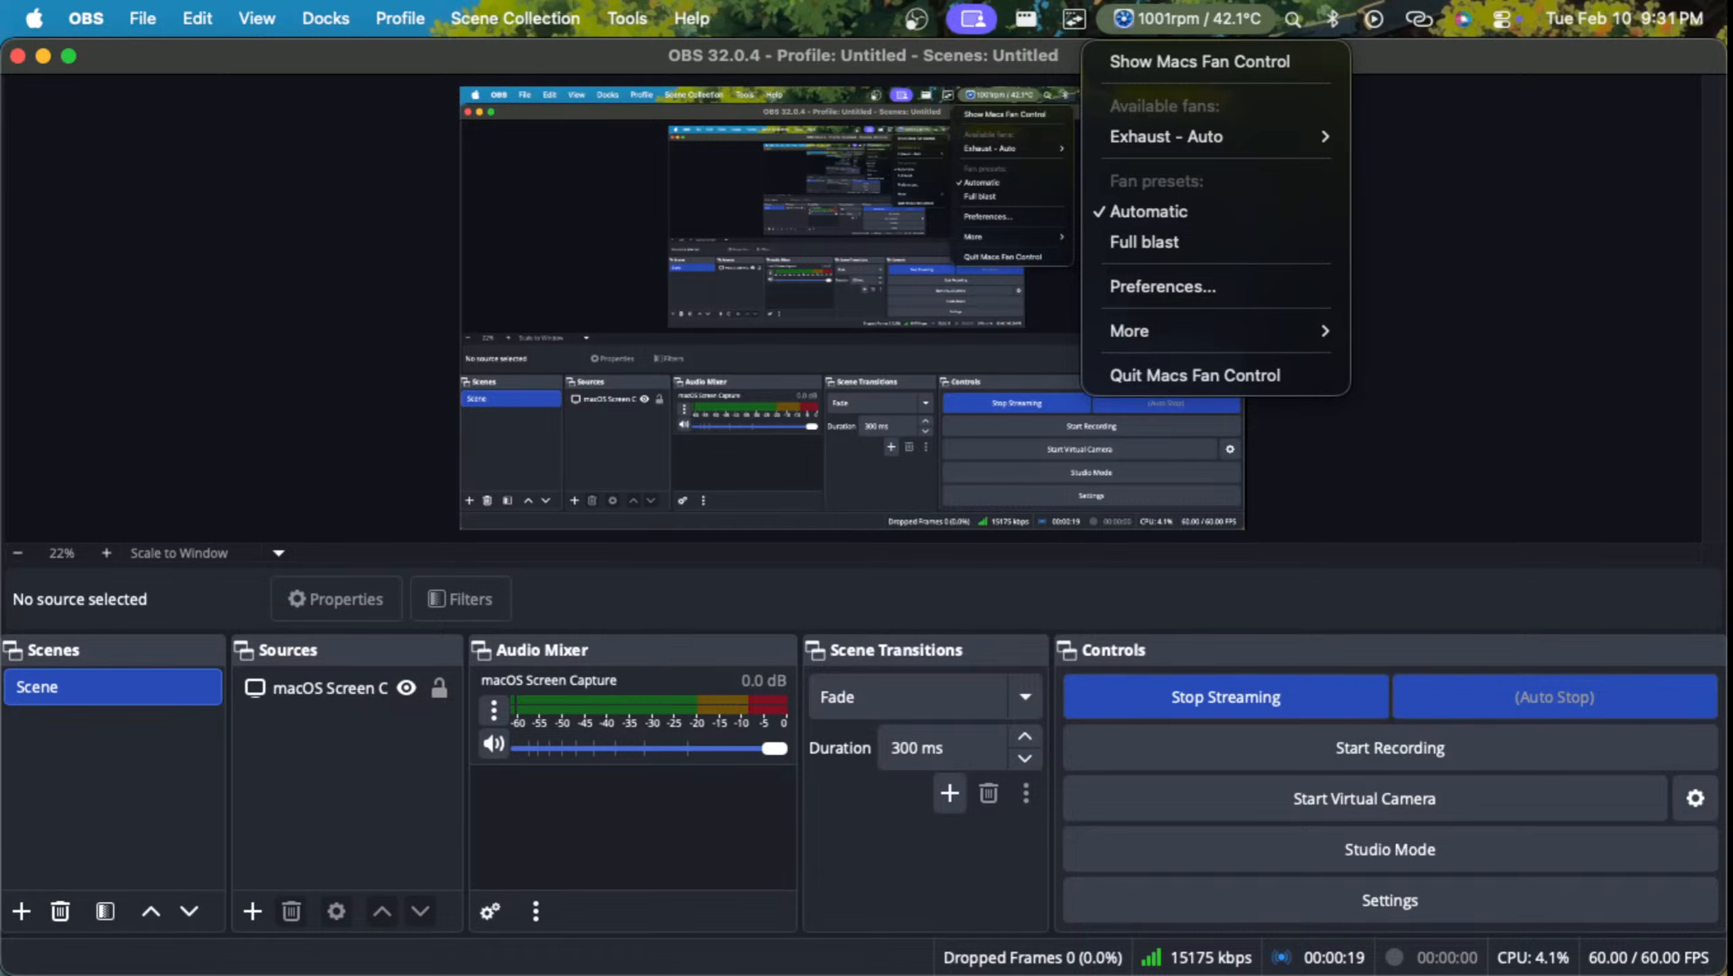
{"action": "left_click", "coordinate": [917, 19]}
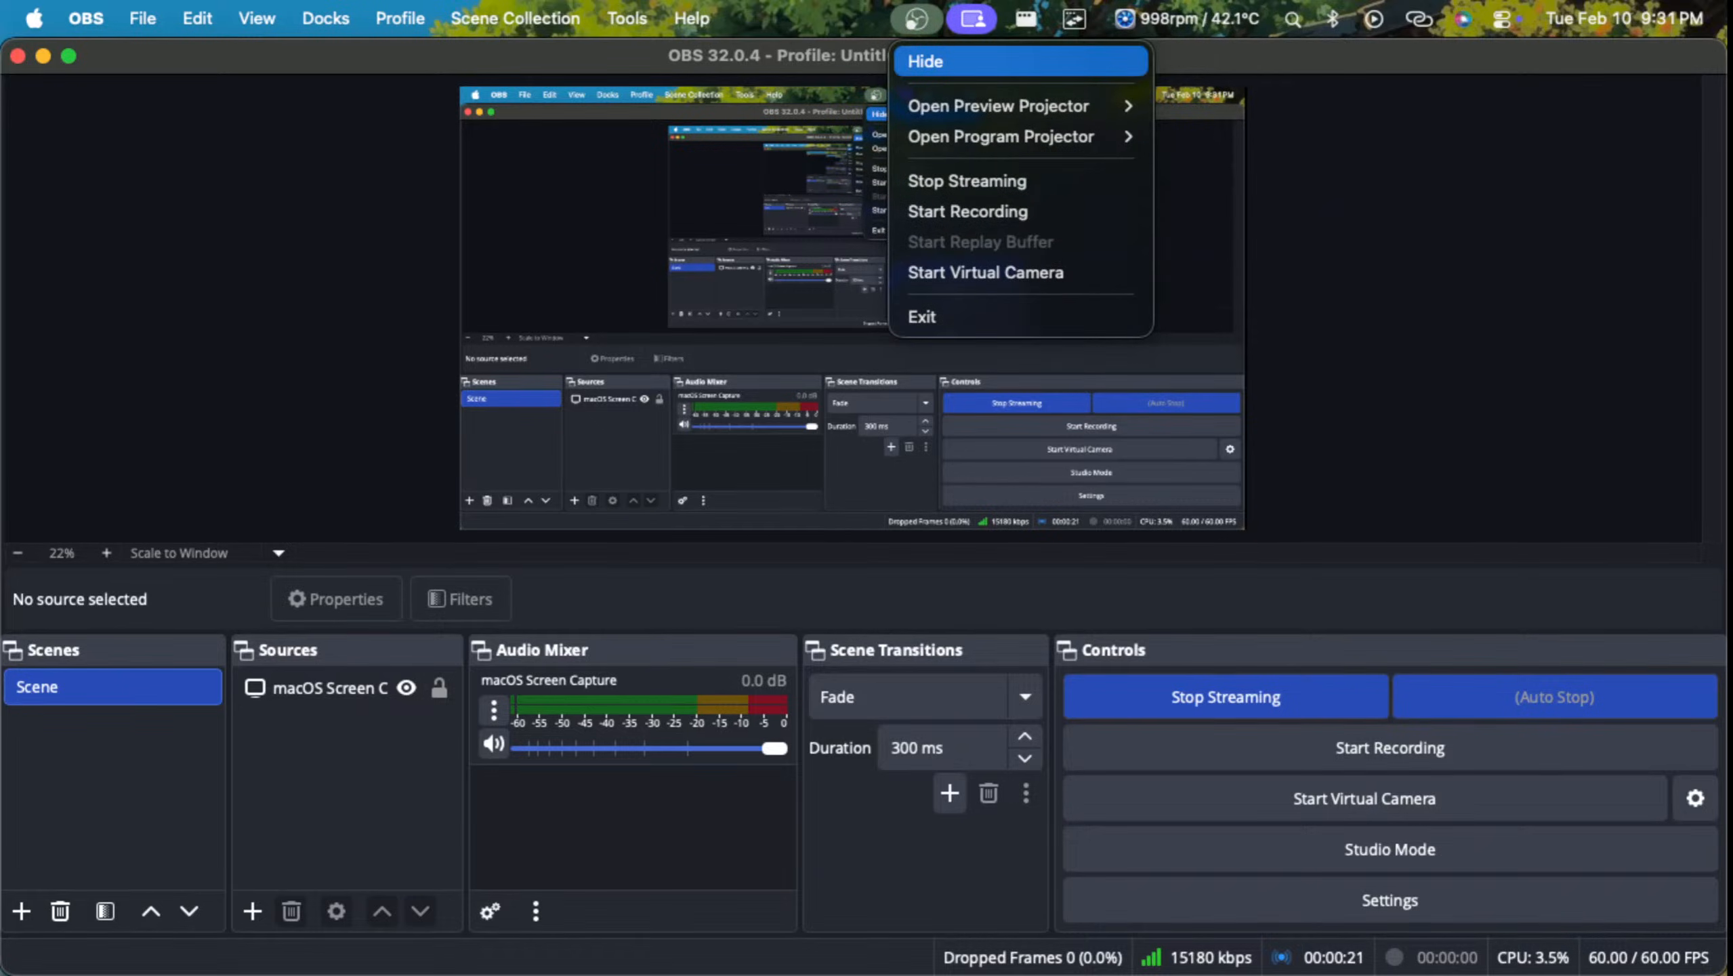
{"action": "left_click", "coordinate": [925, 61]}
Step: Switch to the full-screen Safari video "Introduction to DaVinci Resolve" and start playing it
{"action": "key", "text": "ctrl+Up"}
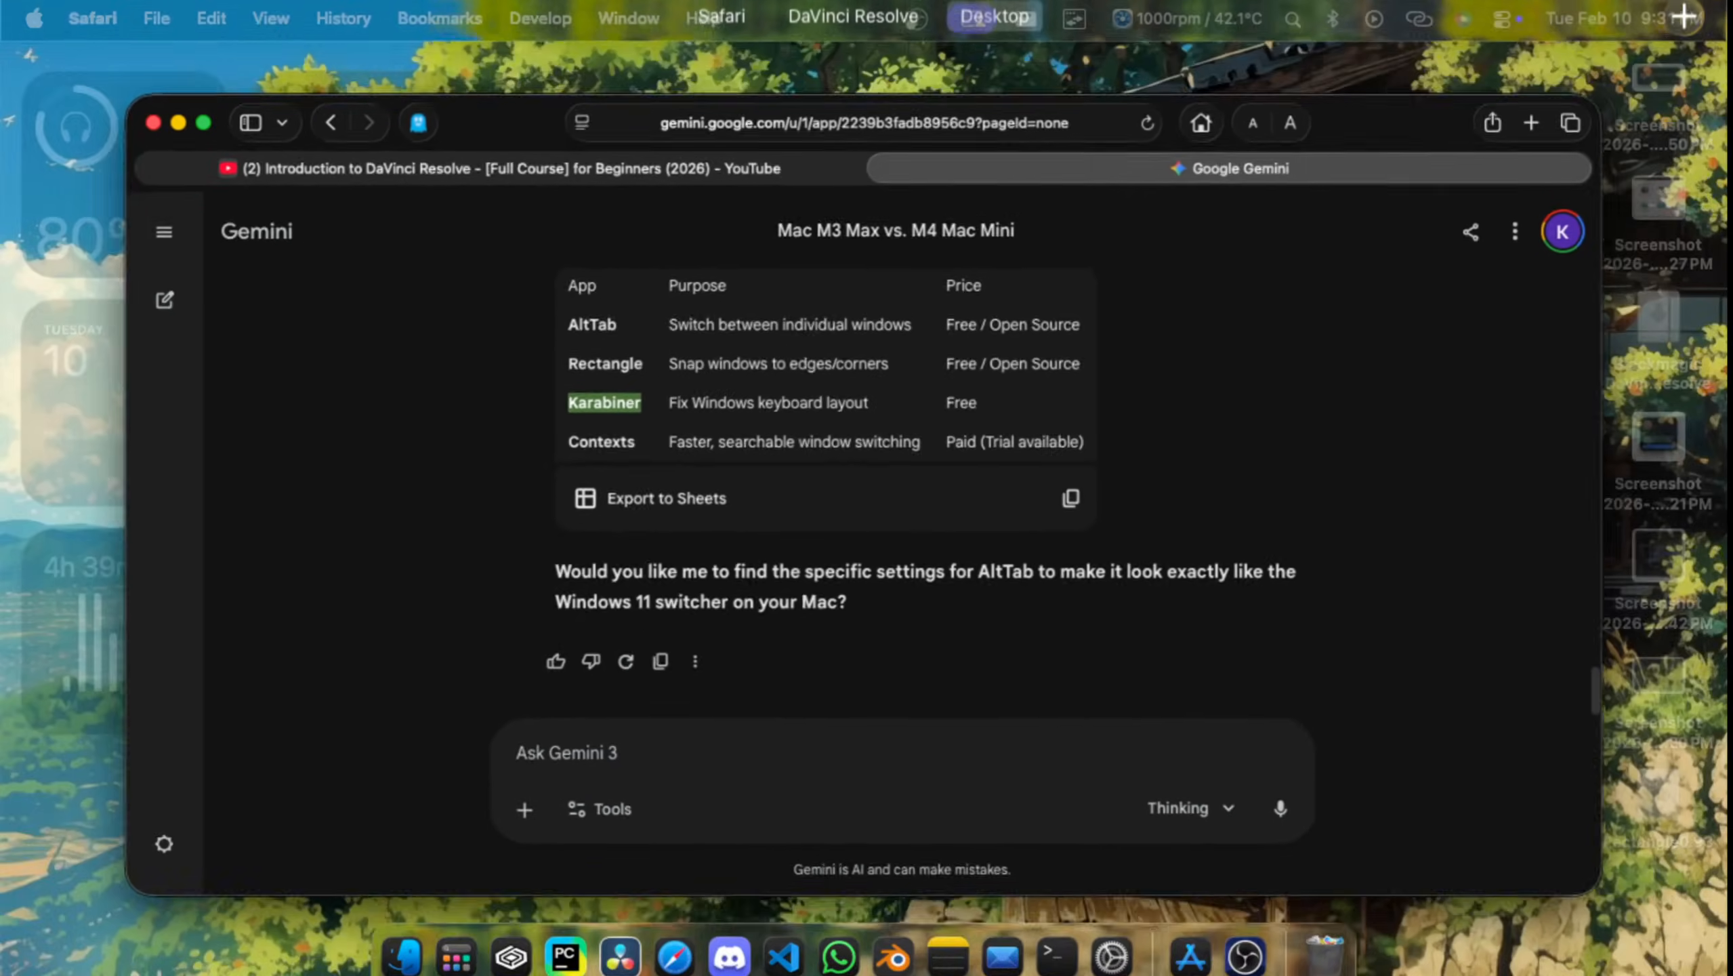
{"action": "mouse_move", "coordinate": [721, 25]}
{"action": "left_click", "coordinate": [549, 88]}
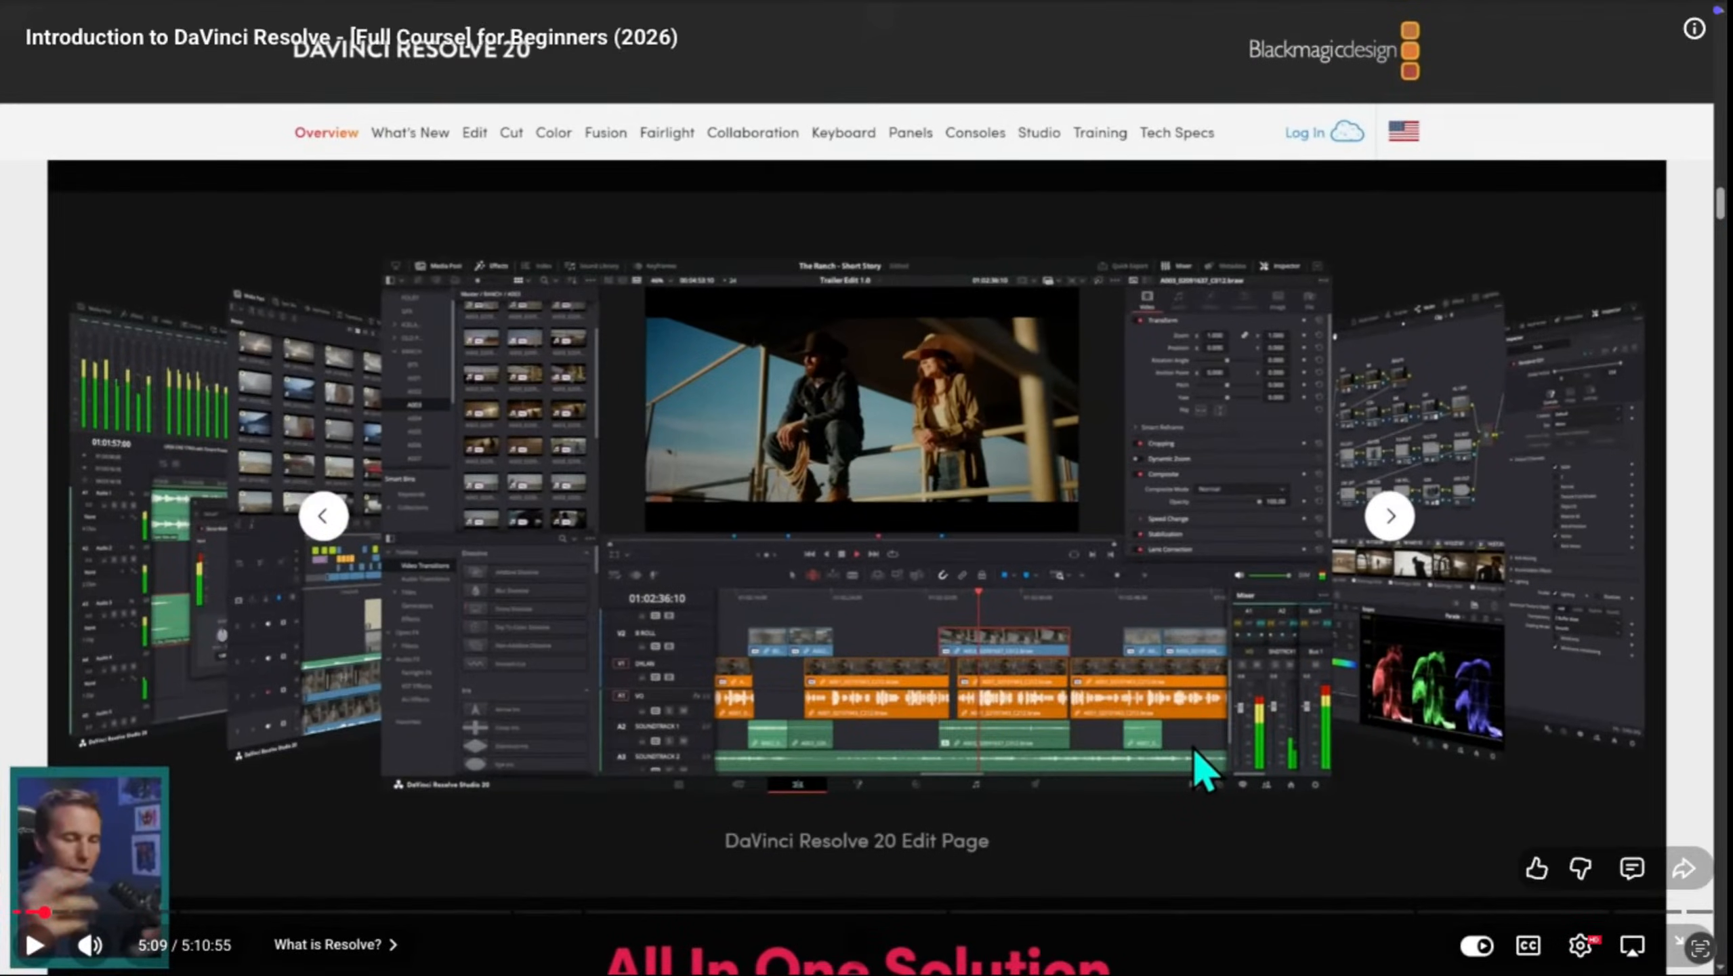
{"action": "key", "text": "space"}
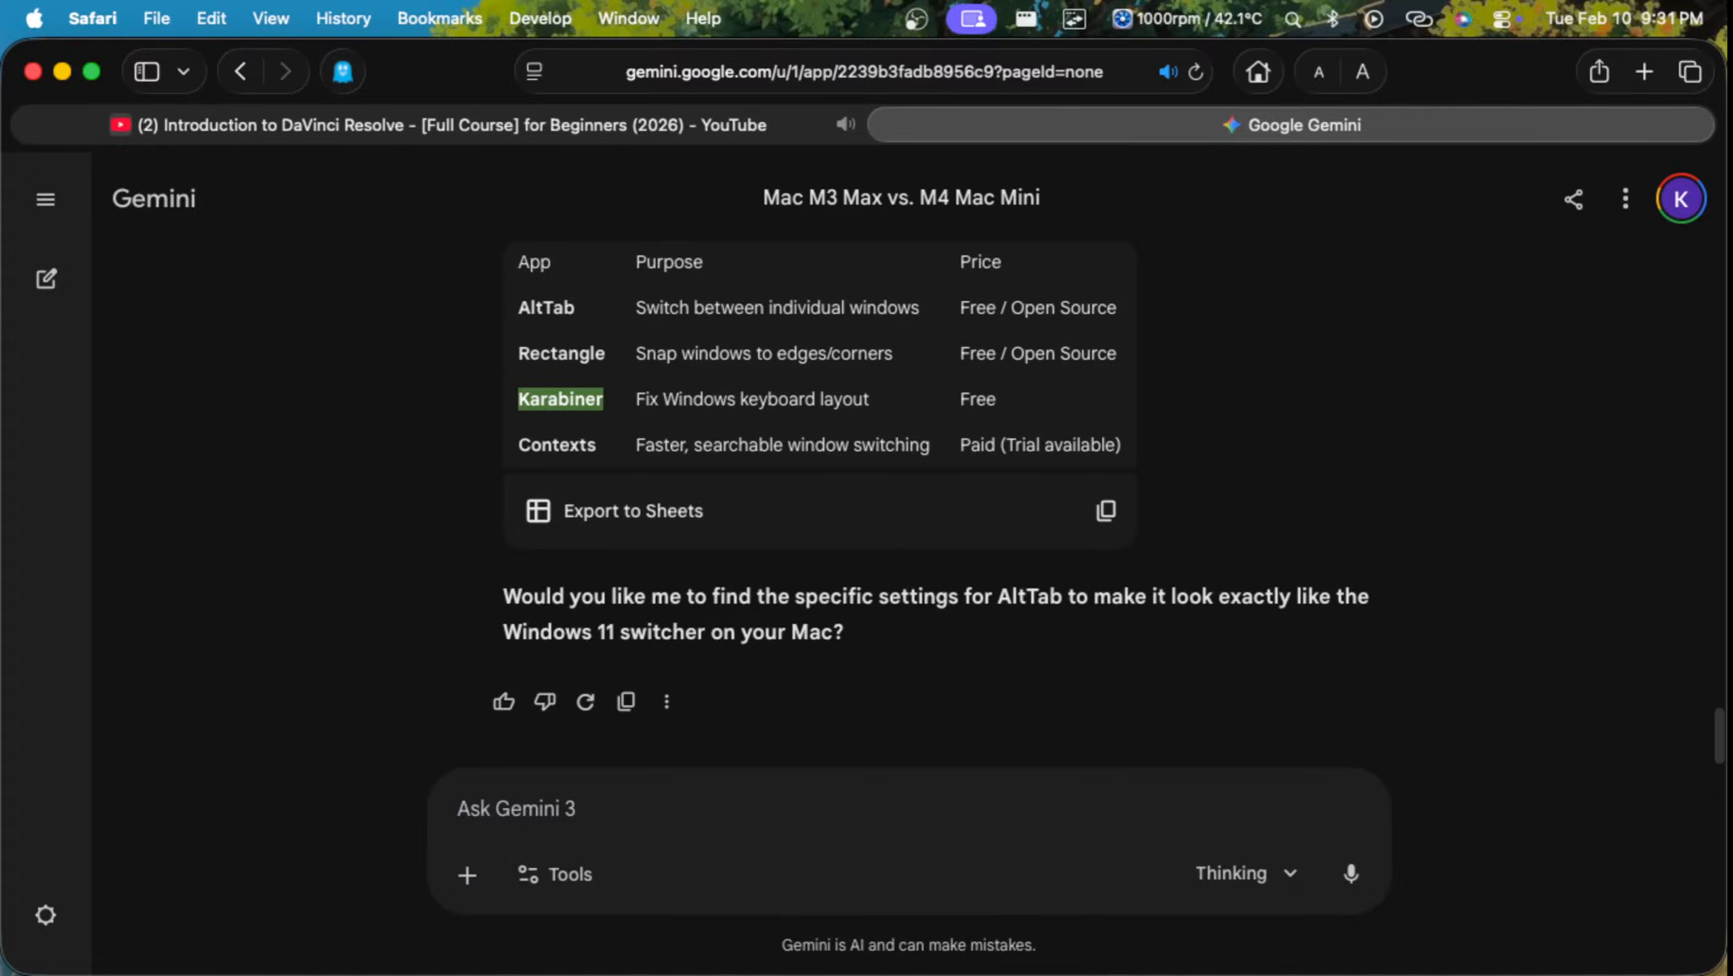
Step: Cycle through Safari, Finder and DaVinci Resolve with the application switcher, ending on the Google Gemini page
{"action": "key", "text": "super+Tab"}
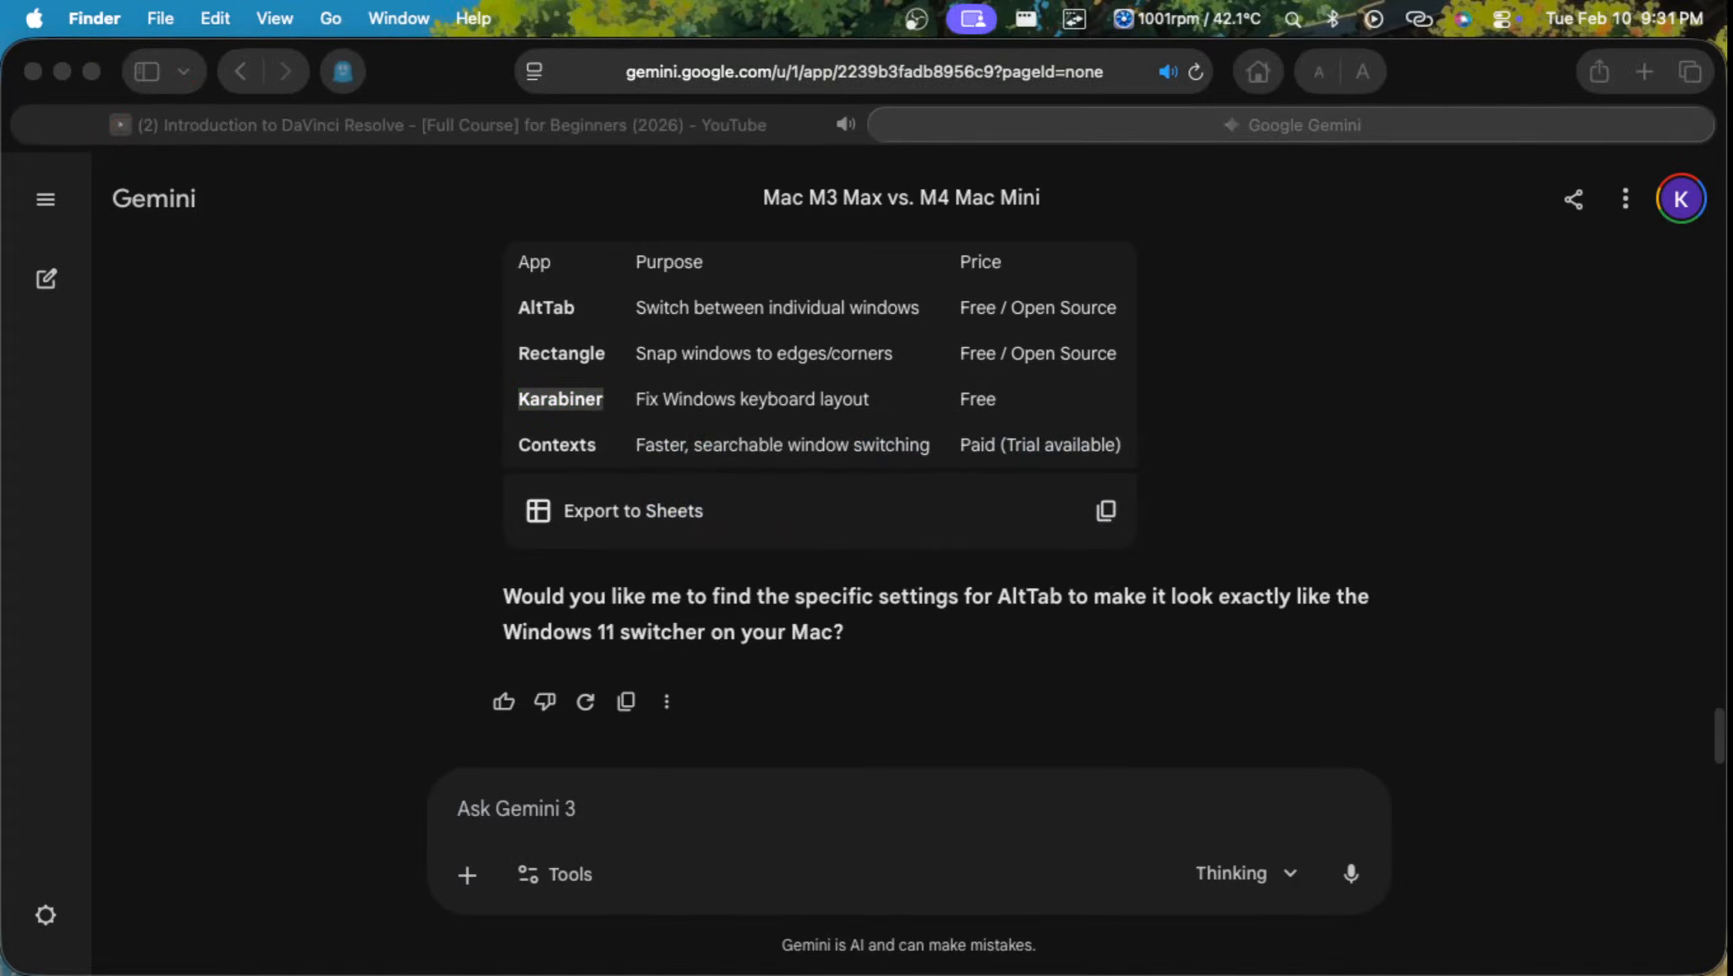
{"action": "key", "text": "super+Tab"}
{"action": "key", "text": "super+Tab"}
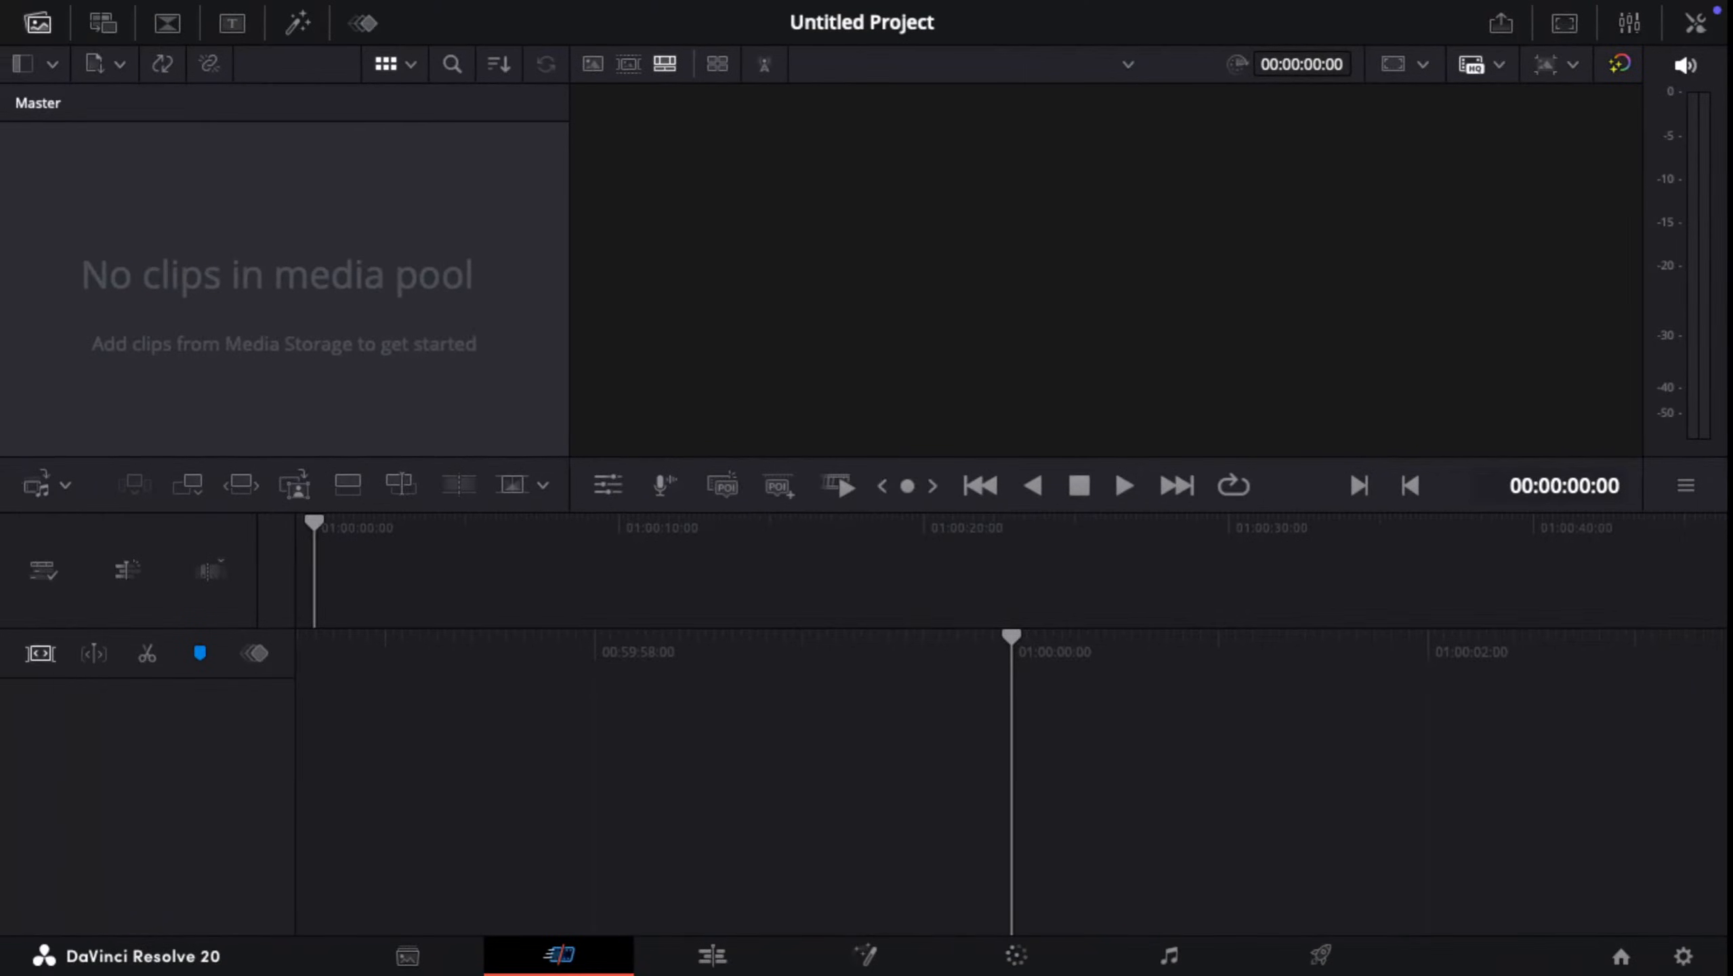
{"action": "key", "text": "super+Tab"}
{"action": "key", "text": "super+Tab"}
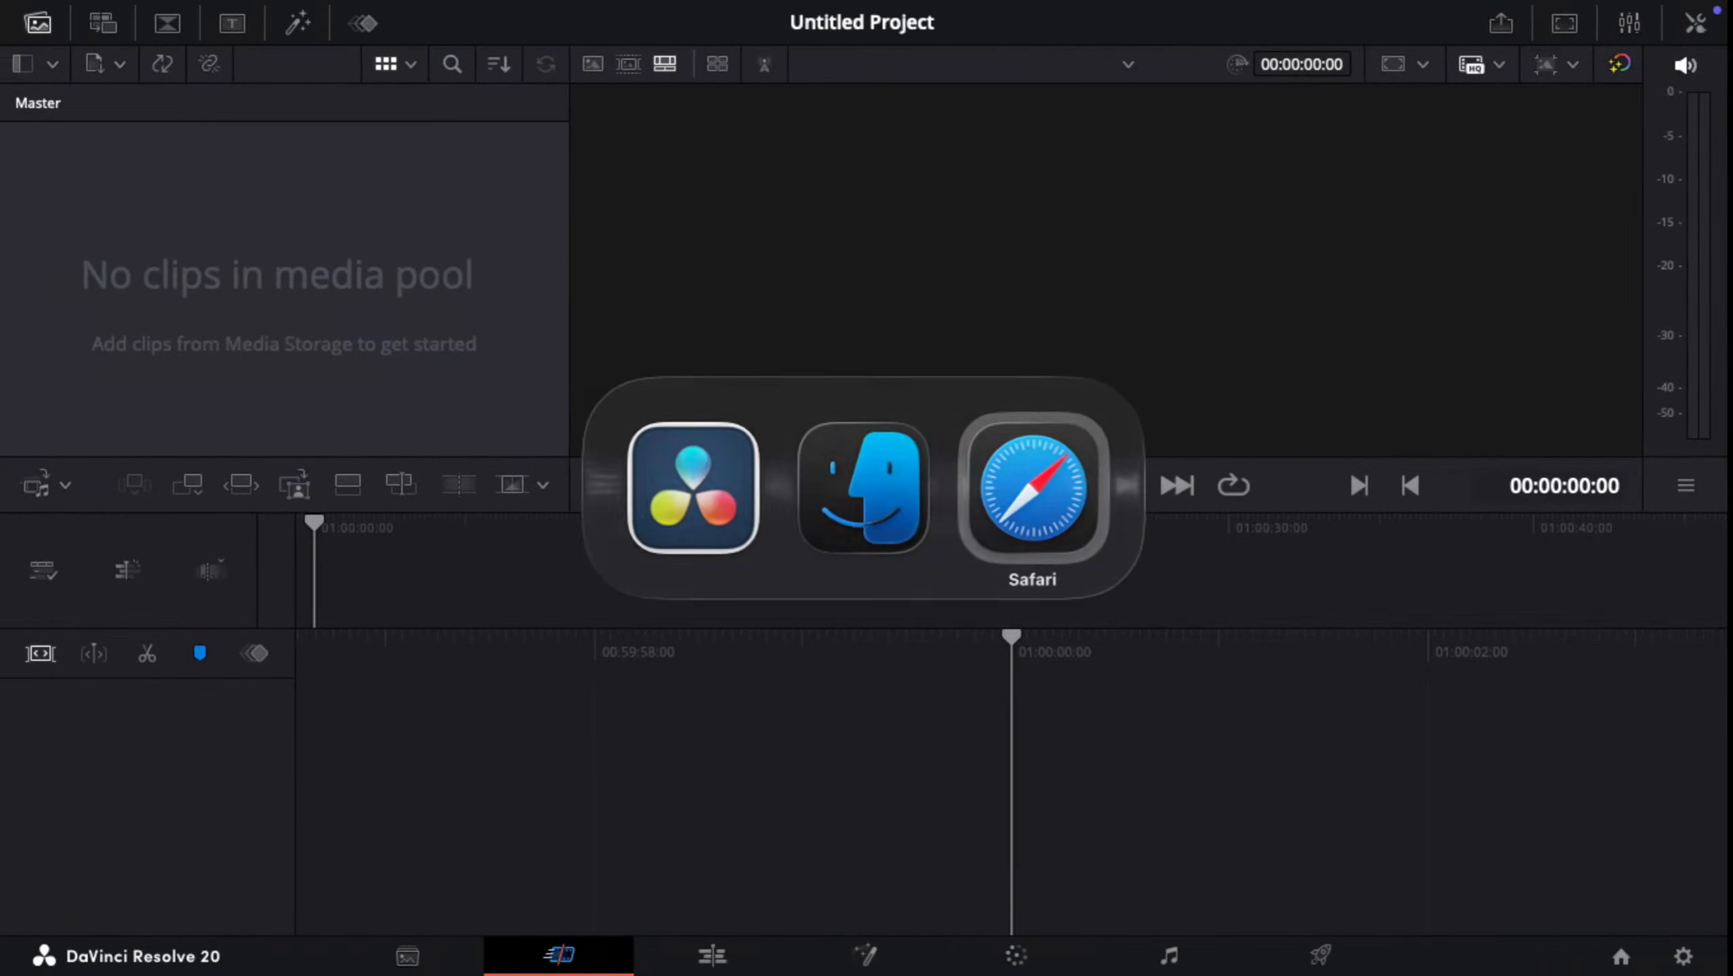
{"action": "key", "text": "super+Tab"}
{"action": "key", "text": "super+Tab"}
{"action": "key", "text": "super+shift+Tab"}
{"action": "key", "text": "super+shift+Tab"}
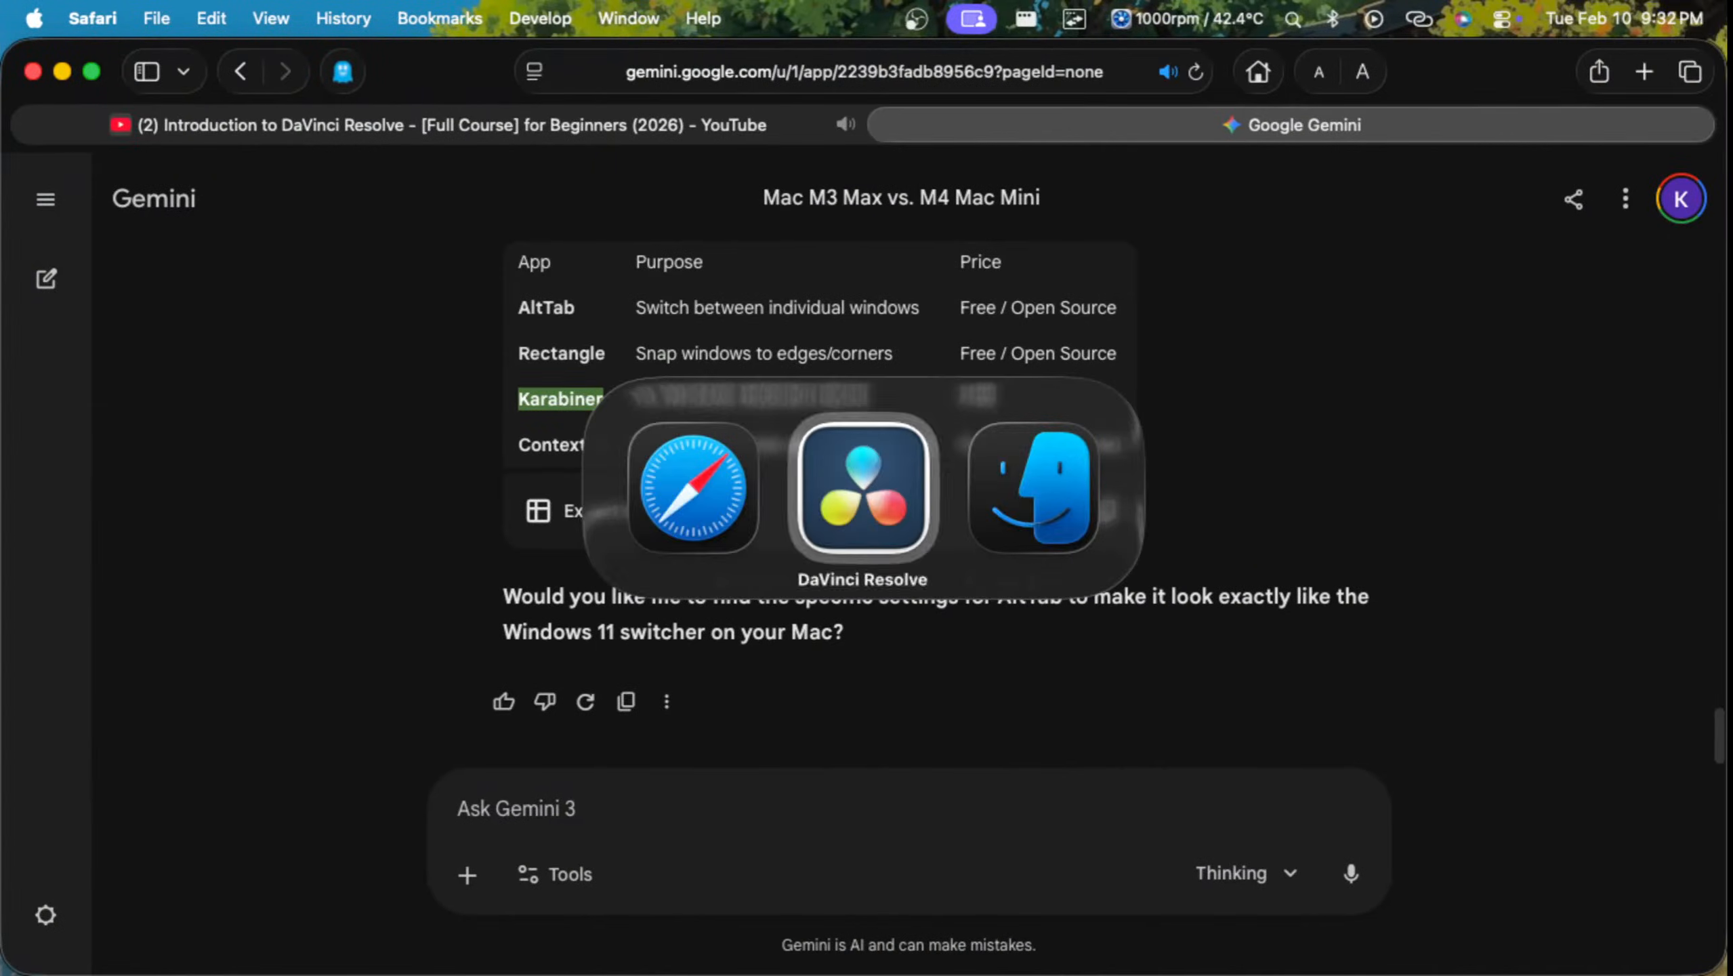
{"action": "key", "text": "ctrl+Up"}
{"action": "key", "text": "ctrl+Up"}
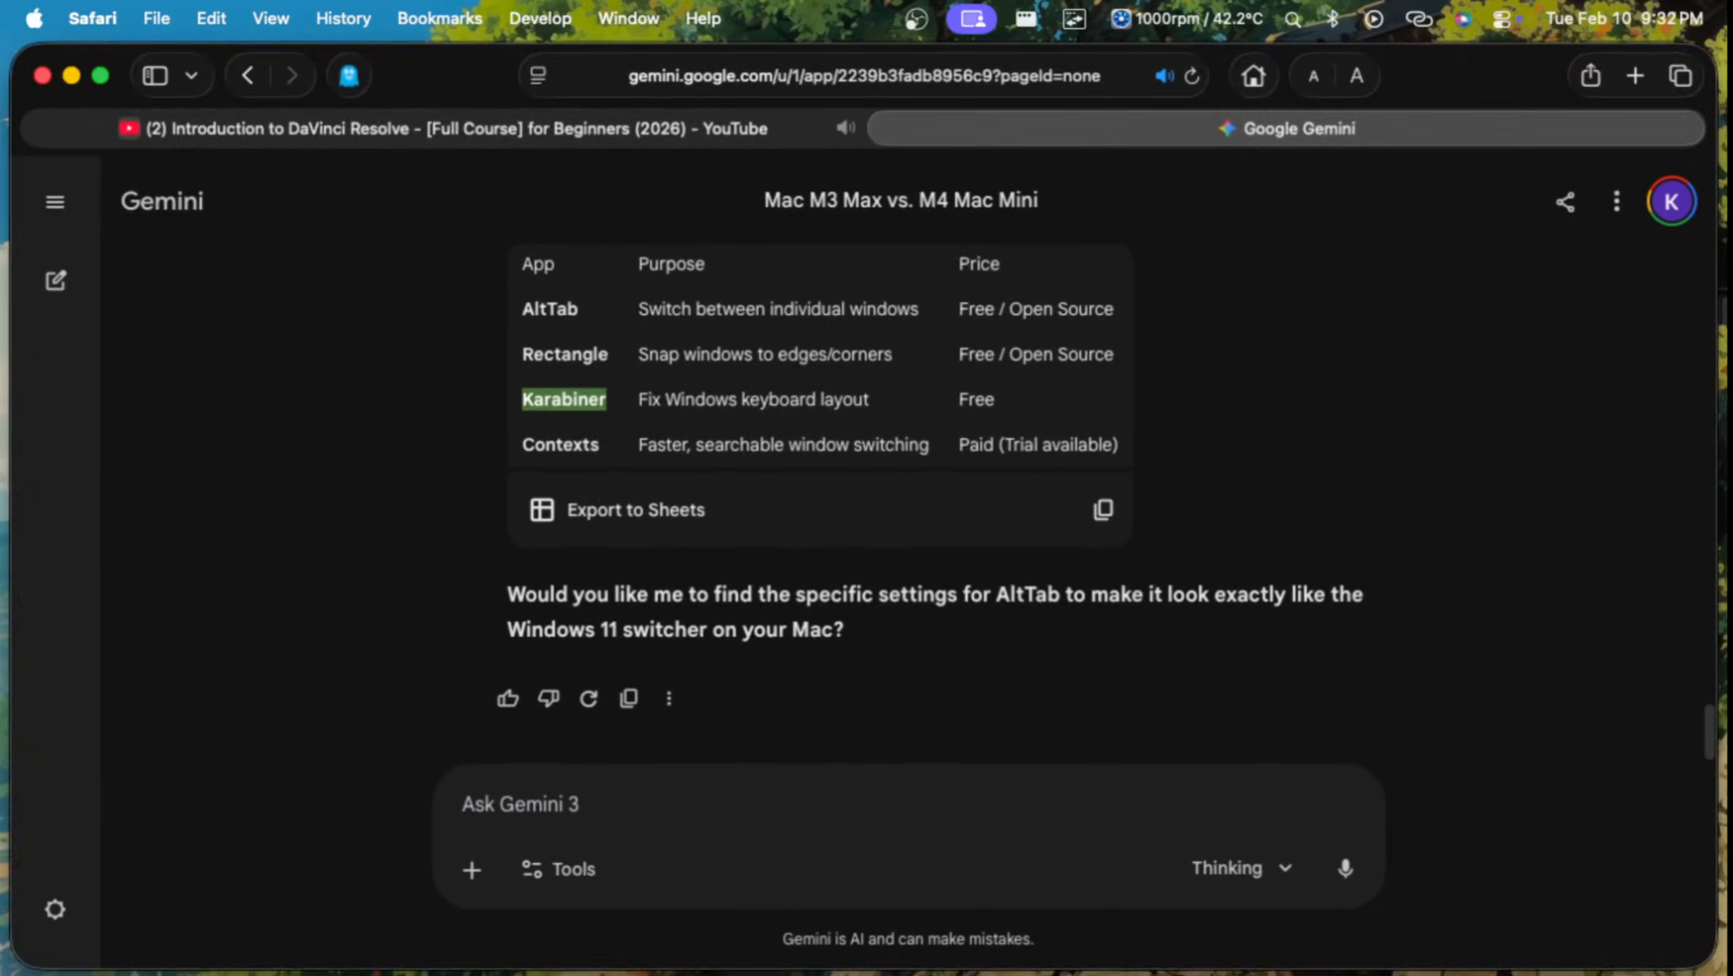
Step: Switch among the Google Gemini, full-screen video and DaVinci Resolve windows with the window switcher, ending on Google Gemini
{"action": "key", "text": "alt+Tab"}
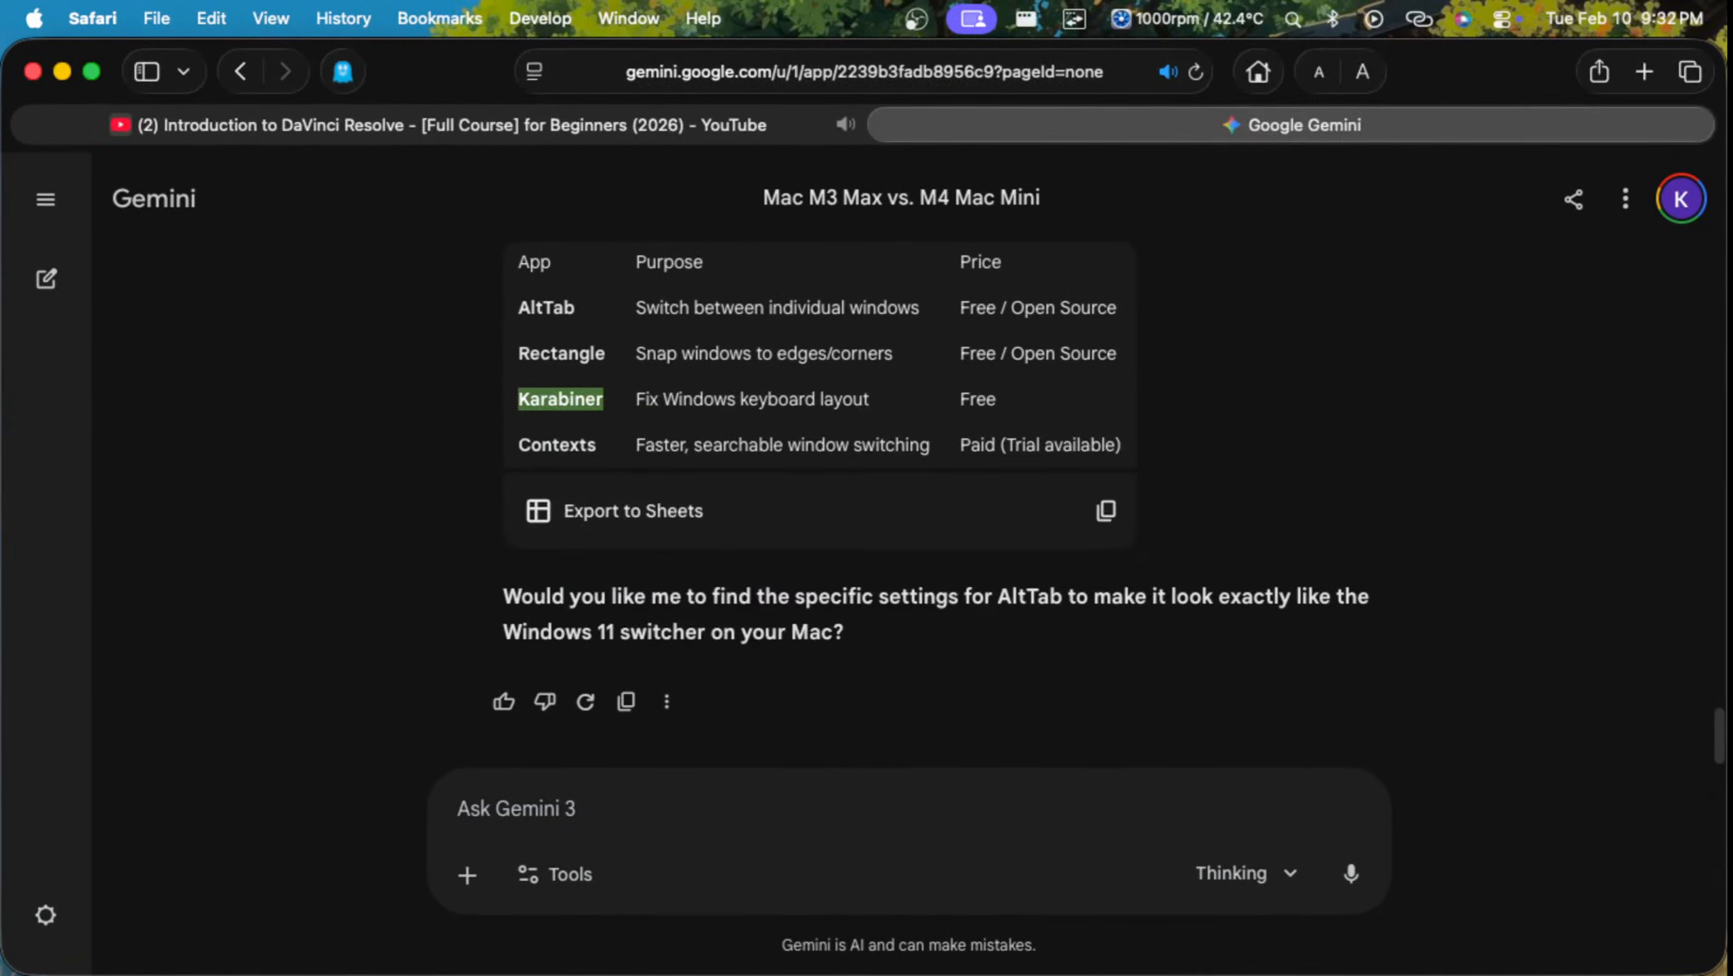
{"action": "key", "text": "alt+Tab"}
{"action": "key", "text": "alt+Tab"}
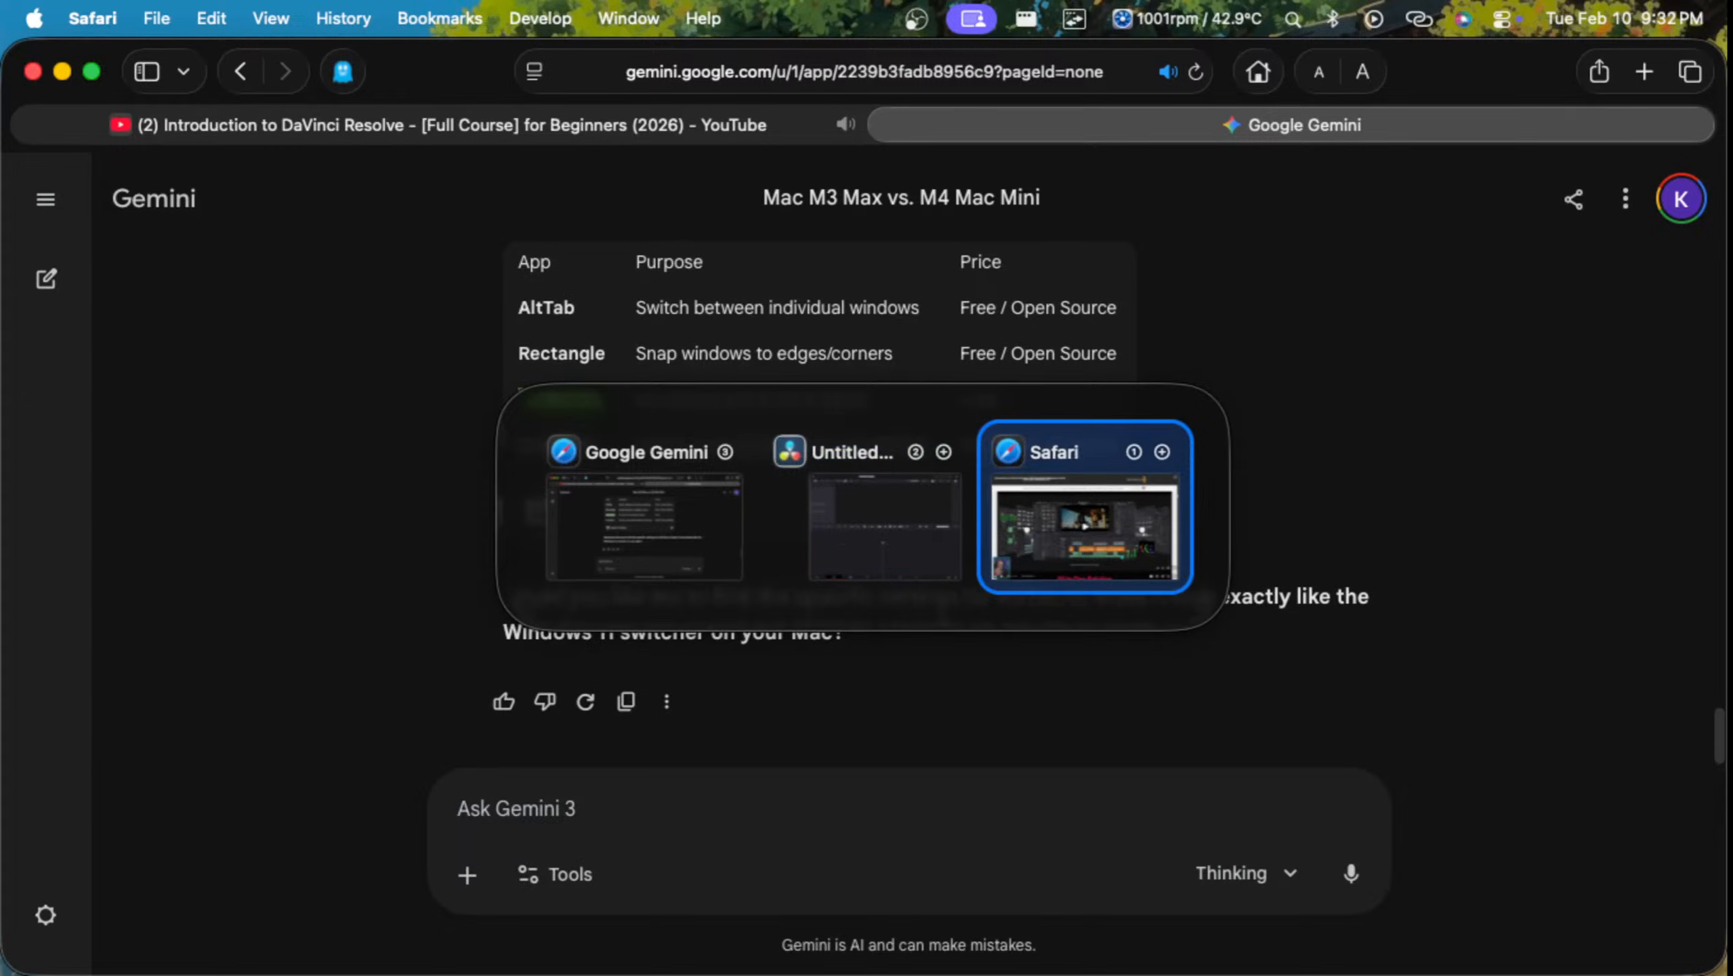
{"action": "key", "text": "alt+Tab"}
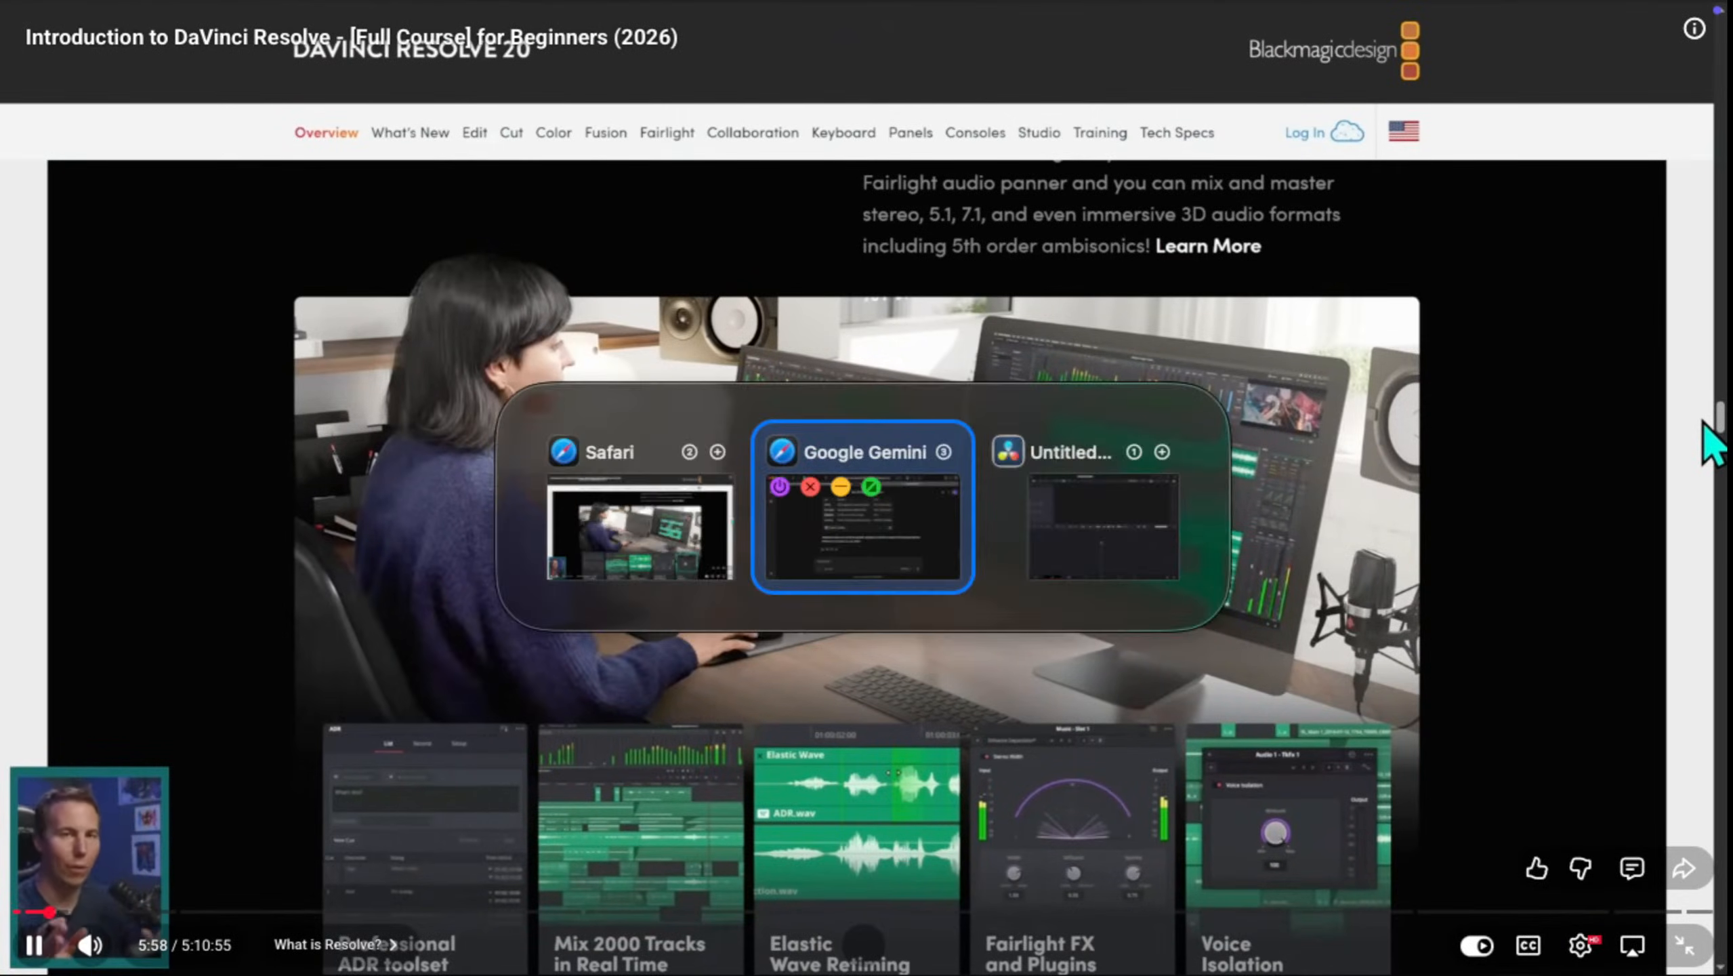
{"action": "key", "text": "alt+Tab"}
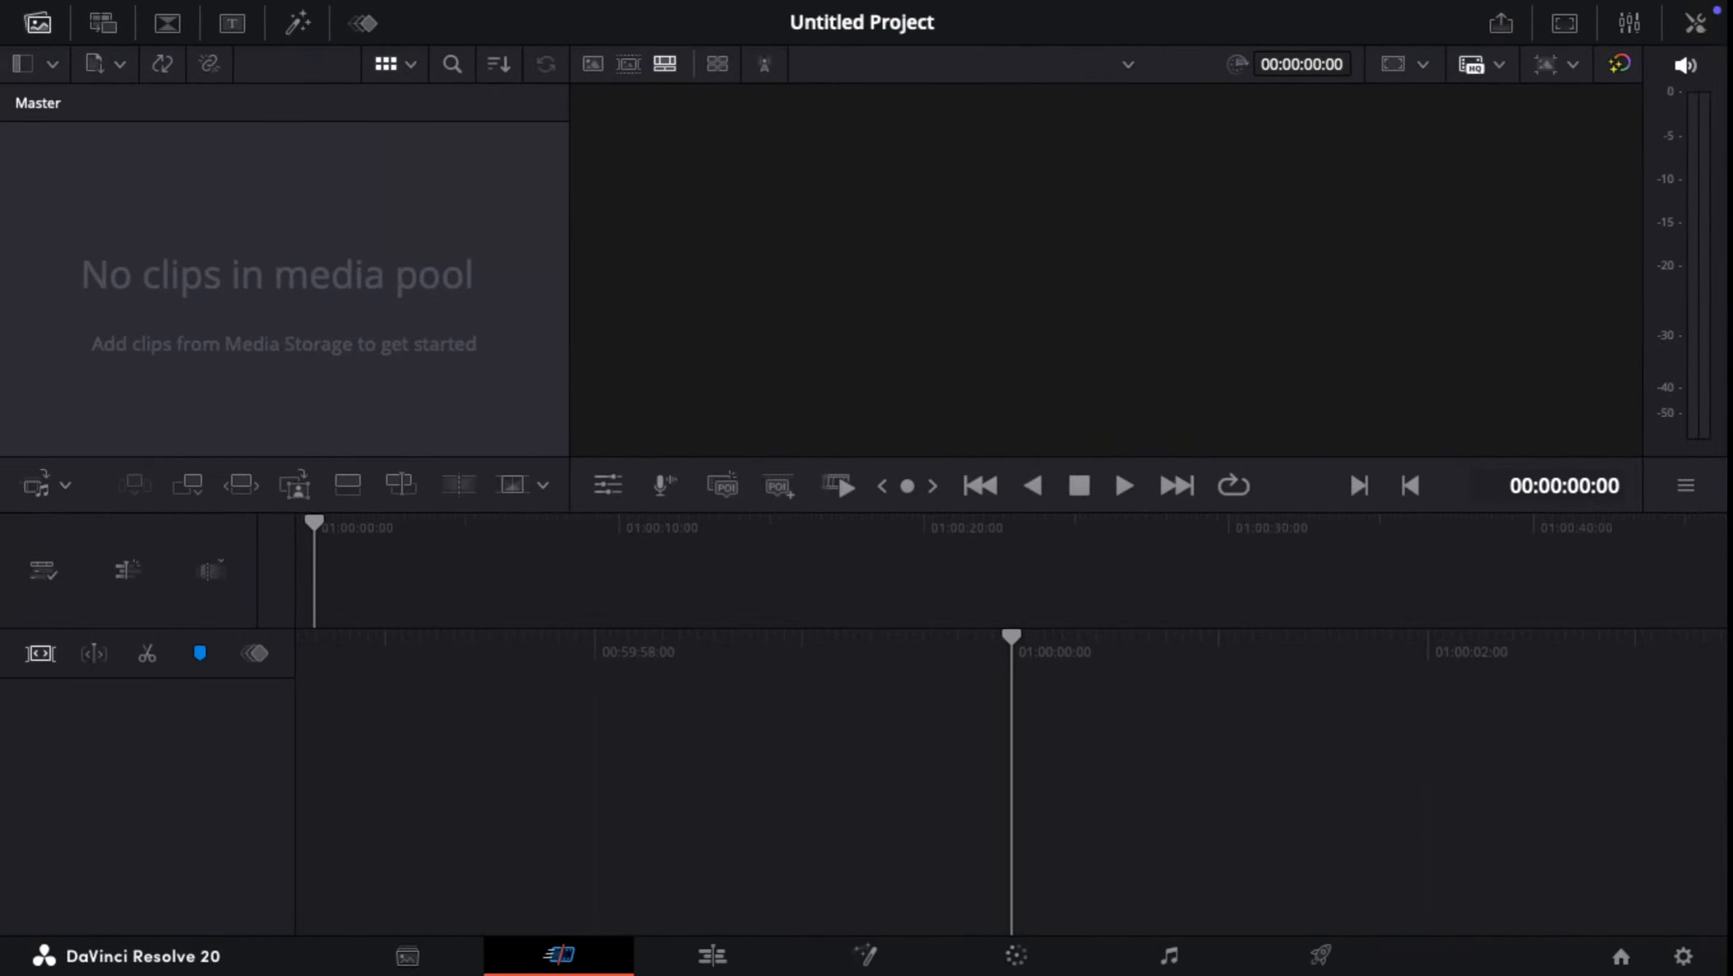
{"action": "key", "text": "alt+Tab"}
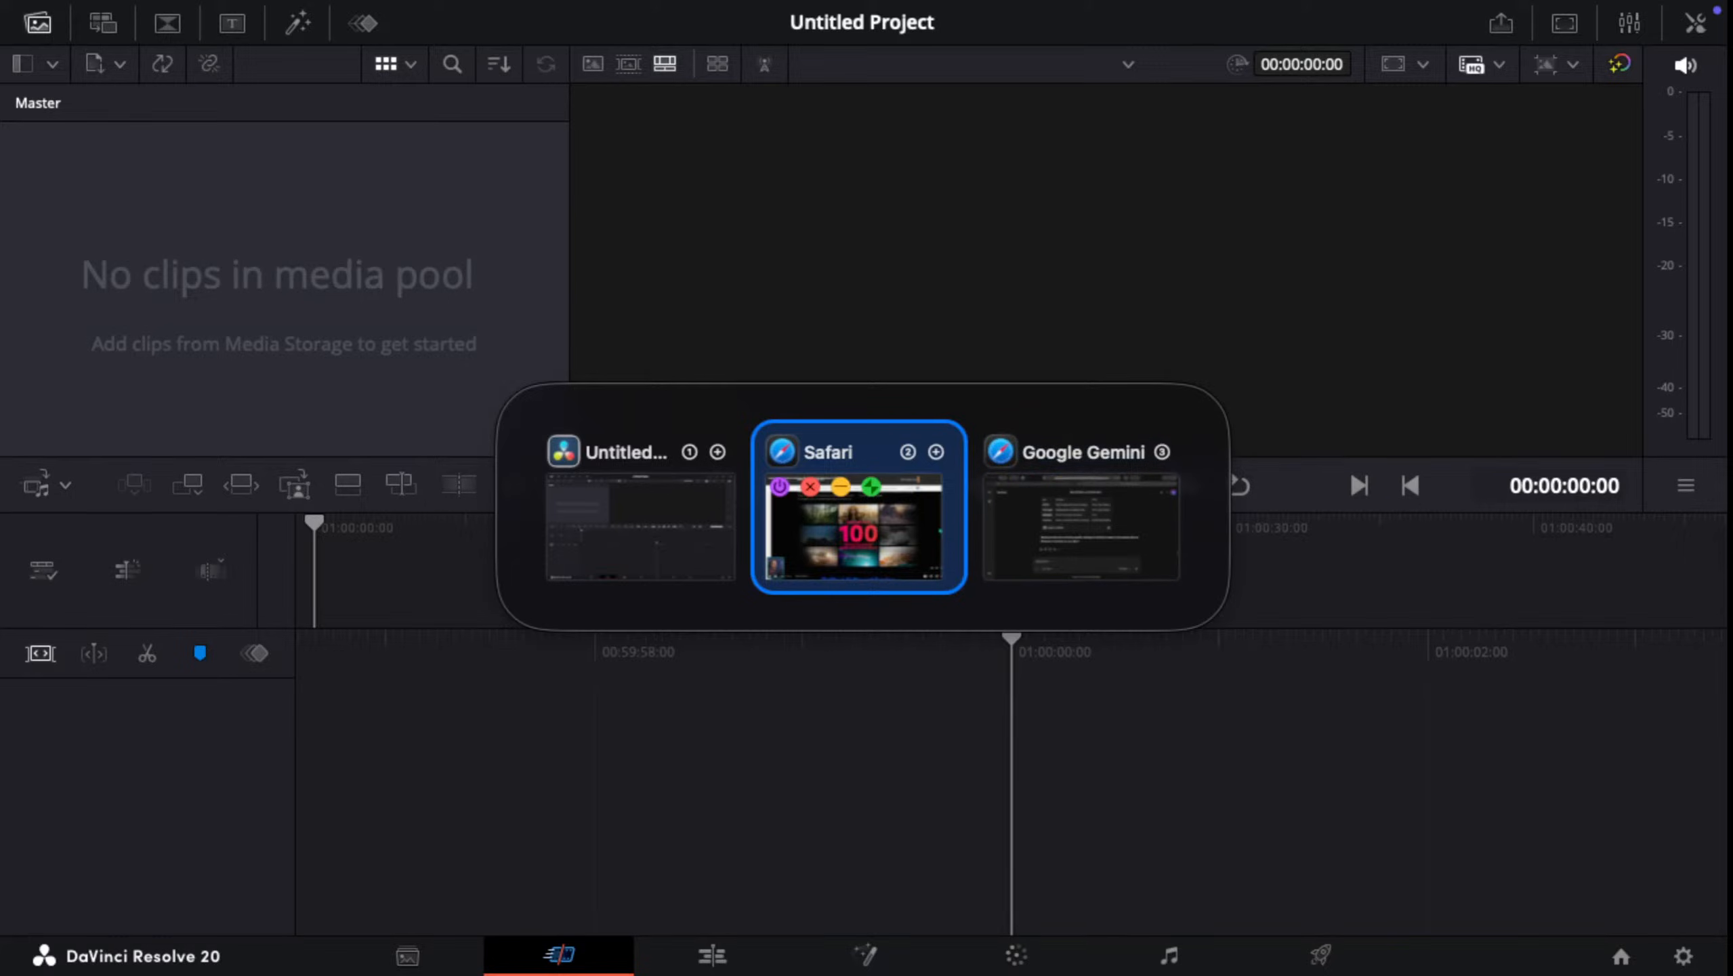
{"action": "left_click", "coordinate": [1082, 526]}
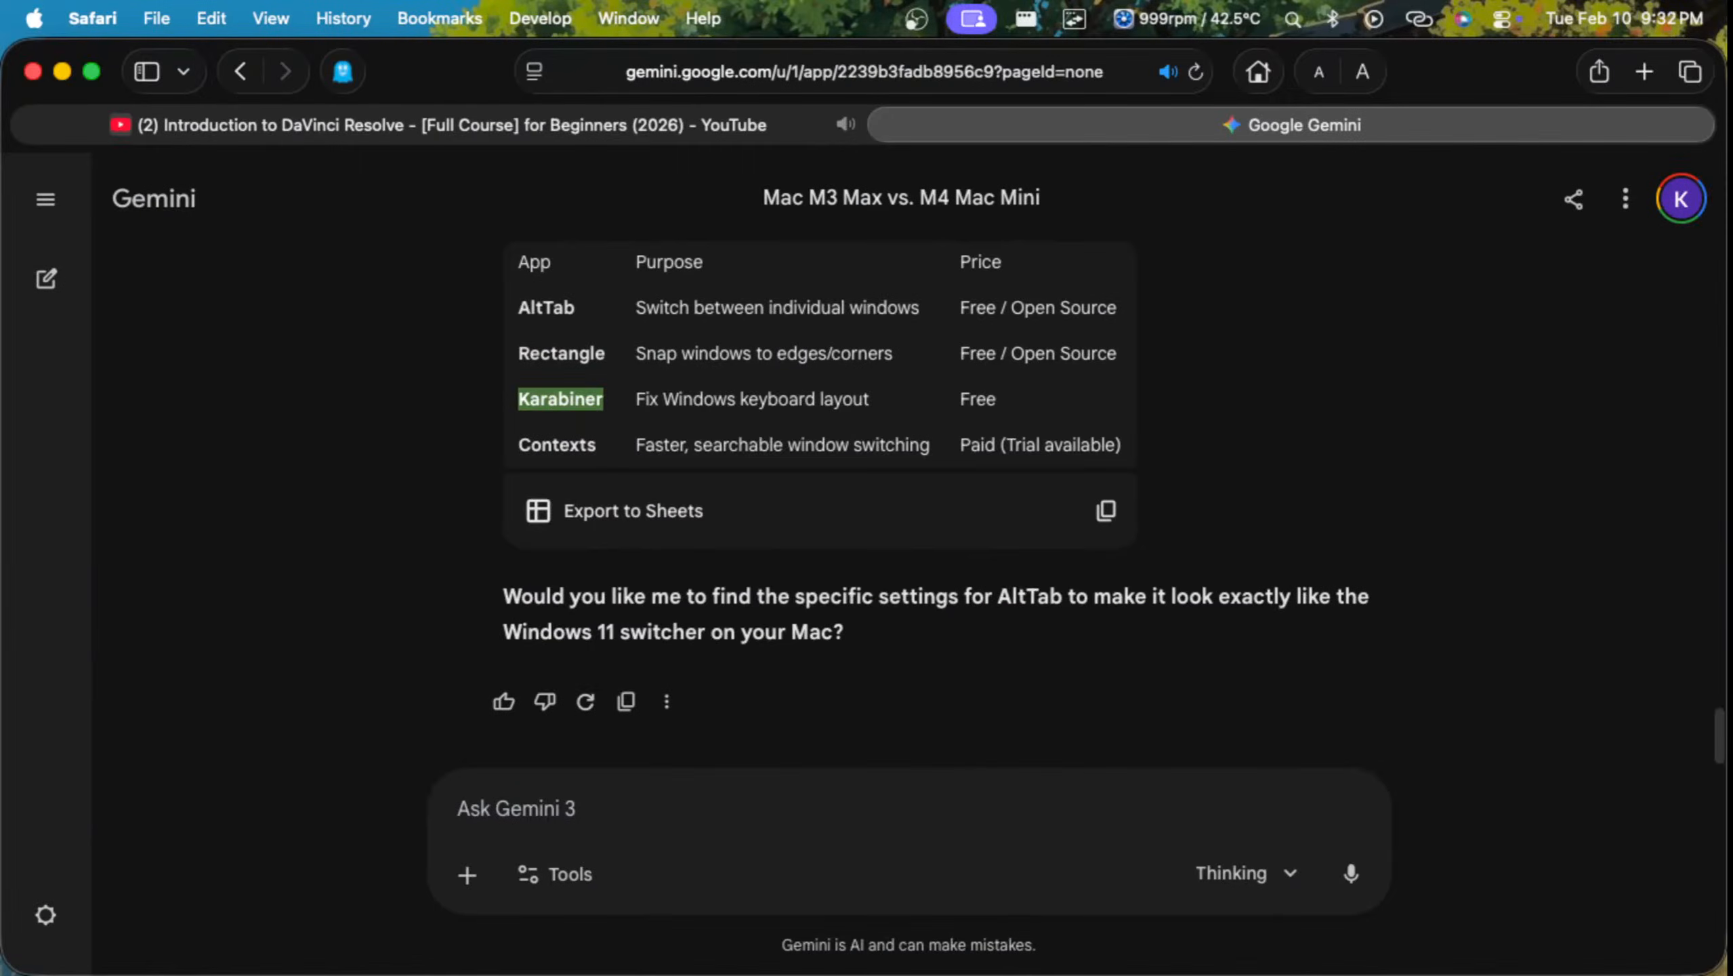
Step: Alternate between the tutorial video and DaVinci Resolve windows, ending on the full-screen tutorial video
{"action": "key", "text": "alt+Tab"}
{"action": "key", "text": "alt+Tab"}
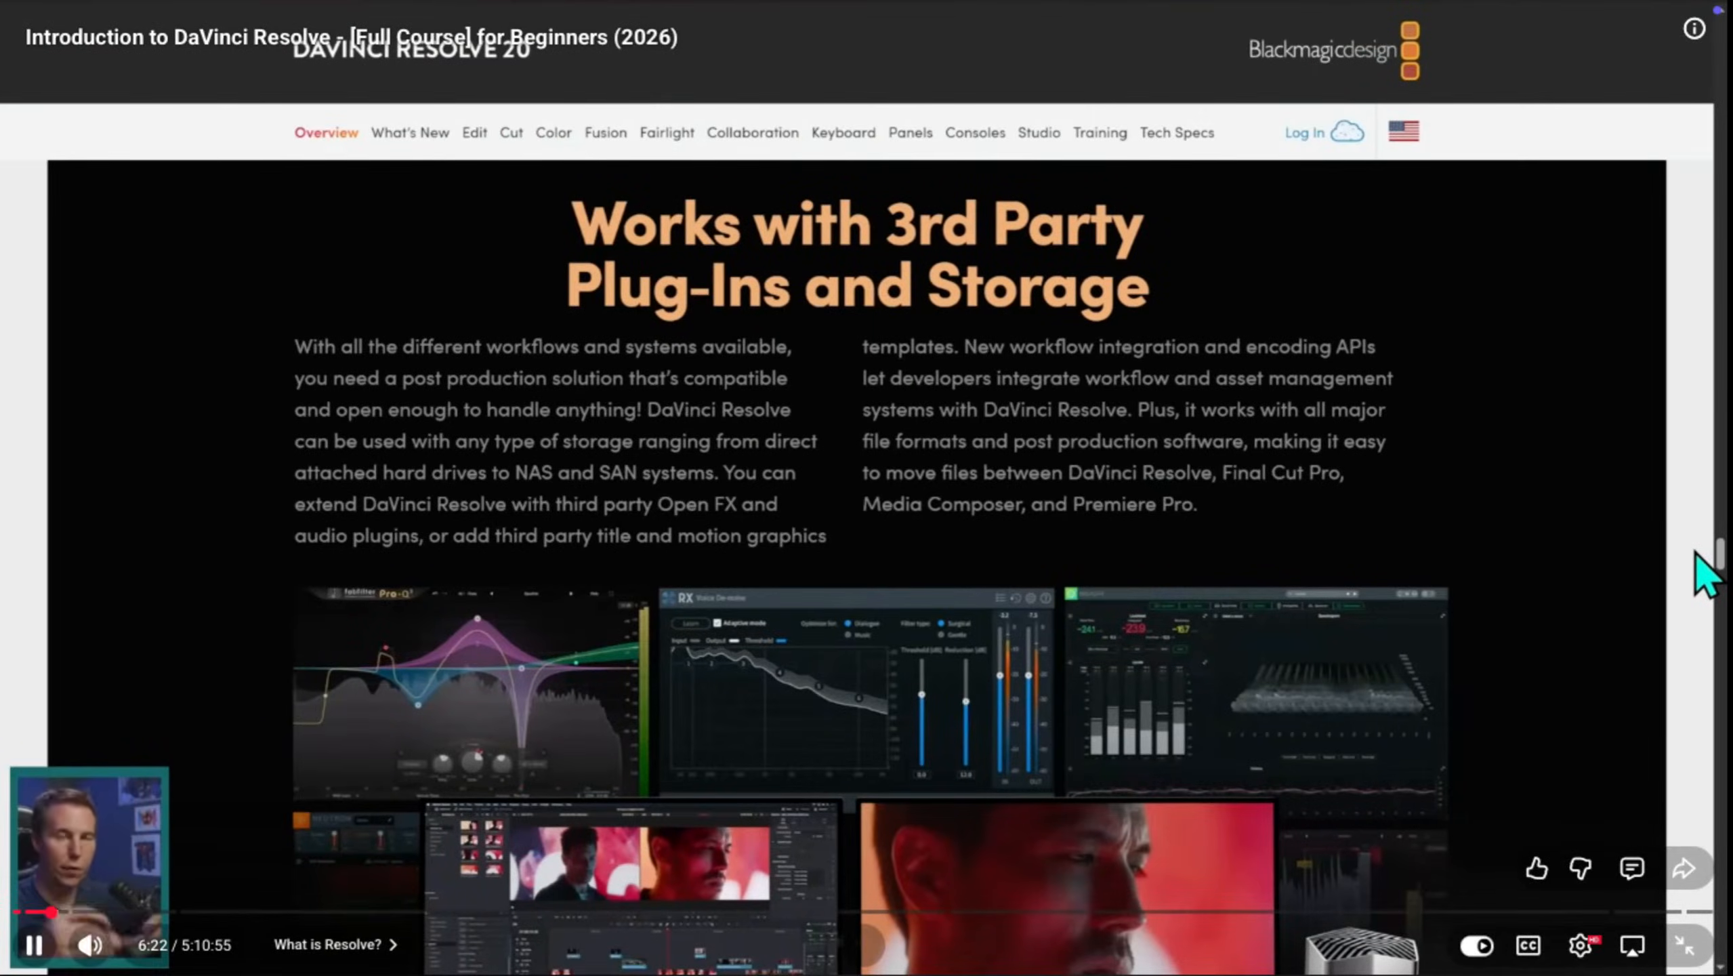
{"action": "key", "text": "alt+Tab"}
{"action": "key", "text": "alt+Tab"}
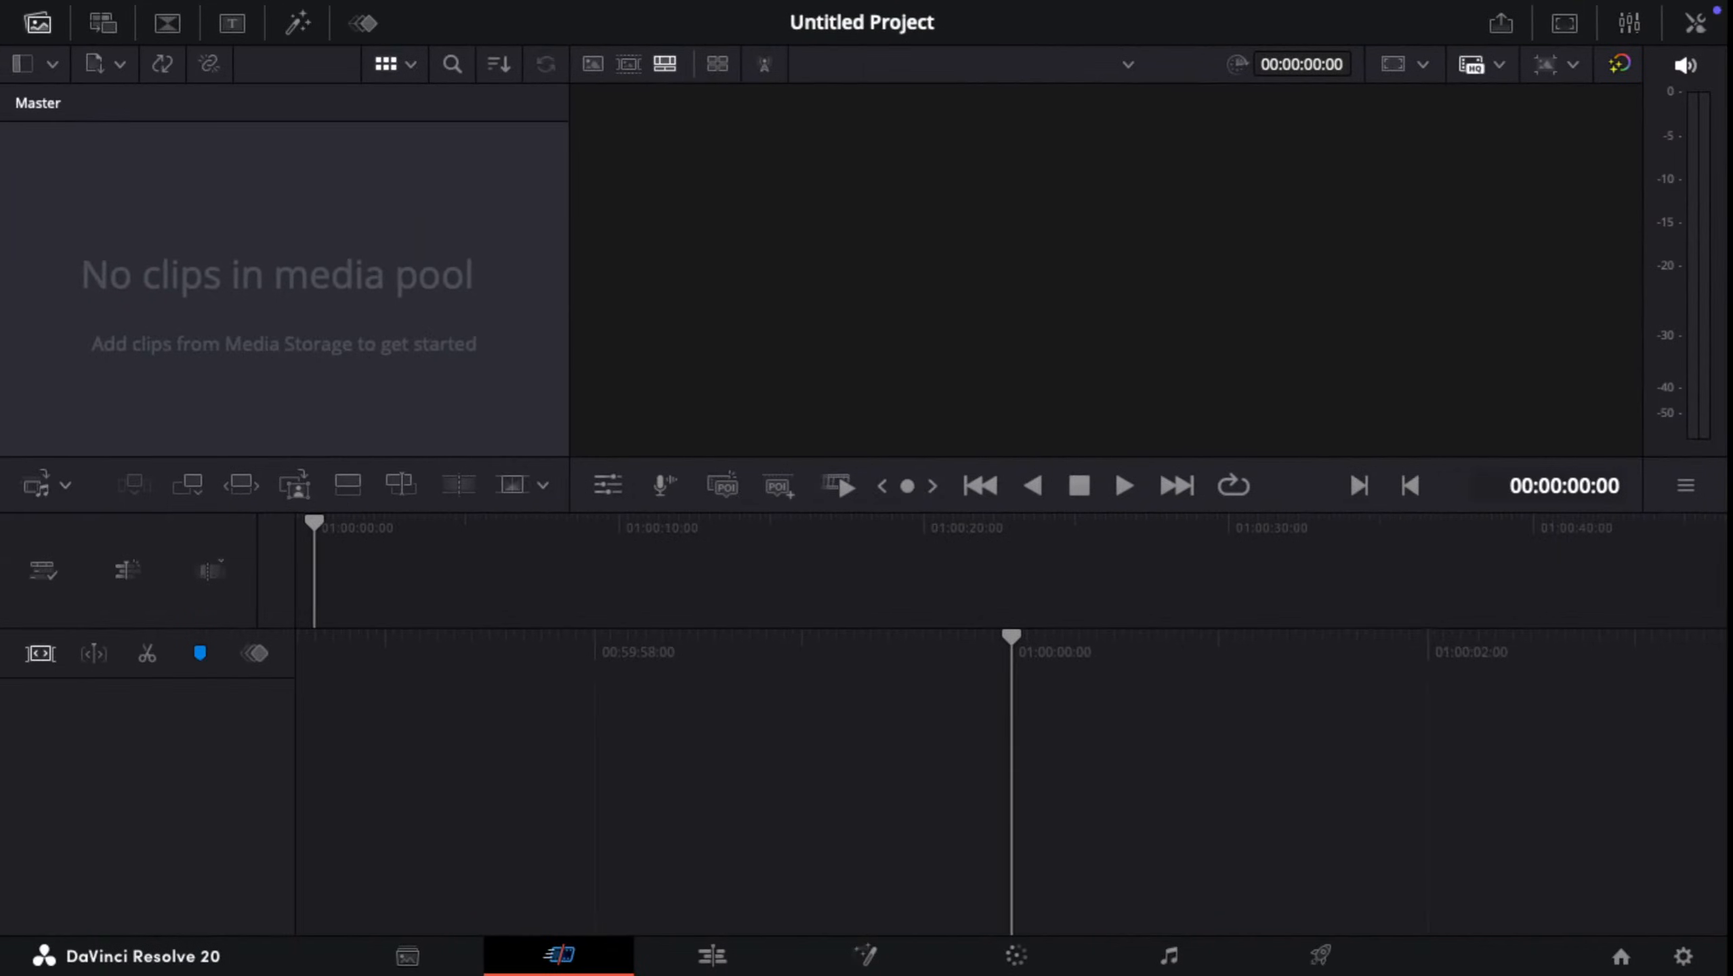
{"action": "key", "text": "alt+Tab"}
{"action": "key", "text": "alt+Tab"}
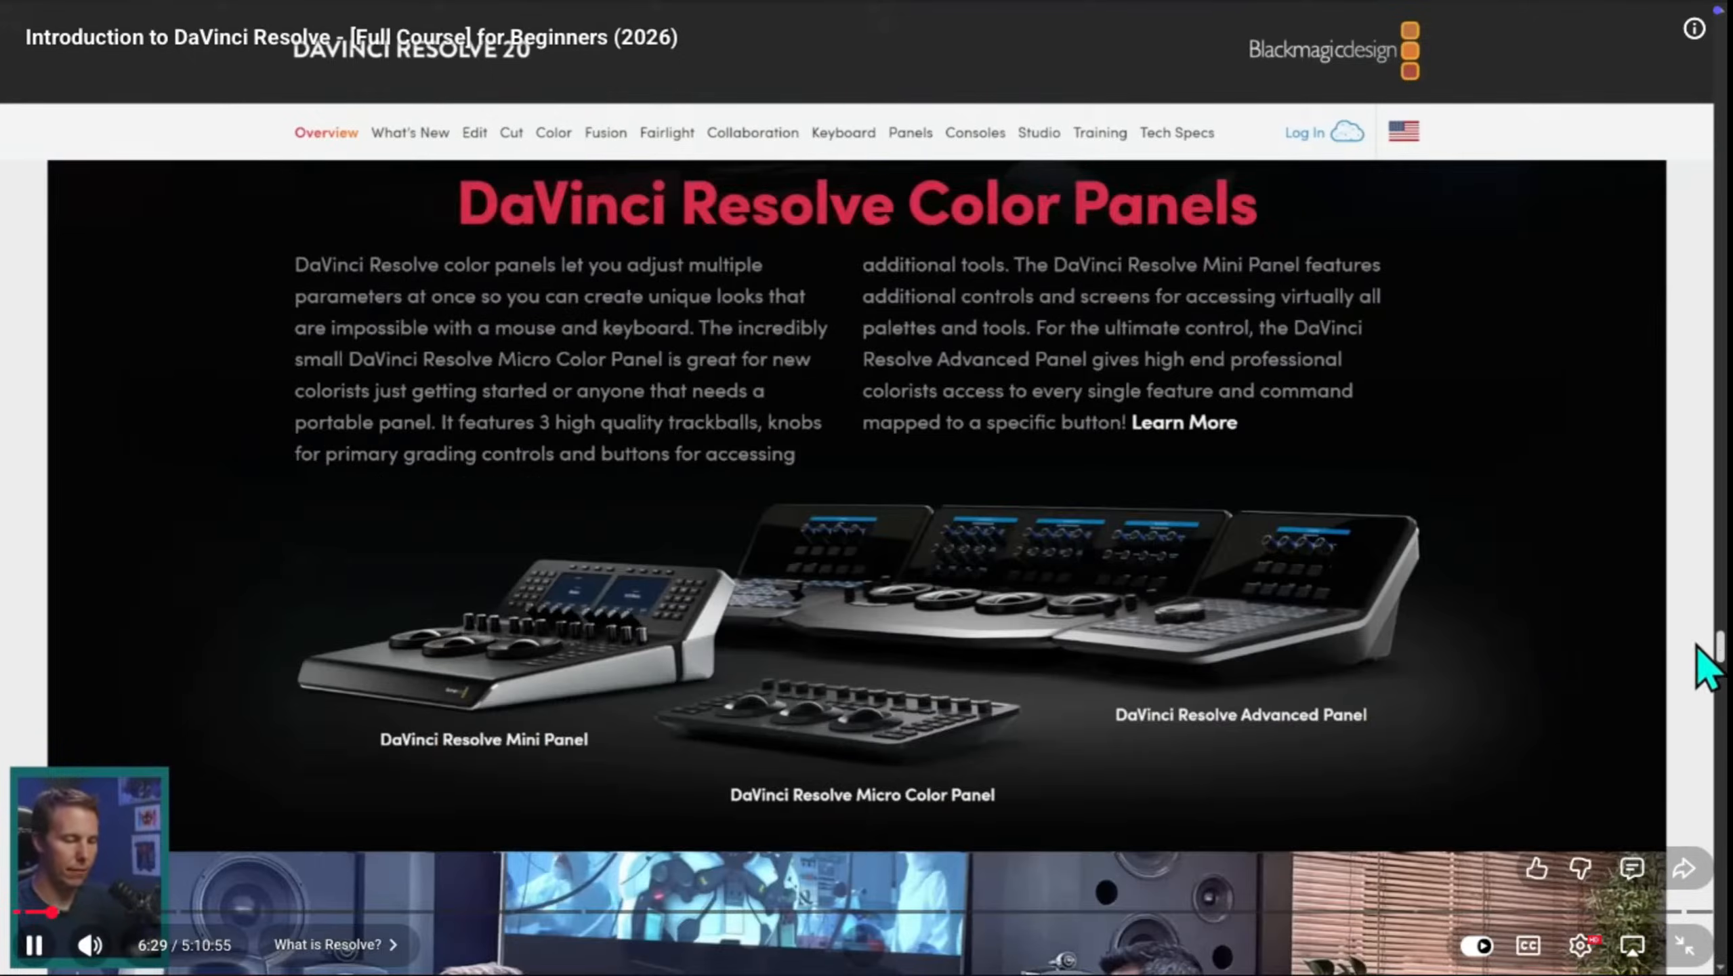
{"action": "key", "text": "alt+Tab"}
{"action": "key", "text": "alt+Tab"}
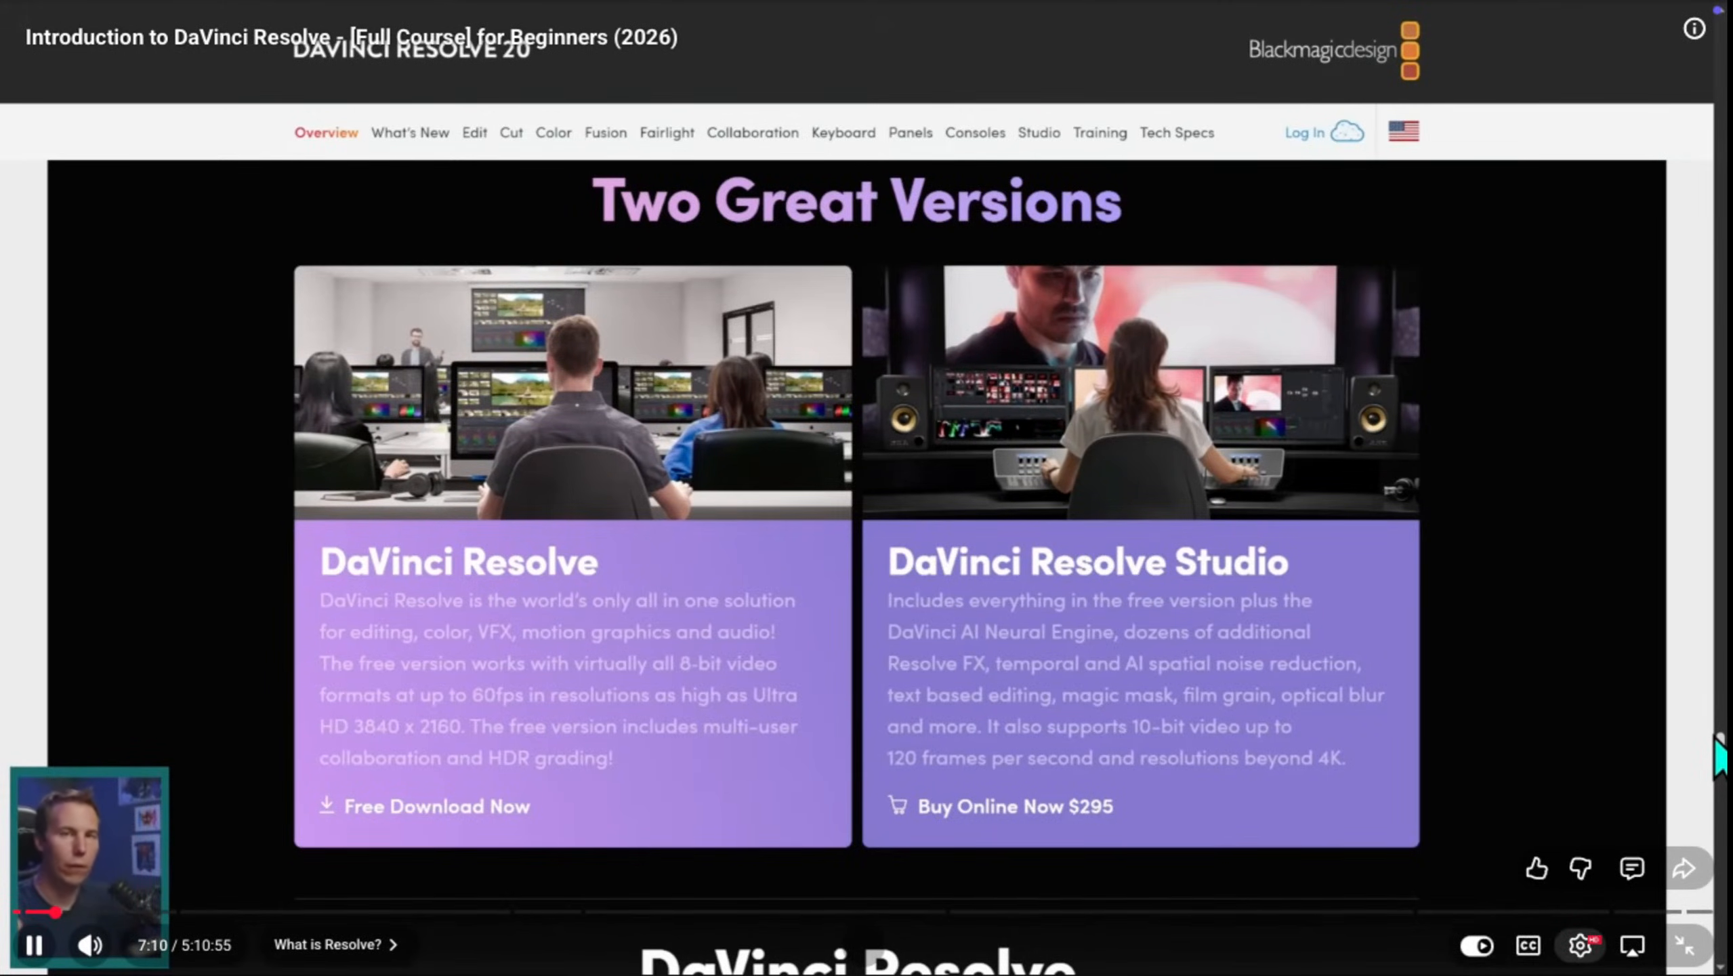
Step: Set the tutorial video's playback speed to 2.0
{"action": "left_click", "coordinate": [1580, 945]}
{"action": "left_click", "coordinate": [1571, 822]}
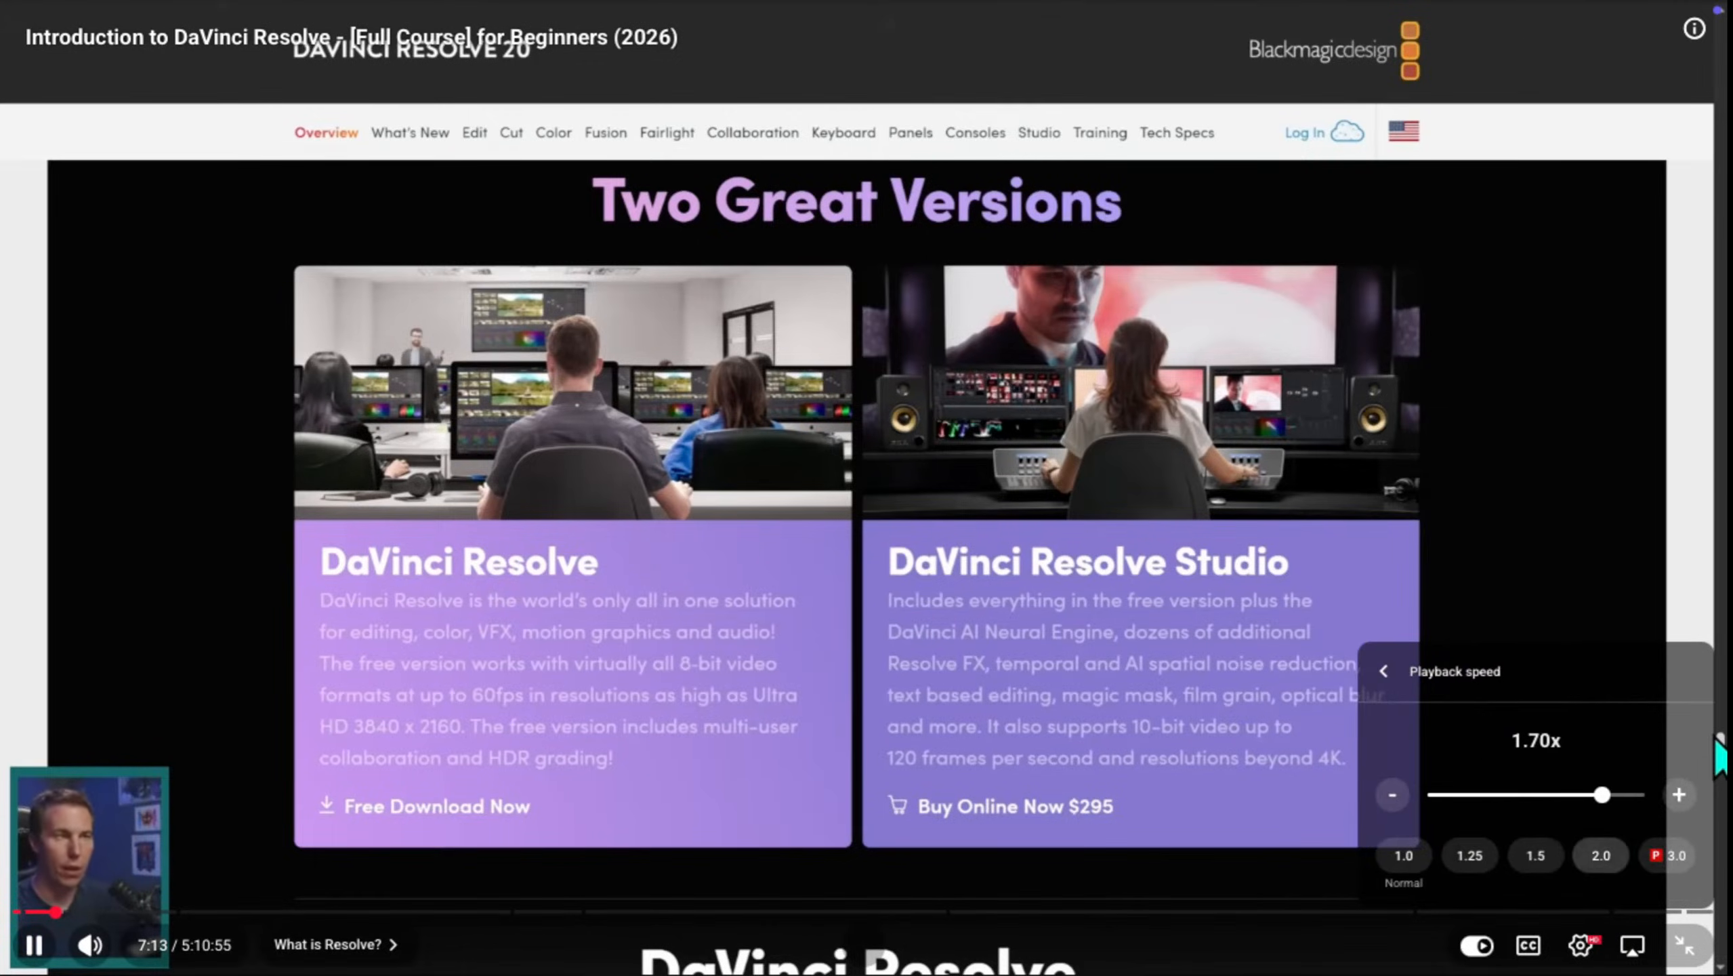
{"action": "left_click", "coordinate": [1601, 855]}
{"action": "left_click", "coordinate": [1580, 945]}
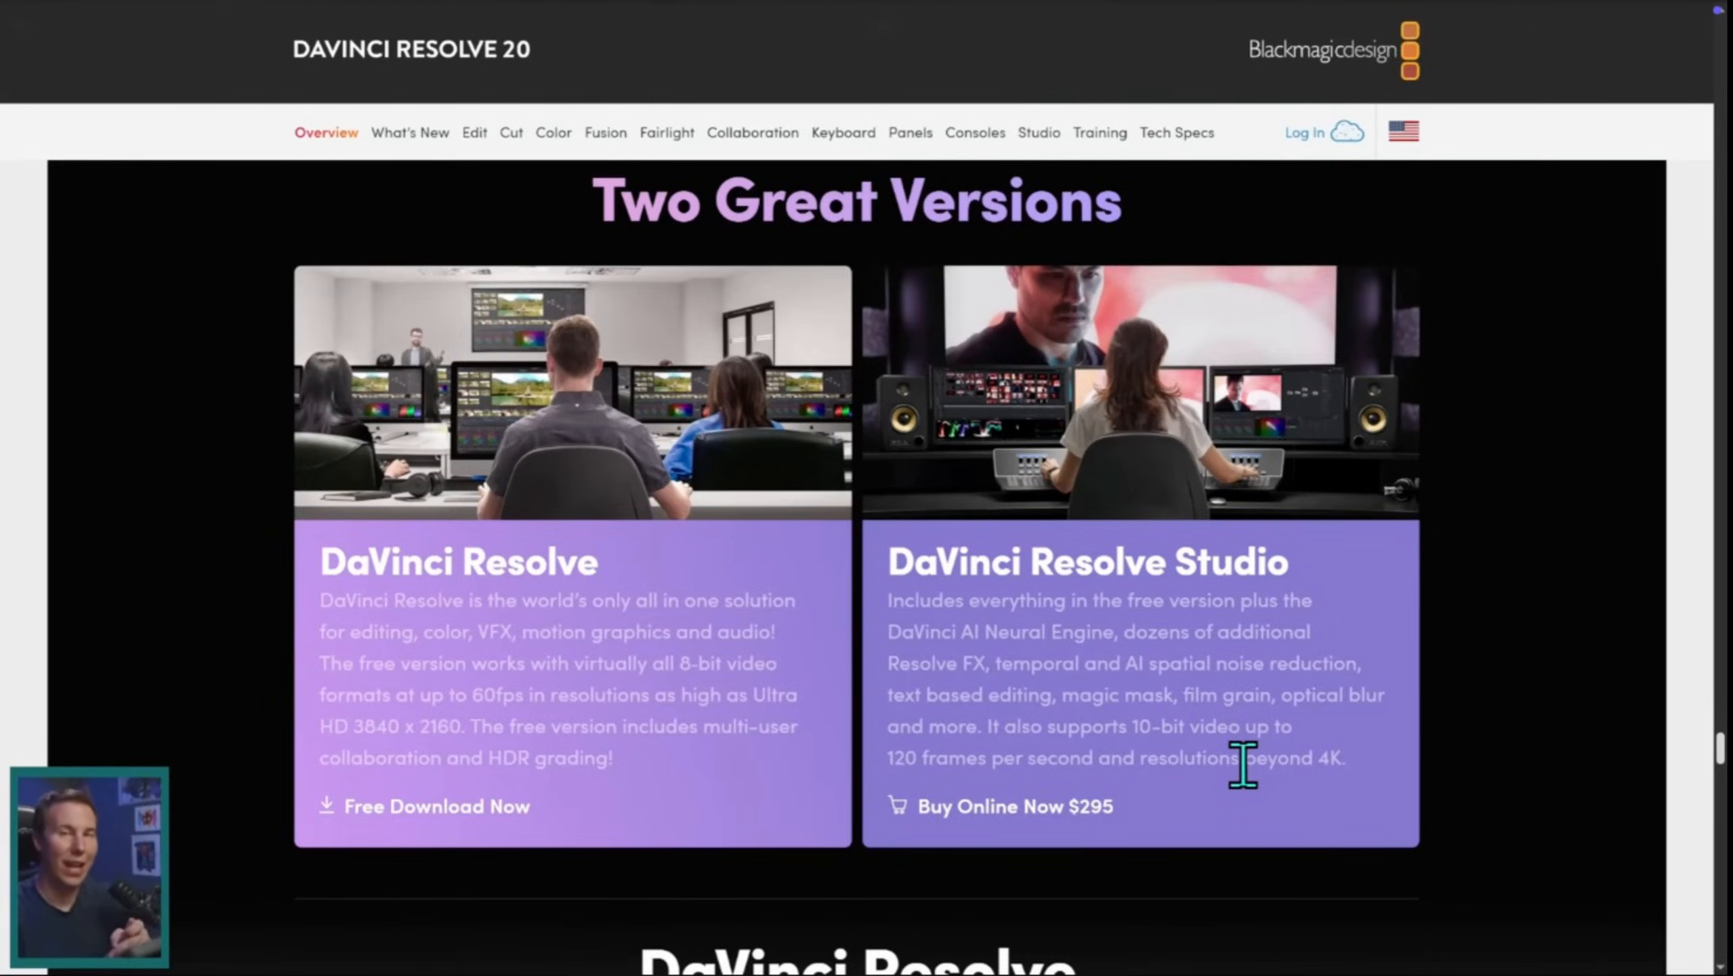
Step: Pause the tutorial video at 8:05 and resume watching it
{"action": "key", "text": "space"}
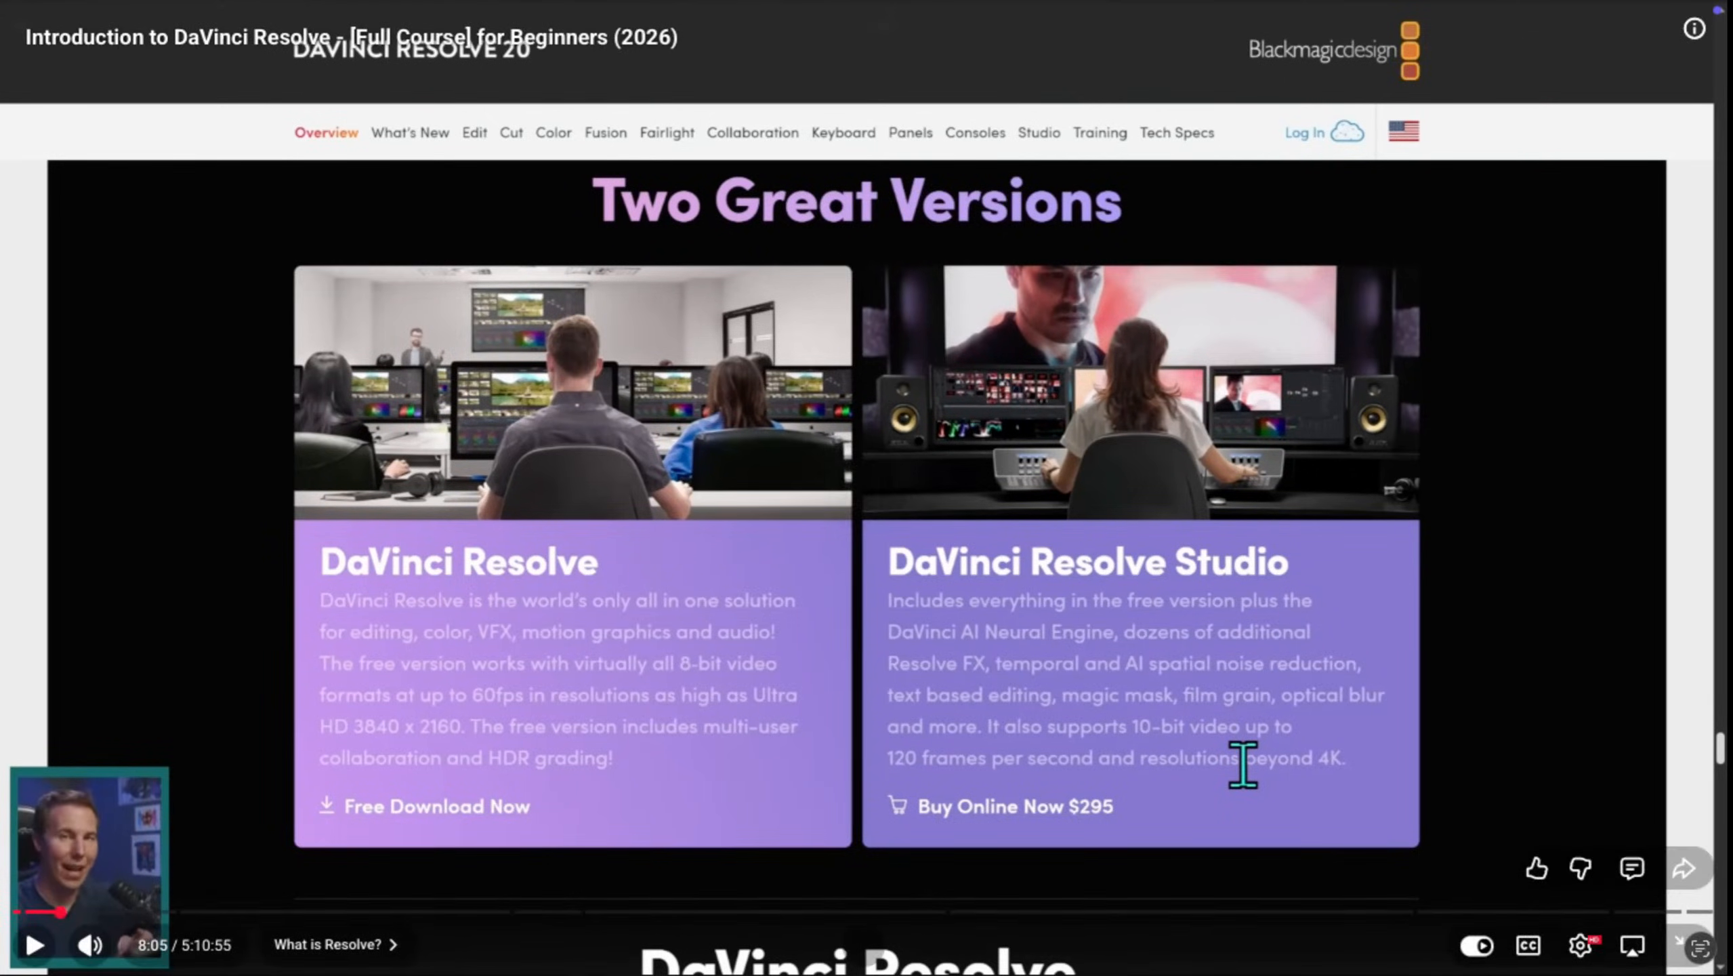
{"action": "key", "text": "space"}
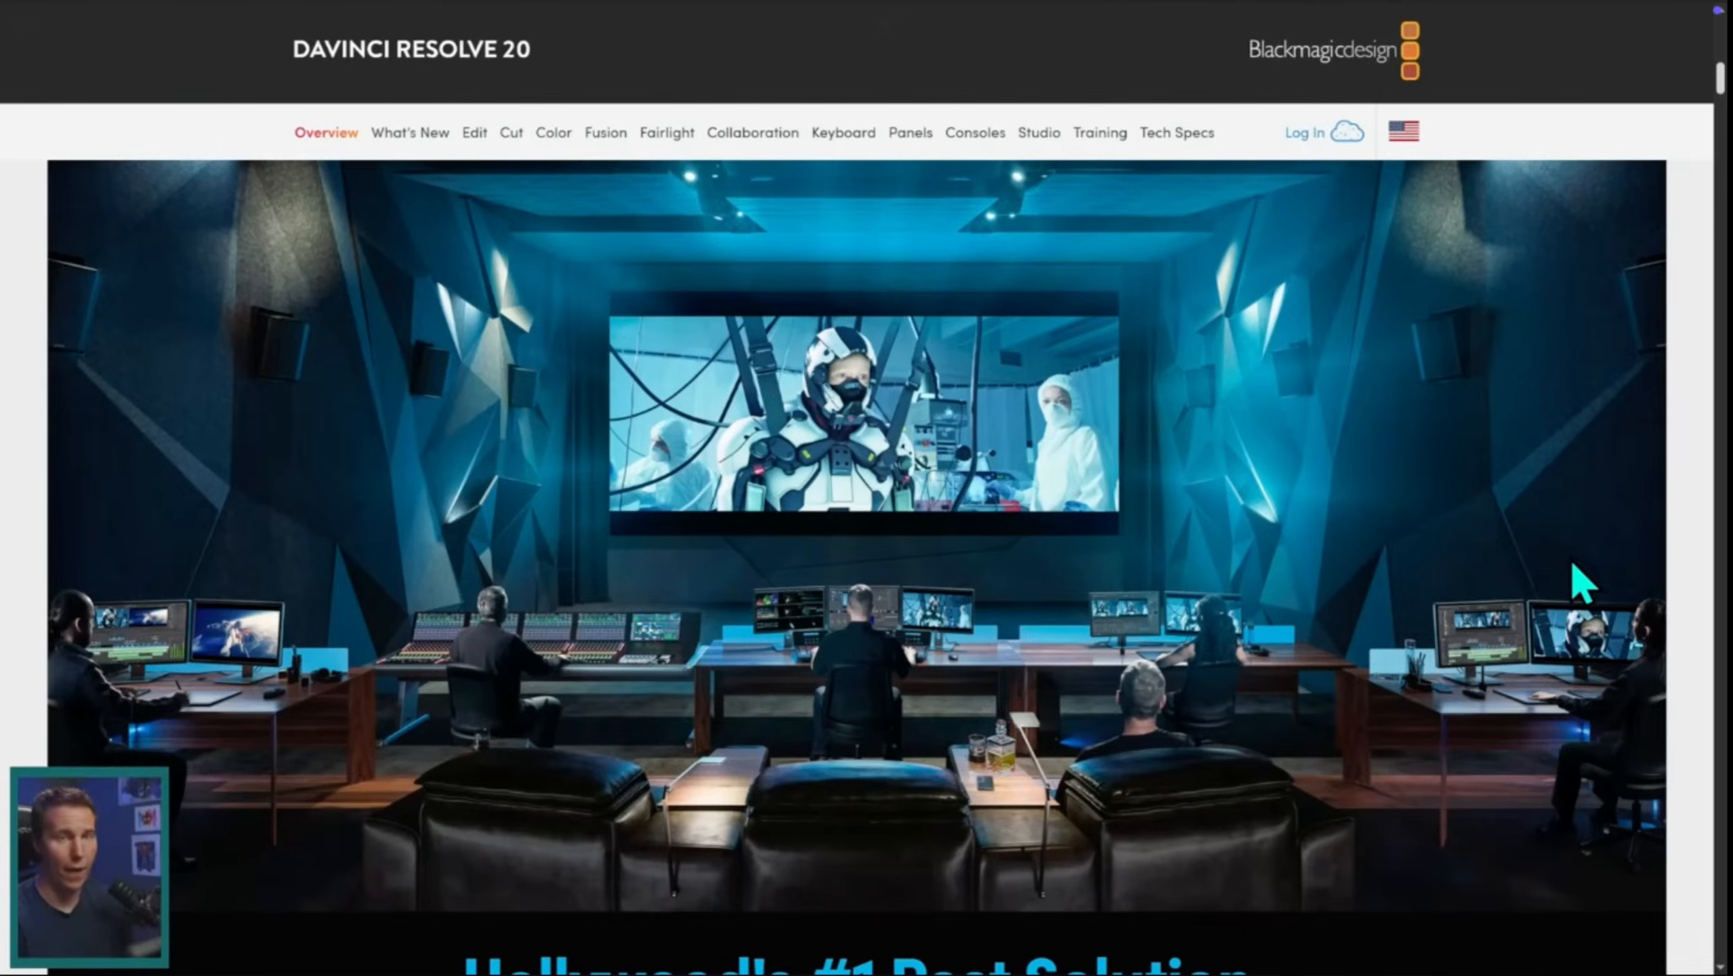
{"action": "scroll", "coordinate": [1574, 566], "scroll_direction": "up", "scroll_amount": 10}
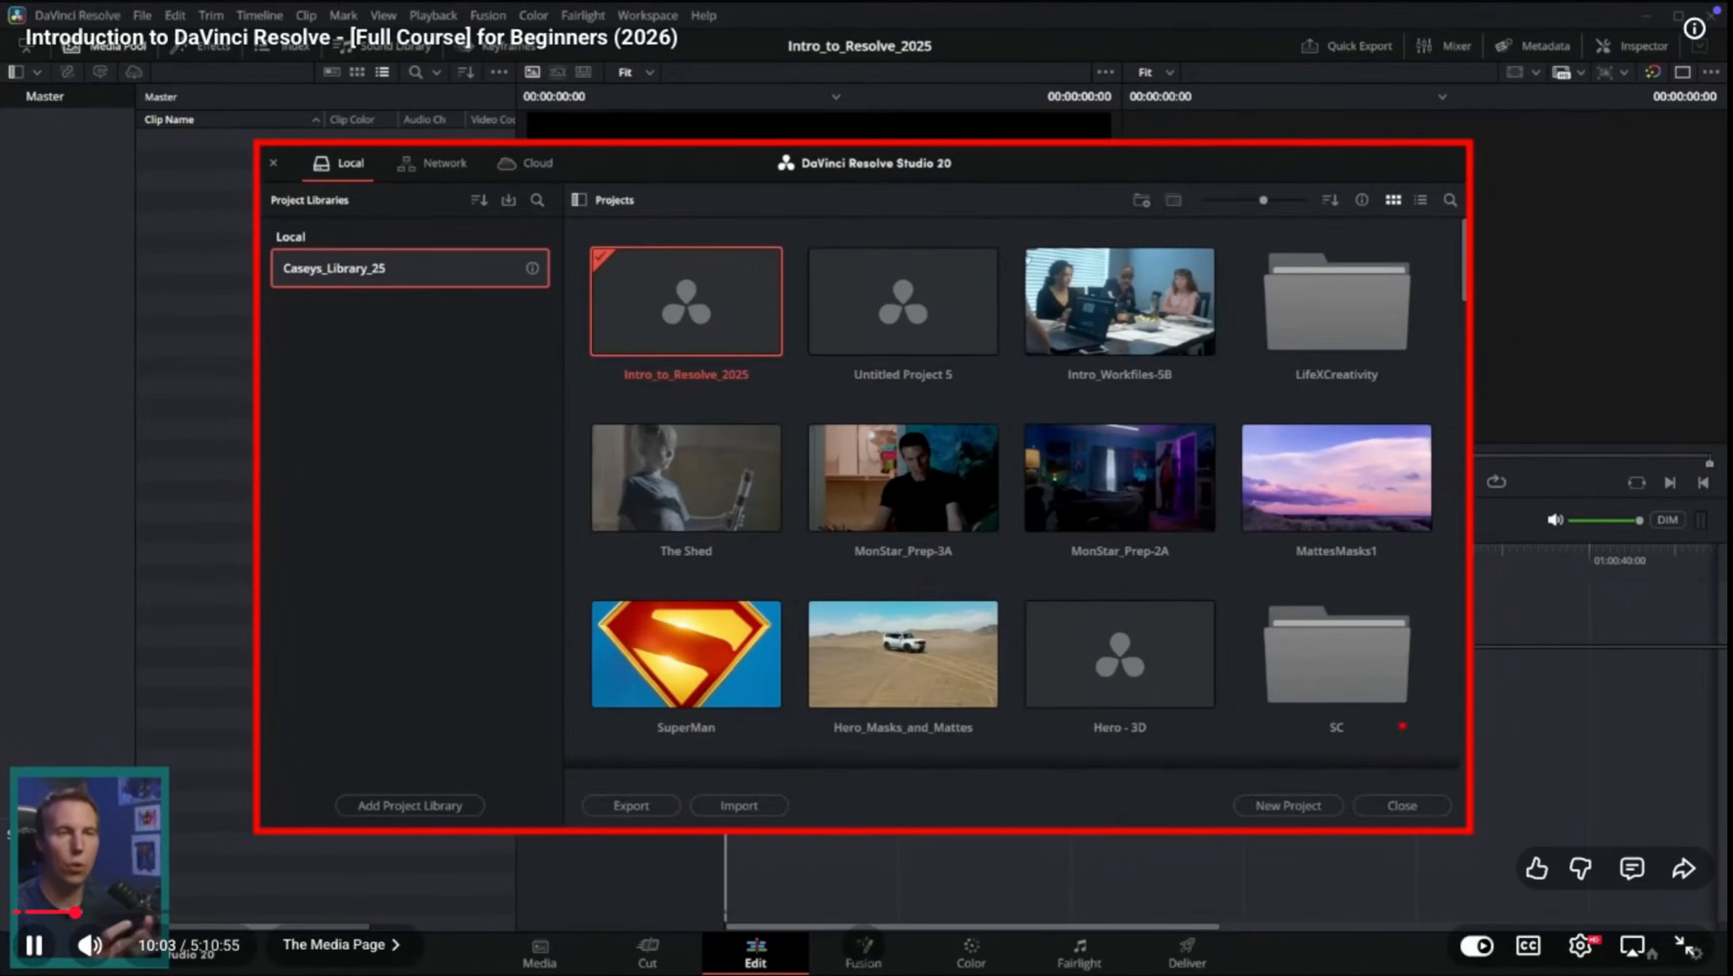
Step: Pause the tutorial at the project library section and check the Untitled Project window in DaVinci Resolve
{"action": "left_click_drag", "start_coordinate": [1043, 431], "coordinate": [1099, 555]}
{"action": "key", "text": "space"}
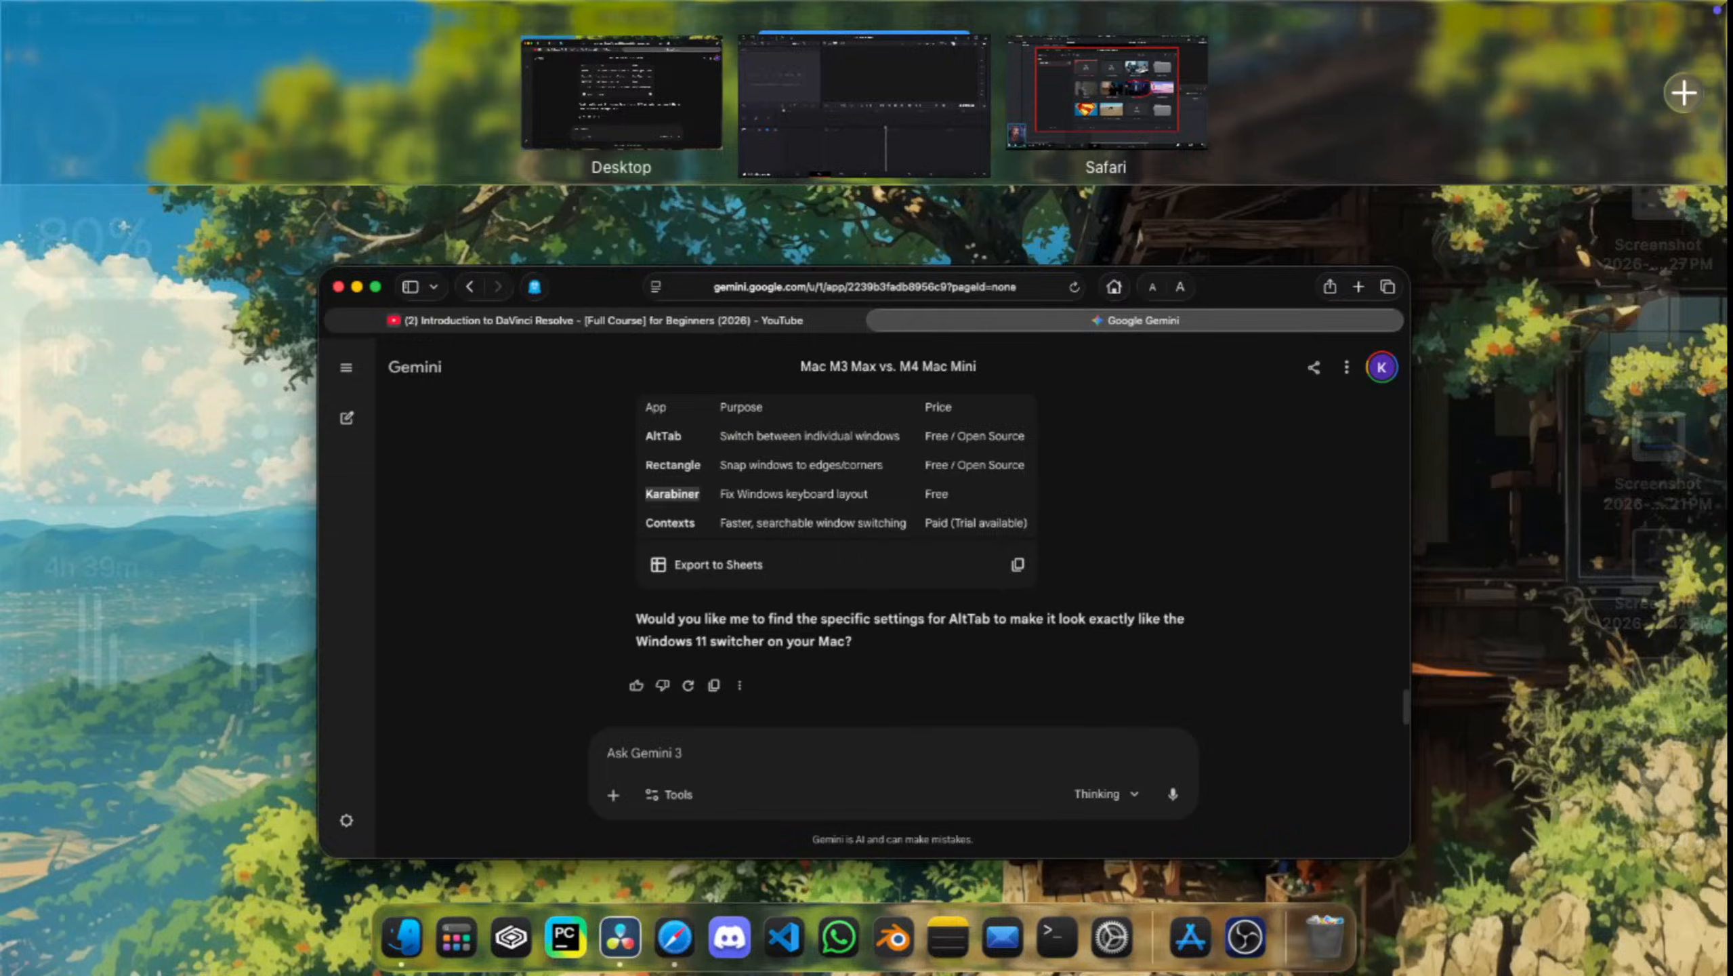
{"action": "left_click", "coordinate": [864, 99]}
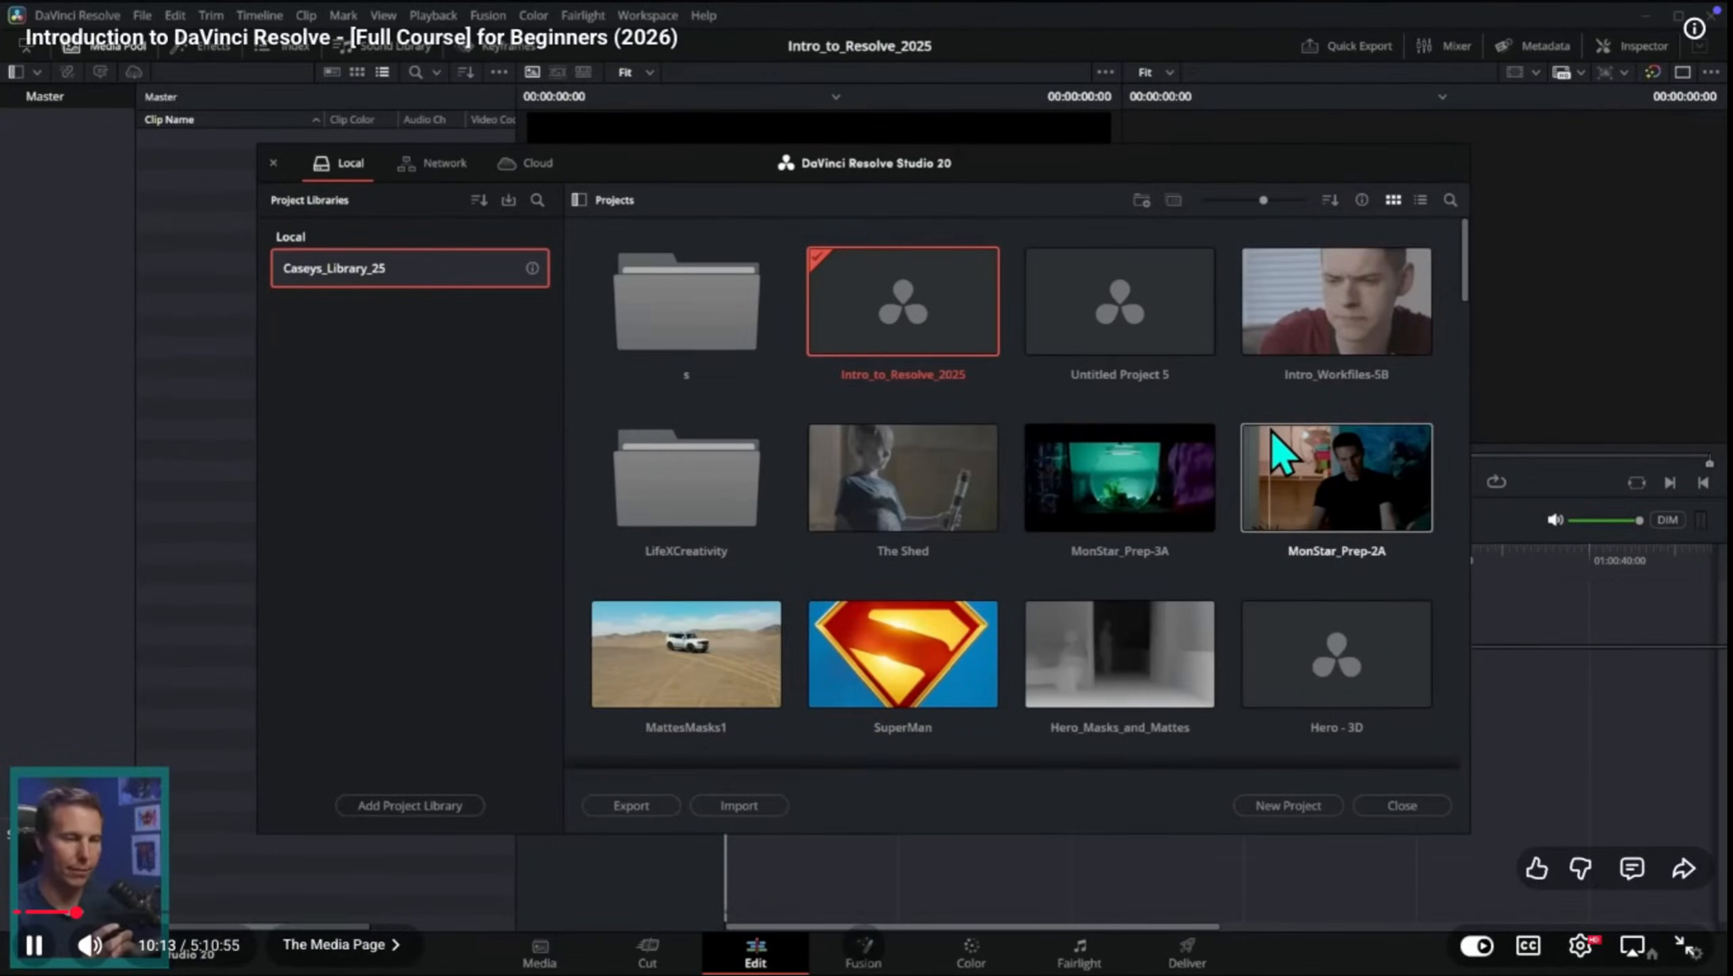
Step: Rewind the tutorial slightly from 10:15, replay the project library explanation, and pause at 10:19
{"action": "key", "text": "space"}
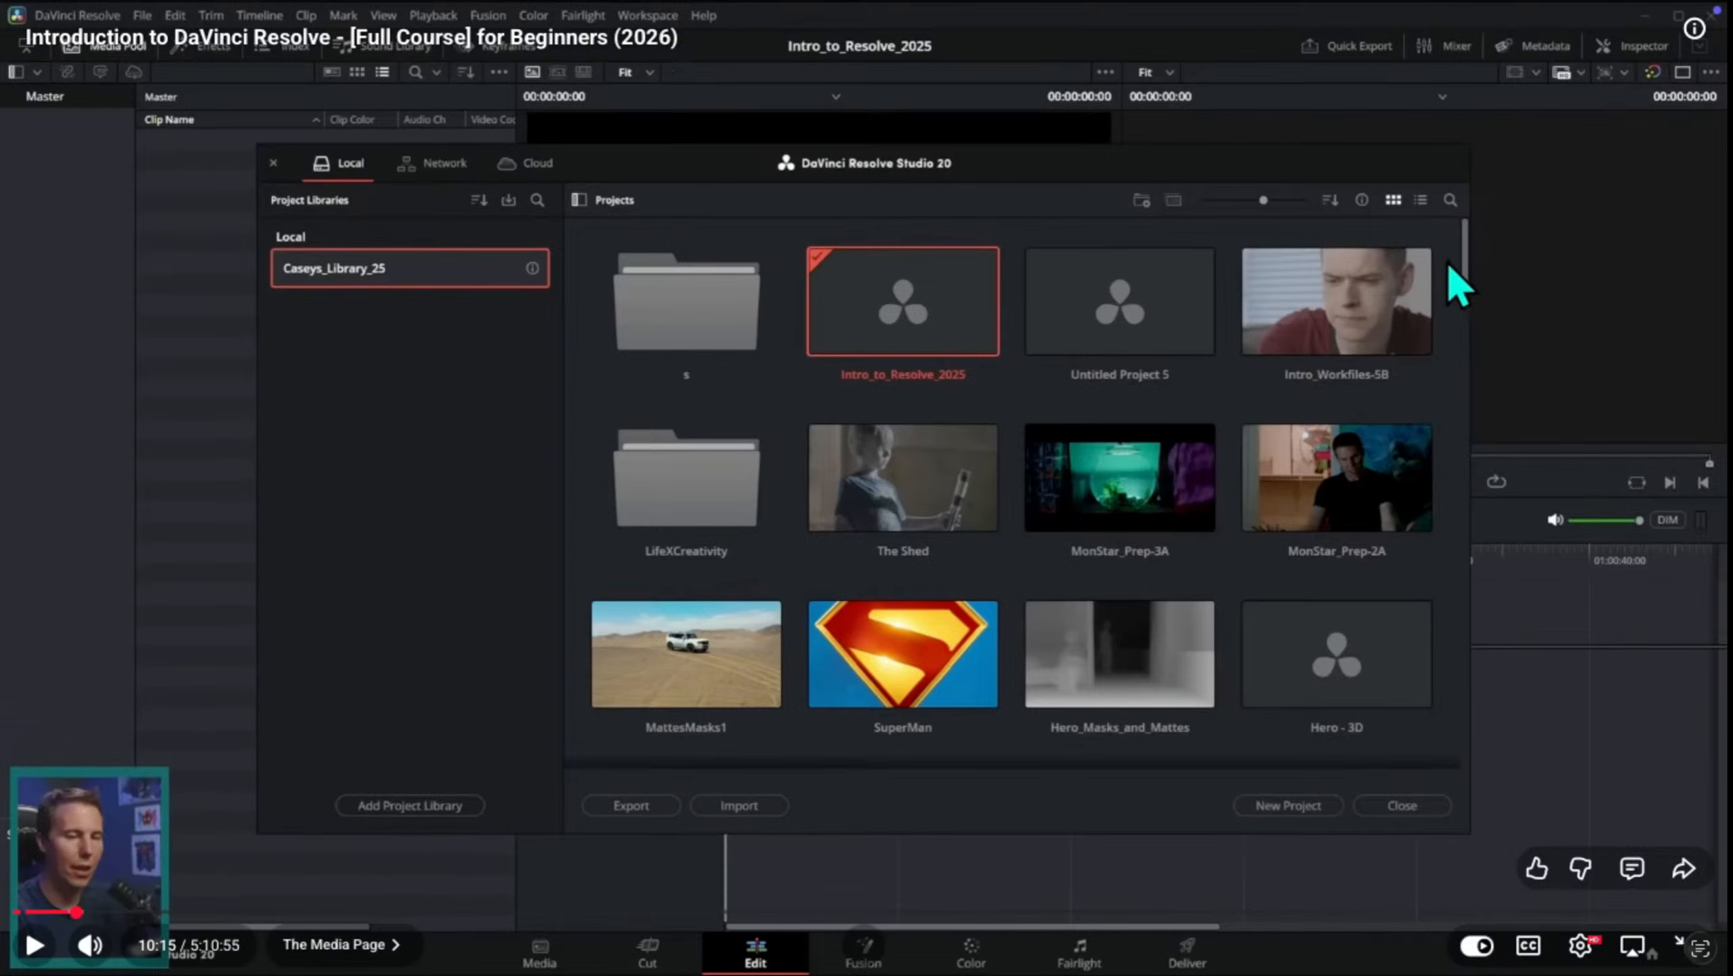
{"action": "key", "text": "Left"}
{"action": "key", "text": "Left"}
{"action": "key", "text": "space"}
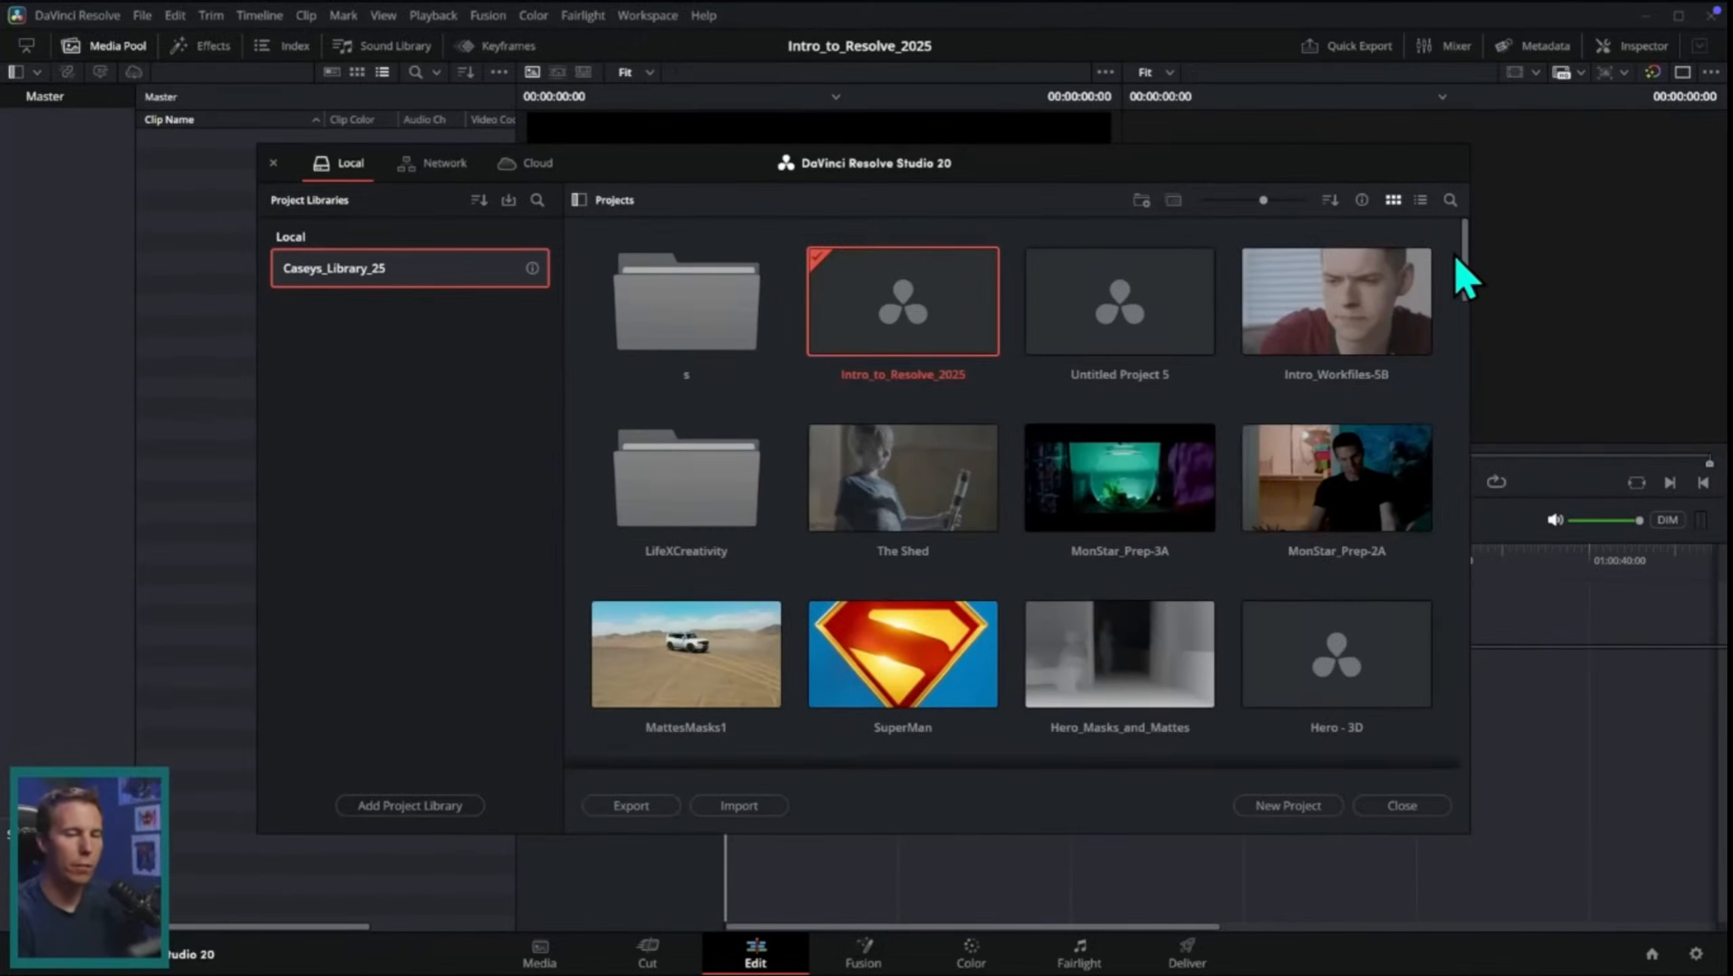
{"action": "mouse_move", "coordinate": [1449, 254]}
{"action": "left_mouse_down"}
{"action": "mouse_move", "coordinate": [1472, 550]}
{"action": "mouse_move", "coordinate": [1378, 216]}
{"action": "left_mouse_up"}
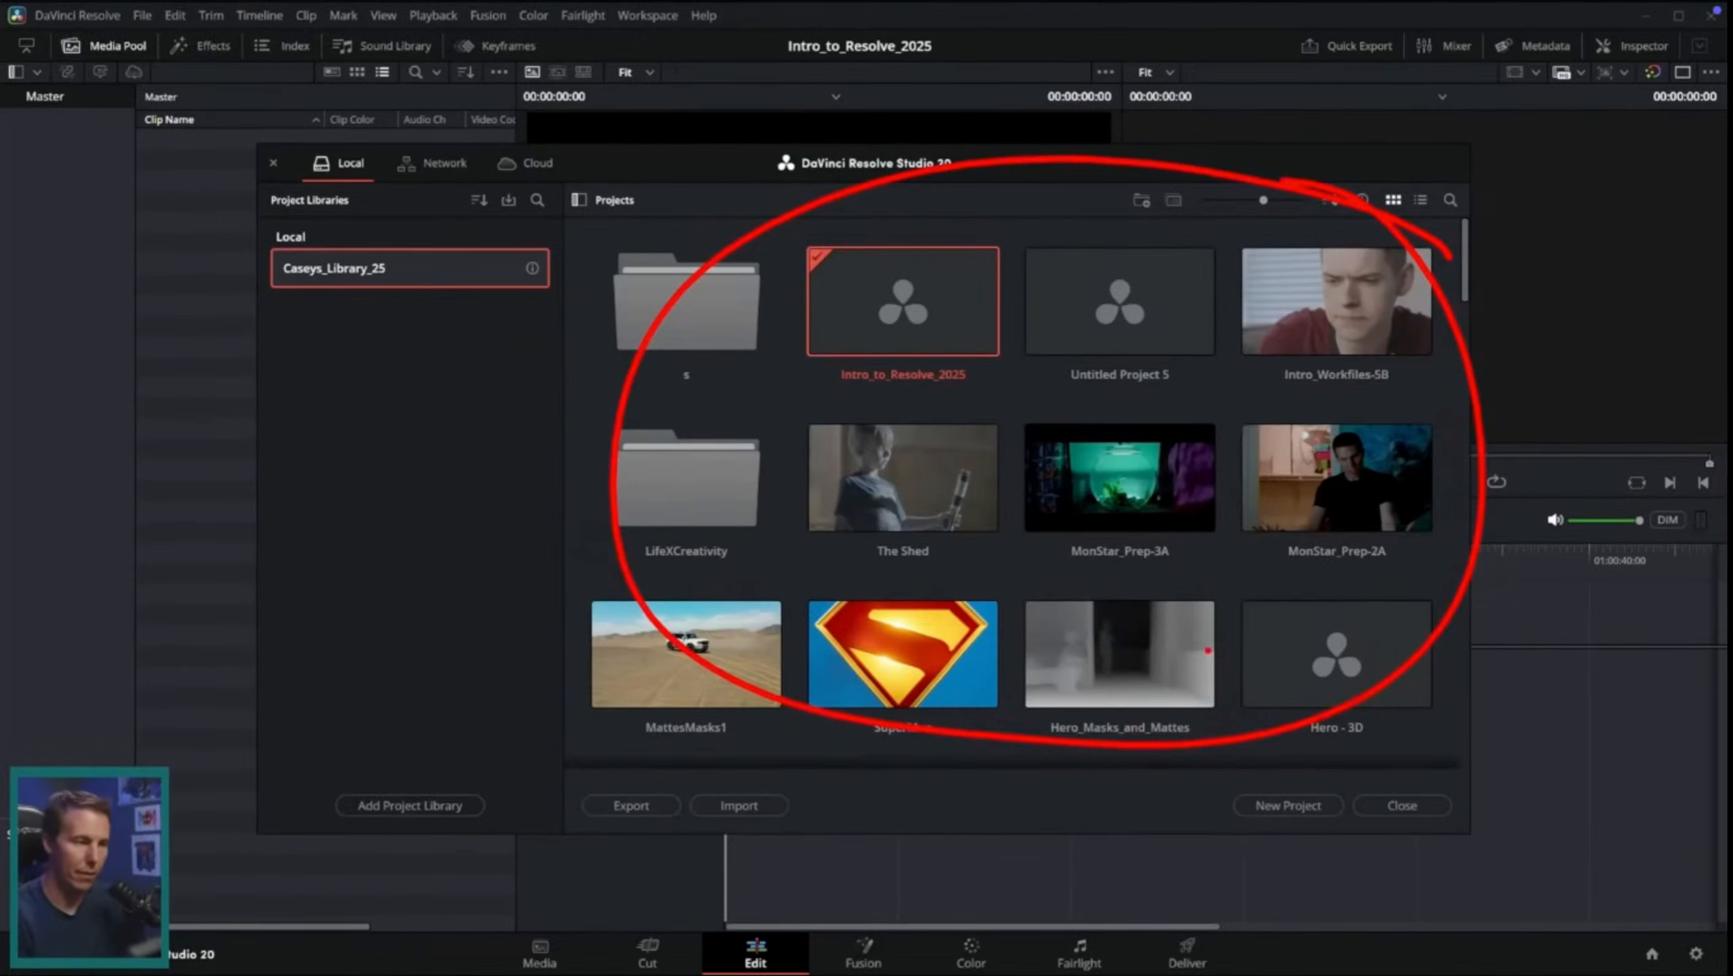
{"action": "key", "text": "Escape"}
{"action": "key", "text": "space"}
Step: Switch from the paused tutorial to the Untitled Project window in DaVinci Resolve
{"action": "key", "text": "ctrl+Up"}
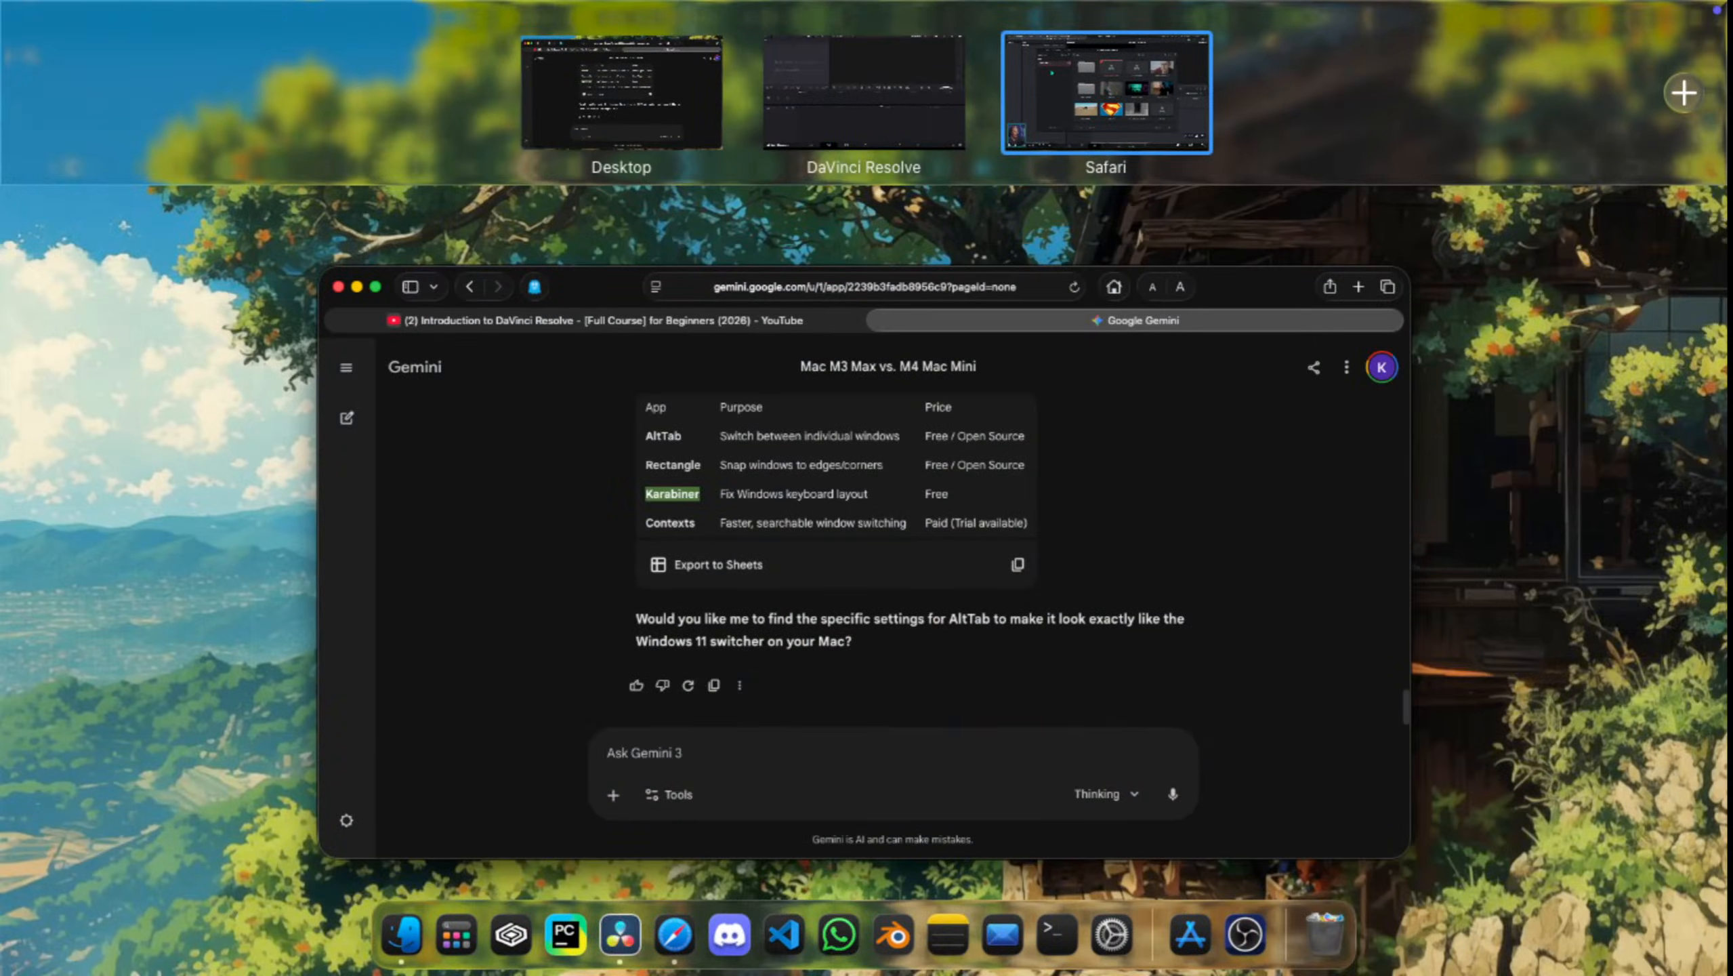
{"action": "key", "text": "ctrl+Up"}
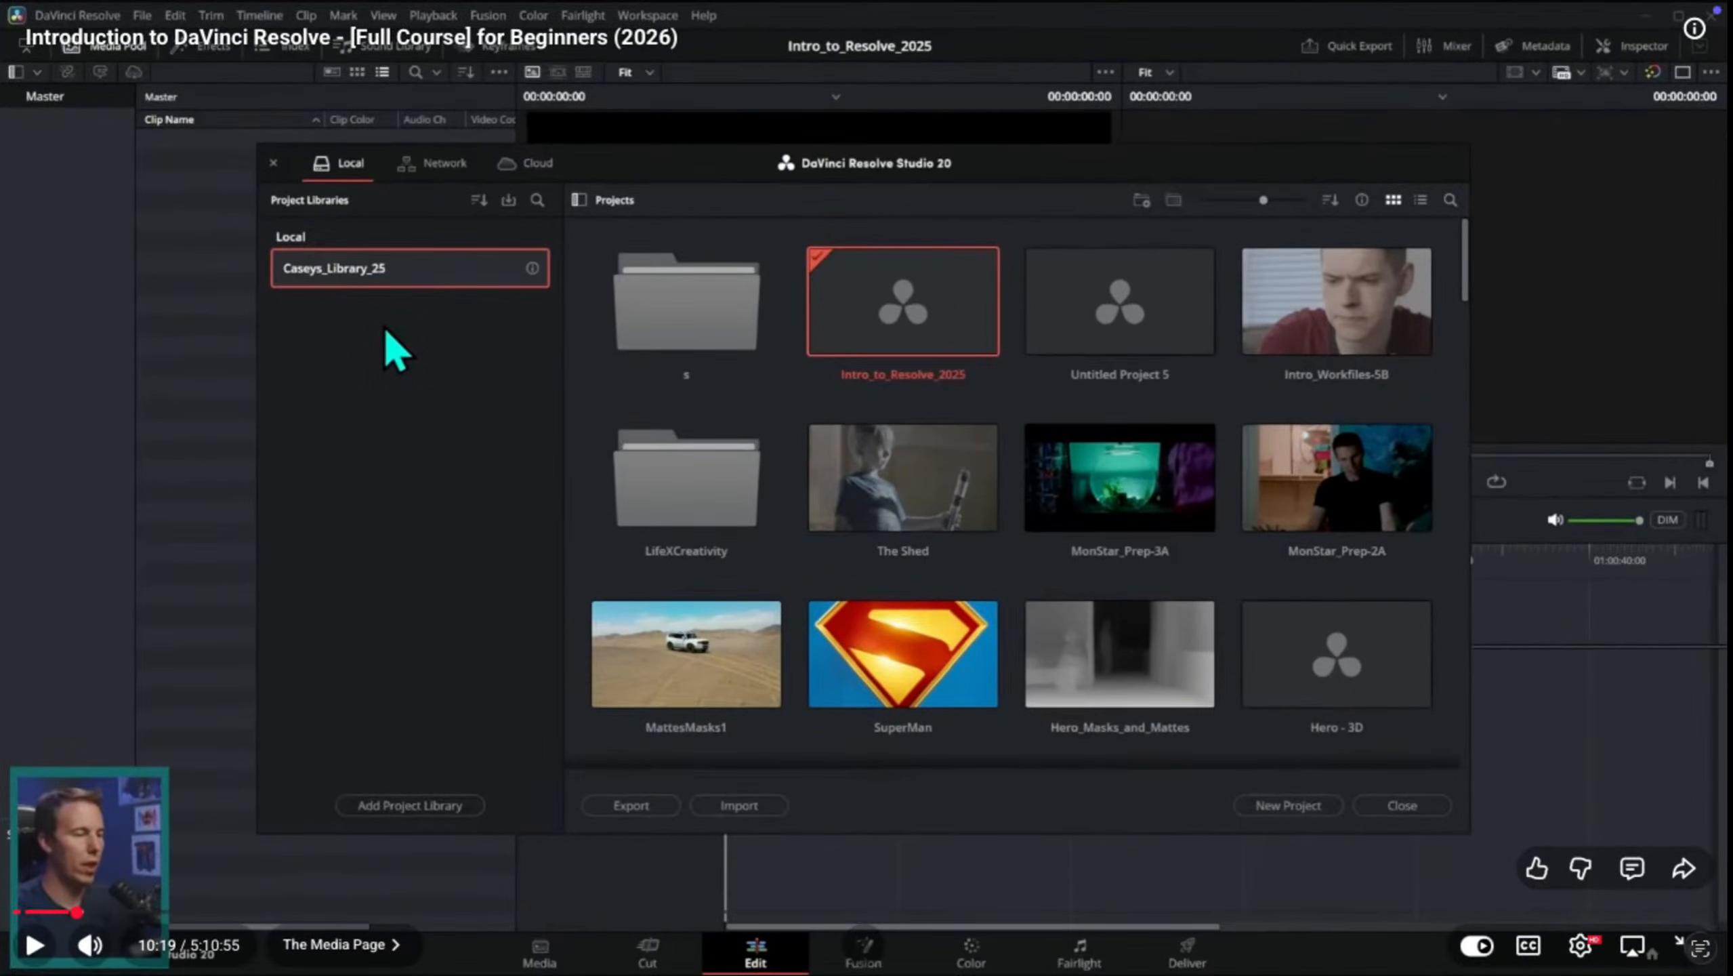
{"action": "key", "text": "ctrl+Left"}
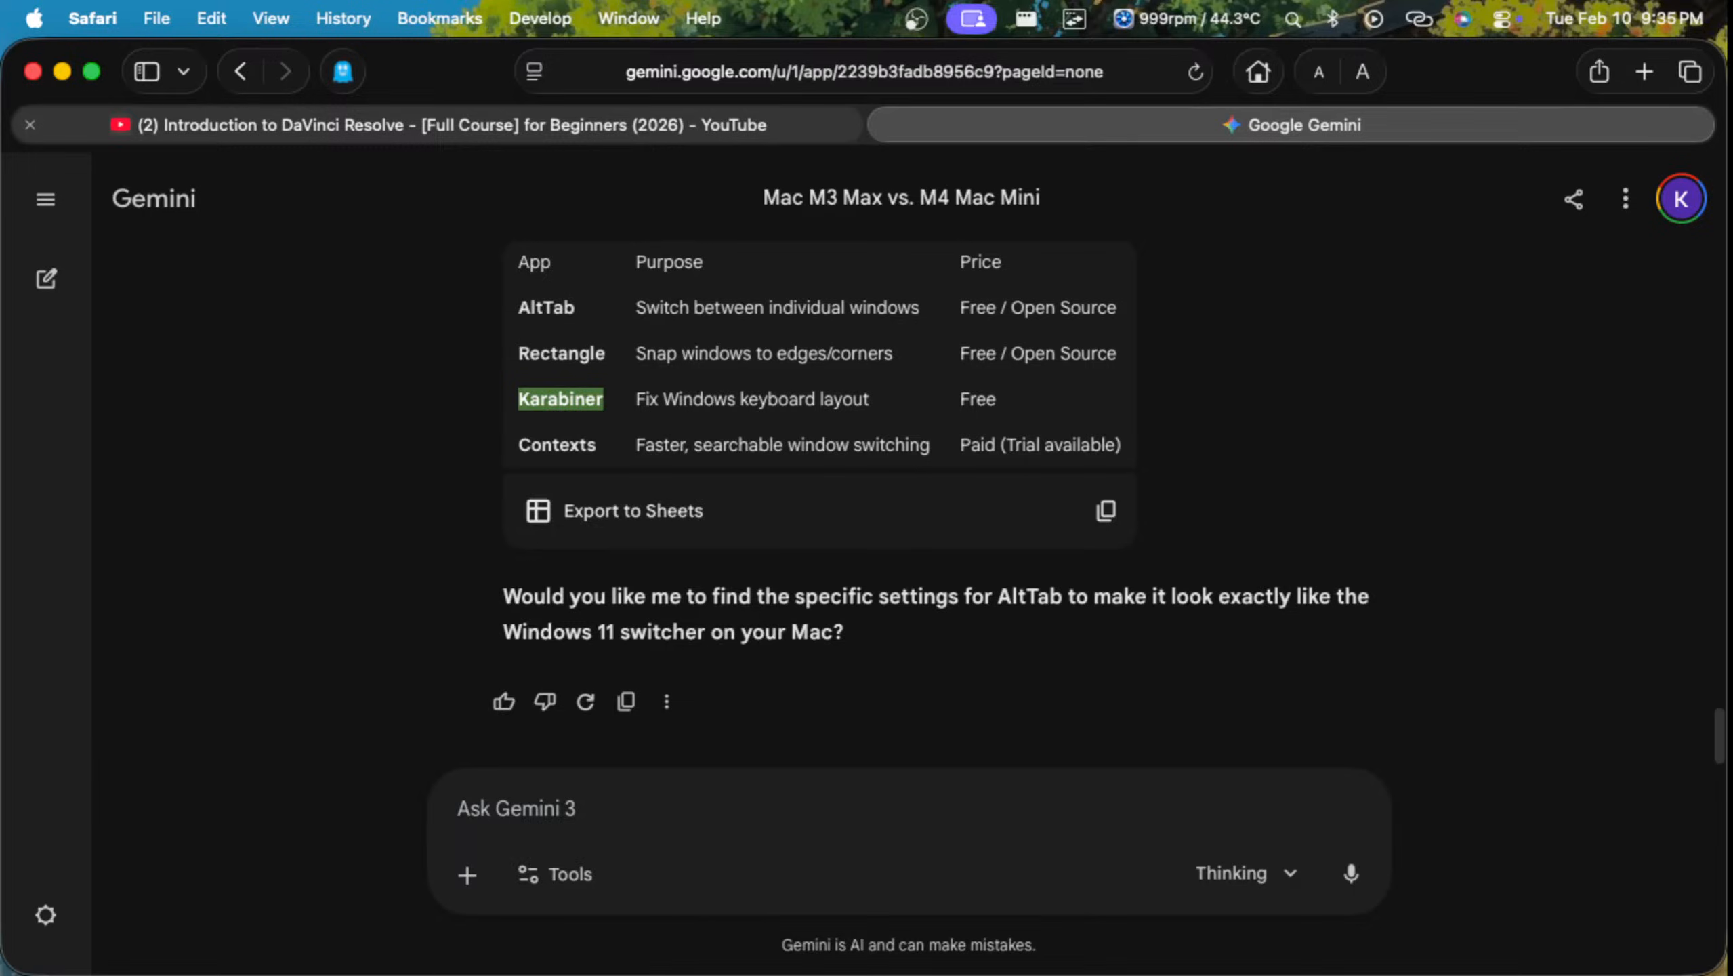
{"action": "key", "text": "alt+Tab"}
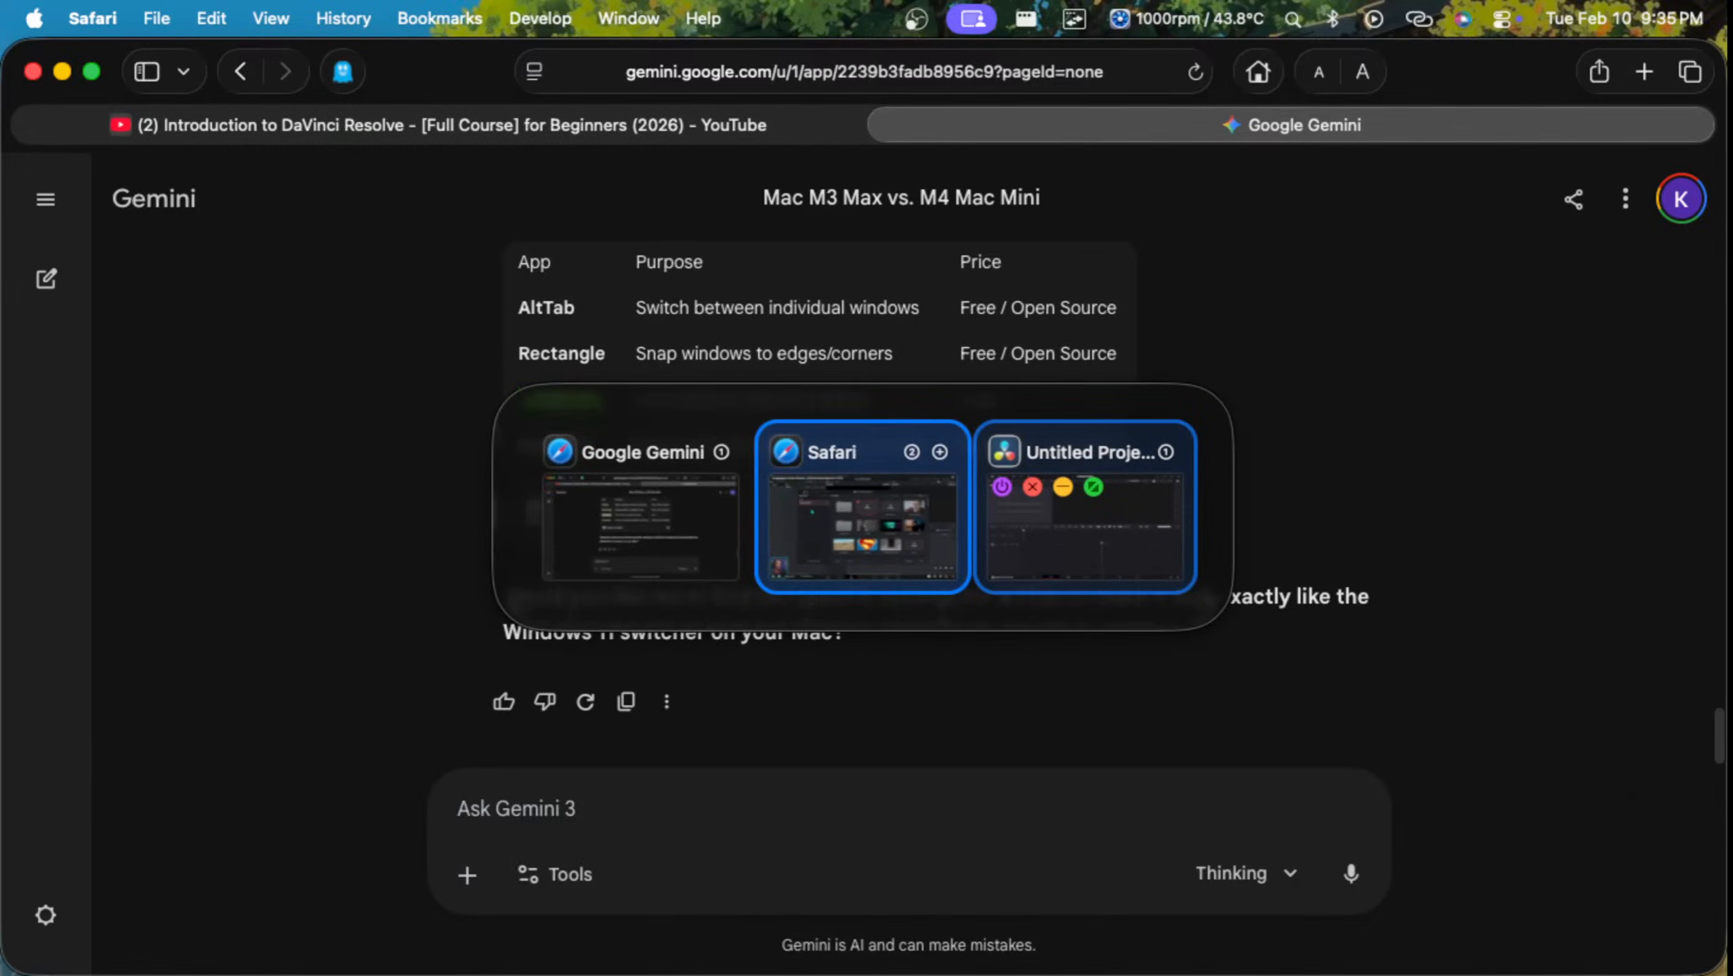
{"action": "left_click", "coordinate": [1102, 509]}
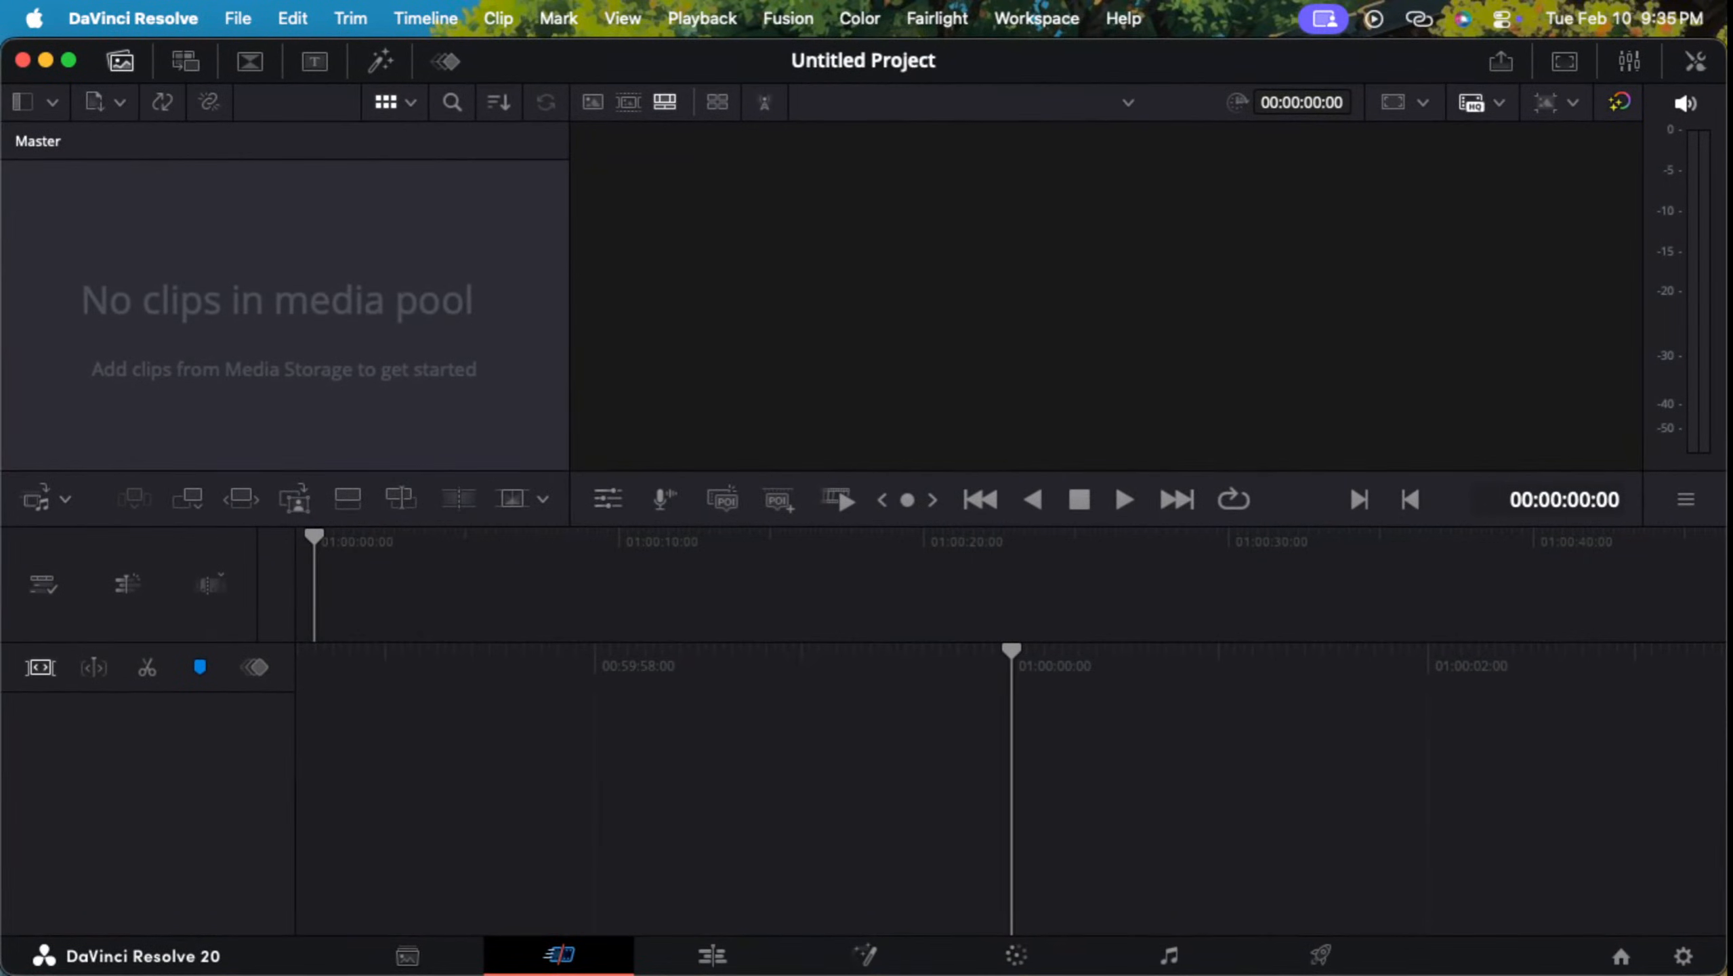
Step: Create a new project named "sih" with the default media location
{"action": "mouse_move", "coordinate": [1, 506]}
{"action": "left_click", "coordinate": [238, 17]}
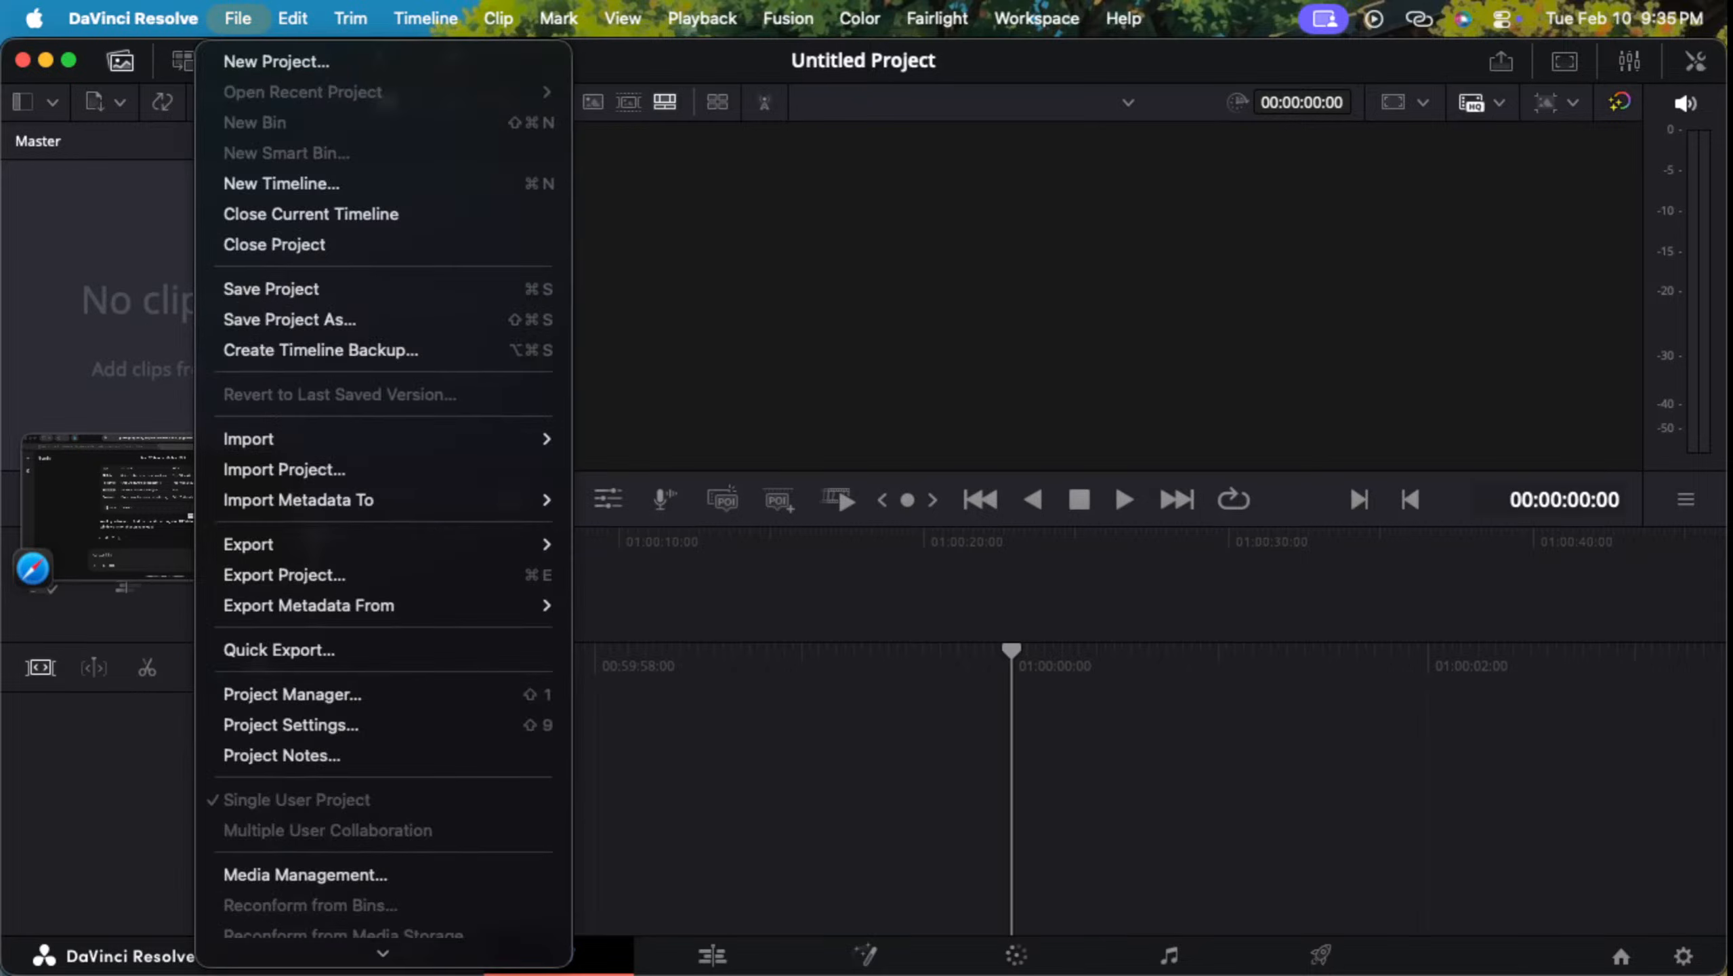
{"action": "left_click", "coordinate": [270, 59]}
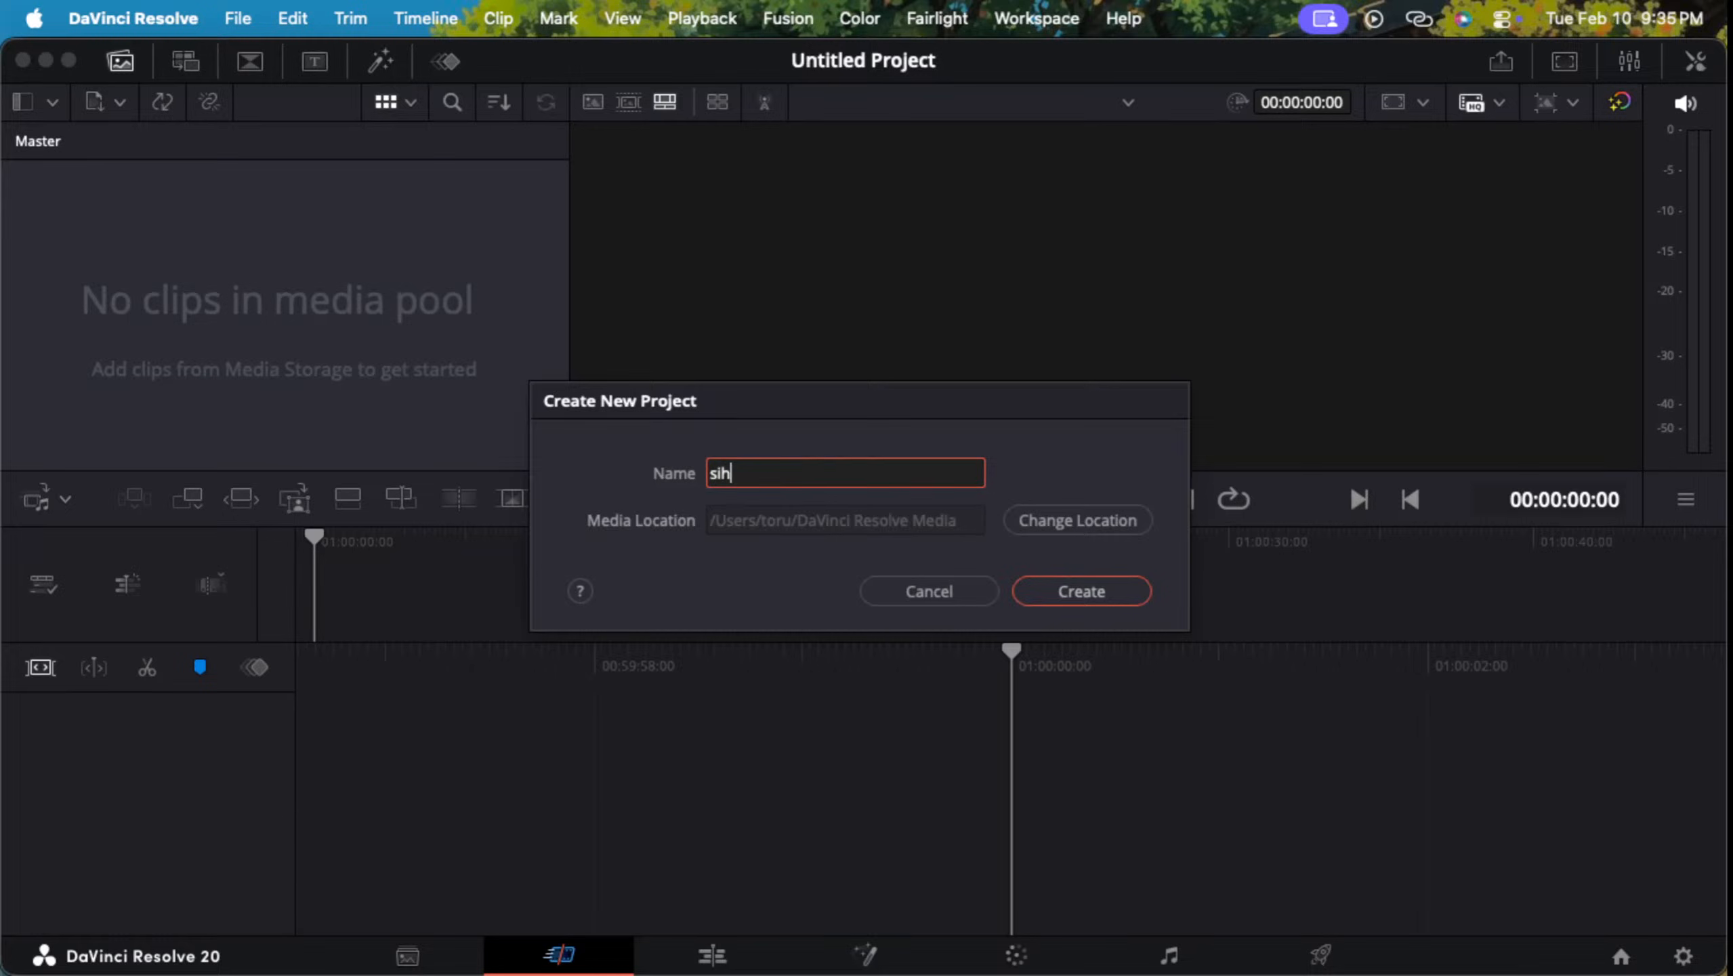
{"action": "key", "text": "Return"}
Step: Switch to the YouTube tutorial in Safari and show the video in full screen
{"action": "key", "text": "ctrl+Up"}
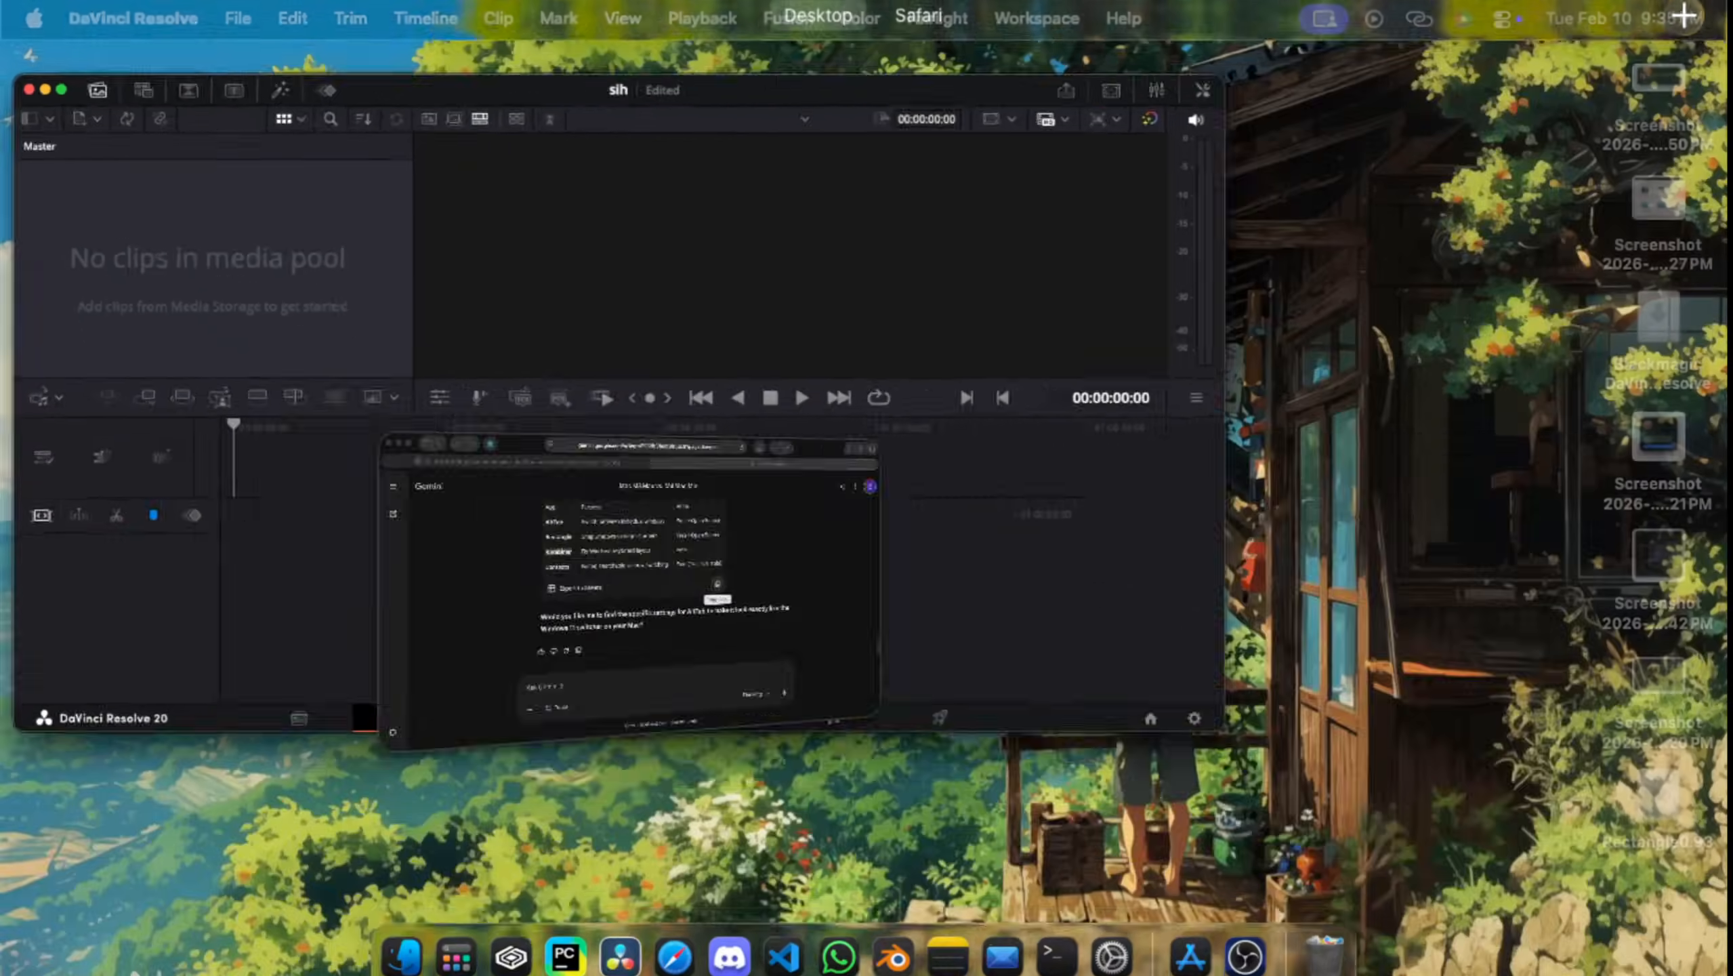
{"action": "key", "text": "ctrl+Up"}
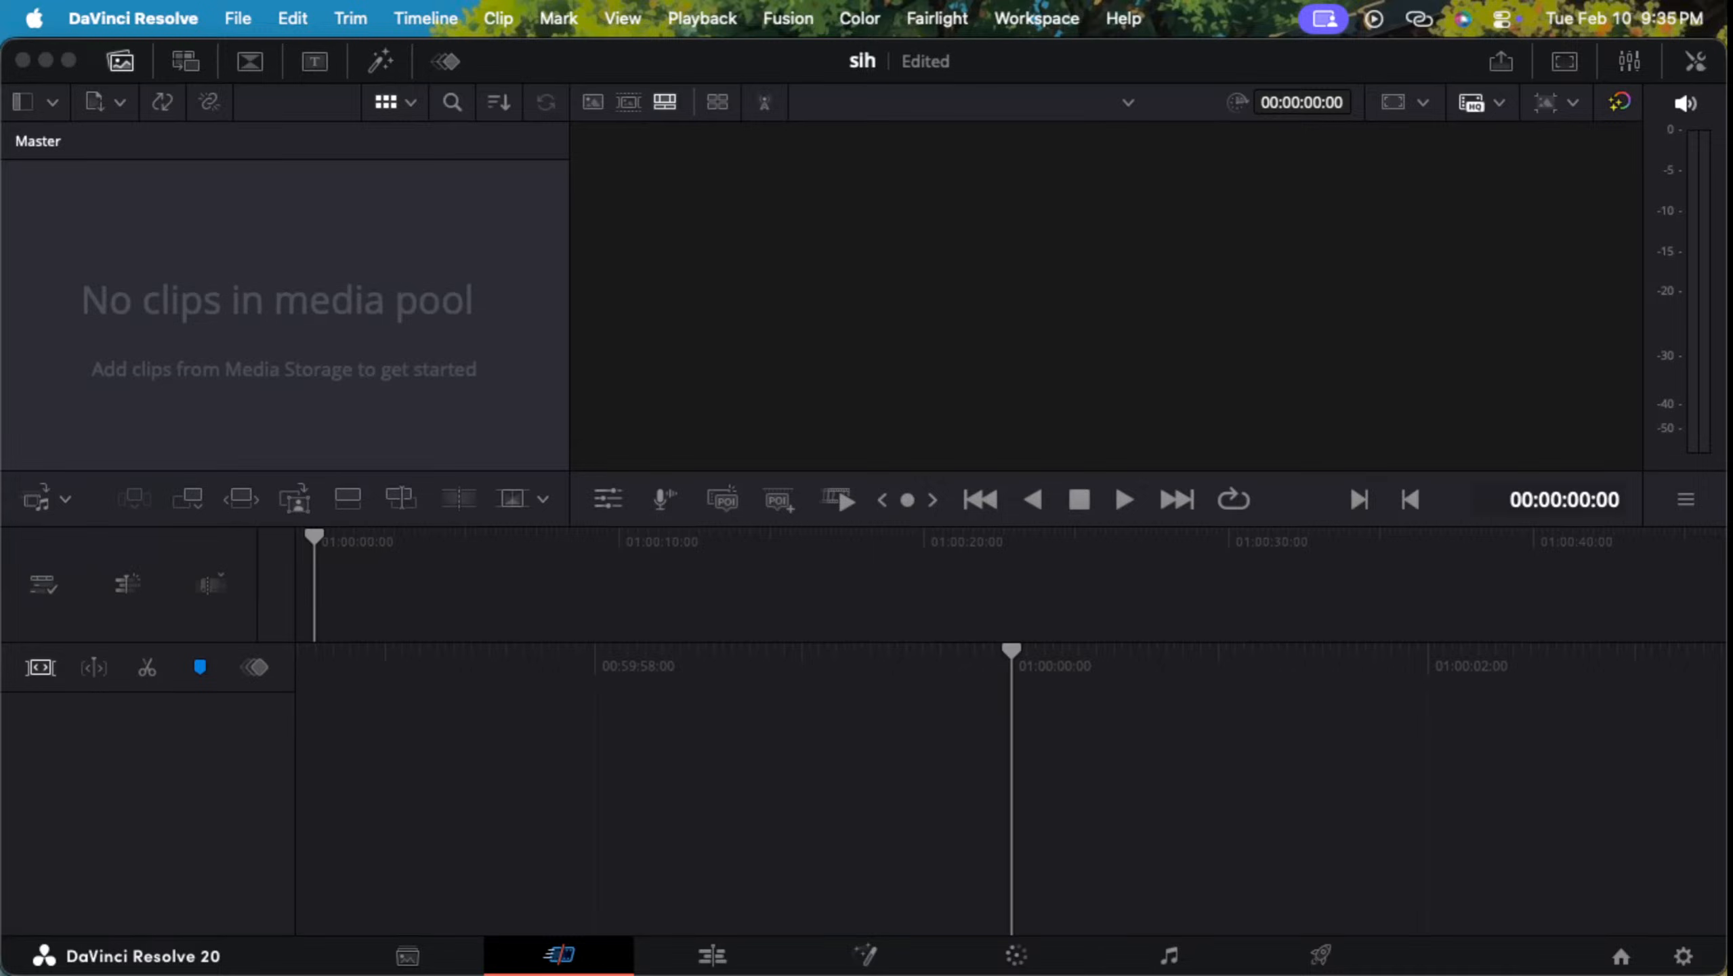
{"action": "mouse_move", "coordinate": [2, 511]}
{"action": "left_click", "coordinate": [140, 512]}
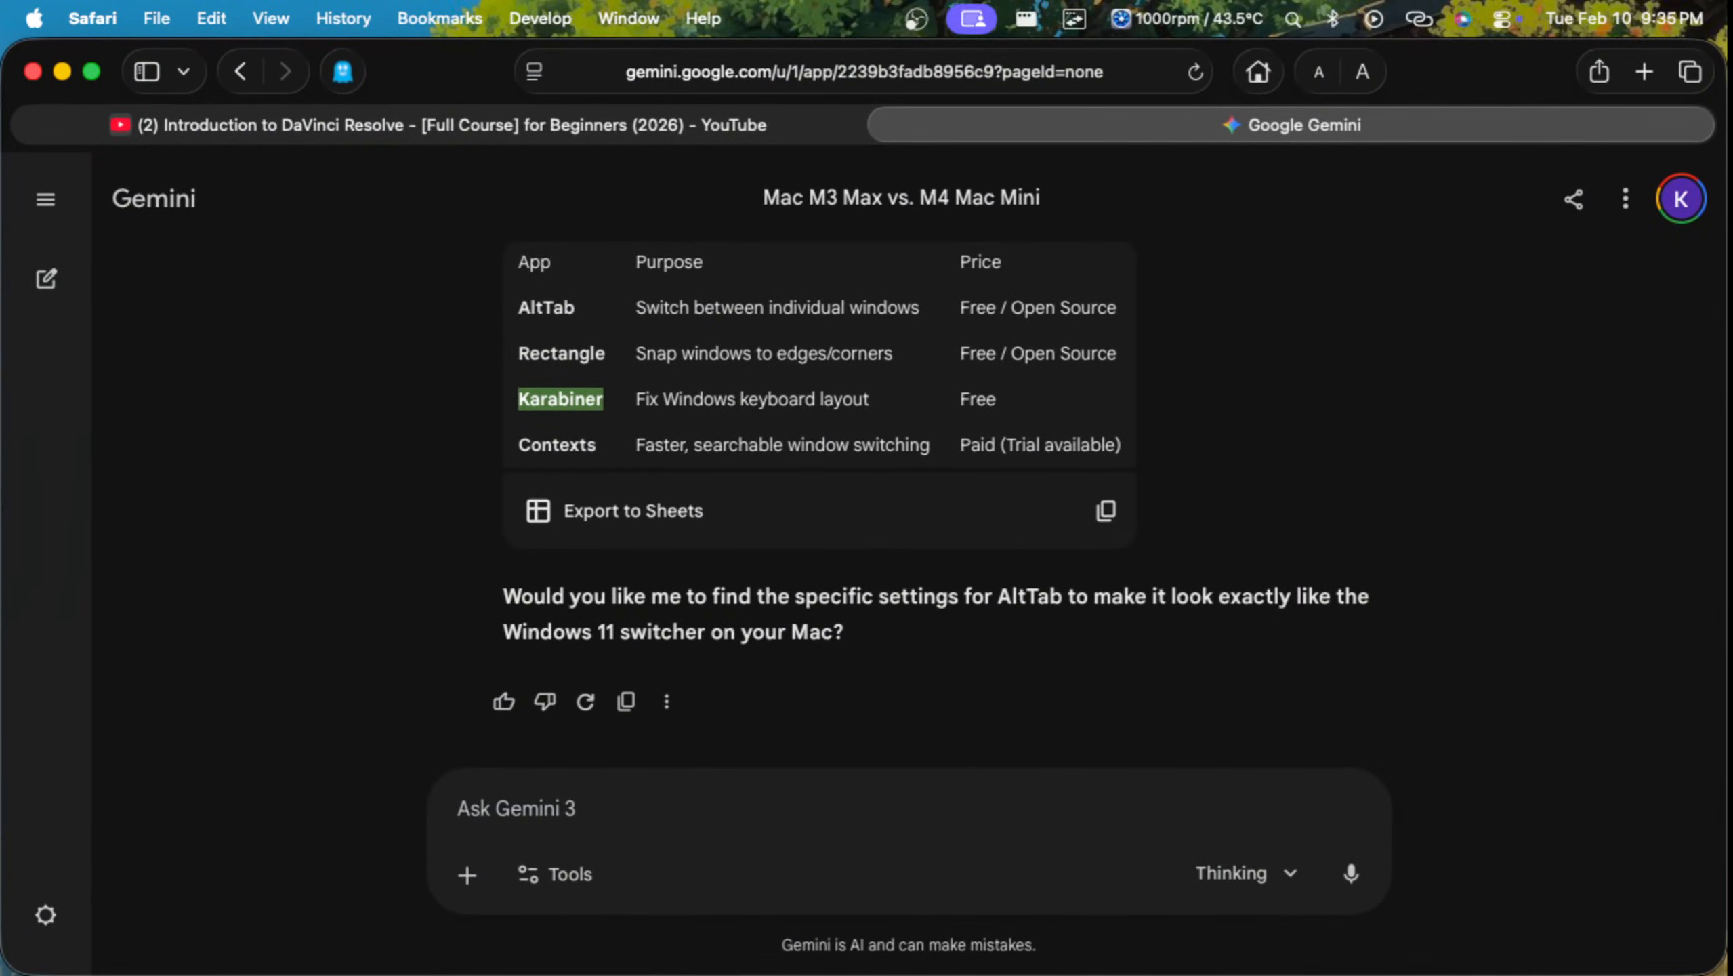
{"action": "left_click", "coordinate": [437, 125]}
{"action": "left_click", "coordinate": [863, 488]}
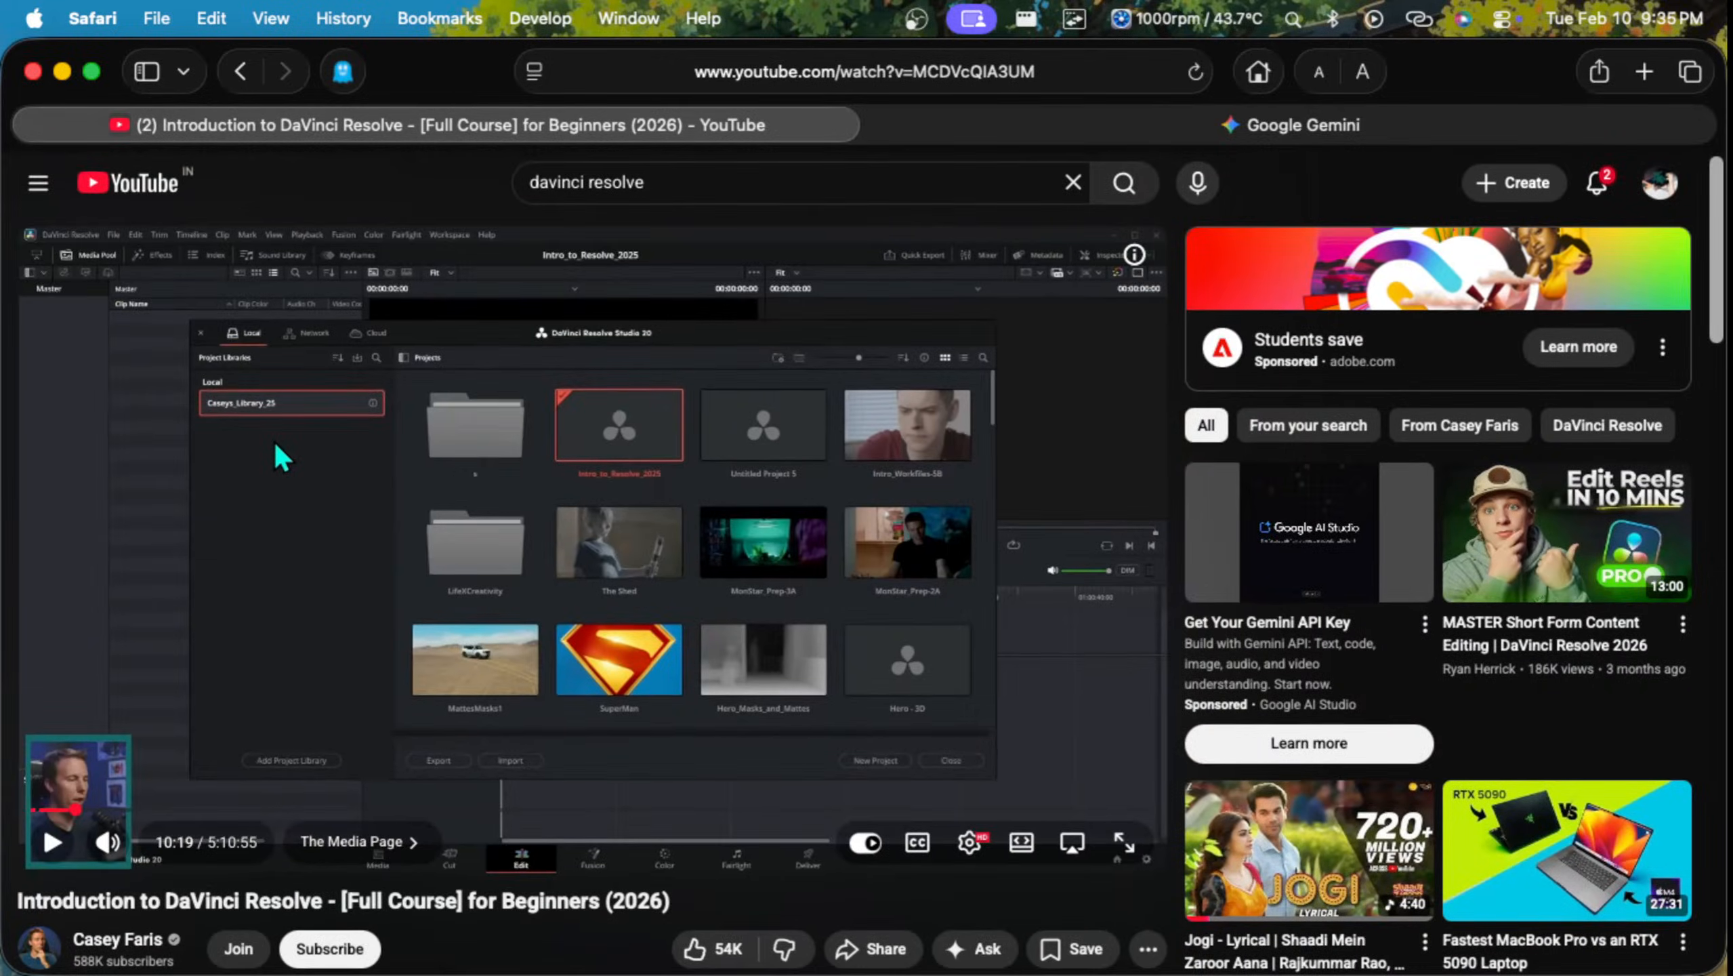
{"action": "double_click", "coordinate": [275, 441]}
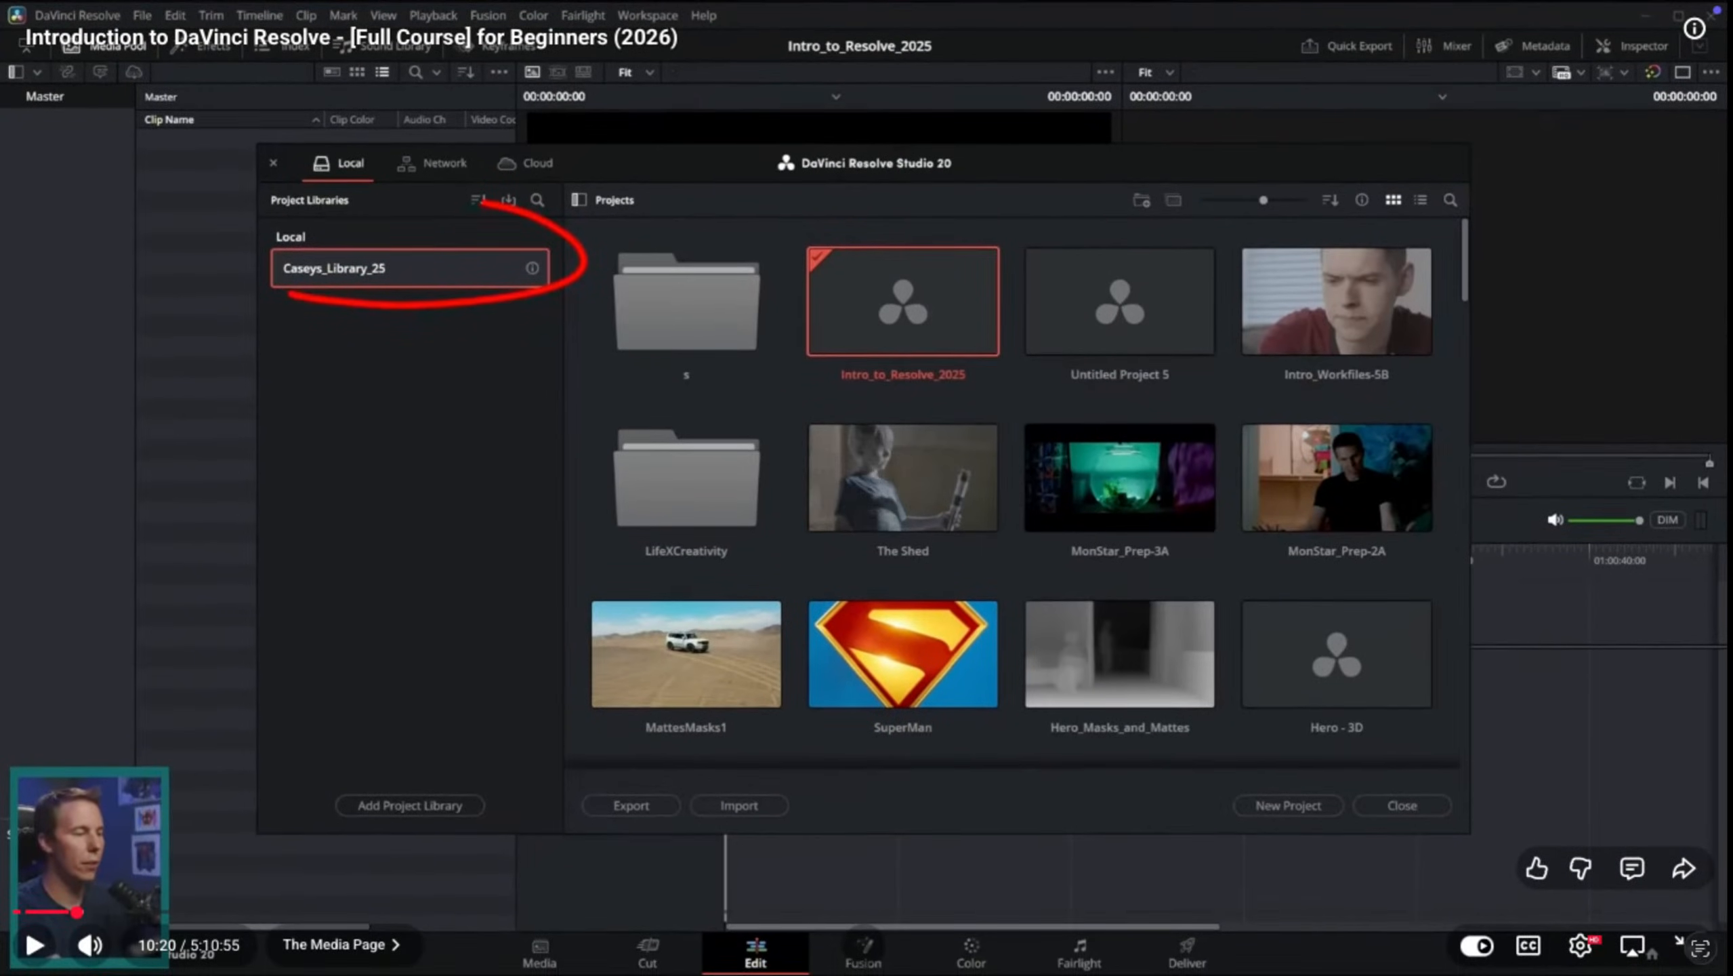
Step: Try to move the full-screen Safari space ahead of the desktop, and return the tutorial to full screen
{"action": "key", "text": "ctrl+Up"}
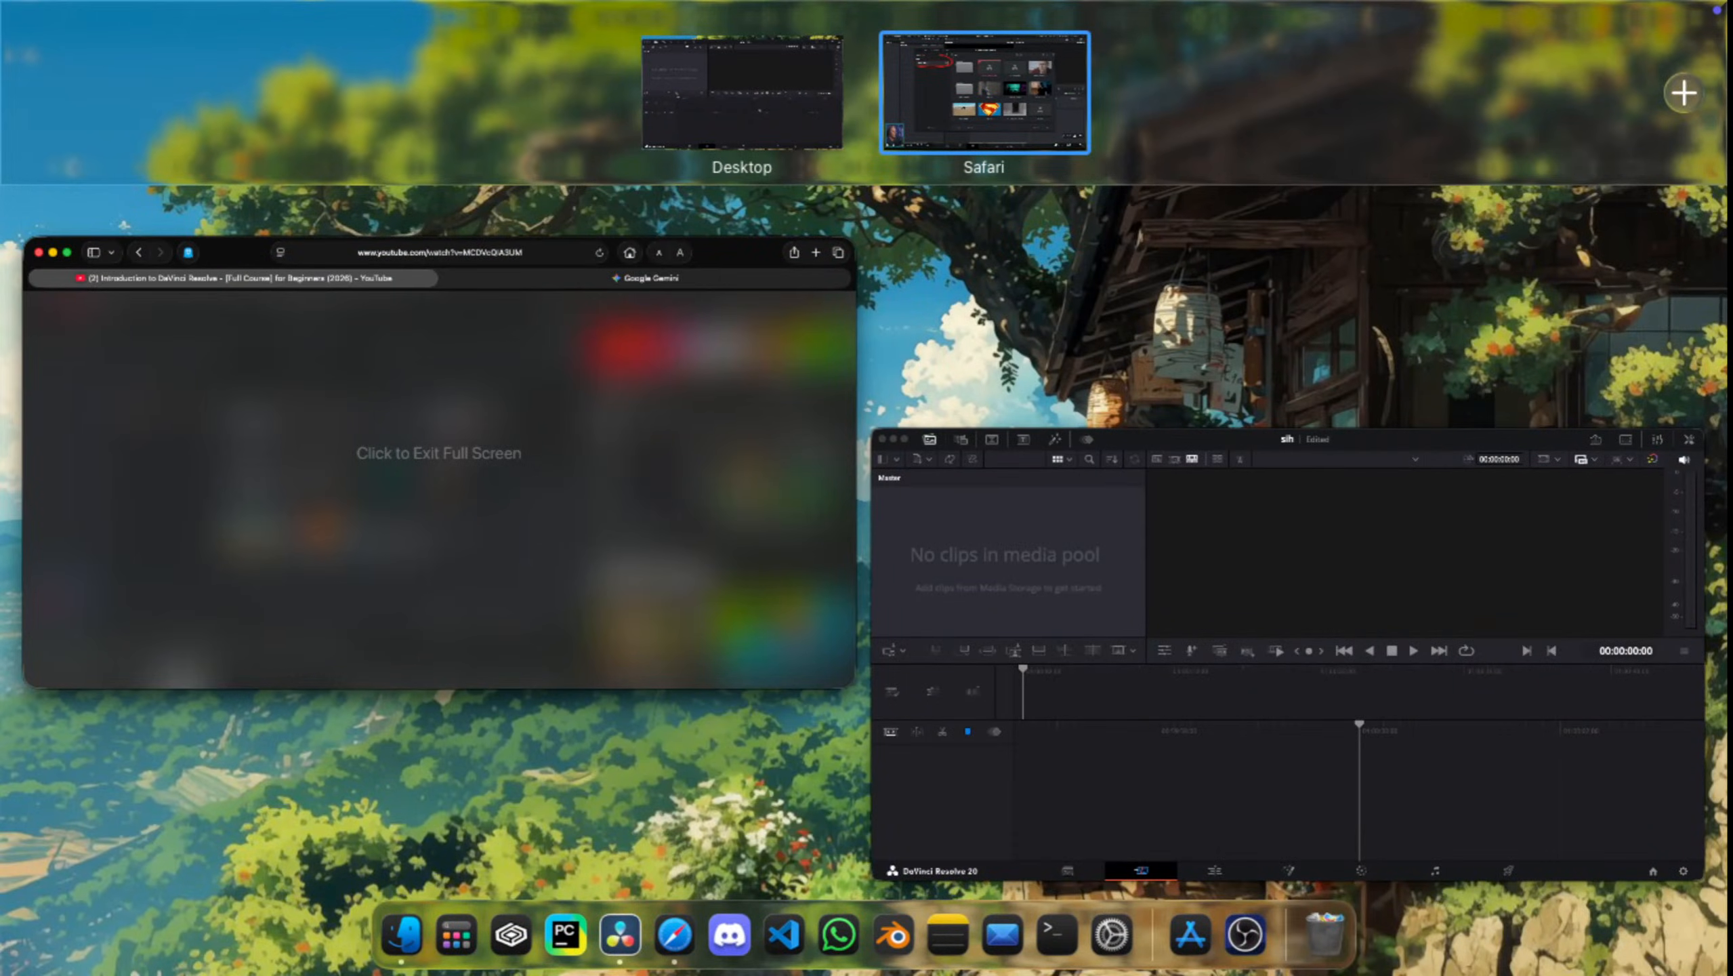
{"action": "left_click_drag", "start_coordinate": [984, 94], "coordinate": [767, 93]}
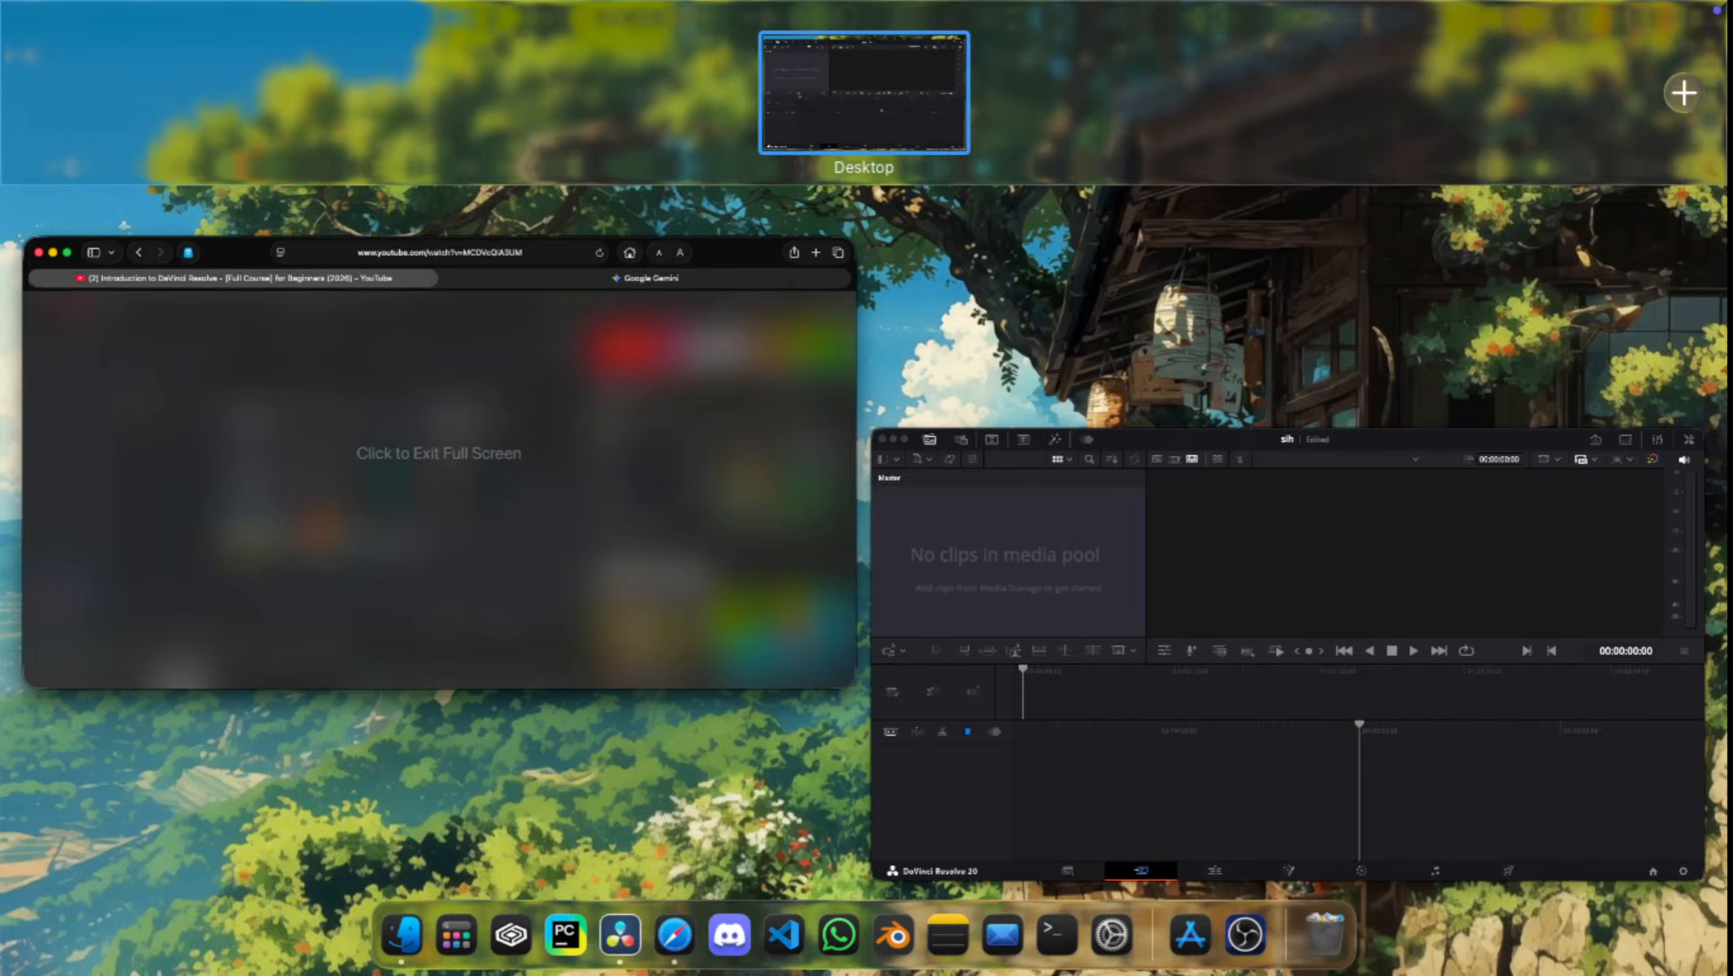
{"action": "left_click", "coordinate": [437, 479]}
{"action": "double_click", "coordinate": [596, 549]}
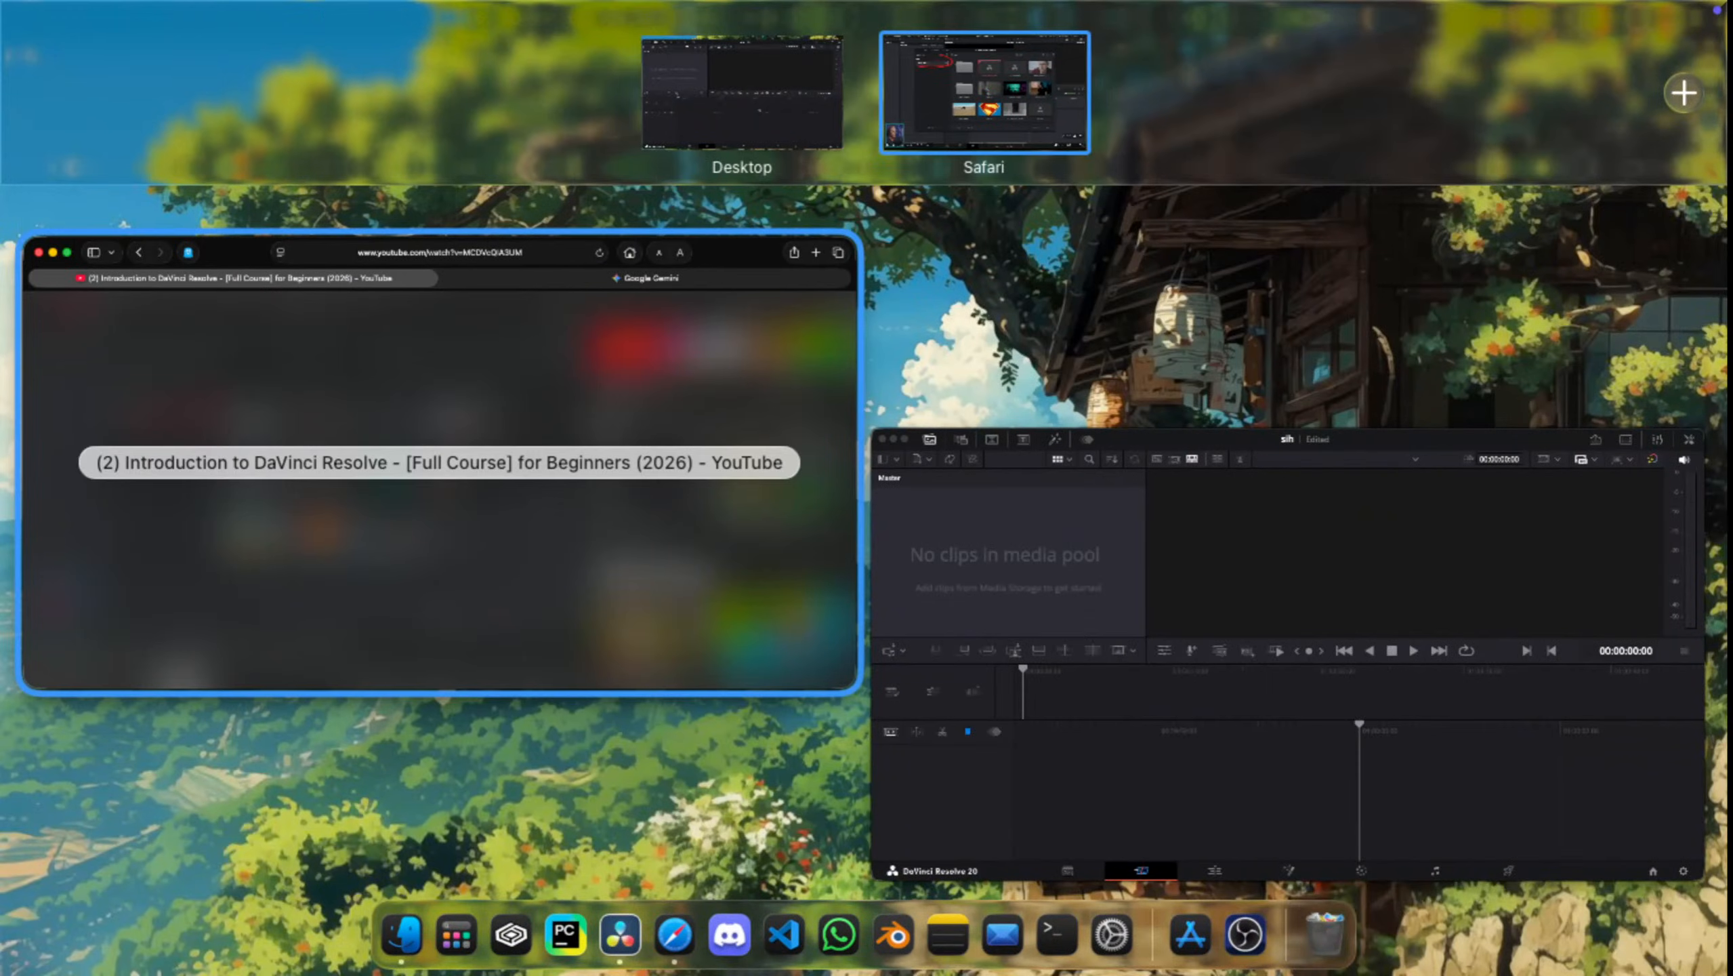
{"action": "left_click", "coordinate": [959, 77]}
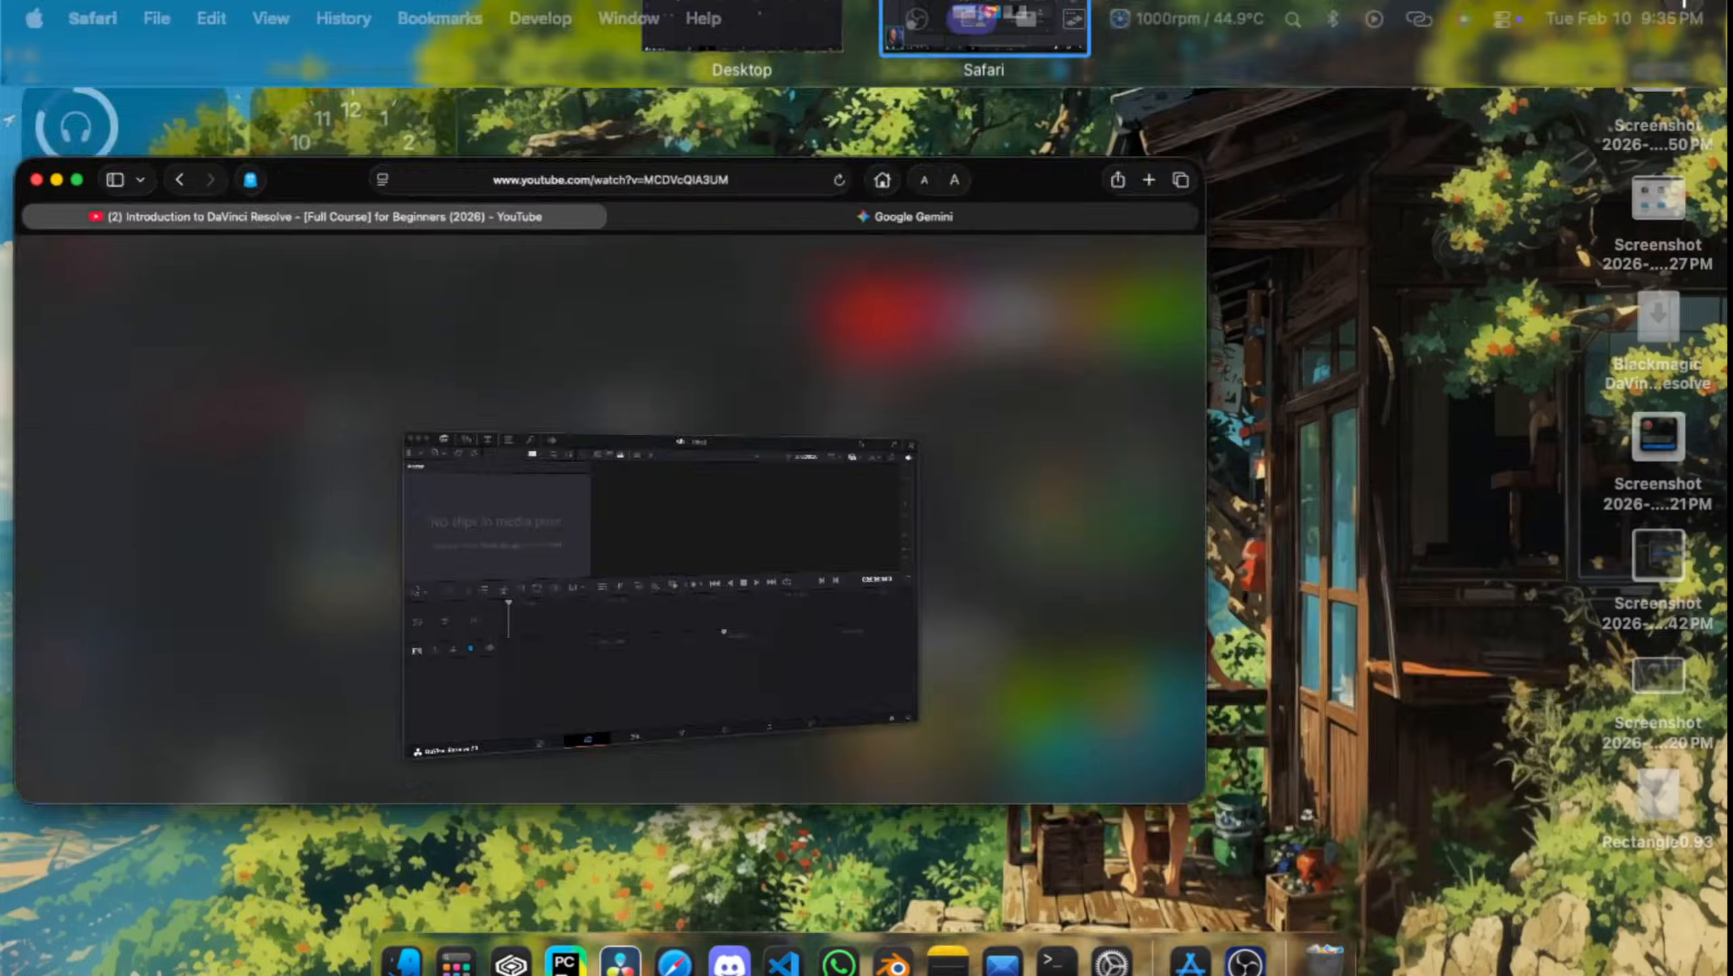
Step: Try to move the sih project window into the full-screen Safari space
{"action": "key", "text": "ctrl+Up"}
{"action": "left_click_drag", "start_coordinate": [1287, 656], "coordinate": [1008, 97]}
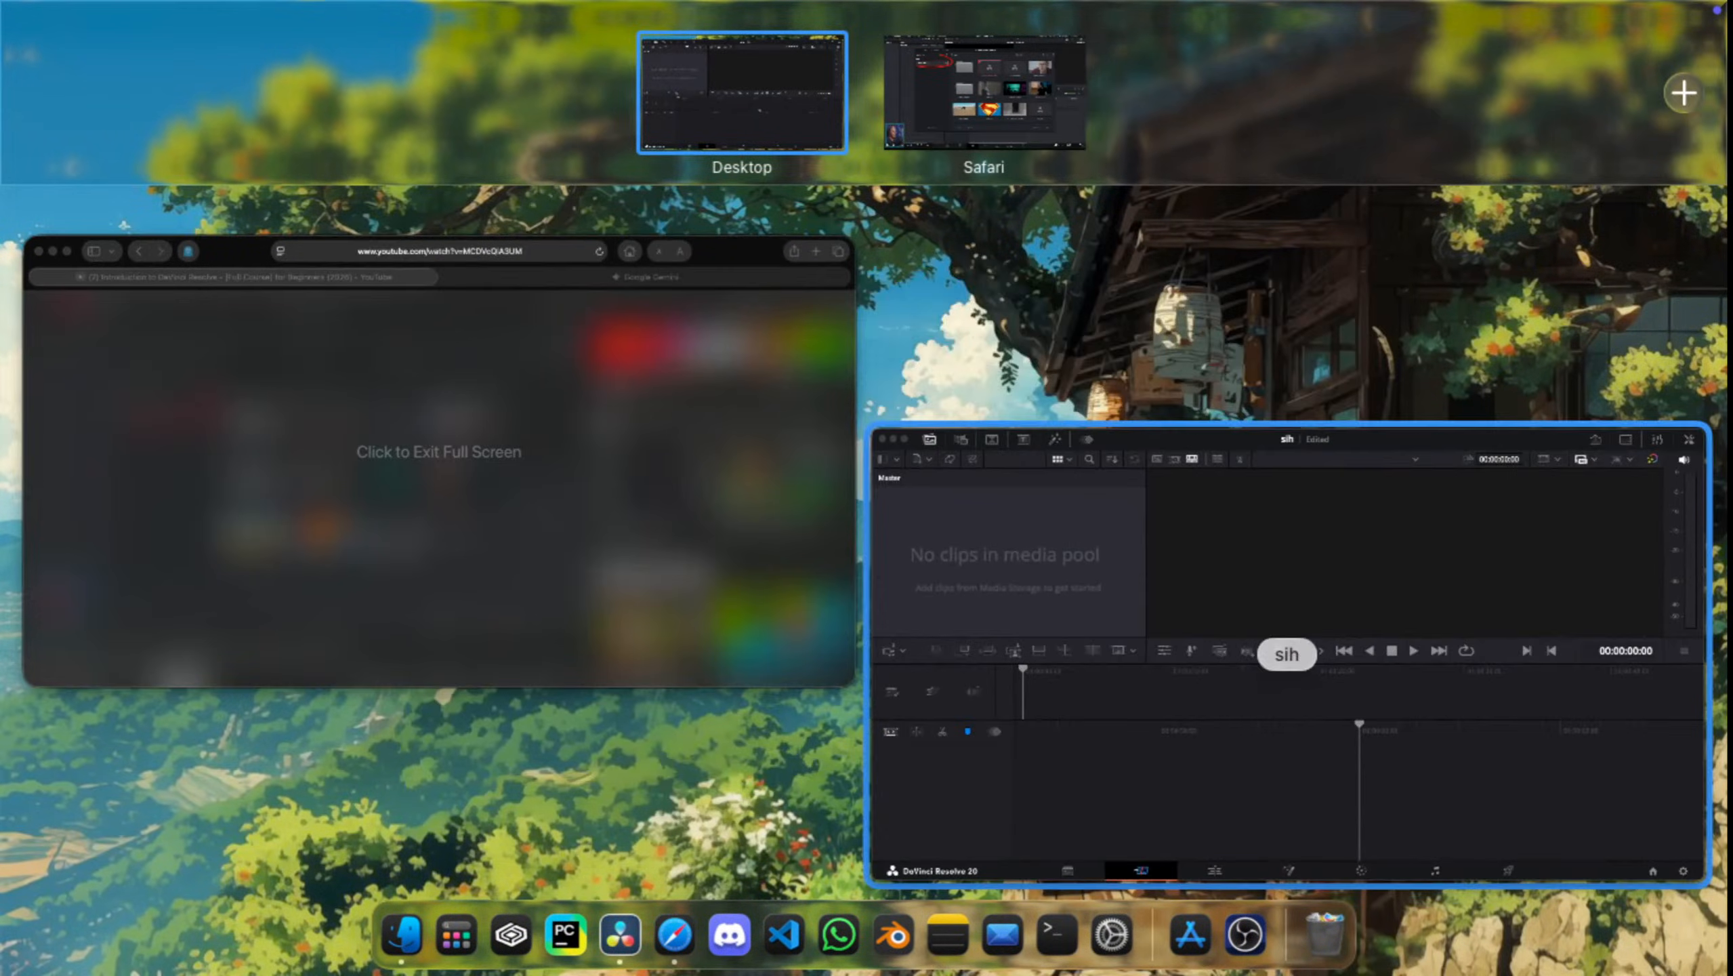
{"action": "left_click_drag", "start_coordinate": [1287, 655], "coordinate": [1072, 135]}
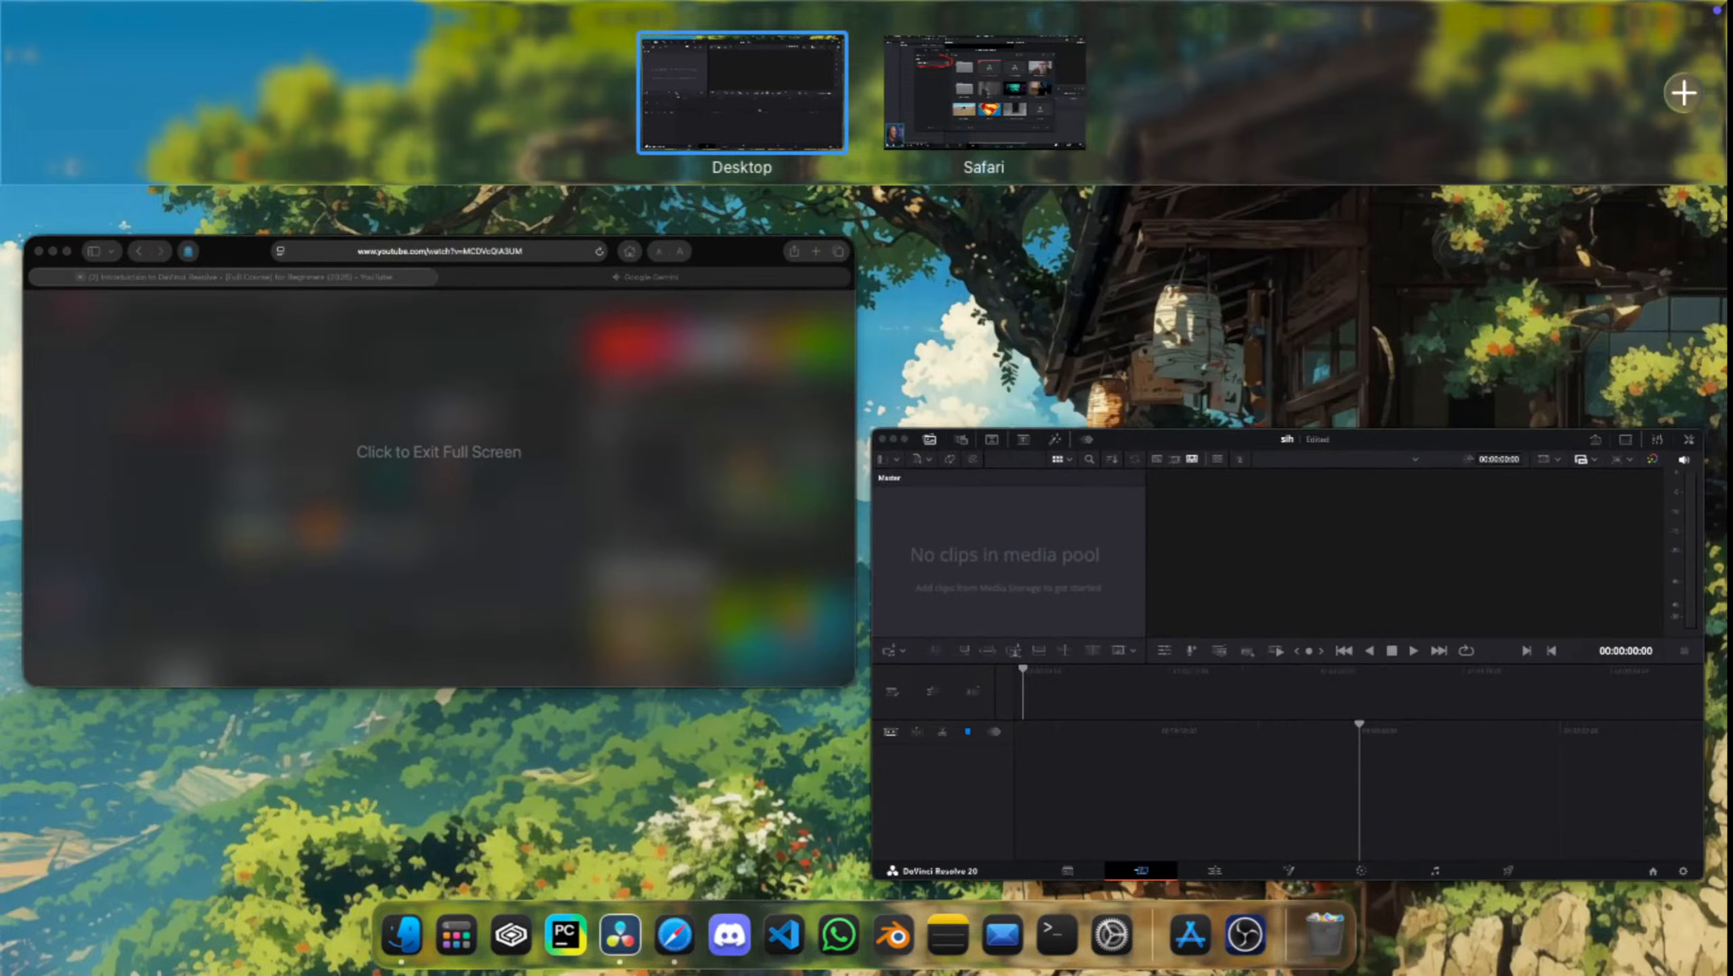
Step: Move the Safari browser window to a new second desktop and switch between it and the full-screen tutorial
{"action": "left_click_drag", "start_coordinate": [533, 440], "coordinate": [1639, 93]}
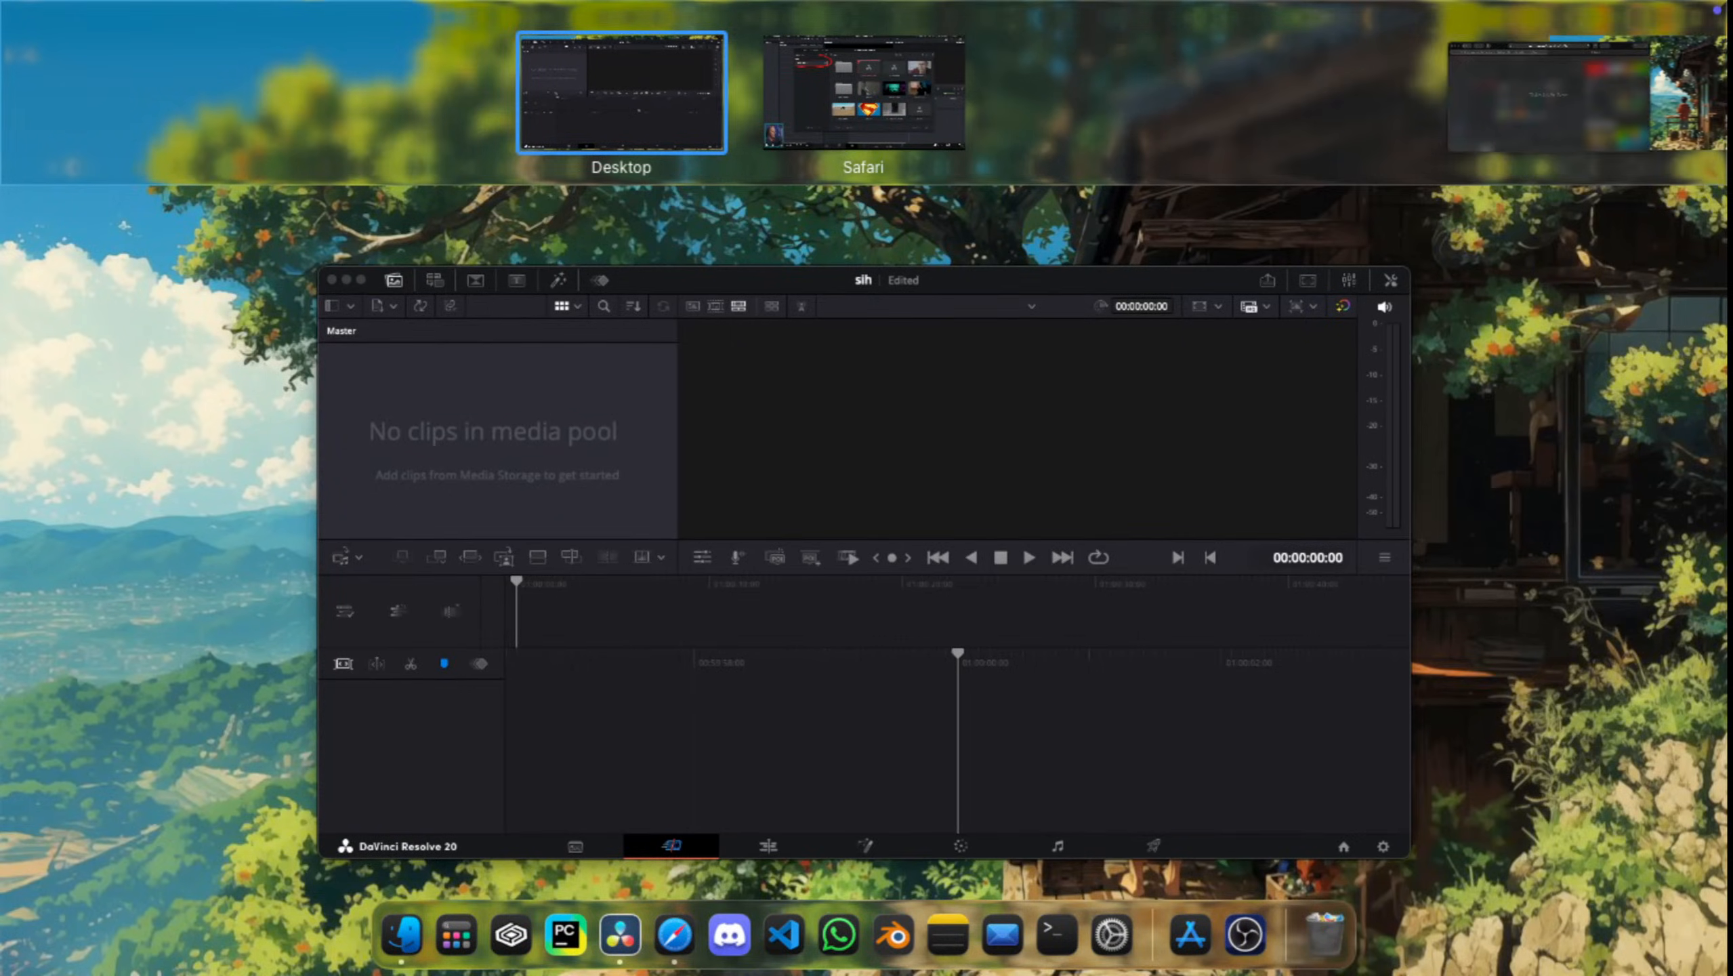
{"action": "left_click", "coordinate": [1106, 93]}
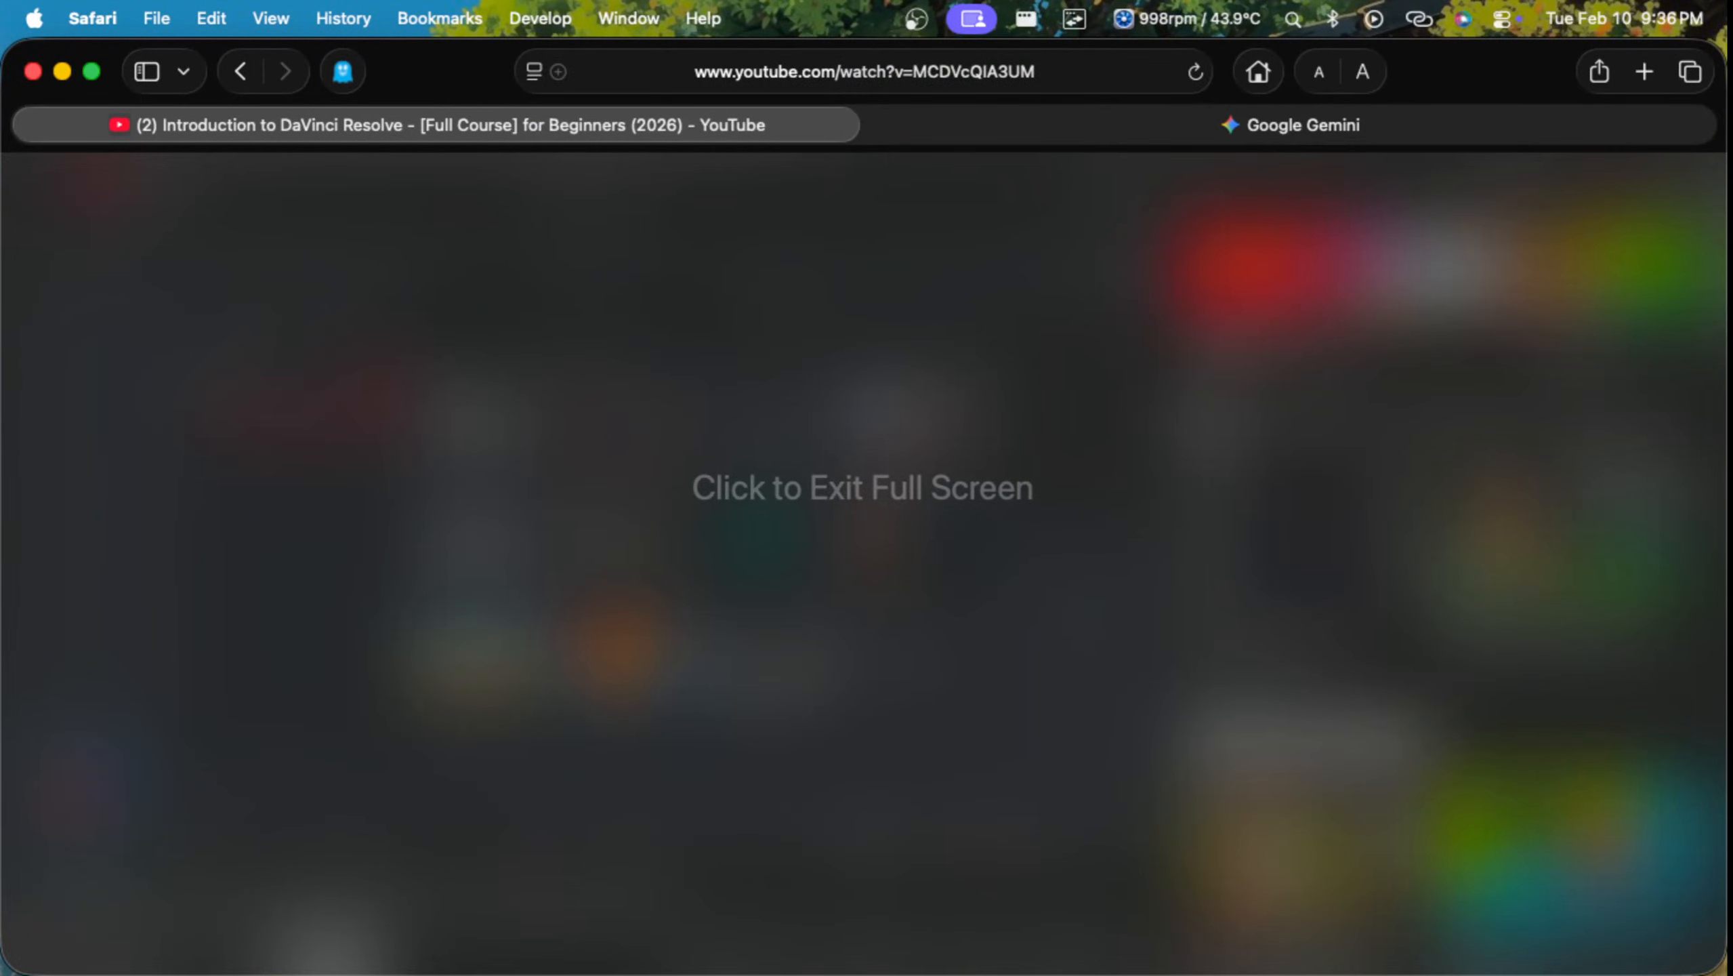
{"action": "key", "text": "ctrl+Up"}
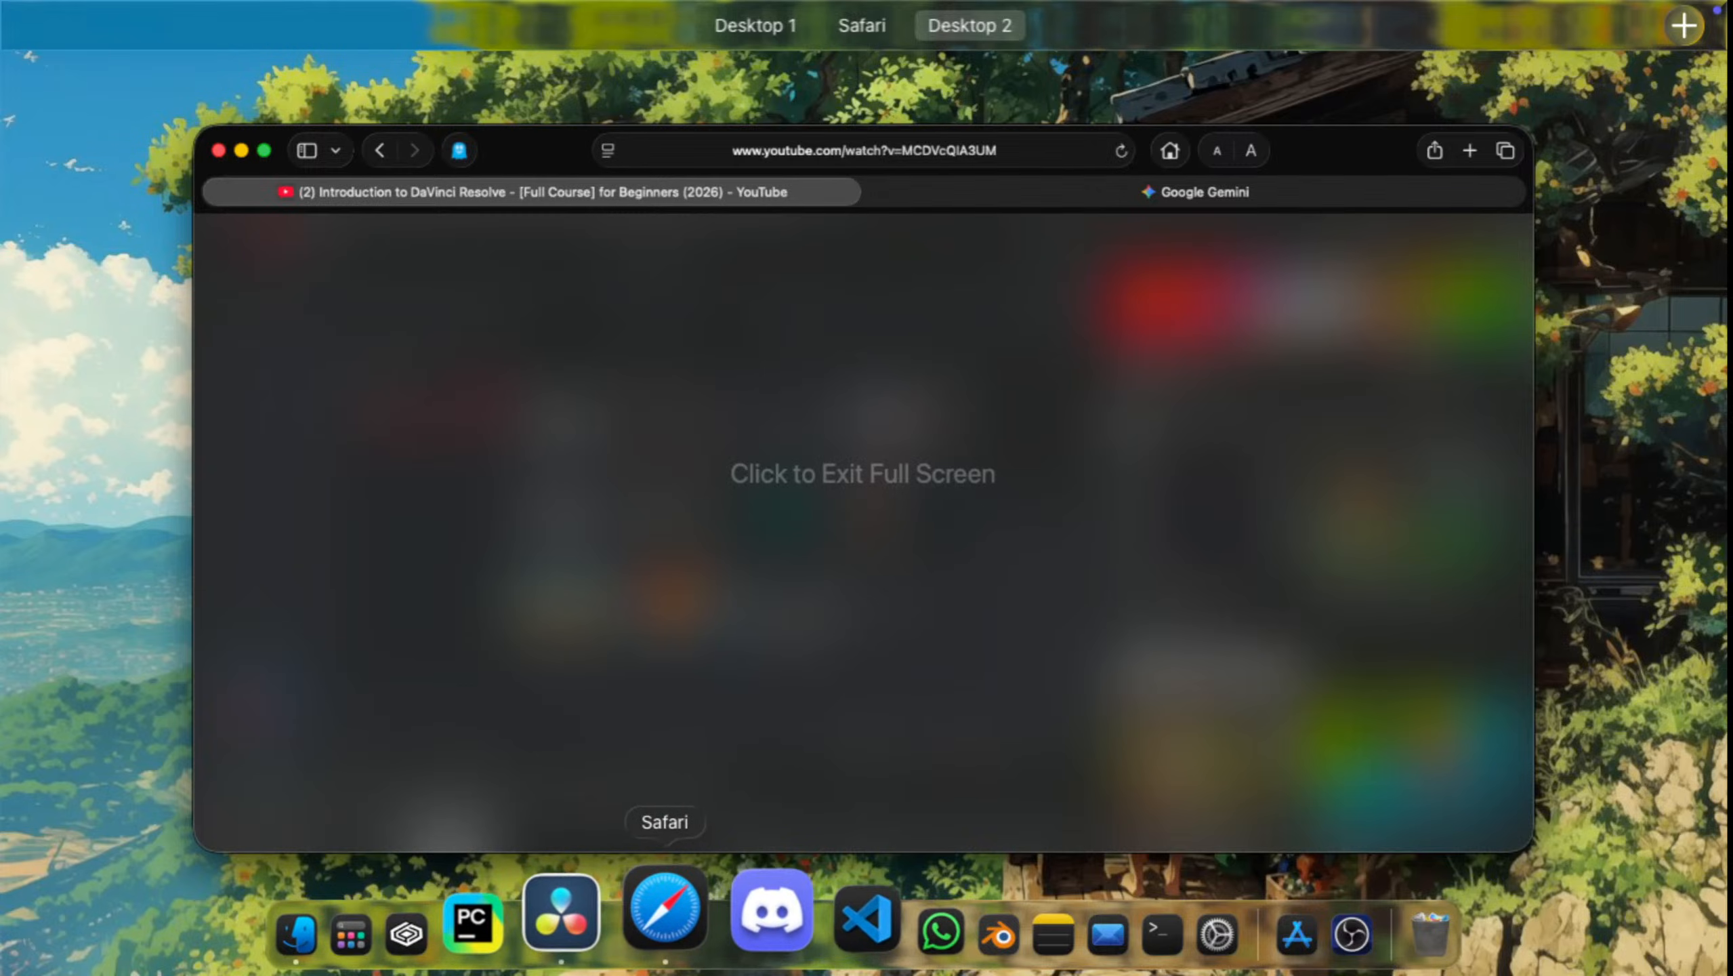
{"action": "left_click", "coordinate": [676, 908]}
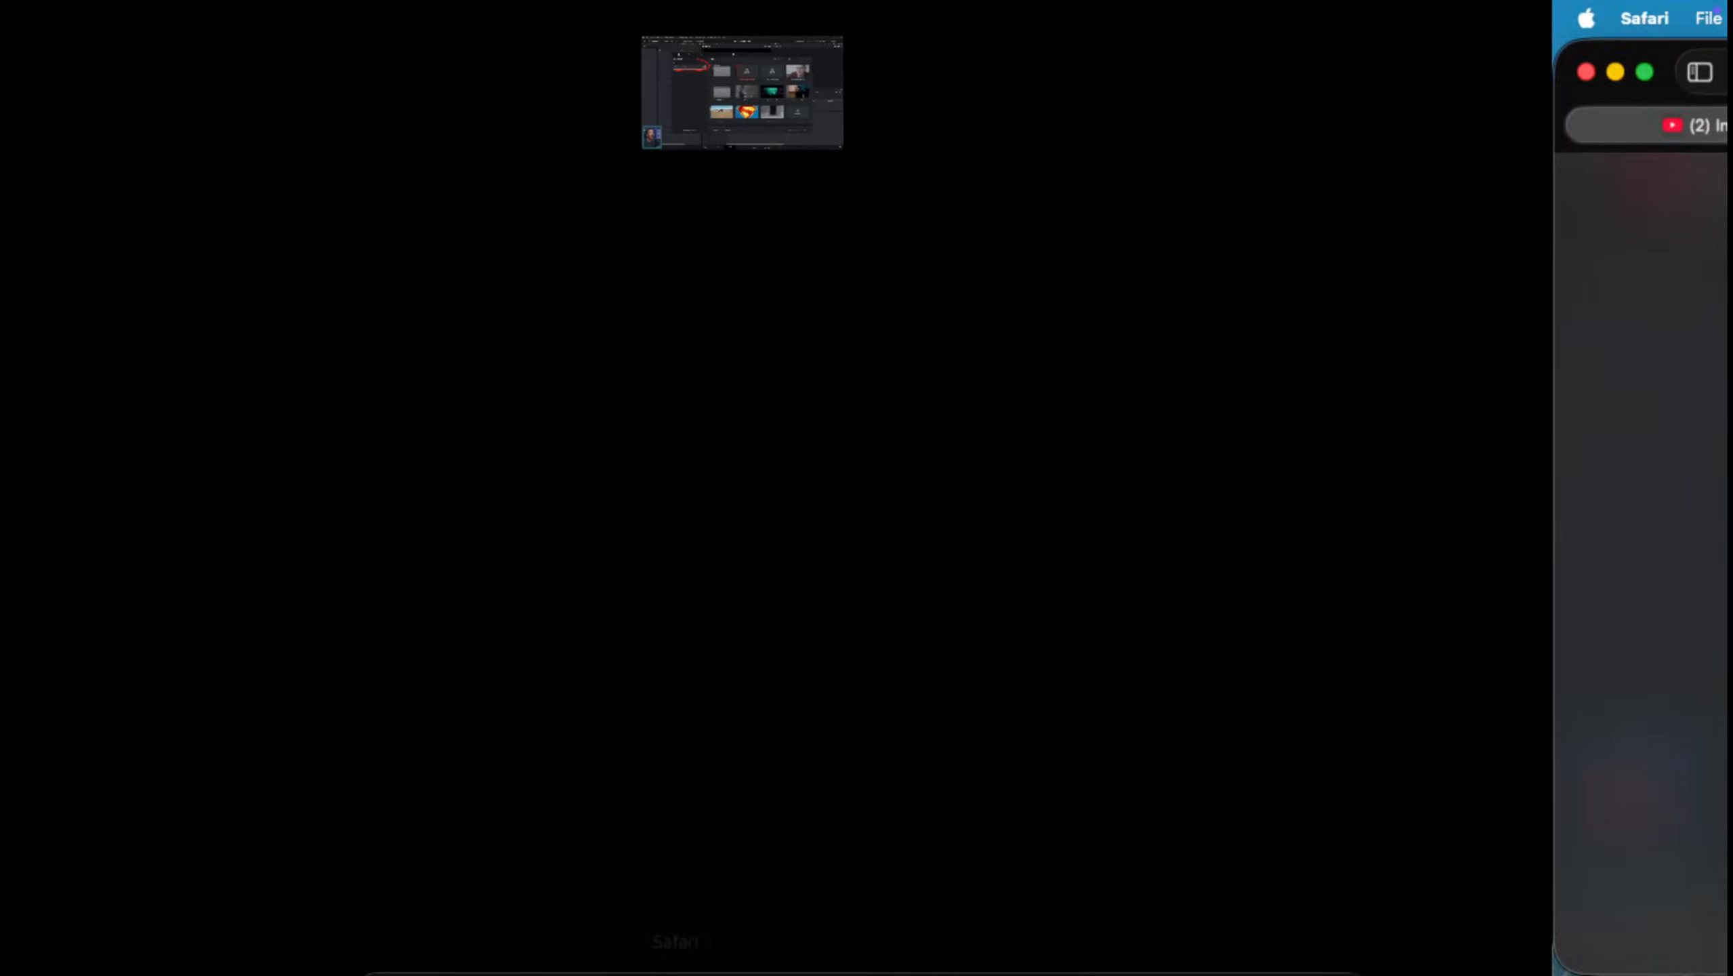
{"action": "key", "text": "ctrl+Up"}
{"action": "left_click", "coordinate": [666, 910]}
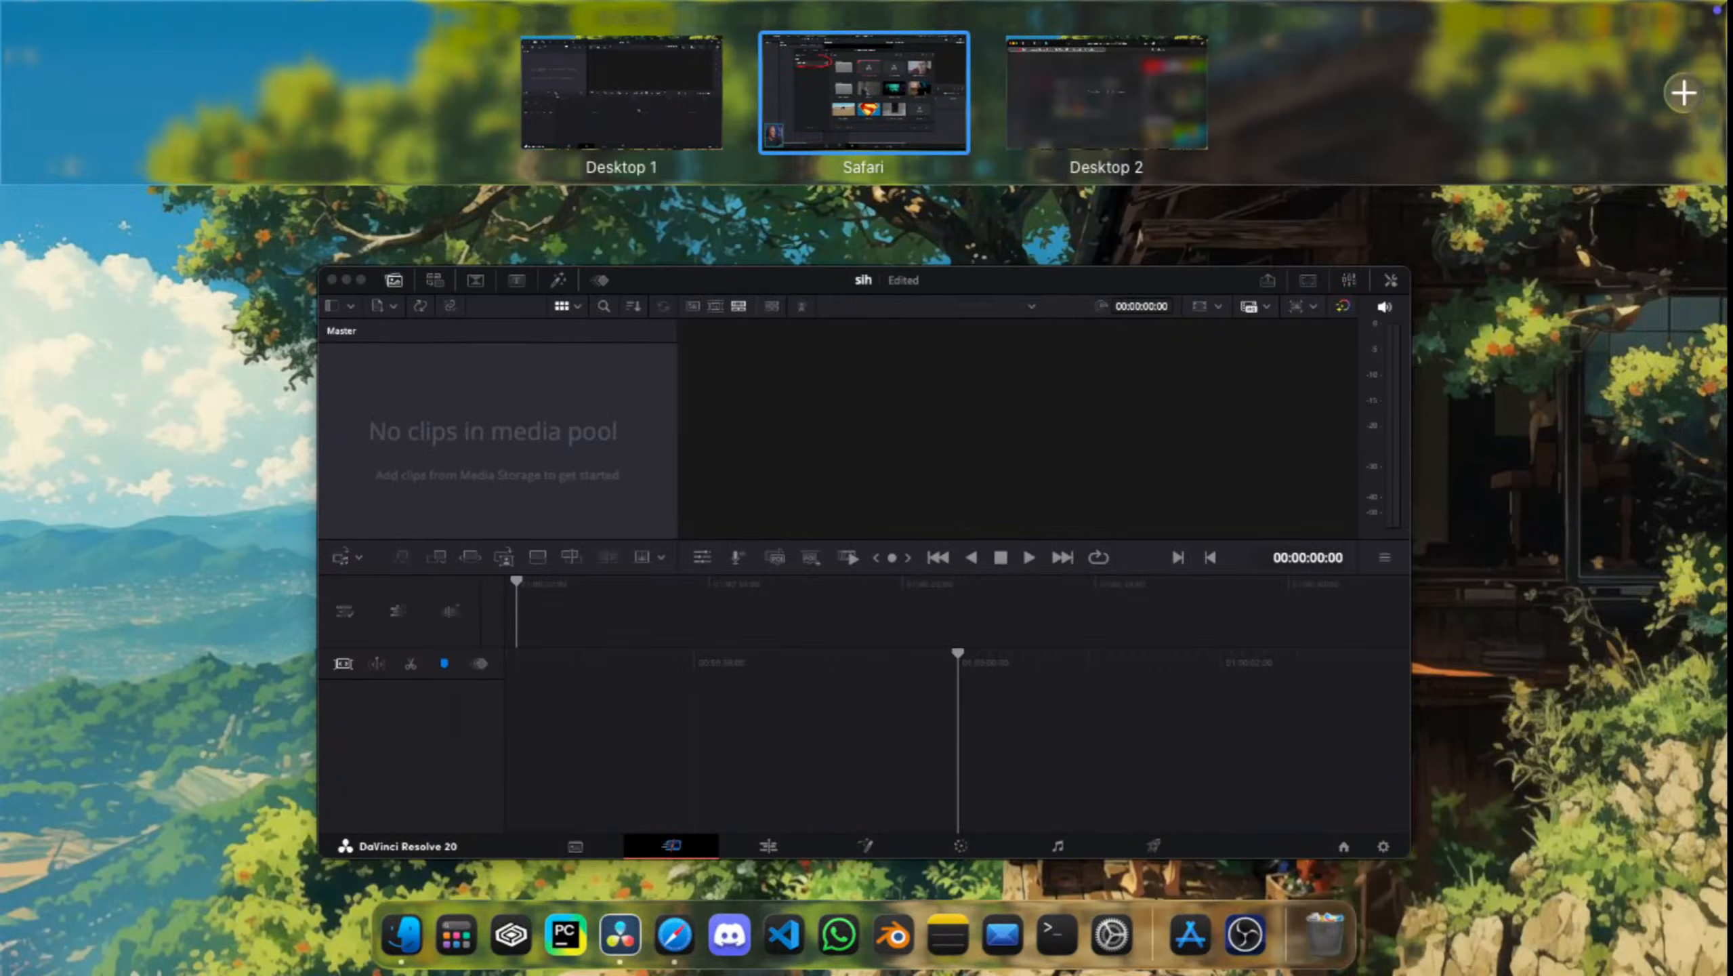
Step: Reorder Desktop 1 to sit after the full-screen Safari space and open the sih project window
{"action": "left_click", "coordinate": [622, 93]}
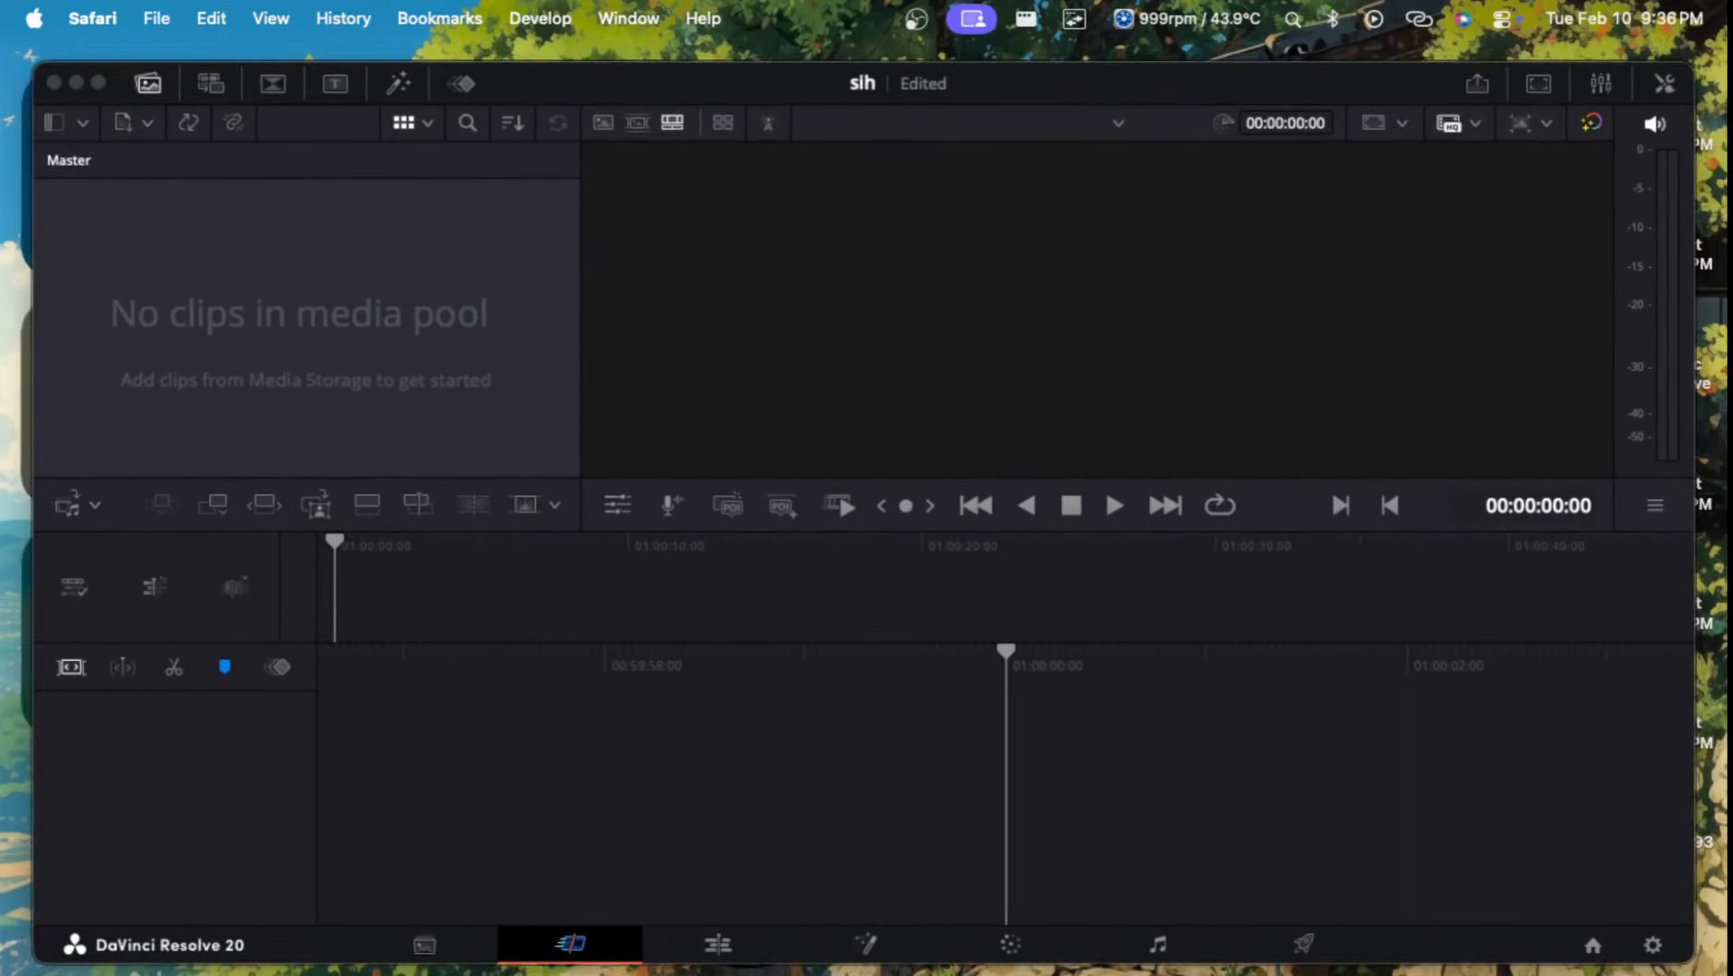
{"action": "key", "text": "ctrl+Up"}
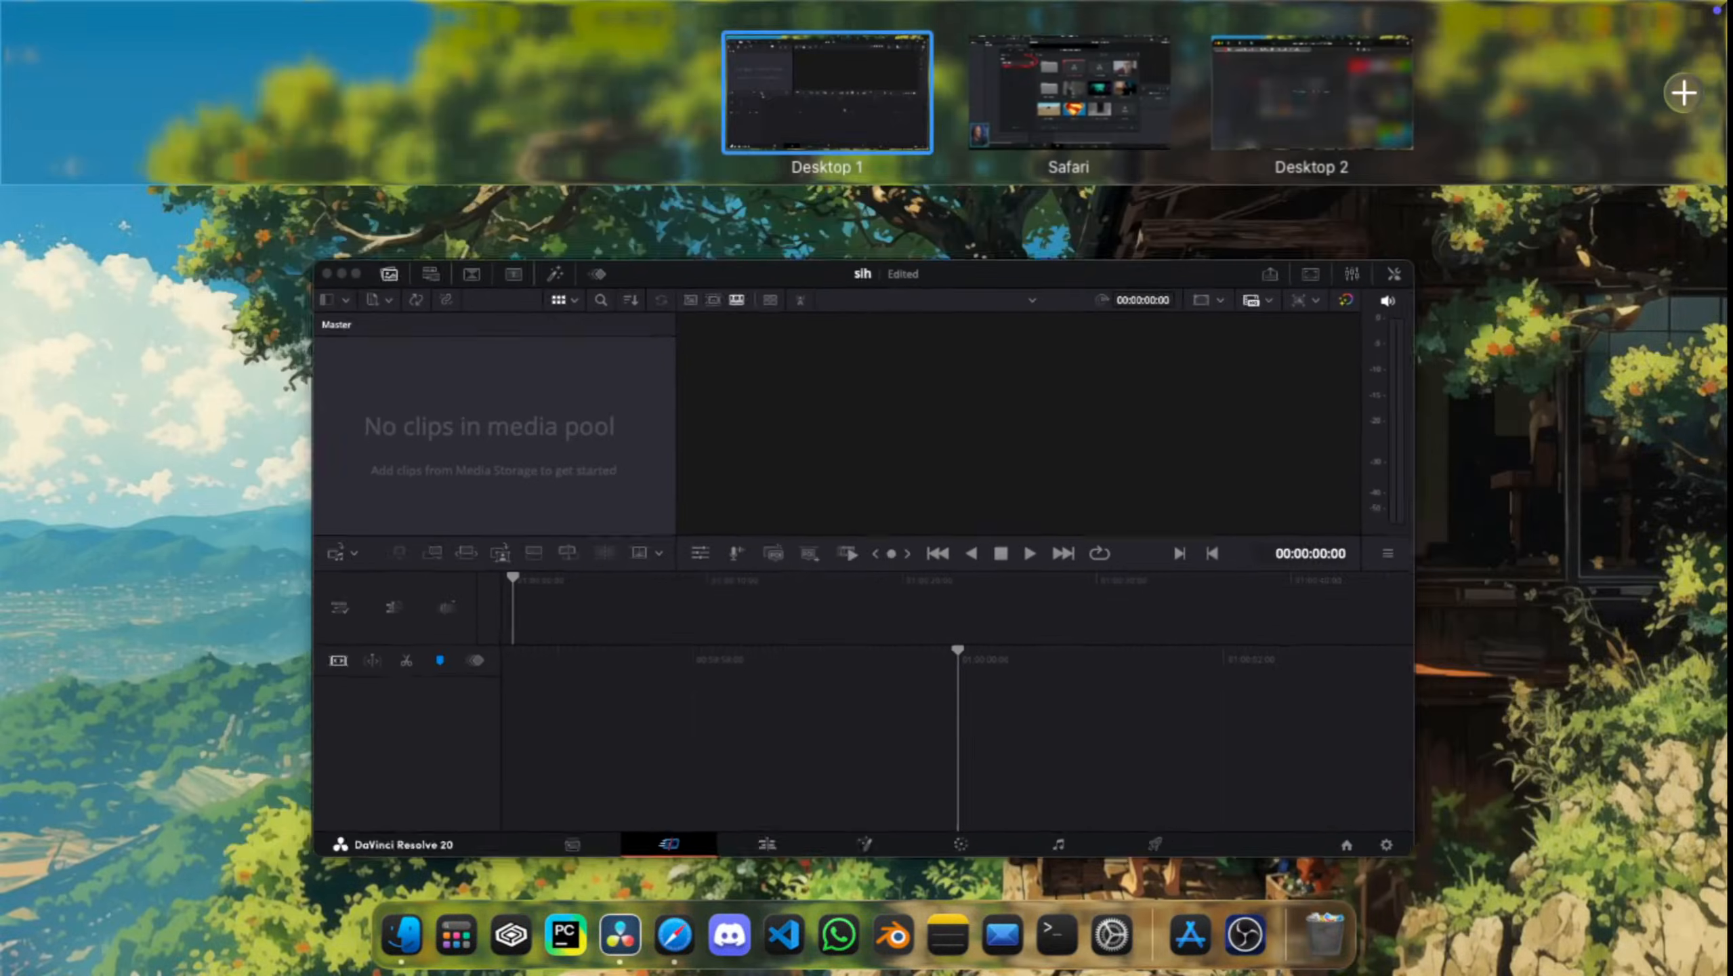
{"action": "left_click", "coordinate": [1069, 93]}
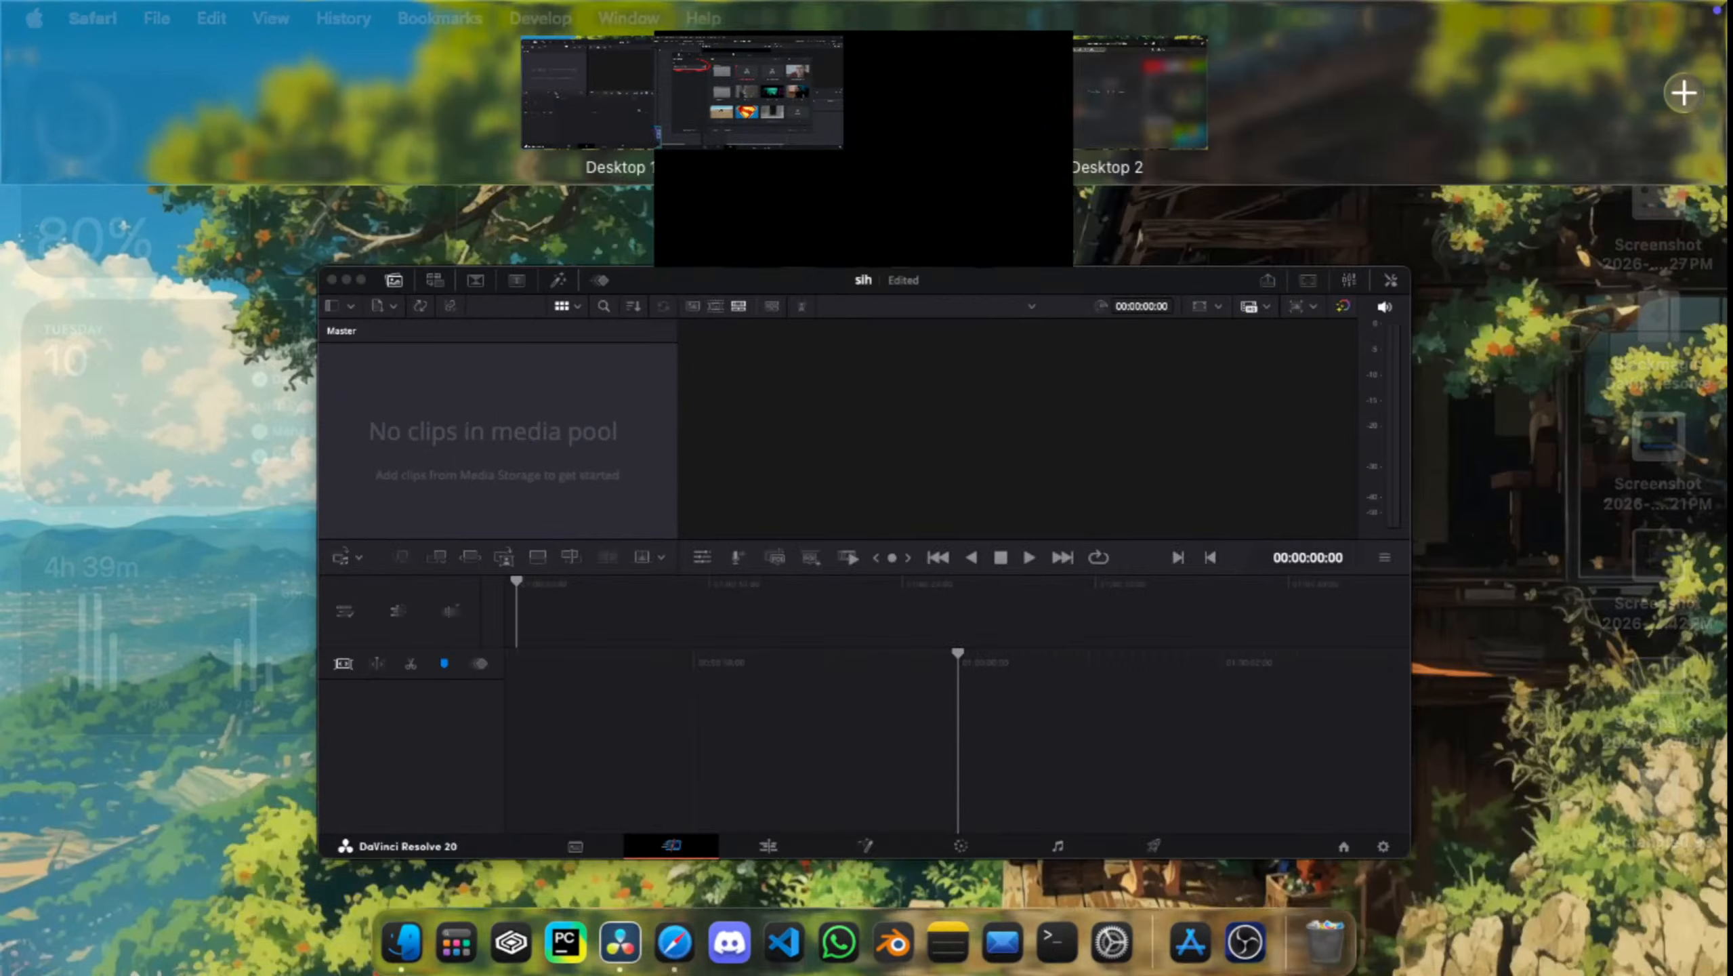
{"action": "left_click_drag", "start_coordinate": [622, 93], "coordinate": [865, 93]}
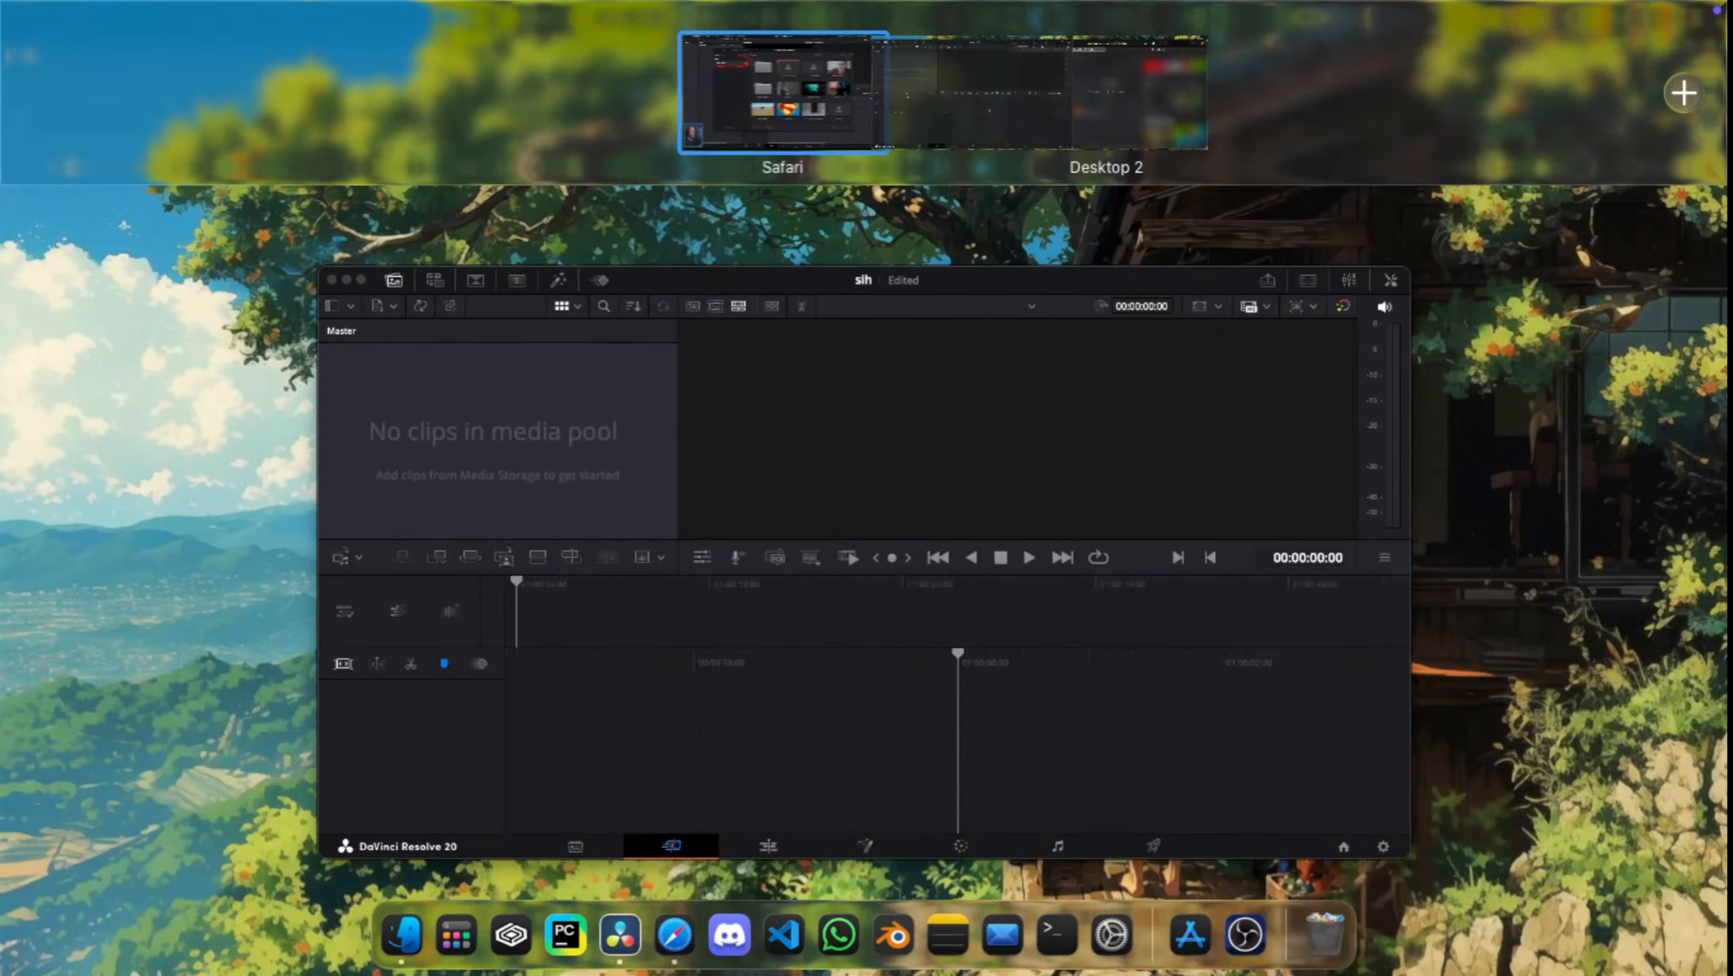
{"action": "left_click", "coordinate": [864, 533]}
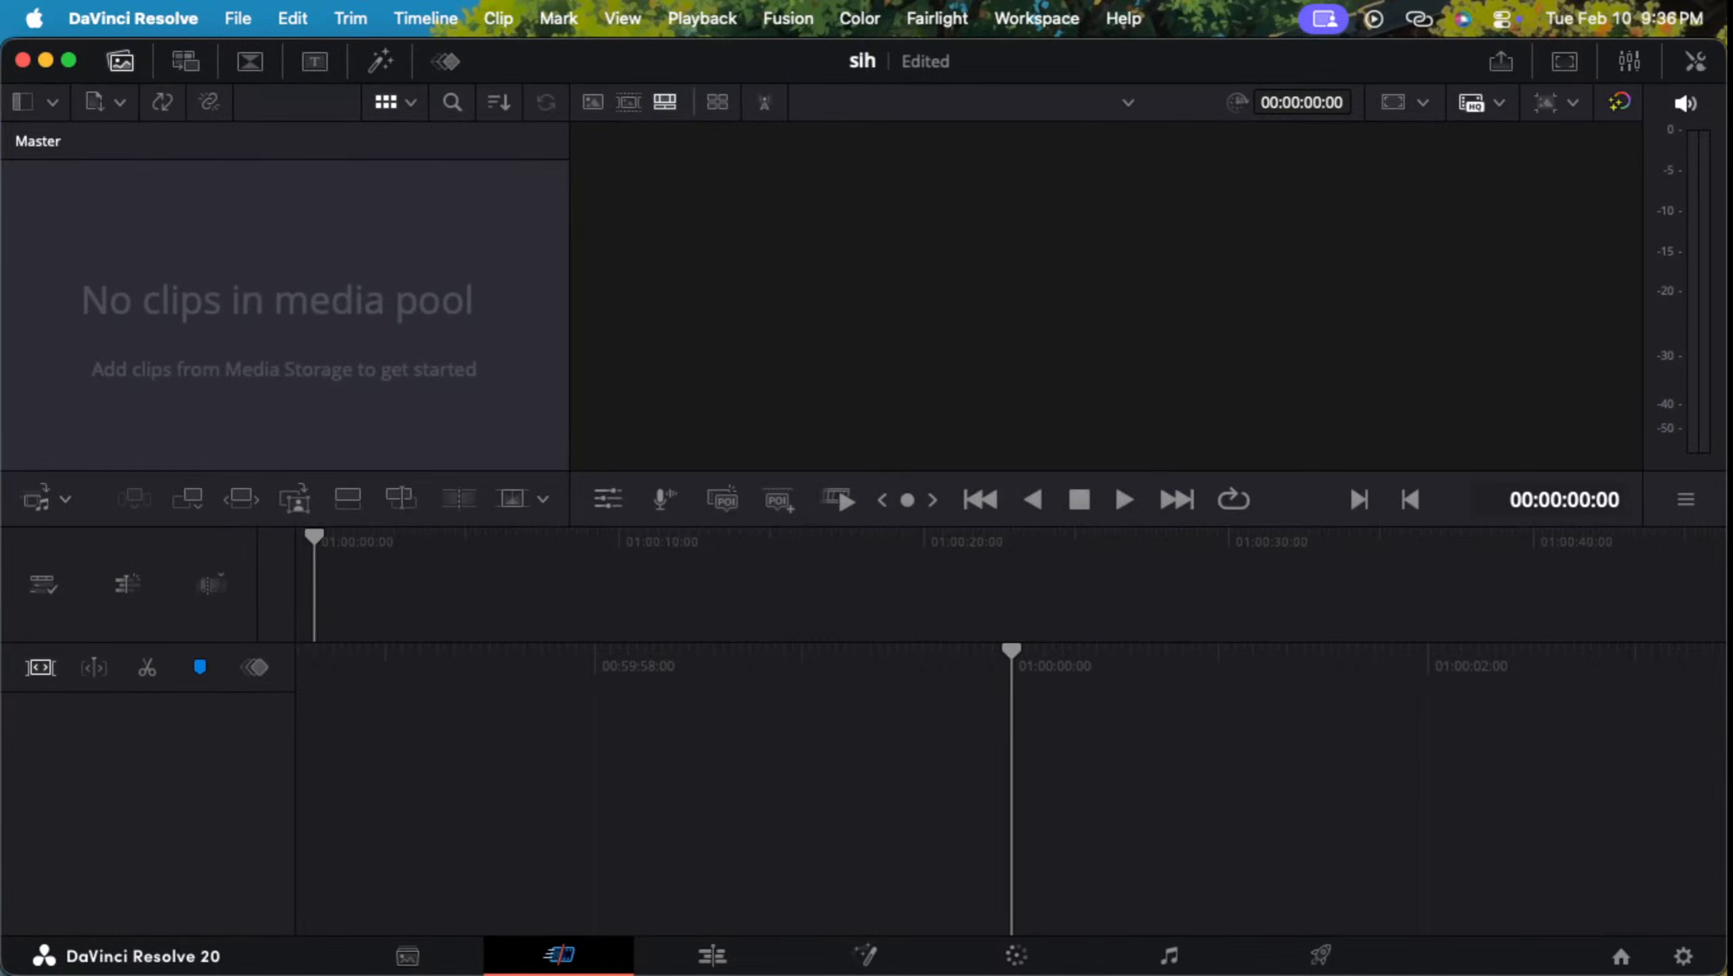
Step: Switch from DaVinci Resolve back to the YouTube tutorial in Safari and resume playback
{"action": "key", "text": "super+Tab"}
{"action": "key", "text": "super+Tab"}
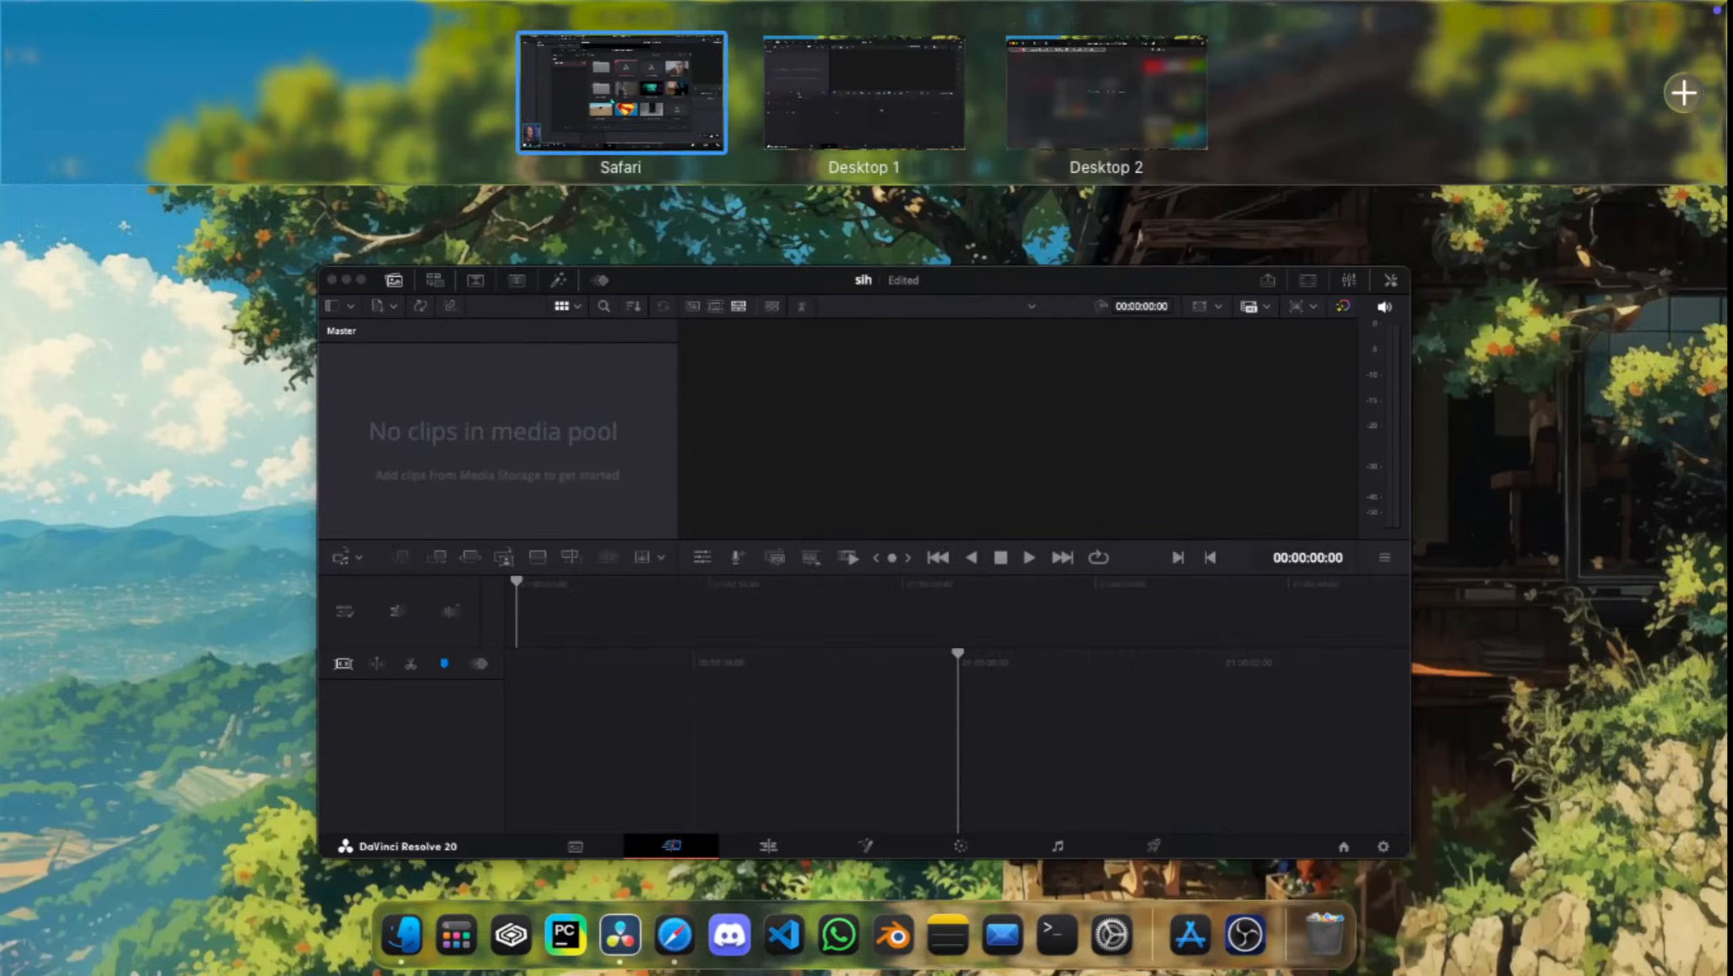
{"action": "key", "text": "space"}
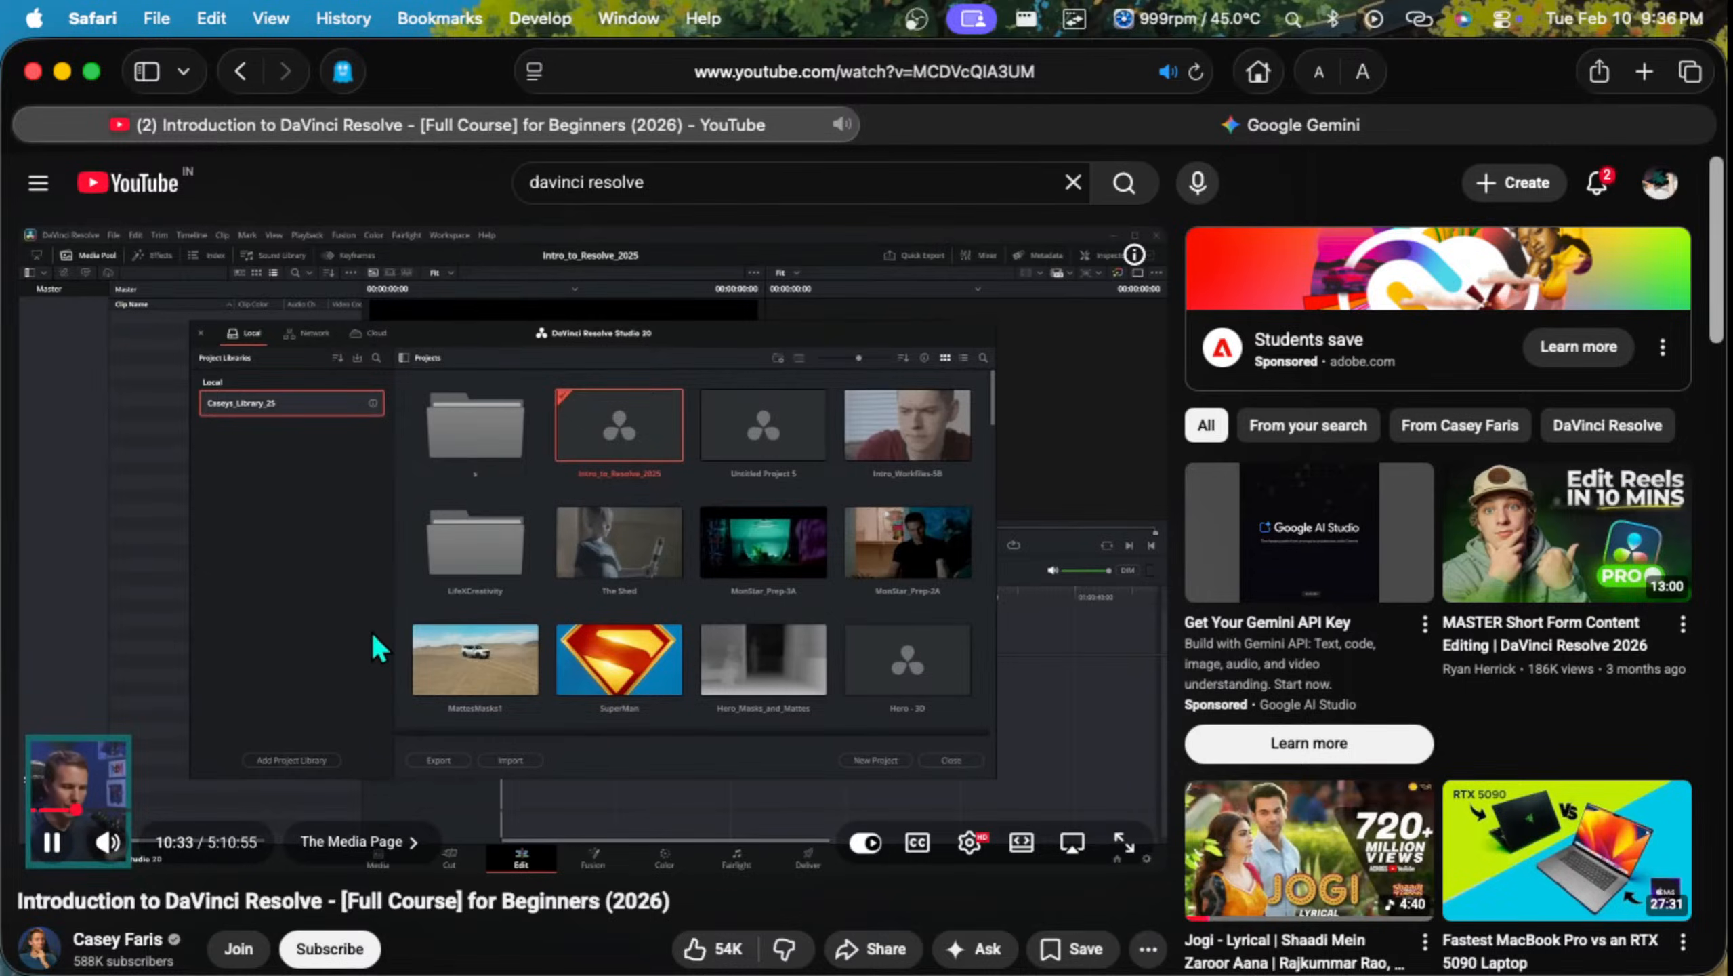
{"action": "key", "text": "space"}
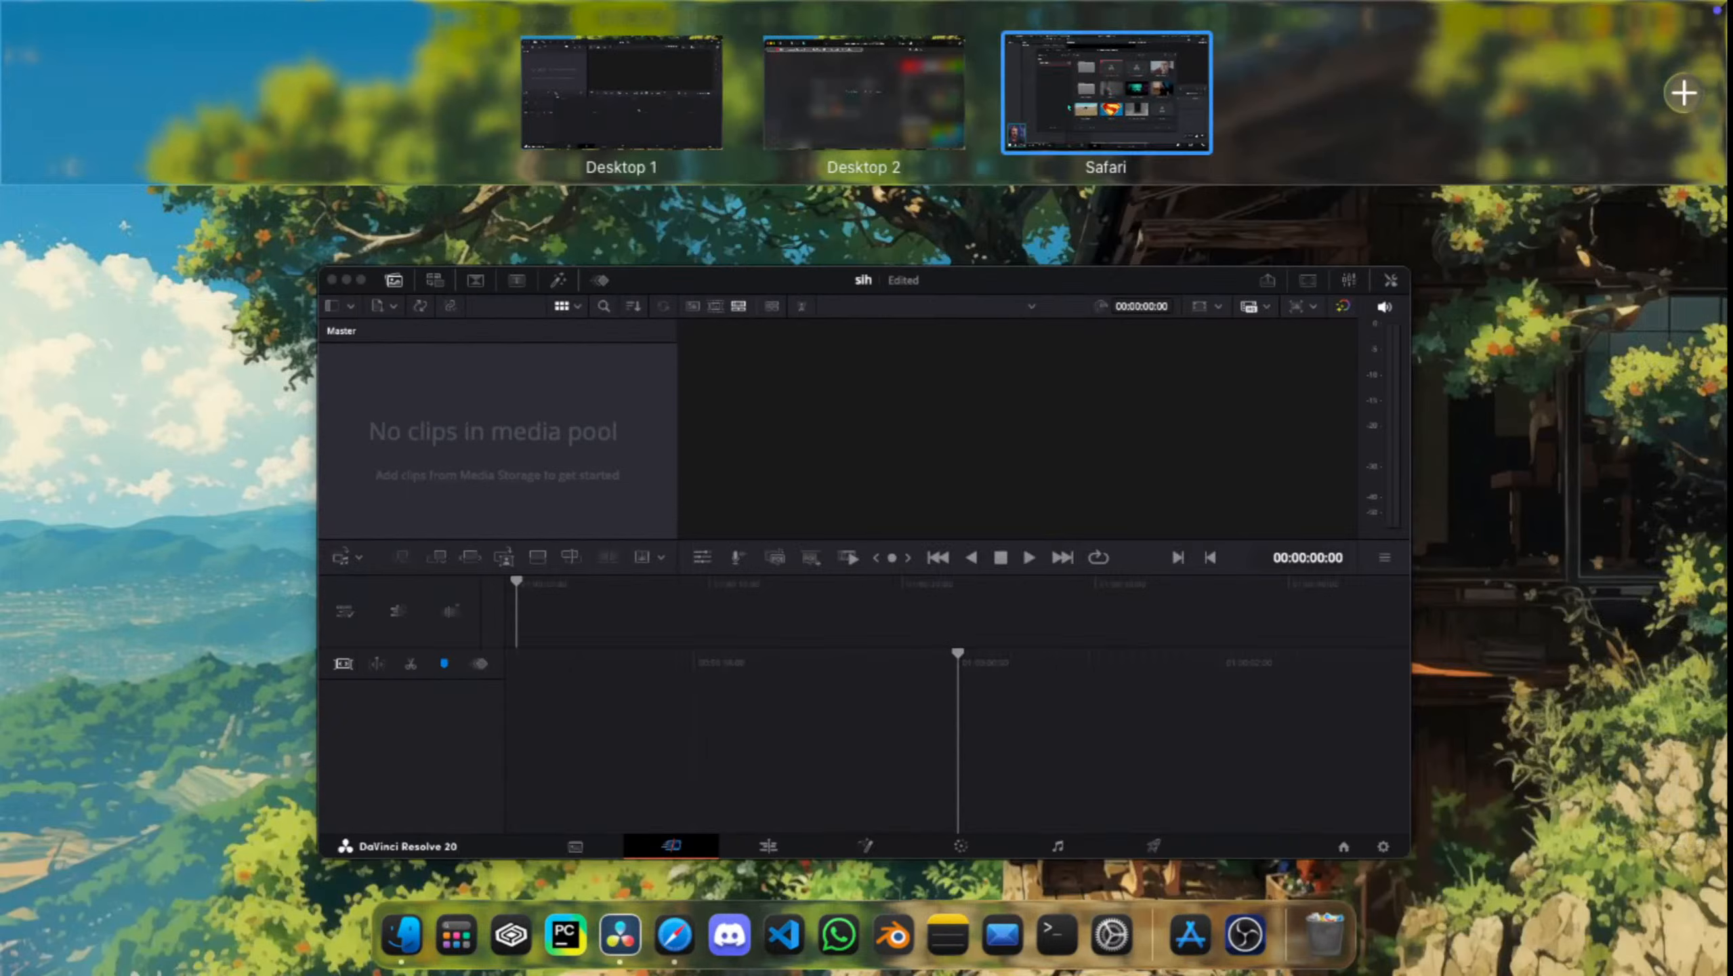
Step: Check the order of the desktops and the full-screen Safari space, and take the tutorial out of full screen
{"action": "left_click", "coordinate": [864, 490]}
{"action": "key", "text": "ctrl+Up"}
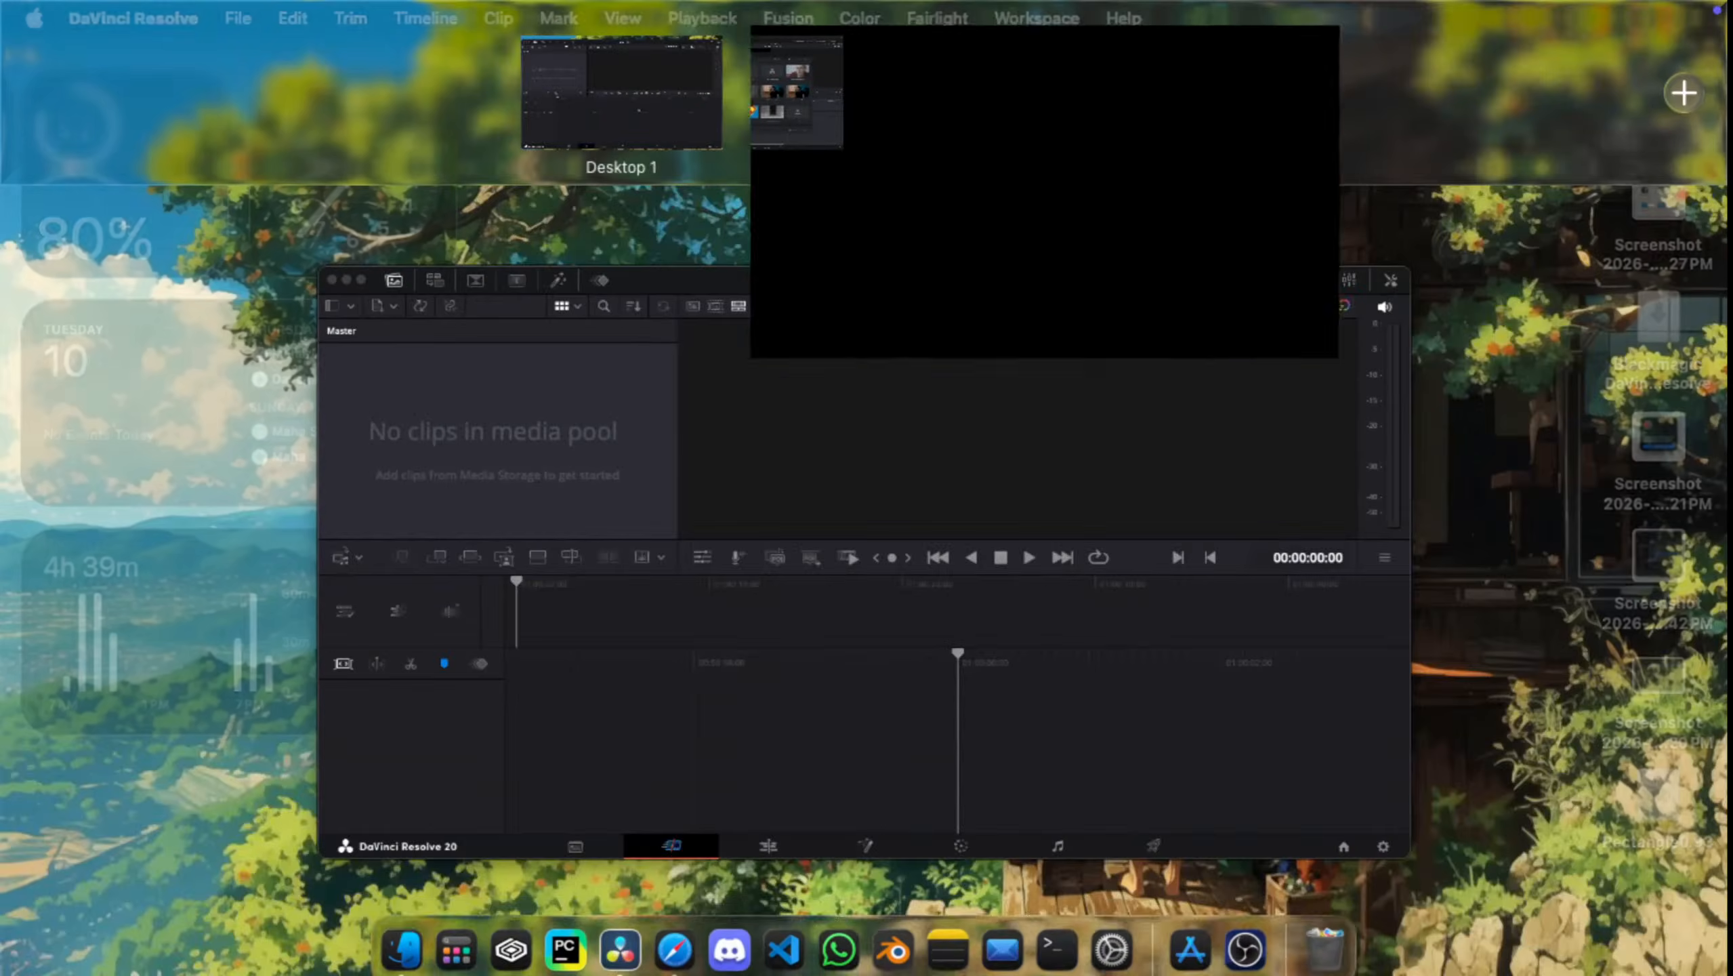
{"action": "key", "text": "ctrl+Up"}
{"action": "key", "text": "ctrl+Up"}
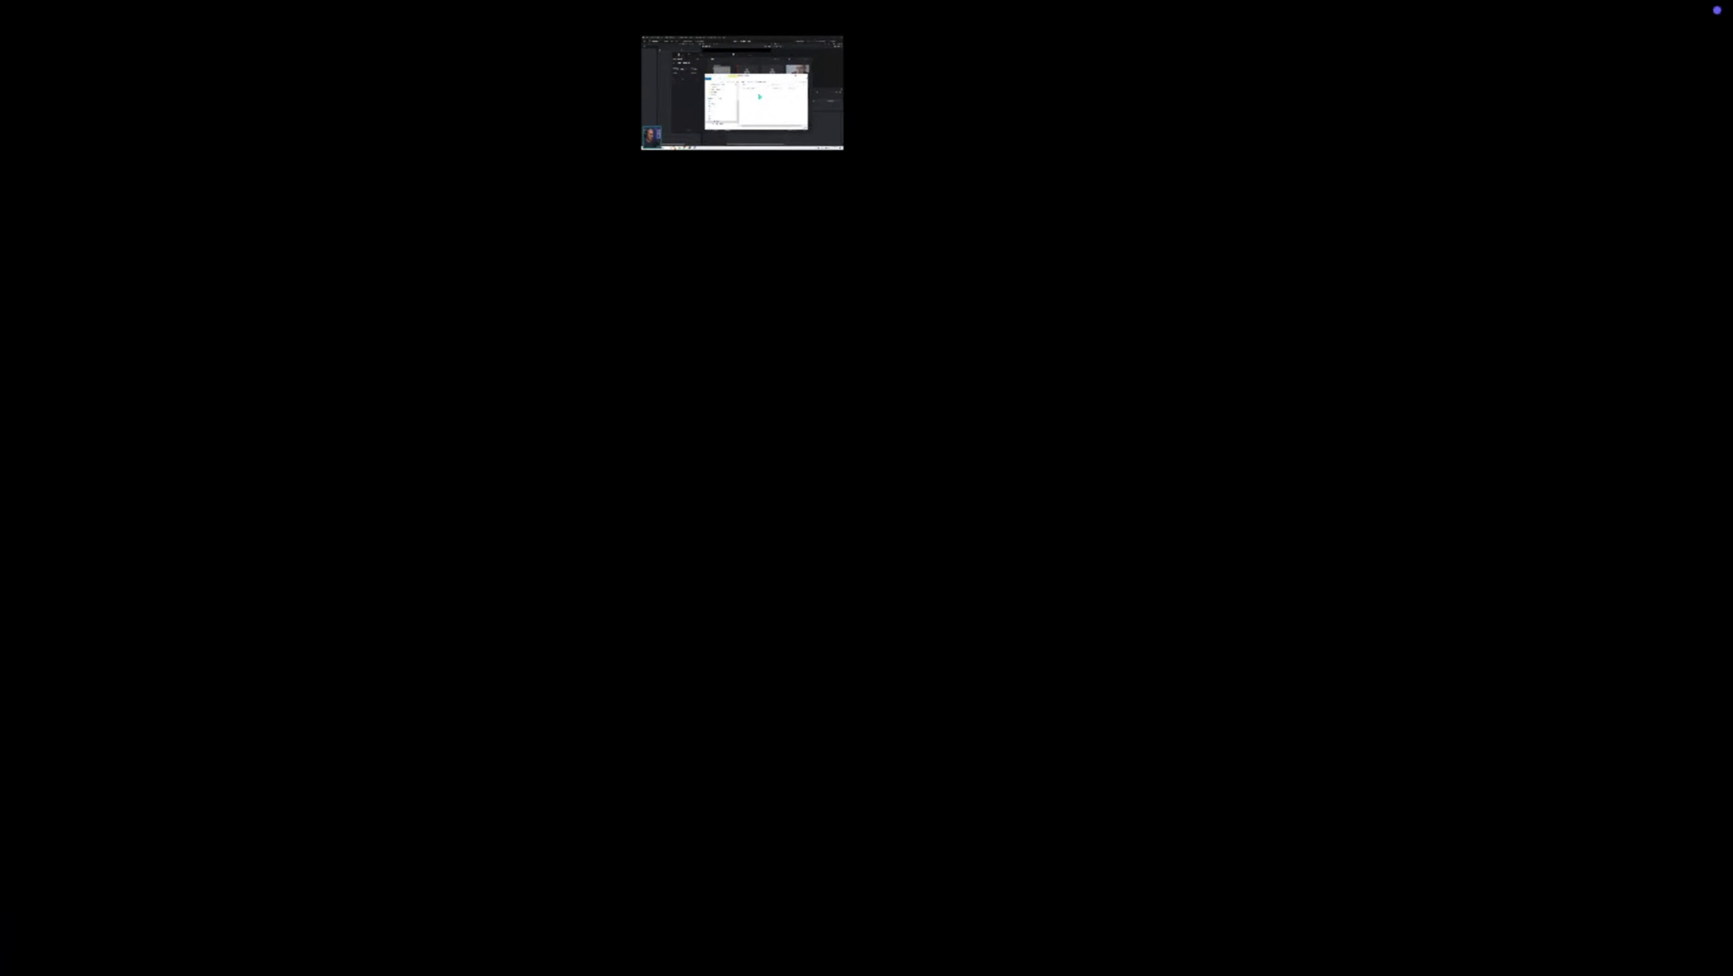
{"action": "key", "text": "Escape"}
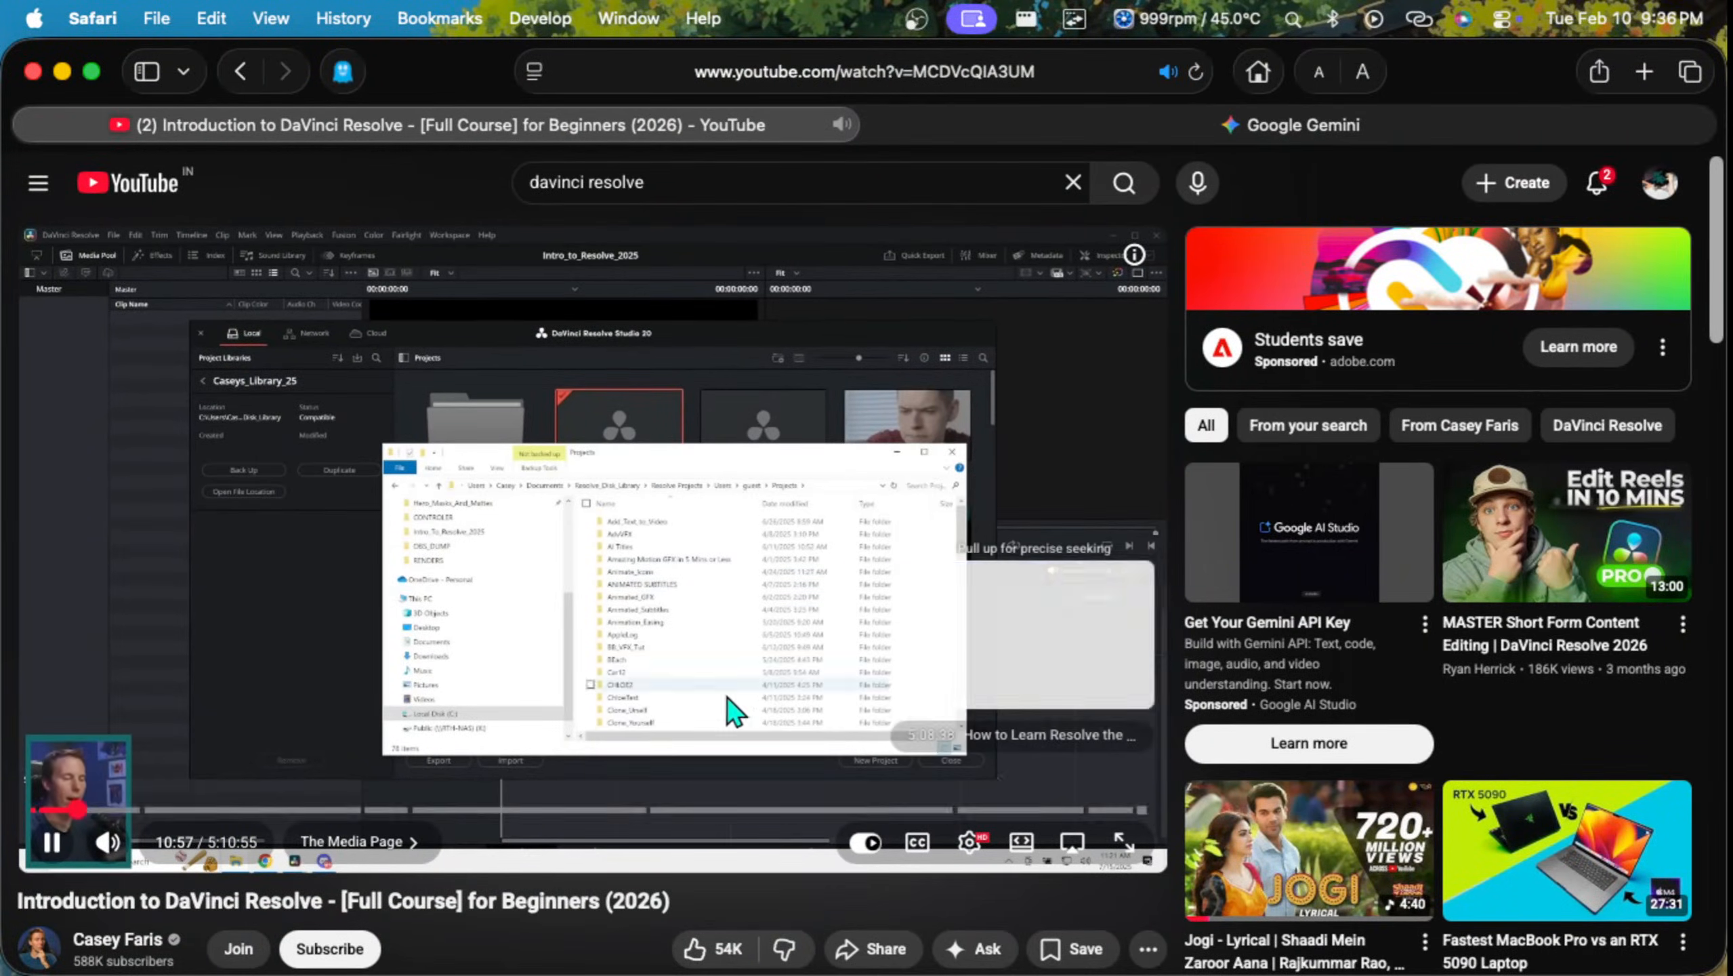
Step: Put the tutorial in full screen, switch to the Safari window on the second desktop, and exit full screen from there
{"action": "left_click", "coordinate": [1124, 840]}
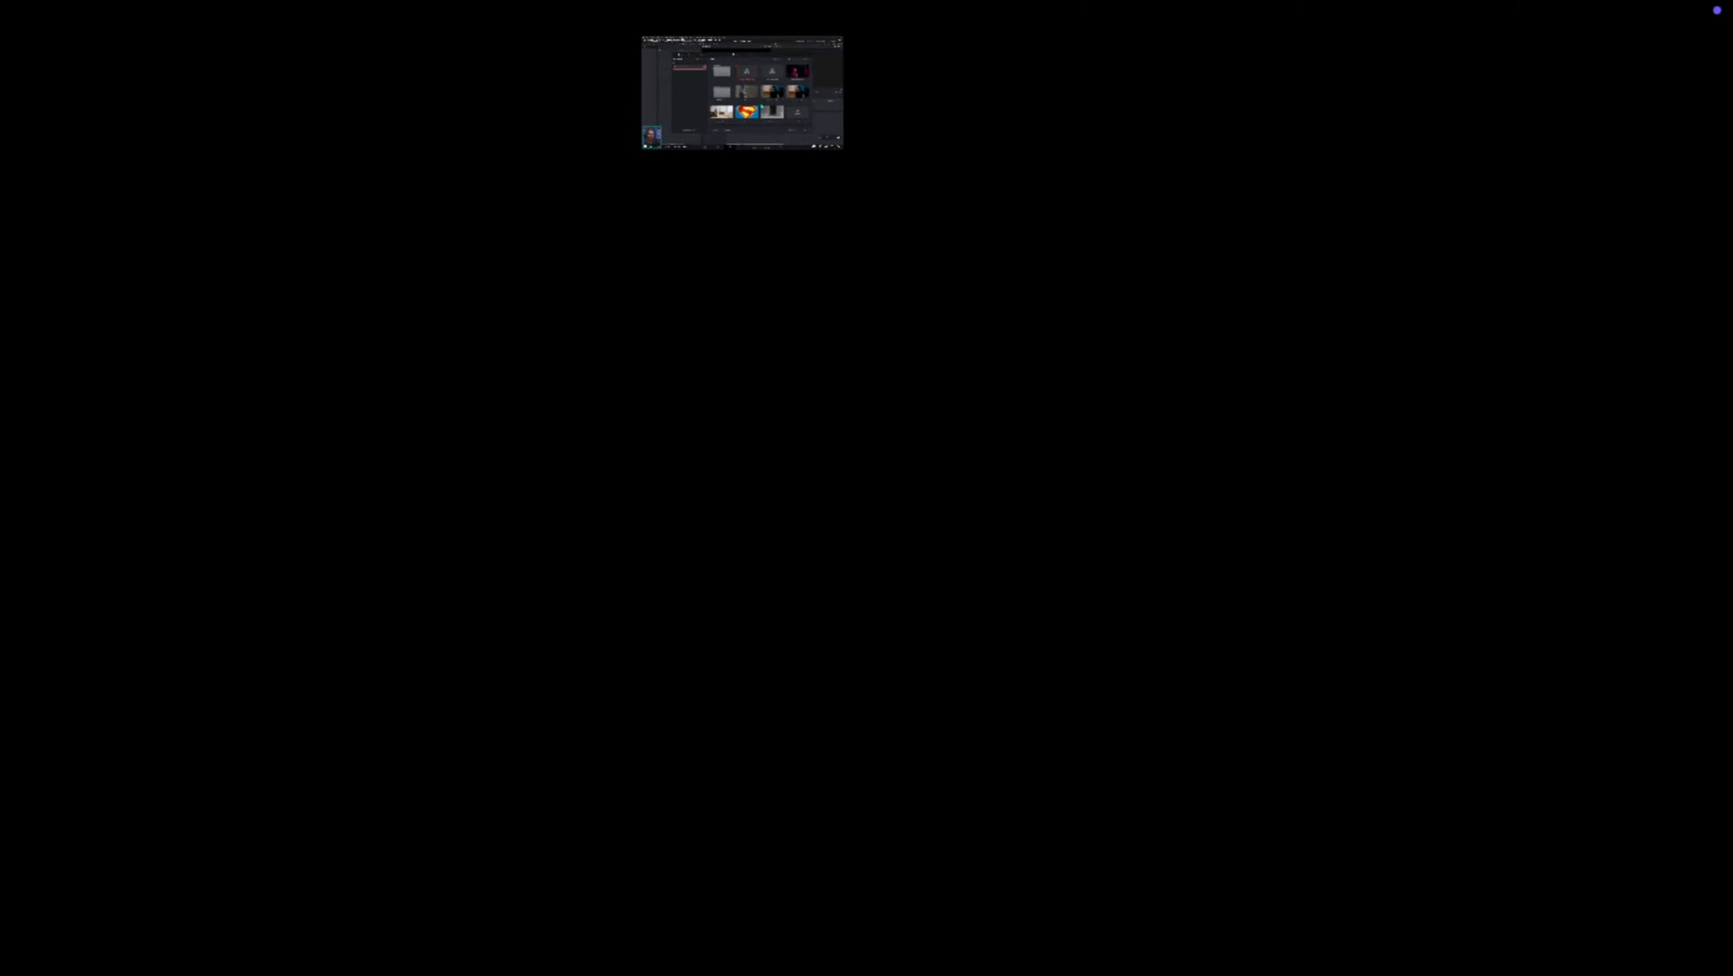
{"action": "key", "text": "ctrl+Up"}
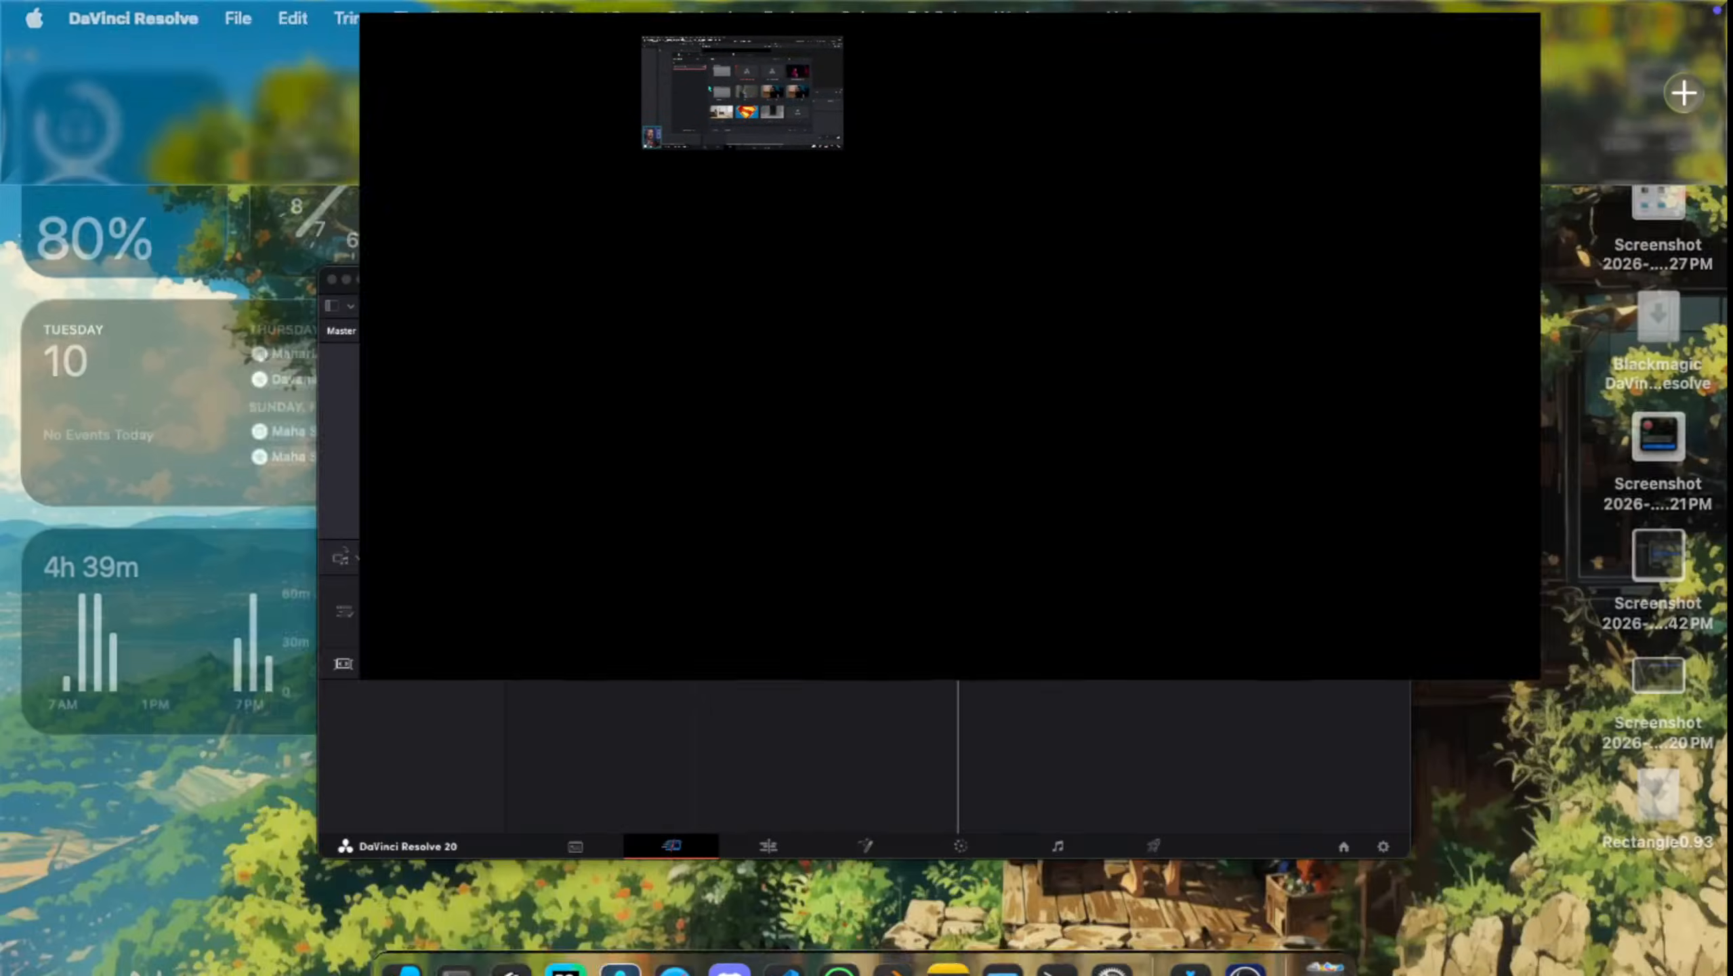
{"action": "left_click", "coordinate": [864, 94]}
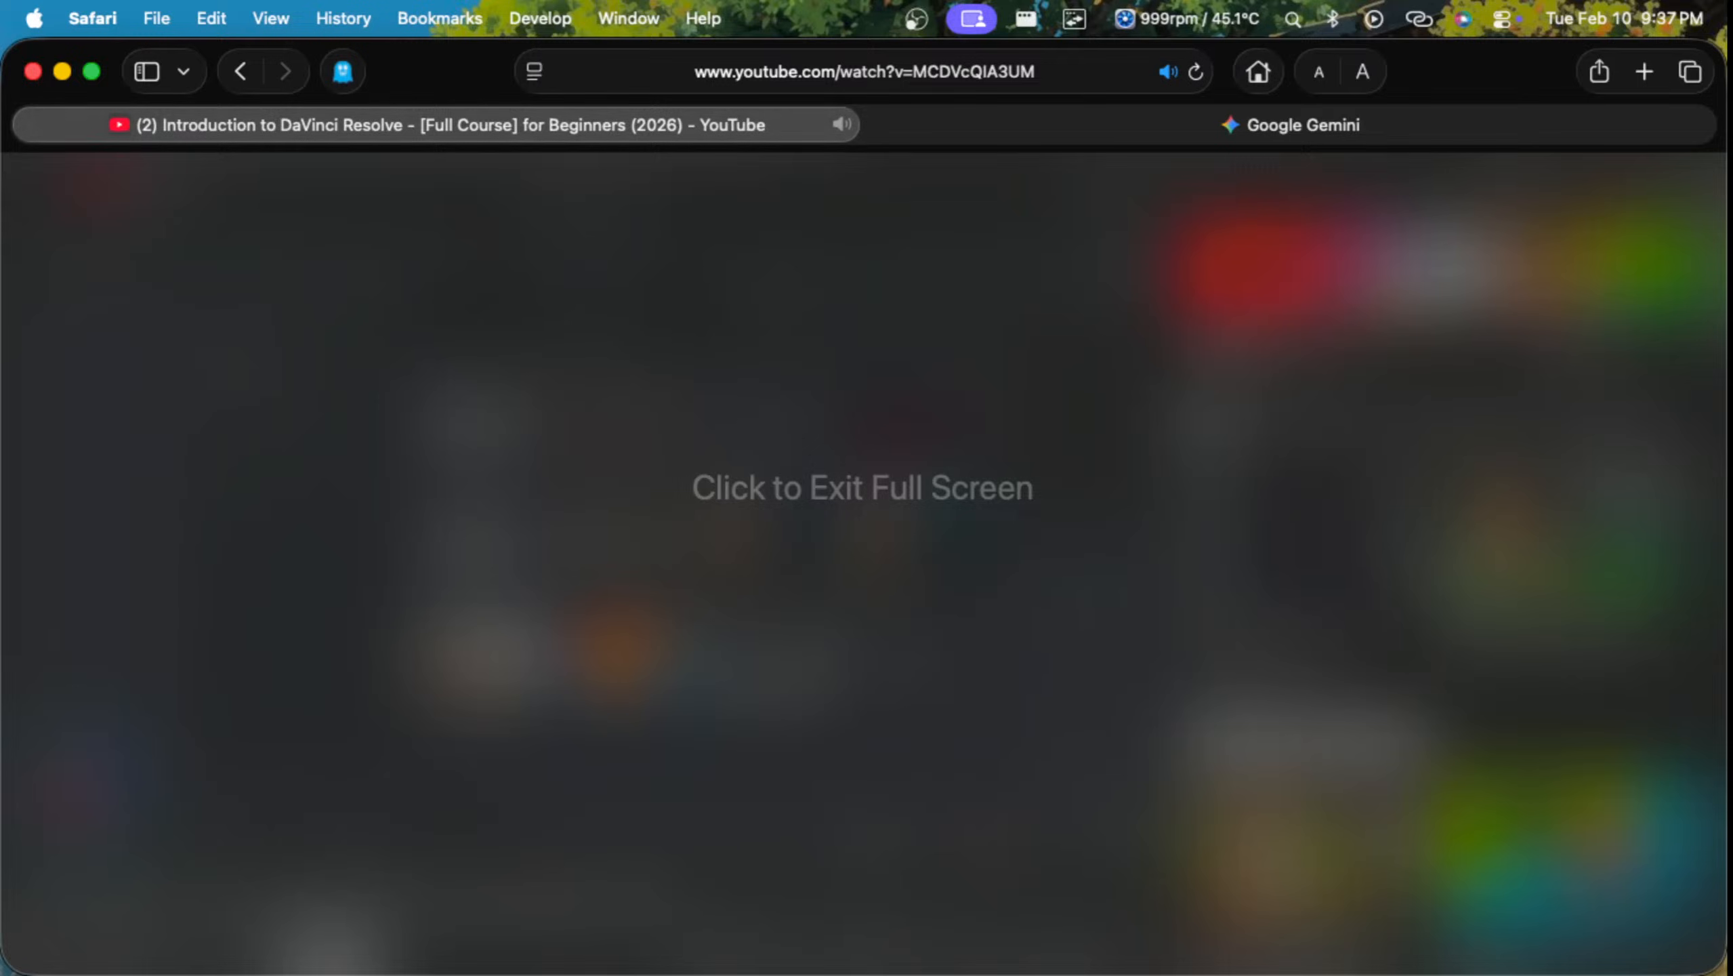
{"action": "left_click", "coordinate": [938, 481]}
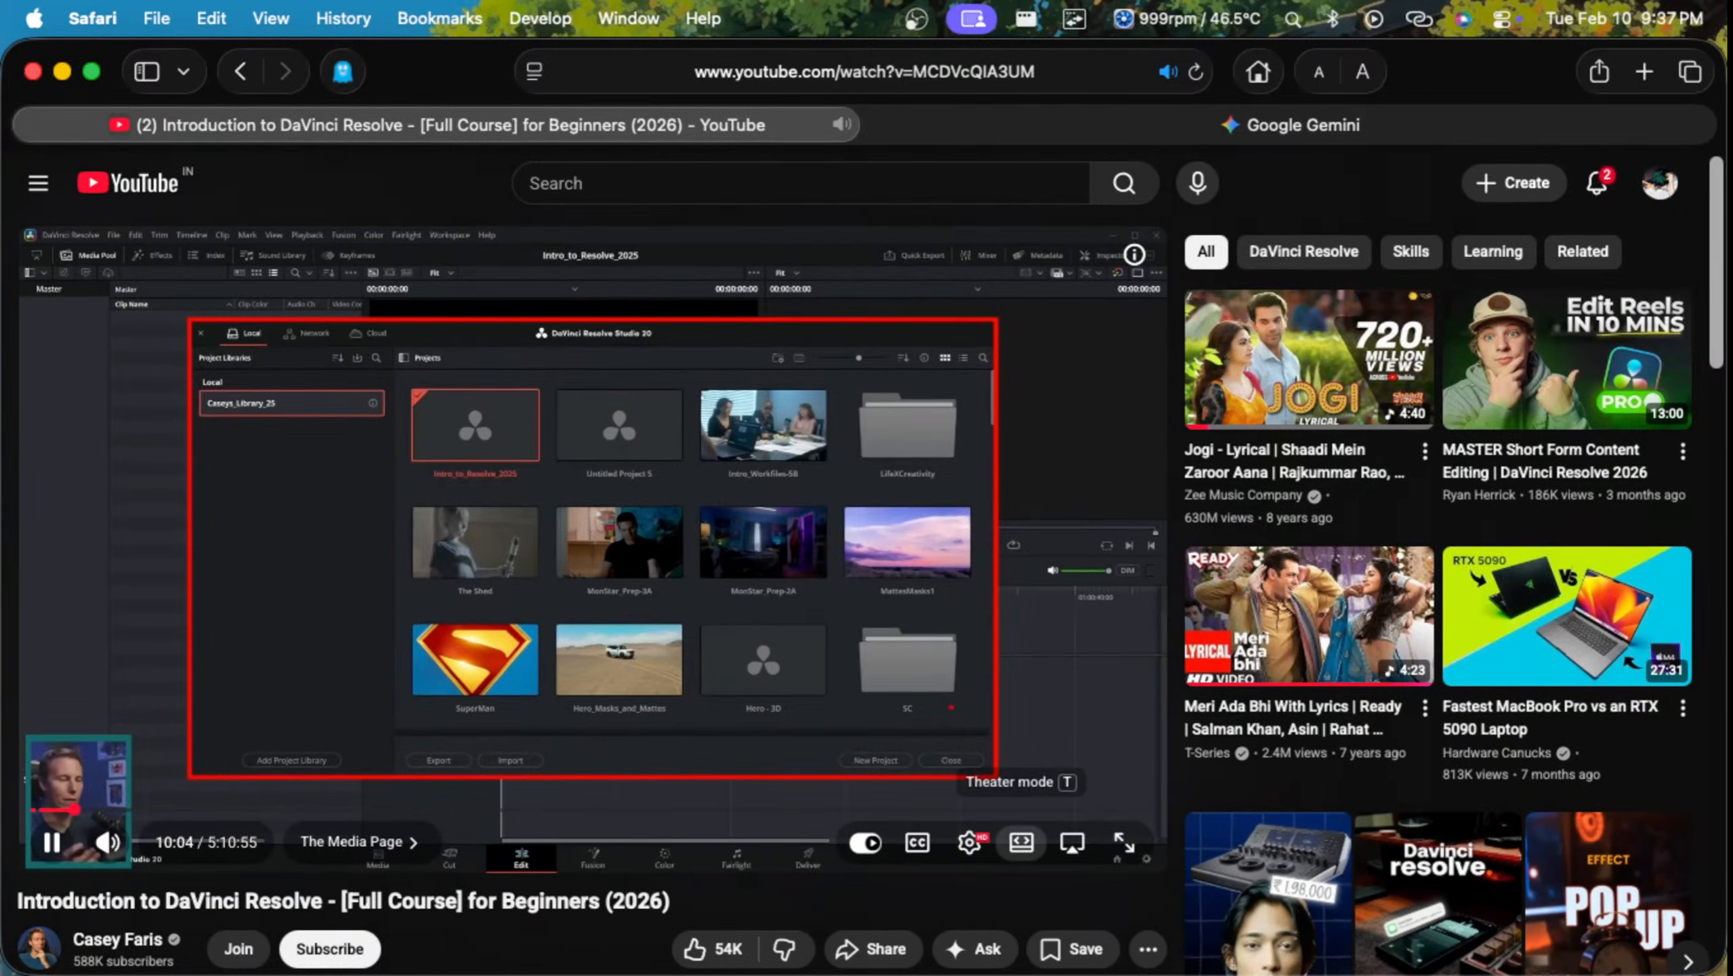
Step: Check the tutorial's playback speed setting and jump back to 9:27 in the video
{"action": "left_click", "coordinate": [968, 842]}
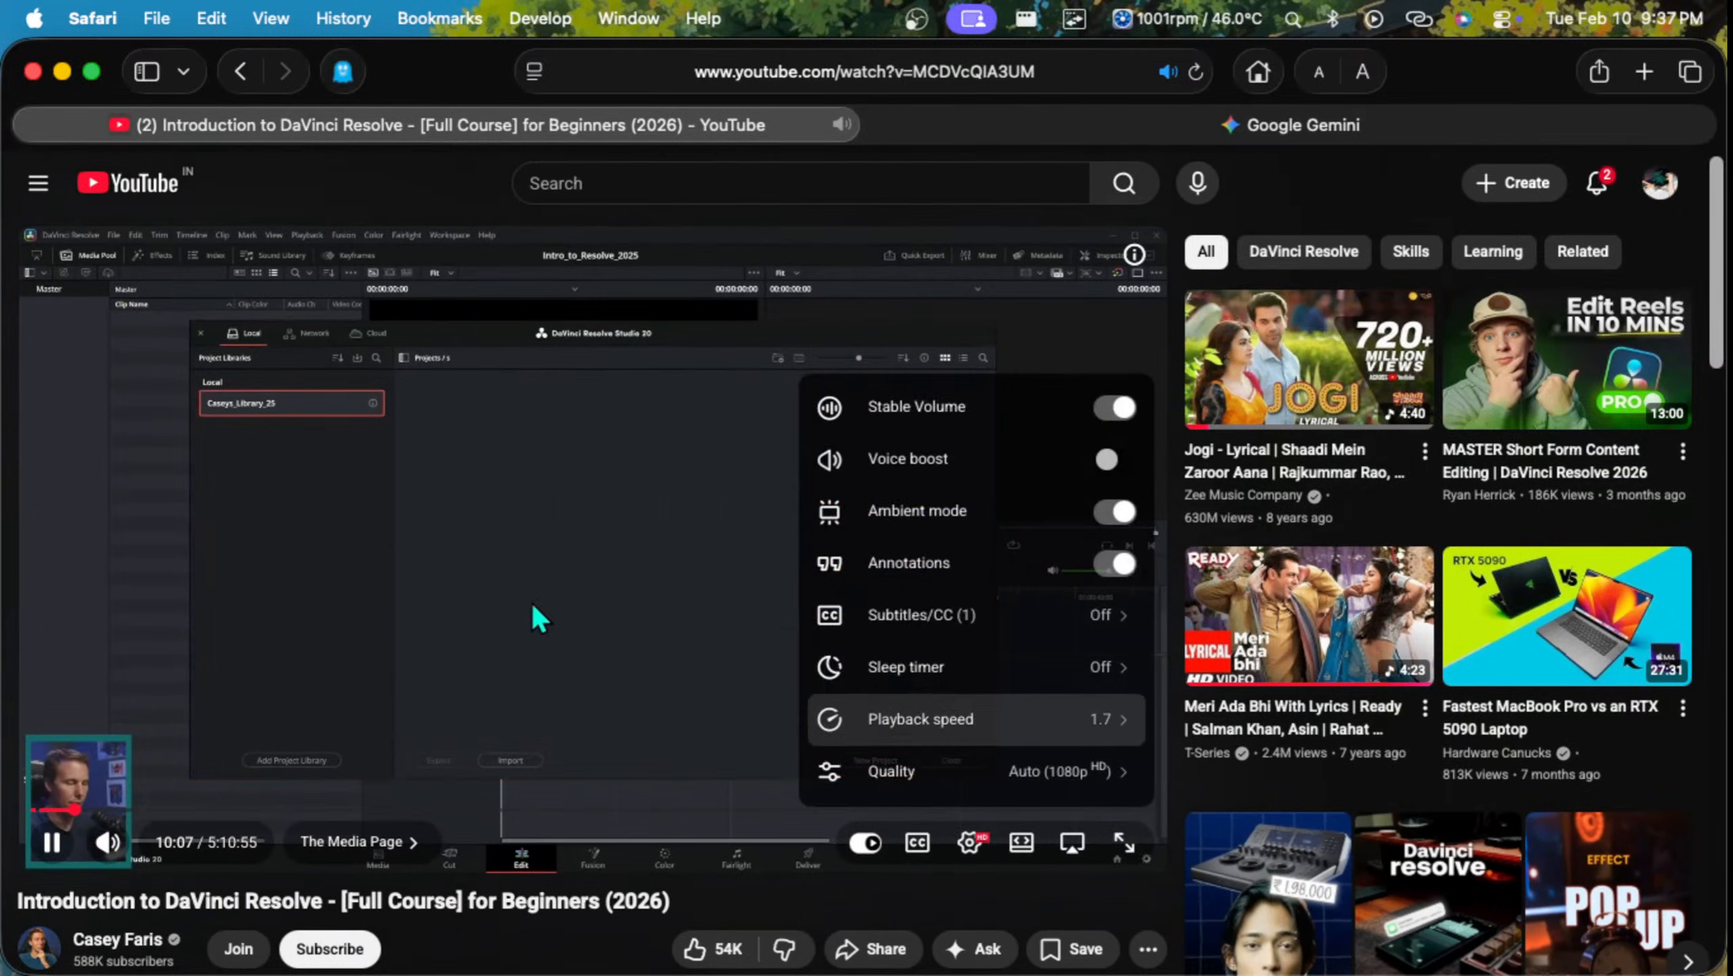
{"action": "left_click", "coordinate": [887, 717]}
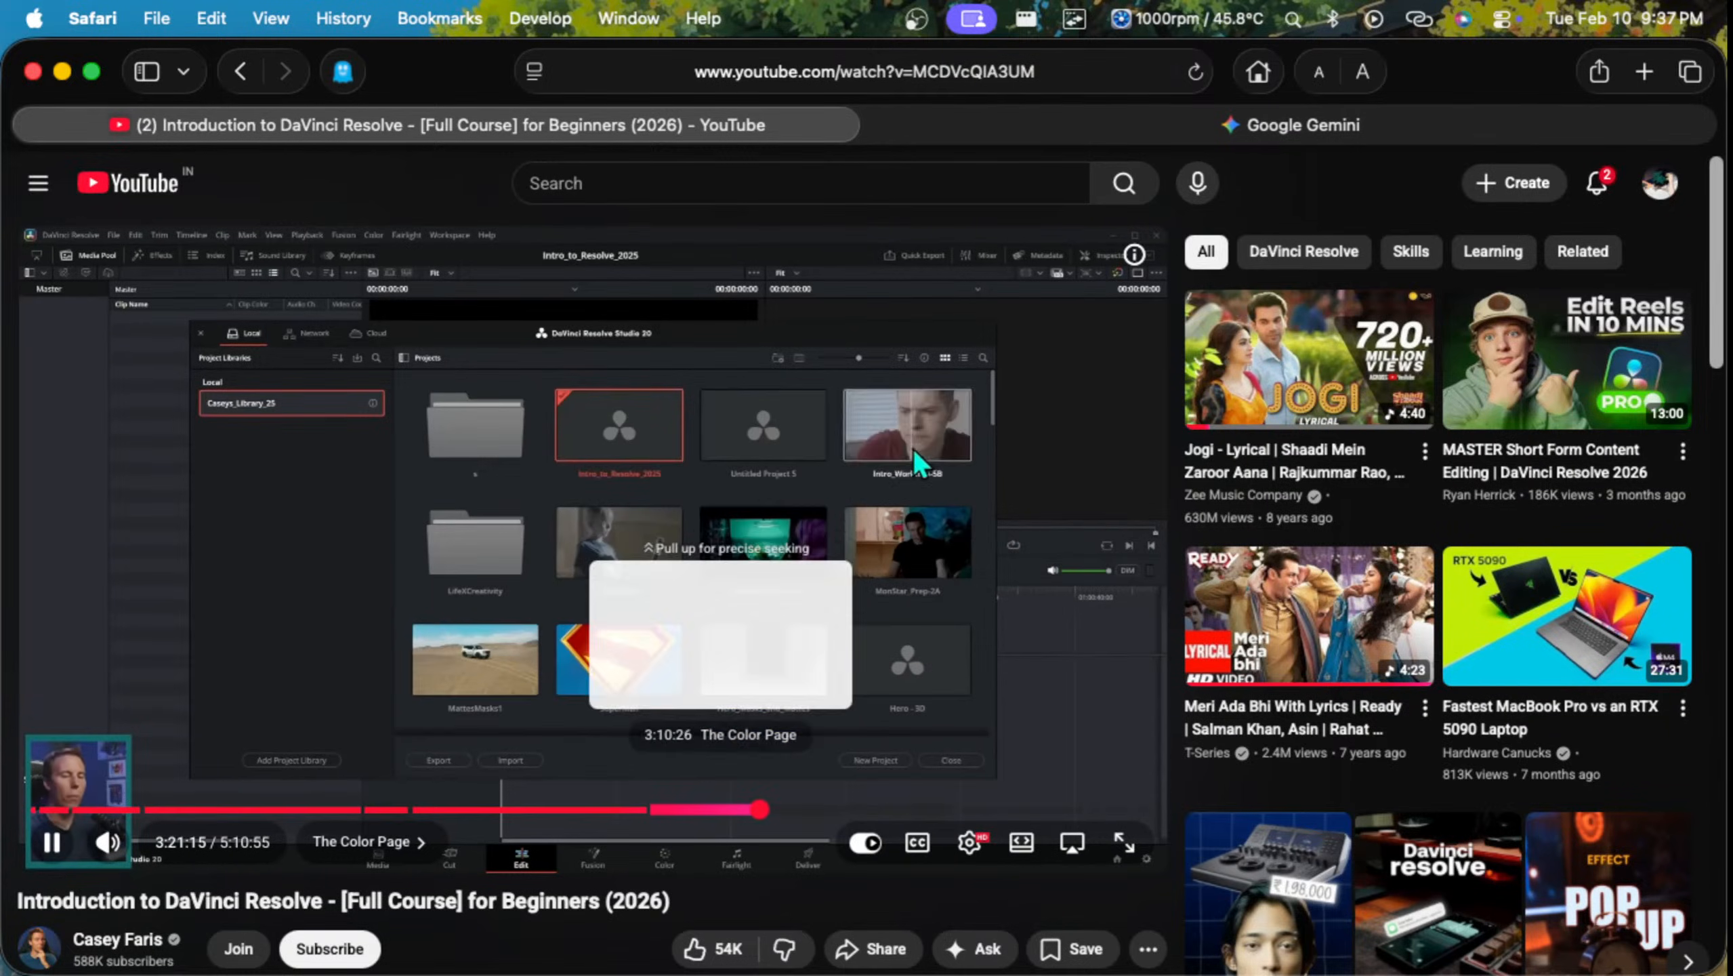
{"action": "left_click", "coordinate": [758, 808]}
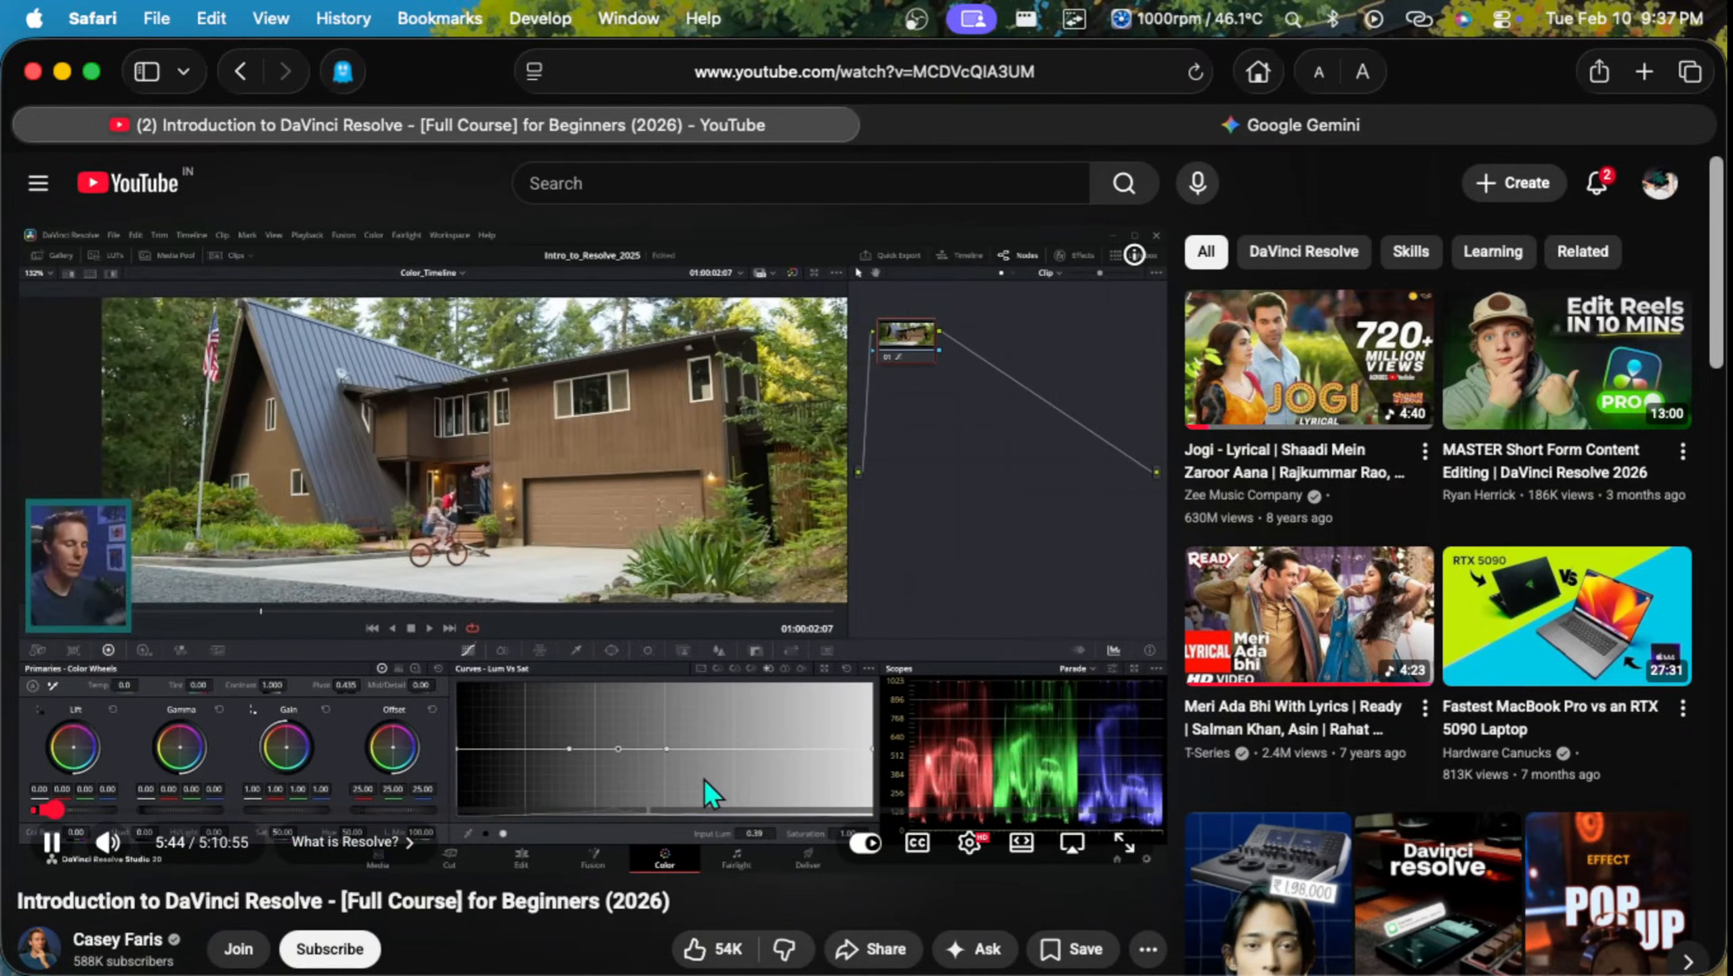
{"action": "left_click", "coordinate": [66, 809]}
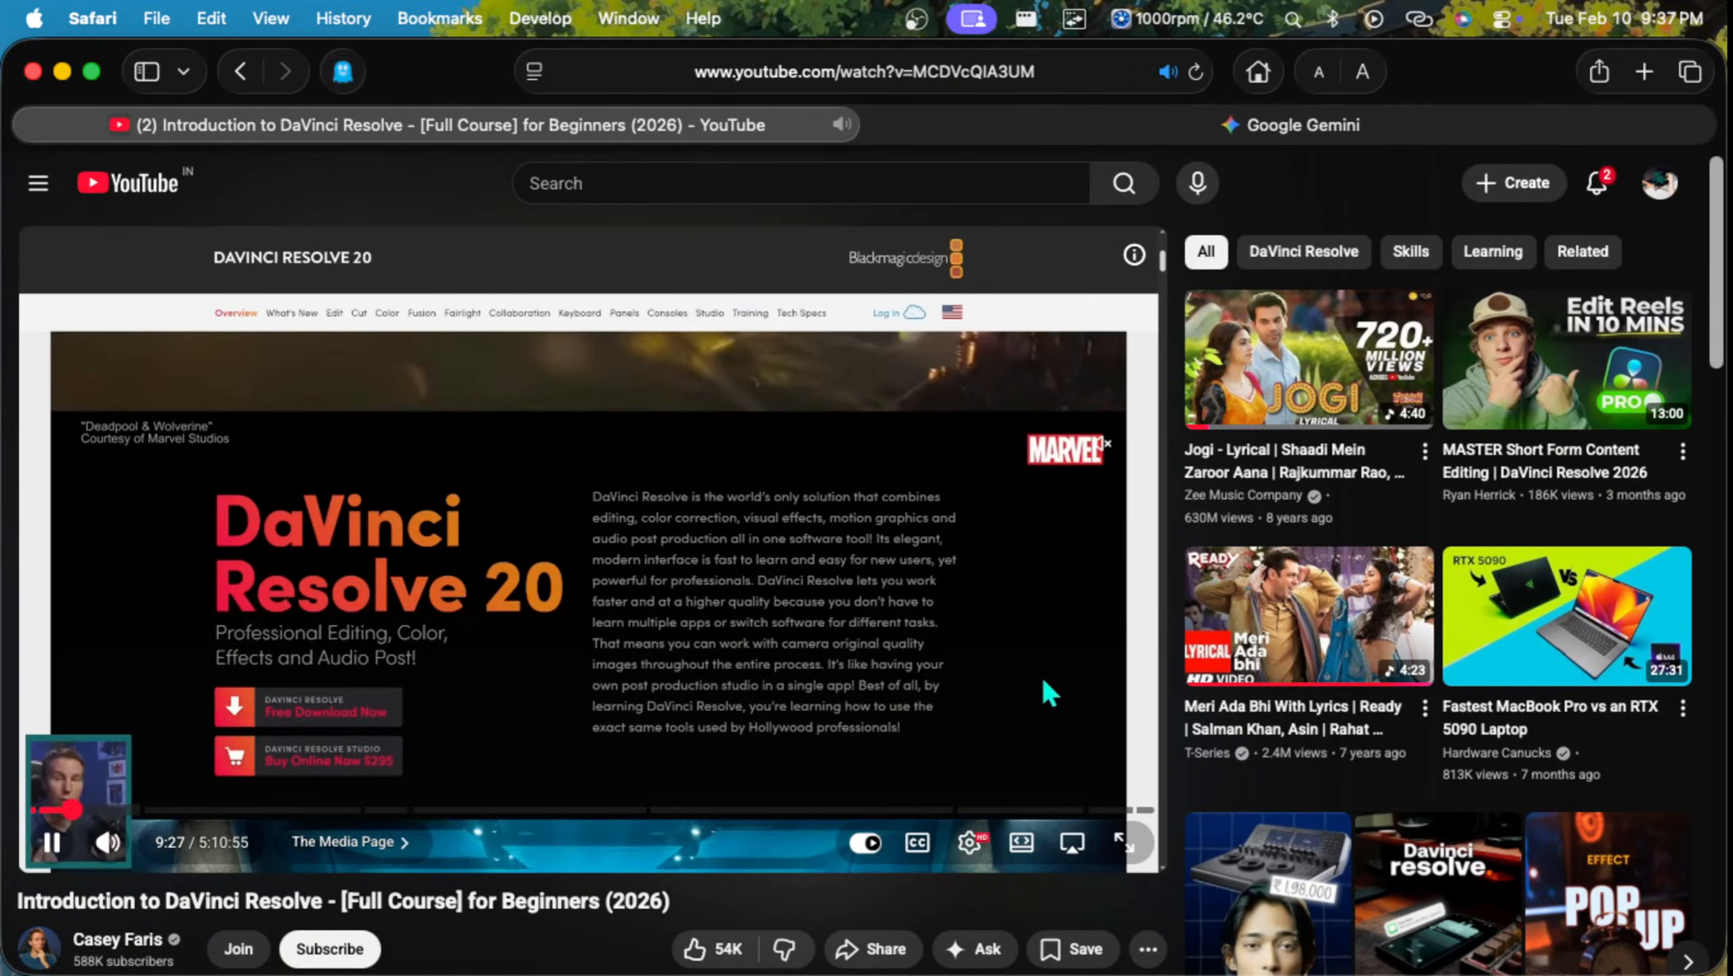
Step: Scrub the tutorial ahead to 13:10 and back to the earlier part of the video
{"action": "left_click", "coordinate": [80, 810]}
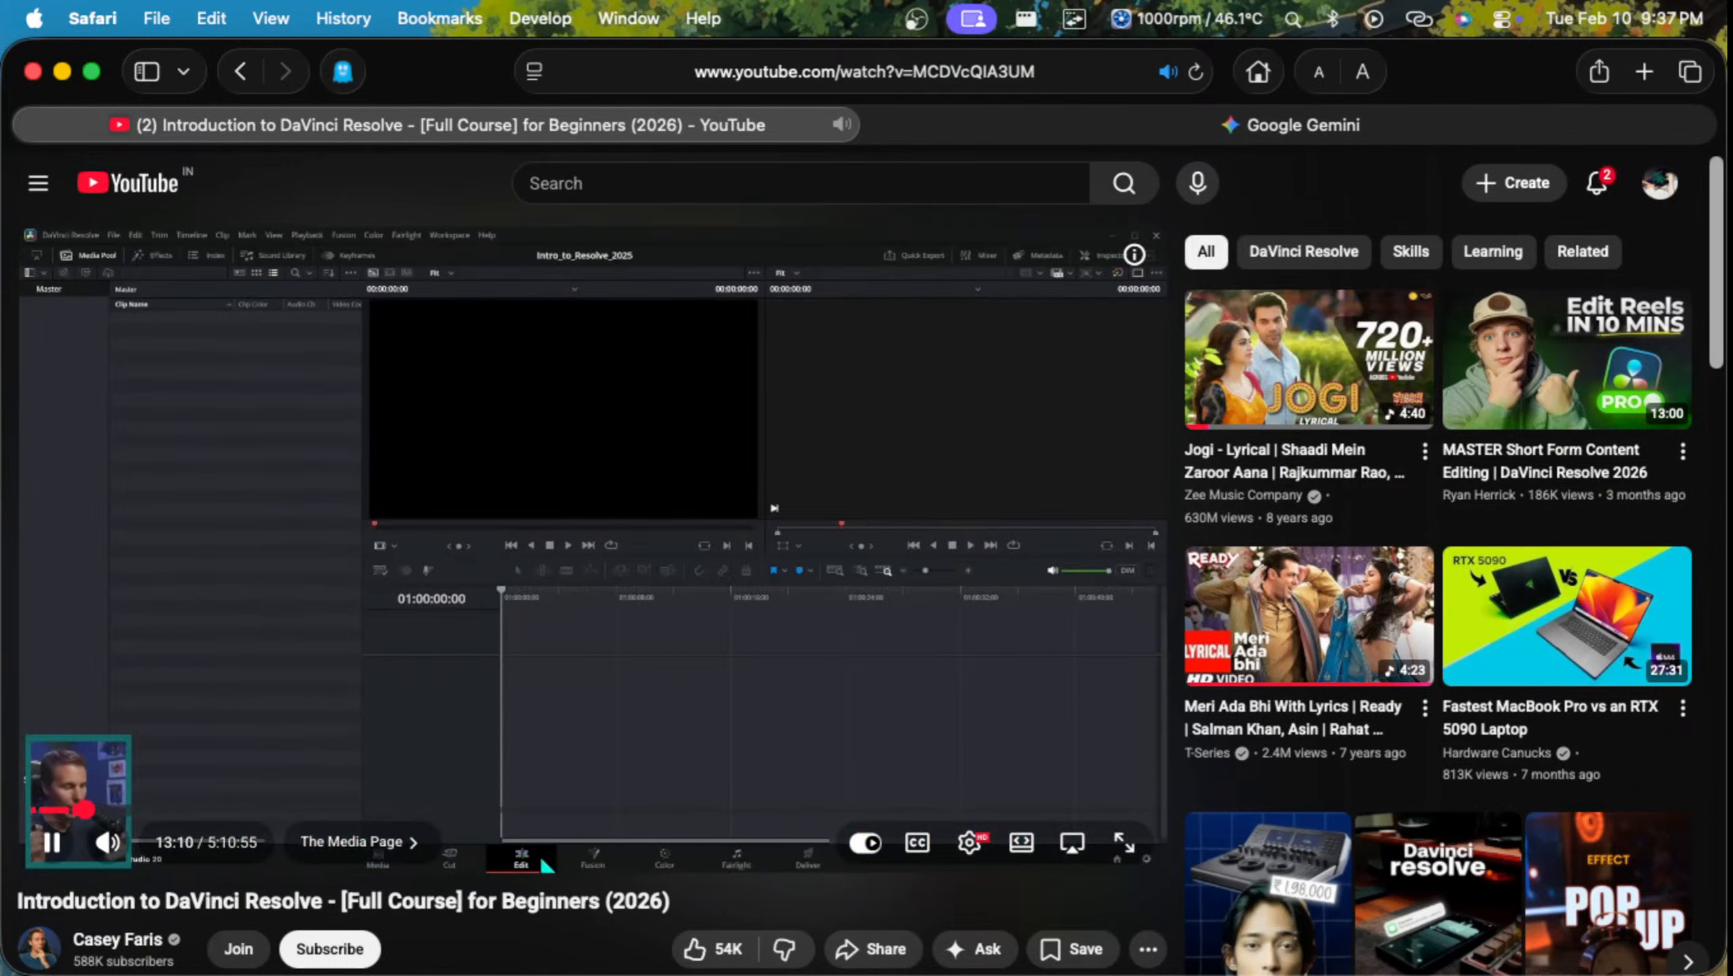
{"action": "left_click_drag", "start_coordinate": [82, 810], "coordinate": [71, 810]}
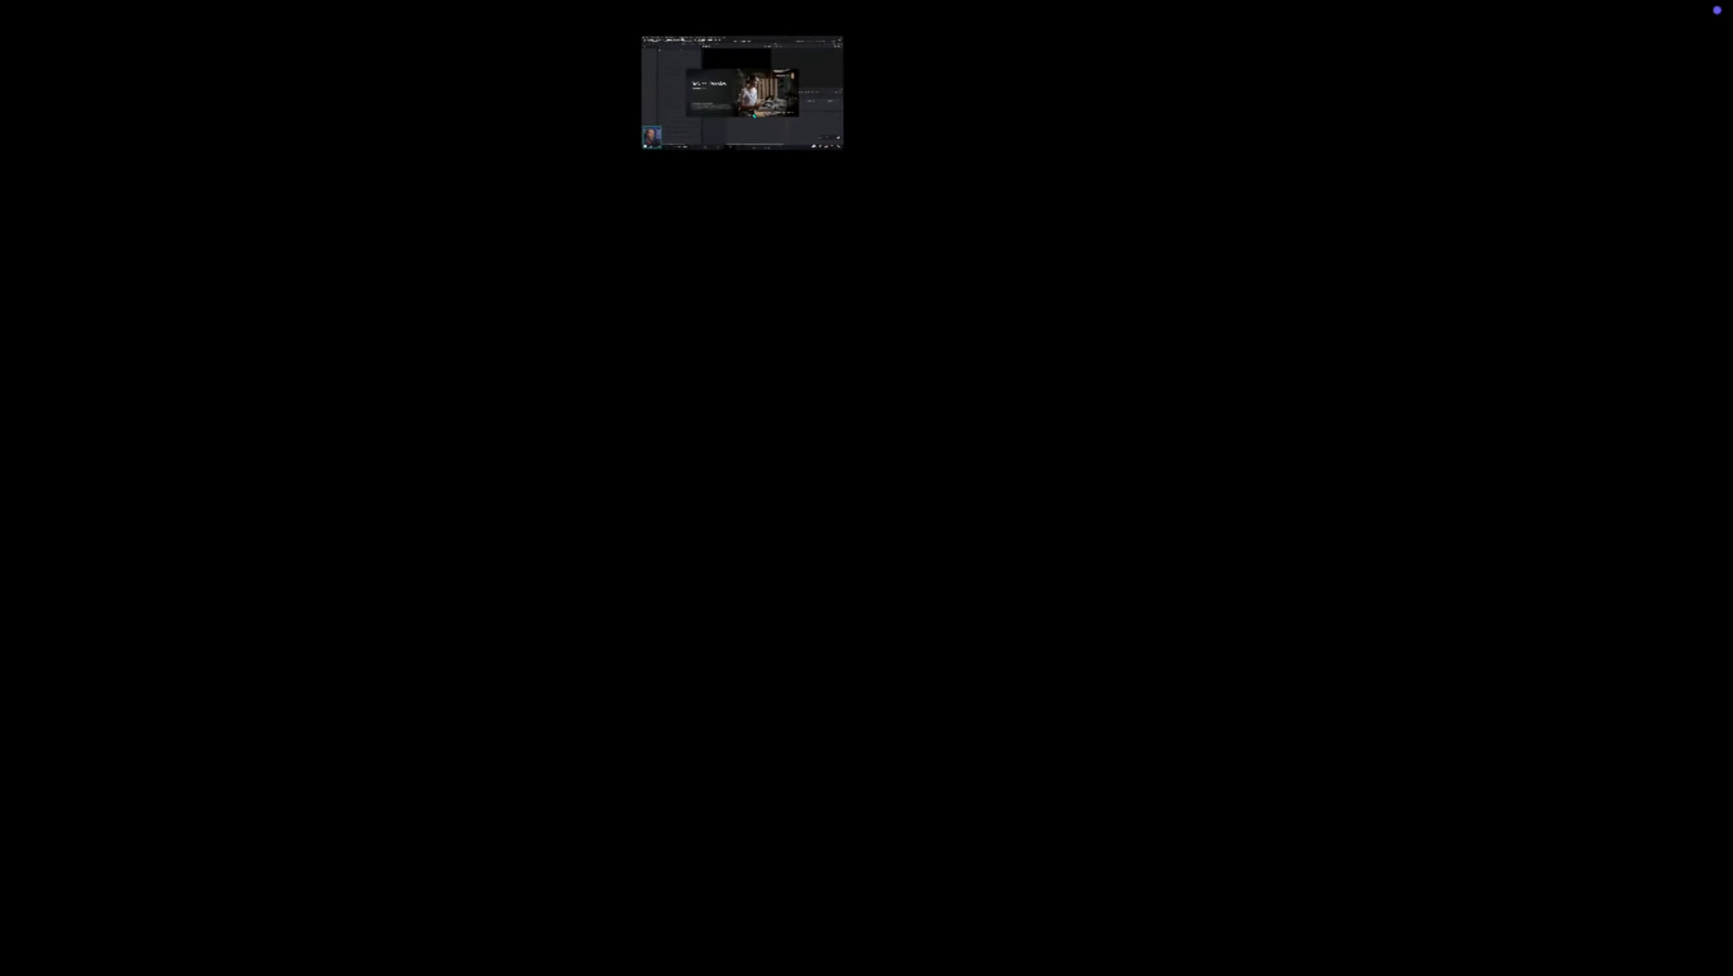
Step: Try to bring up the desktops overview from the full-screen tutorial, exit full screen there and return to the Safari window on Desktop 2
{"action": "key", "text": "ctrl+Up"}
{"action": "left_click", "coordinate": [863, 558]}
{"action": "key", "text": "ctrl+Up"}
{"action": "right_click", "coordinate": [1138, 458]}
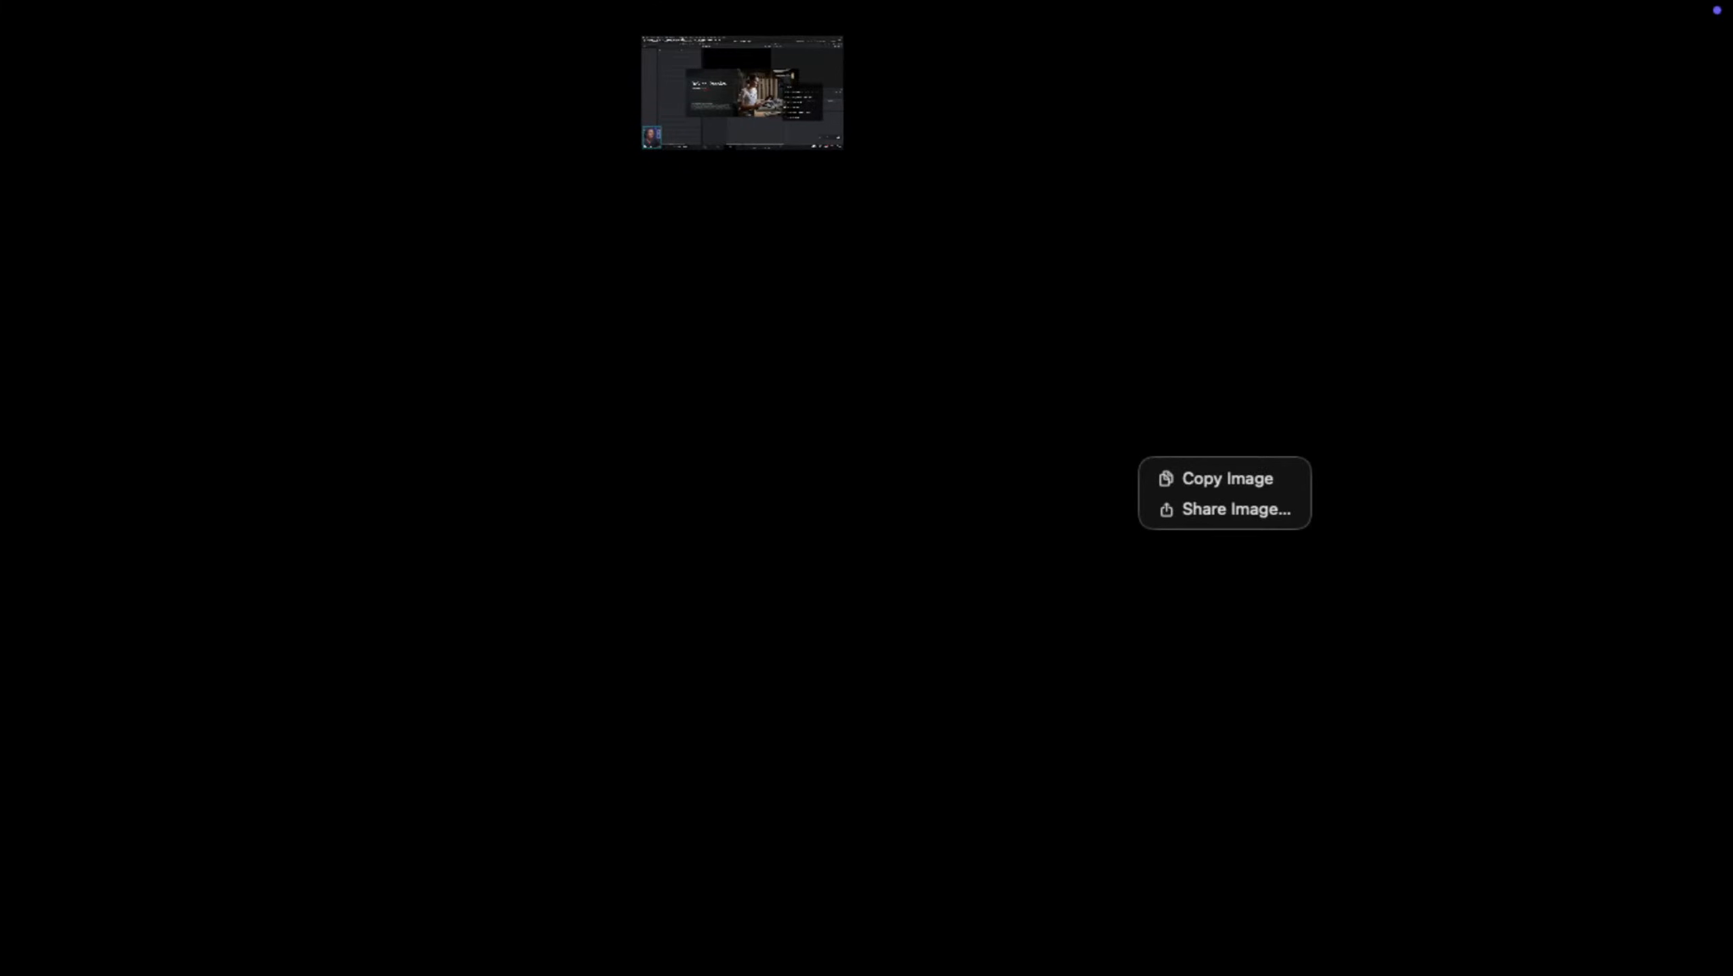
{"action": "key", "text": "ctrl+Up"}
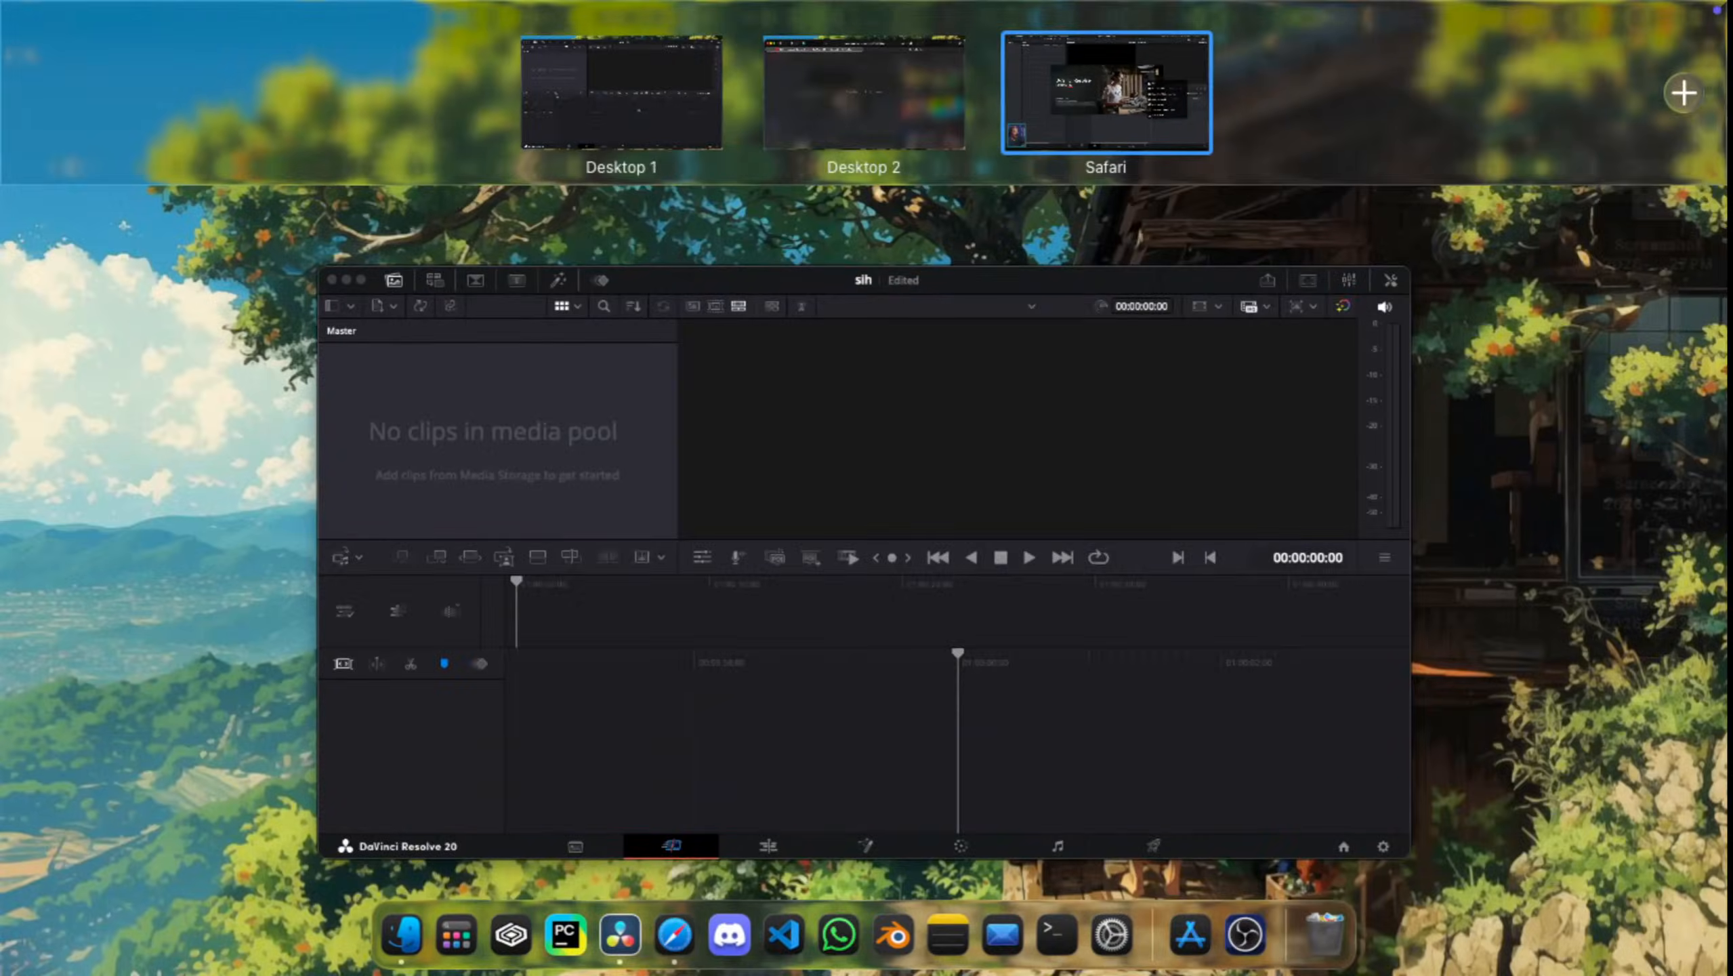
{"action": "key", "text": "ctrl+Up"}
{"action": "key", "text": "ctrl+Up"}
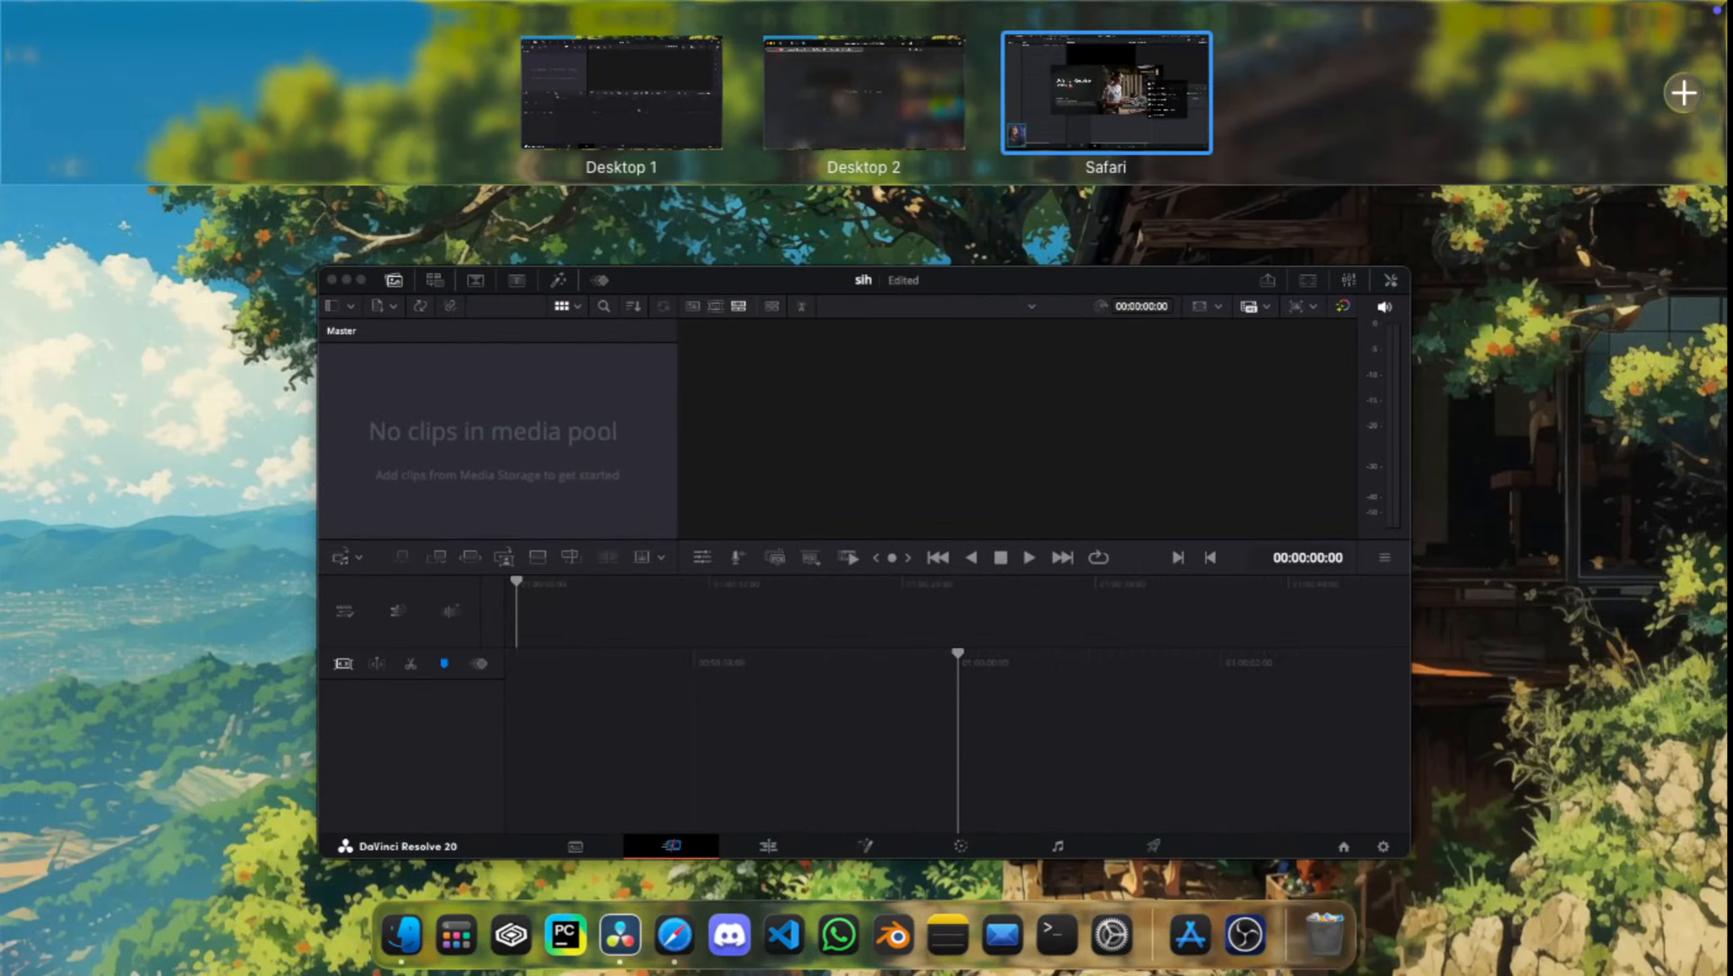
{"action": "left_click", "coordinate": [1006, 35]}
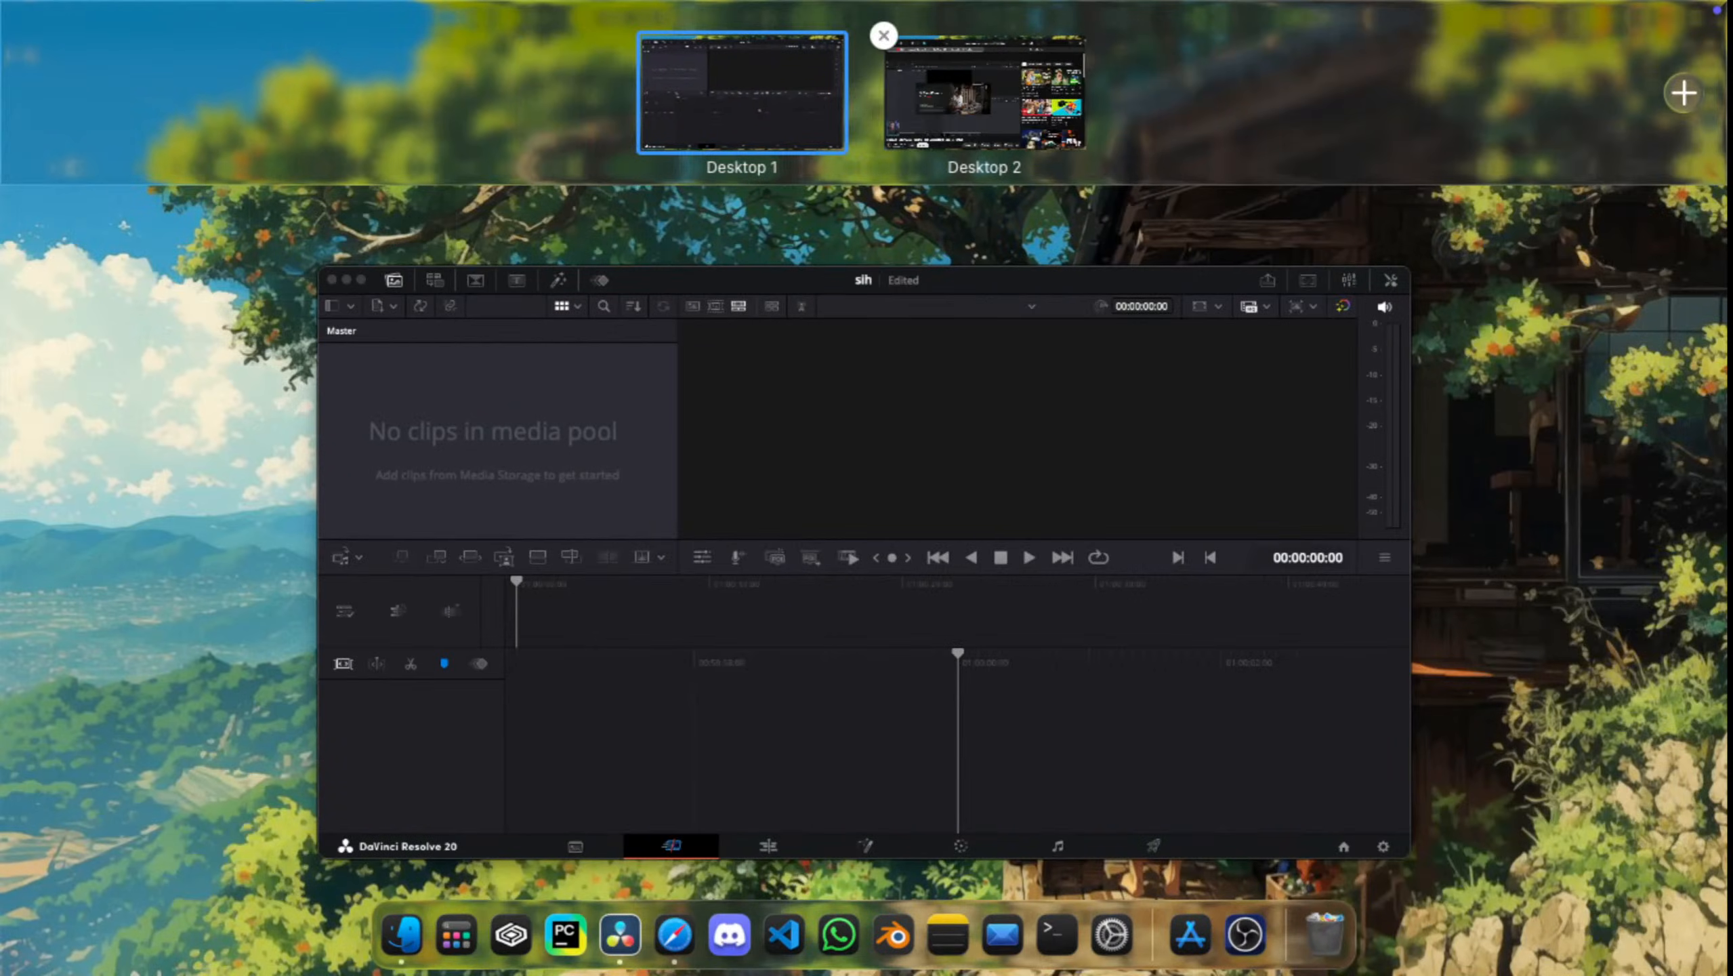
{"action": "left_click", "coordinate": [1006, 41]}
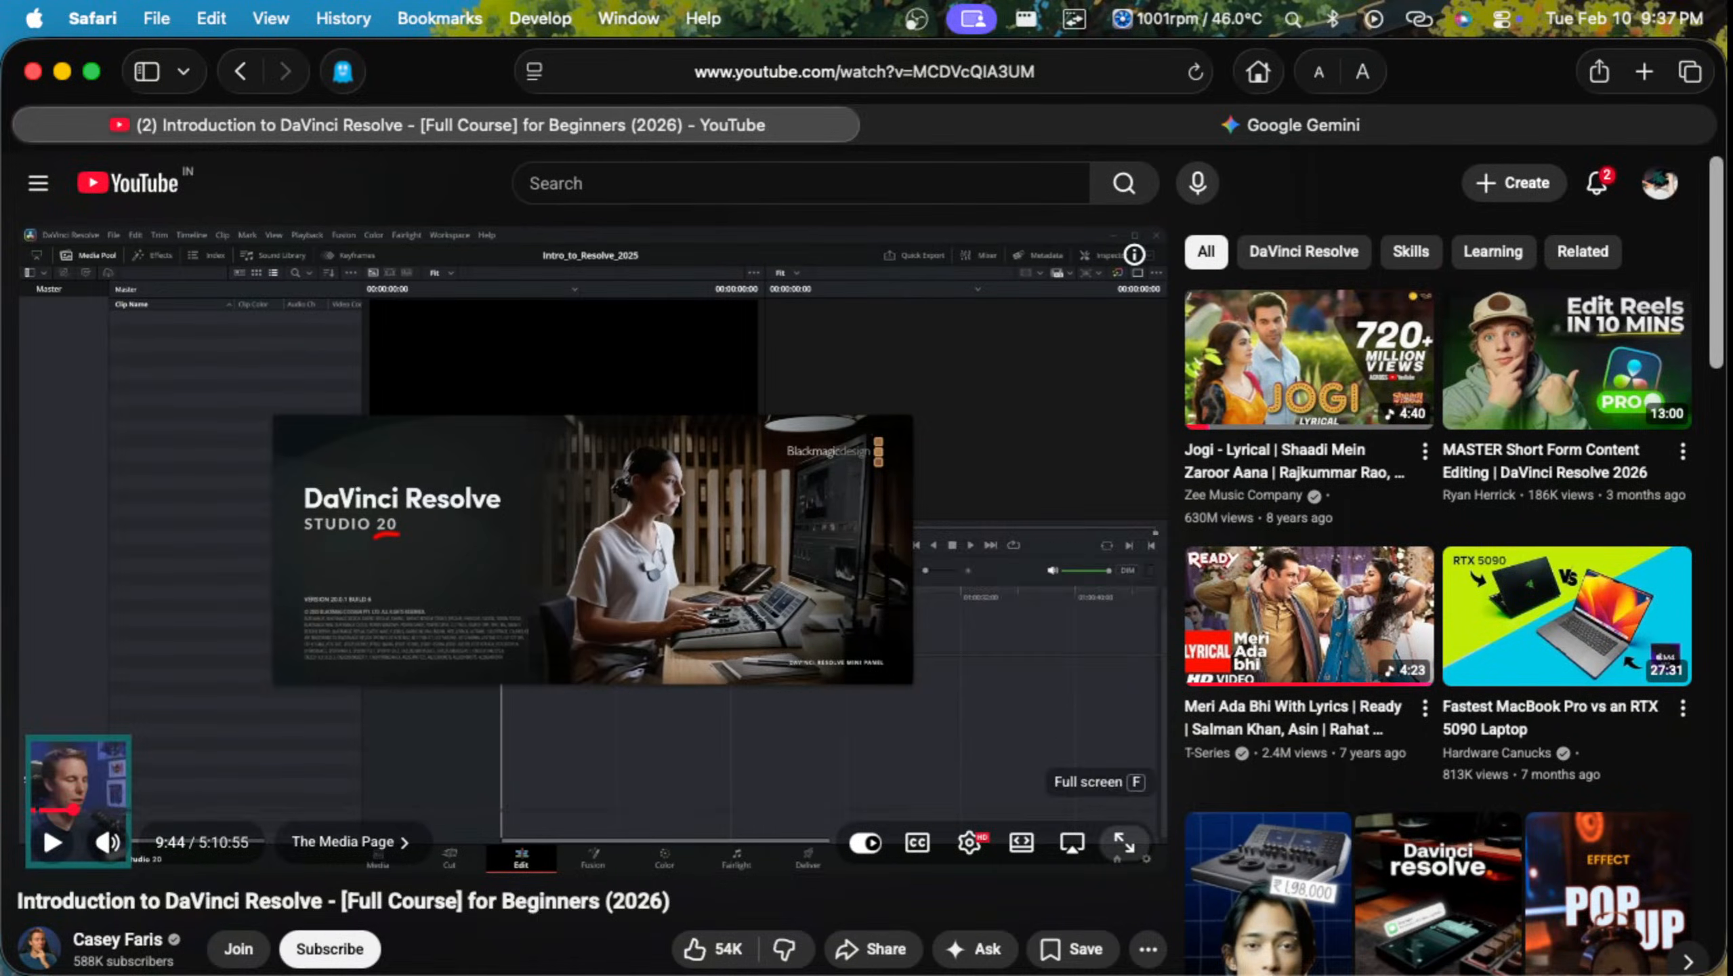
Step: Retry full screen for the tutorial, leave it from the desktops overview and go back to Desktop 2
{"action": "left_click", "coordinate": [1118, 839]}
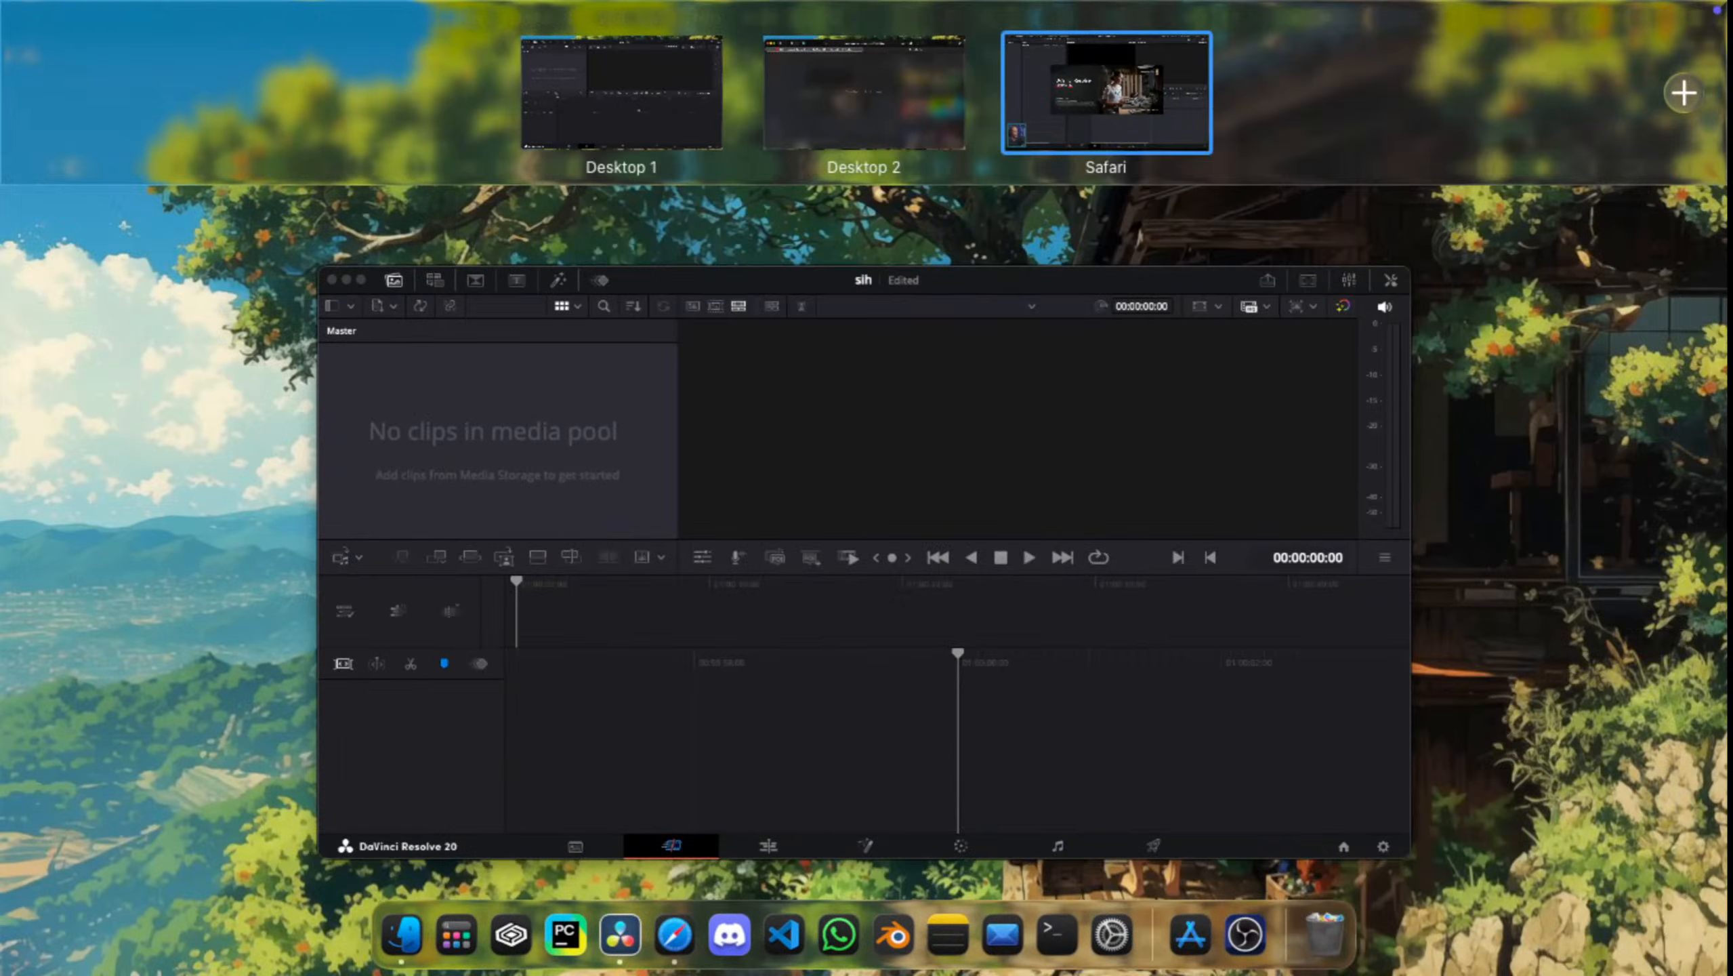
{"action": "left_click", "coordinate": [1005, 35]}
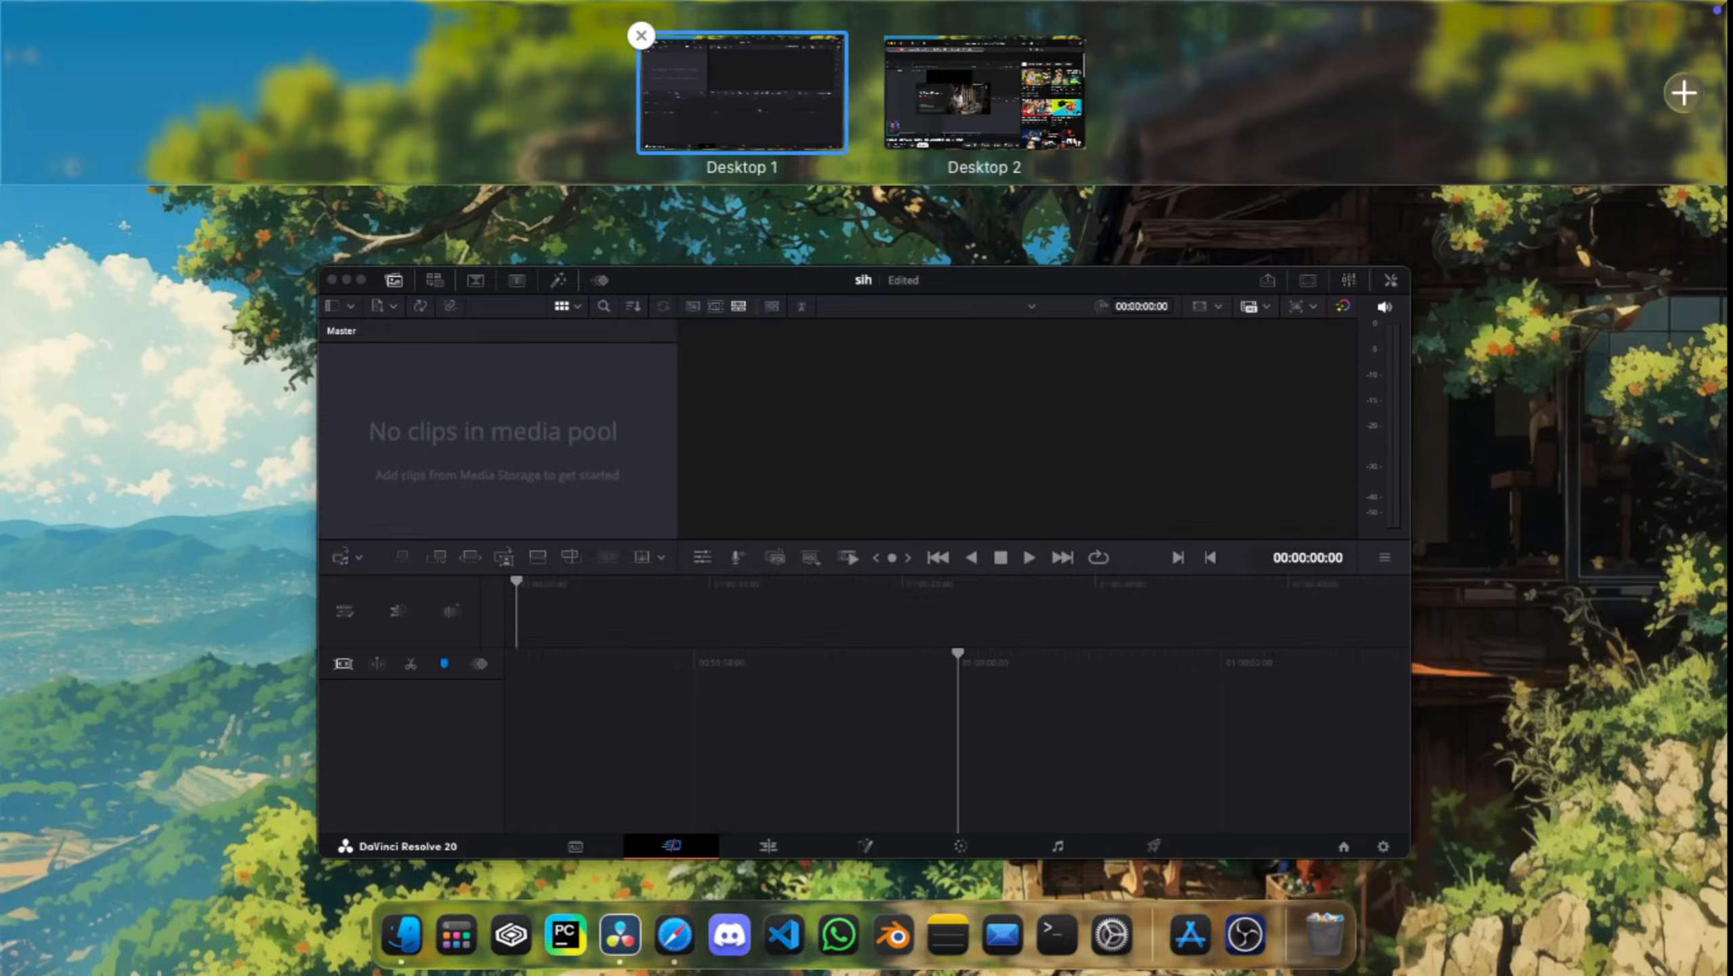
{"action": "left_click", "coordinate": [983, 93]}
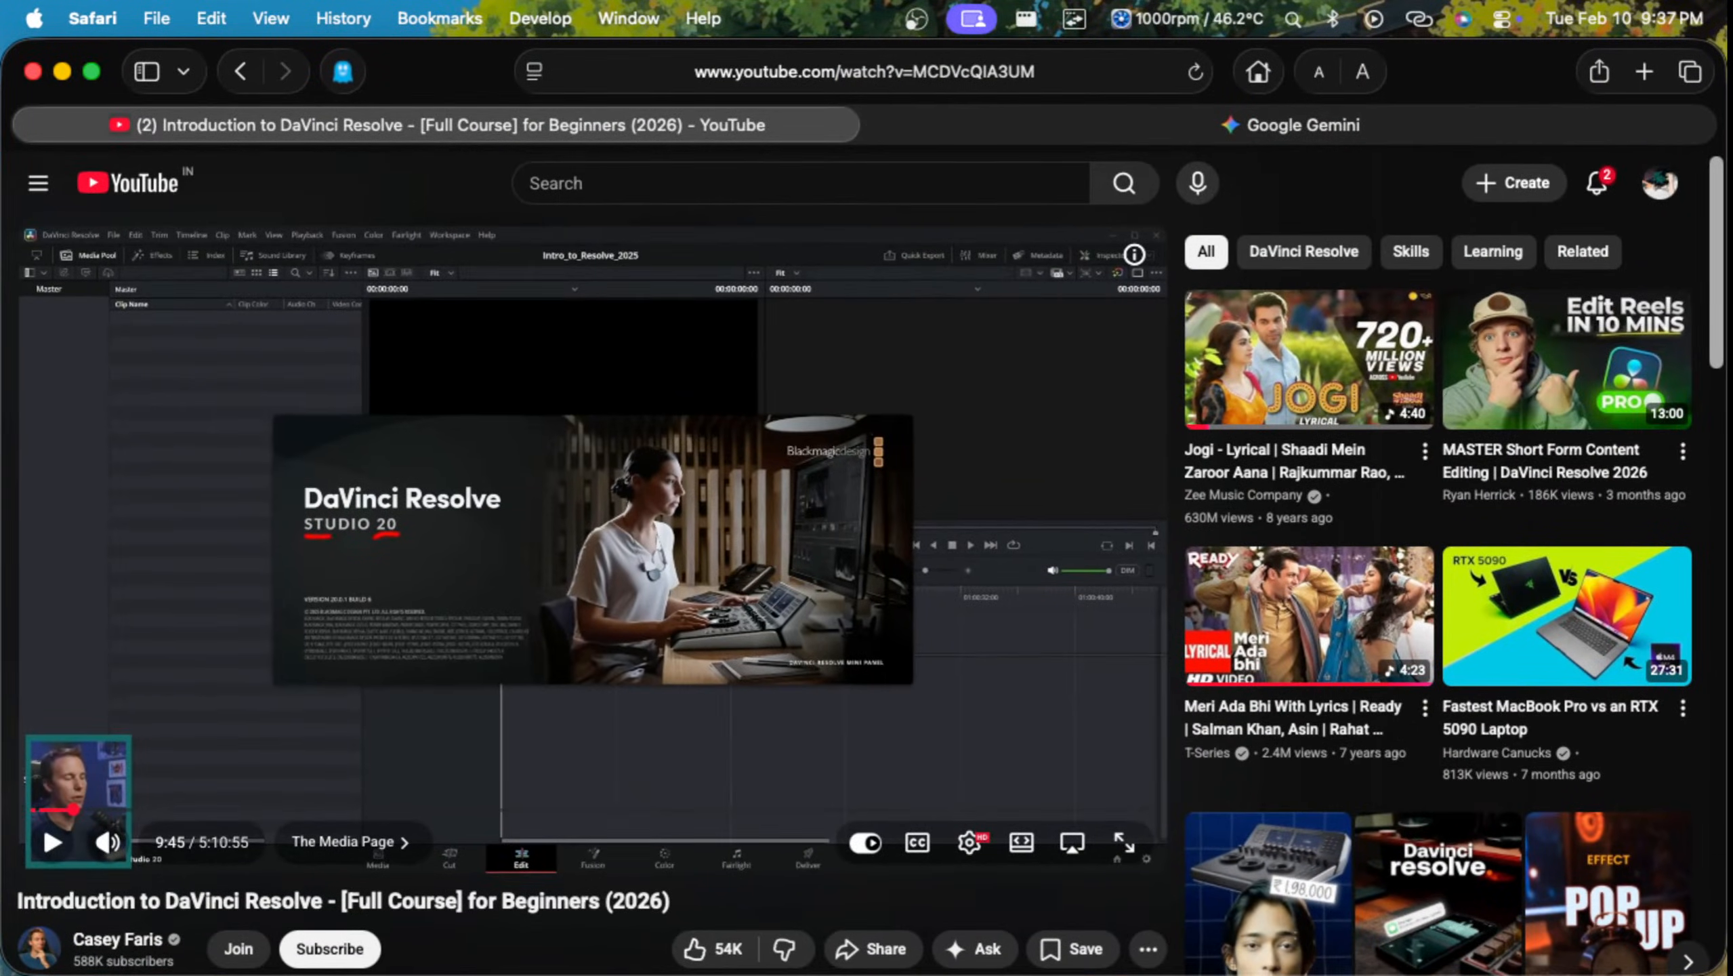
Step: Check the Ghostery tracker and ad-blocking status for youtube.com
{"action": "left_click", "coordinate": [343, 72]}
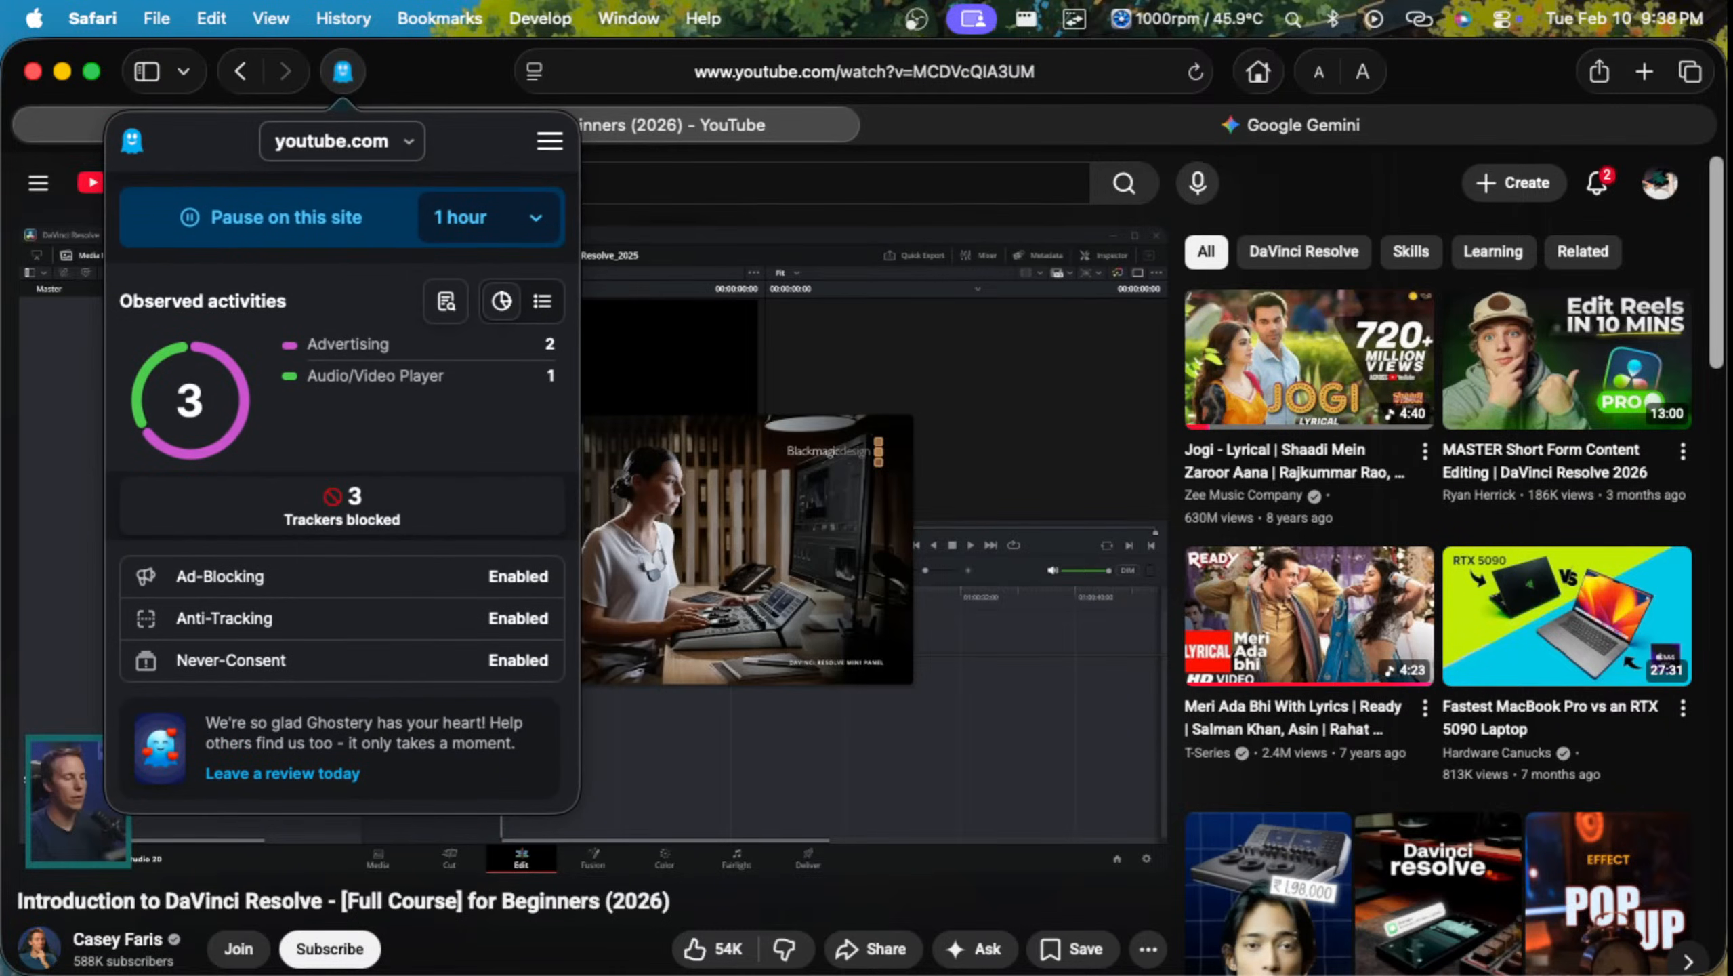
{"action": "left_click", "coordinate": [342, 71]}
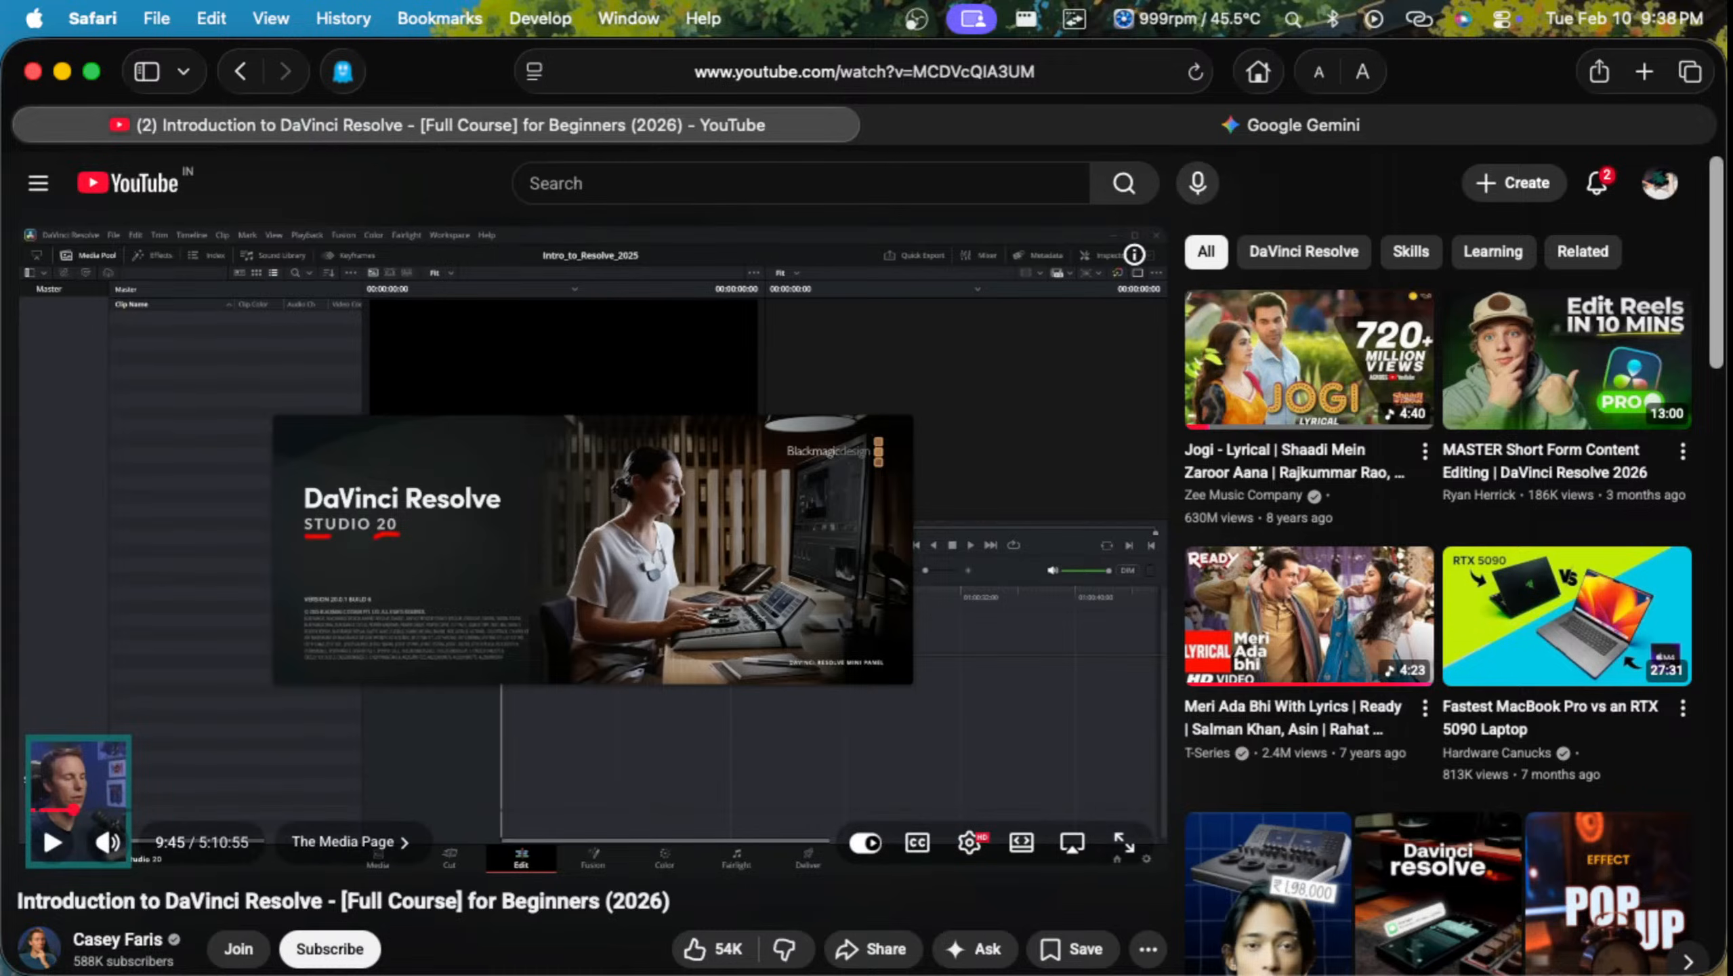
Step: Switch the tutorial player to theatre mode, put it in full screen and check its space in the desktops overview
{"action": "left_click", "coordinate": [1072, 841]}
{"action": "left_click", "coordinate": [1021, 842]}
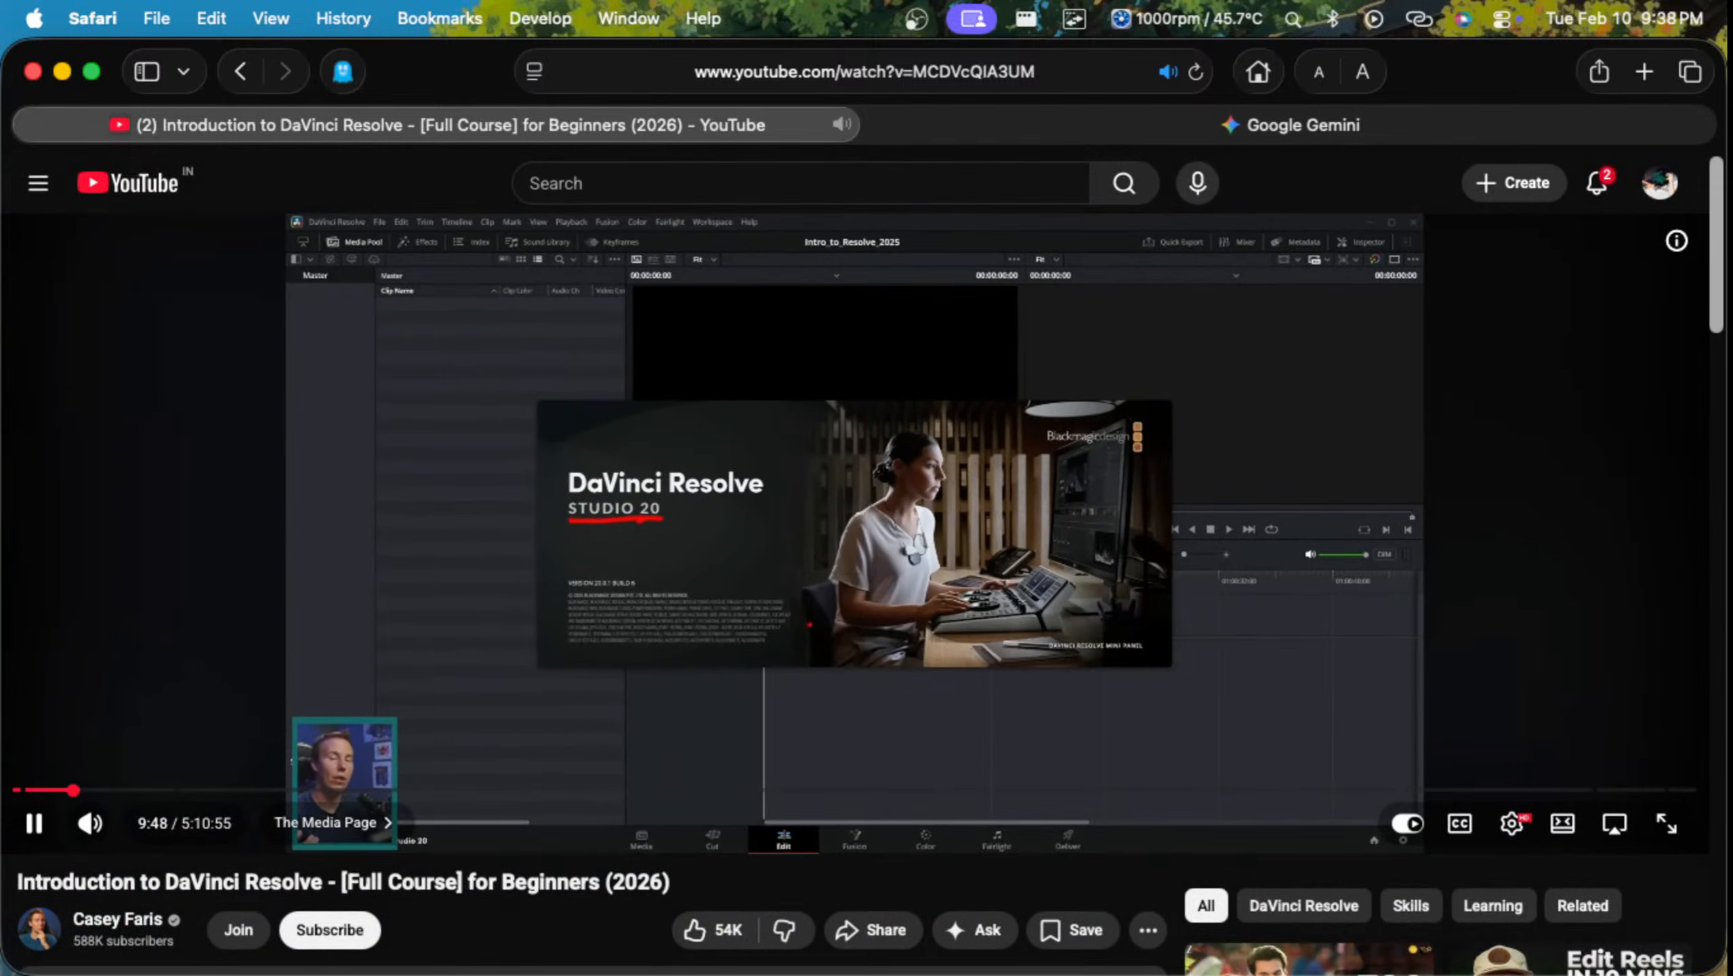
{"action": "left_click", "coordinate": [1667, 824]}
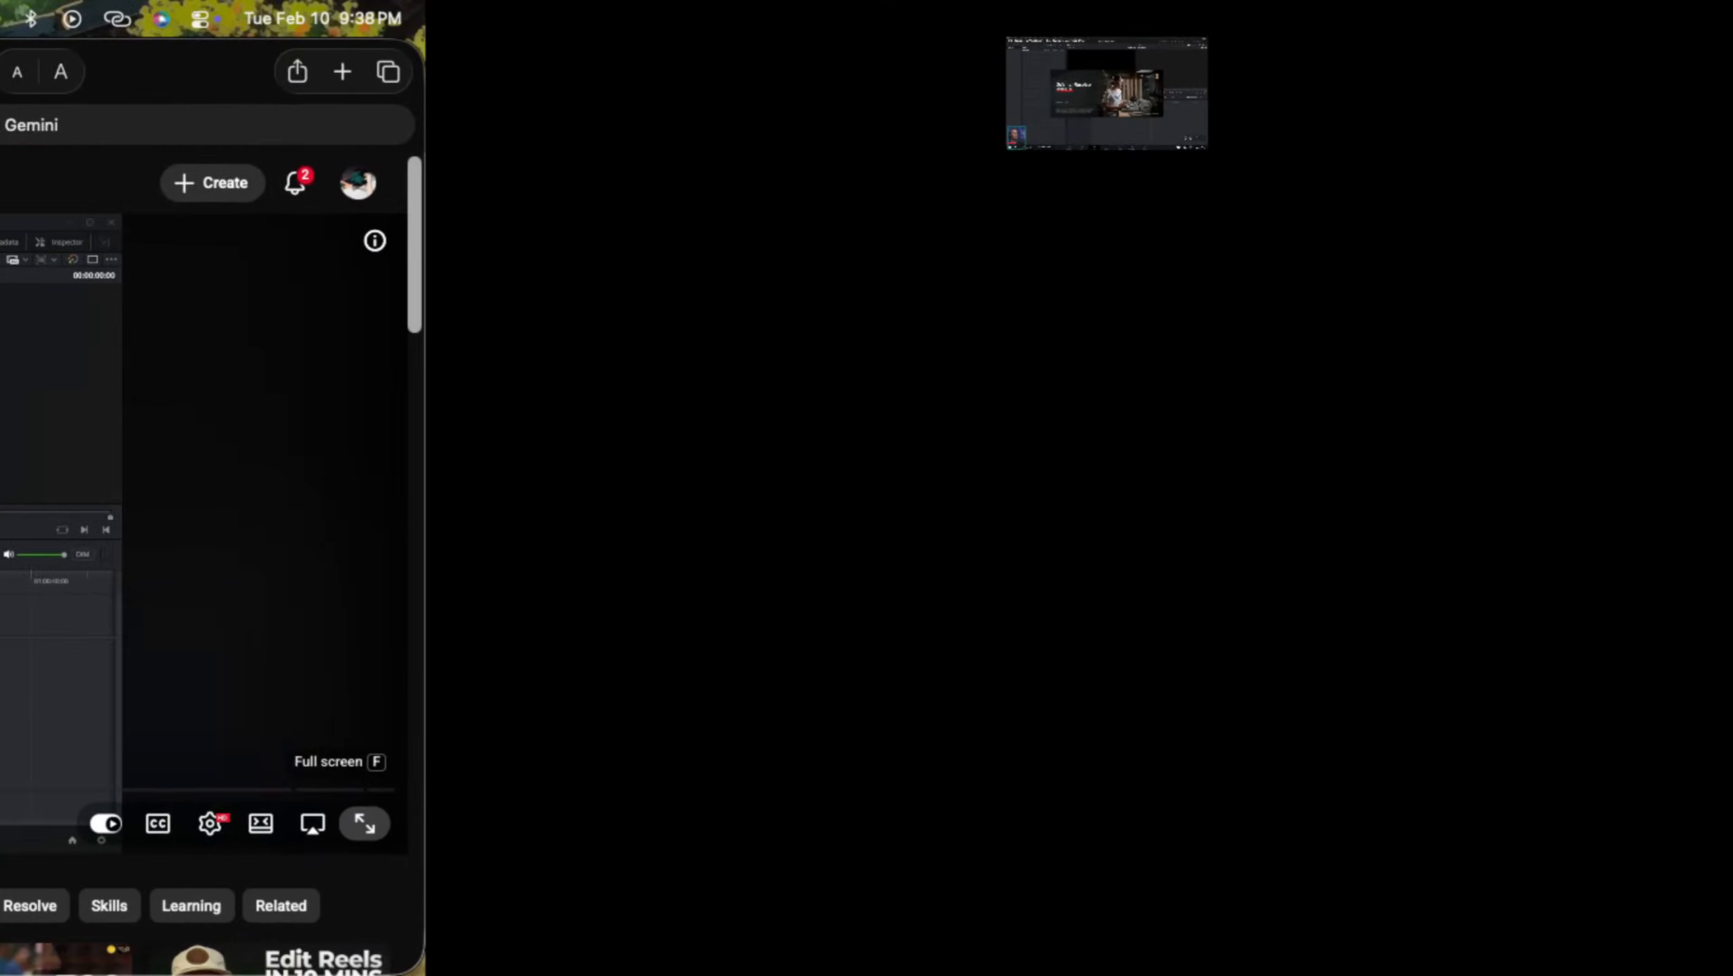
{"action": "key", "text": "ctrl+Up"}
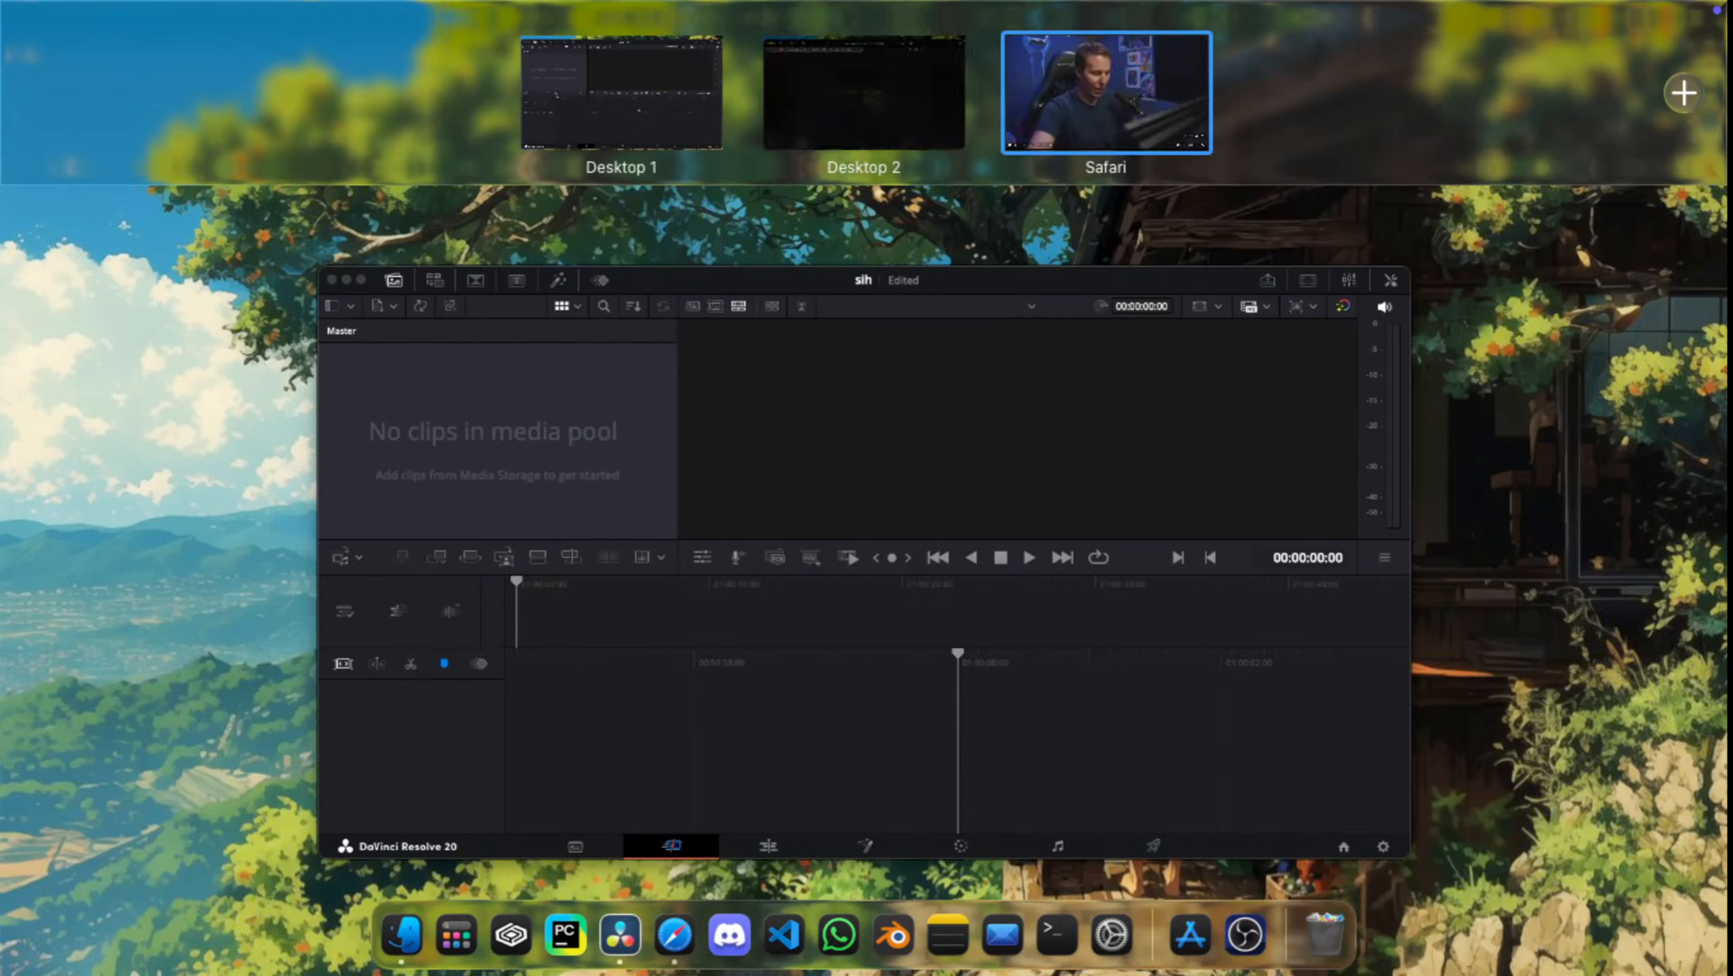
{"action": "left_click", "coordinate": [1106, 93]}
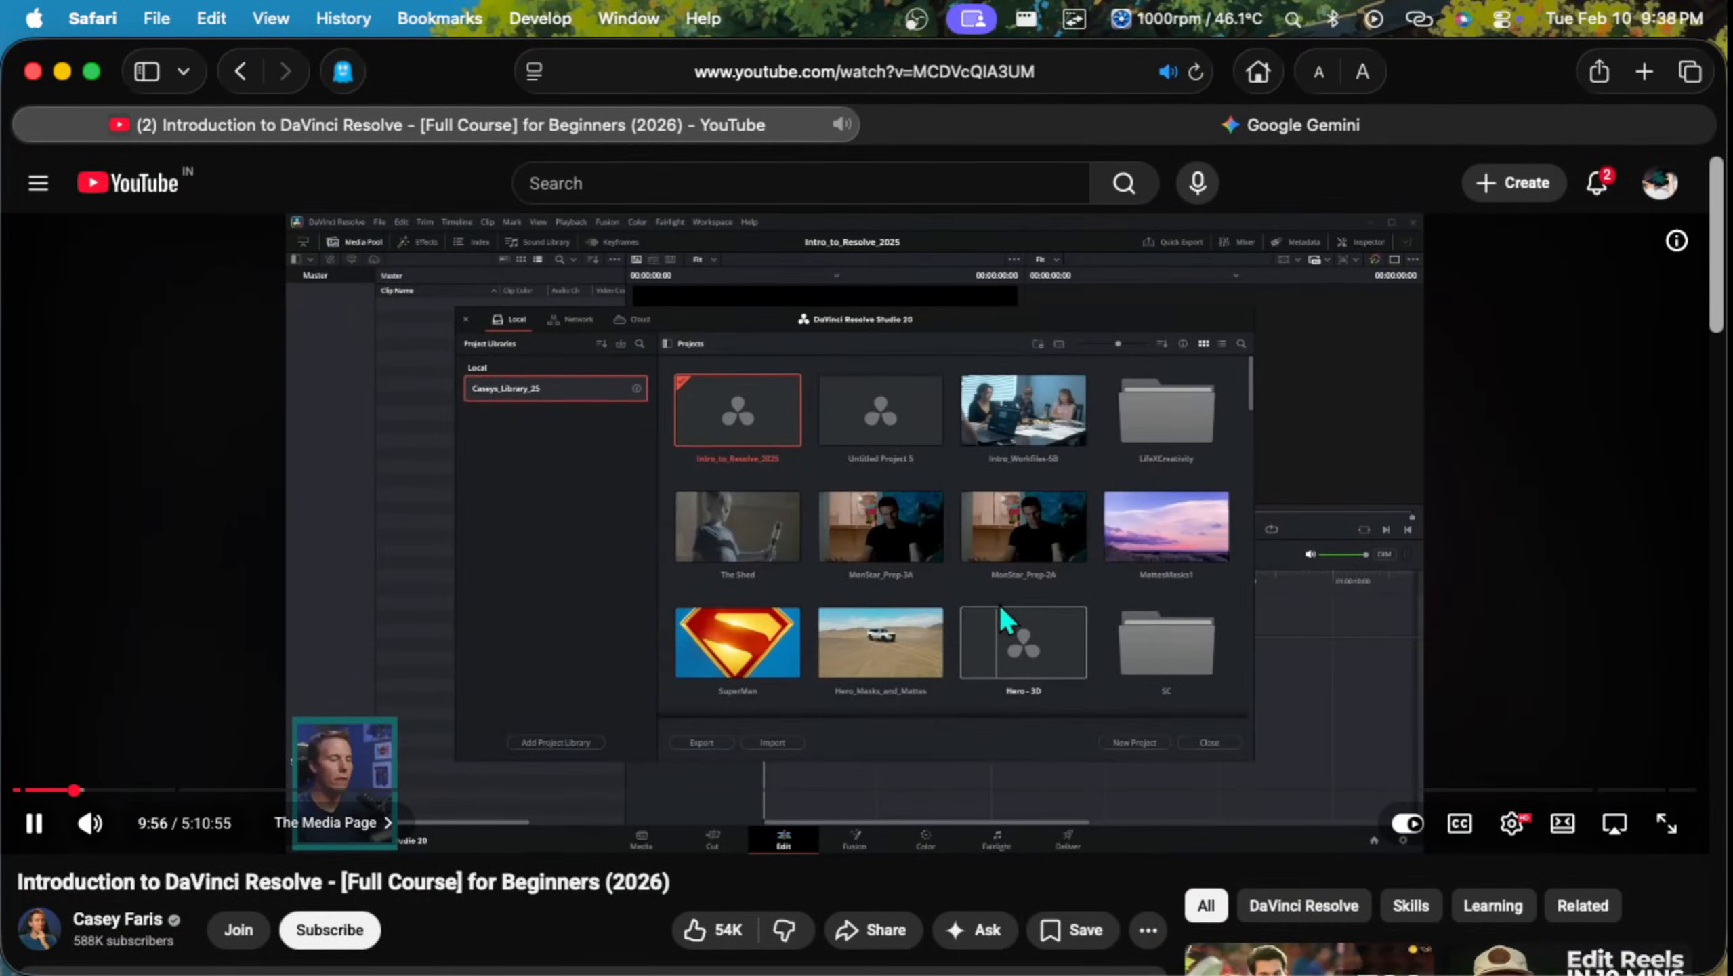
{"action": "double_click", "coordinate": [855, 533]}
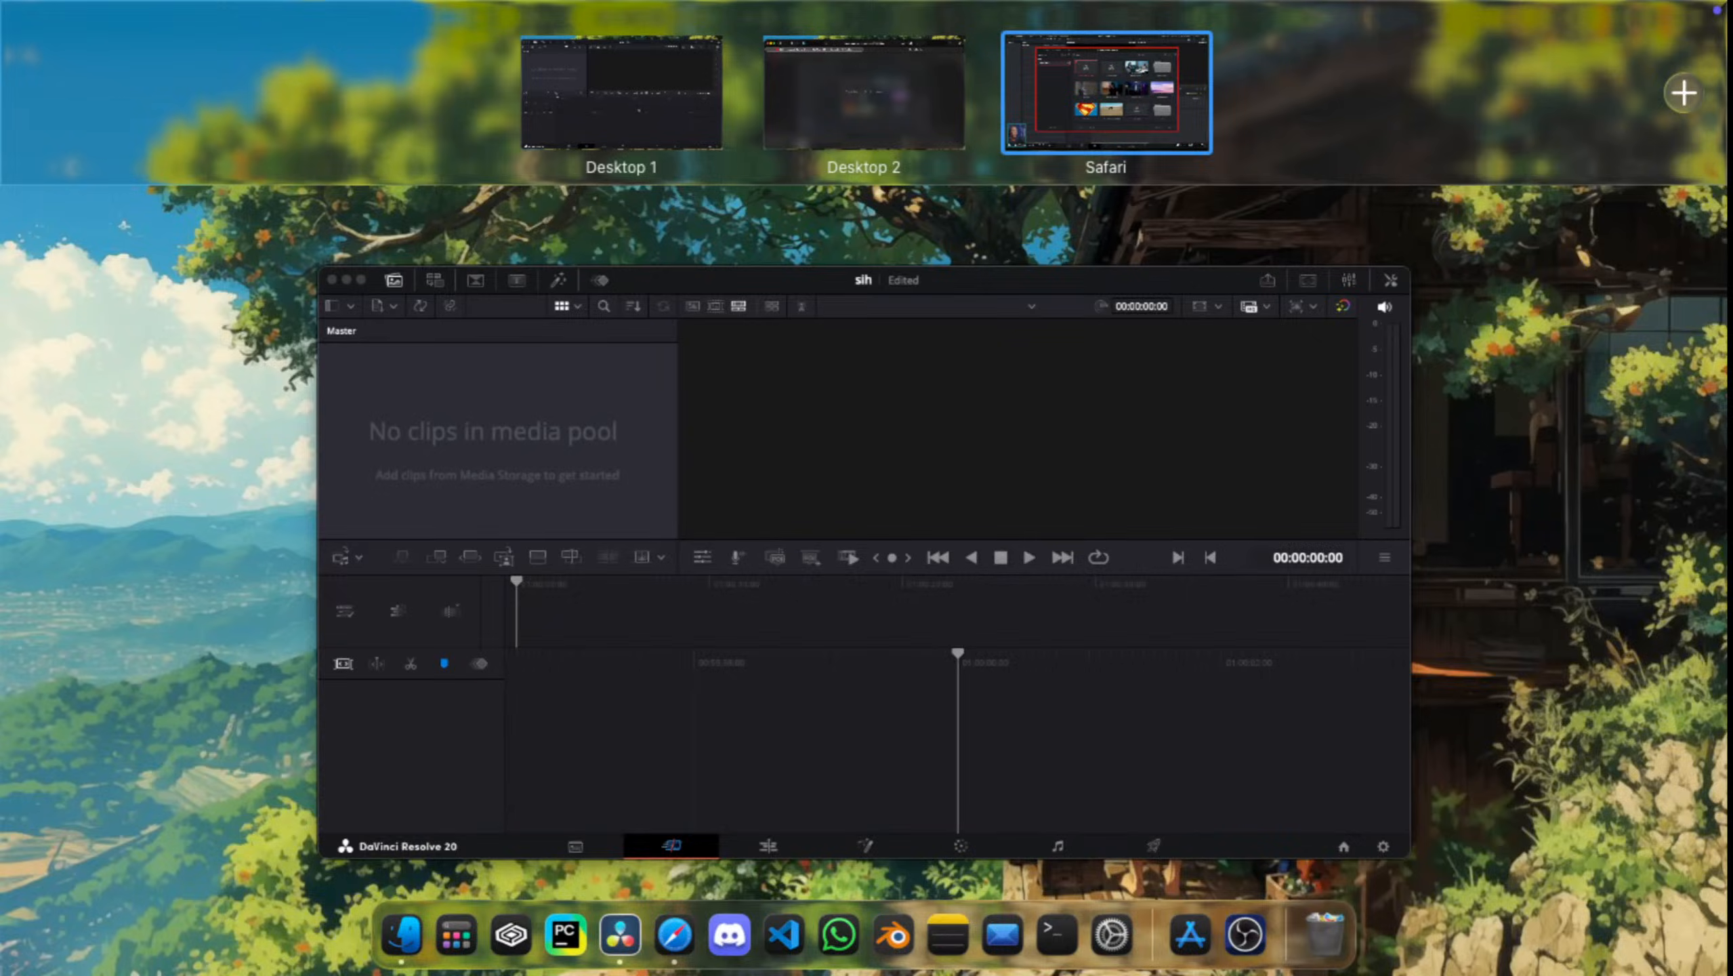
Step: Take the tutorial out of full screen, return to the Safari window on Desktop 2 and pause the video at 10:11
{"action": "left_click", "coordinate": [1107, 93]}
{"action": "left_click", "coordinate": [1047, 40]}
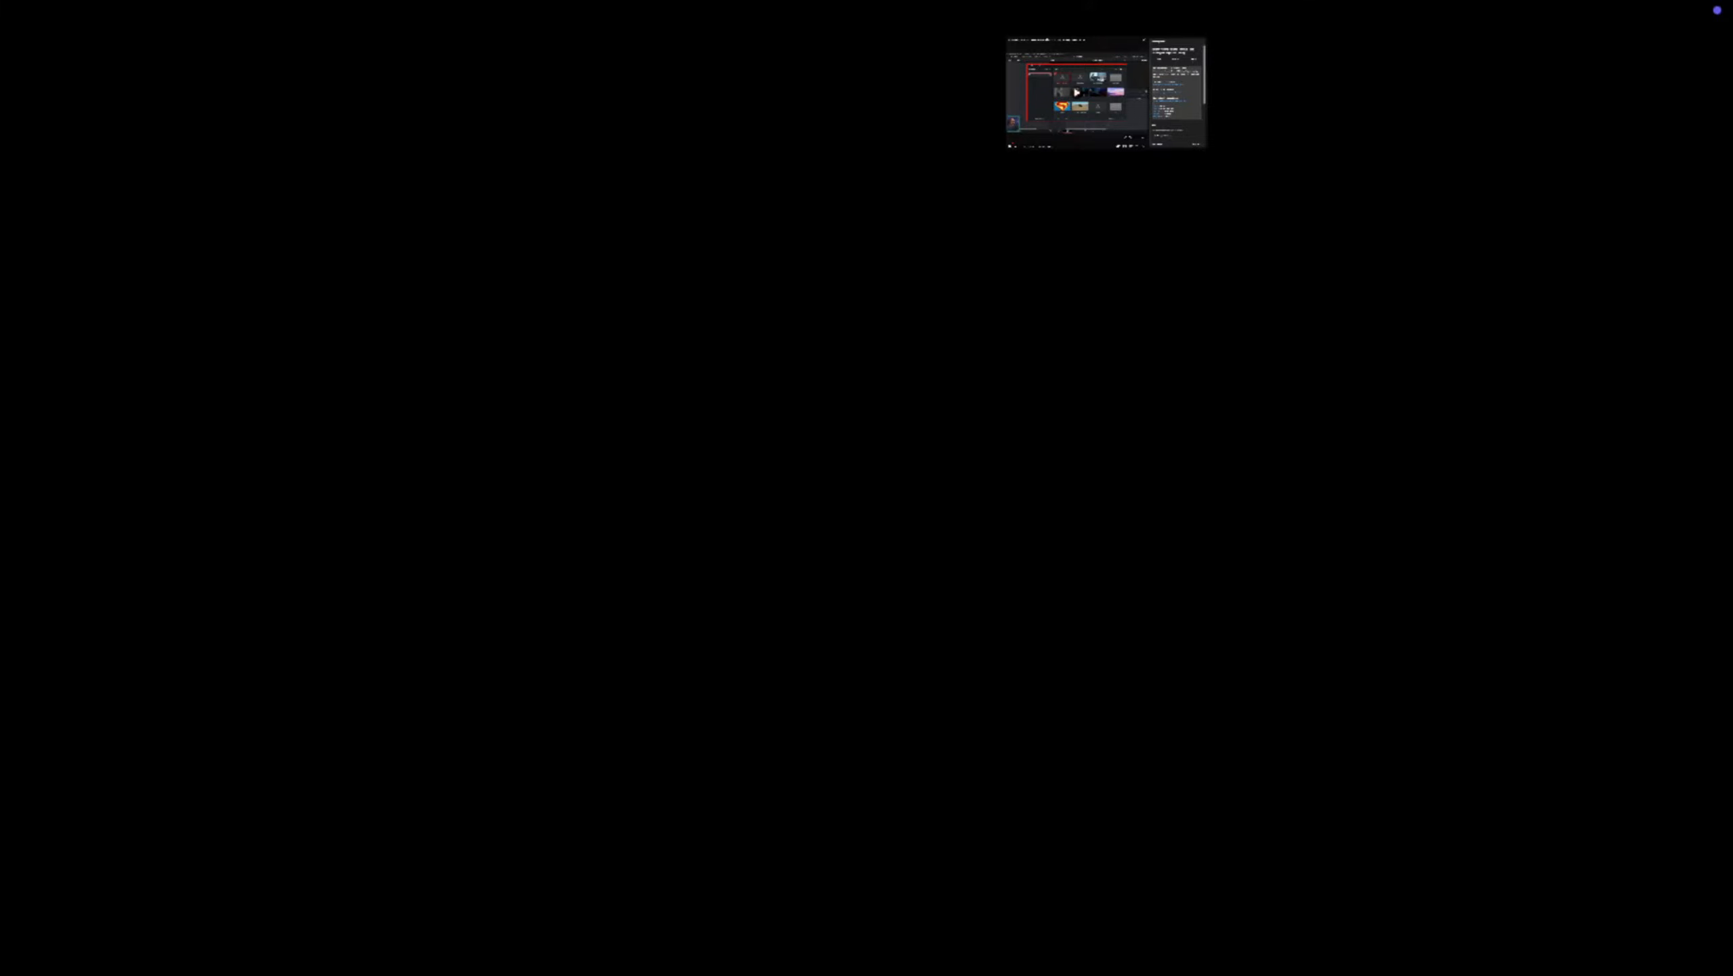
{"action": "key", "text": "ctrl+Up"}
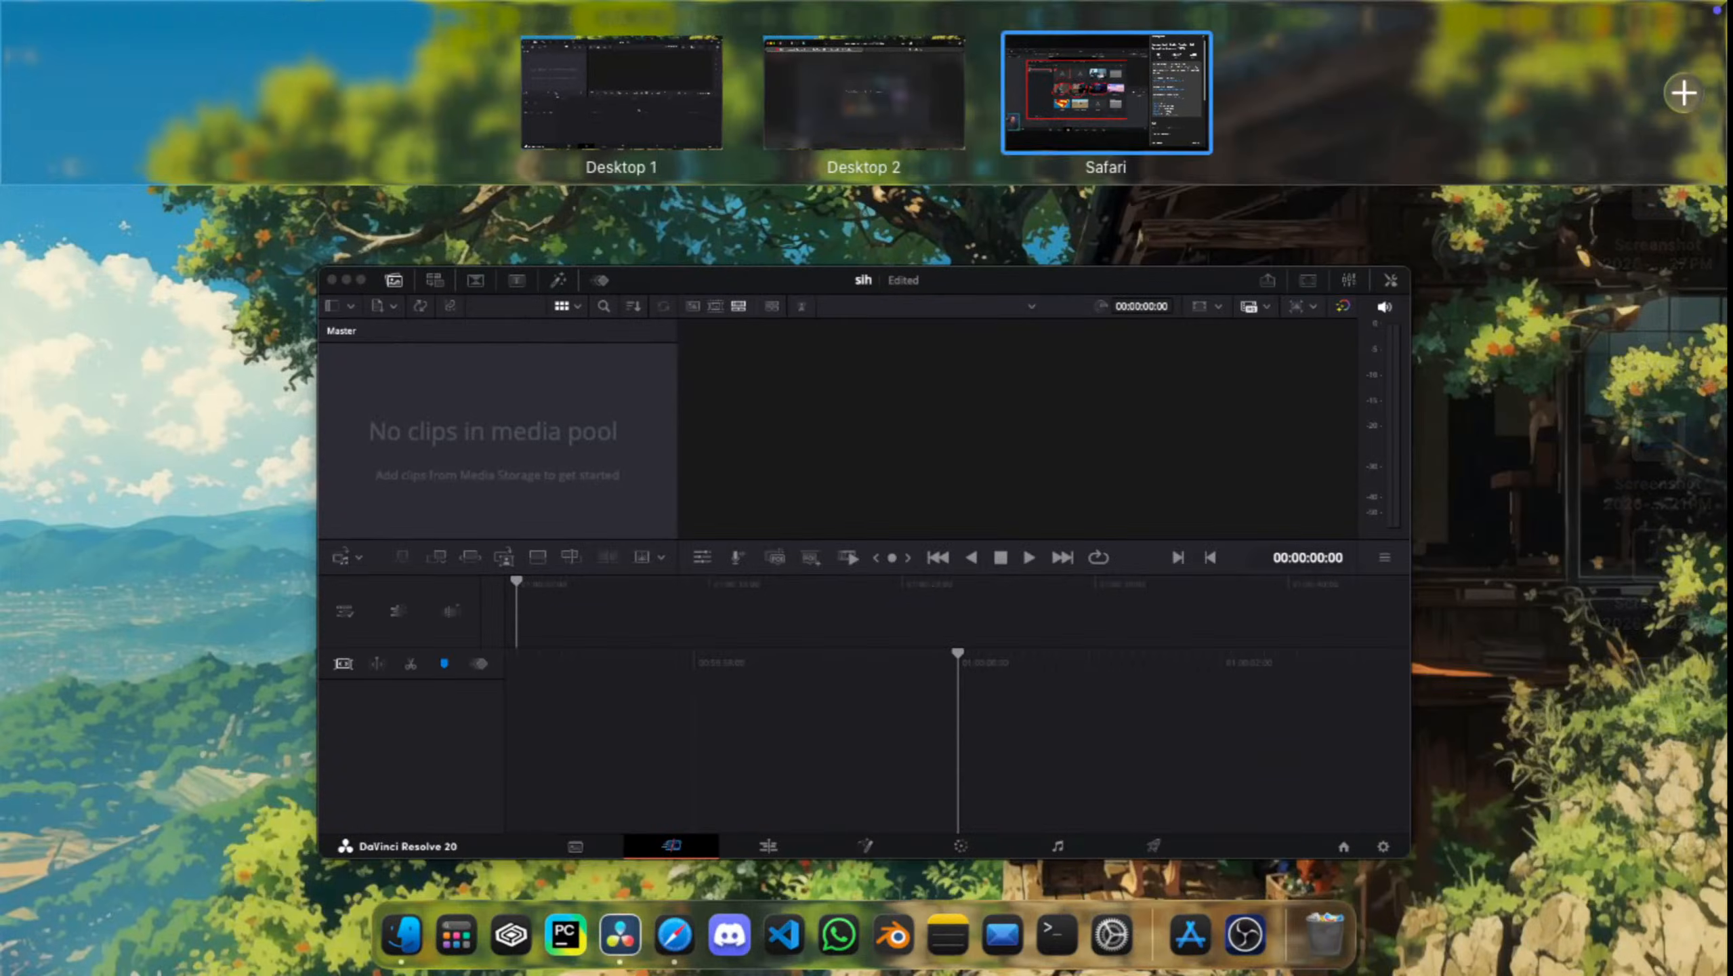
{"action": "left_click", "coordinate": [863, 93]}
{"action": "left_click", "coordinate": [864, 487]}
{"action": "key", "text": "space"}
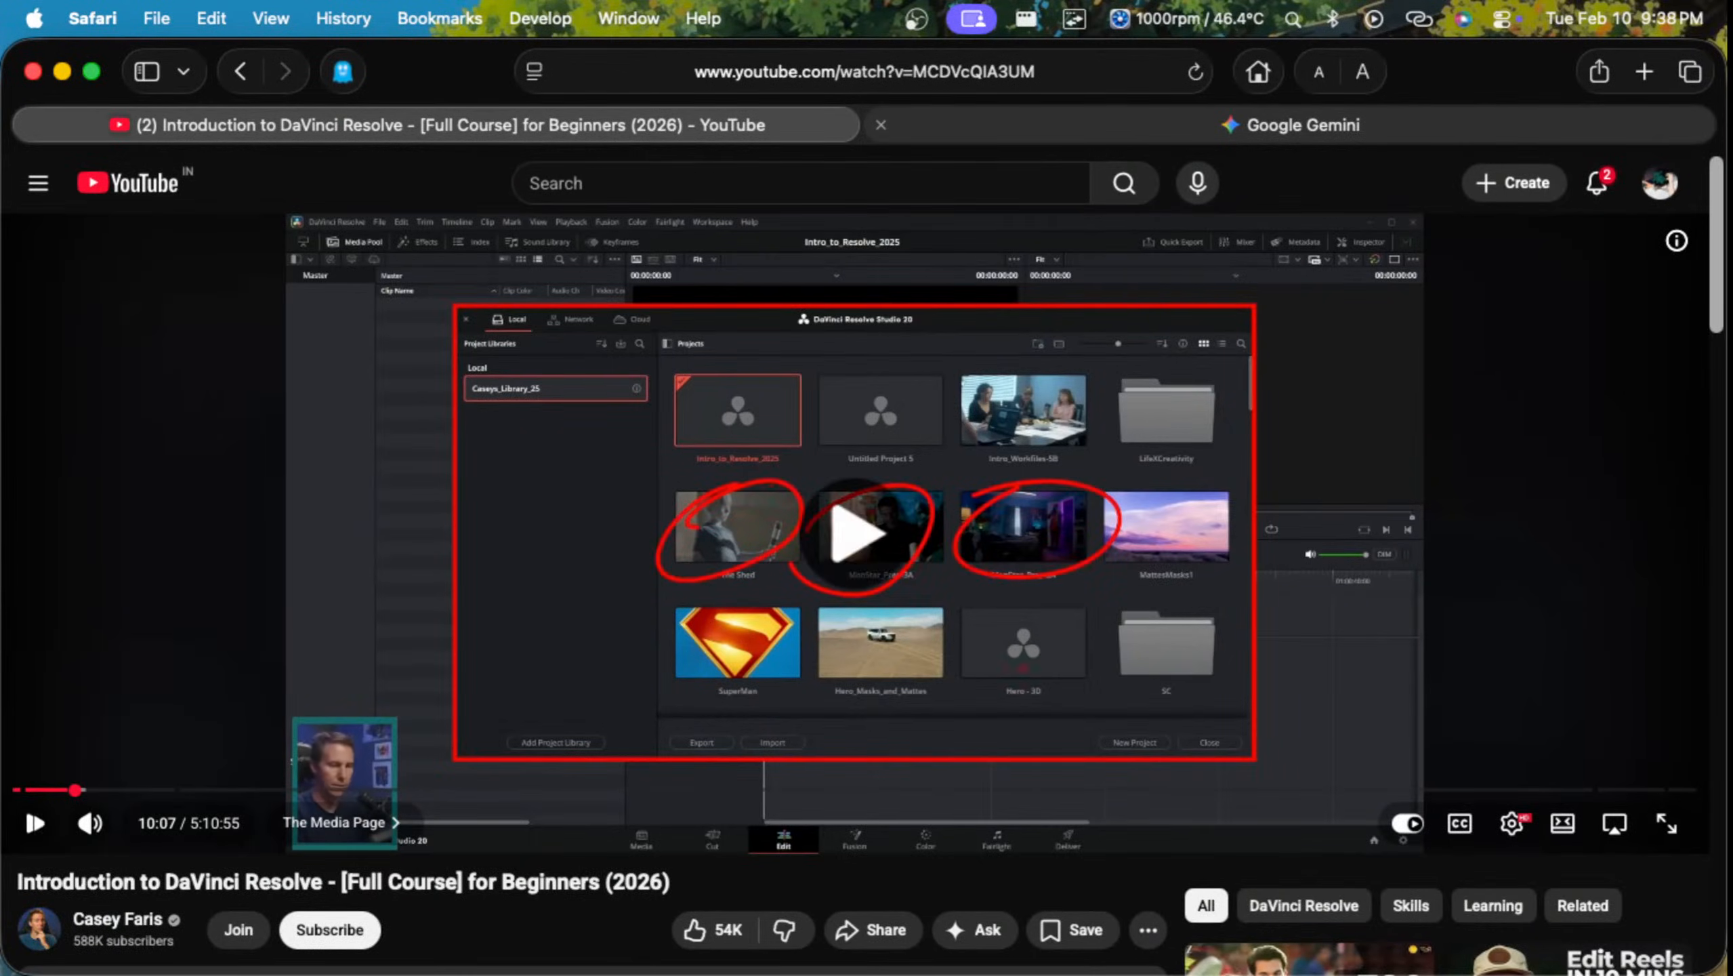
{"action": "key", "text": "space"}
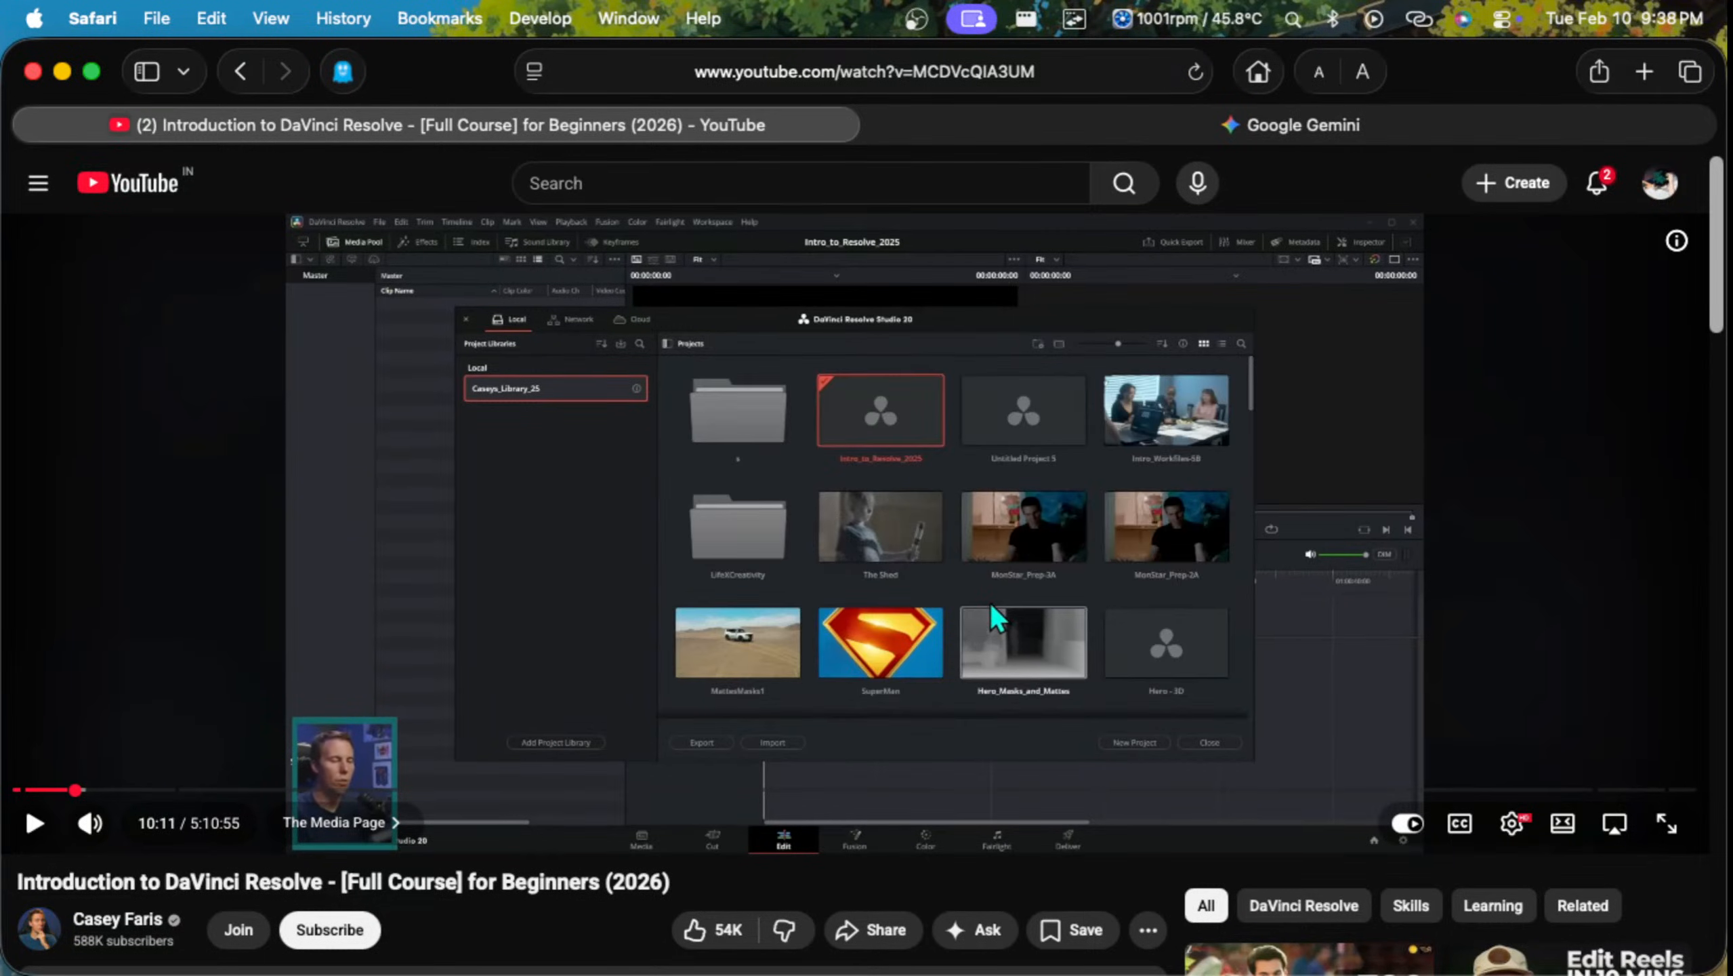
Step: Close the Safari window, open Safari again and restore the last closed window with the tutorial
{"action": "left_click", "coordinate": [33, 71]}
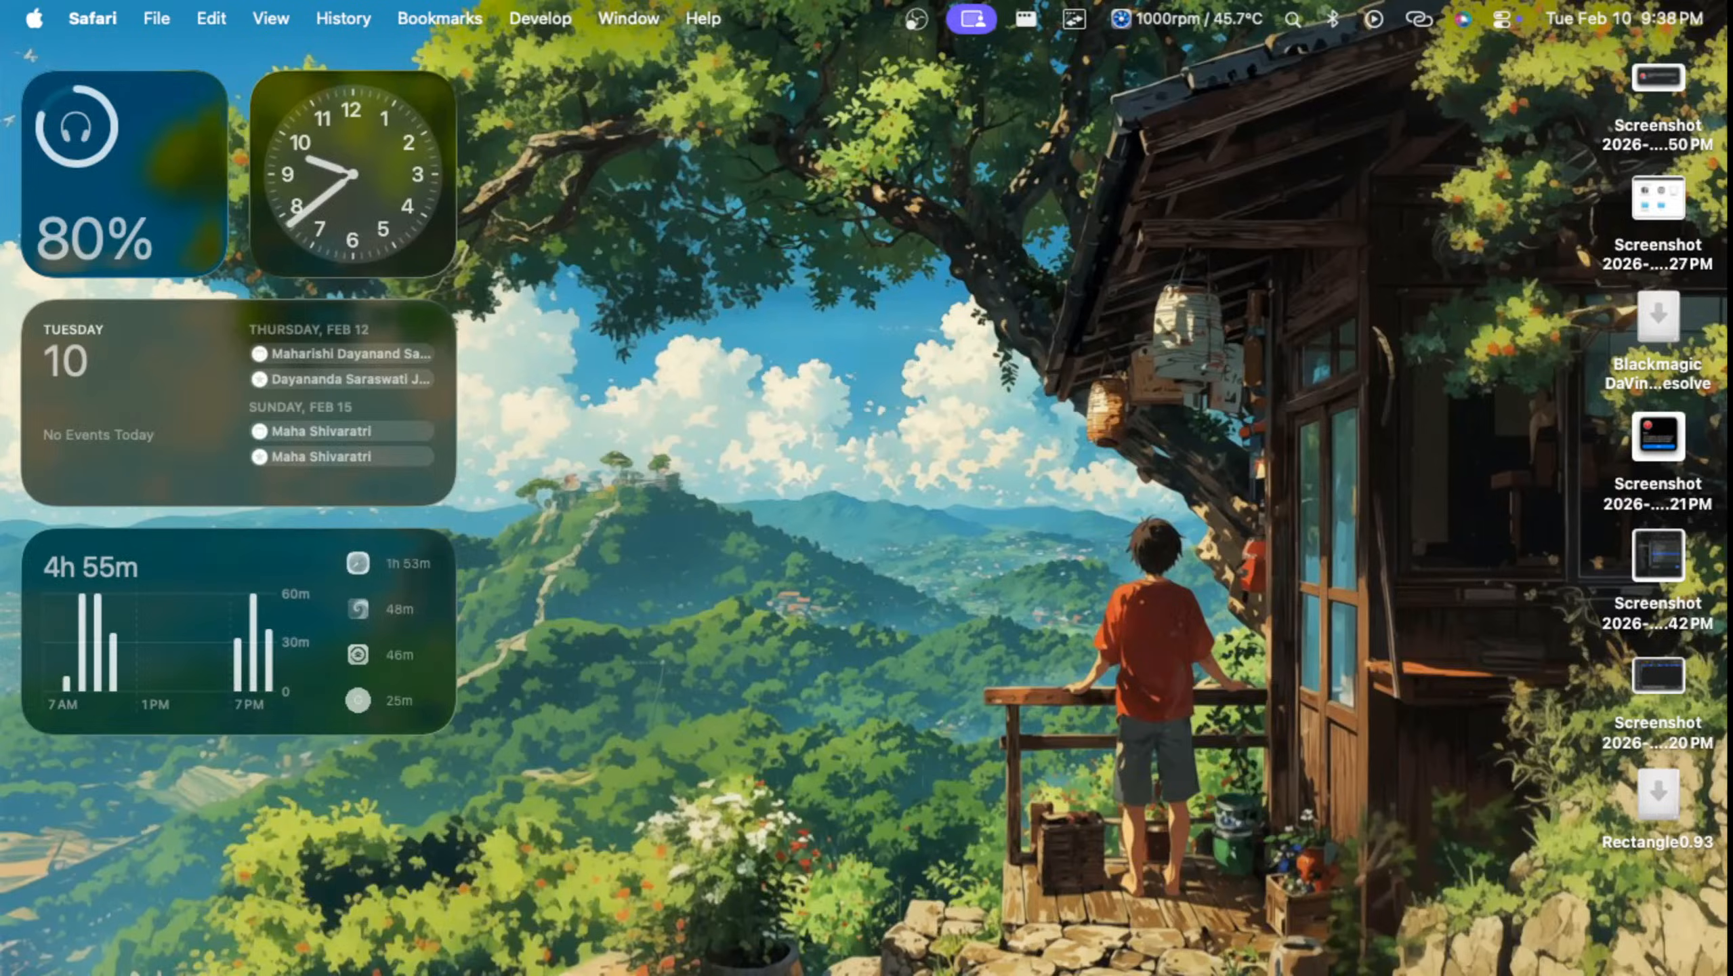
{"action": "key", "text": "ctrl+Up"}
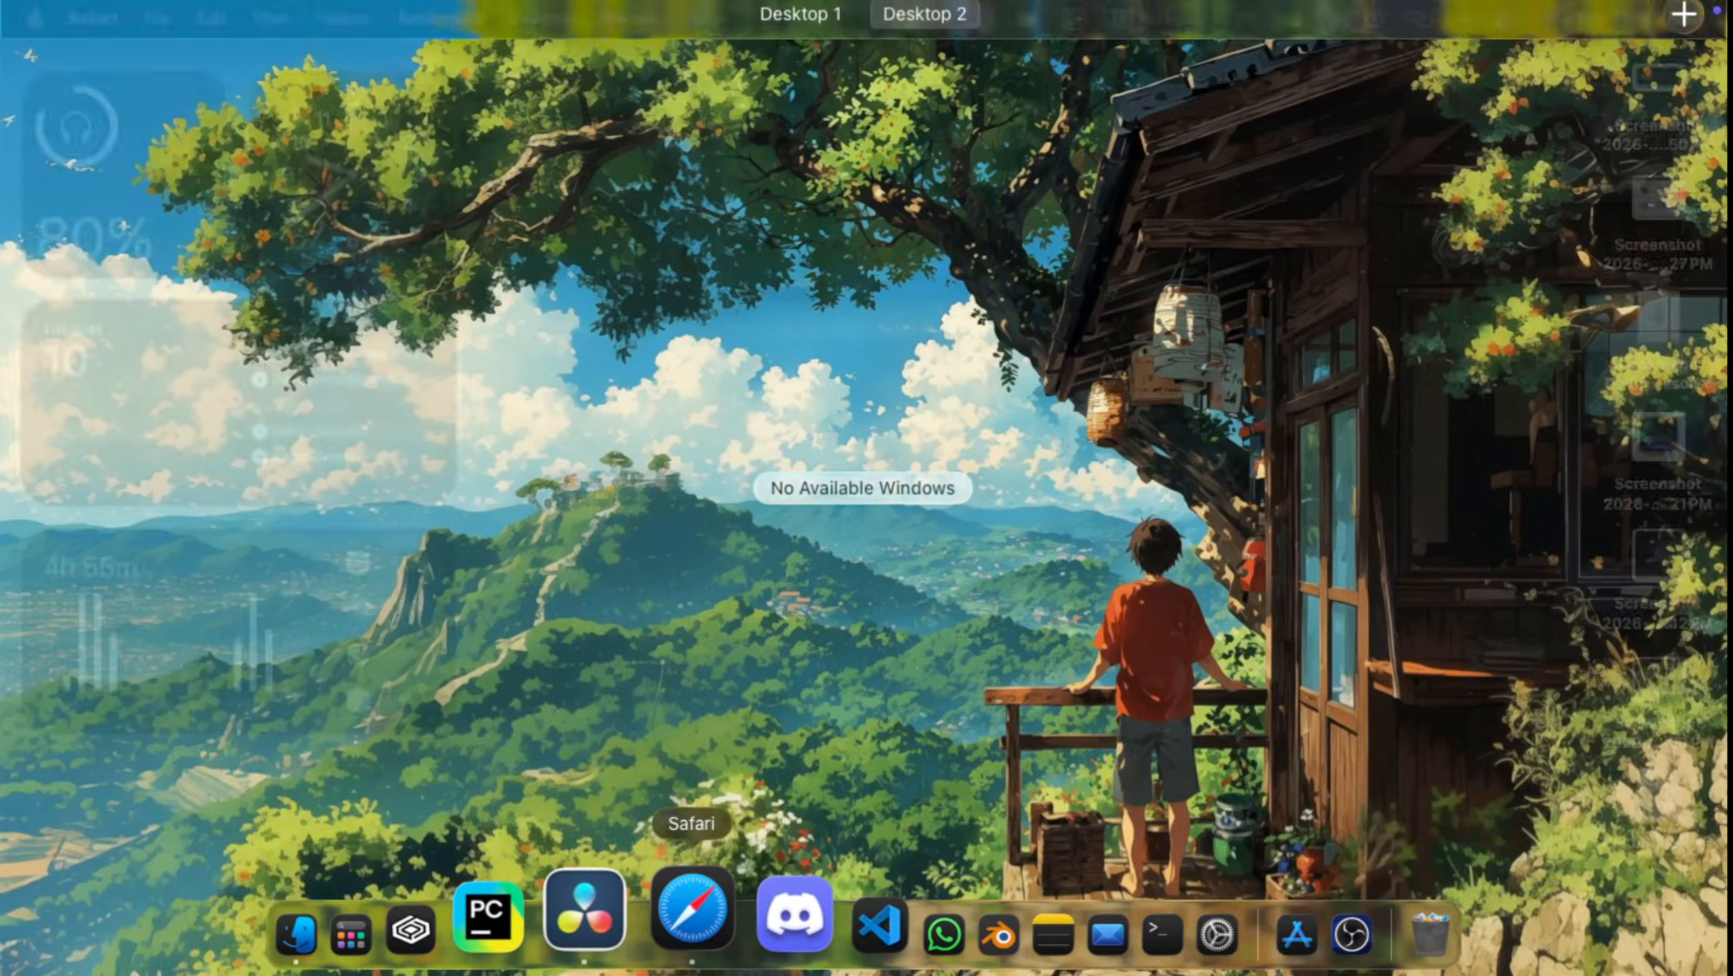
{"action": "left_click", "coordinate": [658, 908]}
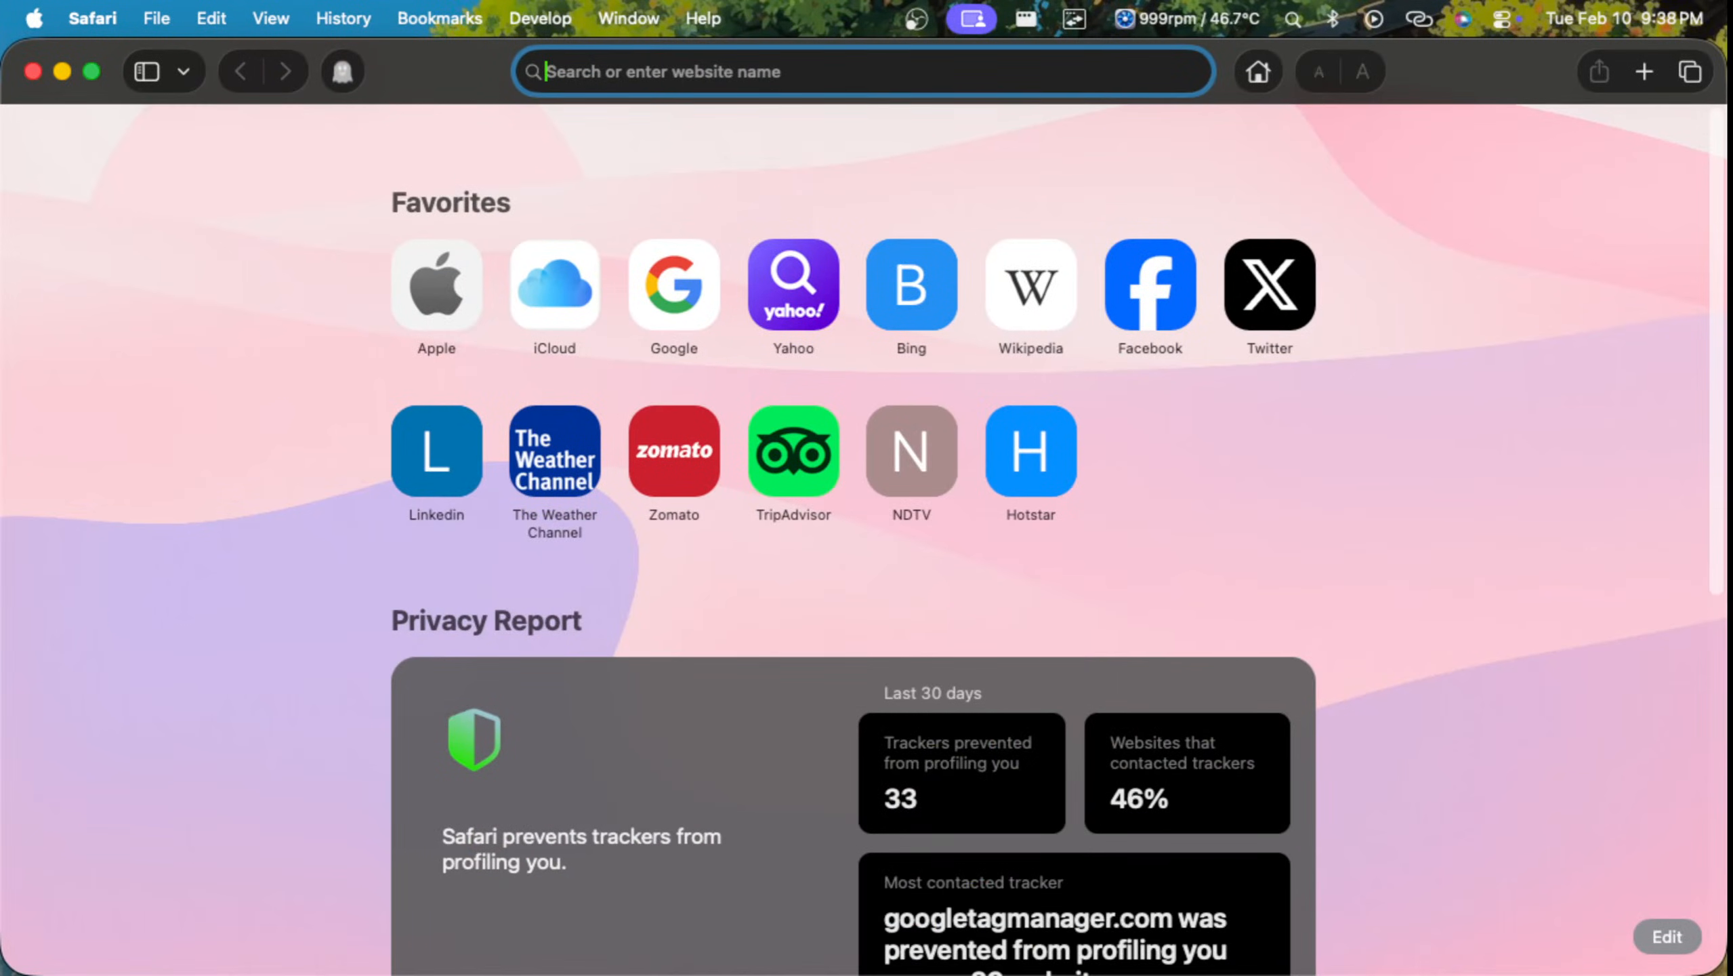
{"action": "left_click", "coordinate": [343, 19]}
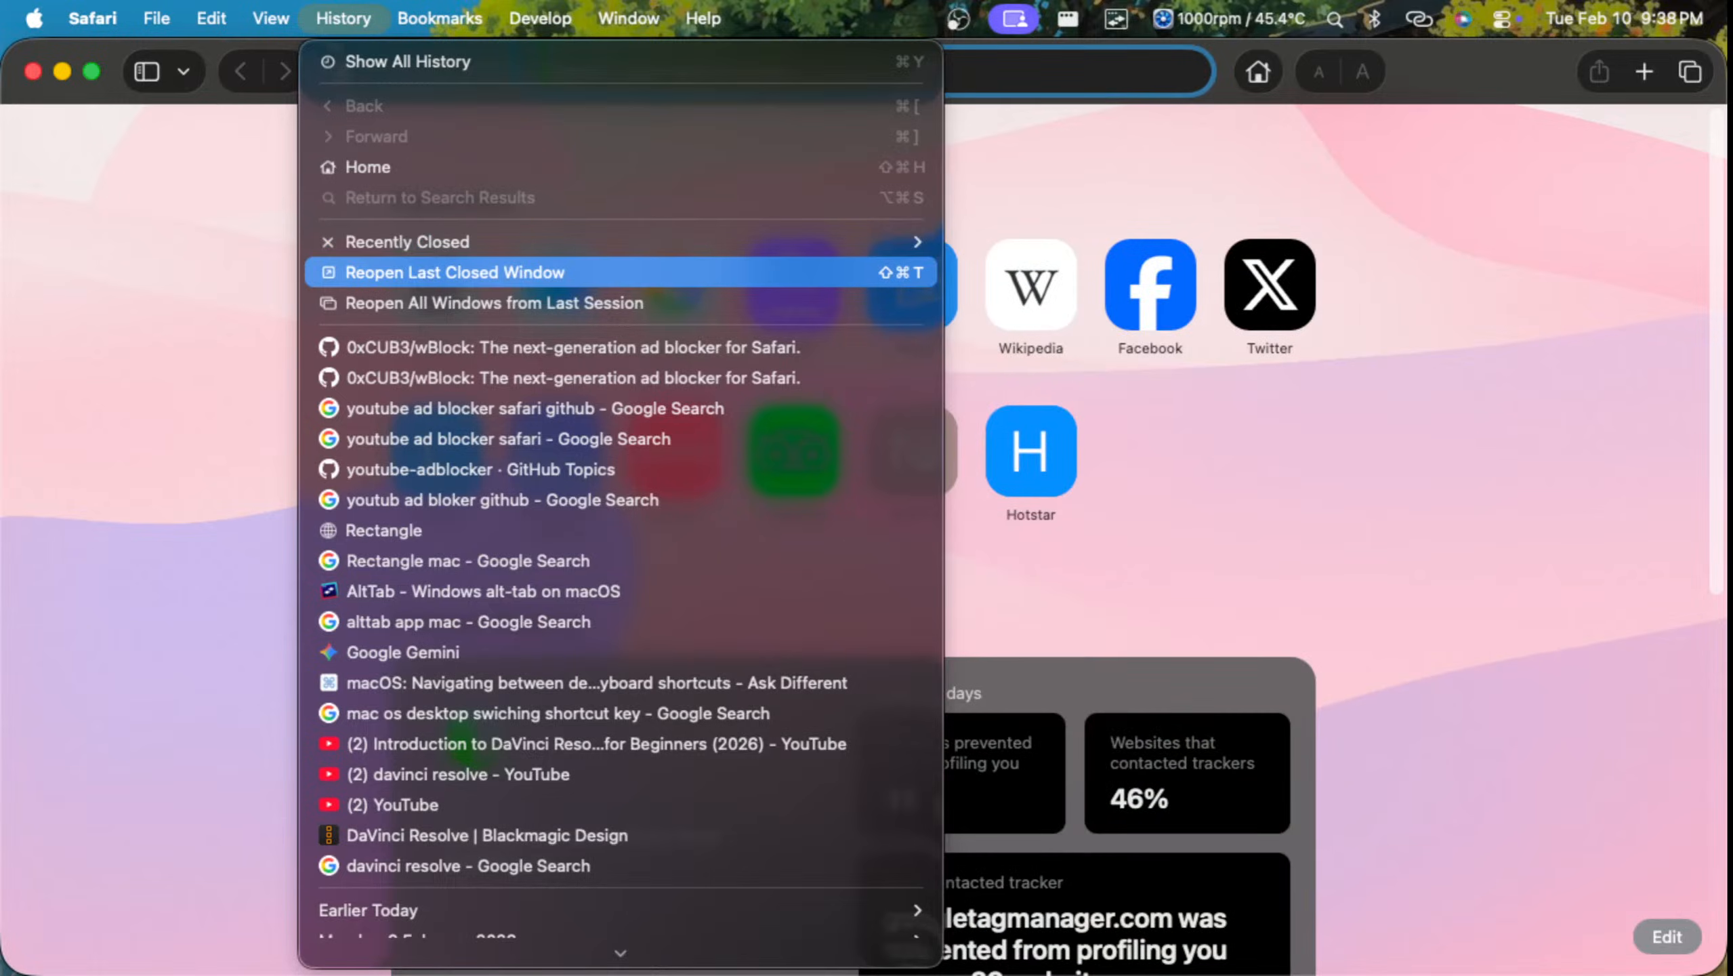
{"action": "left_click", "coordinate": [456, 272]}
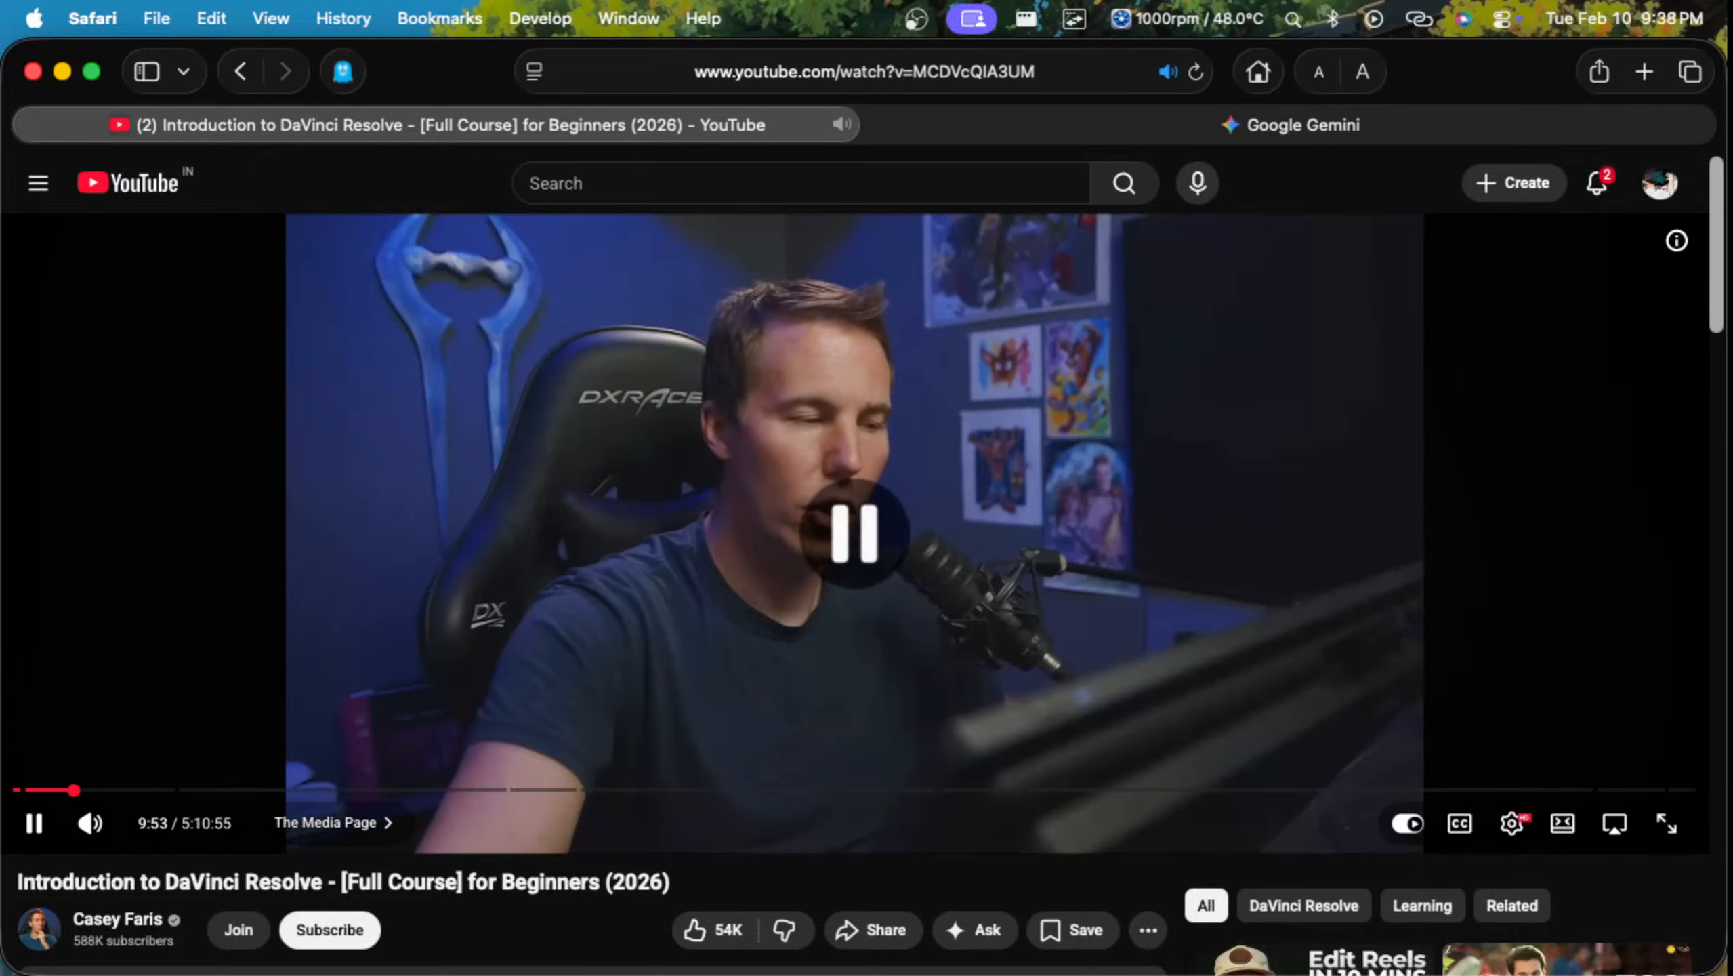
Step: Put the tutorial in full screen, pause it and move its Safari space ahead of Desktop 1
{"action": "key", "text": "f"}
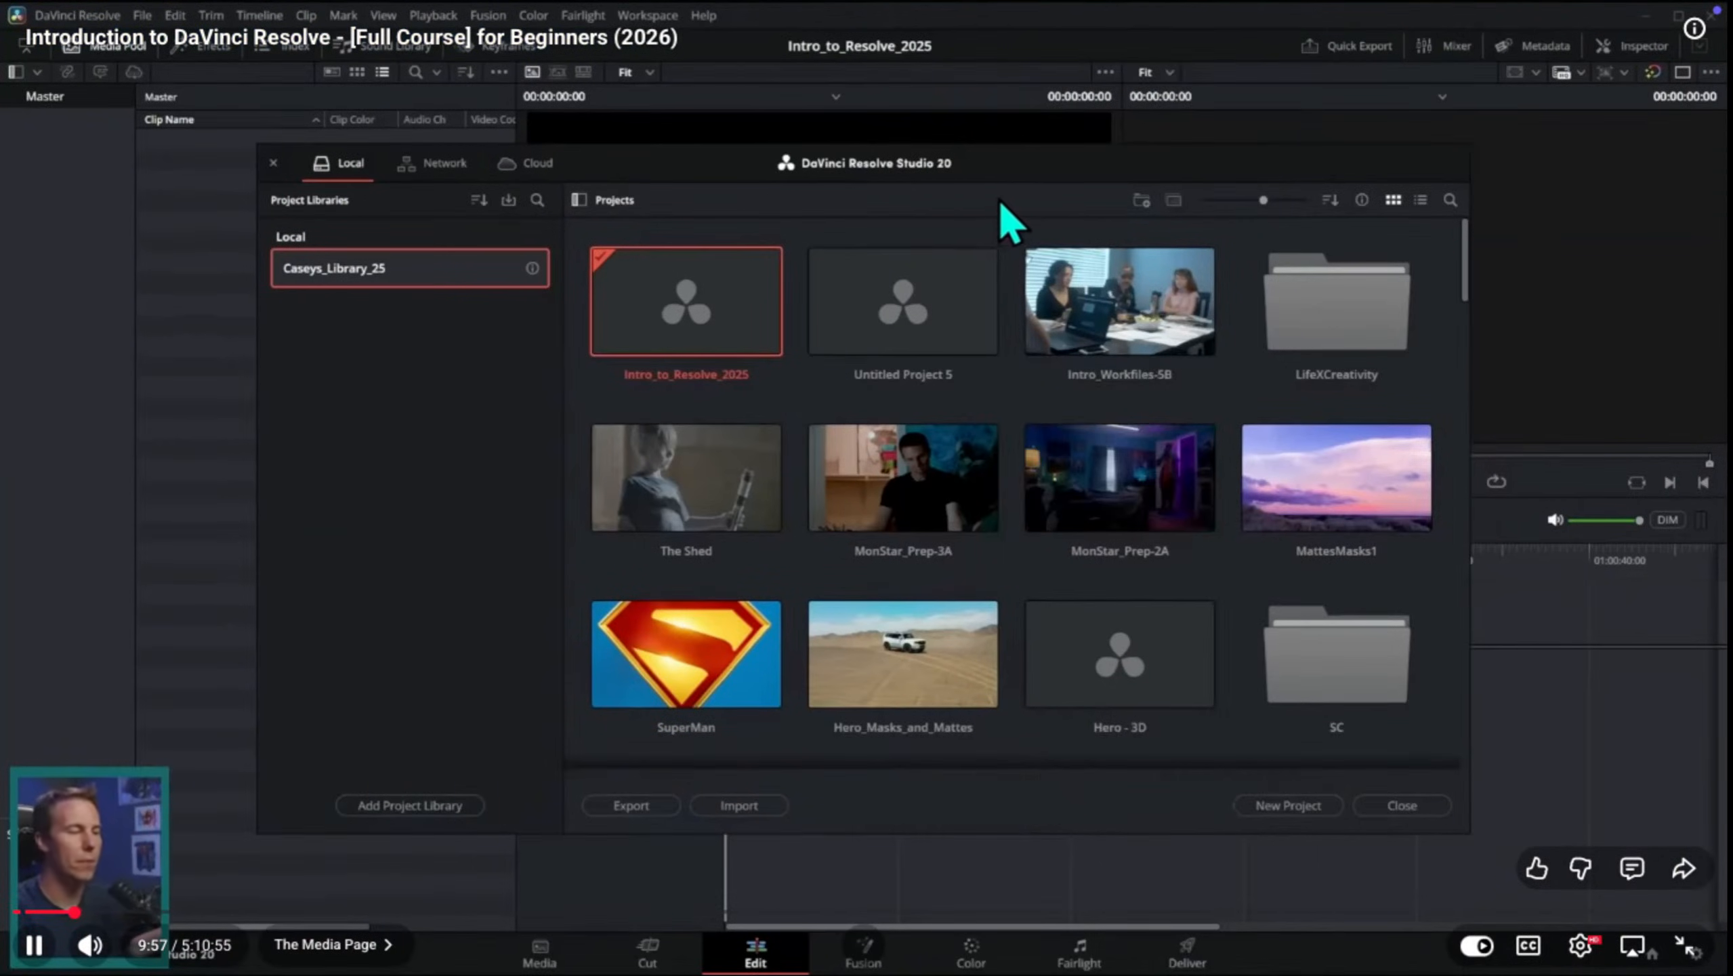
{"action": "key", "text": "space"}
{"action": "key", "text": "Escape"}
{"action": "left_click_drag", "start_coordinate": [1106, 93], "coordinate": [556, 93]}
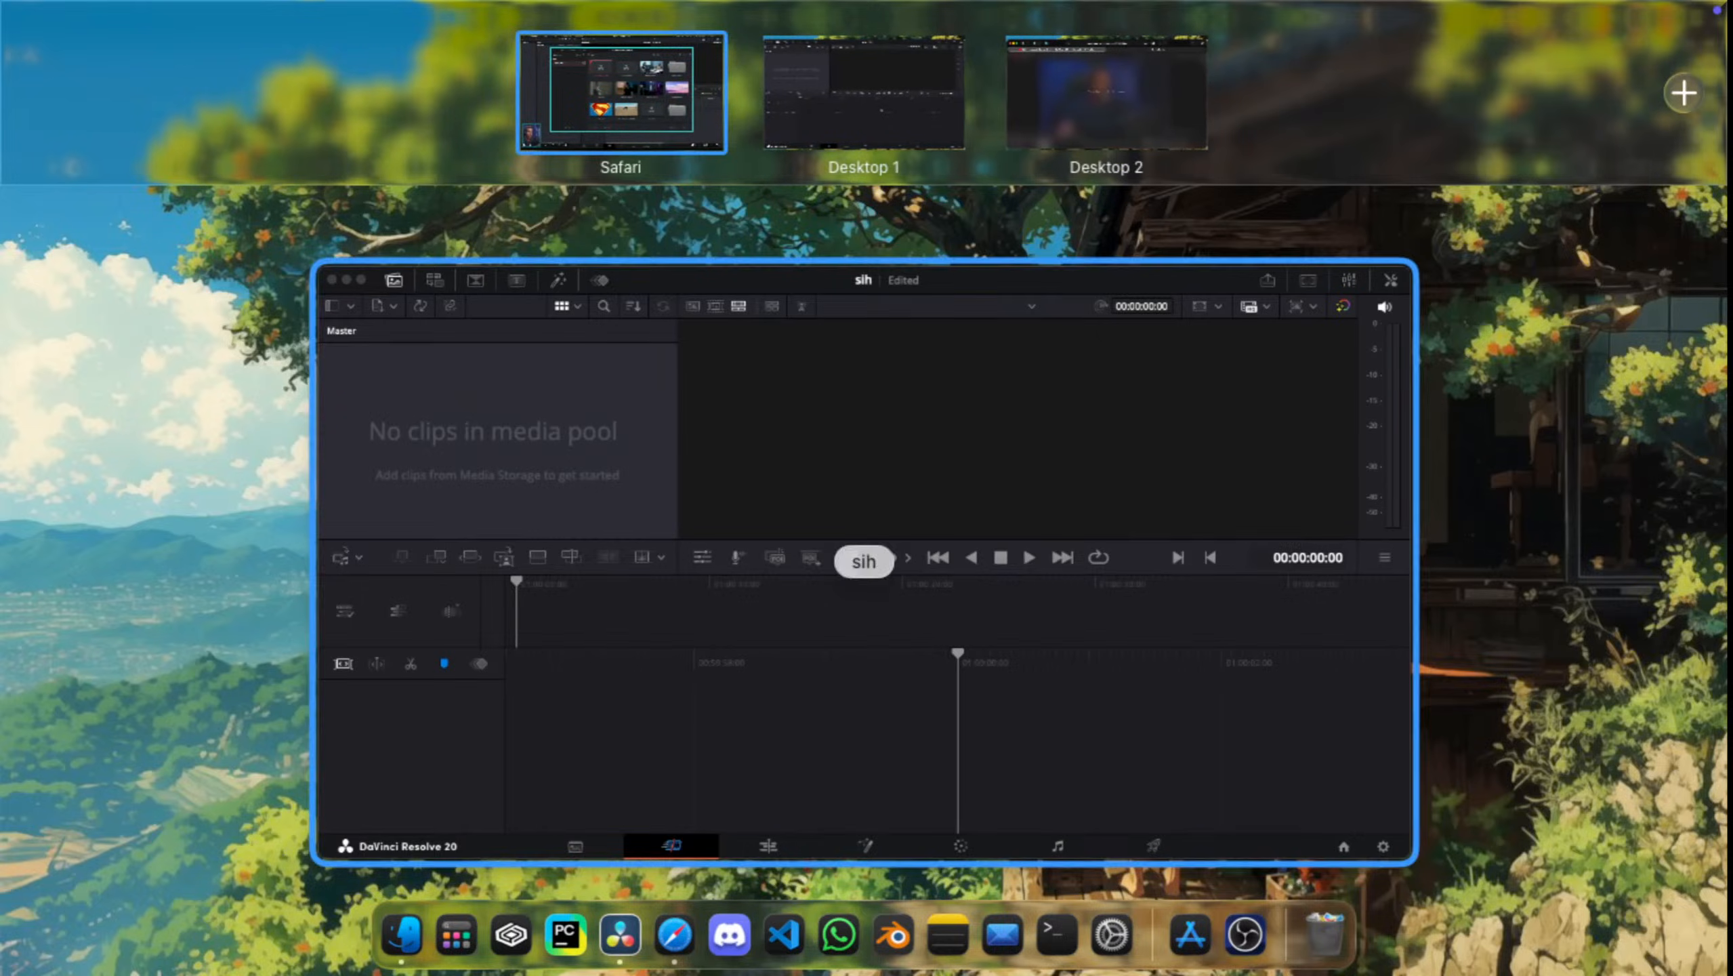
Step: Switch to Desktop 1 and bring up the sih project in DaVinci Resolve
{"action": "left_click", "coordinate": [864, 92]}
{"action": "key", "text": "ctrl+Up"}
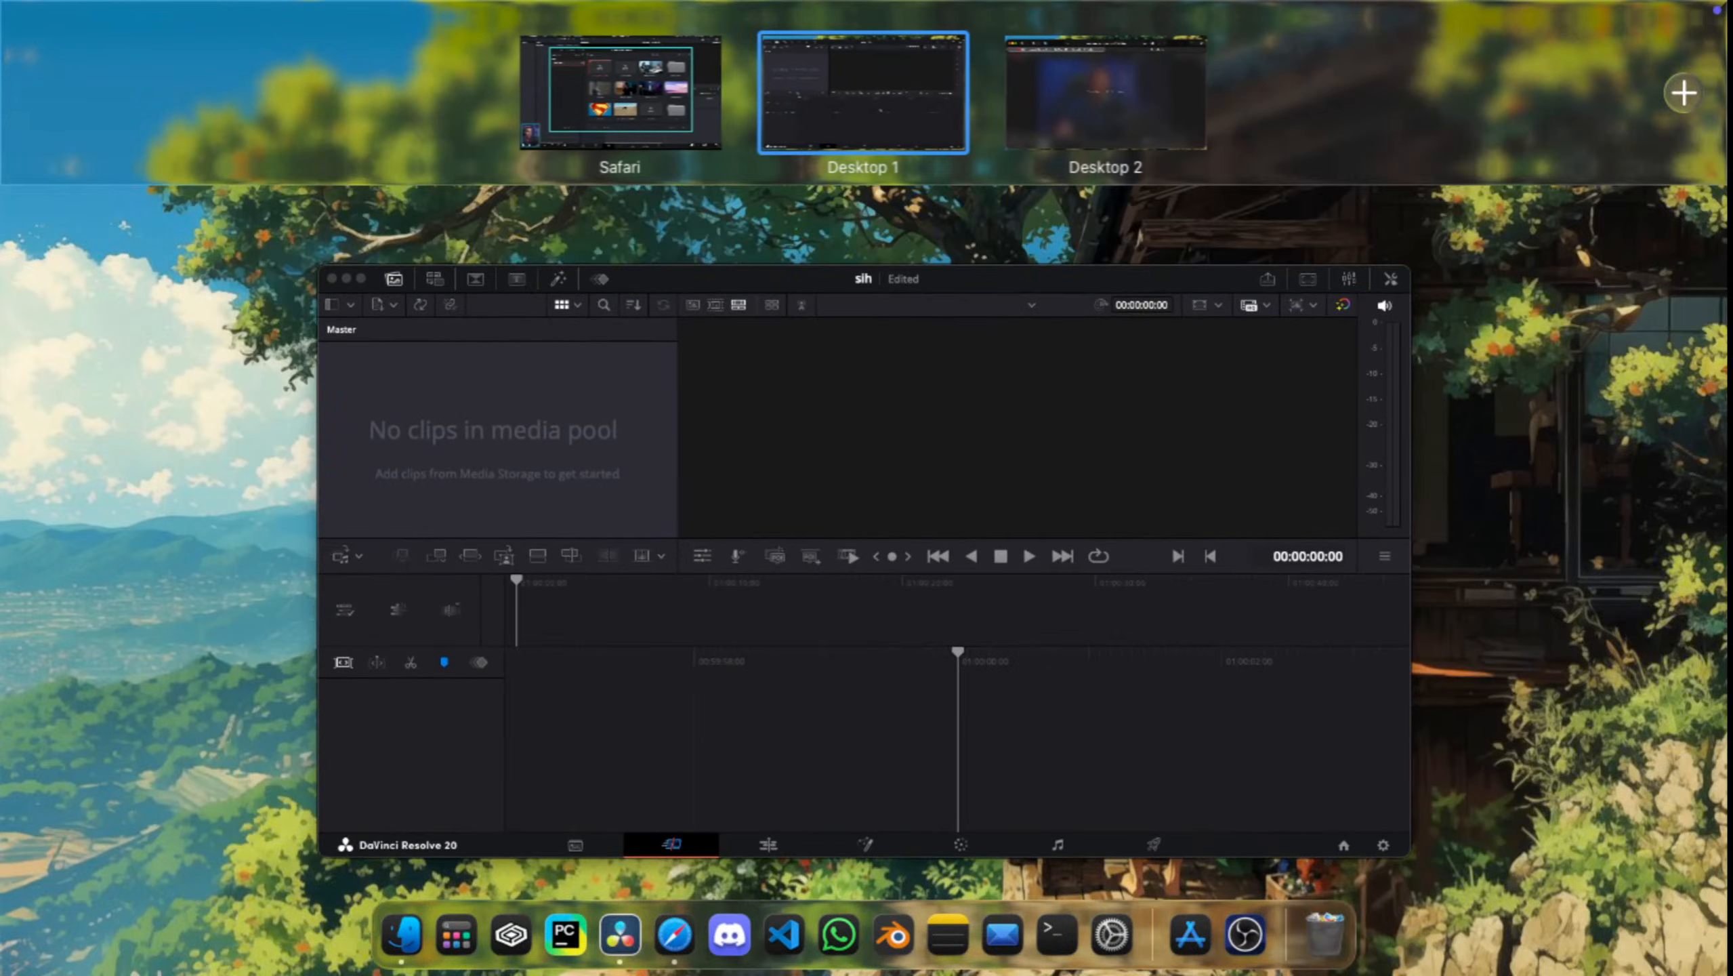
{"action": "left_click", "coordinate": [864, 437]}
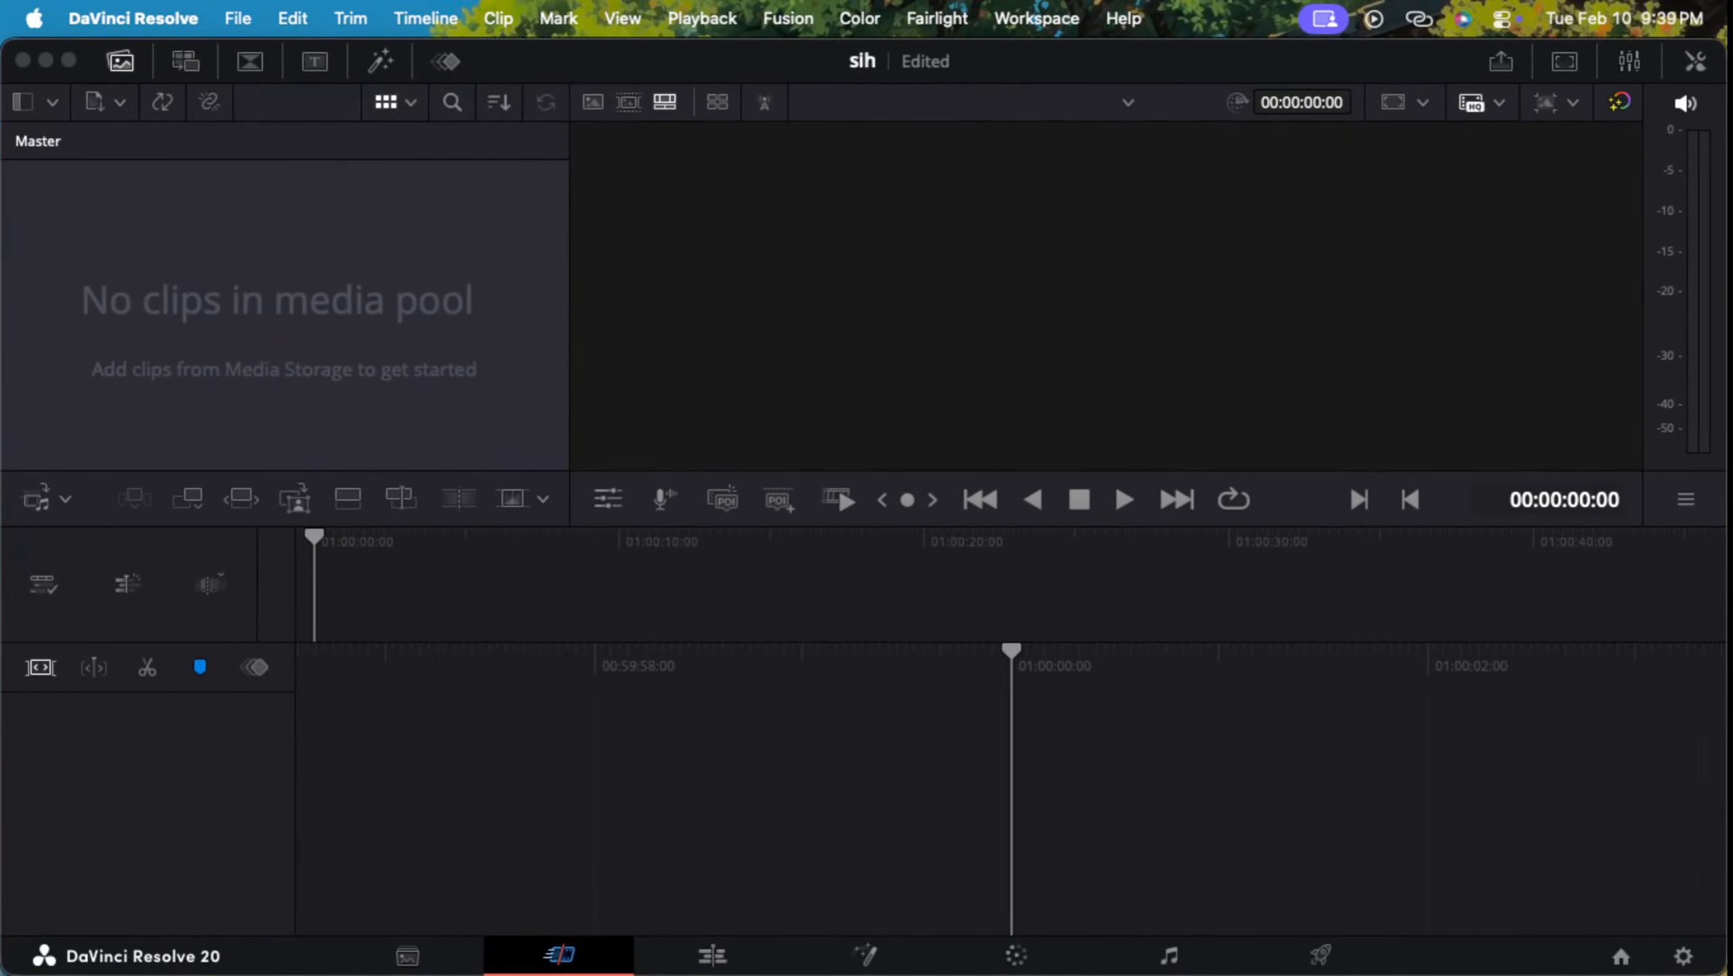
Step: Switch from DaVinci Resolve to the full-screen Safari space and resume the tutorial
{"action": "key", "text": "ctrl+Up"}
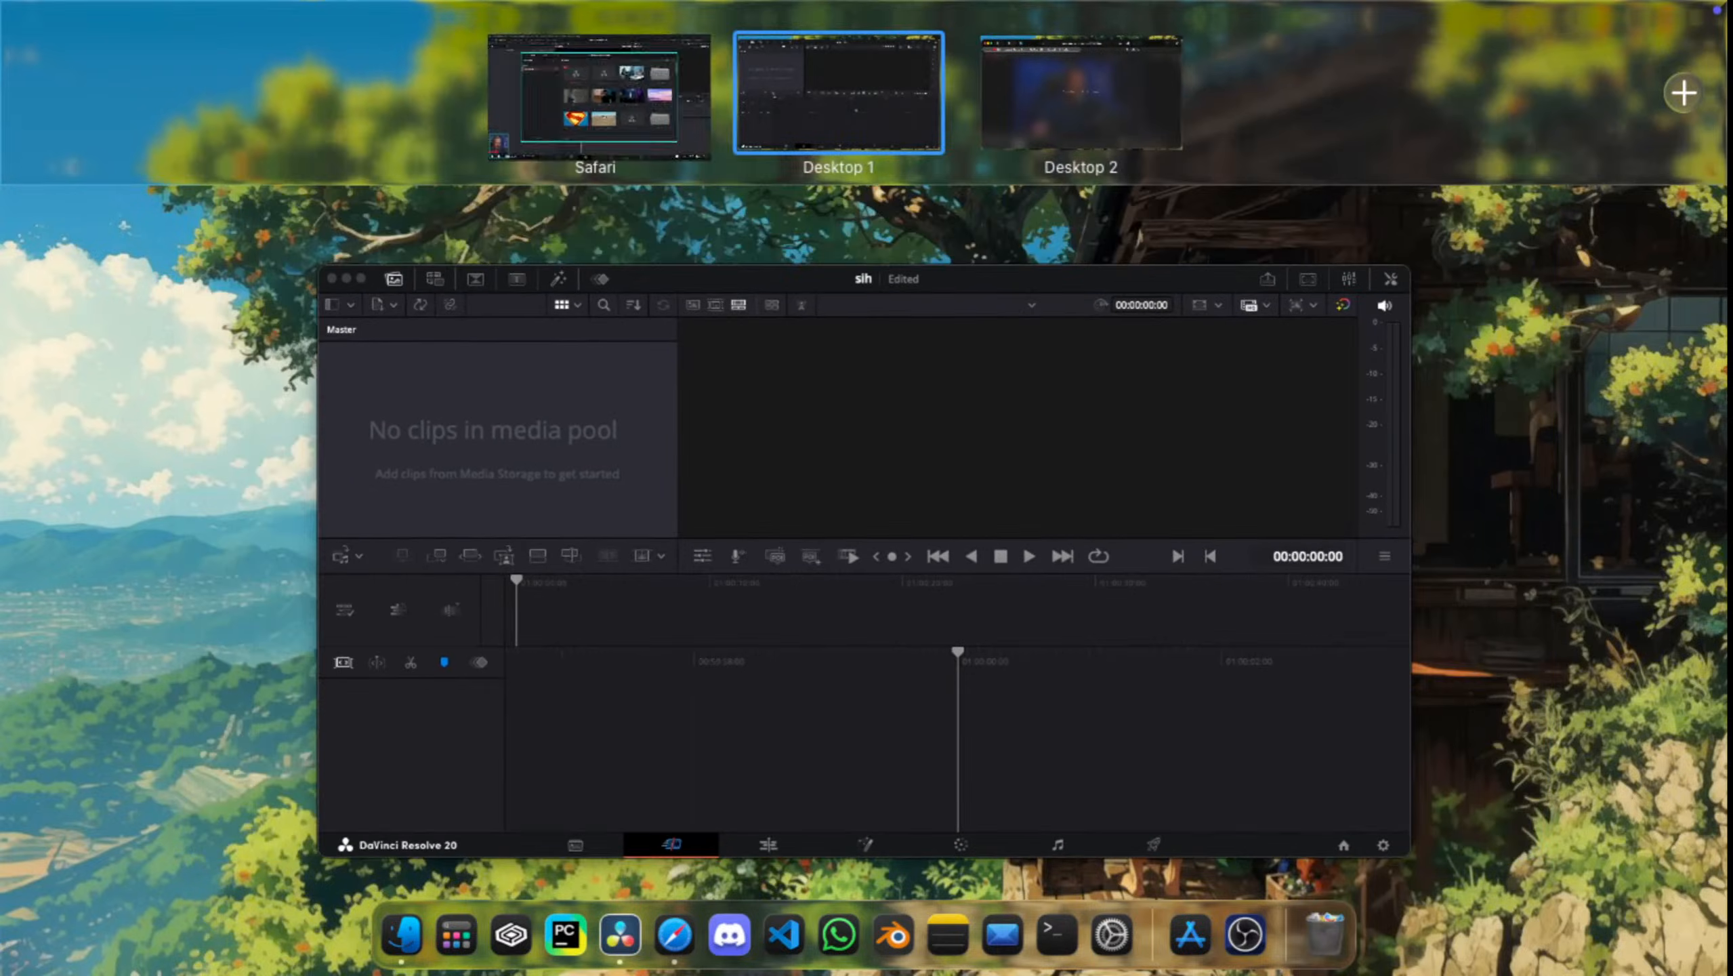
{"action": "left_click", "coordinate": [600, 93]}
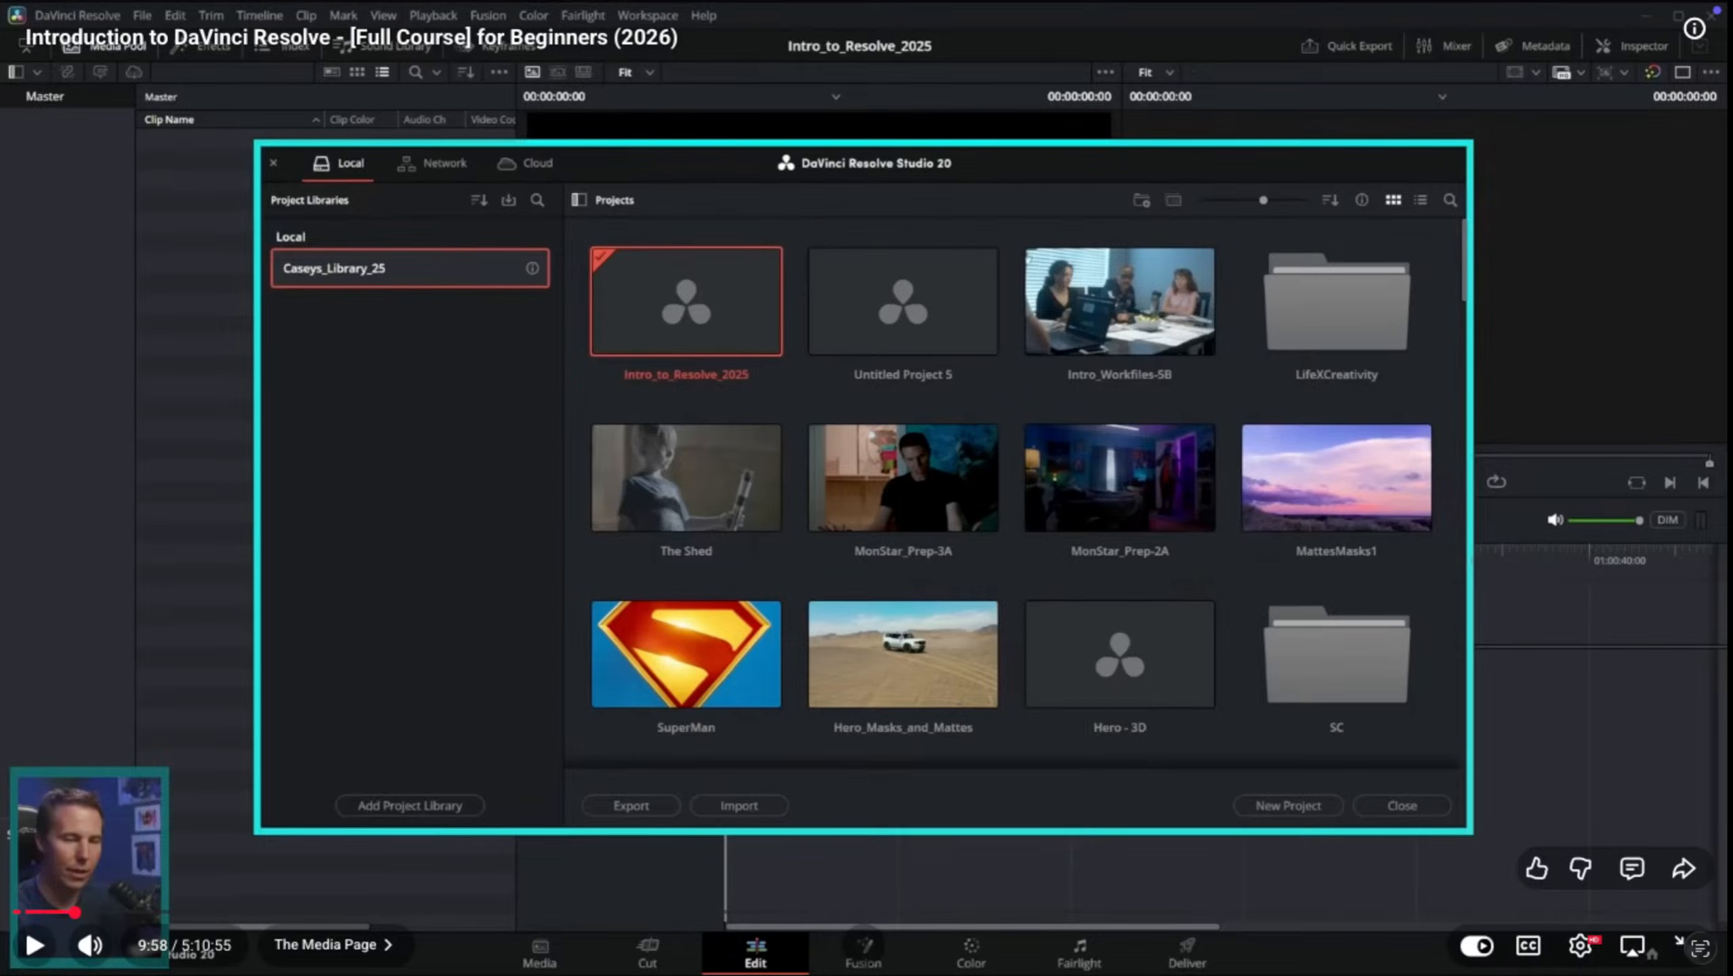
{"action": "key", "text": "space"}
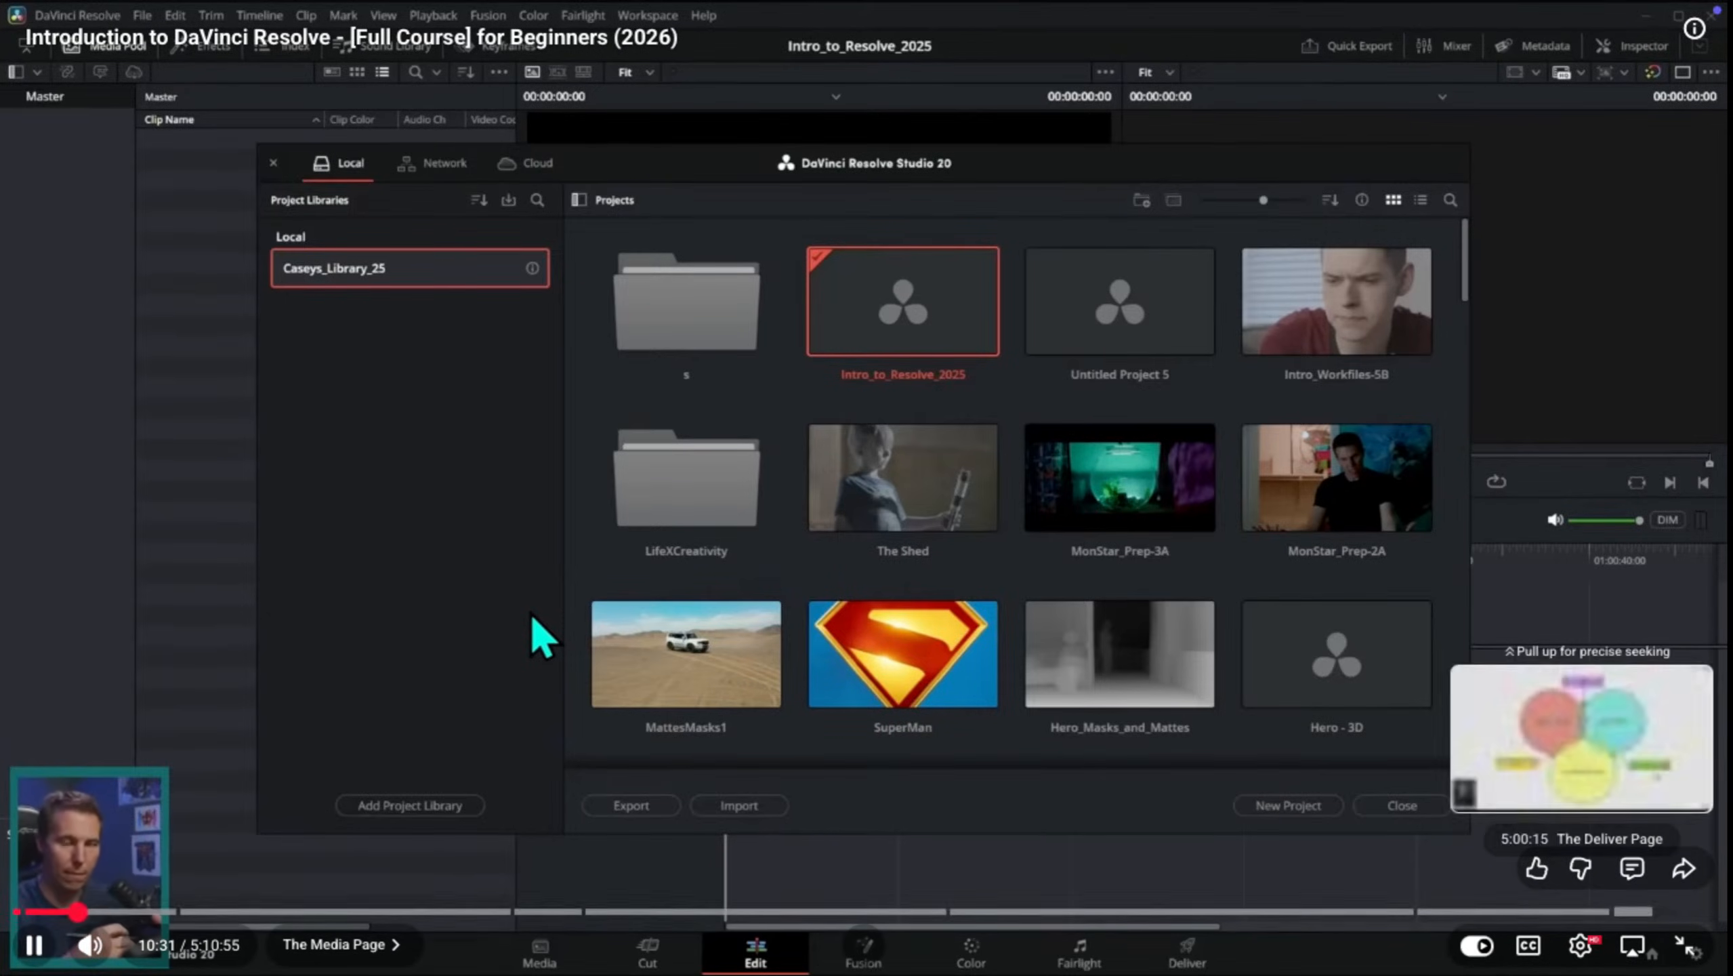
Step: Check the video's playback speed and quality settings, and continue watching the tutorial
{"action": "left_click", "coordinate": [1580, 945]}
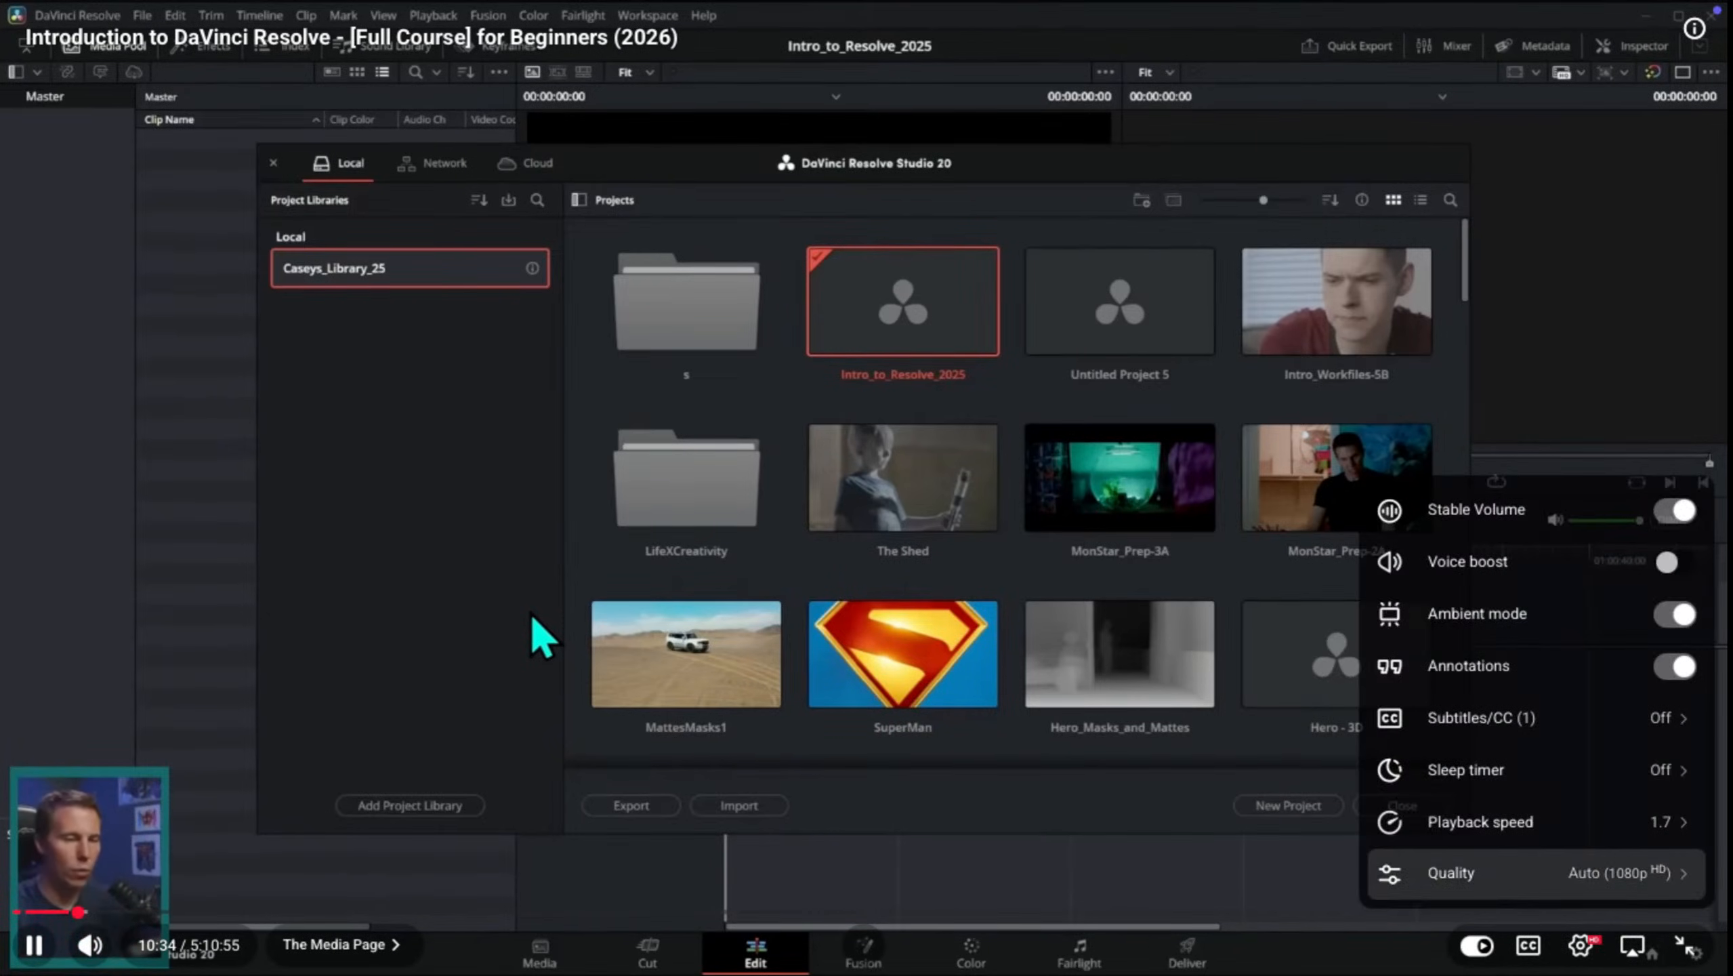
{"action": "left_click", "coordinate": [1580, 945]}
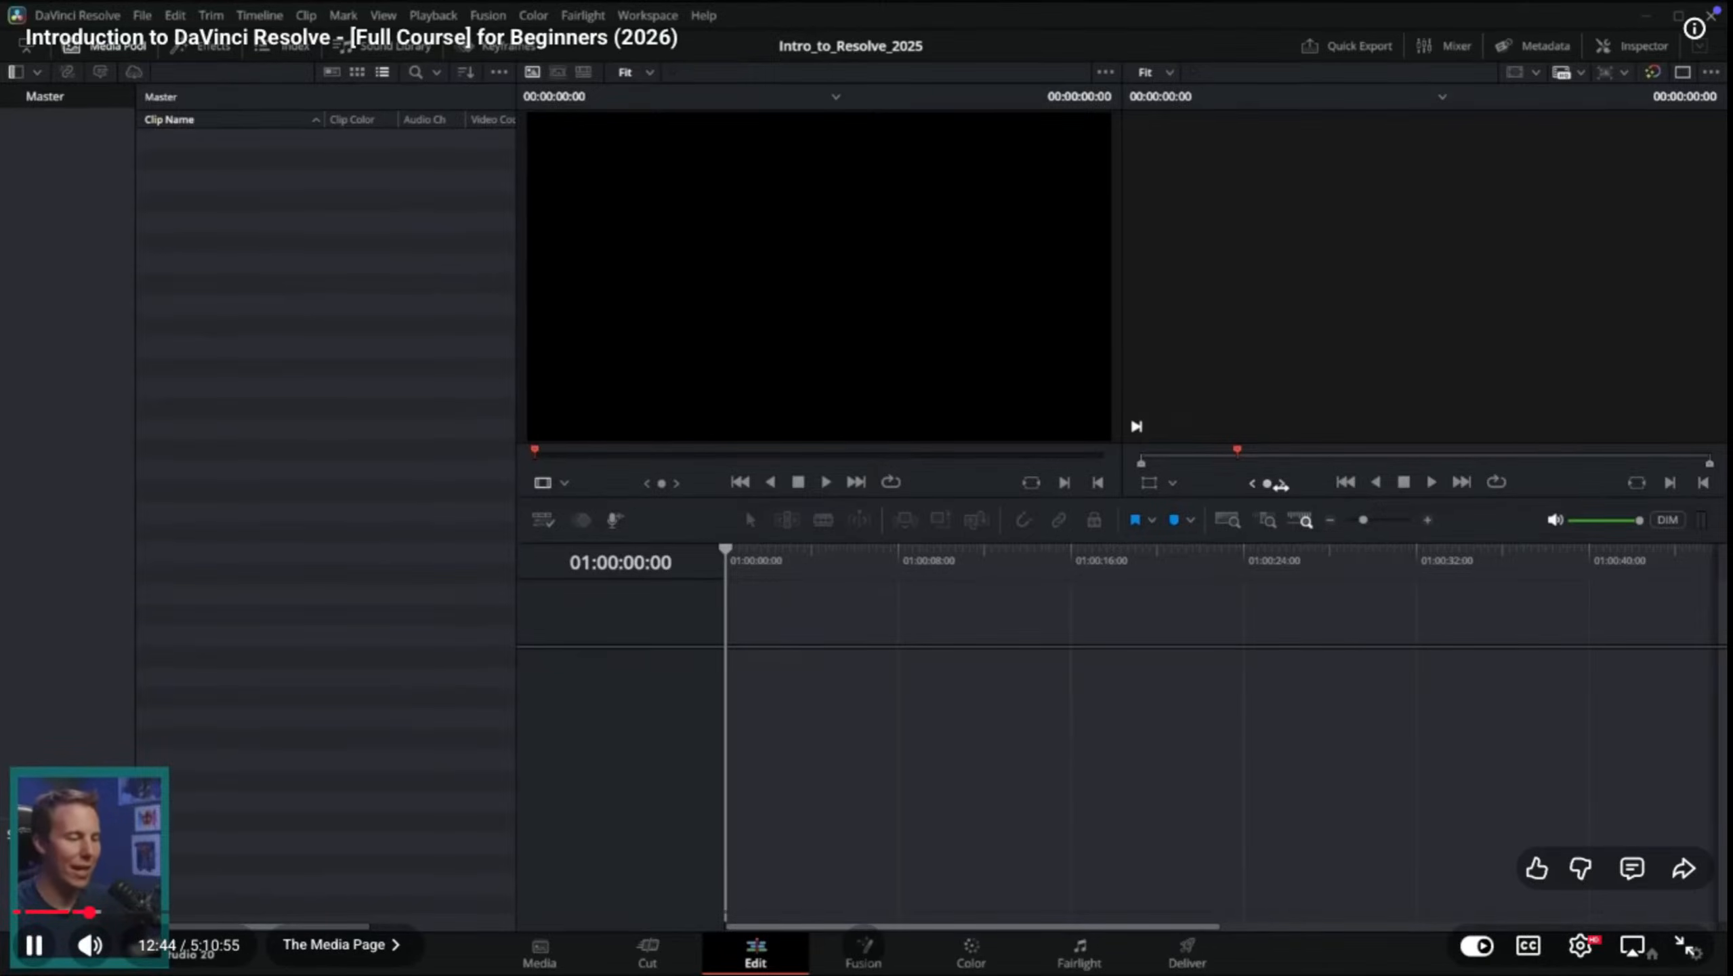
{"action": "mouse_move", "coordinate": [1187, 971]}
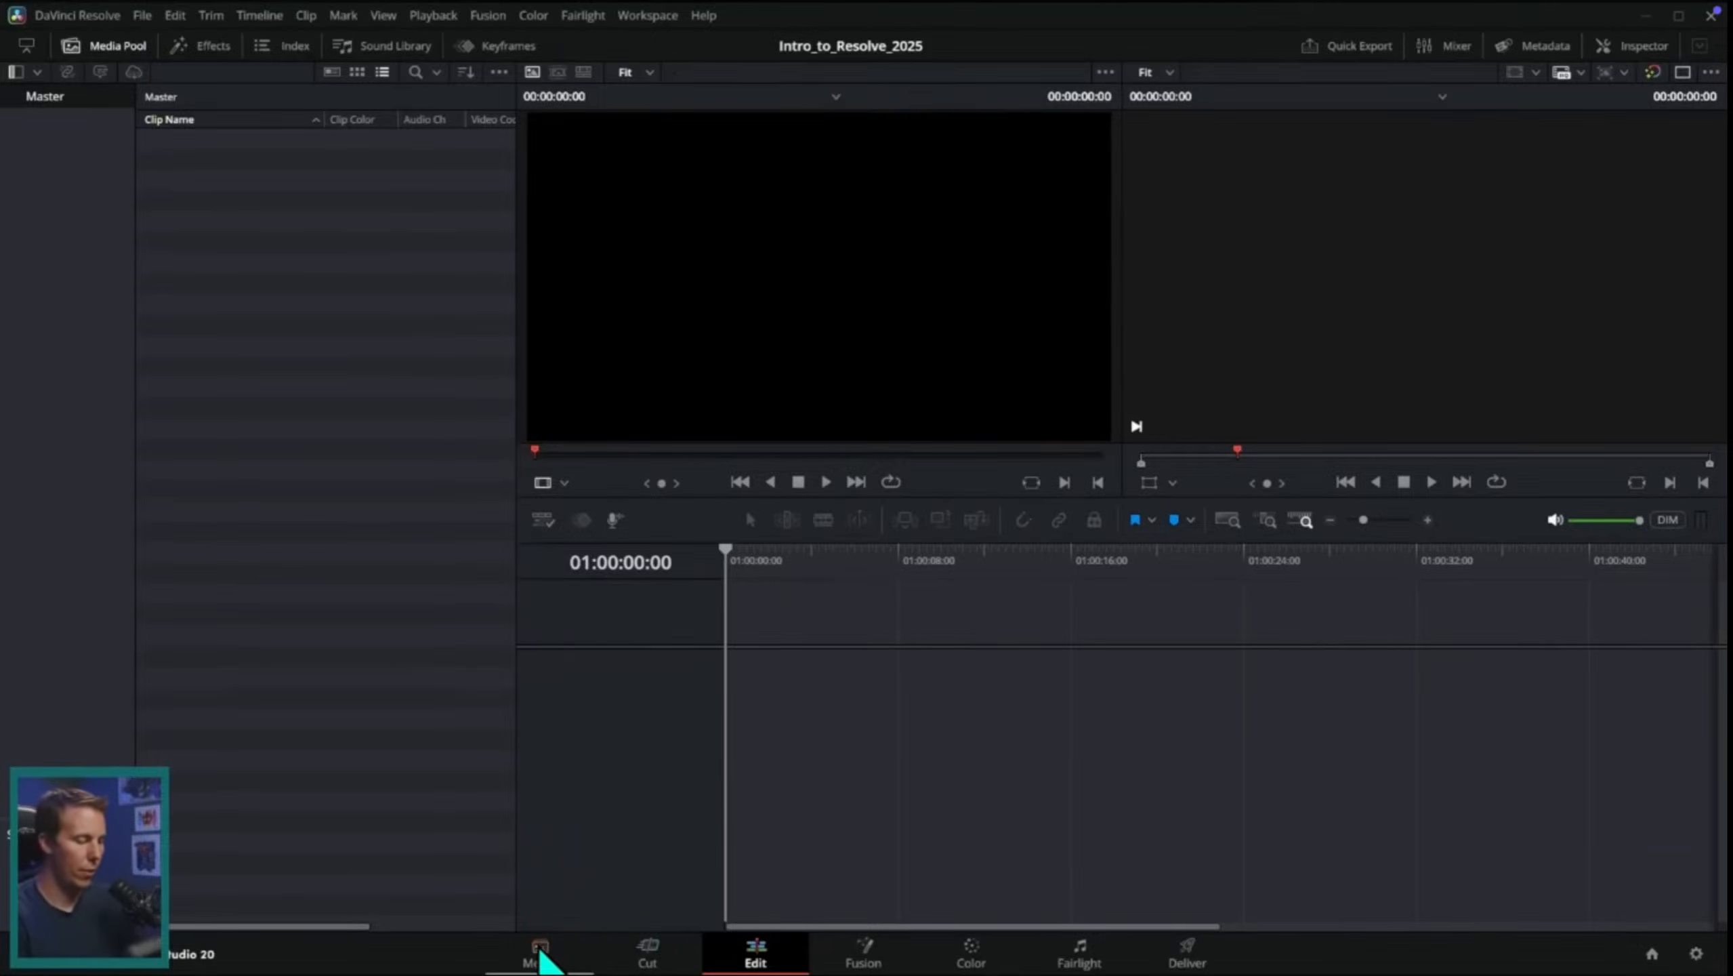
Step: Pause the tutorial and switch to the sih project in DaVinci Resolve on Desktop 1
{"action": "key", "text": "space"}
{"action": "key", "text": "ctrl+Up"}
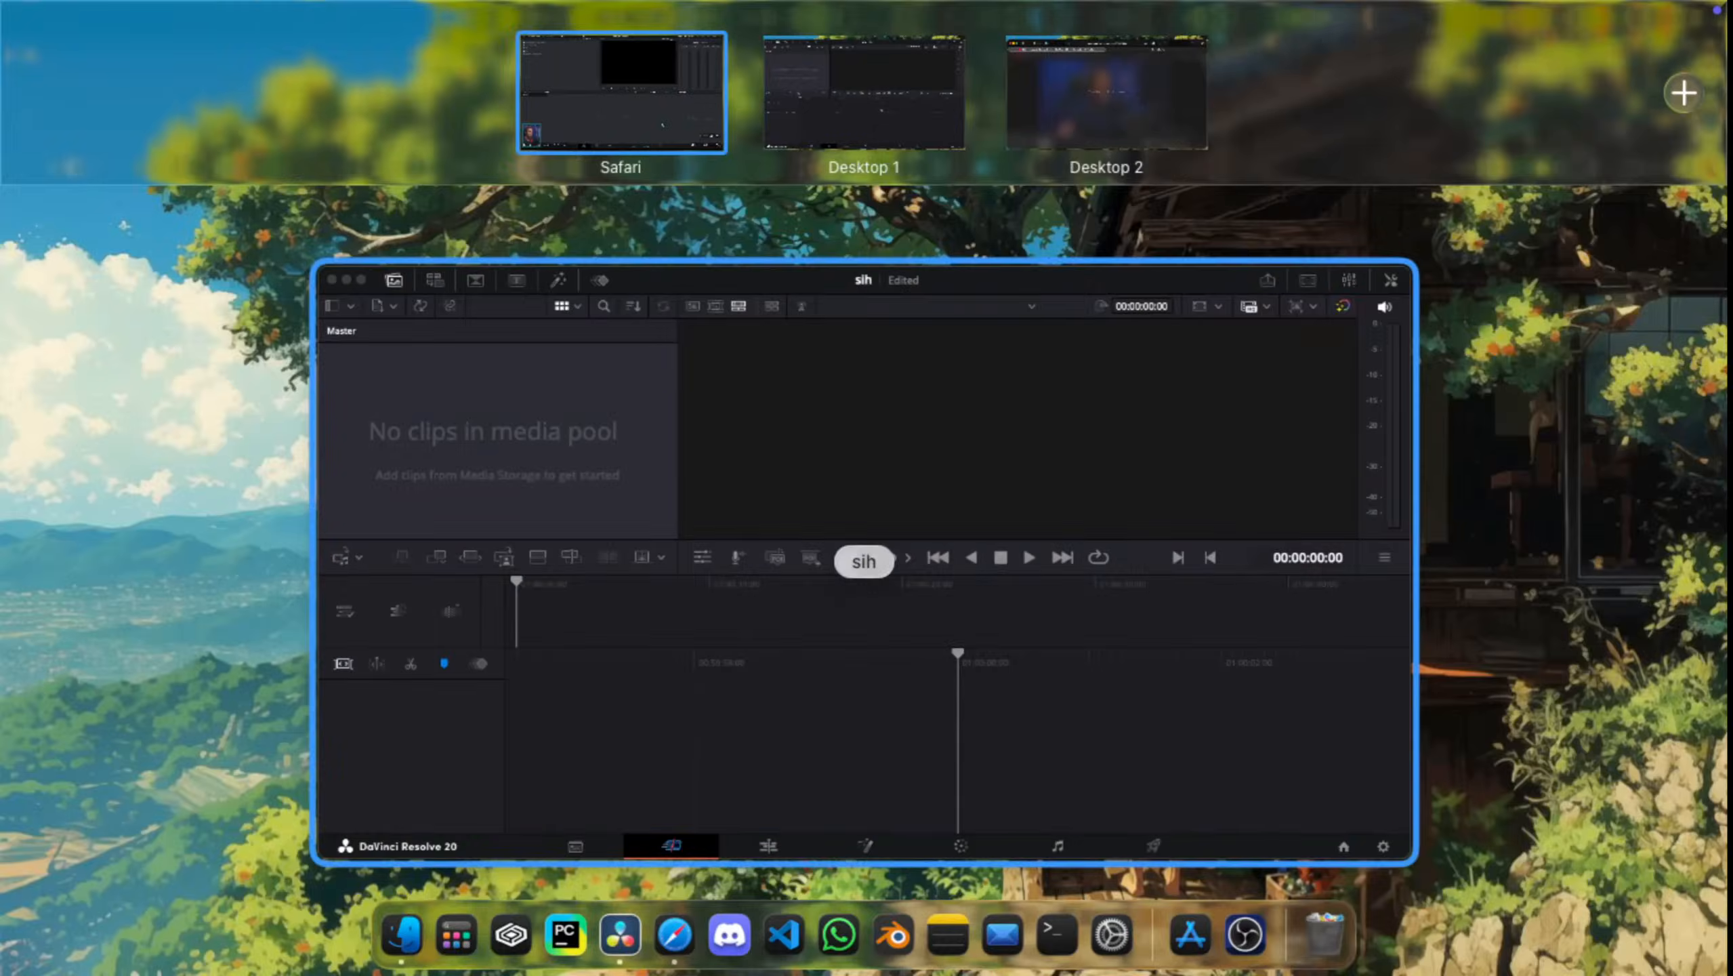
{"action": "left_click", "coordinate": [855, 354]}
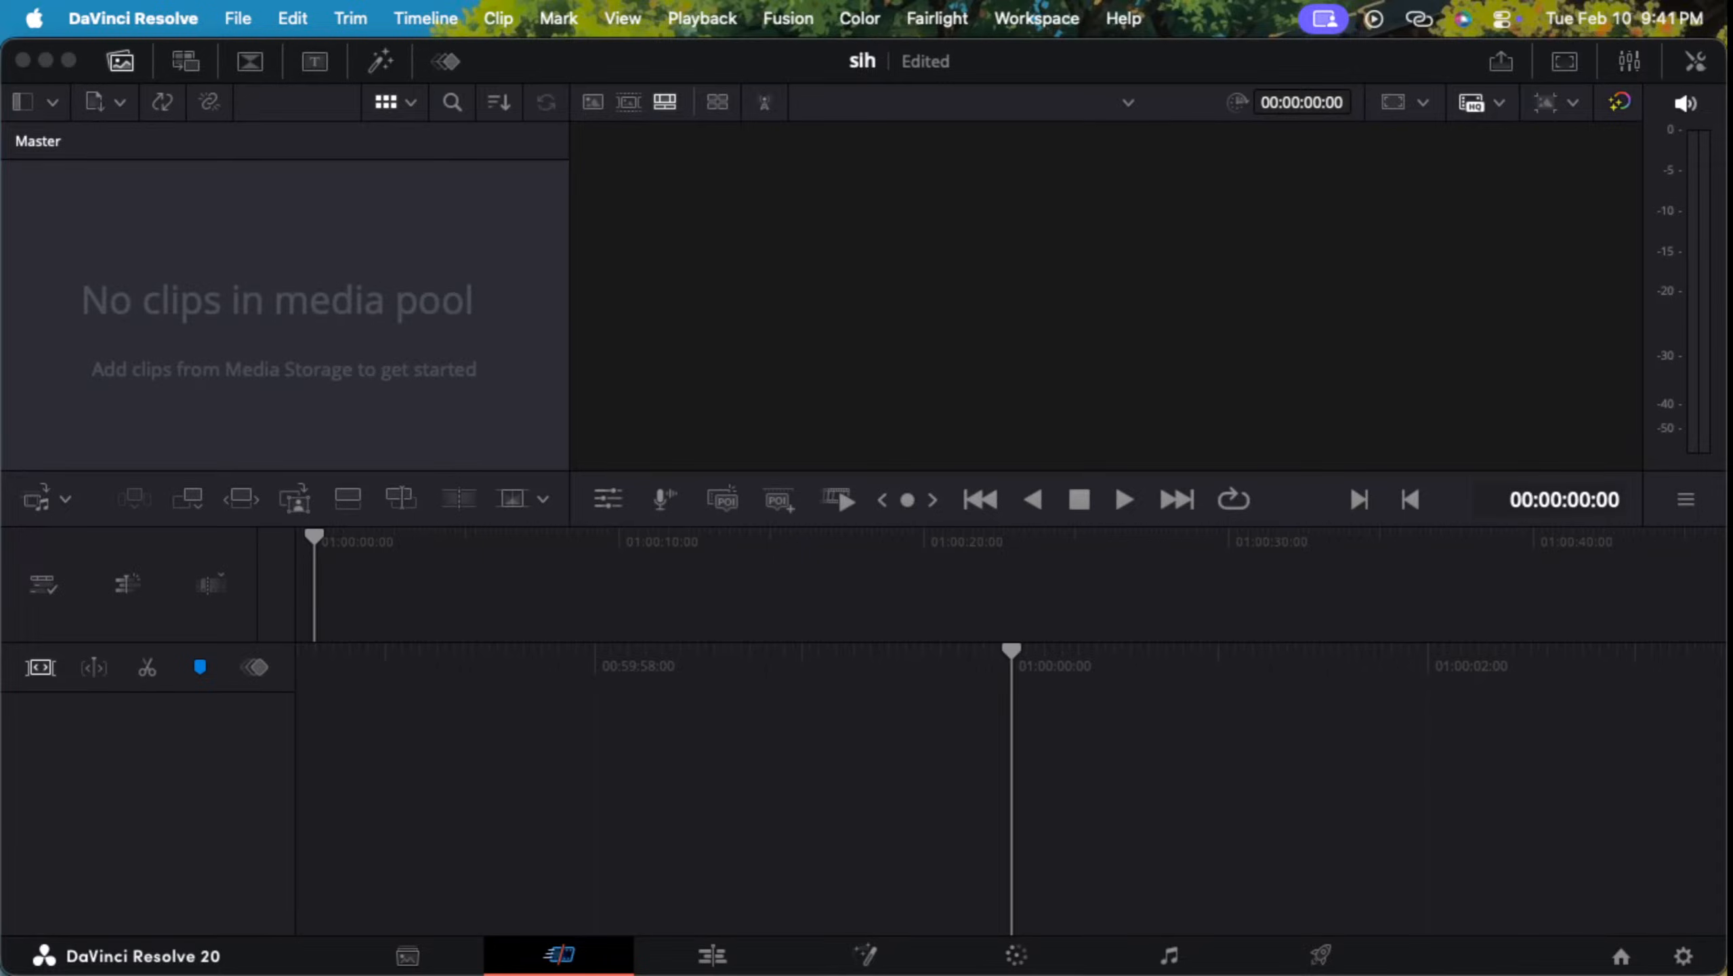
Step: Look through the Media, Cut, Edit, Fusion, Color, Fairlight and Deliver pages of the project in turn
{"action": "left_click", "coordinate": [408, 956]}
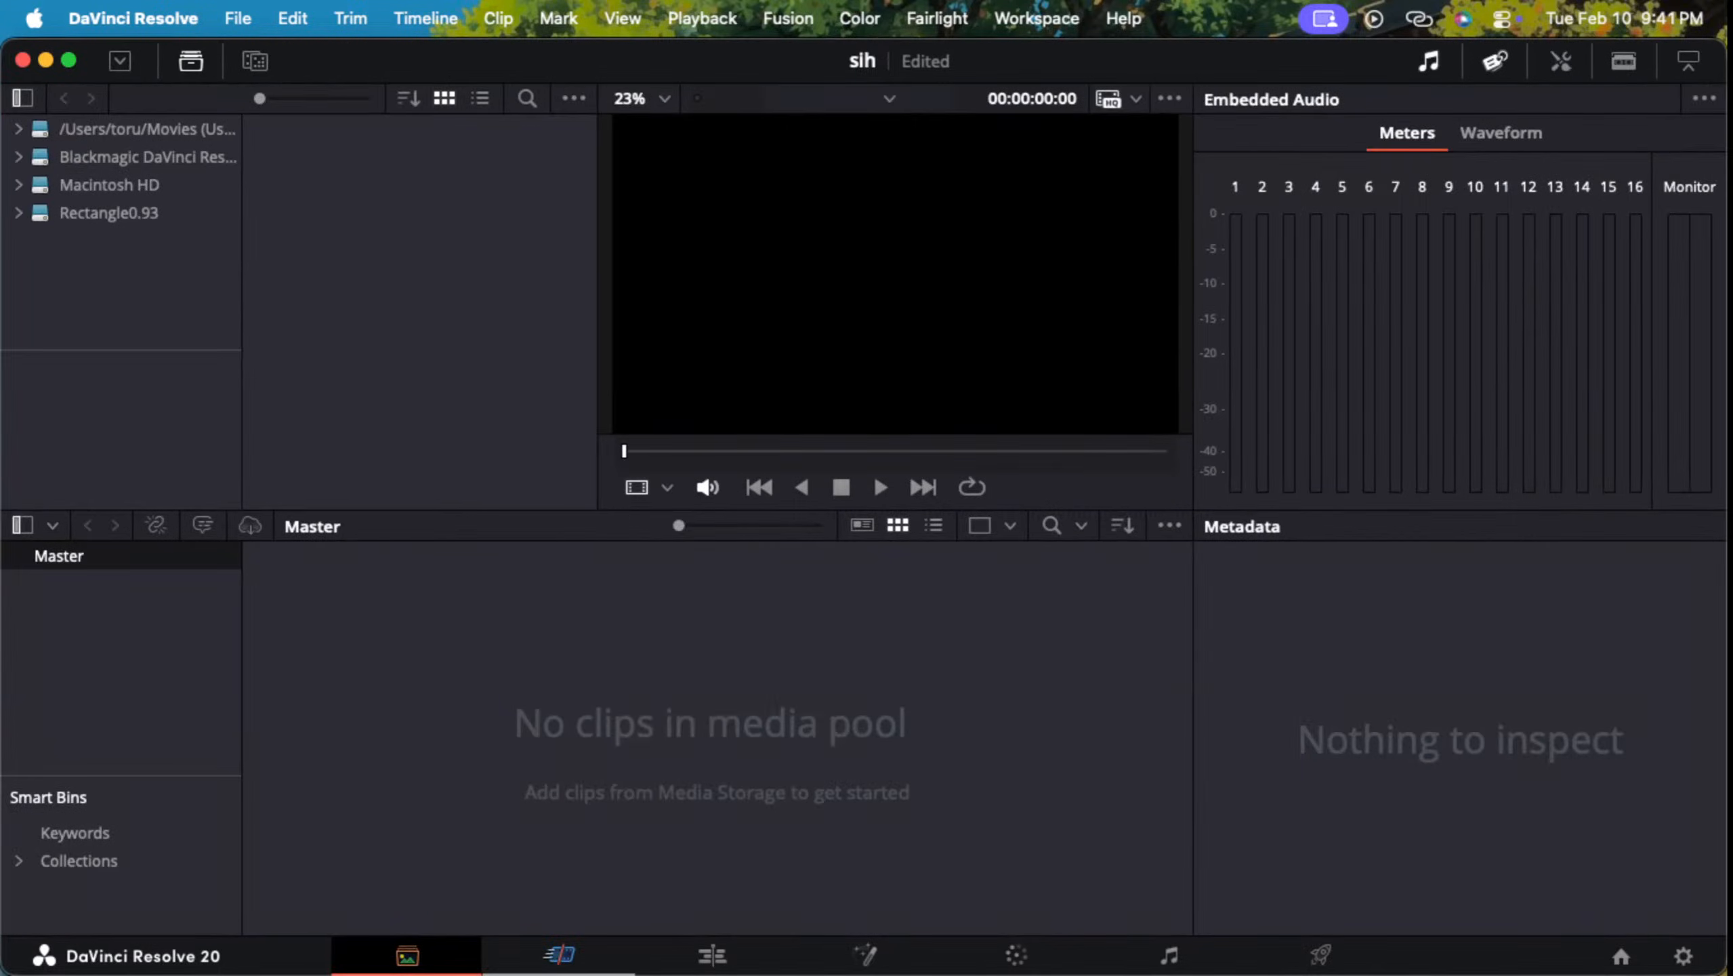
{"action": "left_click", "coordinate": [558, 956]}
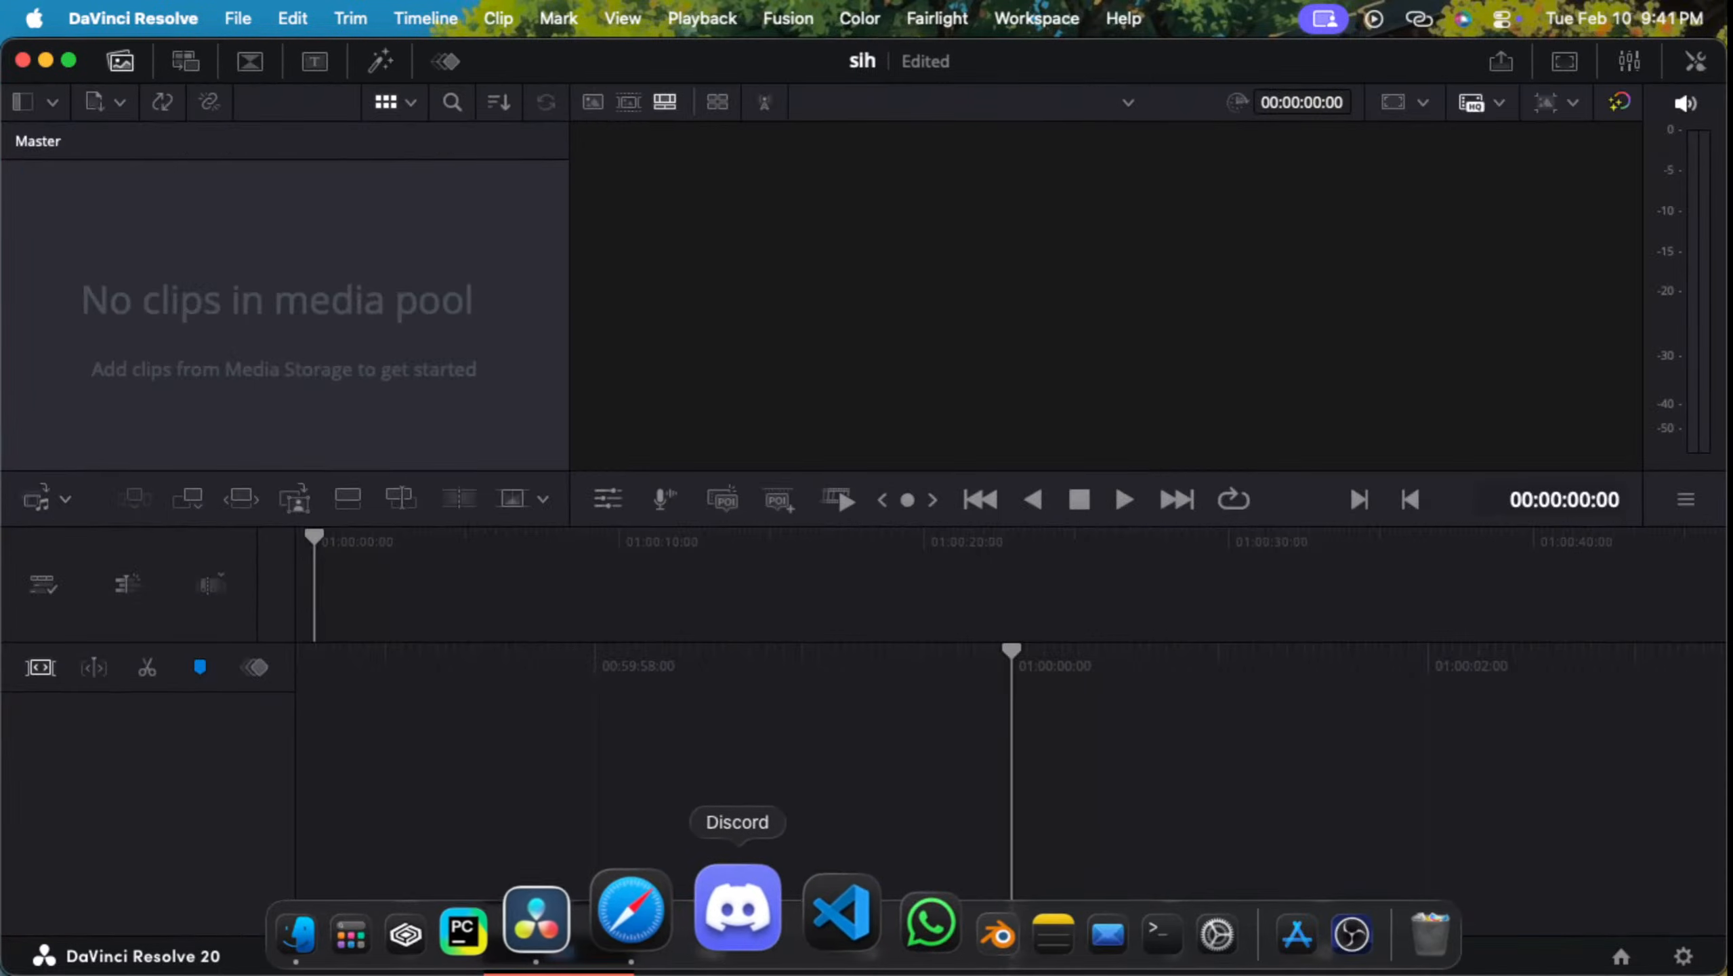
{"action": "left_click", "coordinate": [712, 956]}
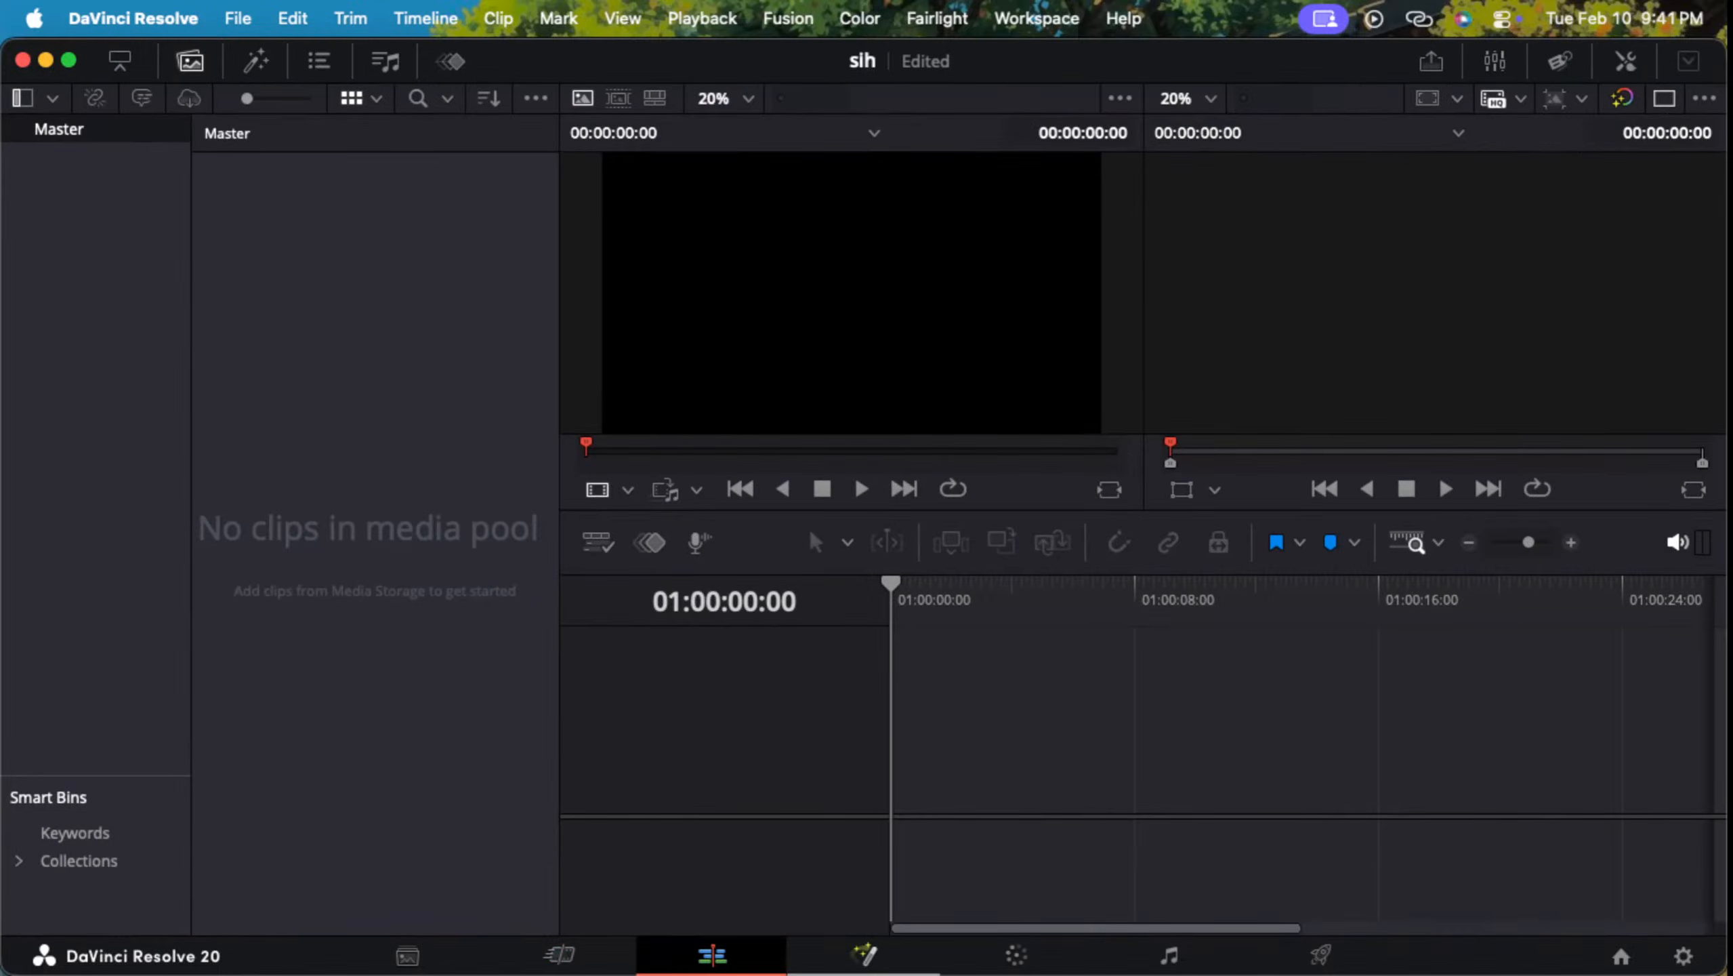
{"action": "left_click", "coordinate": [864, 955]}
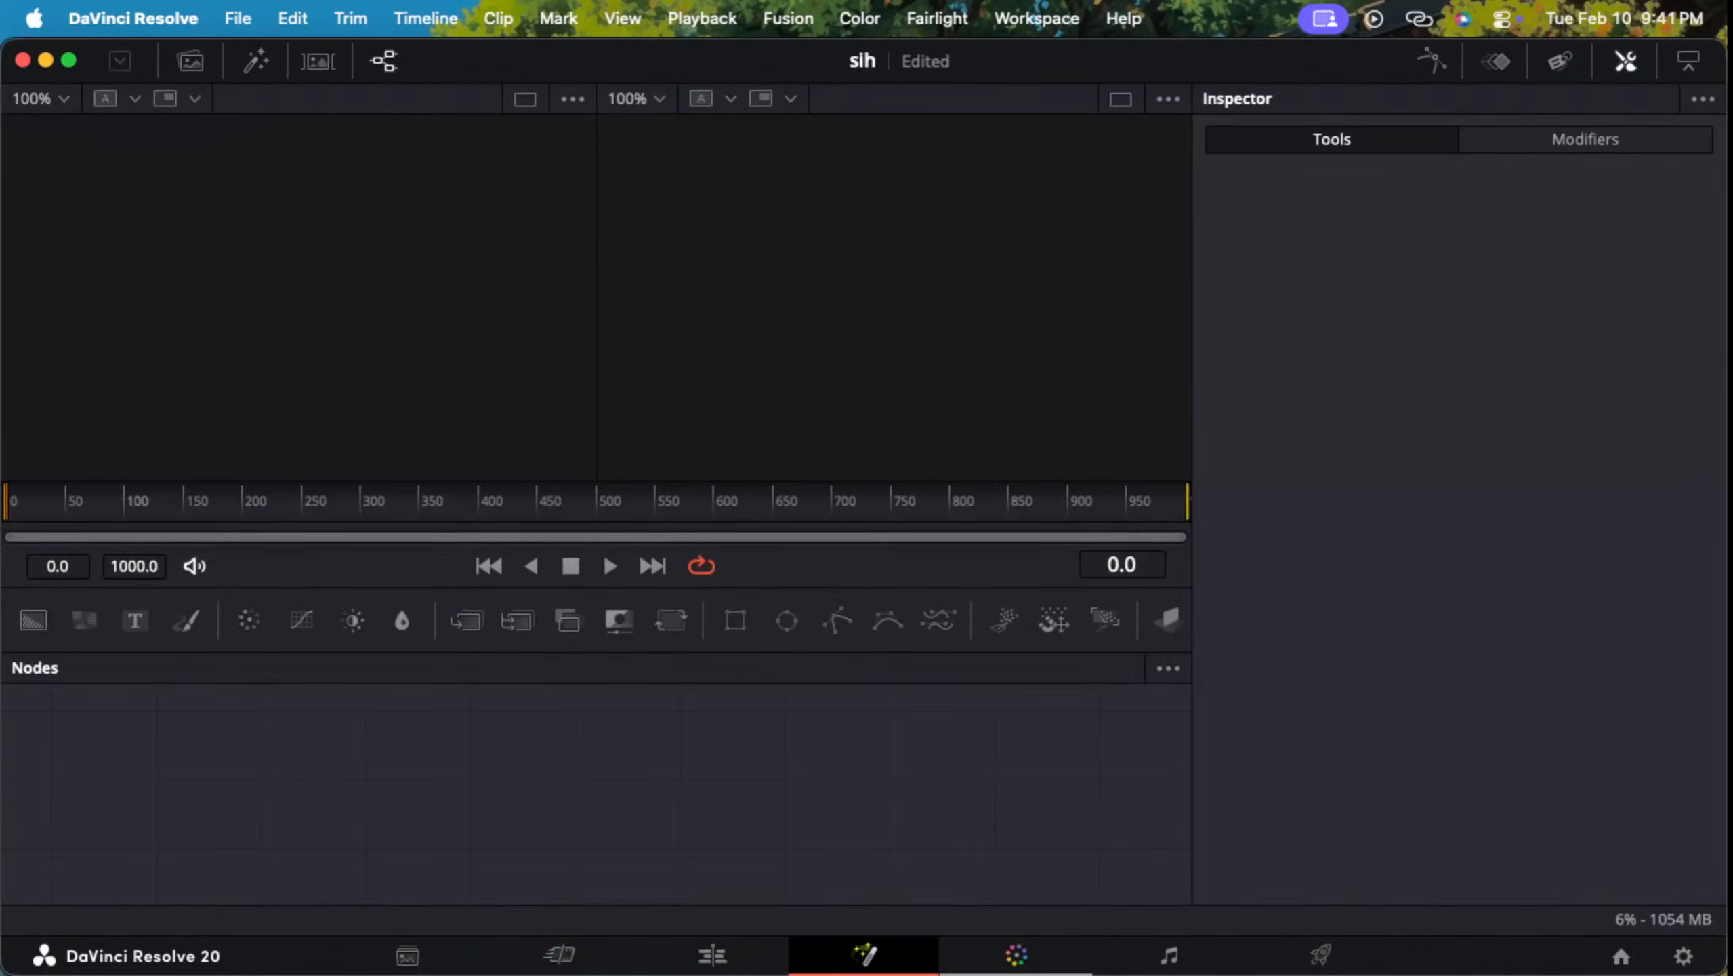
{"action": "left_click", "coordinate": [1016, 956]}
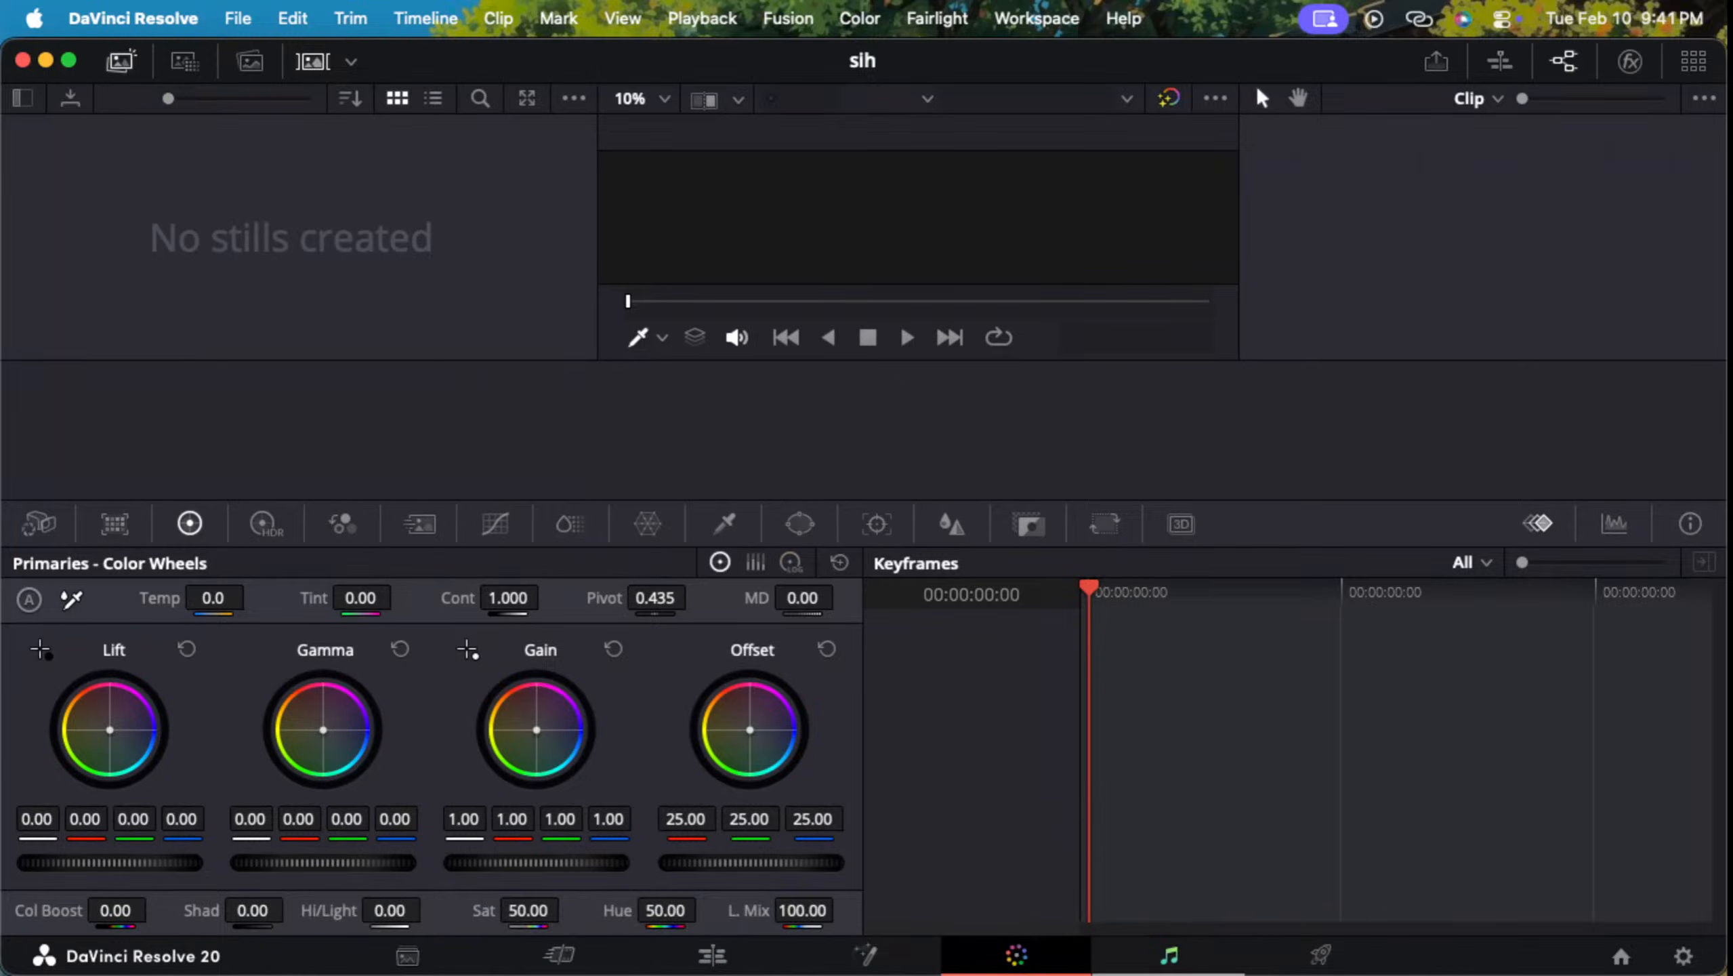
{"action": "left_click", "coordinate": [1168, 955]}
{"action": "left_click", "coordinate": [1321, 956]}
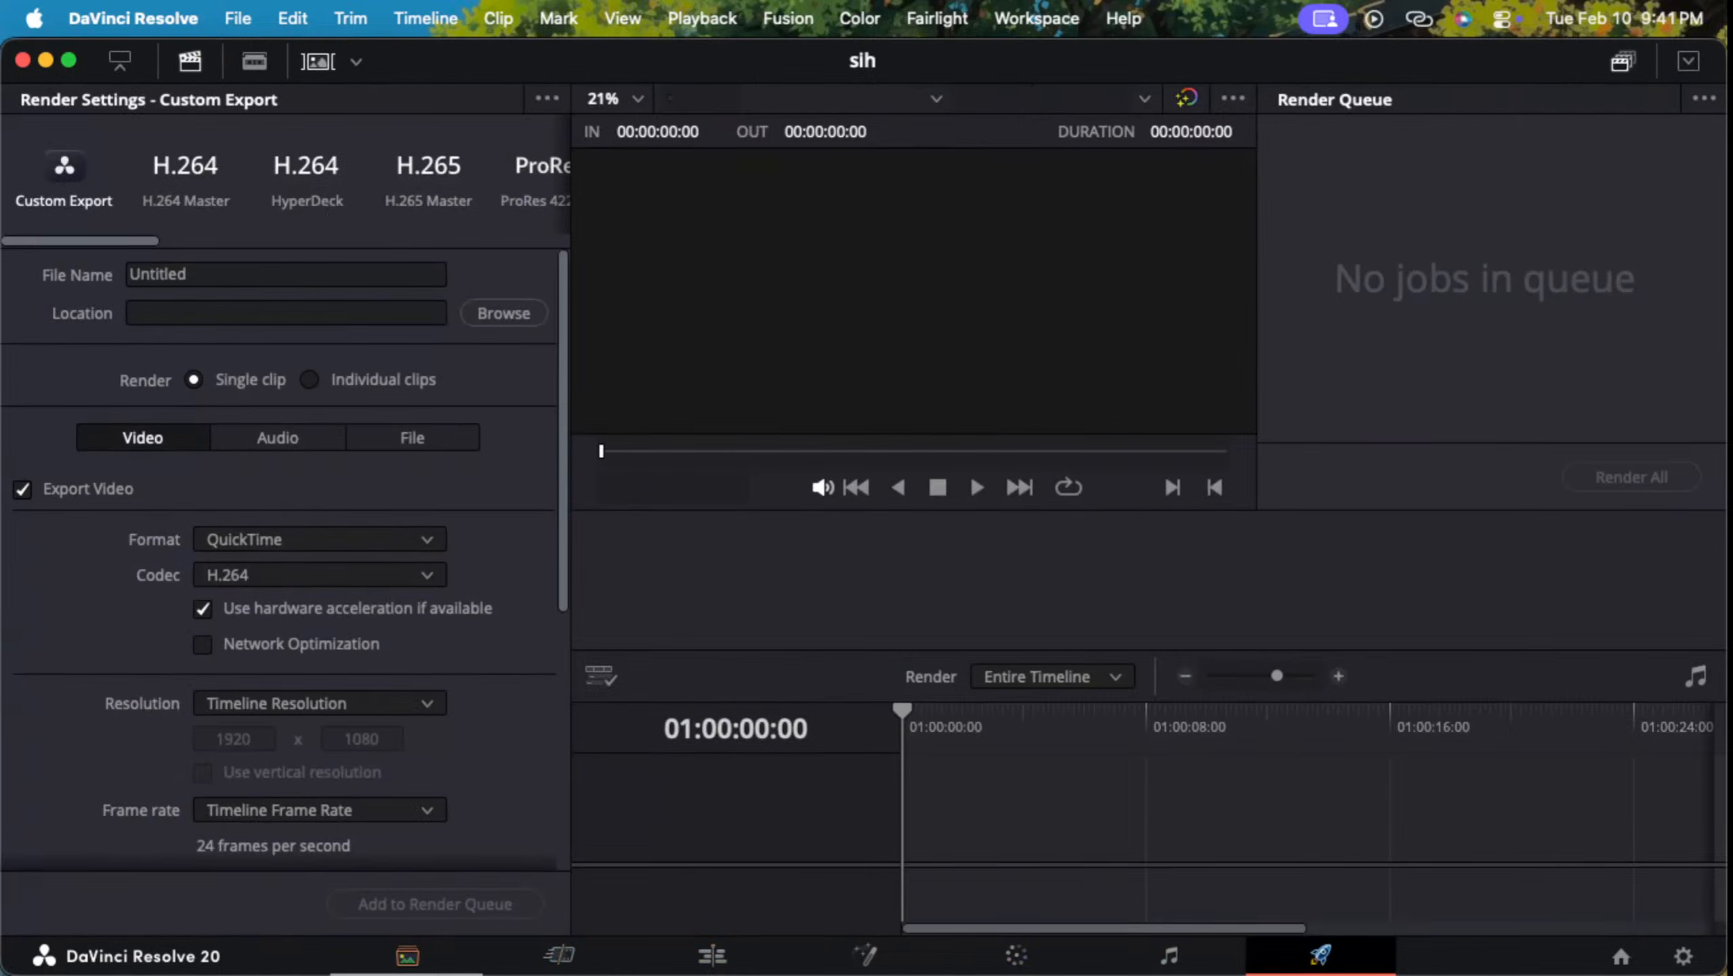
Step: Revisit the Edit, Fusion and Color pages and finish on the Media page
{"action": "left_click", "coordinate": [407, 955]}
{"action": "left_click", "coordinate": [711, 955]}
{"action": "left_click", "coordinate": [865, 955]}
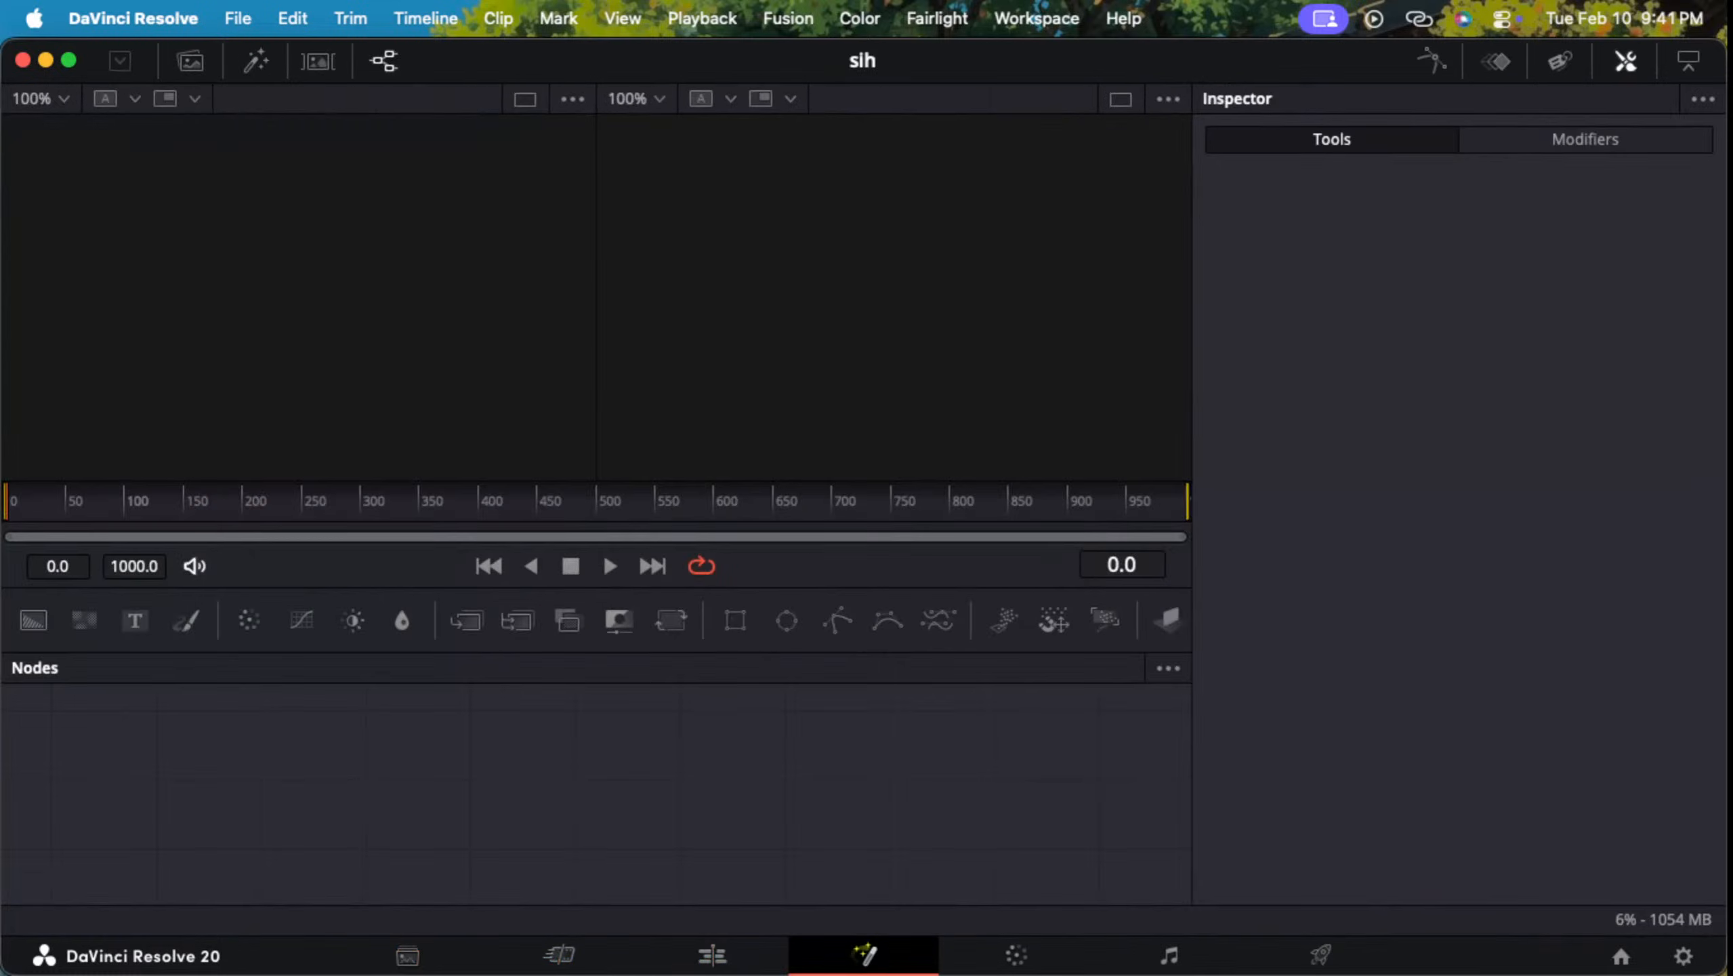
{"action": "left_click", "coordinate": [1016, 956]}
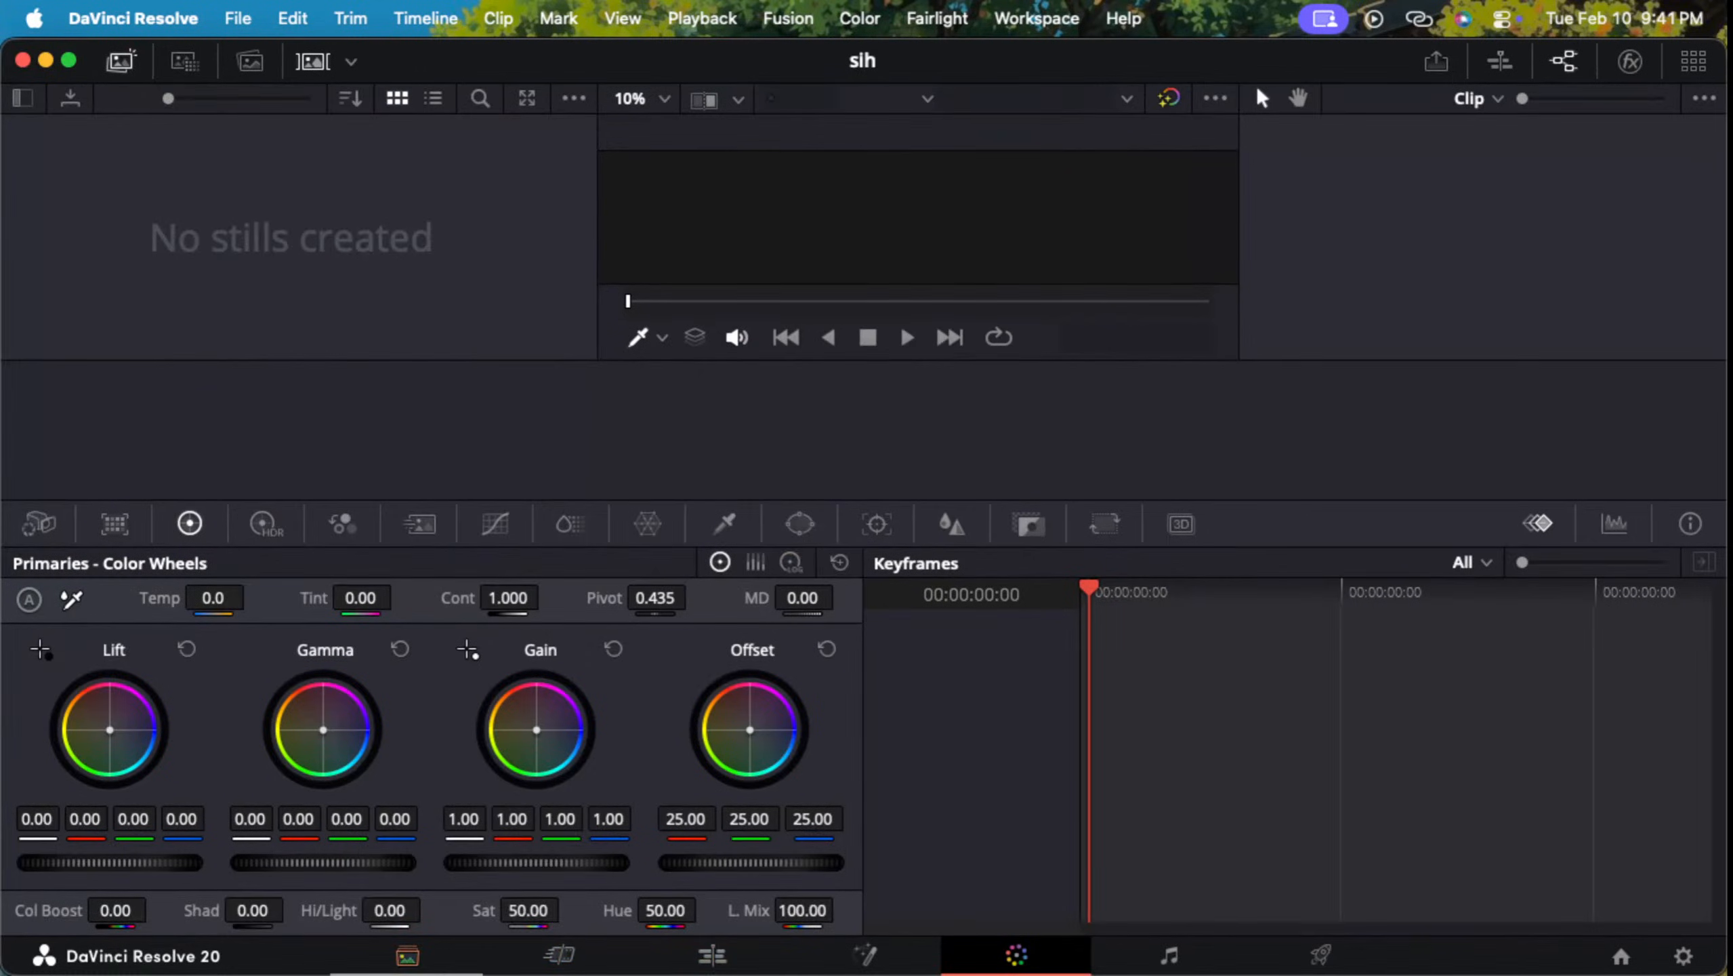
{"action": "left_click", "coordinate": [407, 956]}
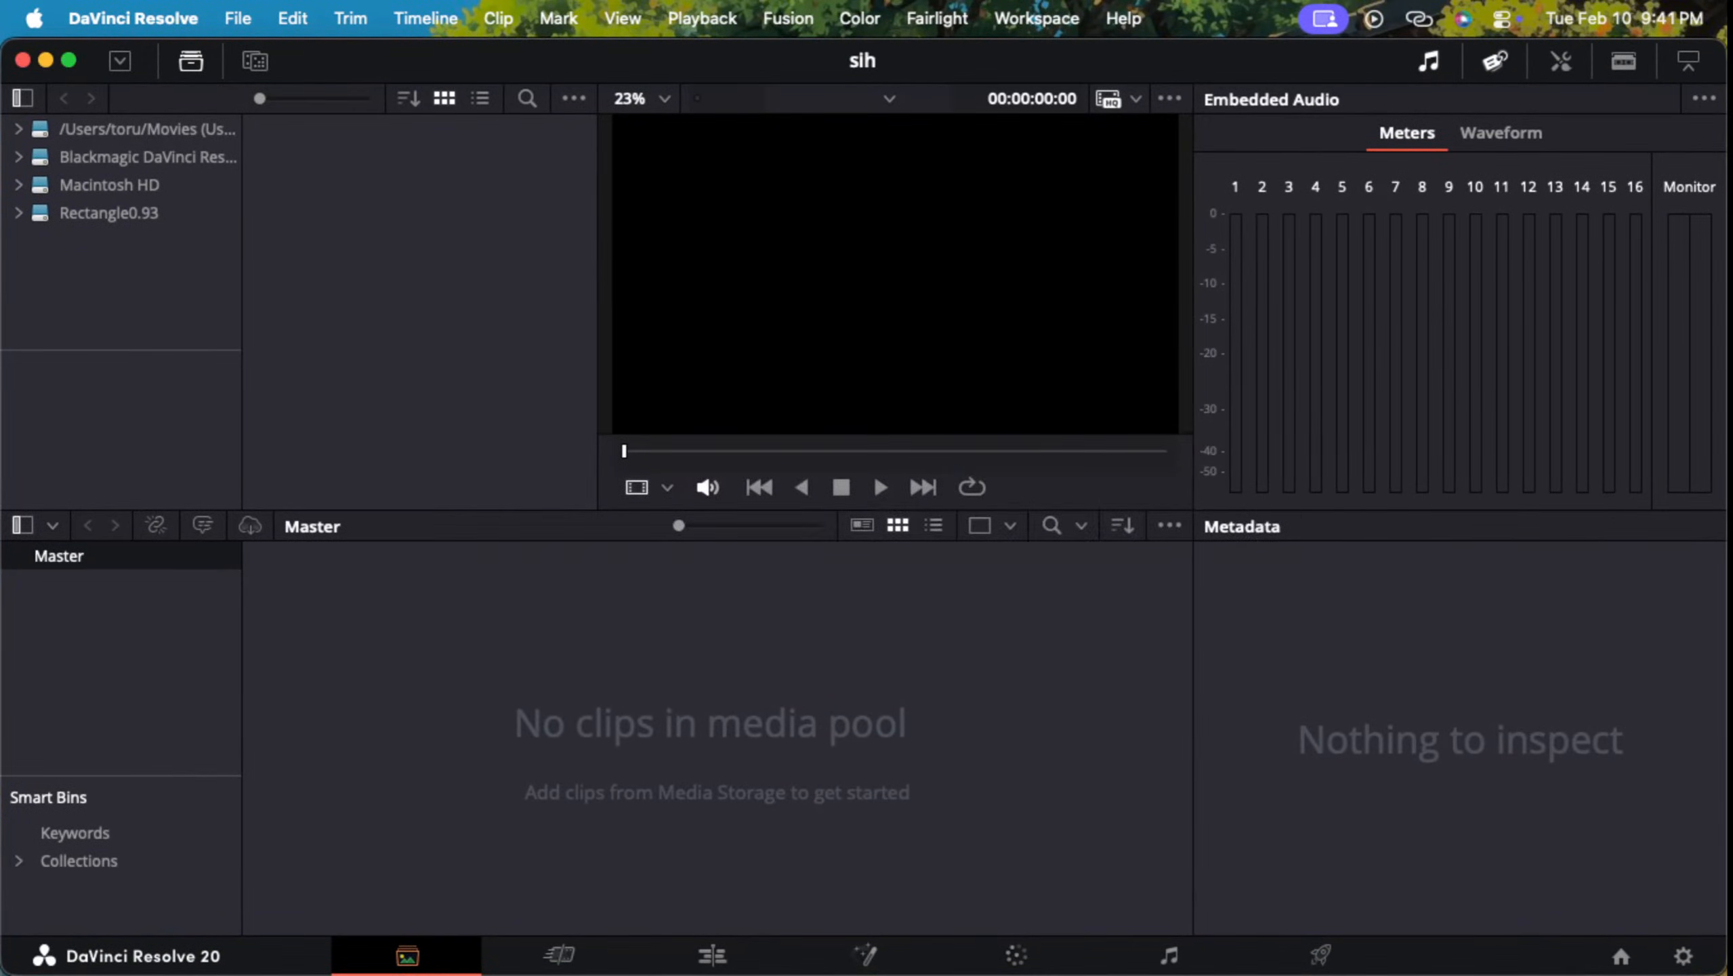
Step: Switch to the full-screen Safari tutorial, resume it and watch the Media page section on adding a clip to the media pool
{"action": "key", "text": "super+Tab"}
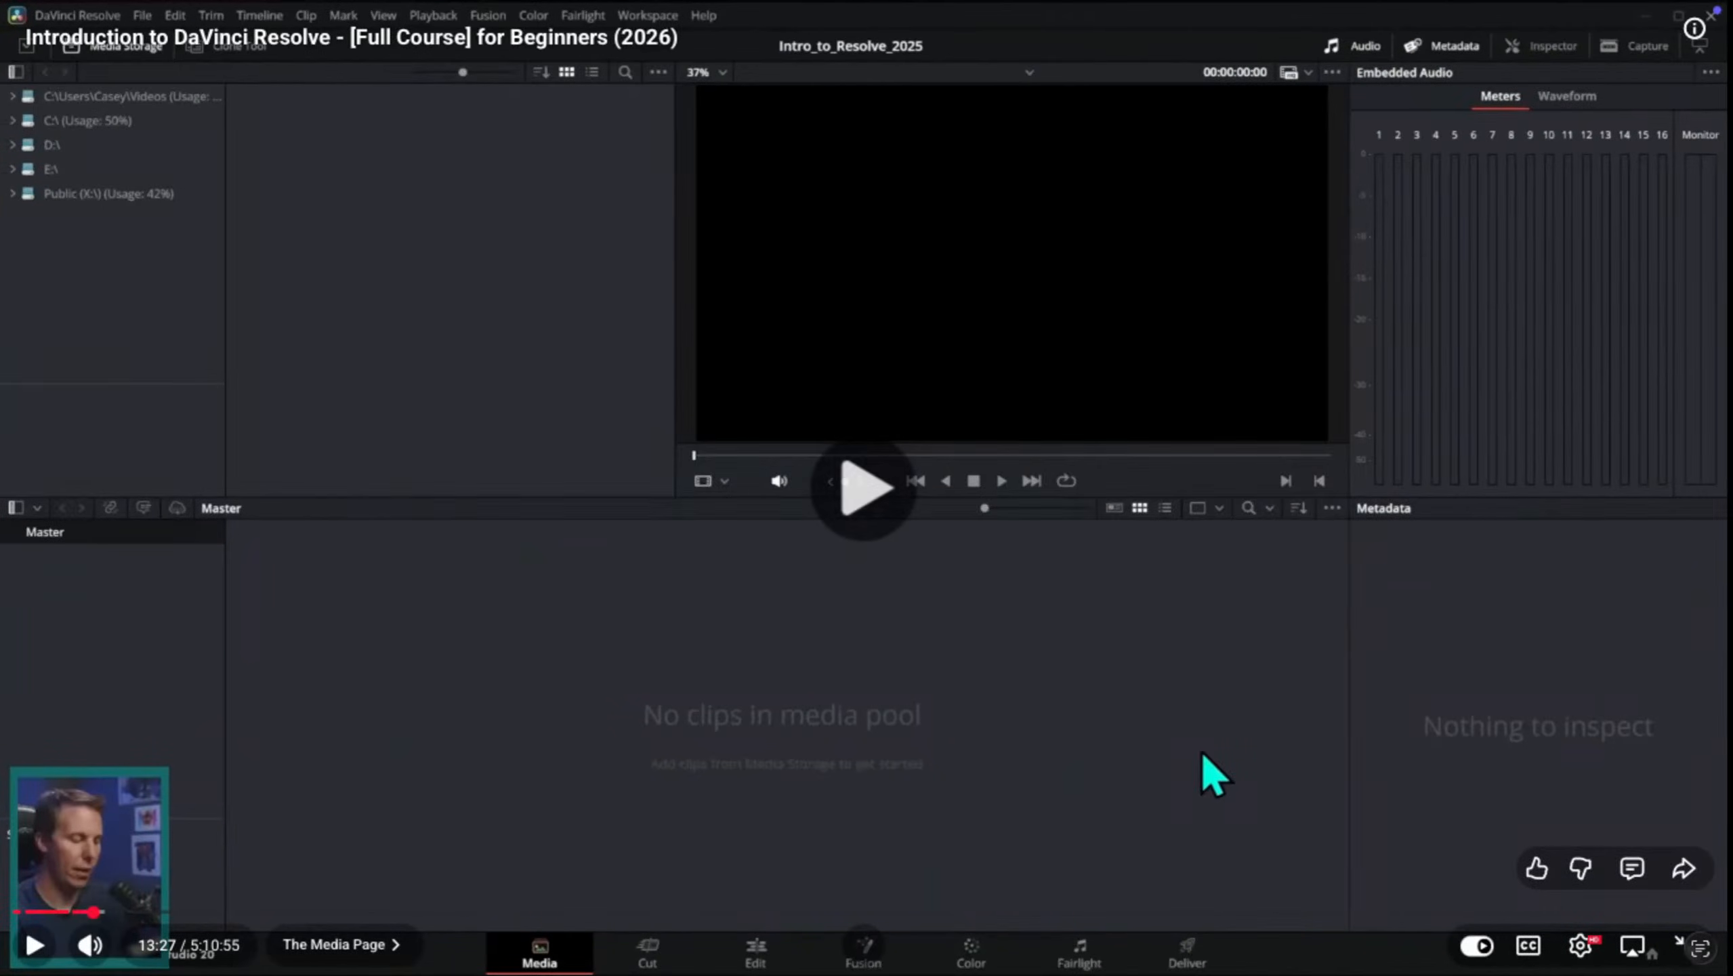
{"action": "left_click", "coordinate": [1201, 750]}
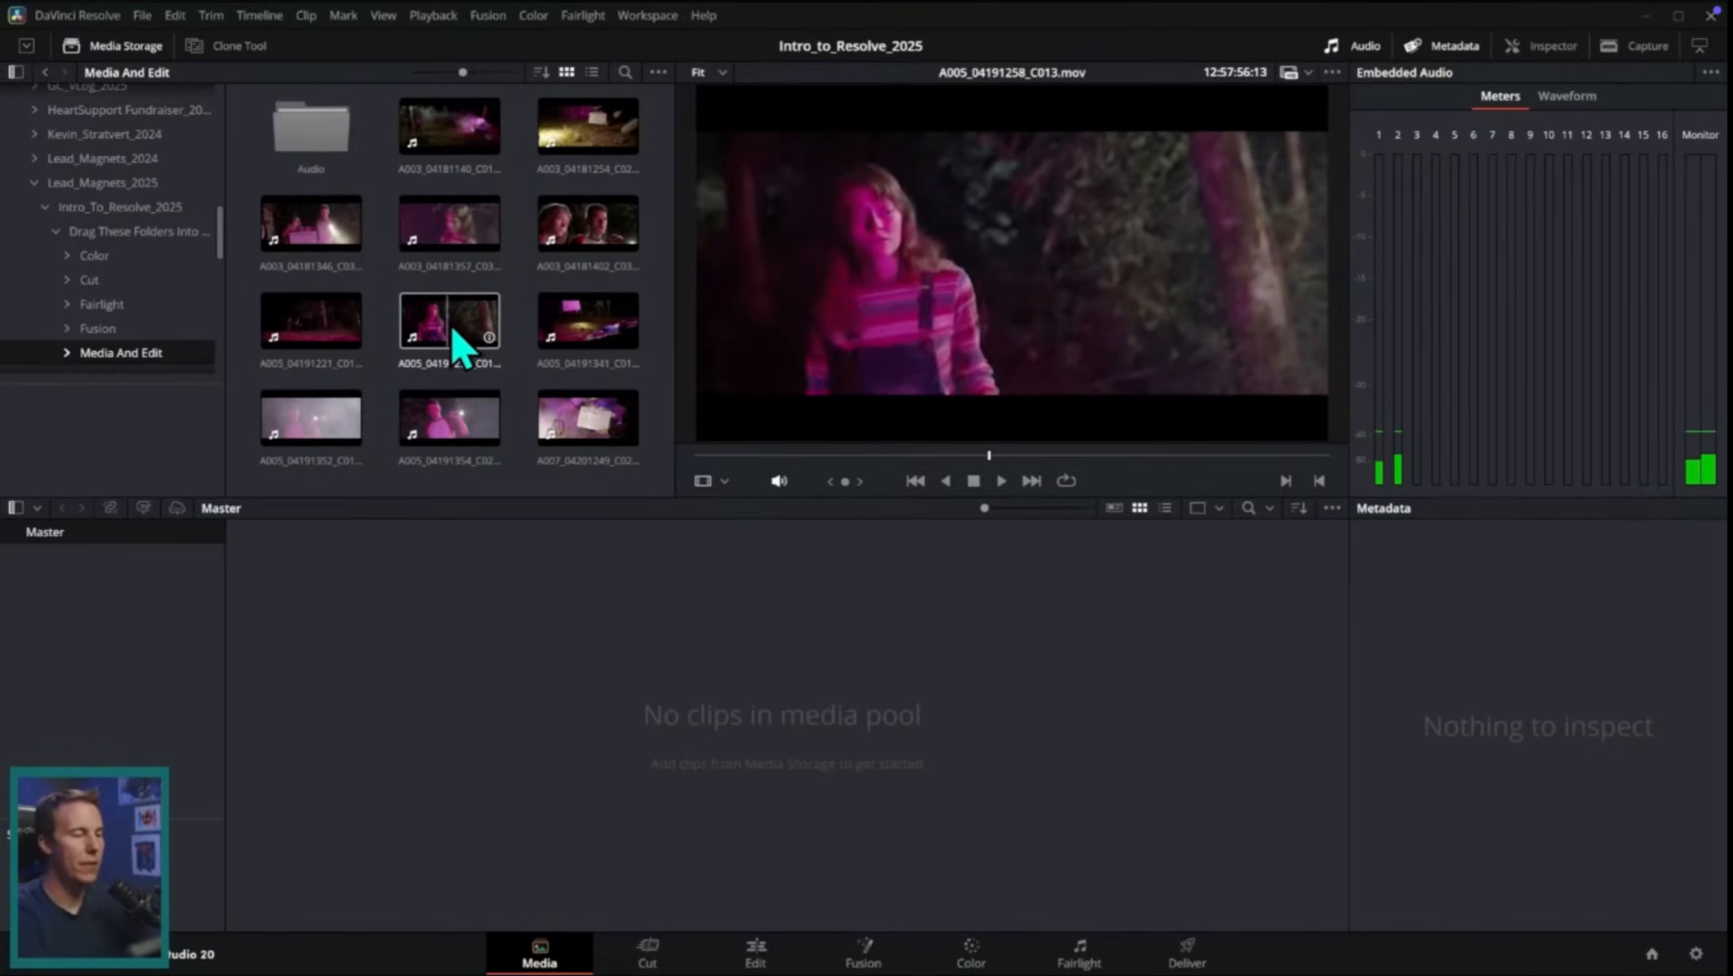
{"action": "left_click_drag", "start_coordinate": [450, 339], "coordinate": [671, 735]}
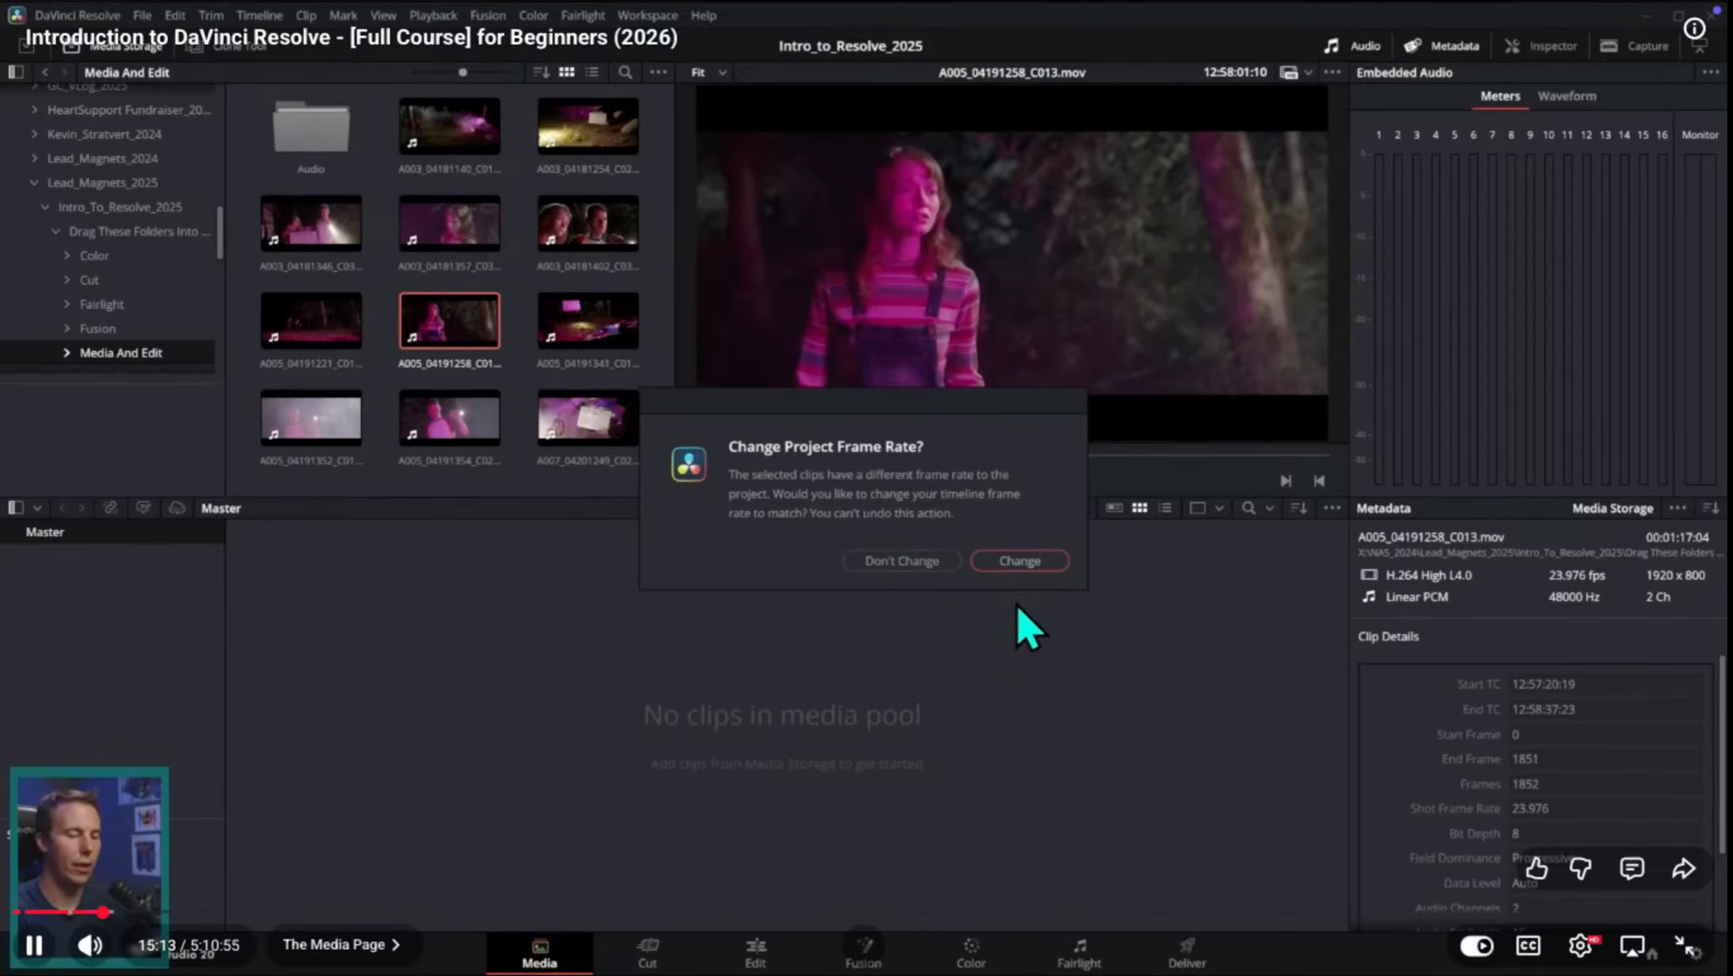
{"action": "left_click", "coordinate": [1020, 561]}
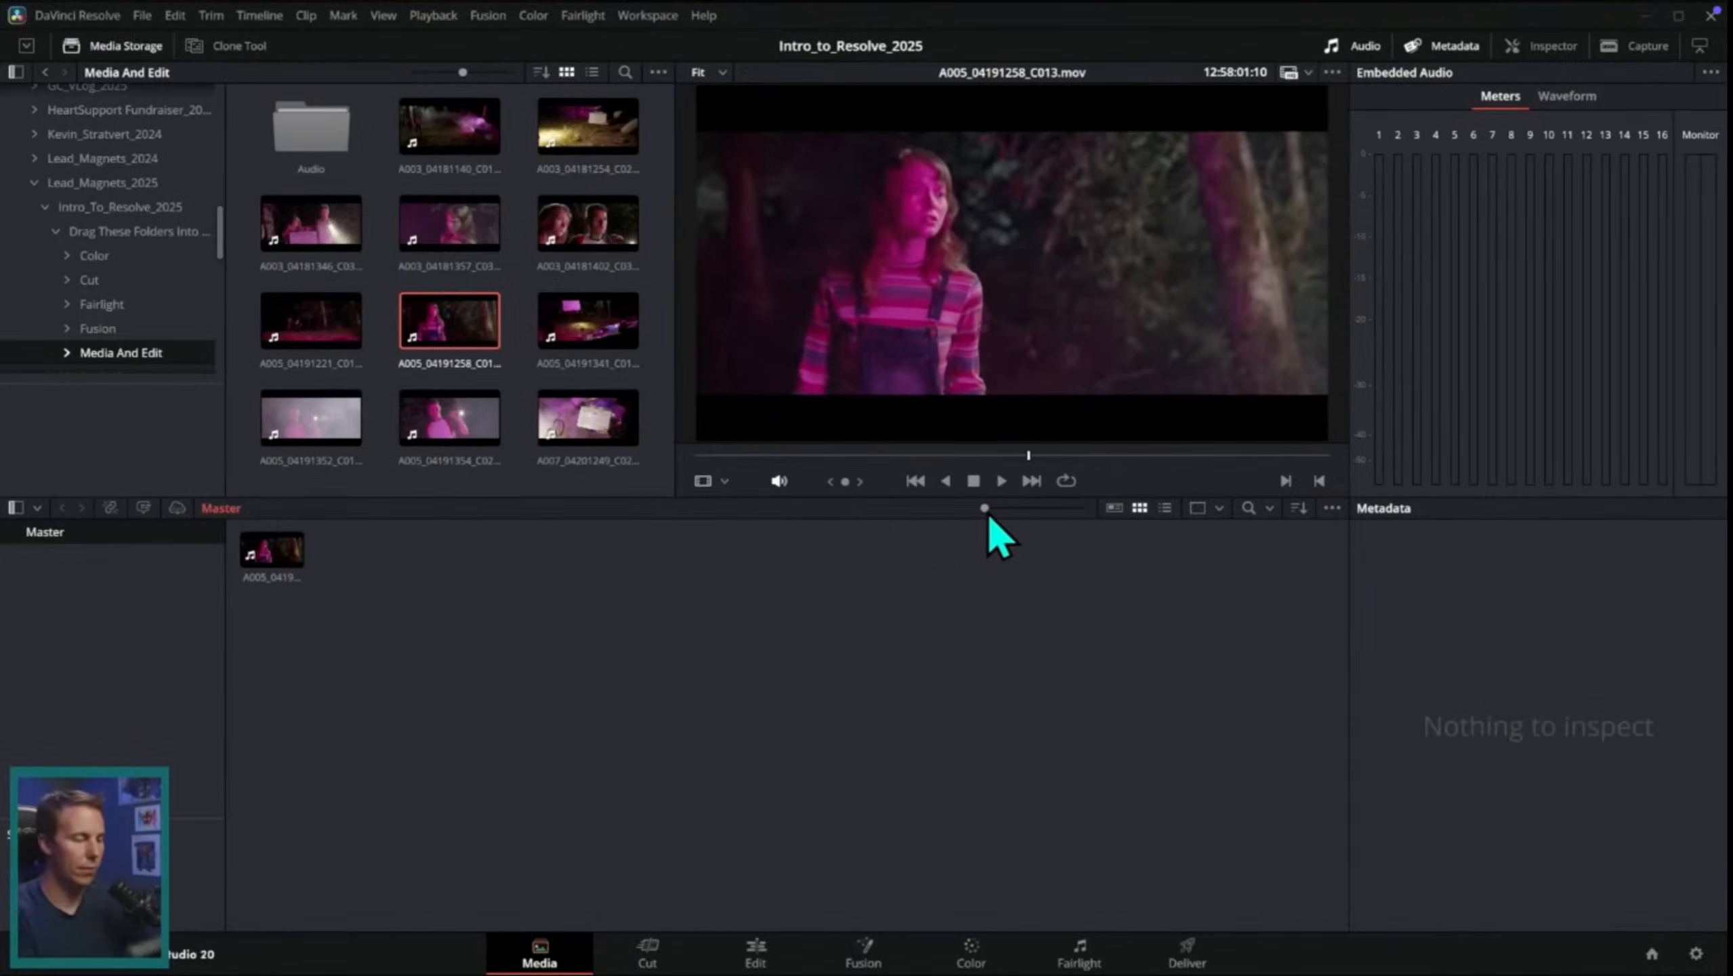
{"action": "left_click_drag", "start_coordinate": [984, 507], "coordinate": [1084, 508]}
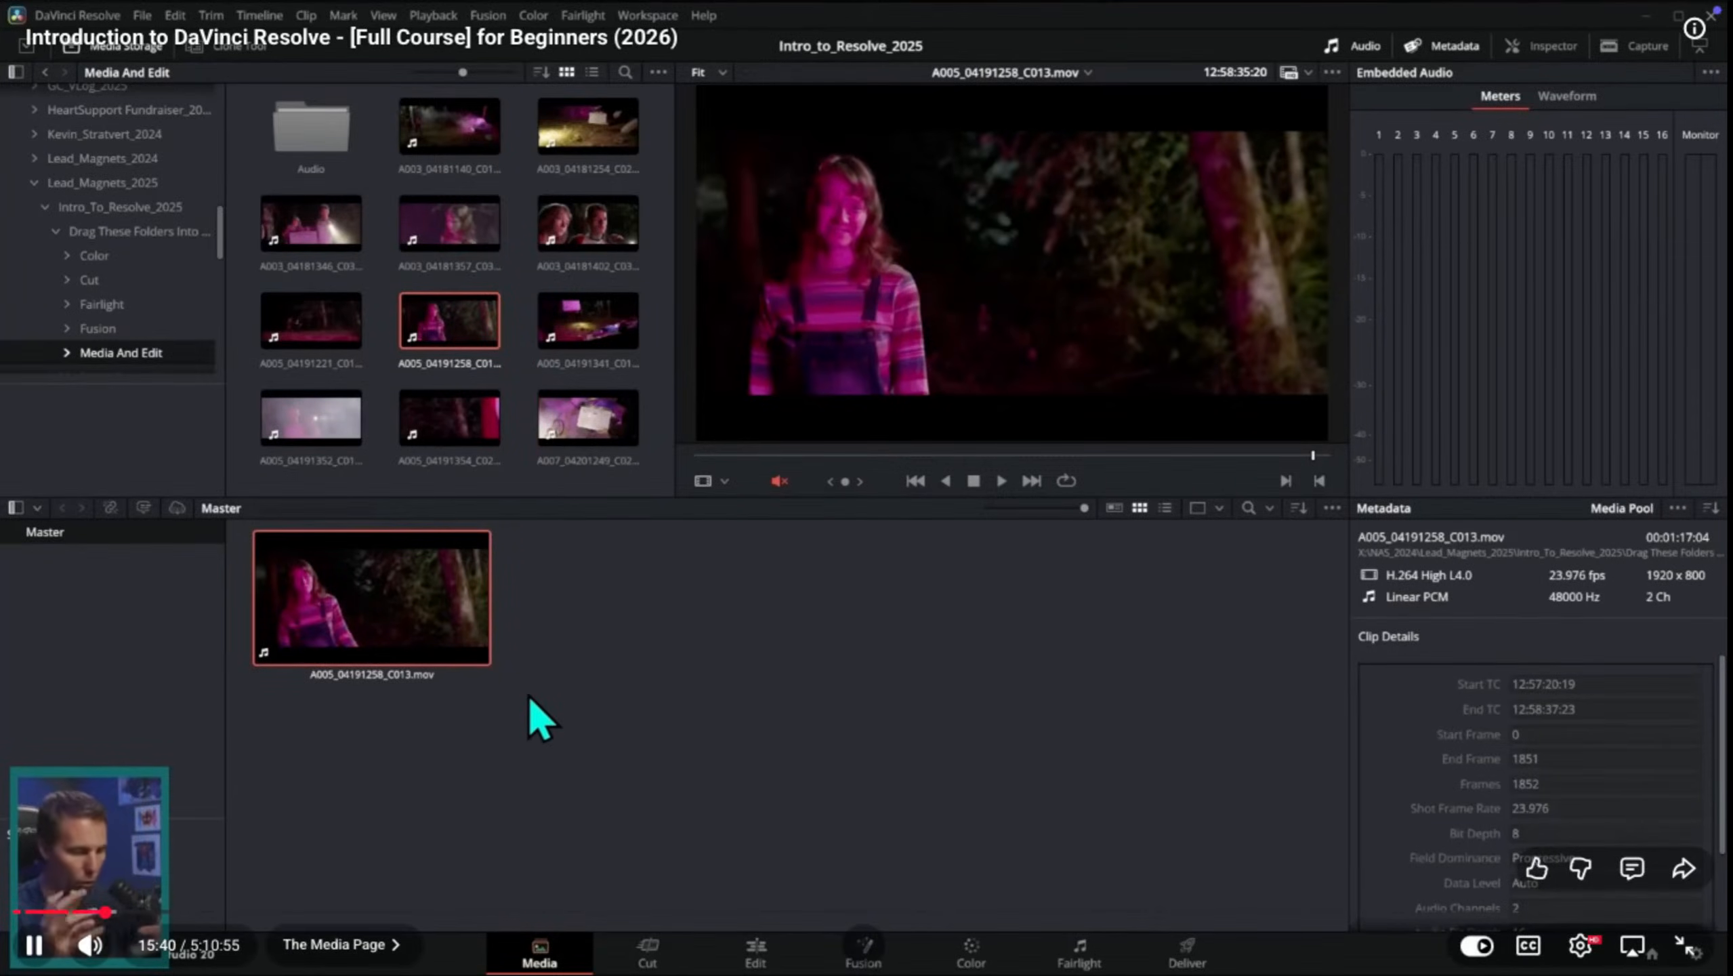
Step: Pause the tutorial, return to the DaVinci Resolve desktop and bring up a Finder window there
{"action": "key", "text": "space"}
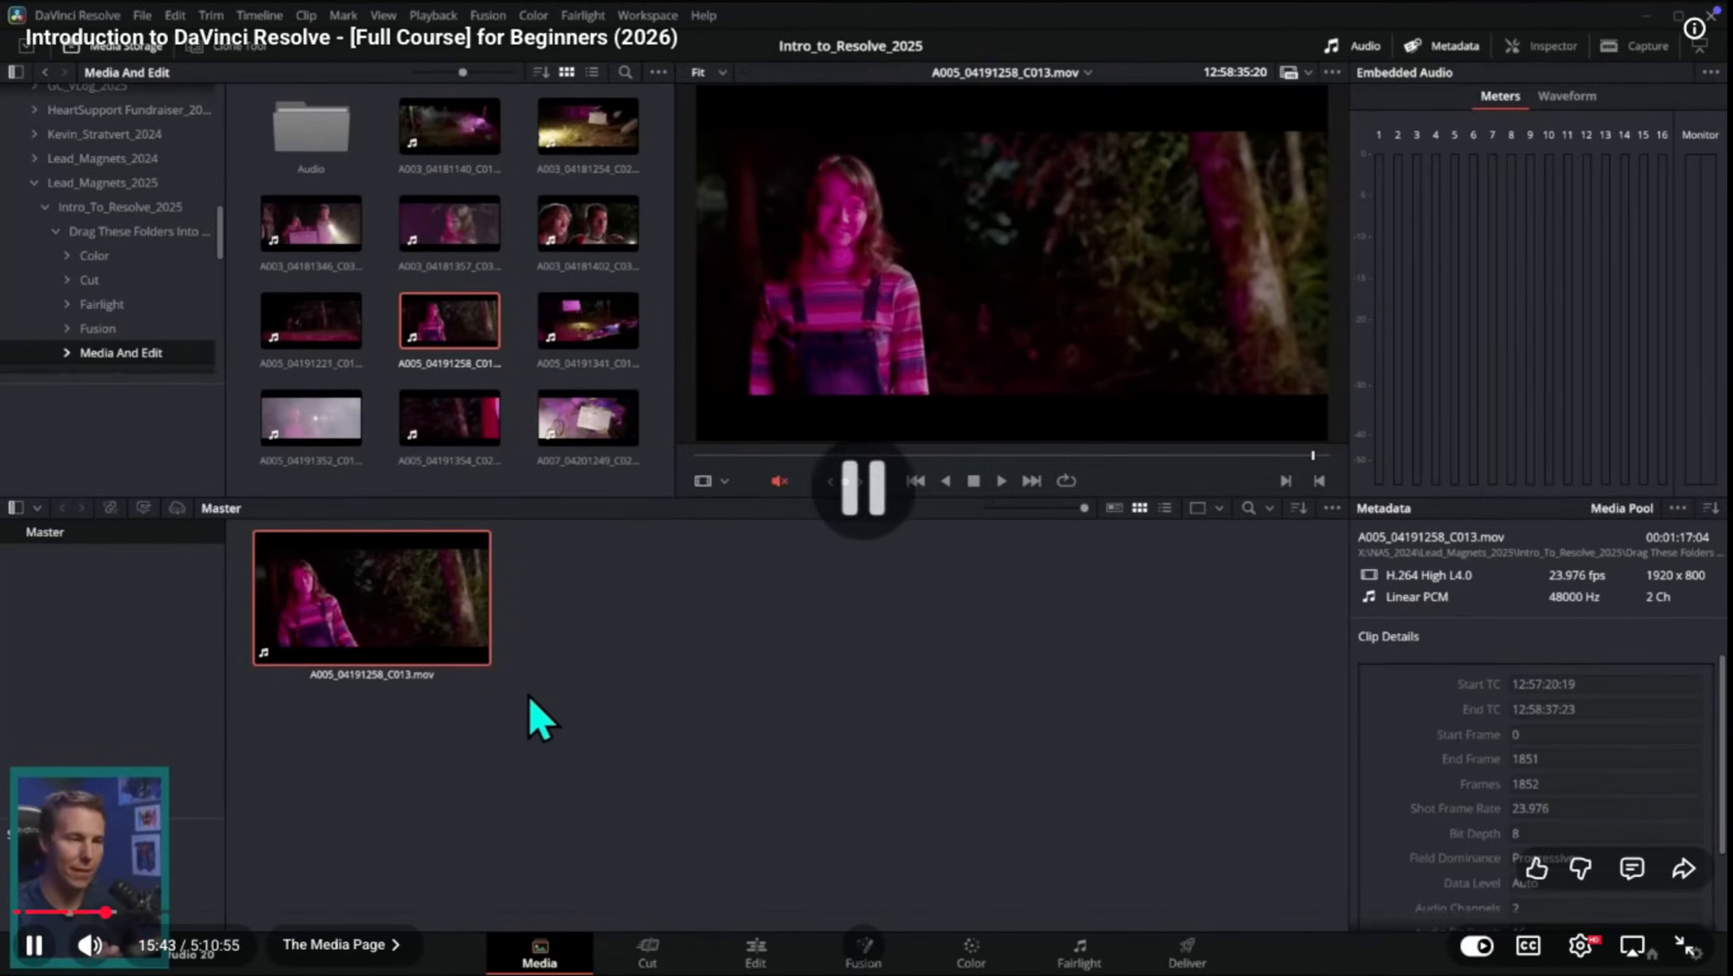
{"action": "key", "text": "ctrl+Up"}
{"action": "left_click", "coordinate": [864, 562]}
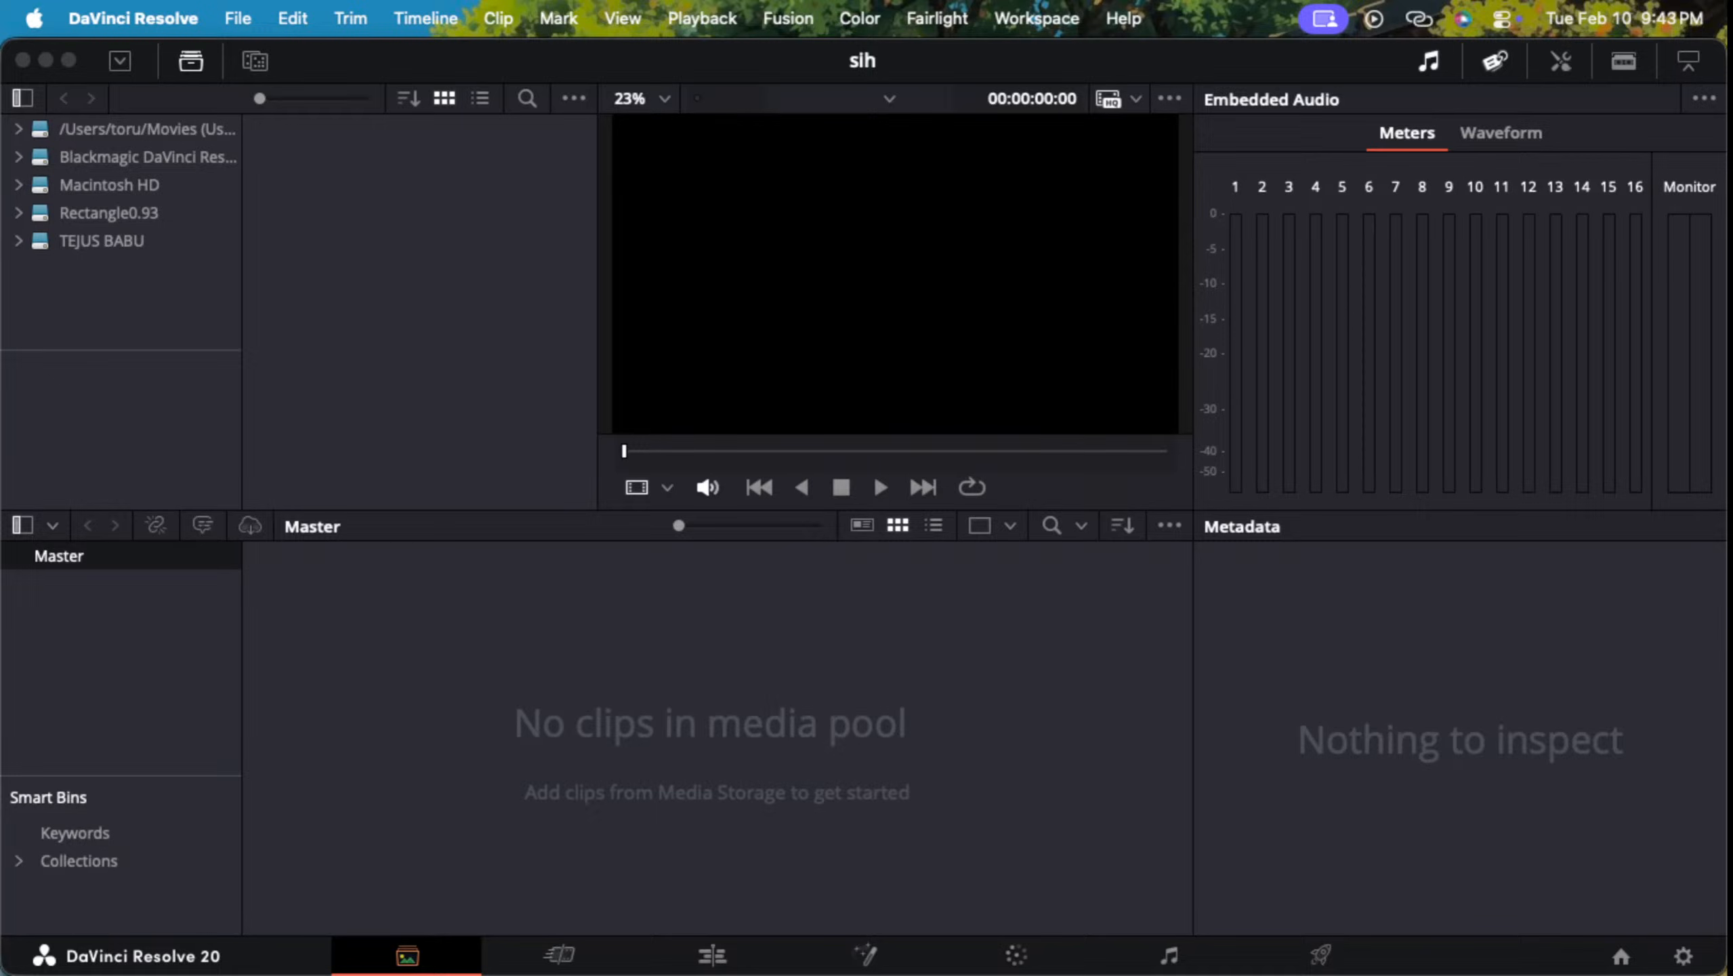
{"action": "key", "text": "ctrl+Up"}
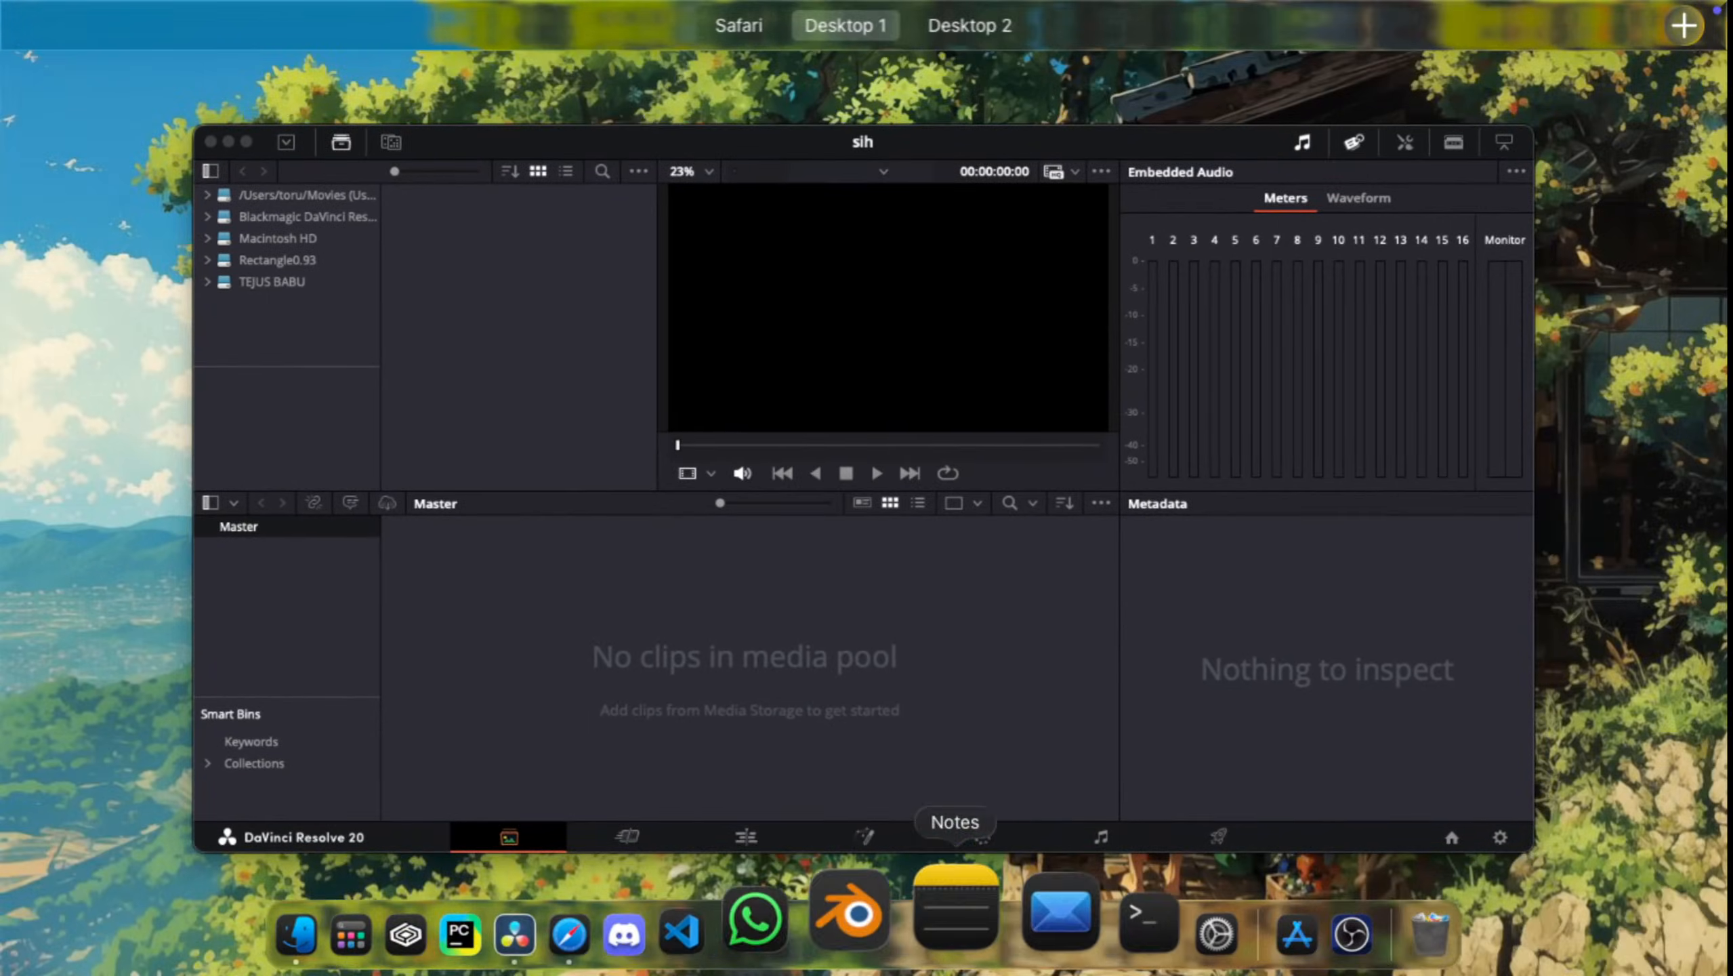
{"action": "left_click", "coordinate": [391, 912]}
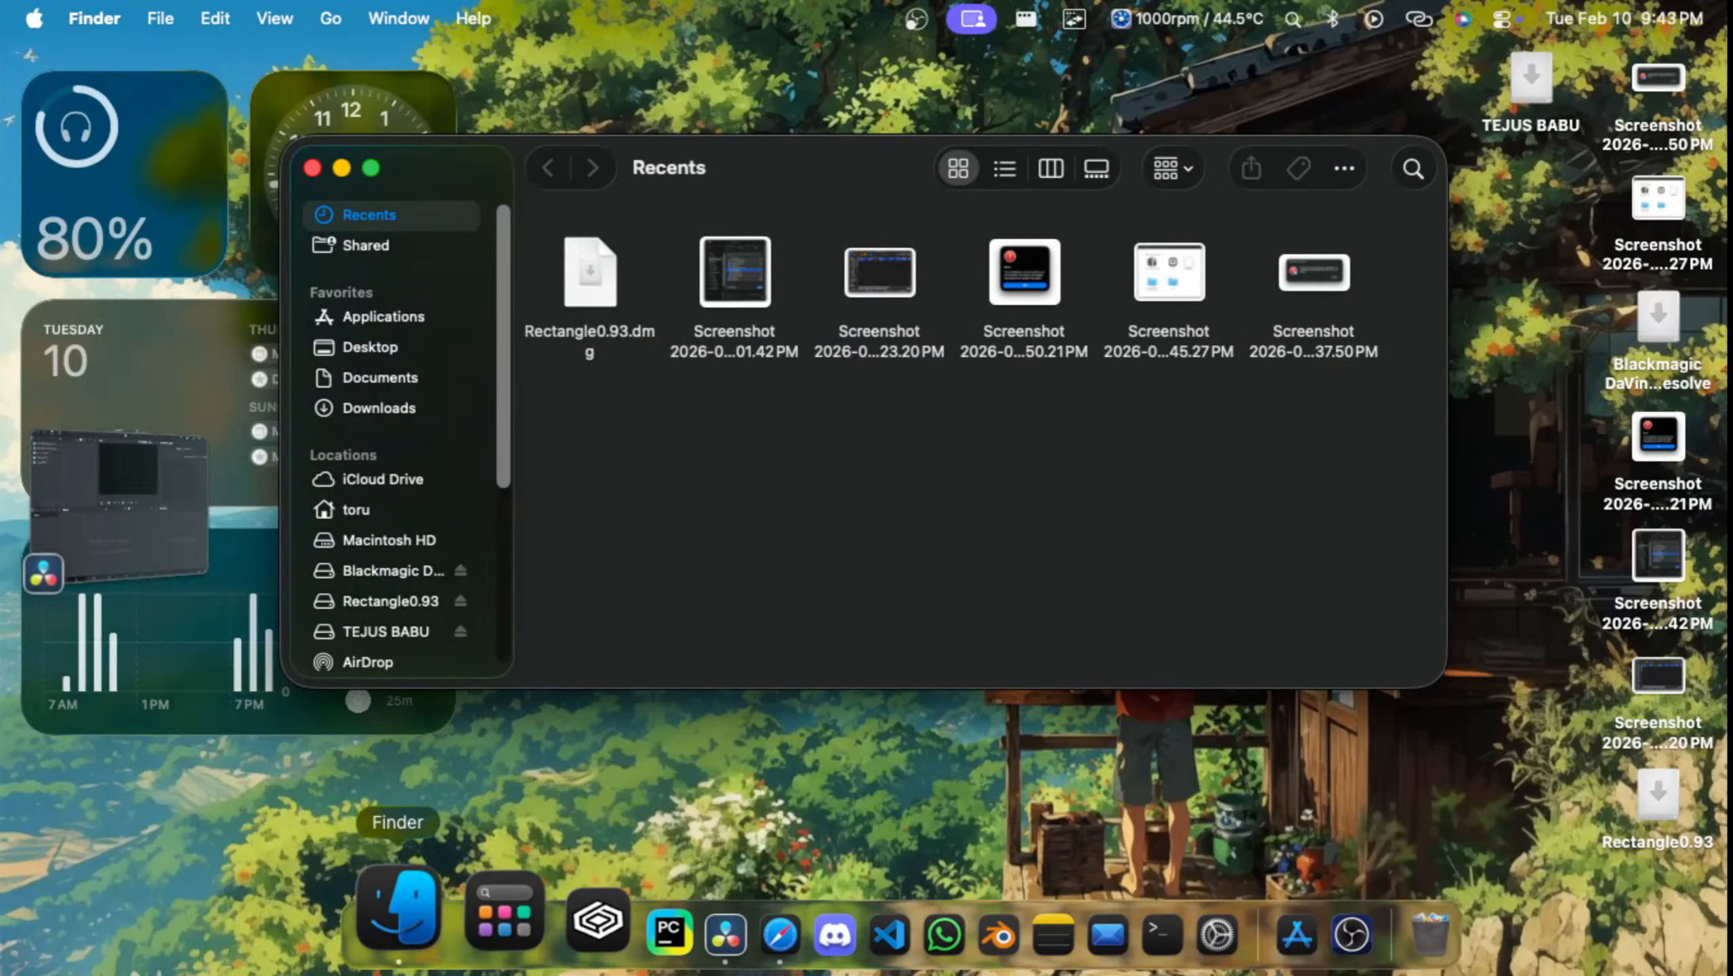
Step: Eject the Rectangle0.93 and Blackmagic DaVinci Resolve disk images in Finder
{"action": "scroll", "coordinate": [403, 418], "scroll_direction": "down", "scroll_amount": 2}
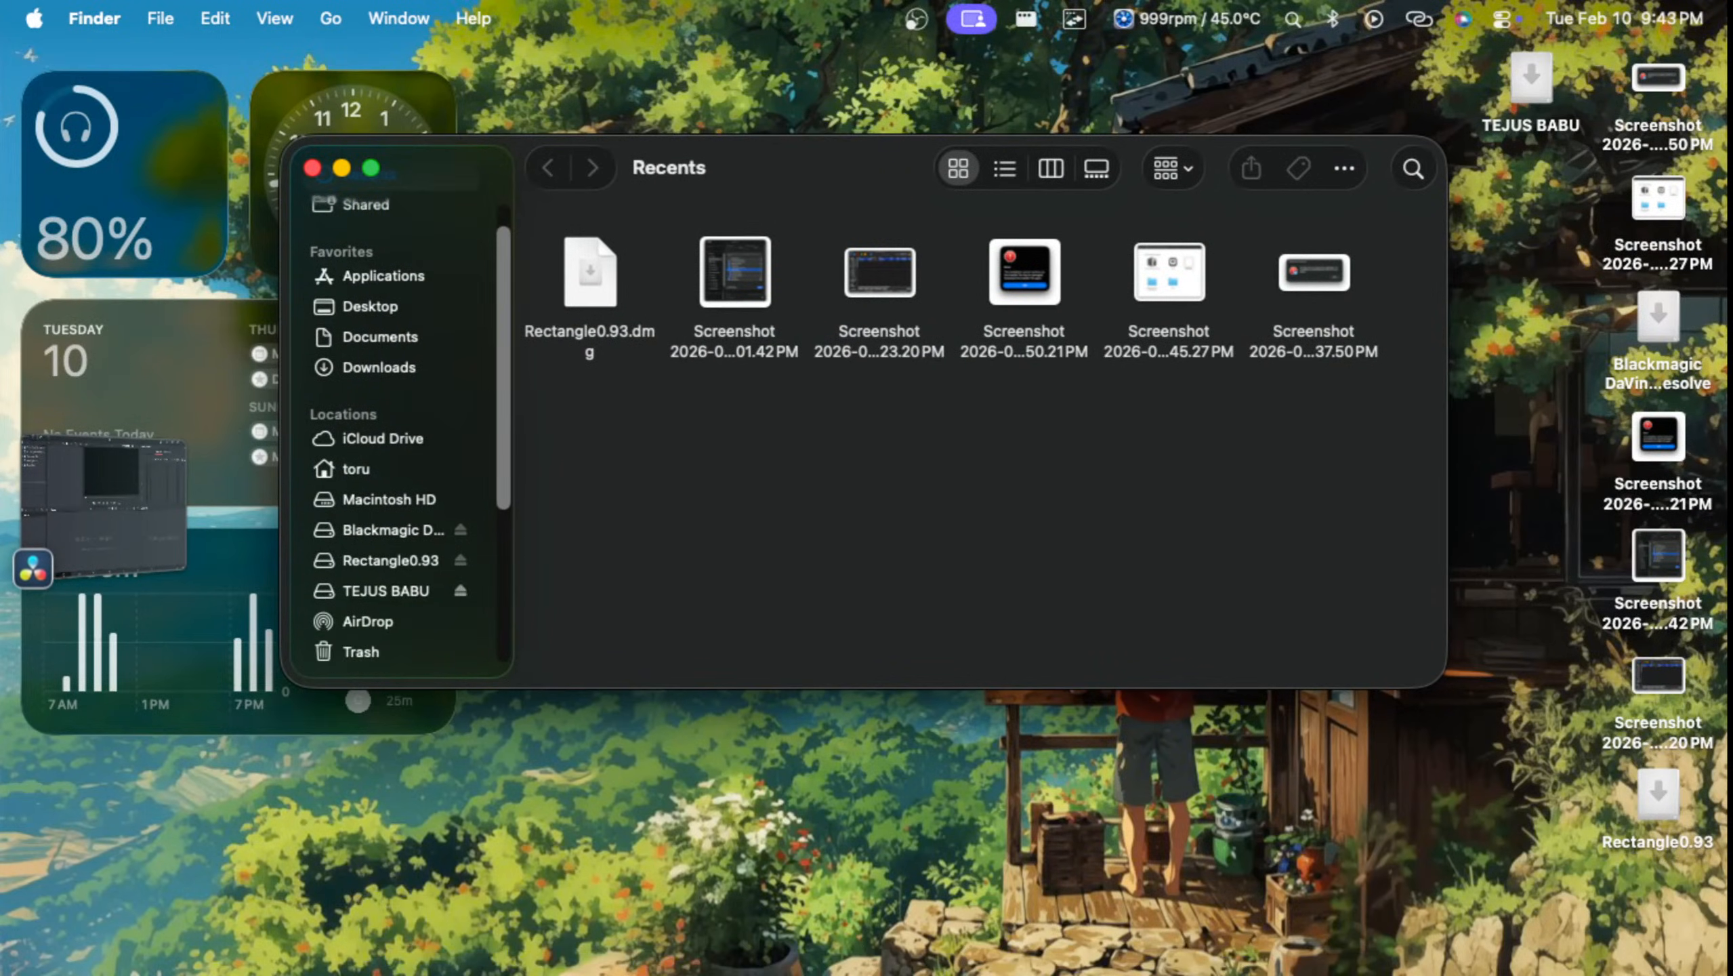
{"action": "left_click", "coordinate": [386, 591]}
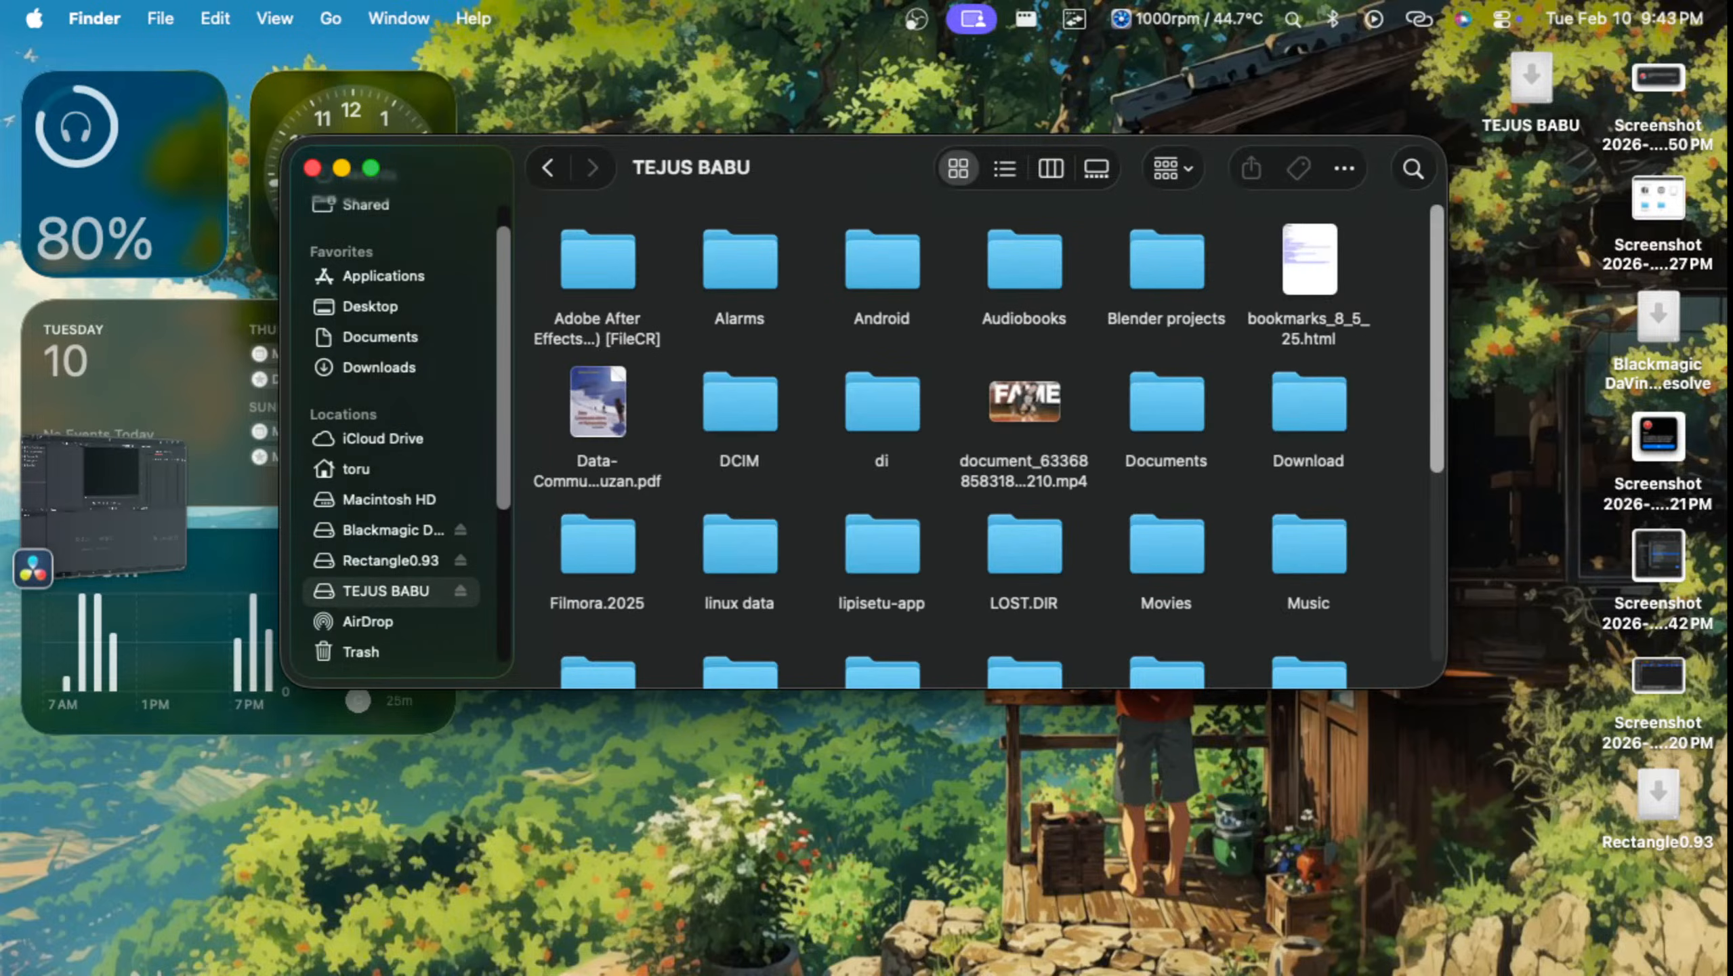
{"action": "left_click", "coordinate": [391, 560]}
{"action": "left_click", "coordinate": [461, 560]}
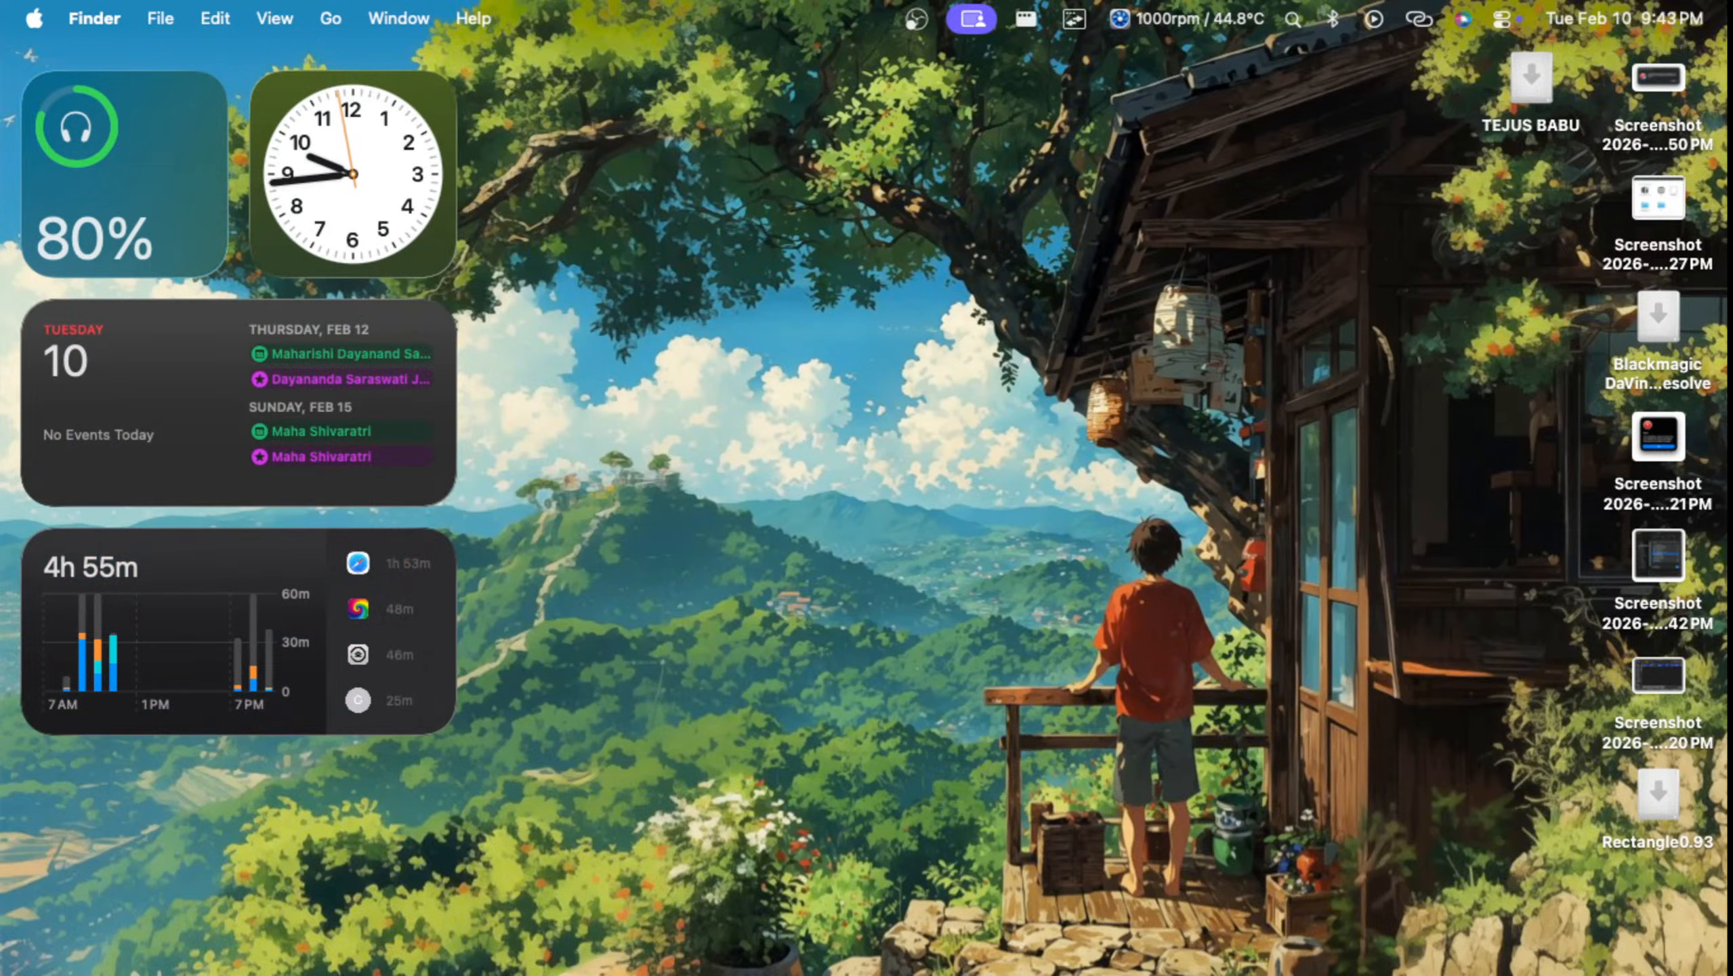
{"action": "key", "text": "ctrl+Up"}
{"action": "left_click", "coordinate": [403, 934]}
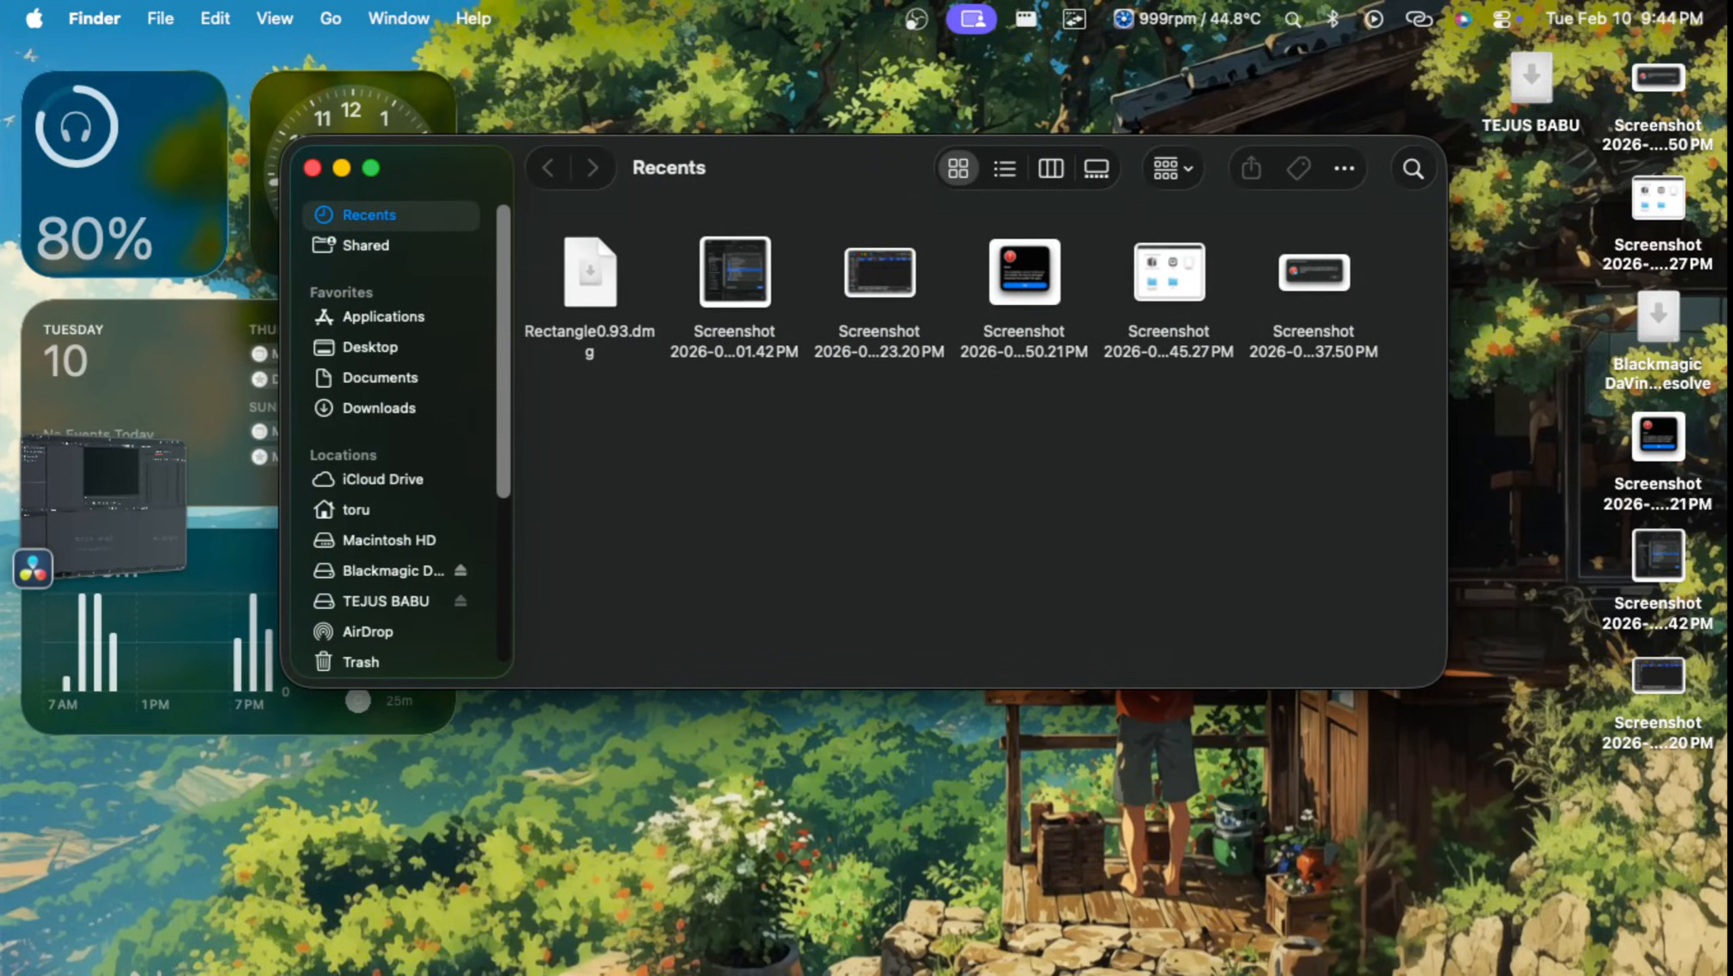
{"action": "left_click", "coordinate": [461, 570]}
Step: Browse the external drive's contents and open the folder that follows Rizing Engineers.pptx
{"action": "left_click", "coordinate": [387, 571]}
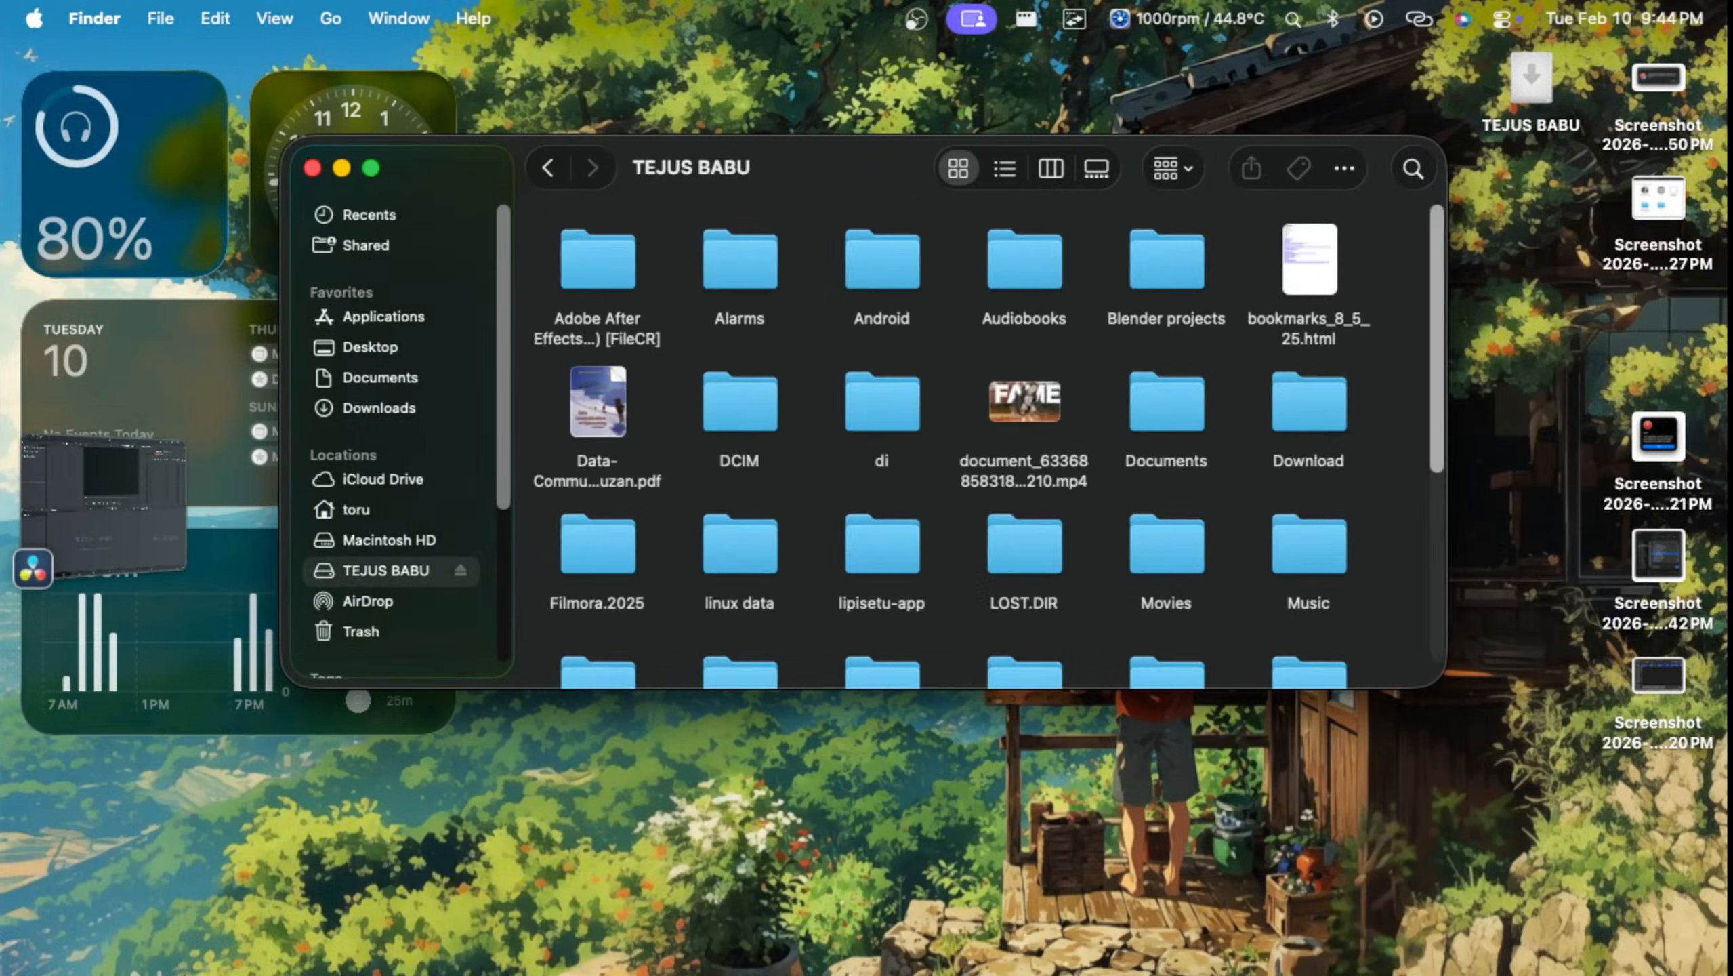
{"action": "scroll", "coordinate": [983, 423], "scroll_direction": "down", "scroll_amount": 3}
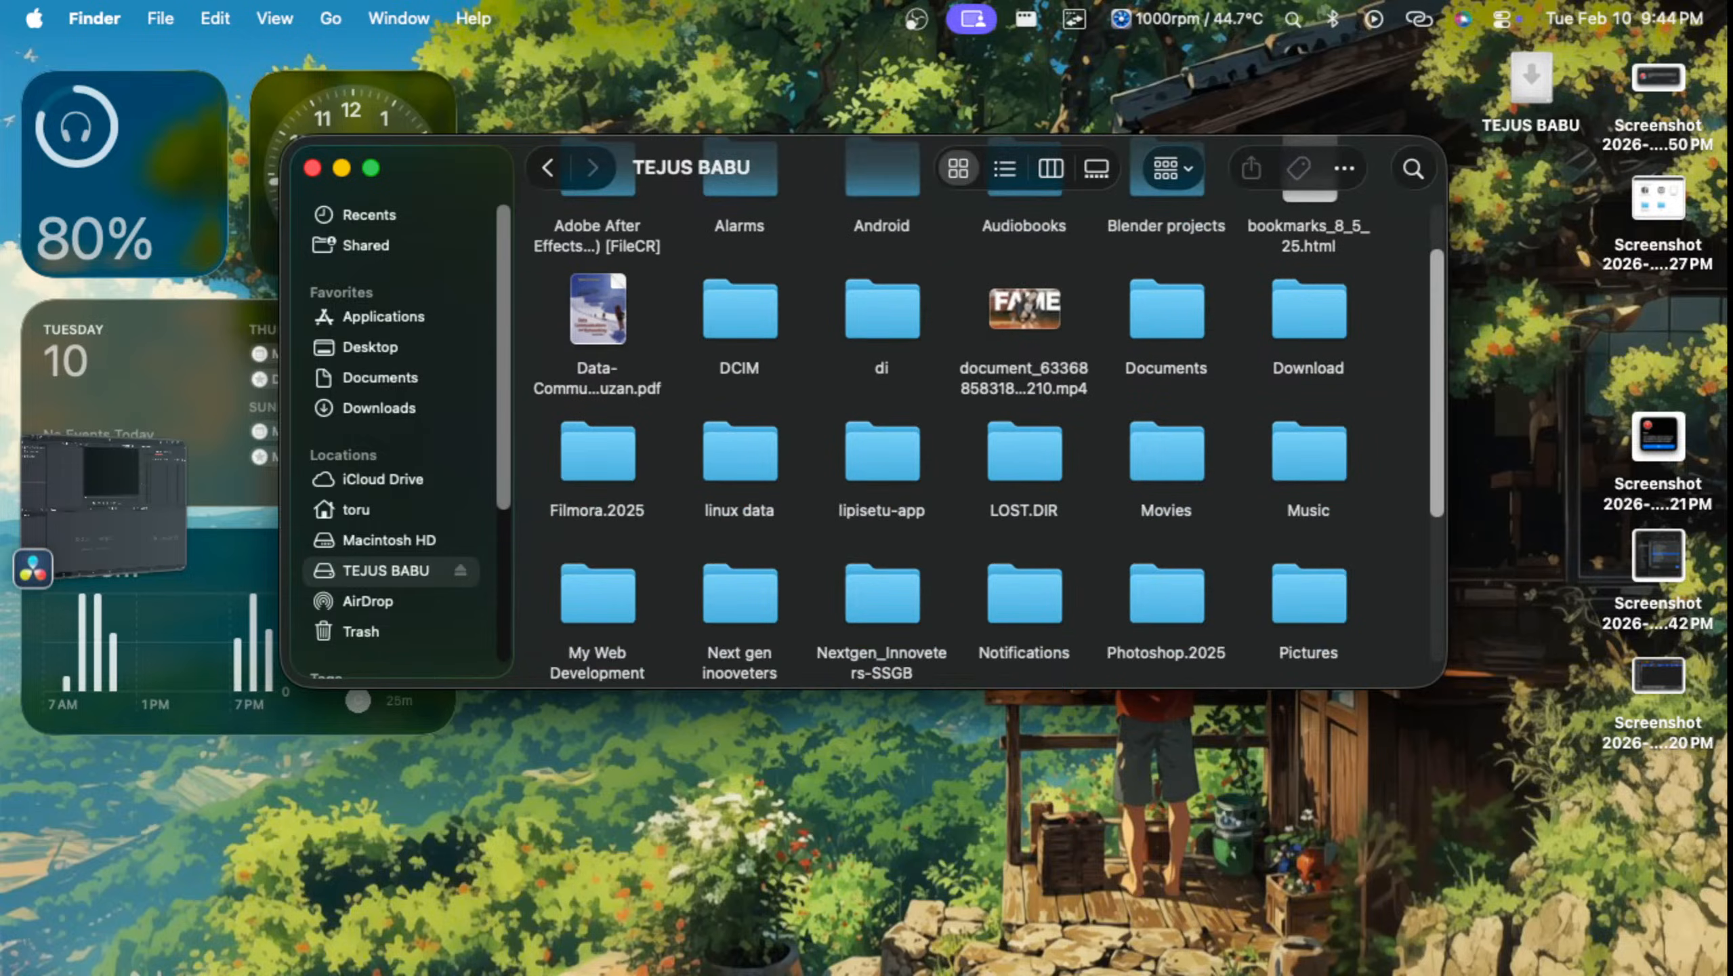
{"action": "scroll", "coordinate": [983, 424], "scroll_direction": "down", "scroll_amount": 4}
{"action": "scroll", "coordinate": [984, 423], "scroll_direction": "up", "scroll_amount": 5}
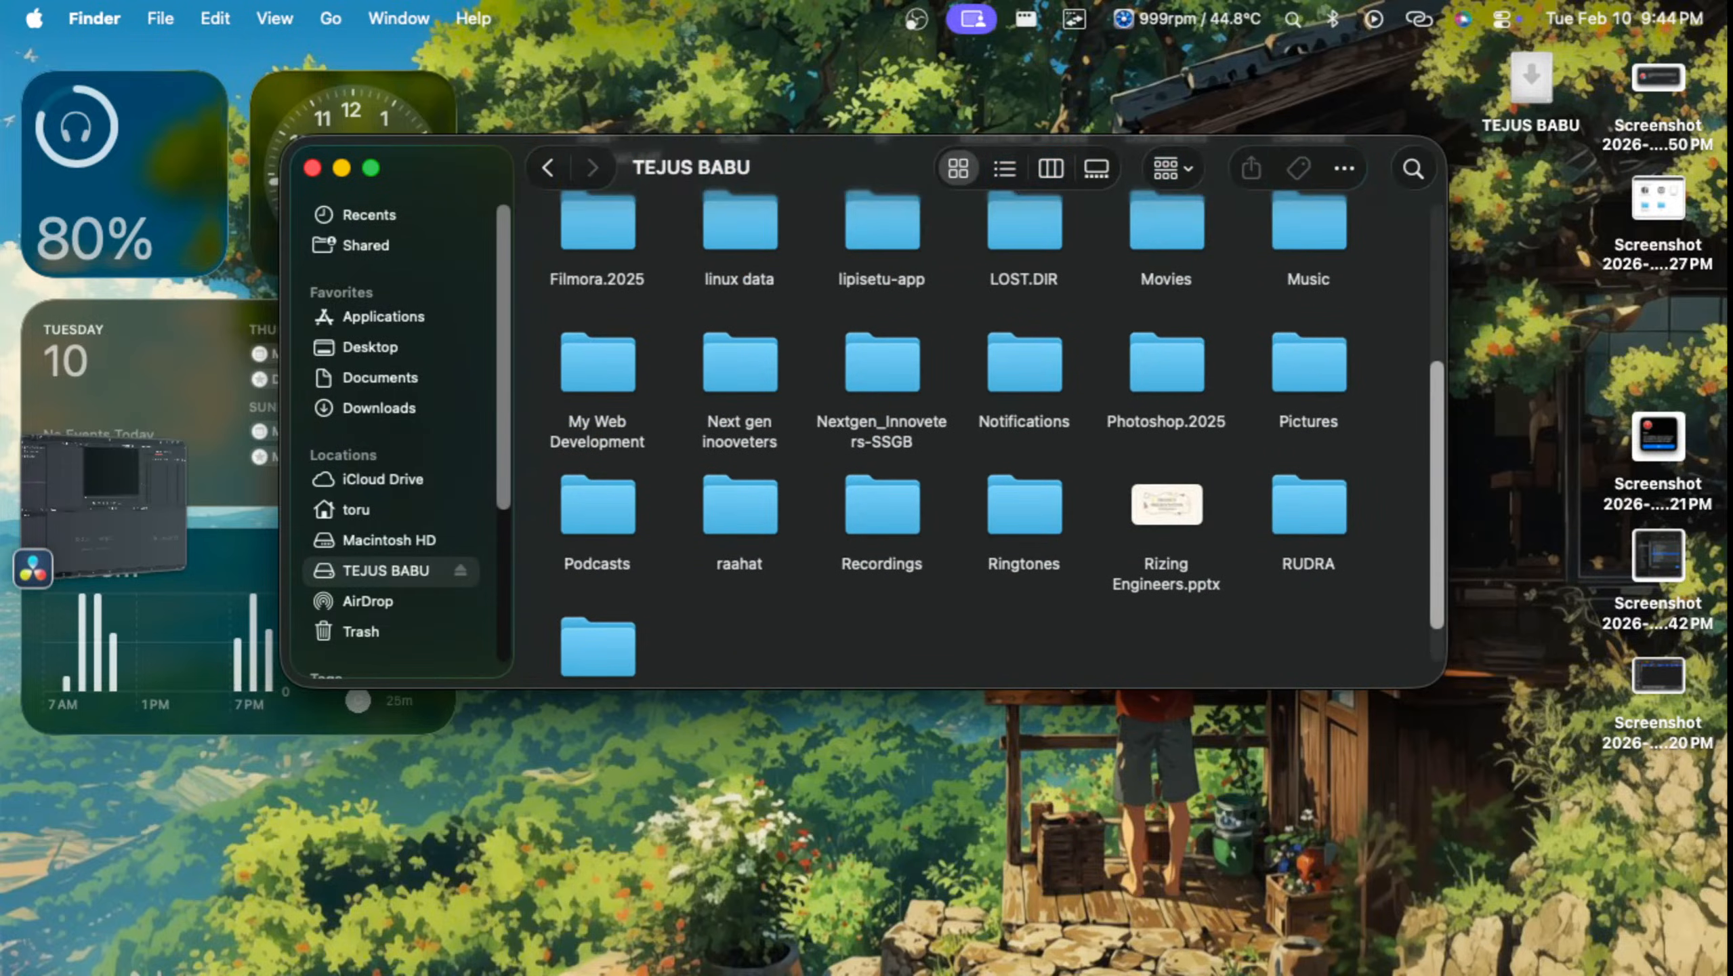
{"action": "scroll", "coordinate": [984, 430], "scroll_direction": "up", "scroll_amount": 1}
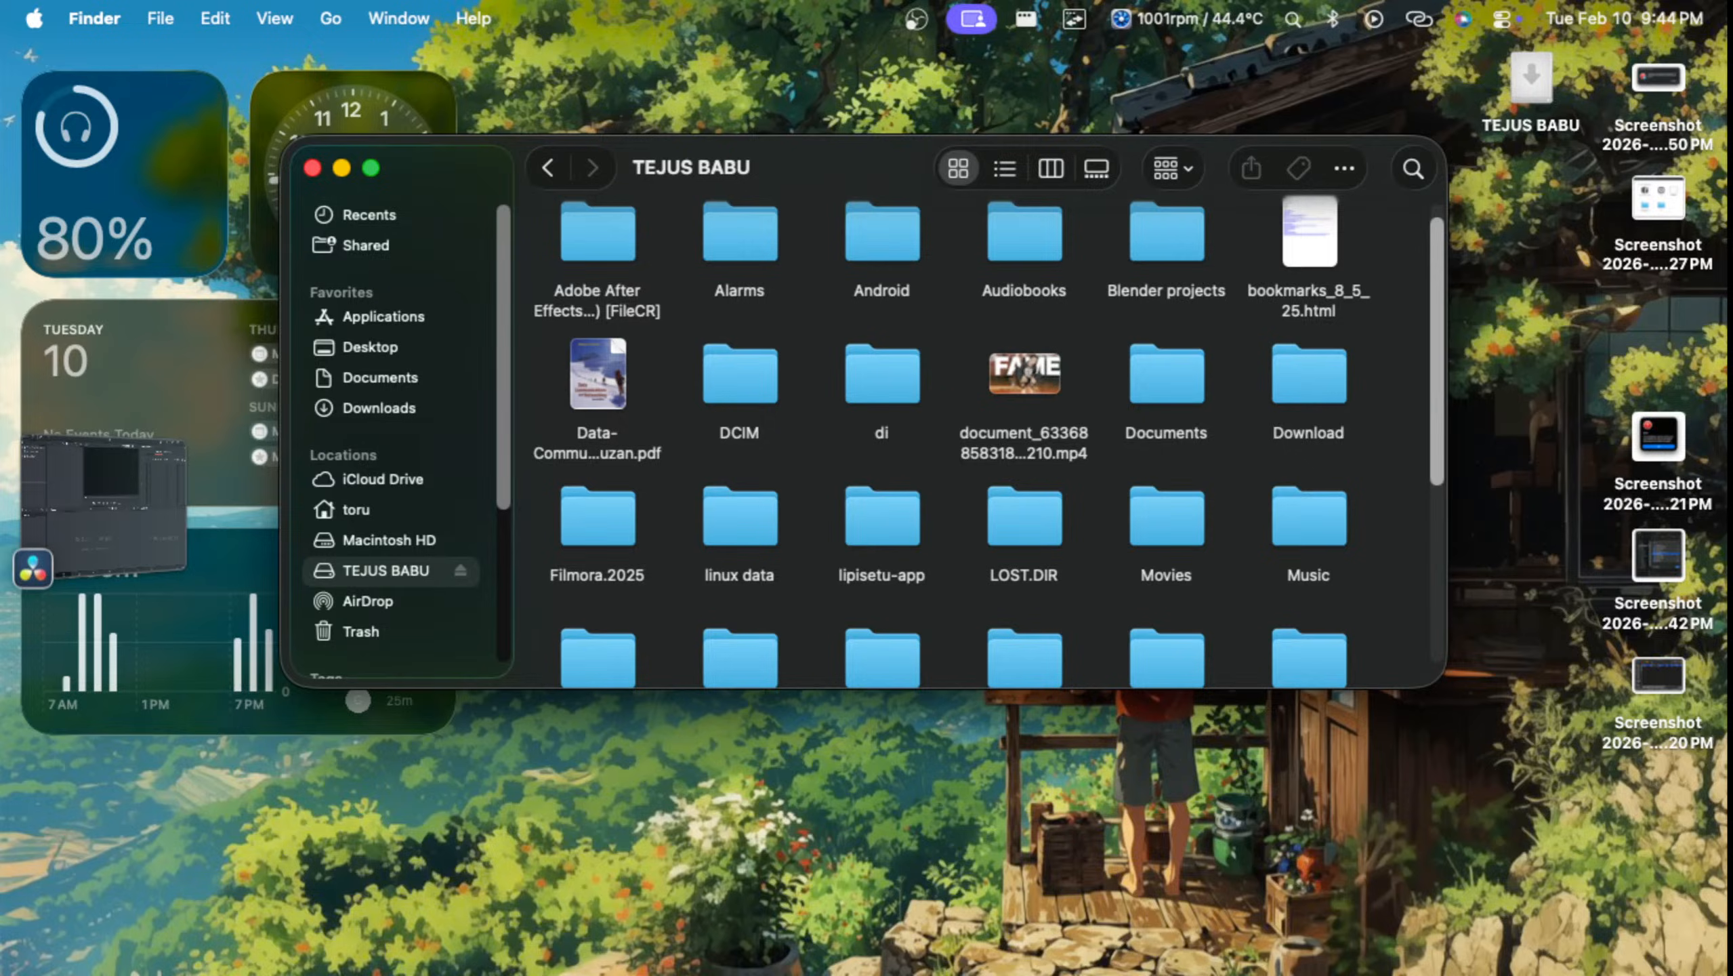
{"action": "scroll", "coordinate": [990, 424], "scroll_direction": "down", "scroll_amount": 5}
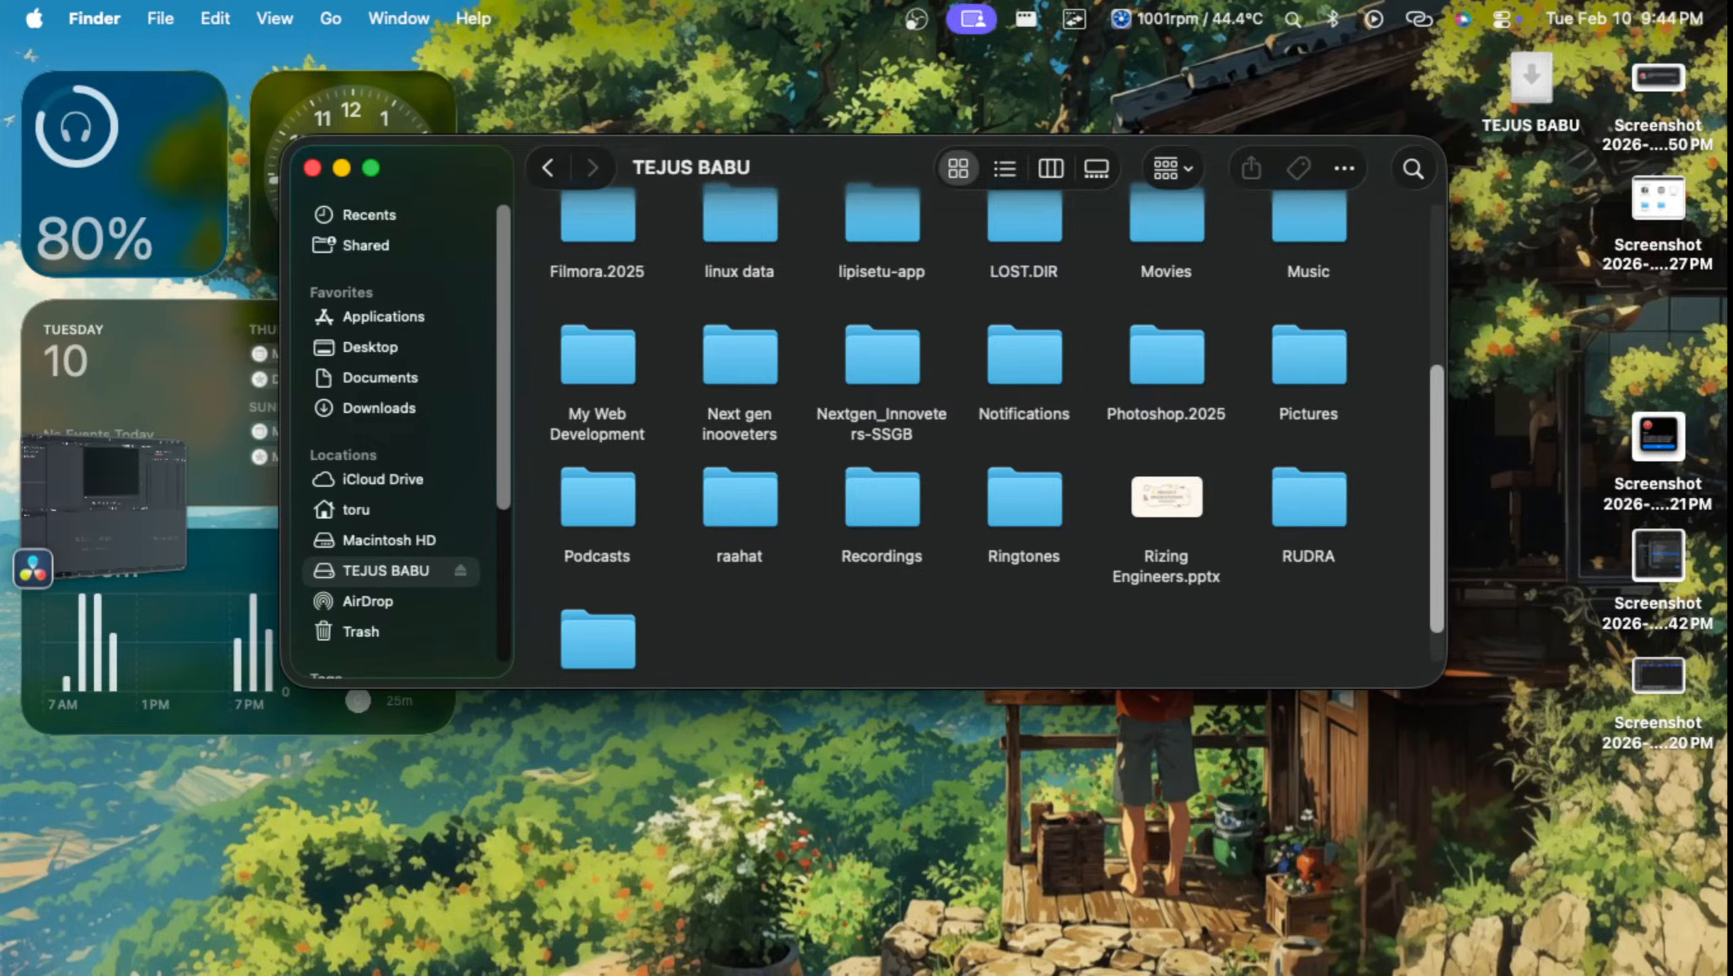
{"action": "scroll", "coordinate": [990, 423], "scroll_direction": "down", "scroll_amount": 2}
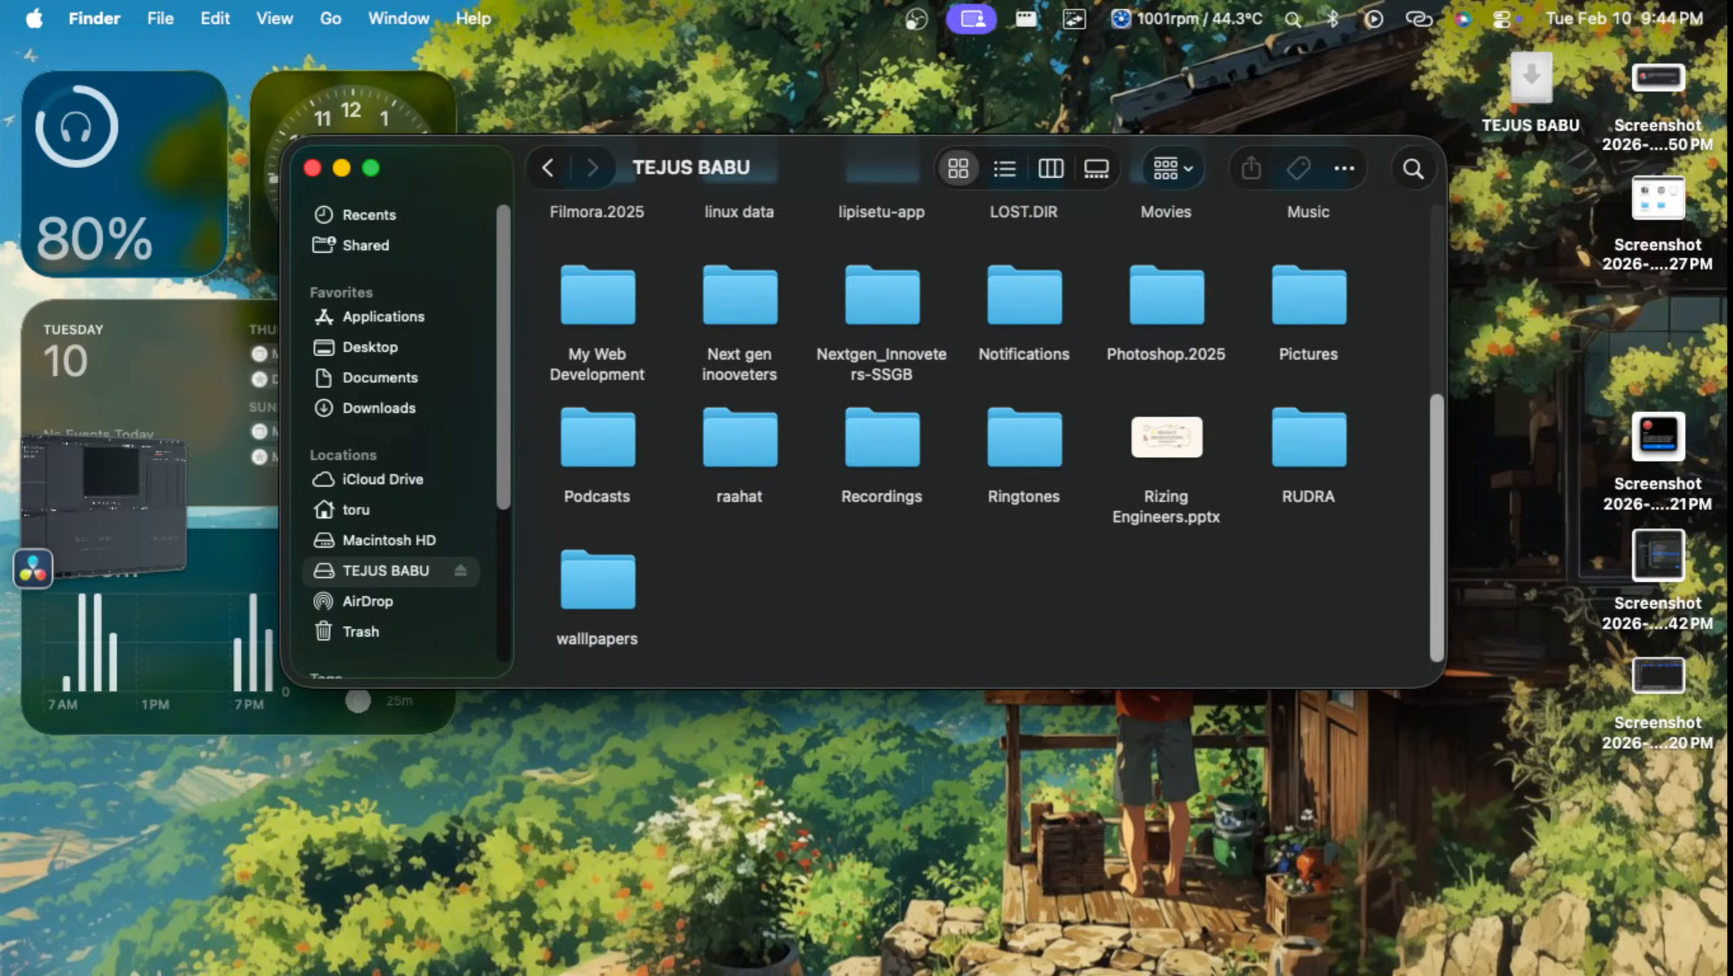
{"action": "double_click", "coordinate": [1309, 438]}
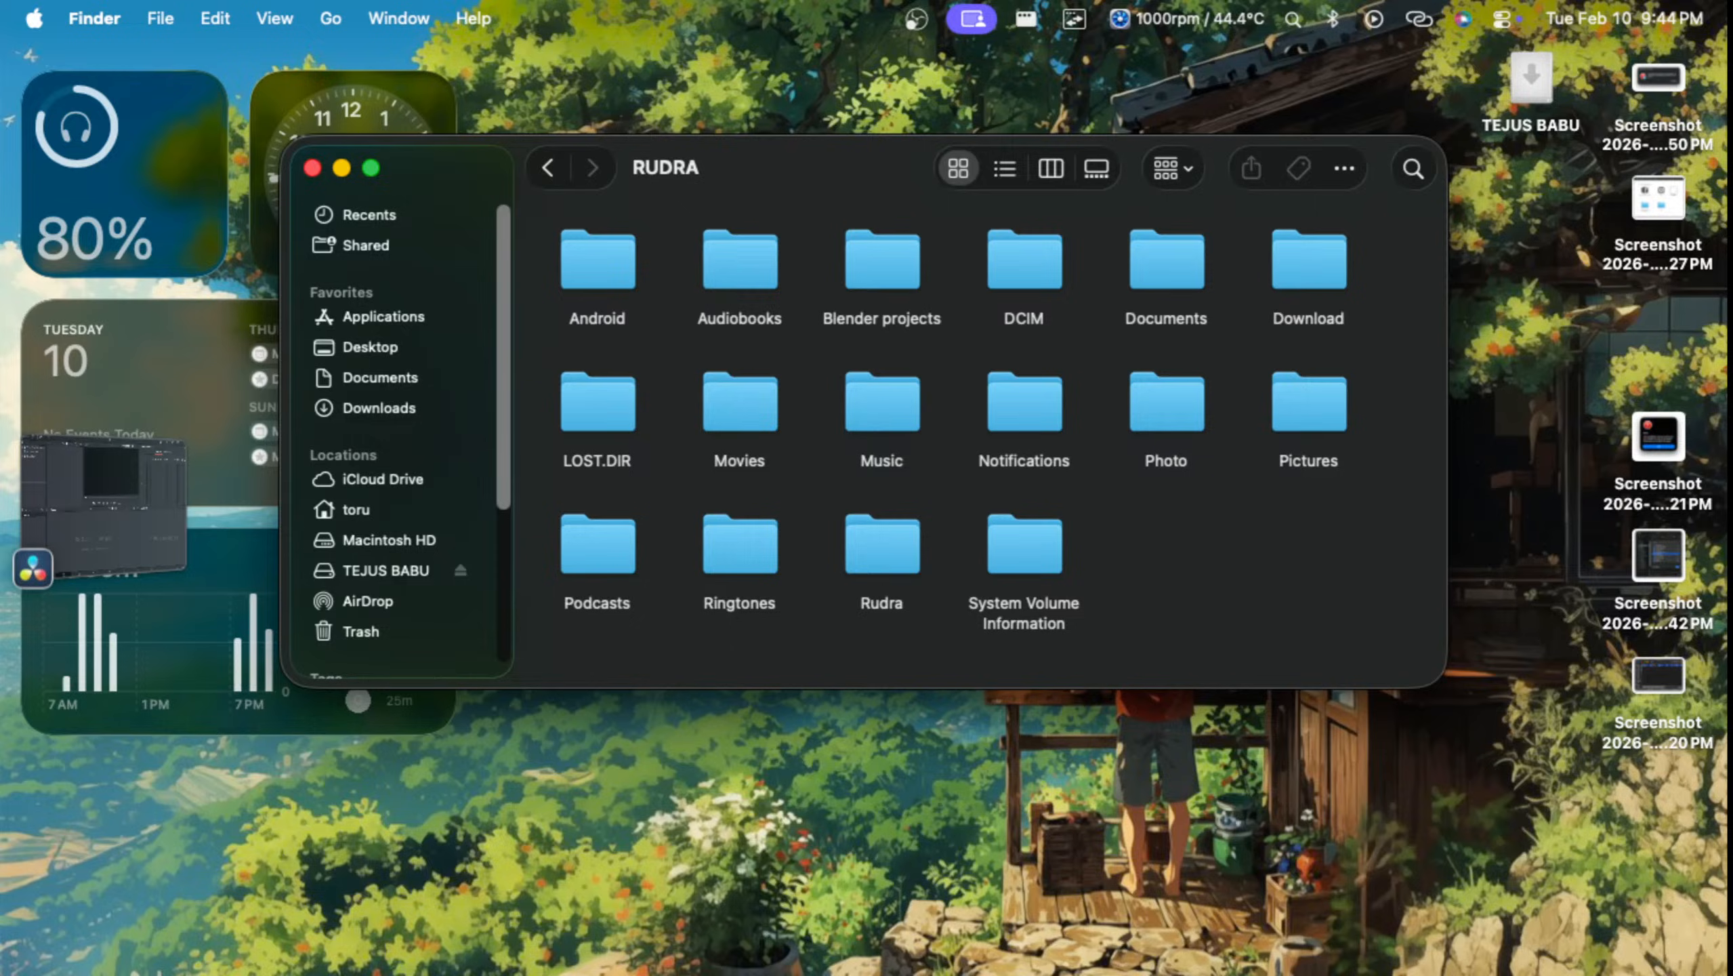
Step: Check the contents of the DCIM folder and go back to its parent folder
{"action": "left_click", "coordinate": [1308, 410]}
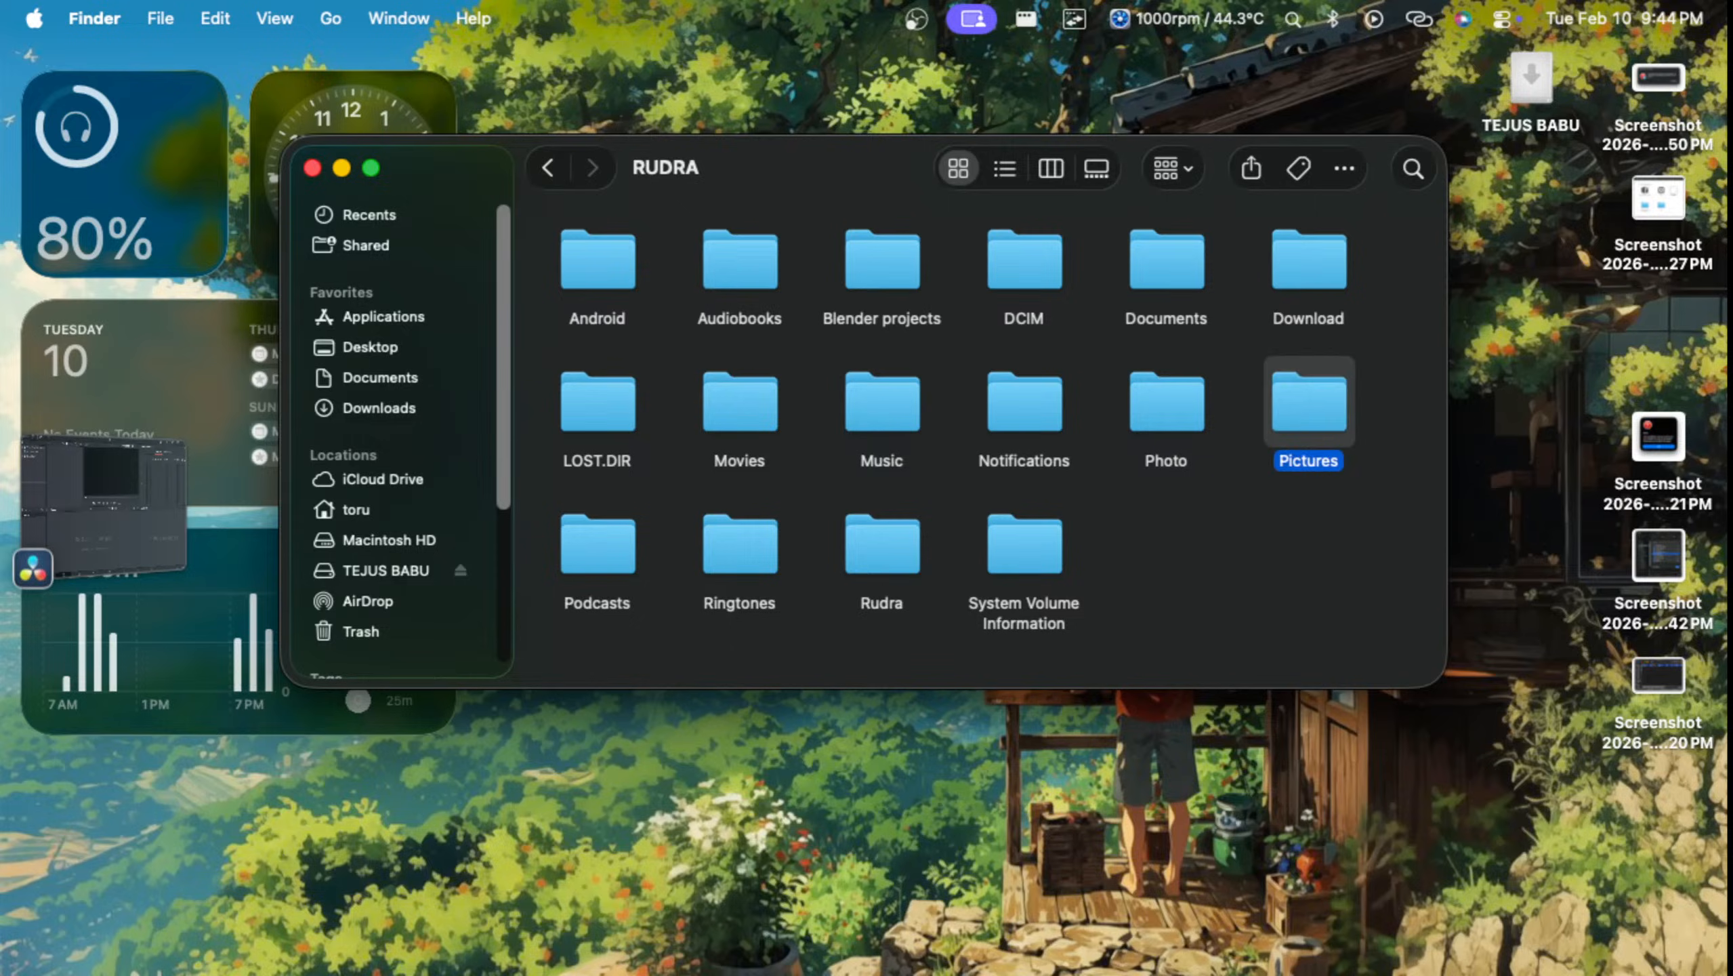
{"action": "double_click", "coordinate": [1024, 266]}
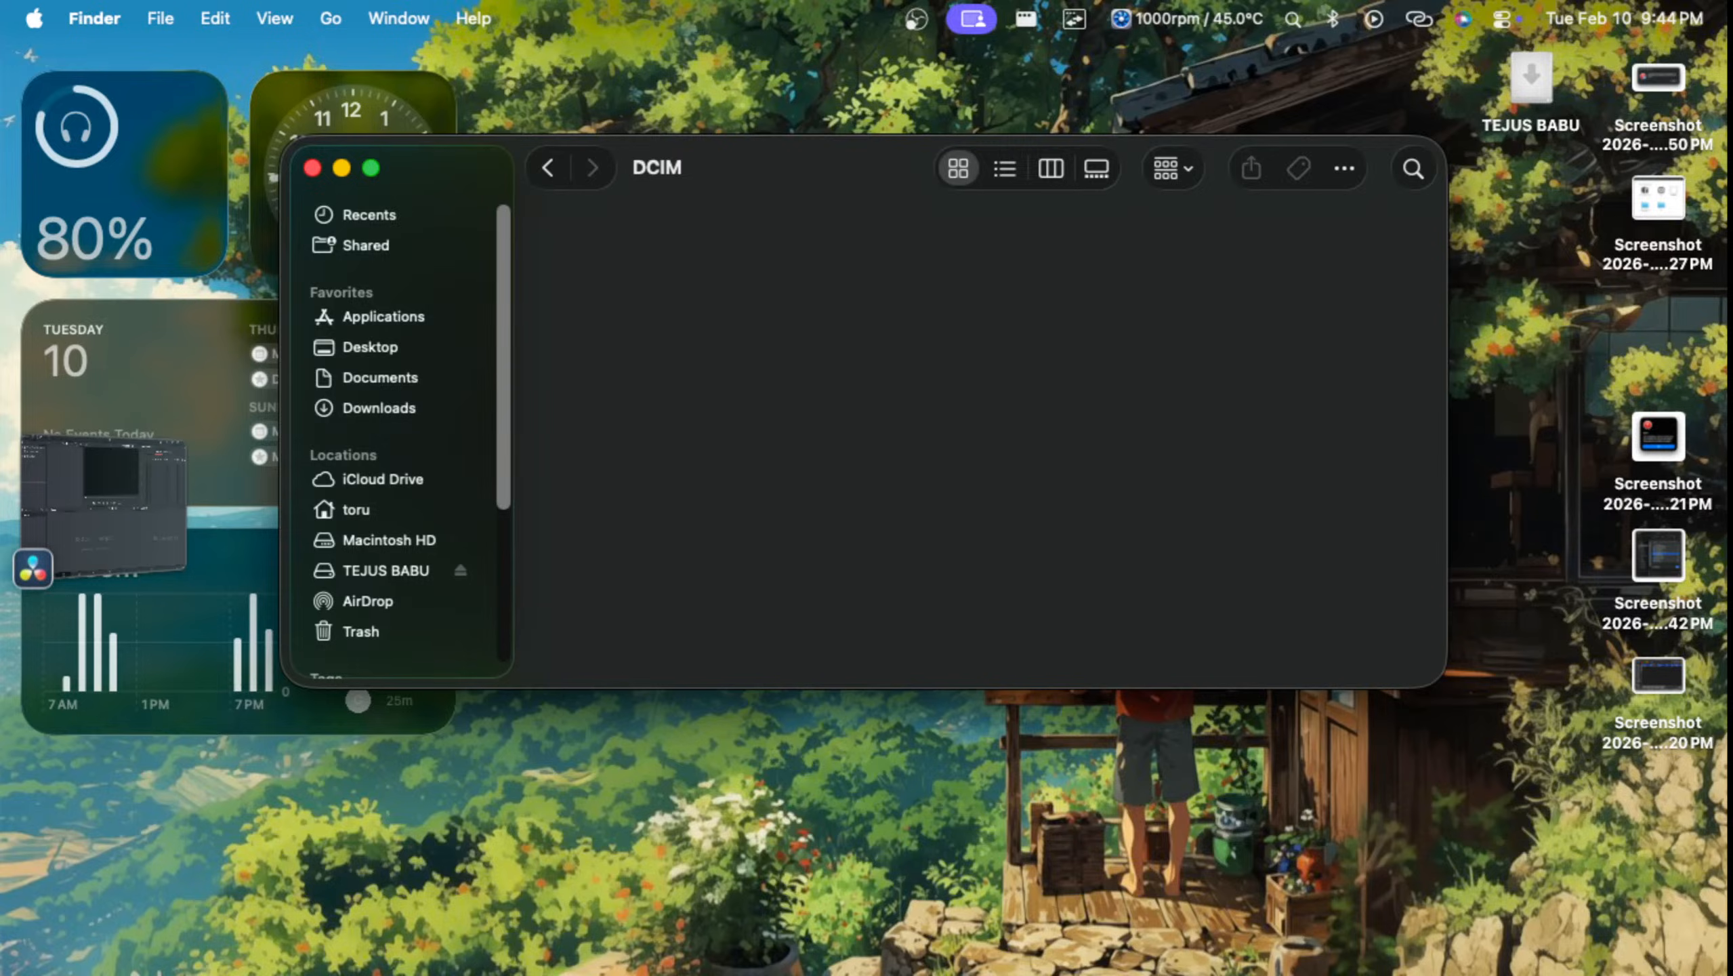
{"action": "left_click", "coordinate": [548, 168]}
Step: Open the Pictures folder and view one of its IMG-202503 photos in Preview
{"action": "left_click", "coordinate": [1309, 404]}
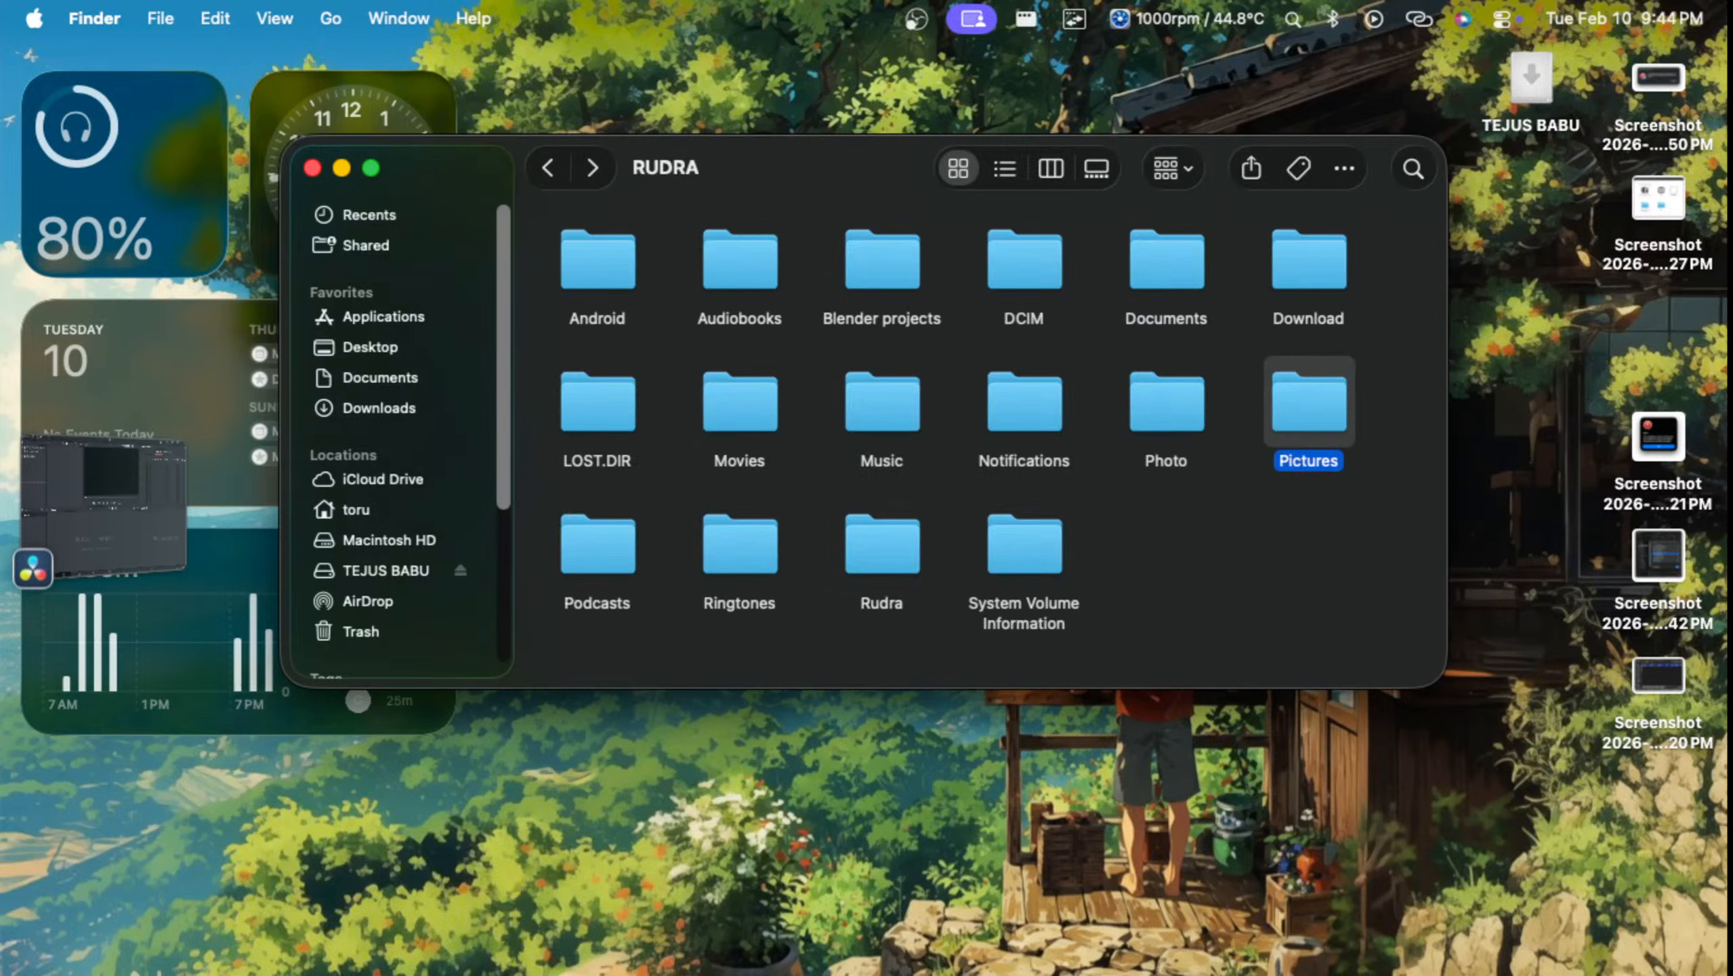
{"action": "double_click", "coordinate": [1309, 403]}
{"action": "double_click", "coordinate": [1308, 403]}
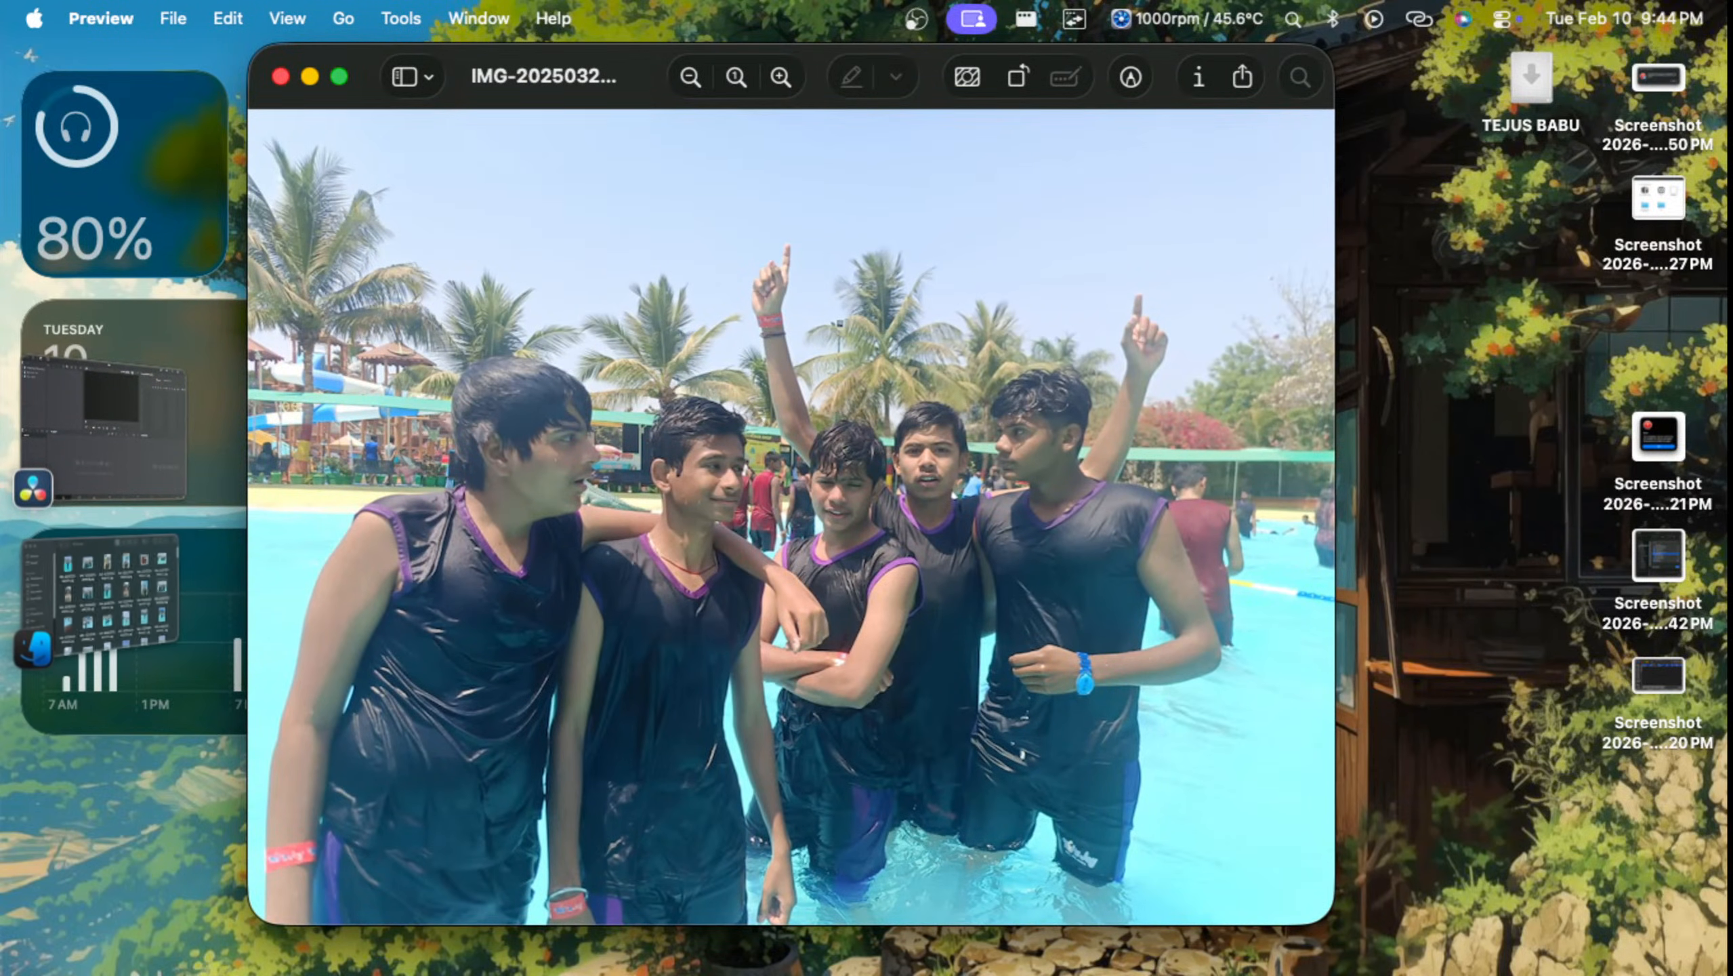
Step: Close the photo and browse the Pictures folder in Finder through to its VID-20250320 video files at the end
{"action": "left_click", "coordinate": [280, 76]}
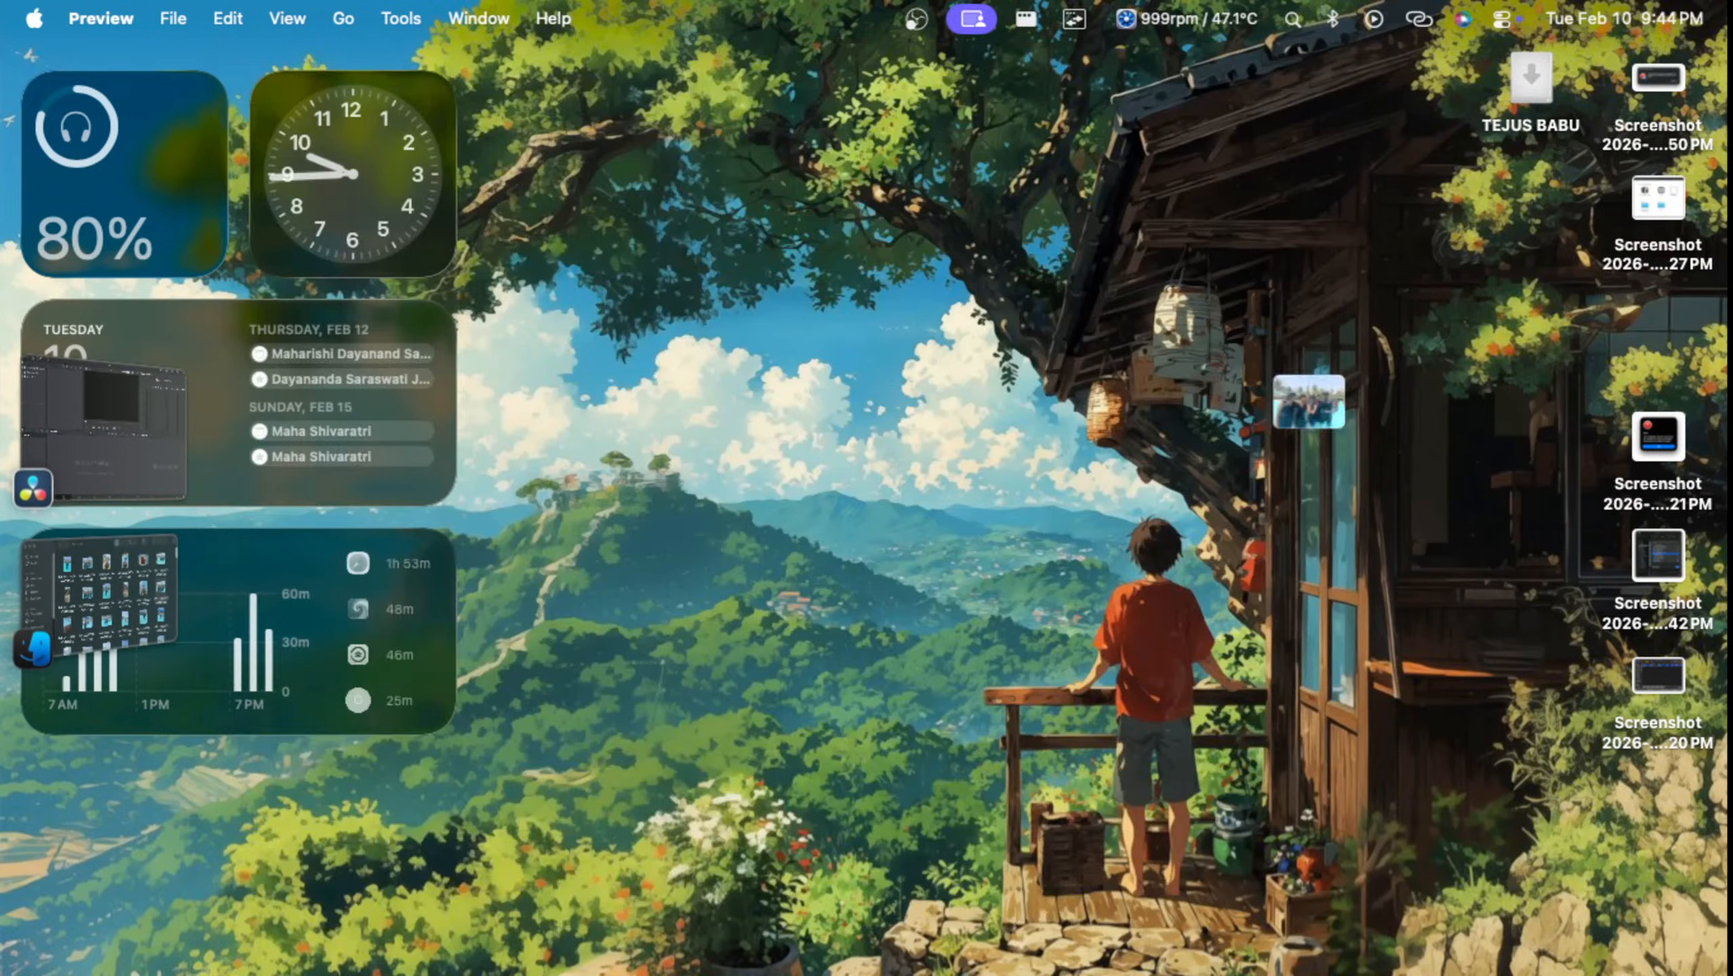
{"action": "key", "text": "ctrl+Up"}
{"action": "left_click", "coordinate": [1203, 608]}
{"action": "key", "text": "ctrl+Up"}
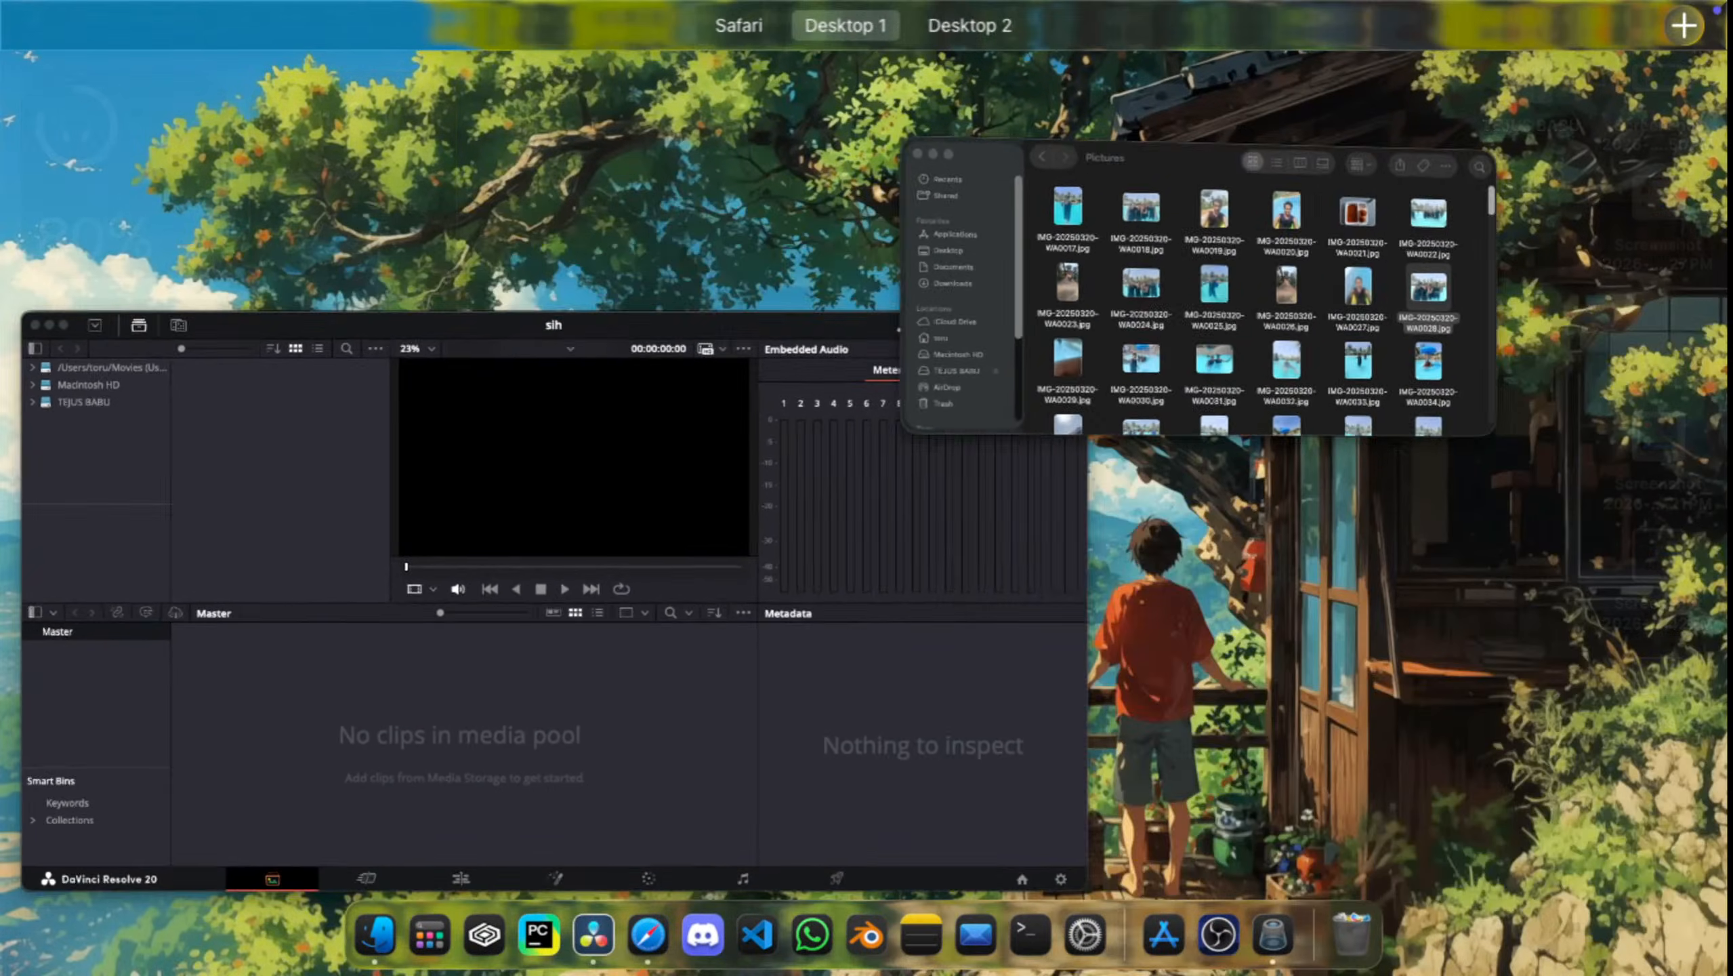
{"action": "left_click", "coordinate": [1338, 280]}
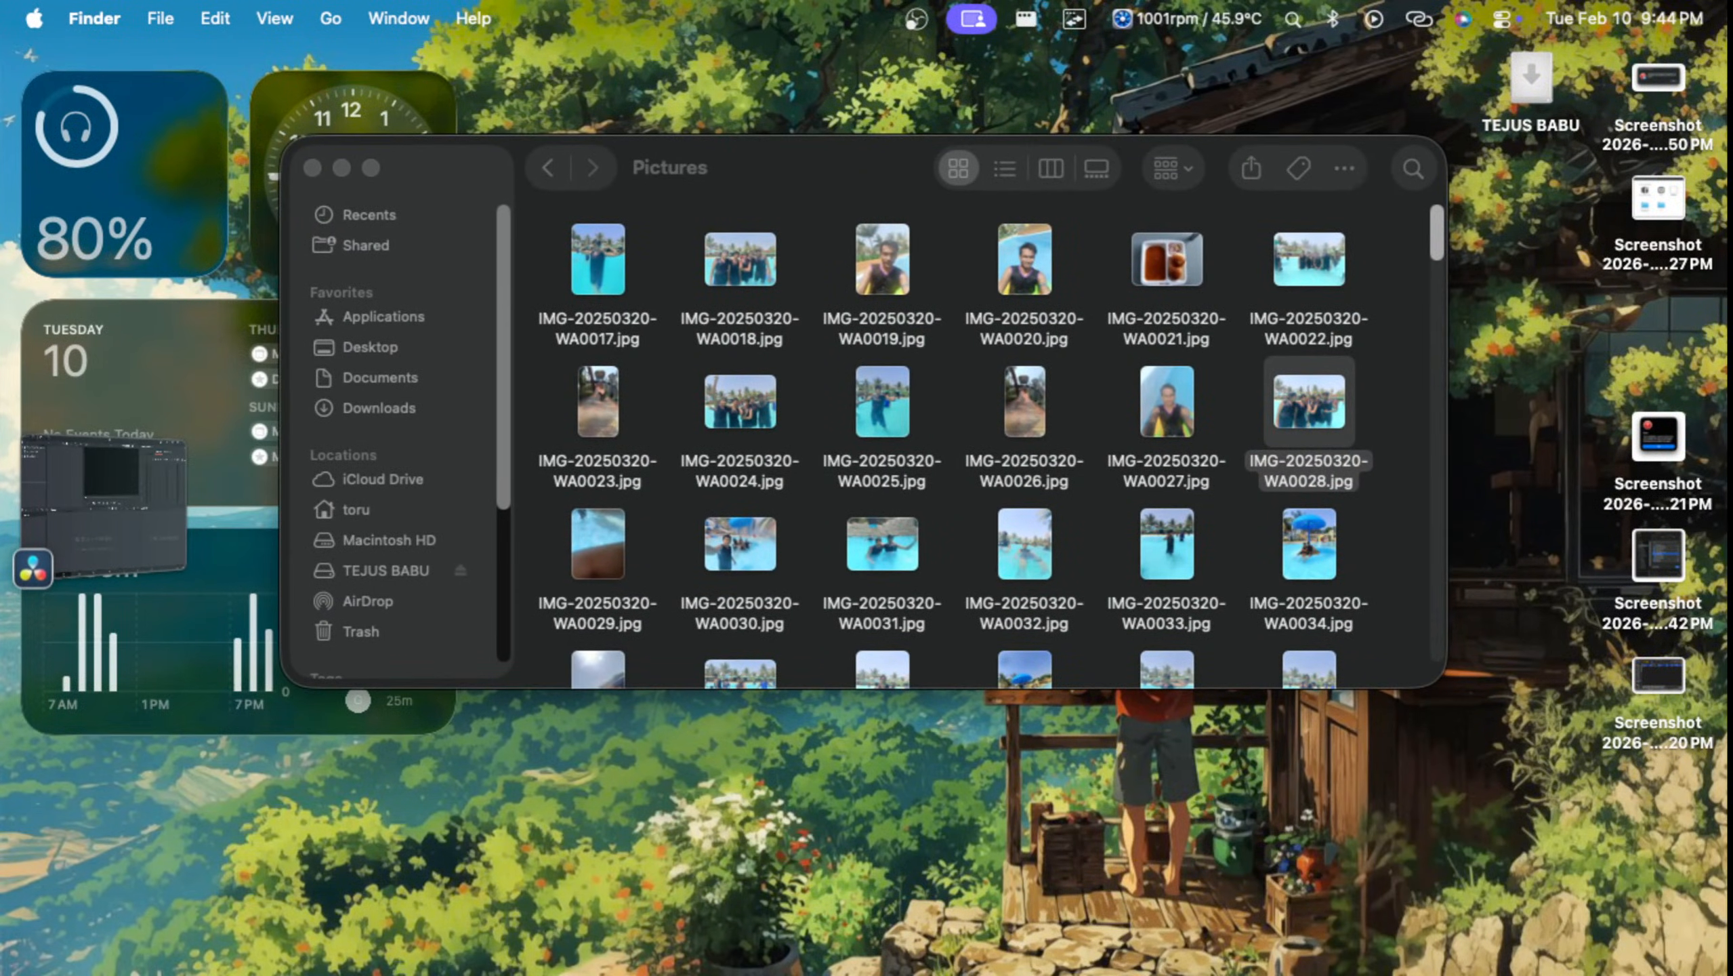
{"action": "scroll", "coordinate": [990, 444], "scroll_direction": "down", "scroll_amount": 2}
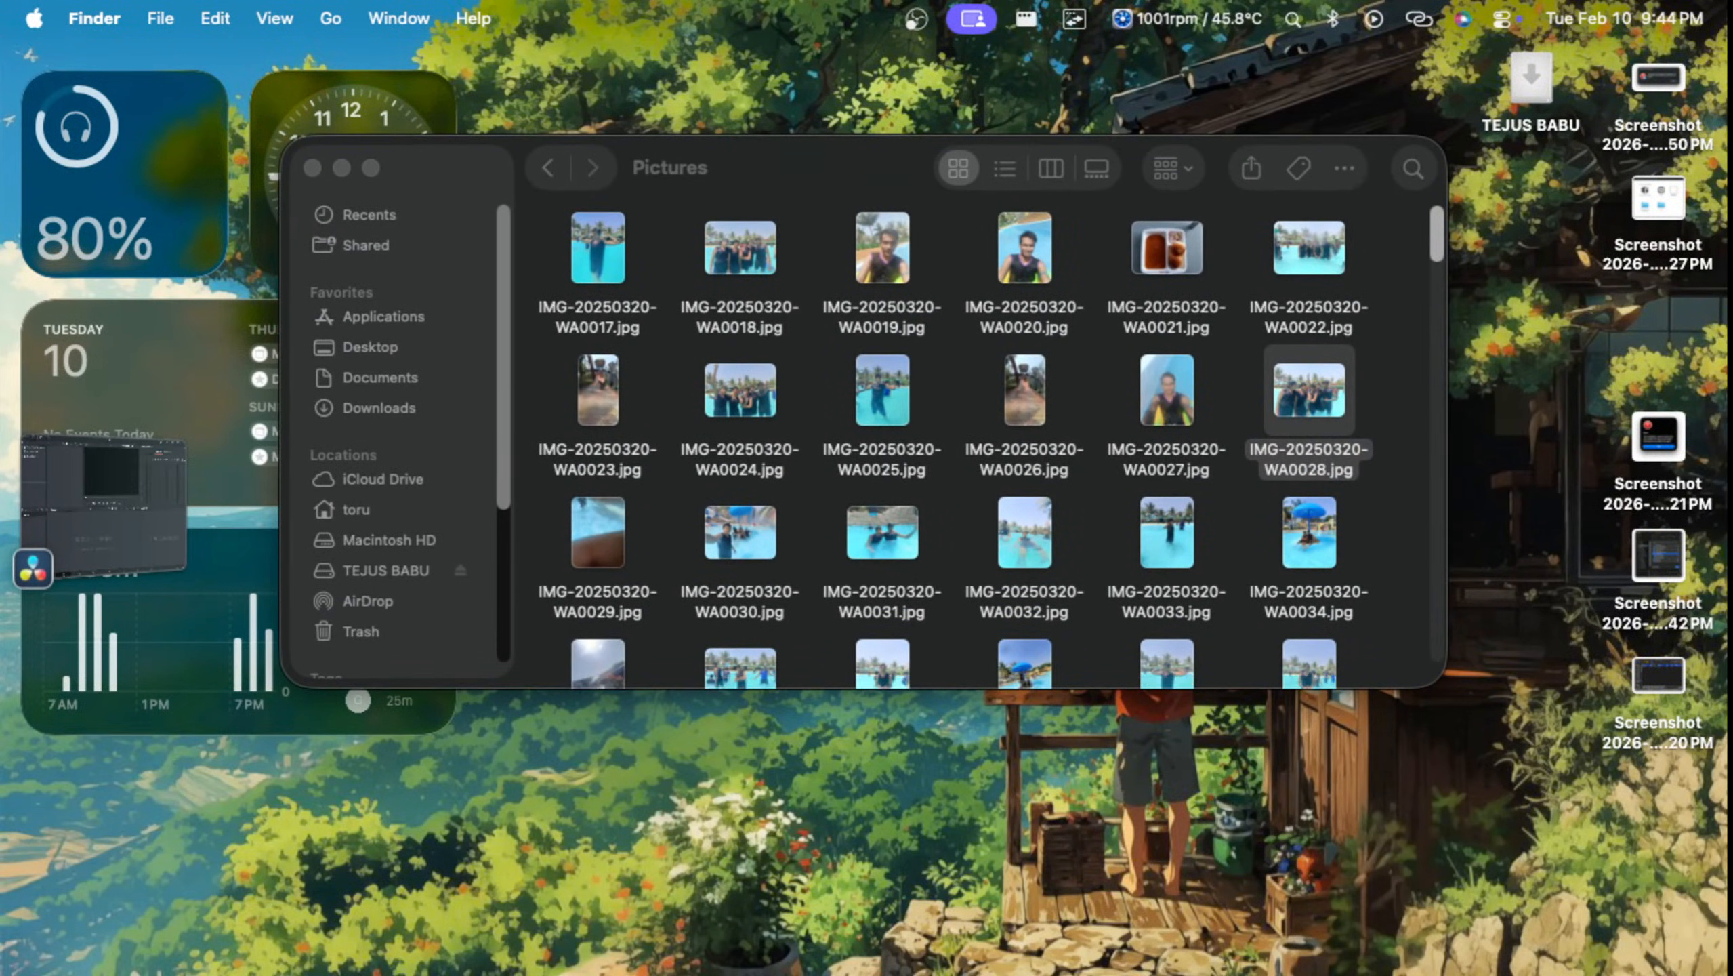
{"action": "scroll", "coordinate": [990, 444], "scroll_direction": "down", "scroll_amount": 15}
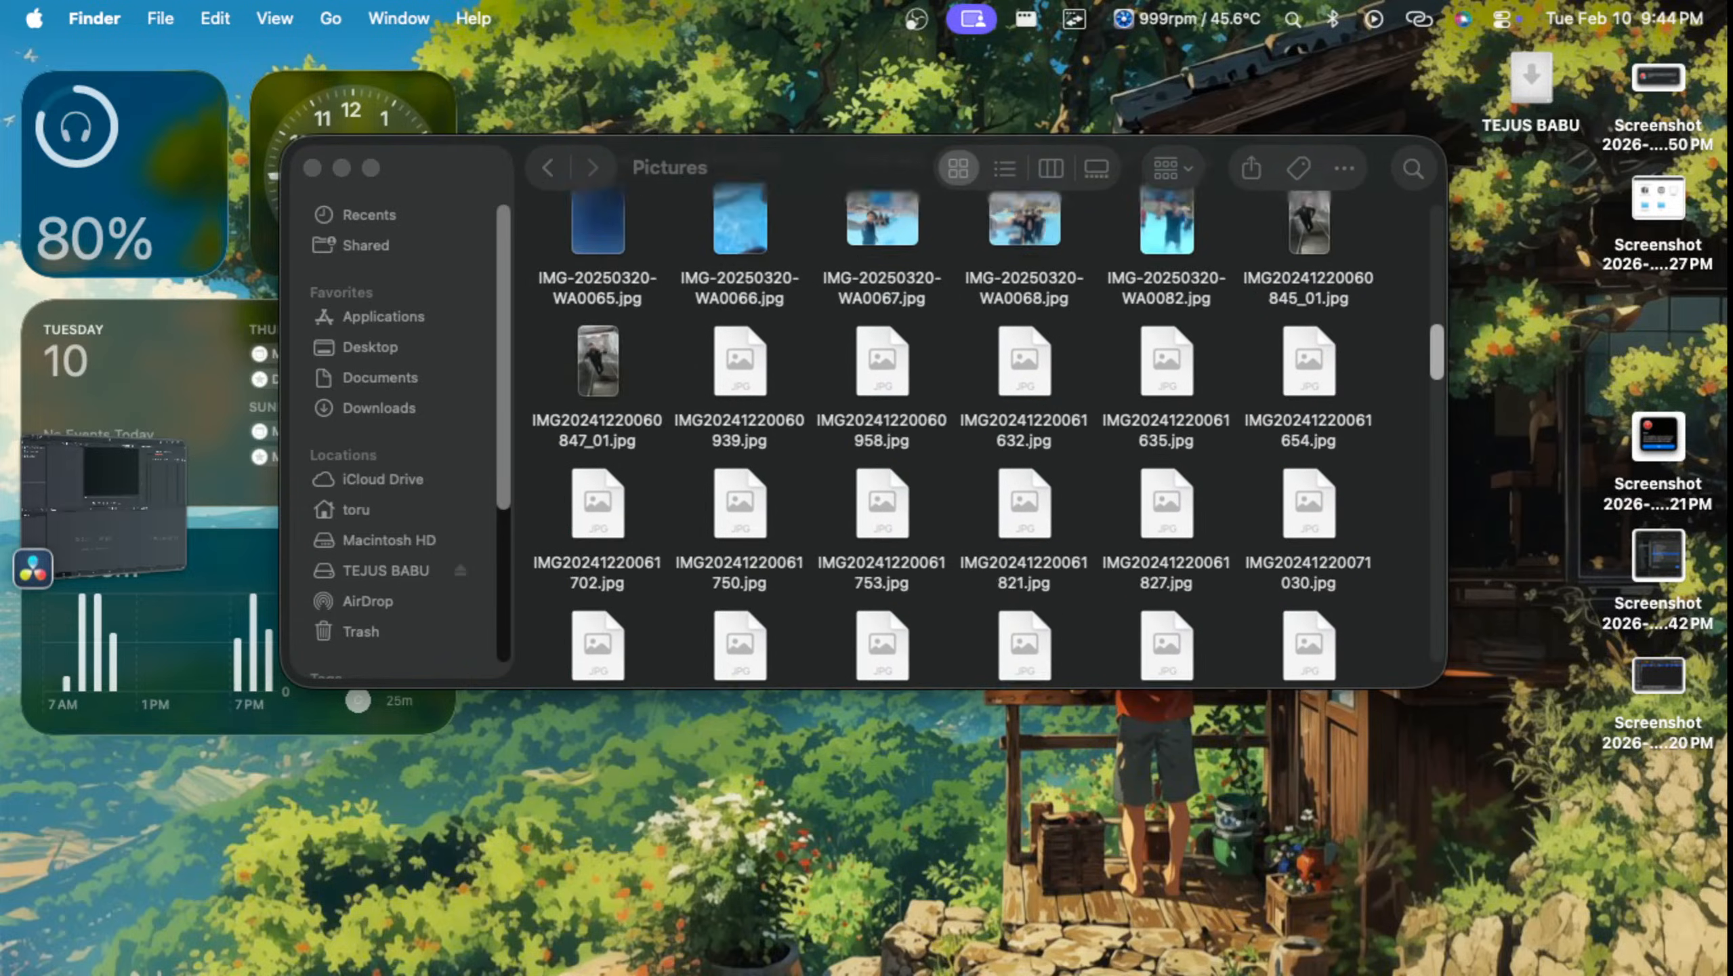
{"action": "scroll", "coordinate": [990, 444], "scroll_direction": "down", "scroll_amount": 15}
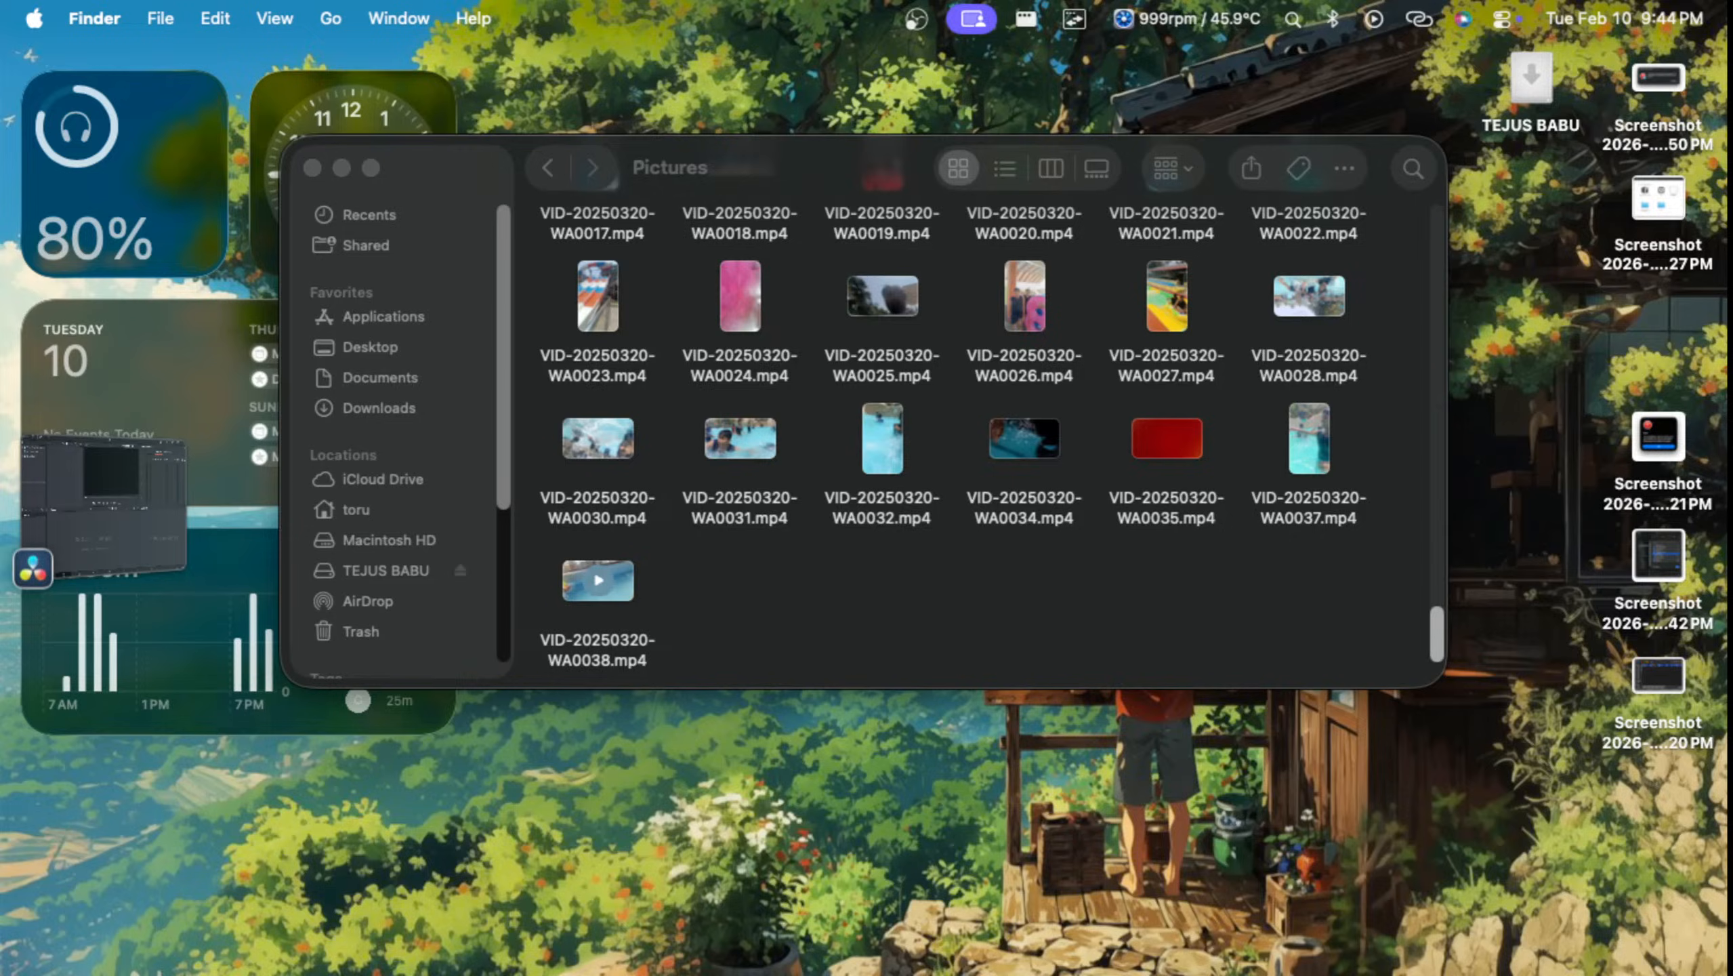
Step: Play VID-20250320-WA0034.mp4 in QuickTime Player, close it and return to the Pictures folder
{"action": "left_click", "coordinate": [598, 581]}
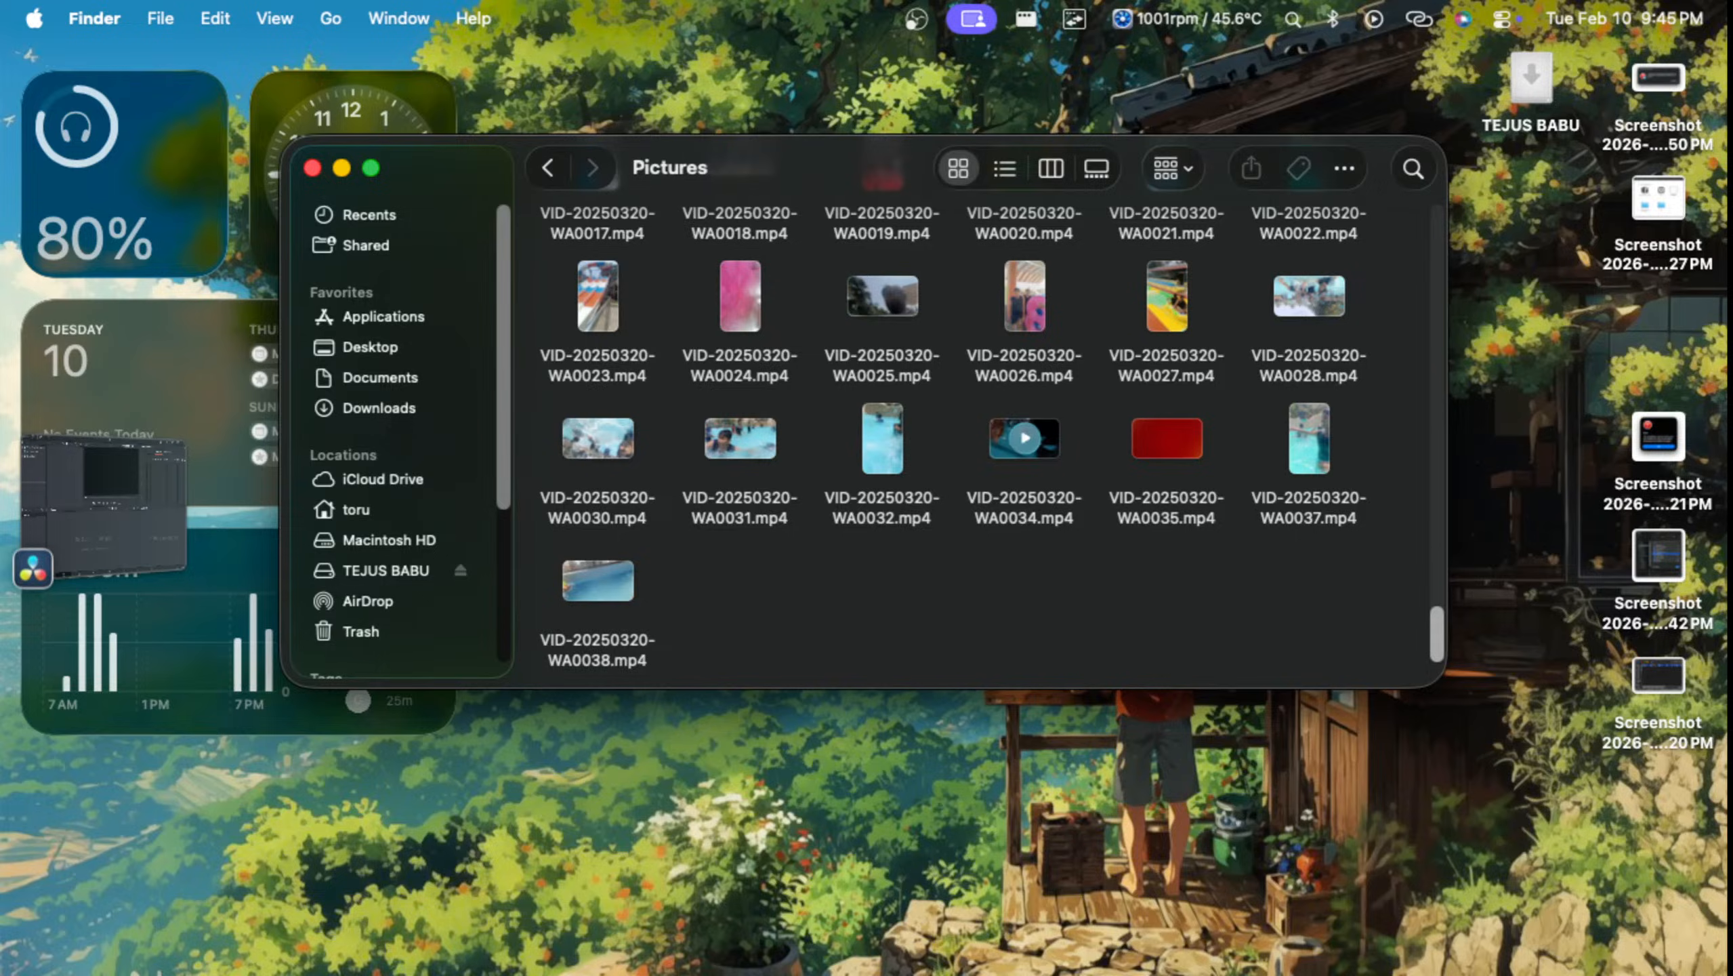
{"action": "left_click", "coordinate": [1024, 439]}
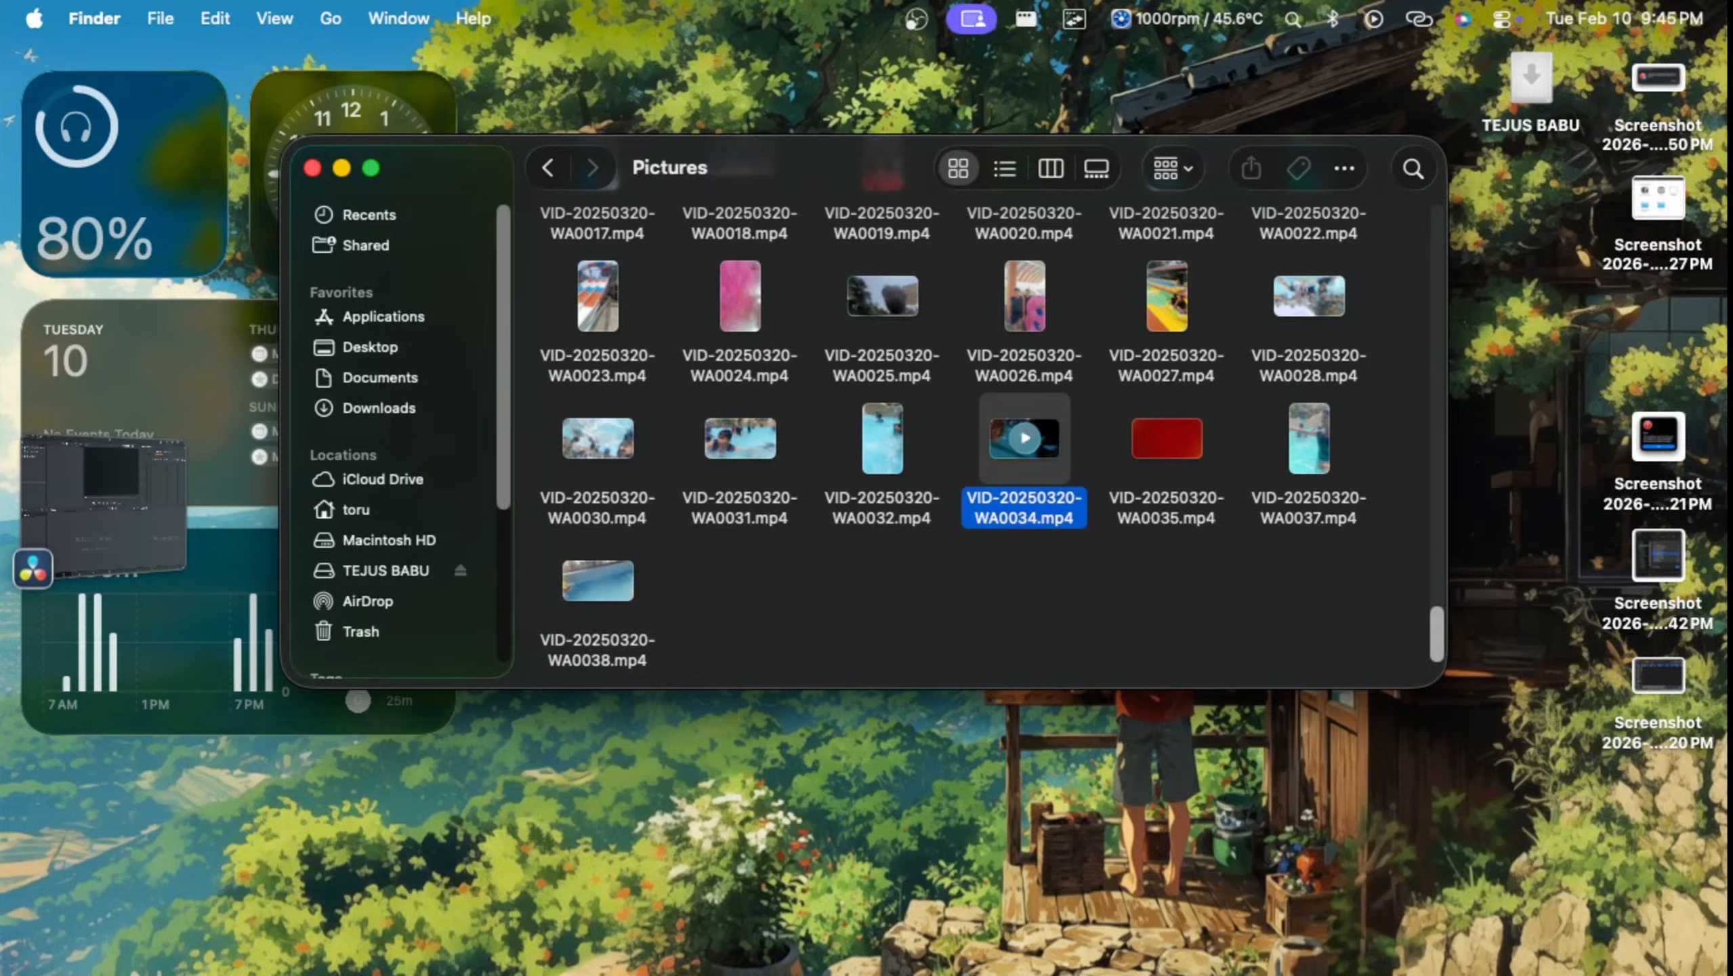
{"action": "double_click", "coordinate": [1025, 439]}
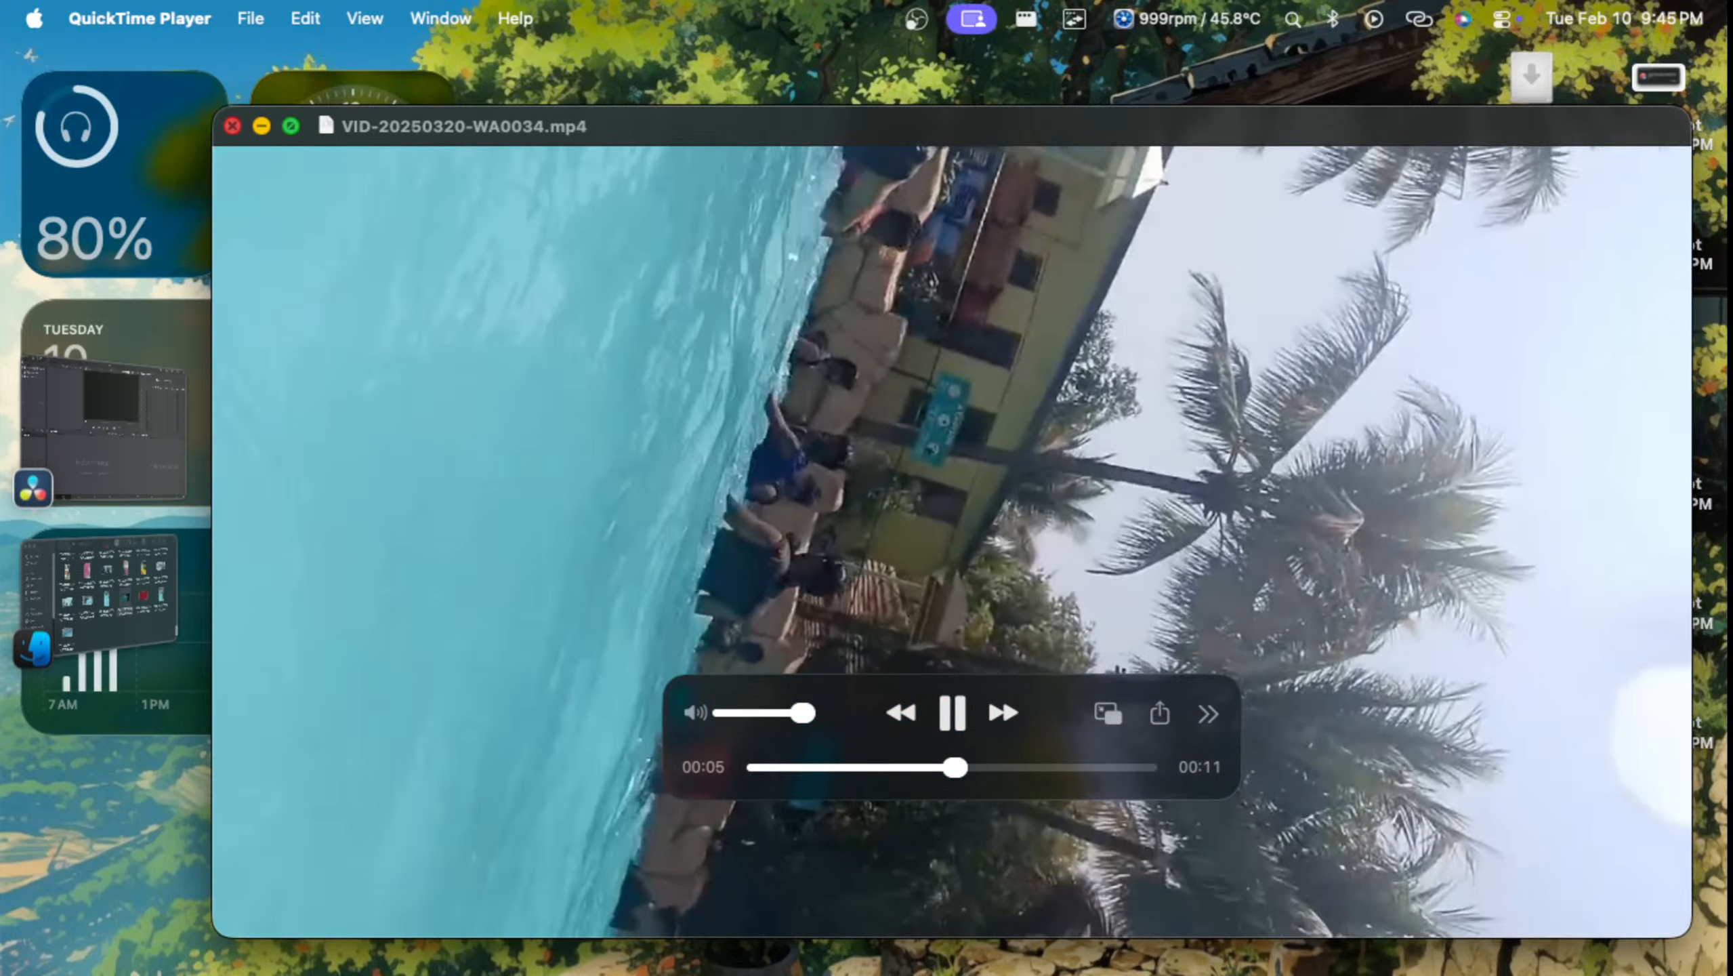
{"action": "left_click", "coordinate": [232, 126]}
{"action": "key", "text": "ctrl+Up"}
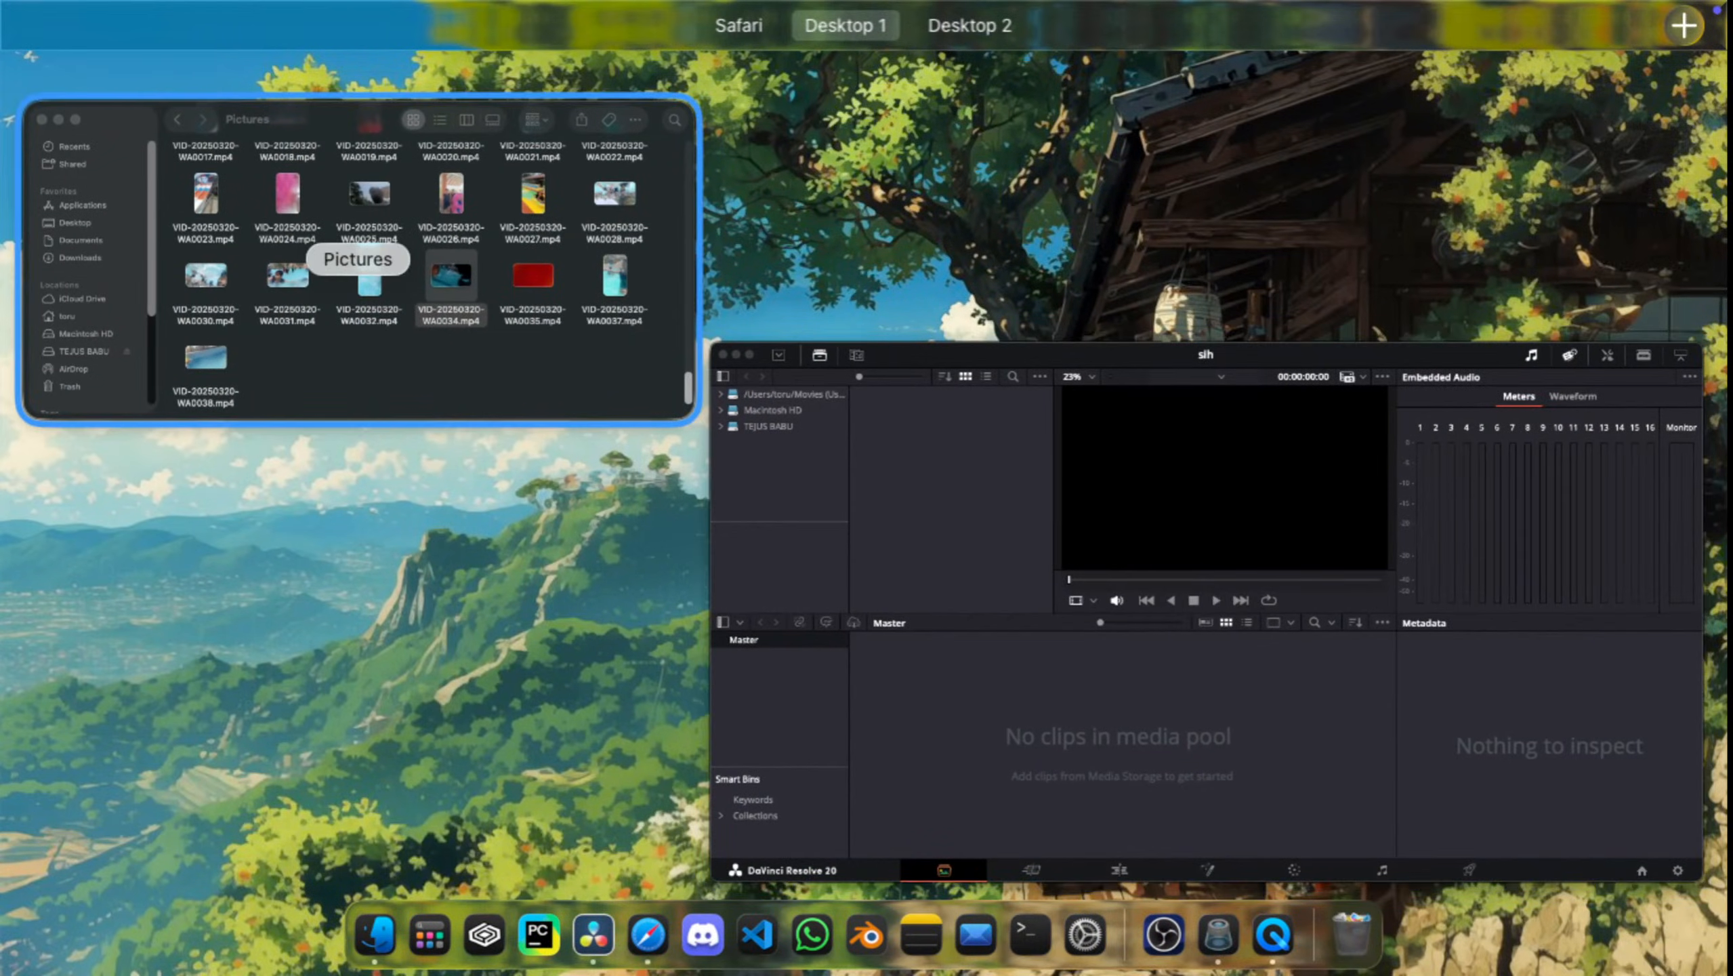
{"action": "left_click", "coordinate": [358, 259]}
Step: Preview VID-20250320-WA0035.mp4 in QuickTime Player, close it and return to the Pictures folder
{"action": "right_click", "coordinate": [1131, 465]}
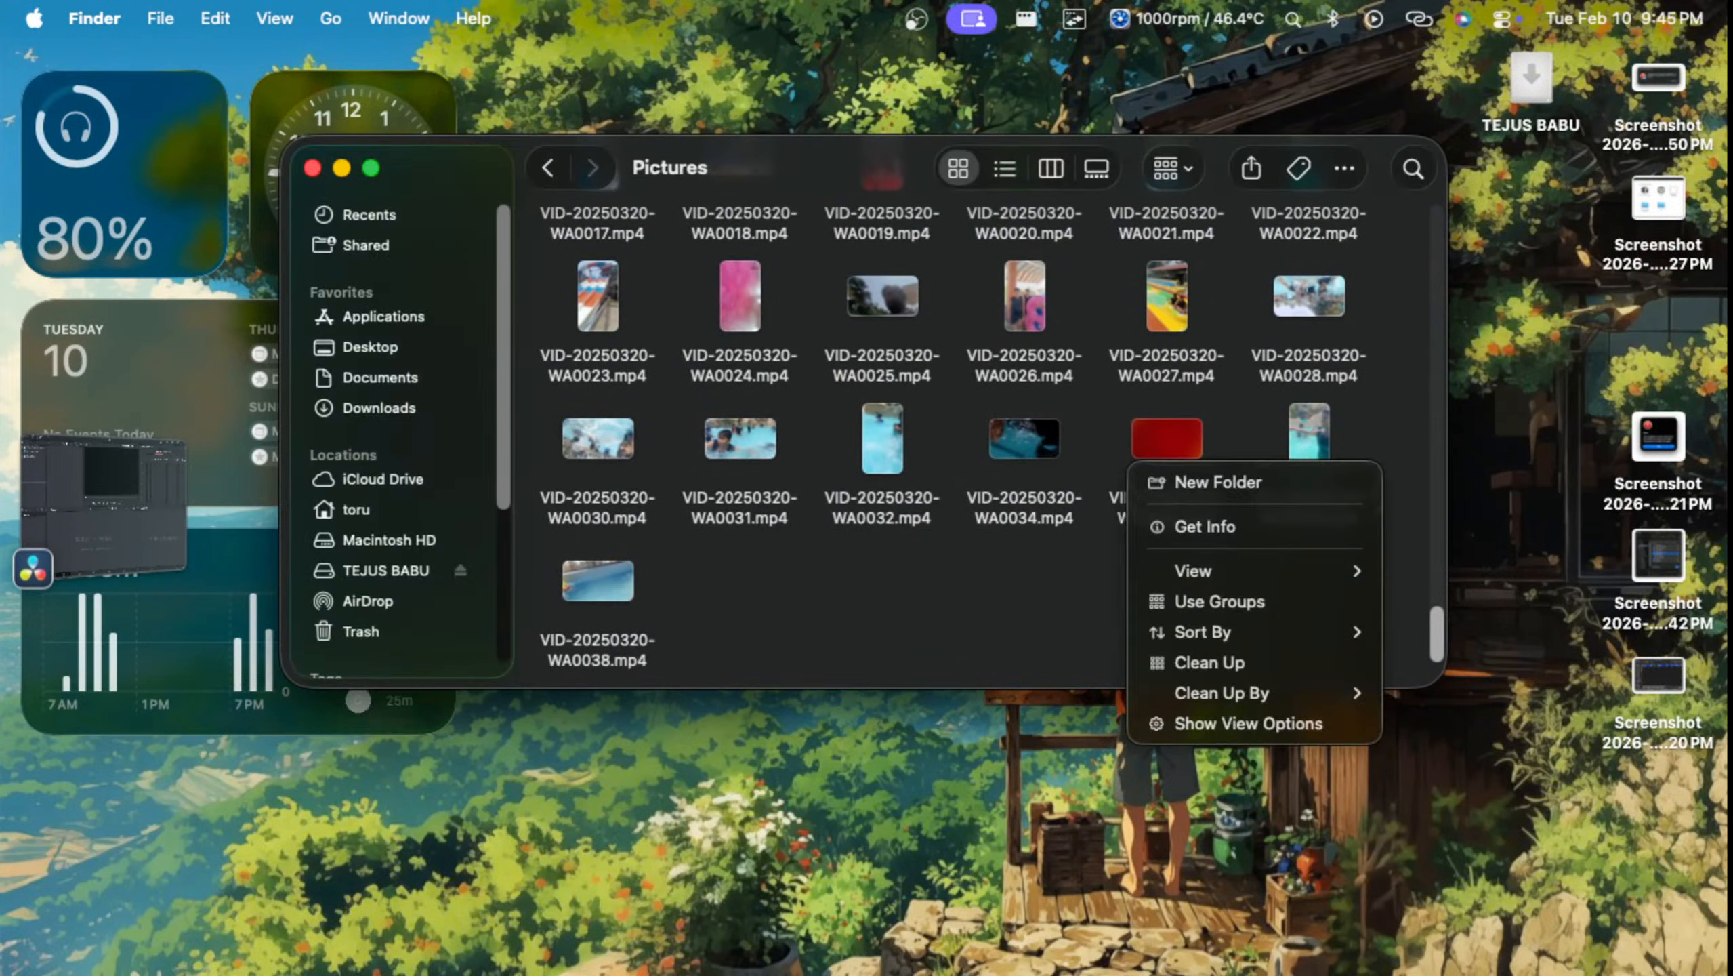
{"action": "left_click", "coordinate": [1182, 444]}
{"action": "left_click", "coordinate": [1182, 444]}
{"action": "right_click", "coordinate": [1184, 442]}
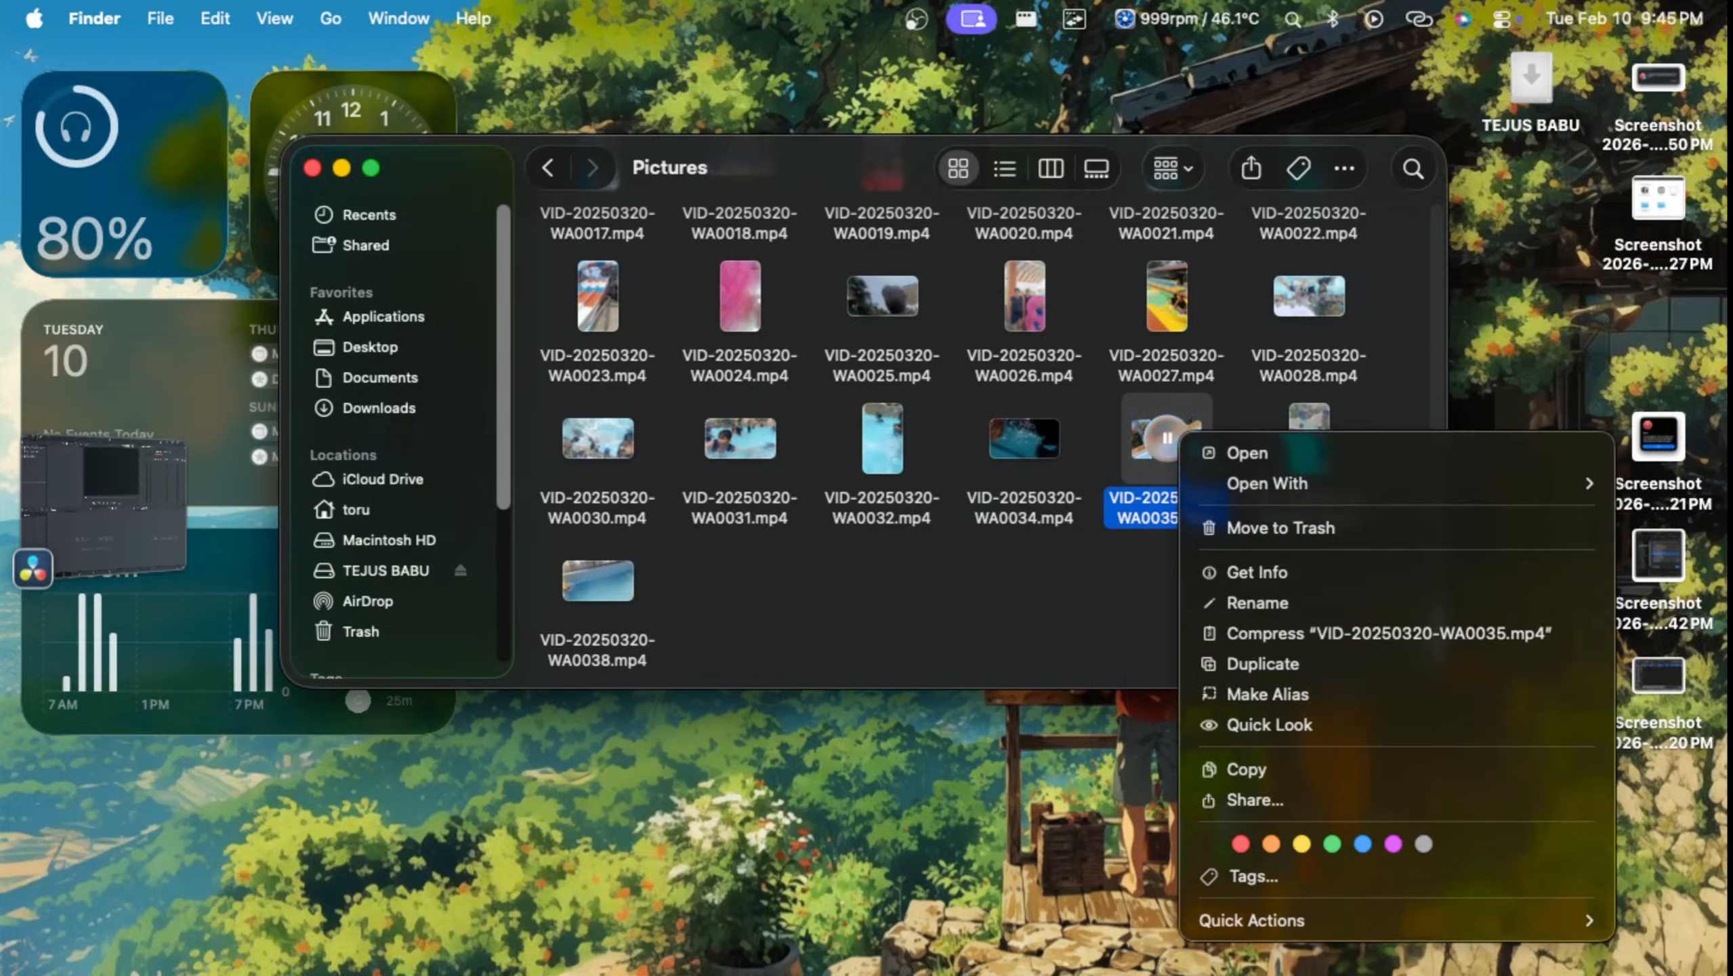
{"action": "left_click", "coordinate": [1229, 452]}
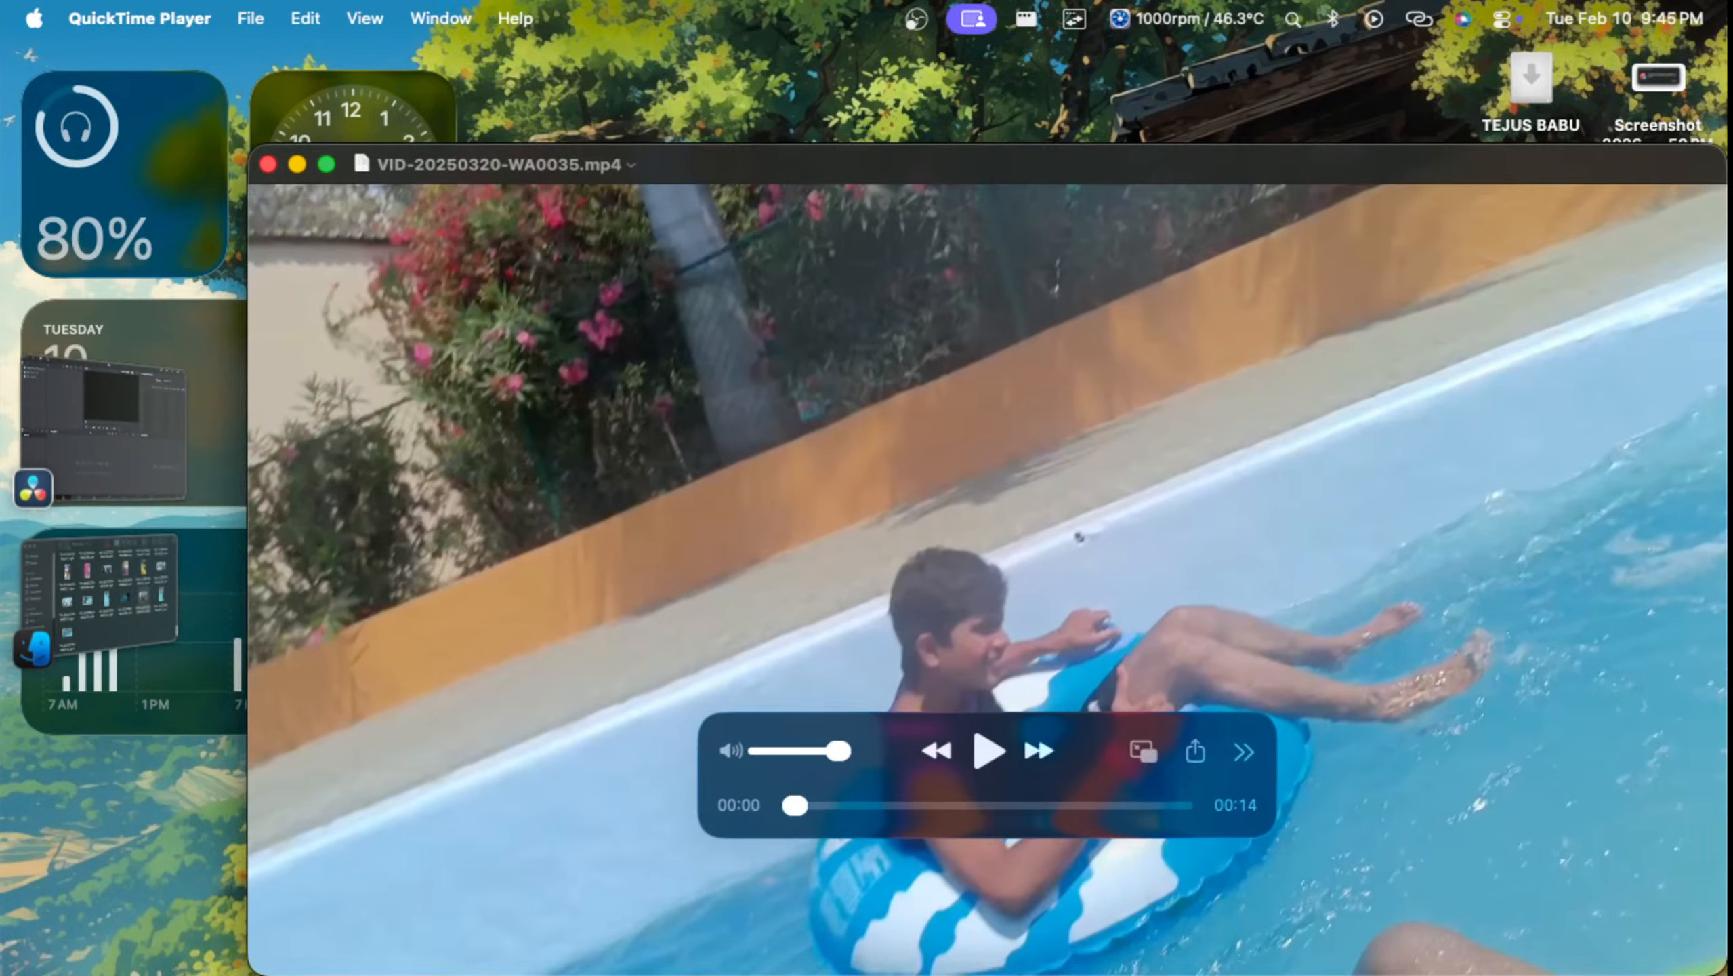
{"action": "key", "text": "super+w"}
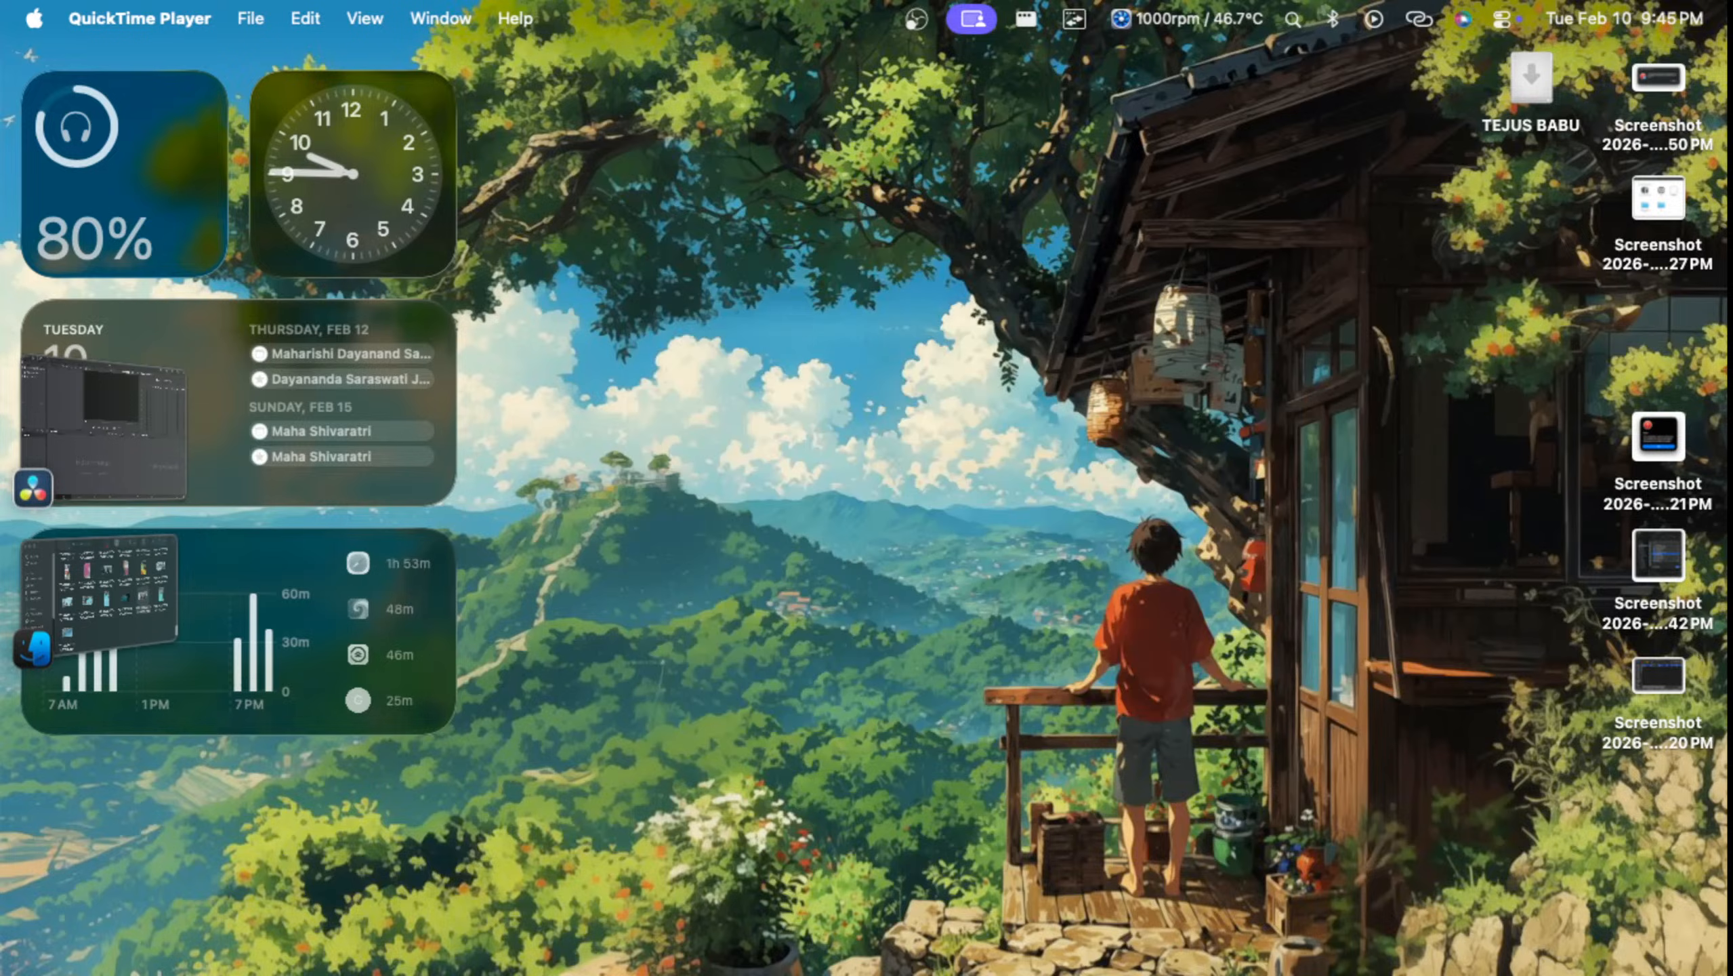
{"action": "key", "text": "ctrl+Up"}
{"action": "left_click", "coordinate": [358, 263]}
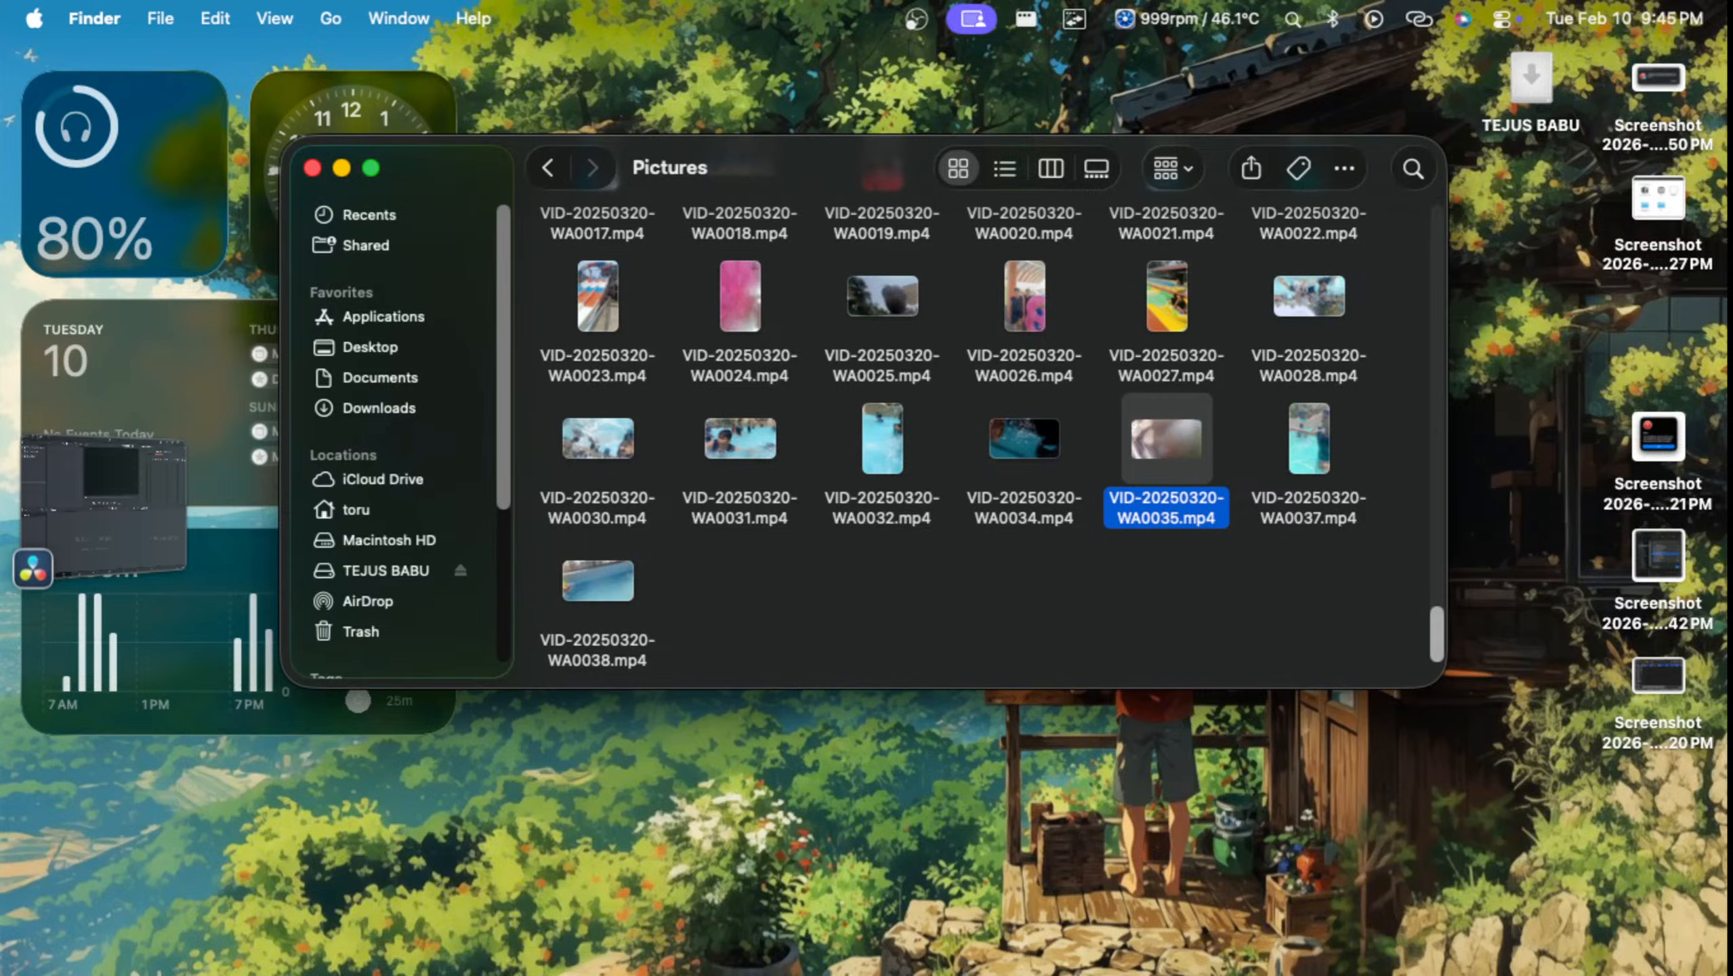
Step: Open VID-20250320-WA0038.mp4 in QuickTime Player, skim ahead to about 02:28, close it and return to the Pictures folder
{"action": "left_click", "coordinate": [598, 581]}
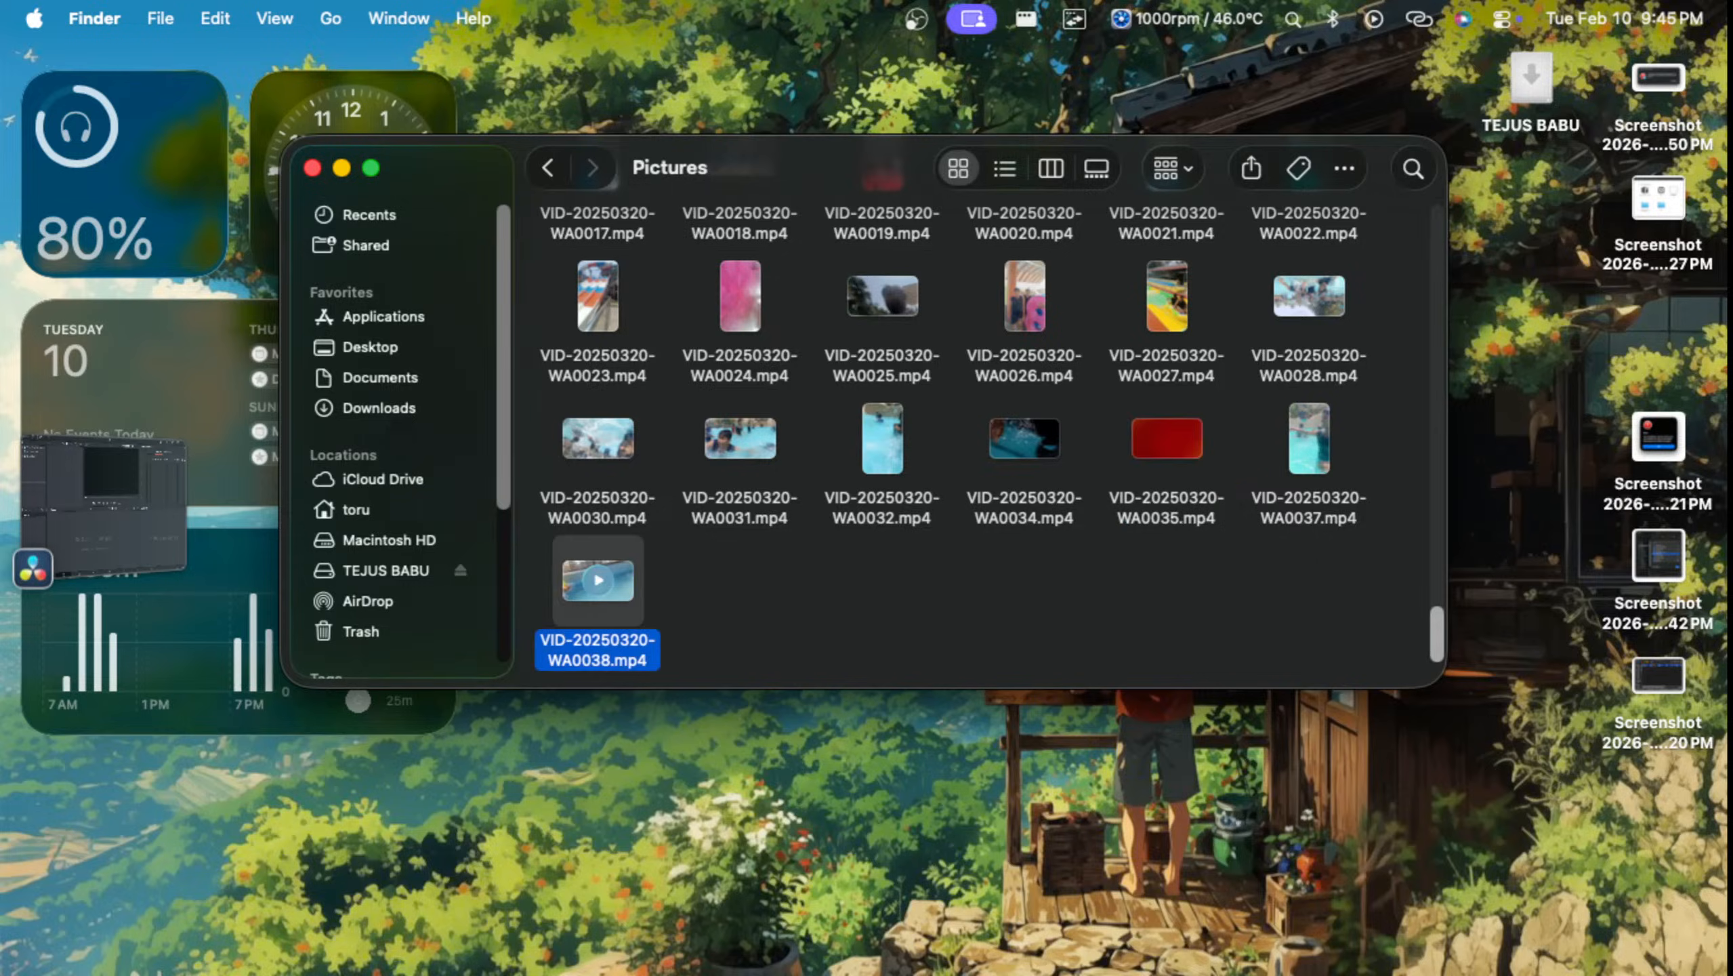
{"action": "right_click", "coordinate": [598, 581]}
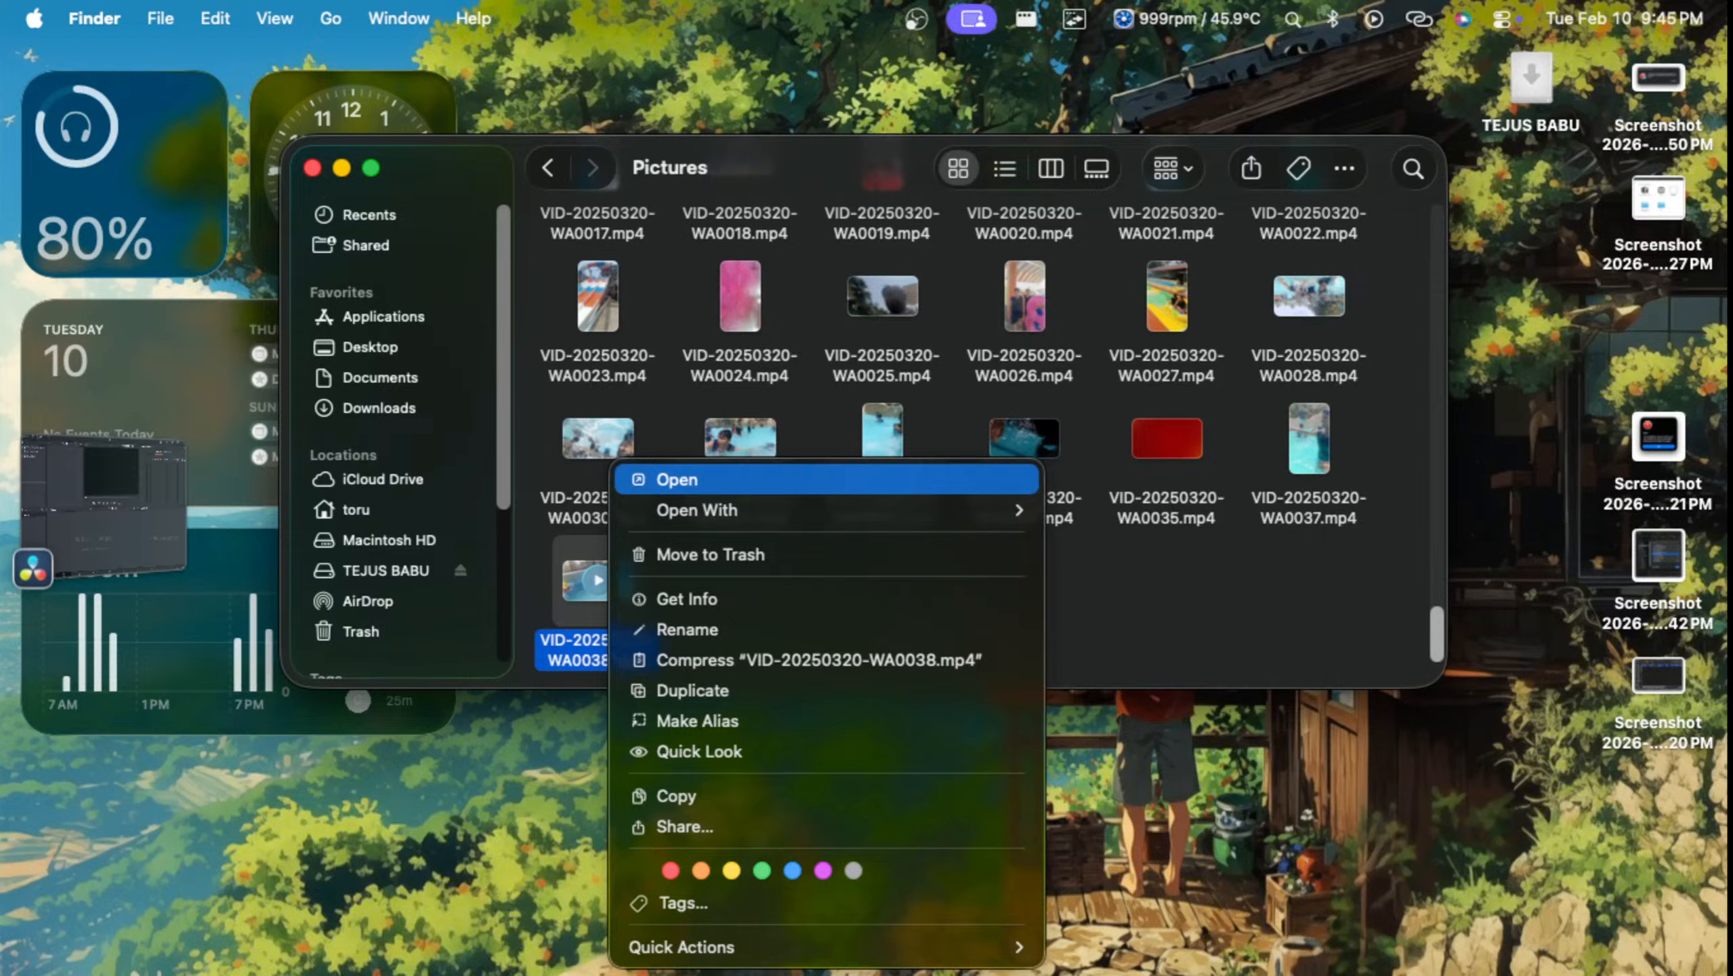
{"action": "left_click", "coordinate": [677, 479]}
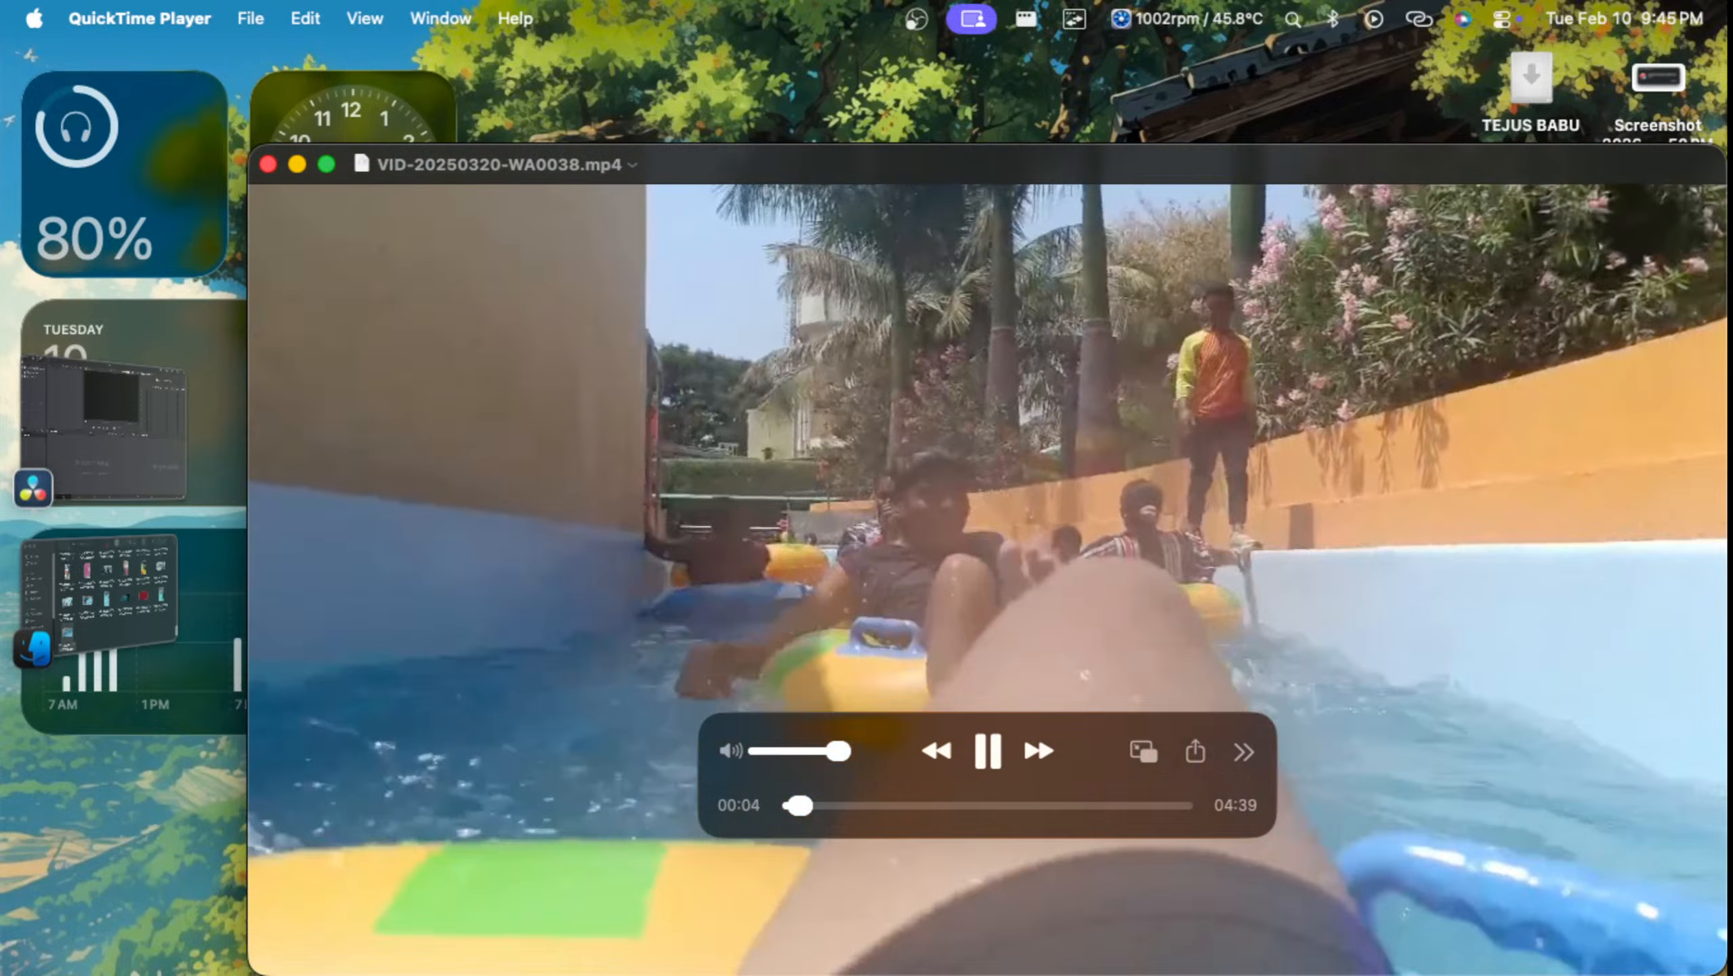
{"action": "left_click", "coordinate": [855, 806]}
{"action": "left_click", "coordinate": [898, 805]}
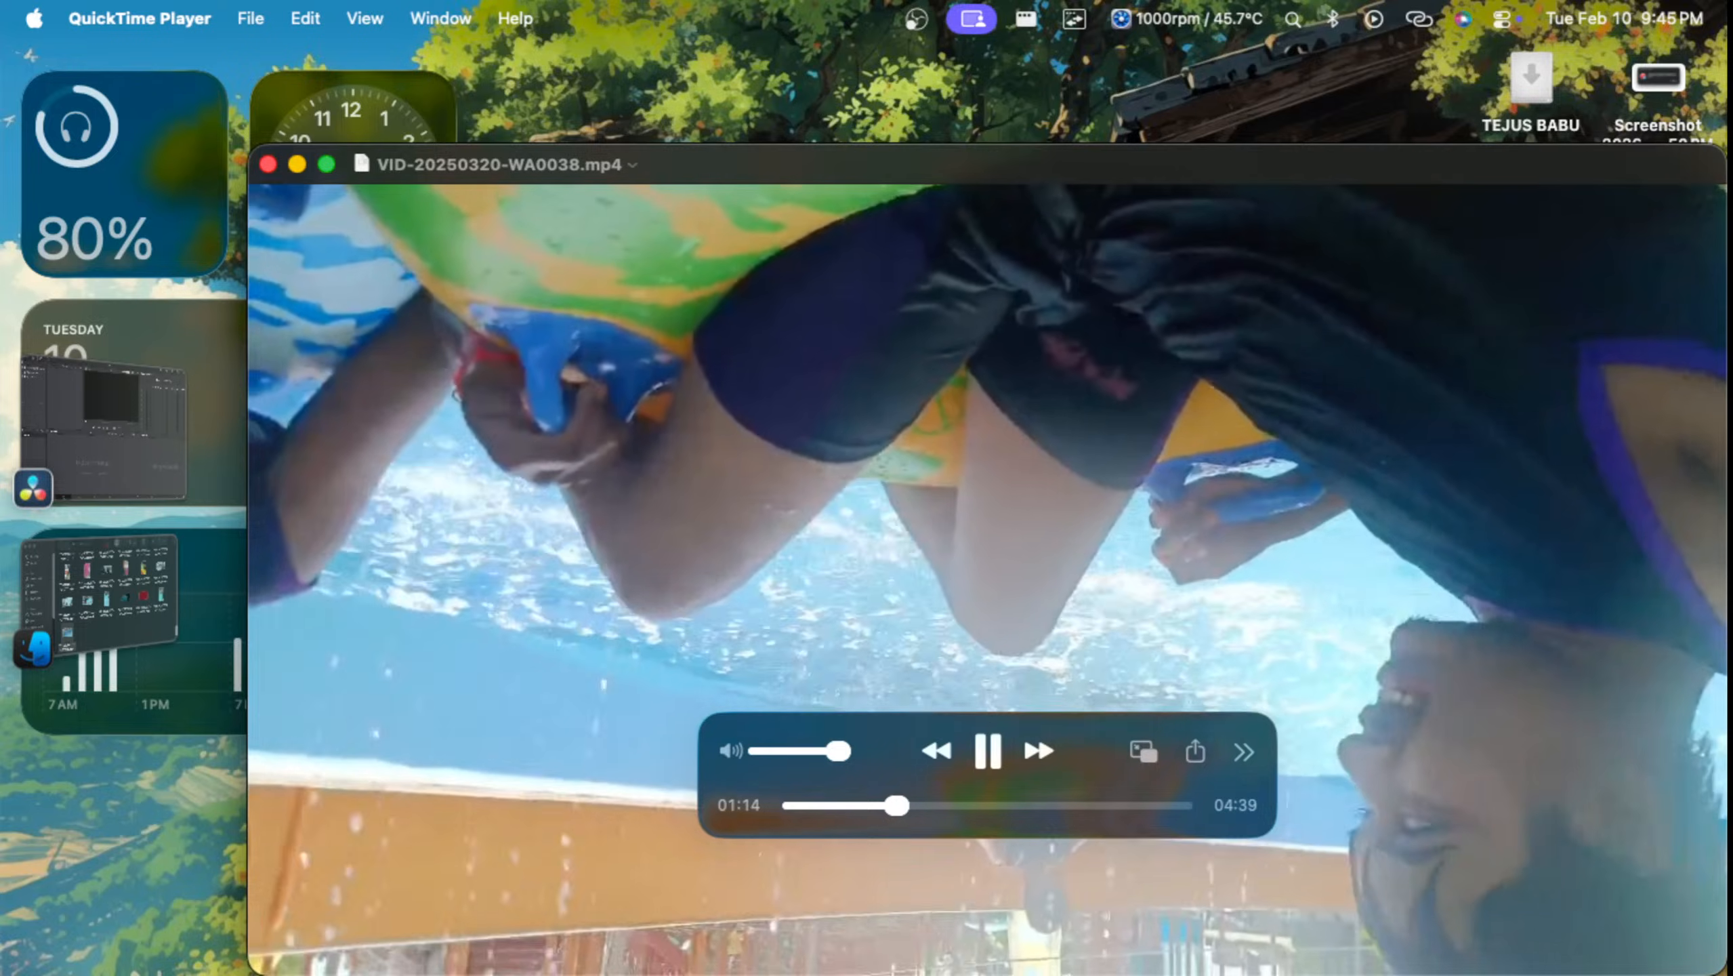
{"action": "left_click", "coordinate": [929, 806]}
{"action": "left_click", "coordinate": [963, 806]}
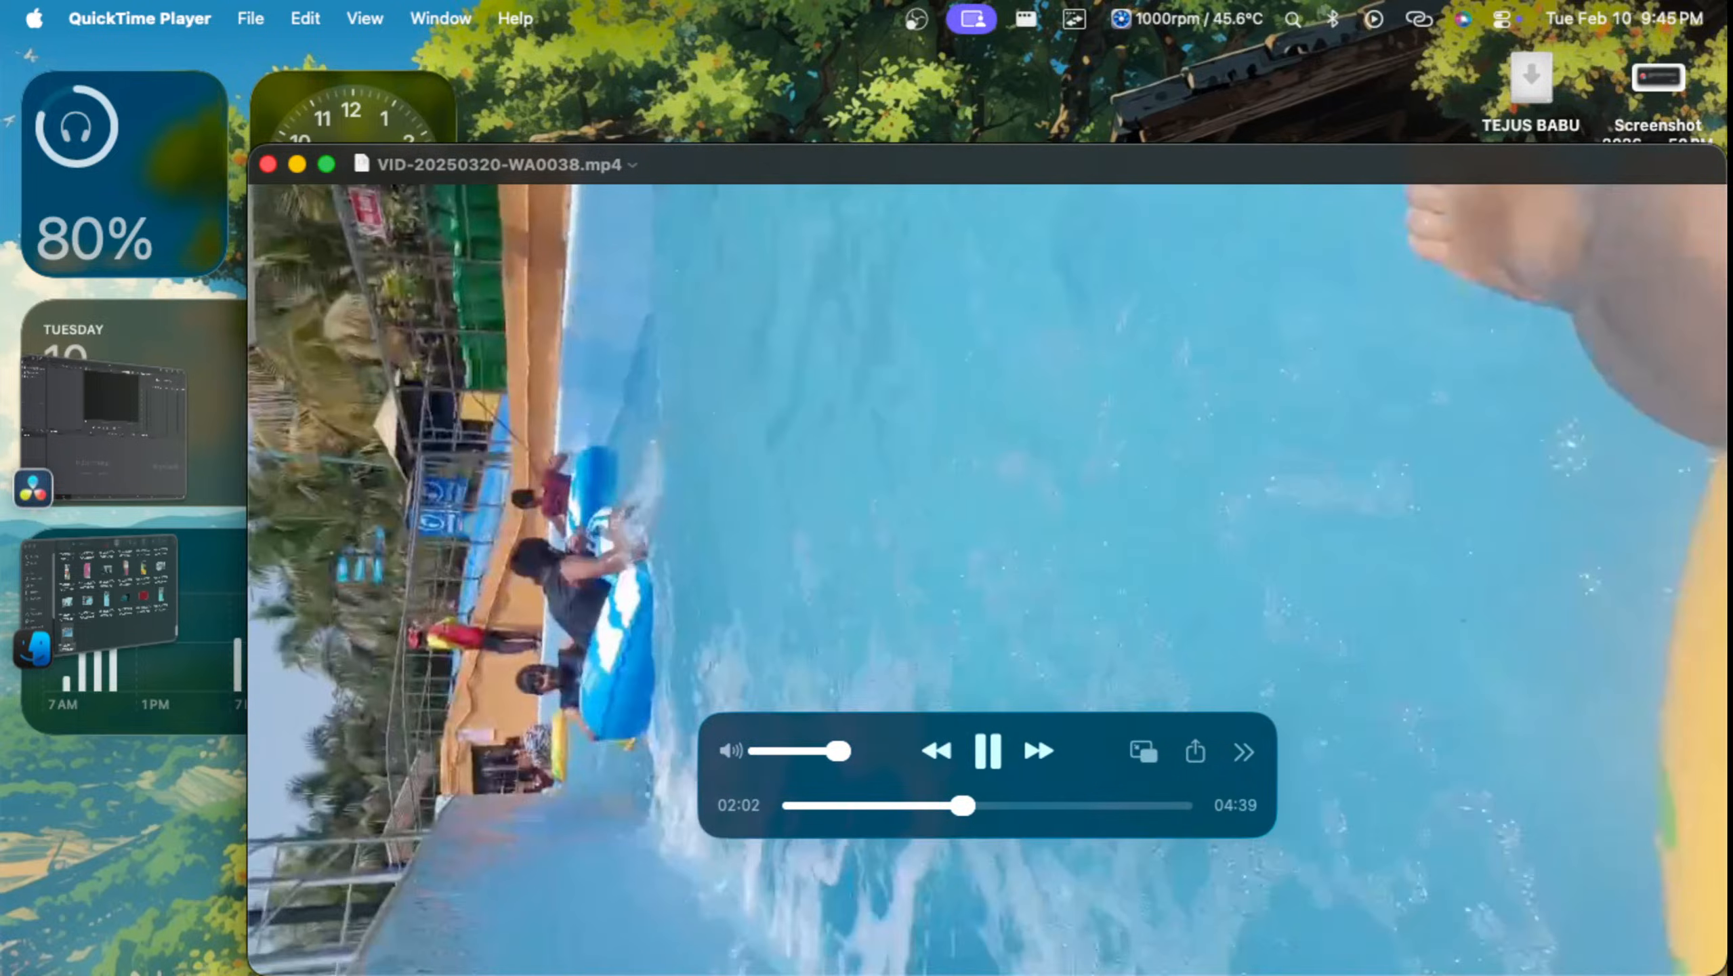
{"action": "left_click", "coordinate": [998, 805]}
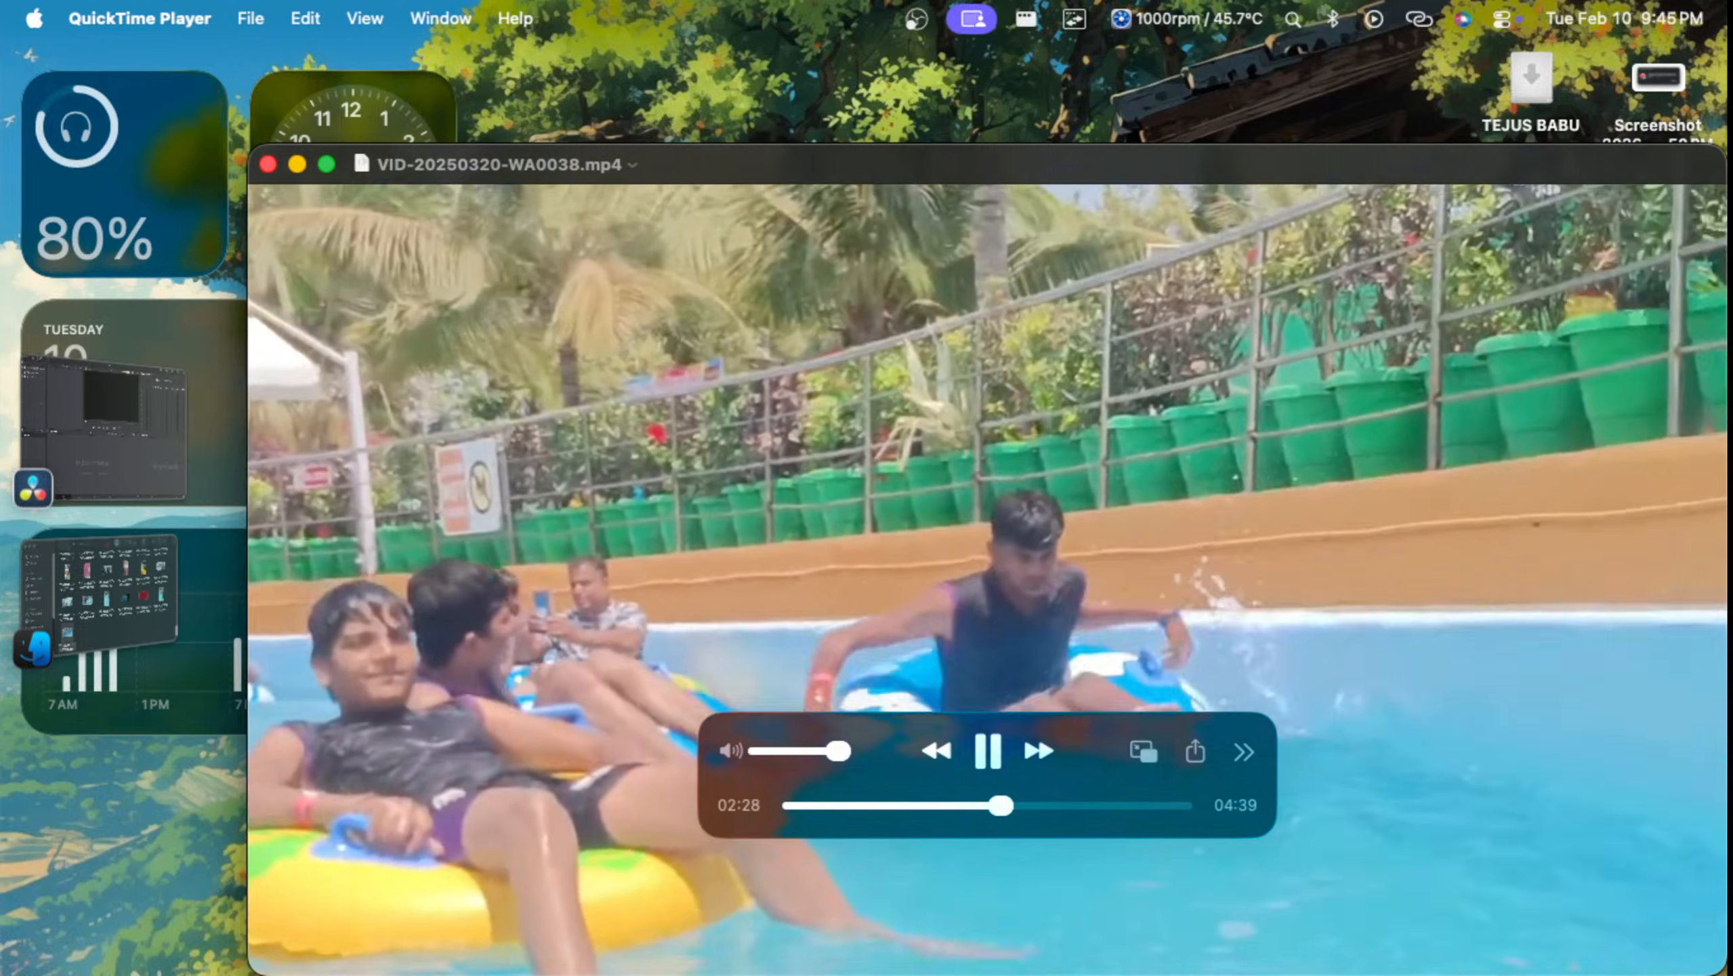
{"action": "key", "text": "super+w"}
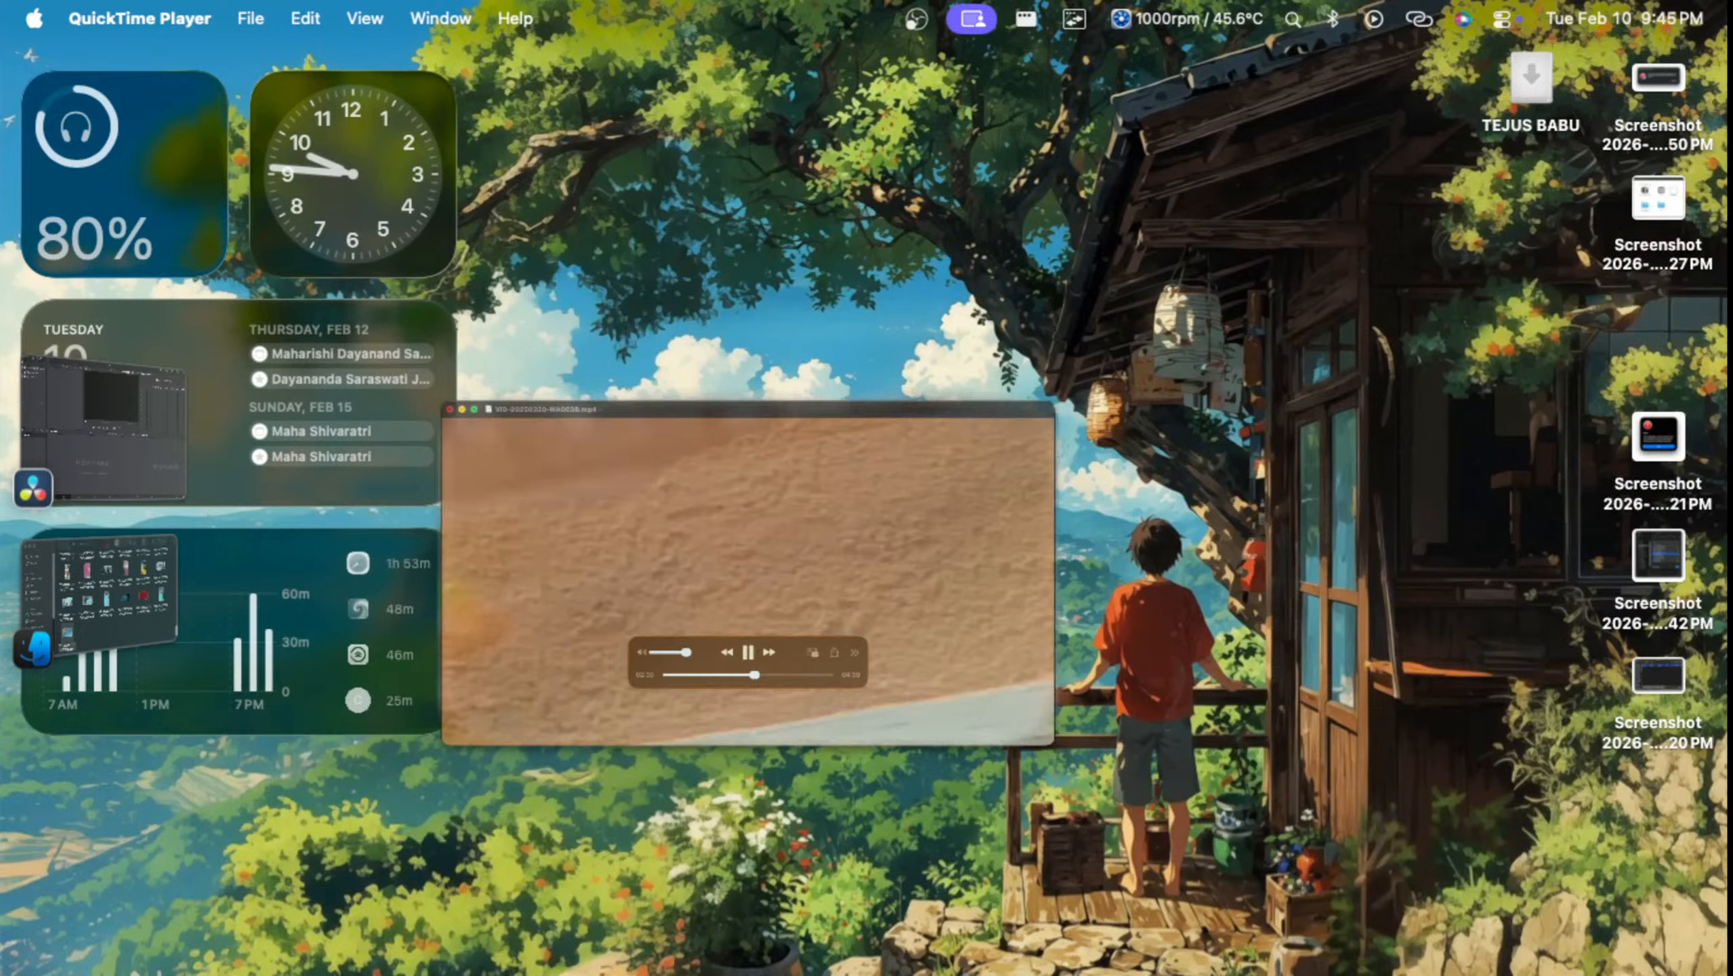
{"action": "key", "text": "ctrl+Up"}
{"action": "left_click", "coordinate": [356, 263]}
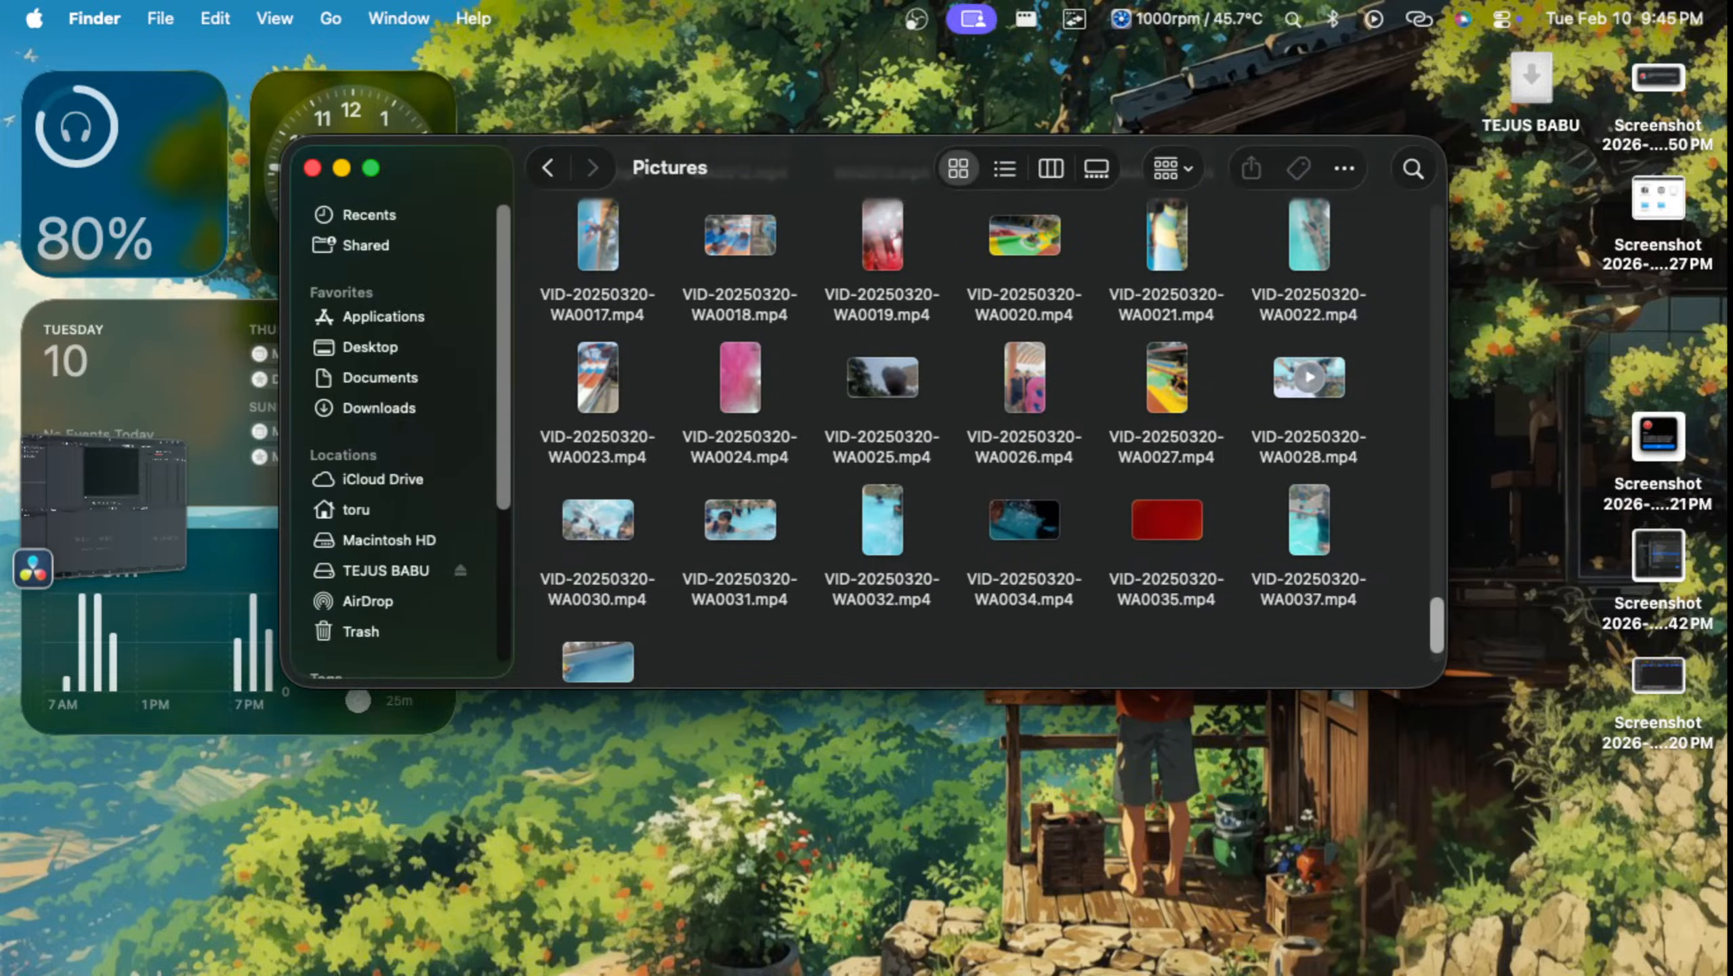
Step: Play VID-20250320-WA0028.mp4 in QuickTime Player, skip ahead to about 00:34, close it and return to the Pictures folder
{"action": "right_click", "coordinate": [1307, 385]}
{"action": "left_click", "coordinate": [1276, 404]}
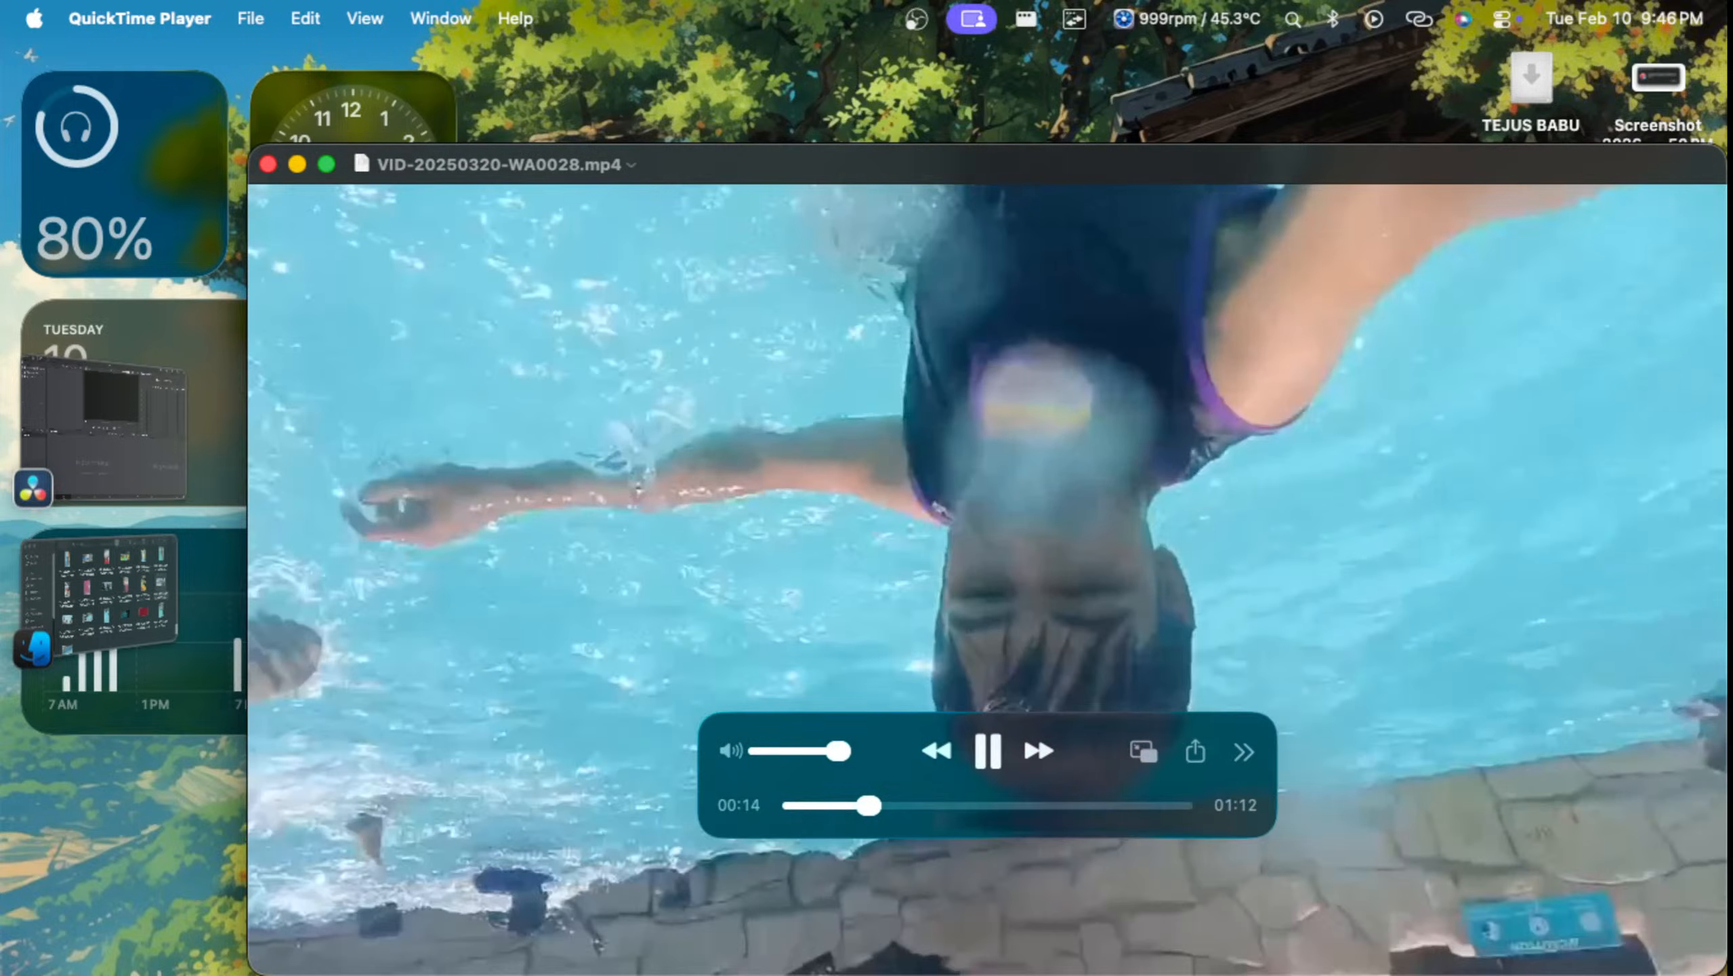
{"action": "scroll", "coordinate": [987, 579], "scroll_direction": "right", "scroll_amount": 10}
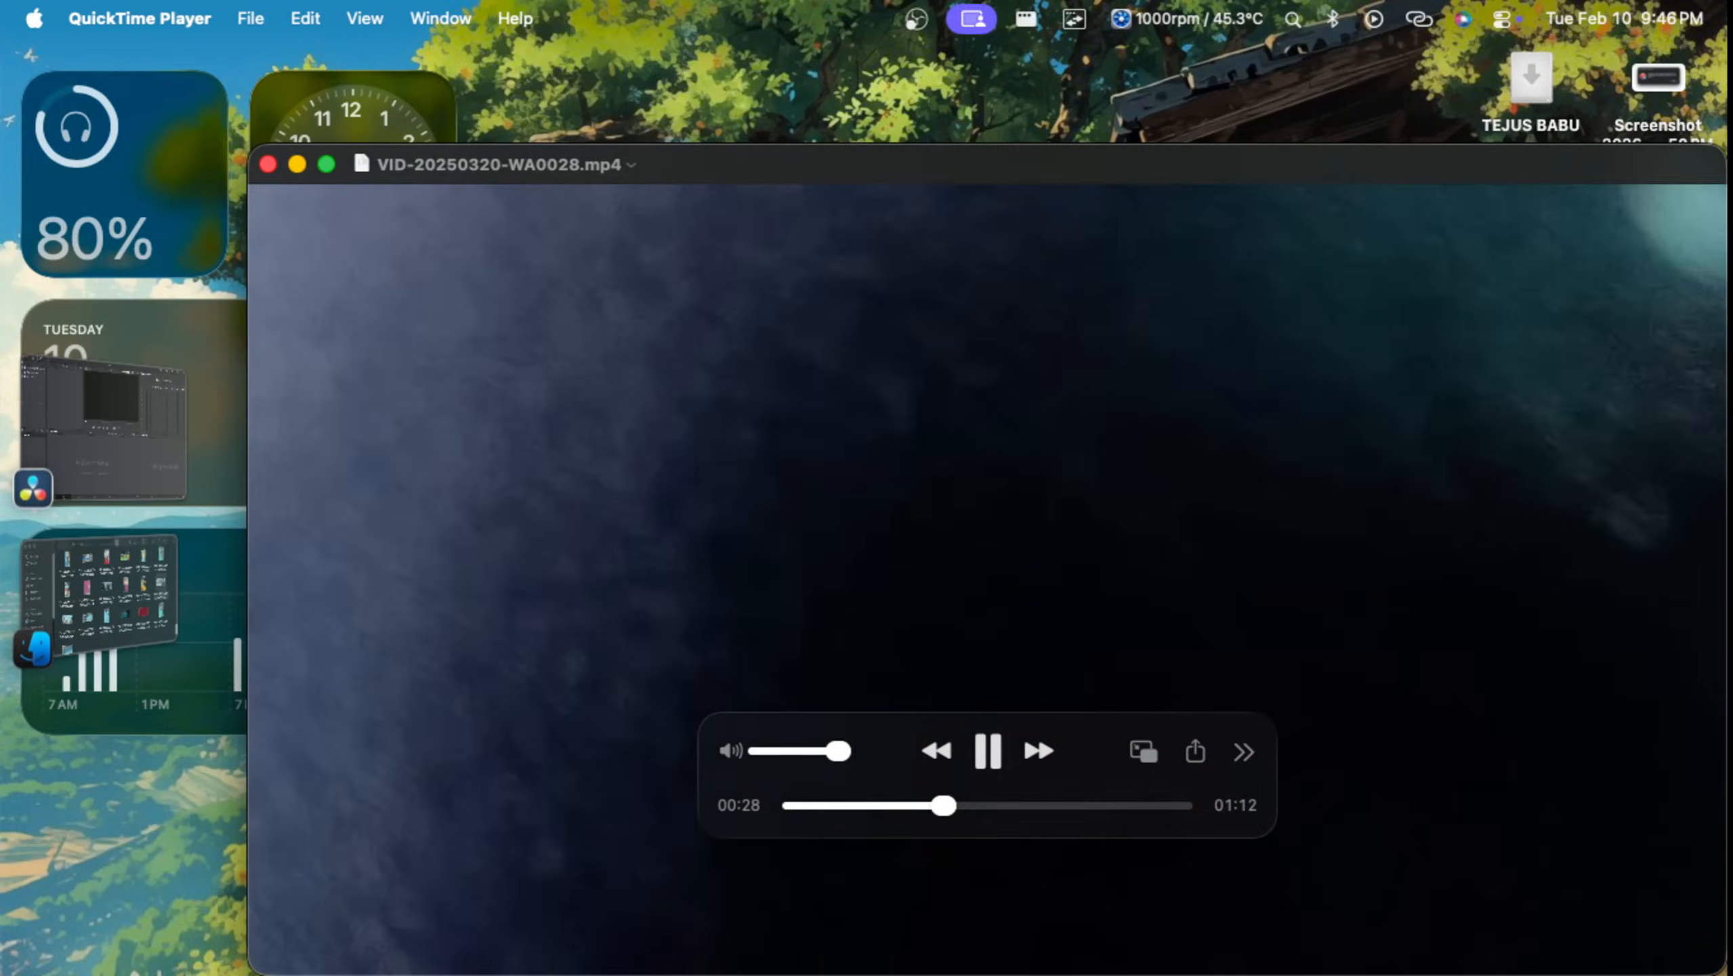
{"action": "scroll", "coordinate": [987, 580], "scroll_direction": "right", "scroll_amount": 3}
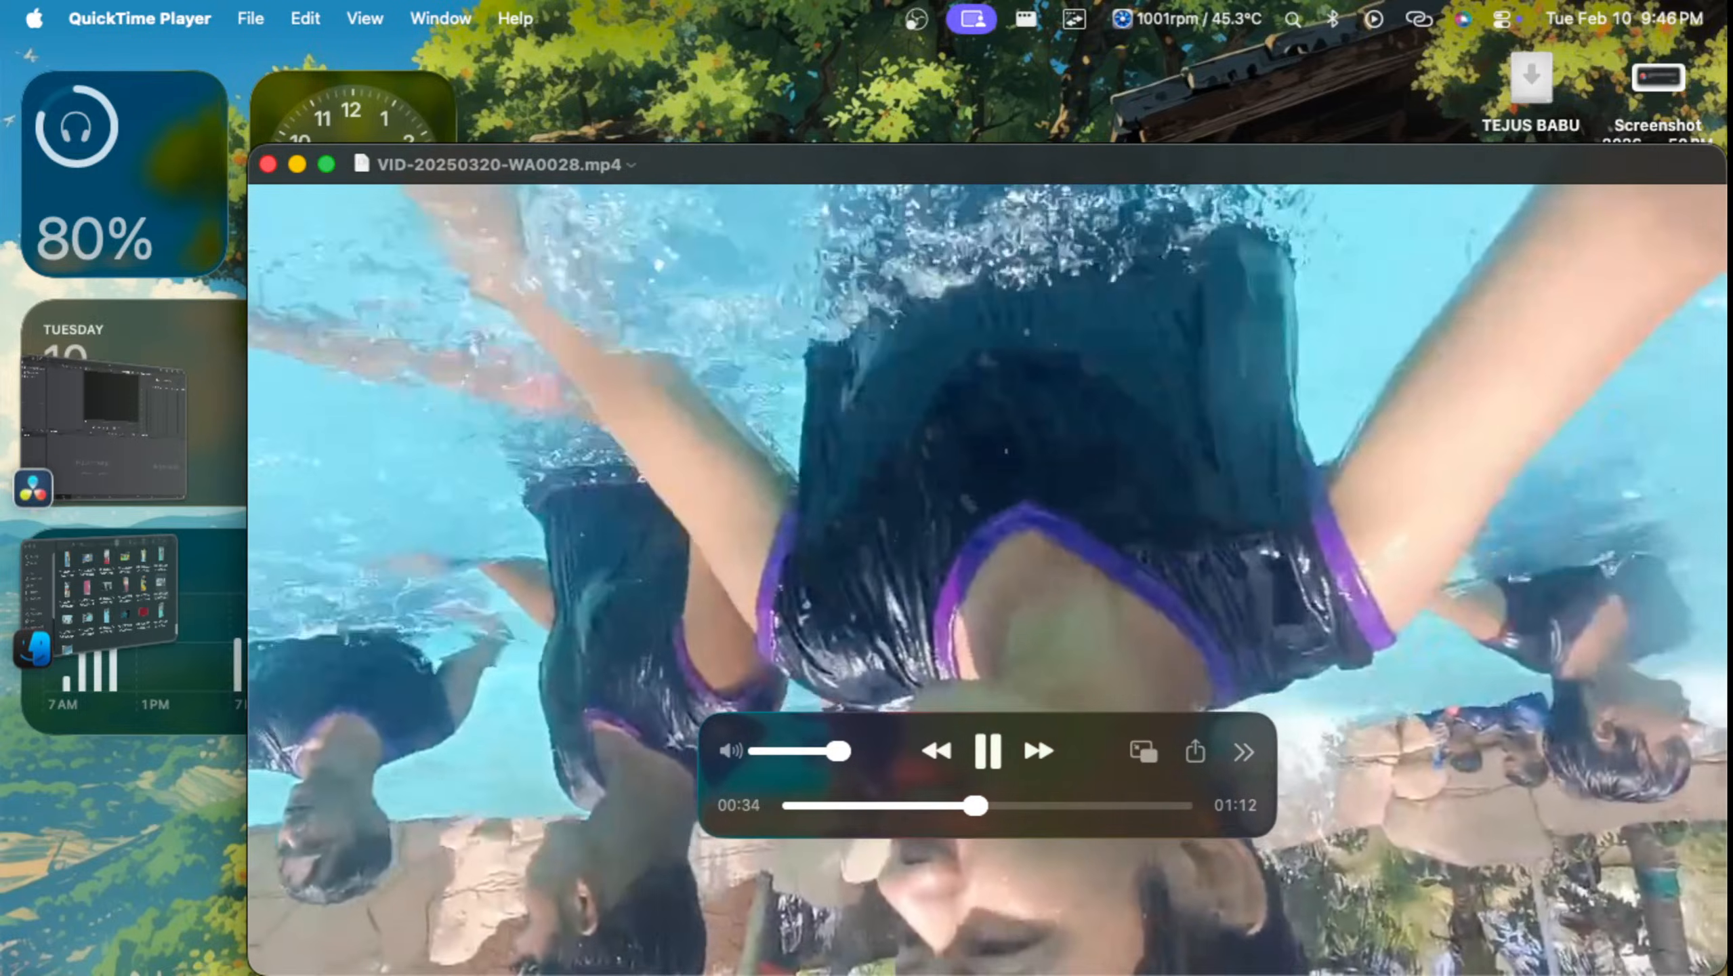
{"action": "key", "text": "super+w"}
{"action": "key", "text": "ctrl+Up"}
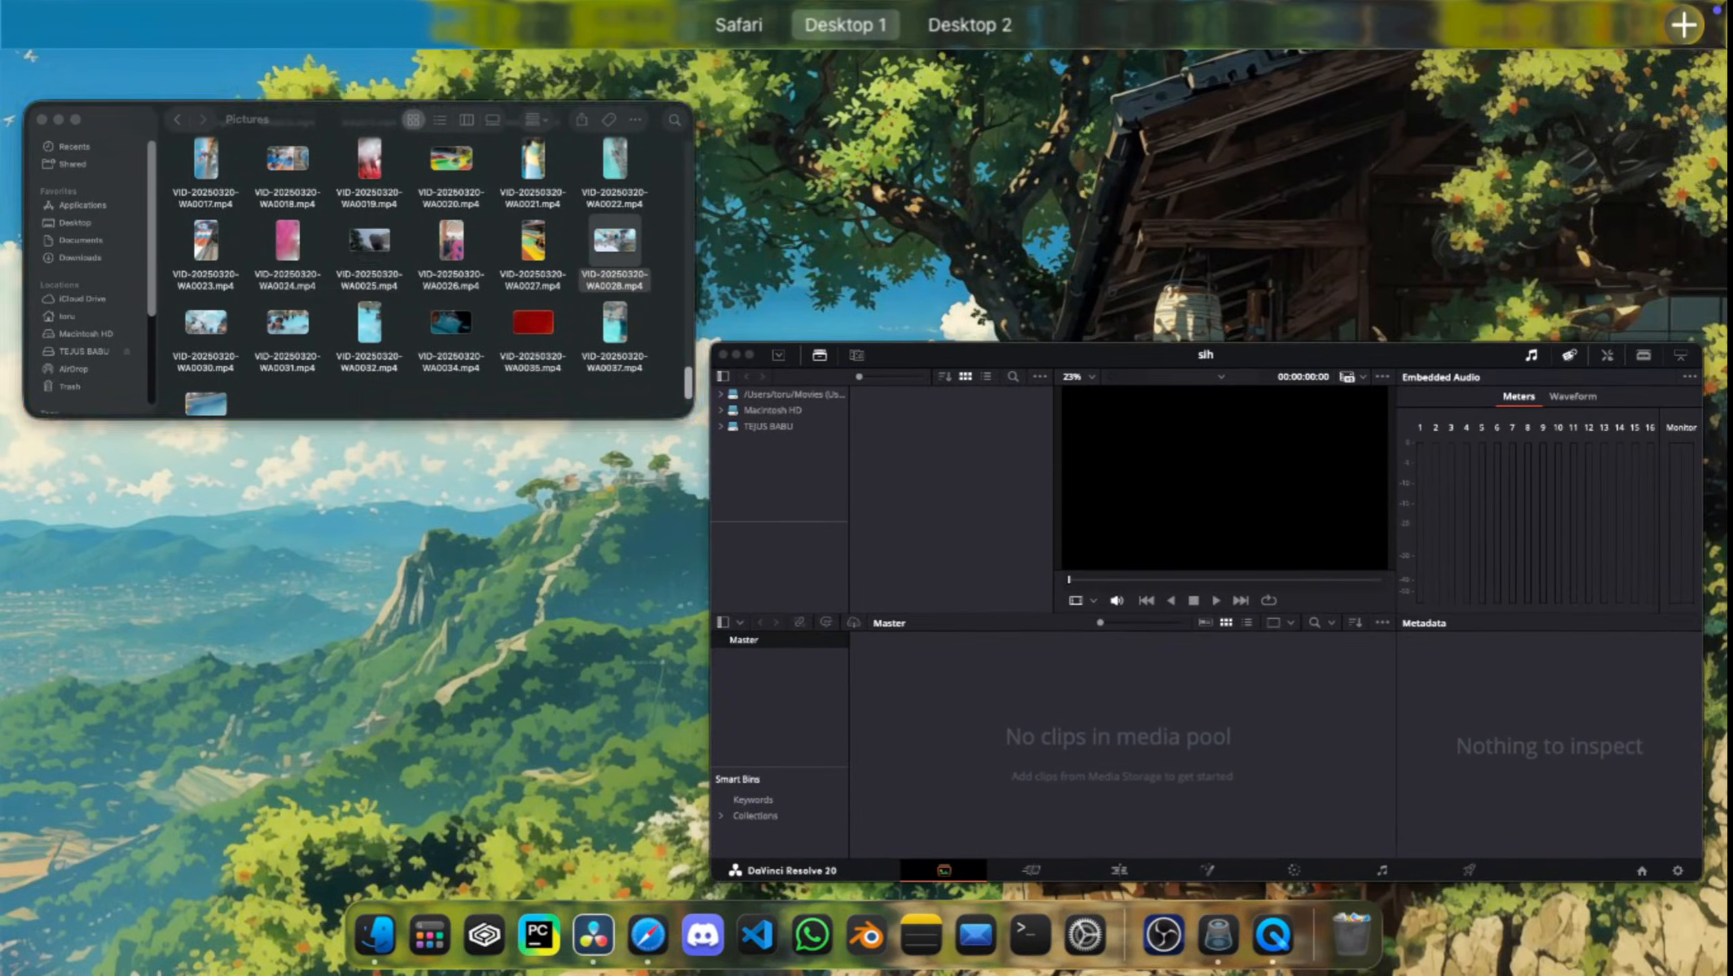
{"action": "left_click", "coordinate": [288, 322]}
Step: Browse the earlier videos in the Pictures folder, play VID-20250320-WA0009.mp4 in QuickTime Player and close it
{"action": "scroll", "coordinate": [987, 437], "scroll_direction": "up", "scroll_amount": 3}
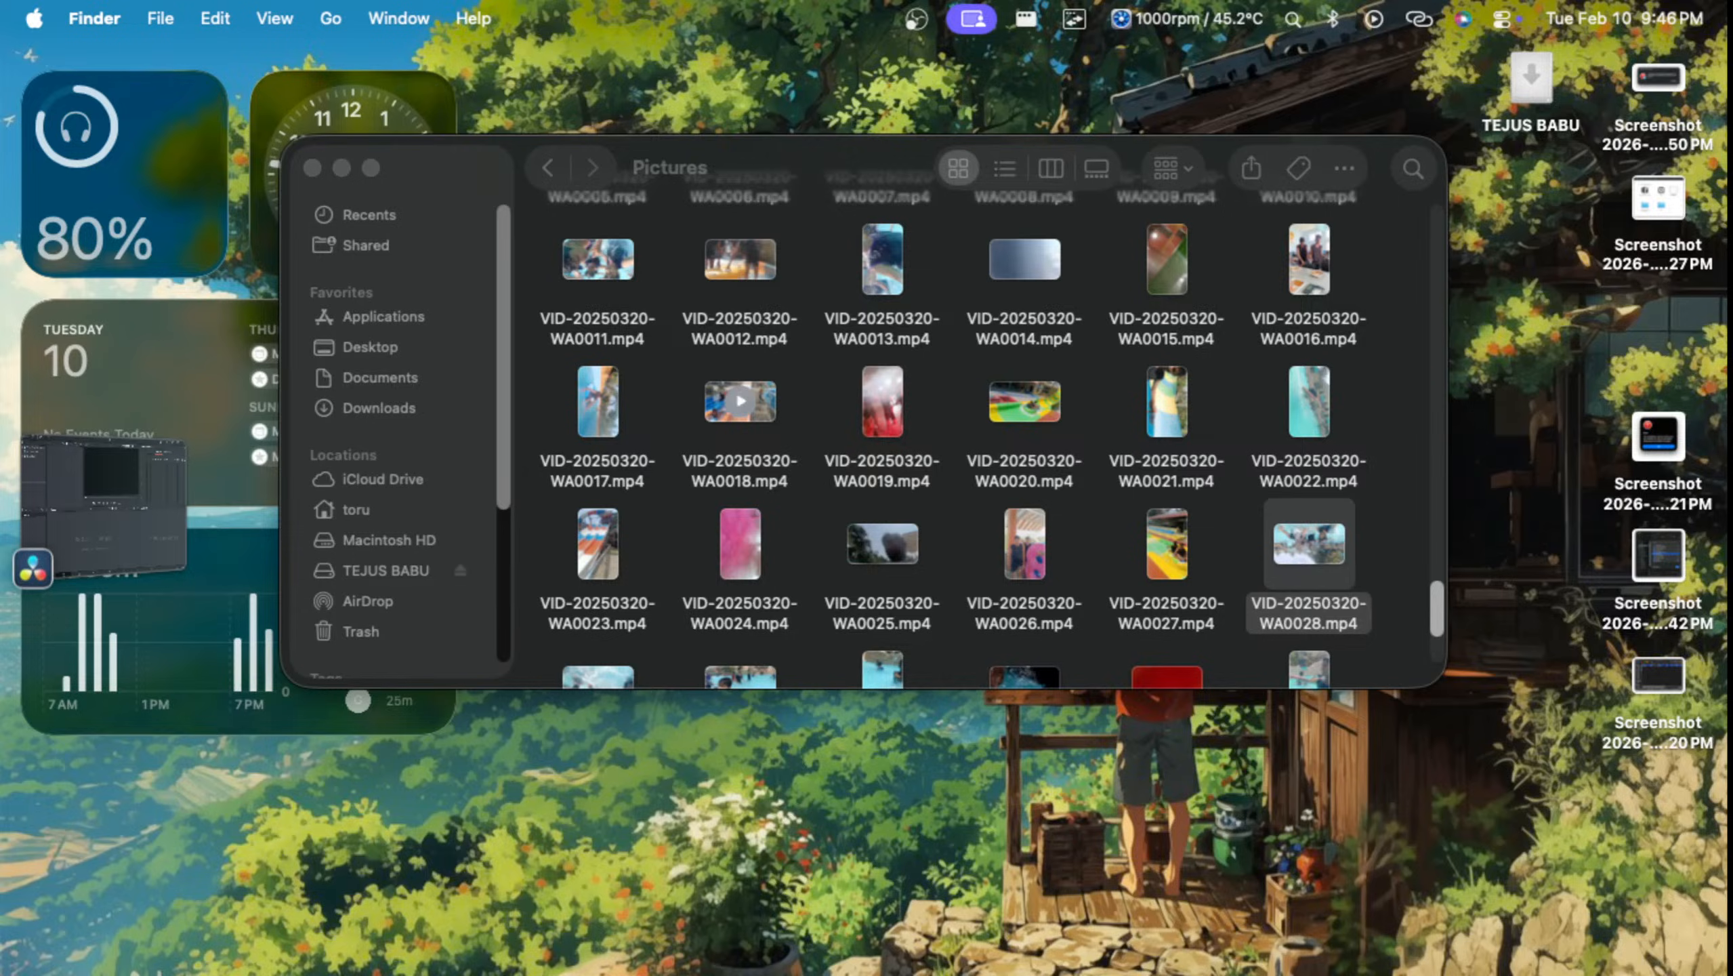
{"action": "right_click", "coordinate": [734, 412]}
{"action": "key", "text": "Escape"}
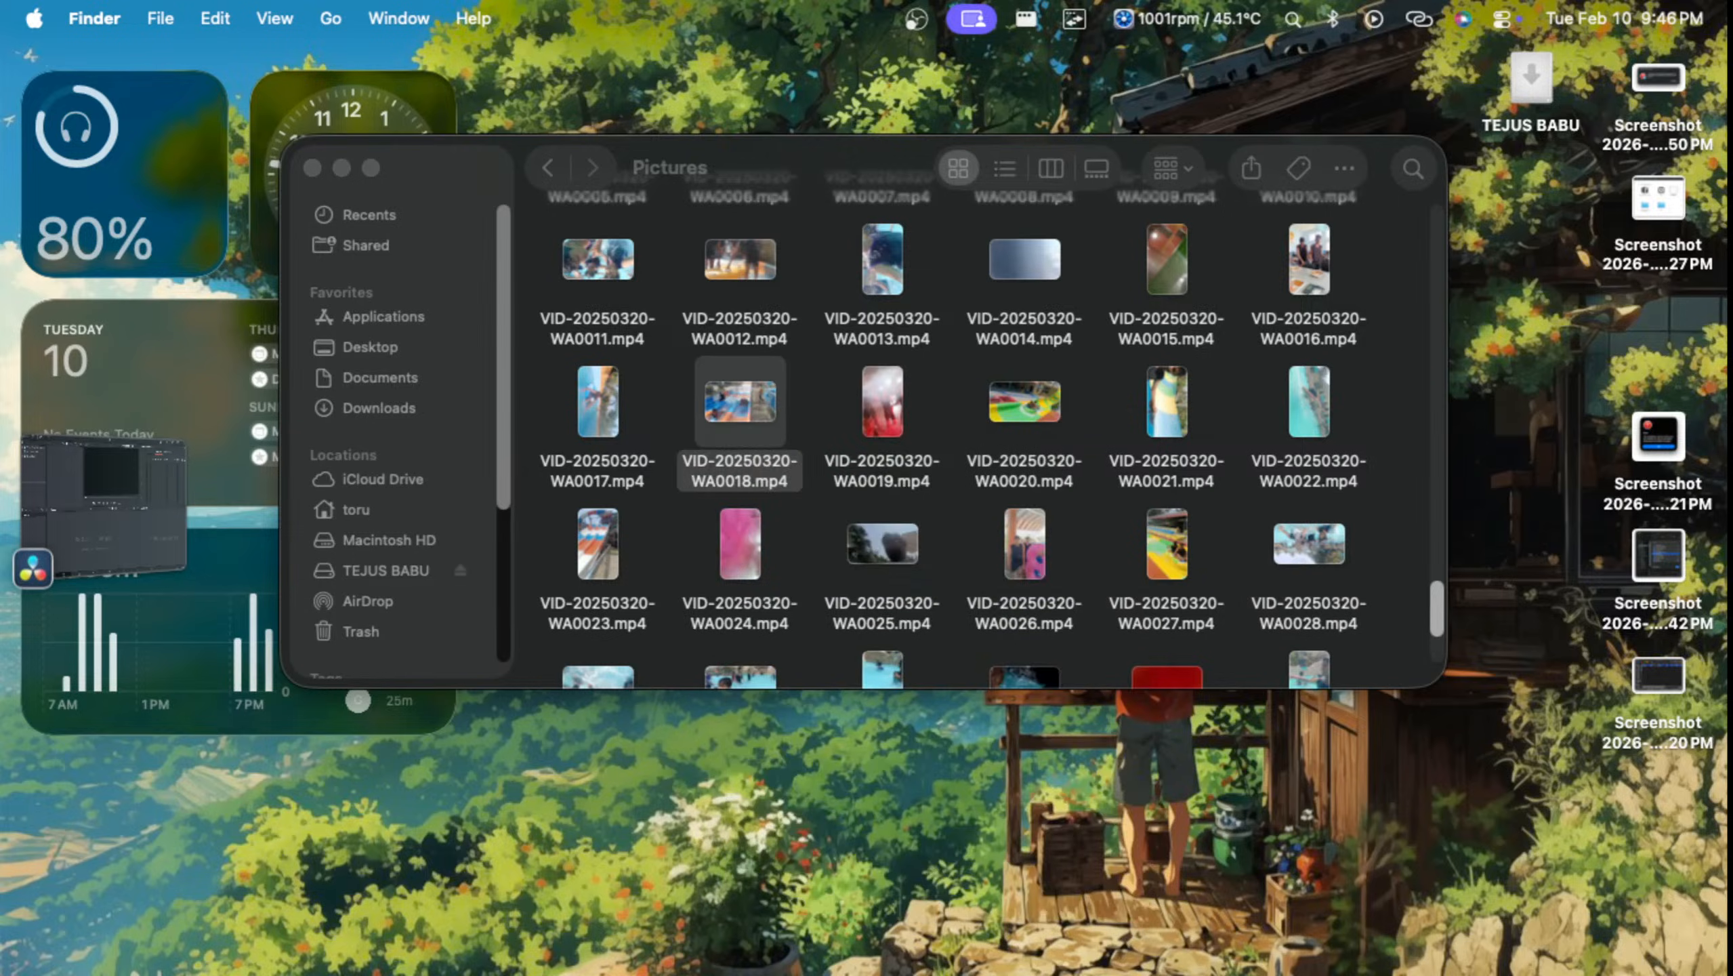
{"action": "scroll", "coordinate": [986, 437], "scroll_direction": "up", "scroll_amount": 6}
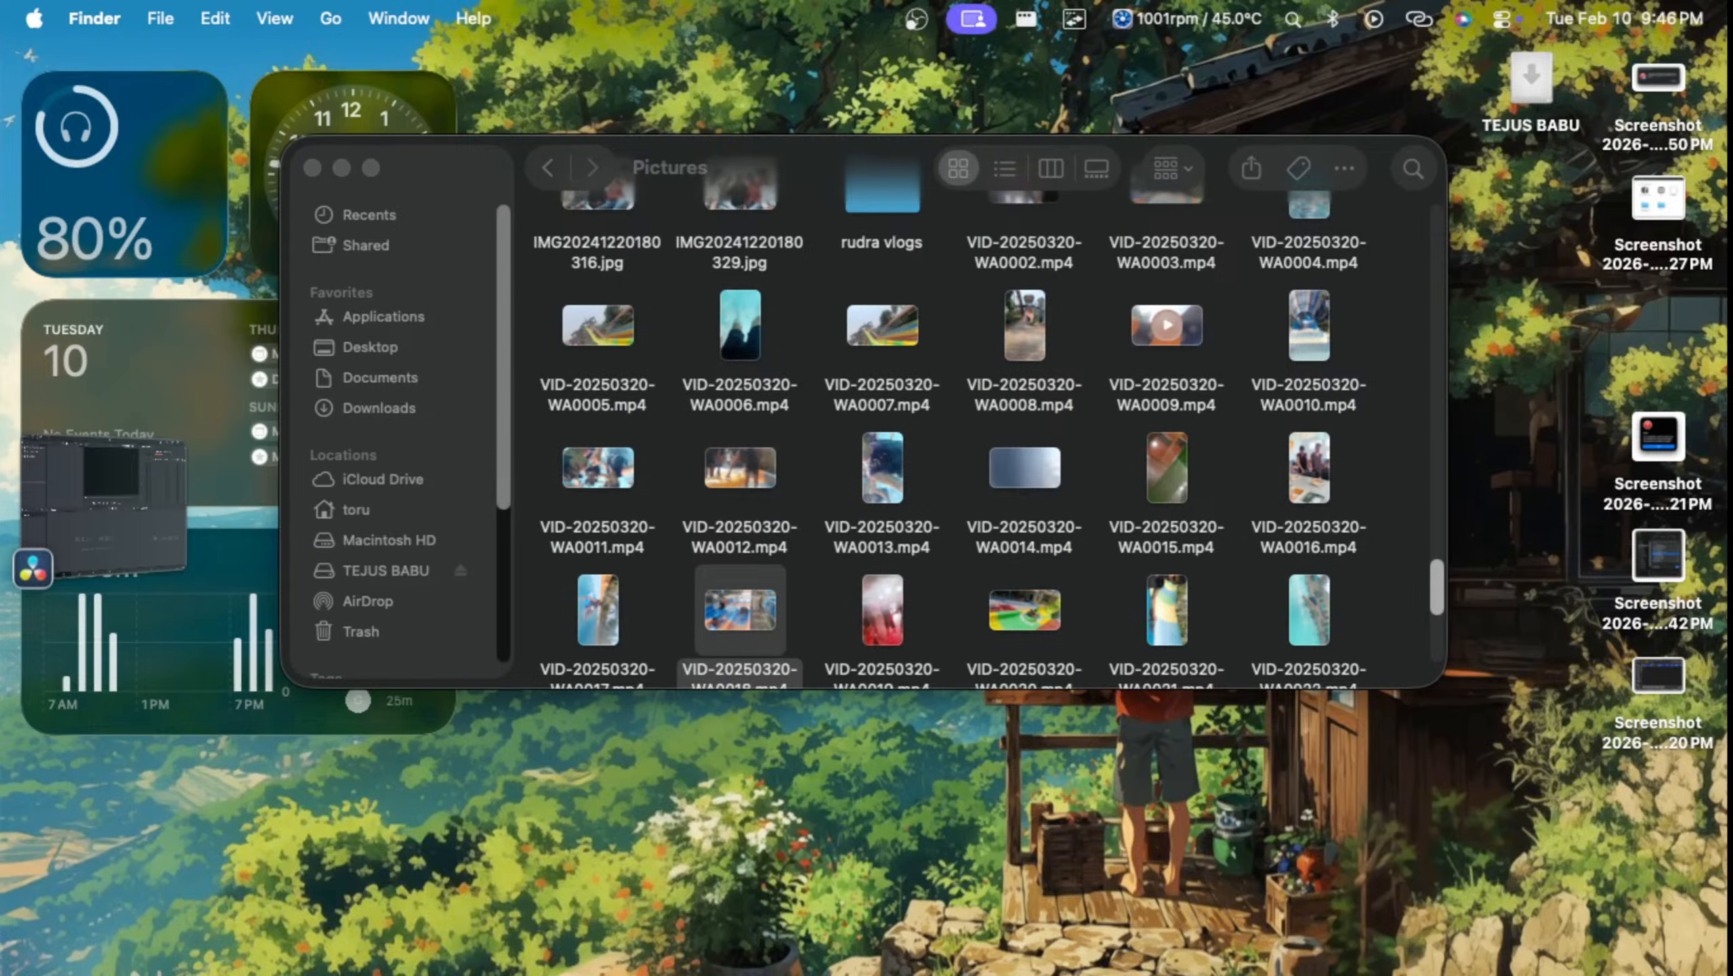
{"action": "right_click", "coordinate": [1167, 327]}
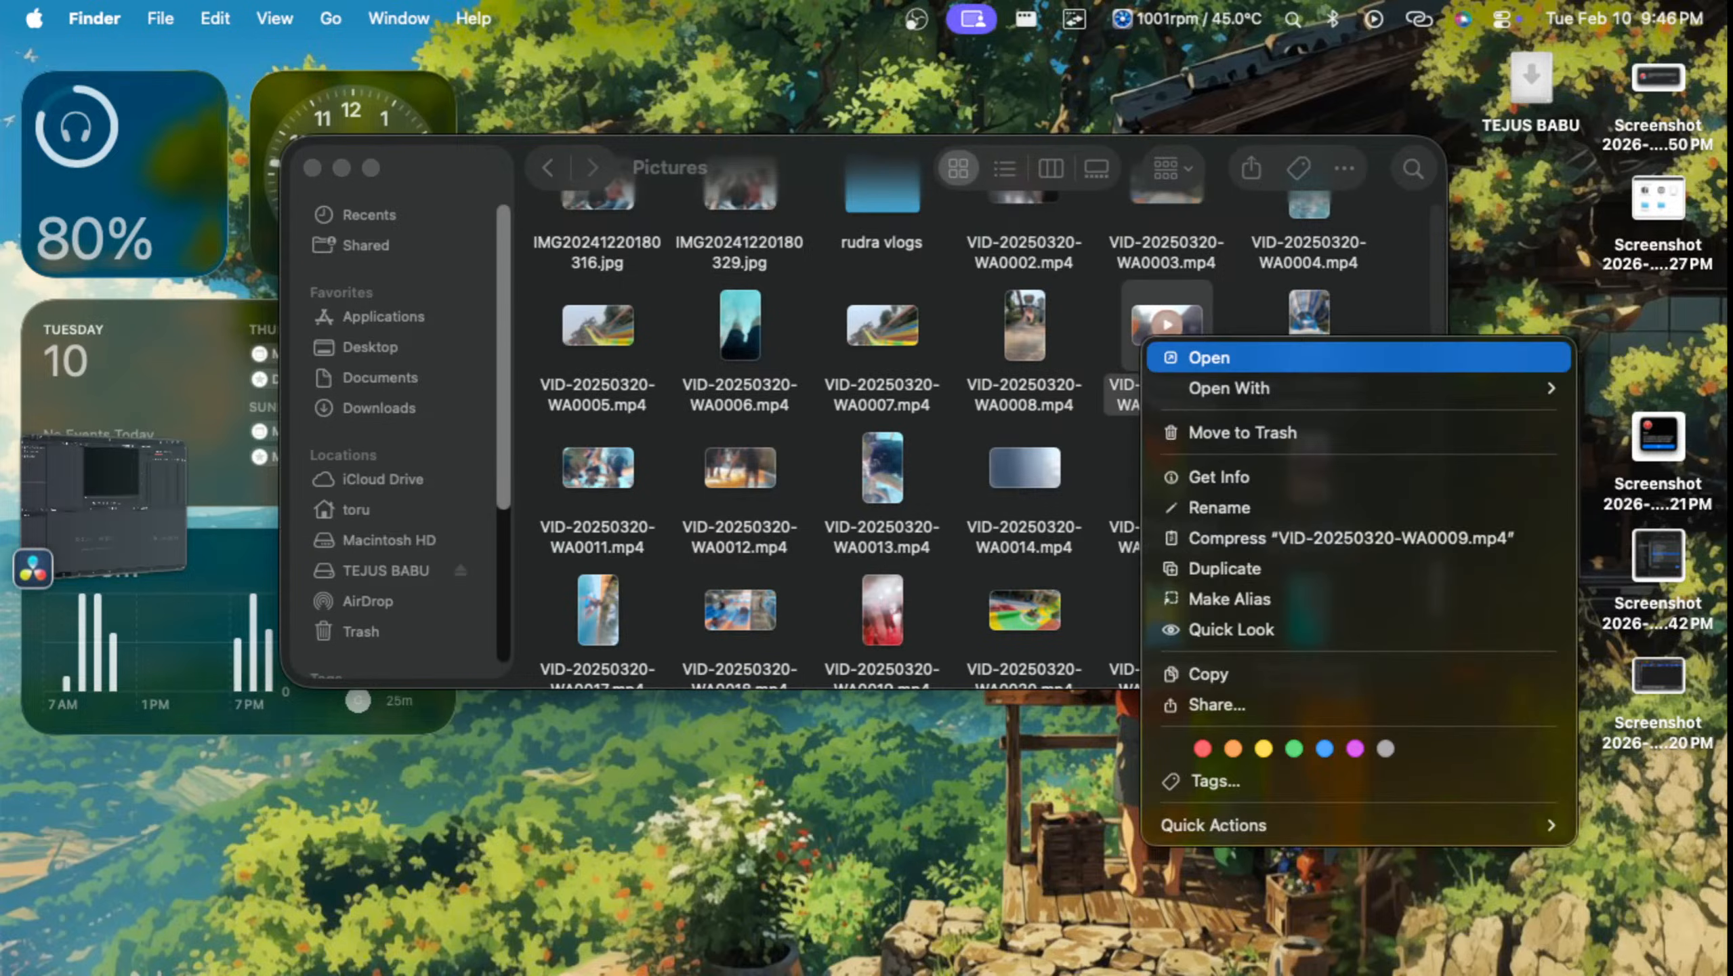
{"action": "left_click", "coordinate": [1175, 250]}
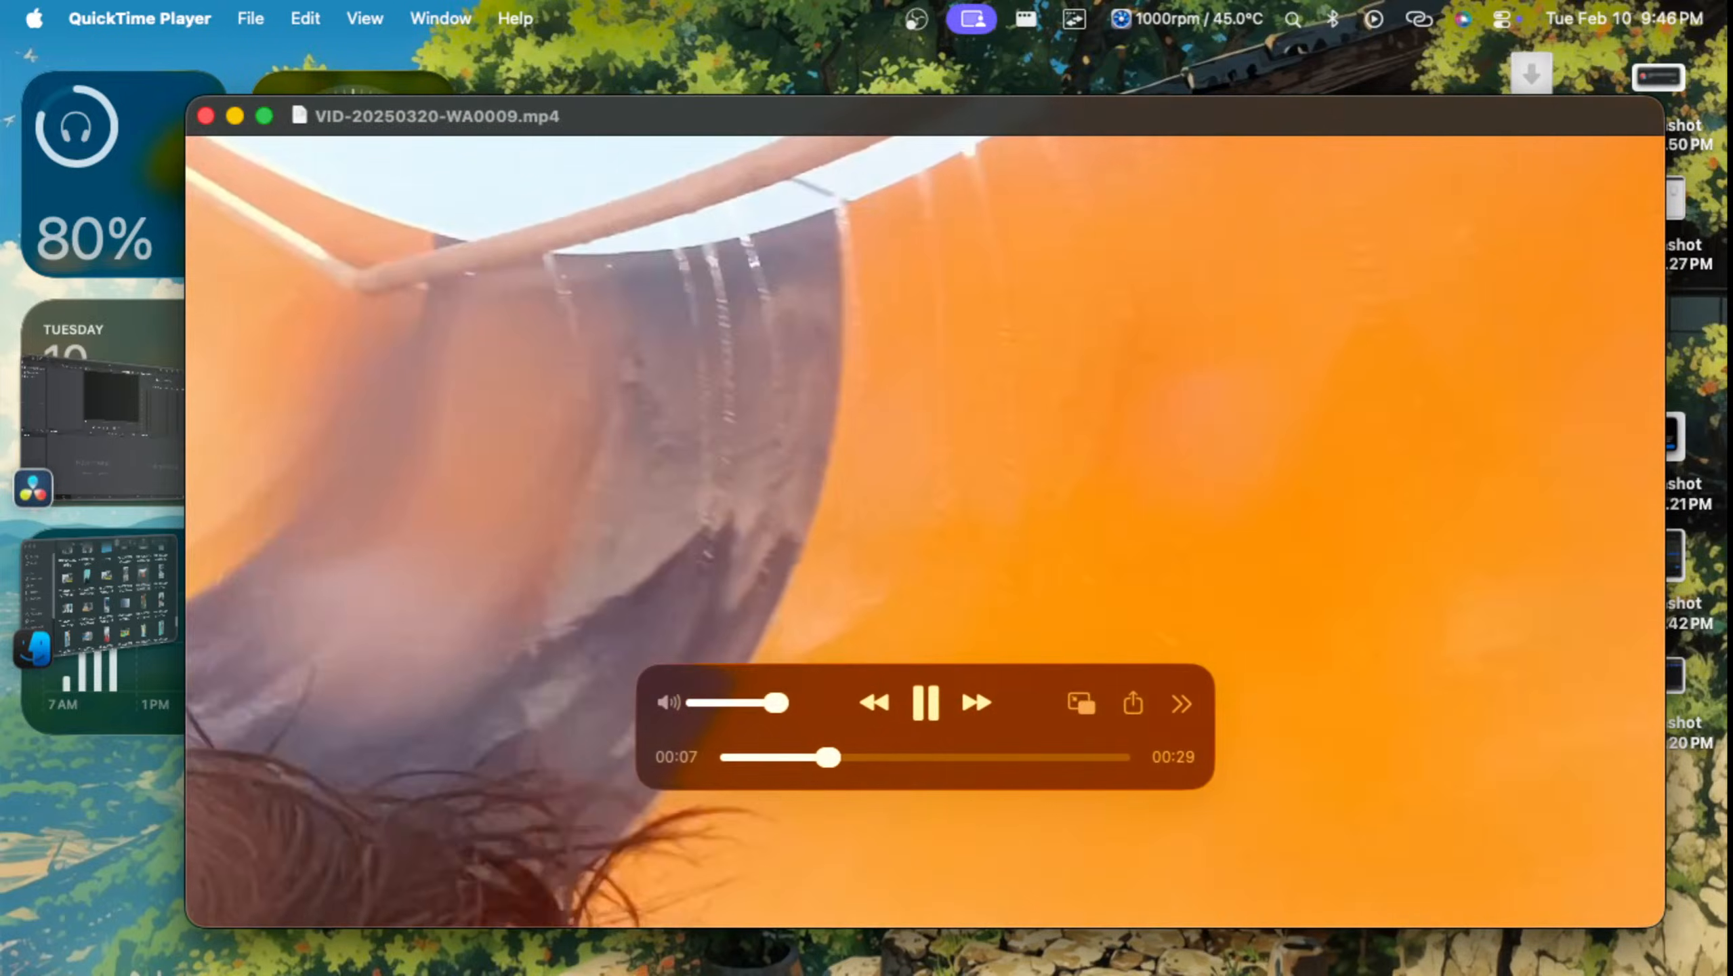
{"action": "key", "text": "super+w"}
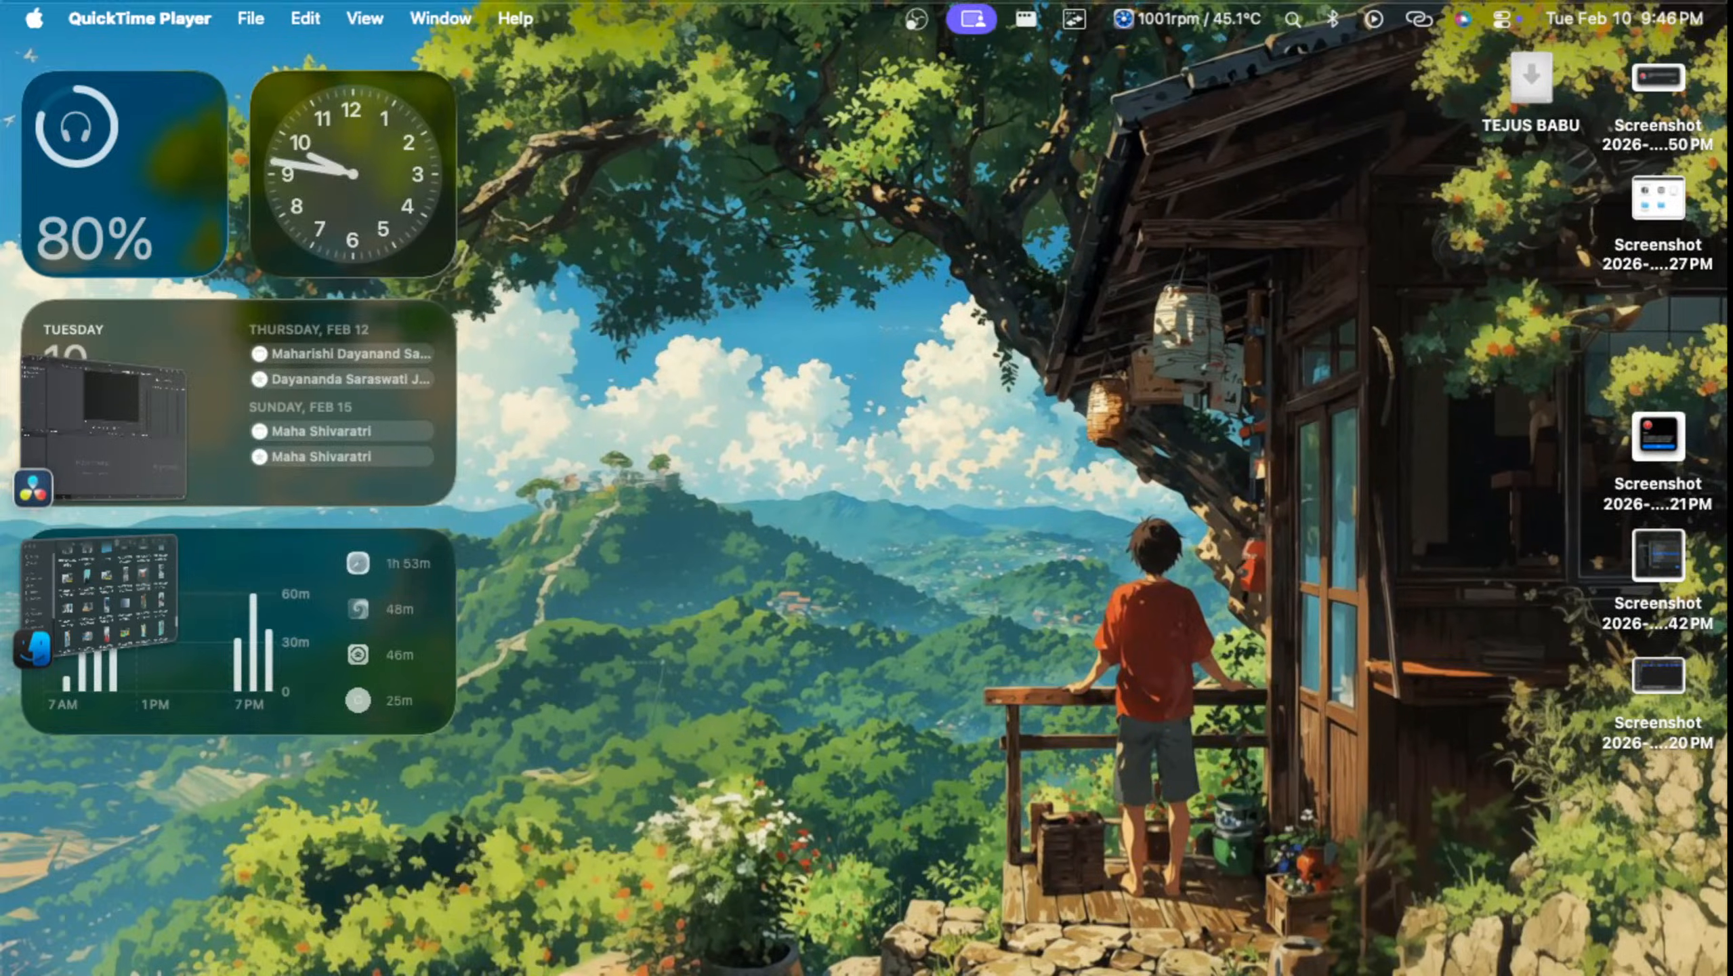
Step: Add VID-20250320-WA0009.mp4 from the Pictures folder to the sih project's media pool in DaVinci Resolve, changing the project frame rate to match
{"action": "key", "text": "ctrl+Up"}
{"action": "left_click", "coordinate": [546, 273]}
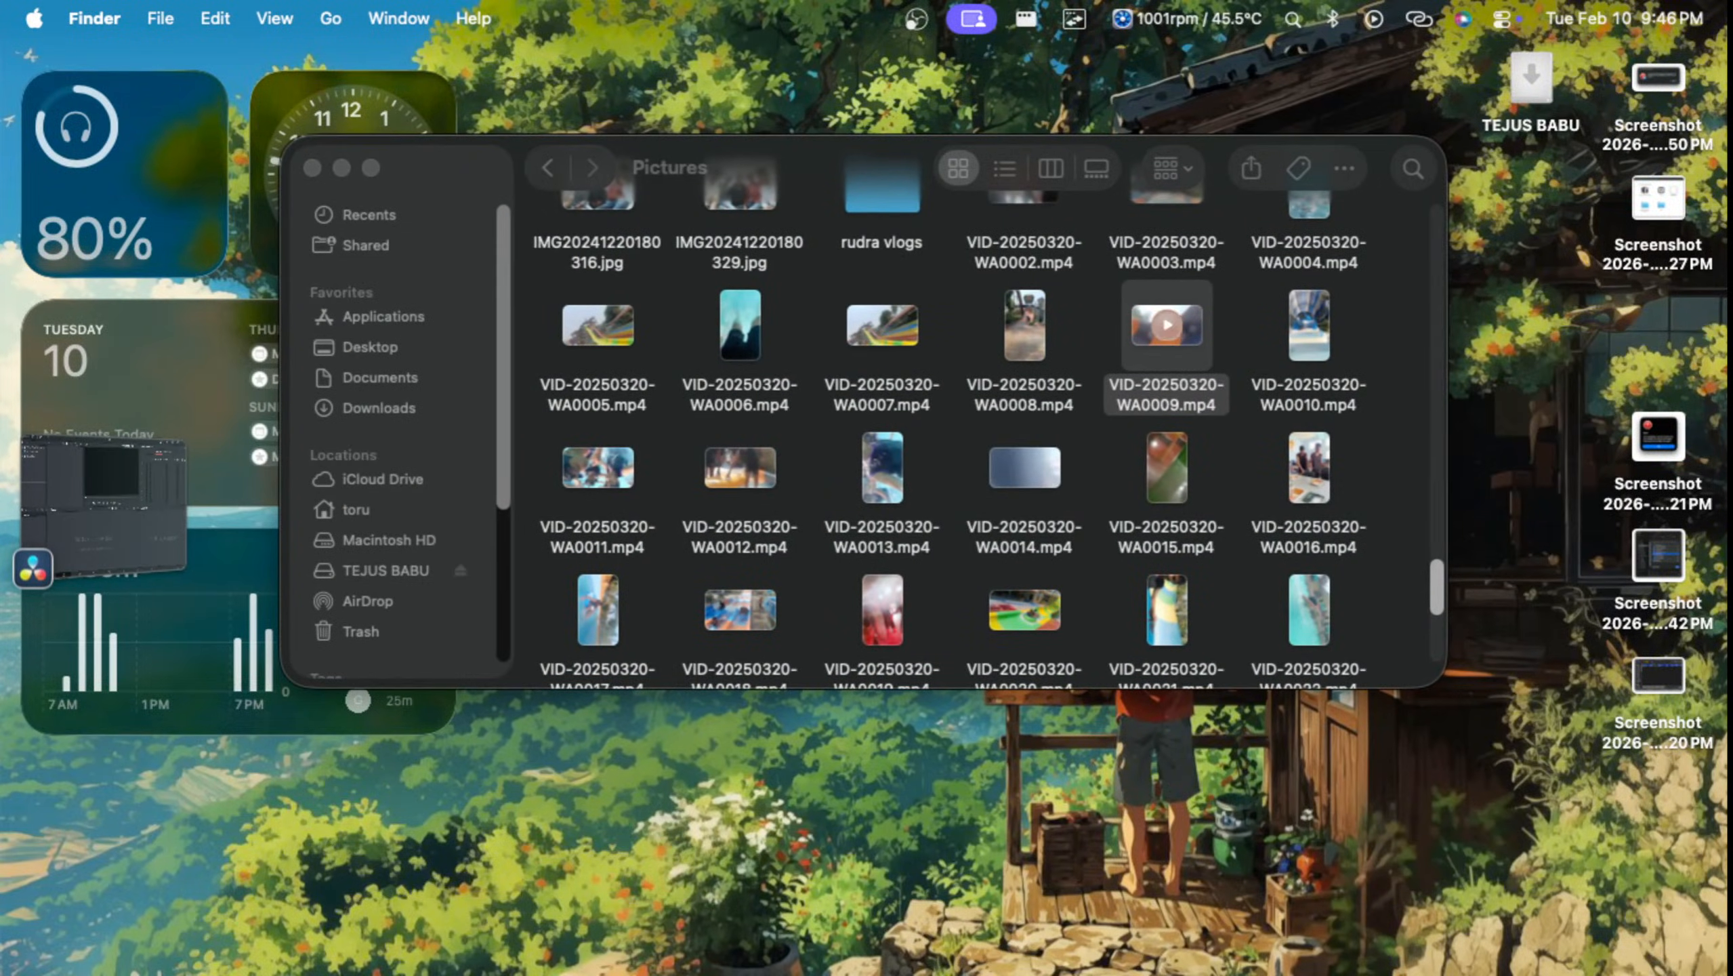
{"action": "key", "text": "ctrl+Up"}
{"action": "left_click_drag", "start_coordinate": [1146, 359], "coordinate": [588, 640]}
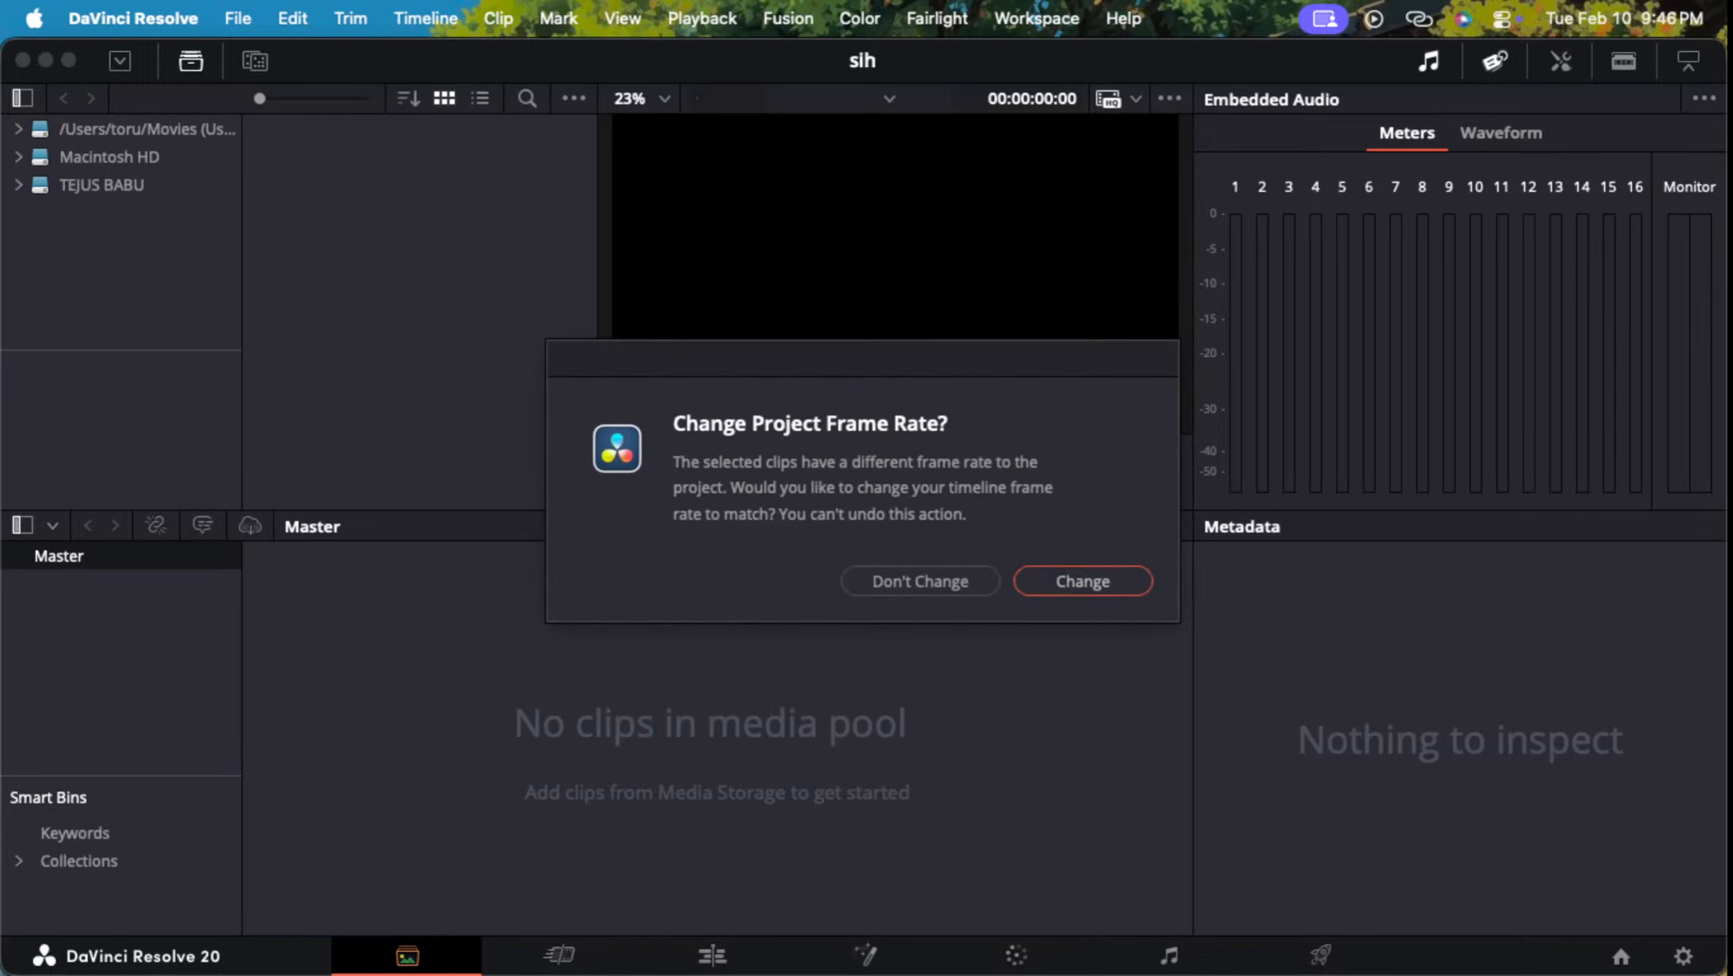
{"action": "key", "text": "Return"}
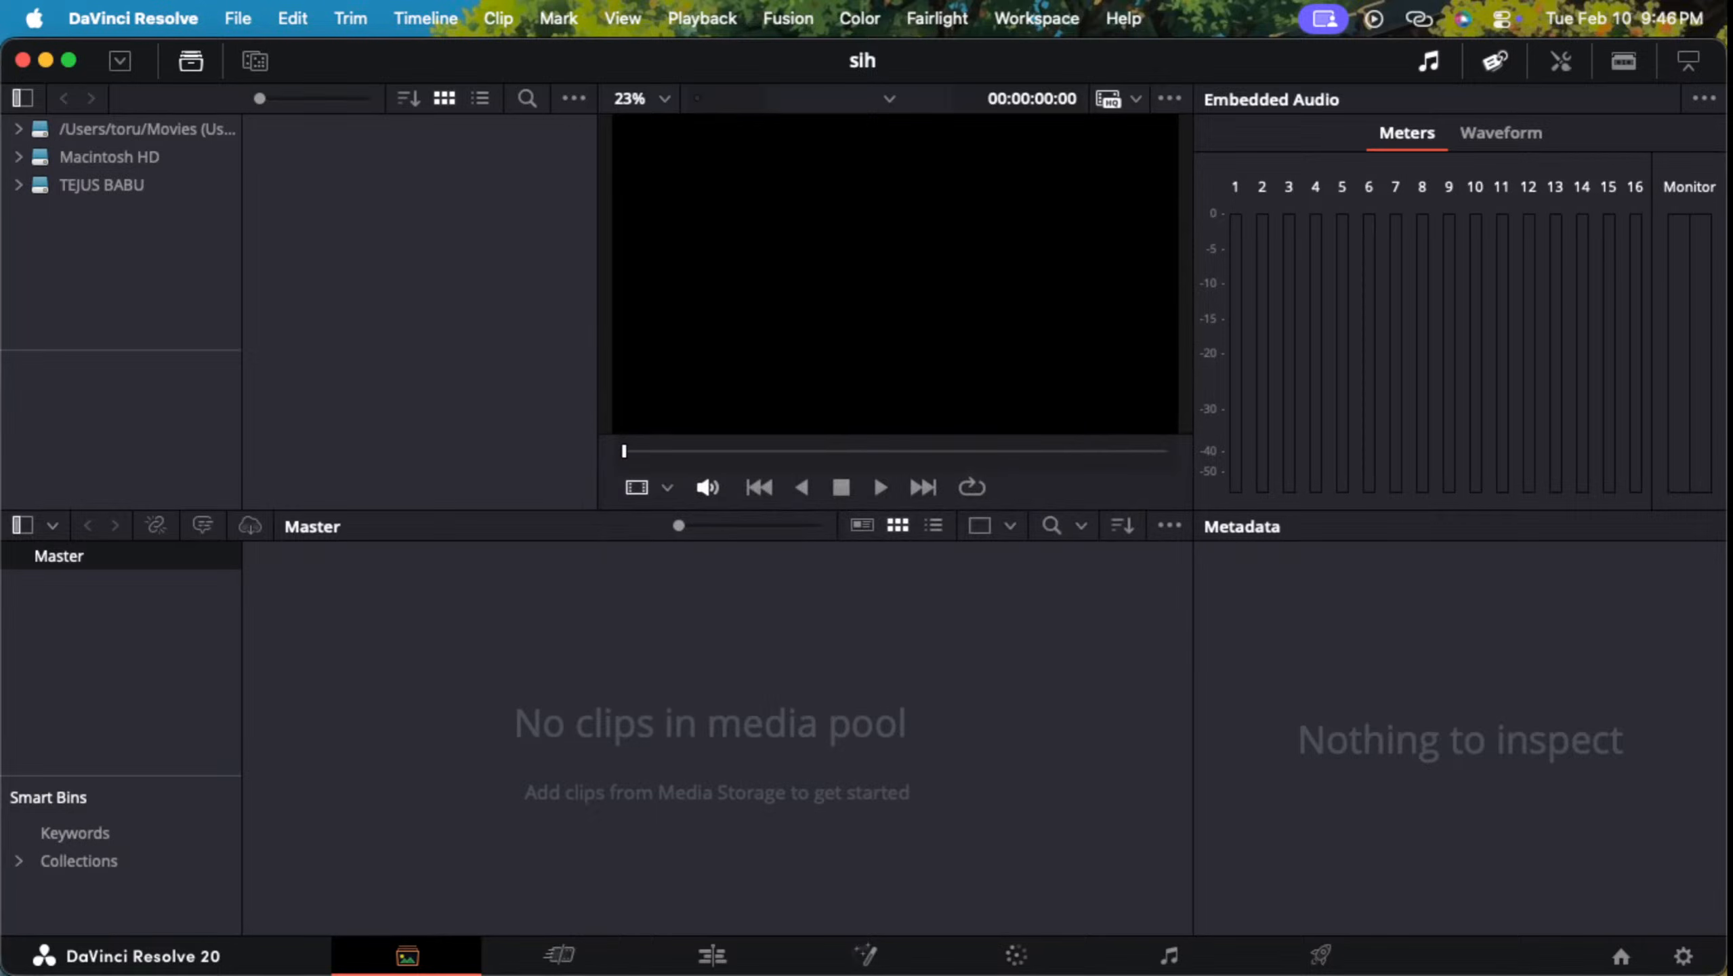
{"action": "key", "text": "ctrl+Up"}
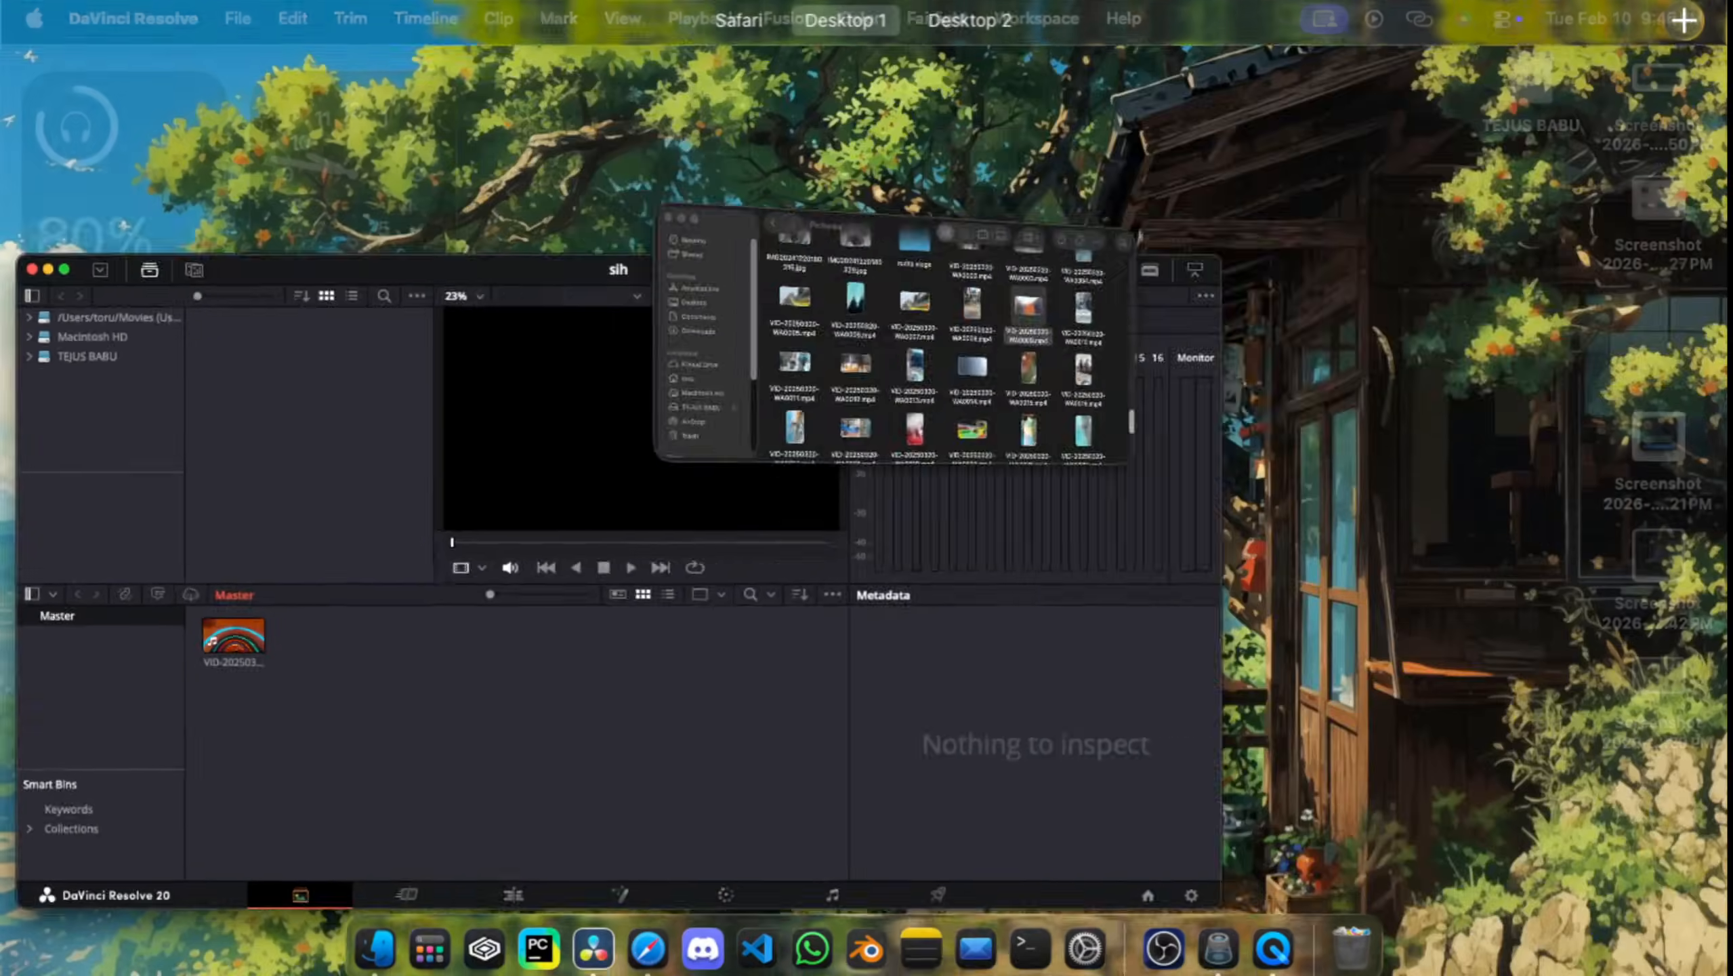
{"action": "key", "text": "ctrl+Up"}
{"action": "key", "text": "ctrl+Up"}
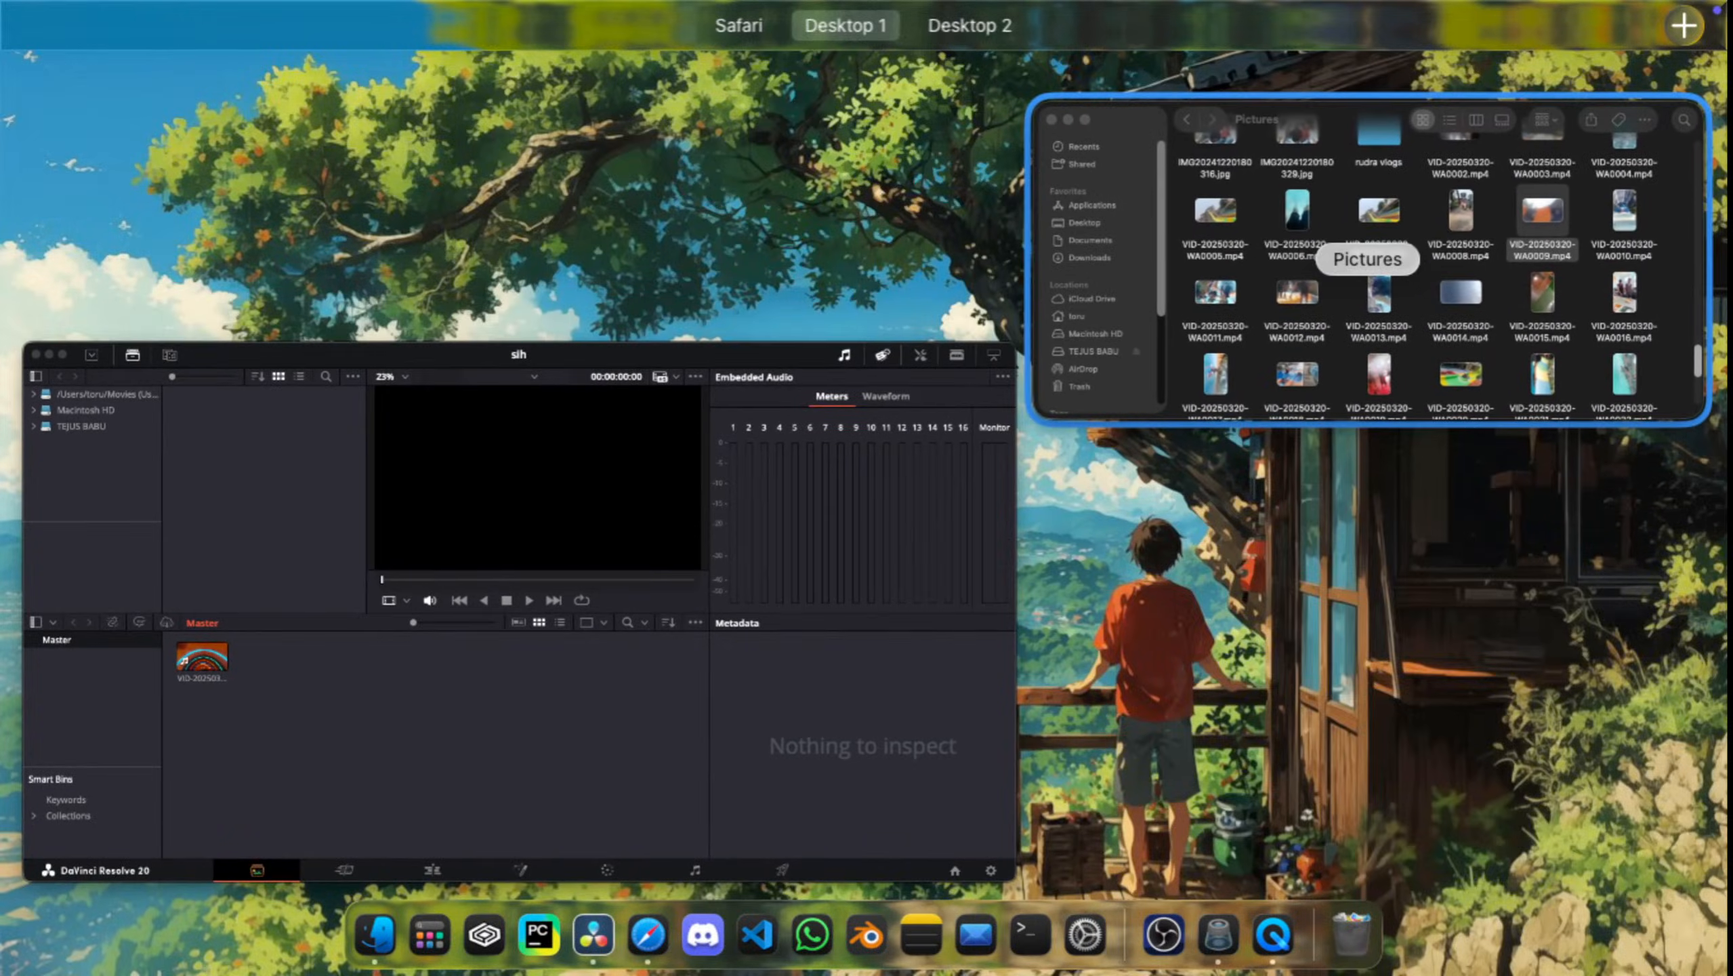
{"action": "left_click", "coordinate": [518, 603]}
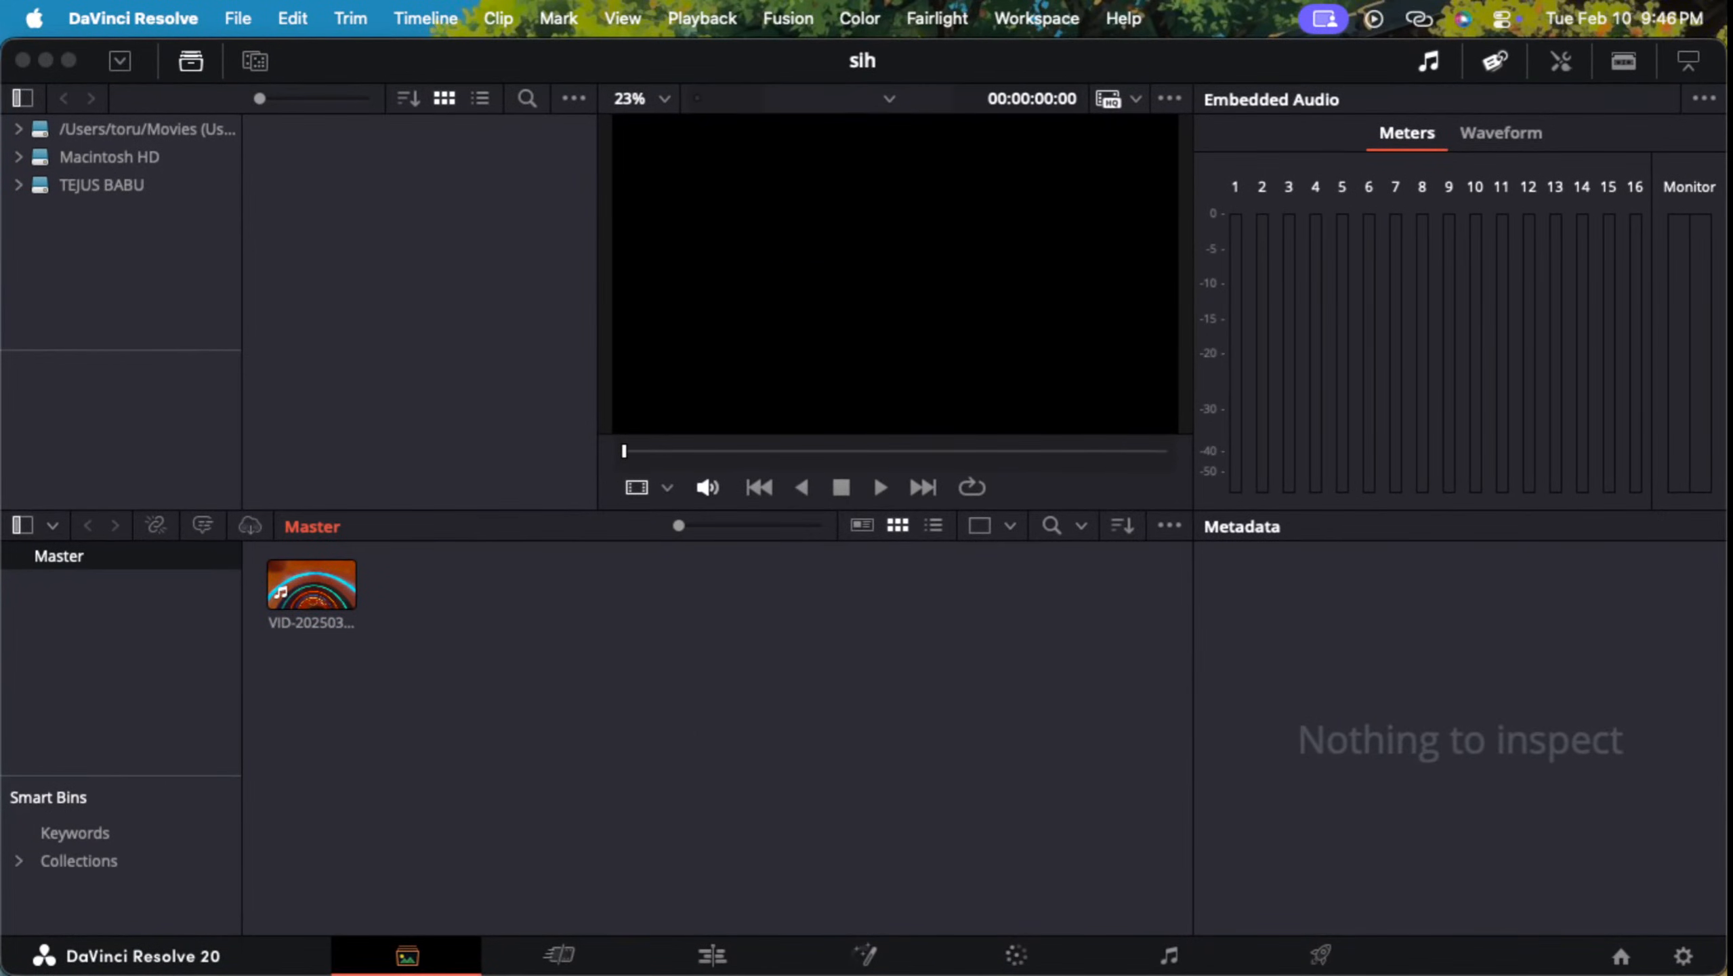
Step: Switch to the tutorial in Safari, quit QuickTime Player and Preview, and close the Finder Pictures window
{"action": "key", "text": "alt+Tab"}
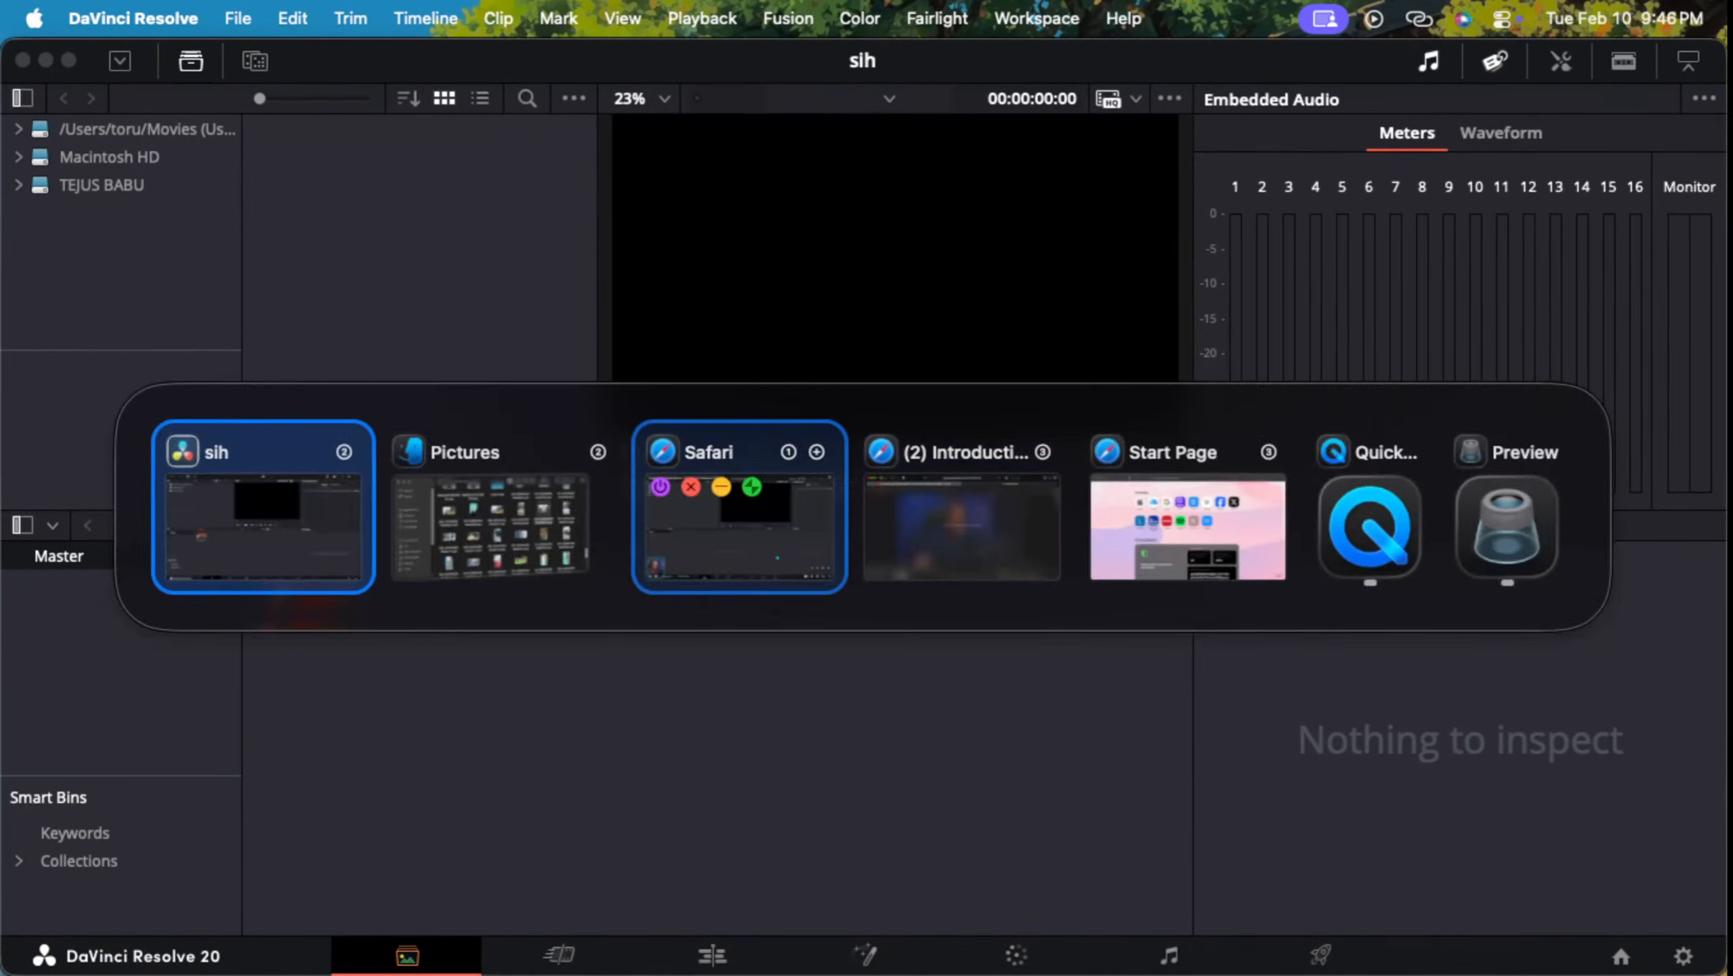
{"action": "left_click", "coordinate": [962, 527]}
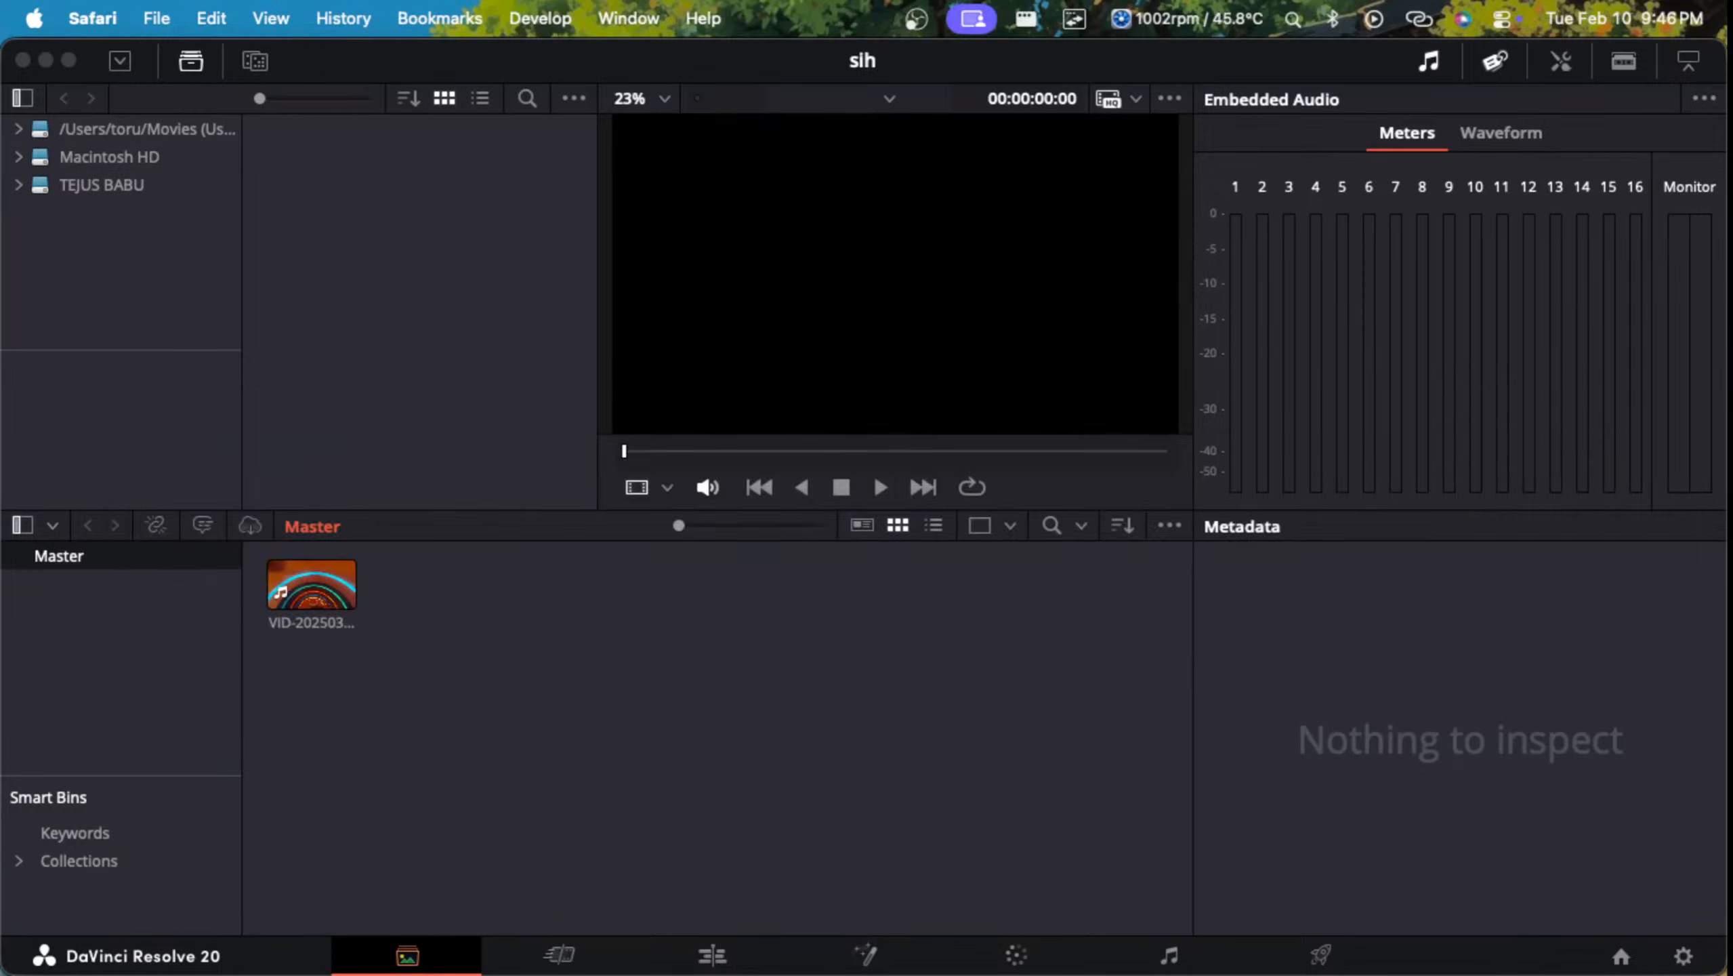
{"action": "key", "text": "alt+Tab"}
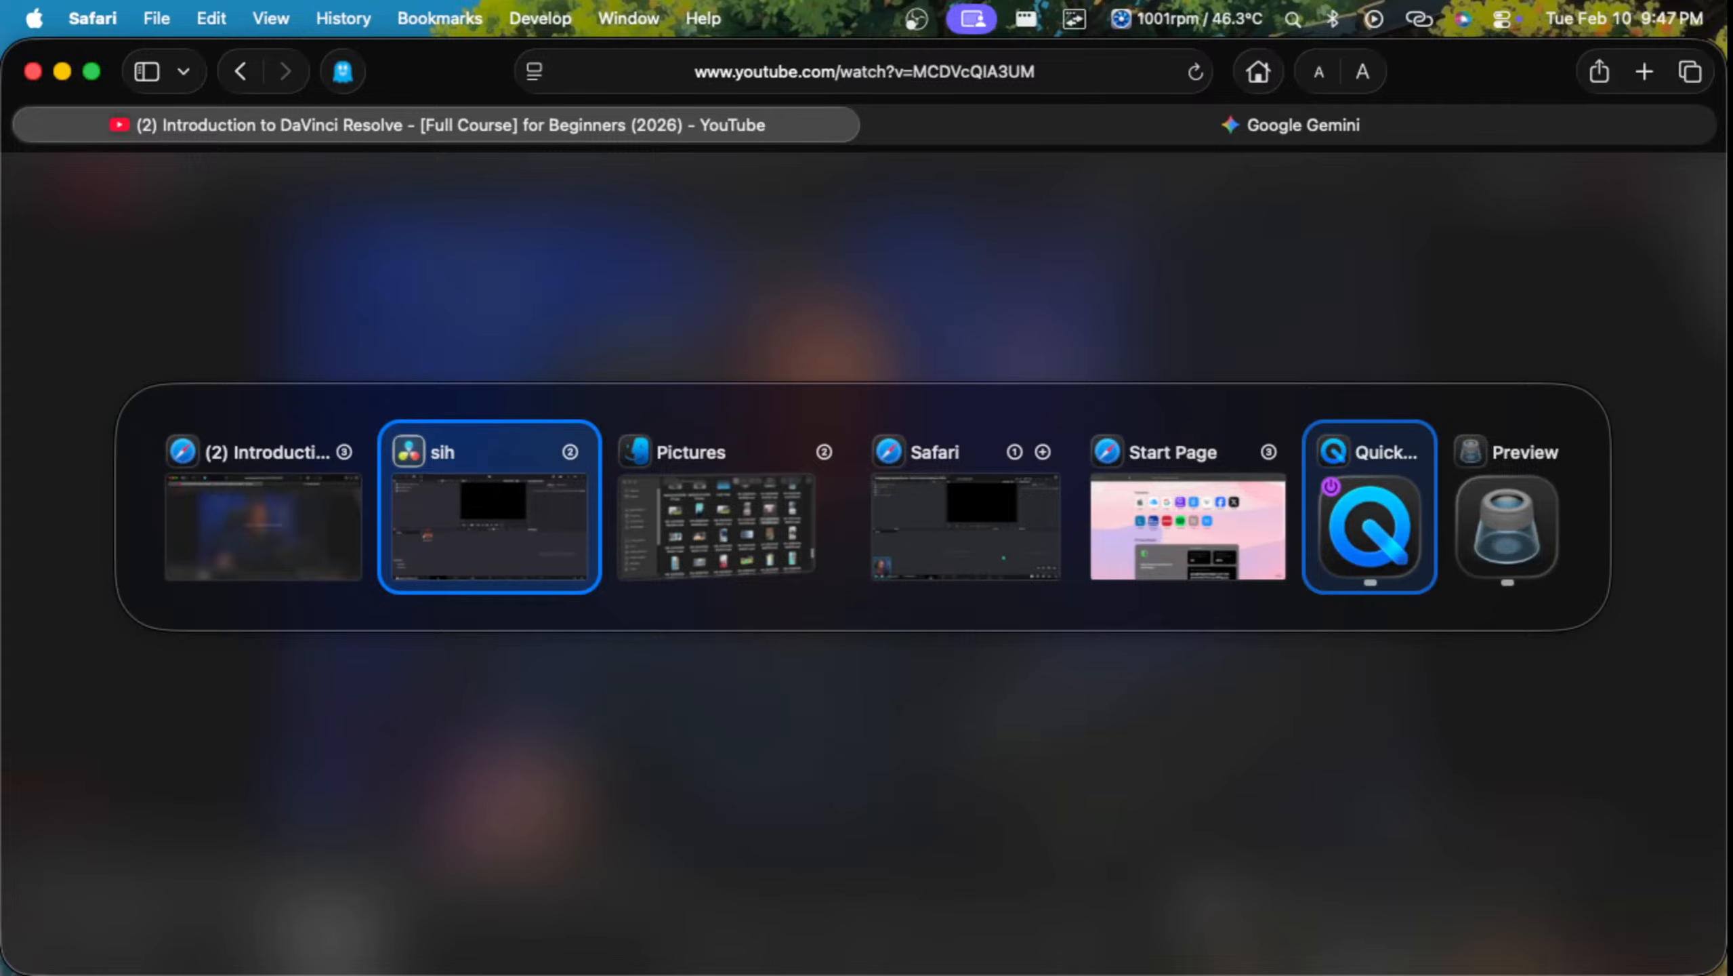
{"action": "left_click", "coordinate": [1331, 487]}
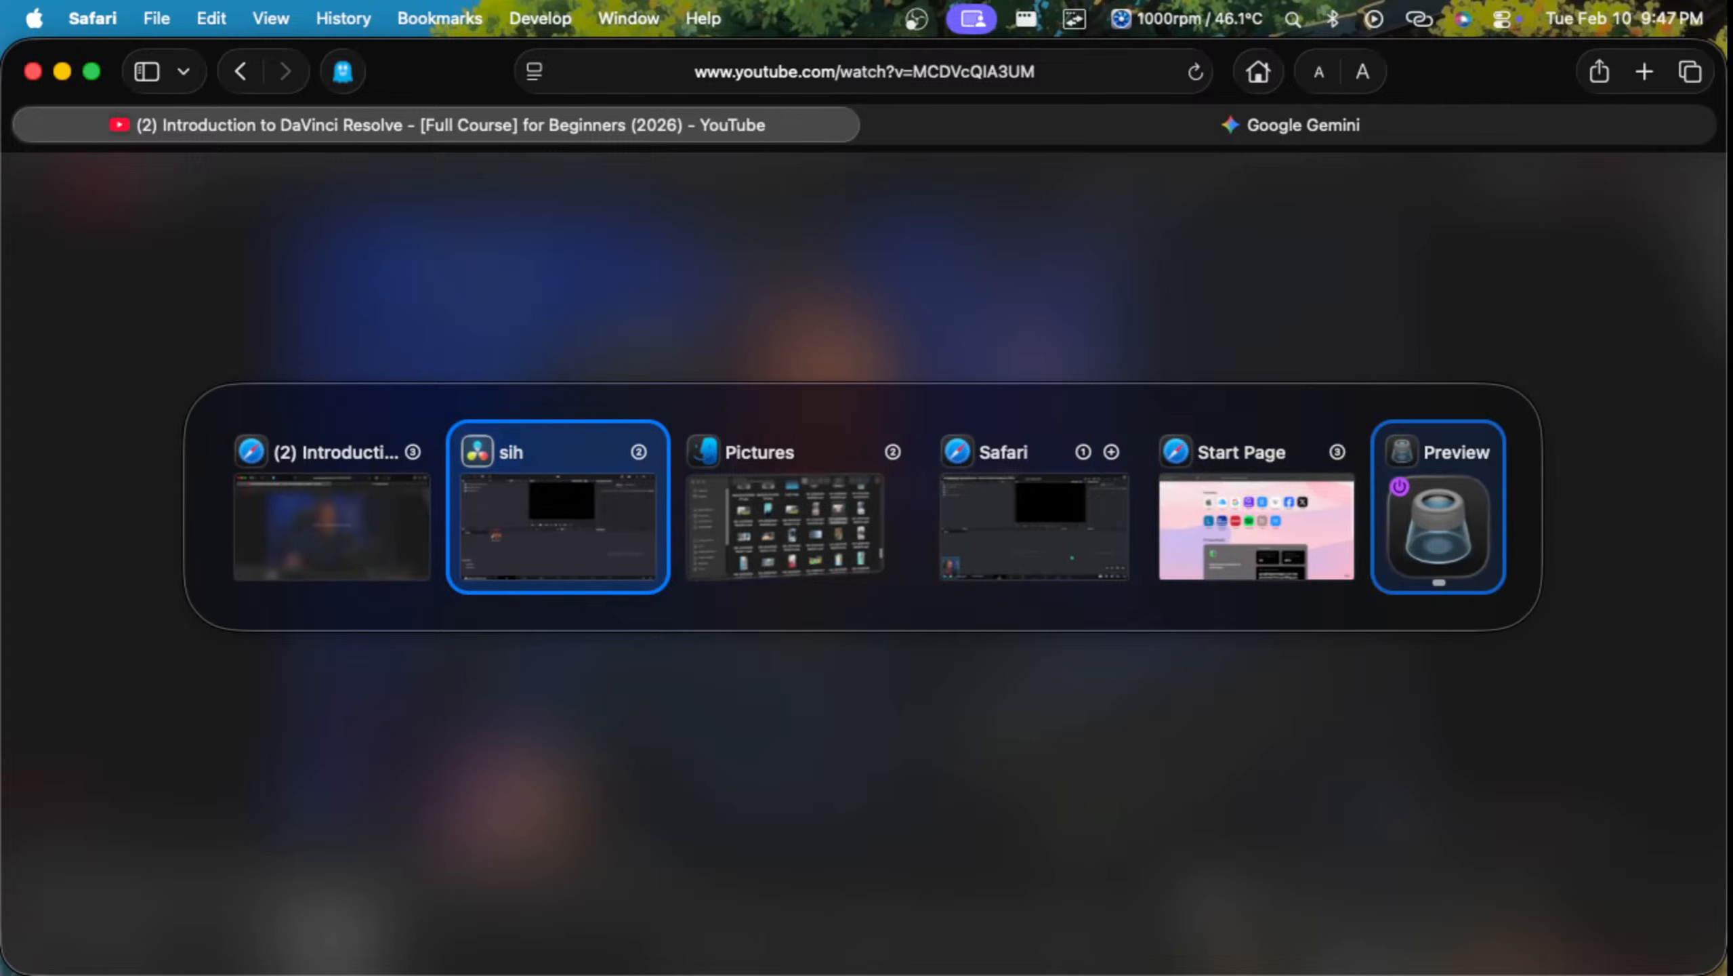
{"action": "left_click", "coordinate": [1399, 487]}
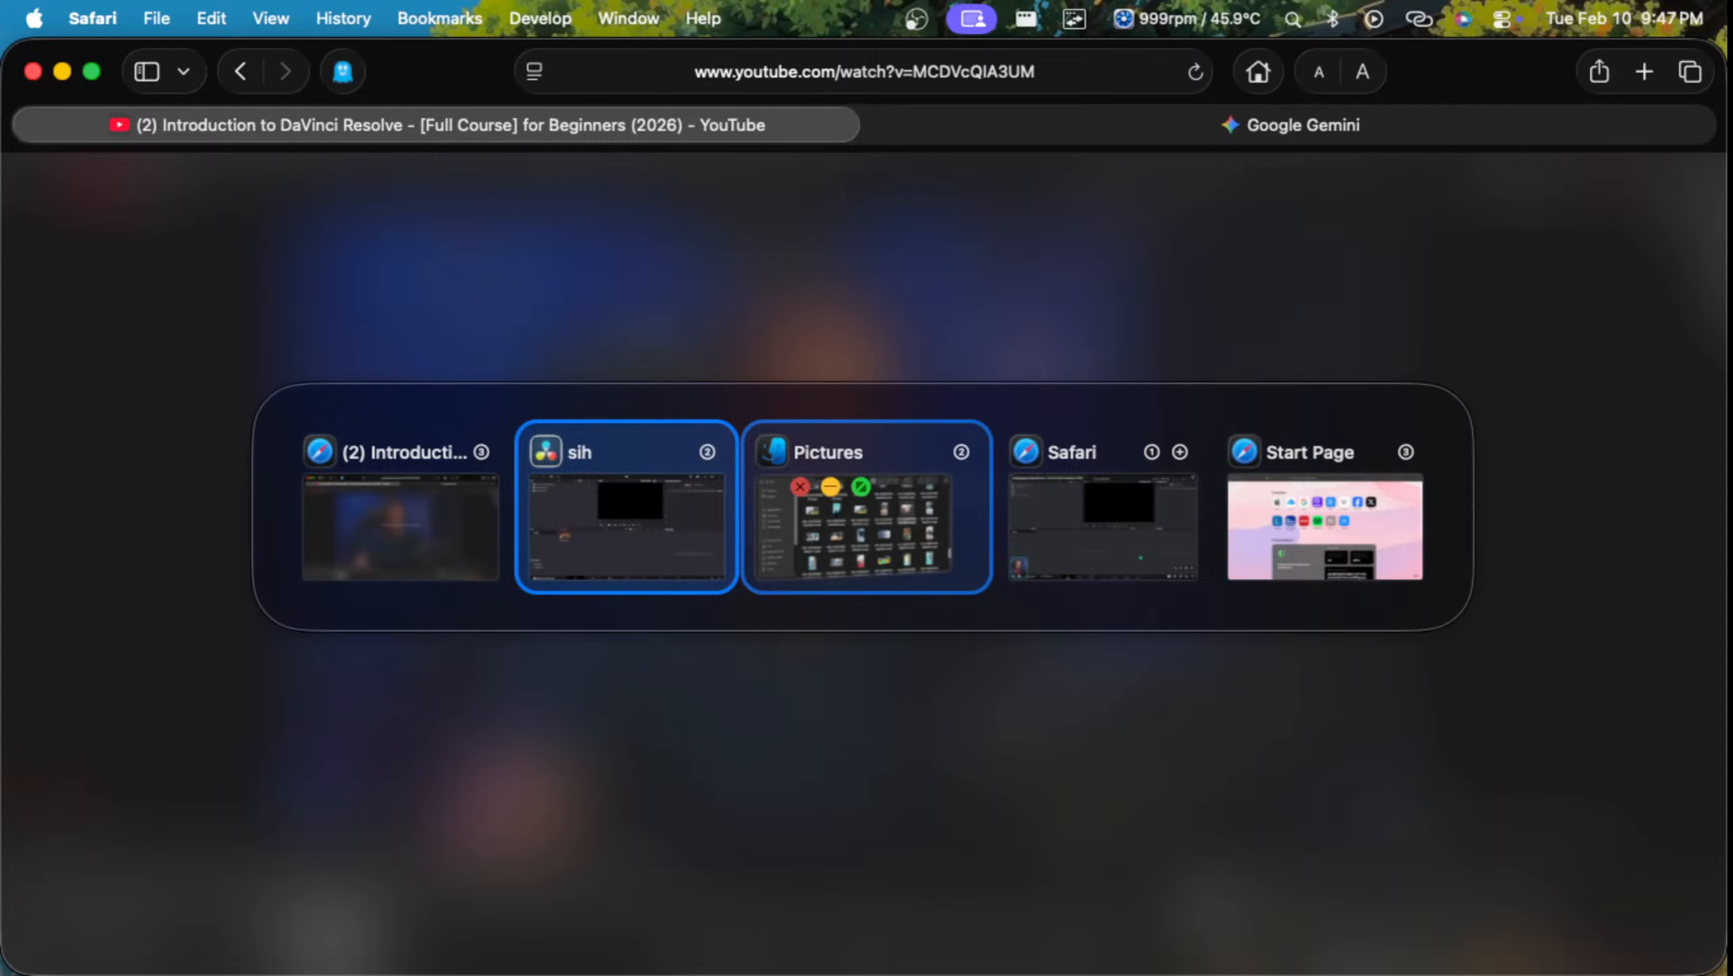
{"action": "left_click", "coordinate": [799, 486]}
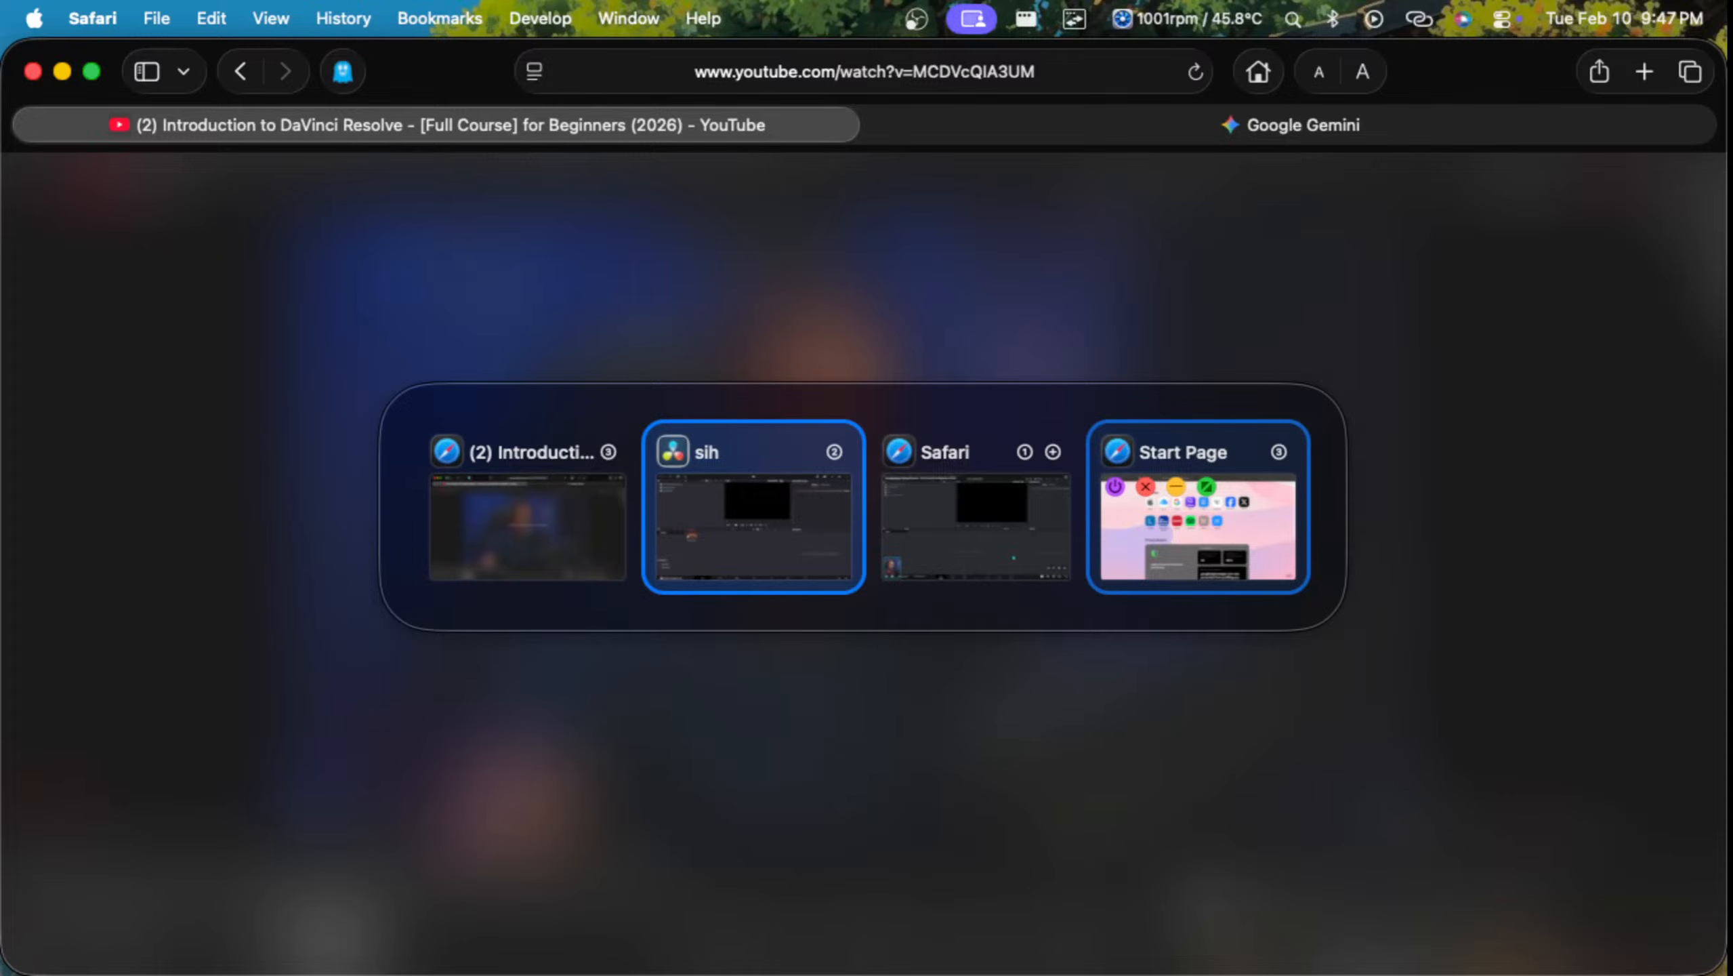
Step: Bring up Safari's Start Page window and quit Safari
{"action": "left_click", "coordinate": [1199, 526]}
{"action": "key", "text": "alt+Tab"}
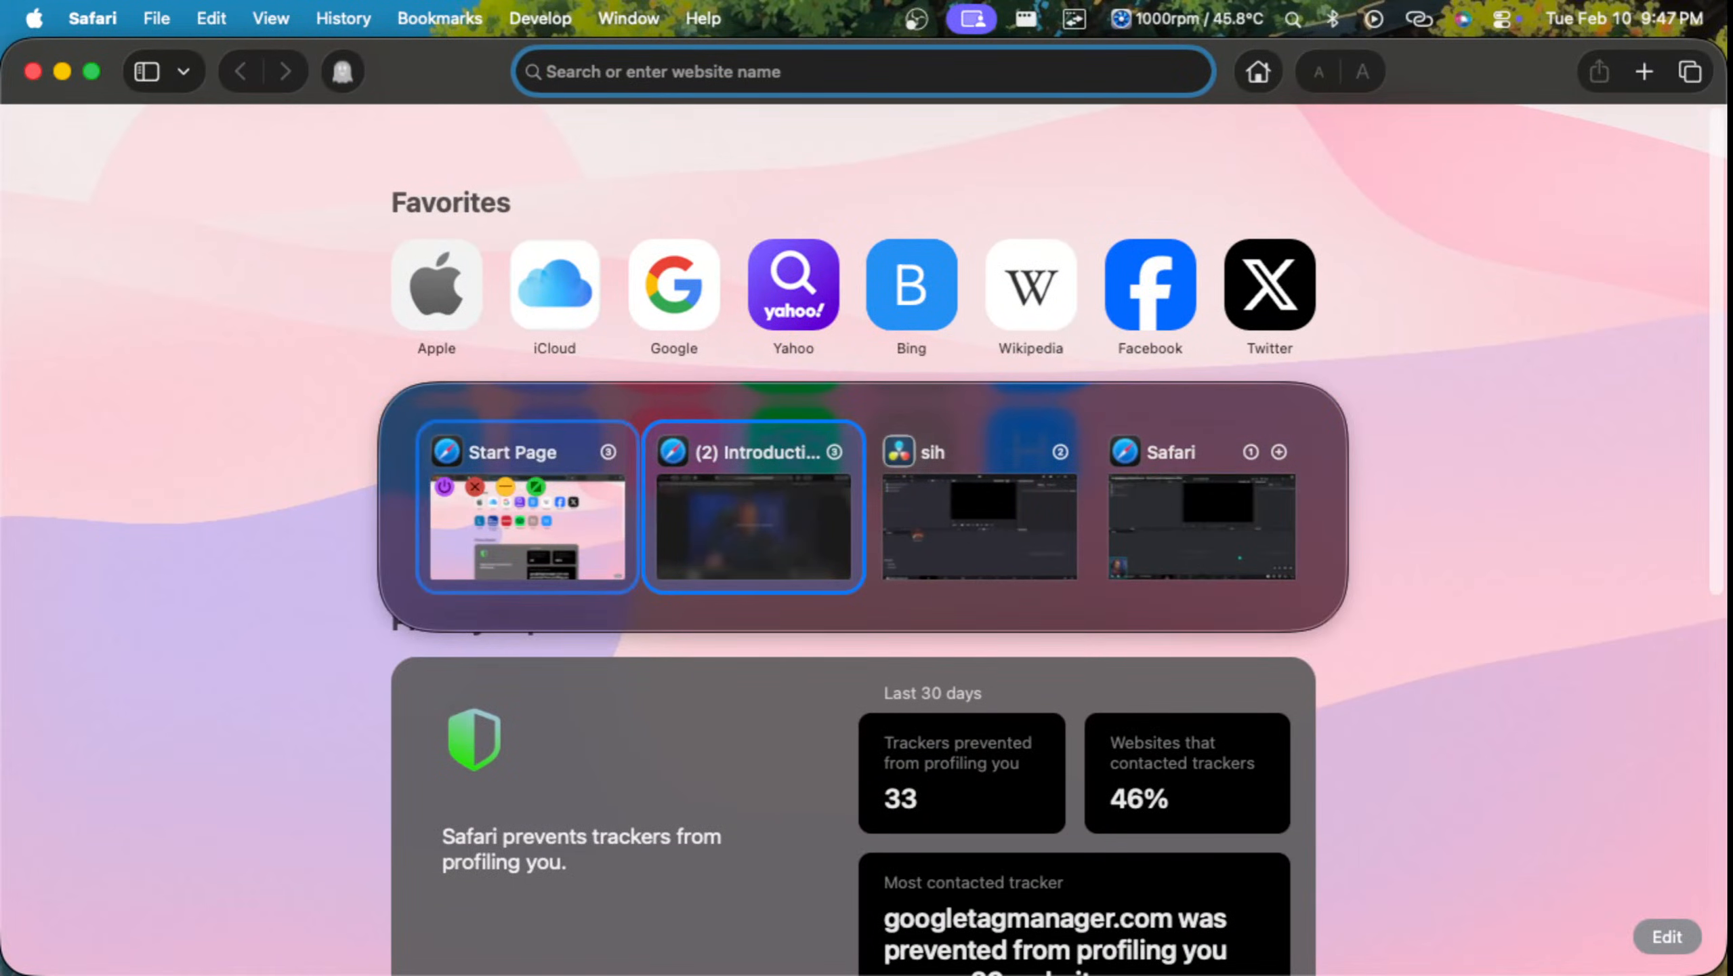
{"action": "left_click", "coordinate": [445, 487]}
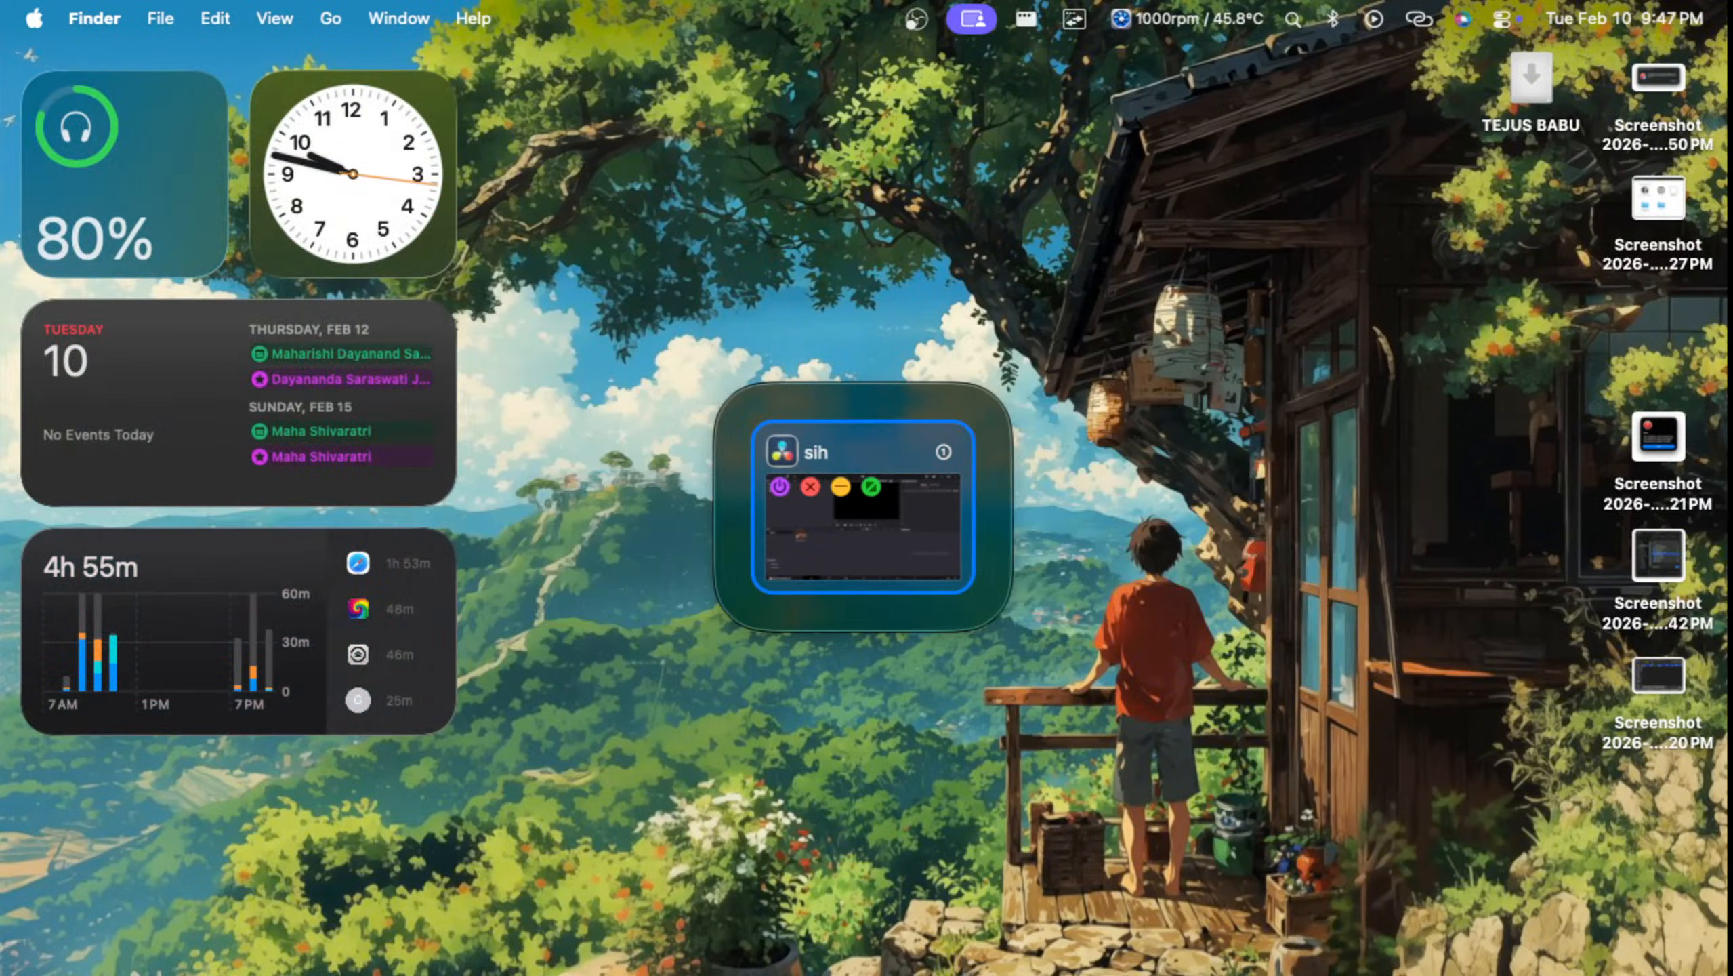
Step: Relaunch Safari and reopen all windows from the last session
{"action": "key", "text": "alt+Tab"}
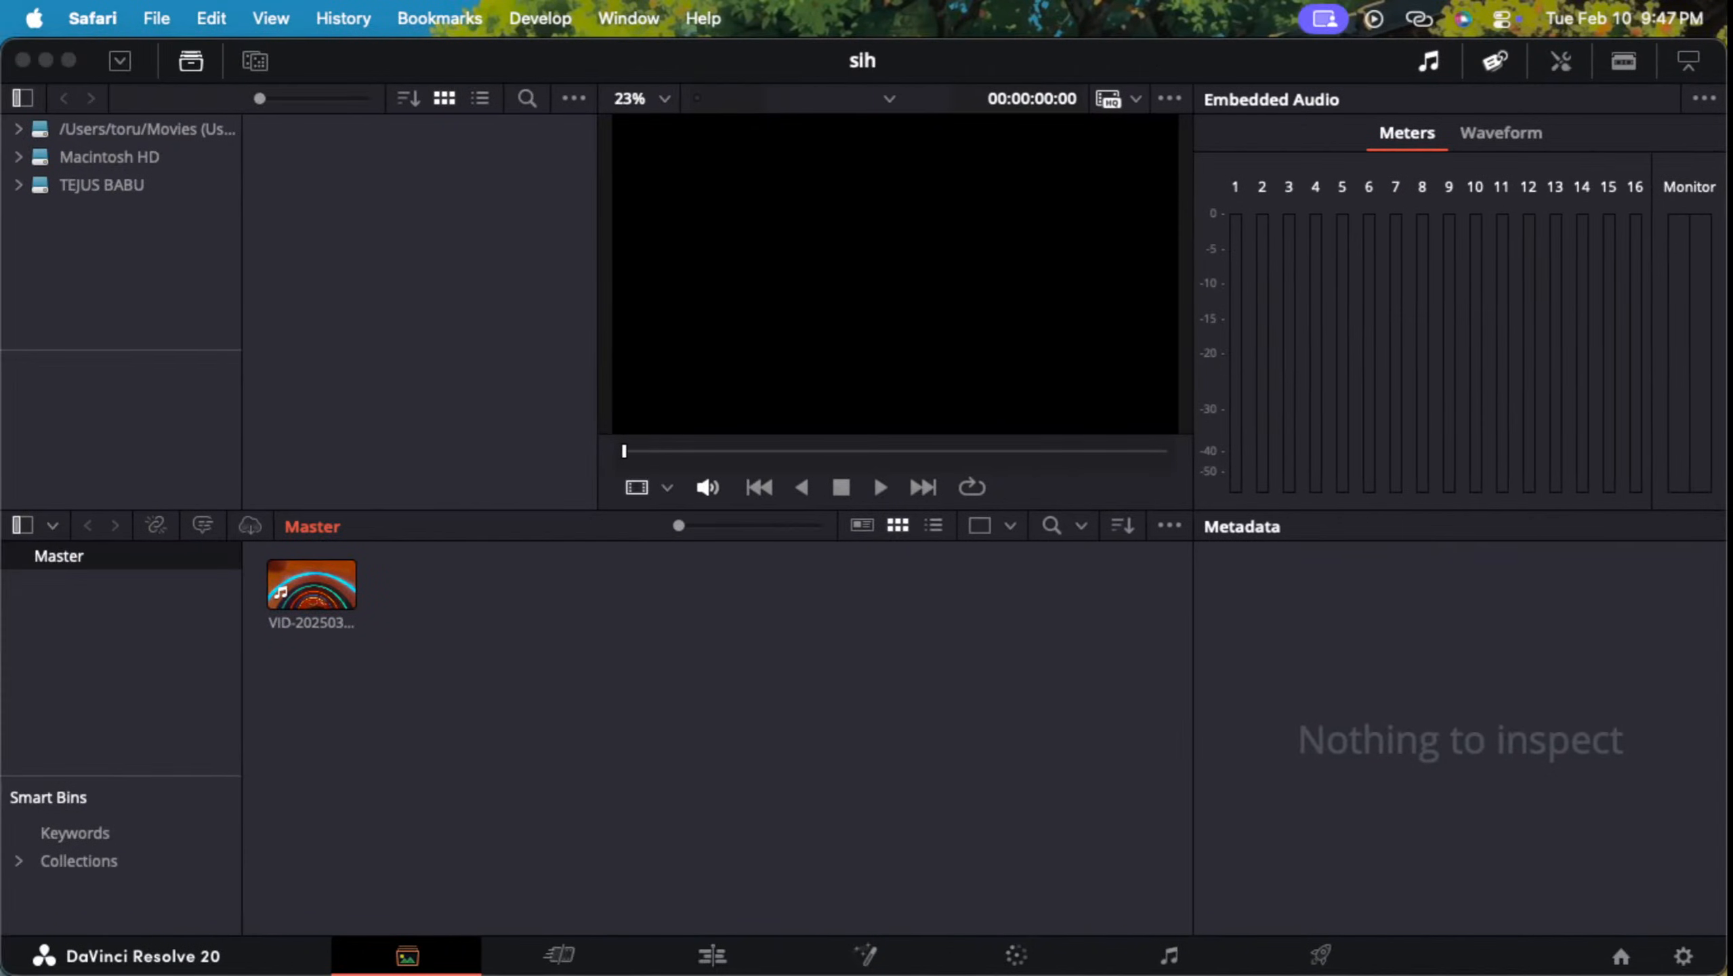
{"action": "key", "text": "alt+Tab"}
{"action": "key", "text": "ctrl+Up"}
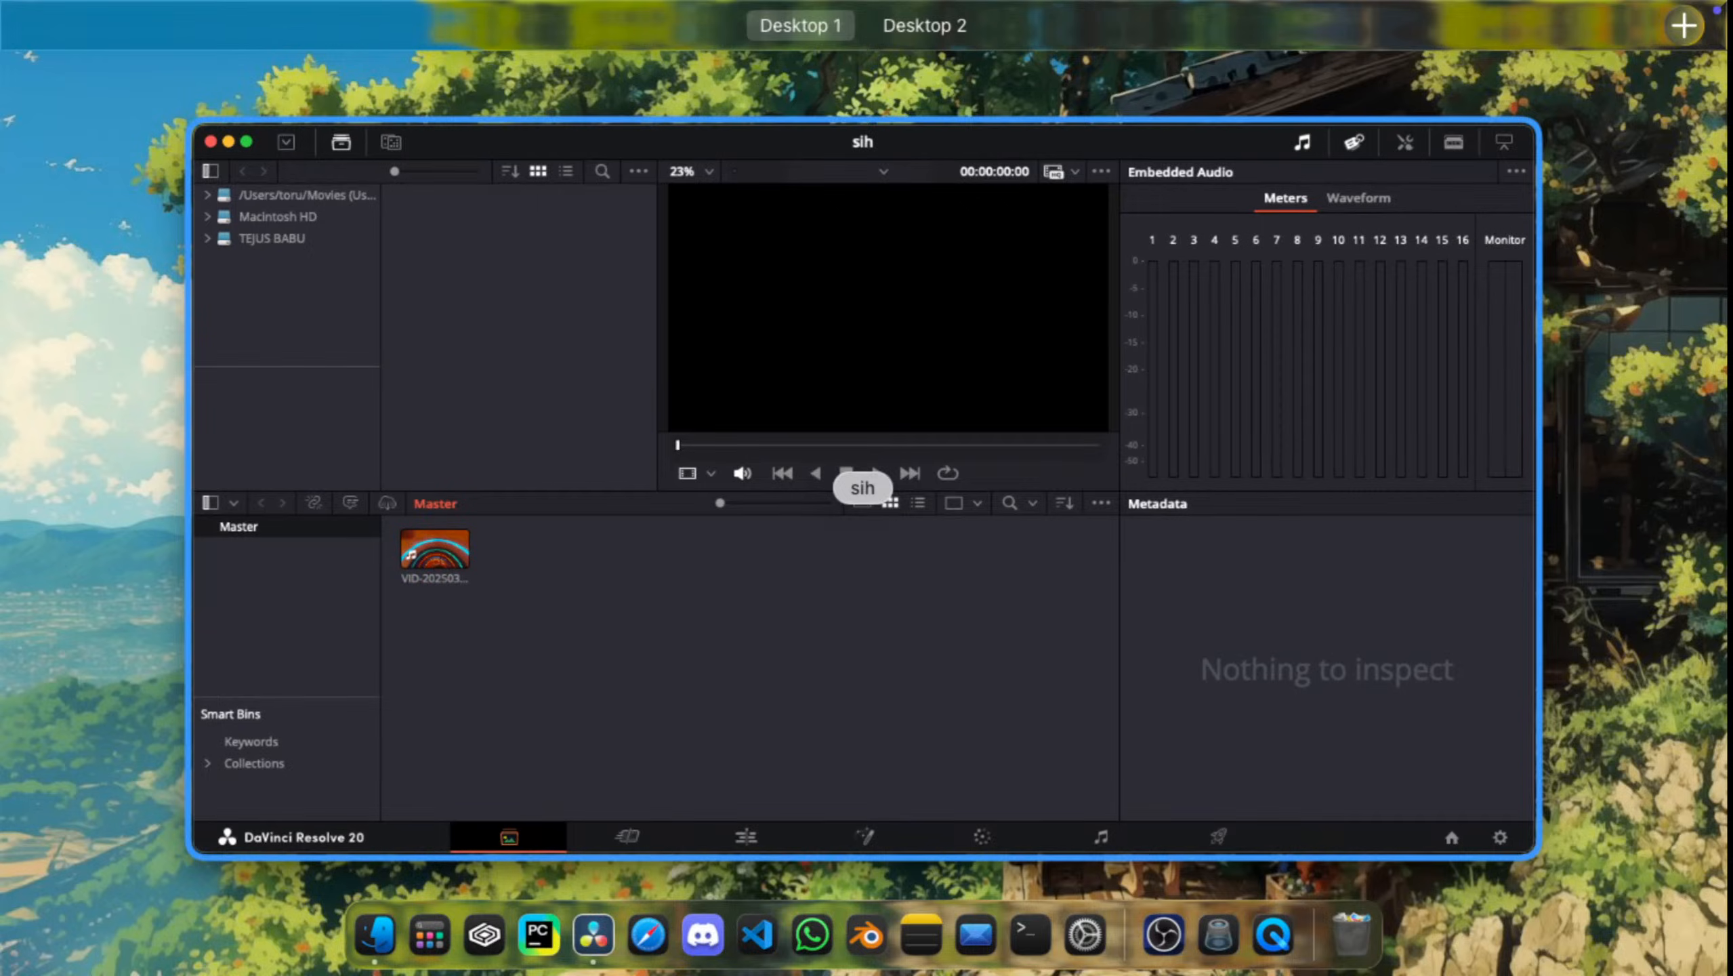
{"action": "left_click", "coordinate": [644, 919]}
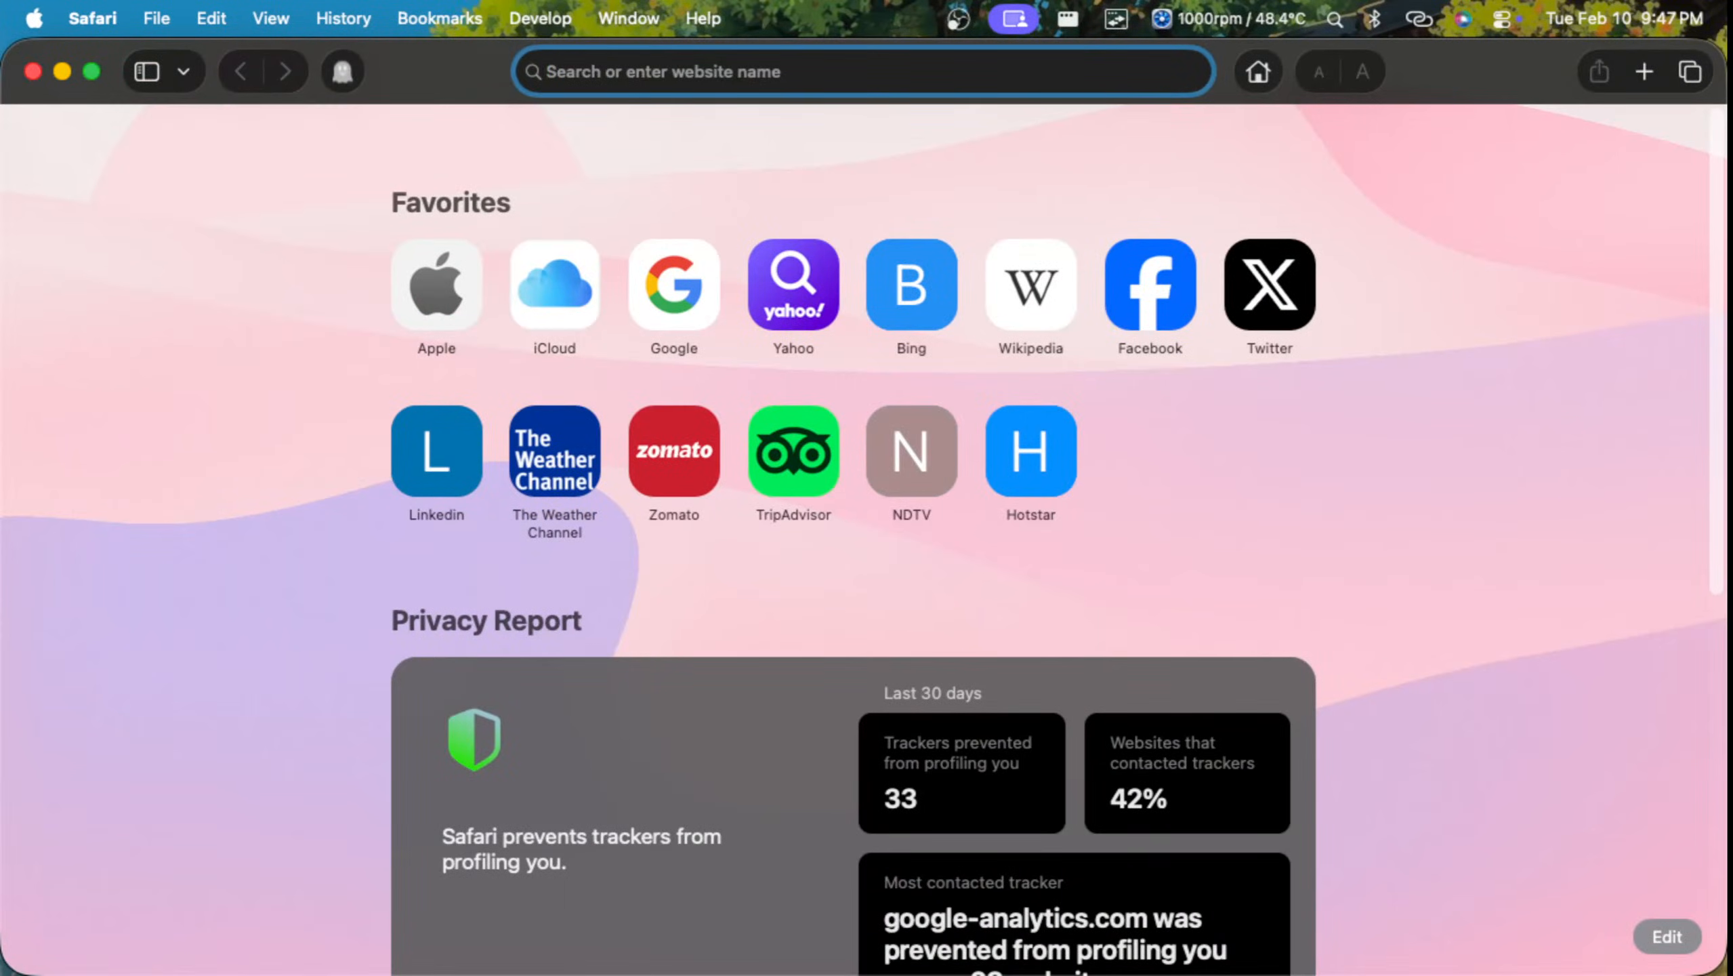
{"action": "left_click", "coordinate": [343, 19]}
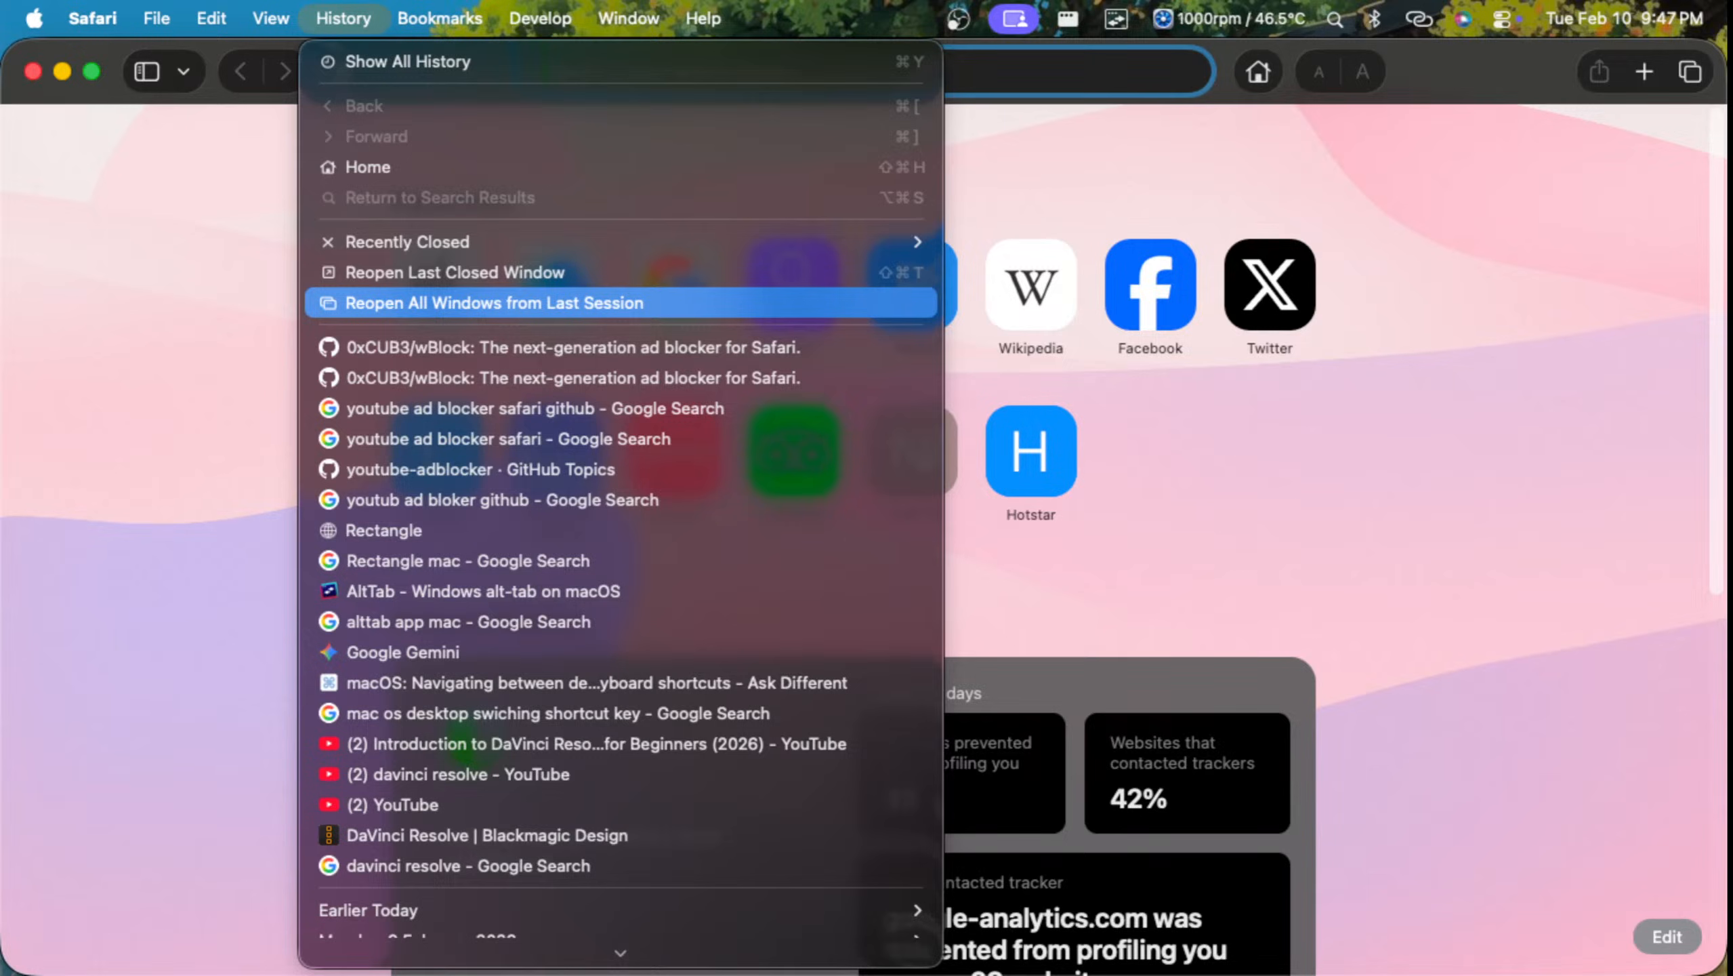
{"action": "left_click", "coordinate": [495, 303]}
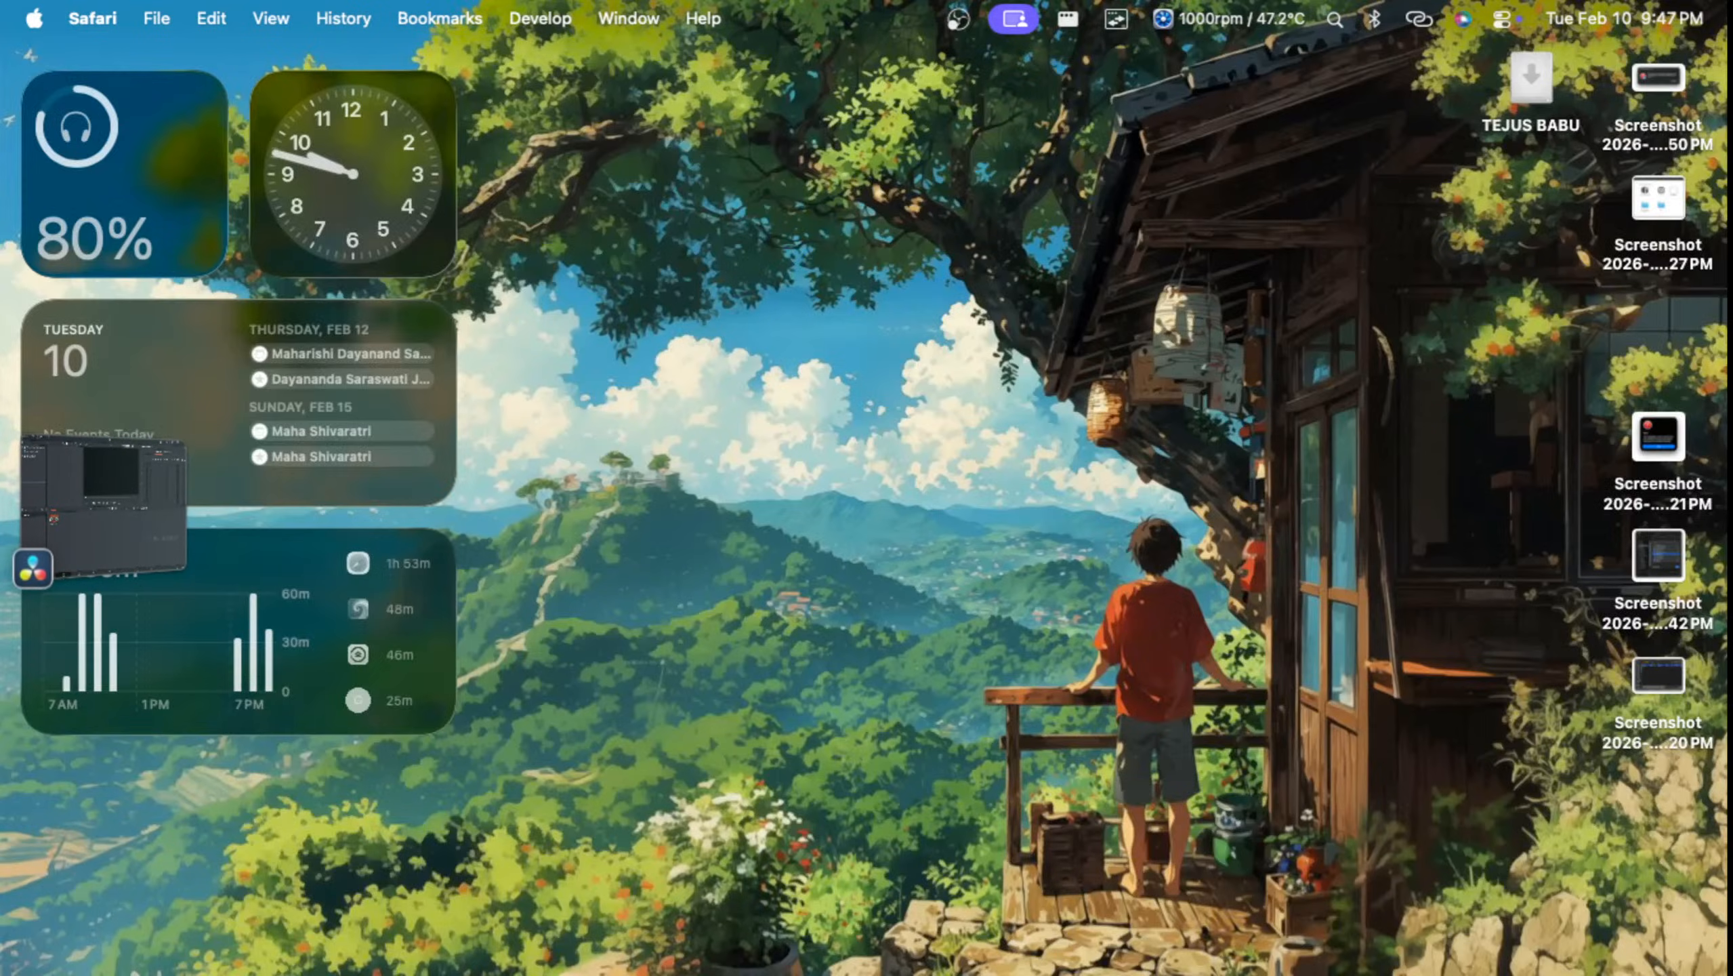
Step: Go to Desktop 2, bring up the Introduction to DaVinci Resolve YouTube window and pause the video
{"action": "key", "text": "ctrl+Up"}
{"action": "mouse_move", "coordinate": [813, 41]}
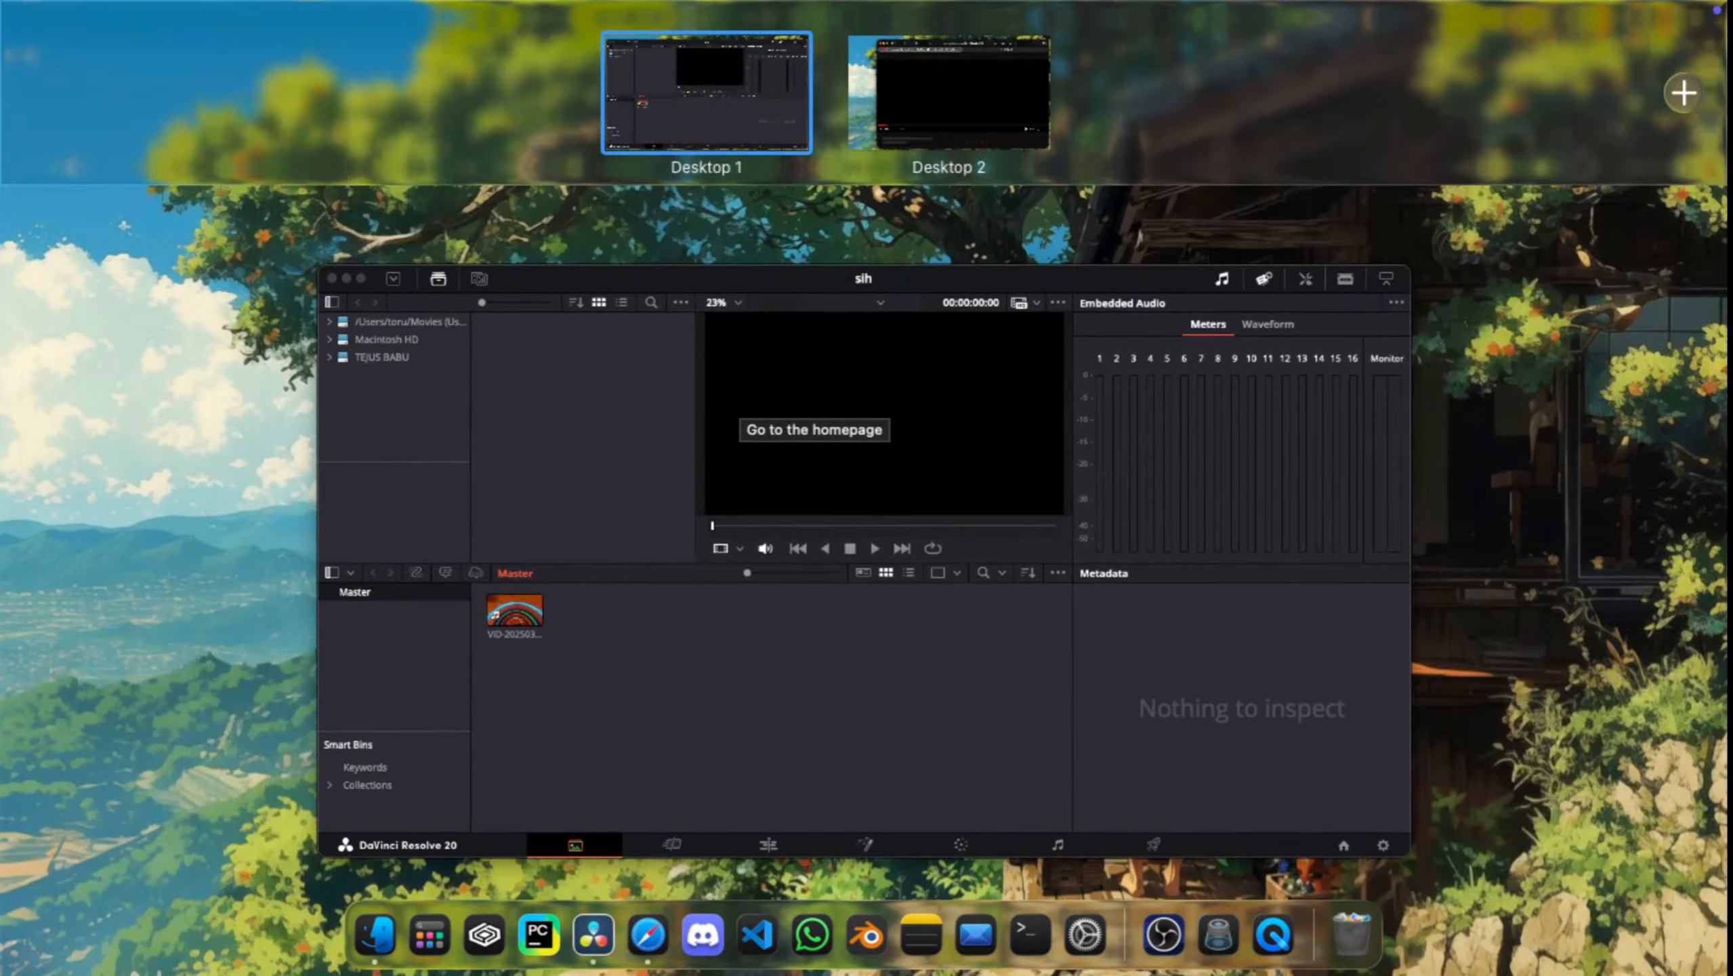
{"action": "left_click", "coordinate": [949, 92]}
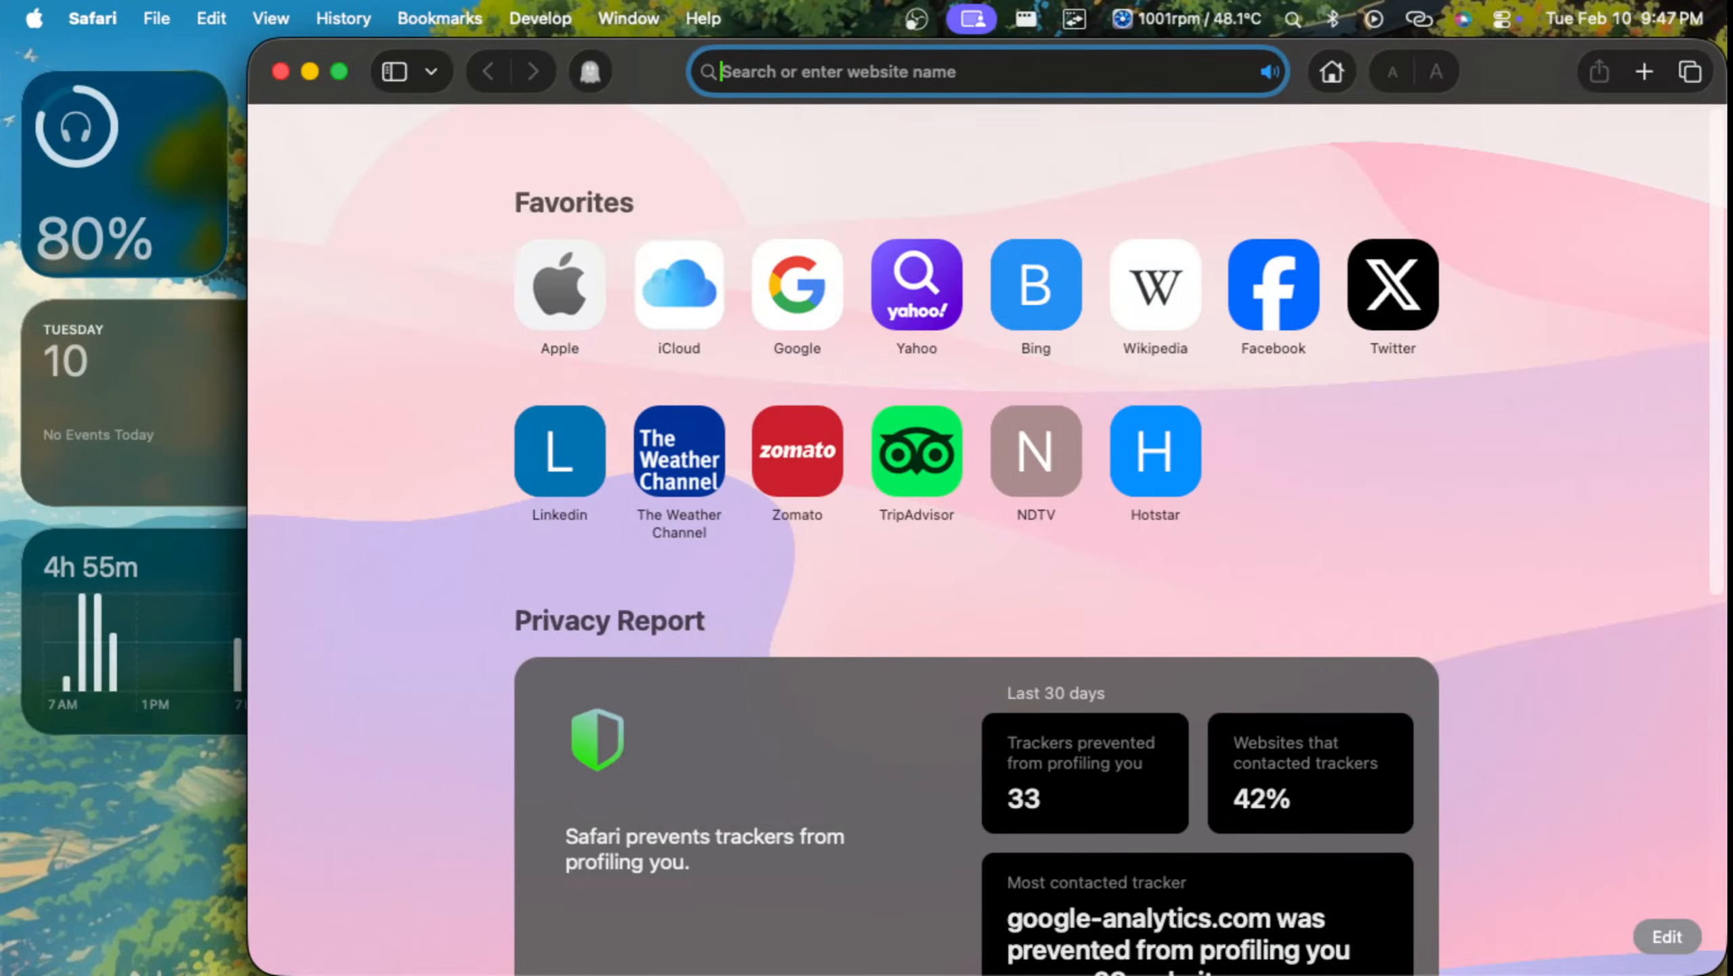
{"action": "key", "text": "ctrl+Up"}
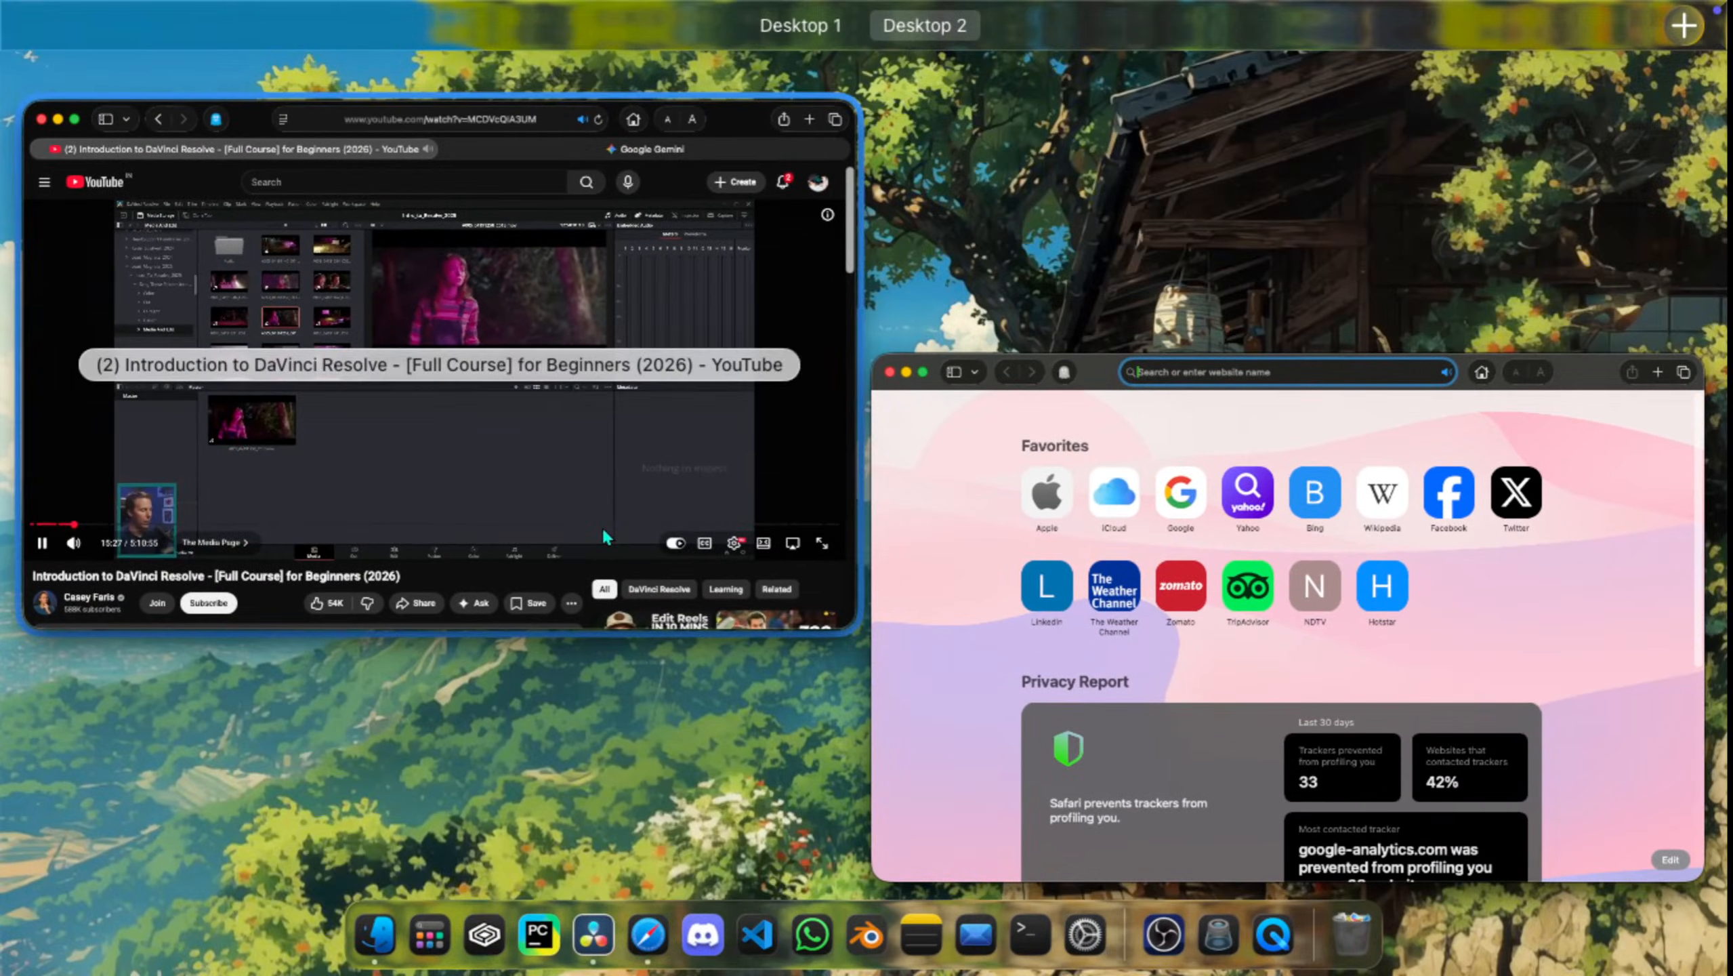
{"action": "left_click", "coordinate": [601, 526]}
{"action": "key", "text": "space"}
Step: Close the empty Safari Start Page window on Desktop 2
{"action": "key", "text": "ctrl+Up"}
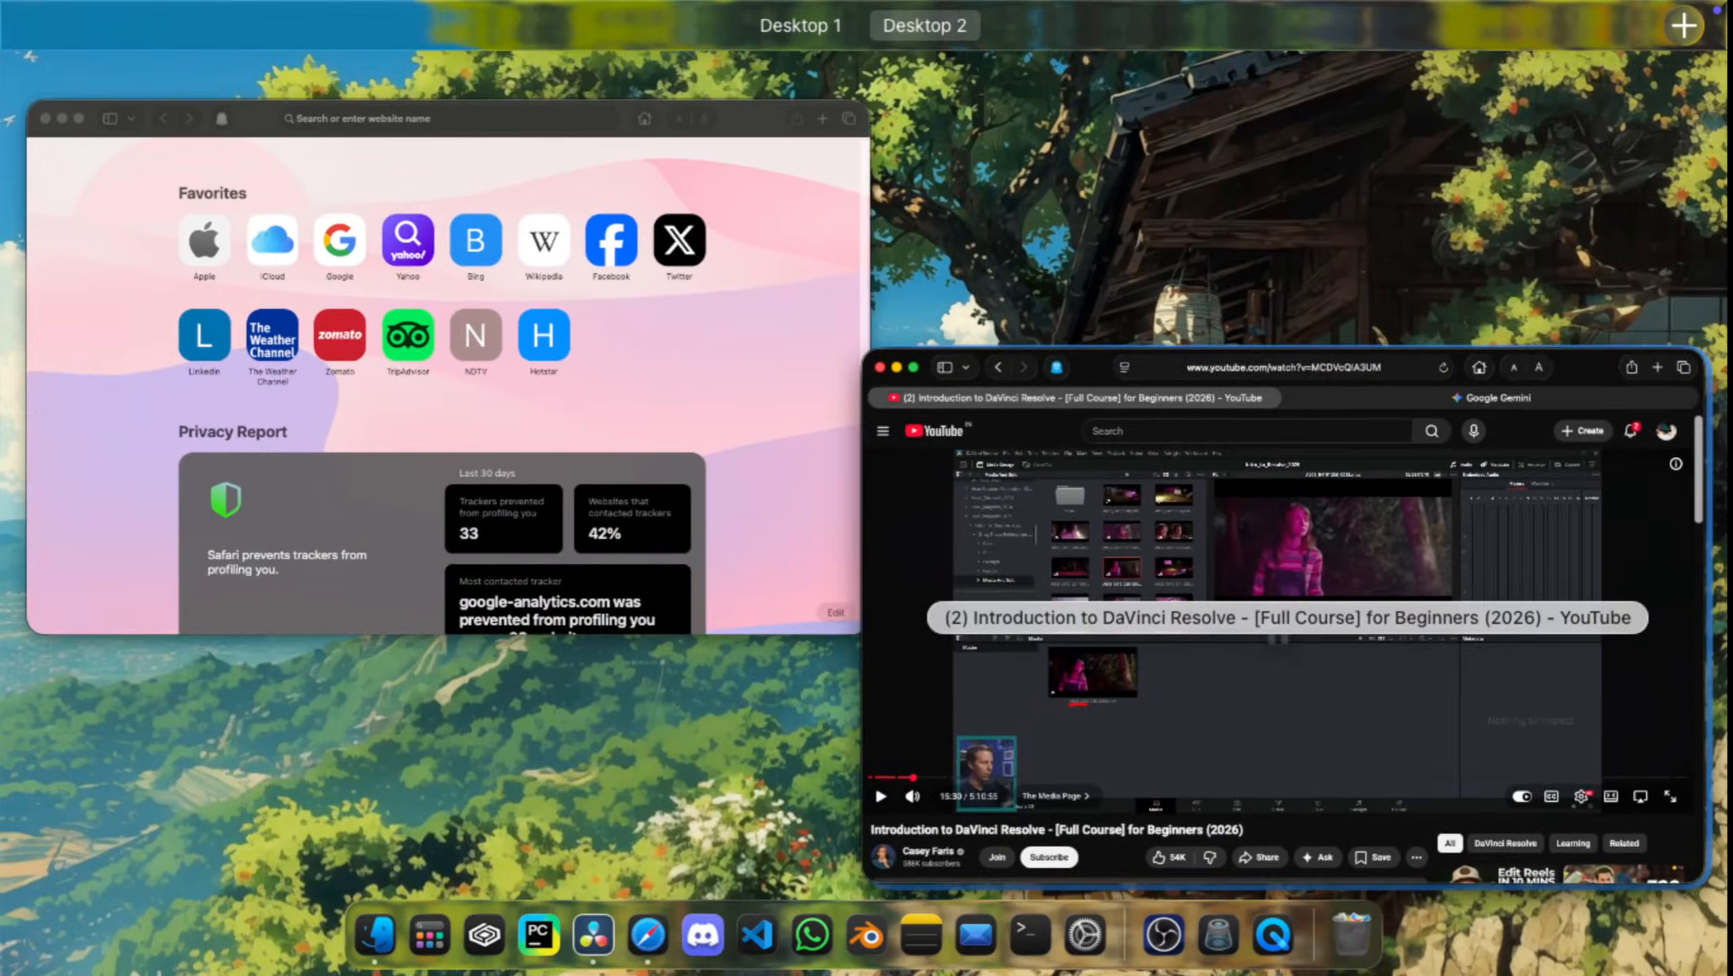
{"action": "left_click", "coordinate": [449, 368]}
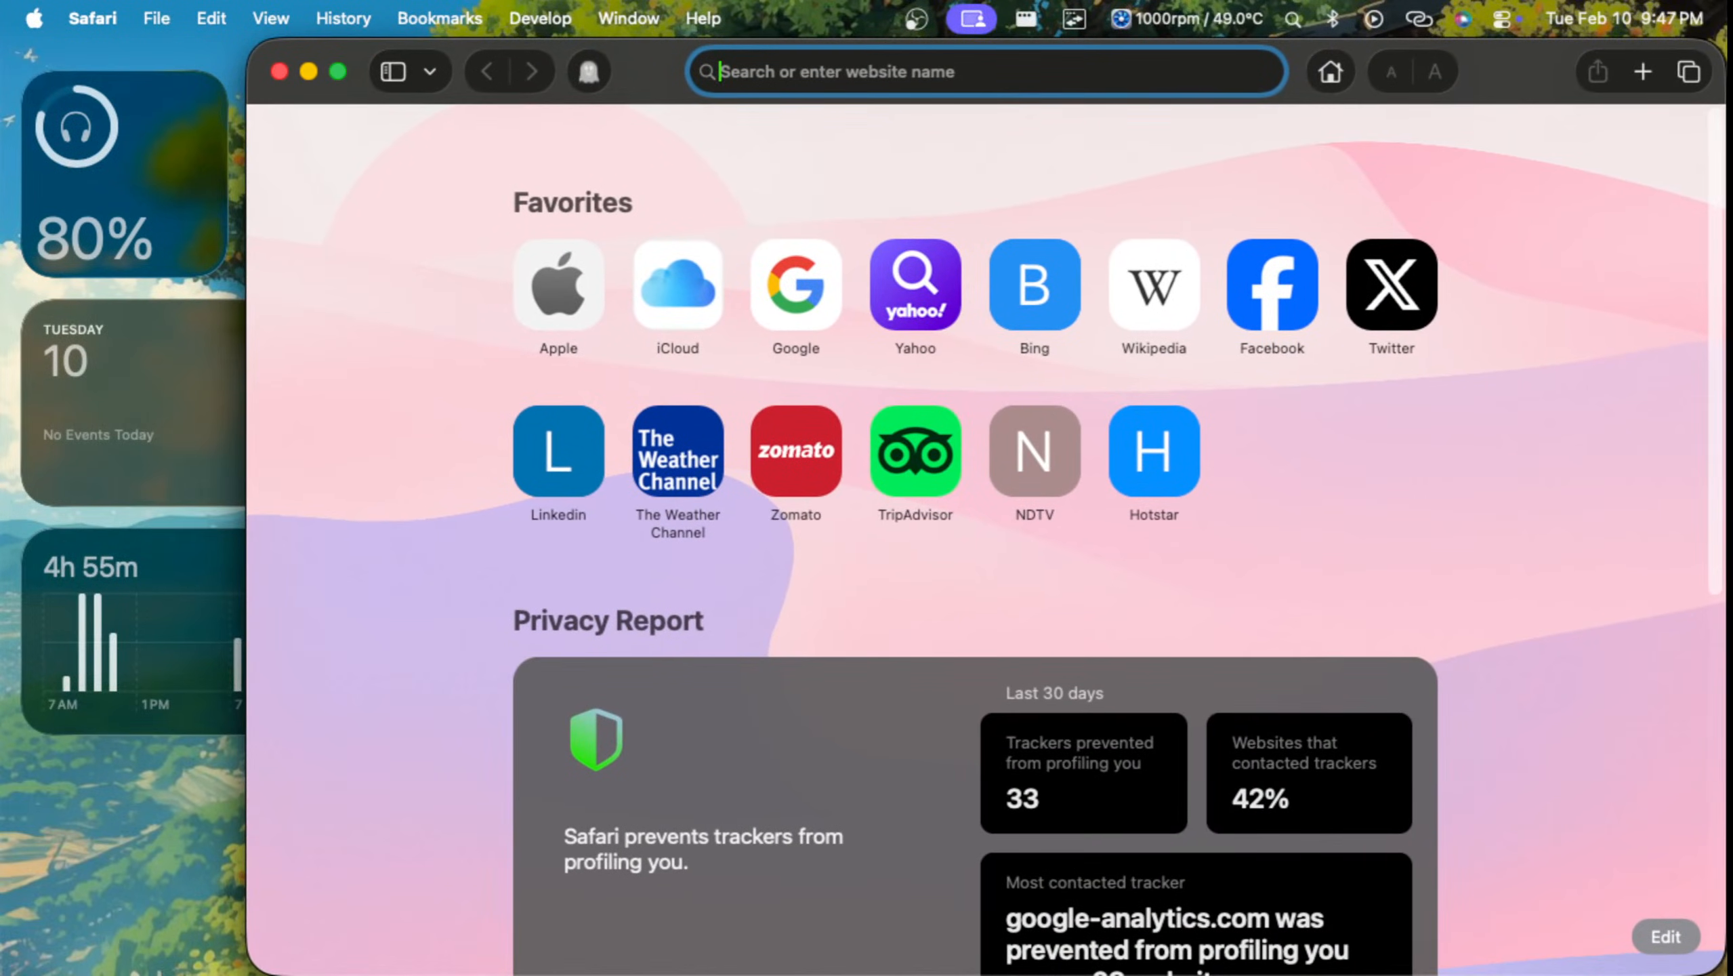
{"action": "key", "text": "super+w"}
Step: Show the YouTube tutorial in full screen and place its full-screen space ahead of Desktop 1
{"action": "key", "text": "ctrl+Up"}
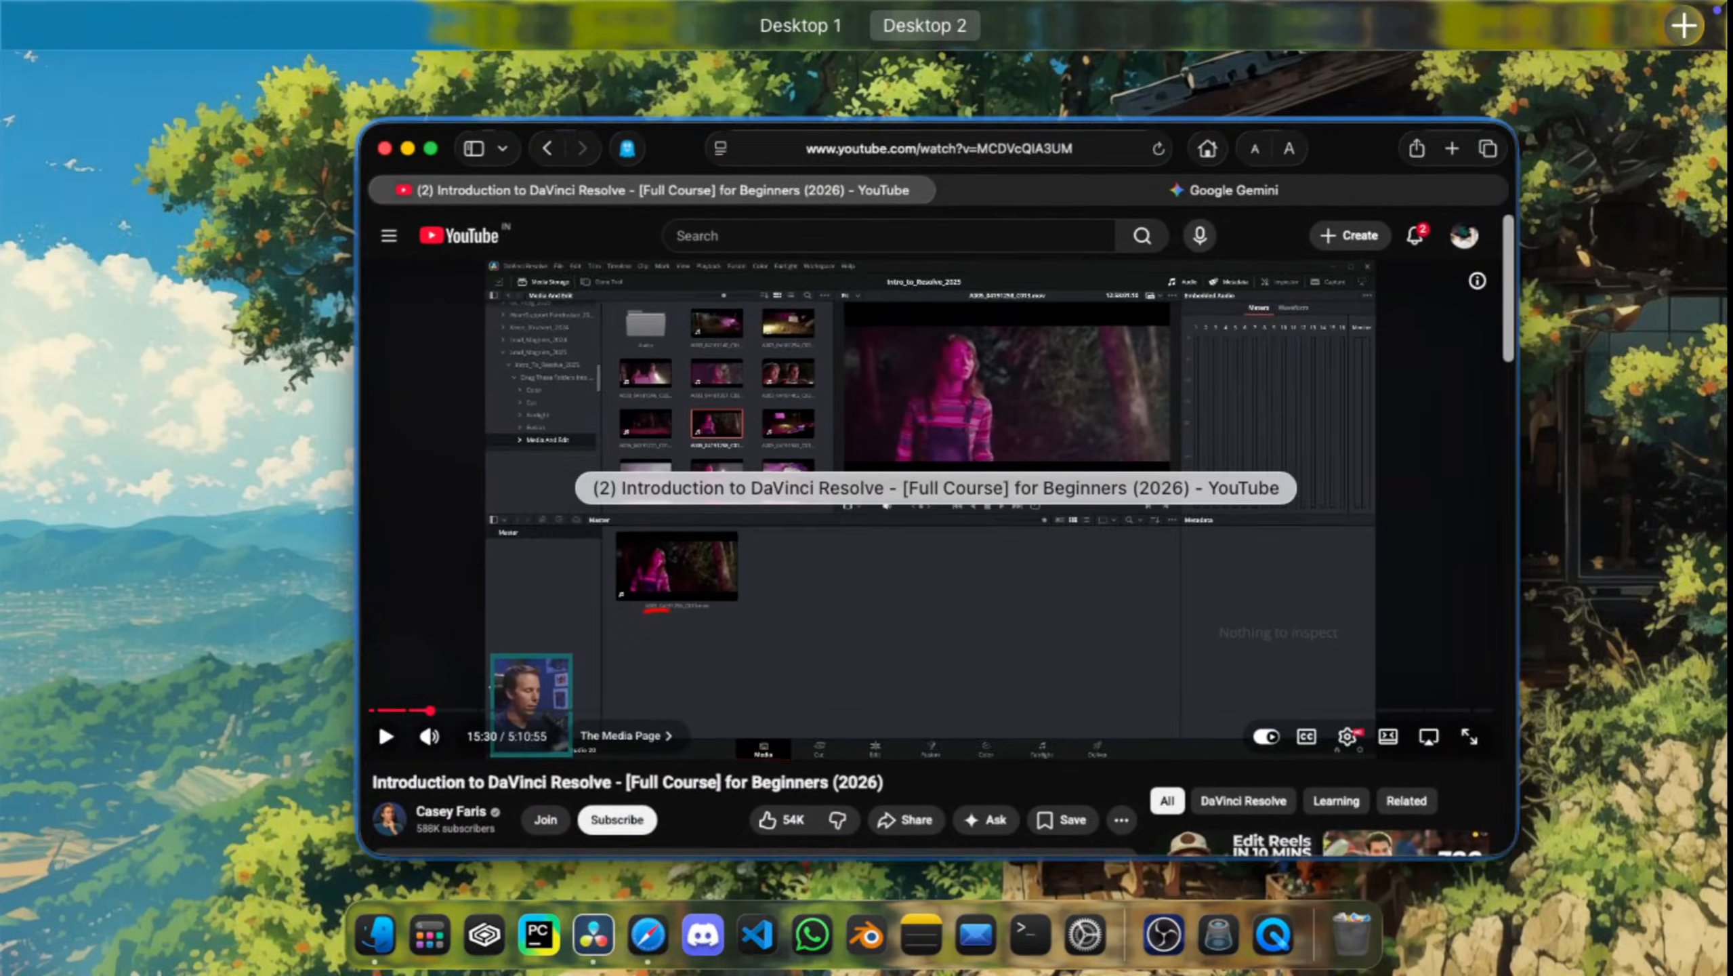
{"action": "left_click", "coordinate": [983, 606]}
{"action": "key", "text": "f"}
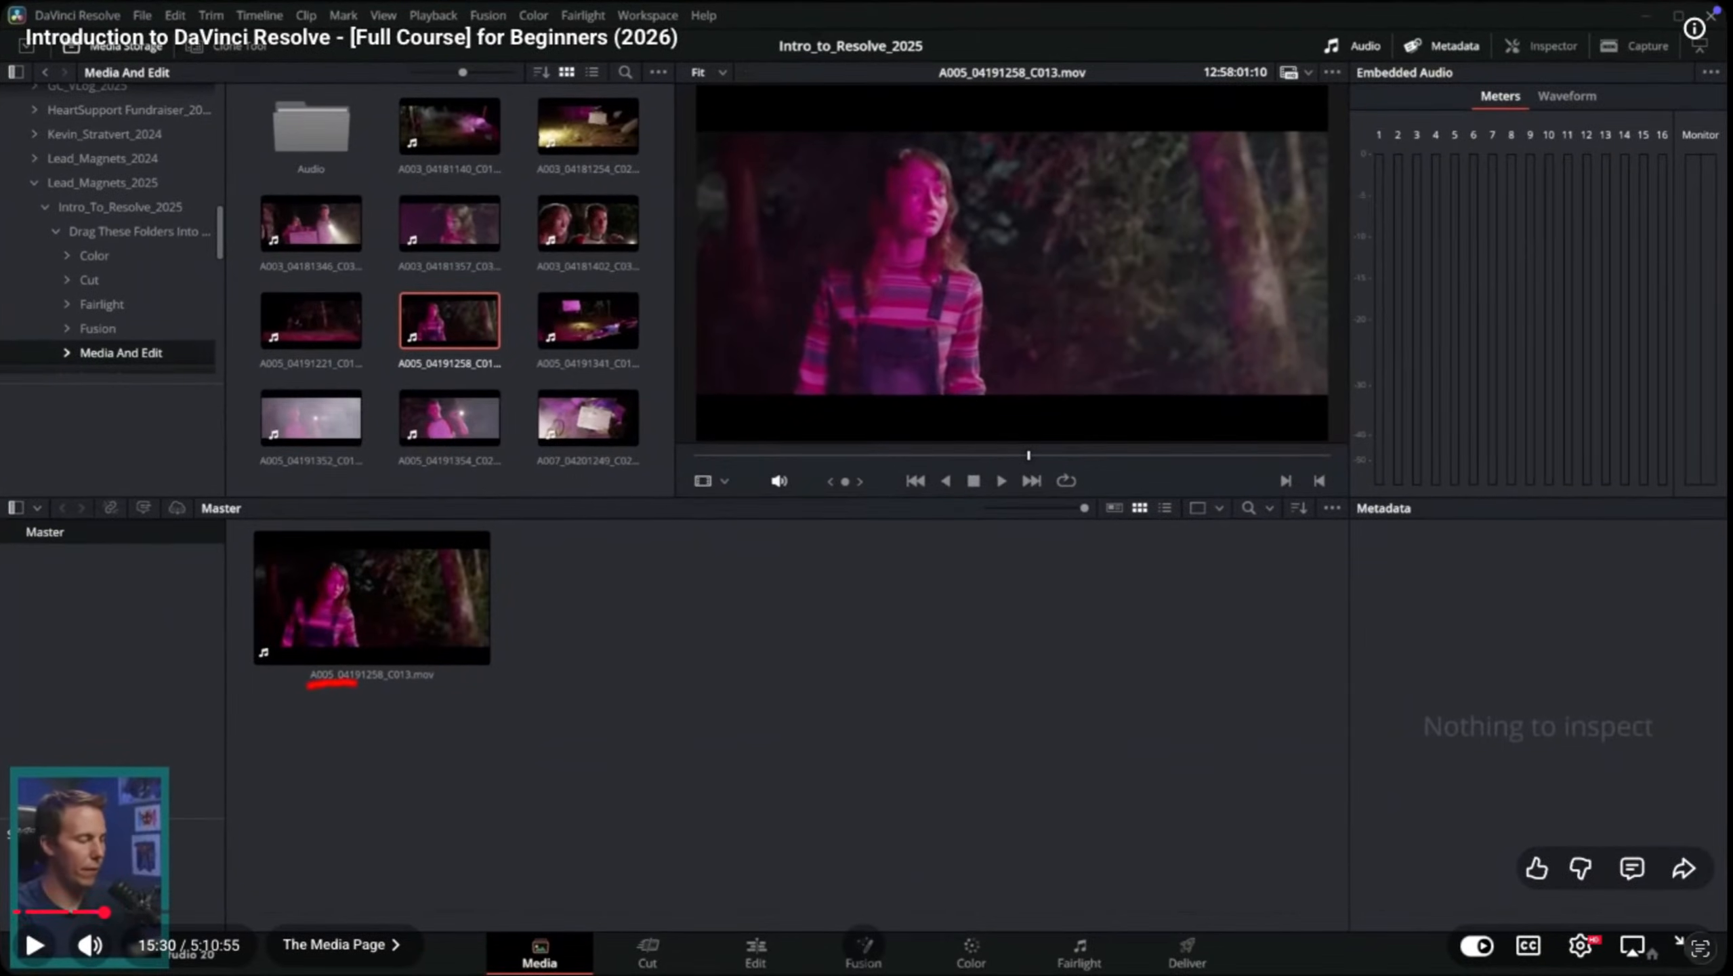
{"action": "key", "text": "ctrl+Up"}
{"action": "left_click_drag", "start_coordinate": [1107, 93], "coordinate": [622, 93]}
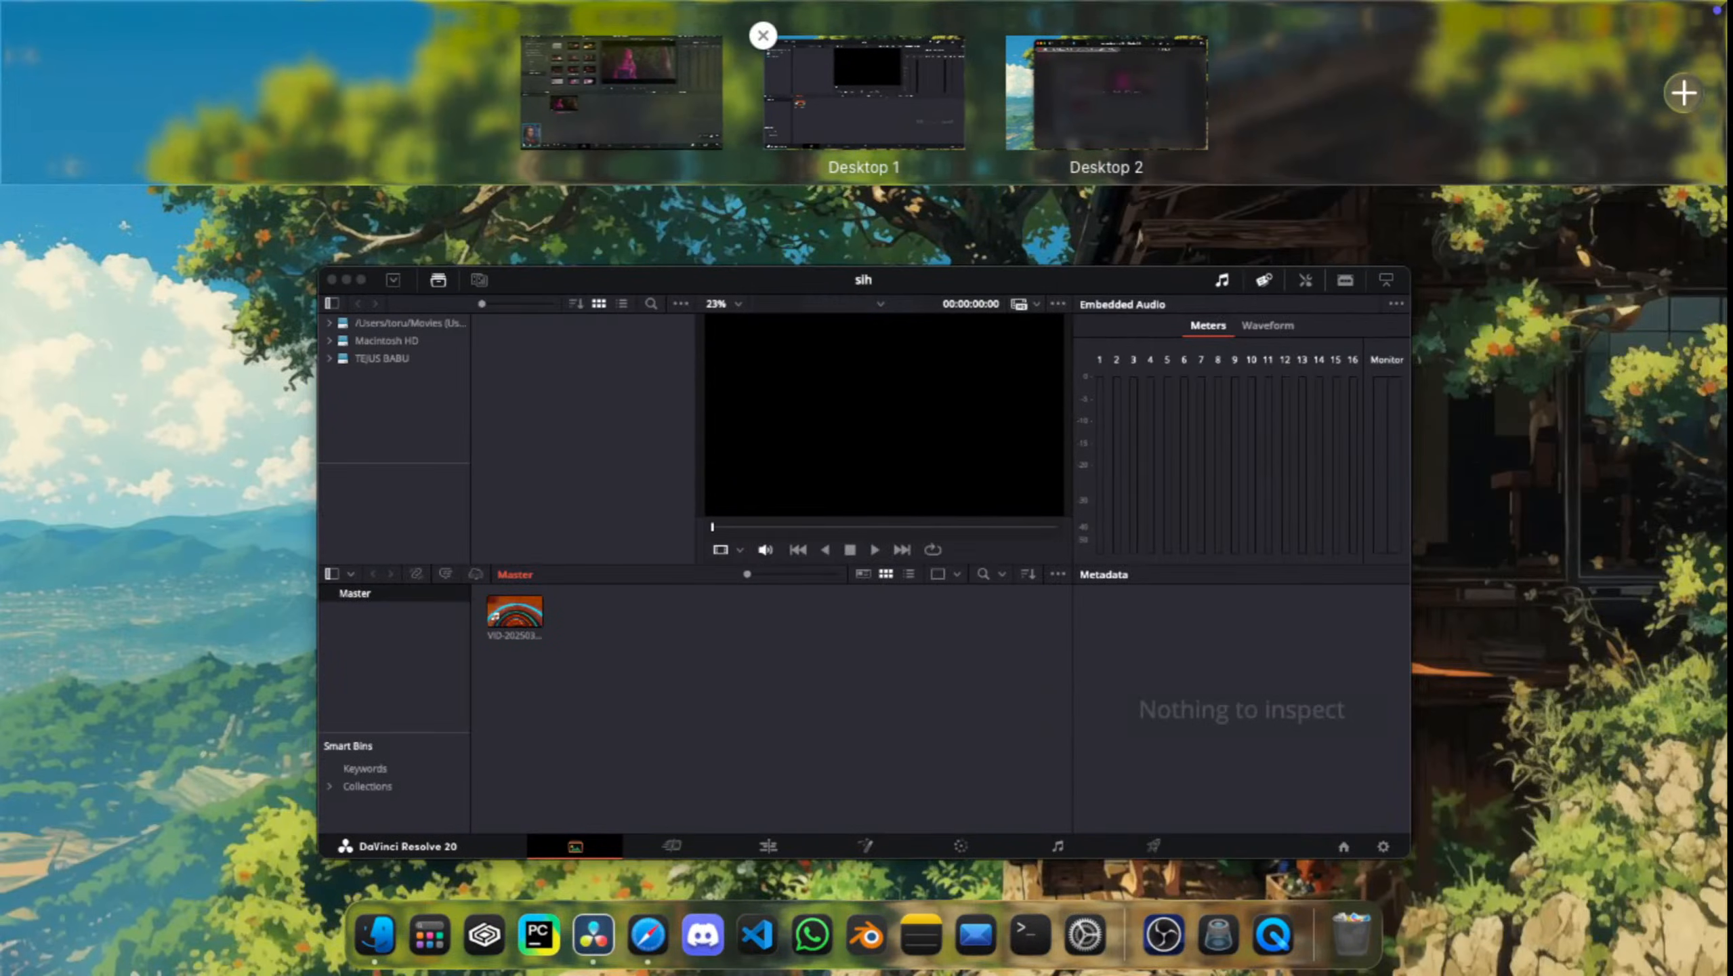
{"action": "left_click", "coordinate": [621, 93]}
{"action": "key", "text": "ctrl+Up"}
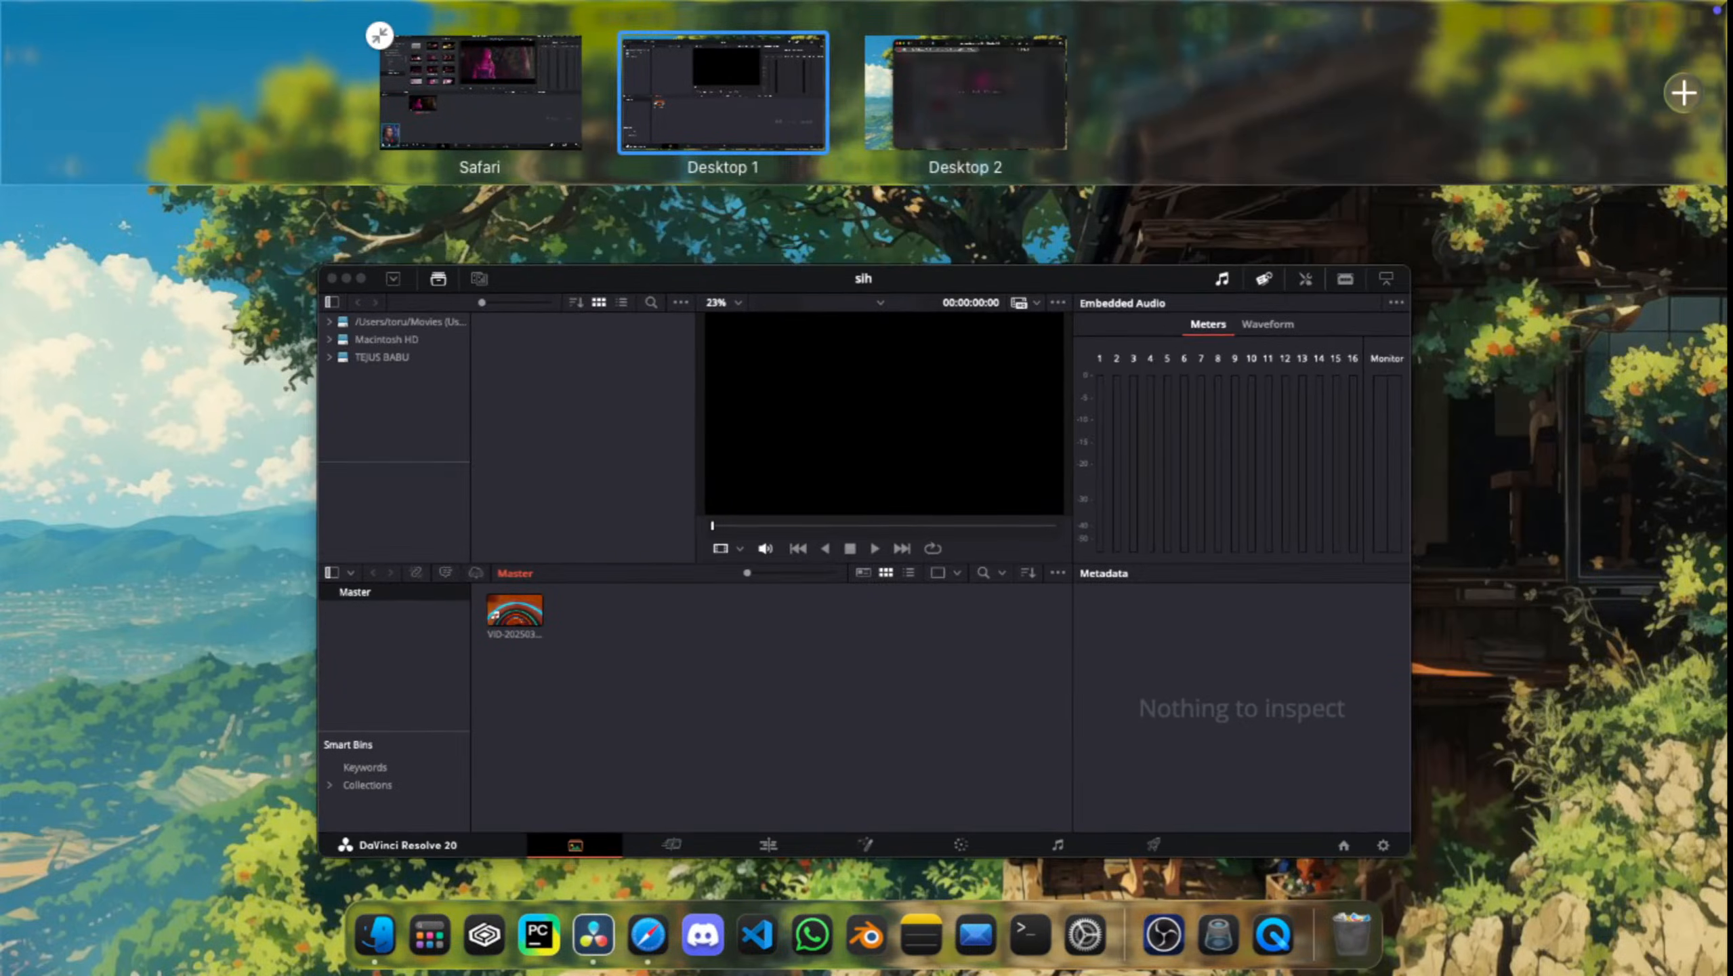
Step: Resume the full-screen tutorial and watch its Media Page section on the ways to import clips into the media pool
{"action": "left_click", "coordinate": [480, 92]}
{"action": "key", "text": "space"}
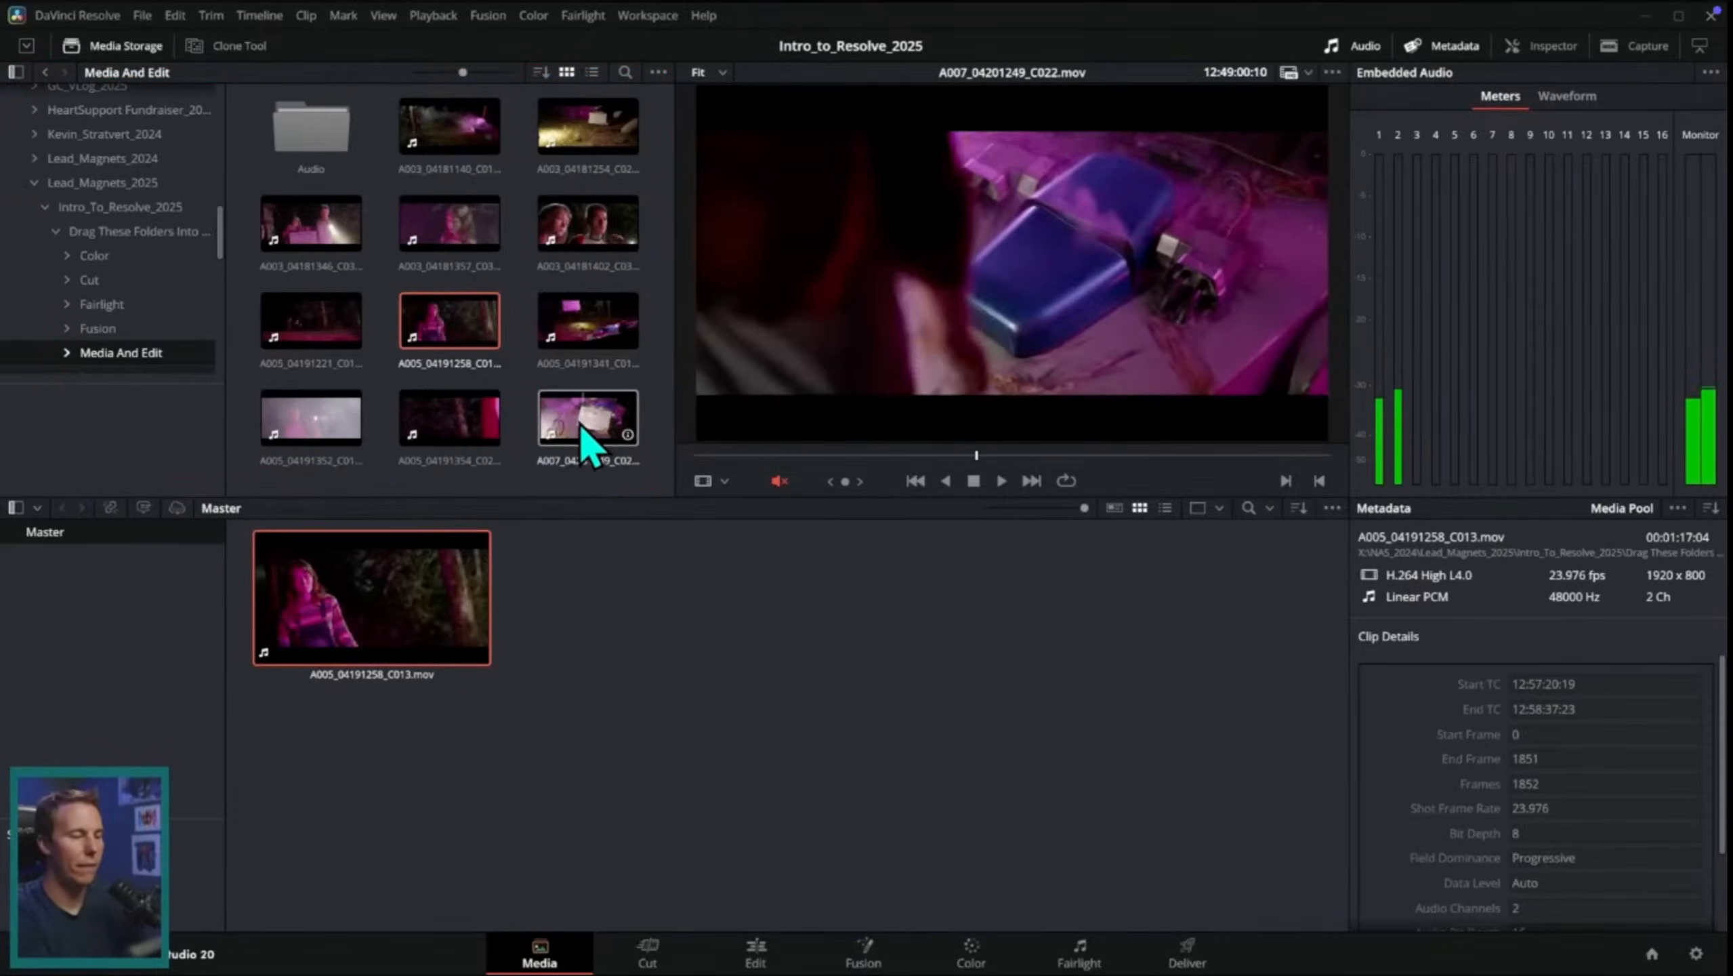
{"action": "left_click", "coordinate": [126, 46]}
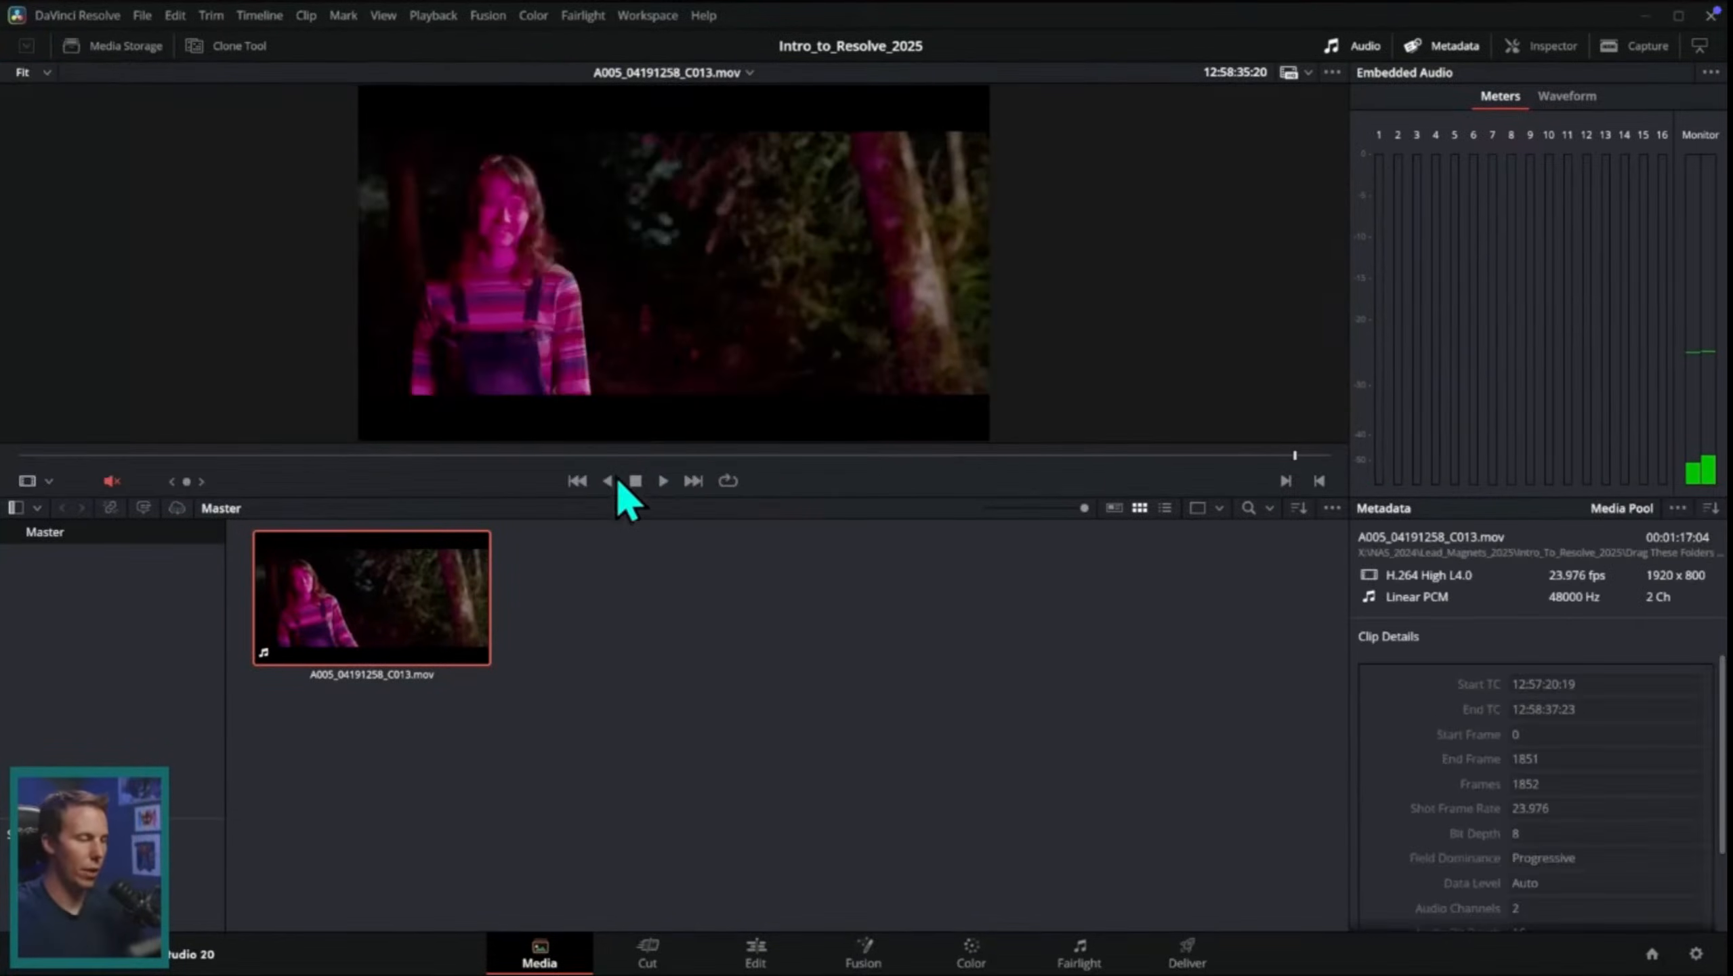
{"action": "left_click", "coordinate": [593, 740]}
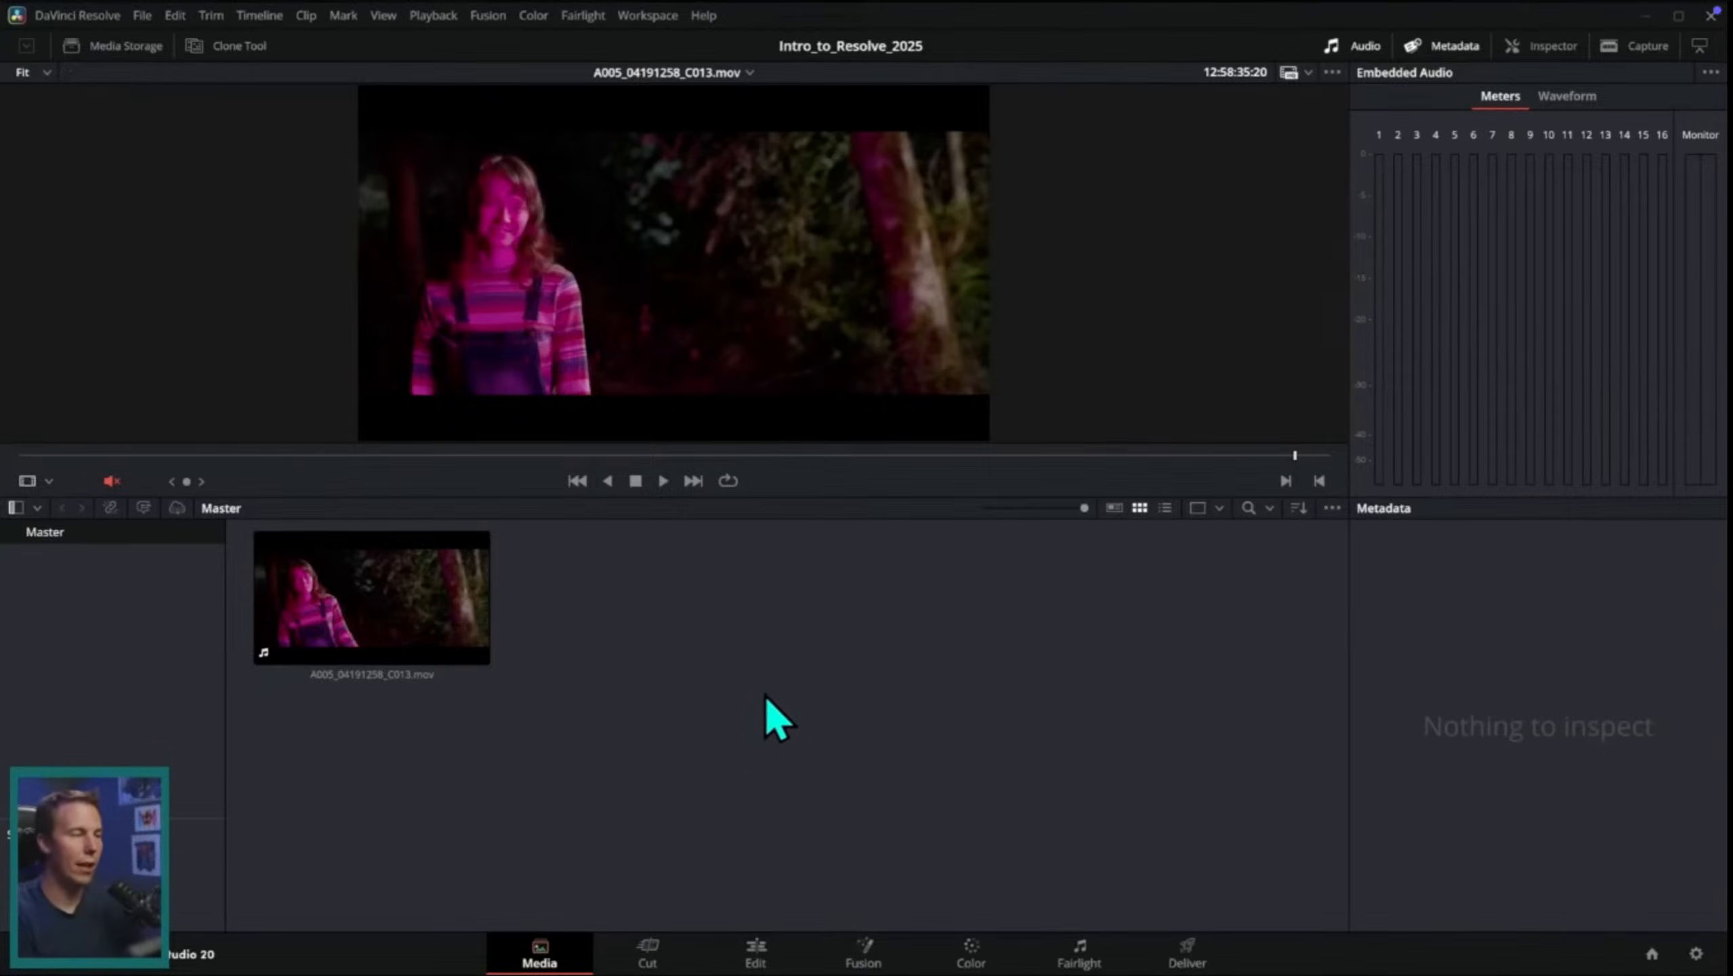
{"action": "right_click", "coordinate": [653, 582]}
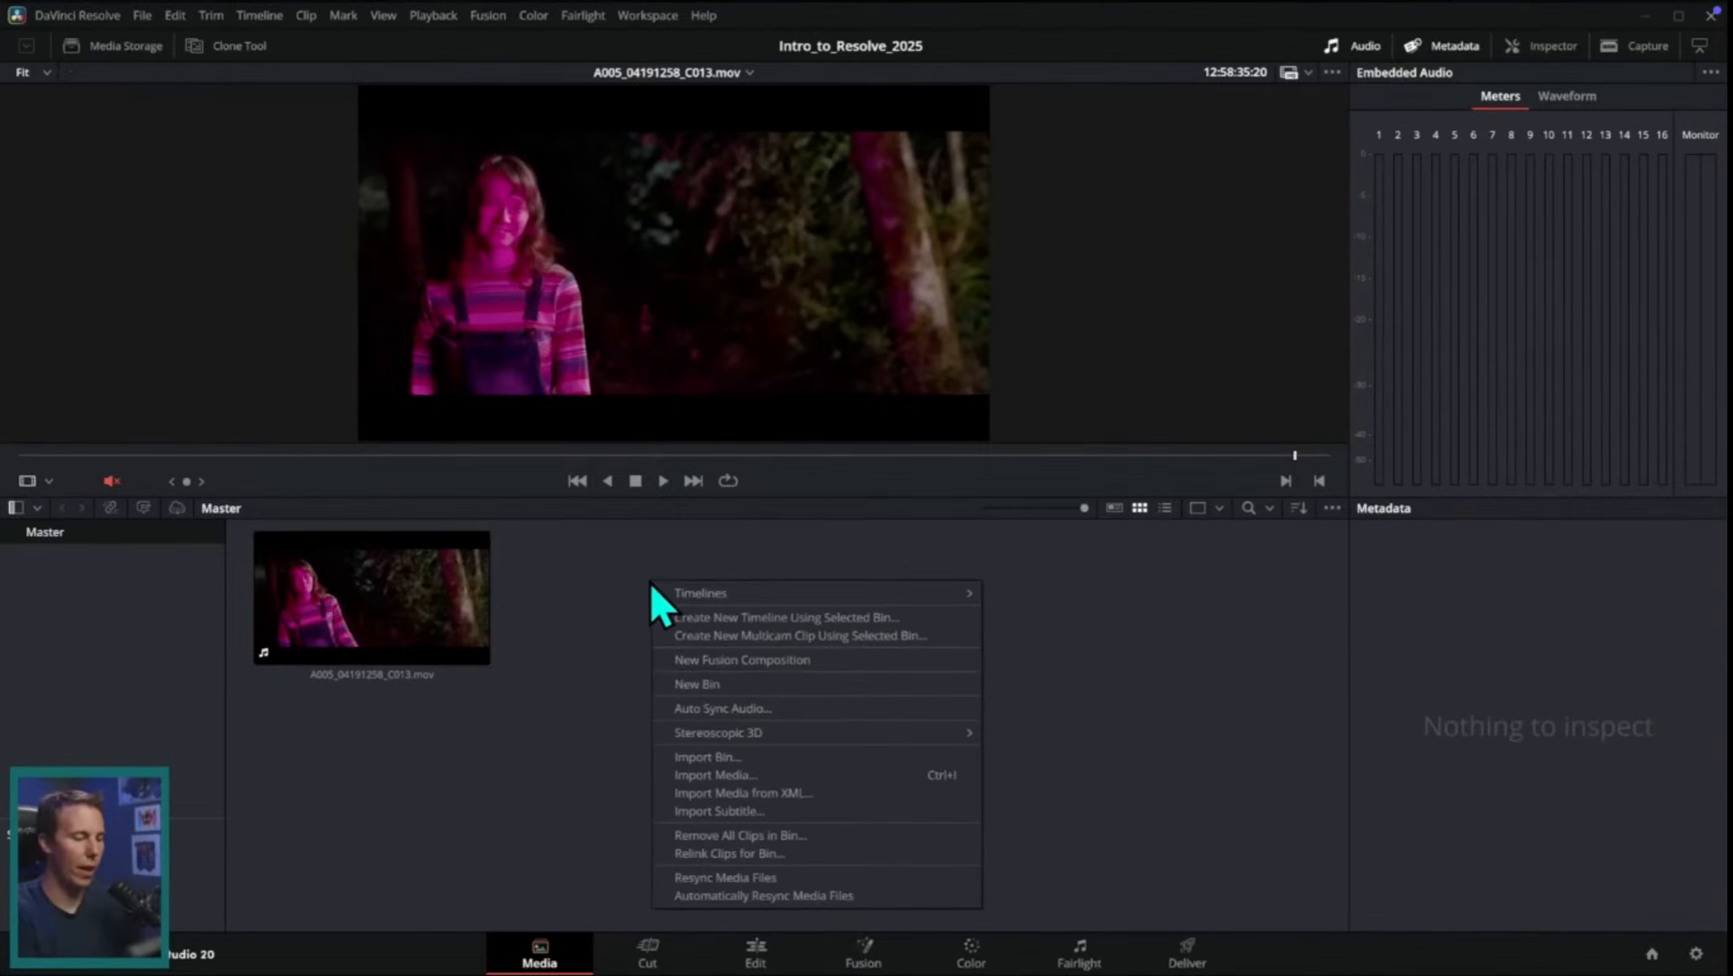
{"action": "left_click", "coordinate": [618, 775]}
{"action": "left_click", "coordinate": [144, 17]}
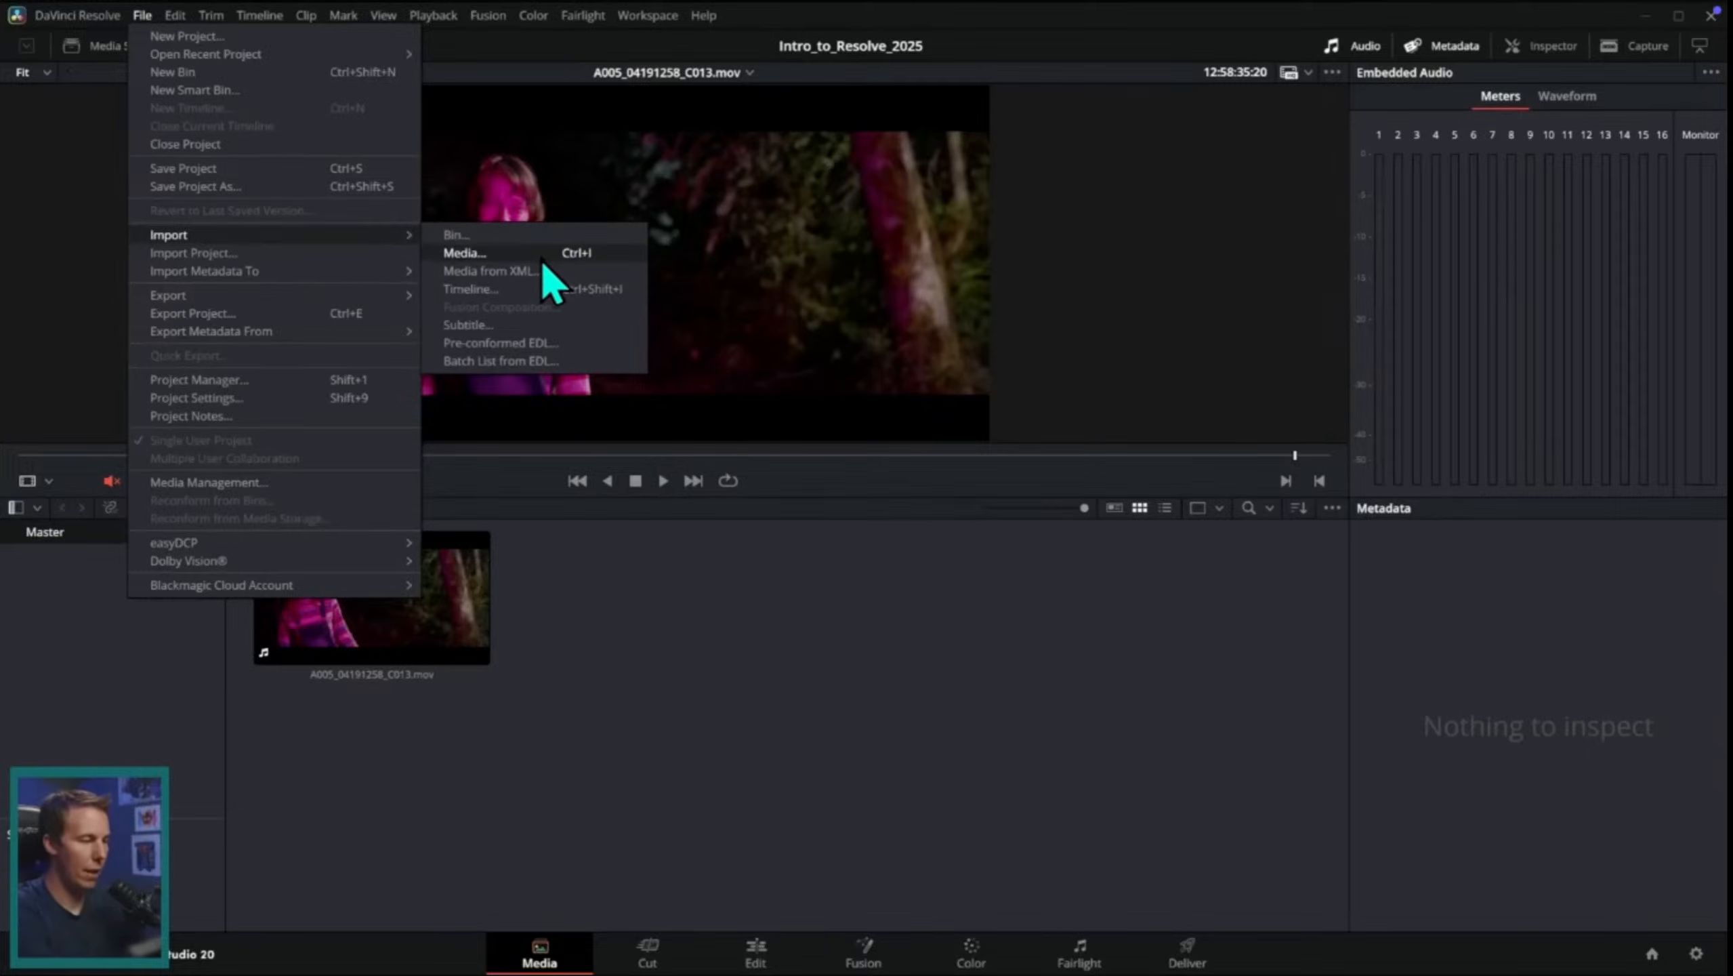
{"action": "left_click", "coordinate": [1056, 669]}
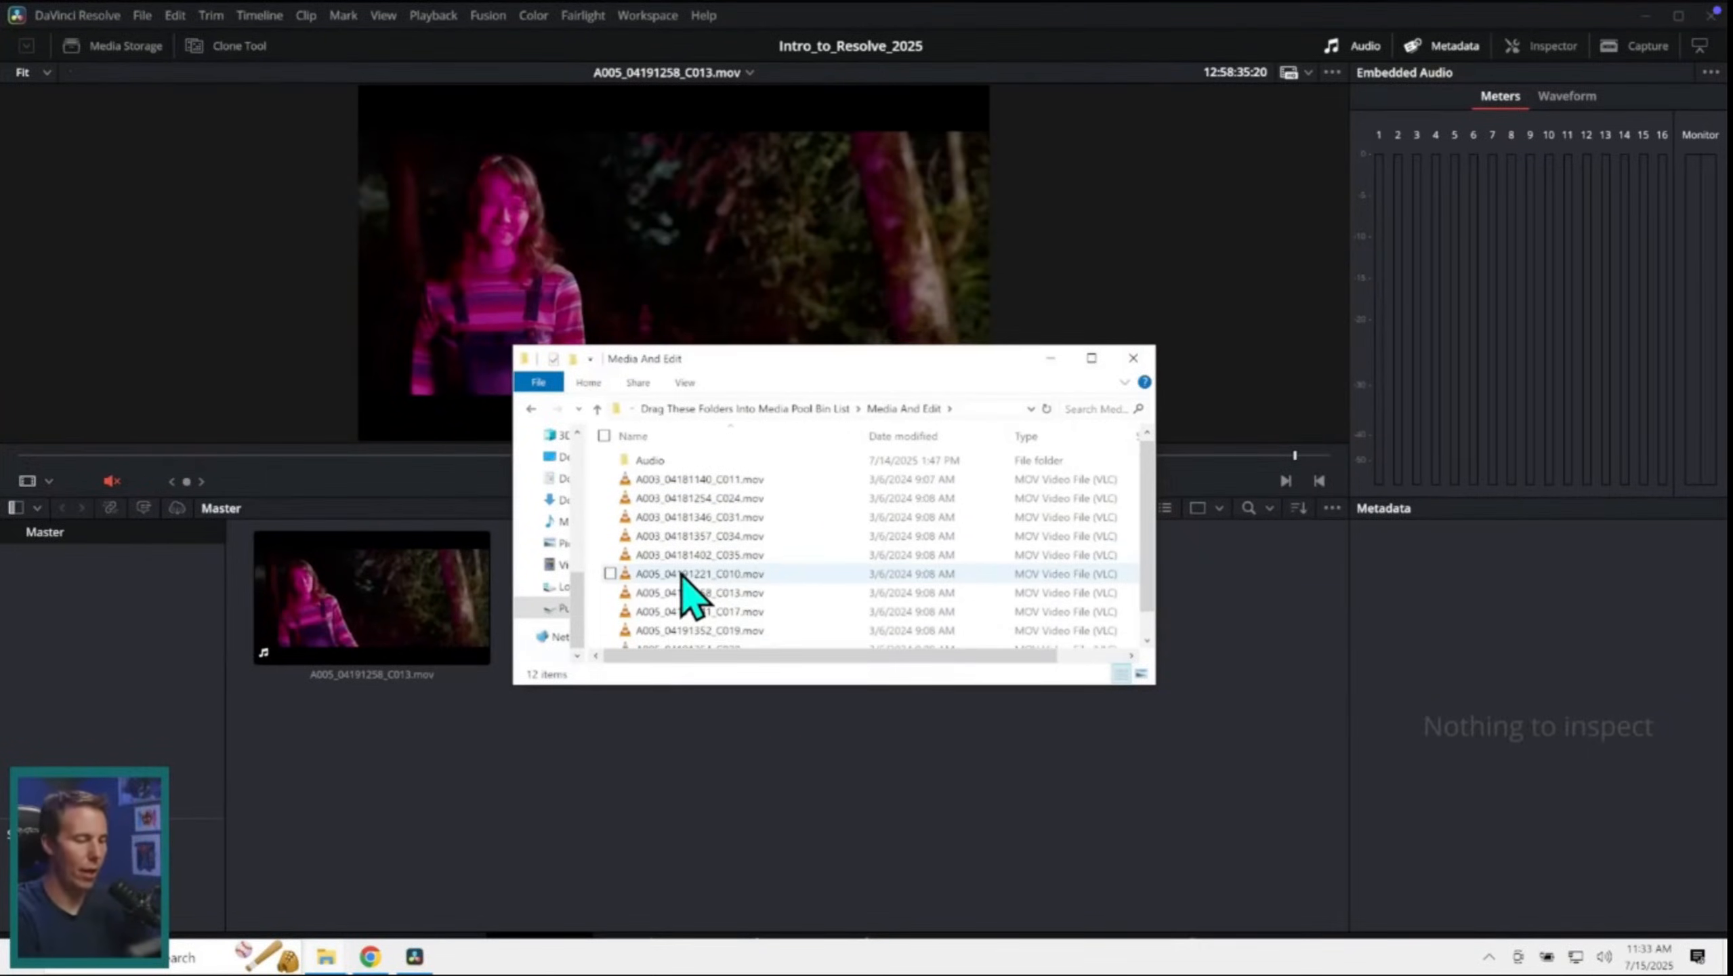
{"action": "left_click_drag", "start_coordinate": [686, 577], "coordinate": [785, 803]}
{"action": "left_click", "coordinate": [799, 805]}
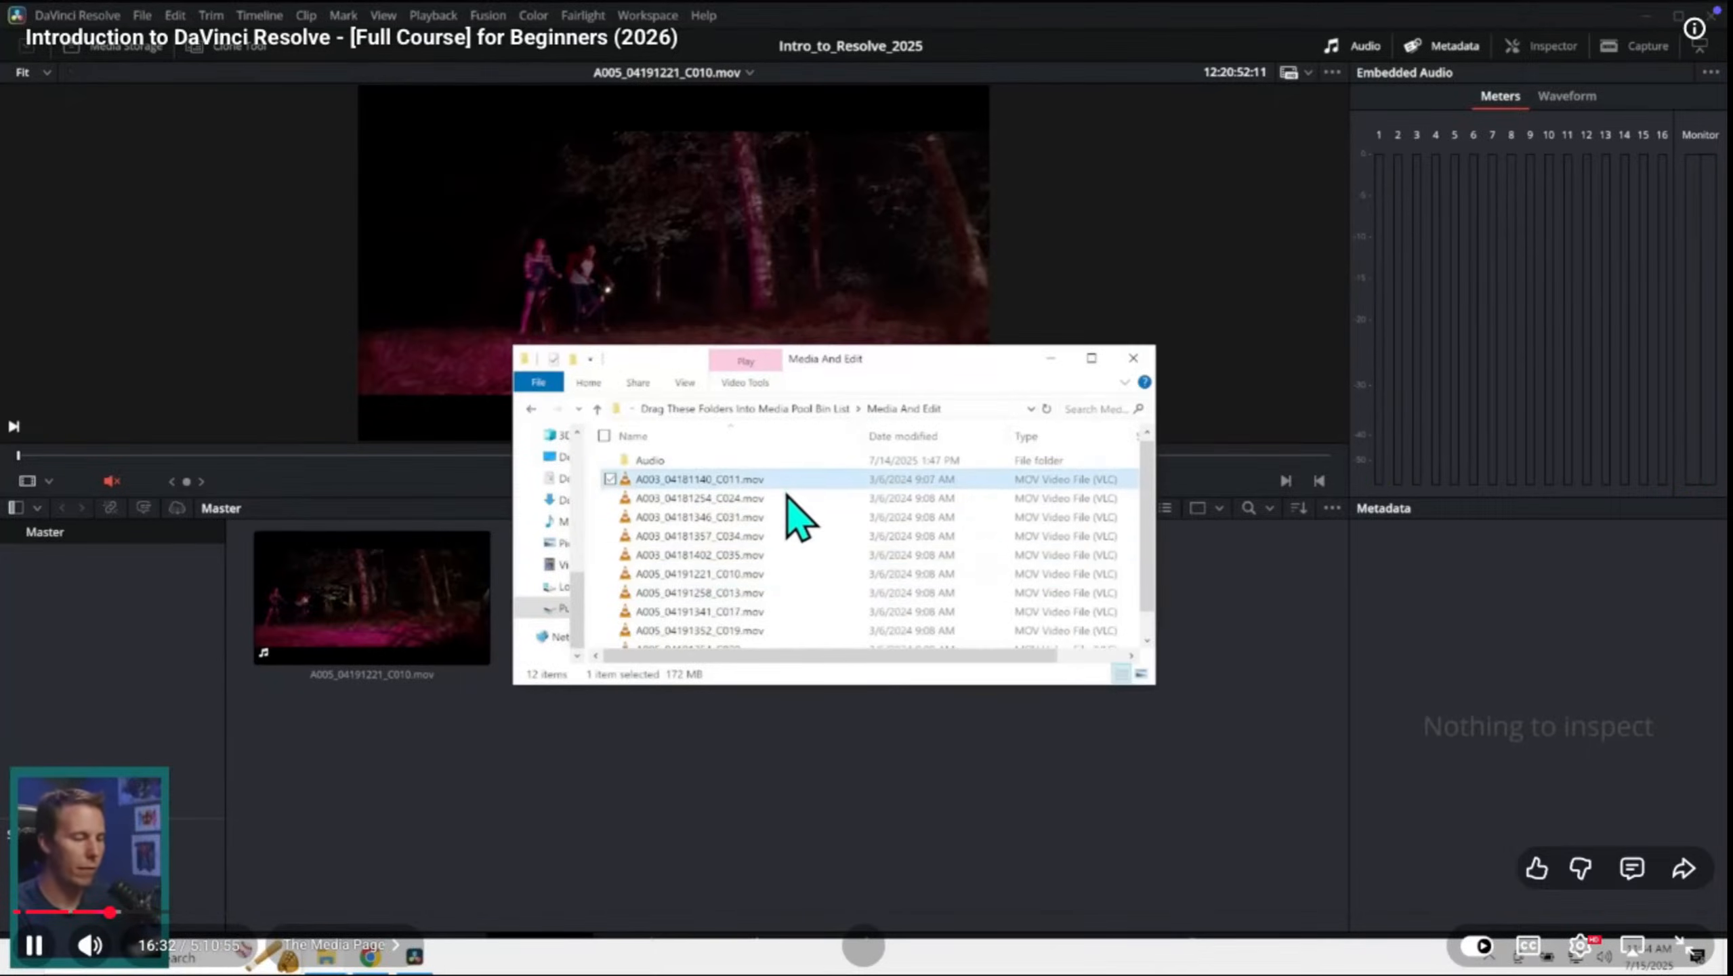
Step: Watch the tutorial's demonstration of adding multiple clips, resizing thumbnails and collecting clips in a new bin named Girl
{"action": "left_click_drag", "start_coordinate": [1148, 608], "coordinate": [882, 414]}
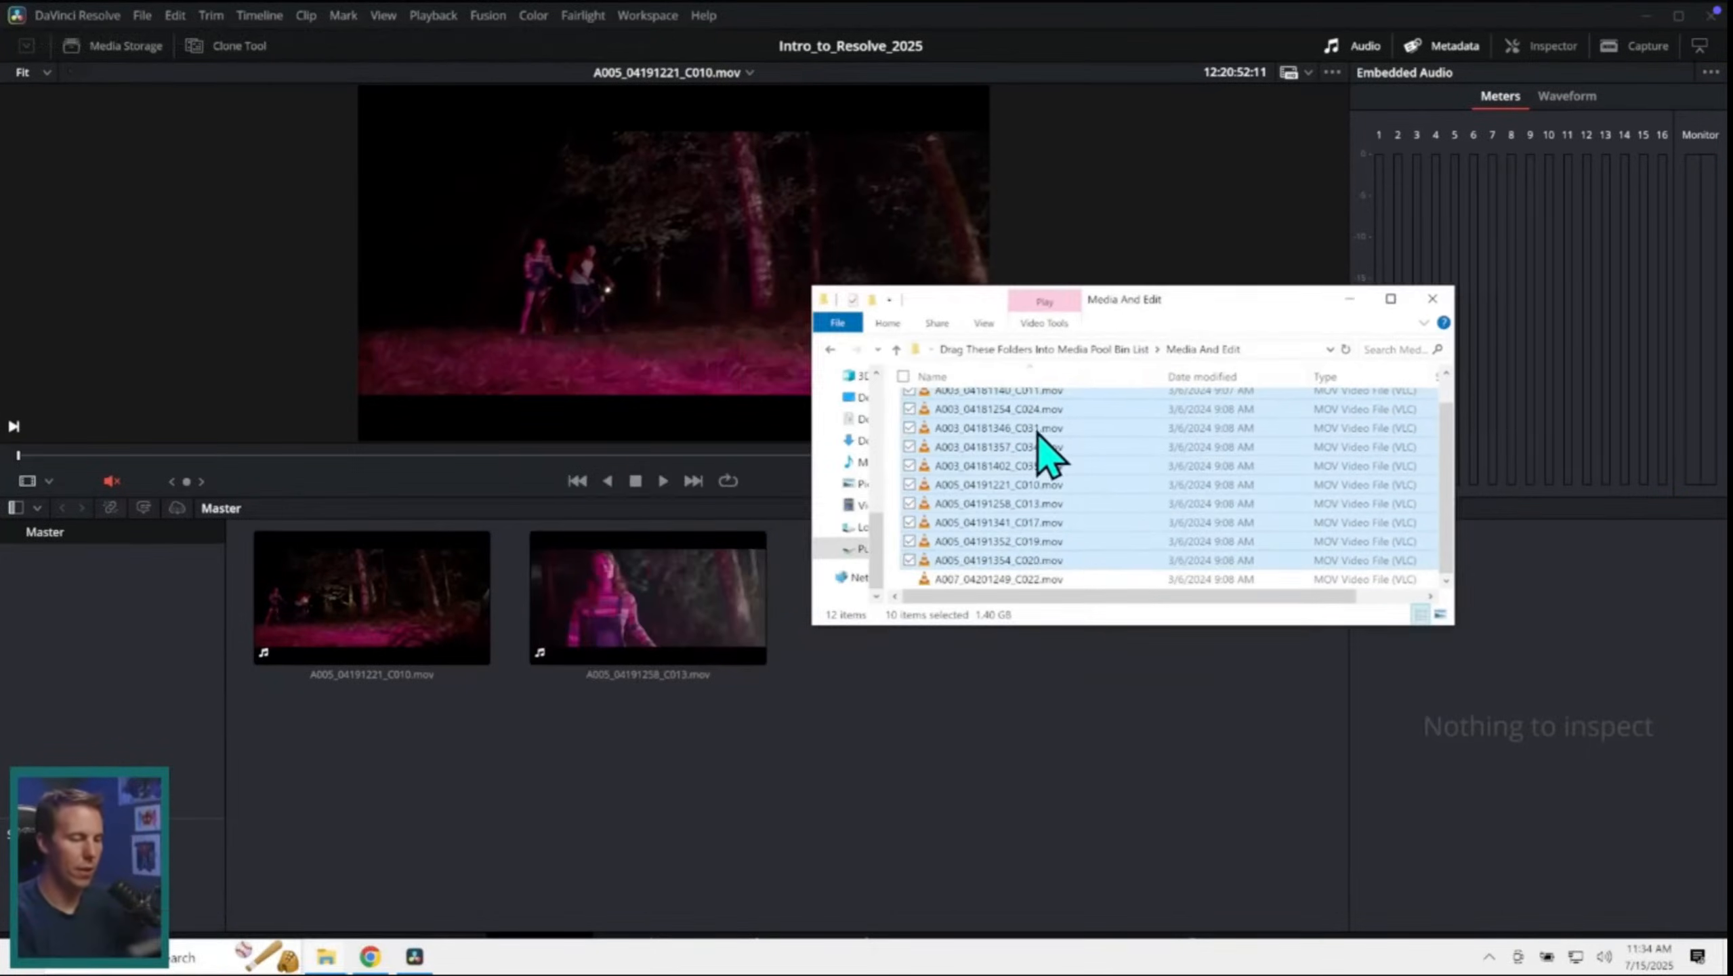
{"action": "left_click_drag", "start_coordinate": [1045, 445], "coordinate": [962, 776]}
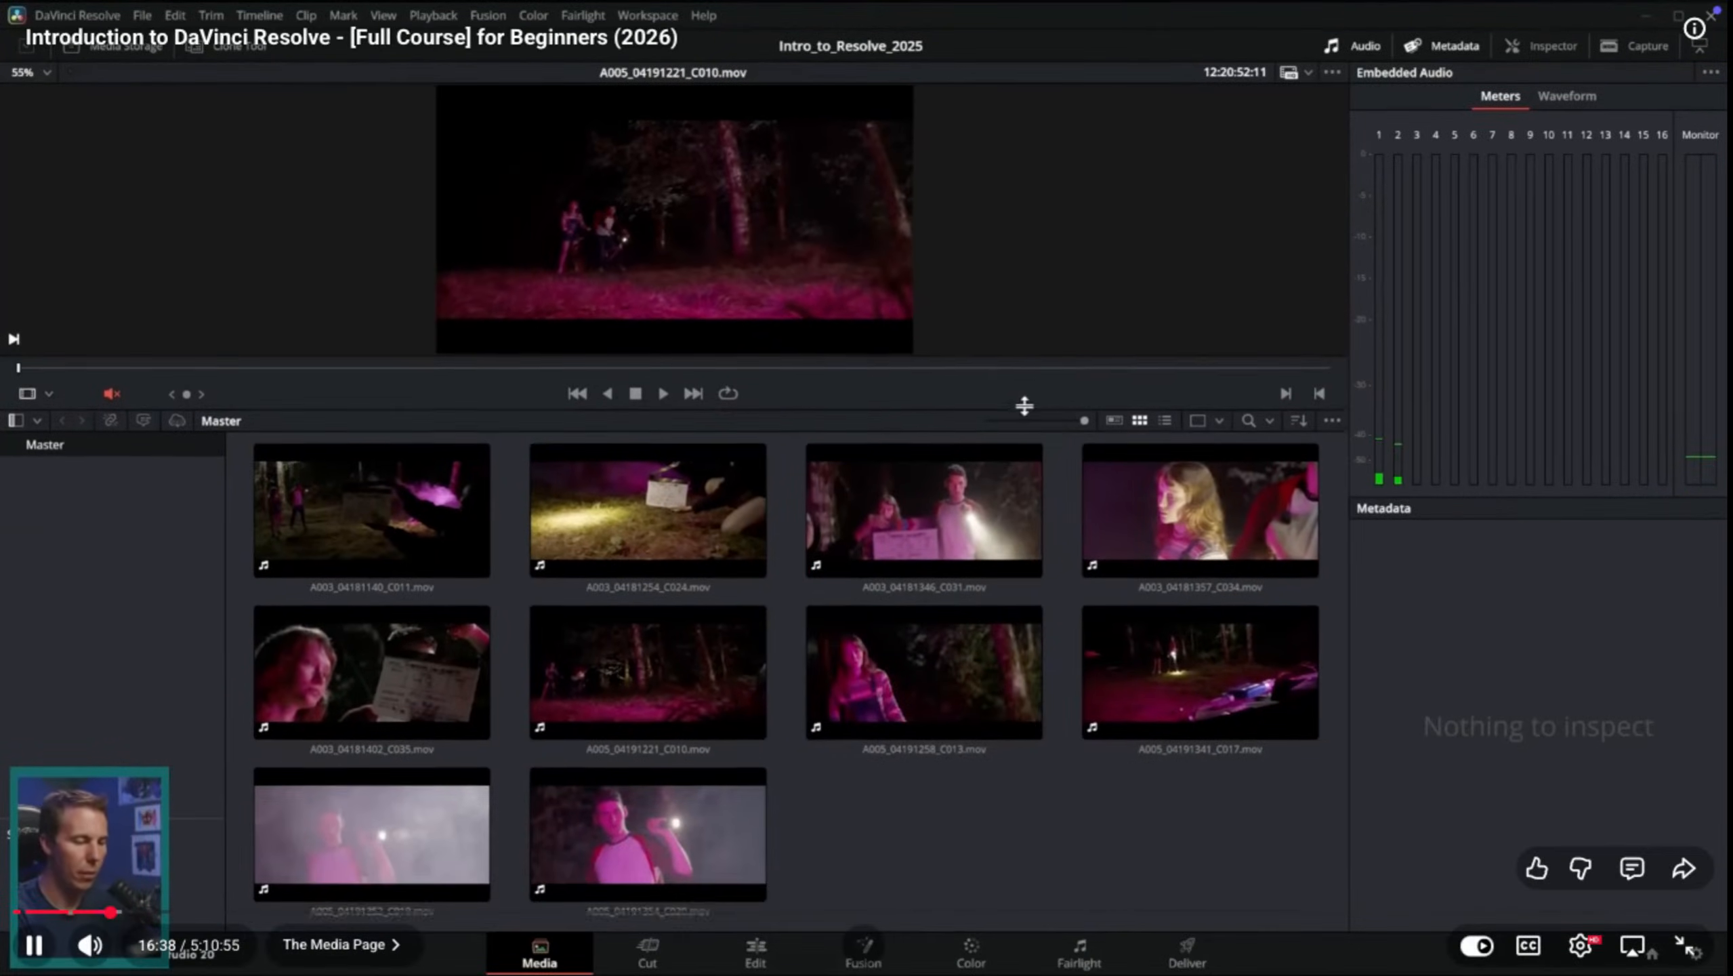
{"action": "left_click_drag", "start_coordinate": [1084, 417], "coordinate": [980, 550]}
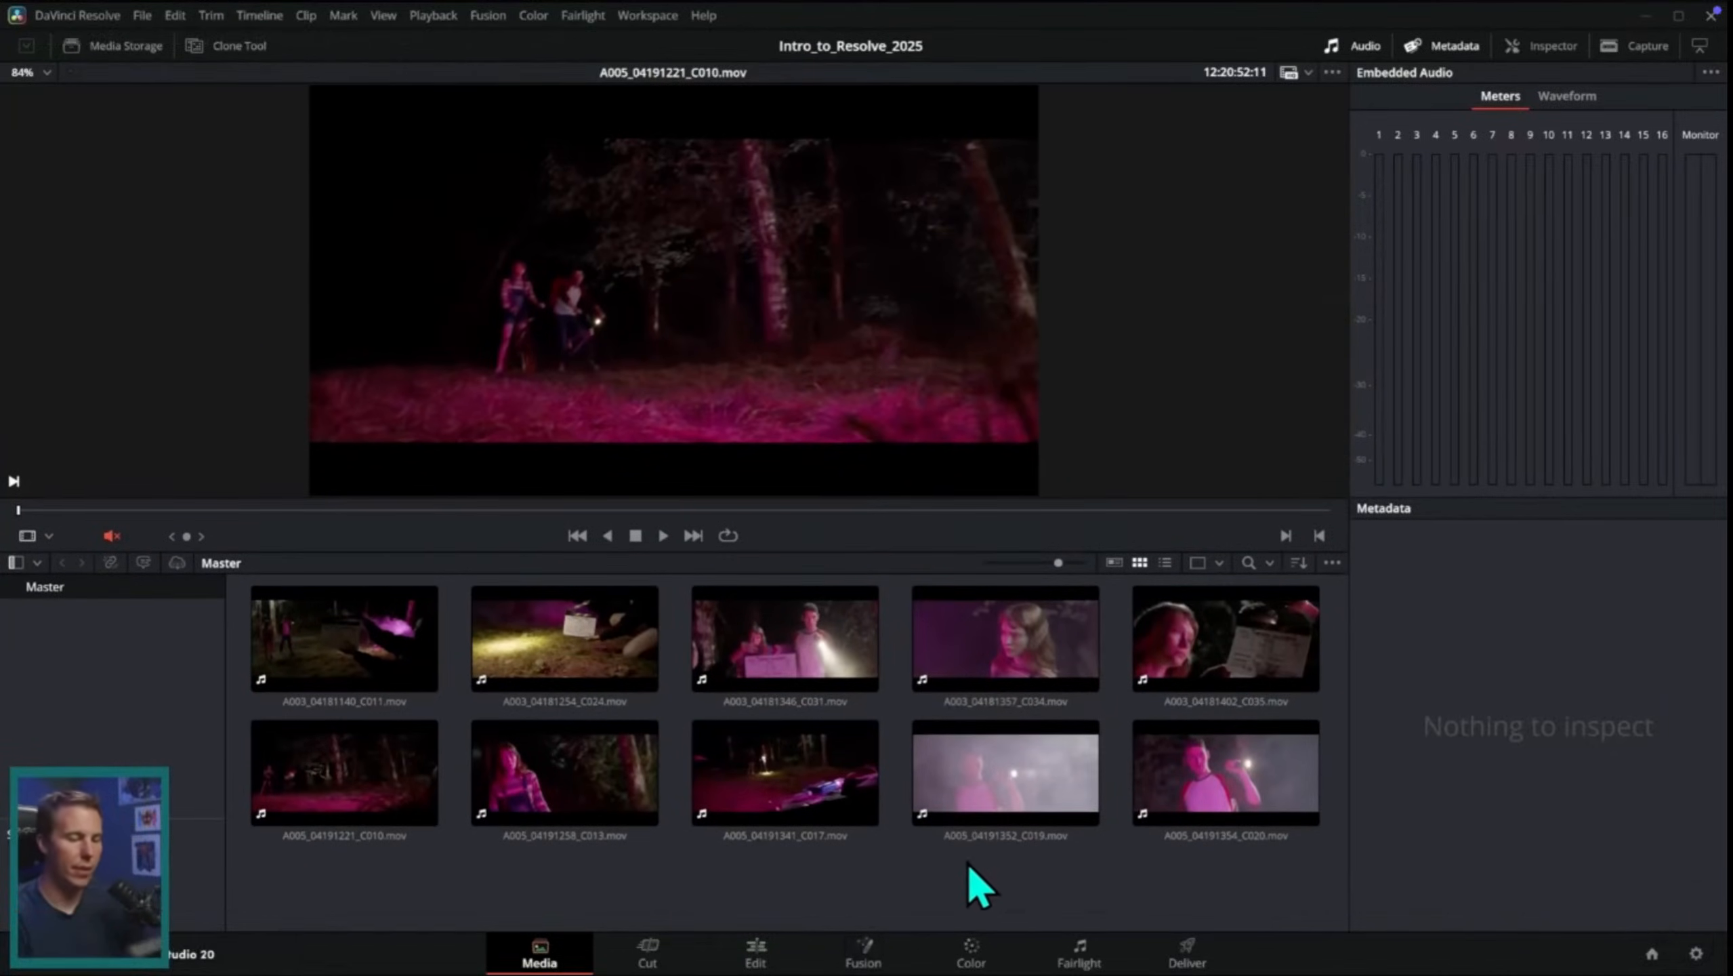
{"action": "left_click", "coordinate": [1079, 825]}
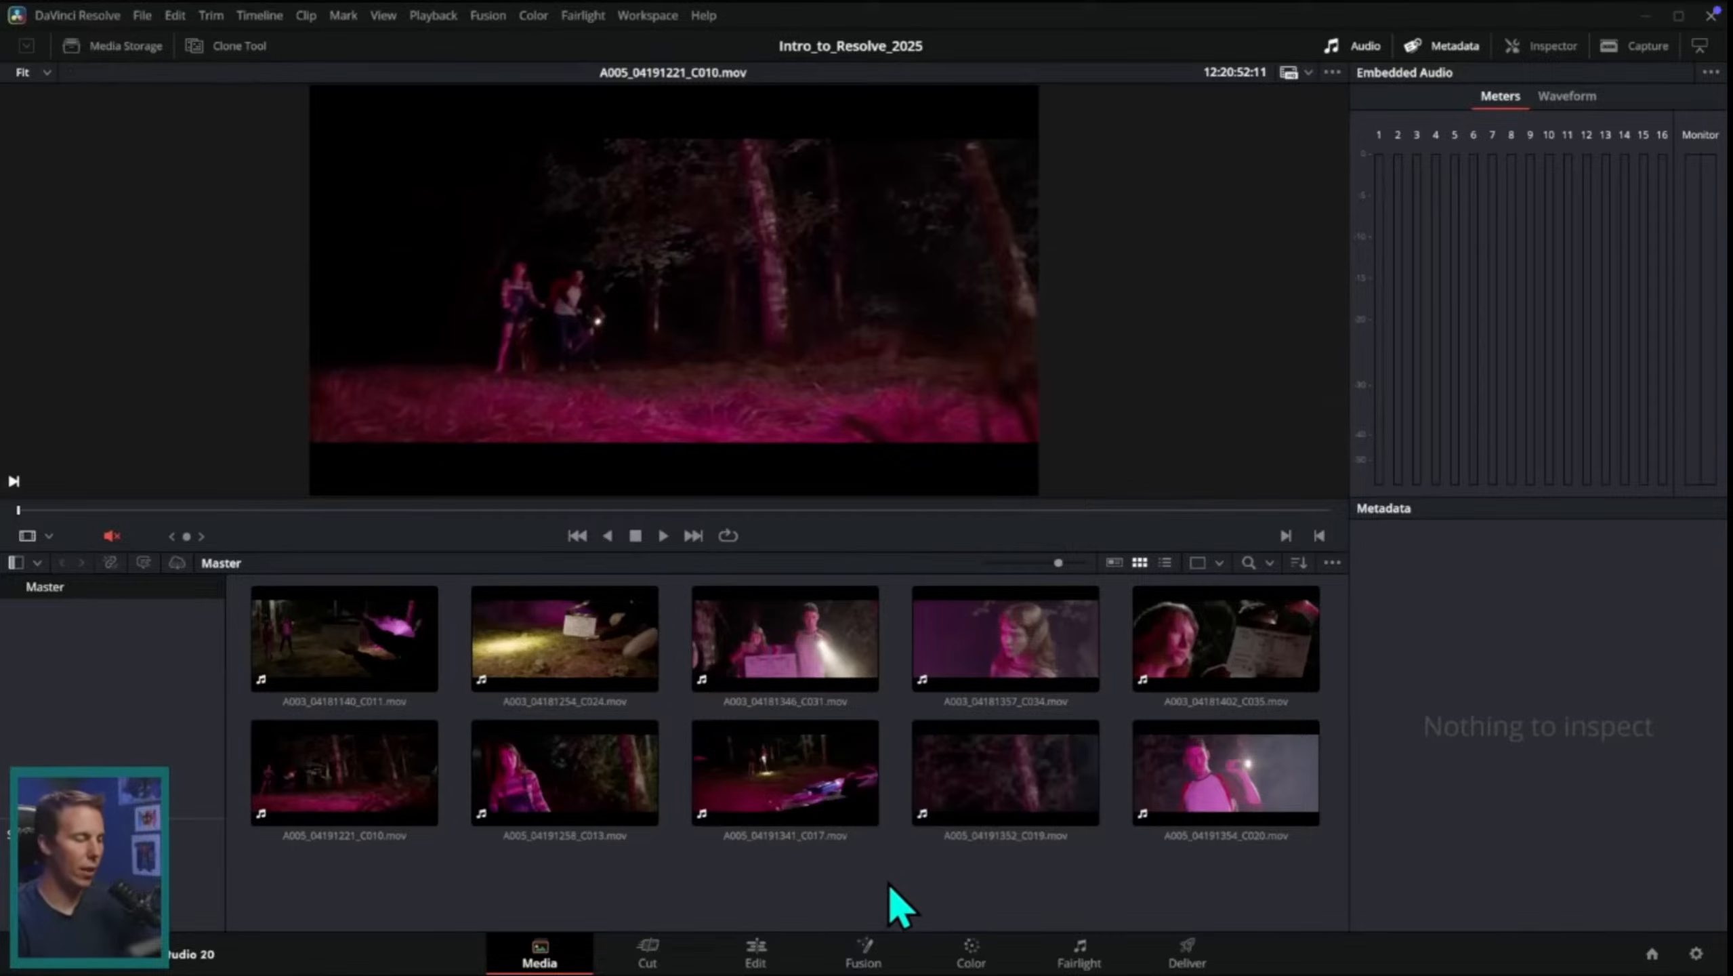
{"action": "left_click", "coordinate": [840, 677]}
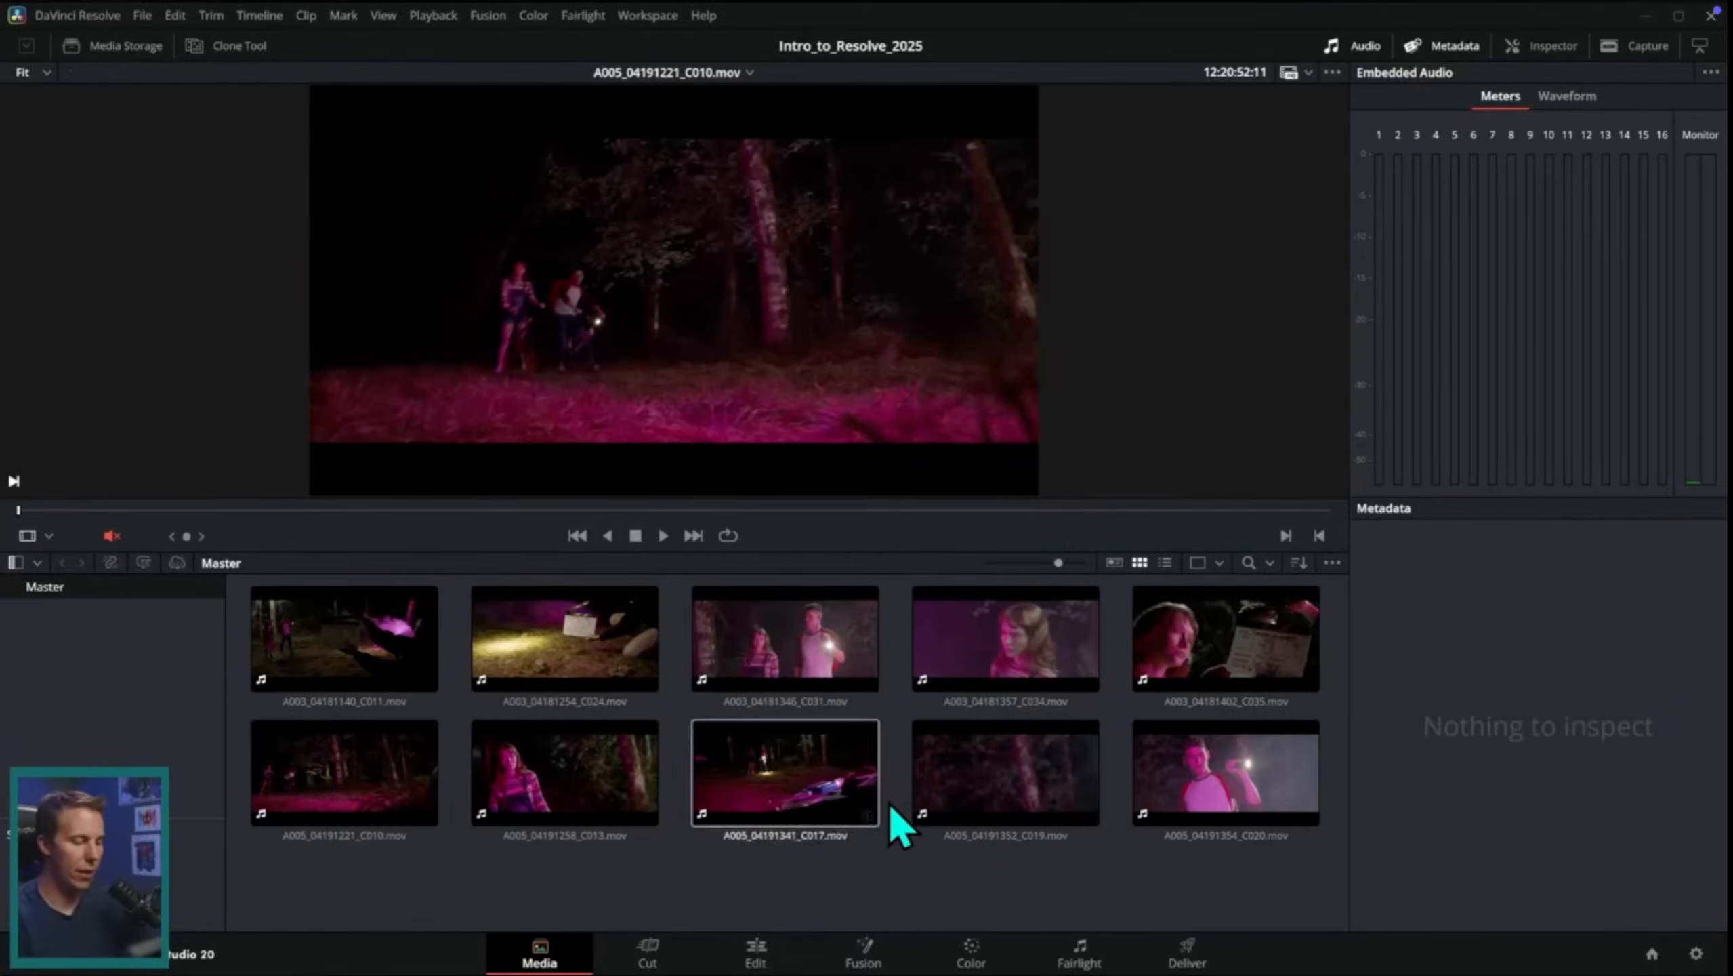
{"action": "right_click", "coordinate": [895, 711]}
{"action": "left_click", "coordinate": [983, 480]}
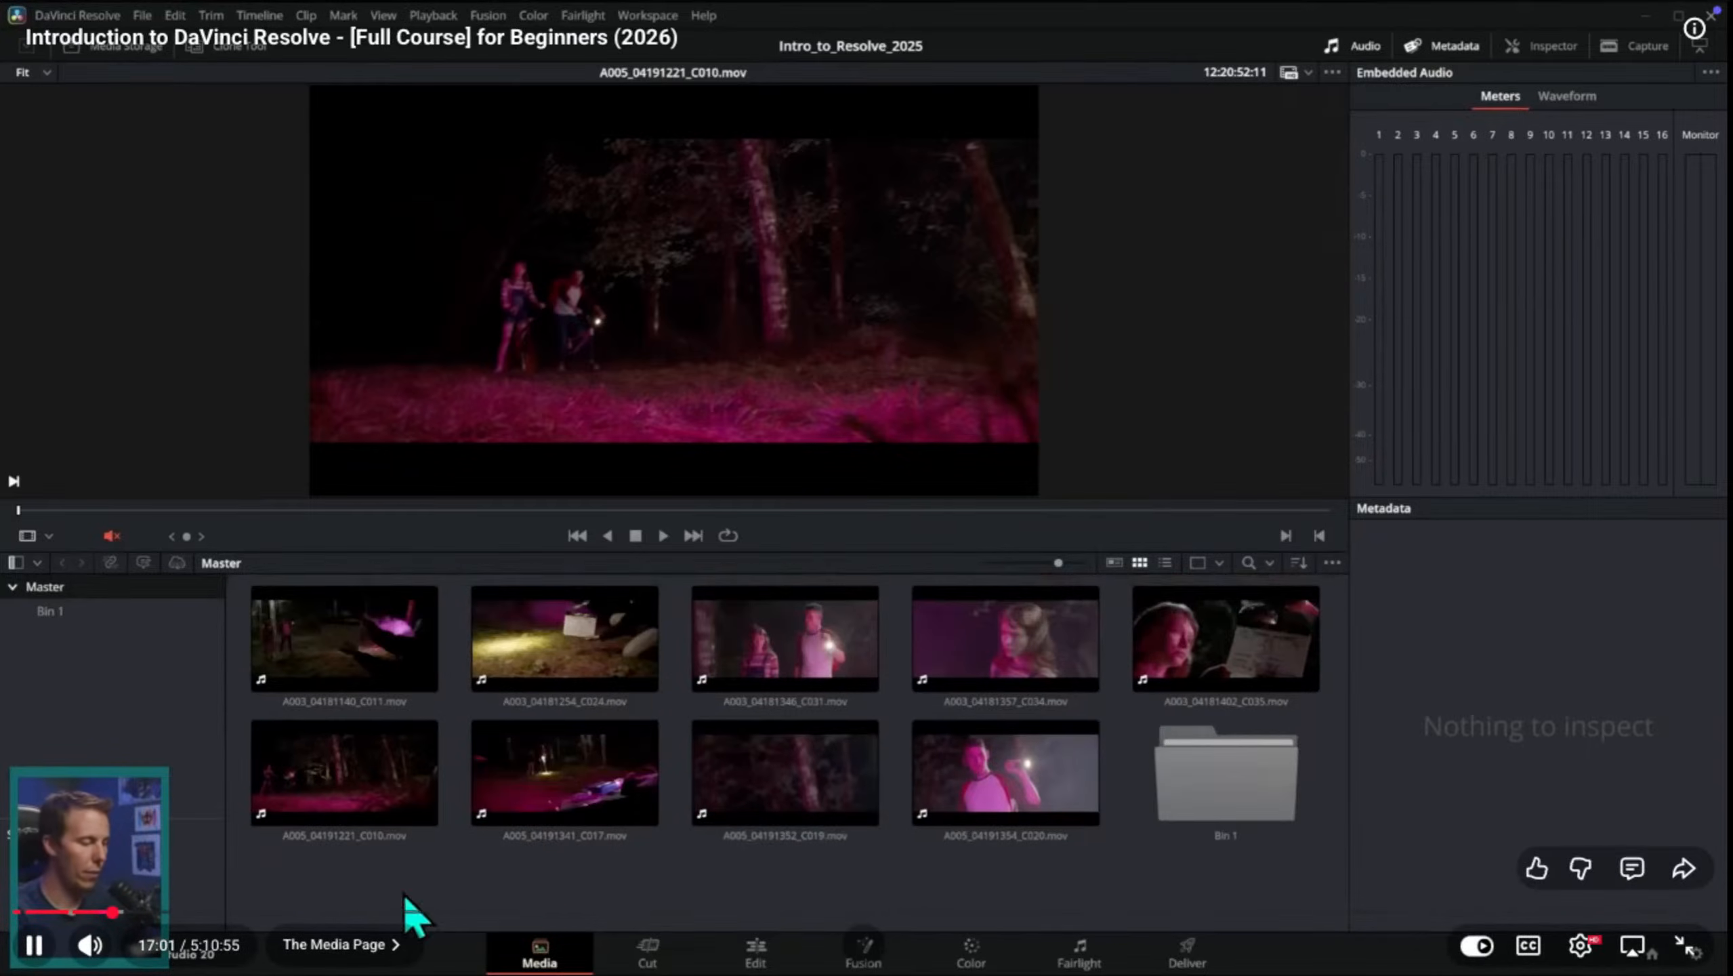
{"action": "left_click", "coordinate": [772, 656]}
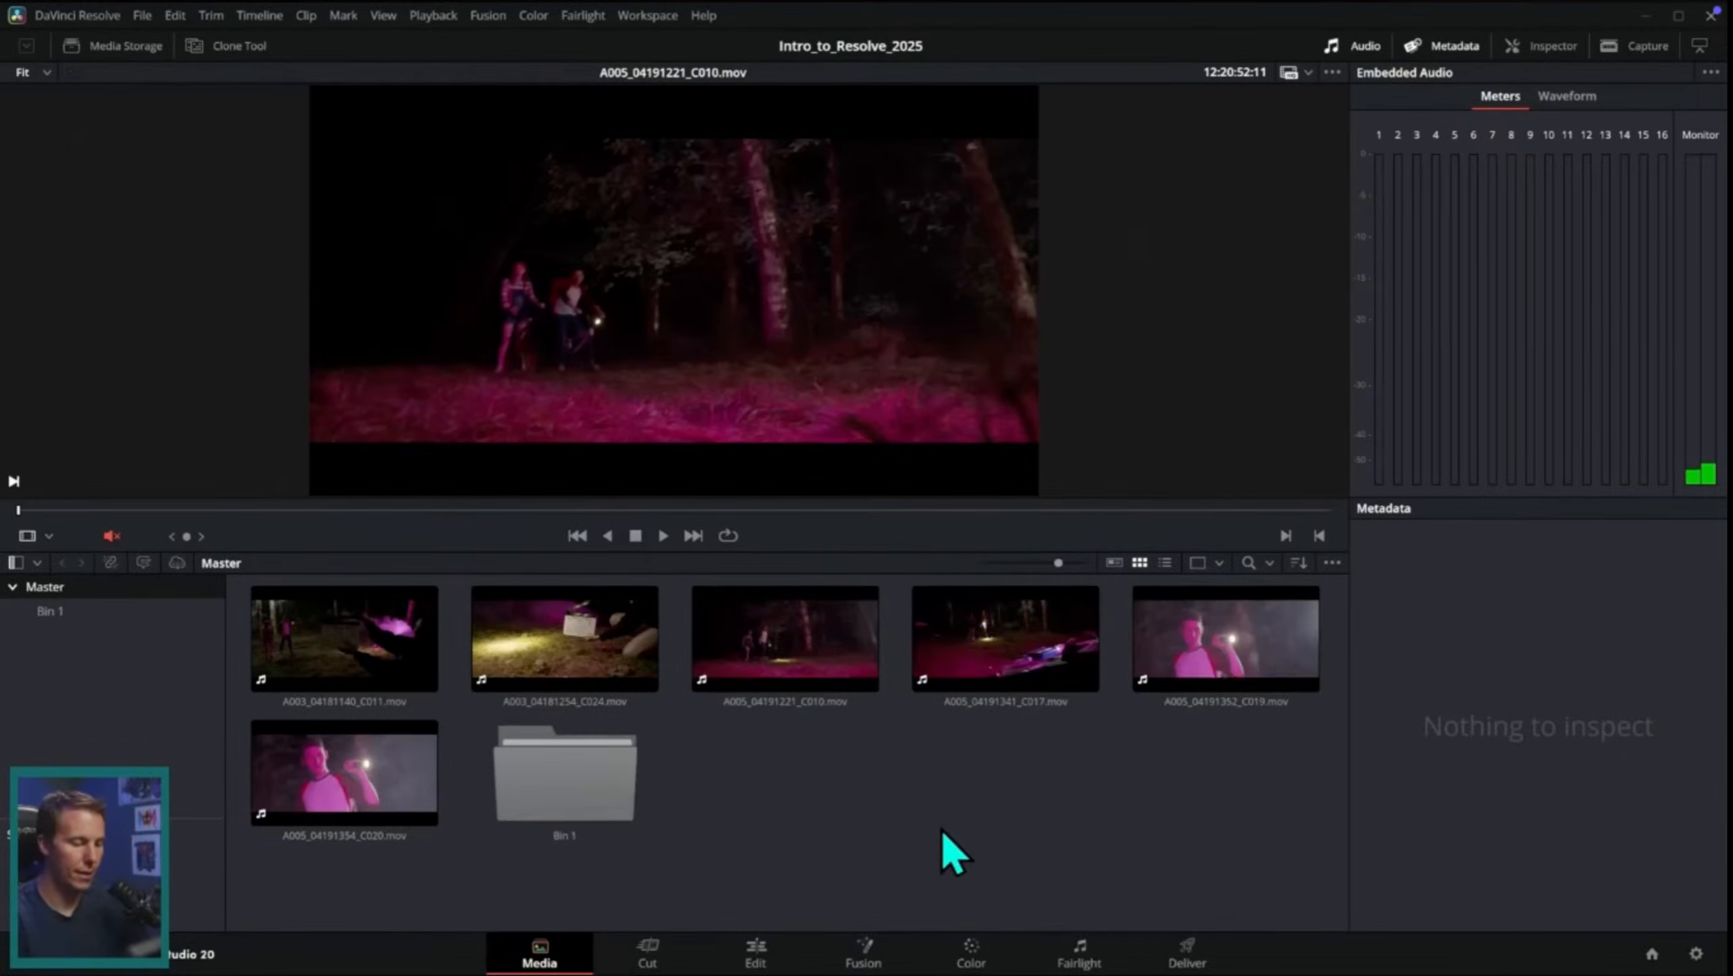
{"action": "left_click", "coordinate": [588, 835]}
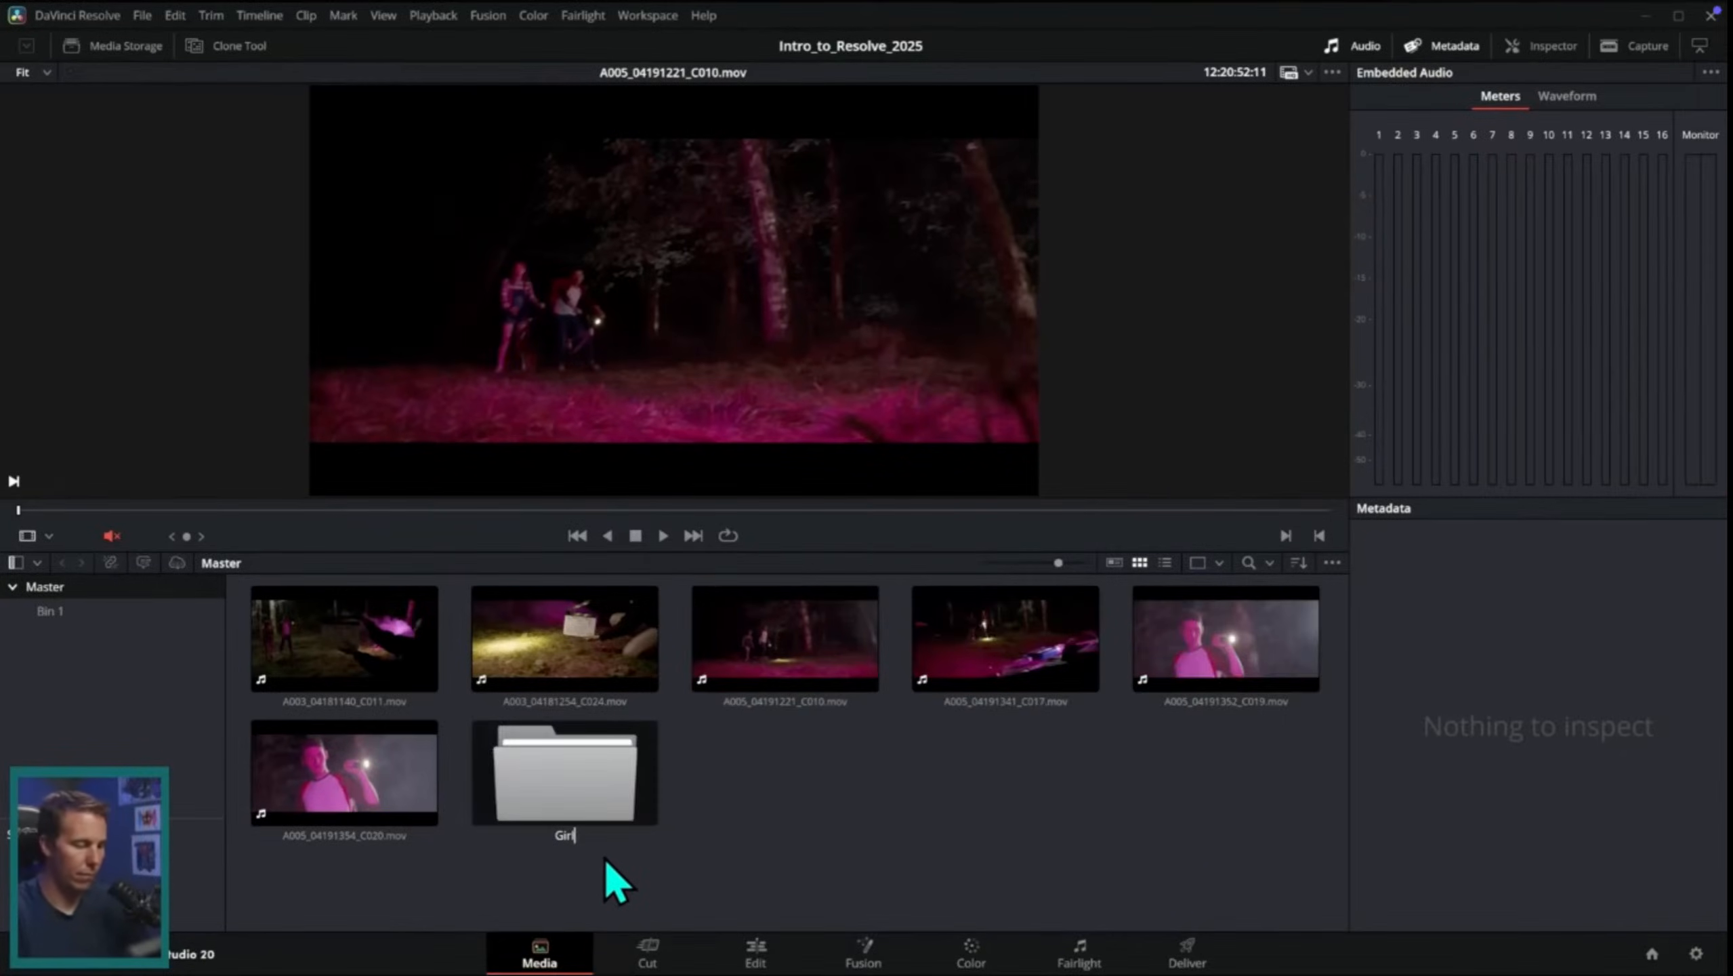
{"action": "type", "text": "Girl"}
{"action": "key", "text": "Return"}
{"action": "double_click", "coordinate": [594, 806]}
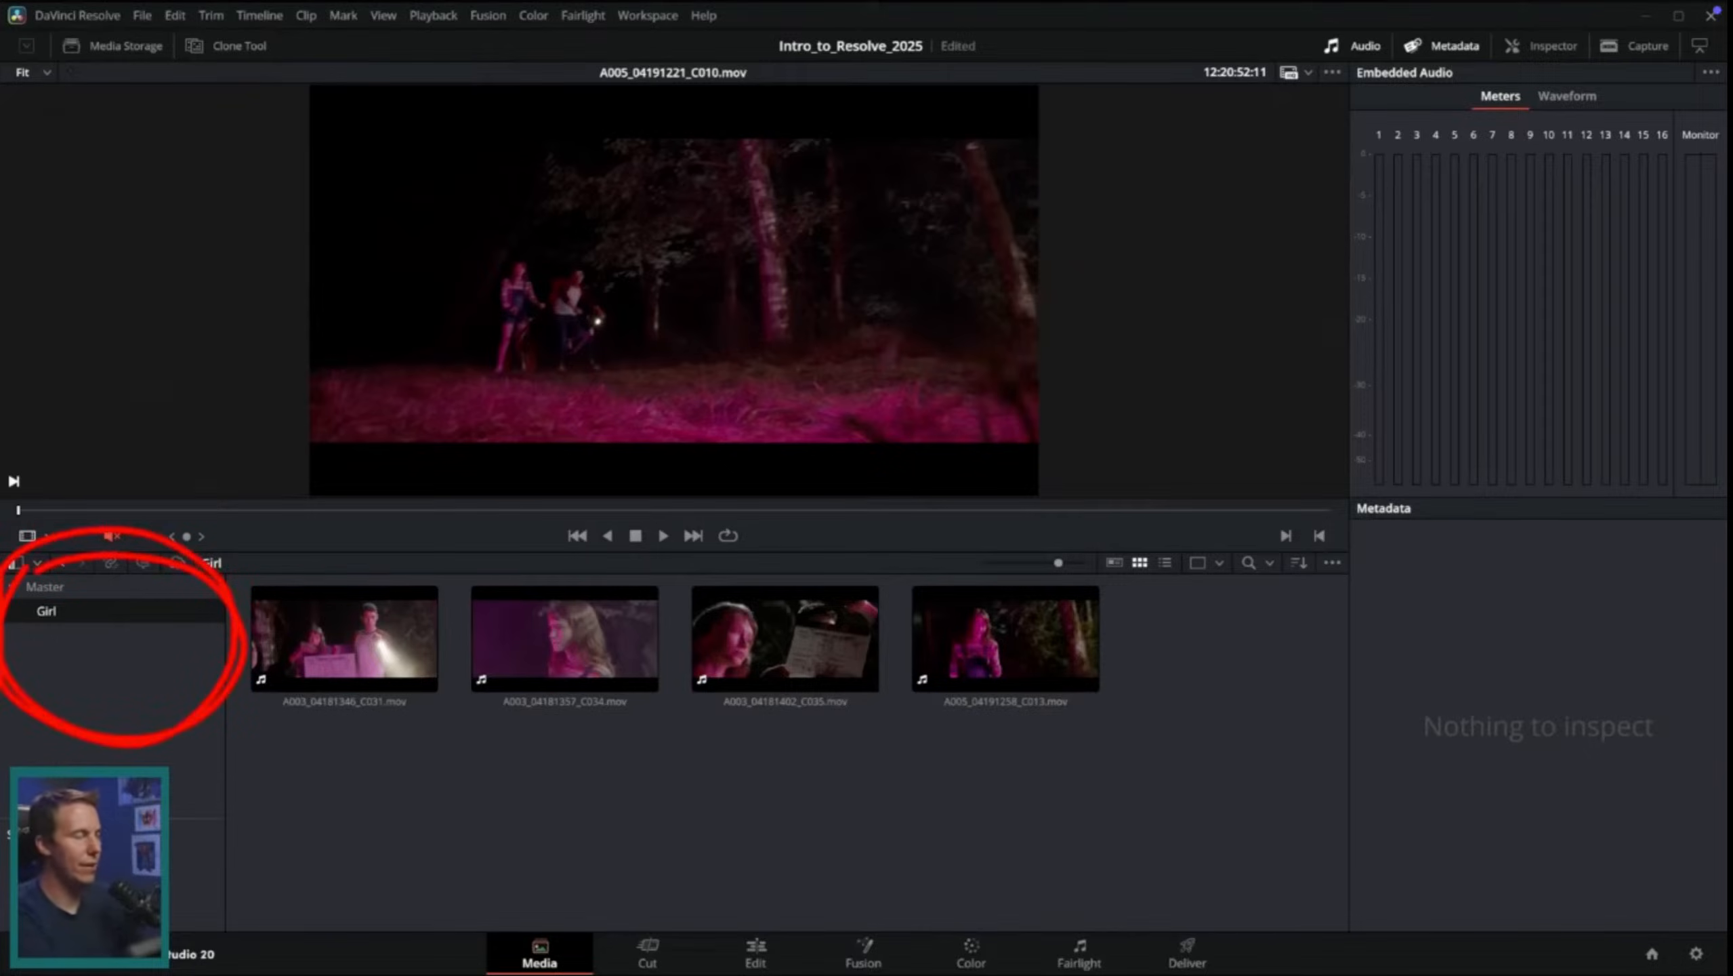
{"action": "left_click", "coordinate": [115, 589]}
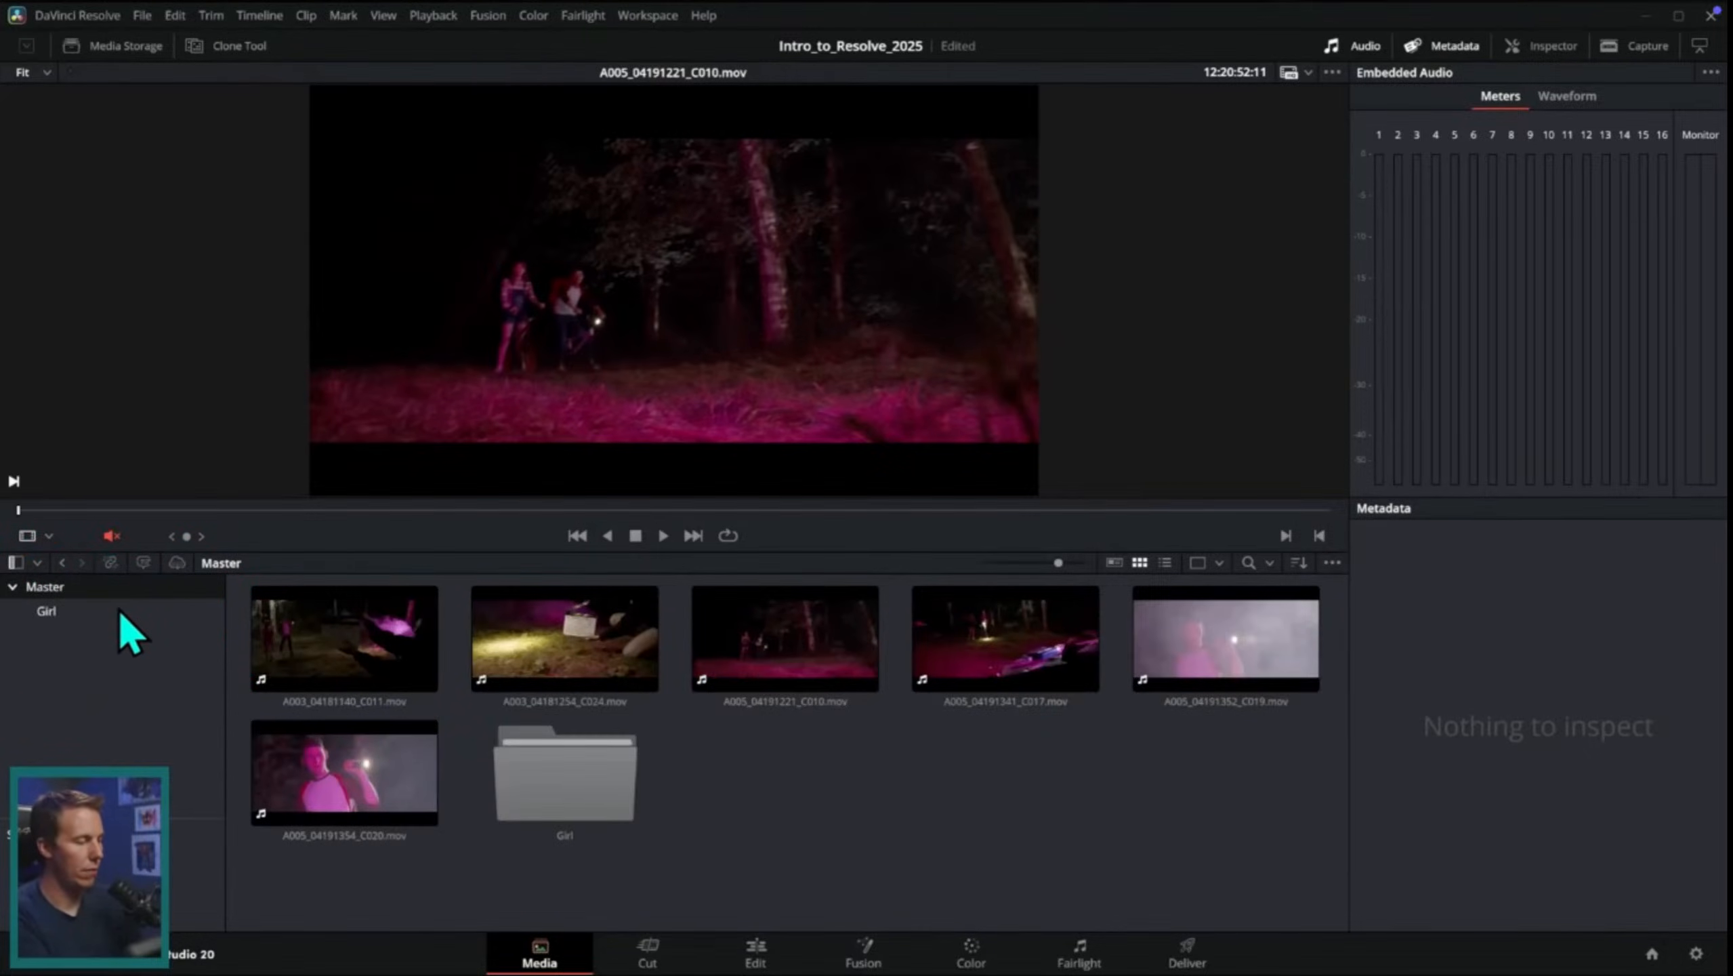
Step: Watch the tutorial create a Wide bin, sort wide shots into it, and add another bin from the bin list
{"action": "right_click", "coordinate": [735, 786]}
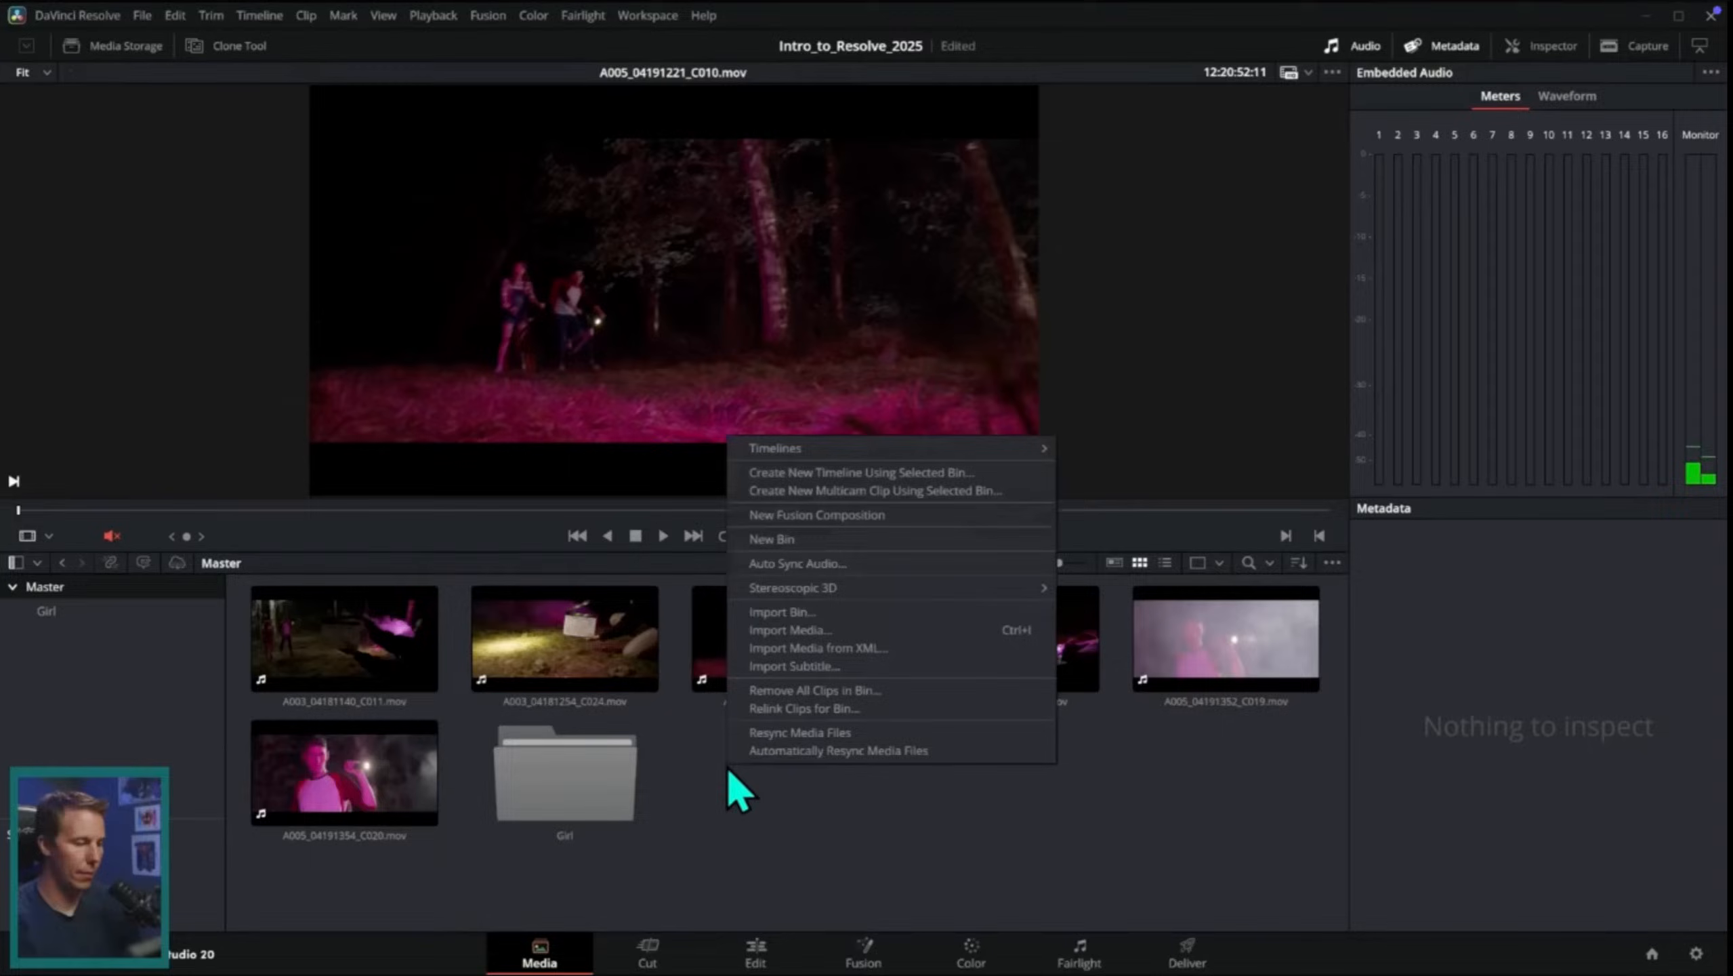
{"action": "left_click", "coordinate": [844, 553]}
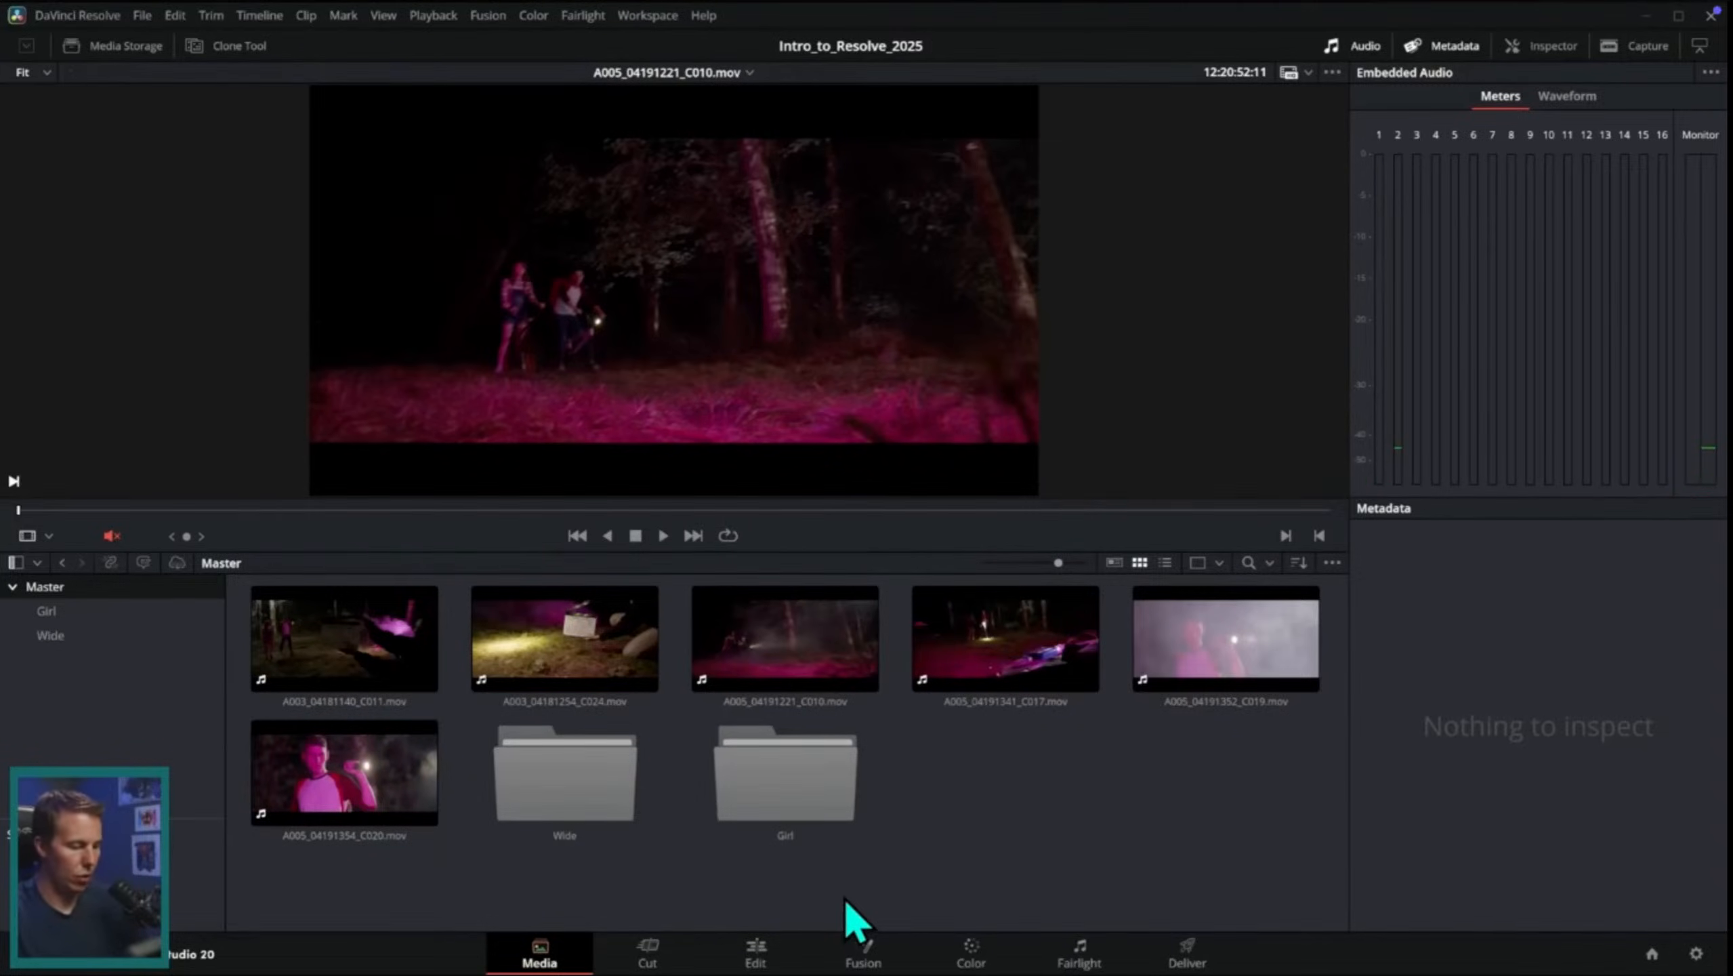
{"action": "left_click_drag", "start_coordinate": [786, 639], "coordinate": [785, 765]}
{"action": "left_click_drag", "start_coordinate": [824, 651], "coordinate": [594, 786]}
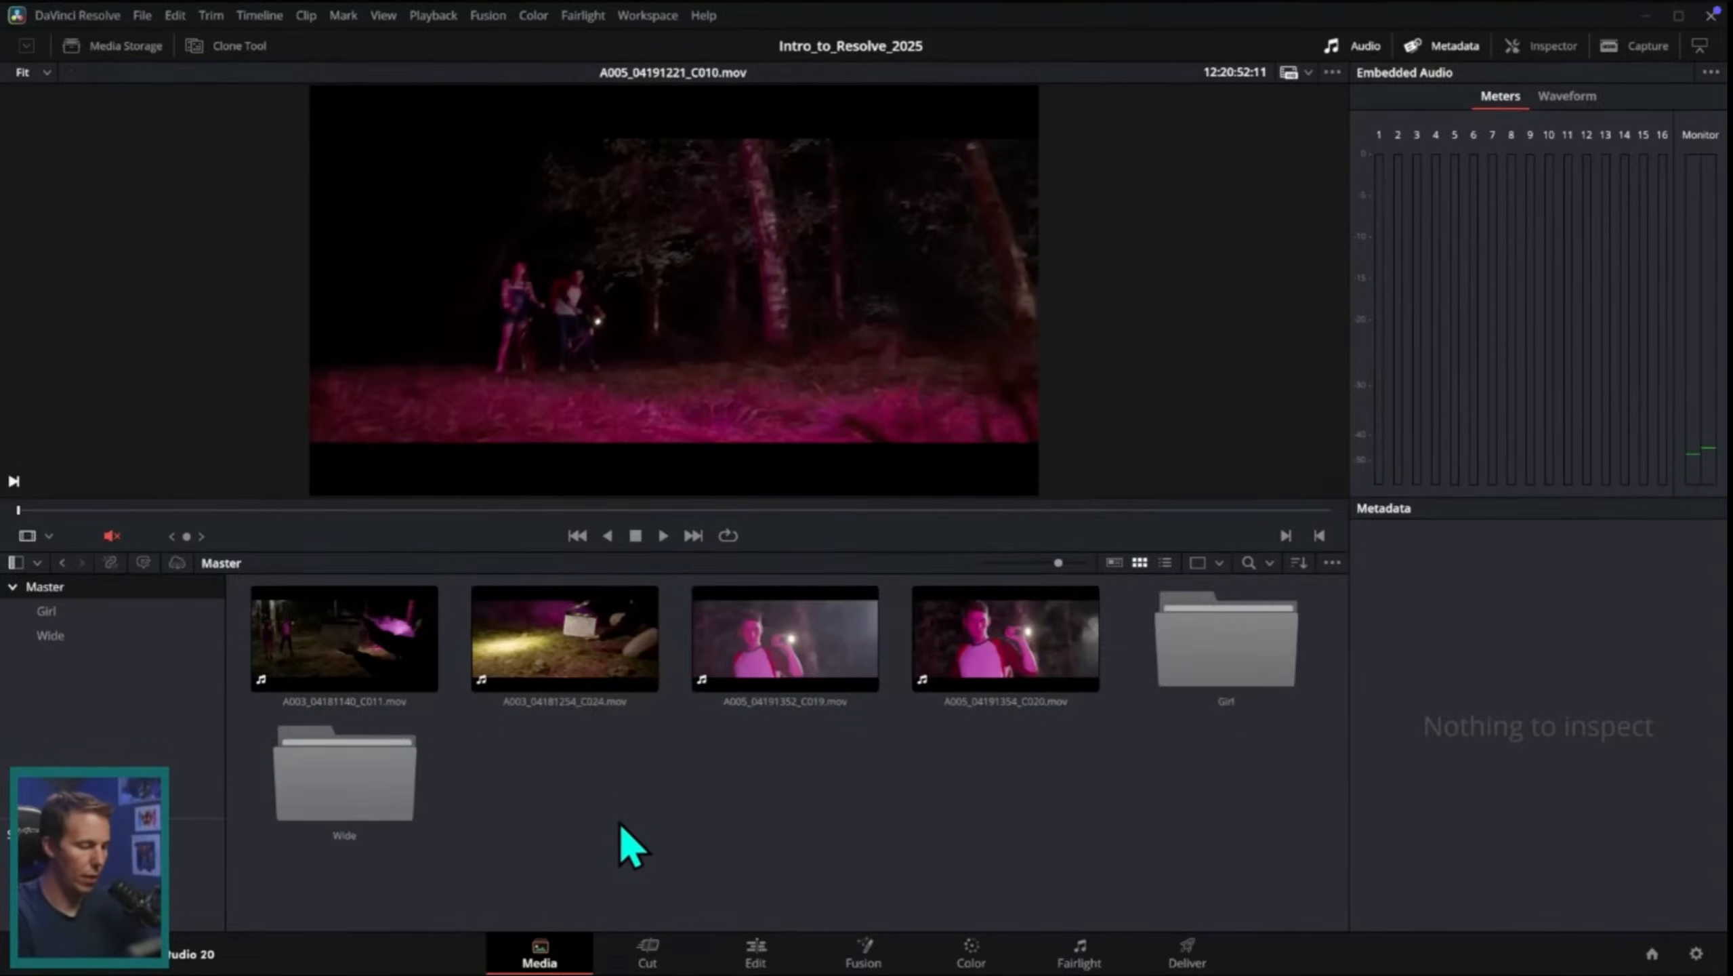
{"action": "left_click_drag", "start_coordinate": [387, 676], "coordinate": [418, 786]}
{"action": "left_click", "coordinate": [96, 612]}
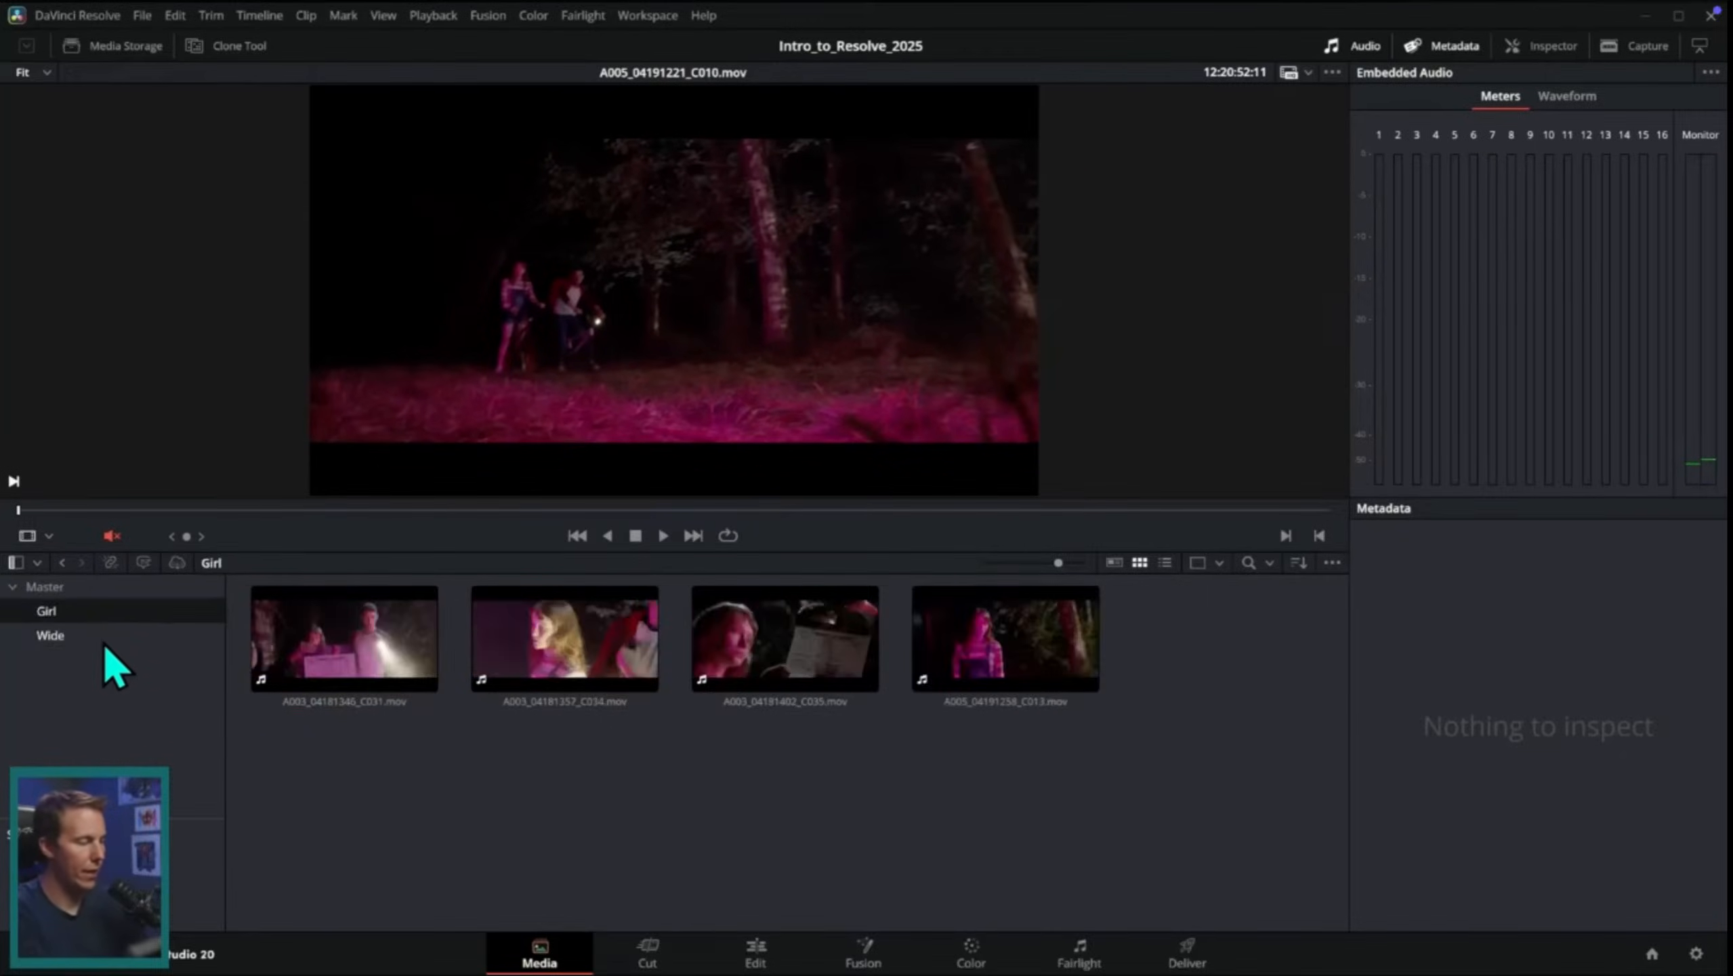
{"action": "left_click", "coordinate": [104, 642]}
{"action": "left_click", "coordinate": [110, 613]}
{"action": "left_click", "coordinate": [119, 588]}
{"action": "left_click", "coordinate": [106, 635]}
{"action": "left_click", "coordinate": [113, 588]}
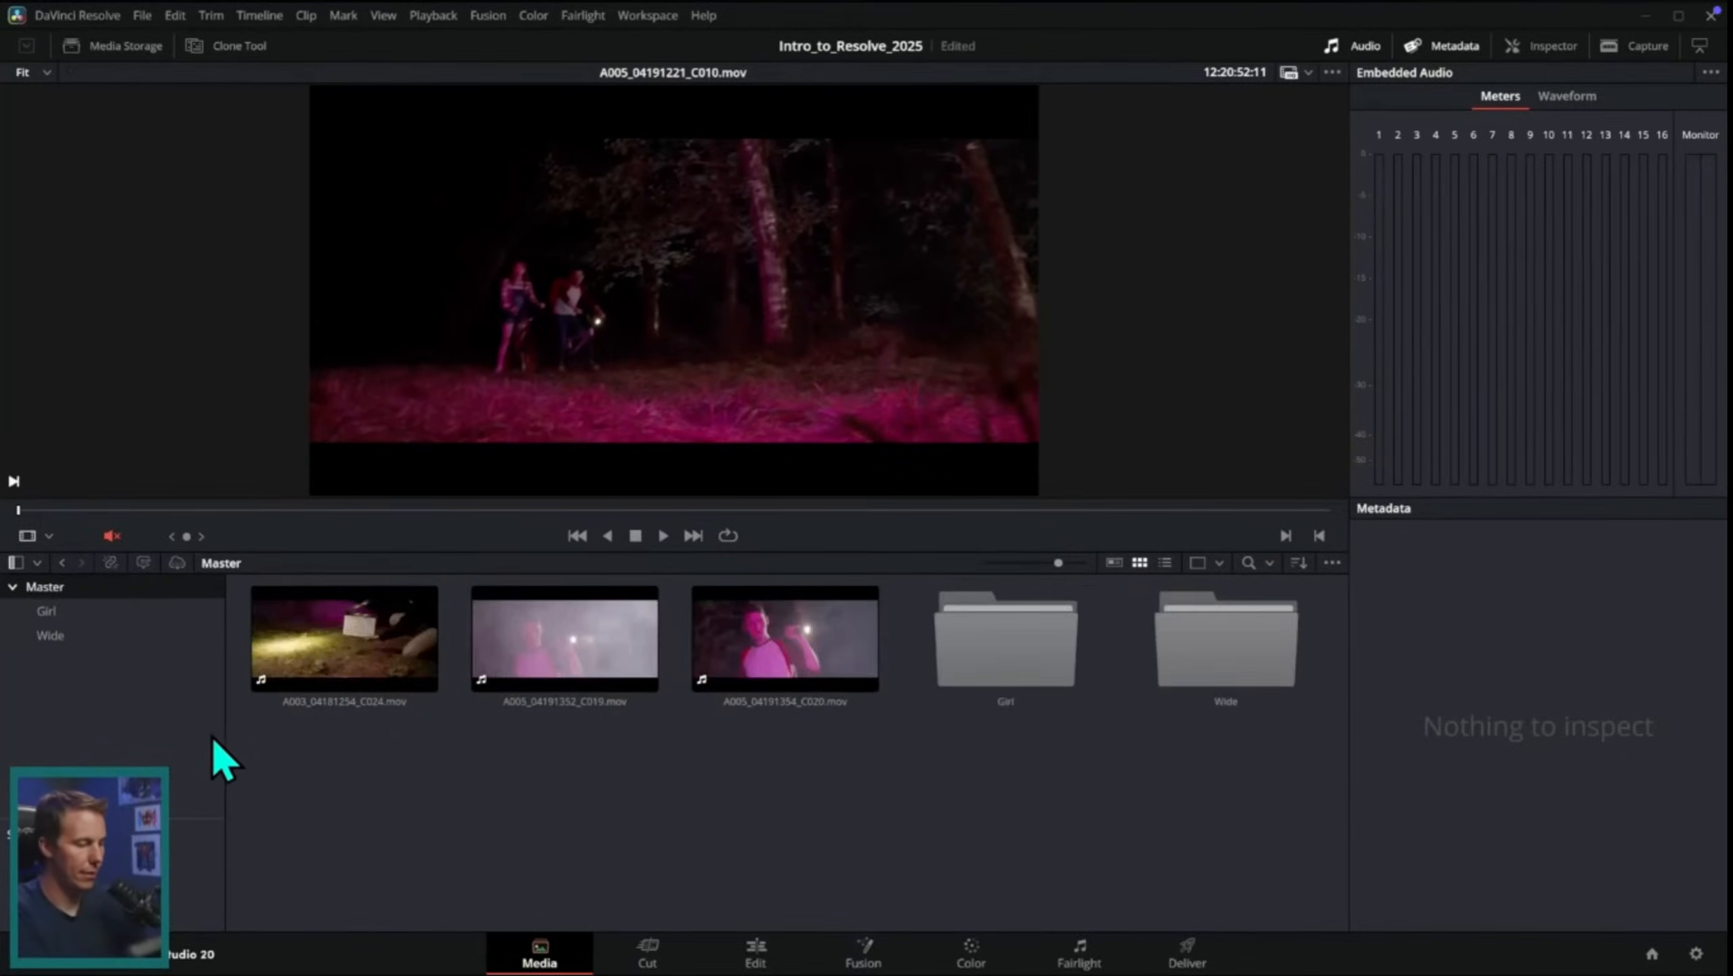
{"action": "right_click", "coordinate": [117, 669]}
{"action": "left_click", "coordinate": [185, 678]}
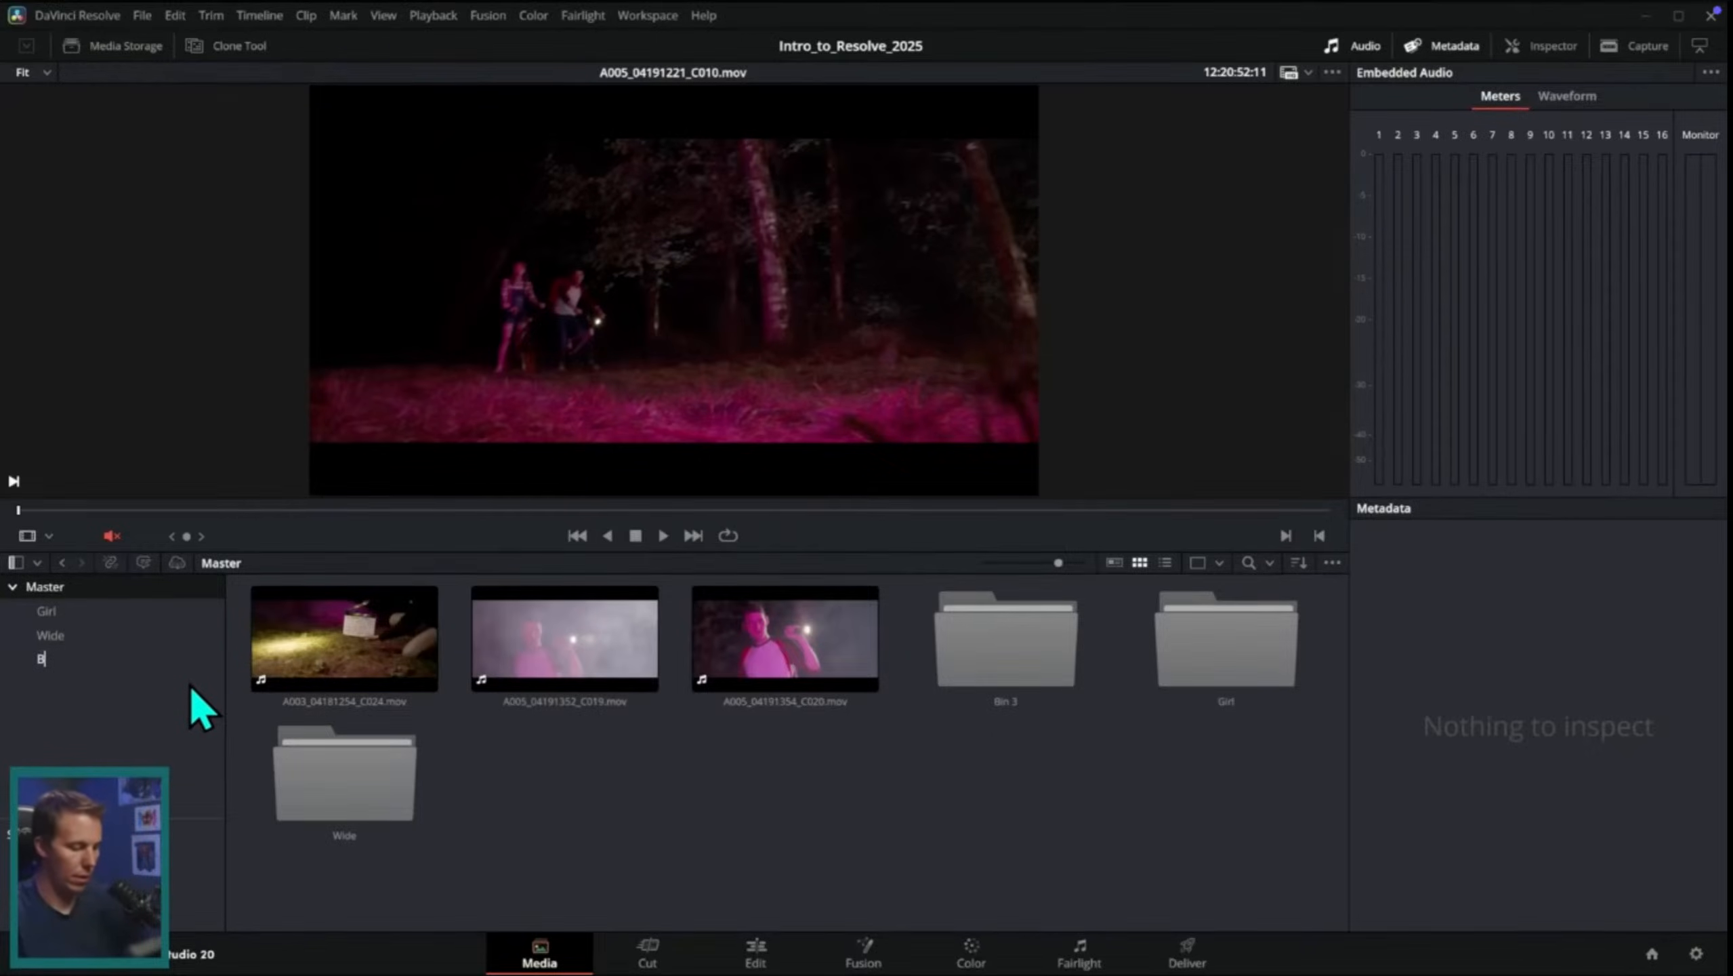
{"action": "left_click_drag", "start_coordinate": [627, 775], "coordinate": [990, 673]}
{"action": "left_click_drag", "start_coordinate": [345, 635], "coordinate": [82, 660]}
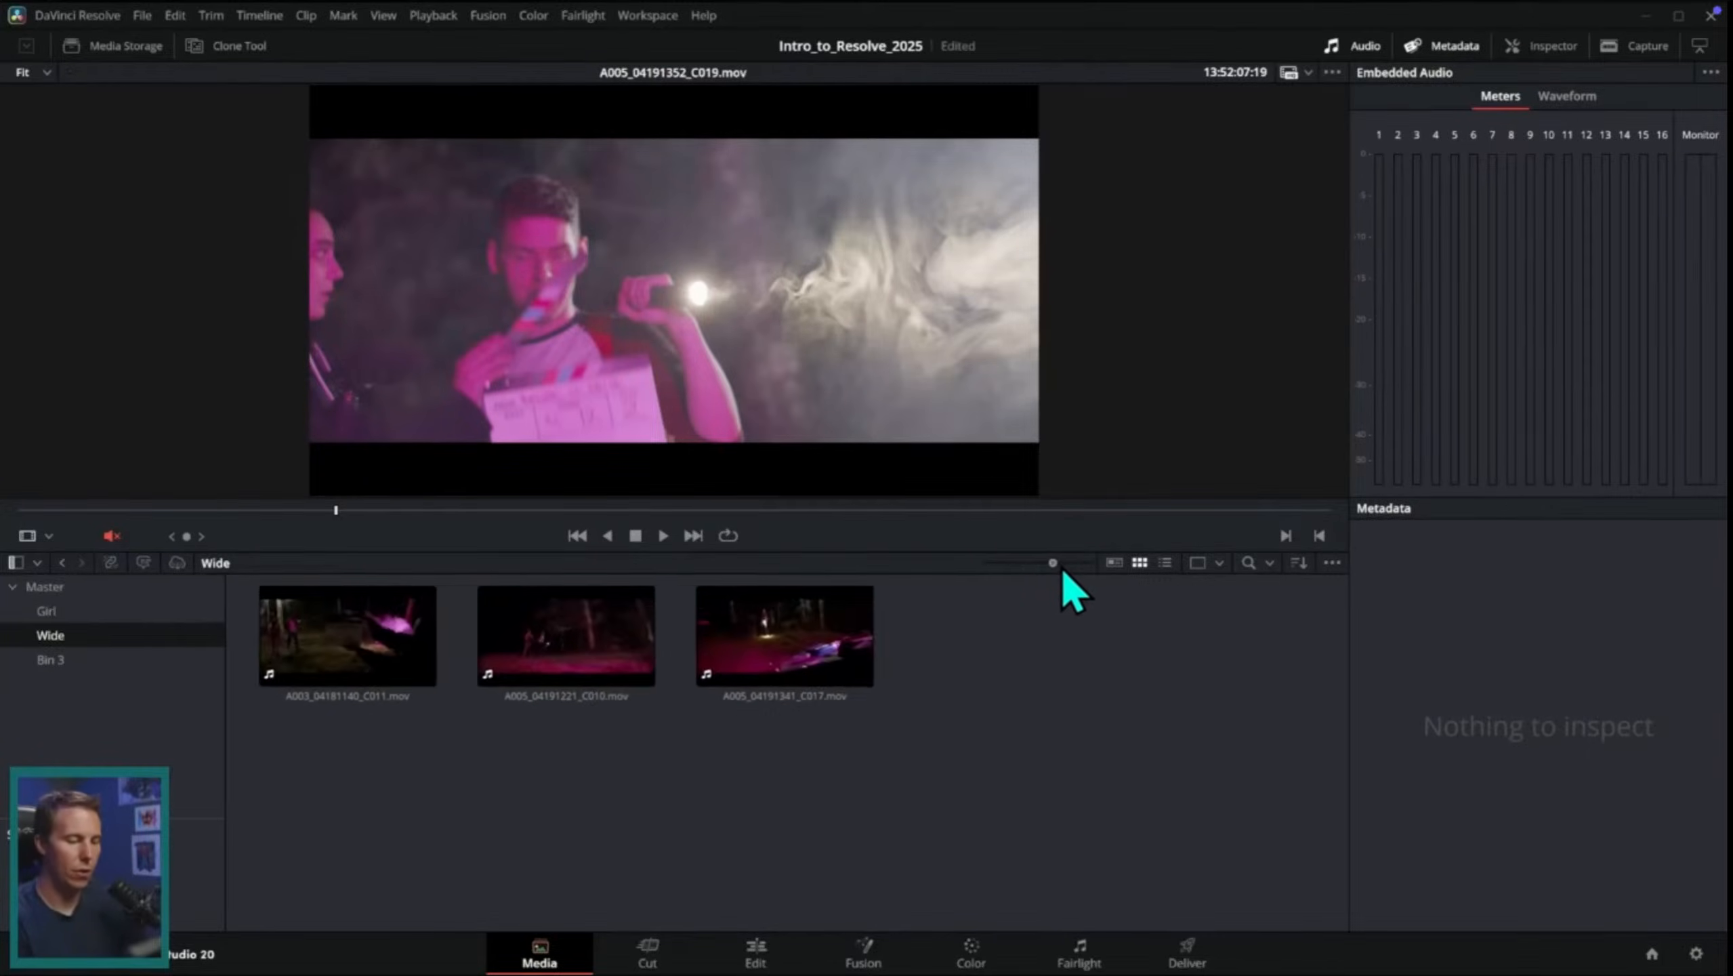
Step: Watch the tutorial compare thumbnail sizes, list view and metadata view for the clips in the Wide bin
{"action": "left_click_drag", "start_coordinate": [1063, 571], "coordinate": [1165, 575]}
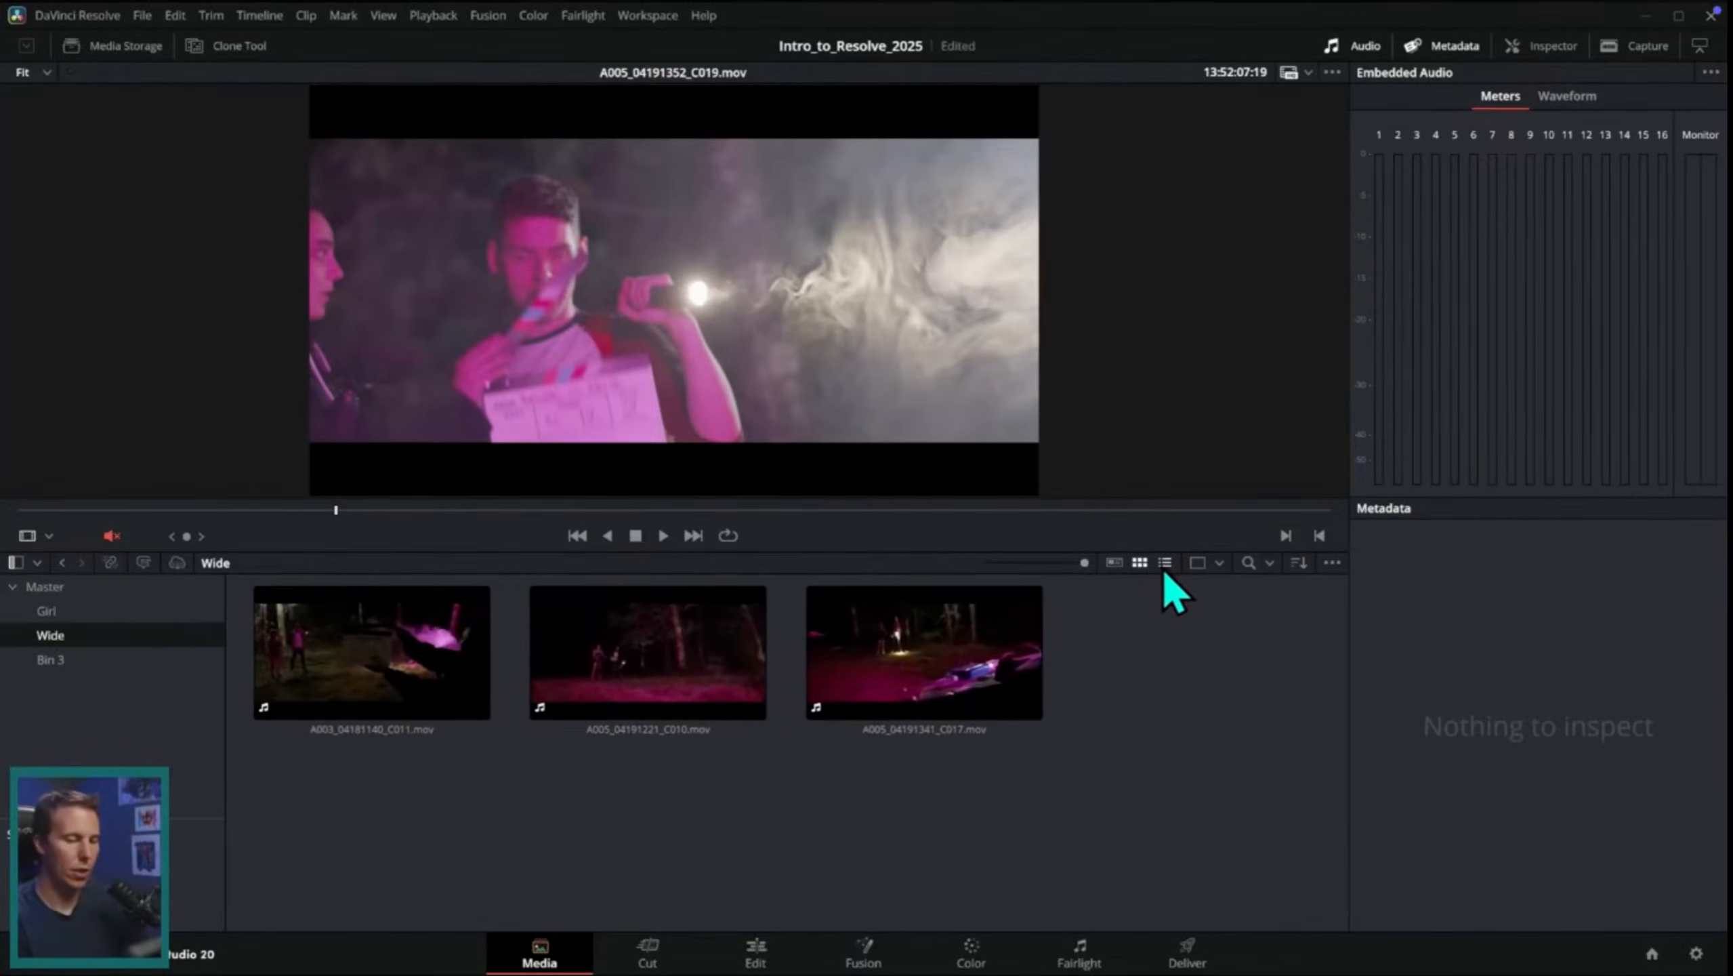
{"action": "left_click", "coordinate": [1165, 562]}
{"action": "scroll", "coordinate": [375, 728], "scroll_direction": "right", "scroll_amount": 5}
{"action": "scroll", "coordinate": [969, 718], "scroll_direction": "left", "scroll_amount": 3}
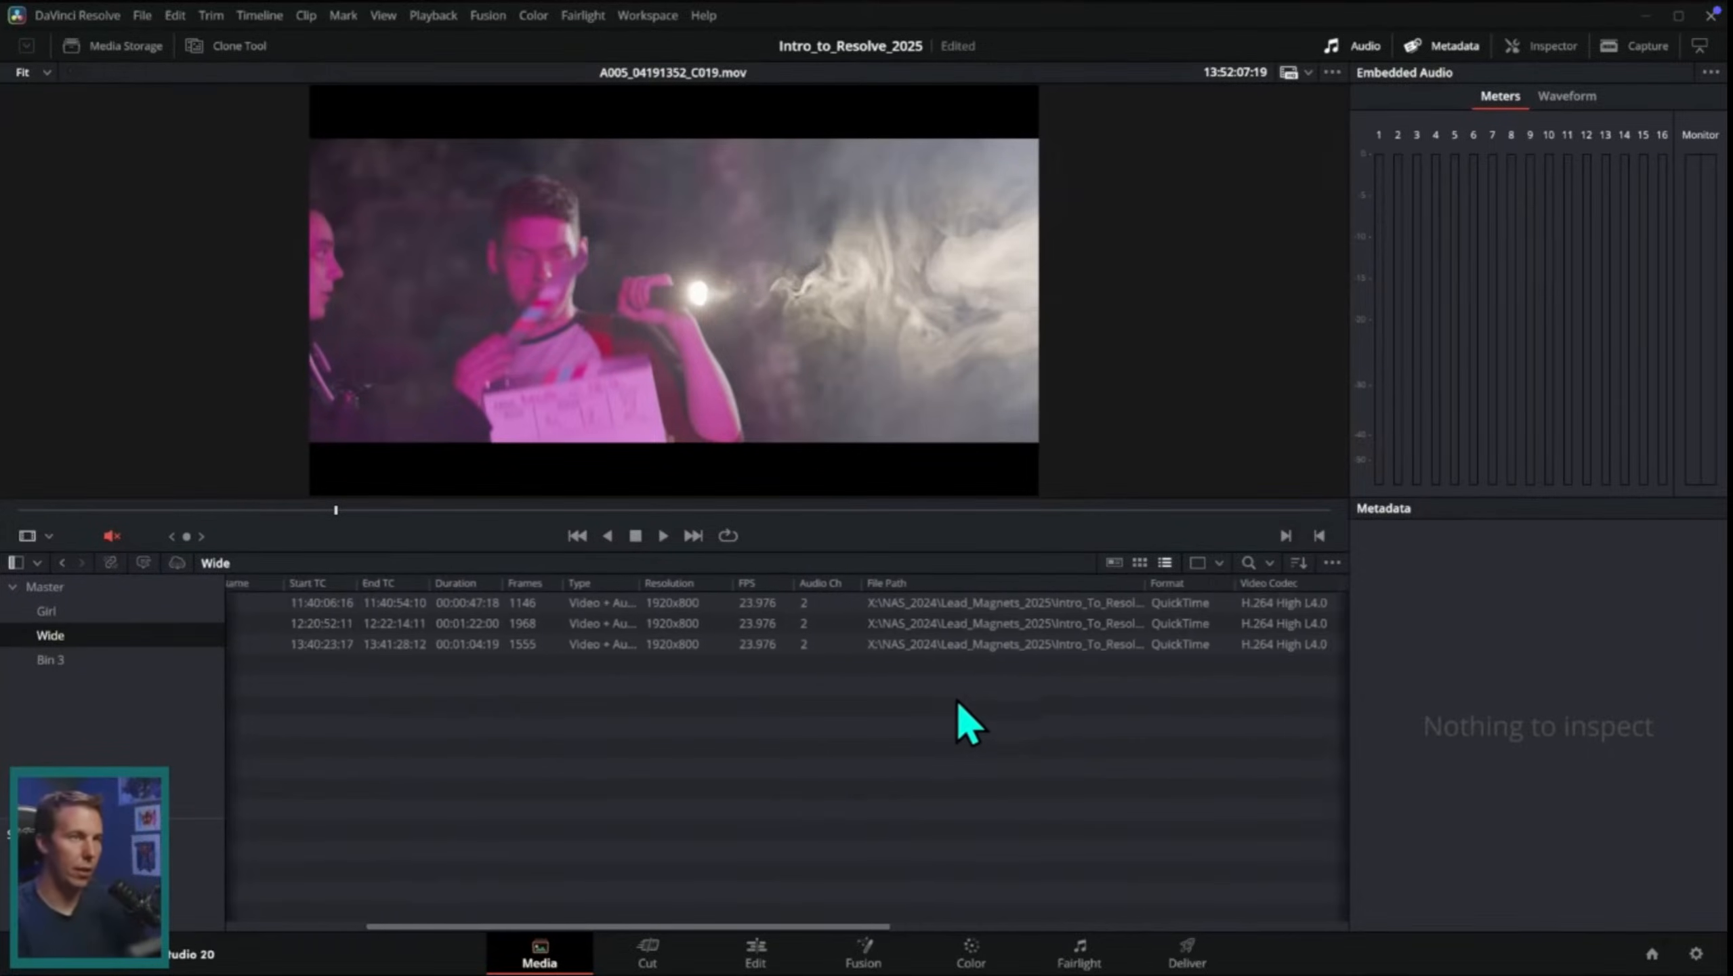
{"action": "left_click", "coordinate": [1114, 562]}
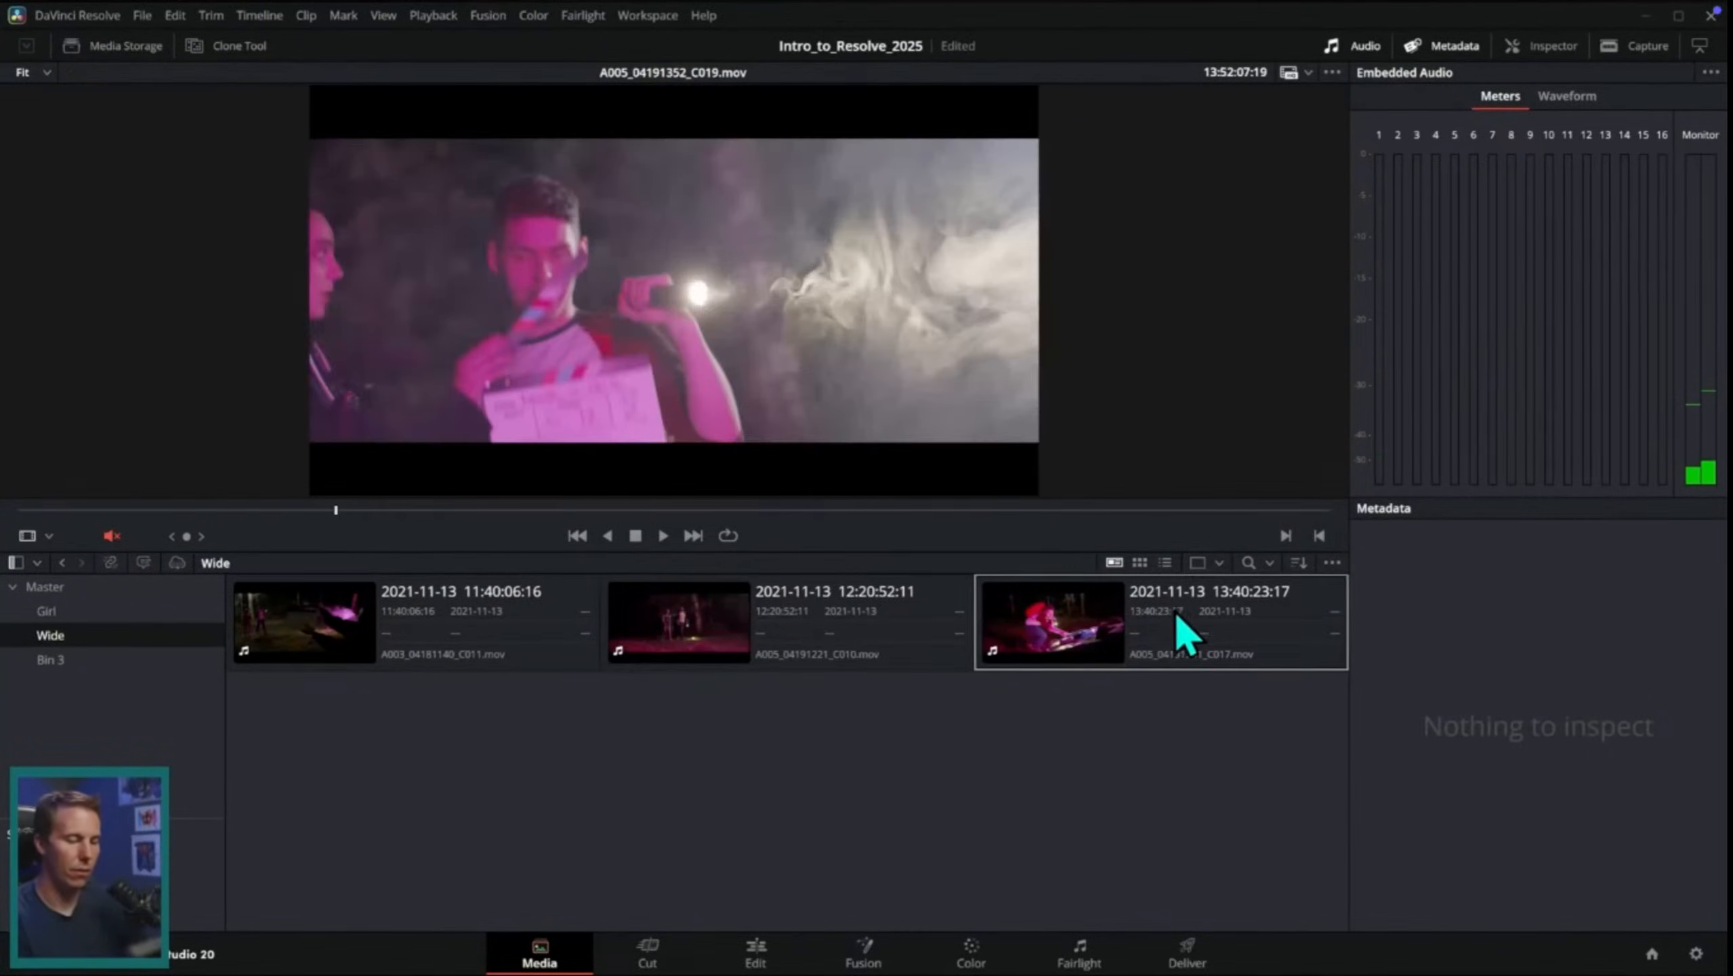
Step: Pause the tutorial, switch to the sih project in DaVinci Resolve and try the list, thumbnail and metadata views, ending on metadata view
{"action": "key", "text": "space"}
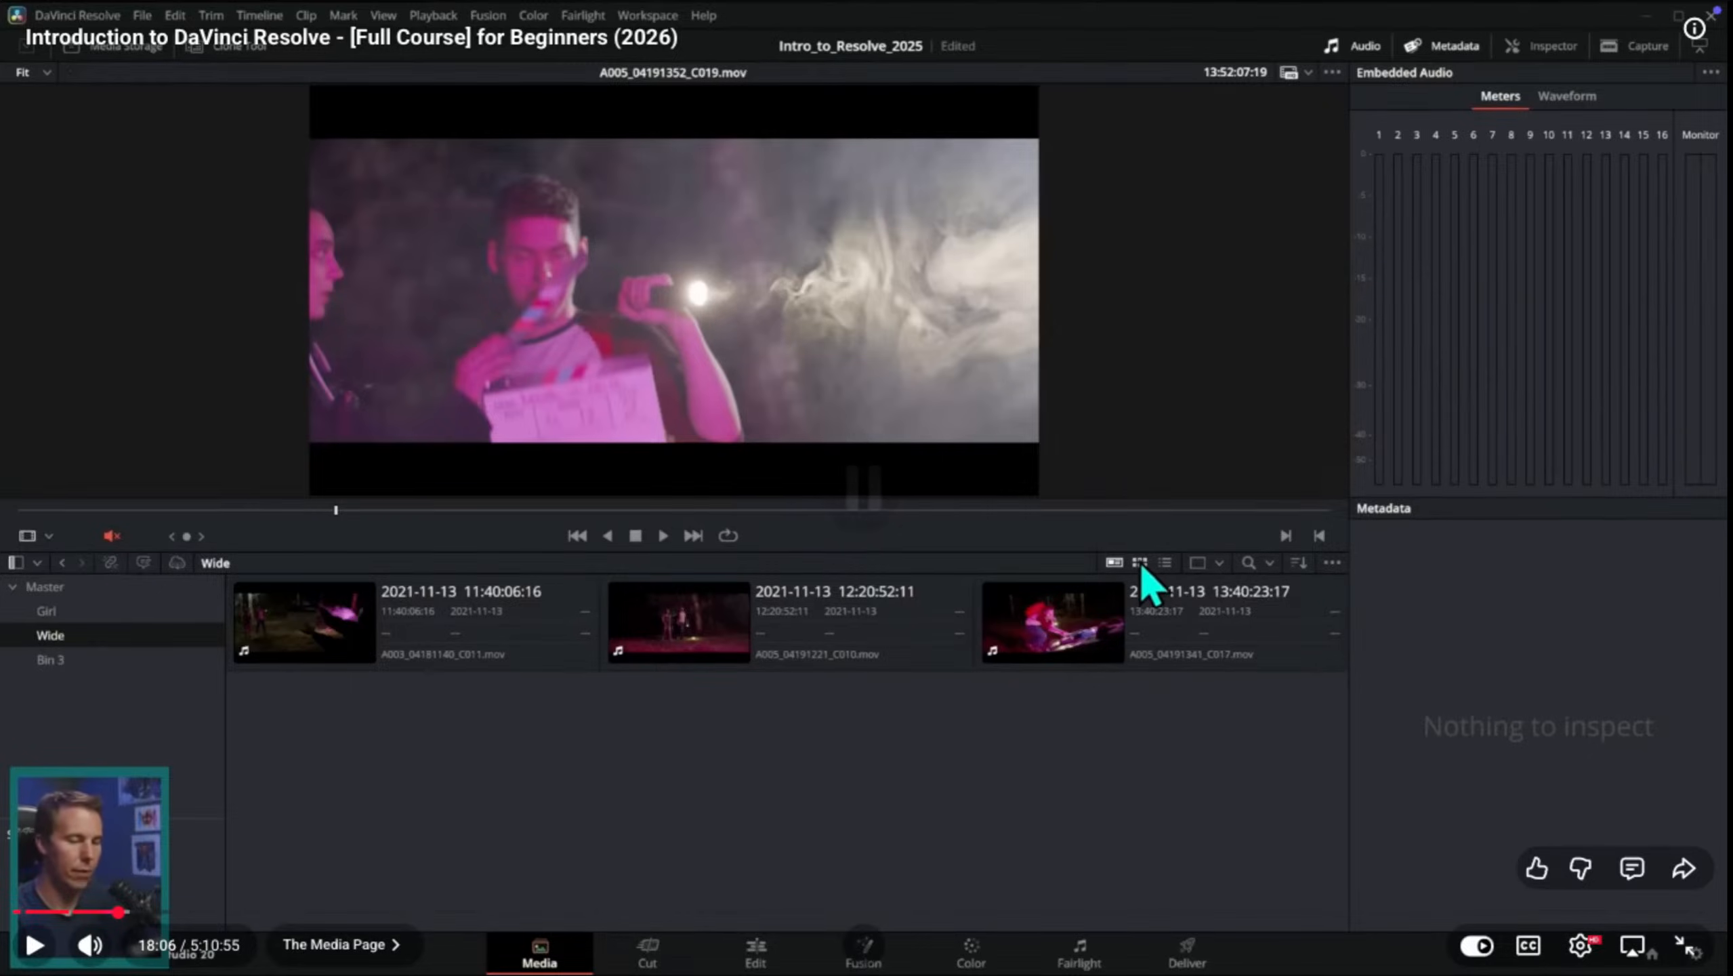
{"action": "key", "text": "ctrl+Up"}
{"action": "left_click", "coordinate": [864, 546]}
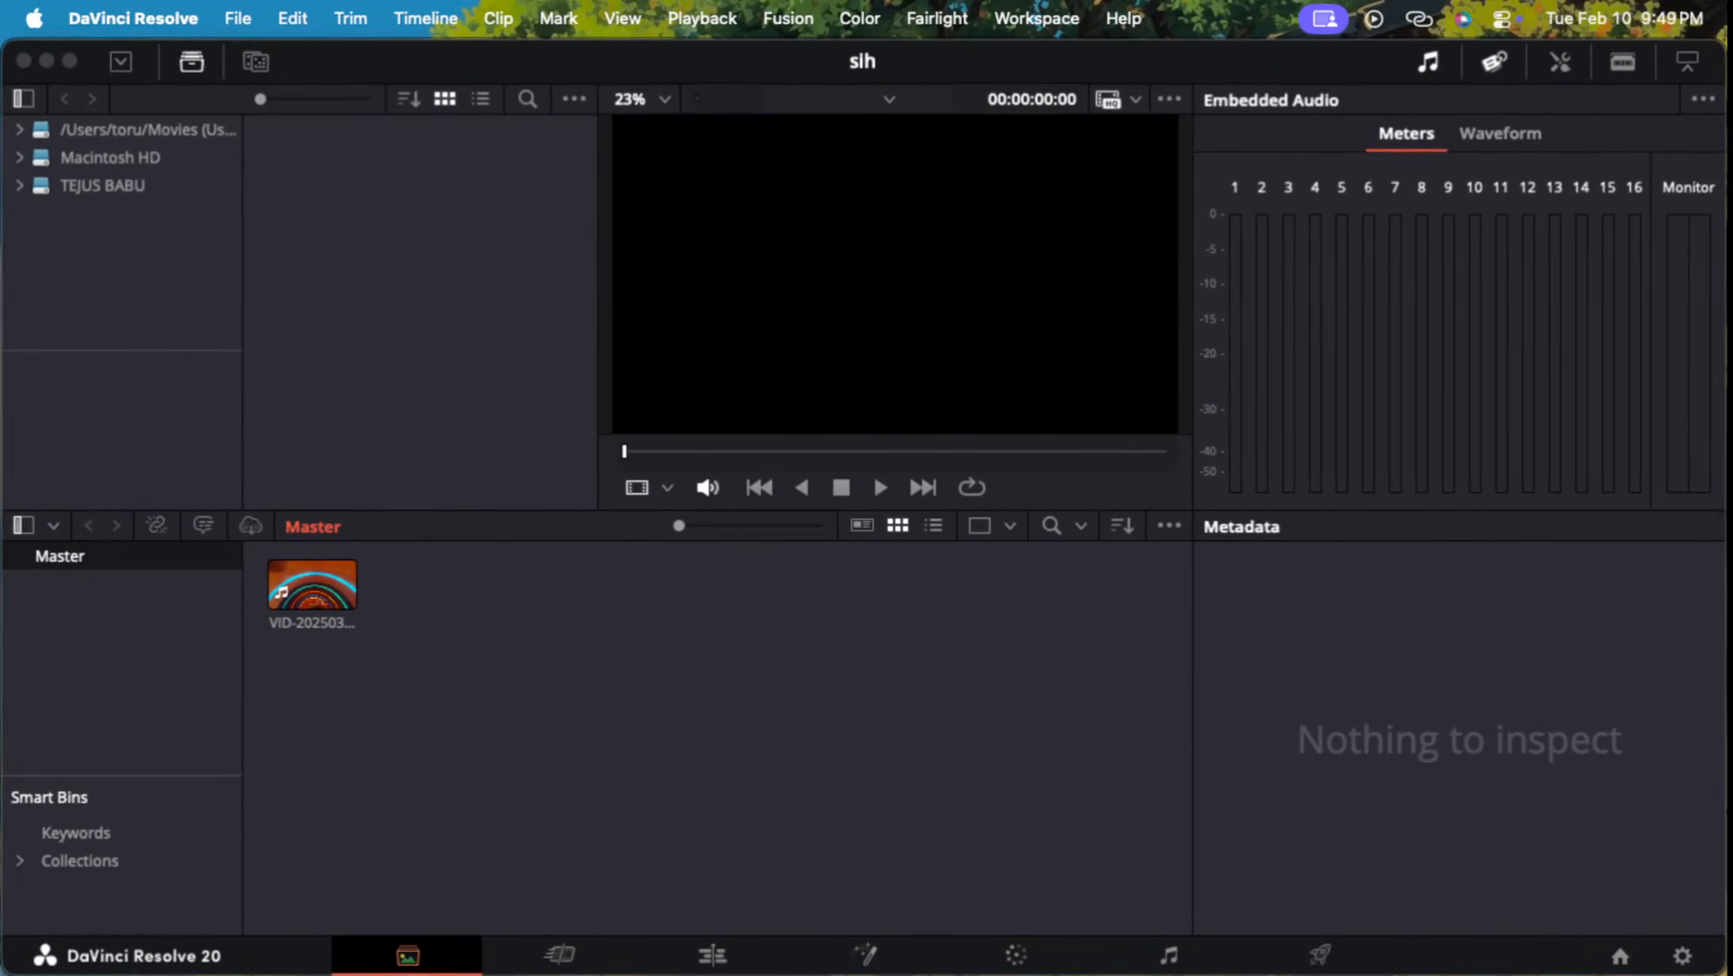
{"action": "left_click", "coordinate": [934, 525]}
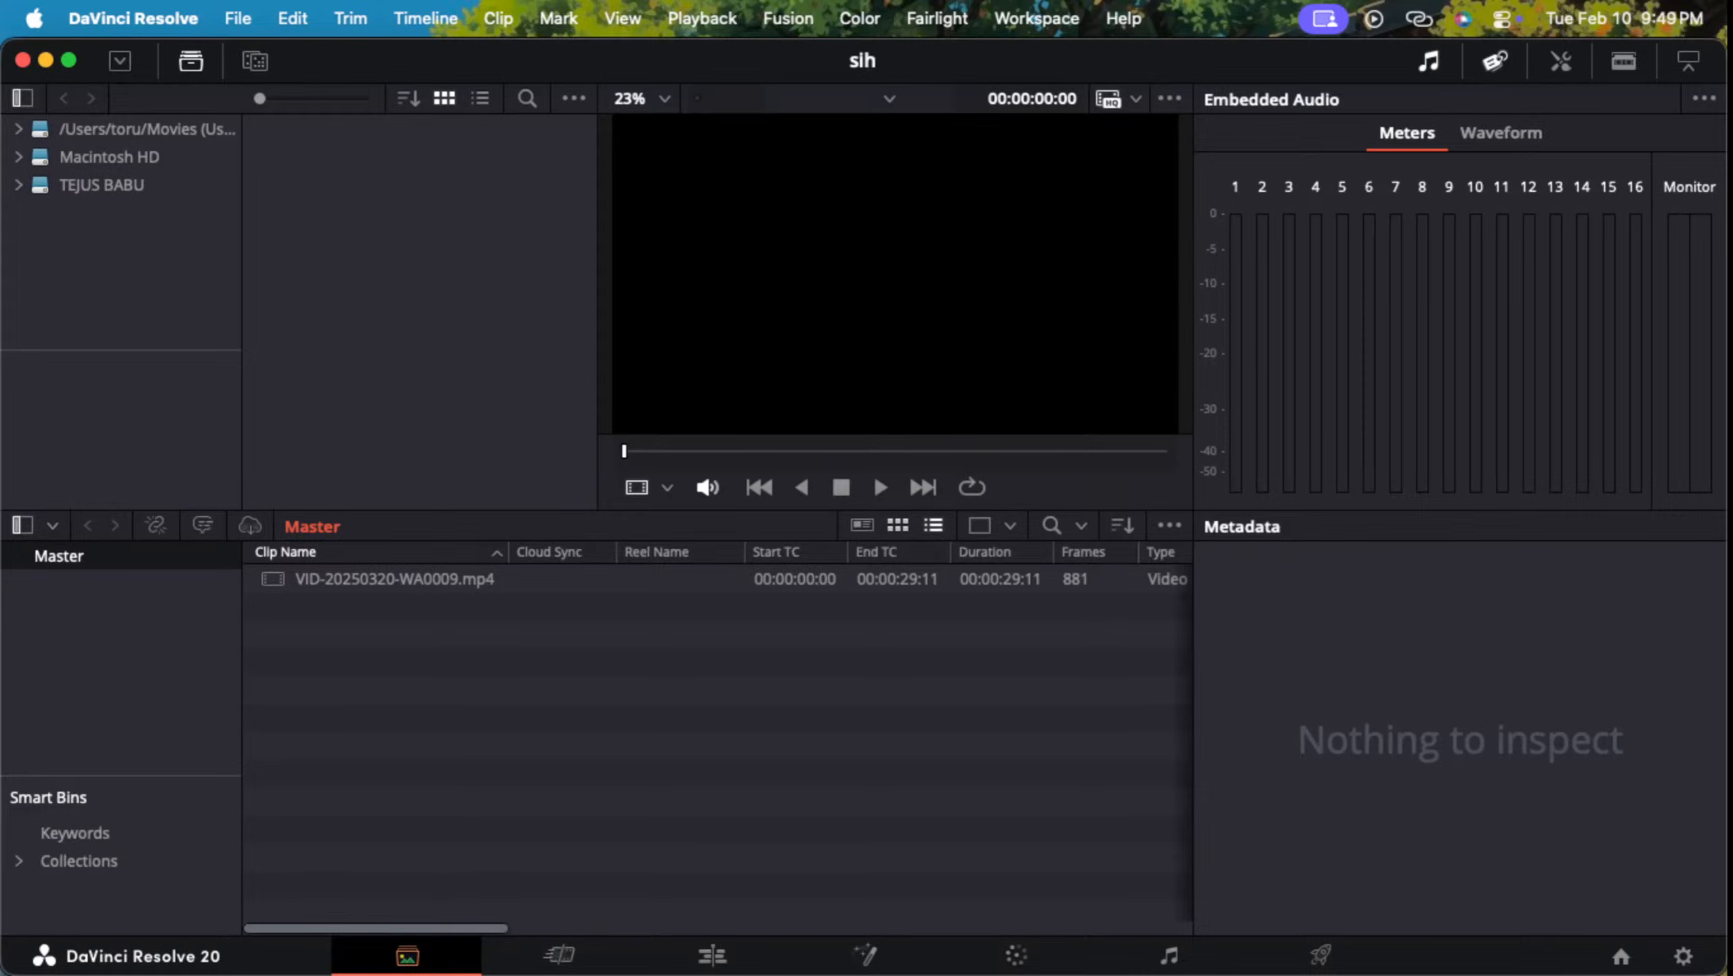
{"action": "left_click", "coordinate": [898, 525]}
{"action": "left_click", "coordinate": [862, 526]}
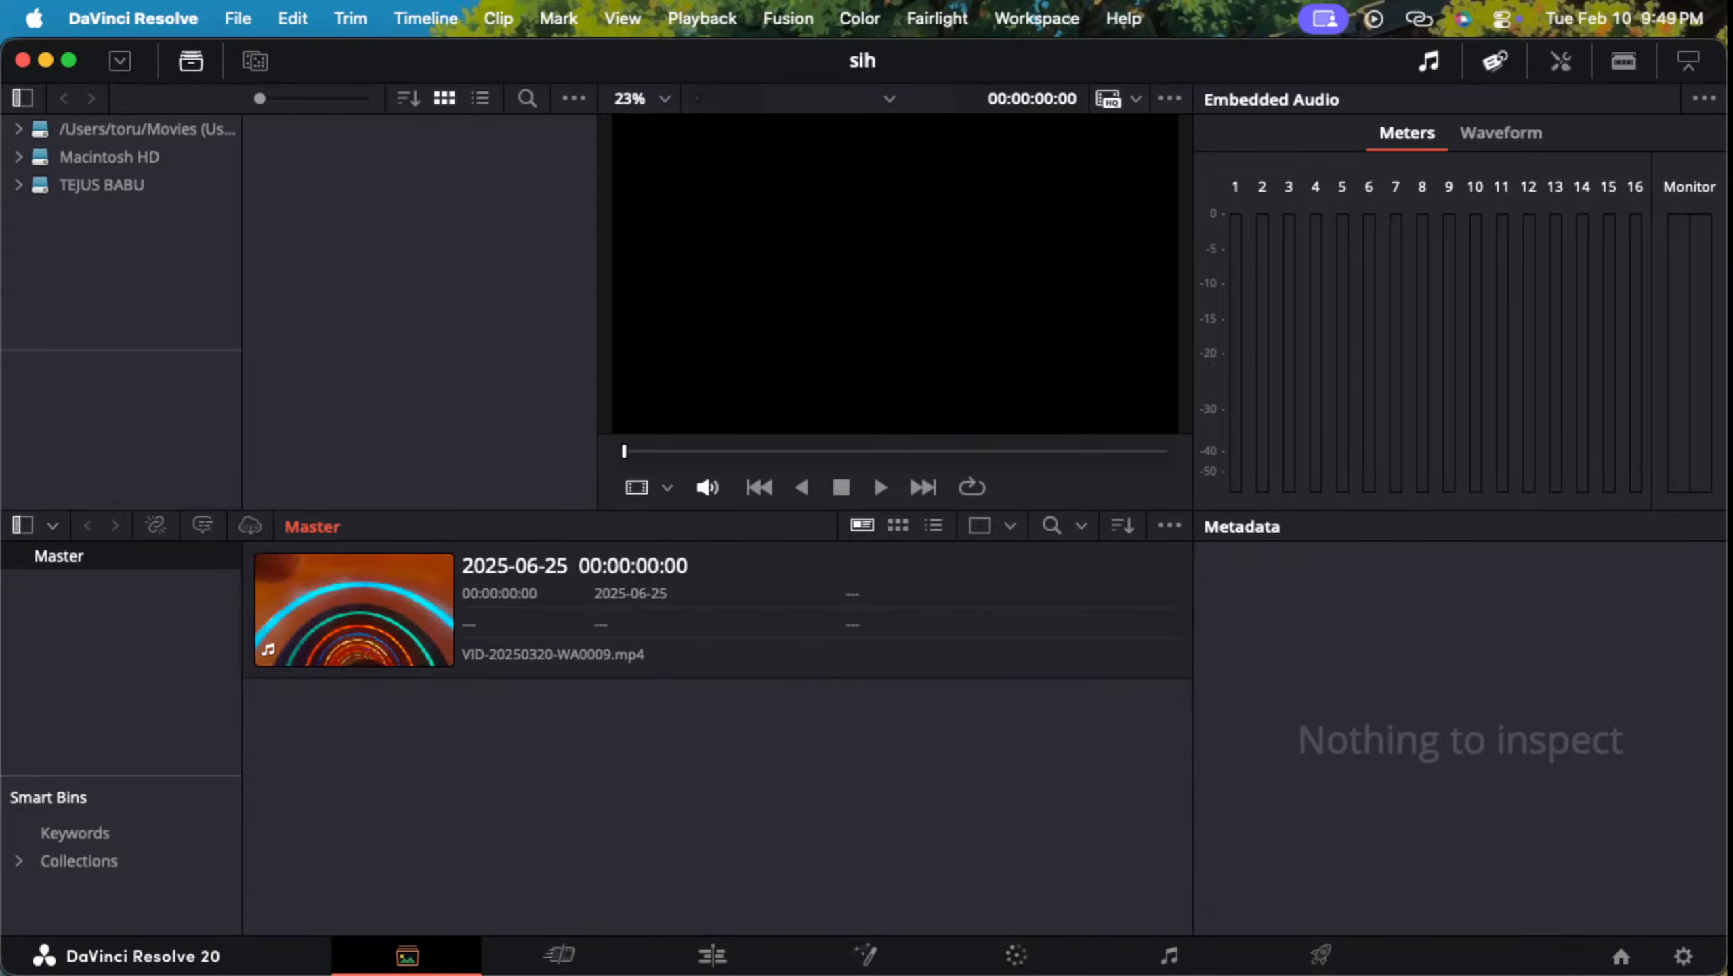
Step: Return to the full-screen YouTube tutorial in Safari and resume playback
{"action": "key", "text": "ctrl+Up"}
{"action": "key", "text": "ctrl+Up"}
{"action": "key", "text": "super+Tab"}
{"action": "key", "text": "super+Tab"}
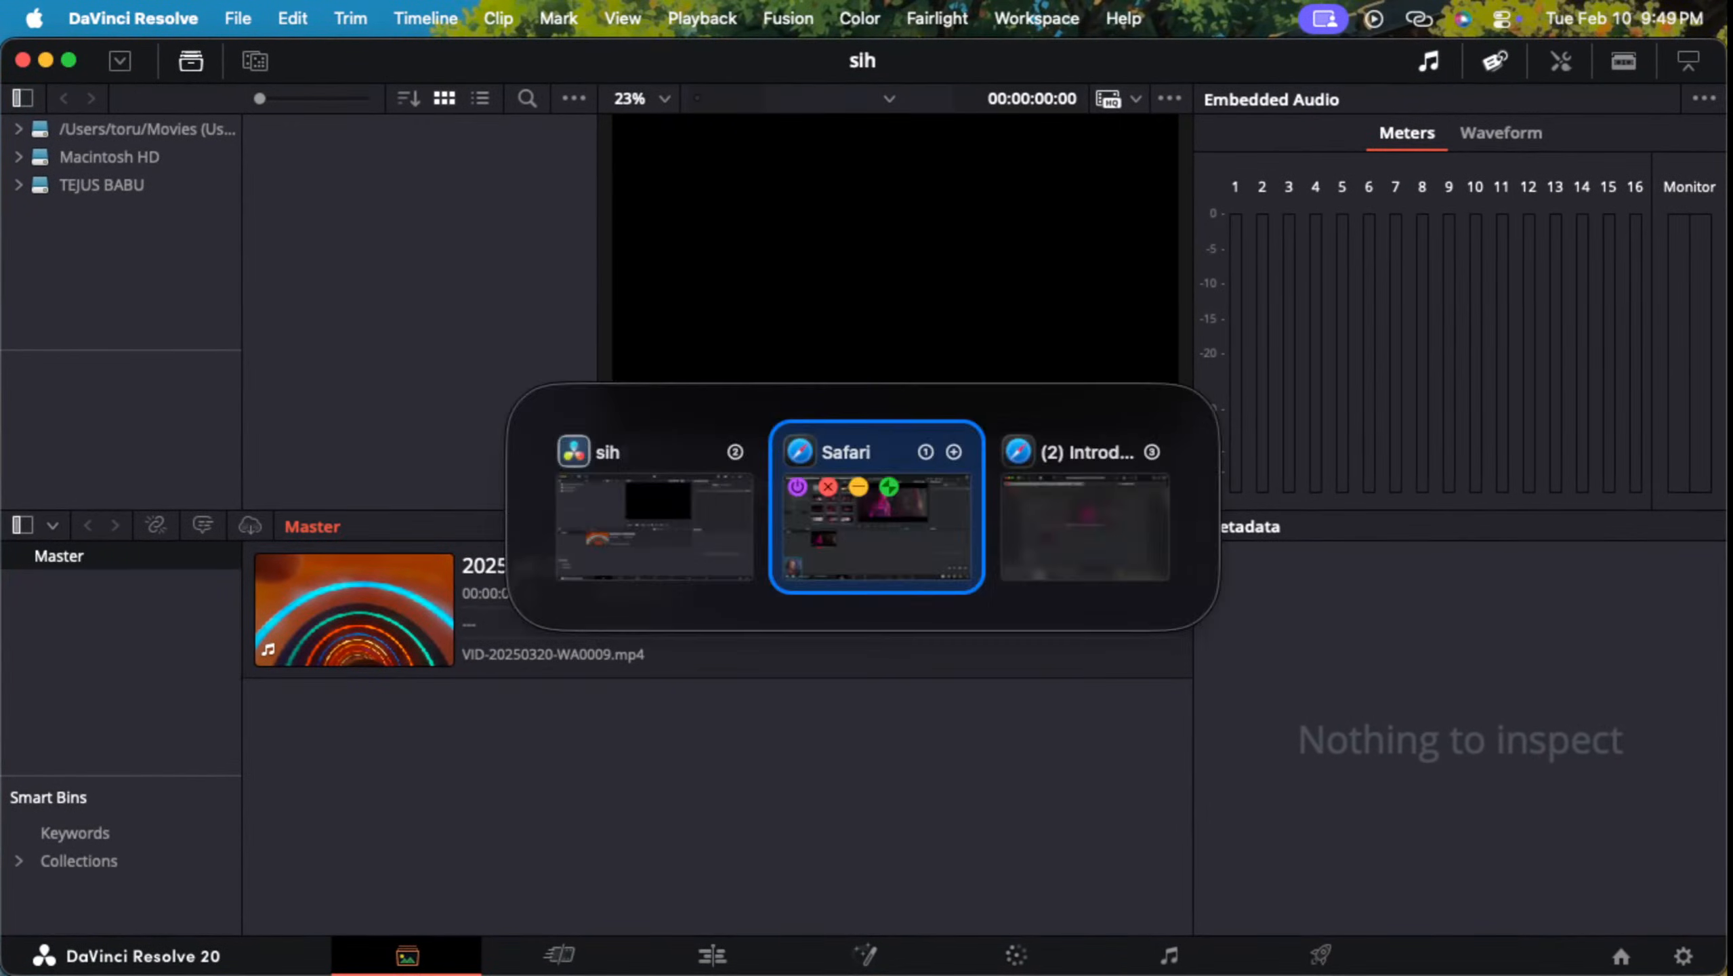
{"action": "key", "text": "space"}
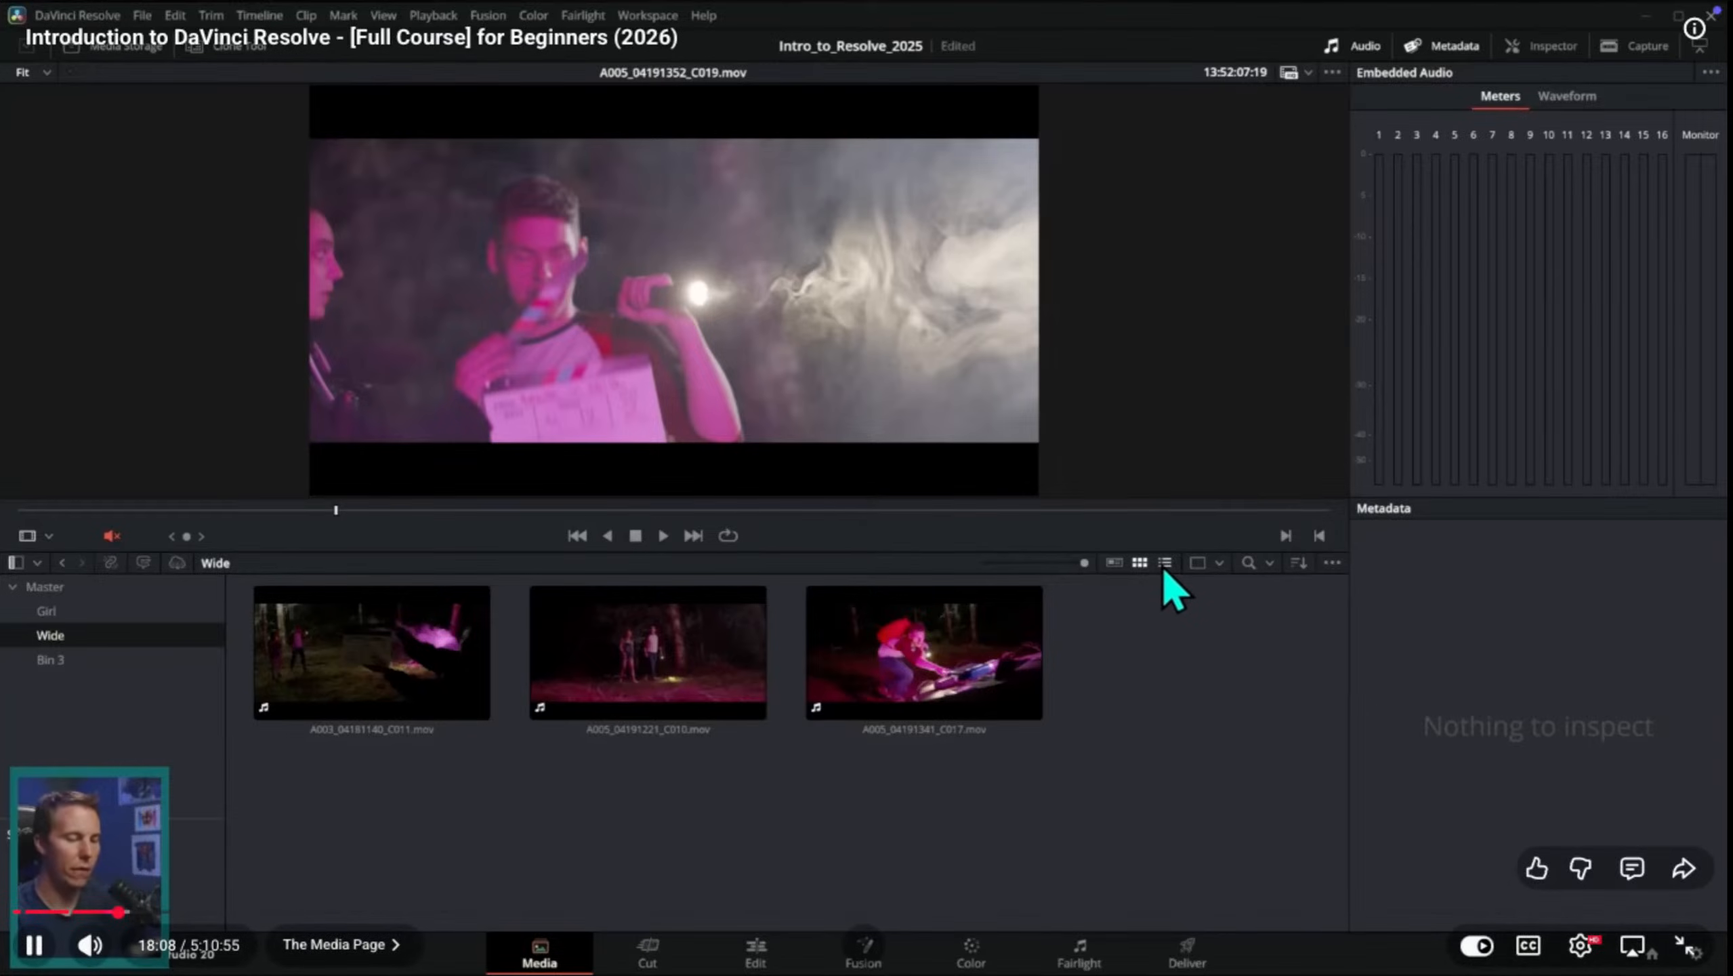
{"action": "key", "text": "super+Tab"}
{"action": "key", "text": "super+Tab"}
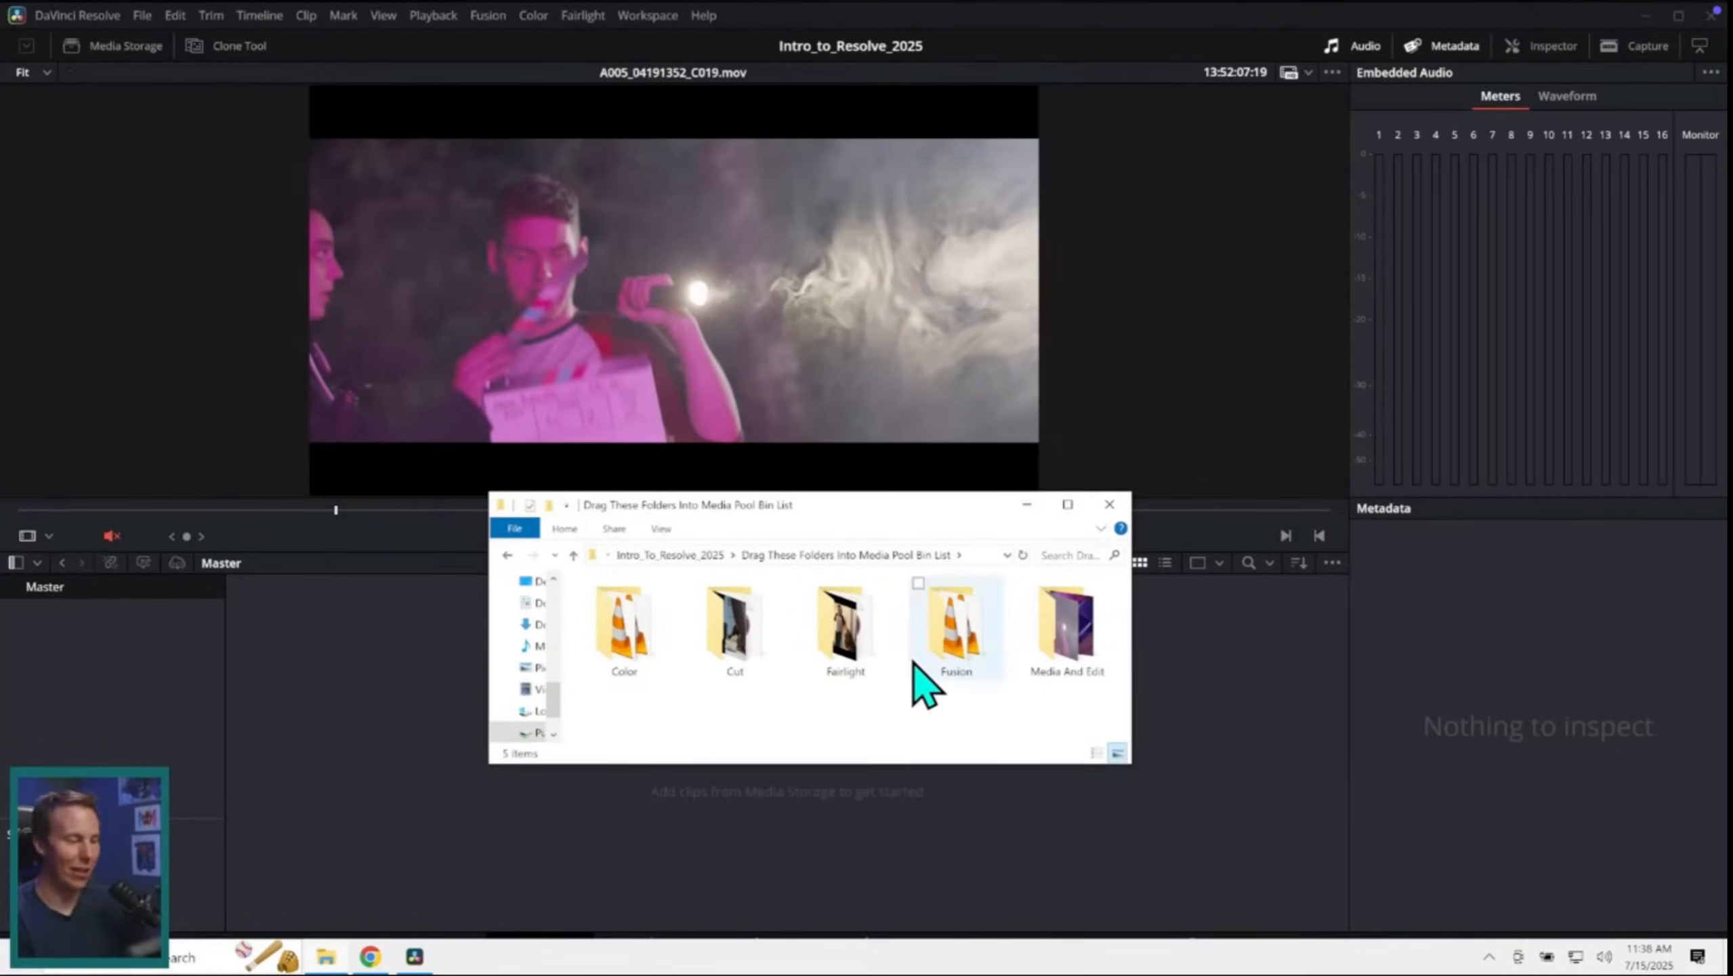
Step: Watch the tutorial import the Color, Cut, Fairlight, Fusion and Media And Edit folders as bins and browse their contents
{"action": "left_click_drag", "start_coordinate": [625, 731], "coordinate": [1045, 747]}
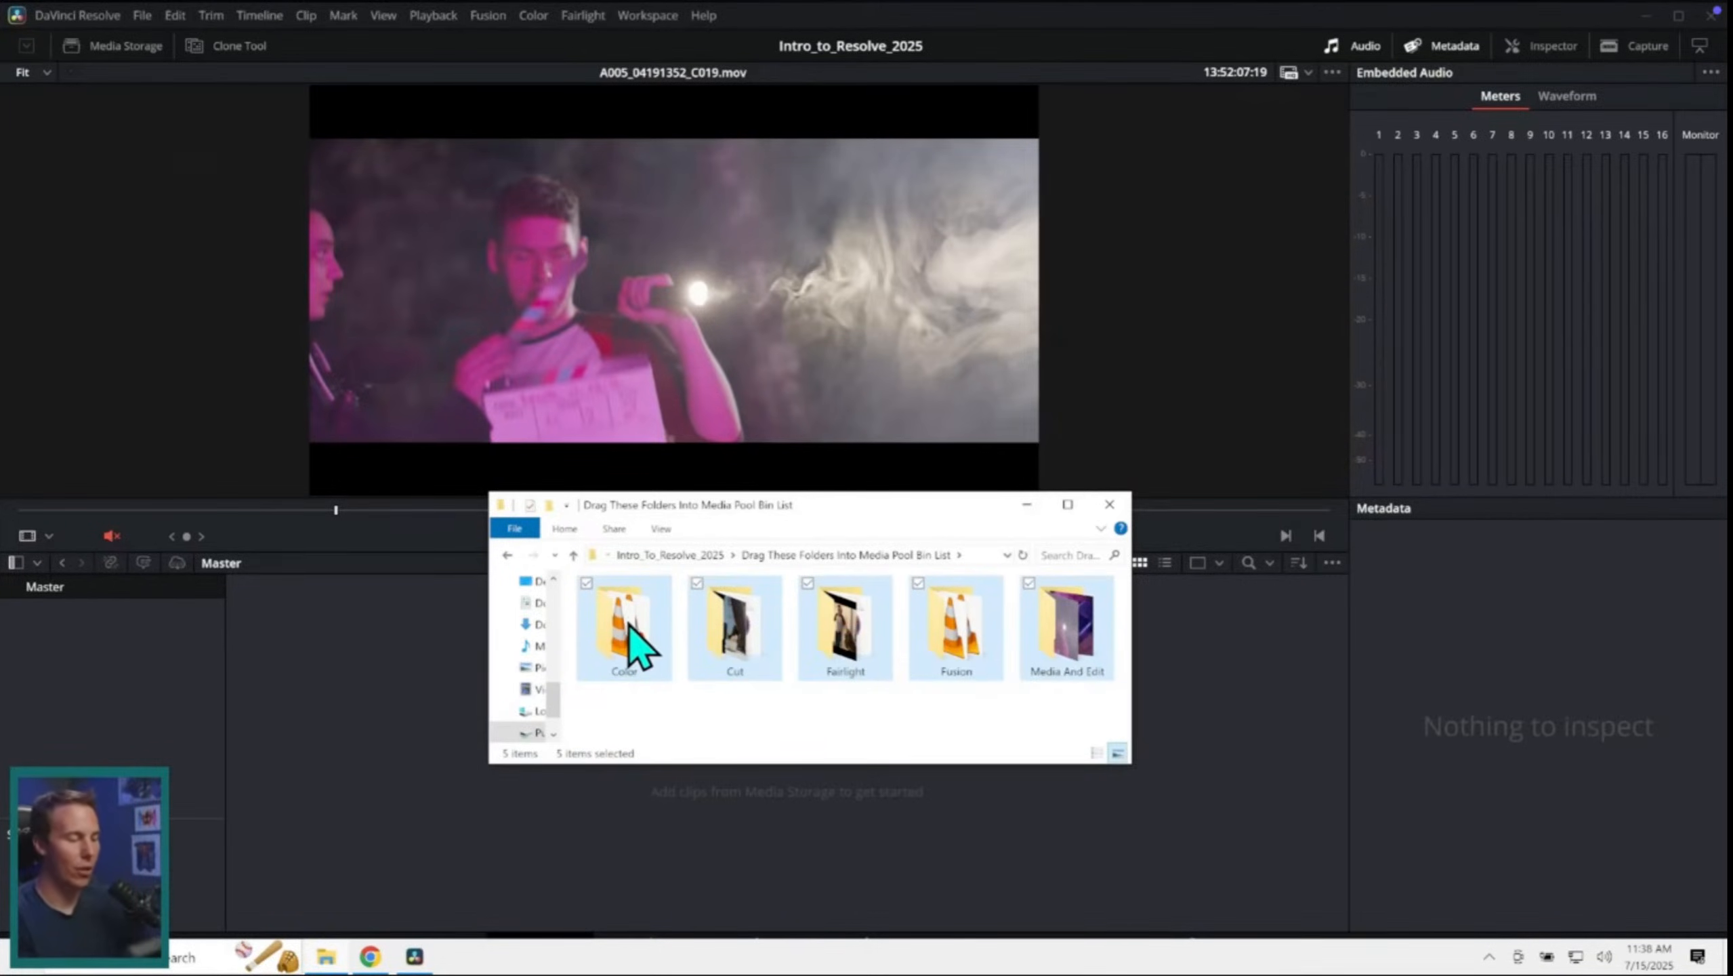
{"action": "left_click_drag", "start_coordinate": [639, 647], "coordinate": [143, 673]}
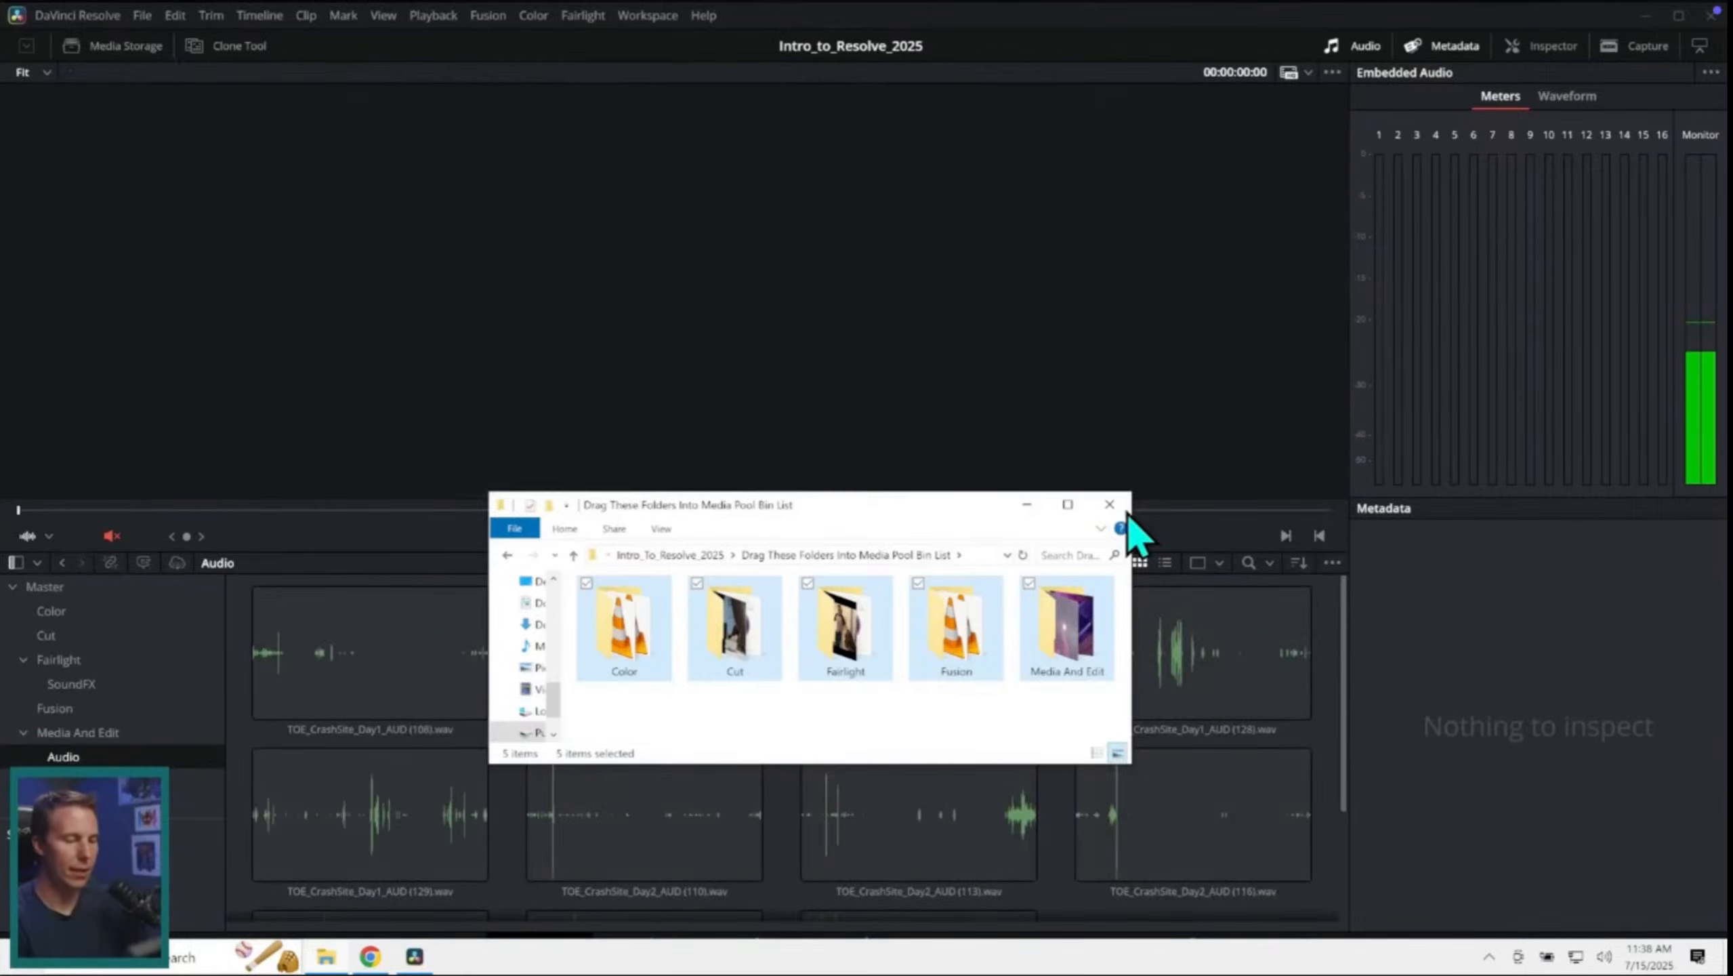
{"action": "left_click", "coordinate": [1110, 505]}
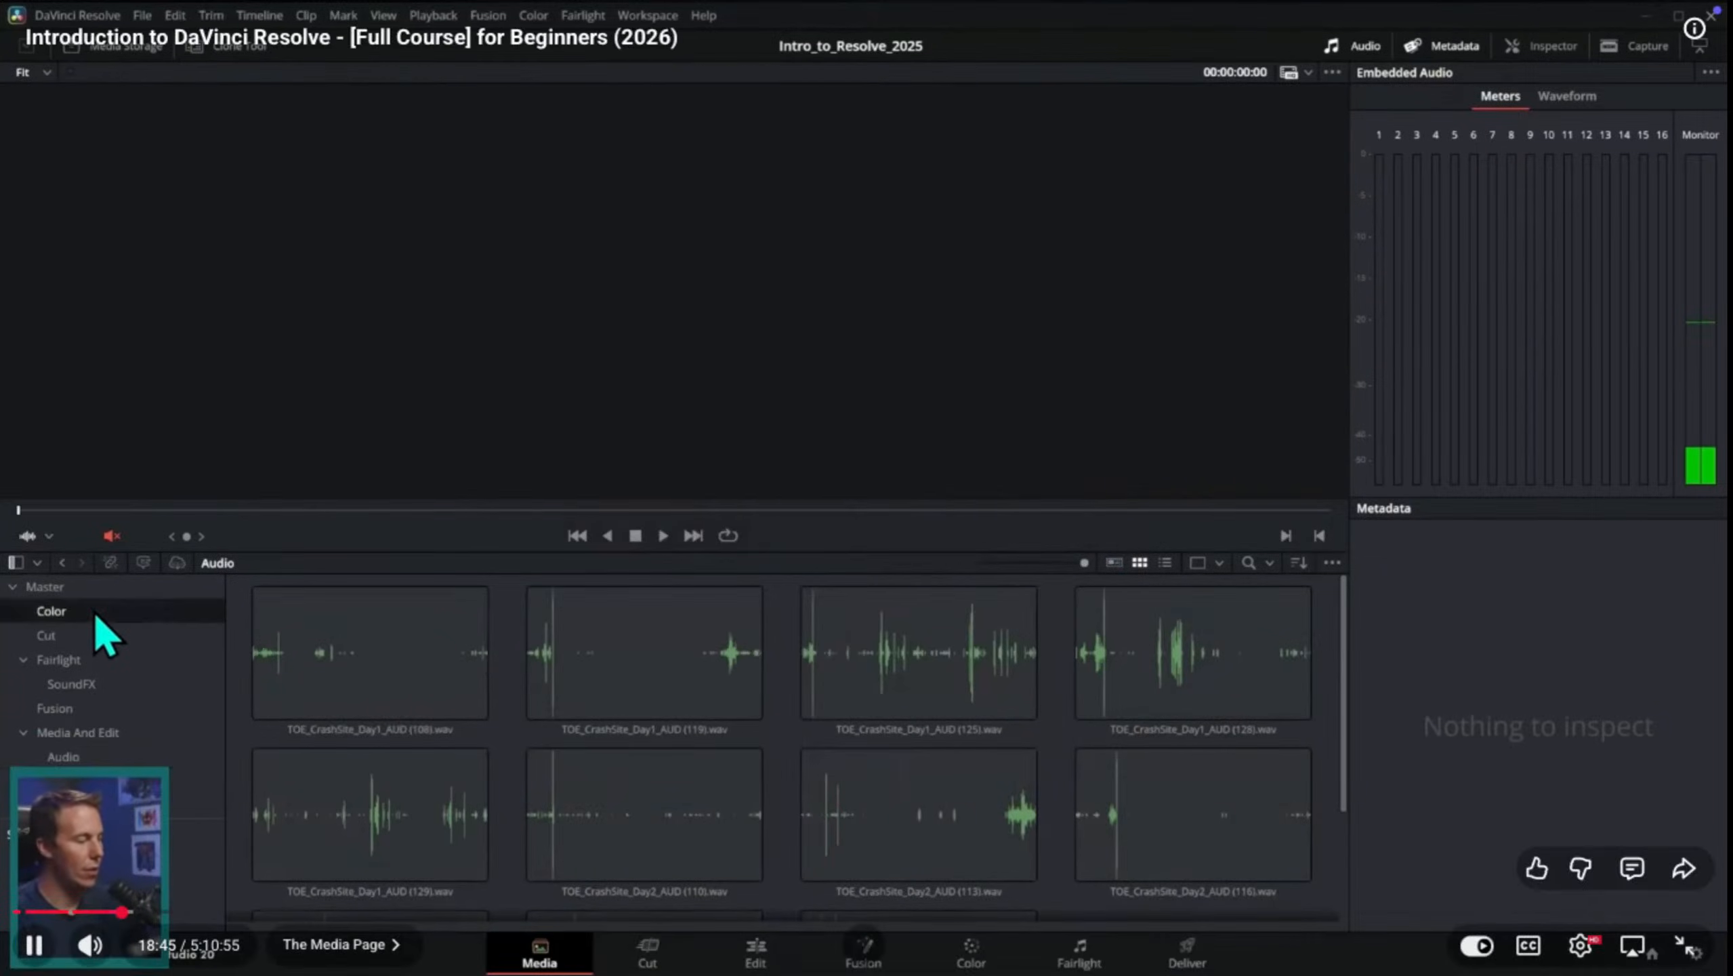
{"action": "left_click", "coordinate": [96, 643]}
{"action": "left_click", "coordinate": [99, 663]}
{"action": "left_click", "coordinate": [24, 660]}
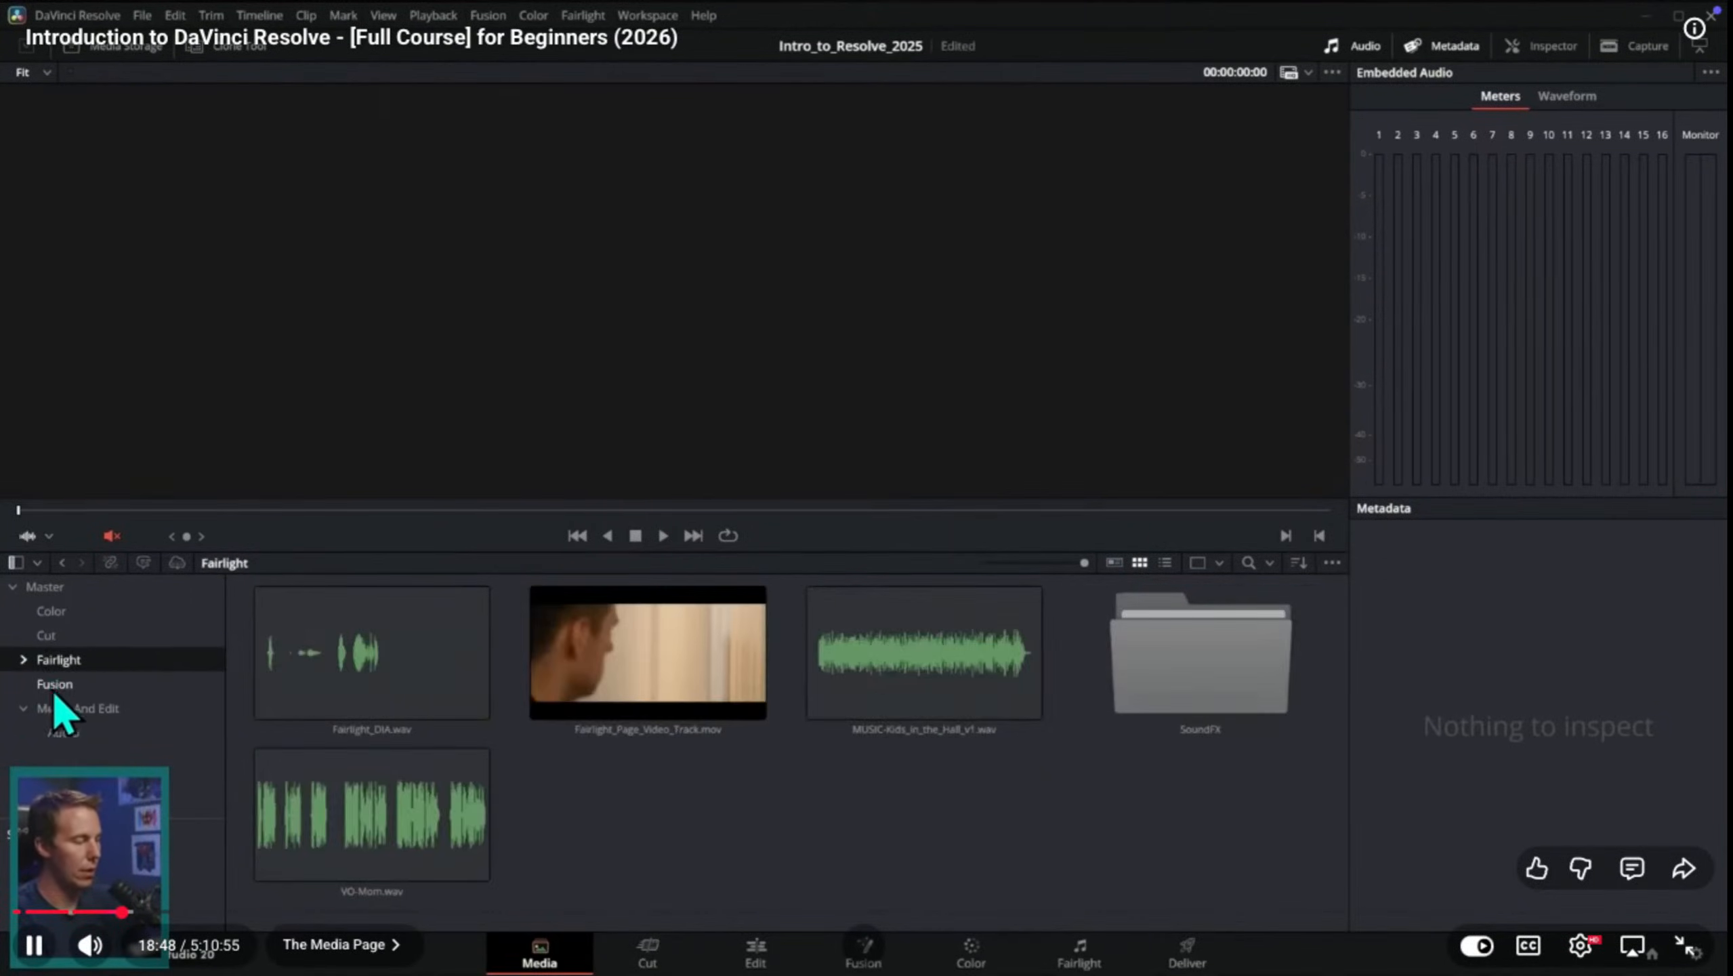
{"action": "left_click", "coordinate": [45, 587]}
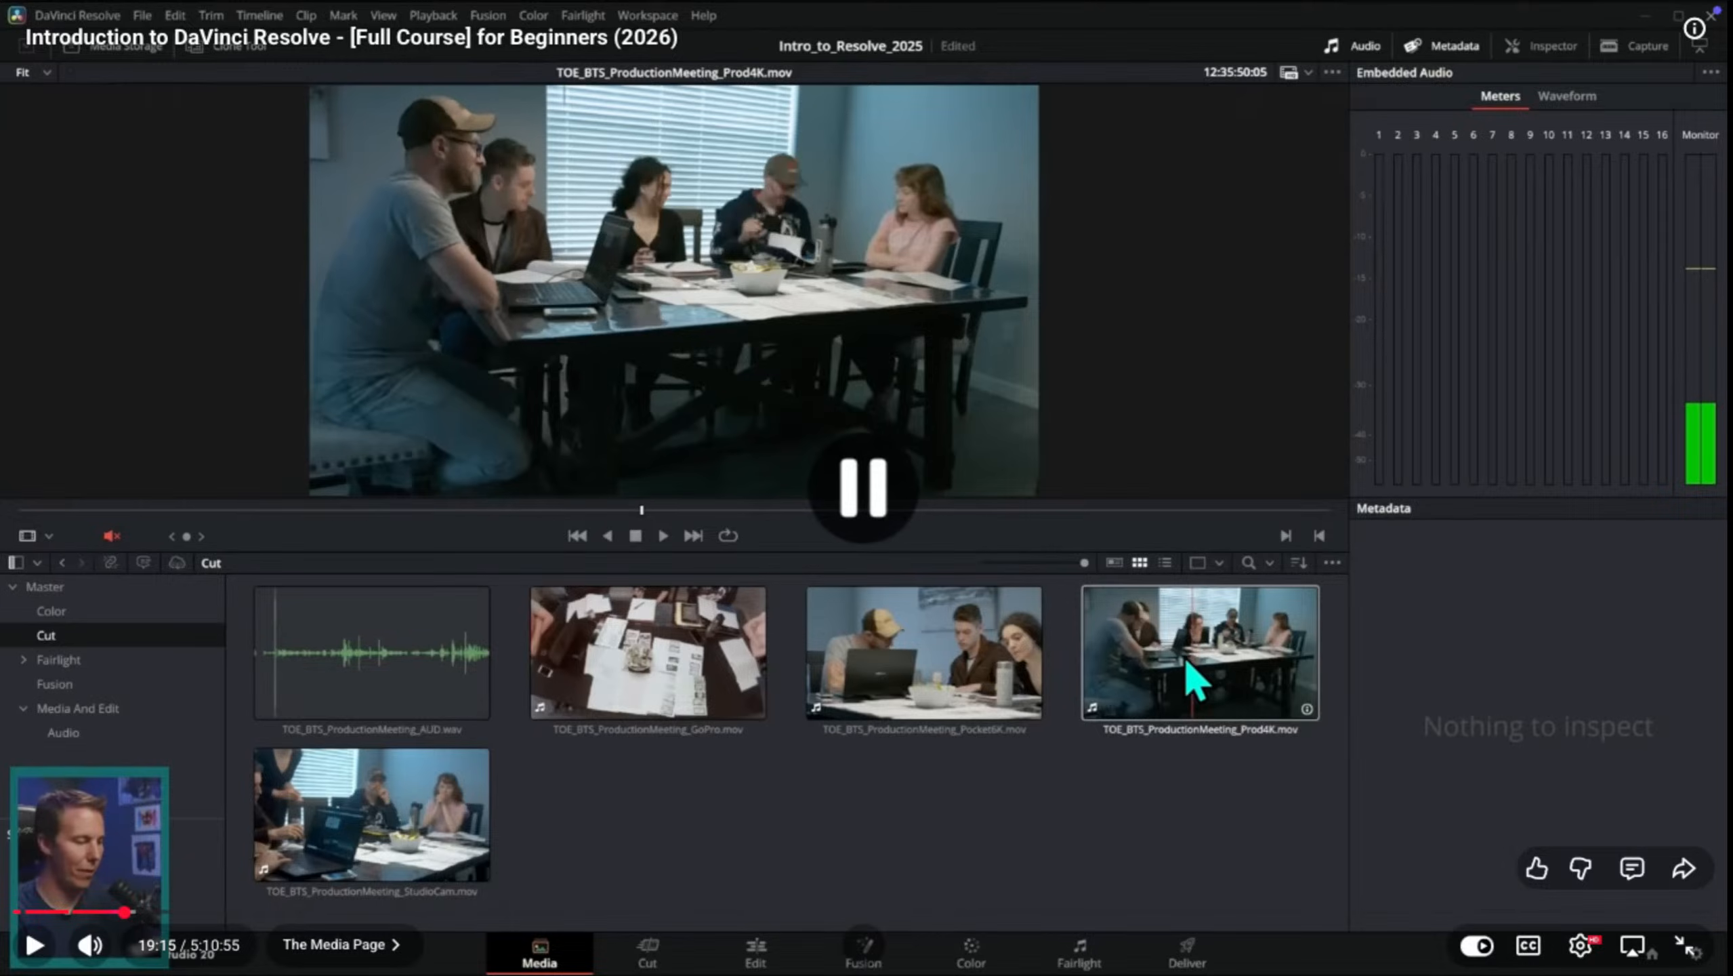
Step: Switch from the paused tutorial to the sih project in DaVinci Resolve and delete VID-20250320-WA0009.mp4 from the media pool
{"action": "key", "text": "alt+Tab"}
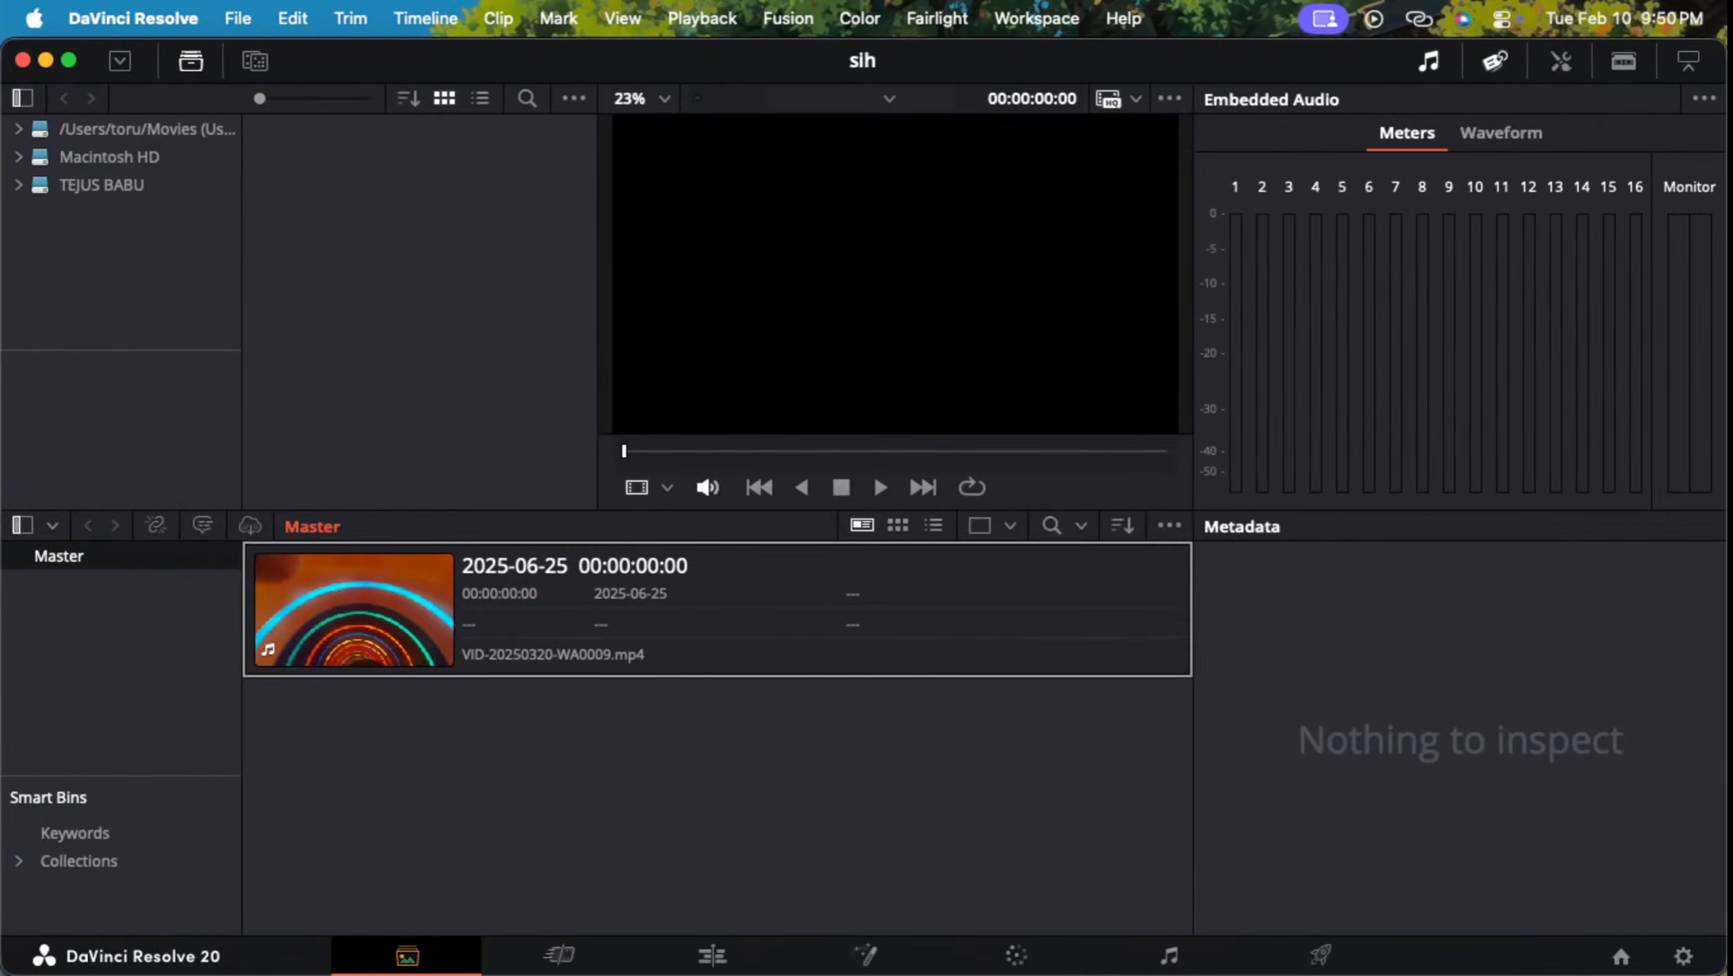
{"action": "left_click", "coordinate": [717, 608]}
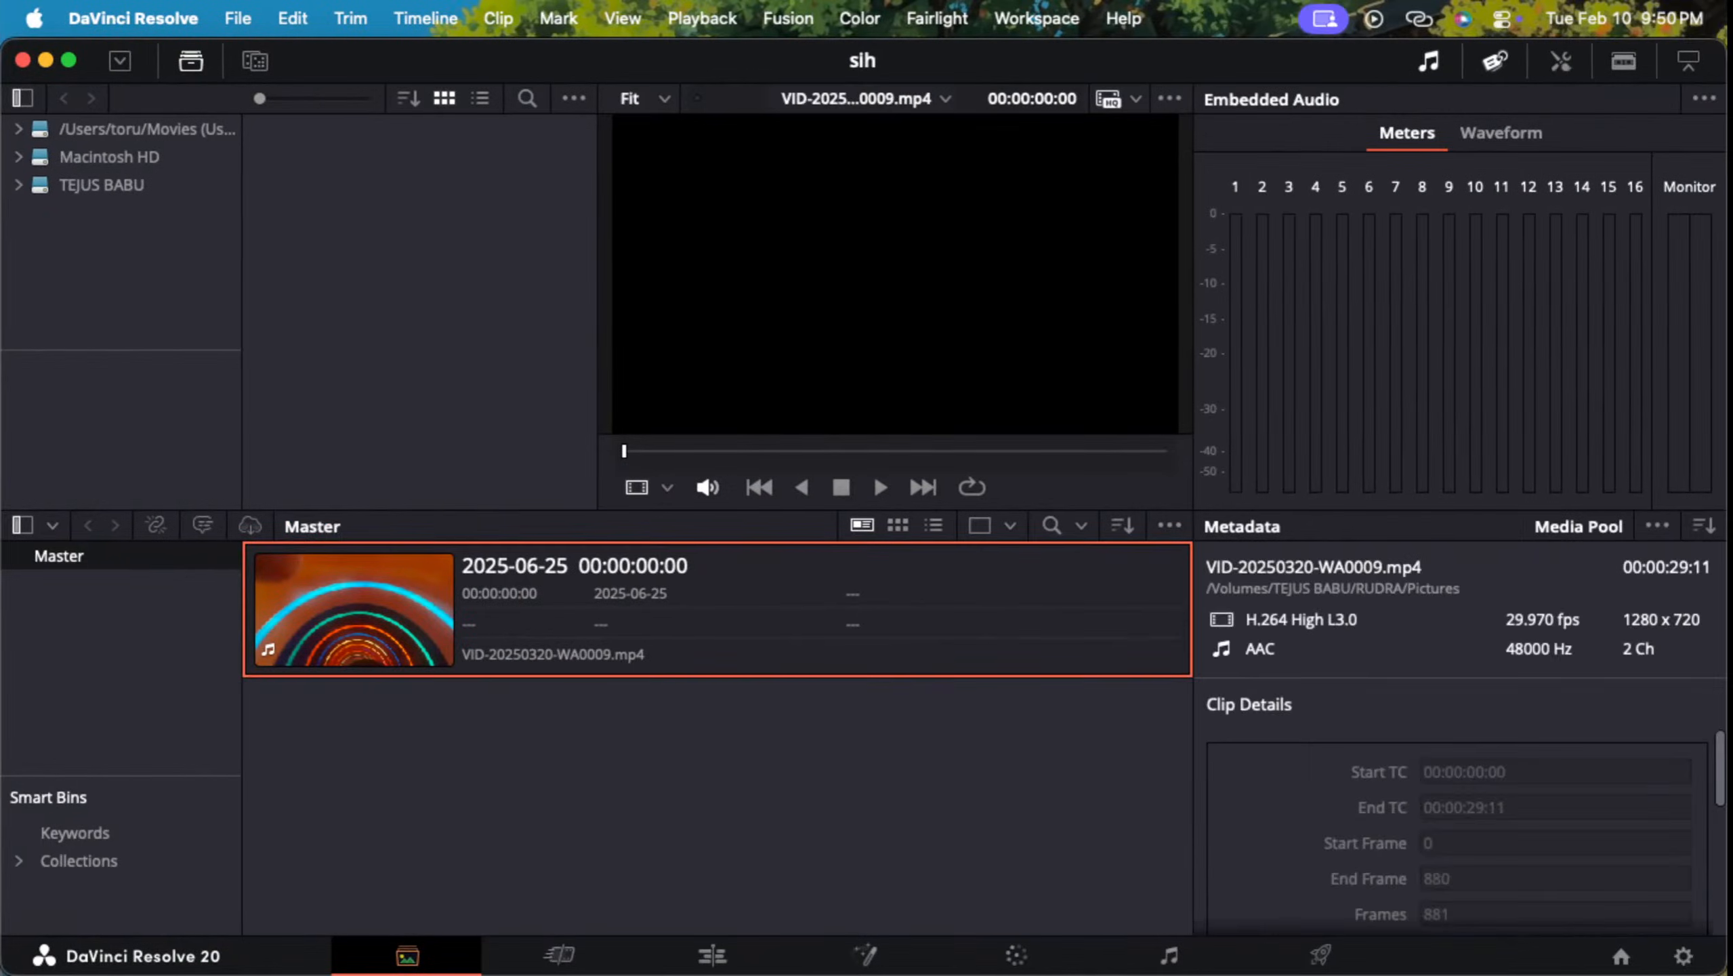
{"action": "key", "text": "BackSpace"}
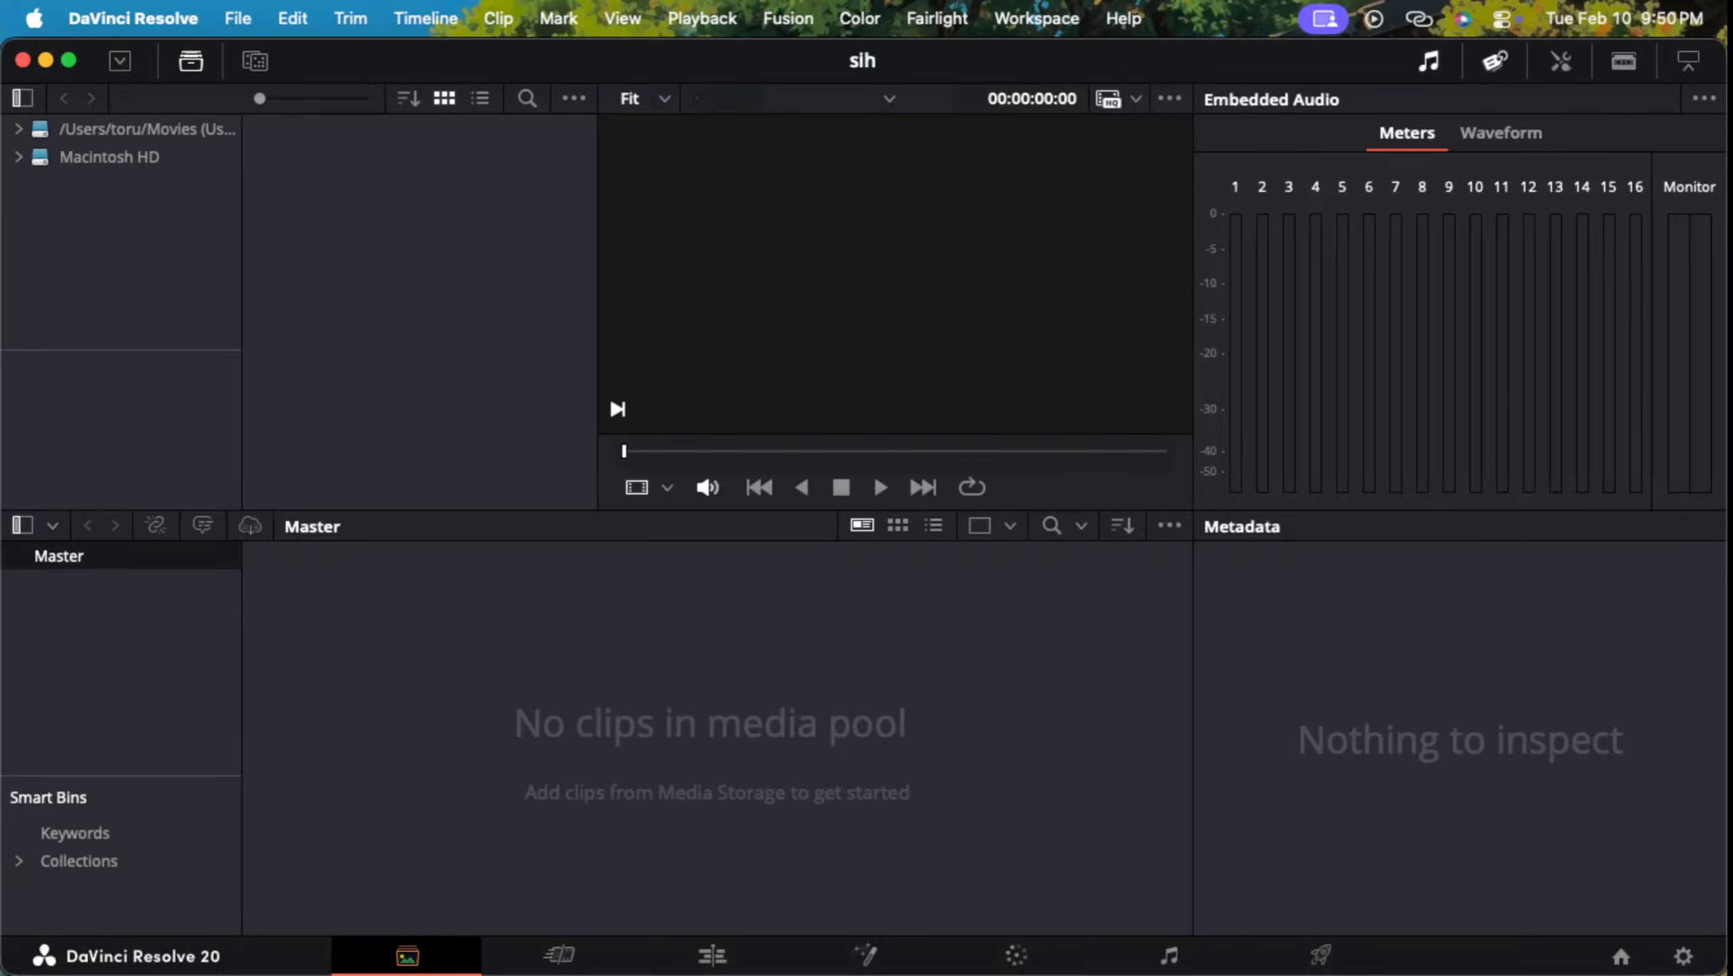
Step: Switch to the tutorial's Safari window, exit full screen and expand the YouTube video's description
{"action": "key", "text": "ctrl+Up"}
{"action": "mouse_move", "coordinate": [971, 25]}
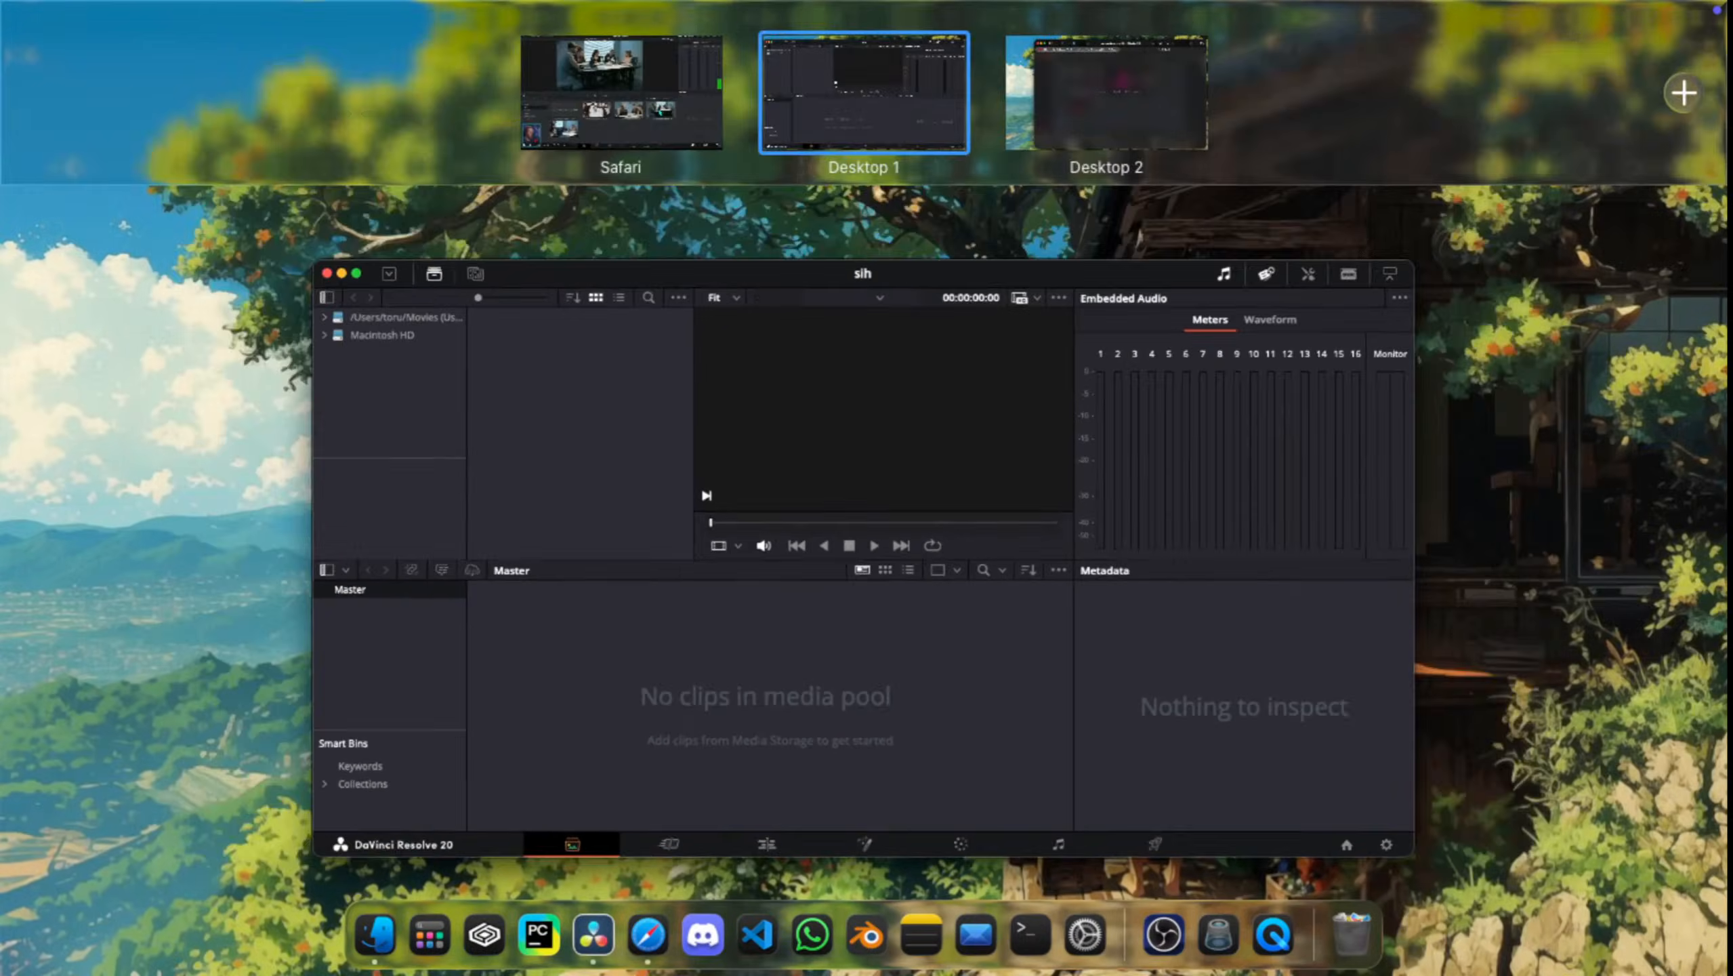
{"action": "left_click", "coordinate": [1106, 94]}
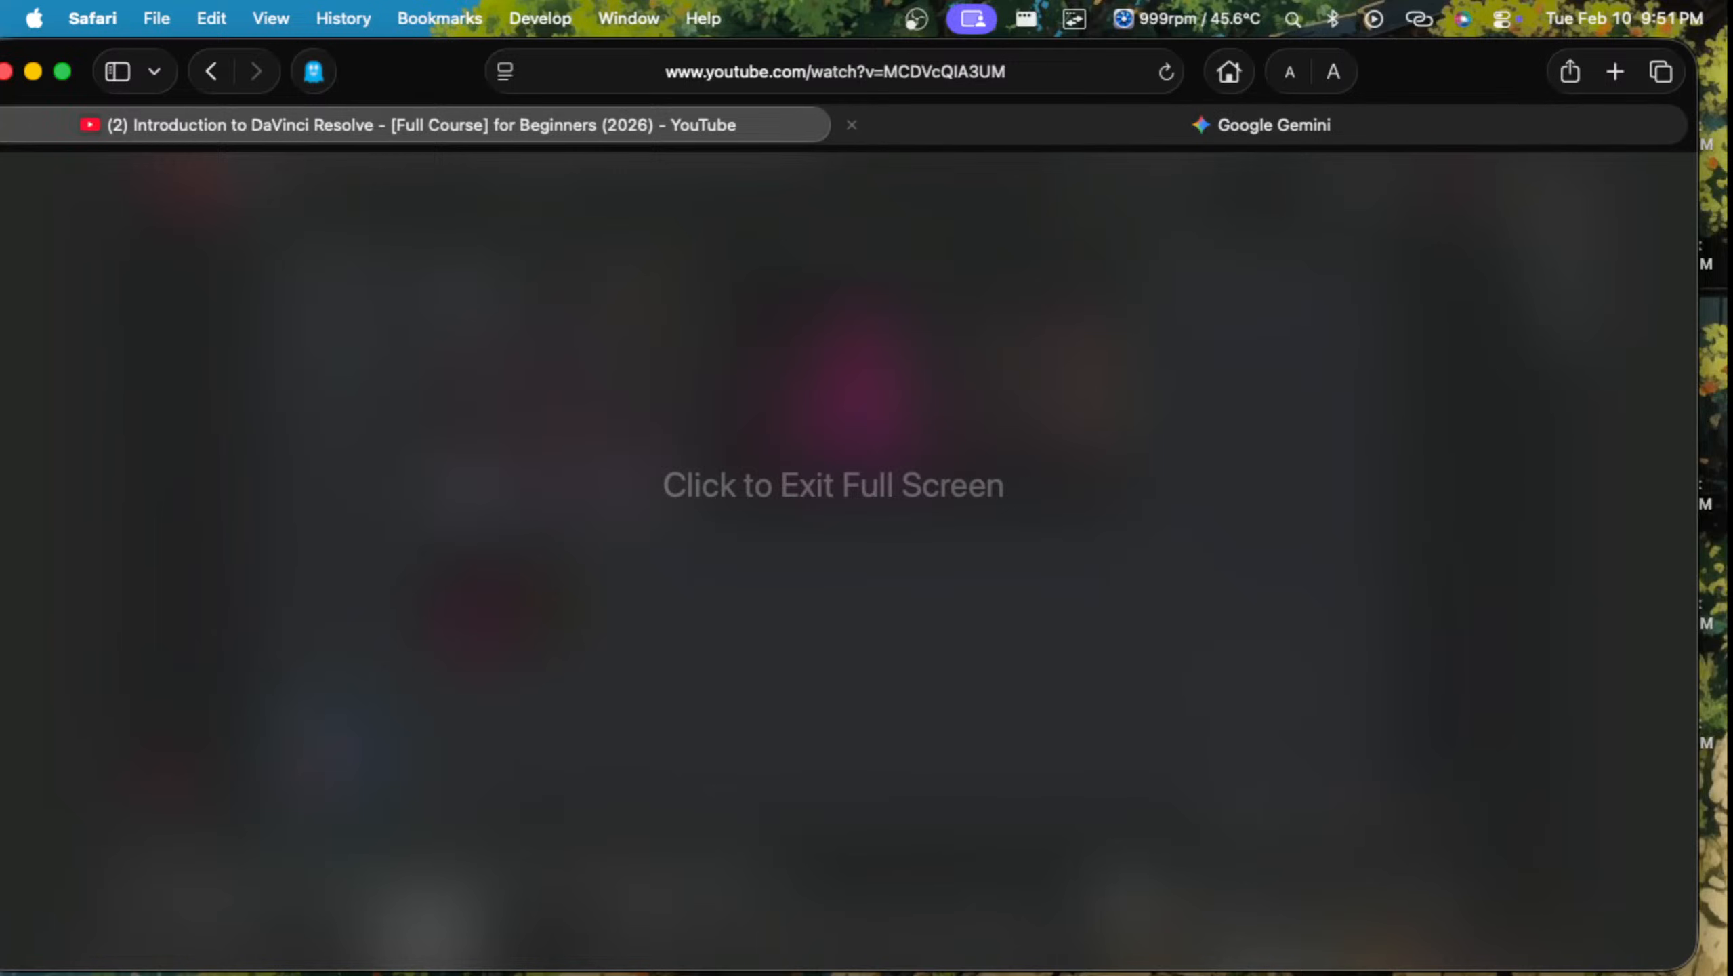
{"action": "left_click_drag", "start_coordinate": [1448, 72], "coordinate": [1592, 3]}
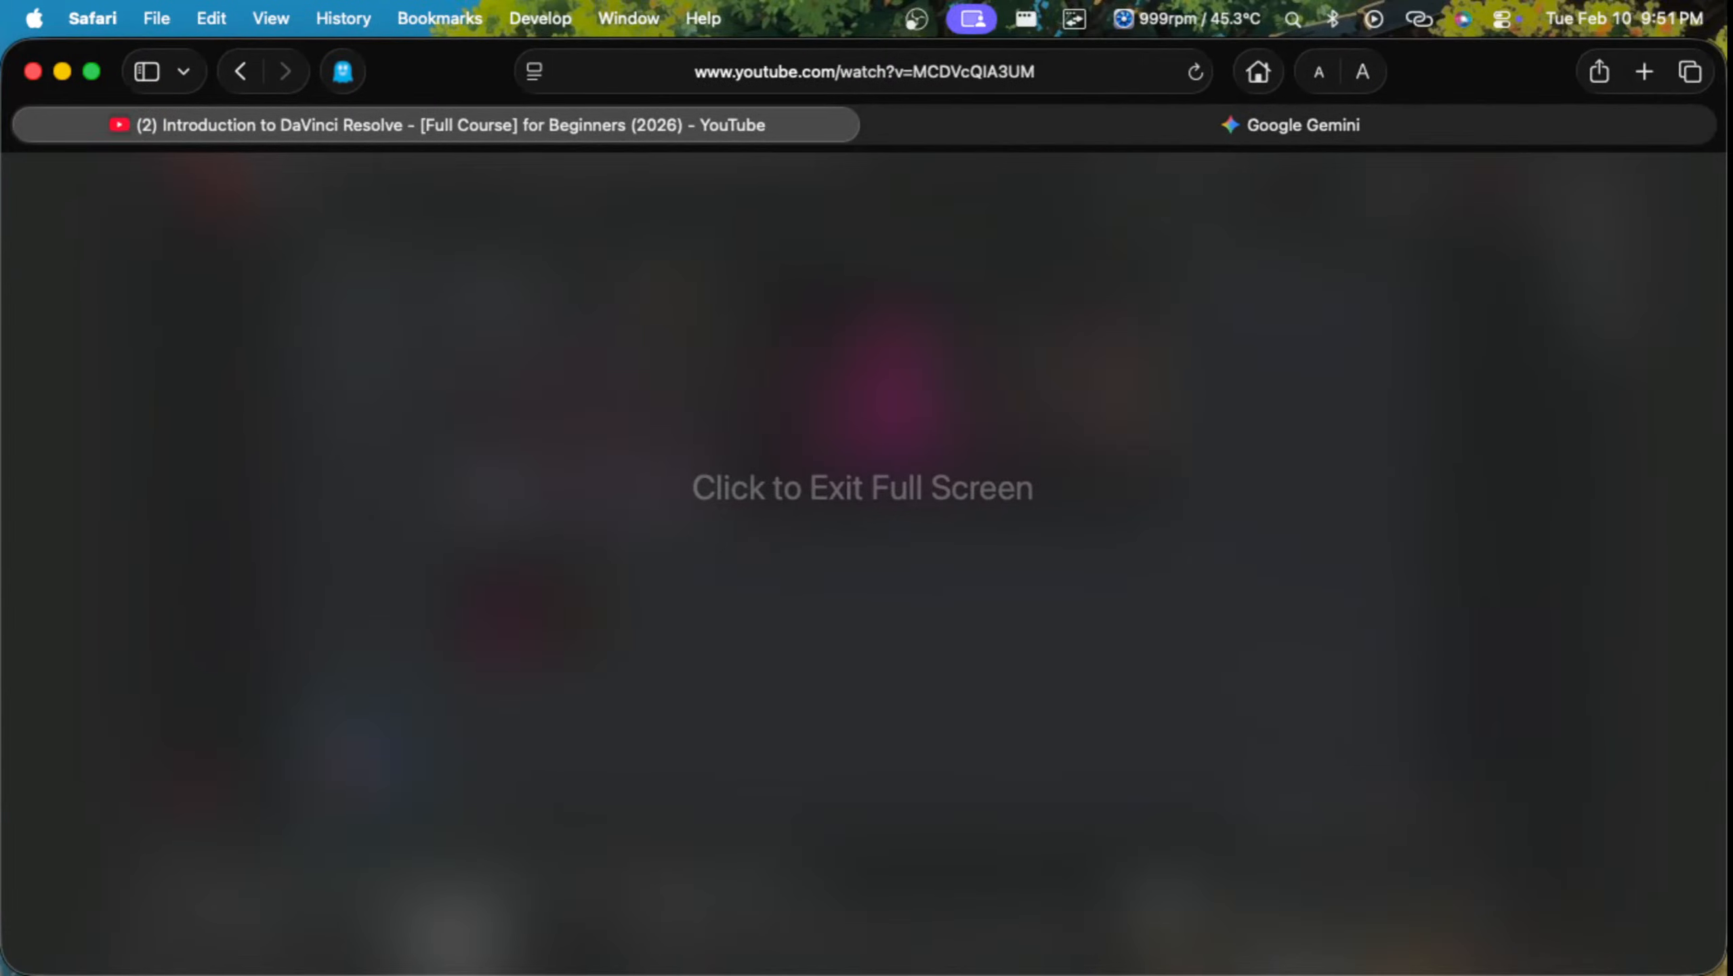
{"action": "left_click", "coordinate": [863, 488]}
{"action": "scroll", "coordinate": [863, 547], "scroll_direction": "down", "scroll_amount": 12}
{"action": "scroll", "coordinate": [863, 547], "scroll_direction": "up", "scroll_amount": 3}
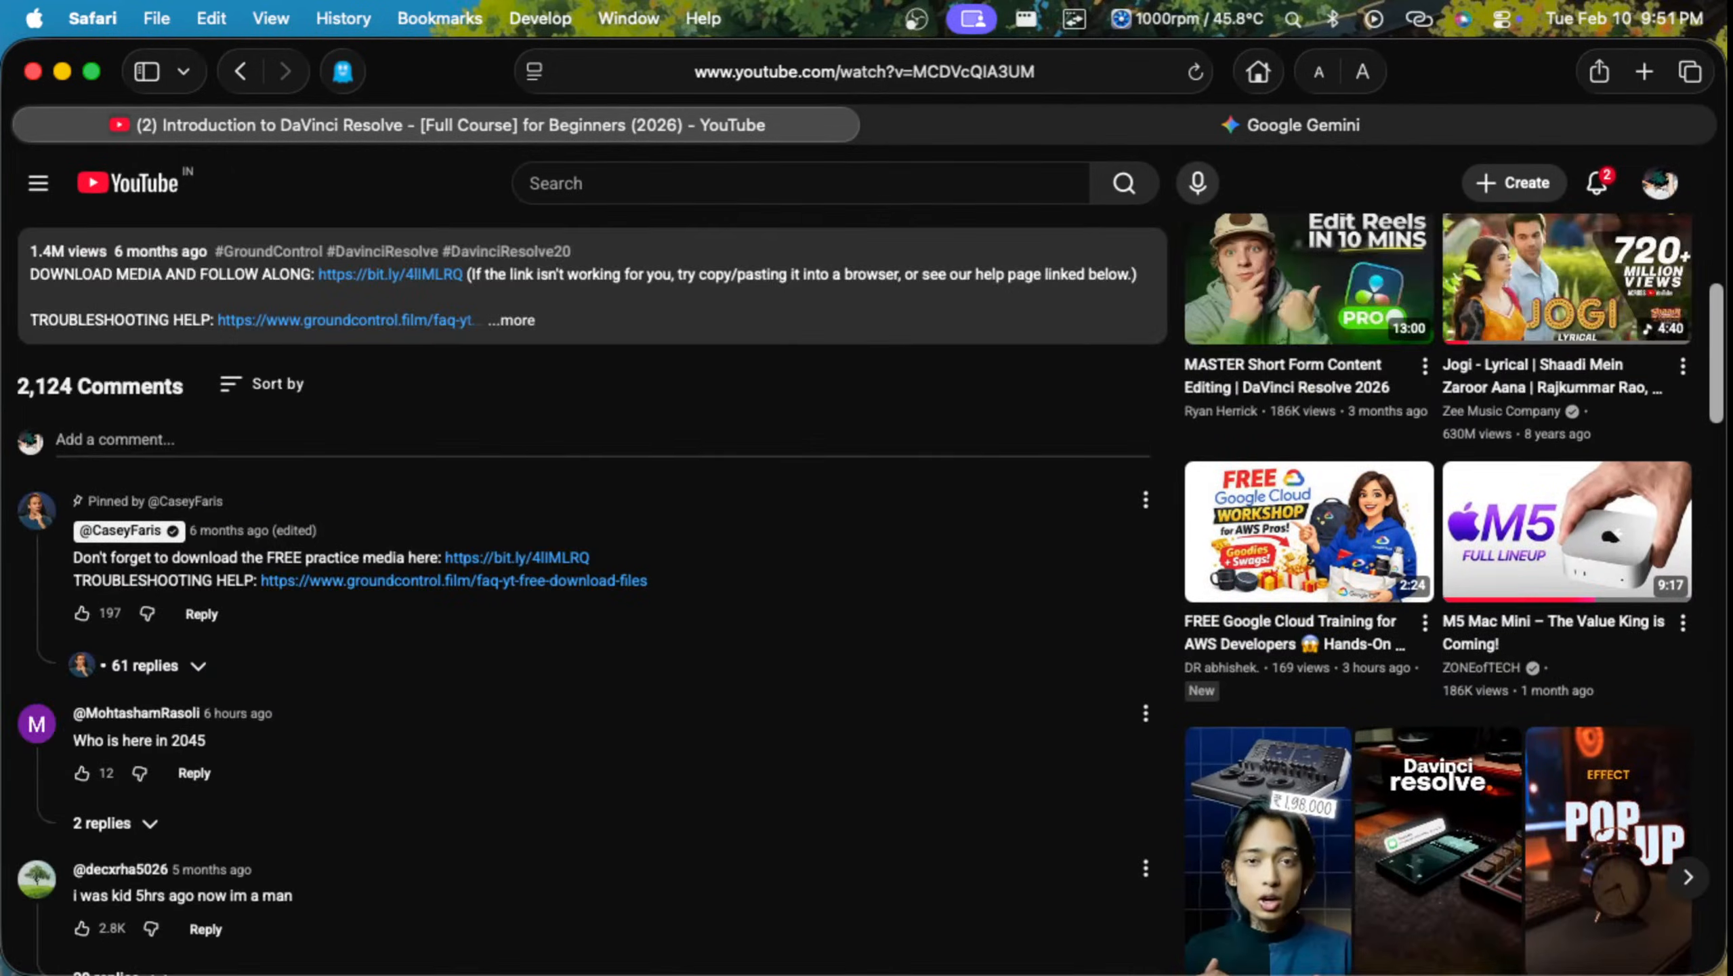
{"action": "left_click", "coordinate": [512, 320]}
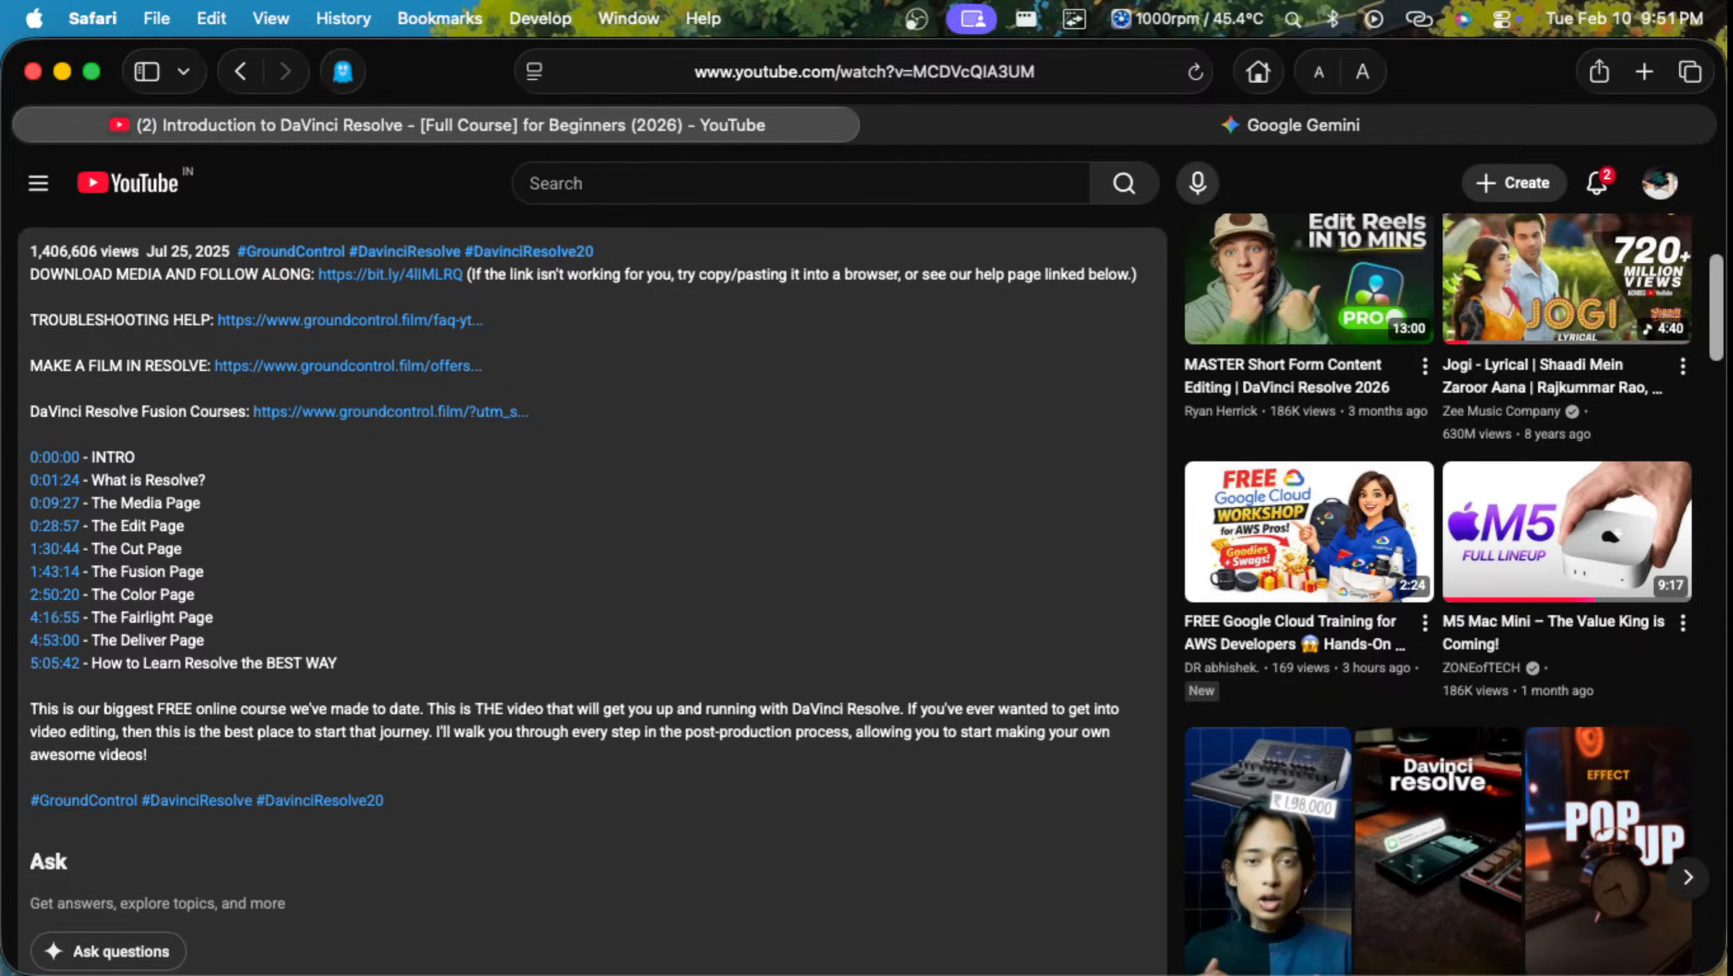
{"action": "scroll", "coordinate": [861, 594], "scroll_direction": "up", "scroll_amount": 1}
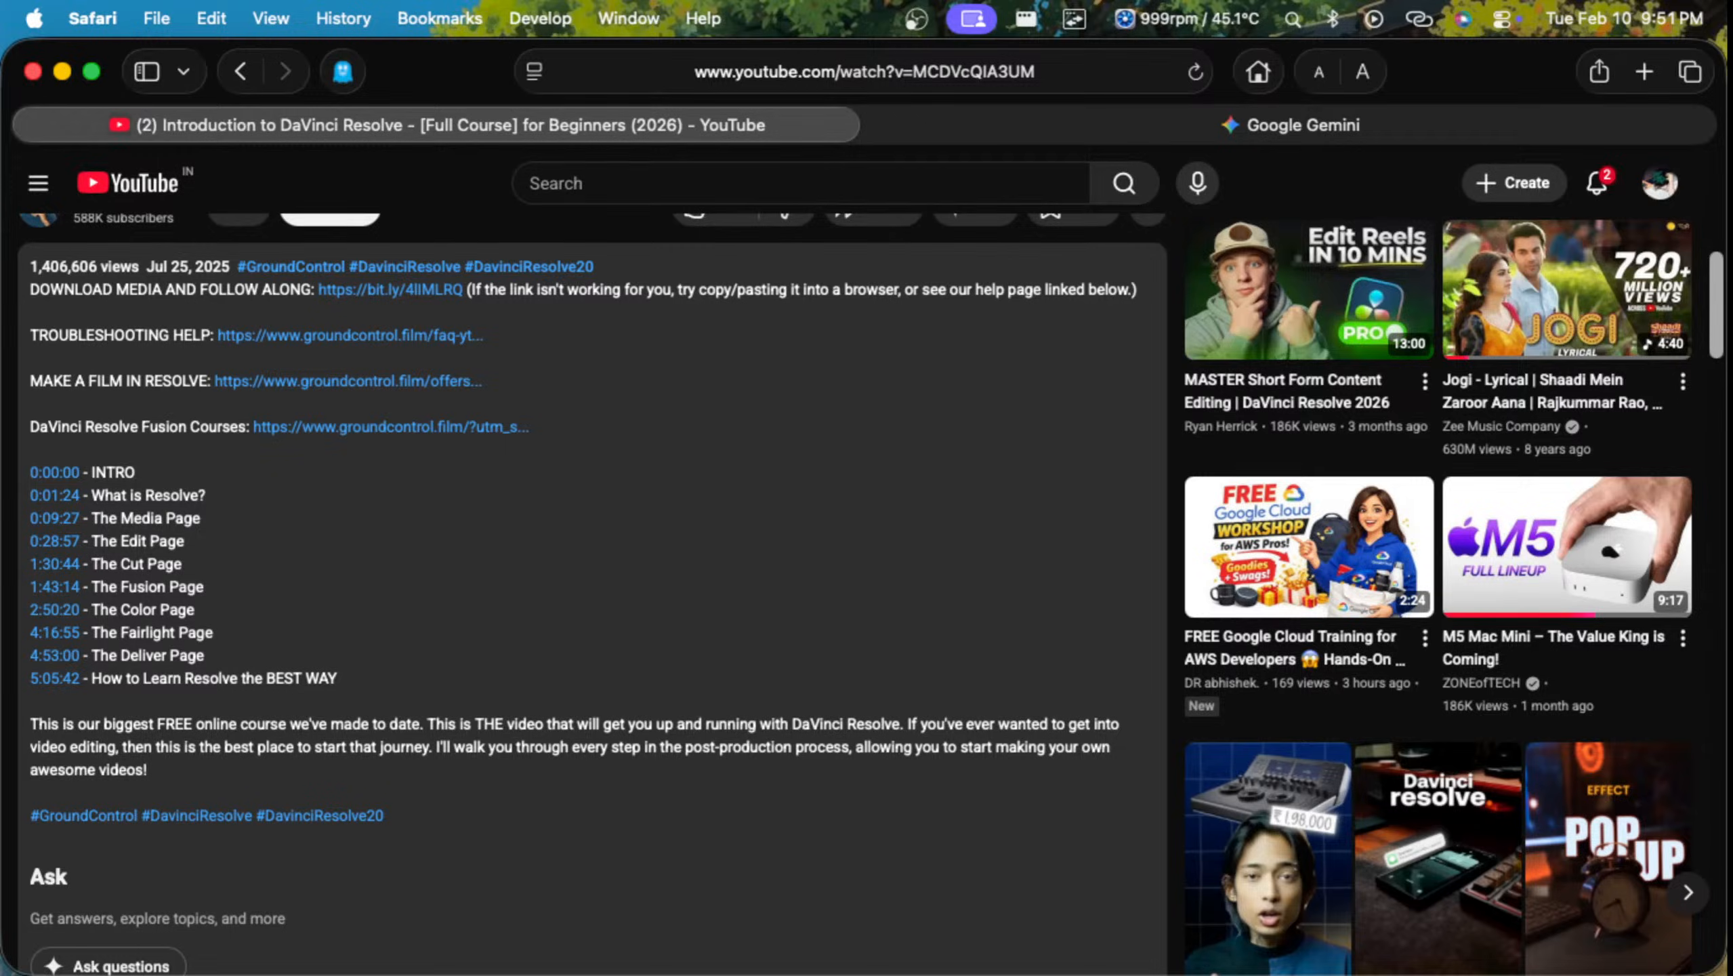
Step: Open the Make a Film in Resolve link from the description, skim the course offer page and close its tab
{"action": "left_click", "coordinate": [348, 382]}
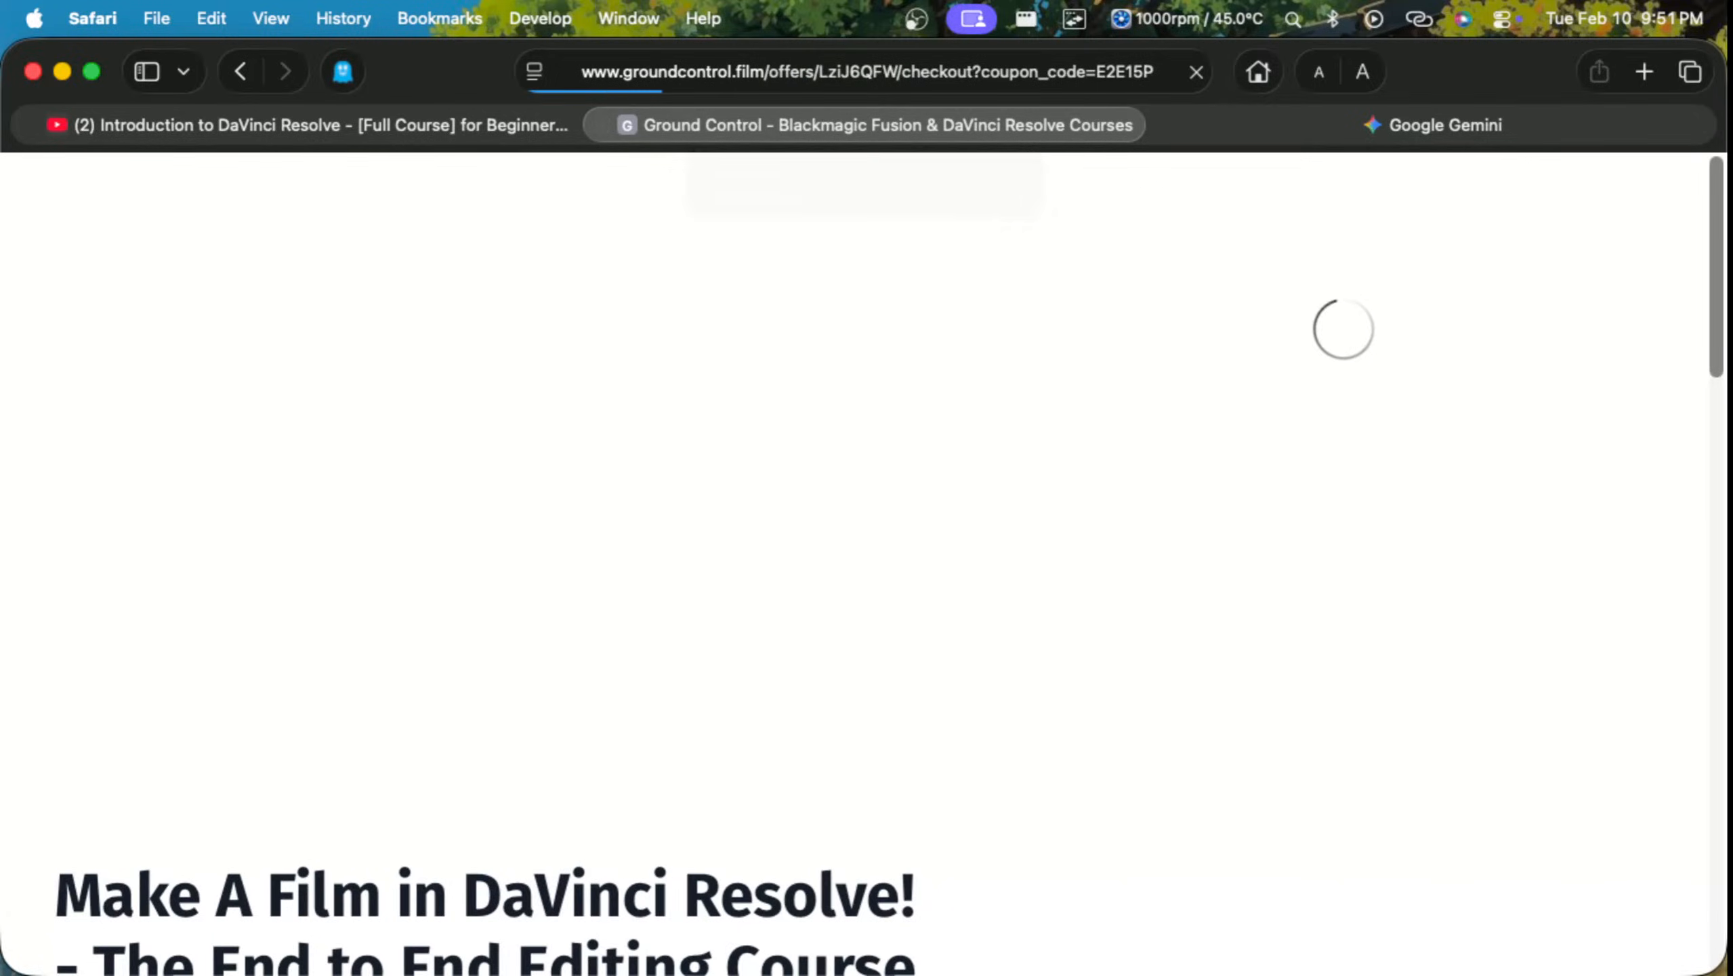
{"action": "scroll", "coordinate": [864, 563], "scroll_direction": "down", "scroll_amount": 15}
{"action": "scroll", "coordinate": [864, 564], "scroll_direction": "down", "scroll_amount": 8}
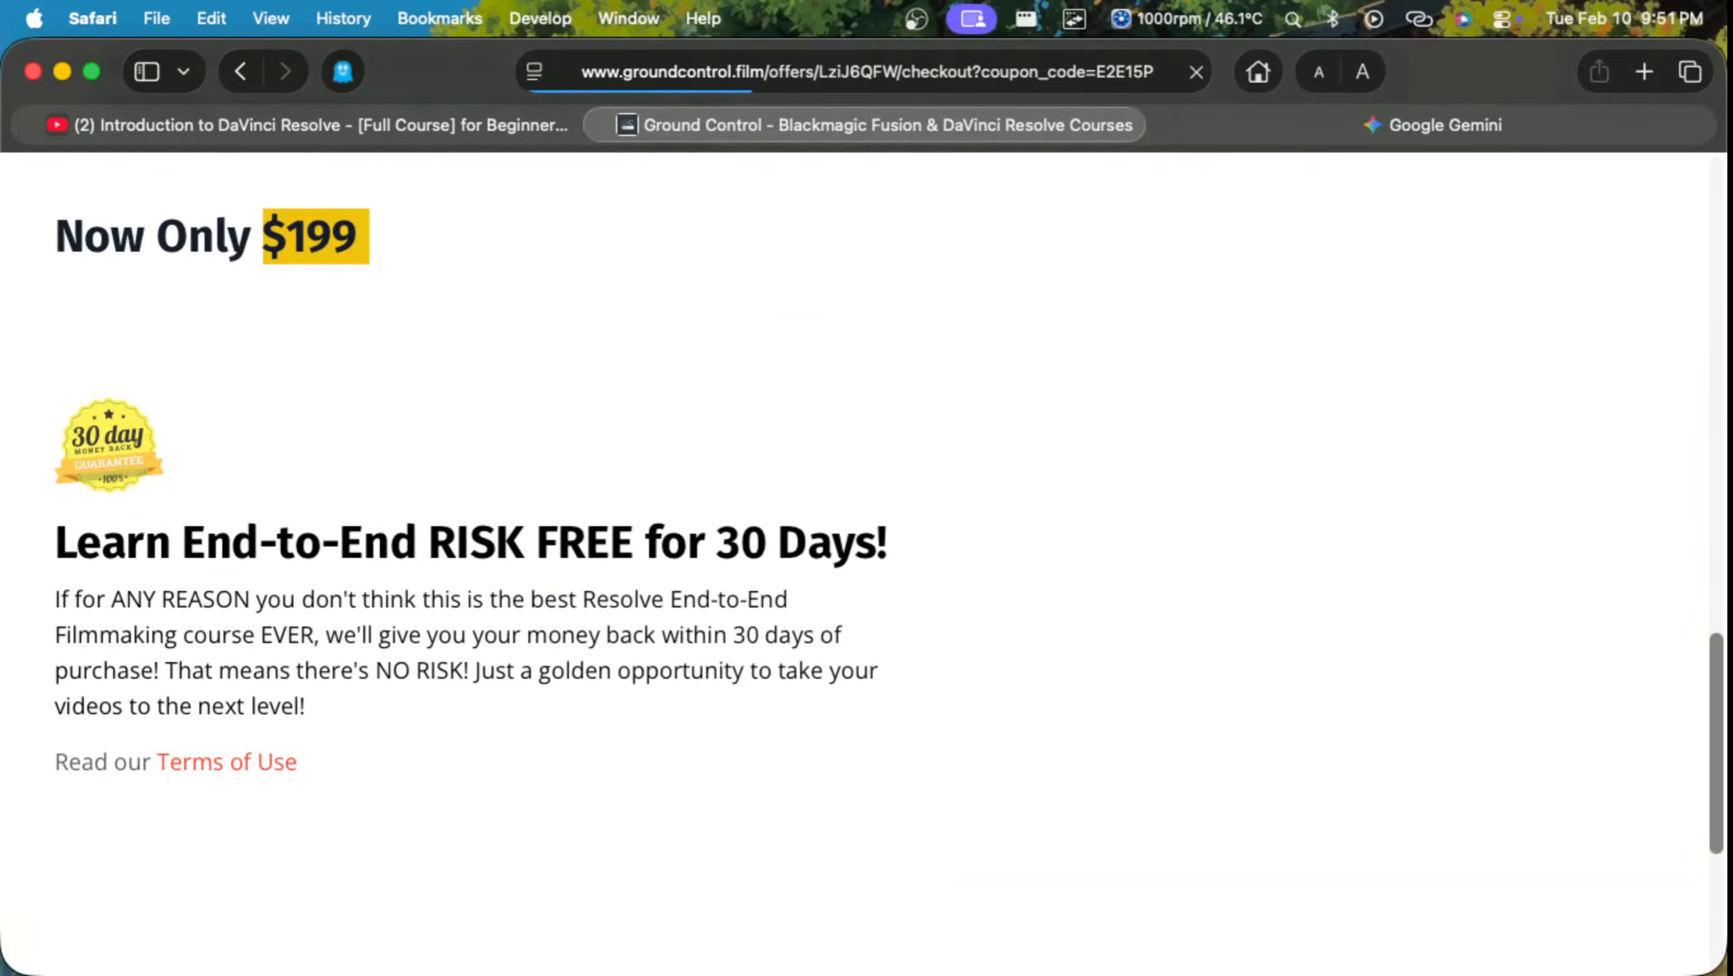
{"action": "key", "text": "super+w"}
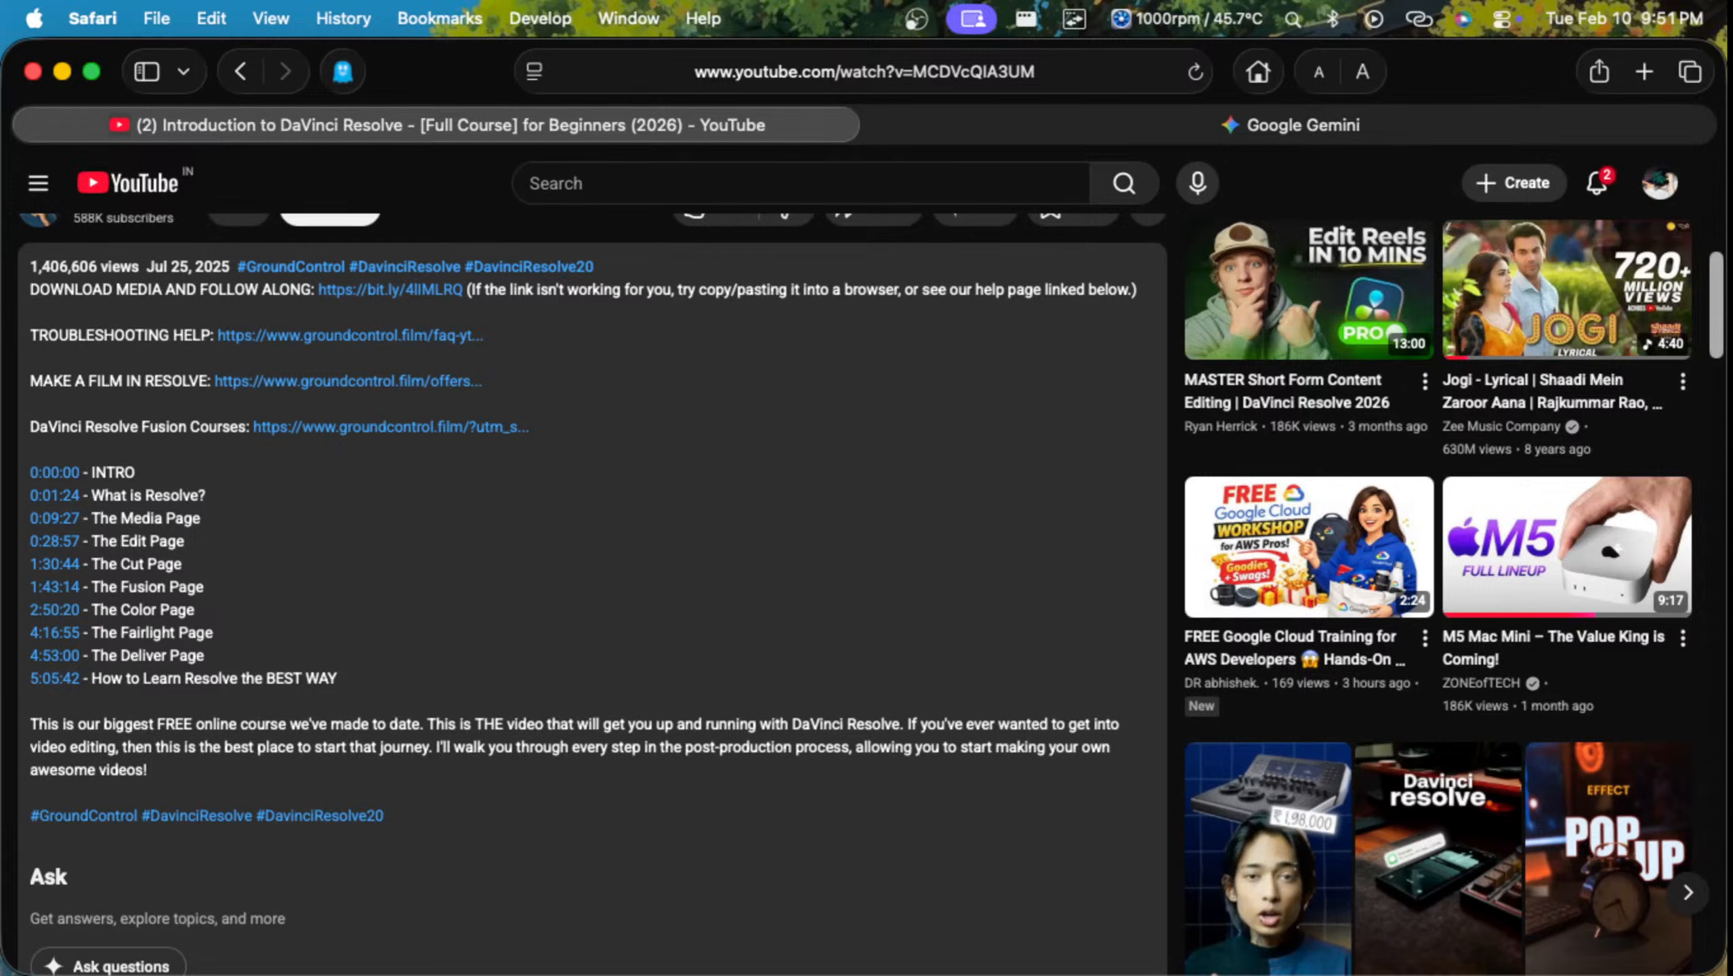
Step: Skim the video's chapters, return to the player and resume the tutorial in full screen
{"action": "scroll", "coordinate": [868, 594], "scroll_direction": "down", "scroll_amount": 5}
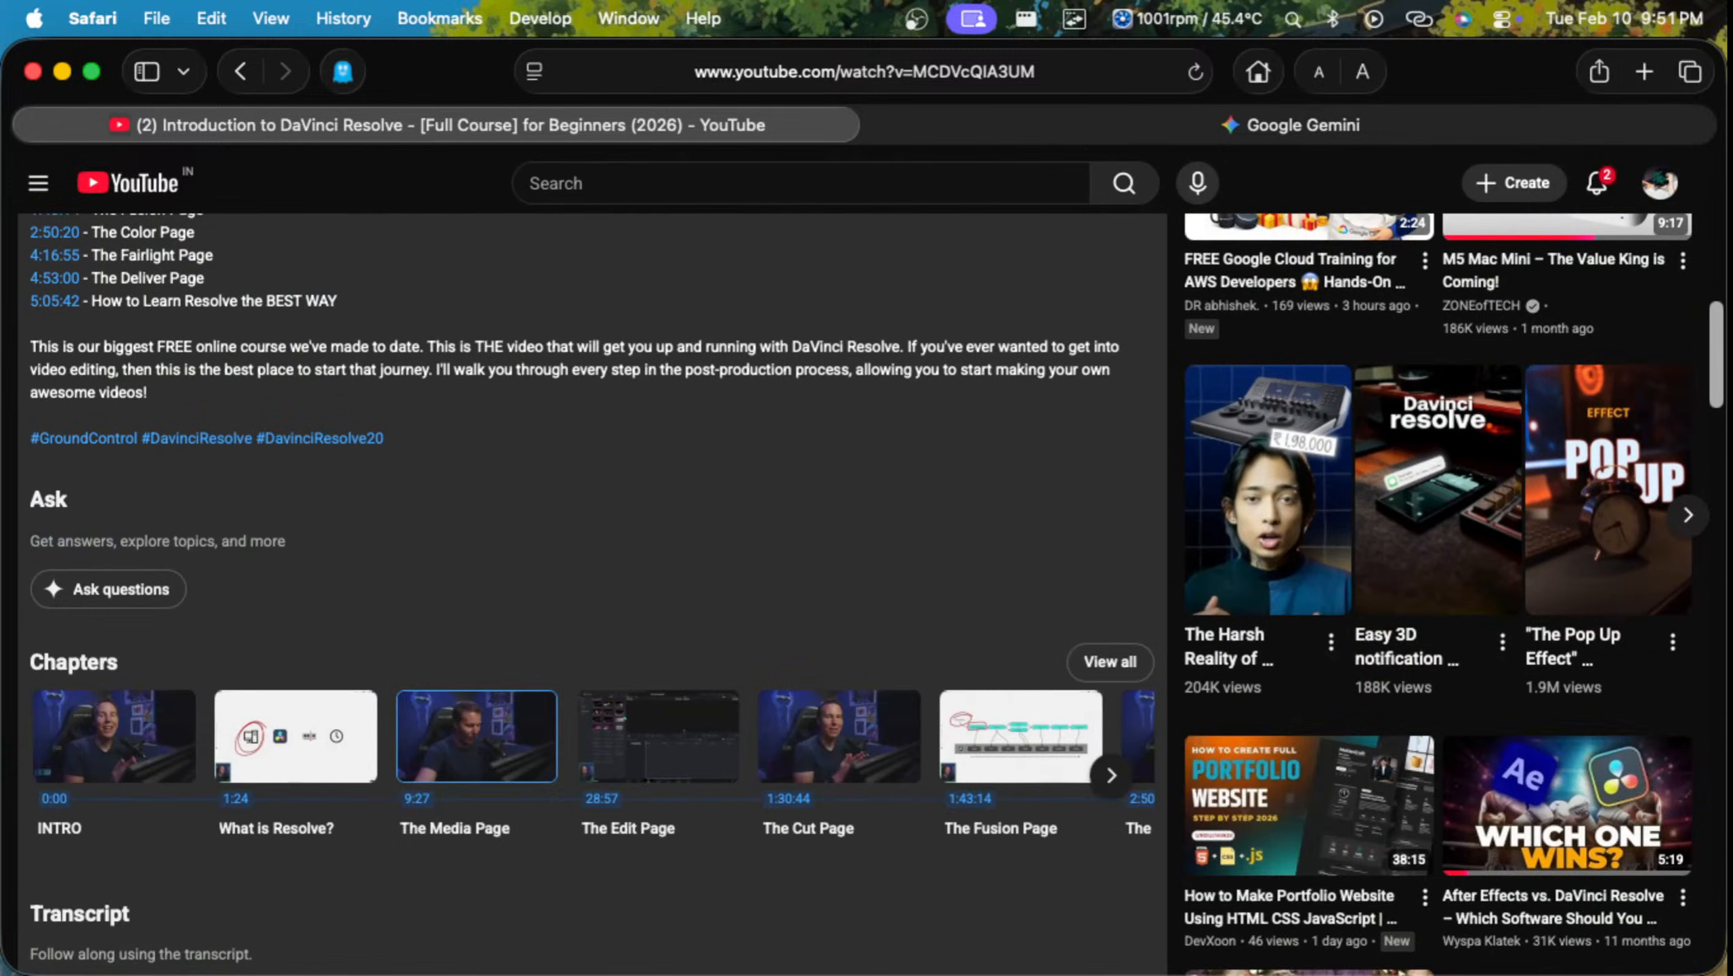
{"action": "scroll", "coordinate": [868, 594], "scroll_direction": "down", "scroll_amount": 5}
{"action": "scroll", "coordinate": [867, 594], "scroll_direction": "up", "scroll_amount": 5}
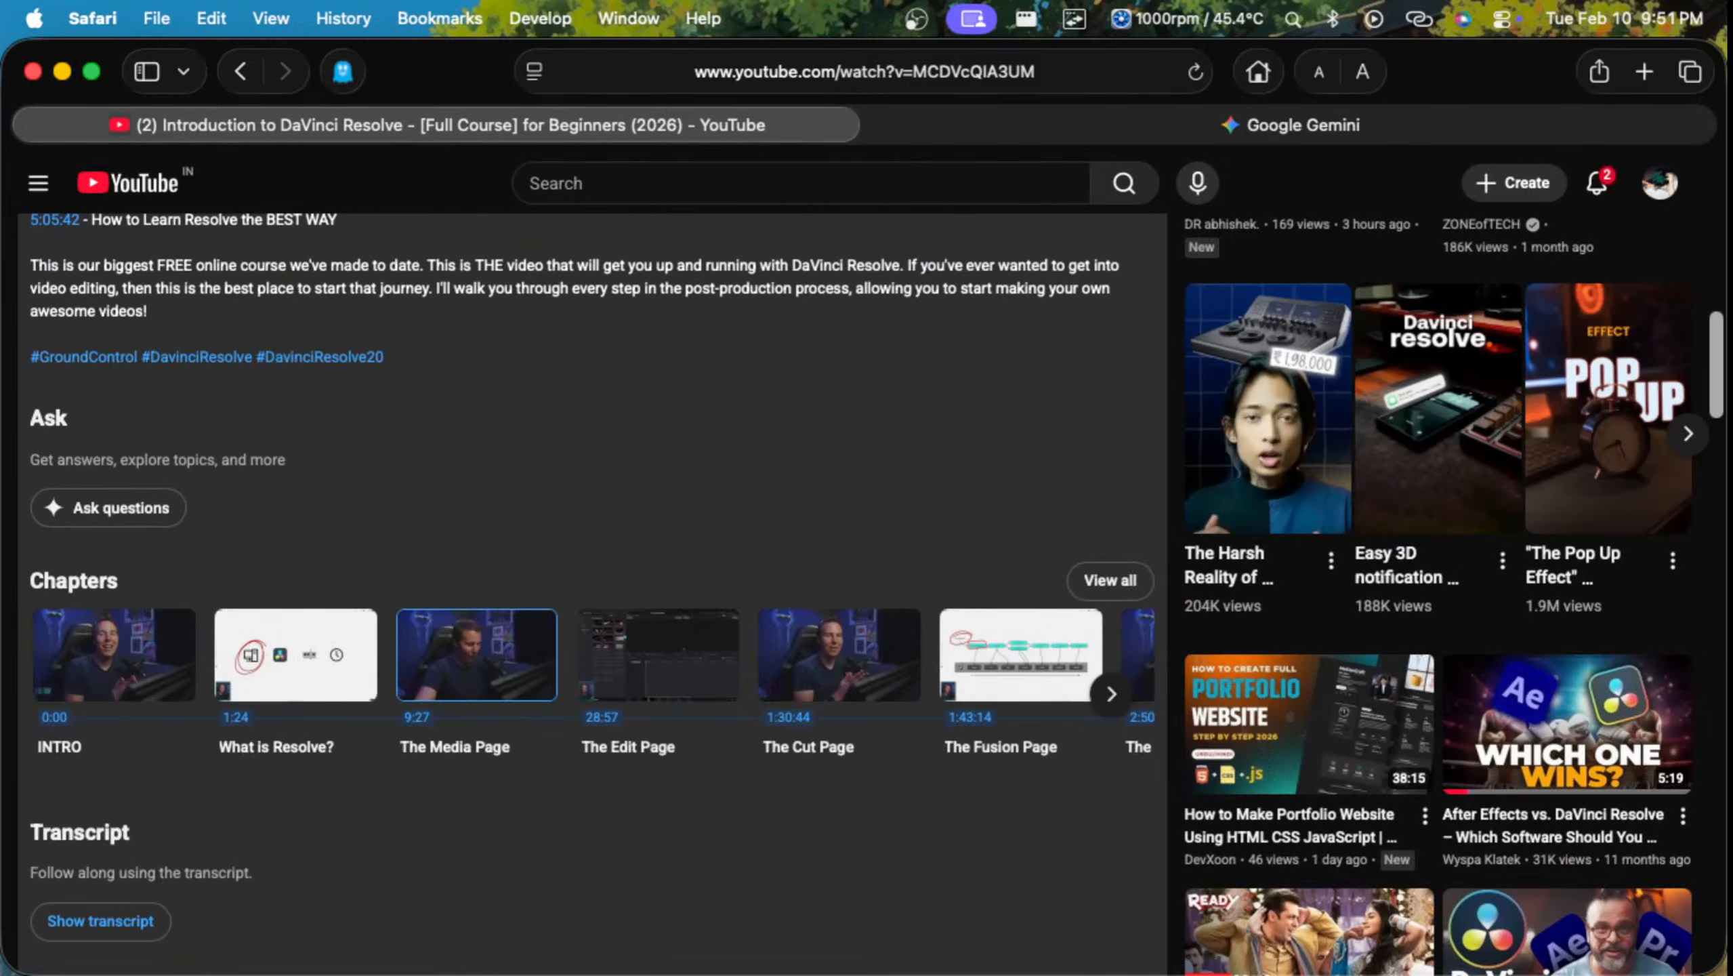
{"action": "scroll", "coordinate": [868, 595], "scroll_direction": "up", "scroll_amount": 10}
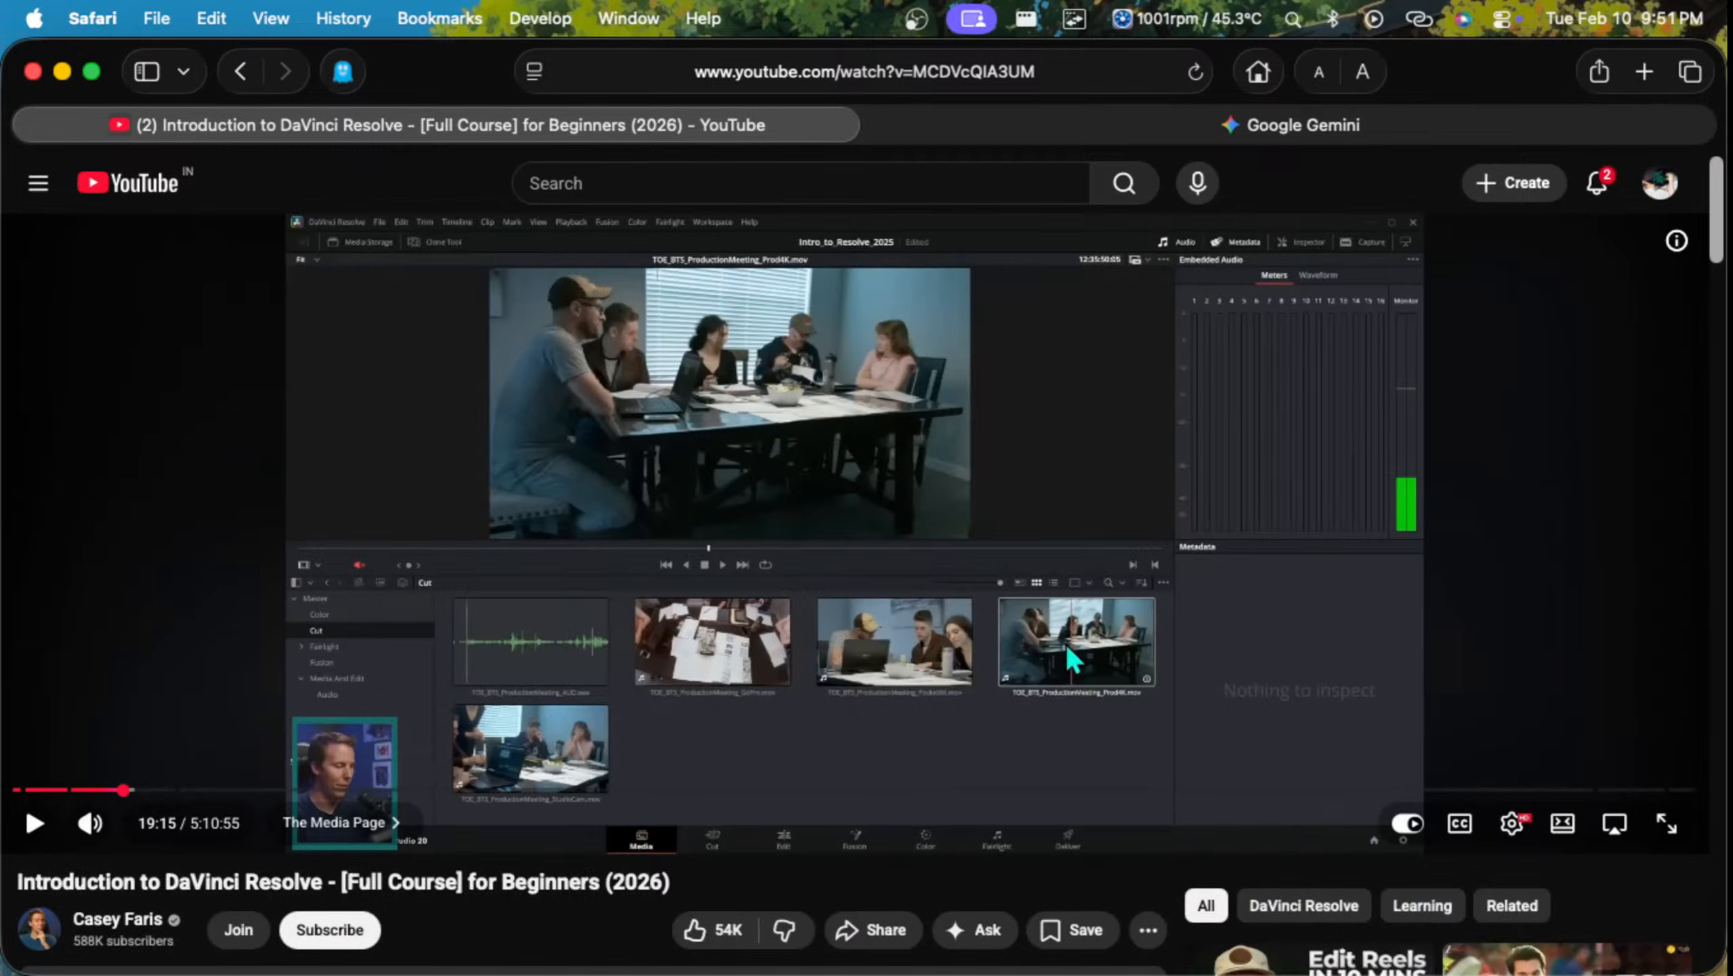
{"action": "key", "text": "space"}
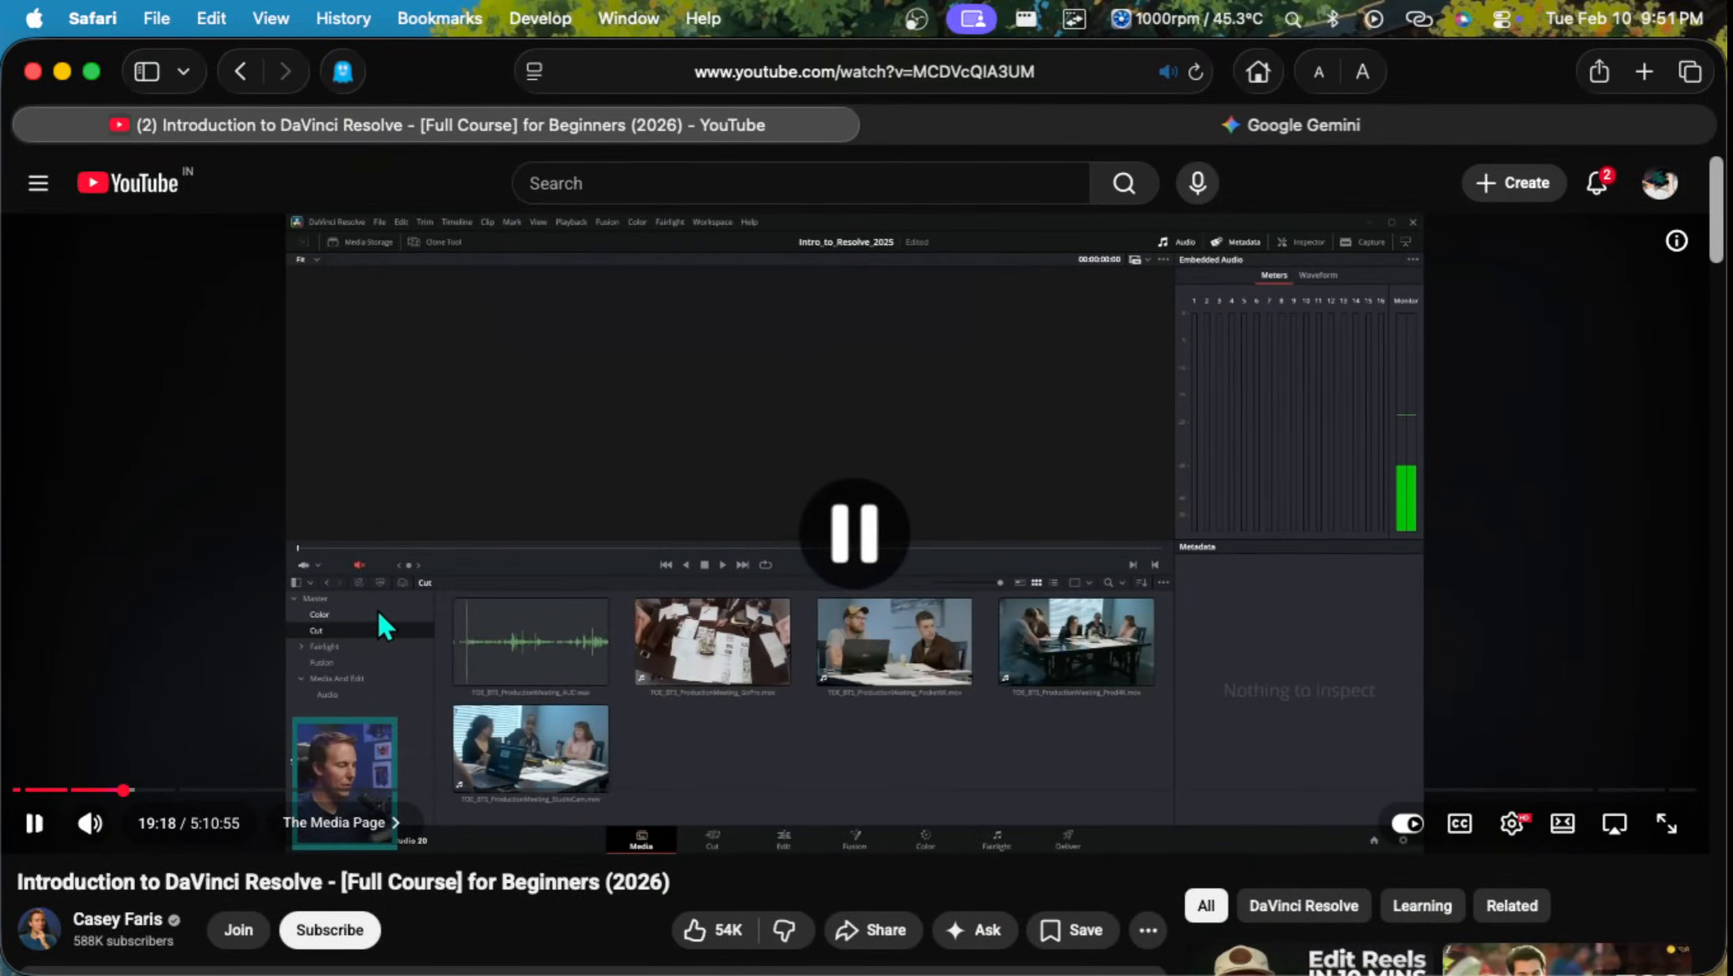
{"action": "key", "text": "space"}
{"action": "key", "text": "f"}
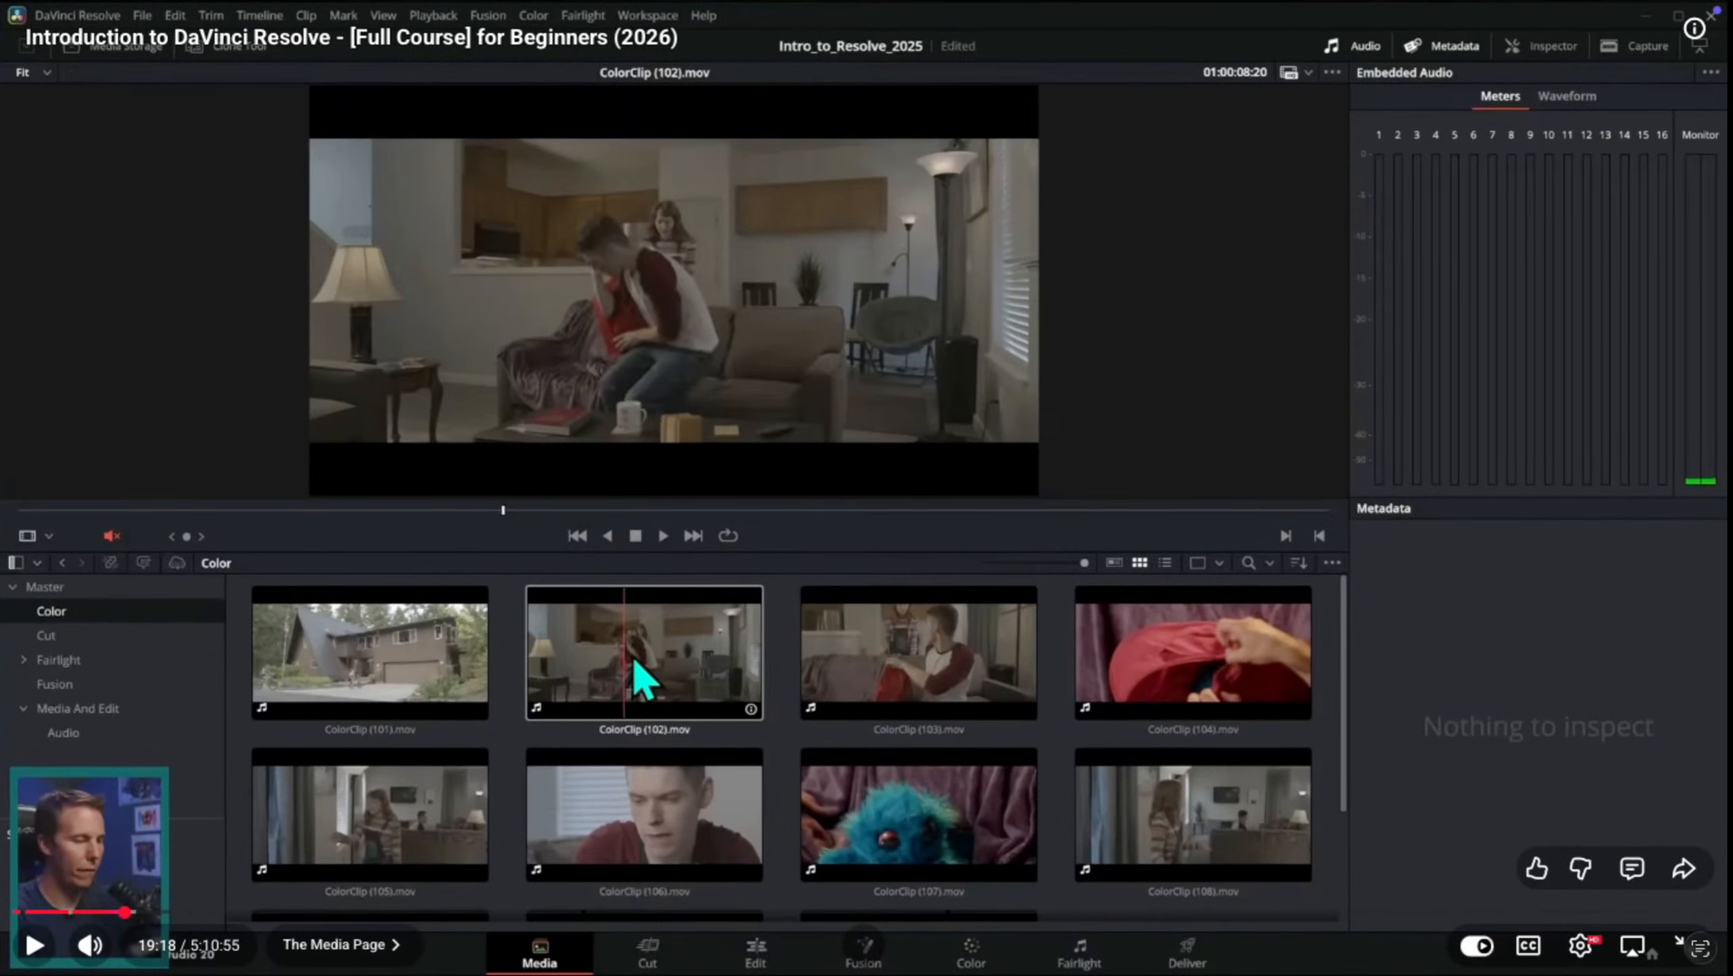
{"action": "key", "text": "space"}
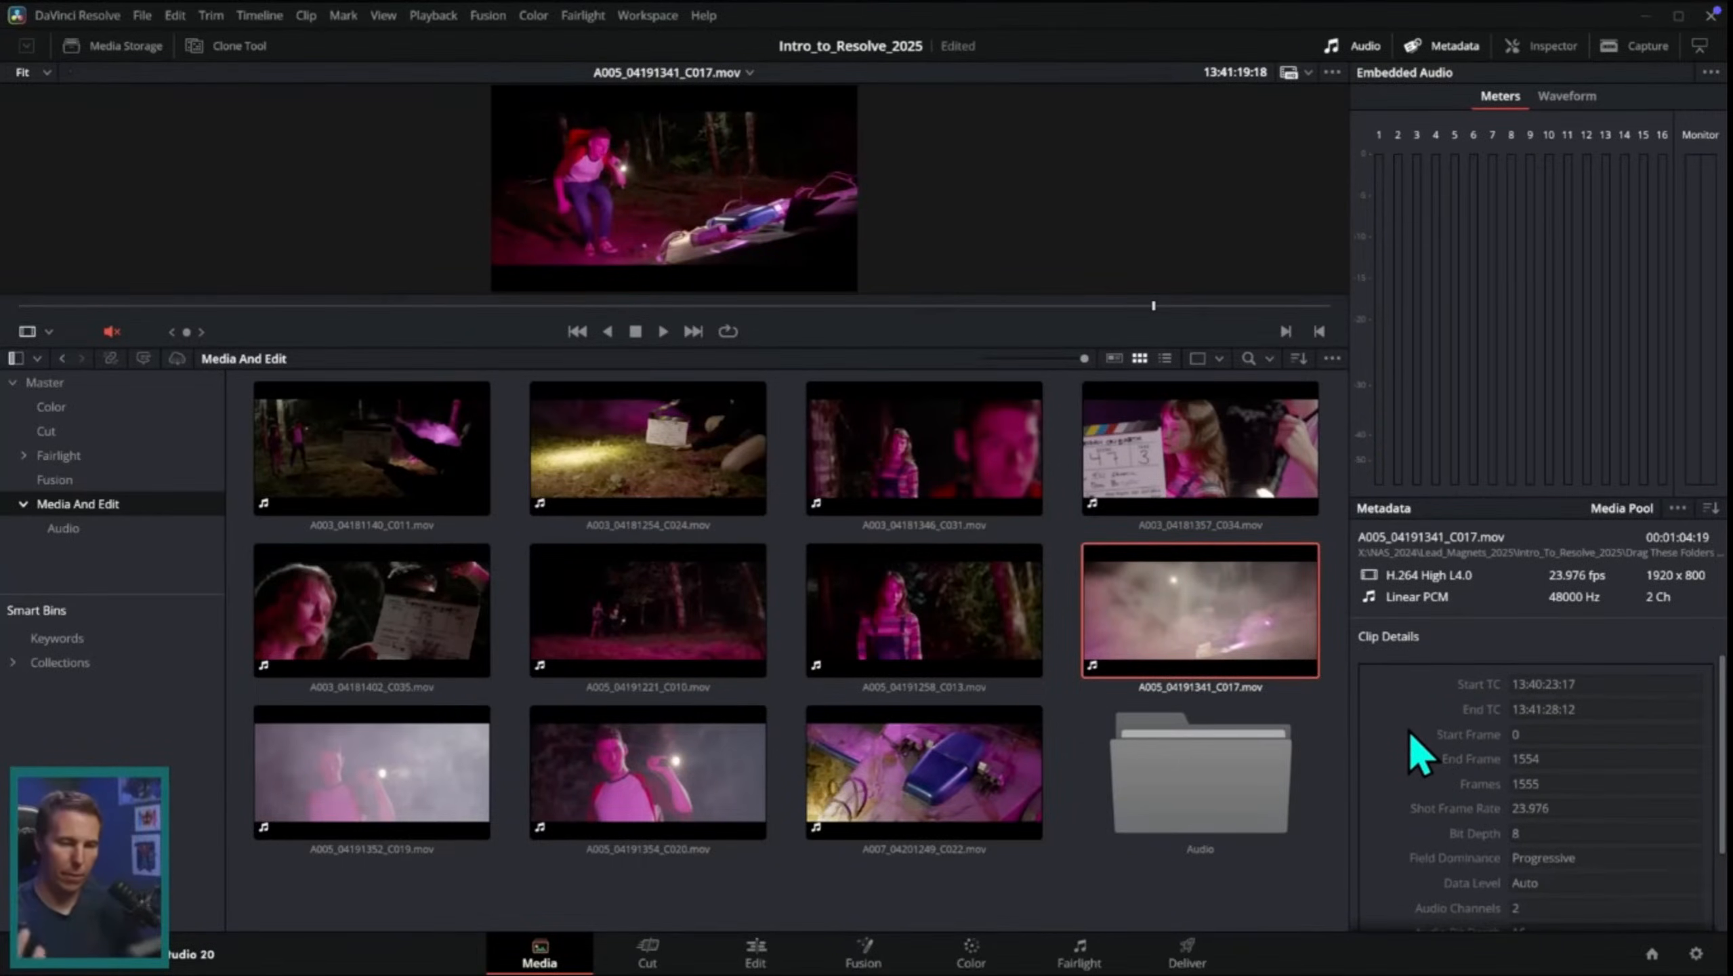
Step: Watch the tutorial toggle the Audio and Metadata panels on the Media page
{"action": "left_click", "coordinate": [1366, 46]}
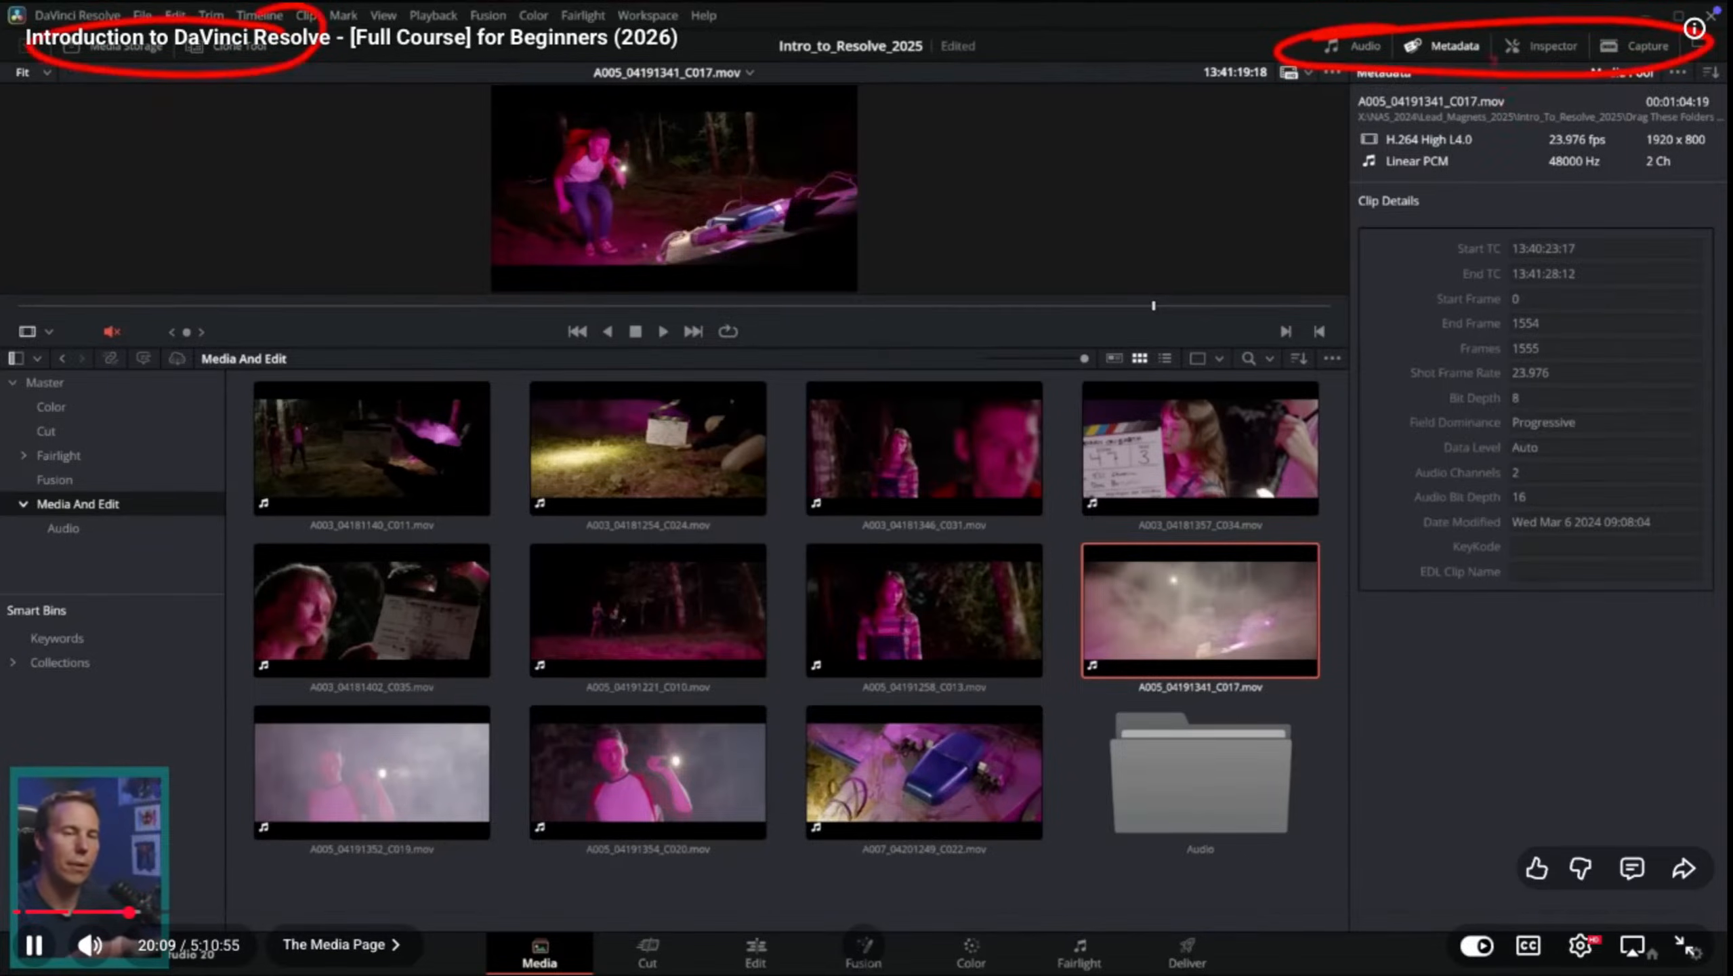
{"action": "left_click", "coordinate": [1447, 47]}
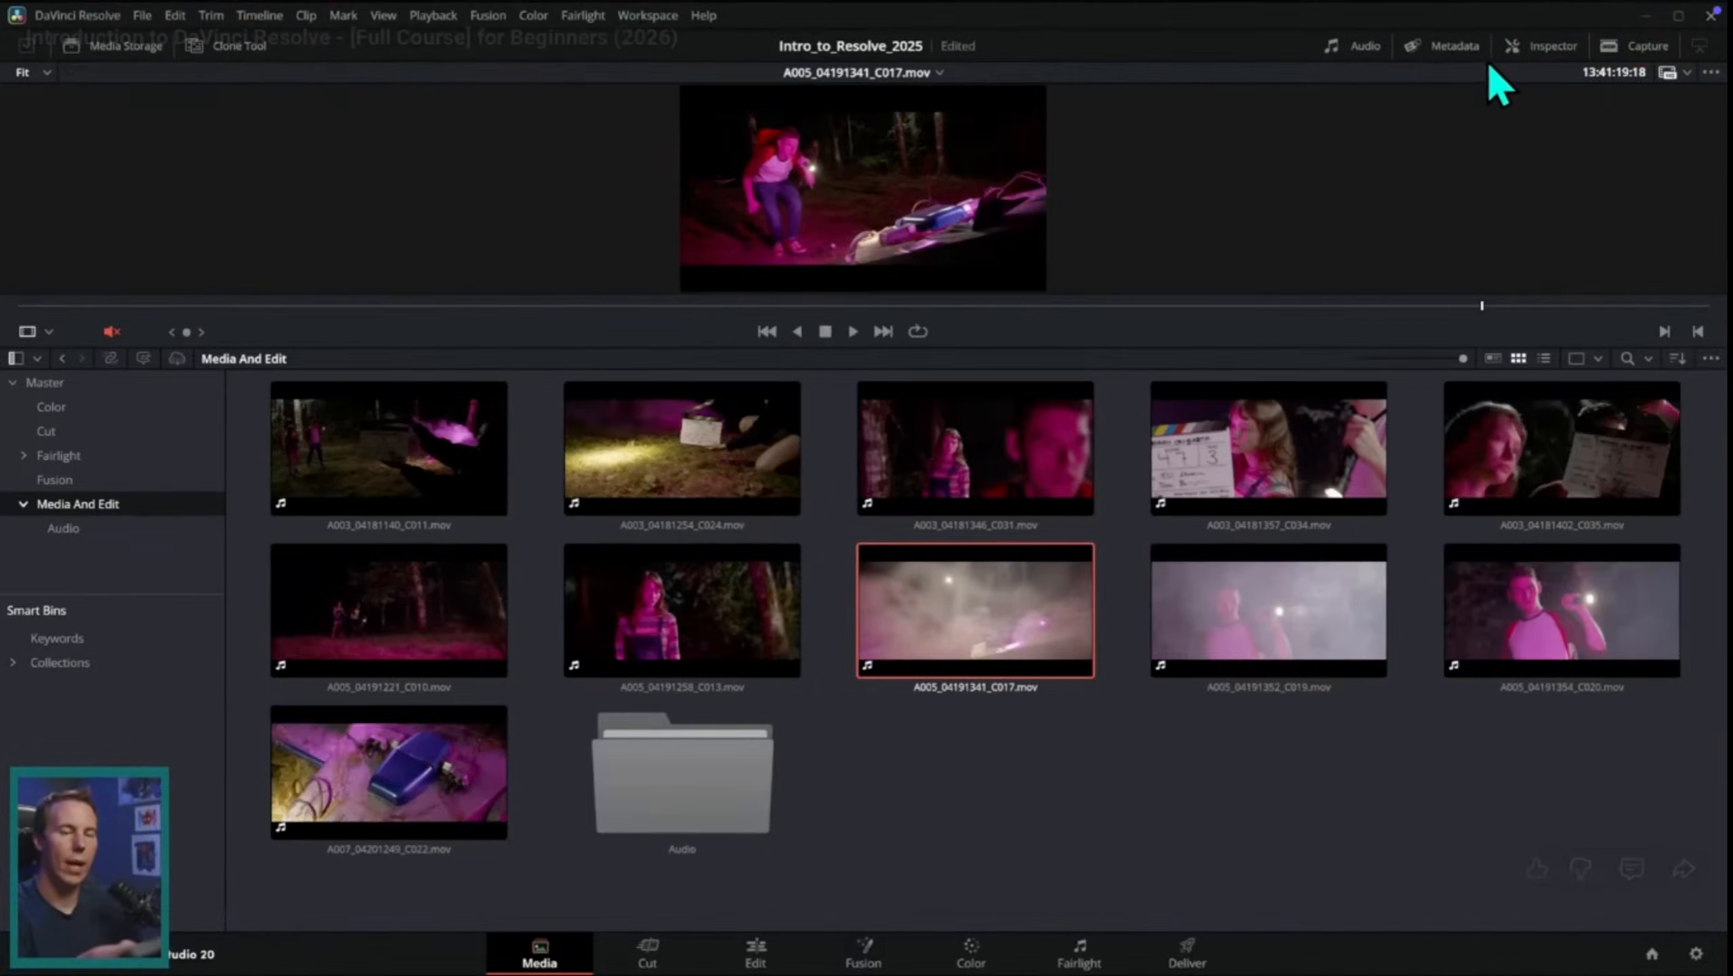
{"action": "left_click", "coordinate": [1366, 52]}
{"action": "left_click", "coordinate": [1366, 52]}
{"action": "left_click", "coordinate": [1445, 52]}
{"action": "left_click", "coordinate": [1444, 52]}
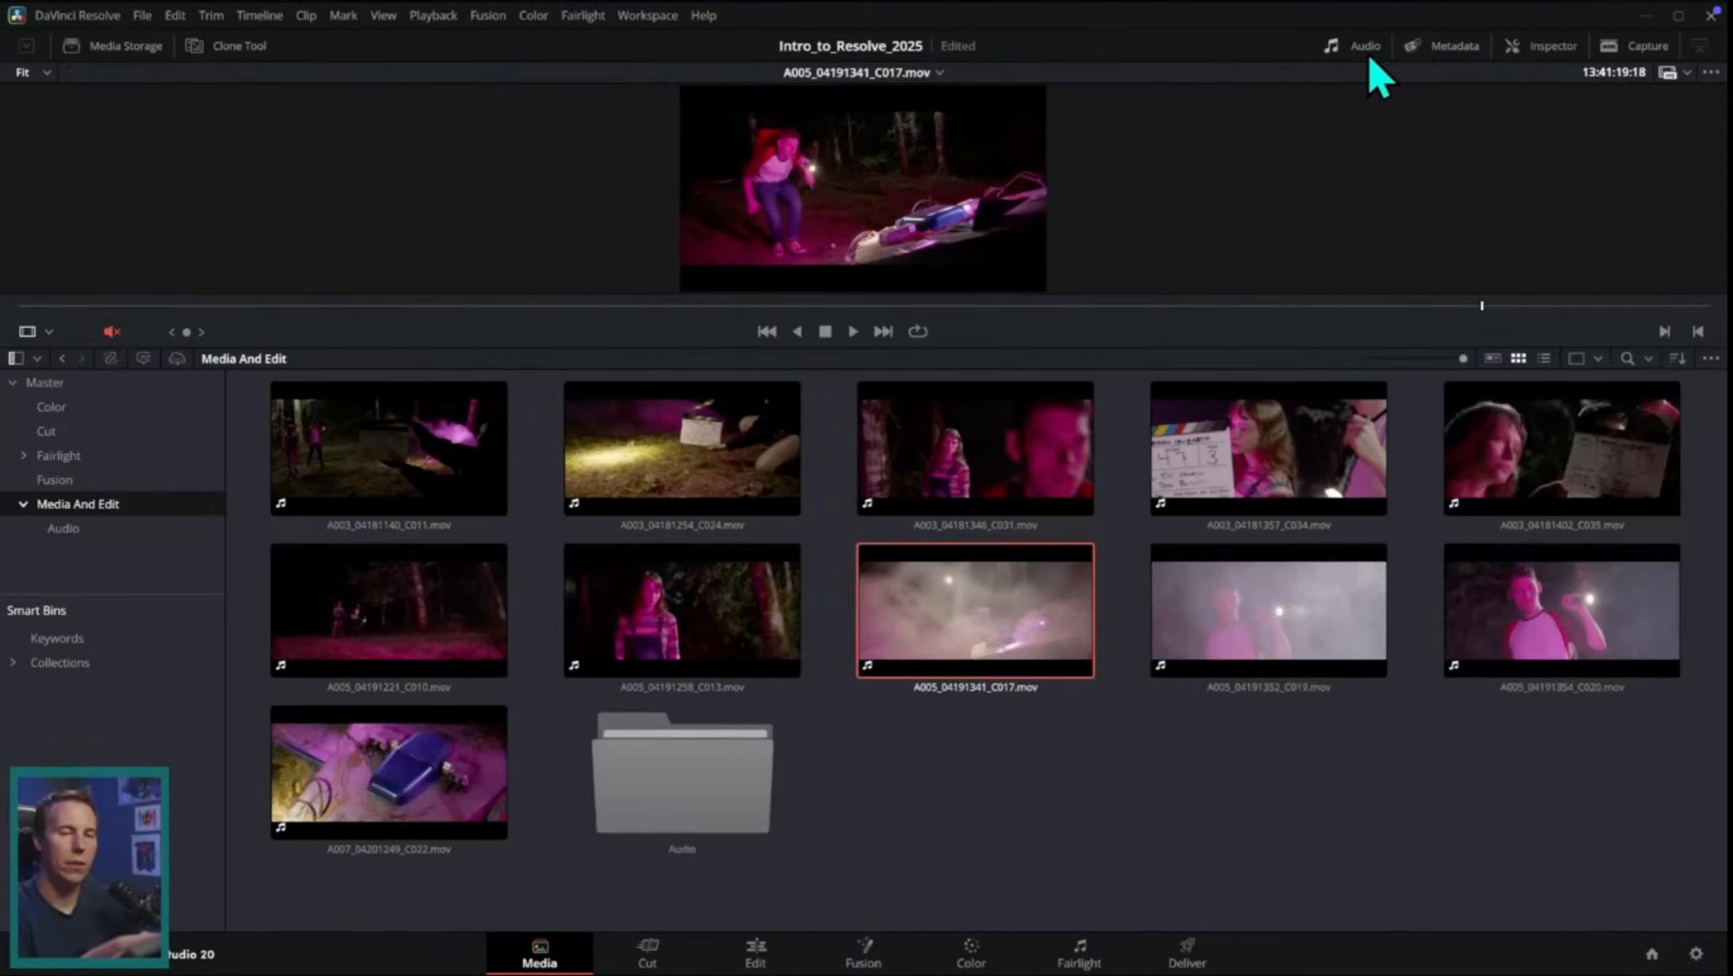
{"action": "left_click", "coordinate": [1445, 51]}
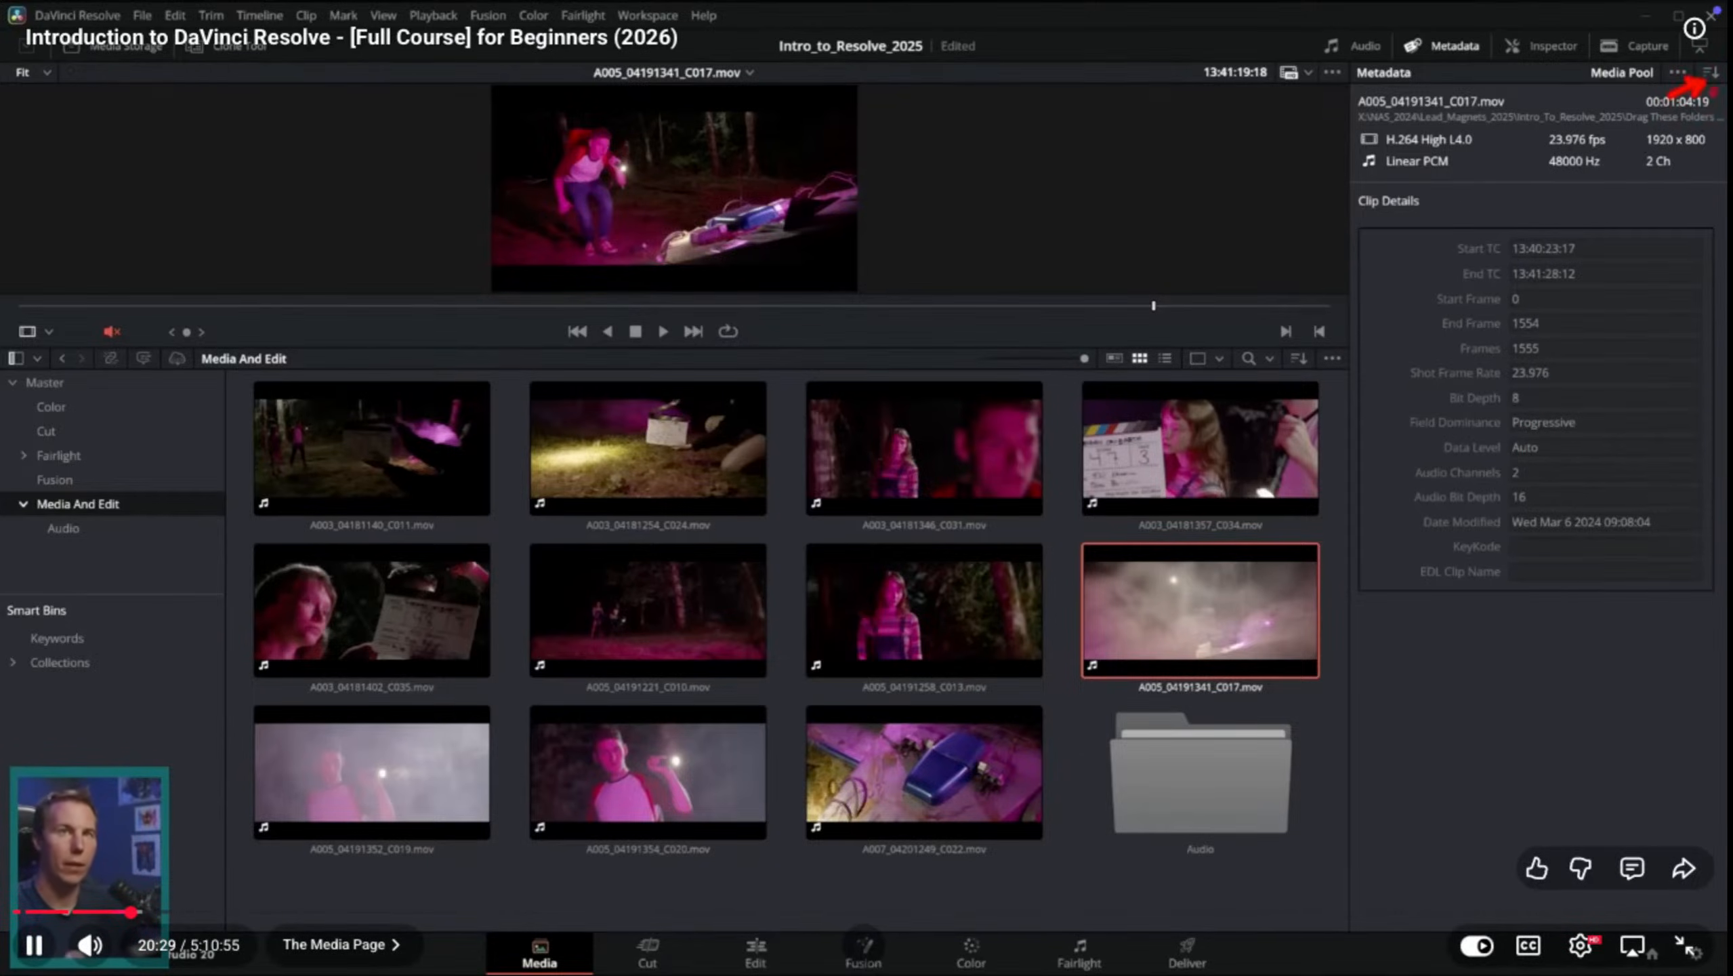
Step: Watch the tutorial switch the metadata of A005_04191341_C017.mov to All Groups and browse its fields
{"action": "left_click", "coordinate": [1711, 73]}
{"action": "left_click", "coordinate": [1676, 99]}
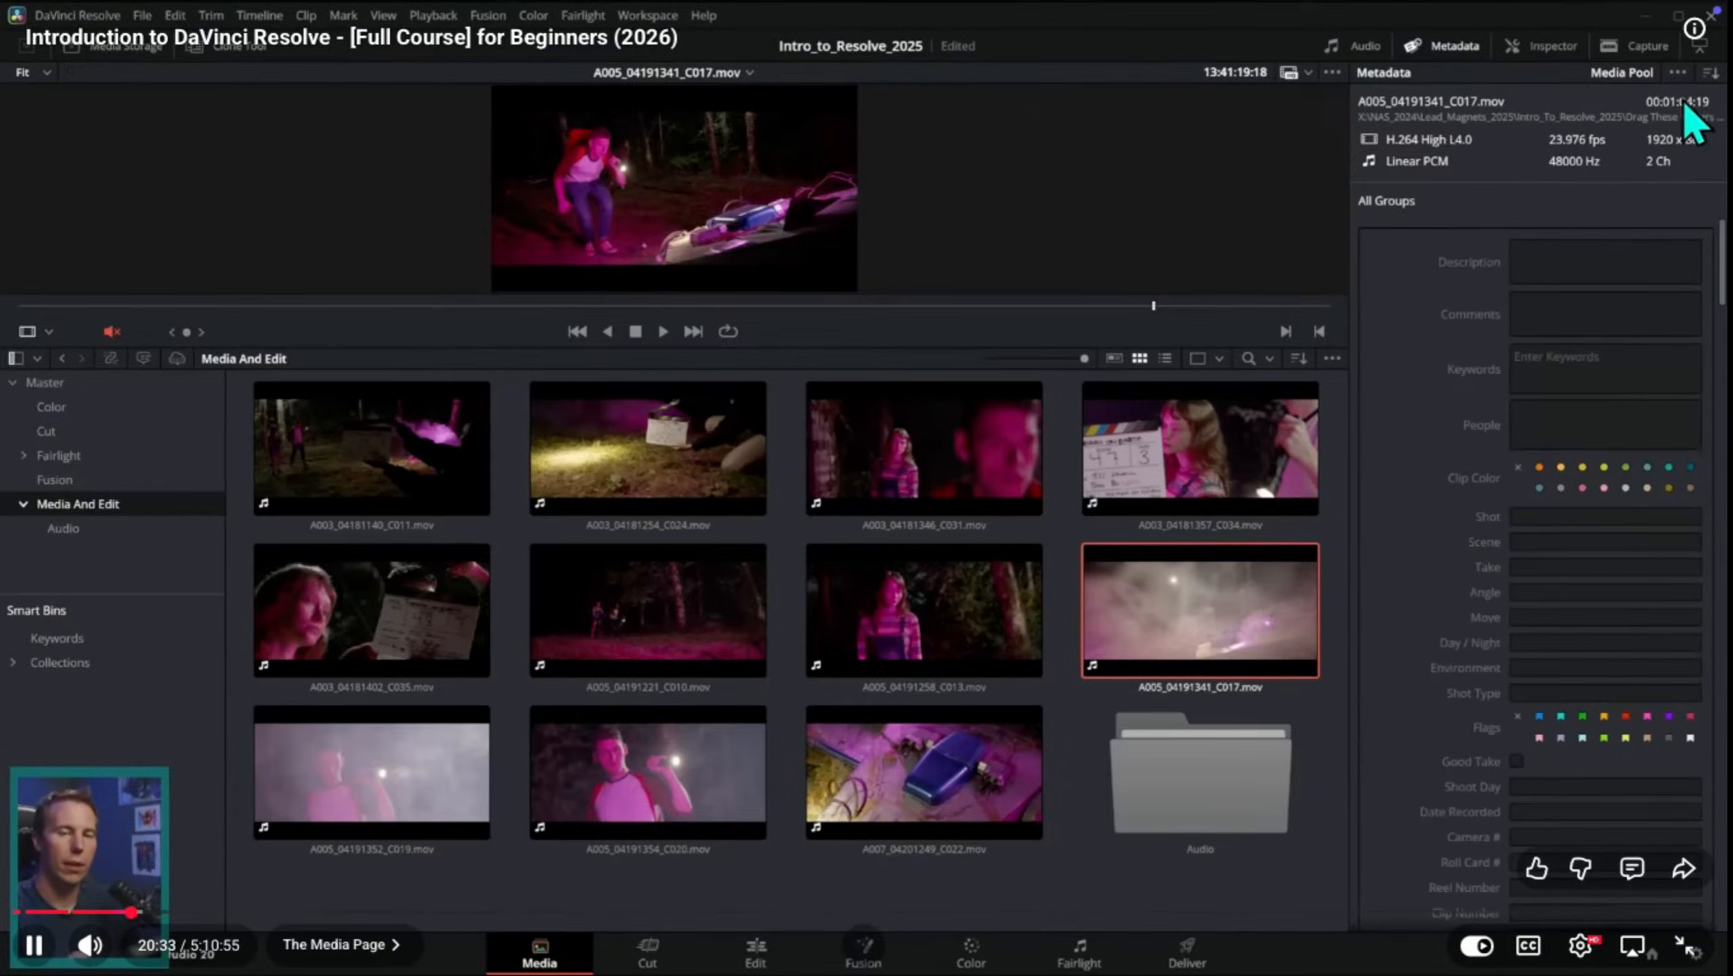
{"action": "scroll", "coordinate": [1537, 574], "scroll_direction": "down", "scroll_amount": 15}
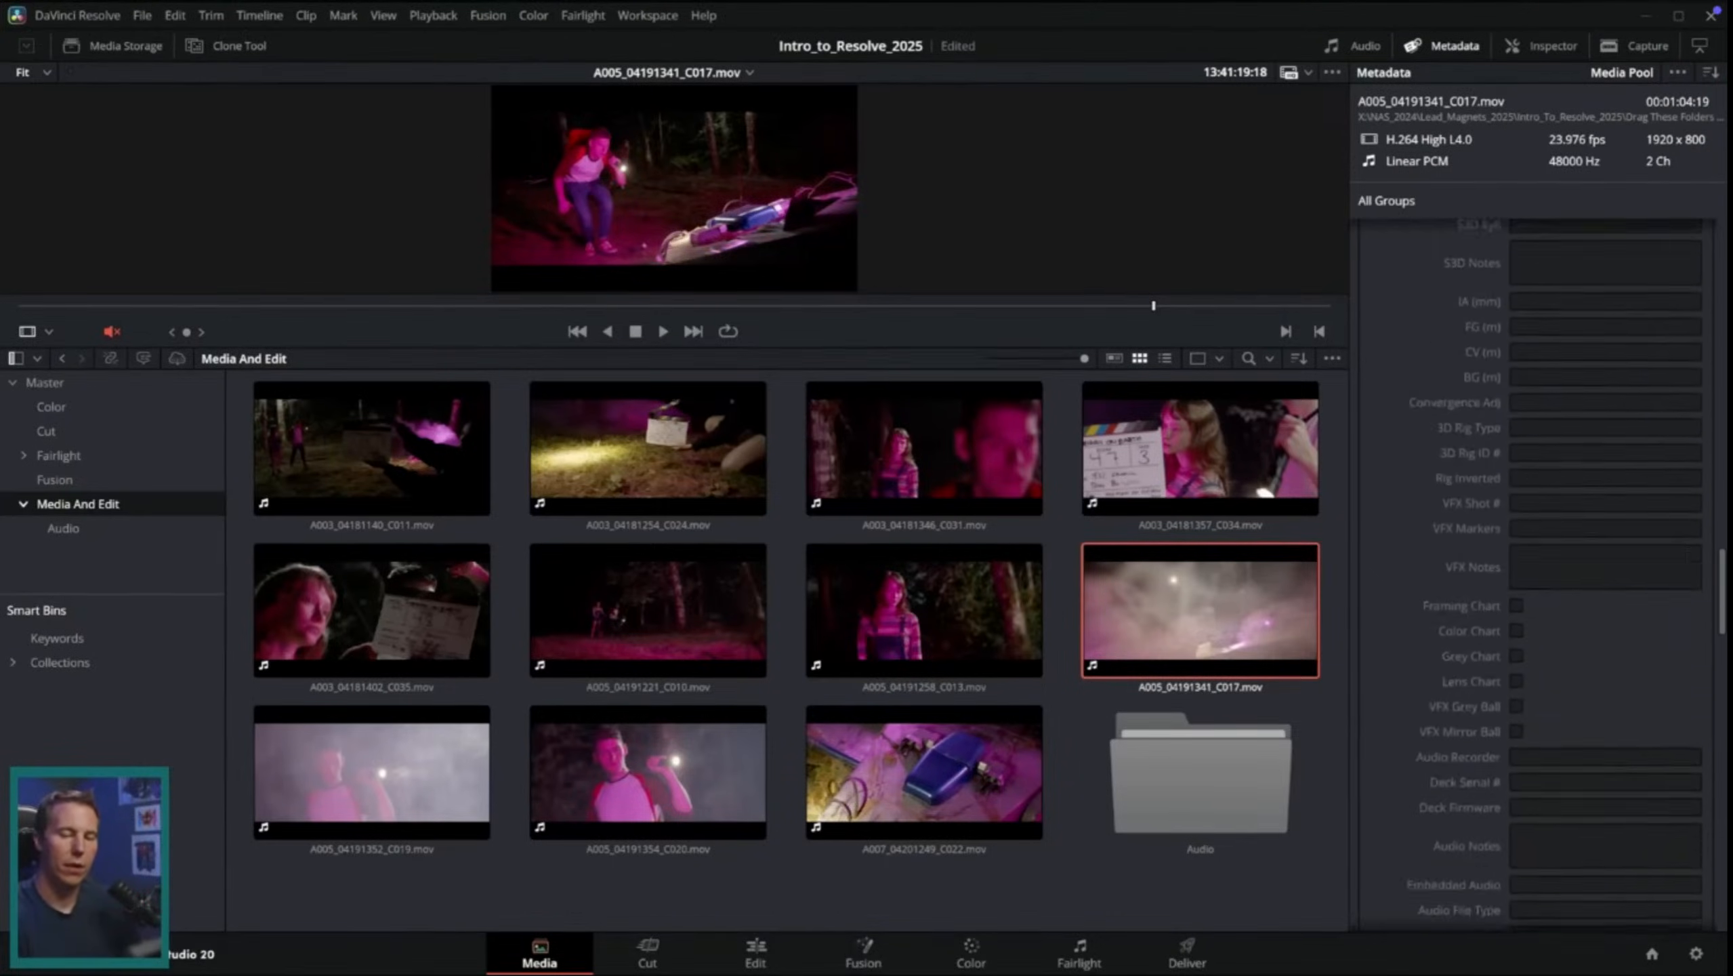
{"action": "left_click_drag", "start_coordinate": [1724, 826], "coordinate": [1699, 572]}
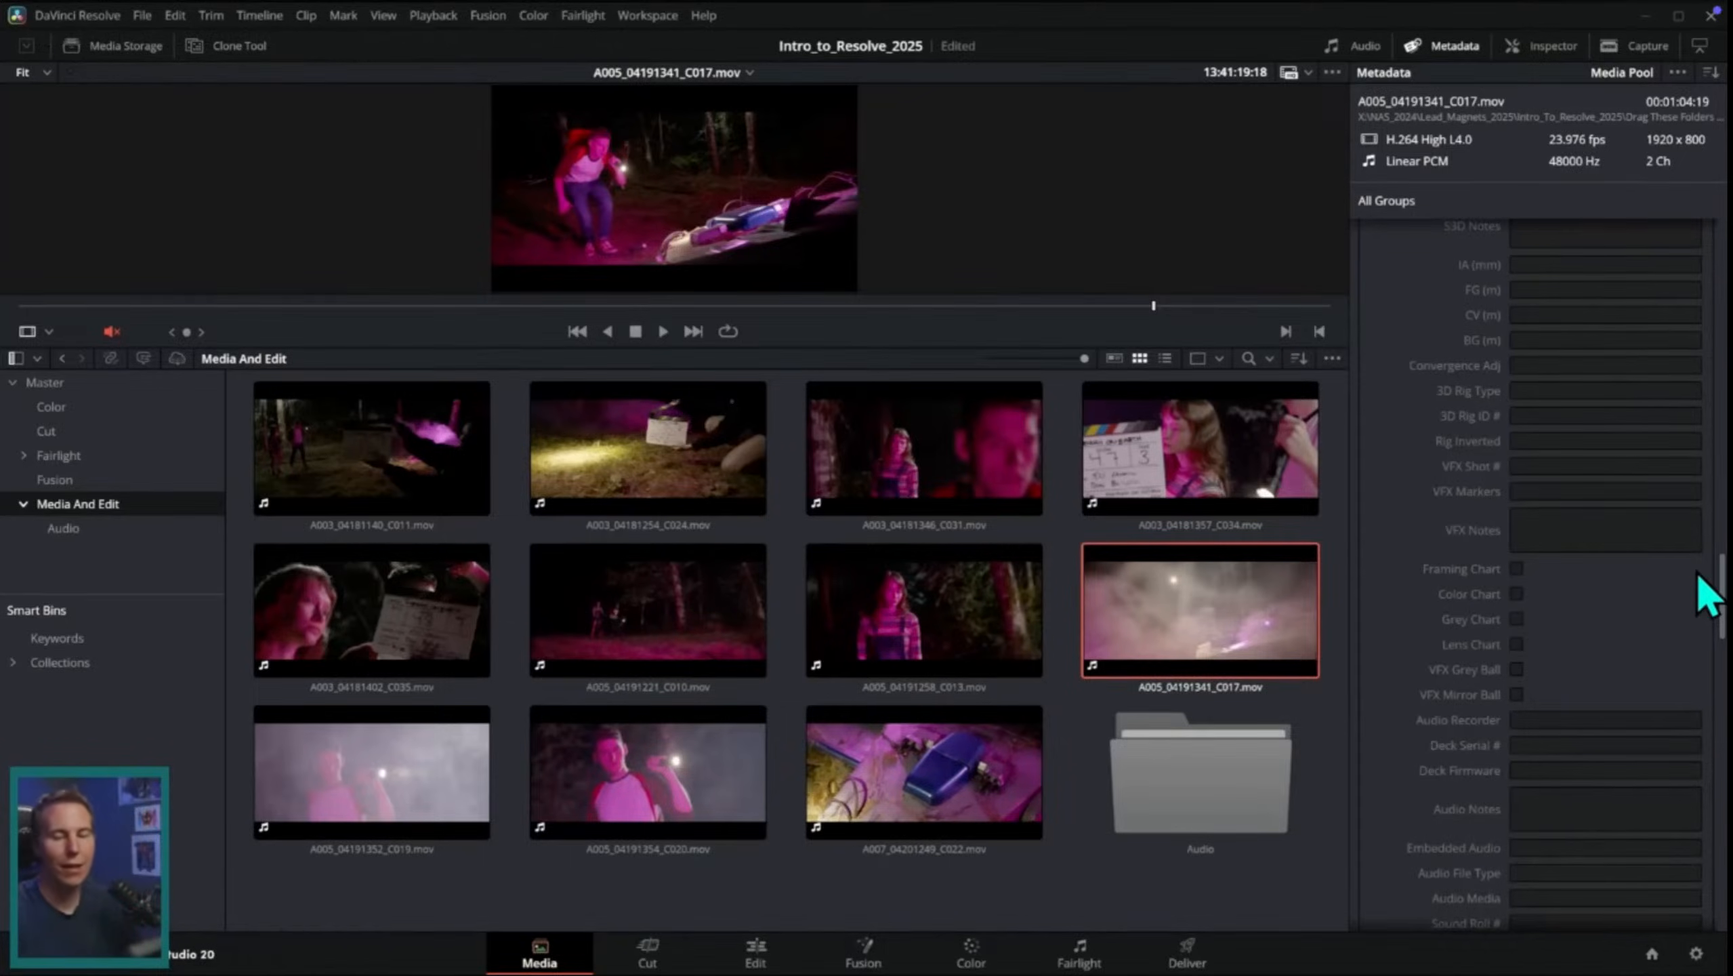
{"action": "scroll", "coordinate": [1708, 594], "scroll_direction": "up", "scroll_amount": 10}
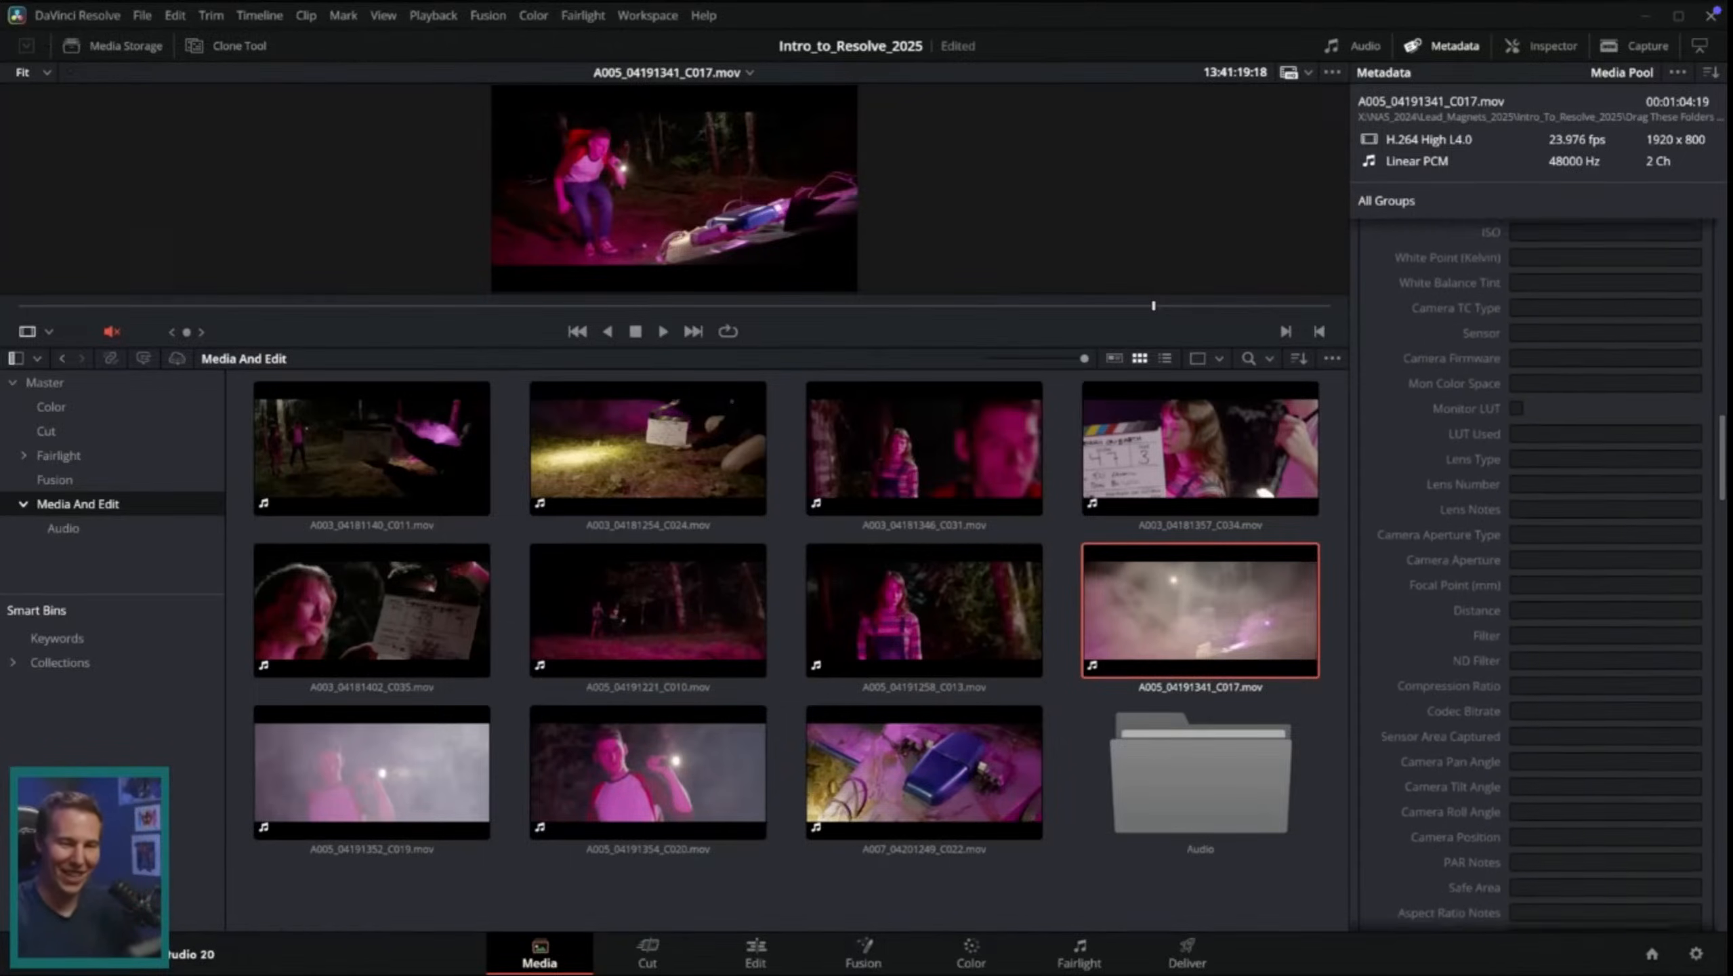
{"action": "scroll", "coordinate": [1550, 574], "scroll_direction": "up", "scroll_amount": 10}
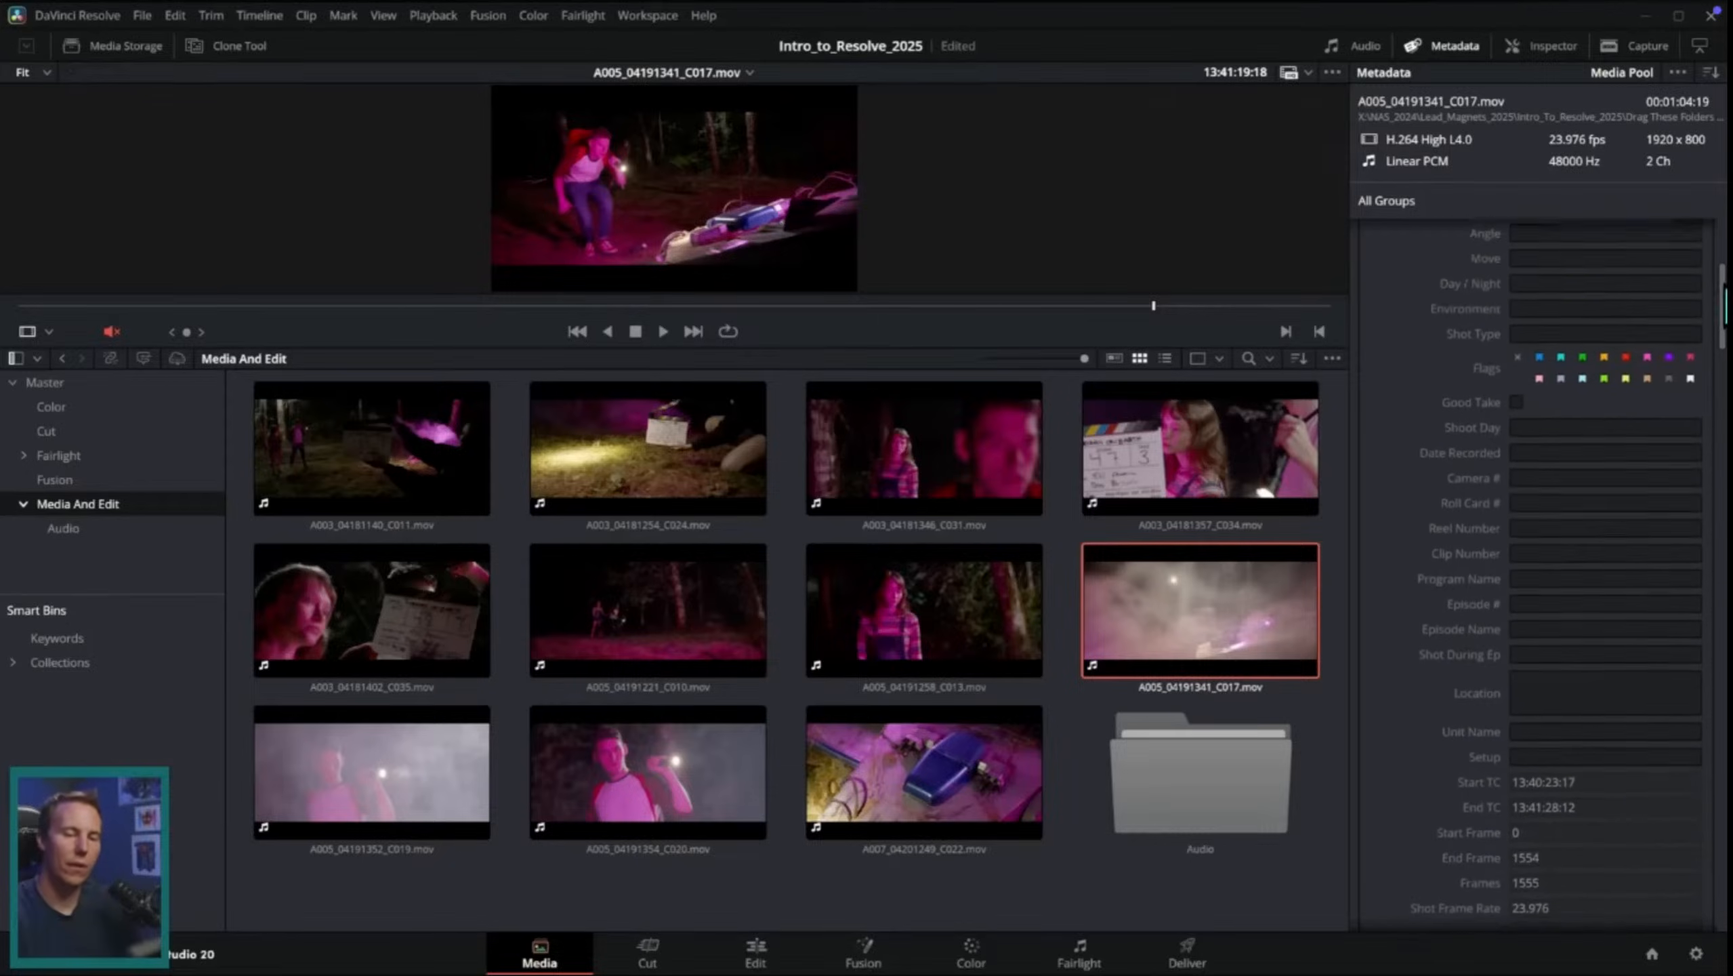
{"action": "scroll", "coordinate": [1537, 574], "scroll_direction": "up", "scroll_amount": 5}
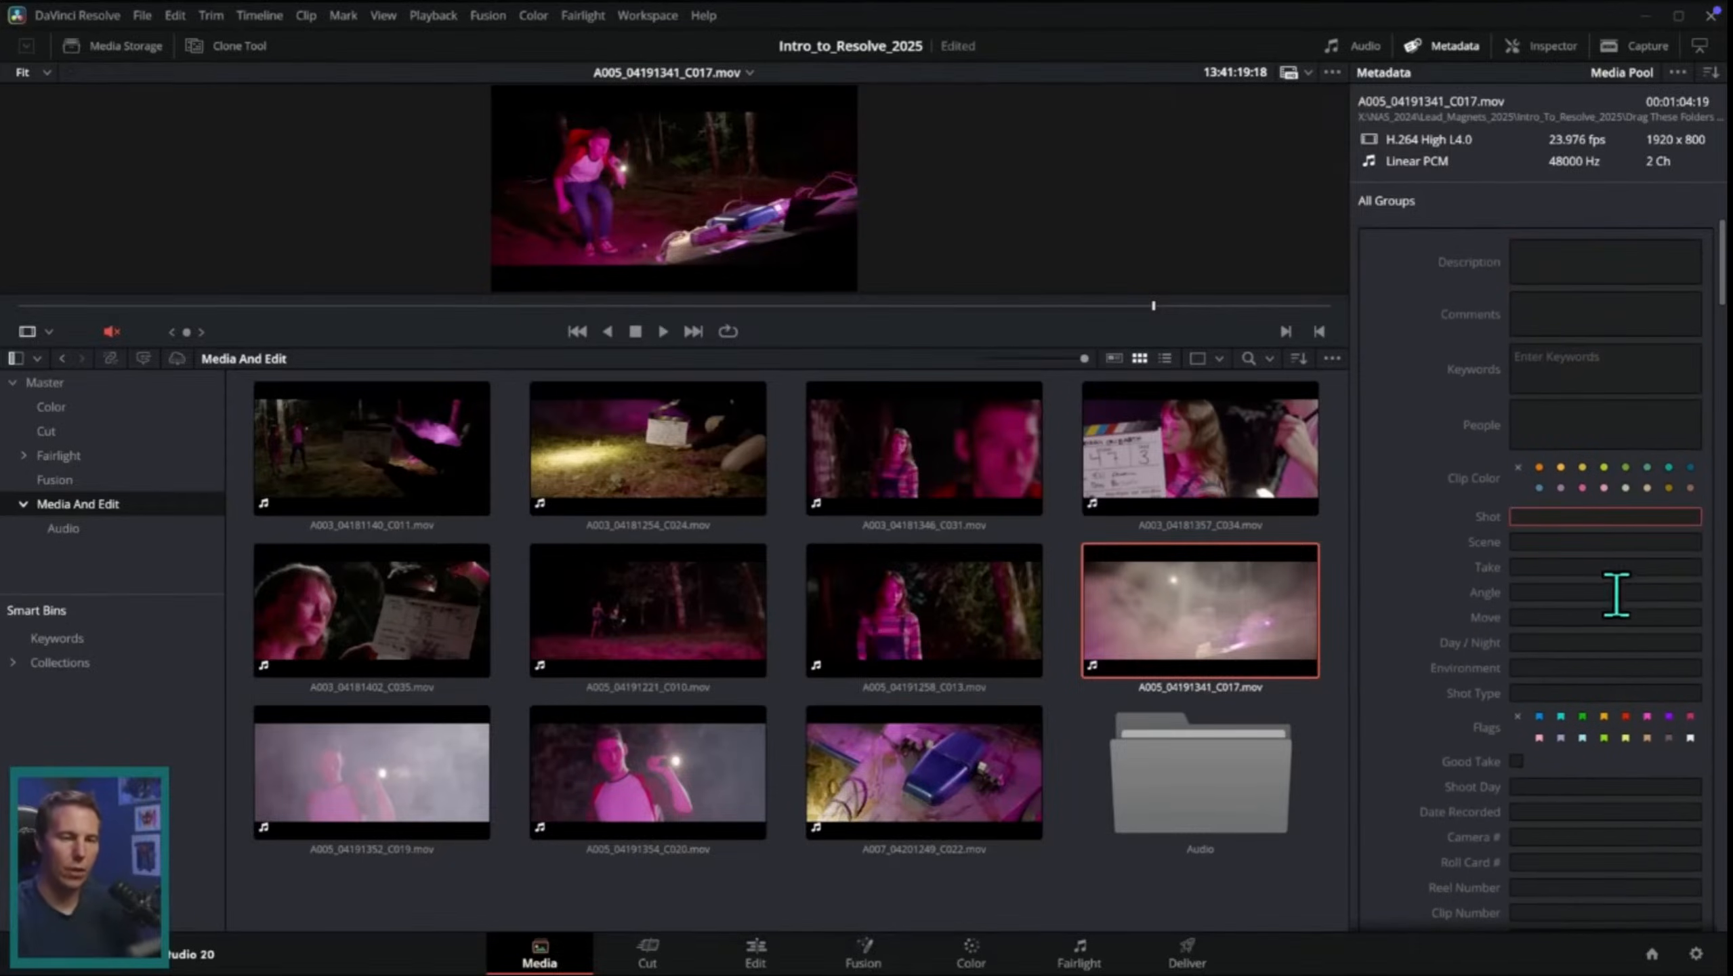
{"action": "left_click_drag", "start_coordinate": [1724, 298], "coordinate": [1718, 492]}
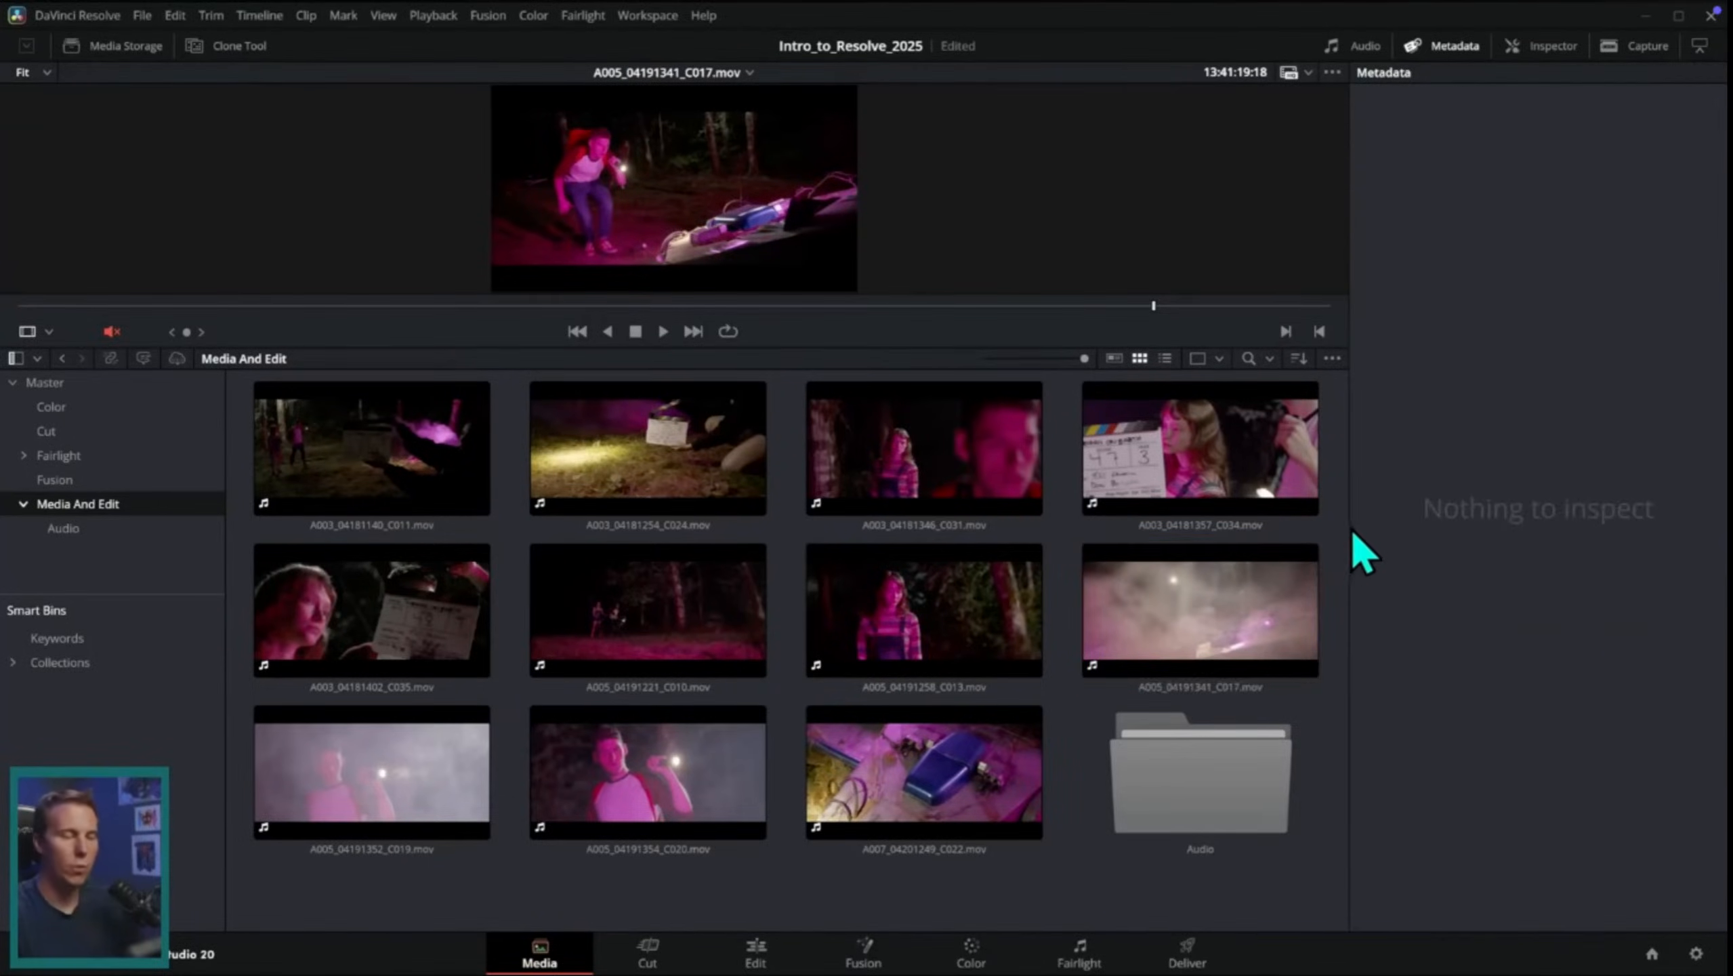
Step: Watch the tutorial select A003_04181254_C024.mov, enlarge the viewer, scrub to the slate and zoom in, and pause playback there
{"action": "left_click", "coordinate": [716, 453]}
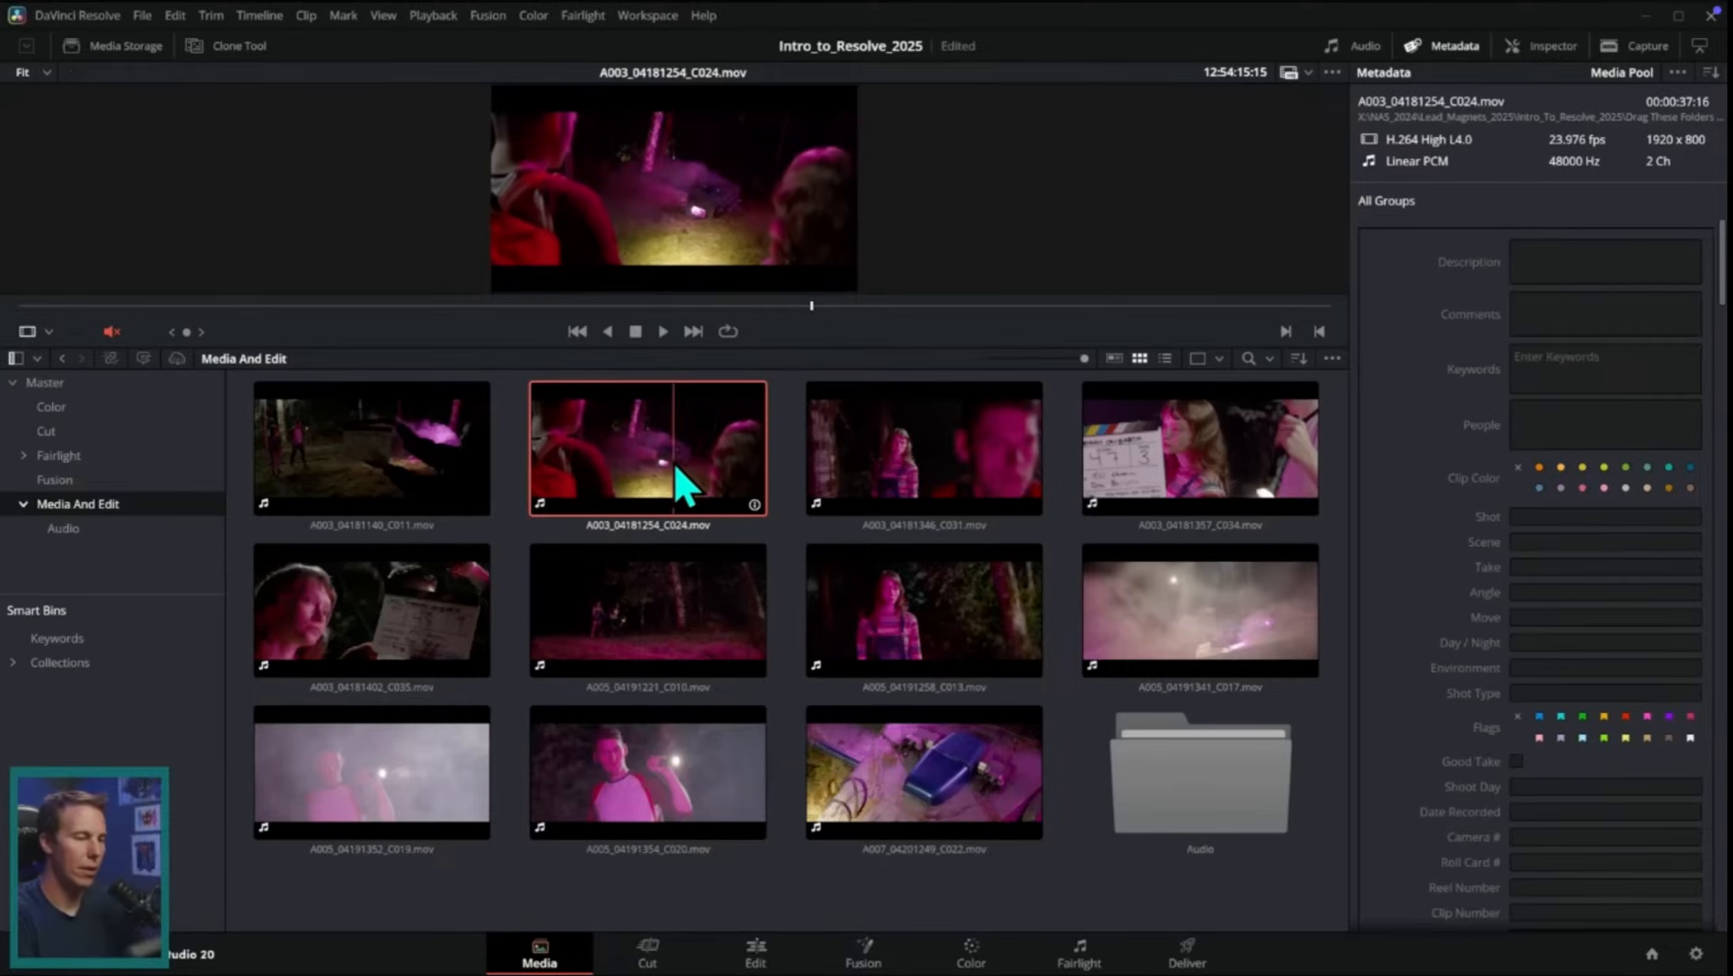
{"action": "left_click_drag", "start_coordinate": [790, 347], "coordinate": [789, 434]}
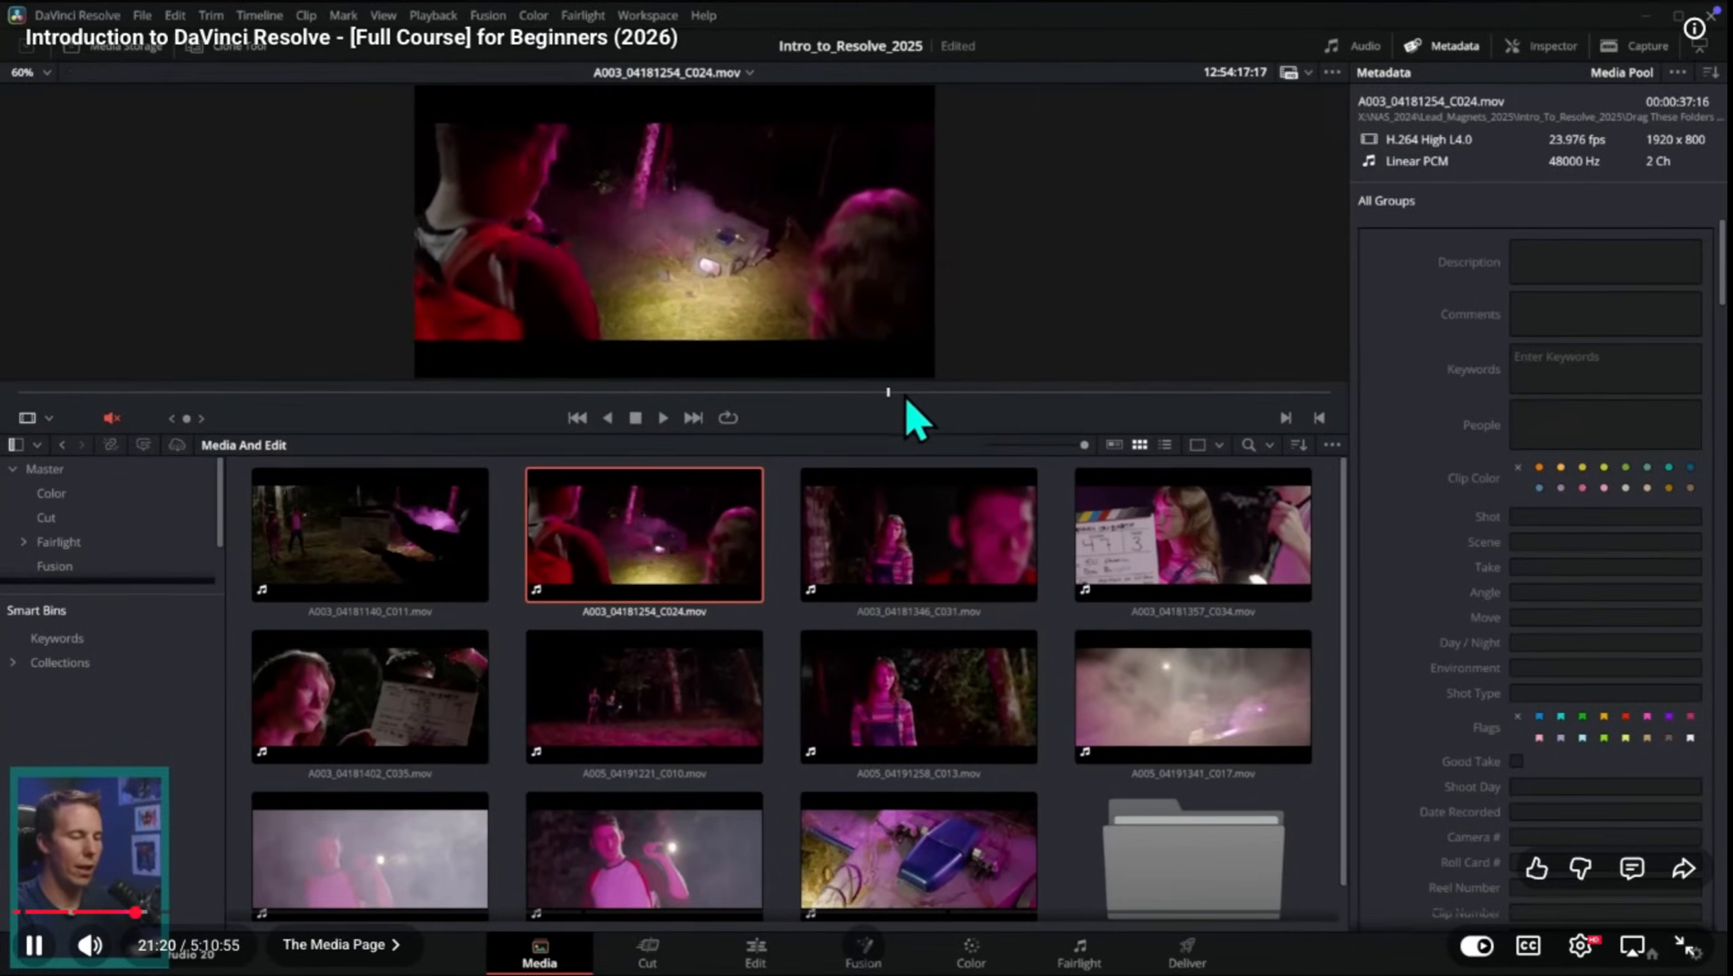
{"action": "left_click_drag", "start_coordinate": [906, 394], "coordinate": [147, 371]}
{"action": "scroll", "coordinate": [802, 227], "scroll_direction": "up", "scroll_amount": 2}
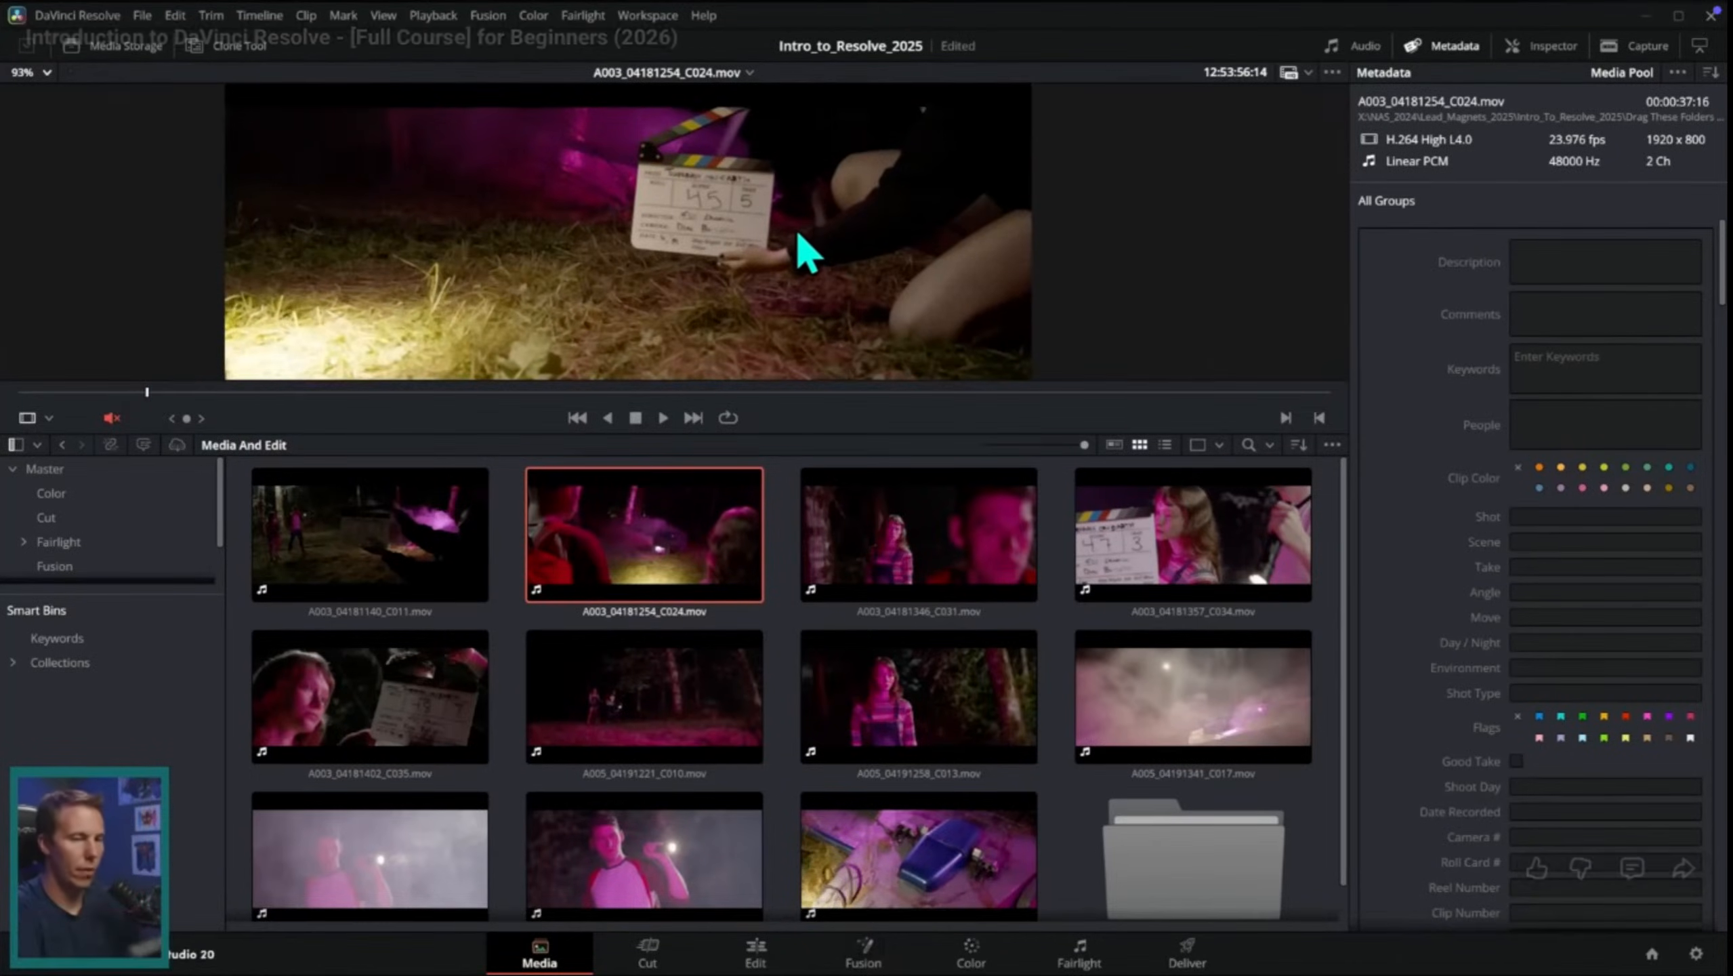
{"action": "scroll", "coordinate": [805, 229], "scroll_direction": "up", "scroll_amount": 3}
{"action": "key", "text": "space"}
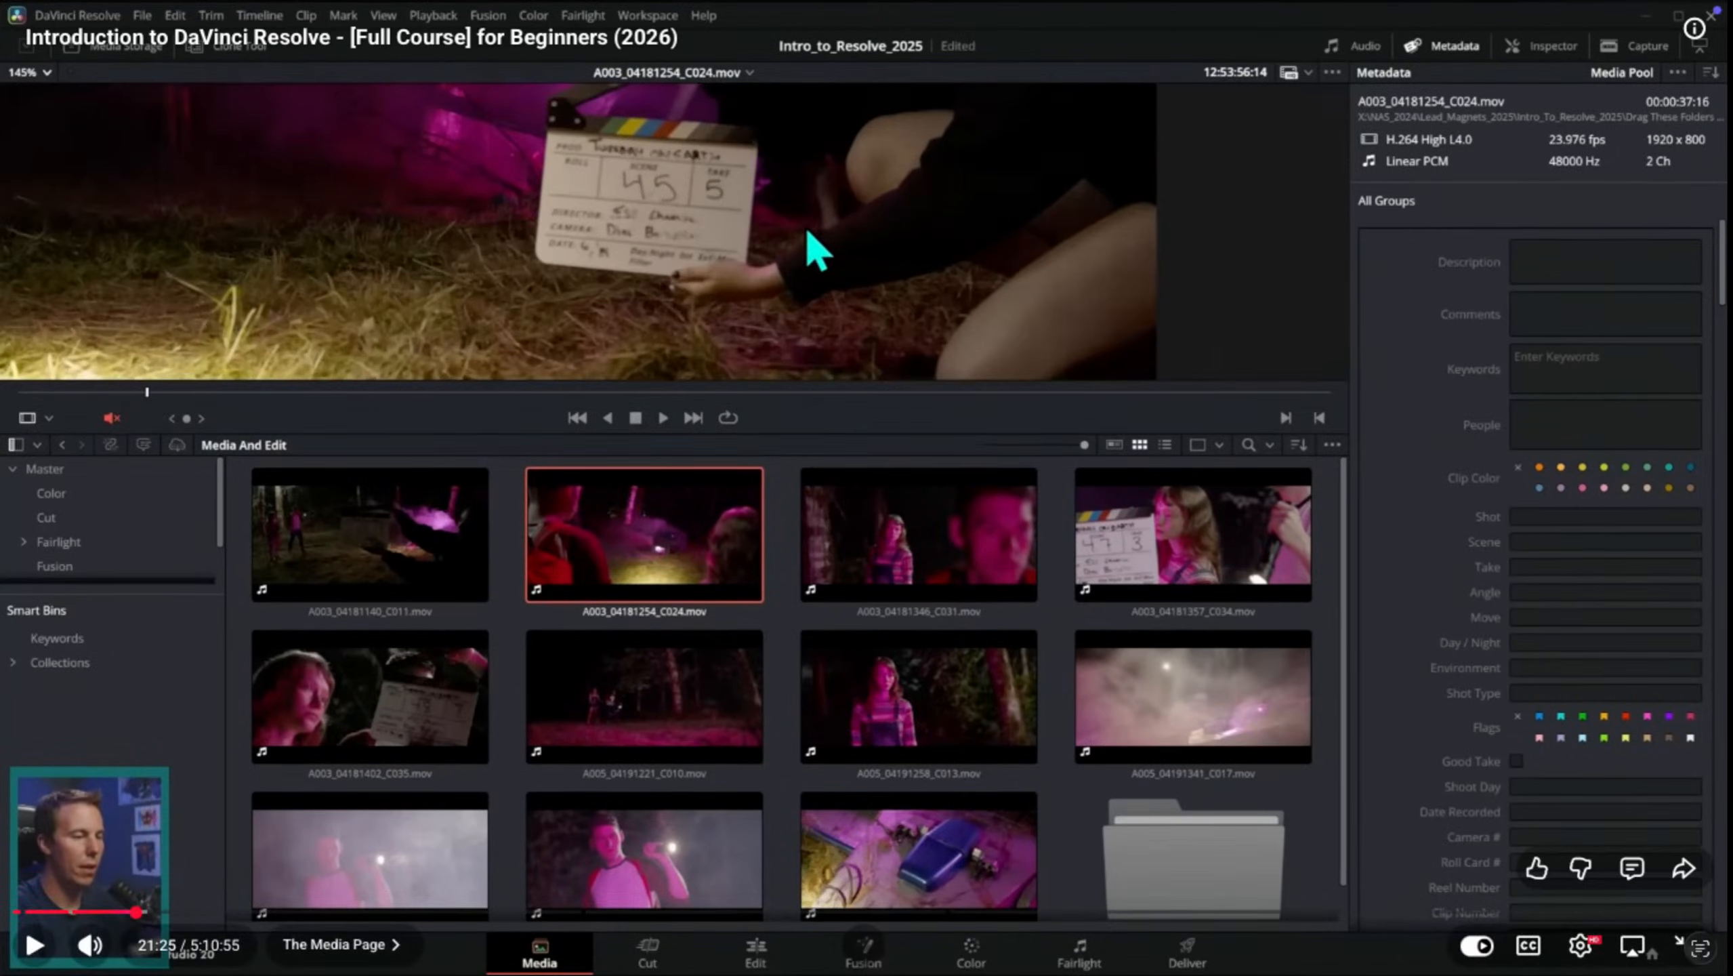
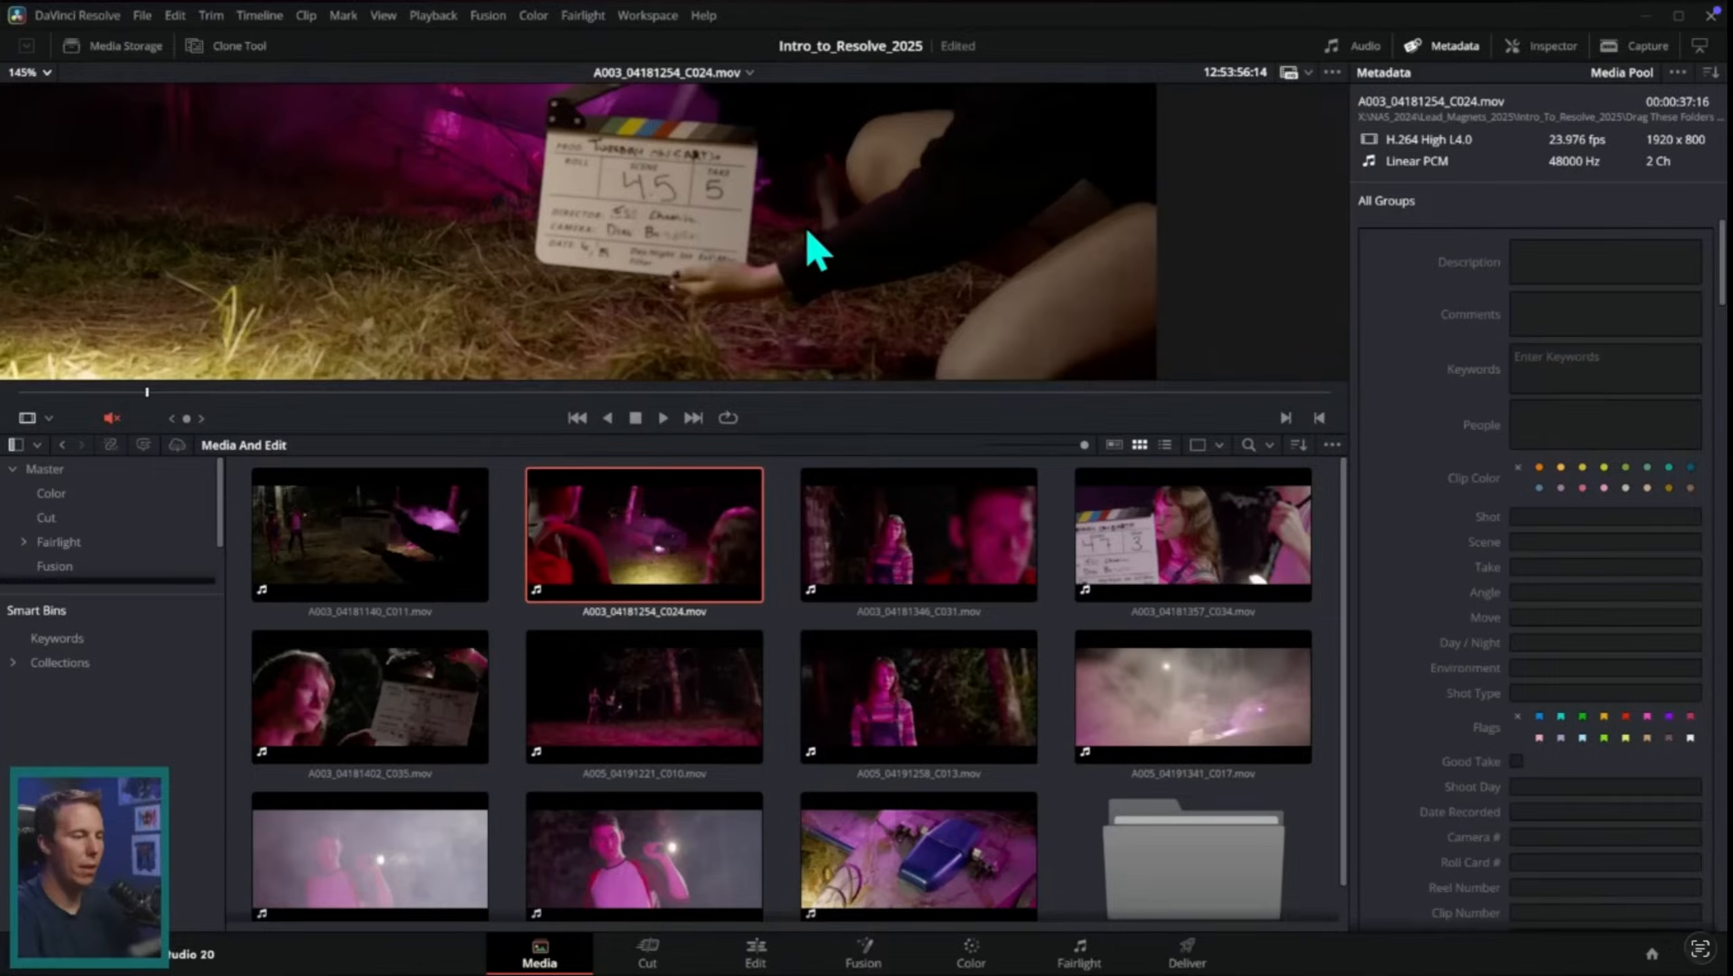
Step: Switch to the Safari window on Desktop 2, bring up the Google Gemini tab and reload it
{"action": "key", "text": "ctrl+Up"}
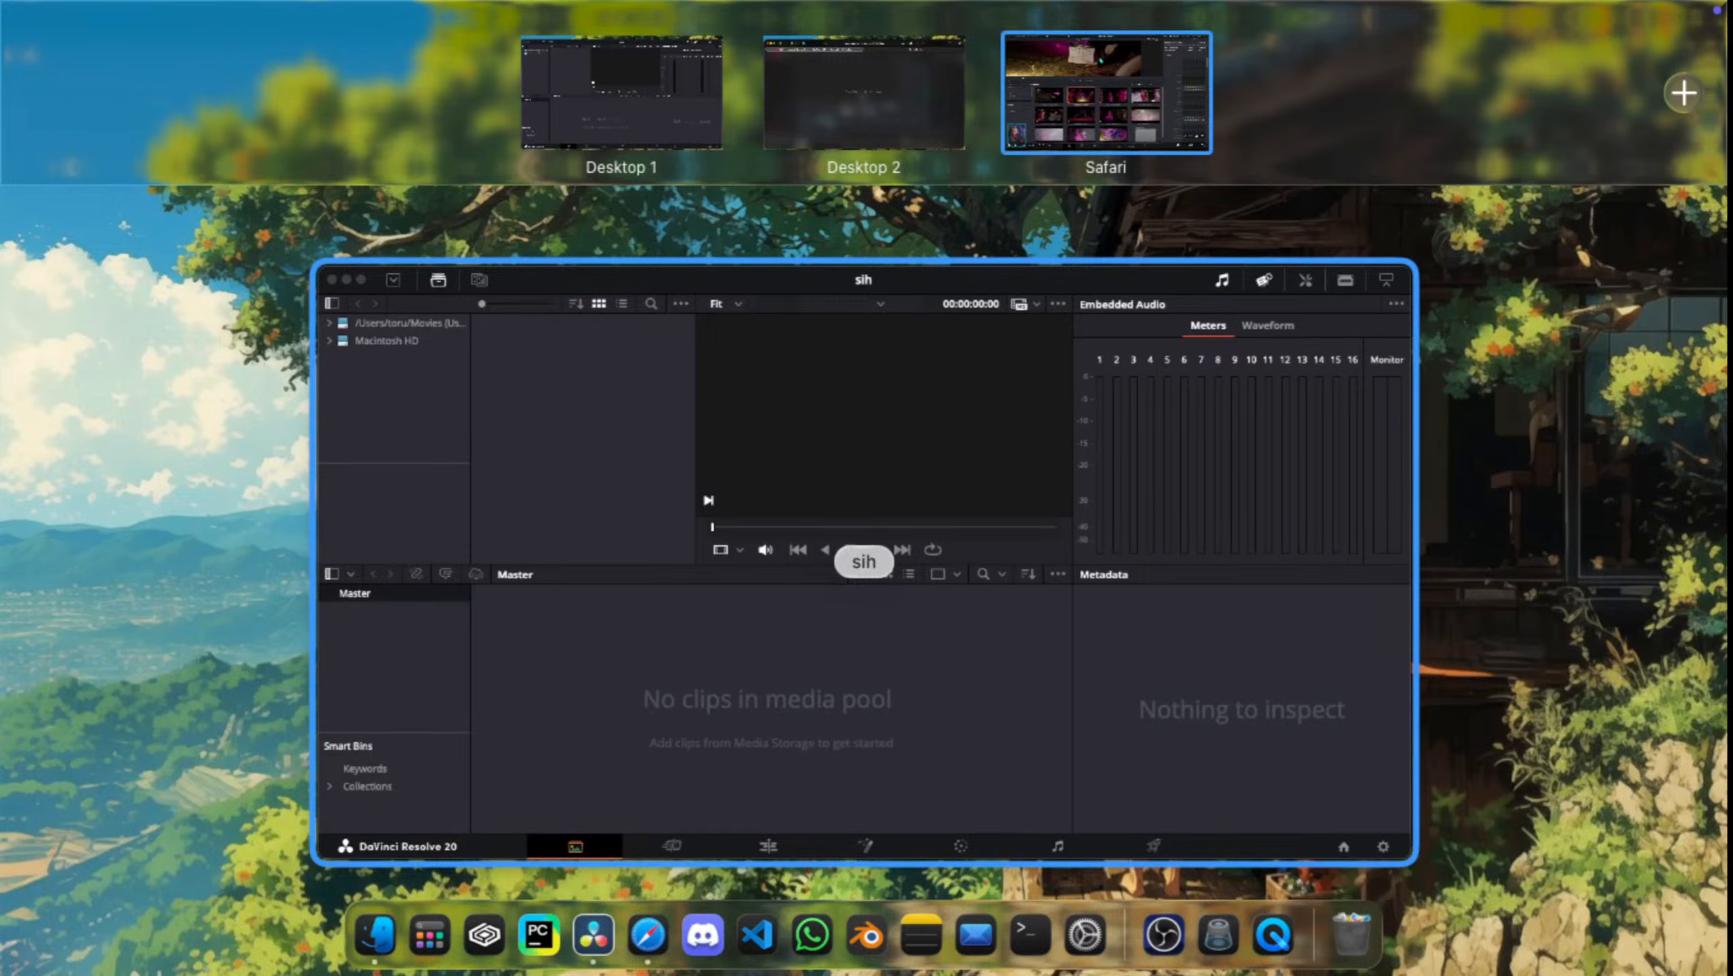
{"action": "left_click", "coordinate": [853, 106]}
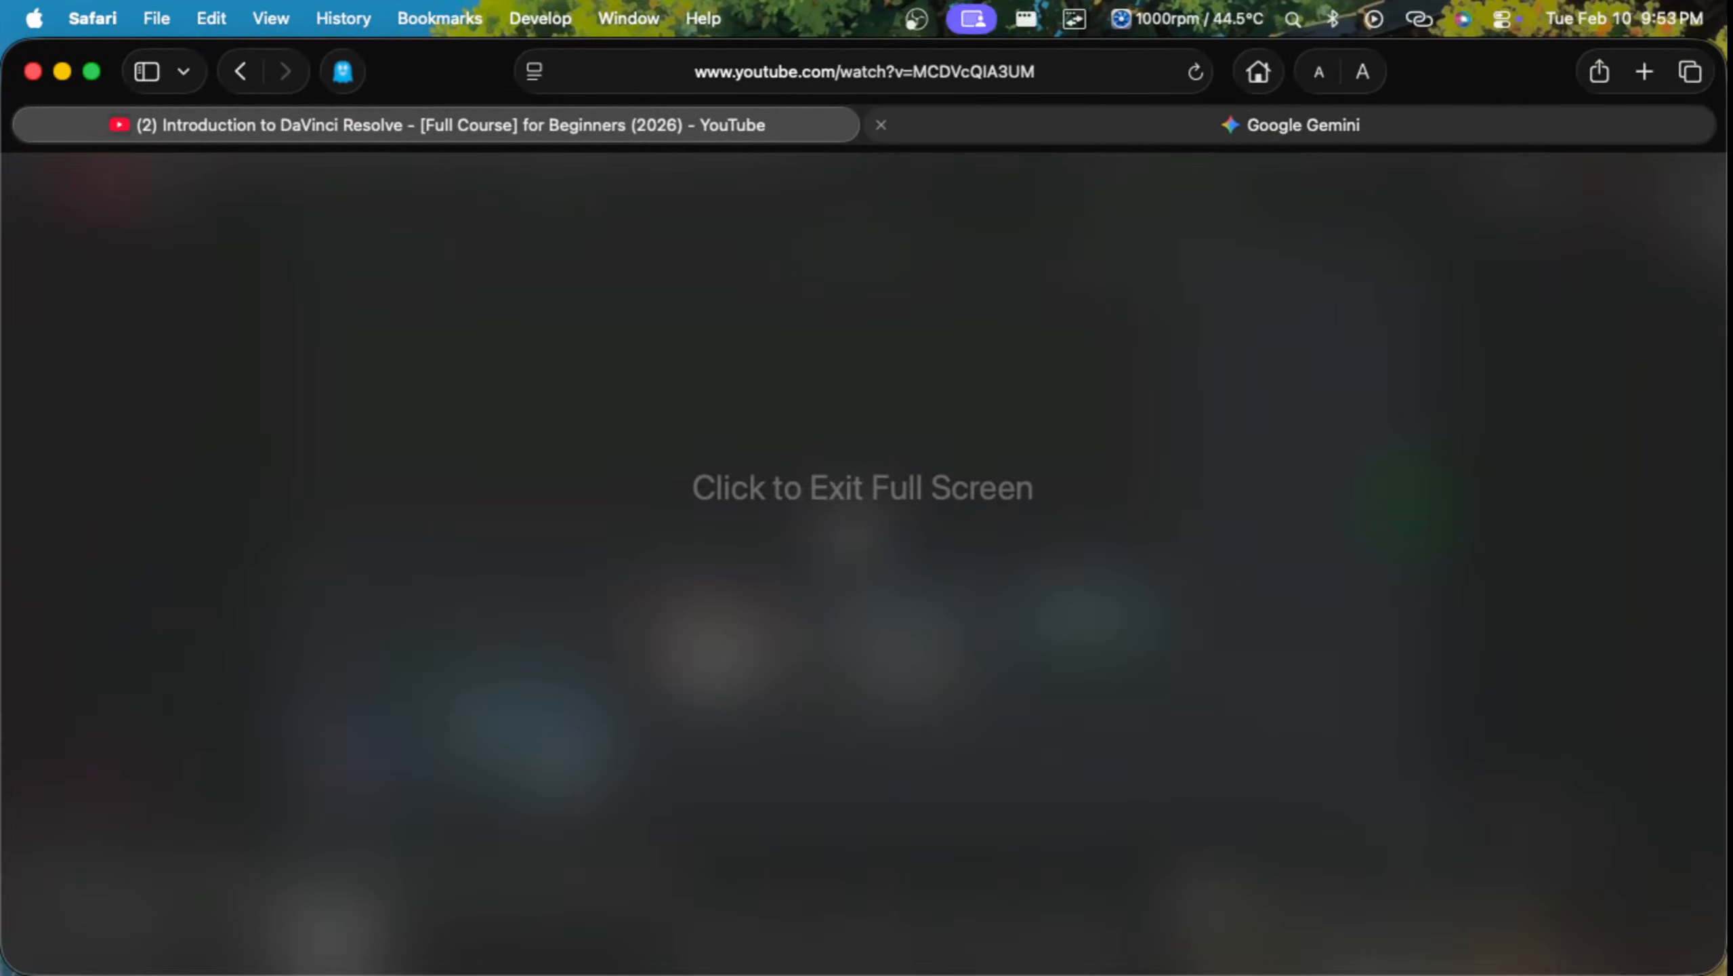
{"action": "left_click", "coordinate": [1291, 125]}
{"action": "left_click", "coordinate": [956, 72]}
{"action": "key", "text": "Return"}
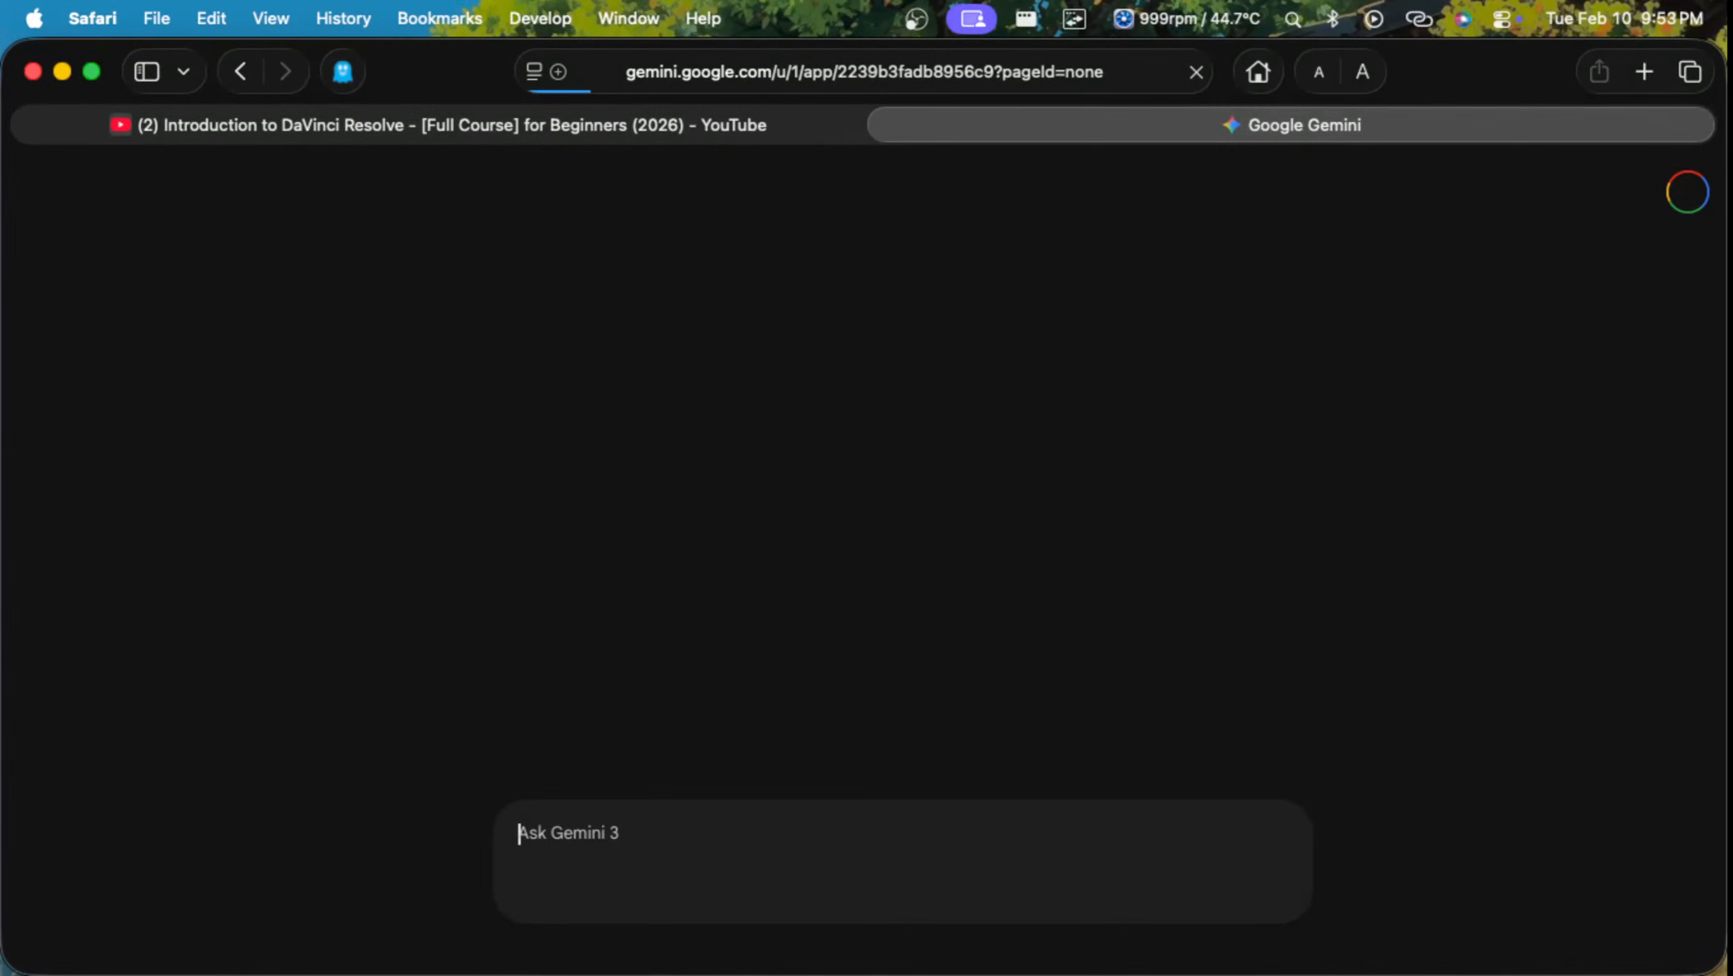
Step: Send the prompt "the amazing" in the open Gemini chat
{"action": "type", "text": "the a"}
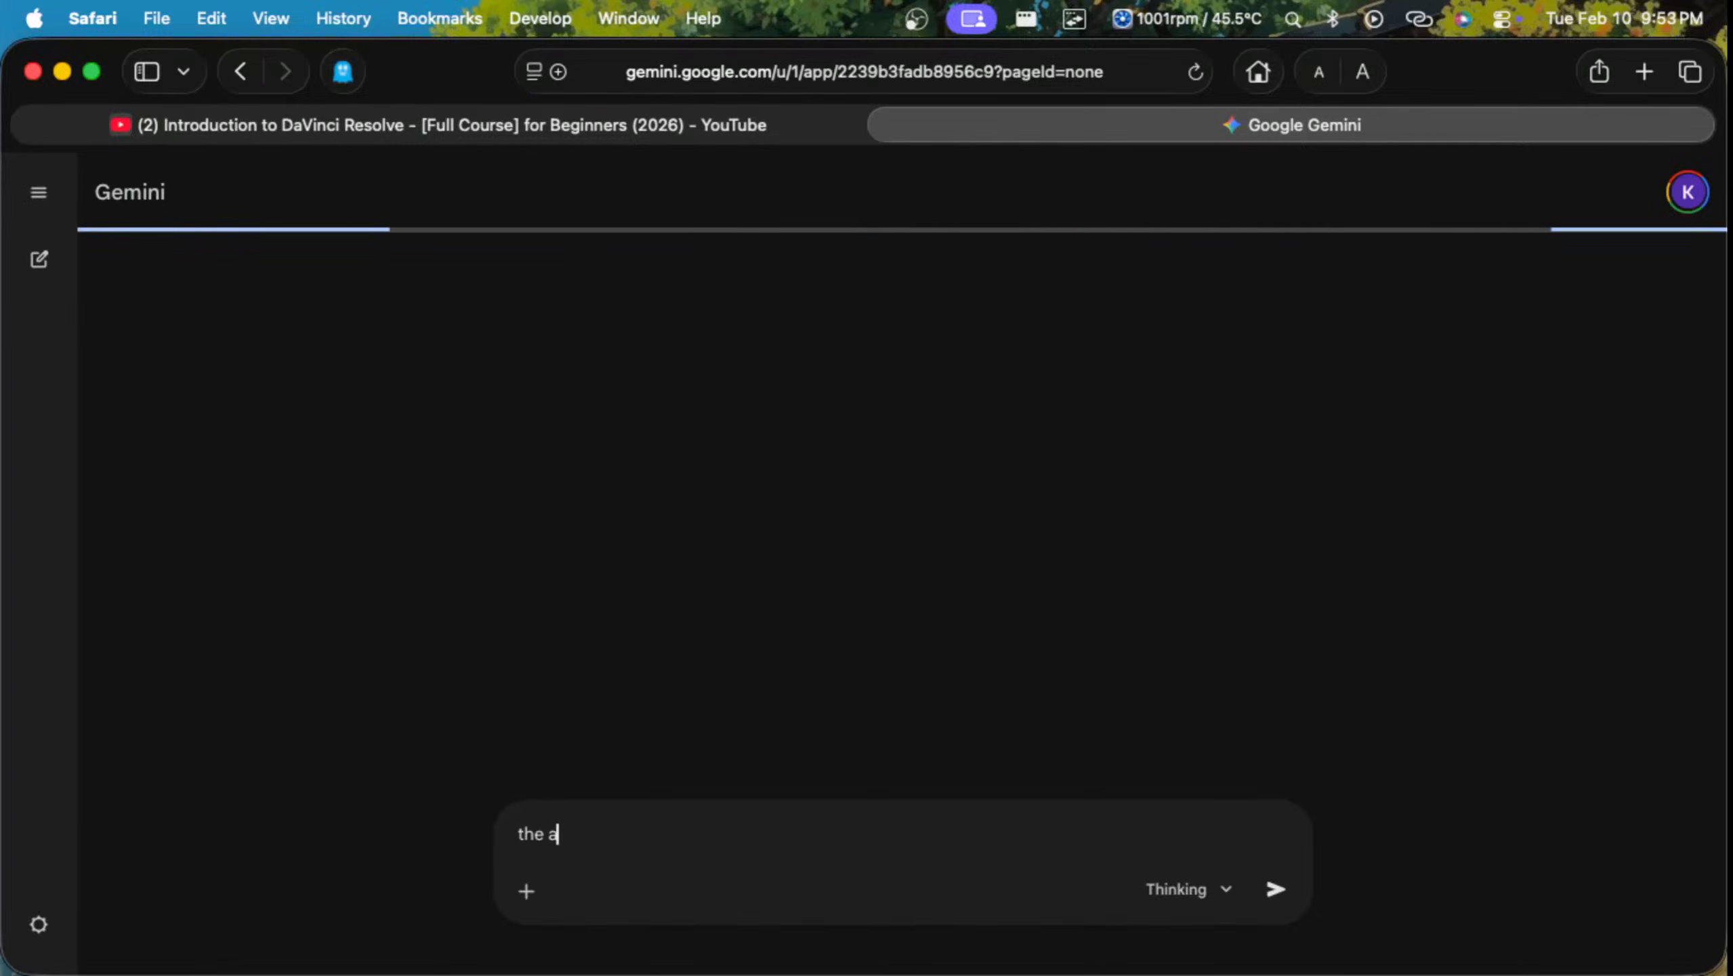
{"action": "type", "text": "maz"}
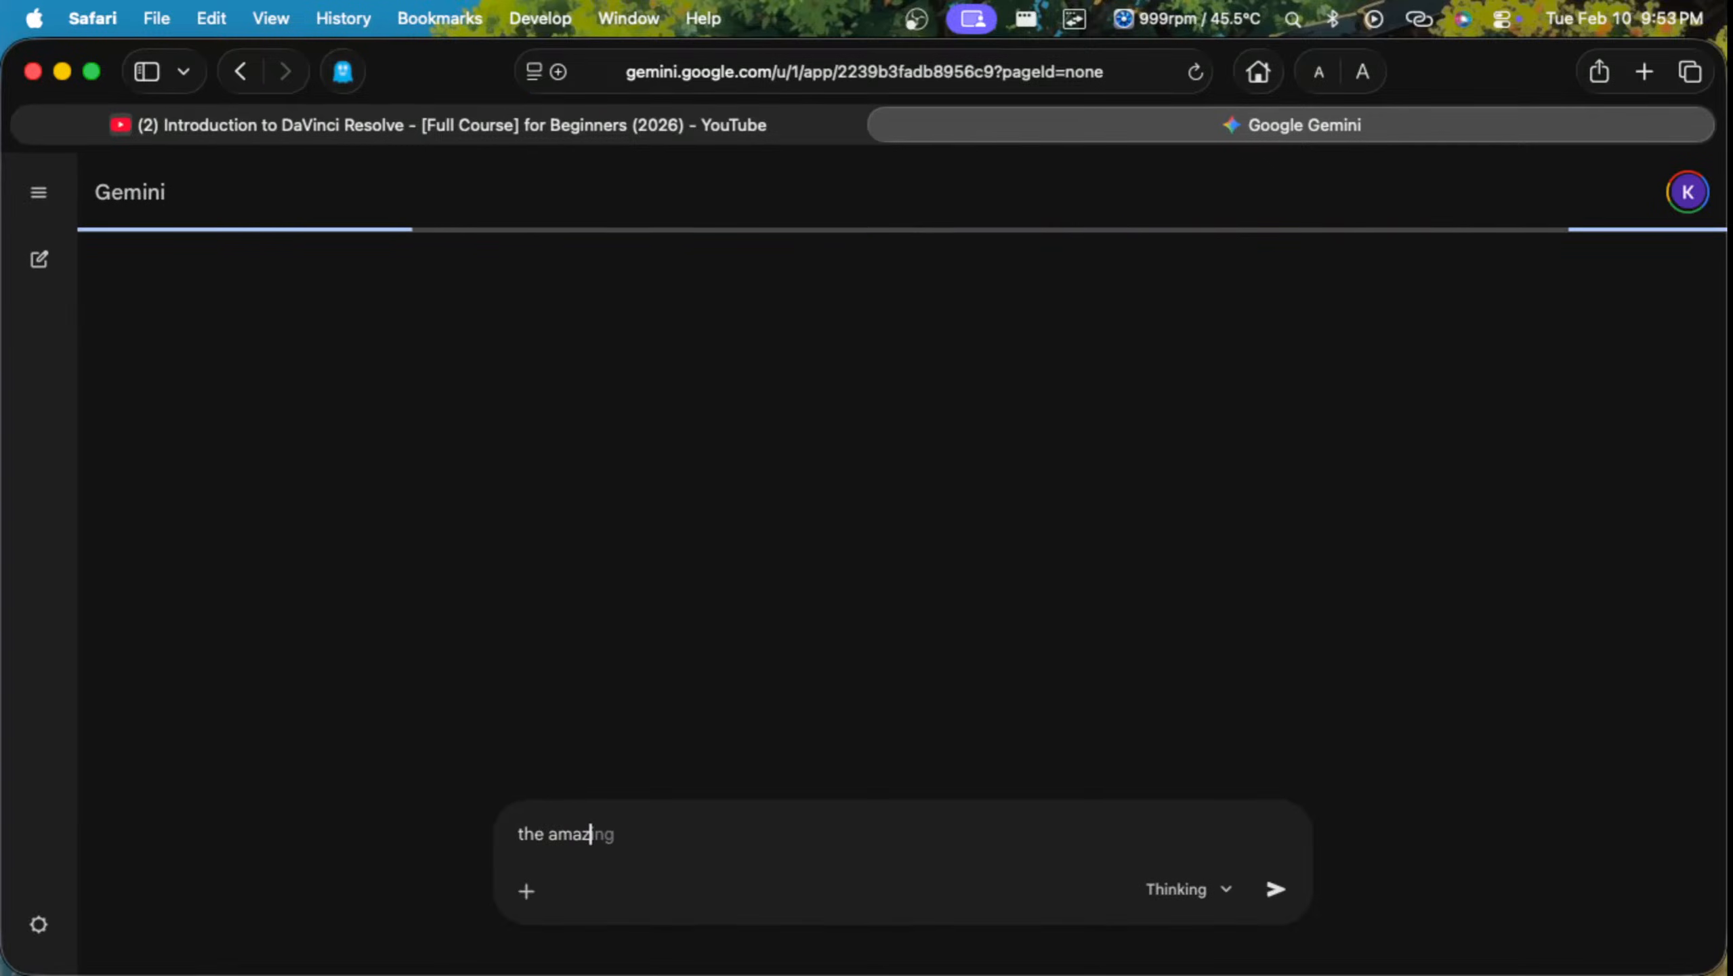
{"action": "type", "text": "ing"}
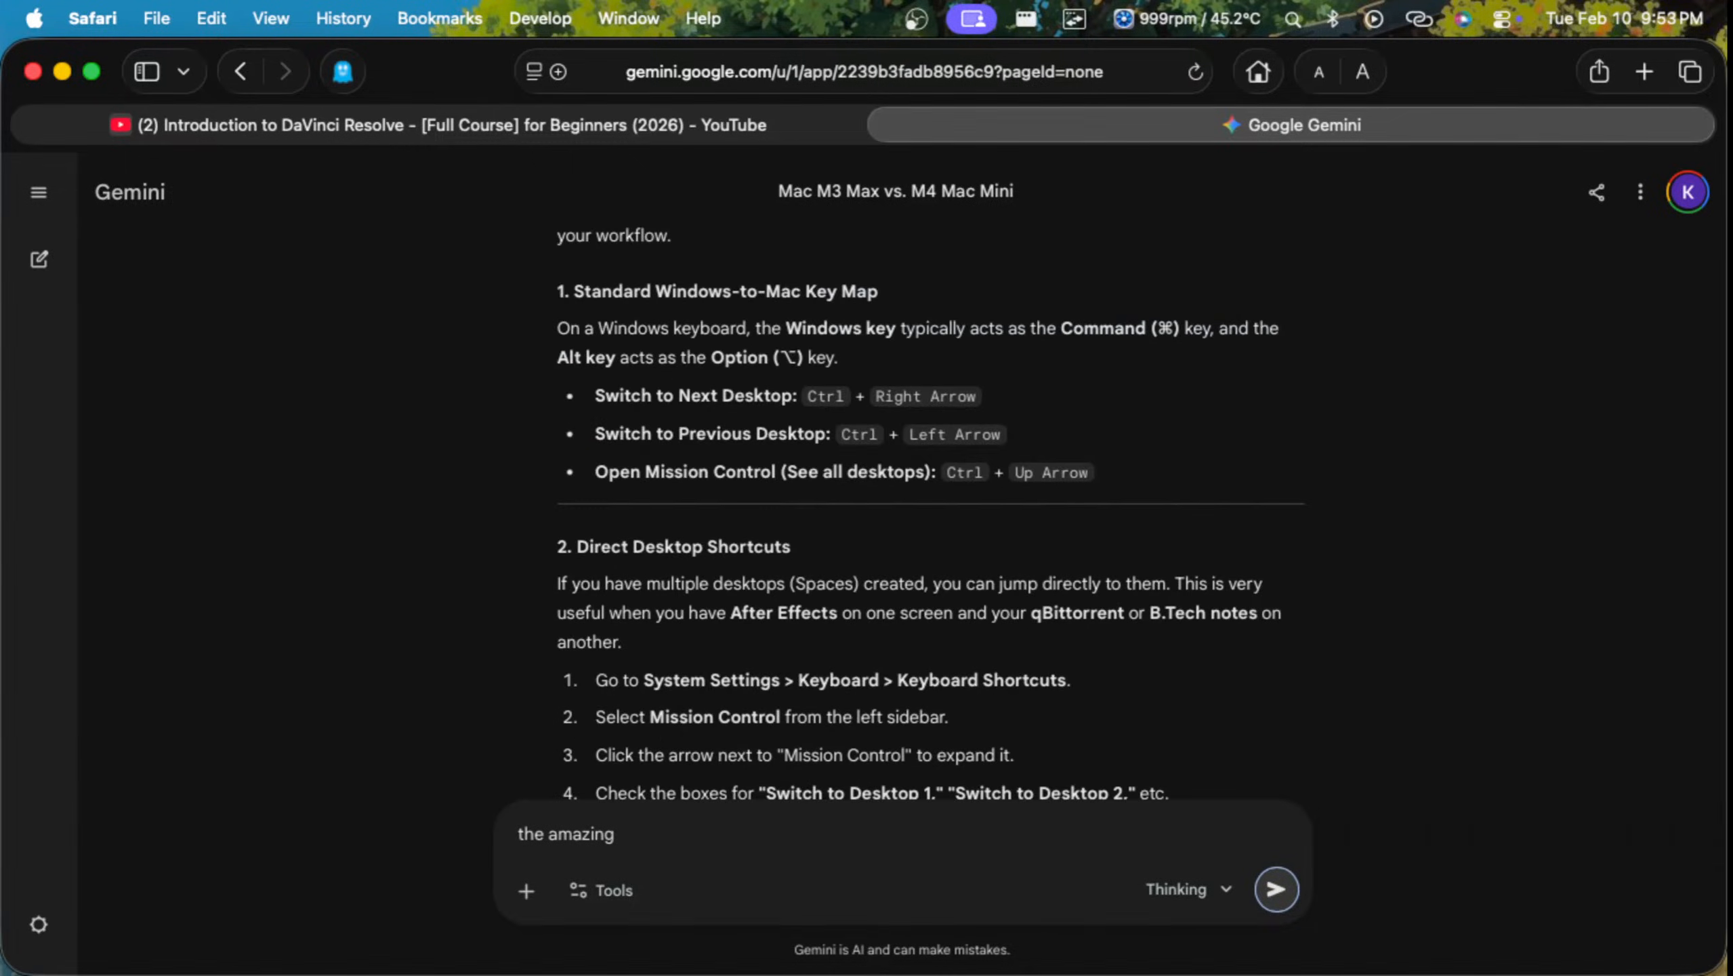
{"action": "key", "text": "Return"}
{"action": "key", "text": "F11"}
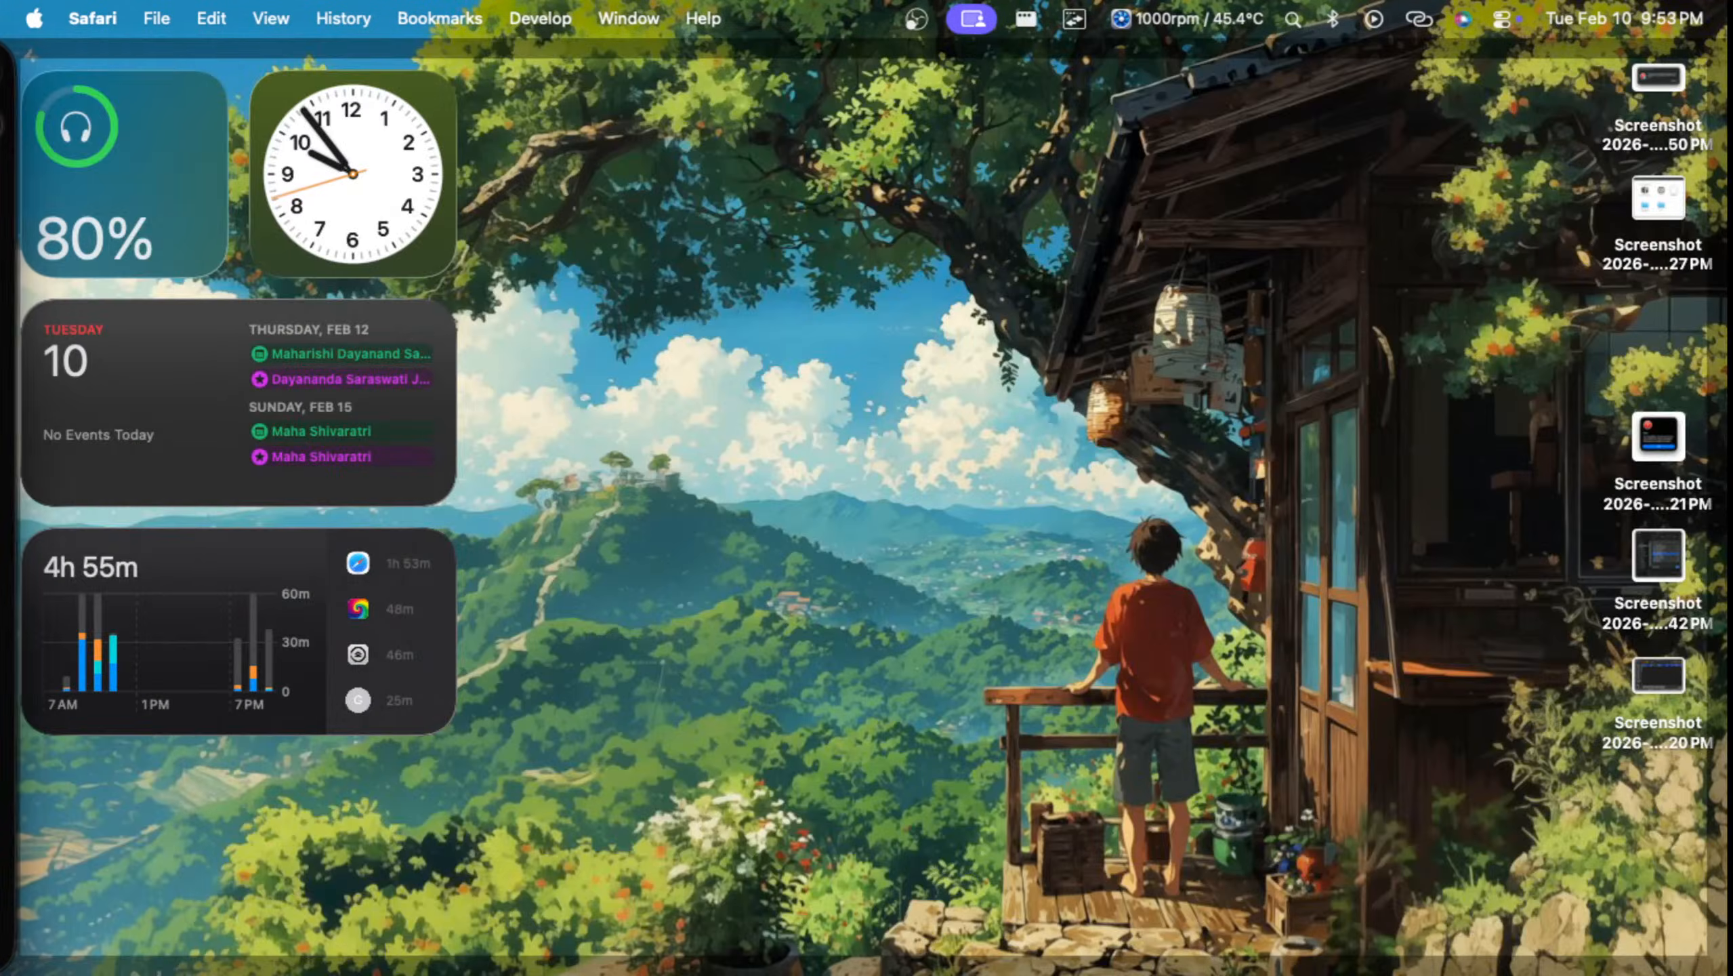
{"action": "key", "text": "F11"}
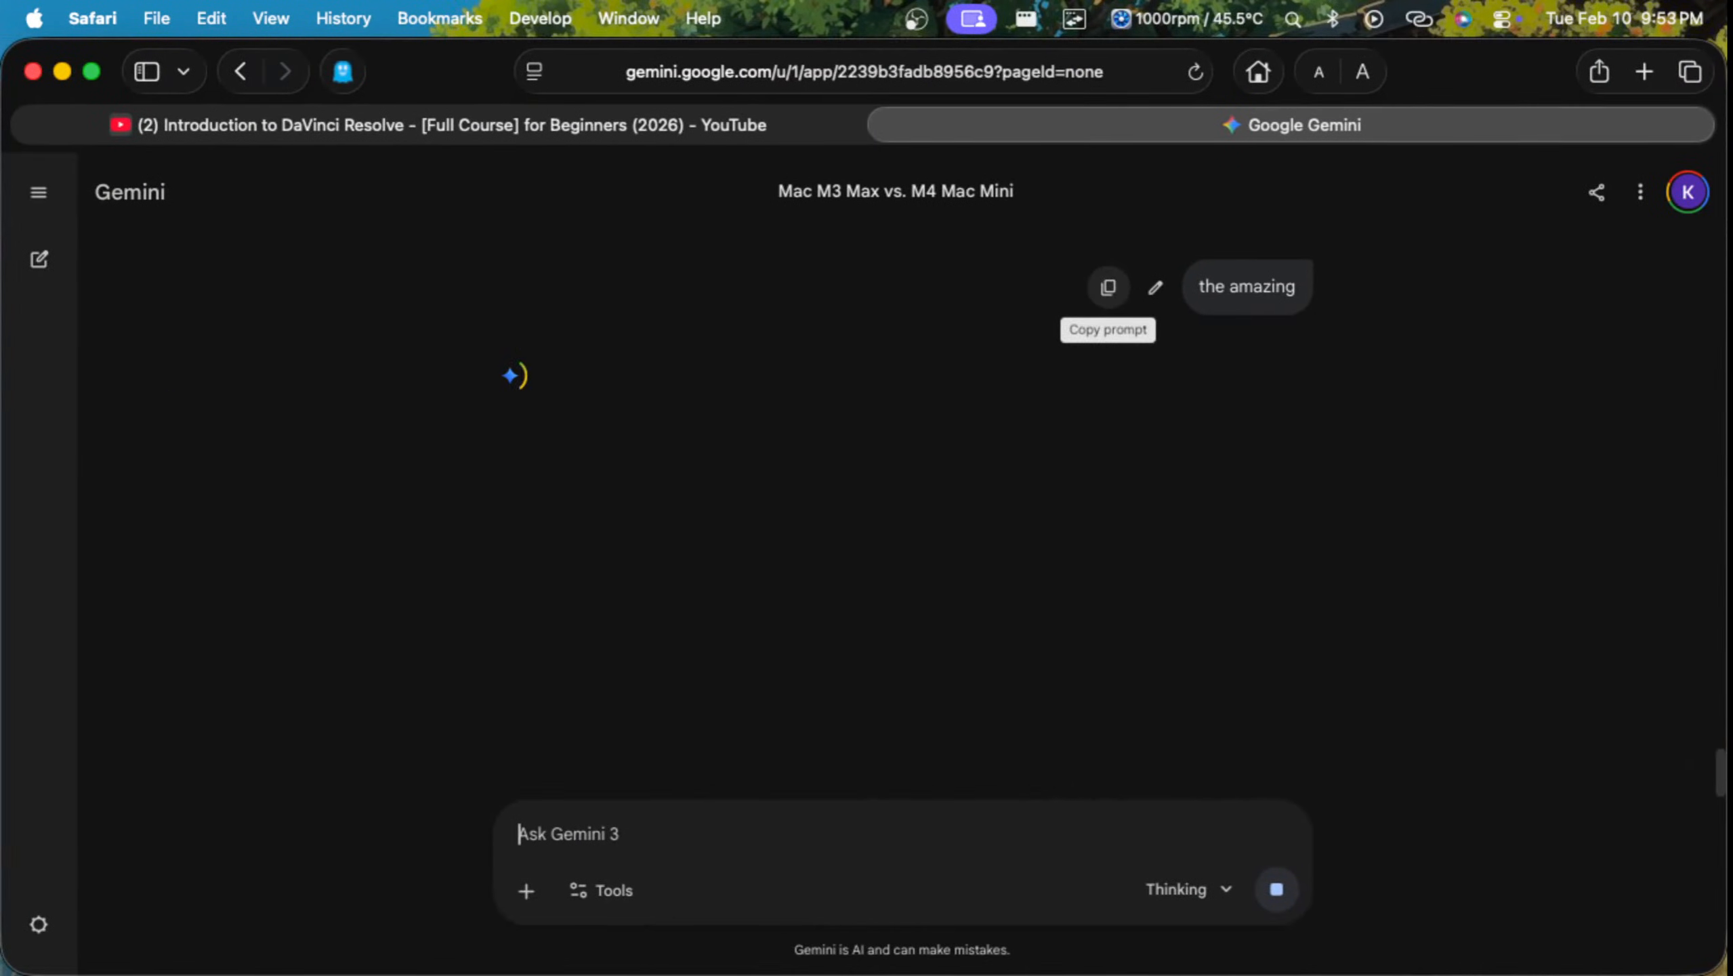
Step: Search Google for "the amazing spider man moive clips download" in the Gemini tab
{"action": "key", "text": "super+l"}
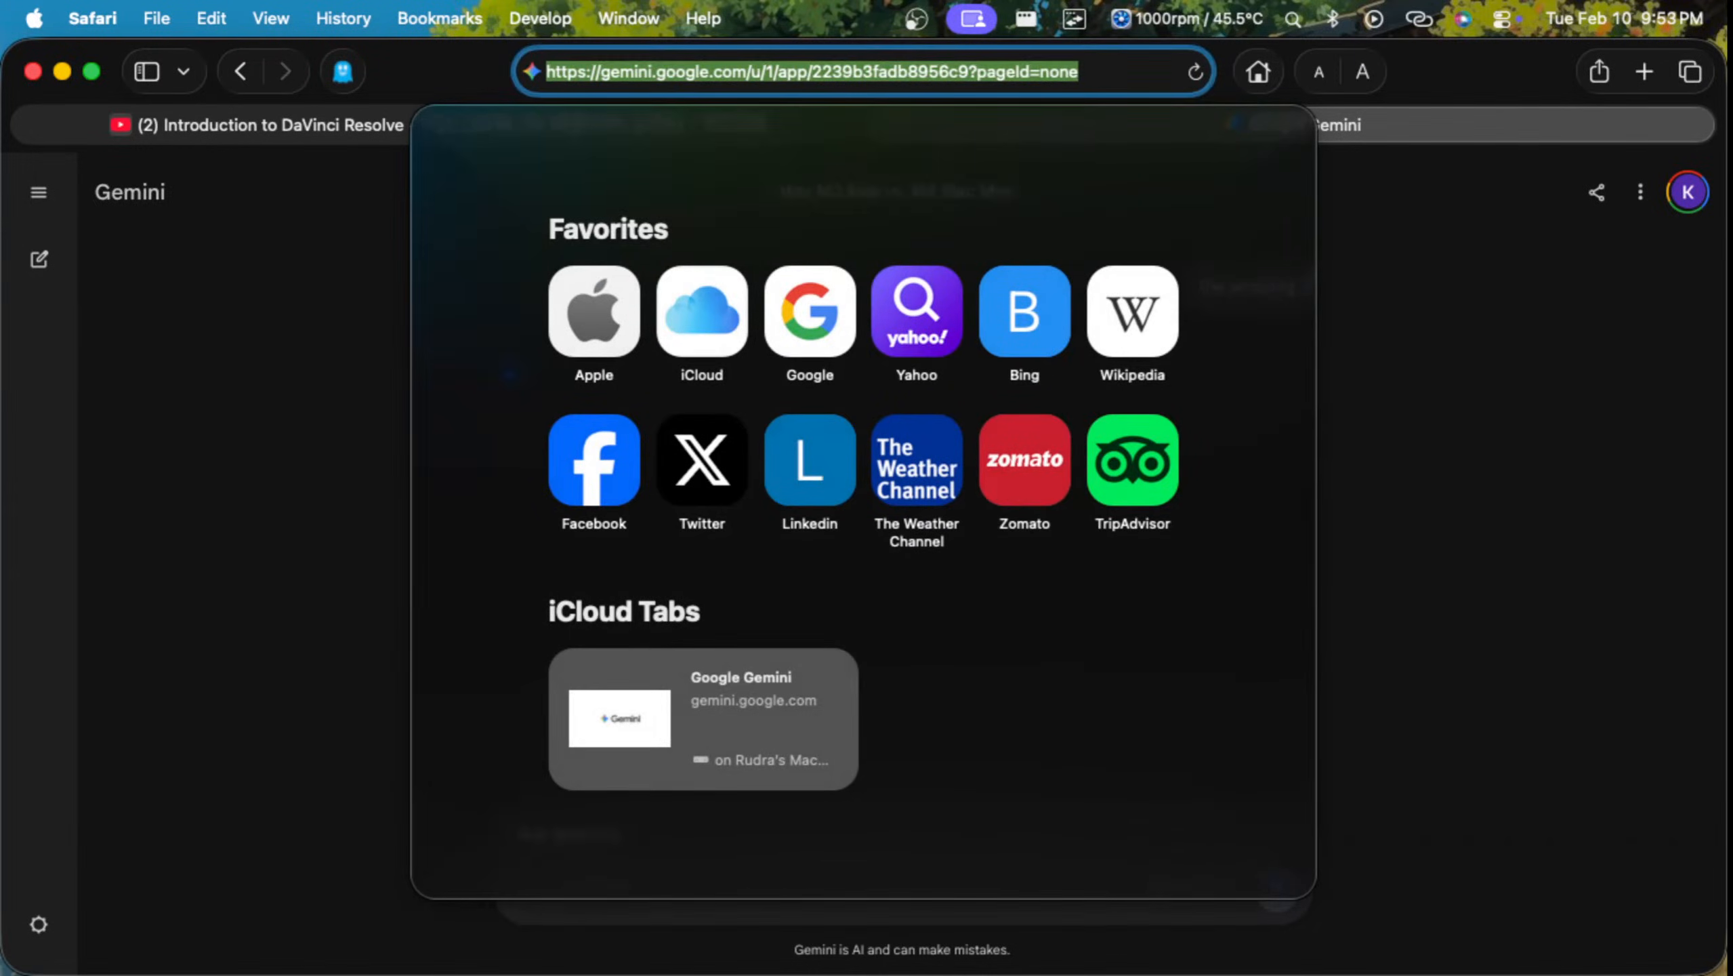
{"action": "type", "text": "the"}
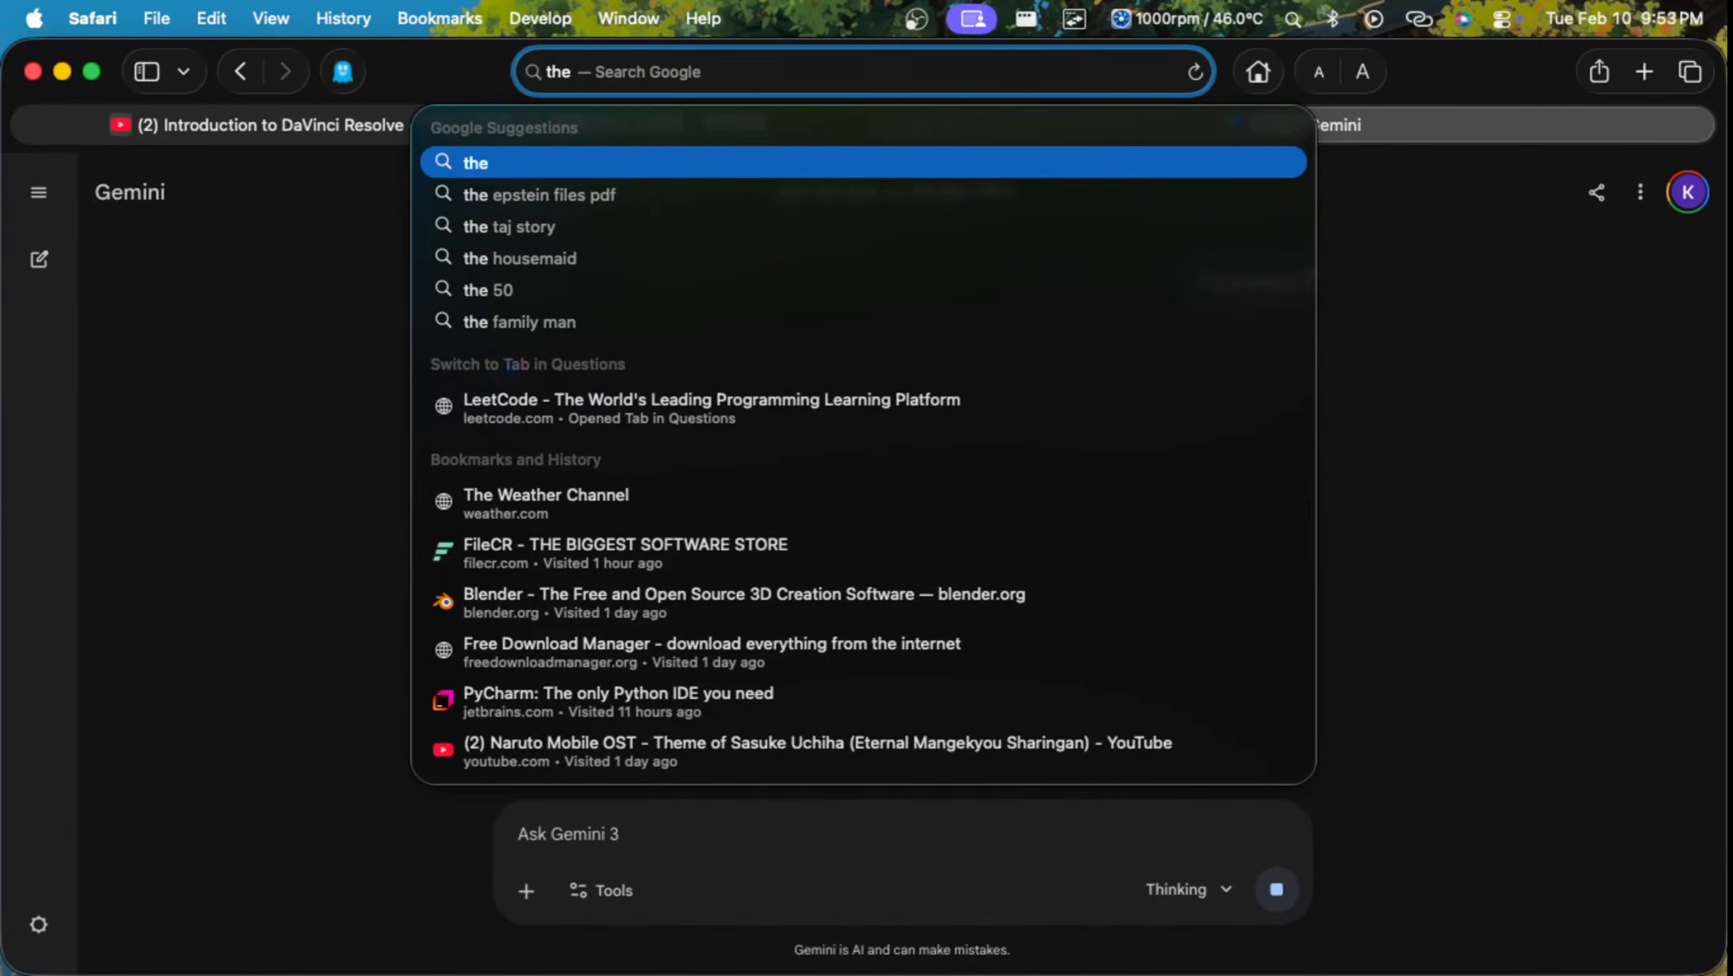
{"action": "type", "text": " amaz"}
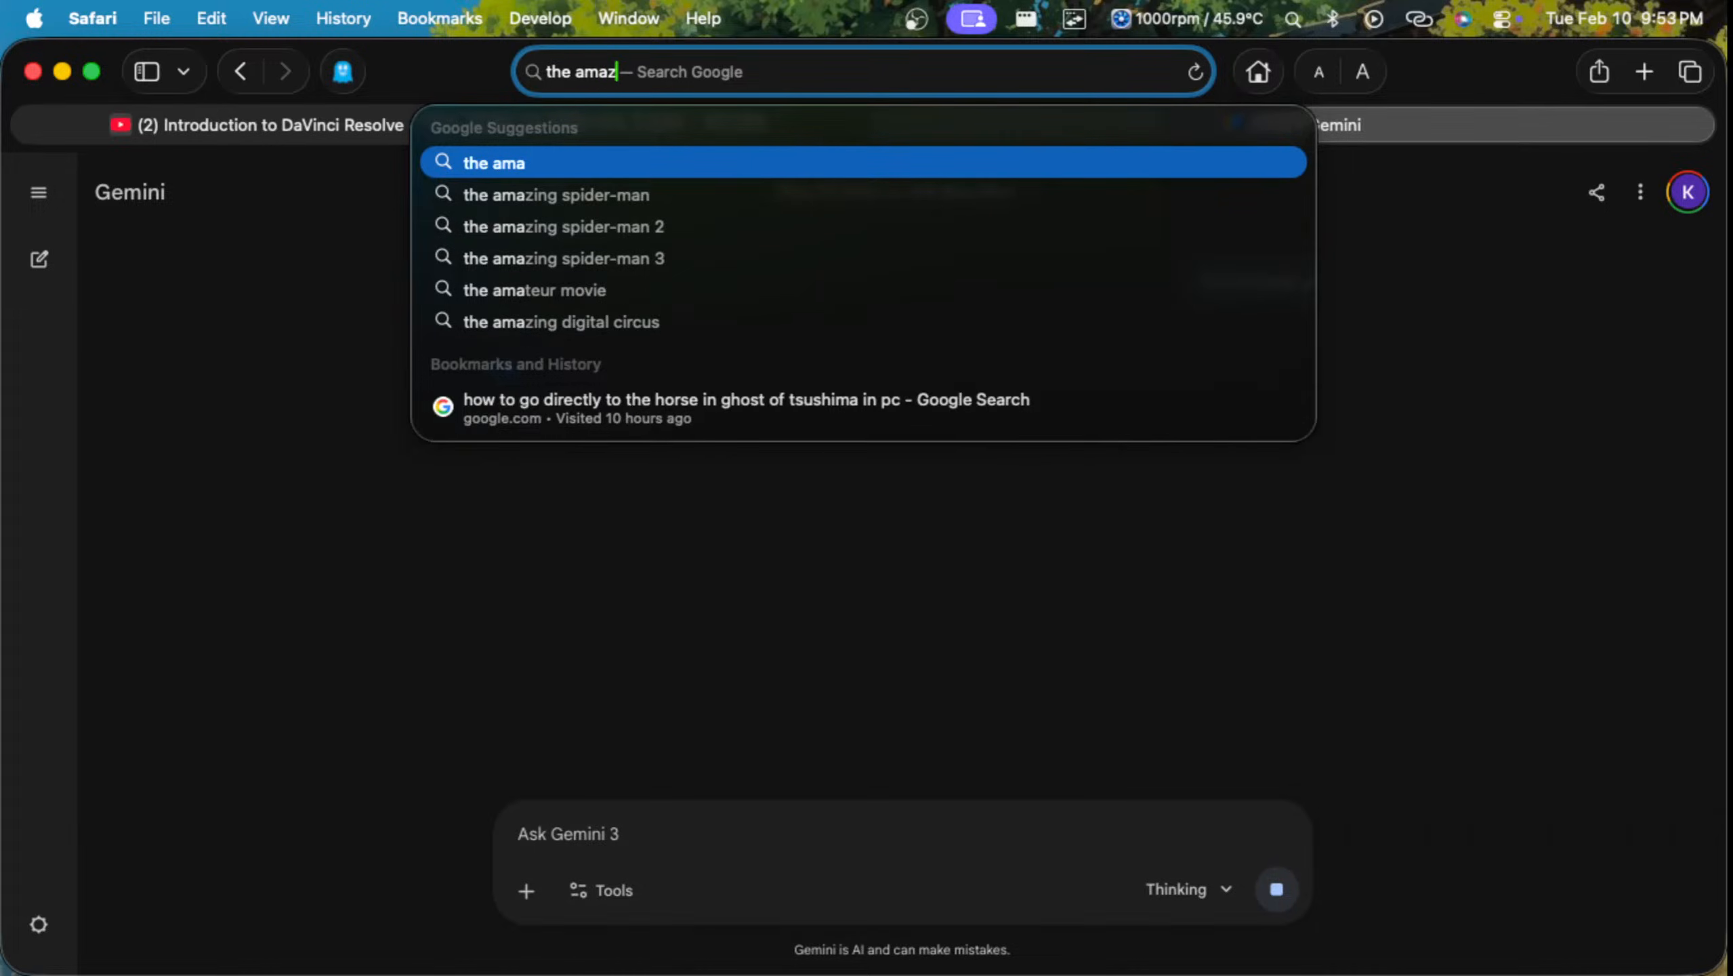
{"action": "type", "text": "ing spid"}
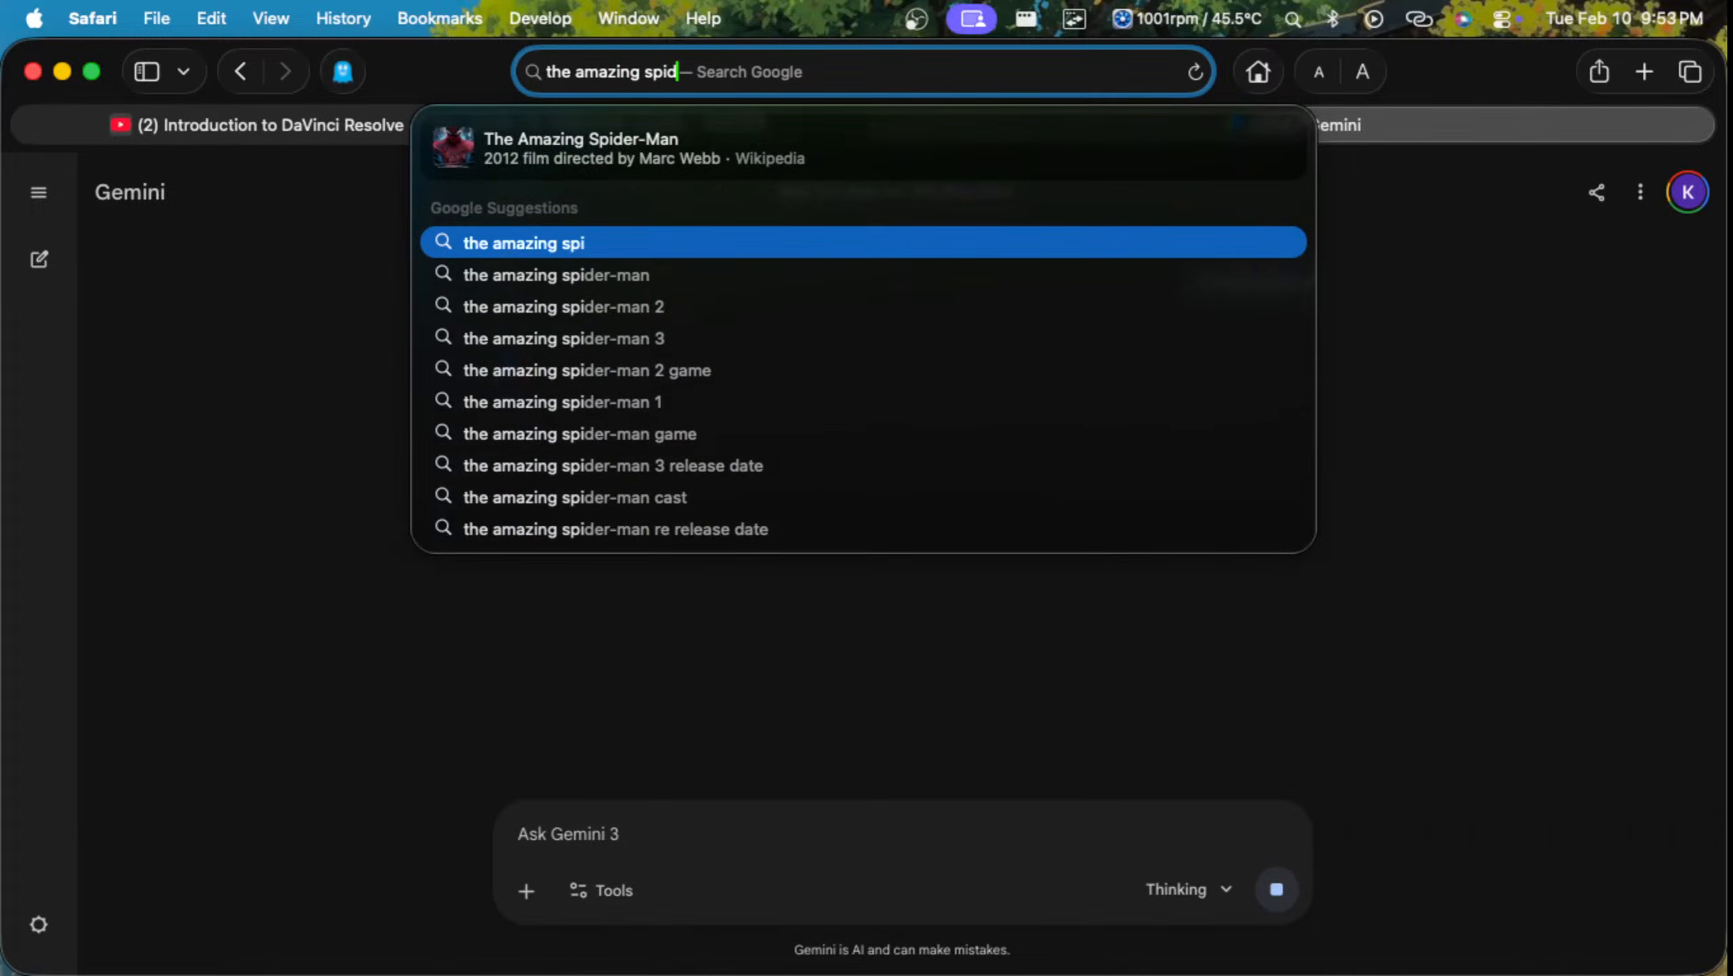
{"action": "type", "text": "er man"}
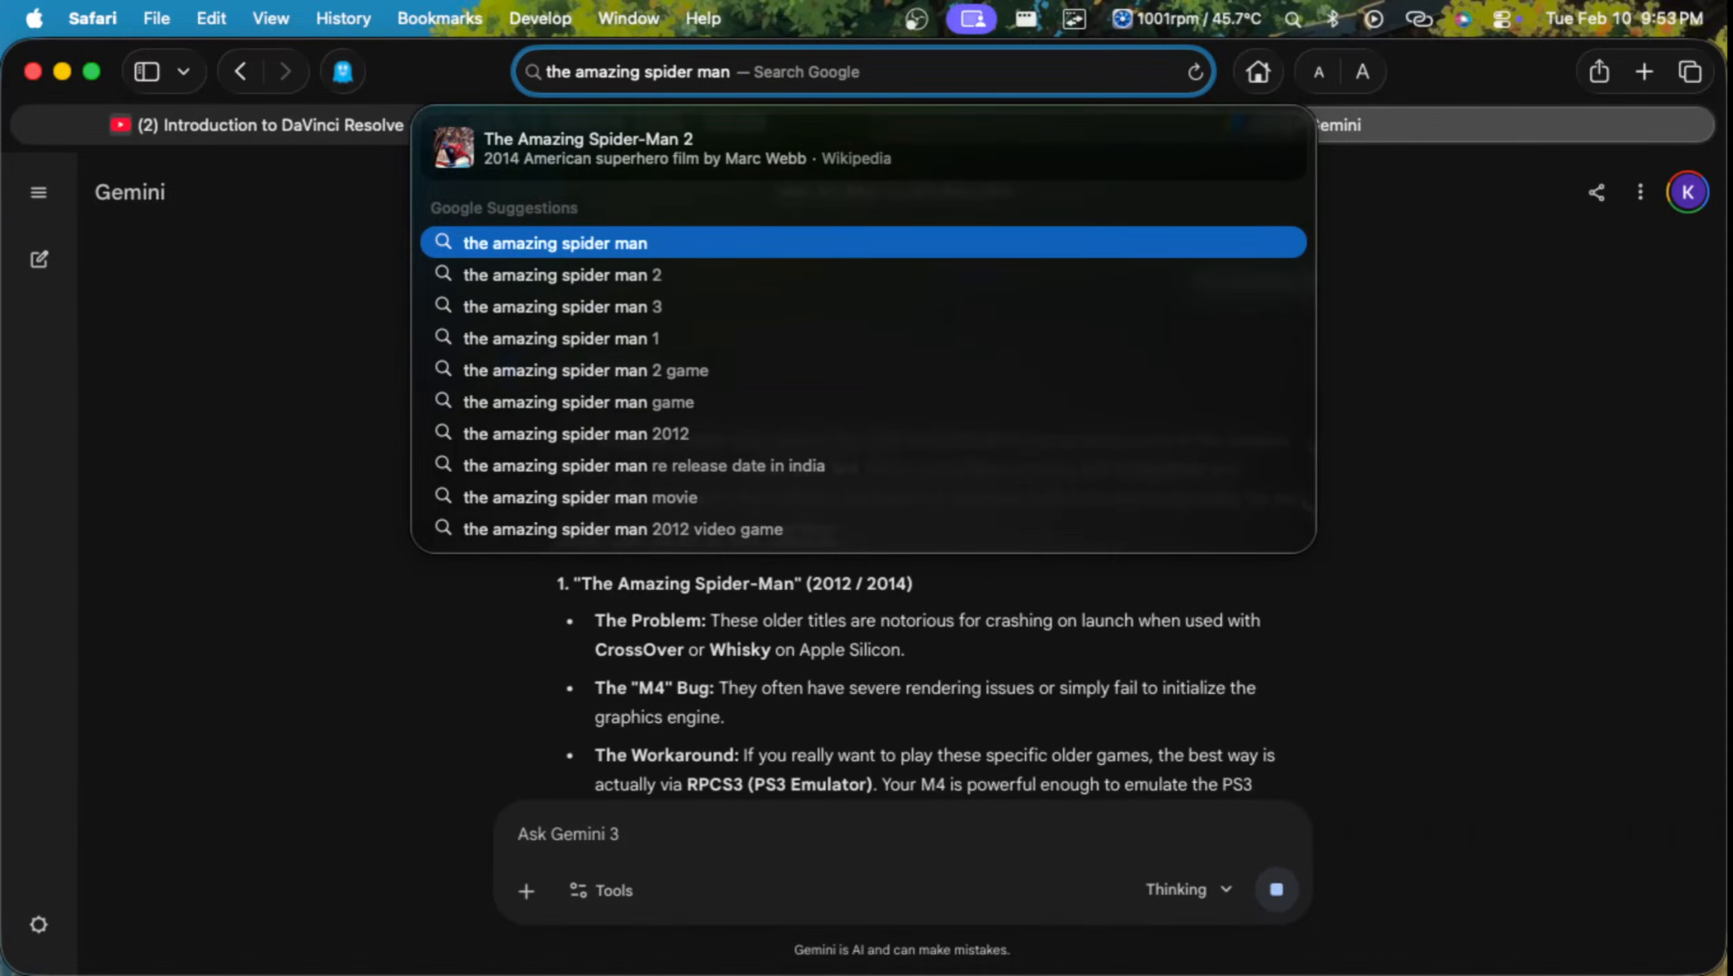
{"action": "type", "text": " moive"}
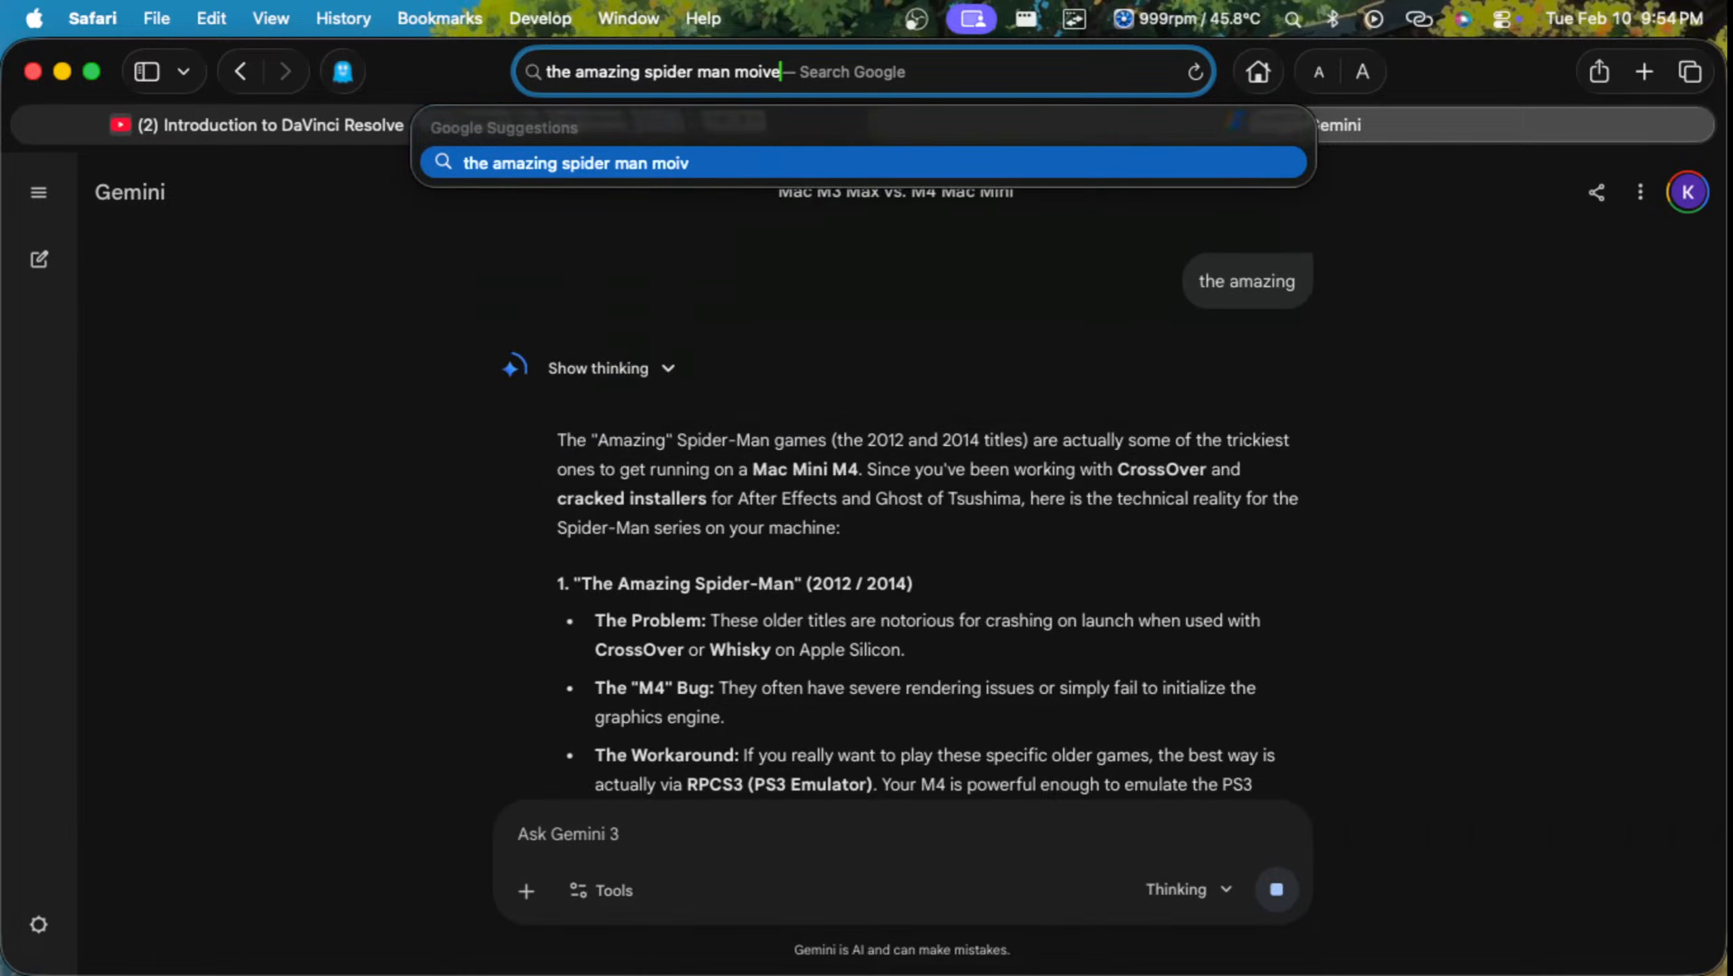
{"action": "type", "text": " ck"}
{"action": "key", "text": "BackSpace"}
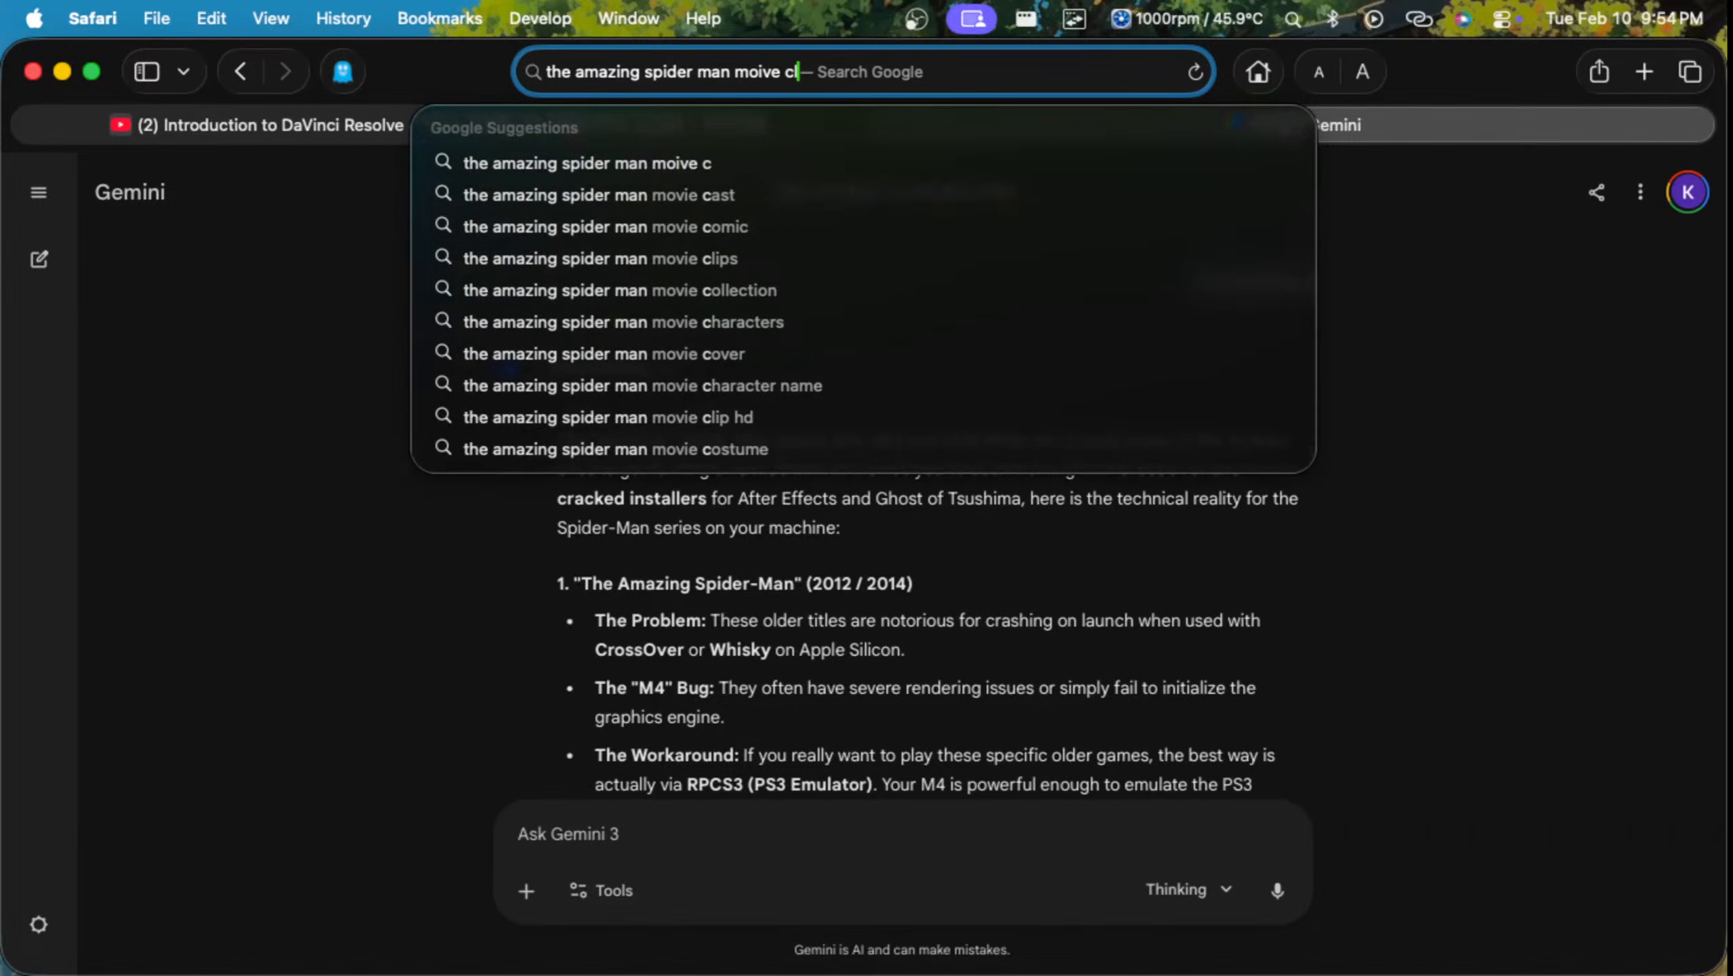
{"action": "type", "text": "lips d"}
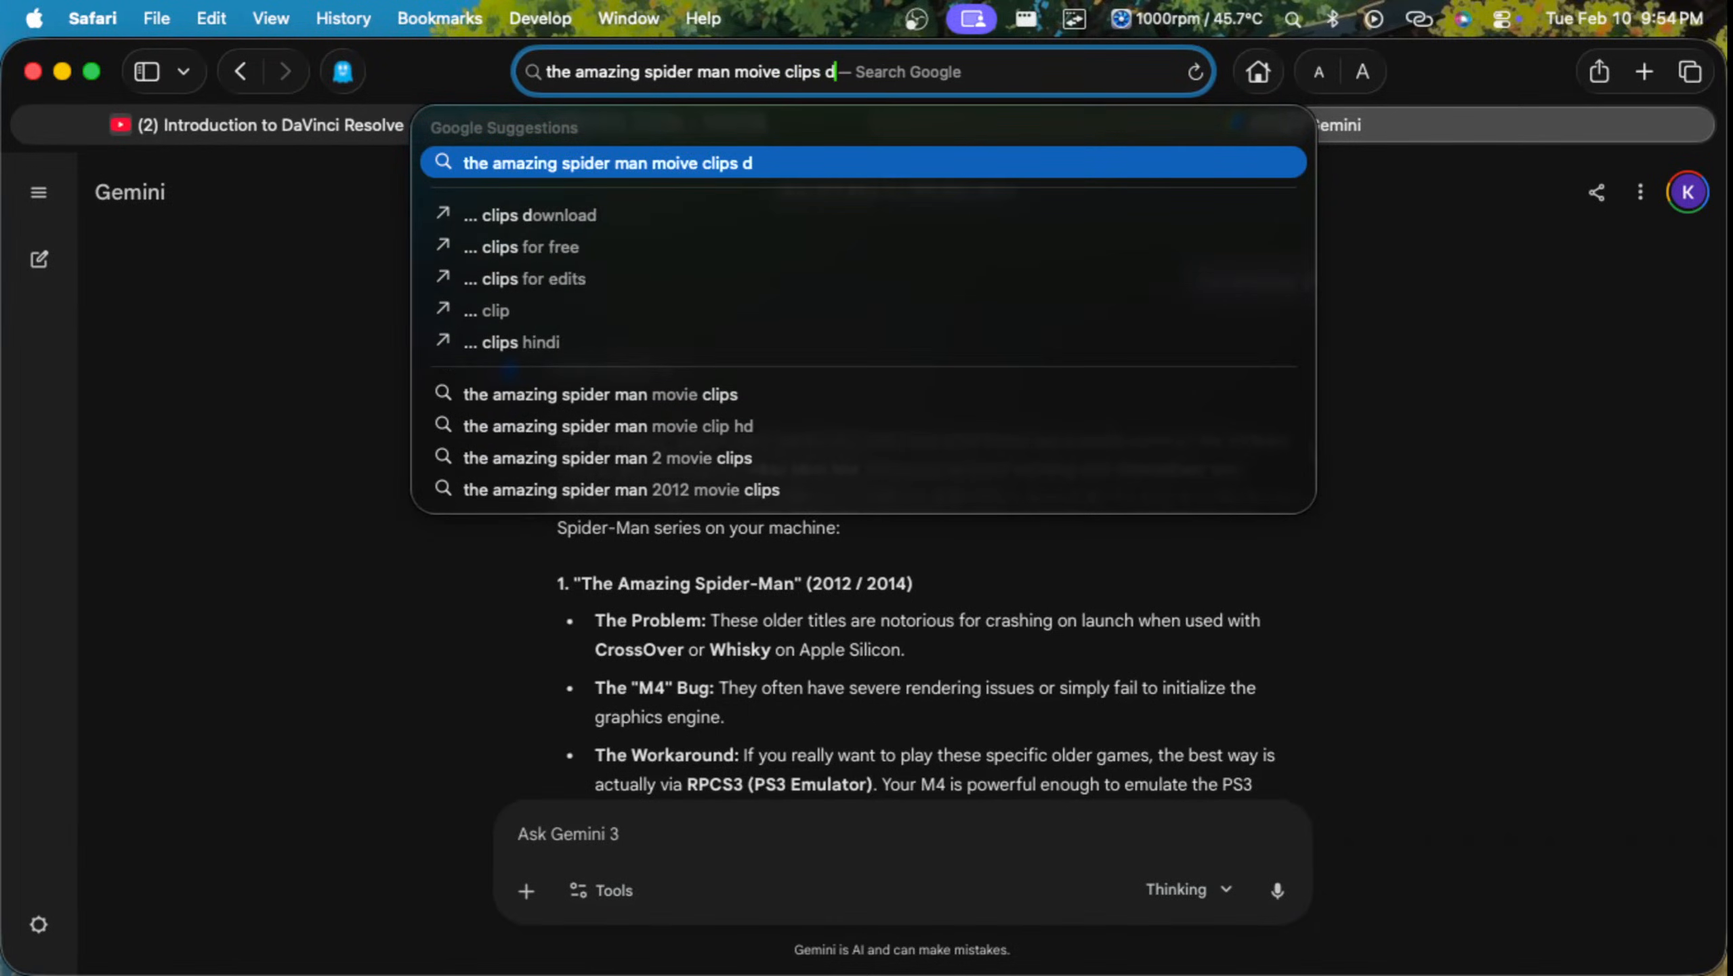
{"action": "type", "text": "o"}
{"action": "type", "text": "wnload"}
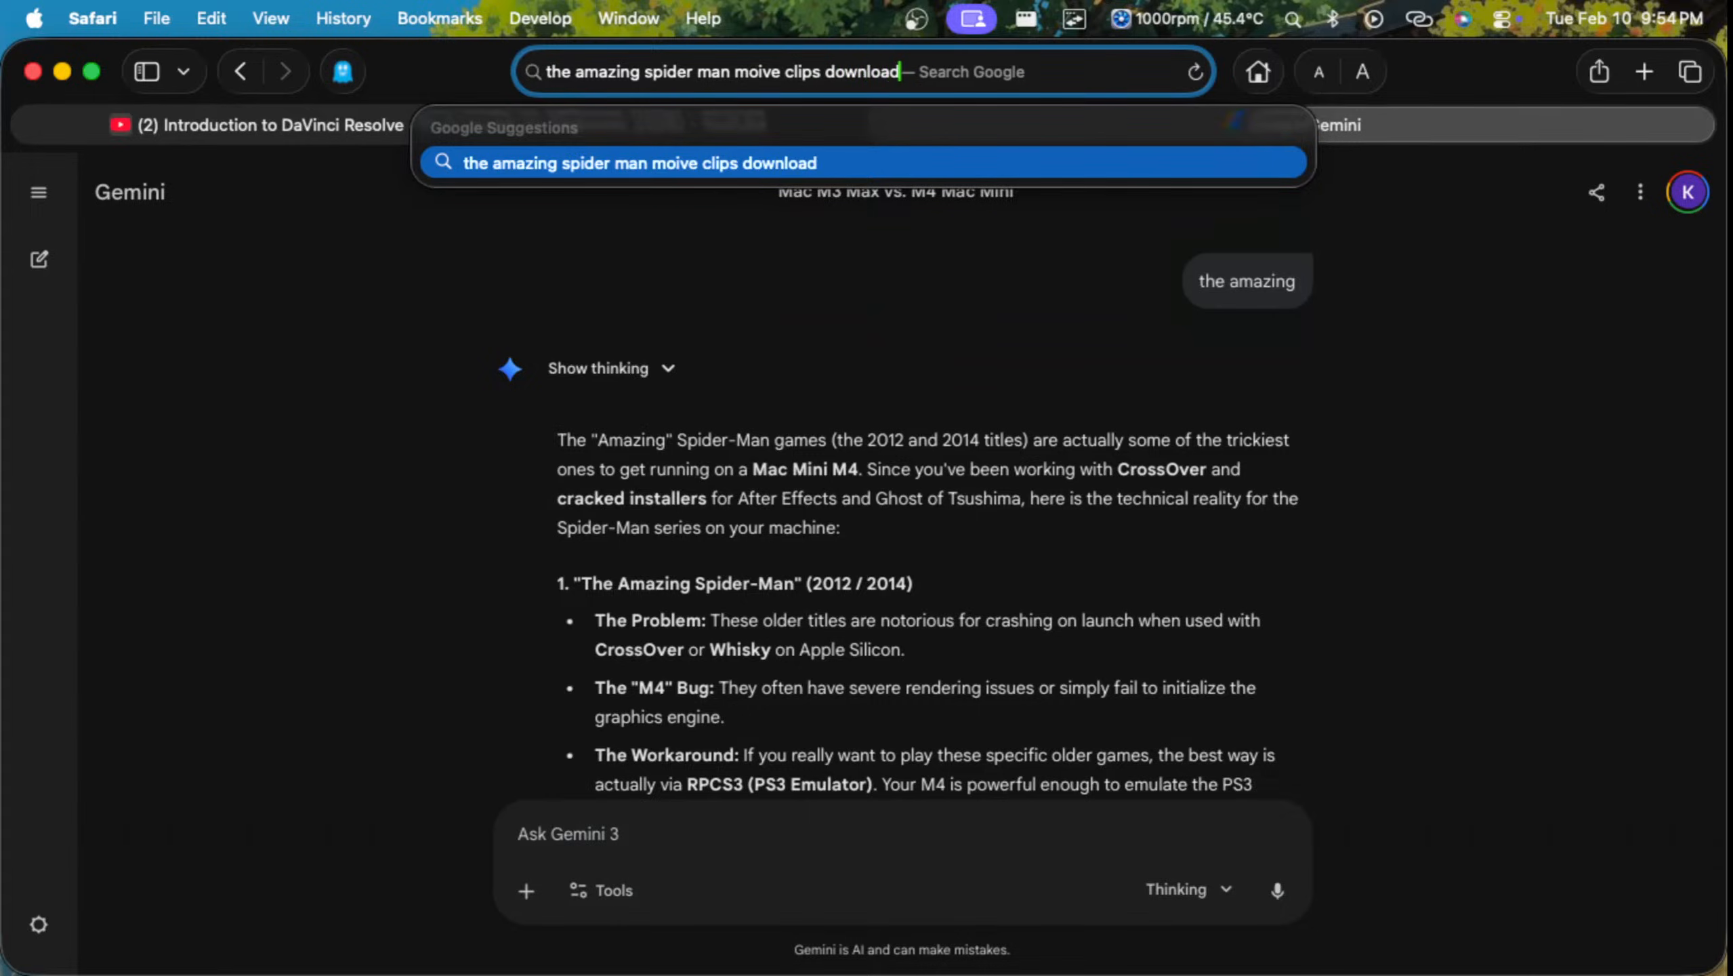
{"action": "key", "text": "Return"}
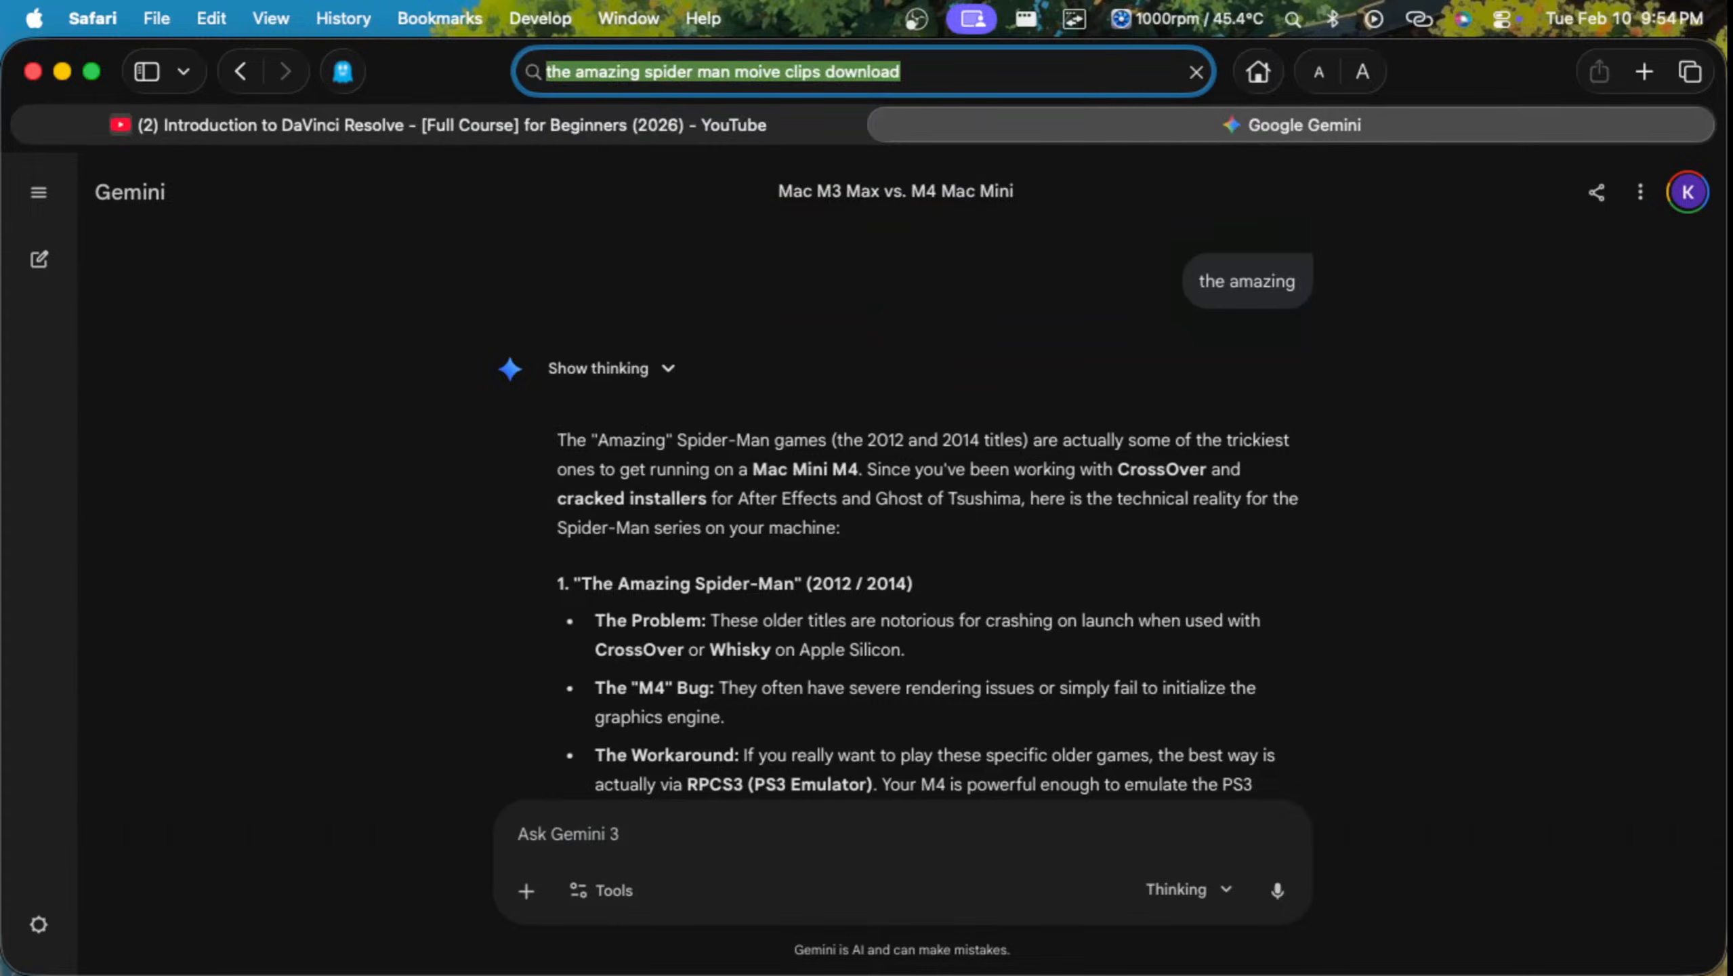
Step: Open the Pinterest result Spiderman Videos 4k, look over its clips and return to the search results
{"action": "scroll", "coordinate": [867, 547], "scroll_direction": "down", "scroll_amount": 10}
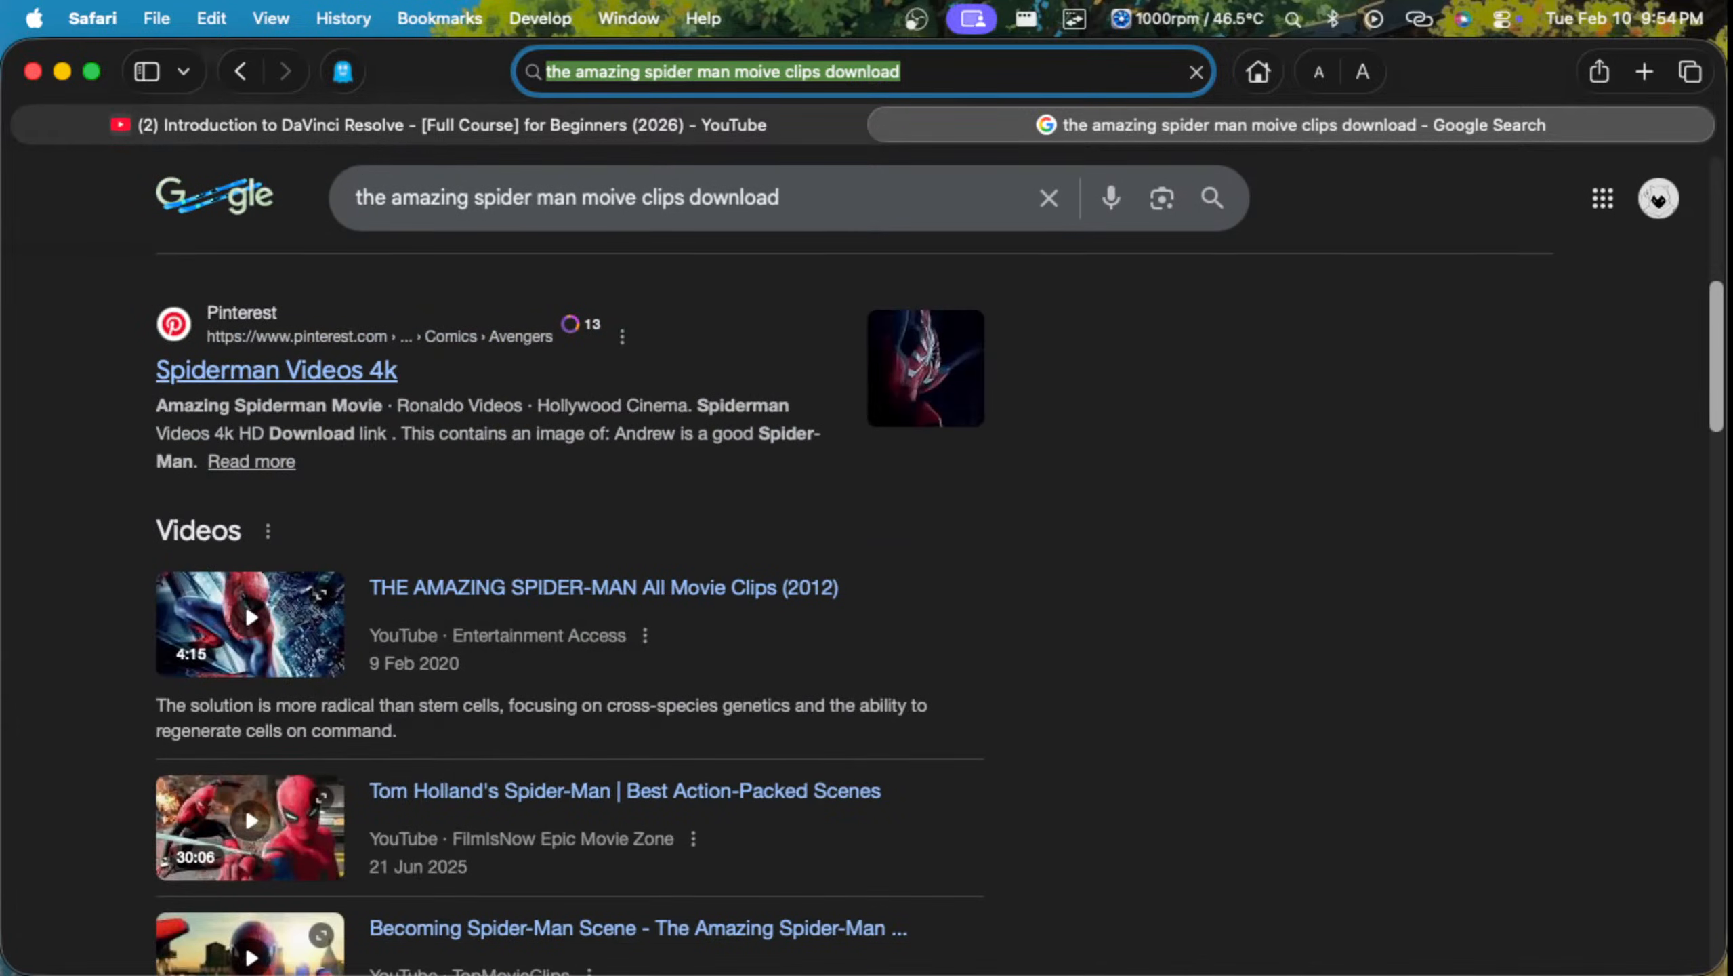
{"action": "left_click", "coordinate": [276, 370]}
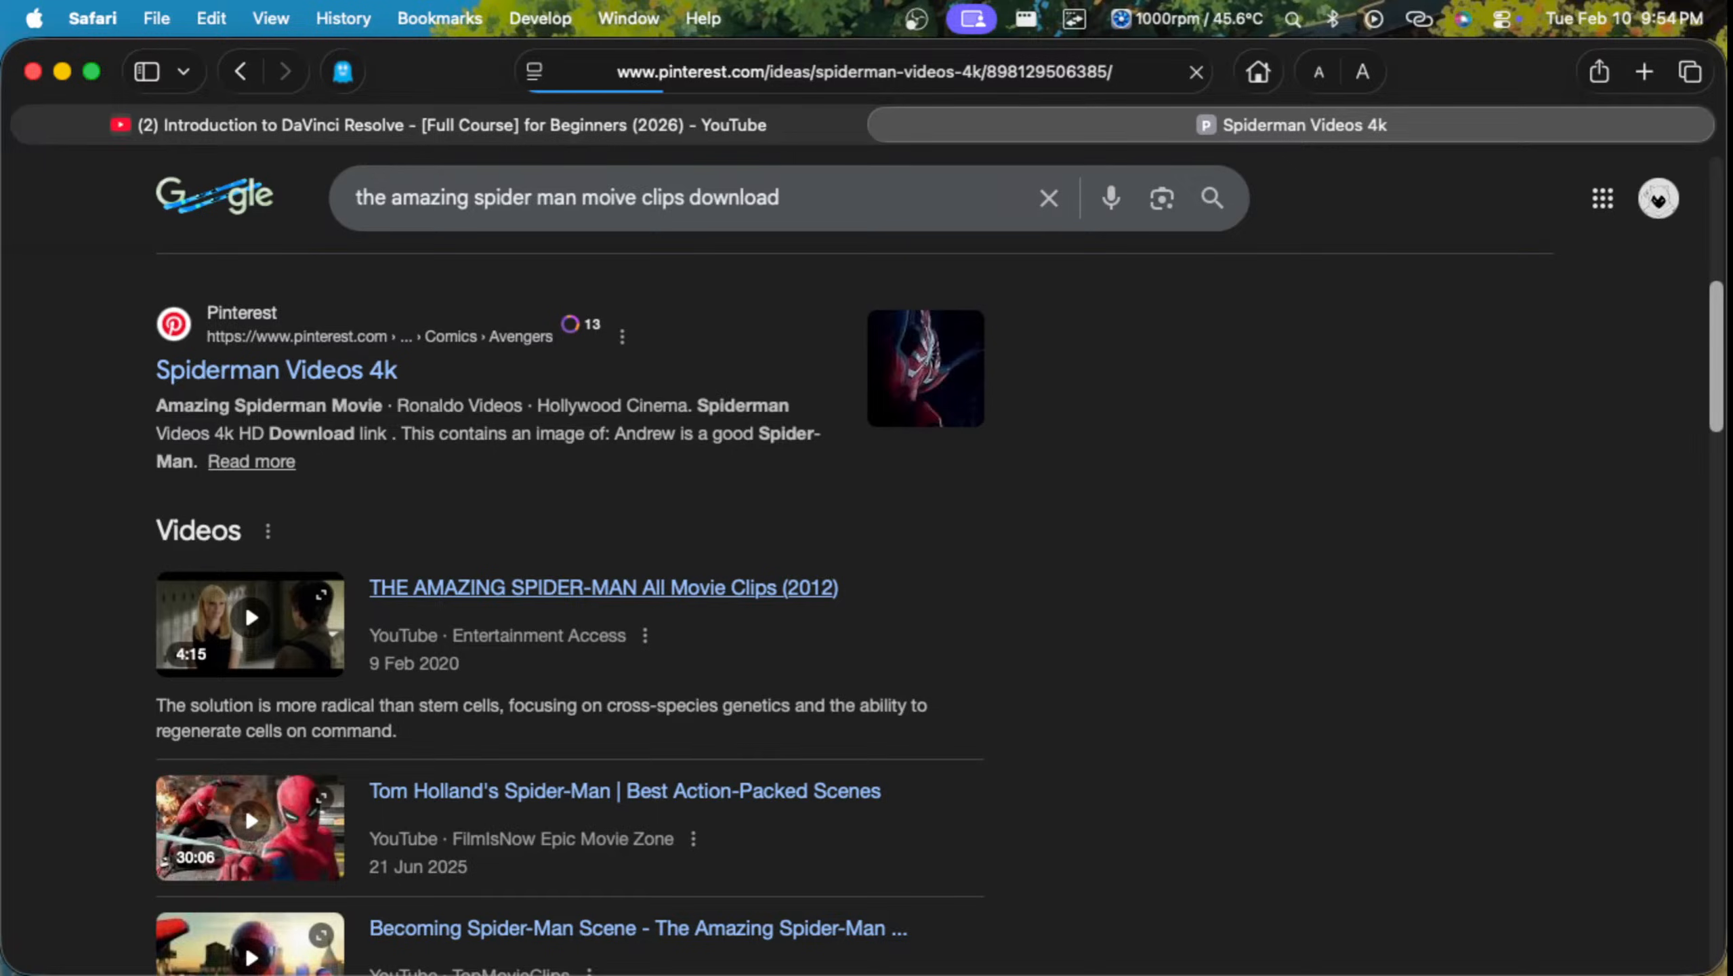
{"action": "right_click", "coordinate": [422, 588]}
{"action": "key", "text": "Escape"}
{"action": "right_click", "coordinate": [709, 444]}
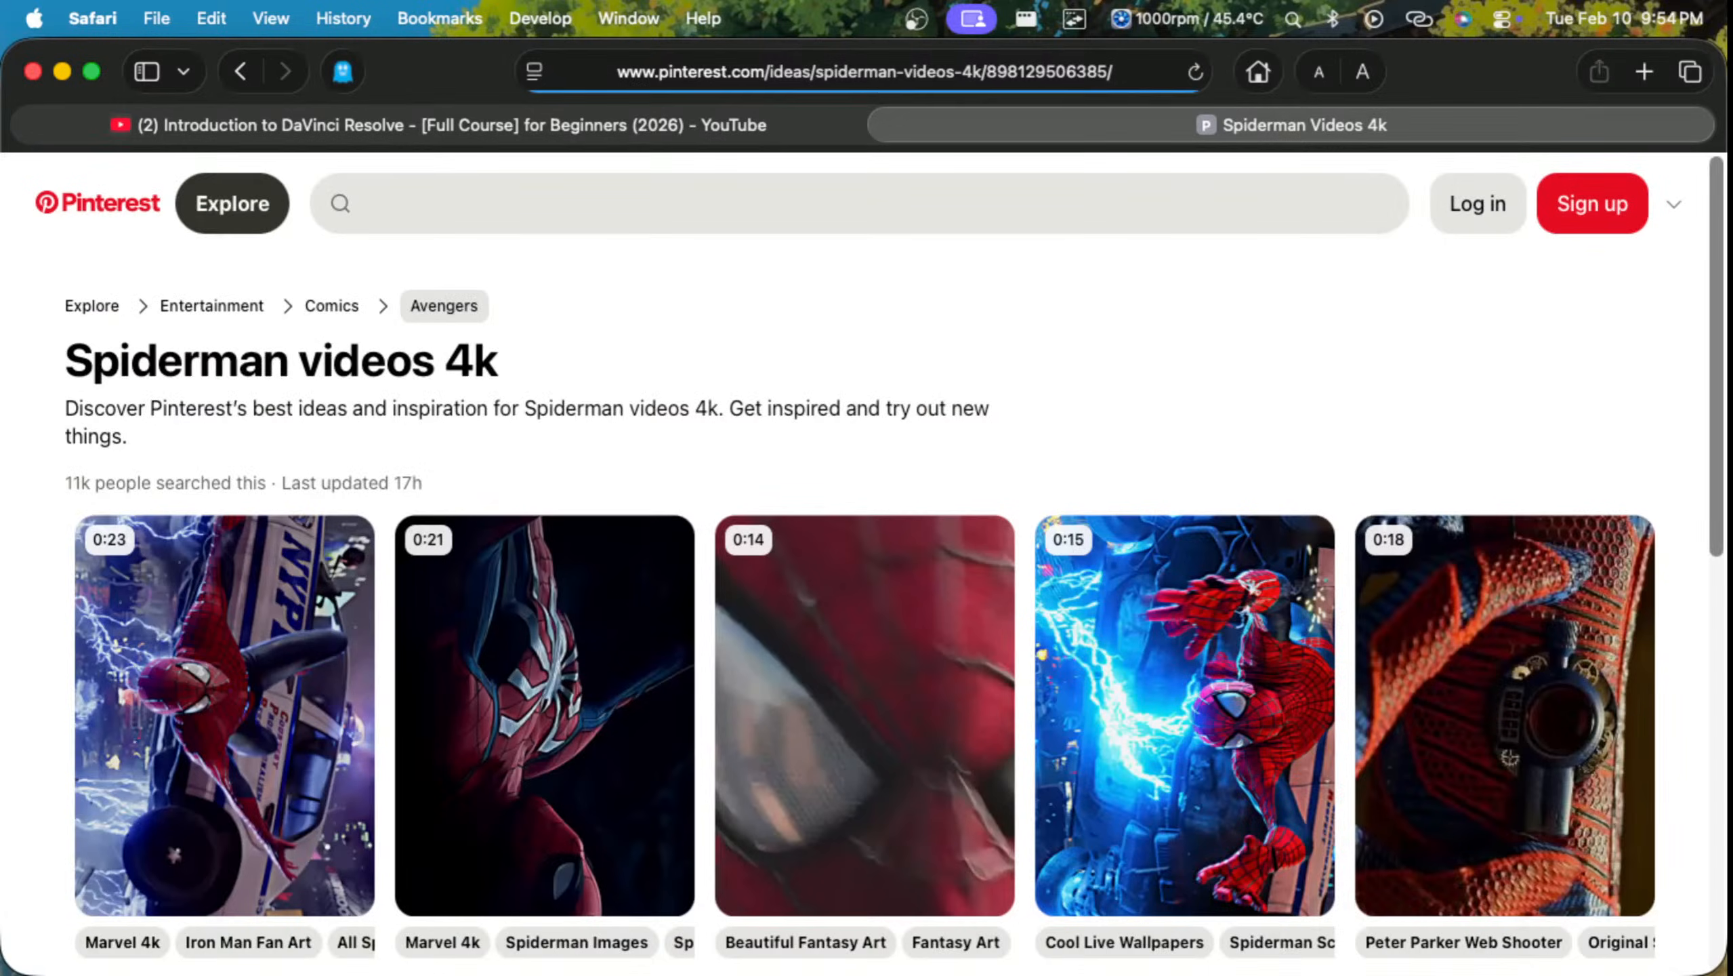
{"action": "scroll", "coordinate": [769, 493], "scroll_direction": "down", "scroll_amount": 2}
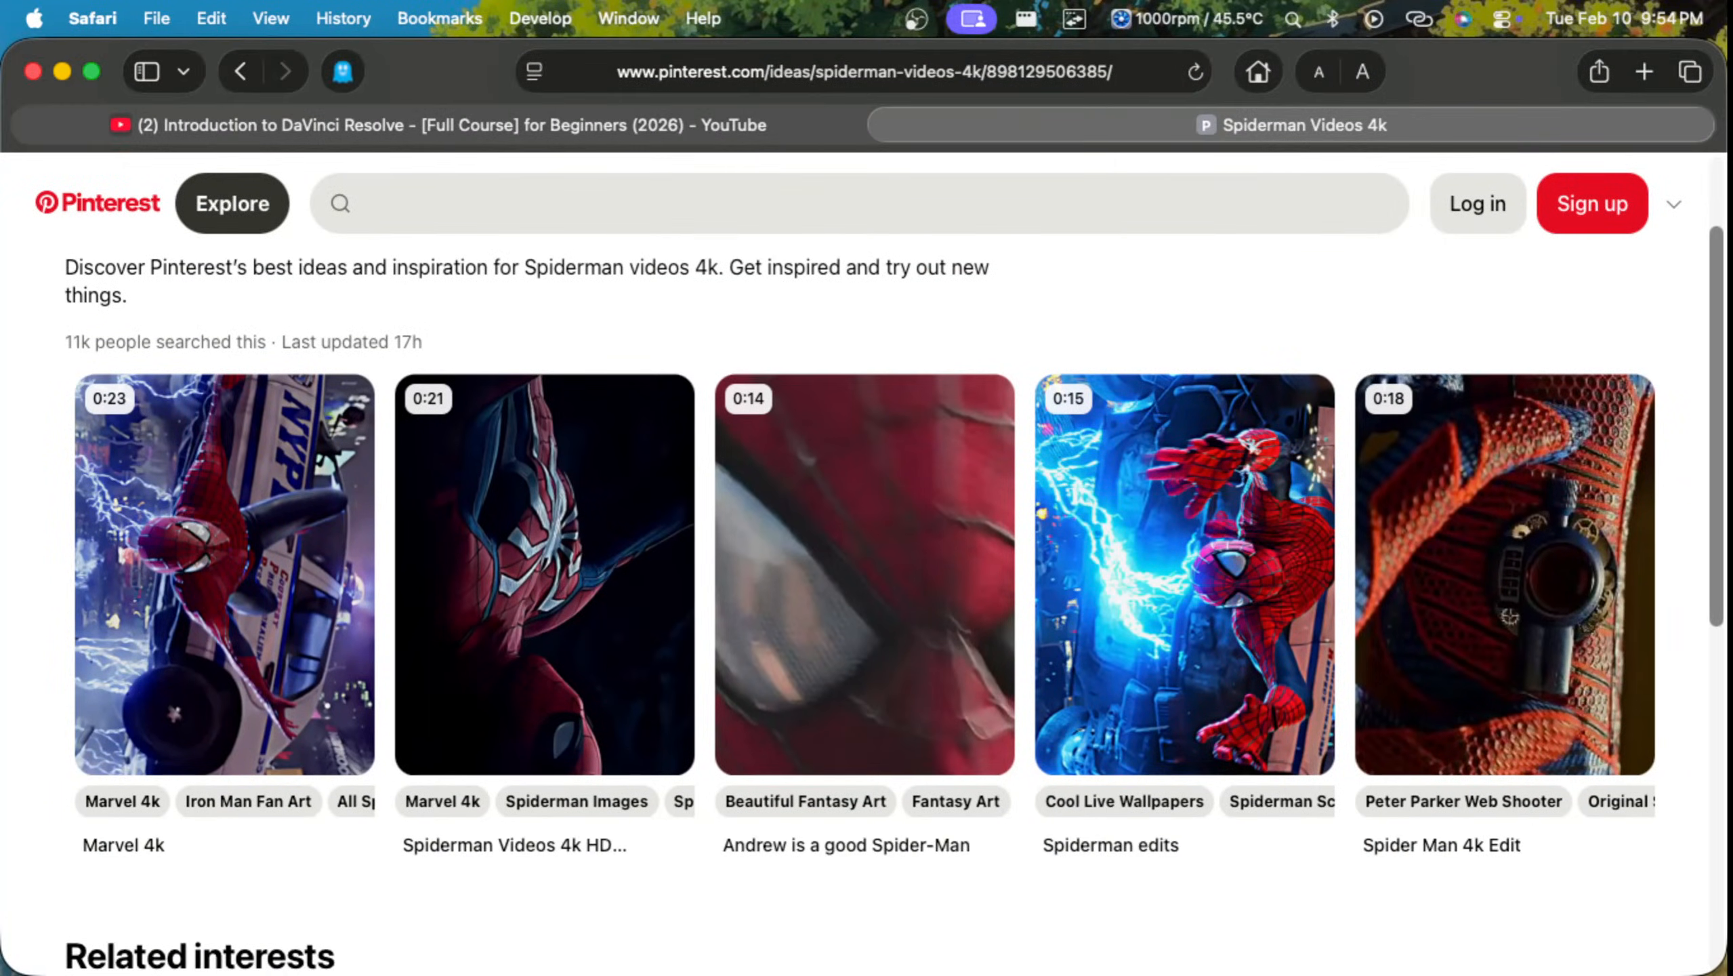
{"action": "left_click", "coordinate": [242, 72]}
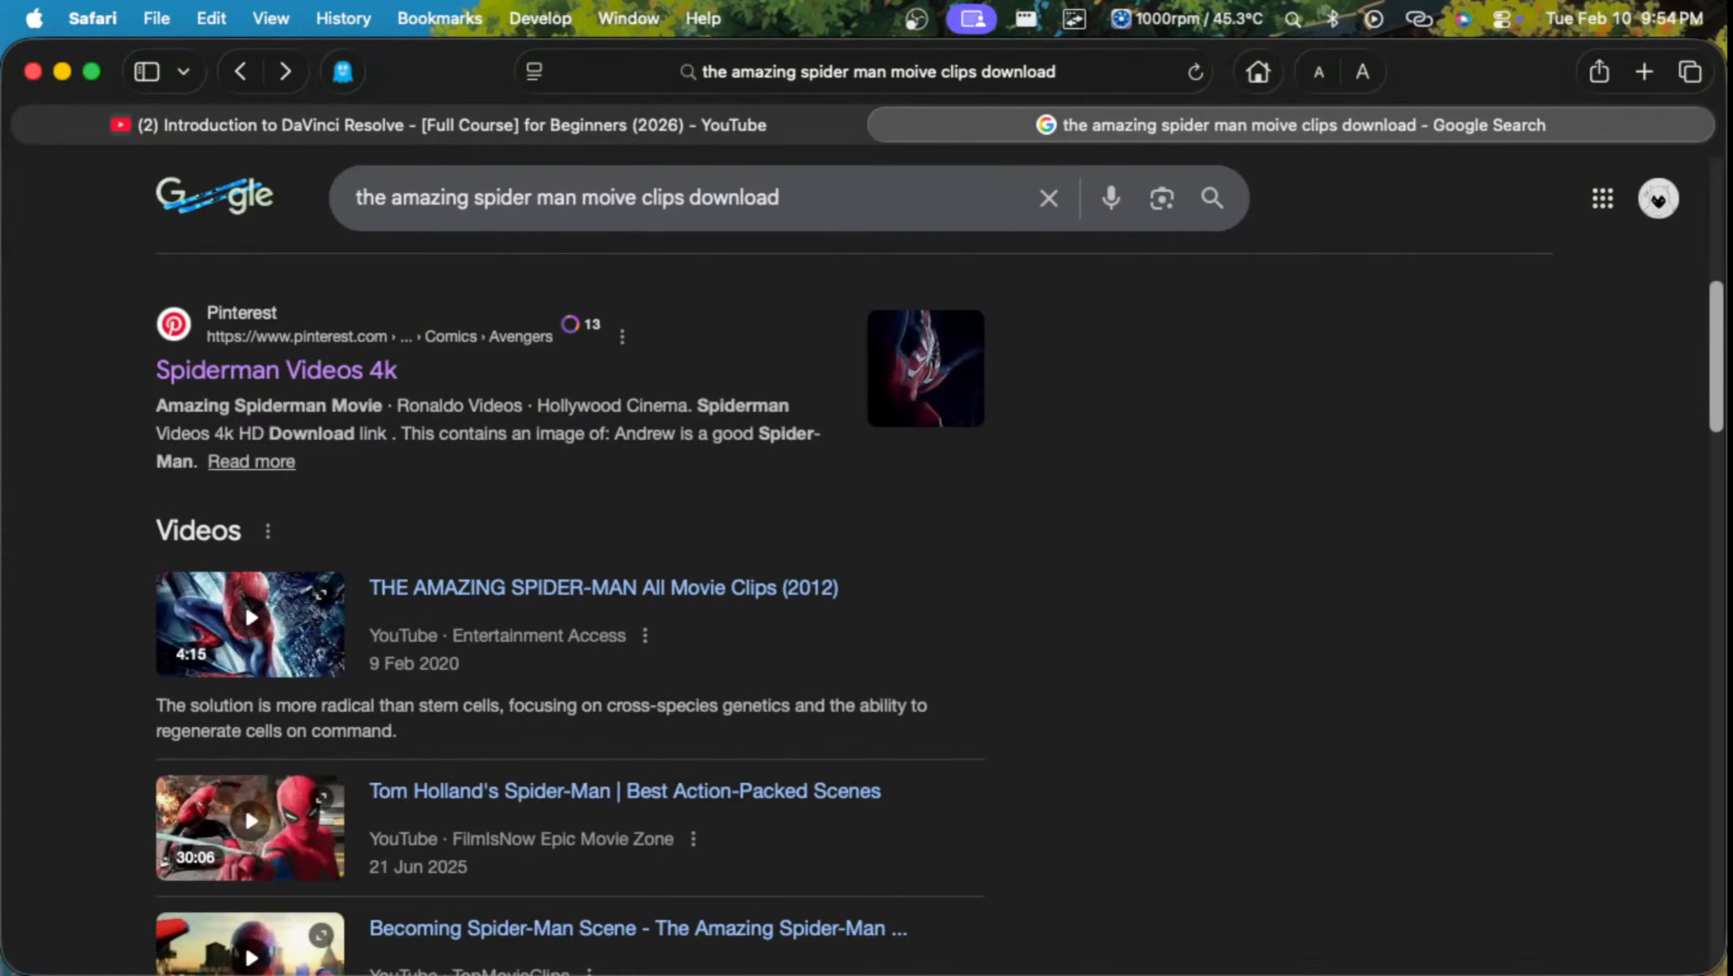
Step: Open the YouTube result THE AMAZING SPIDER-MAN All Movie Clips (2012), skip through to about 1:57 and pause it
{"action": "scroll", "coordinate": [604, 588], "scroll_direction": "down", "scroll_amount": 1}
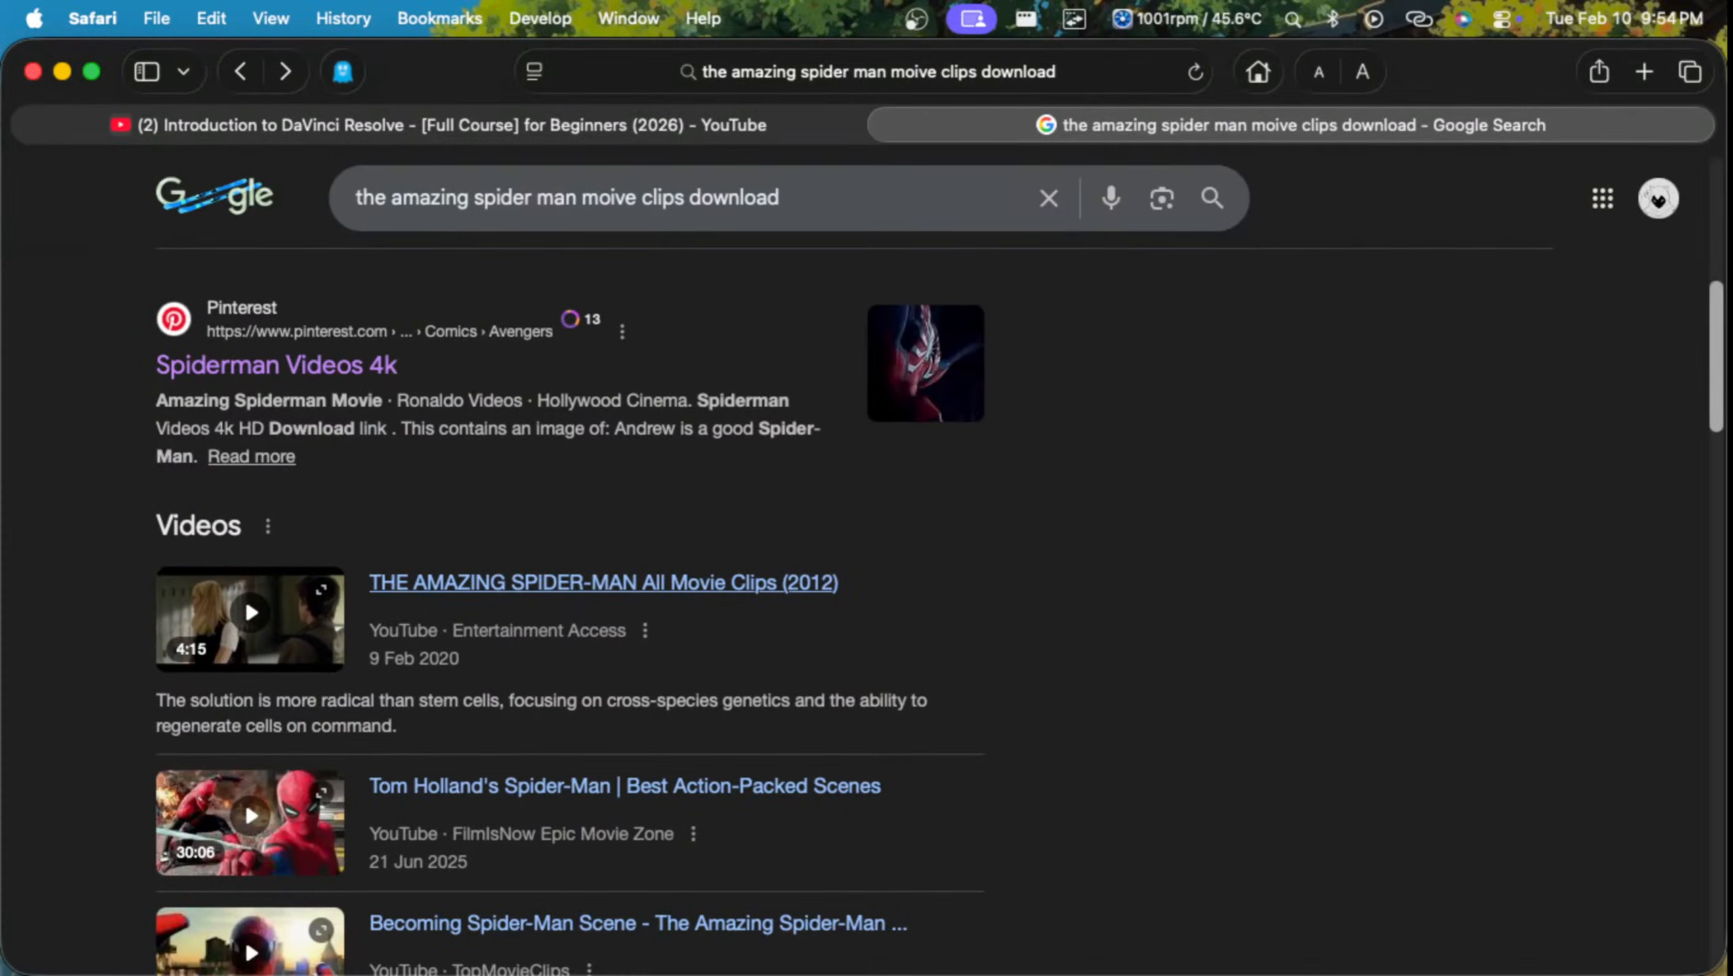
{"action": "left_click", "coordinate": [603, 582]}
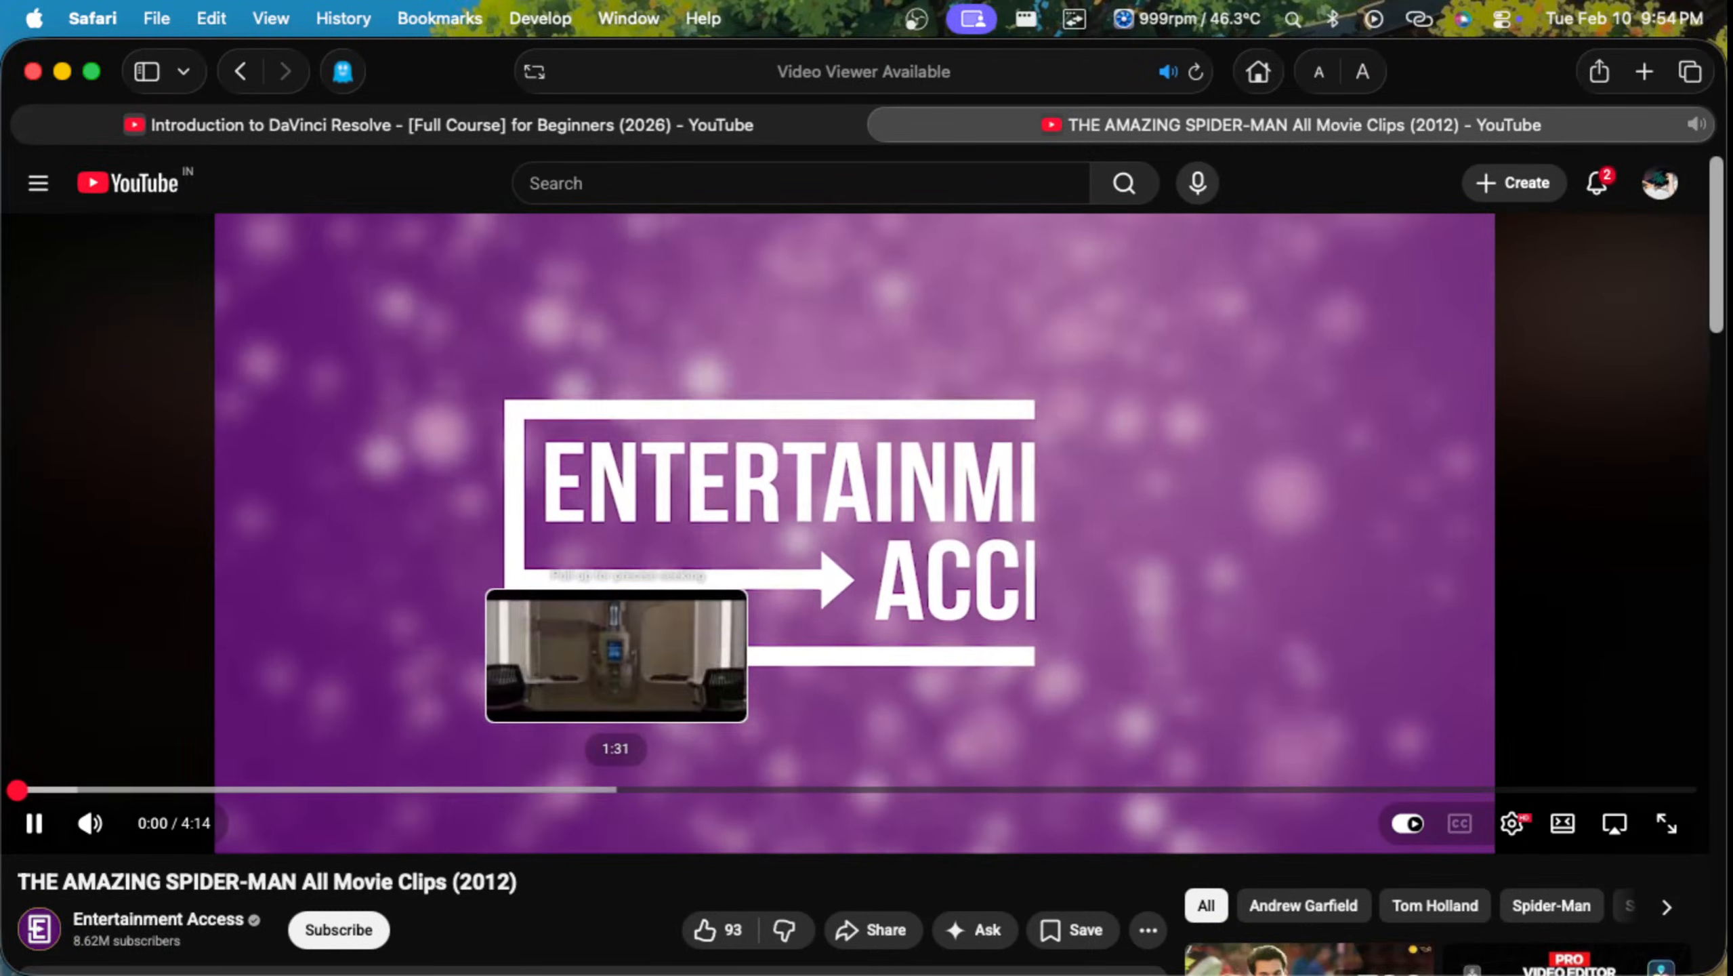
{"action": "left_click", "coordinate": [617, 791]}
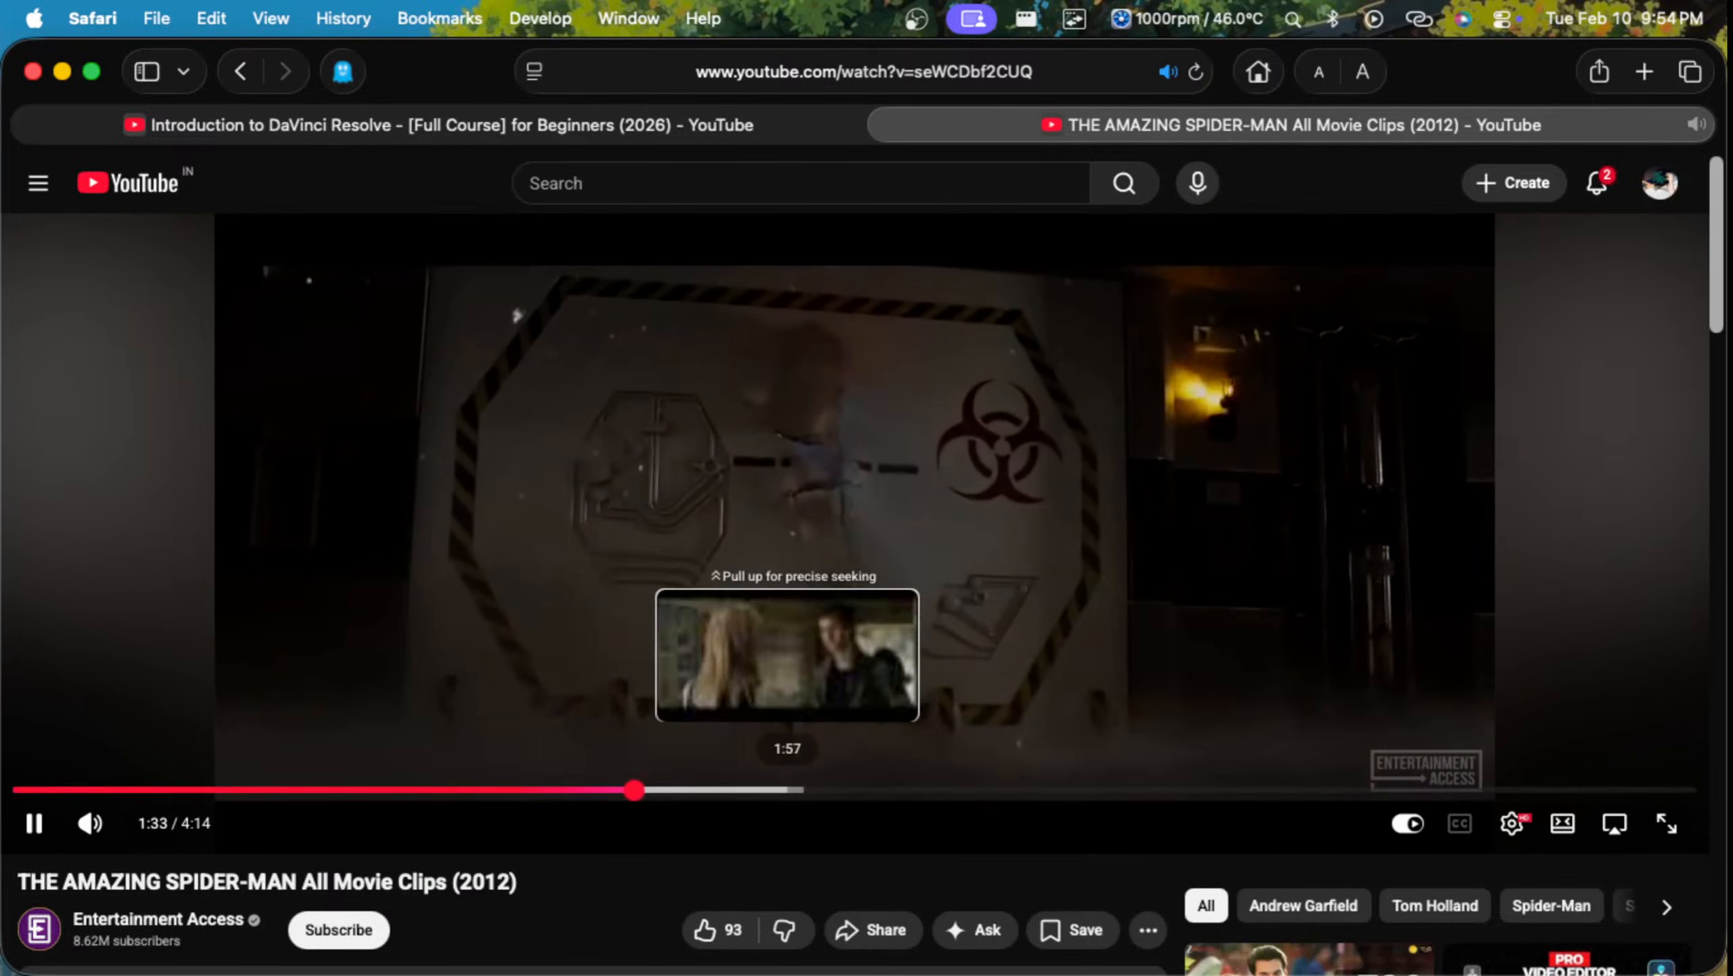
{"action": "left_click", "coordinate": [797, 790]}
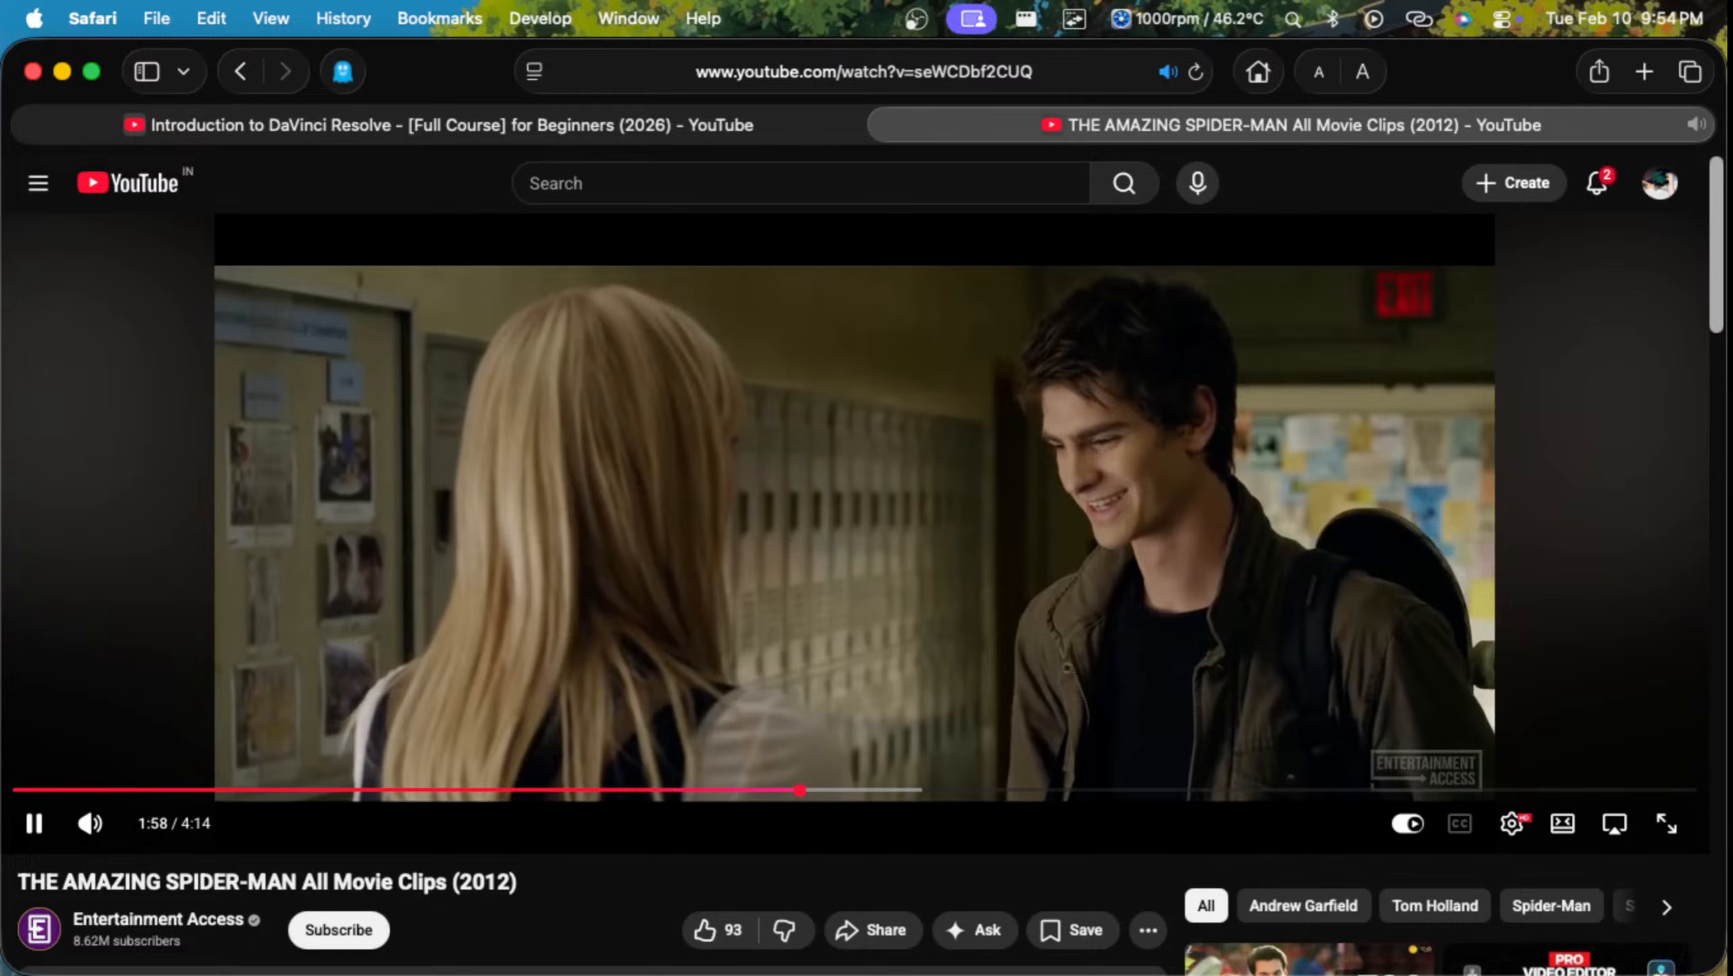
{"action": "key", "text": "space"}
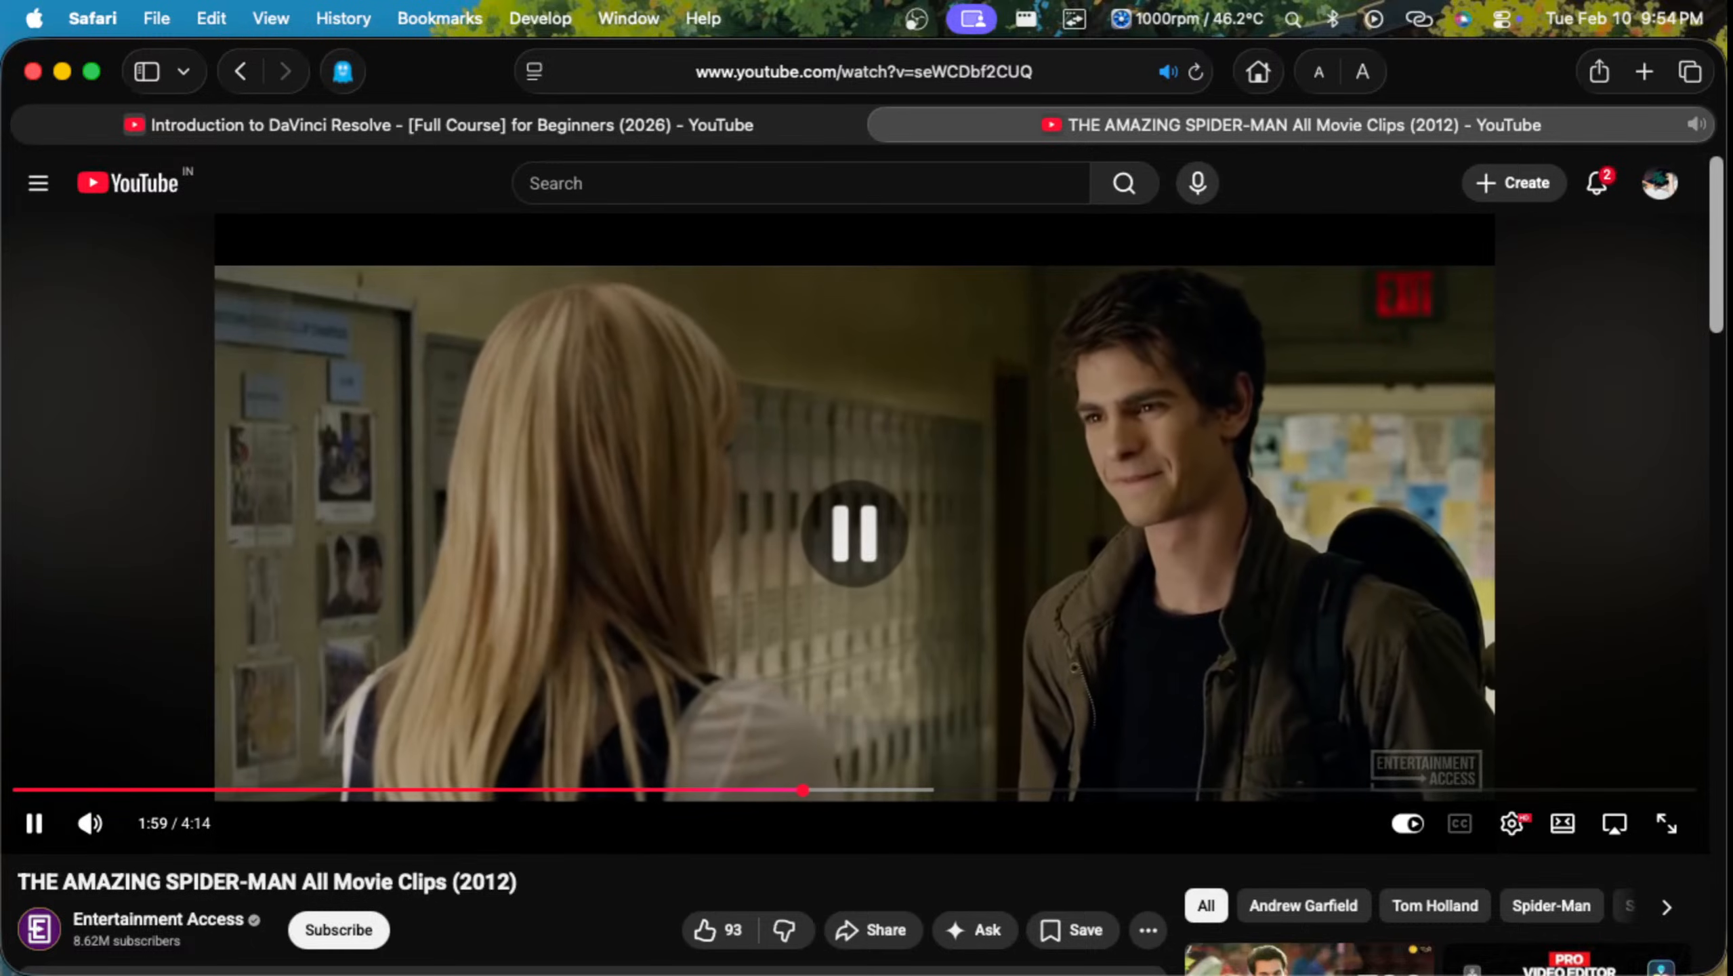
Step: Copy the share link of the THE AMAZING SPIDER-MAN All Movie Clips (2012) video
{"action": "scroll", "coordinate": [977, 902], "scroll_direction": "down", "scroll_amount": 1}
{"action": "left_click", "coordinate": [874, 847]}
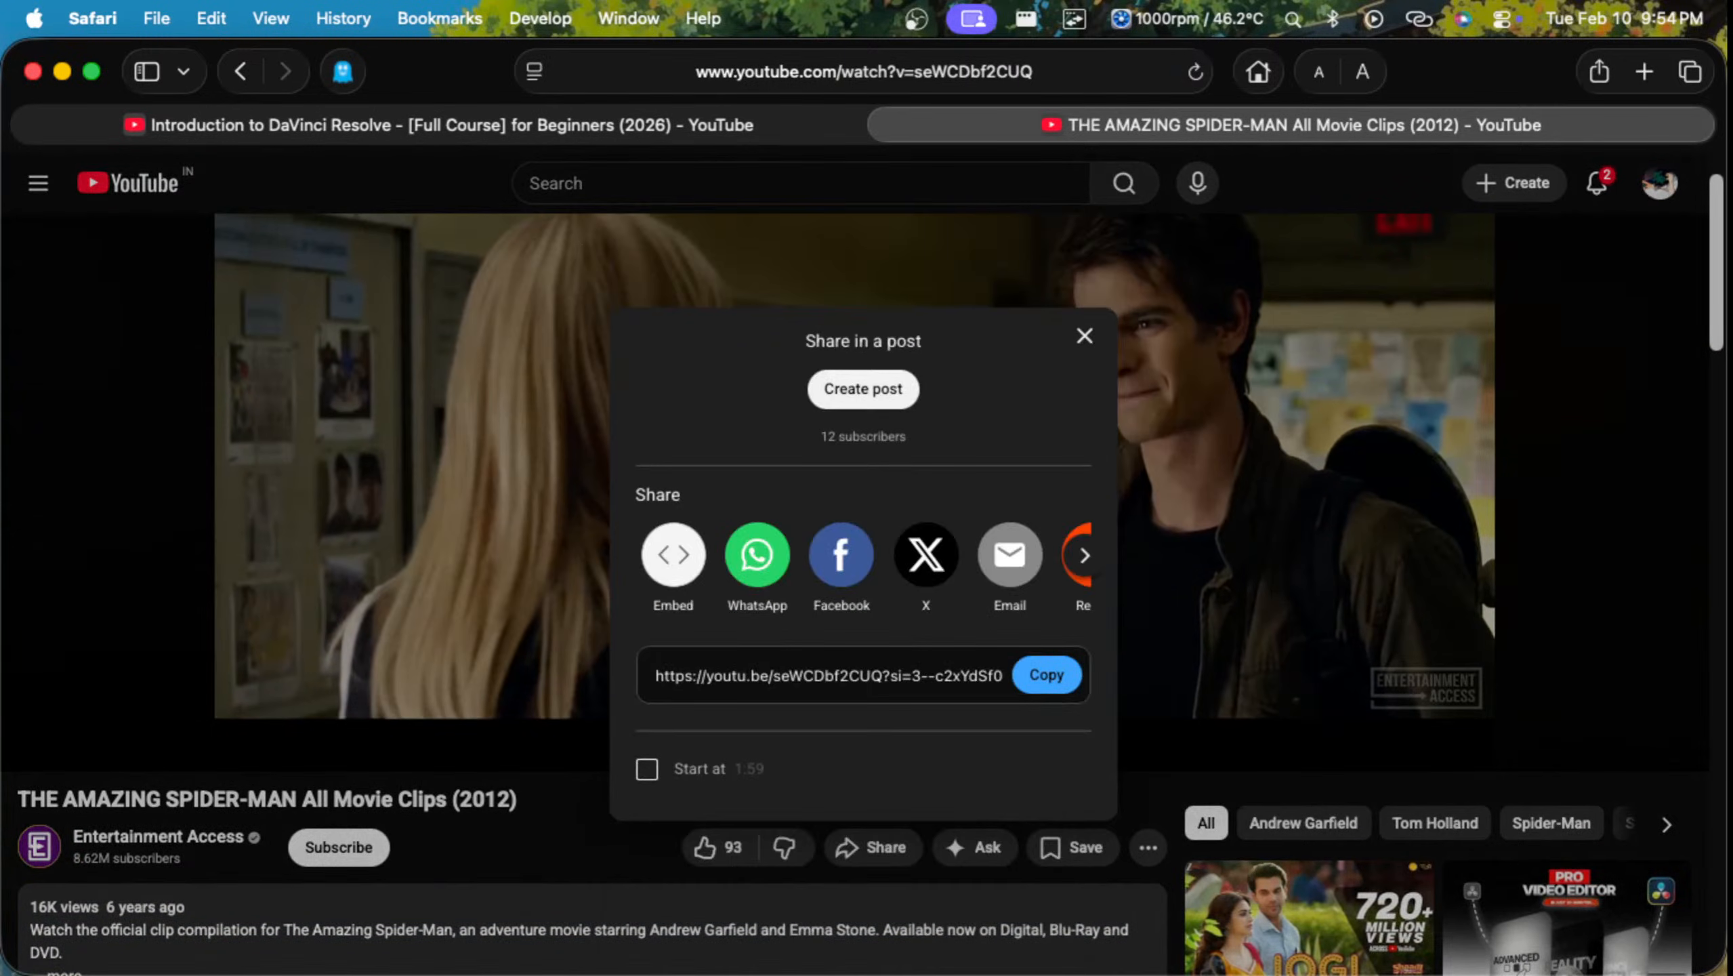
{"action": "left_click", "coordinate": [1047, 674]}
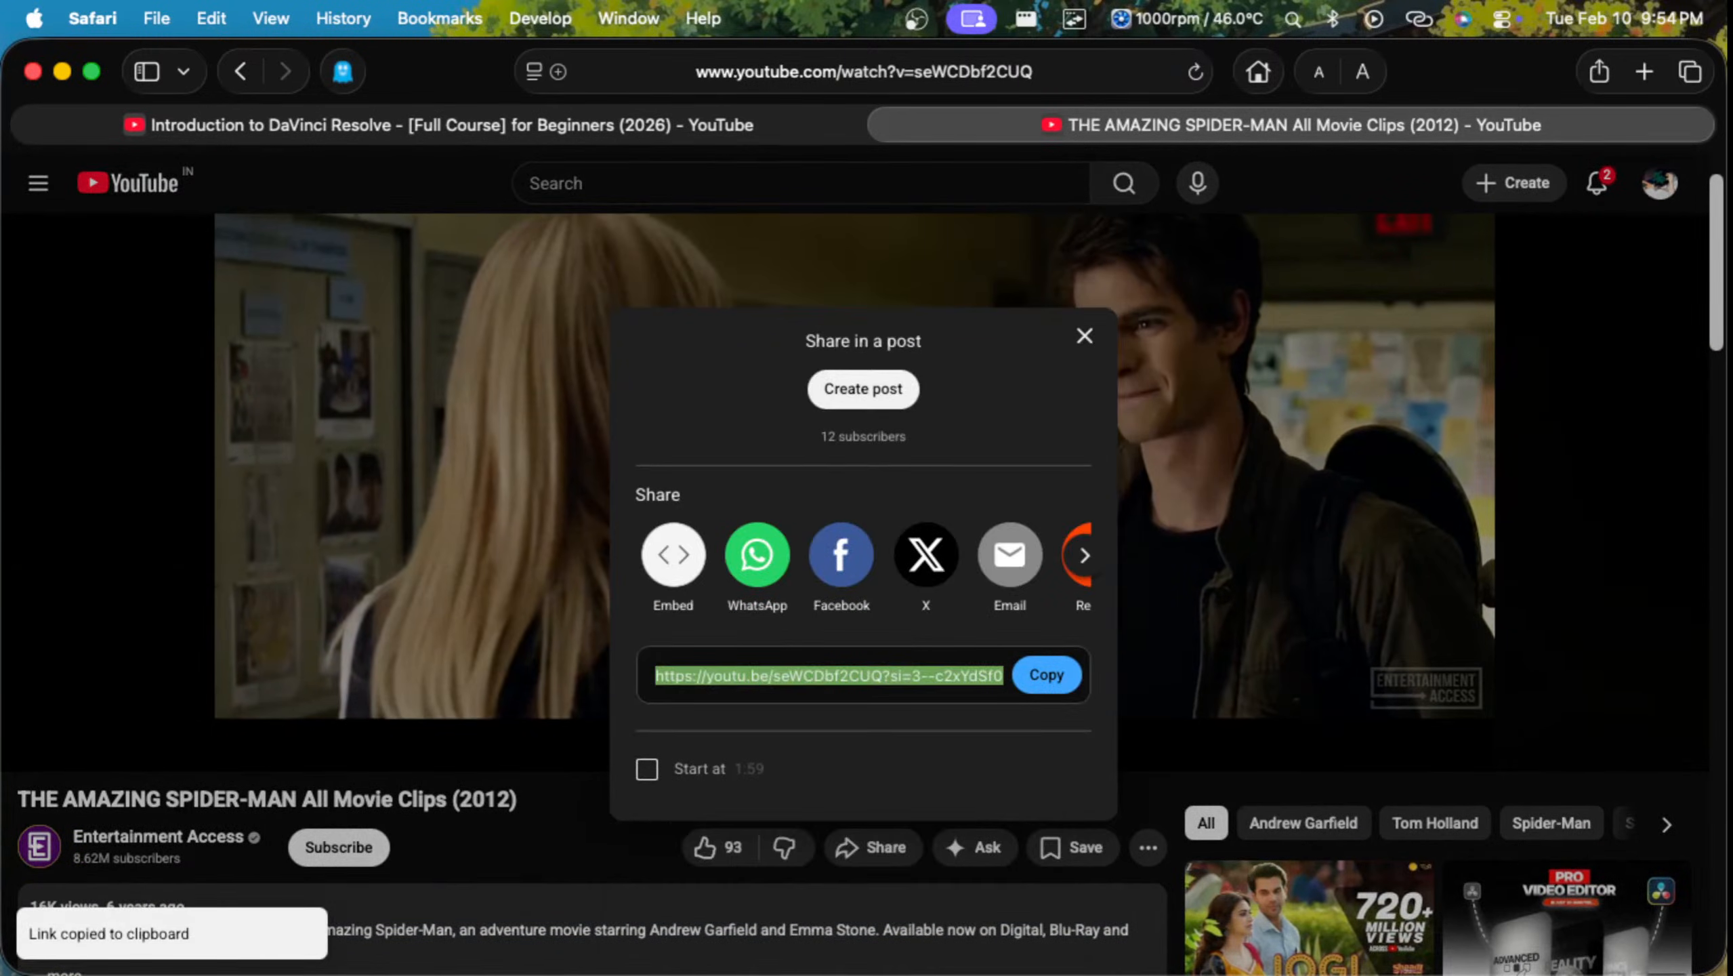
Step: Search Google for "ytmate" and open the Y2mate - Youtube Downloader result at v6.www-y2mate.com
{"action": "key", "text": "super+l"}
{"action": "type", "text": "ytmate"}
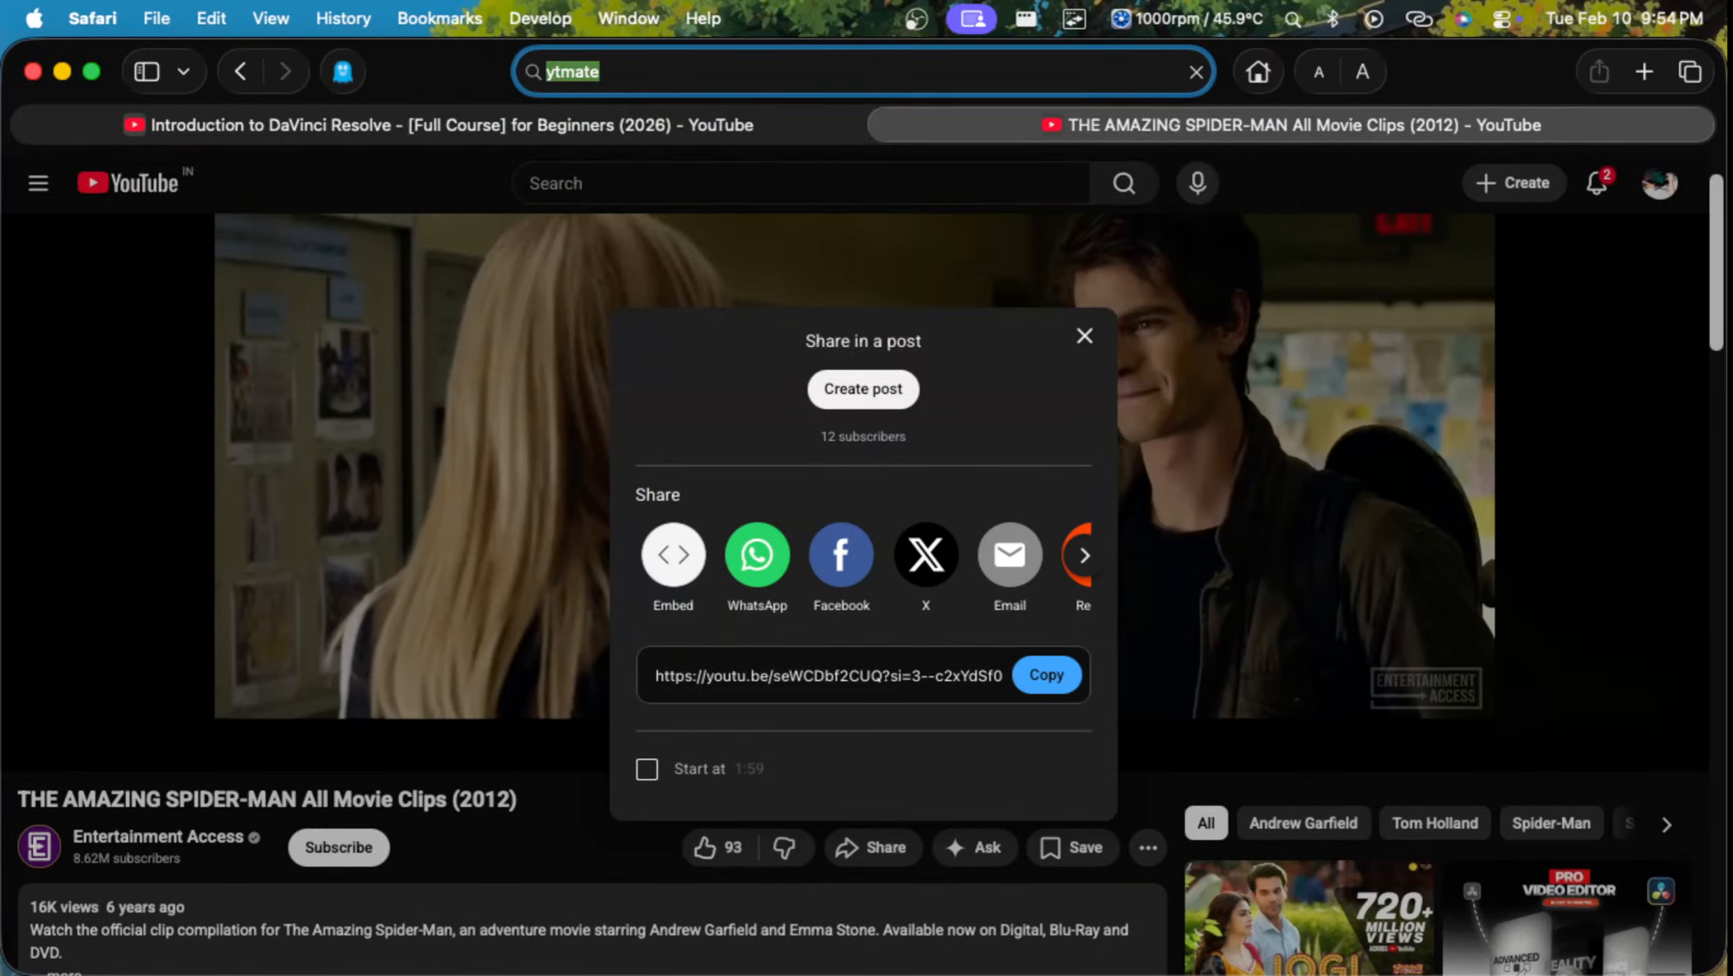
{"action": "key", "text": "Return"}
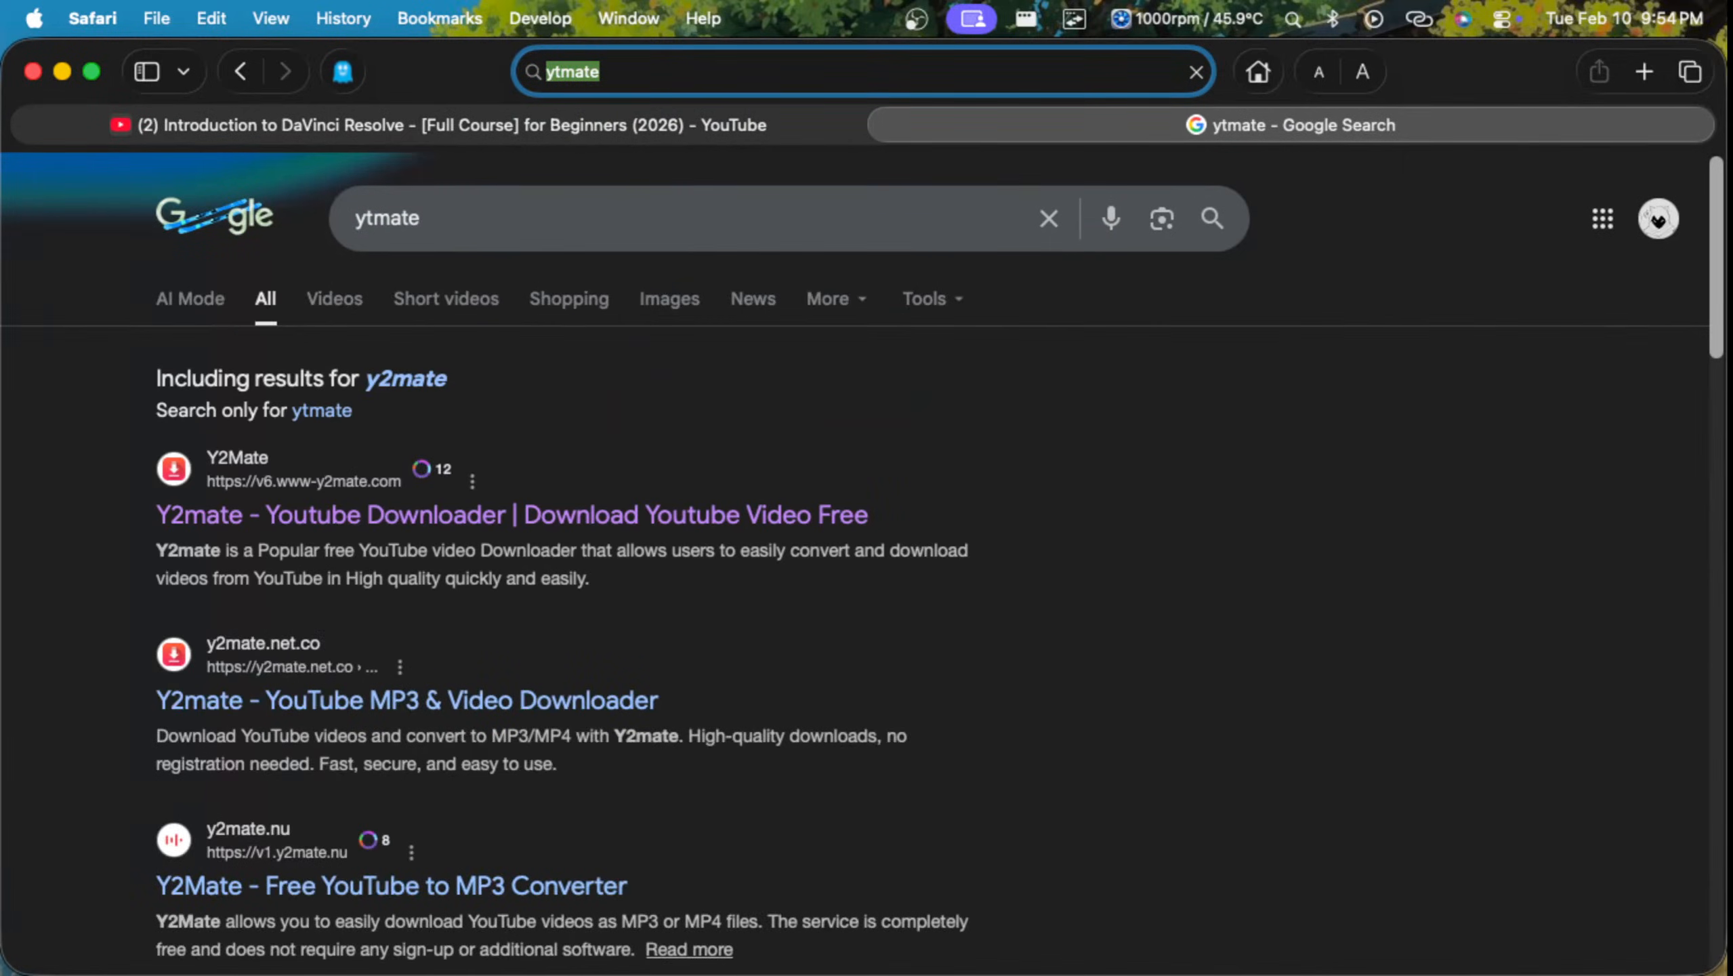
{"action": "left_click", "coordinate": [512, 515]}
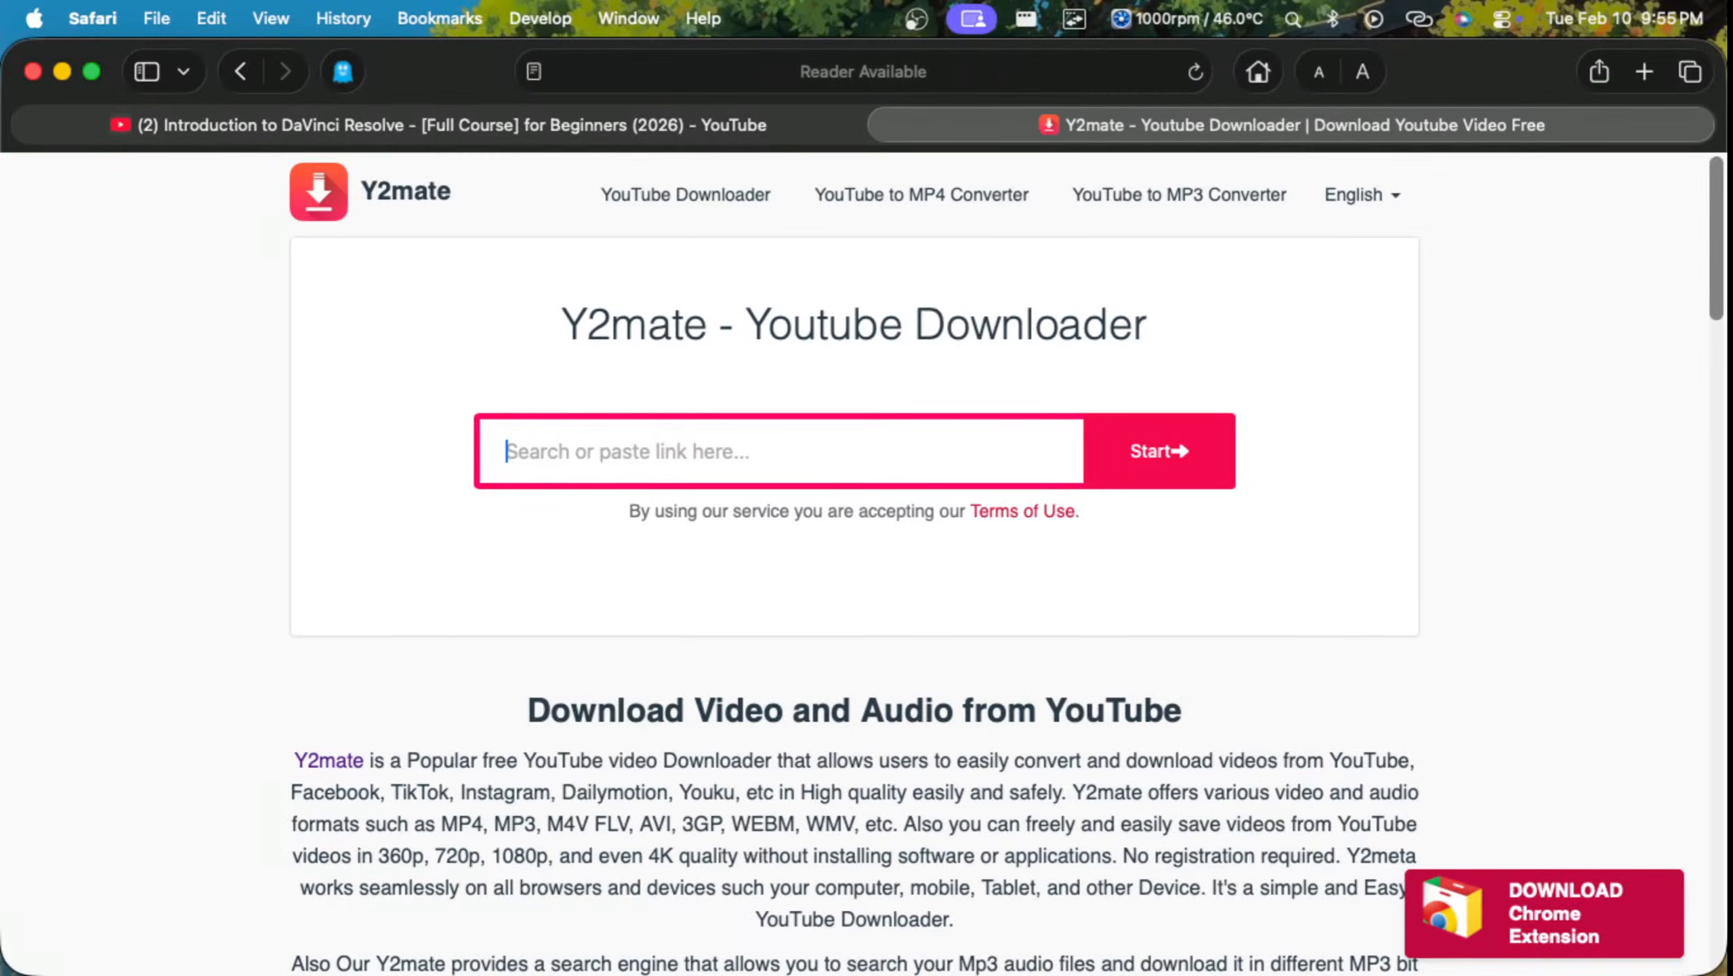
Step: Submit the copied YouTube link to the Y2mate downloader and start a download of the Spider-Man clips video
{"action": "key", "text": "super+v"}
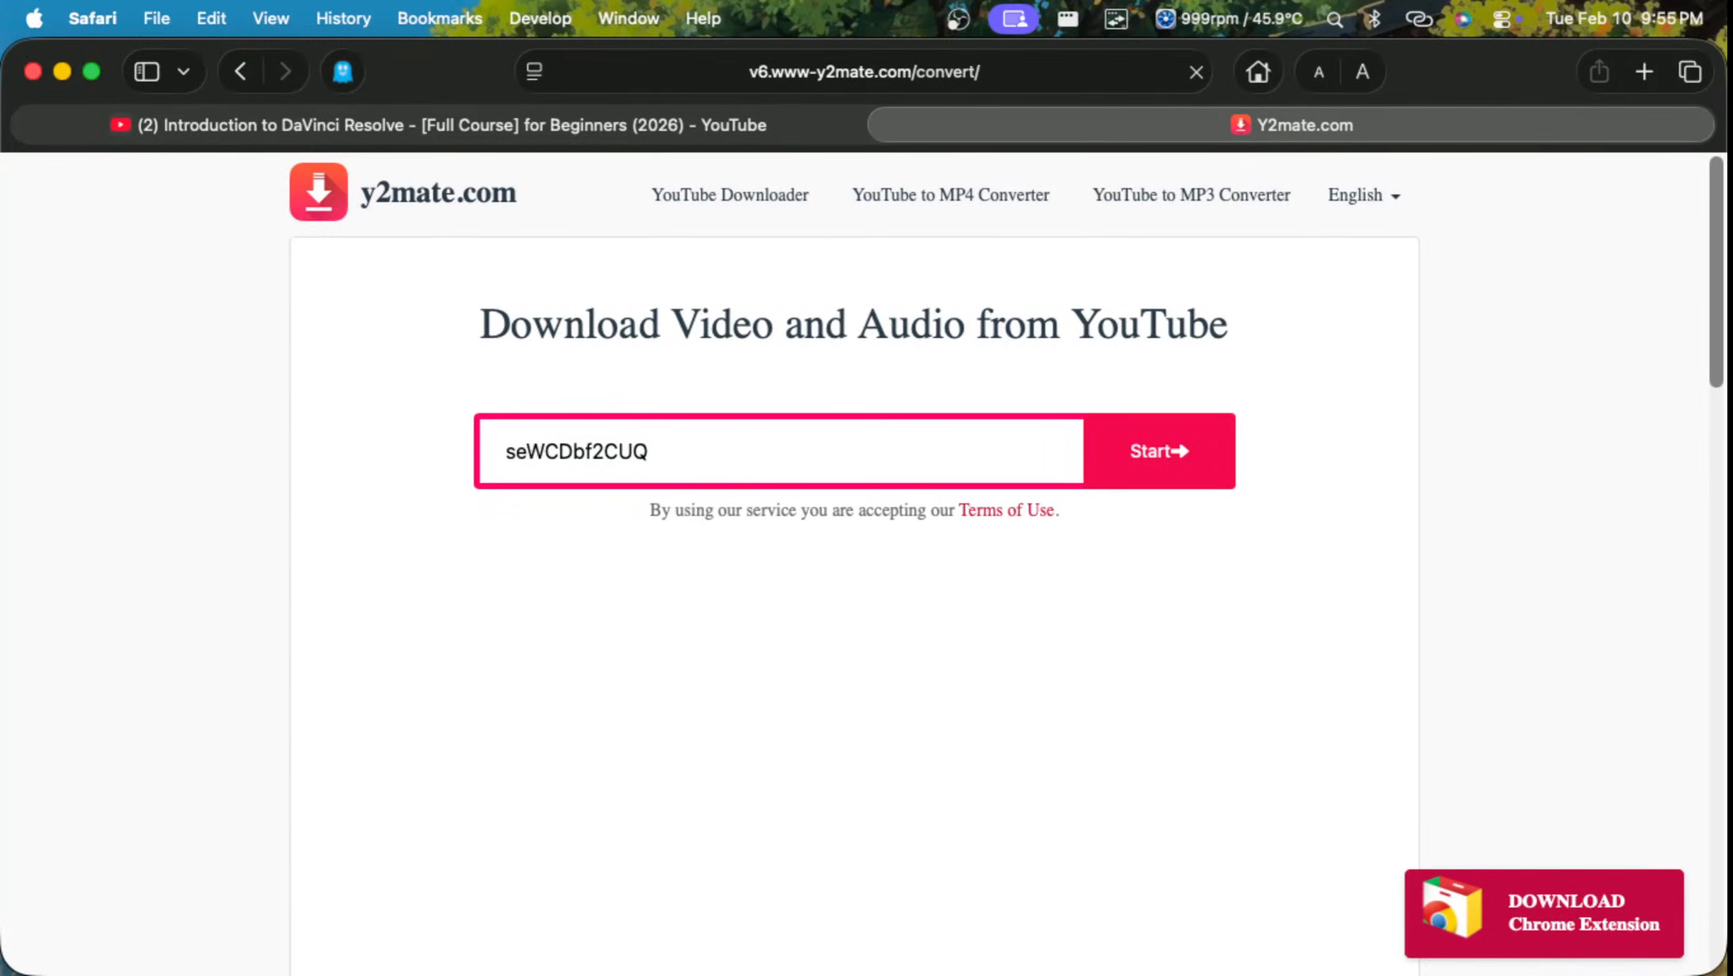
{"action": "scroll", "coordinate": [854, 563], "scroll_direction": "down", "scroll_amount": 2}
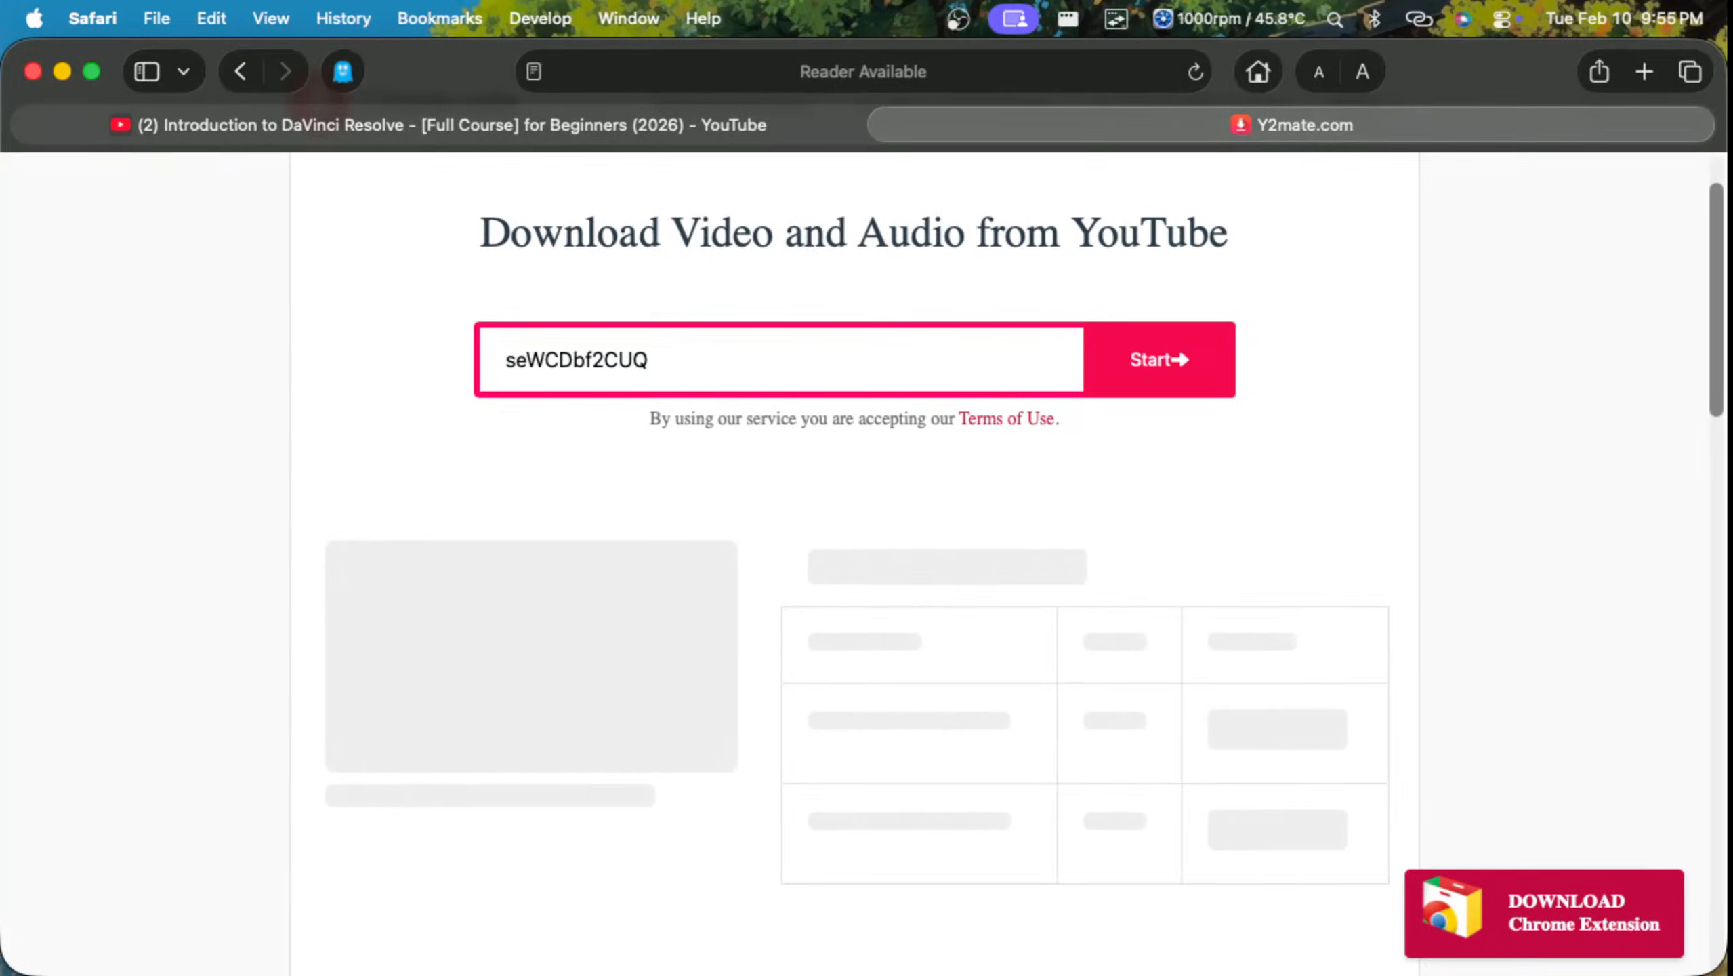
{"action": "scroll", "coordinate": [855, 563], "scroll_direction": "down", "scroll_amount": 2}
{"action": "left_click", "coordinate": [1241, 666]}
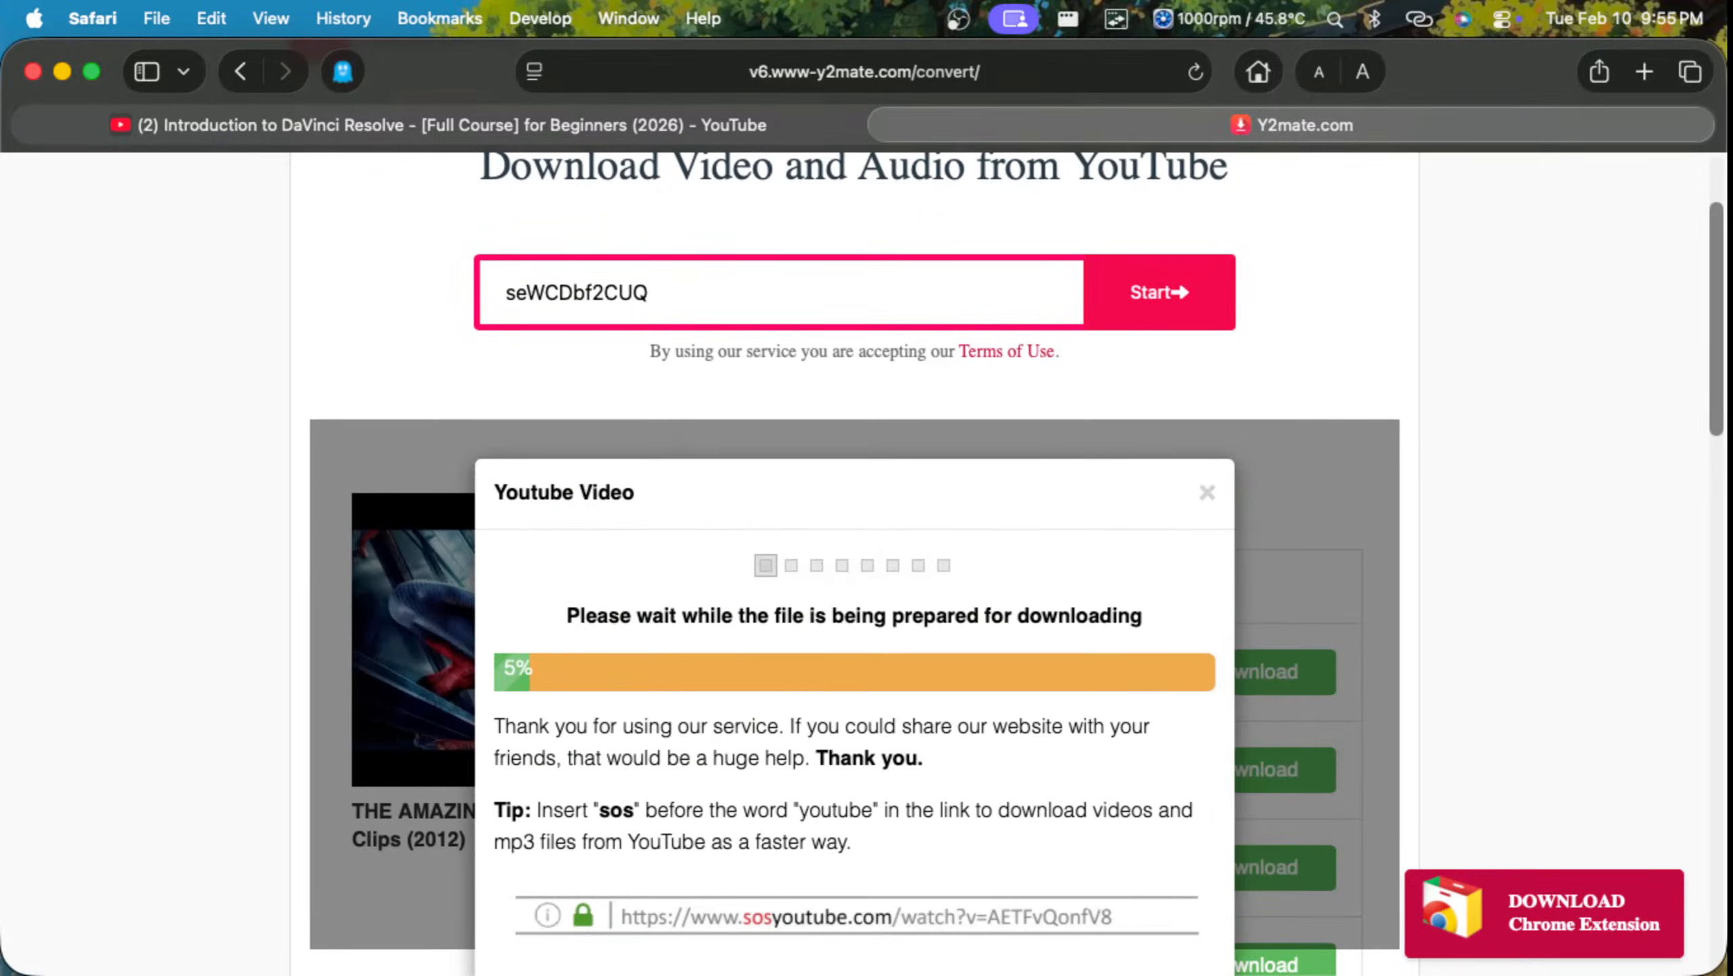
Step: Allow the Spider-Man clips download from the Y2mate site, dismiss the QuickTime Player alert and return to Safari
{"action": "scroll", "coordinate": [854, 564], "scroll_direction": "down", "scroll_amount": 3}
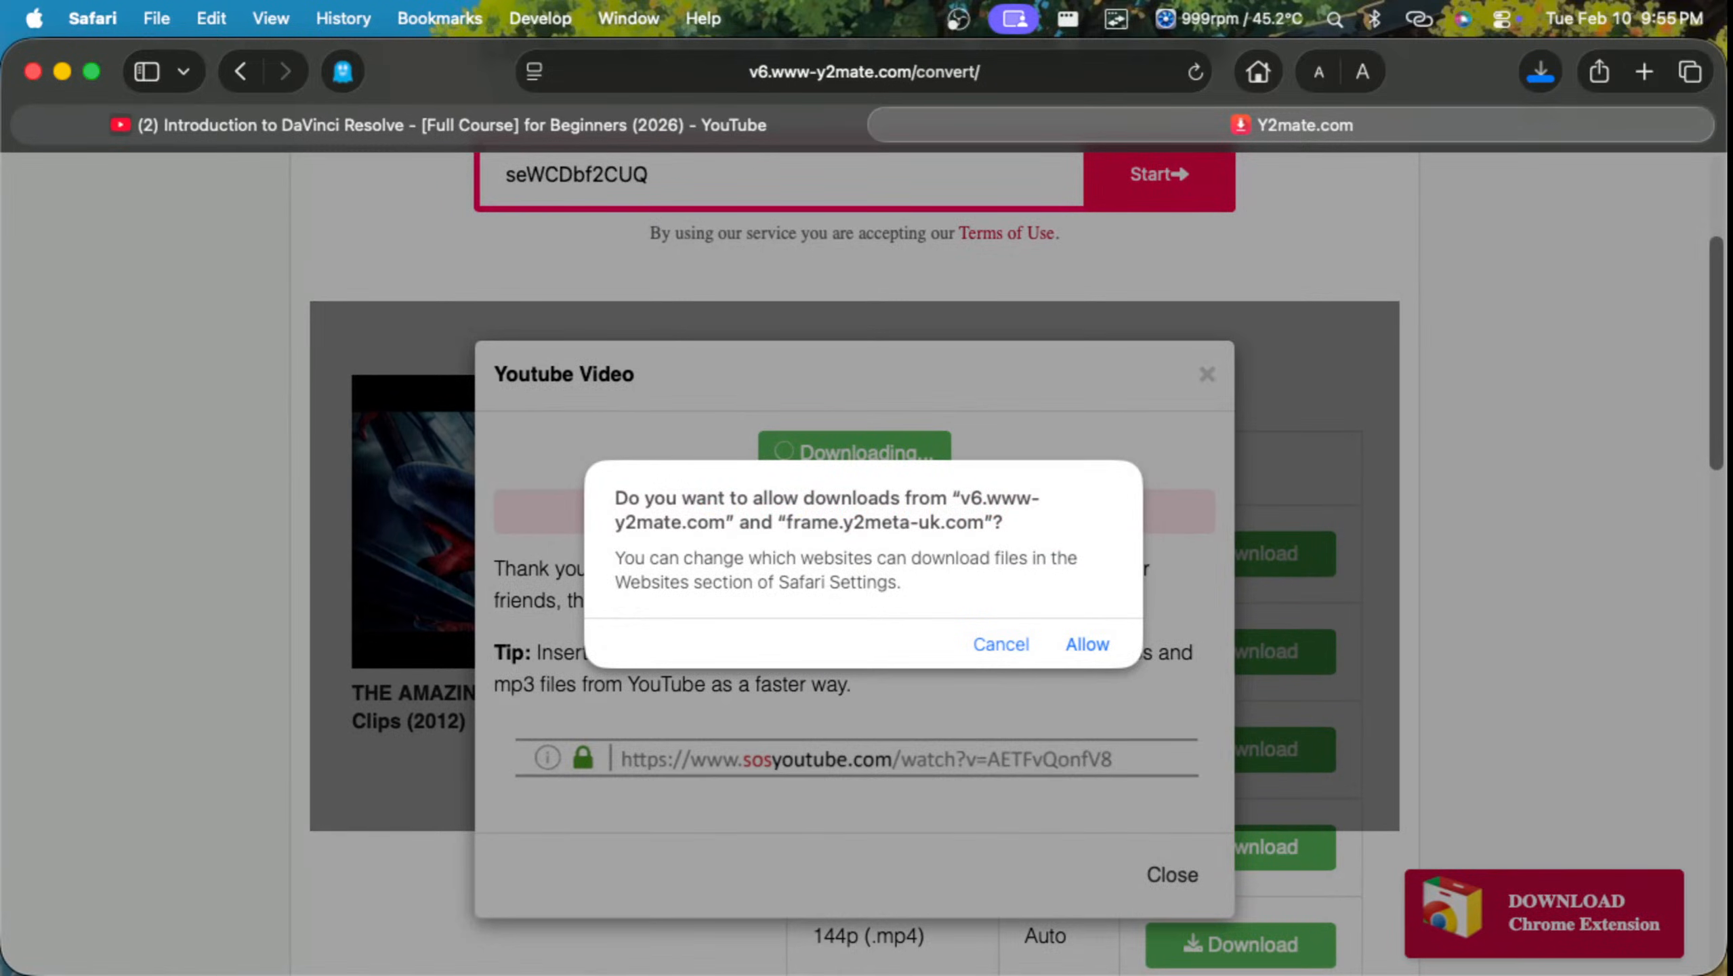
{"action": "key", "text": "Return"}
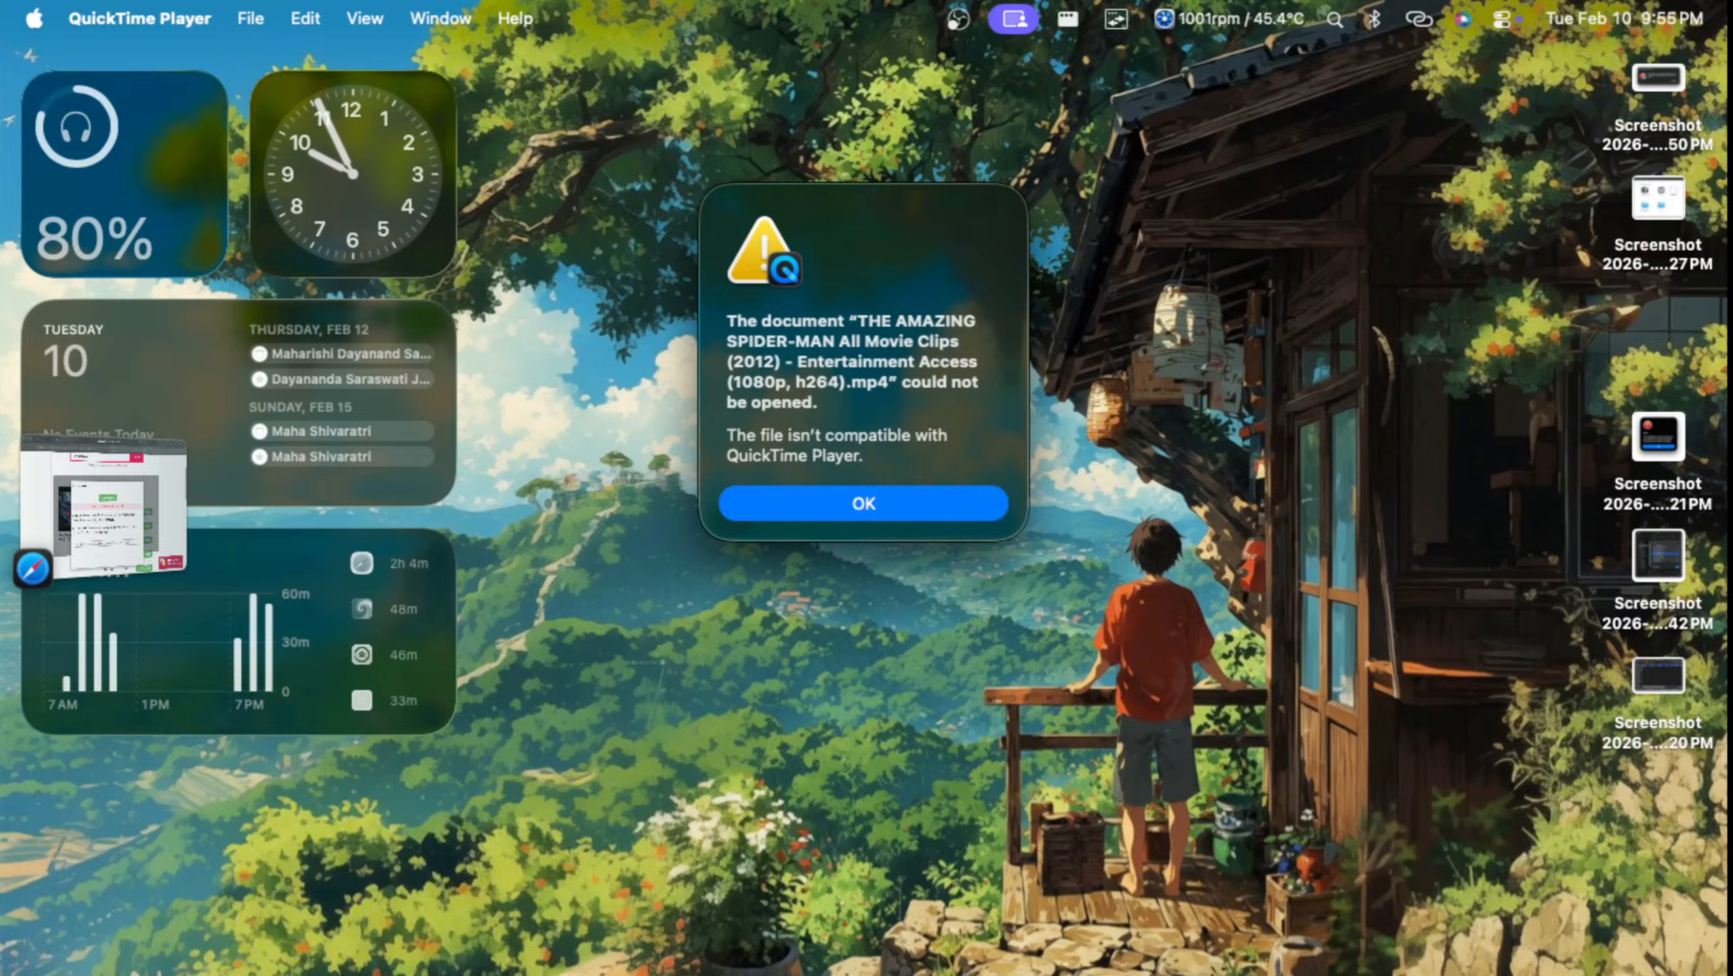
{"action": "key", "text": "Return"}
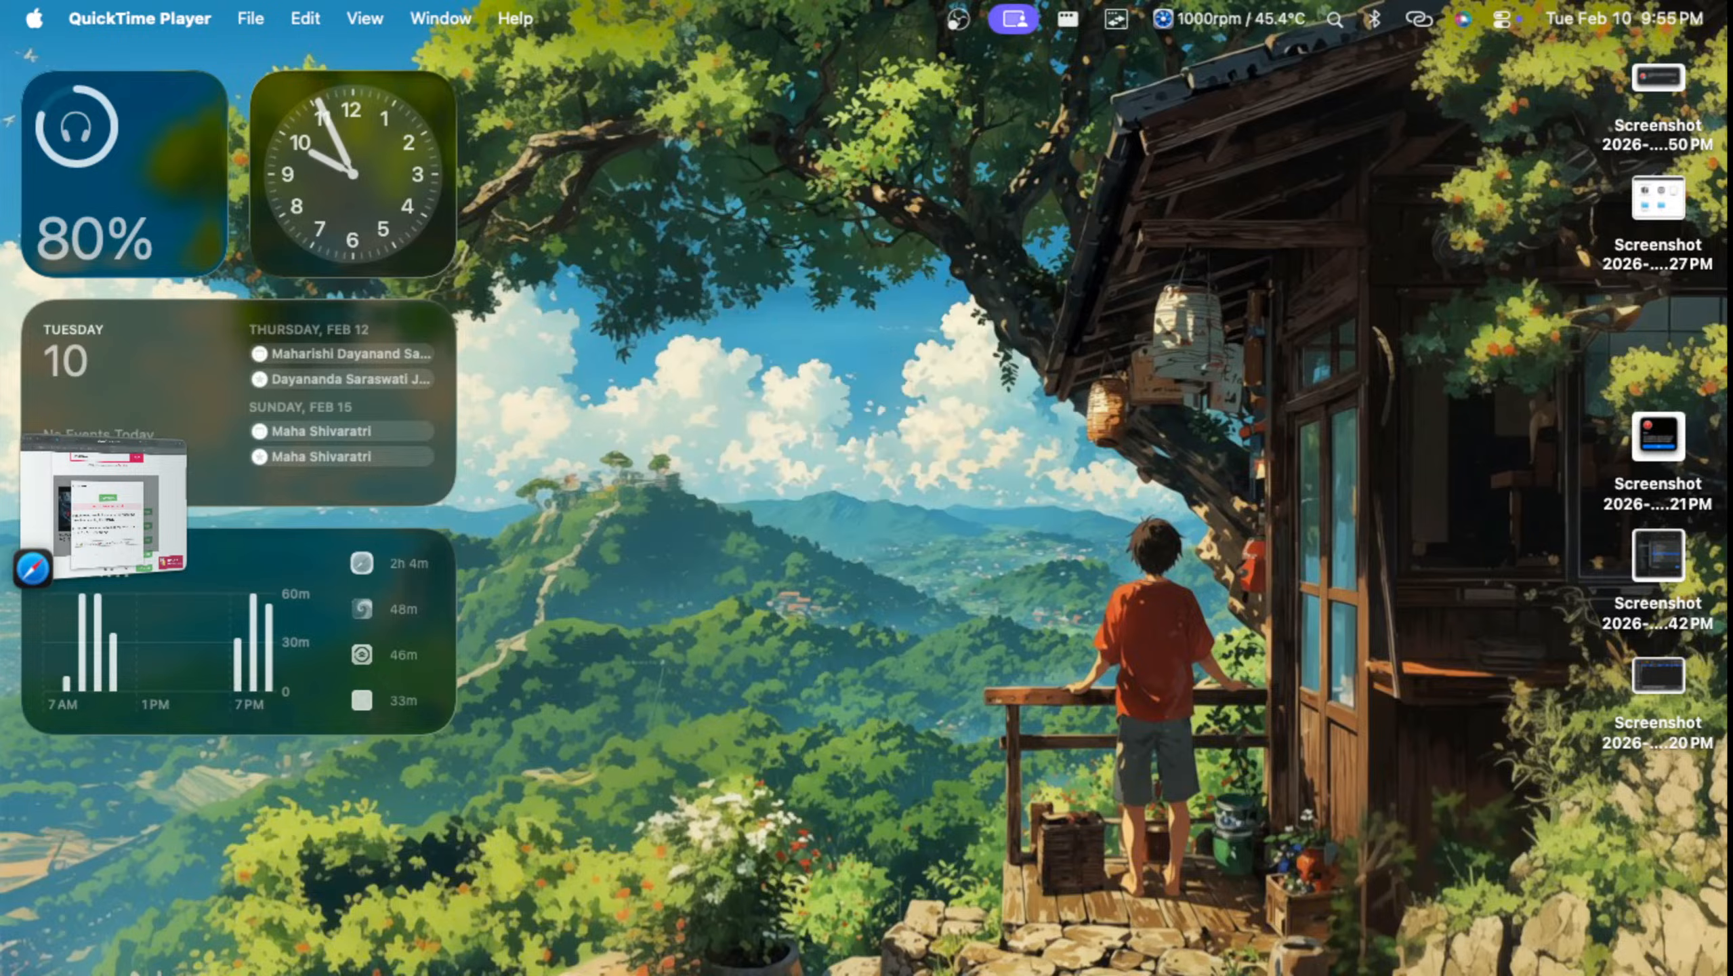
{"action": "key", "text": "ctrl+Up"}
{"action": "left_click", "coordinate": [865, 502]}
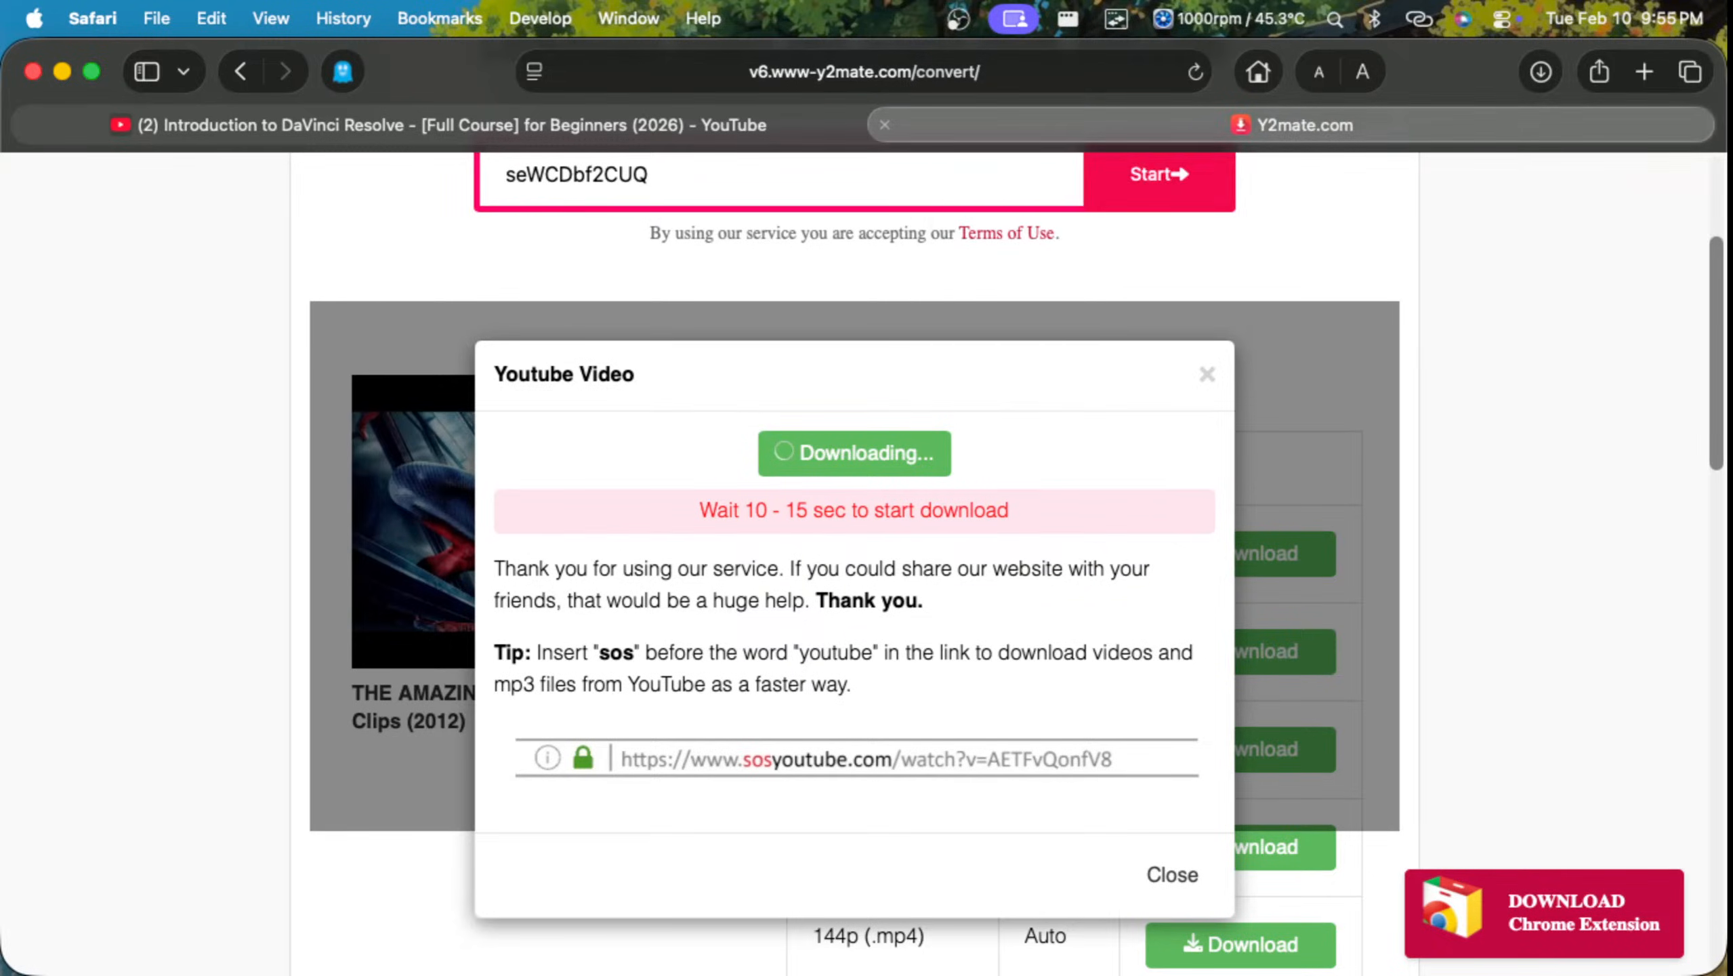
Step: Search Google for "dooren dooren music downlaoad" and switch to the corrected query "dooron dooron music download"
{"action": "key", "text": "super+l"}
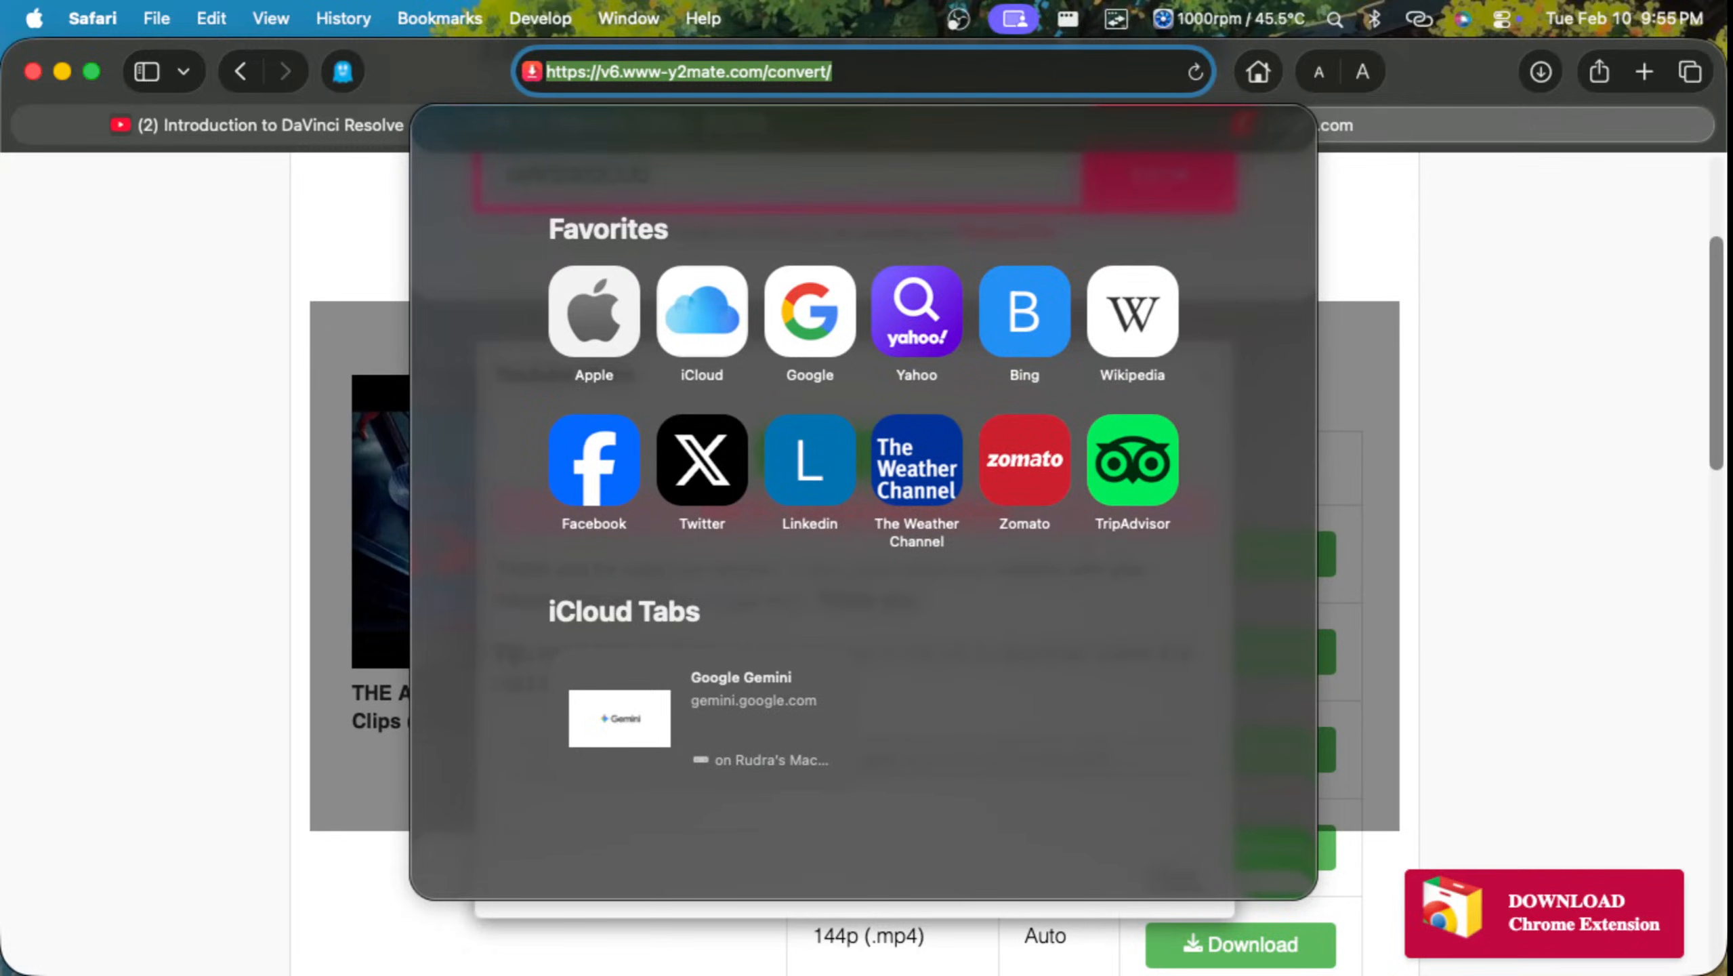
{"action": "type", "text": "dooren"}
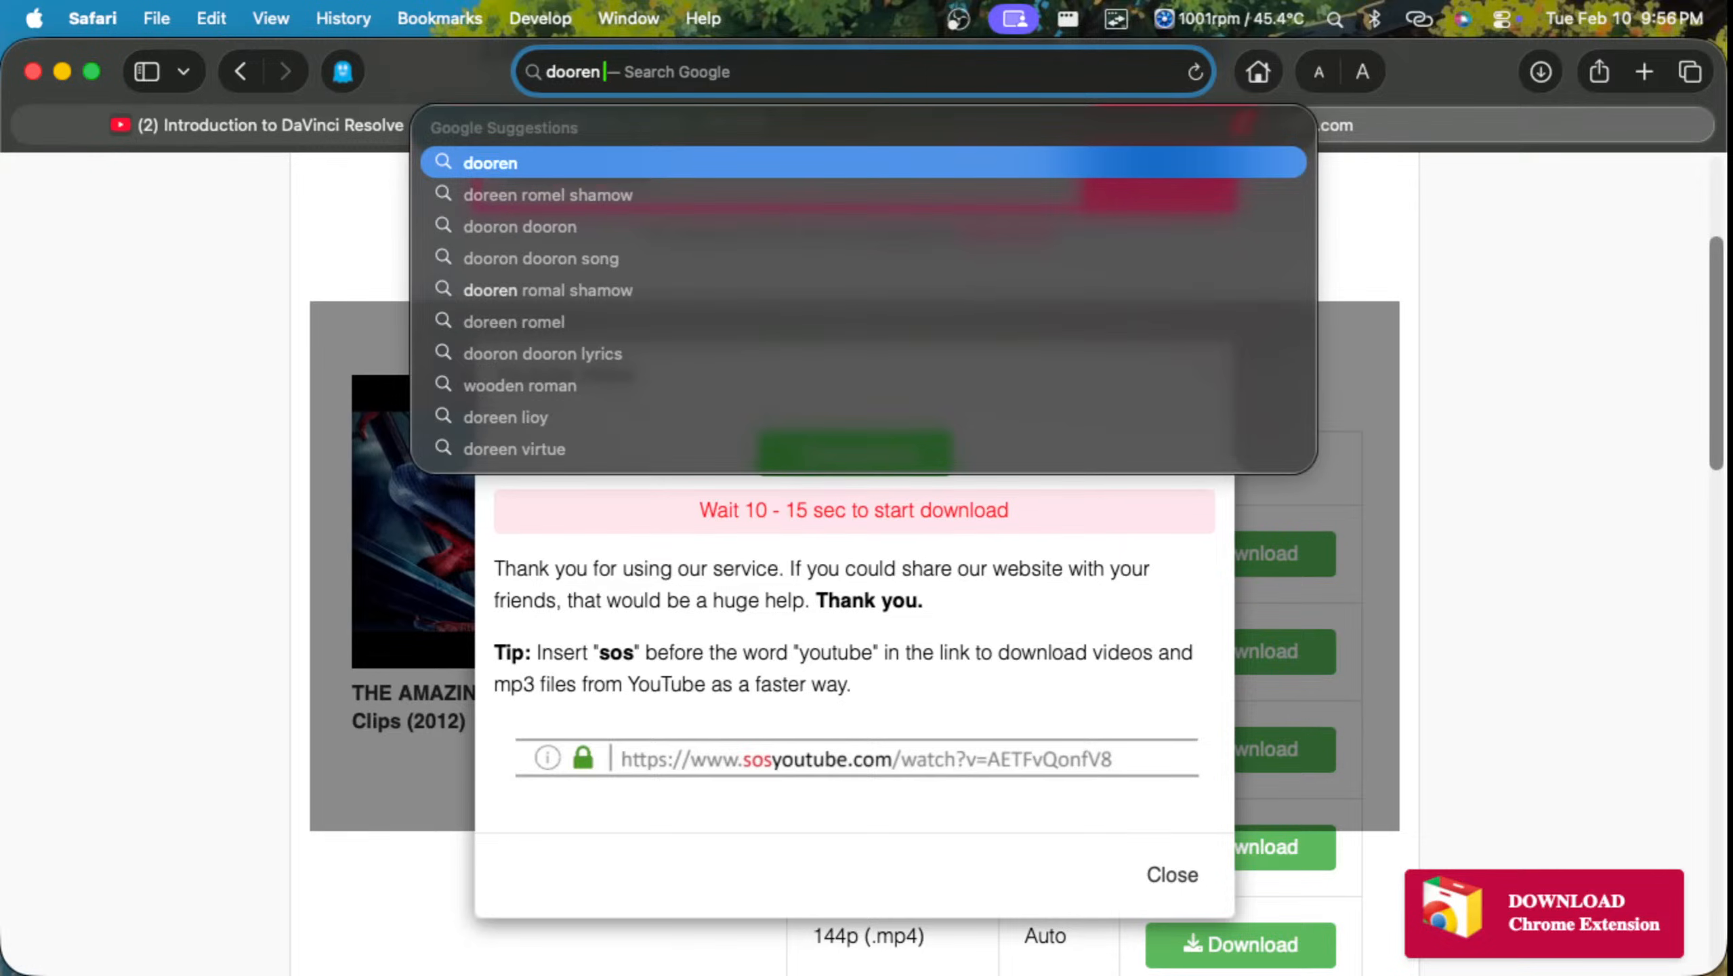
{"action": "type", "text": " dooren"}
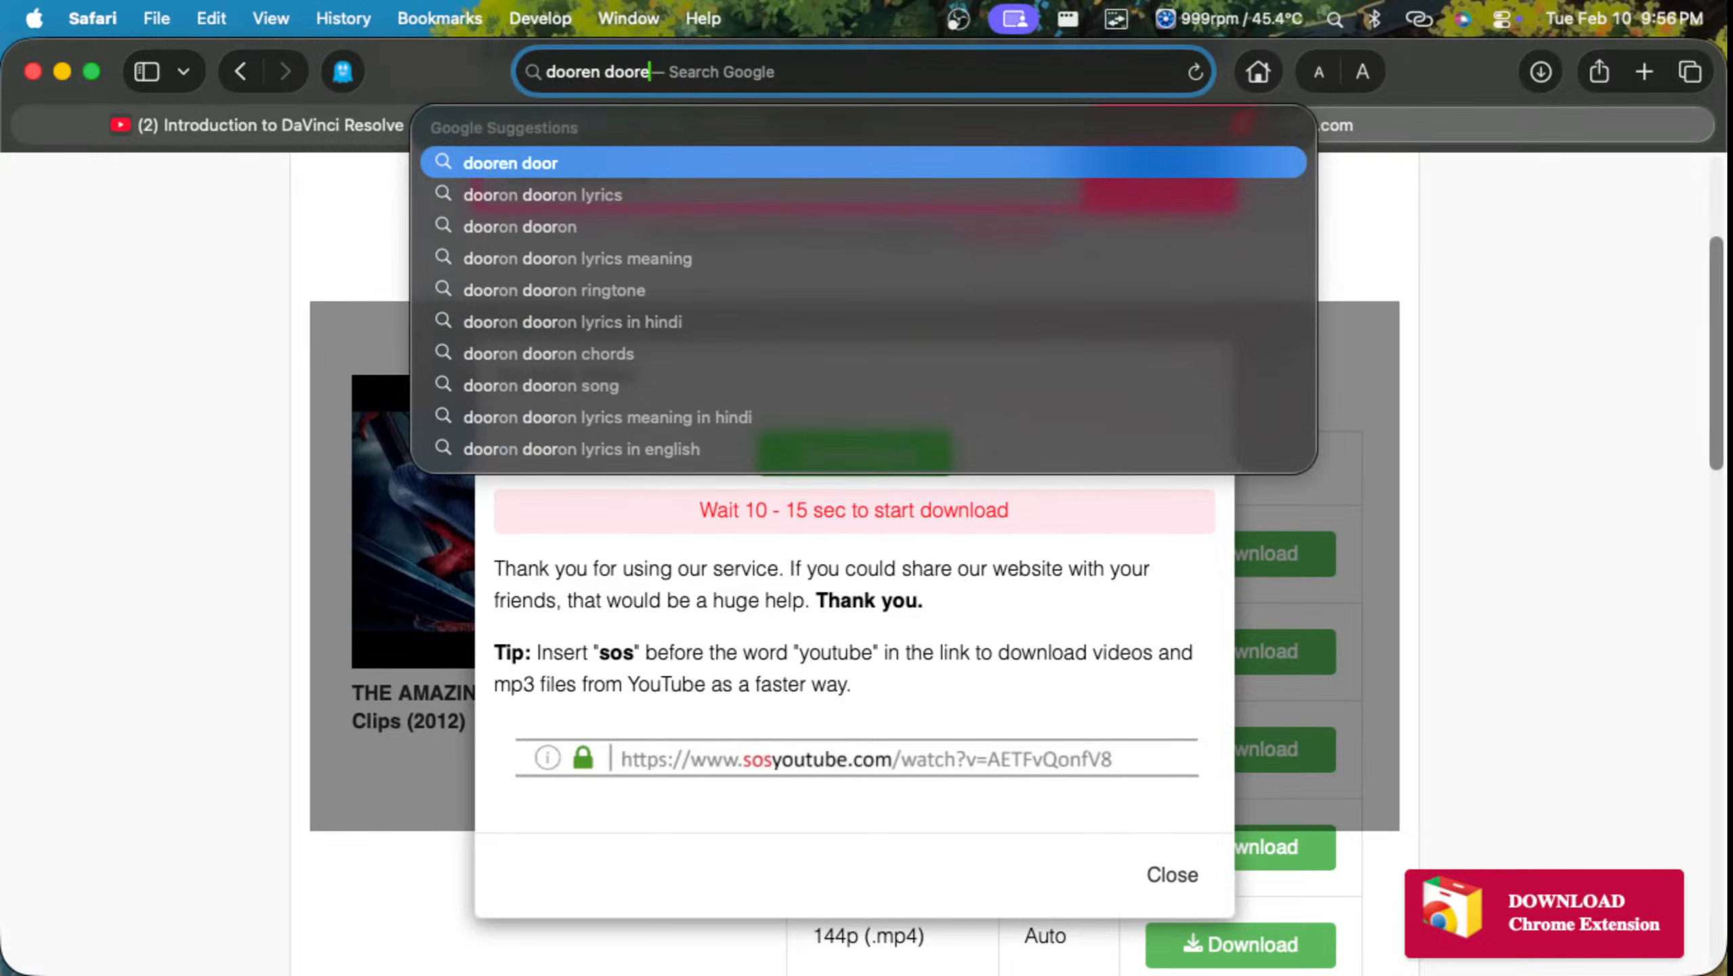
{"action": "type", "text": " muis"}
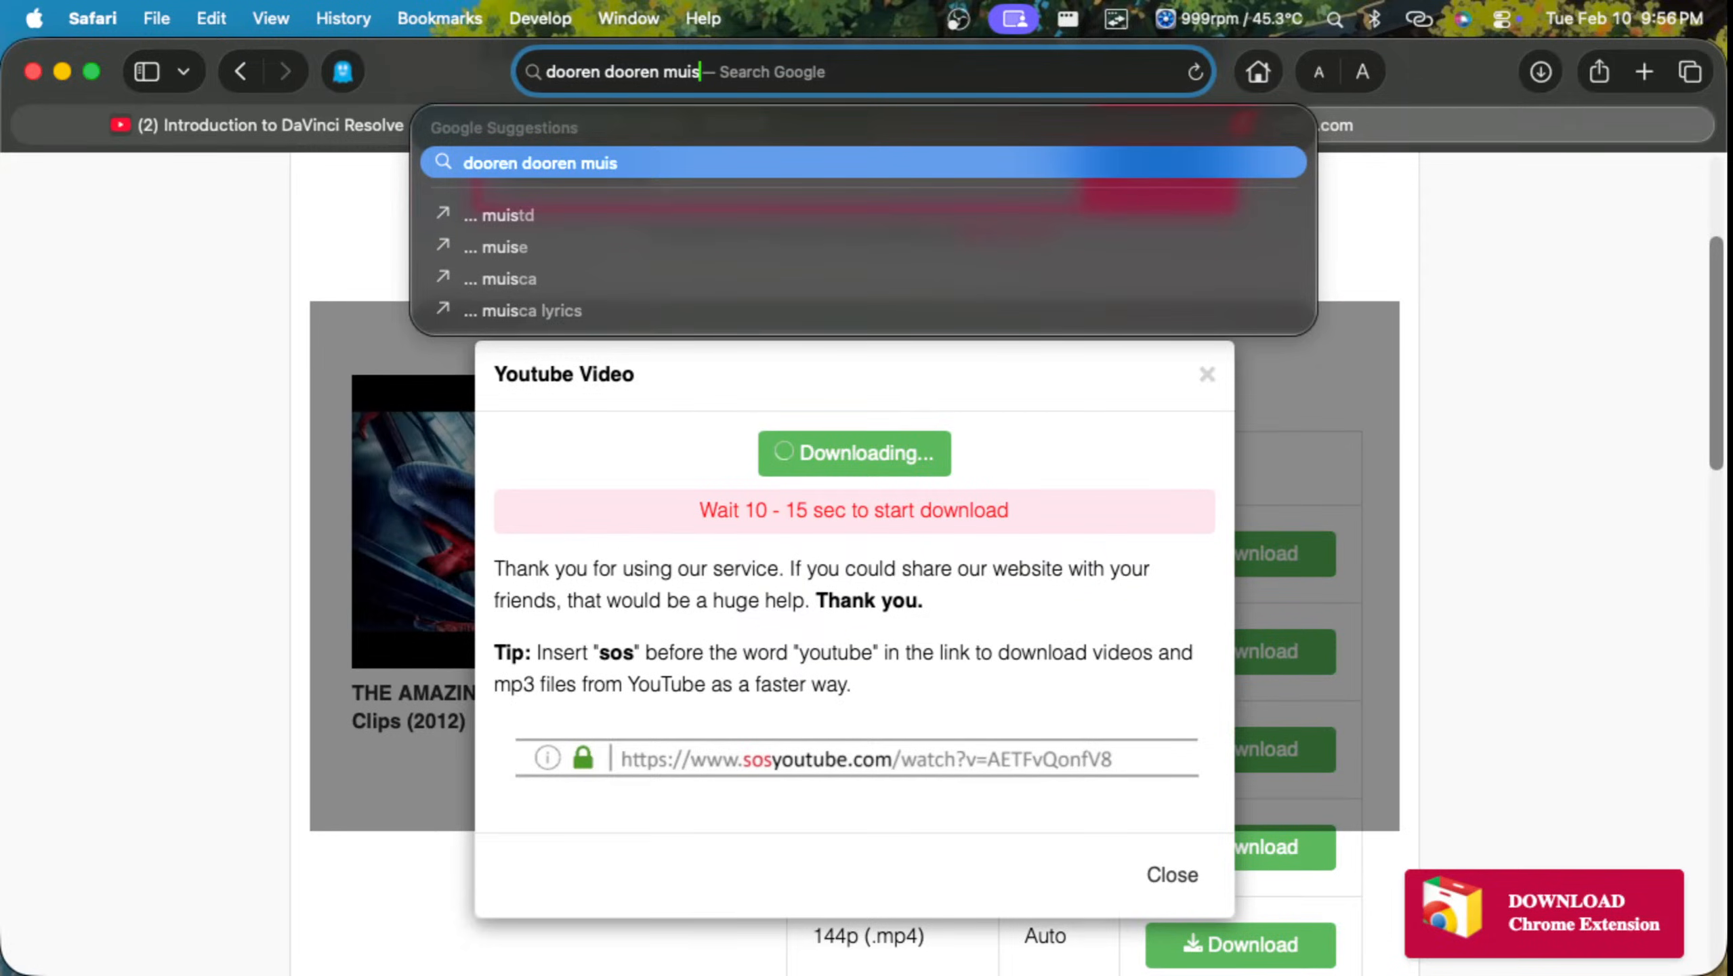
{"action": "key", "text": "Down"}
{"action": "key", "text": "Down"}
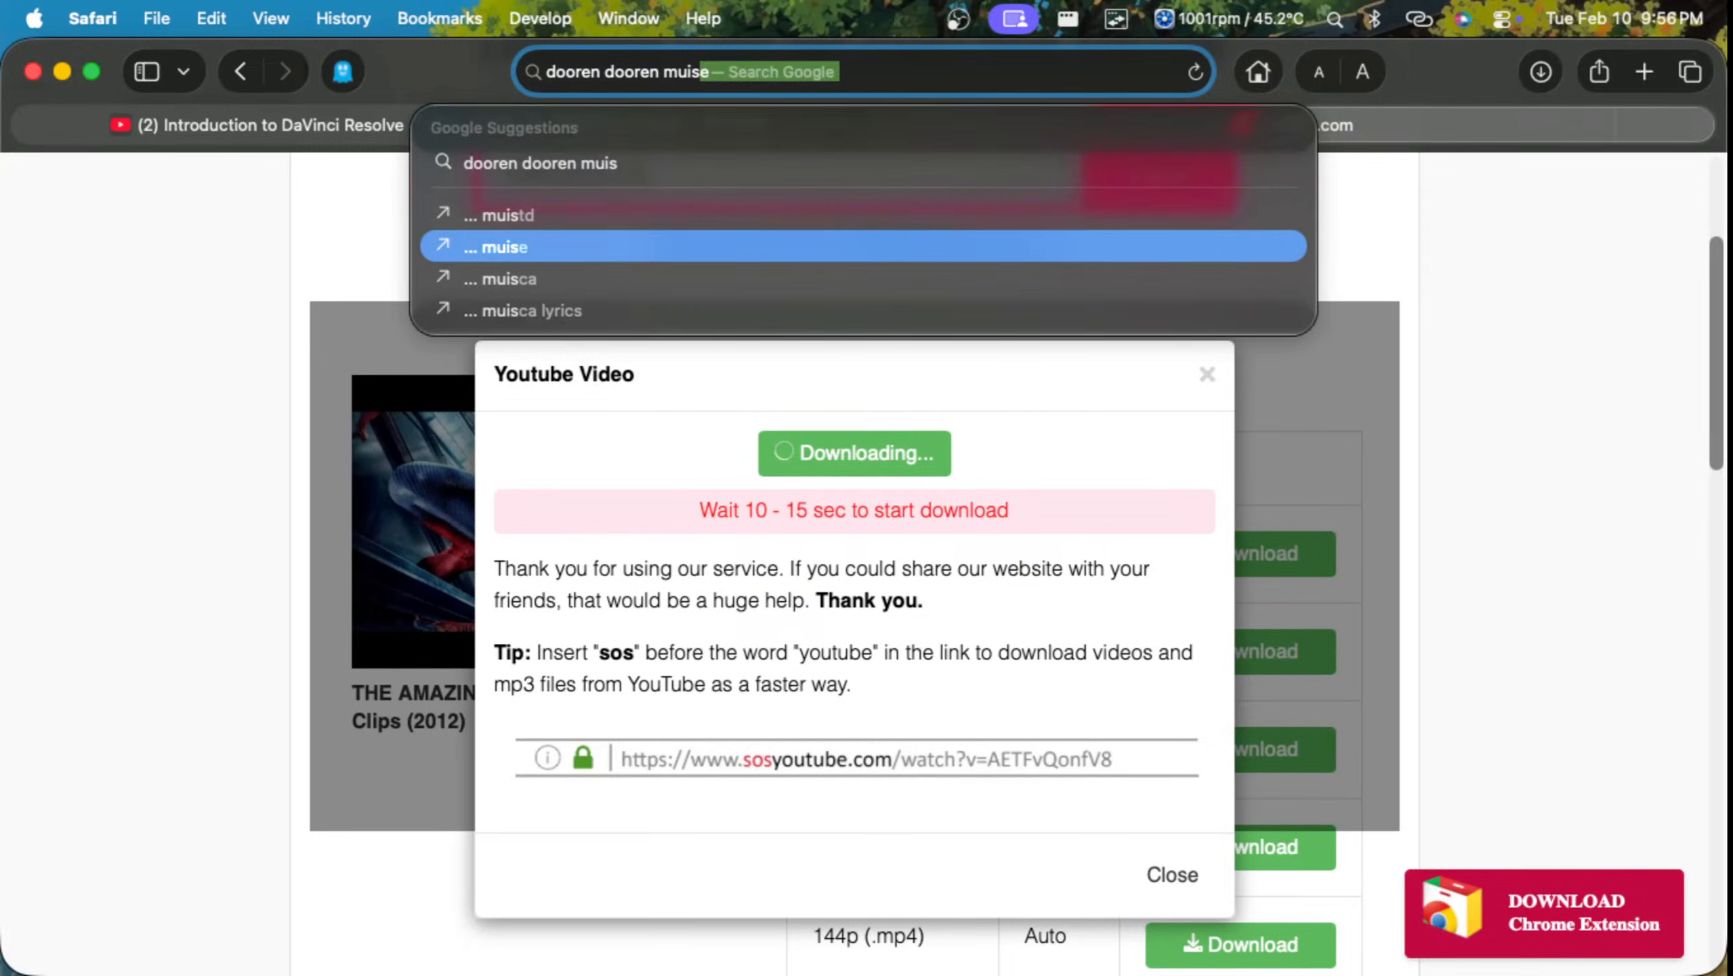
{"action": "type", "text": "c"}
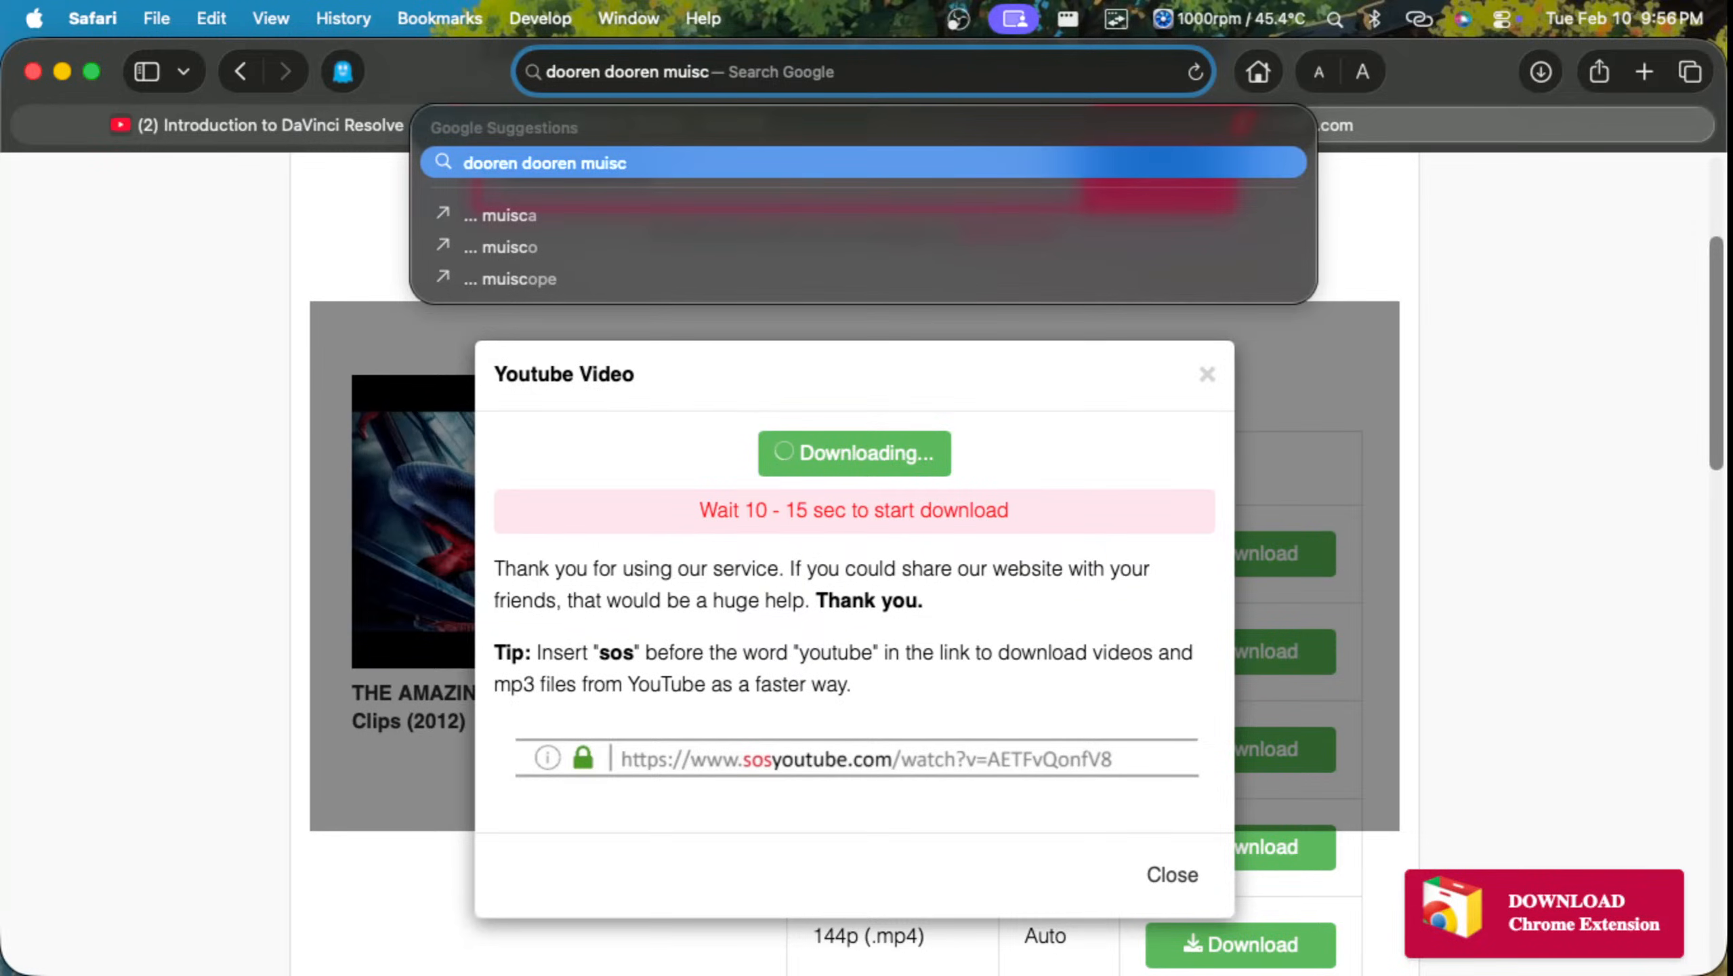
{"action": "key", "text": "BackSpace"}
{"action": "key", "text": "BackSpace"}
{"action": "key", "text": "BackSpace"}
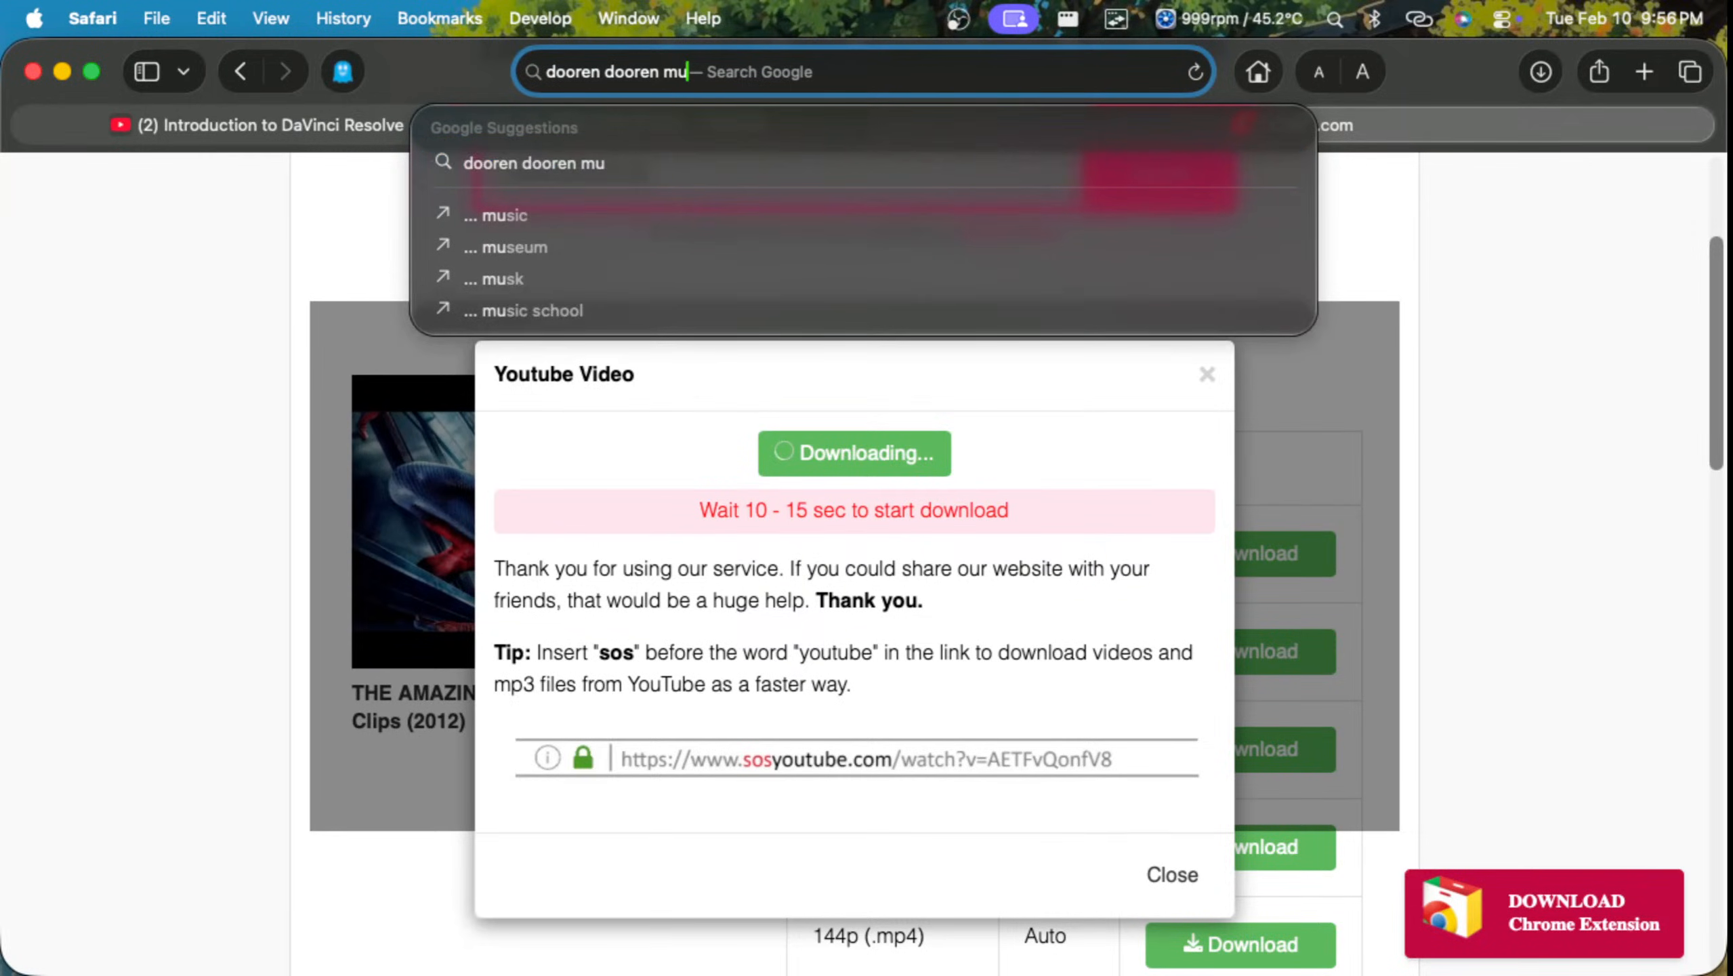
{"action": "type", "text": "sic dow"}
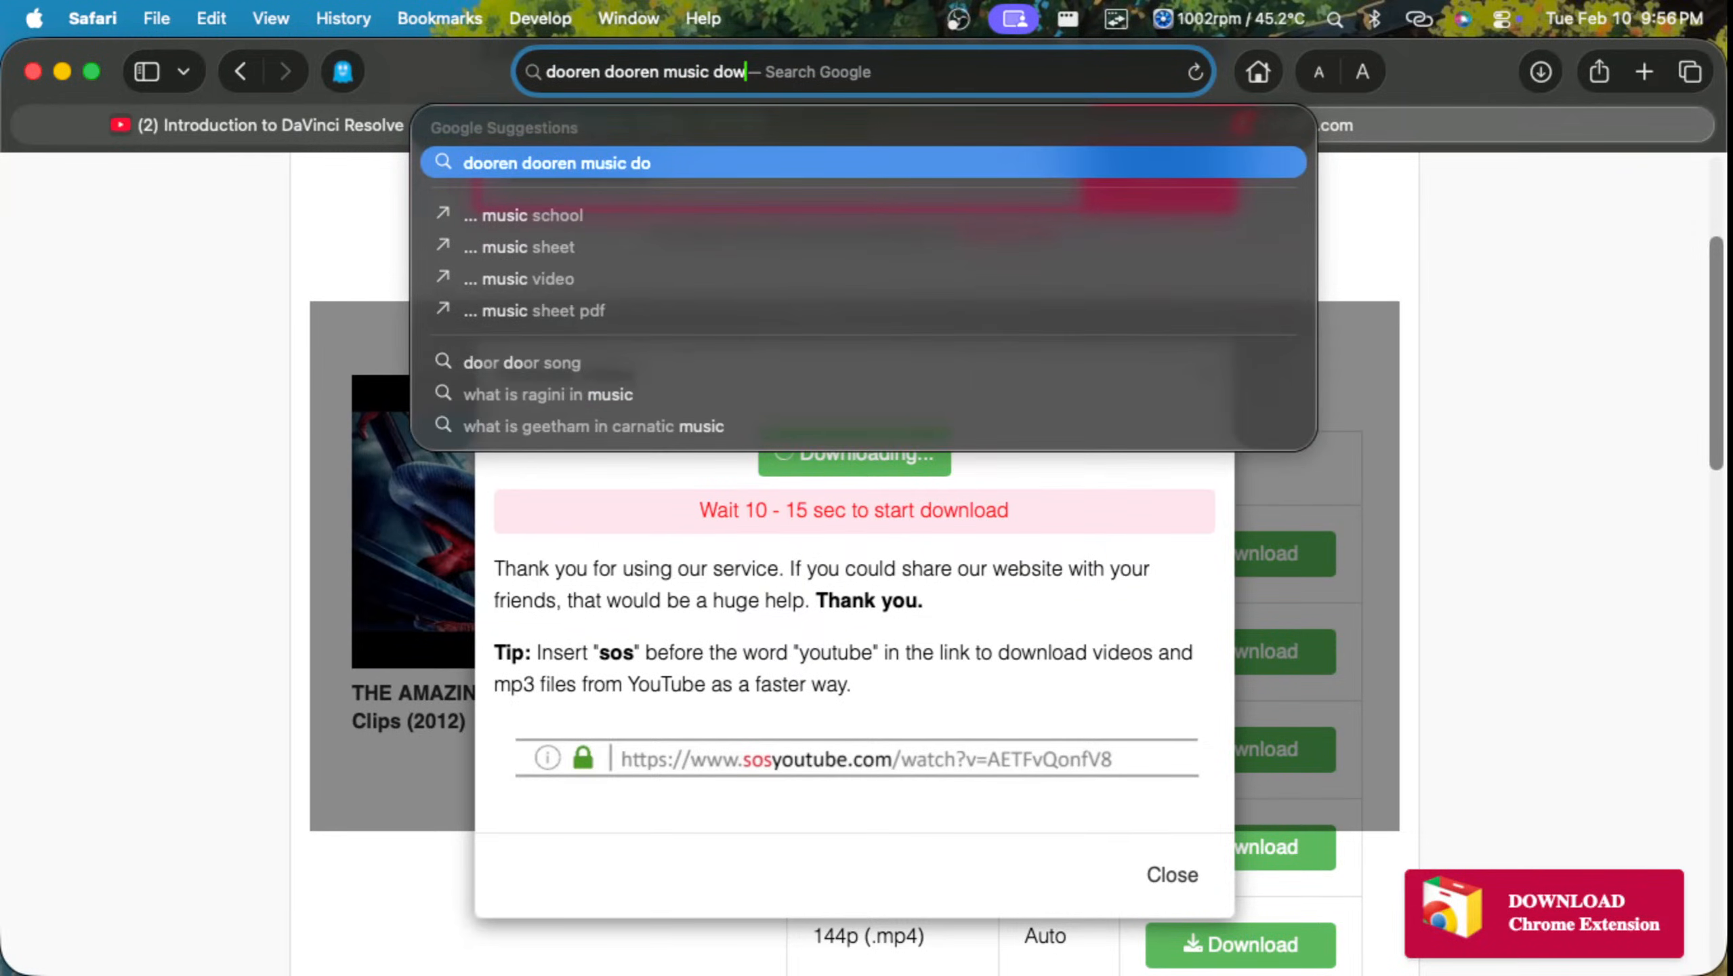
{"action": "type", "text": "nlaoad"}
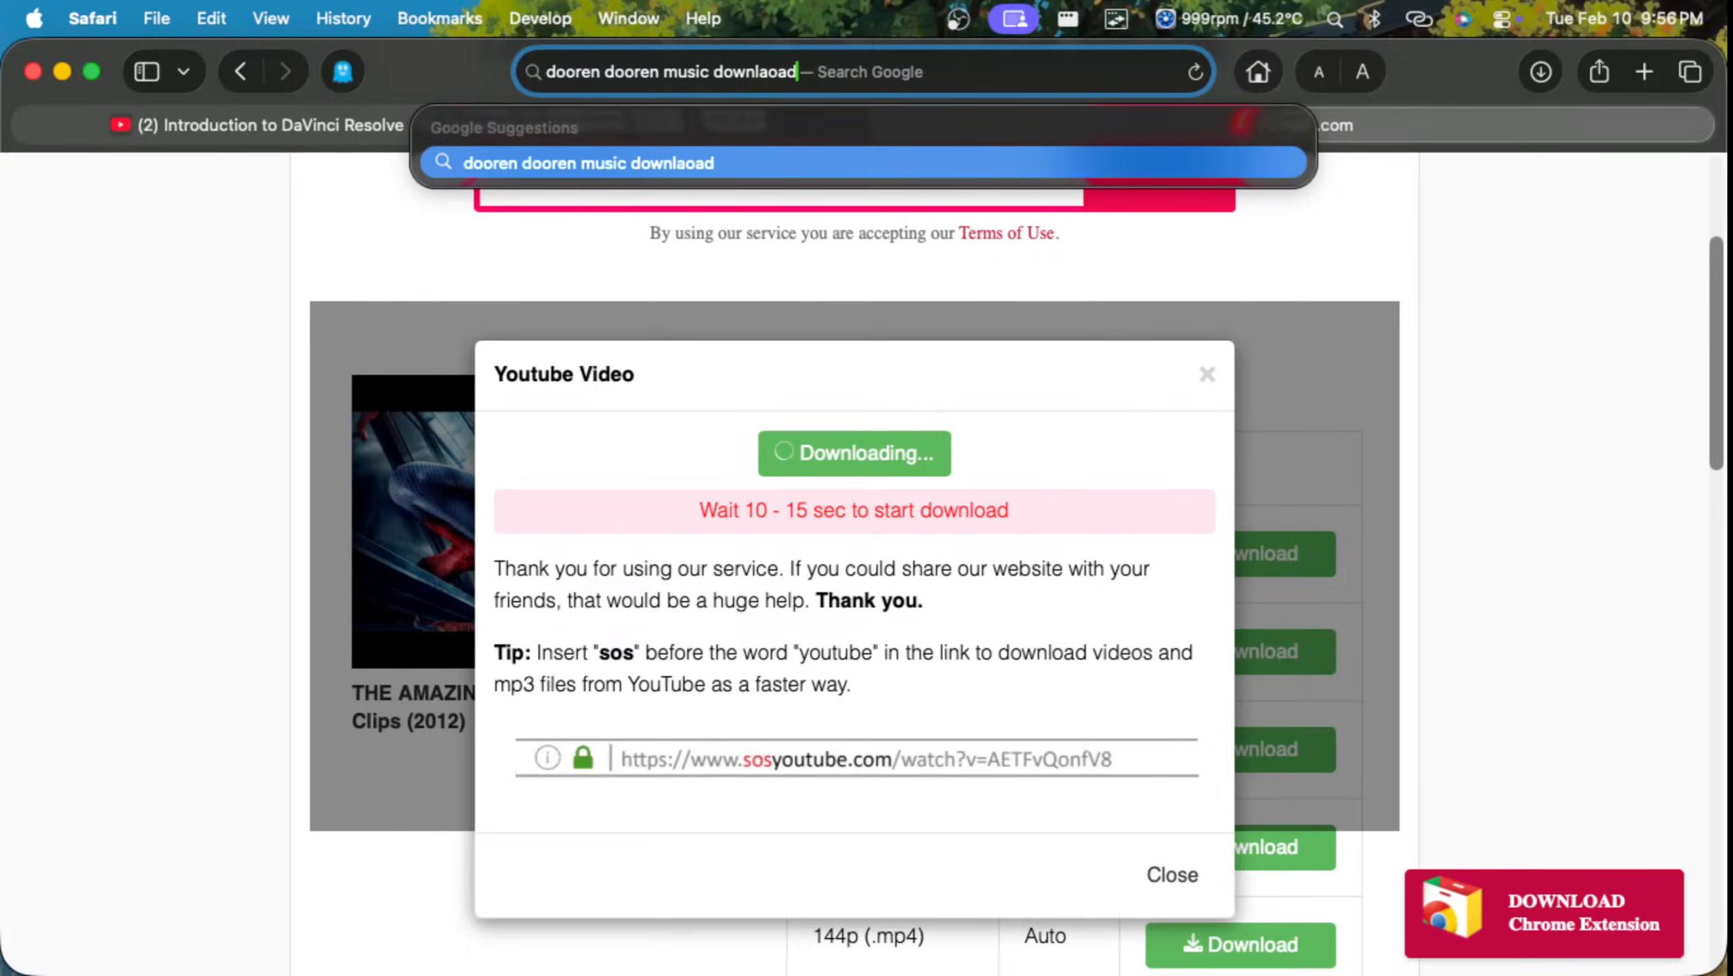
{"action": "key", "text": "Return"}
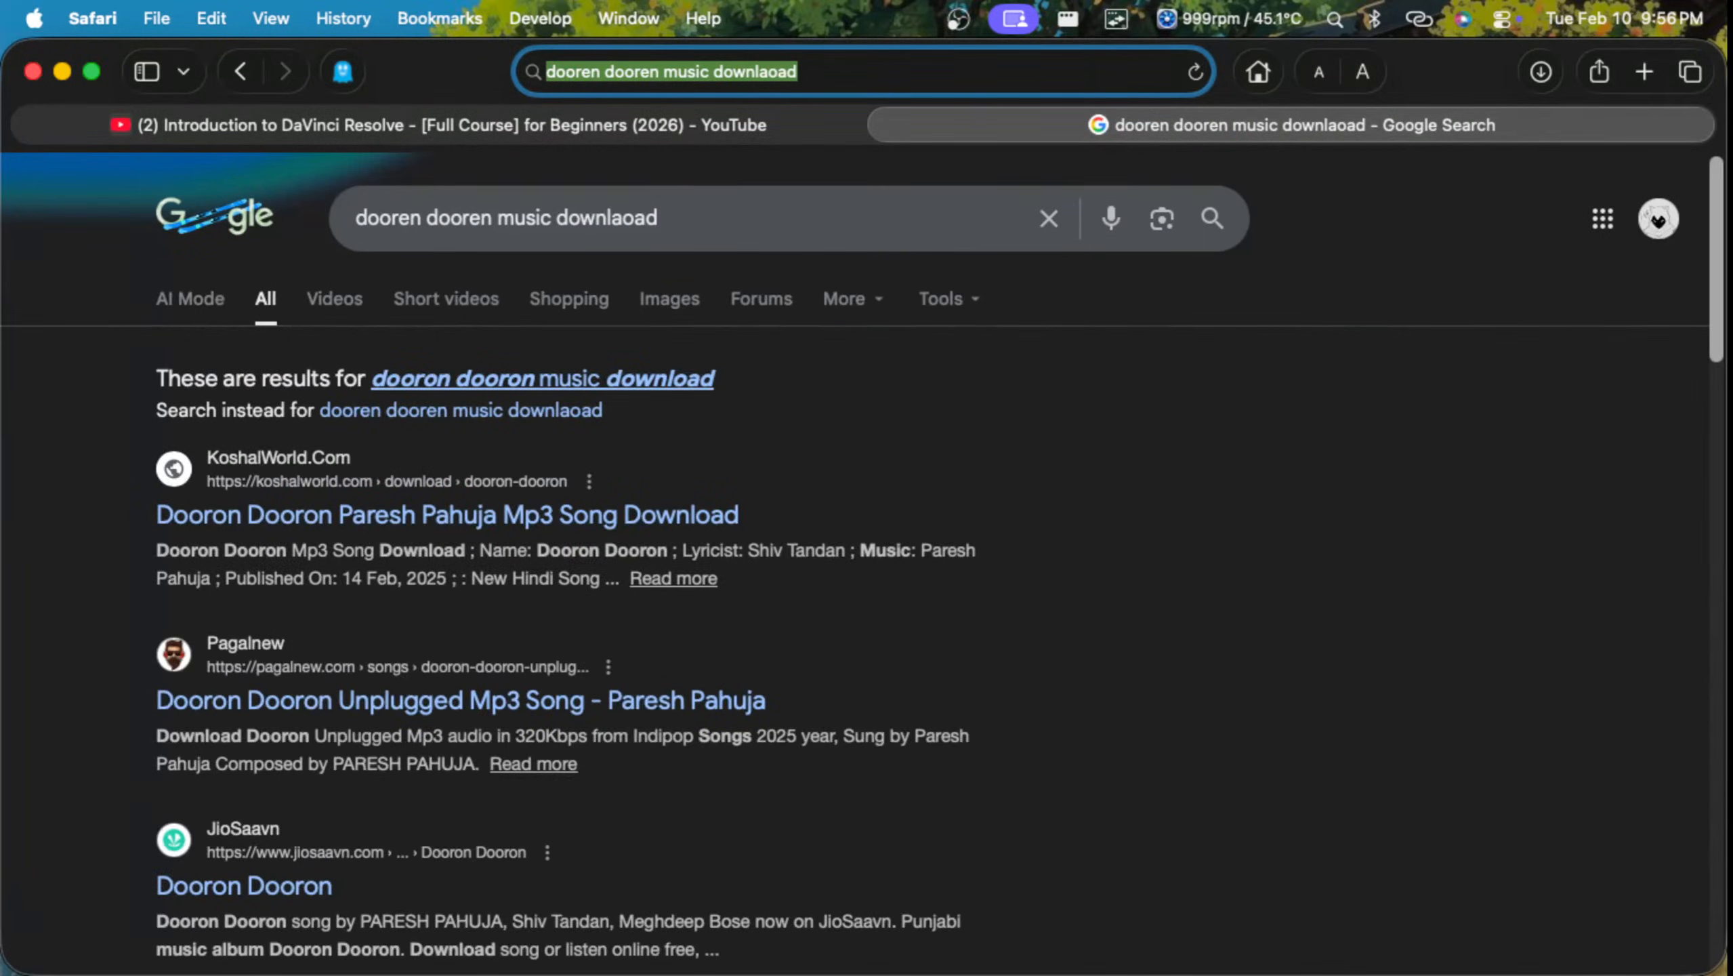
{"action": "left_click", "coordinate": [543, 378]}
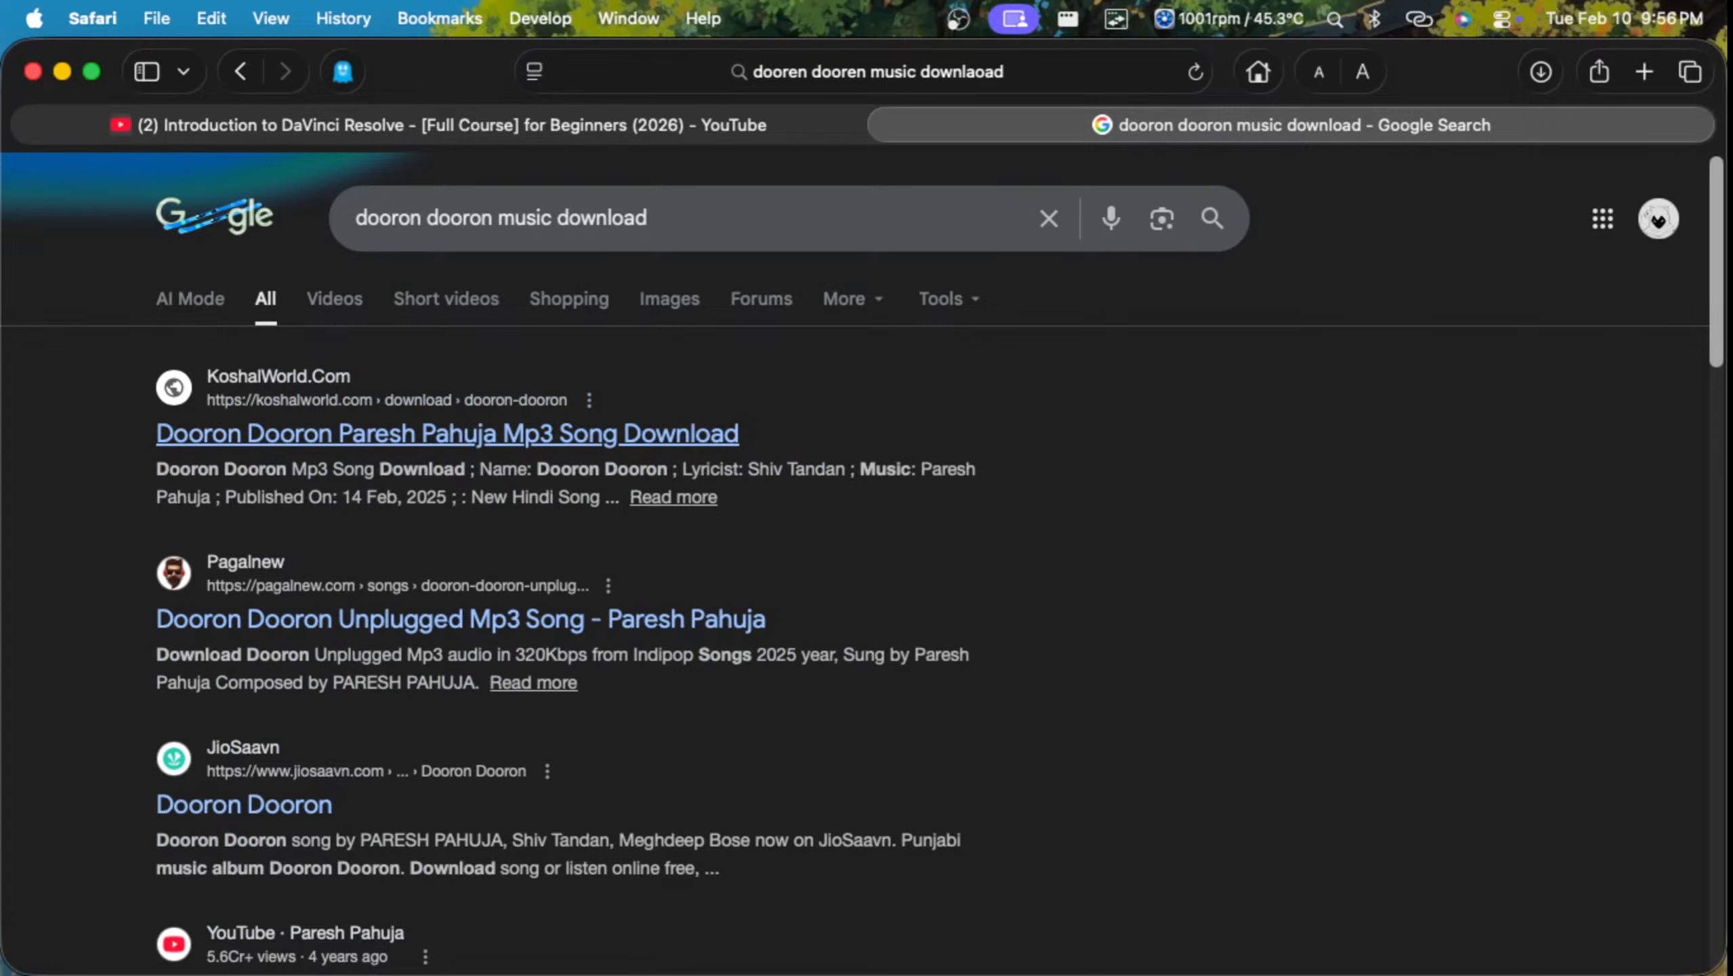
Step: Open the KoshalWorld Dooron Dooron result, close the ad tab, and download the 14.02 mb MP3, allowing downloads from the site
{"action": "left_click", "coordinate": [448, 433]}
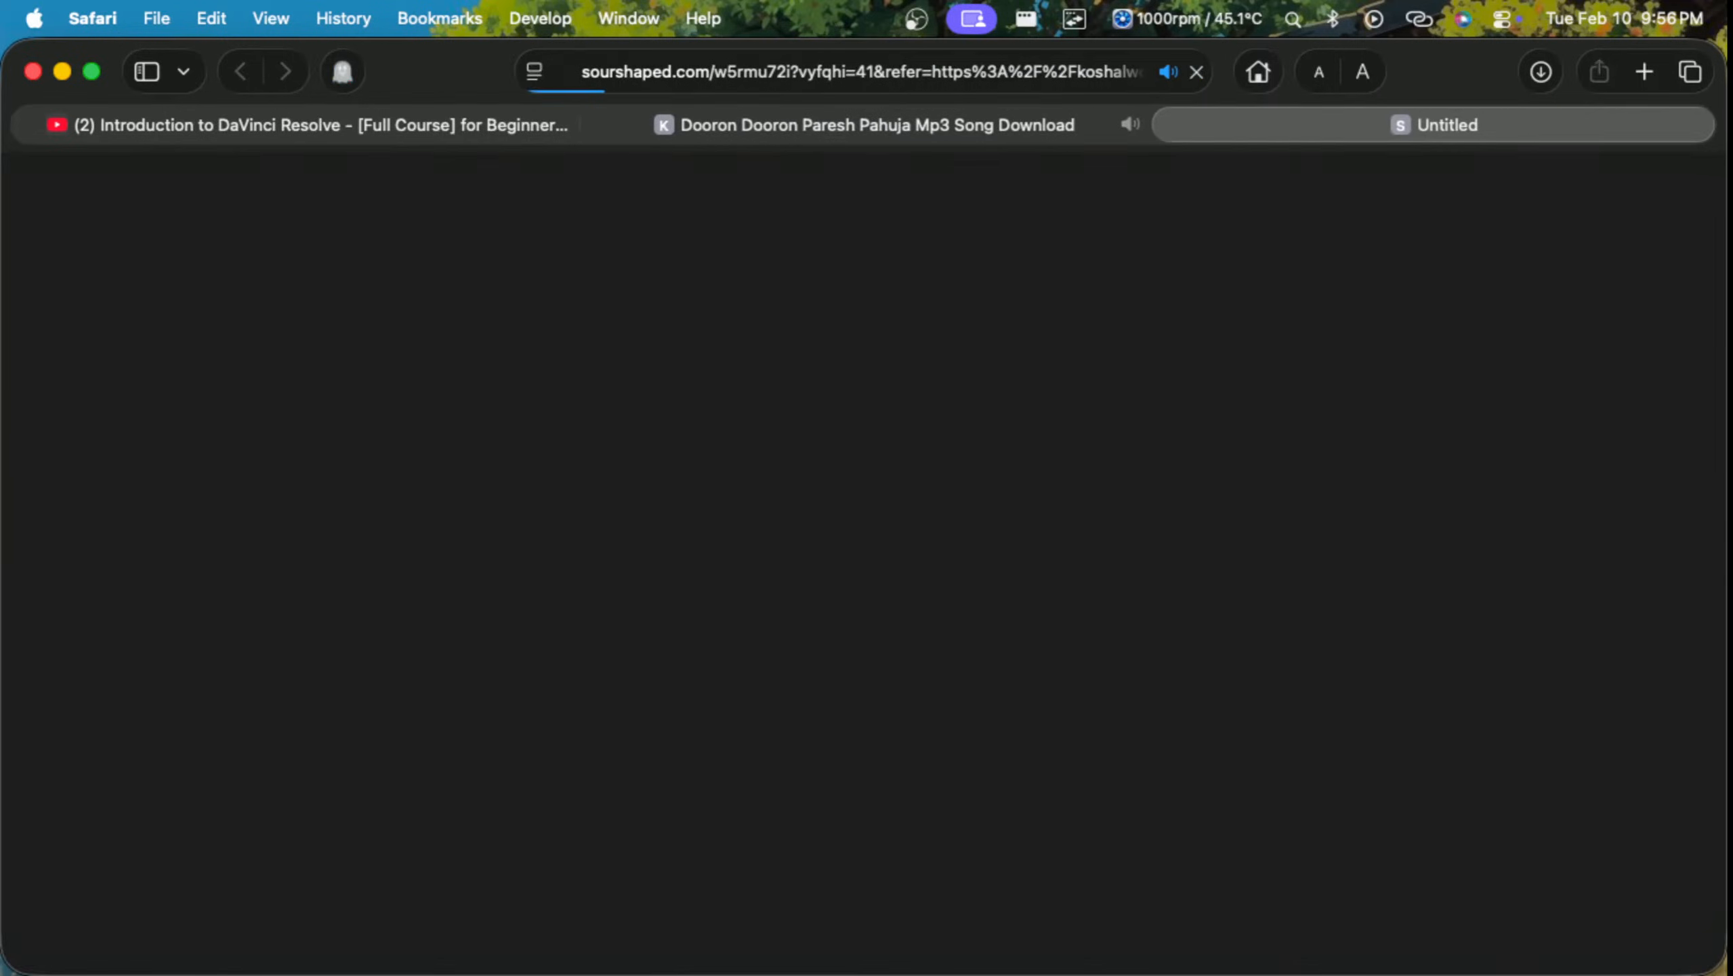
{"action": "key", "text": "super+w"}
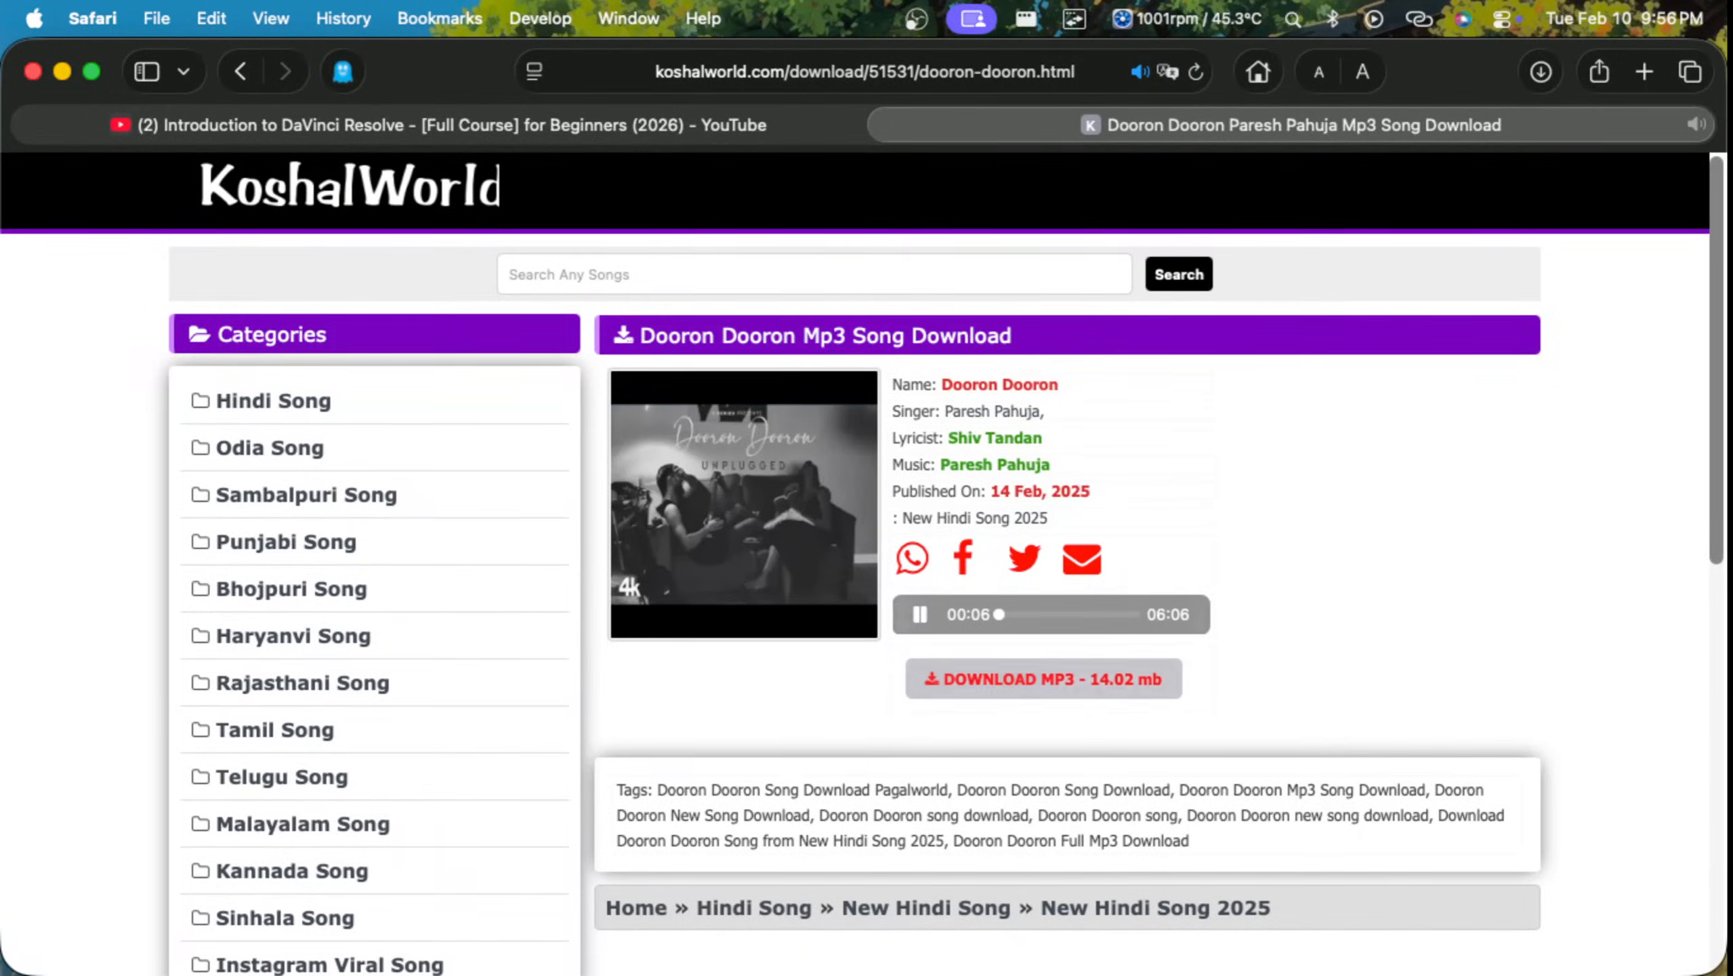
{"action": "left_click", "coordinate": [1043, 679]}
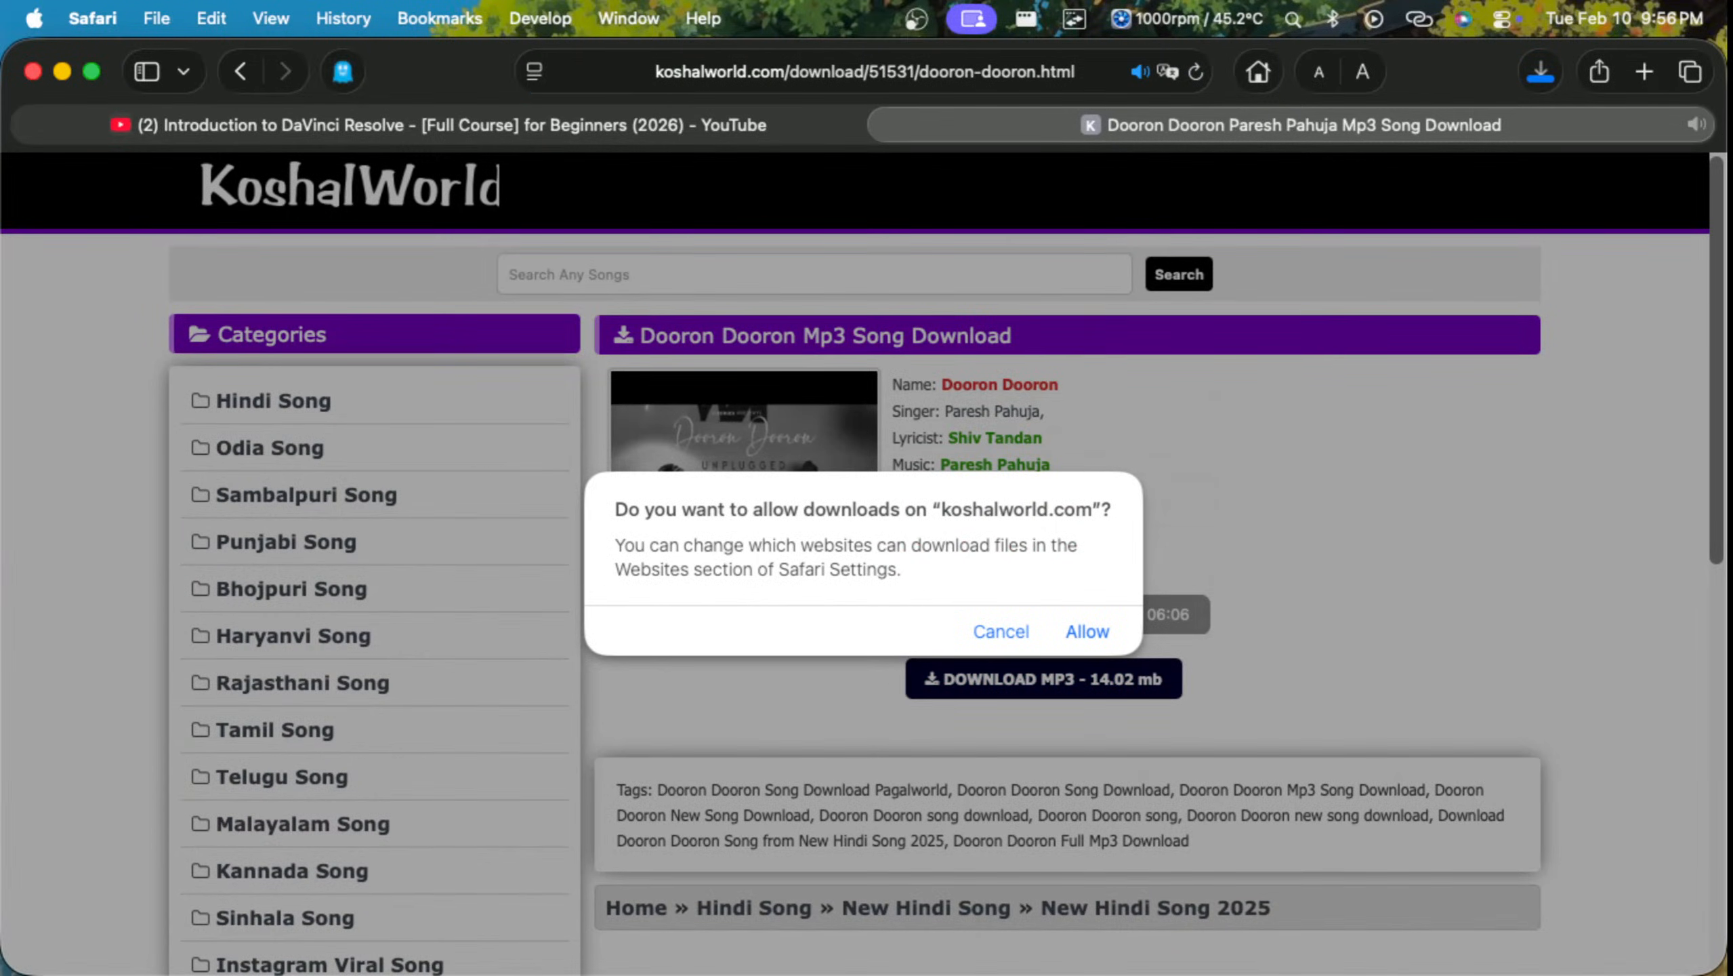
{"action": "left_click", "coordinate": [1088, 631]}
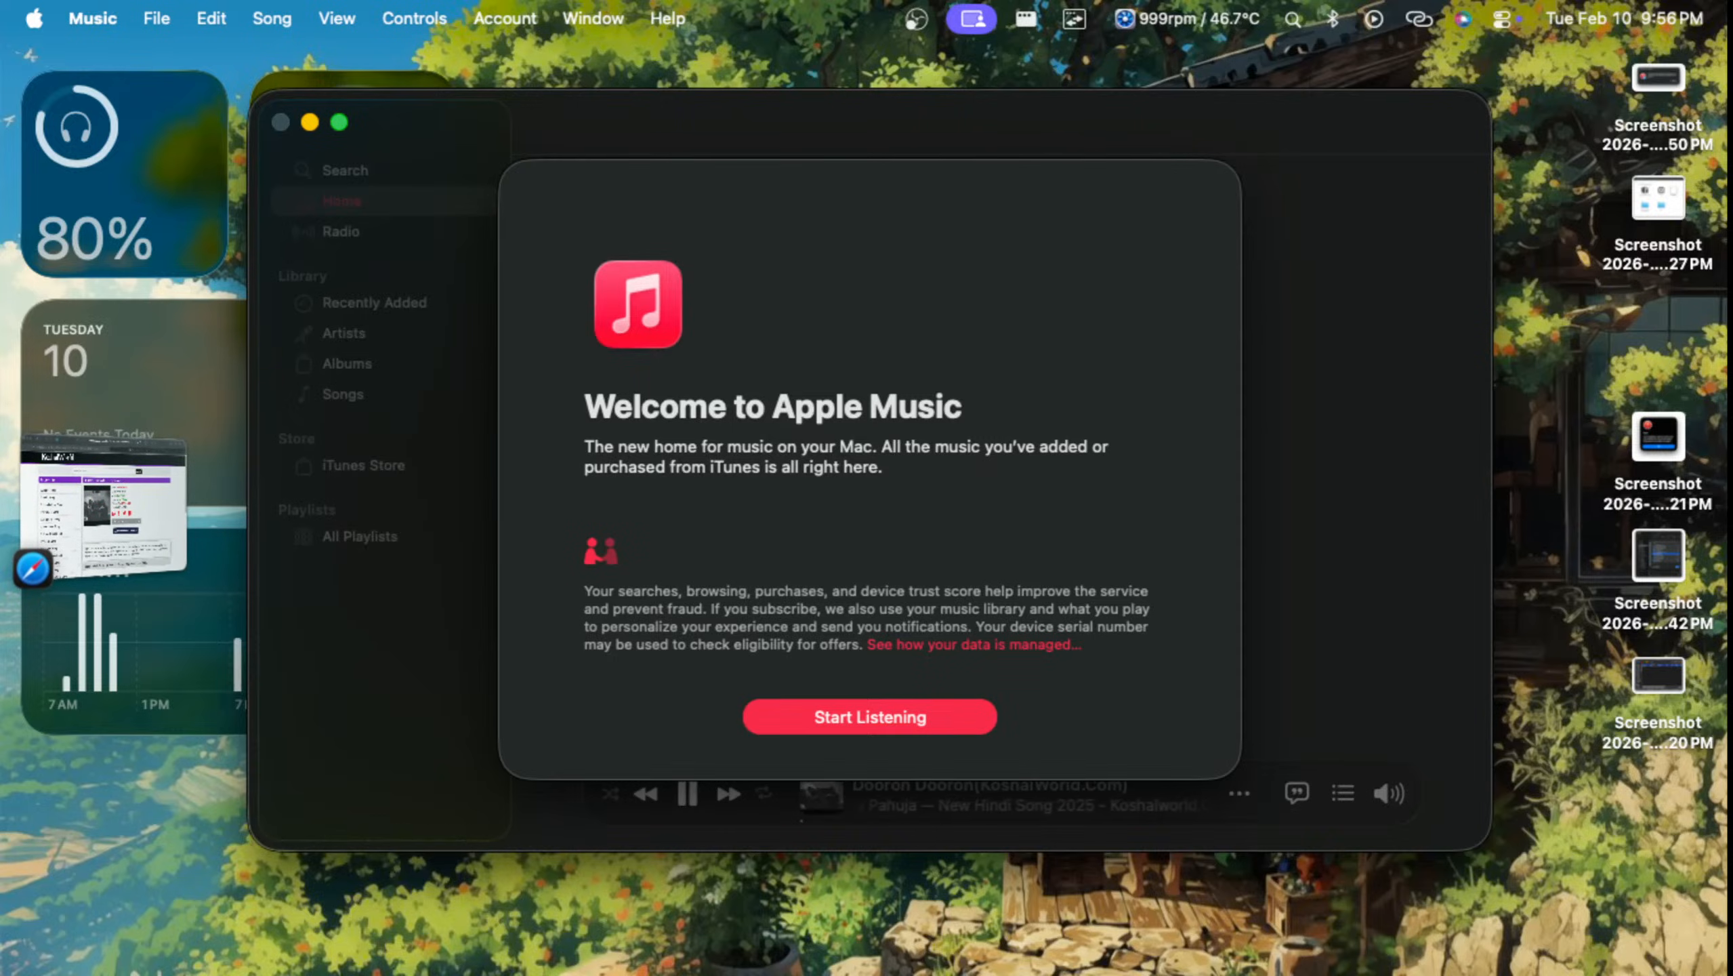
Step: Accept the Apple Music welcome and notification screens and close the Music window
{"action": "key", "text": "Return"}
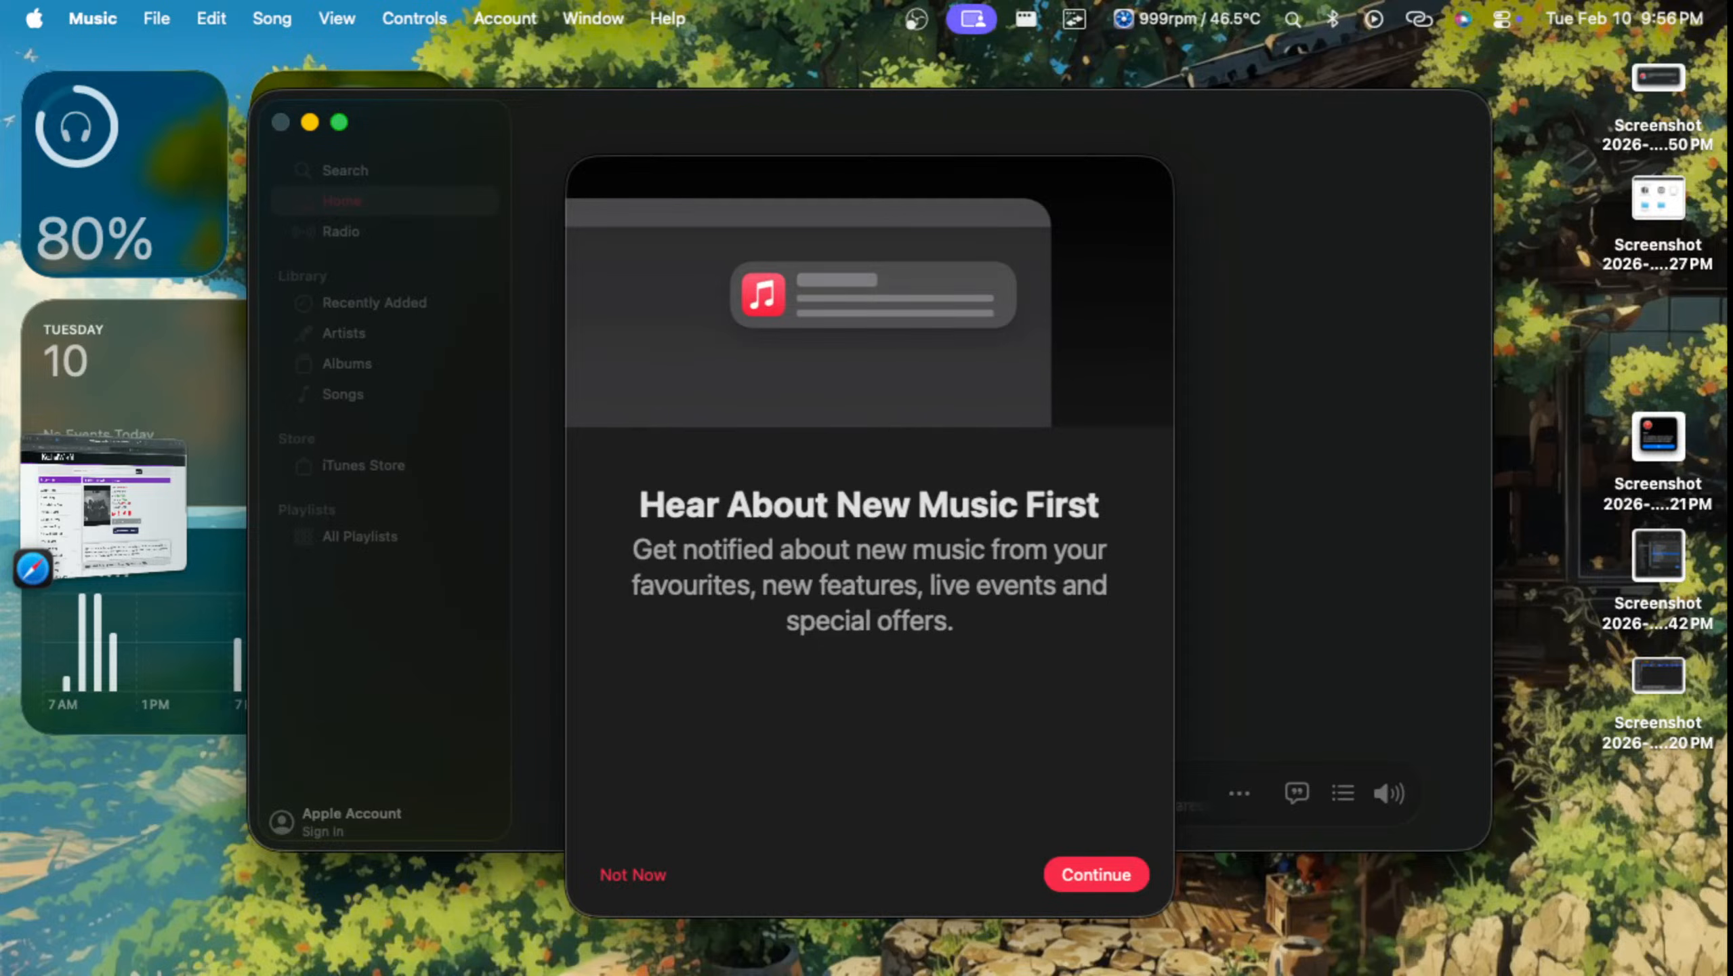
{"action": "key", "text": "Return"}
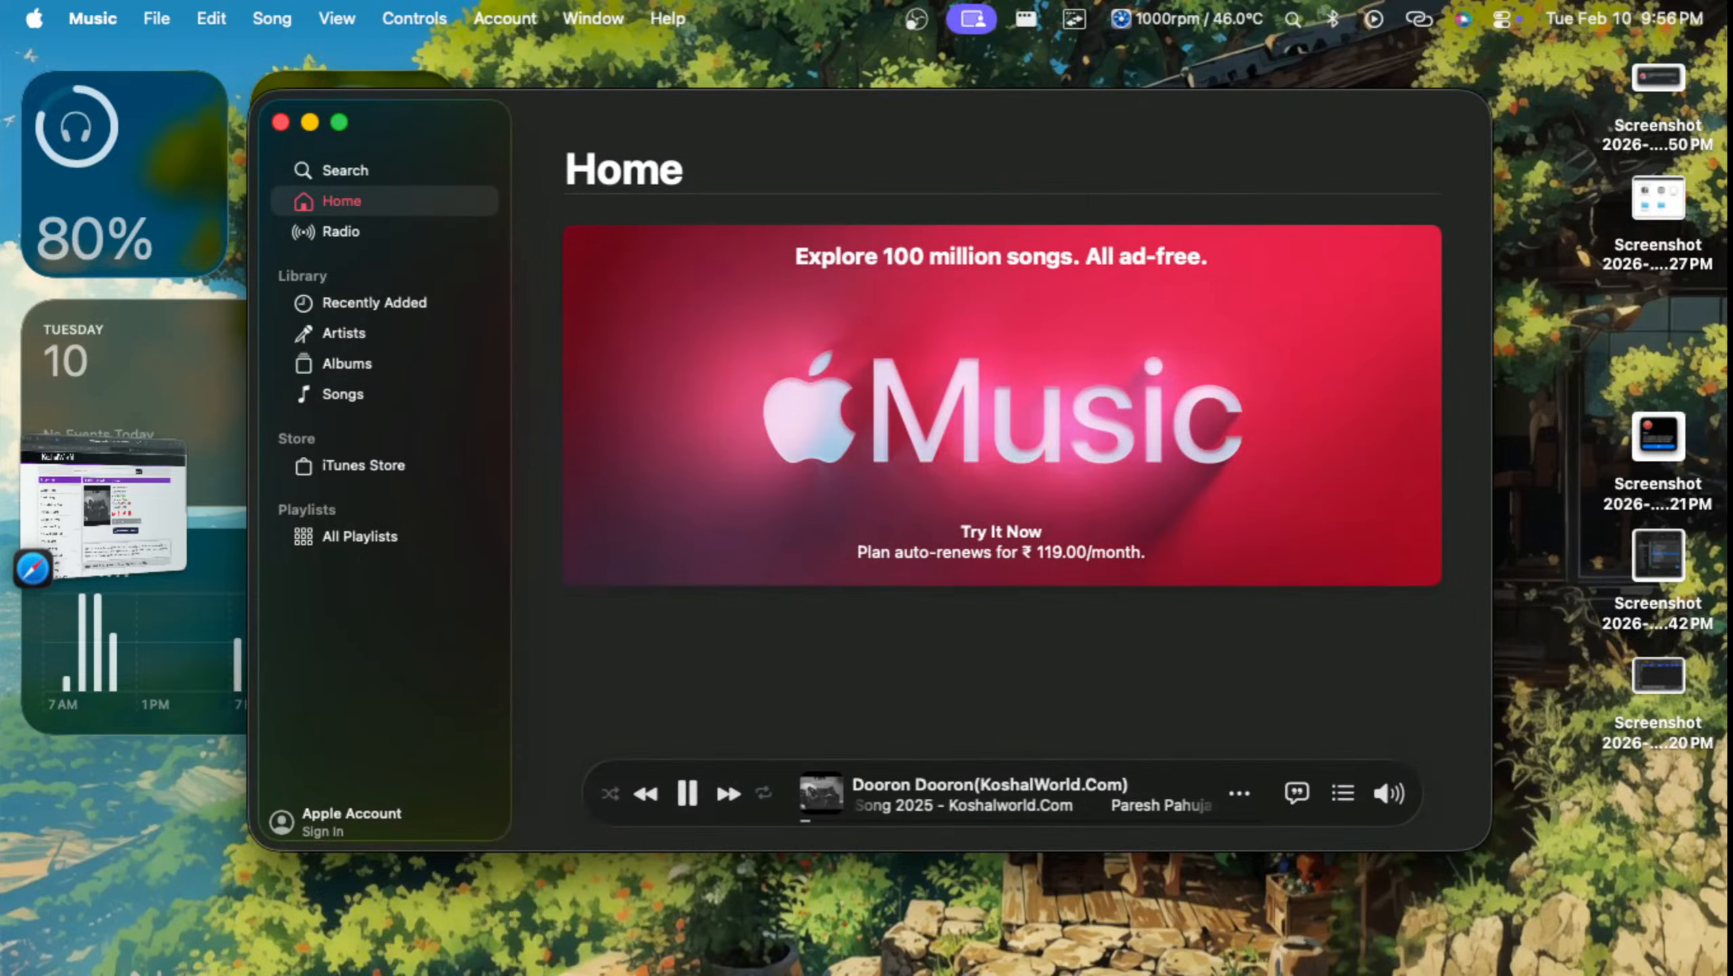
{"action": "left_click", "coordinate": [281, 123]}
Step: Return to Safari and close the KoshalWorld song page
{"action": "key", "text": "ctrl+Up"}
{"action": "left_click", "coordinate": [293, 160]}
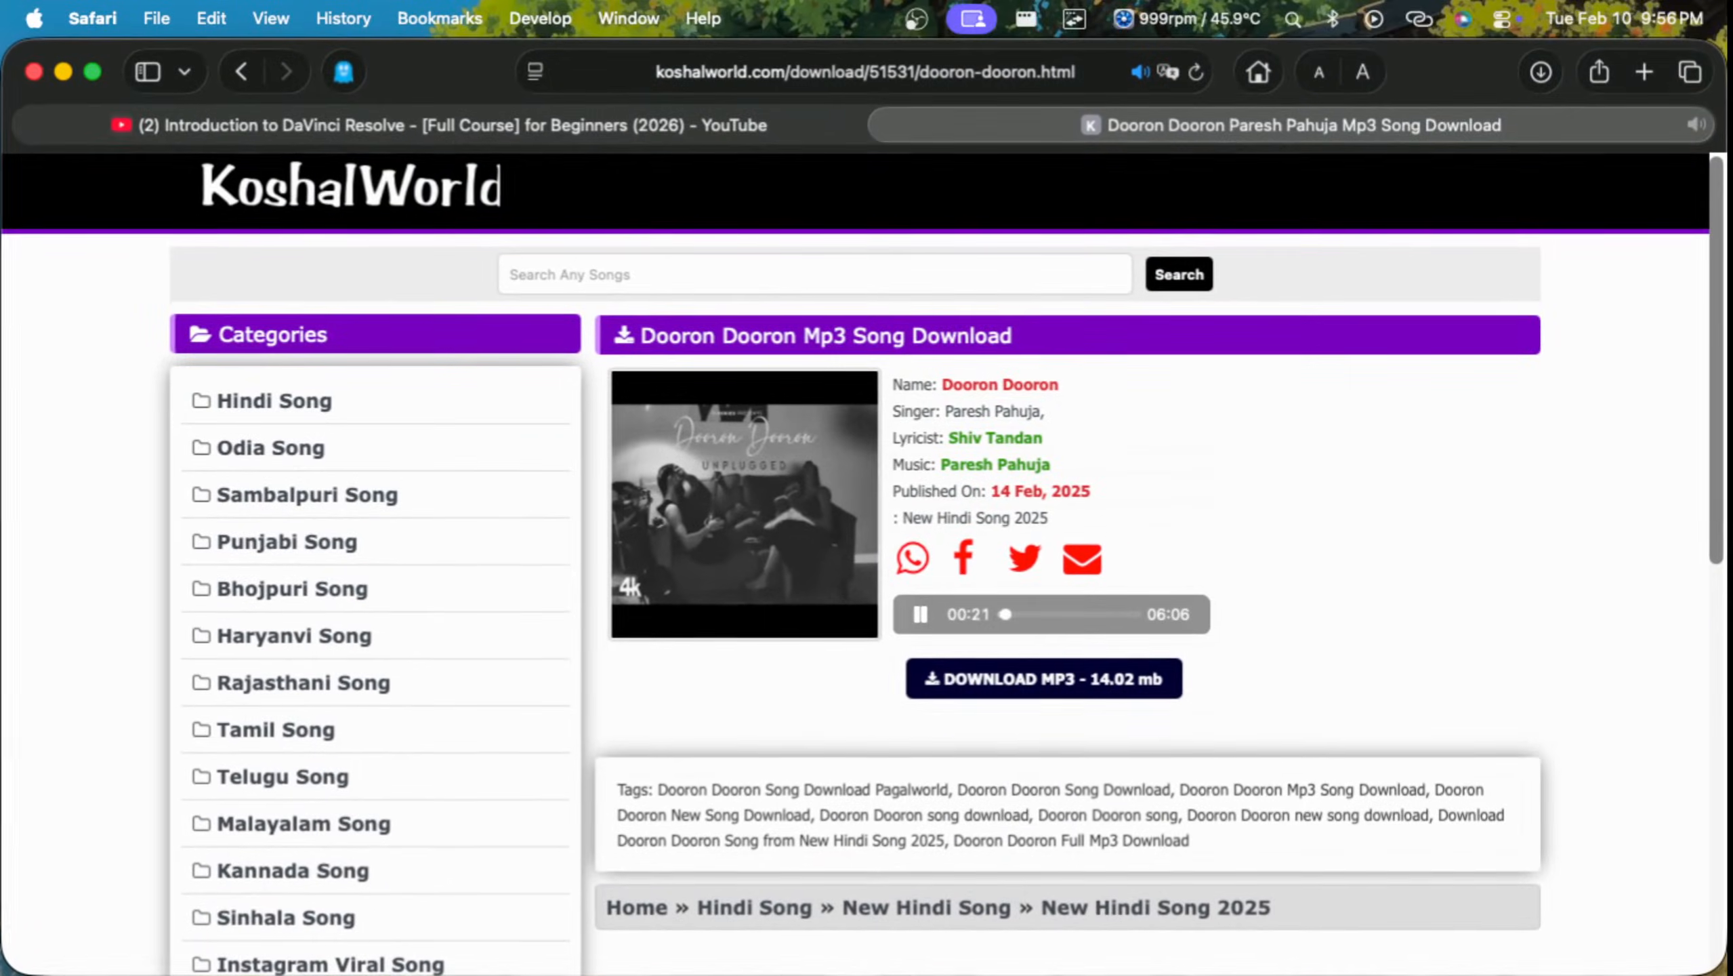
{"action": "key", "text": "super+w"}
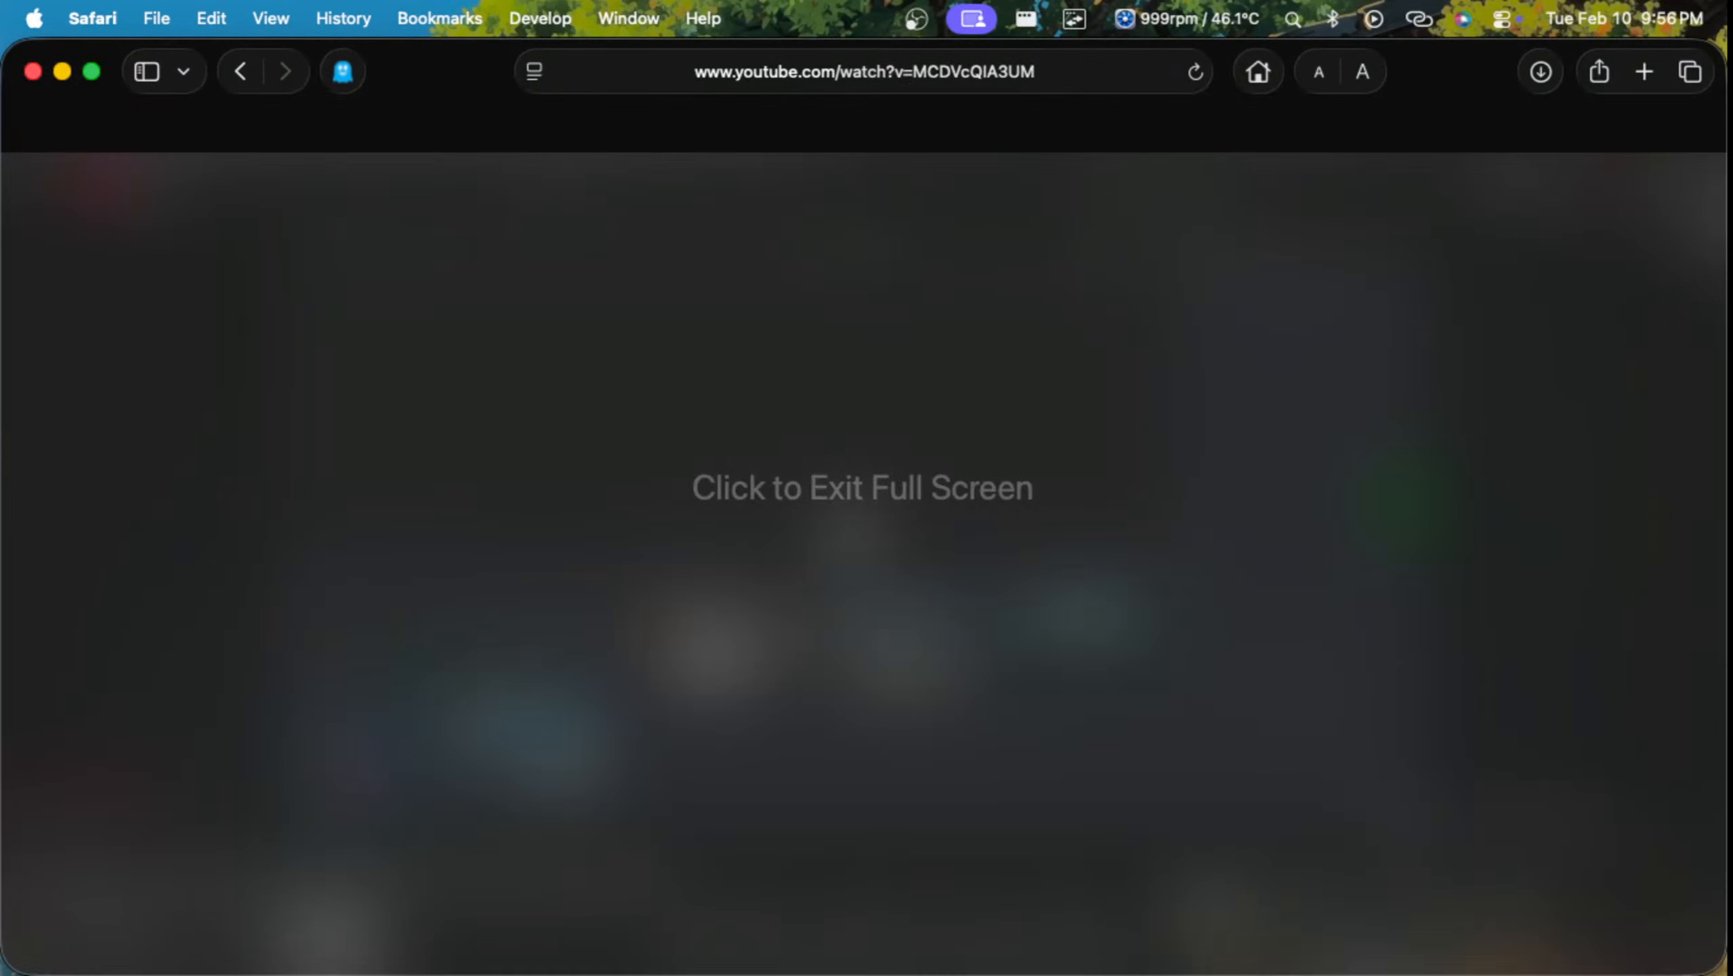
Step: Reopen Music, skip through the Dooron Dooron song, then pause playback and close the window
{"action": "key", "text": "ctrl+Up"}
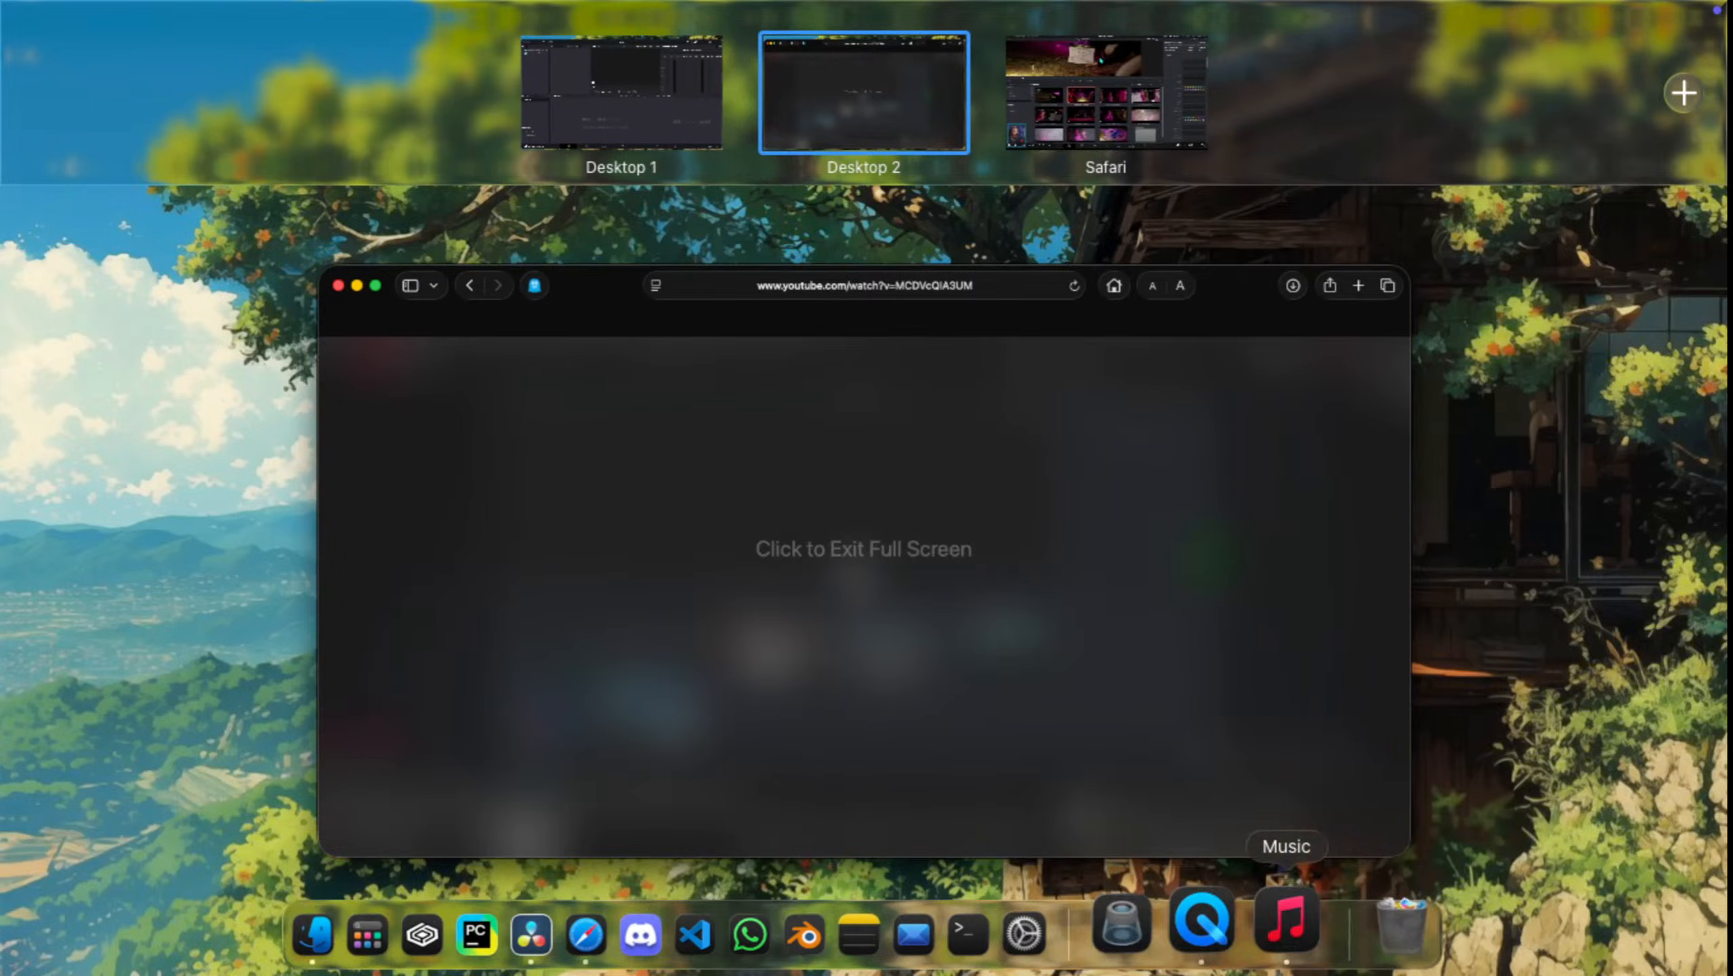
{"action": "left_click", "coordinate": [1279, 908]}
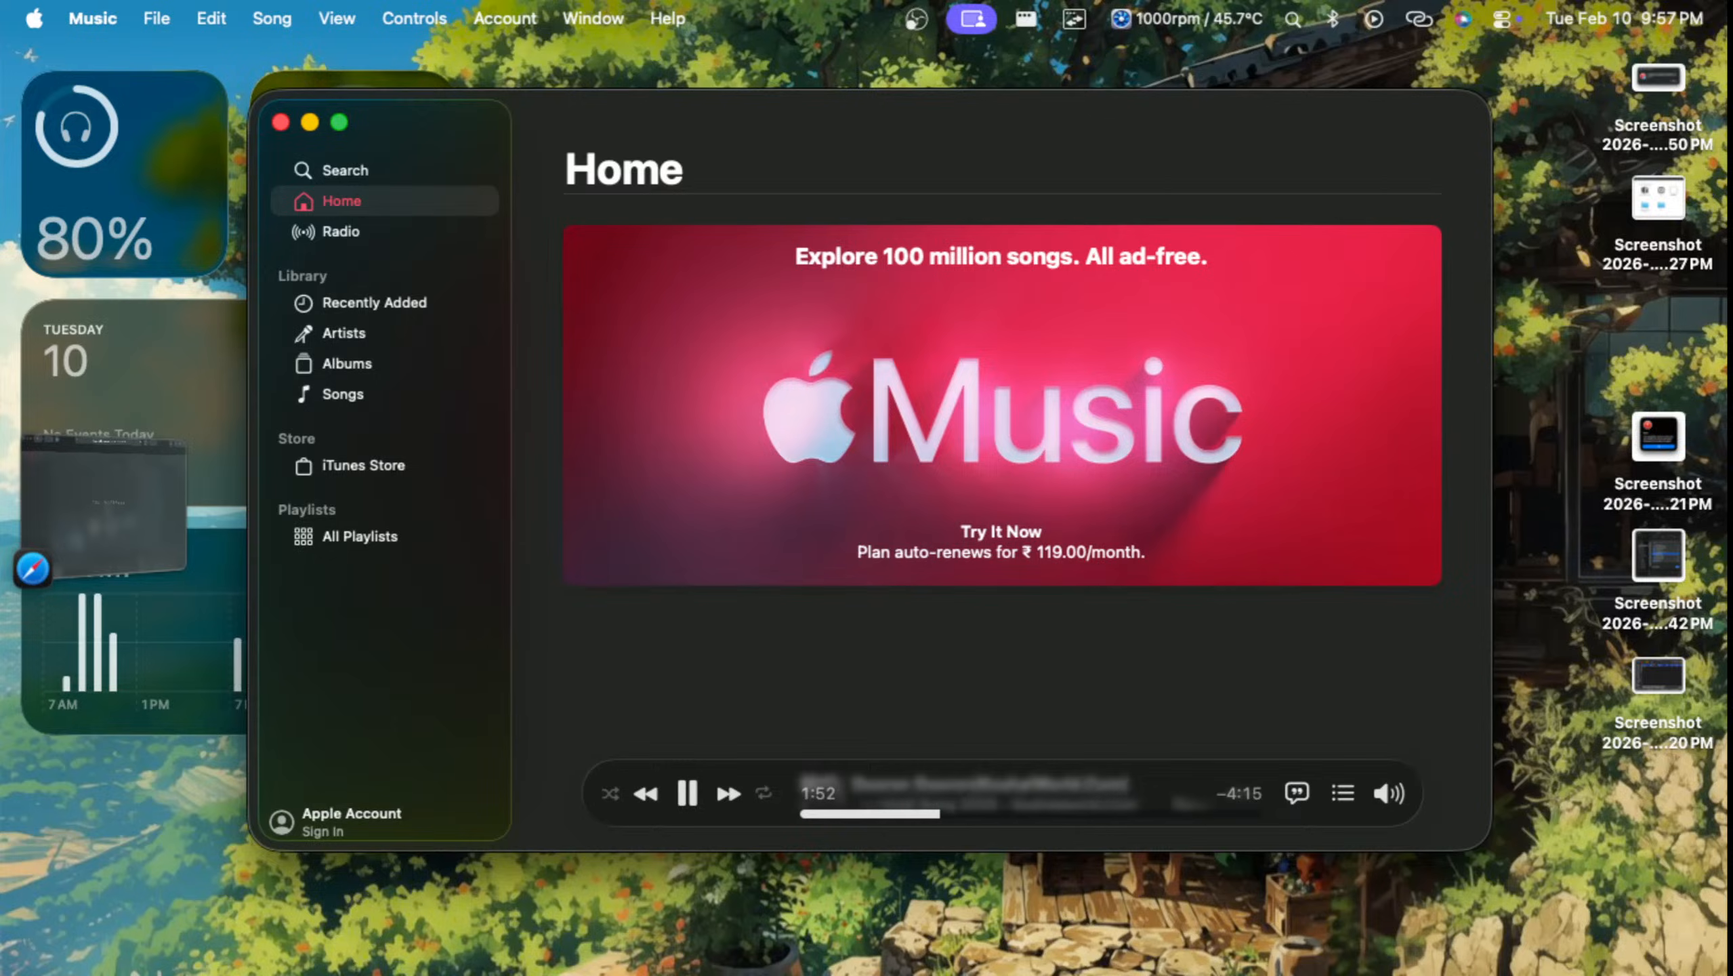
{"action": "left_click_drag", "start_coordinate": [940, 814], "coordinate": [1112, 814]}
{"action": "left_click", "coordinate": [982, 813]}
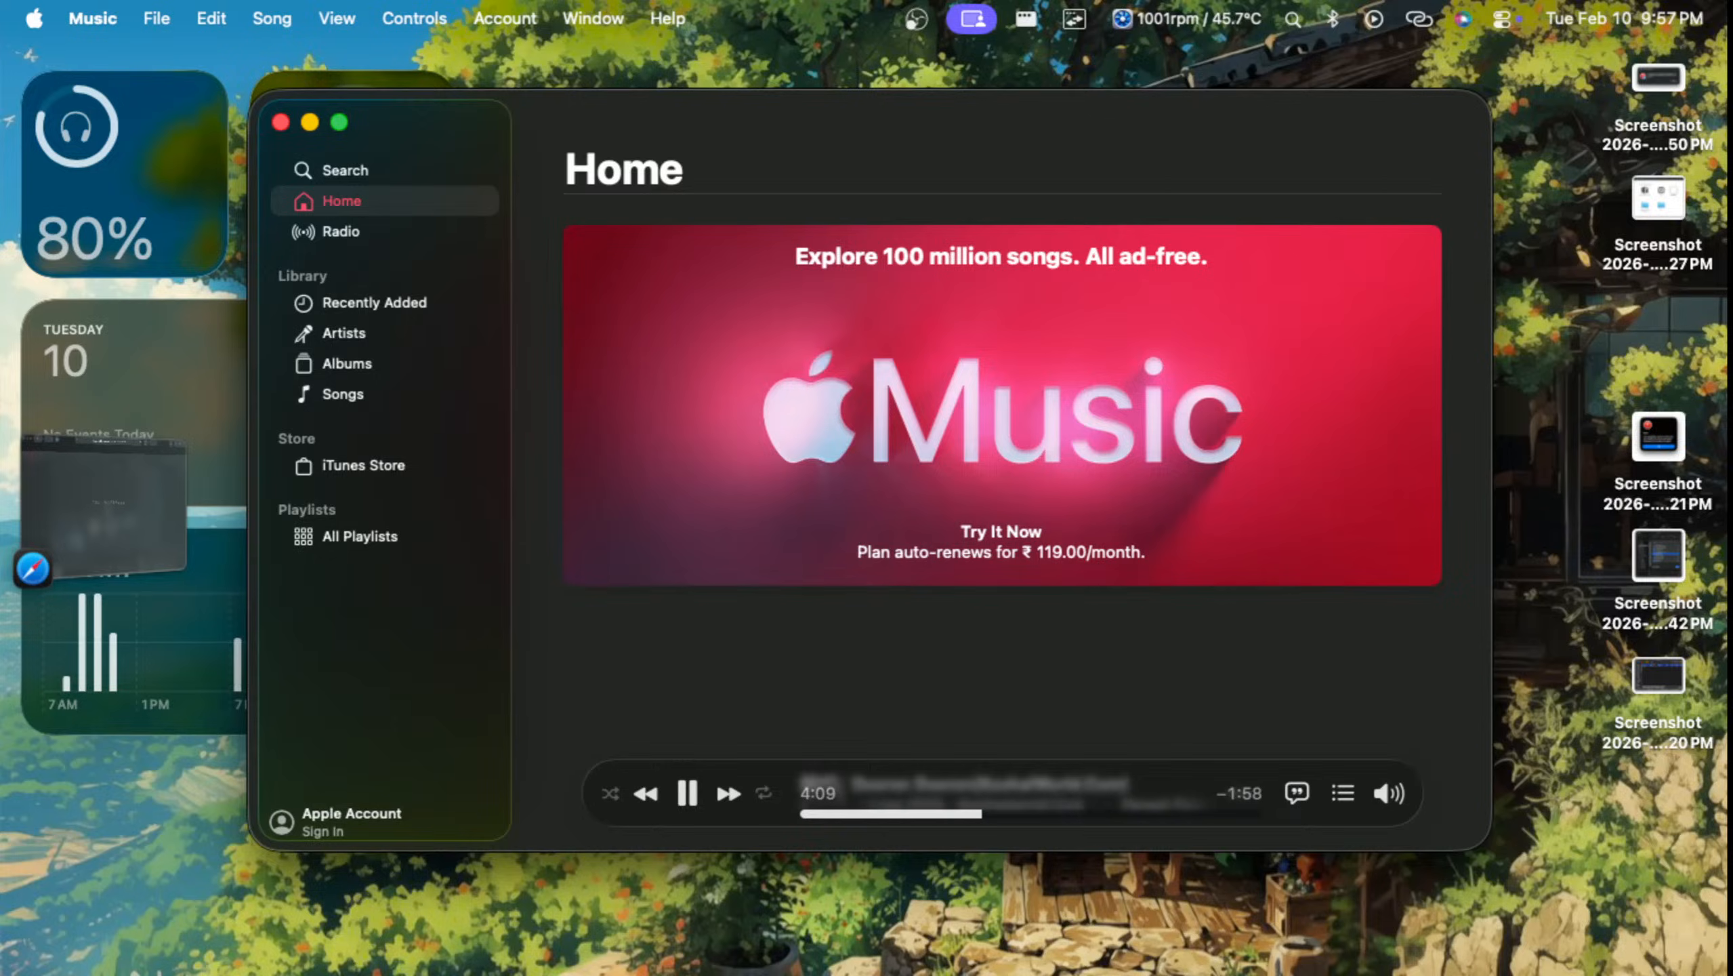
{"action": "left_click", "coordinate": [863, 813]}
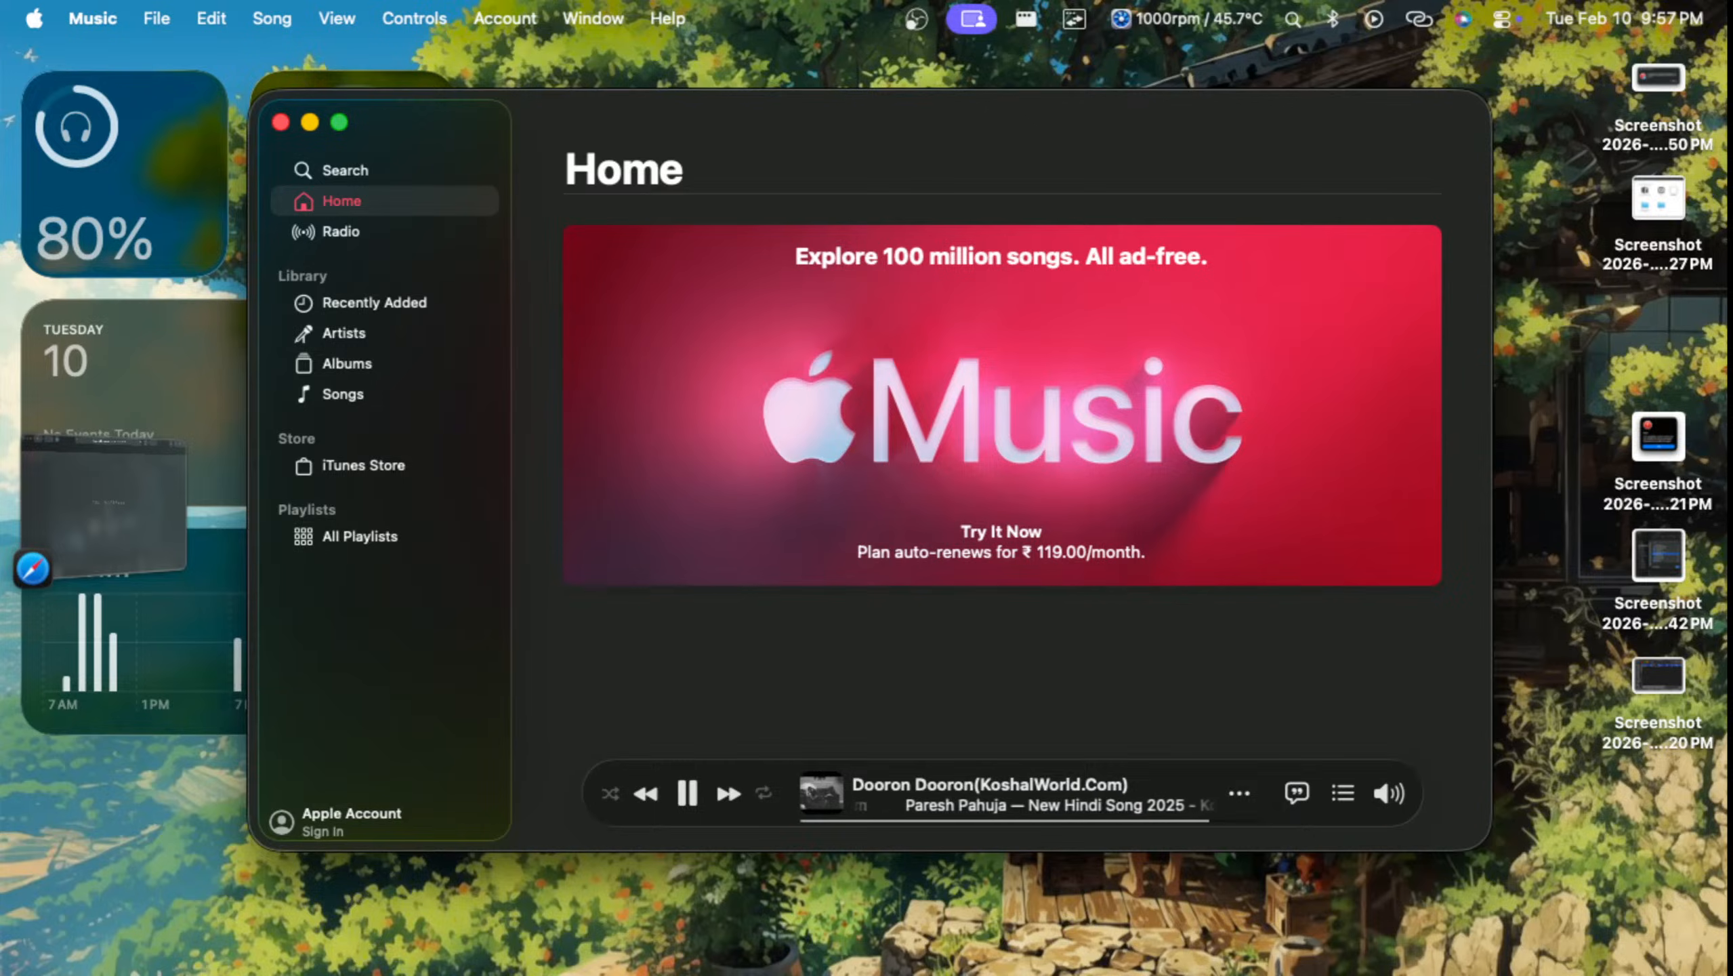
{"action": "key", "text": "space"}
{"action": "key", "text": "super+w"}
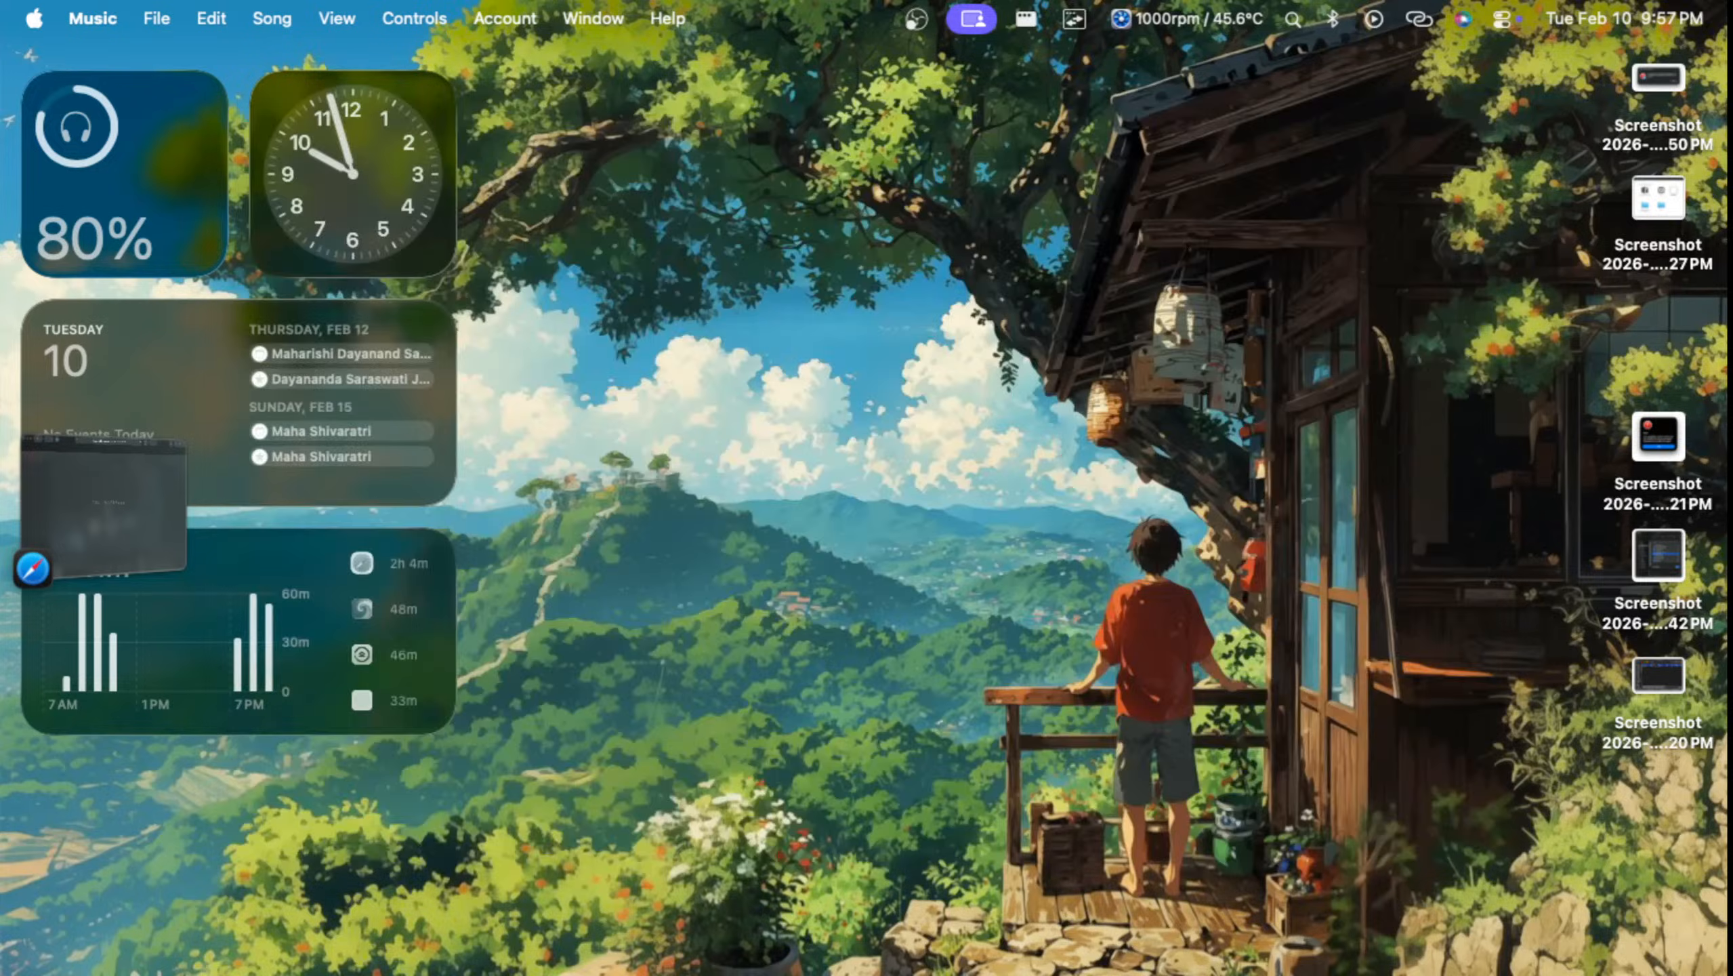
Step: Move the full-screen Safari space ahead of Desktop 1 and switch to Desktop 1
{"action": "key", "text": "ctrl+Up"}
{"action": "mouse_move", "coordinate": [863, 42]}
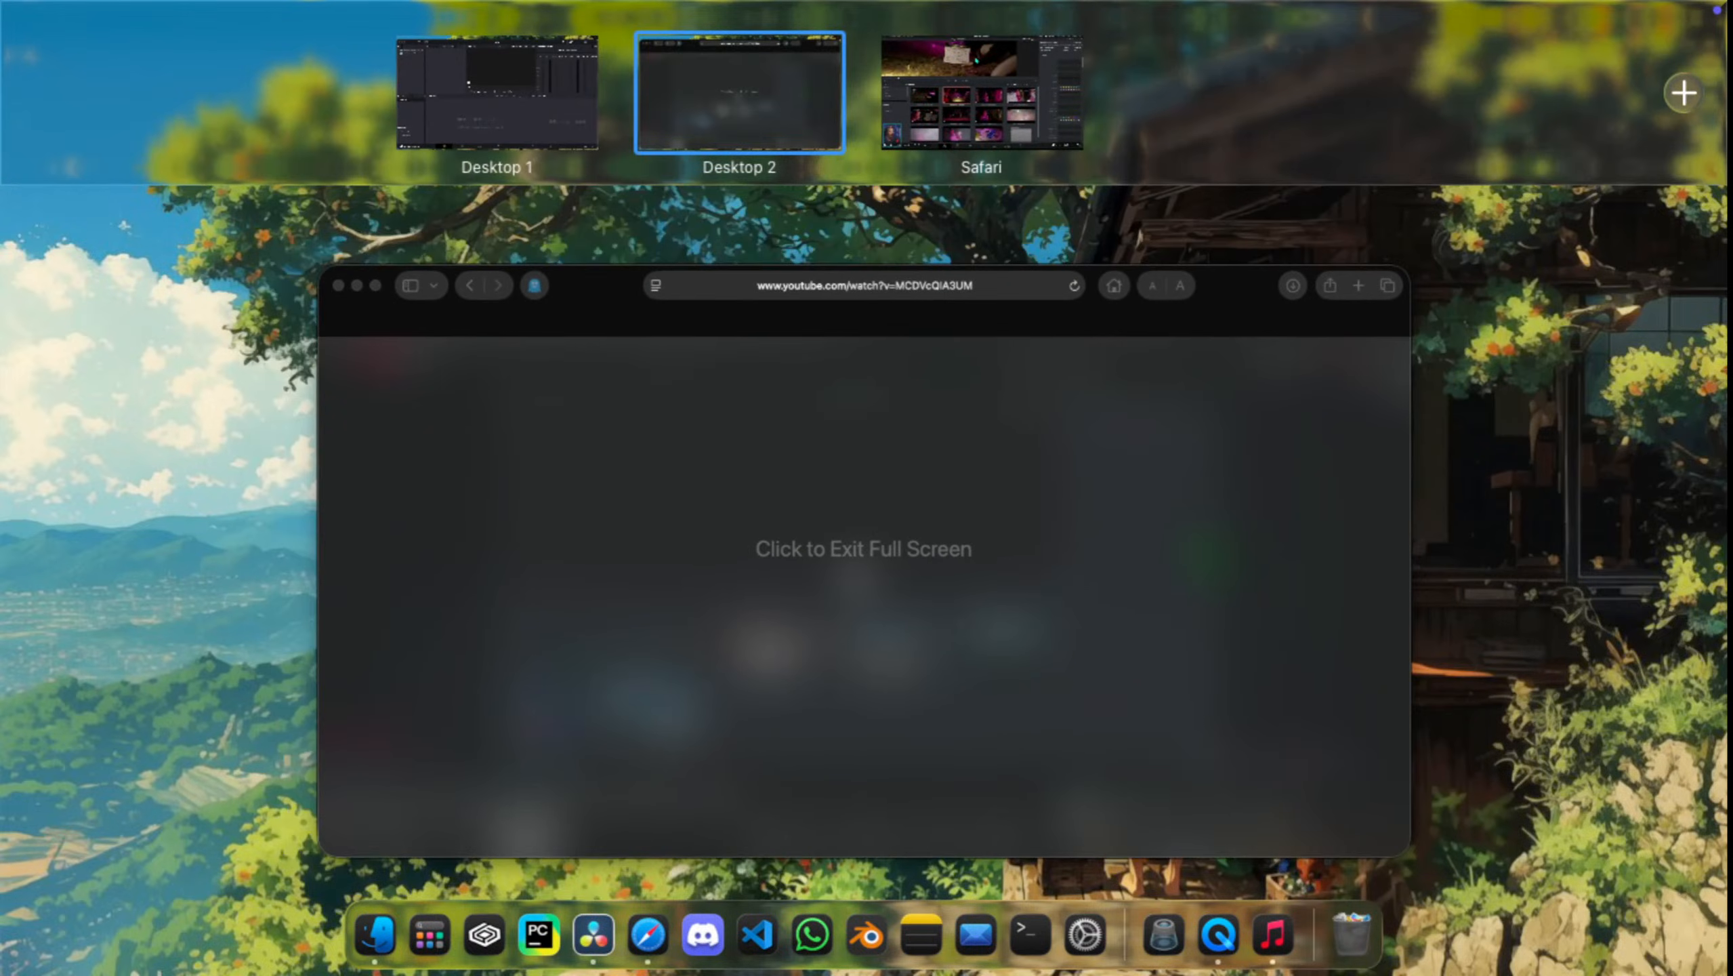
{"action": "left_click_drag", "start_coordinate": [981, 92], "coordinate": [621, 92]}
{"action": "left_click", "coordinate": [864, 92]}
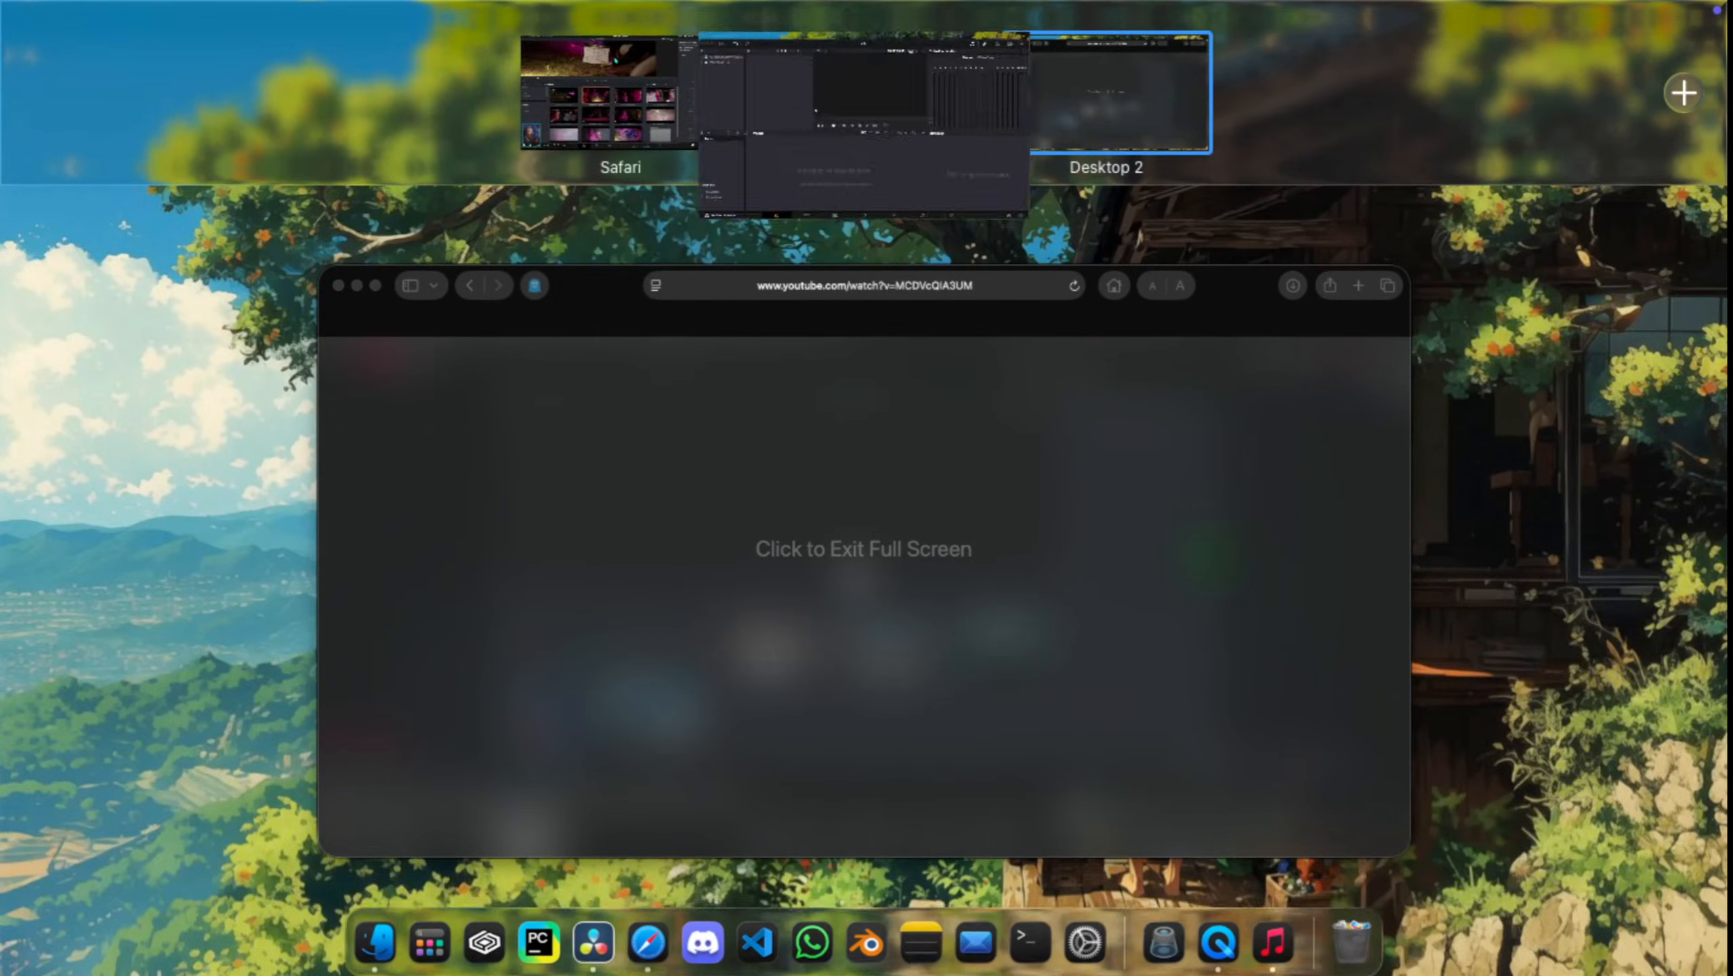
Step: Open Finder's Recents and delete one of the two Dooron Dooron song copies
{"action": "key", "text": "ctrl+Up"}
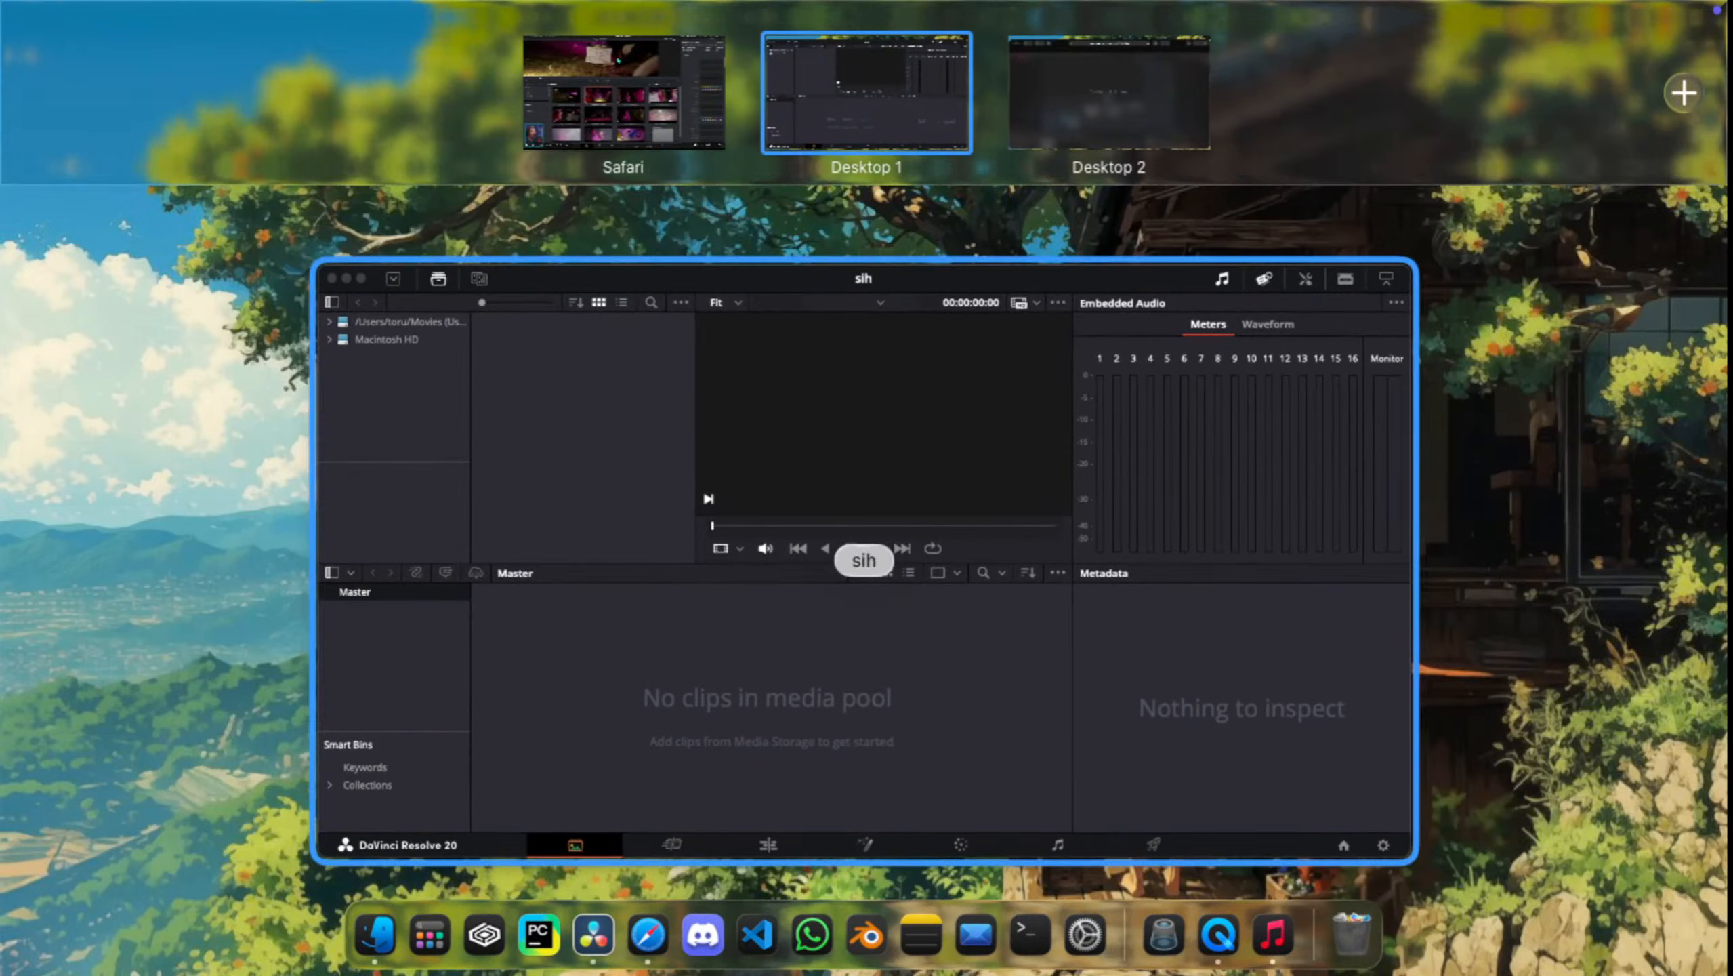
{"action": "left_click", "coordinate": [372, 919]}
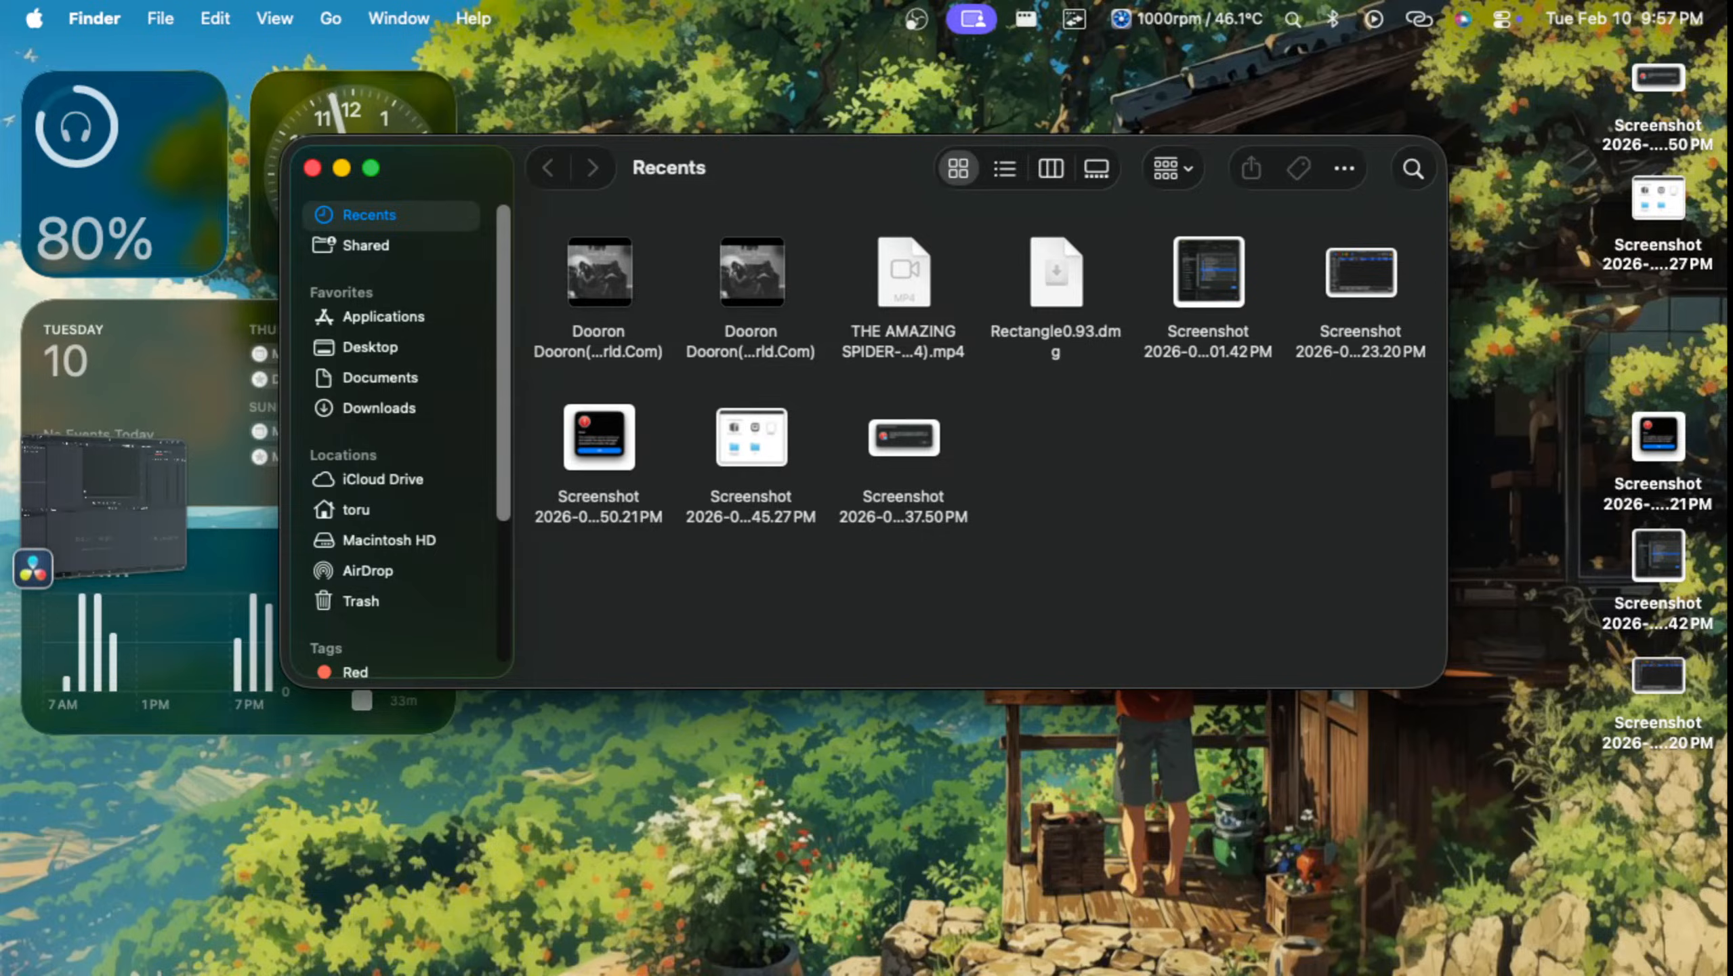
{"action": "left_click", "coordinate": [600, 273]}
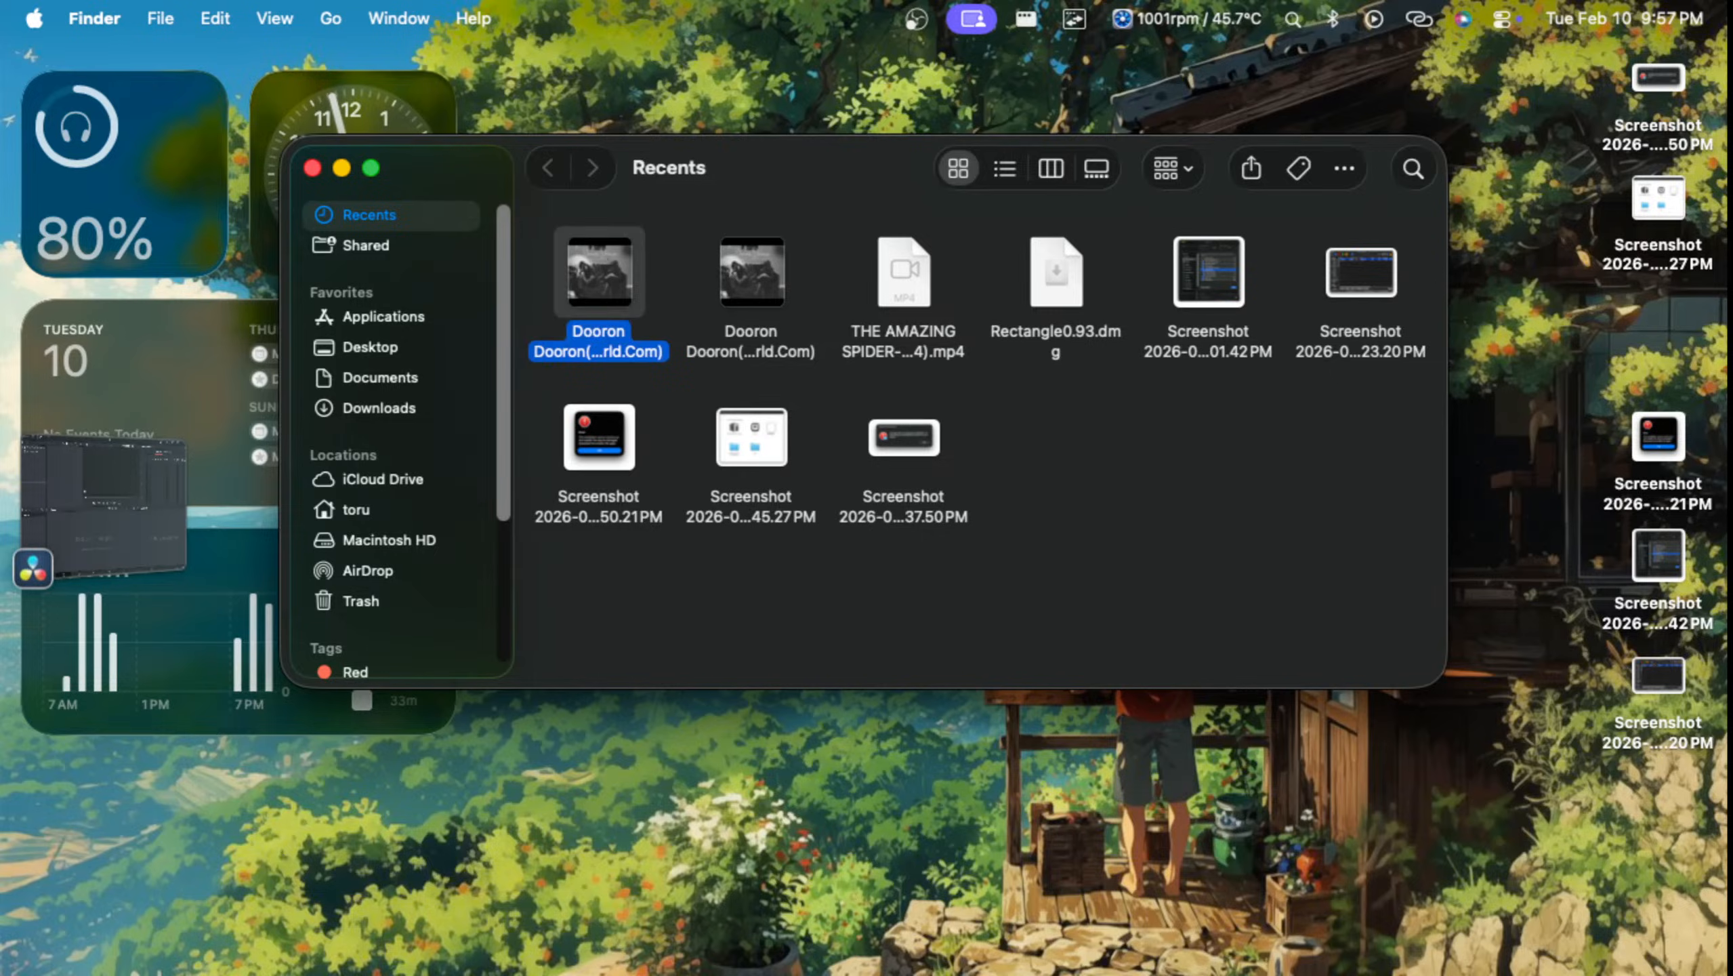
{"action": "right_click", "coordinate": [581, 301]}
{"action": "left_click", "coordinate": [638, 425]}
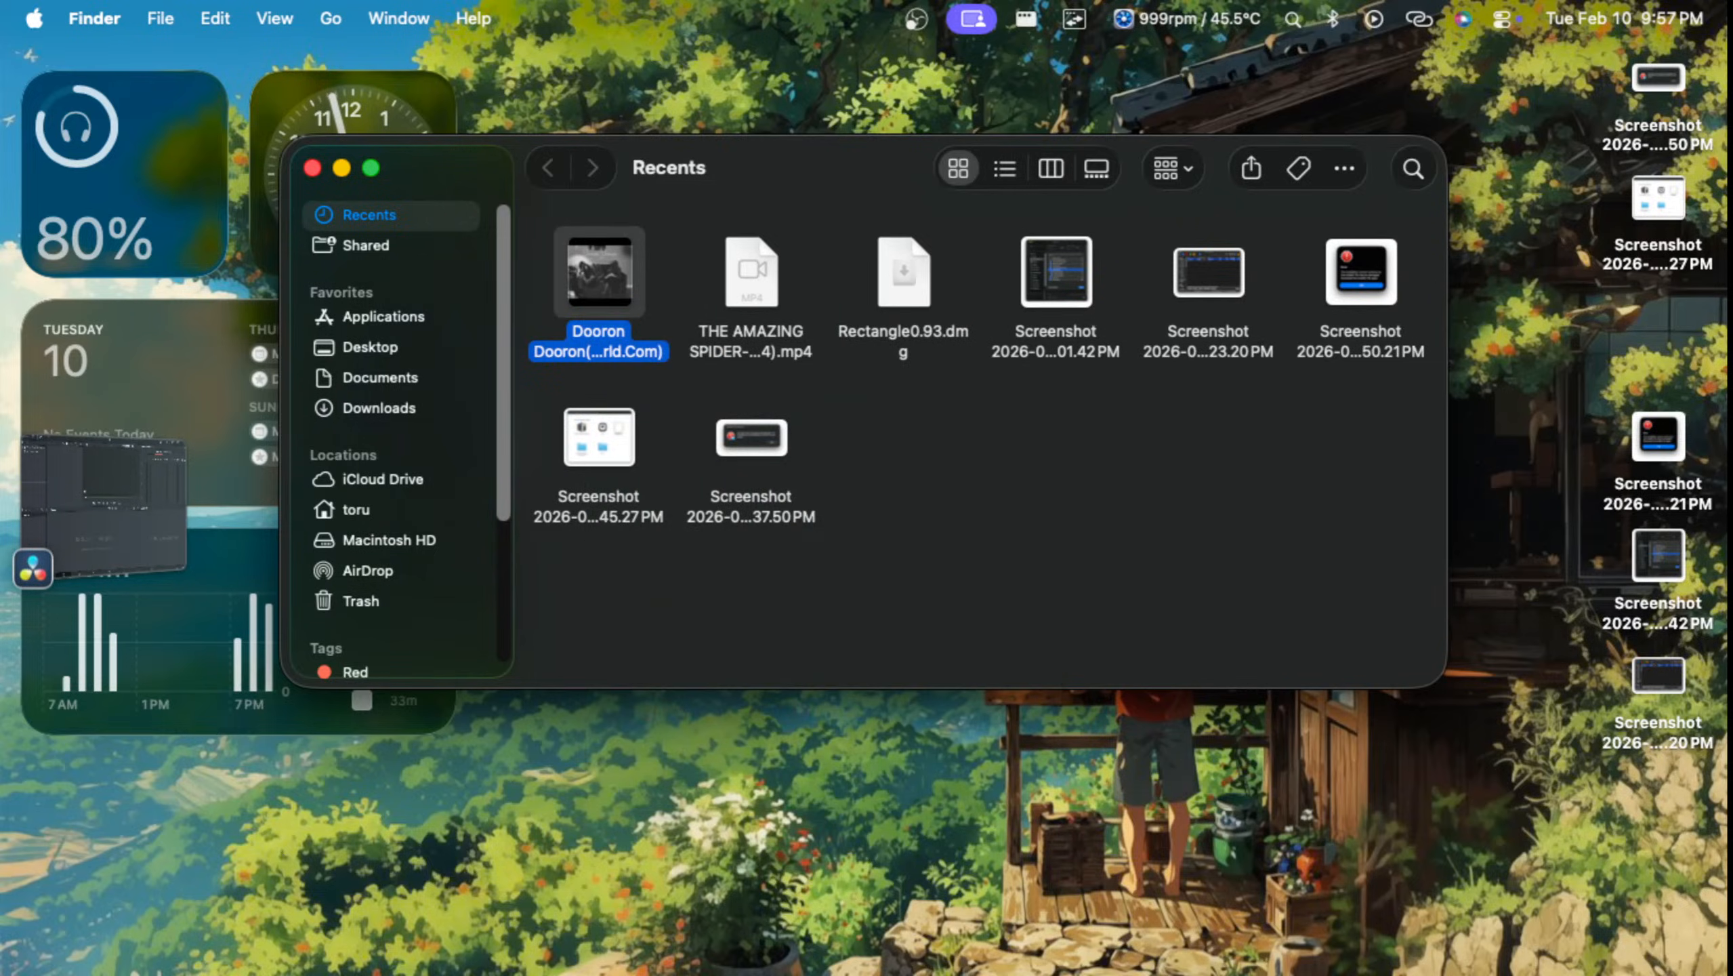
Step: Add the Dooron Dooron song and the Amazing Spider-Man MP4 from Finder to the sih media pool, allowing Downloads and Apple Music access
{"action": "left_click", "coordinate": [752, 273]}
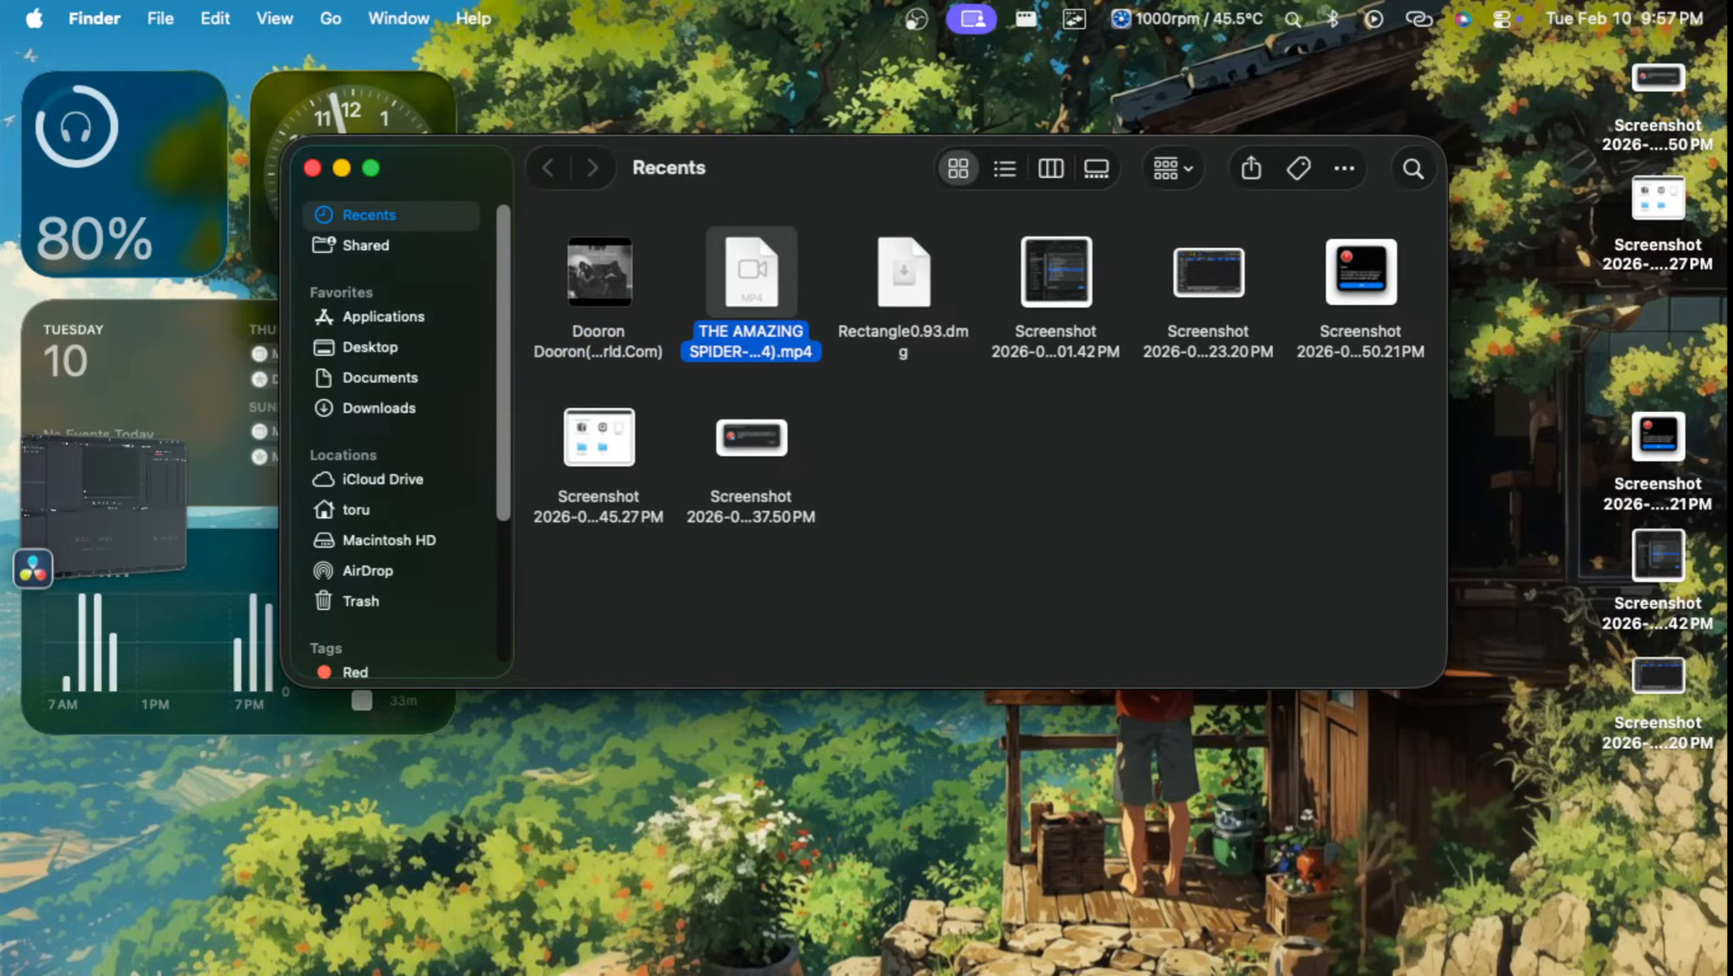
{"action": "left_click", "coordinate": [599, 280], "text": "super"}
{"action": "left_click_drag", "start_coordinate": [772, 297], "coordinate": [636, 605]}
{"action": "key", "text": "ctrl+Up"}
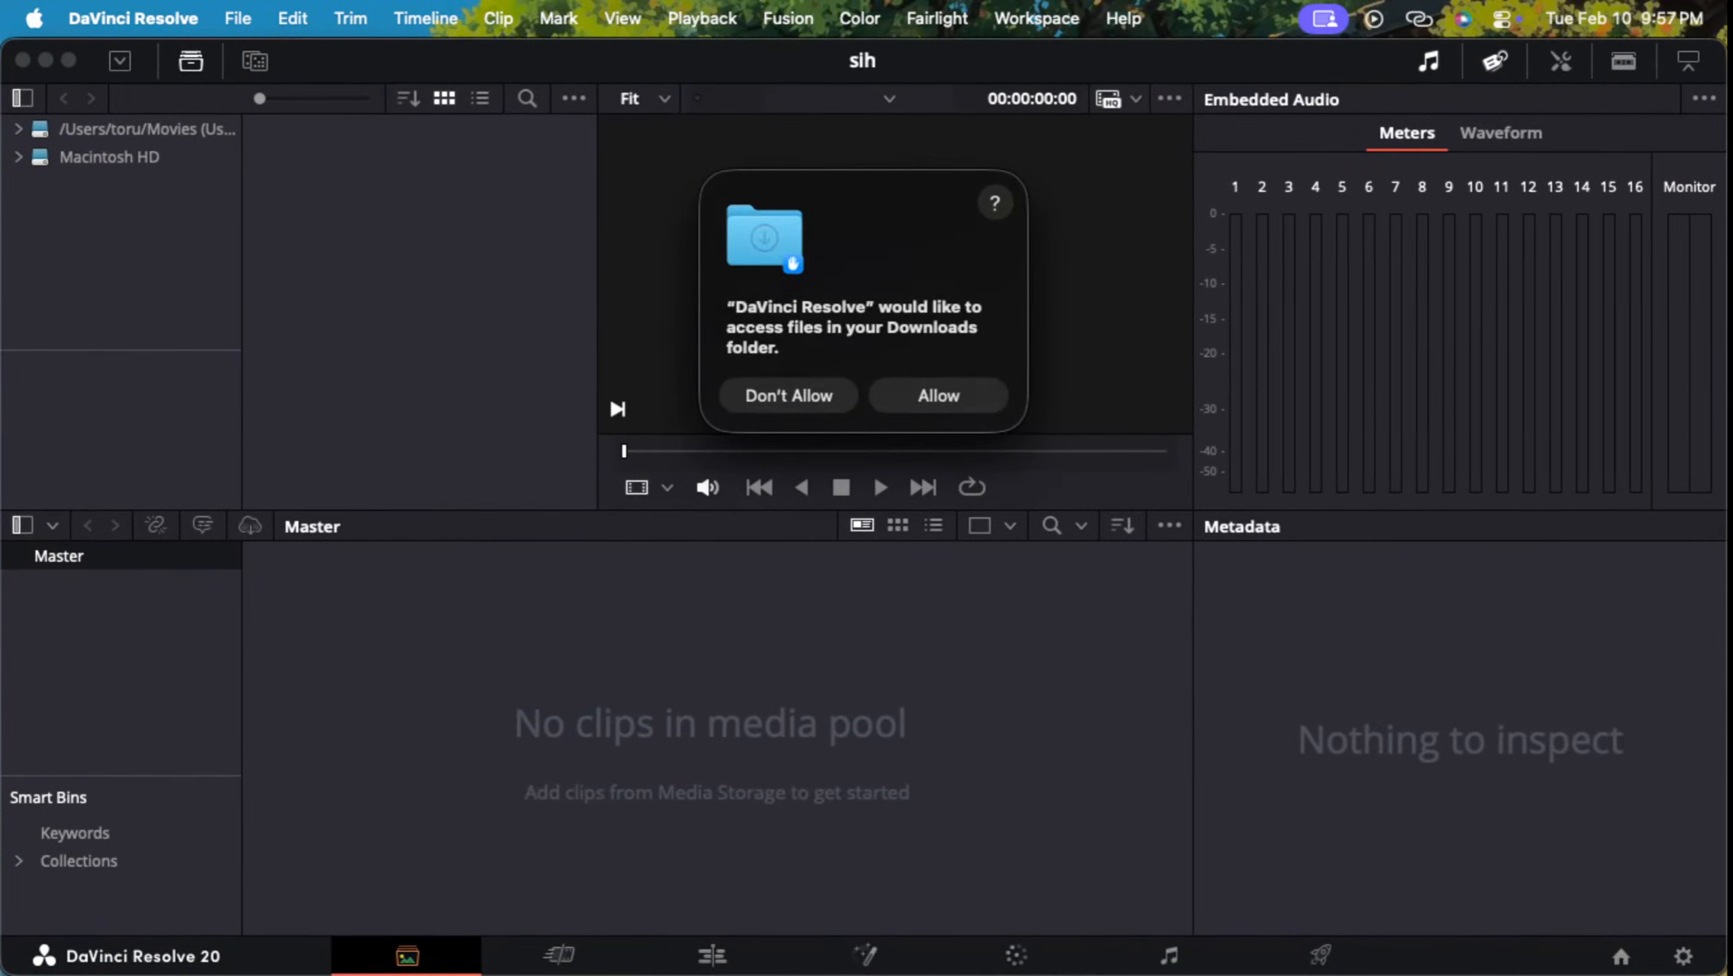
{"action": "left_click", "coordinate": [940, 396]}
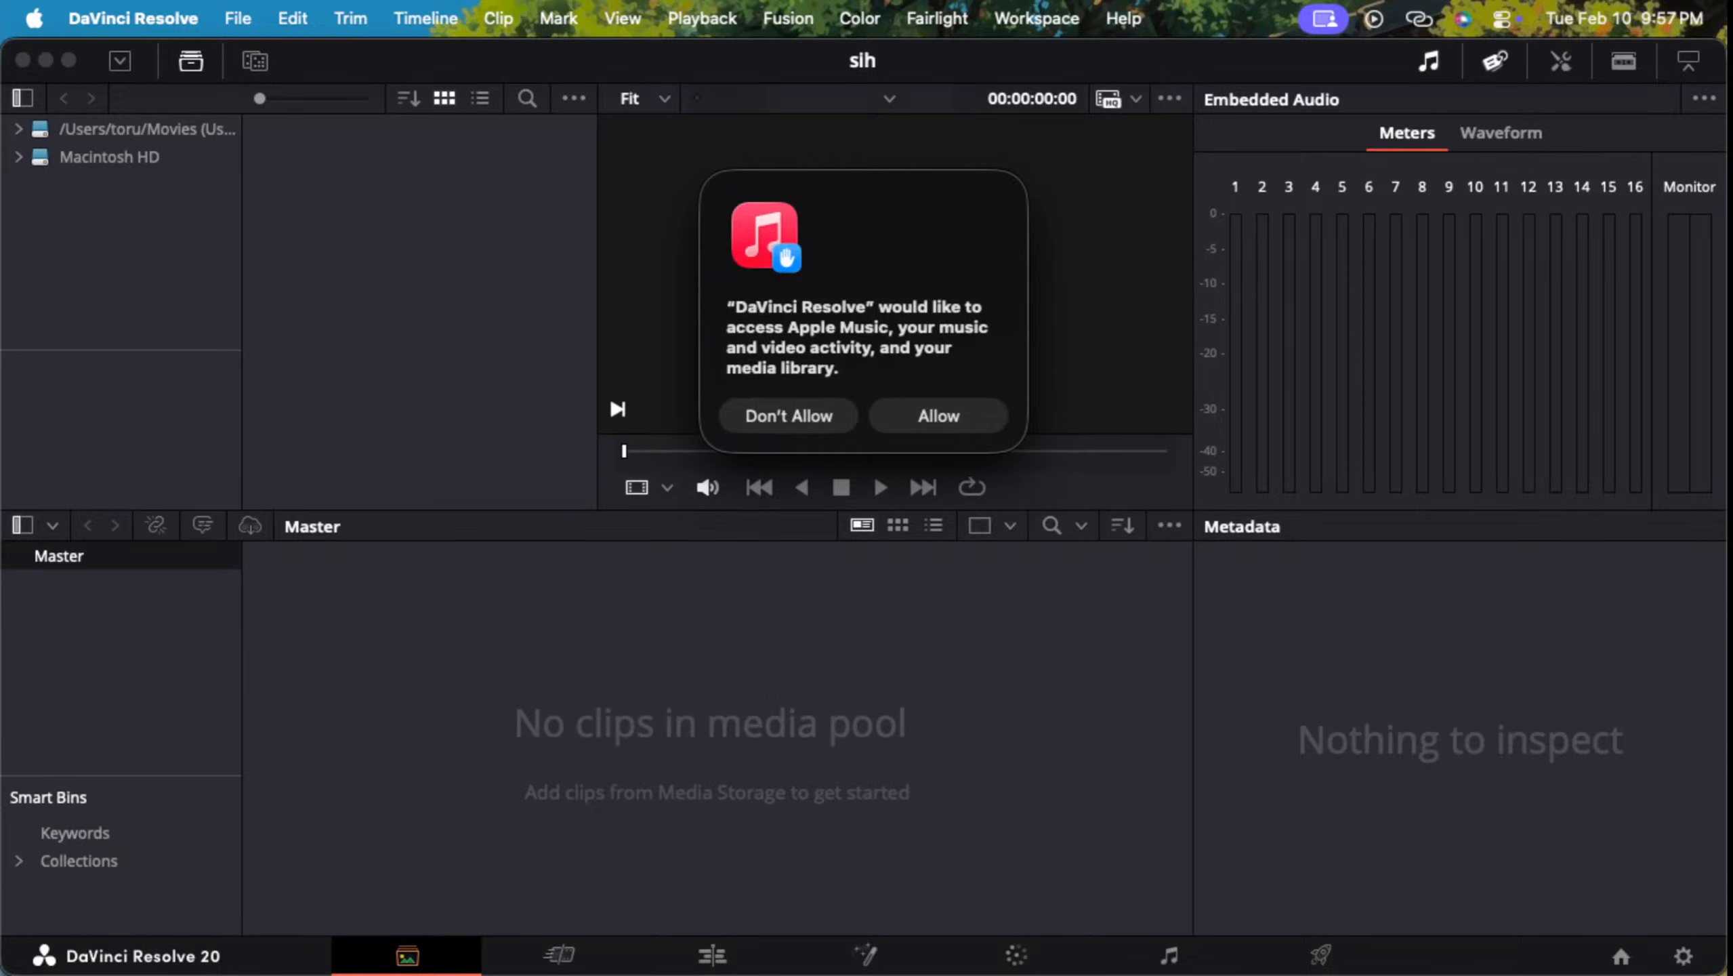
{"action": "left_click", "coordinate": [939, 415]}
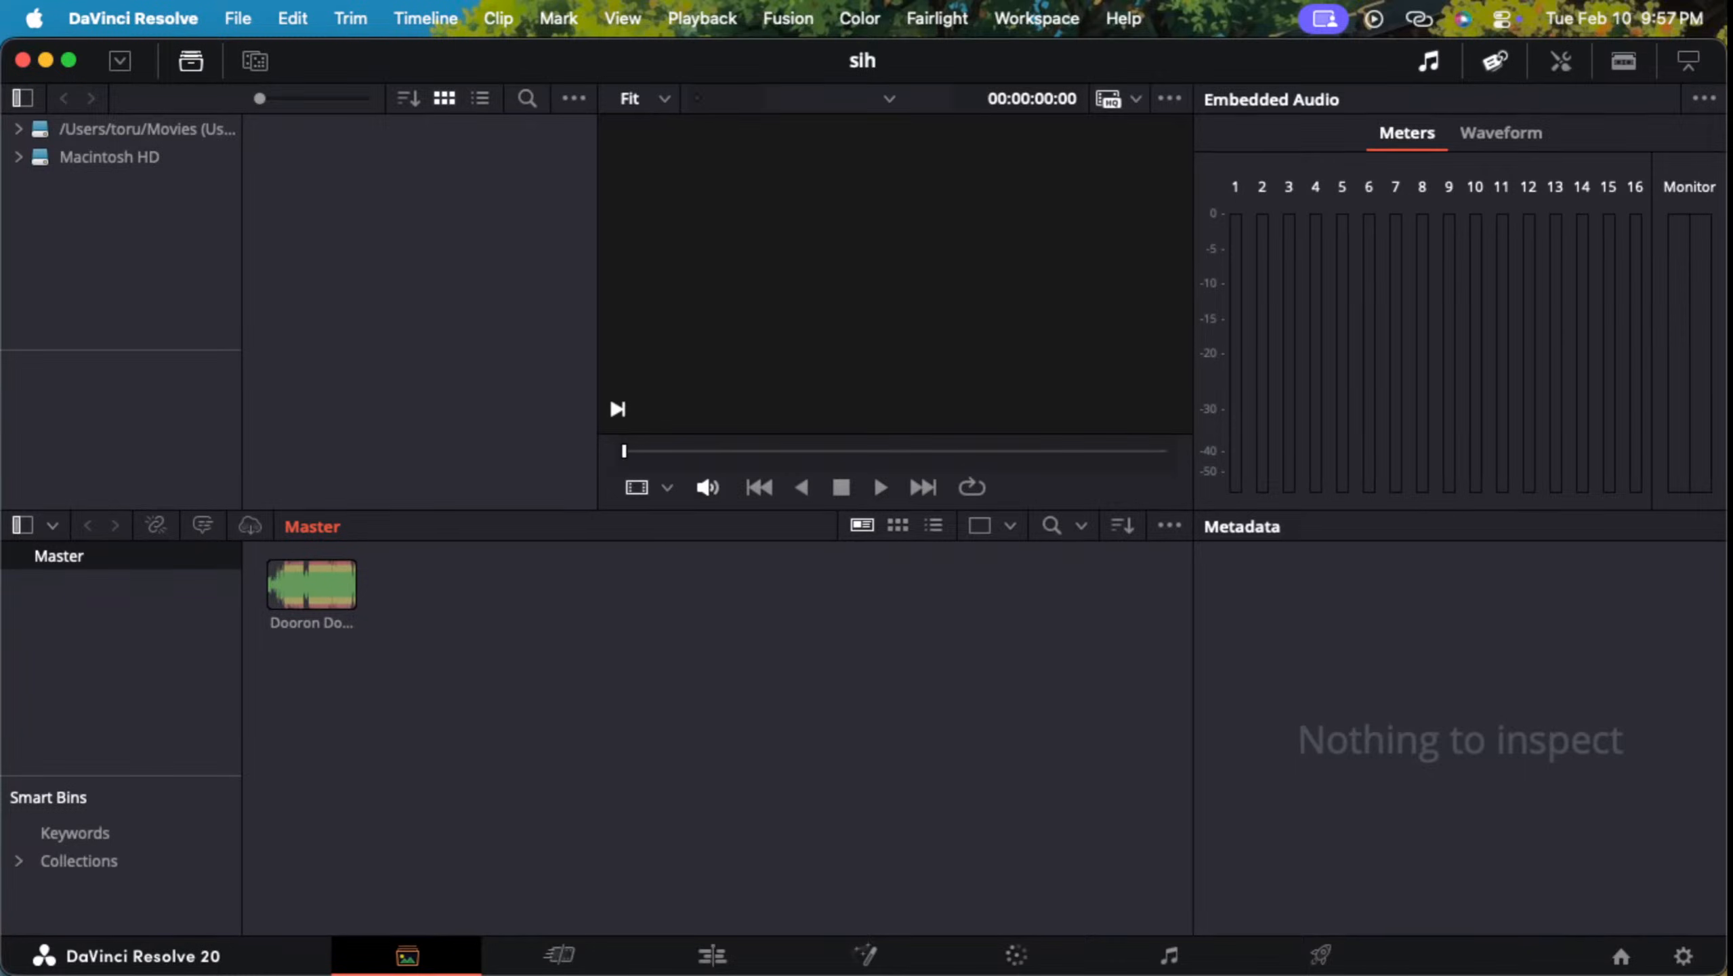
Step: Check Finder's Recents window and return to the sih project in DaVinci Resolve
{"action": "key", "text": "ctrl+Up"}
{"action": "key", "text": "ctrl+Up"}
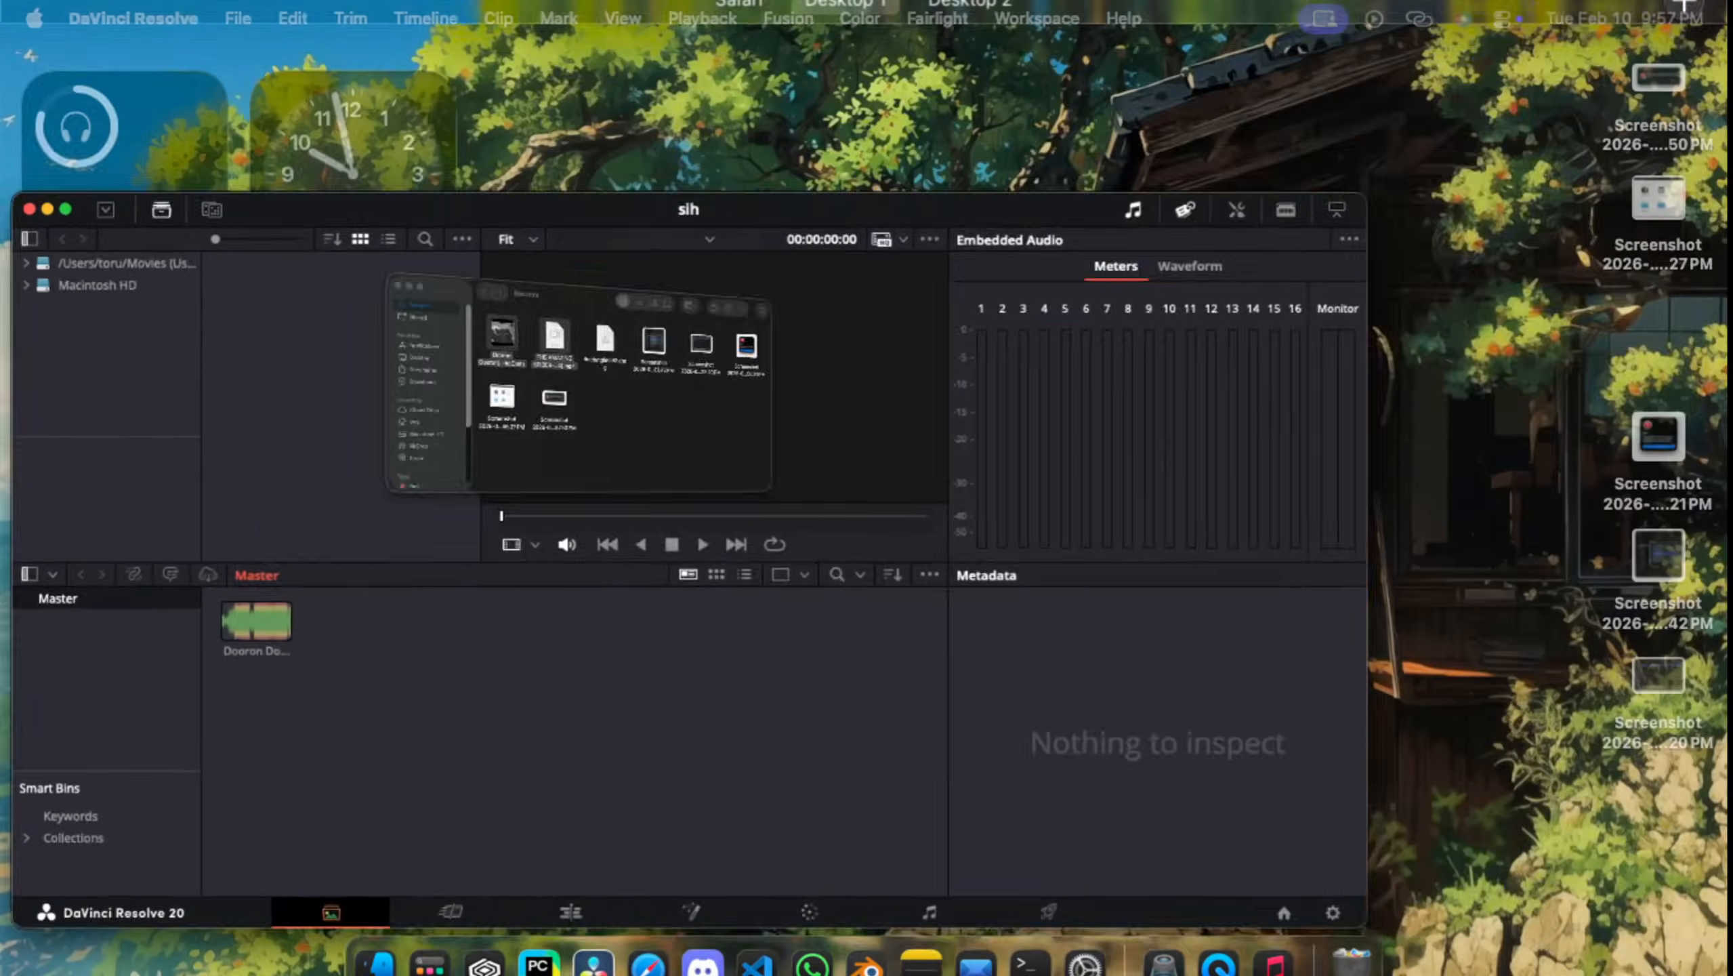
{"action": "key", "text": "ctrl+Up"}
{"action": "left_click", "coordinate": [1359, 249]}
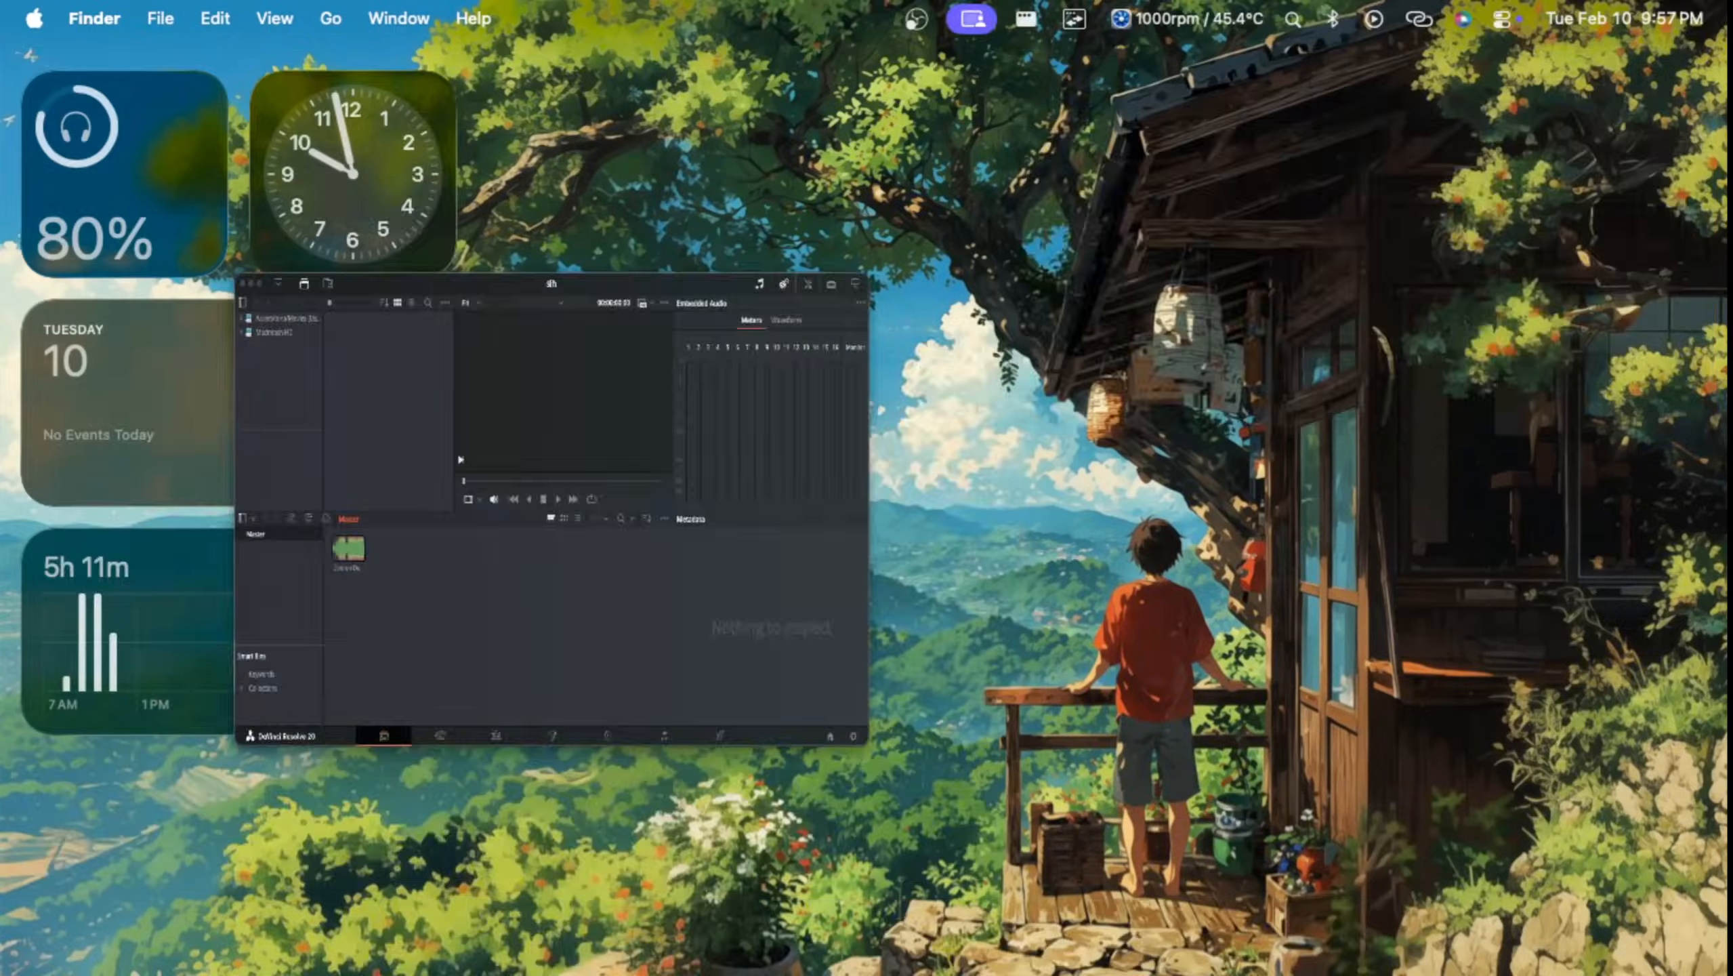
{"action": "key", "text": "ctrl+Up"}
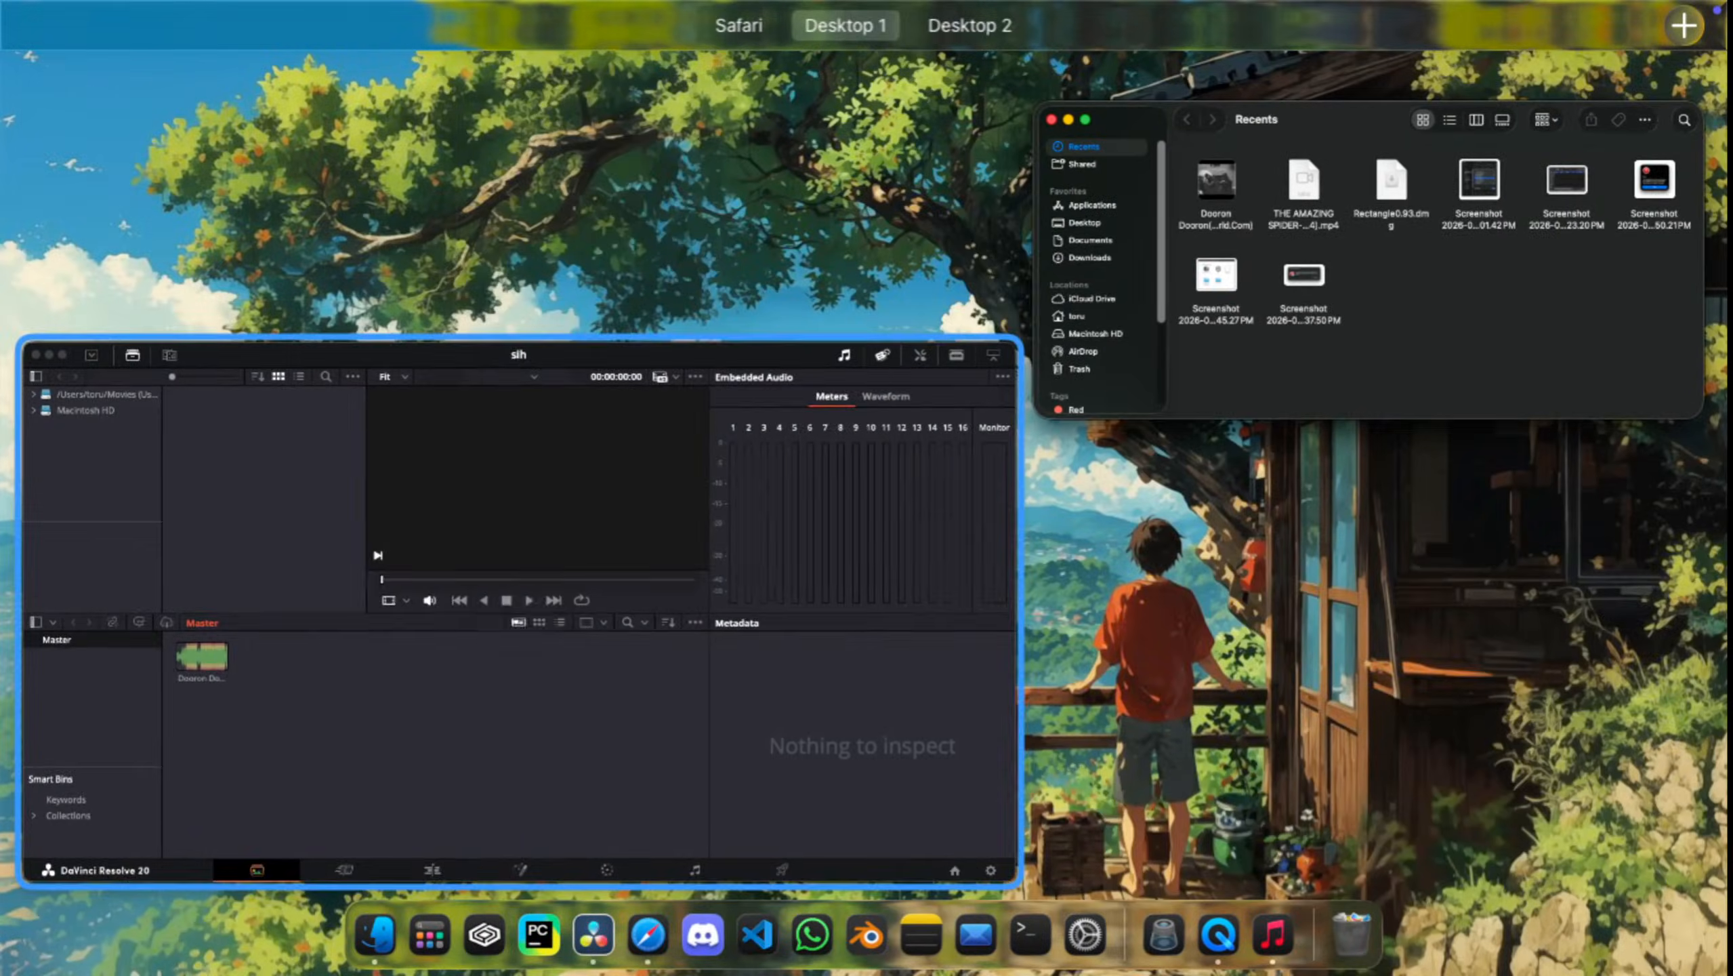
{"action": "left_click", "coordinate": [509, 615]}
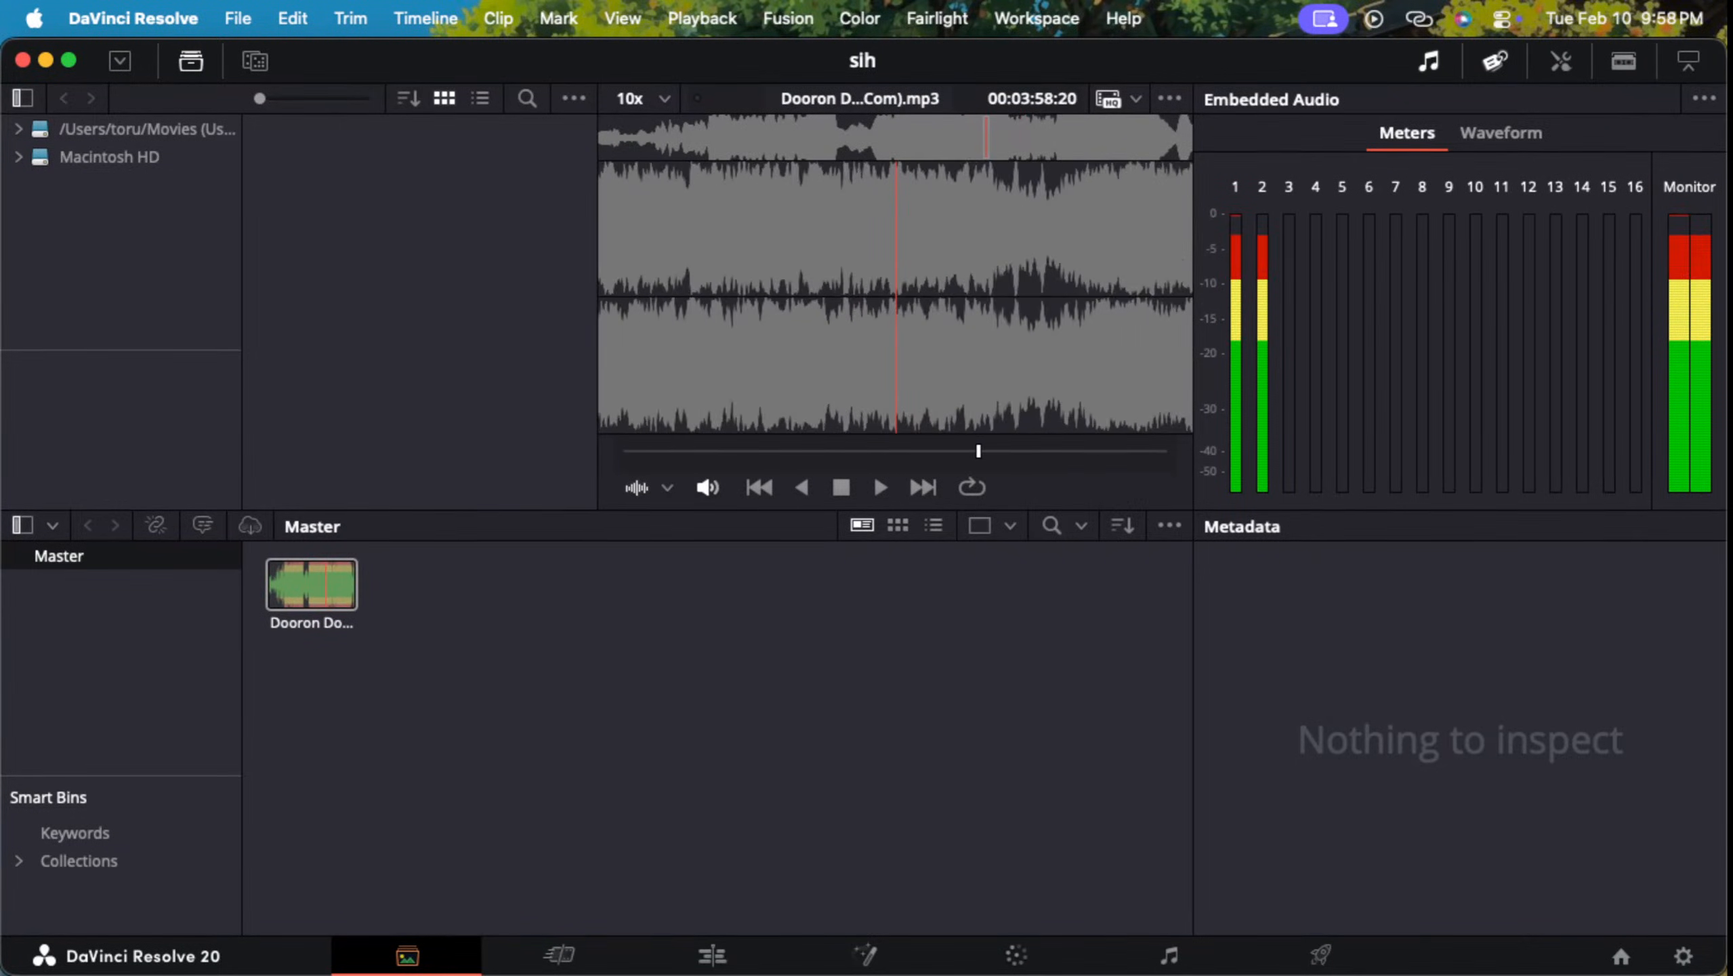
Step: Play the Dooron Dooron clip from the media pool and lower the system sound volume slightly
{"action": "left_click", "coordinate": [326, 584]}
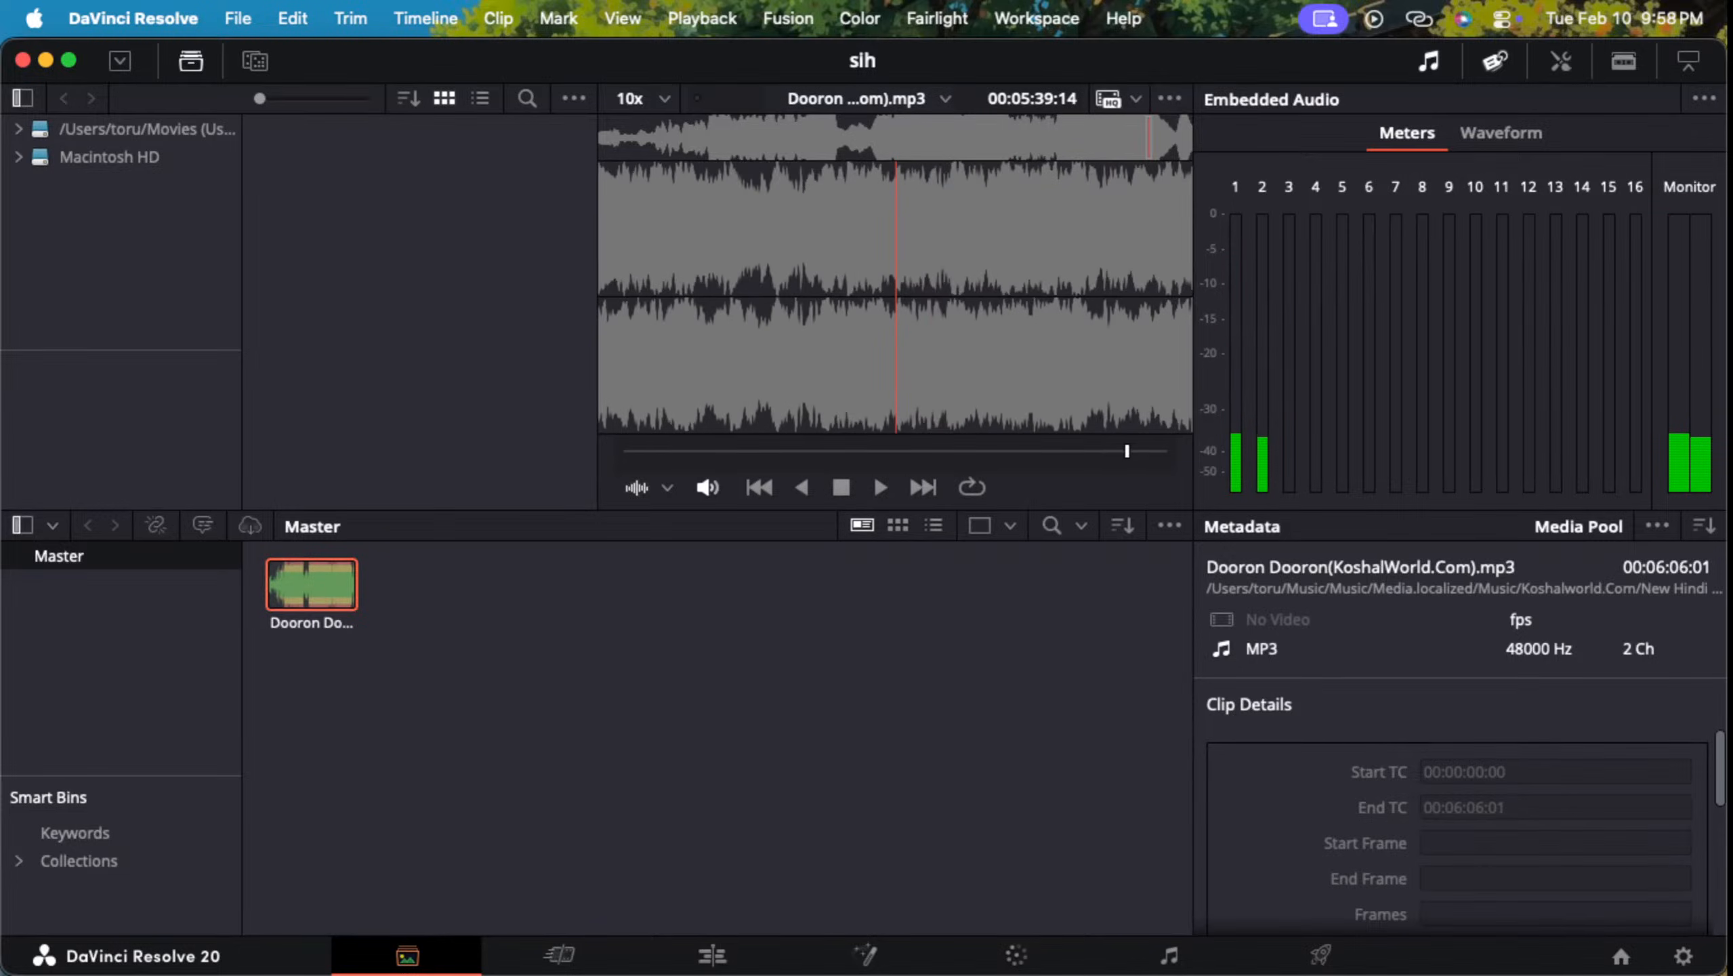
{"action": "key", "text": "space"}
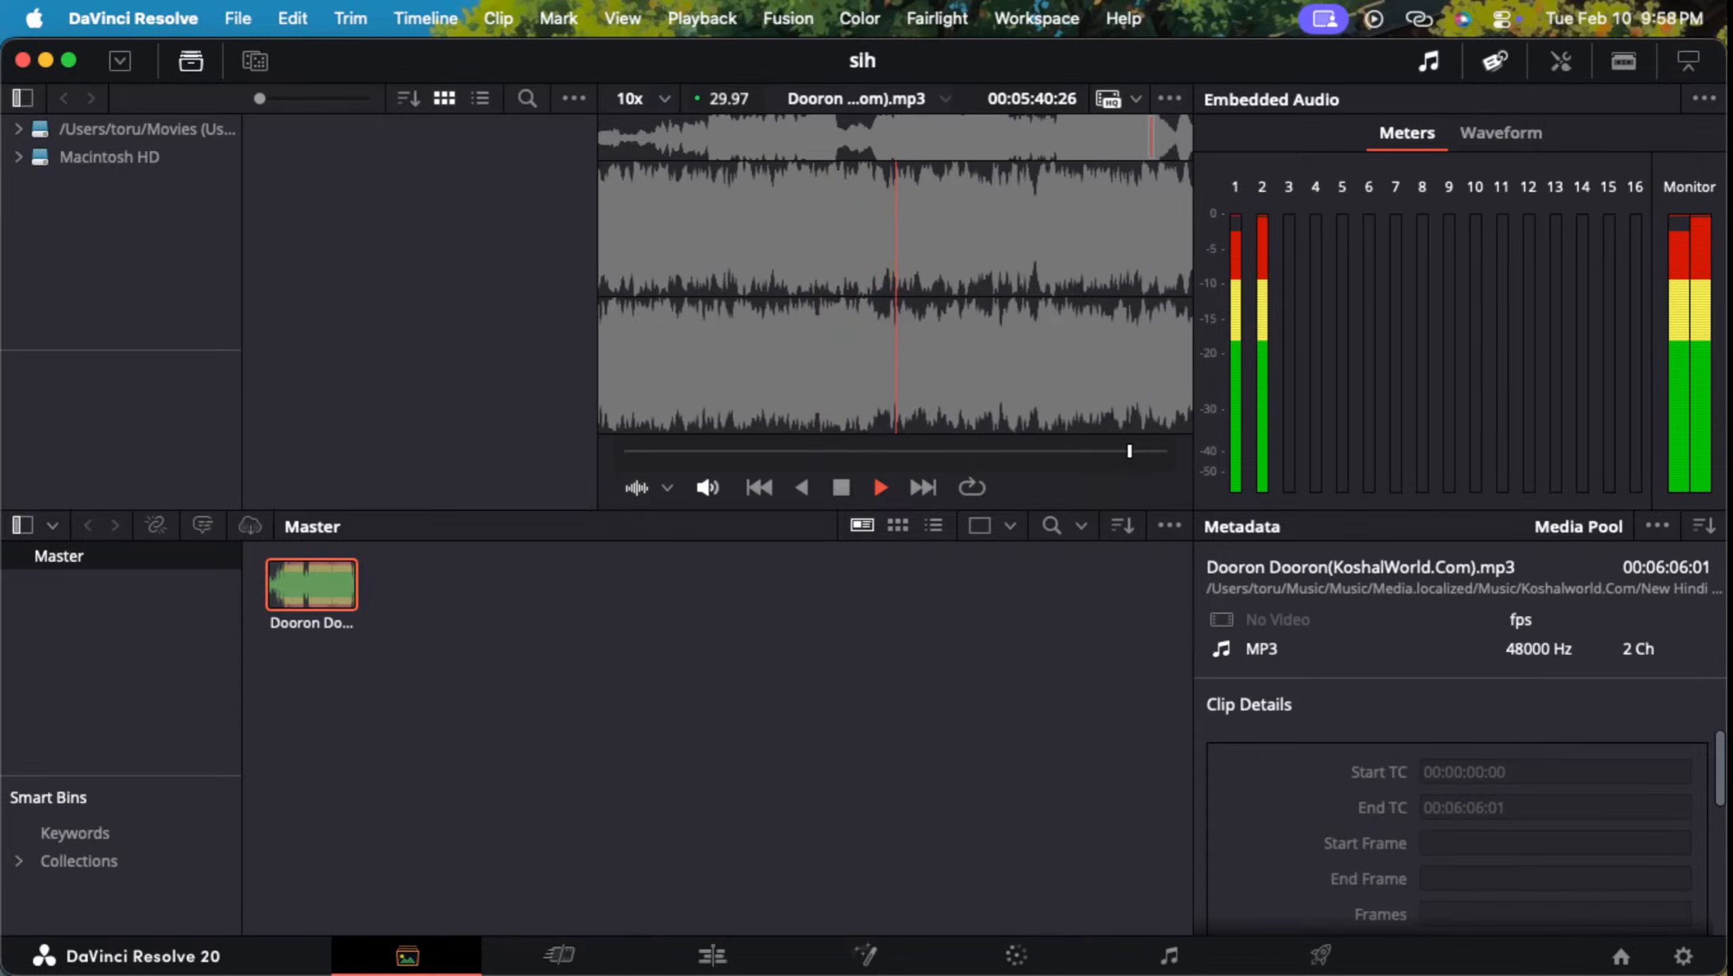
{"action": "left_click", "coordinate": [1625, 18]}
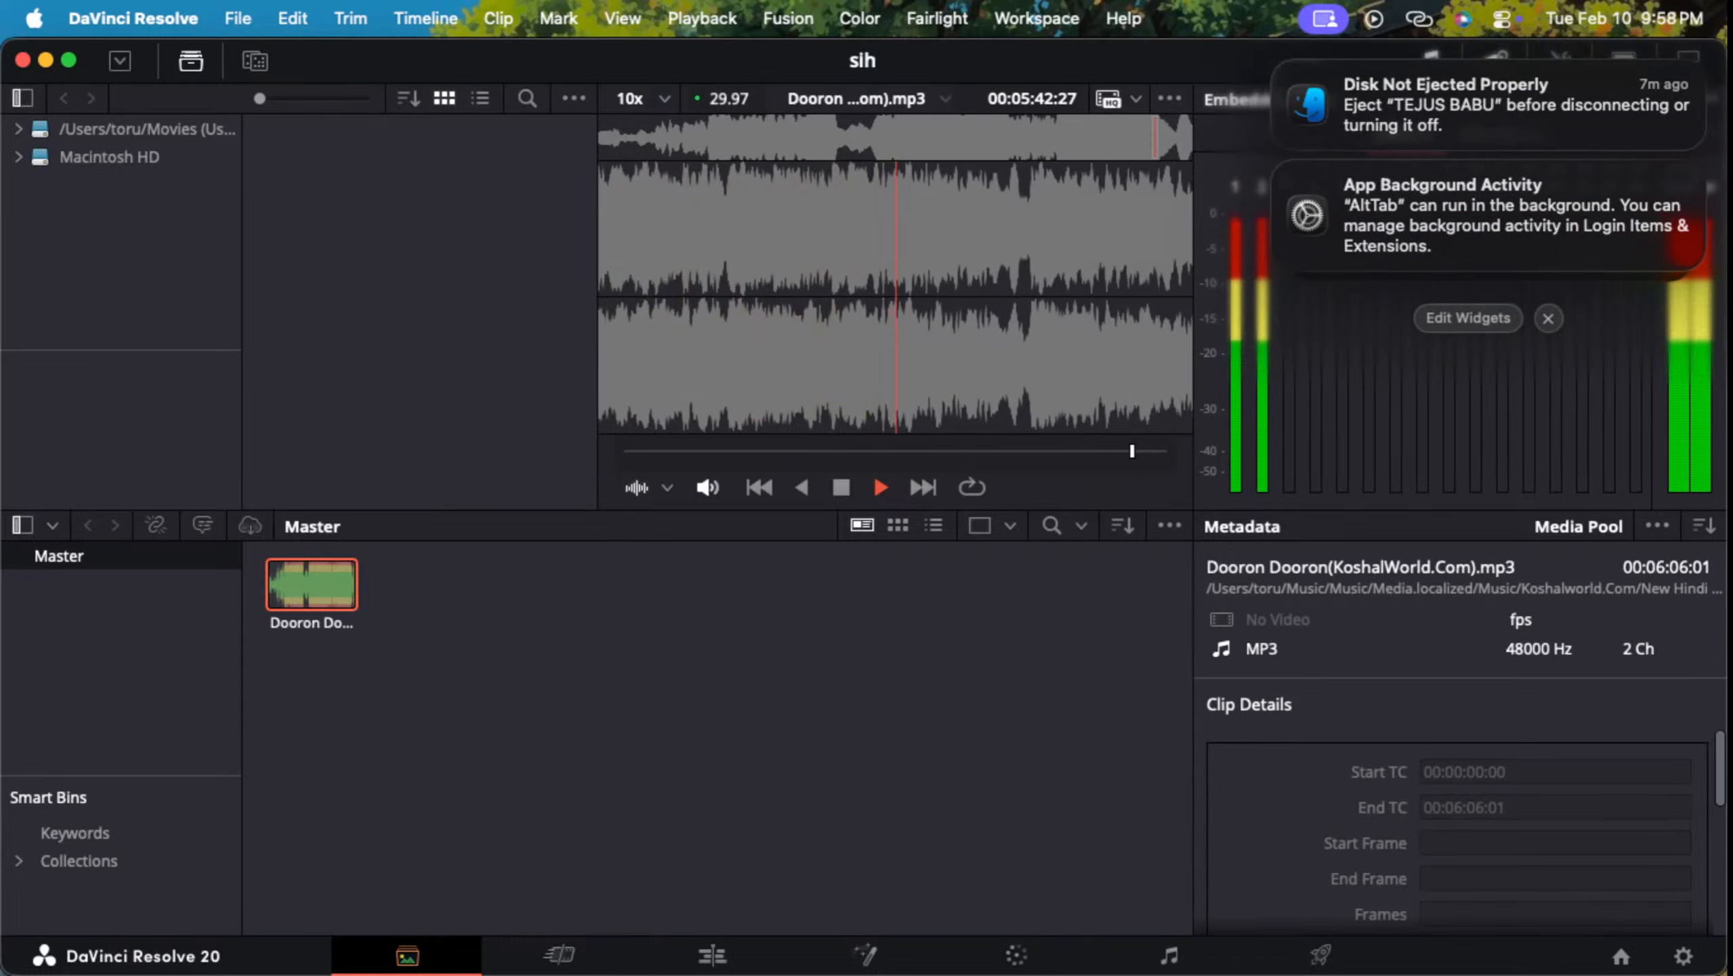
{"action": "left_click", "coordinate": [1625, 19]}
{"action": "left_click", "coordinate": [1503, 19]}
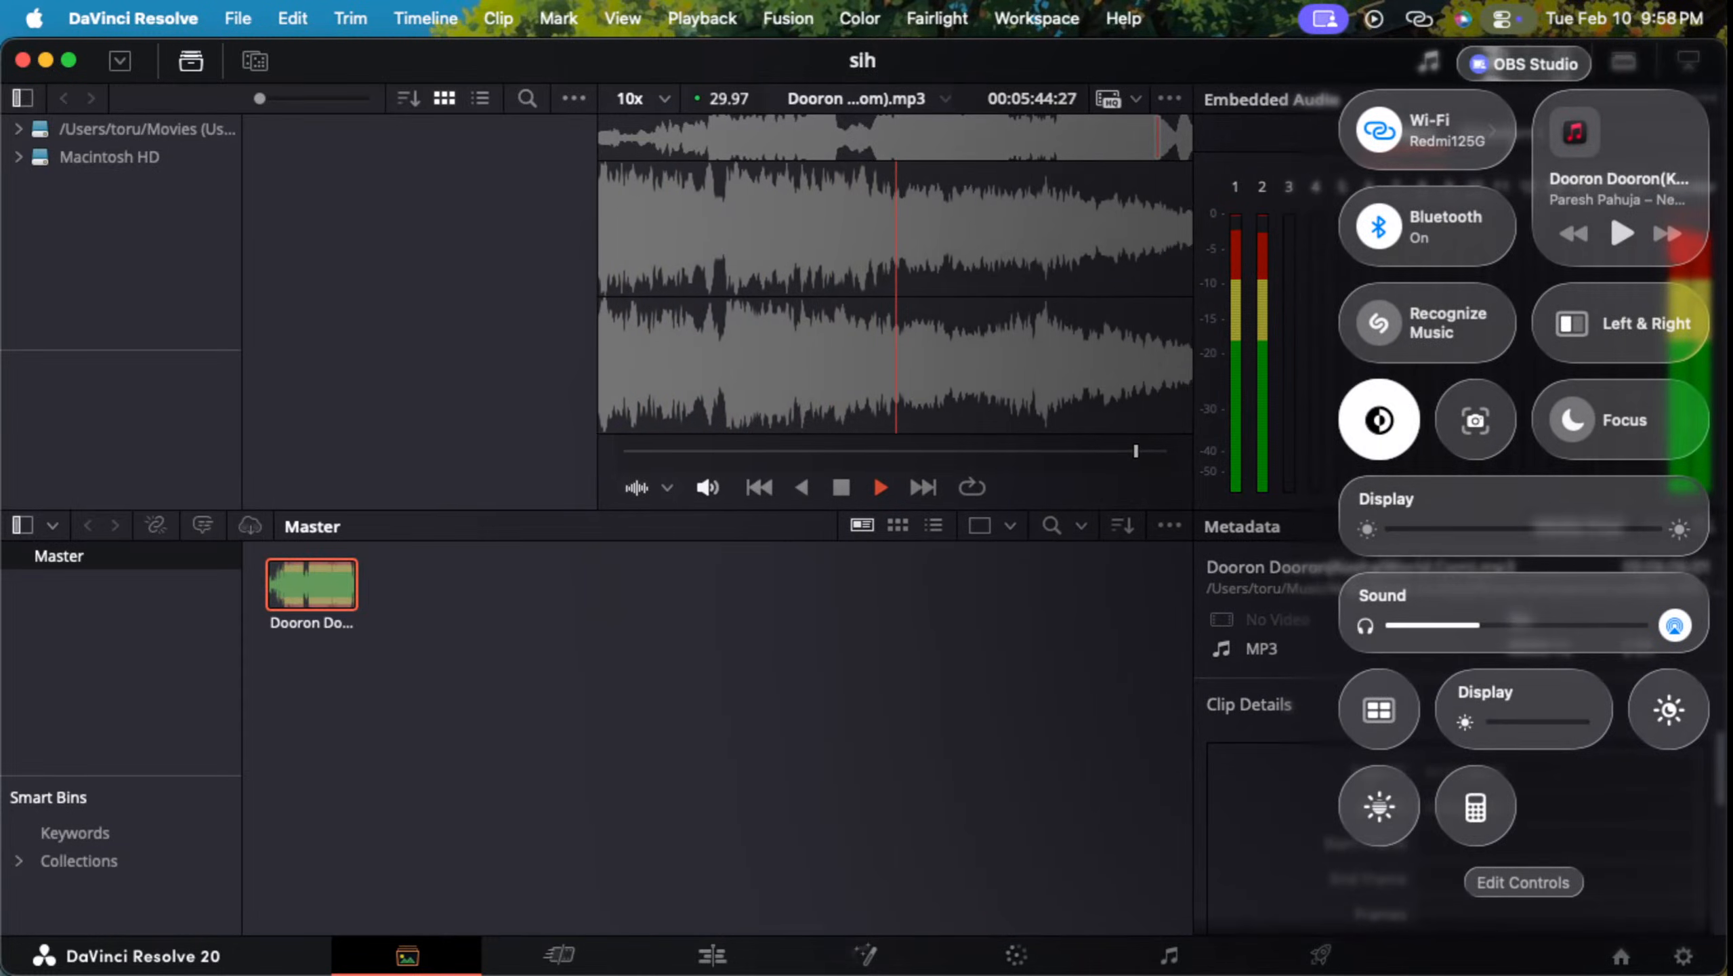
{"action": "mouse_move", "coordinate": [1480, 626]}
{"action": "left_mouse_down"}
{"action": "mouse_move", "coordinate": [1408, 625]}
{"action": "mouse_move", "coordinate": [1448, 626]}
{"action": "left_mouse_up"}
{"action": "left_click", "coordinate": [882, 658]}
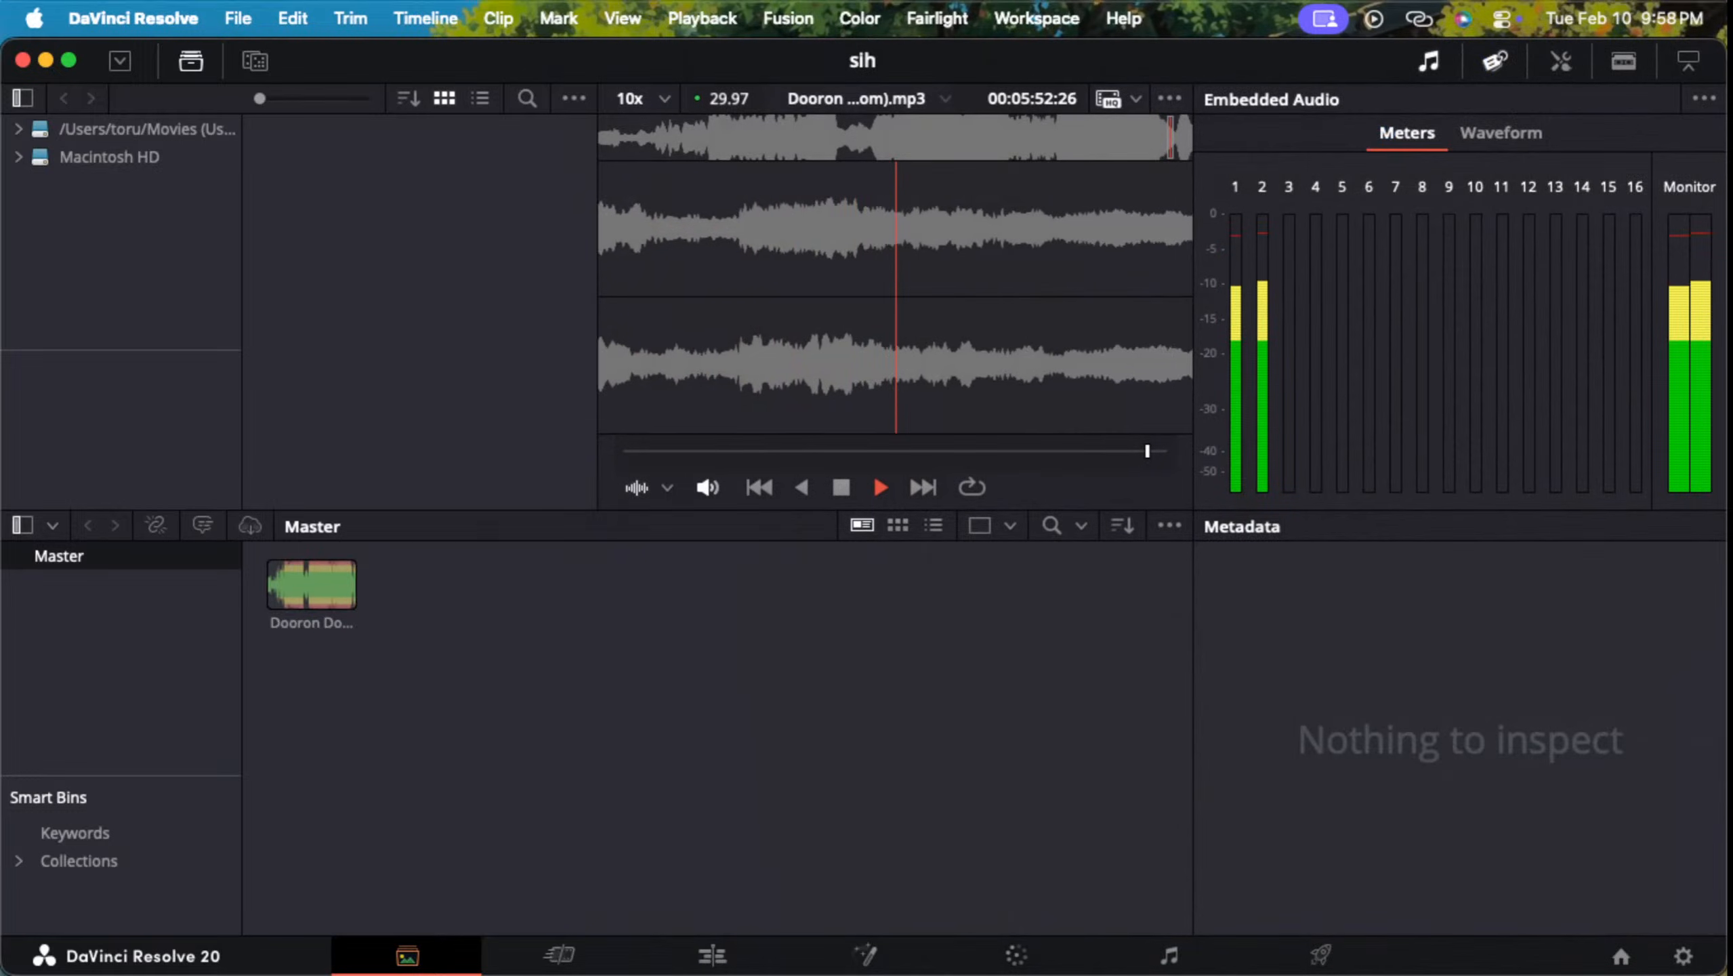
Step: Scrub the Dooron Dooron preview back towards its beginning, play a passage and pause at 00:00:55:22
{"action": "key", "text": "ctrl+Up"}
{"action": "key", "text": "ctrl+Up"}
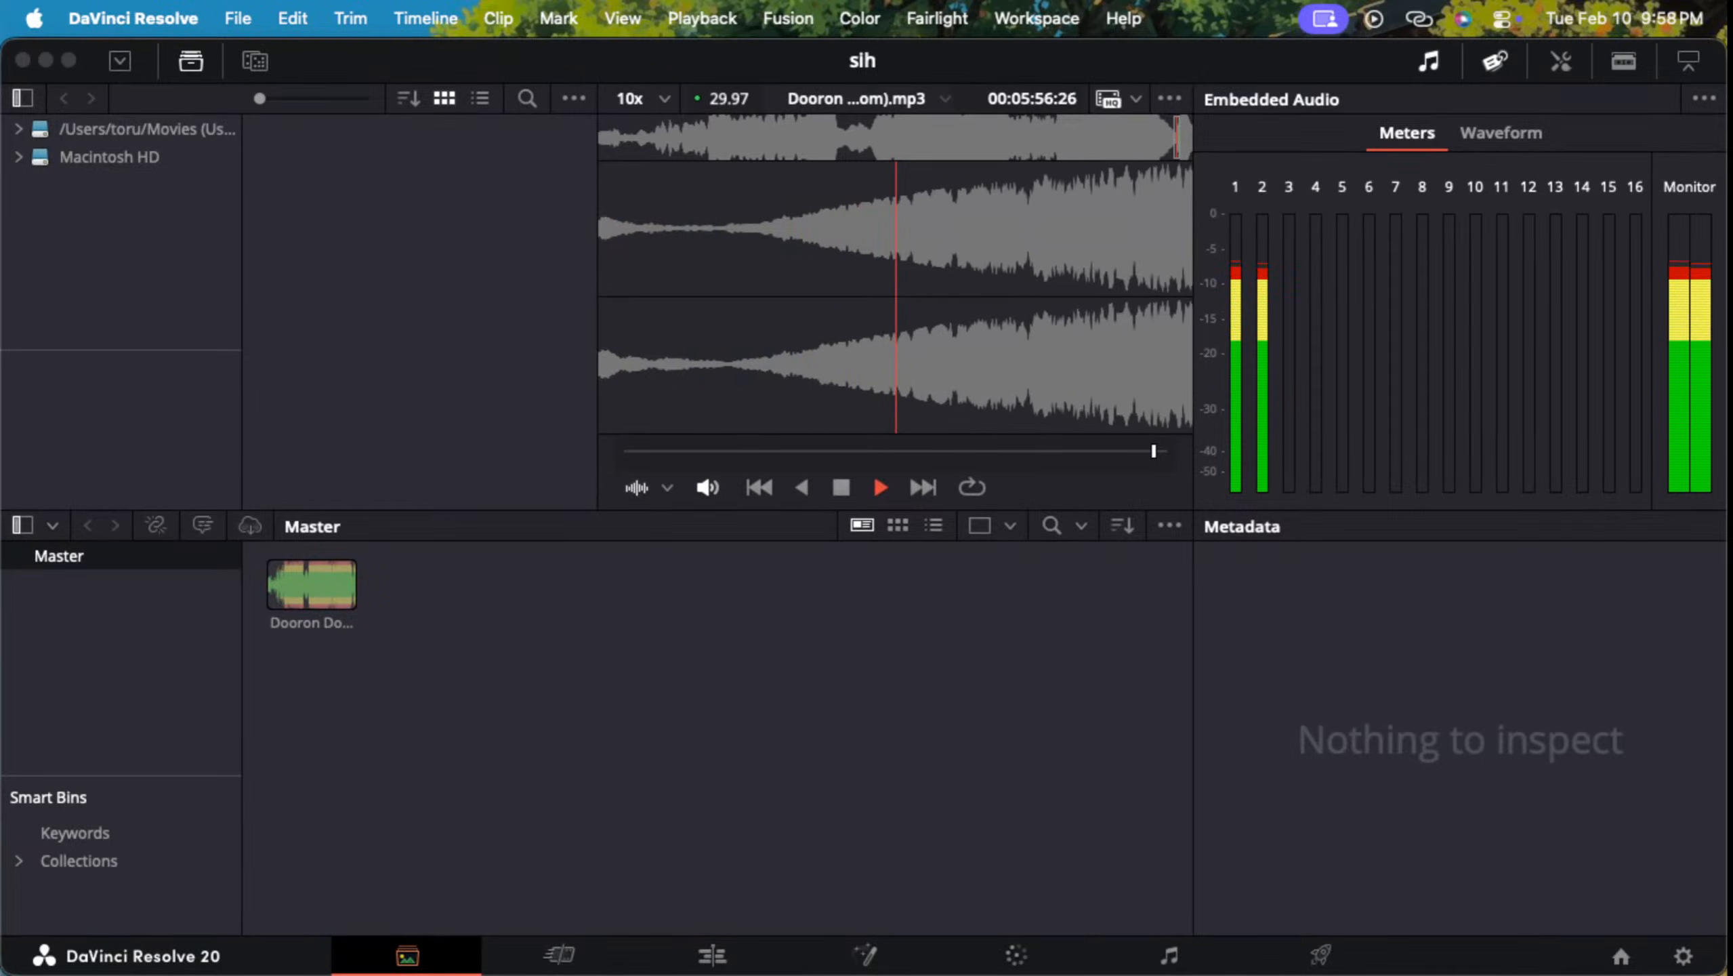
{"action": "left_click_drag", "start_coordinate": [1154, 452], "coordinate": [674, 451]}
{"action": "key", "text": "space"}
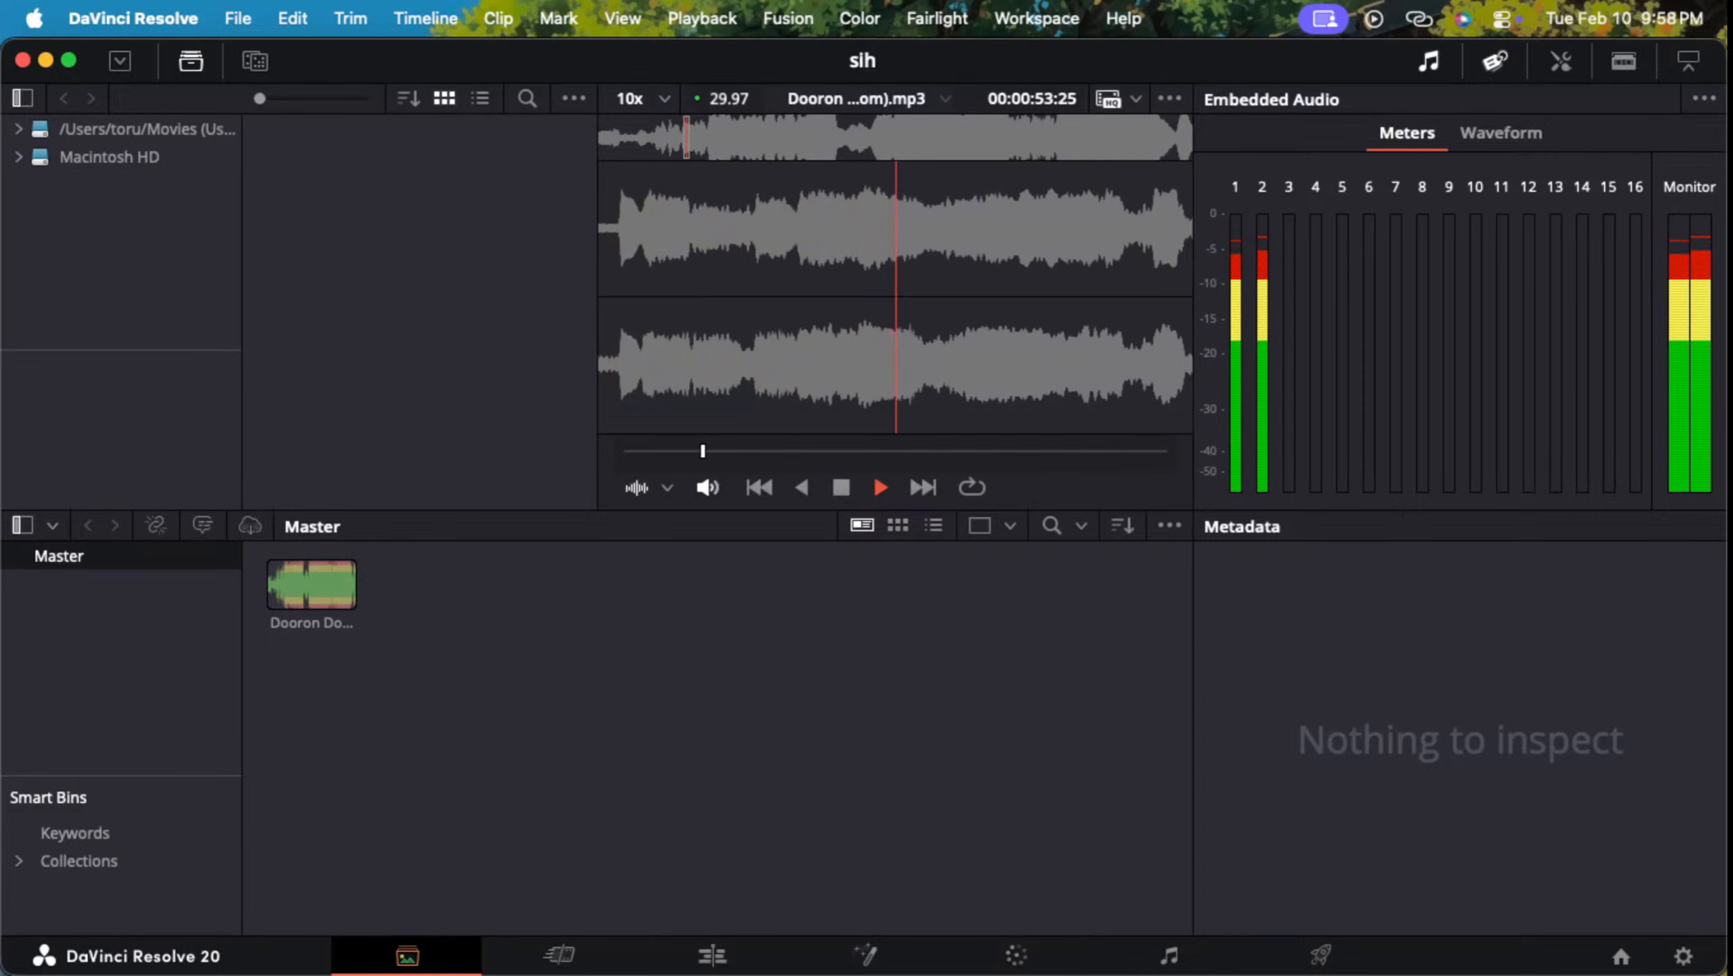
{"action": "key", "text": "space"}
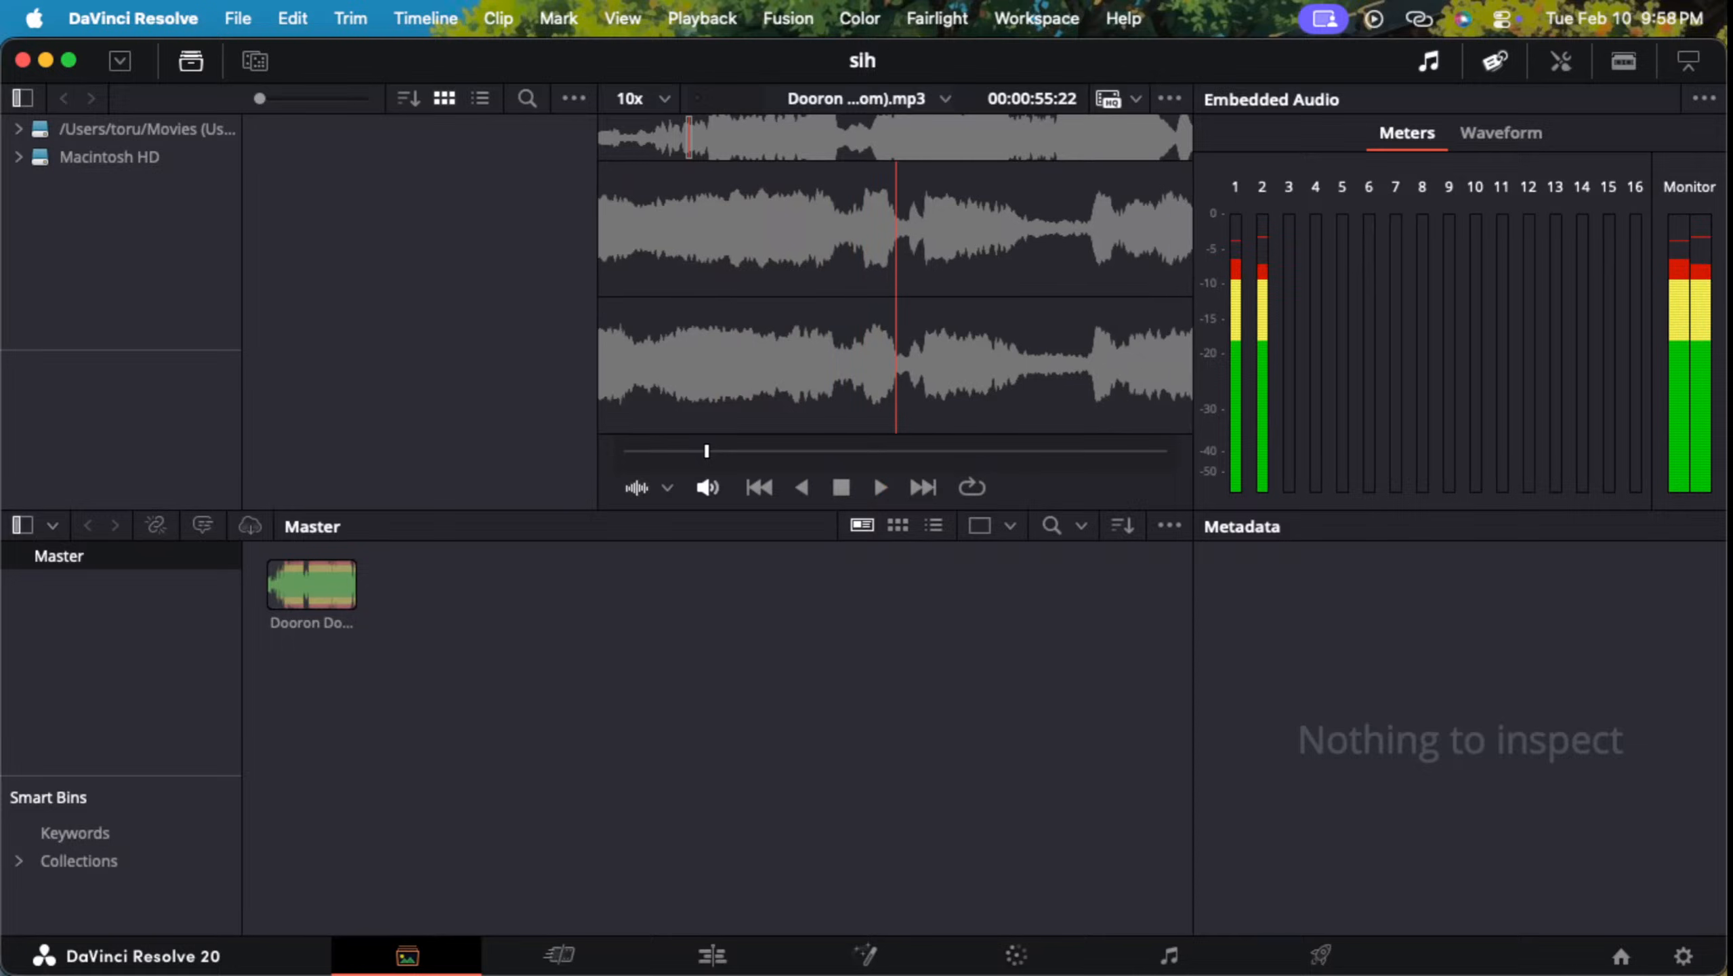
Step: Try to open the Amazing Spider-Man MP4 from Finder's Recents in QuickTime Player and dismiss the alert
{"action": "key", "text": "ctrl+Up"}
{"action": "left_click", "coordinate": [1365, 261]}
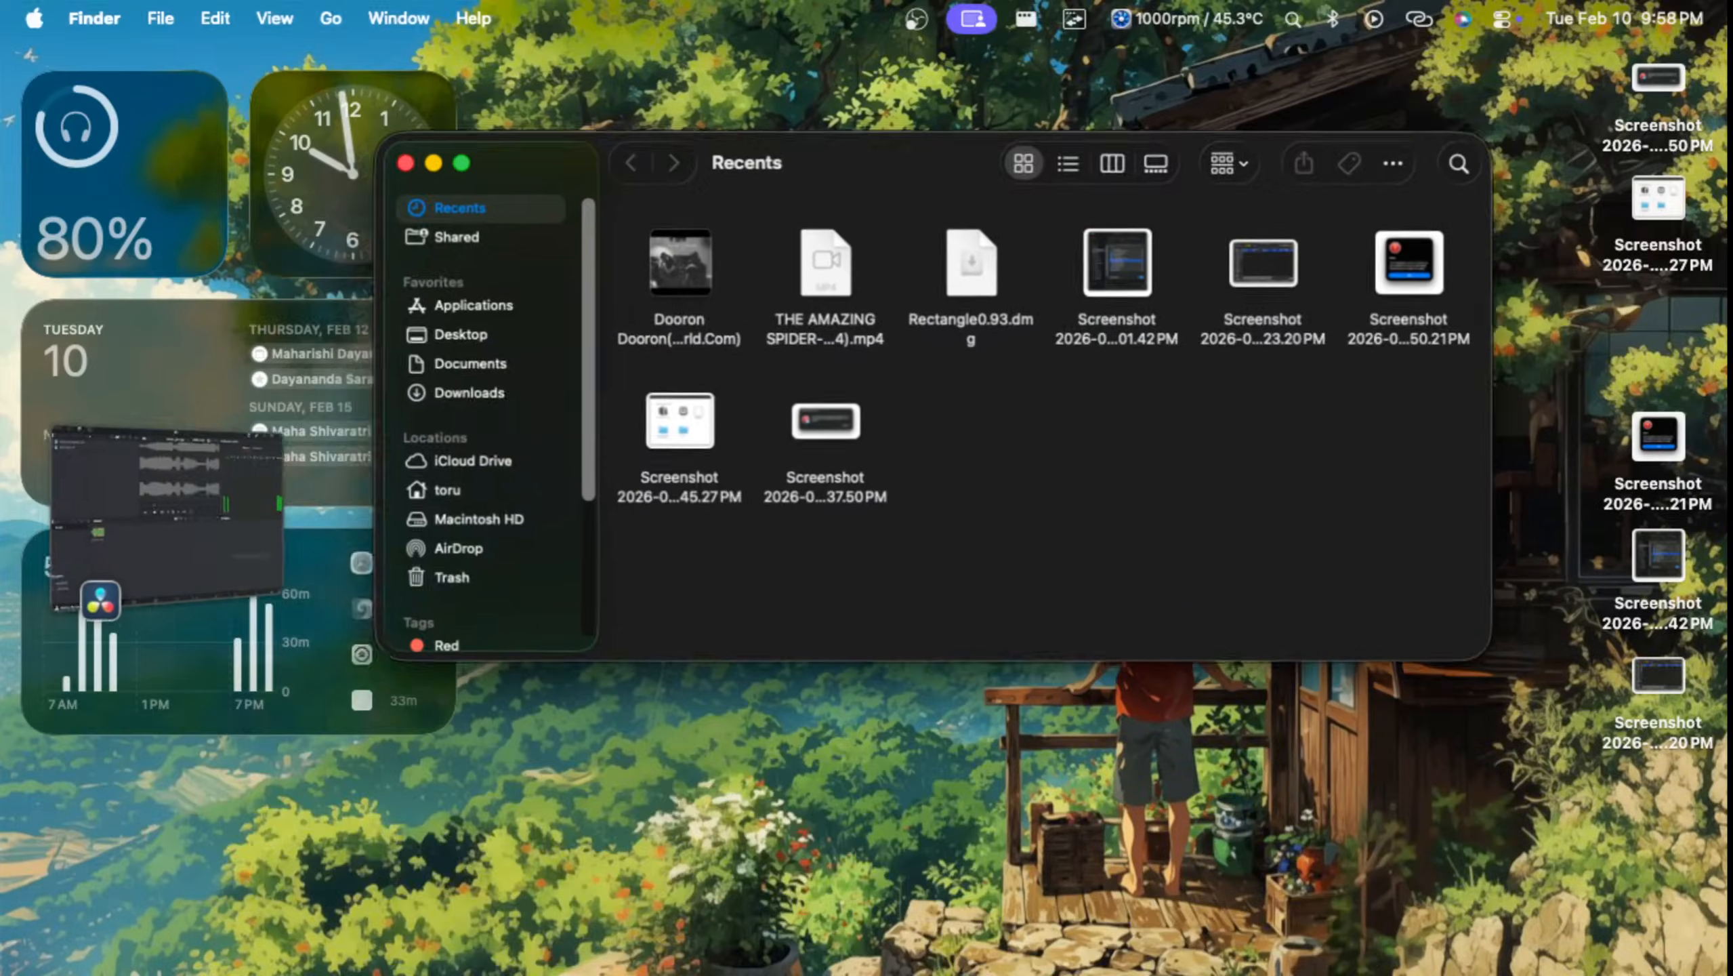
{"action": "left_click", "coordinate": [755, 301]}
{"action": "right_click", "coordinate": [755, 304]}
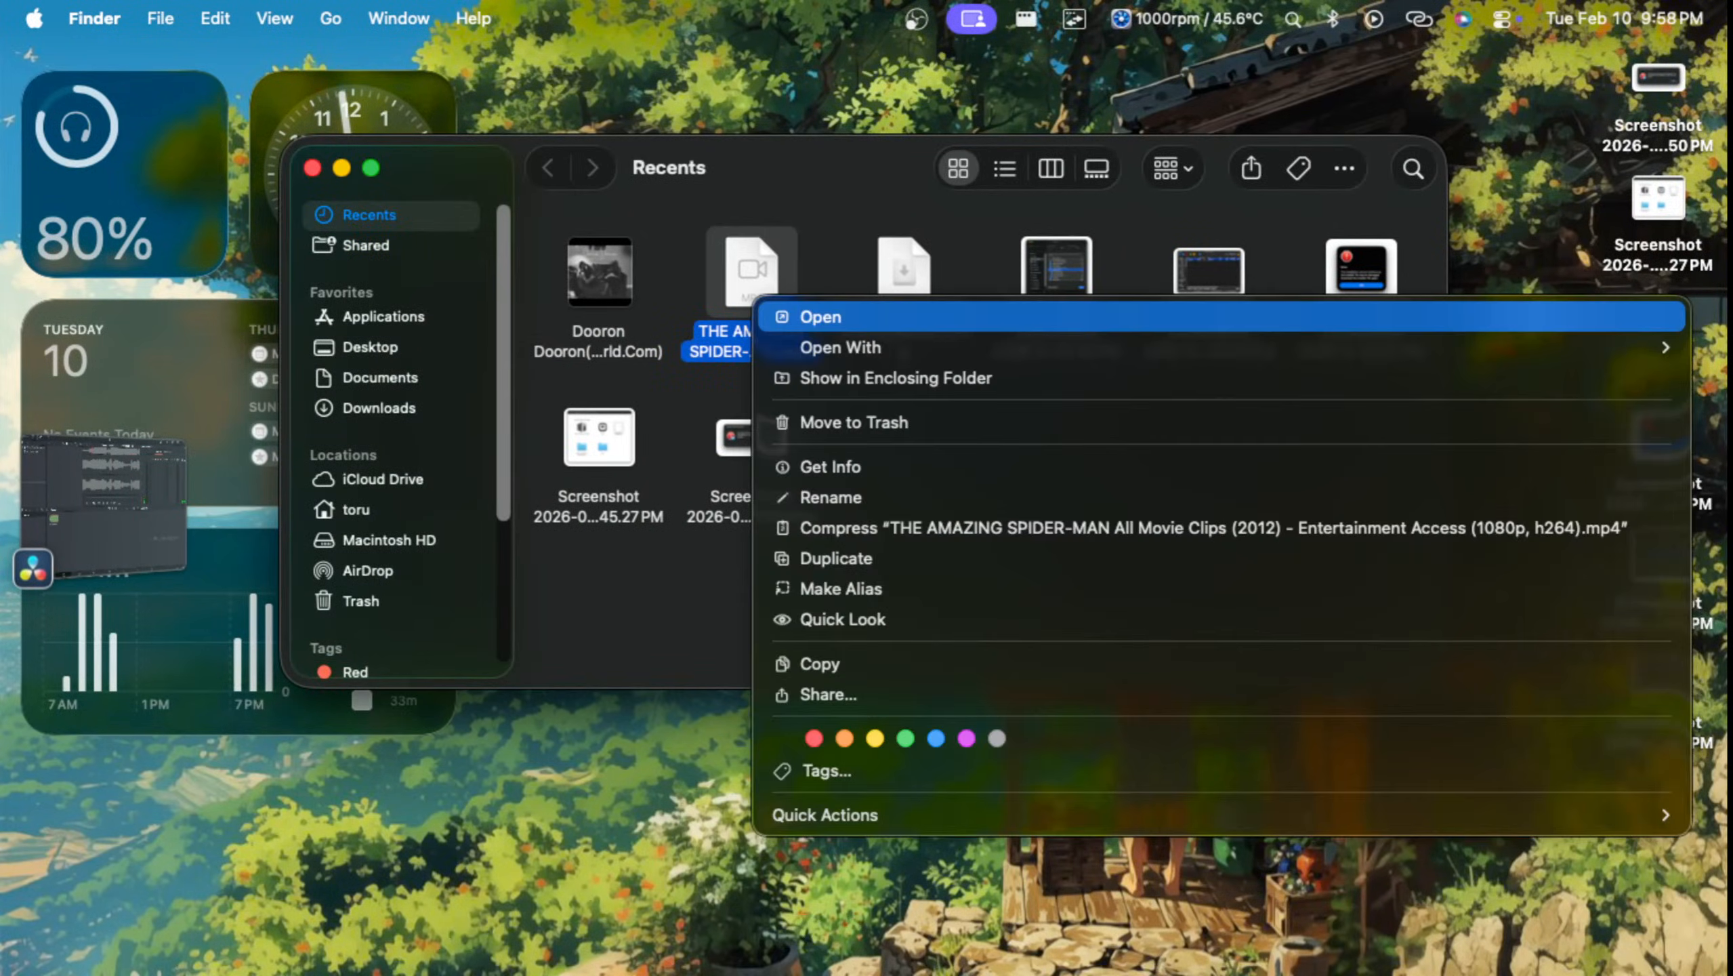
{"action": "left_click", "coordinate": [802, 322]}
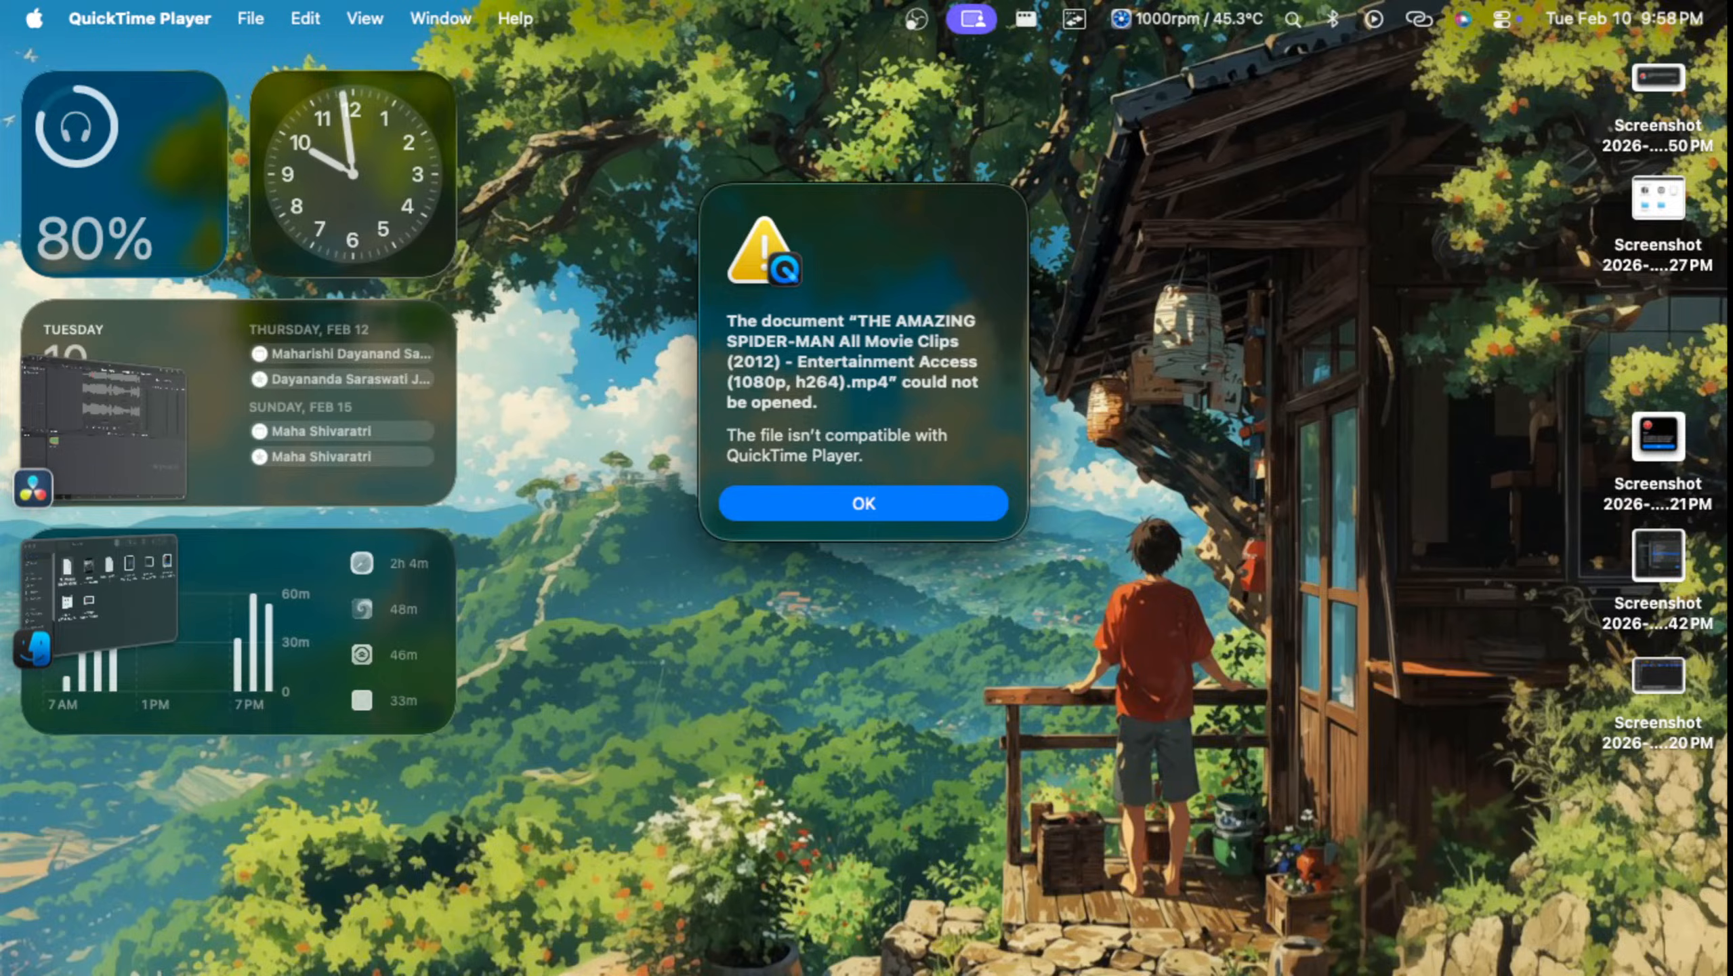
{"action": "key", "text": "Return"}
Step: Return to Finder's Recents, view the file information of the Amazing Spider-Man MP4 and close the info window
{"action": "key", "text": "ctrl+Up"}
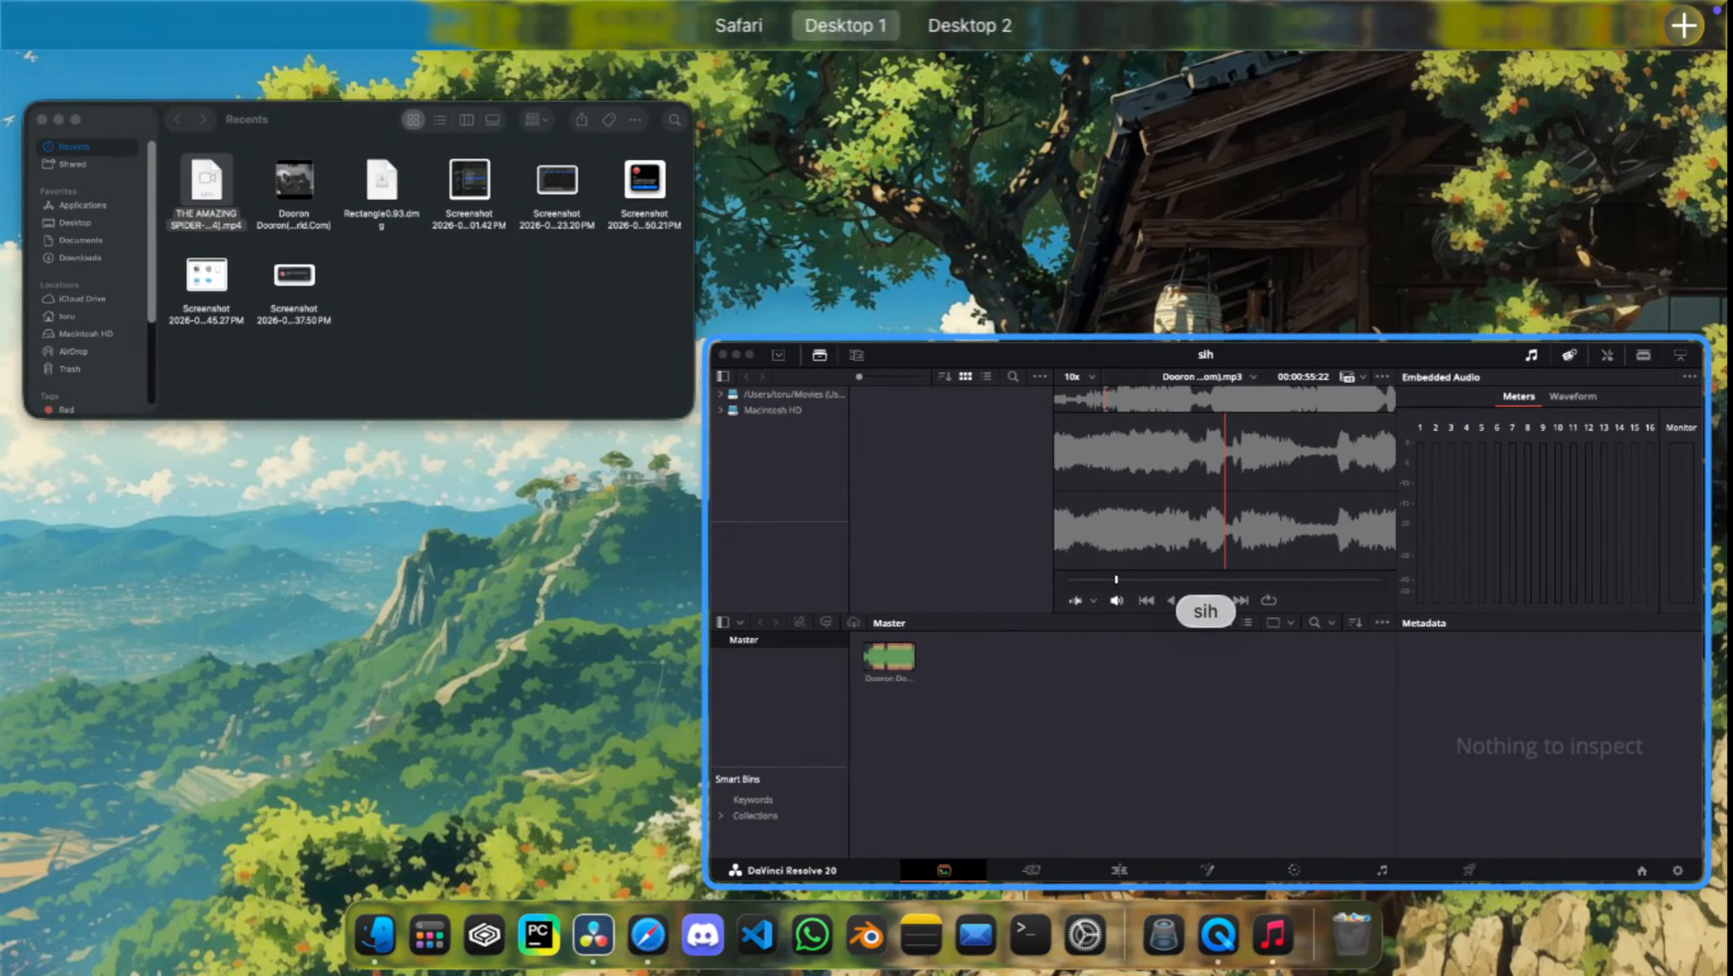
{"action": "left_click", "coordinate": [382, 287]}
{"action": "right_click", "coordinate": [592, 298]}
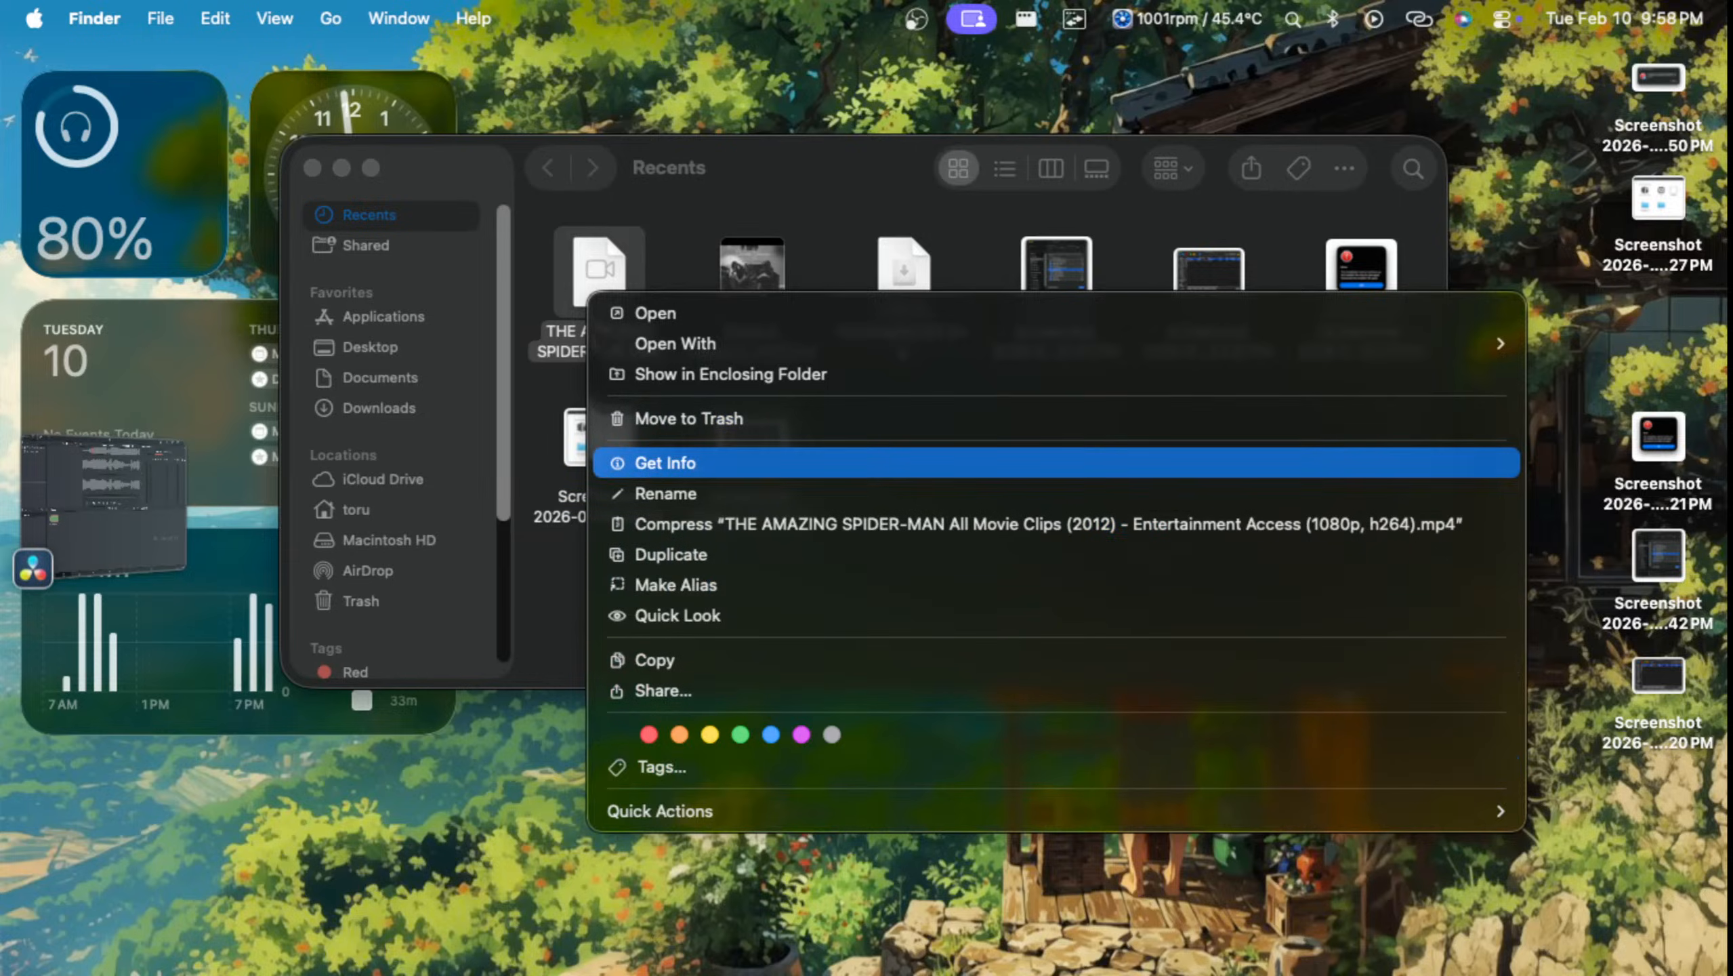
{"action": "left_click", "coordinate": [666, 463]}
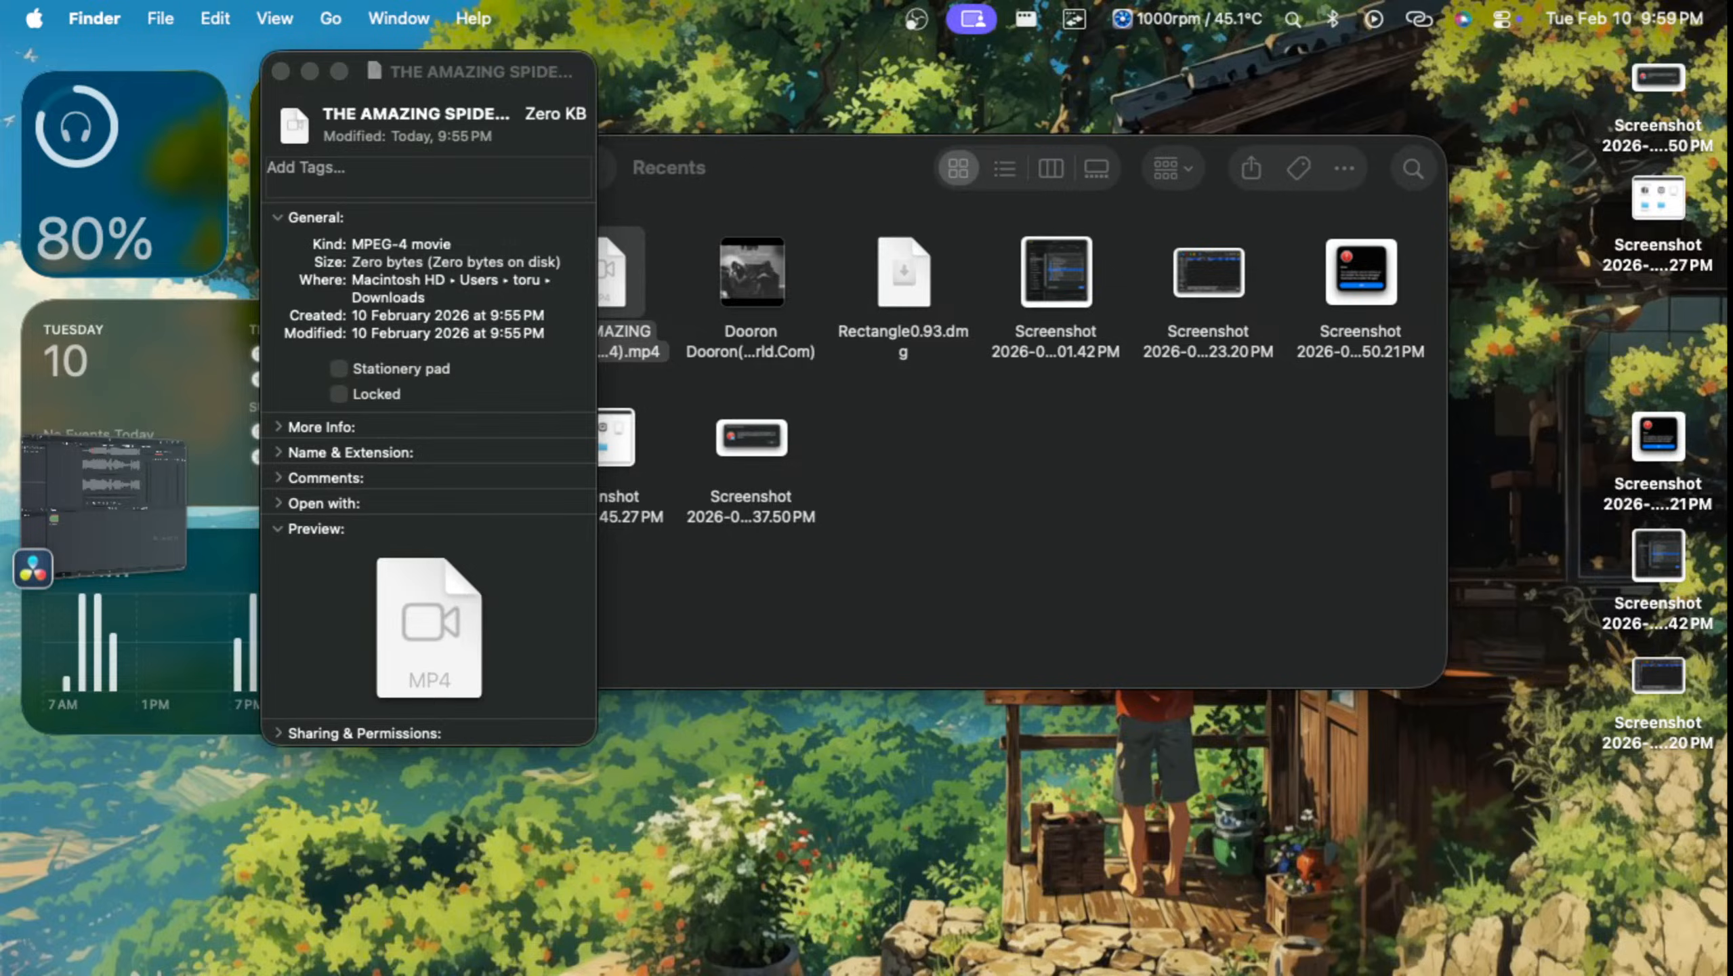
{"action": "key", "text": "super+w"}
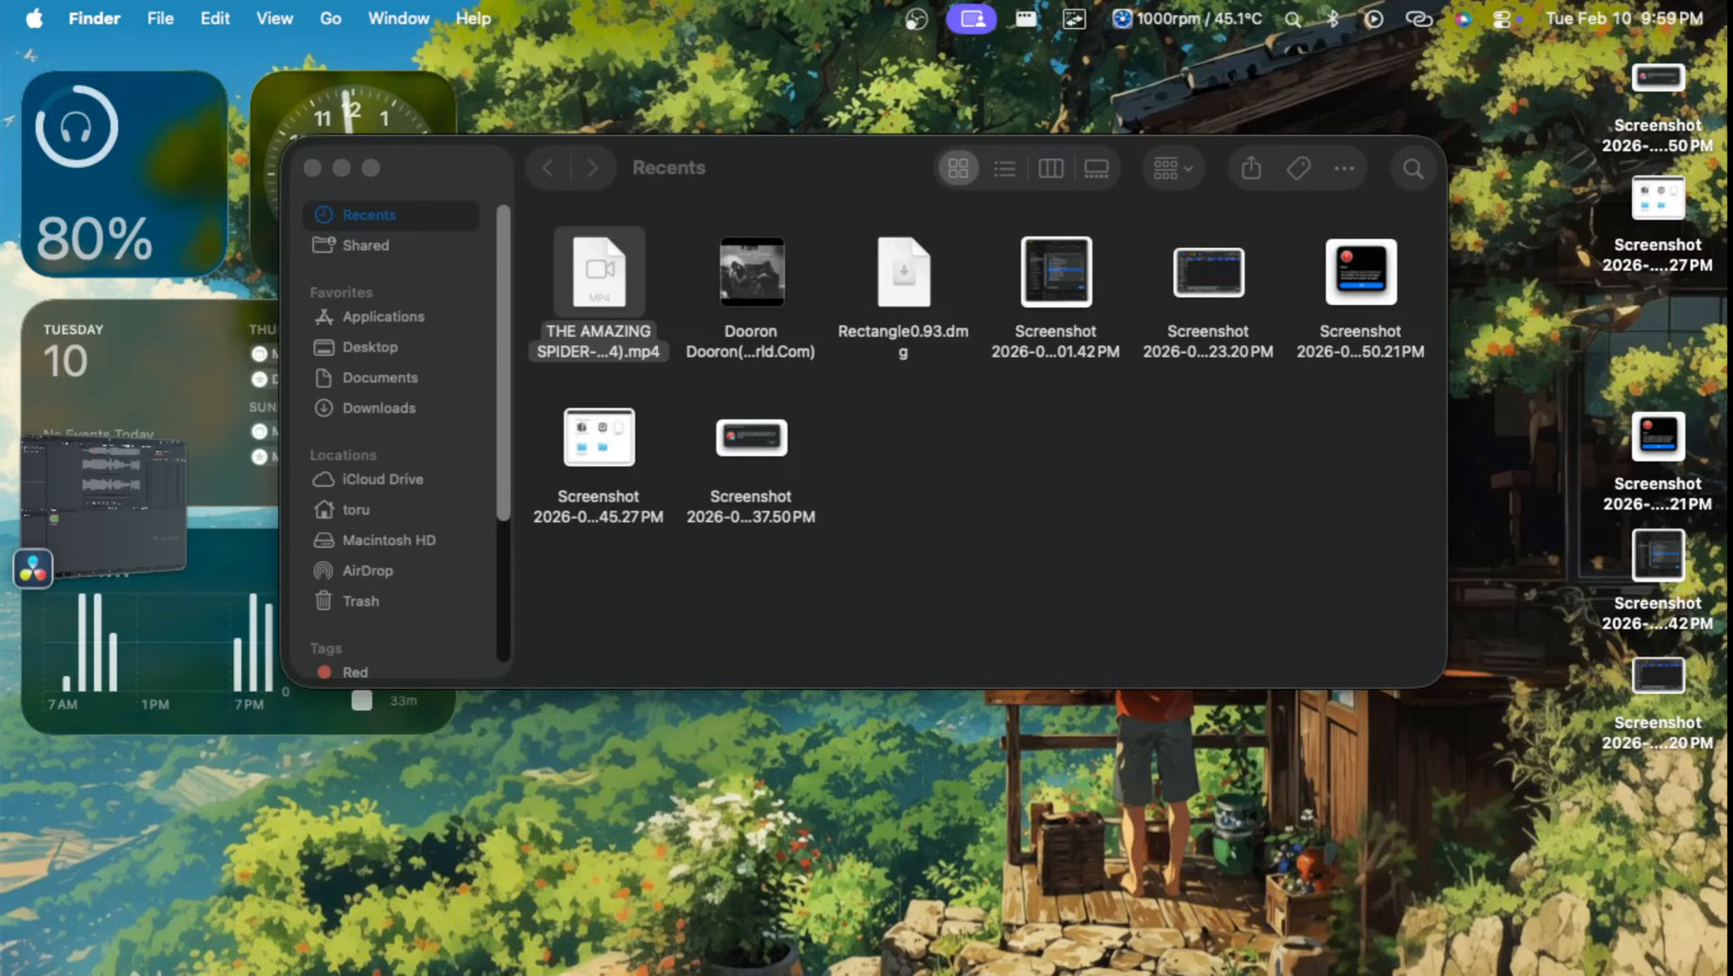
Step: Move the Amazing Spider-Man MP4 from Finder's Recents to the Trash
{"action": "right_click", "coordinate": [646, 323]}
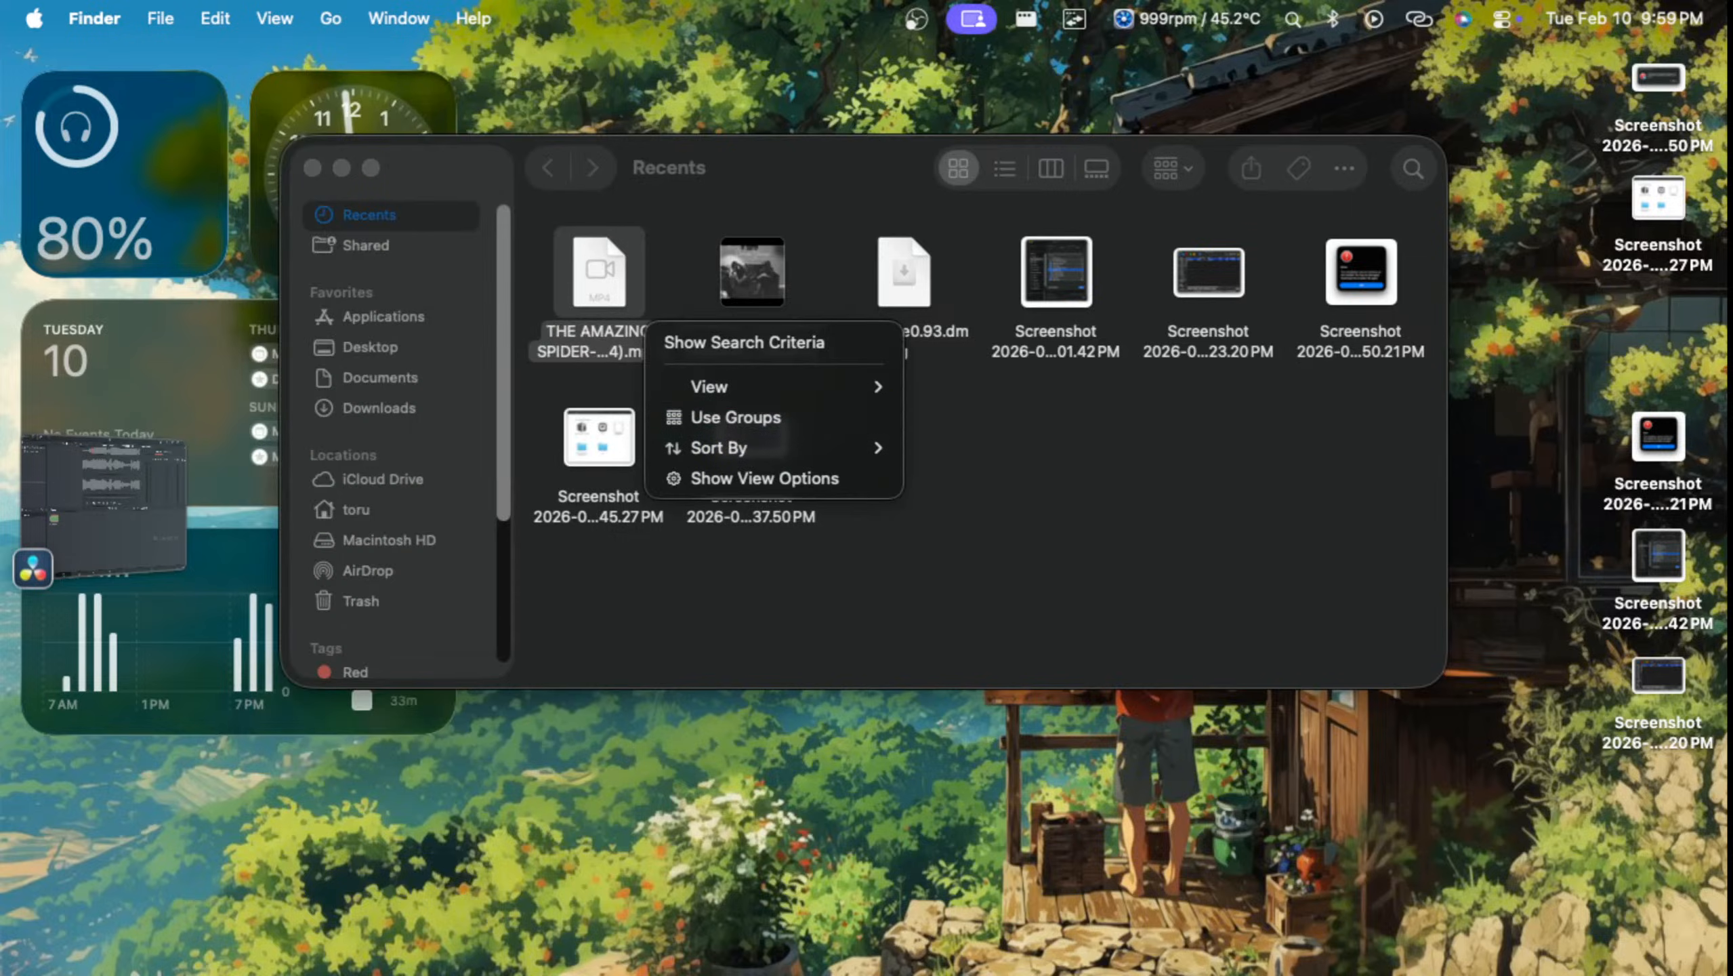
{"action": "key", "text": "Escape"}
{"action": "left_click", "coordinate": [600, 280]}
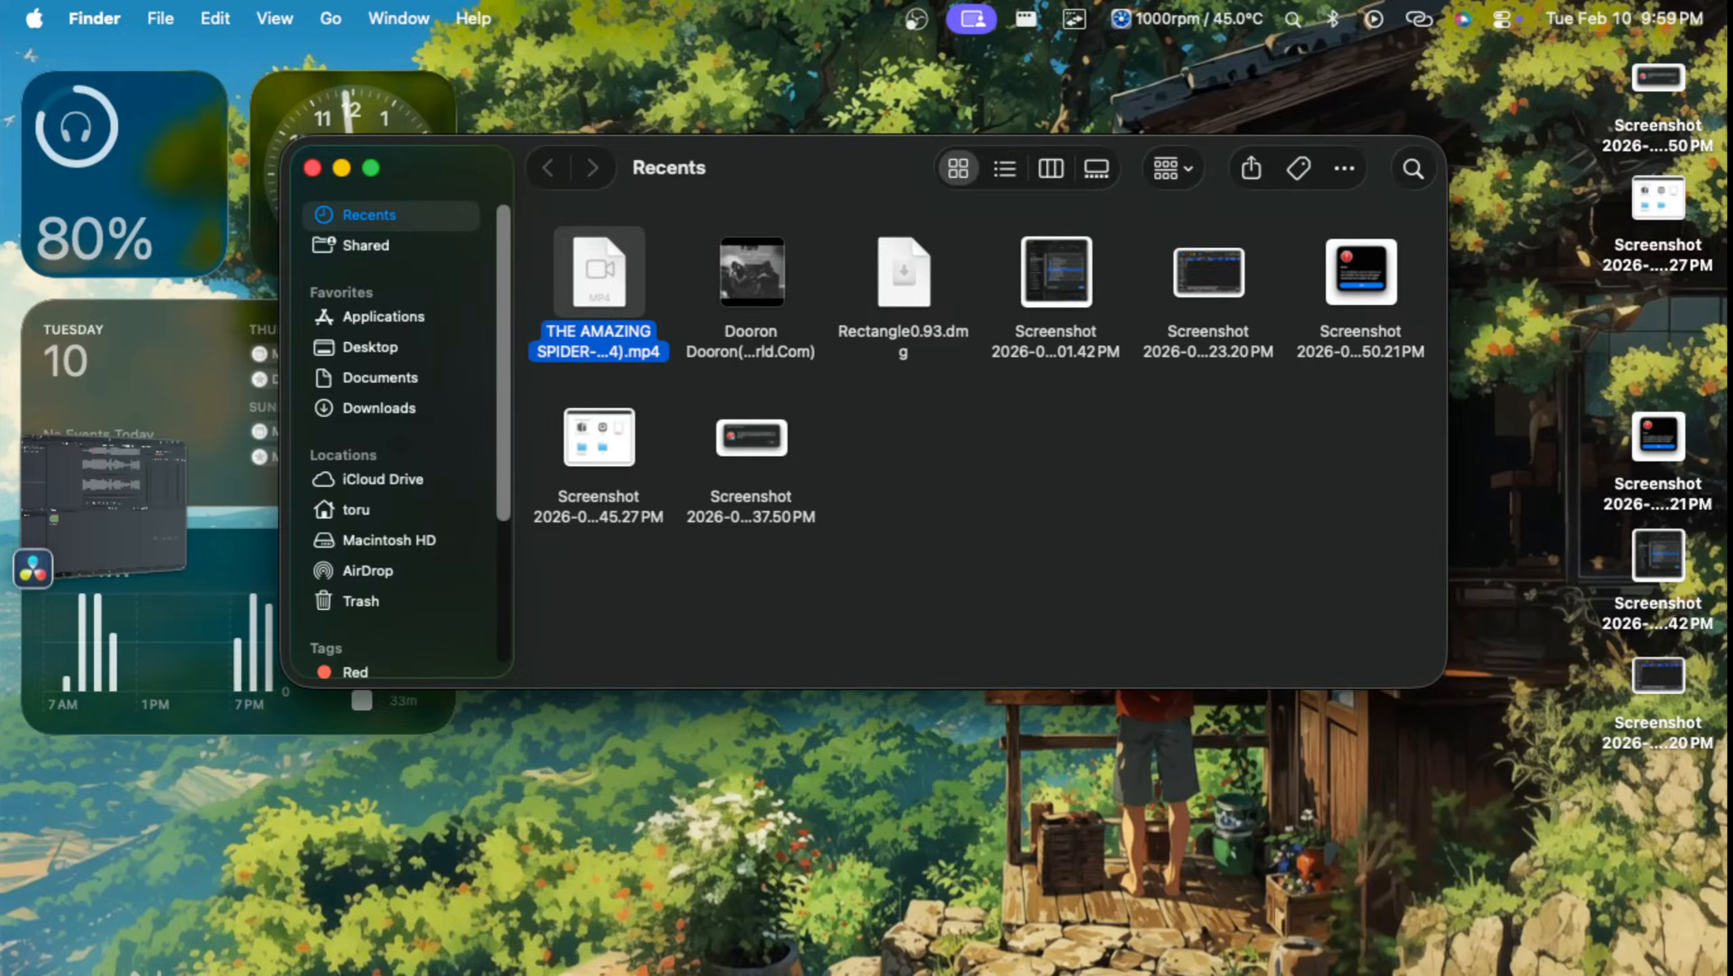
{"action": "left_click_drag", "start_coordinate": [600, 279], "coordinate": [1352, 931]}
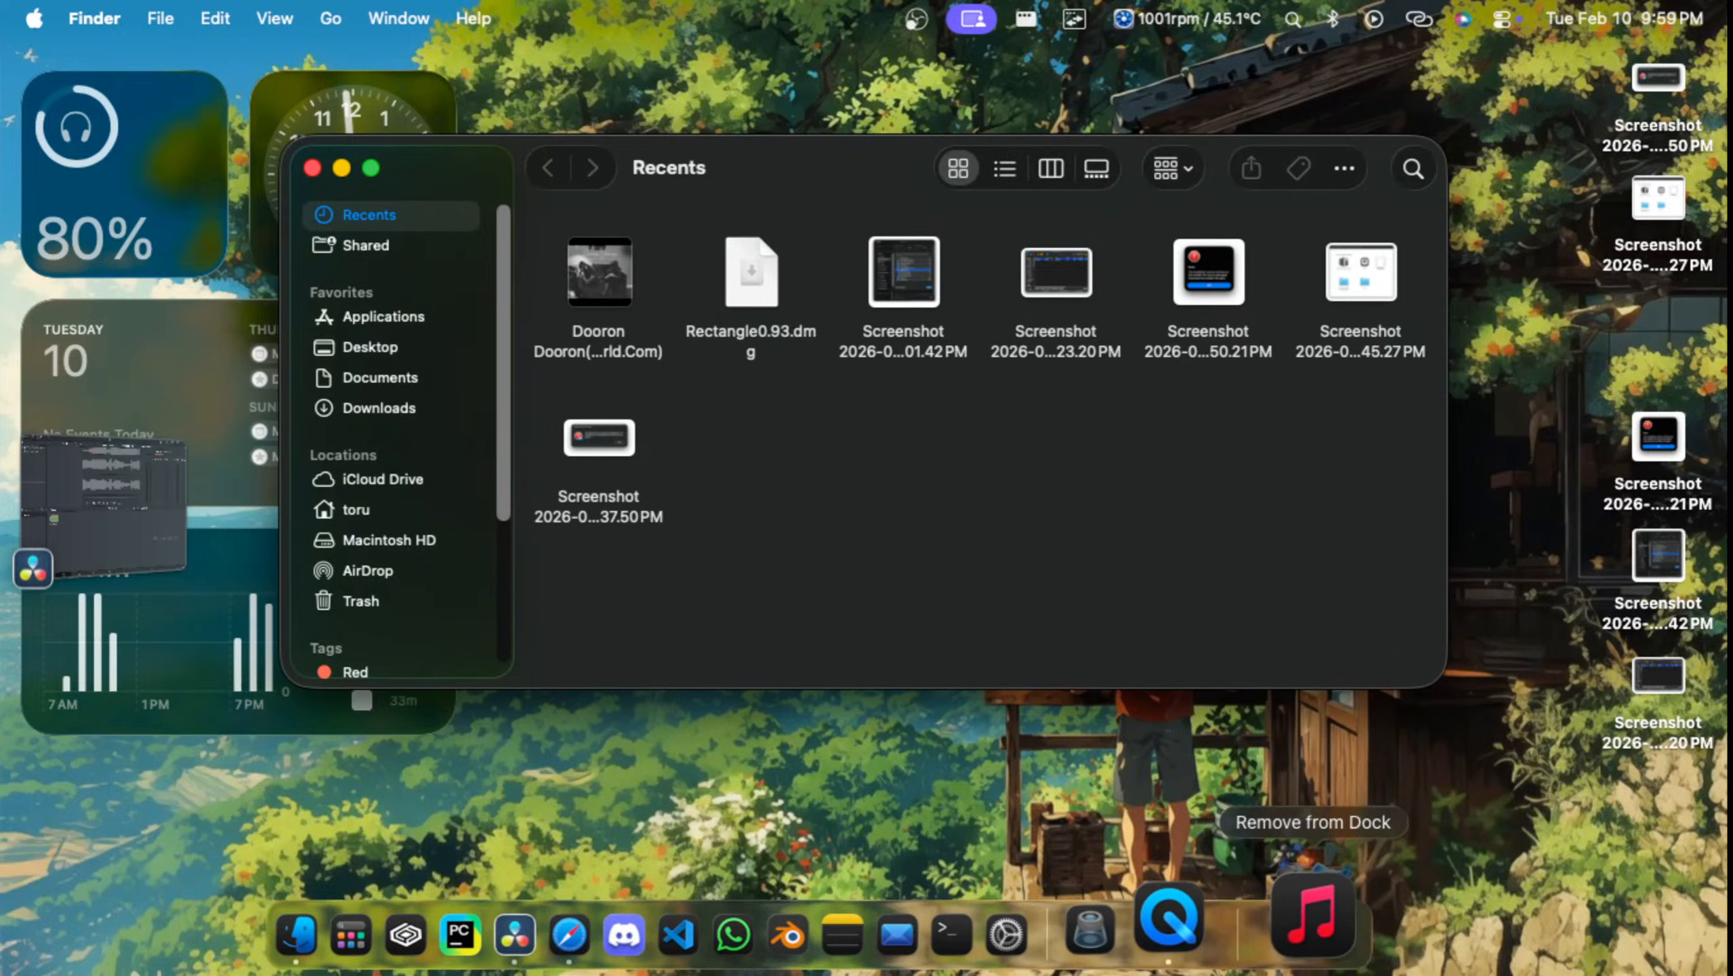
Step: Quit the Music and QuickTime Player apps
{"action": "right_click", "coordinate": [1256, 913]}
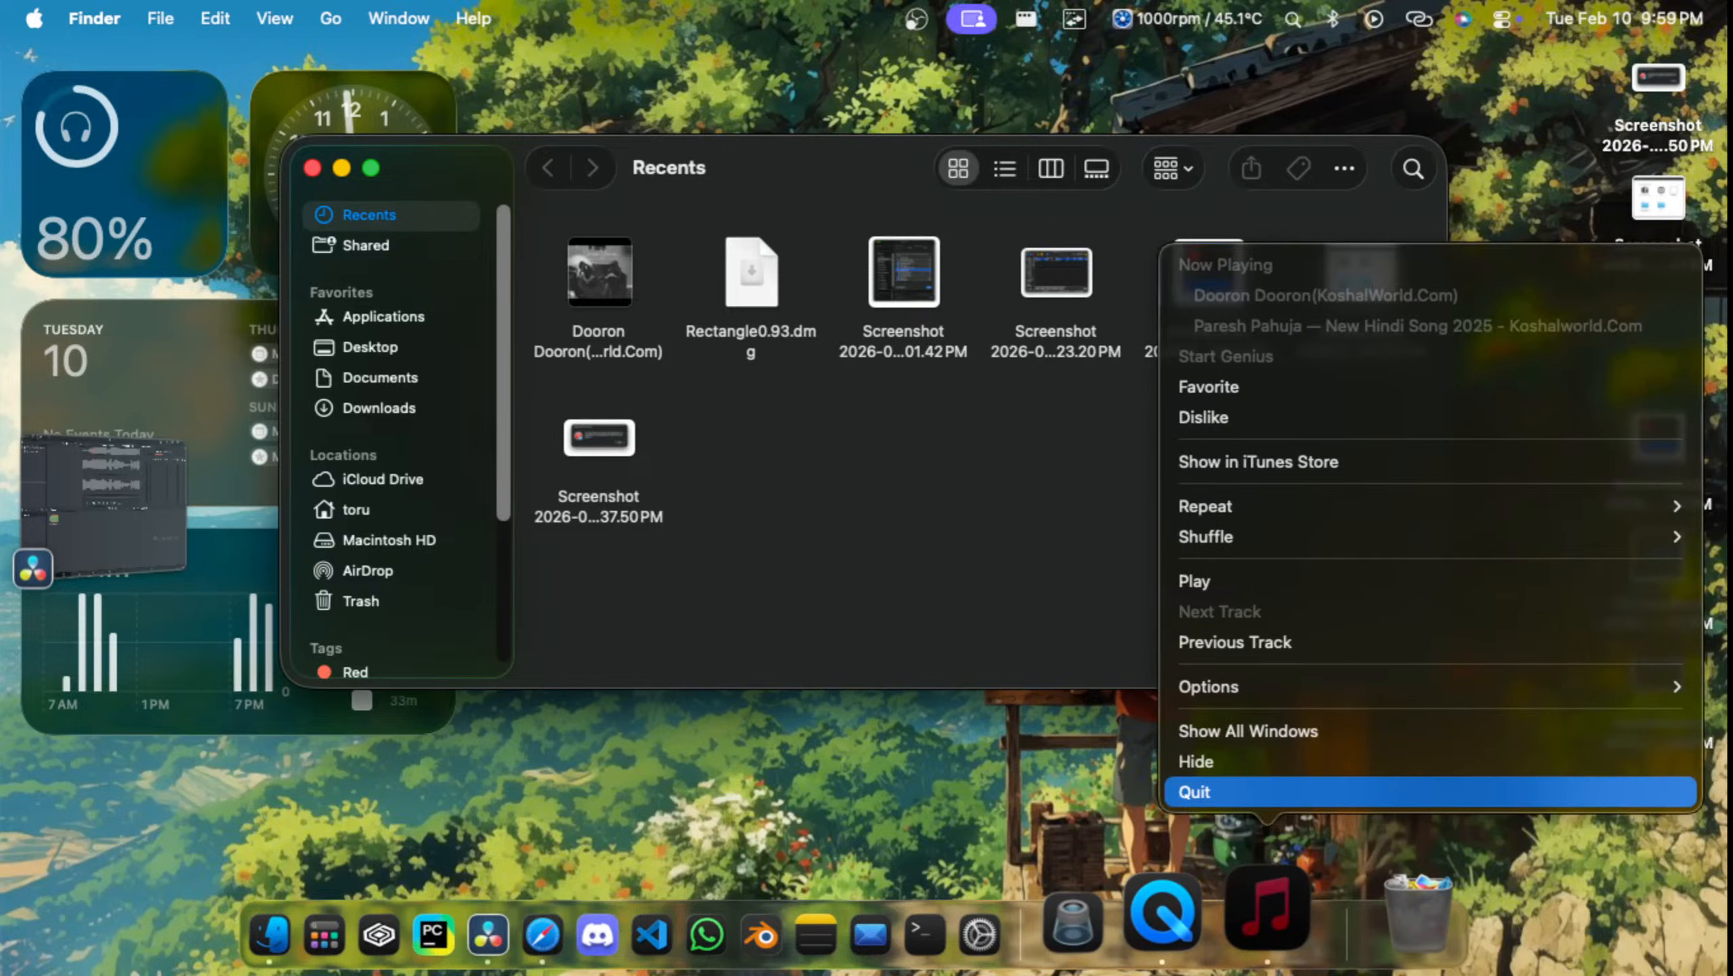
{"action": "left_click", "coordinate": [1196, 792]}
{"action": "right_click", "coordinate": [1267, 912]}
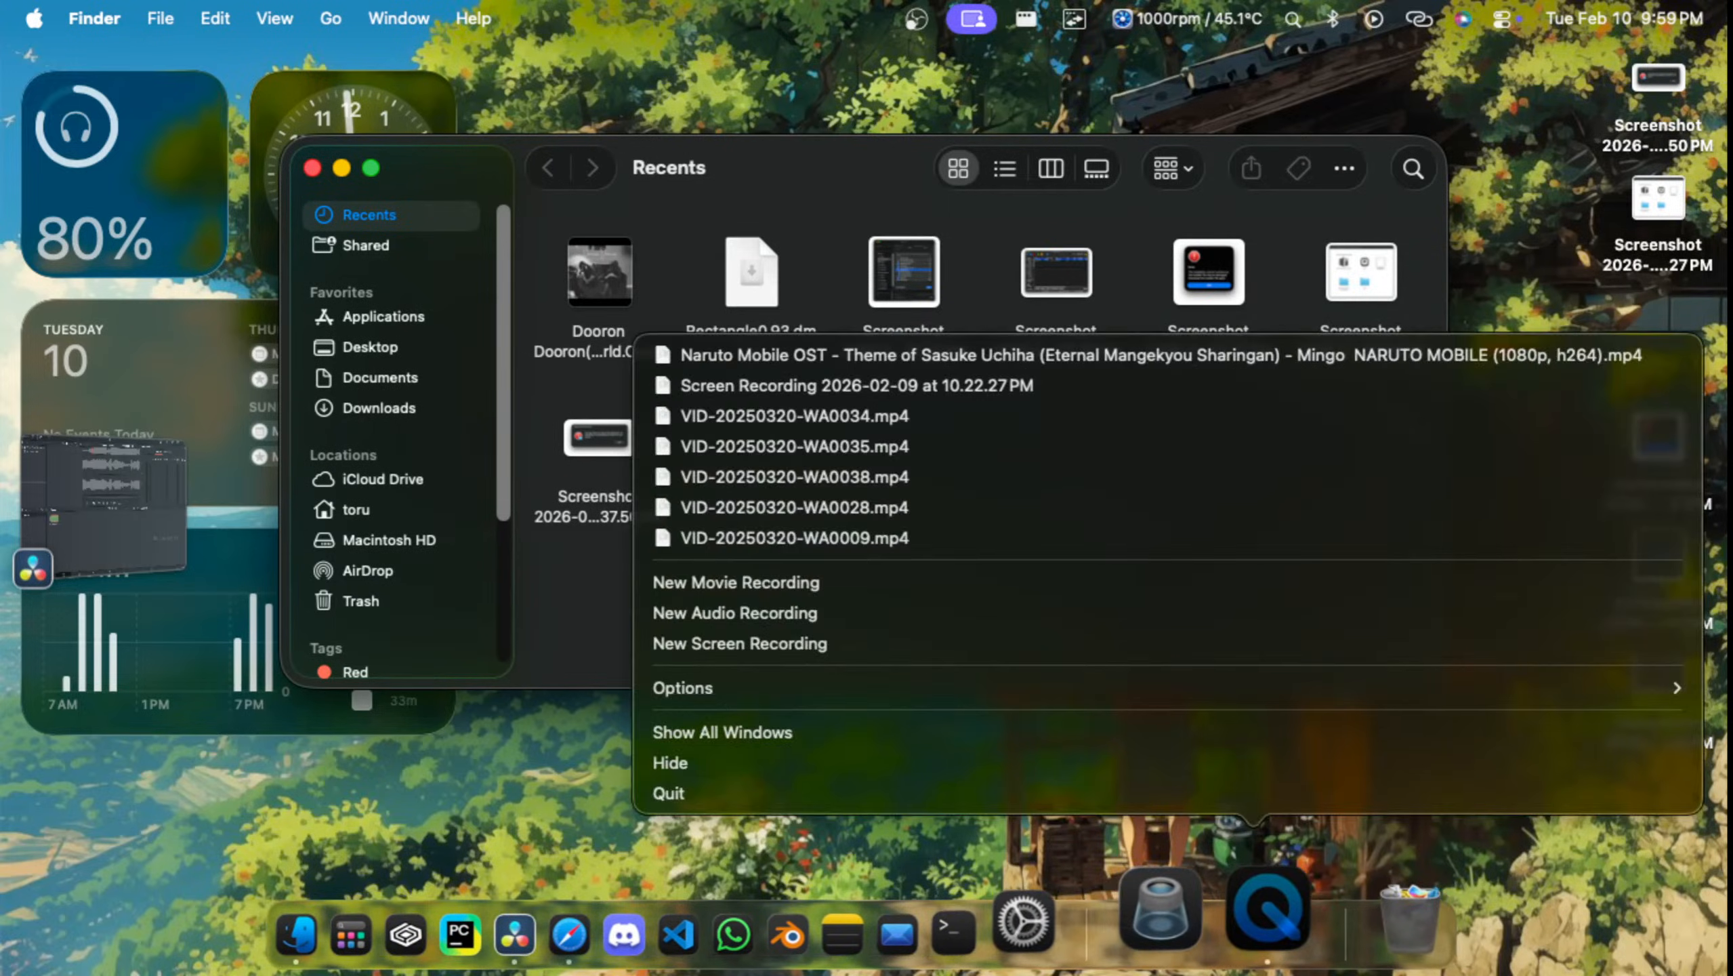
{"action": "left_click", "coordinate": [1216, 793]}
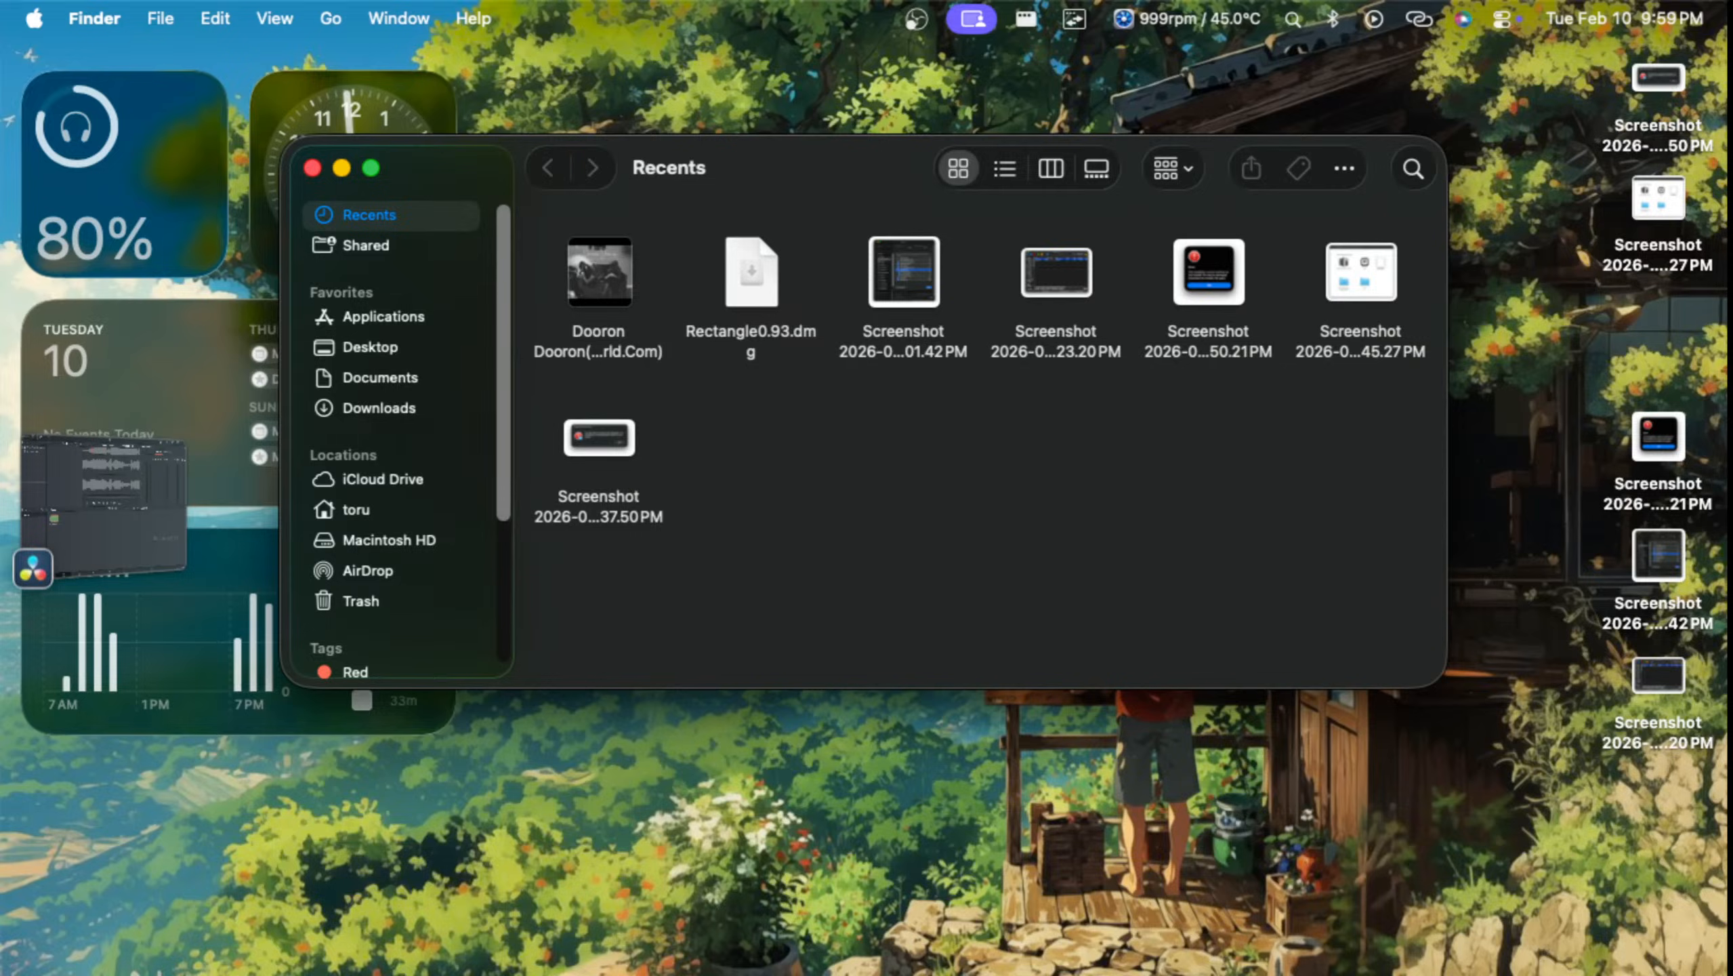
Step: Return to the sih project in DaVinci Resolve and close Finder's Recents window
{"action": "key", "text": "ctrl+Up"}
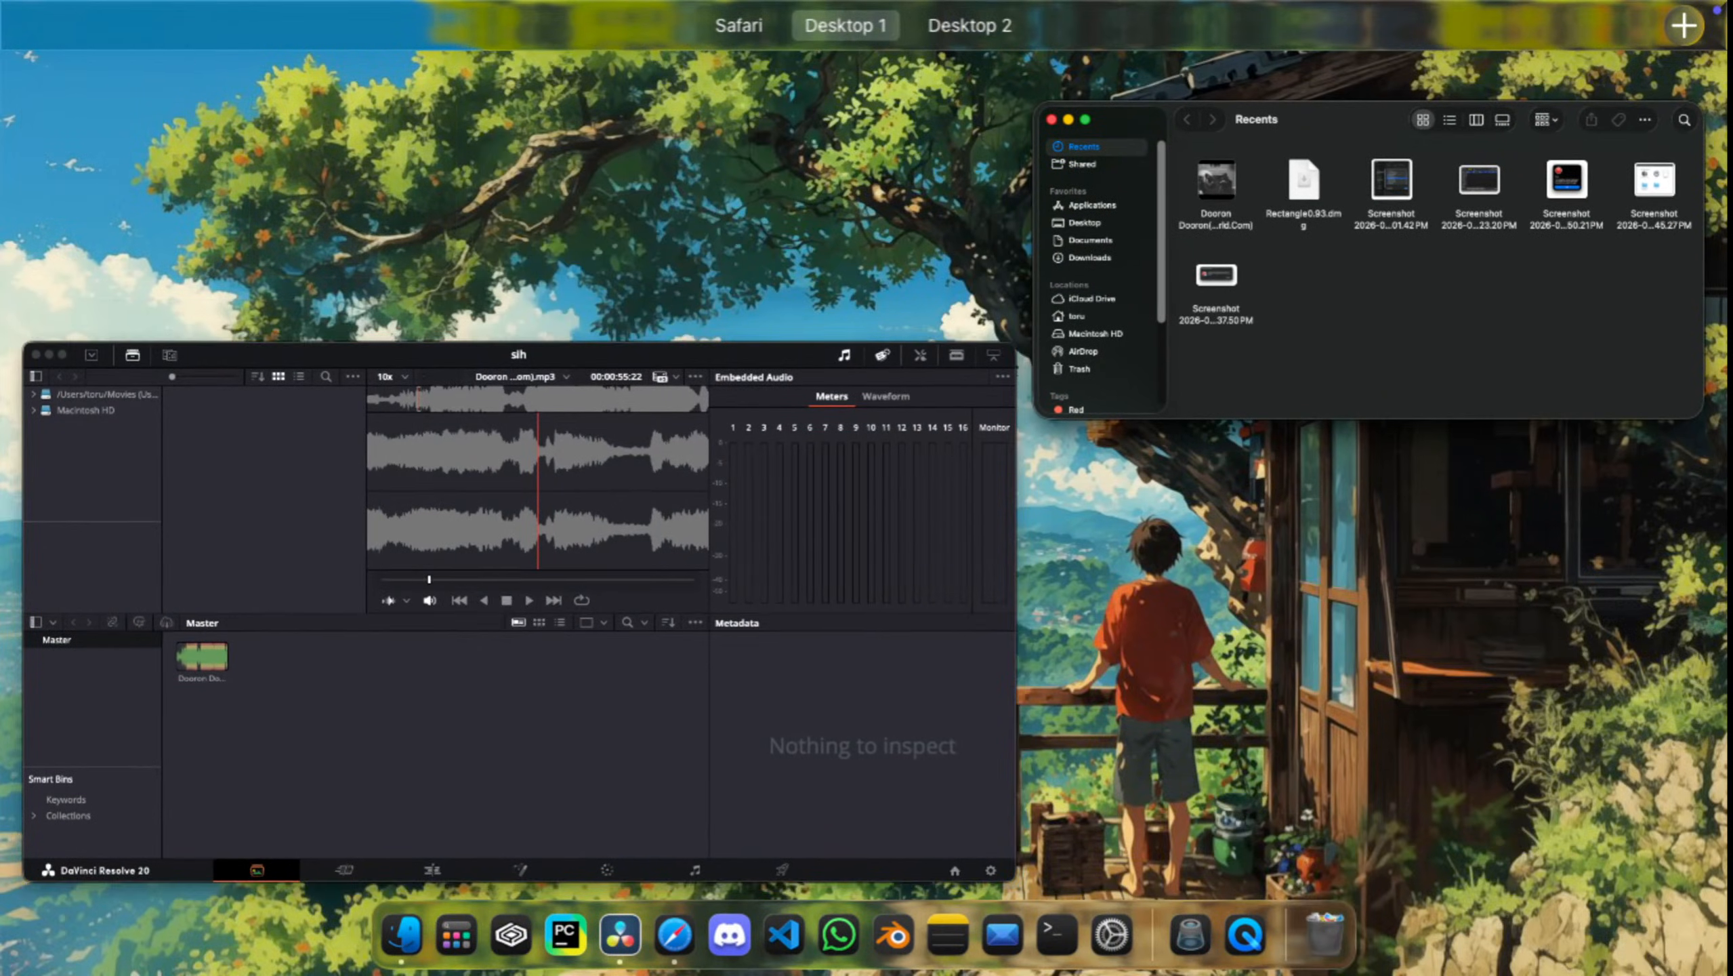
{"action": "left_click", "coordinate": [514, 601]}
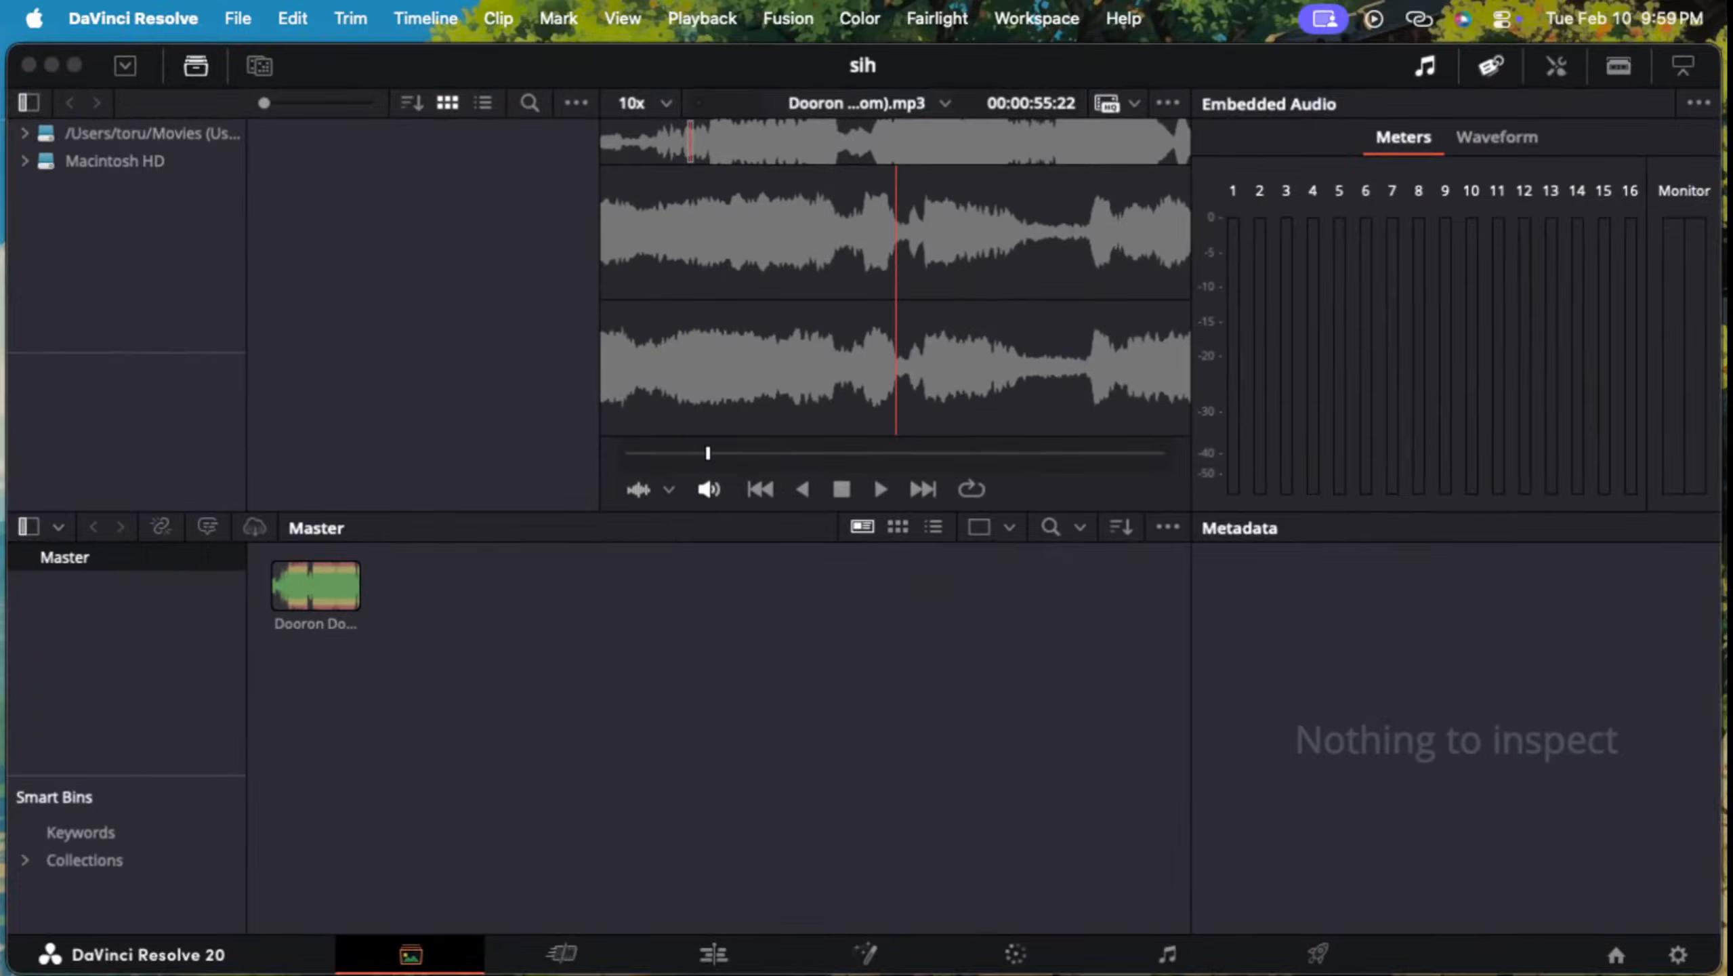
{"action": "key", "text": "alt+Tab"}
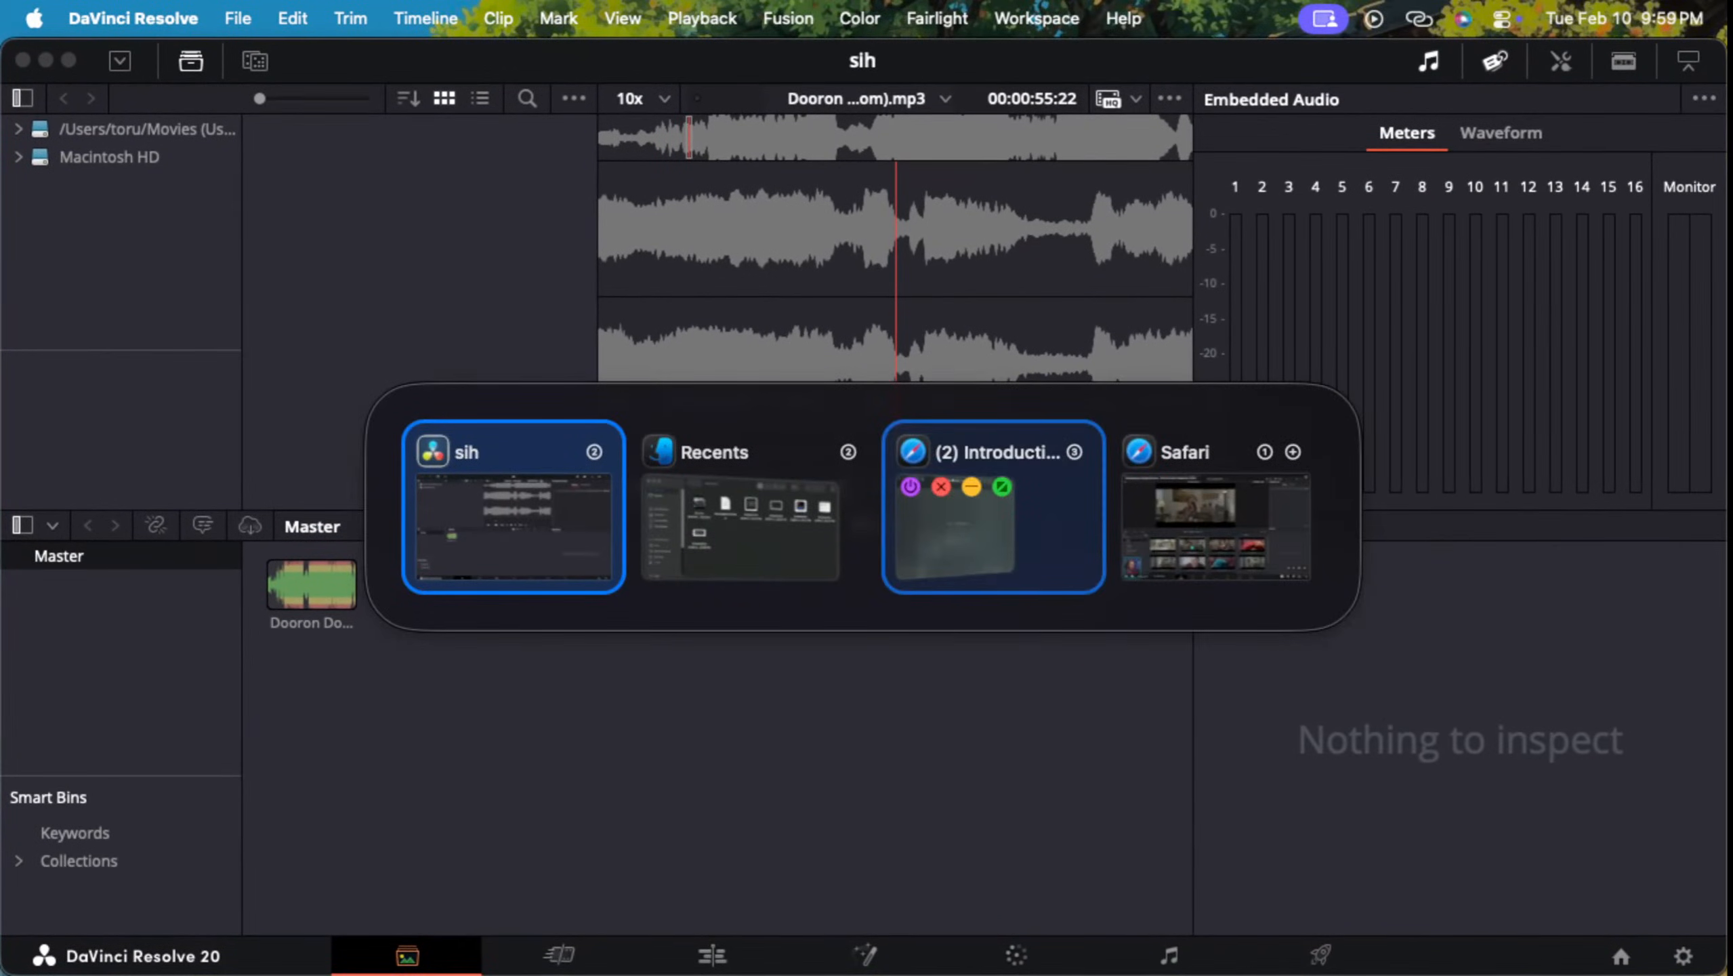
{"action": "key", "text": "alt+Tab"}
{"action": "key", "text": "alt+Tab"}
{"action": "key", "text": "alt+Tab"}
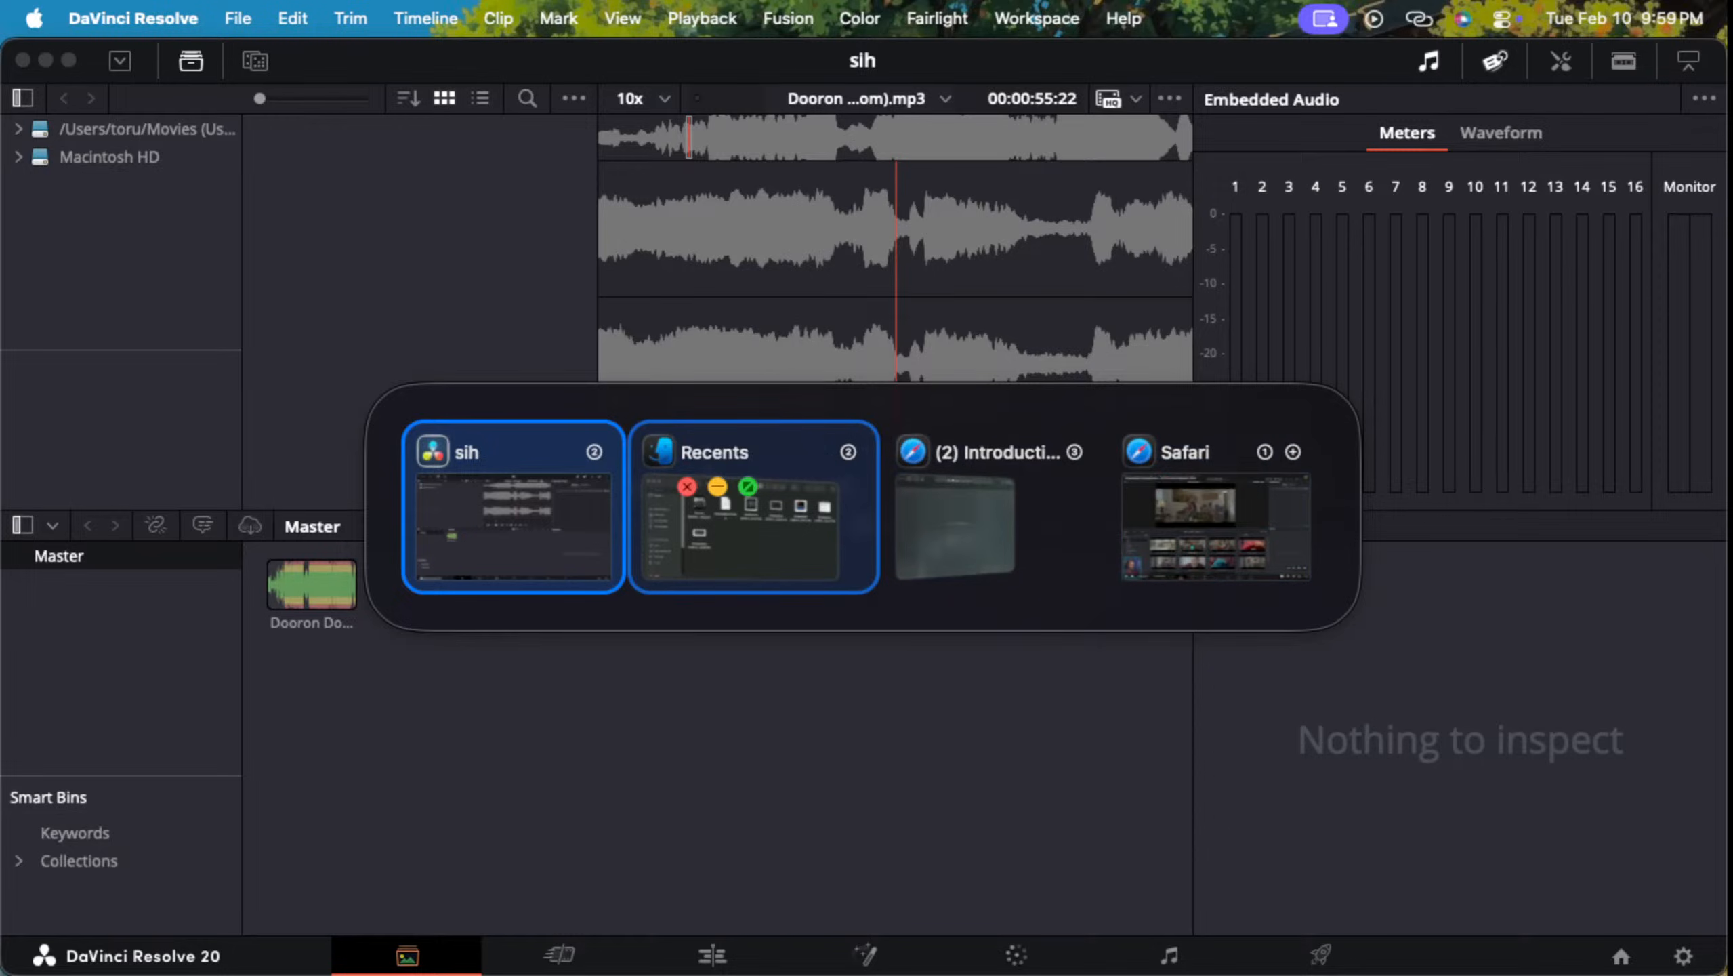
{"action": "key", "text": "alt+Tab"}
{"action": "key", "text": "alt+shift+Tab"}
{"action": "key", "text": "alt+w"}
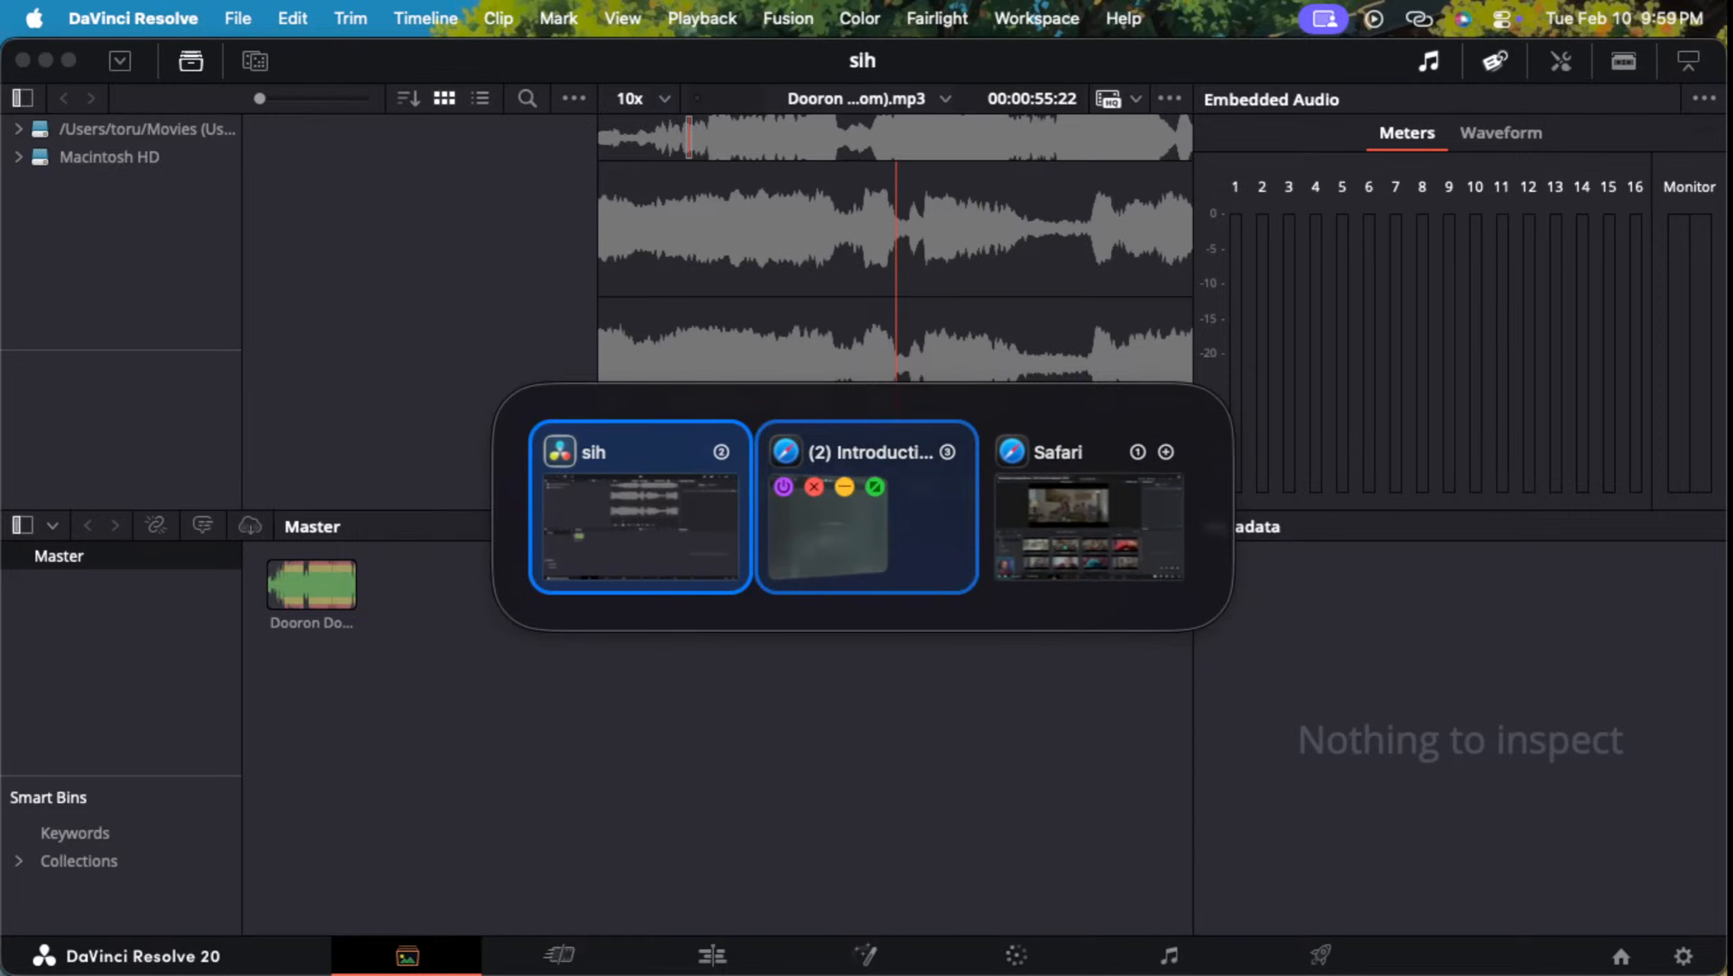
Step: Switch to the Safari window holding the YouTube introduction tutorial
{"action": "key", "text": "alt+Tab"}
{"action": "key", "text": "alt+shift+Tab"}
{"action": "key", "text": "alt+Tab"}
{"action": "key", "text": "alt+shift+Tab"}
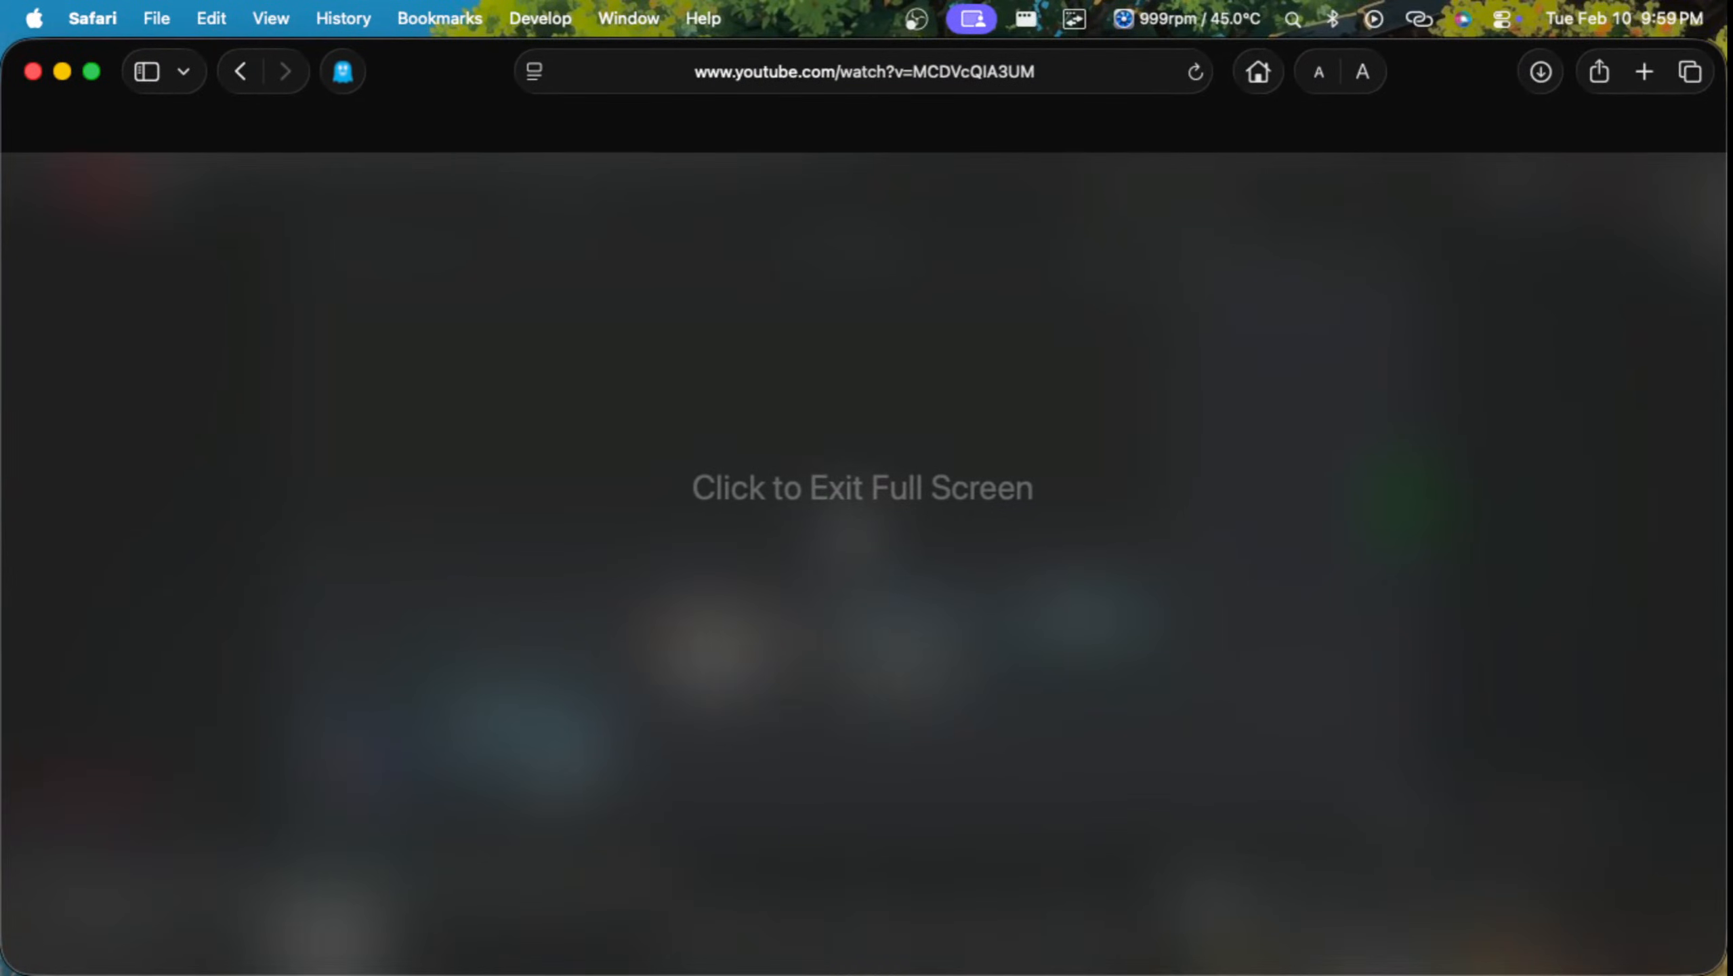
Step: Open the Y2mate.com page from Safari's browsing history
{"action": "key", "text": "ctrl+Up"}
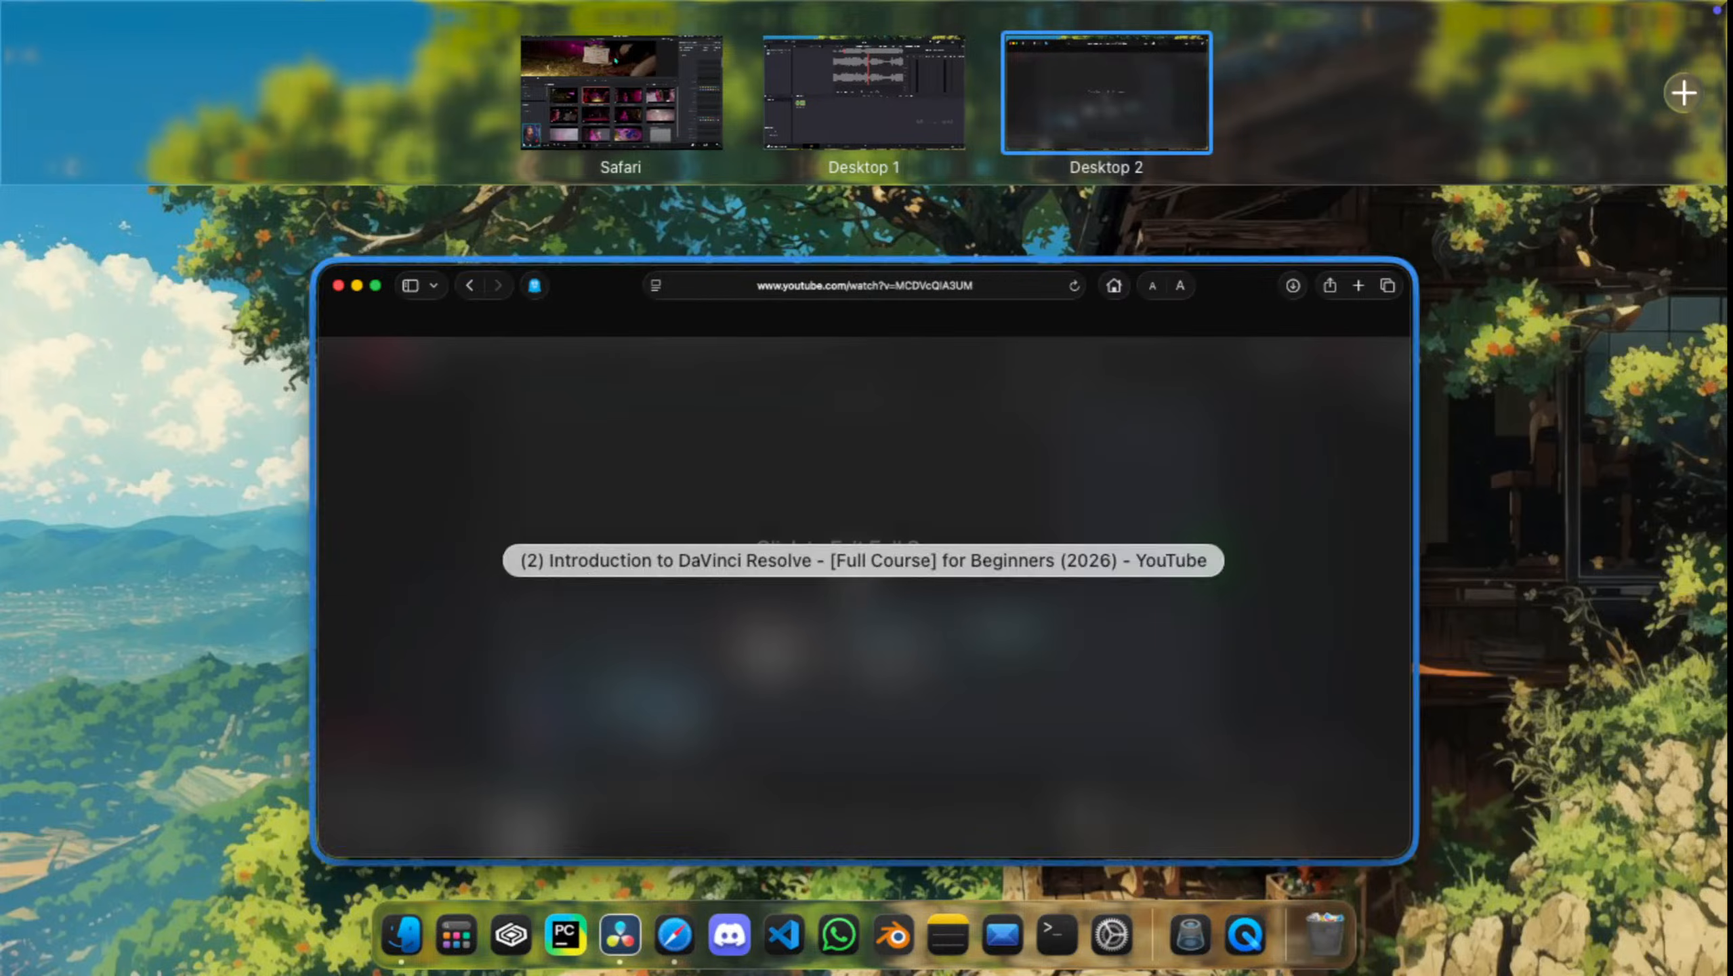
{"action": "key", "text": "ctrl+Up"}
{"action": "left_click", "coordinate": [211, 18]}
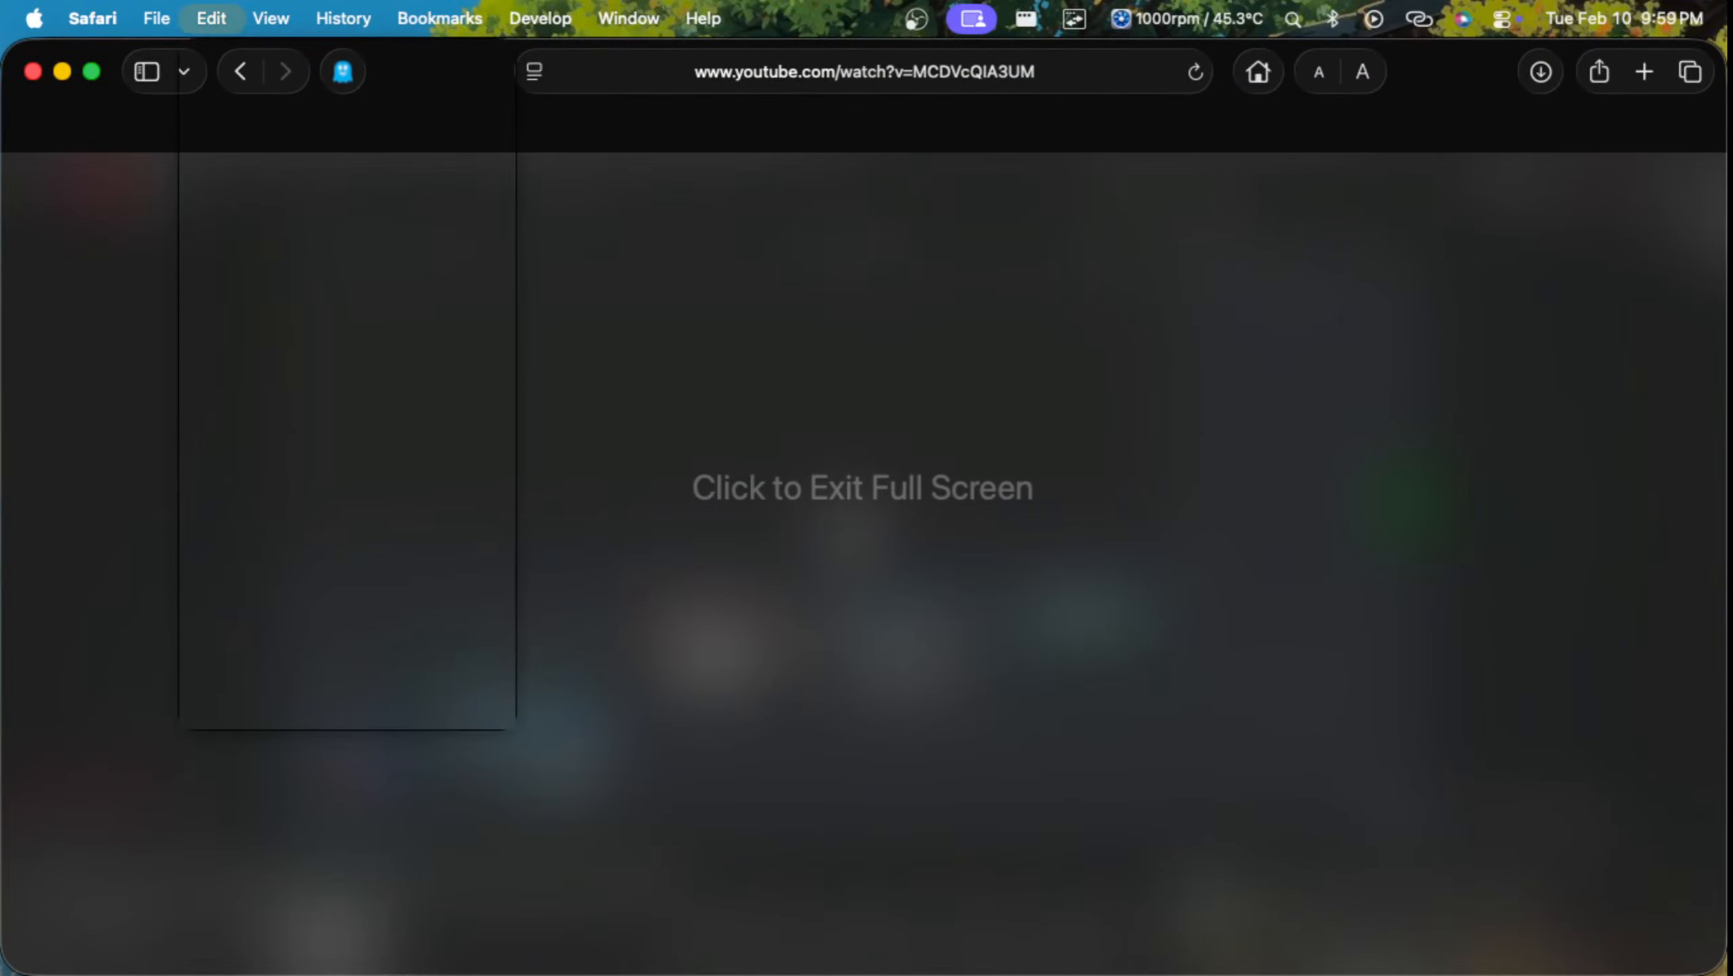
{"action": "mouse_move", "coordinate": [156, 19]}
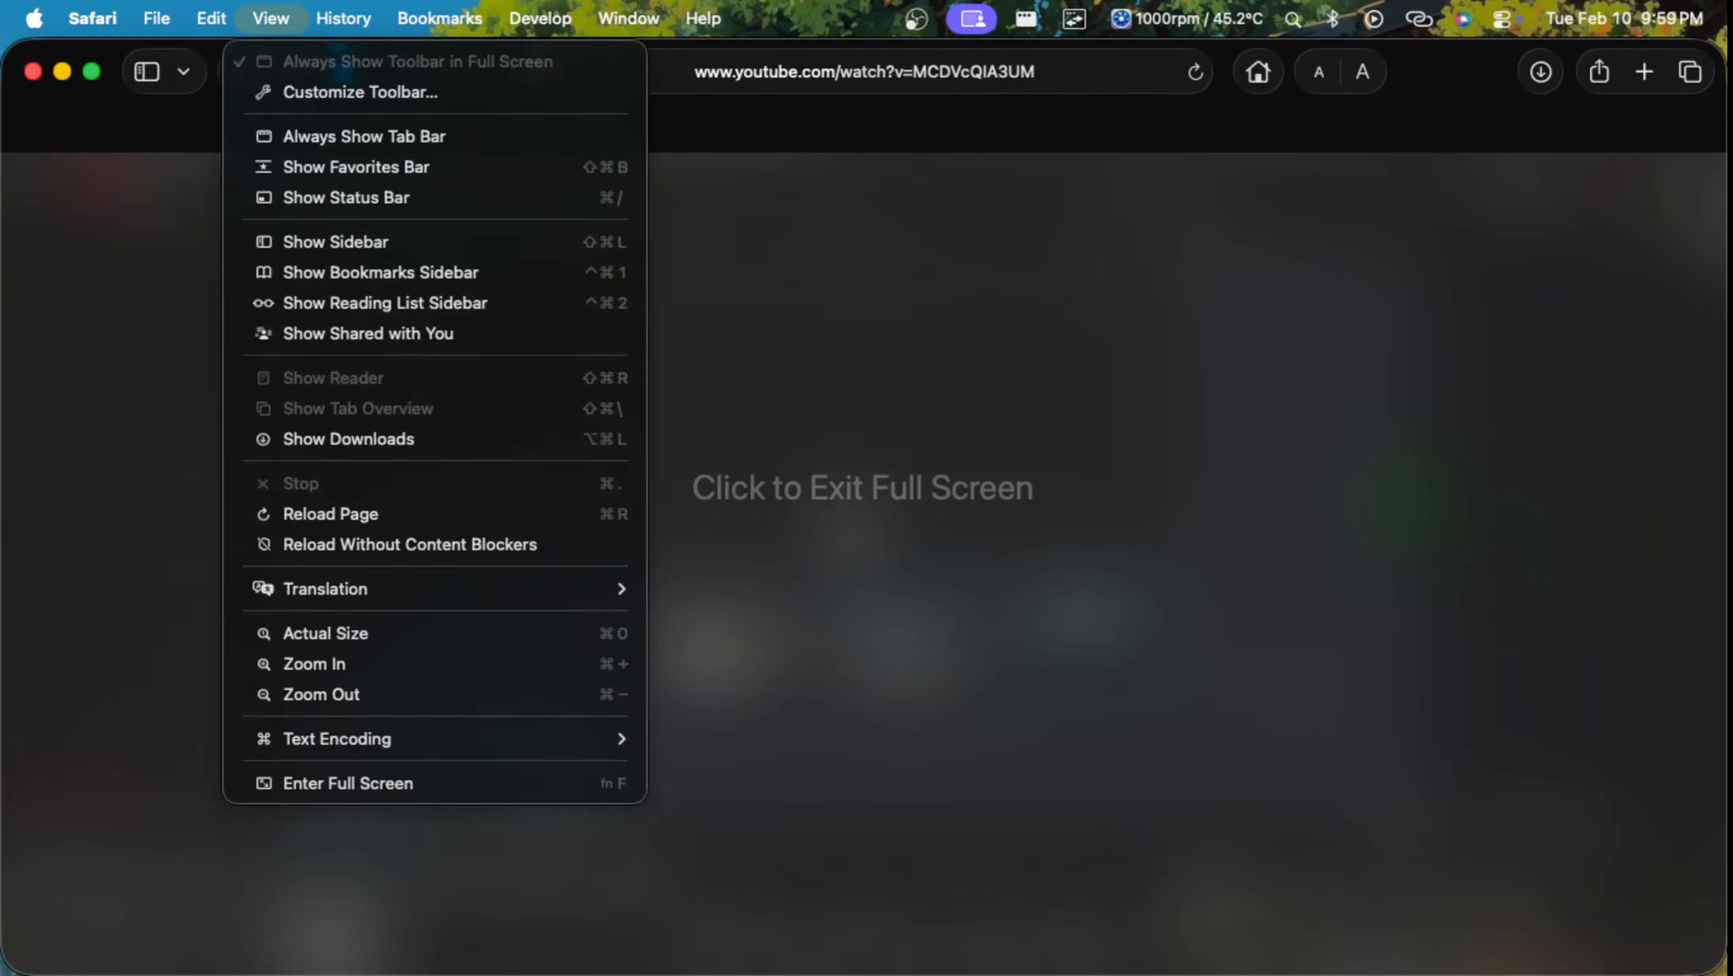
{"action": "mouse_move", "coordinate": [344, 18]}
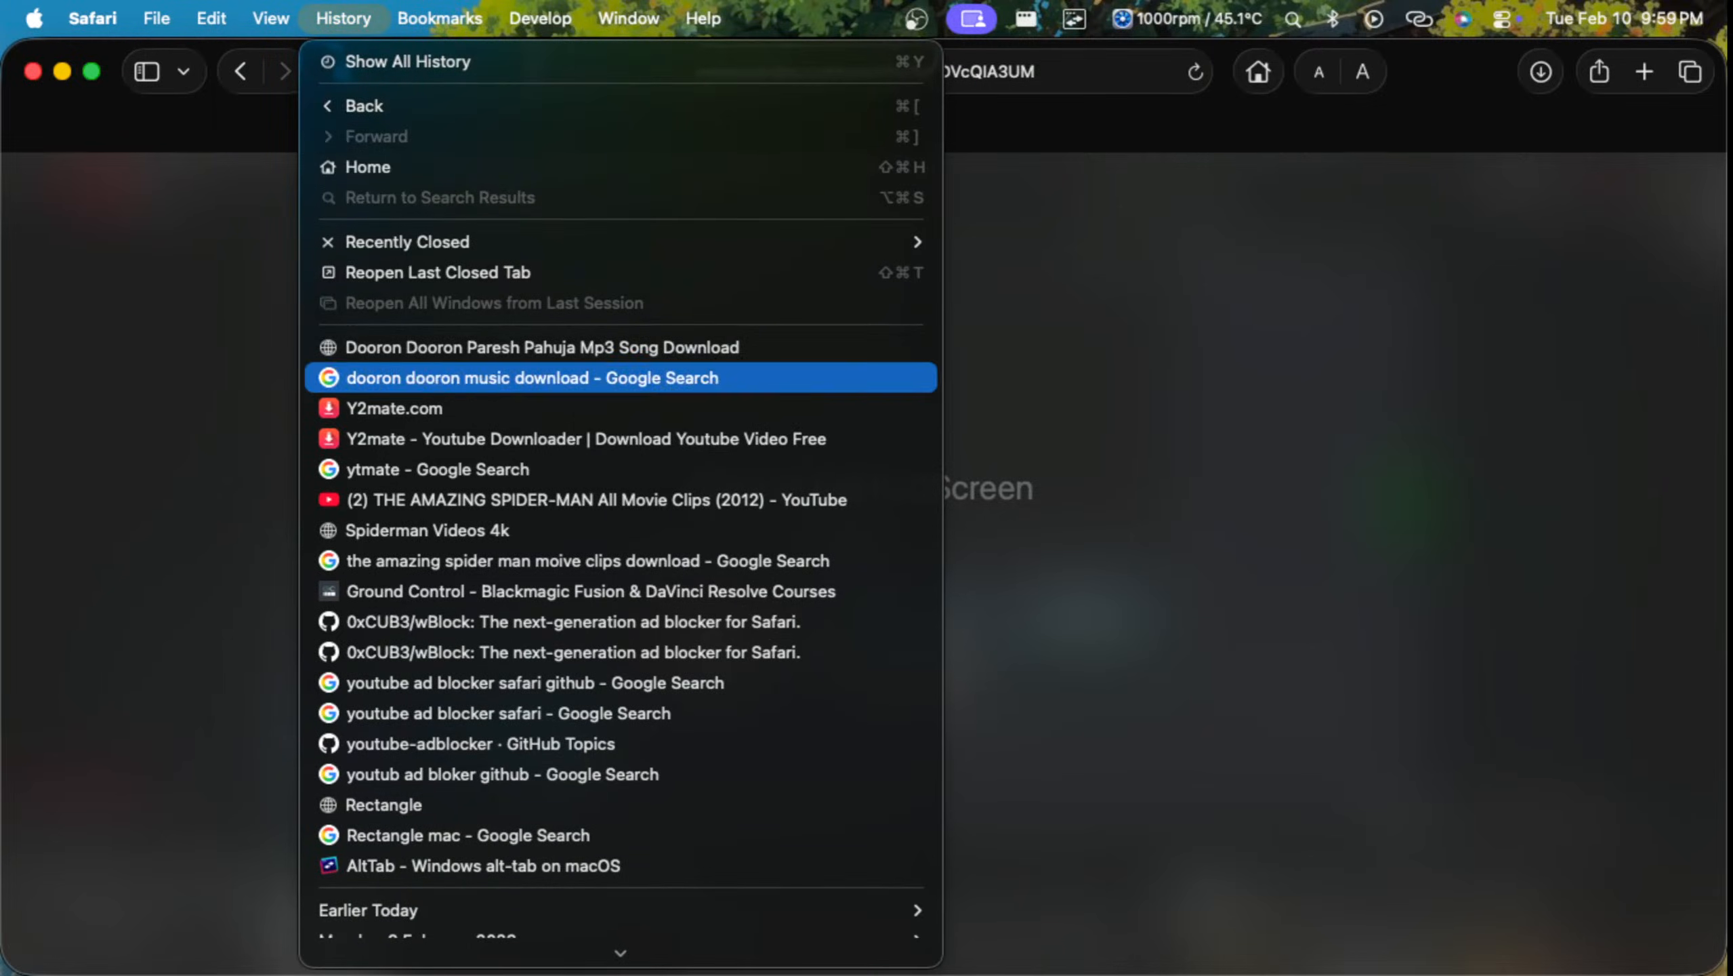
{"action": "left_click", "coordinate": [394, 408]}
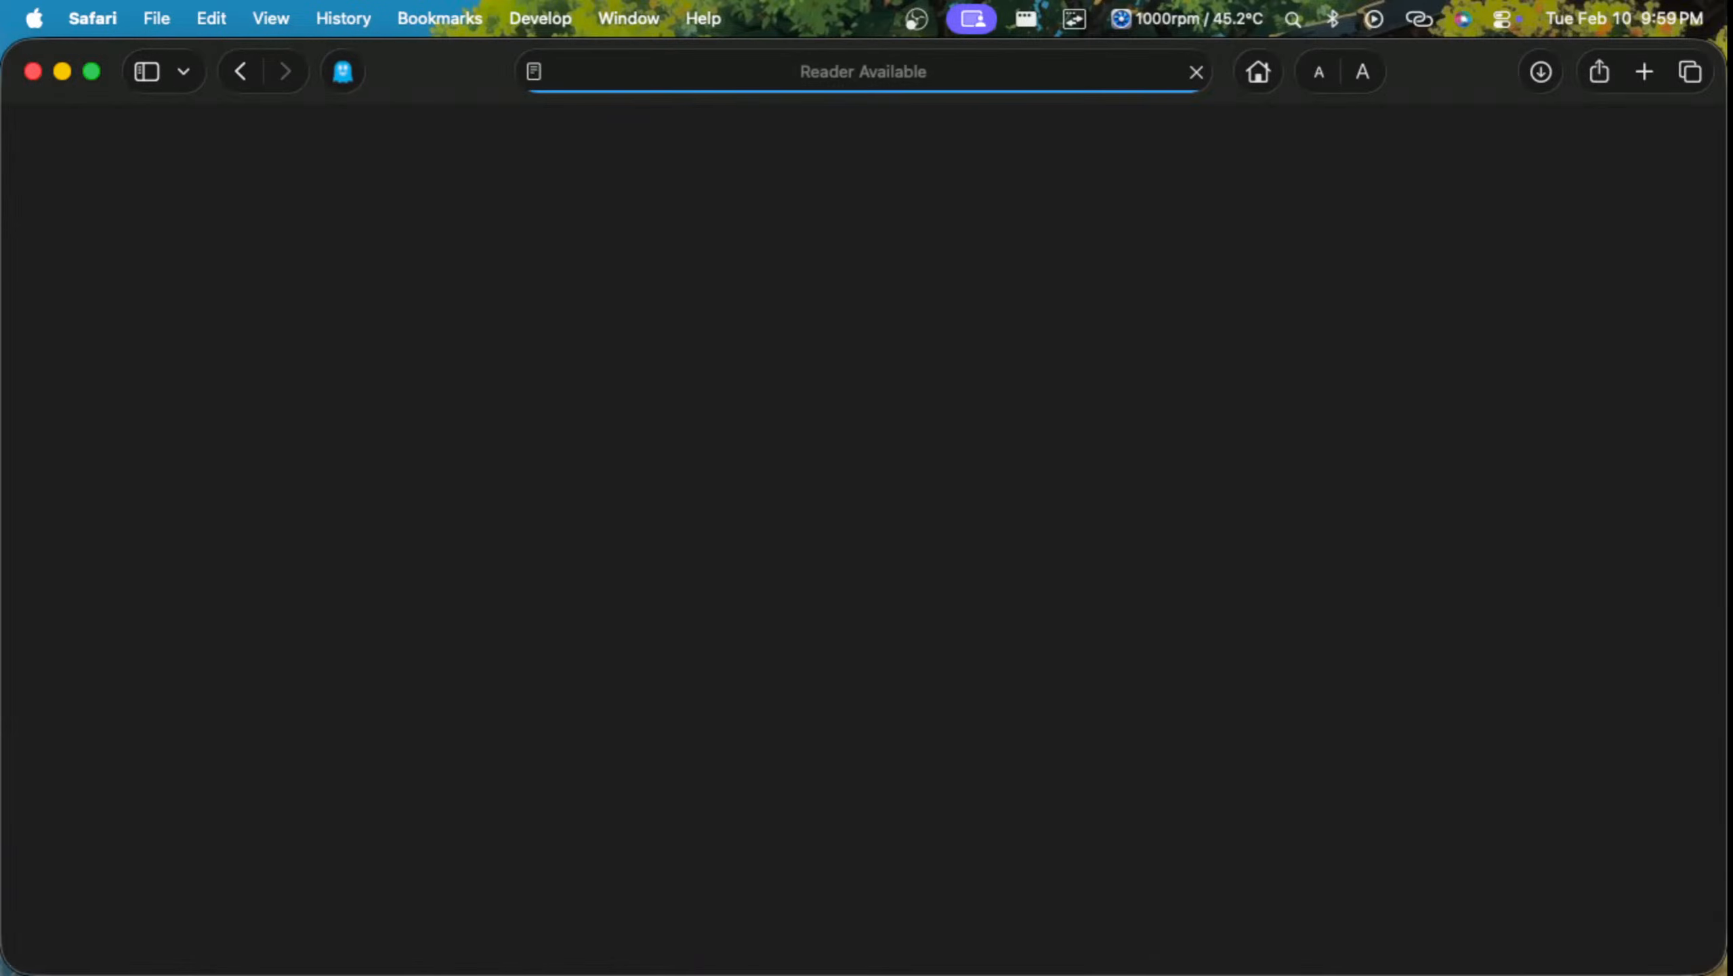
{"action": "key", "text": "ctrl+Up"}
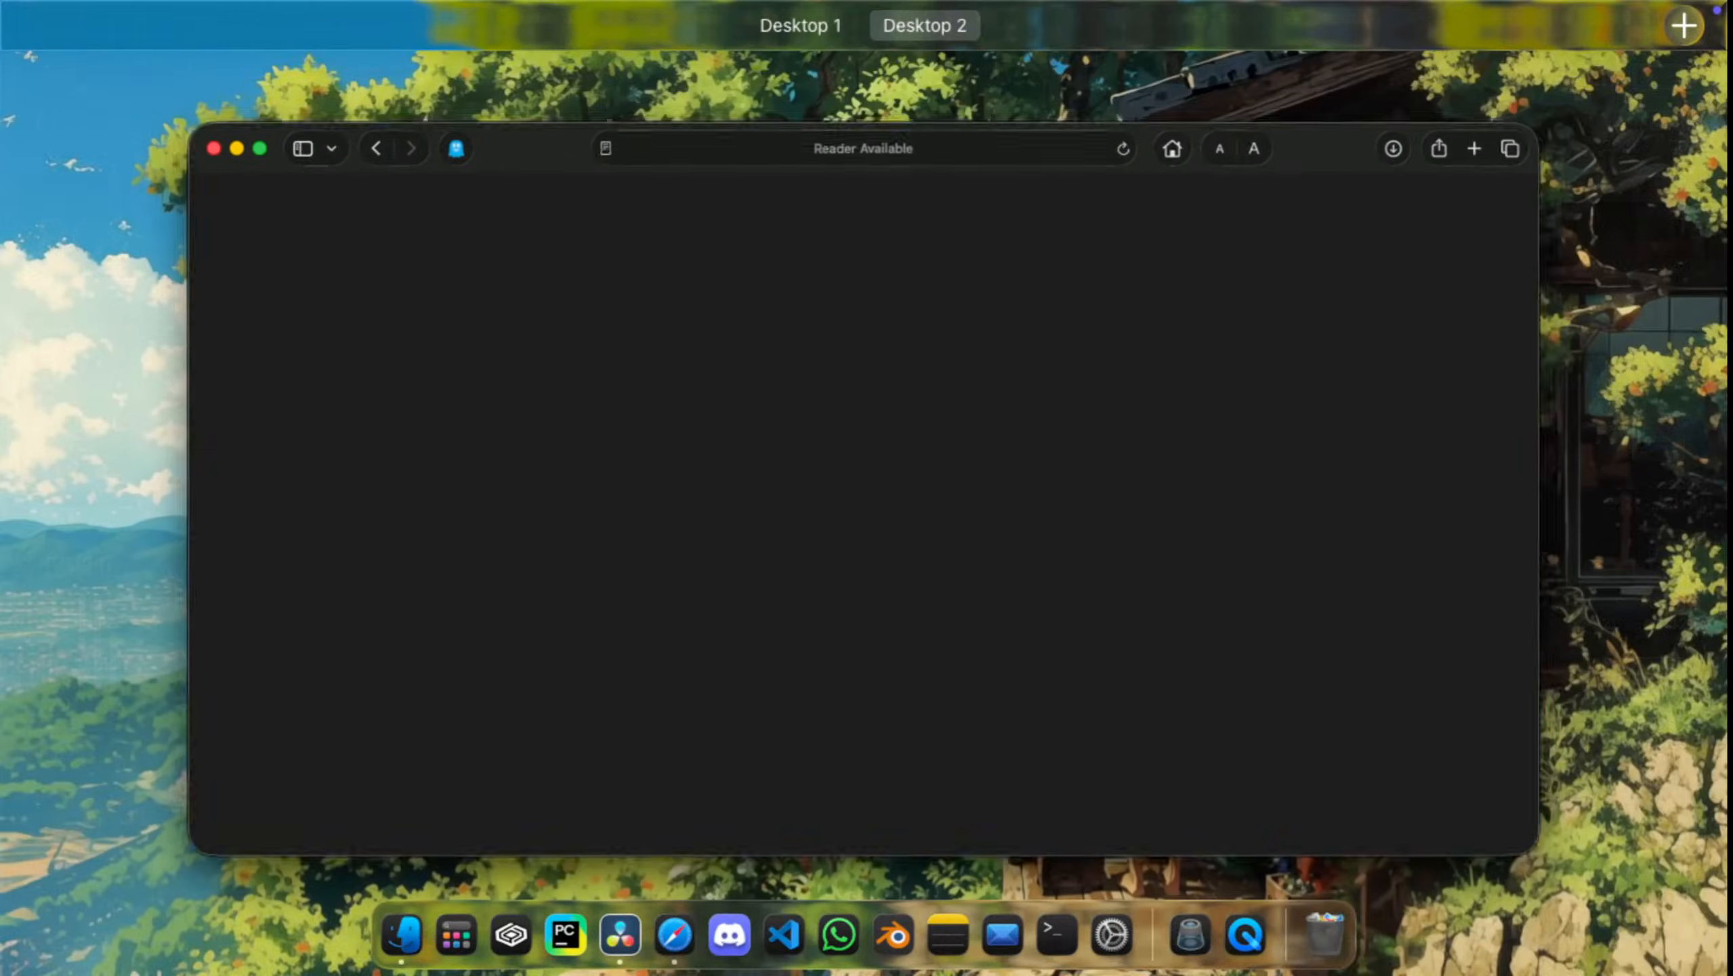
{"action": "key", "text": "ctrl+Up"}
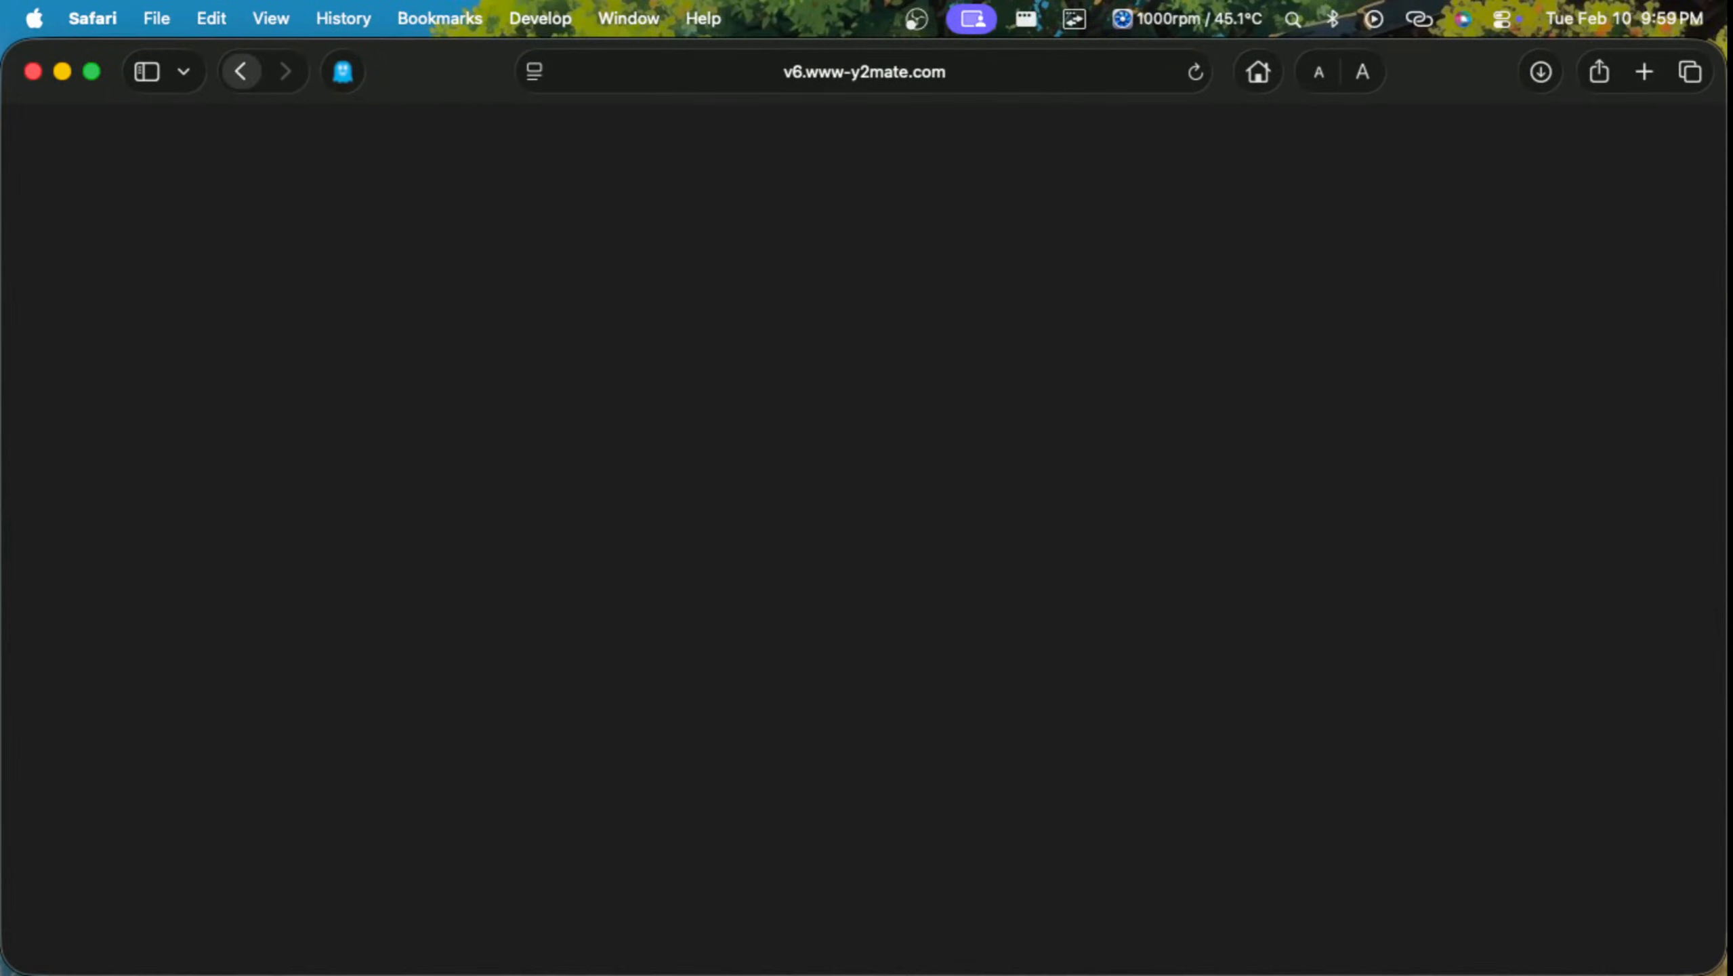
Step: Go back to the YouTube introduction tutorial, reload its page and pause the video
{"action": "left_click", "coordinate": [241, 71]}
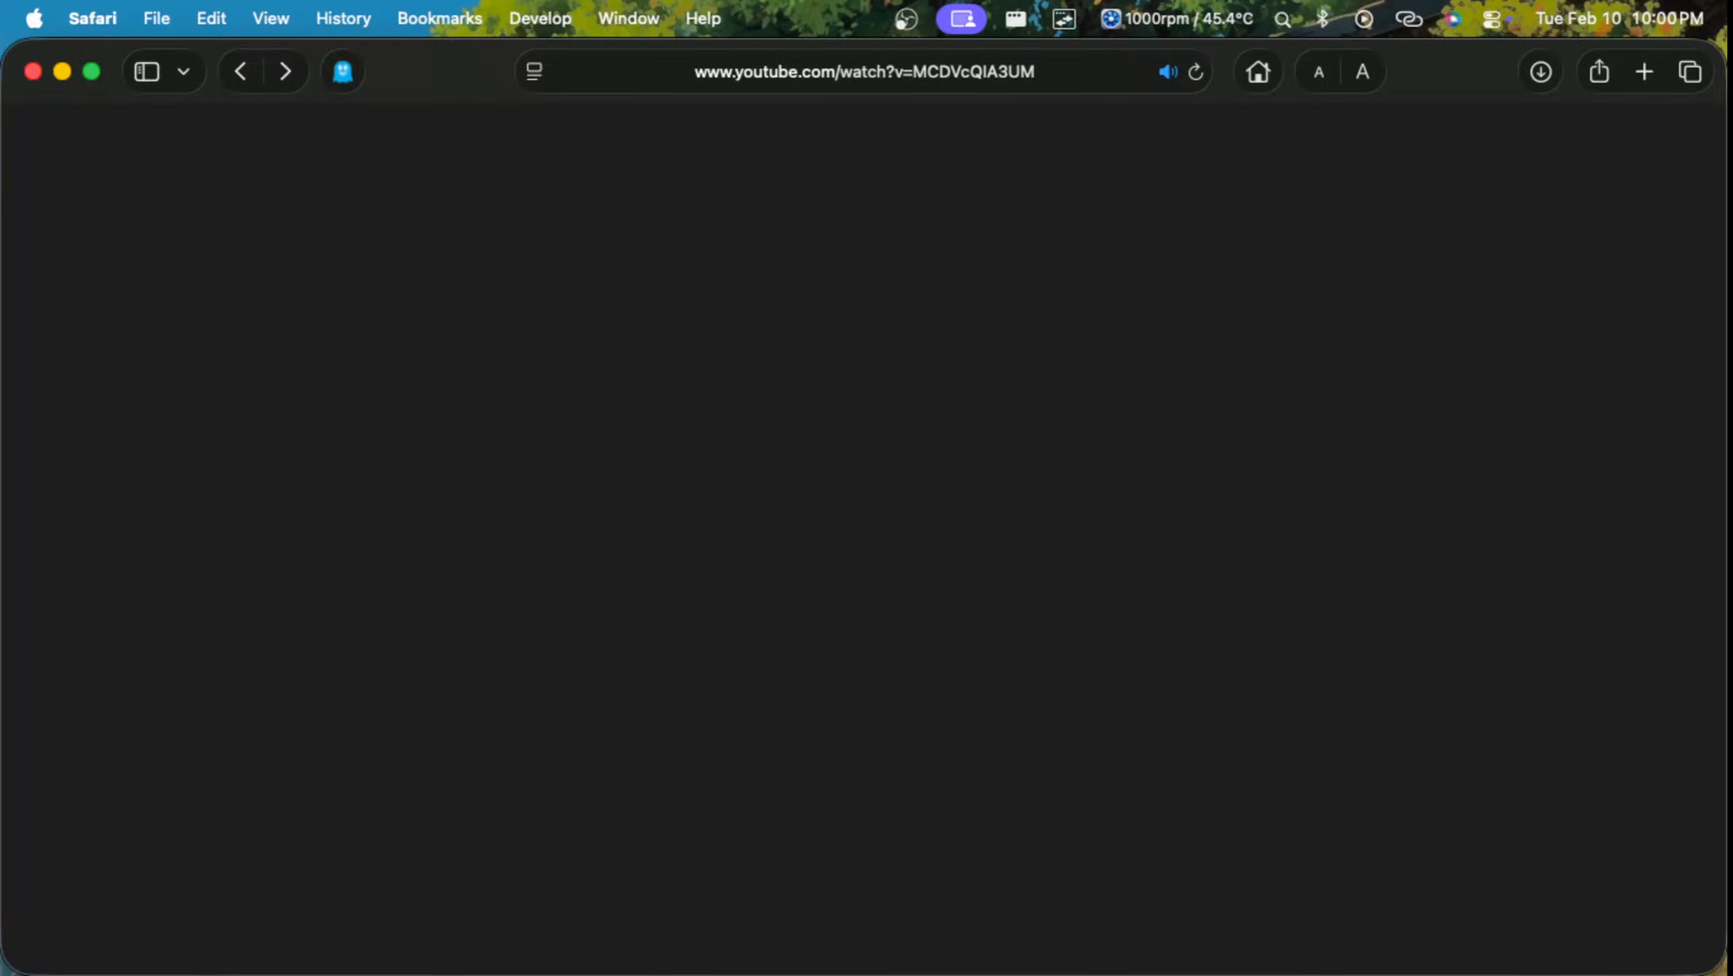
{"action": "key", "text": "ctrl+Up"}
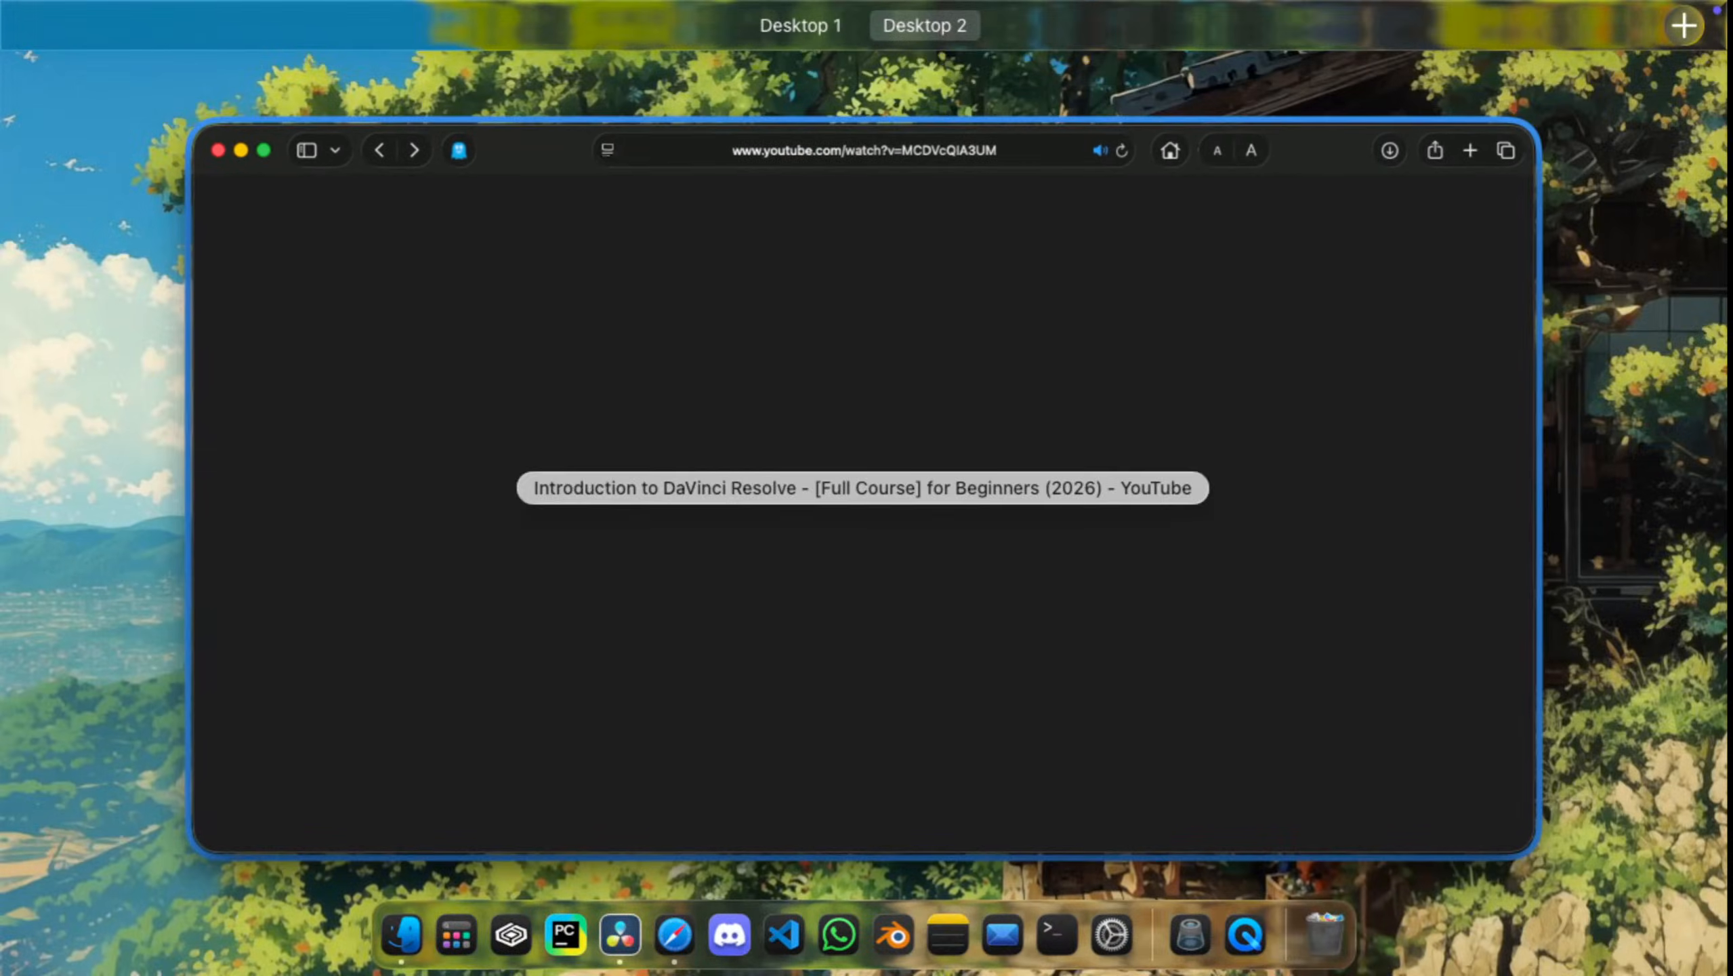
{"action": "key", "text": "ctrl+Up"}
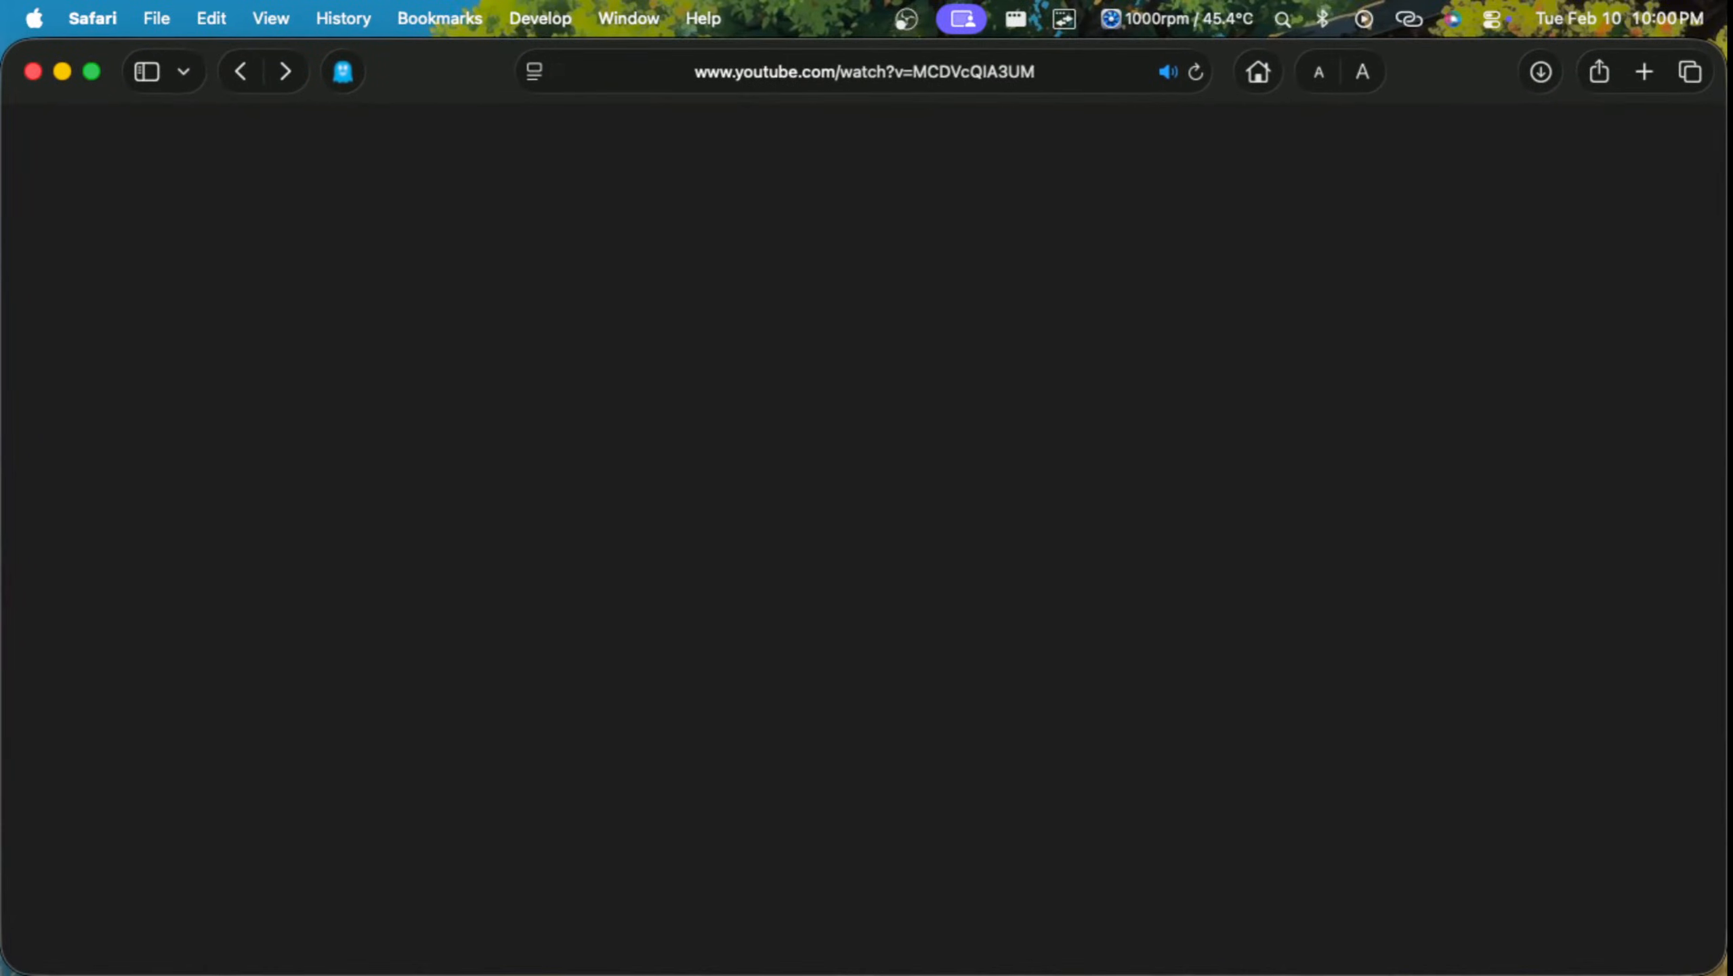
{"action": "key", "text": "super+r"}
{"action": "key", "text": "ctrl+Up"}
{"action": "key", "text": "ctrl+Up"}
{"action": "left_click", "coordinate": [546, 95]}
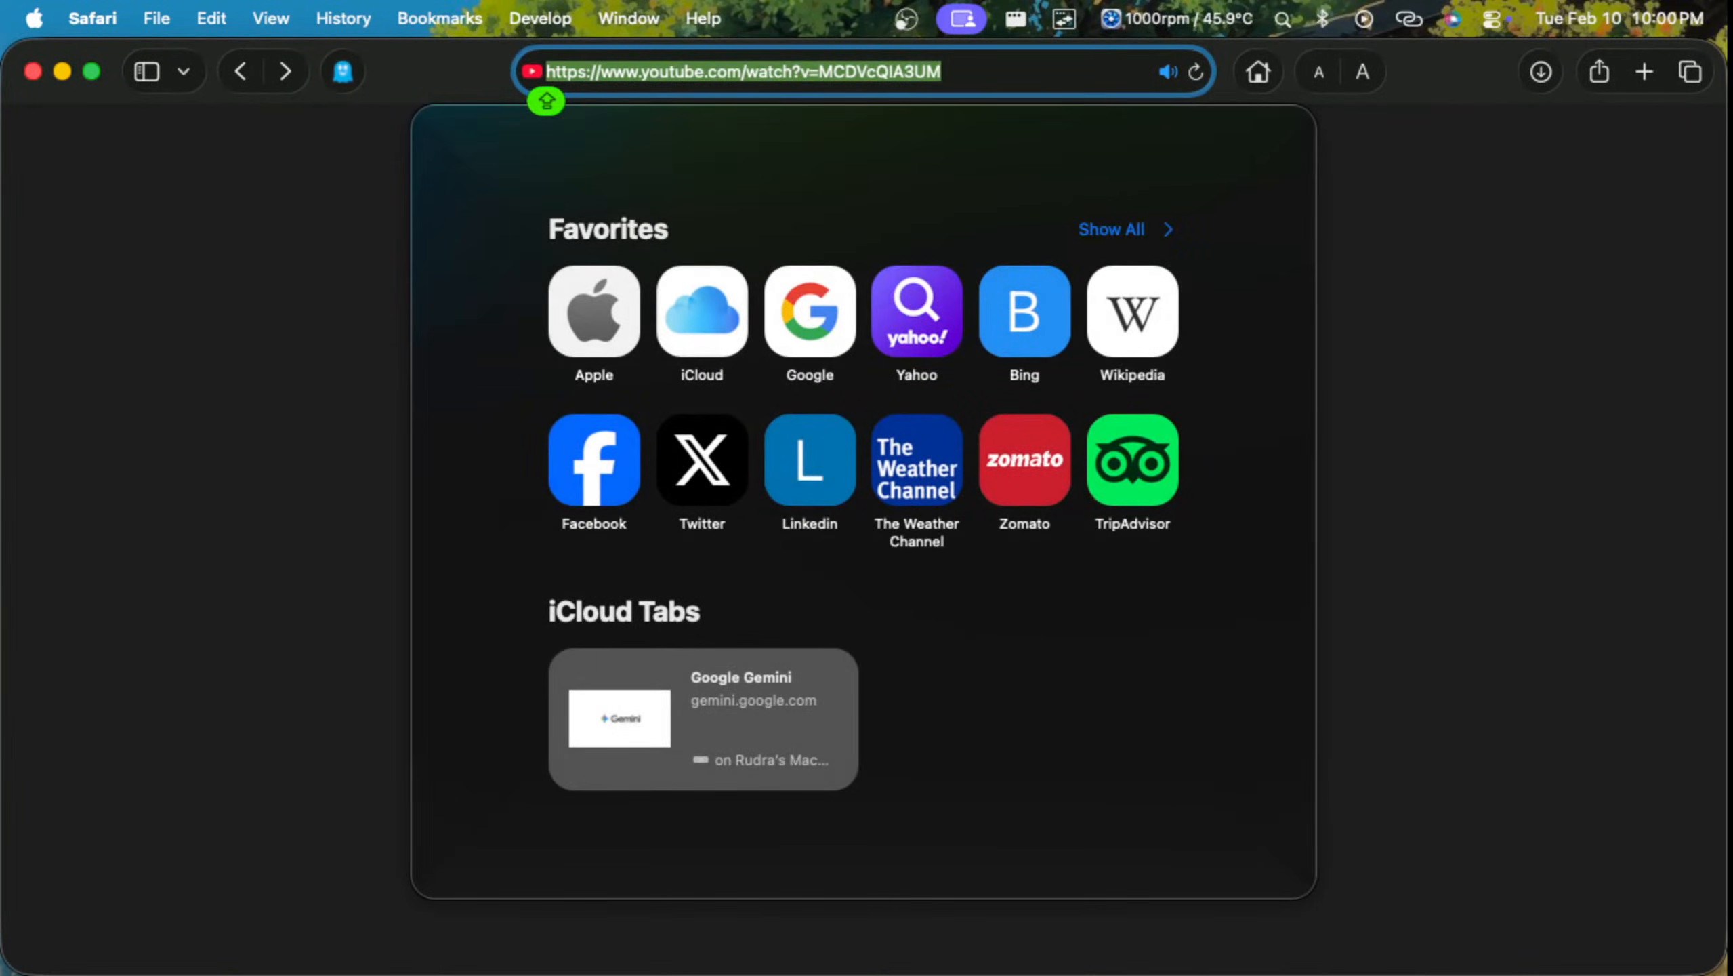
{"action": "key", "text": "Return"}
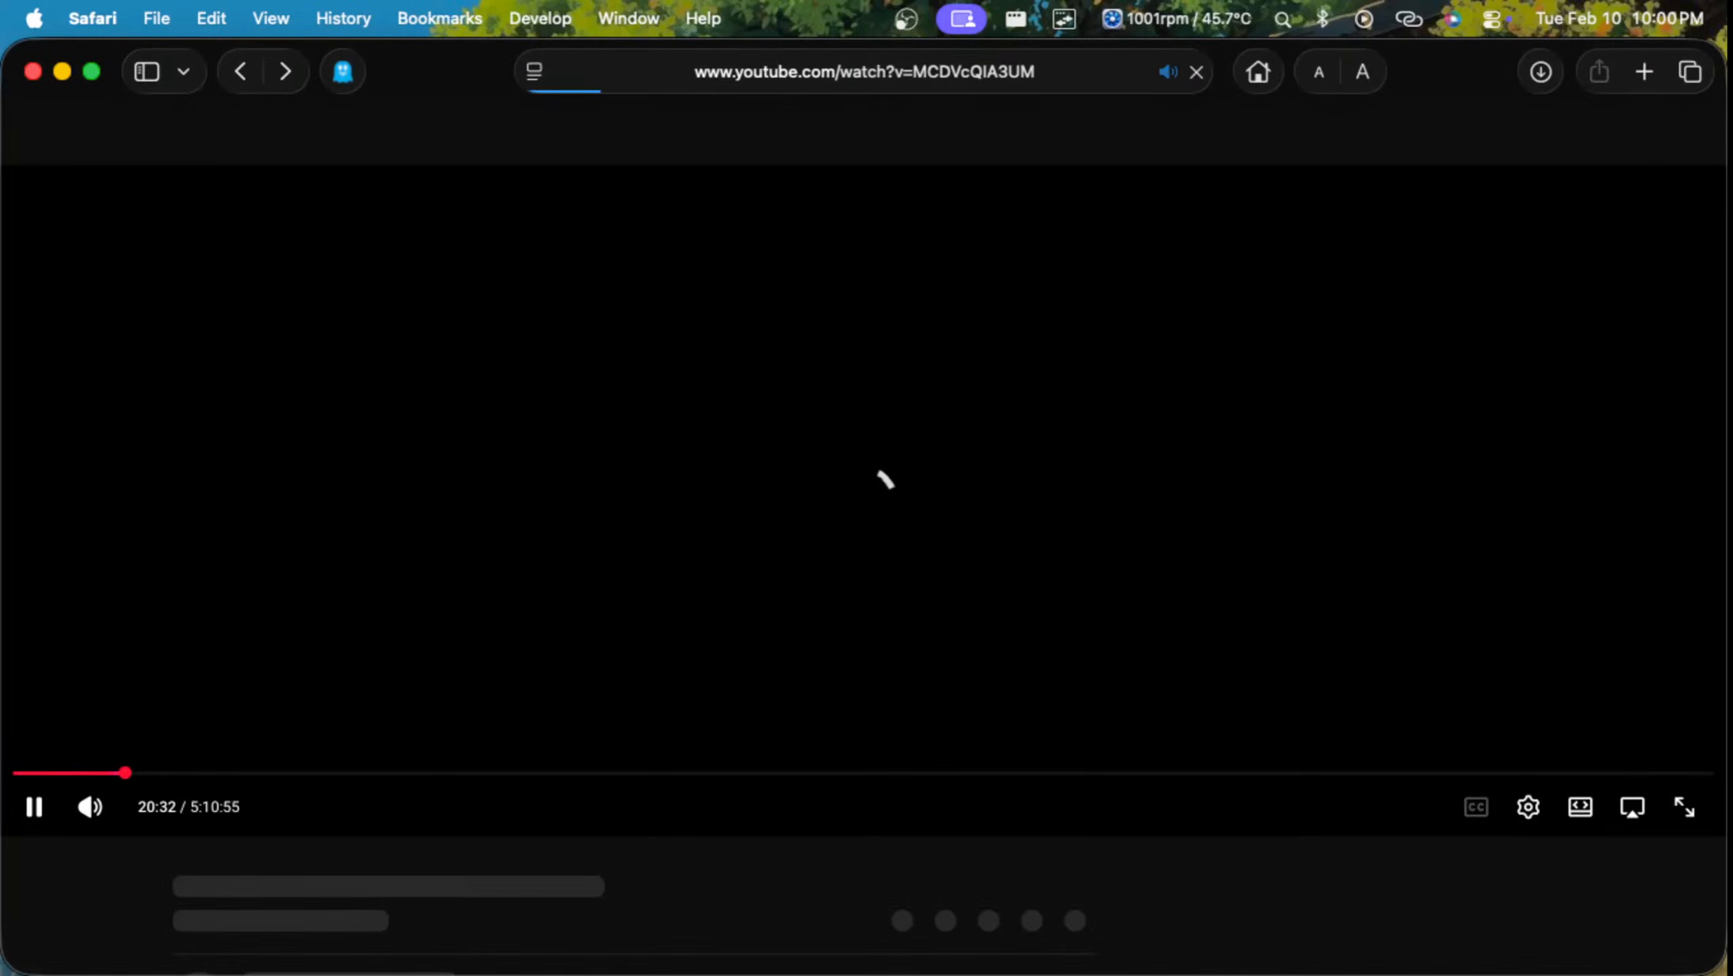
{"action": "key", "text": "space"}
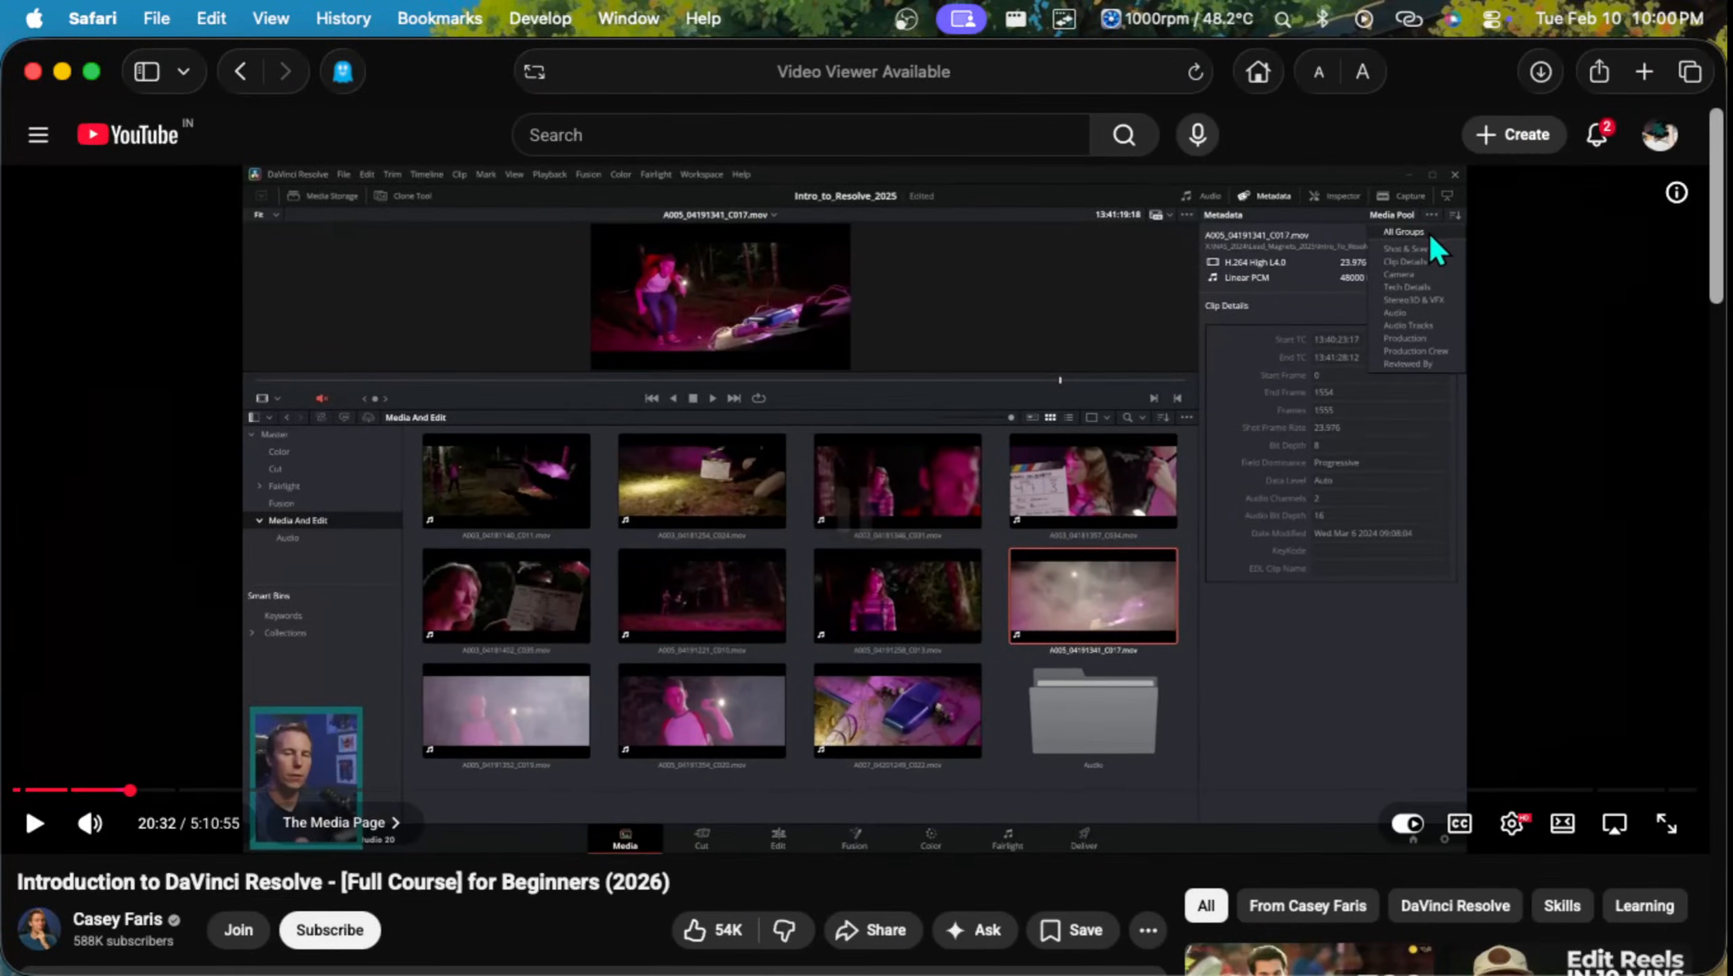
Step: Search Google for YTMATE in a new tab
{"action": "left_click", "coordinate": [343, 18]}
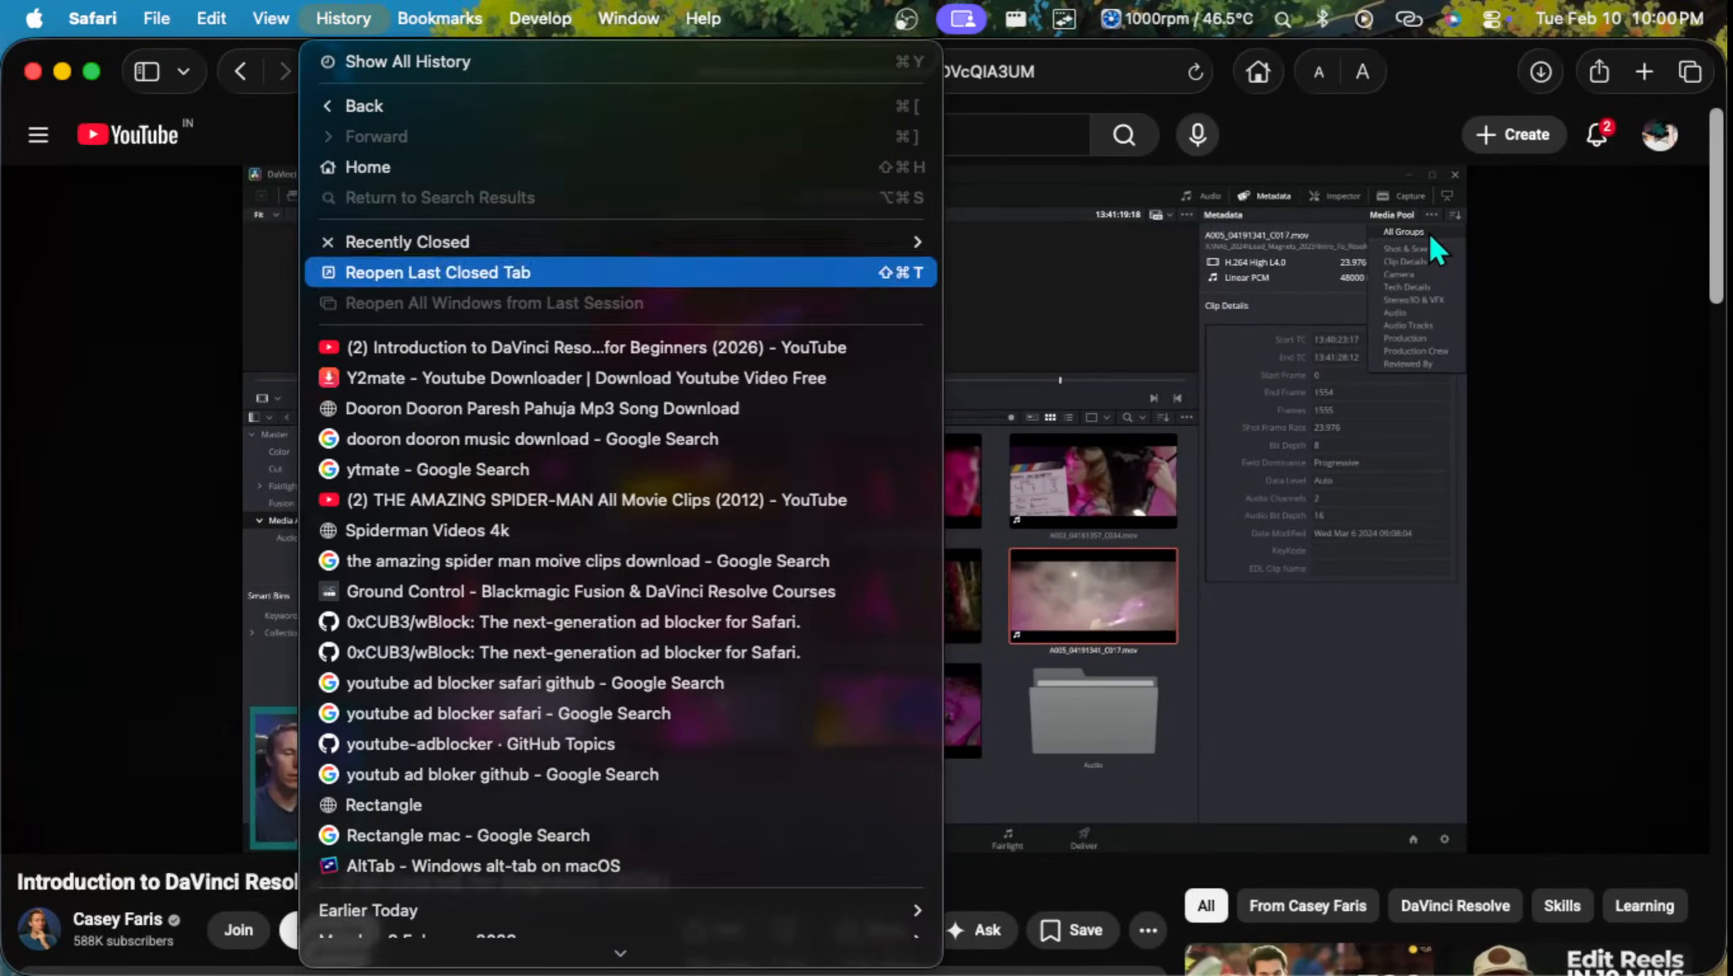
{"action": "key", "text": "Return"}
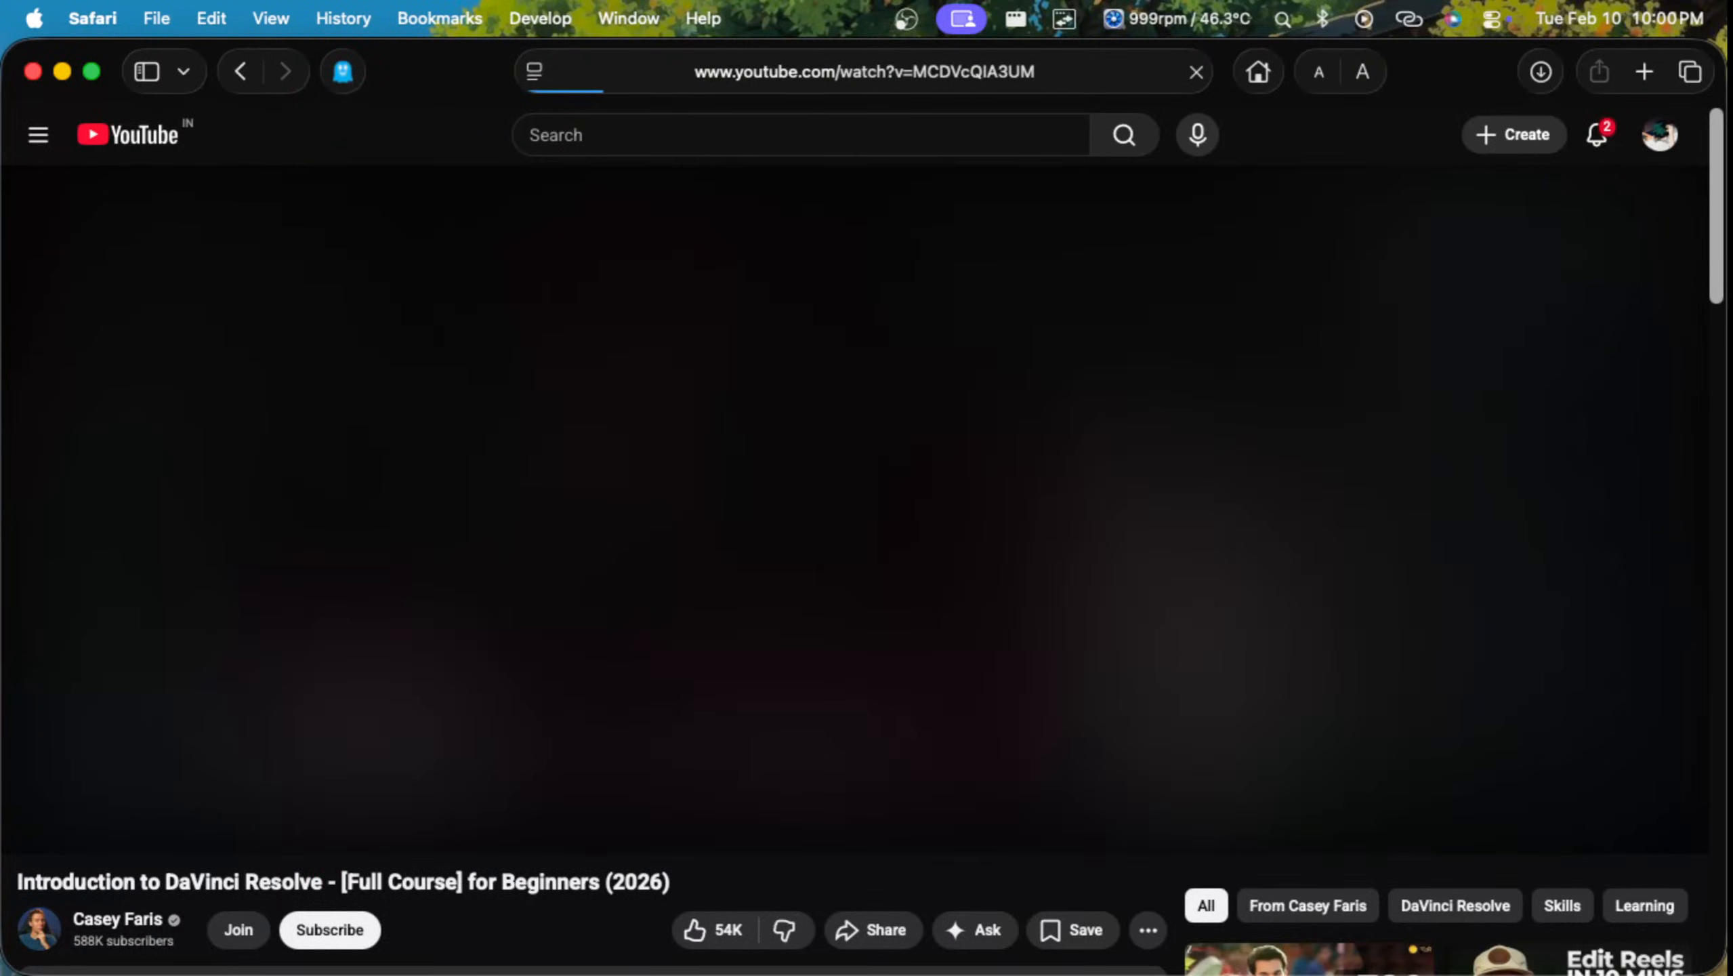
{"action": "key", "text": "super+t"}
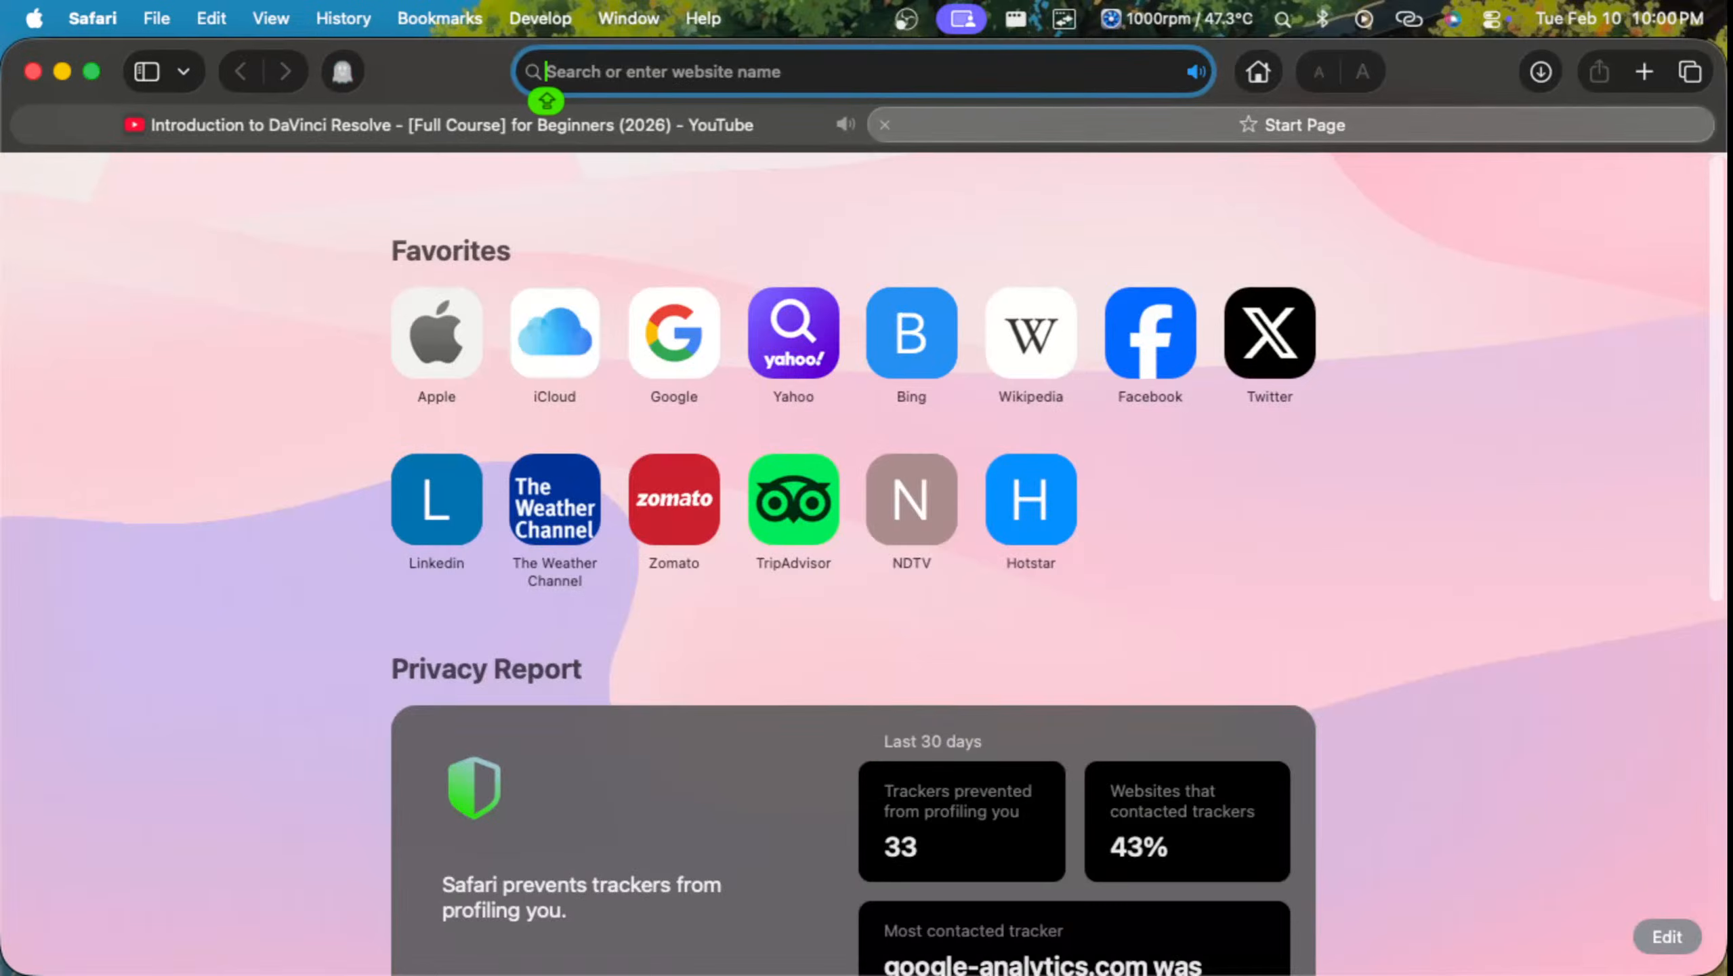
{"action": "type", "text": "YTM"}
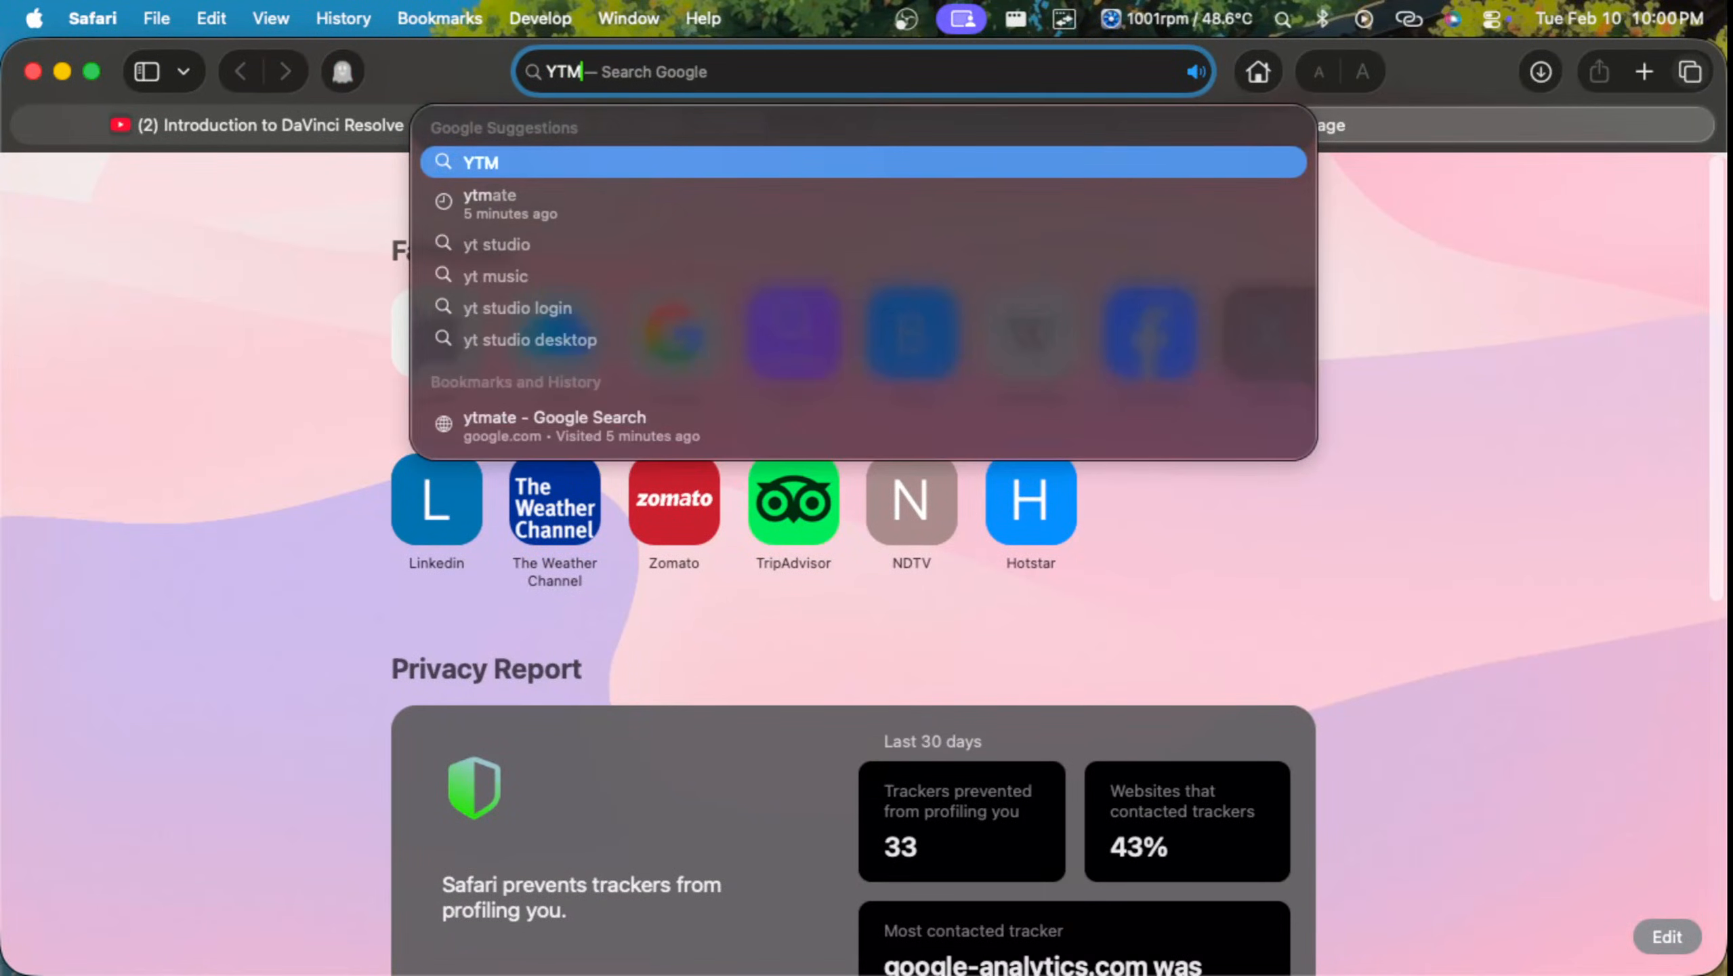
{"action": "type", "text": "ATE"}
{"action": "key", "text": "Return"}
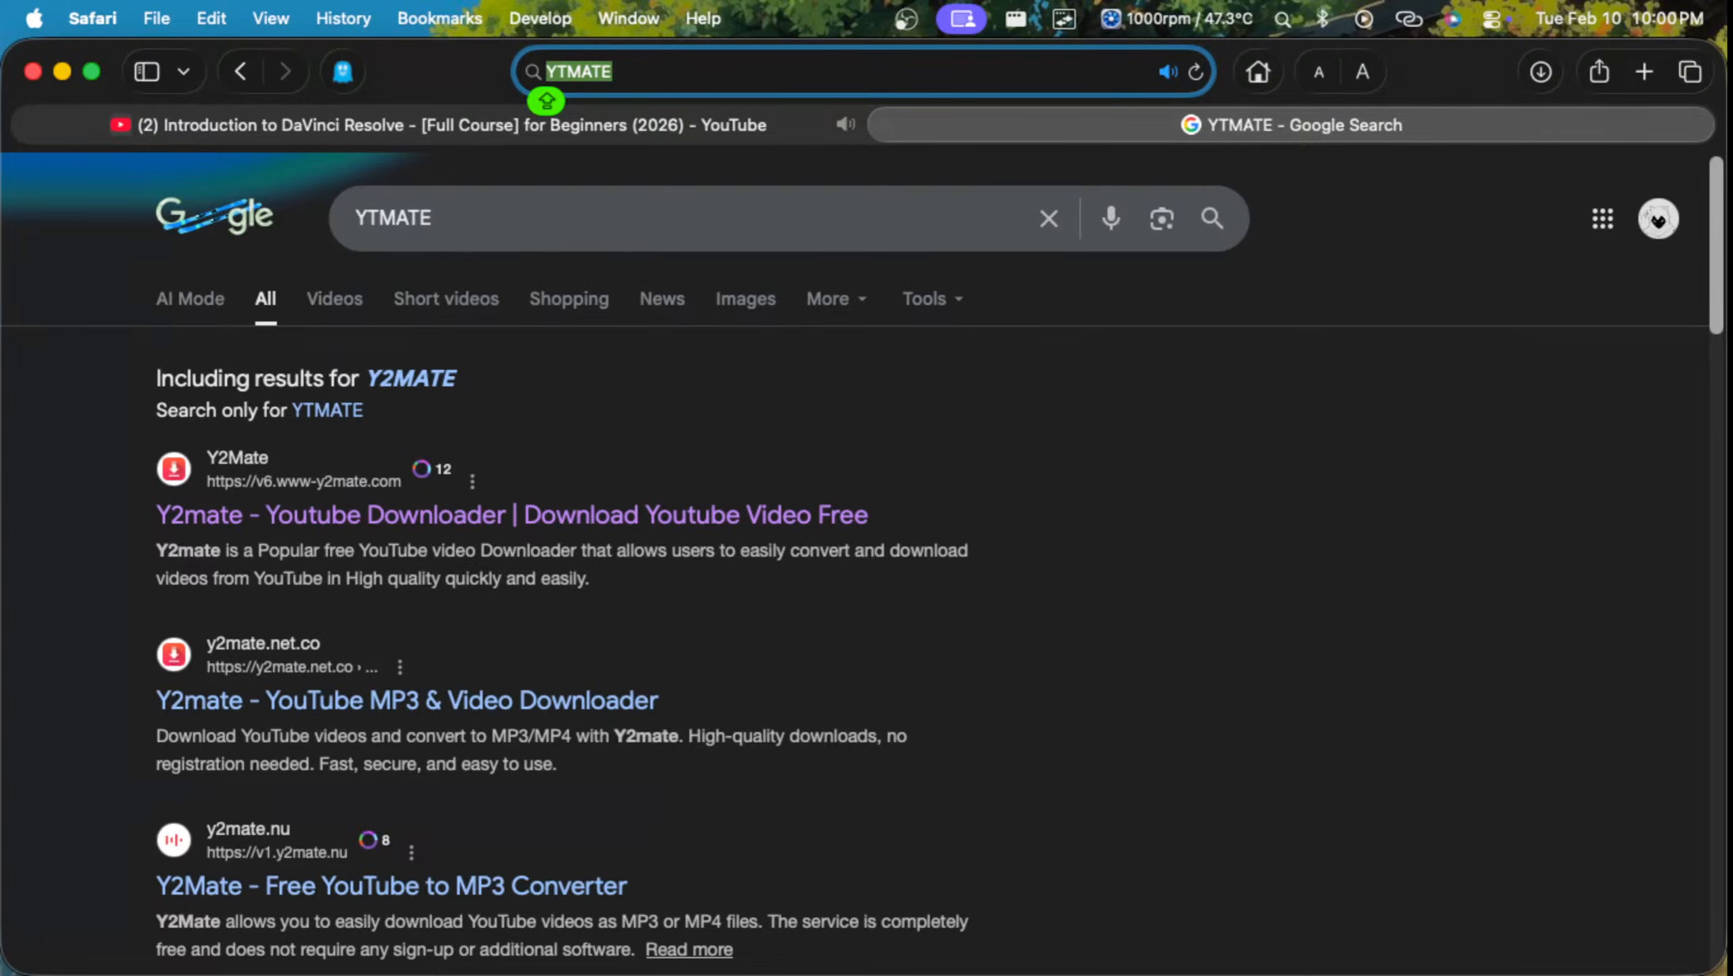
Step: Pause the tutorial in its own tab and open the v6.www-y2mate.com downloader from the YTMATE search results
{"action": "left_click", "coordinate": [547, 126]}
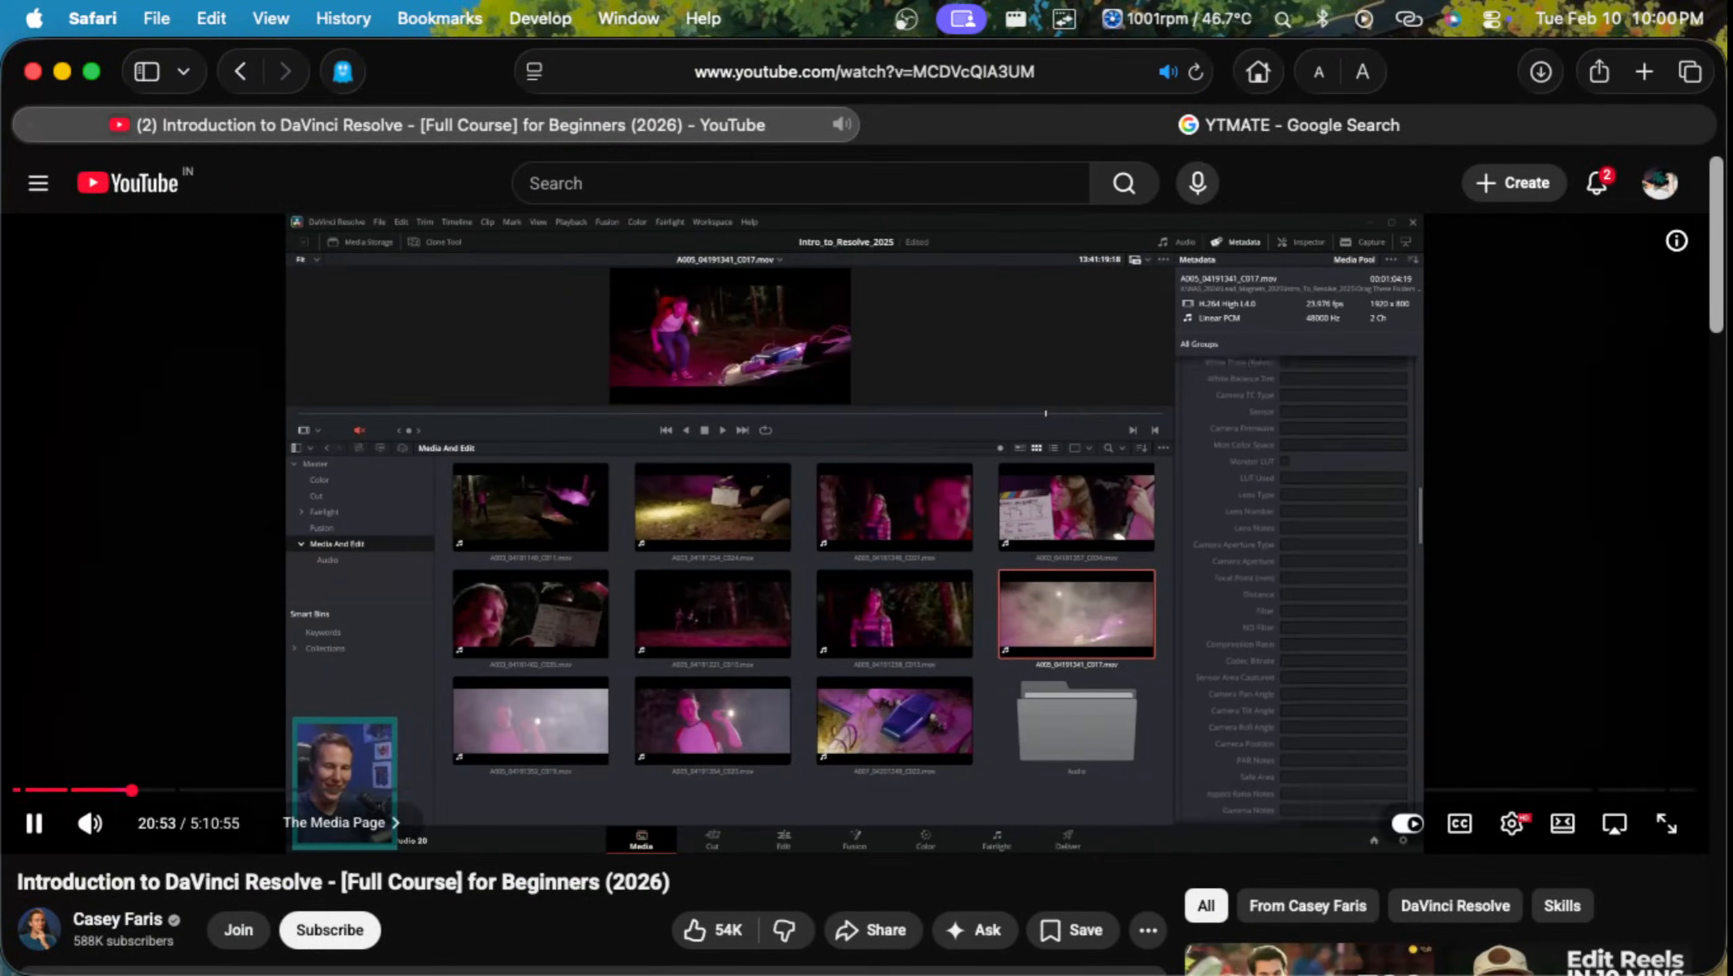
{"action": "key", "text": "space"}
{"action": "left_click", "coordinate": [1161, 125]}
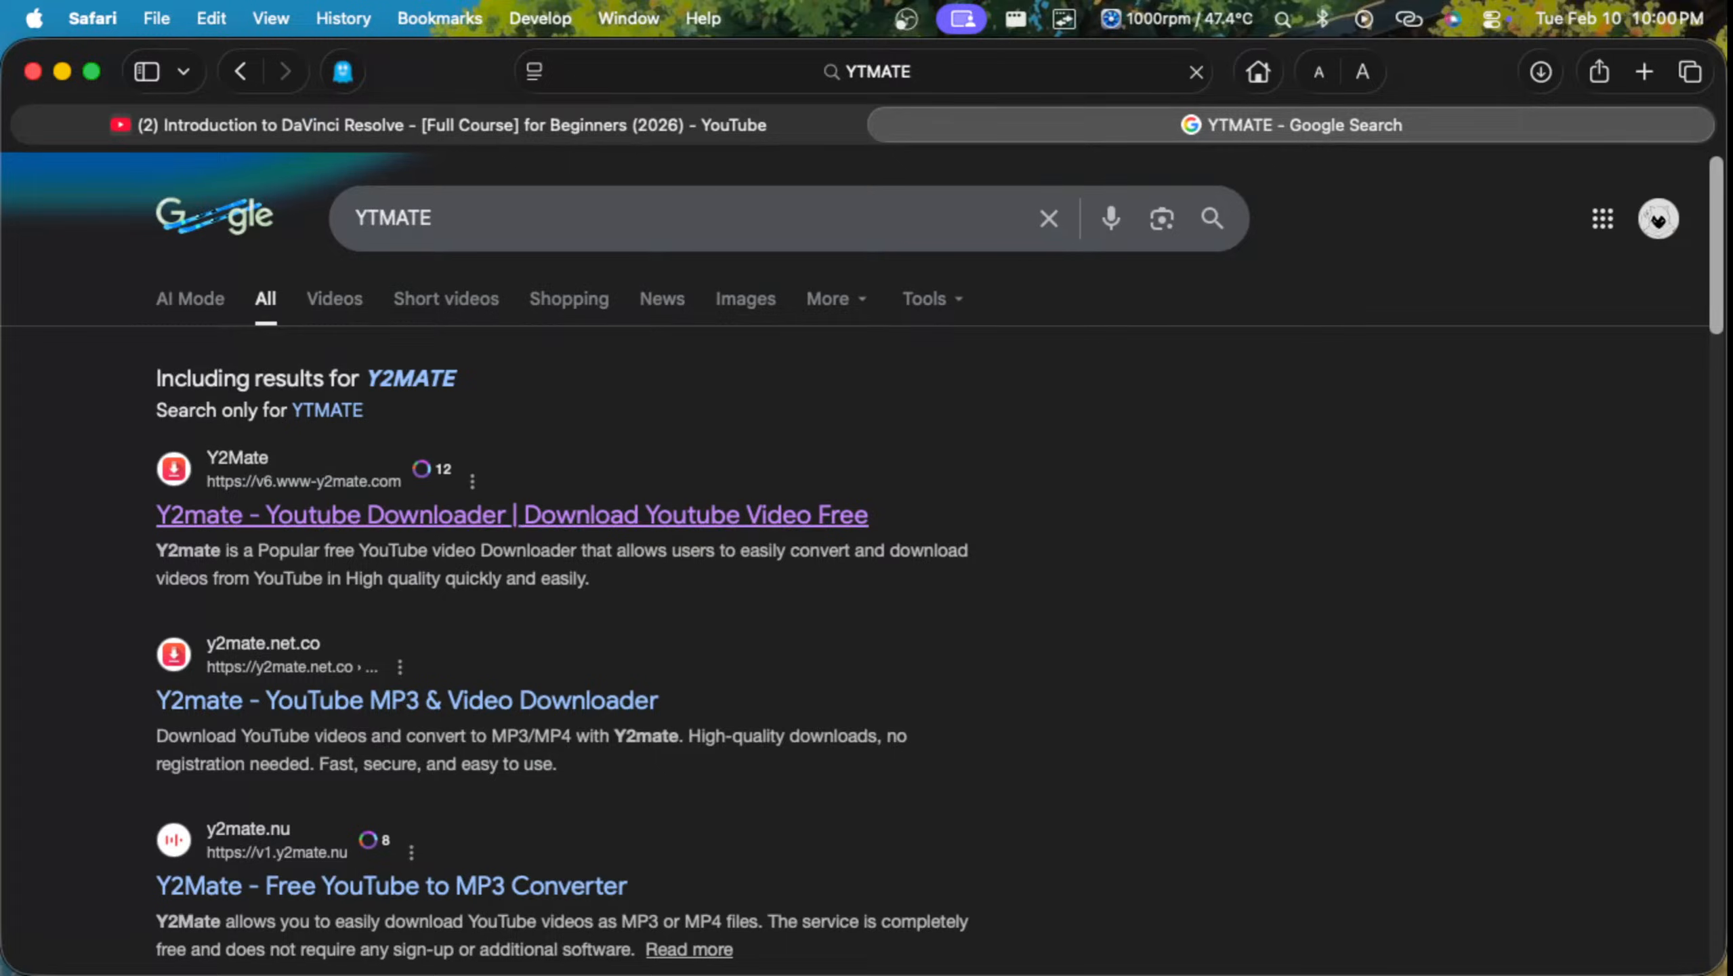
{"action": "left_click", "coordinate": [513, 515]}
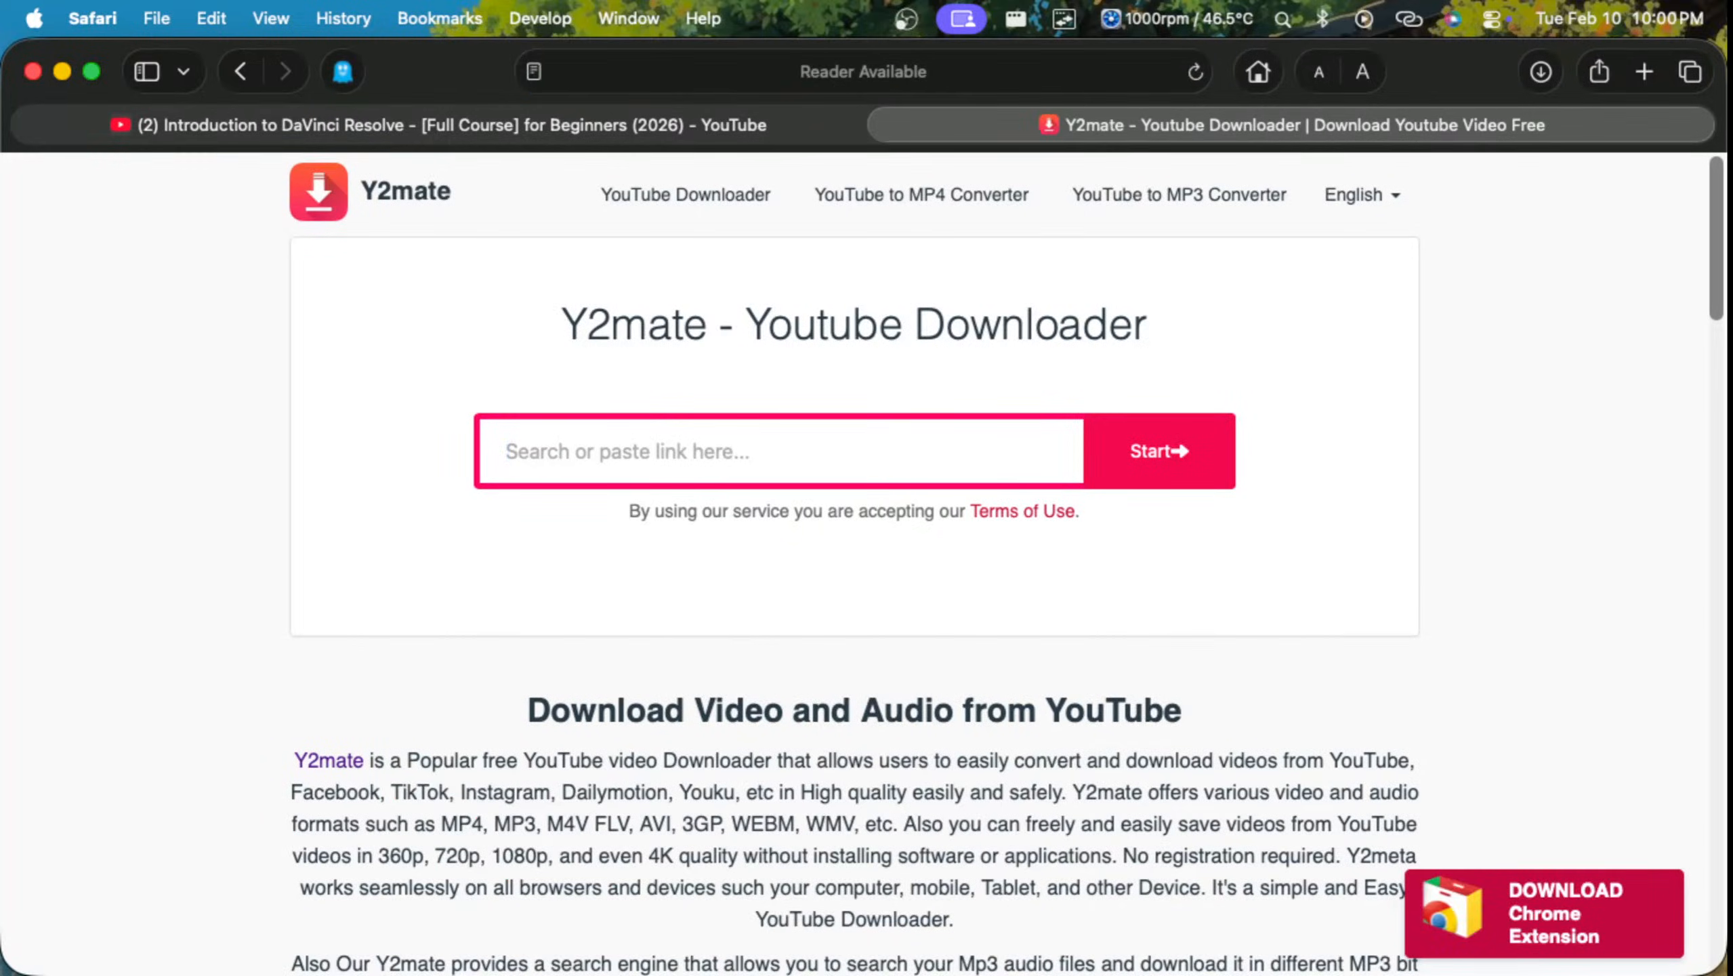
Step: Try to submit the copied Amazing Spider-Man YouTube link to the Y2mate downloader
{"action": "type", "text": "https://youtu.be/seWCDbf2CUQ?si=3--c2xYdSf0SYLj"}
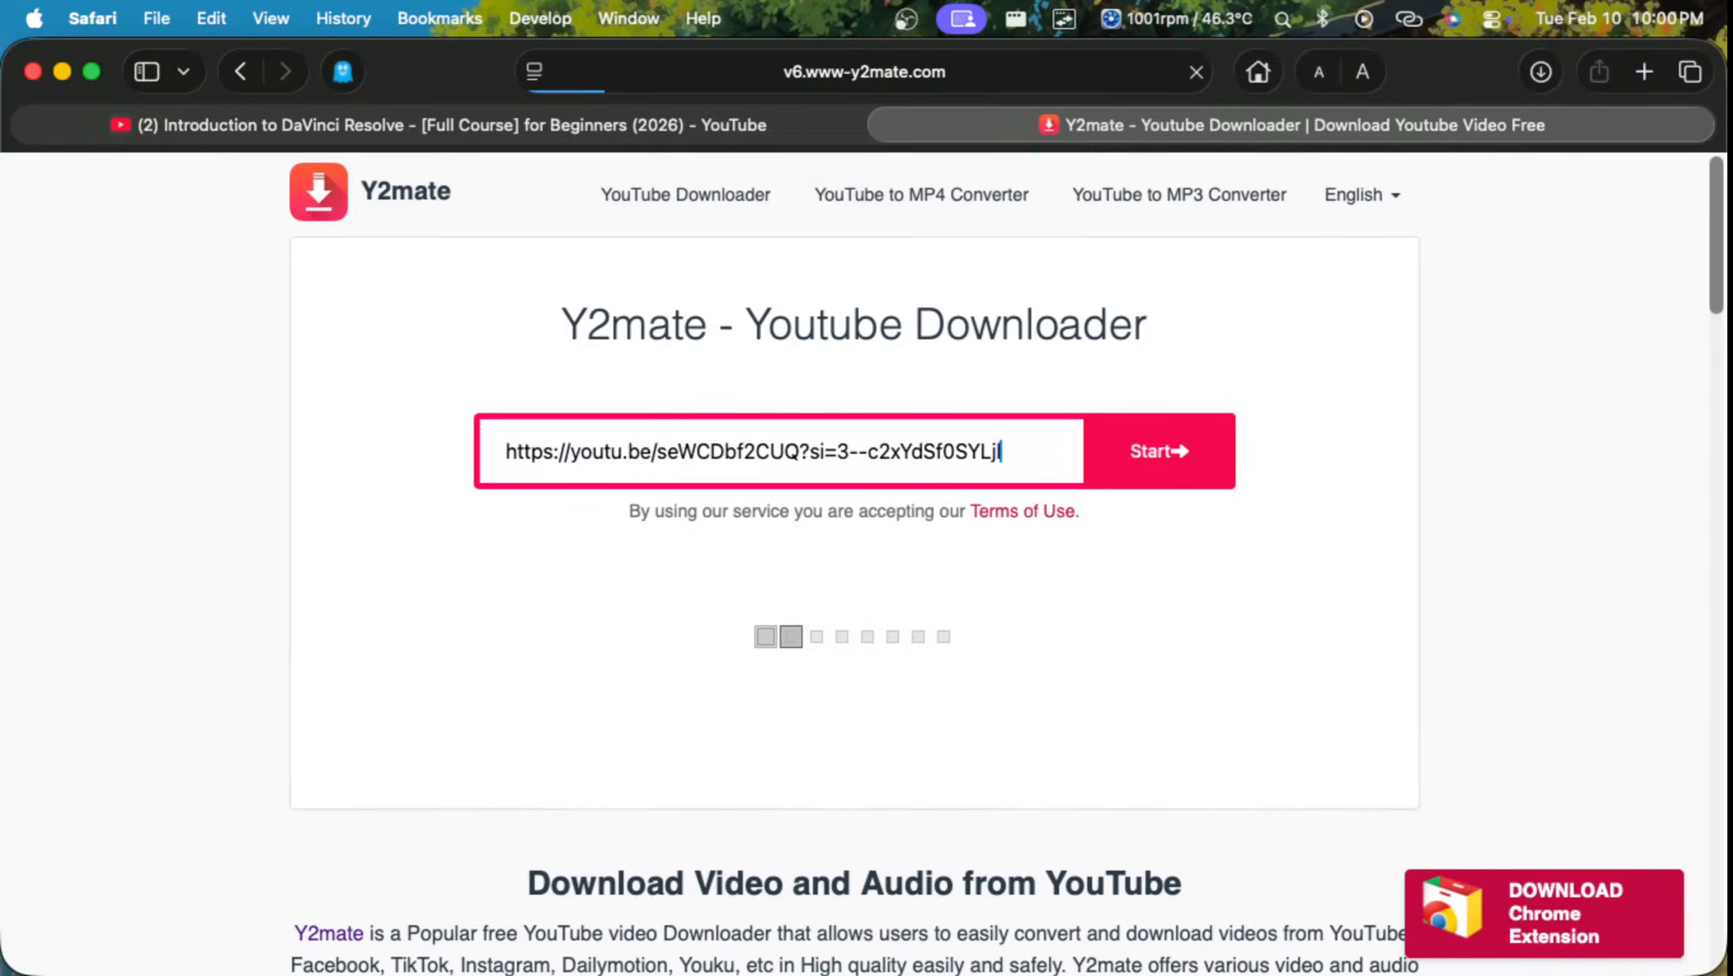
{"action": "scroll", "coordinate": [854, 546], "scroll_direction": "down", "scroll_amount": 1}
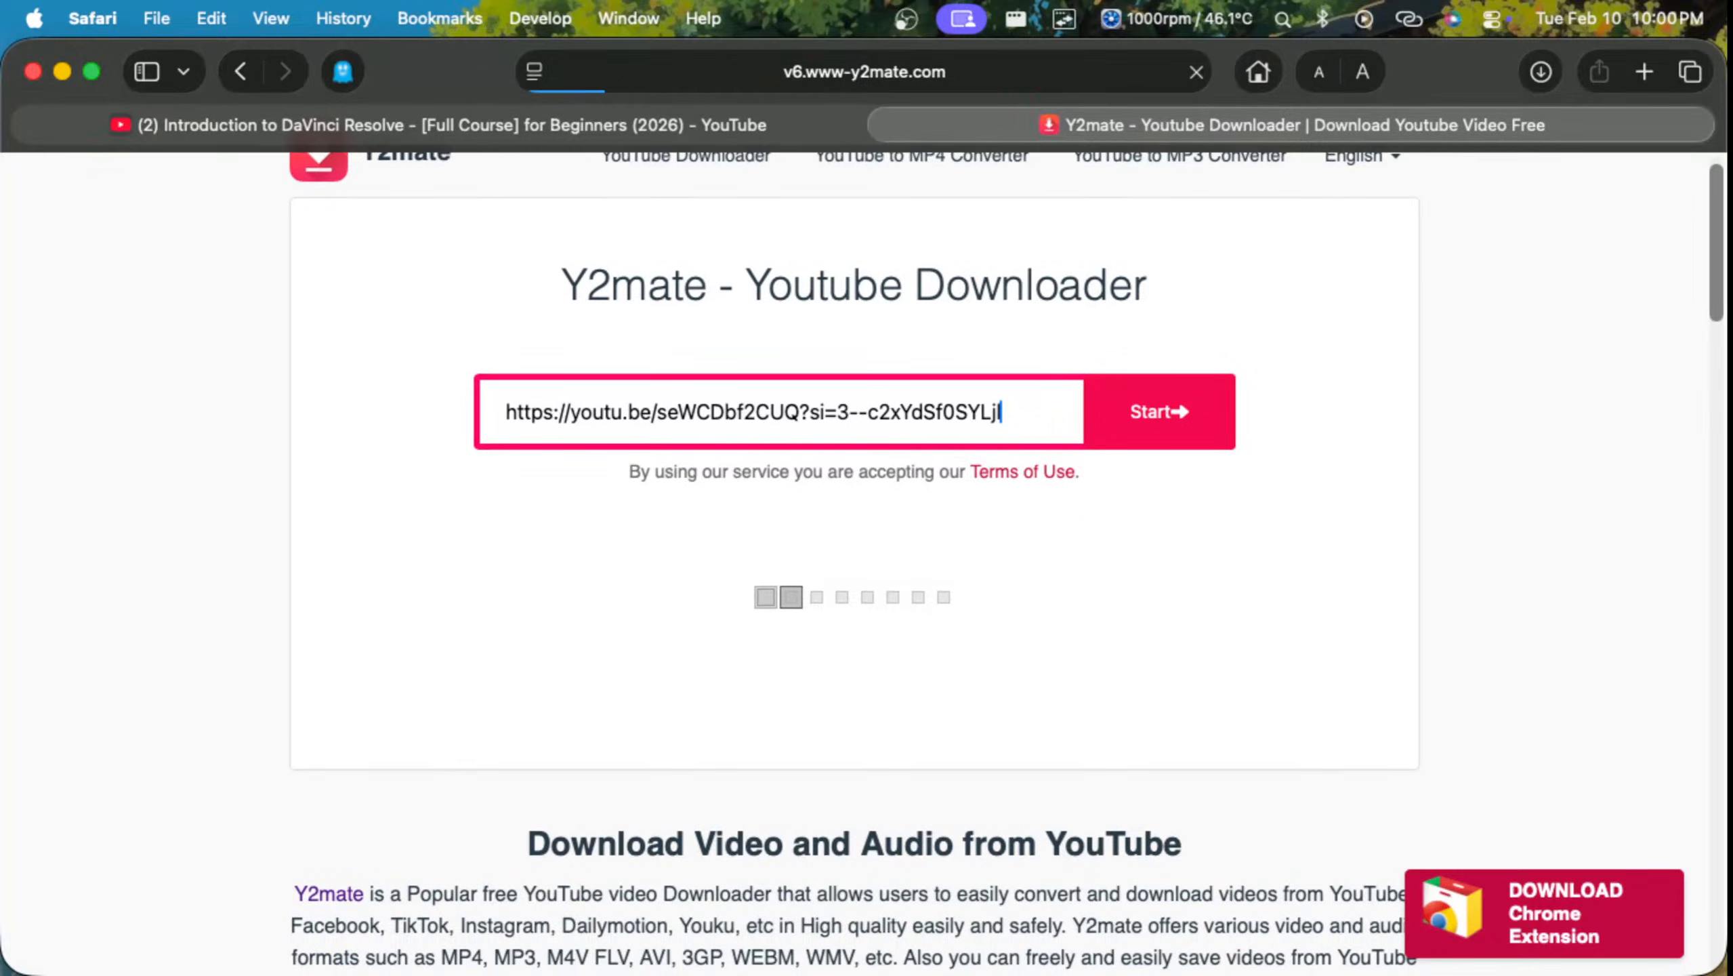
{"action": "key", "text": "ctrl+Up"}
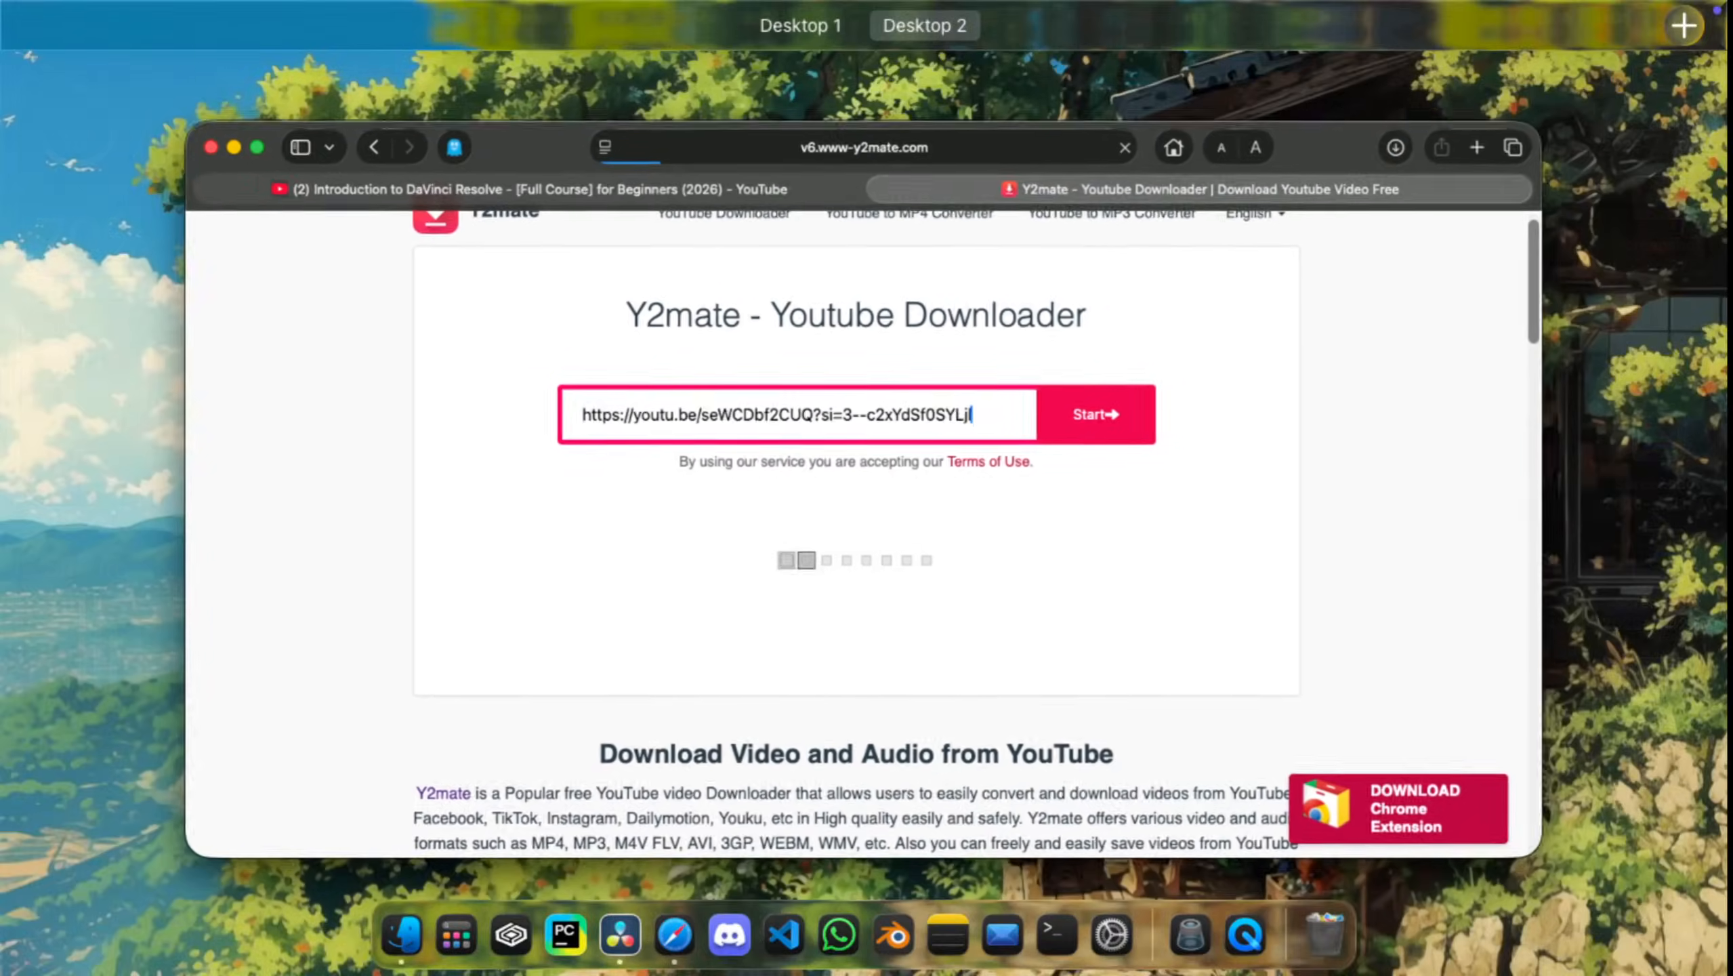
{"action": "key", "text": "ctrl+Up"}
{"action": "key", "text": "ctrl+Up"}
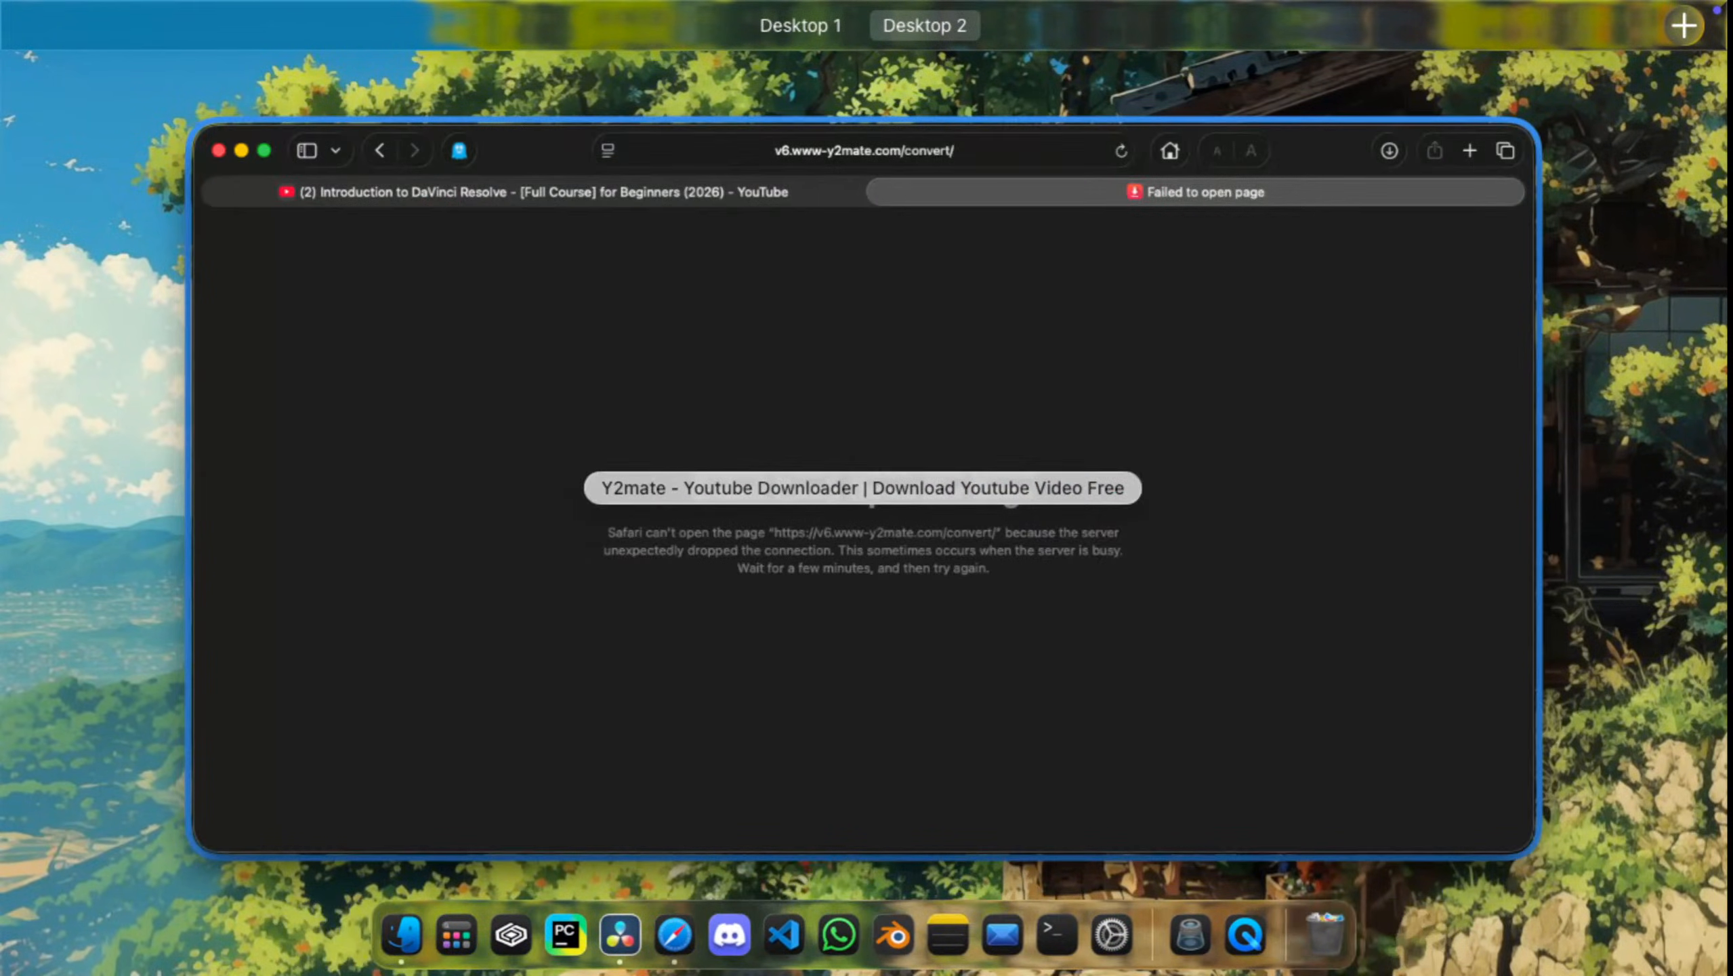
{"action": "key", "text": "ctrl+Up"}
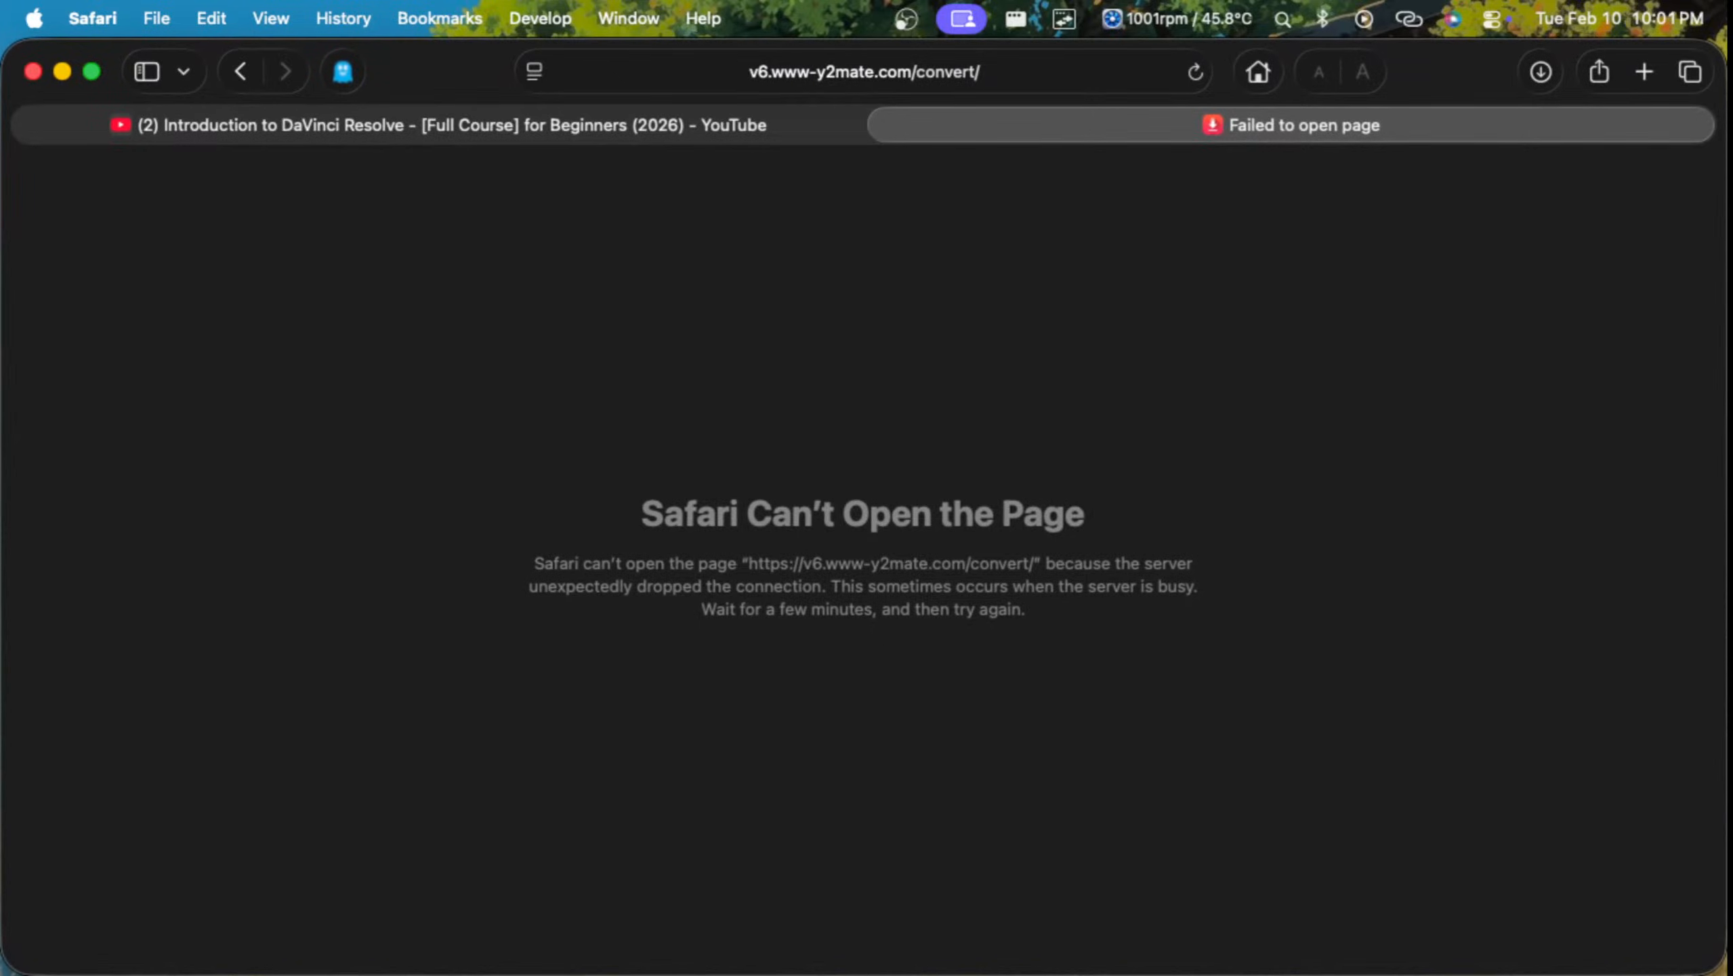
Step: Reload the failed Y2mate conversion page and clear Safari's list of downloads
{"action": "key", "text": "super+r"}
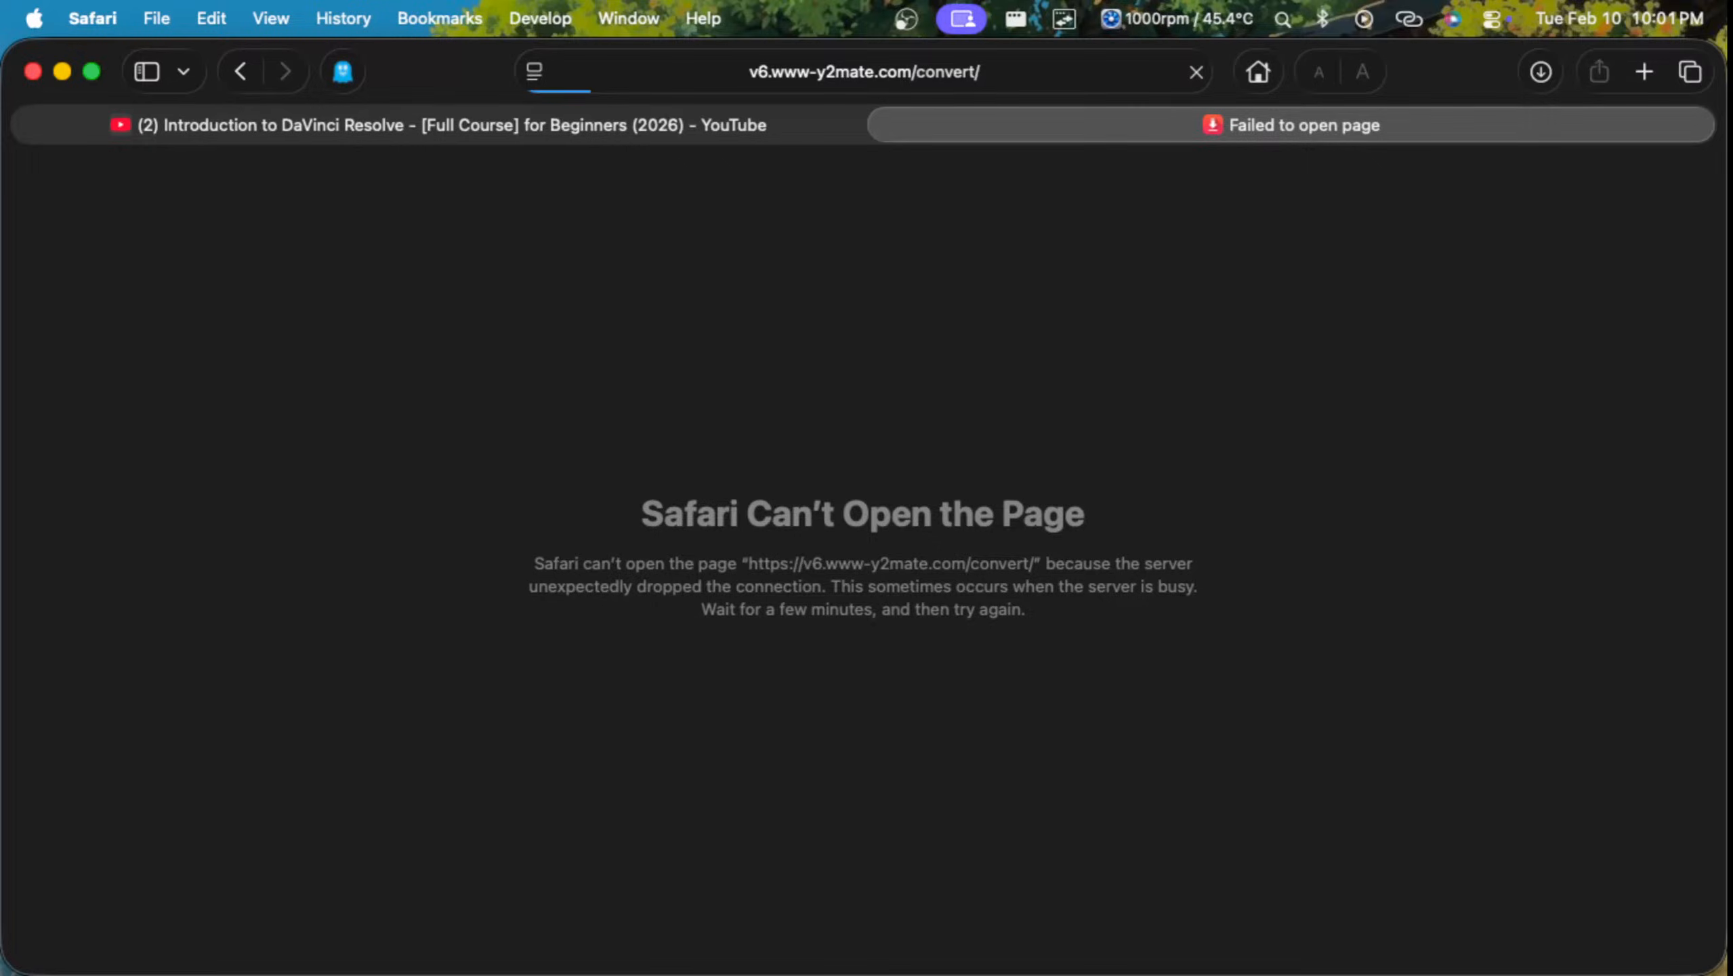
{"action": "left_click", "coordinate": [1541, 72]}
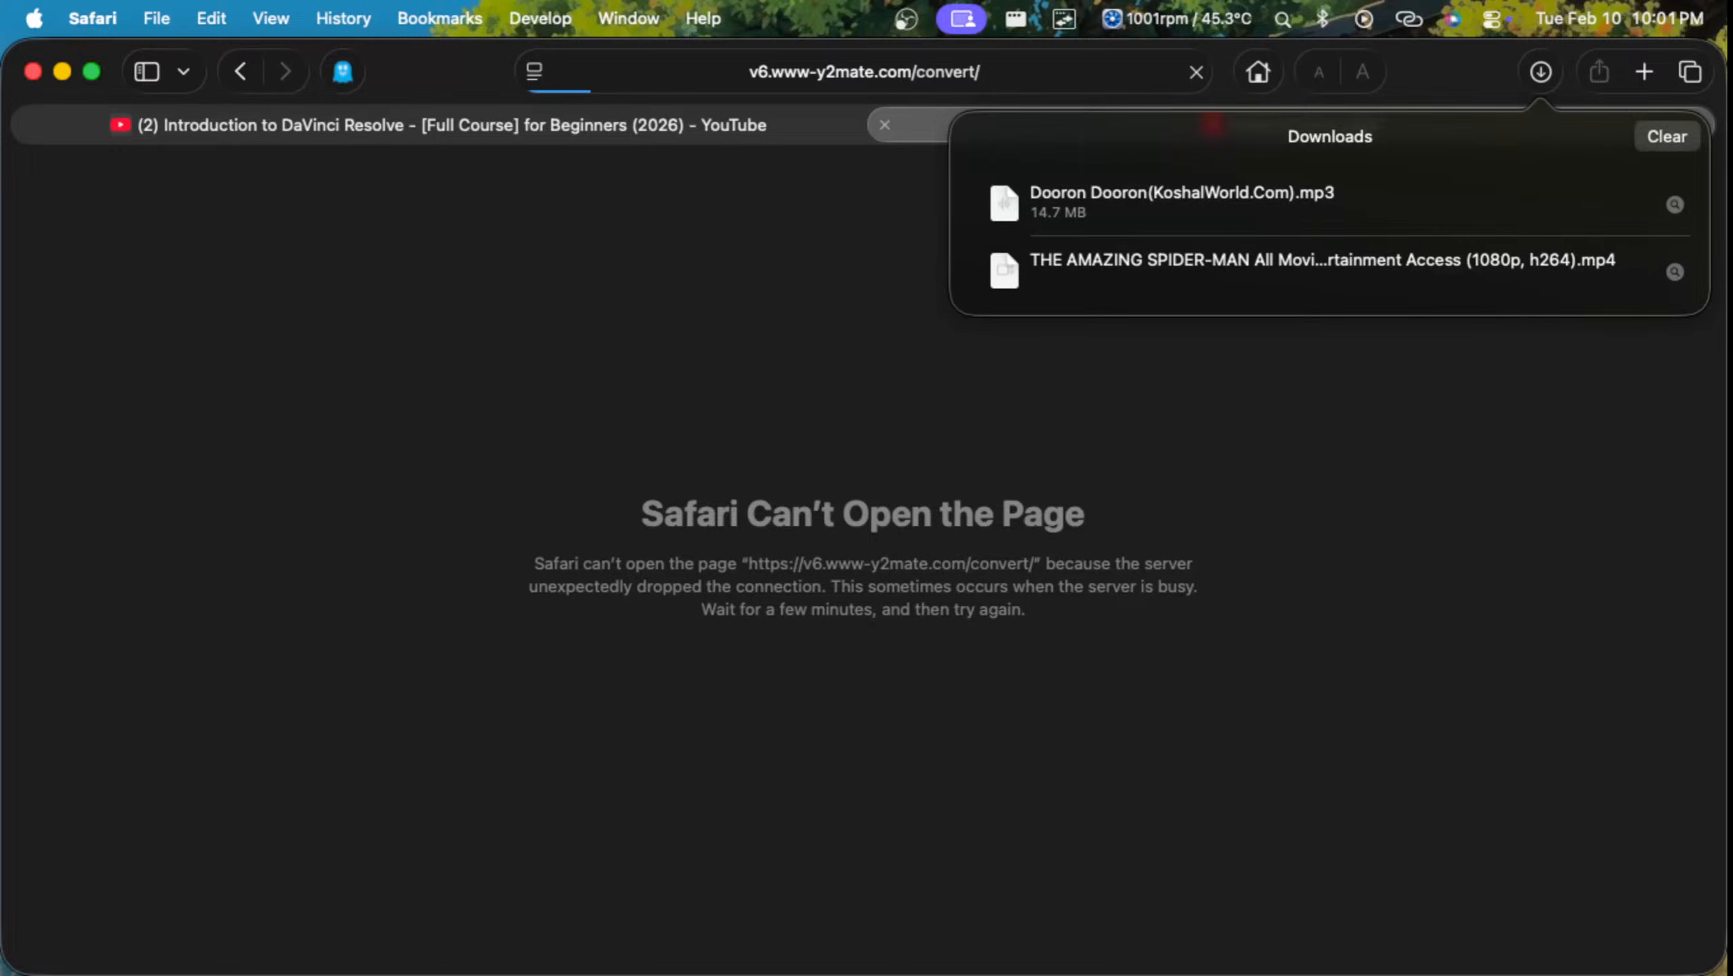
{"action": "left_click", "coordinate": [1667, 137]}
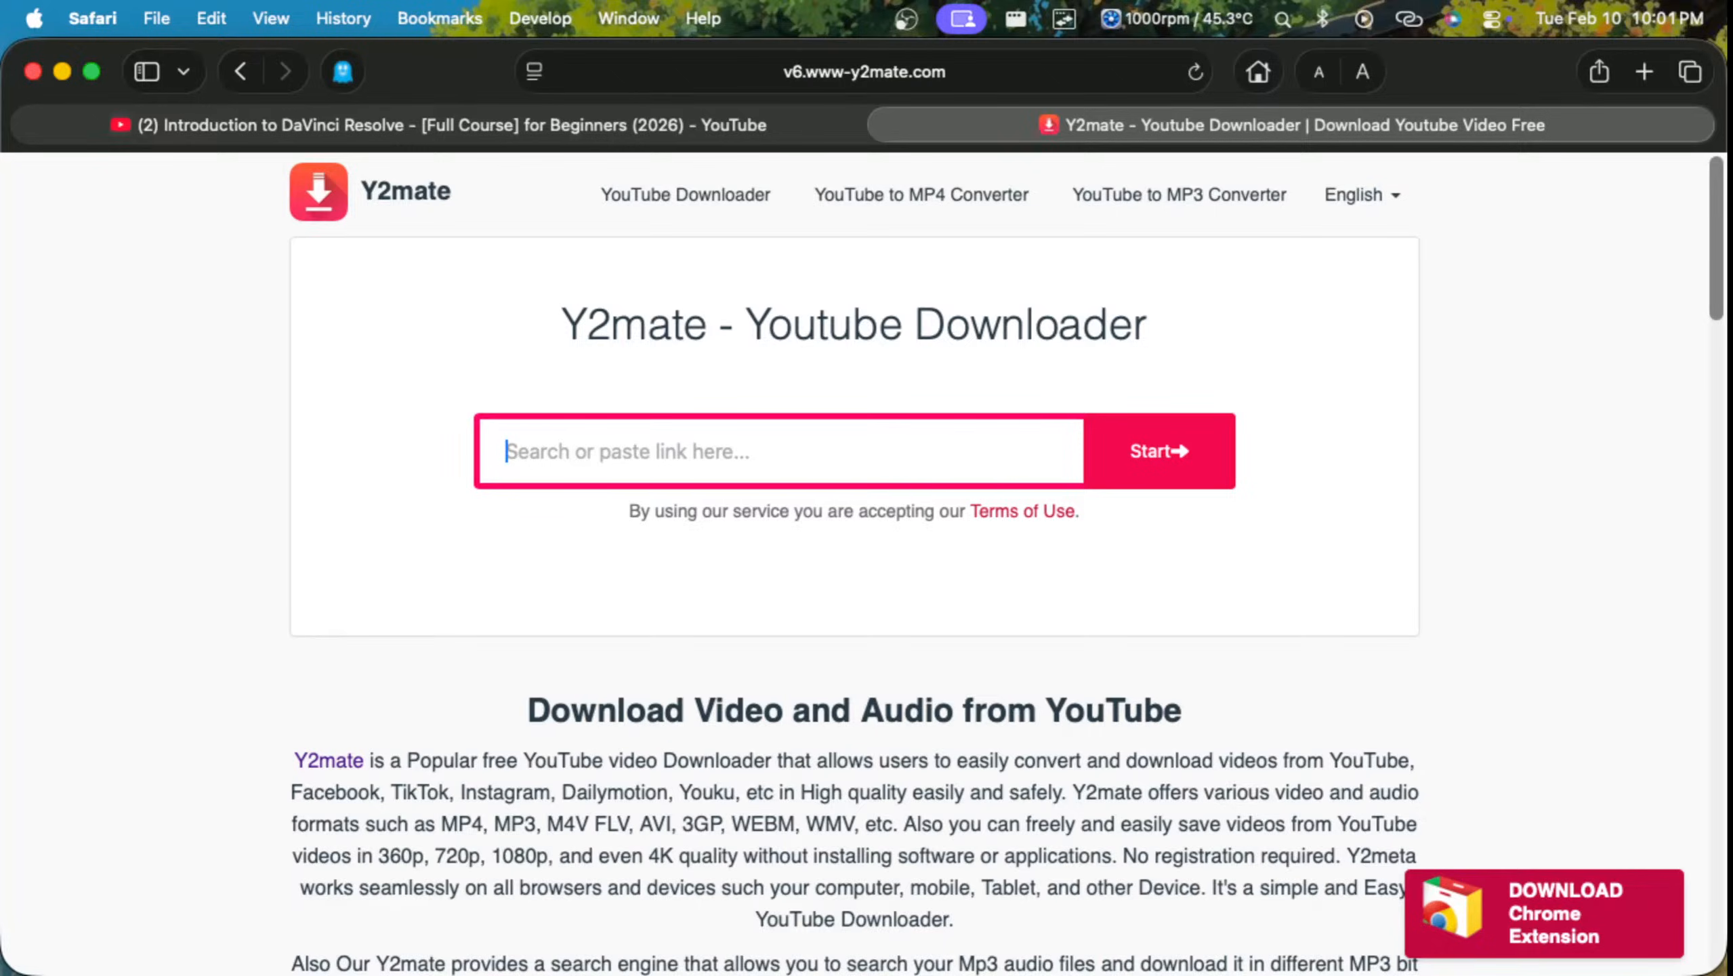
Step: Submit the copied YouTube link to Y2mate and start the 1080p MP4 download of the Amazing Spider-Man clips
{"action": "type", "text": "https://youtu.be/seWCDbf2CUQ?si=3--c2xYdSf0SYLjl"}
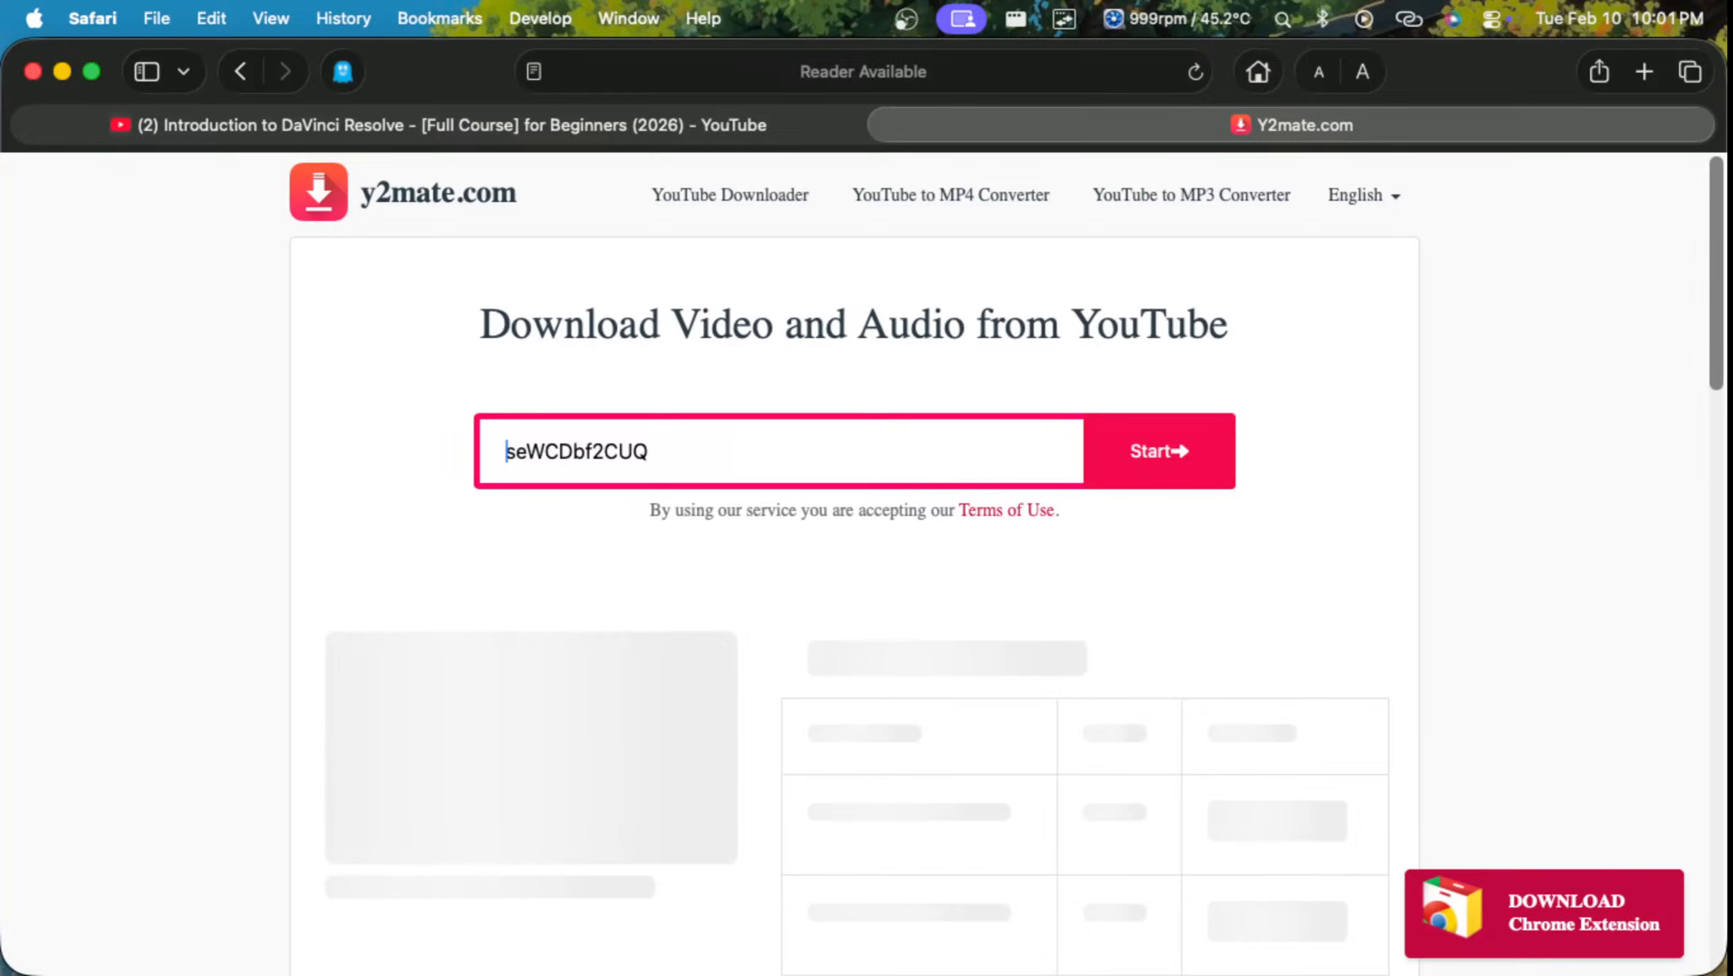
{"action": "scroll", "coordinate": [864, 564], "scroll_direction": "down", "scroll_amount": 1}
{"action": "left_click", "coordinate": [993, 674]}
{"action": "scroll", "coordinate": [992, 673], "scroll_direction": "down", "scroll_amount": 1}
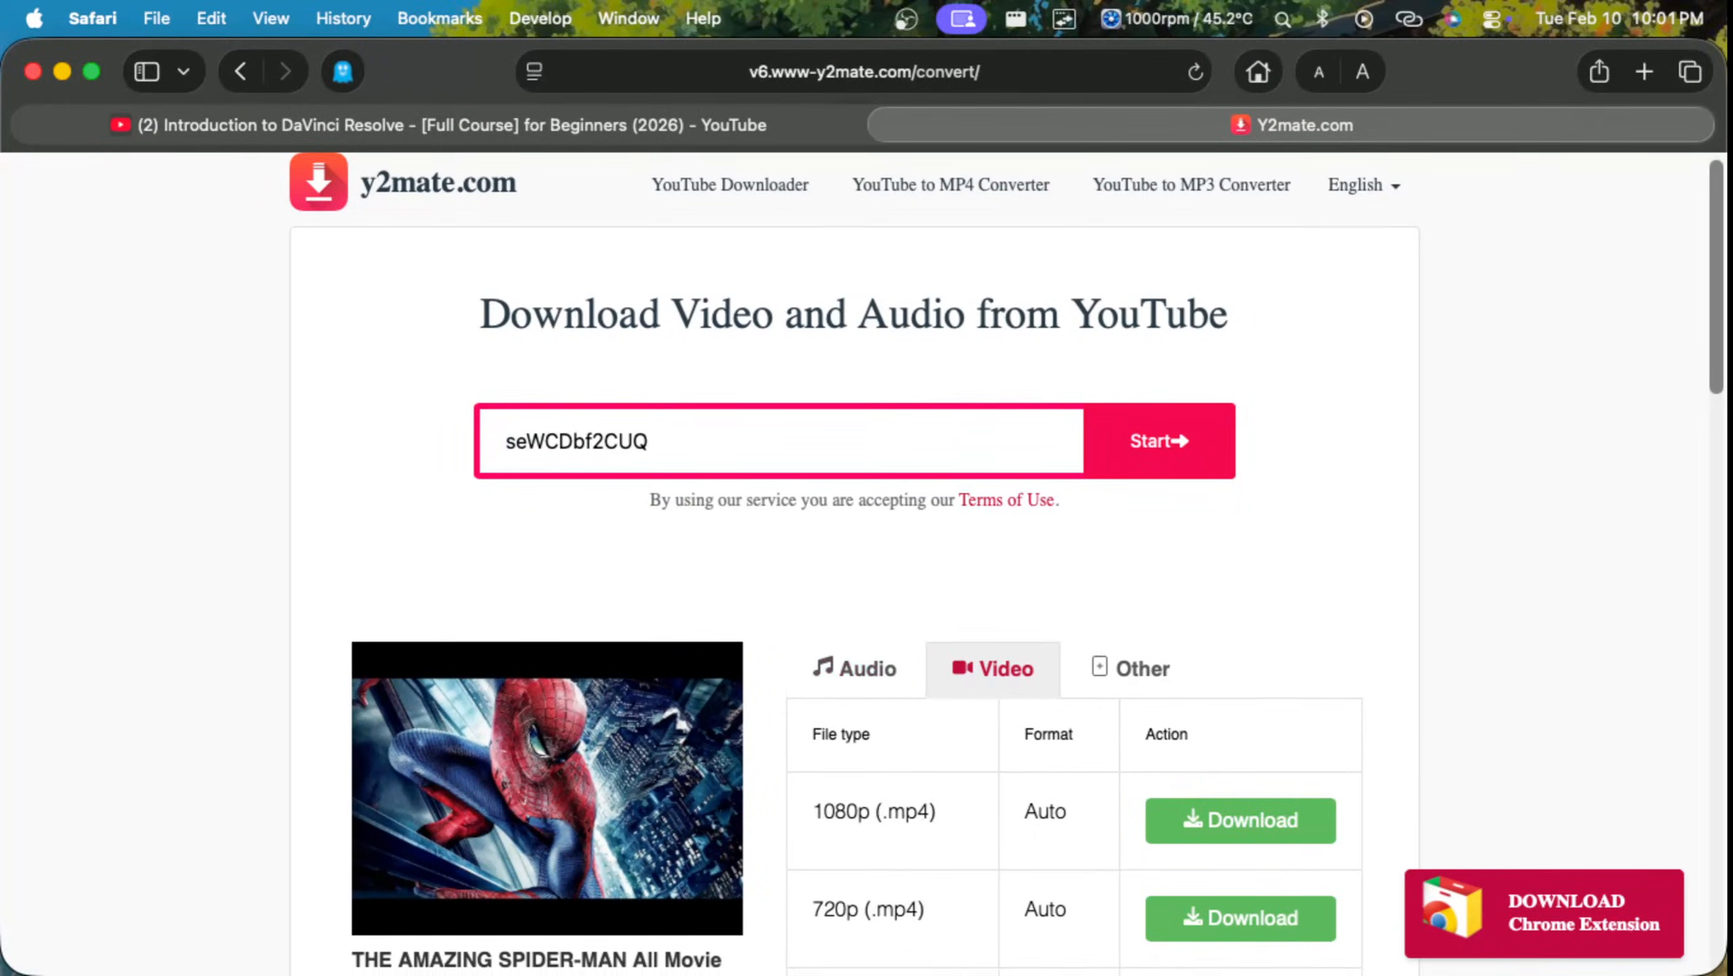
{"action": "scroll", "coordinate": [864, 565], "scroll_direction": "down", "scroll_amount": 1}
{"action": "left_click", "coordinate": [1241, 750]}
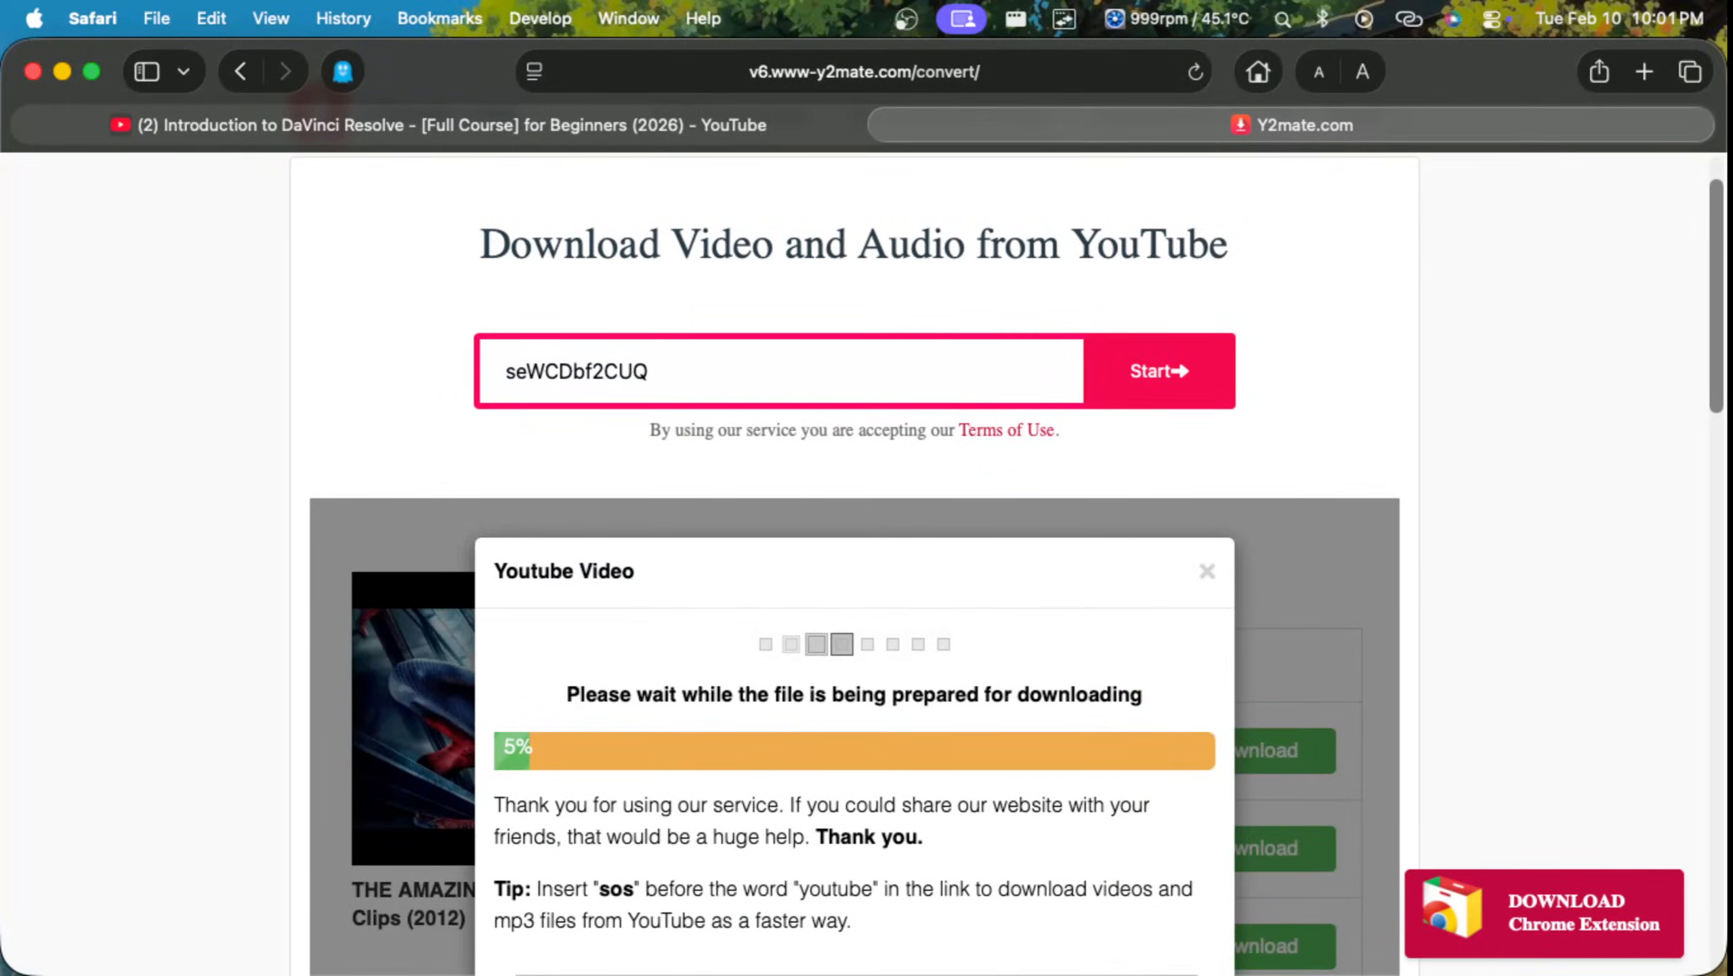
{"action": "scroll", "coordinate": [864, 565], "scroll_direction": "down", "scroll_amount": 2}
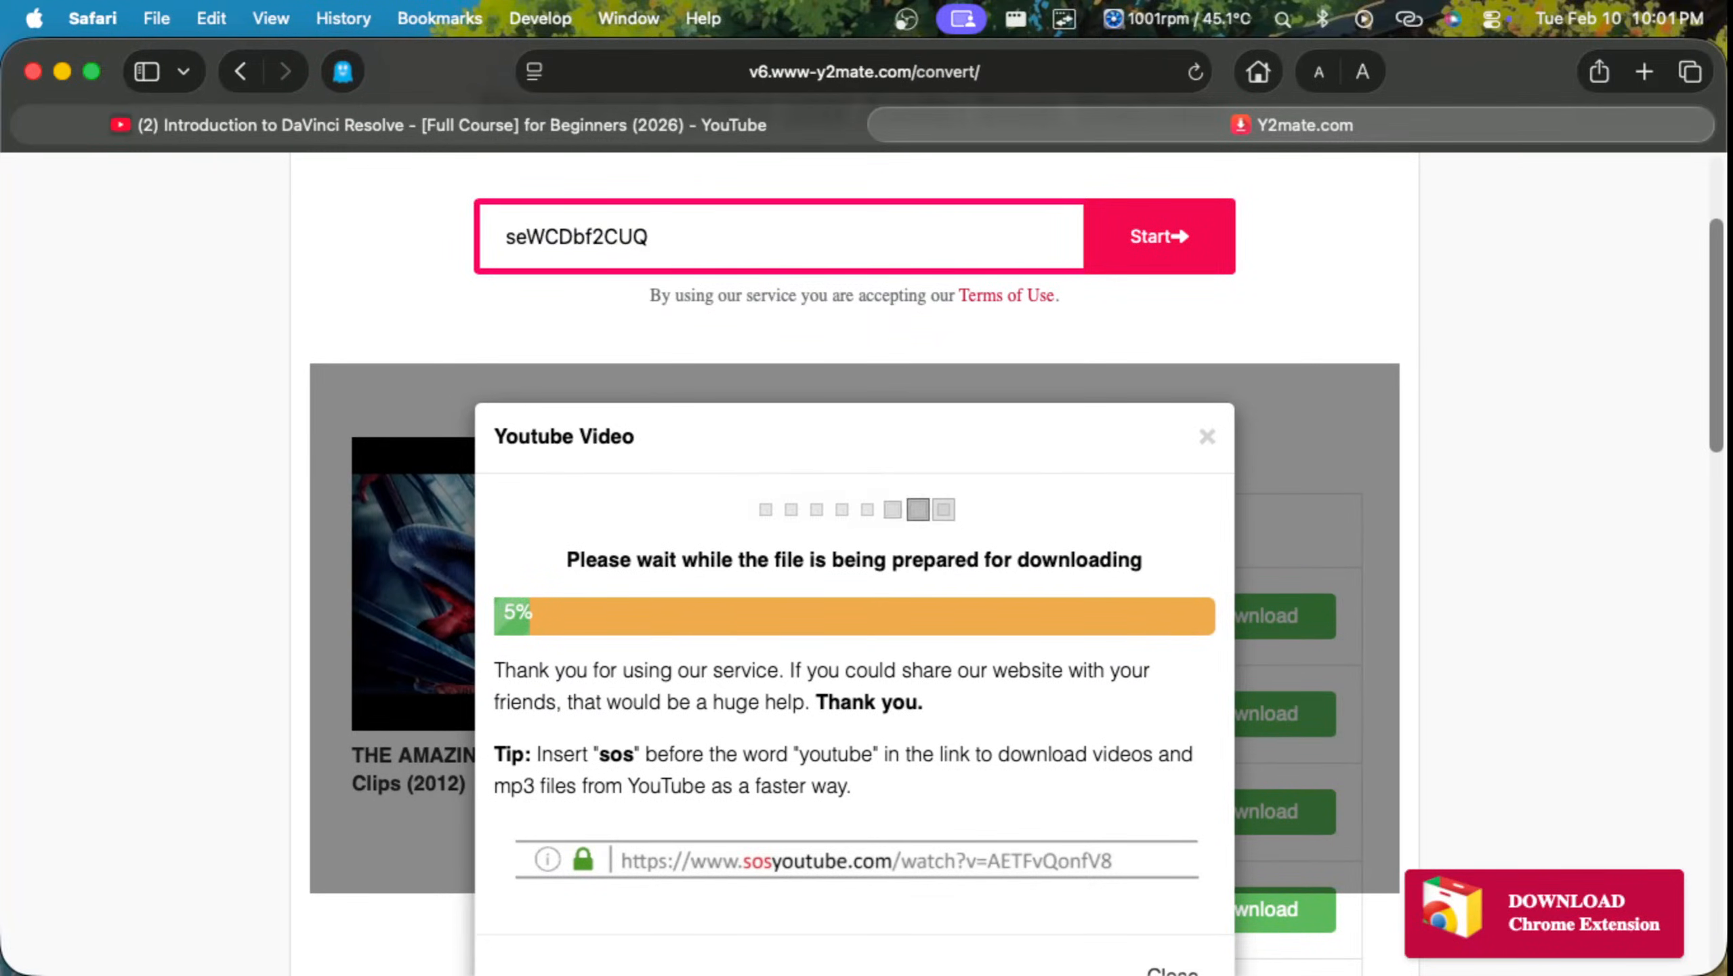
{"action": "scroll", "coordinate": [864, 564], "scroll_direction": "down", "scroll_amount": 1}
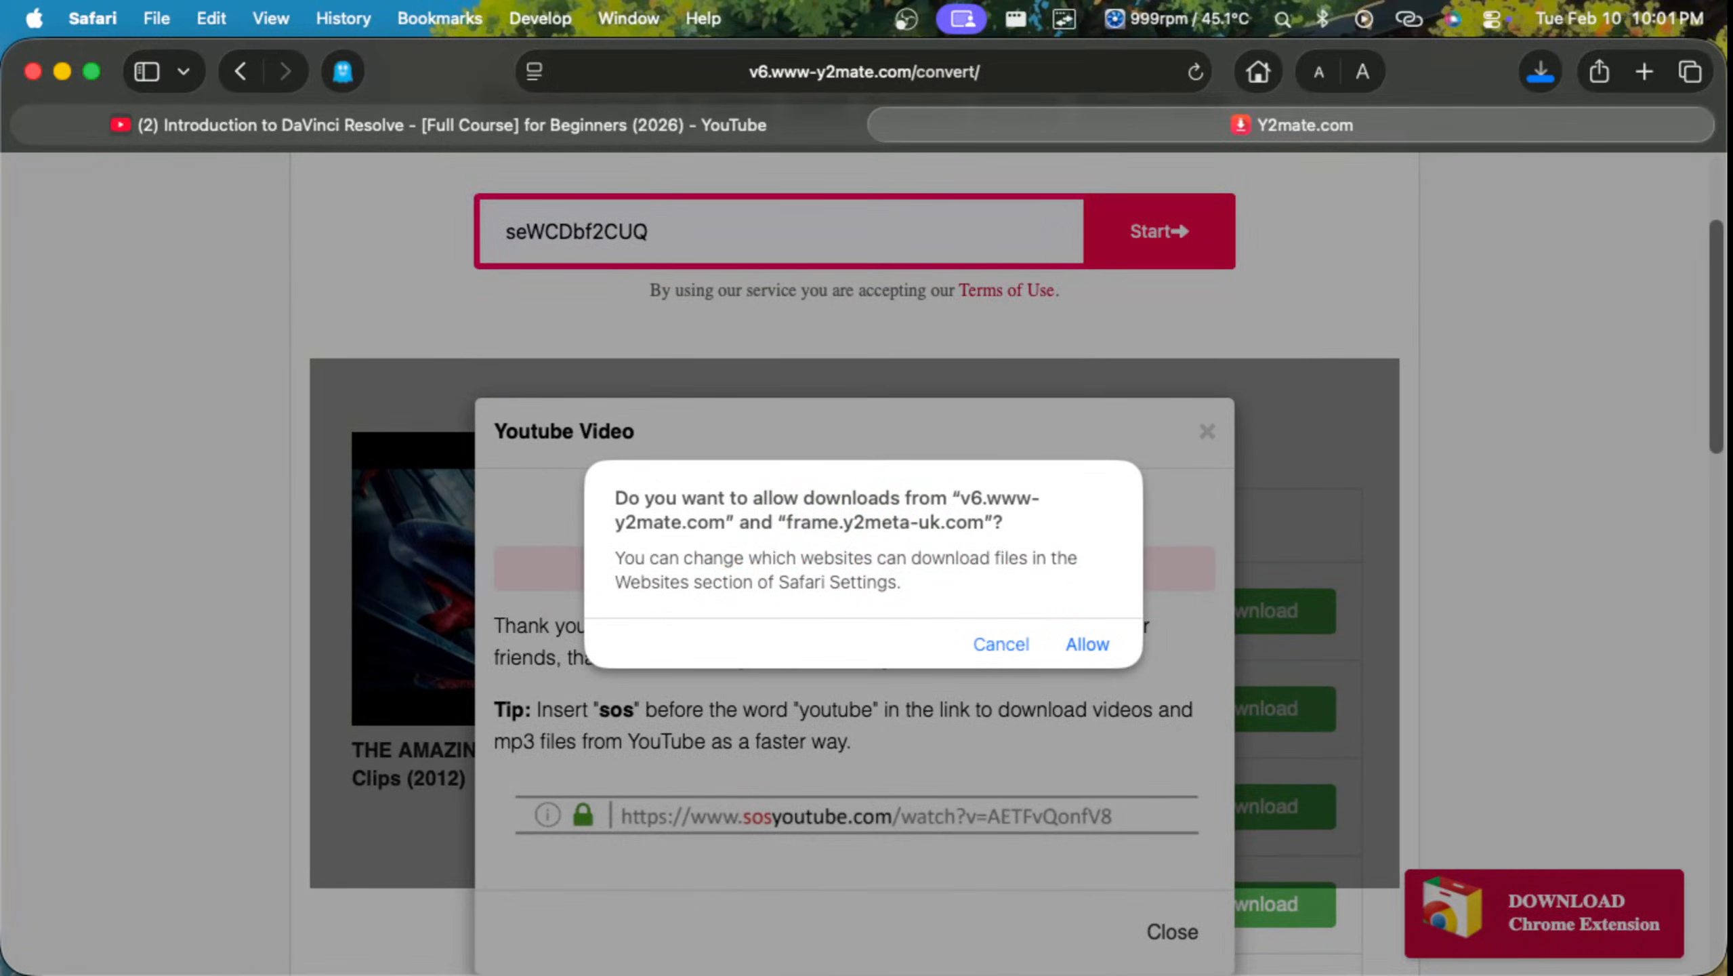
{"action": "left_click", "coordinate": [1087, 644]}
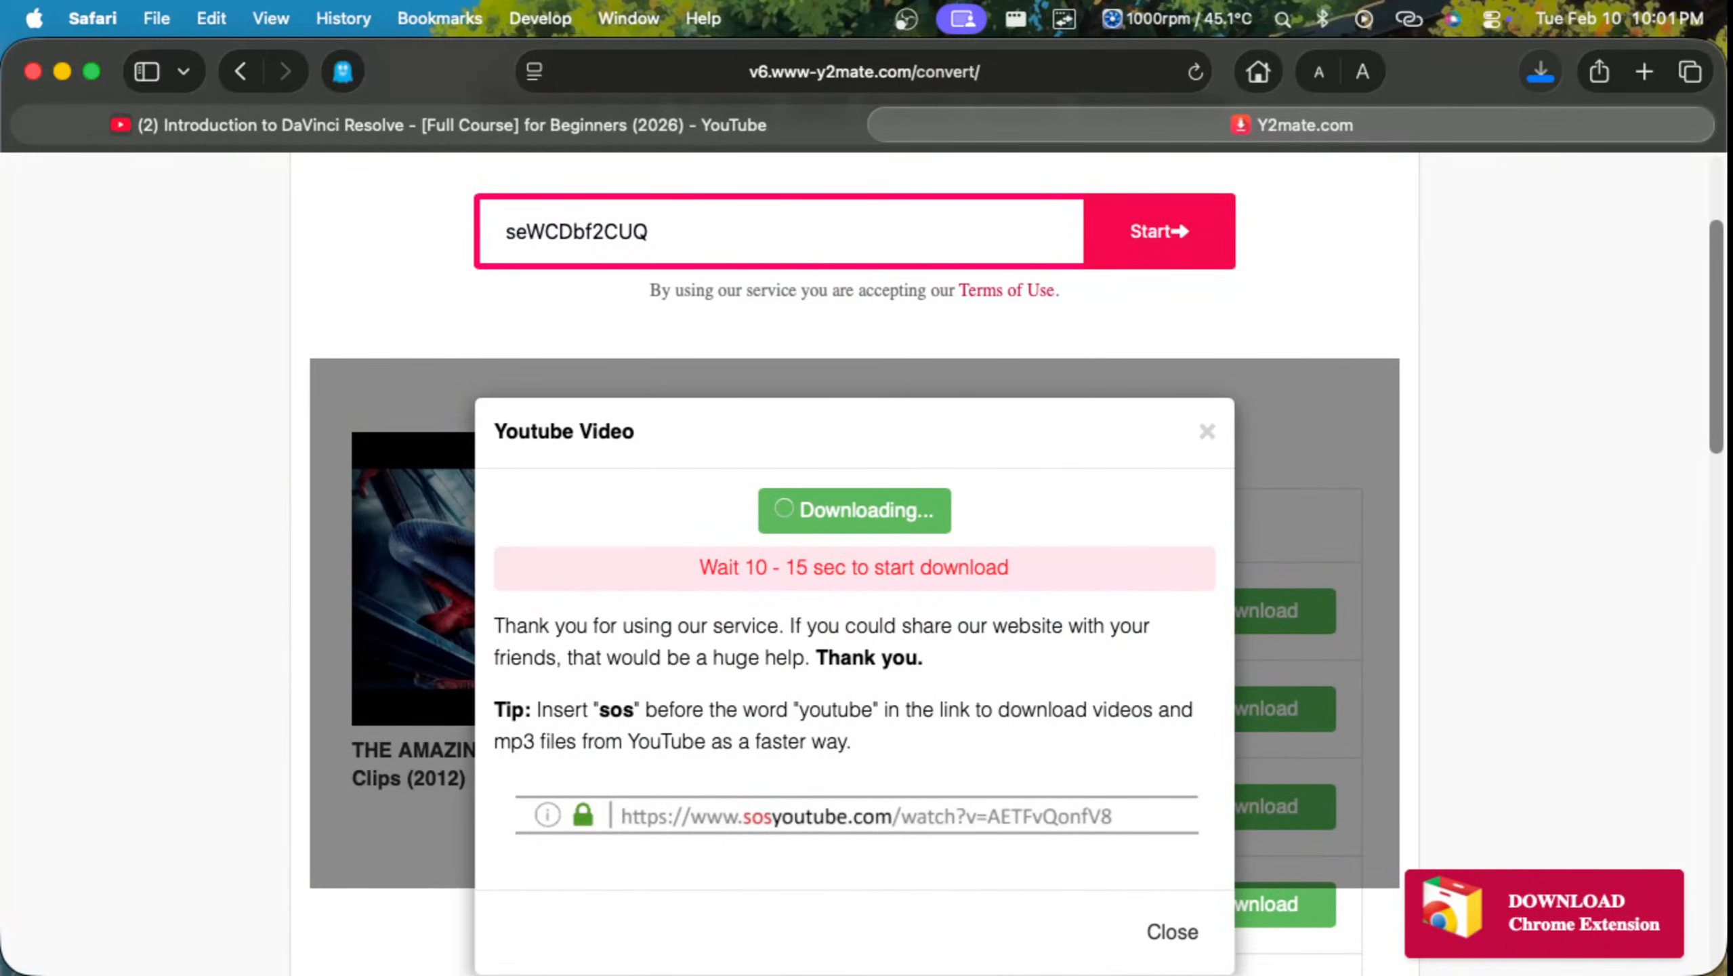
Step: Open the downloaded Amazing Spider-Man MP4 in QuickTime Player, close the player, and close the Y2mate tab in Safari
{"action": "left_click", "coordinate": [1541, 71]}
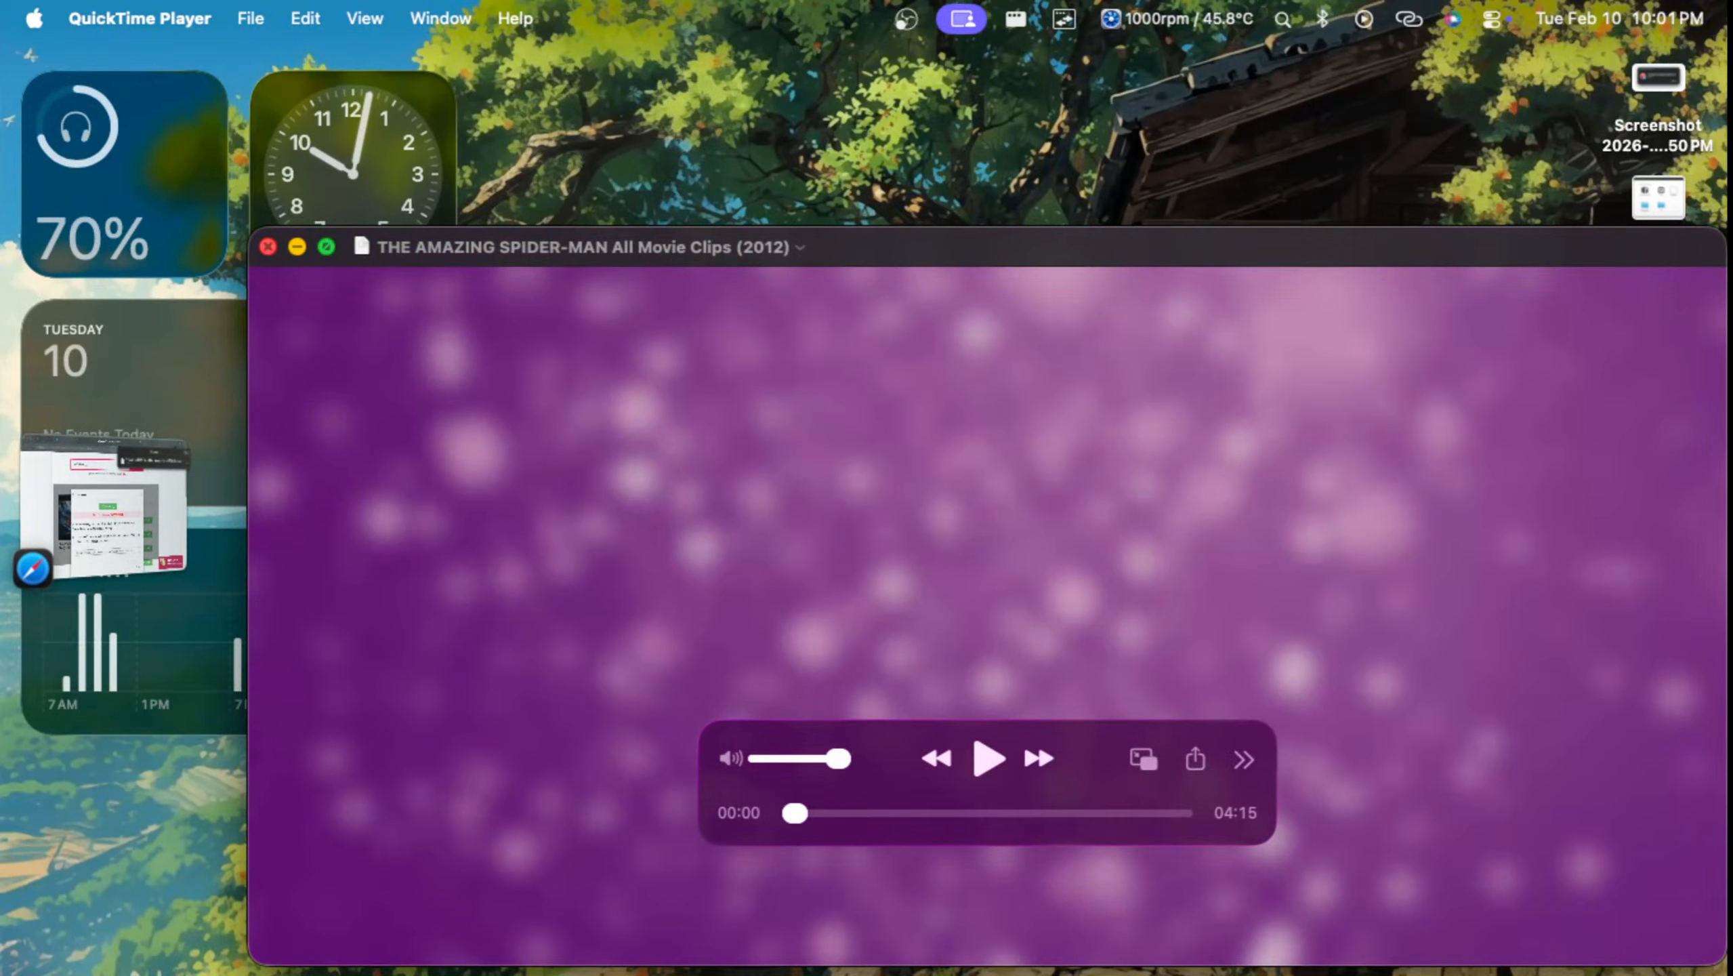
{"action": "left_click", "coordinate": [267, 246]}
{"action": "key", "text": "ctrl+Up"}
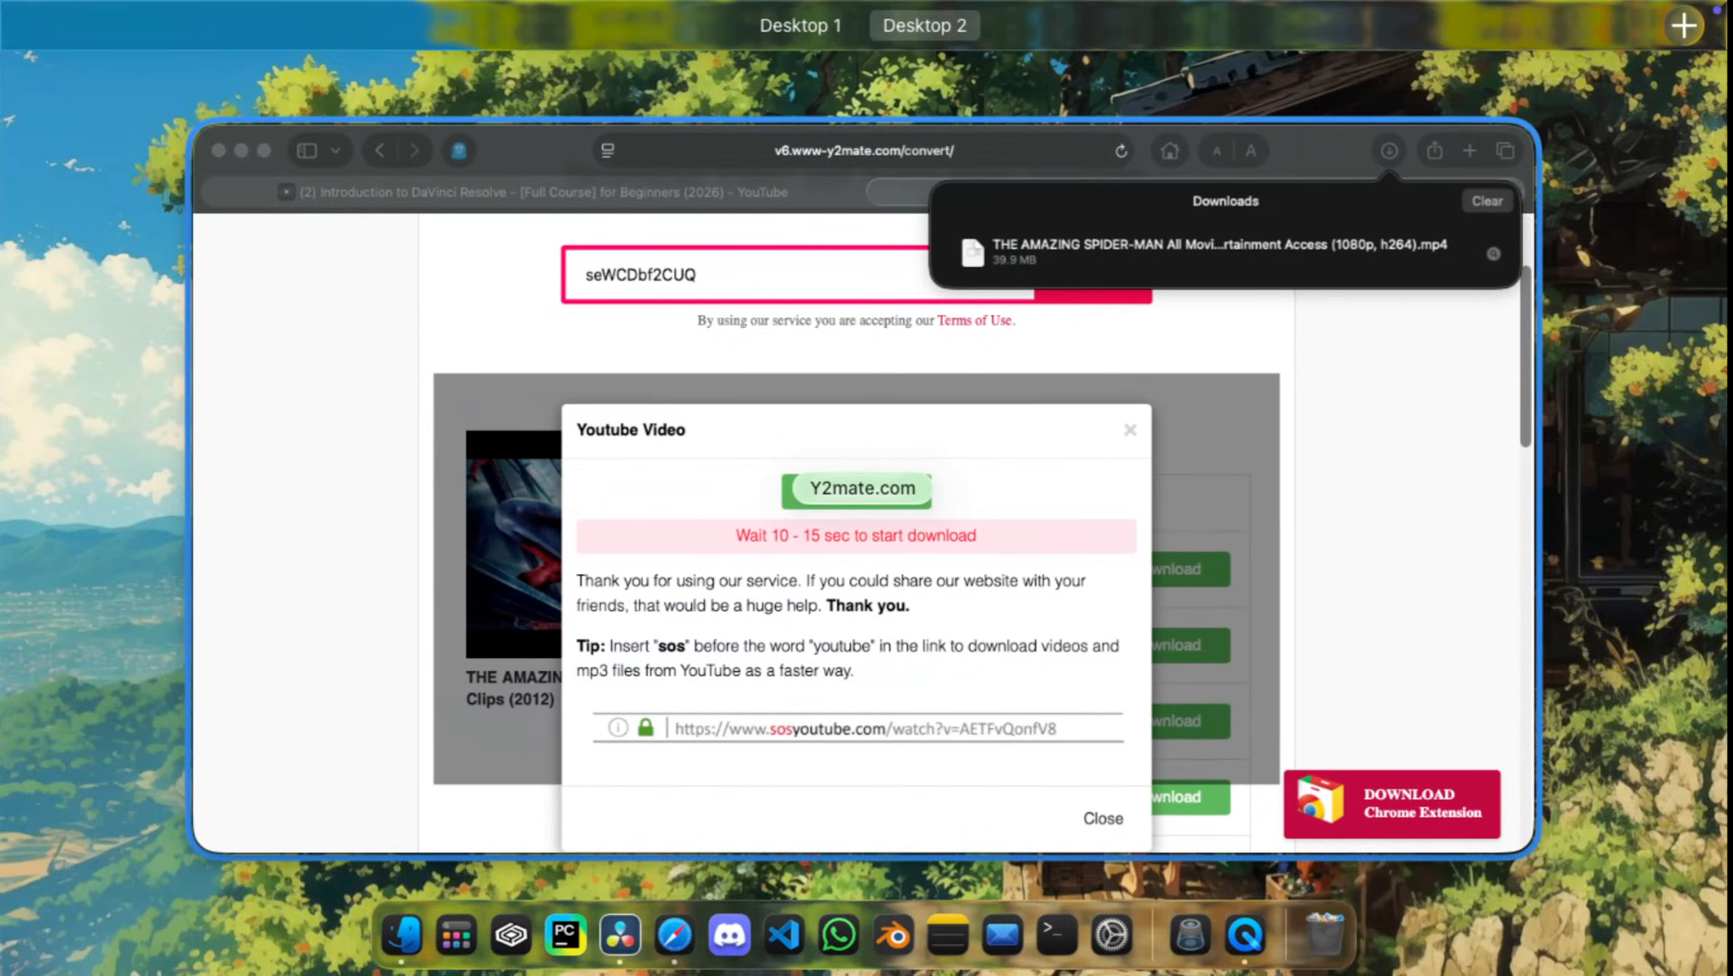
{"action": "left_click", "coordinate": [863, 488]}
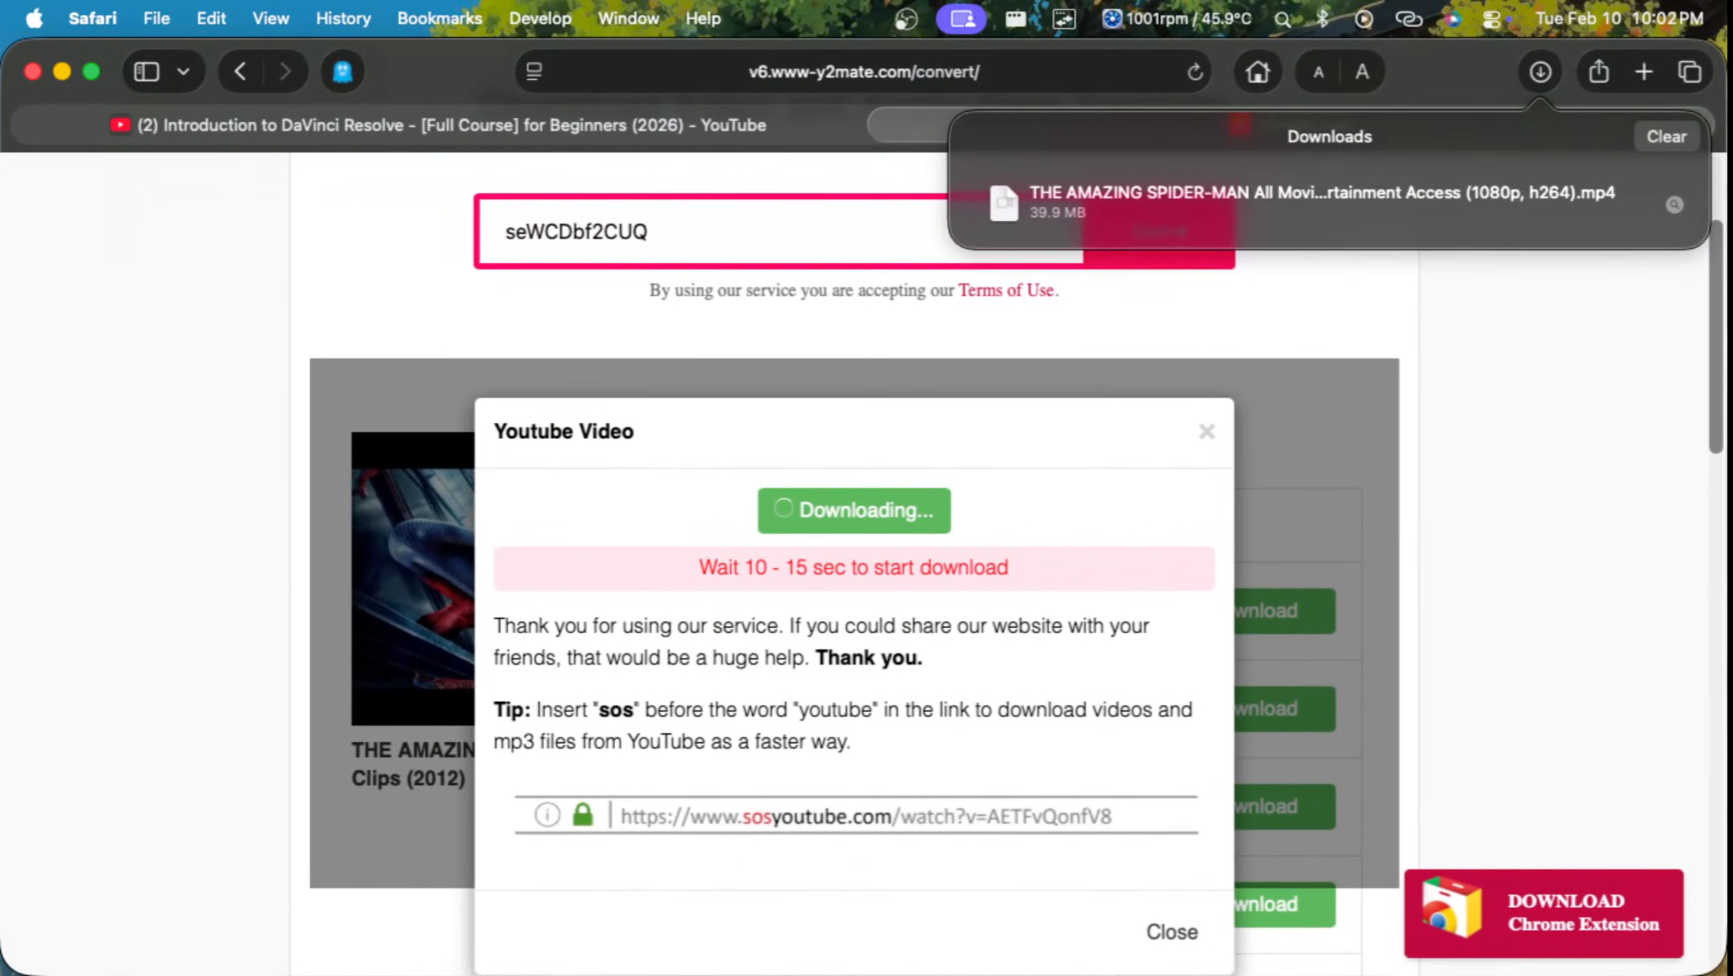
{"action": "left_click", "coordinate": [885, 126]}
{"action": "left_click", "coordinate": [884, 126]}
Step: Try to carry the Amazing Spider-Man MP4 from Finder's Recents over to Desktop 1, where DaVinci Resolve is open
{"action": "key", "text": "ctrl+Up"}
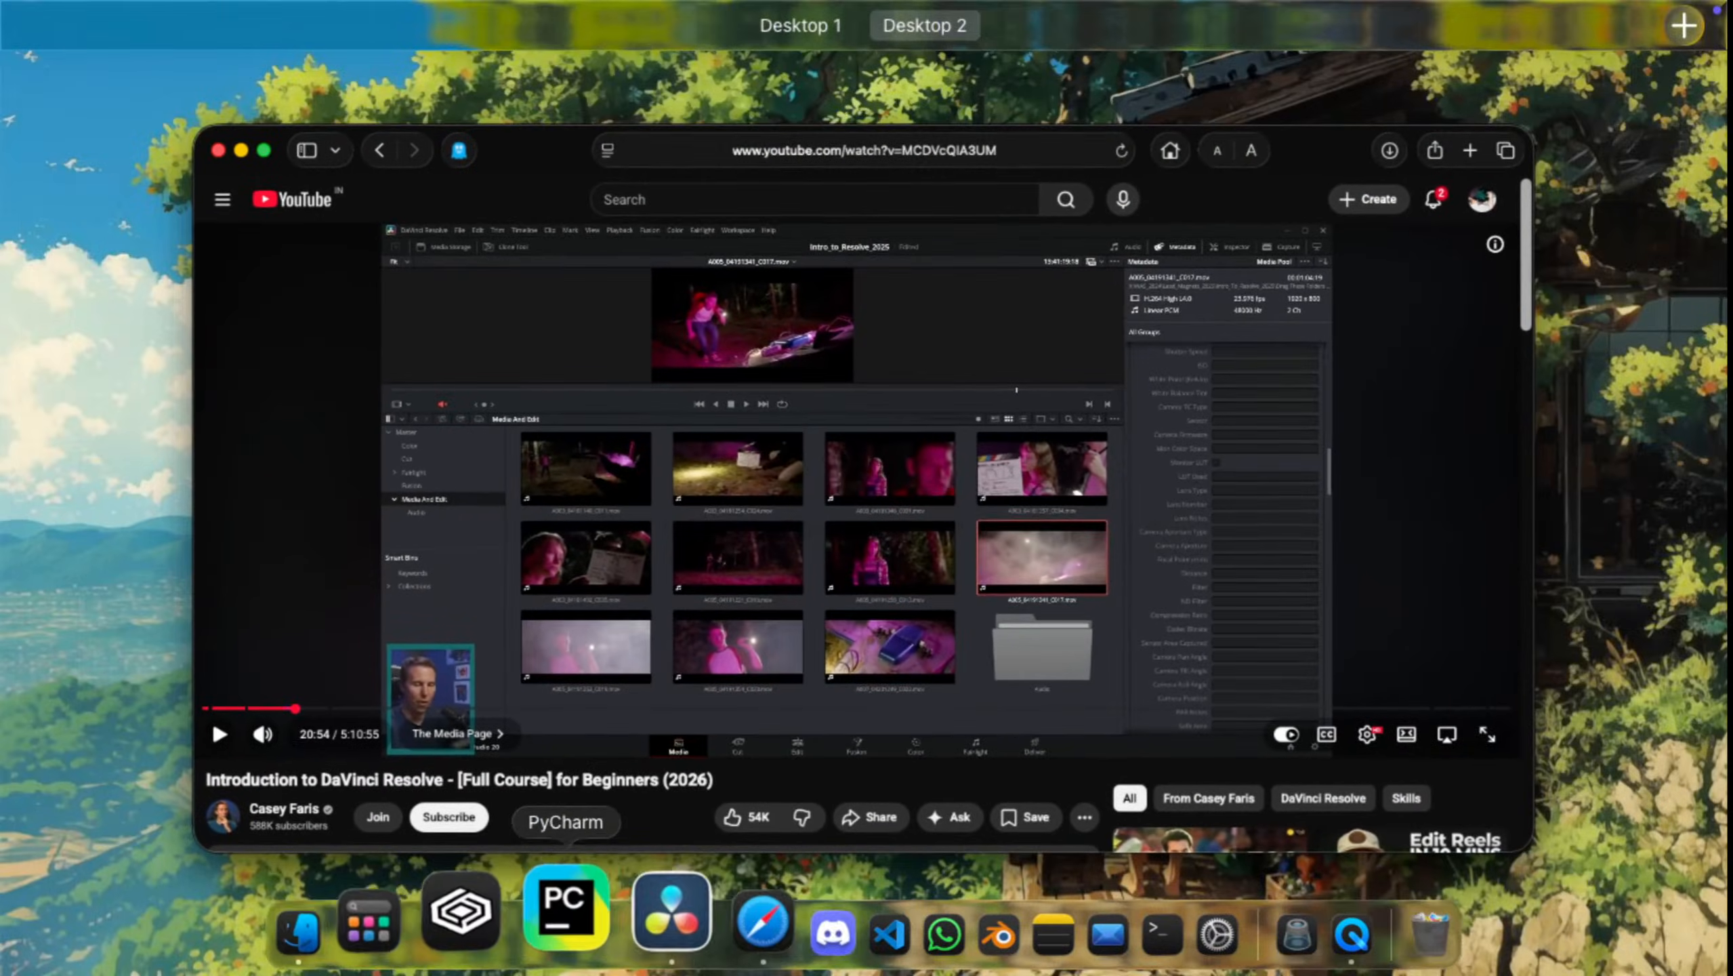
{"action": "left_click", "coordinate": [299, 933]}
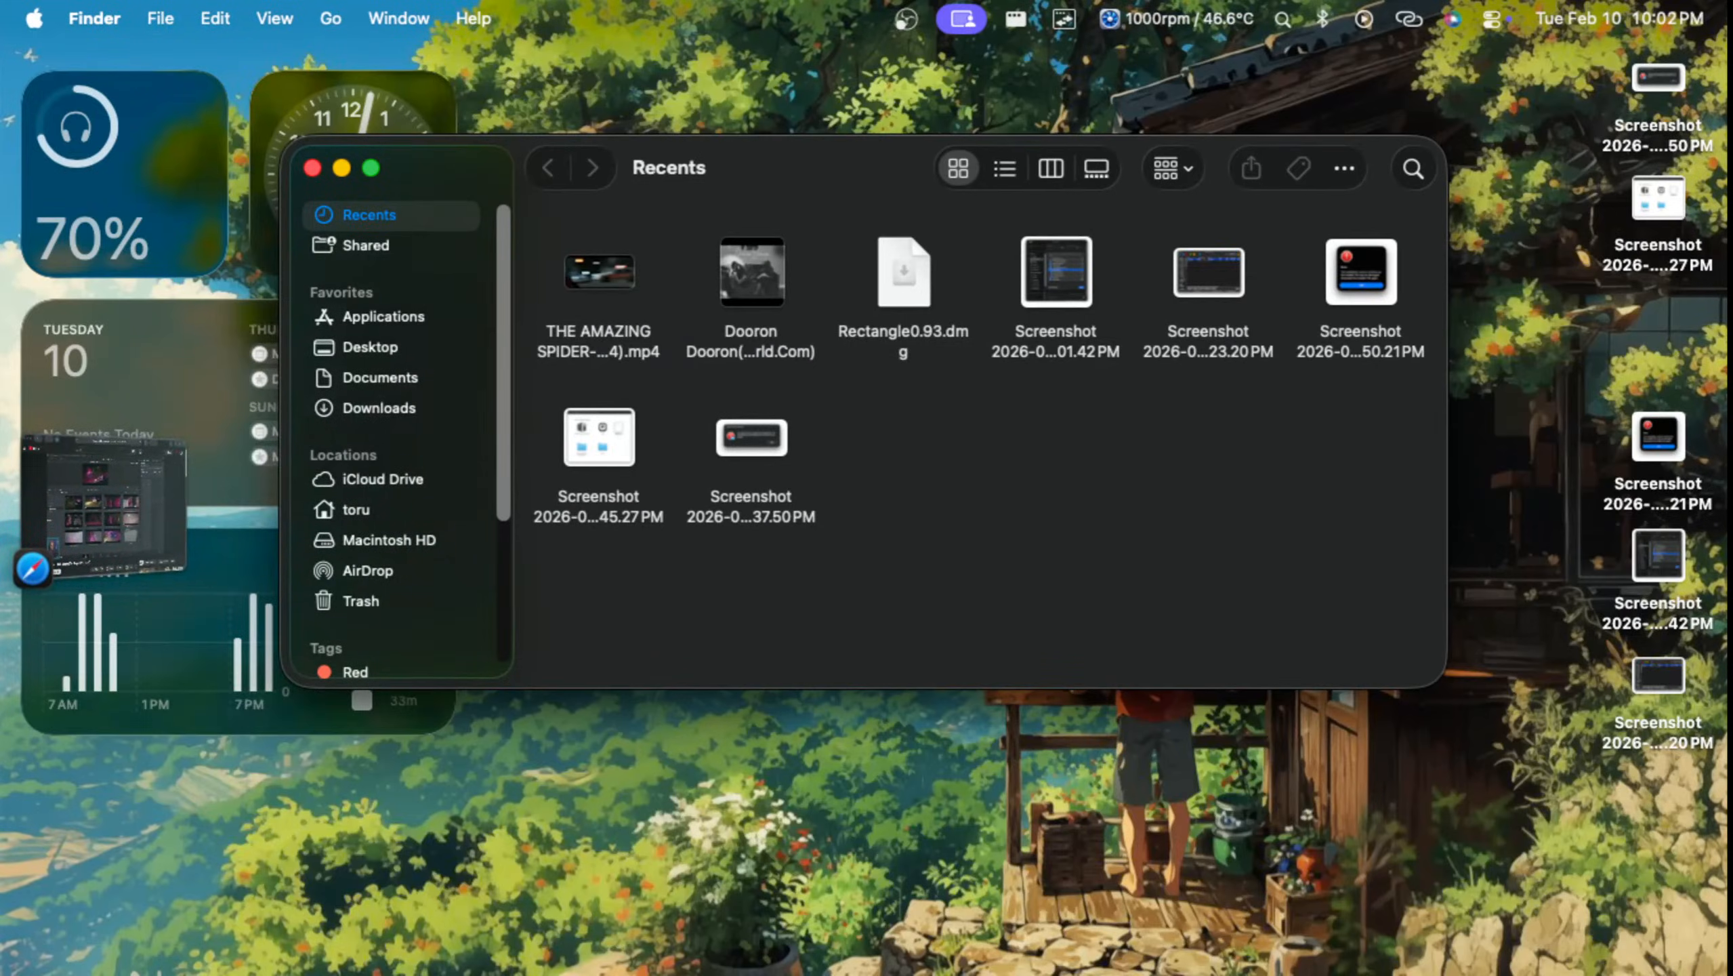
{"action": "left_click_drag", "start_coordinate": [599, 271], "coordinate": [748, 95]}
{"action": "key", "text": "ctrl+Up"}
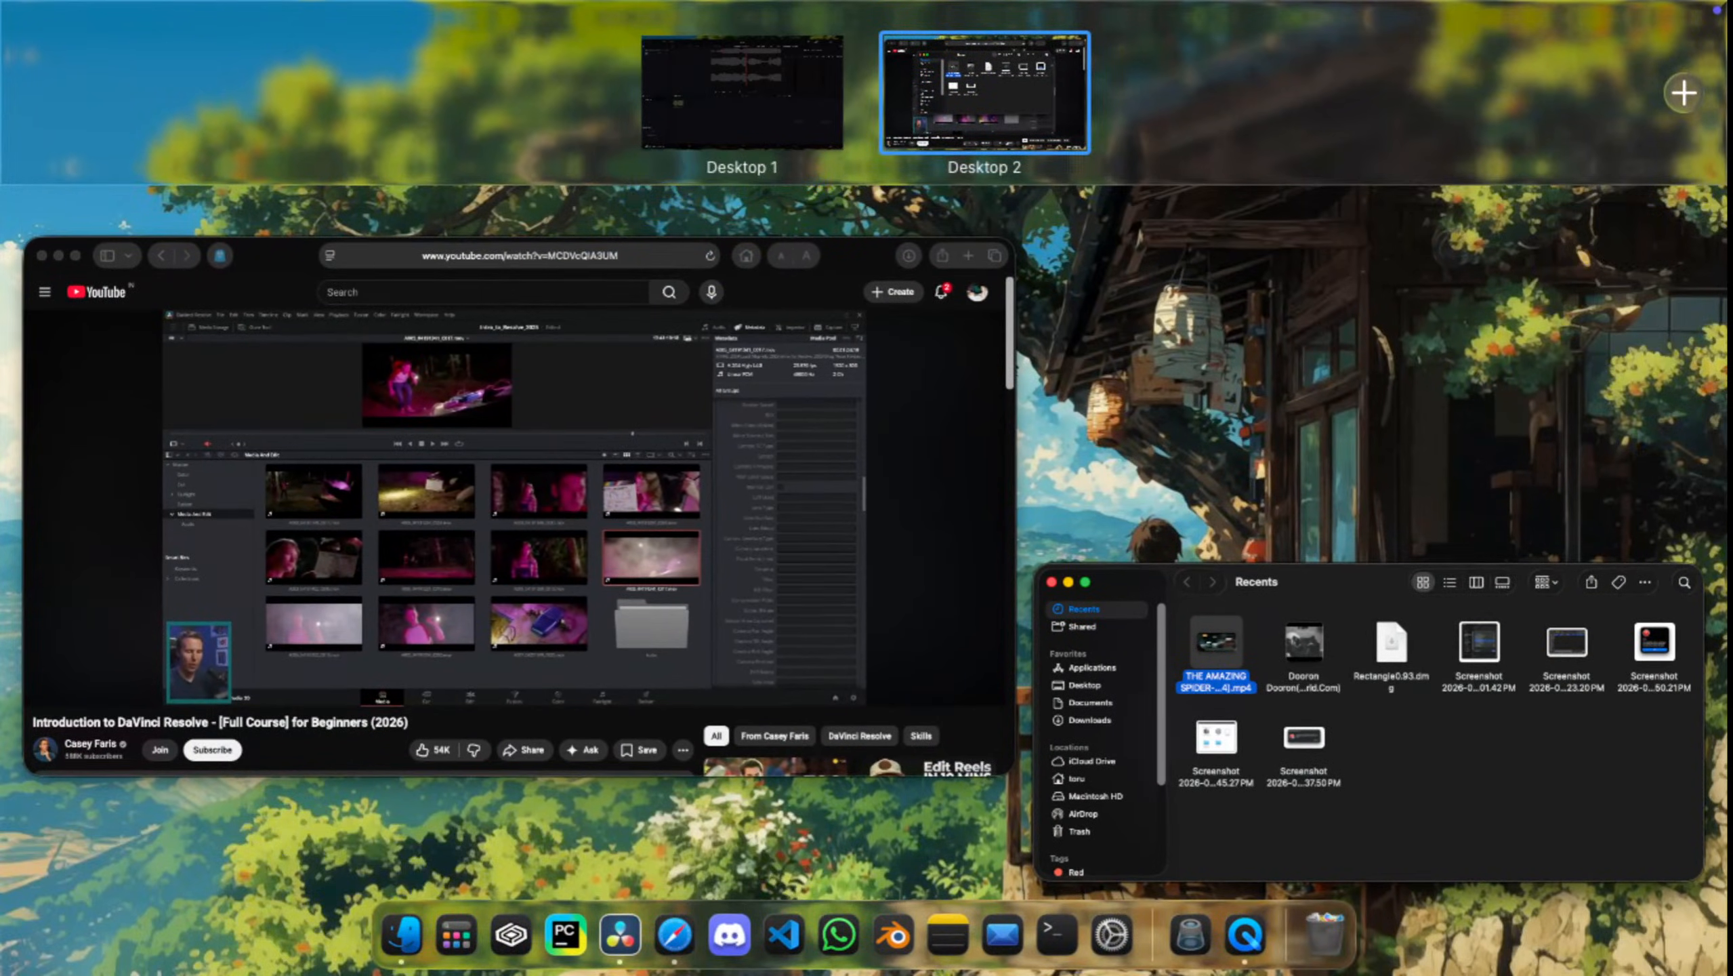
{"action": "left_click", "coordinate": [749, 95]}
{"action": "key", "text": "ctrl+Up"}
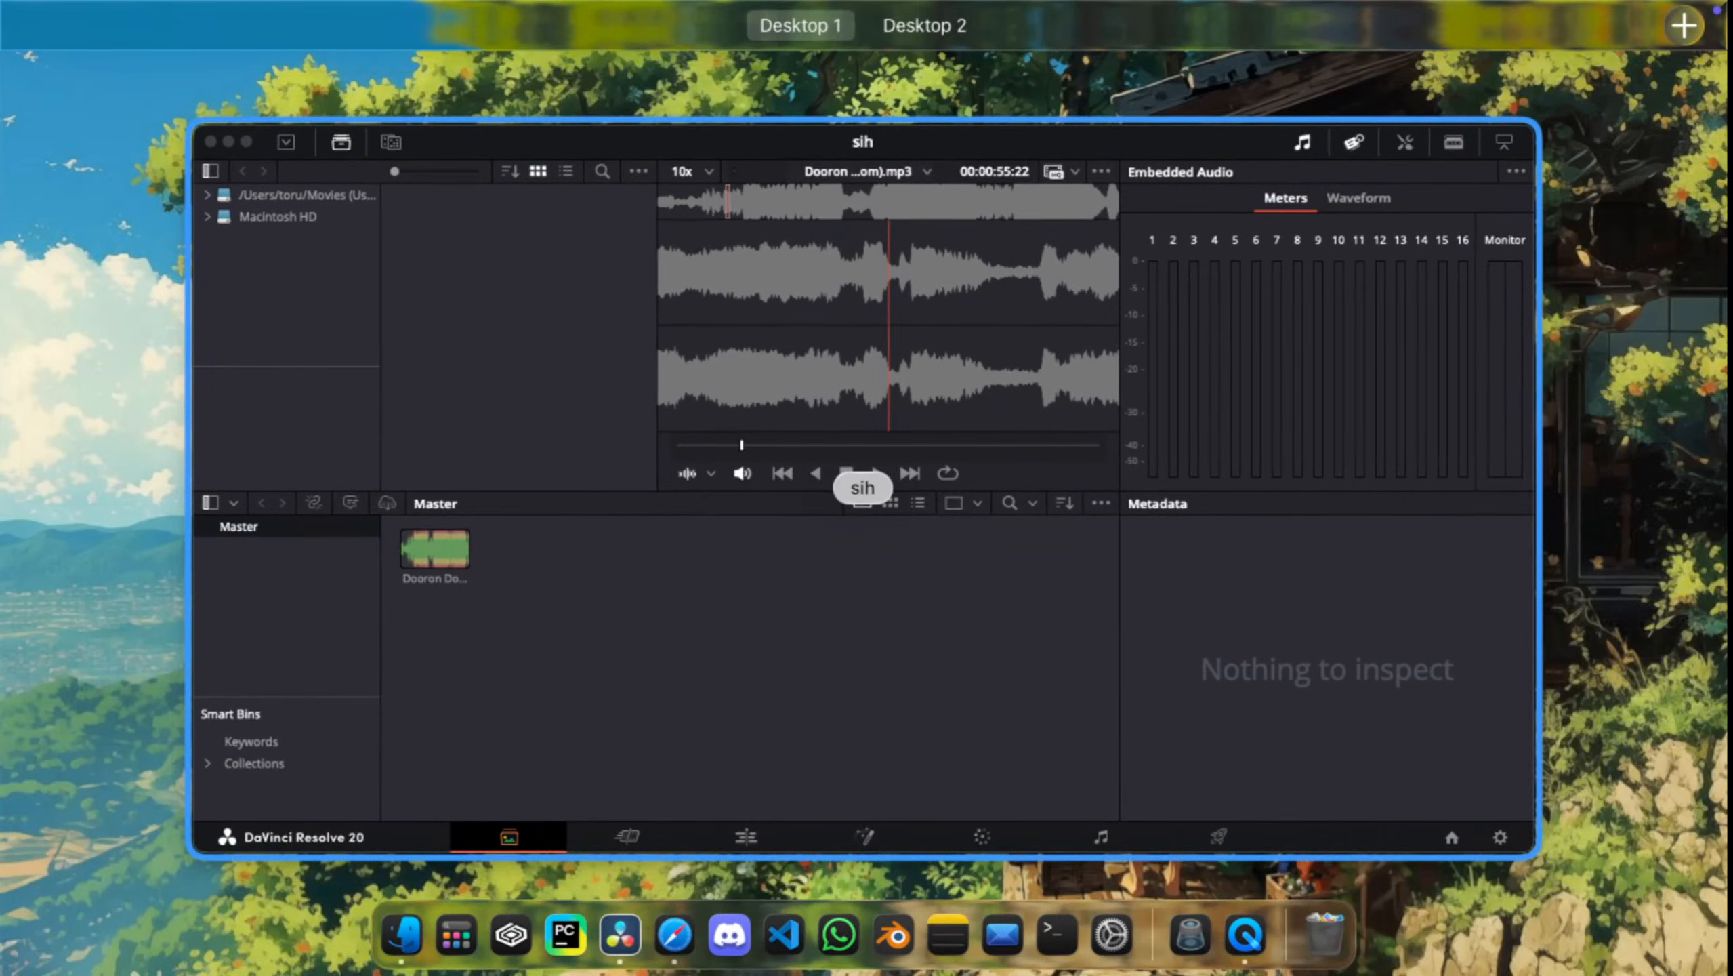
Step: Move the Finder Recents window to Desktop 1 and import the Amazing Spider-Man MP4 into DaVinci Resolve's Master bin
{"action": "left_click", "coordinate": [382, 929]}
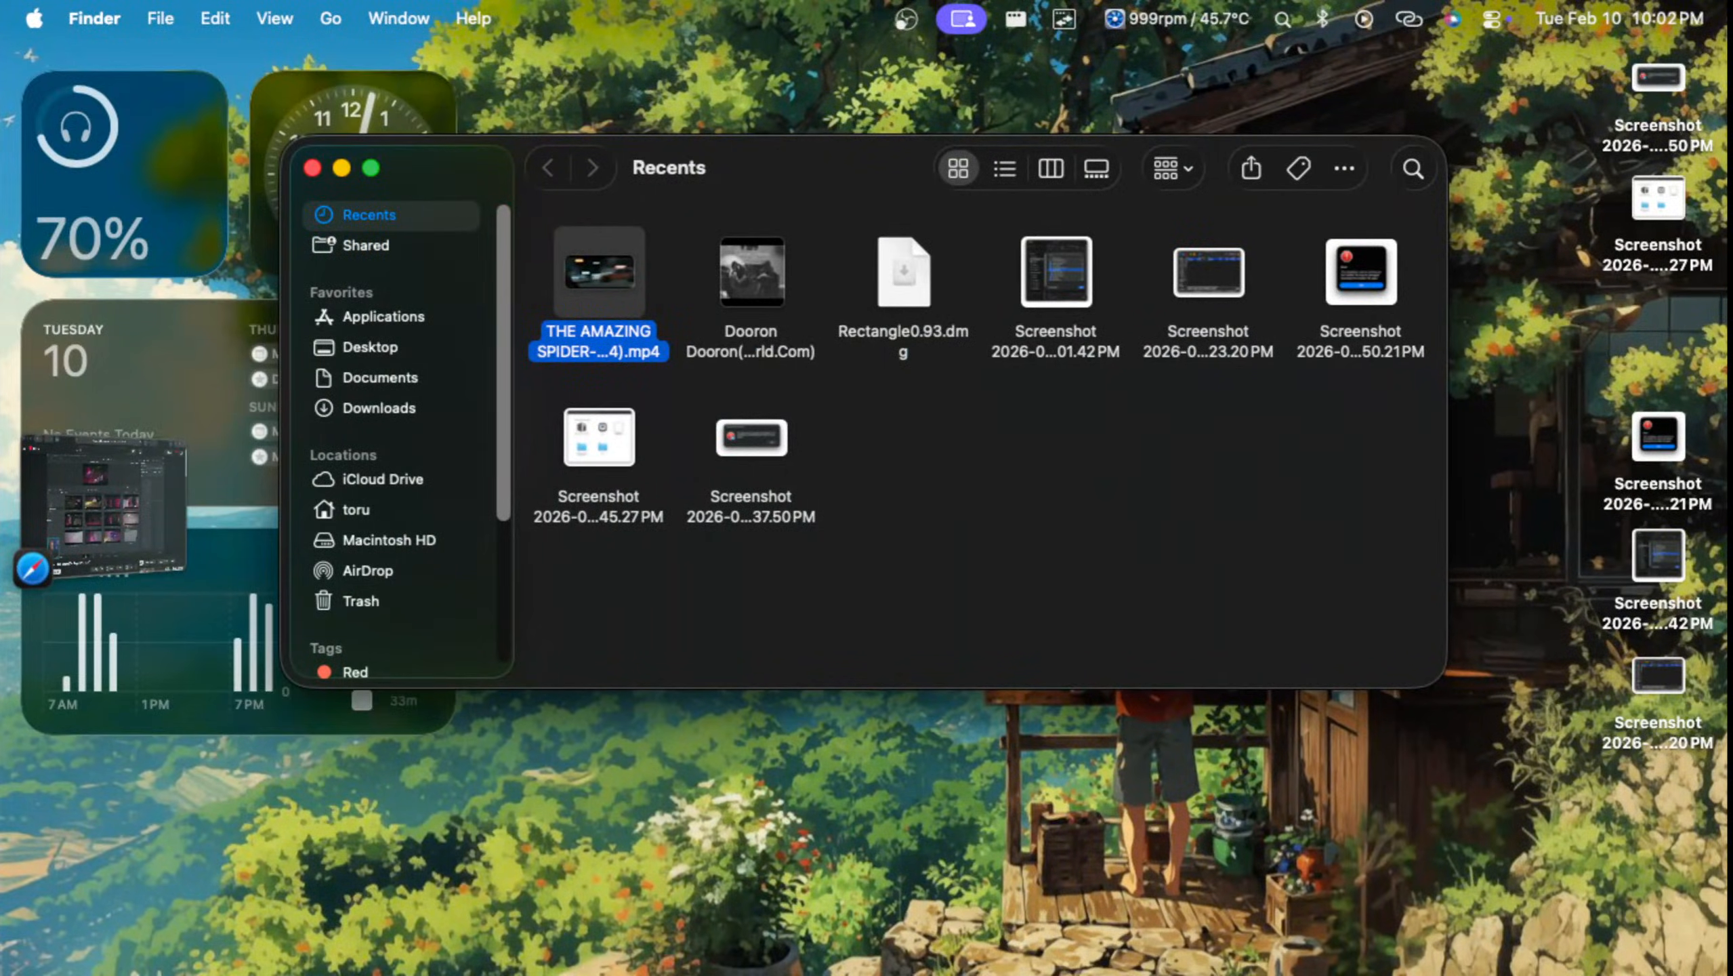
{"action": "left_click_drag", "start_coordinate": [818, 202], "coordinate": [588, 134]}
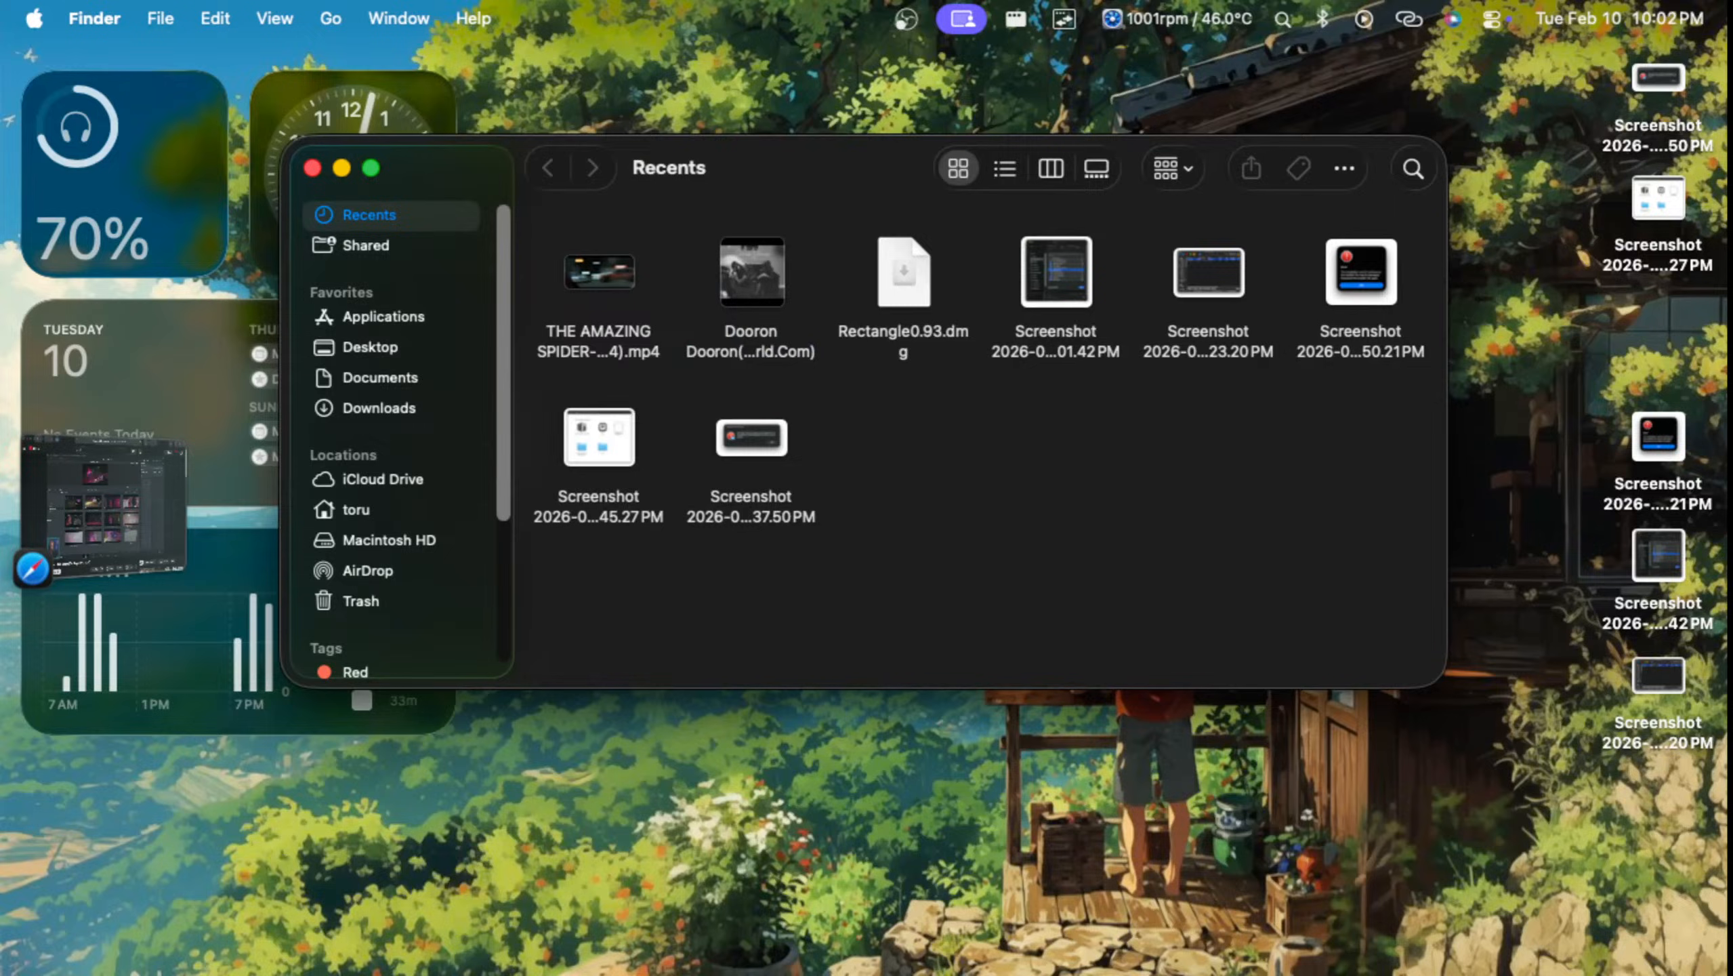
{"action": "left_click_drag", "start_coordinate": [813, 166], "coordinate": [742, 92]}
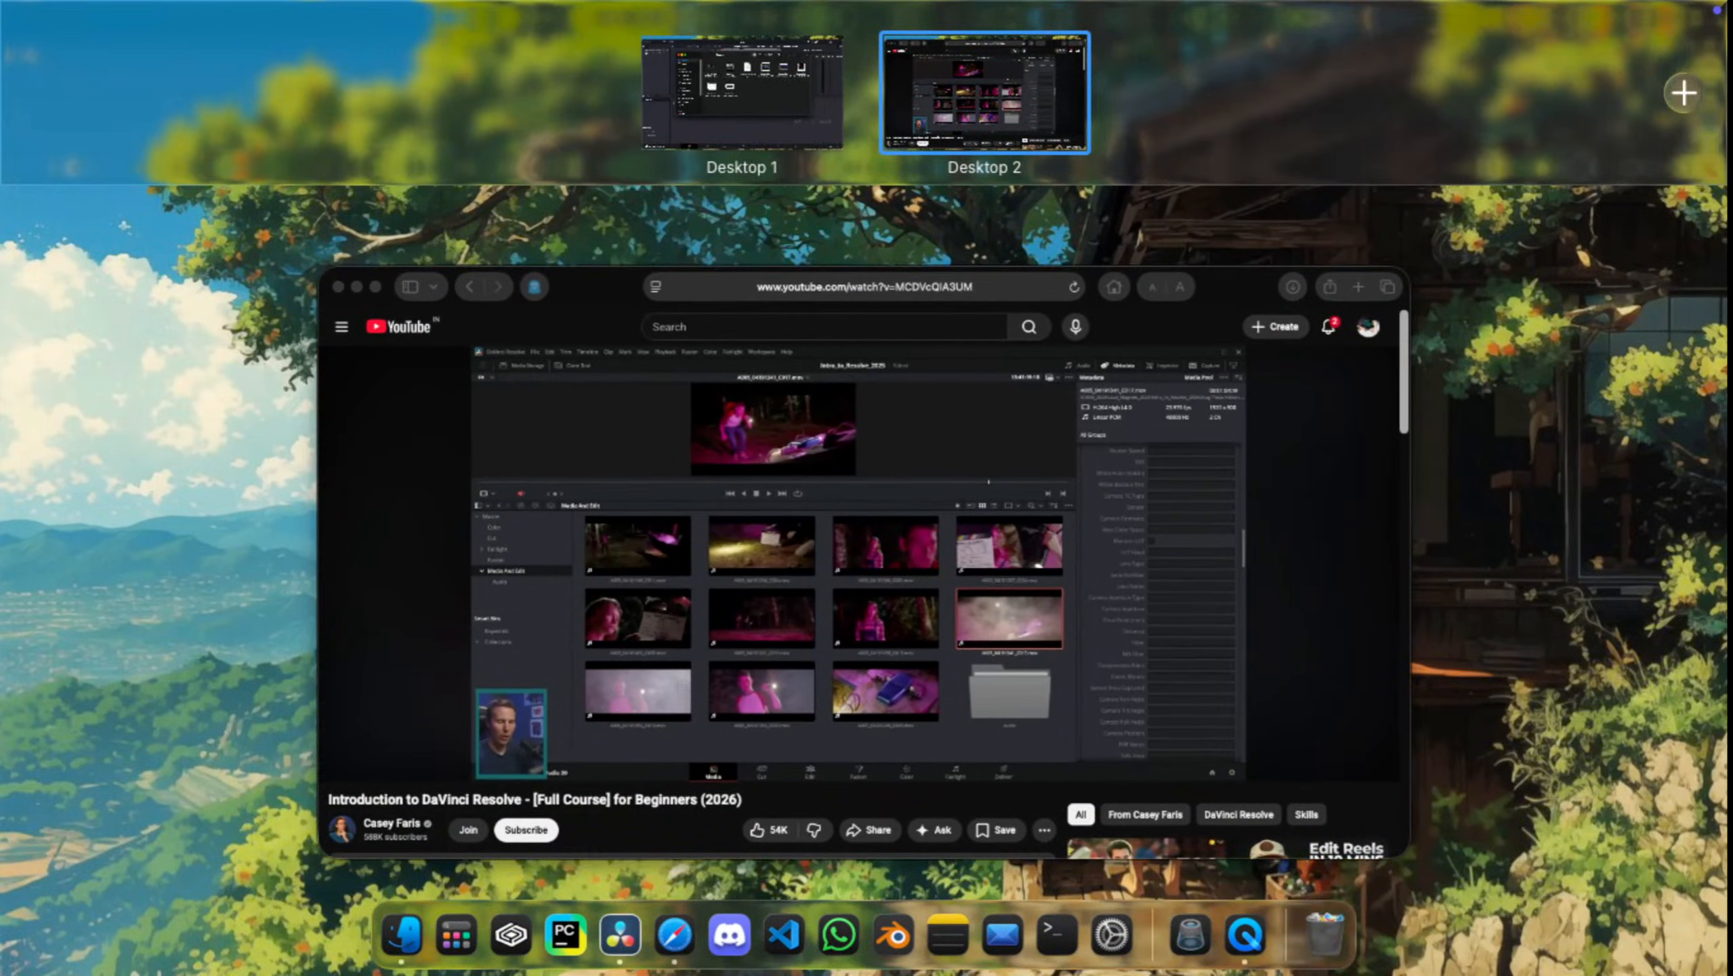
{"action": "left_click", "coordinate": [724, 82]}
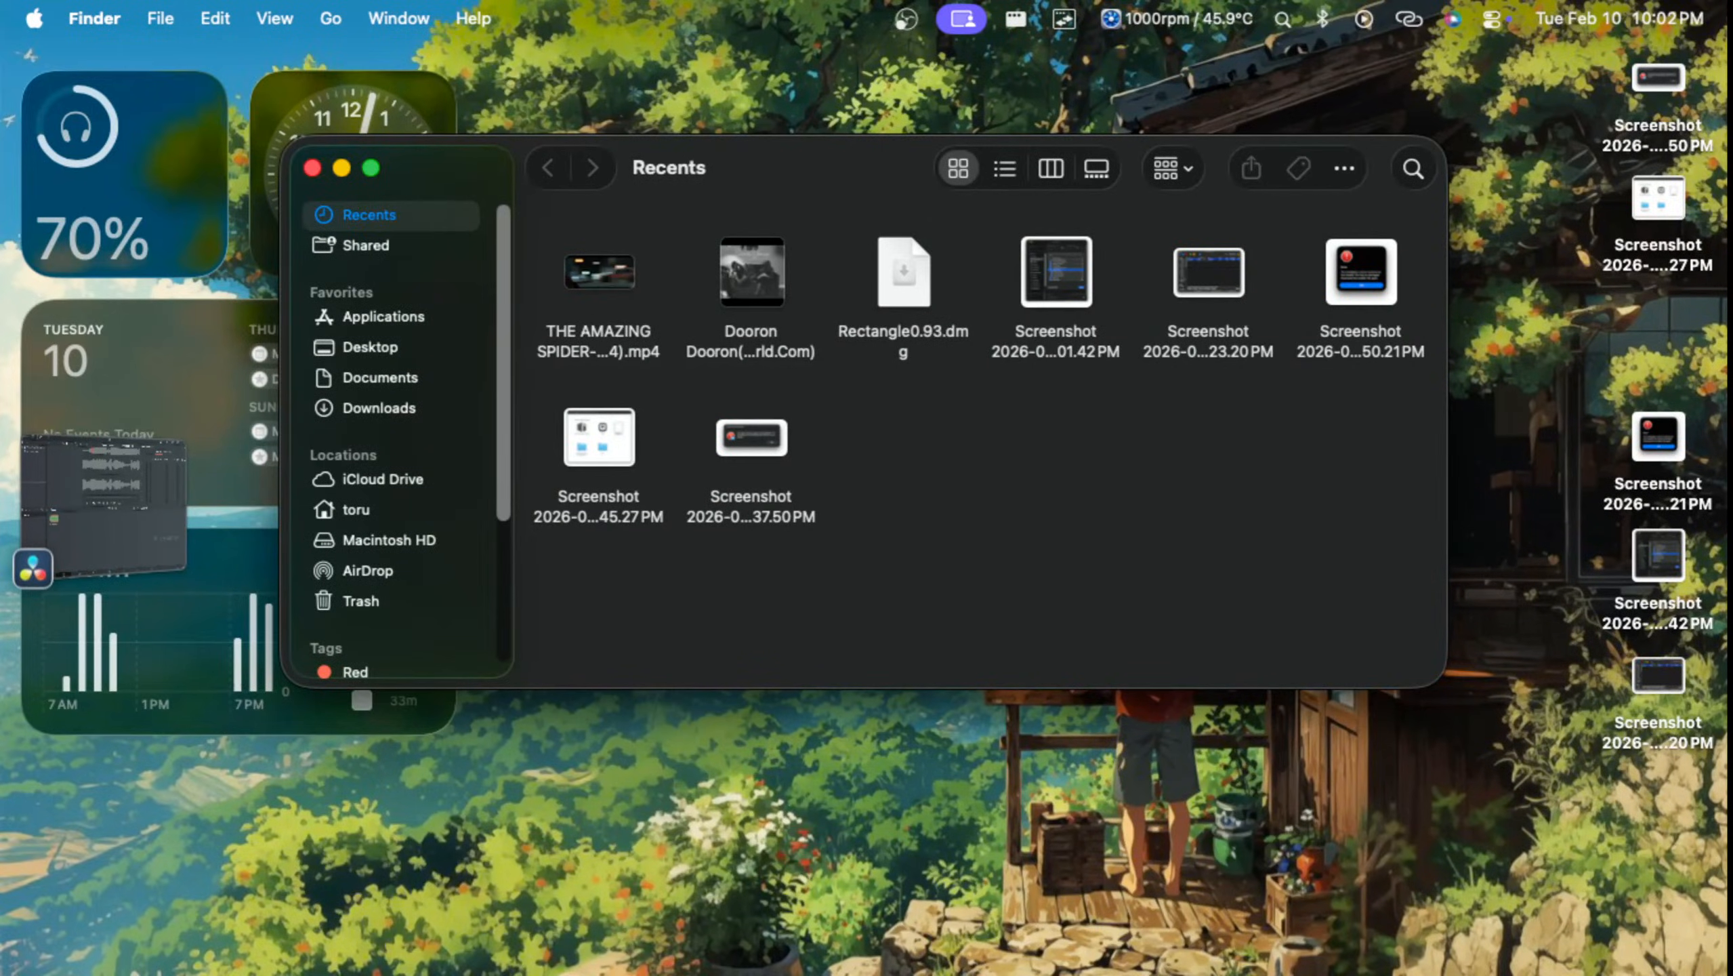
{"action": "left_click_drag", "start_coordinate": [600, 273], "coordinate": [599, 704]}
{"action": "key", "text": "ctrl+Up"}
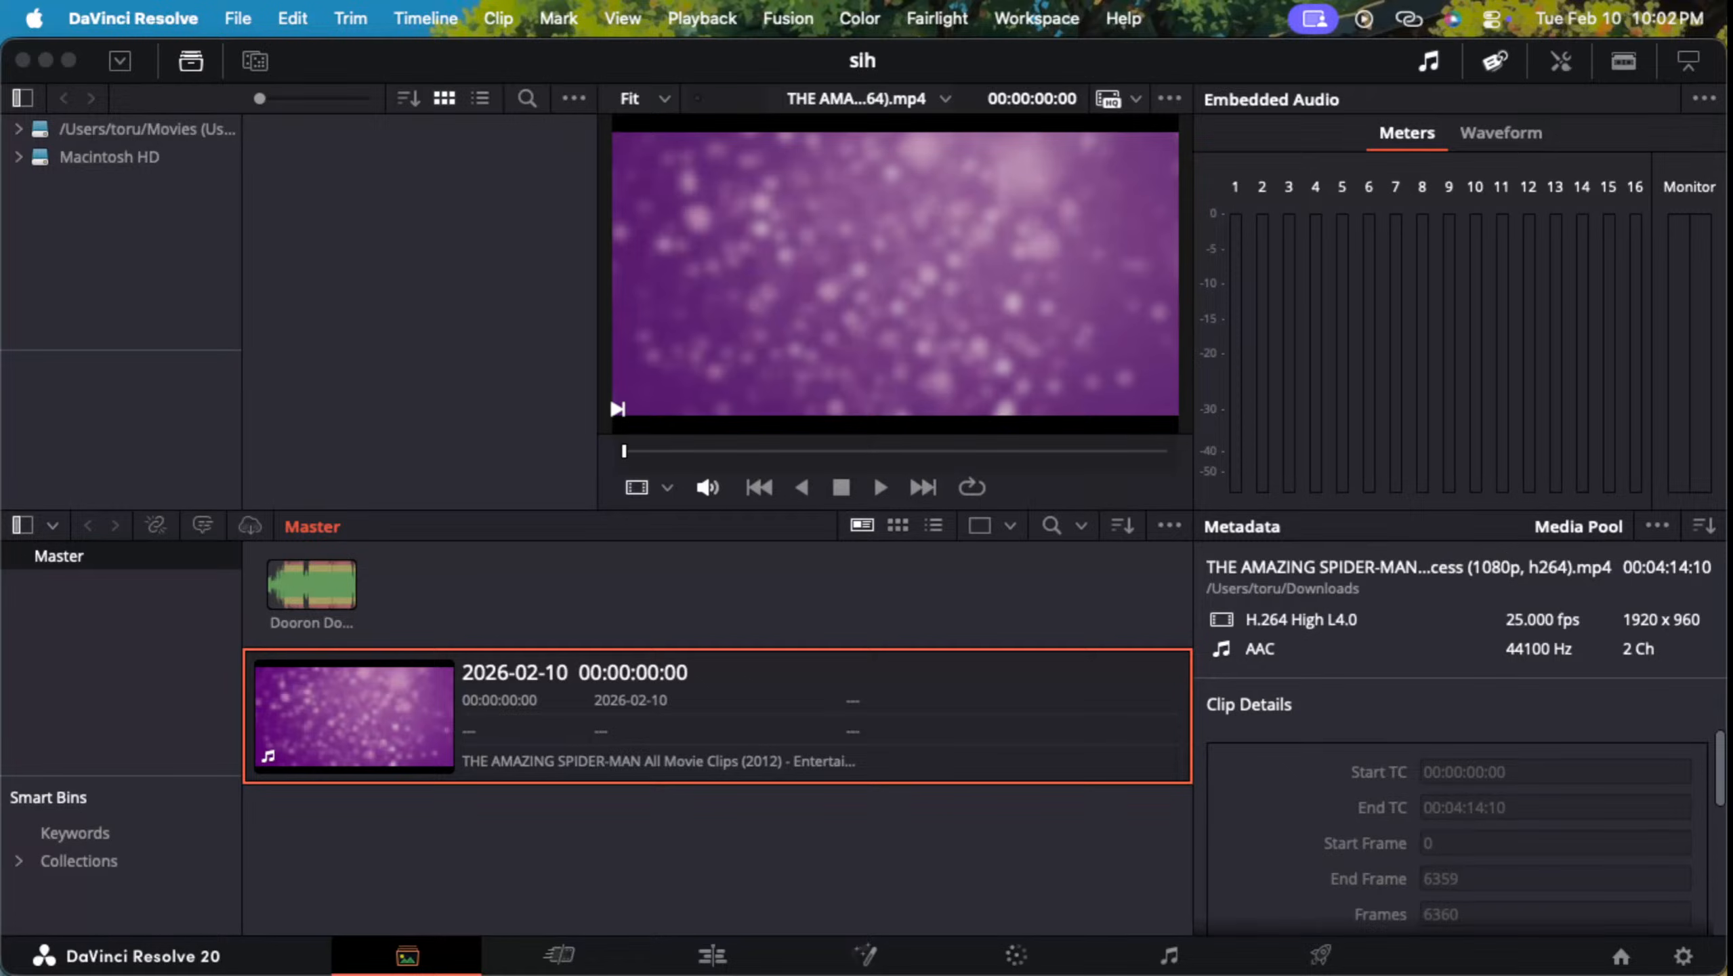
Step: Create a bin named "music" under Master and move the Dooron Dooron audio clip into it
{"action": "left_click", "coordinate": [340, 585]}
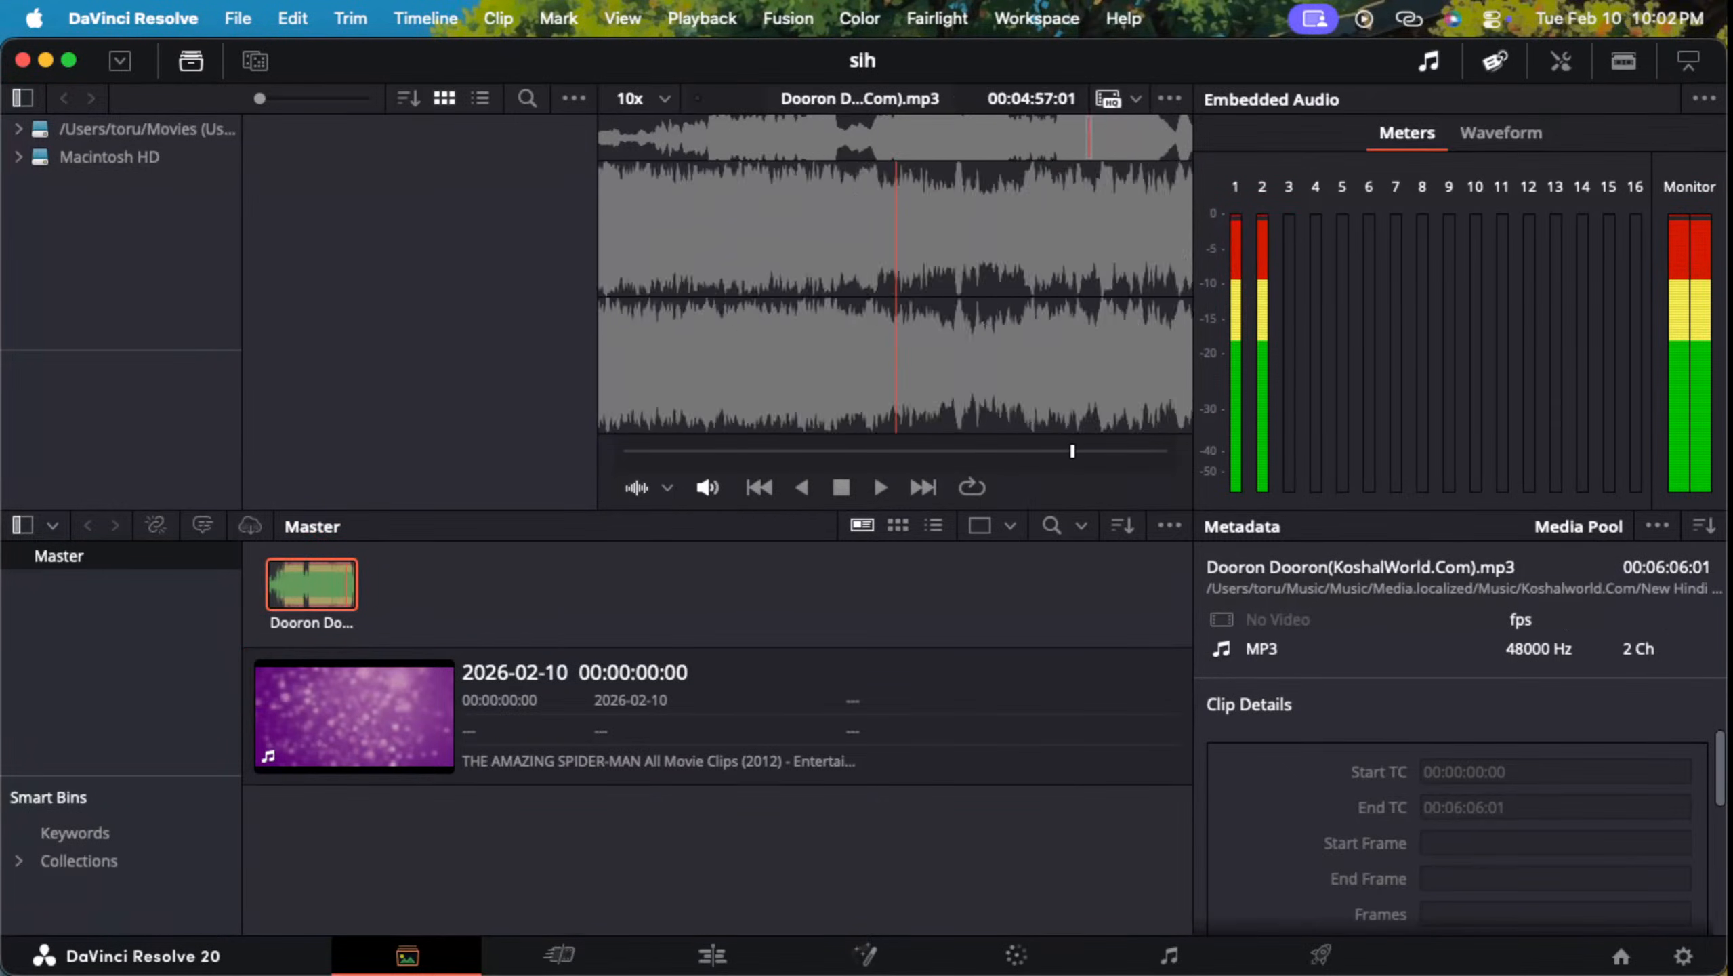
{"action": "left_click", "coordinate": [137, 636]}
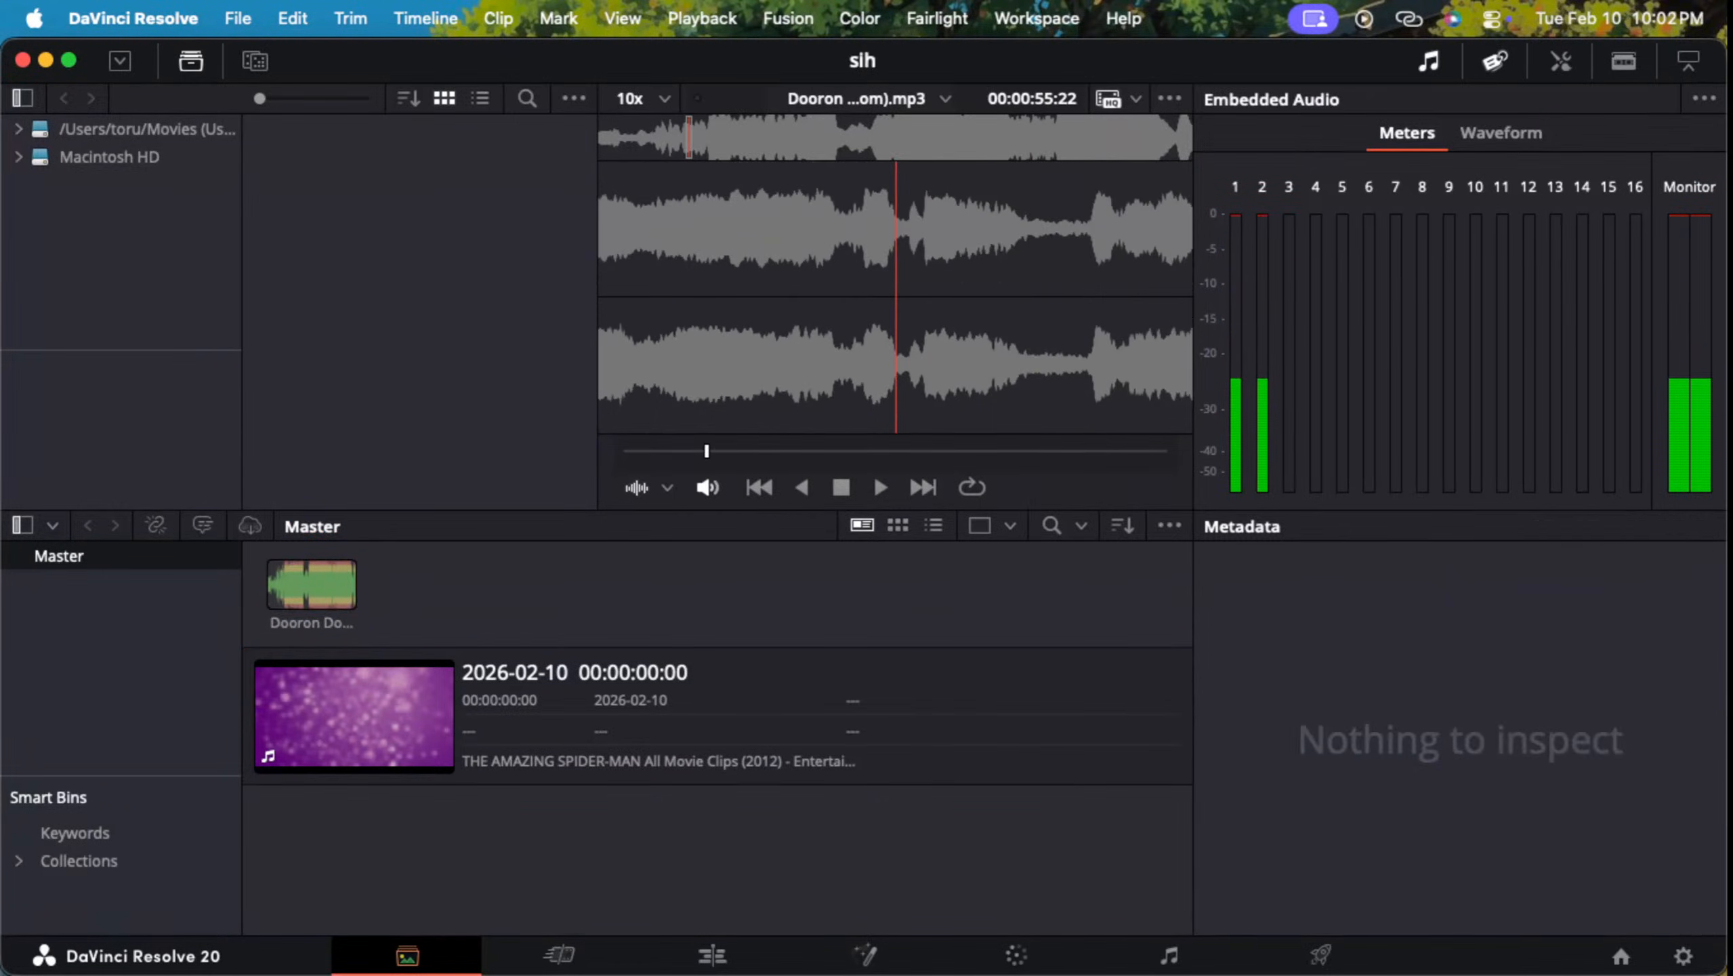
{"action": "right_click", "coordinate": [535, 585]}
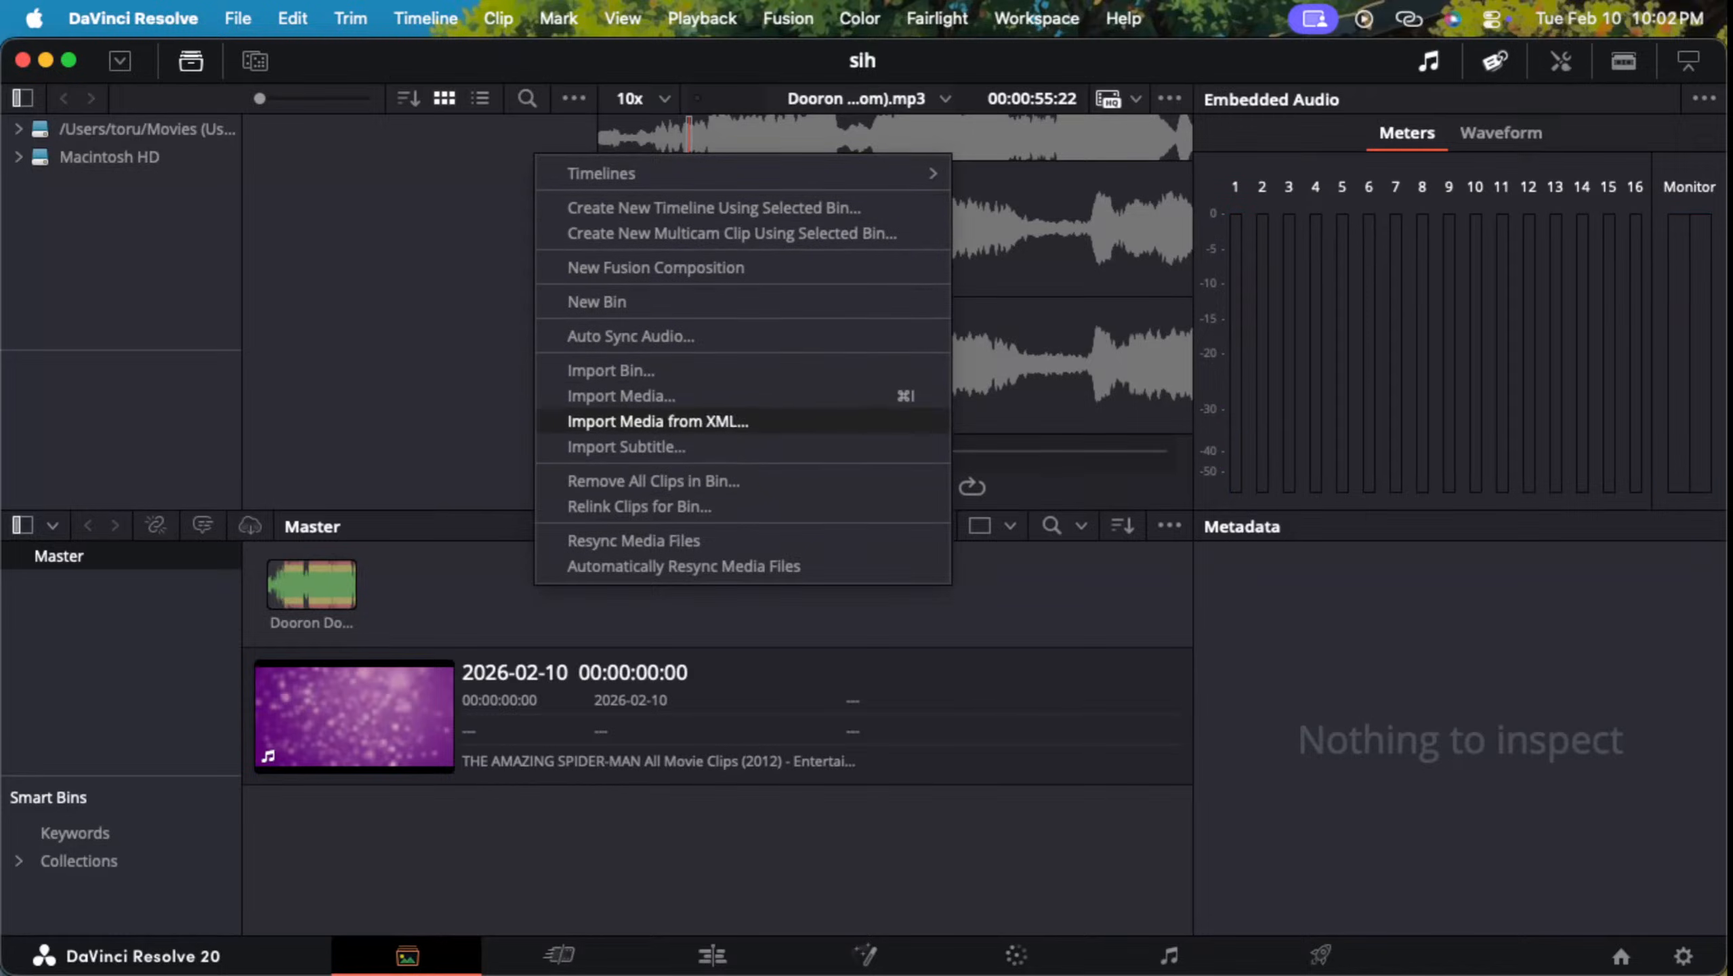
{"action": "right_click", "coordinate": [176, 623]}
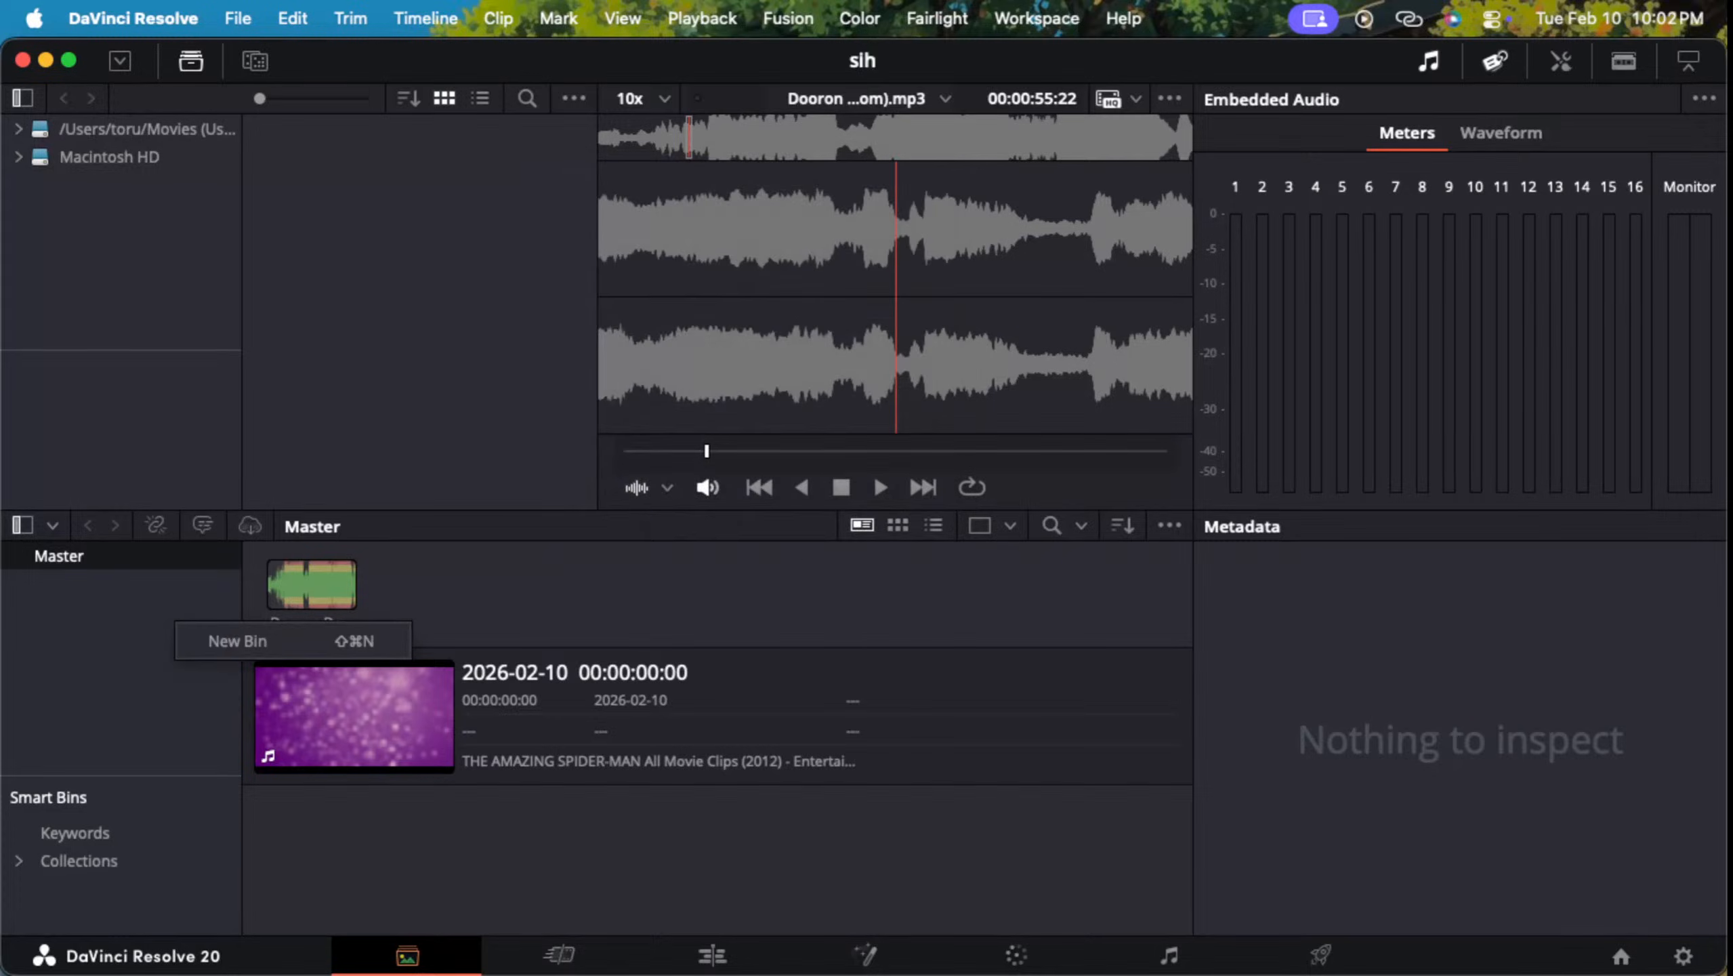
{"action": "left_click", "coordinate": [237, 640]}
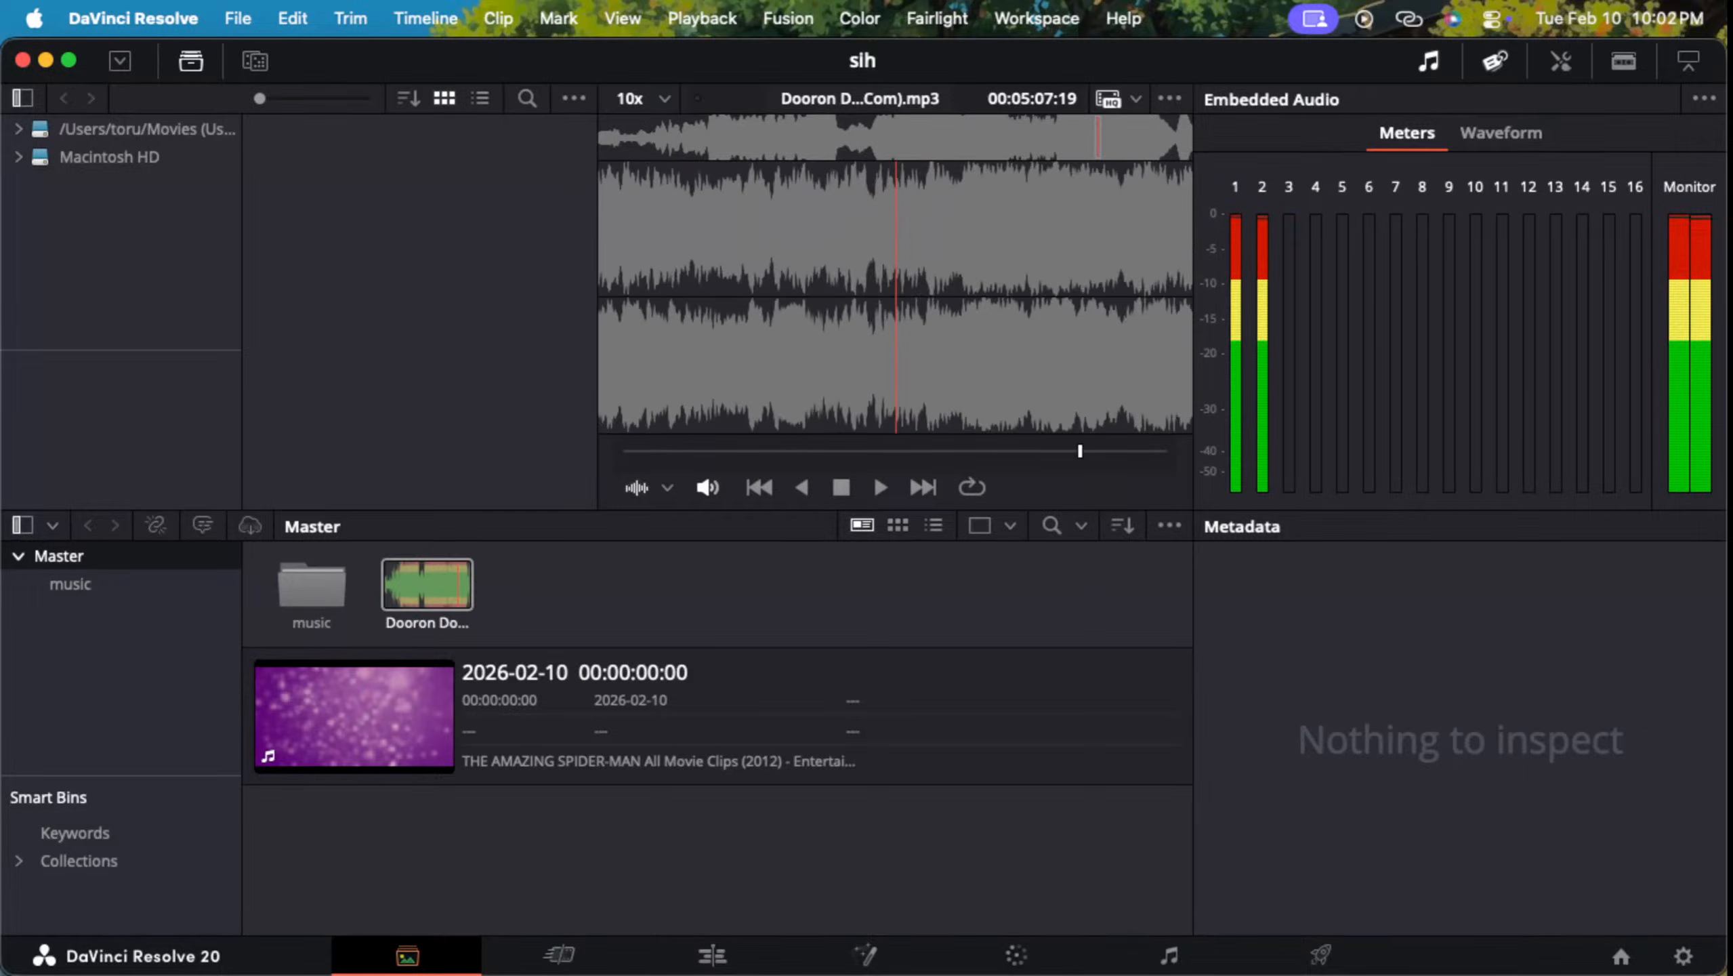
{"action": "left_click_drag", "start_coordinate": [427, 584], "coordinate": [311, 586]}
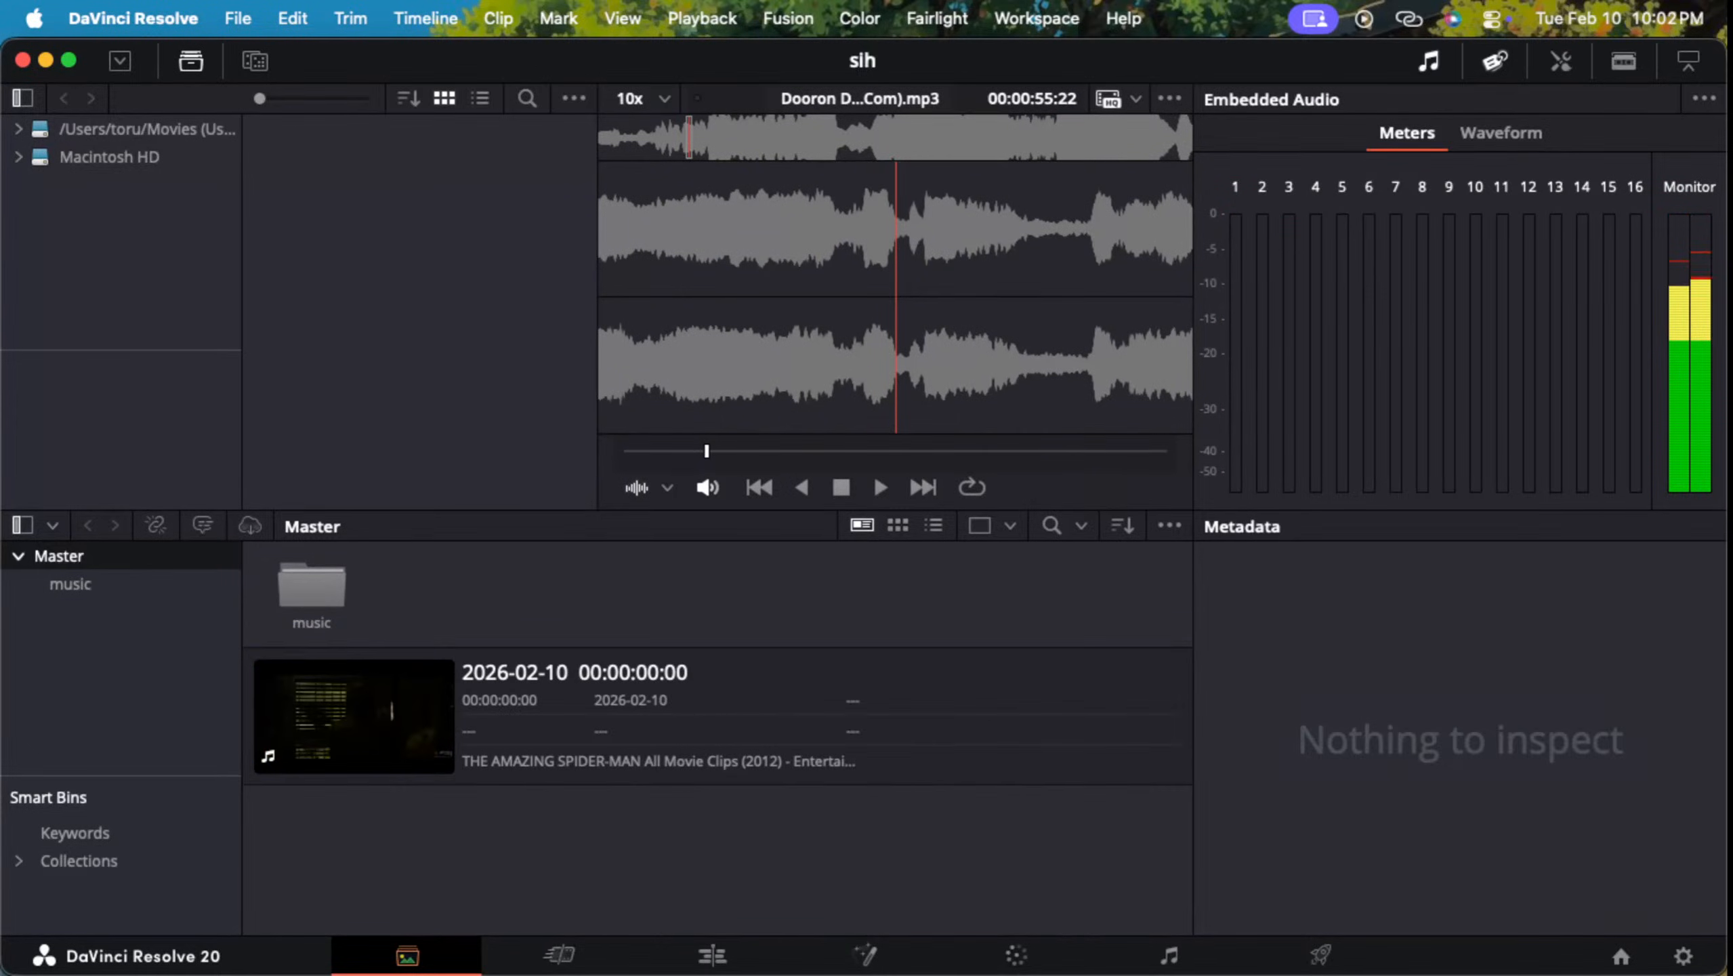
Step: Create a bin named "moive shots" under Master and move the Amazing Spider-Man clip into it
{"action": "right_click", "coordinate": [105, 696]}
{"action": "left_click", "coordinate": [140, 666]}
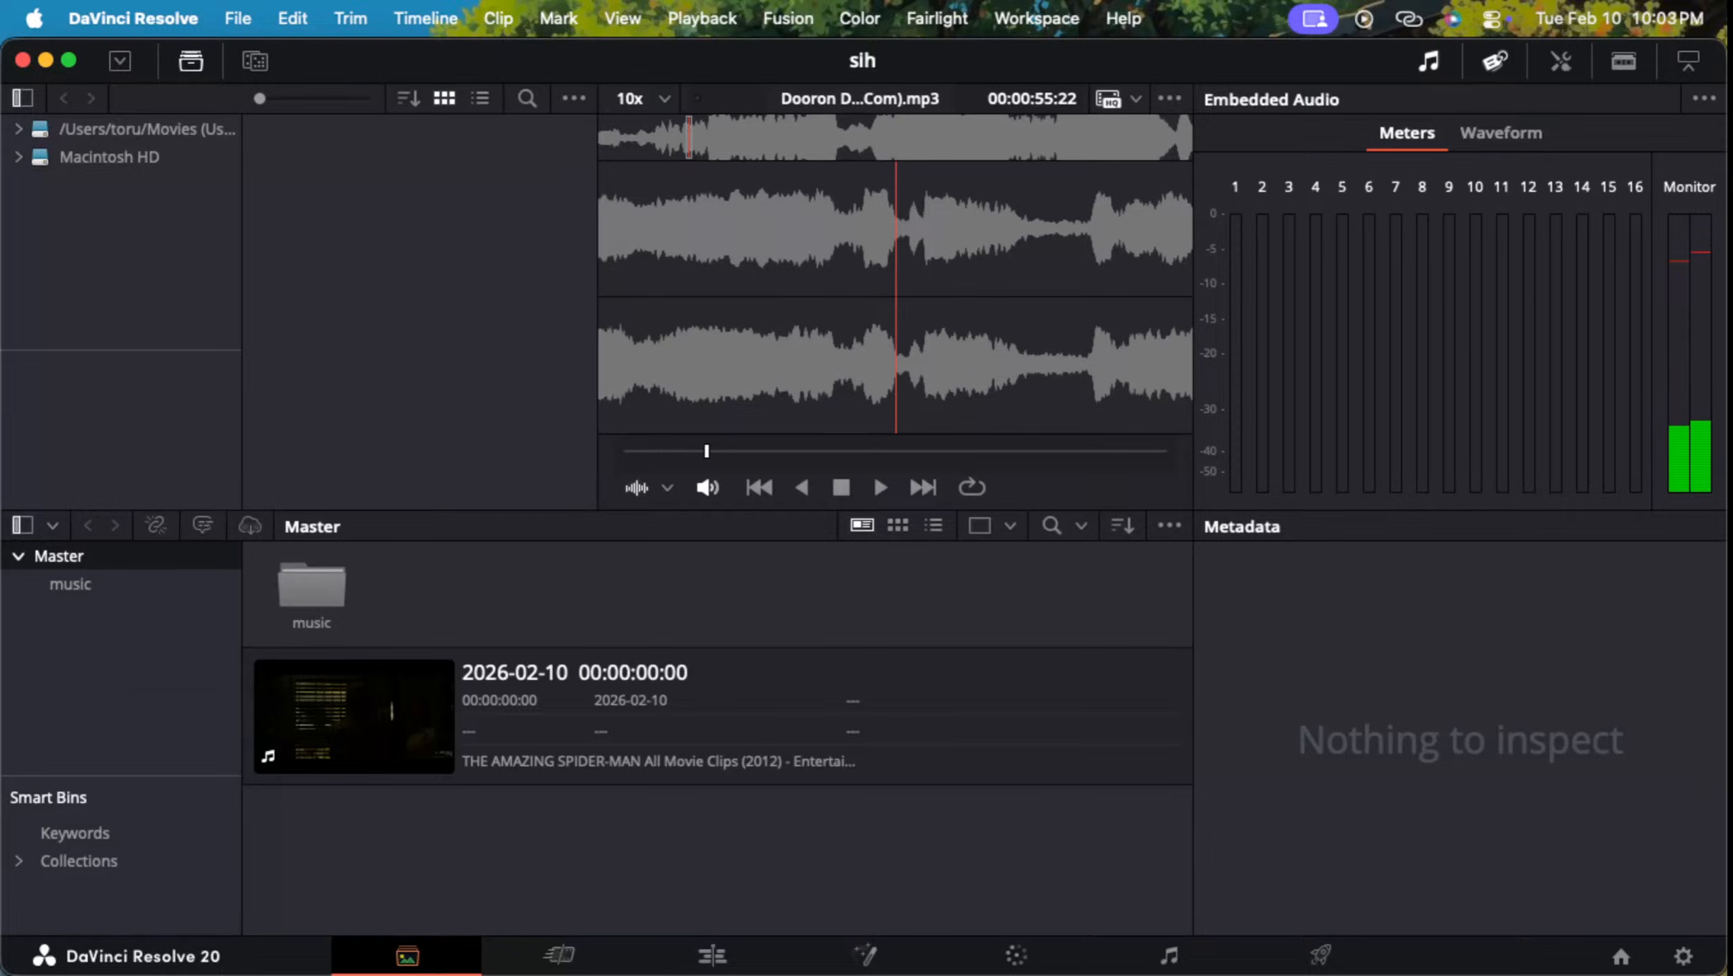
{"action": "right_click", "coordinate": [144, 685]}
{"action": "left_click", "coordinate": [198, 705]}
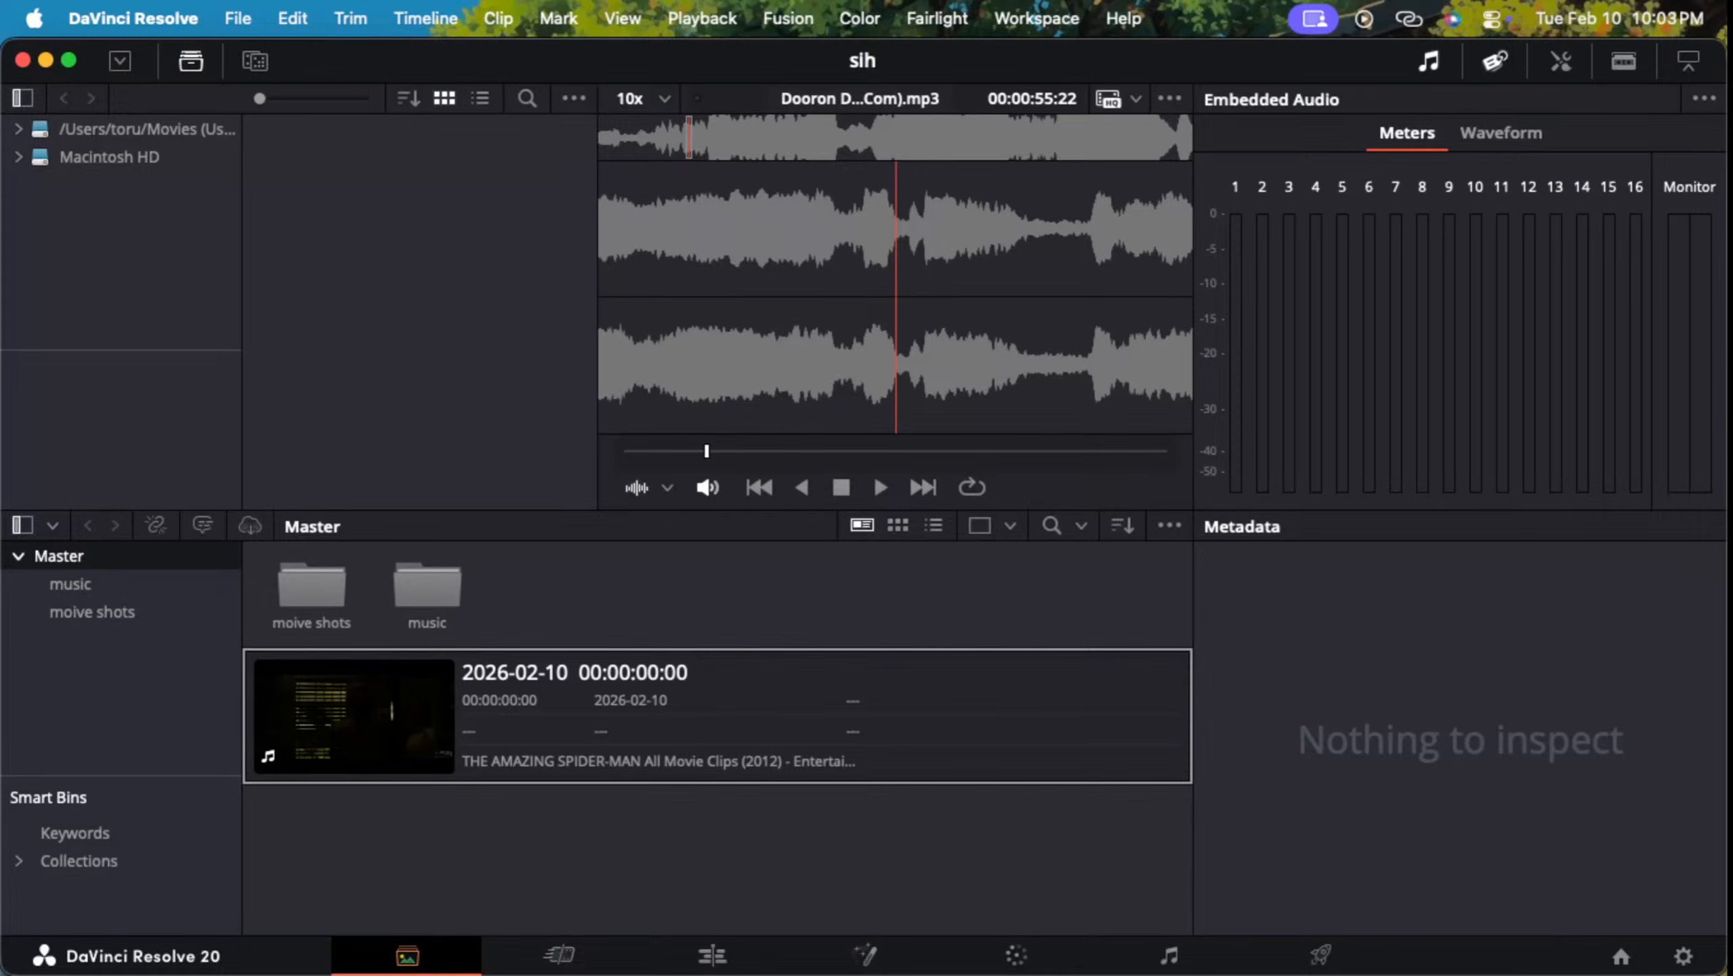
{"action": "left_click_drag", "start_coordinate": [448, 726], "coordinate": [75, 612]}
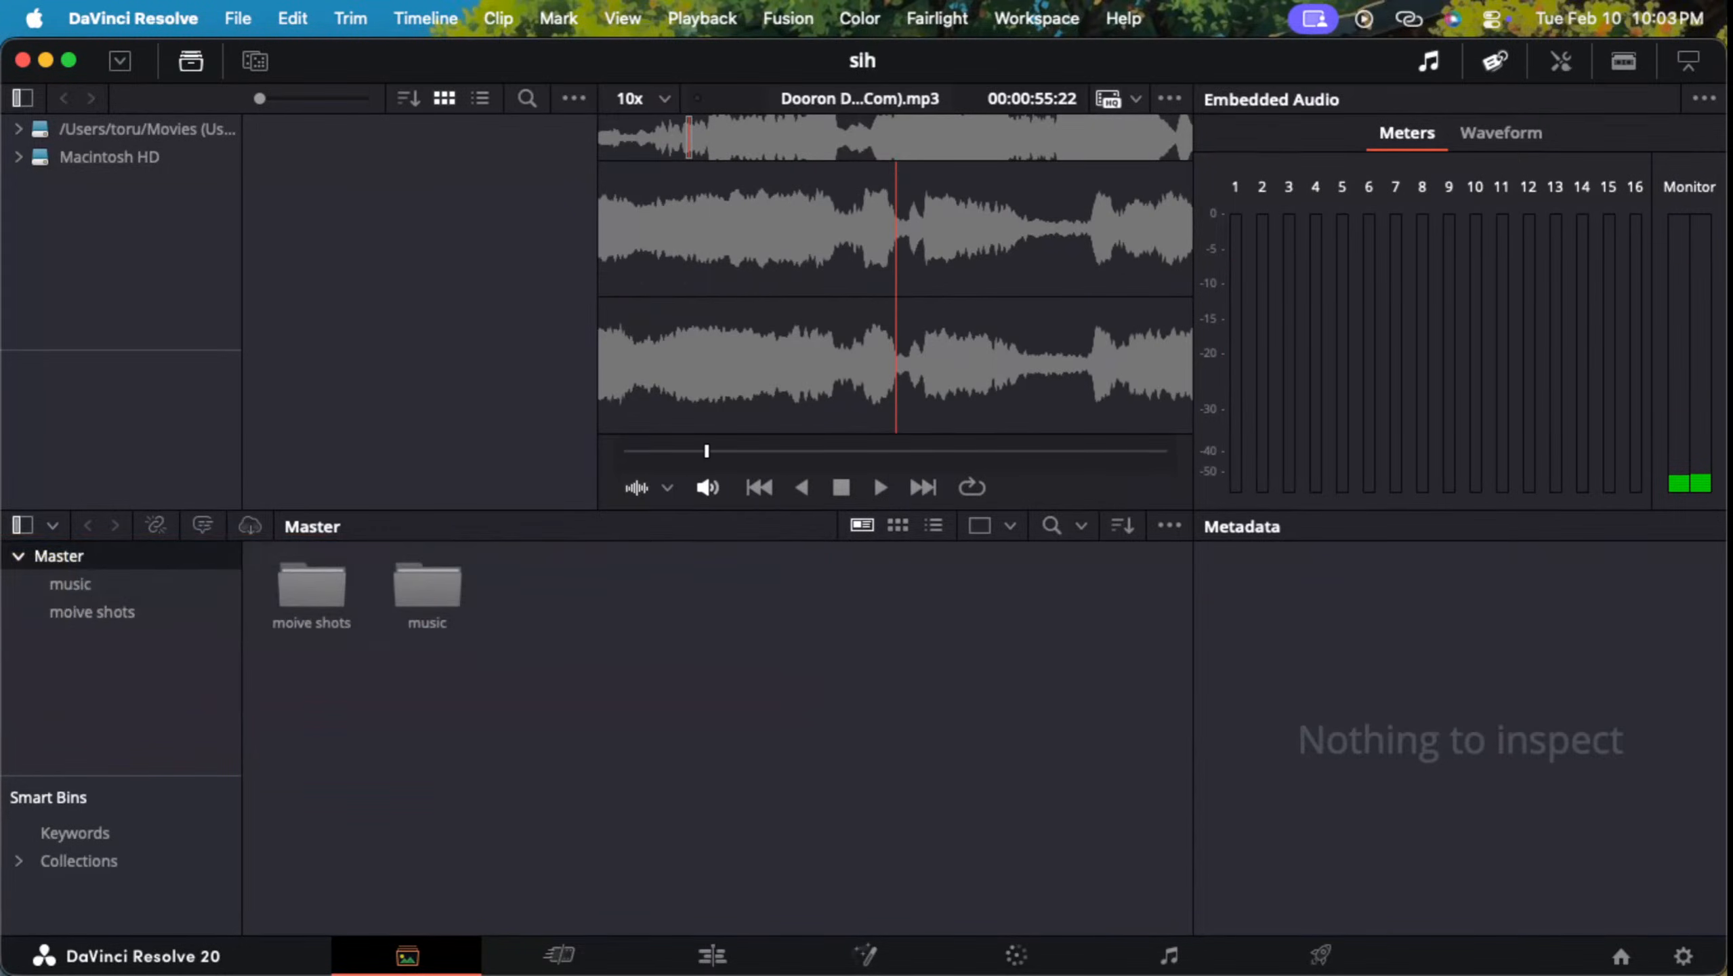
Step: Close the Finder Recents window on Desktop 1 and return to the sih project in DaVinci Resolve
{"action": "key", "text": "ctrl+Up"}
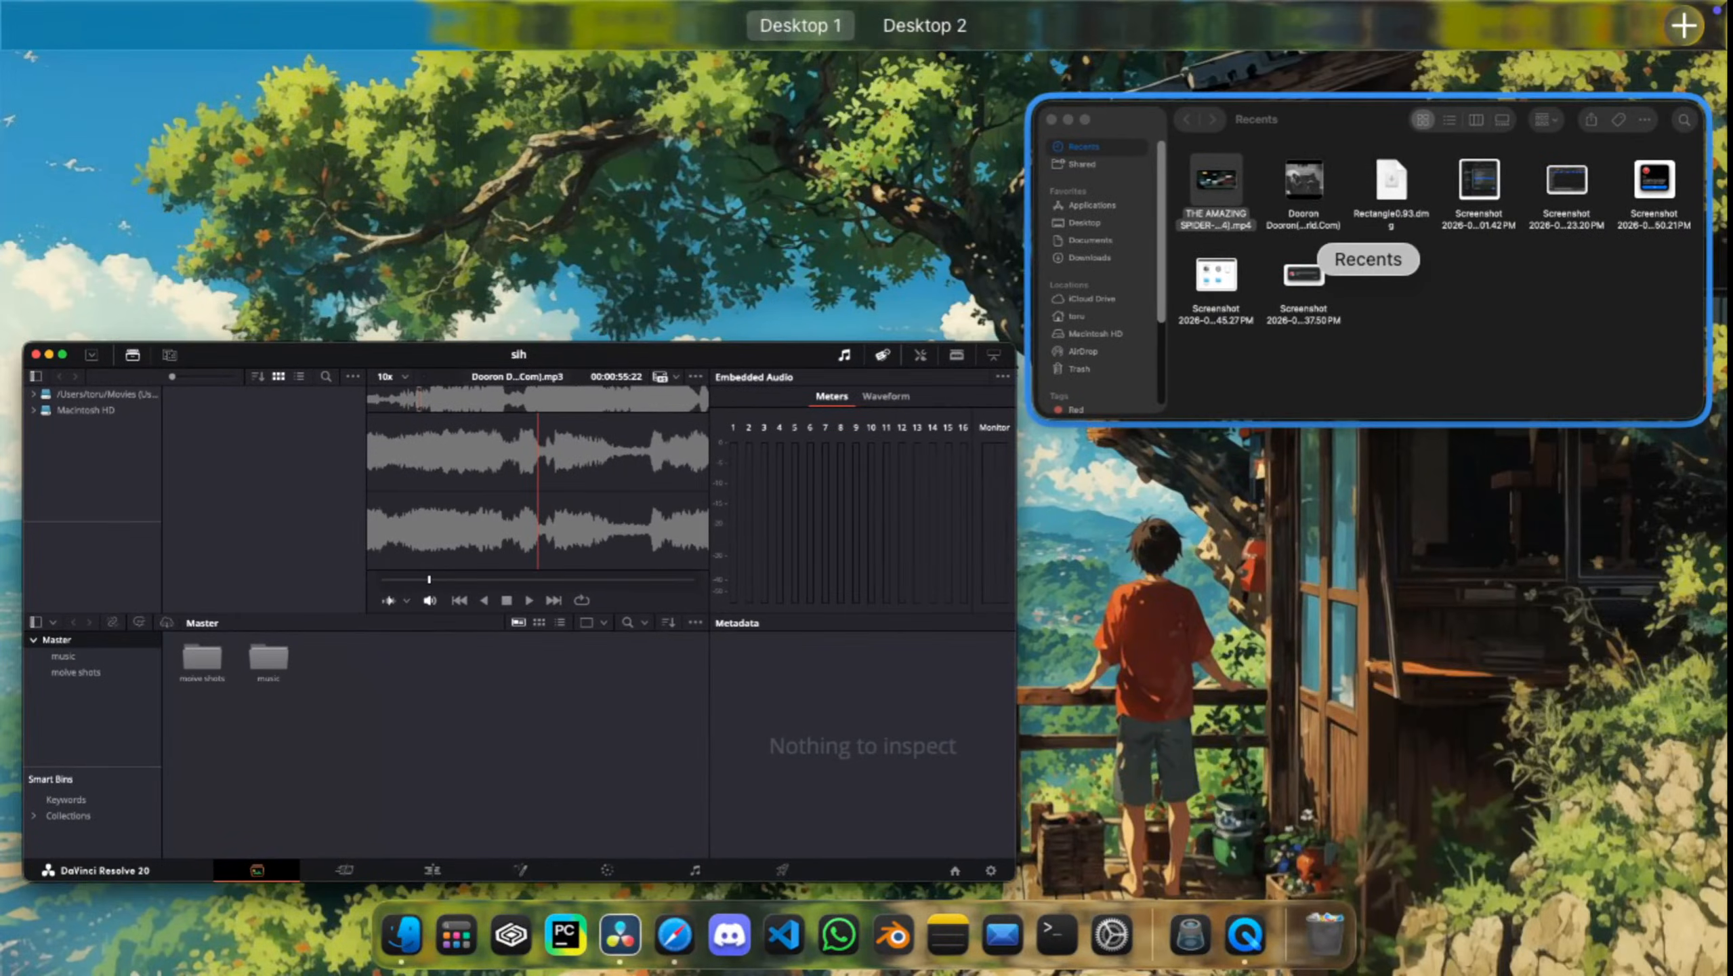
{"action": "left_click", "coordinate": [1368, 273]}
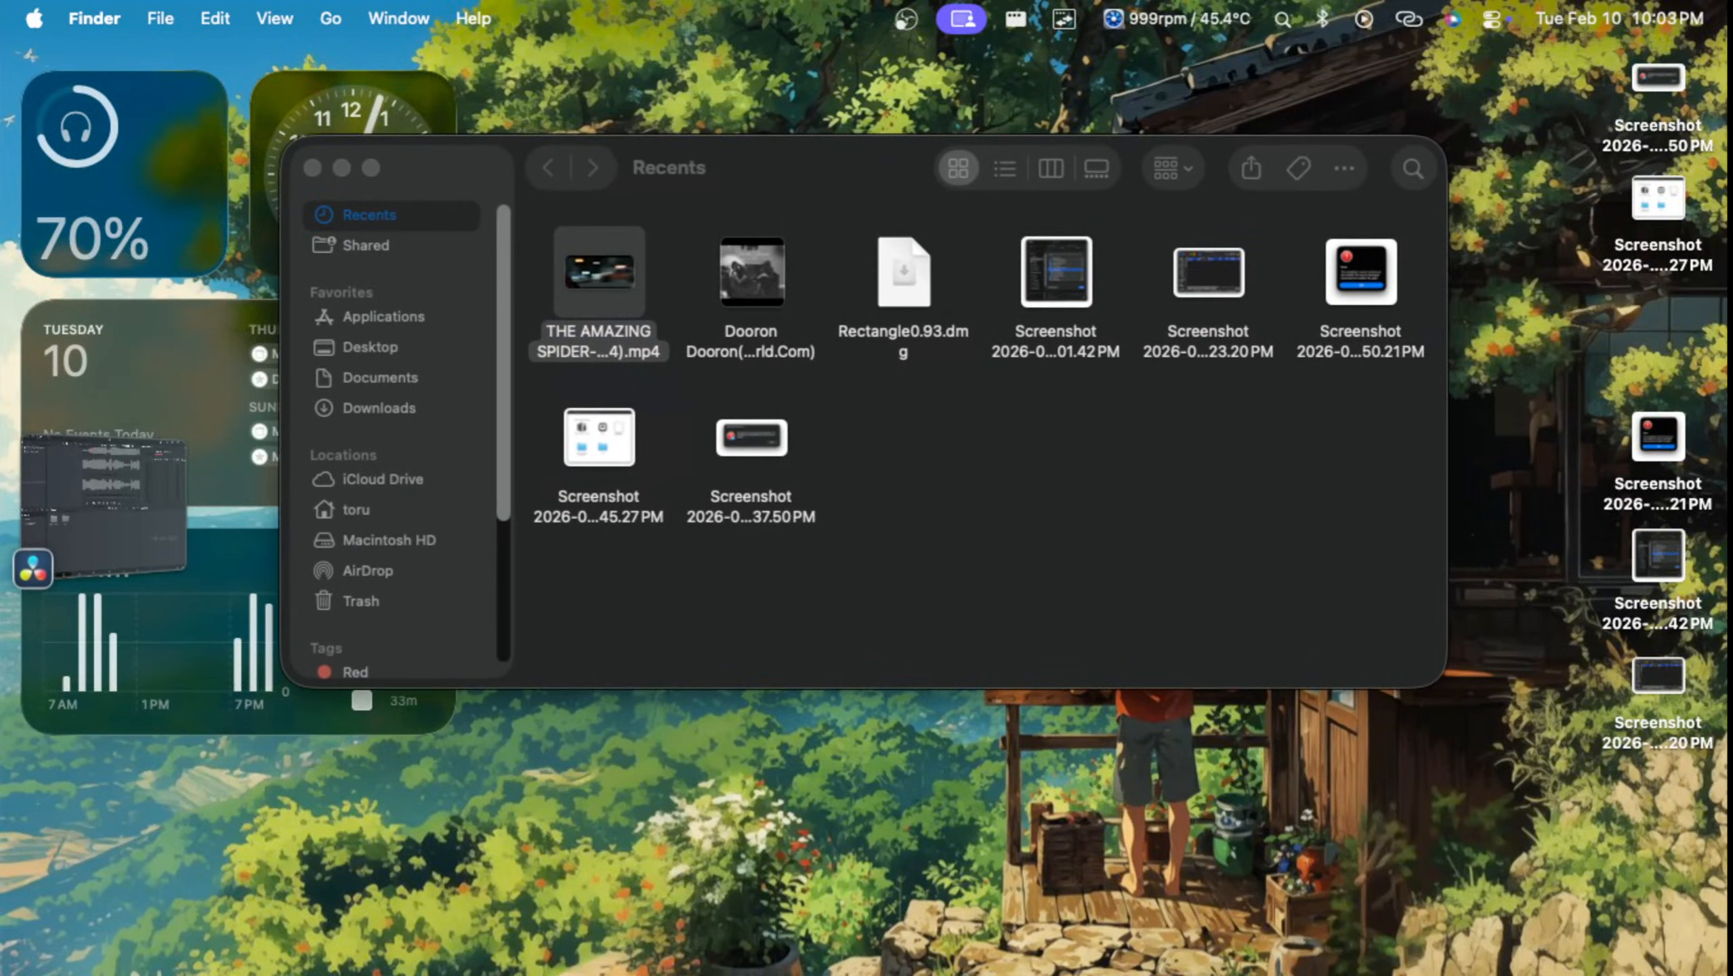
{"action": "left_click", "coordinate": [312, 167]}
{"action": "key", "text": "ctrl+Up"}
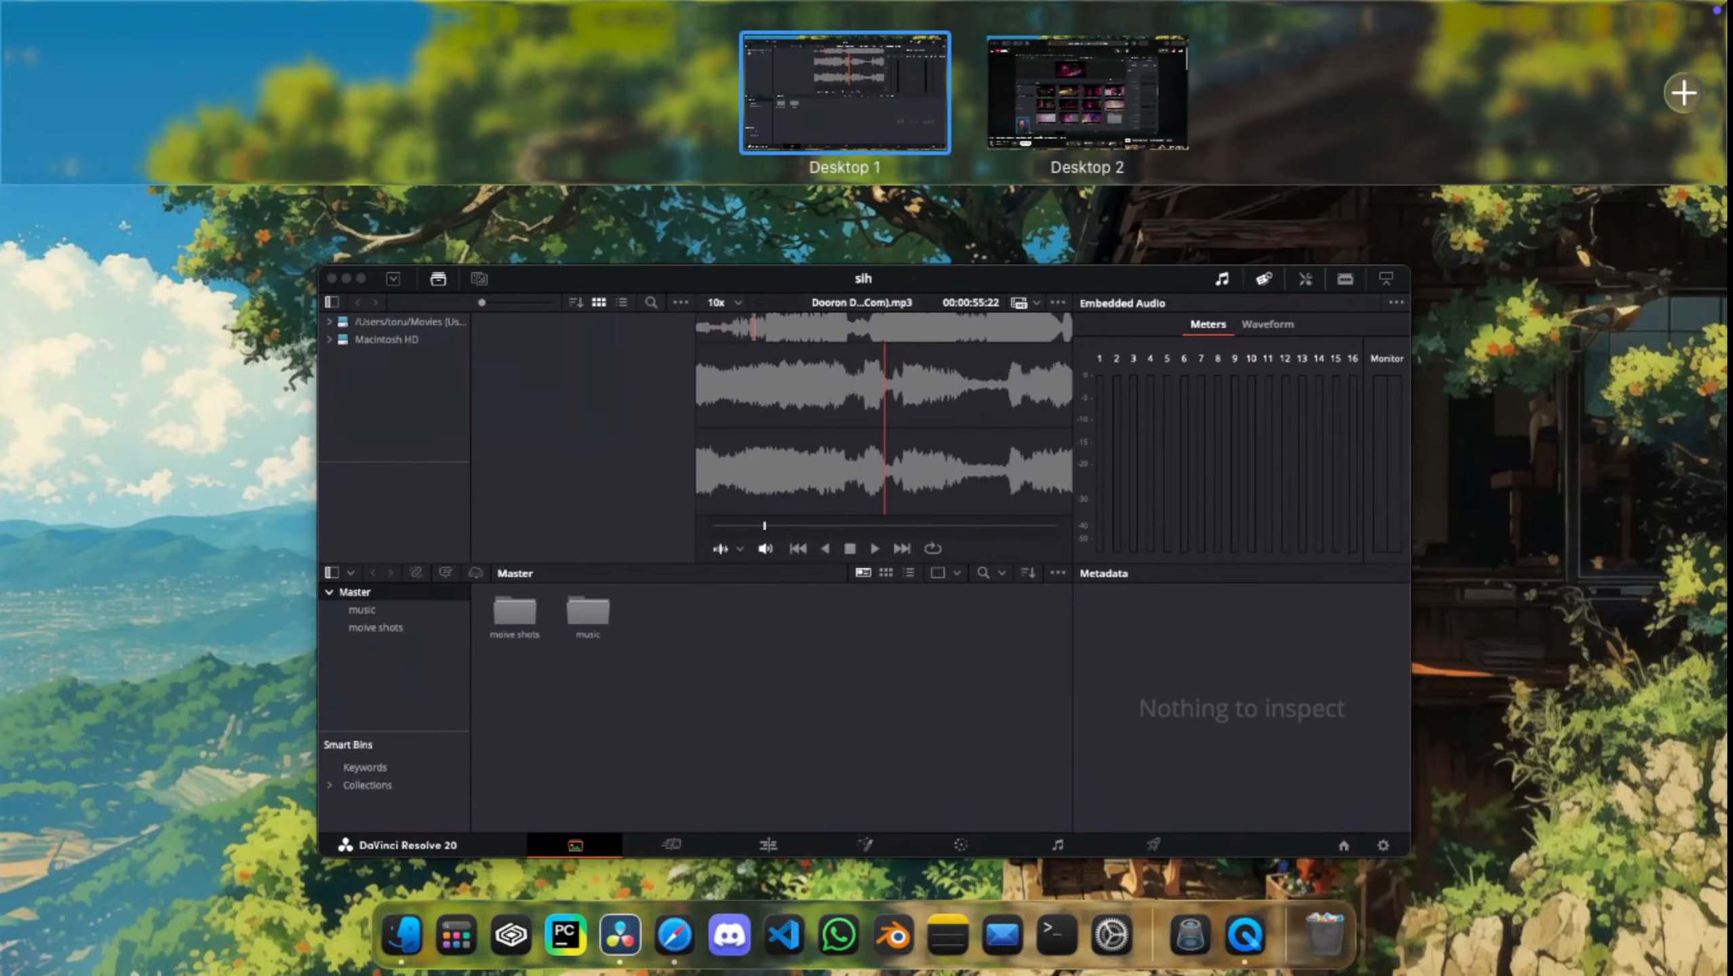
{"action": "left_click", "coordinate": [864, 560]}
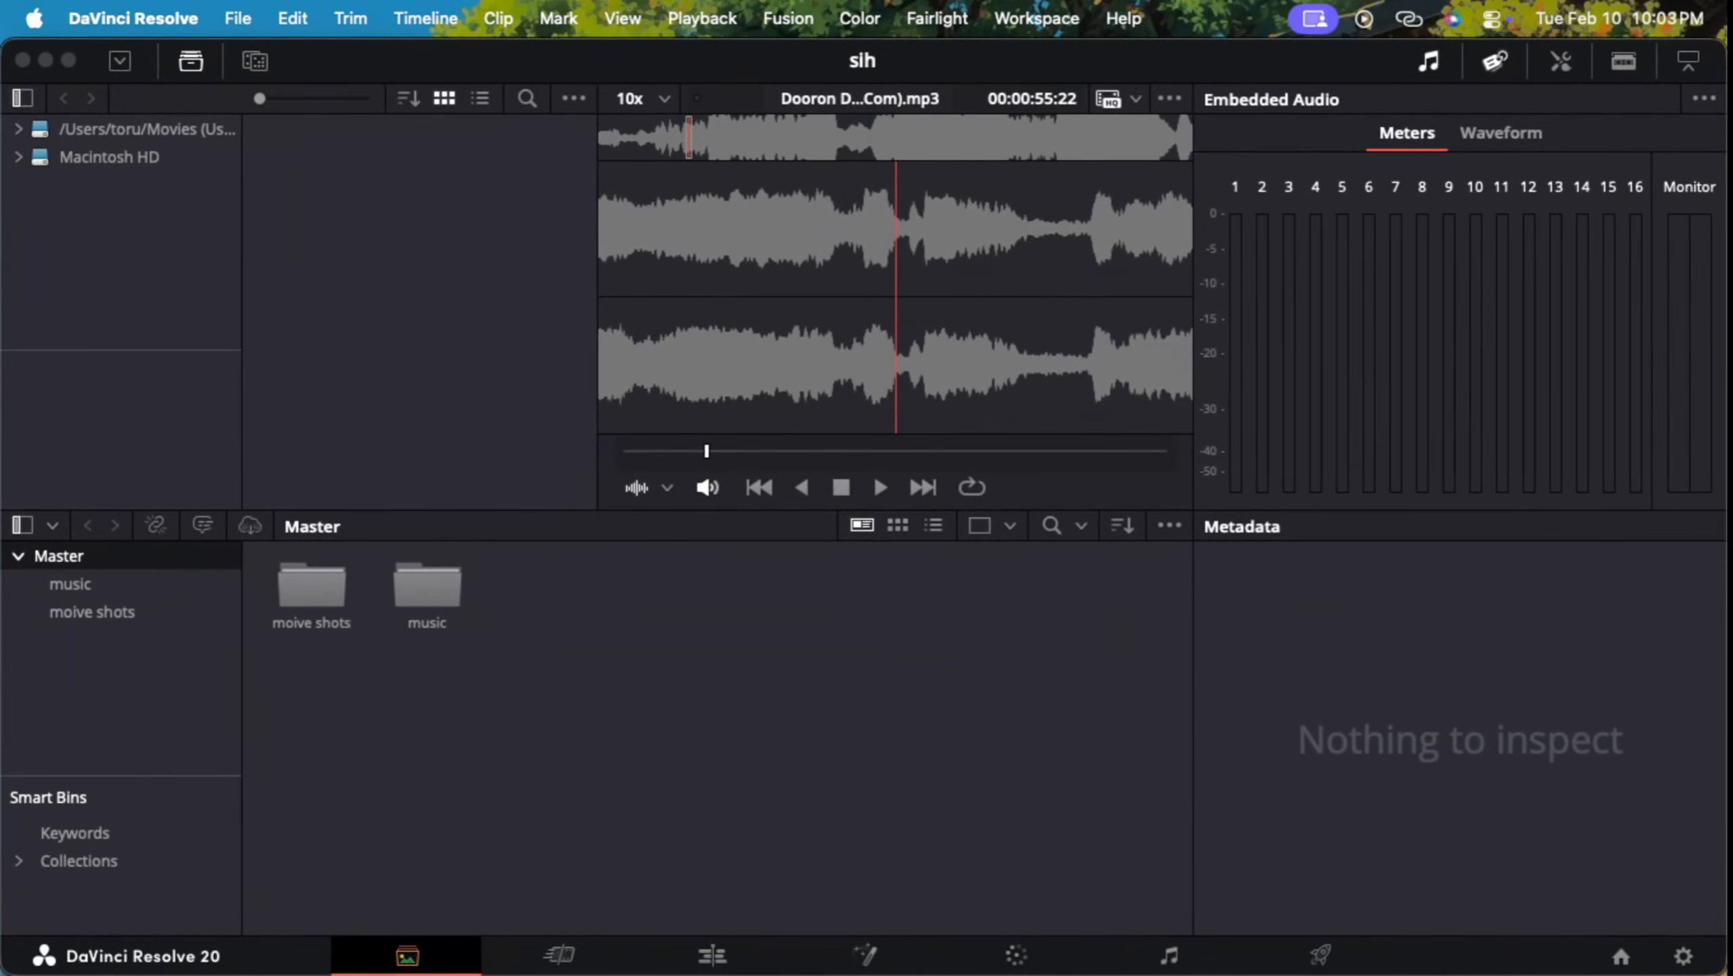
Step: On Desktop 2, try the Full blast preset in Macs Fan Control and restore the Automatic preset
{"action": "key", "text": "ctrl+Up"}
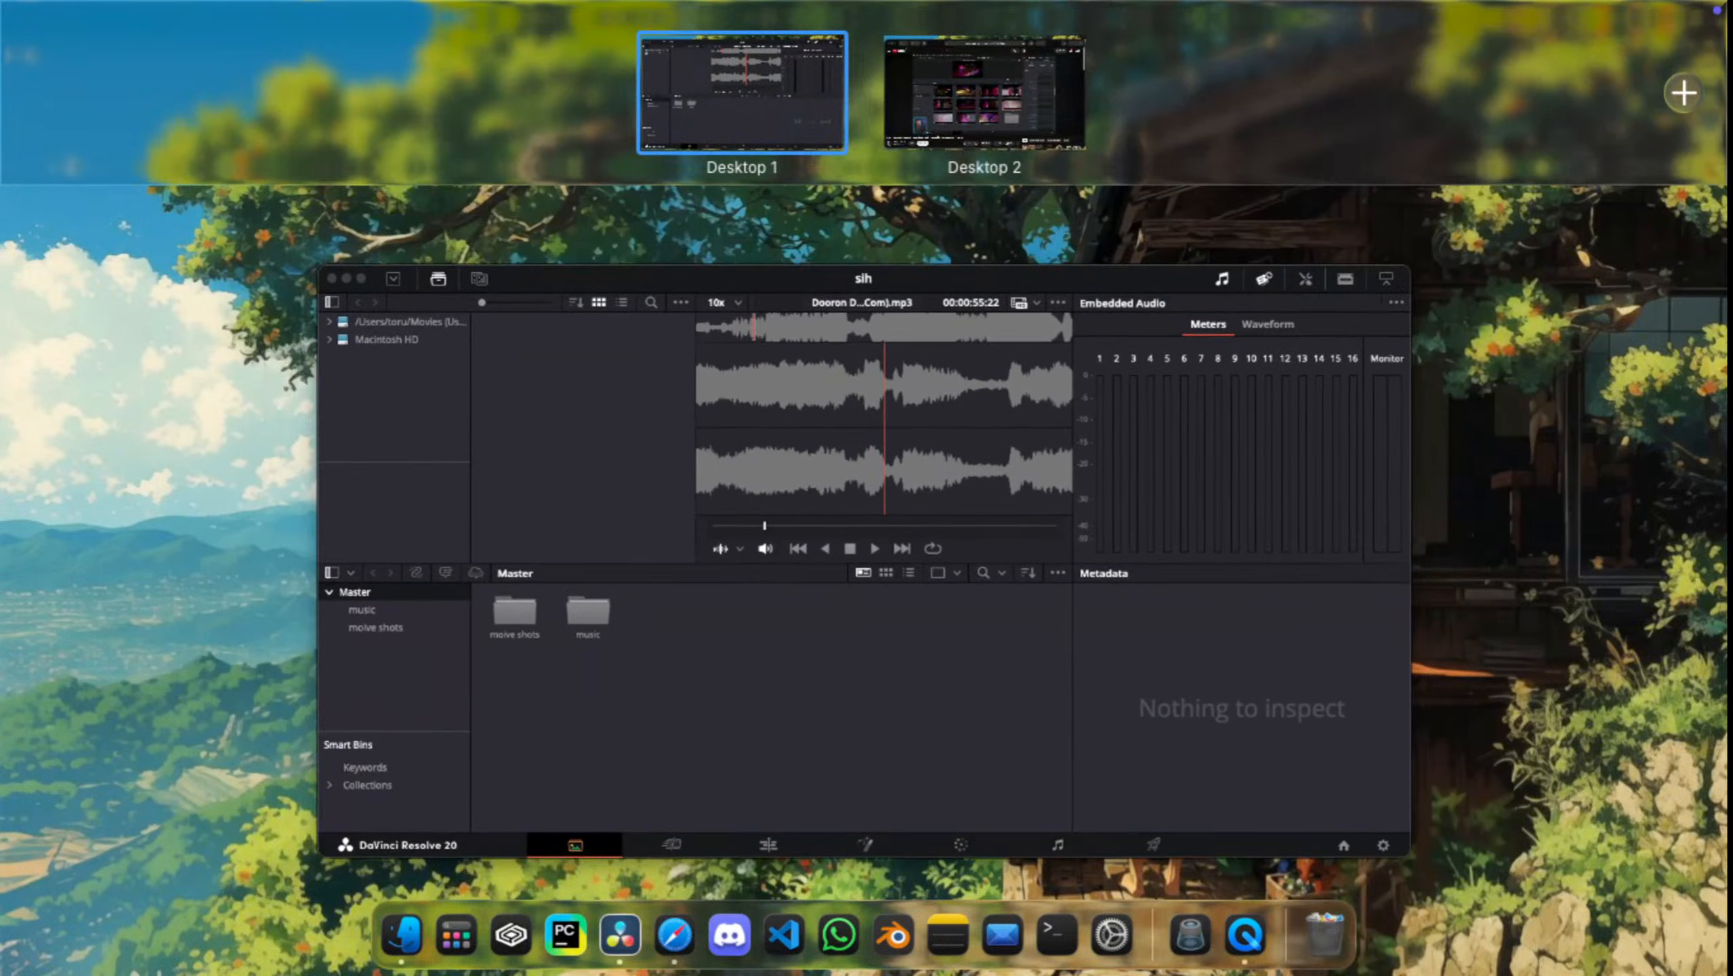
{"action": "left_click", "coordinate": [982, 95]}
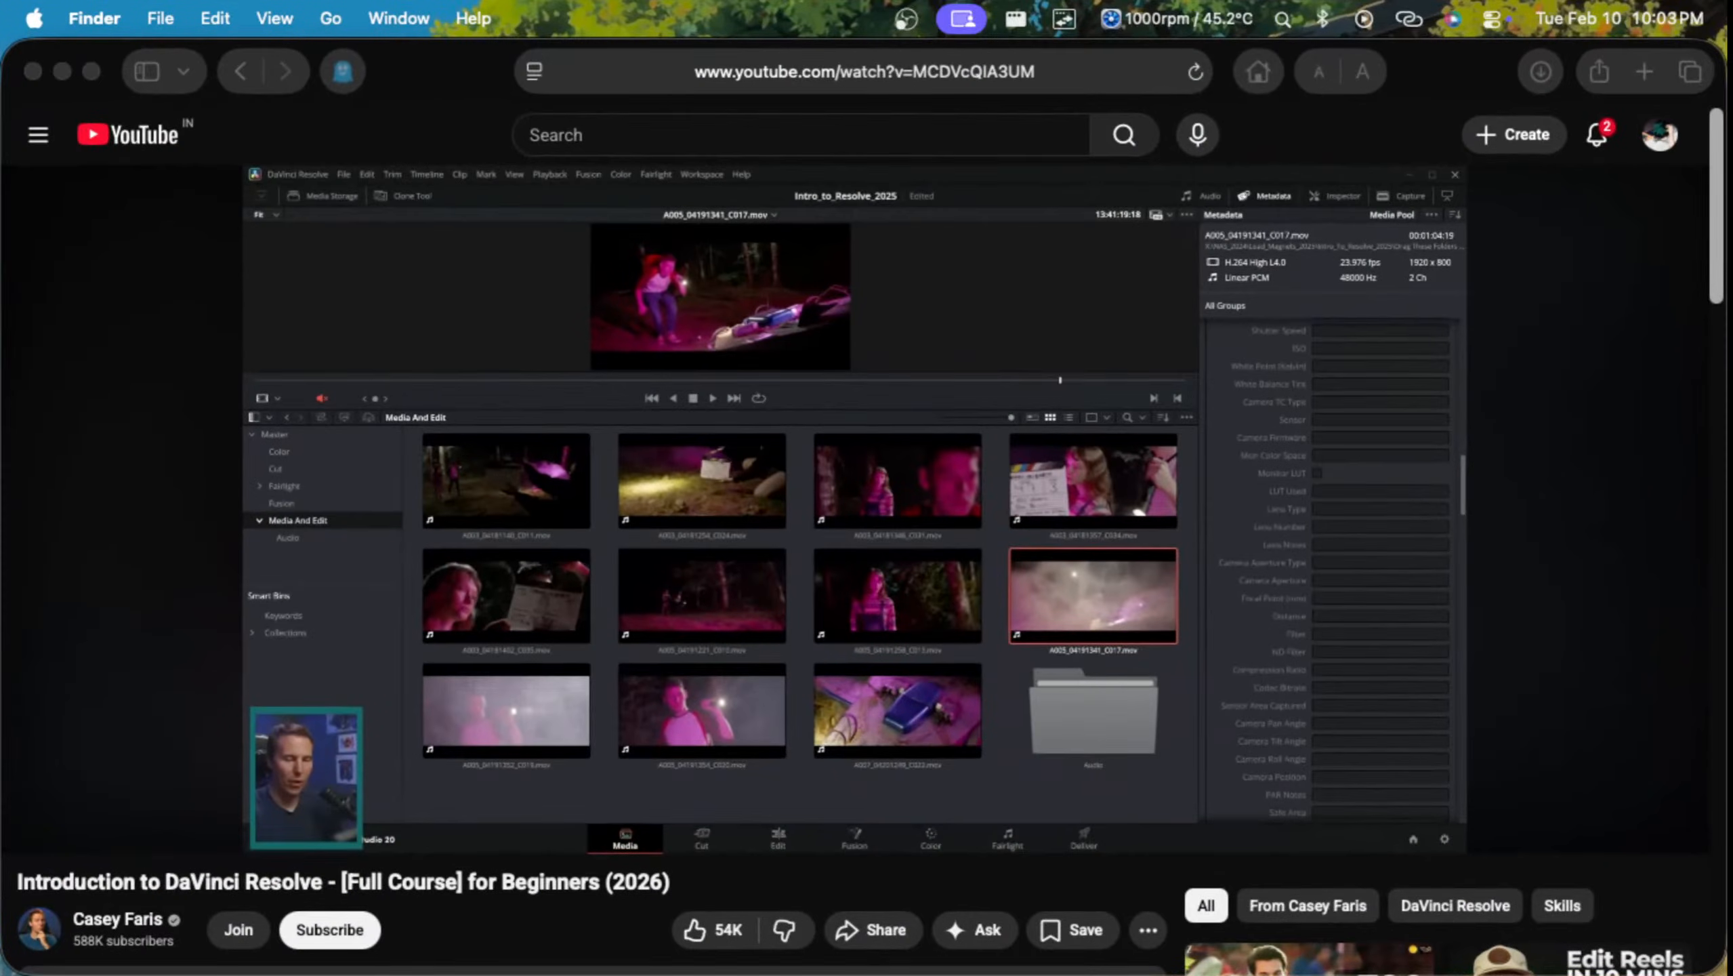
{"action": "left_click", "coordinate": [1176, 18]}
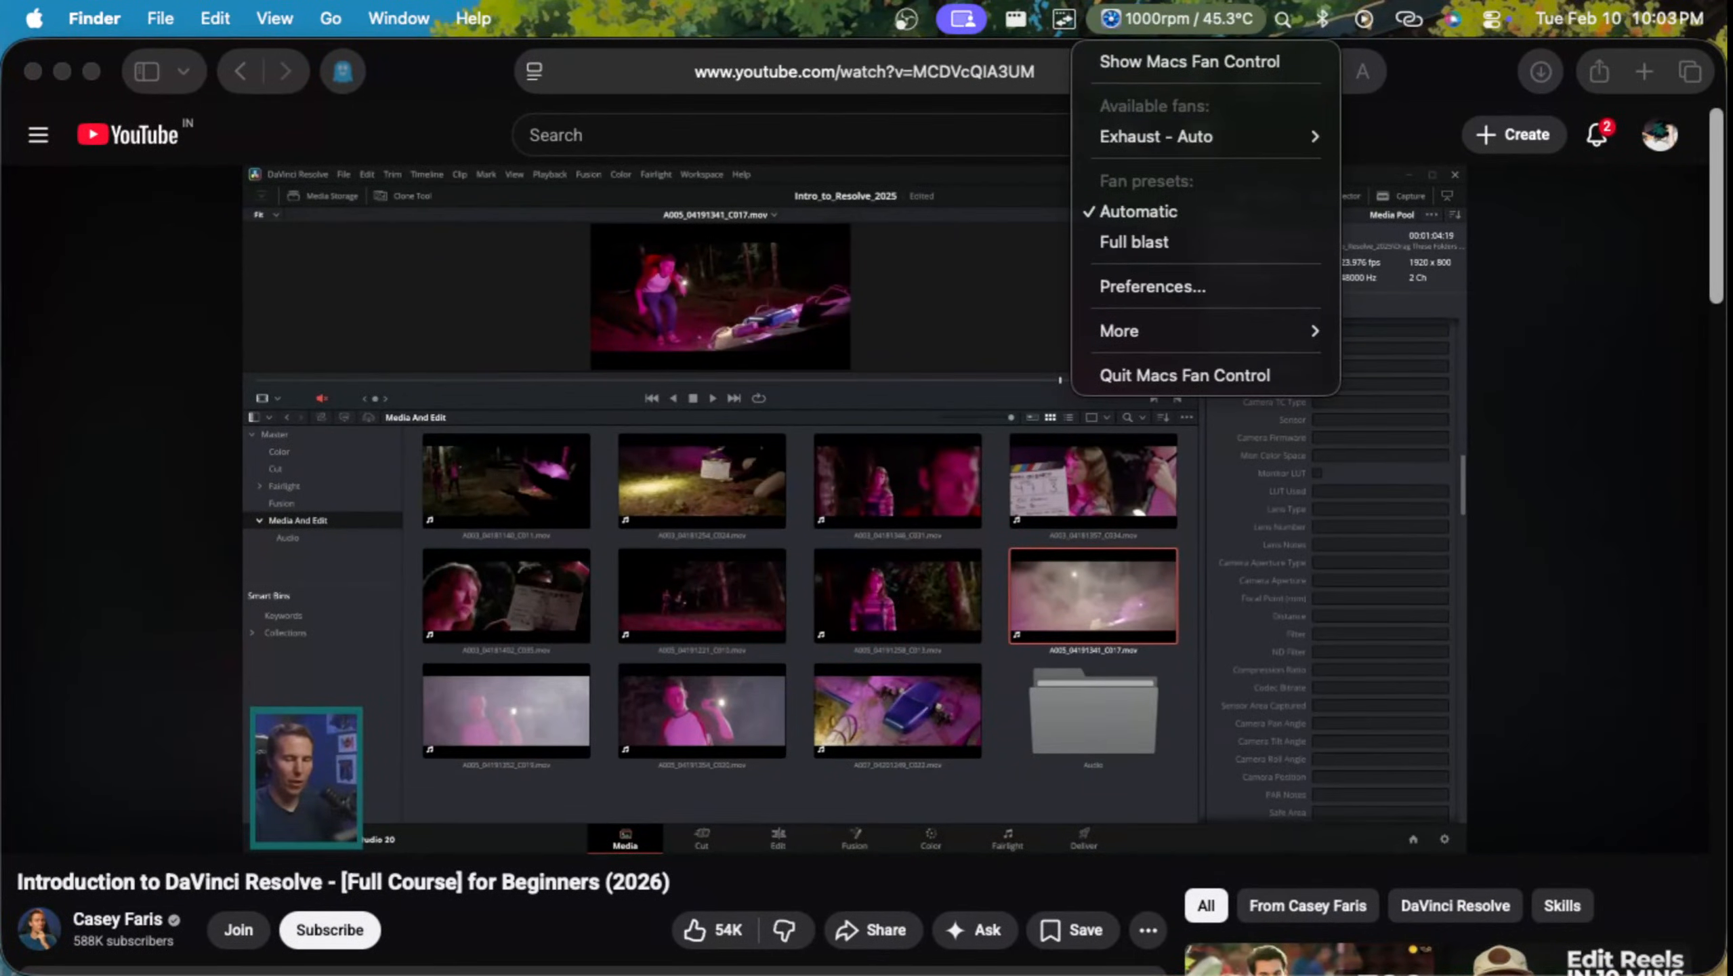
{"action": "left_click", "coordinate": [1188, 19]}
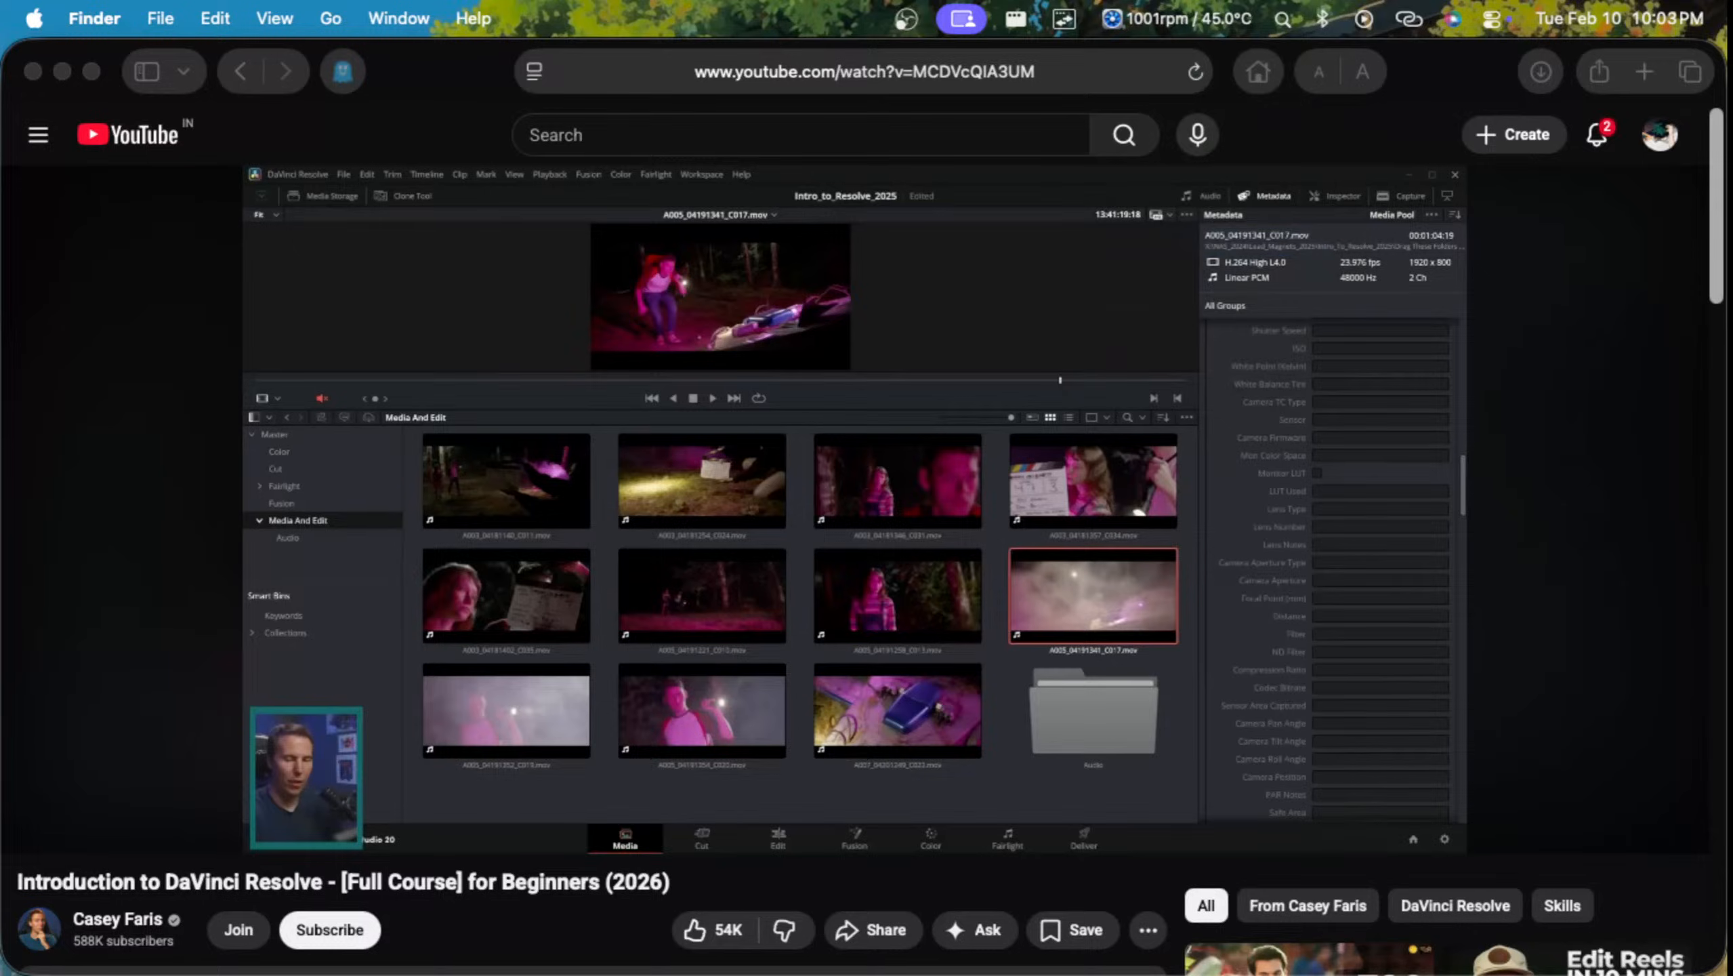
{"action": "left_click", "coordinate": [1189, 19]}
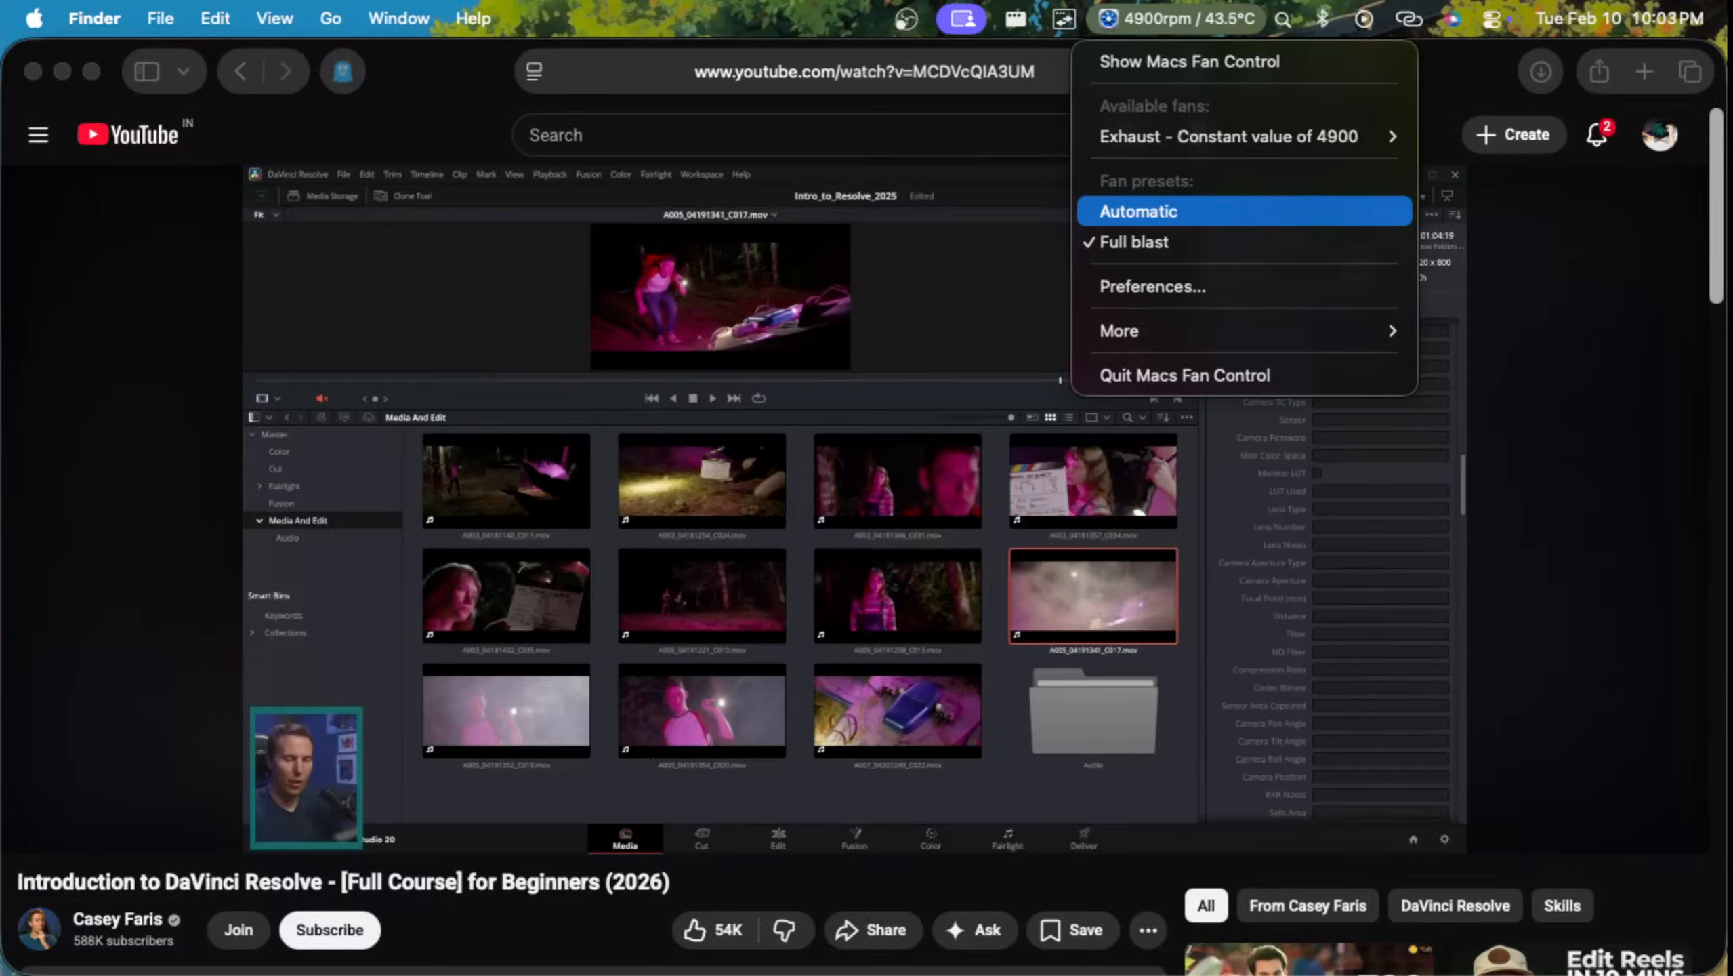
{"action": "left_click", "coordinate": [1139, 212]}
Step: Return to the DaVinci Resolve beginner tutorial in Safari, resume playback, and watch it in full screen
{"action": "key", "text": "ctrl+Up"}
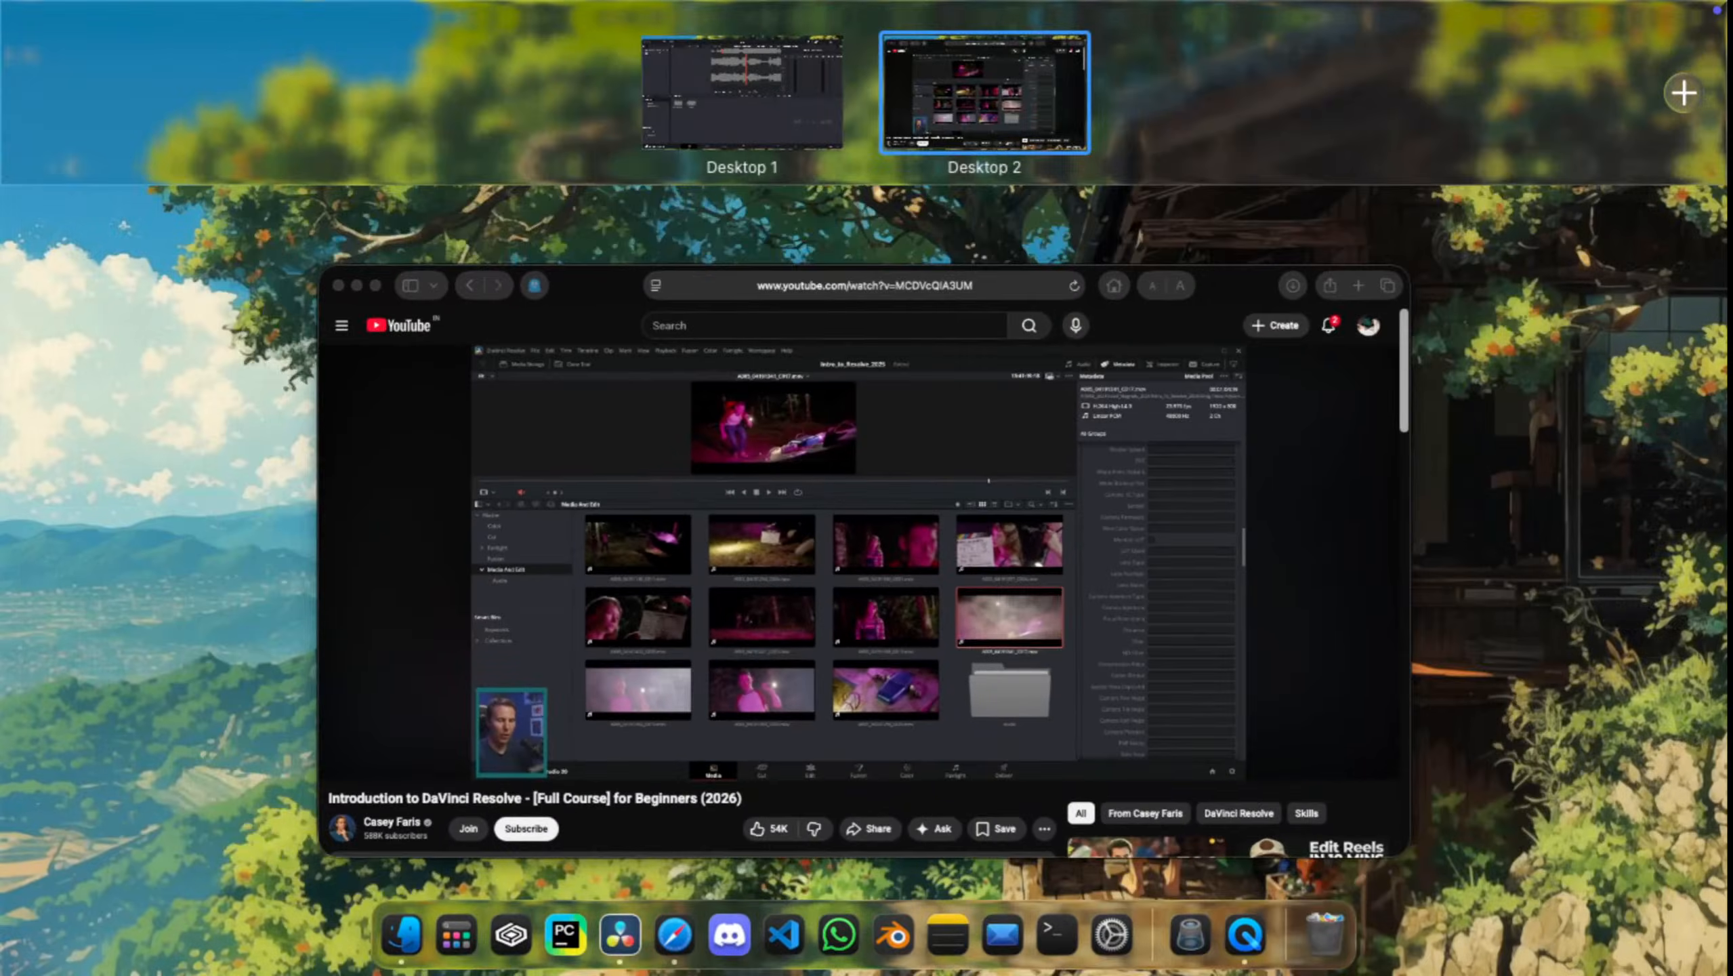
{"action": "left_click", "coordinate": [744, 88]}
{"action": "key", "text": "ctrl+Up"}
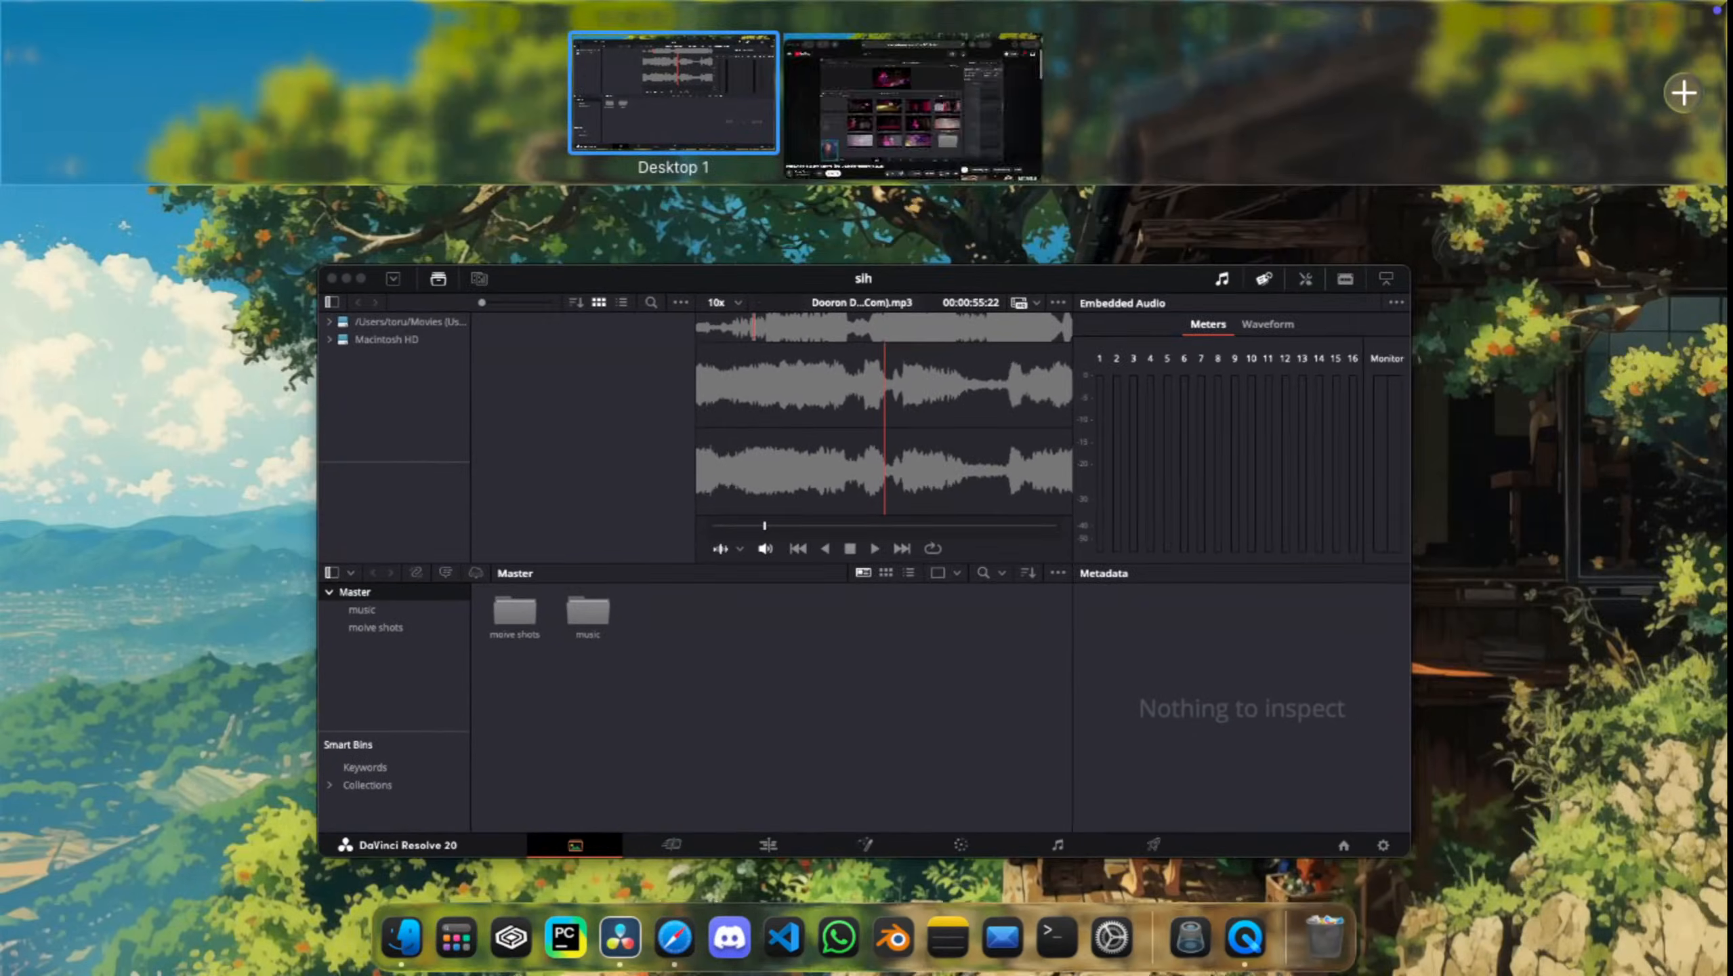
{"action": "left_click", "coordinate": [912, 99]}
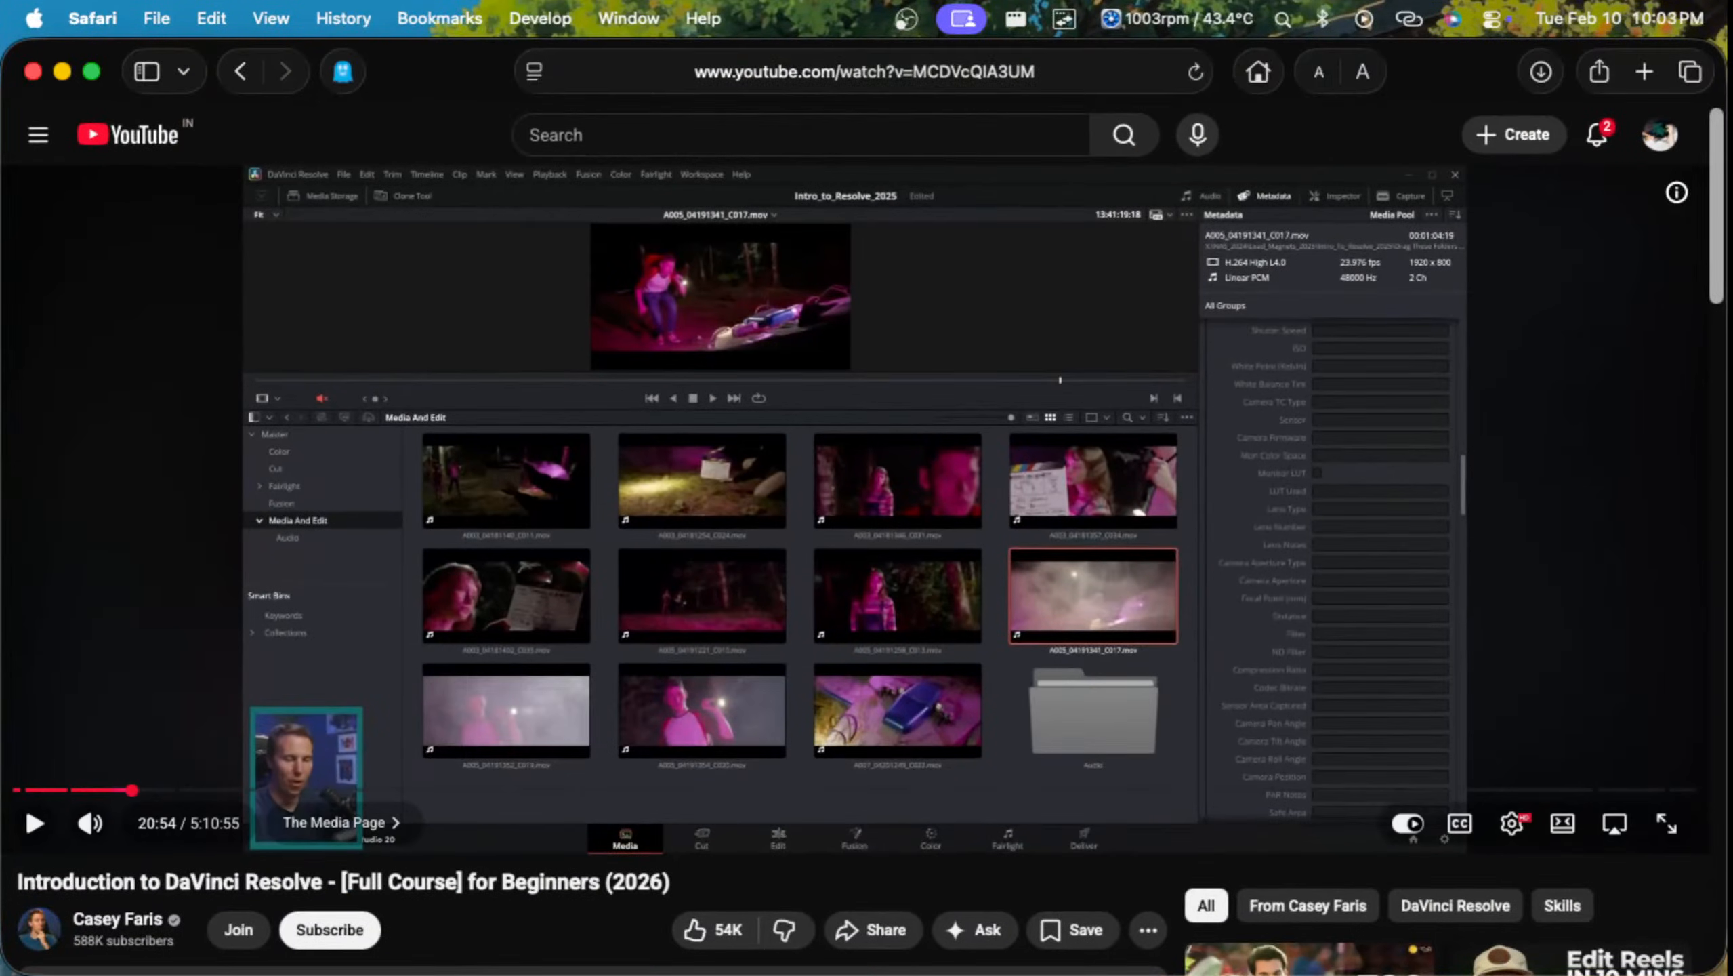
{"action": "key", "text": "space"}
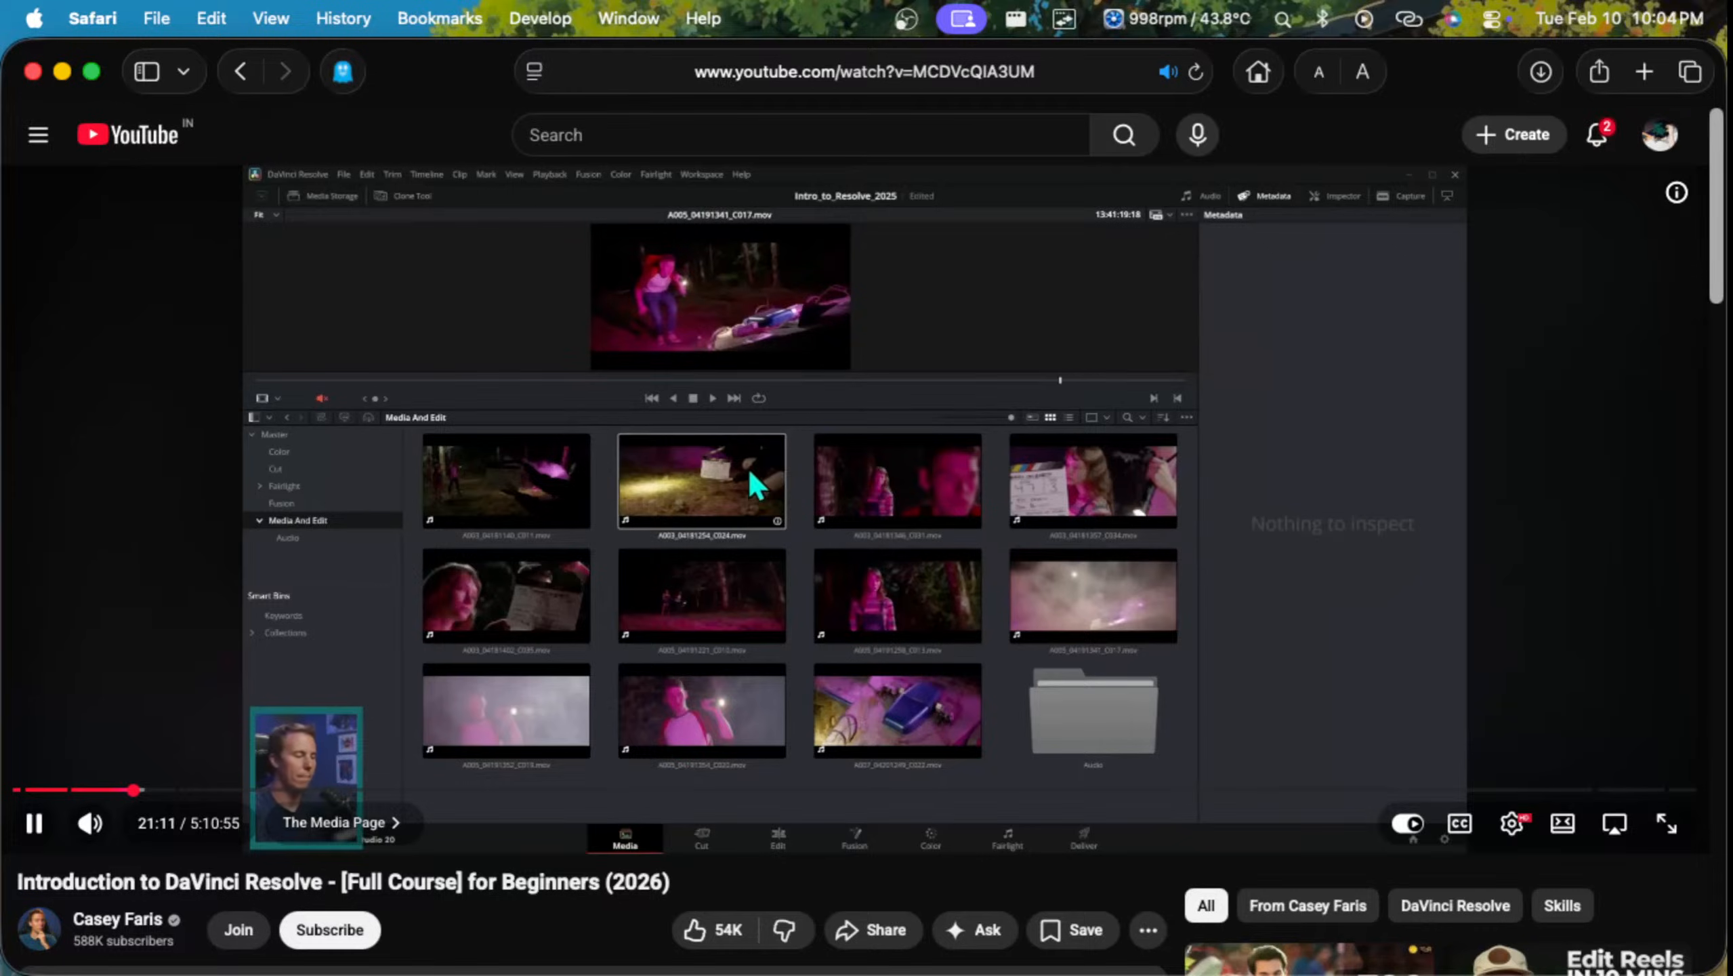
{"action": "left_click", "coordinate": [1667, 823]}
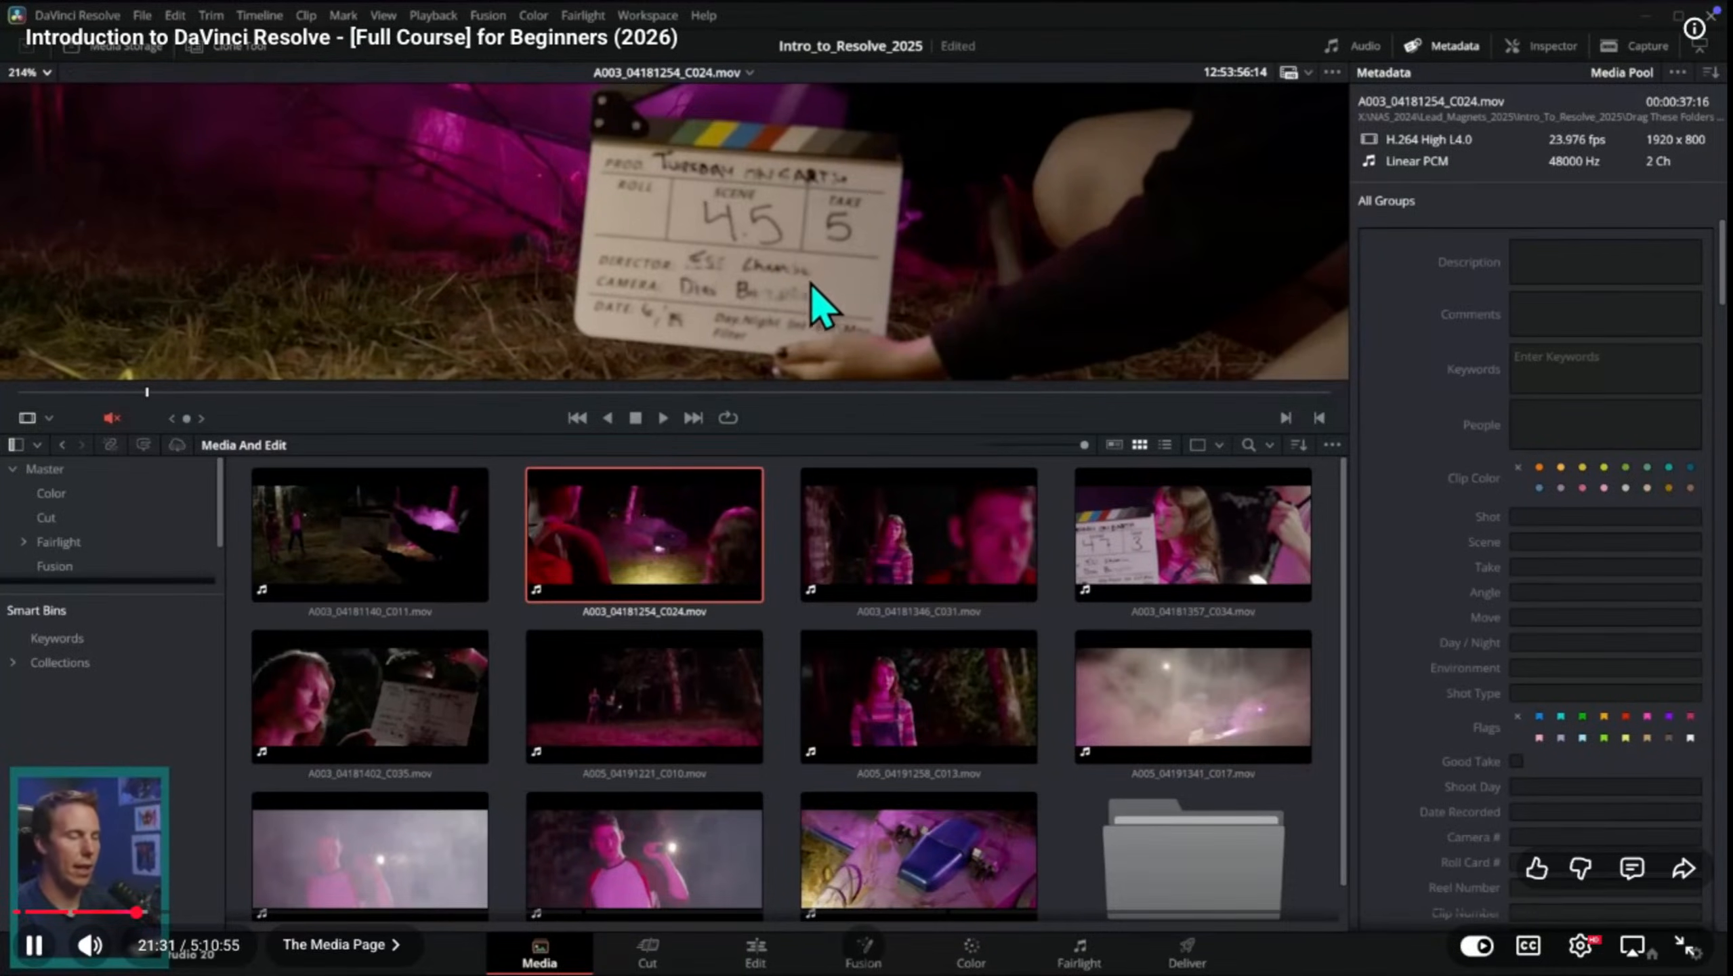
Step: Pause the tutorial, return to the sih project on Desktop 1, open the moive shots bin and preview the Amazing Spider-Man clip
{"action": "key", "text": "space"}
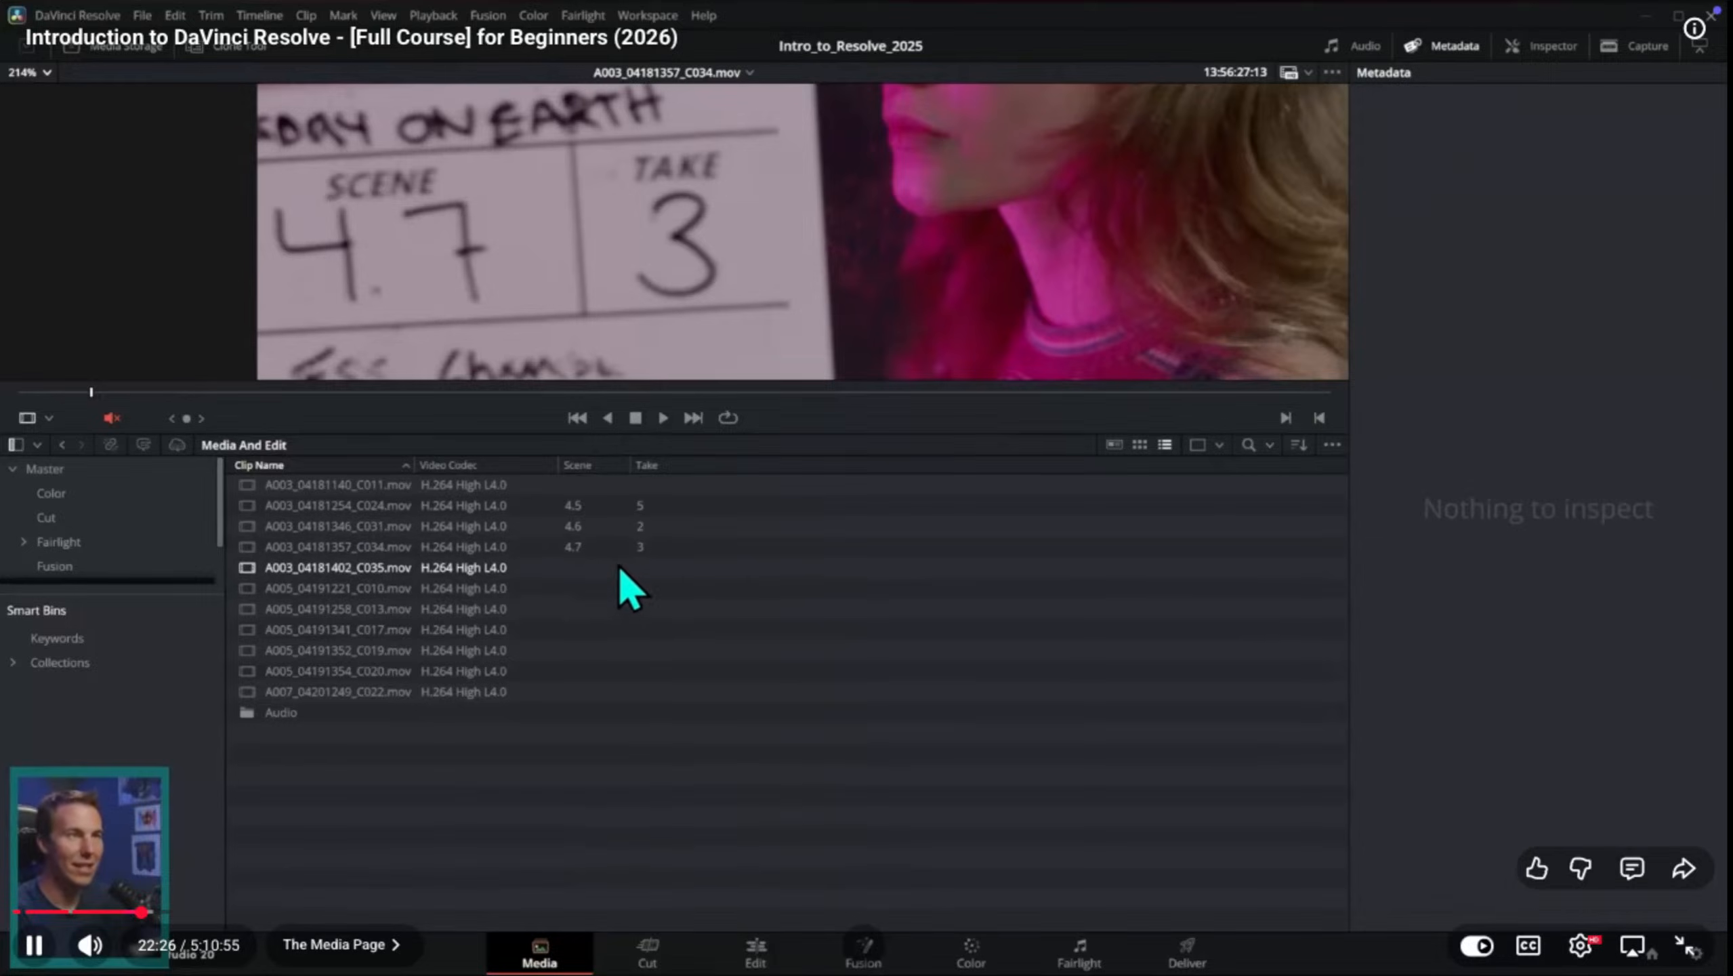
{"action": "key", "text": "space"}
{"action": "key", "text": "ctrl+Up"}
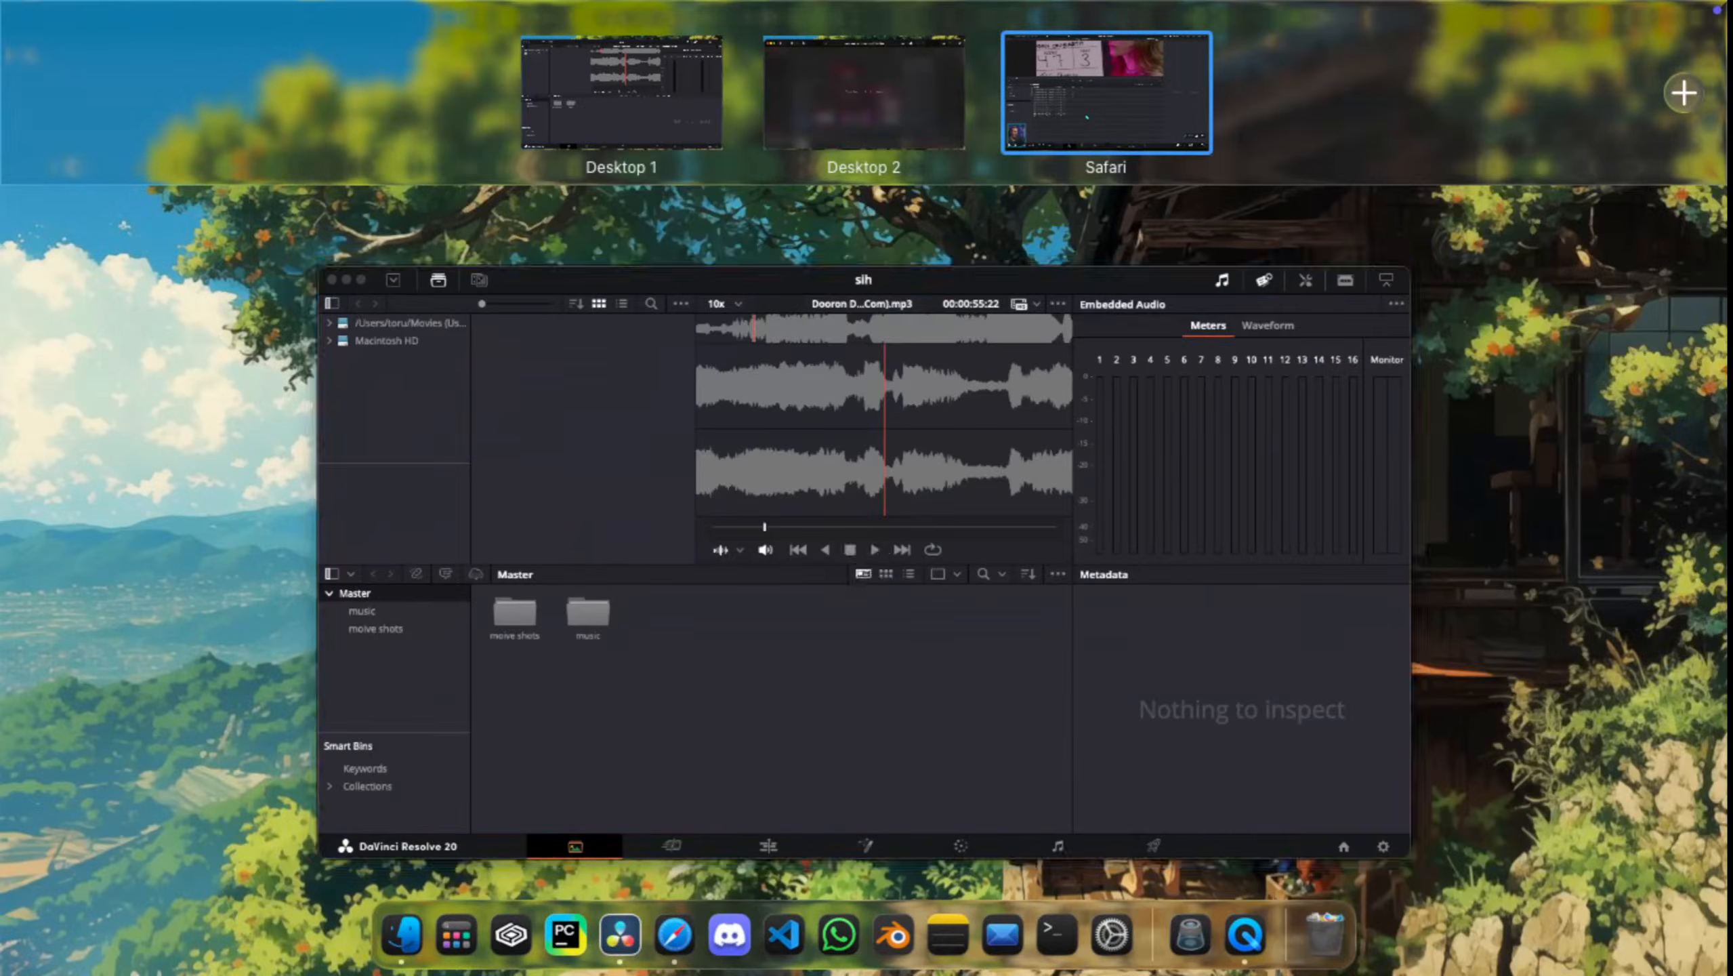
{"action": "left_click", "coordinate": [847, 564]}
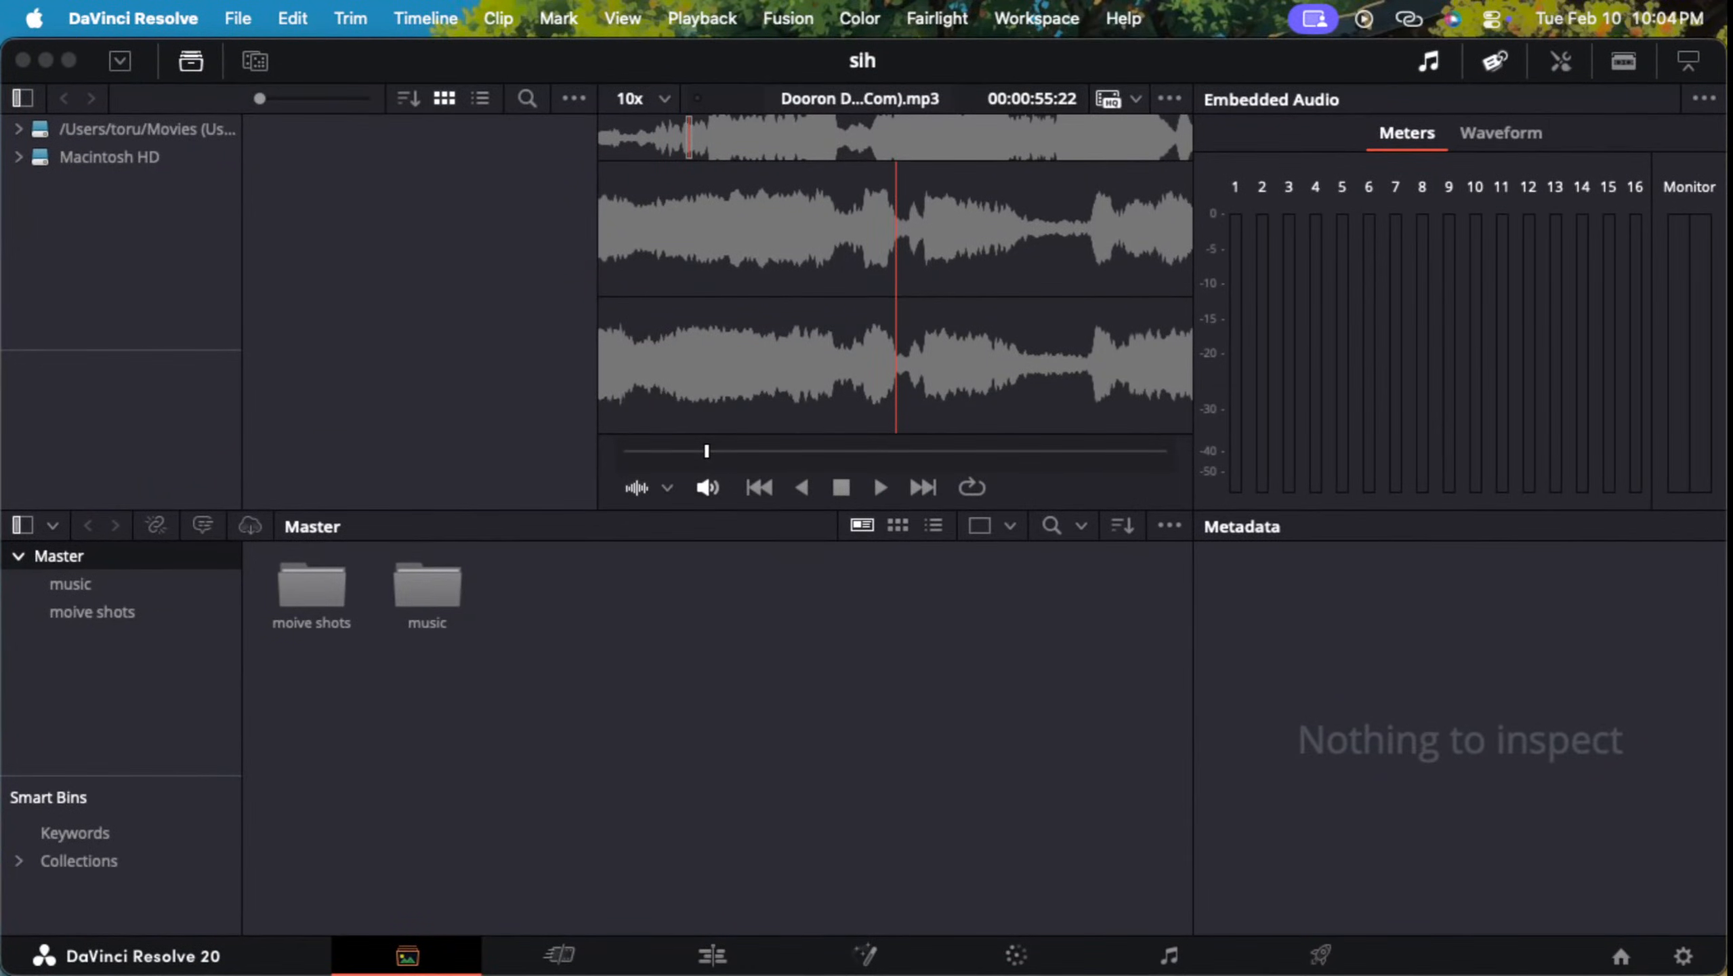
{"action": "double_click", "coordinate": [313, 586]}
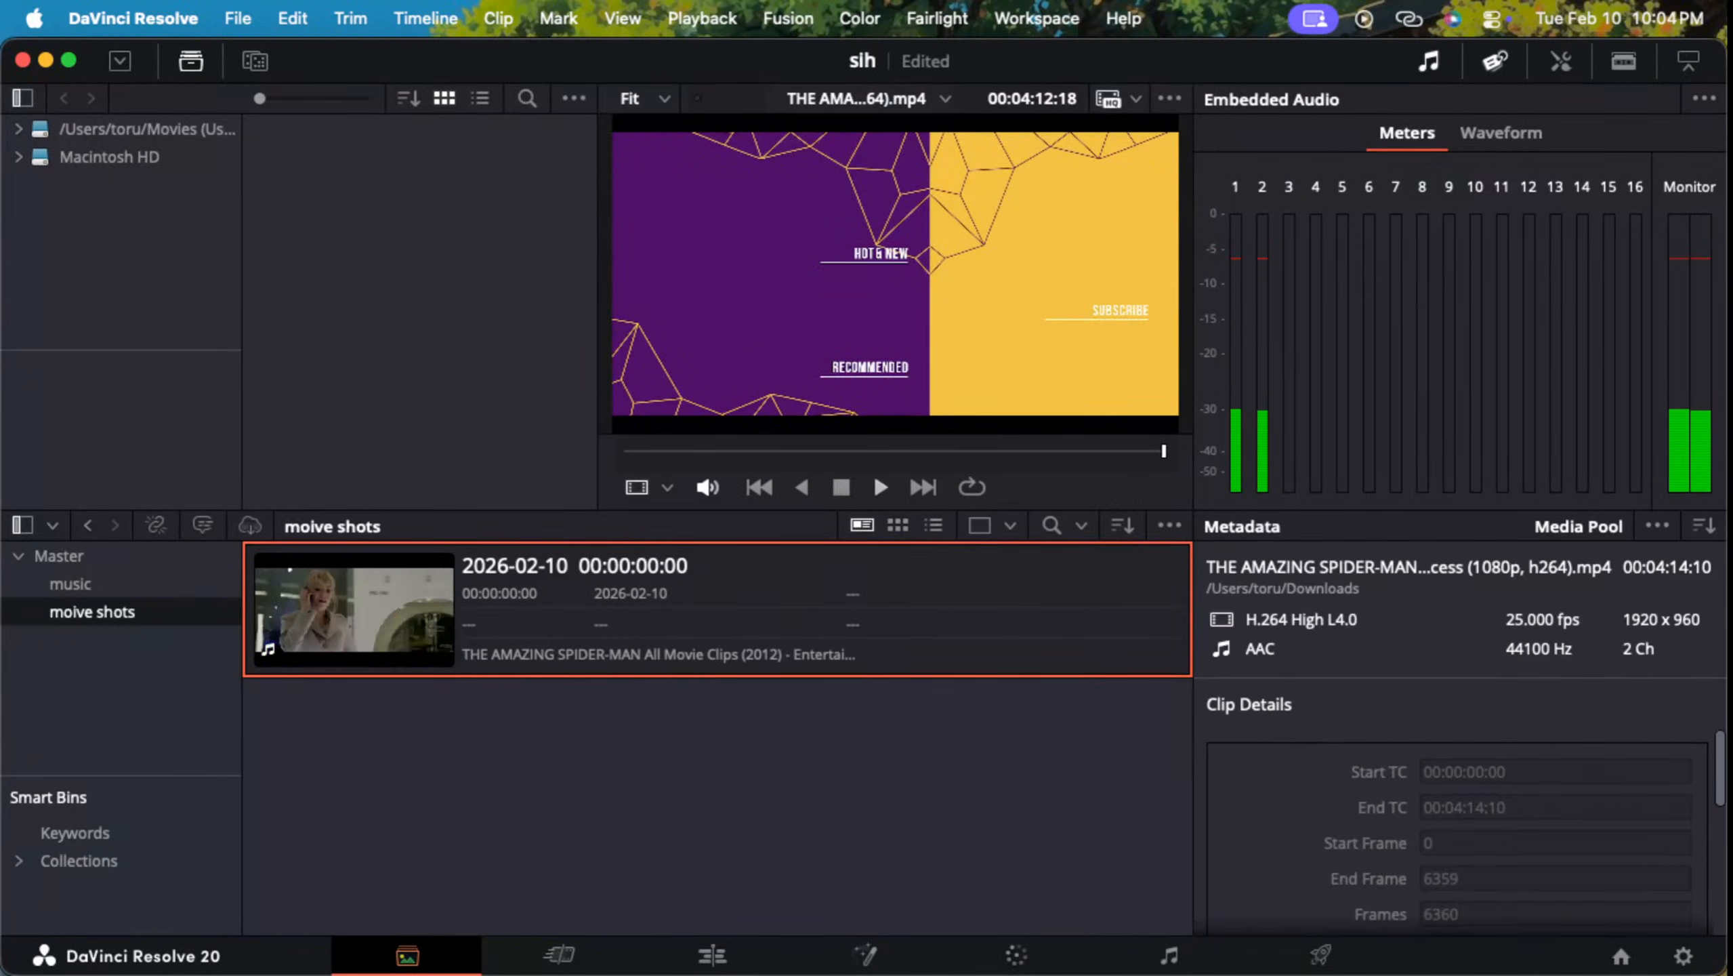
{"action": "key", "text": "space"}
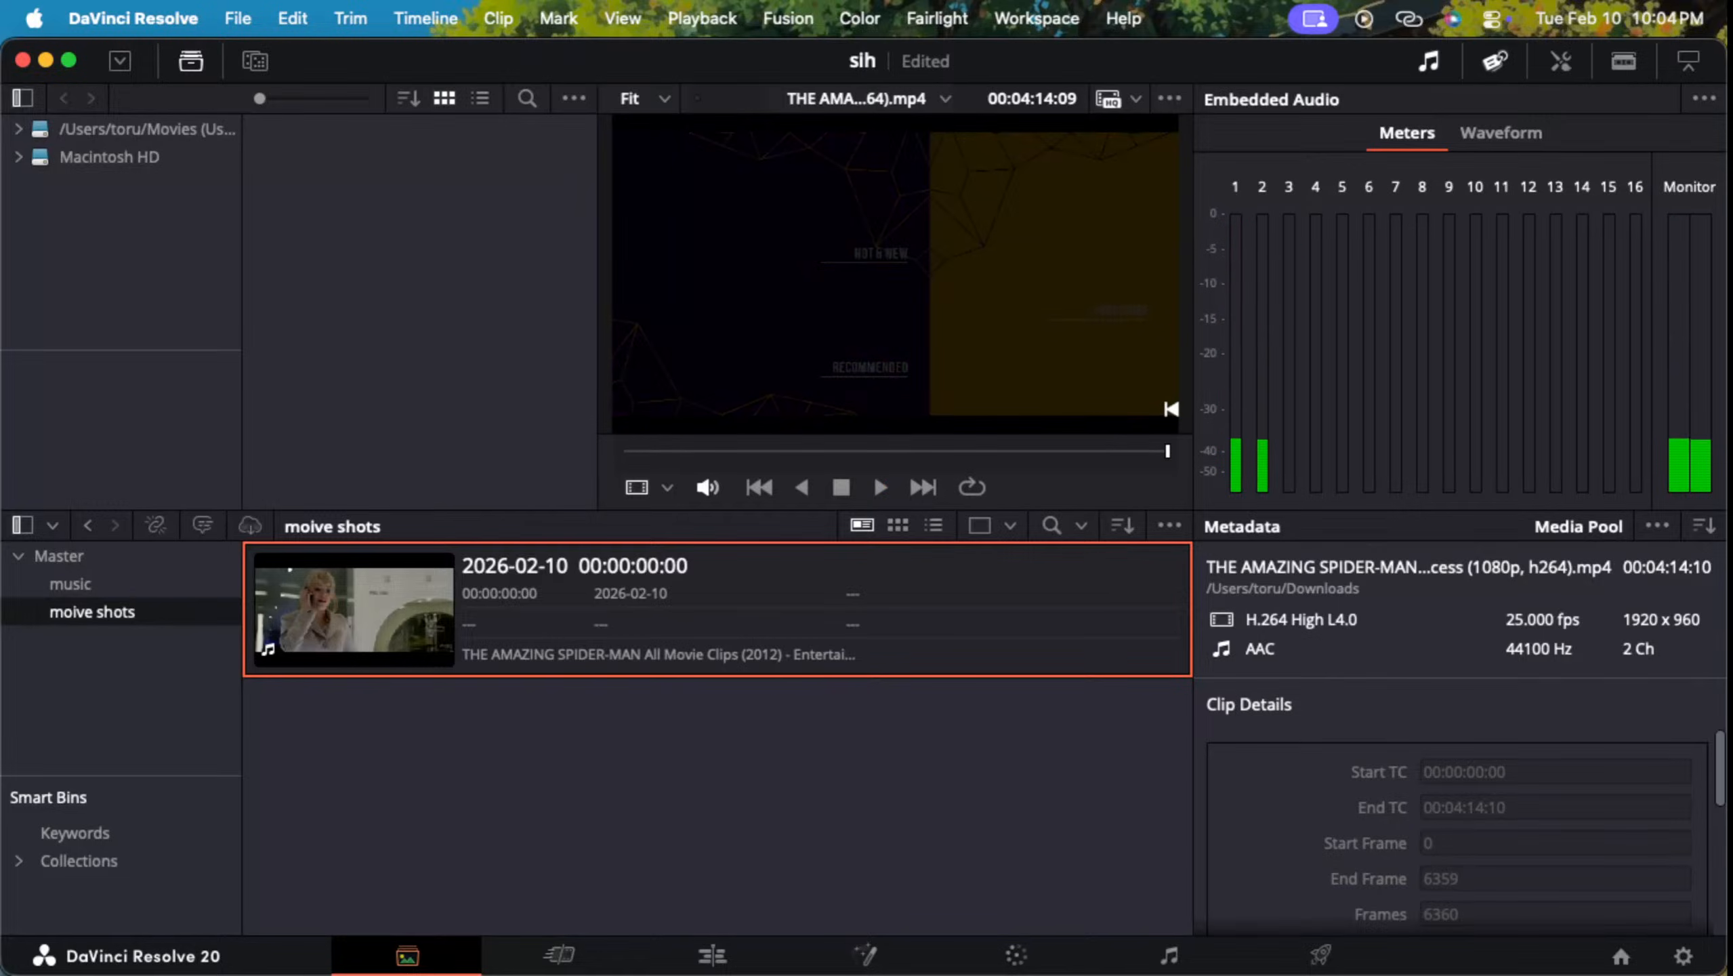
Step: Hide the media storage browser and the embedded audio meters, and enlarge the clip viewer in the sih project
{"action": "left_click_drag", "start_coordinate": [599, 273], "coordinate": [488, 273]}
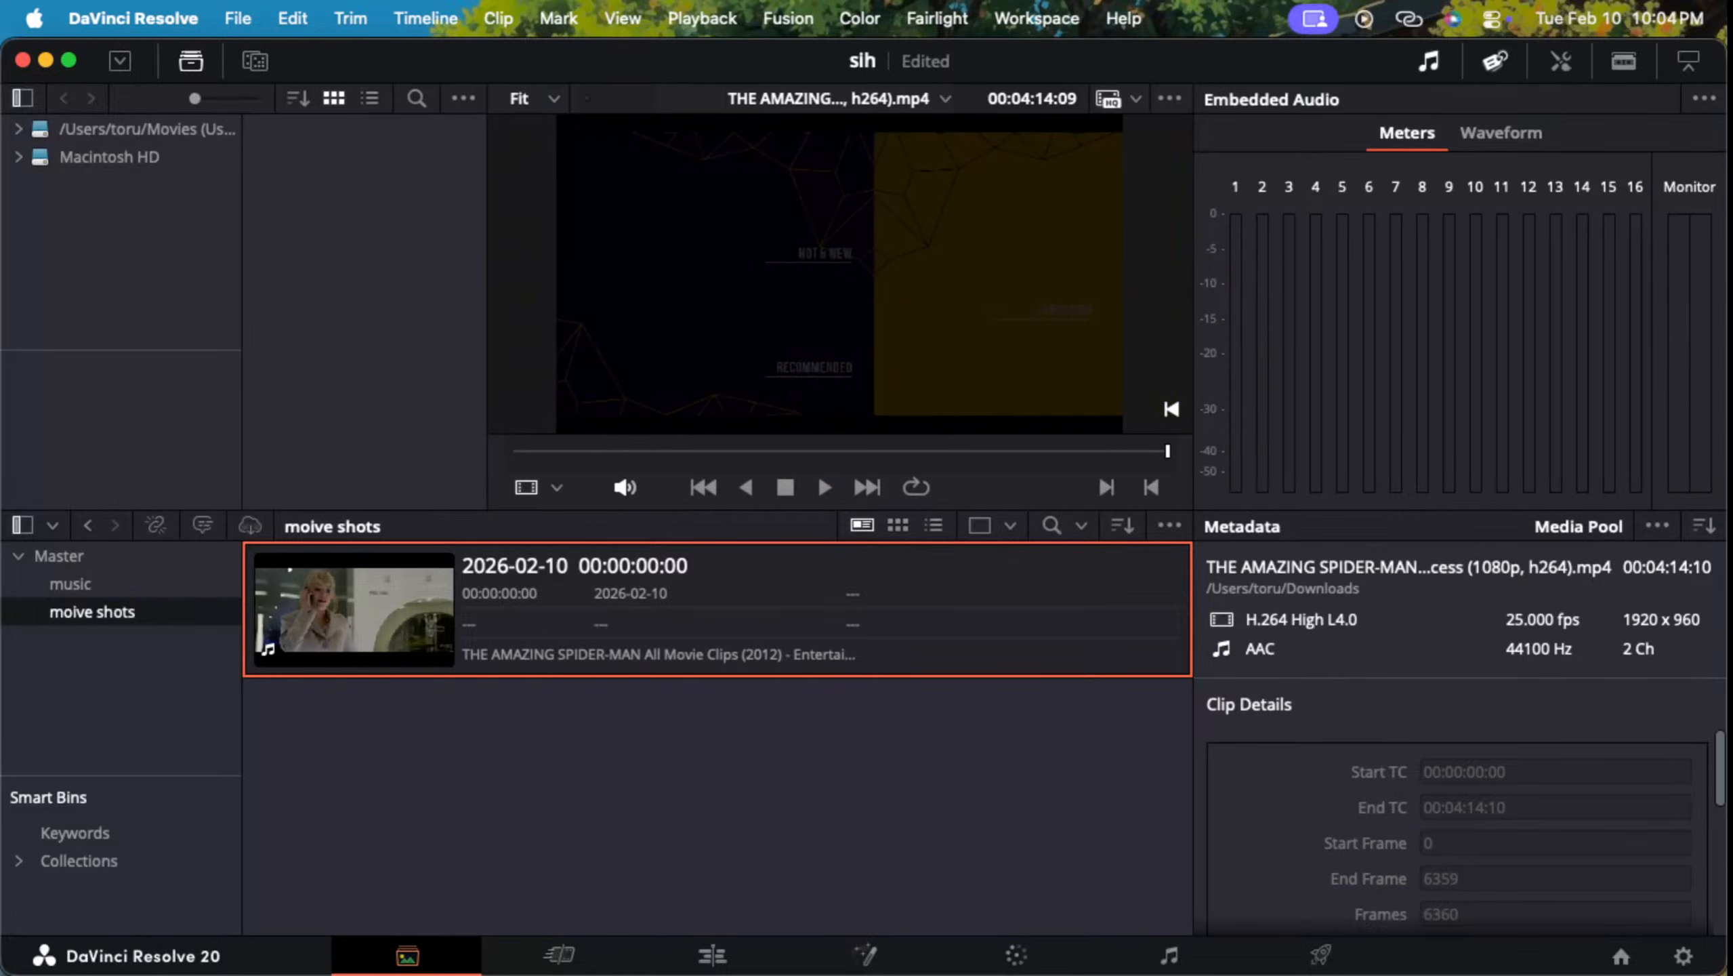
{"action": "left_click", "coordinate": [22, 99]}
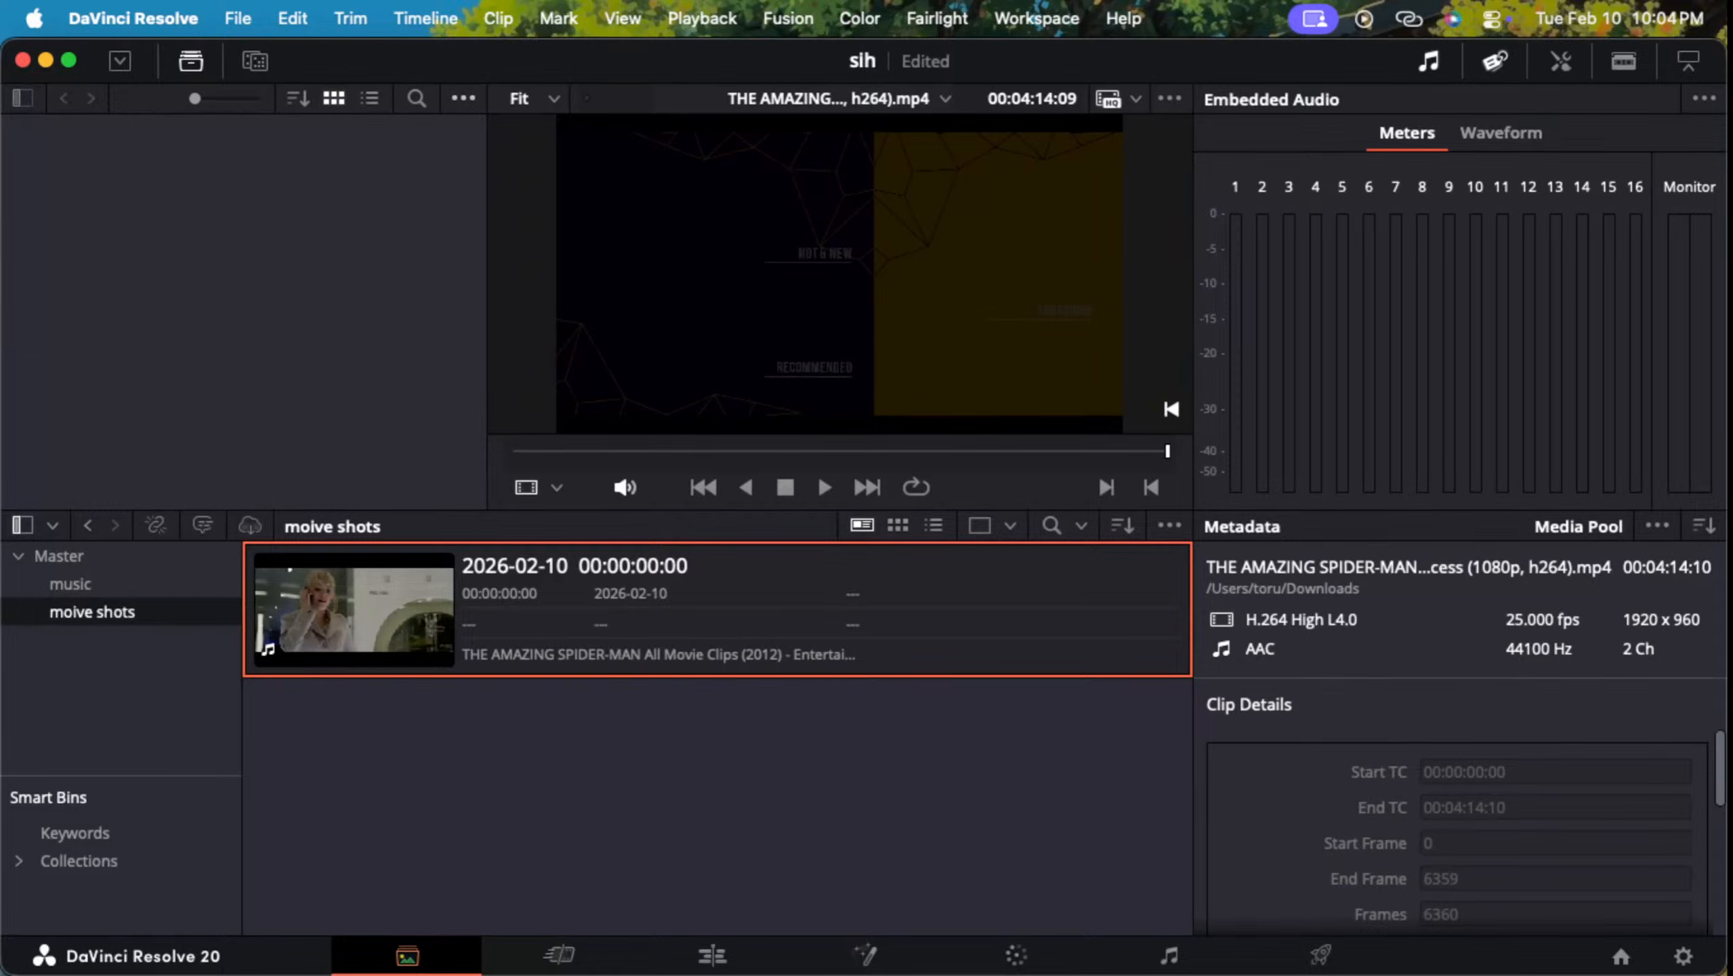
{"action": "left_click", "coordinate": [463, 99]}
{"action": "left_click", "coordinate": [463, 98]}
{"action": "left_click", "coordinate": [191, 61]}
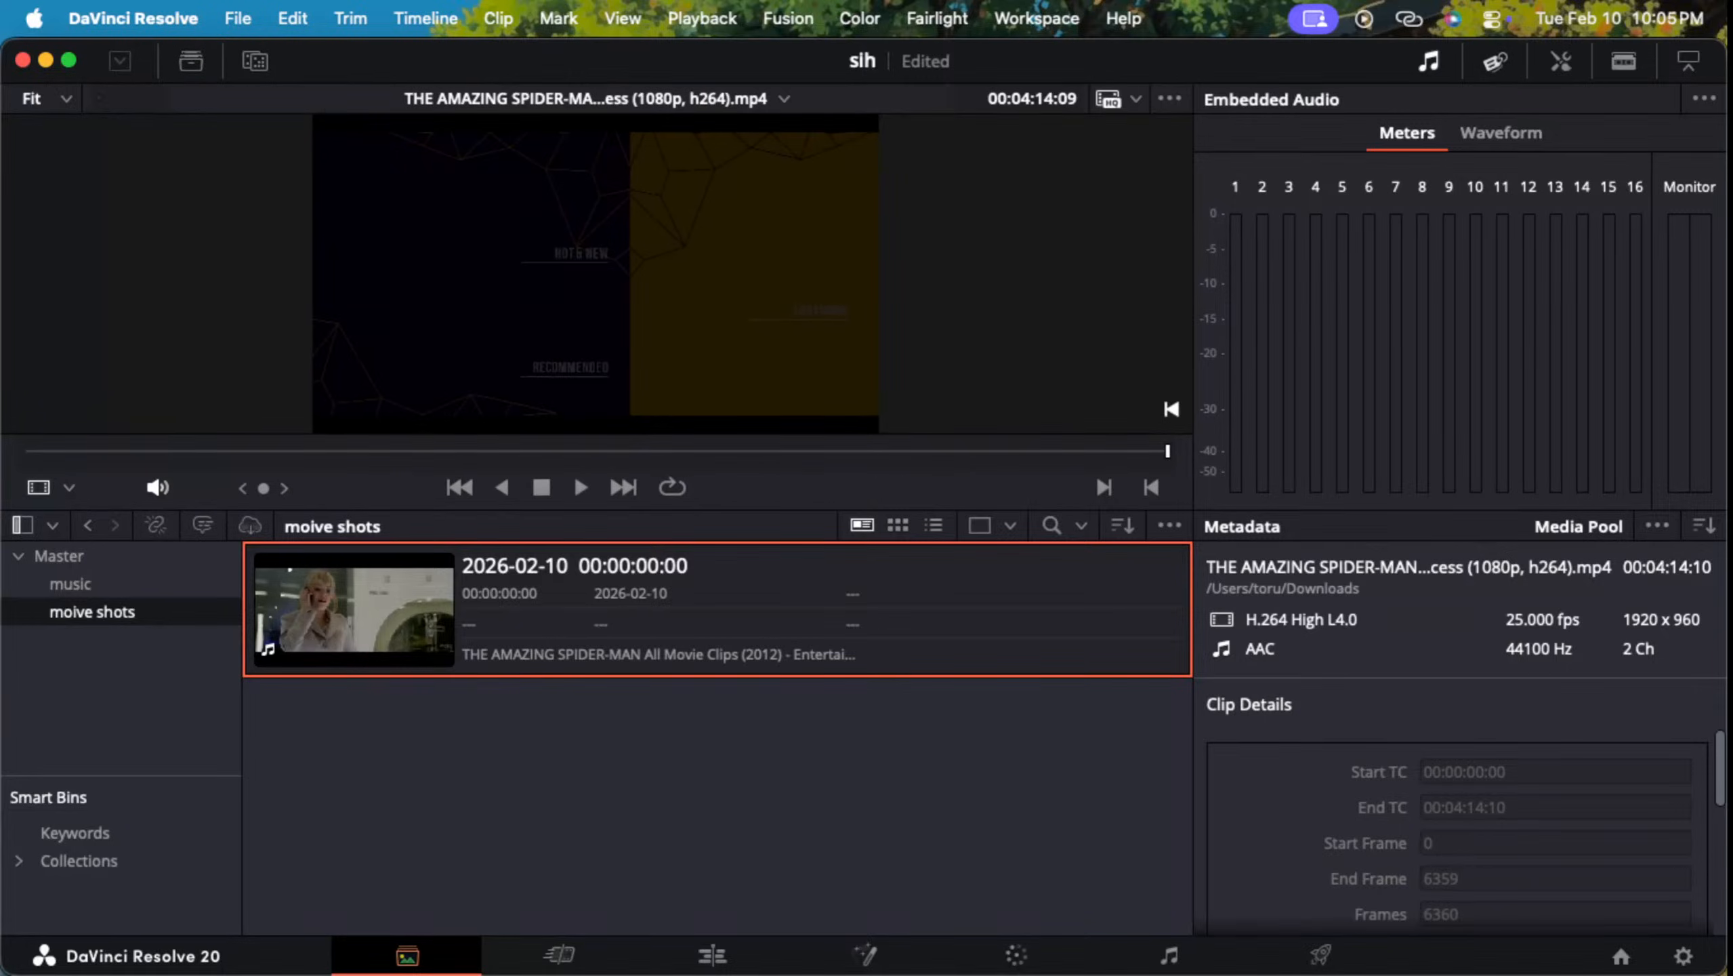
{"action": "left_click", "coordinate": [1428, 61]}
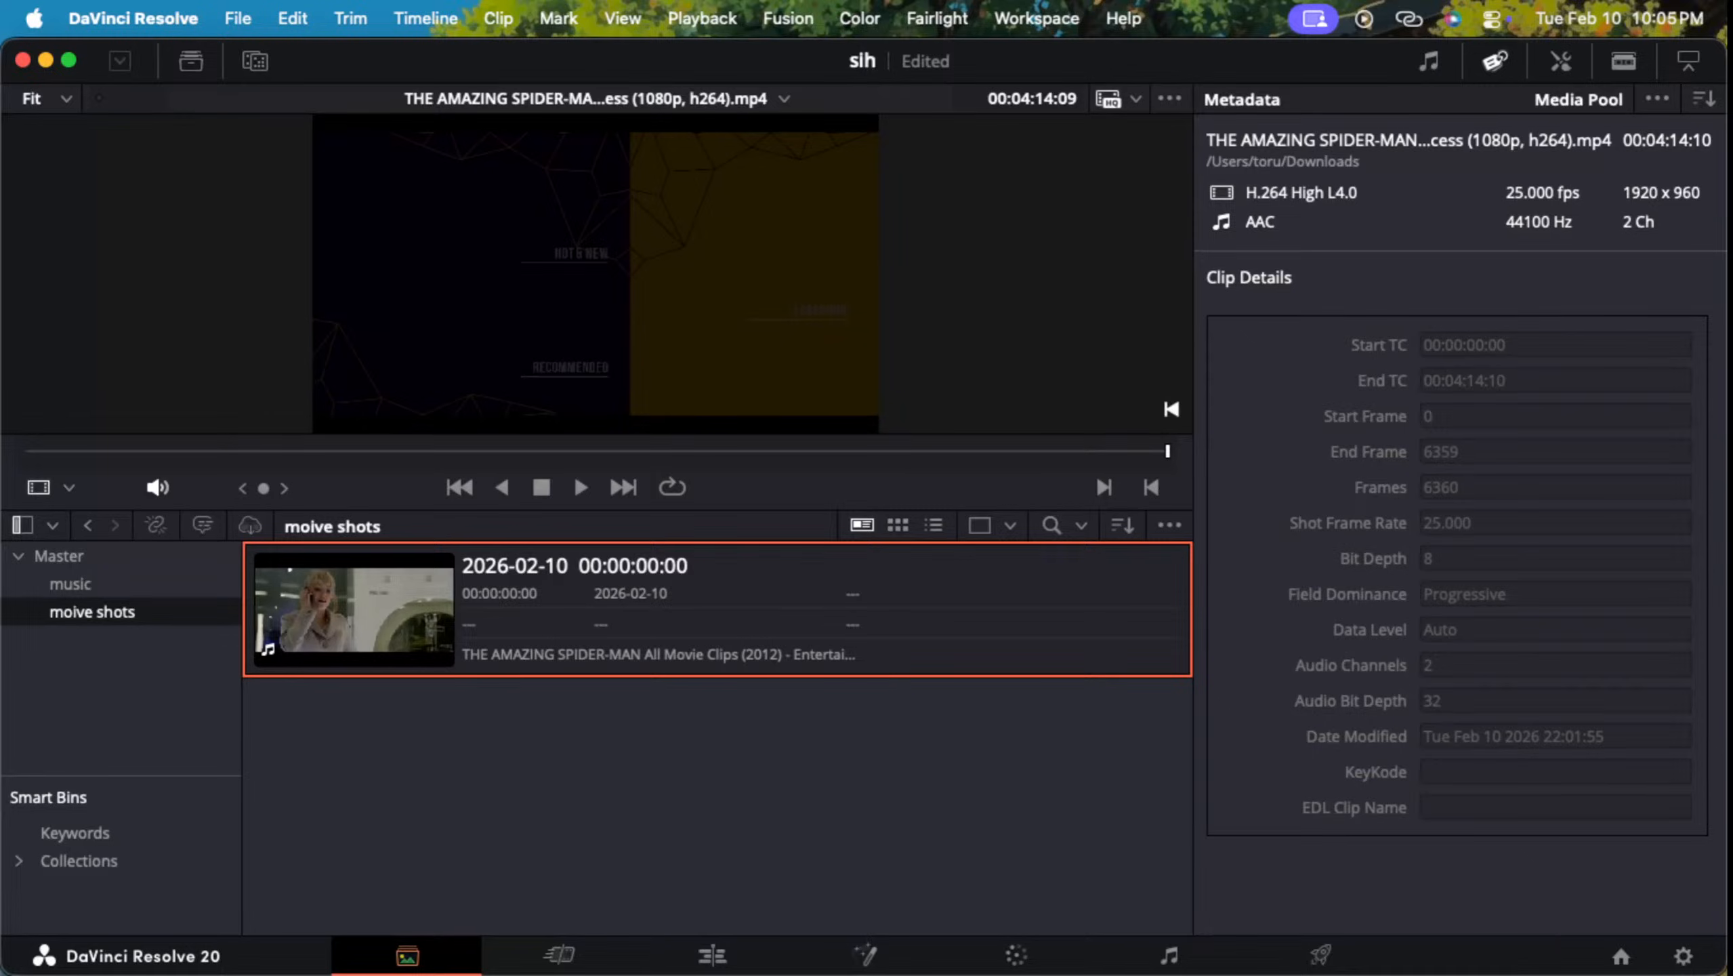
{"action": "left_click_drag", "start_coordinate": [597, 510], "coordinate": [597, 619]}
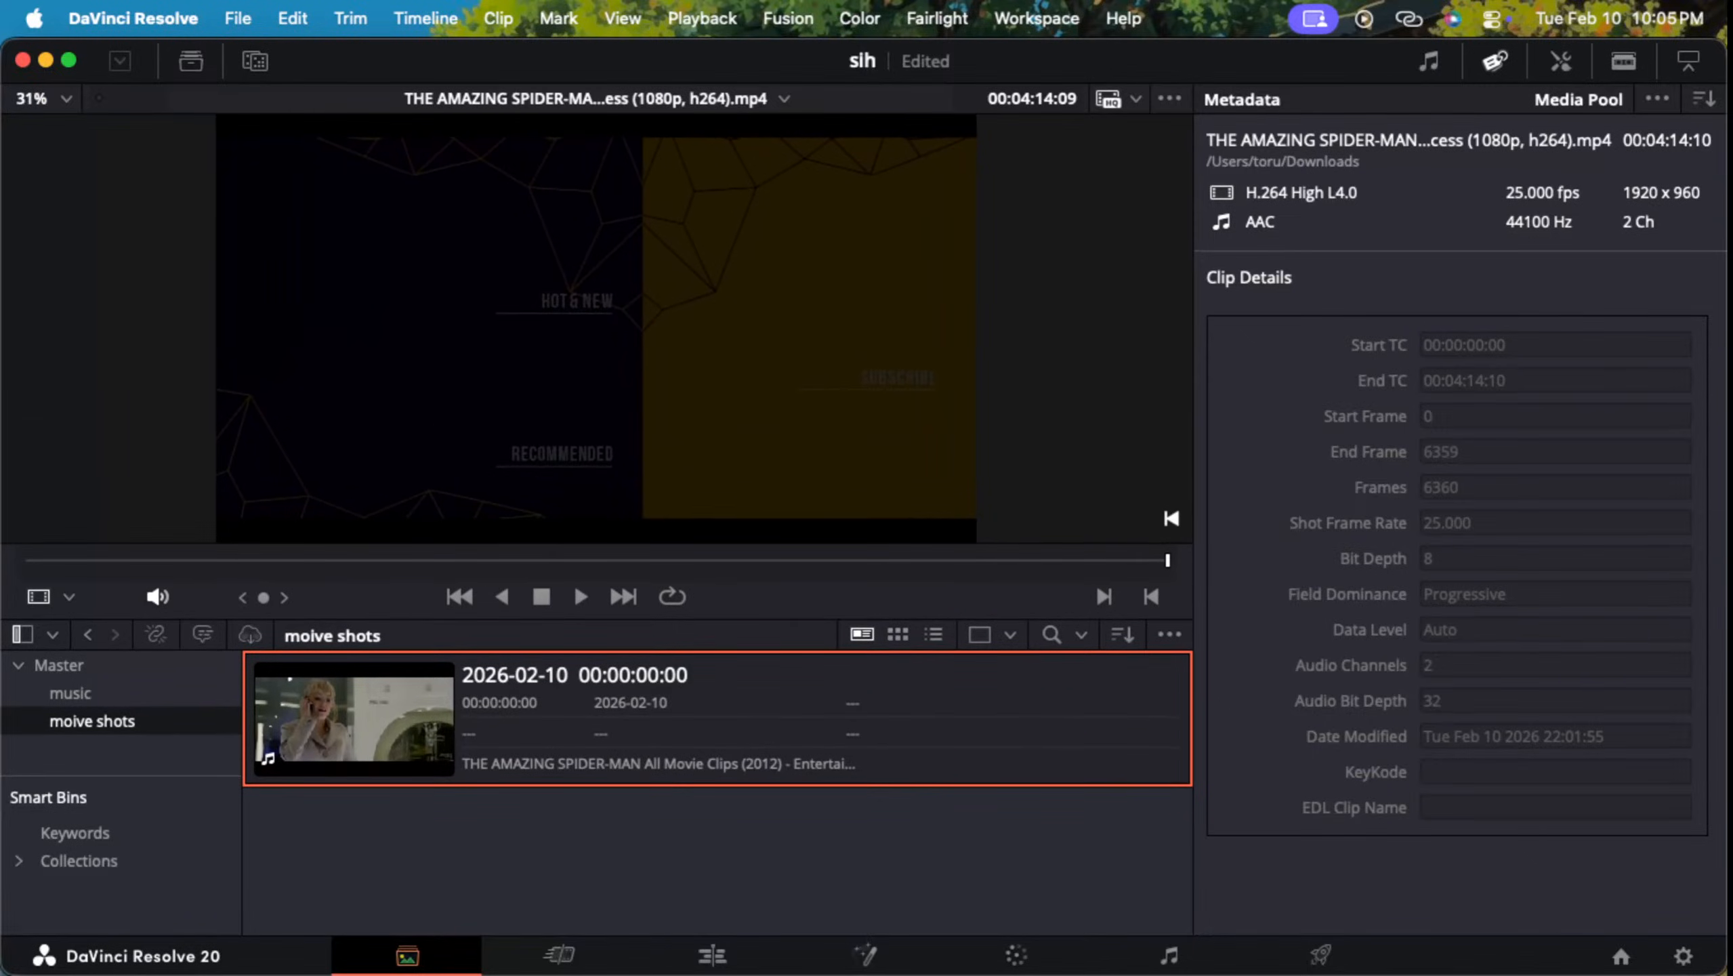
Step: Play back the Amazing Spider-Man clip and put the DaVinci Resolve window in full screen
{"action": "key", "text": "space"}
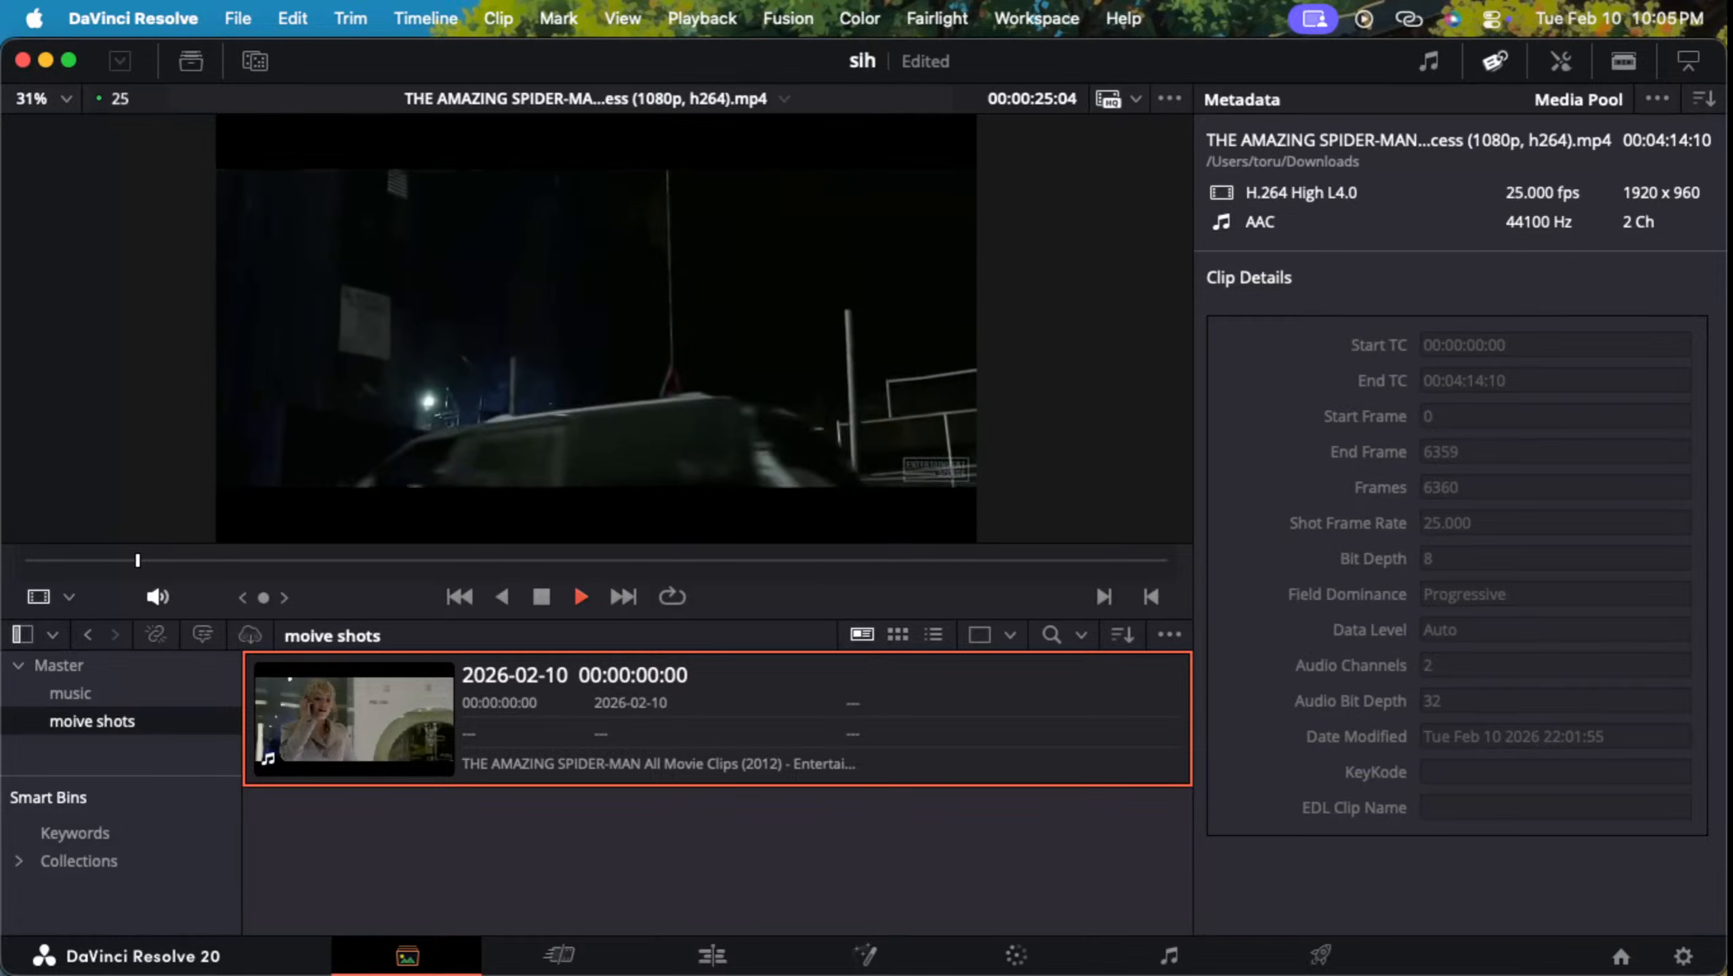
{"action": "left_click", "coordinate": [68, 60]}
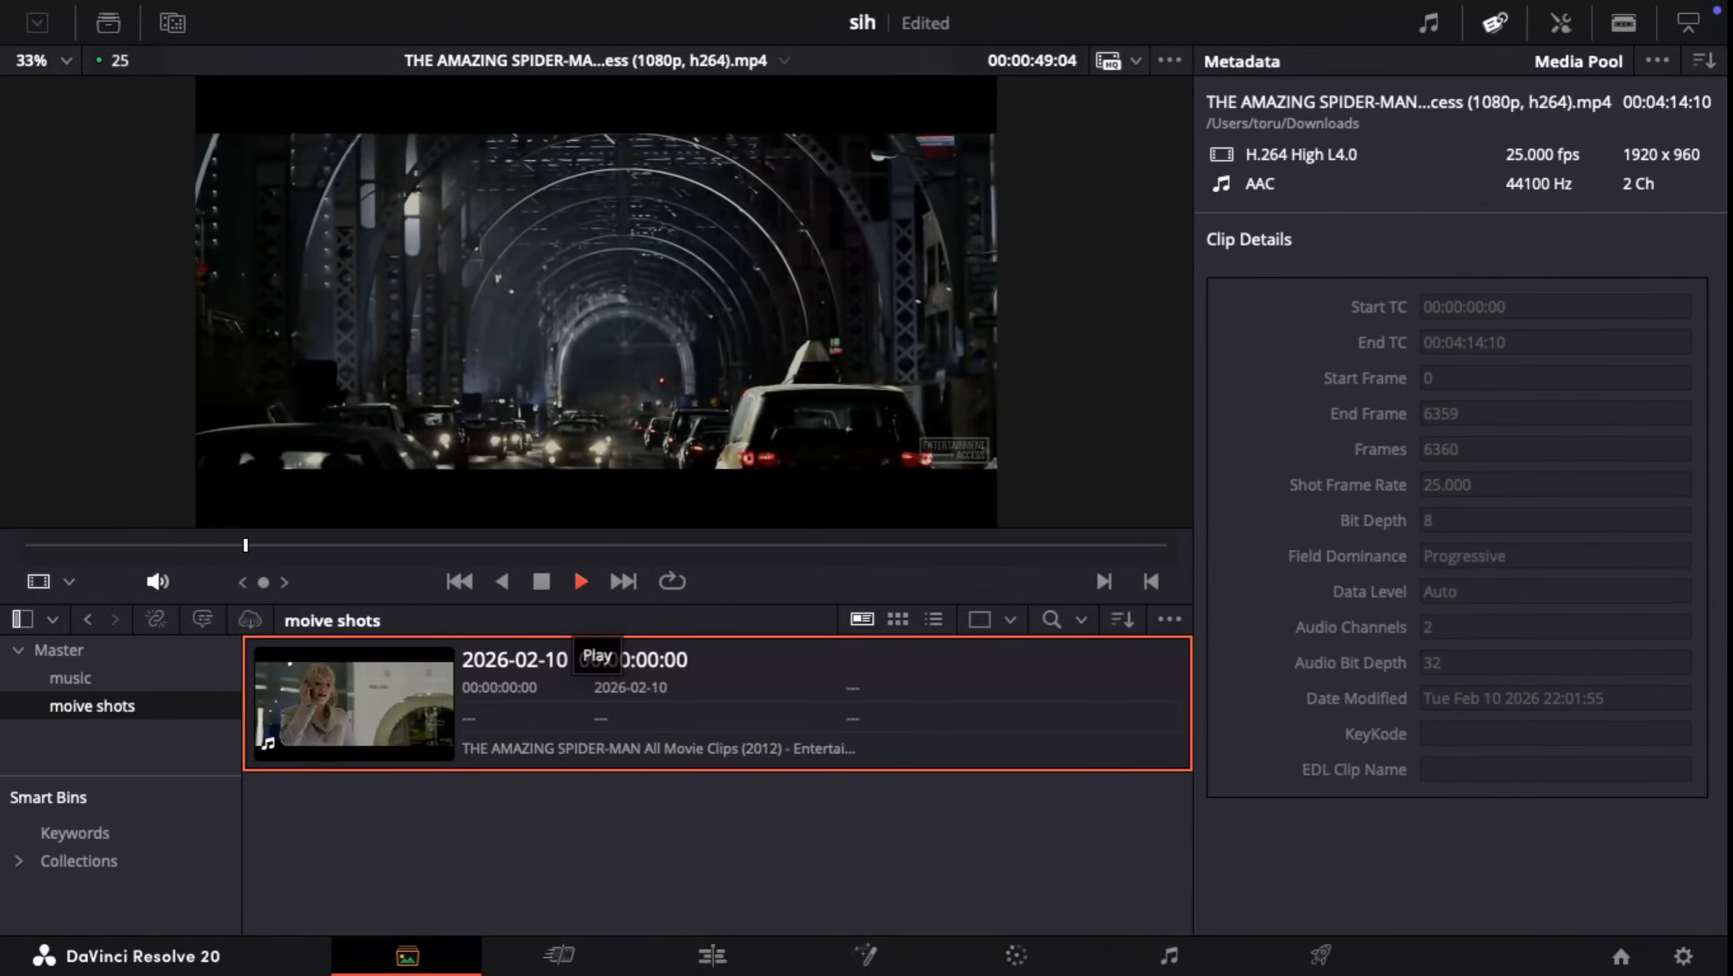
{"action": "key", "text": "ctrl+Up"}
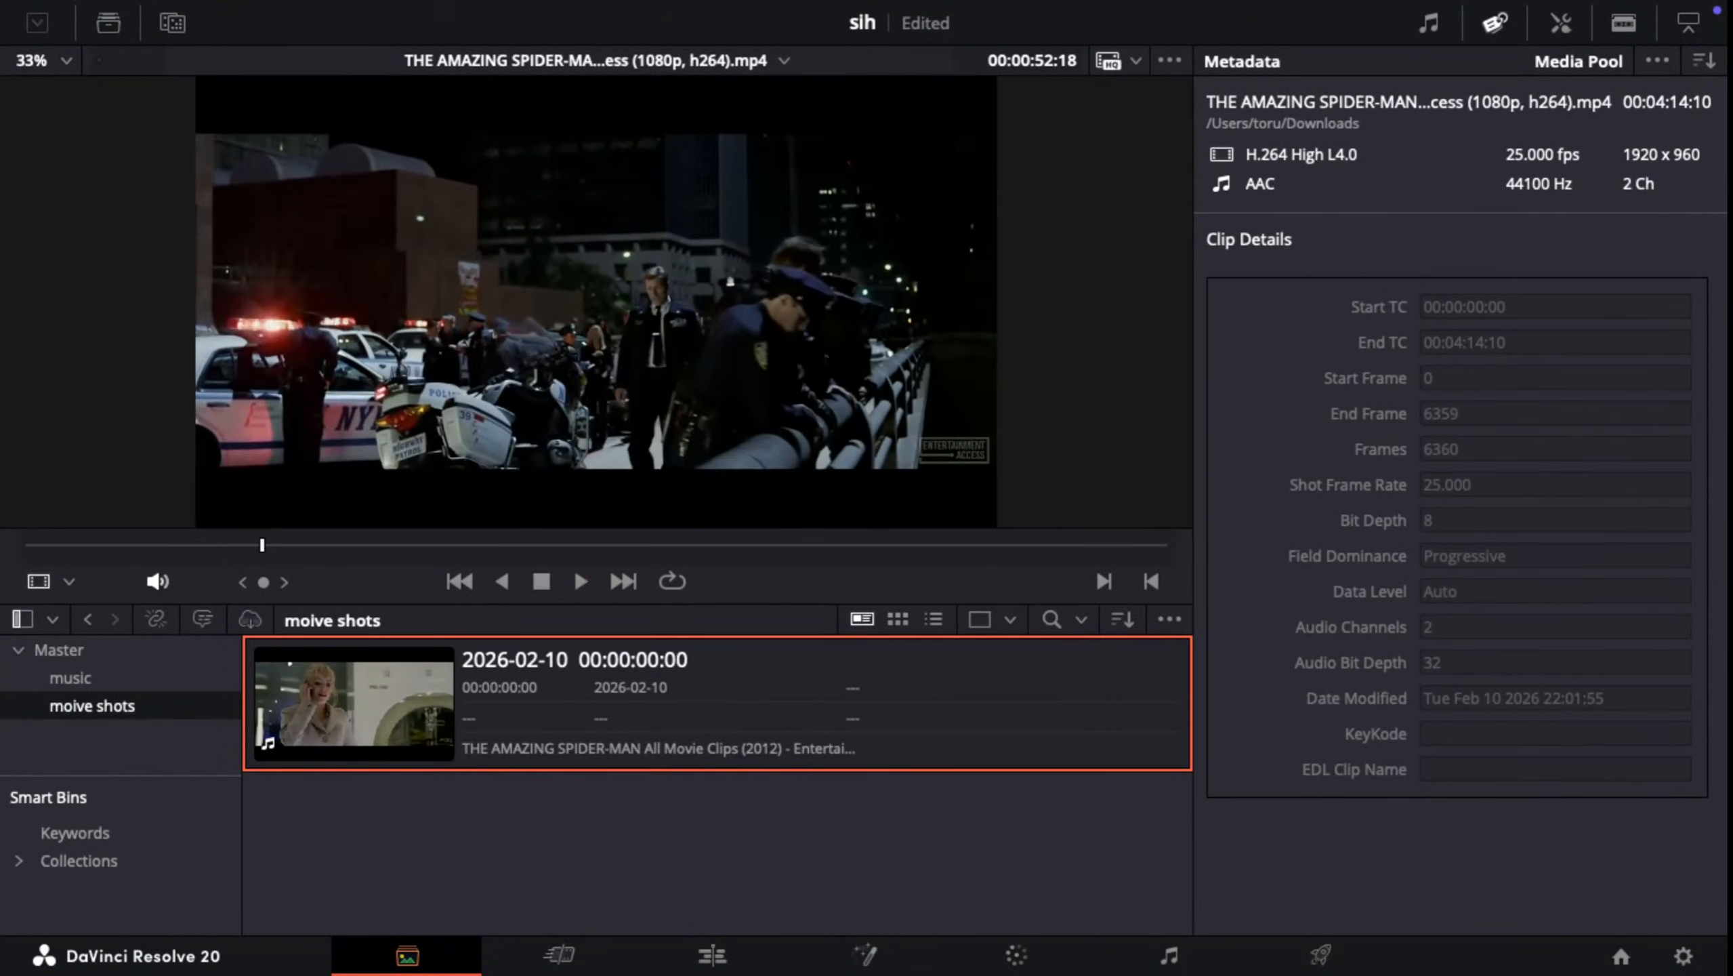
Step: Reorder the spaces so Safari and DaVinci Resolve sit side by side ahead of Desktop 1, and resume the tutorial in Safari
{"action": "key", "text": "ctrl+Up"}
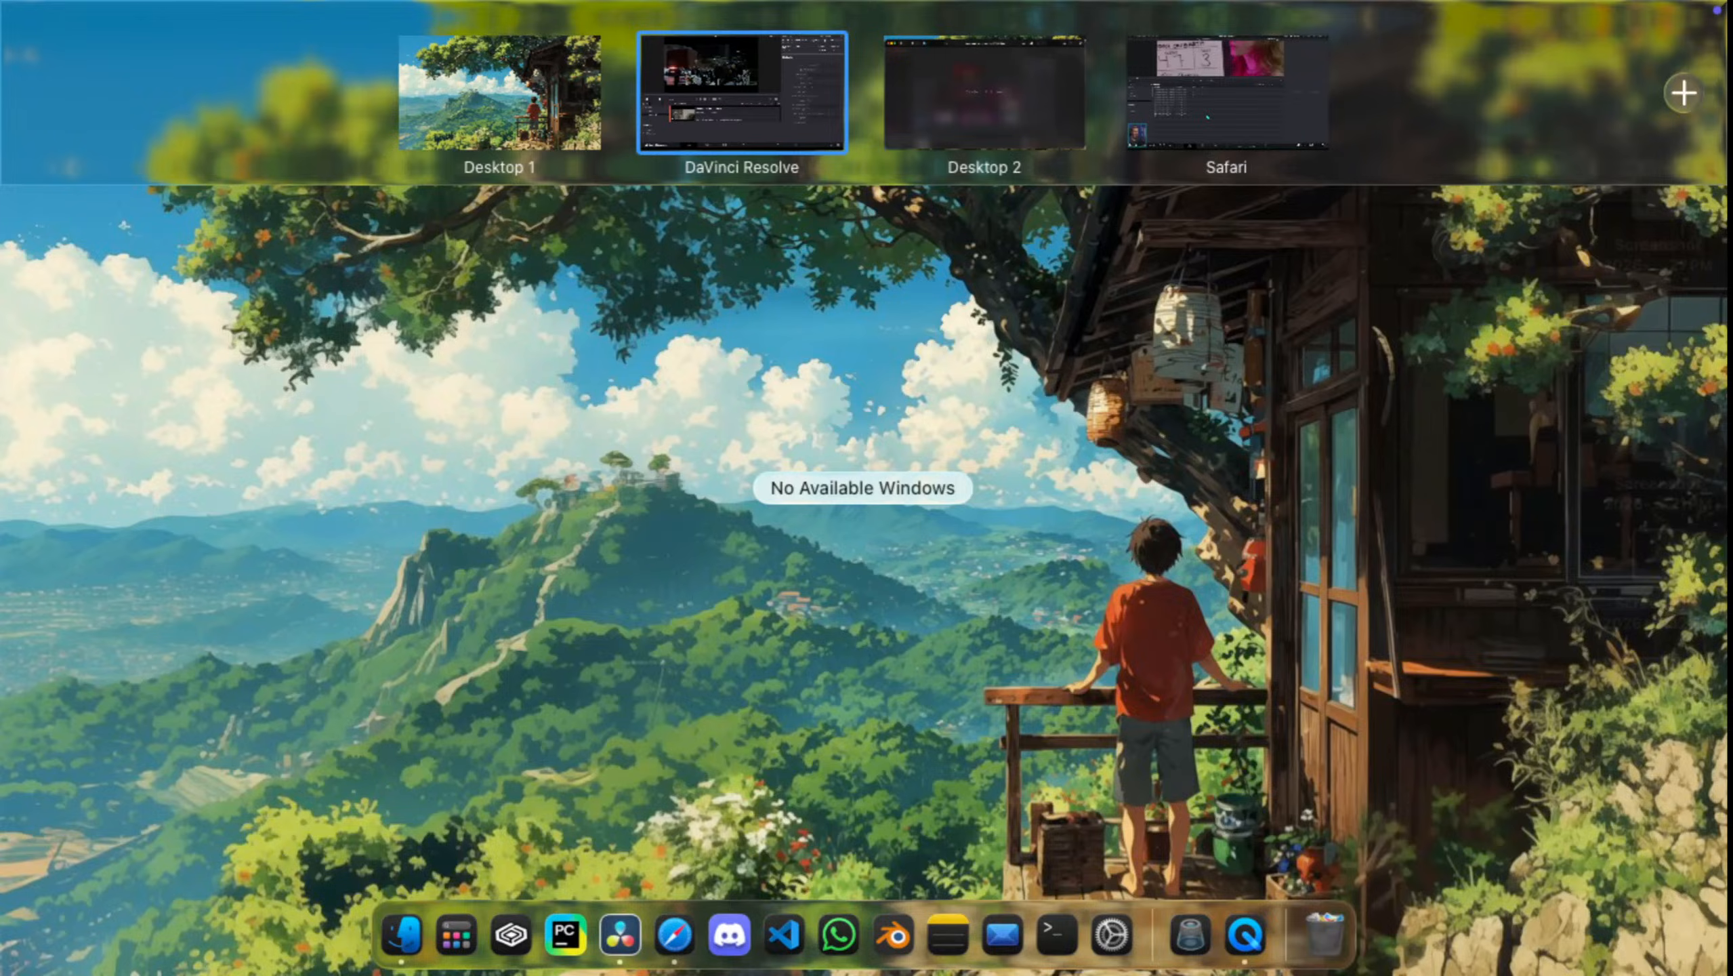
{"action": "left_click_drag", "start_coordinate": [1227, 92], "coordinate": [519, 92]}
{"action": "left_click", "coordinate": [985, 92]}
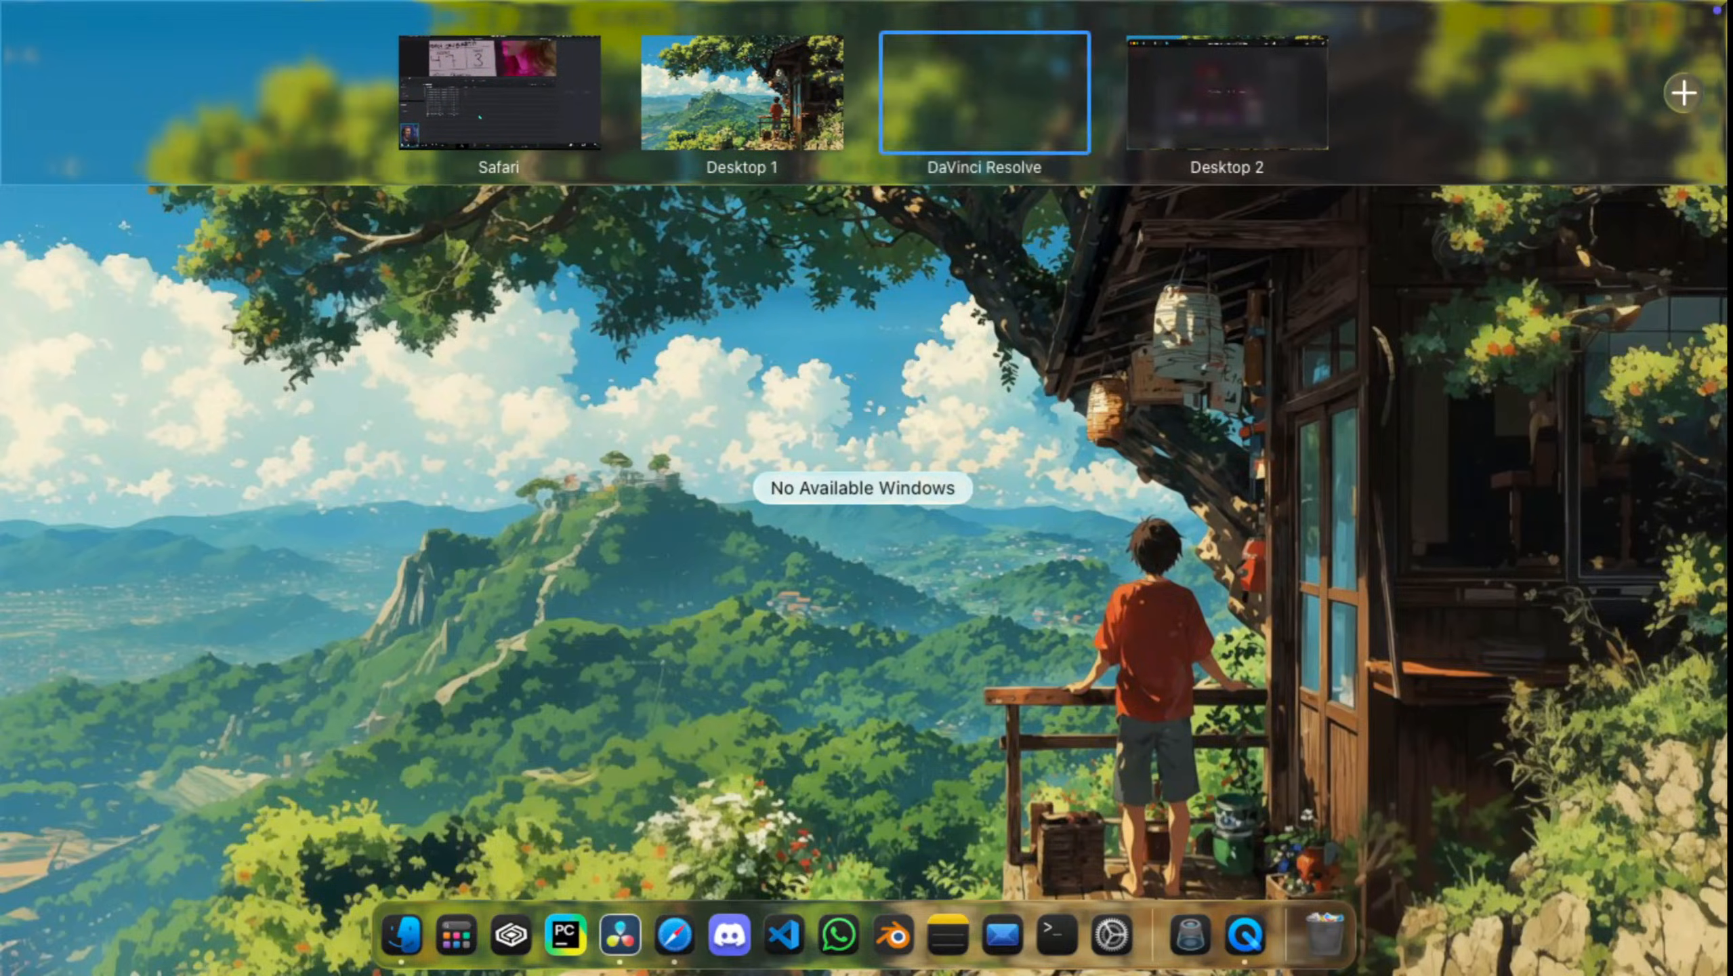
{"action": "left_click_drag", "start_coordinate": [985, 92], "coordinate": [742, 92]}
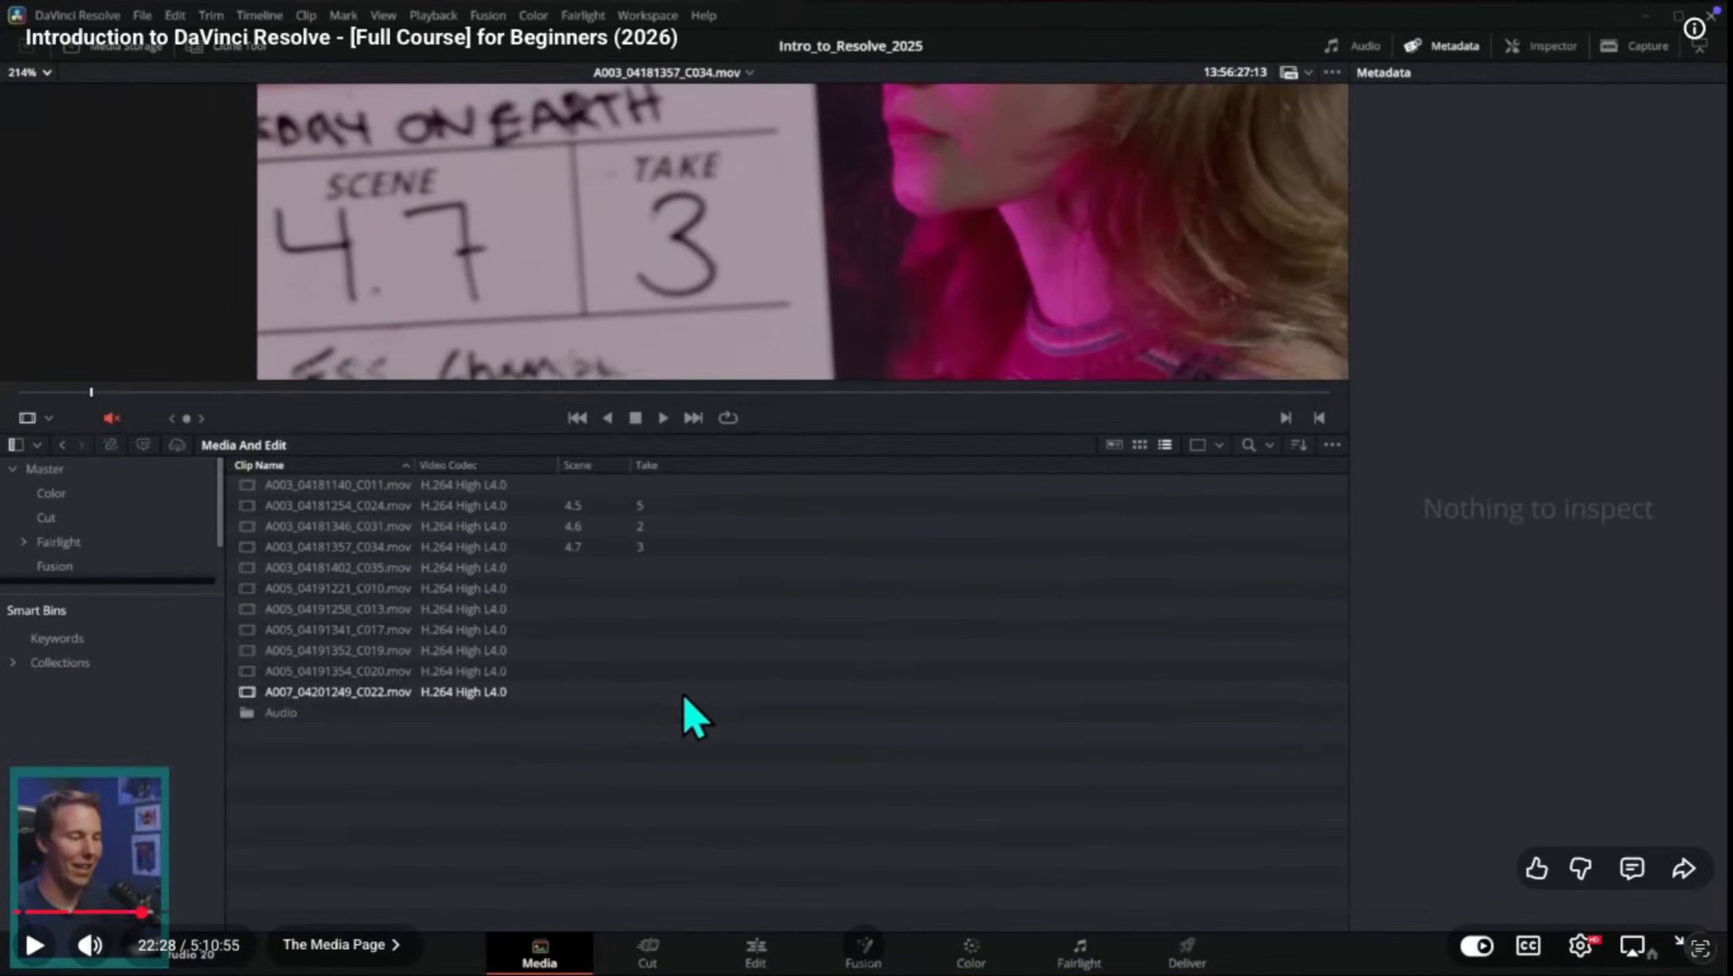
{"action": "key", "text": "space"}
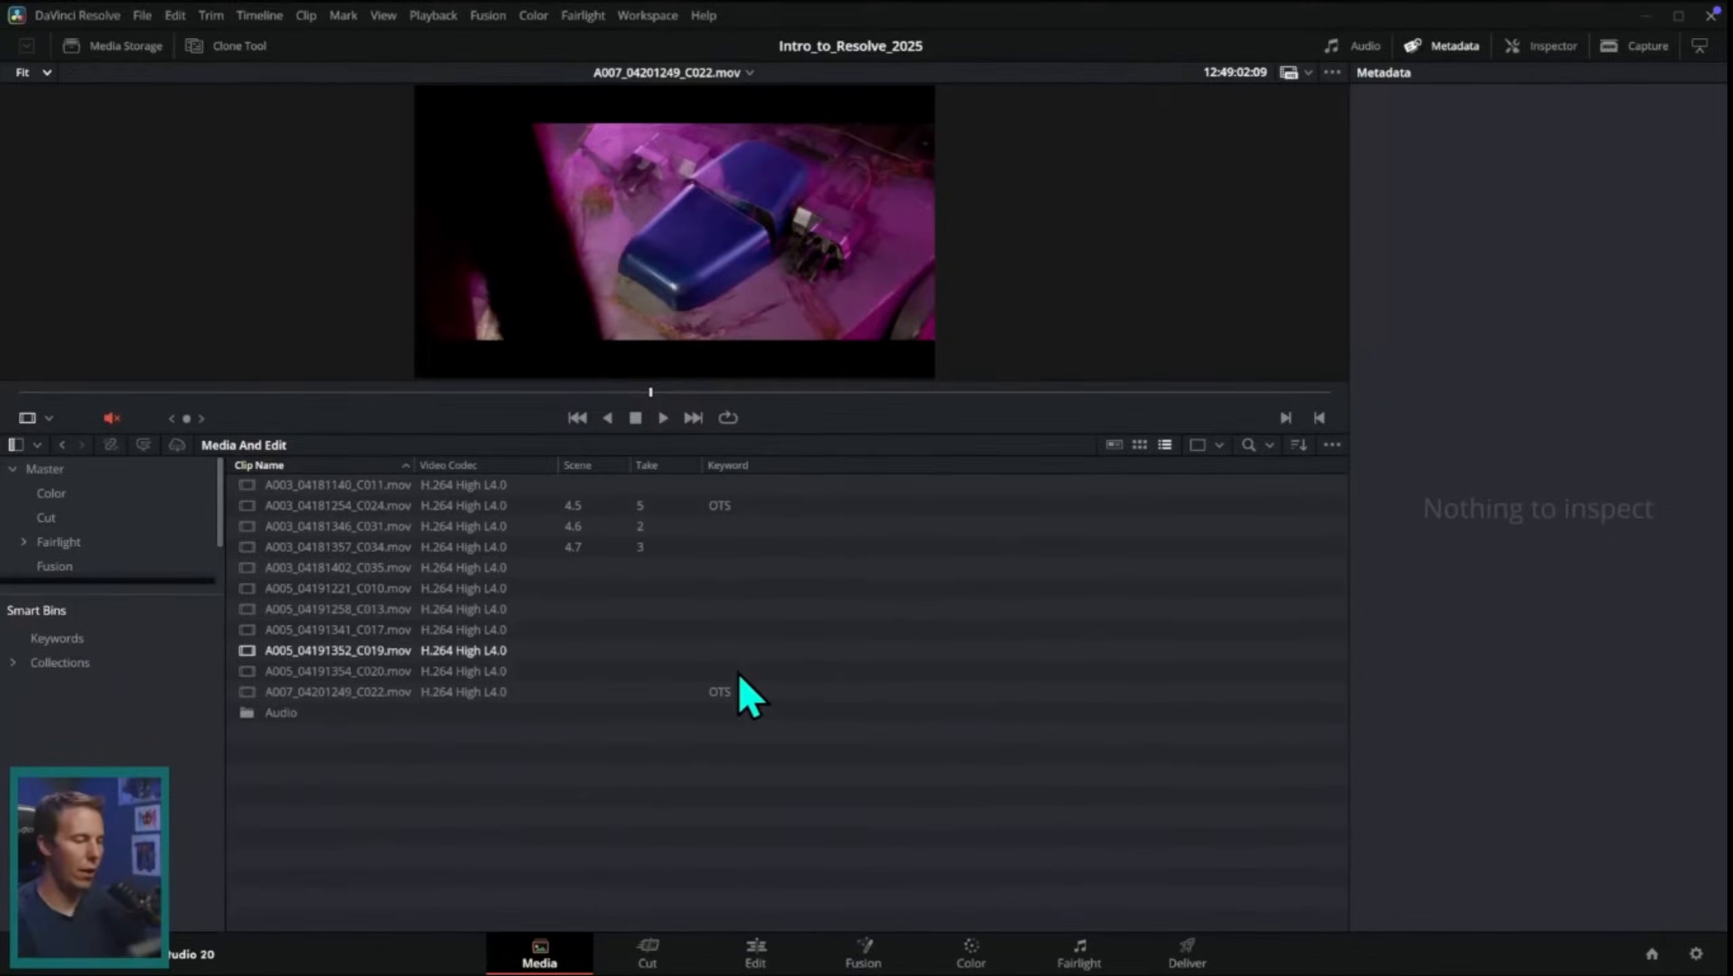
{"action": "left_click", "coordinate": [75, 641]}
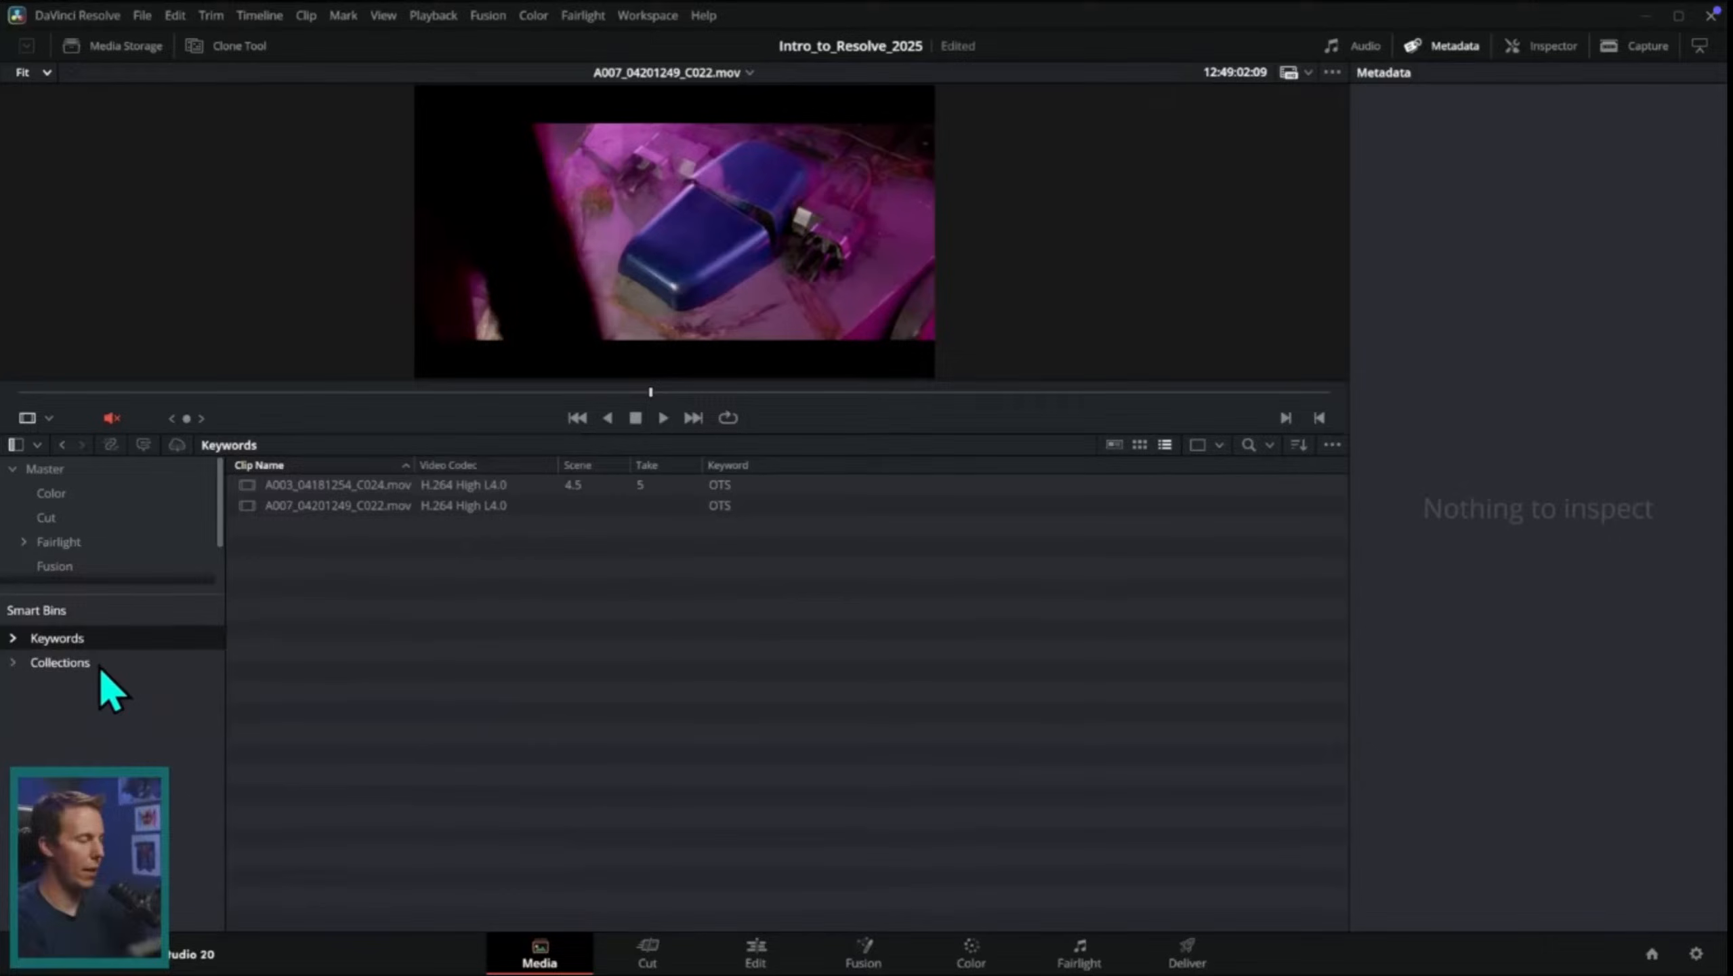
{"action": "left_click", "coordinate": [12, 637]}
{"action": "left_click", "coordinate": [89, 664]}
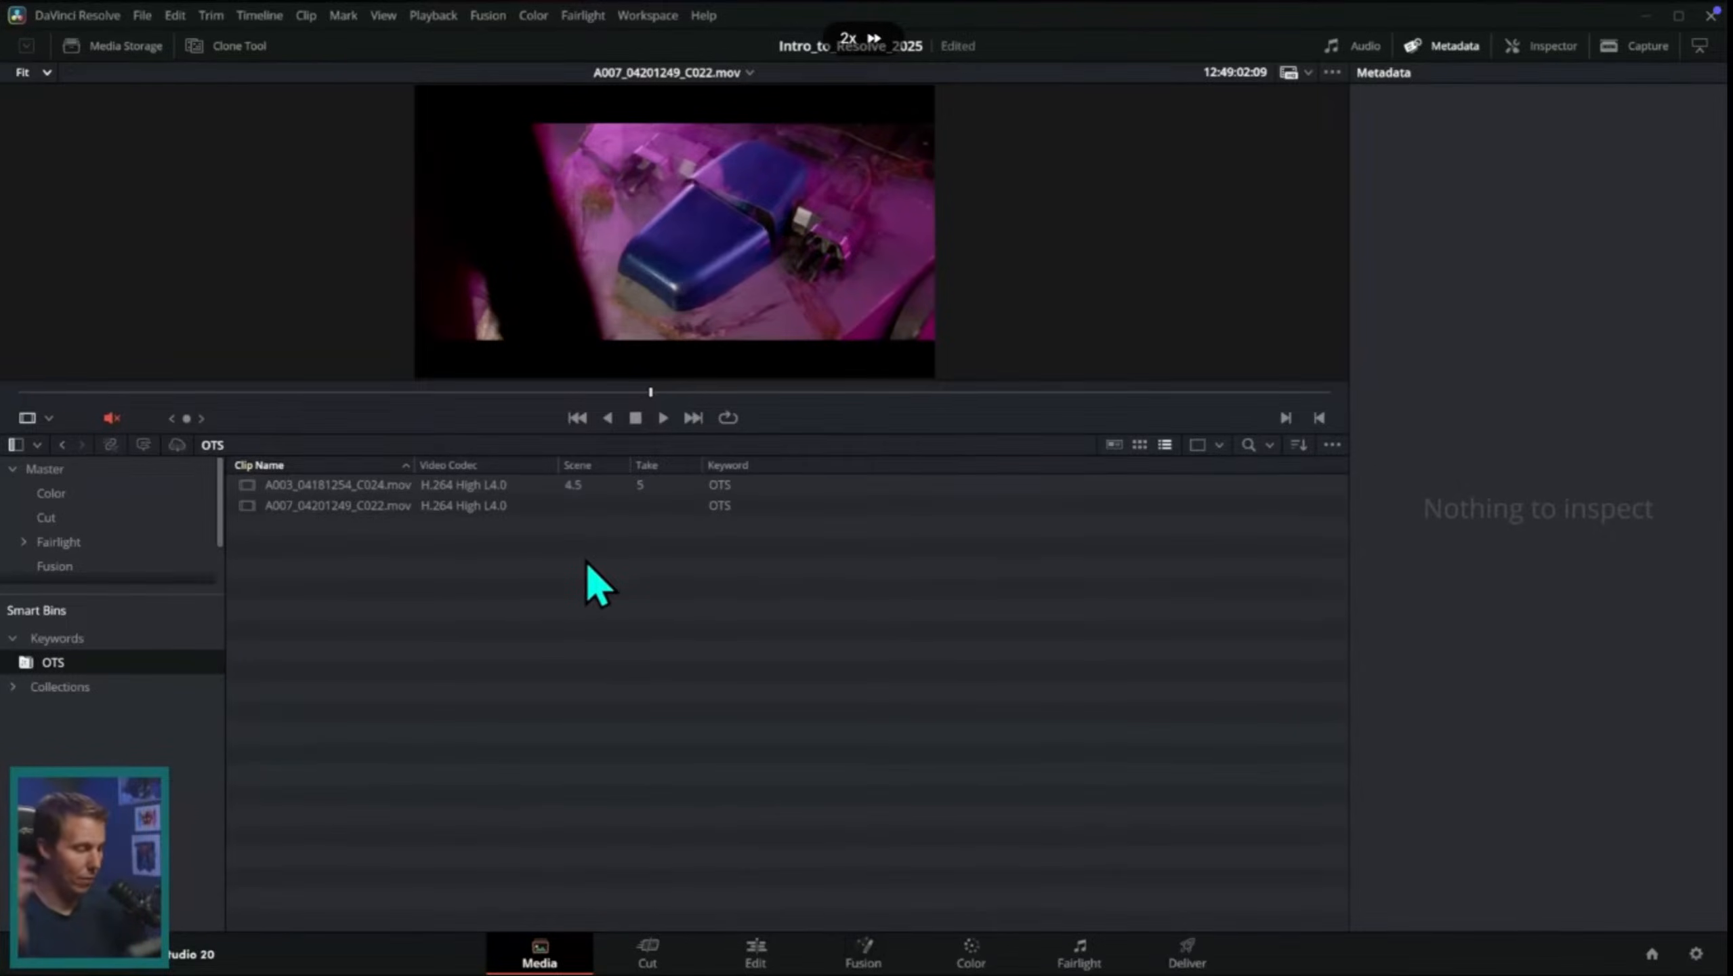
{"action": "left_click", "coordinate": [82, 686]}
{"action": "left_click", "coordinate": [12, 686]}
{"action": "left_click_drag", "start_coordinate": [128, 593], "coordinate": [146, 502]}
{"action": "left_click", "coordinate": [124, 660]}
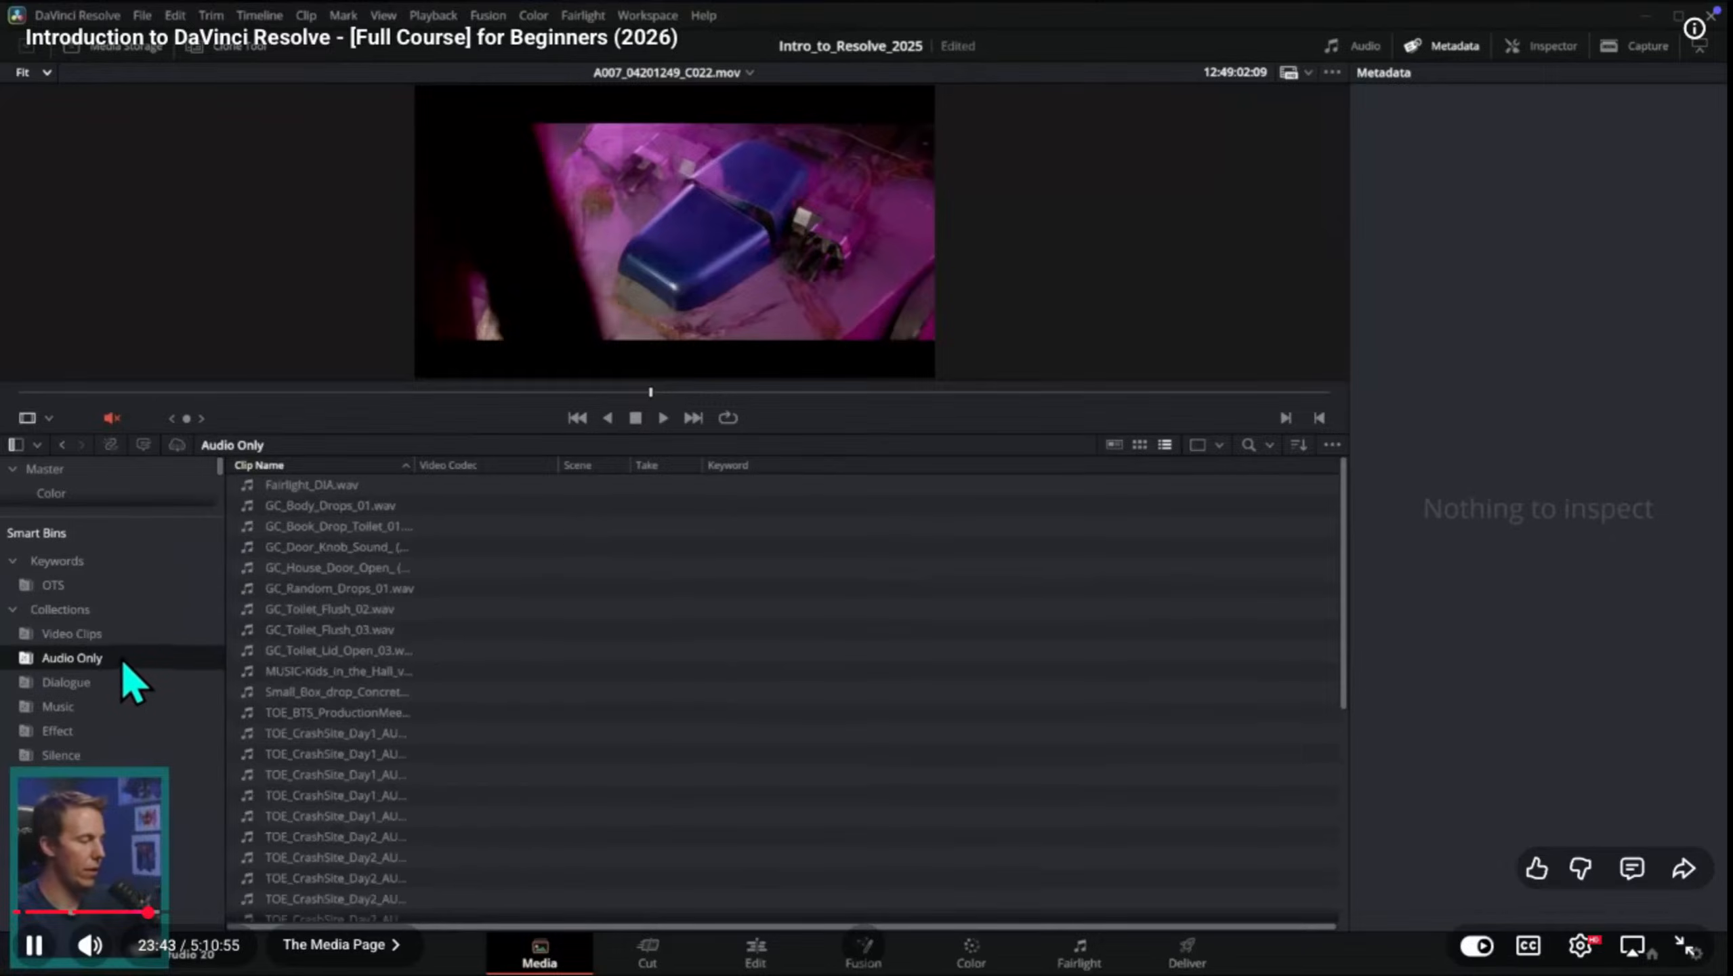
{"action": "left_click", "coordinate": [126, 685]}
{"action": "left_click", "coordinate": [131, 663]}
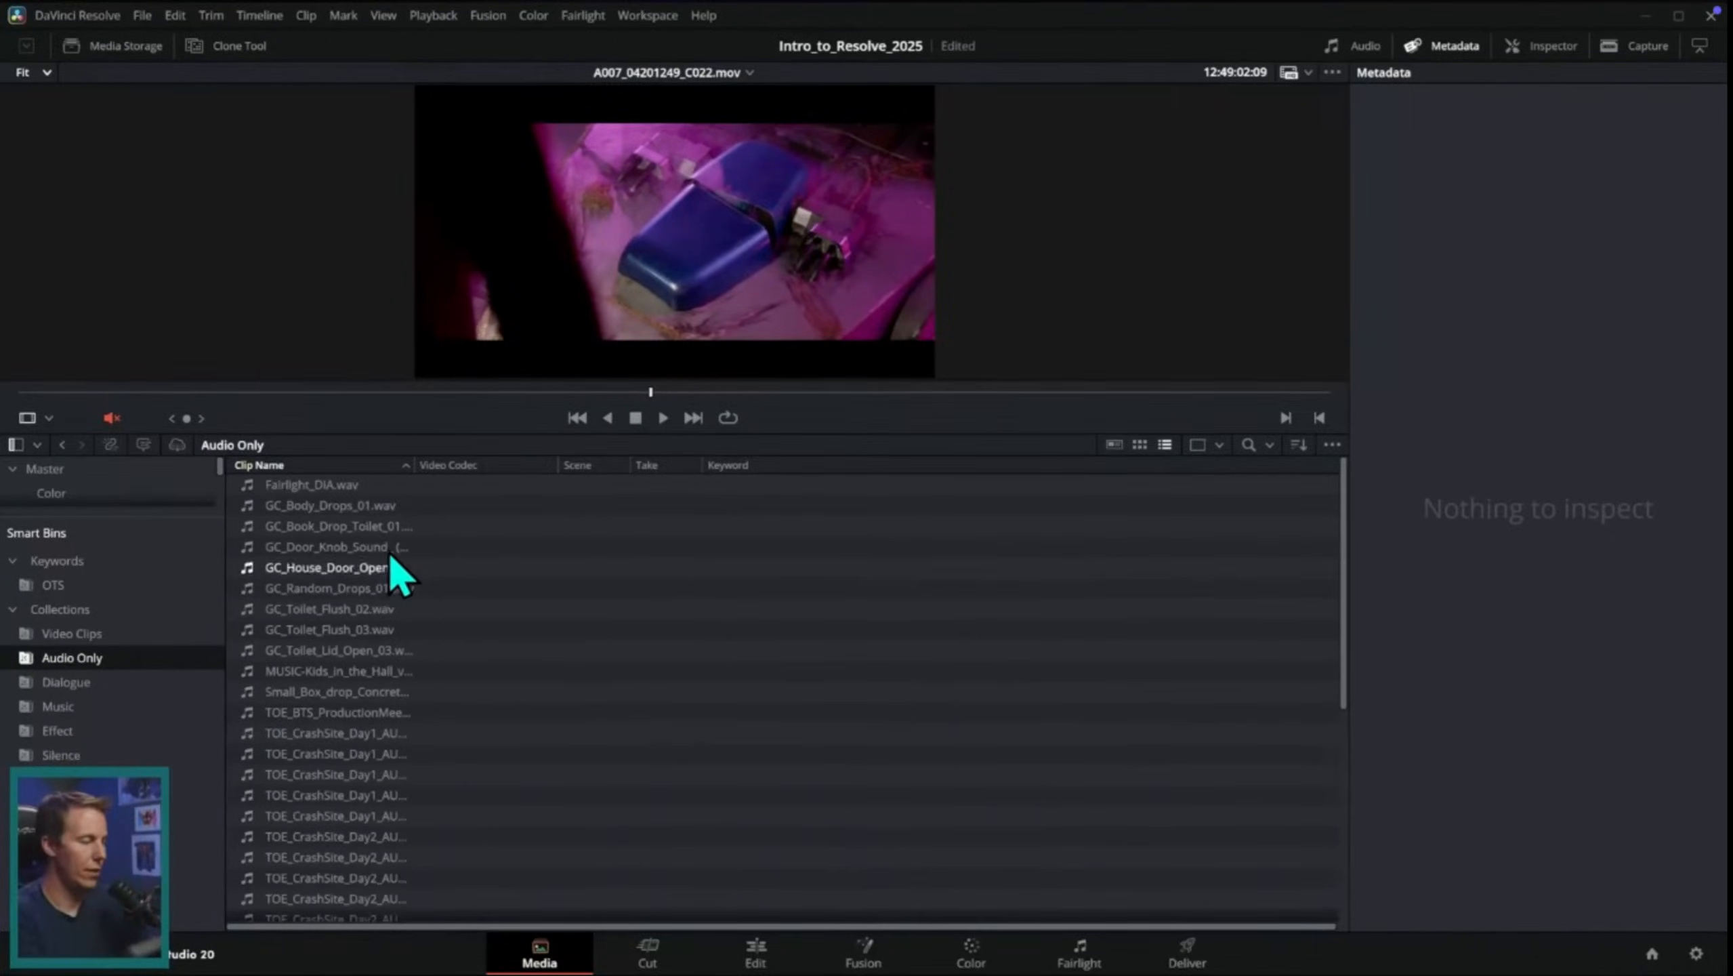
{"action": "left_click", "coordinate": [414, 486]}
{"action": "left_click_drag", "start_coordinate": [1344, 578], "coordinate": [1319, 883]}
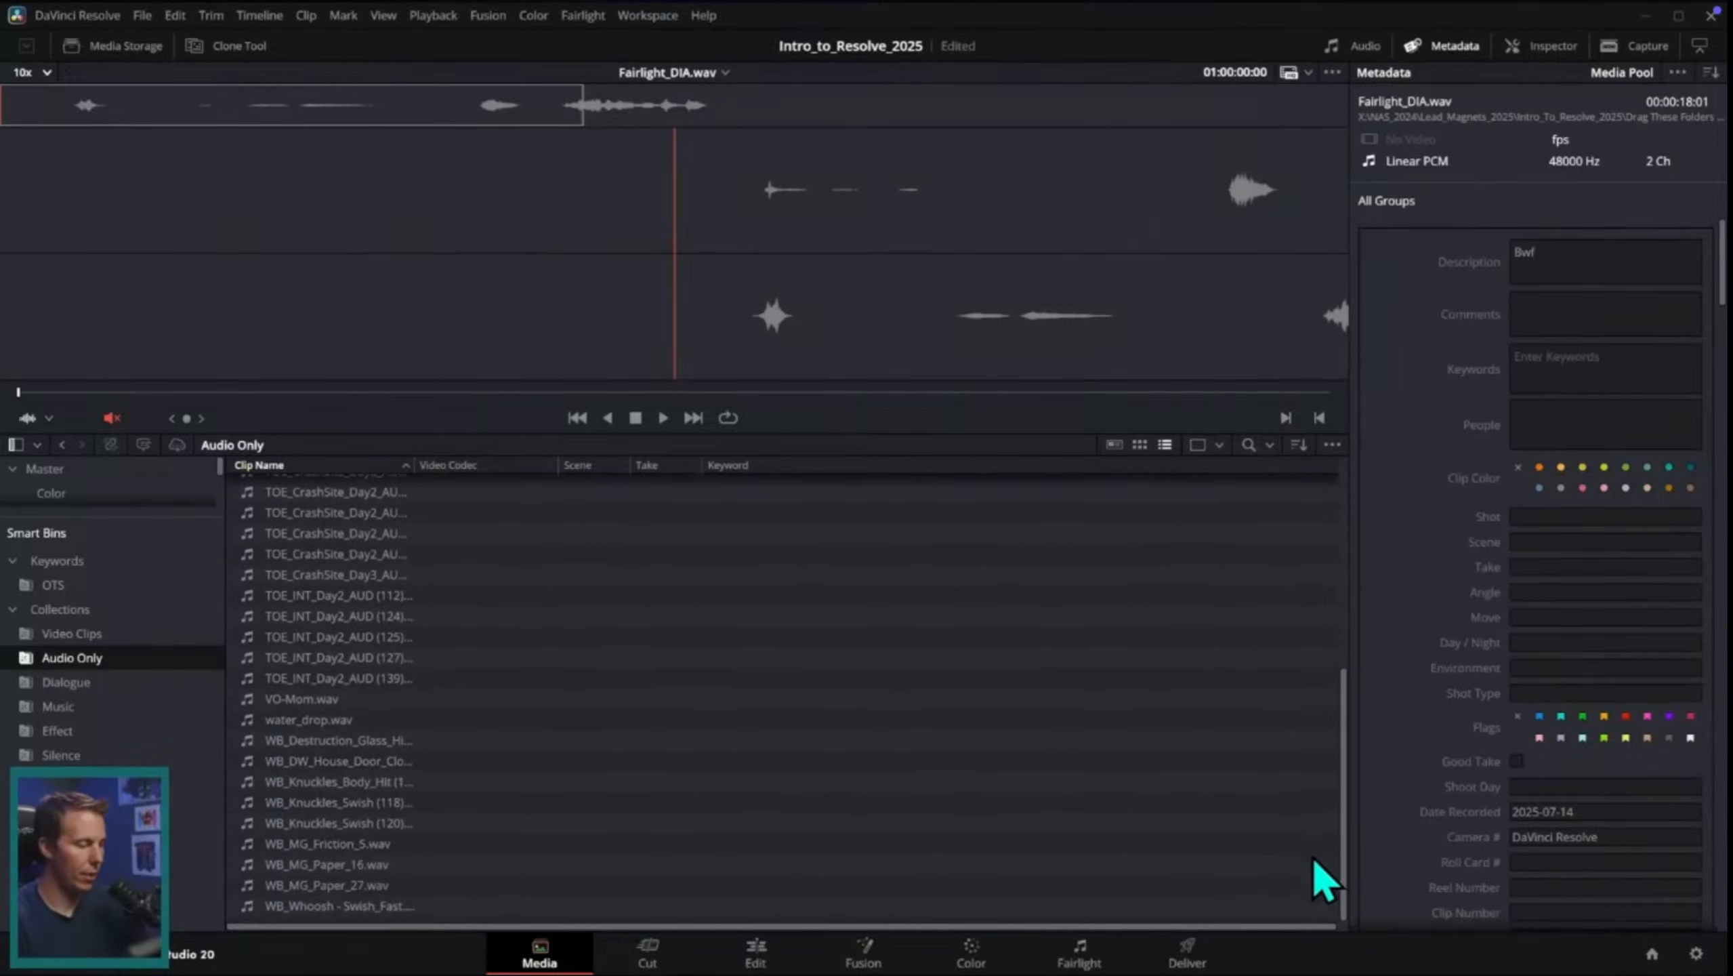
{"action": "left_click", "coordinate": [424, 907], "text": "shift"}
{"action": "right_click", "coordinate": [418, 544]}
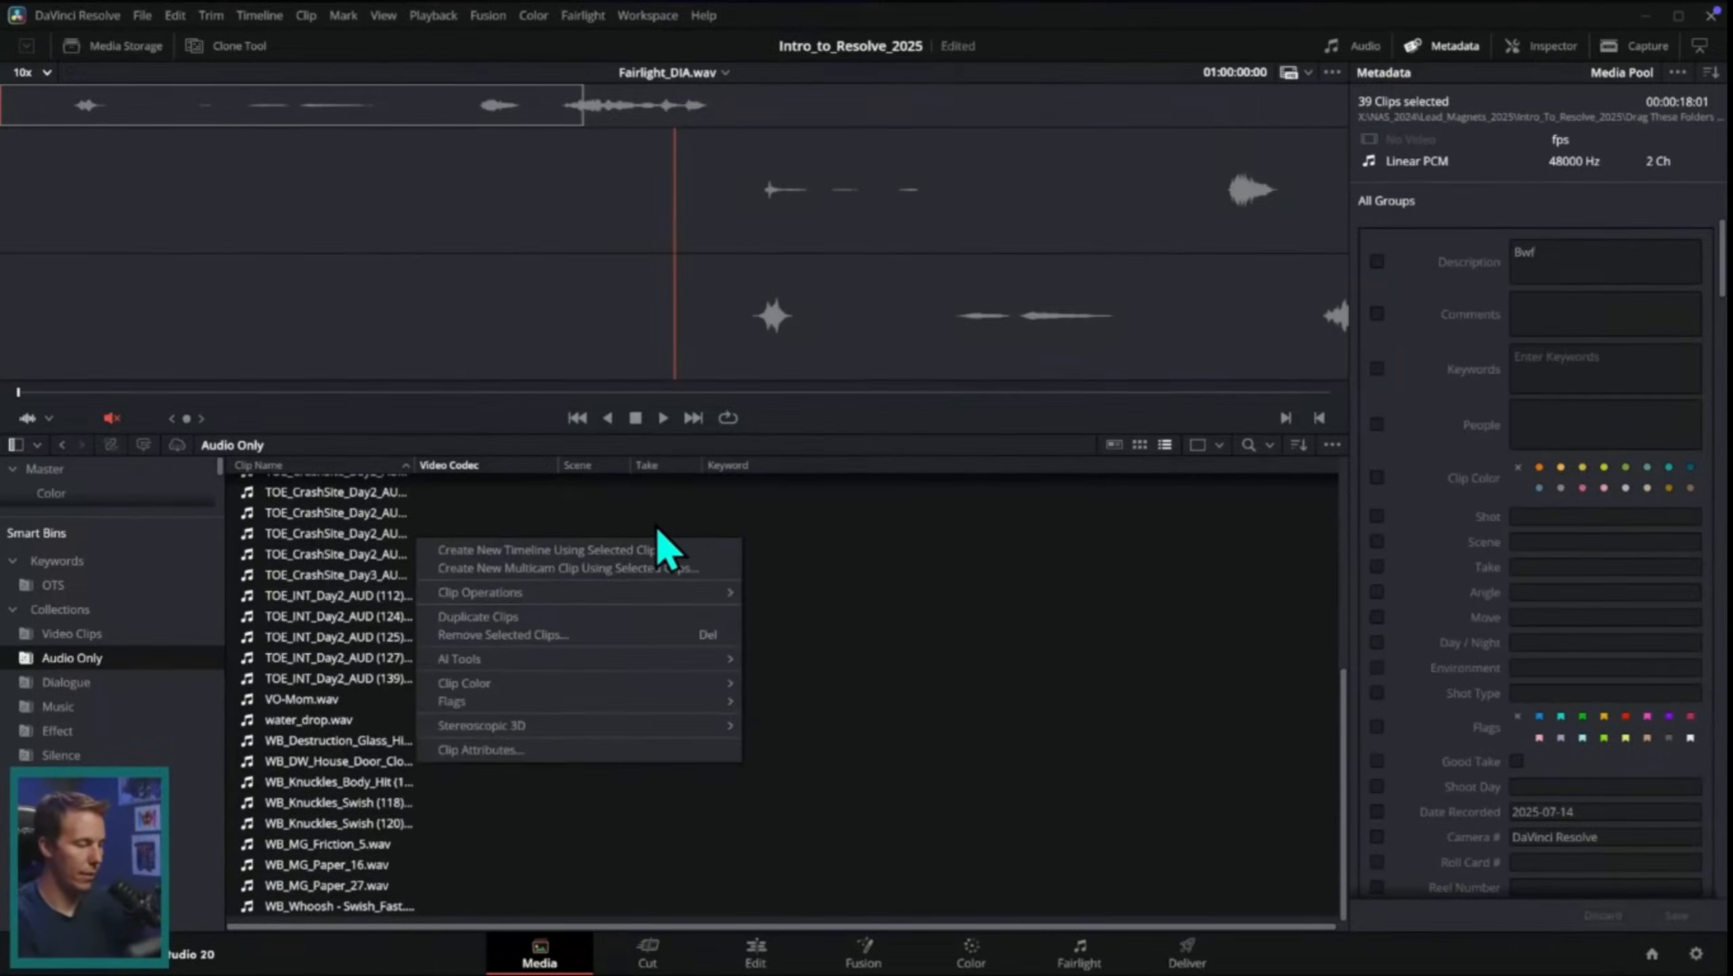
{"action": "mouse_move", "coordinate": [639, 660]}
{"action": "mouse_move", "coordinate": [869, 695]}
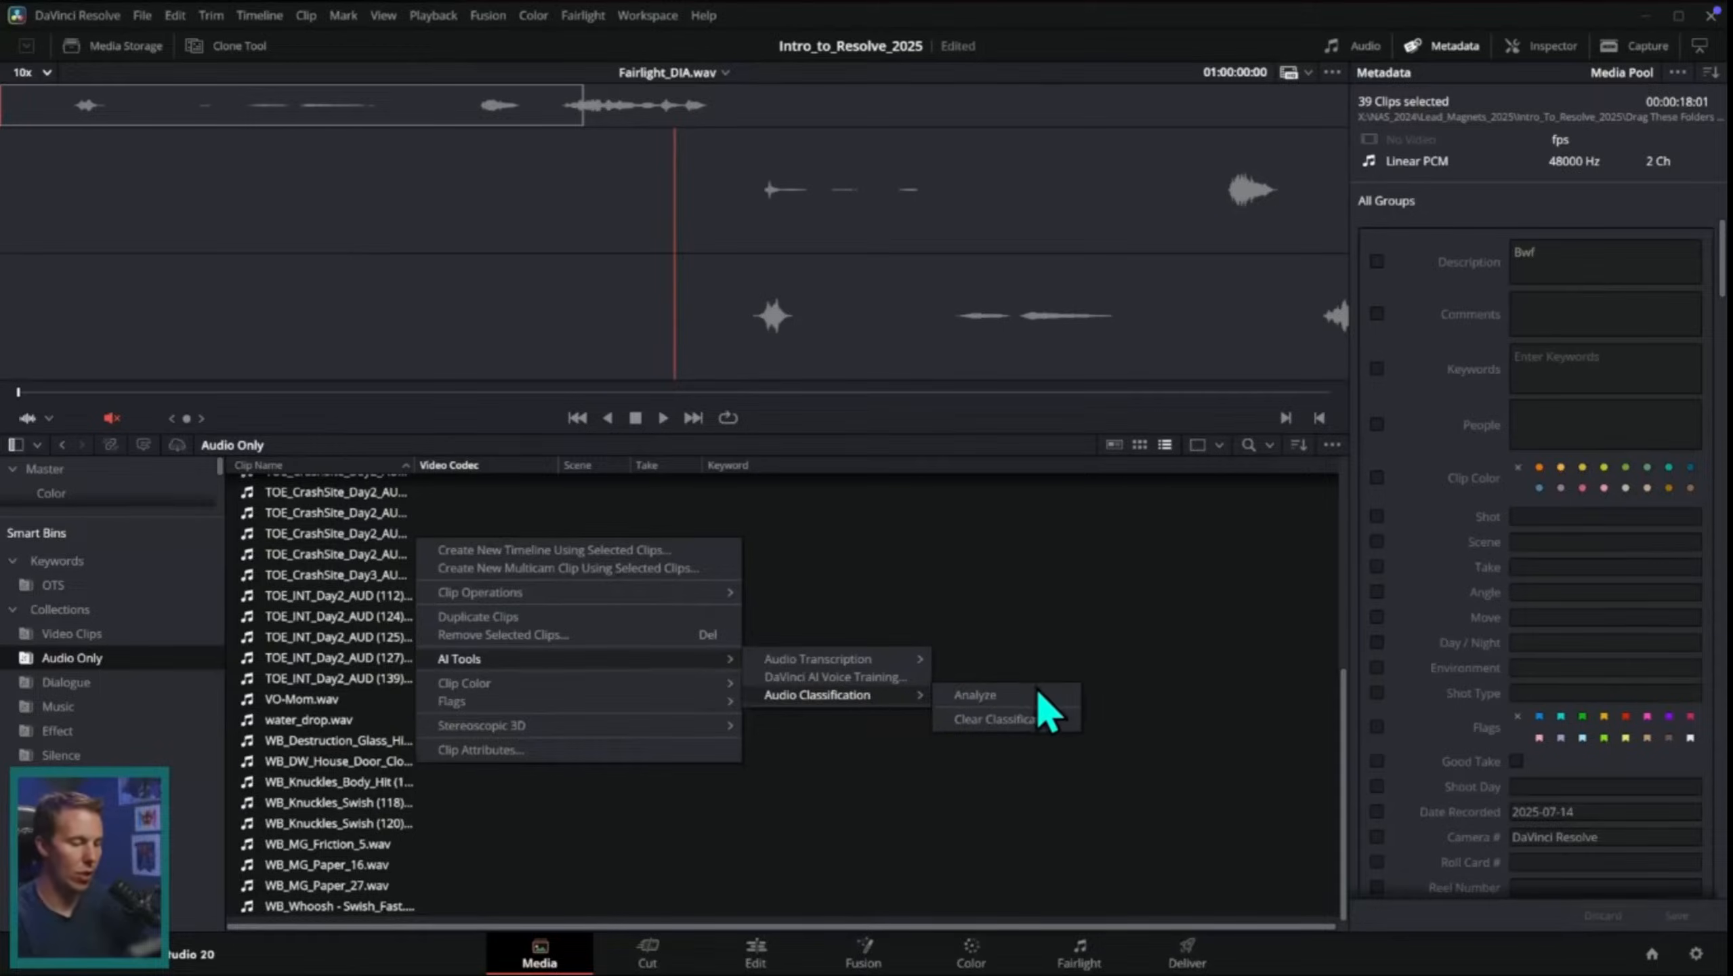
{"action": "left_click", "coordinate": [1038, 692]}
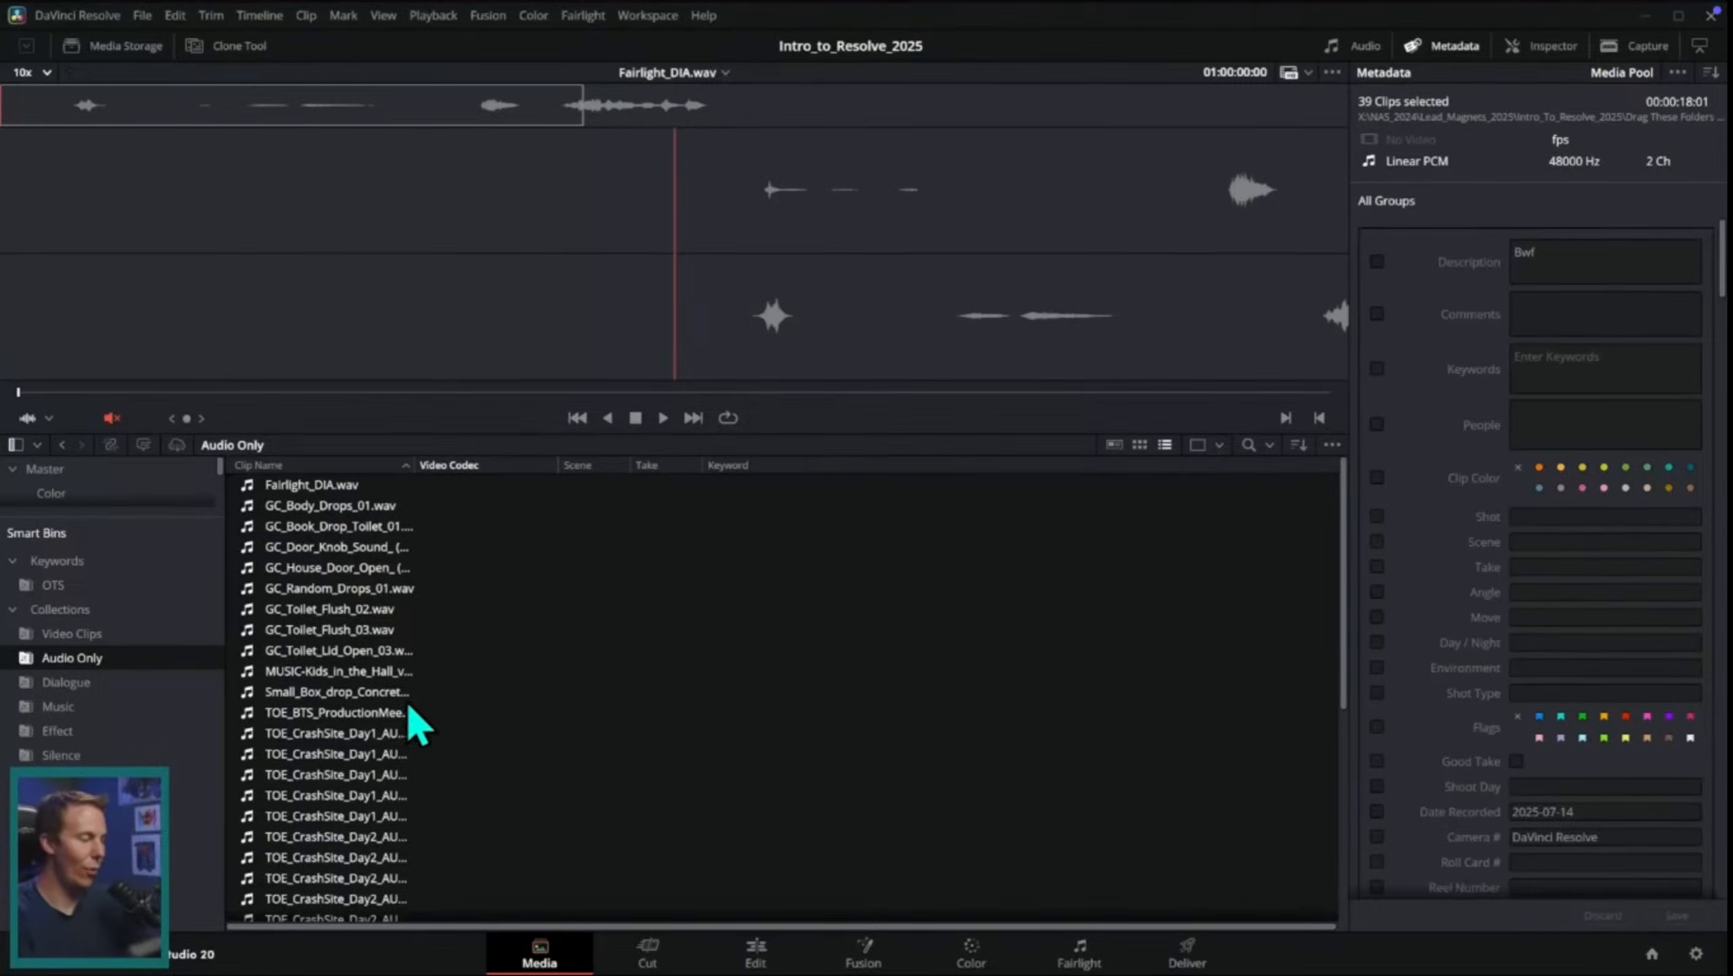
{"action": "left_click", "coordinate": [140, 682]}
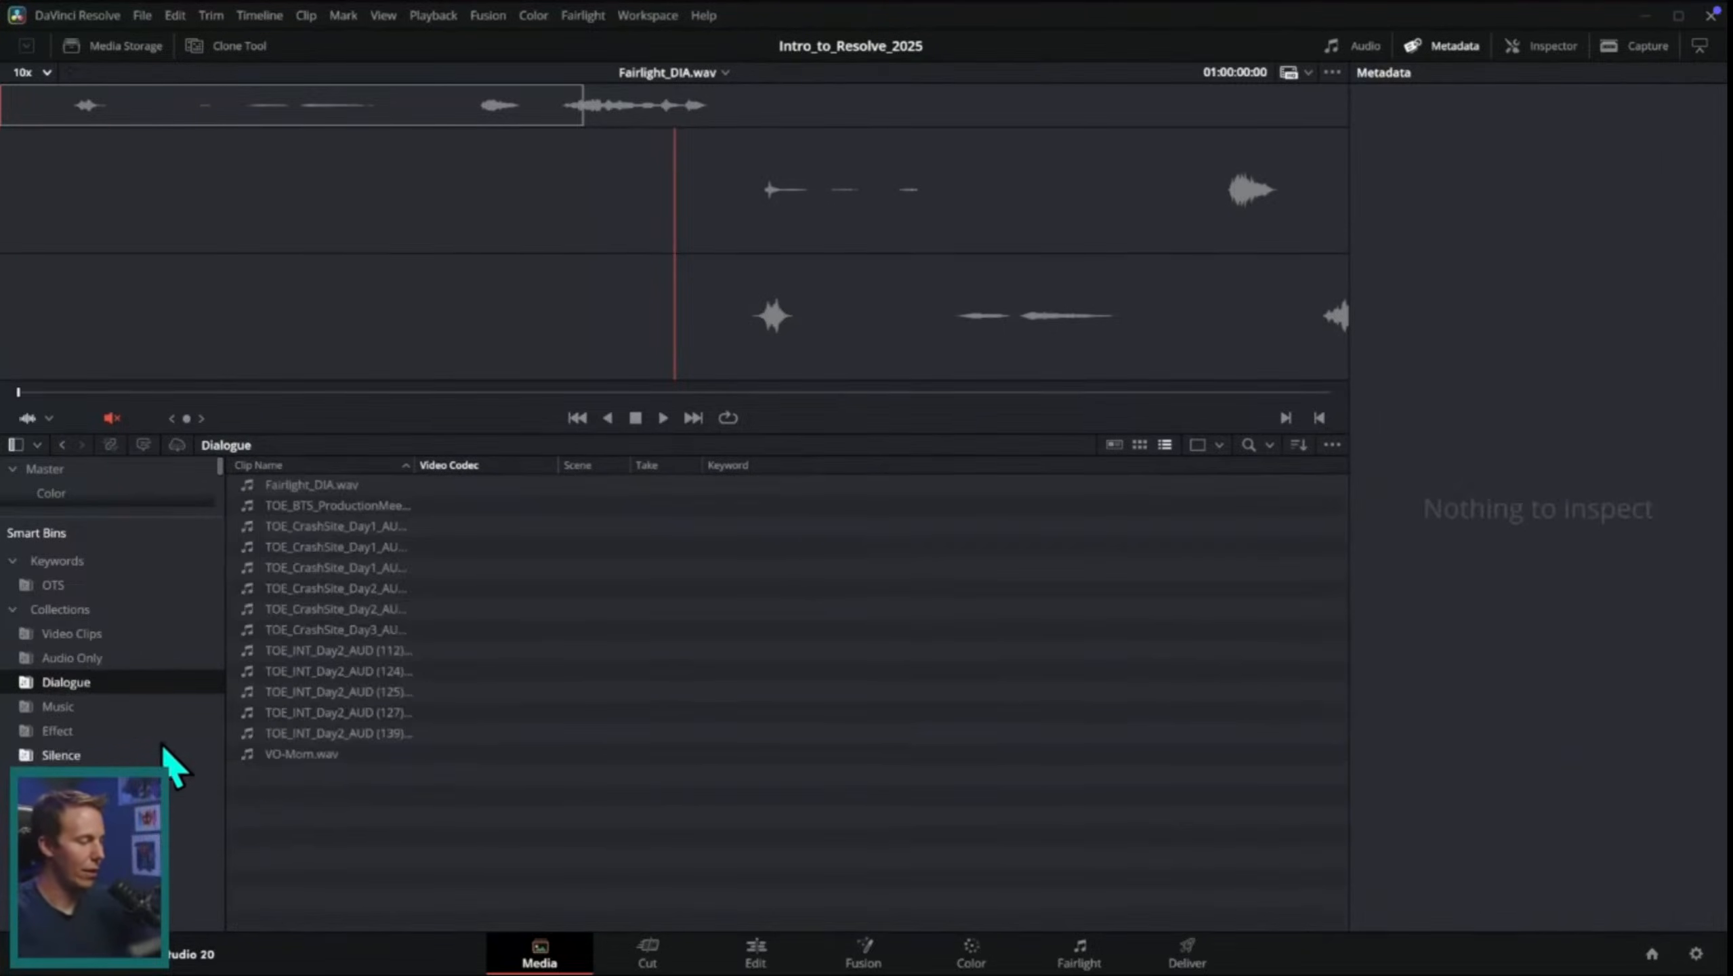
{"action": "left_click", "coordinate": [116, 706]}
{"action": "left_click", "coordinate": [133, 730]}
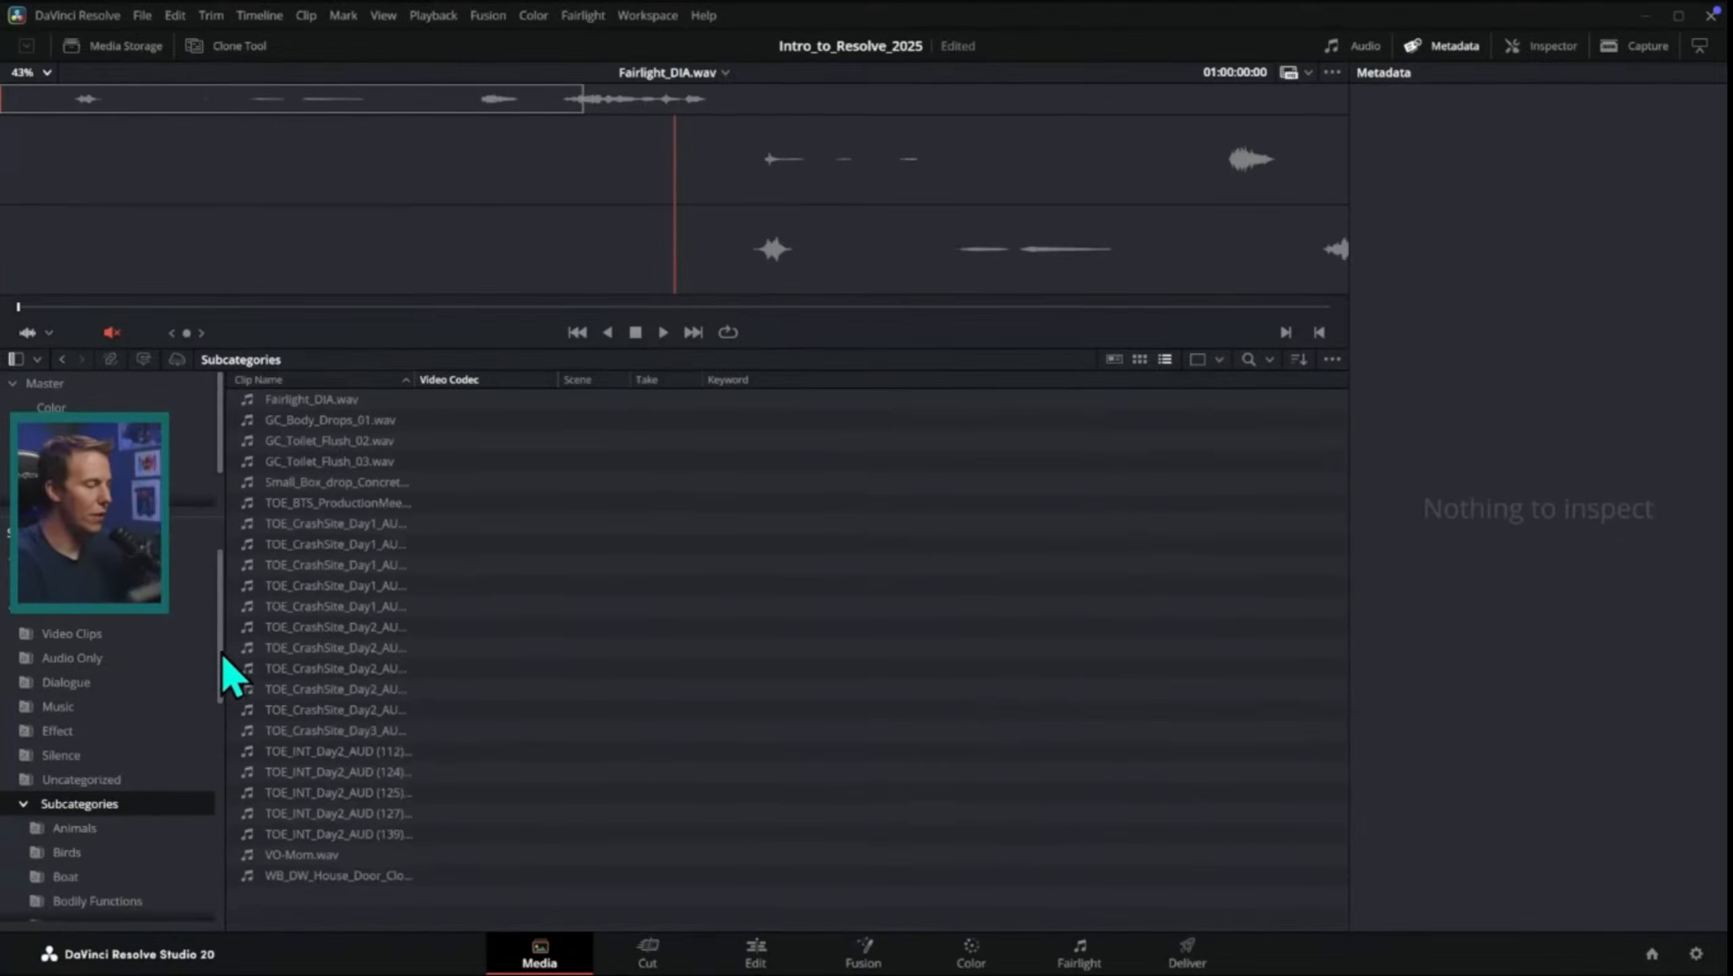
{"action": "left_click_drag", "start_coordinate": [225, 666], "coordinate": [219, 779]}
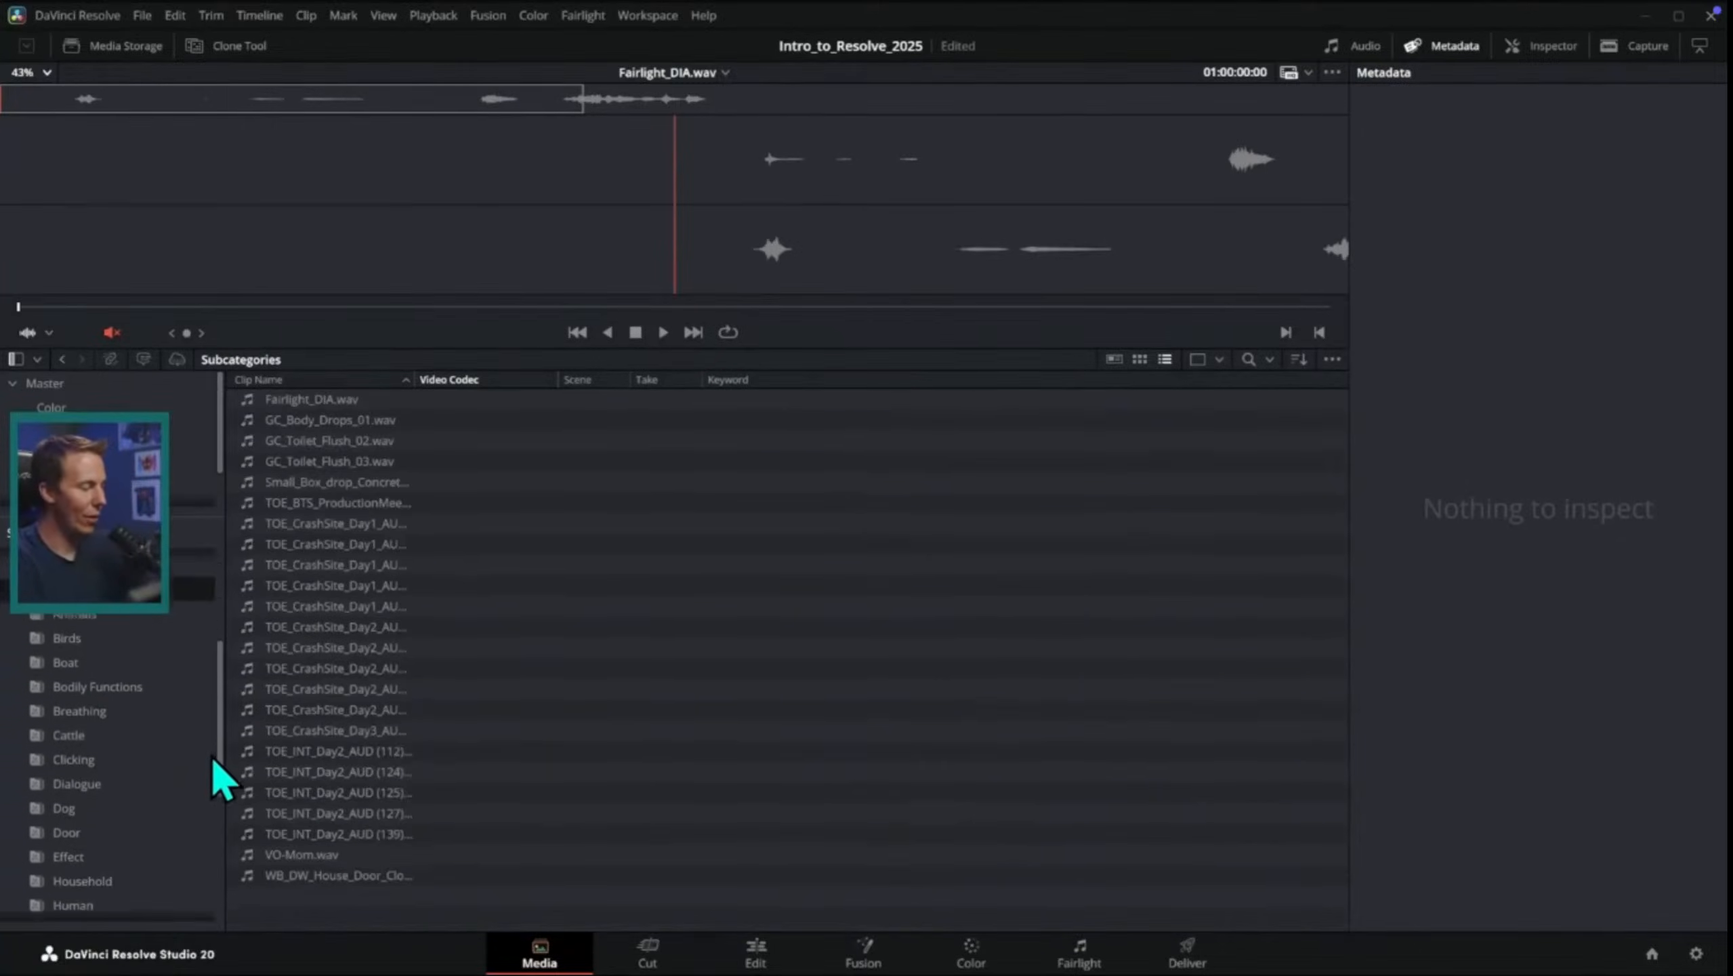
{"action": "left_click_drag", "start_coordinate": [220, 674], "coordinate": [220, 744]}
{"action": "left_click", "coordinate": [170, 753]}
{"action": "left_click", "coordinate": [168, 729]}
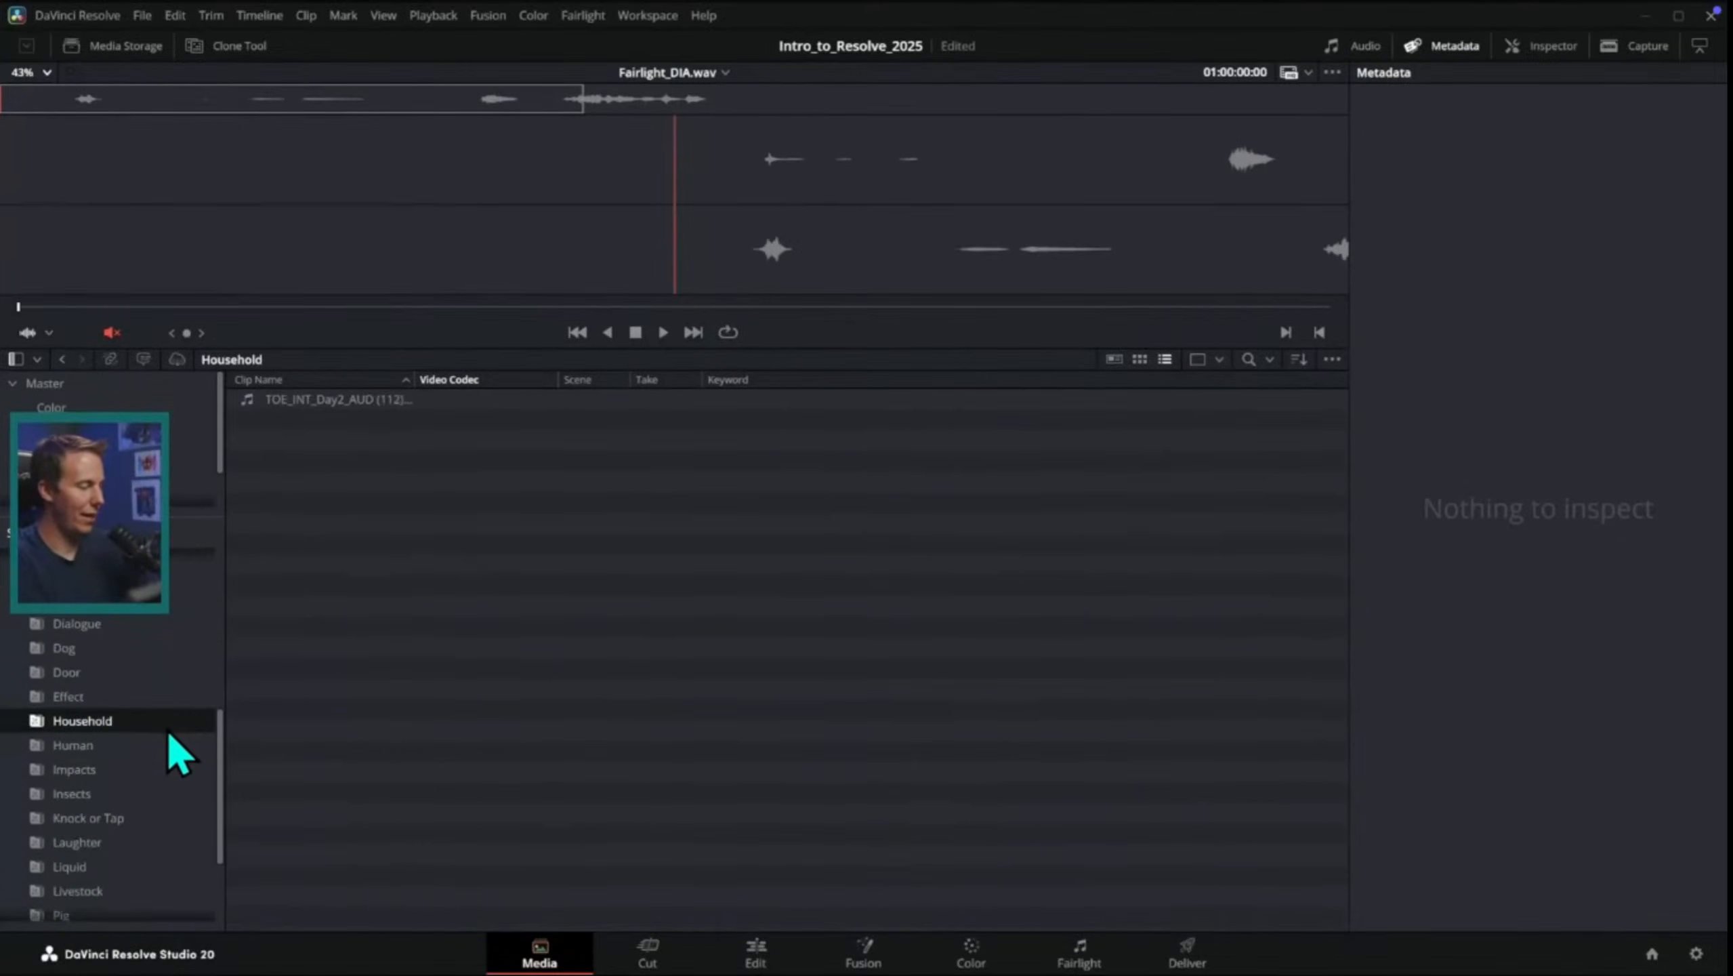
{"action": "left_click", "coordinate": [165, 704]}
{"action": "left_click", "coordinate": [164, 678]}
{"action": "left_click", "coordinate": [162, 658]}
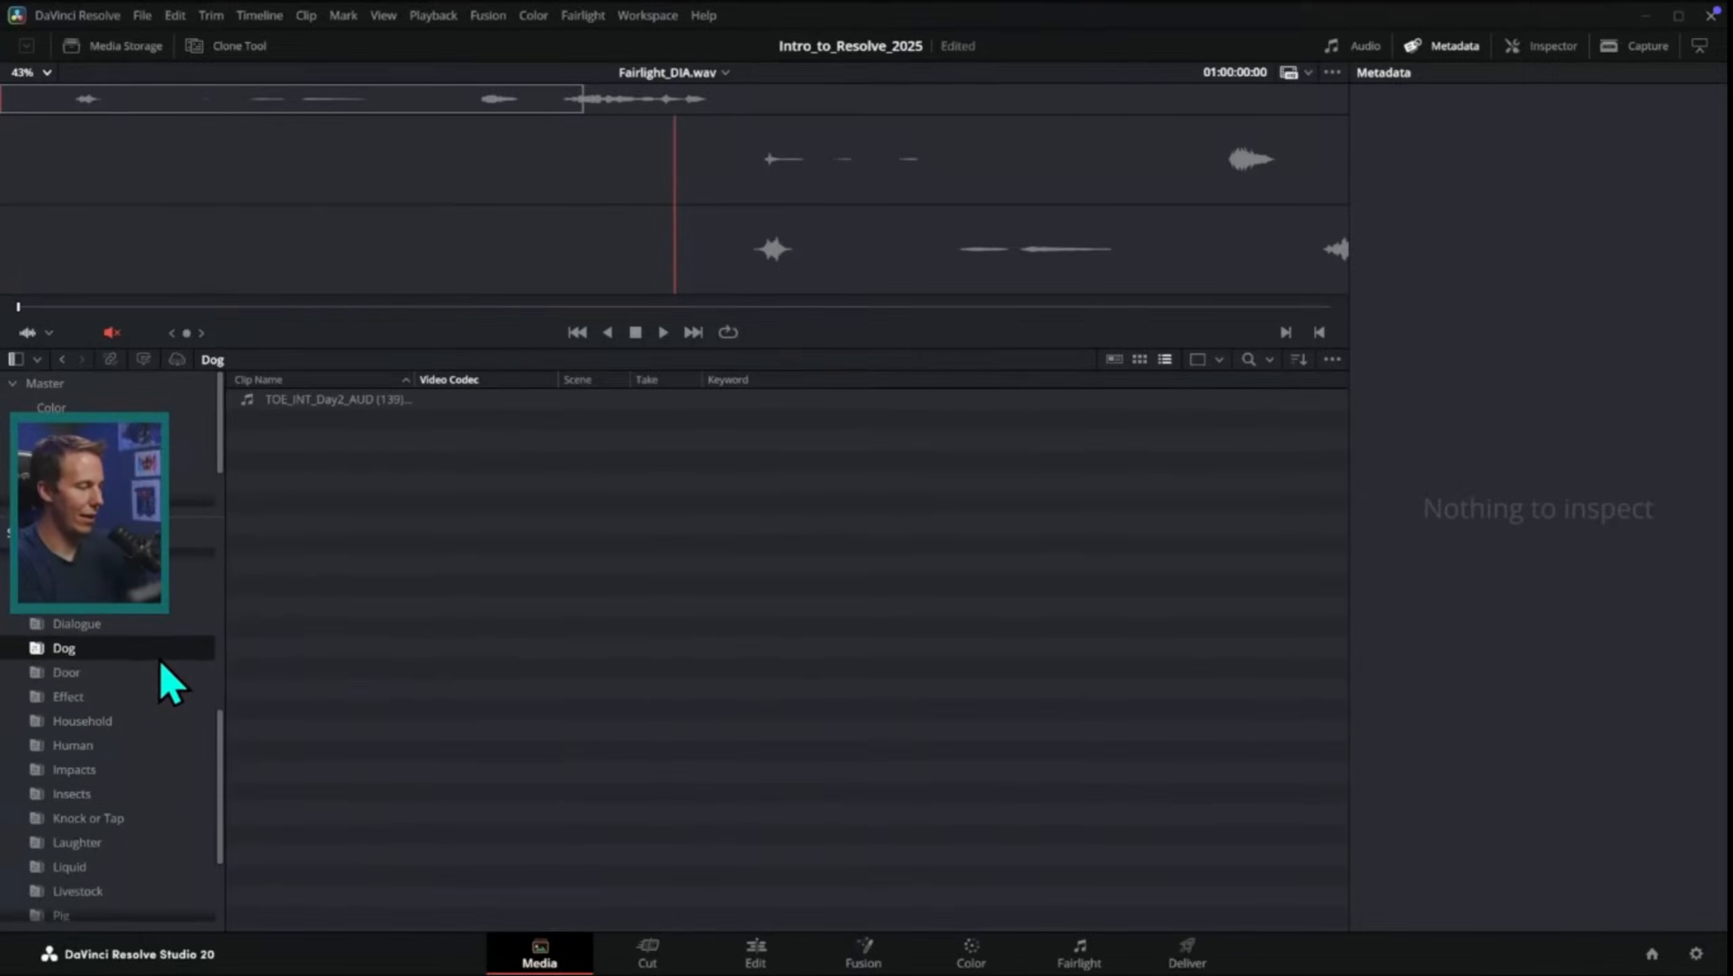
{"action": "left_click", "coordinate": [152, 843]}
{"action": "left_click", "coordinate": [156, 868]}
{"action": "left_click", "coordinate": [154, 892]}
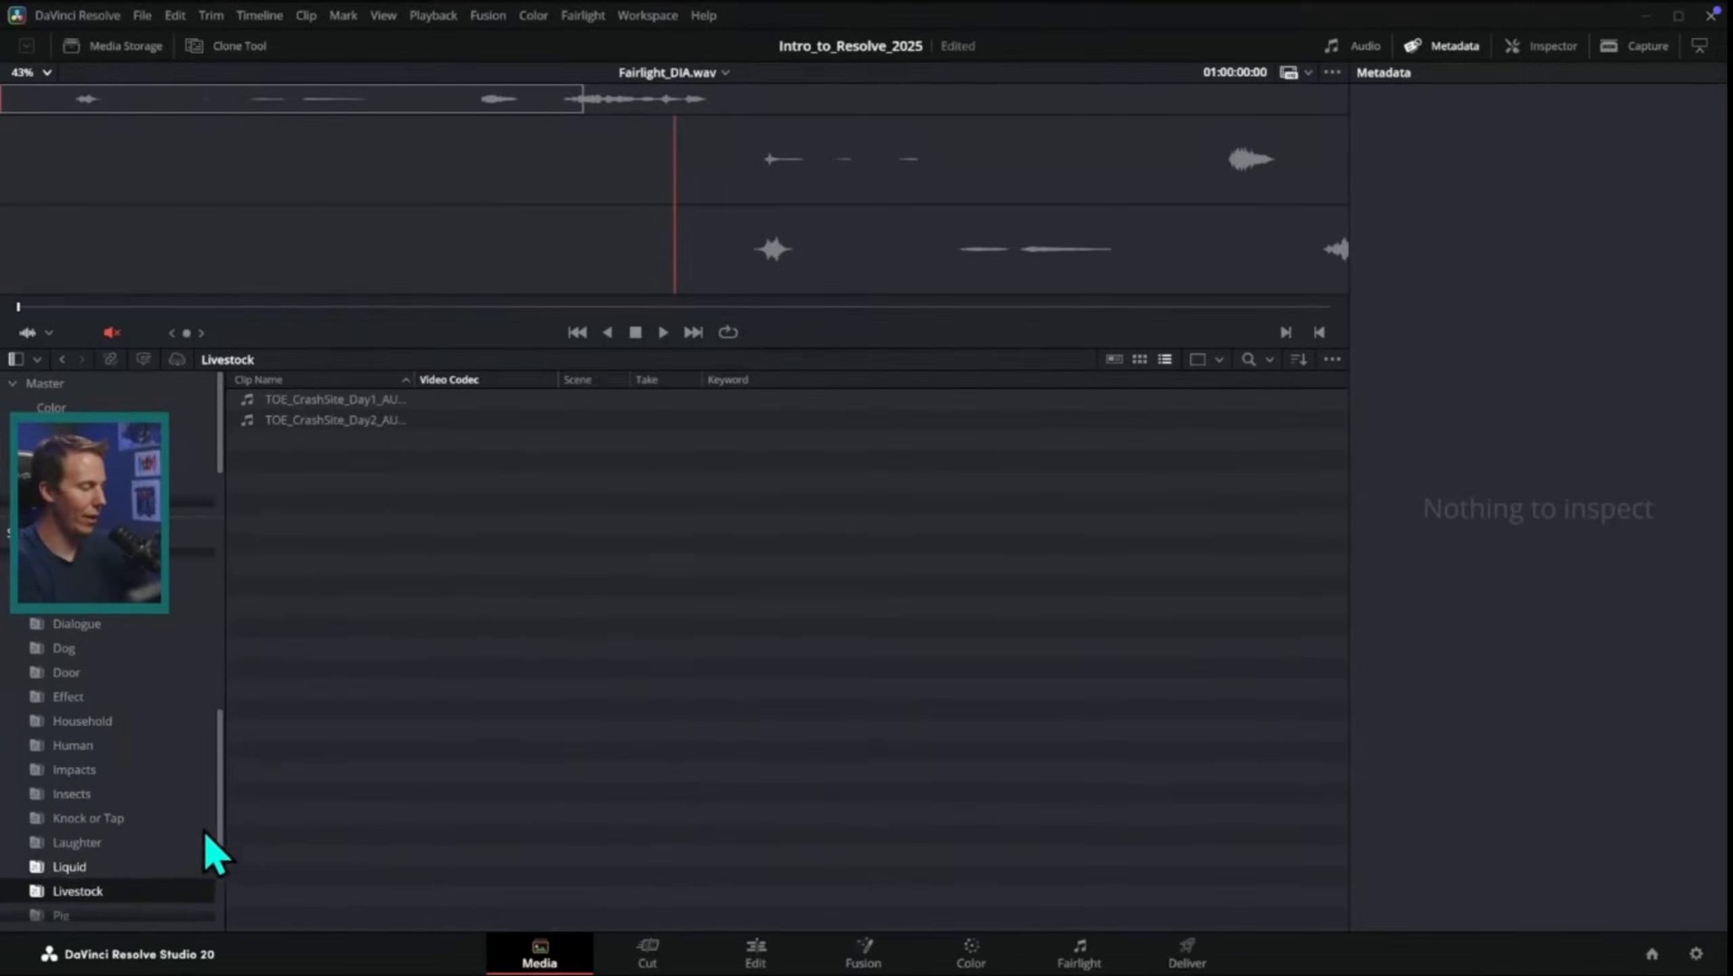
{"action": "left_click_drag", "start_coordinate": [206, 831], "coordinate": [208, 891]}
{"action": "left_click", "coordinate": [164, 832]}
{"action": "left_click", "coordinate": [167, 786]}
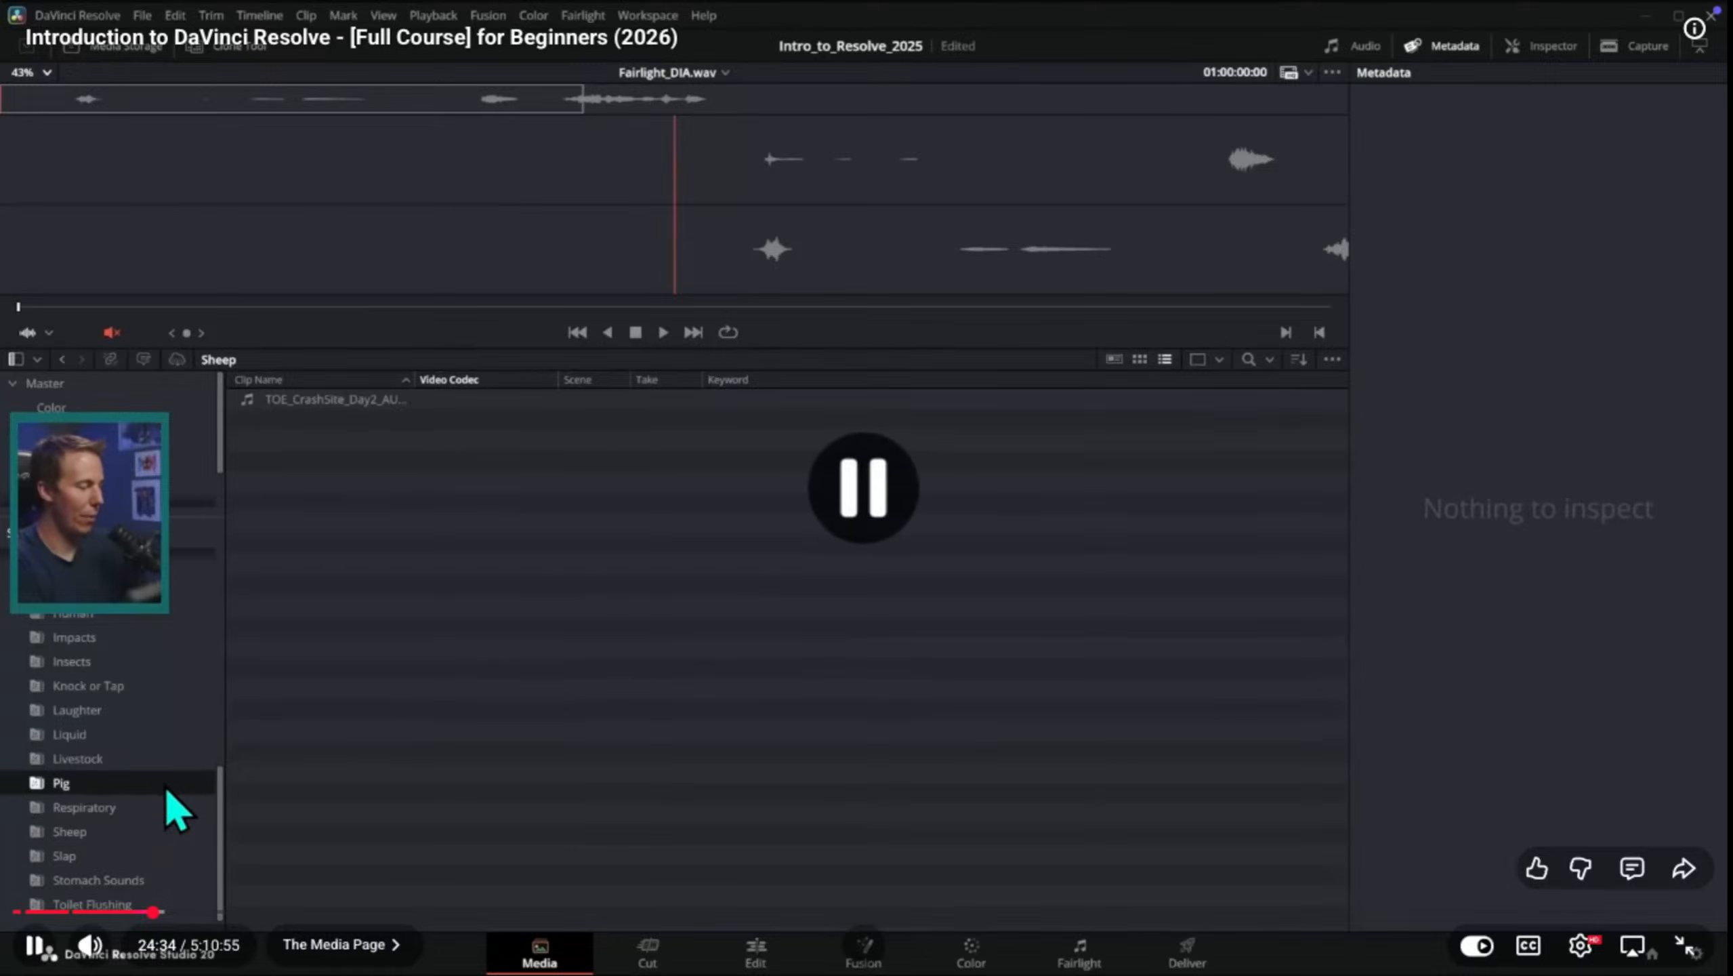
Step: Switch to the sih project in DaVinci Resolve, view the music bin, and browse the Collections smart bins down to Video Clips
{"action": "key", "text": "ctrl+Up"}
{"action": "key", "text": "ctrl+Right"}
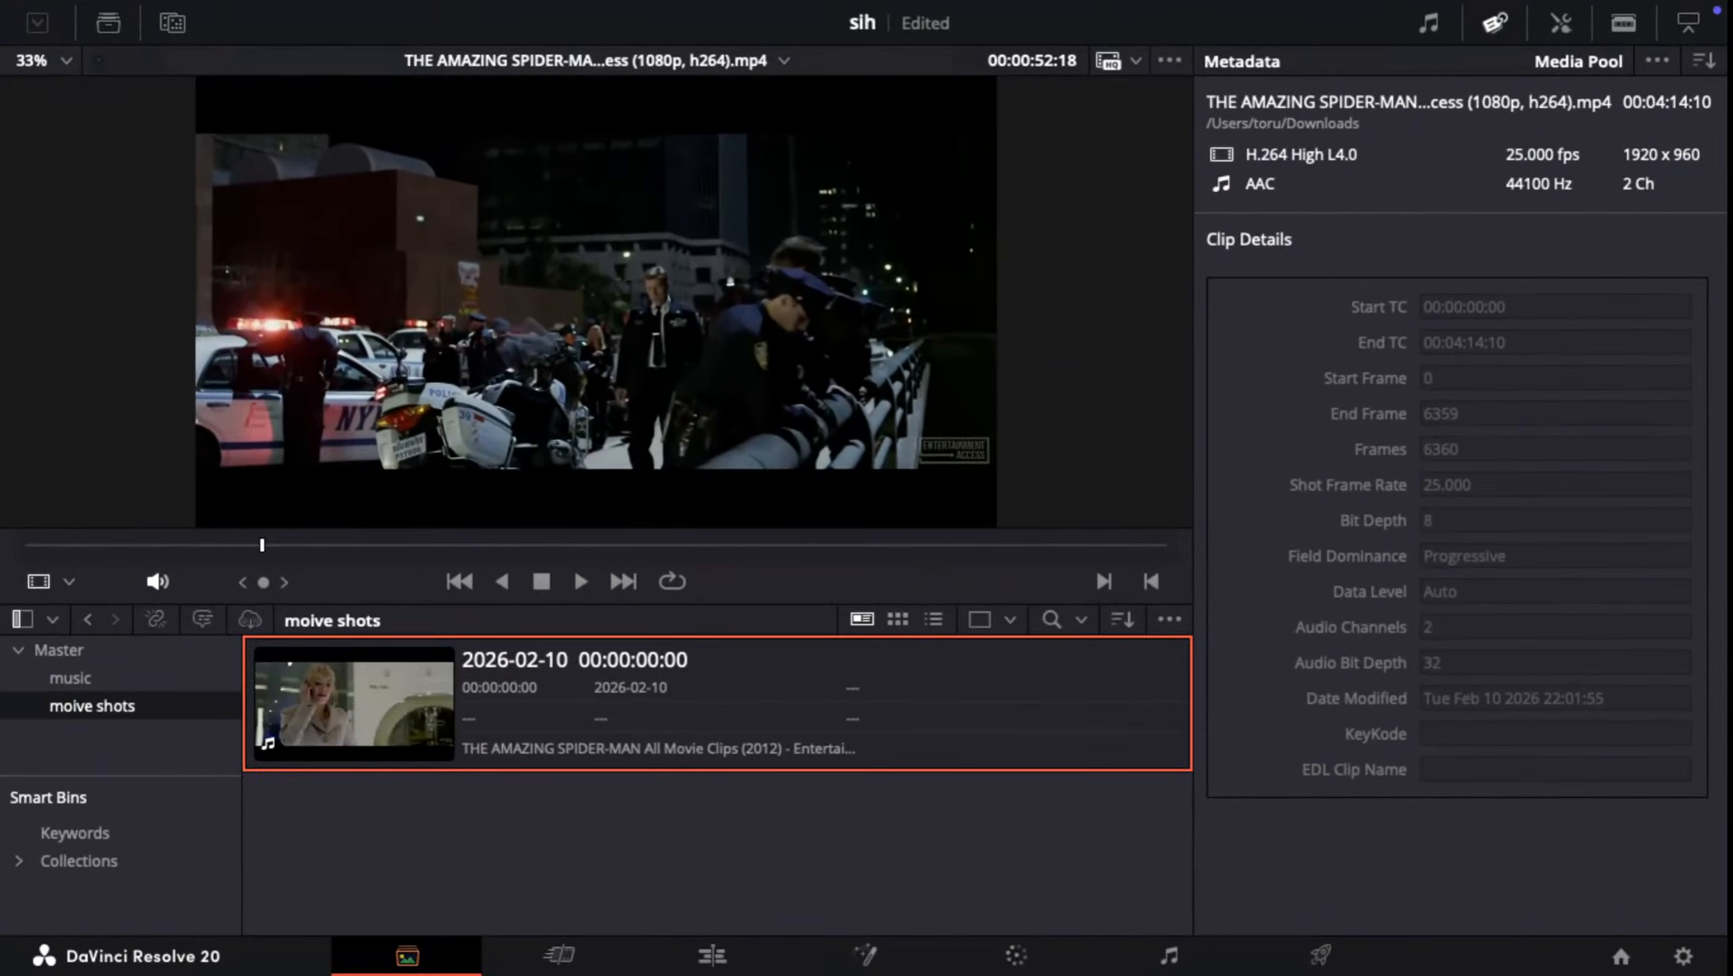
{"action": "left_click", "coordinate": [70, 677]}
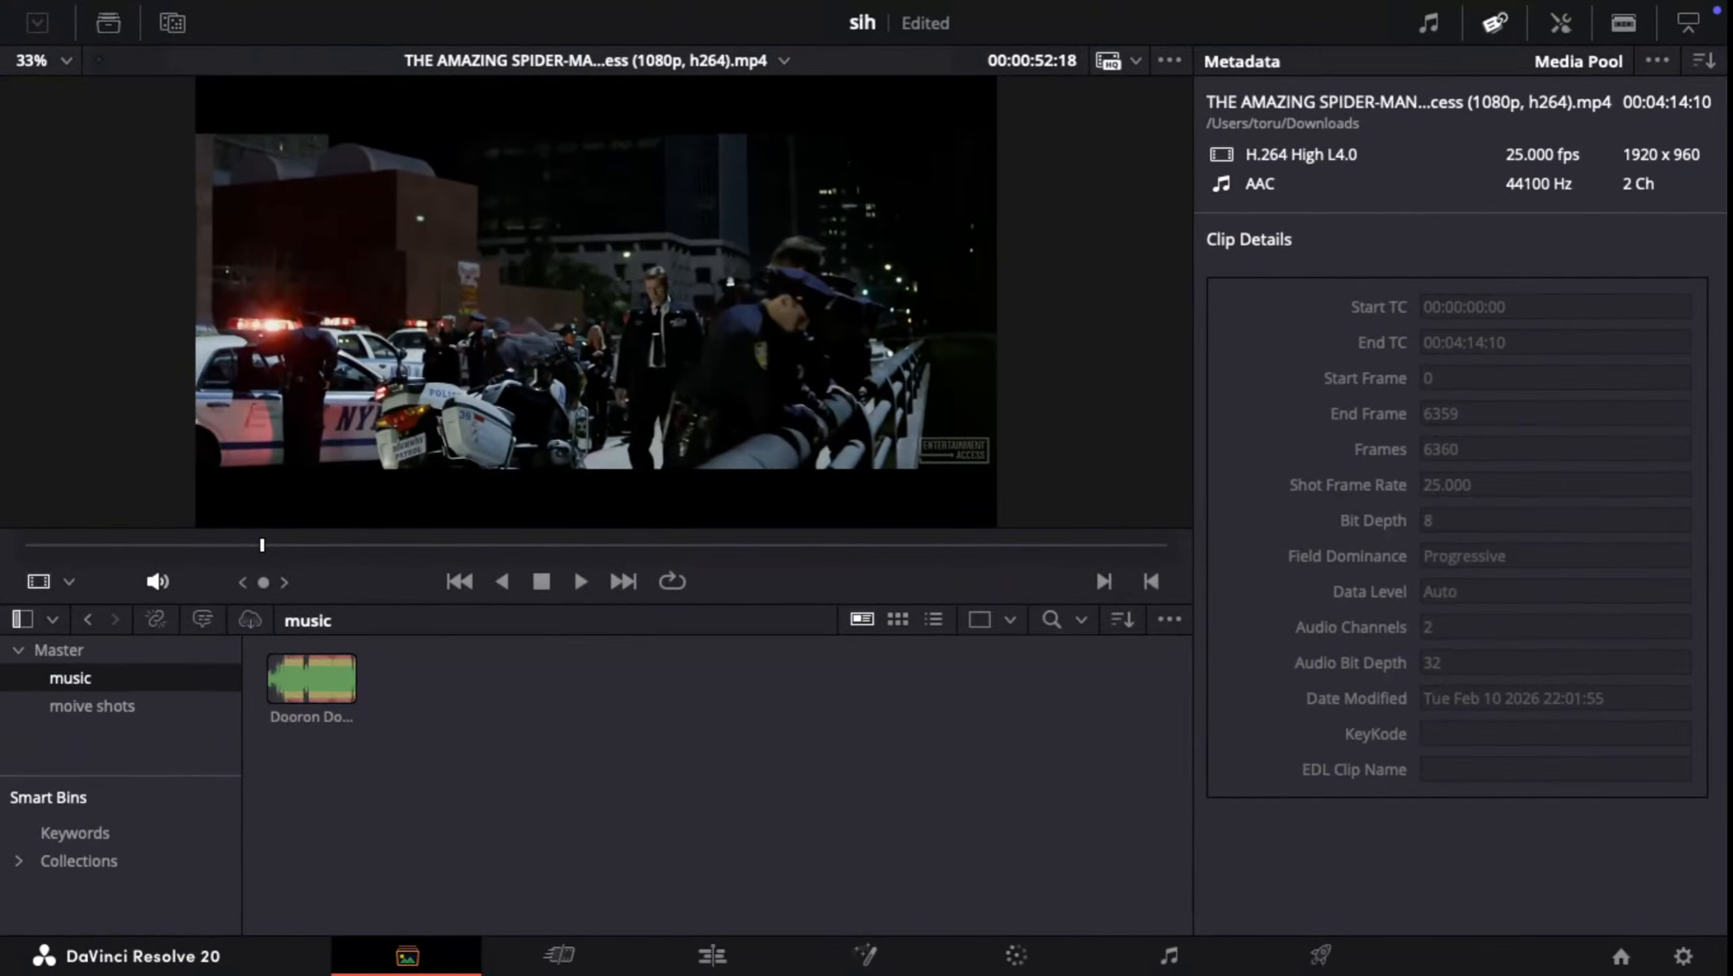
{"action": "left_click", "coordinate": [79, 861]}
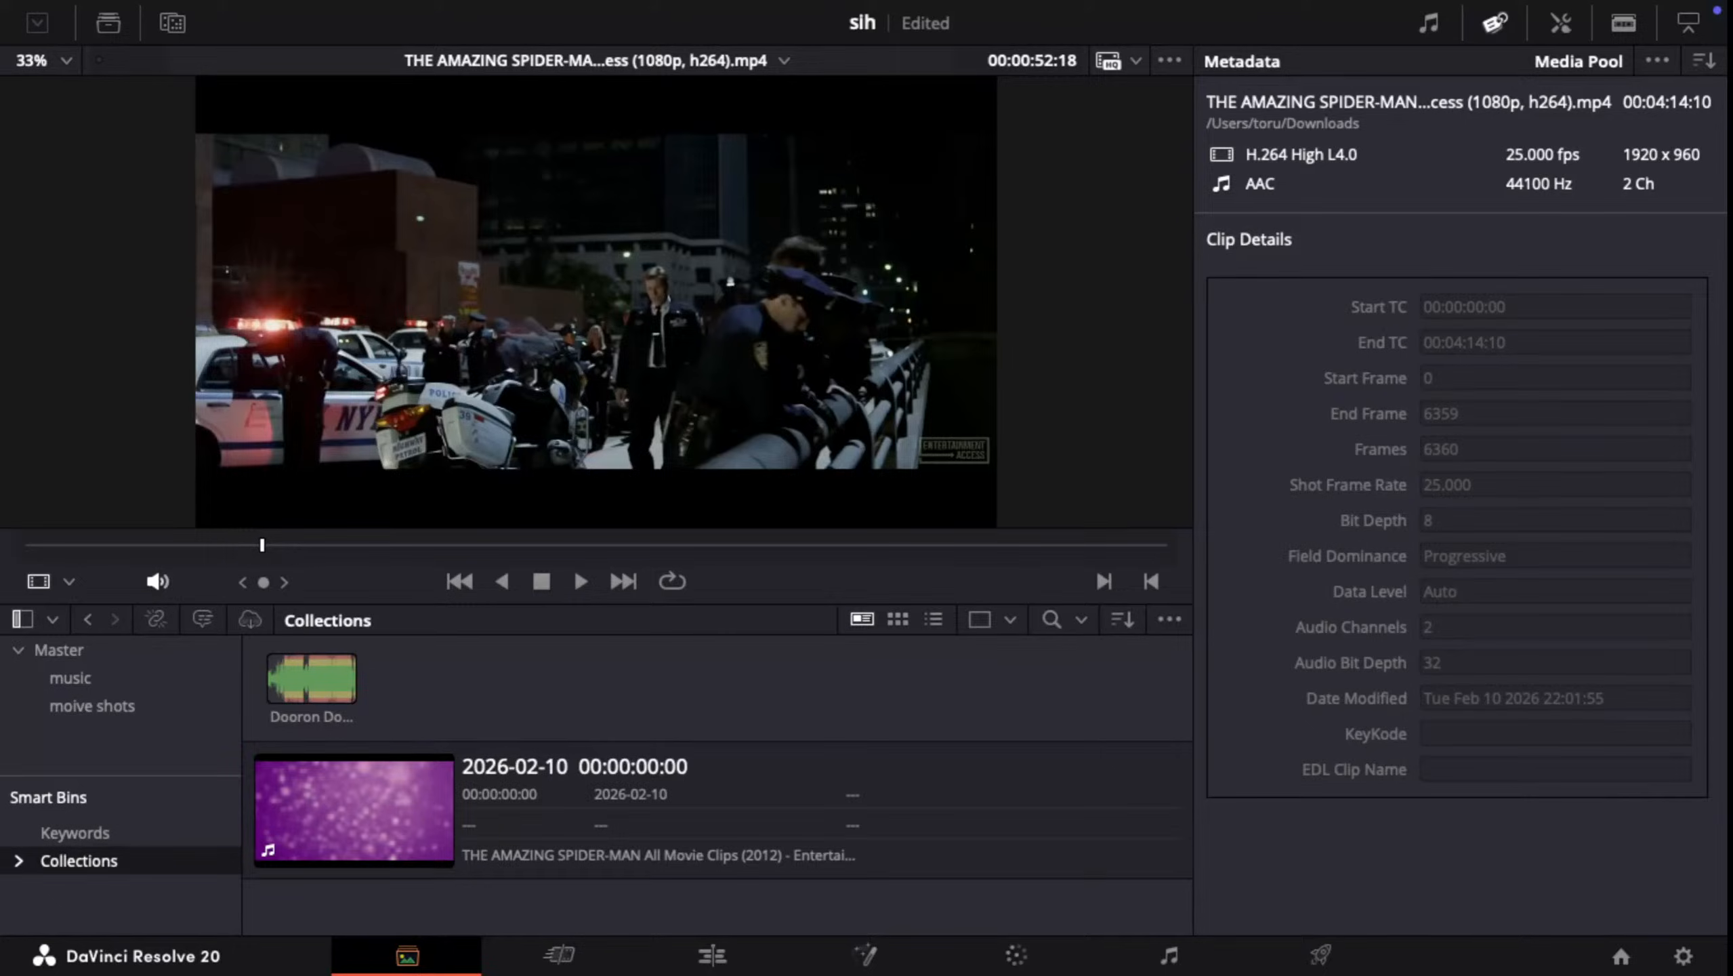
{"action": "scroll", "coordinate": [96, 875], "scroll_direction": "down", "scroll_amount": 1}
{"action": "left_click", "coordinate": [95, 874]}
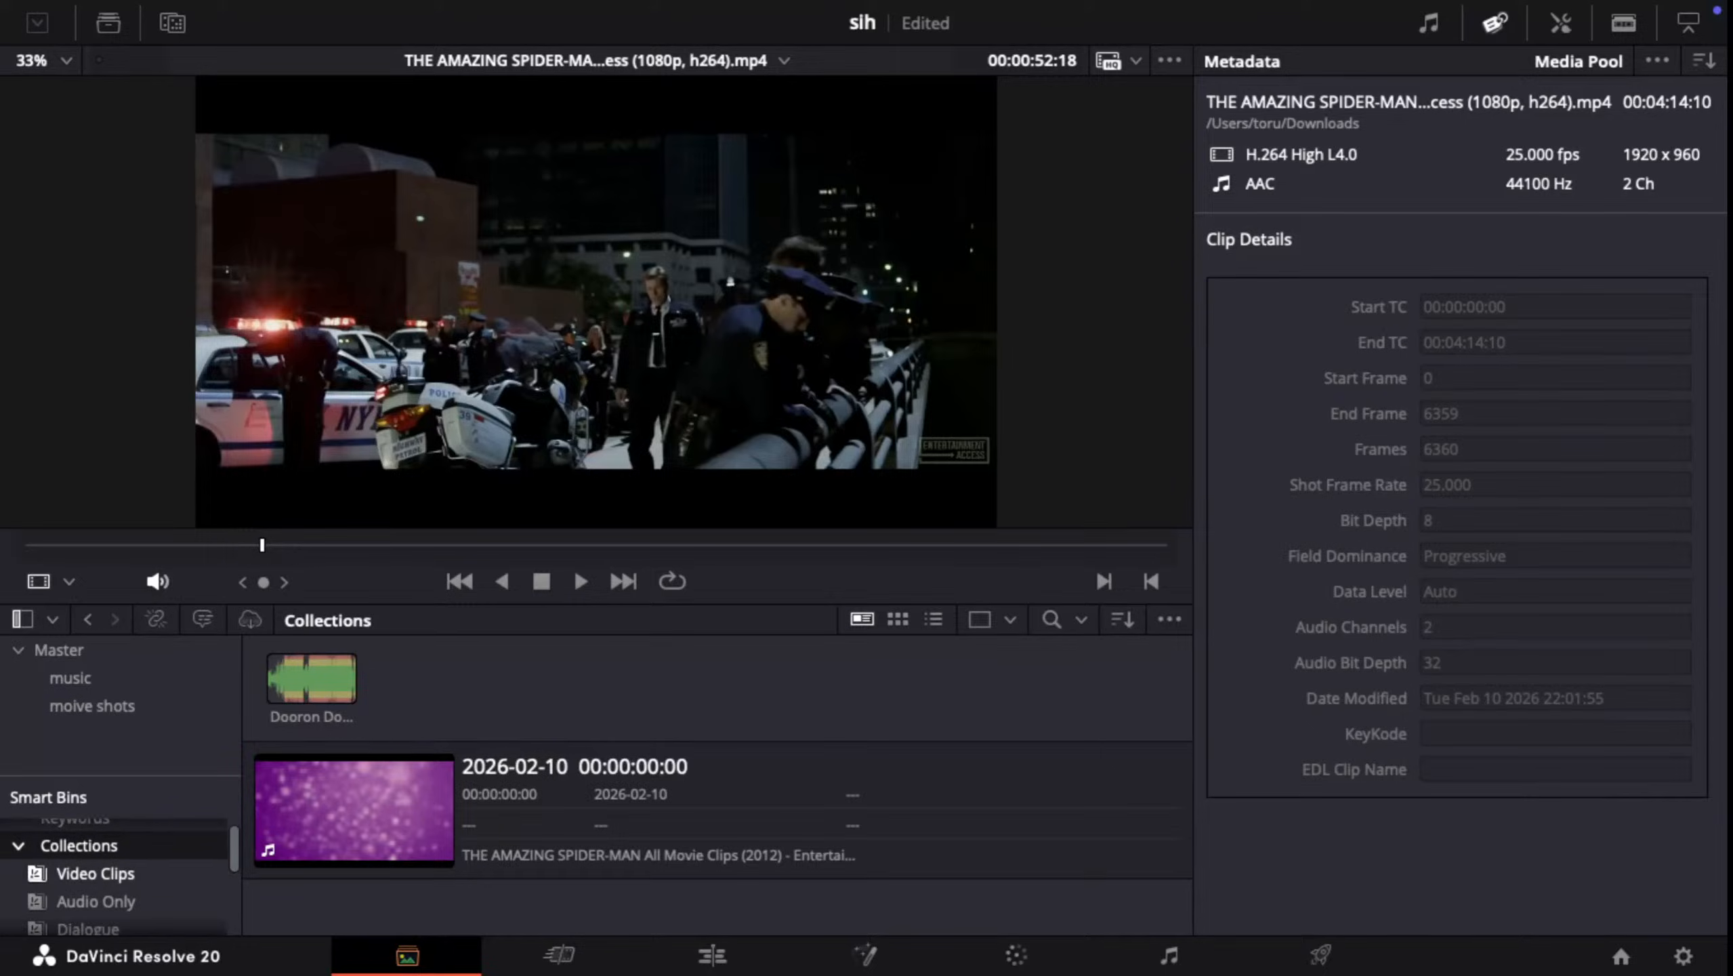
Step: Select the Amazing Spider-Man clip in the Video Clips smart bin and review its available clip commands
{"action": "right_click", "coordinate": [379, 832]}
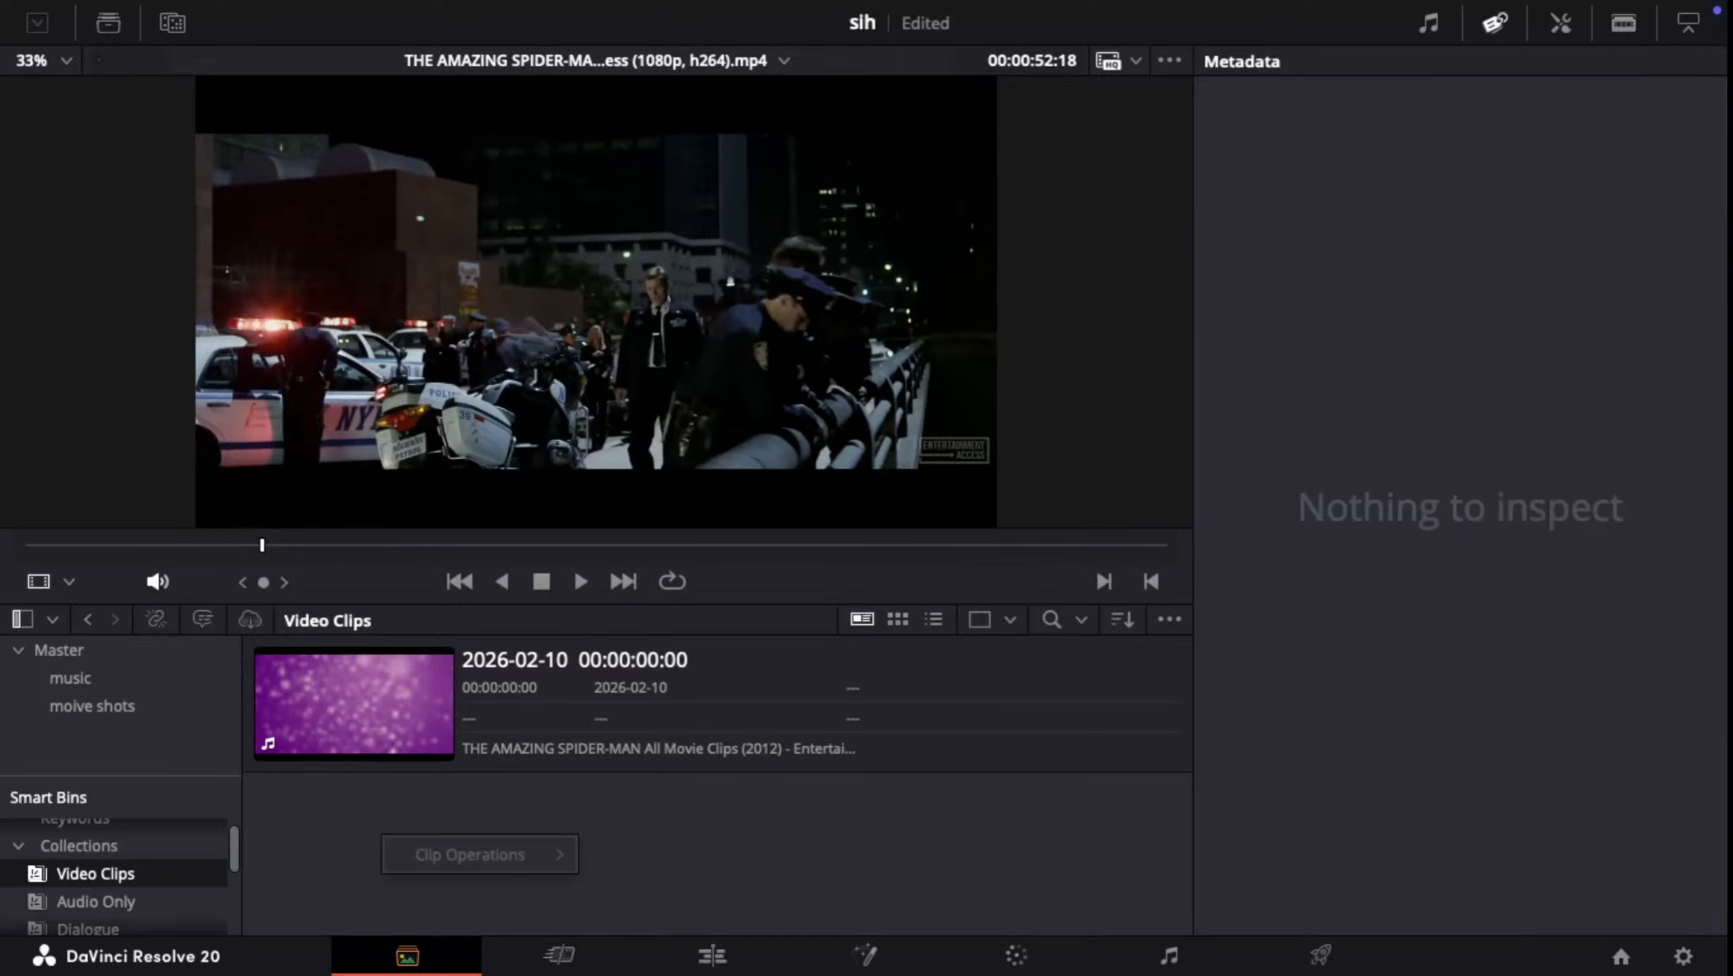
{"action": "left_click", "coordinate": [374, 827]}
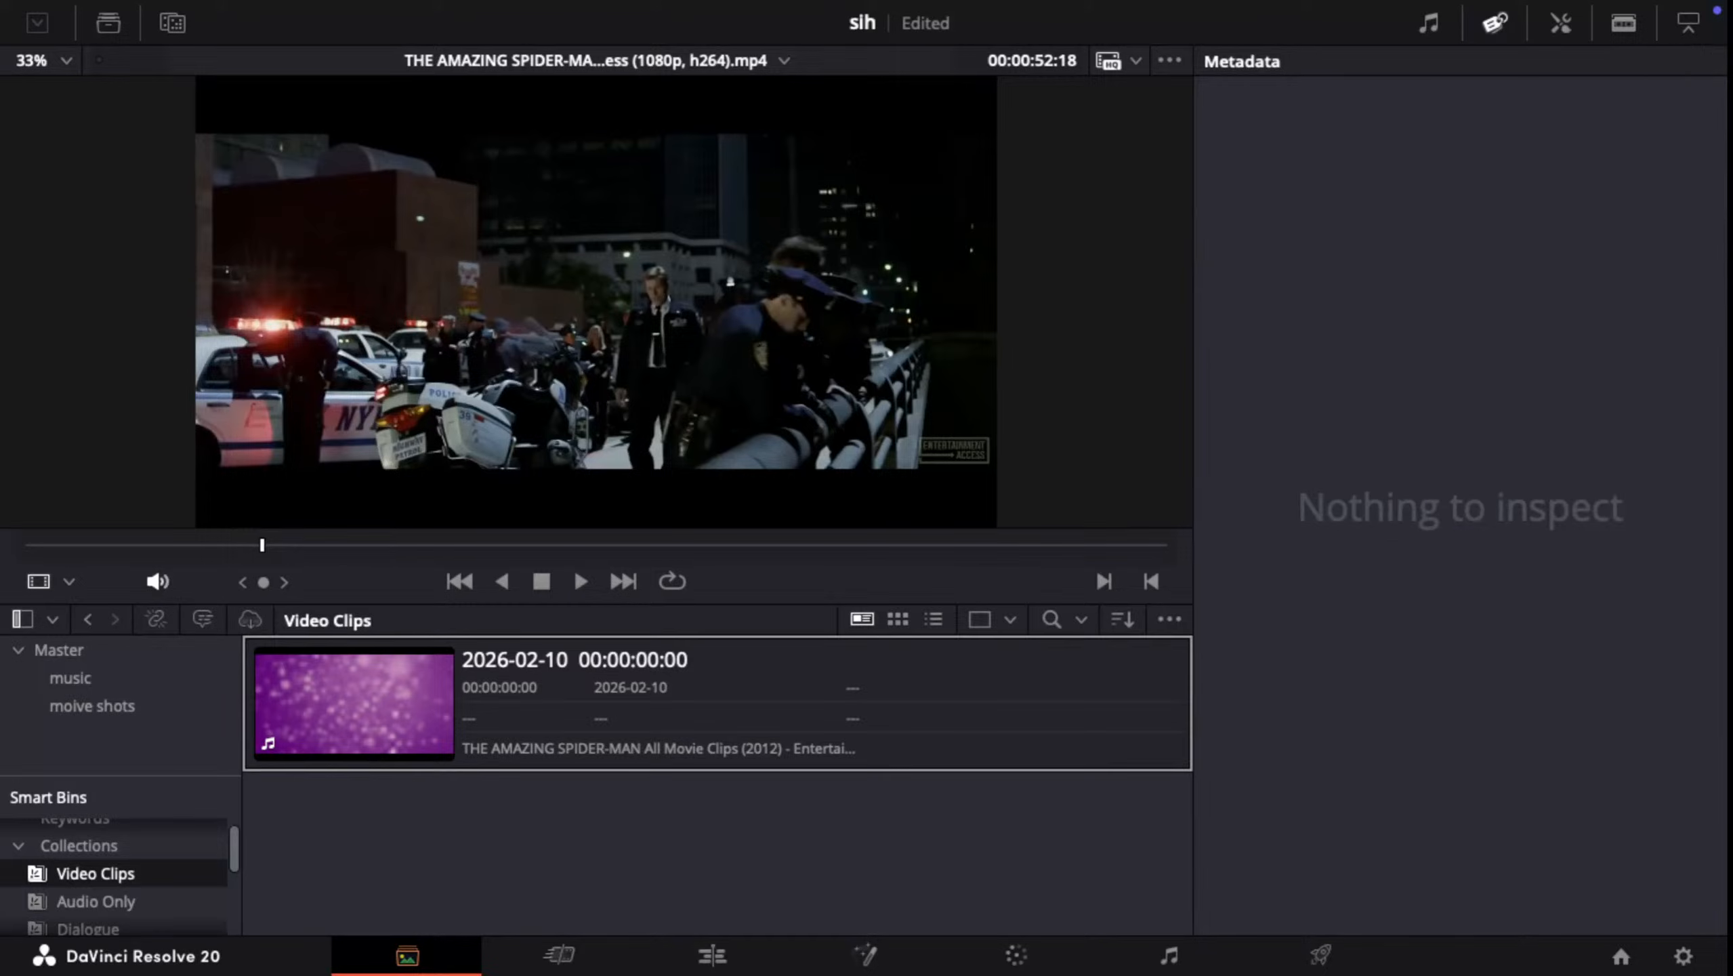
{"action": "left_click", "coordinate": [408, 710]}
{"action": "right_click", "coordinate": [464, 751]}
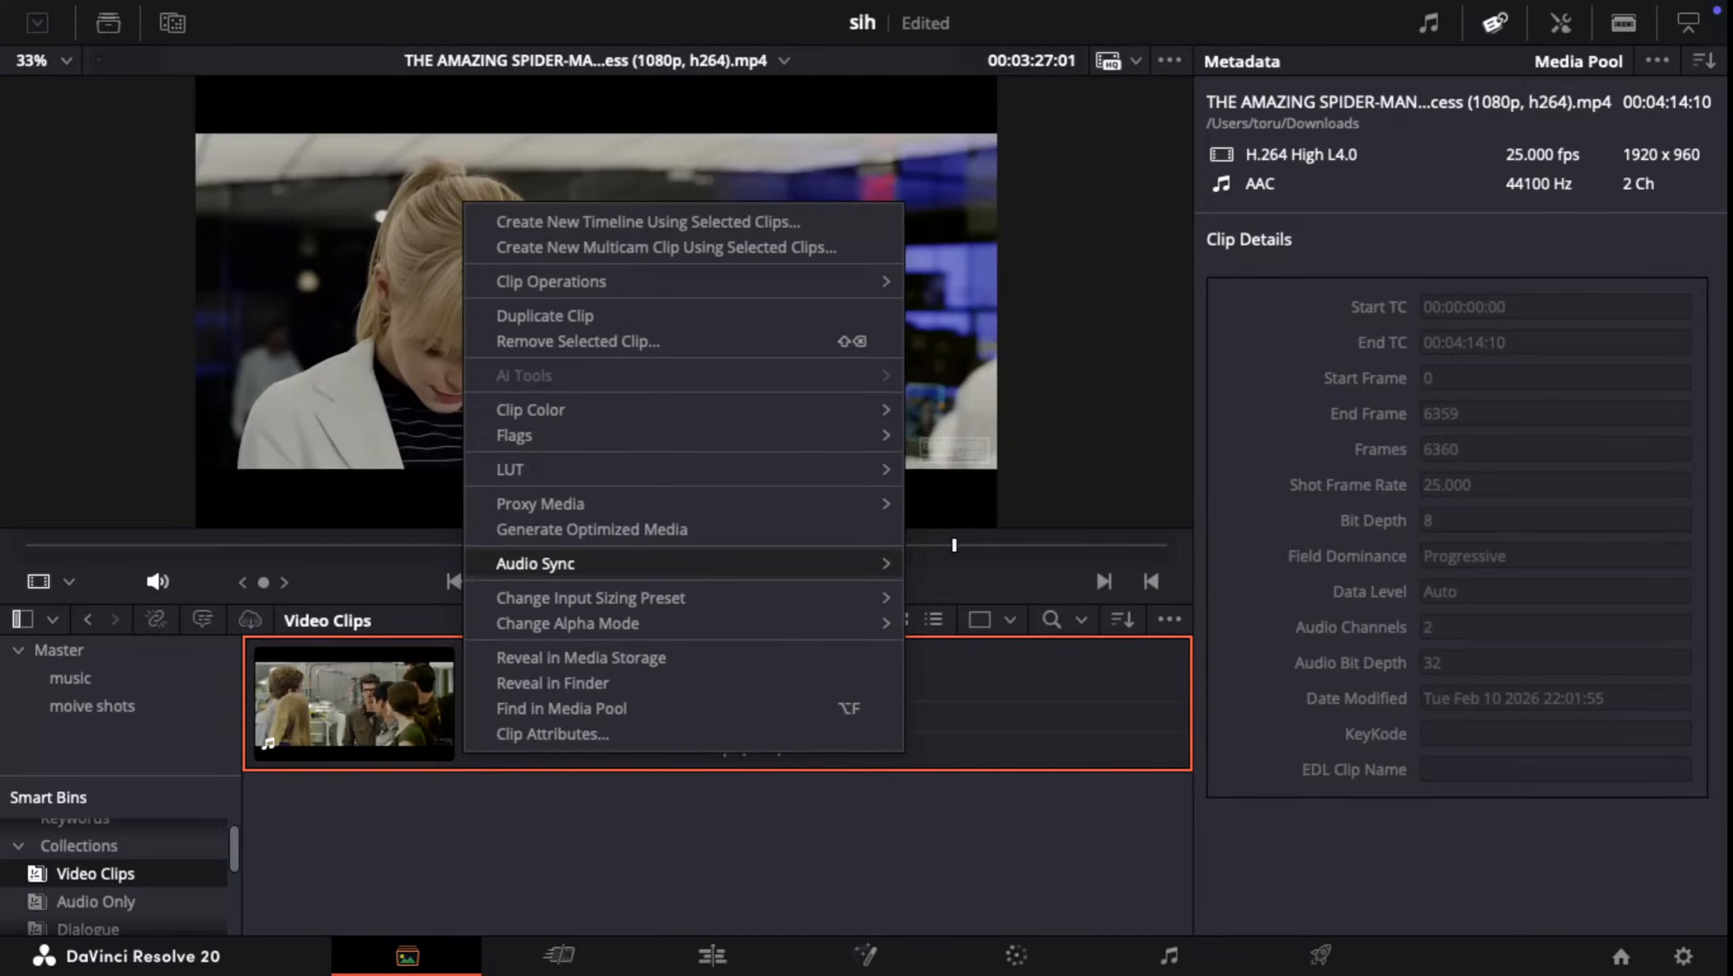
{"action": "mouse_move", "coordinate": [546, 563]}
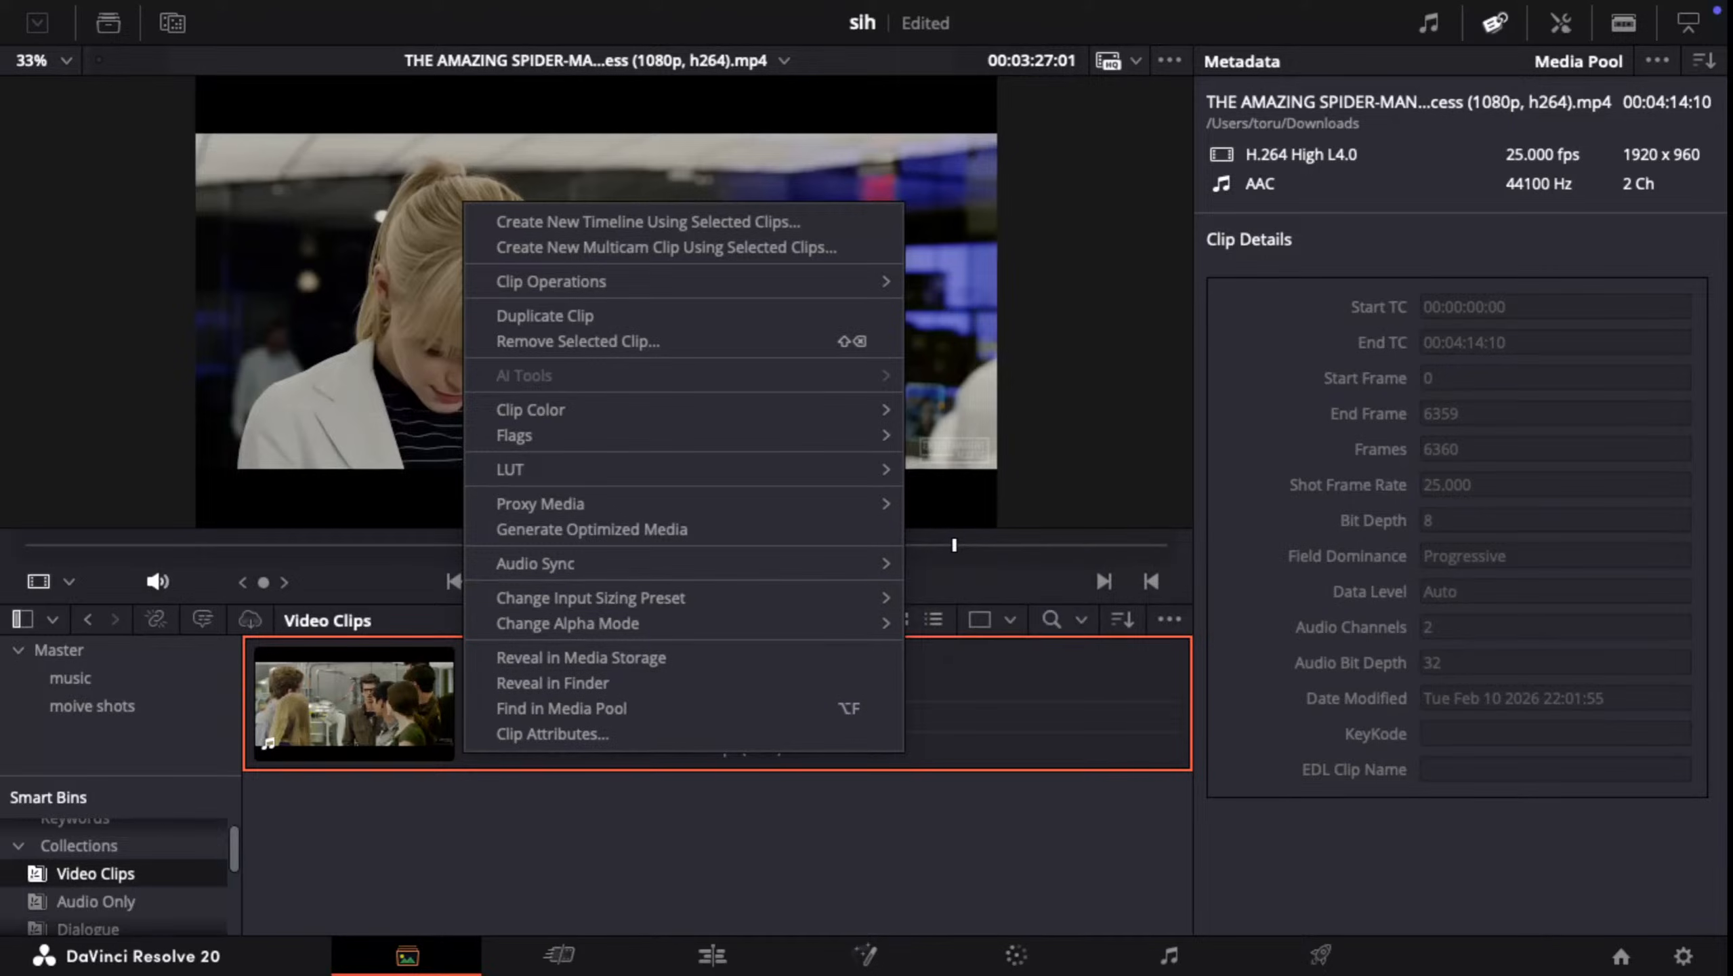
{"action": "key", "text": "Escape"}
Step: Show the Audio Only smart bin, load the Dooron Dooron clip in the viewer and review its available clip commands
{"action": "left_click", "coordinate": [95, 902]}
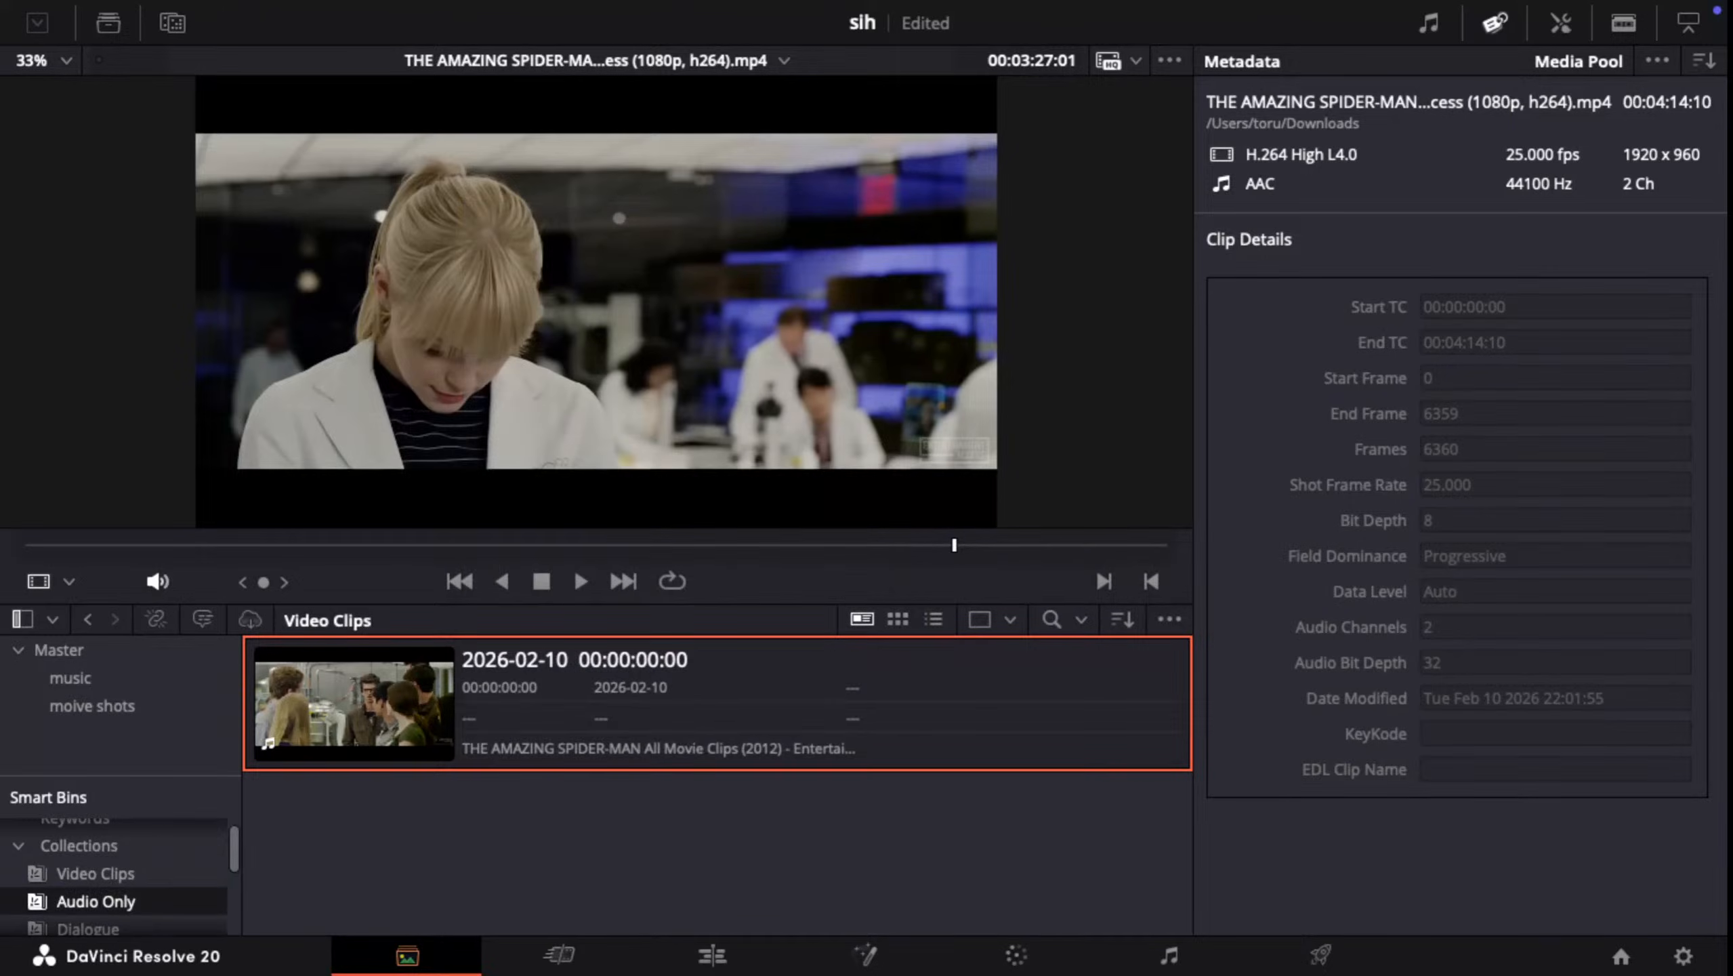
{"action": "left_click", "coordinate": [339, 678]}
{"action": "right_click", "coordinate": [339, 677]}
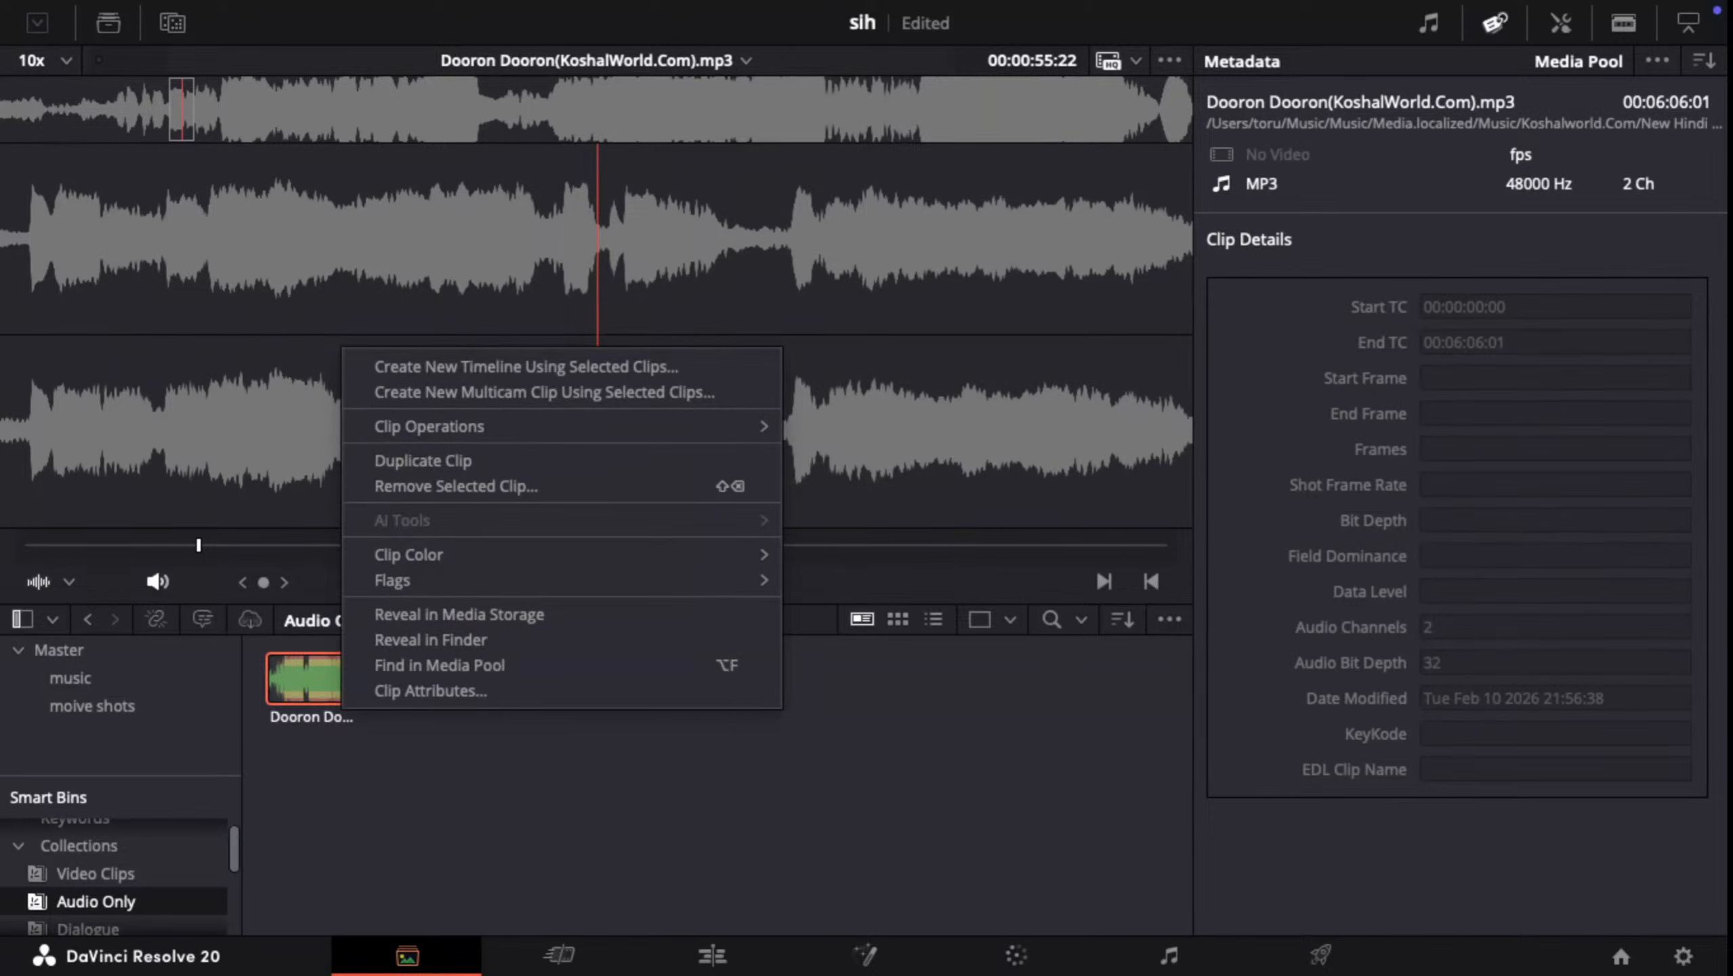
{"action": "mouse_move", "coordinate": [866, 2]}
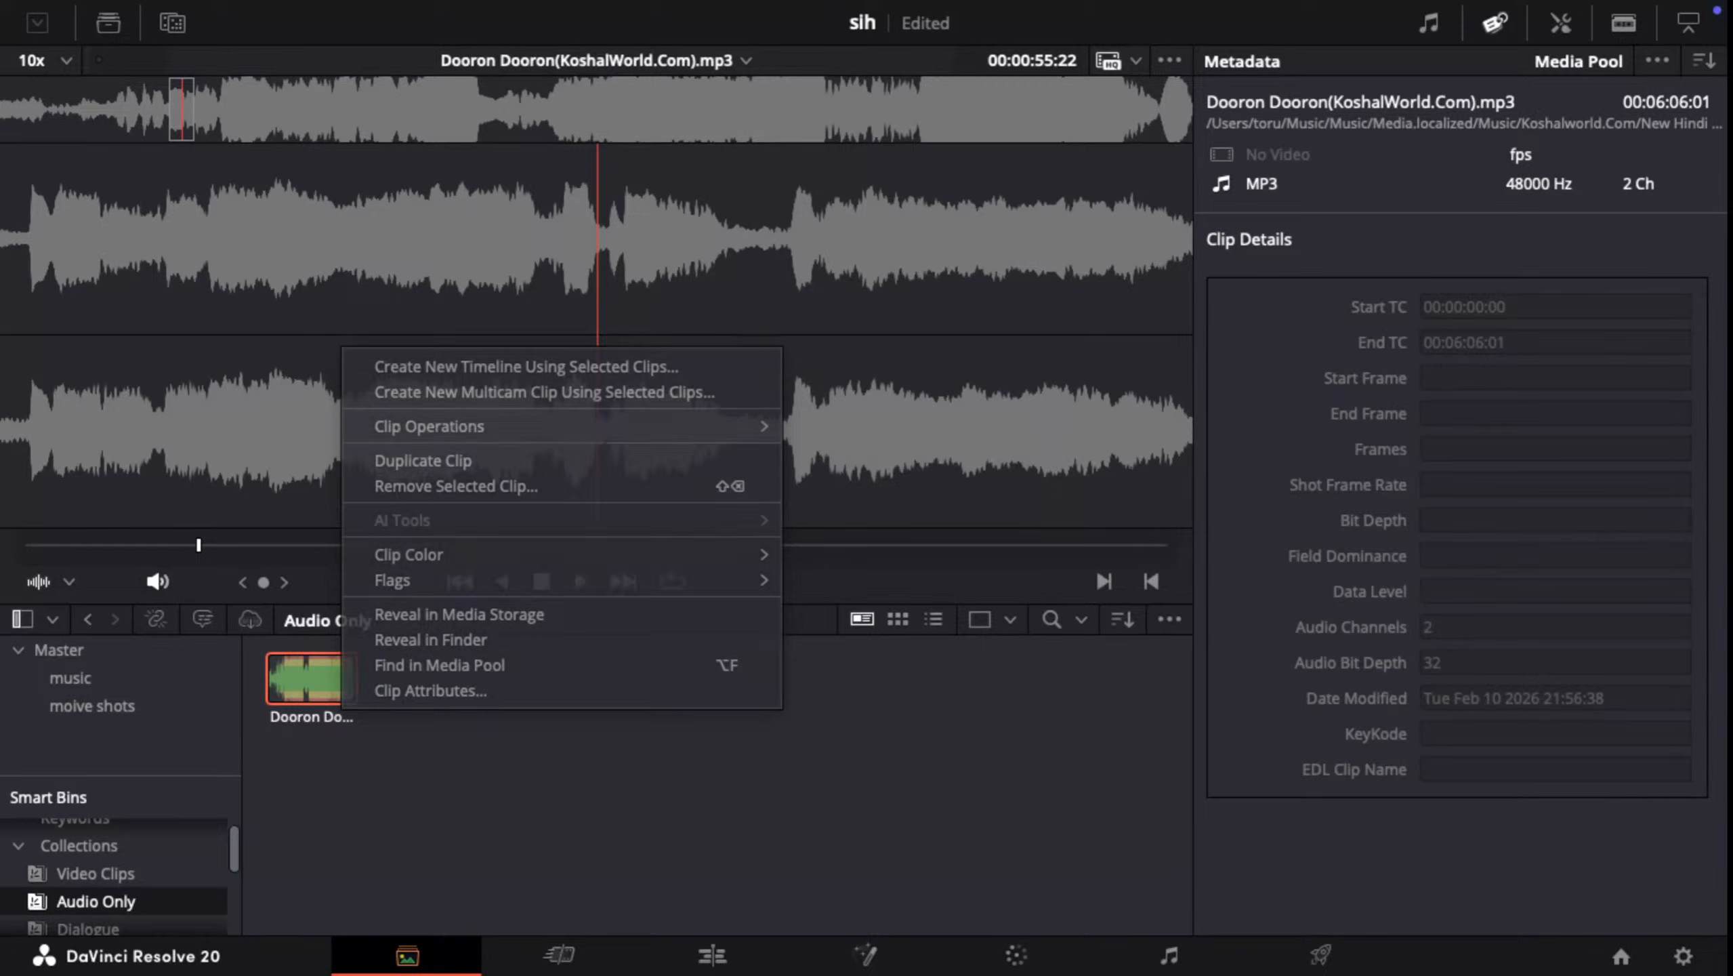
{"action": "right_click", "coordinate": [531, 405]}
{"action": "left_click", "coordinate": [451, 724]}
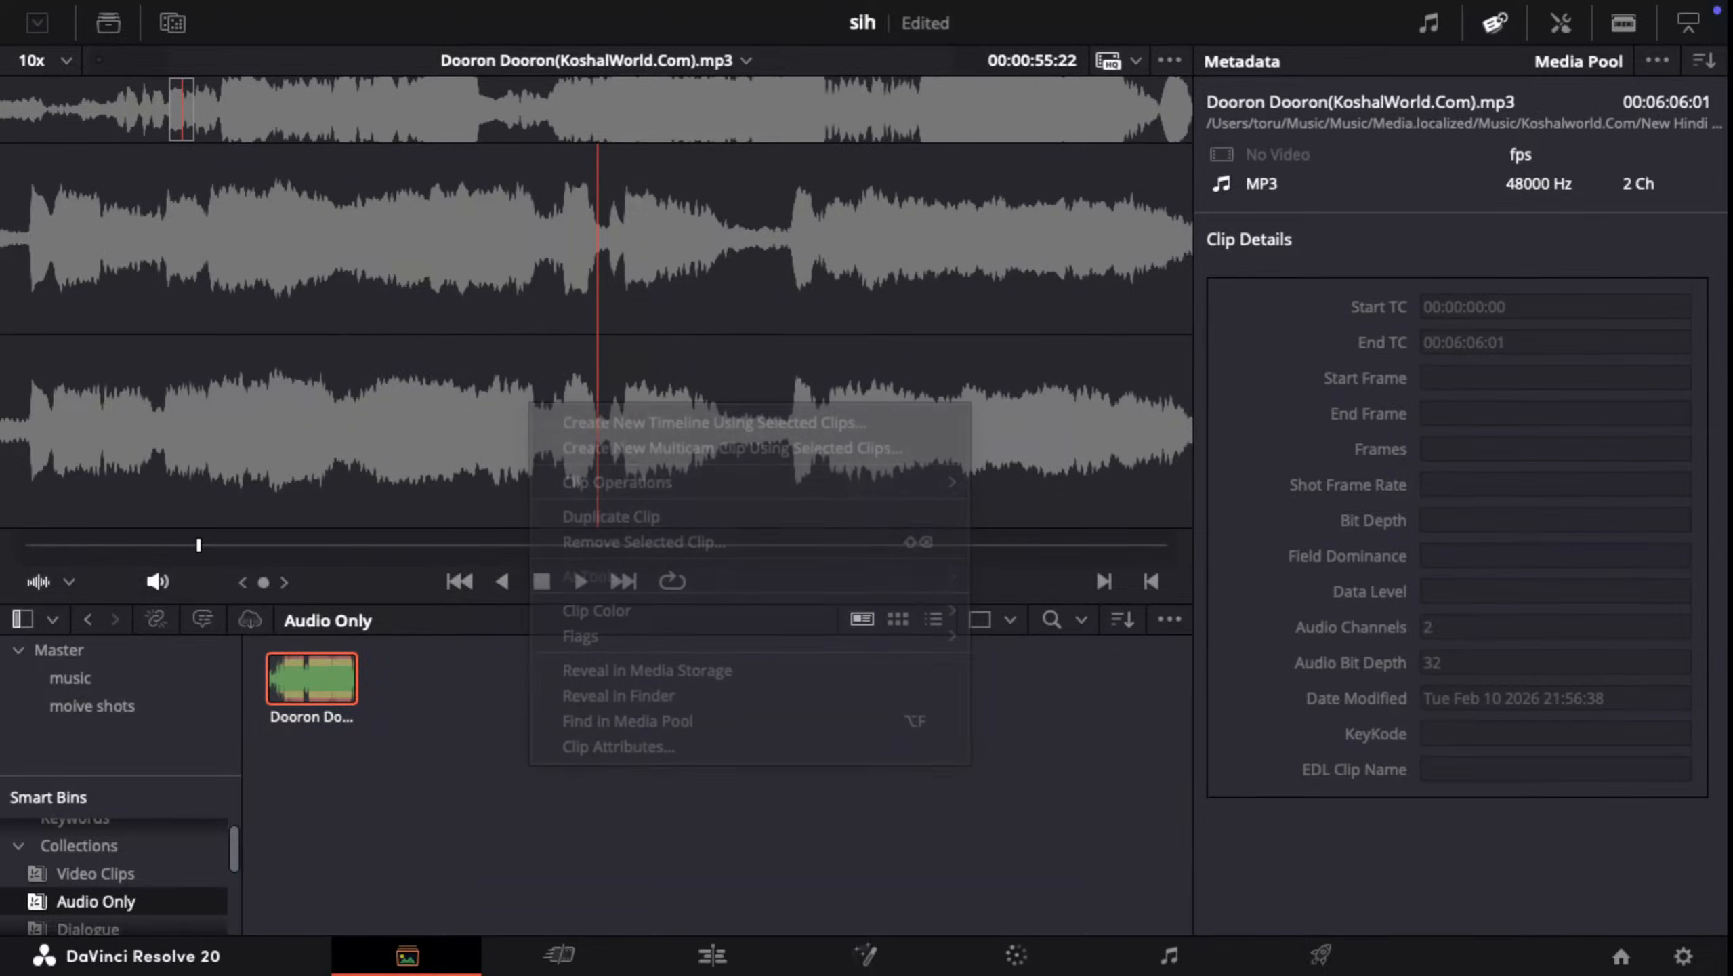
Step: Check the Dialogue and Effect smart bins, and return to the Audio Only smart bin
{"action": "scroll", "coordinate": [89, 847], "scroll_direction": "down", "scroll_amount": 2}
{"action": "left_click", "coordinate": [89, 885]}
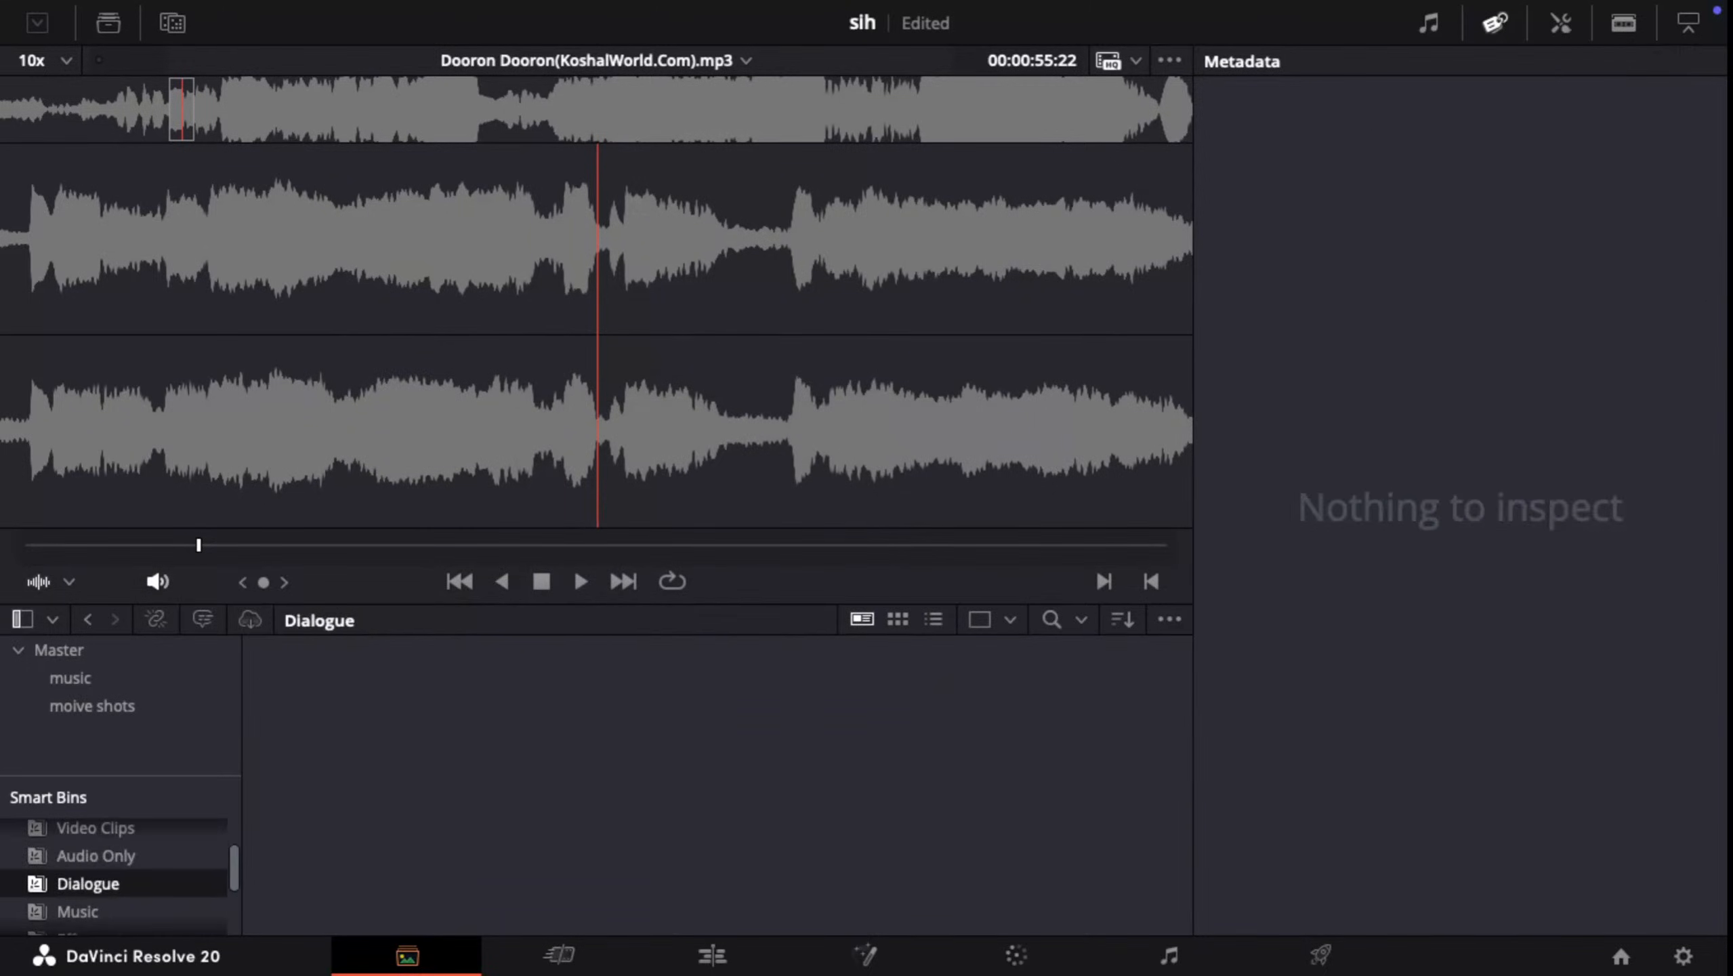
{"action": "scroll", "coordinate": [89, 884], "scroll_direction": "up", "scroll_amount": 1}
{"action": "scroll", "coordinate": [89, 884], "scroll_direction": "down", "scroll_amount": 3}
{"action": "left_click", "coordinate": [89, 864]}
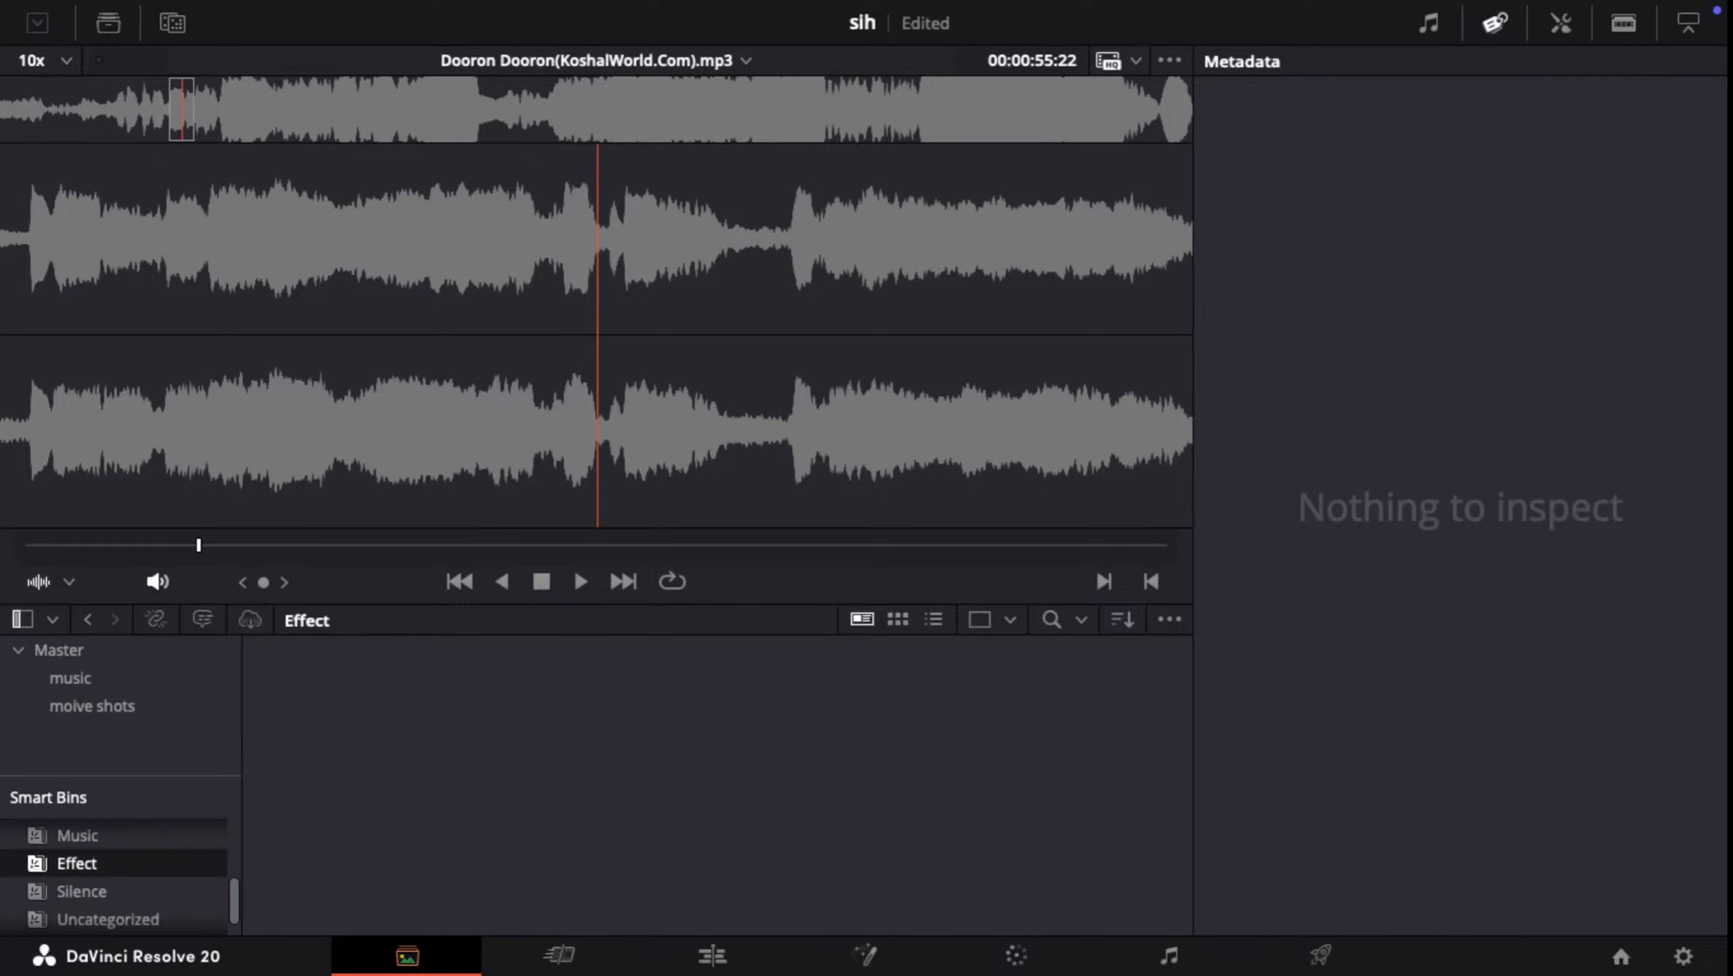
{"action": "scroll", "coordinate": [113, 867], "scroll_direction": "up", "scroll_amount": 1}
{"action": "scroll", "coordinate": [113, 867], "scroll_direction": "up", "scroll_amount": 1}
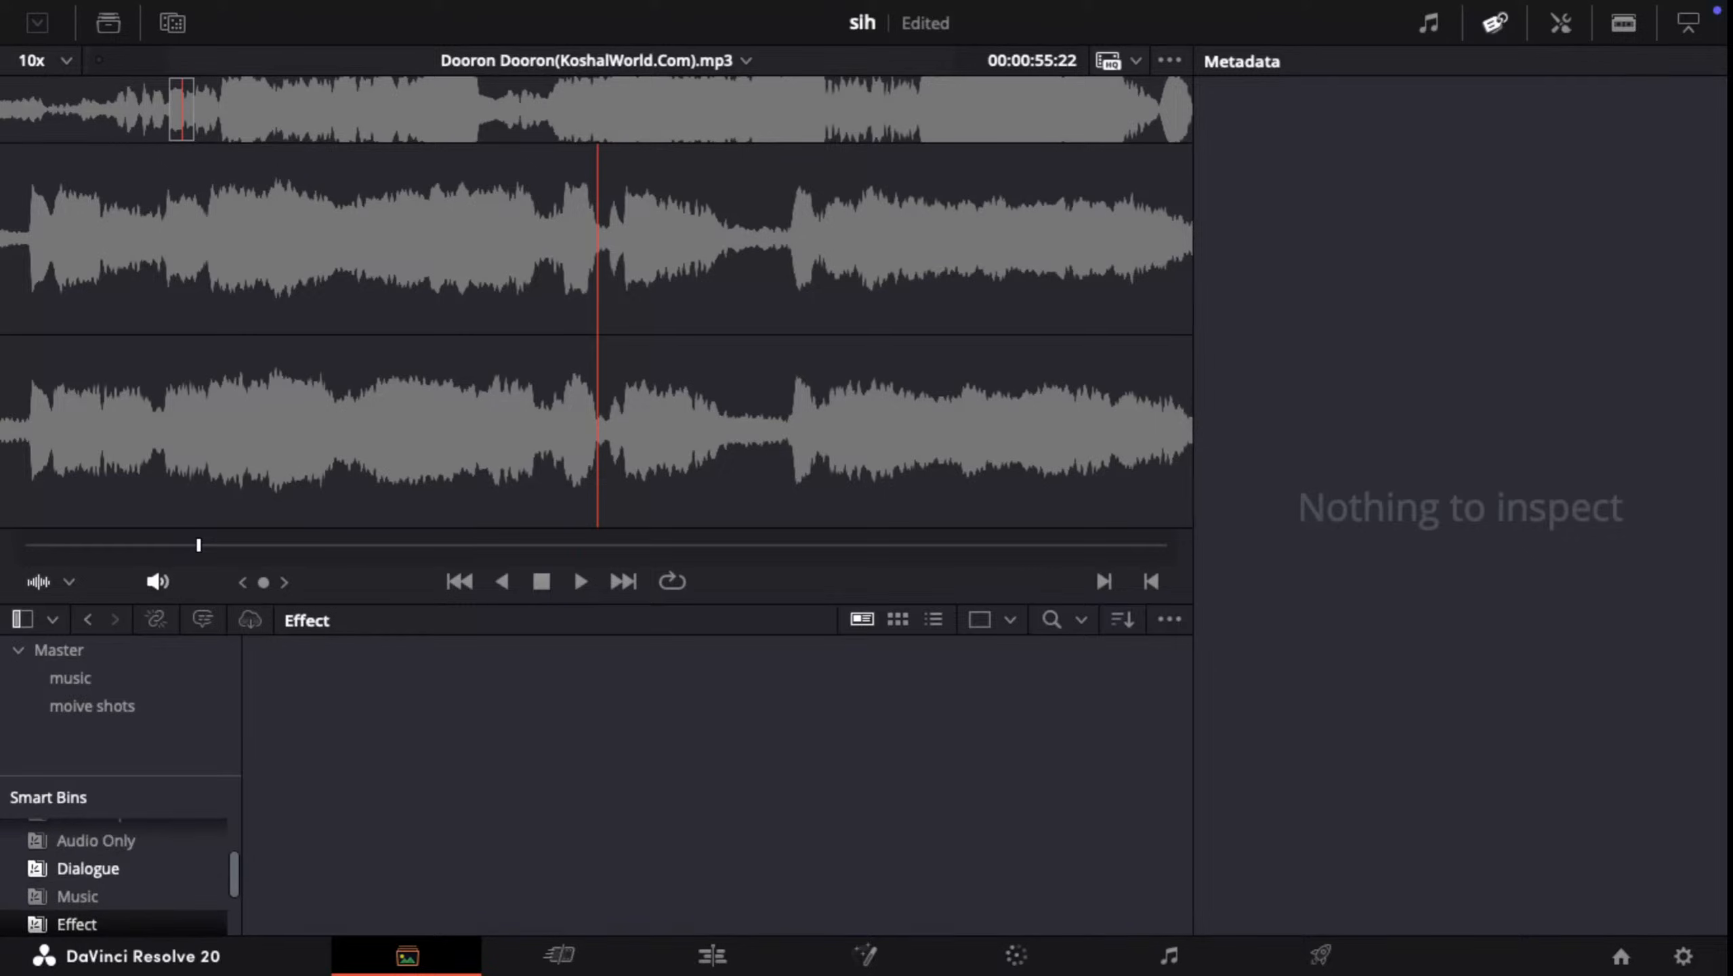
{"action": "left_click", "coordinate": [95, 844]}
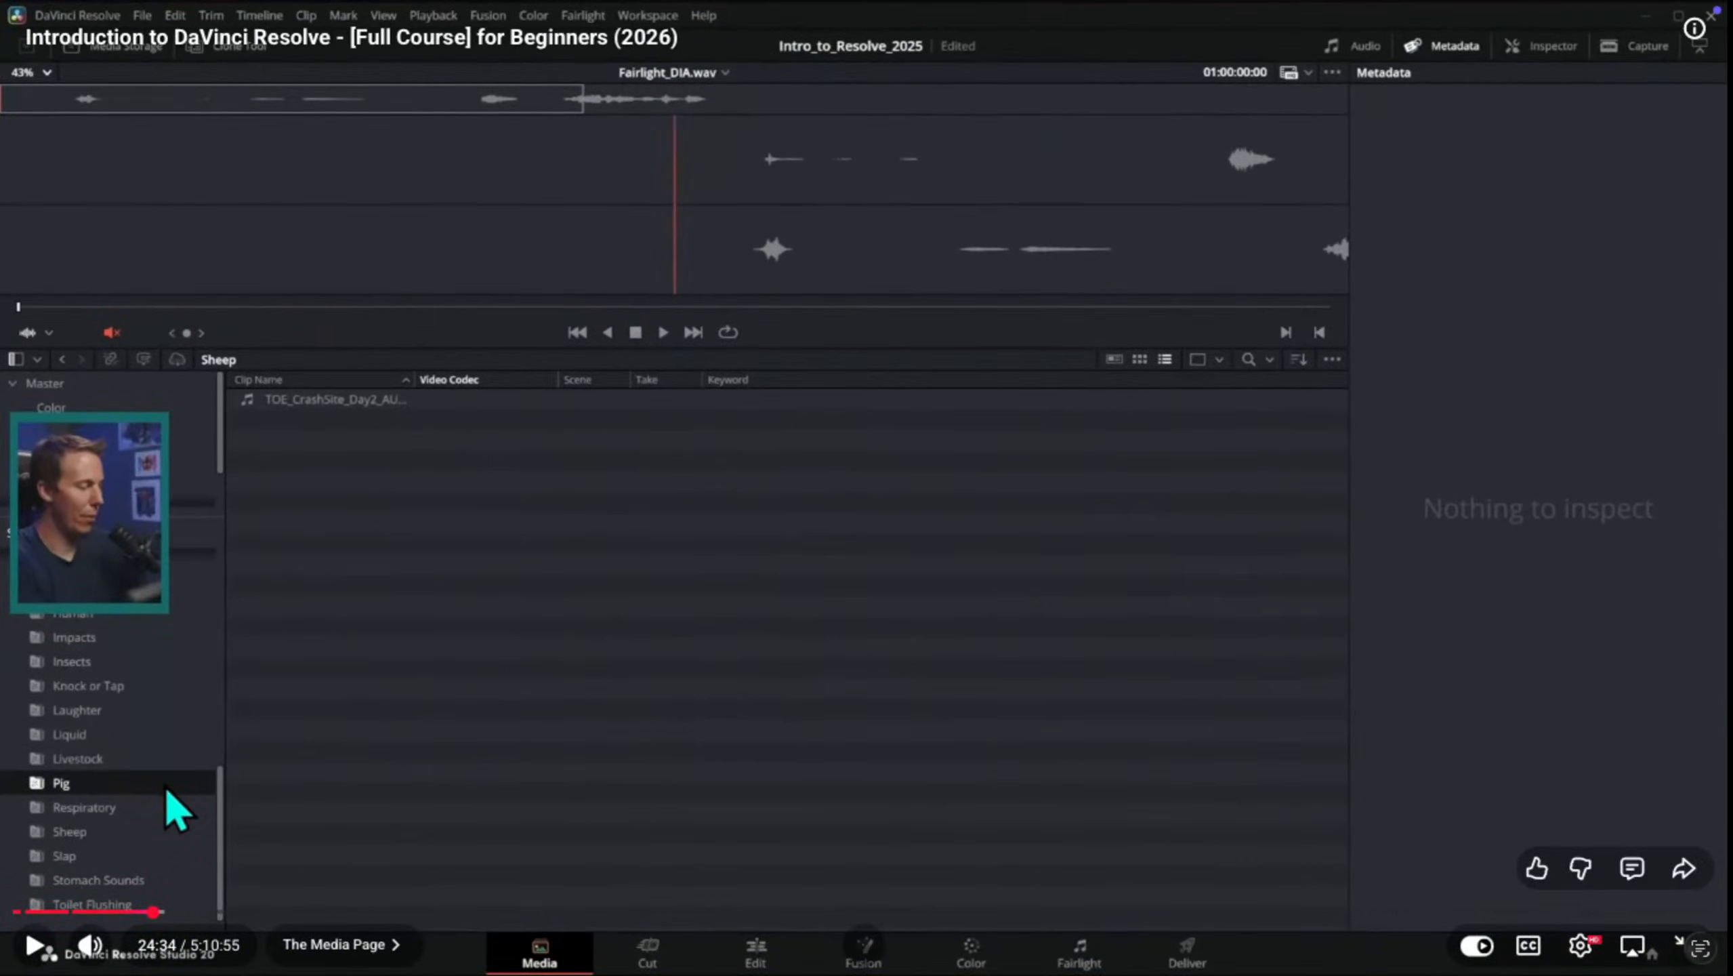
Step: Rewind the tutorial in Safari to its Audio Only smart bin demonstration at about 23:52
{"action": "key", "text": "Left"}
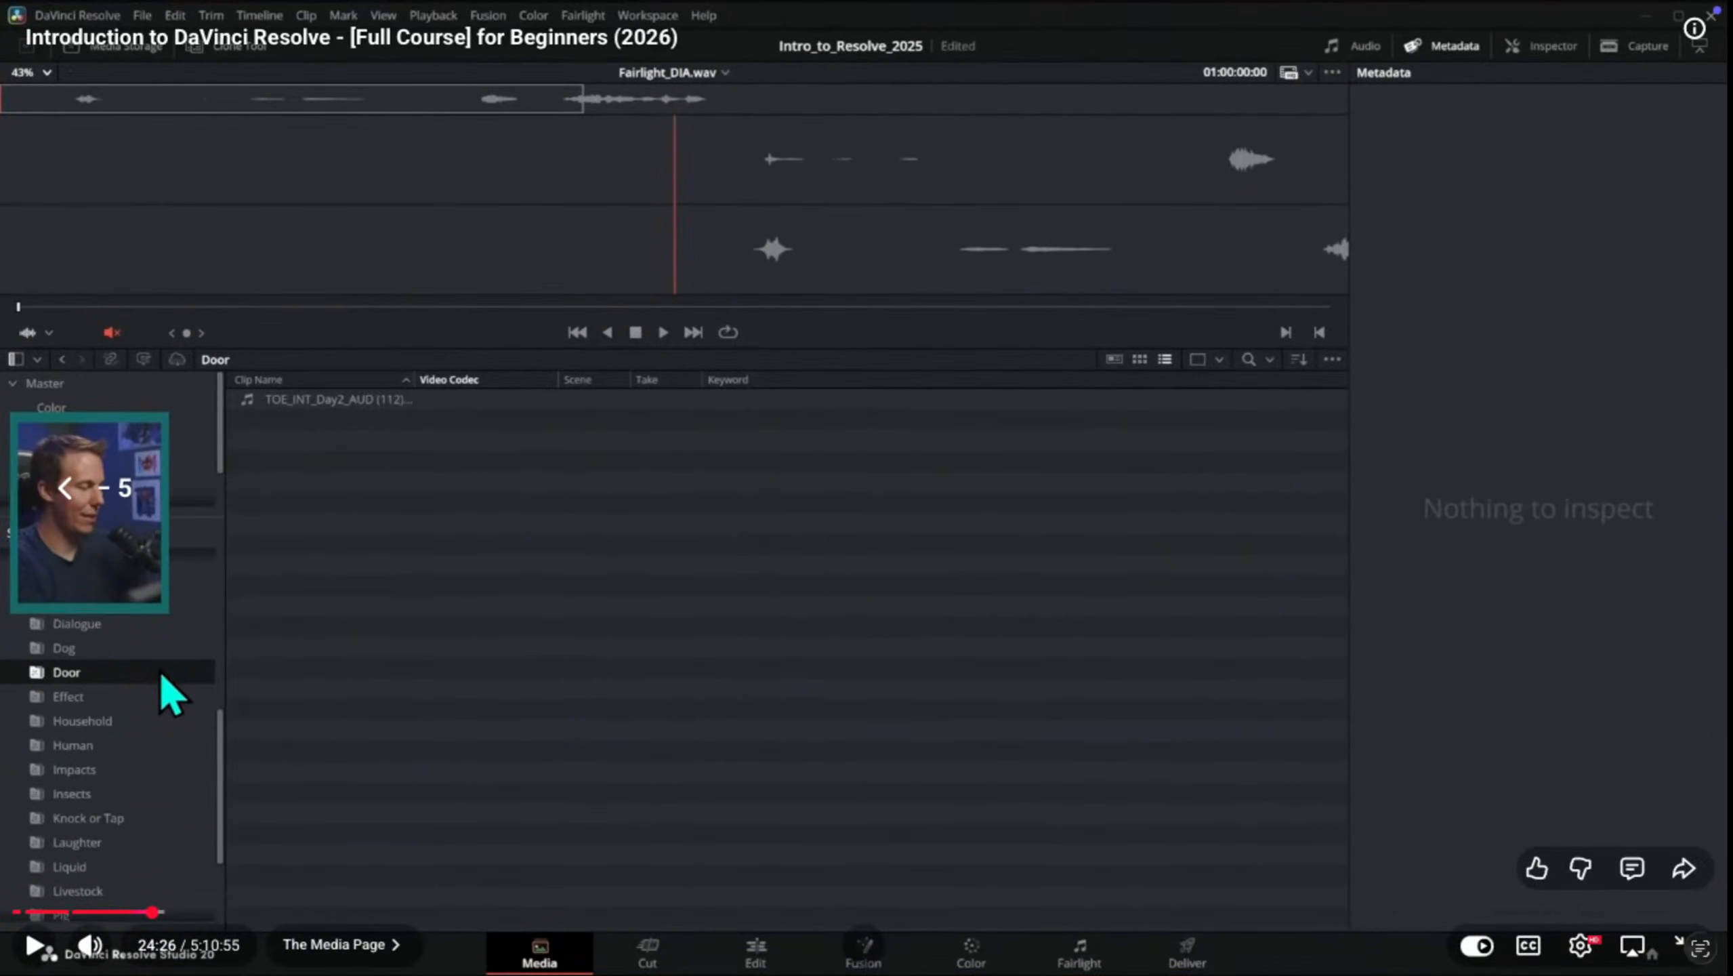
{"action": "key", "text": "Left"}
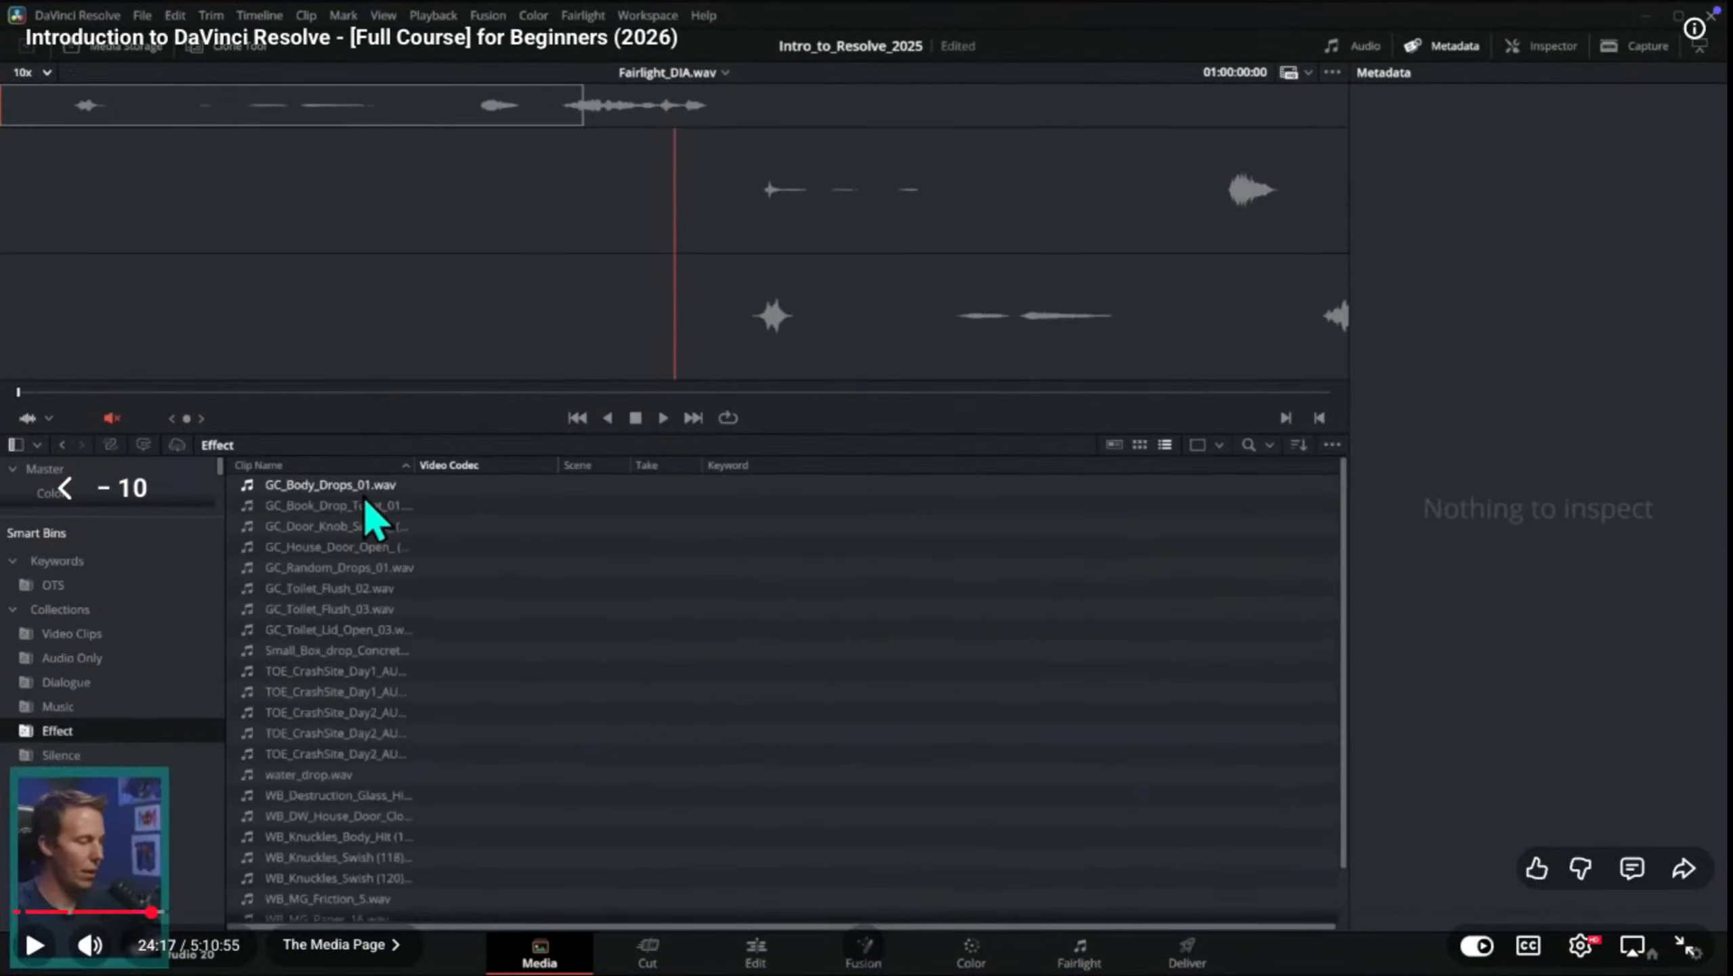
{"action": "key", "text": "k"}
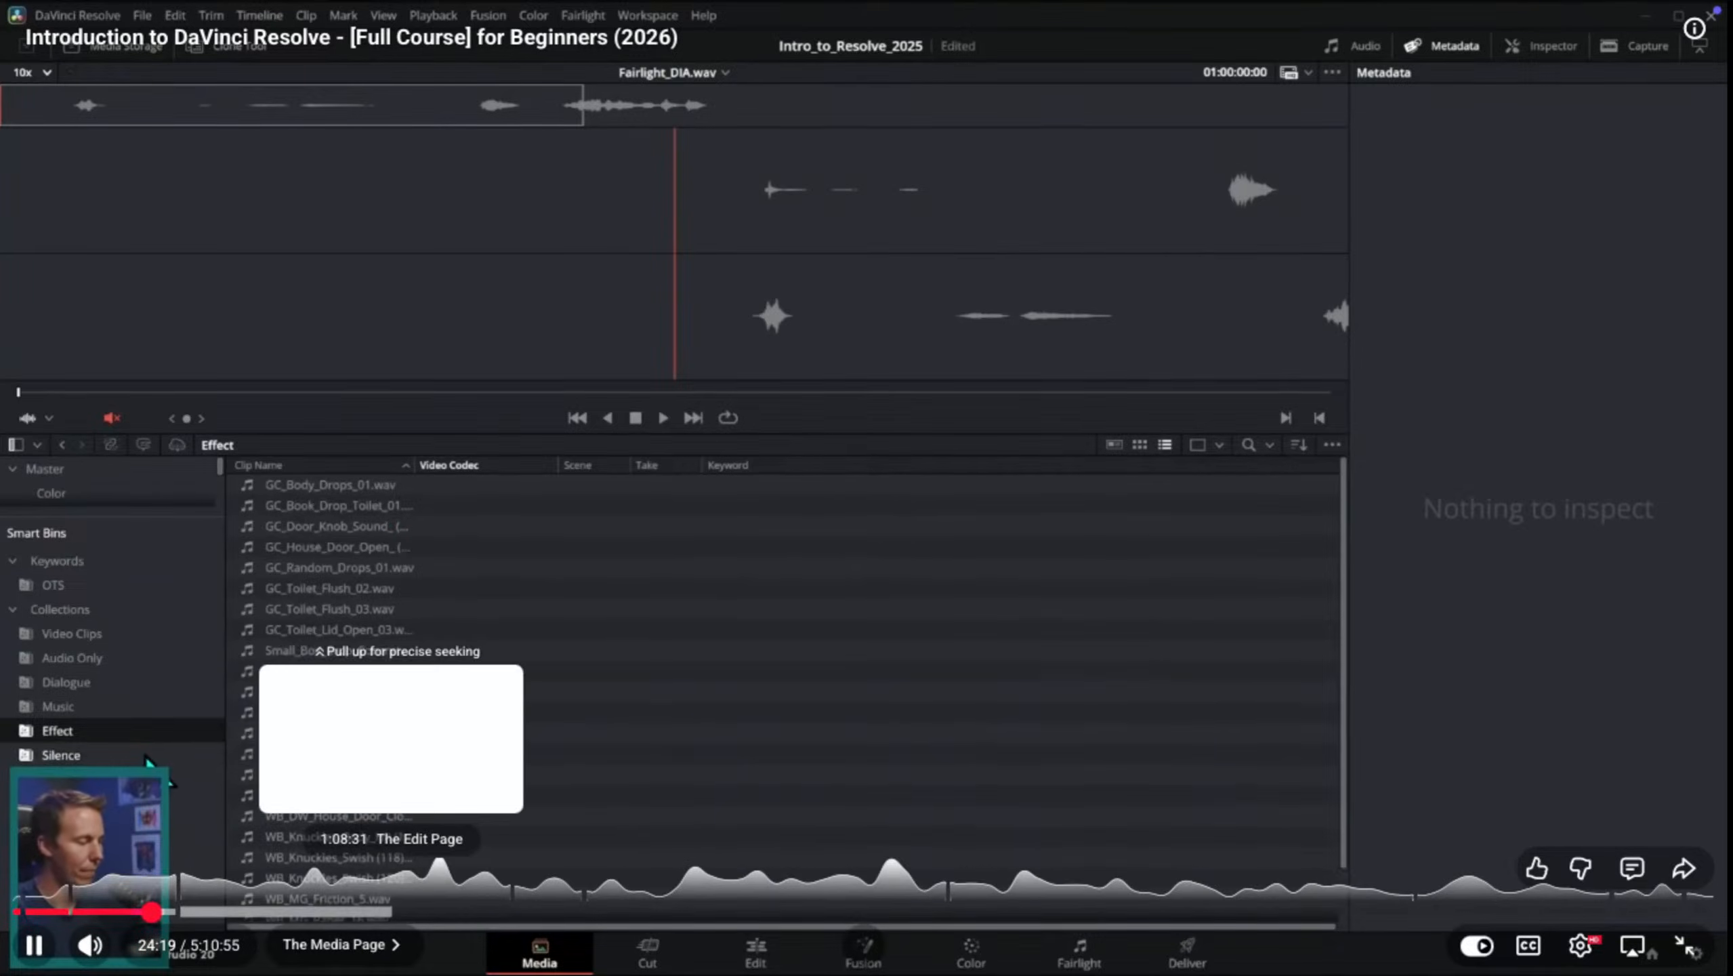
{"action": "key", "text": "Left"}
{"action": "key", "text": "Left"}
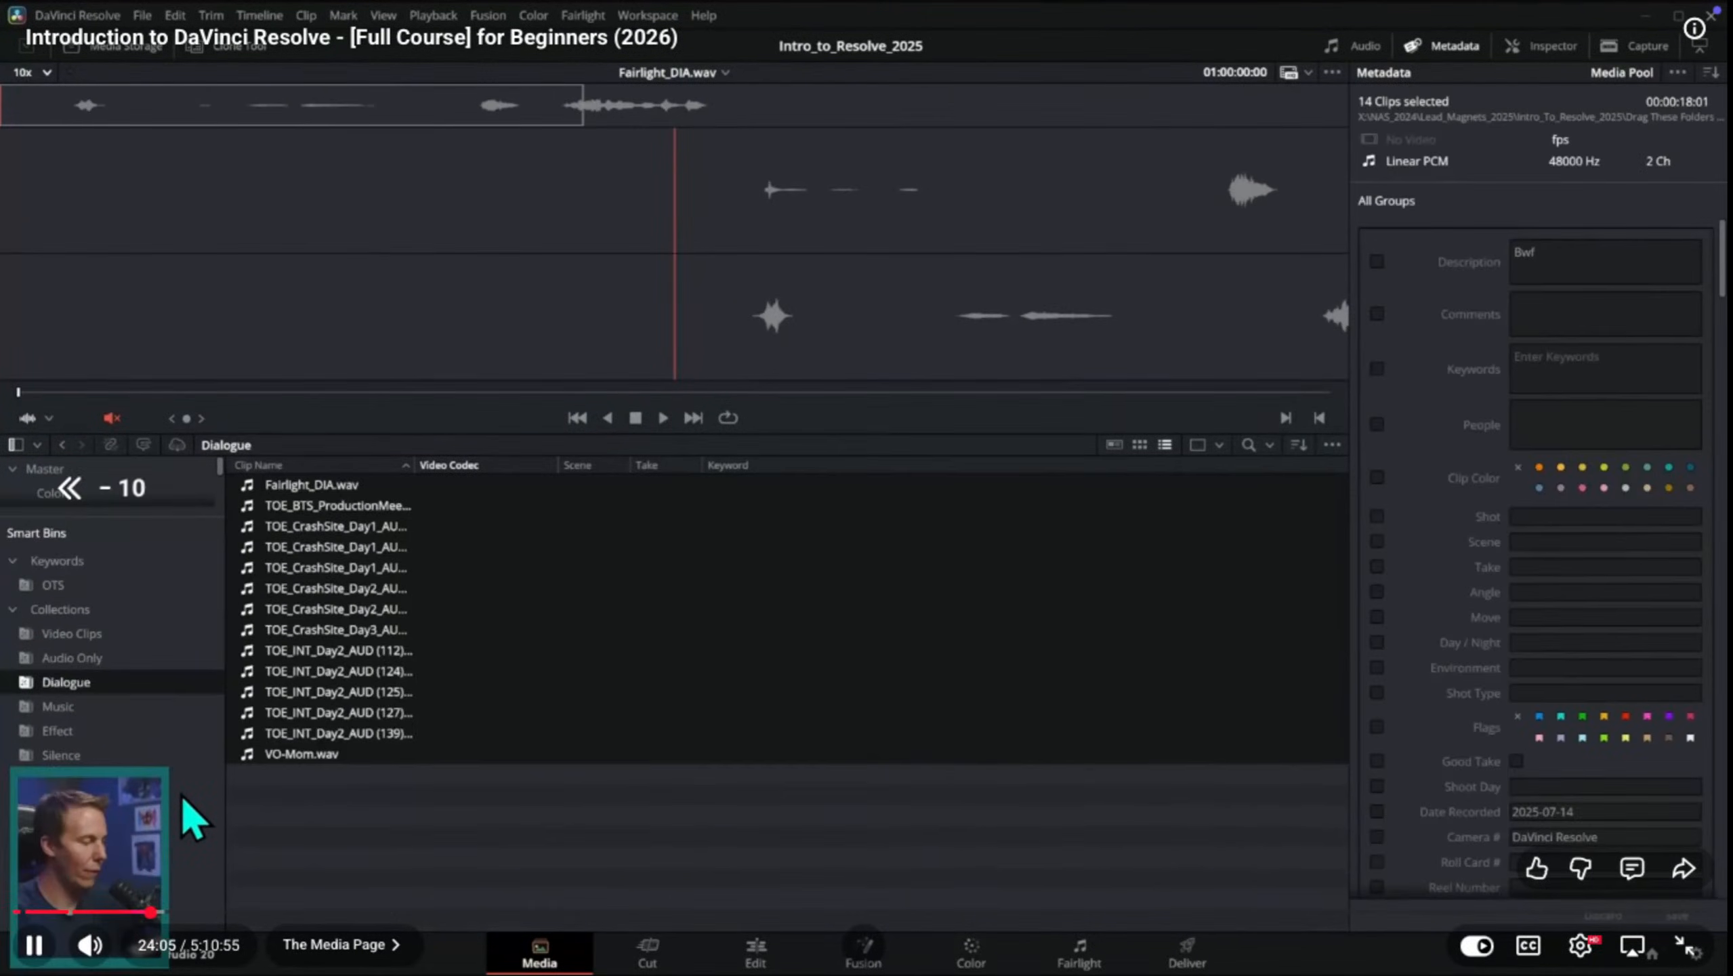
{"action": "key", "text": "Left"}
{"action": "key", "text": "Left"}
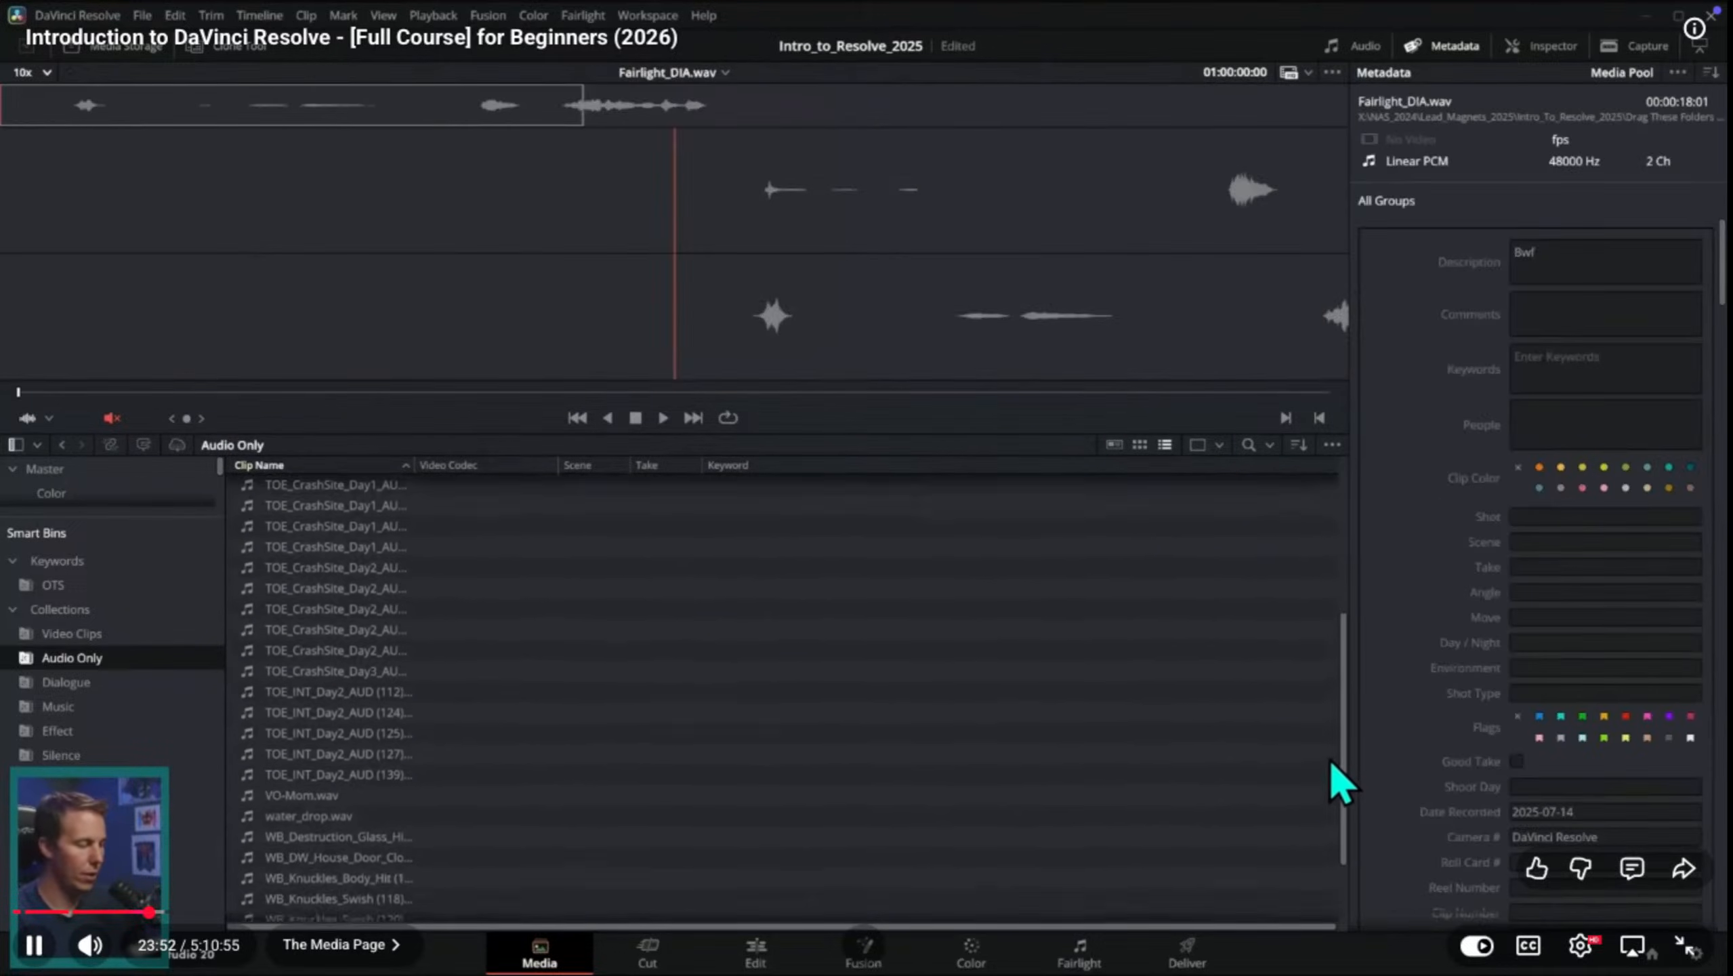
Step: Play the tutorial in short stretches and pause at 23:59, on the AI Tools options for the selected audio clips
{"action": "key", "text": "space"}
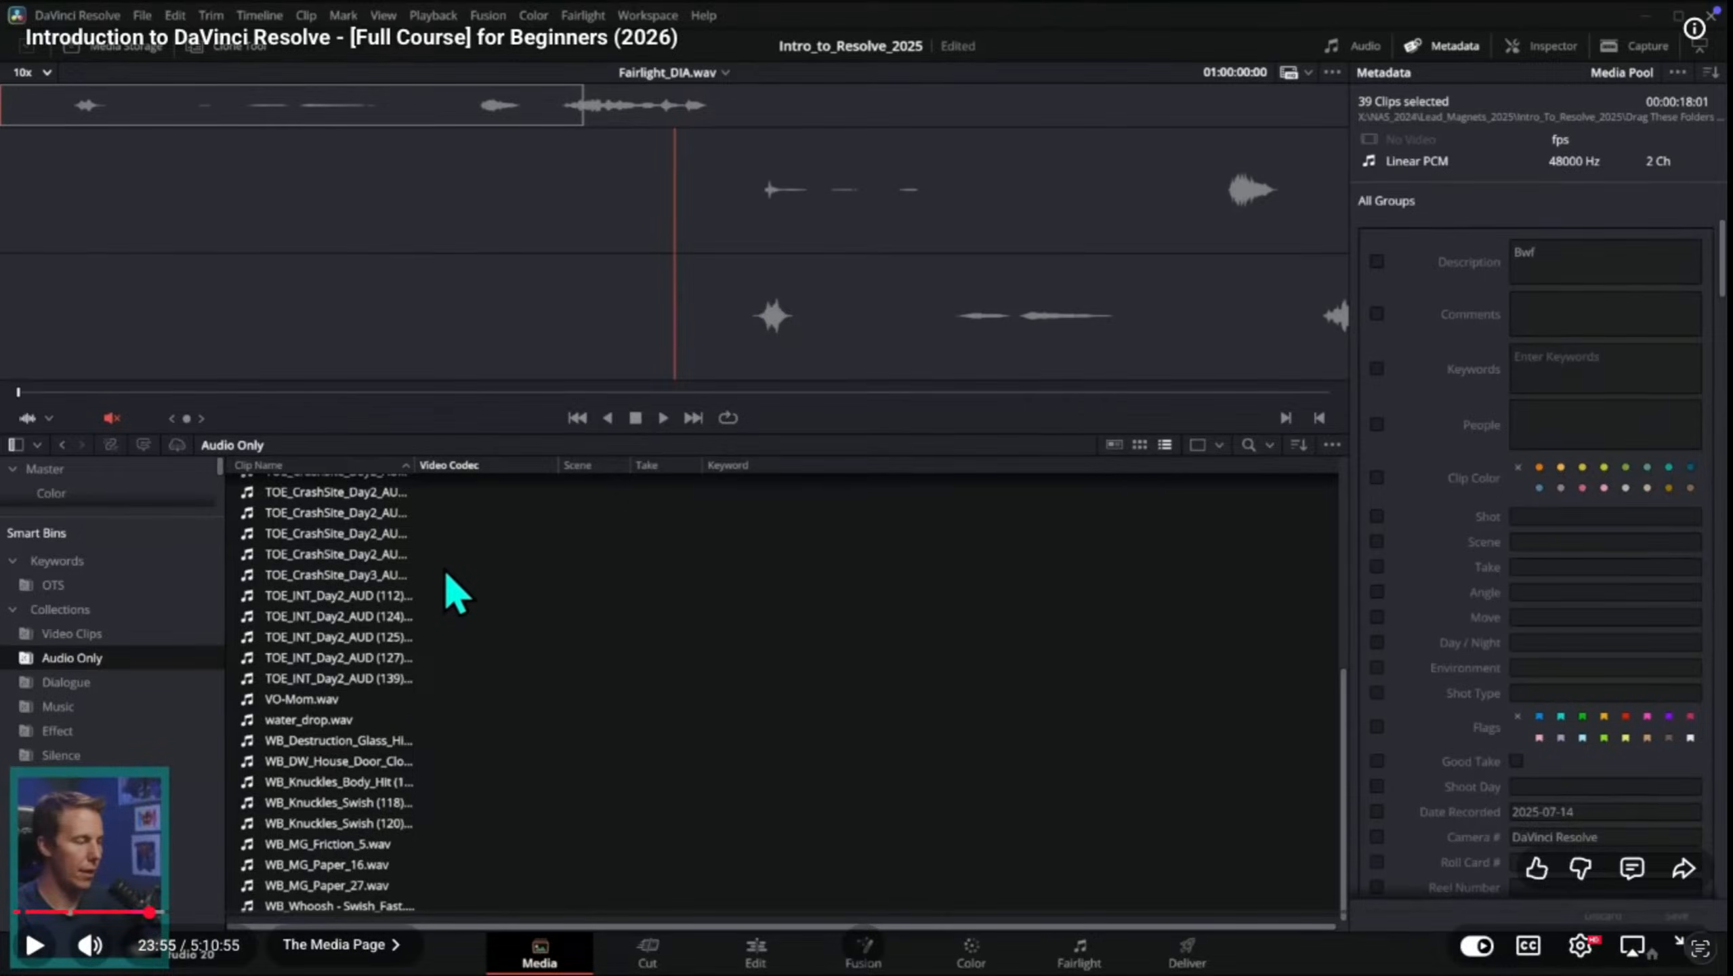
{"action": "key", "text": "space"}
{"action": "key", "text": "space"}
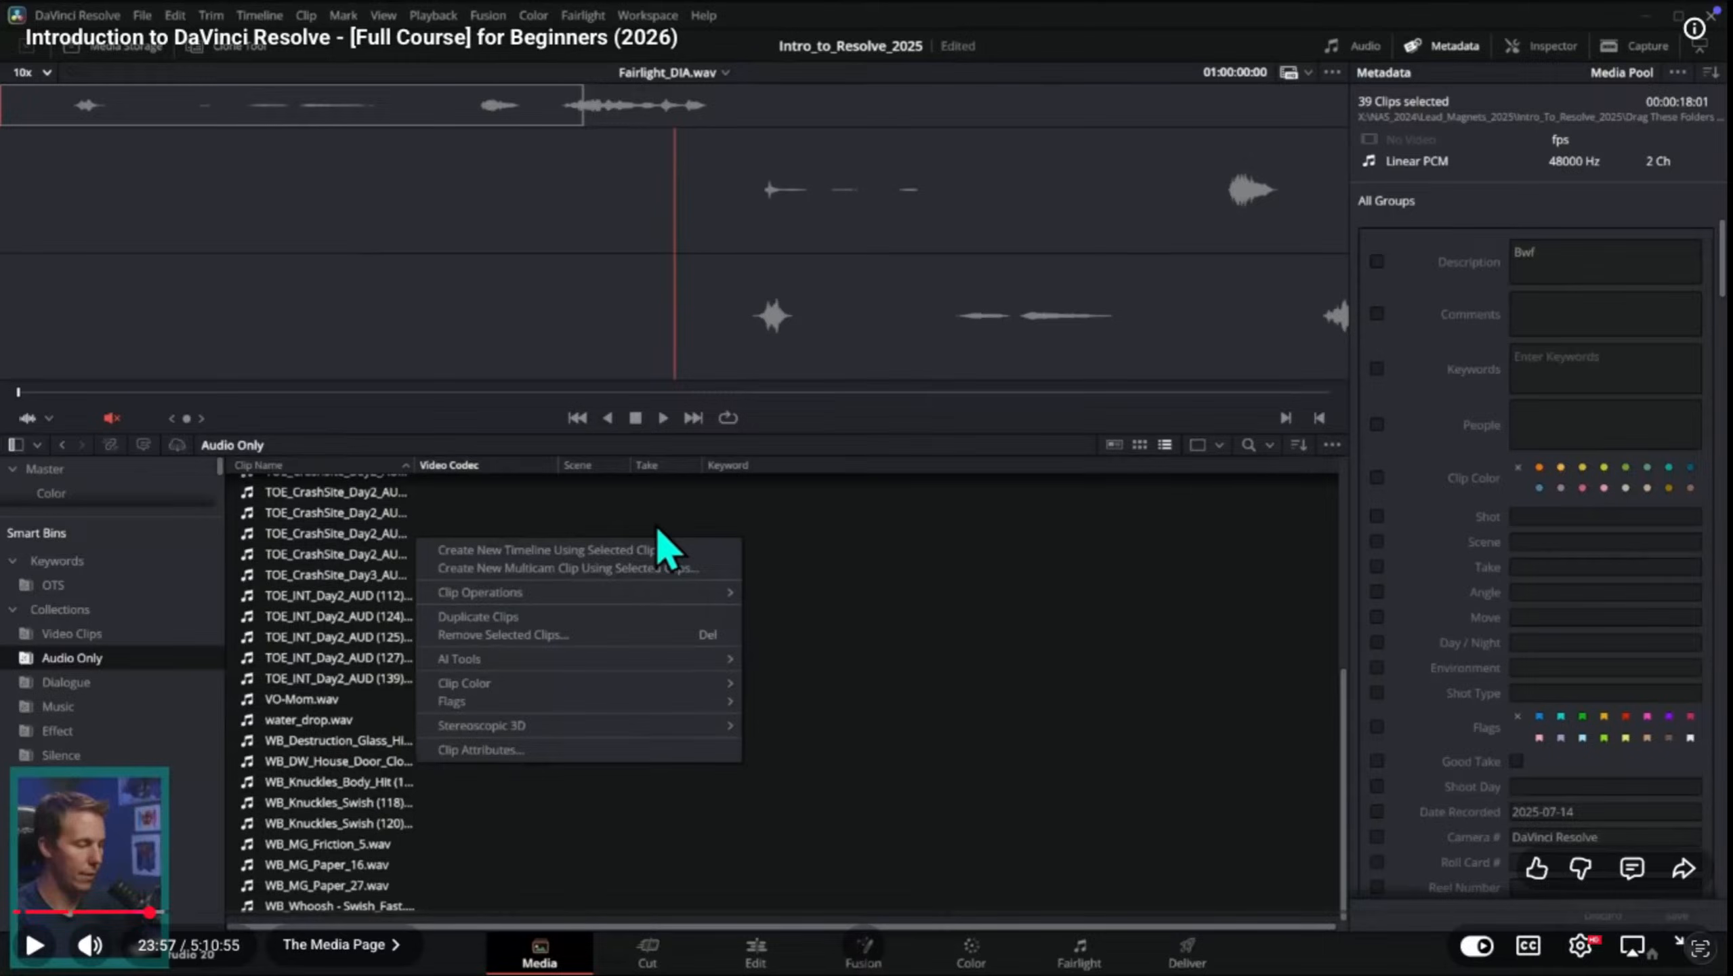
{"action": "key", "text": "space"}
{"action": "key", "text": "space"}
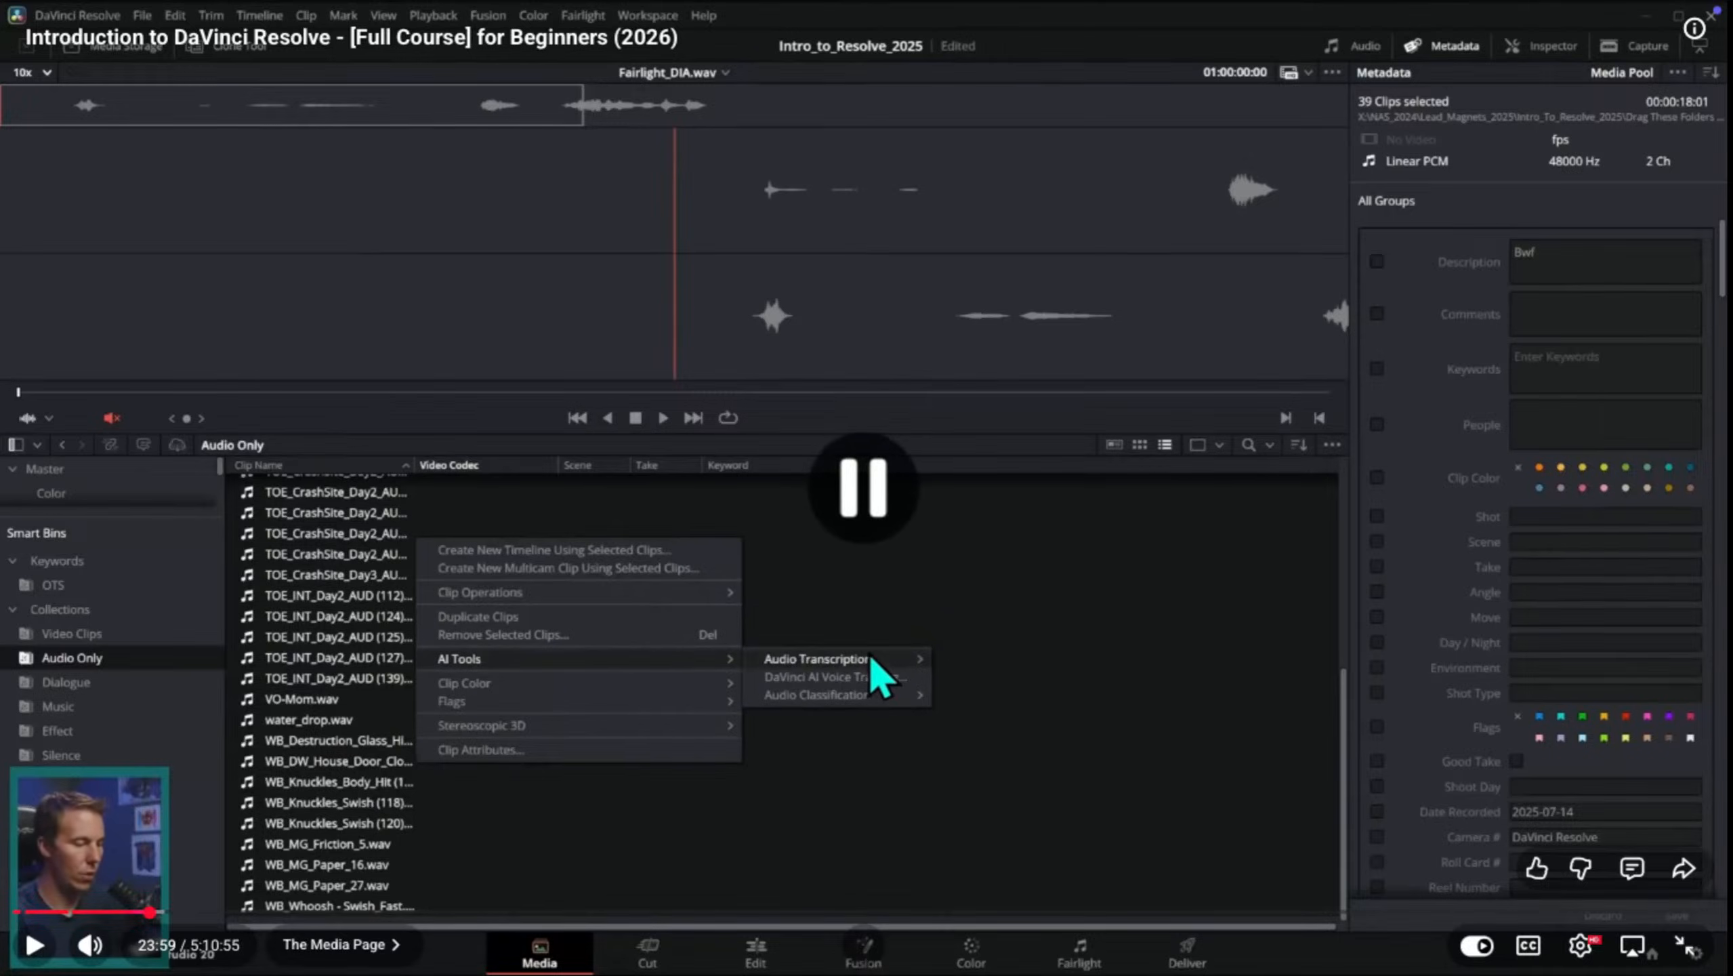
Step: Switch to DaVinci Resolve to check the AI Tools entry for the Dooron Dooron clip, and return to the tutorial in Safari at 2x speed
{"action": "key", "text": "ctrl+Up"}
{"action": "left_click", "coordinate": [742, 93]}
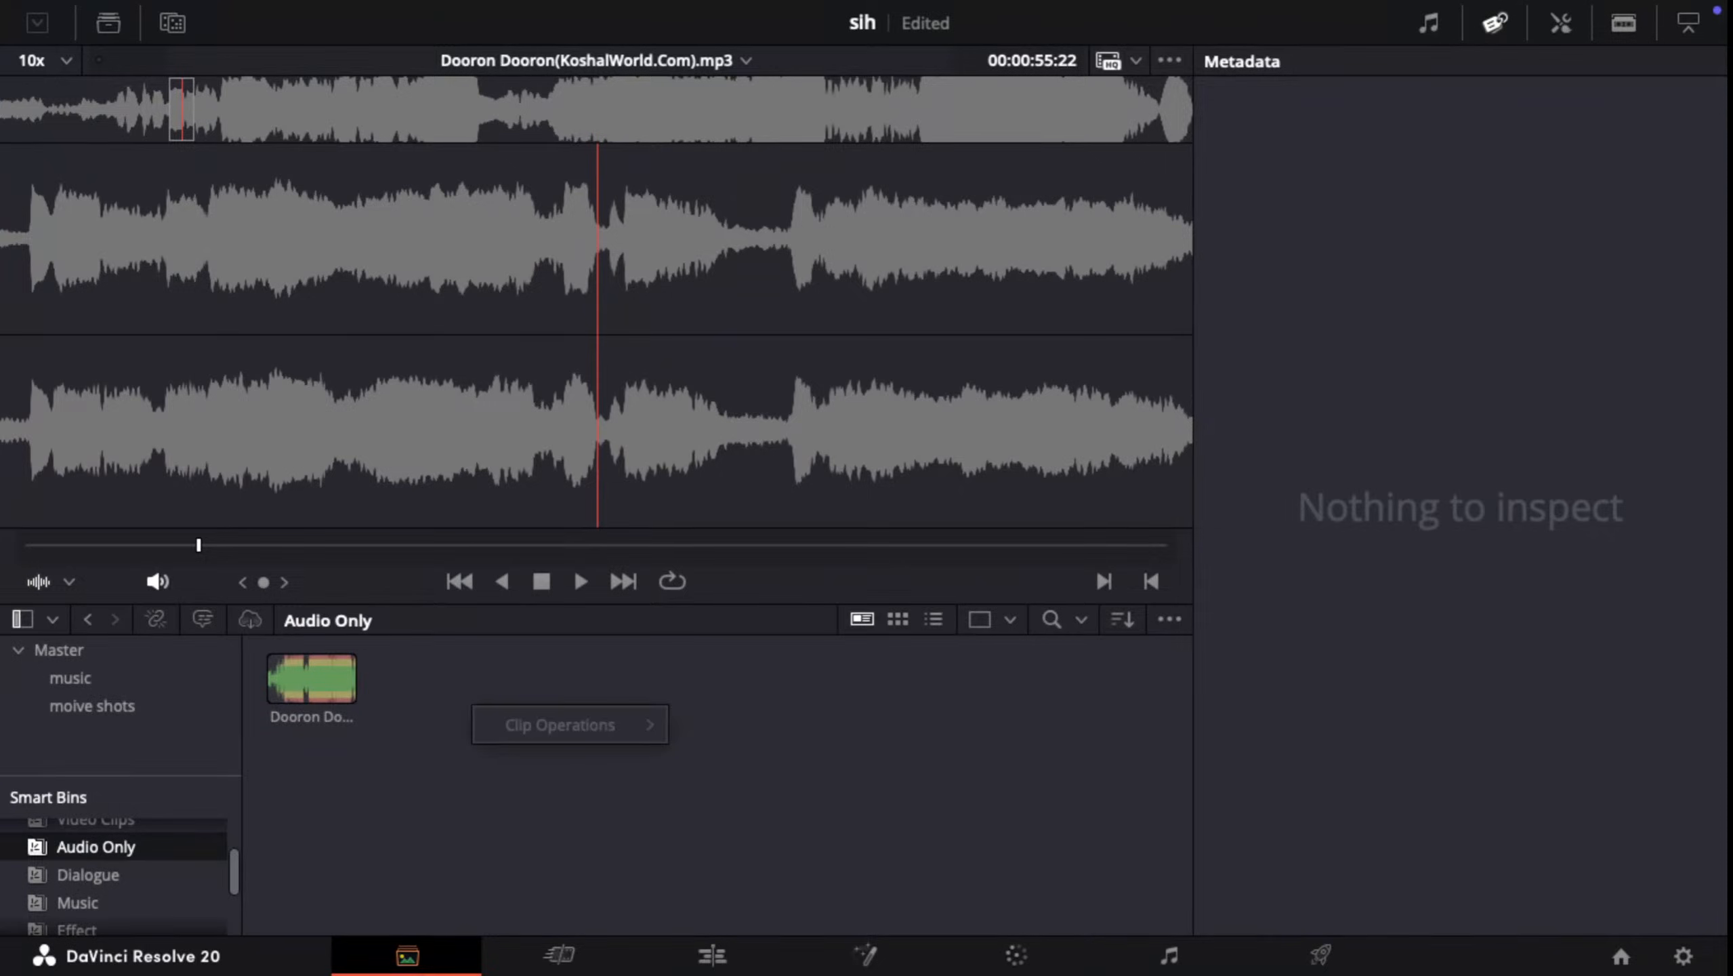
{"action": "right_click", "coordinate": [345, 676]}
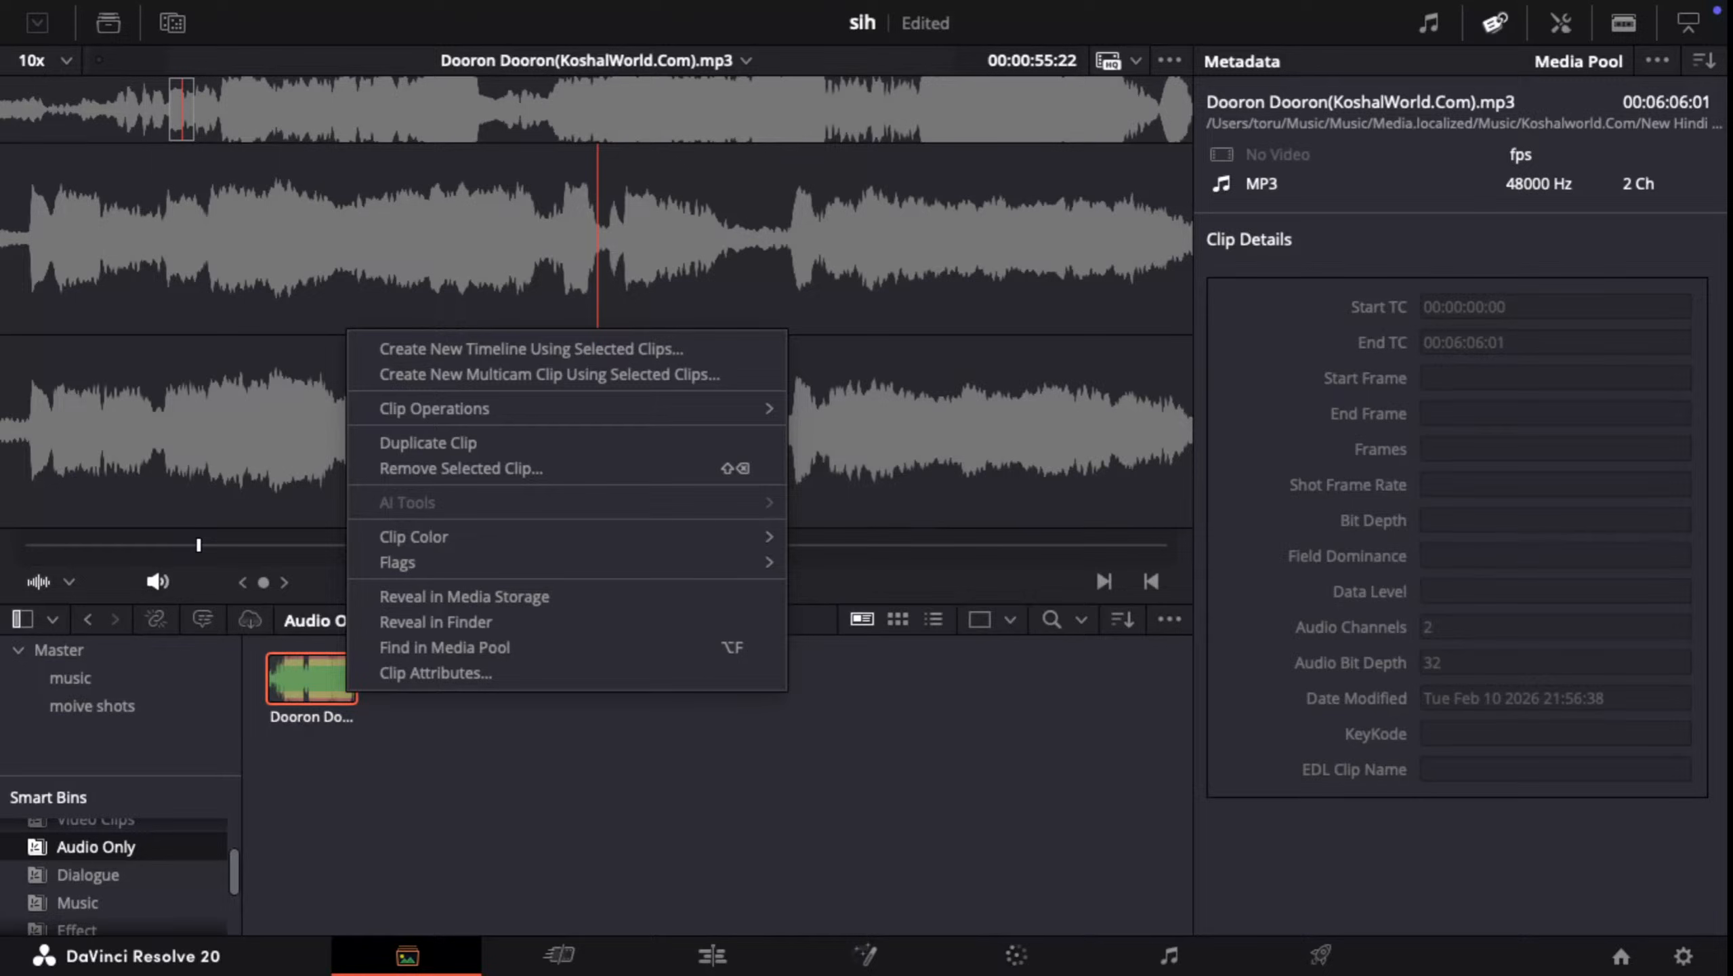
{"action": "key", "text": "ctrl+Up"}
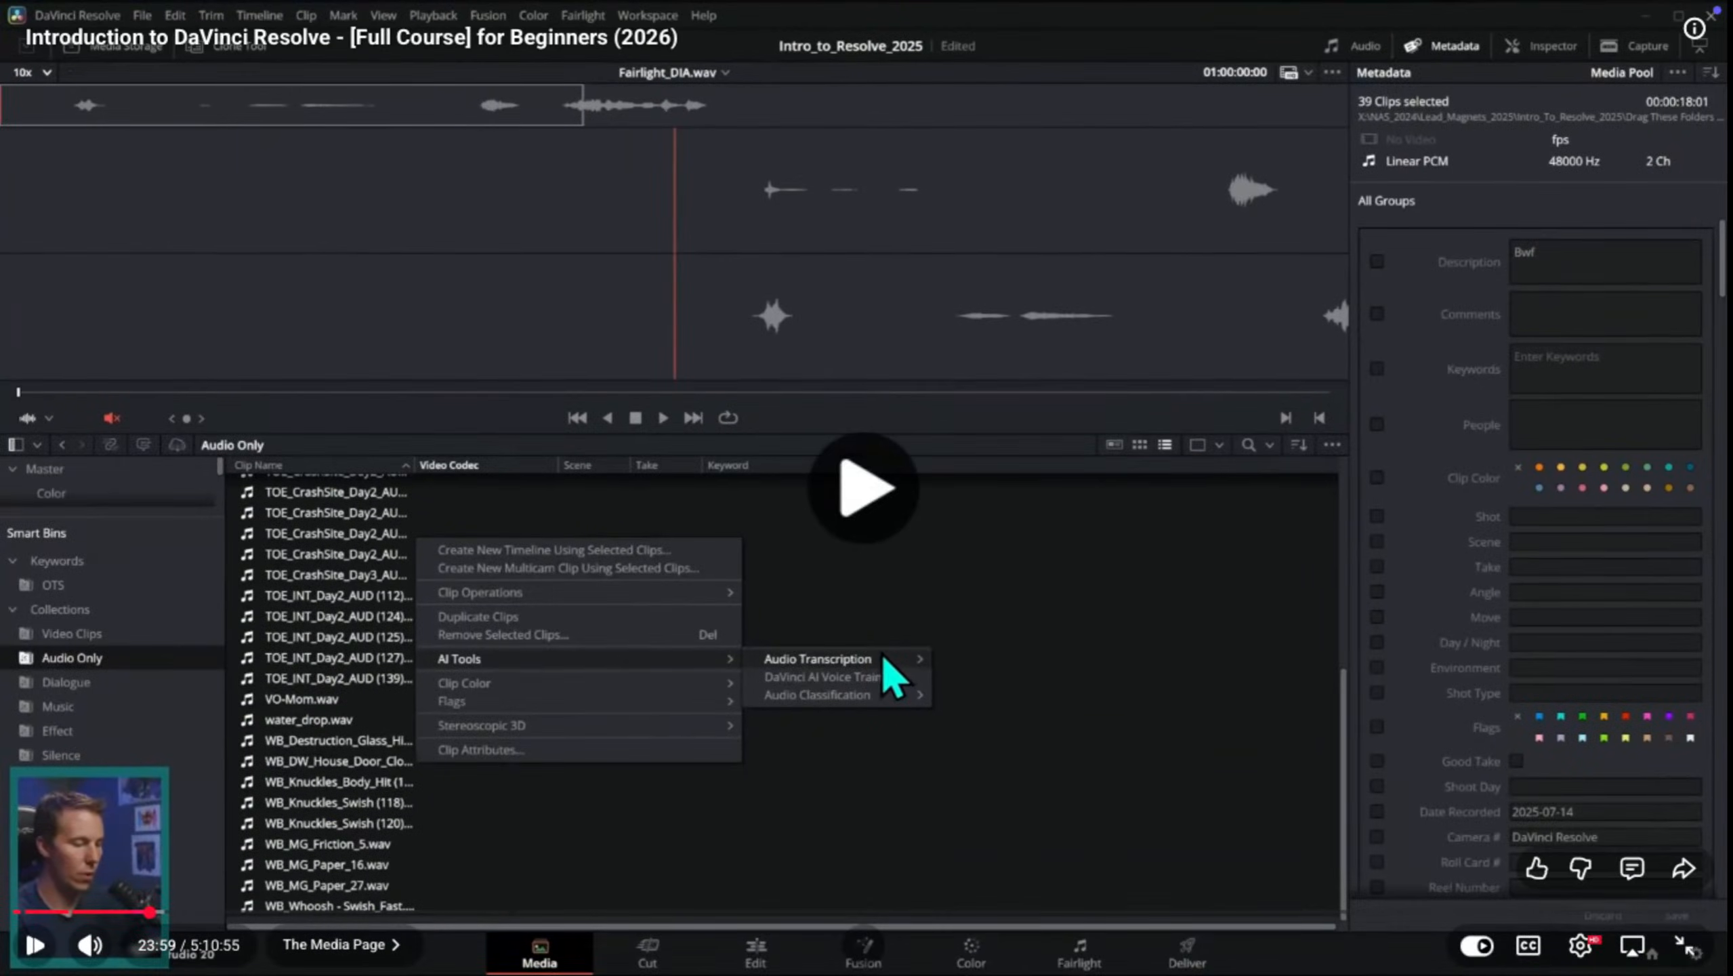
{"action": "mouse_move", "coordinate": [869, 695]}
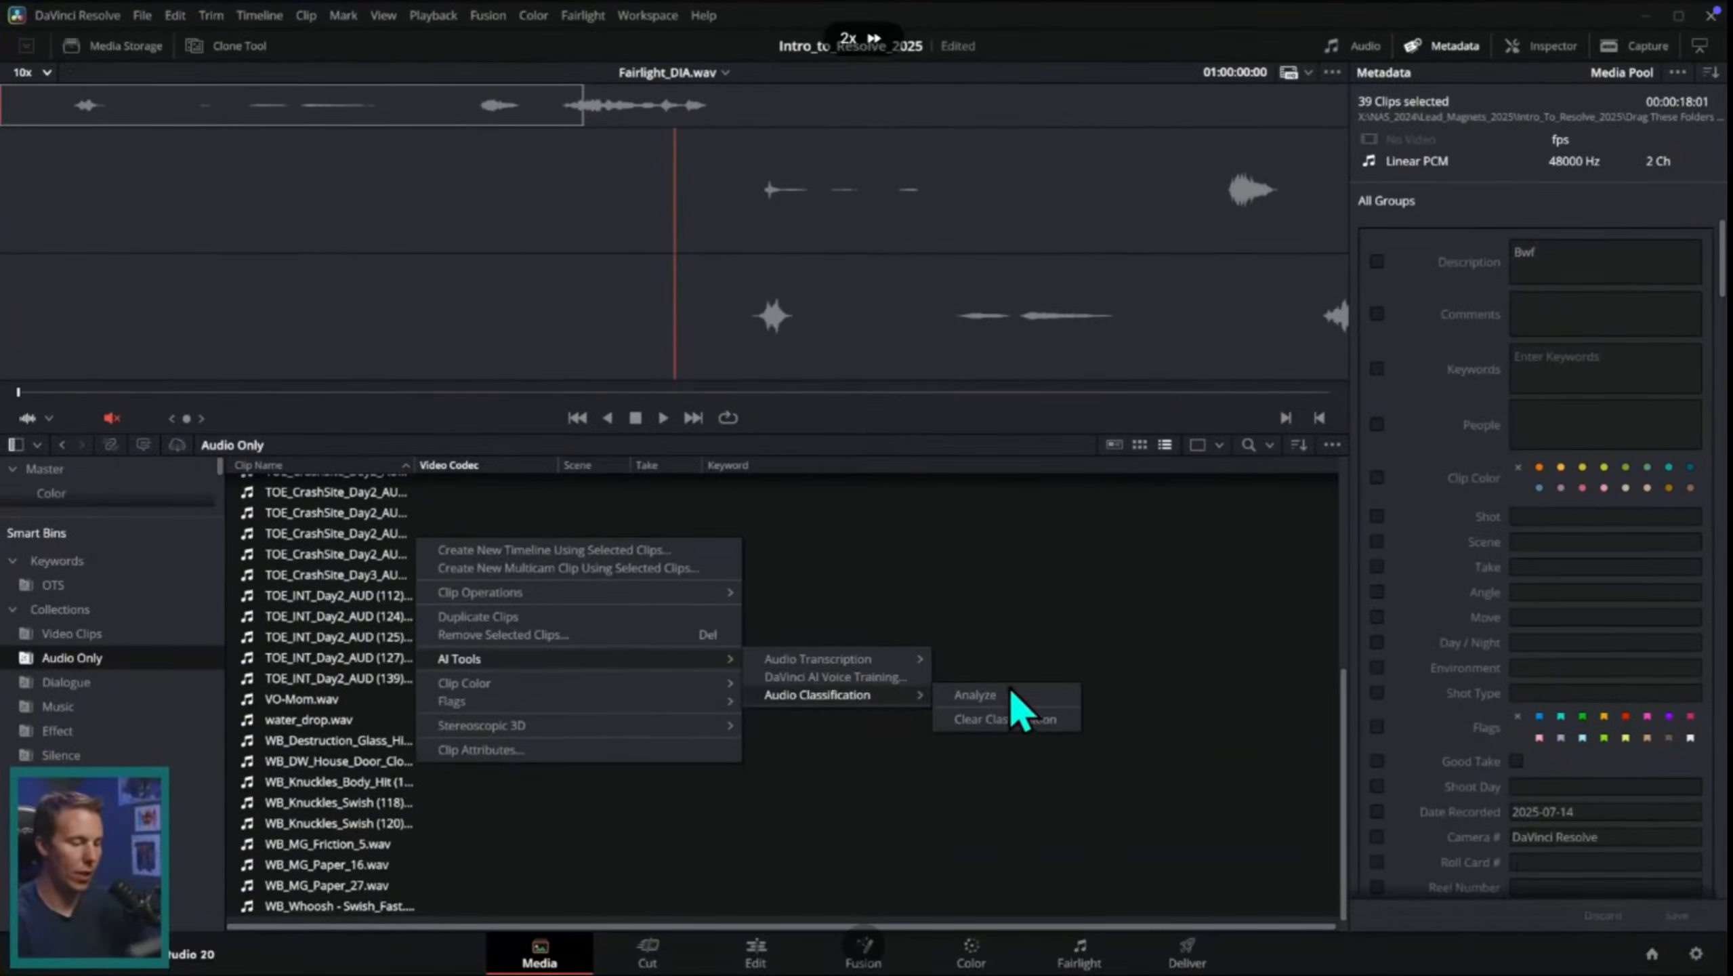
{"action": "left_click", "coordinate": [1012, 695]}
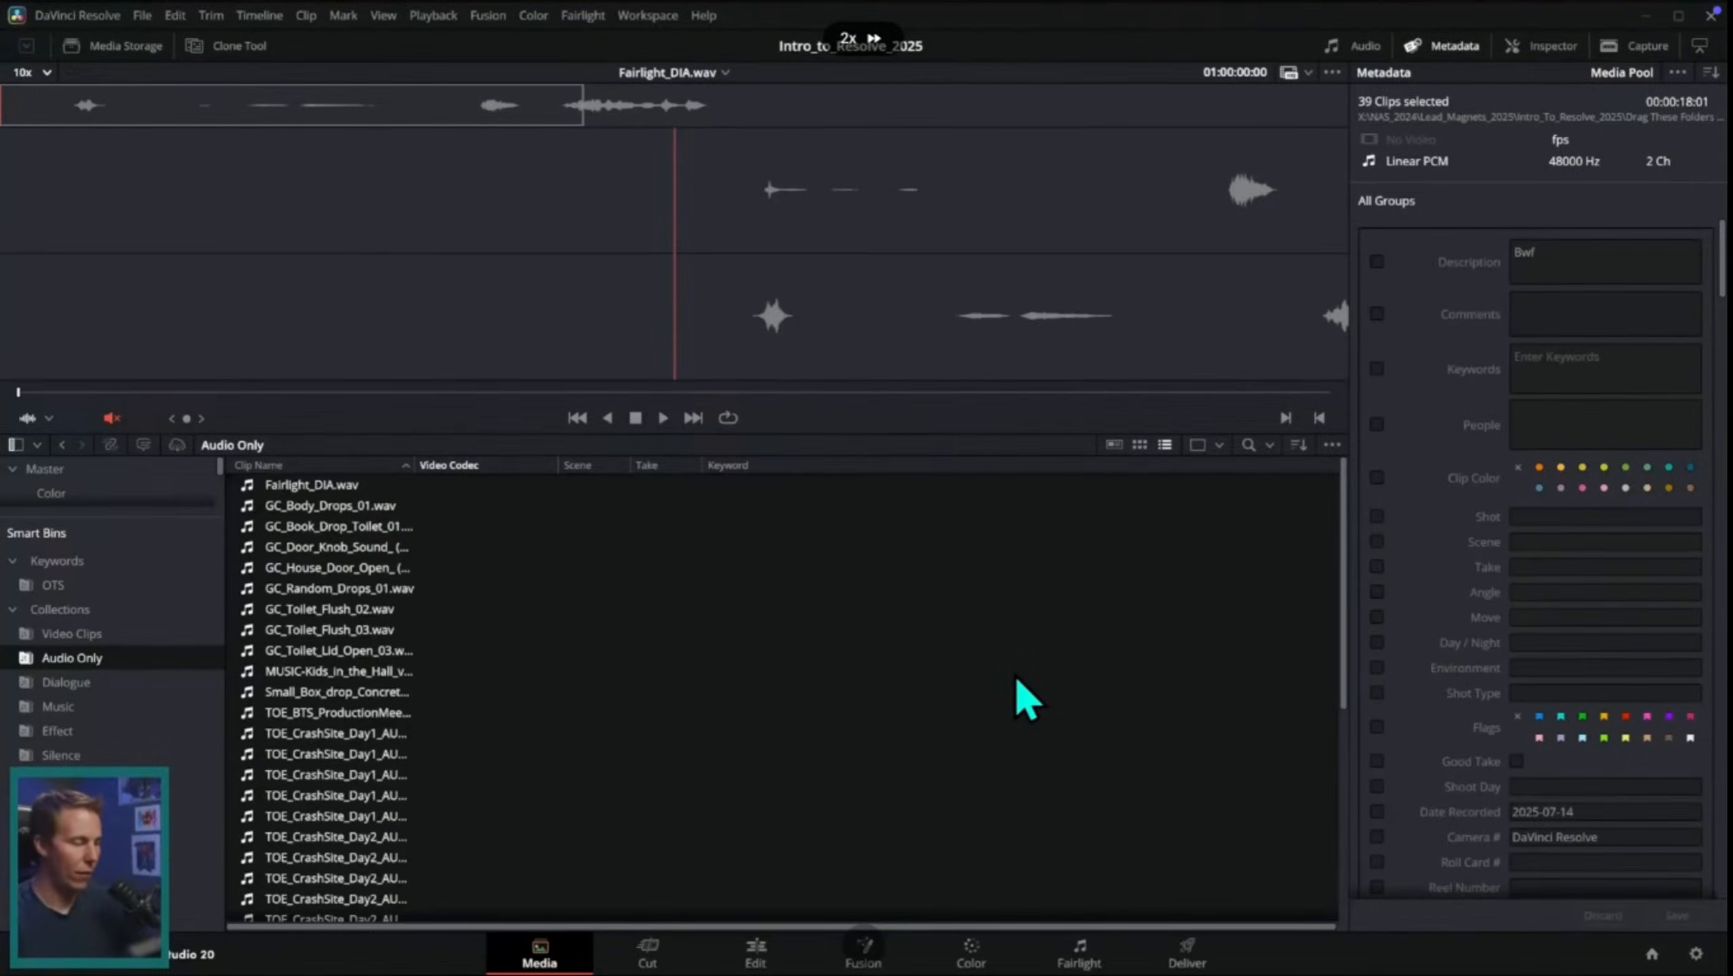
{"action": "left_click", "coordinate": [135, 683]}
{"action": "left_click", "coordinate": [116, 708]}
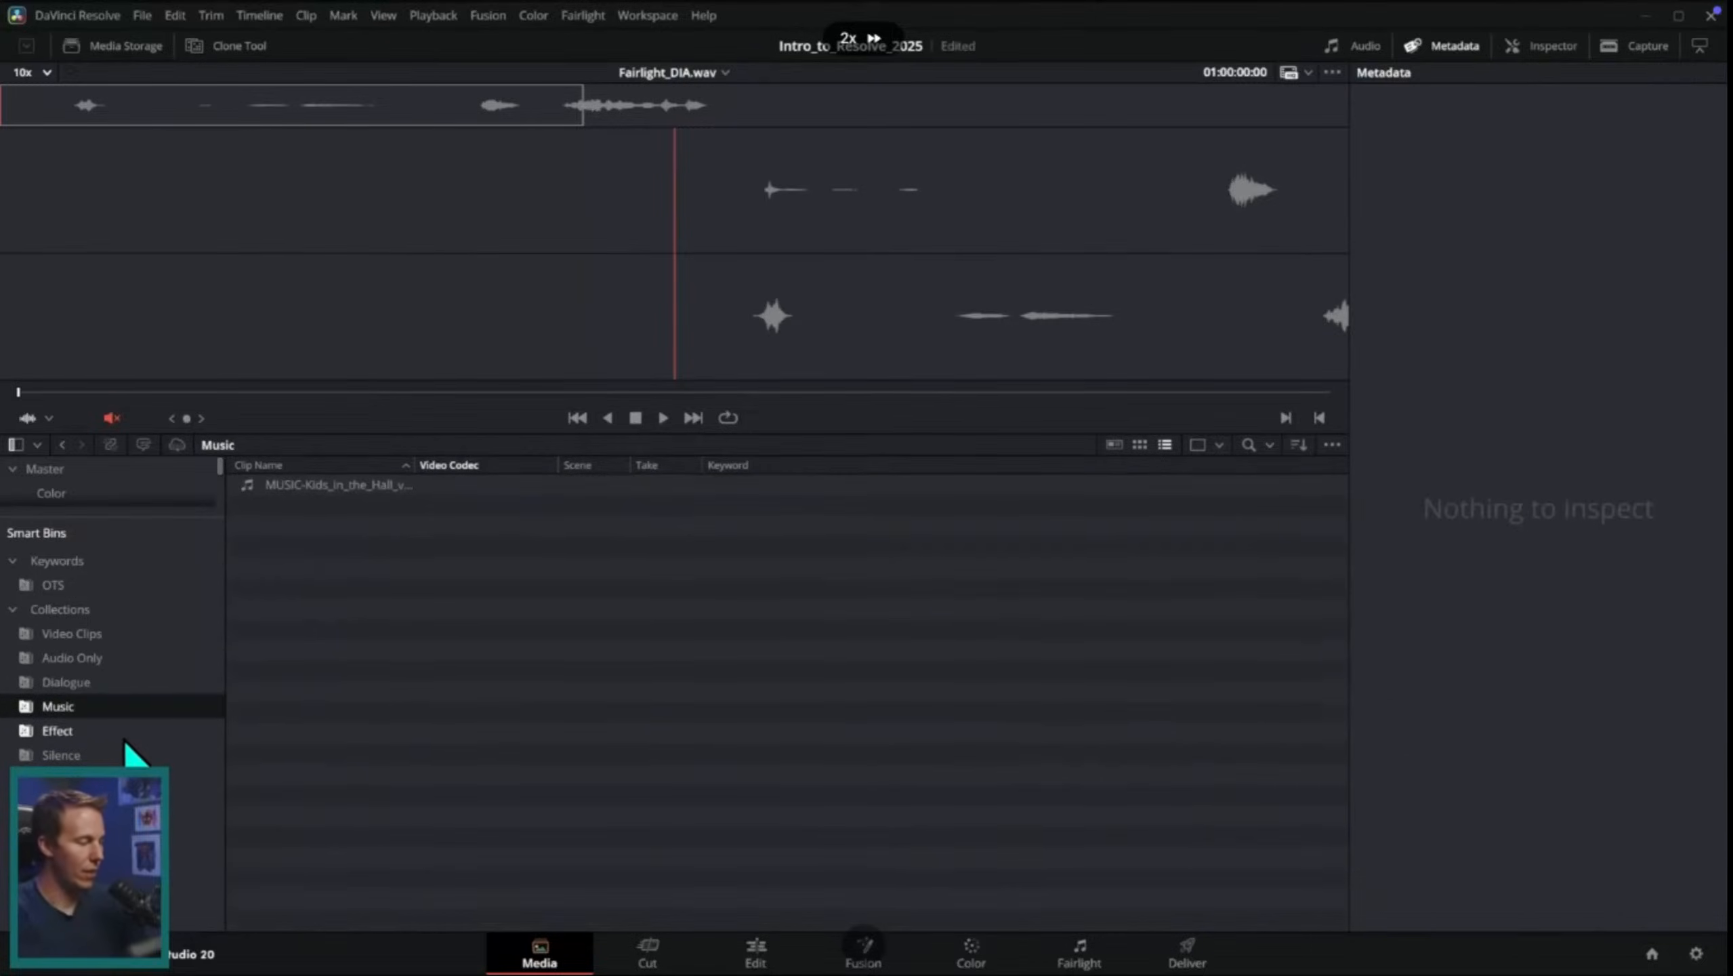
{"action": "left_click", "coordinate": [130, 731]}
{"action": "left_click", "coordinate": [150, 756]}
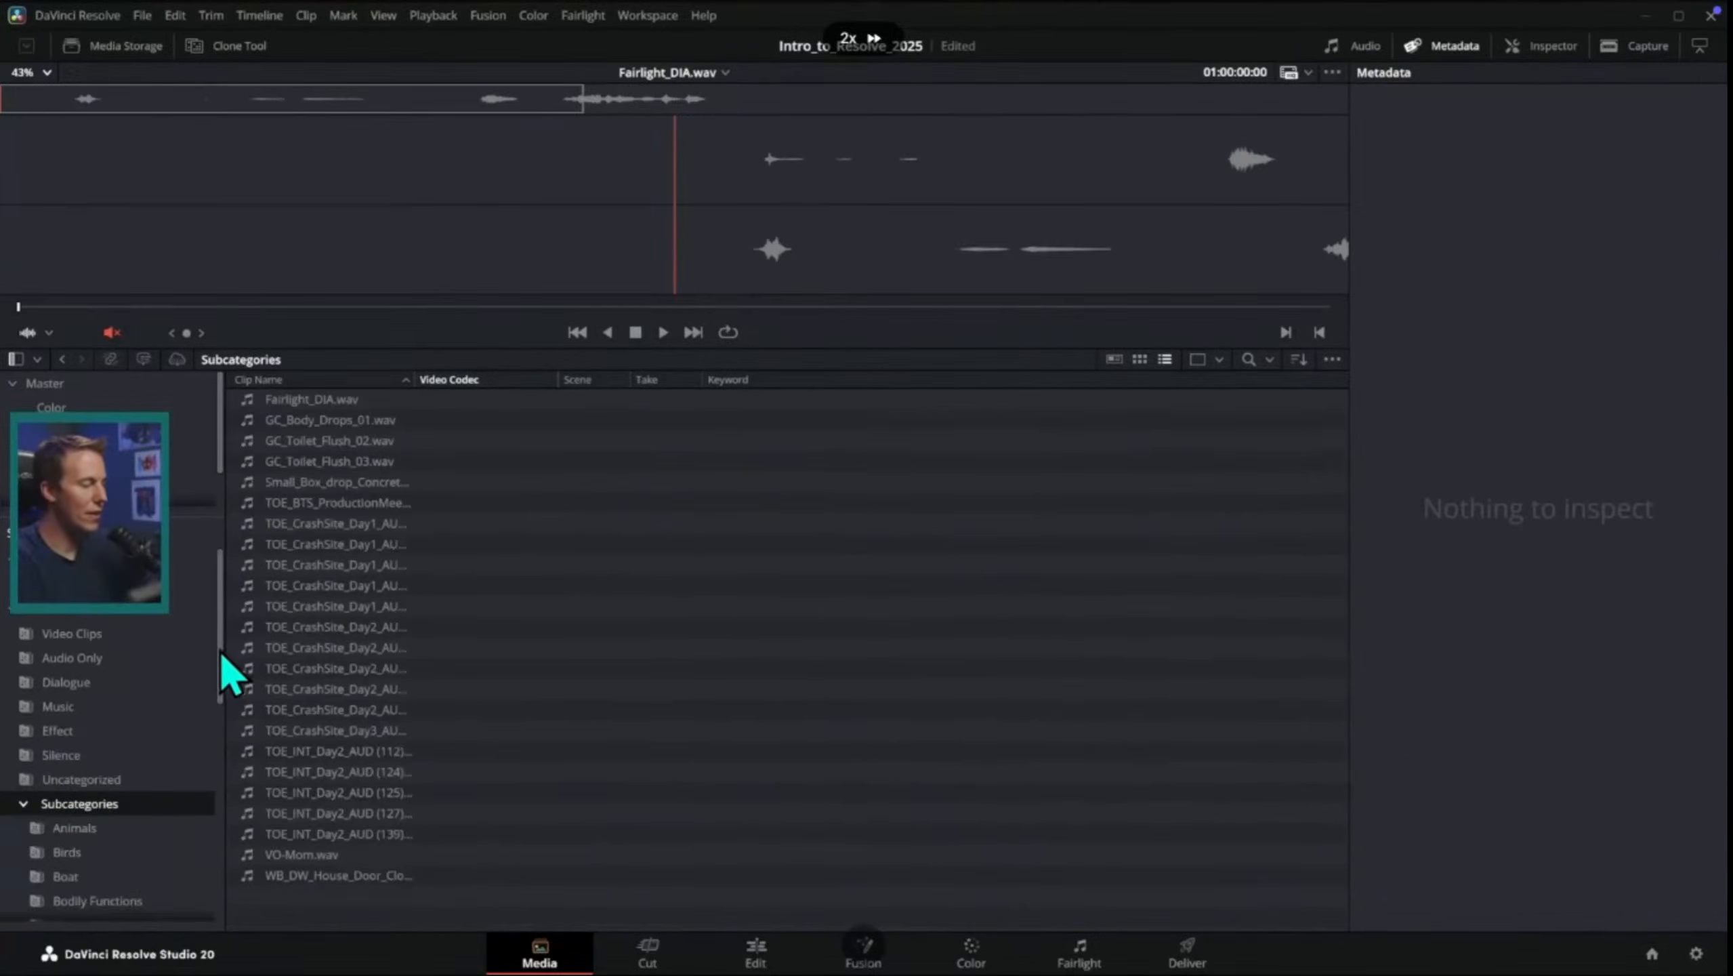
{"action": "left_click_drag", "start_coordinate": [222, 653], "coordinate": [218, 741]}
{"action": "scroll", "coordinate": [211, 677], "scroll_direction": "down", "scroll_amount": 2}
{"action": "left_click", "coordinate": [164, 723]}
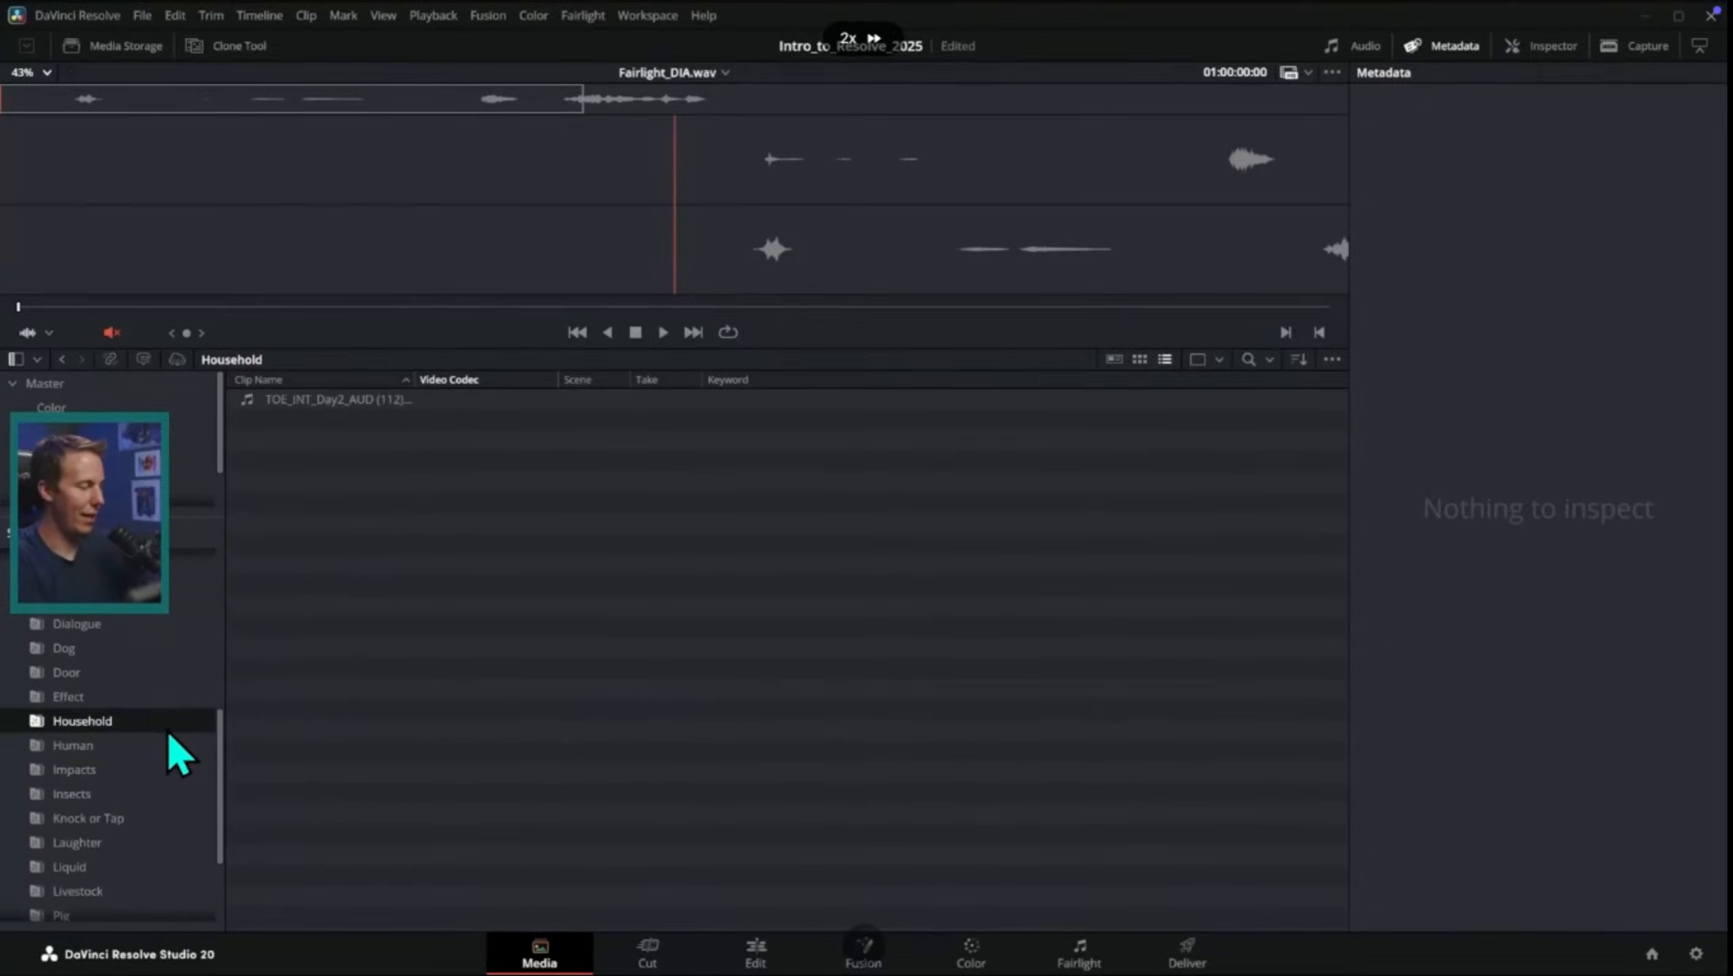
{"action": "left_click", "coordinate": [161, 699]}
{"action": "left_click", "coordinate": [162, 676]}
{"action": "left_click", "coordinate": [156, 655]}
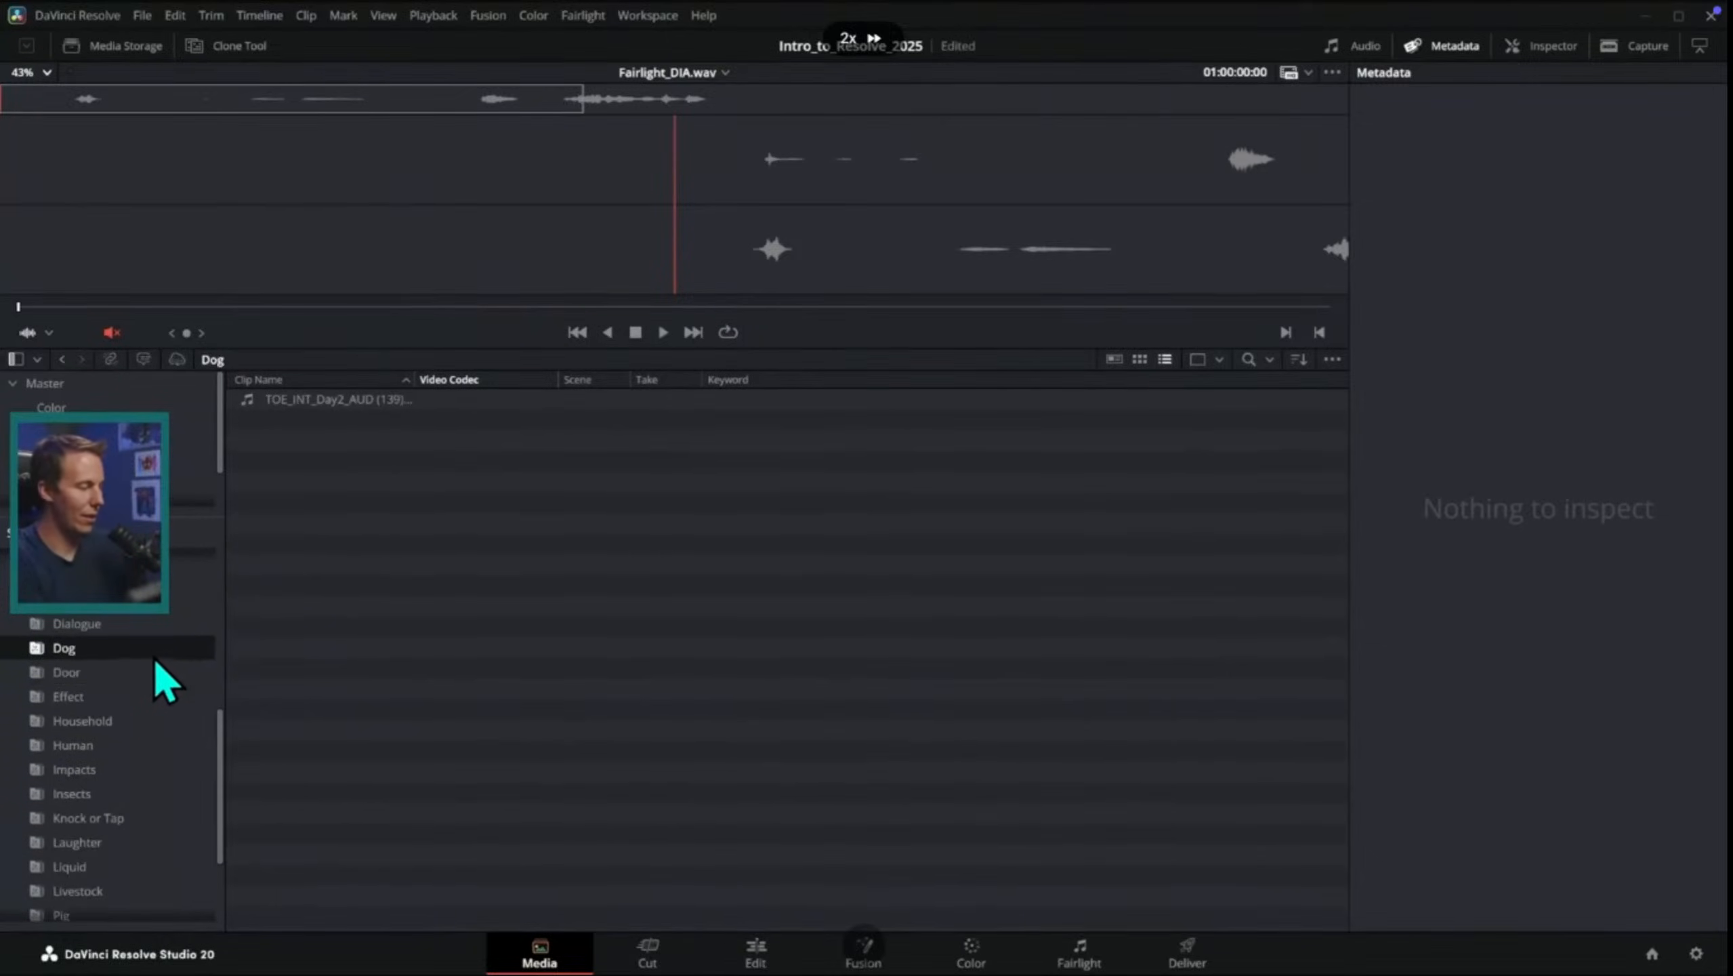
{"action": "left_click", "coordinate": [161, 844]}
{"action": "left_click", "coordinate": [151, 870]}
{"action": "left_click", "coordinate": [153, 889]}
{"action": "scroll", "coordinate": [198, 826], "scroll_direction": "down", "scroll_amount": 2}
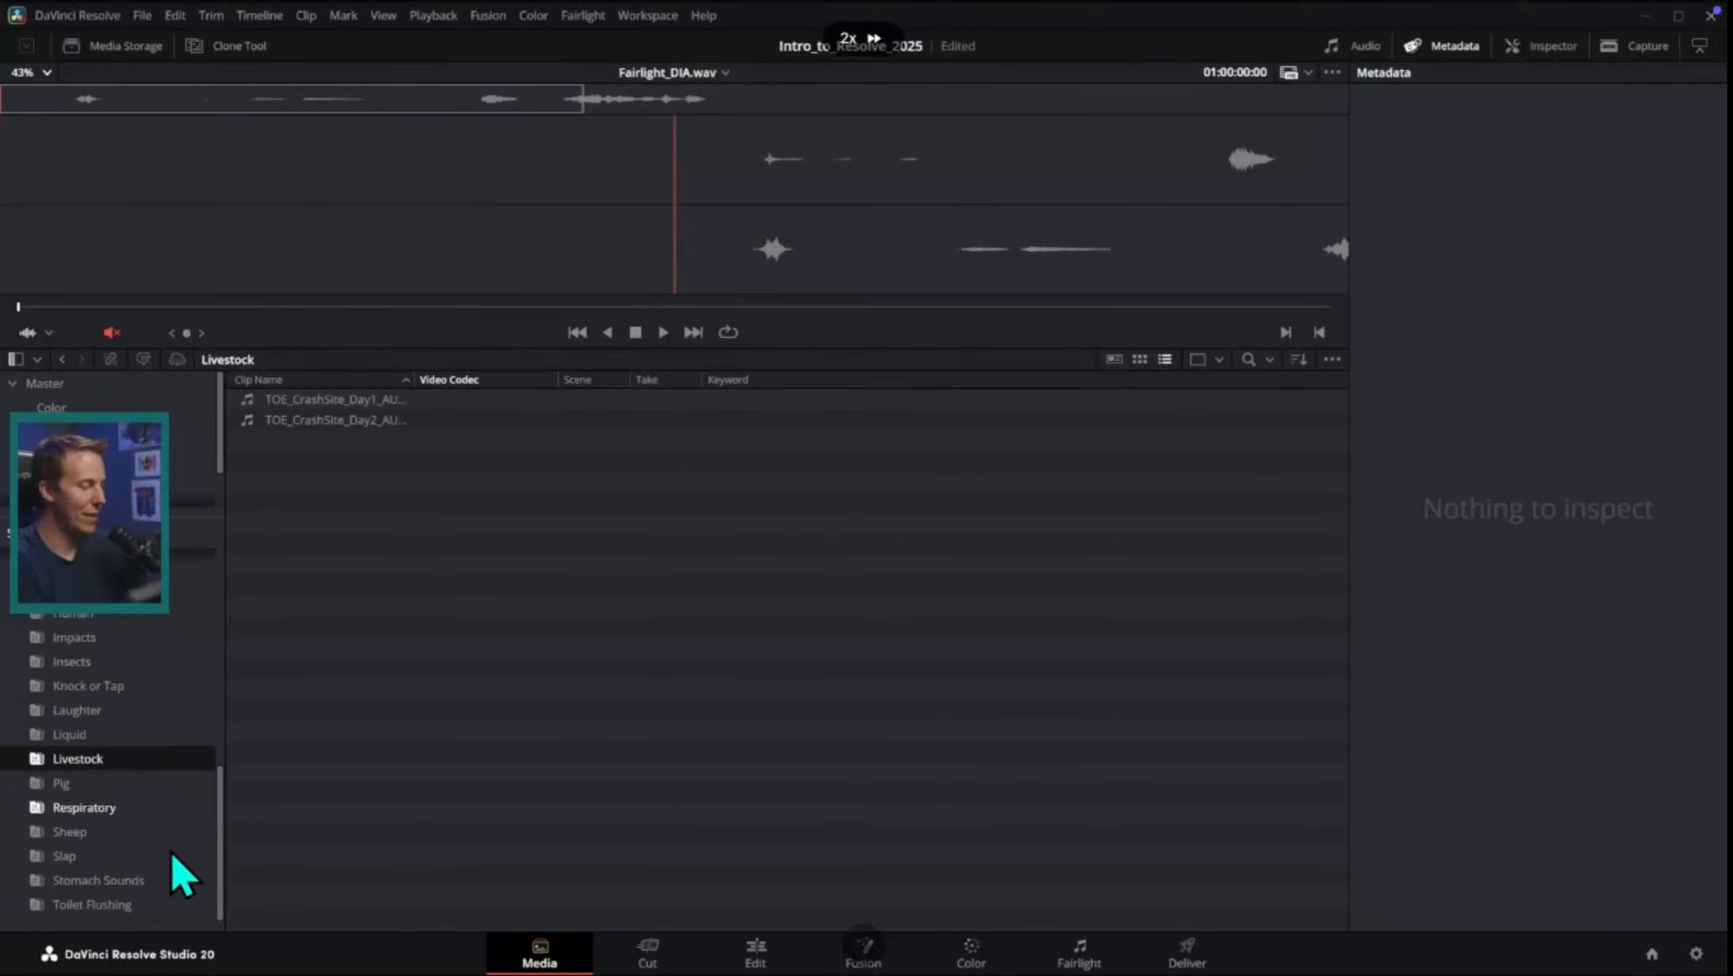
{"action": "left_click", "coordinate": [164, 831]}
{"action": "left_click", "coordinate": [167, 808]}
{"action": "left_click", "coordinate": [170, 902]}
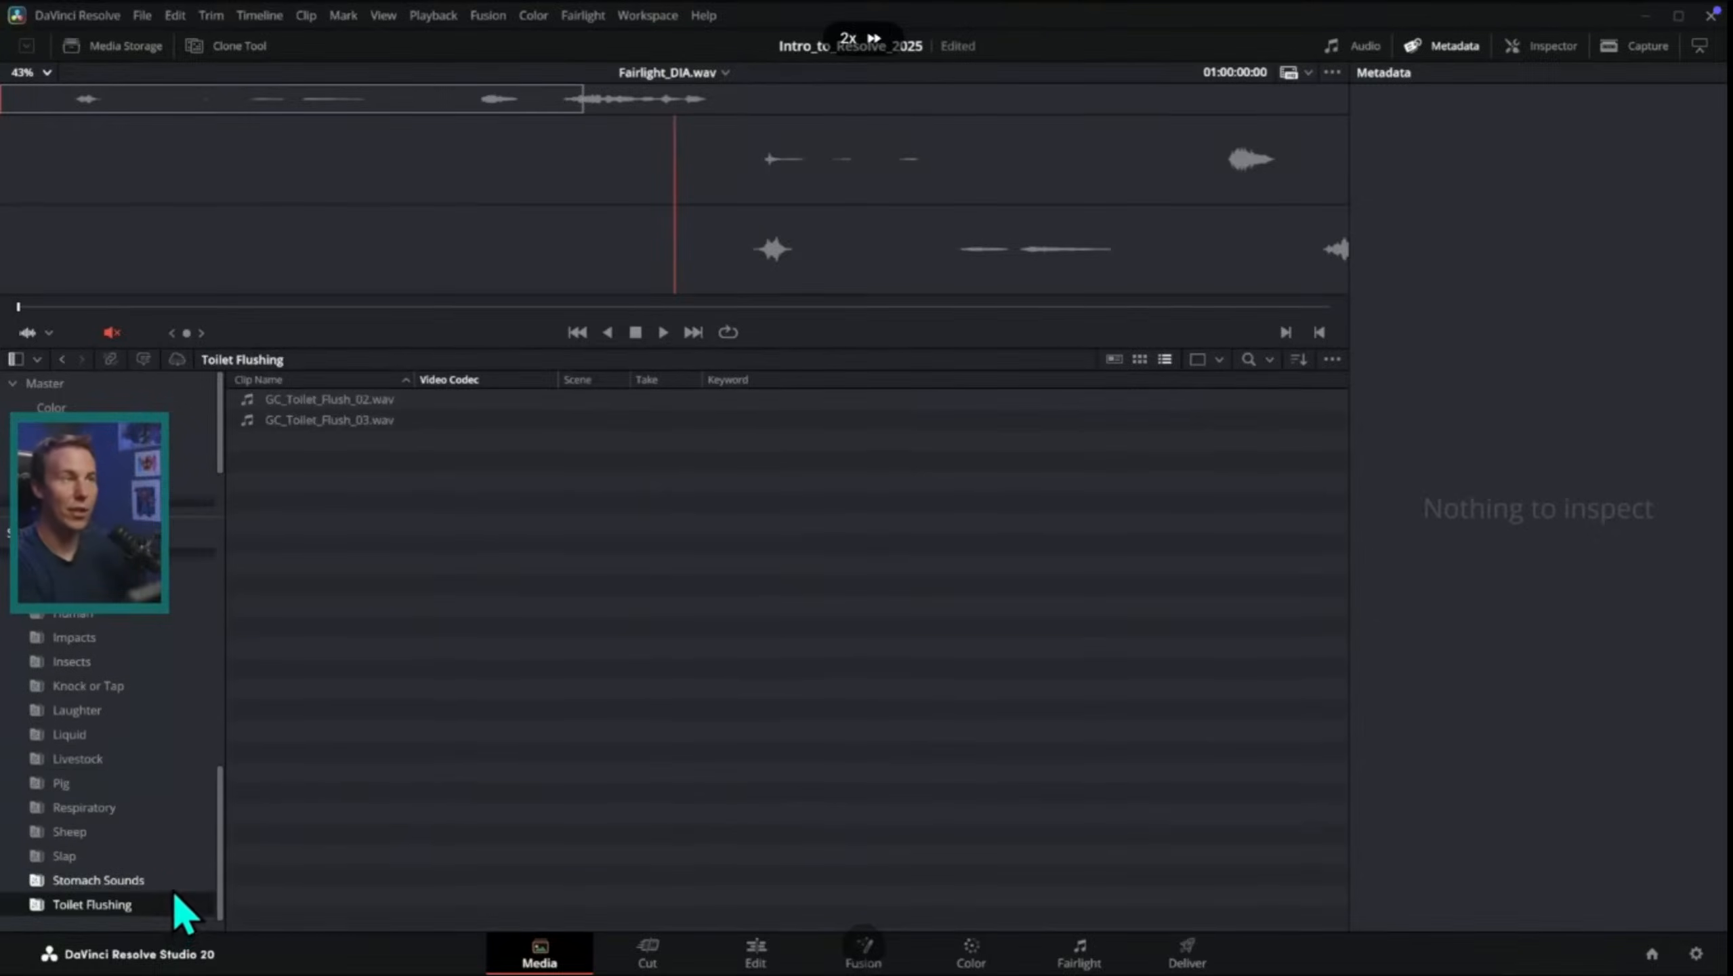
{"action": "scroll", "coordinate": [219, 728], "scroll_direction": "up", "scroll_amount": 3}
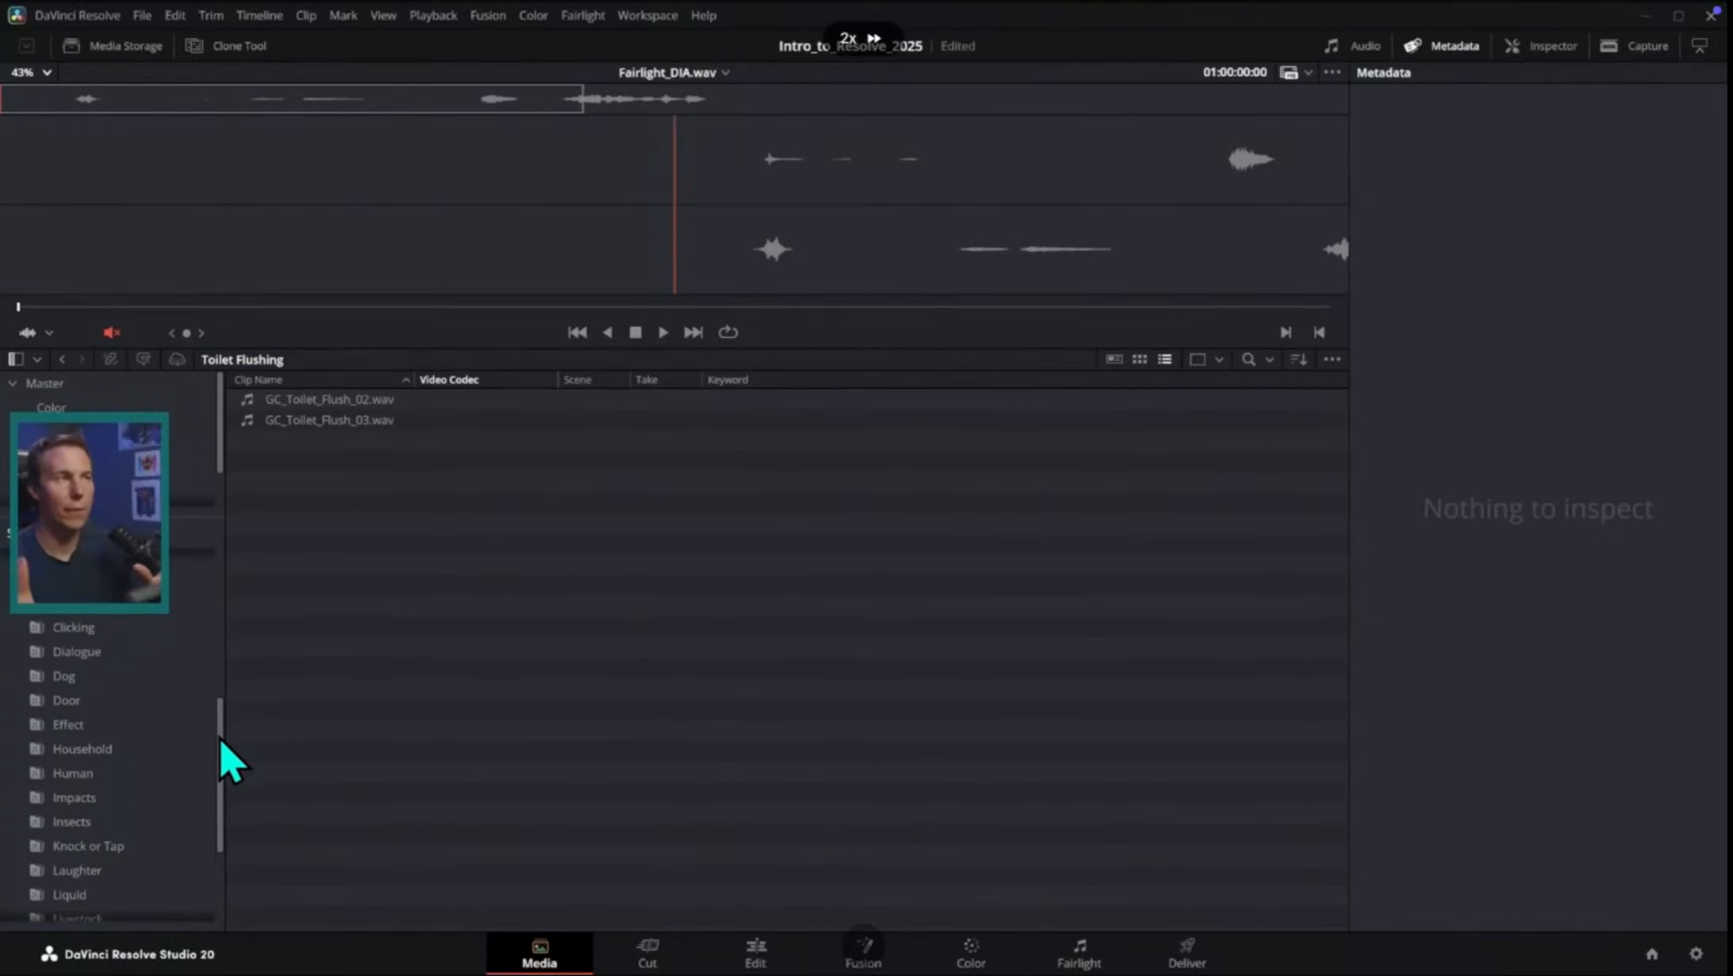
{"action": "left_click_drag", "start_coordinate": [220, 738], "coordinate": [221, 635]}
{"action": "left_click", "coordinate": [24, 704]}
{"action": "left_click", "coordinate": [113, 633]}
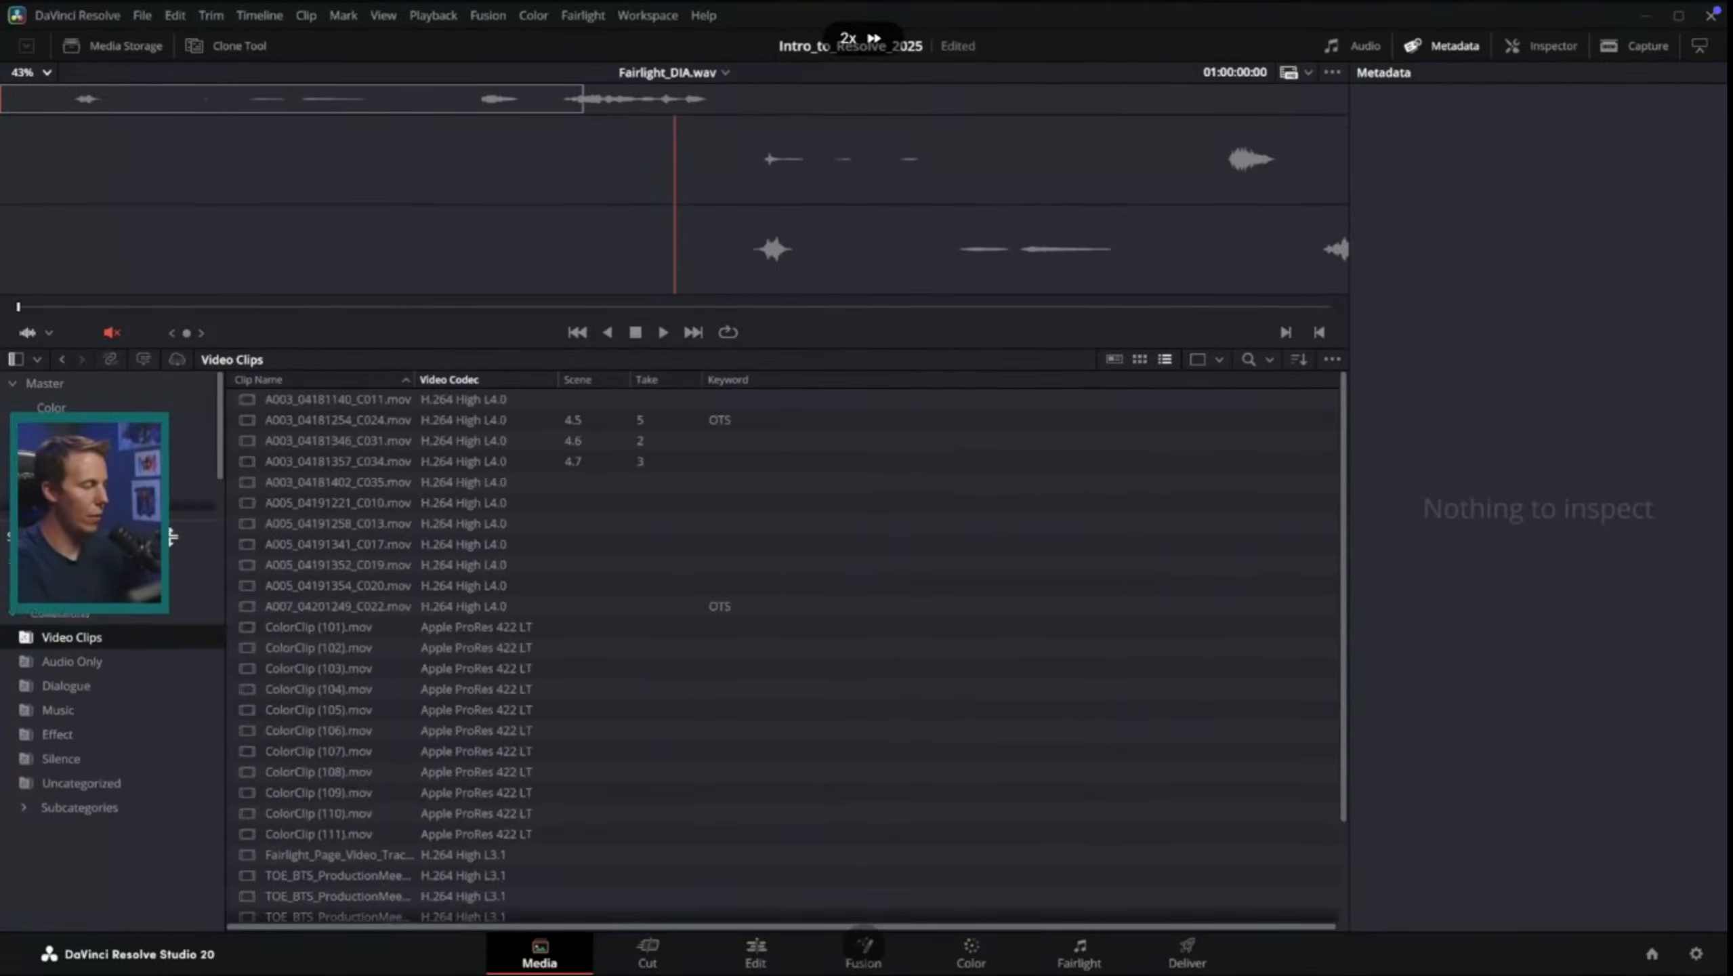
{"action": "scroll", "coordinate": [102, 735], "scroll_direction": "up", "scroll_amount": 3}
{"action": "left_click", "coordinate": [99, 719]}
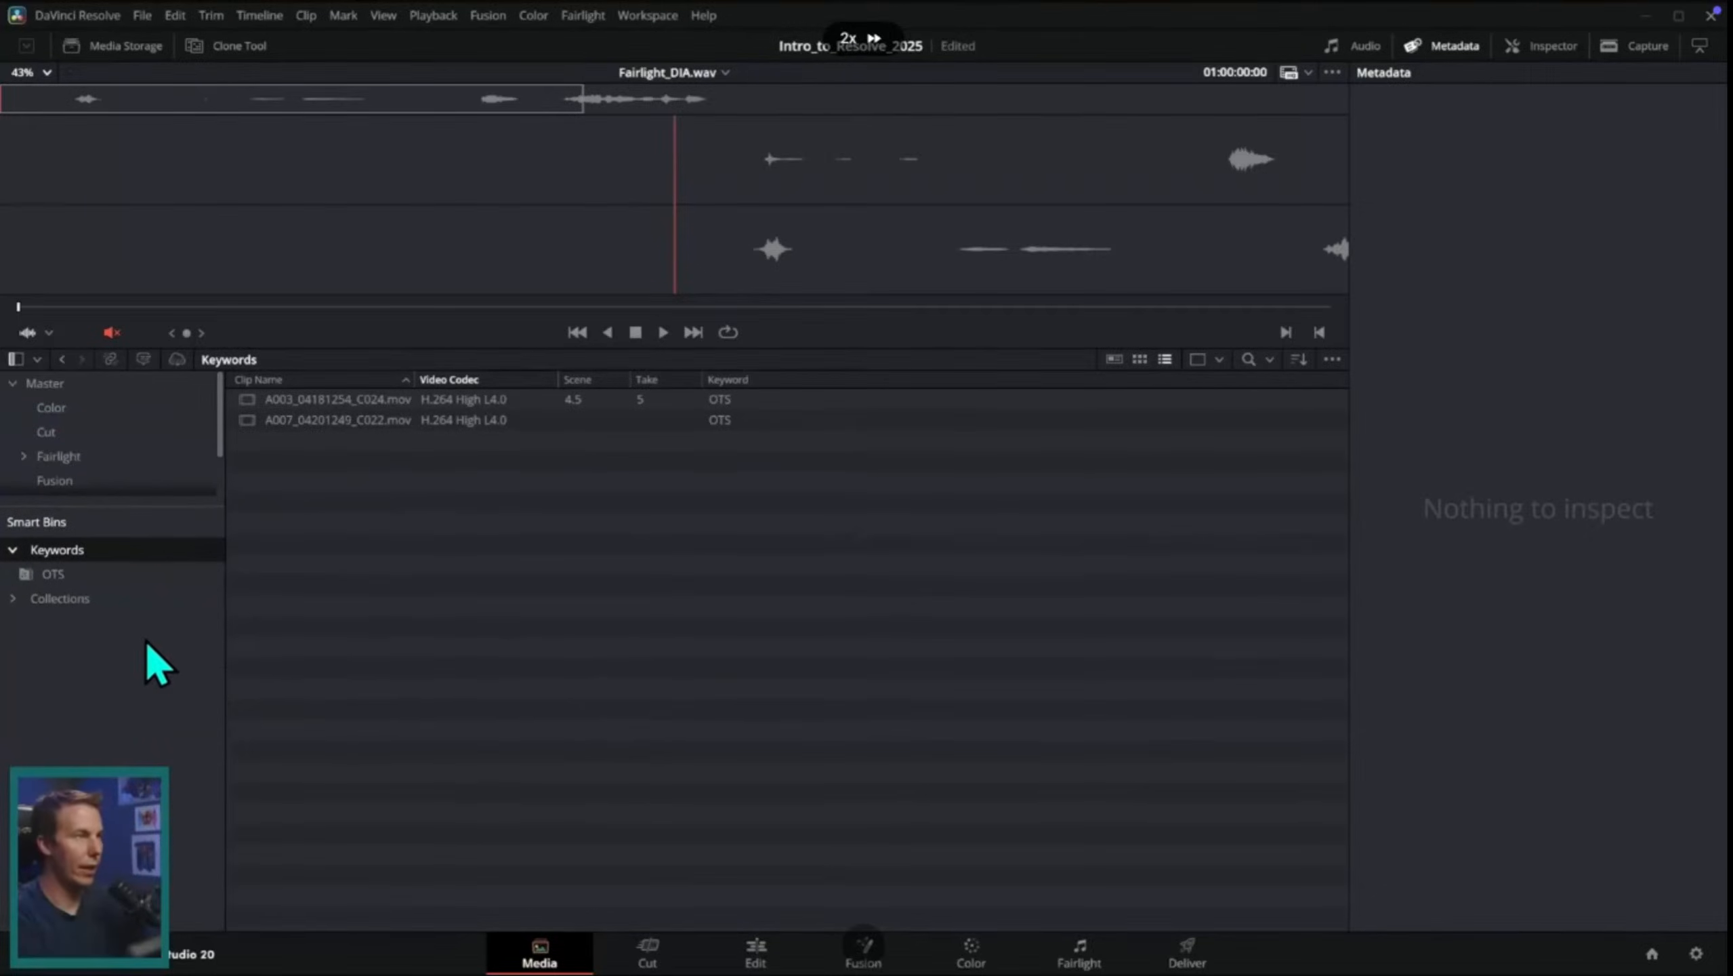
{"action": "right_click", "coordinate": [149, 635]}
{"action": "left_click", "coordinate": [220, 662]}
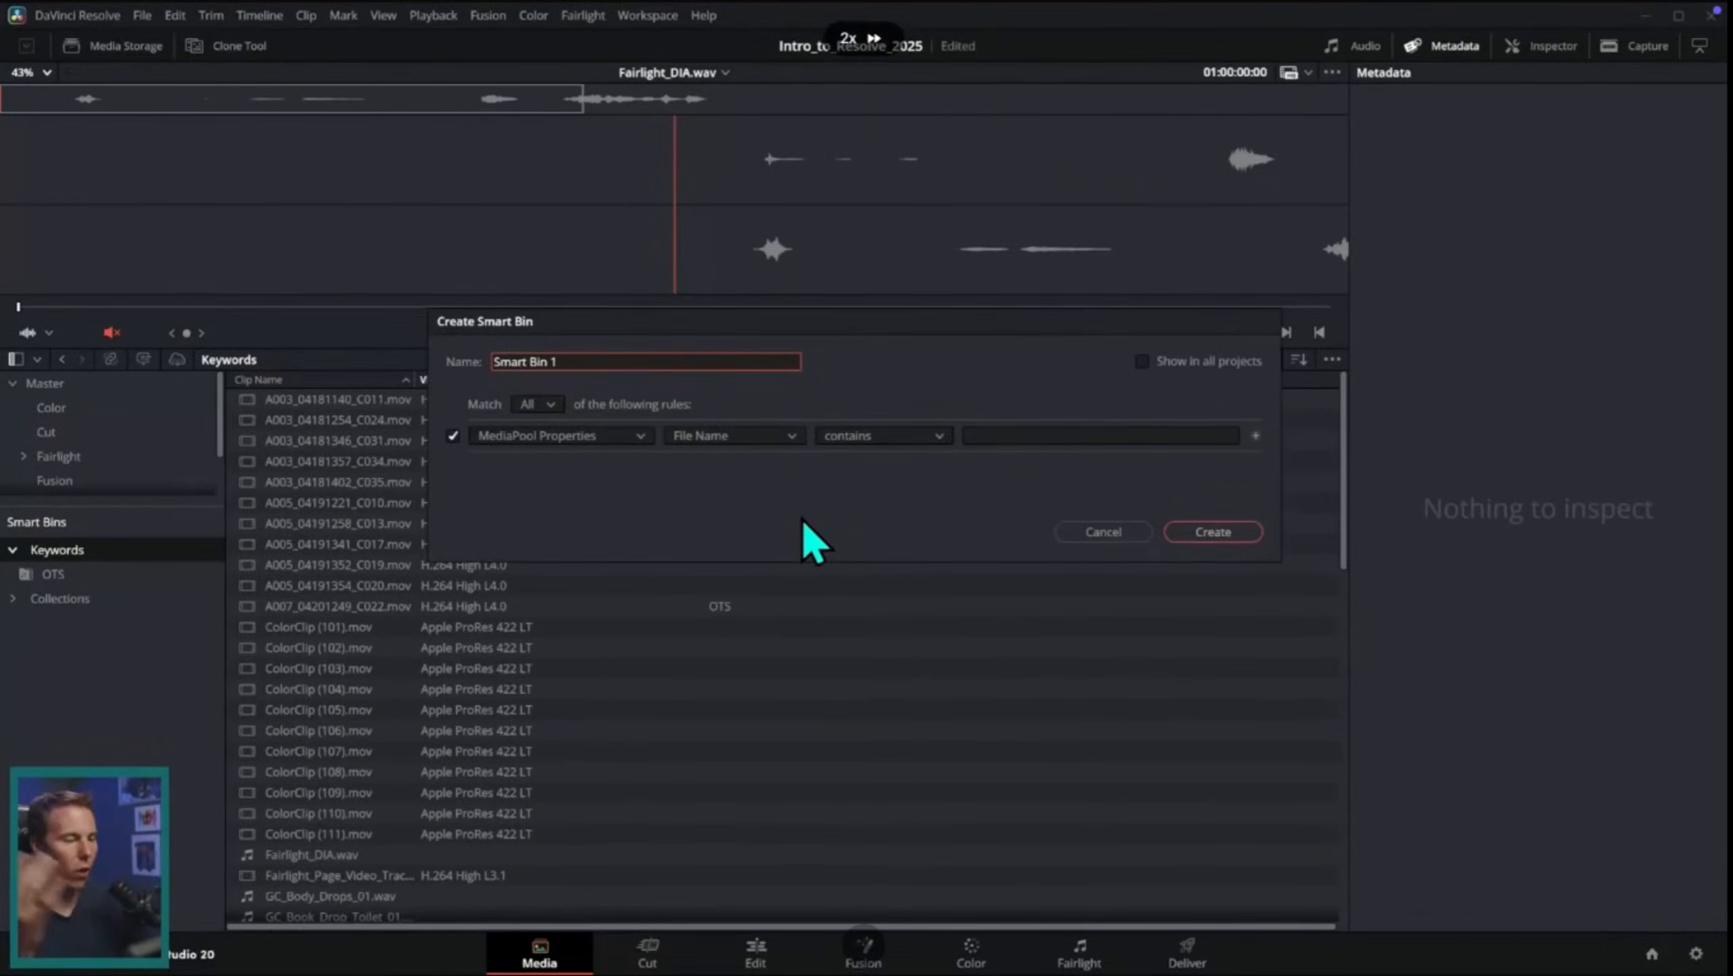
{"action": "left_click", "coordinate": [638, 435]}
{"action": "left_click", "coordinate": [546, 479]}
{"action": "left_click", "coordinate": [785, 438]}
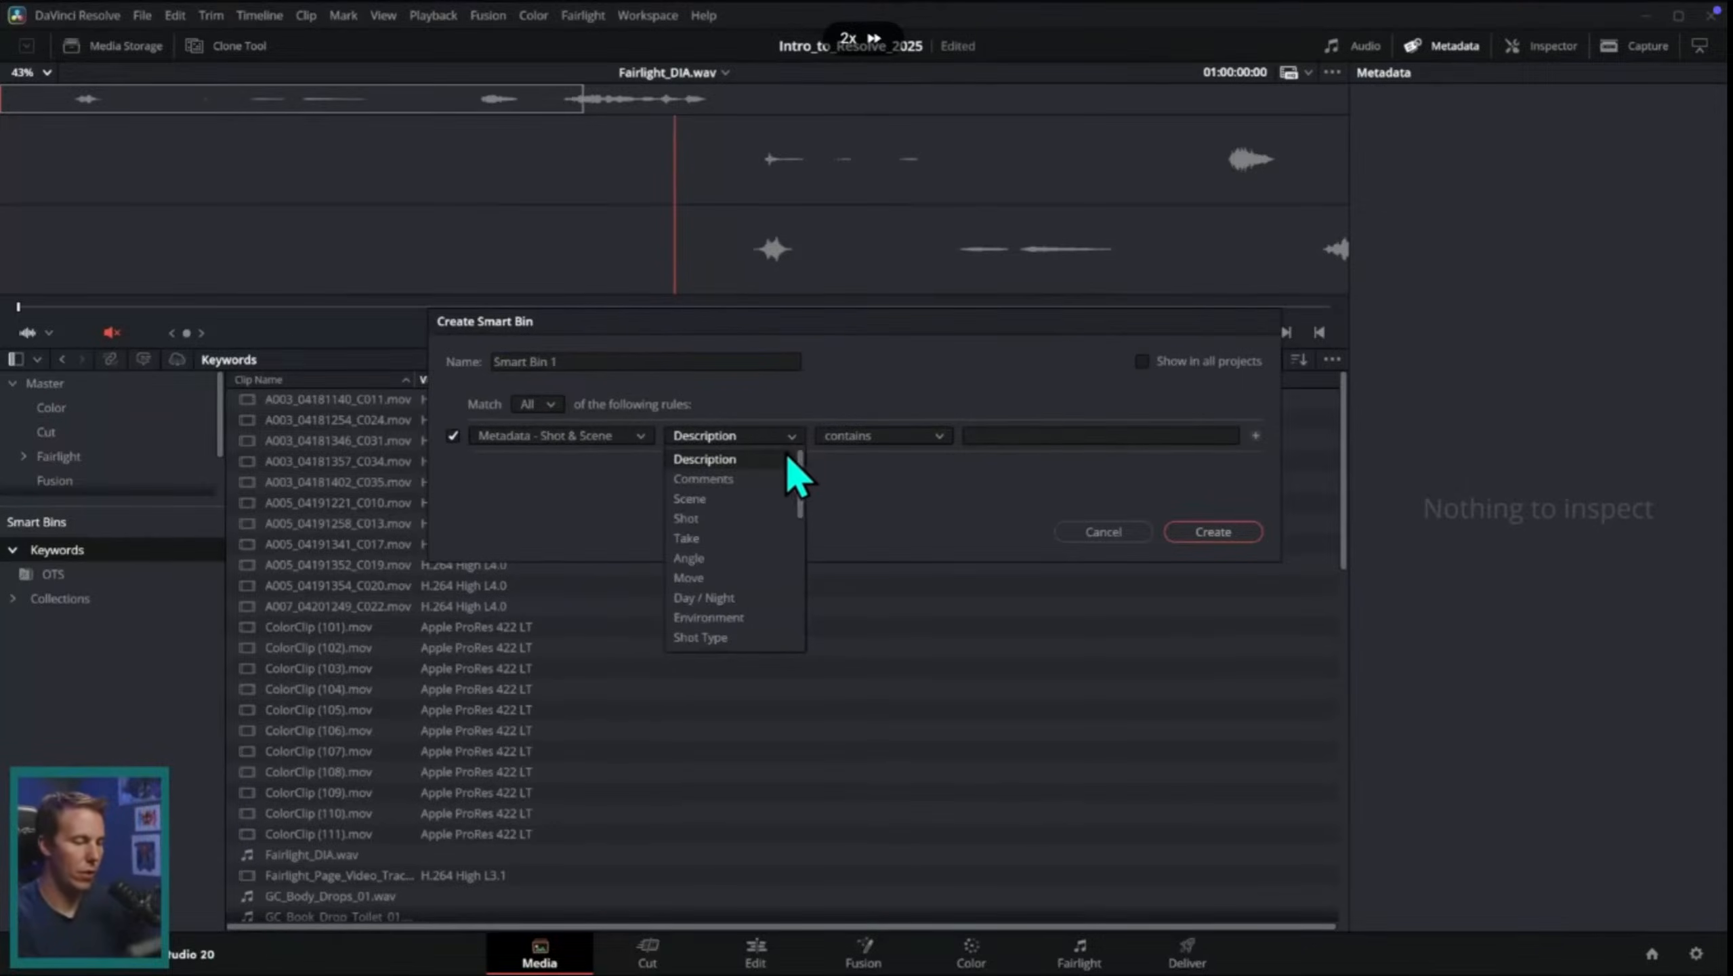
Step: Create a smart bin matching clips whose Shot & Scene metadata has a Scene value containing 4
{"action": "left_click", "coordinate": [724, 498]}
{"action": "left_click", "coordinate": [1040, 431]}
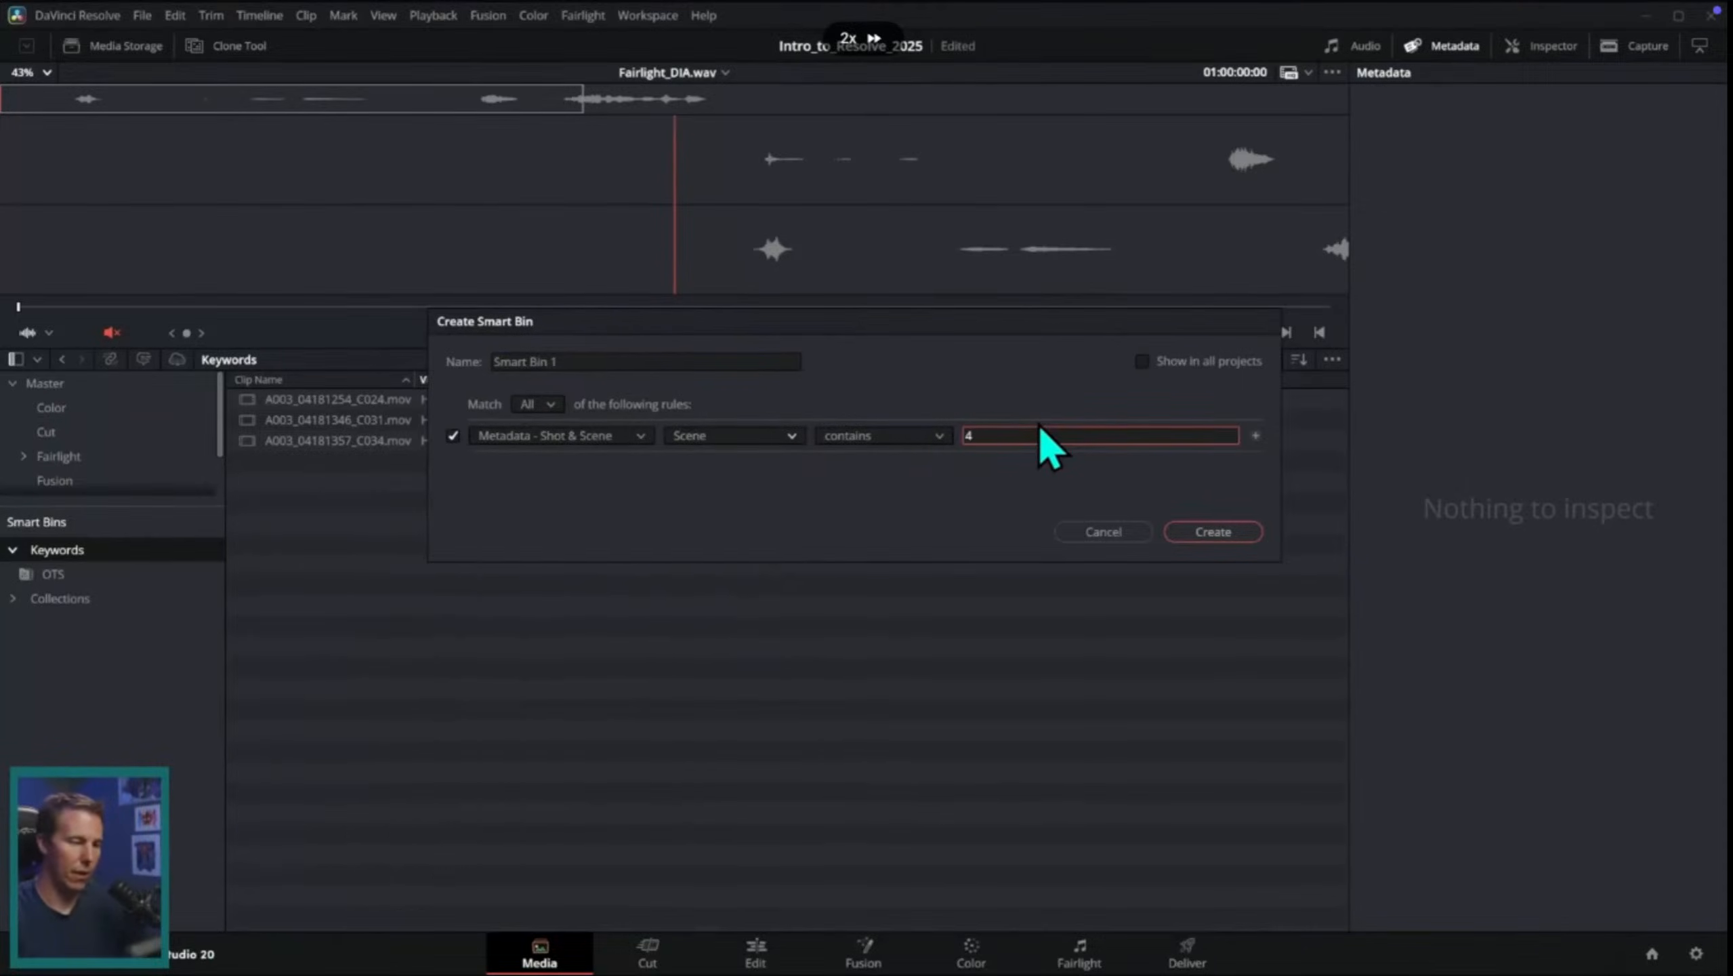
{"action": "type", "text": "4"}
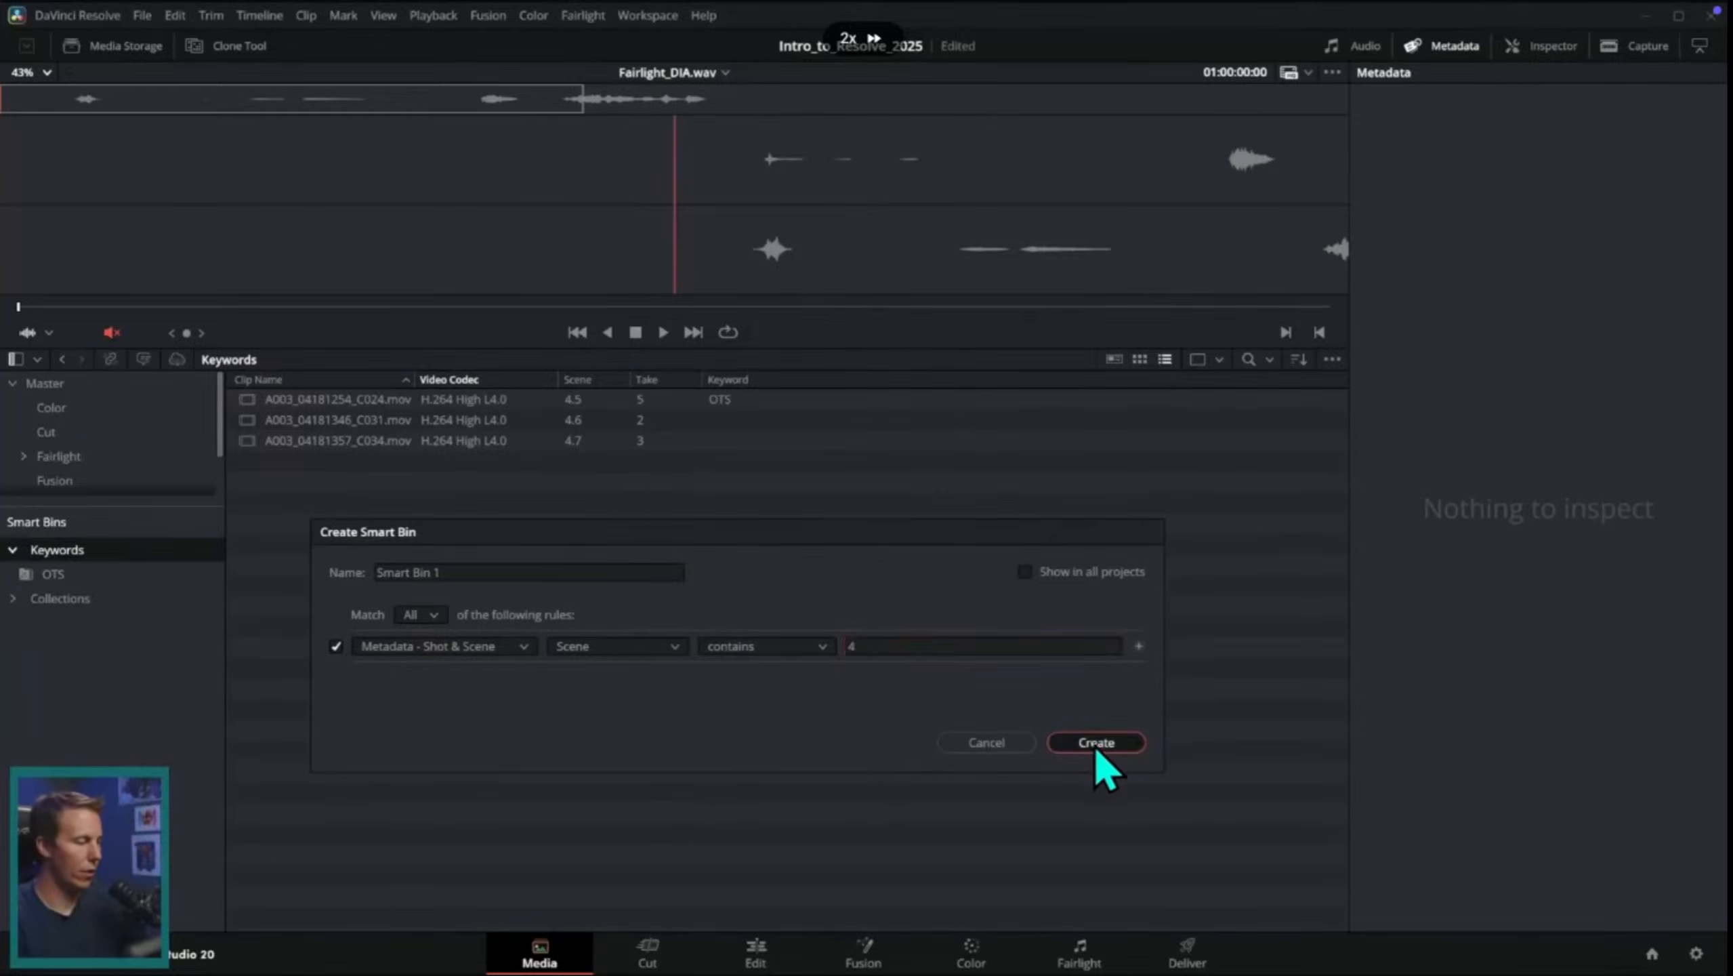
{"action": "left_click", "coordinate": [1096, 743]}
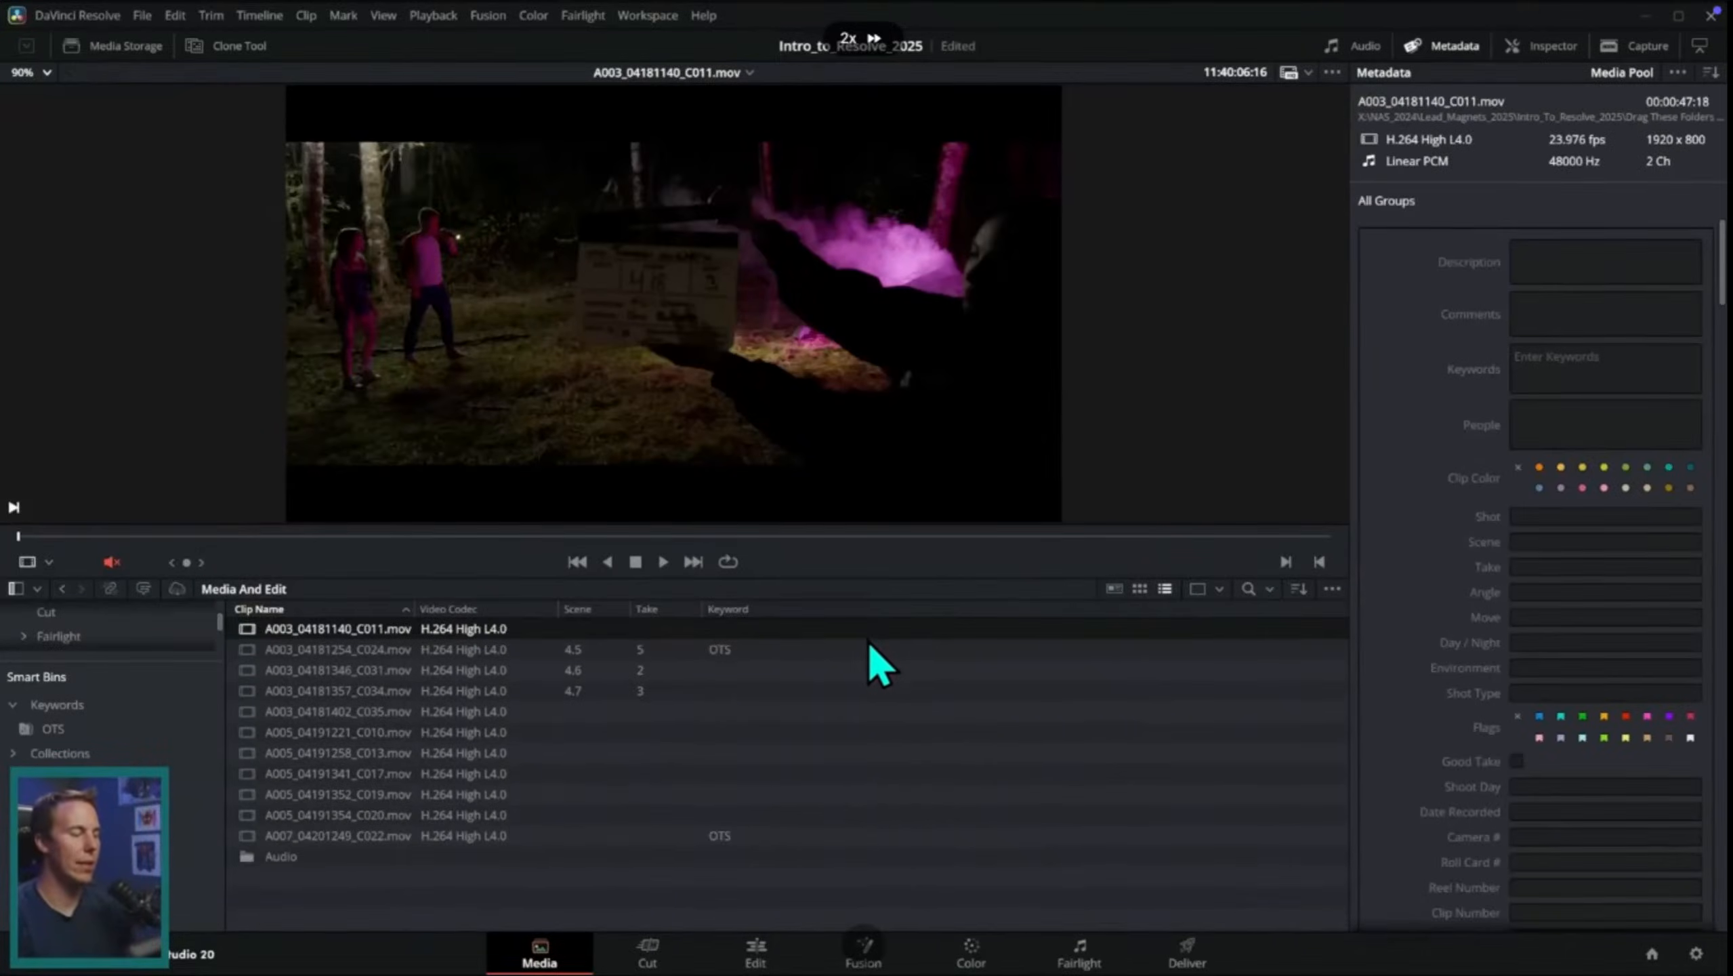
Step: Step through the Media And Edit clips to A003_04181346_C031.mov and look over its metadata fields
{"action": "key", "text": "Down"}
{"action": "key", "text": "Down"}
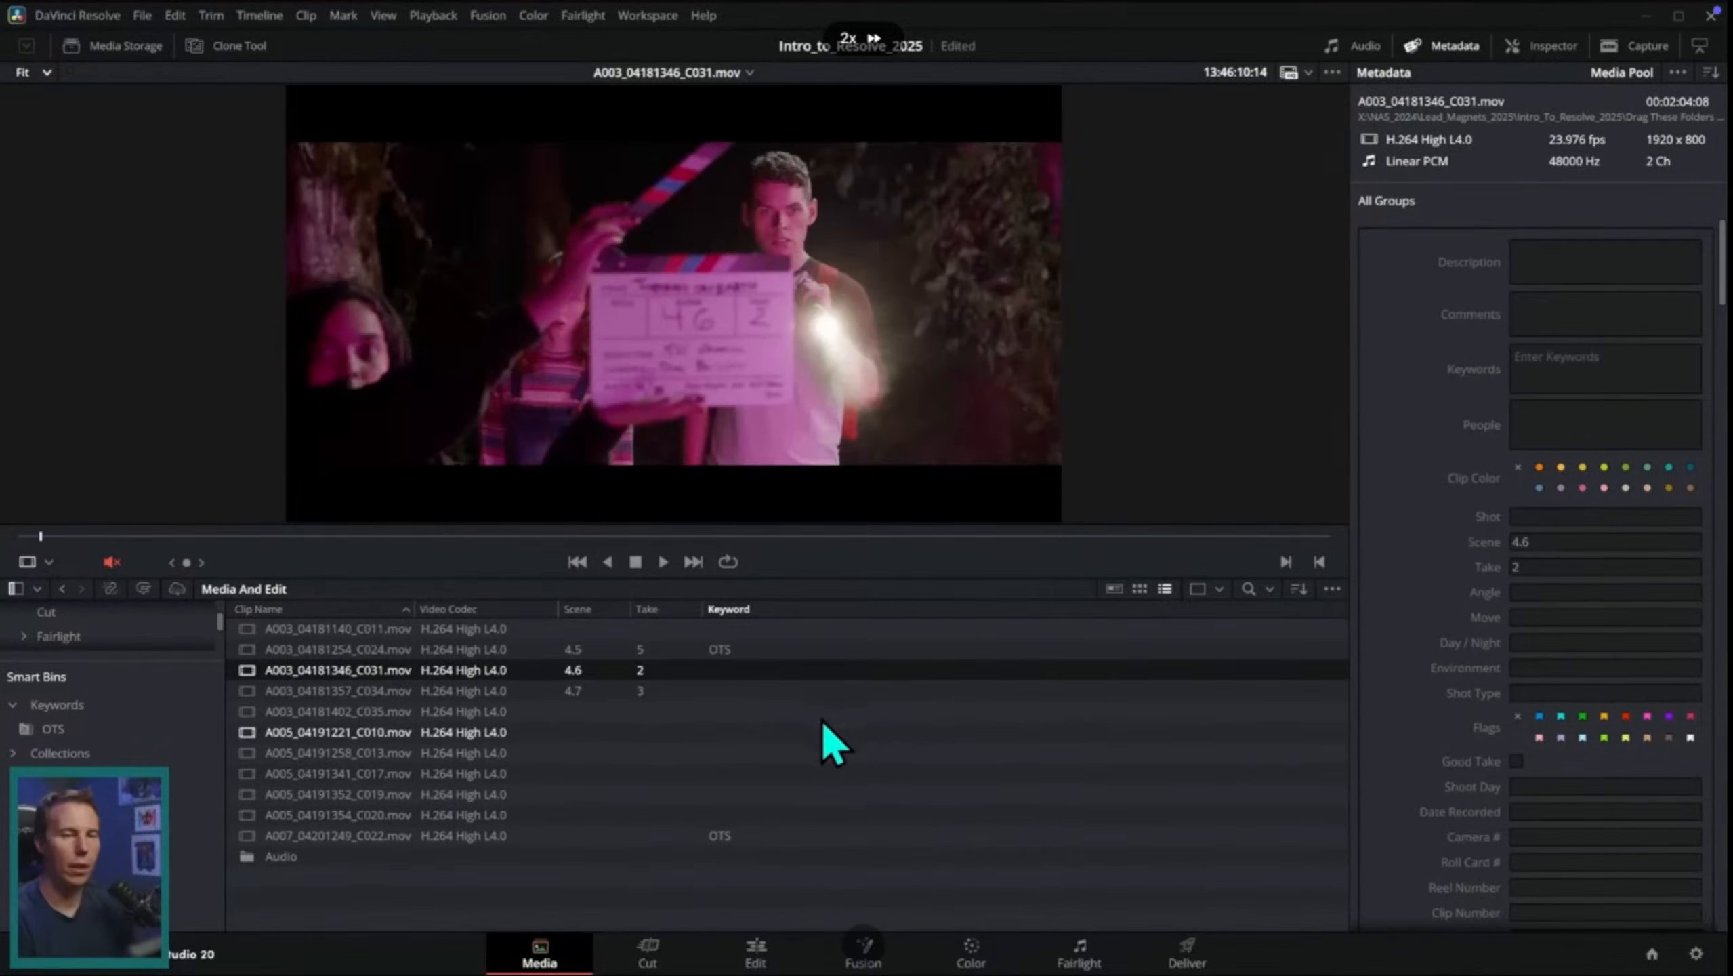
{"action": "scroll", "coordinate": [1612, 341], "scroll_direction": "down", "scroll_amount": 5}
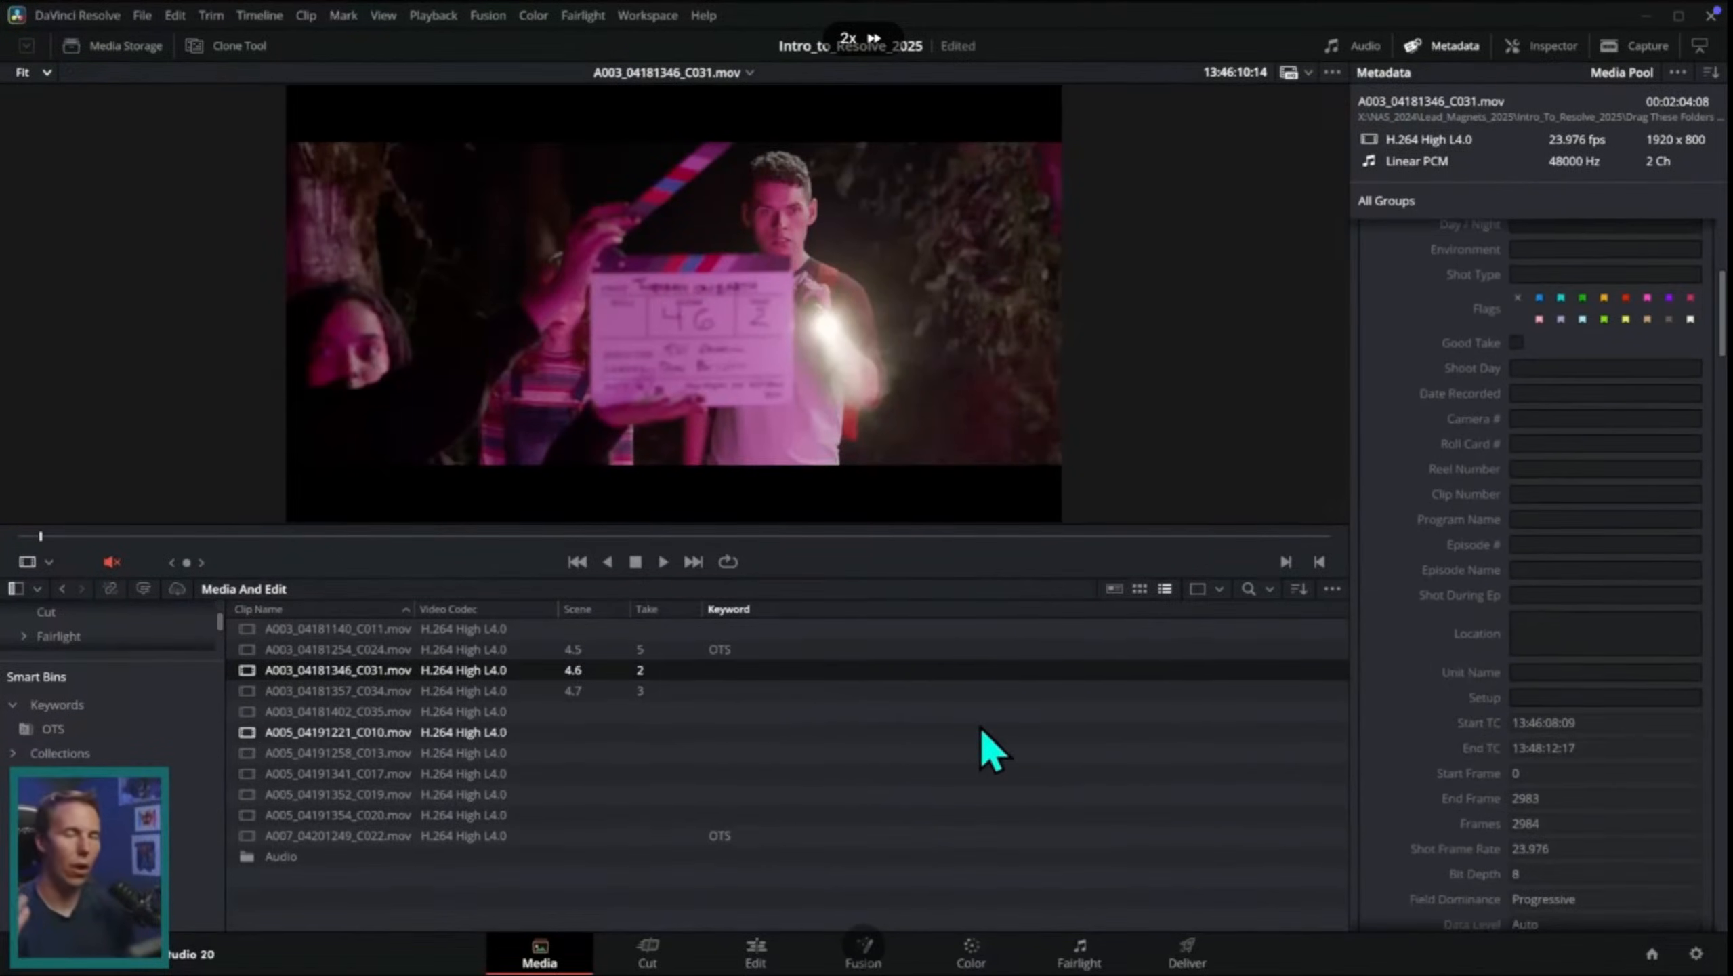
{"action": "left_click_drag", "start_coordinate": [1066, 577], "coordinate": [1067, 567]}
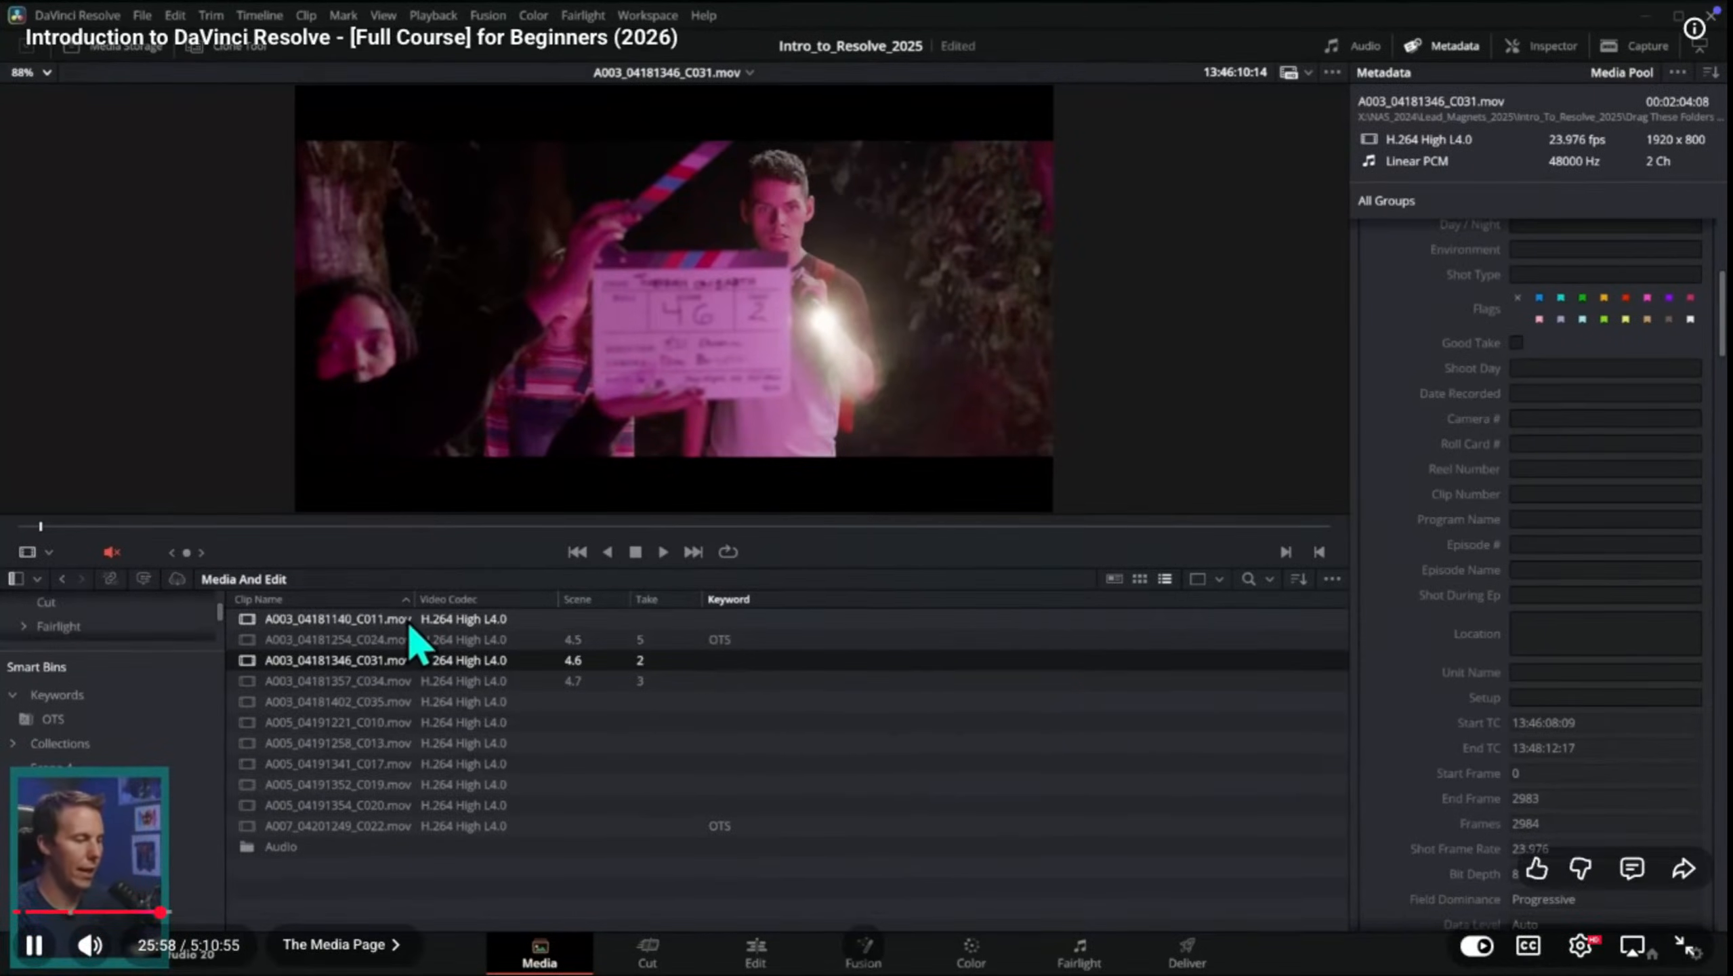
Step: Unmute the viewer and play A003_04181140_C011.mov to check its camera audio
{"action": "left_click", "coordinate": [511, 623]}
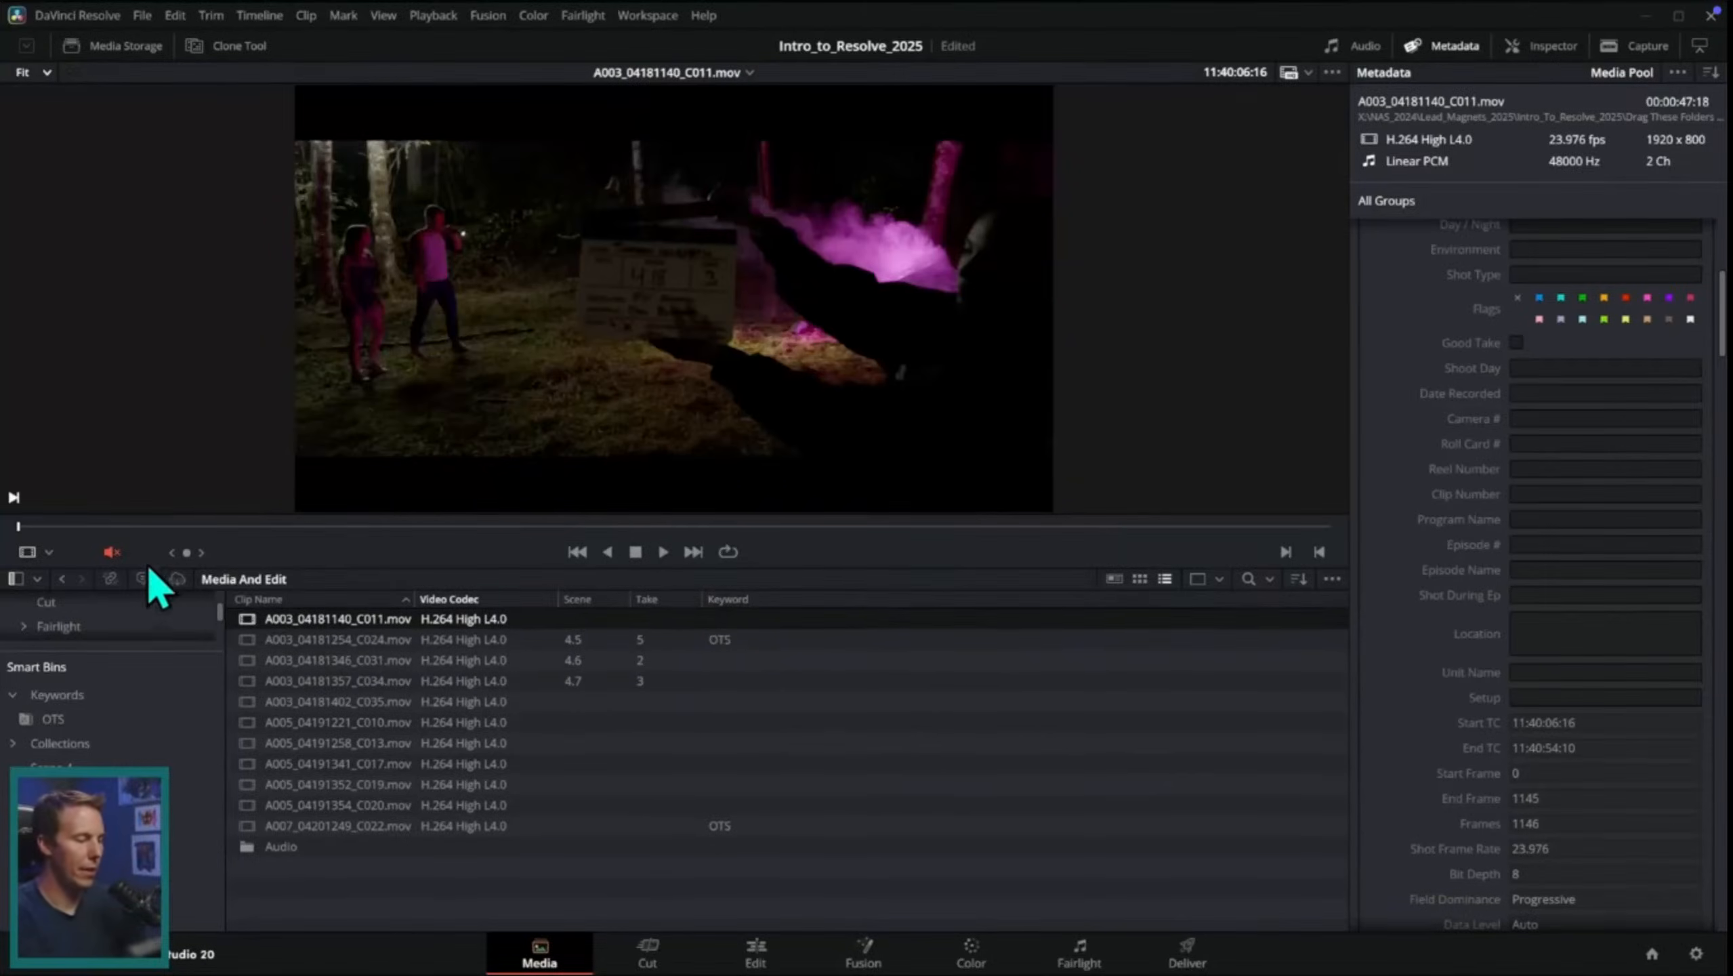
{"action": "left_click", "coordinate": [111, 552]}
{"action": "key", "text": "space"}
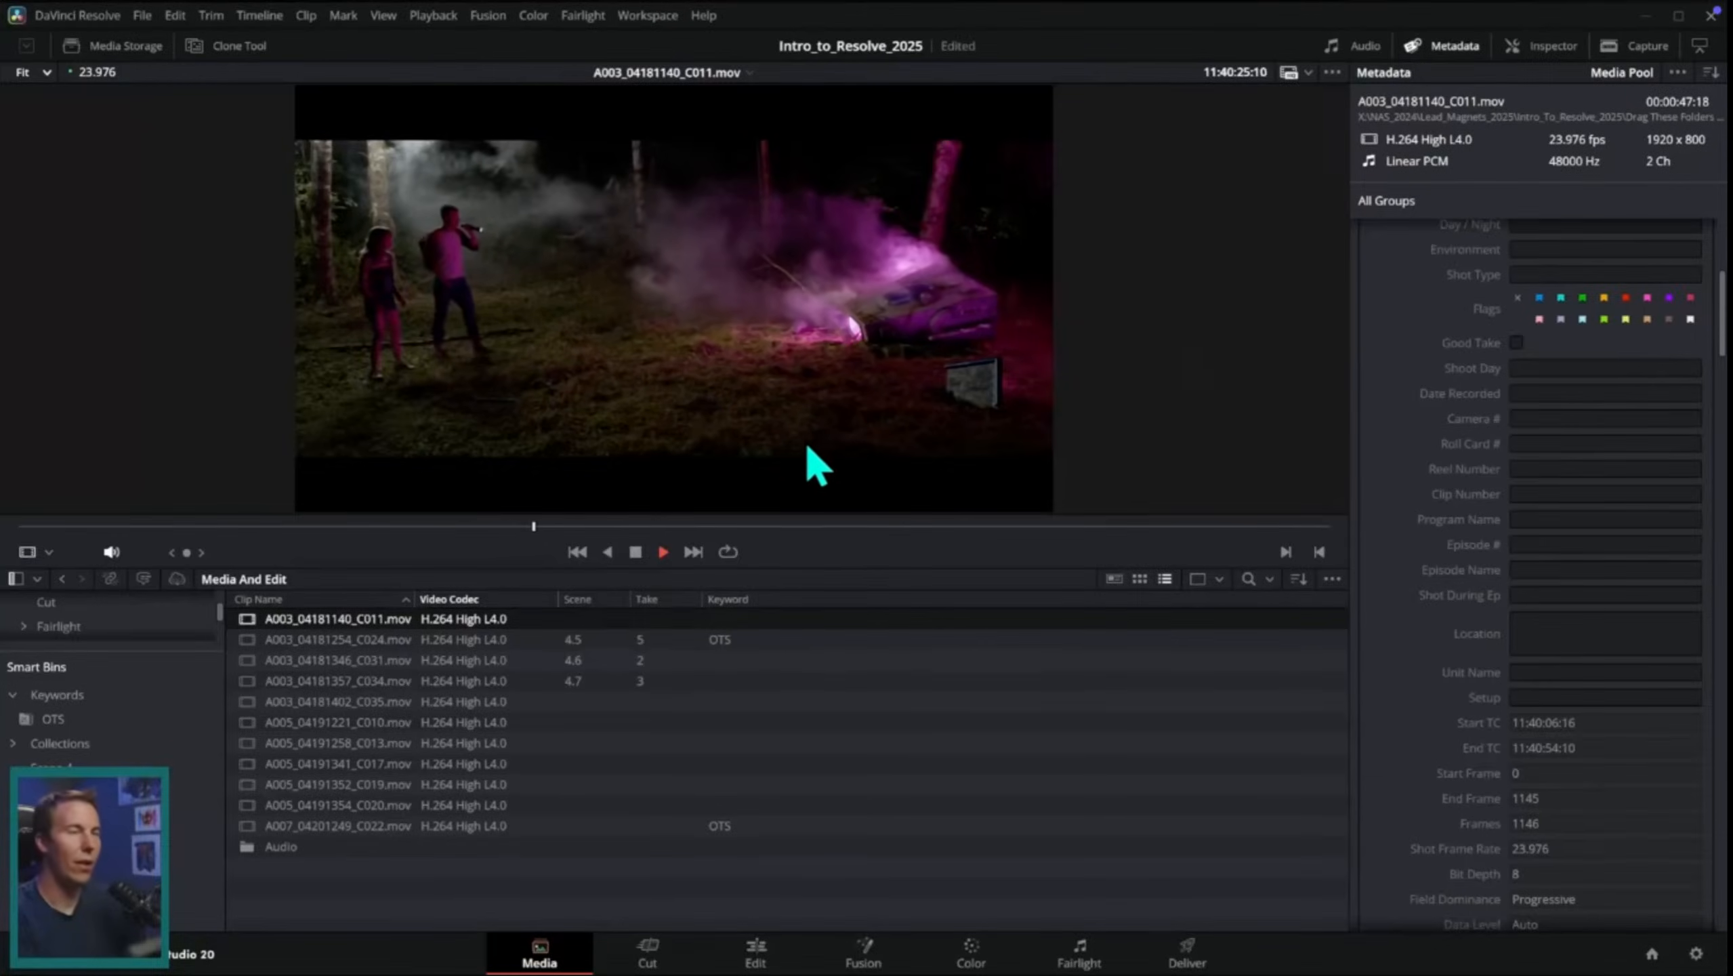
{"action": "left_click", "coordinate": [635, 552]}
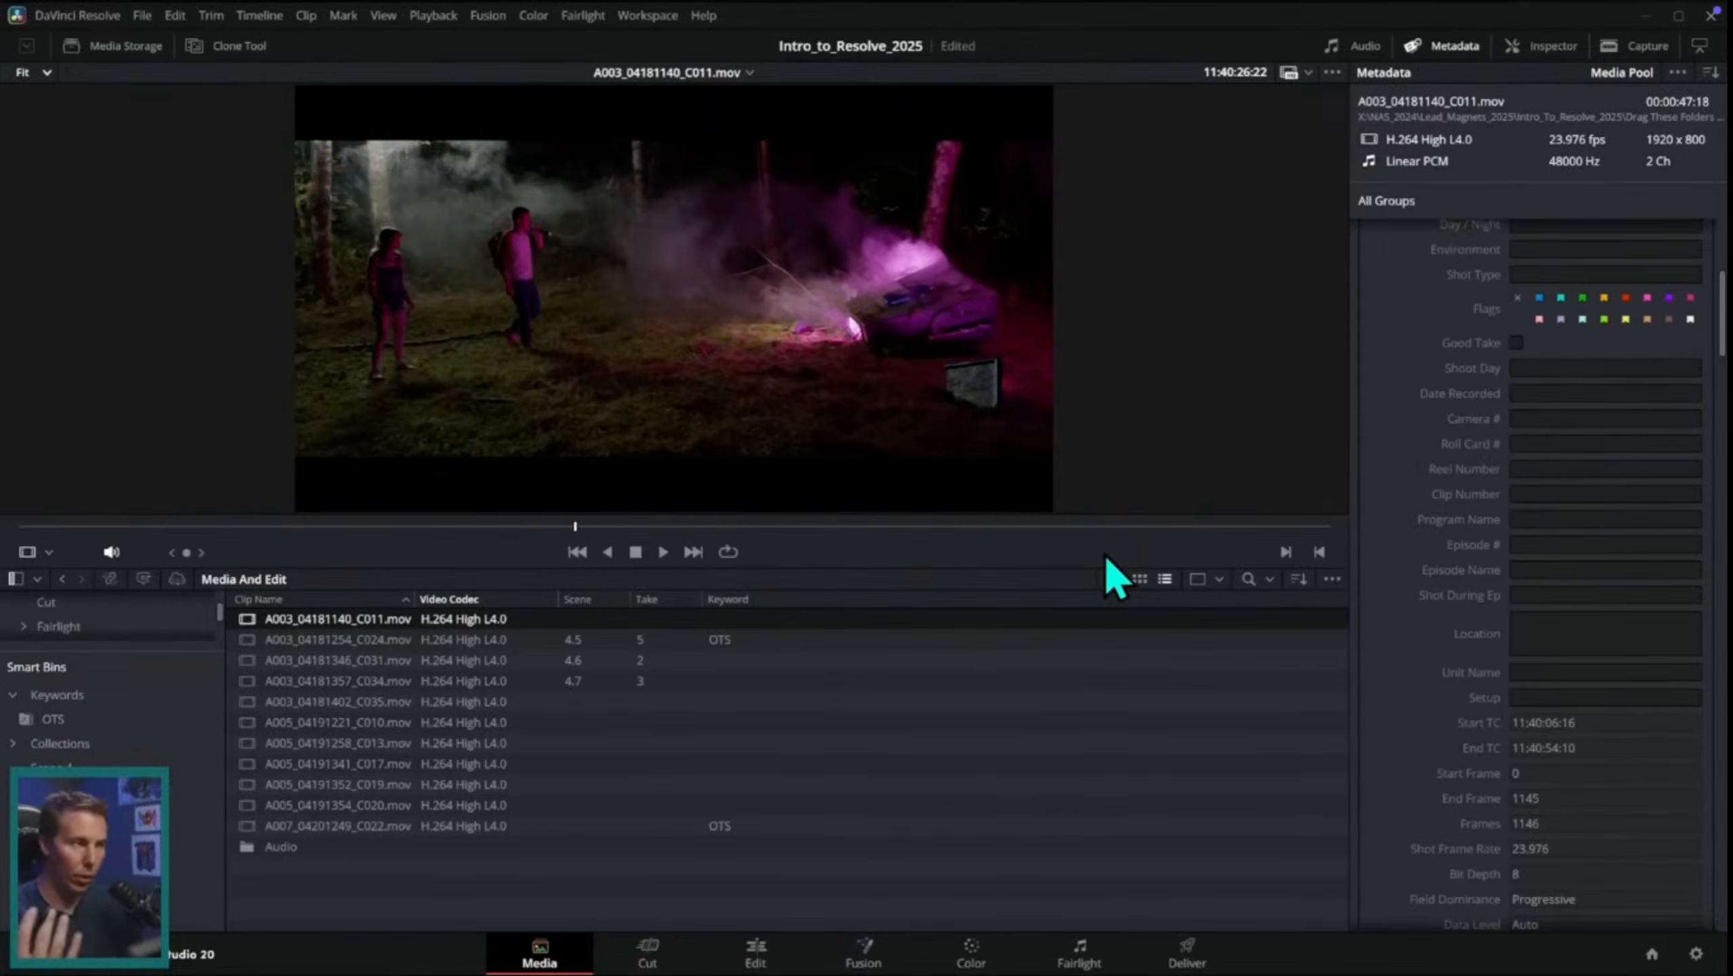
Step: Open the Audio bin and listen to the beginning of TOE_CrashSite_Day1_AUD (108).wav
{"action": "double_click", "coordinate": [325, 850]}
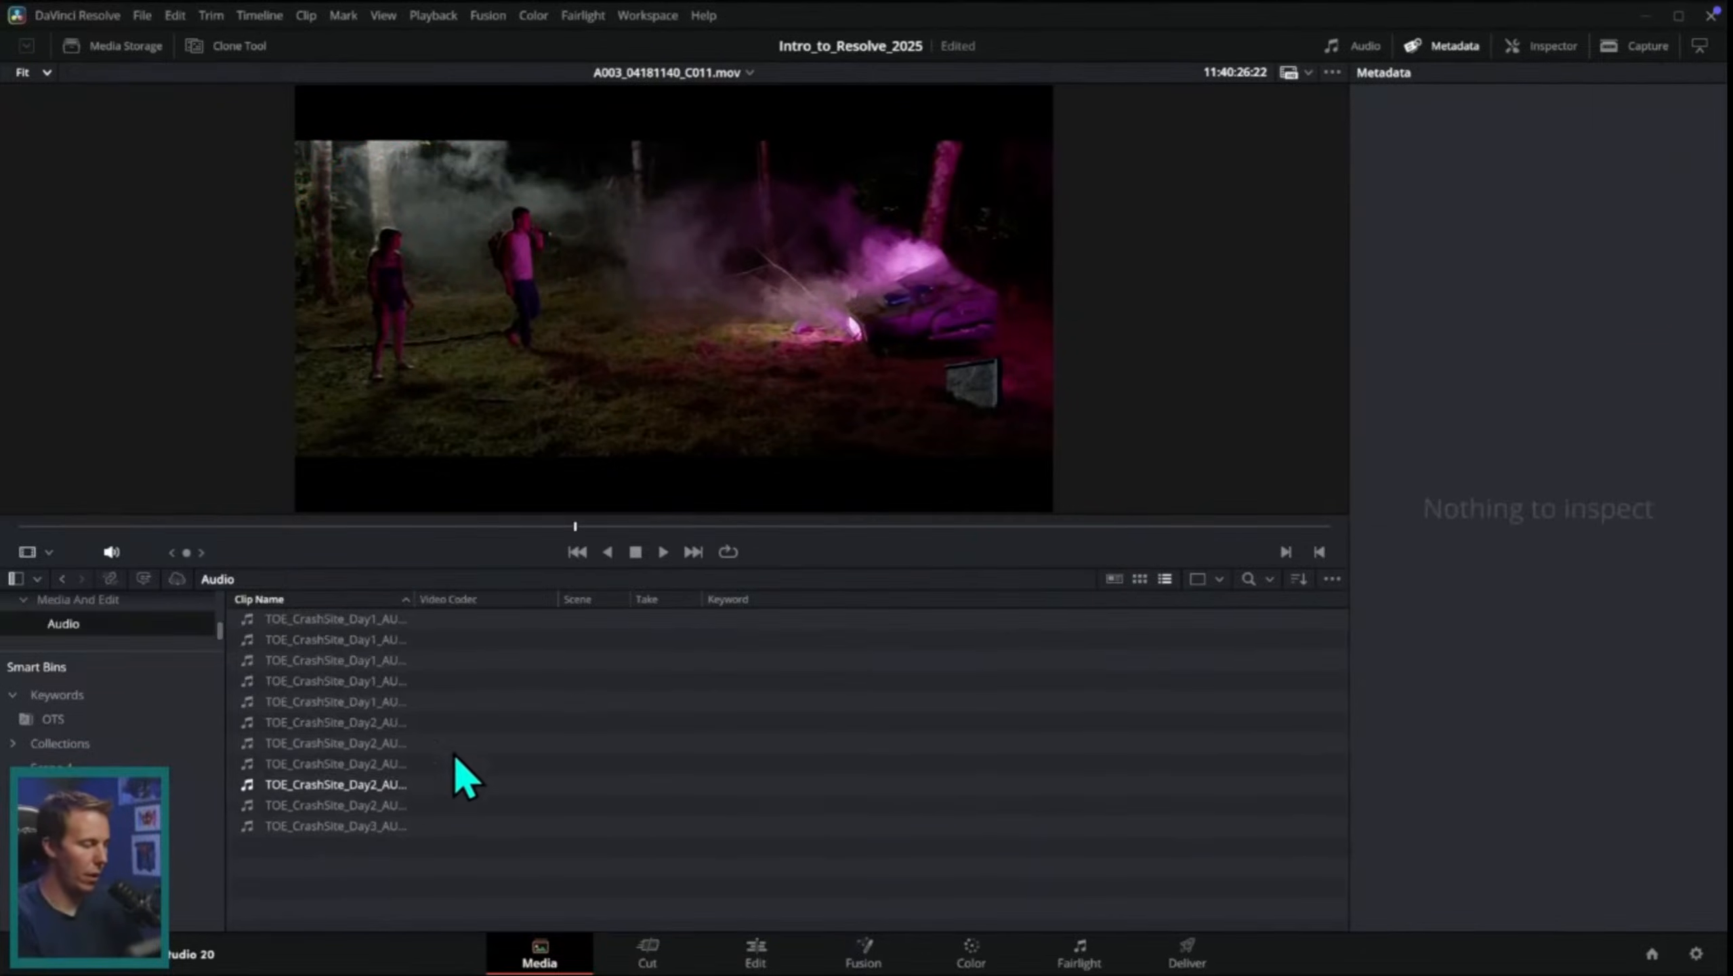
{"action": "left_click", "coordinate": [482, 620]}
{"action": "key", "text": "space"}
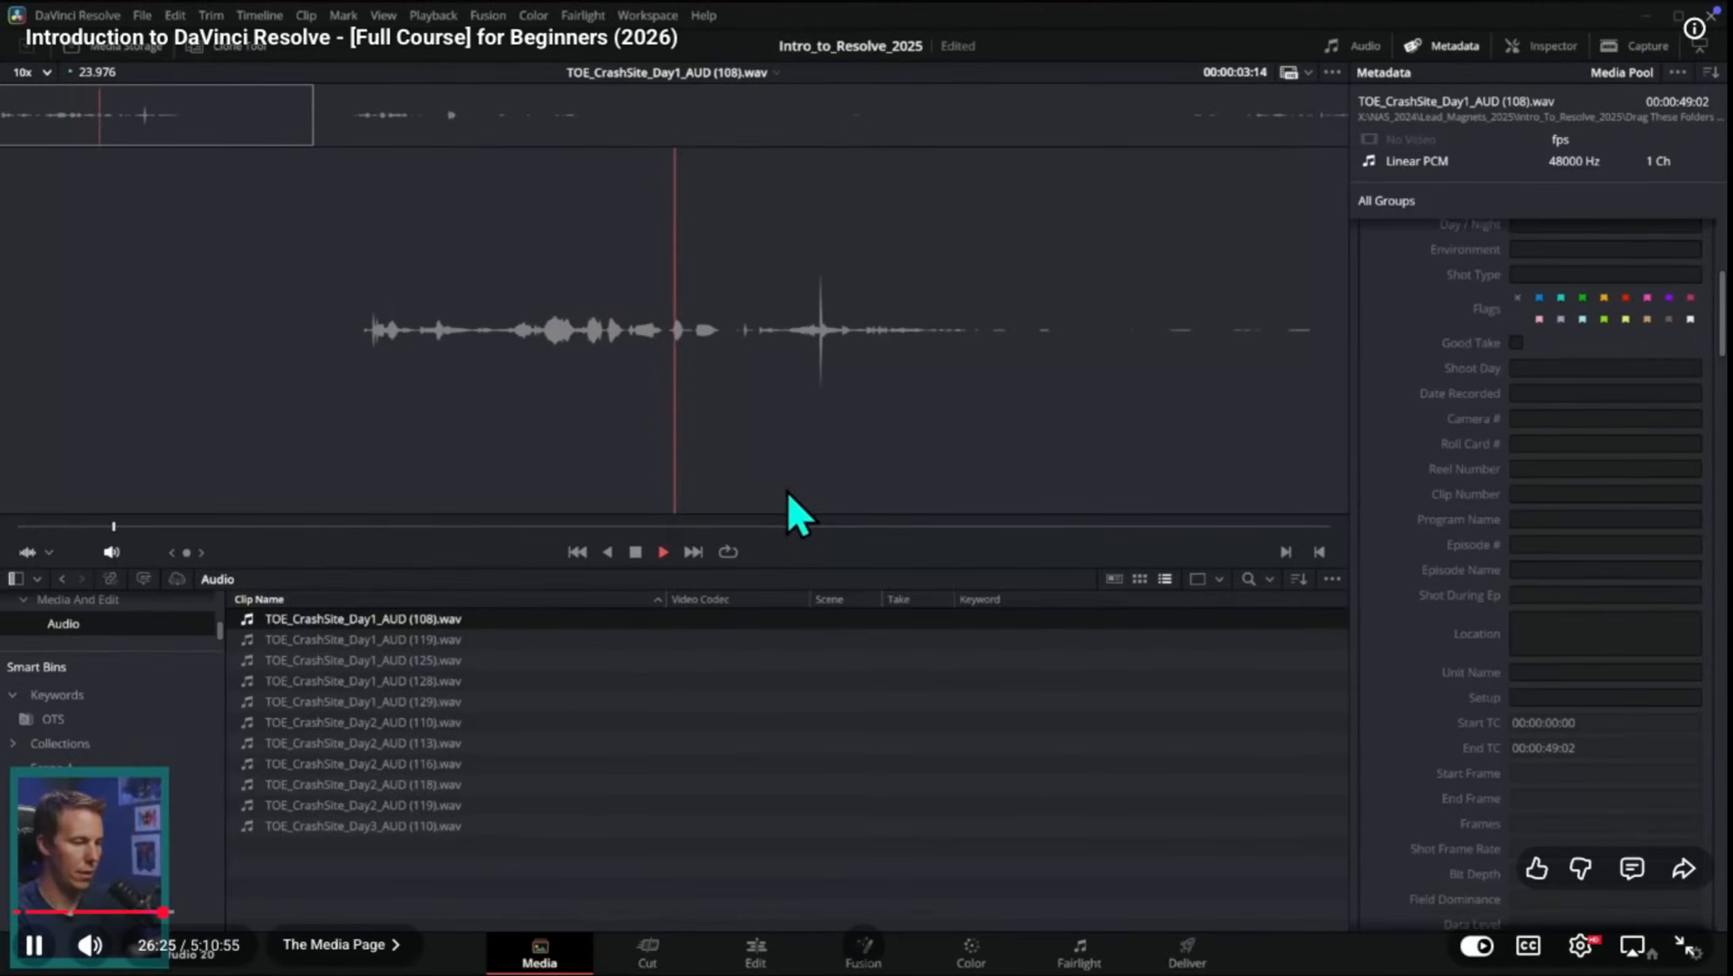
{"action": "key", "text": "space"}
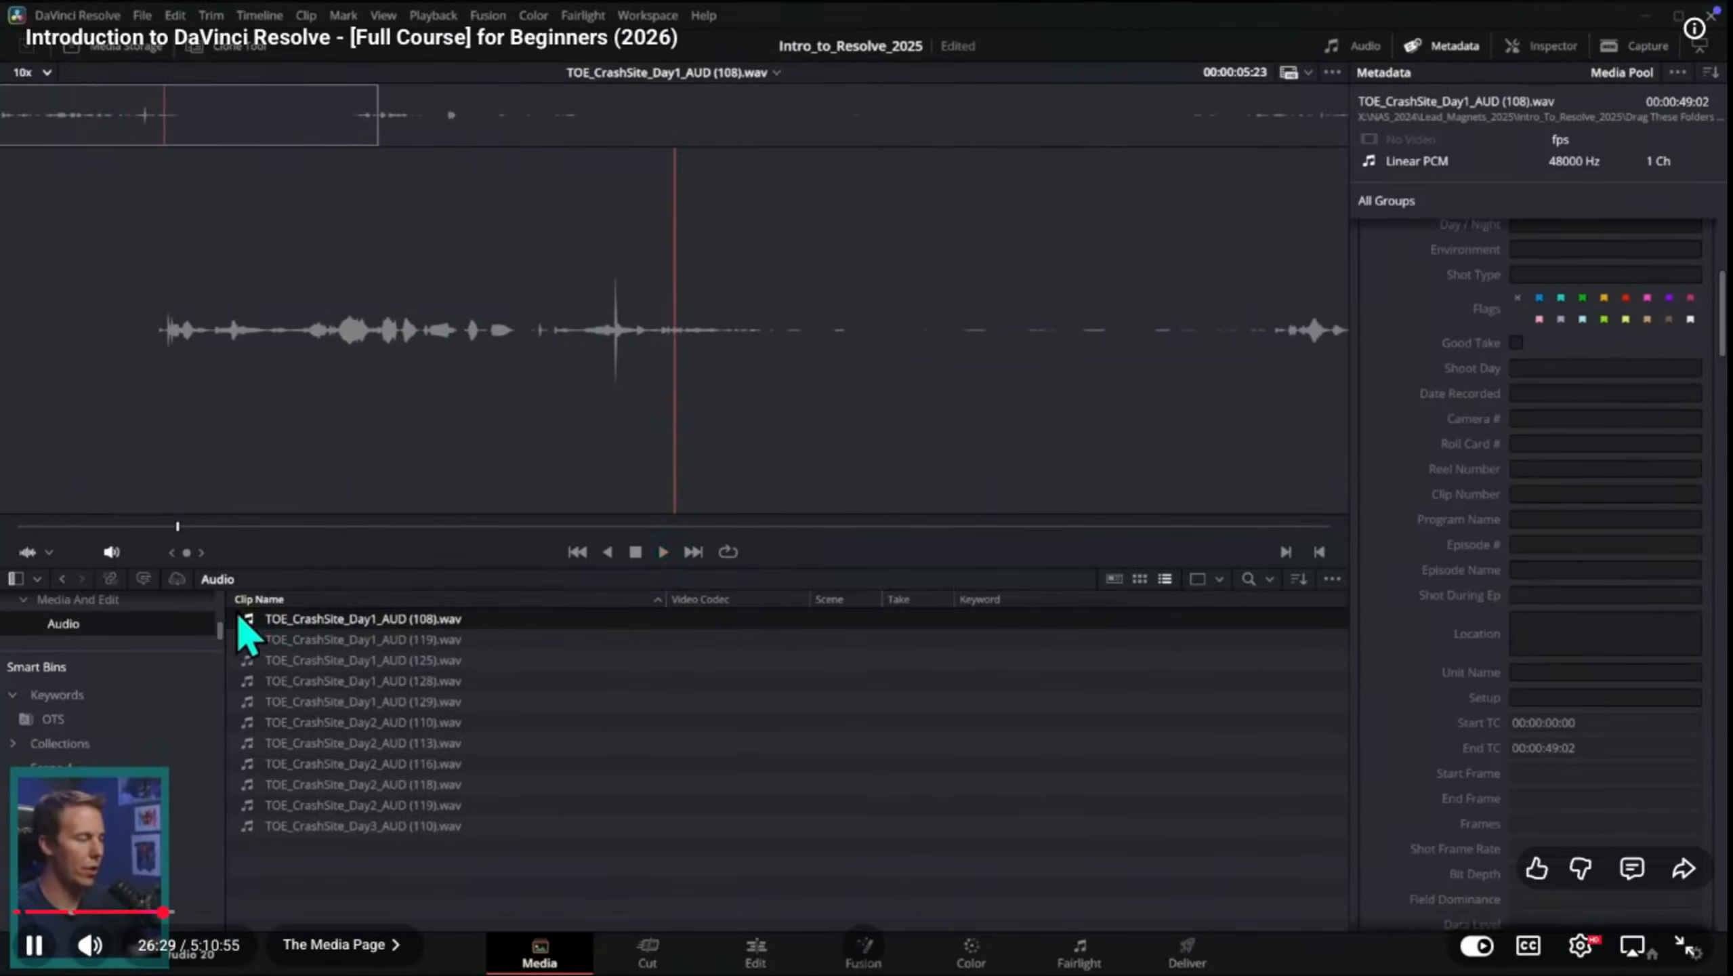
Step: Replay A003_04181140_C011.mov in the Media And Edit bin, and return to TOE_CrashSite_Day1_AUD (108).wav in the Audio bin
{"action": "left_click", "coordinate": [139, 604]}
{"action": "double_click", "coordinate": [156, 615]}
{"action": "left_click", "coordinate": [368, 620]}
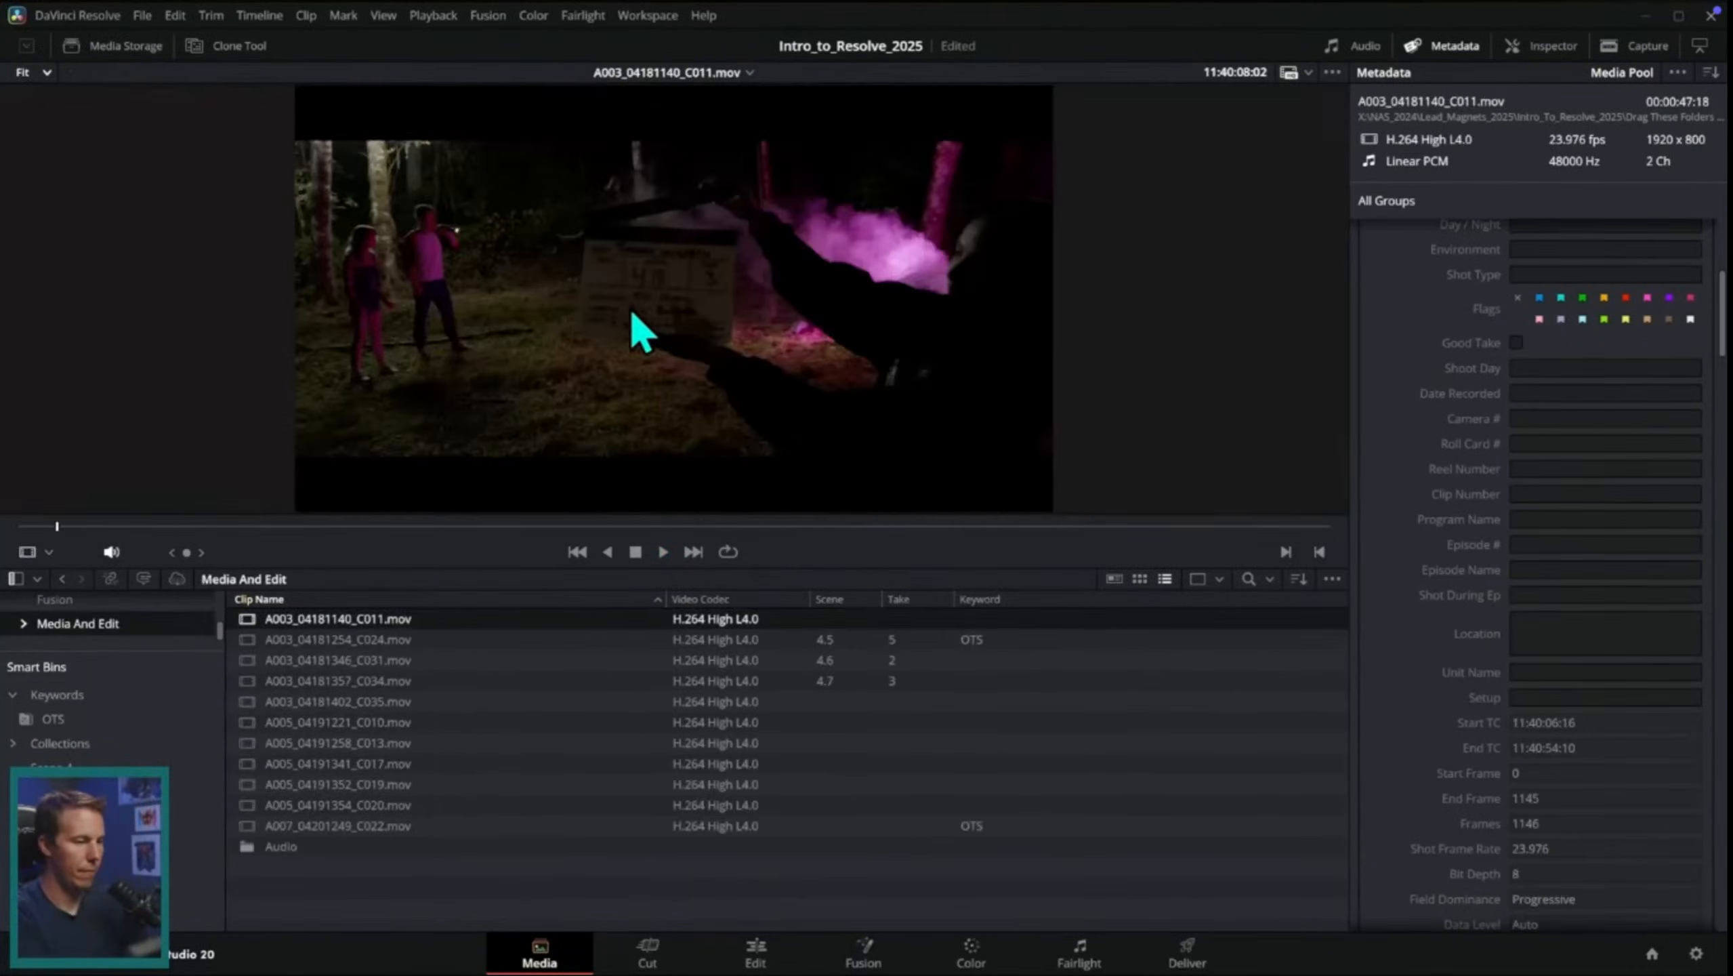
{"action": "key", "text": "space"}
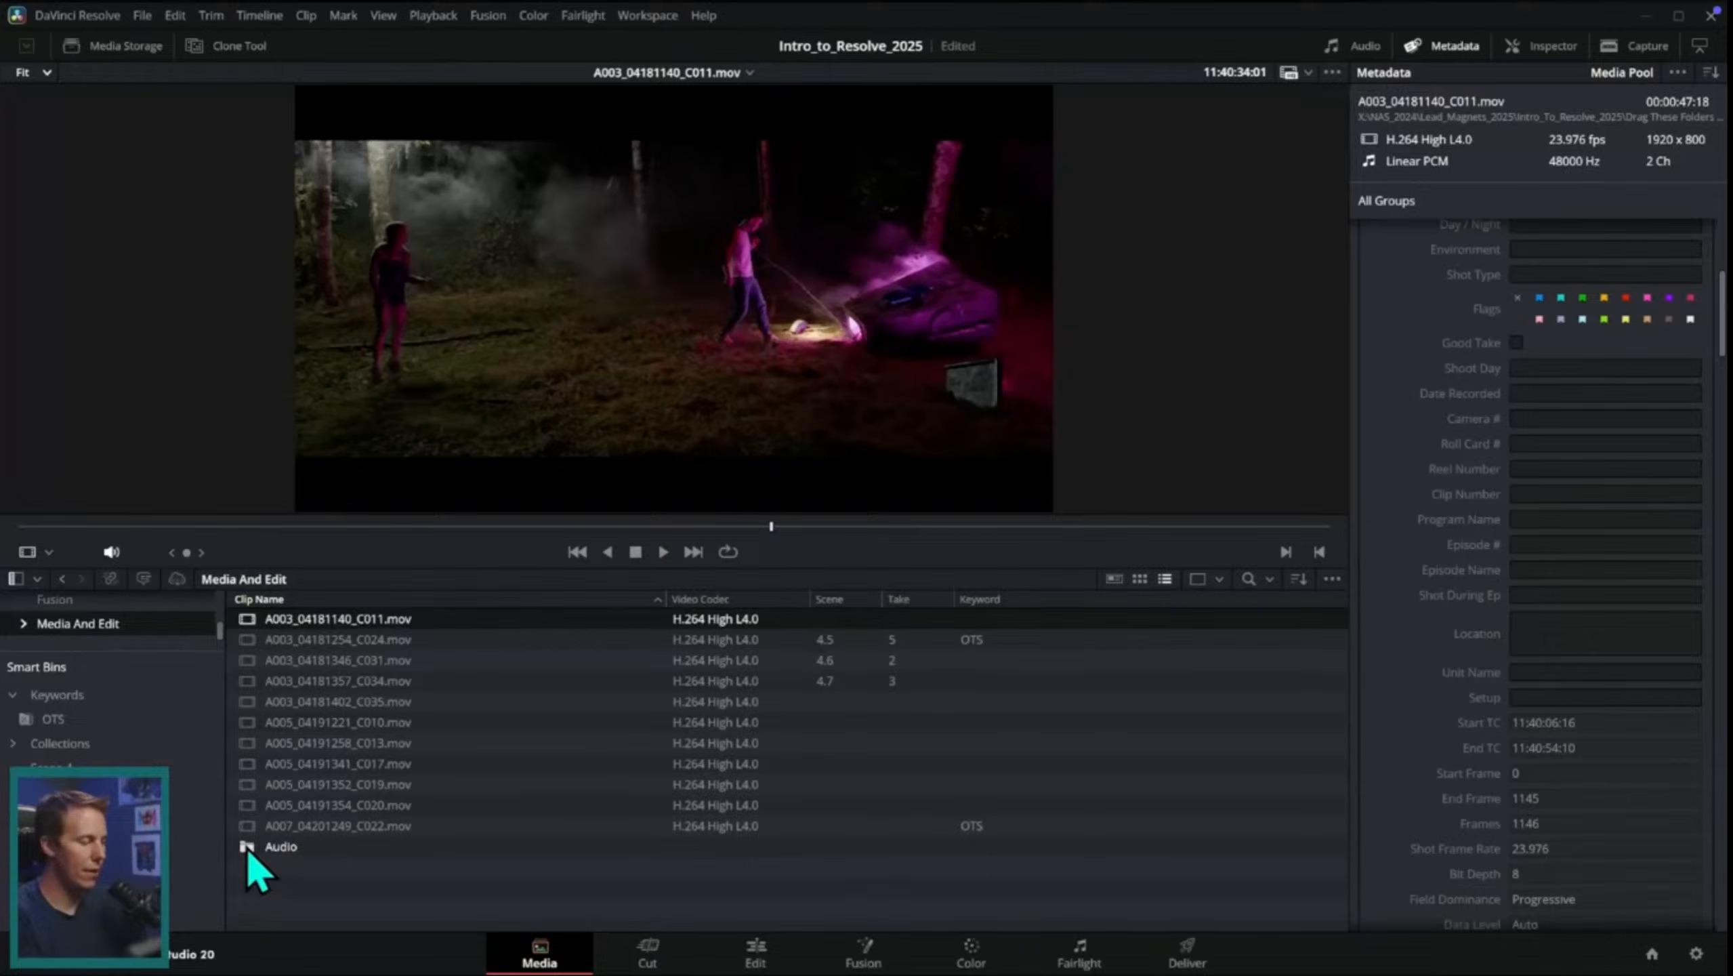
{"action": "double_click", "coordinate": [250, 849]}
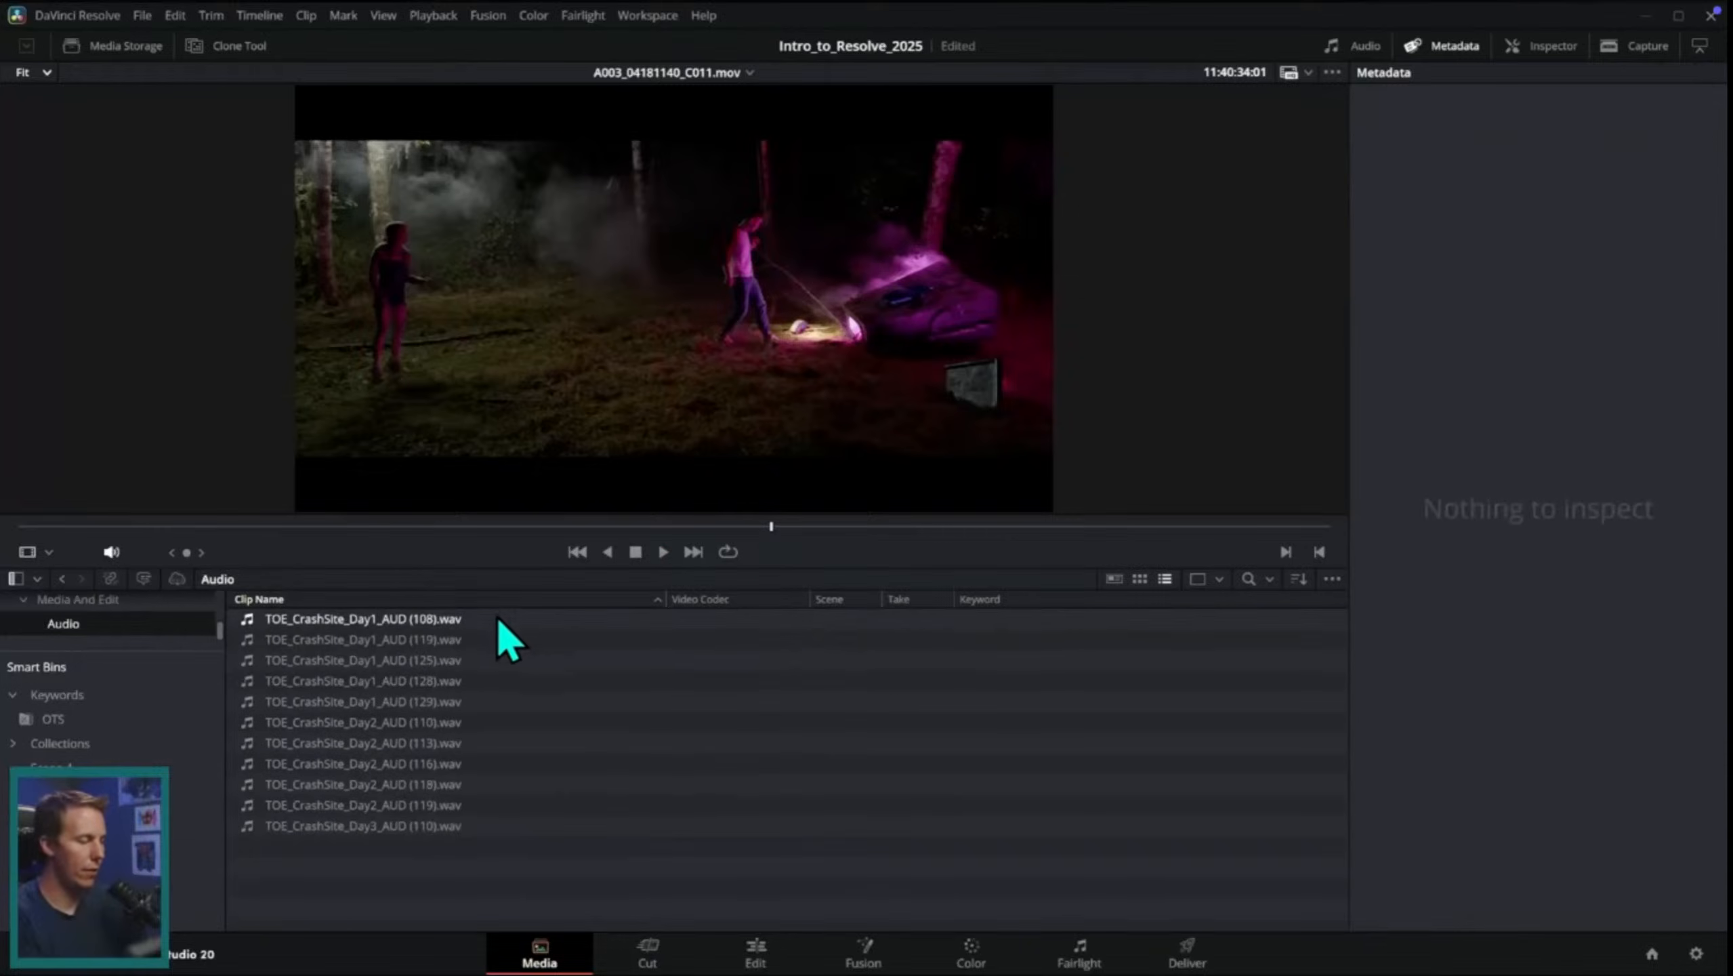
{"action": "left_click", "coordinate": [496, 618]}
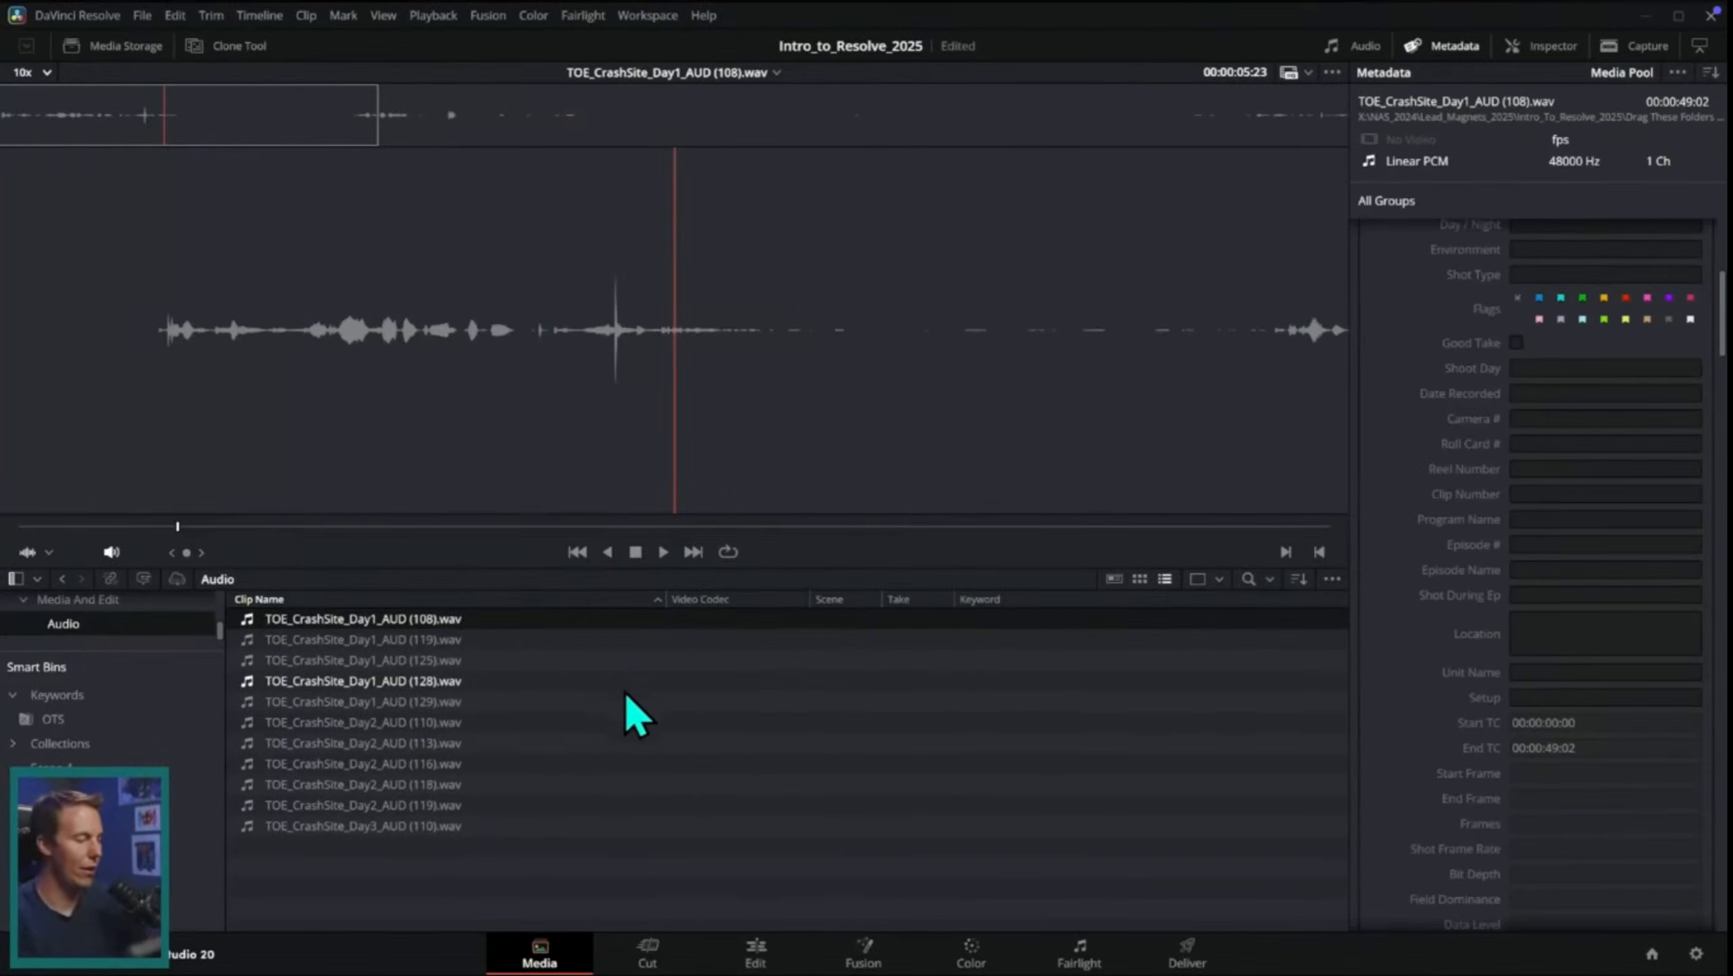
Step: Enlarge the media pool and move all the CrashSite audio clips from the Audio bin into Media And Edit
{"action": "left_click", "coordinate": [147, 603]}
{"action": "left_click_drag", "start_coordinate": [839, 570], "coordinate": [856, 321]}
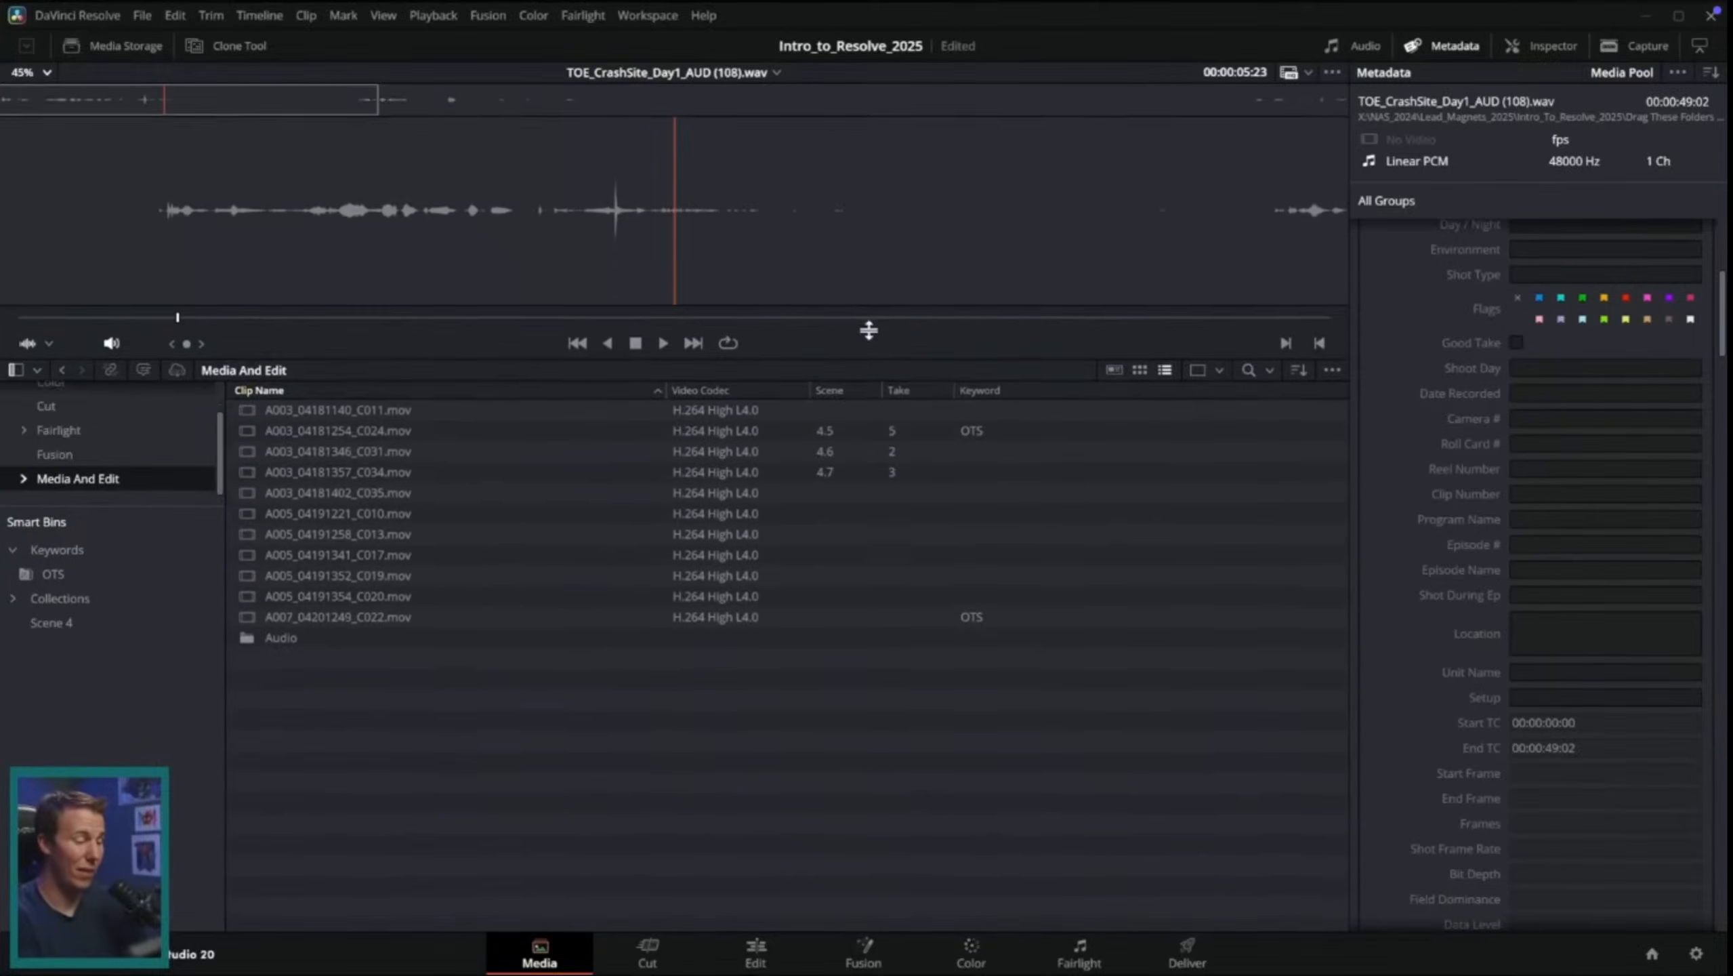
{"action": "double_click", "coordinate": [280, 633]}
{"action": "left_click_drag", "start_coordinate": [365, 648], "coordinate": [489, 348]}
{"action": "left_click_drag", "start_coordinate": [348, 400], "coordinate": [108, 466]}
{"action": "left_click", "coordinate": [102, 462]}
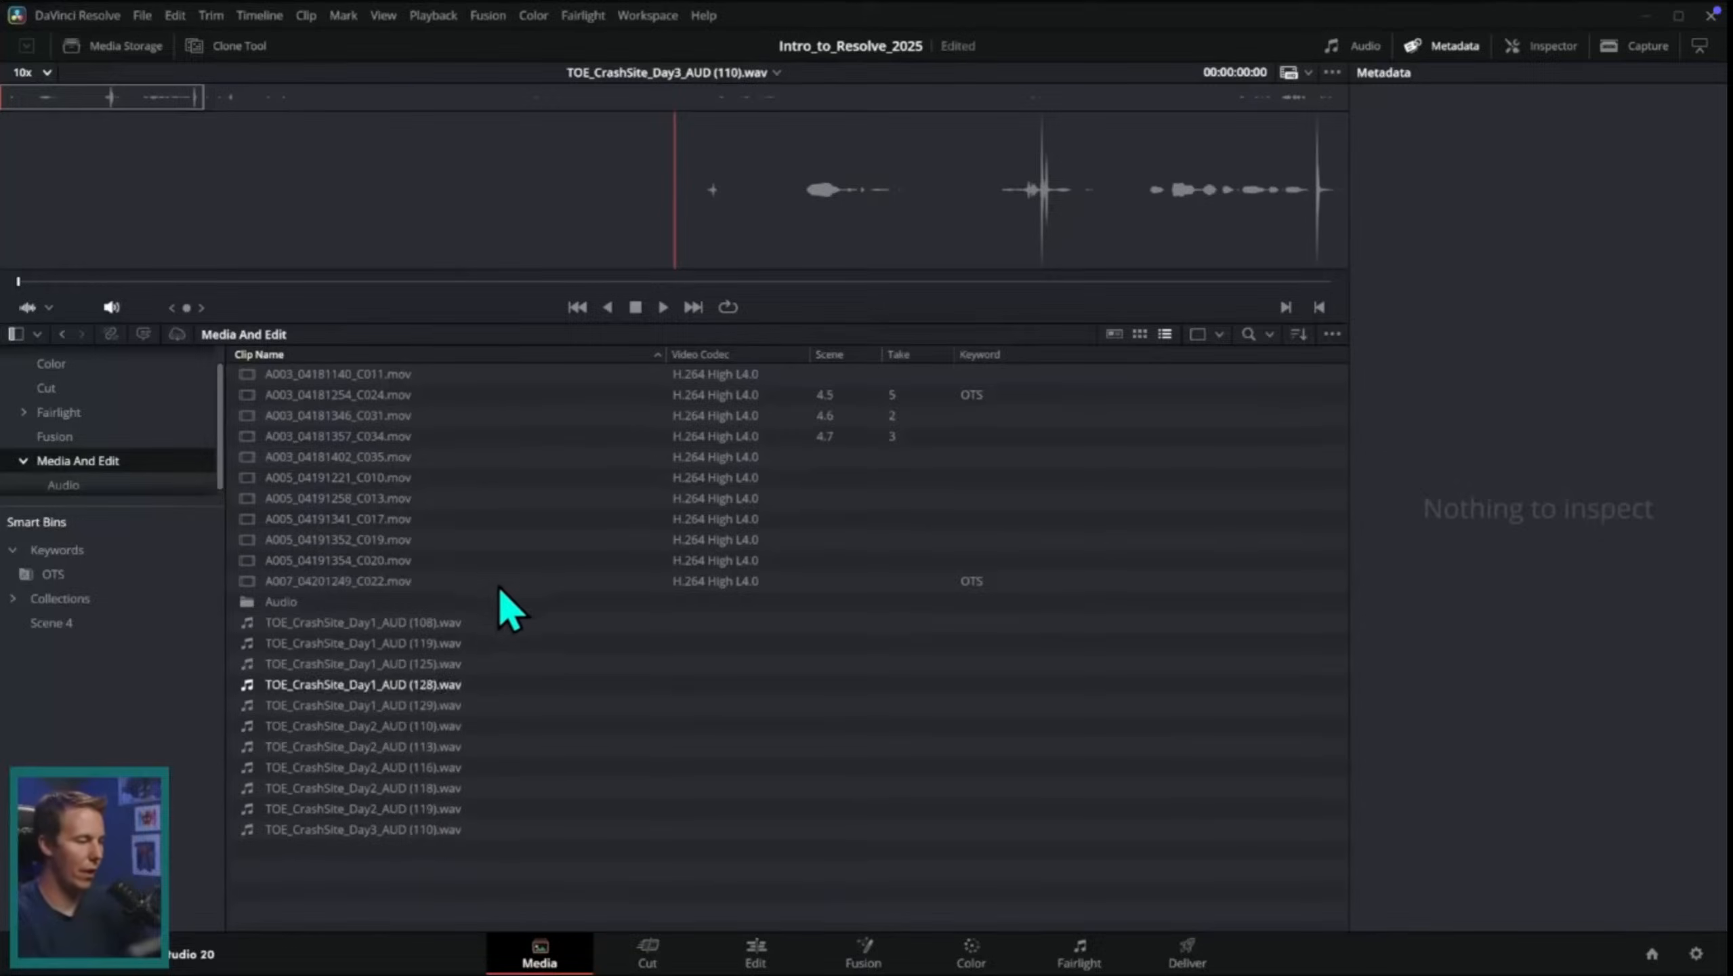
Step: Sync A003_04181140_C011.mov with TOE_CrashSite_Day1_AUD (108).wav based on their waveforms
{"action": "left_click", "coordinate": [488, 374]}
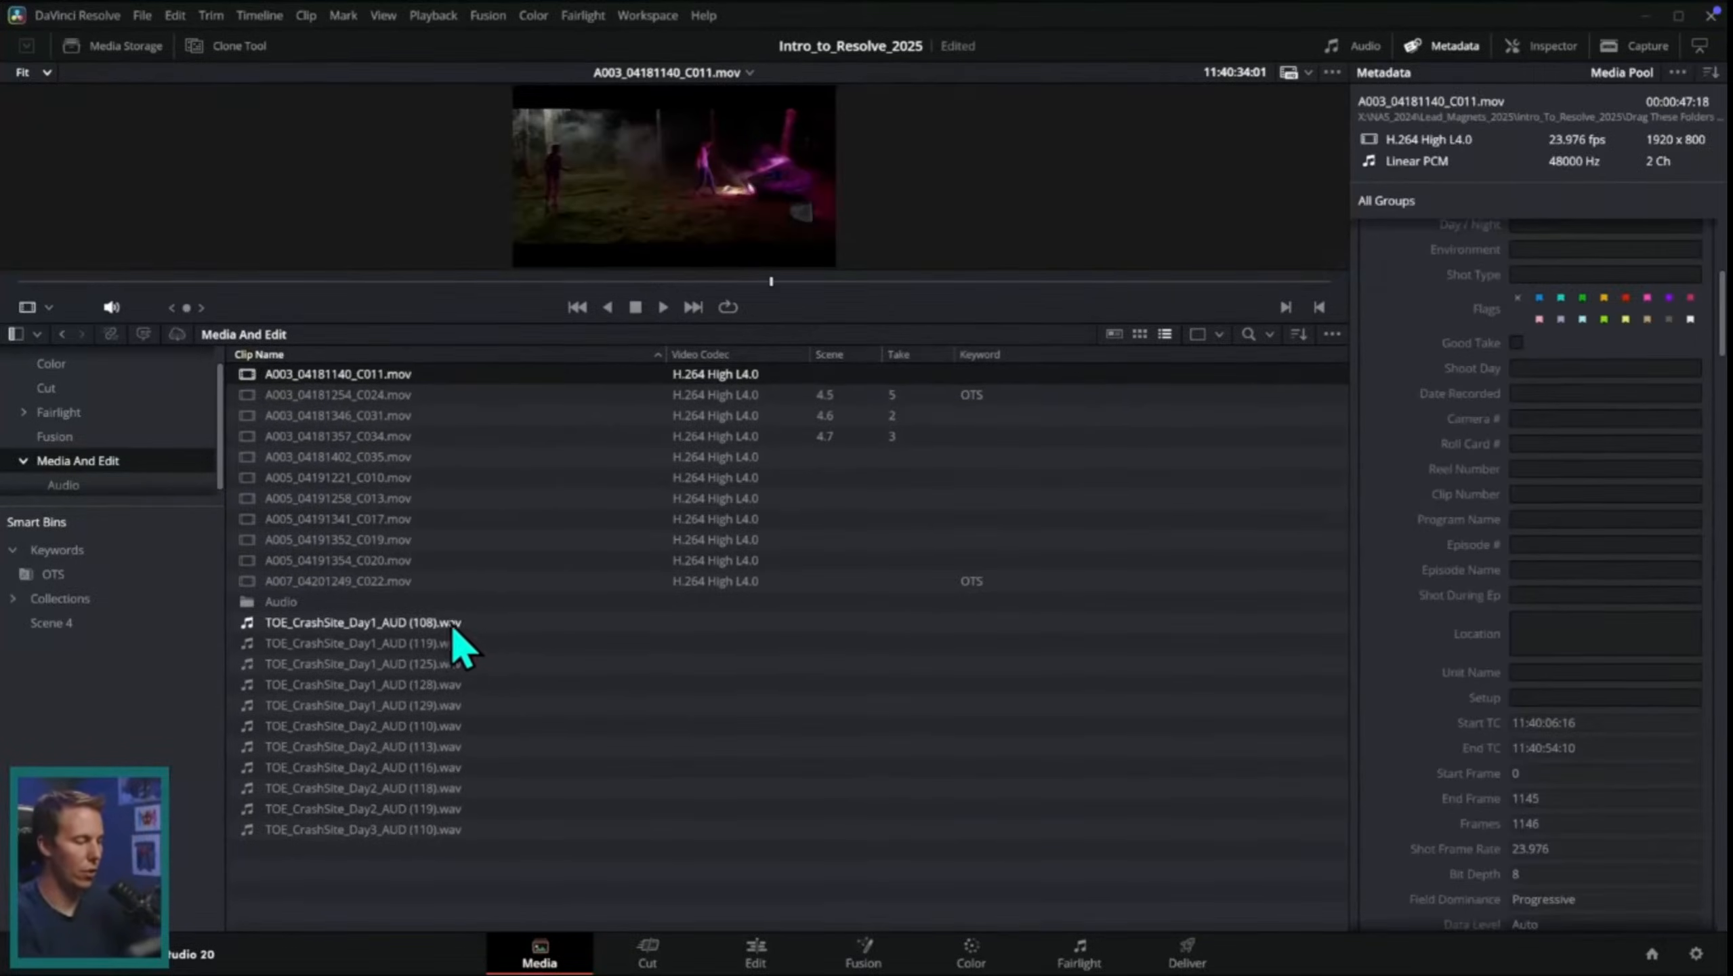
{"action": "left_click", "coordinate": [478, 623], "text": "ctrl"}
{"action": "right_click", "coordinate": [481, 626]}
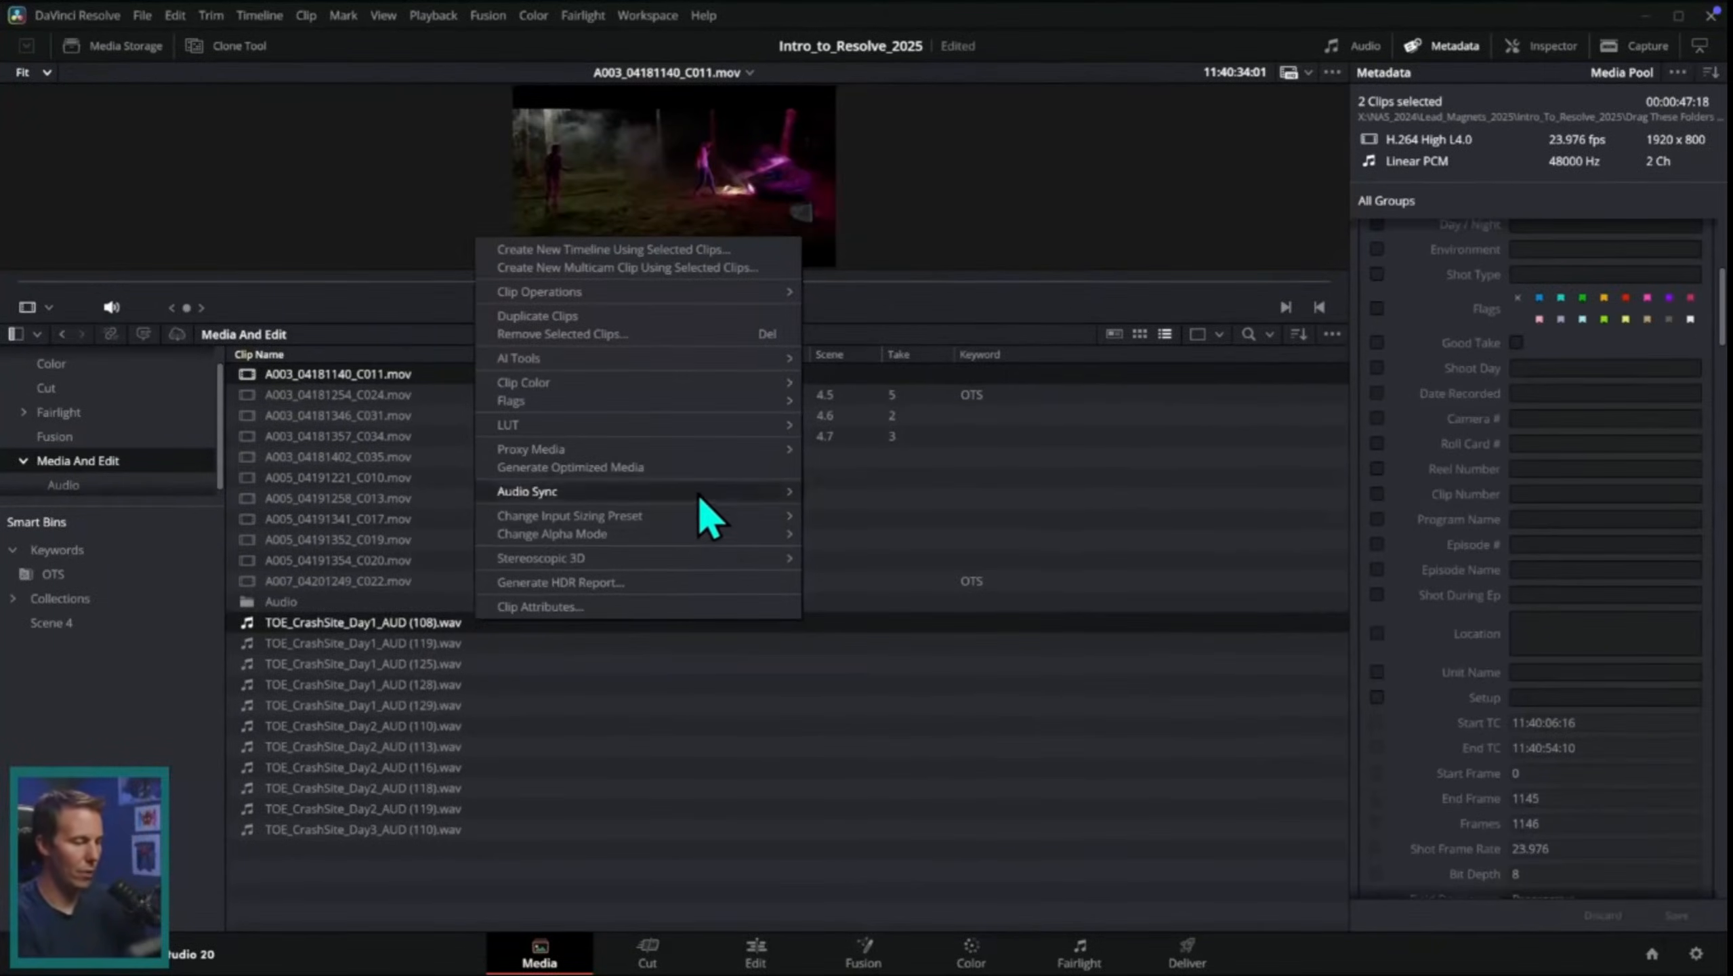
{"action": "left_click", "coordinate": [930, 495]}
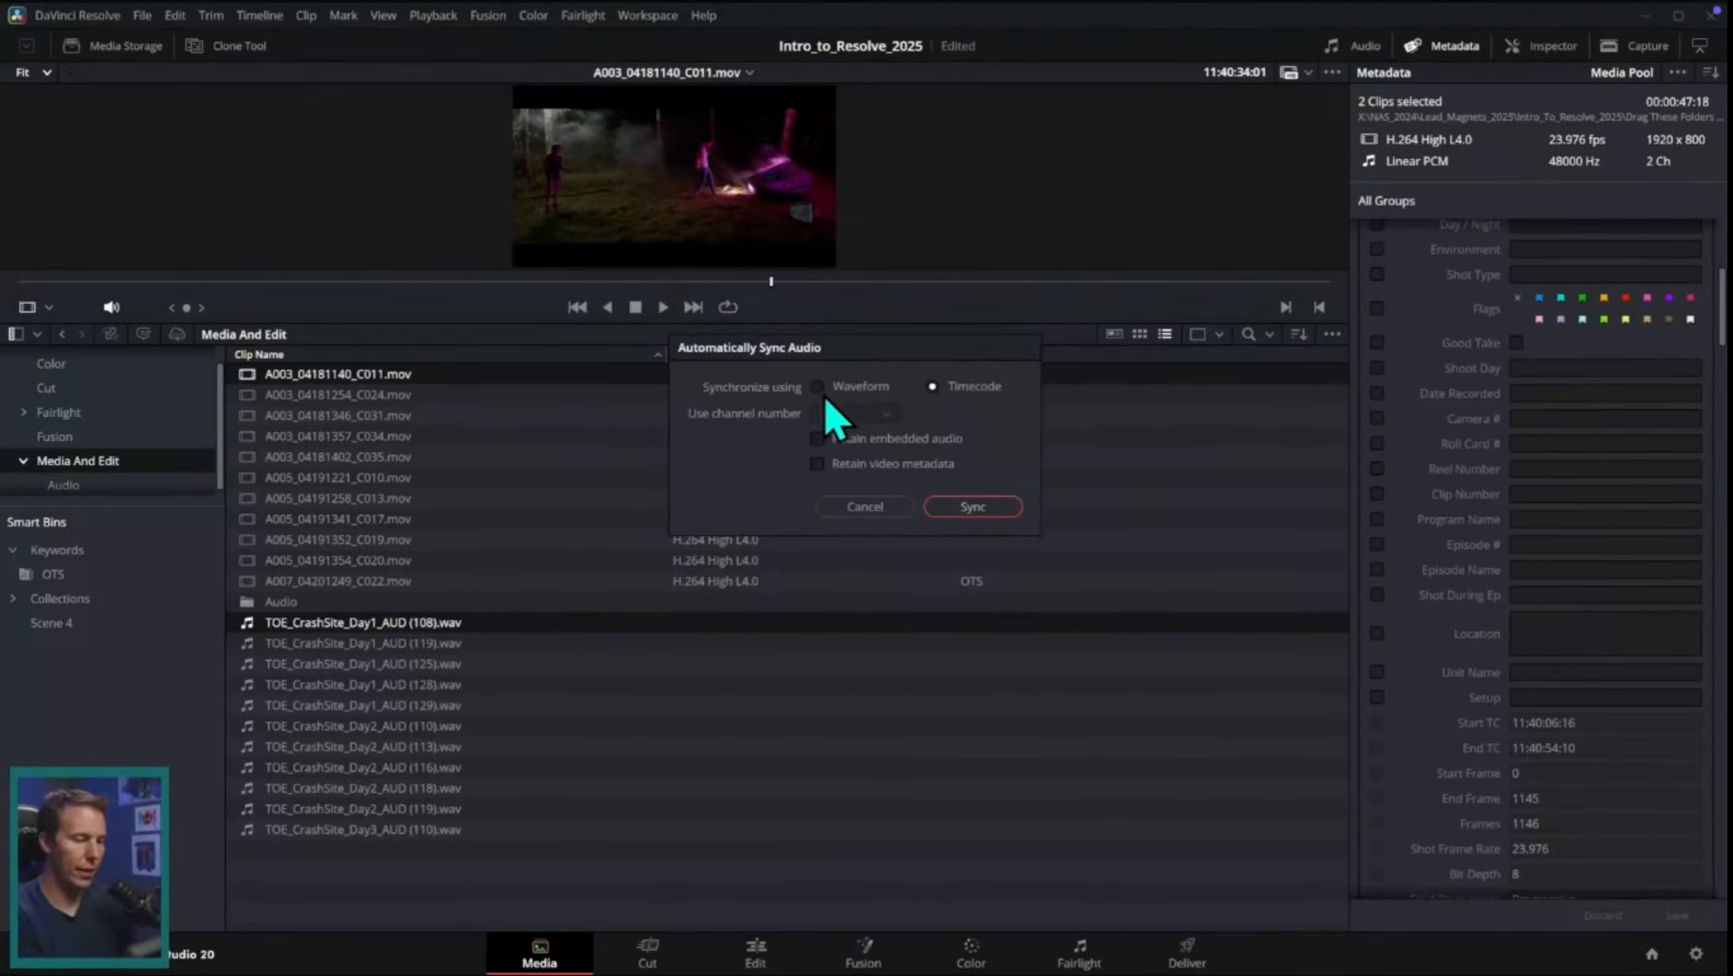
{"action": "left_click", "coordinate": [973, 513]}
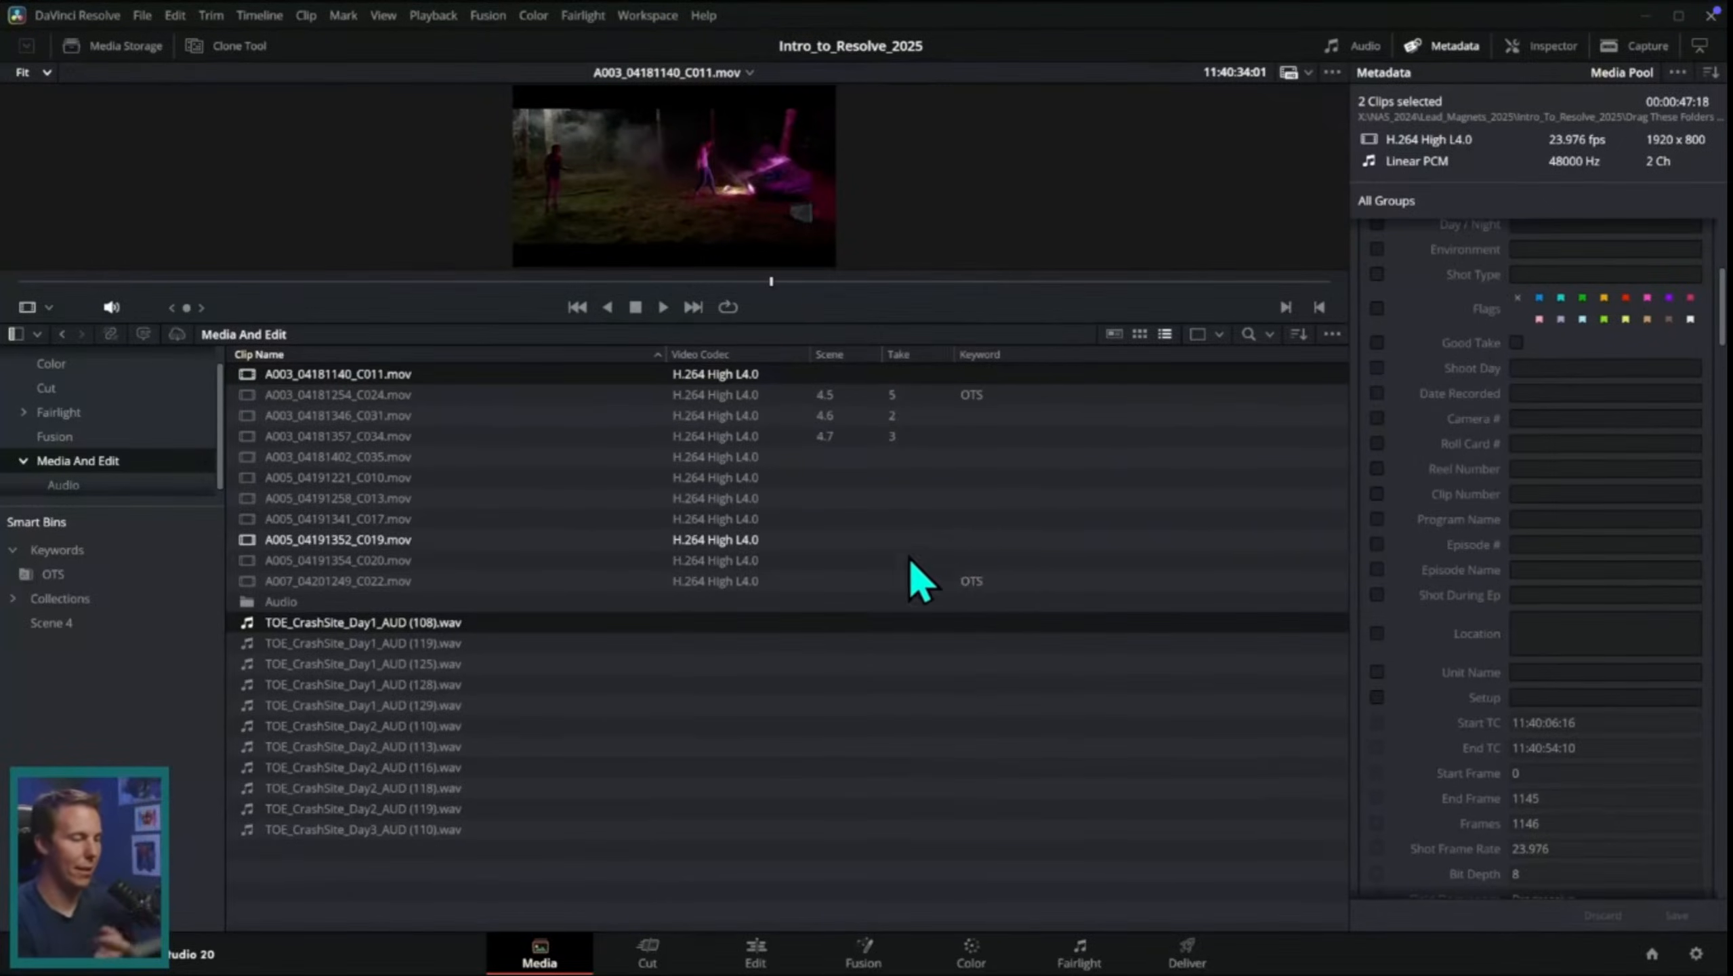
Step: Enlarge the viewer and play A003_04181140_C011.mov from near its start to check the synced audio
{"action": "left_click", "coordinate": [490, 399]}
{"action": "left_click", "coordinate": [463, 374]}
{"action": "left_click_drag", "start_coordinate": [845, 324], "coordinate": [854, 602]}
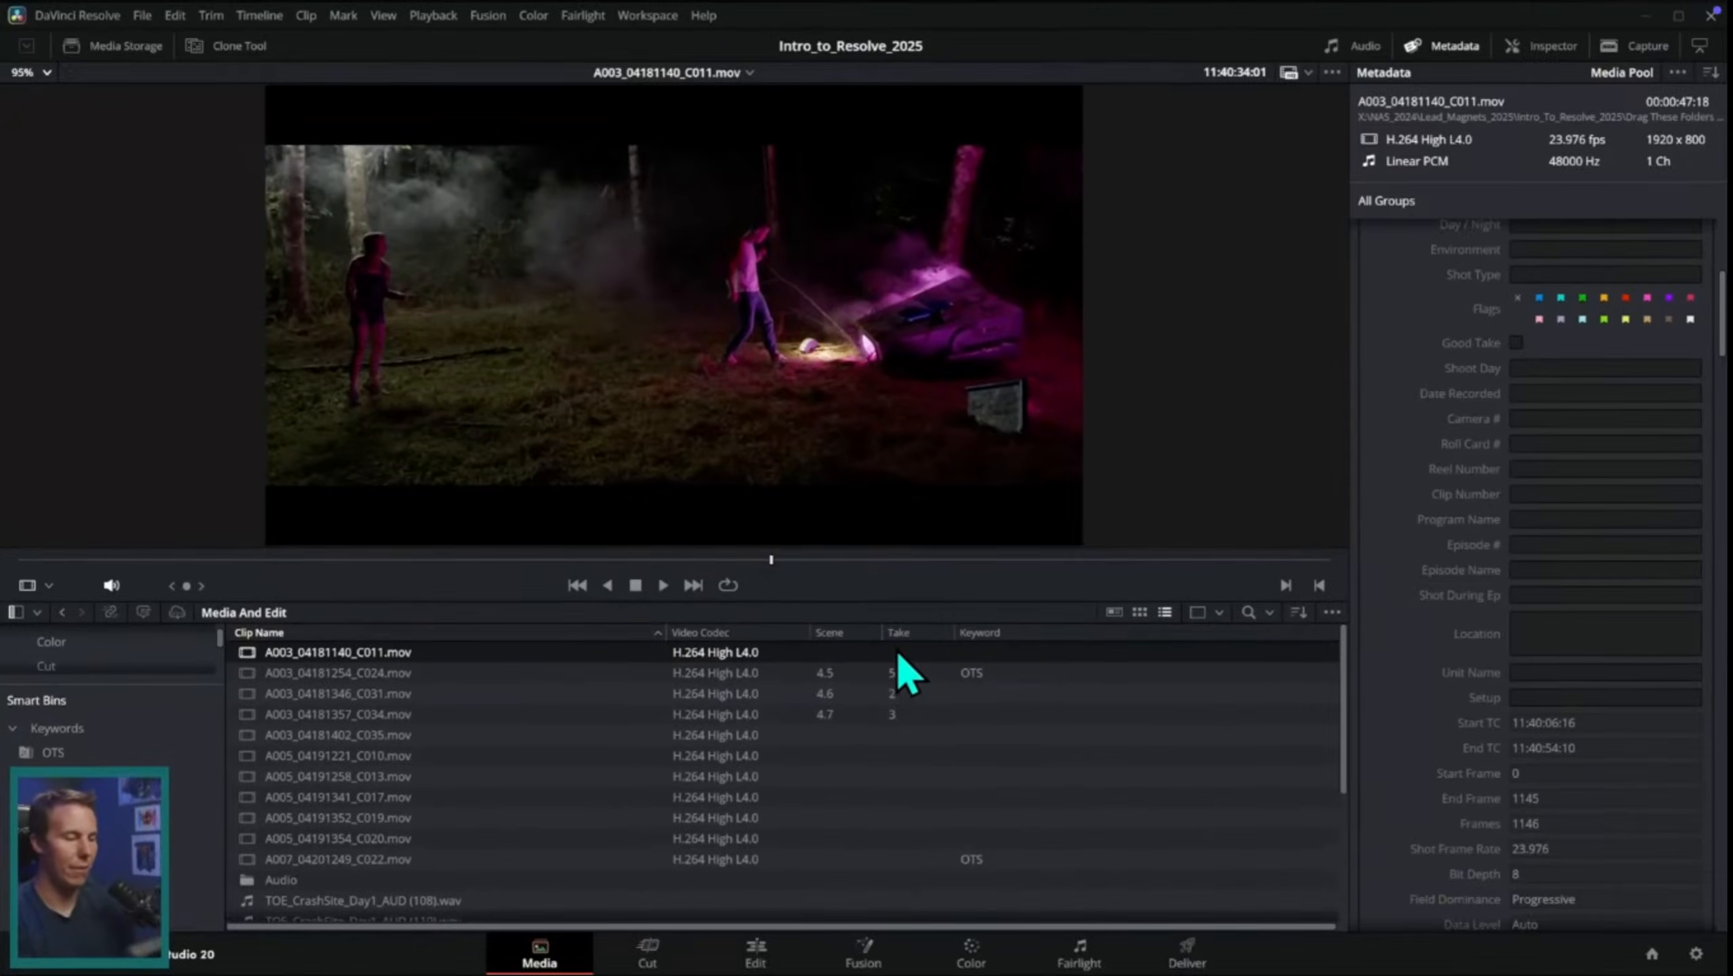
{"action": "left_click_drag", "start_coordinate": [771, 559], "coordinate": [66, 571]}
{"action": "left_click", "coordinate": [662, 585]}
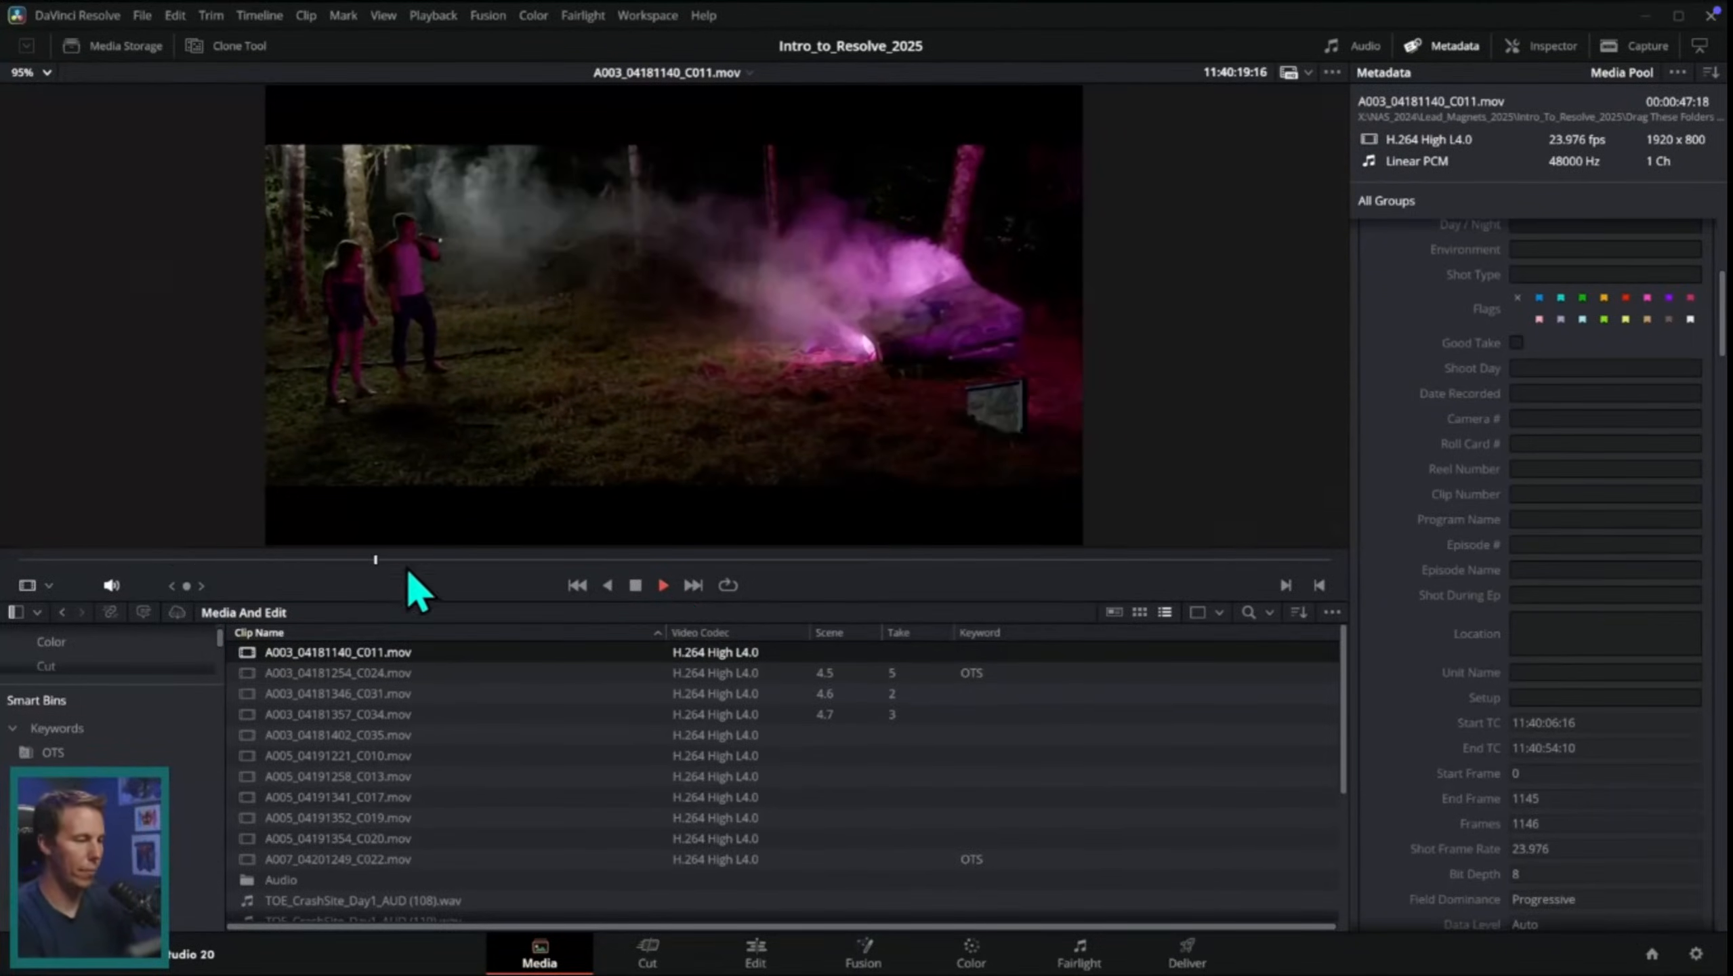
{"action": "key", "text": "space"}
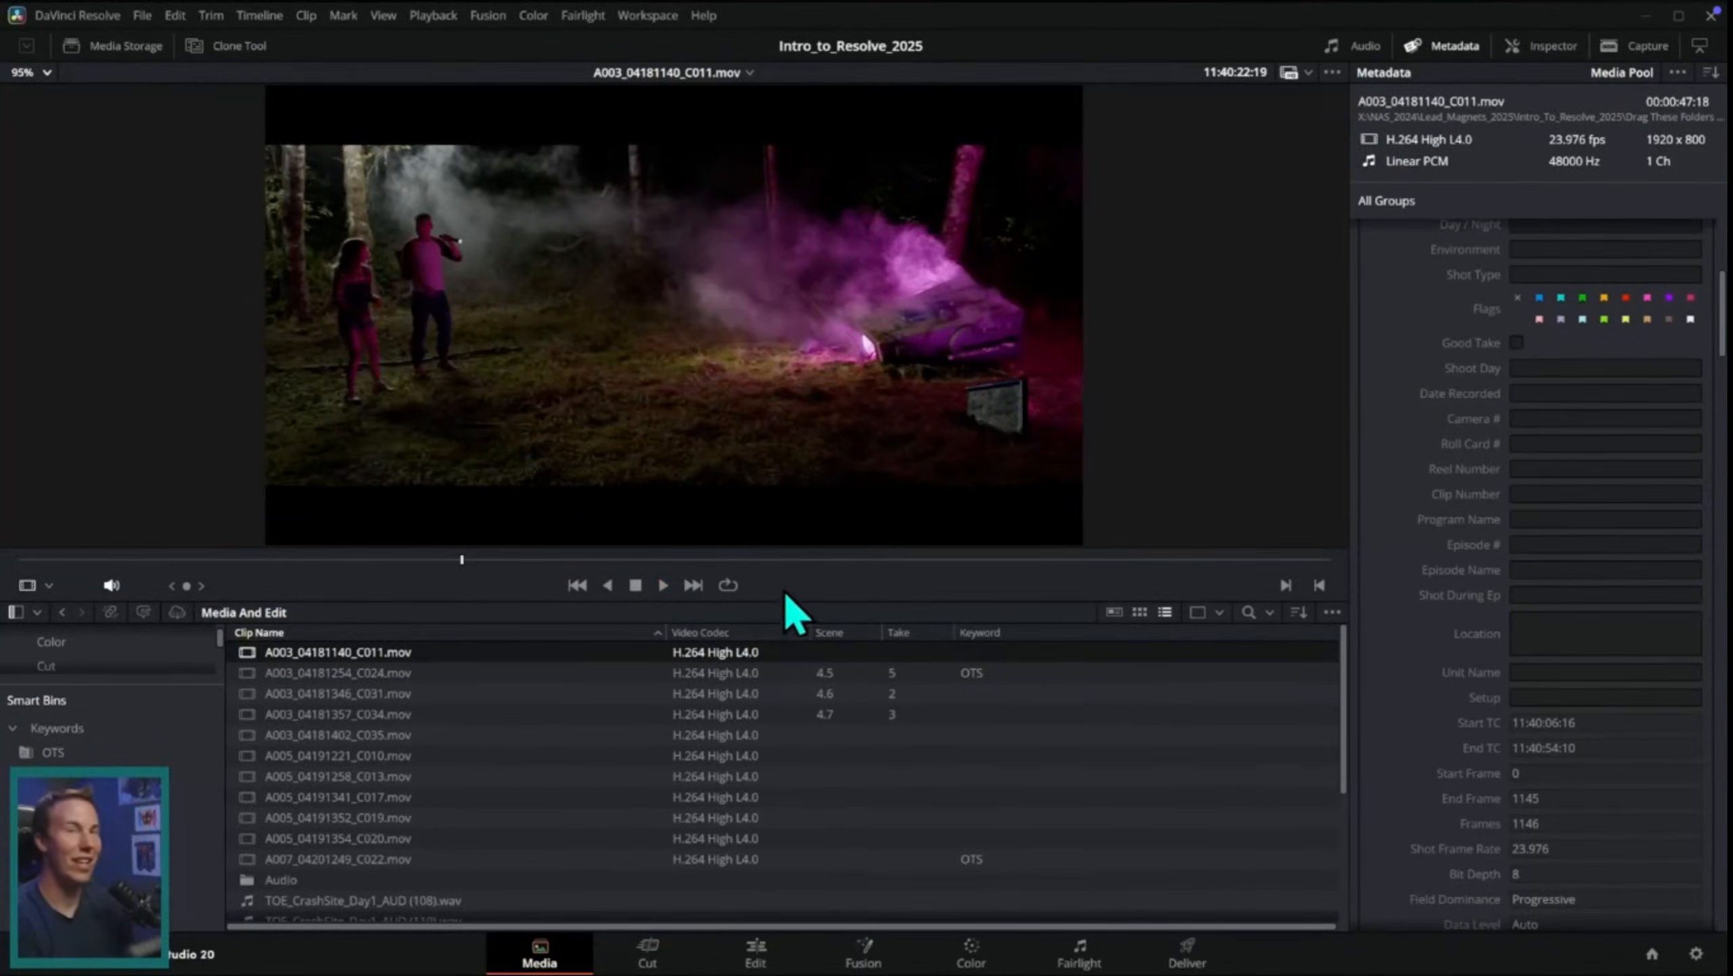
Step: Automatically sync all the video and audio clips in the Media And Edit bin by waveform, using channel 1
{"action": "left_click", "coordinate": [666, 673], "text": "ctrl"}
{"action": "left_click_drag", "start_coordinate": [853, 599], "coordinate": [854, 281]}
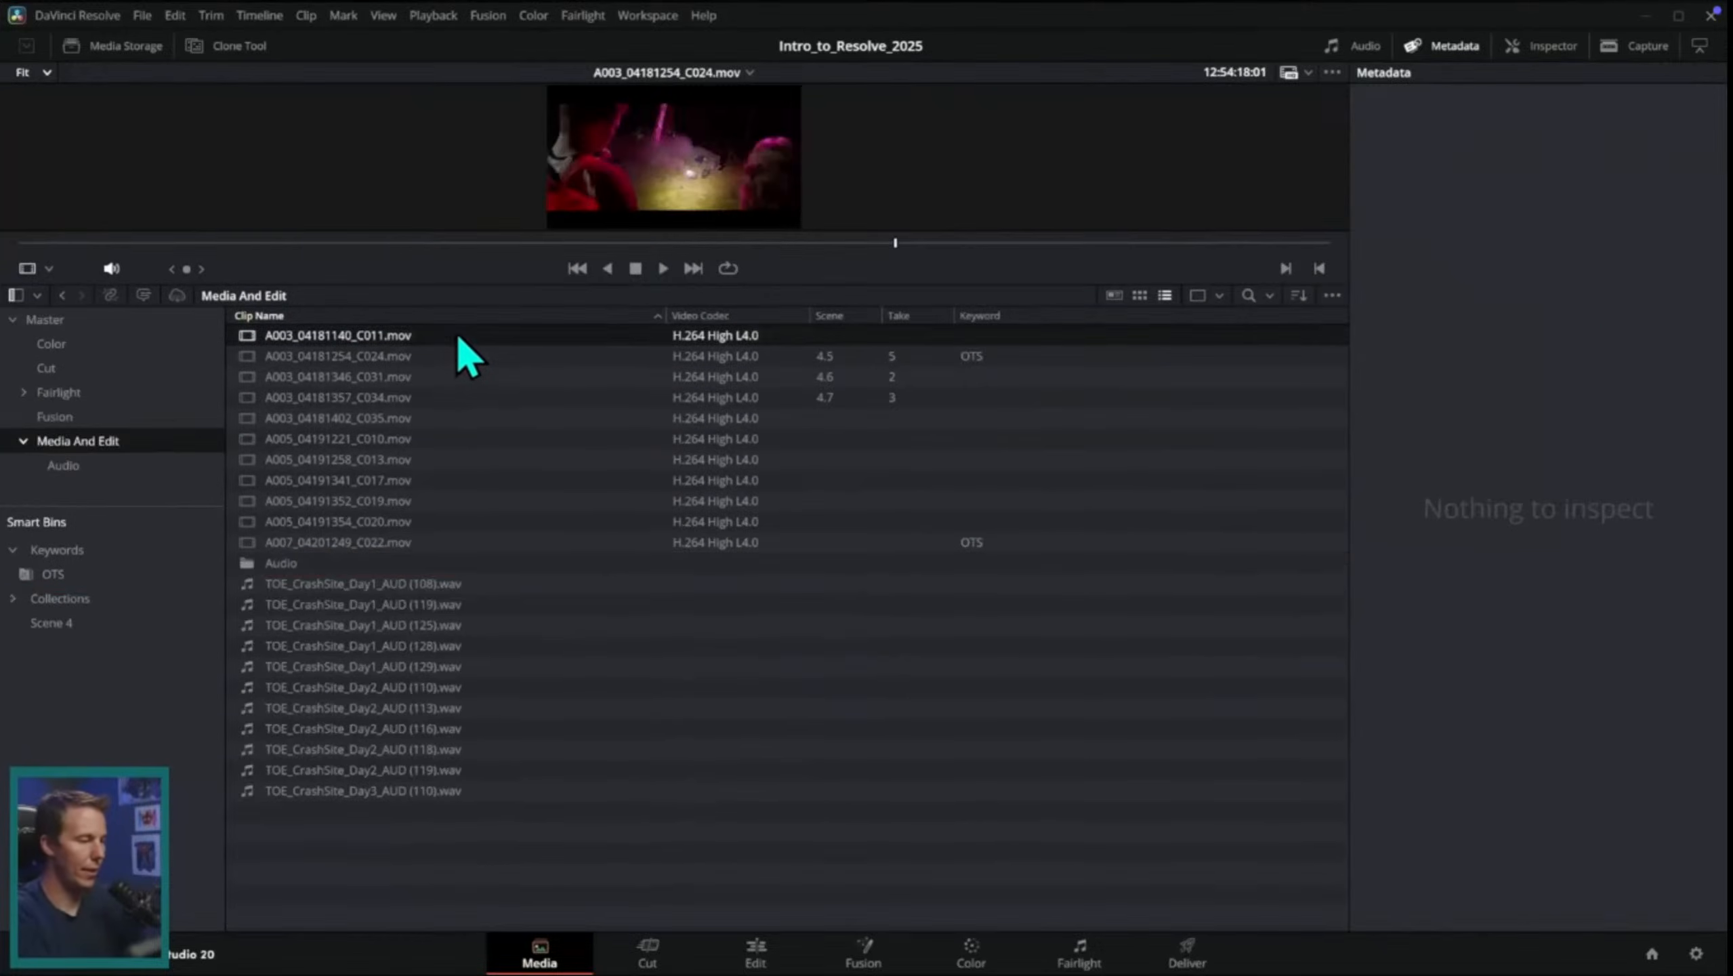
{"action": "left_click", "coordinate": [471, 790], "text": "shift"}
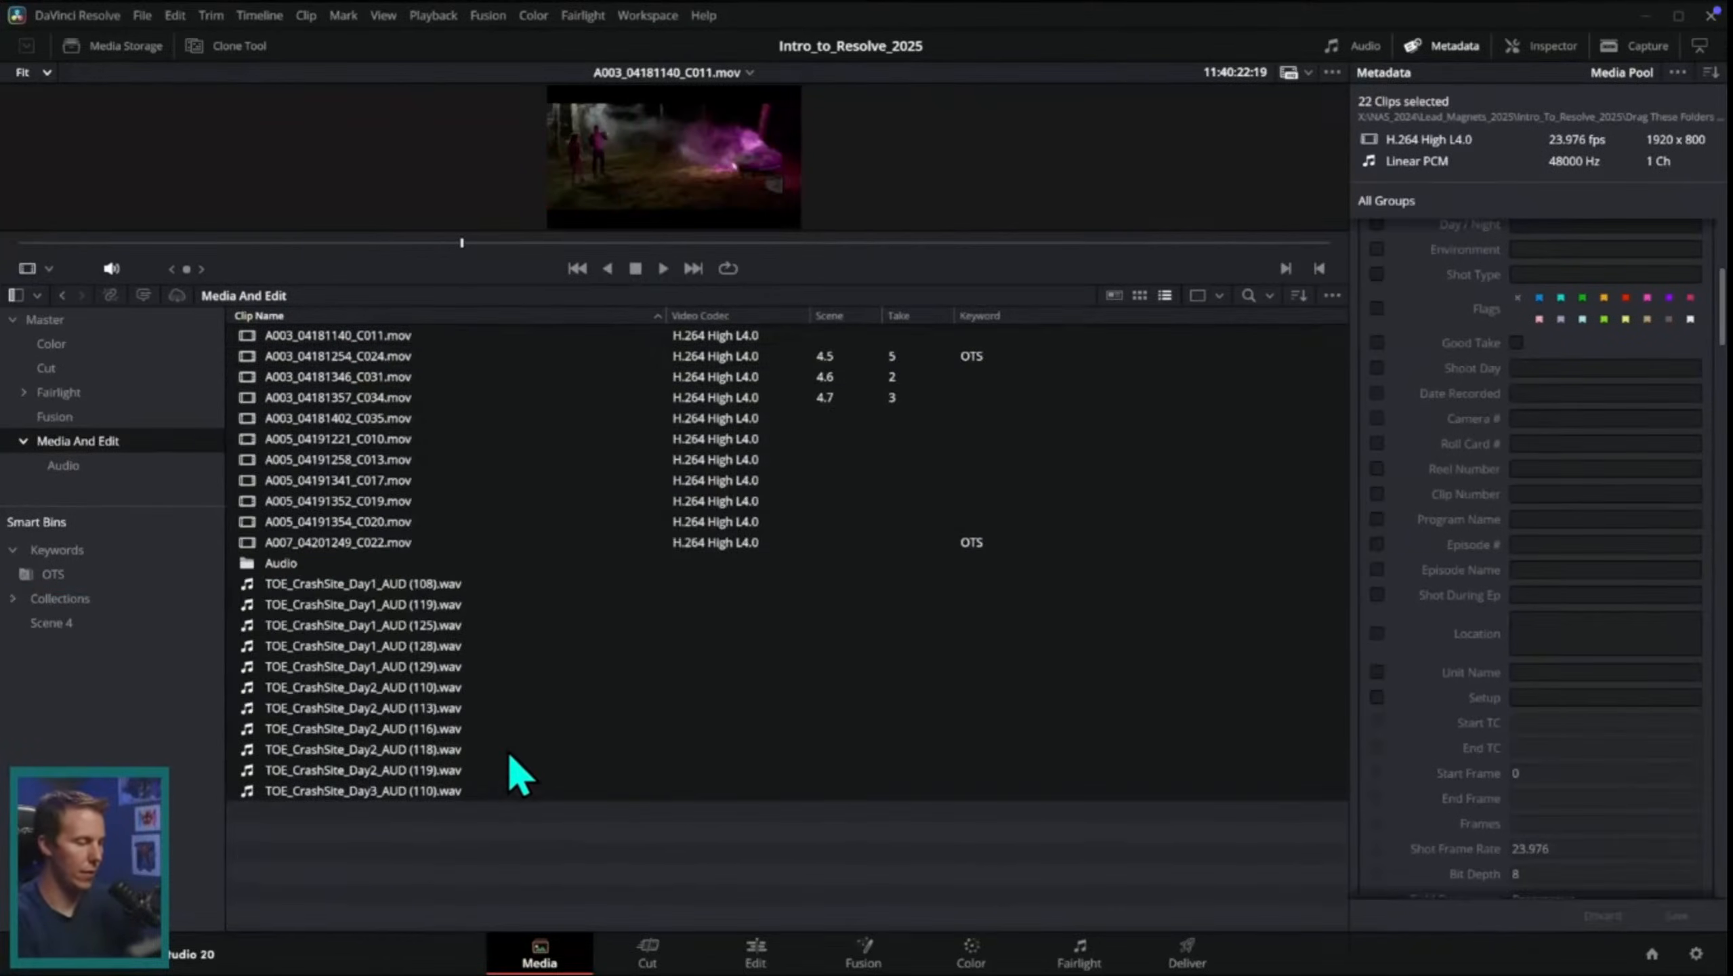
{"action": "right_click", "coordinate": [450, 673]}
{"action": "mouse_move", "coordinate": [786, 549]}
{"action": "left_click", "coordinate": [920, 547]}
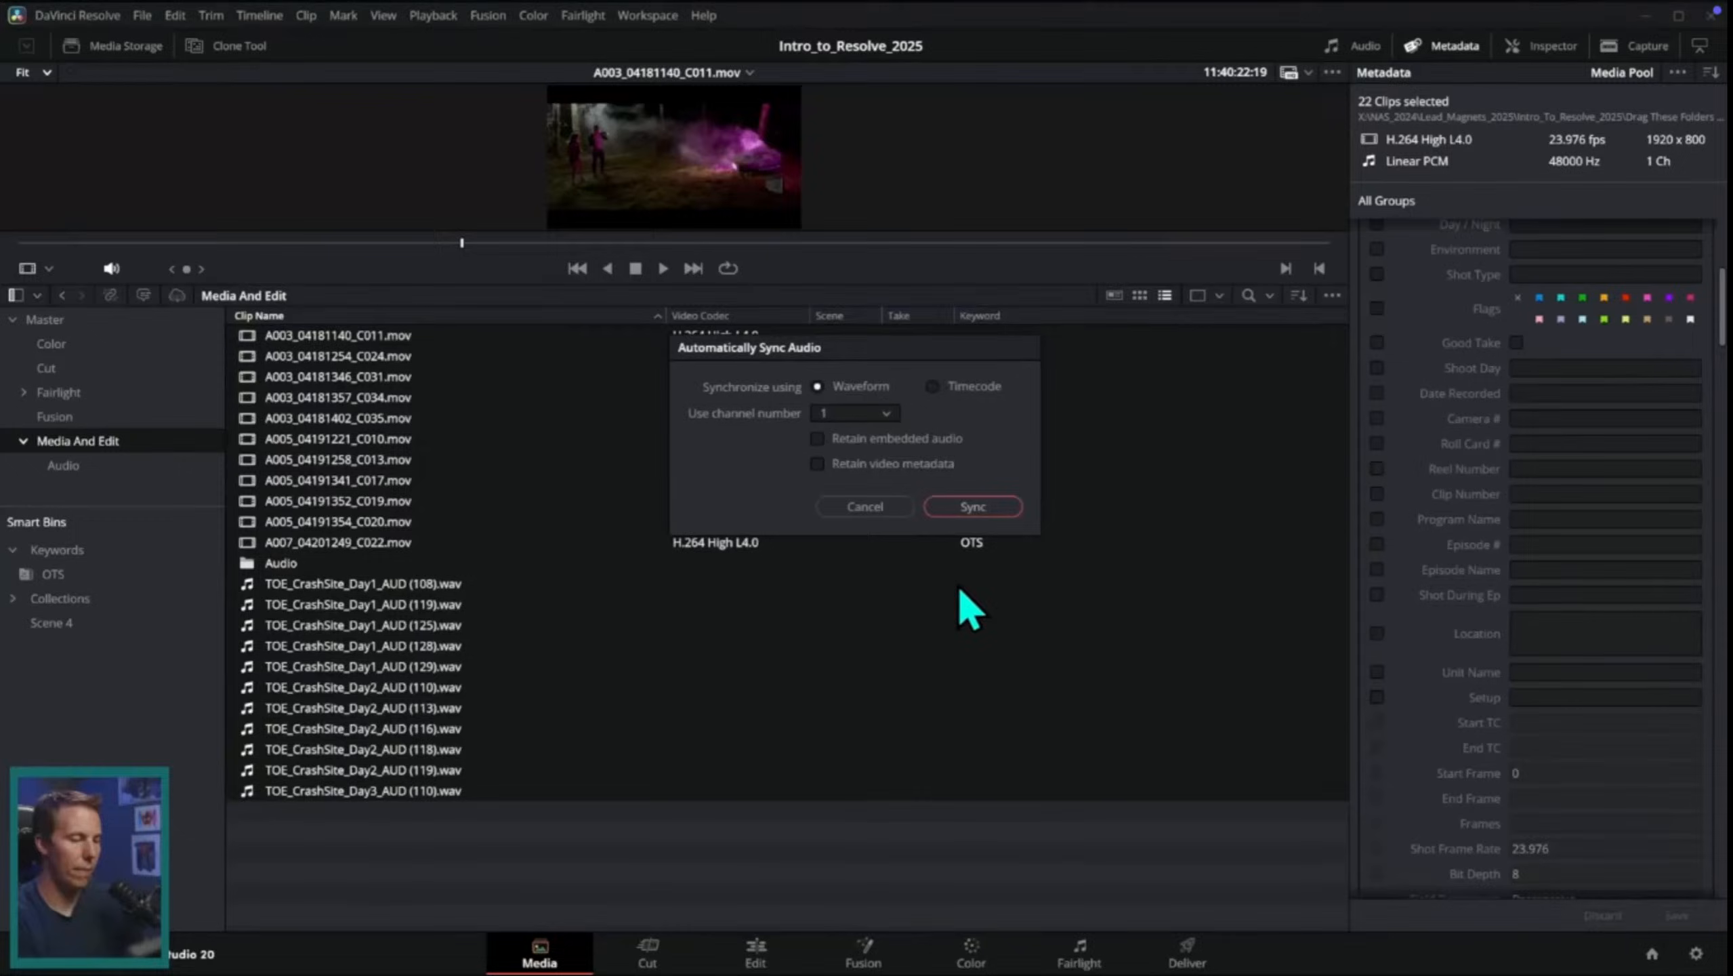
{"action": "left_click", "coordinate": [973, 507]}
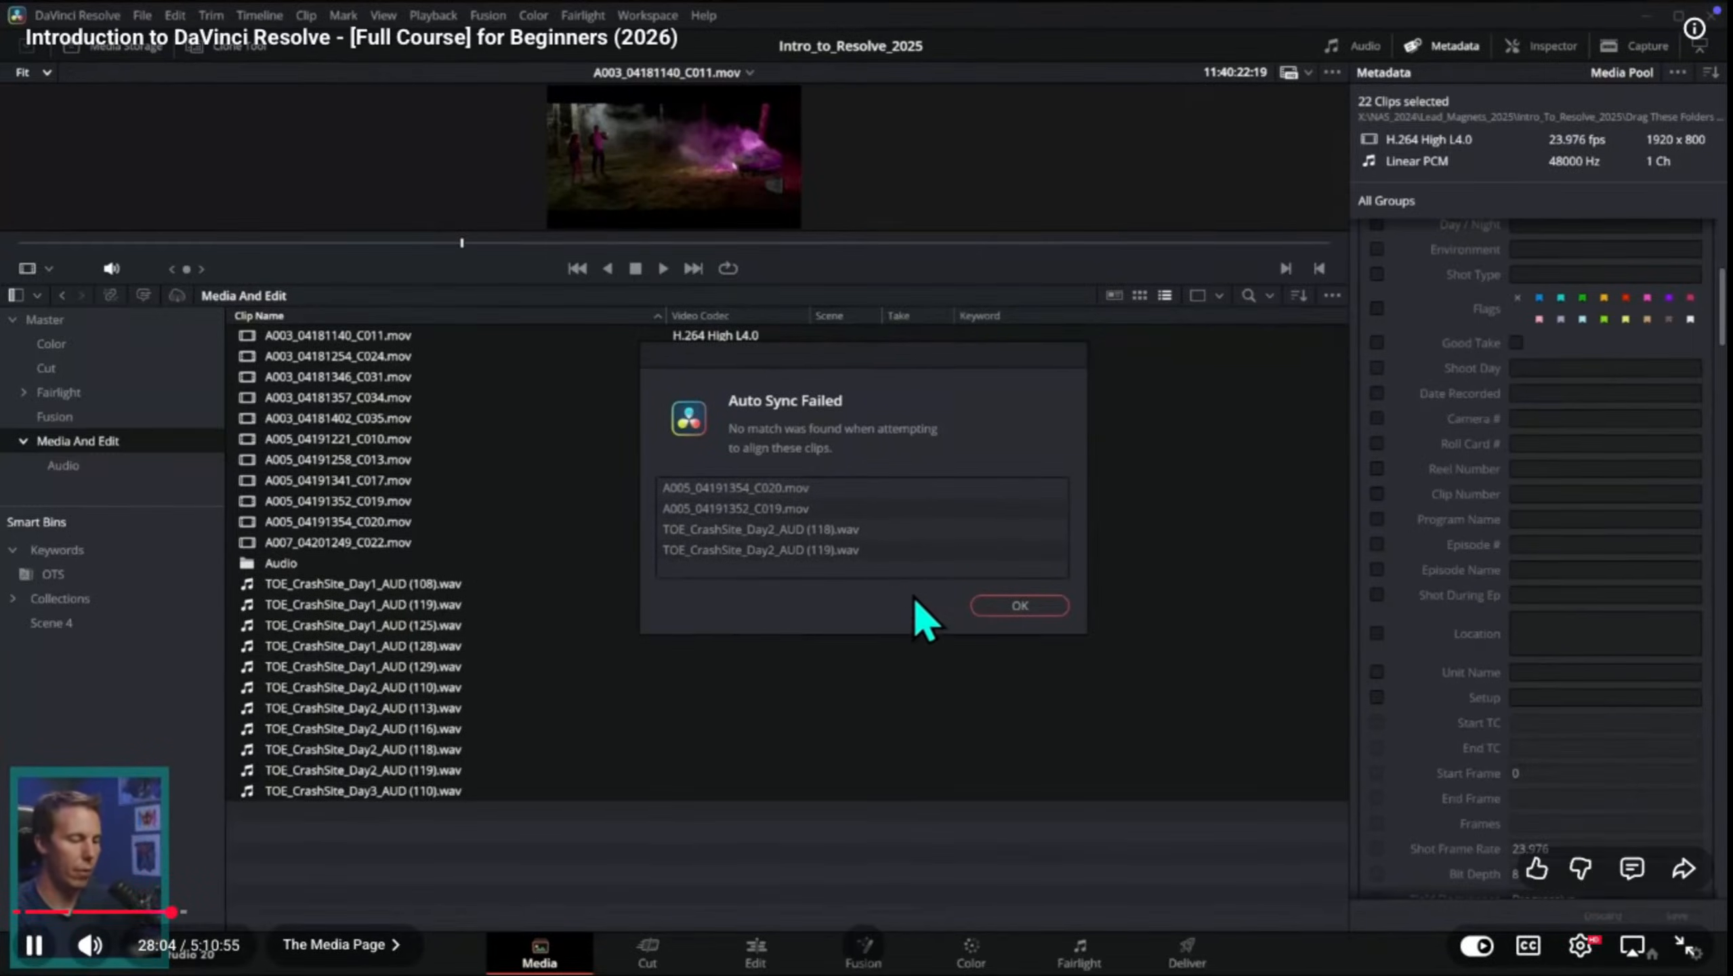
{"action": "left_click", "coordinate": [1011, 607]}
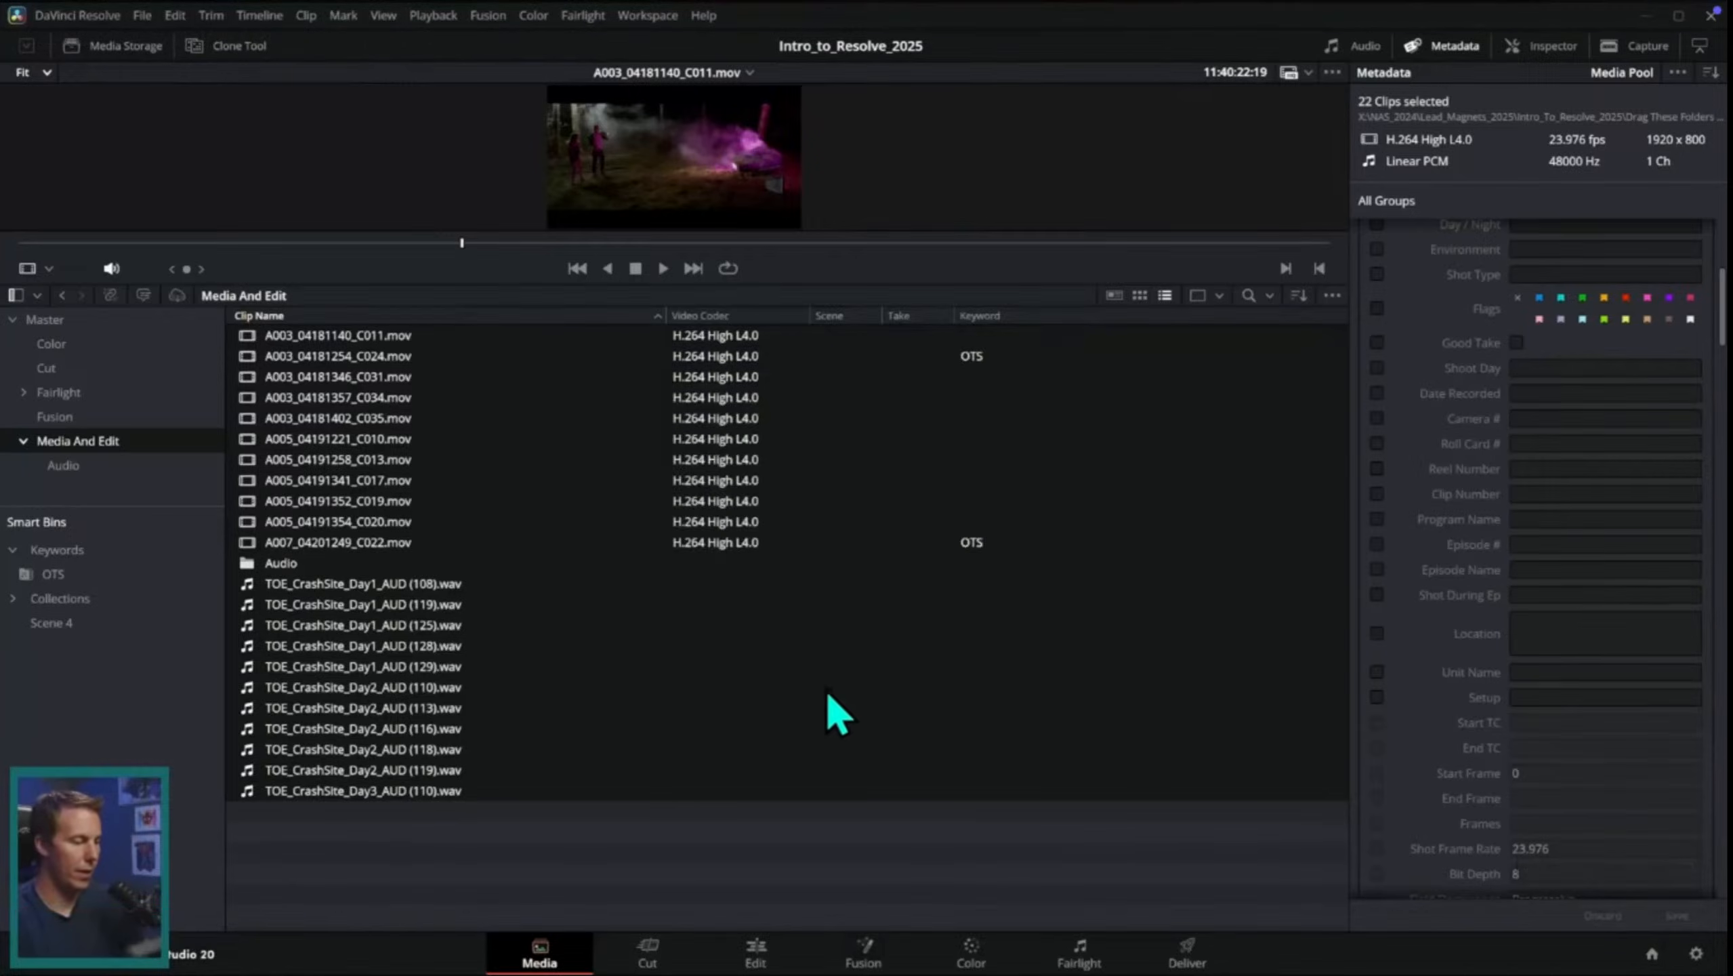
Step: Scrub through A005_04191352_C019.mov and A005_04191354_C020.mov to examine the unsynced clips, briefly pausing the tutorial
{"action": "left_click", "coordinate": [819, 830]}
{"action": "left_click", "coordinate": [494, 520]}
{"action": "left_click_drag", "start_coordinate": [821, 282], "coordinate": [819, 351]}
{"action": "left_click", "coordinate": [461, 574]}
{"action": "left_click_drag", "start_coordinate": [515, 312], "coordinate": [1149, 314]}
{"action": "left_click", "coordinate": [464, 590]}
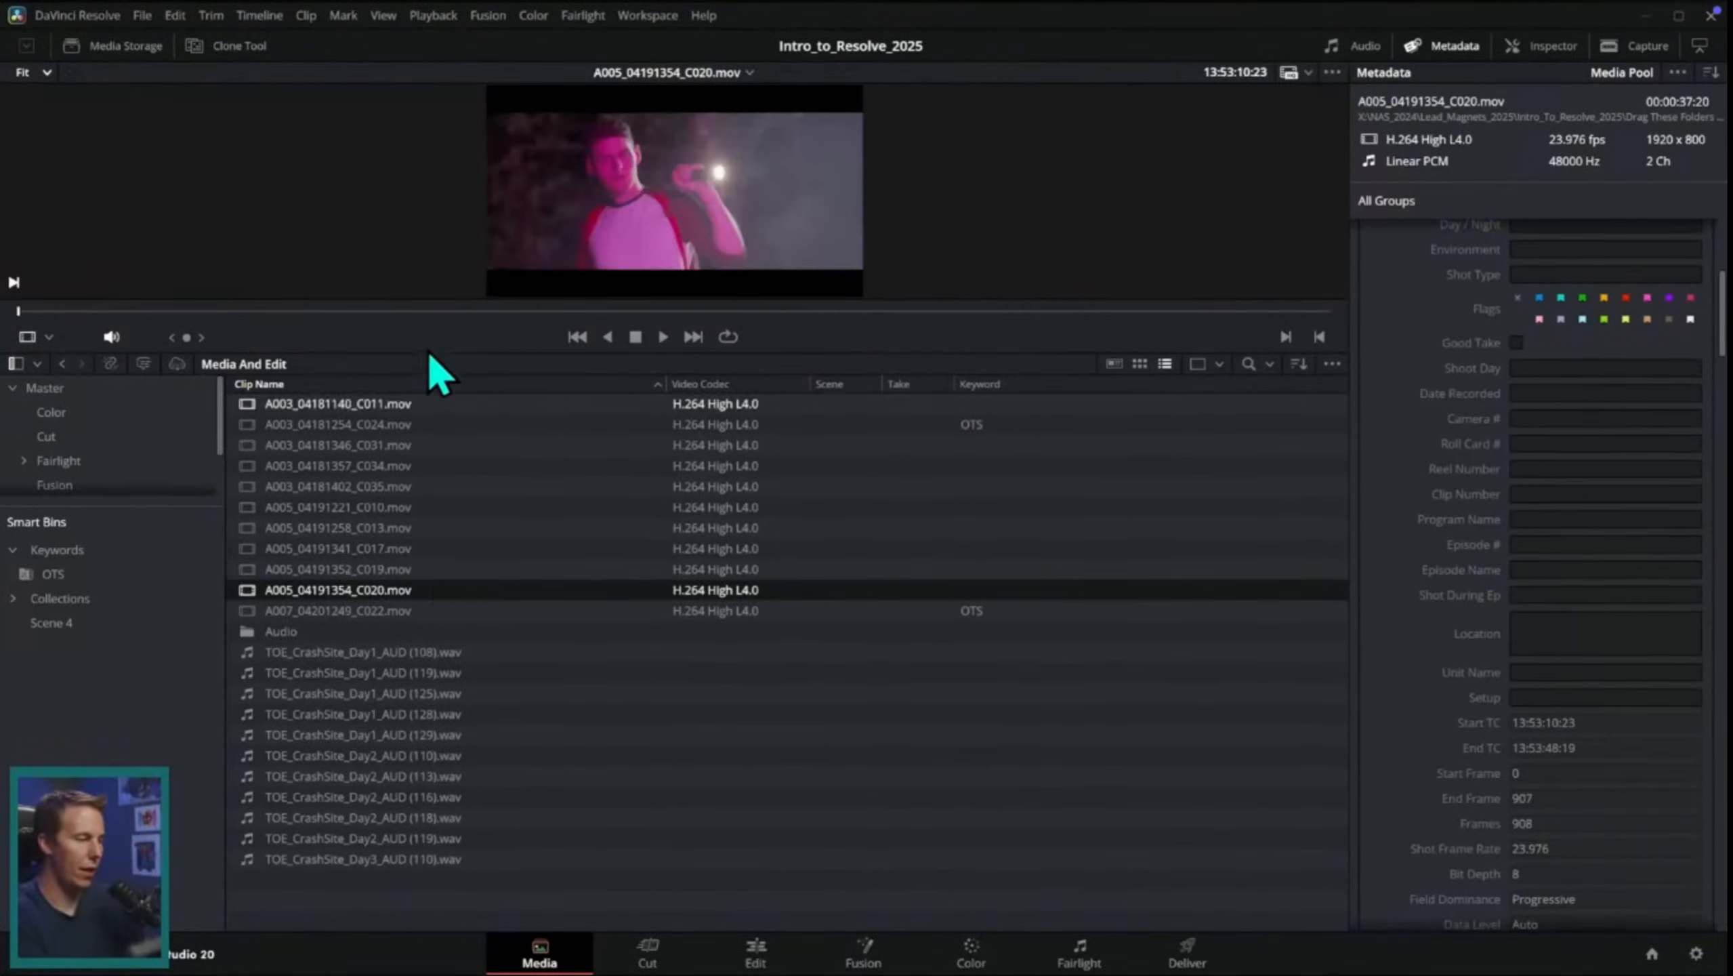
{"action": "left_click_drag", "start_coordinate": [464, 313], "coordinate": [1178, 336]}
{"action": "key", "text": "space"}
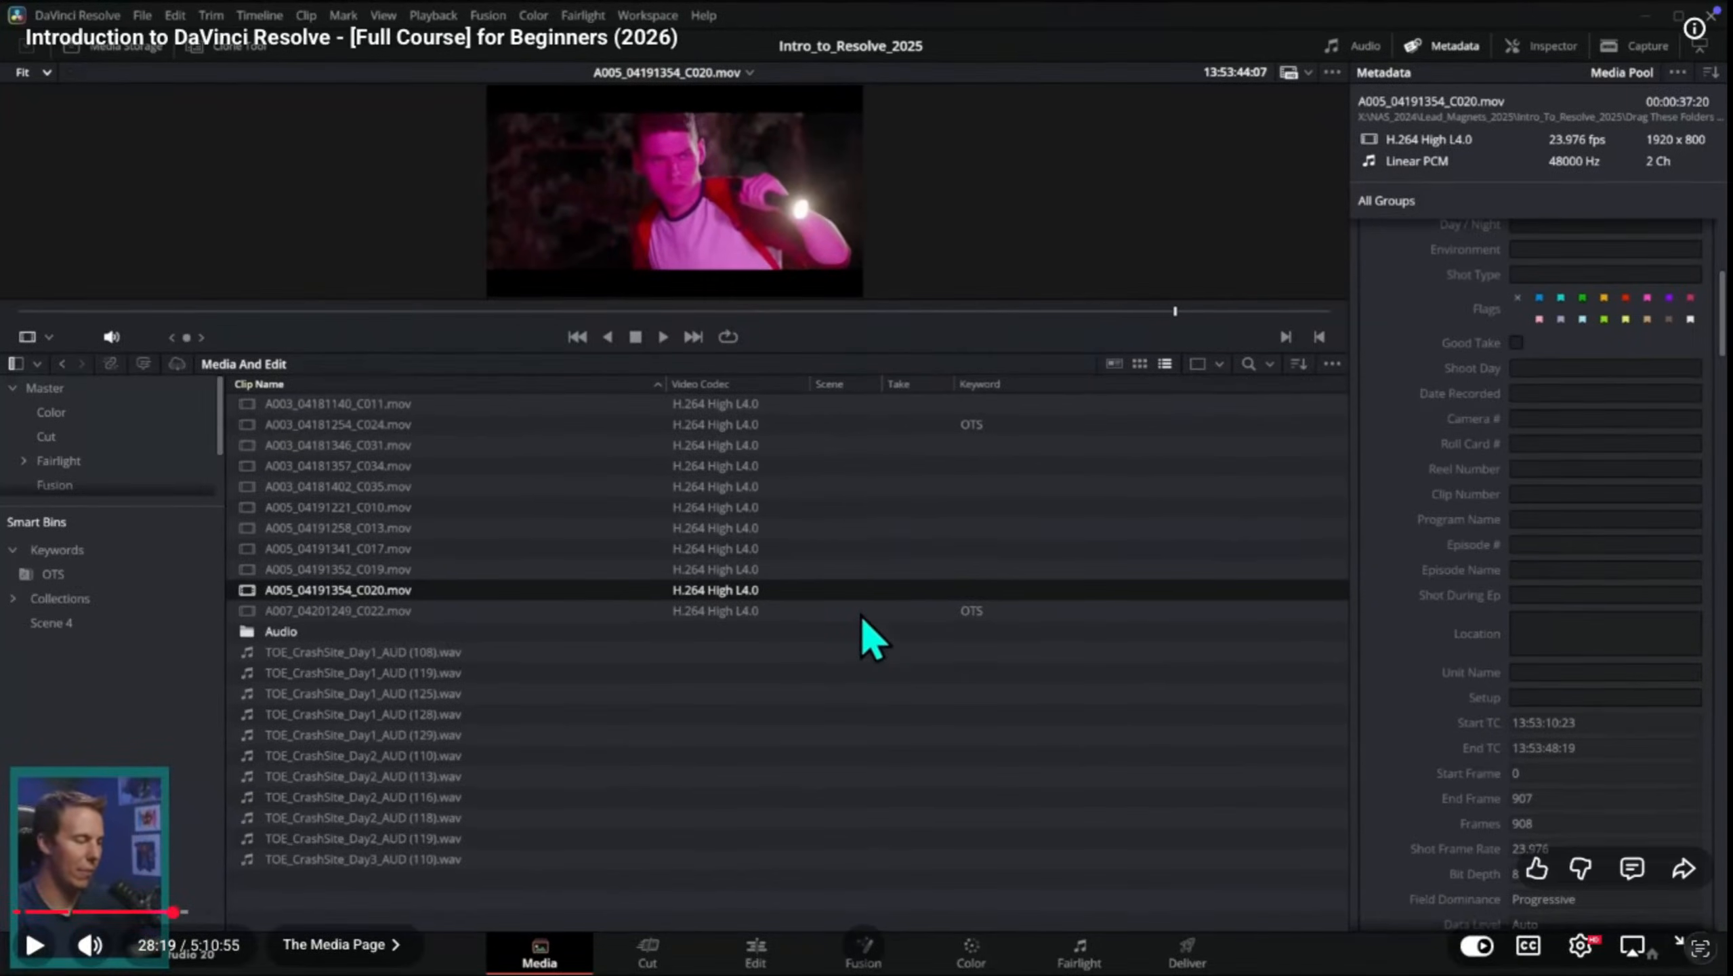
{"action": "key", "text": "space"}
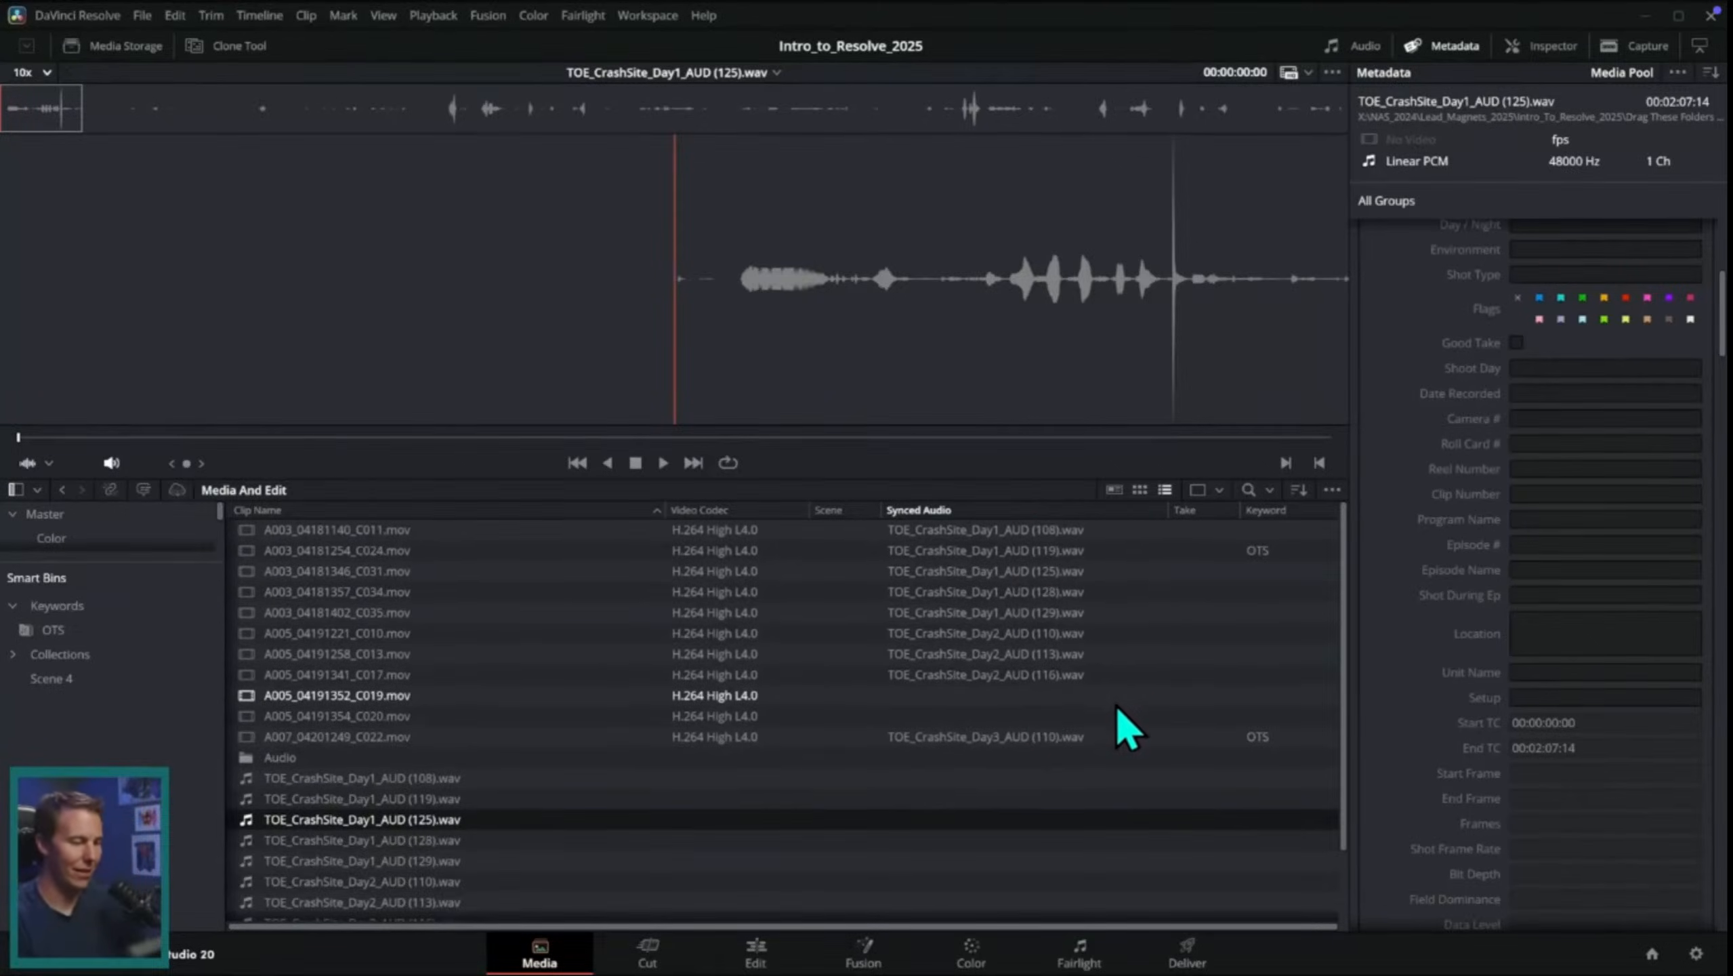
Step: Clear the clip selection, go to the Edit page and switch its media pool to thumbnail view
{"action": "left_click", "coordinate": [990, 763]}
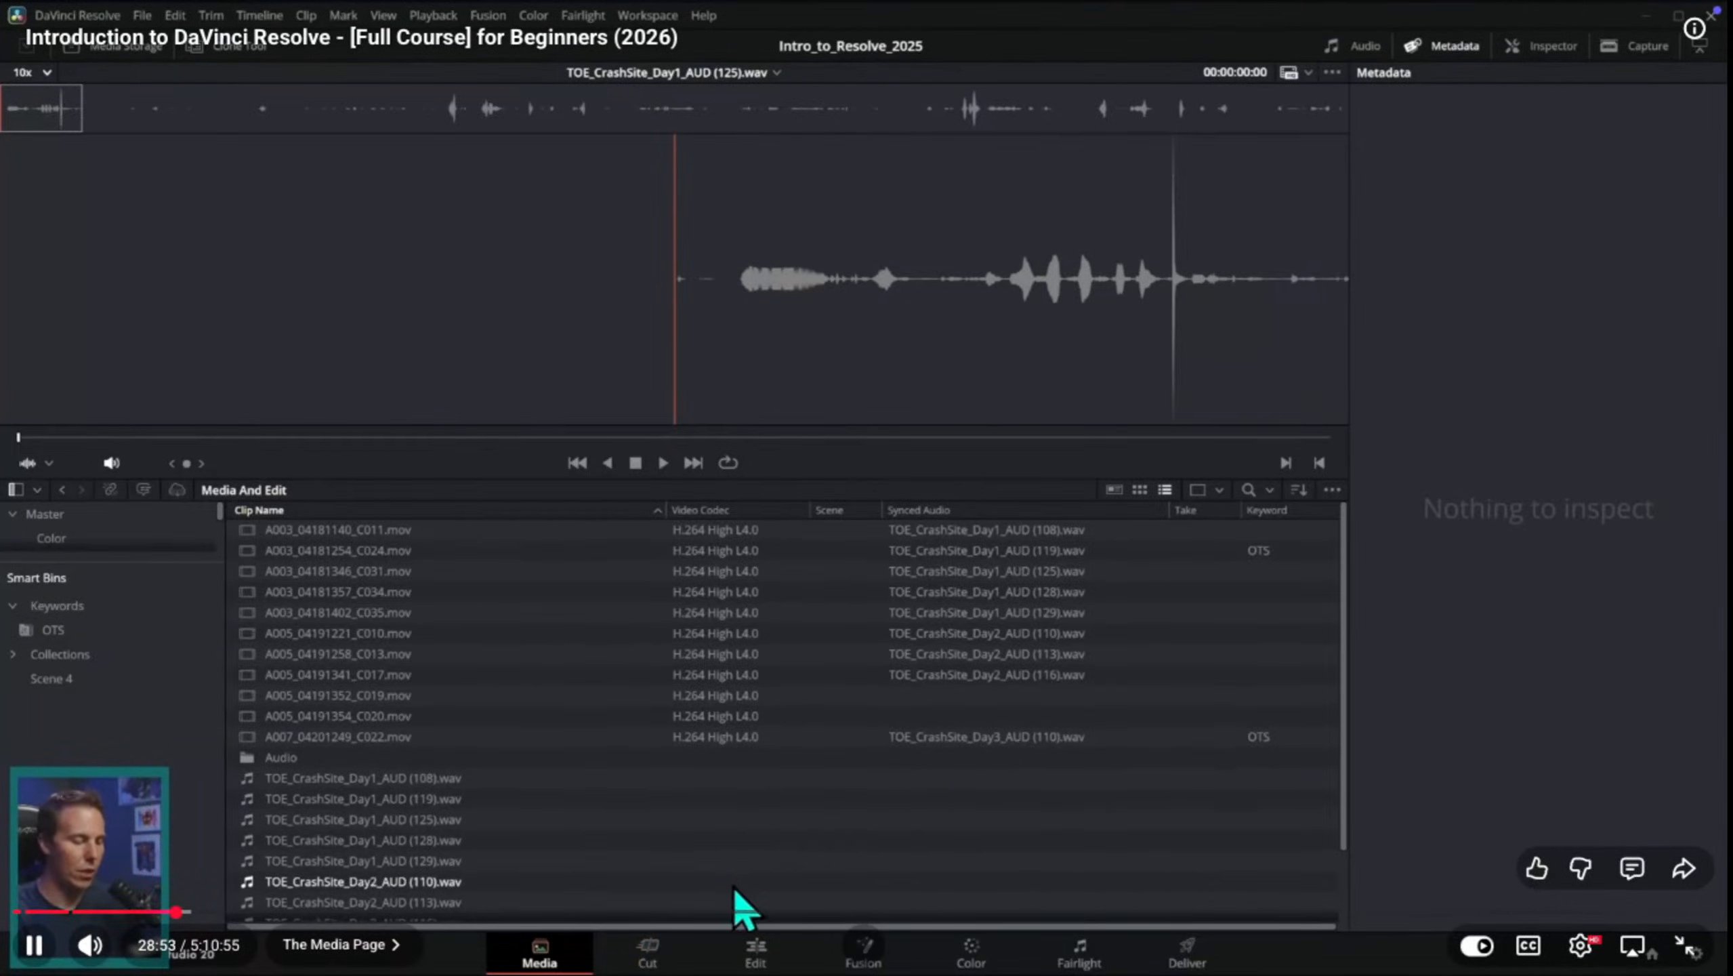
{"action": "left_click", "coordinate": [758, 954]}
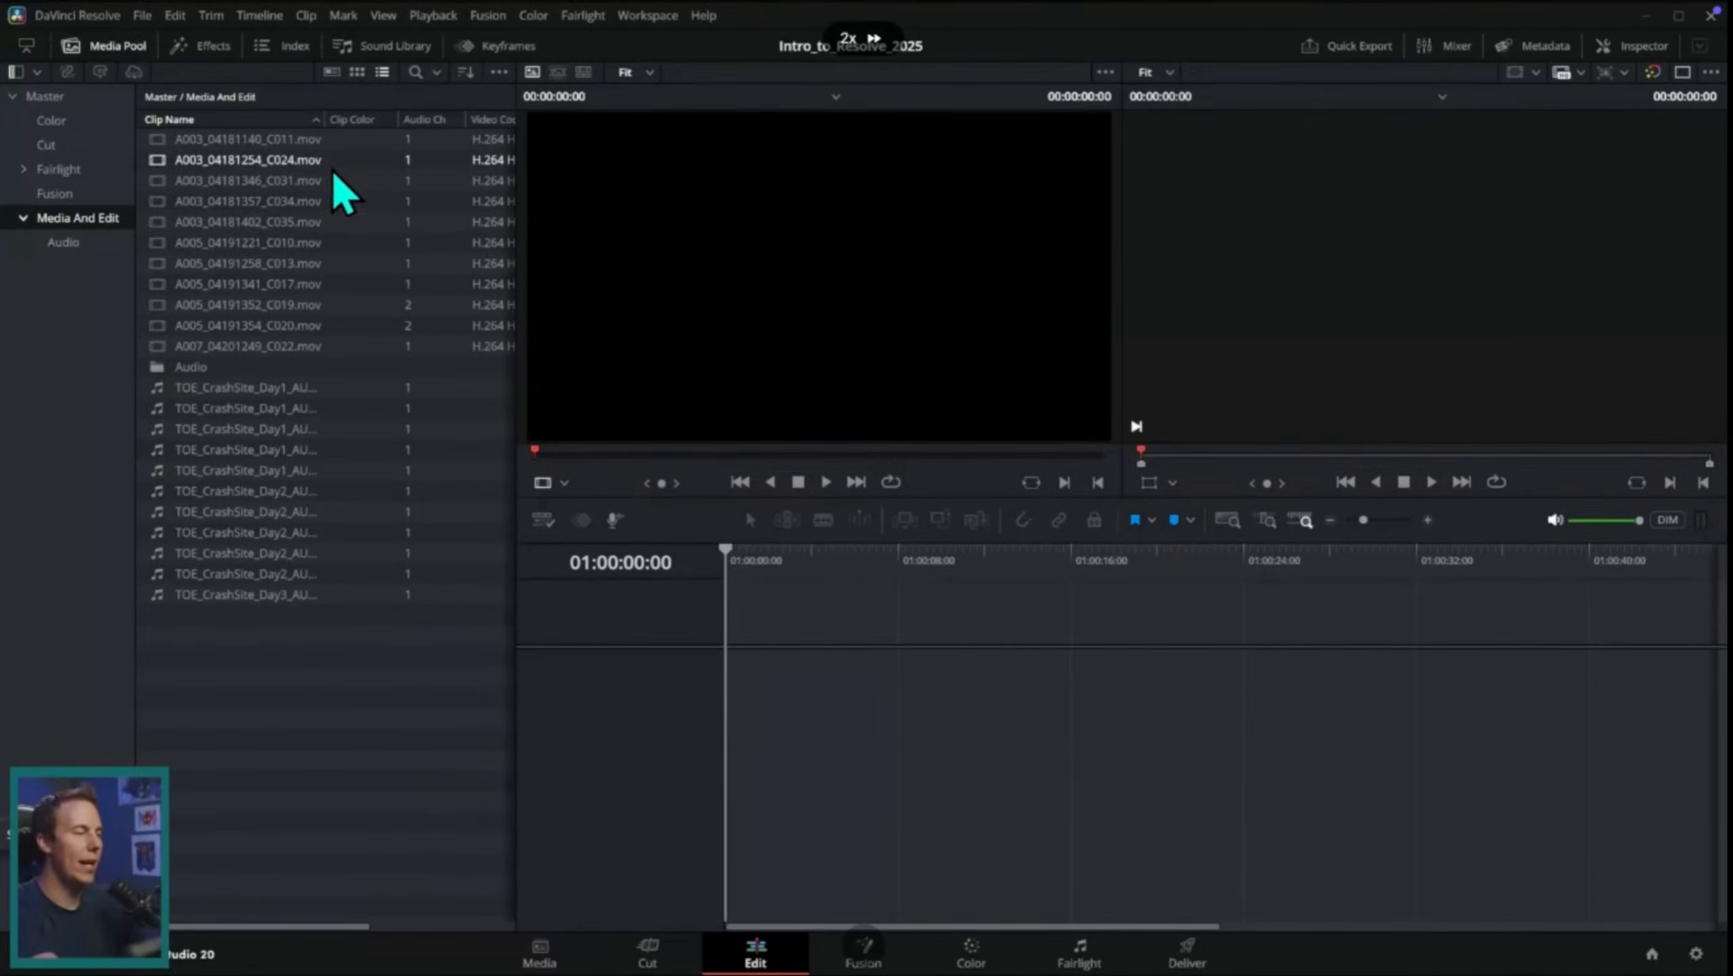
{"action": "left_click", "coordinate": [356, 72]}
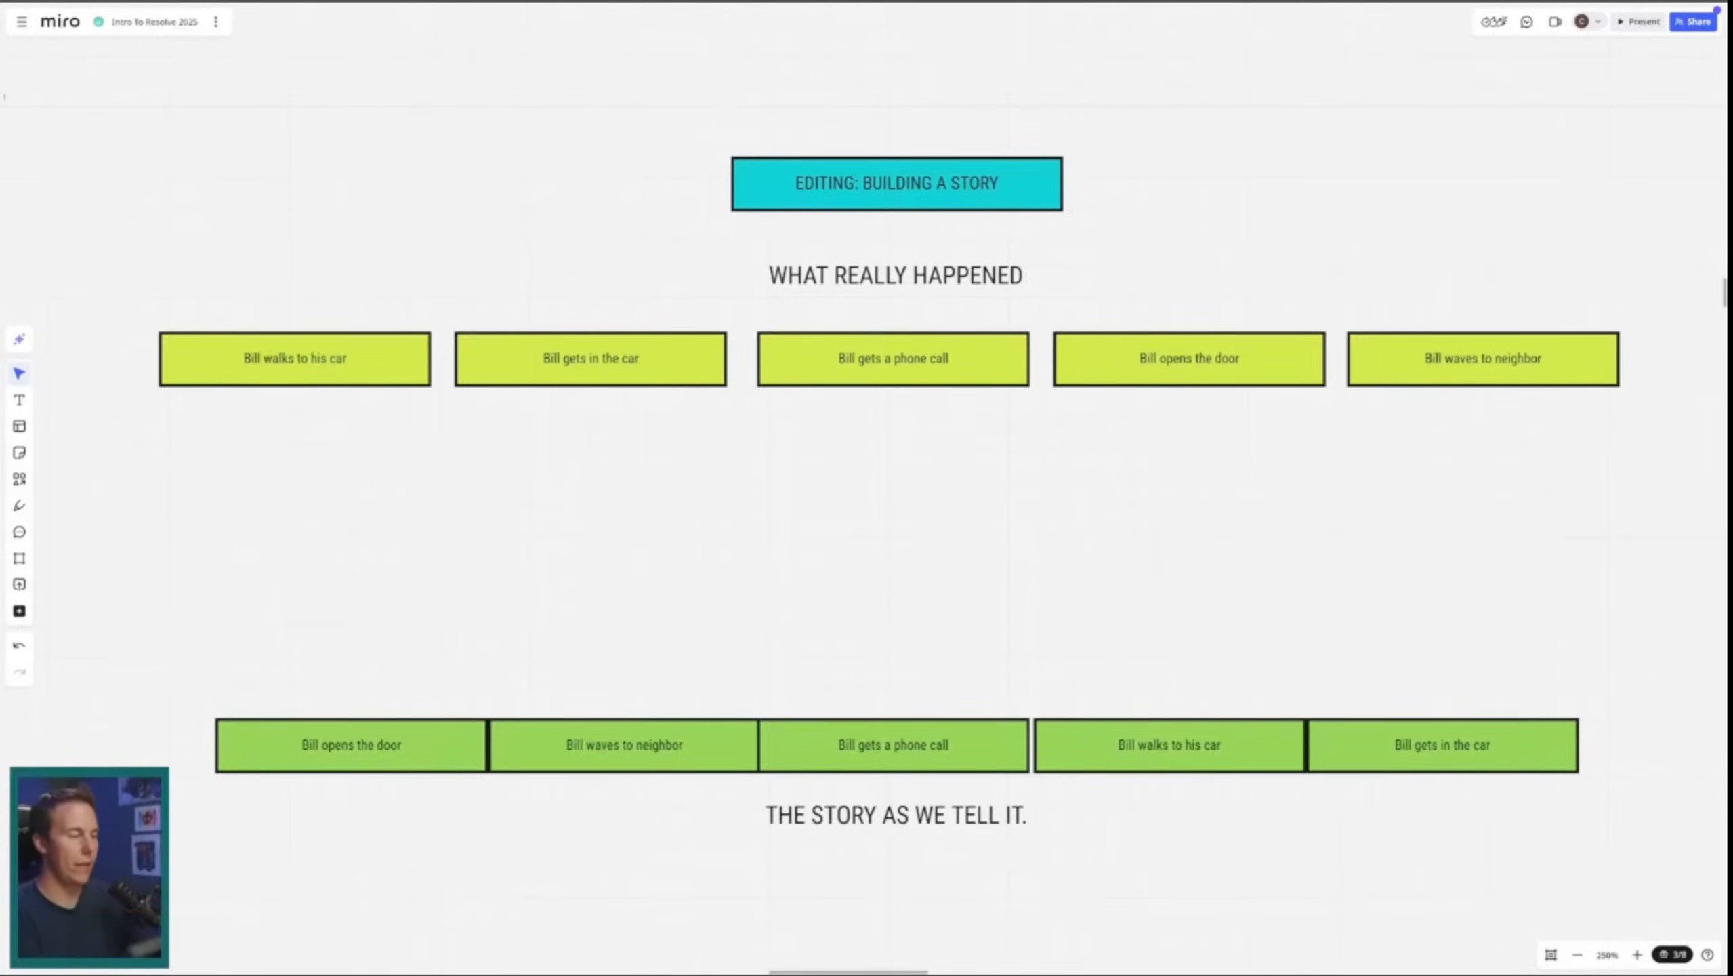
{"action": "mouse_move", "coordinate": [1691, 950]}
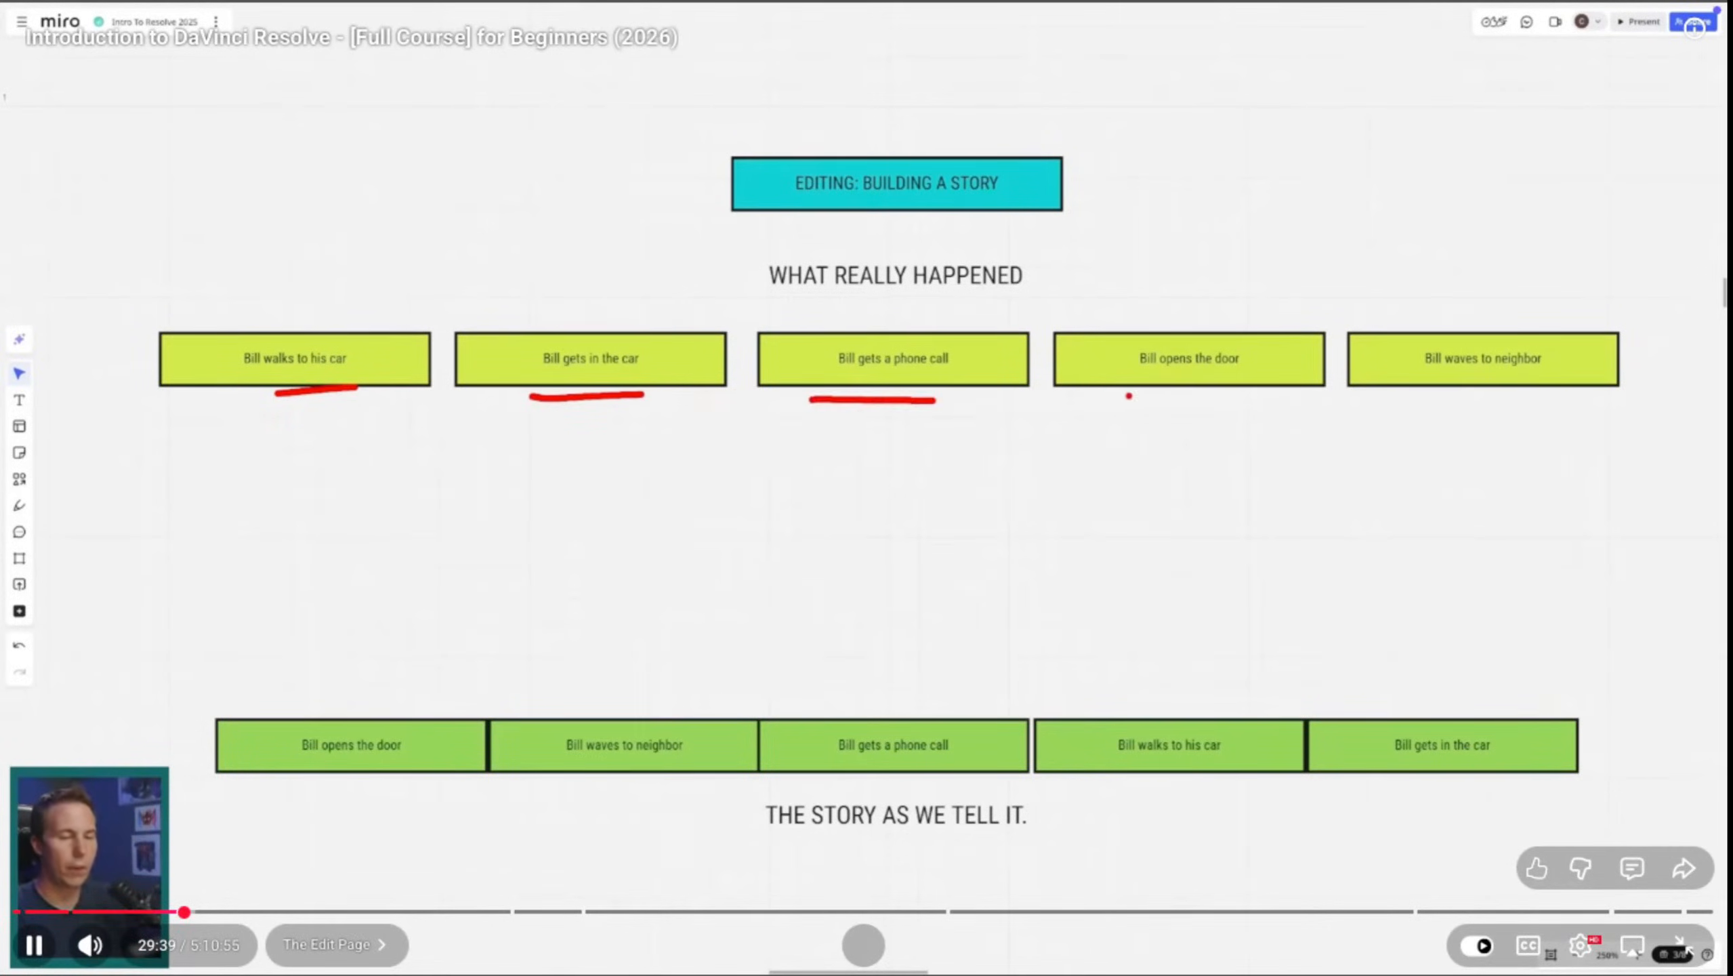
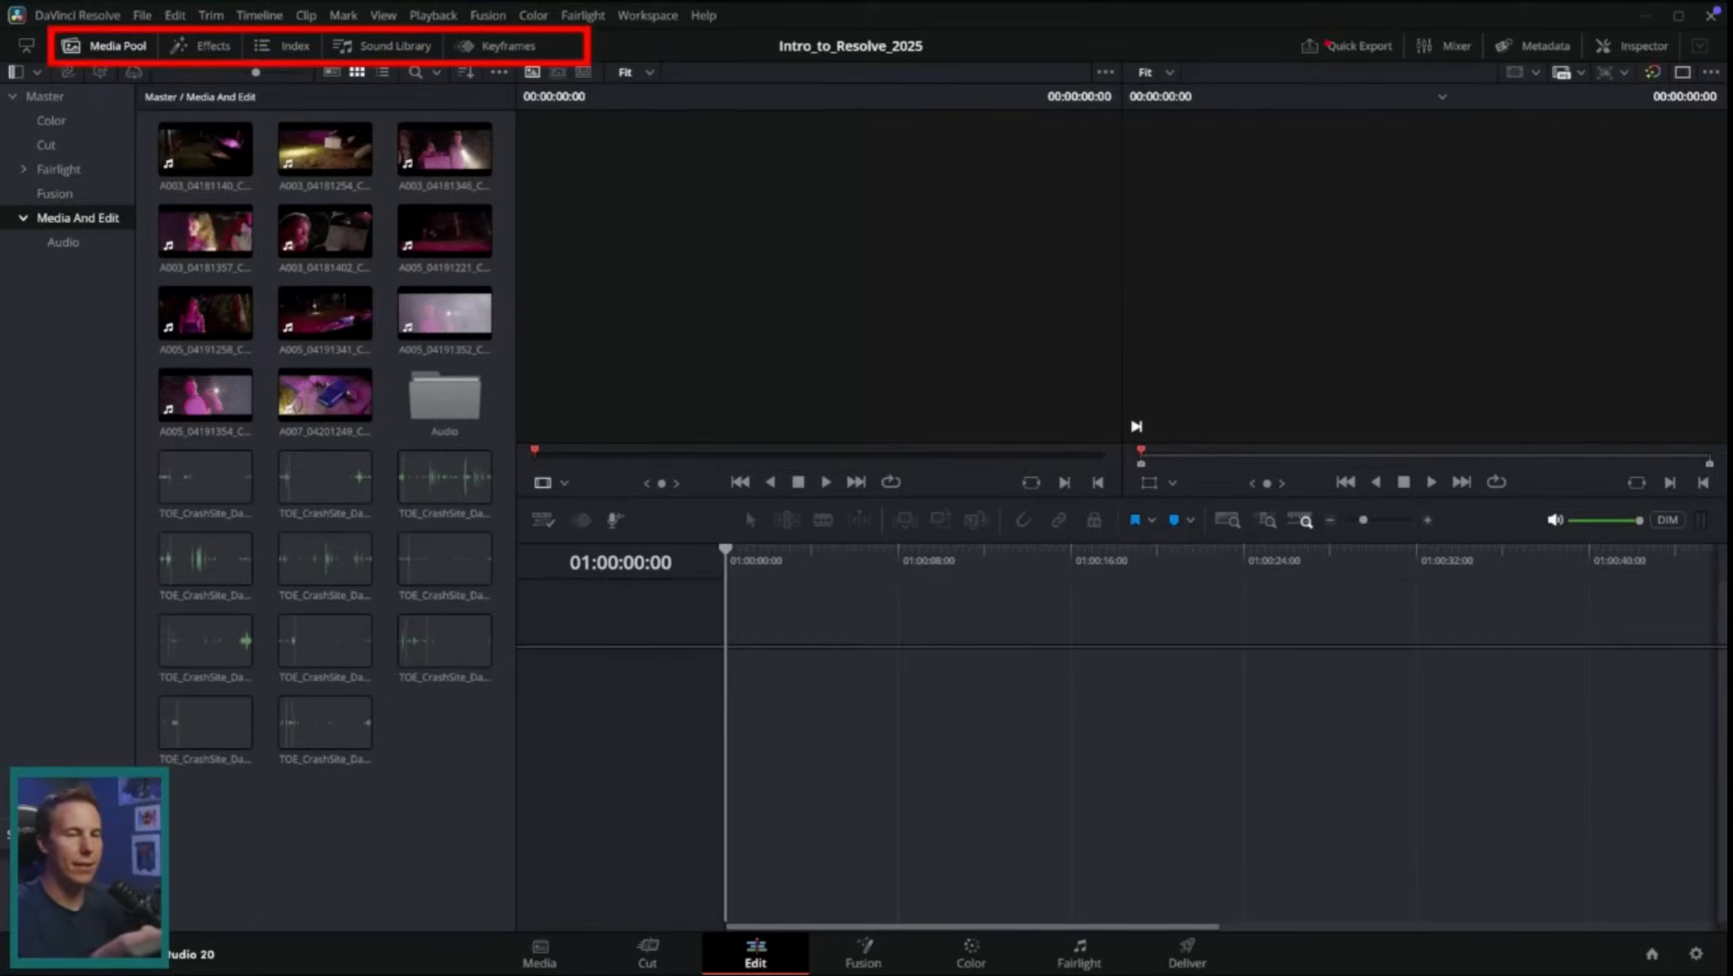
Step: Show the Inspector and Metadata panels on the Edit page and hide them again
{"action": "left_click", "coordinate": [1629, 49]}
{"action": "left_click", "coordinate": [1545, 48]}
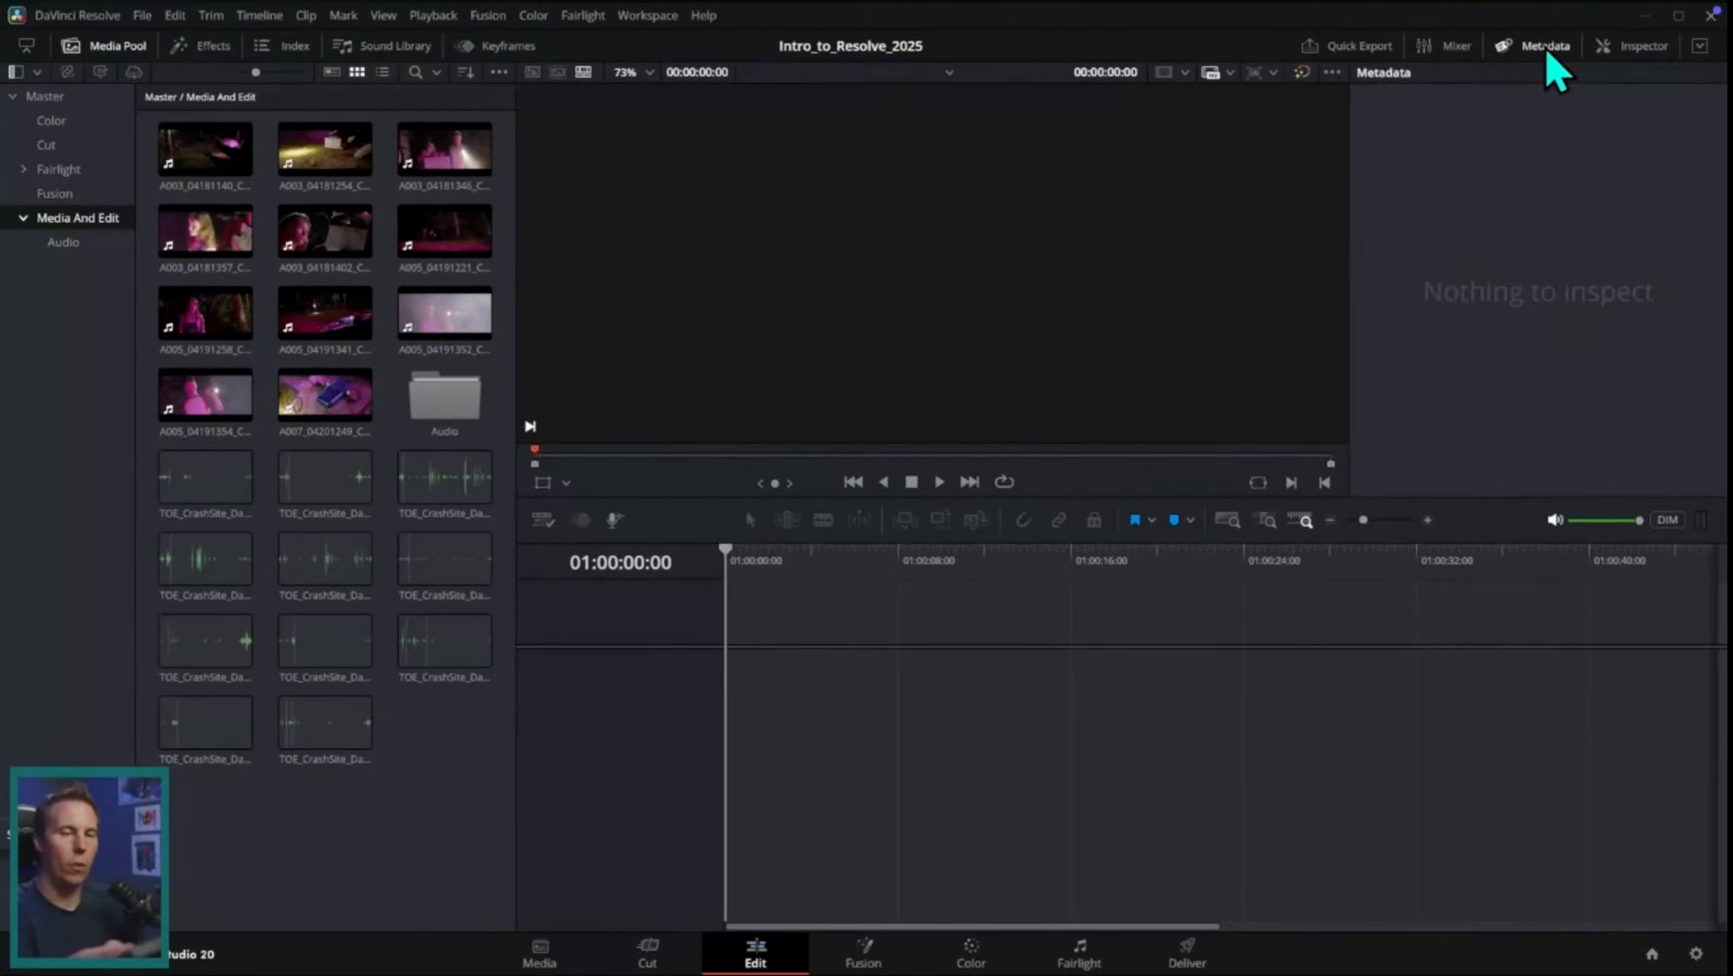
{"action": "left_click", "coordinate": [1545, 48]}
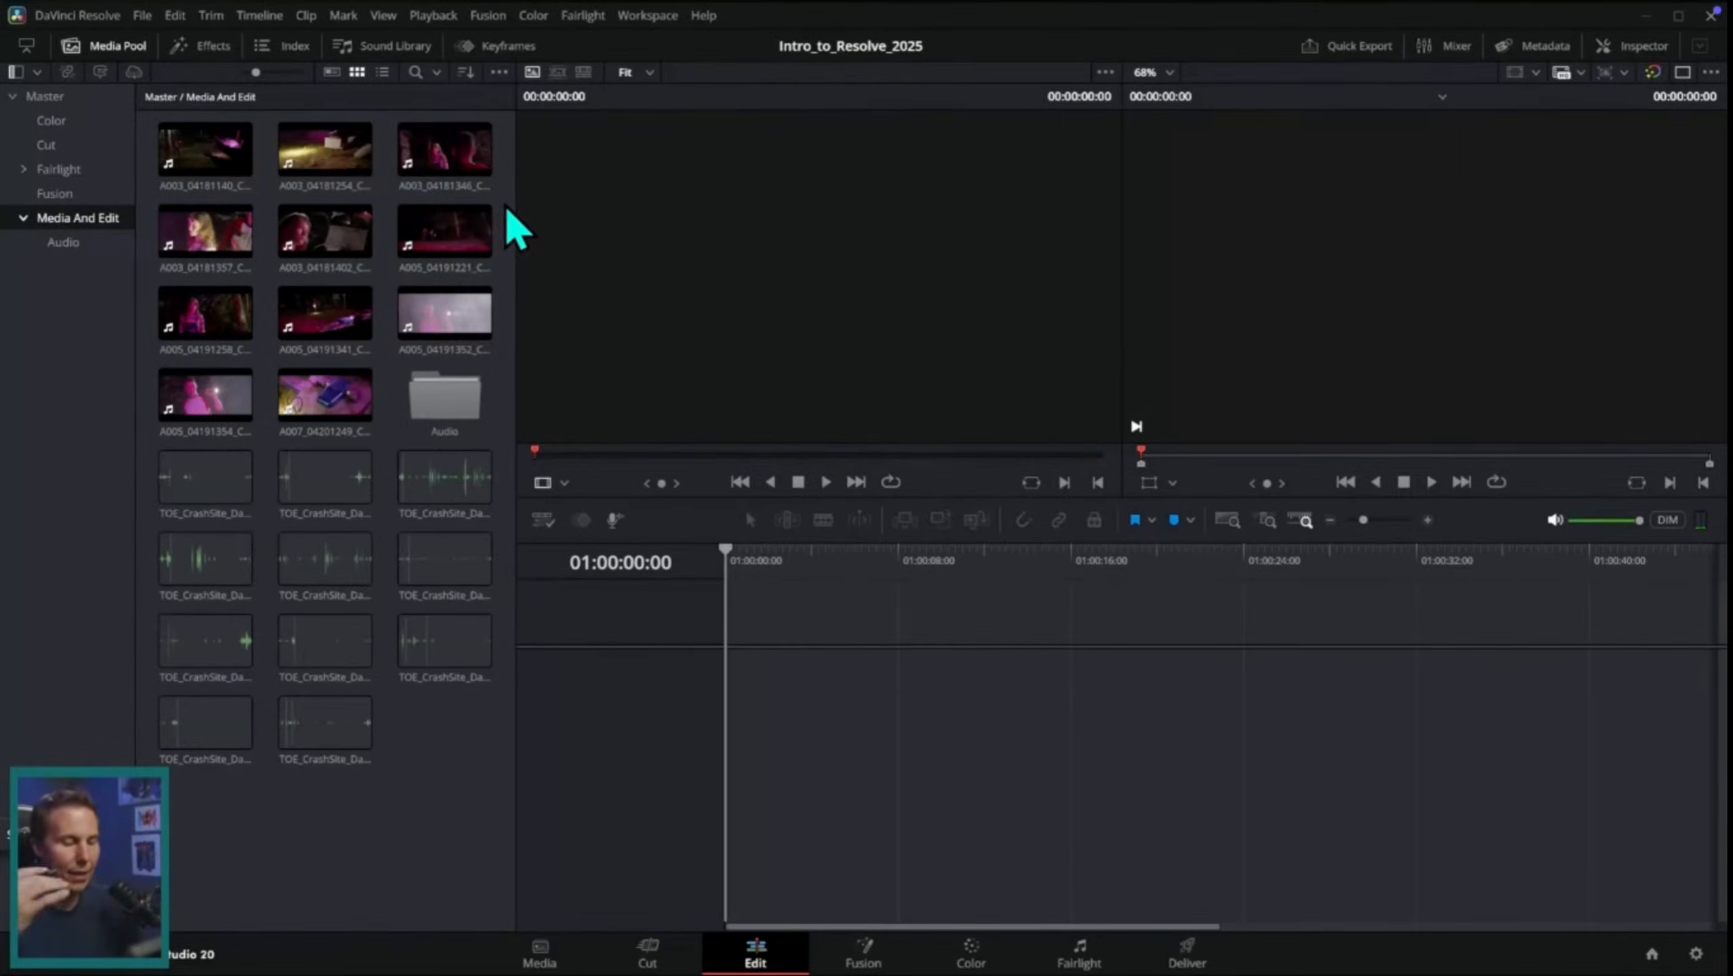
Step: Look at the Media page for comparison and return to the Edit page's Media And Edit bin
{"action": "left_click", "coordinate": [539, 954]}
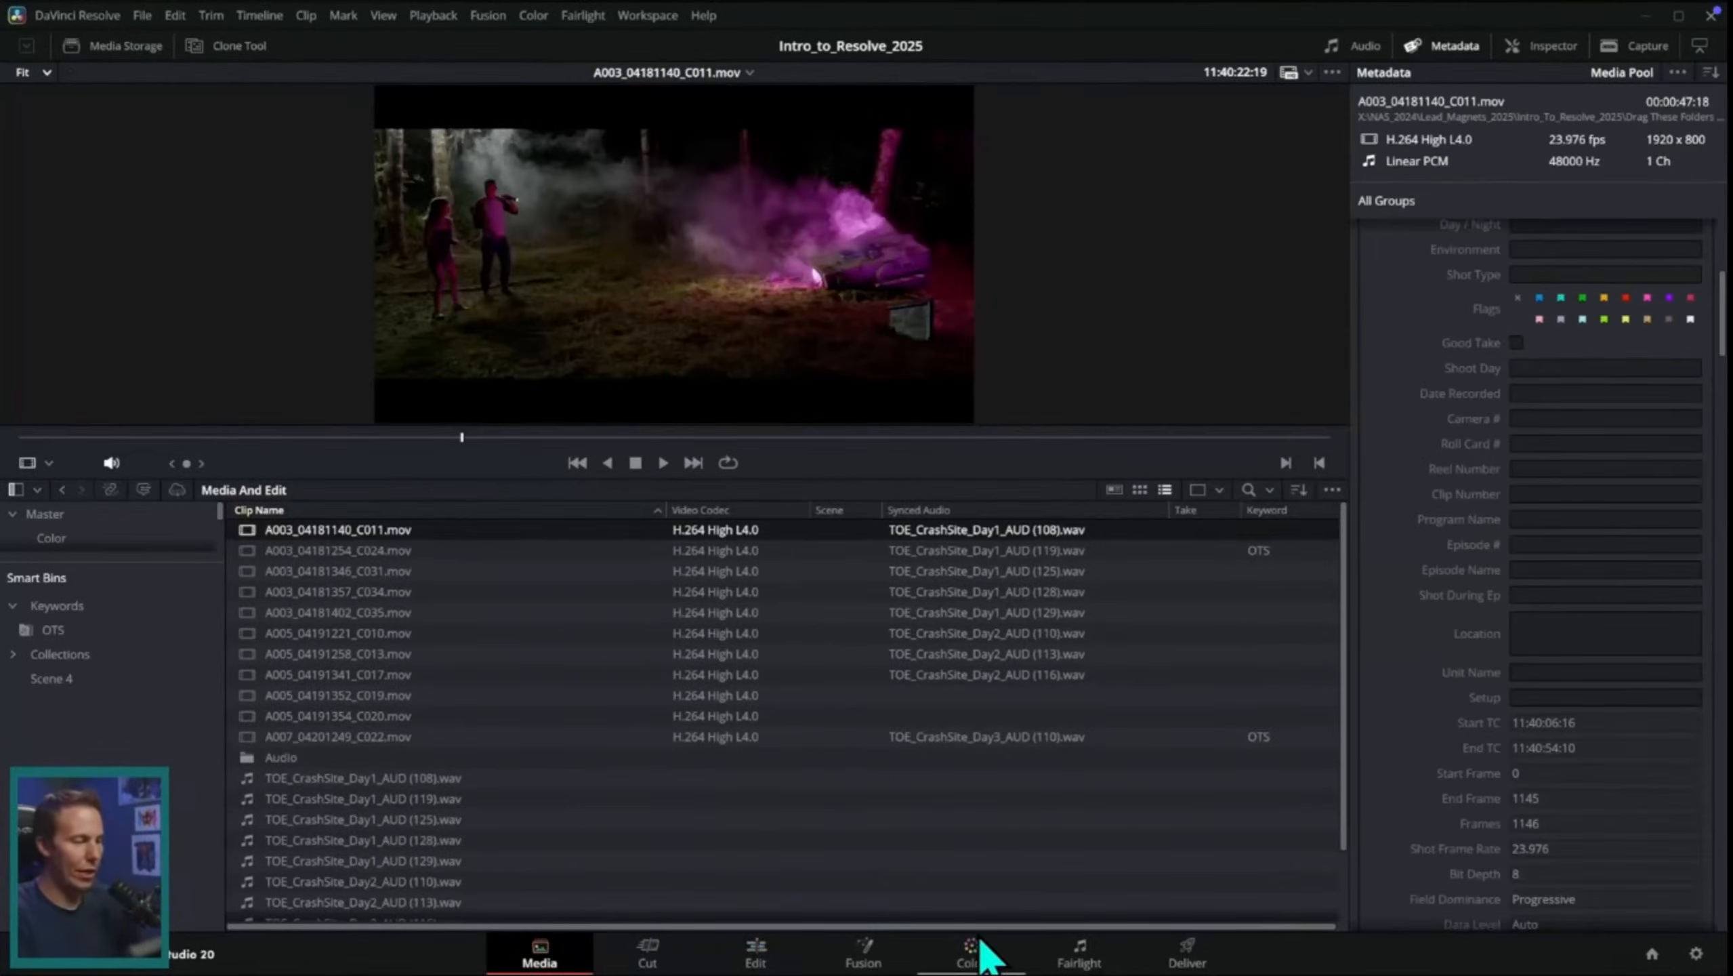
{"action": "left_click", "coordinate": [756, 954]}
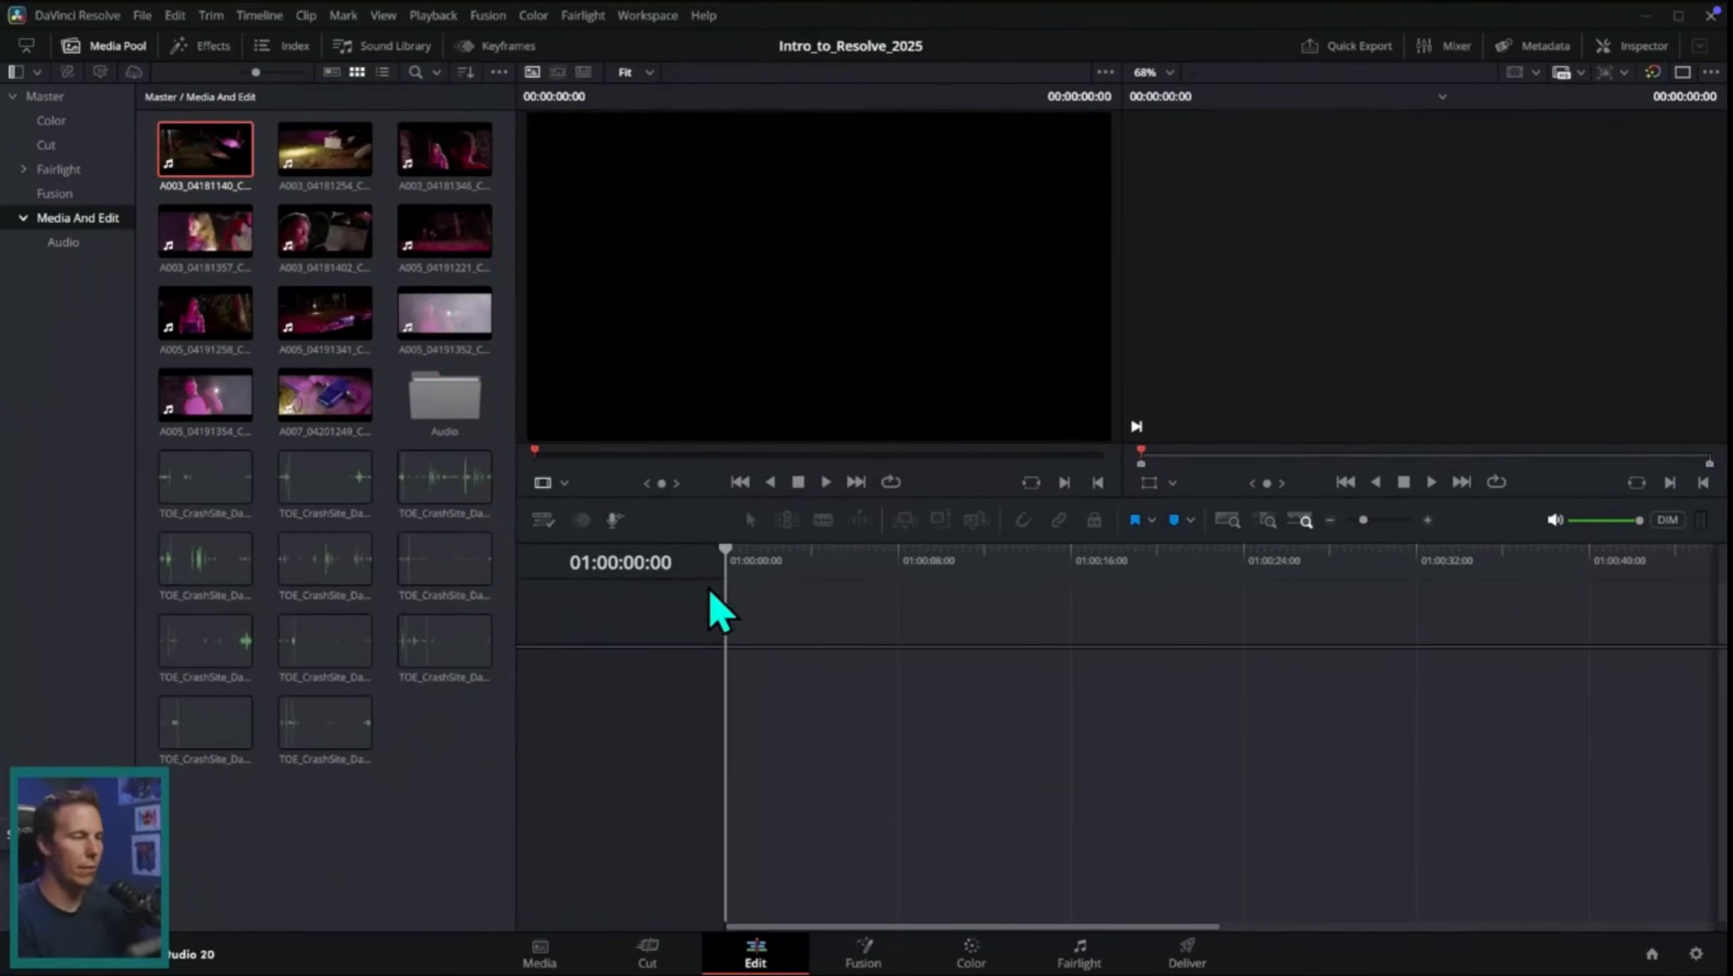
{"action": "left_click", "coordinate": [482, 236]}
{"action": "left_click", "coordinate": [501, 214]}
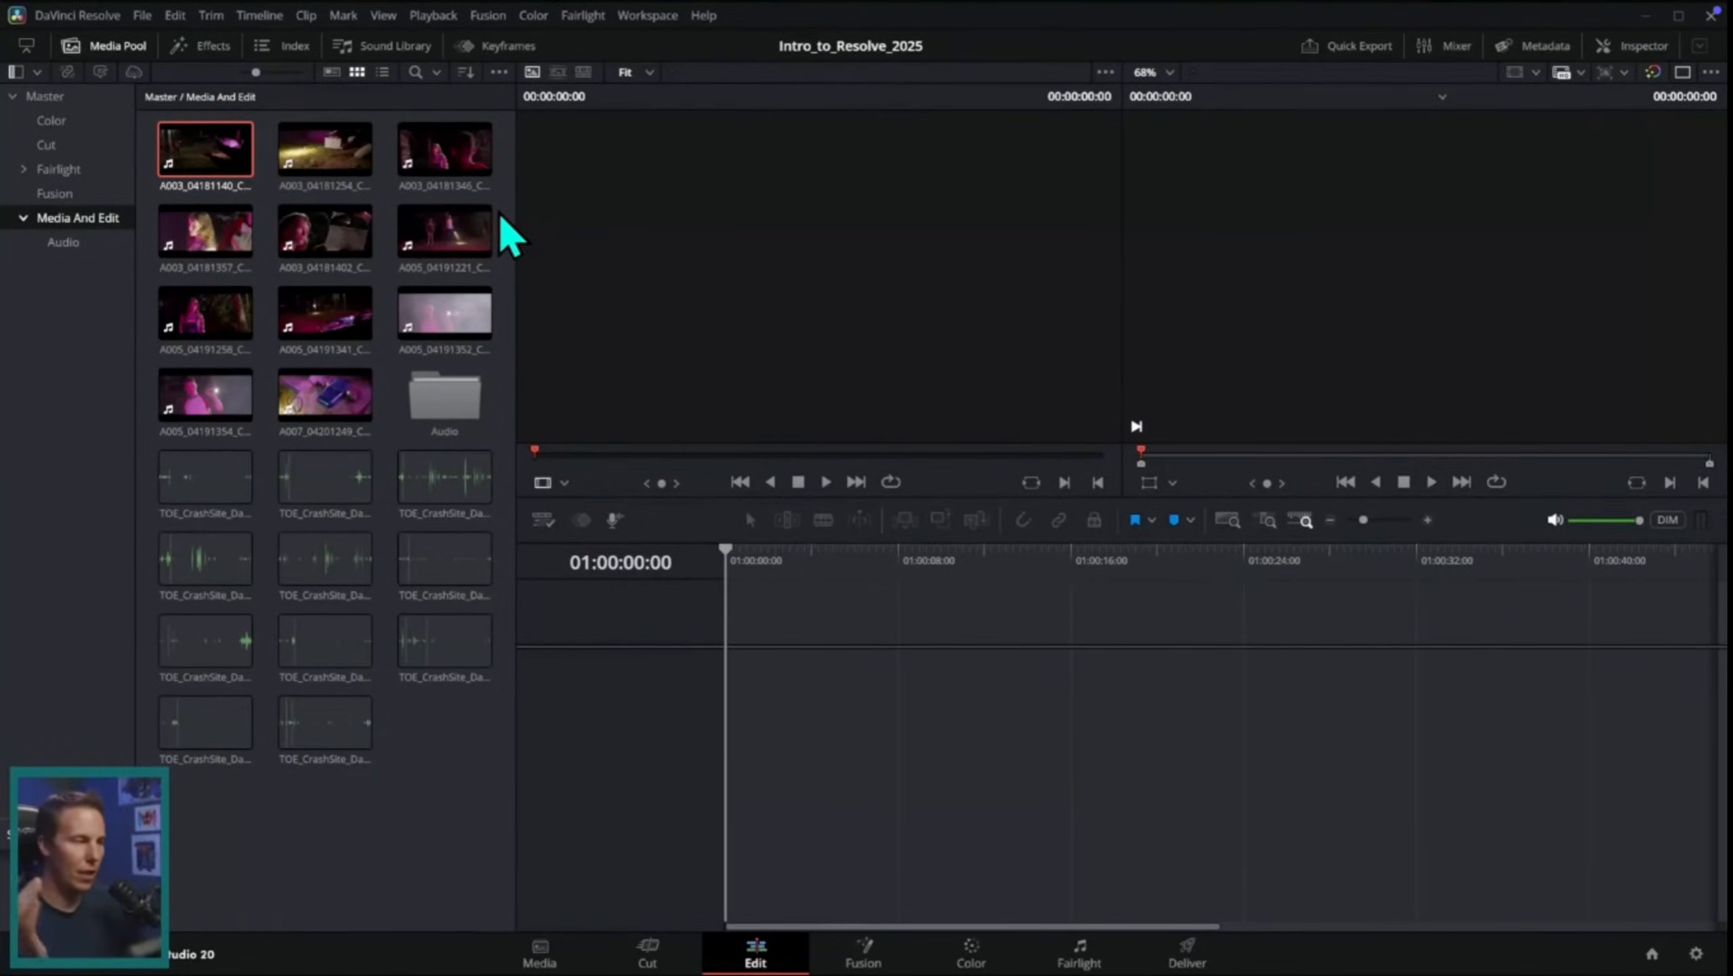
Step: Open the Cut bin and switch the media pool to list view
{"action": "left_click", "coordinate": [72, 145]}
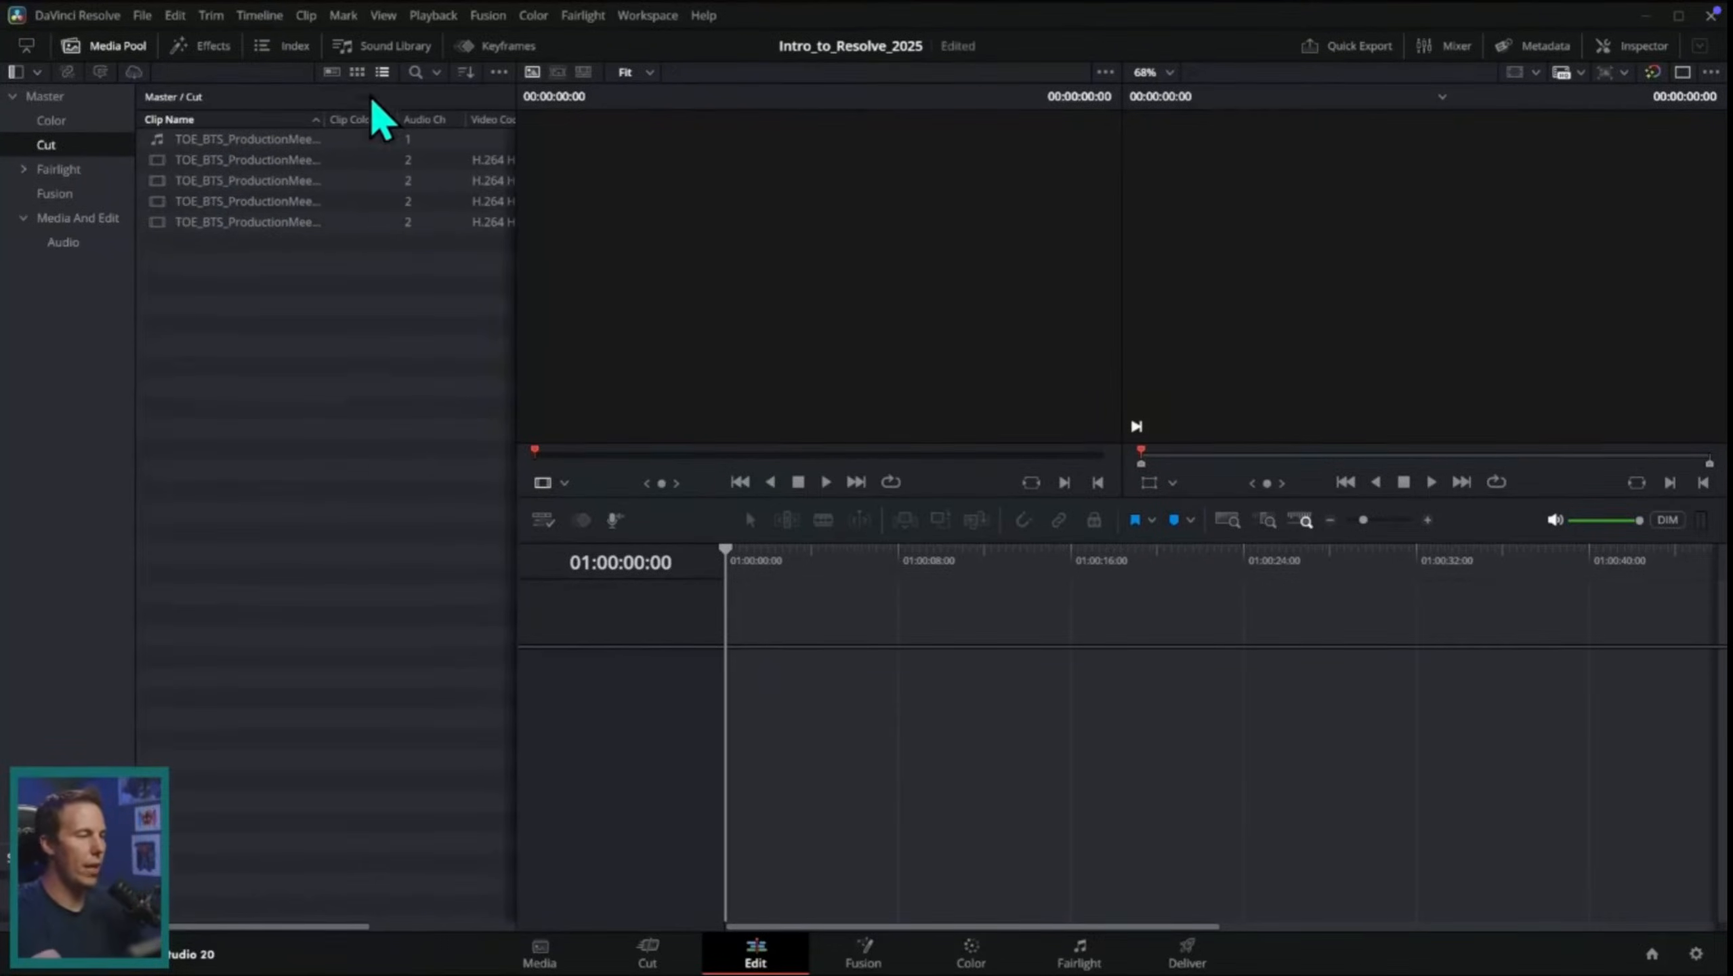
{"action": "left_click", "coordinate": [357, 72]}
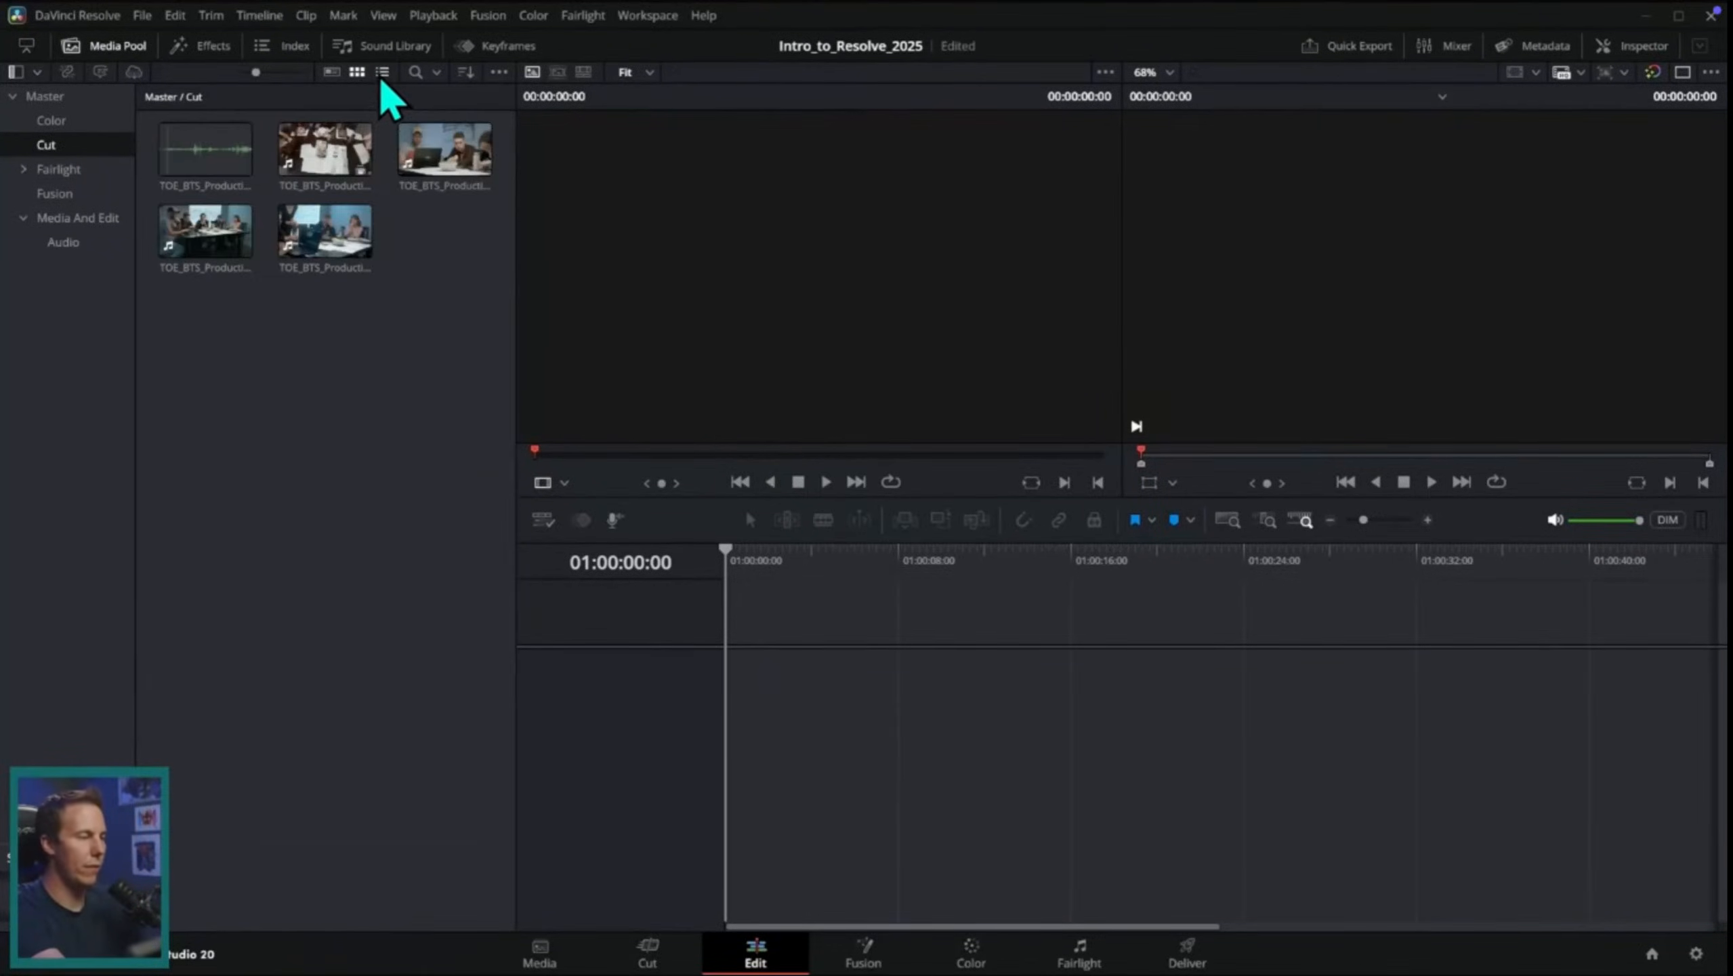
{"action": "left_click", "coordinate": [382, 72]}
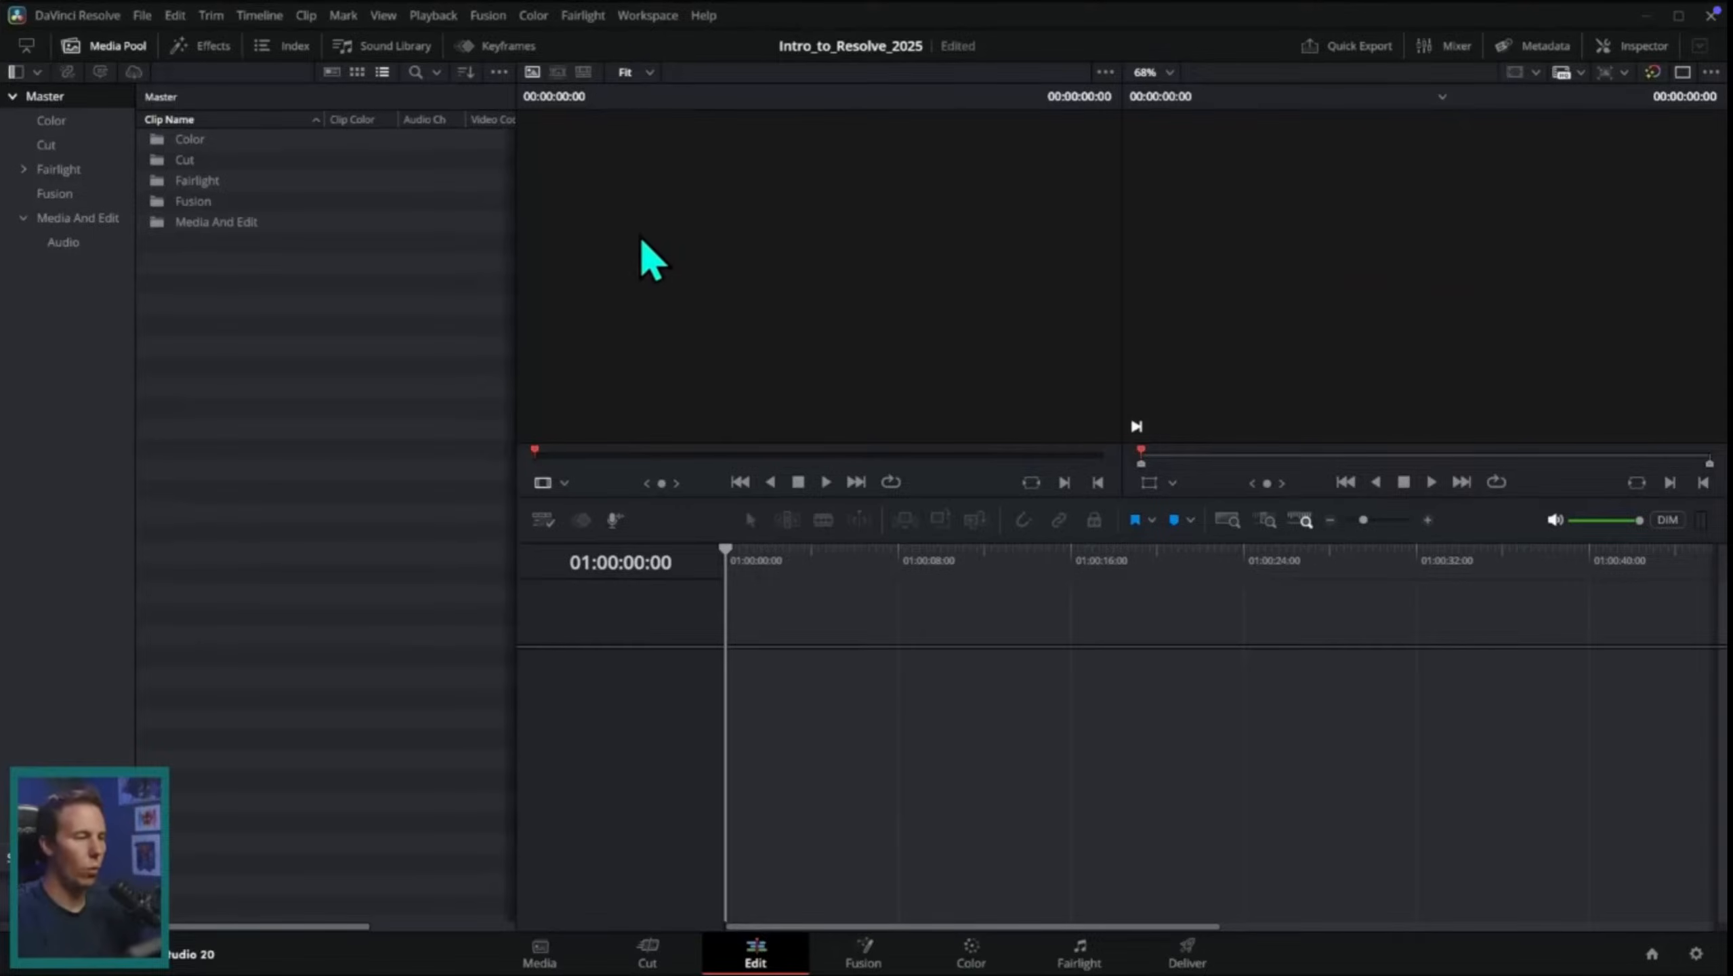
Step: Open the Media And Edit bin and preview A003_04181346_C031.mov and A005_04191341_C017.mov in the source viewer
{"action": "double_click", "coordinate": [263, 222]}
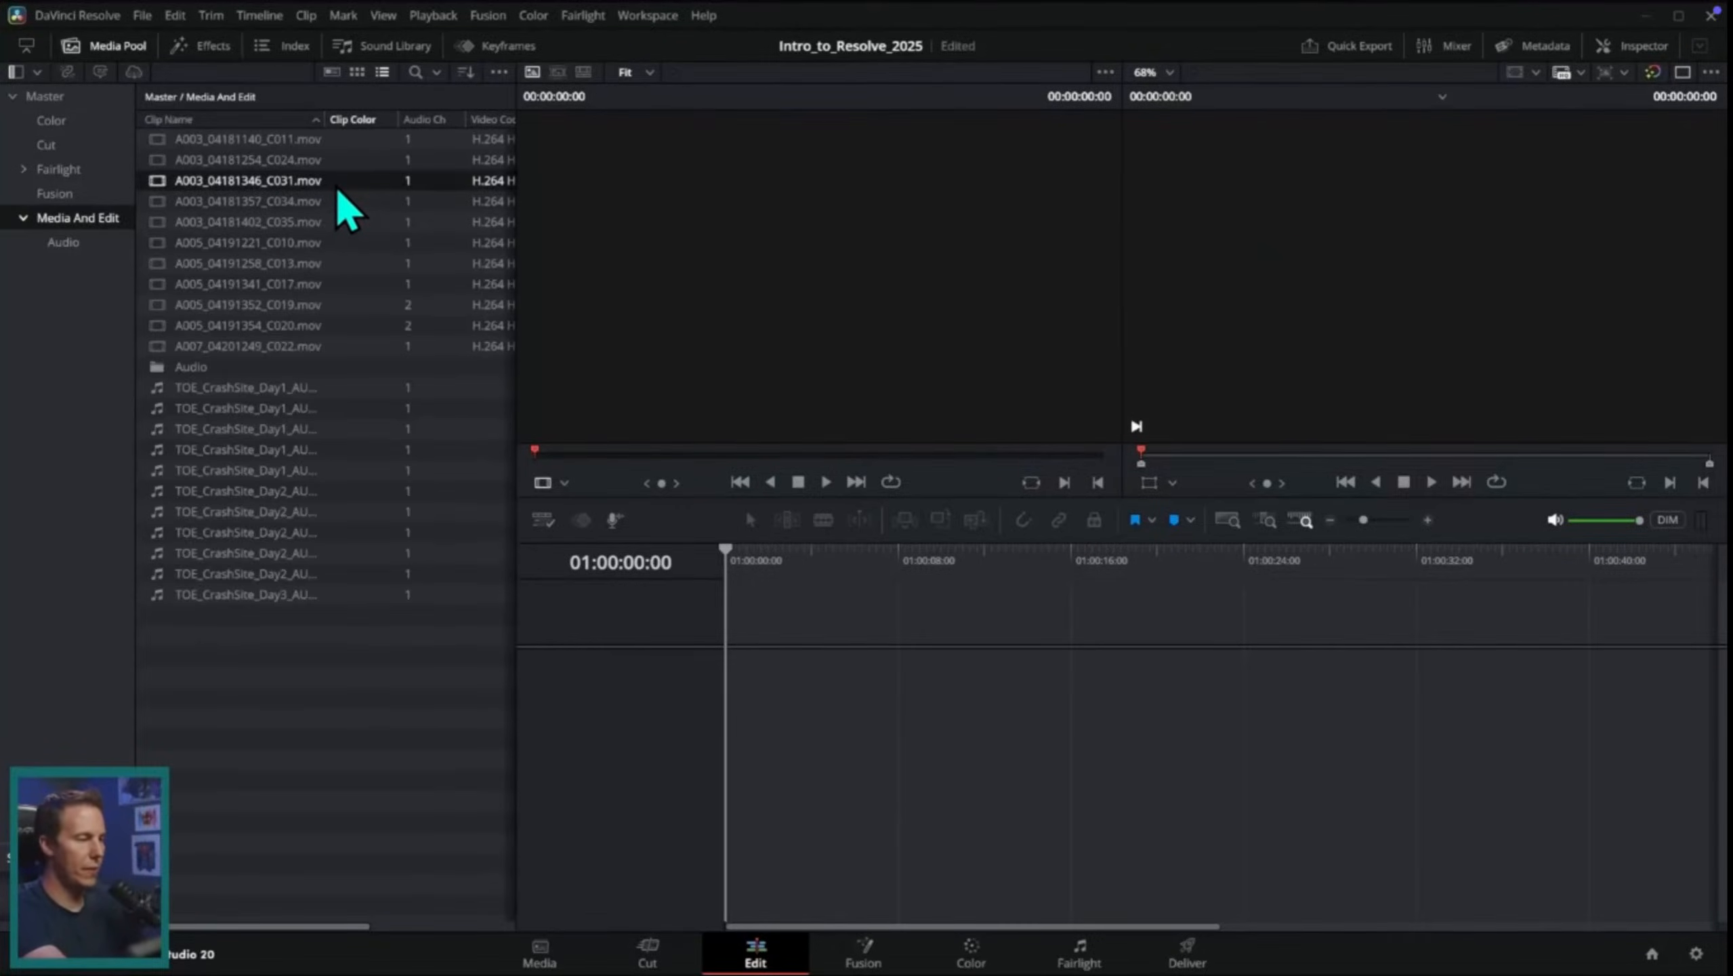
{"action": "double_click", "coordinate": [321, 181]}
{"action": "left_click_drag", "start_coordinate": [656, 453], "coordinate": [859, 526]}
{"action": "double_click", "coordinate": [325, 222]}
{"action": "double_click", "coordinate": [321, 180]}
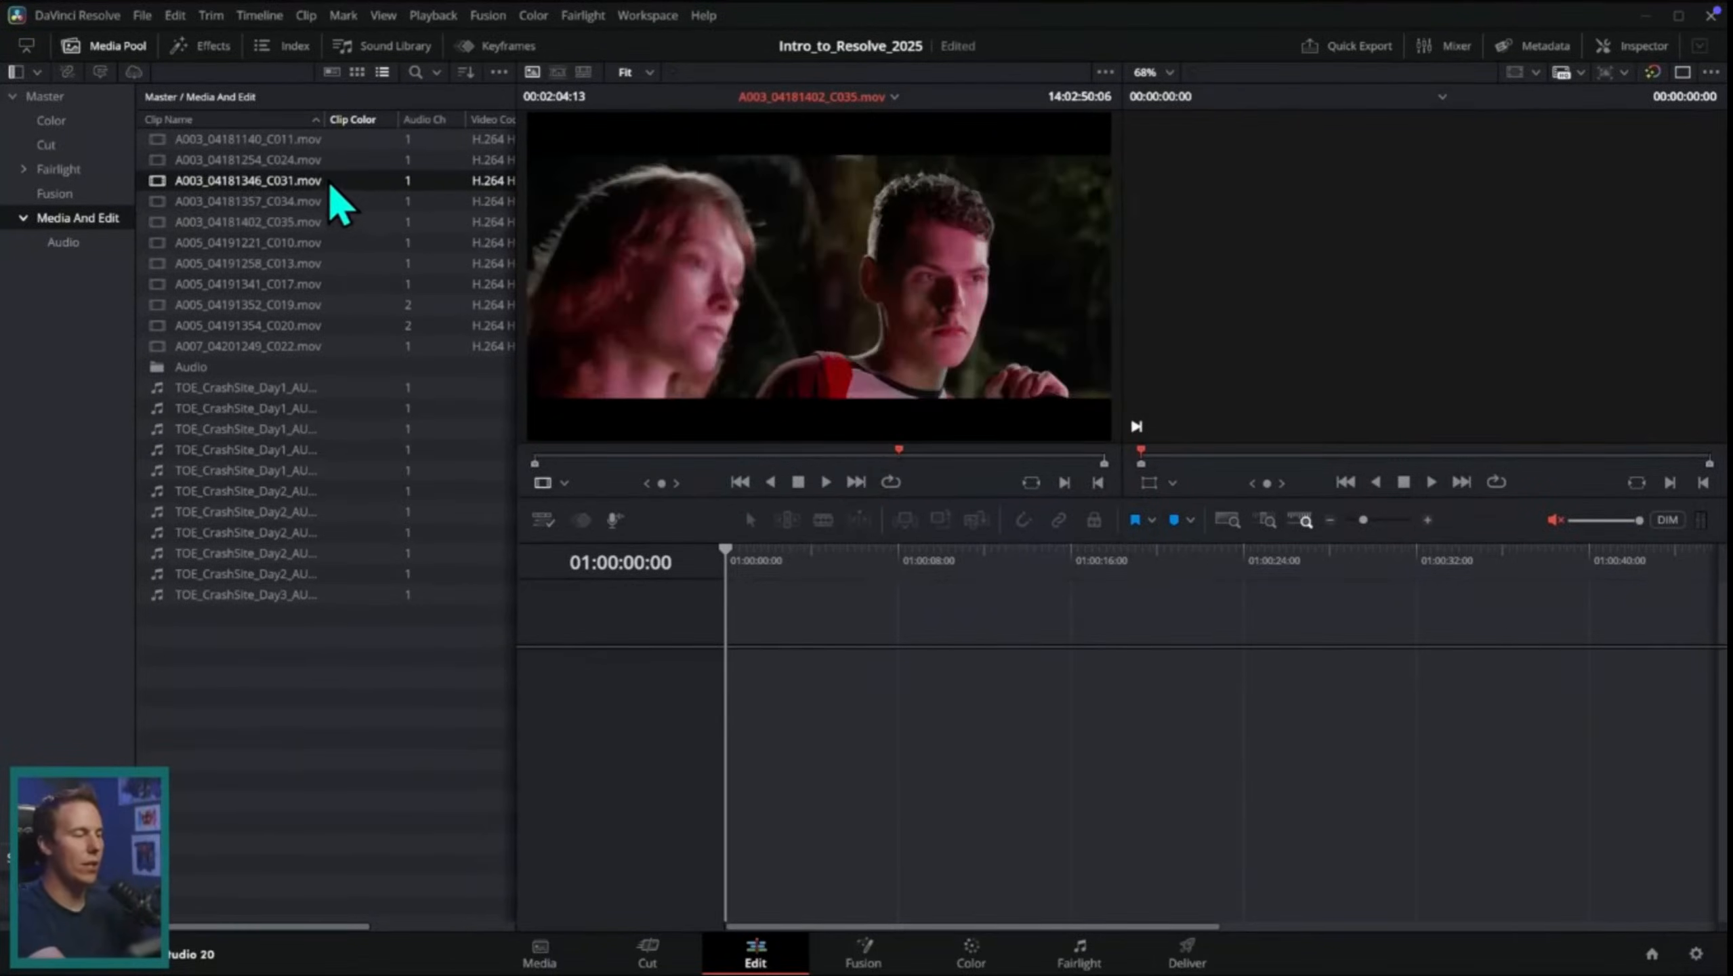
{"action": "double_click", "coordinate": [328, 286]}
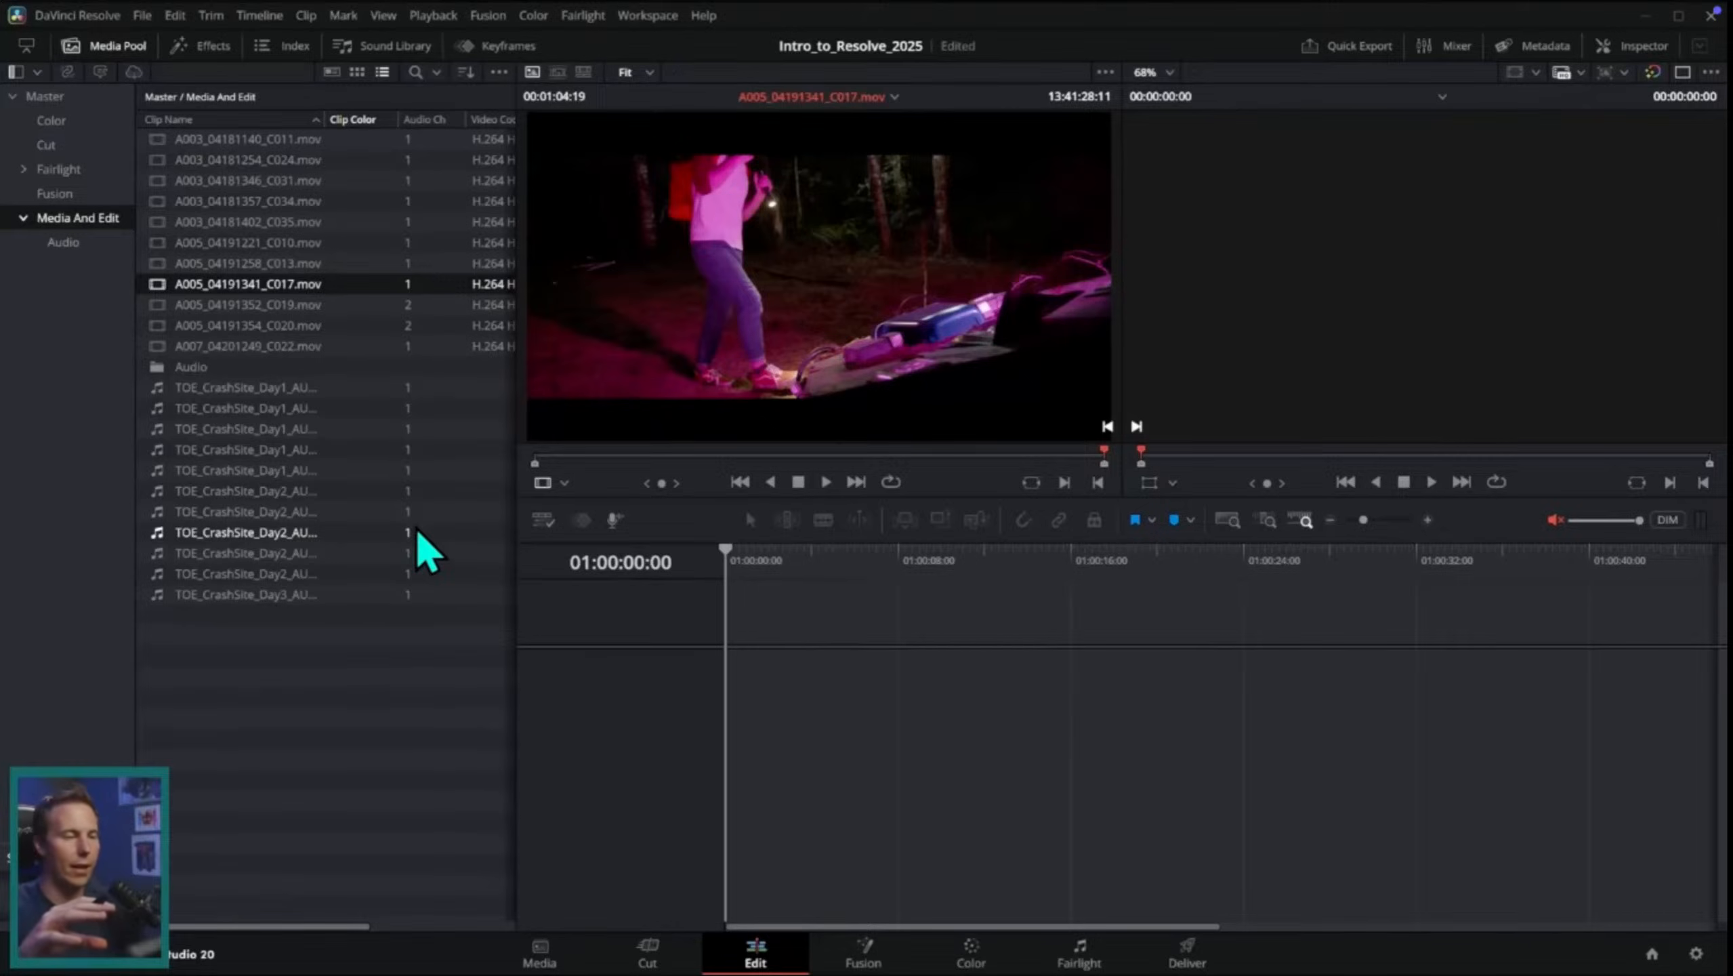
Step: Pause the tutorial, switch to the sih project in DaVinci Resolve and compare its Cut and Edit pages
{"action": "key", "text": "space"}
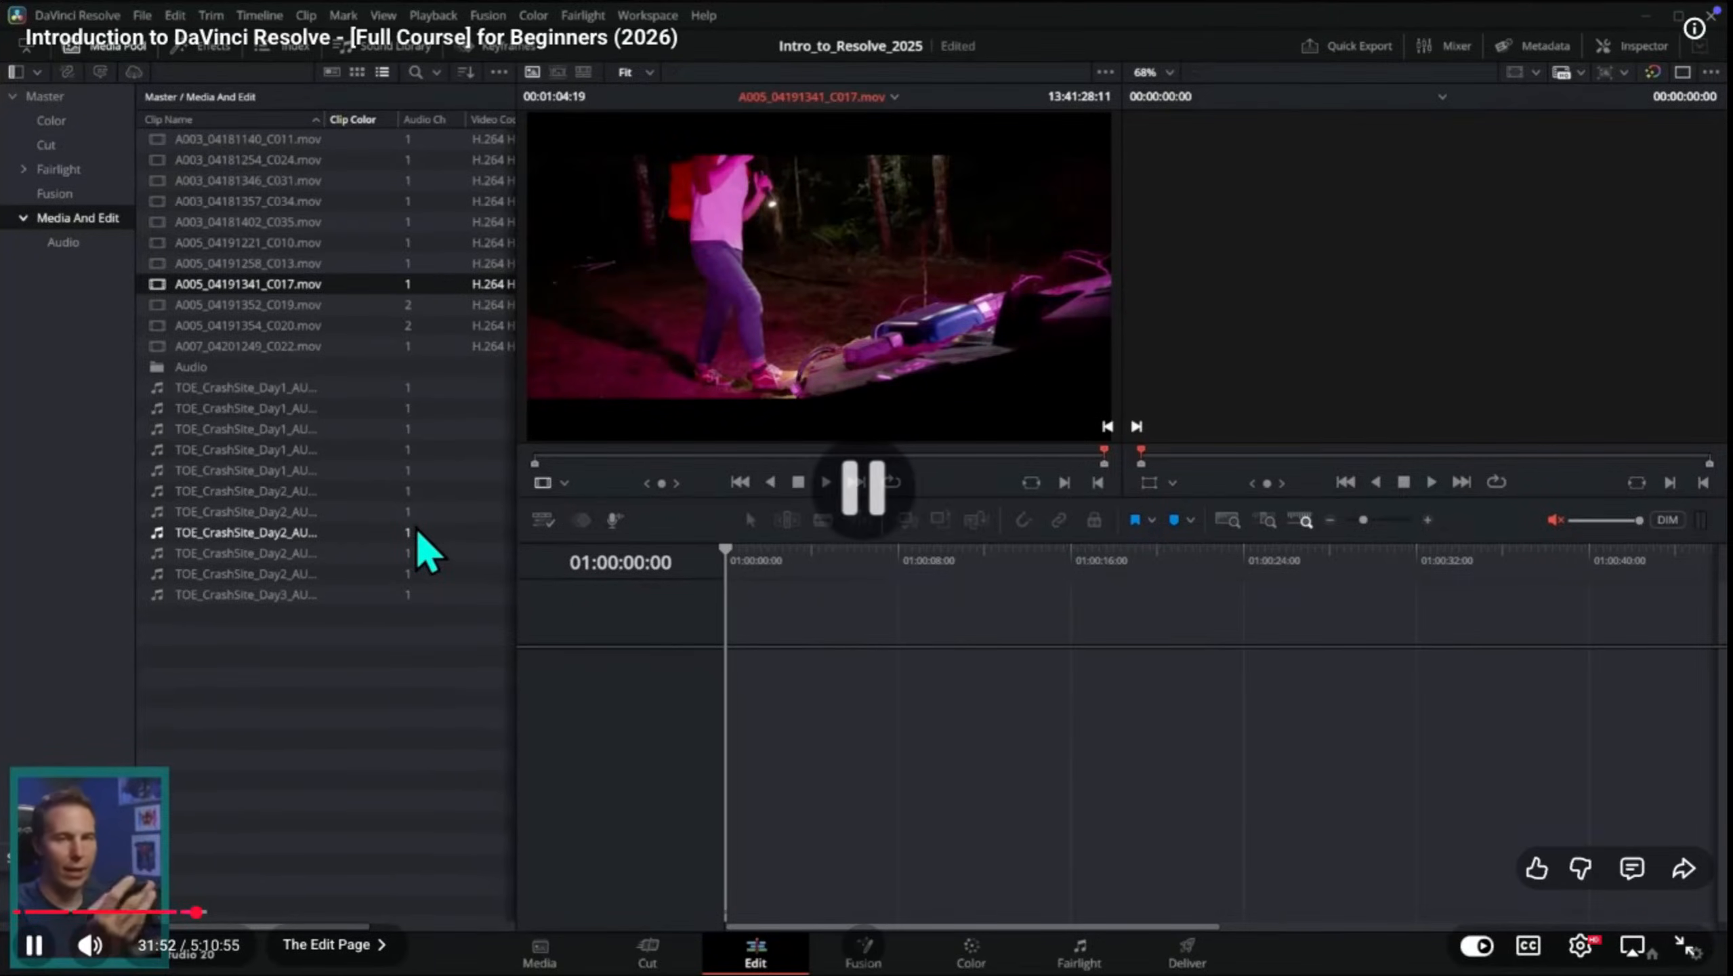
{"action": "key", "text": "ctrl+Up"}
{"action": "left_click", "coordinate": [742, 93]}
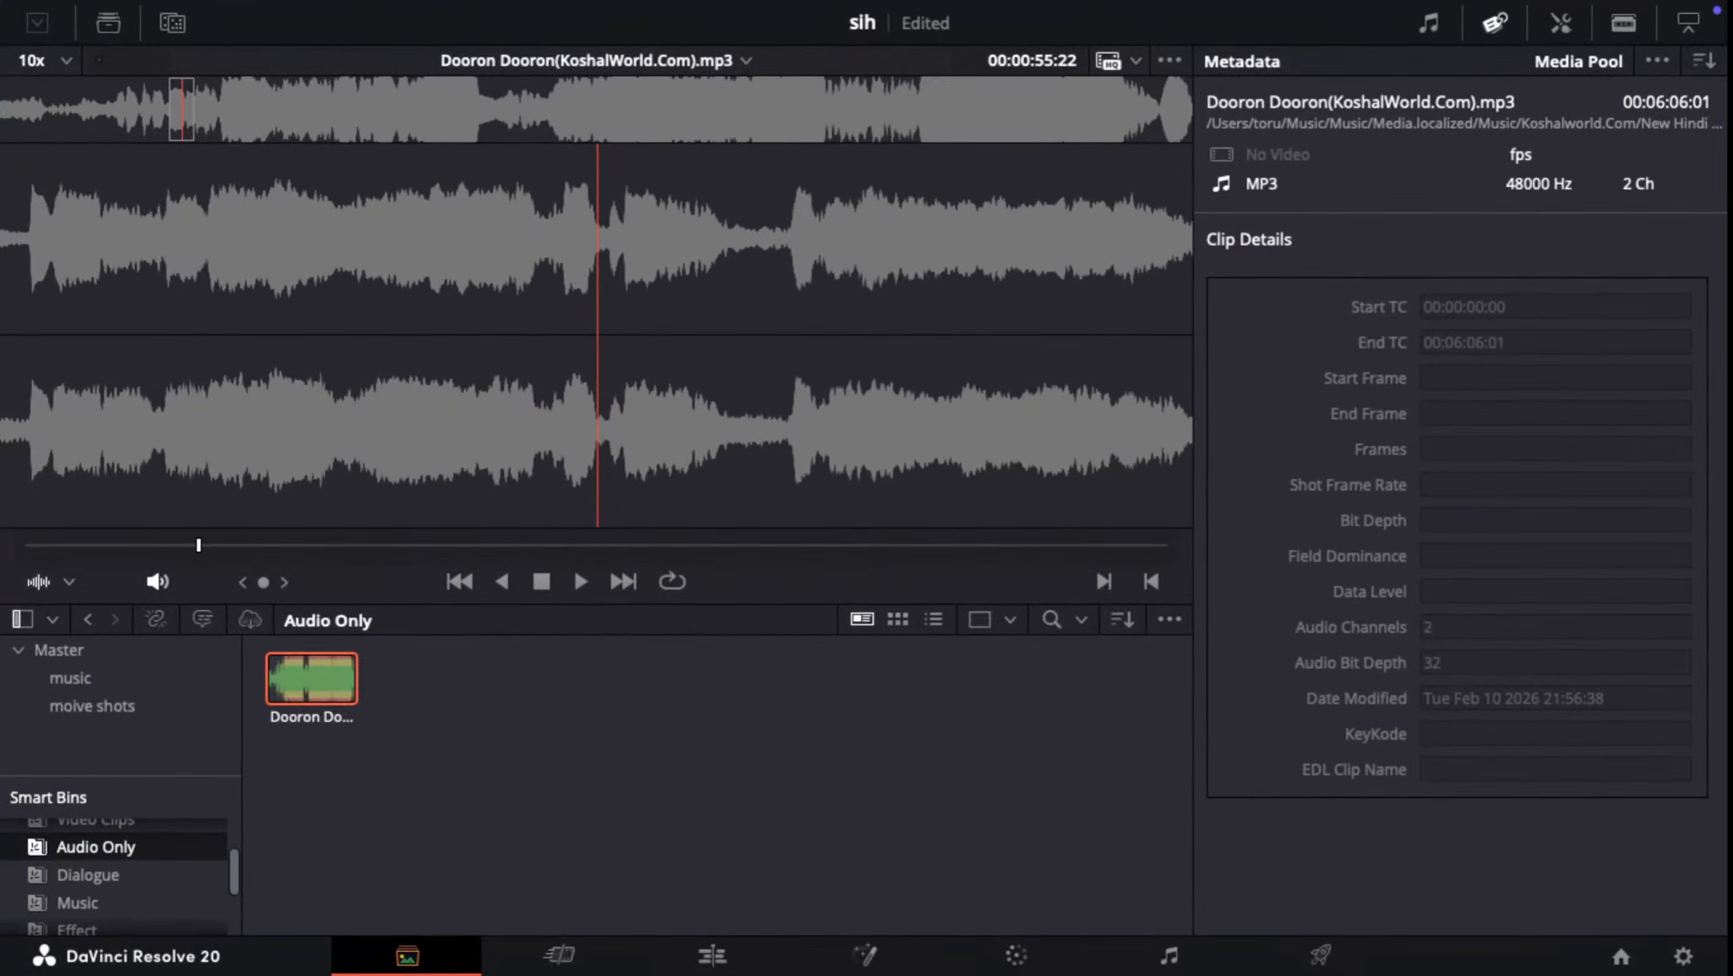
{"action": "left_click", "coordinate": [712, 956]}
{"action": "left_click", "coordinate": [559, 956]}
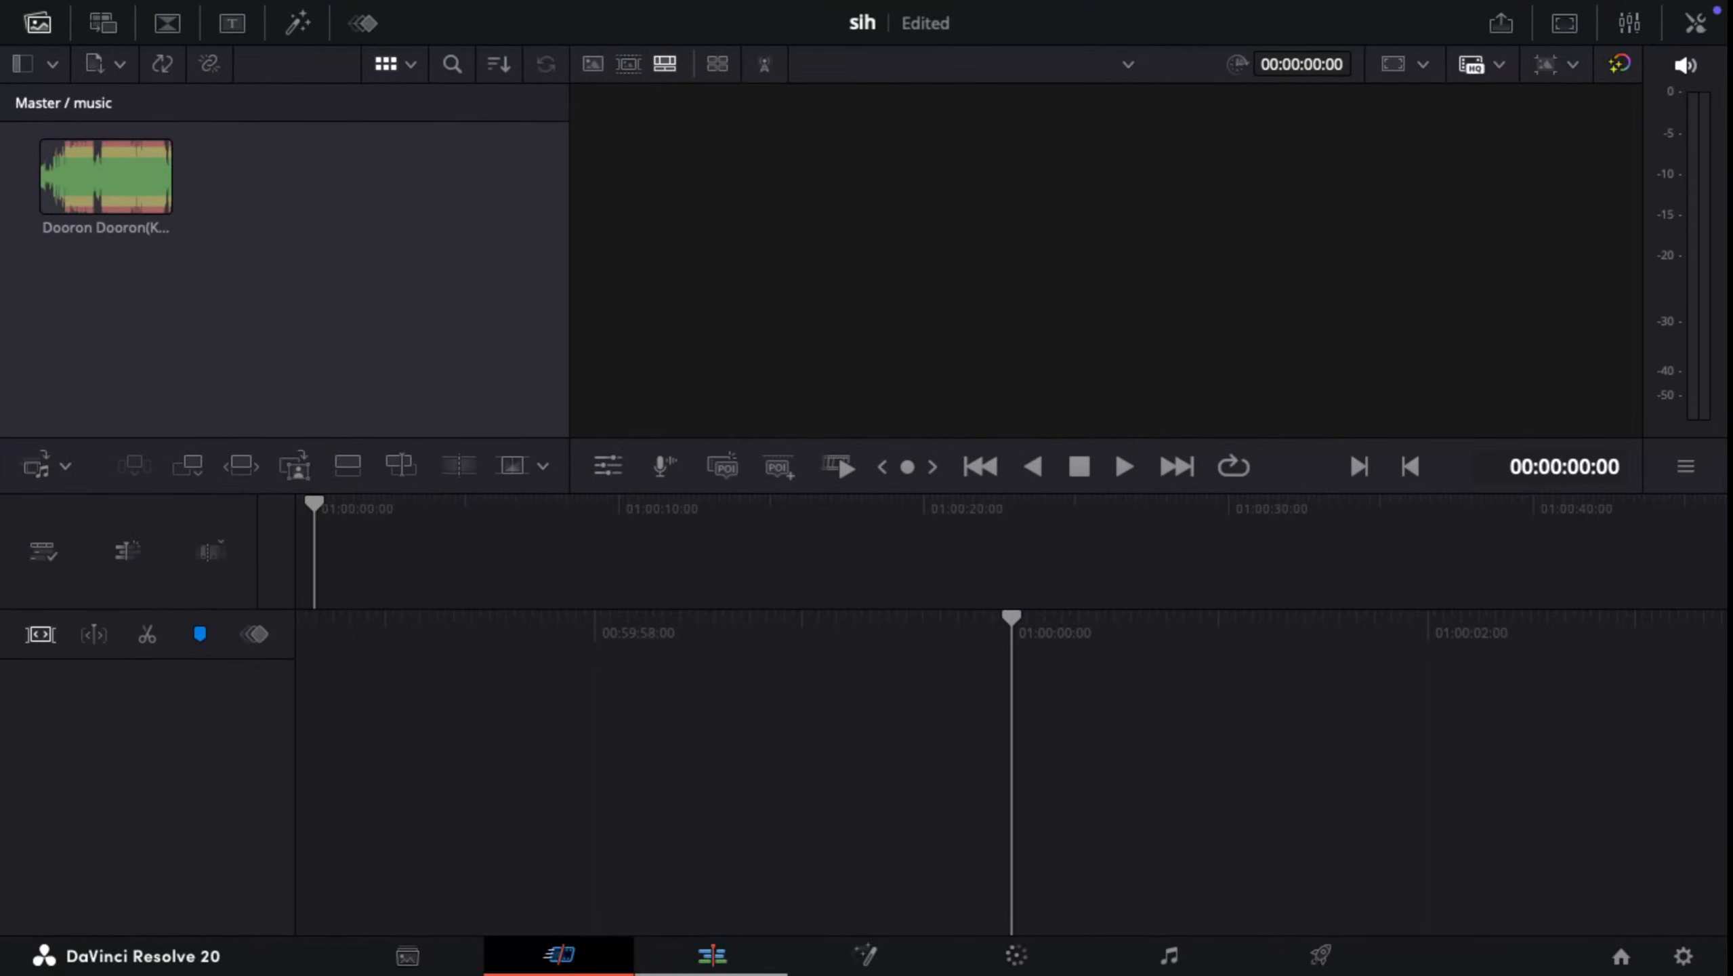
{"action": "left_click", "coordinate": [713, 956]}
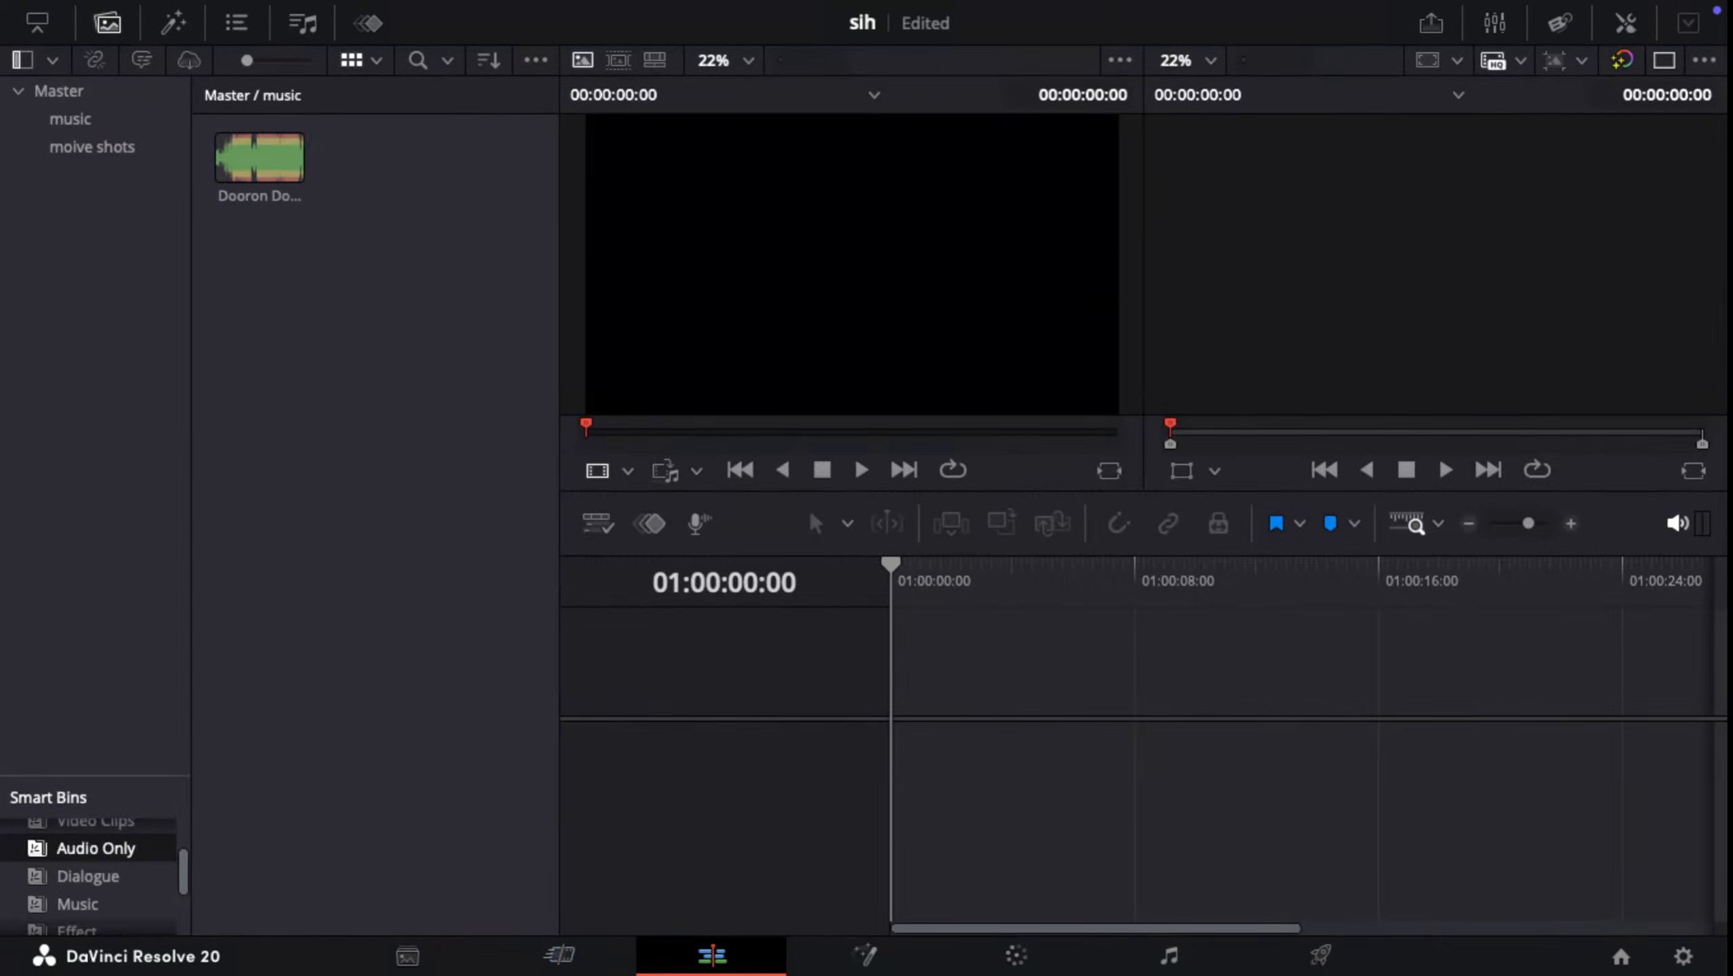
{"action": "left_click", "coordinate": [559, 956]}
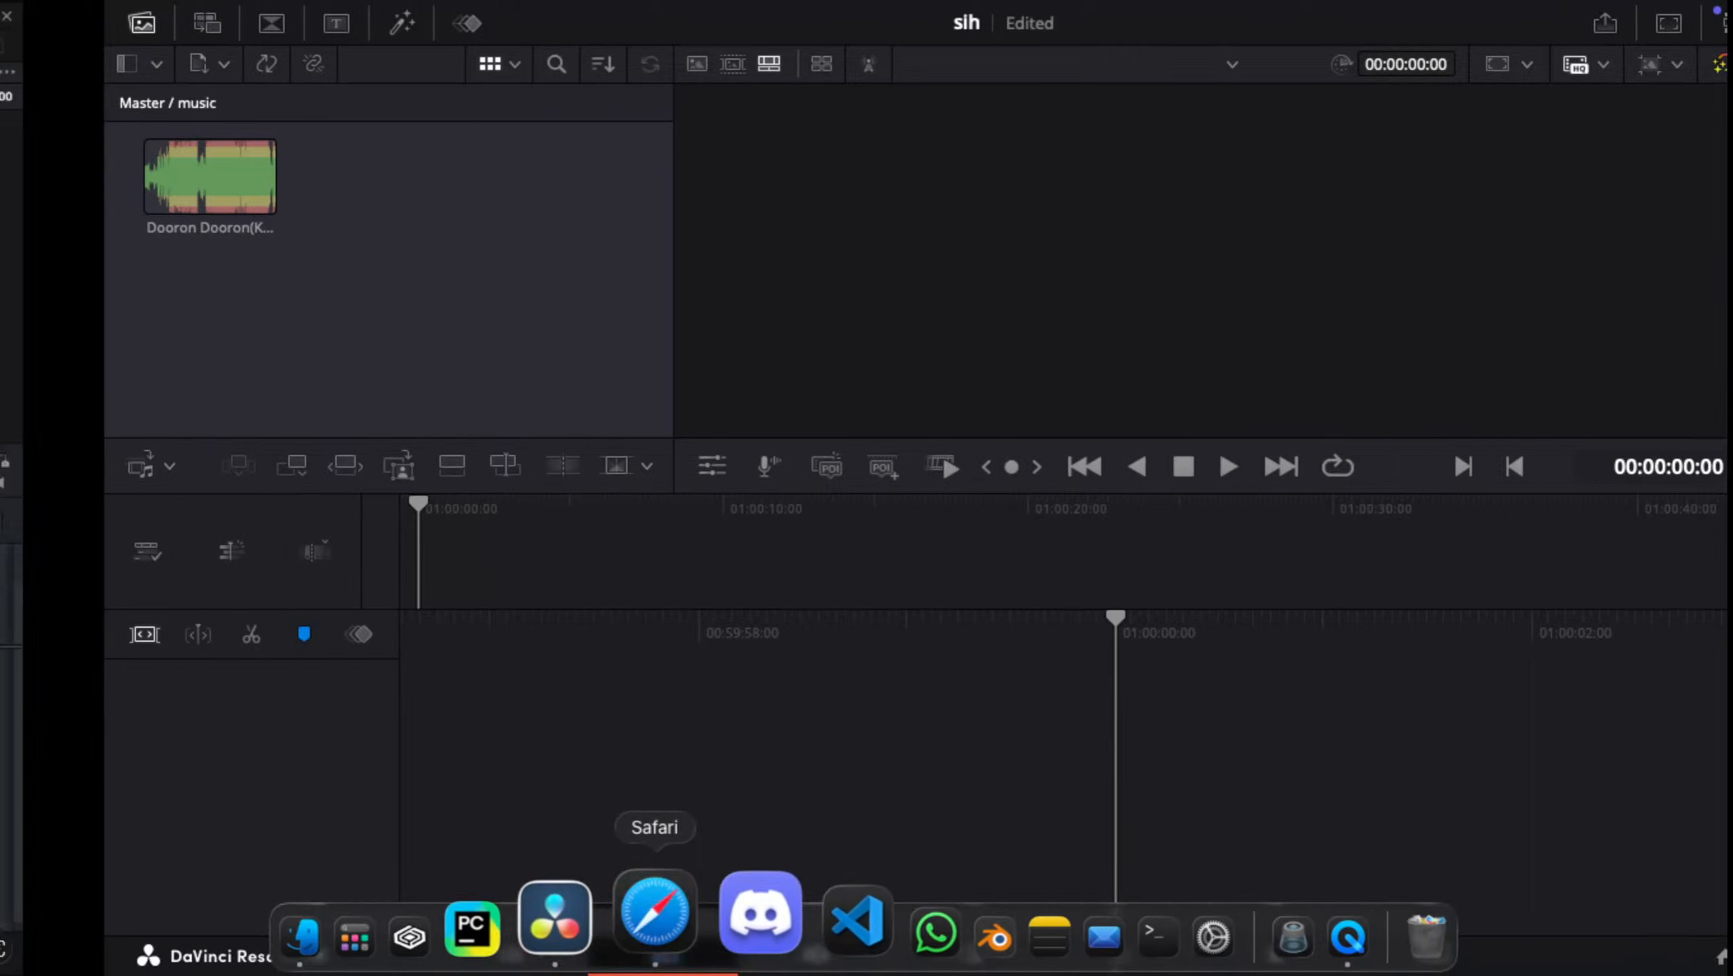
Step: Switch back to the paused tutorial in Safari and look over the open desktops and full-screen apps
{"action": "left_click", "coordinate": [654, 909]}
{"action": "key", "text": "ctrl+Up"}
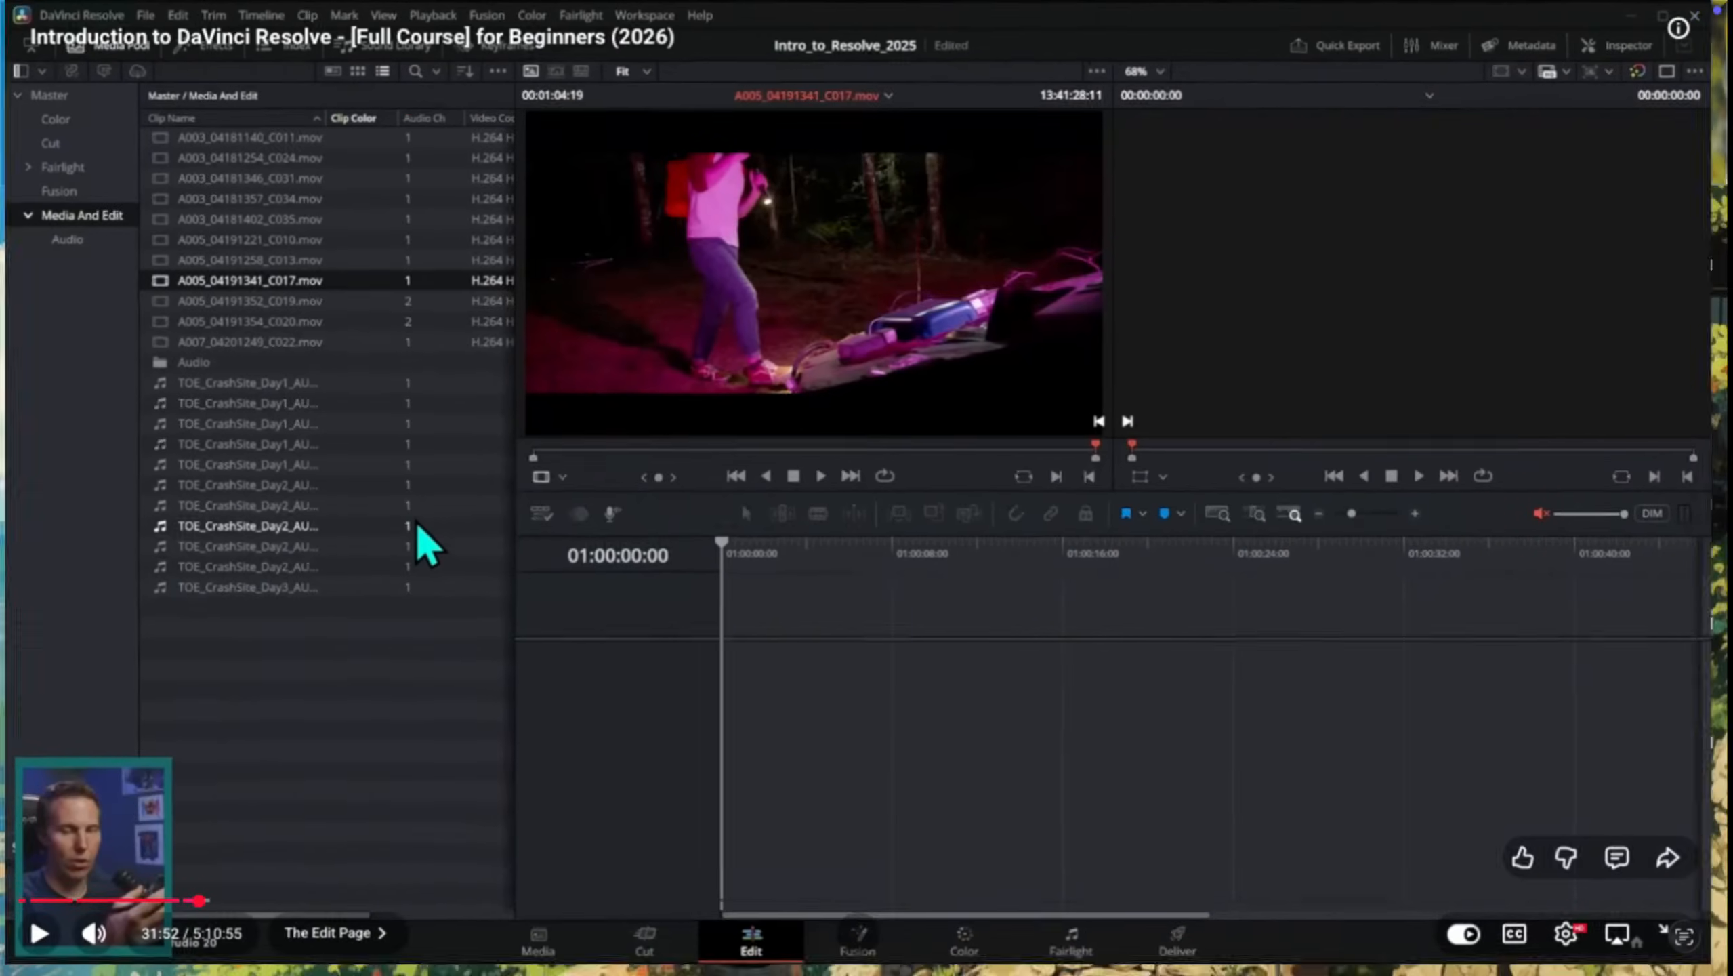
{"action": "key", "text": "ctrl+Up"}
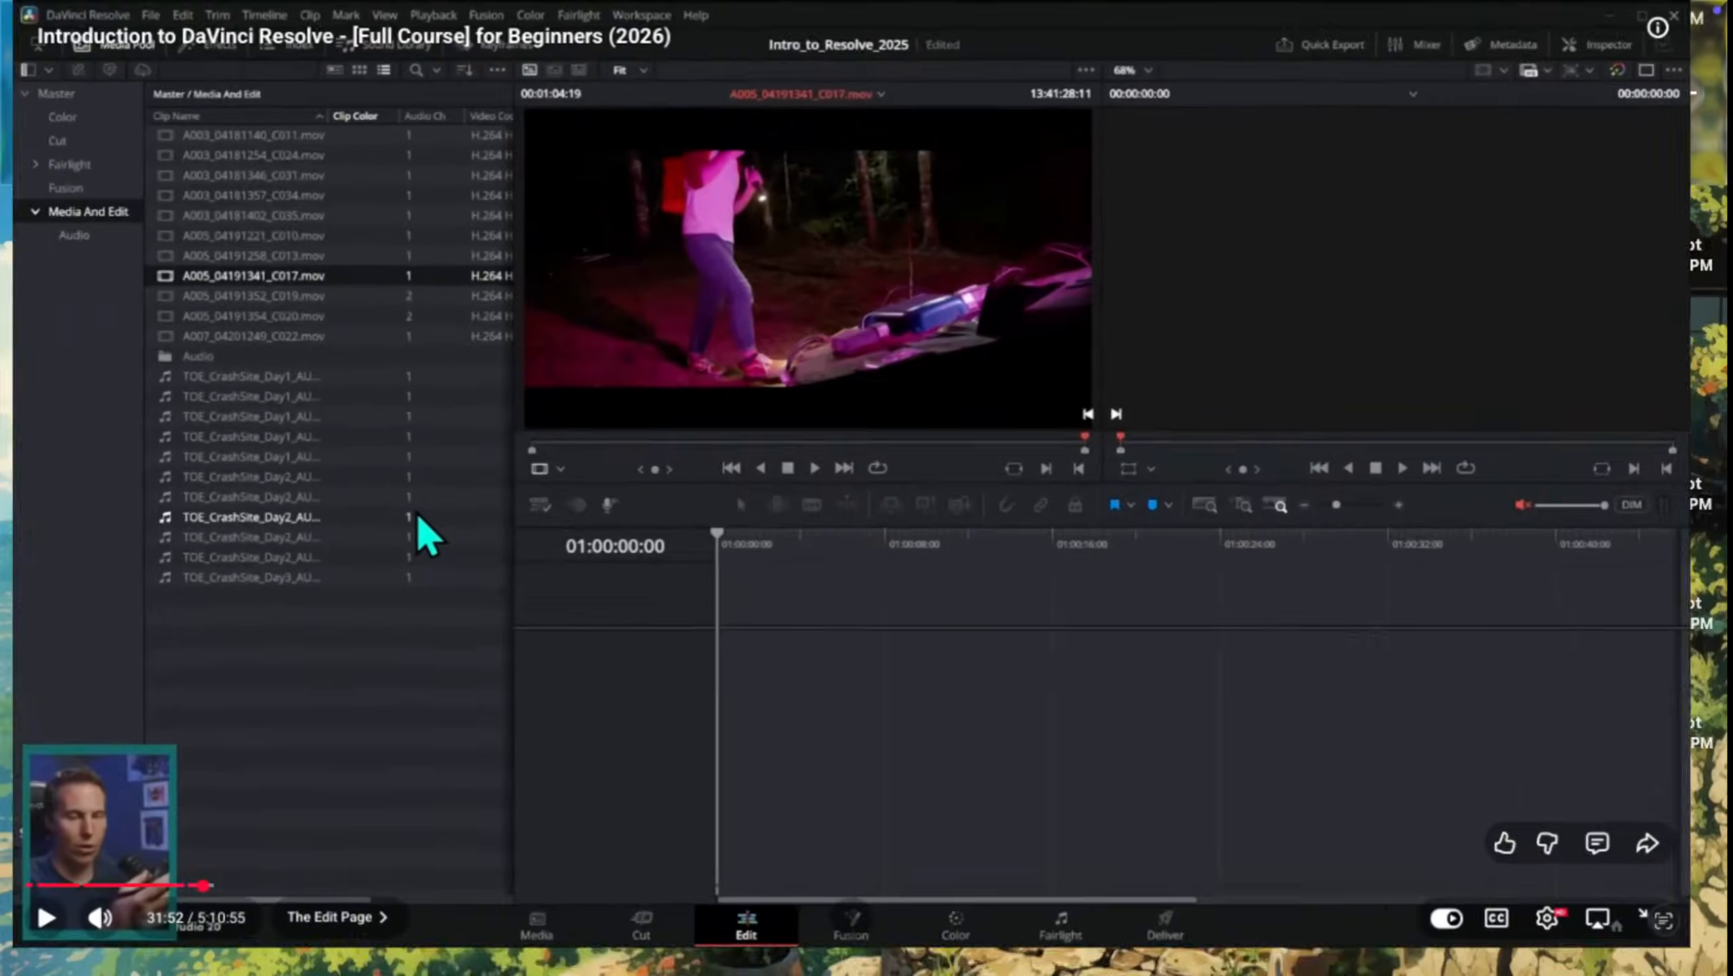
{"action": "key", "text": "ctrl+Up"}
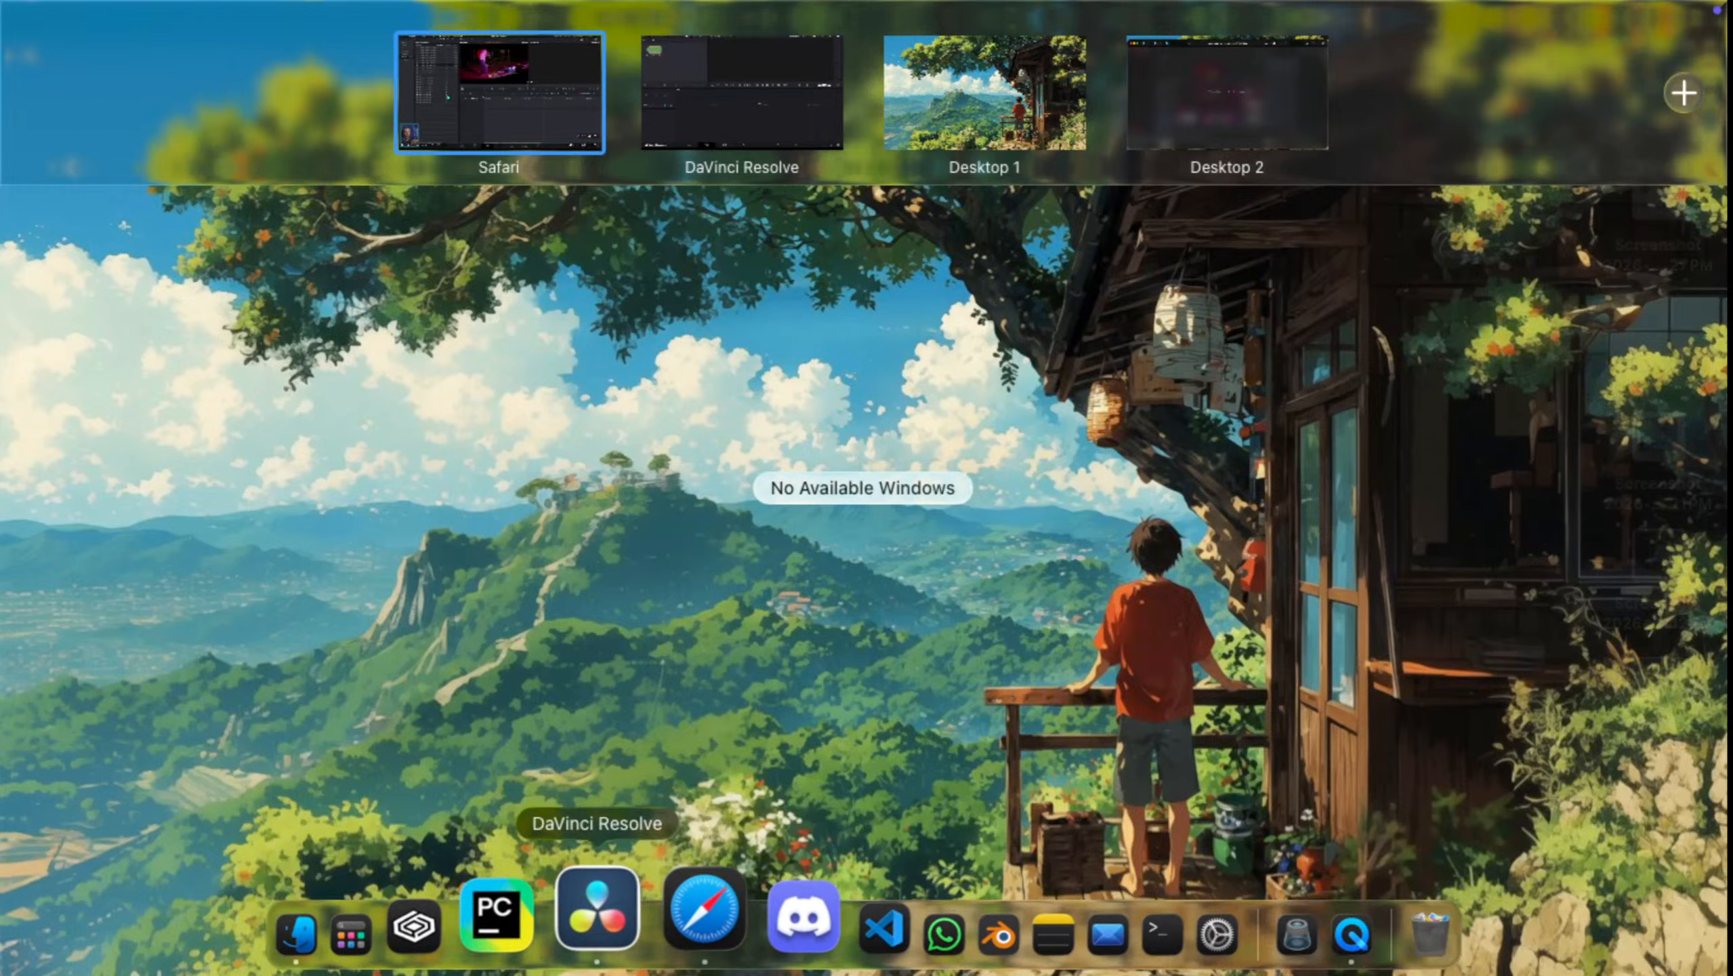
{"action": "left_click", "coordinate": [683, 909]}
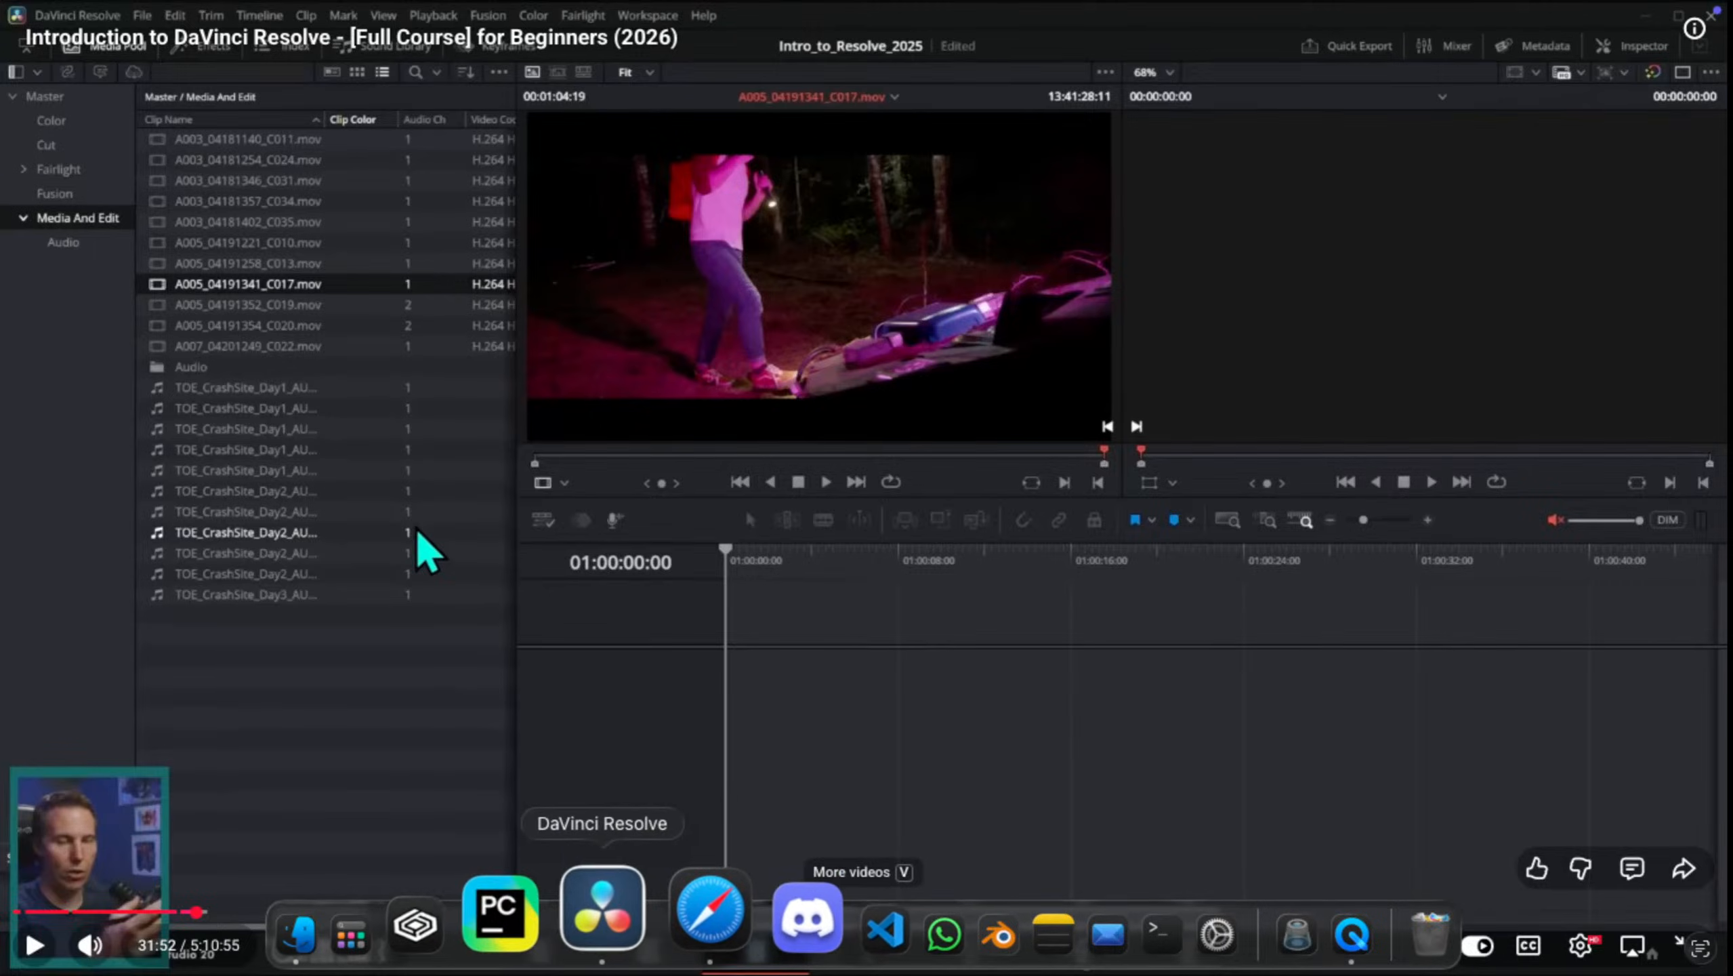
Step: Rearrange the Dock so DaVinci Resolve comes after Safari, and switch between both apps, ending in DaVinci Resolve
{"action": "left_click", "coordinate": [604, 913]}
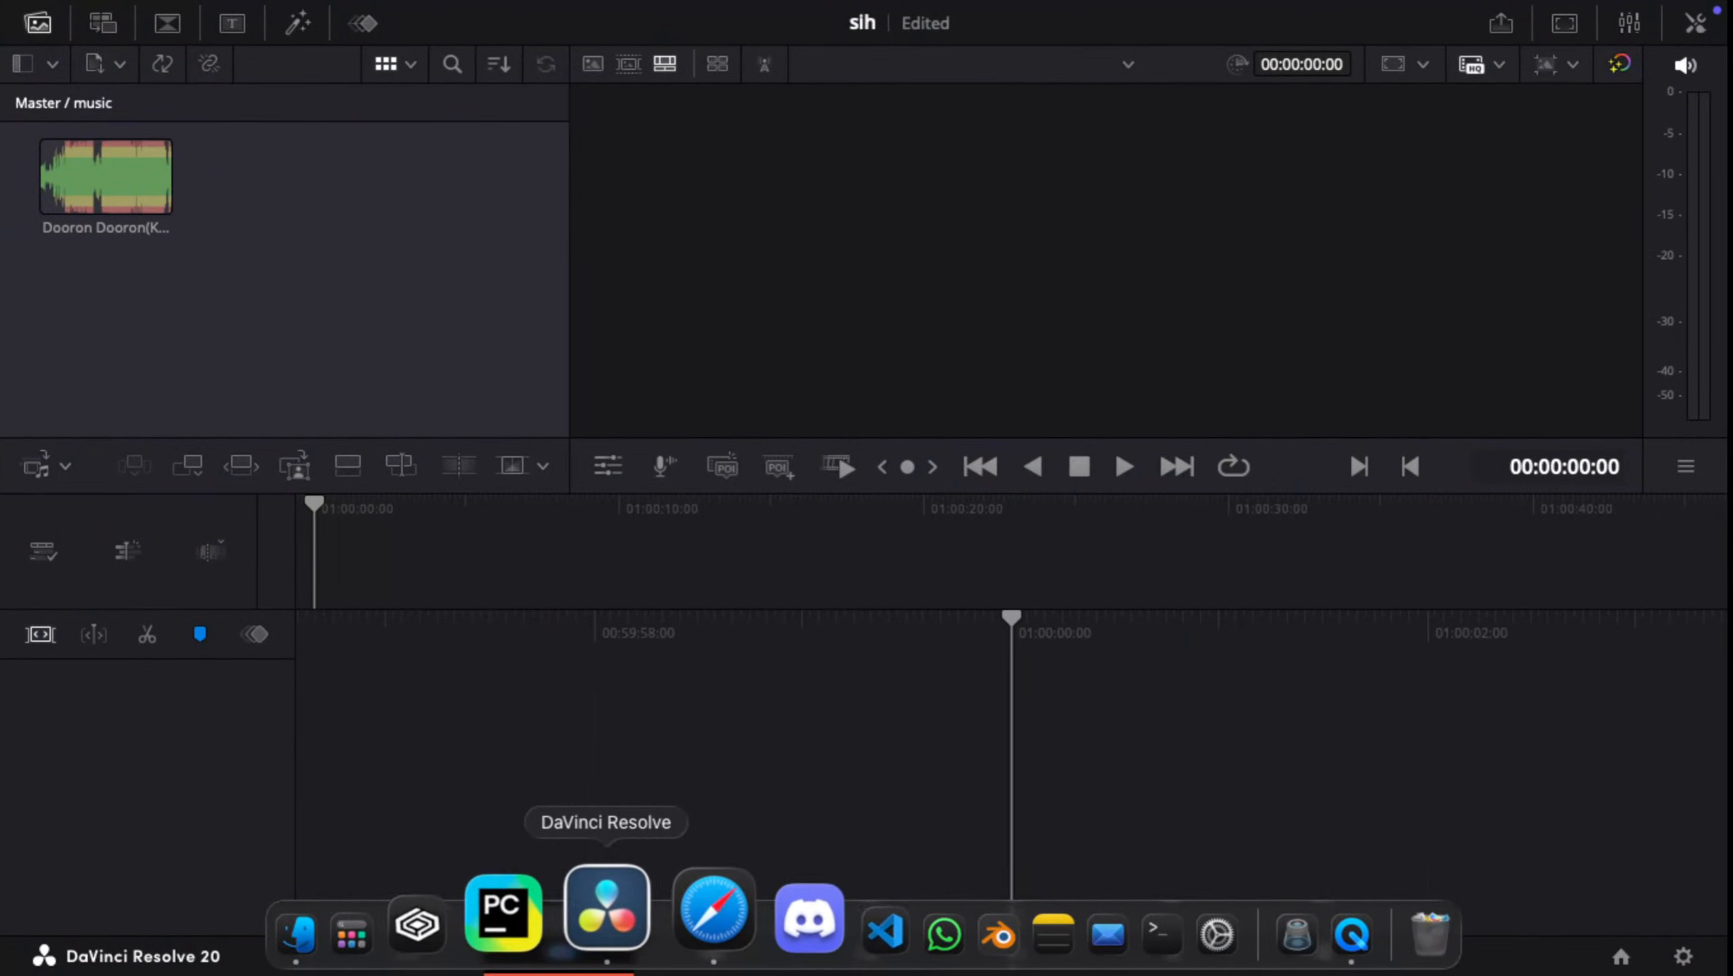
{"action": "left_click_drag", "start_coordinate": [607, 912], "coordinate": [632, 910]}
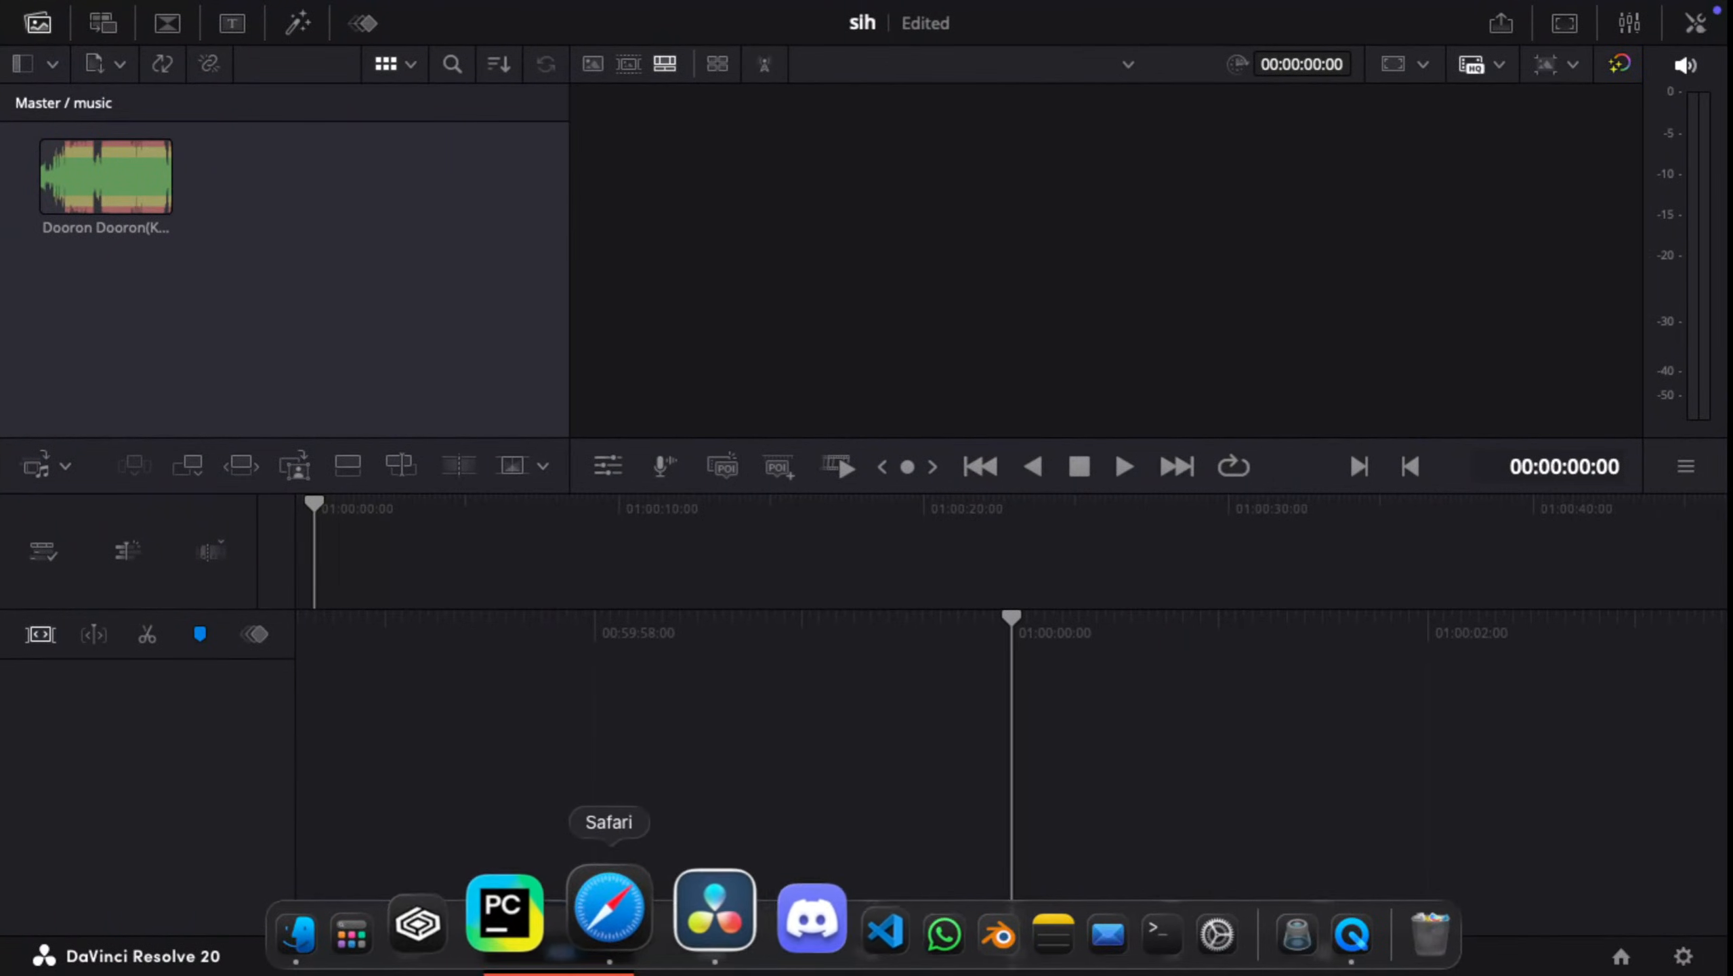
{"action": "left_click", "coordinate": [609, 909]}
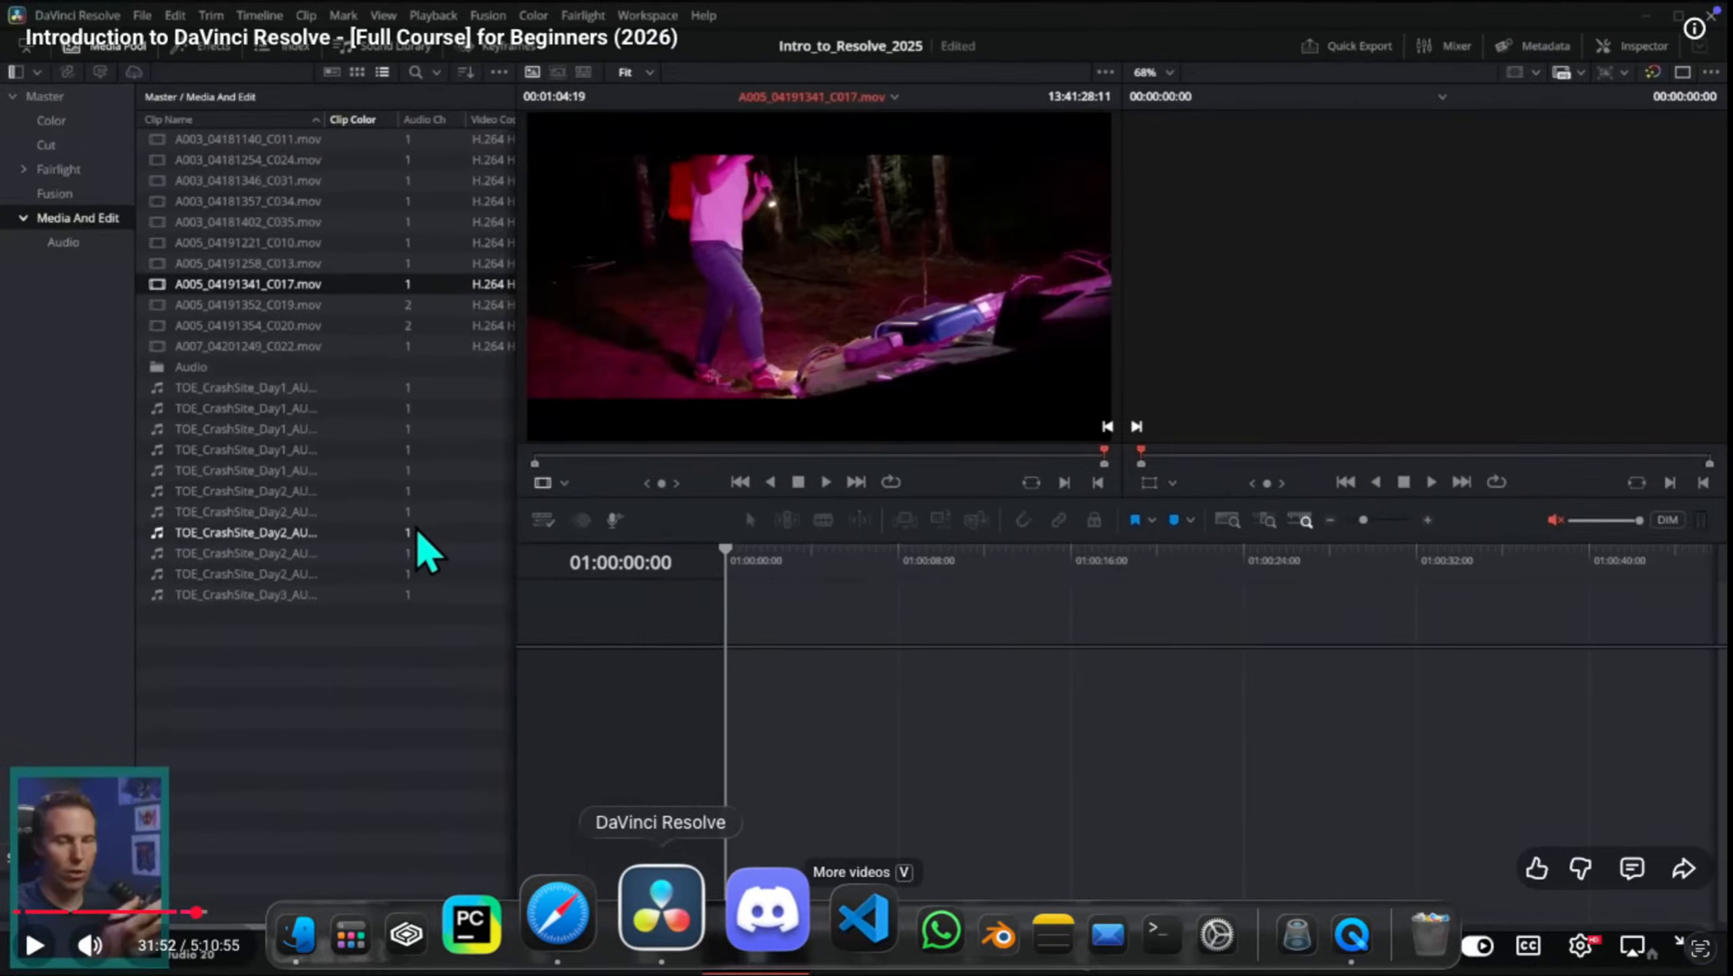
{"action": "left_click_drag", "start_coordinate": [625, 909], "coordinate": [661, 916]}
{"action": "left_click", "coordinate": [704, 912]}
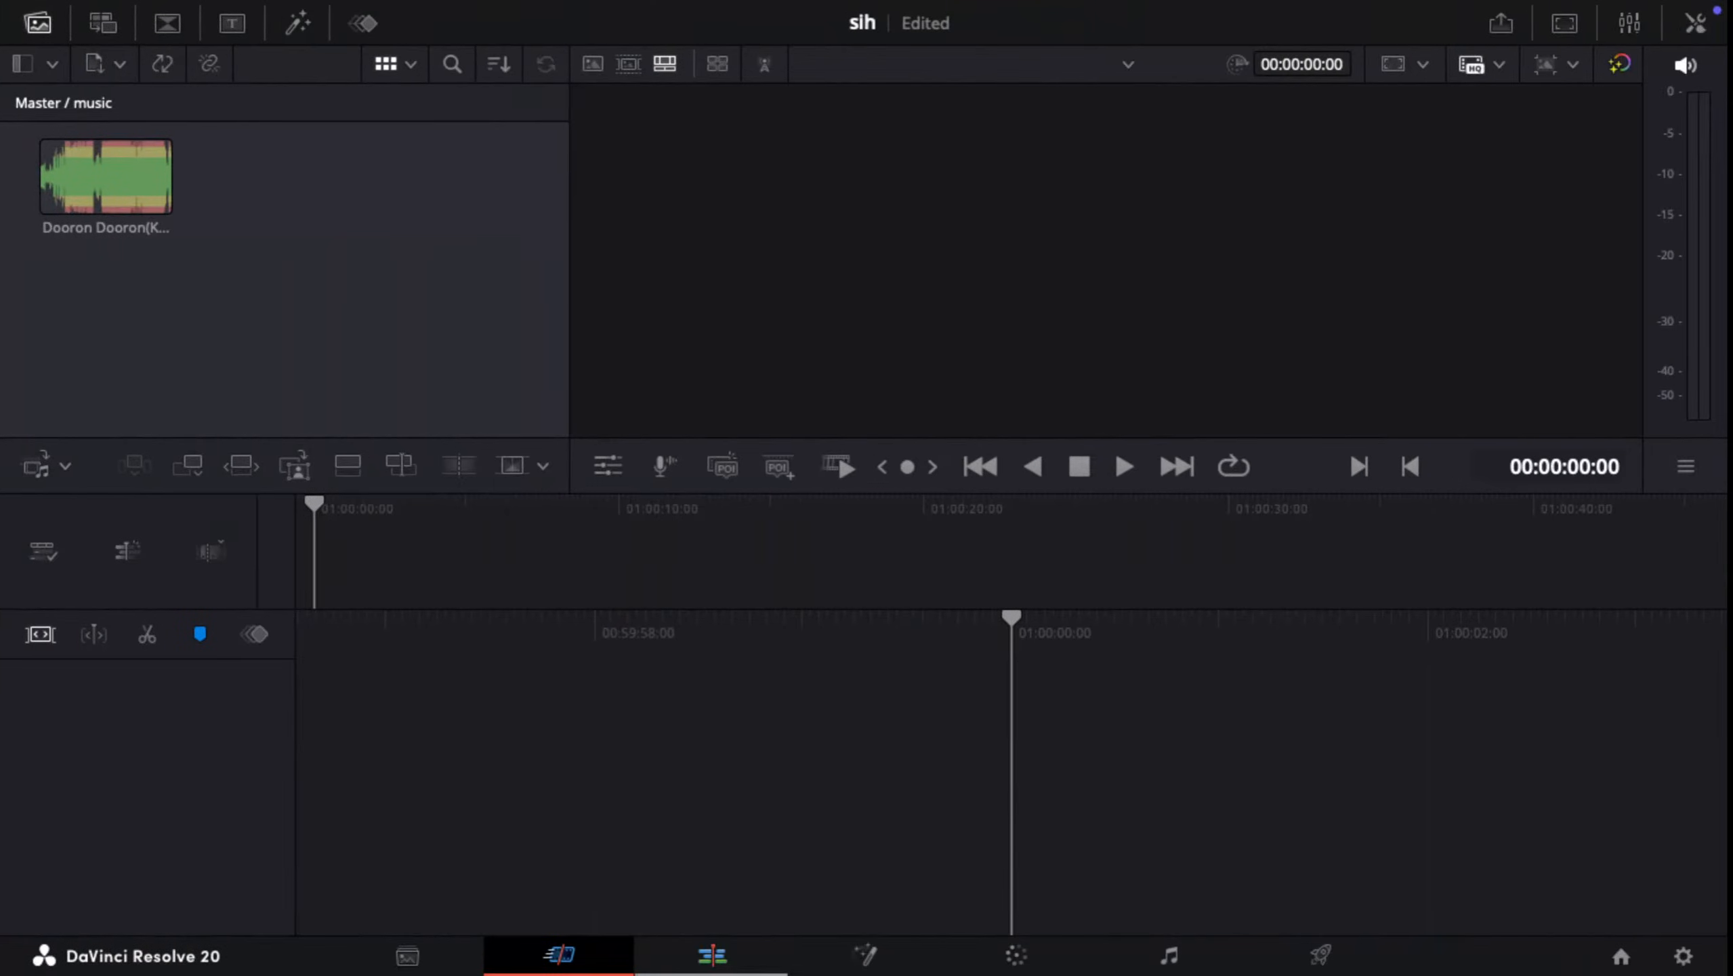
Step: Check the Safari windows, return to DaVinci Resolve and go to the Edit page of the sih project
{"action": "left_click", "coordinate": [600, 906]}
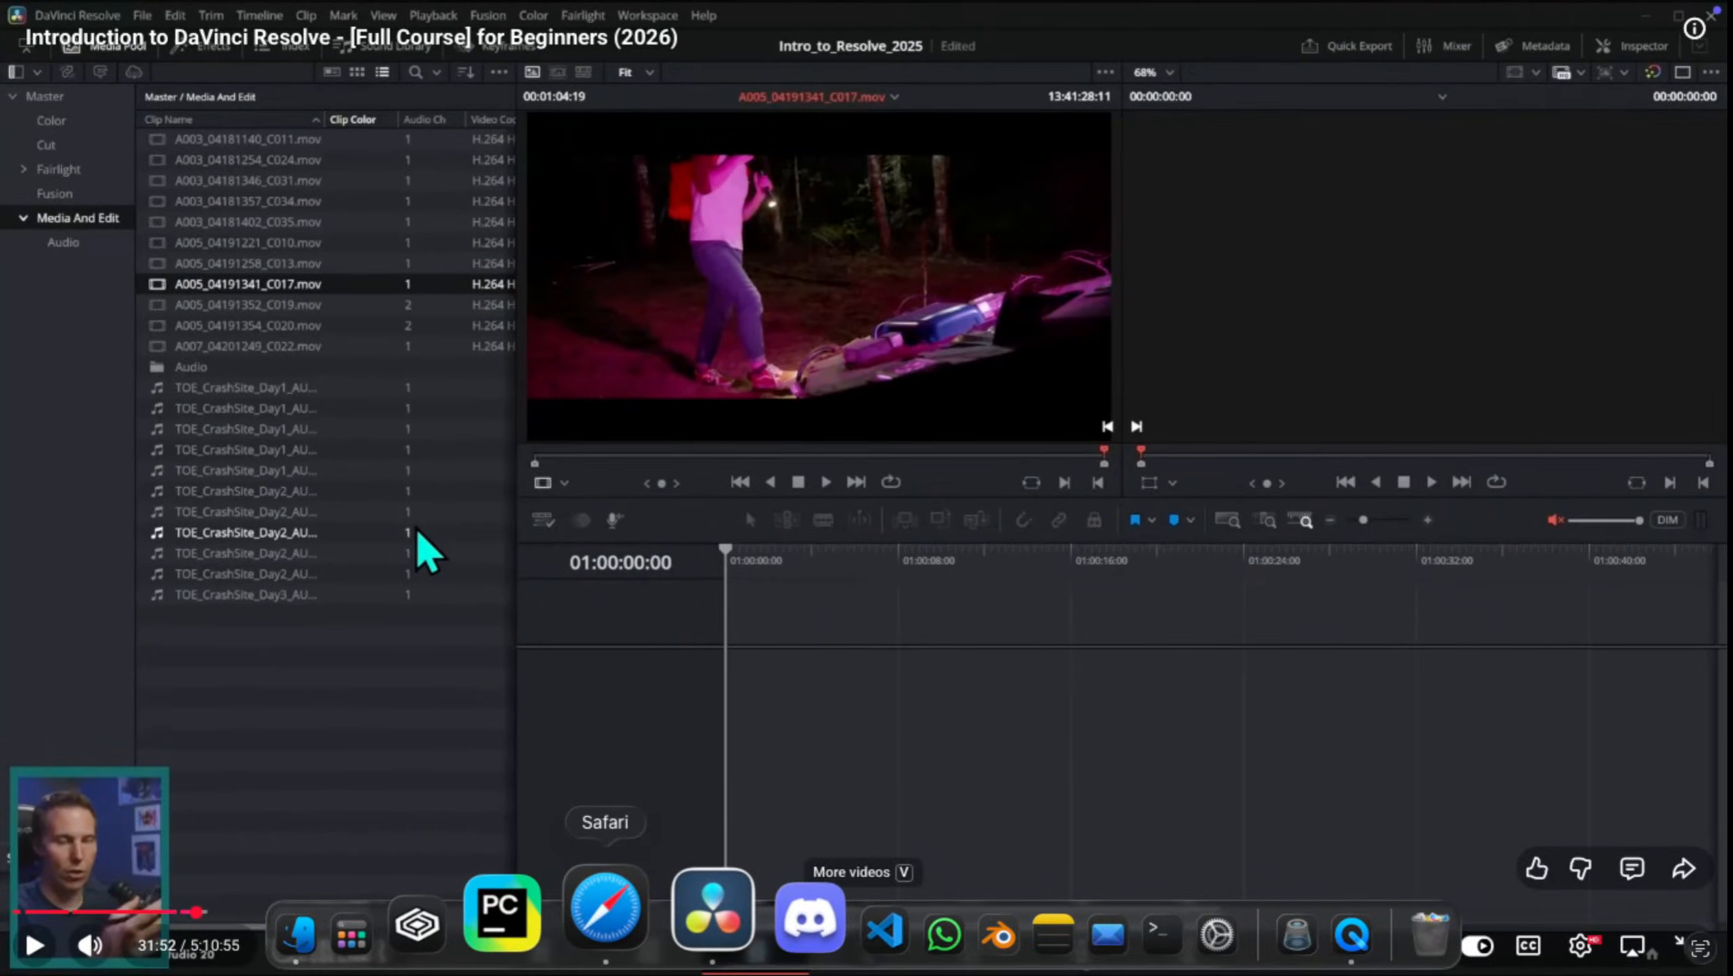
{"action": "left_click", "coordinate": [605, 909]}
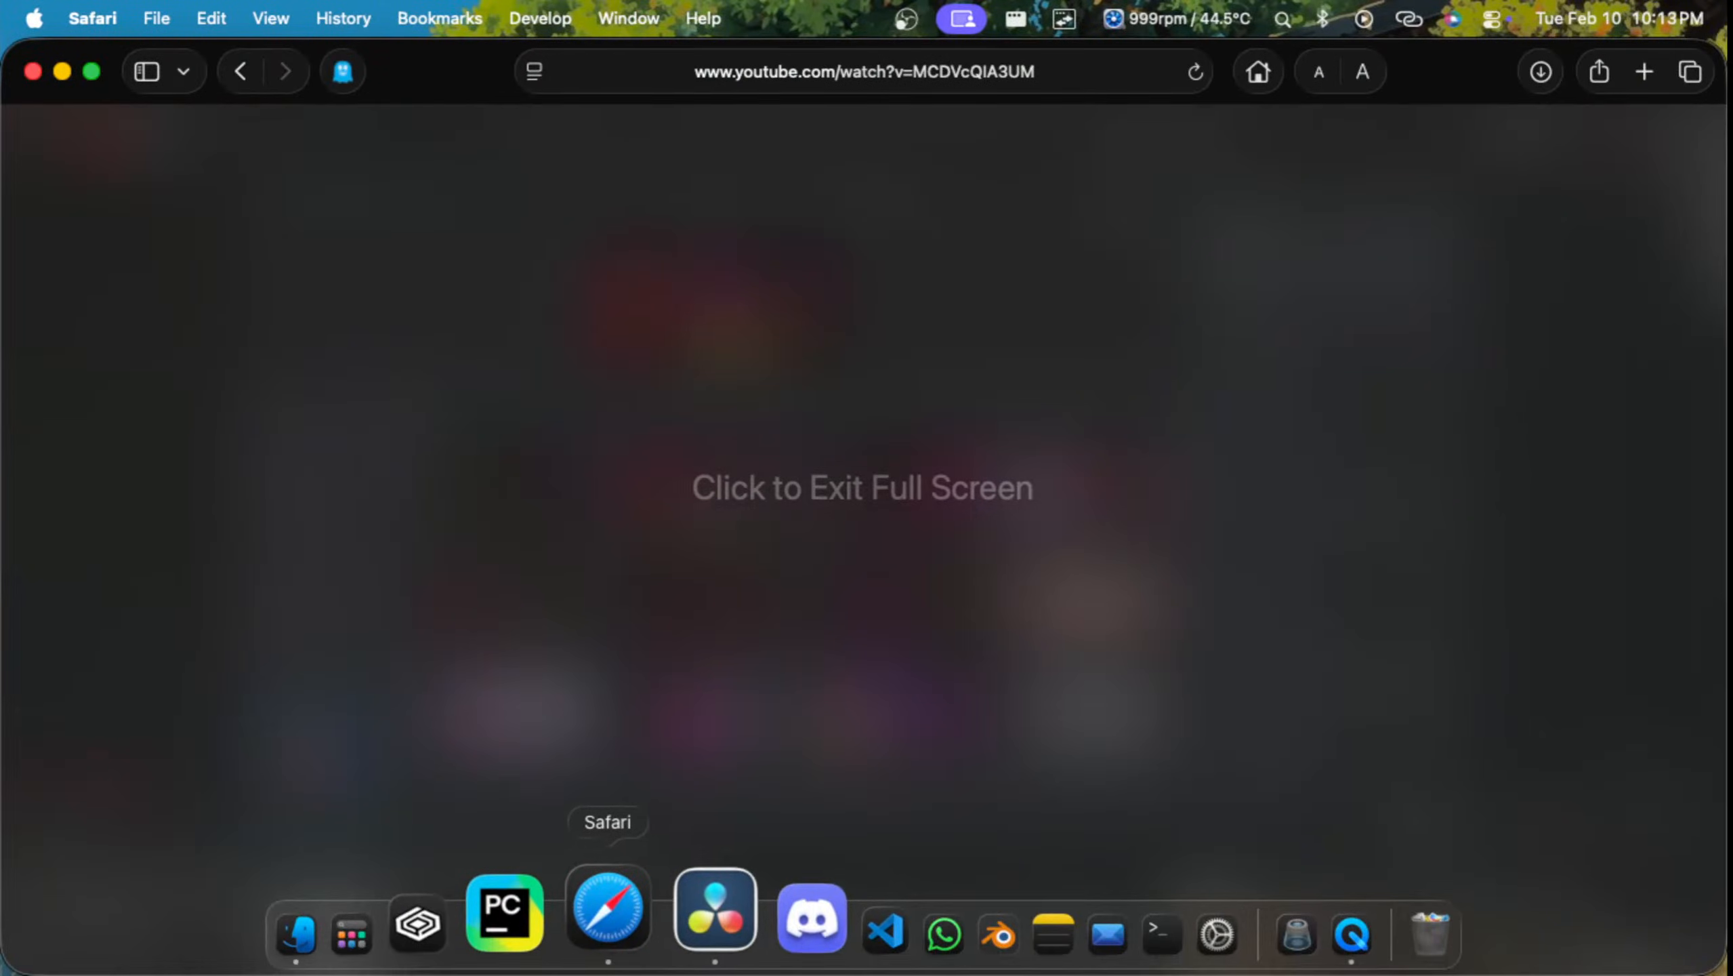
{"action": "left_click", "coordinate": [715, 909]}
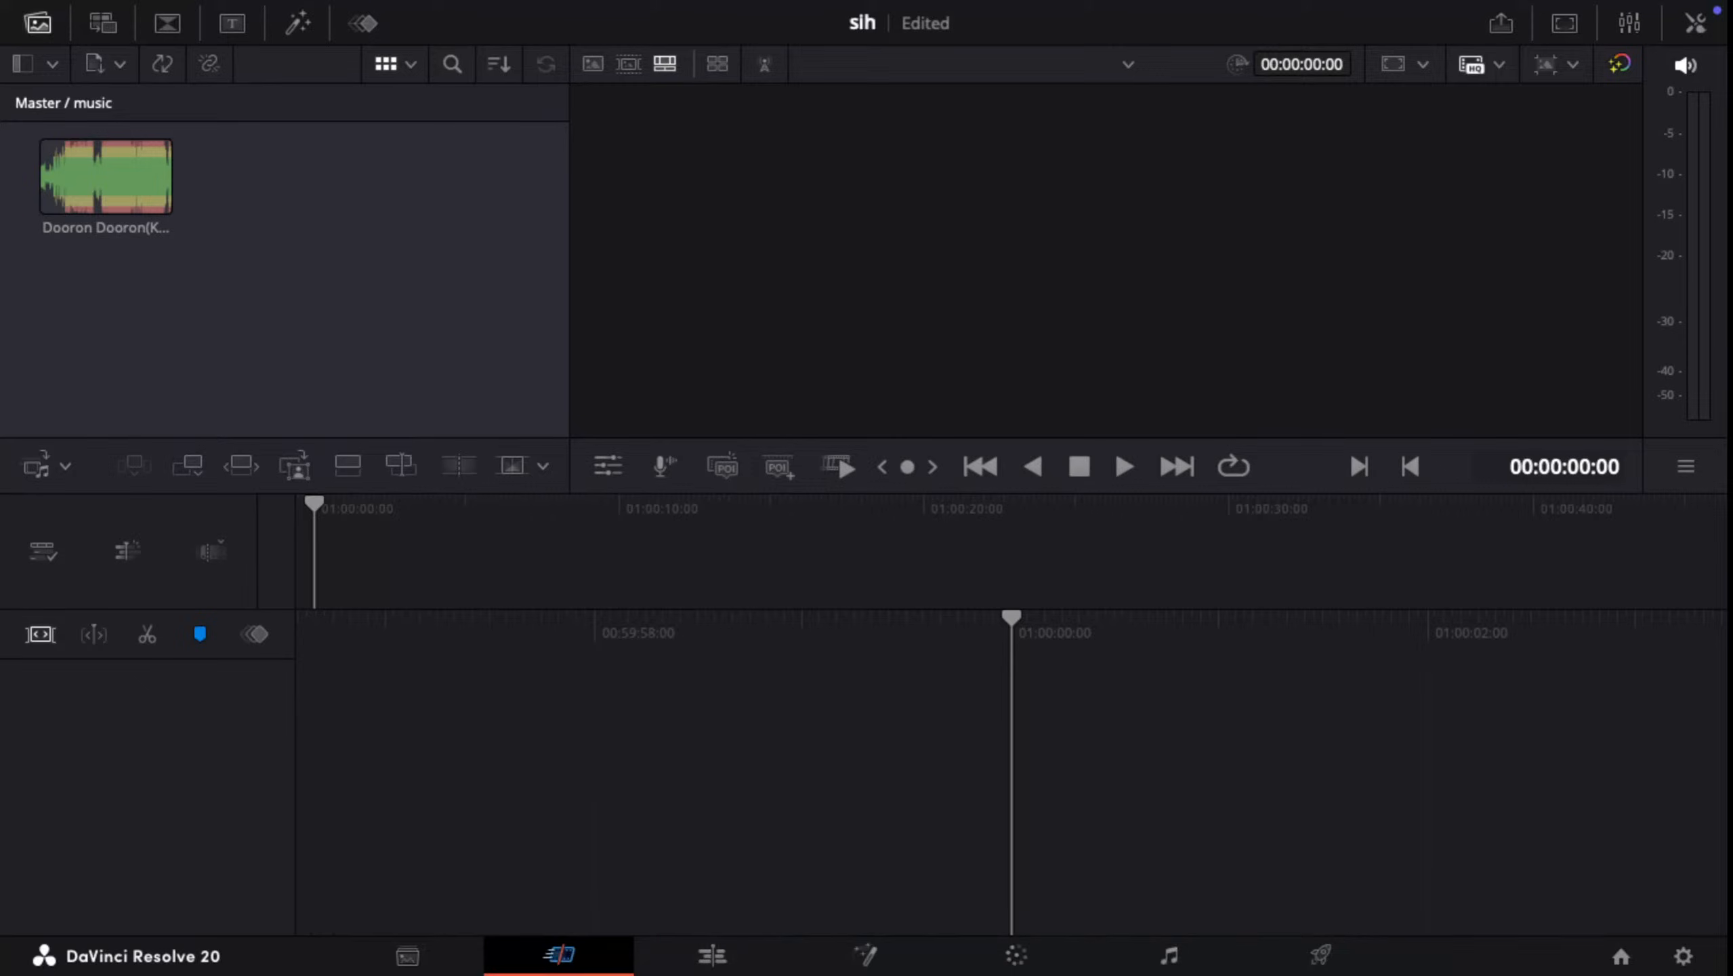
{"action": "left_click", "coordinate": [712, 955]}
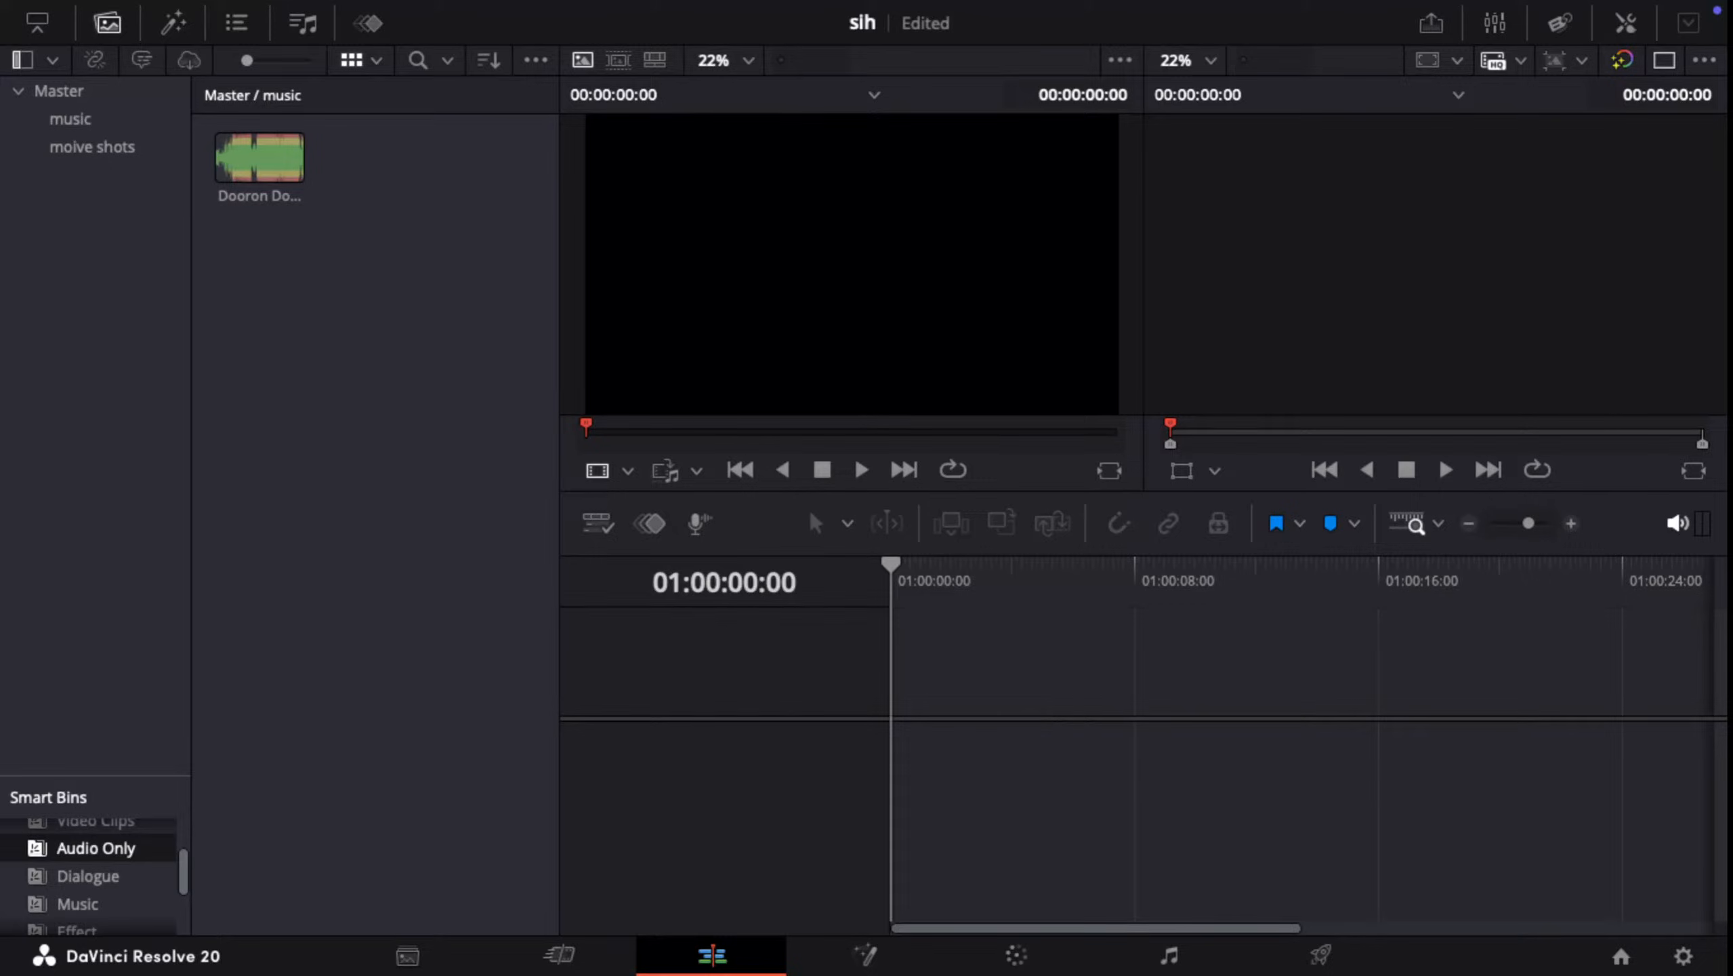
Step: Load the Amazing Spider-Man clip from the moive shots bin into the source viewer and play it from about 00:00:59
{"action": "left_click", "coordinate": [92, 147]}
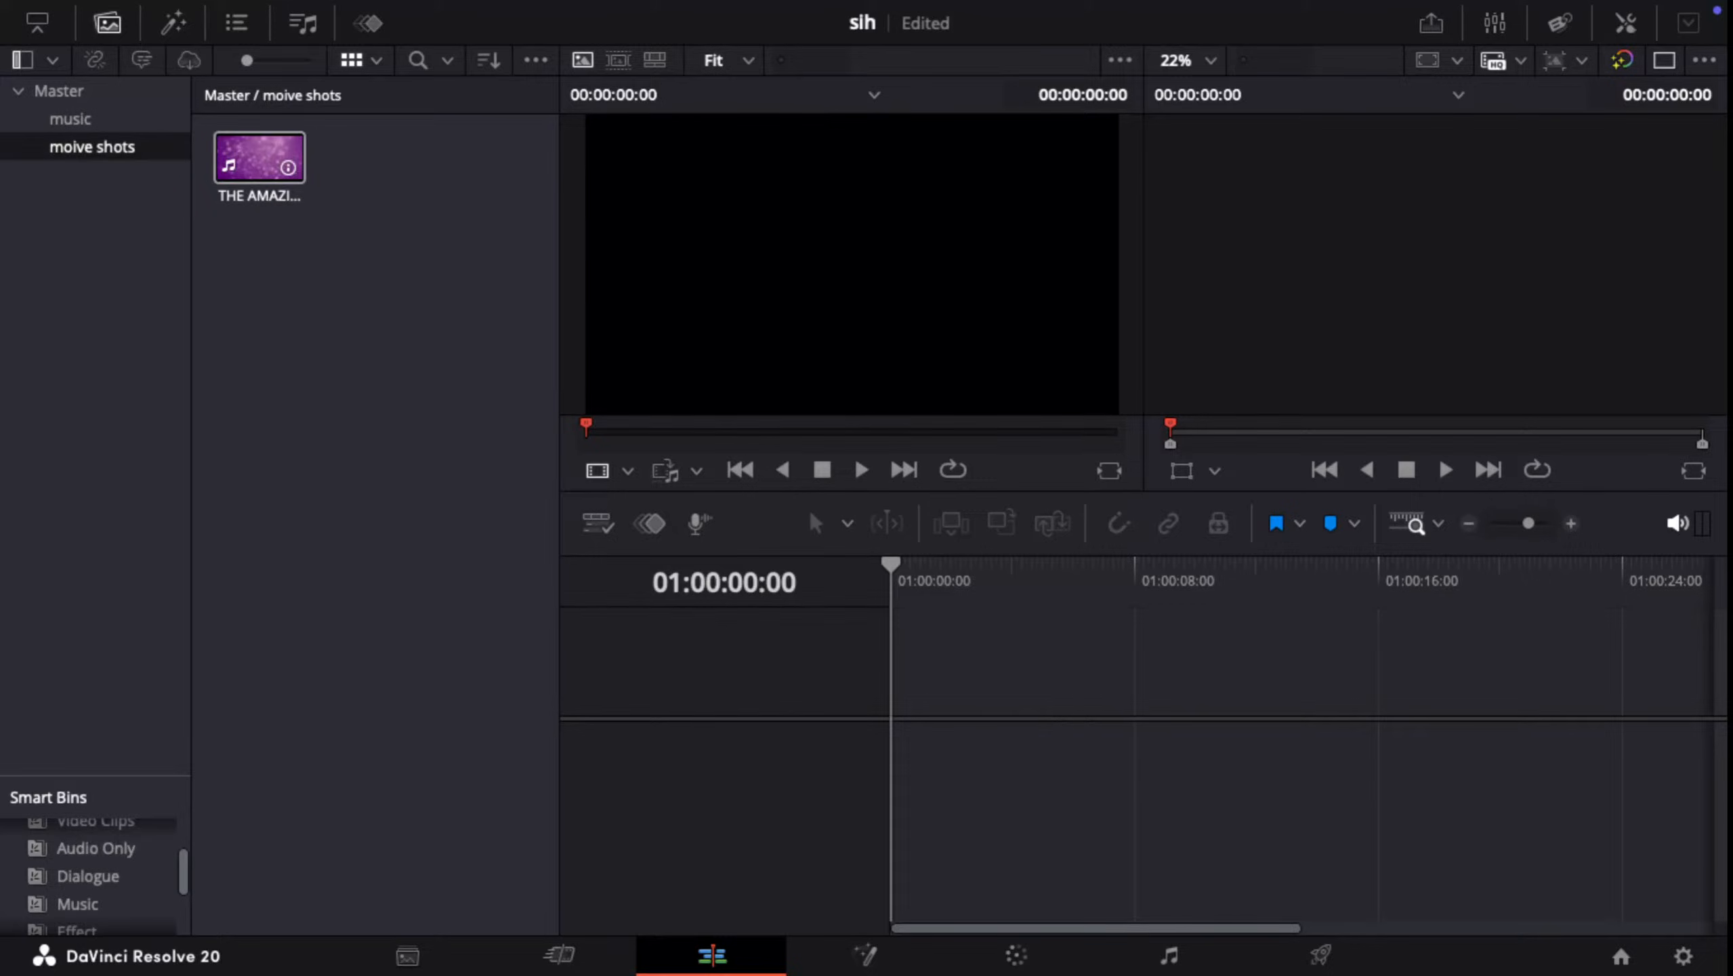
{"action": "left_click", "coordinate": [264, 158]}
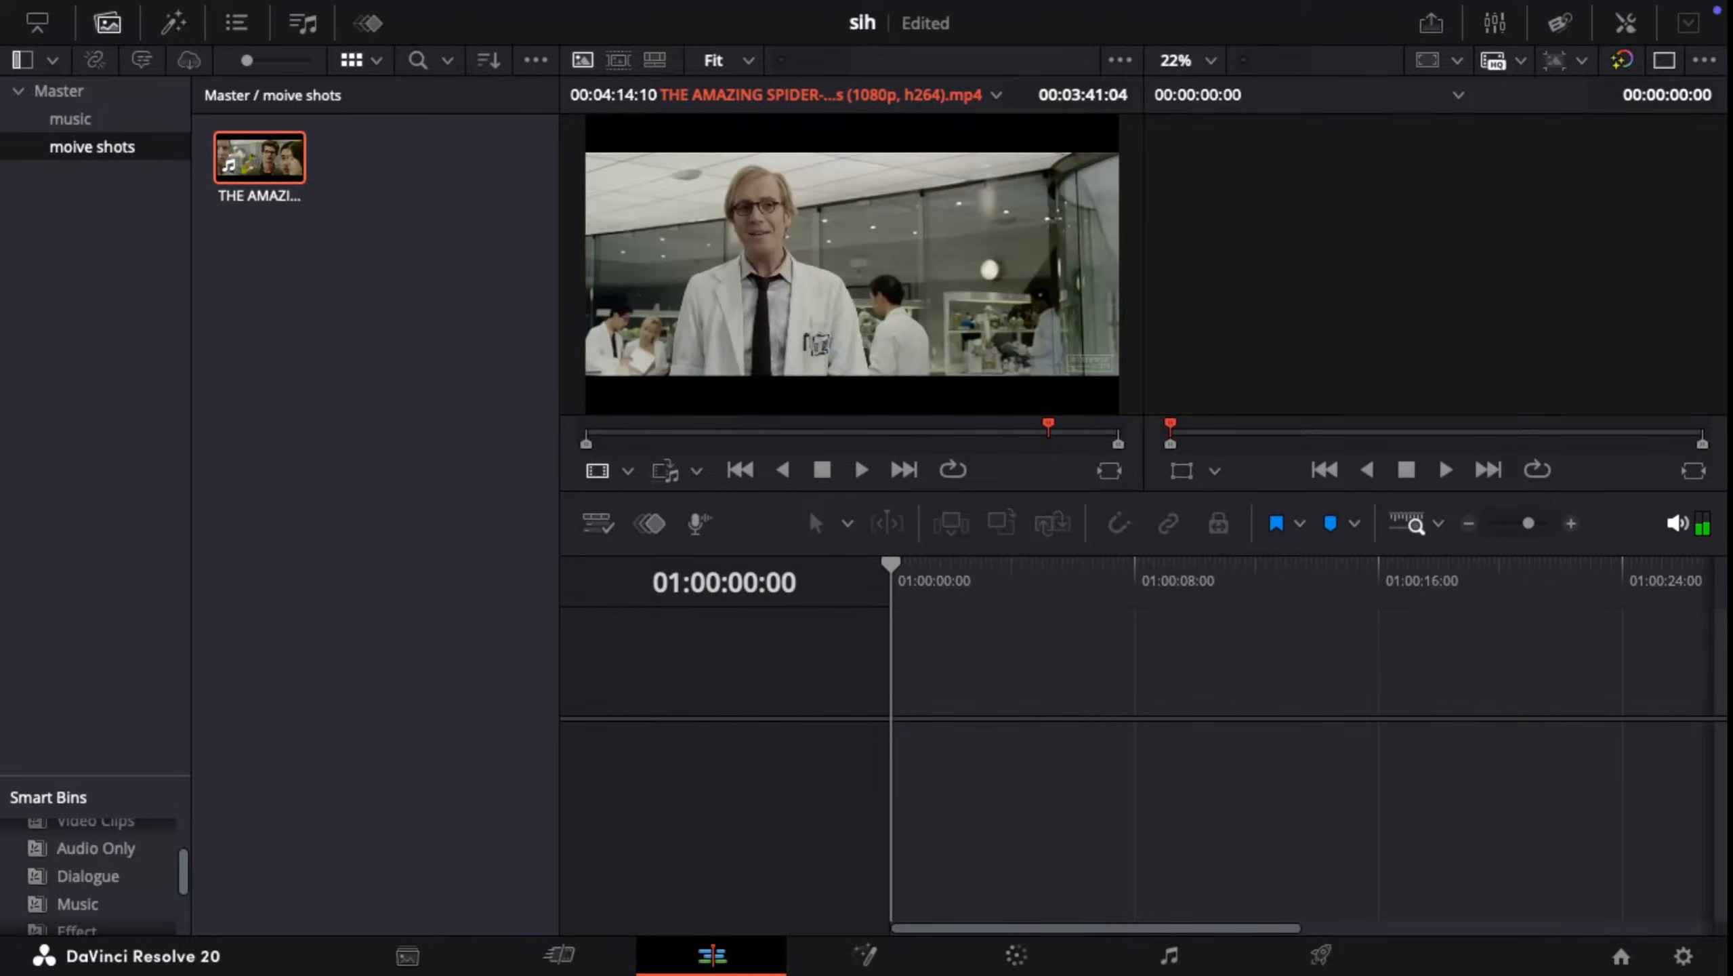
{"action": "left_click_drag", "start_coordinate": [1048, 430], "coordinate": [709, 431]}
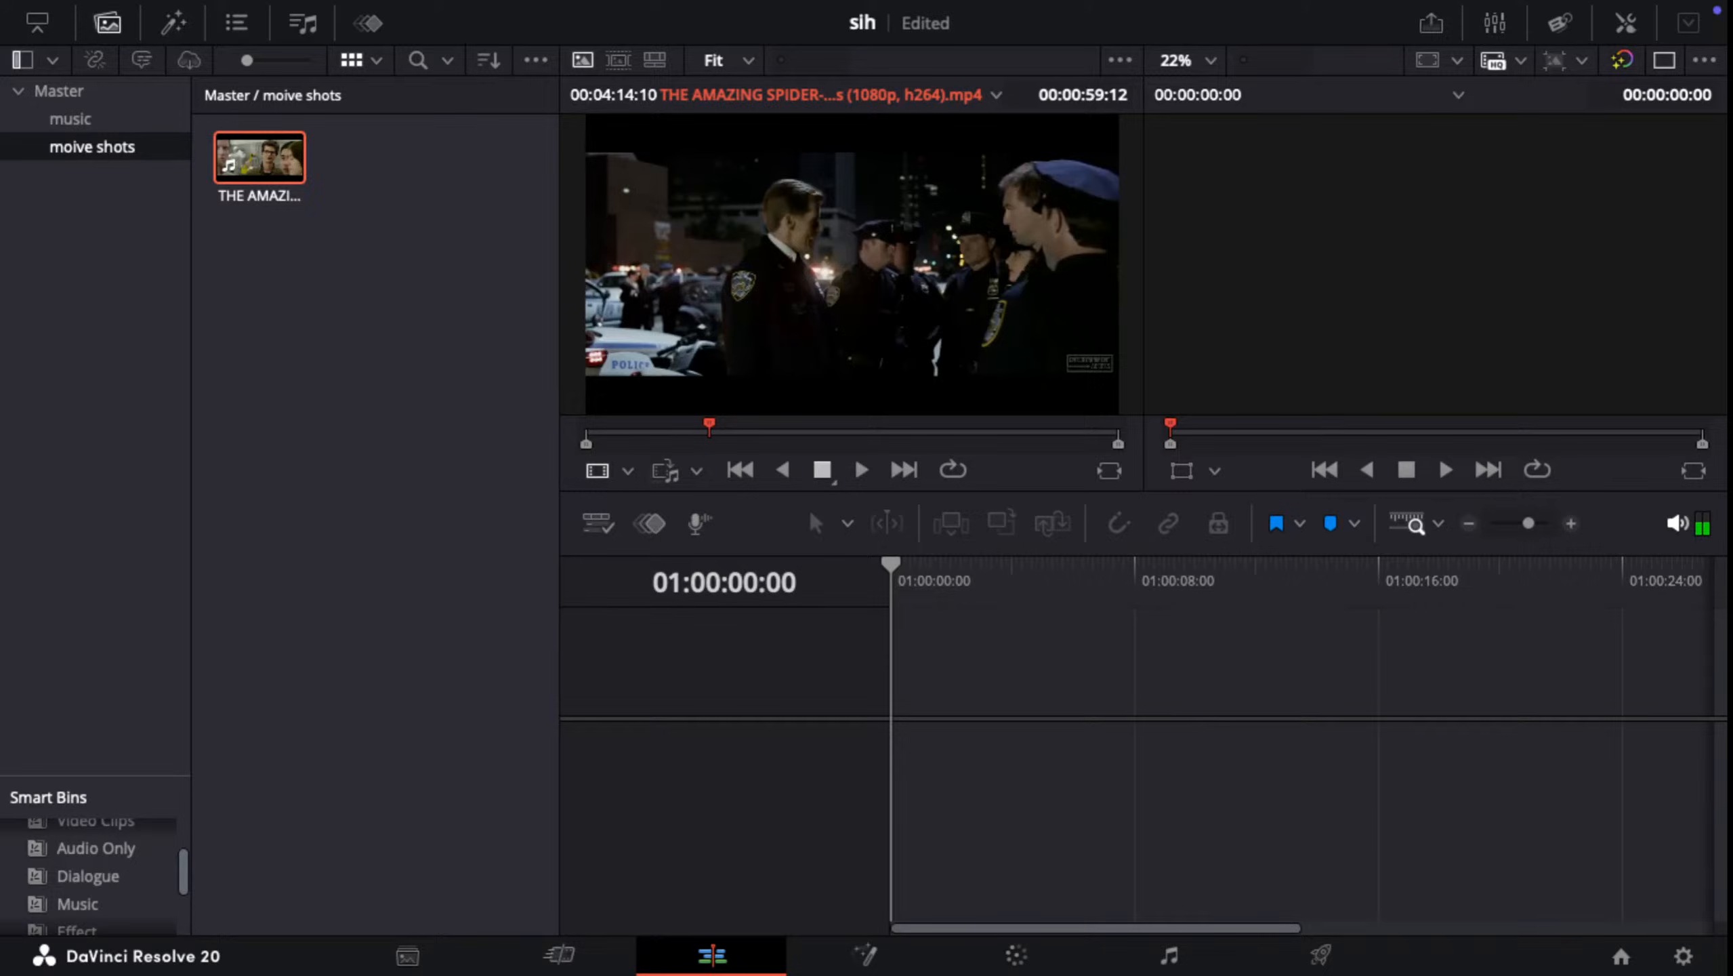
{"action": "left_click", "coordinate": [861, 470]}
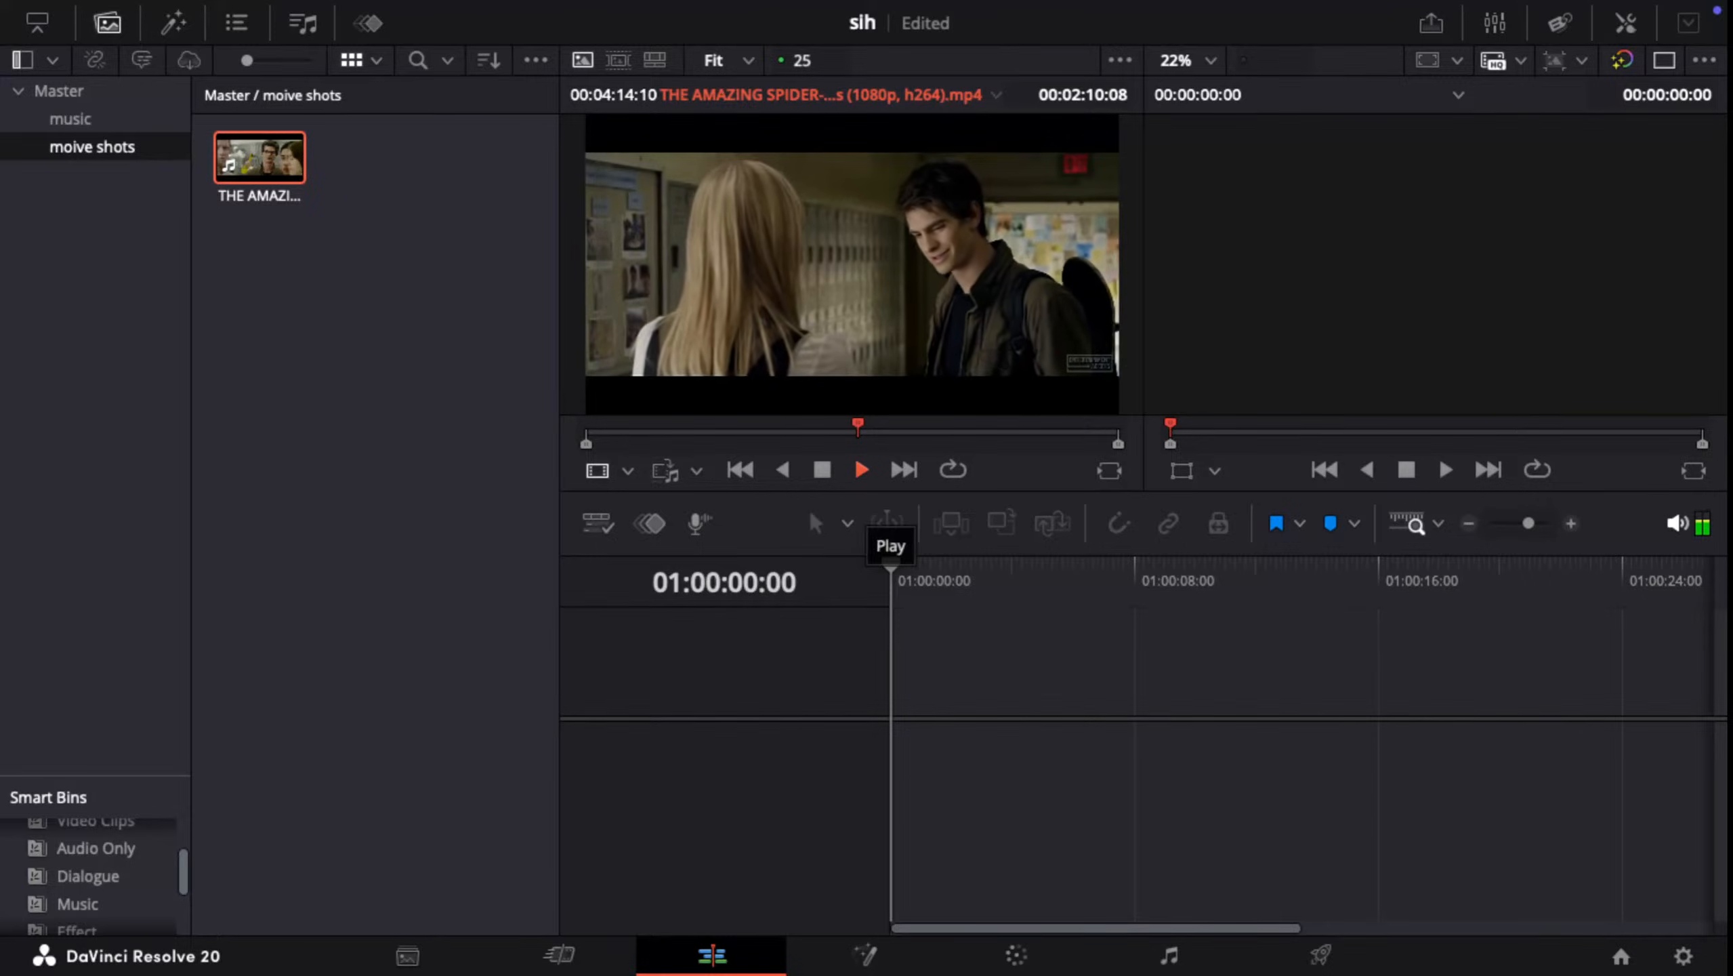
Step: Pause the clip in the source viewer and reorder the spaces so DaVinci Resolve comes directly after Safari
{"action": "key", "text": "ctrl+Up"}
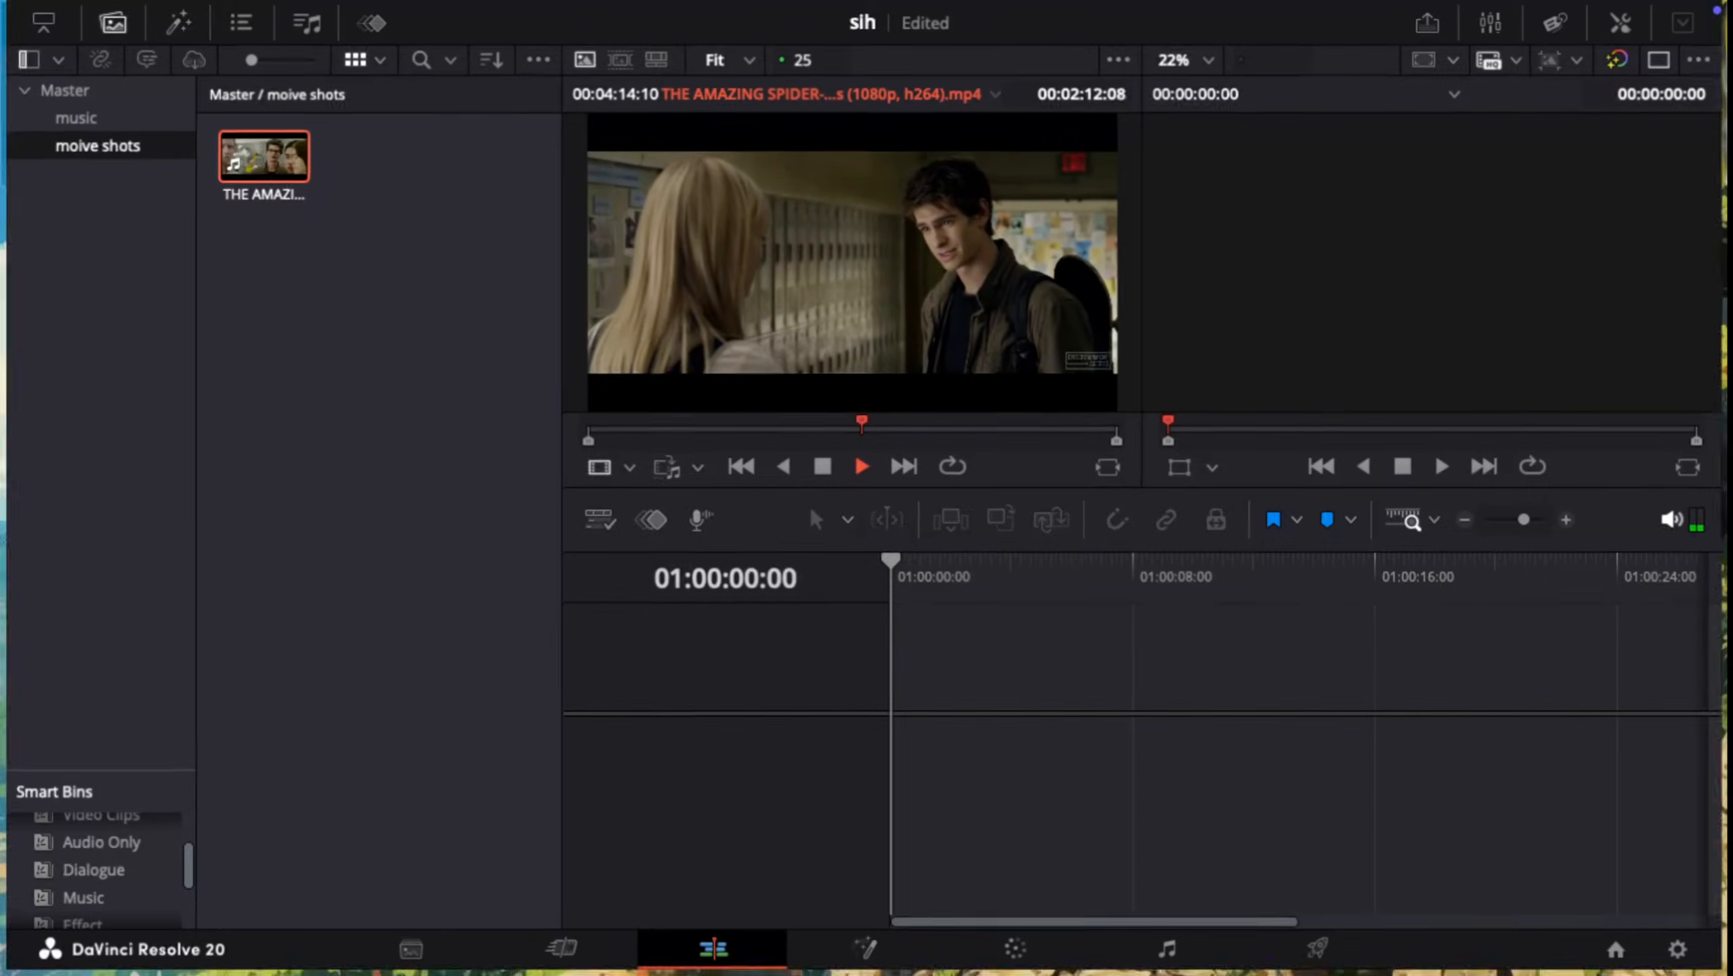
{"action": "key", "text": "ctrl+Up"}
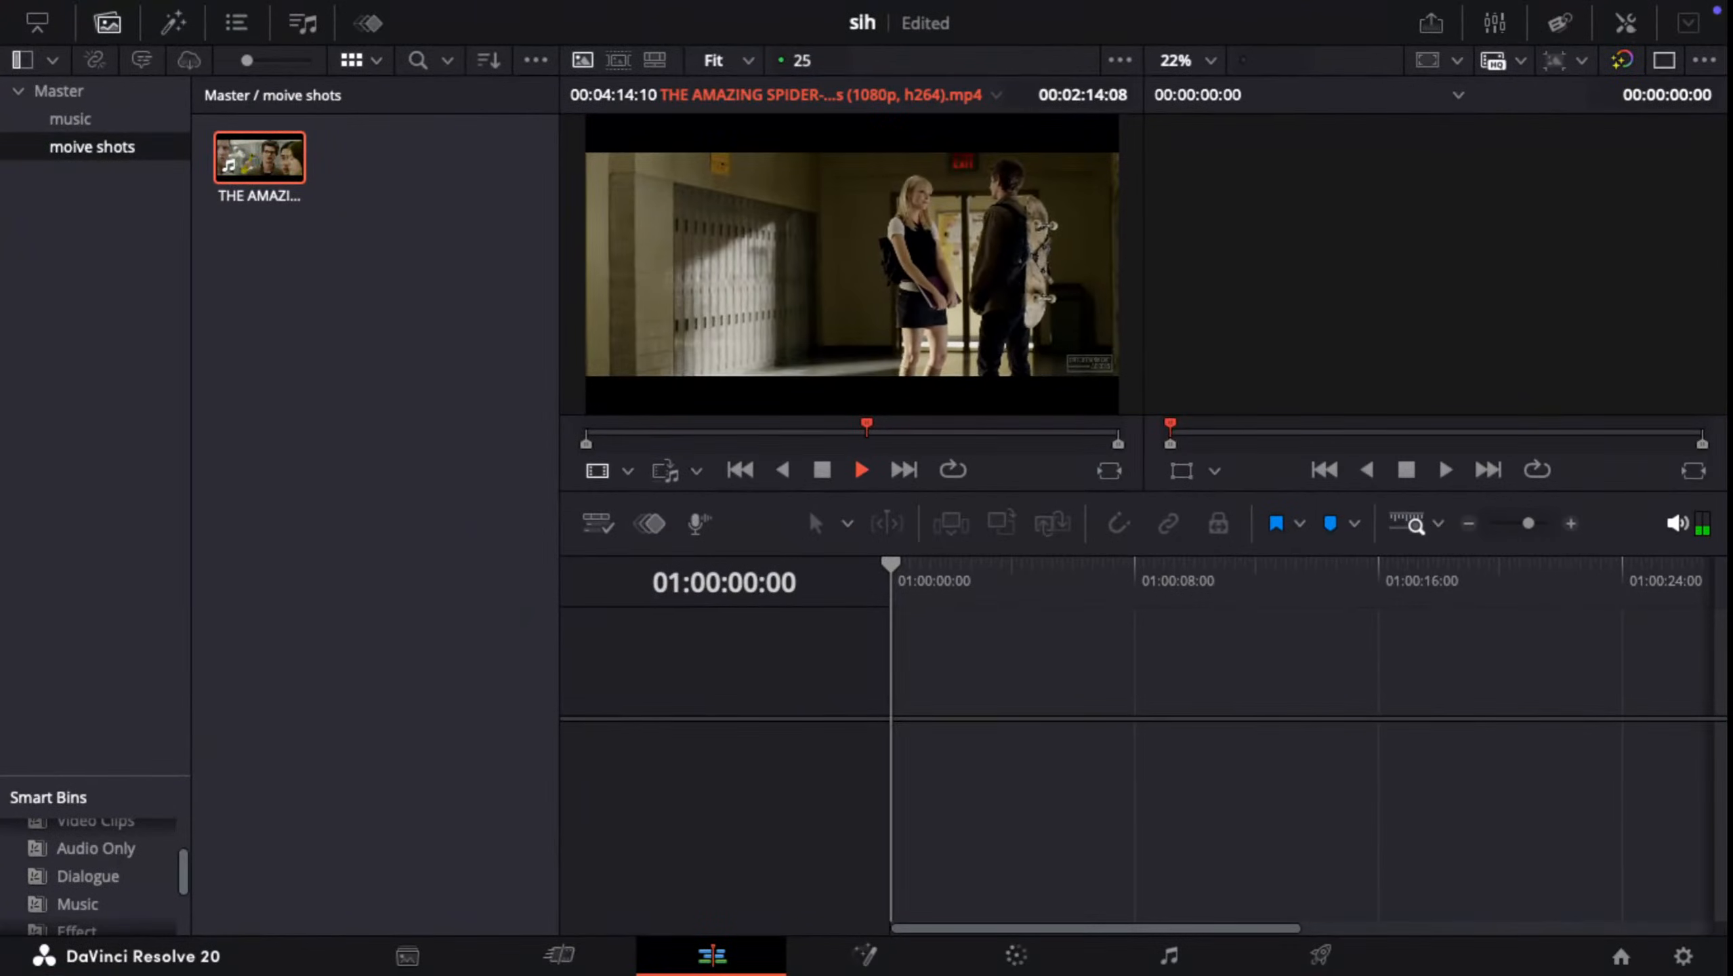
{"action": "key", "text": "space"}
{"action": "key", "text": "ctrl+Up"}
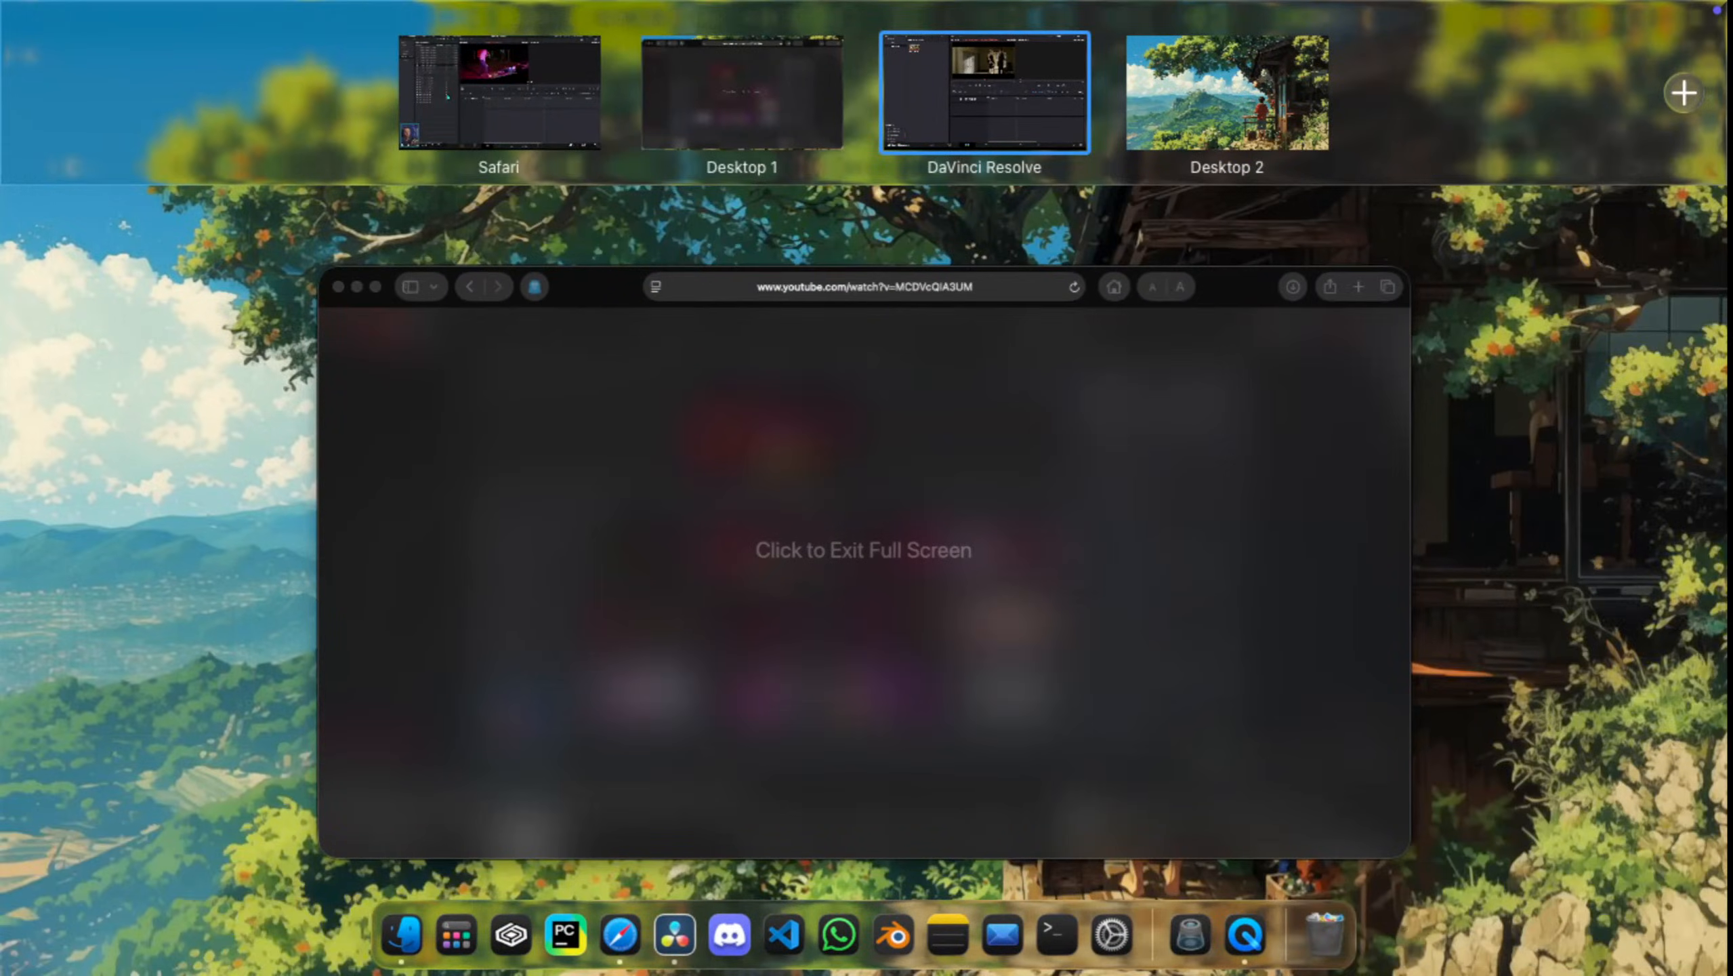
{"action": "left_click_drag", "start_coordinate": [519, 93], "coordinate": [1172, 92]}
Step: Switch between Safari and DaVinci Resolve, ending in Safari, and watch the Edit page tutorial from 31:52 until pausing it at about 33:57
{"action": "left_click", "coordinate": [503, 92]}
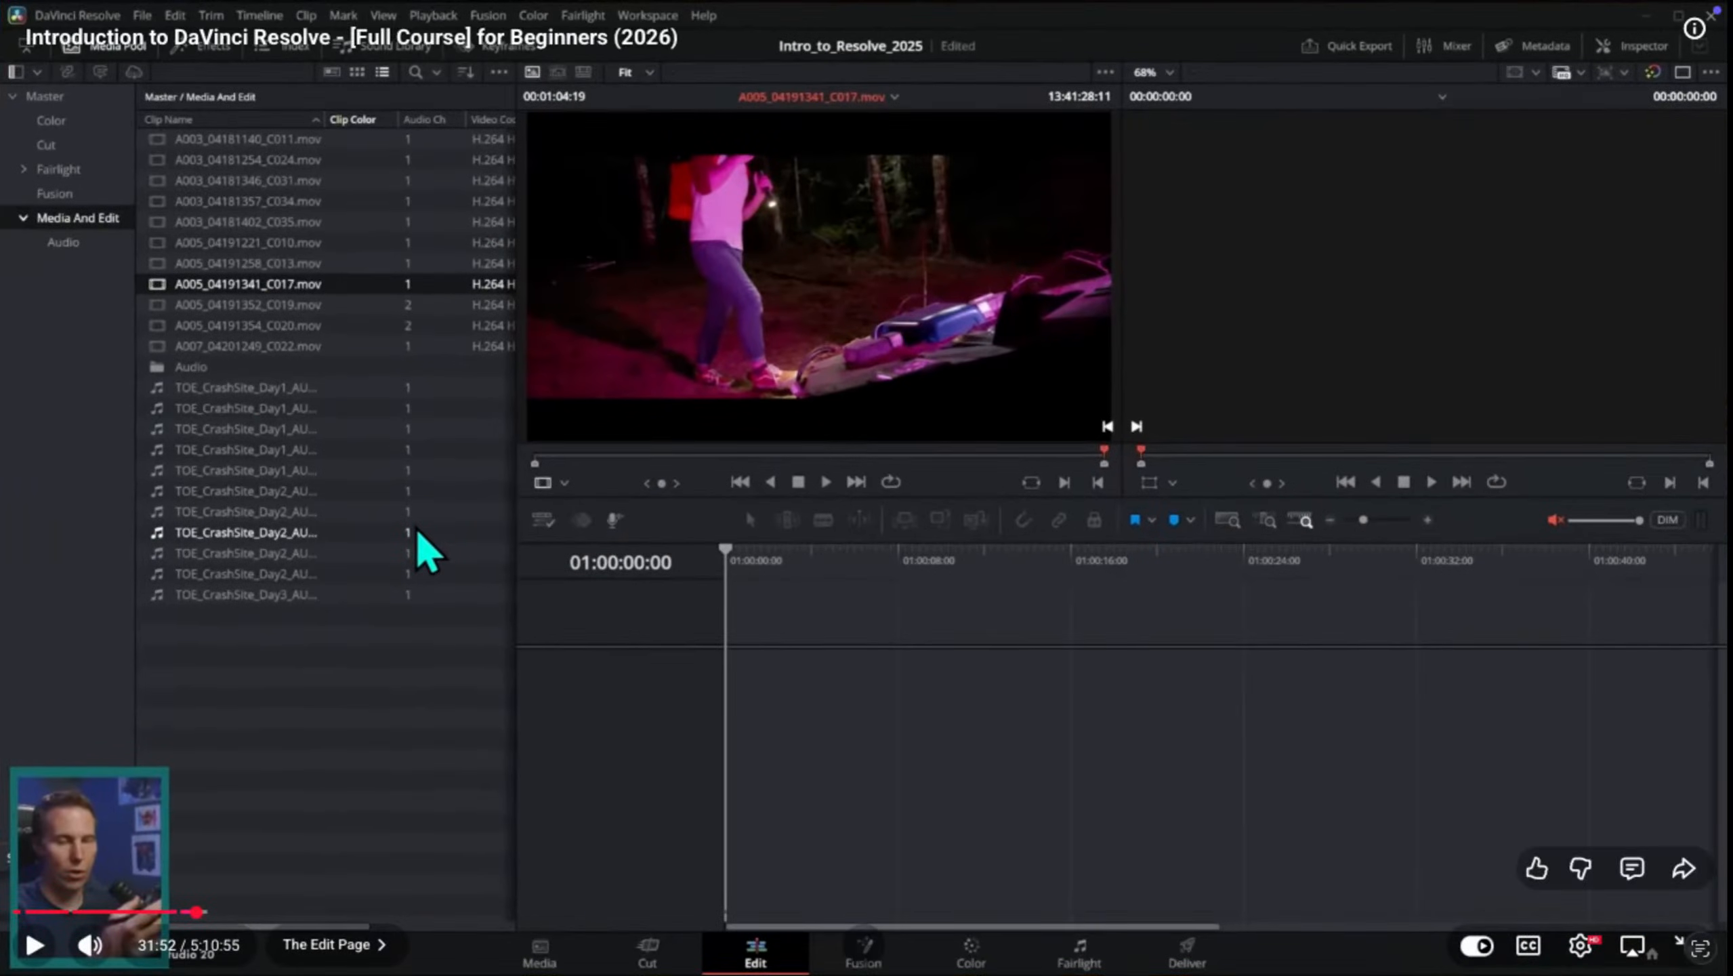
{"action": "key", "text": "ctrl+Up"}
{"action": "left_click", "coordinate": [743, 93]}
{"action": "key", "text": "ctrl+Up"}
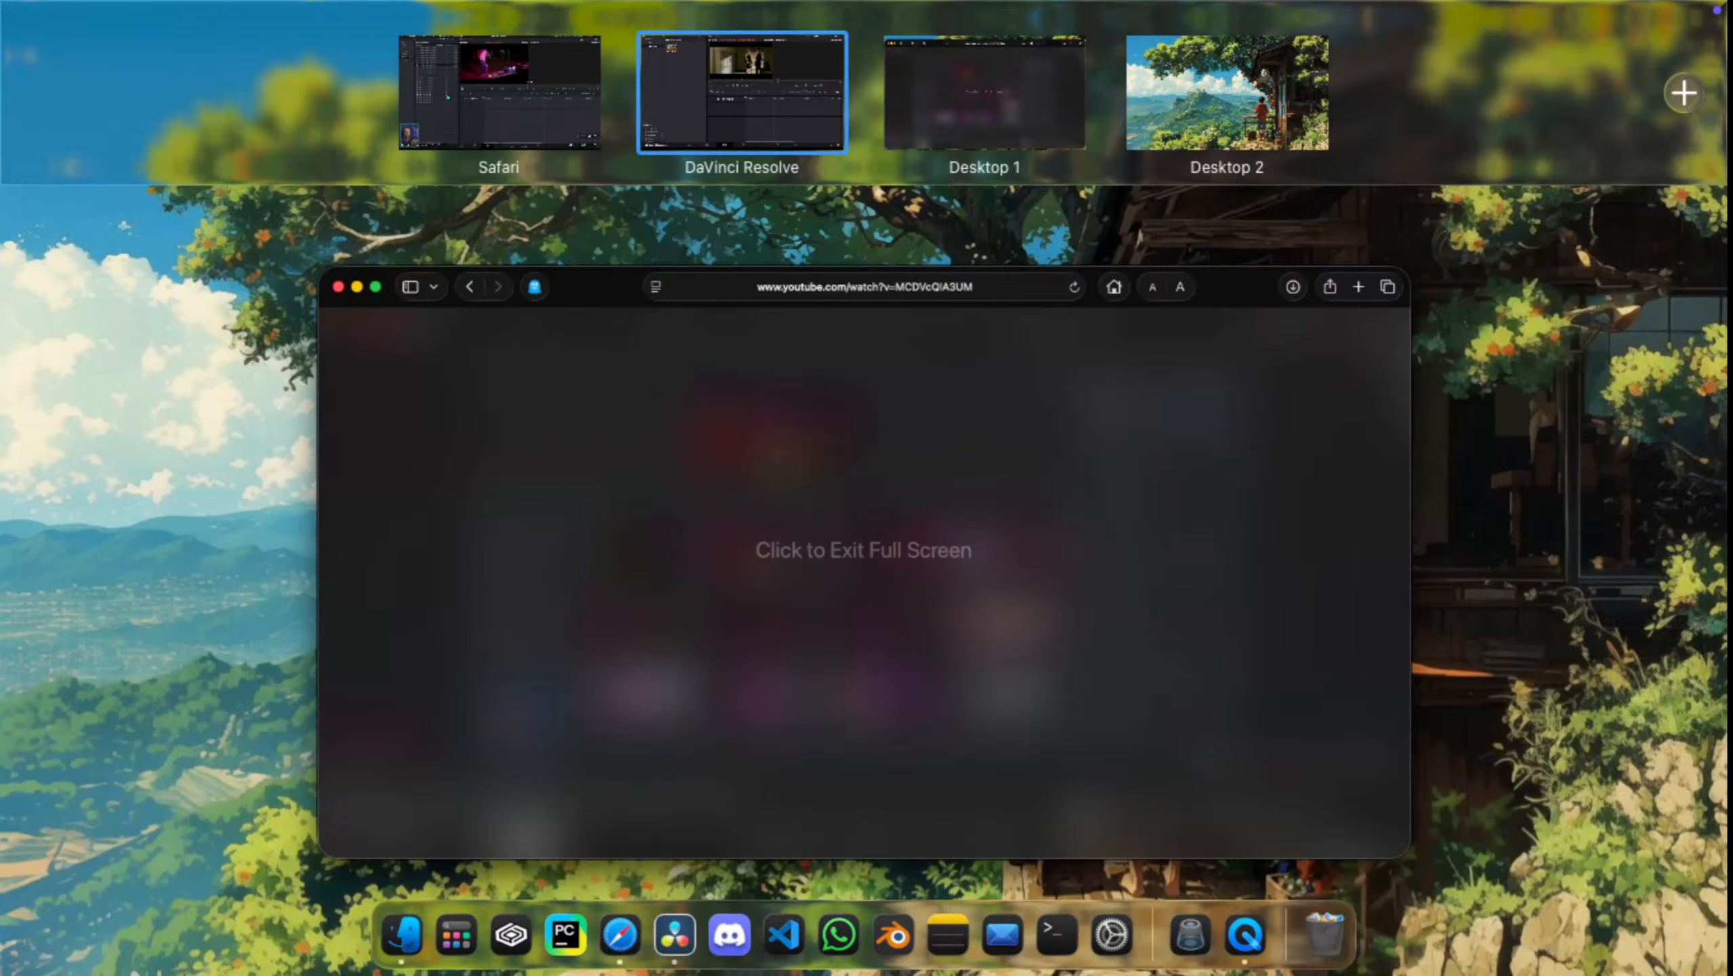
{"action": "left_click", "coordinate": [503, 93]}
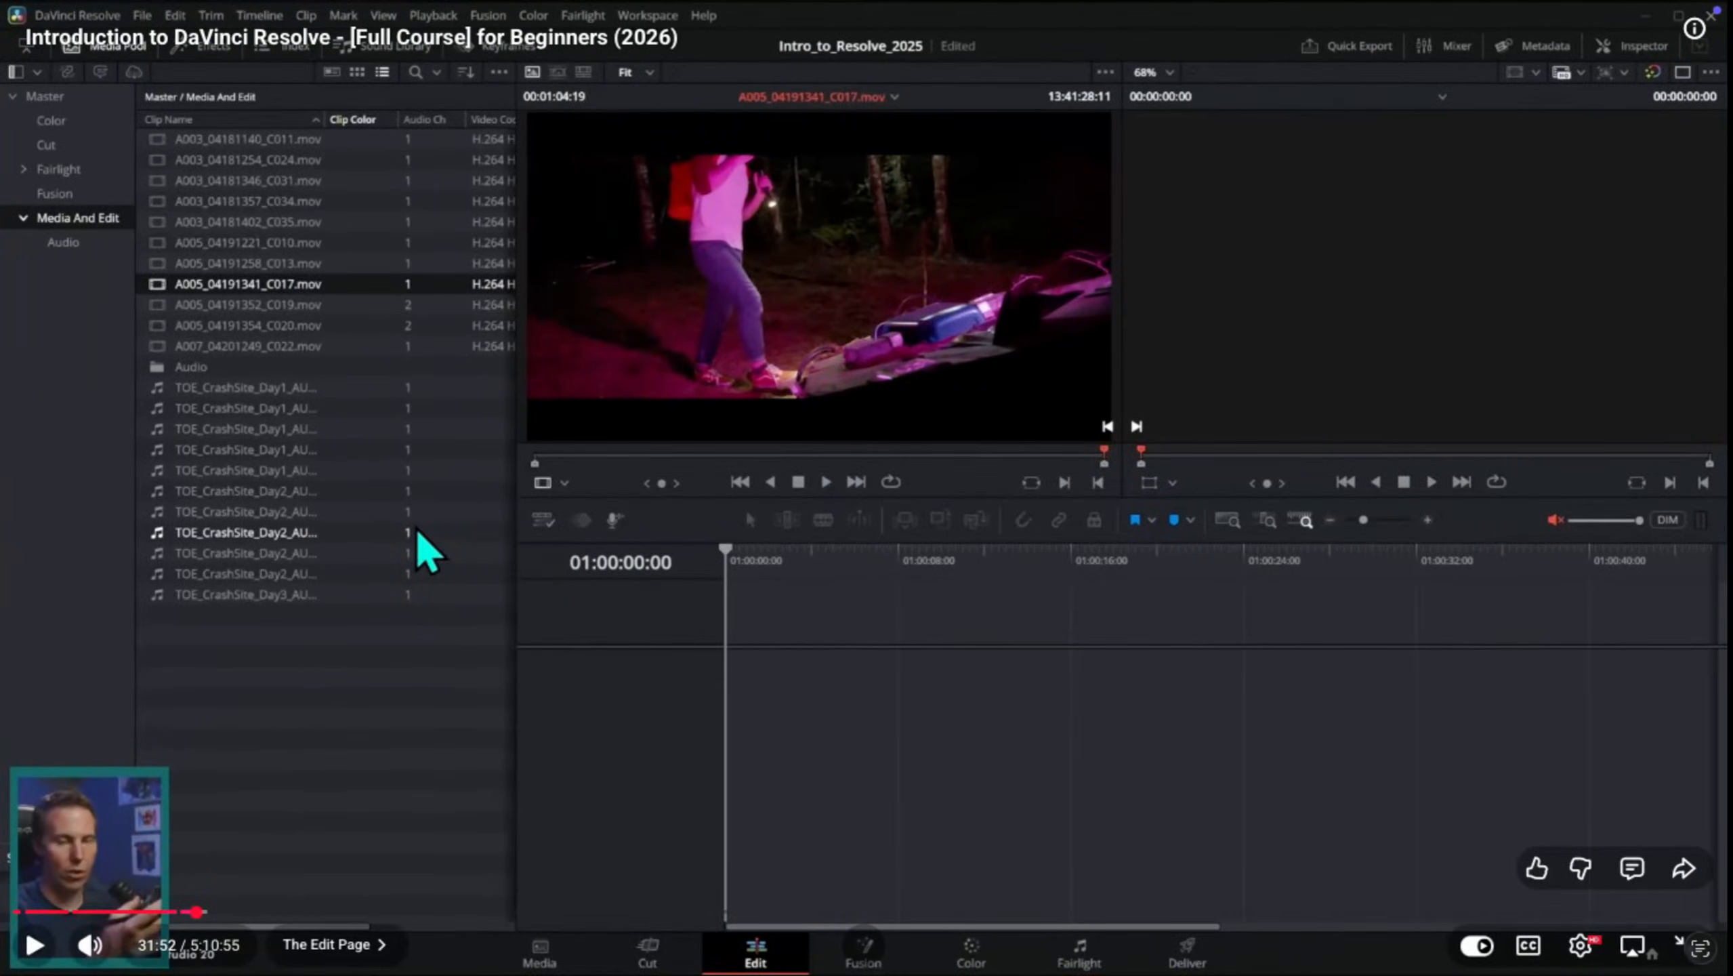
{"action": "key", "text": "space"}
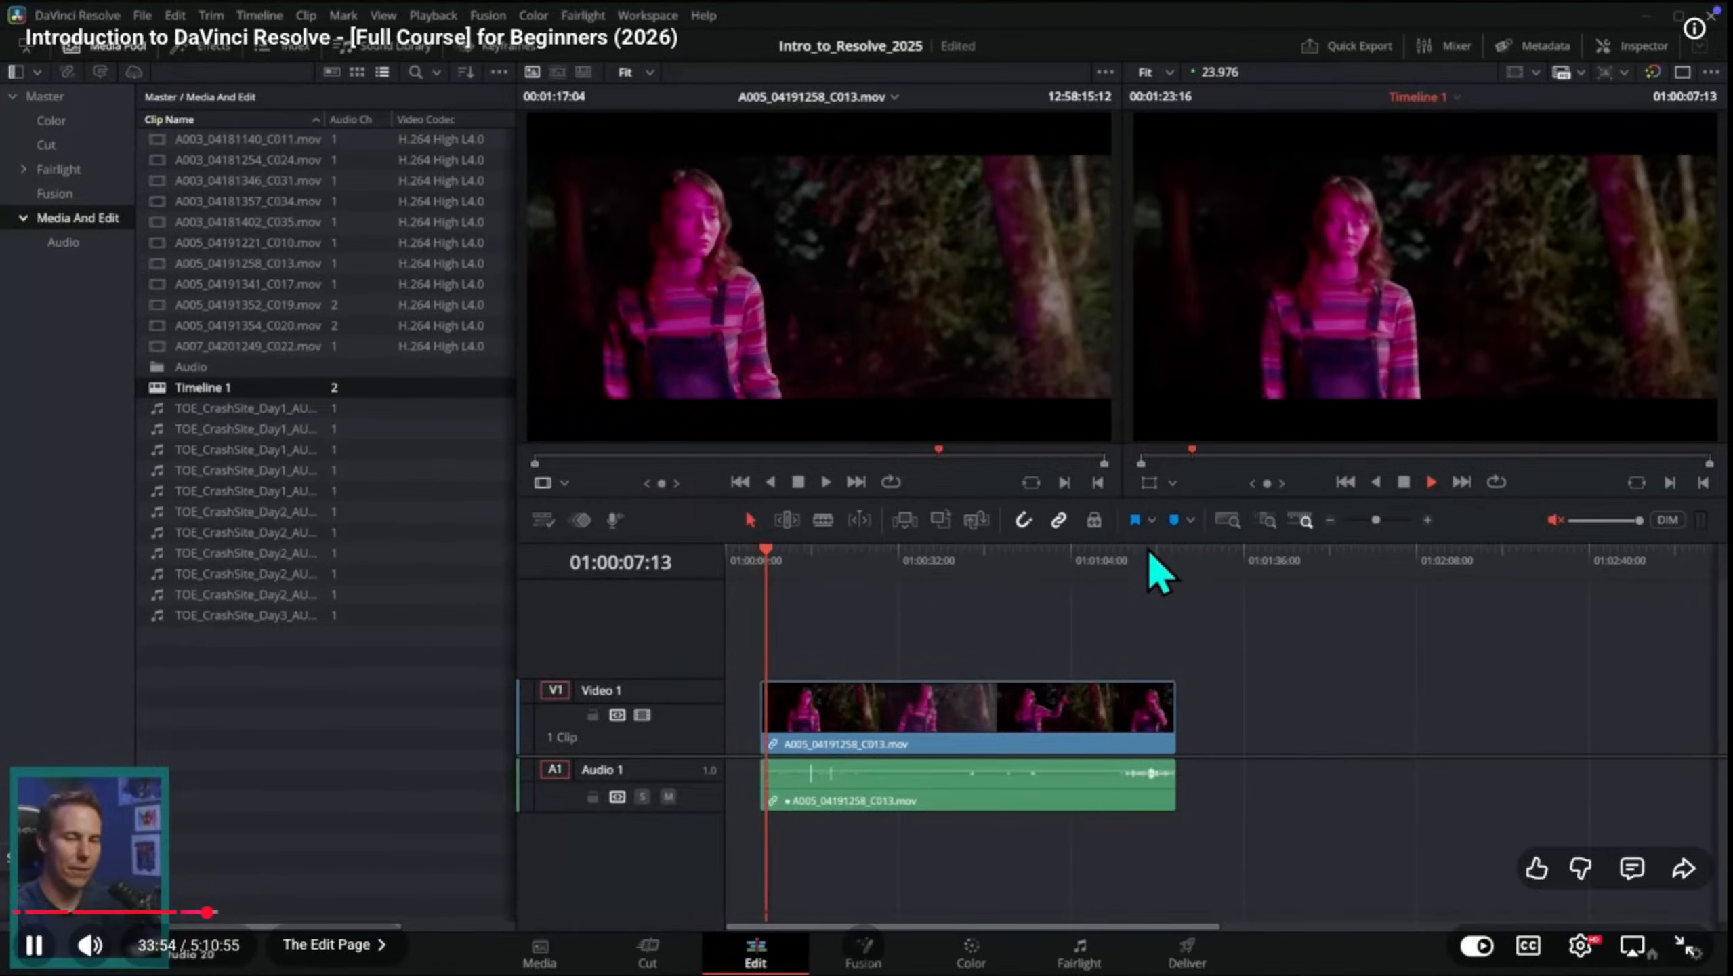
{"action": "key", "text": "space"}
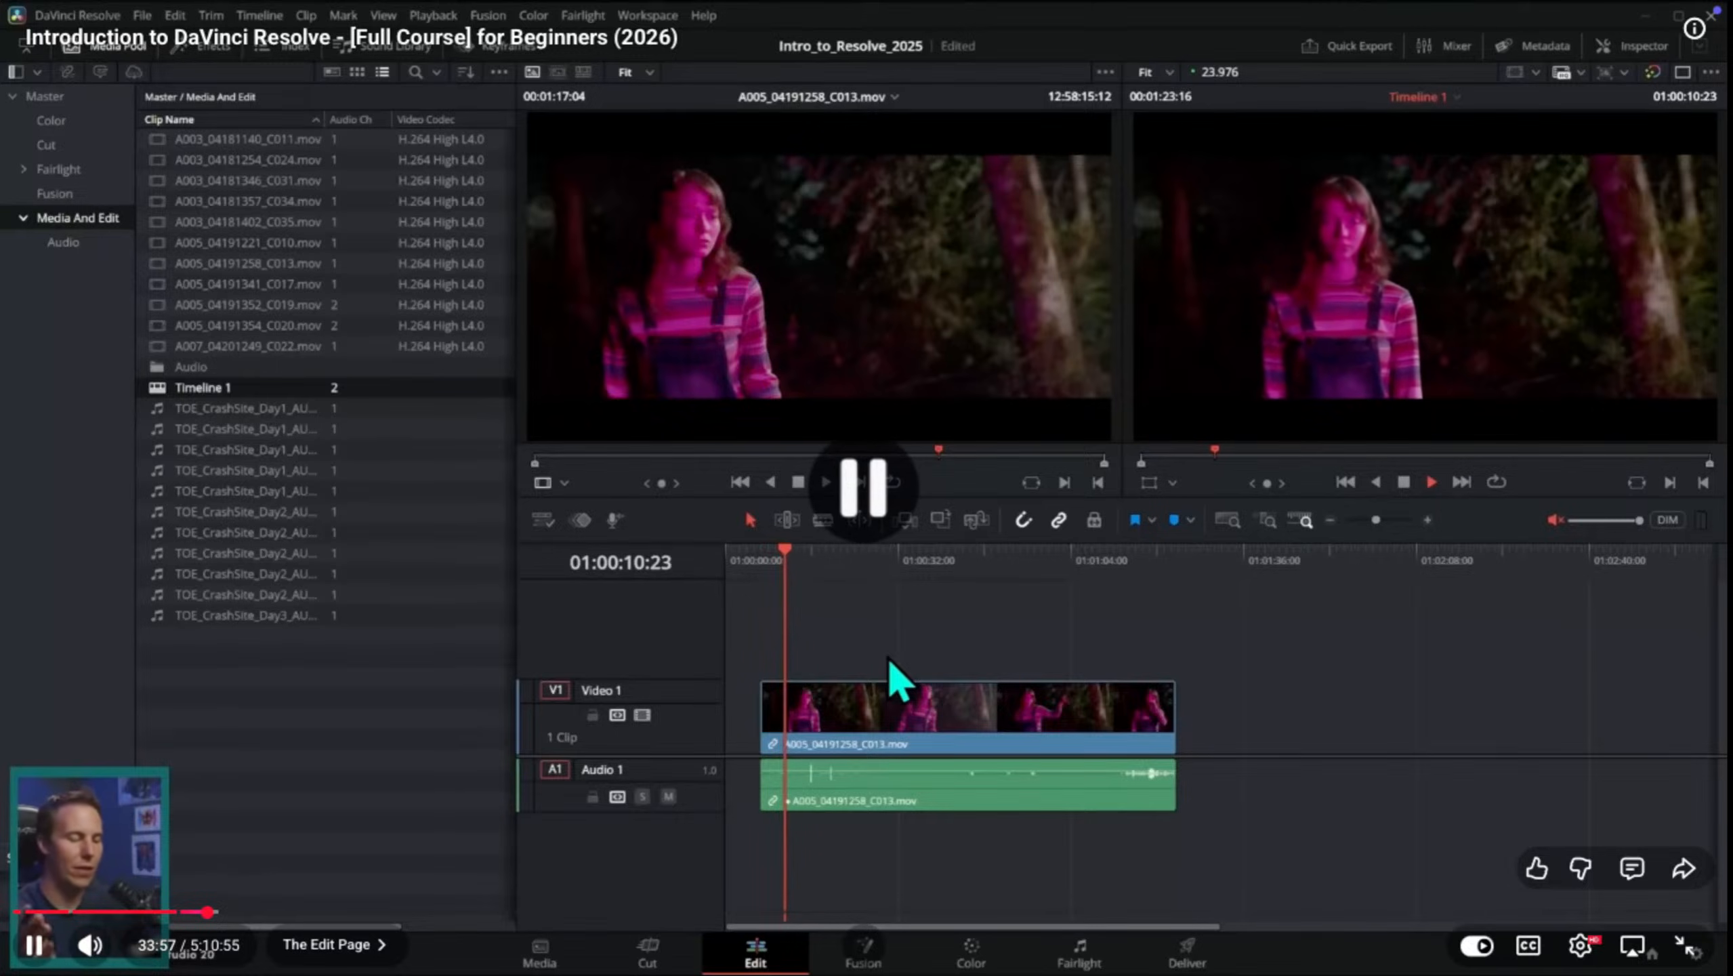
Step: Look at Desktop 1 and switch between DaVinci Resolve and the paused Safari tutorial, ending in DaVinci Resolve
{"action": "key", "text": "ctrl+Up"}
{"action": "left_click", "coordinate": [864, 561]}
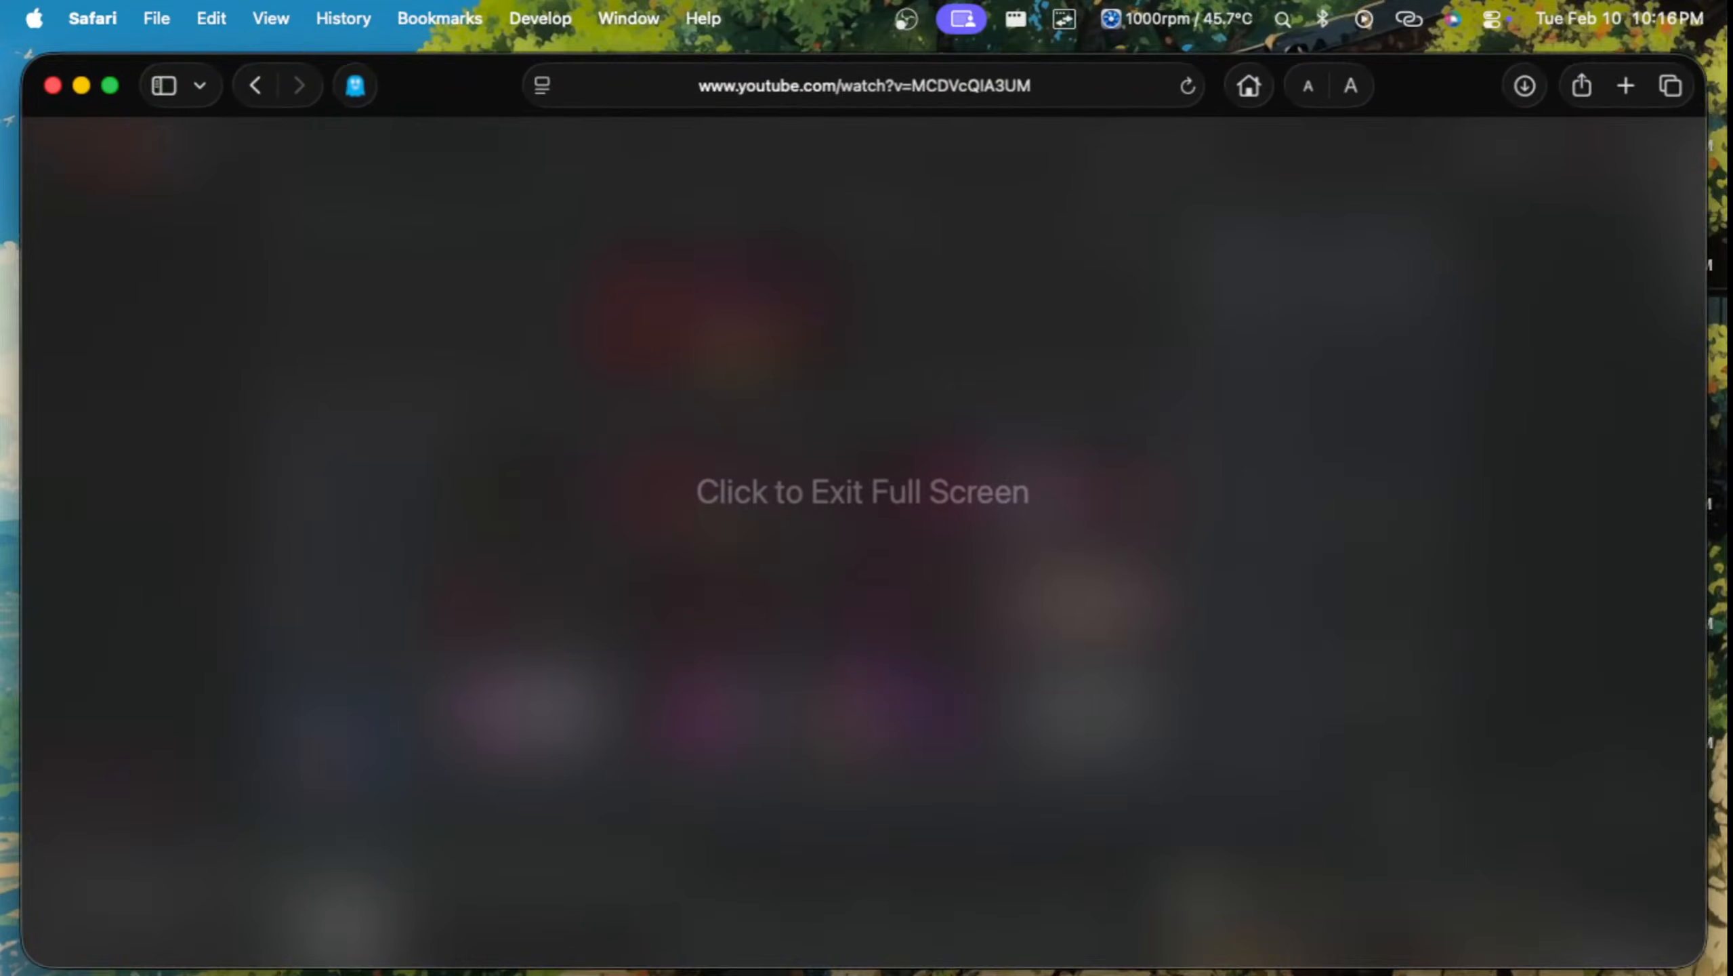
{"action": "key", "text": "ctrl+Up"}
{"action": "mouse_move", "coordinate": [784, 25]}
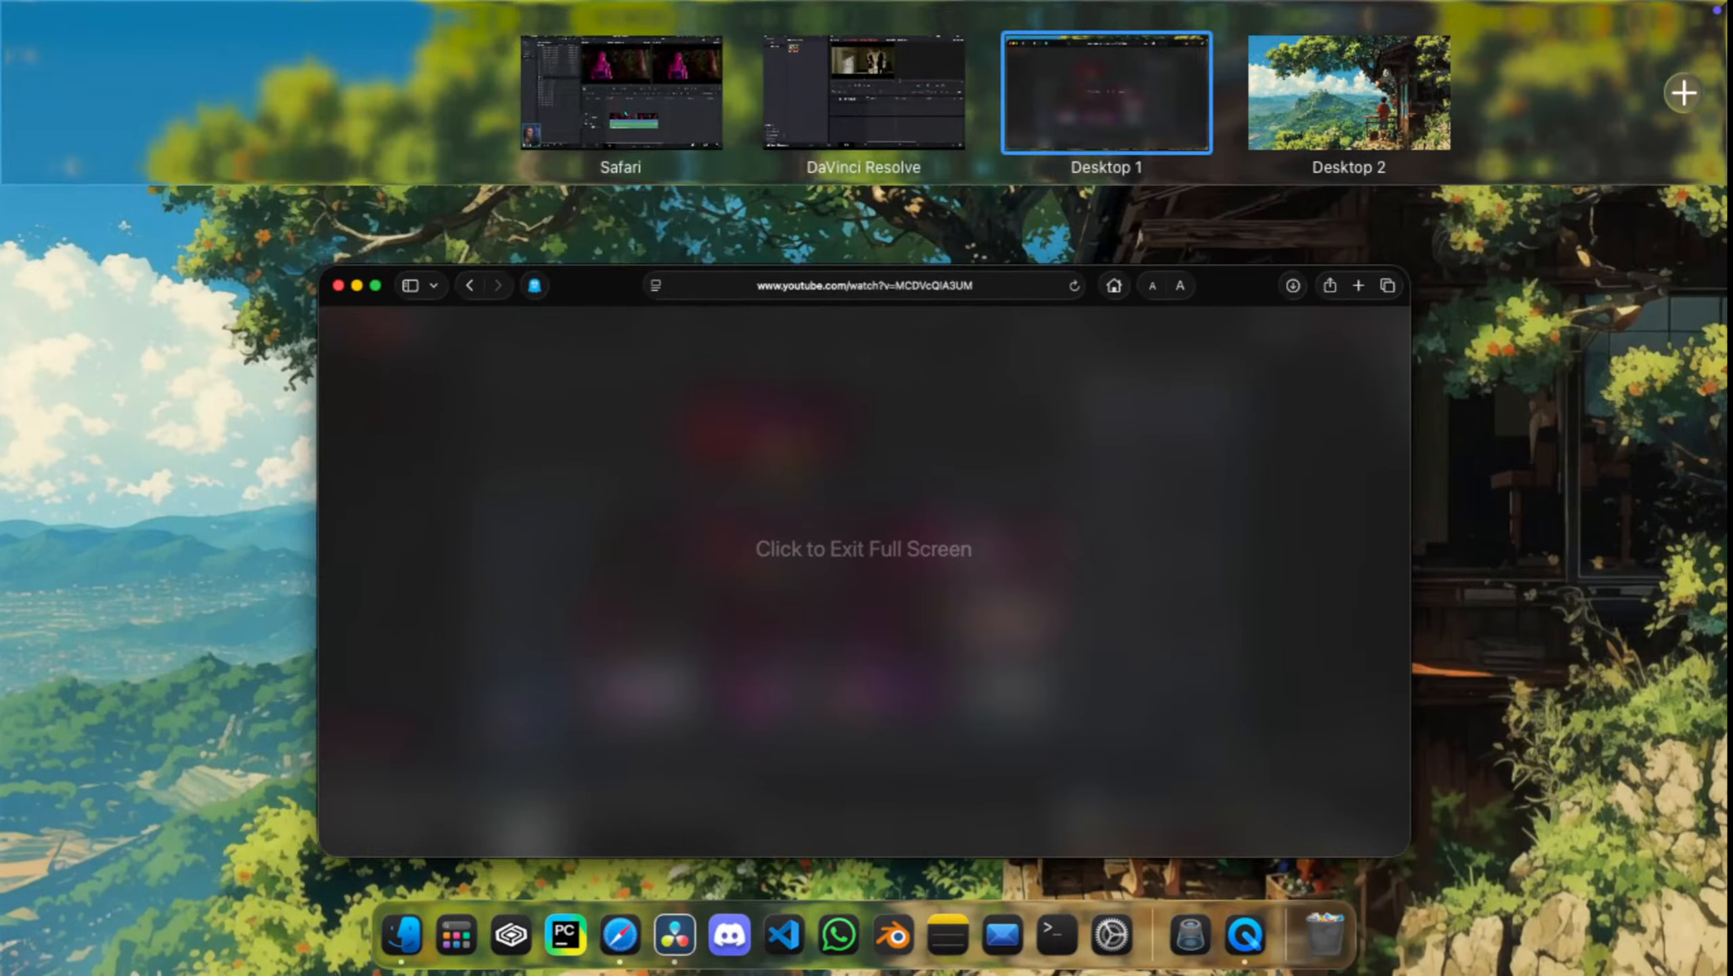
{"action": "left_click", "coordinate": [853, 89]}
{"action": "key", "text": "ctrl+Up"}
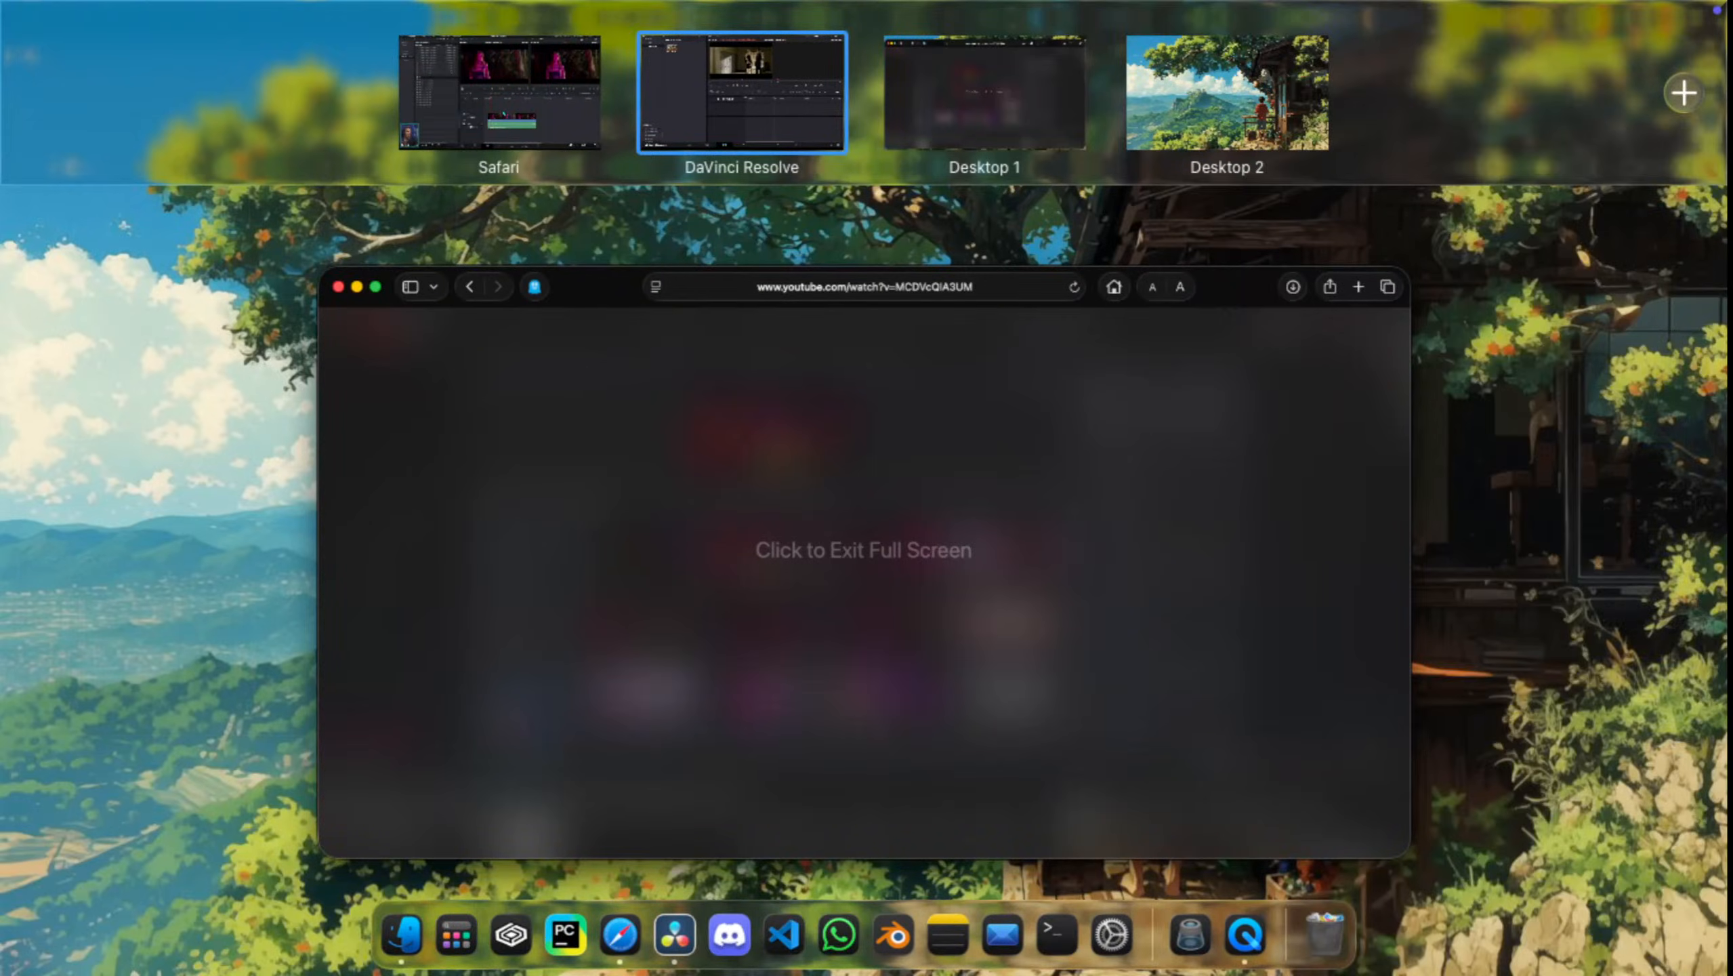
{"action": "left_click", "coordinate": [500, 93]}
{"action": "key", "text": "ctrl+Up"}
{"action": "left_click", "coordinate": [744, 92]}
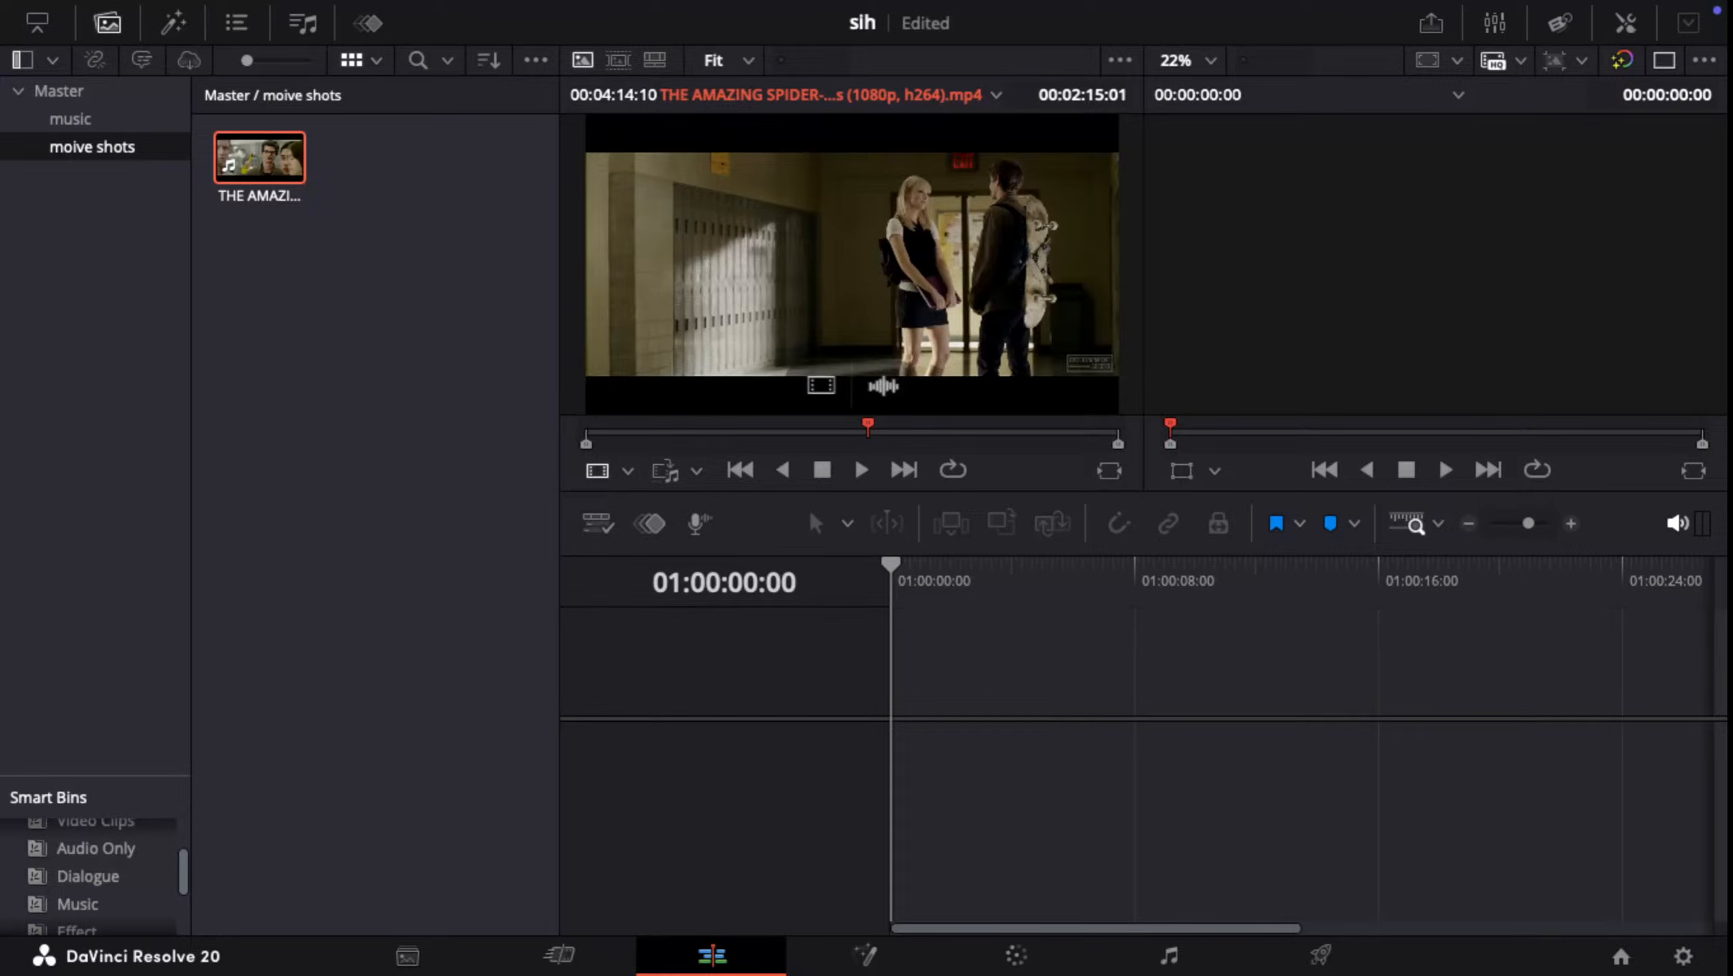
Step: Return to DaVinci Resolve and place the Amazing Spider-Man clip from the source viewer at the start of the empty timeline
{"action": "key", "text": "ctrl+Up"}
{"action": "left_click", "coordinate": [866, 547]}
{"action": "key", "text": "ctrl+Up"}
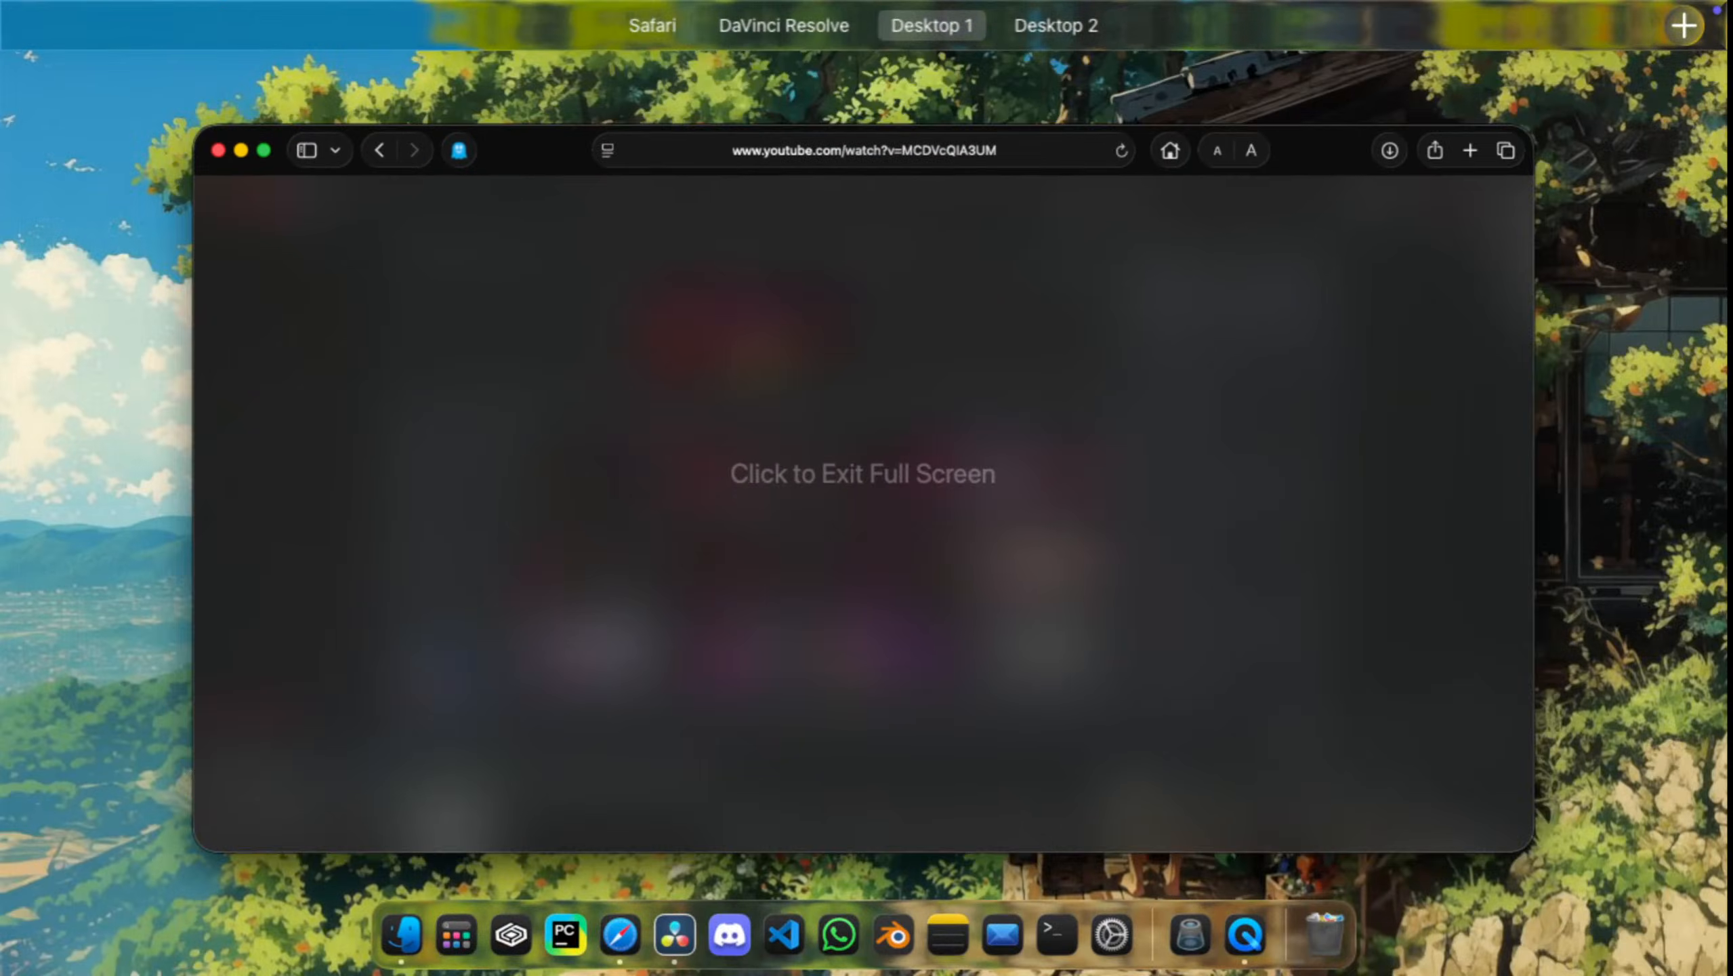
{"action": "left_click", "coordinate": [800, 93]}
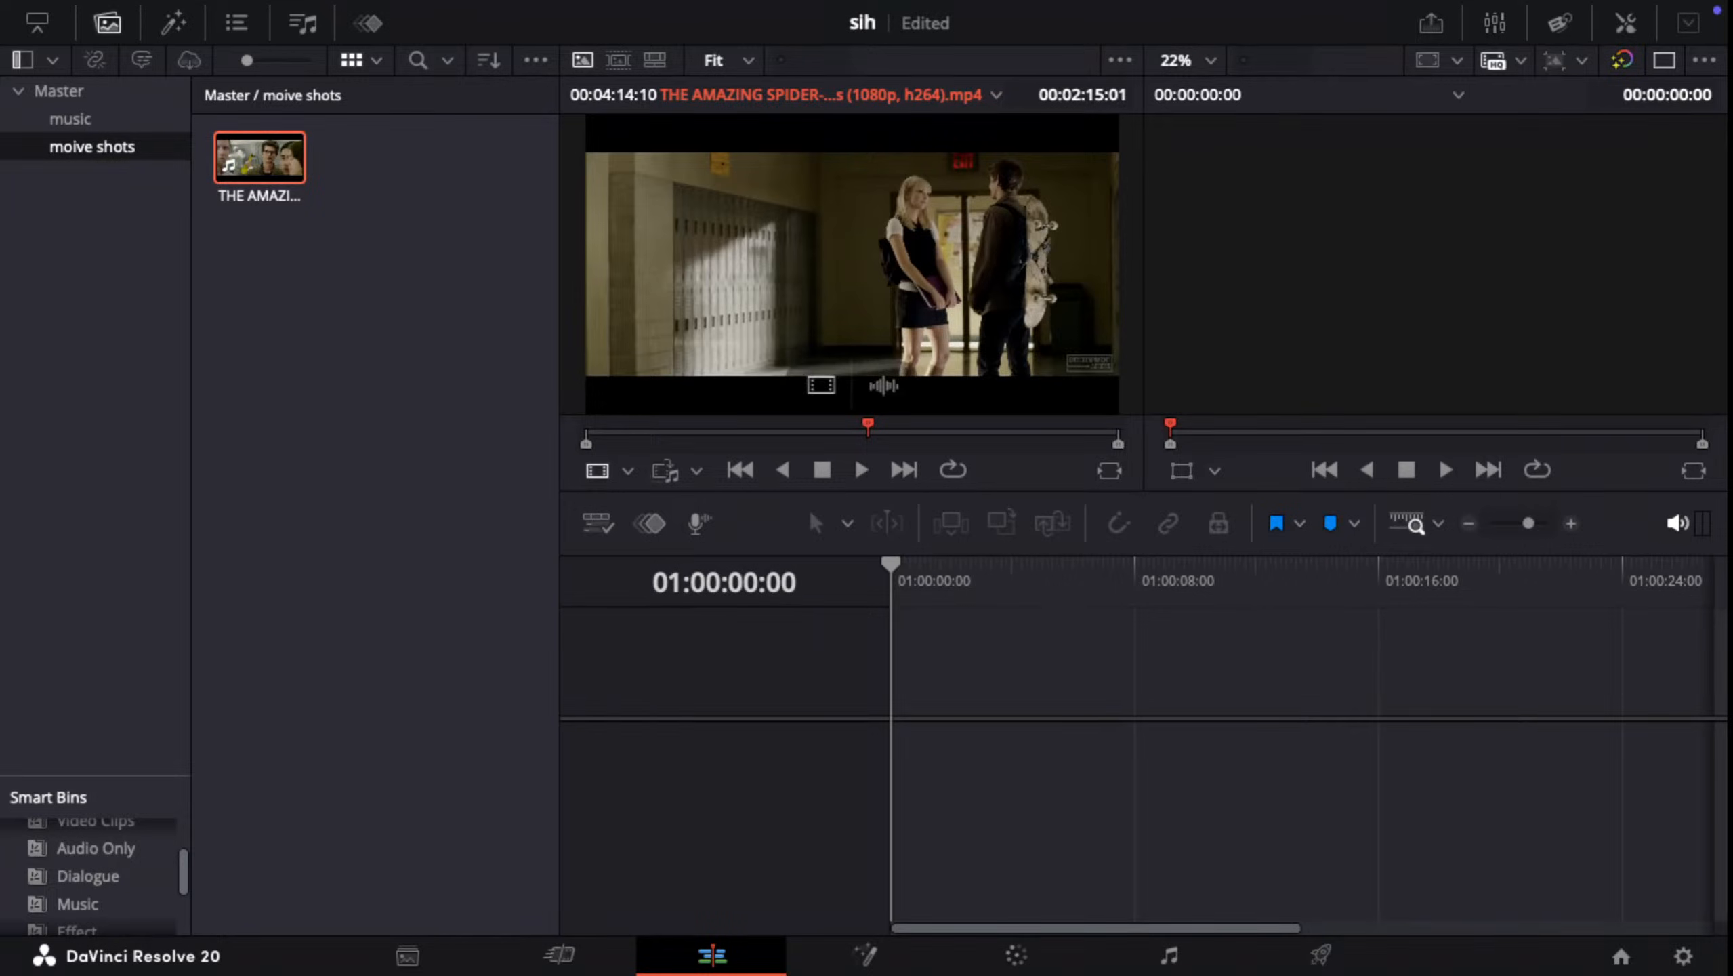
{"action": "left_click_drag", "start_coordinate": [888, 362], "coordinate": [876, 740]}
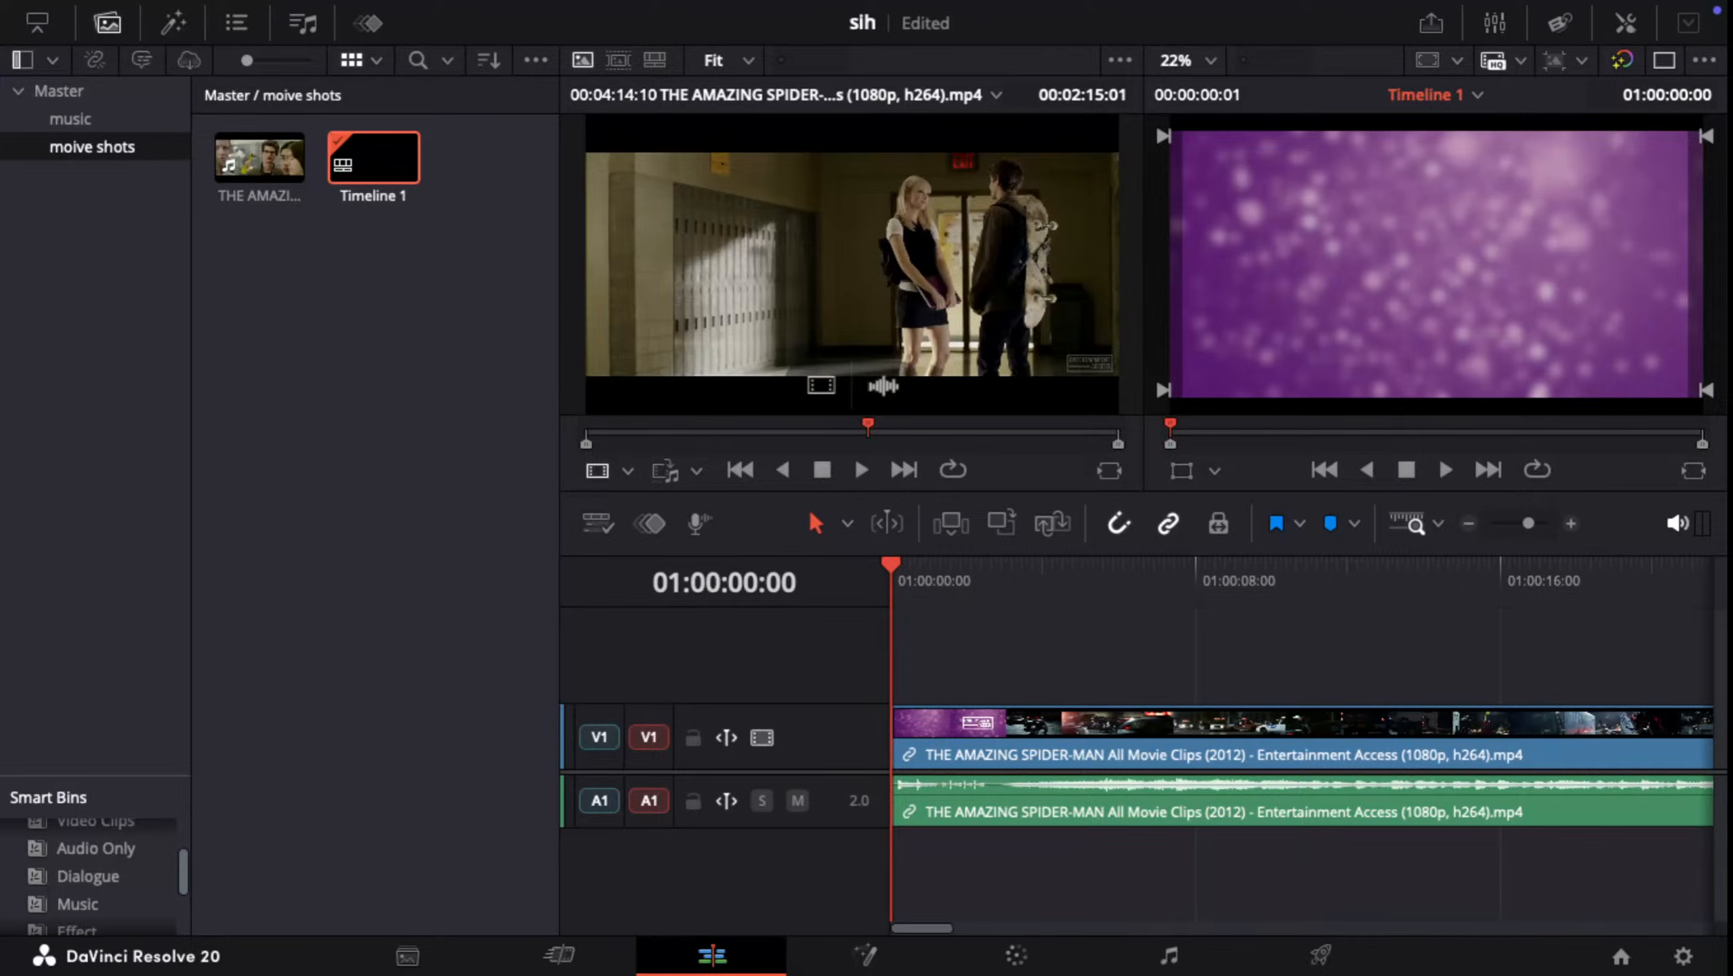
Step: Play and shuttle through the new timeline, move the playhead back to 01:00:03:22, and play again until pausing at about 01:00:05:22
{"action": "key", "text": "space"}
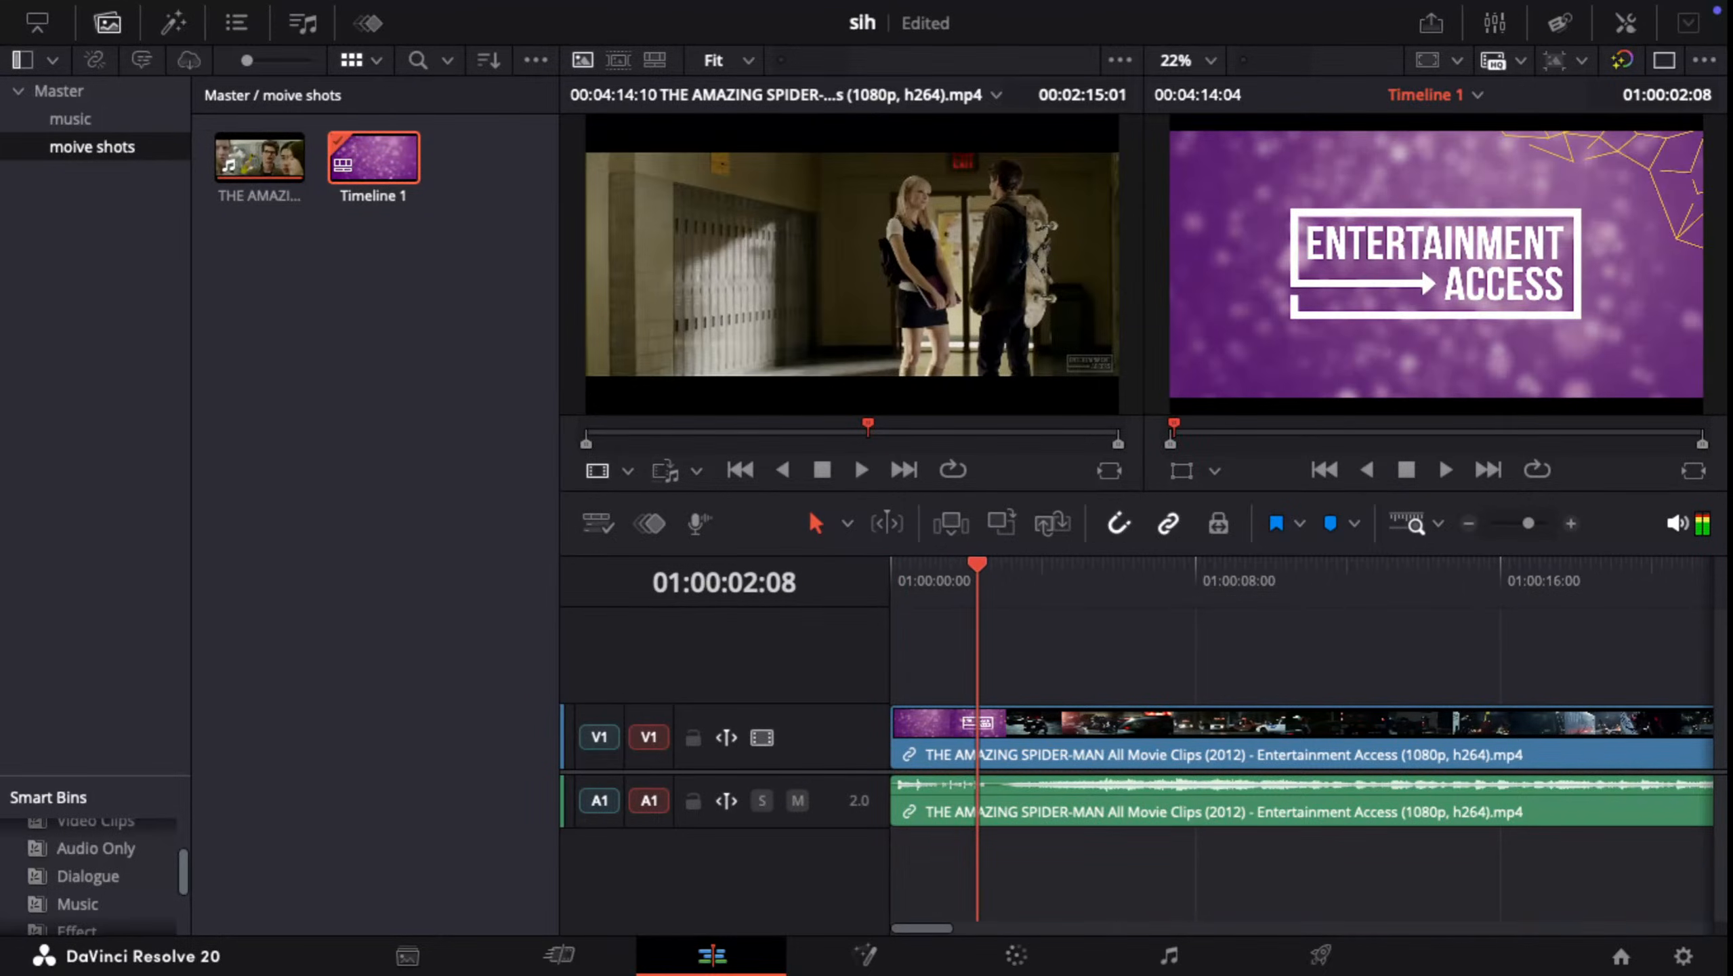
{"action": "key", "text": "j"}
{"action": "key", "text": "j"}
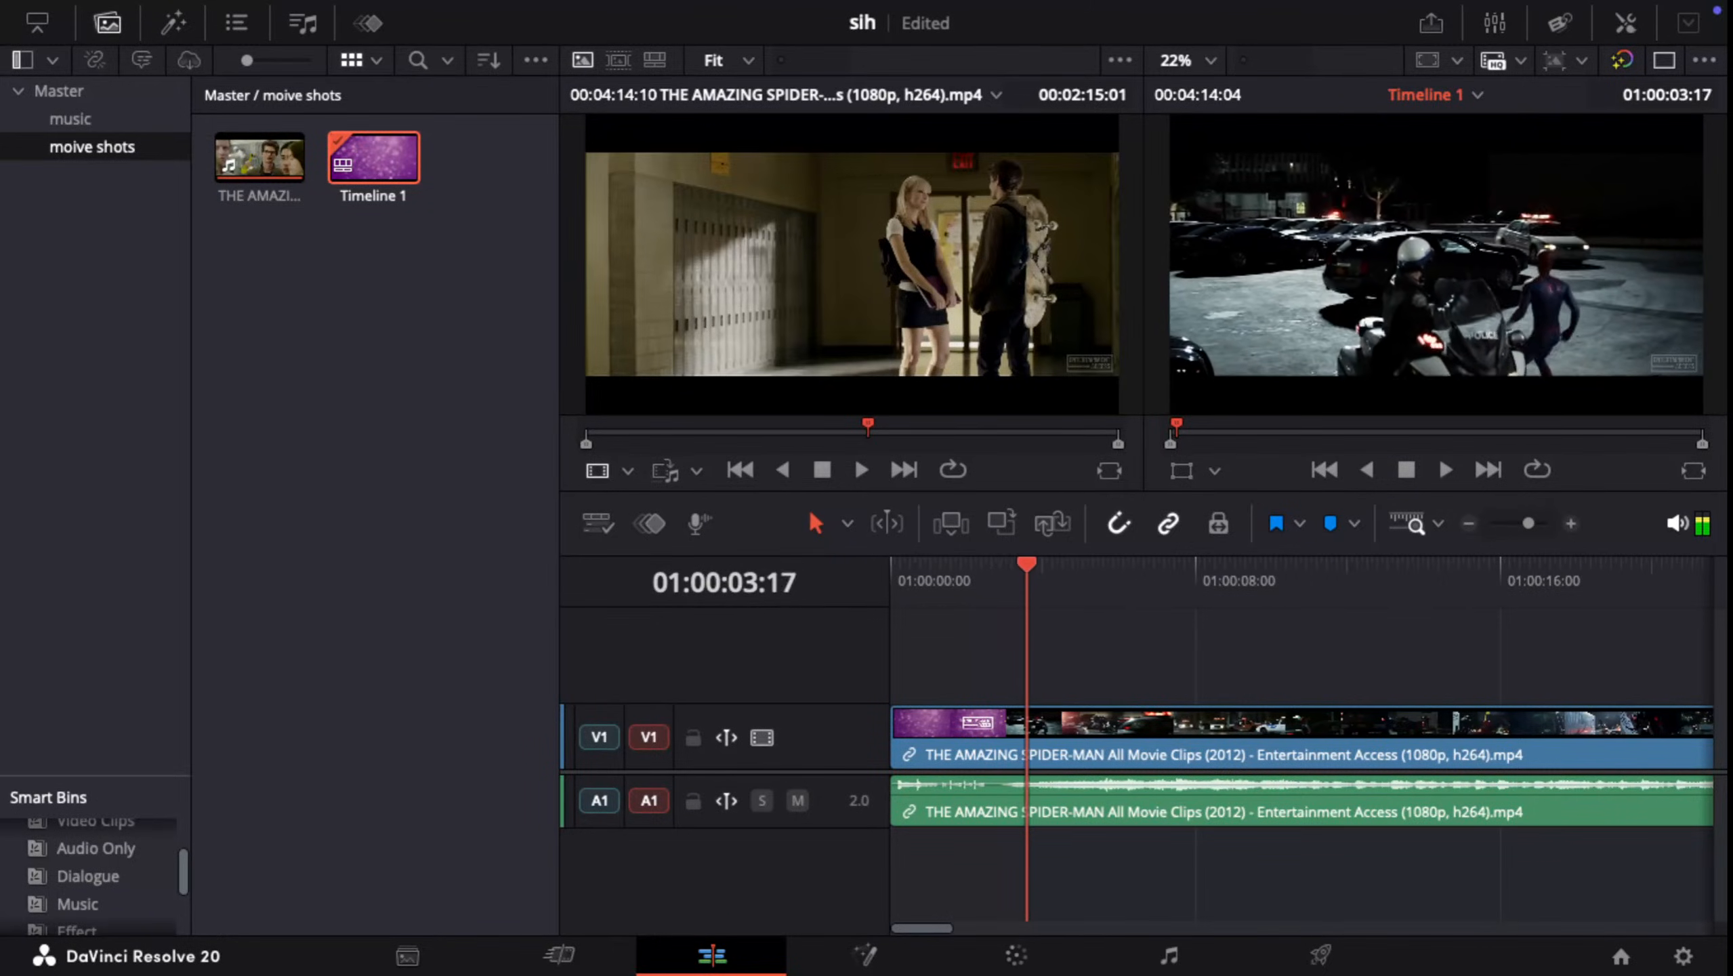
{"action": "key", "text": "l"}
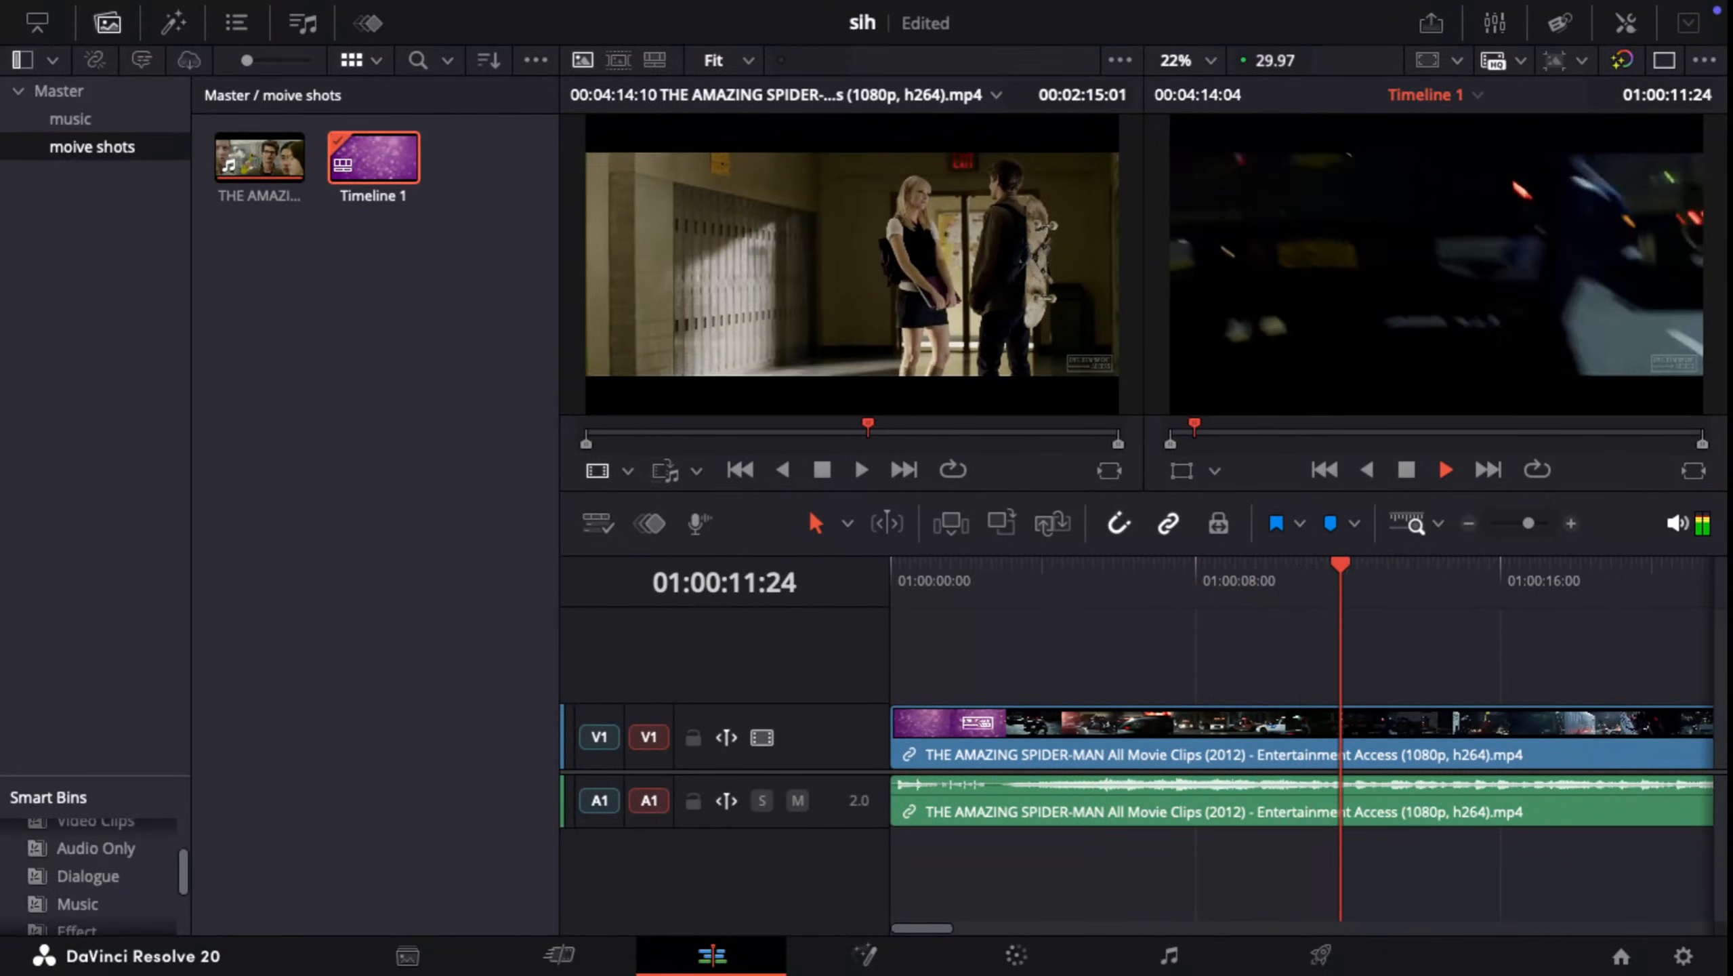
{"action": "key", "text": "space"}
{"action": "left_click_drag", "start_coordinate": [1371, 565], "coordinate": [1034, 564]}
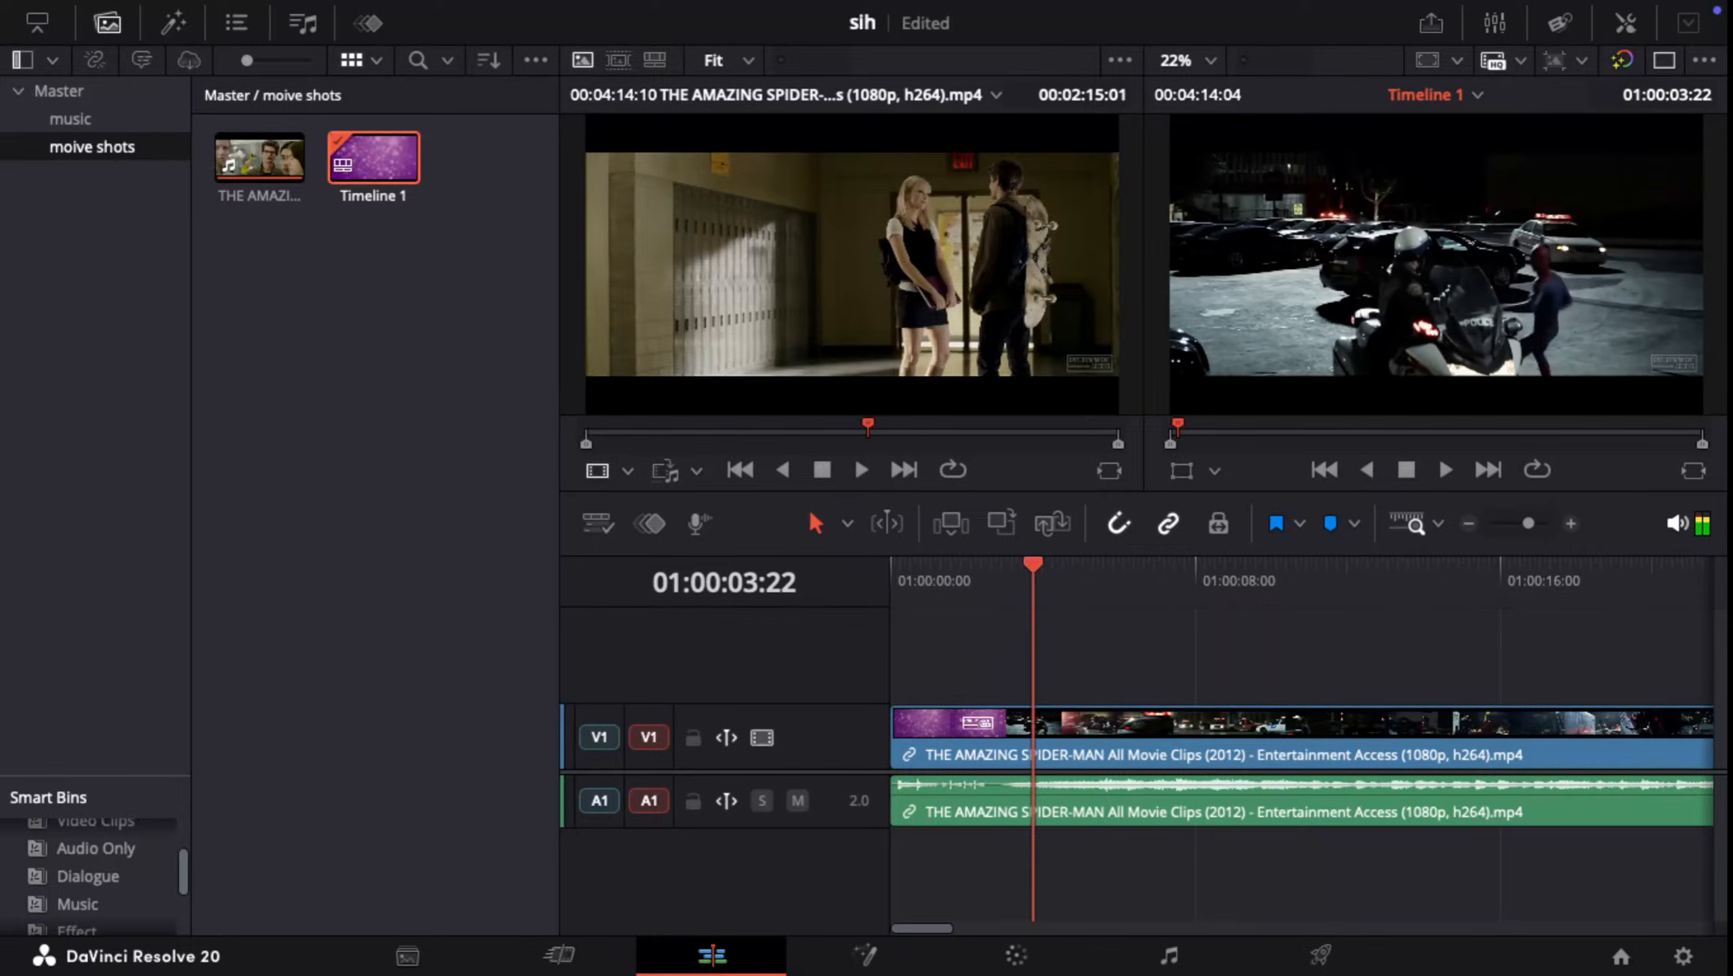
{"action": "key", "text": "space"}
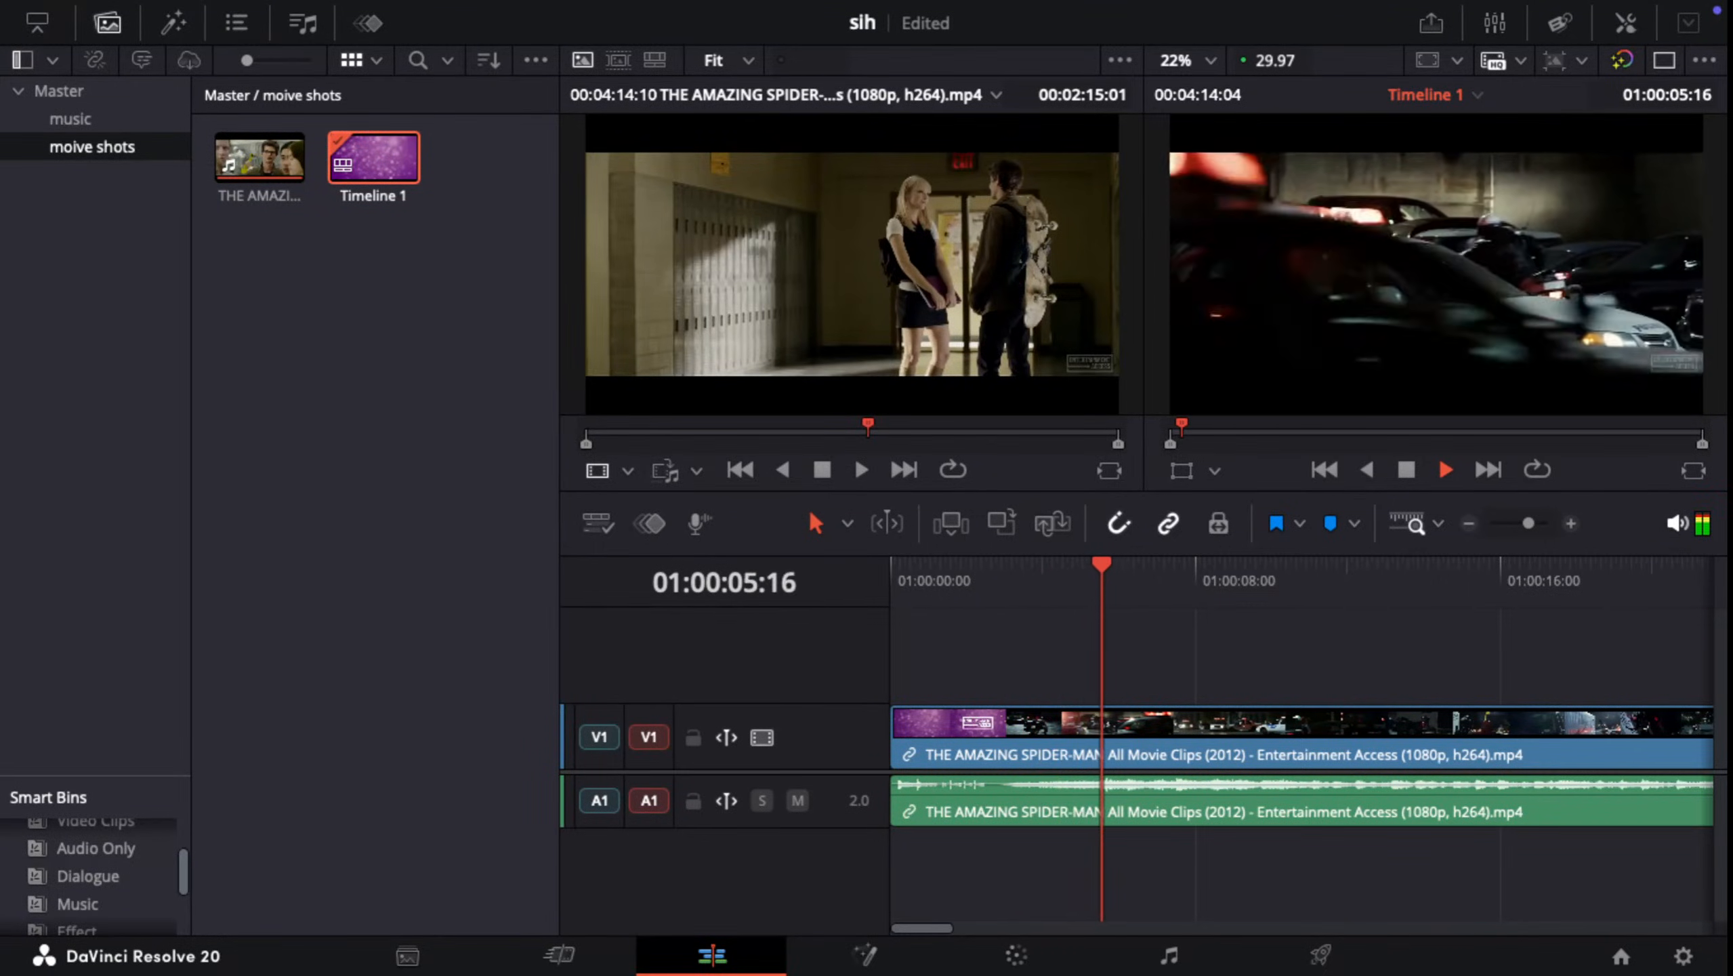
{"action": "key", "text": "space"}
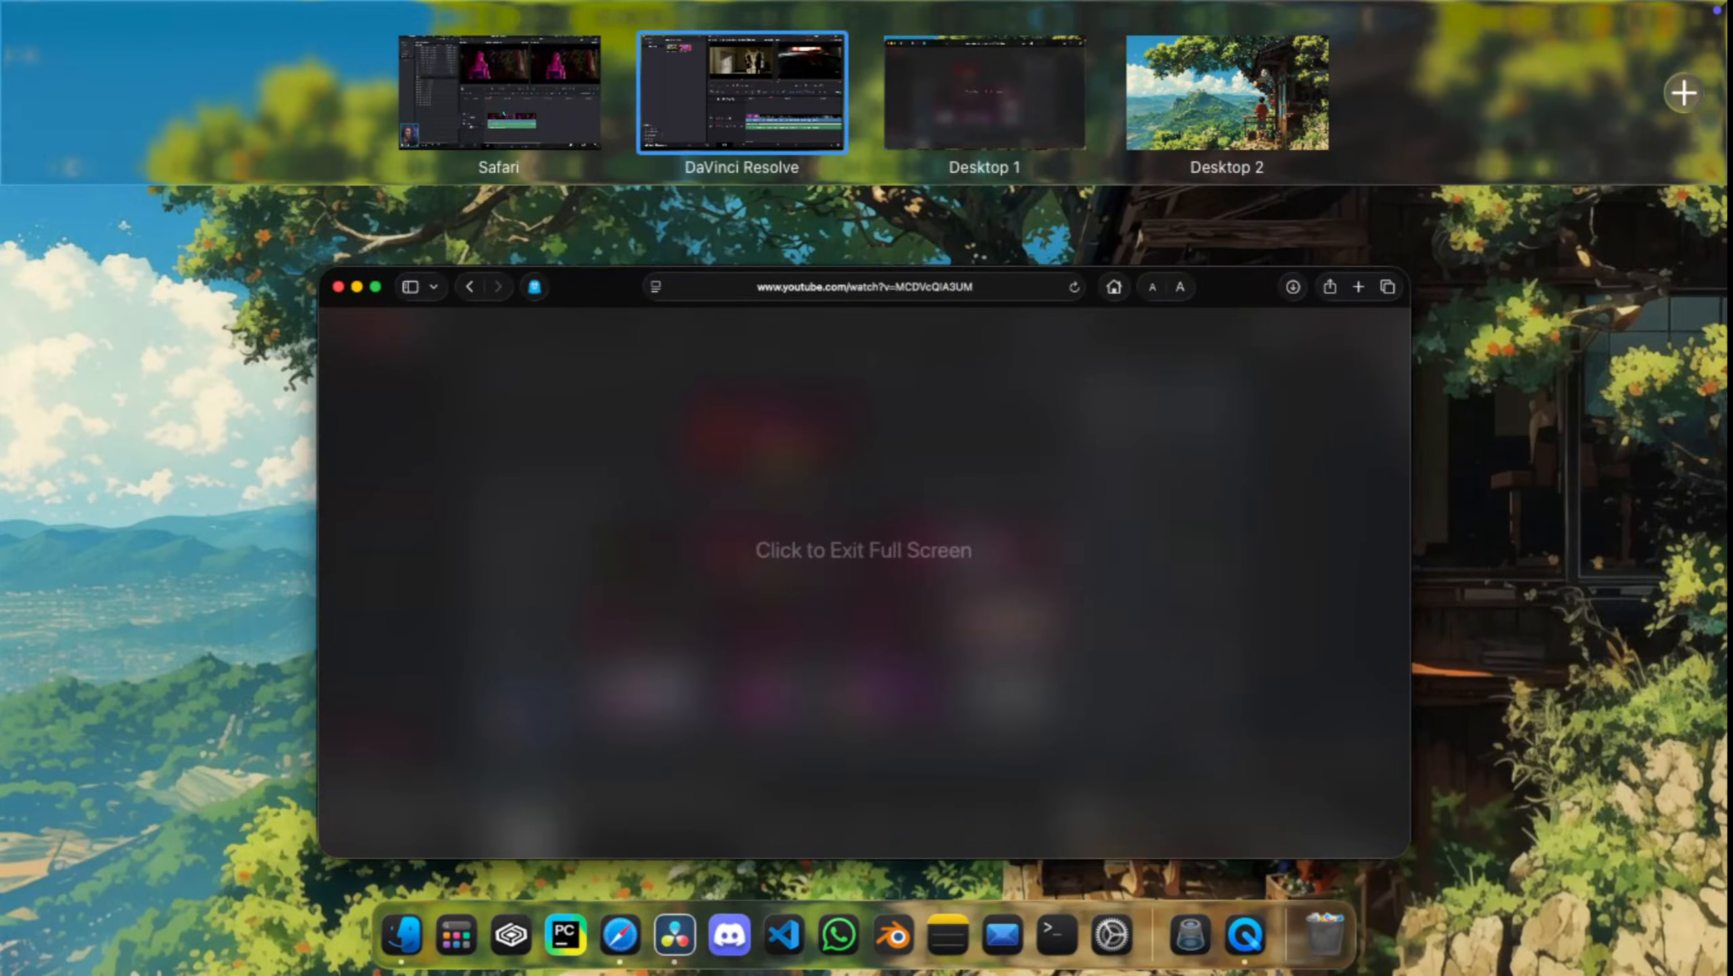
Step: Return to the Safari tutorial, watch the part on timeline zoom and track heights, and pause it at about 35:29
{"action": "left_click", "coordinate": [500, 94]}
{"action": "key", "text": "space"}
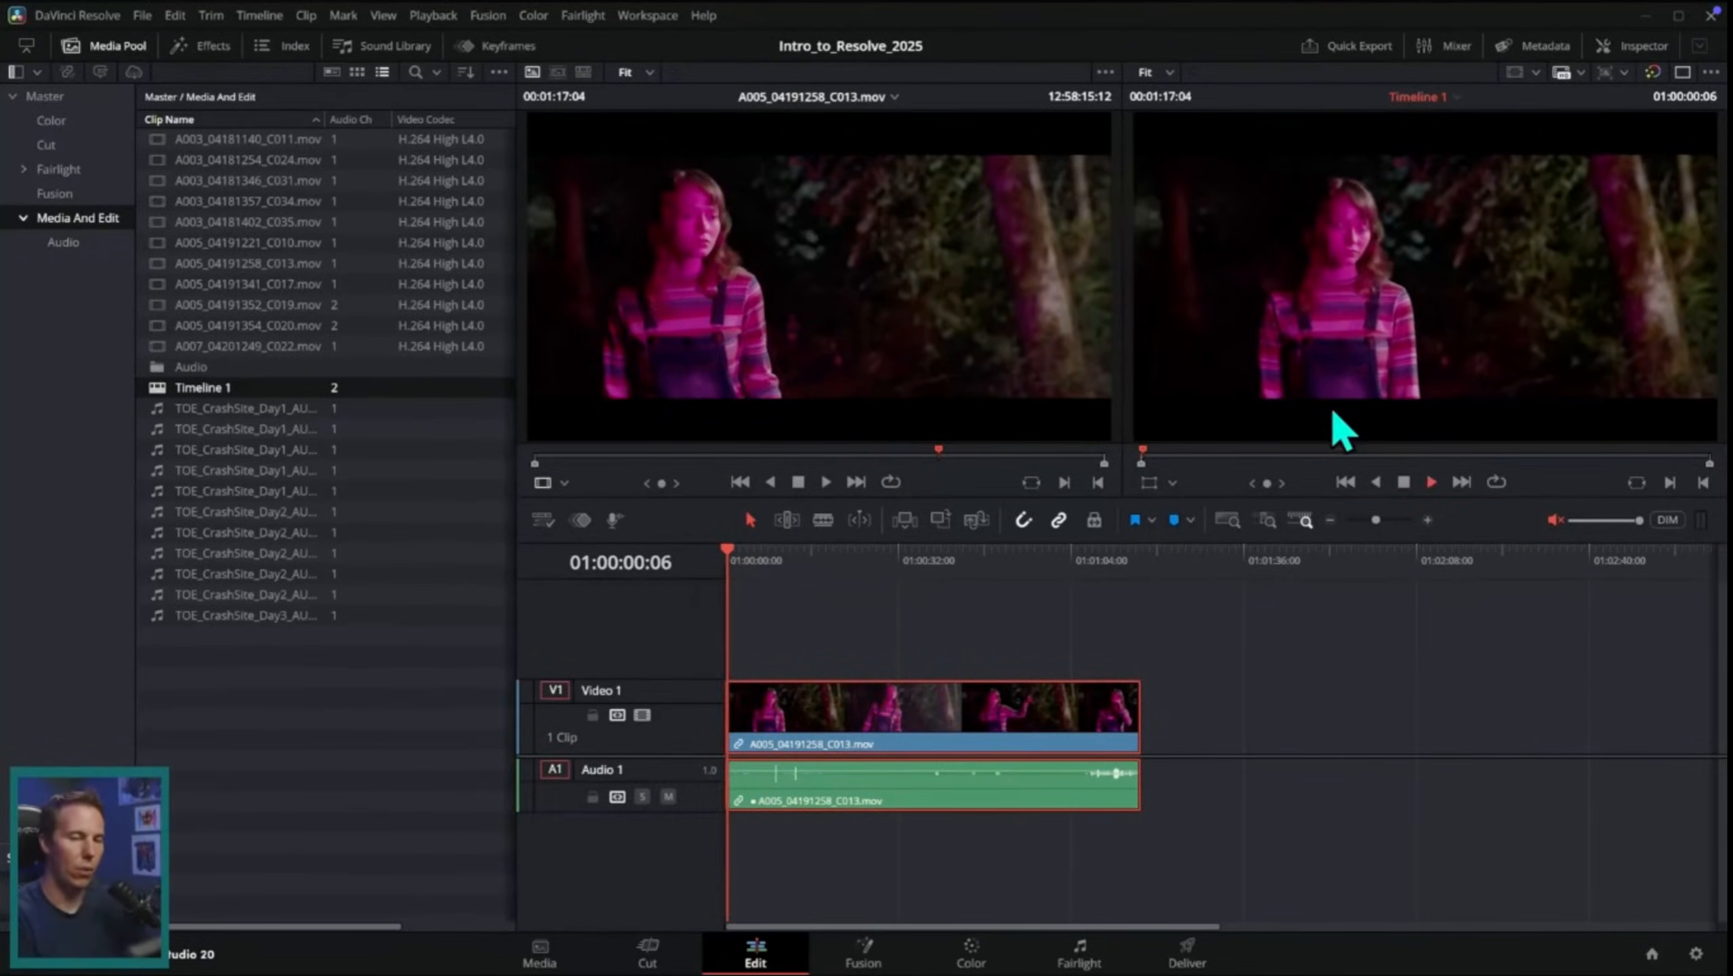
{"action": "key", "text": "space"}
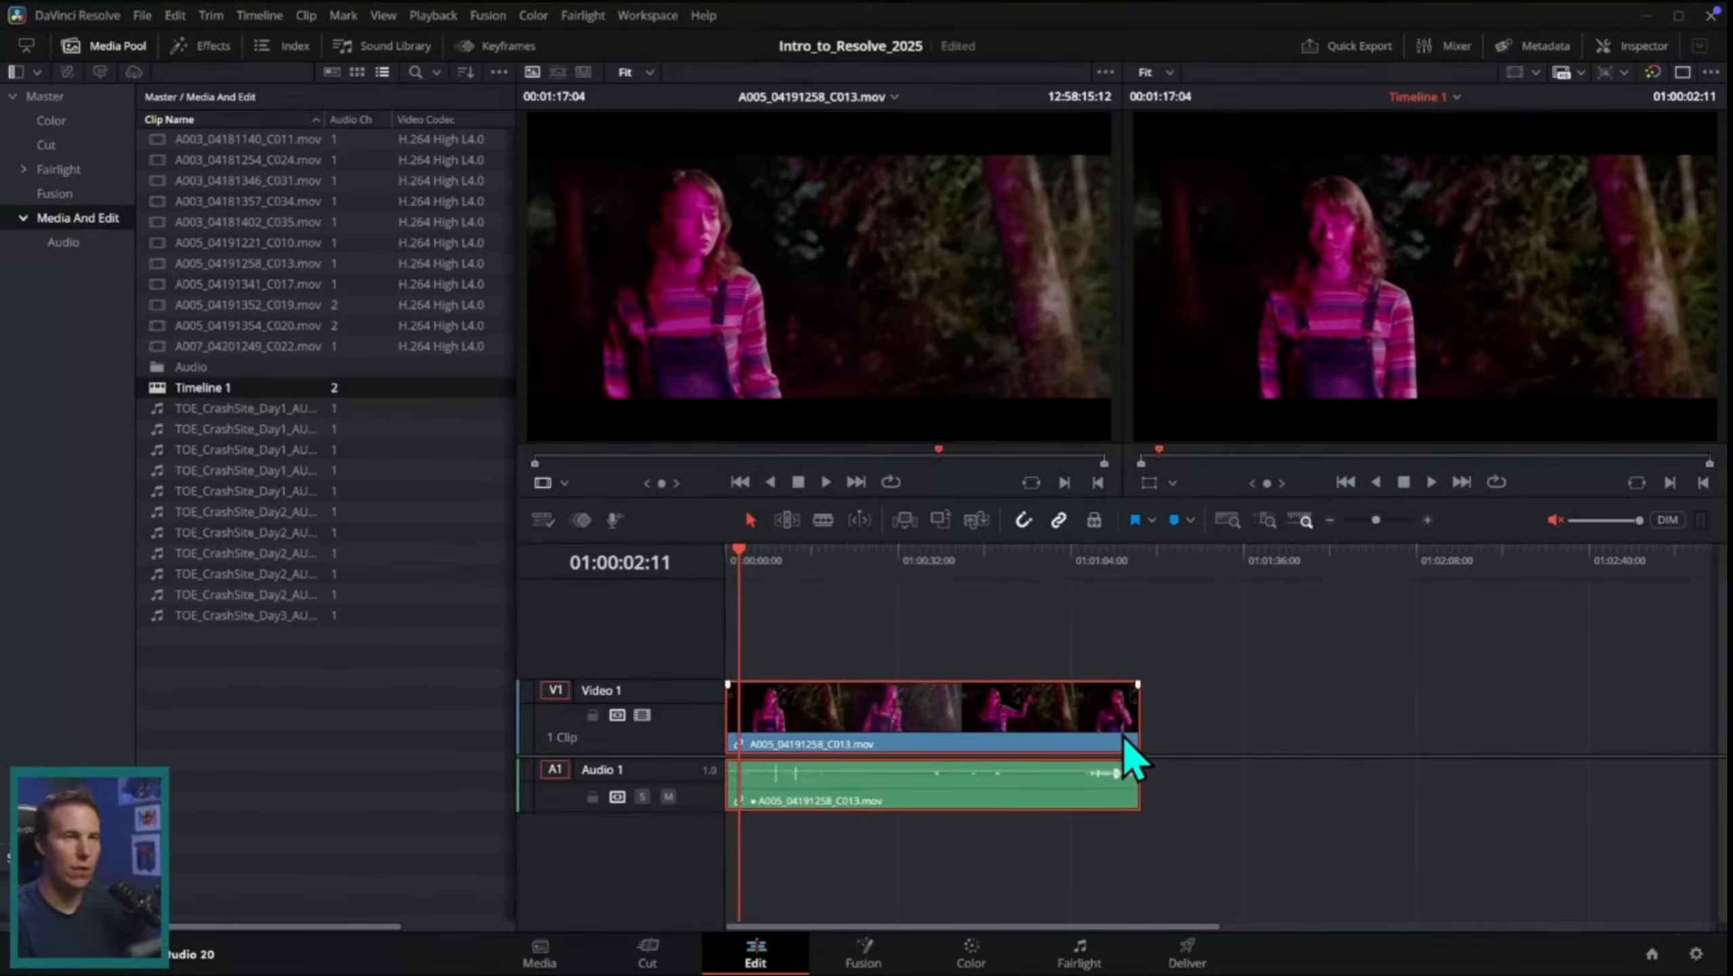
{"action": "left_click", "coordinate": [1428, 522]}
{"action": "left_click", "coordinate": [1427, 521]}
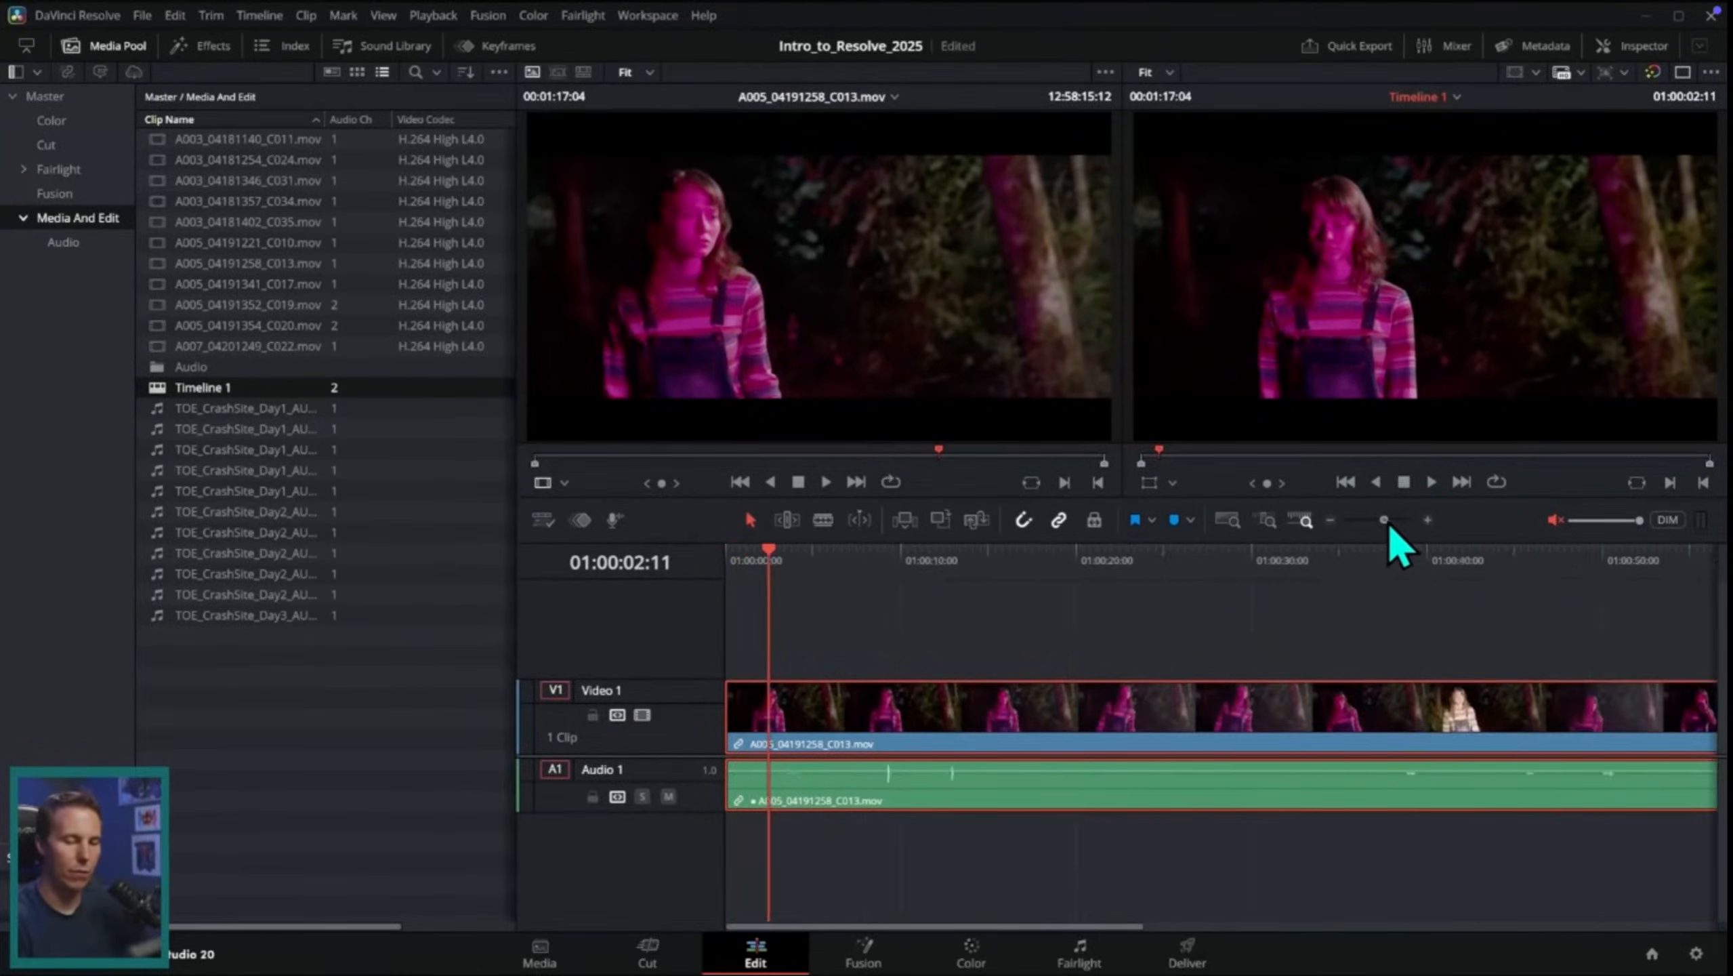
{"action": "left_click_drag", "start_coordinate": [1386, 522], "coordinate": [1374, 522]}
{"action": "left_click_drag", "start_coordinate": [696, 755], "coordinate": [679, 659]}
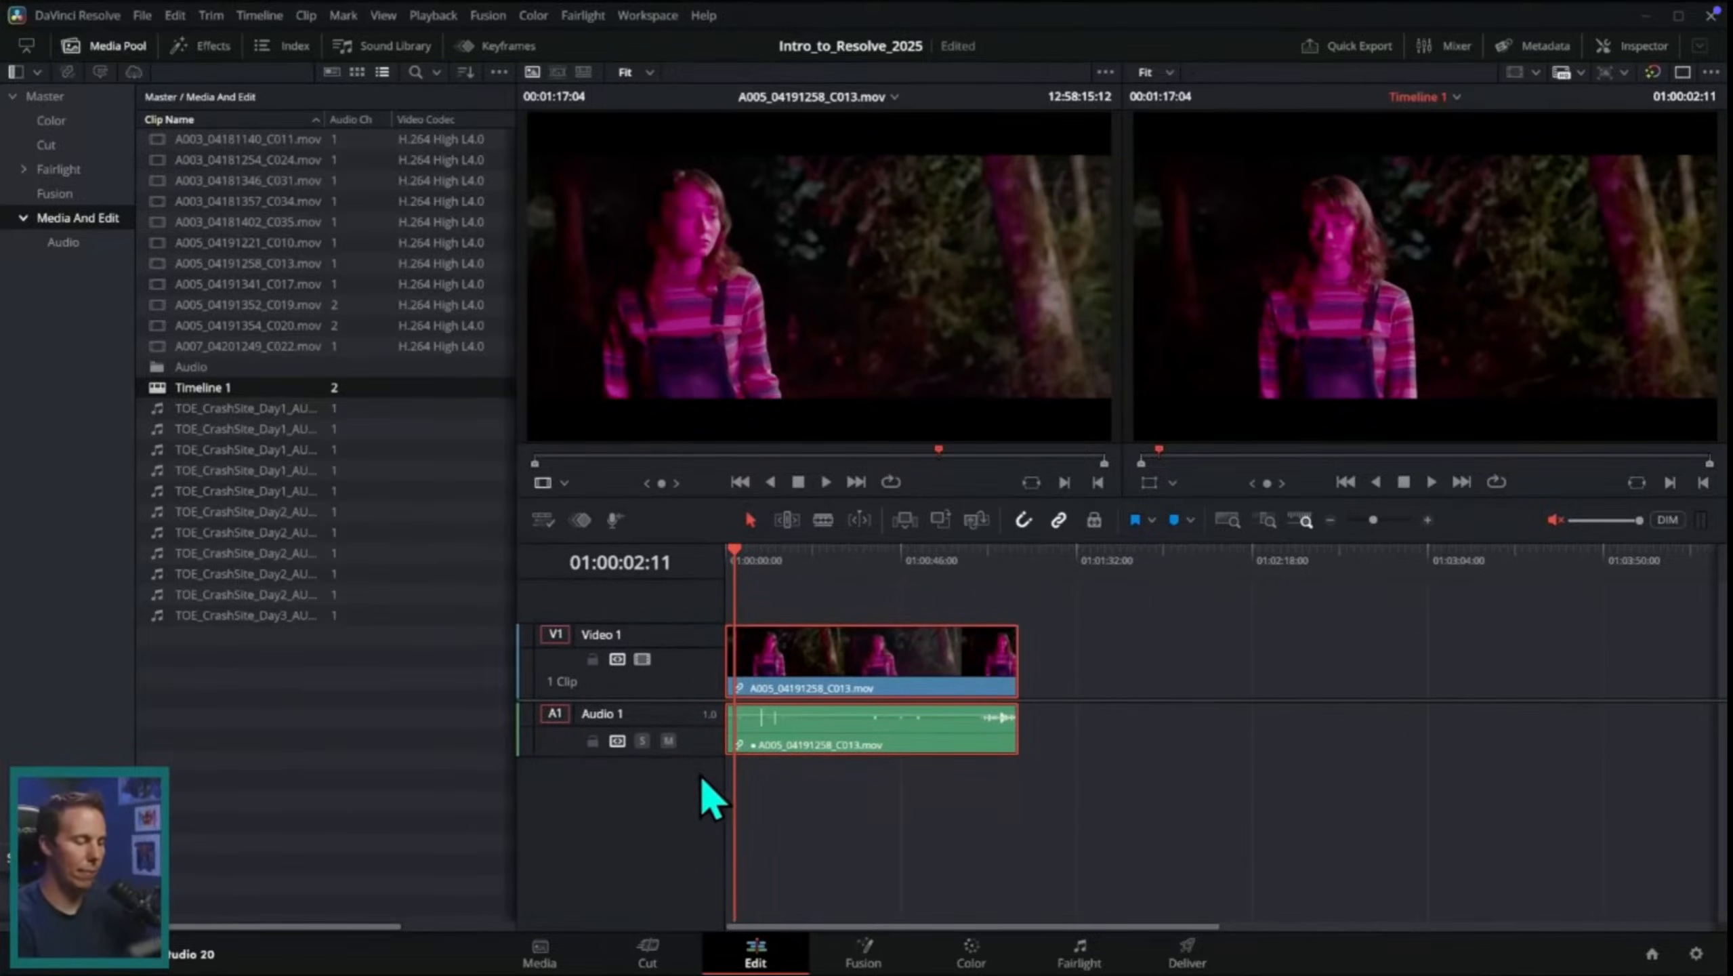
{"action": "left_click_drag", "start_coordinate": [698, 756], "coordinate": [694, 883]}
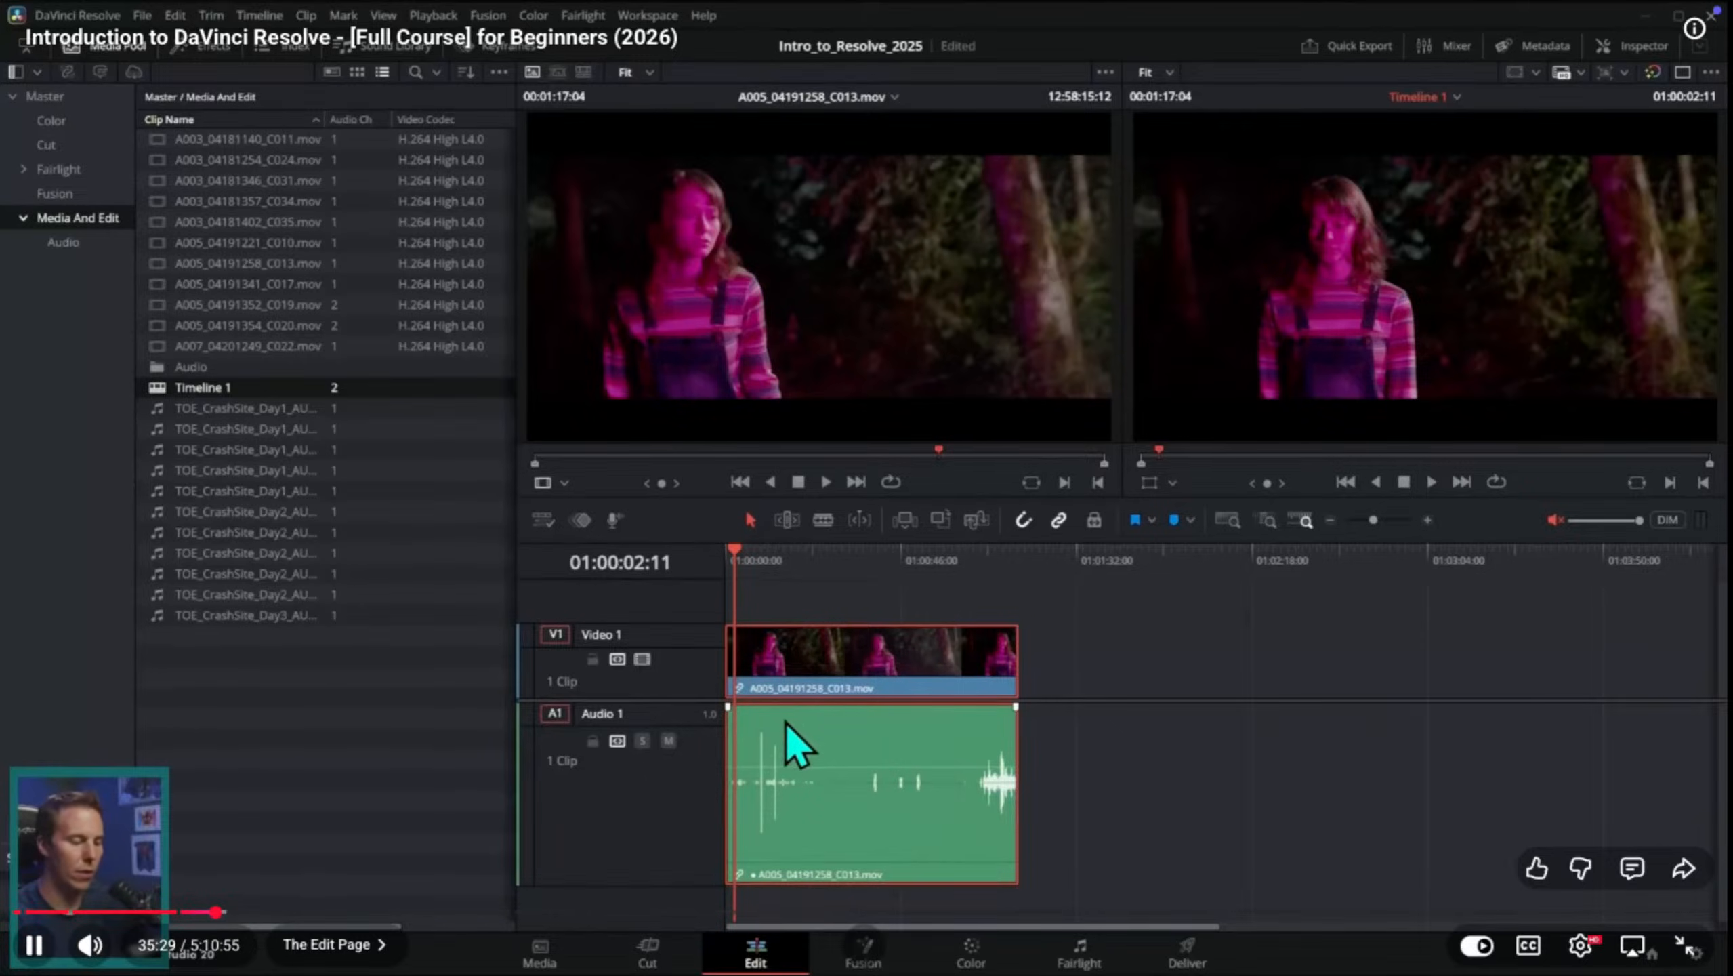
{"action": "key", "text": "space"}
Step: Switch to DaVinci Resolve and enlarge the heights of the Audio 1 and Video 1 tracks in the timeline
{"action": "key", "text": "ctrl+Up"}
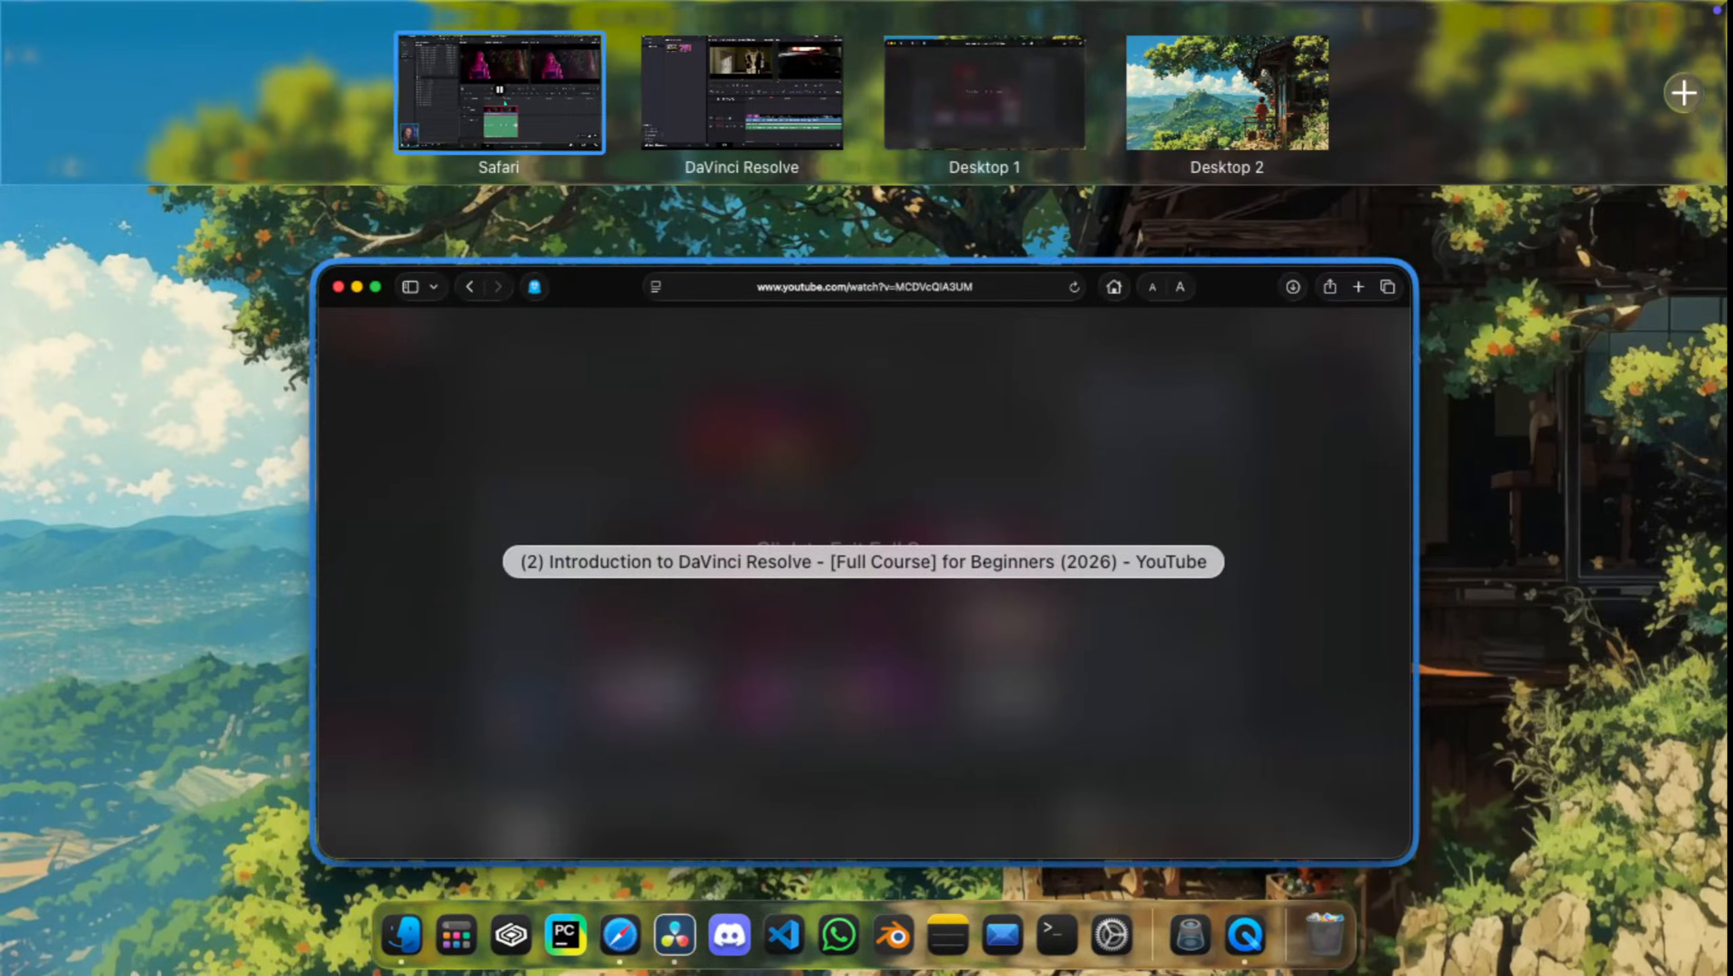
{"action": "left_click", "coordinate": [740, 93]}
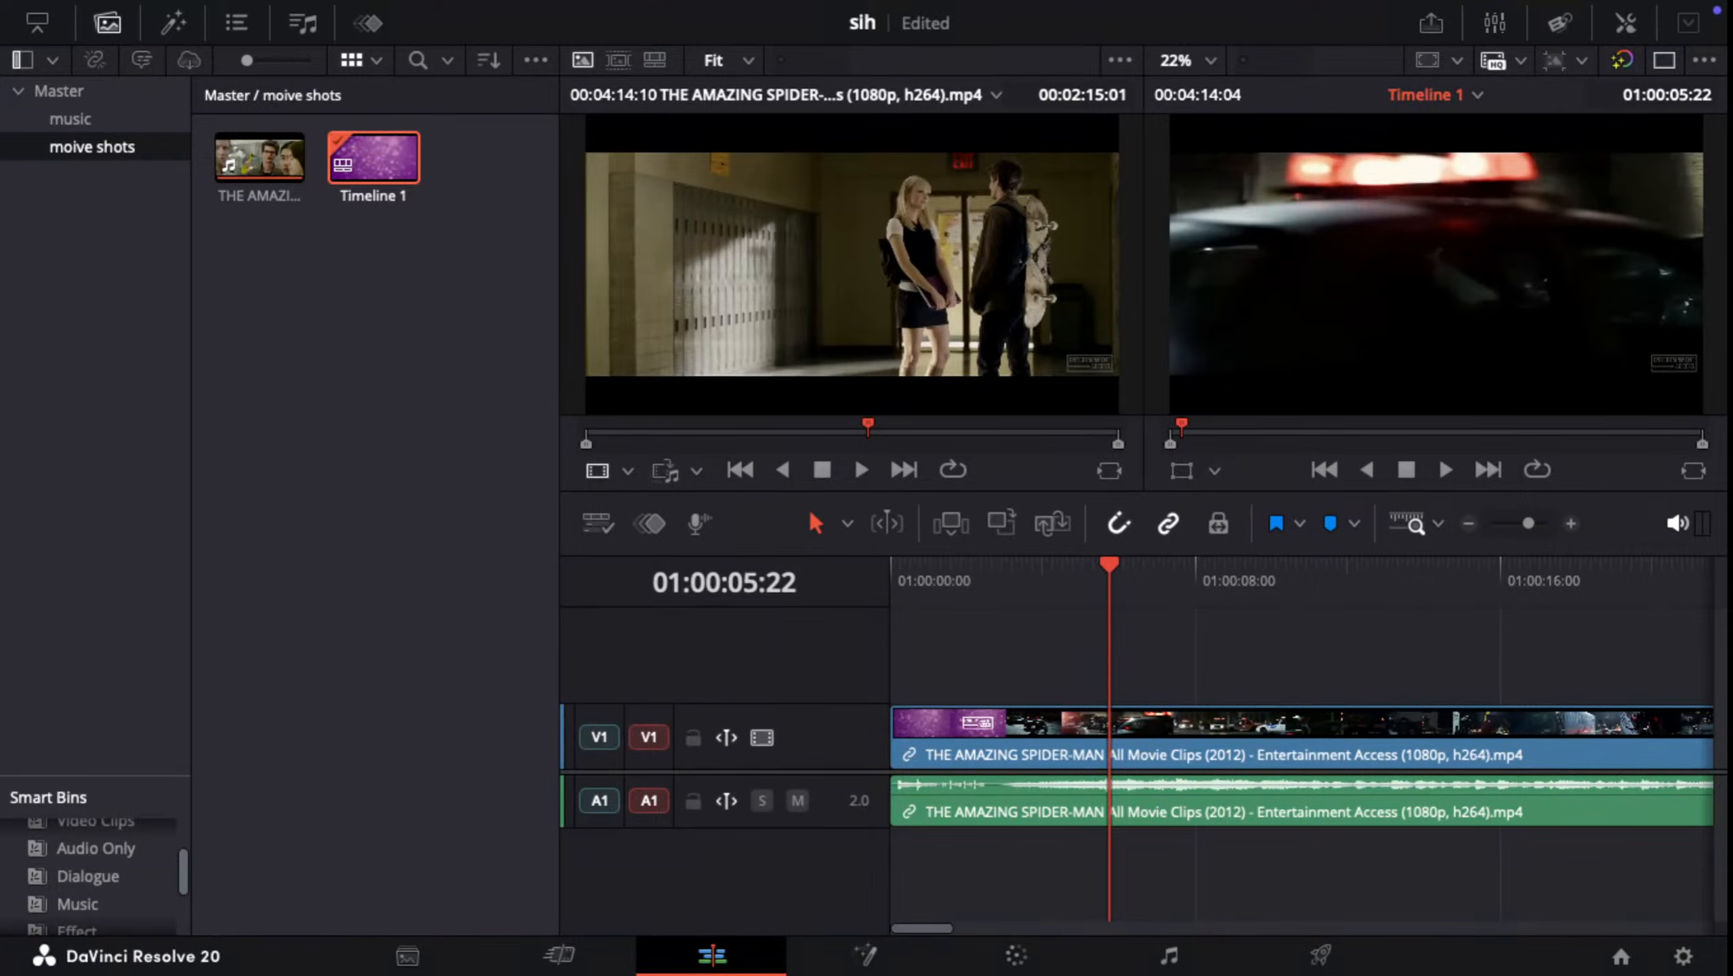
{"action": "left_click_drag", "start_coordinate": [759, 827], "coordinate": [759, 914]}
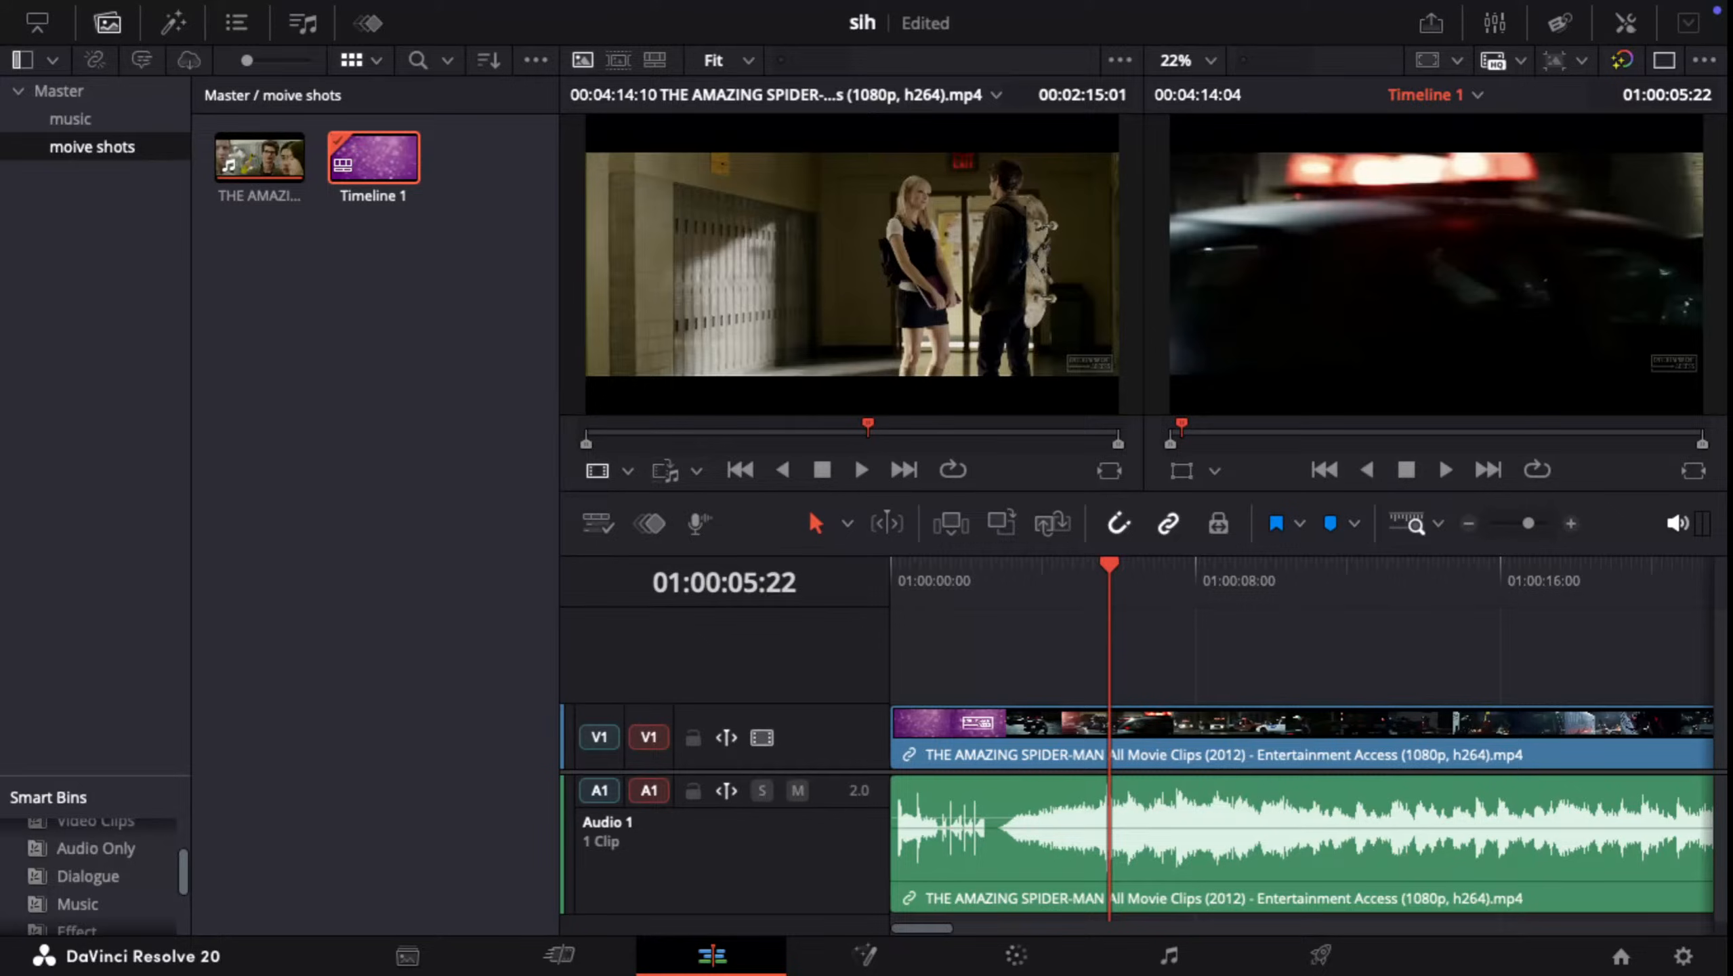
{"action": "scroll", "coordinate": [1301, 725], "scroll_direction": "up", "scroll_amount": 4, "text": "shift"}
{"action": "scroll", "coordinate": [1301, 724], "scroll_direction": "down", "scroll_amount": 1, "text": "shift"}
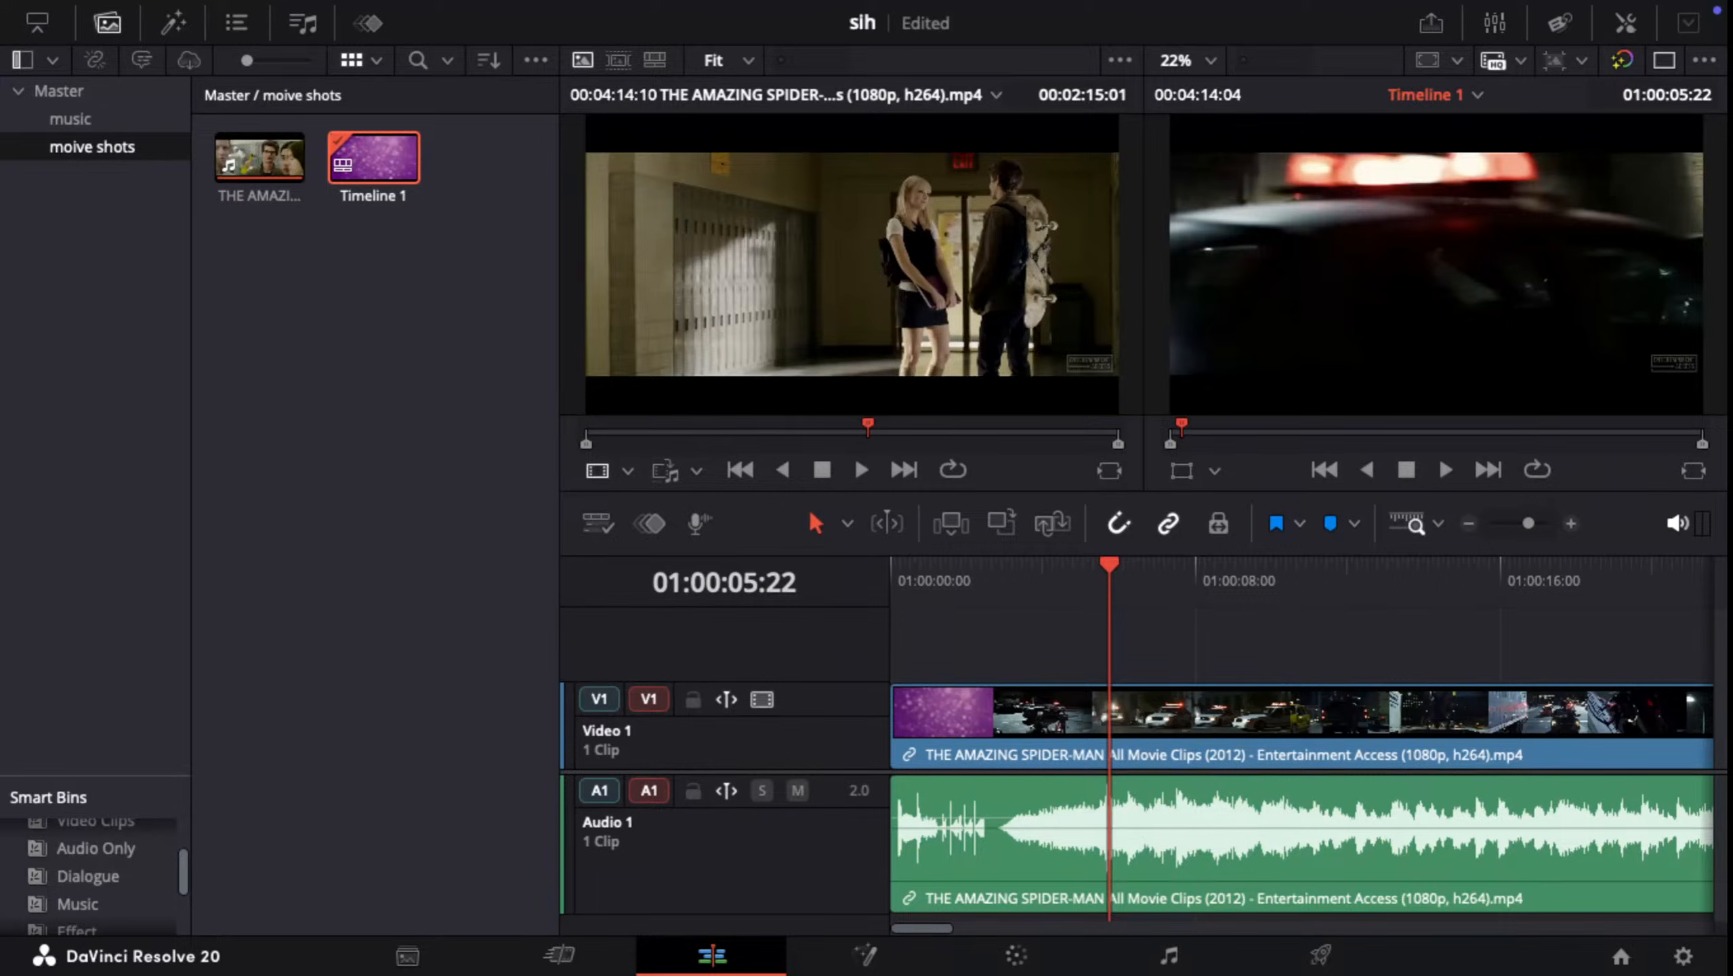
{"action": "scroll", "coordinate": [1133, 752], "scroll_direction": "down", "scroll_amount": 4}
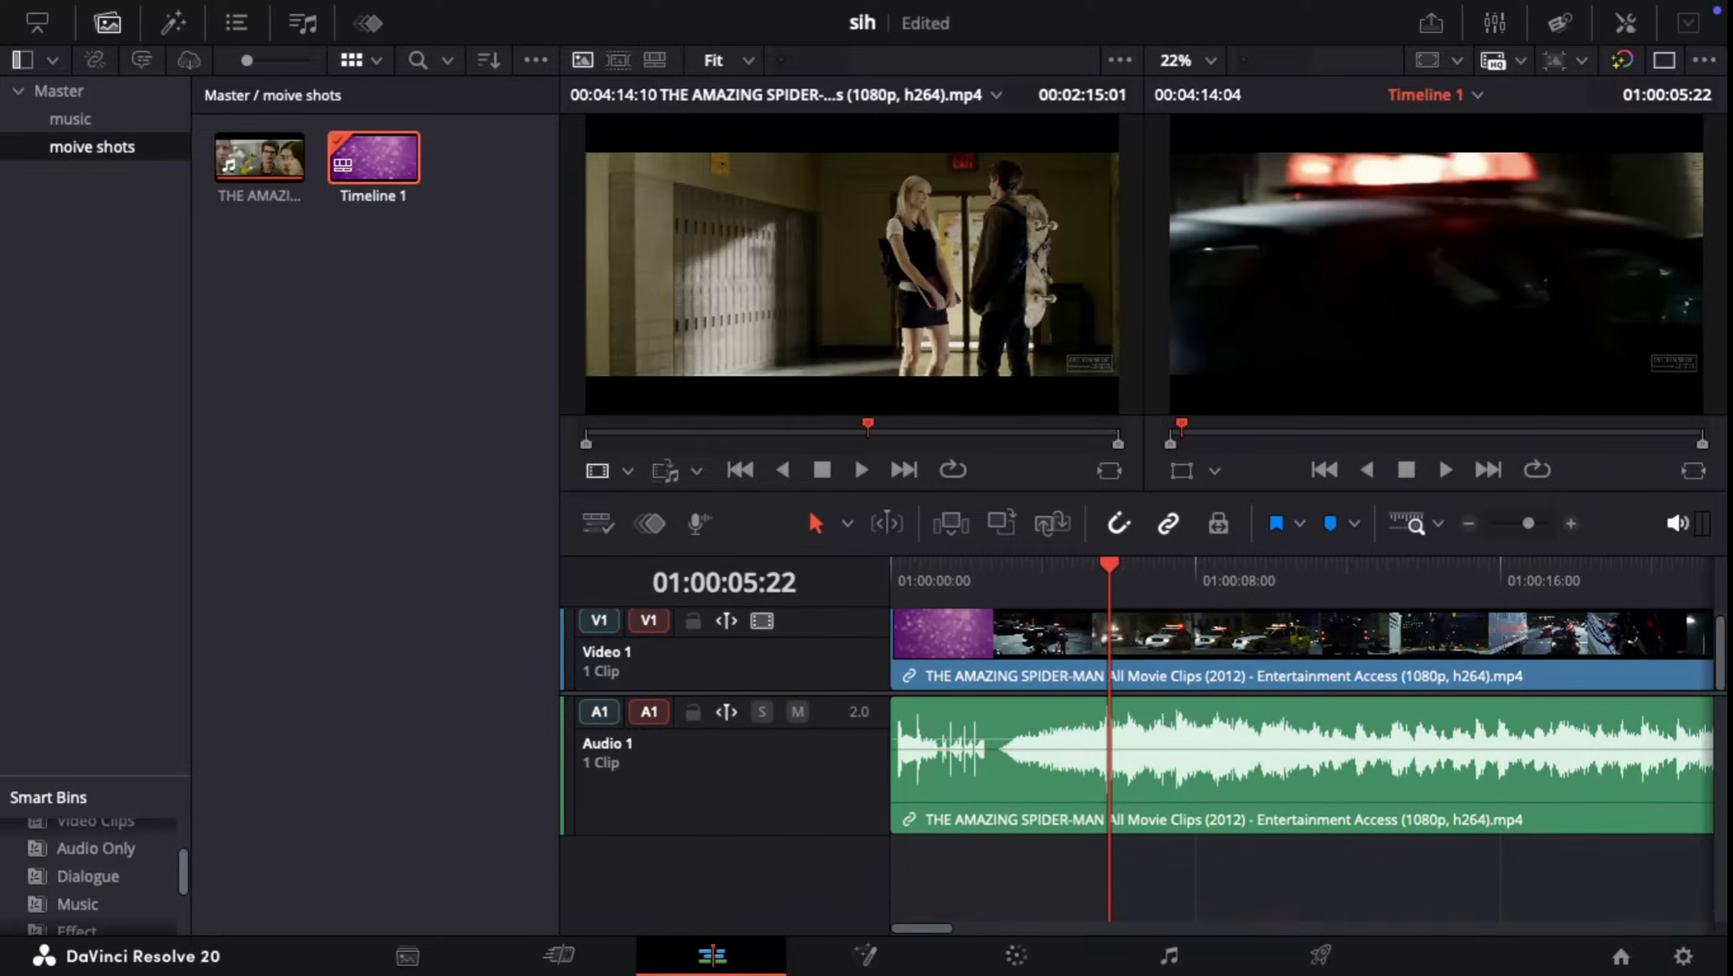
{"action": "scroll", "coordinate": [1134, 718], "scroll_direction": "down", "scroll_amount": 2}
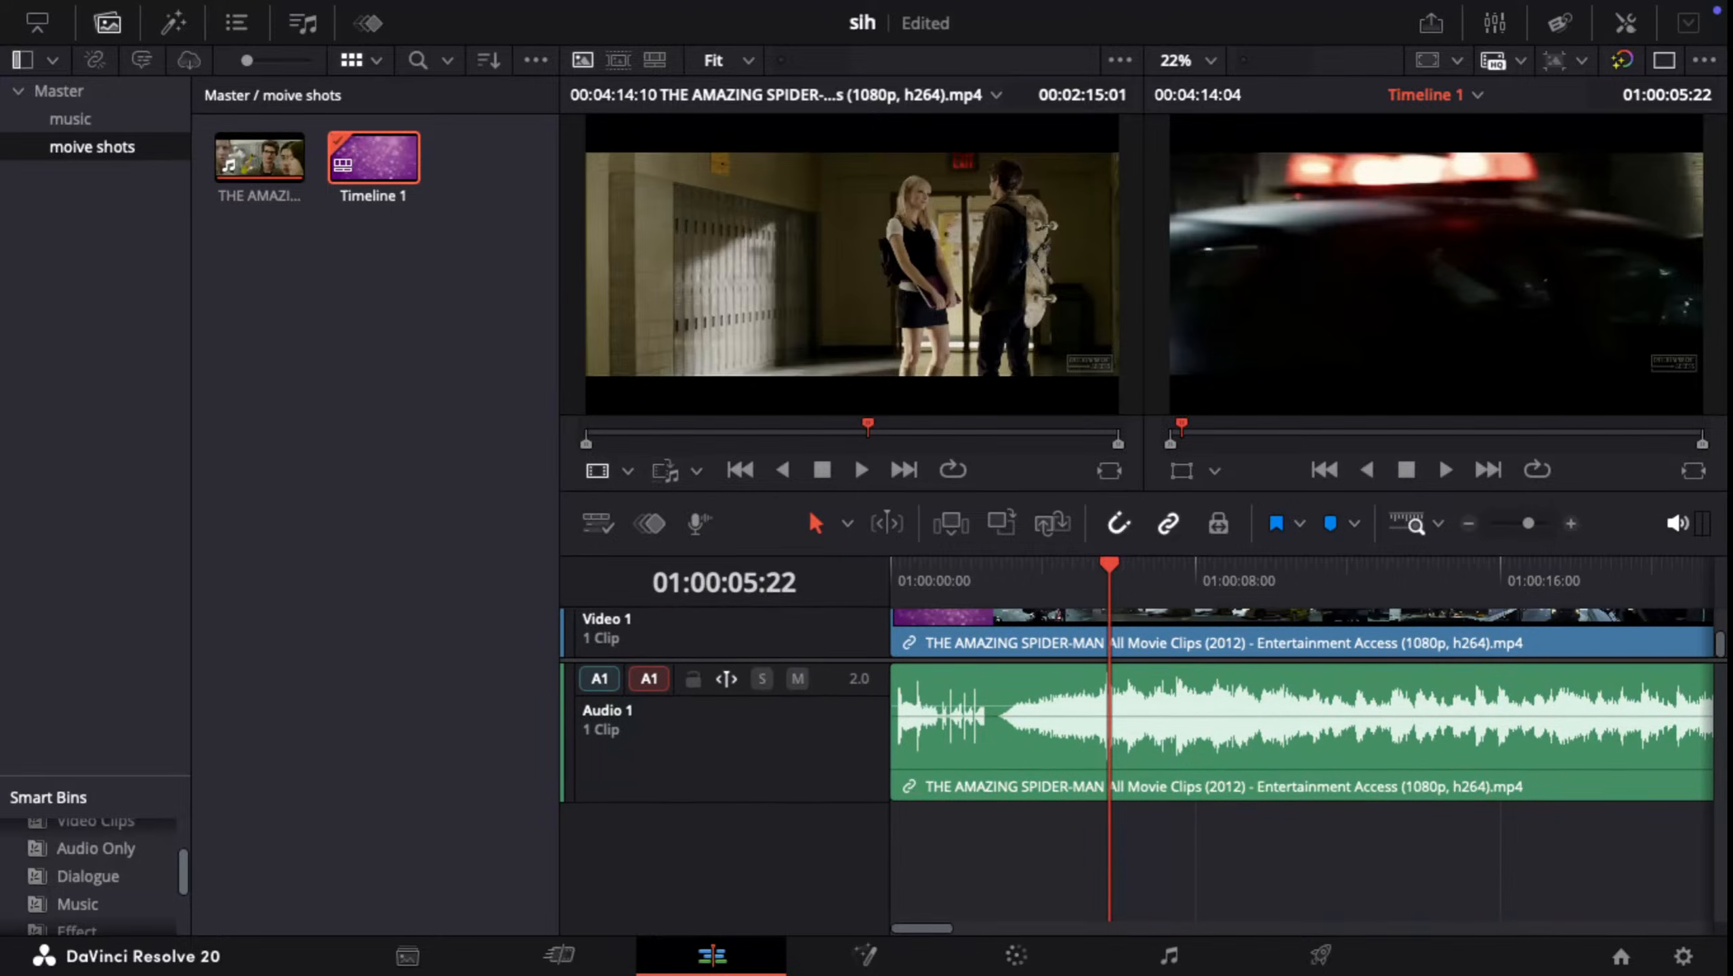
{"action": "scroll", "coordinate": [1133, 752], "scroll_direction": "up", "scroll_amount": 4}
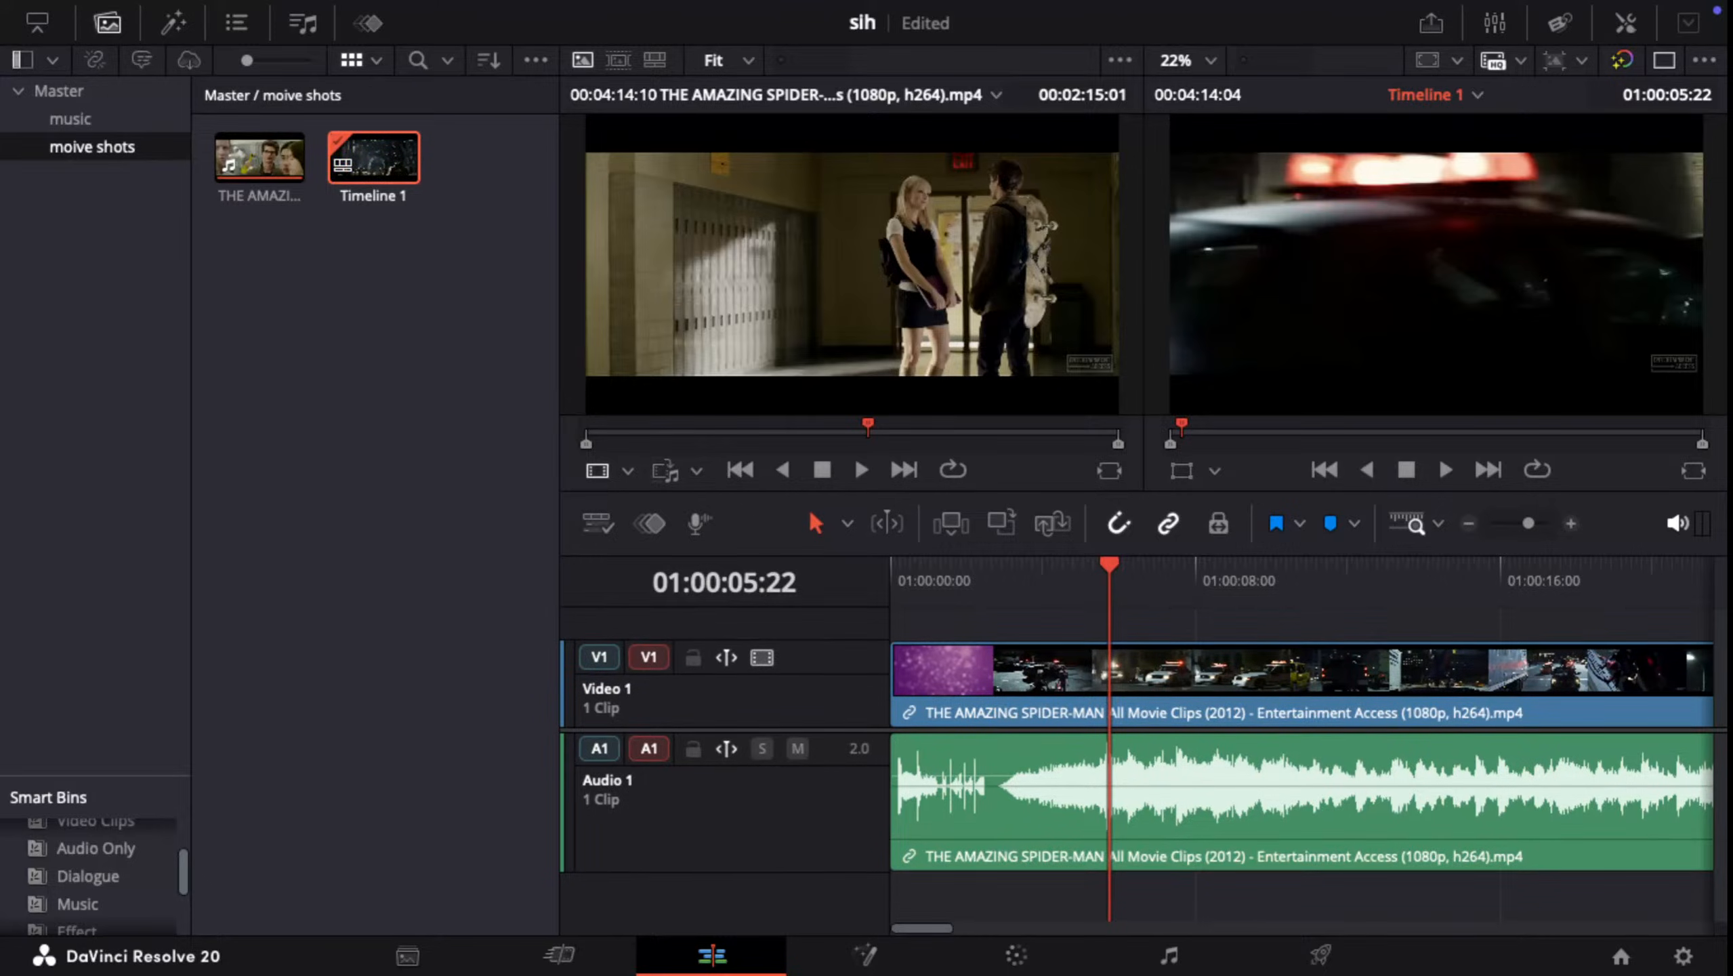
Step: Hide the Media Pool so the viewers and timeline span the full window width
{"action": "left_click", "coordinate": [22, 60]}
{"action": "left_click", "coordinate": [22, 61]}
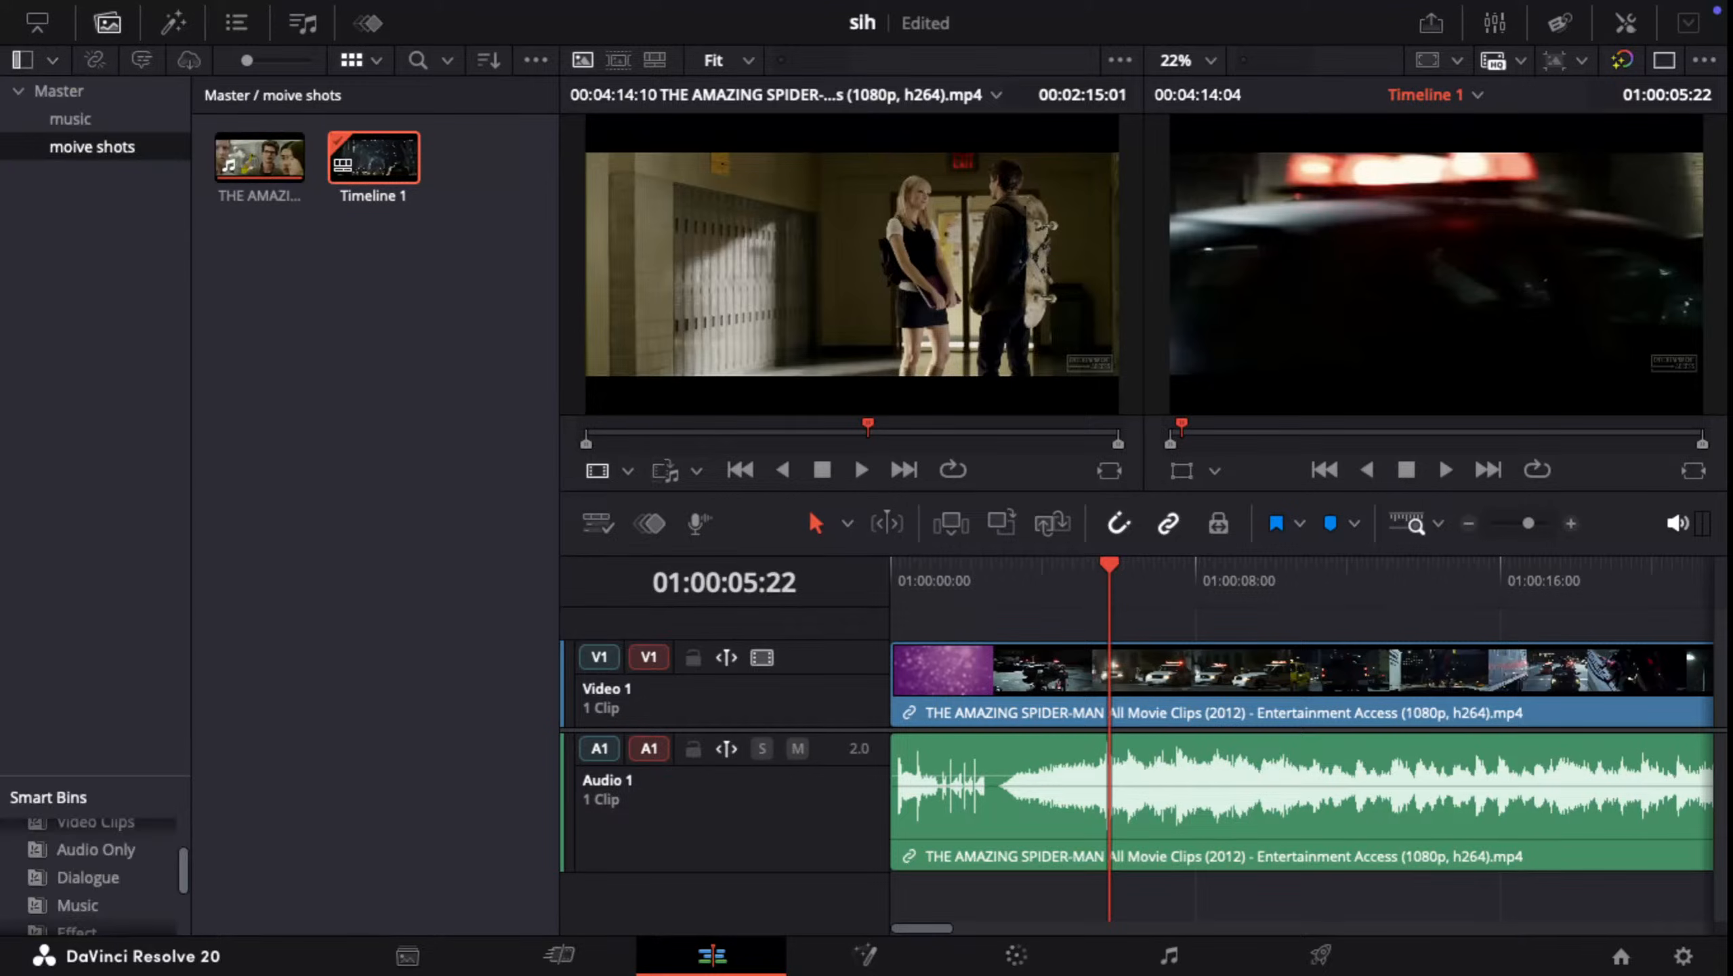
{"action": "left_click", "coordinate": [107, 23]}
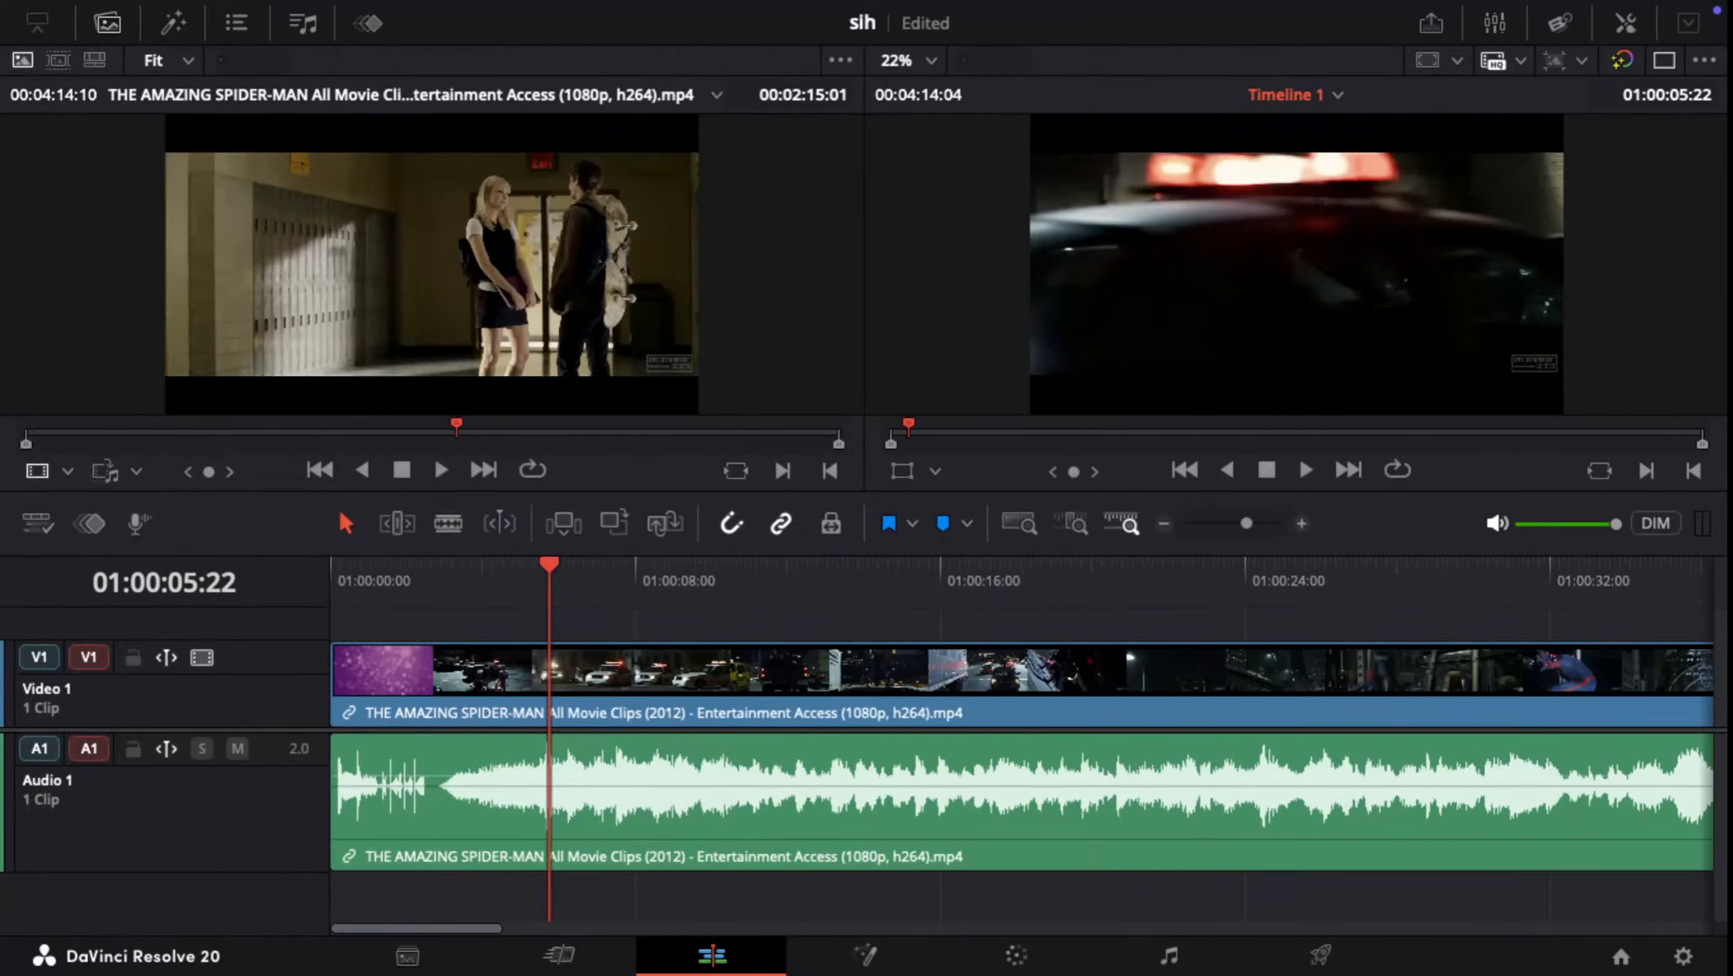
Step: Show and hide the Media Pool twice, leaving it hidden
{"action": "left_click", "coordinate": [107, 24]}
{"action": "left_click", "coordinate": [107, 24]}
{"action": "left_click", "coordinate": [107, 24]}
{"action": "left_click", "coordinate": [107, 24]}
Step: Shuttle Timeline 1 forward and in reverse, including at increased speed, and stop playback at about 01:00:09:25
{"action": "key", "text": "l"}
{"action": "key", "text": "j"}
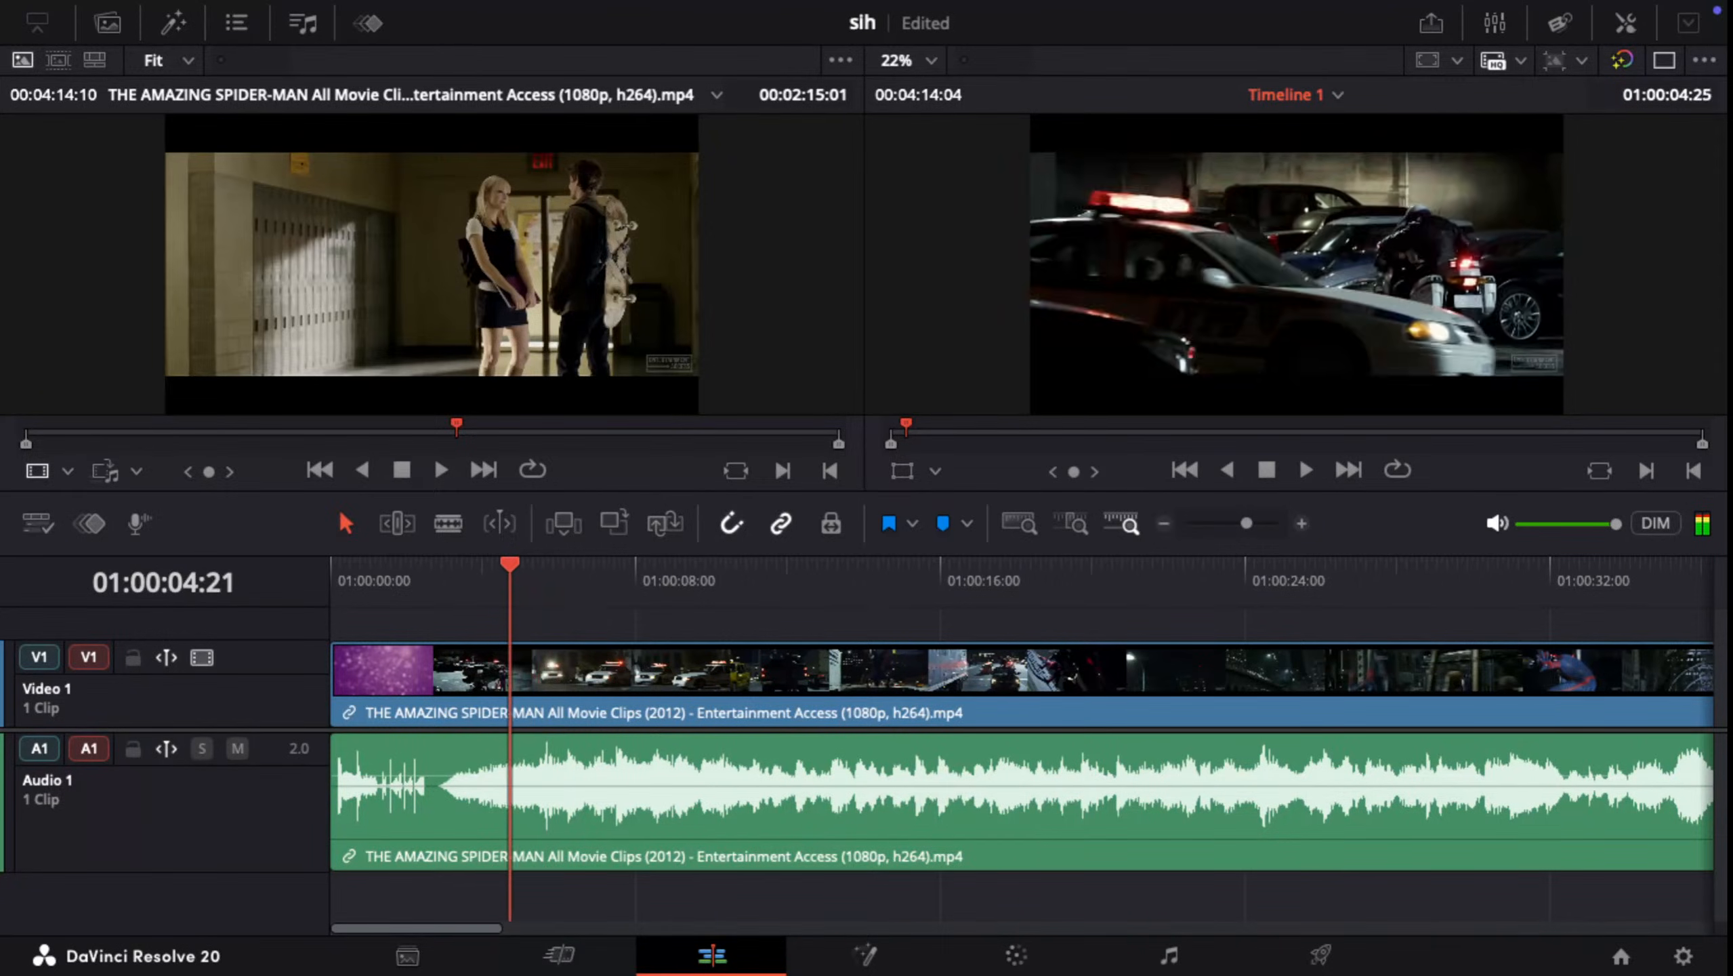
{"action": "key", "text": "l"}
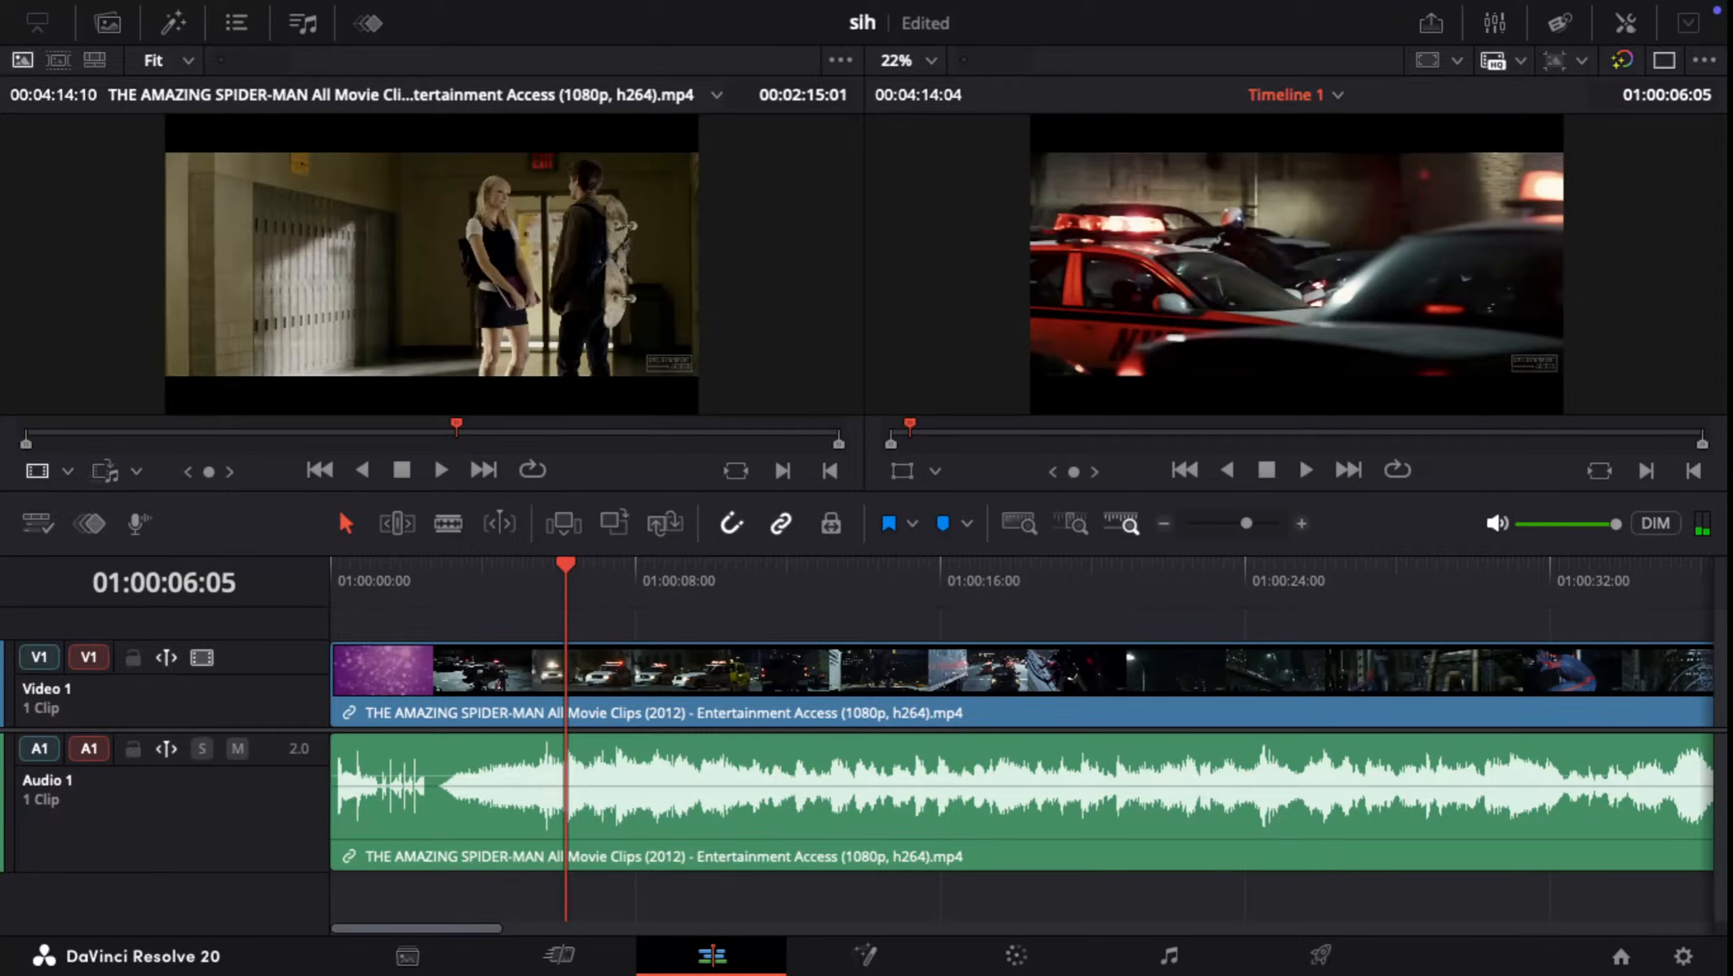
{"action": "key", "text": "j"}
{"action": "key", "text": "j"}
{"action": "key", "text": "j"}
{"action": "key", "text": "l"}
{"action": "key", "text": "l"}
{"action": "key", "text": "l"}
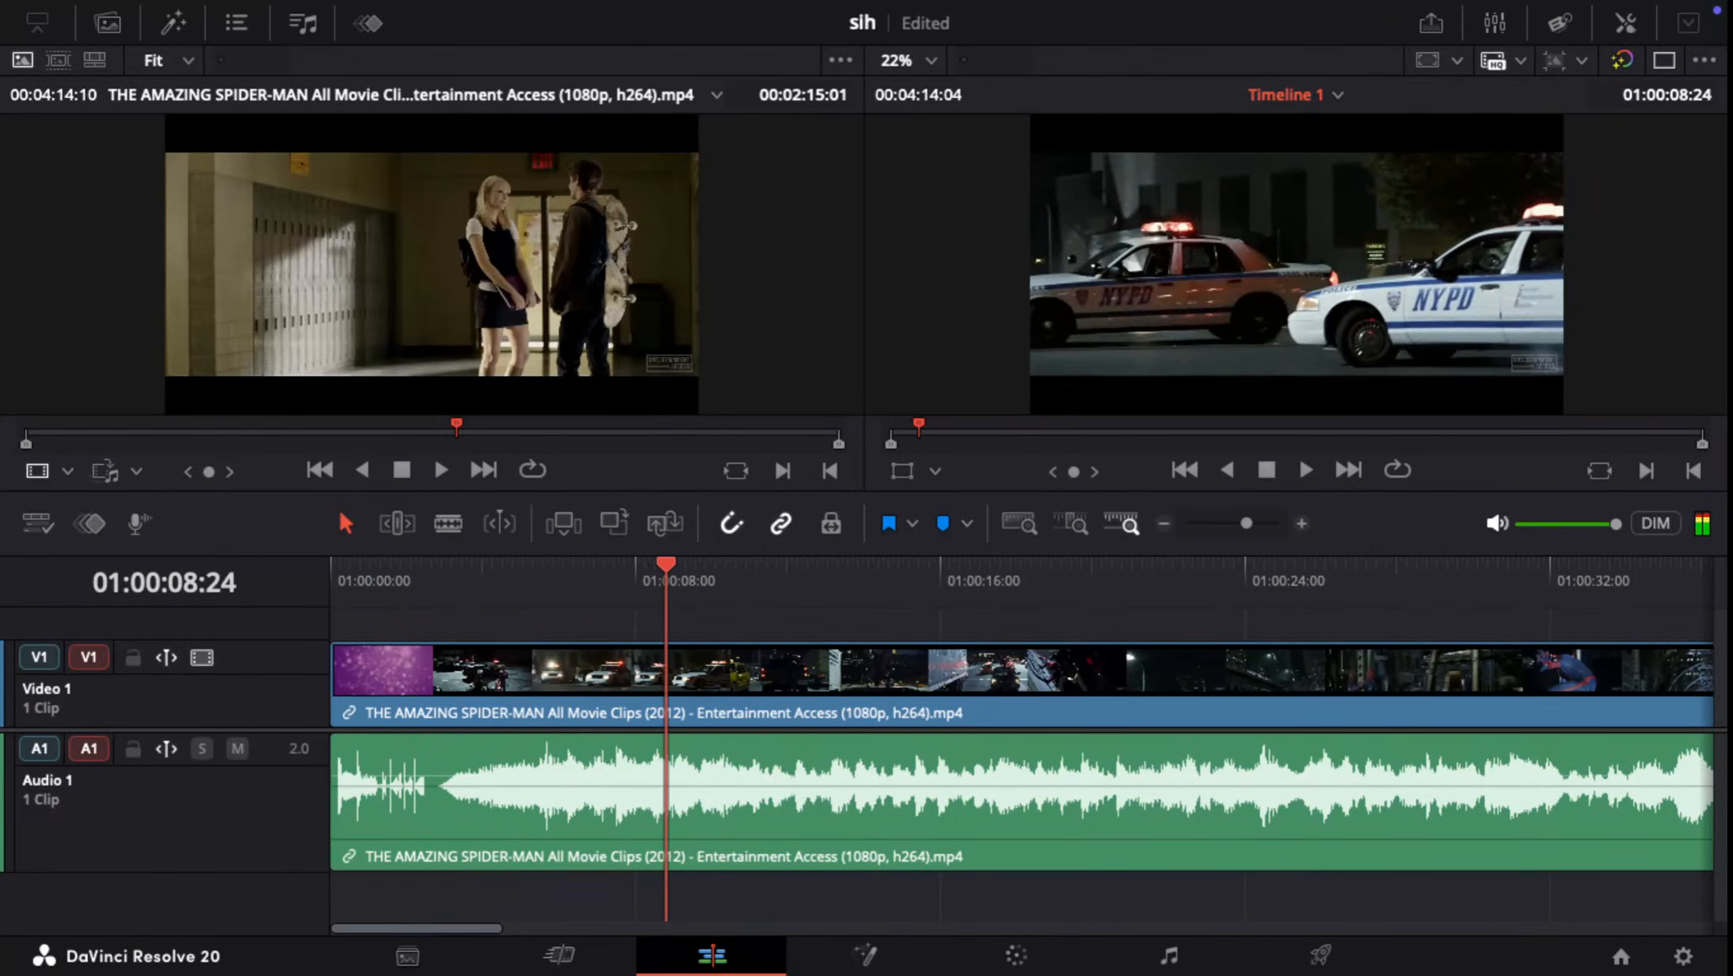
{"action": "key", "text": "k"}
Step: Scrub the source clip to about 00:04:07:05 and back to 00:00:49:07, and play Timeline 1 until about 01:00:10:15
{"action": "left_click_drag", "start_coordinate": [457, 425], "coordinate": [814, 425]}
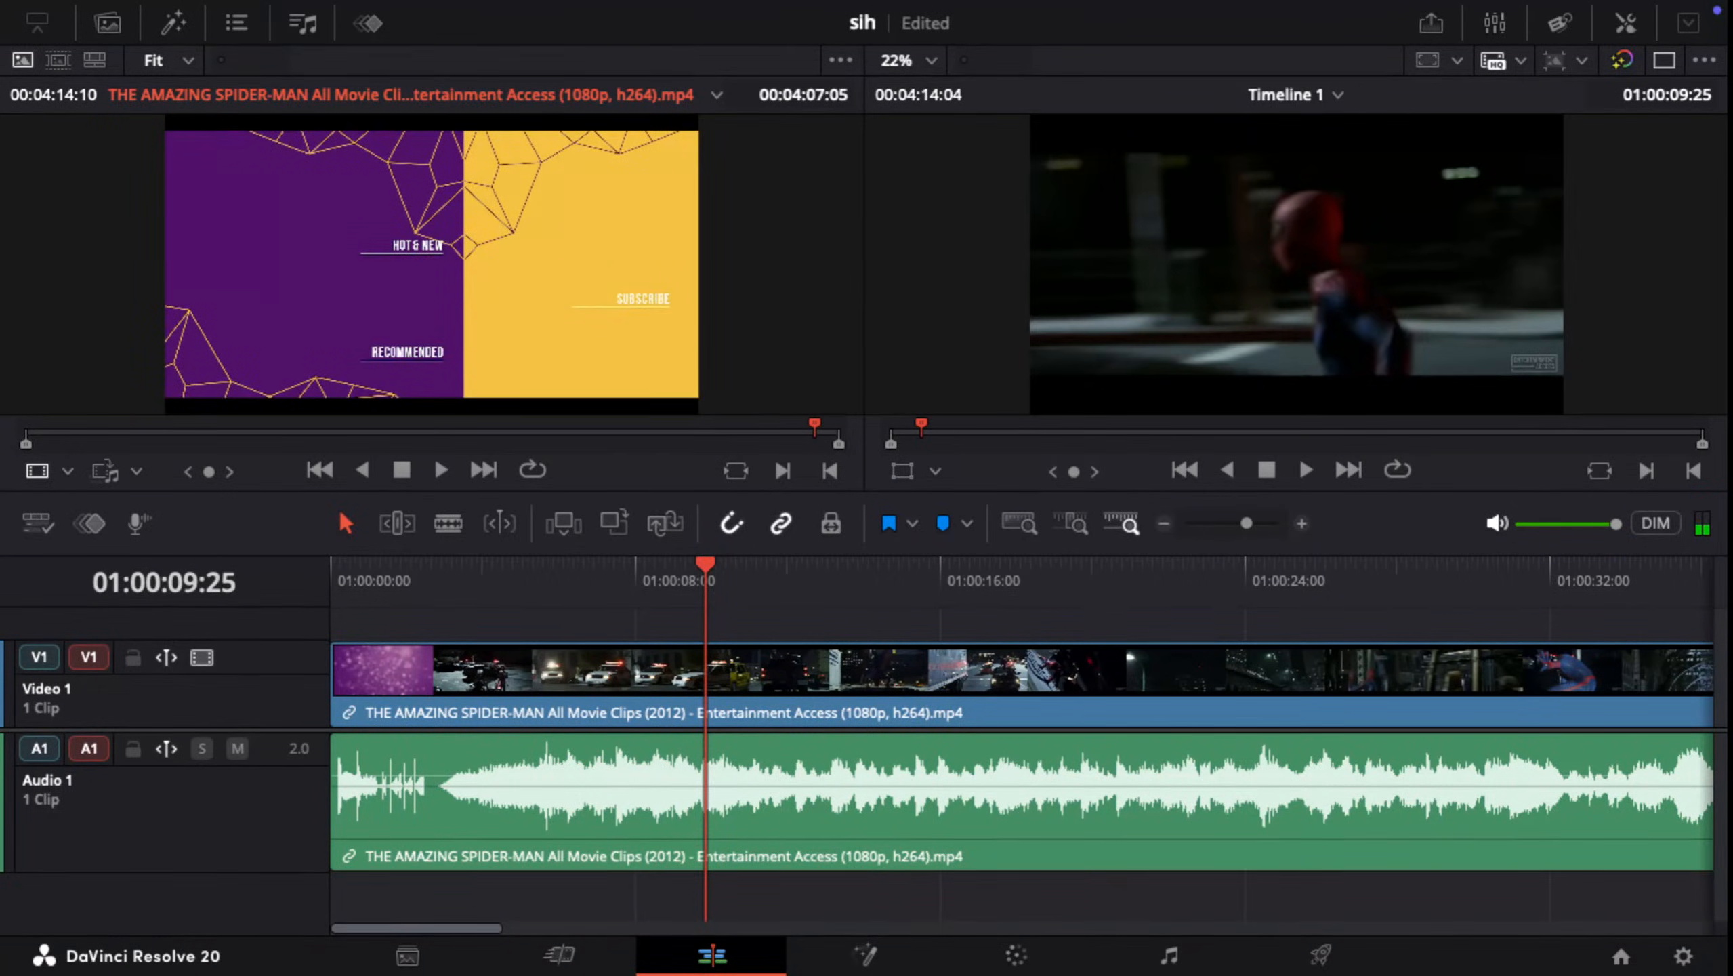
{"action": "left_click_drag", "start_coordinate": [705, 565], "coordinate": [706, 564]}
{"action": "left_click", "coordinate": [633, 425]}
{"action": "left_click_drag", "start_coordinate": [633, 425], "coordinate": [182, 425]}
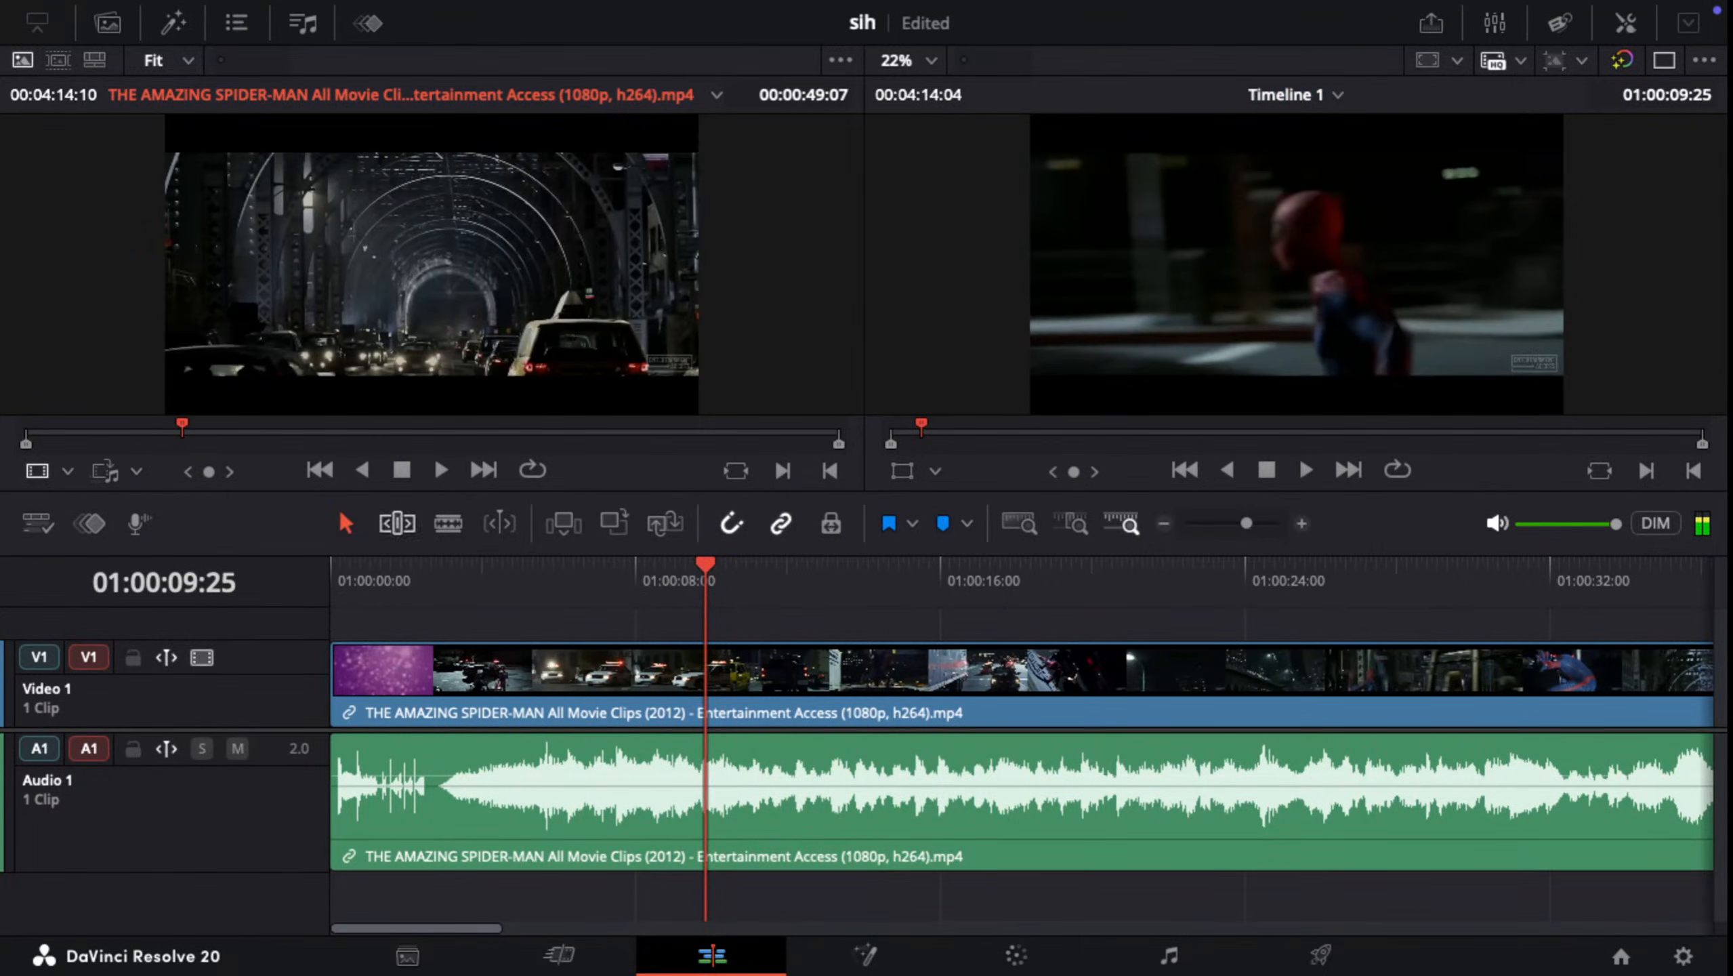
{"action": "key", "text": "q"}
{"action": "key", "text": "space"}
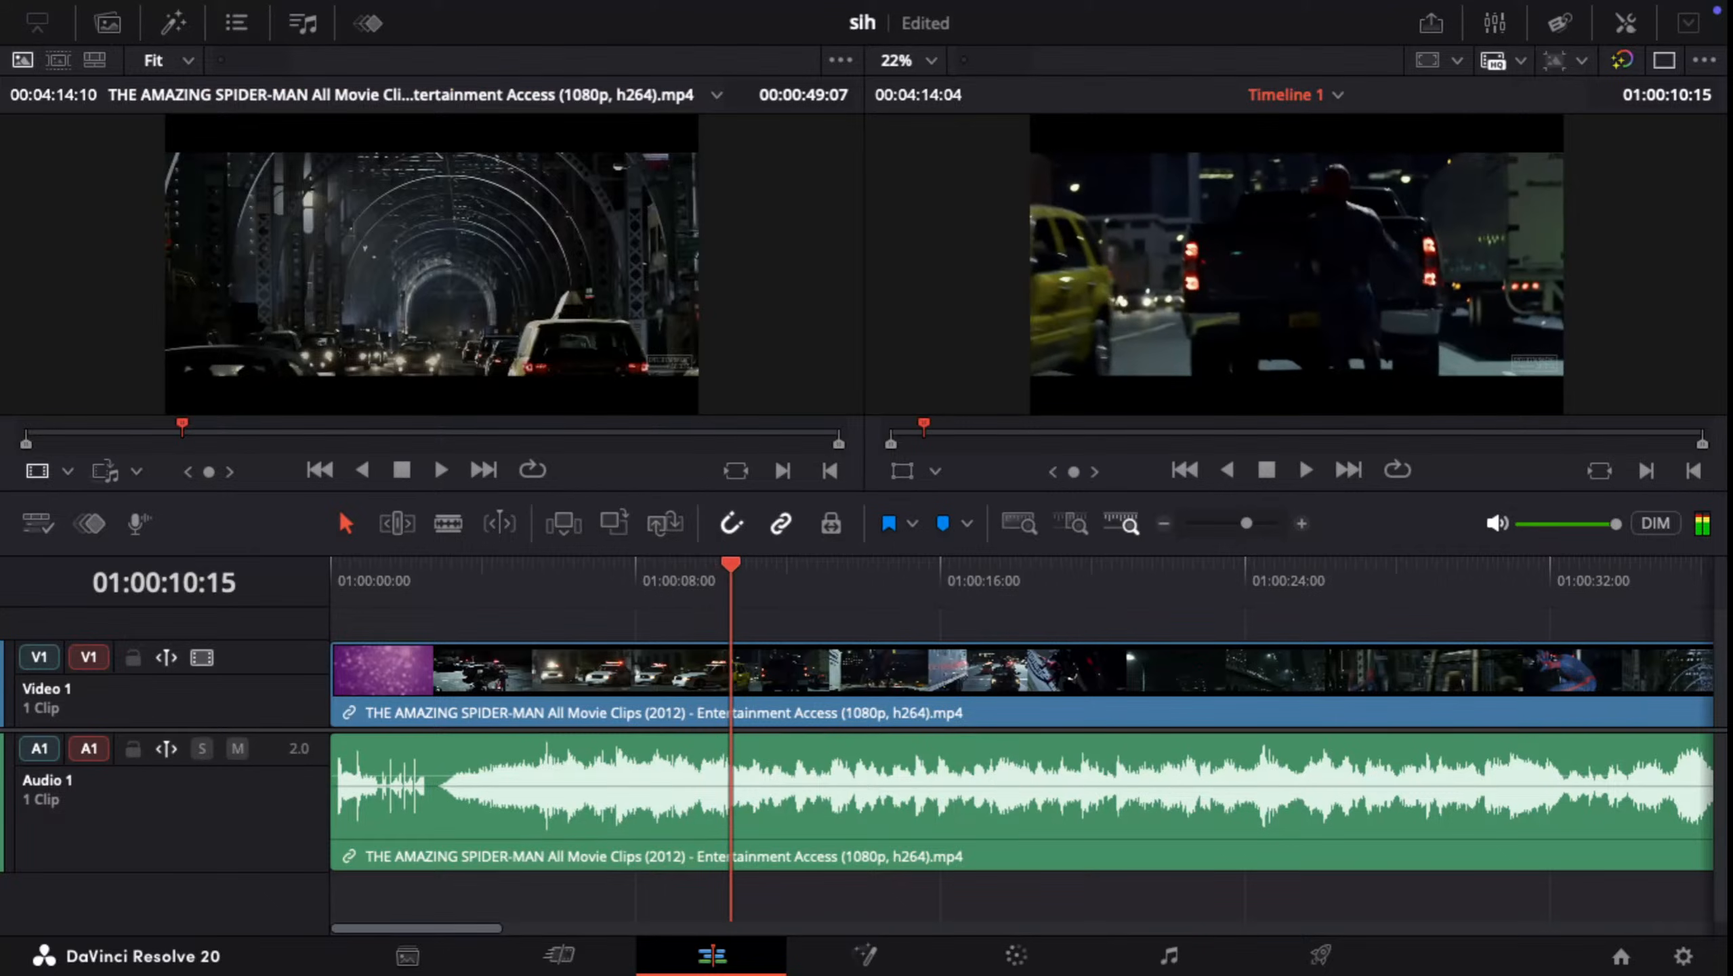
Step: Switch to the Safari tutorial and watch the part on trimming clip ends in the timeline, pausing at about 36:52
{"action": "key", "text": "ctrl+Up"}
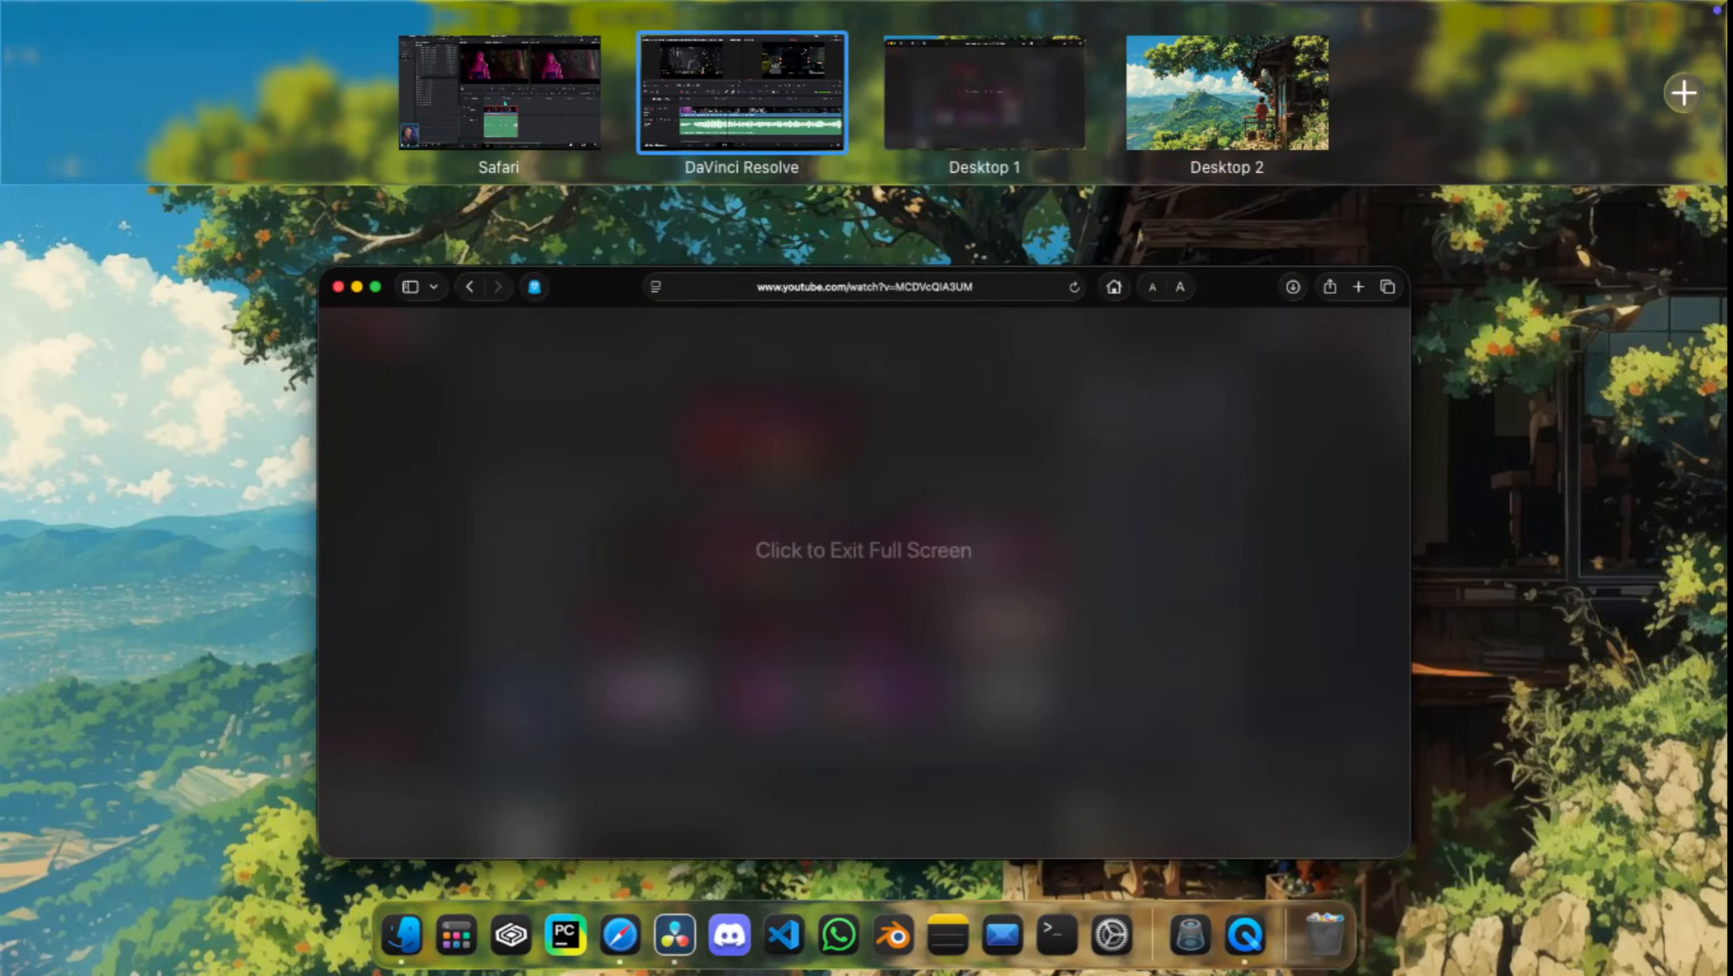
{"action": "left_click", "coordinate": [499, 93]}
{"action": "left_click", "coordinate": [903, 578]}
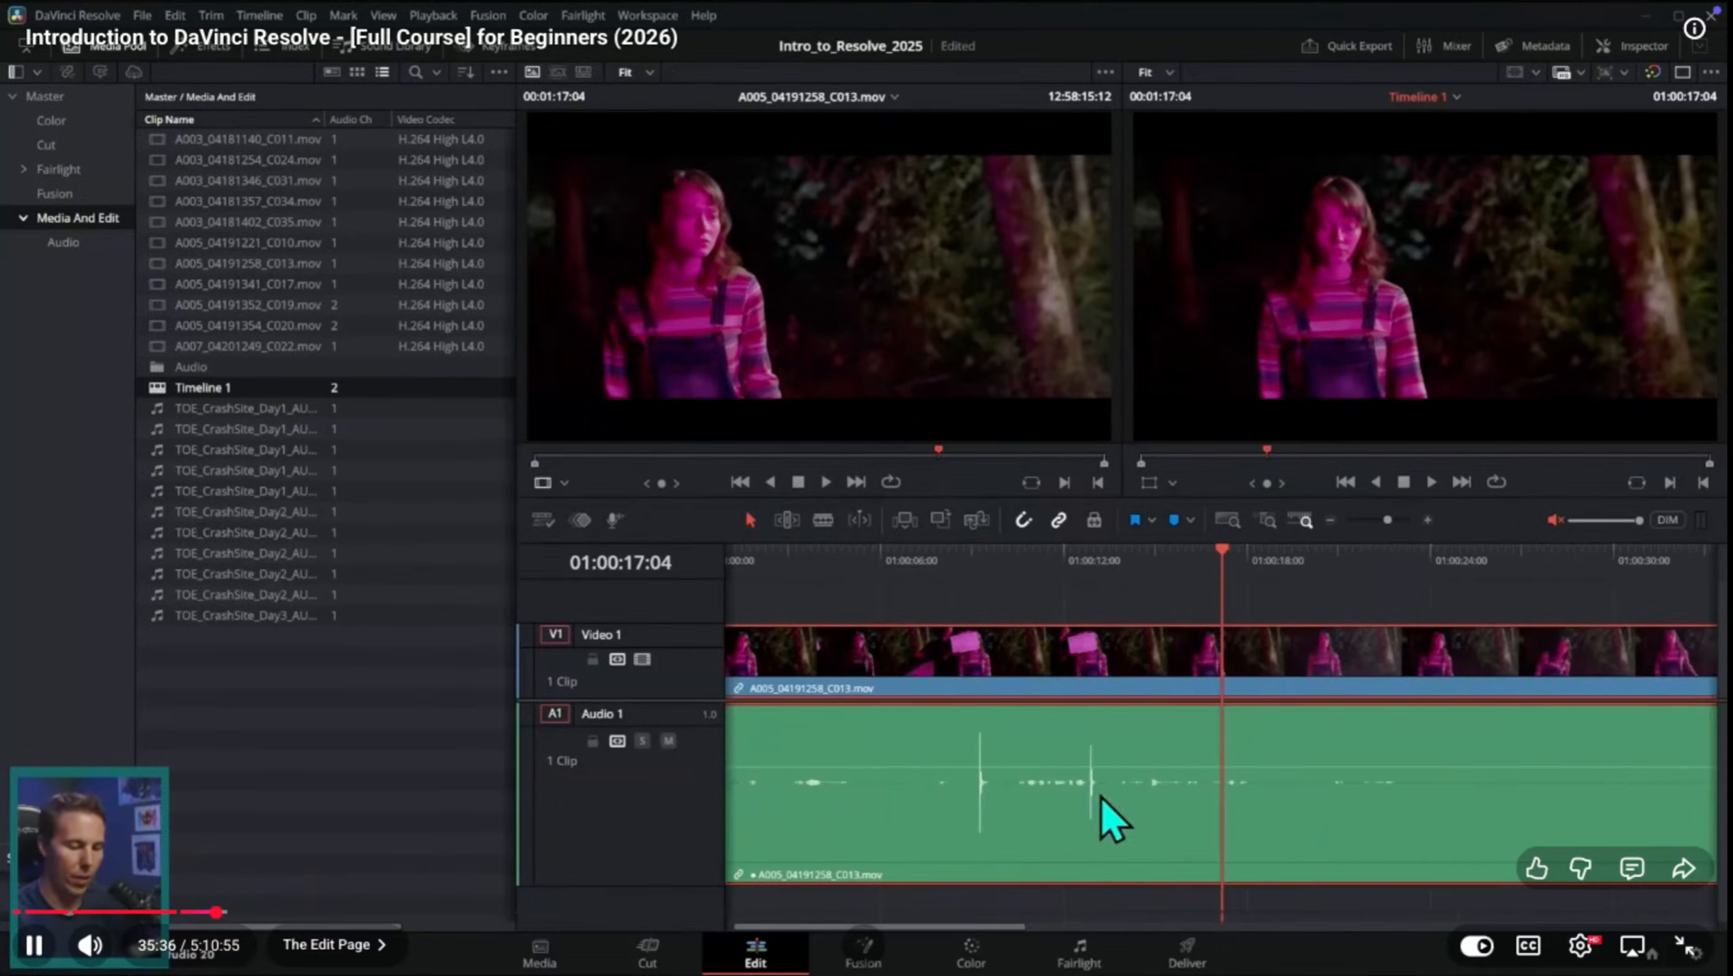
{"action": "key", "text": "space"}
{"action": "key", "text": "ctrl+Up"}
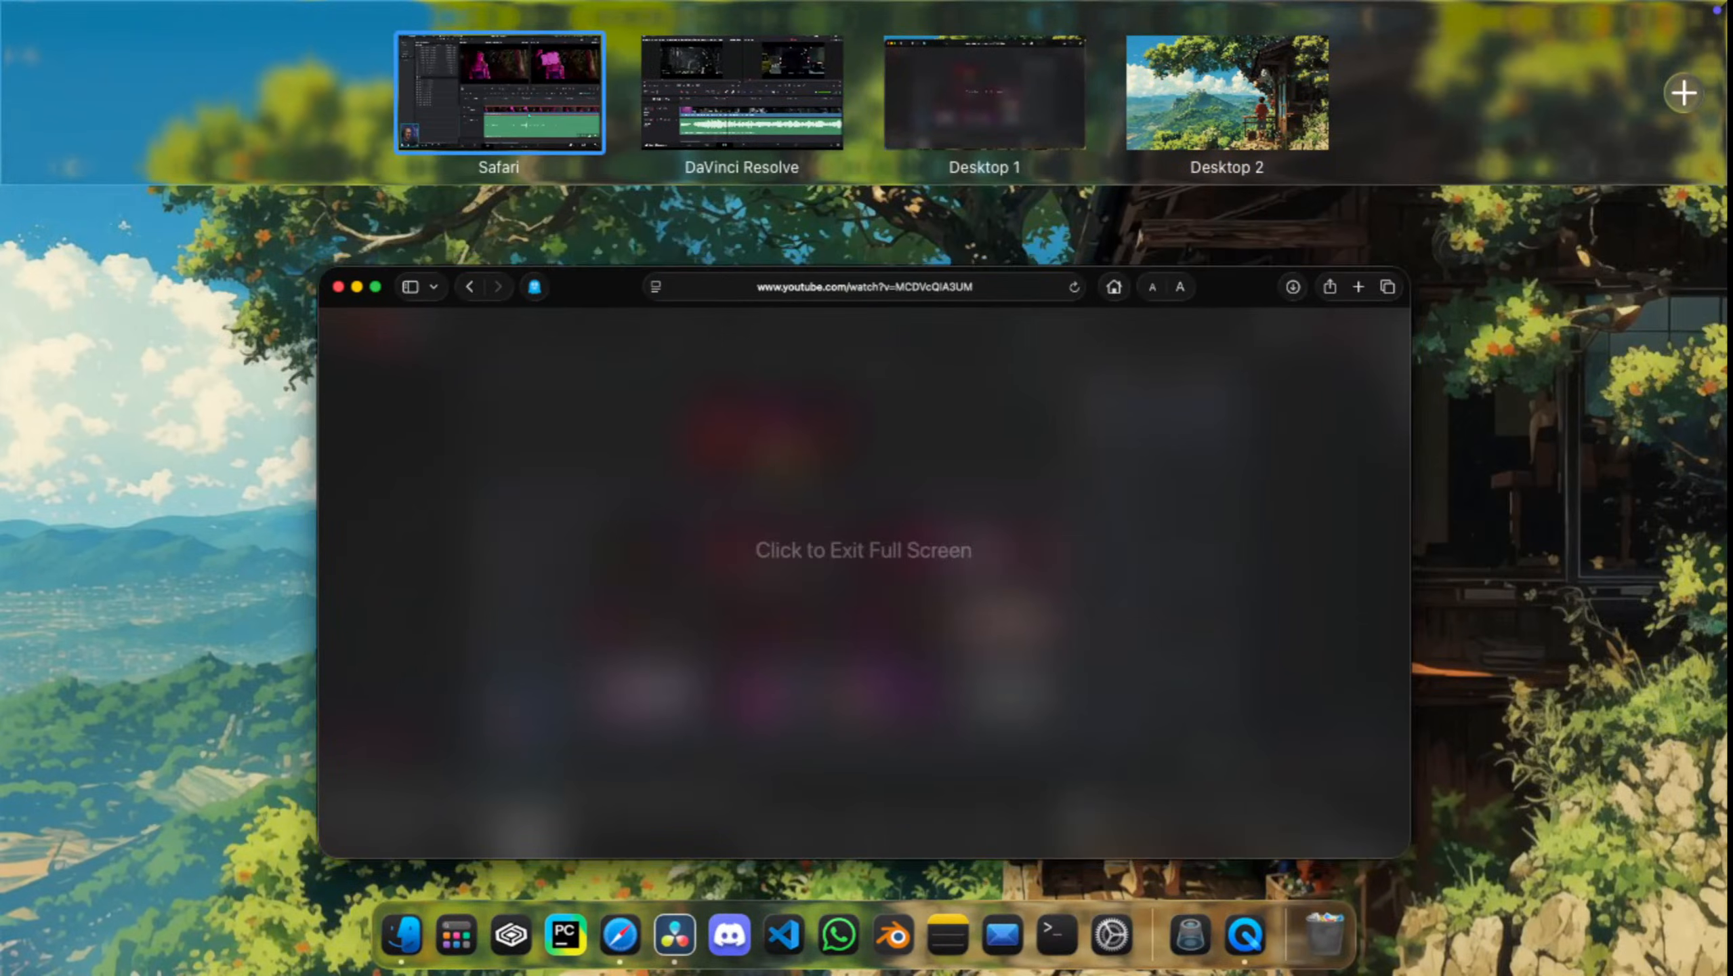
{"action": "left_click", "coordinate": [743, 93]}
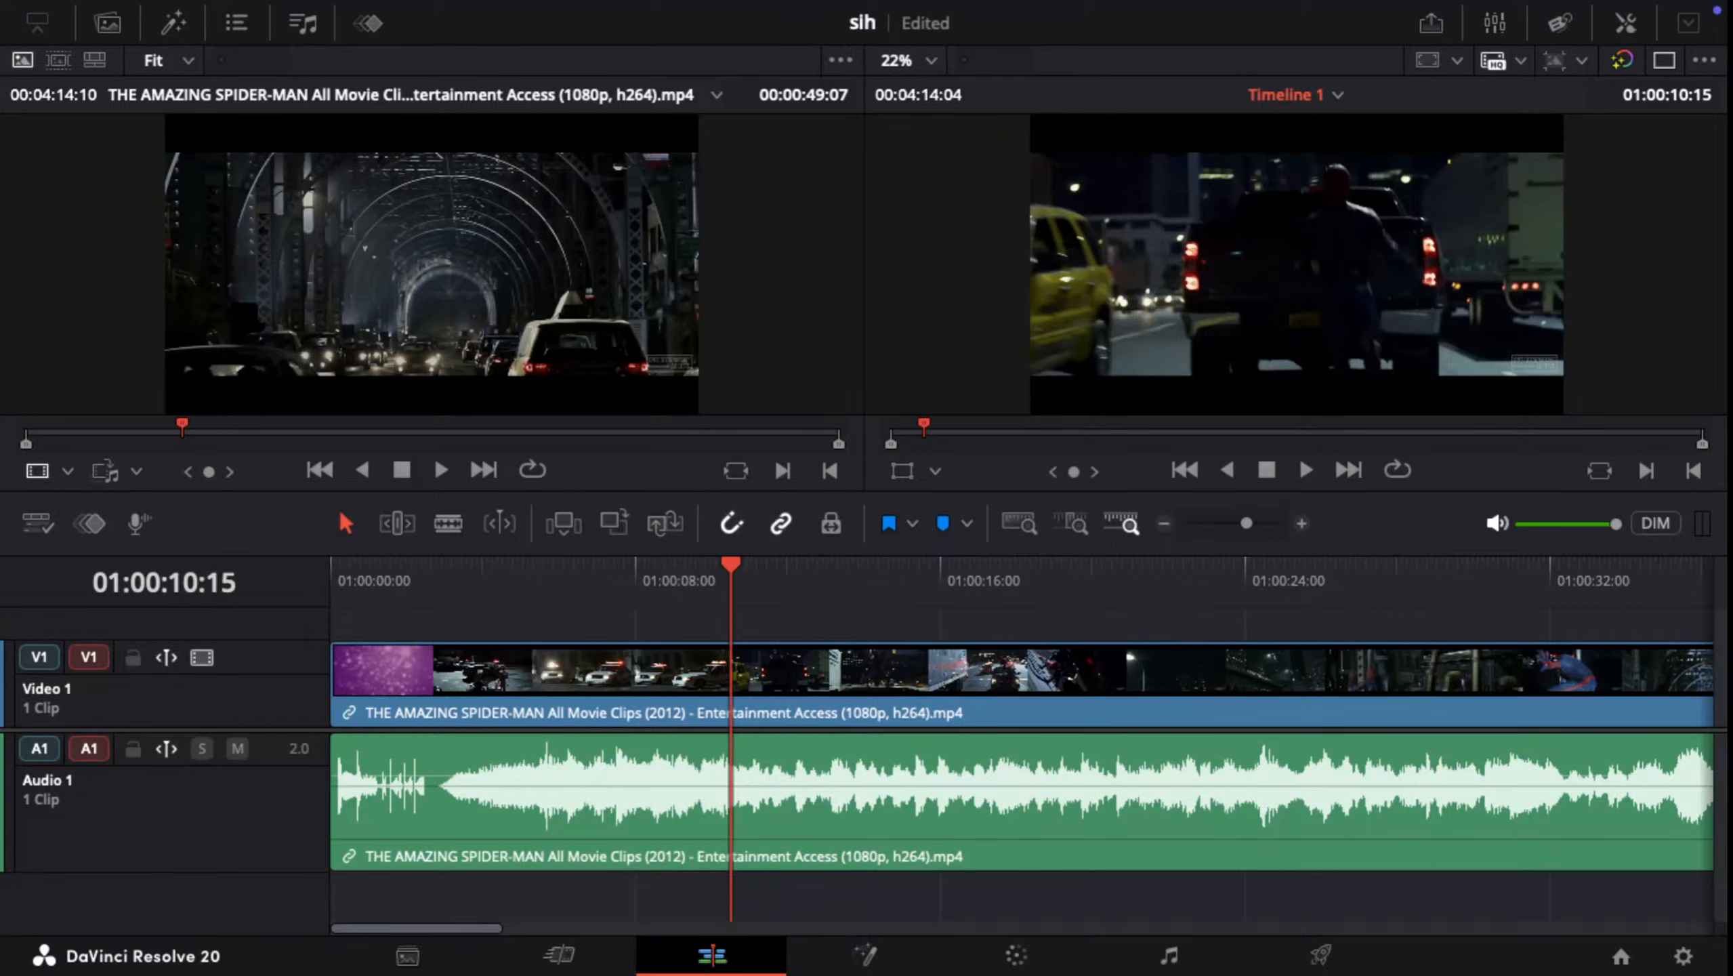
{"action": "key", "text": "ctrl+Up"}
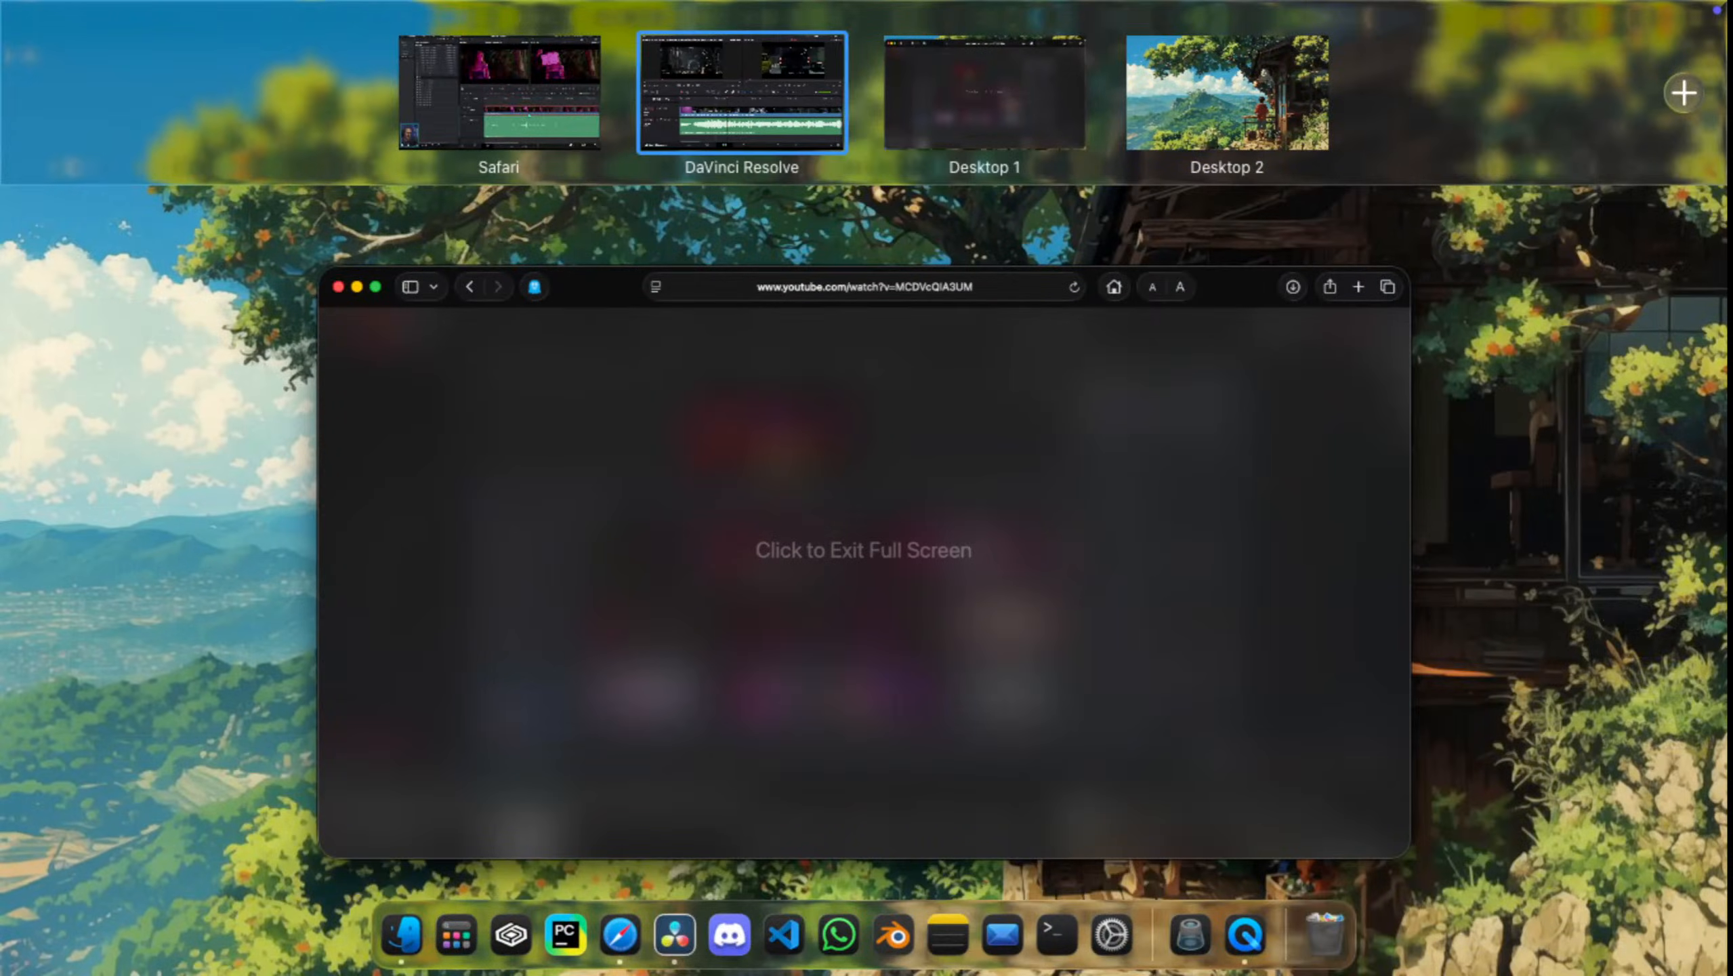
{"action": "left_click", "coordinate": [499, 93]}
{"action": "key", "text": "space"}
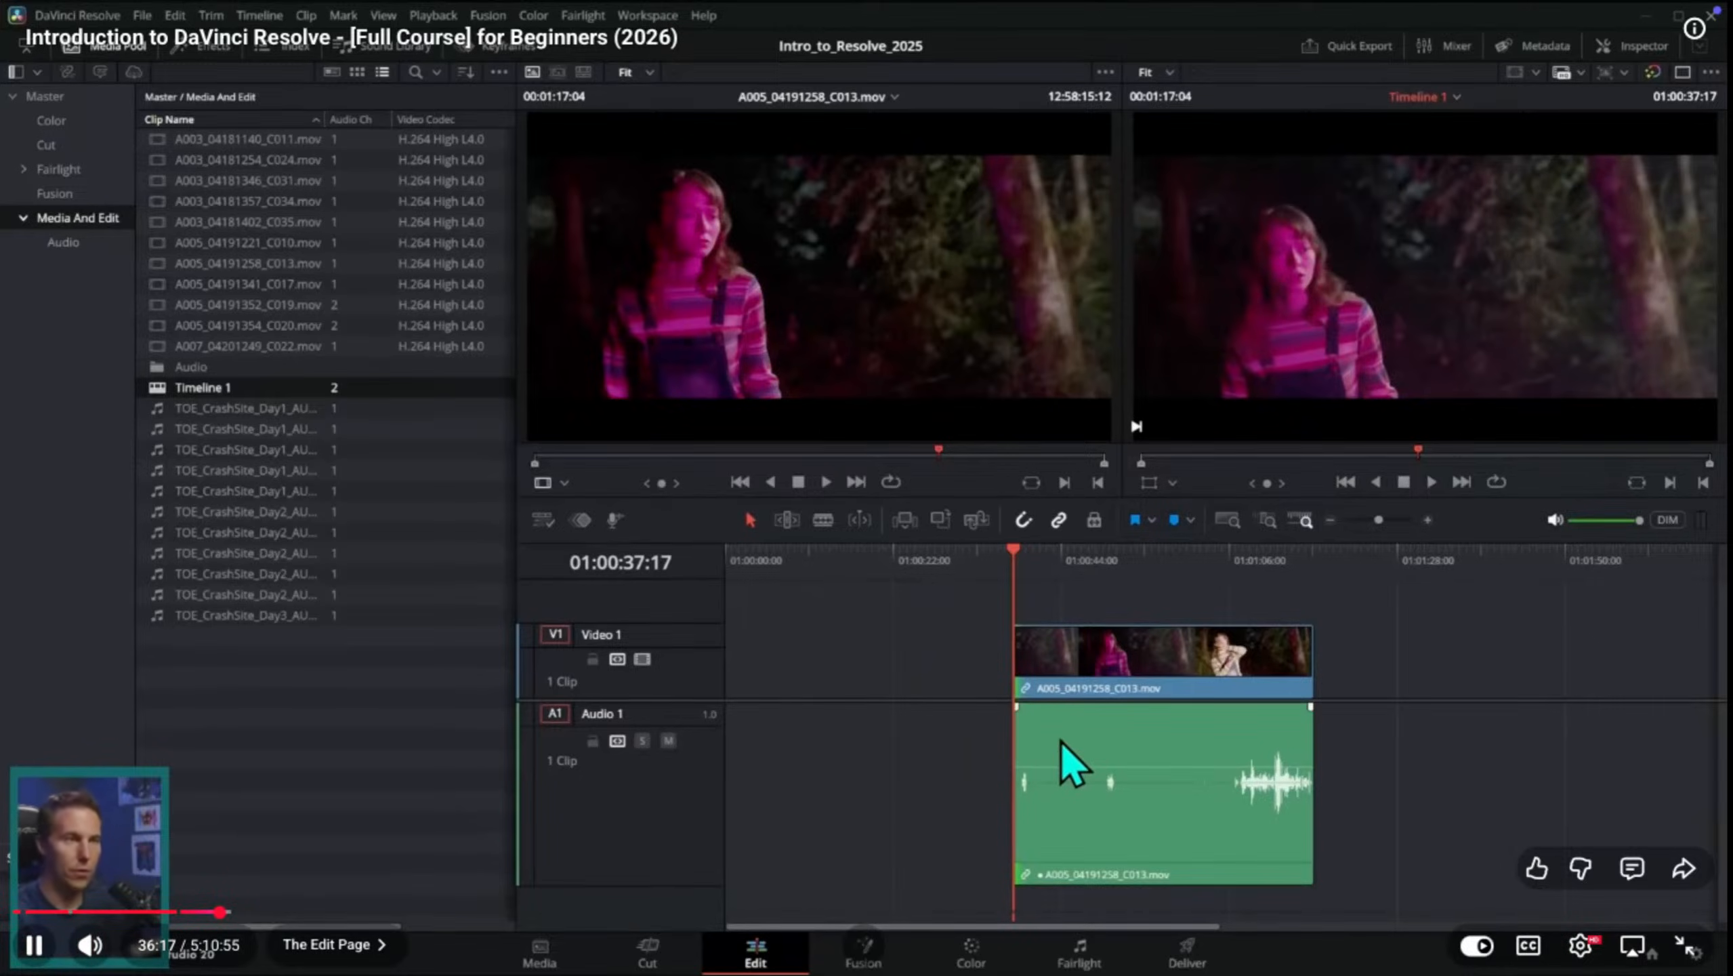
{"action": "key", "text": "space"}
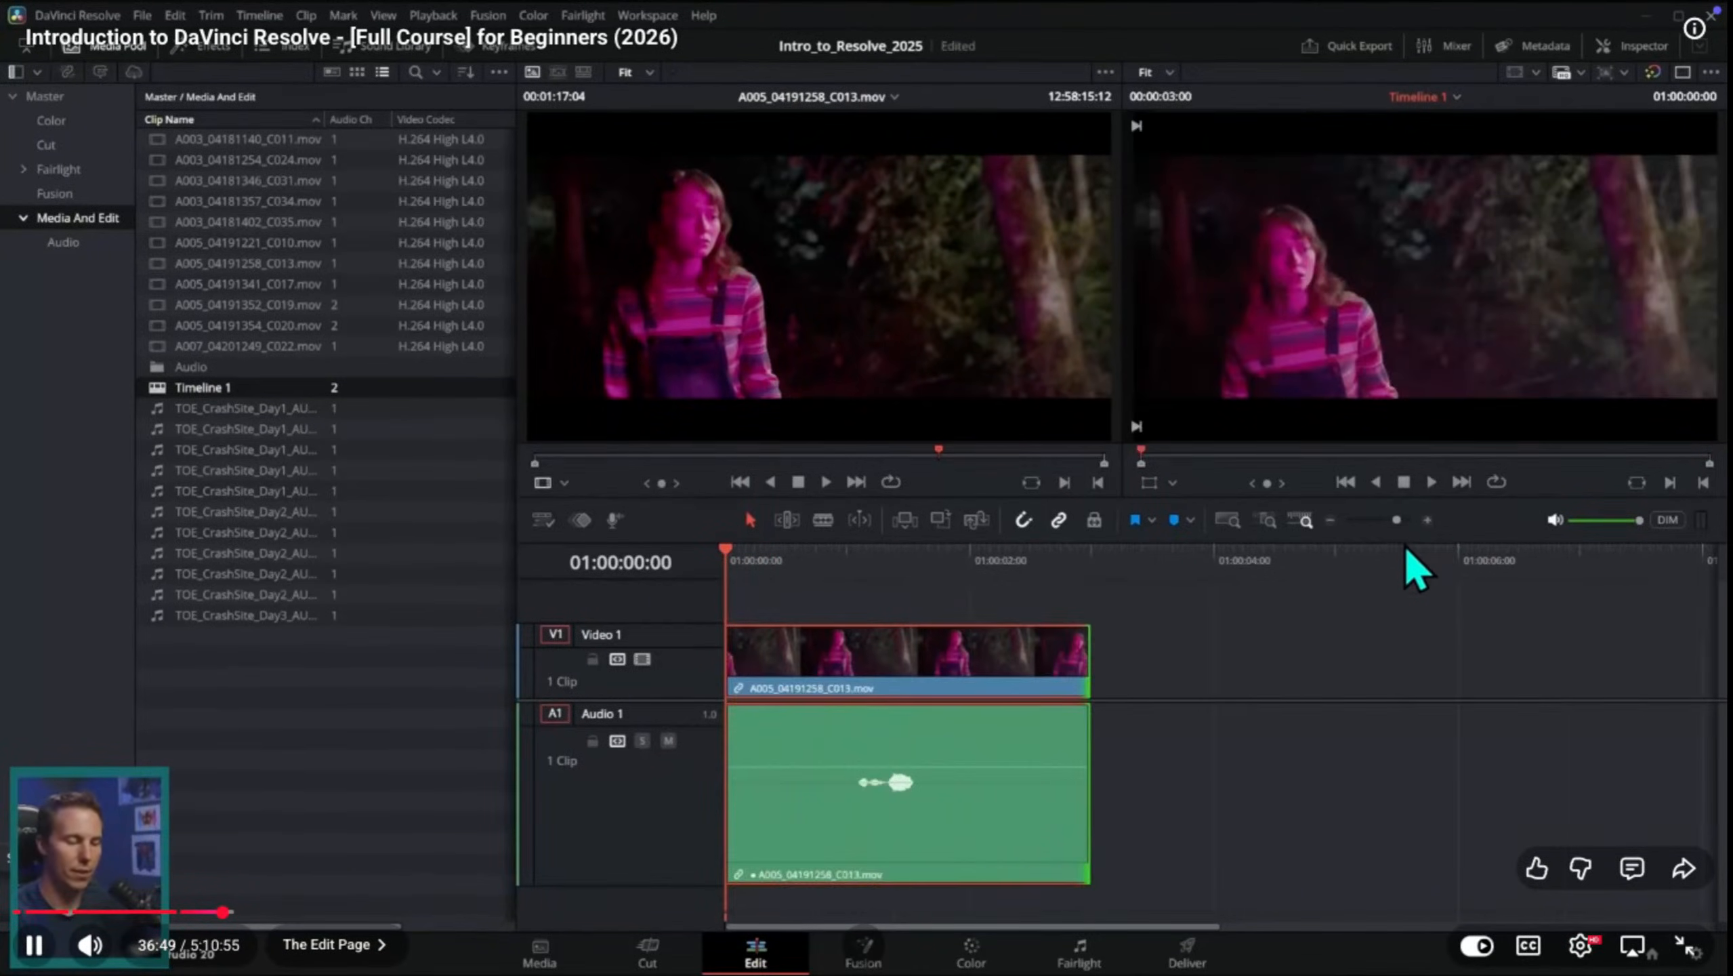
{"action": "key", "text": "space"}
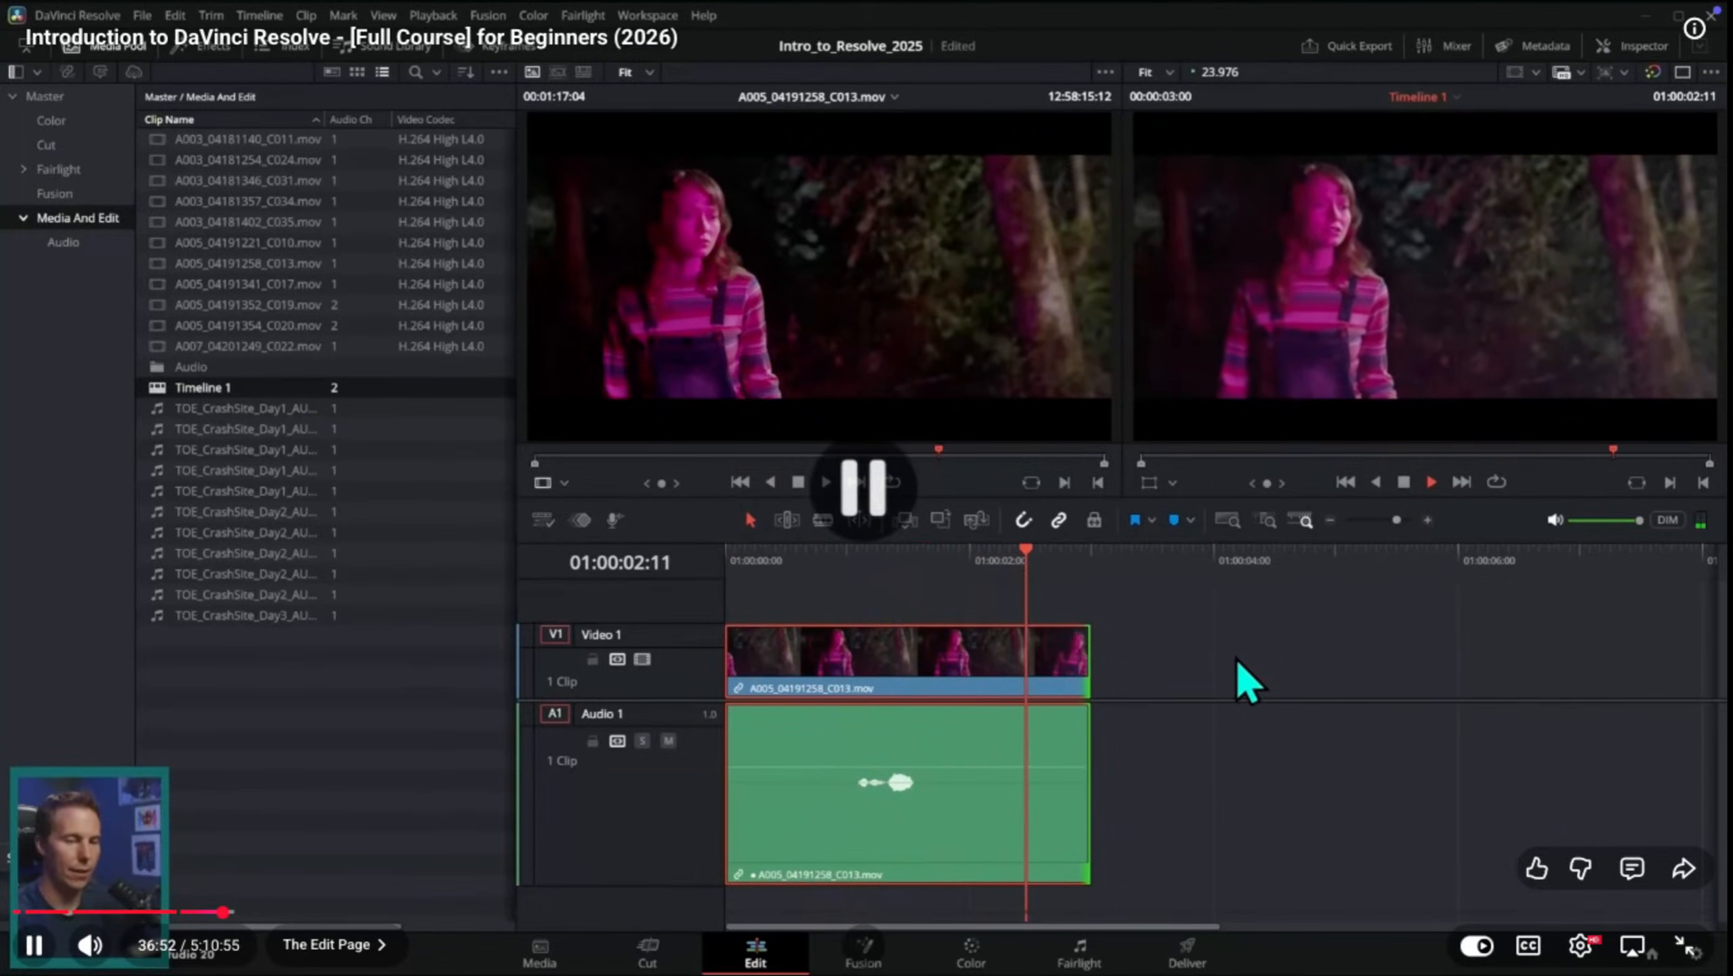
Step: Switch to DaVinci Resolve, move the playhead to 01:00:00:00, and trim the purple intro off the start of the timeline clip
{"action": "key", "text": "ctrl+Up"}
{"action": "left_click", "coordinate": [742, 92]}
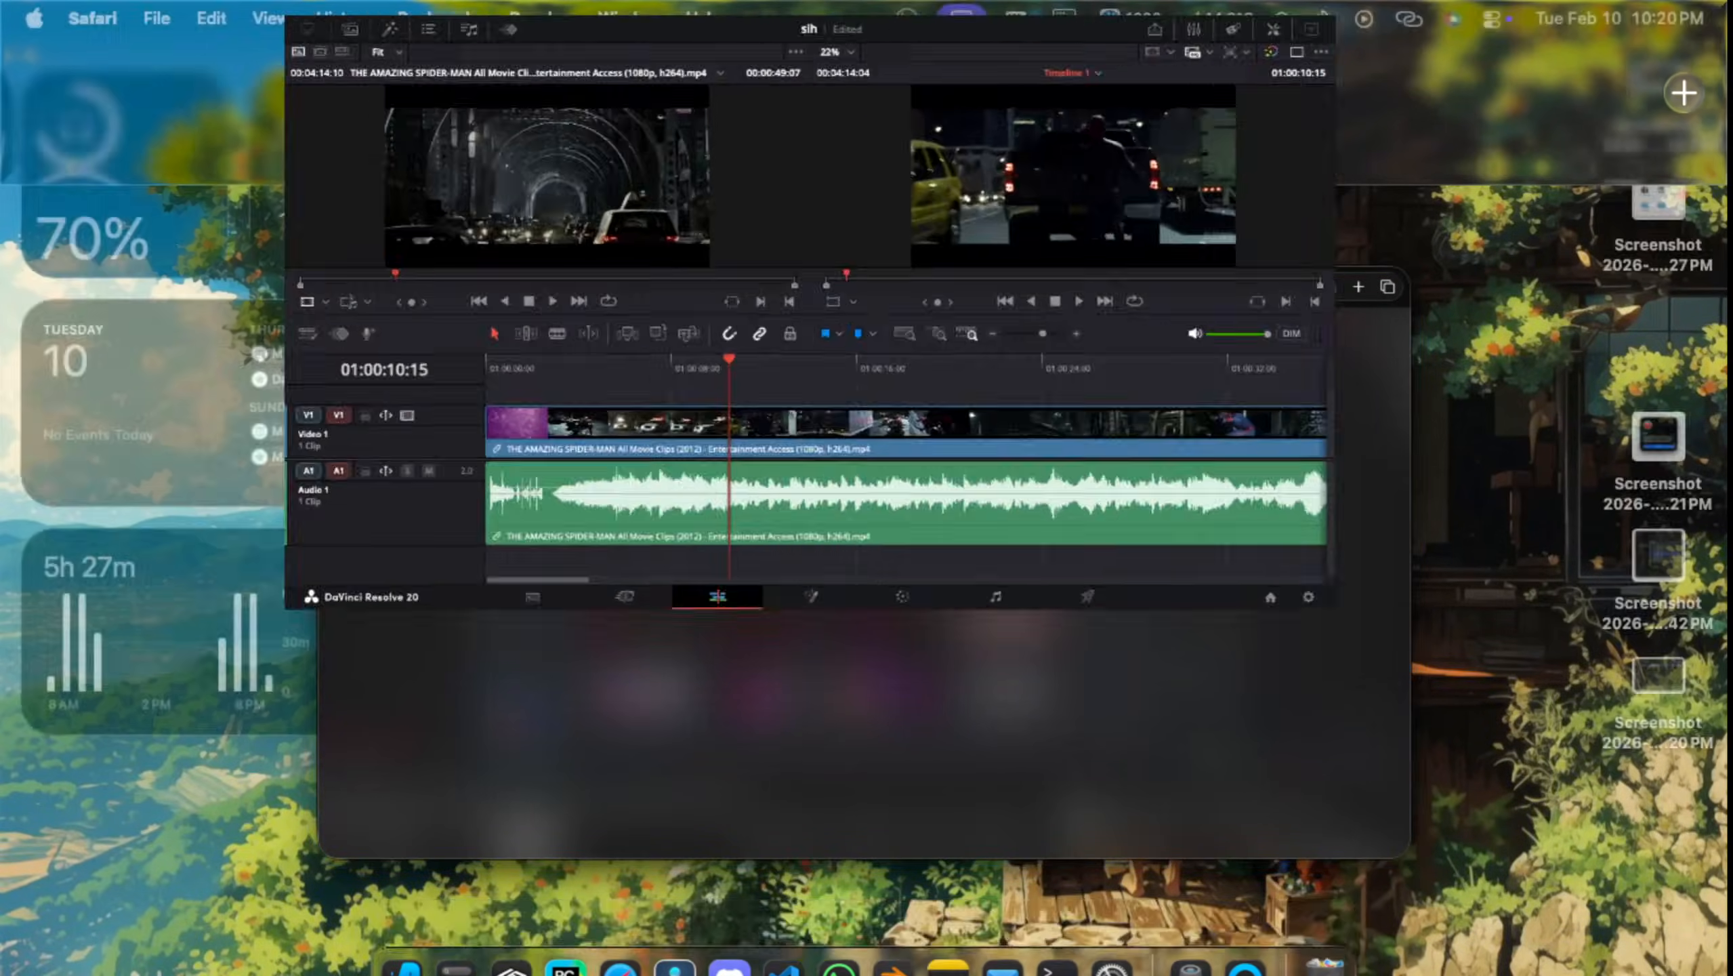
{"action": "left_click_drag", "start_coordinate": [730, 564], "coordinate": [331, 564]}
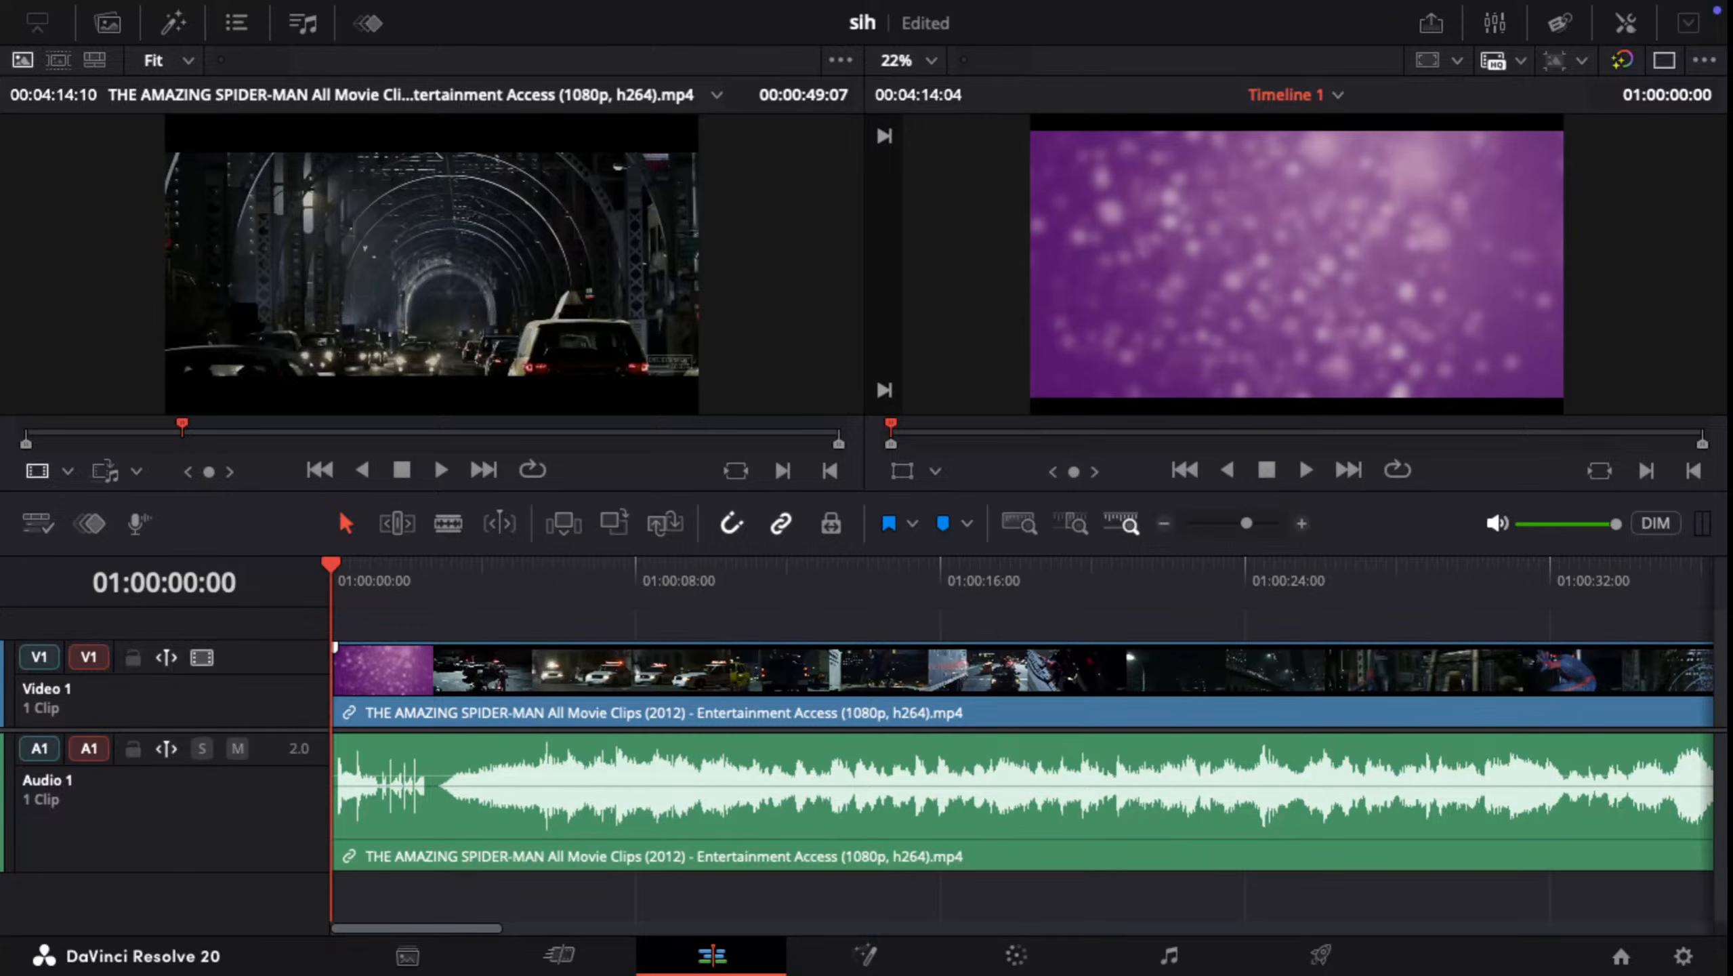
{"action": "left_click_drag", "start_coordinate": [335, 647], "coordinate": [437, 646]}
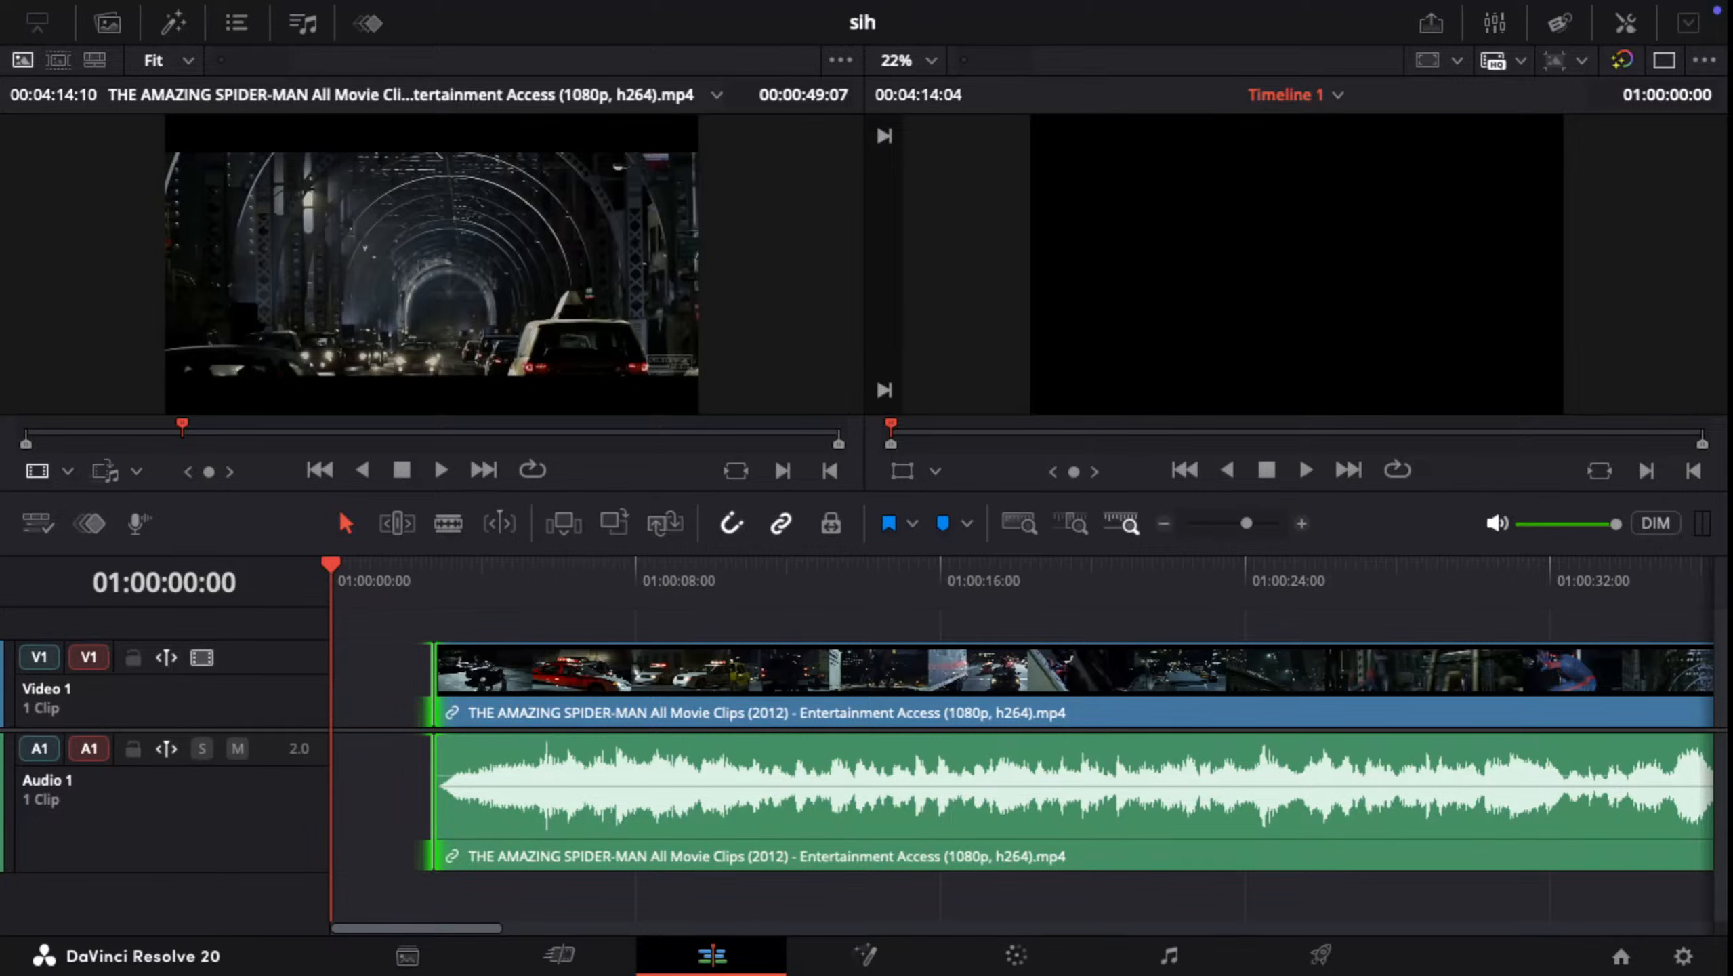
Step: Trim the purple-and-yellow end card and the black gap off the clip's end, making the timeline 00:03:54:04 long
{"action": "scroll", "coordinate": [1021, 752], "scroll_direction": "right", "scroll_amount": 20}
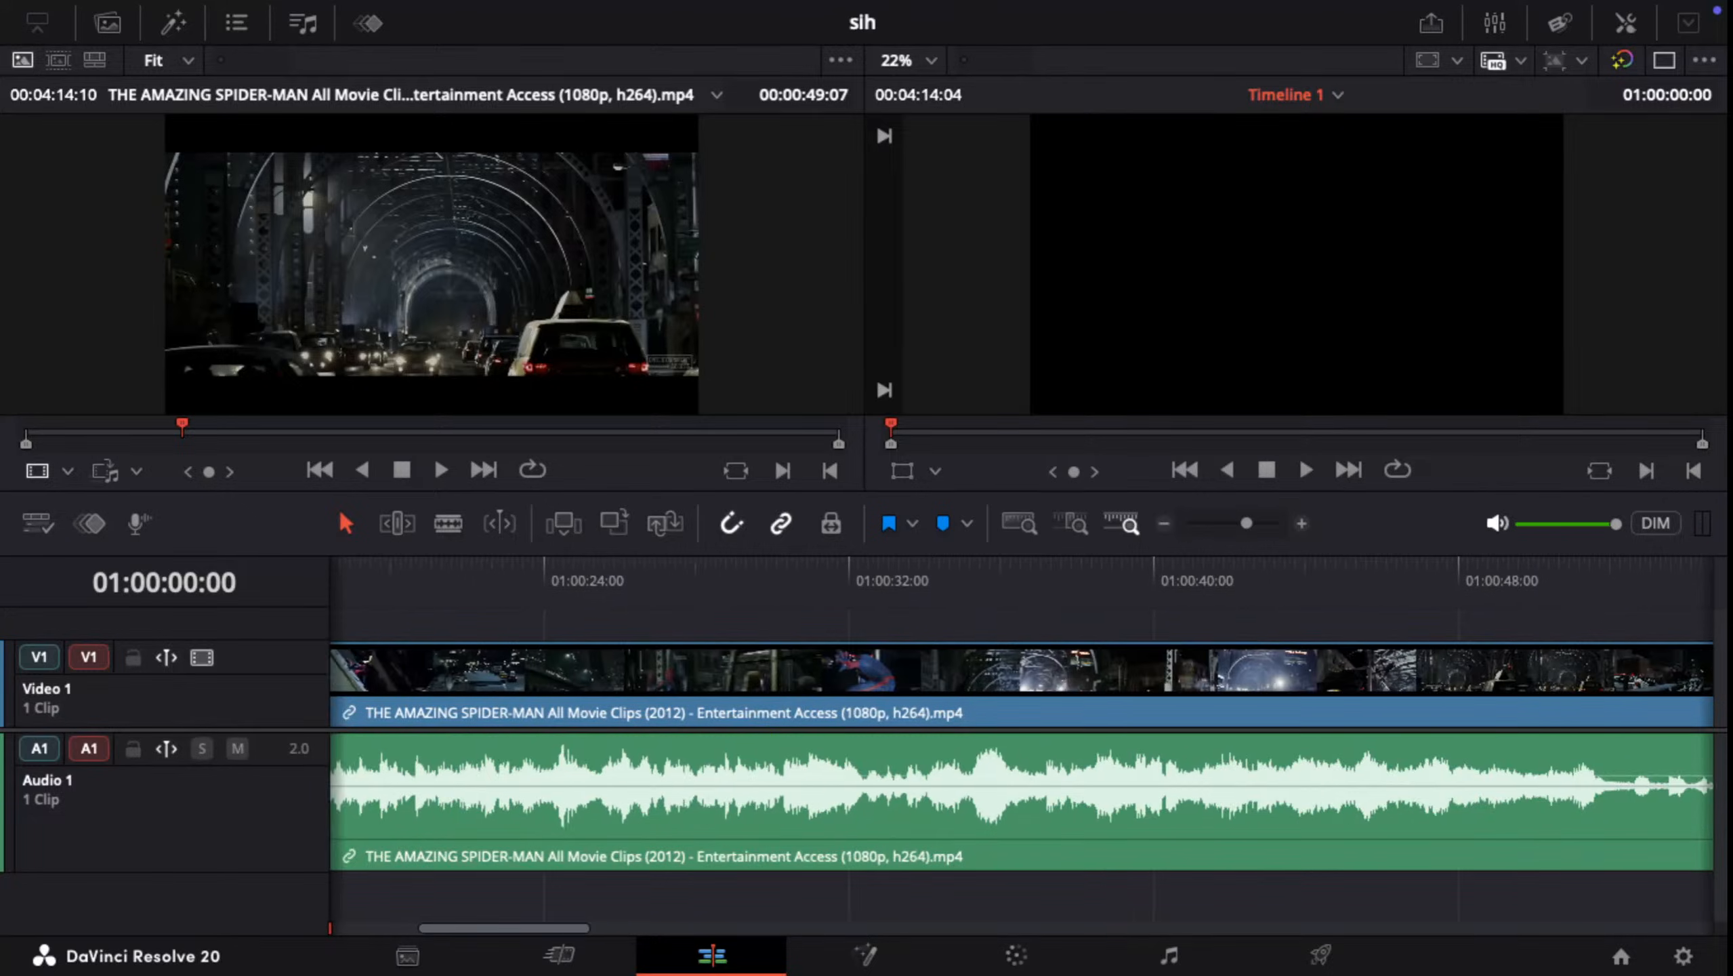
{"action": "scroll", "coordinate": [1021, 752], "scroll_direction": "left", "scroll_amount": 15}
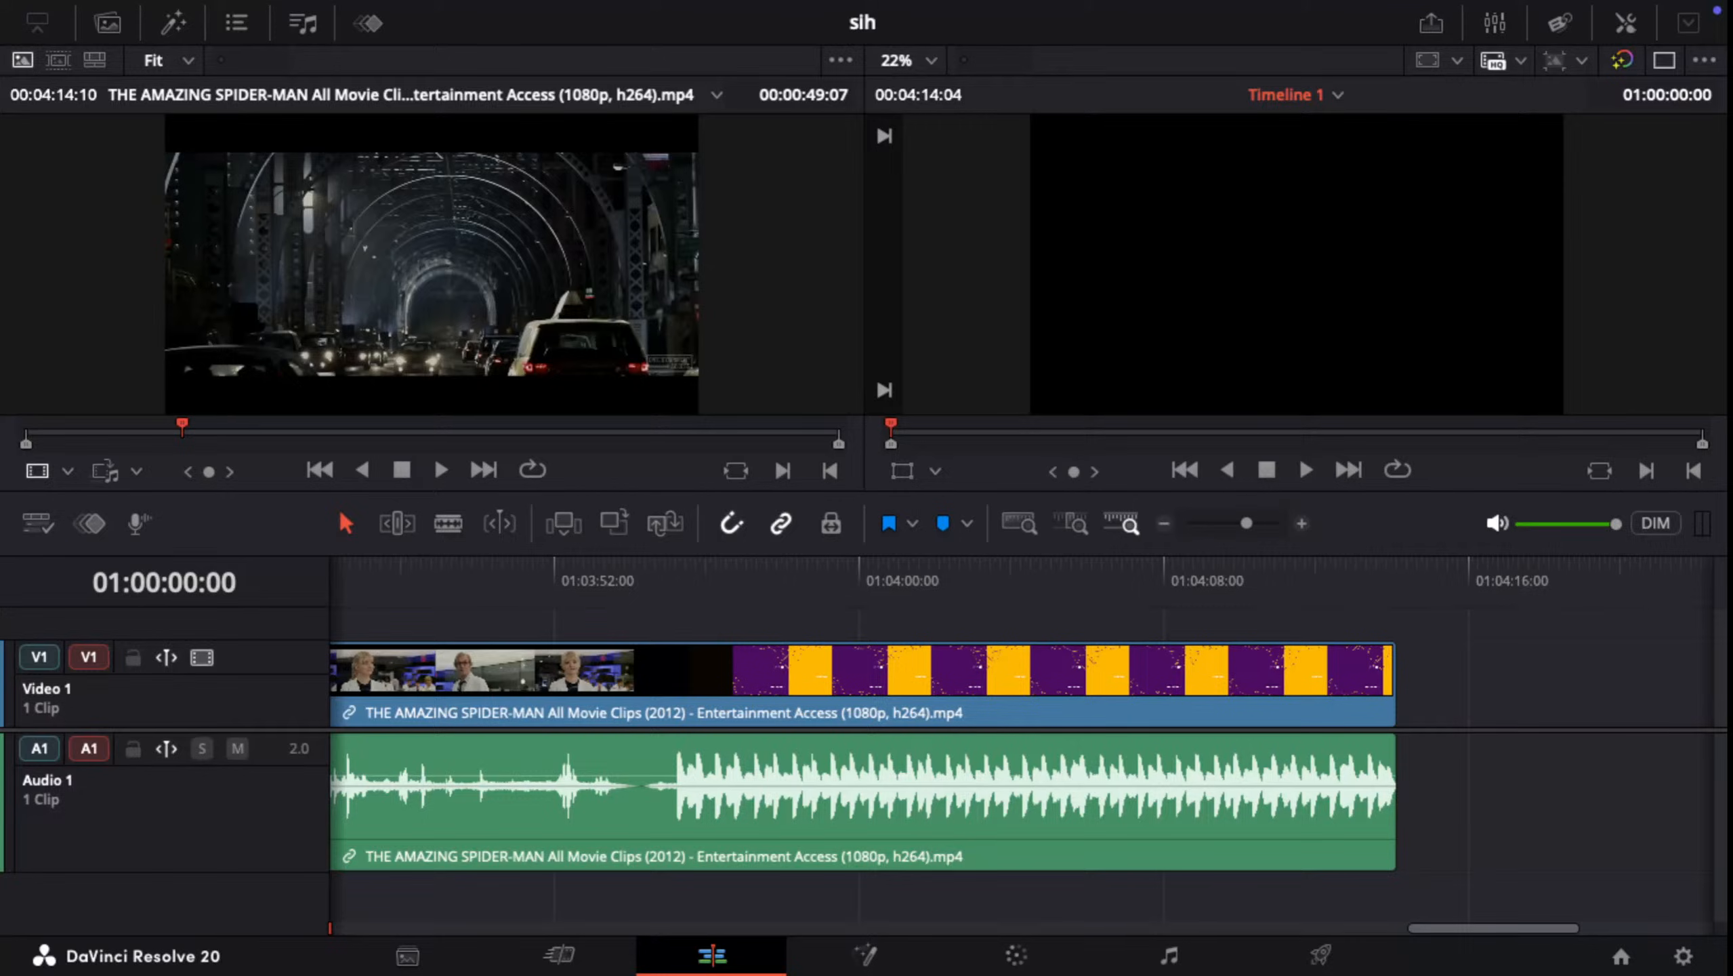
{"action": "left_click_drag", "start_coordinate": [1393, 673], "coordinate": [633, 673]}
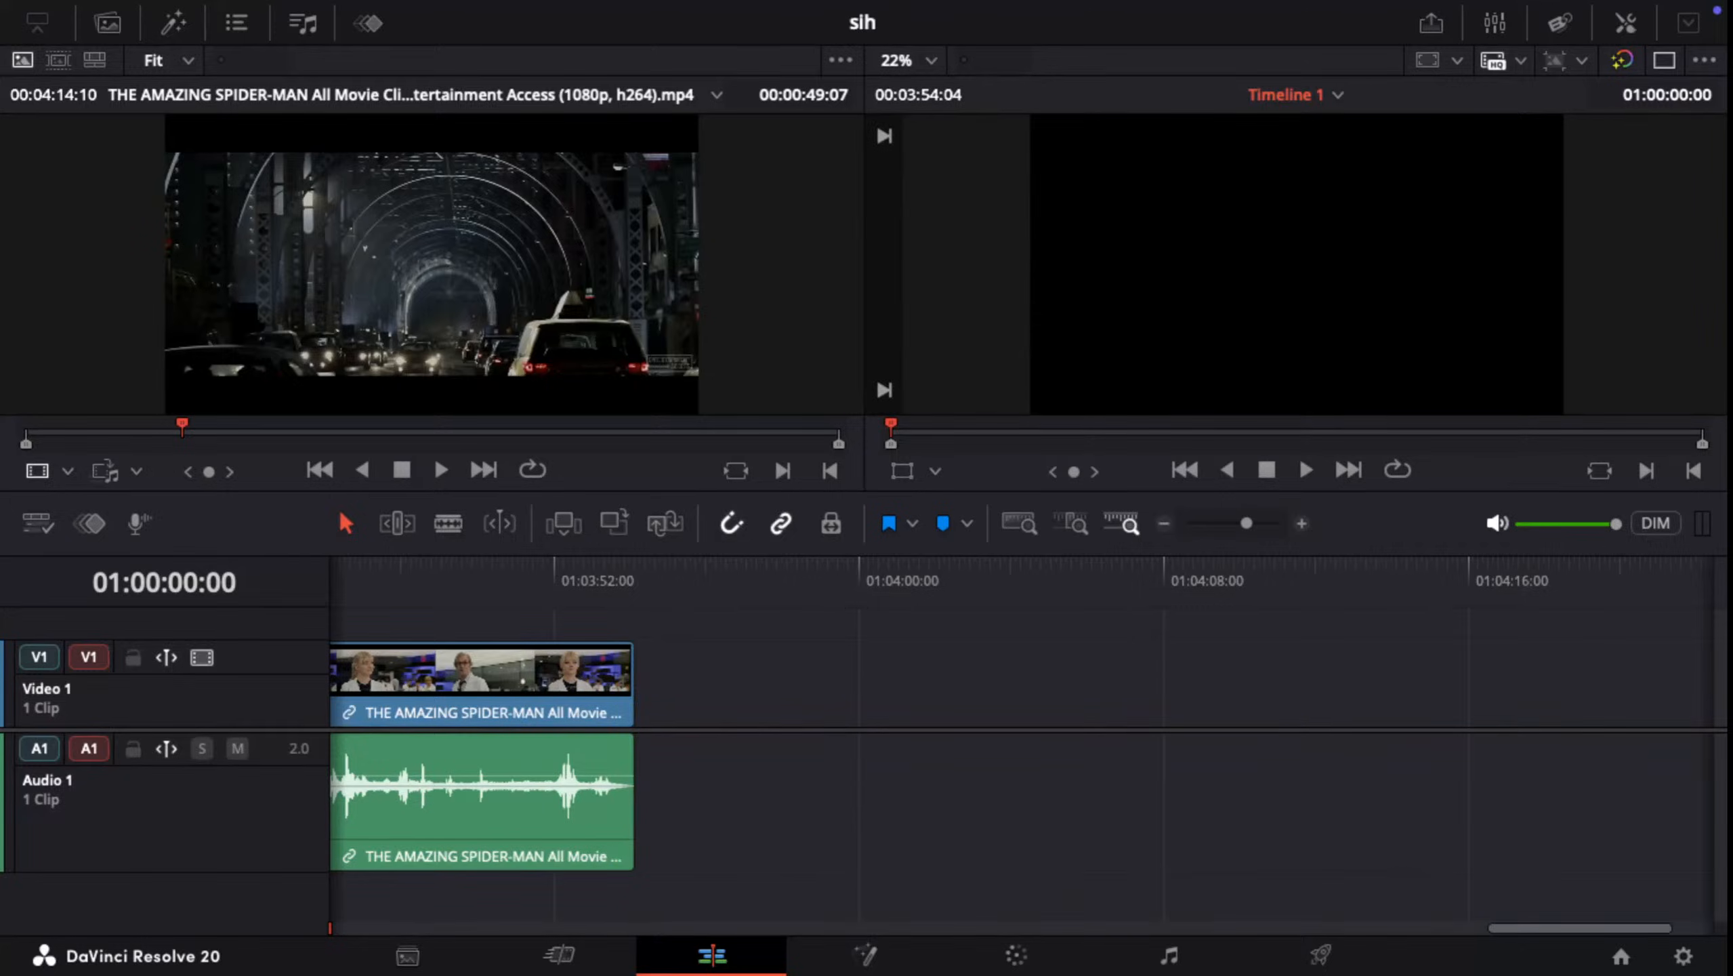
{"action": "scroll", "coordinate": [1022, 745], "scroll_direction": "left", "scroll_amount": 20}
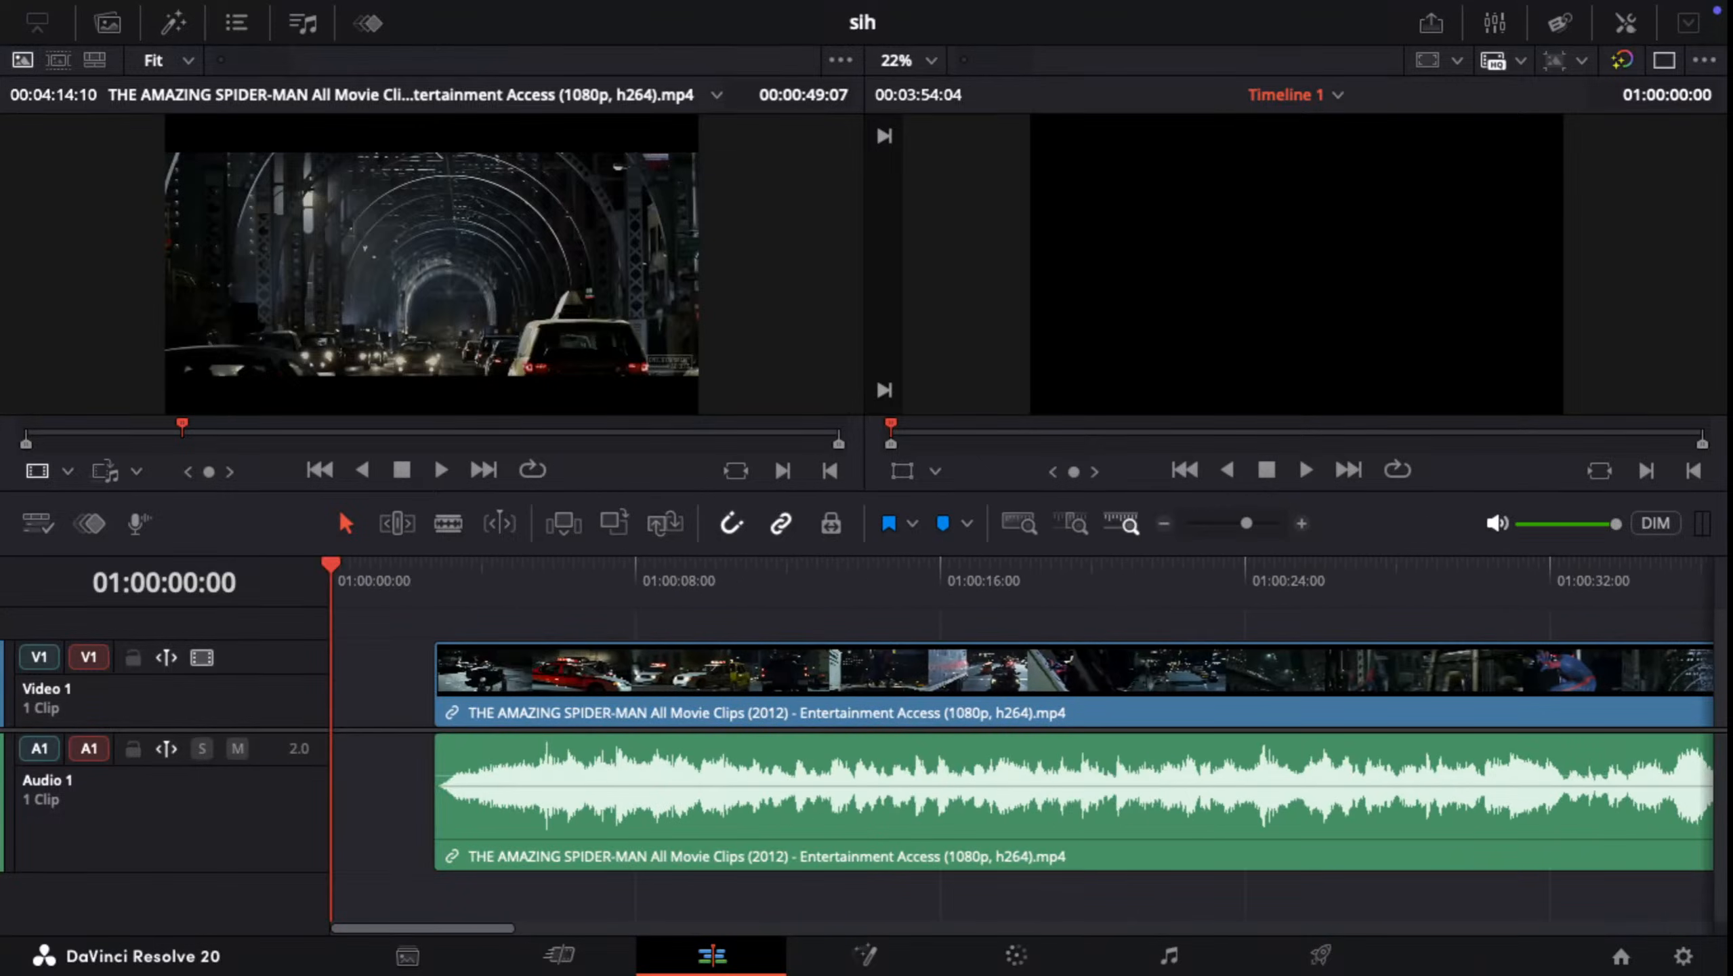
Step: Switch to the Safari tutorial, resume it, and watch the demonstration of playing back the two clips in the timeline
{"action": "key", "text": "ctrl+Up"}
{"action": "left_click", "coordinate": [500, 92]}
{"action": "key", "text": "space"}
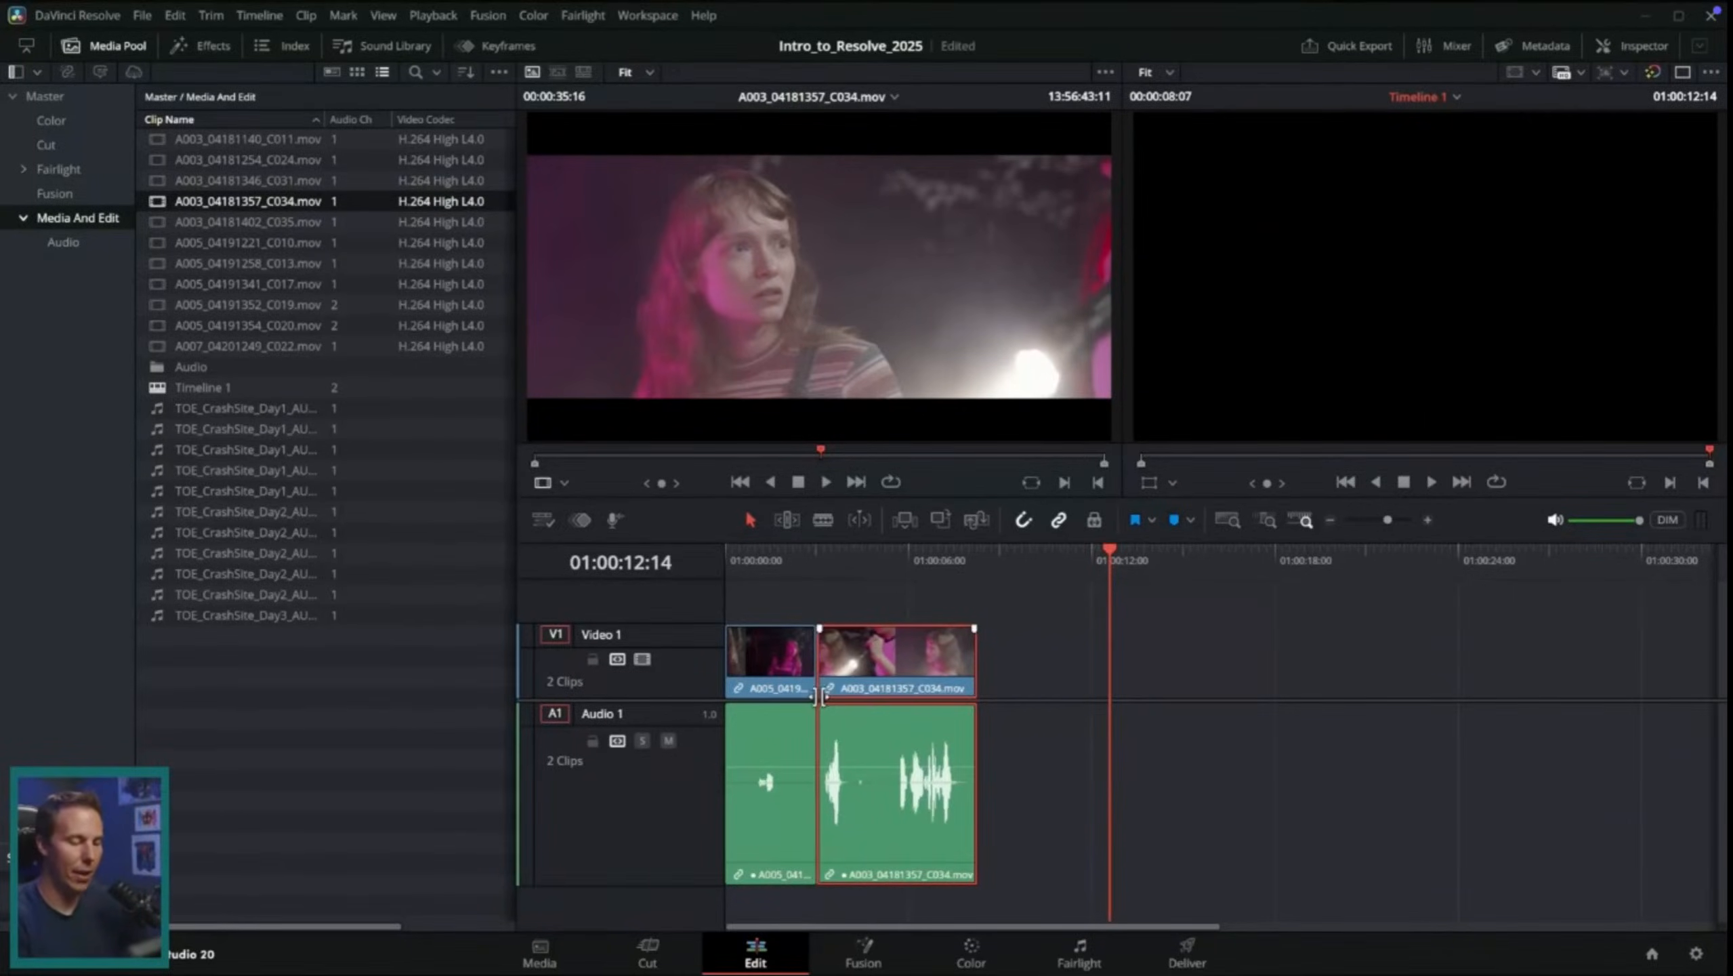
{"action": "left_click_drag", "start_coordinate": [933, 668], "coordinate": [891, 669]}
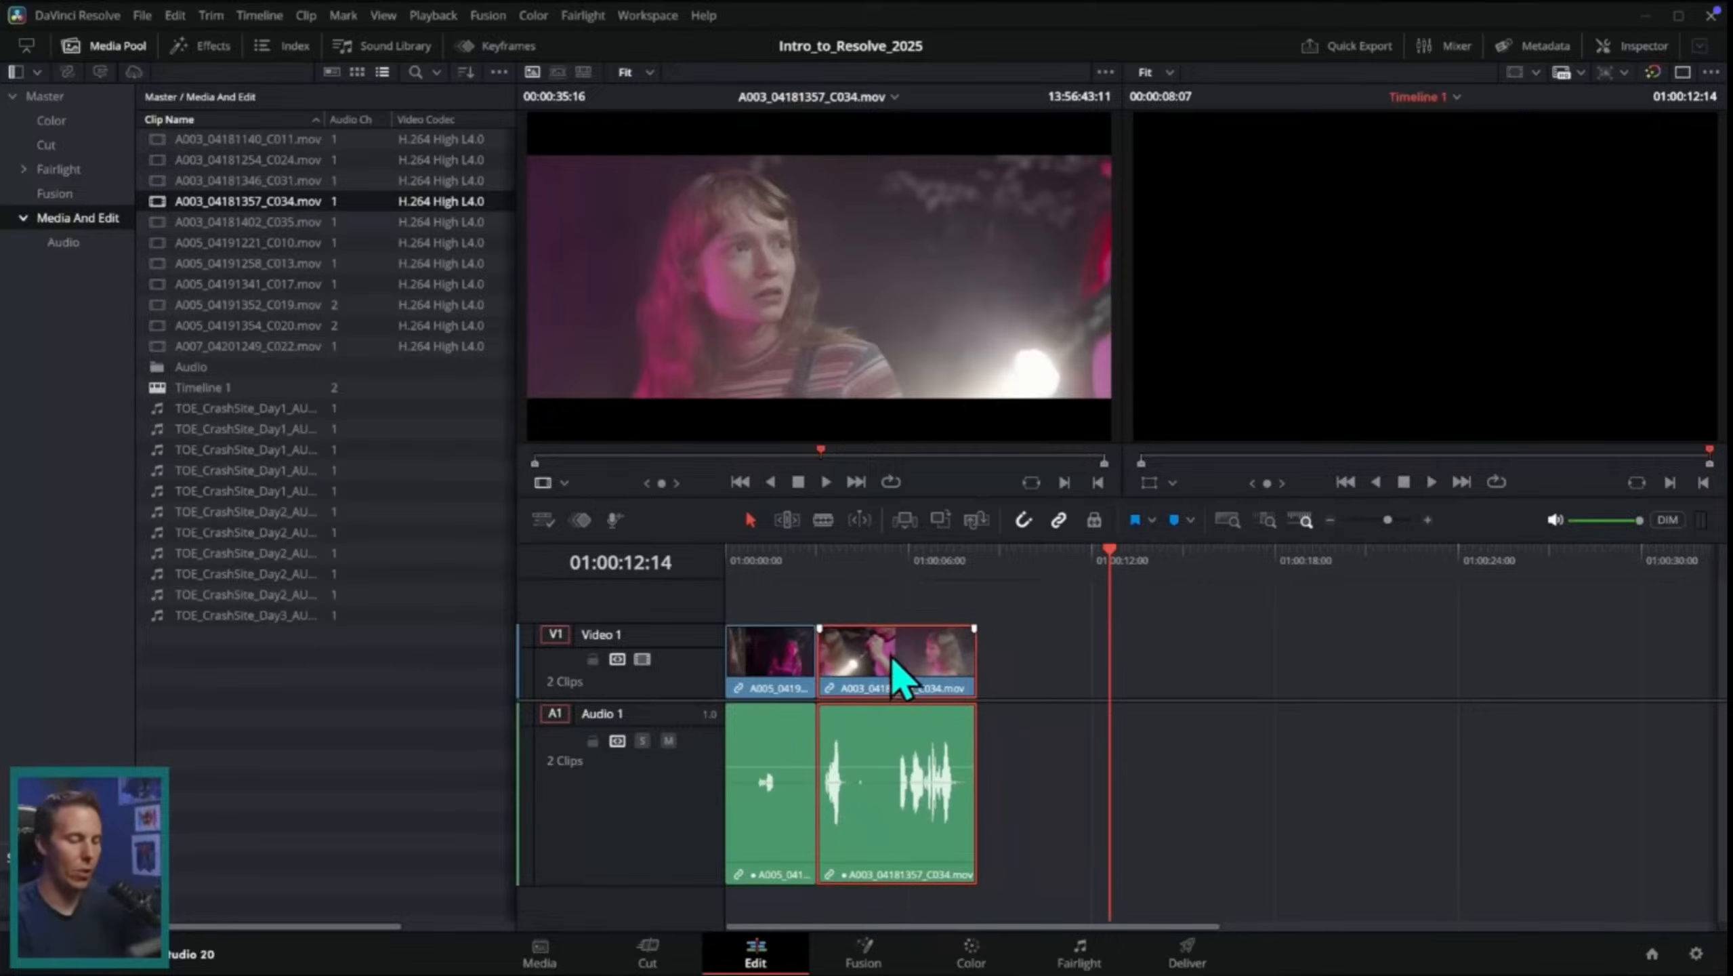
{"action": "left_click_drag", "start_coordinate": [833, 560], "coordinate": [781, 560]}
{"action": "key", "text": "space"}
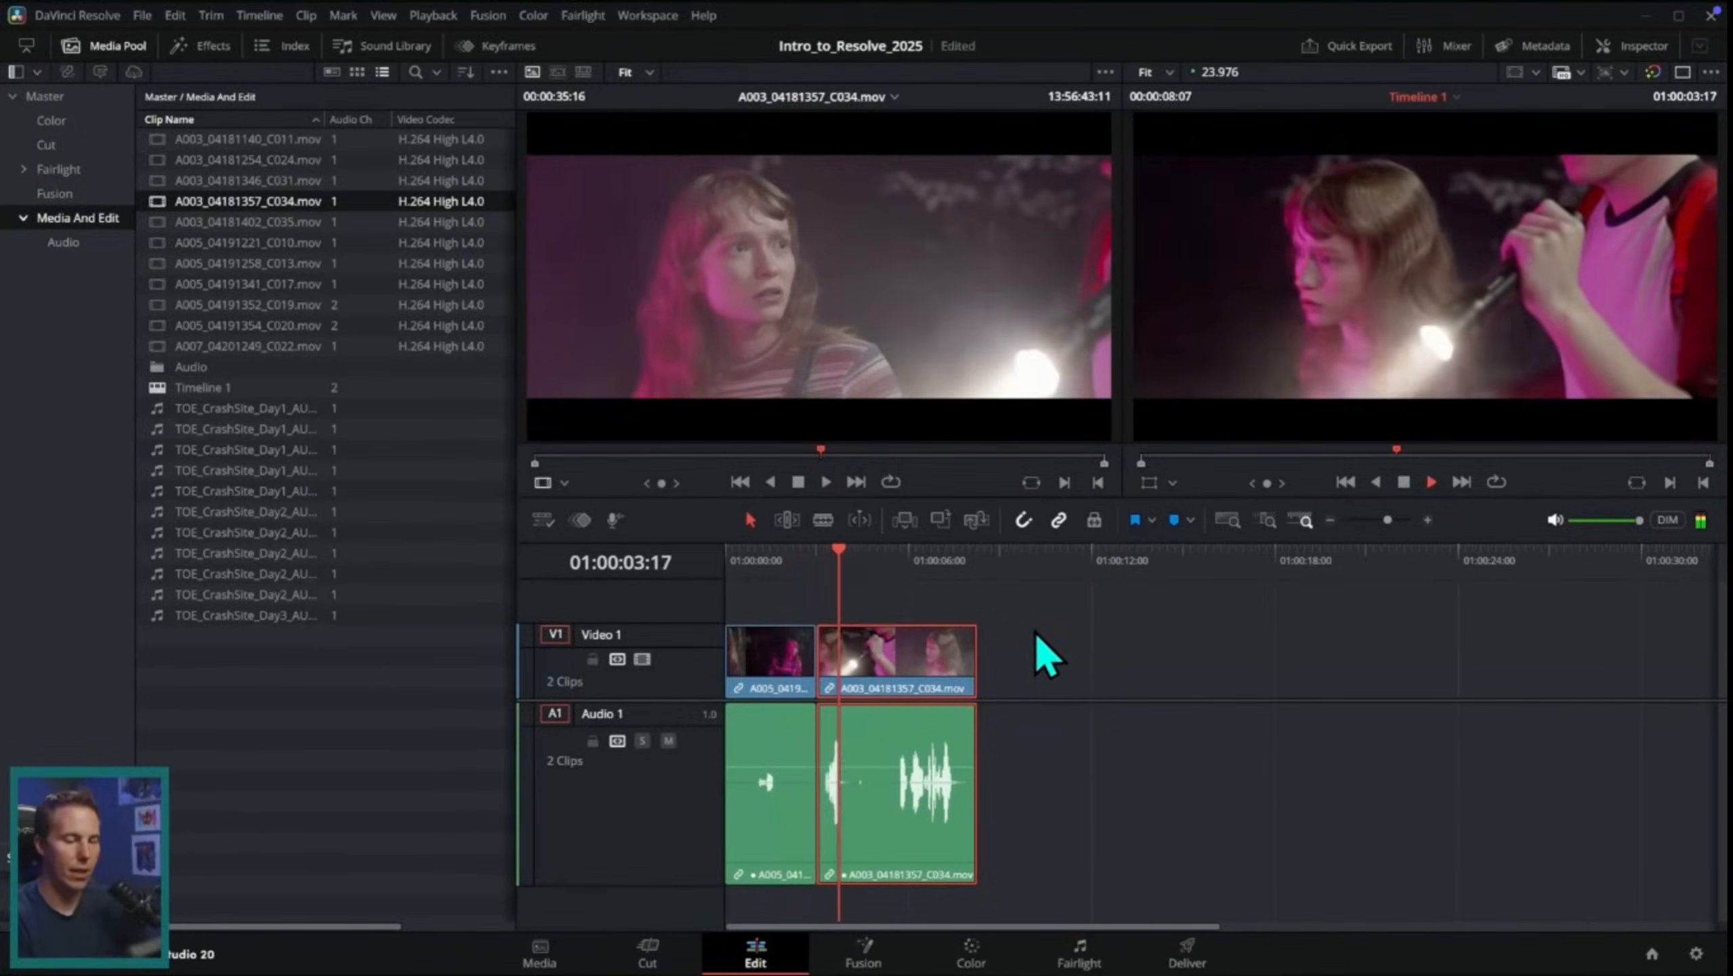
{"action": "left_click", "coordinate": [854, 575]}
{"action": "left_click_drag", "start_coordinate": [855, 575], "coordinate": [798, 578]}
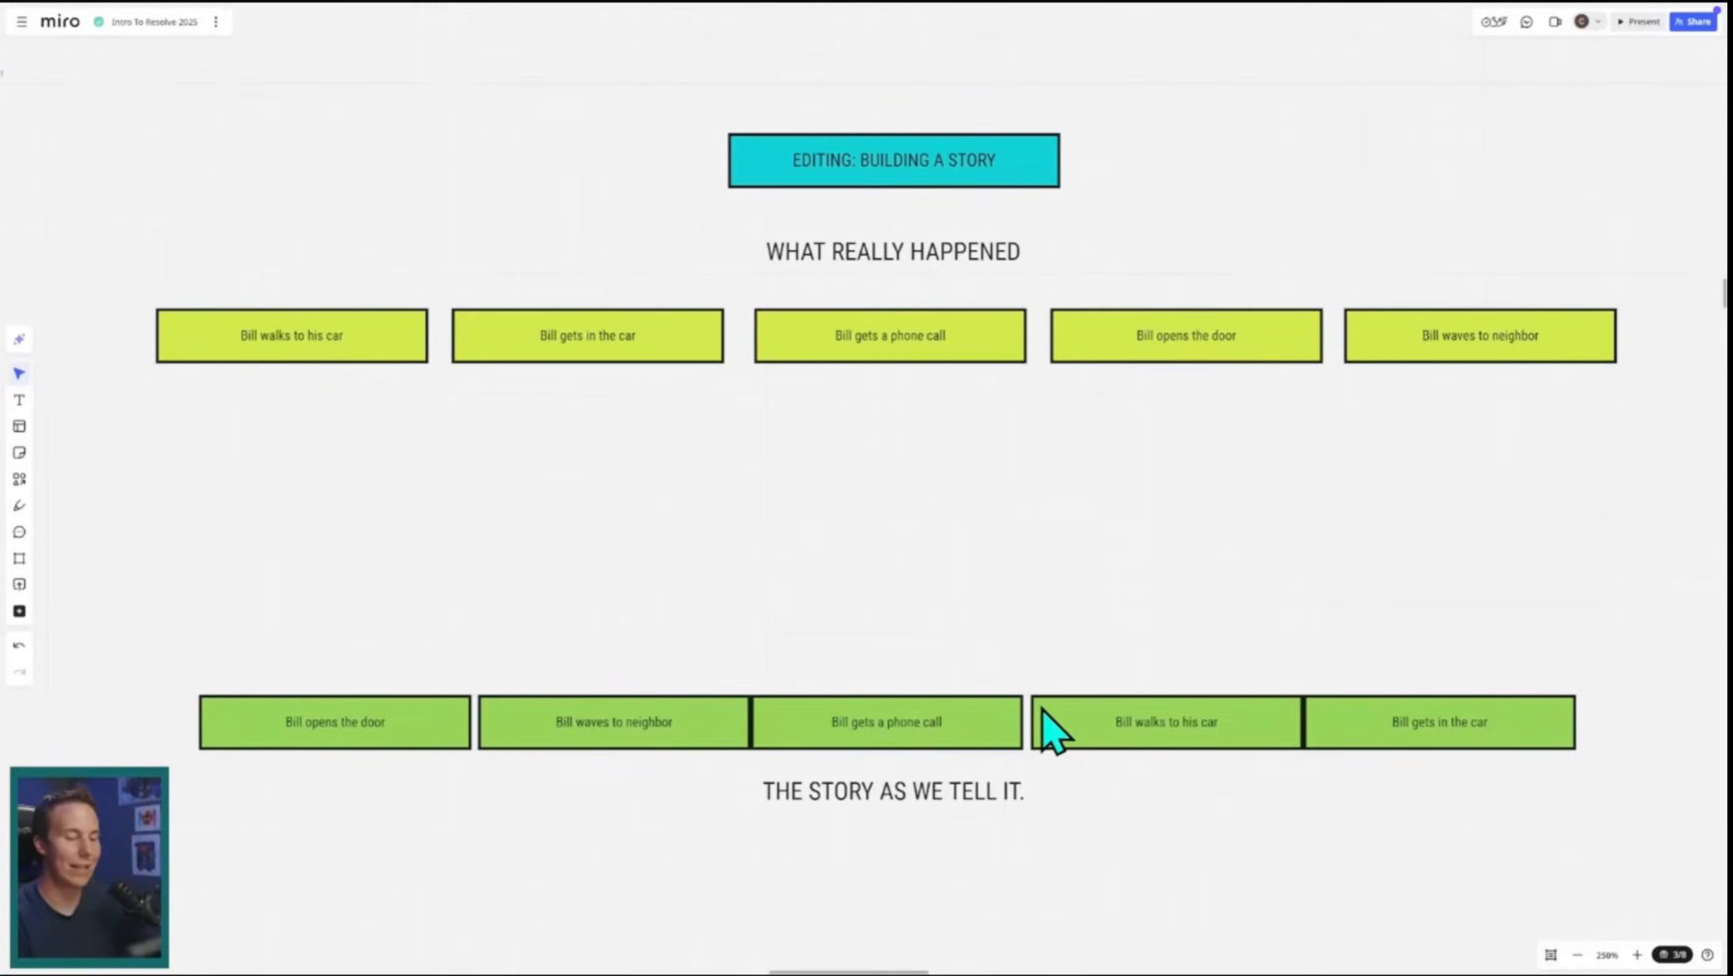
Step: Watch the tutorial's Miro board explanation of building a story by rearranging Bill's events
{"action": "left_click", "coordinate": [1315, 637]}
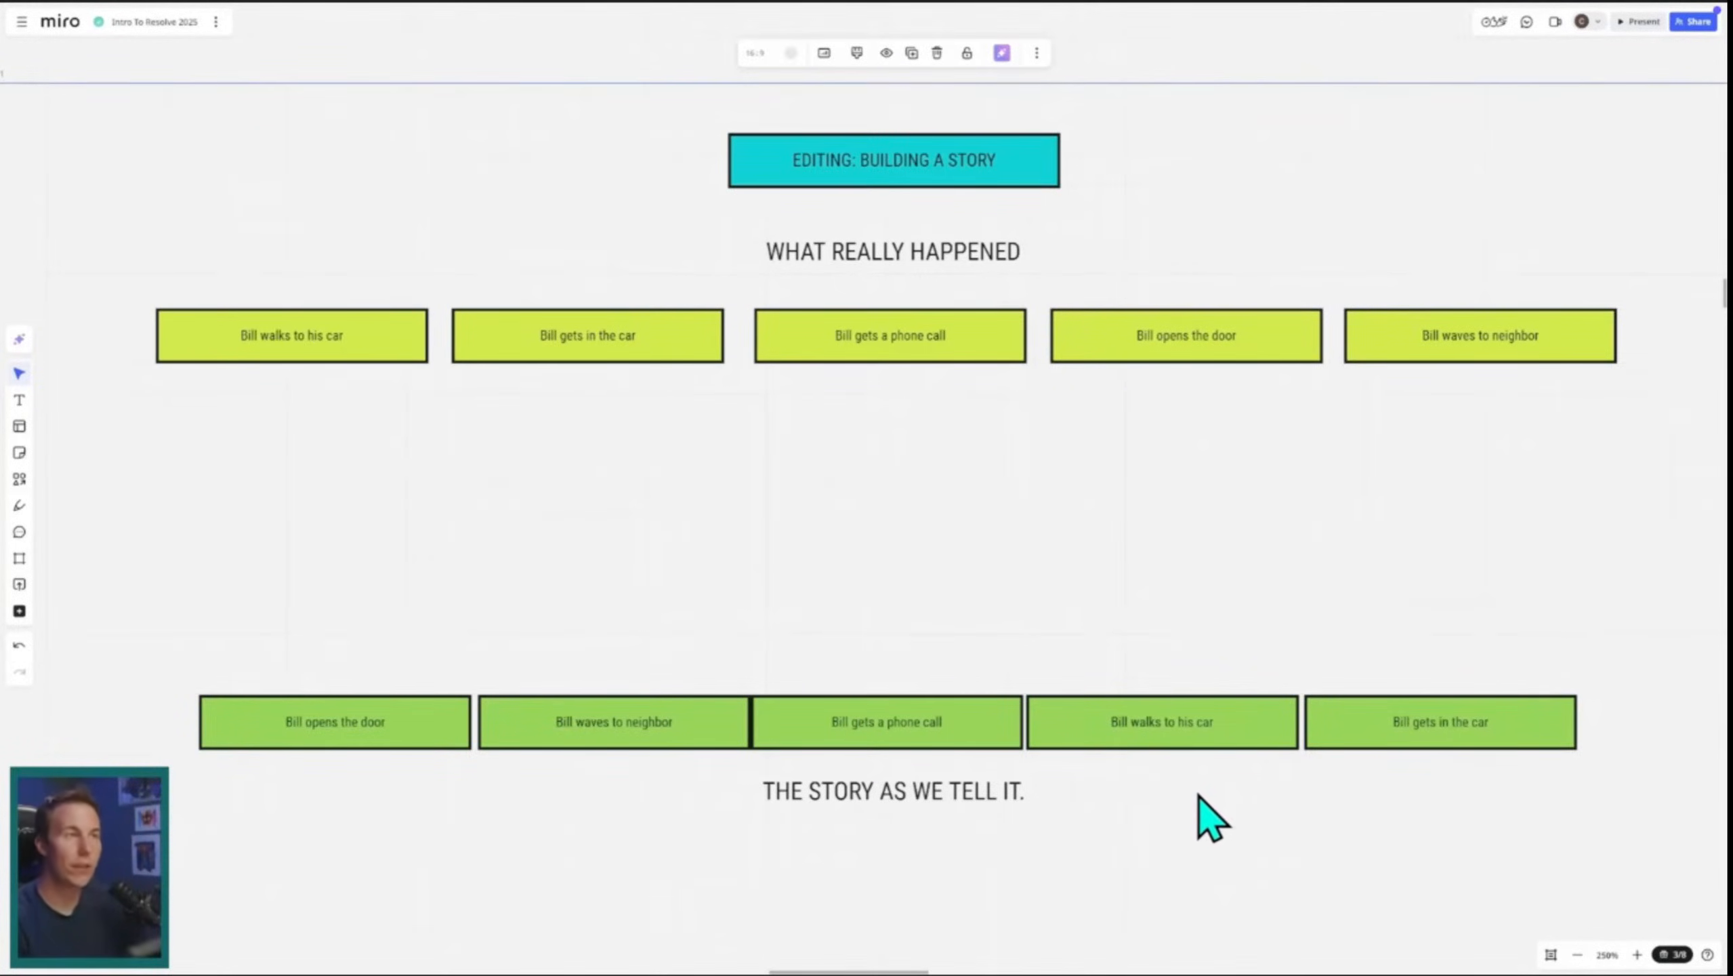
{"action": "left_click_drag", "start_coordinate": [959, 740], "coordinate": [964, 596]}
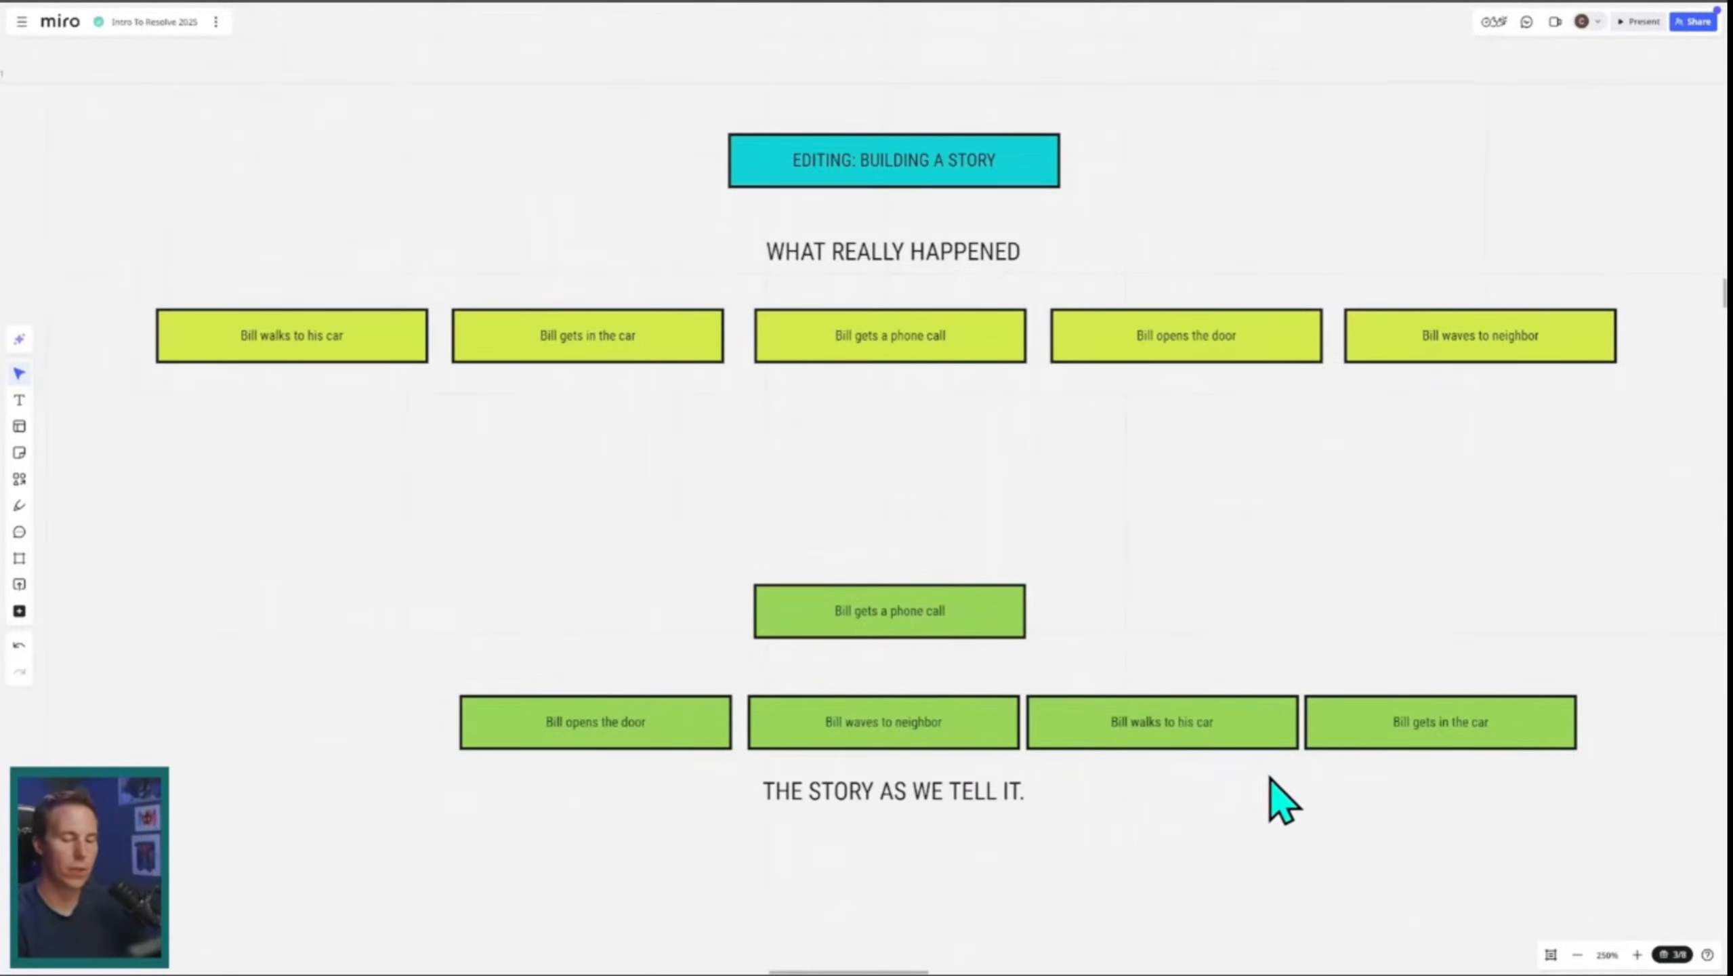
{"action": "left_click", "coordinate": [874, 718]}
{"action": "left_click_drag", "start_coordinate": [874, 718], "coordinate": [948, 521]}
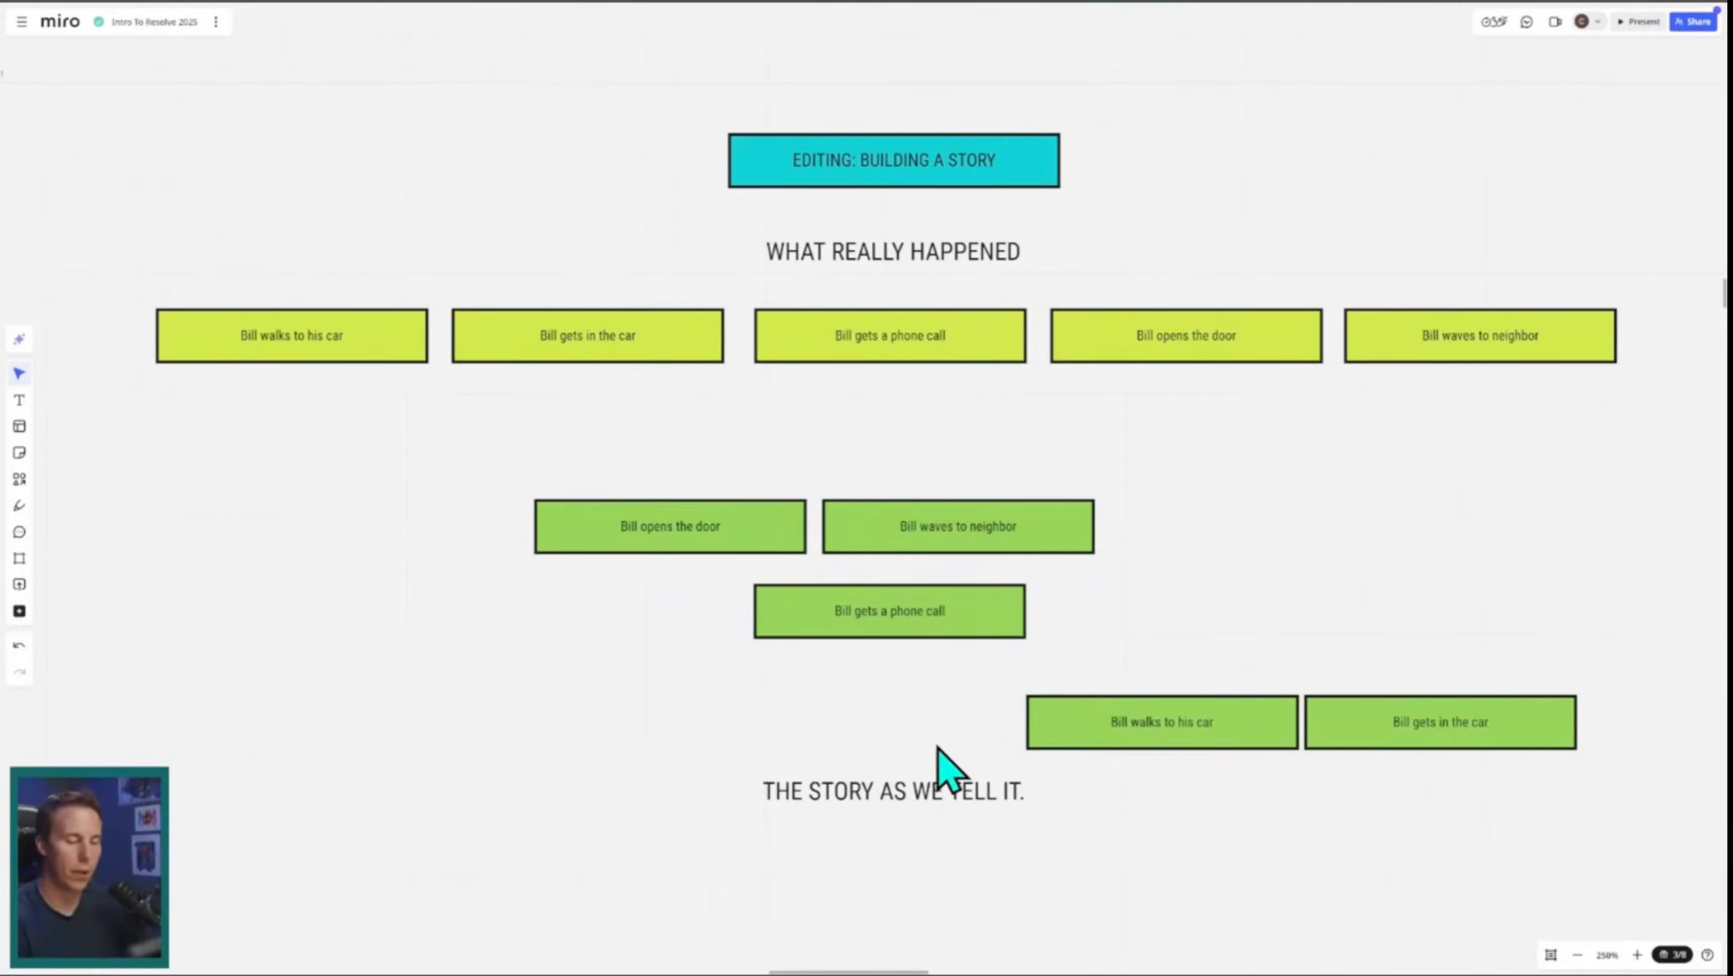
{"action": "left_click", "coordinate": [1356, 741]}
{"action": "left_click_drag", "start_coordinate": [1356, 741], "coordinate": [926, 748]}
{"action": "left_click", "coordinate": [1093, 828]}
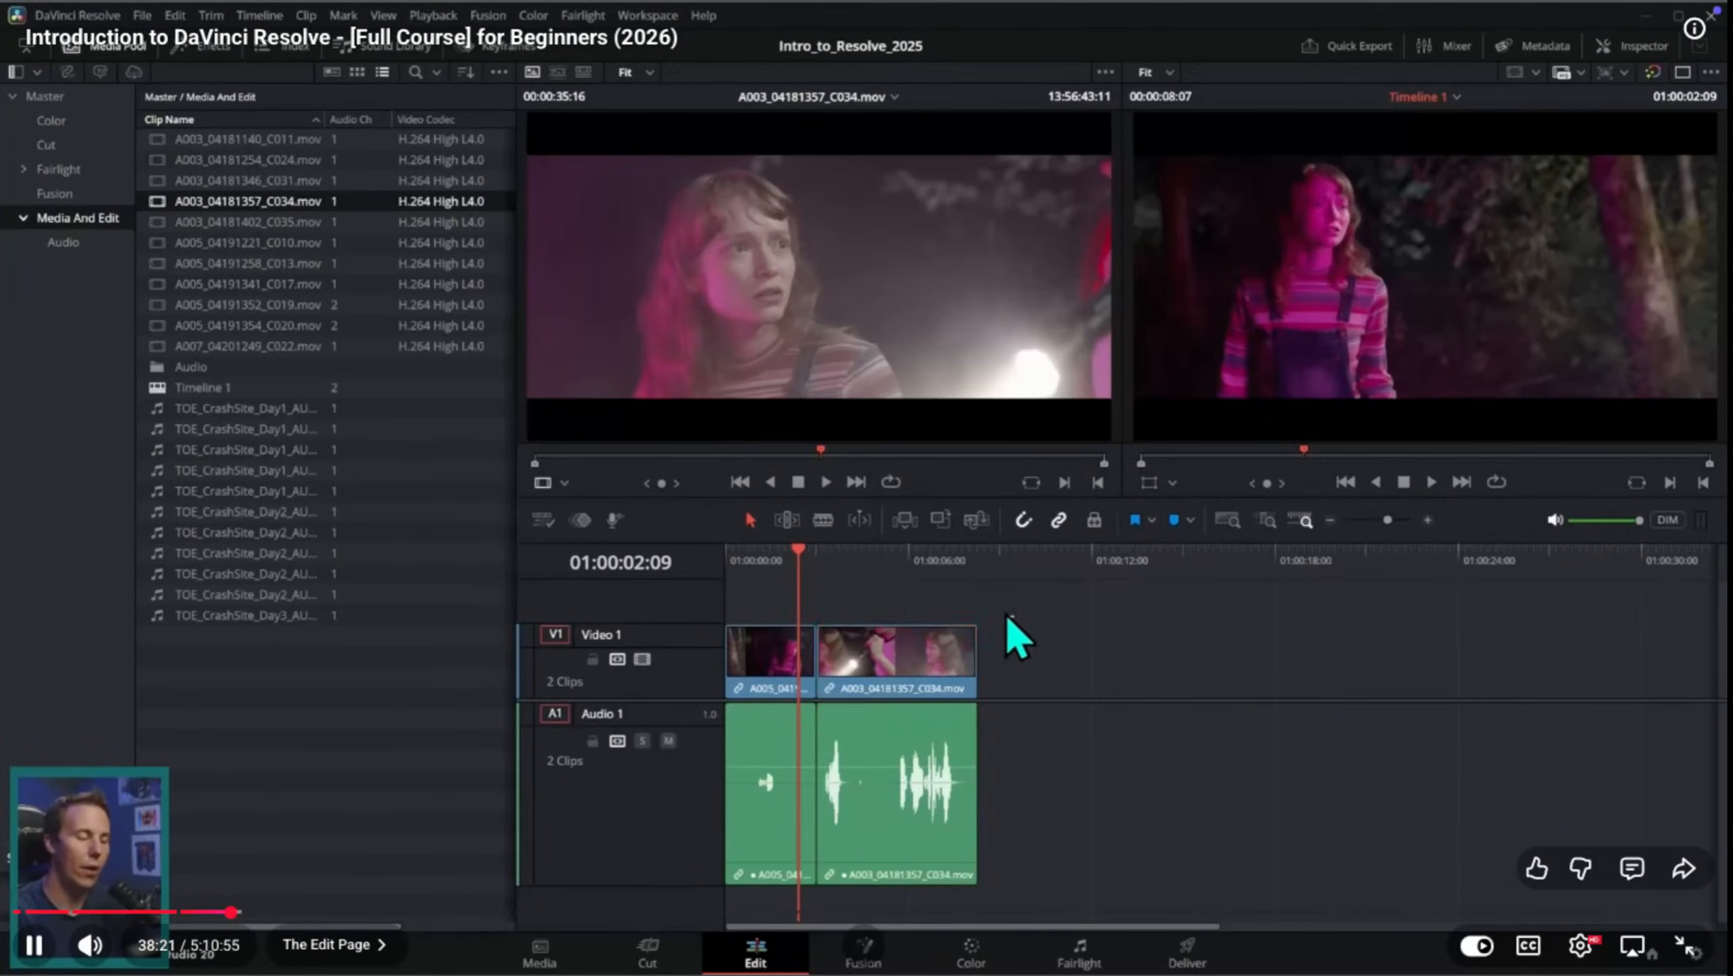
Step: Watch the tutorial part on clearing the timeline and reviewing all clips of the Media And Edit bin as one continuous source
{"action": "left_click_drag", "start_coordinate": [1017, 631], "coordinate": [967, 589]}
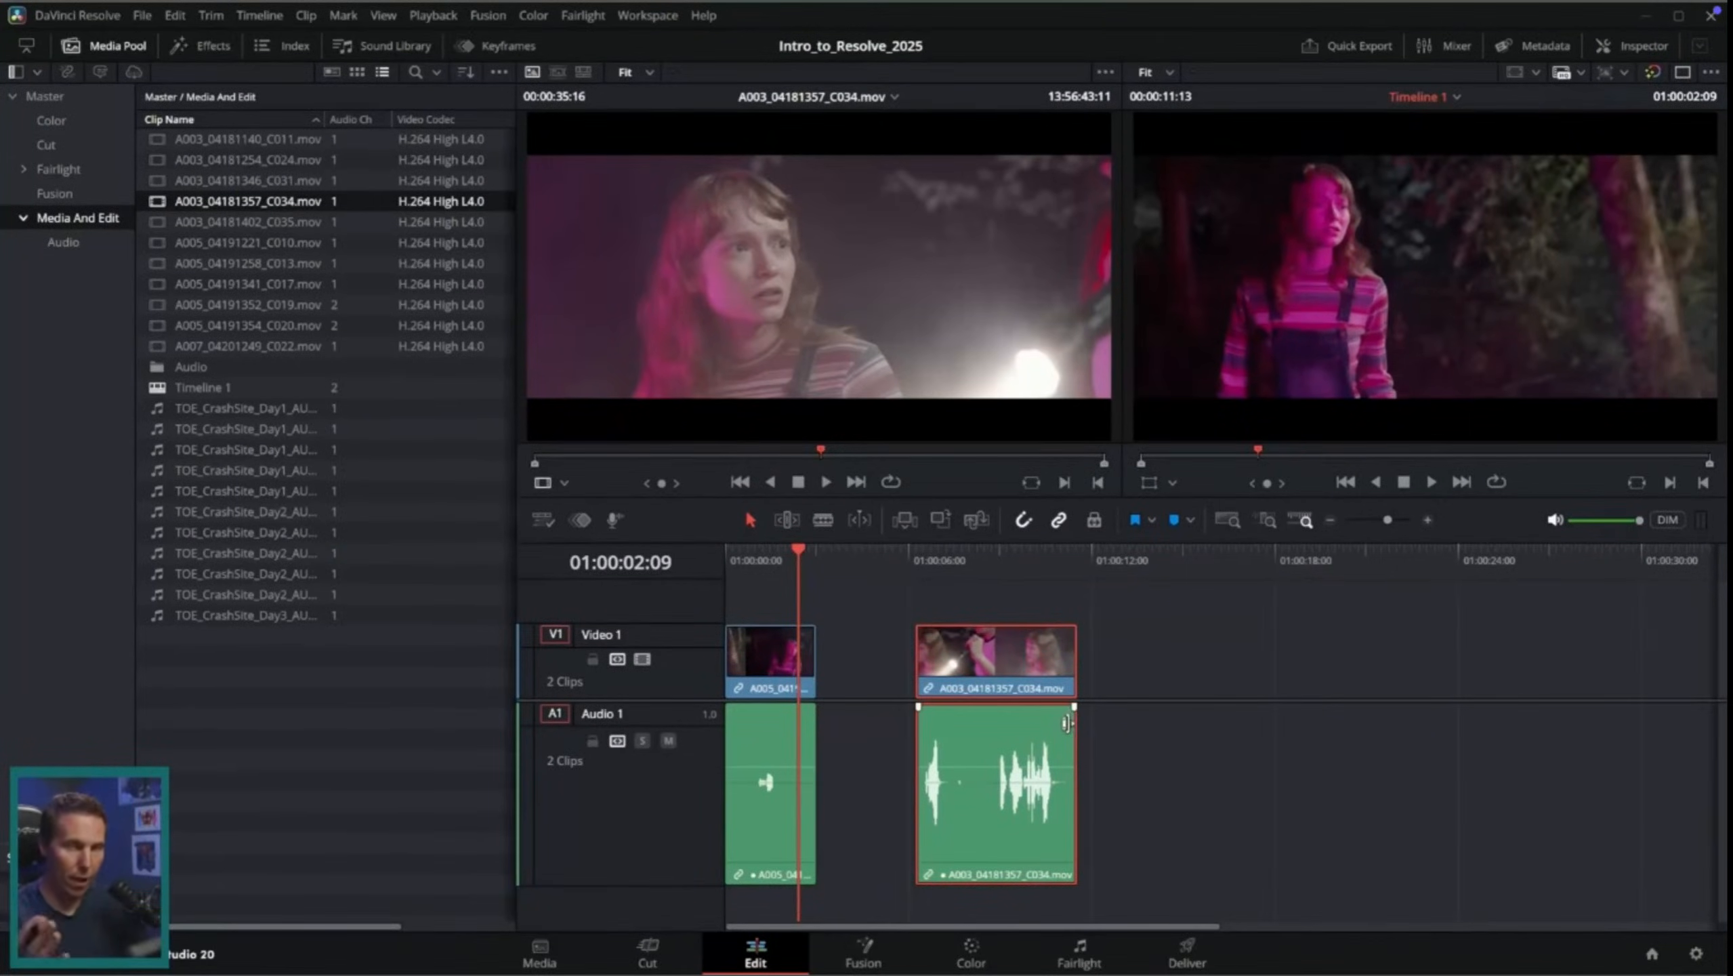
{"action": "key", "text": "Delete"}
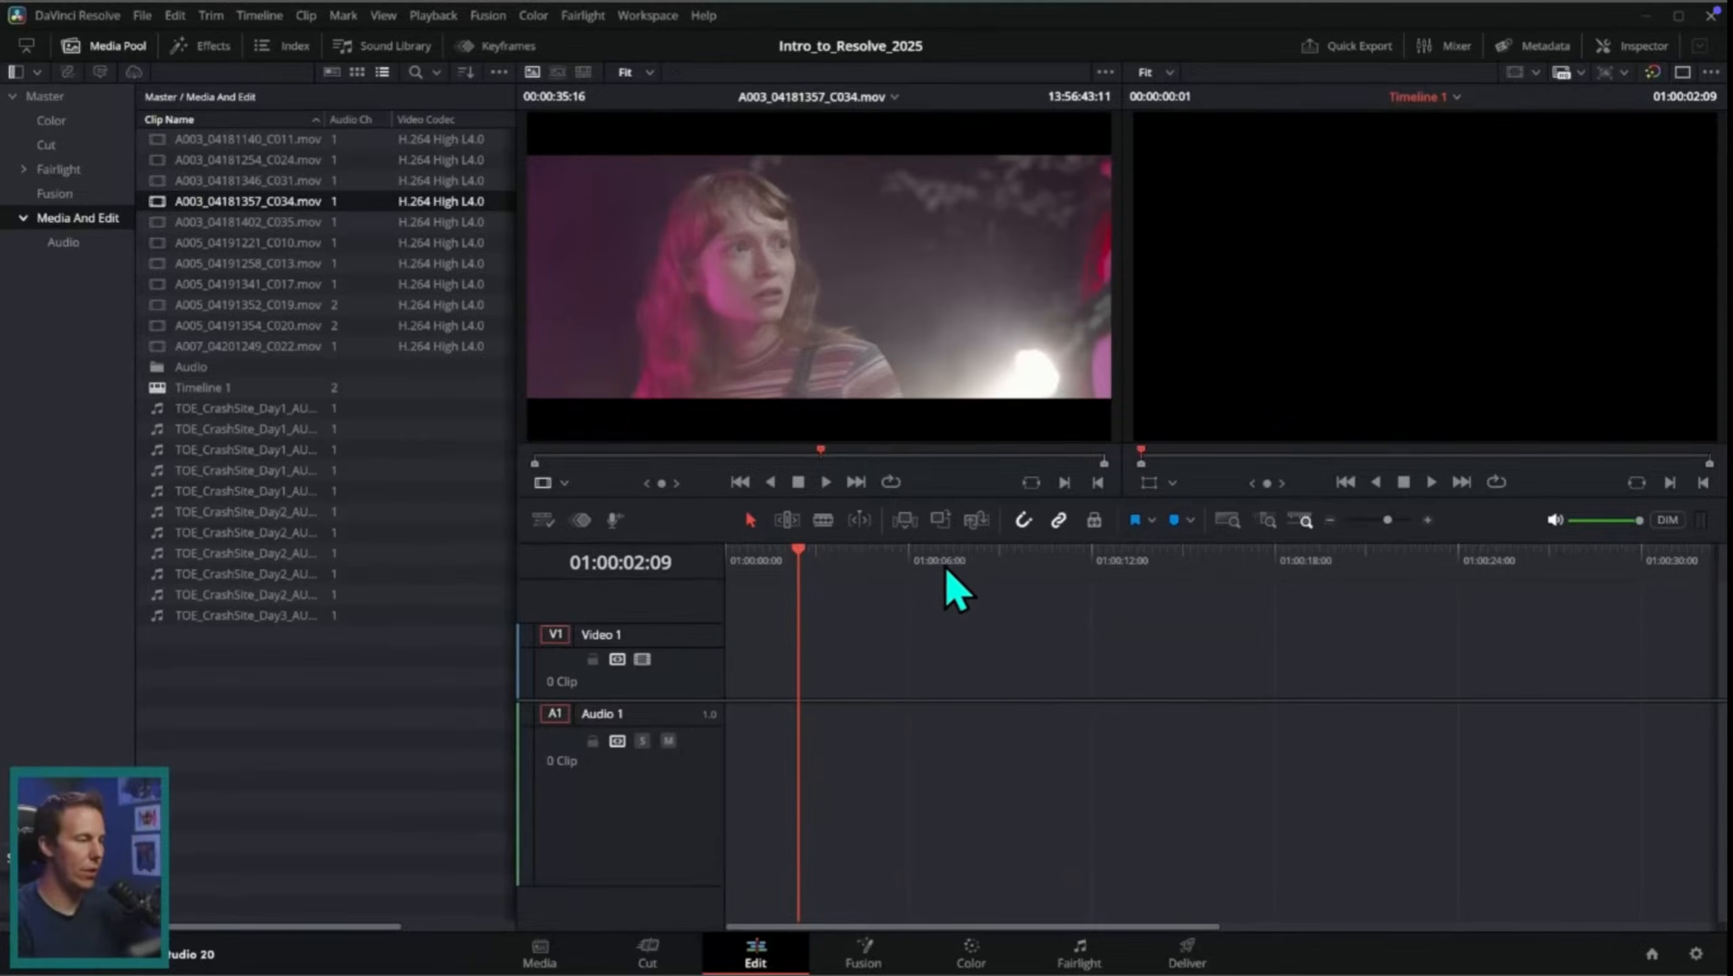
{"action": "left_click", "coordinate": [282, 140]}
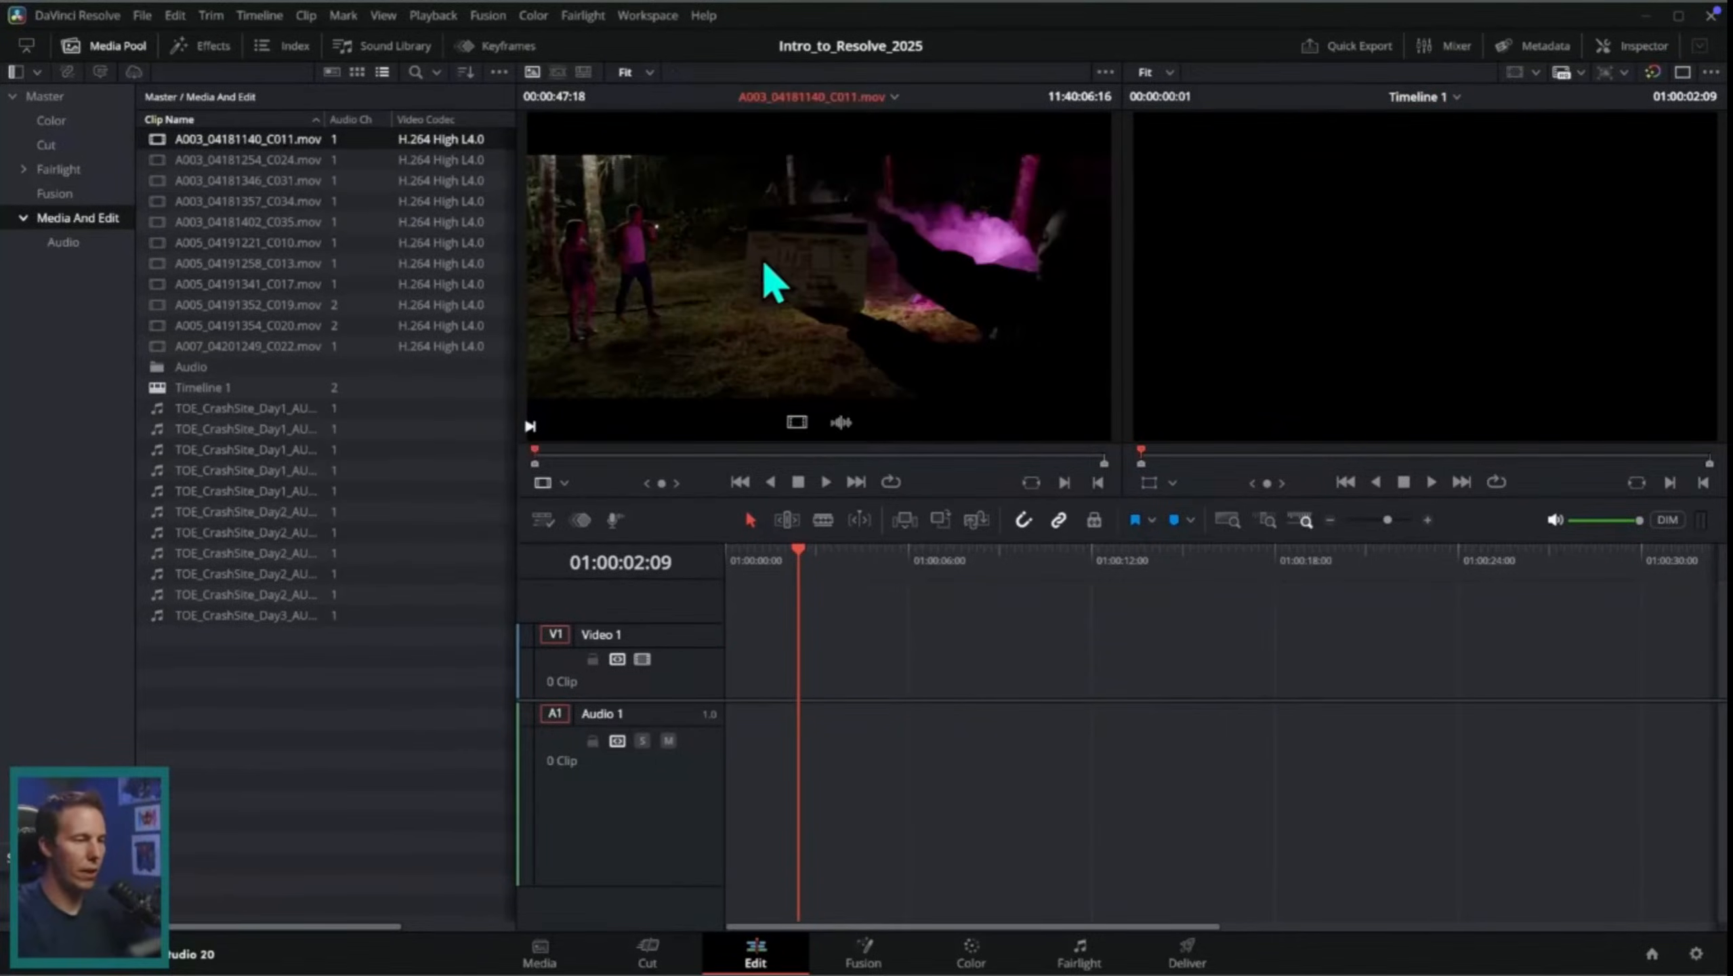
{"action": "left_click", "coordinate": [558, 73]}
{"action": "left_click", "coordinate": [567, 454]}
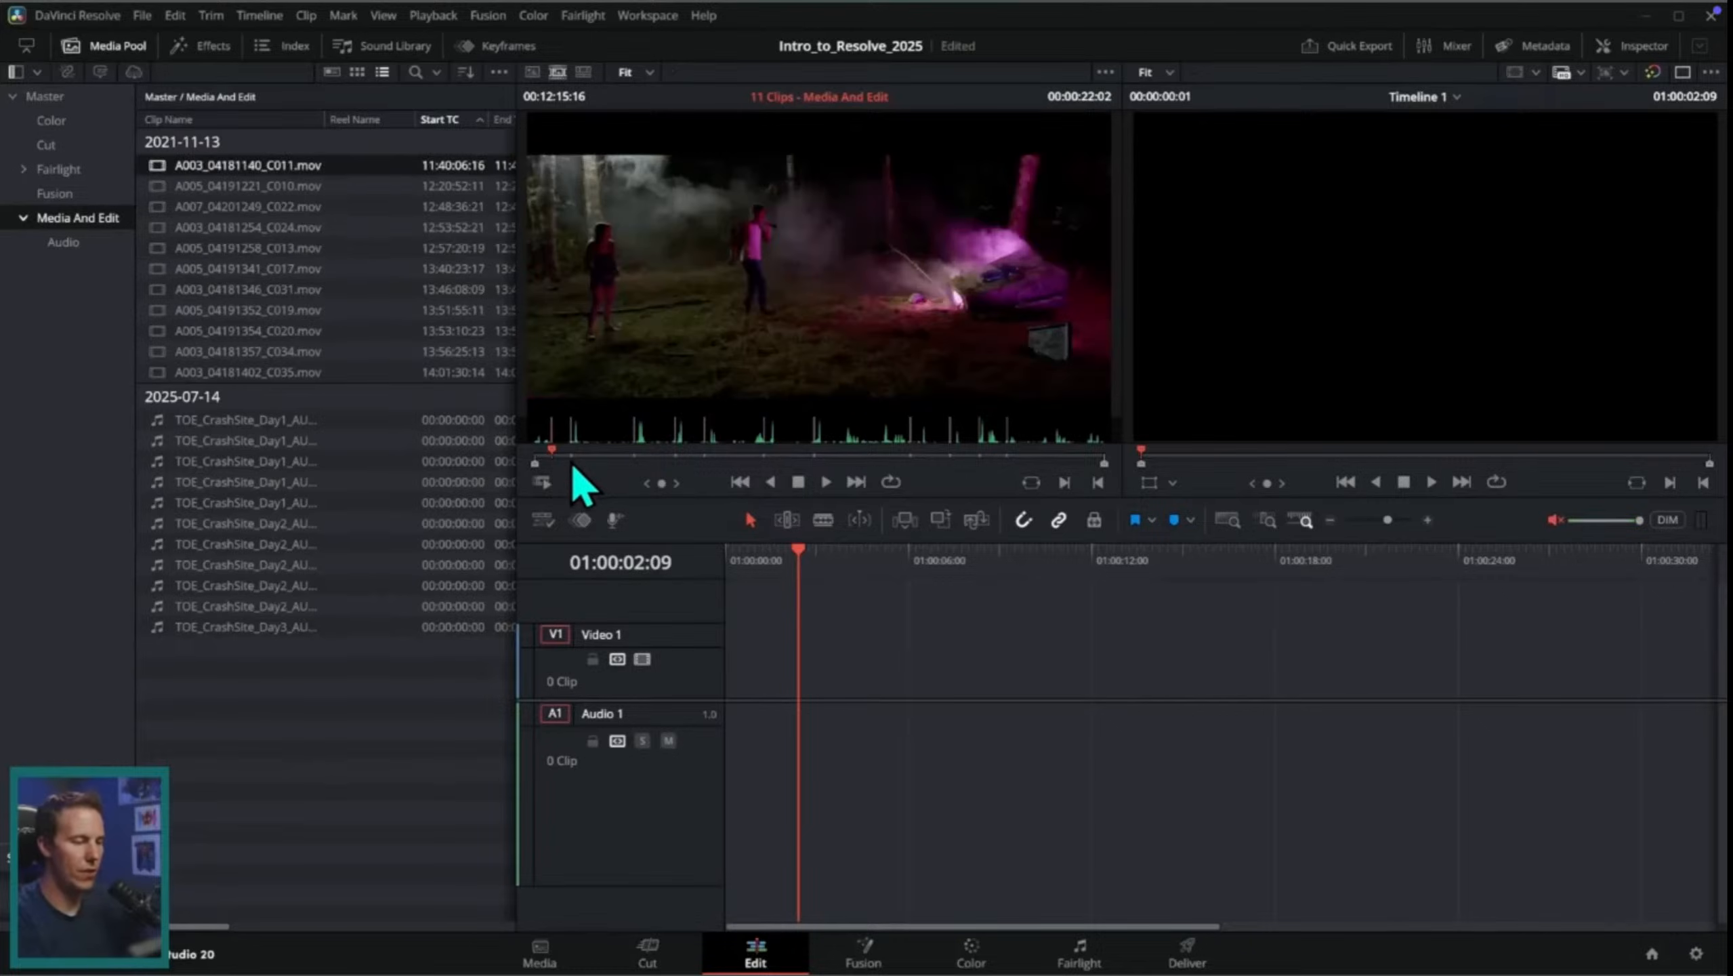
{"action": "left_click_drag", "start_coordinate": [549, 457], "coordinate": [653, 458]}
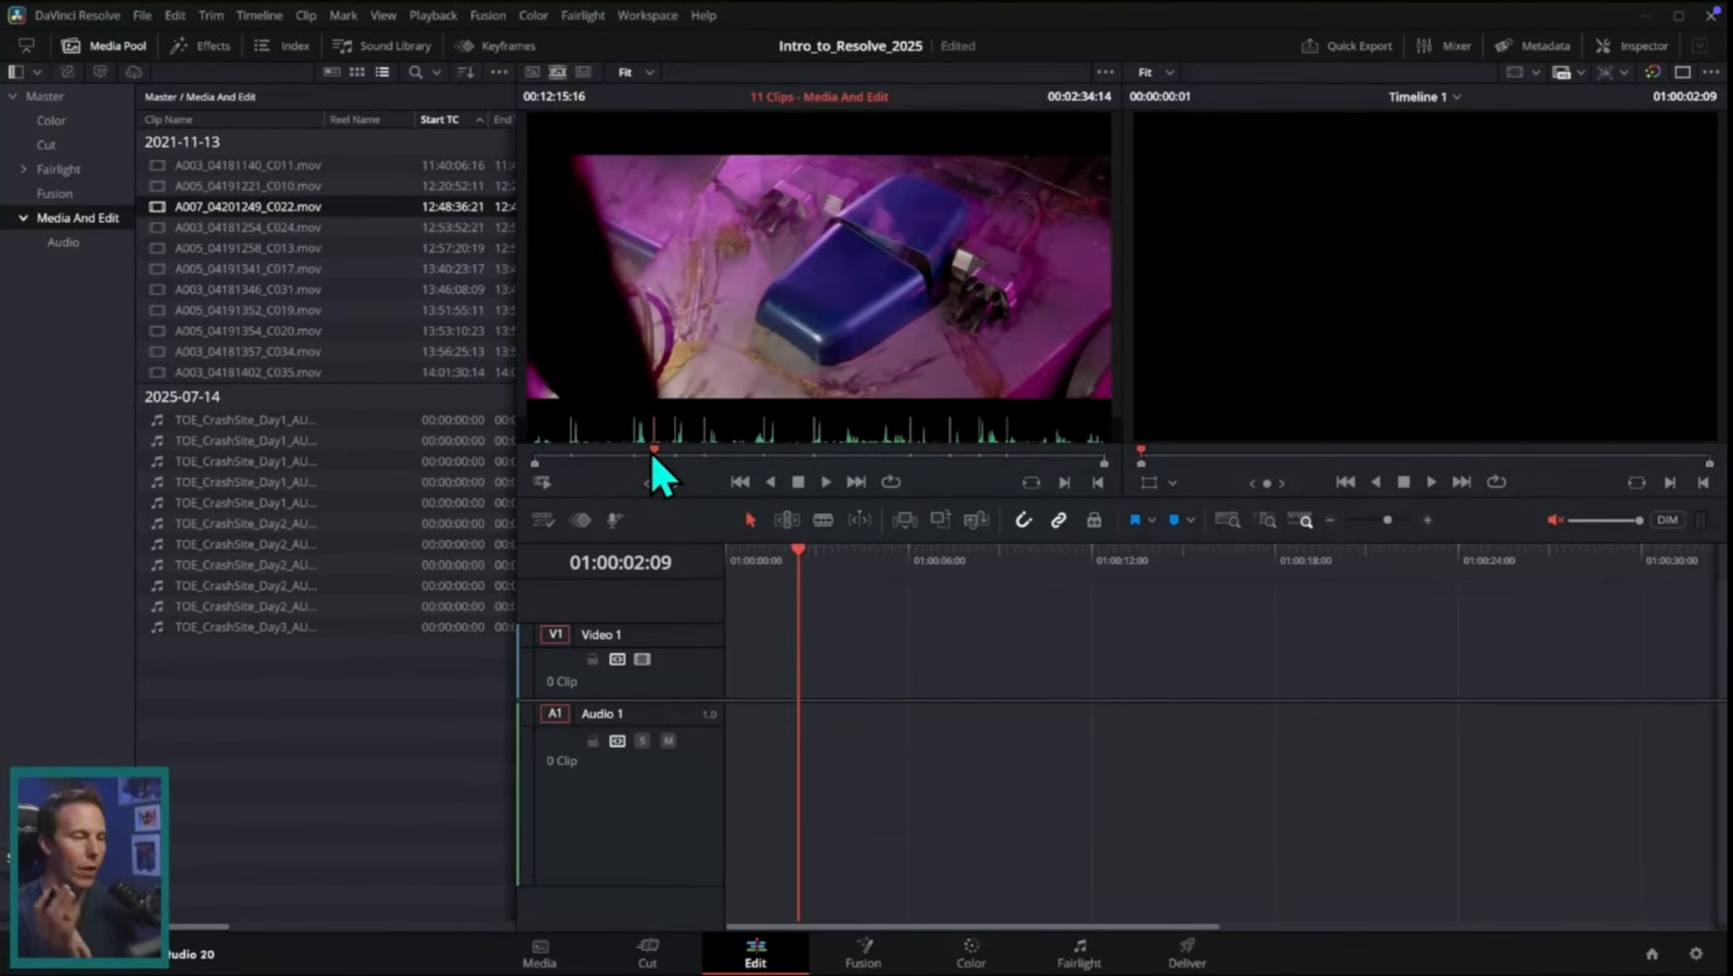
{"action": "left_click_drag", "start_coordinate": [653, 458], "coordinate": [580, 458]}
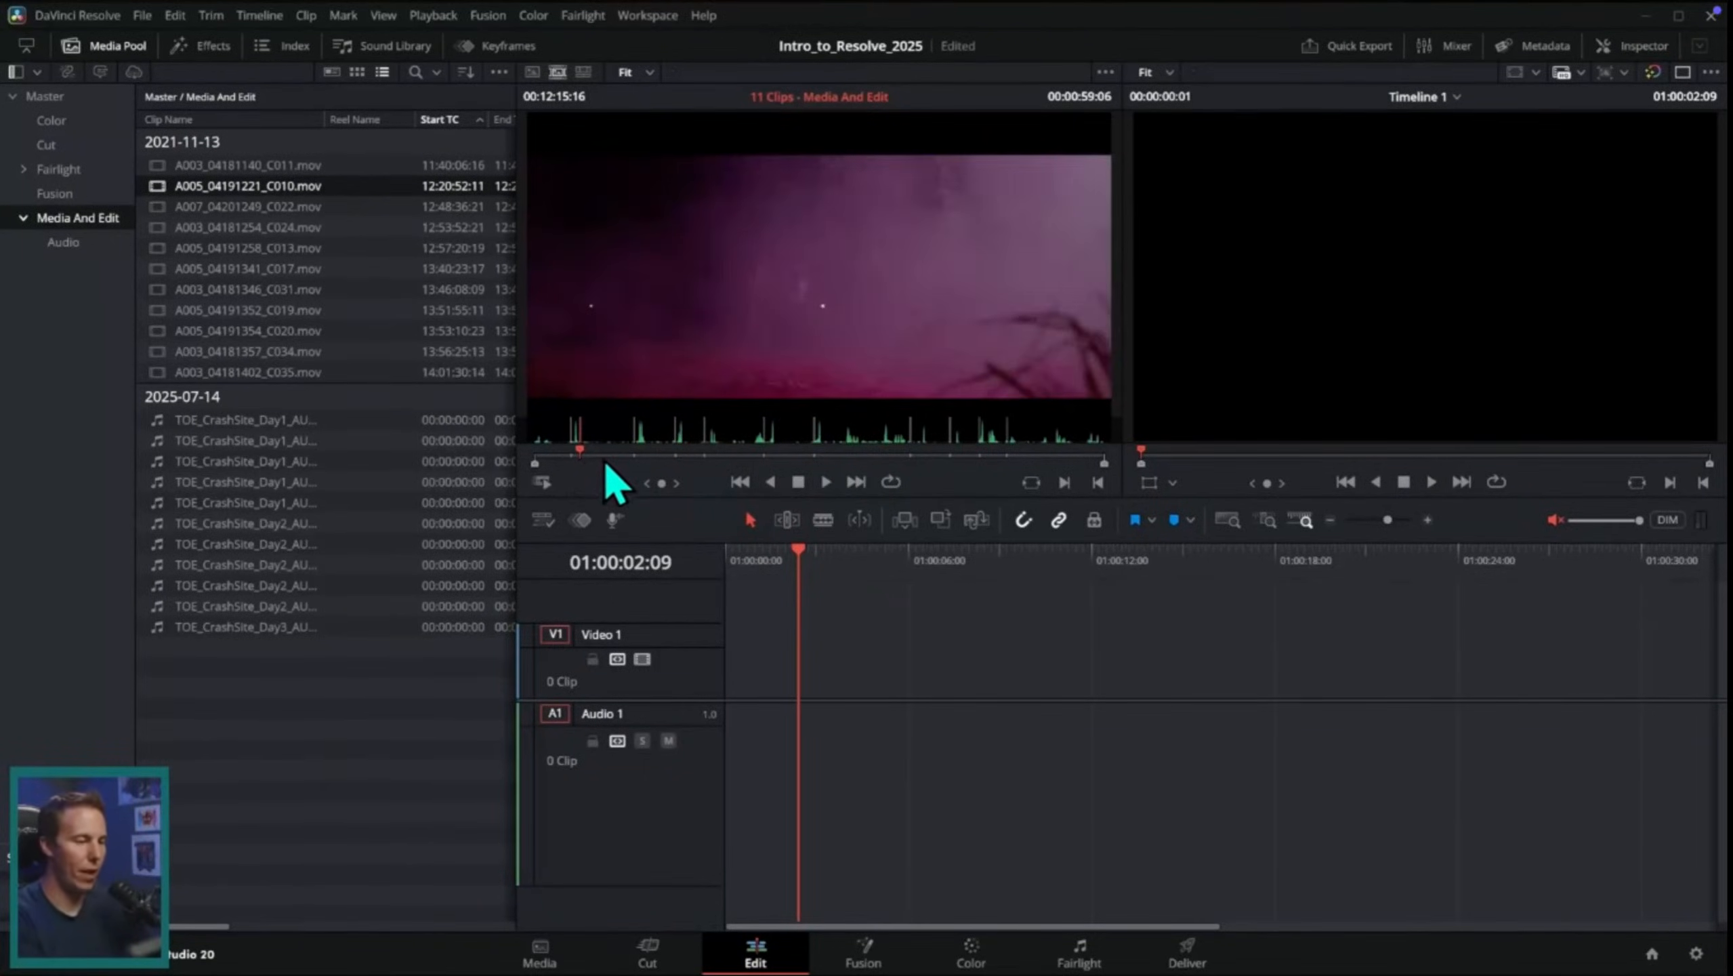
{"action": "key", "text": "space"}
{"action": "left_click", "coordinate": [588, 459]}
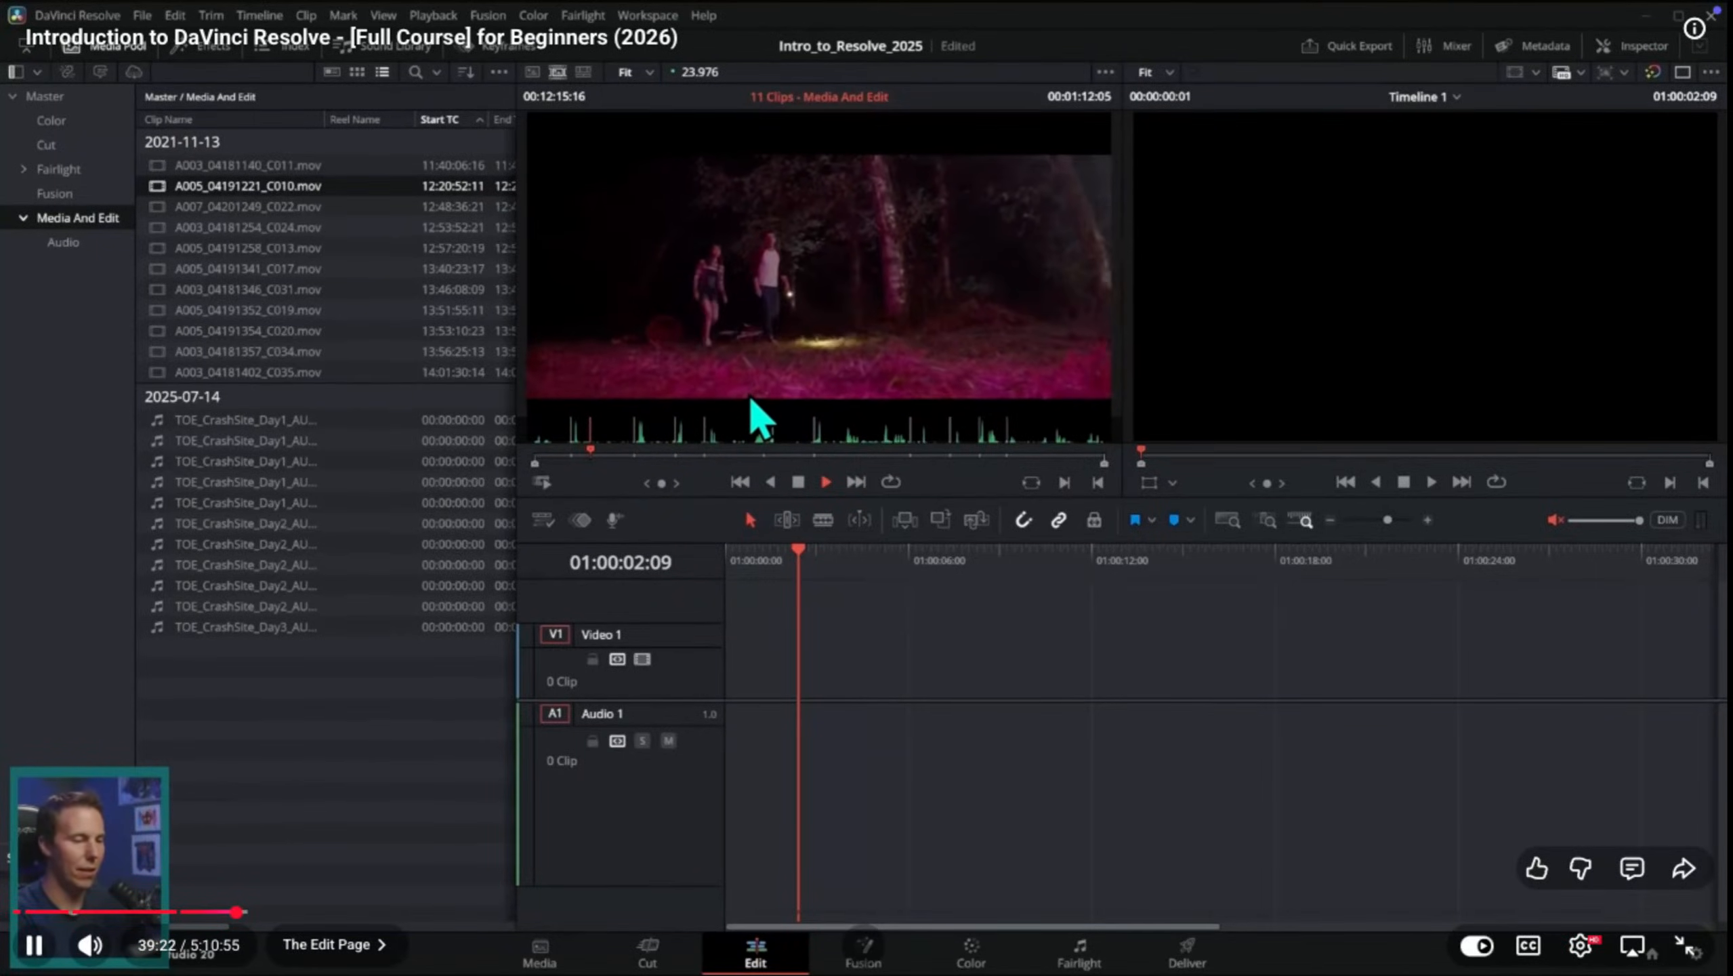
{"action": "key", "text": "space"}
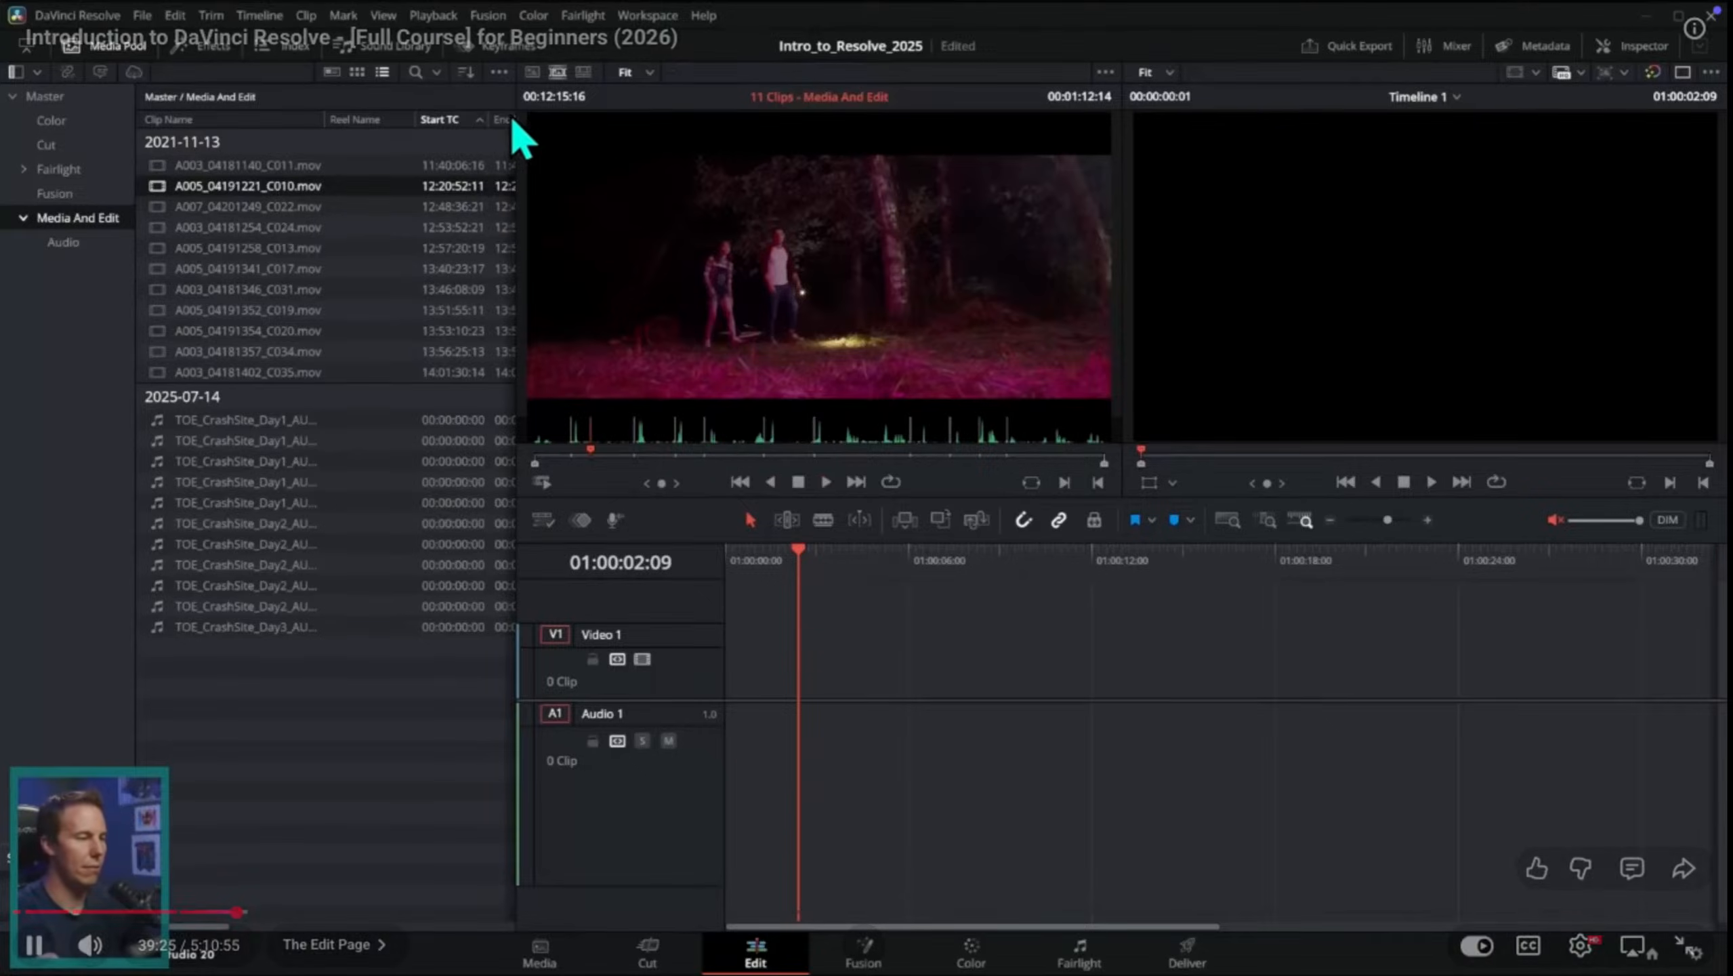
Step: Watch the tutorial part on placing A005_04191221_C010.mov in the timeline and trimming its start
{"action": "double_click", "coordinate": [356, 187]}
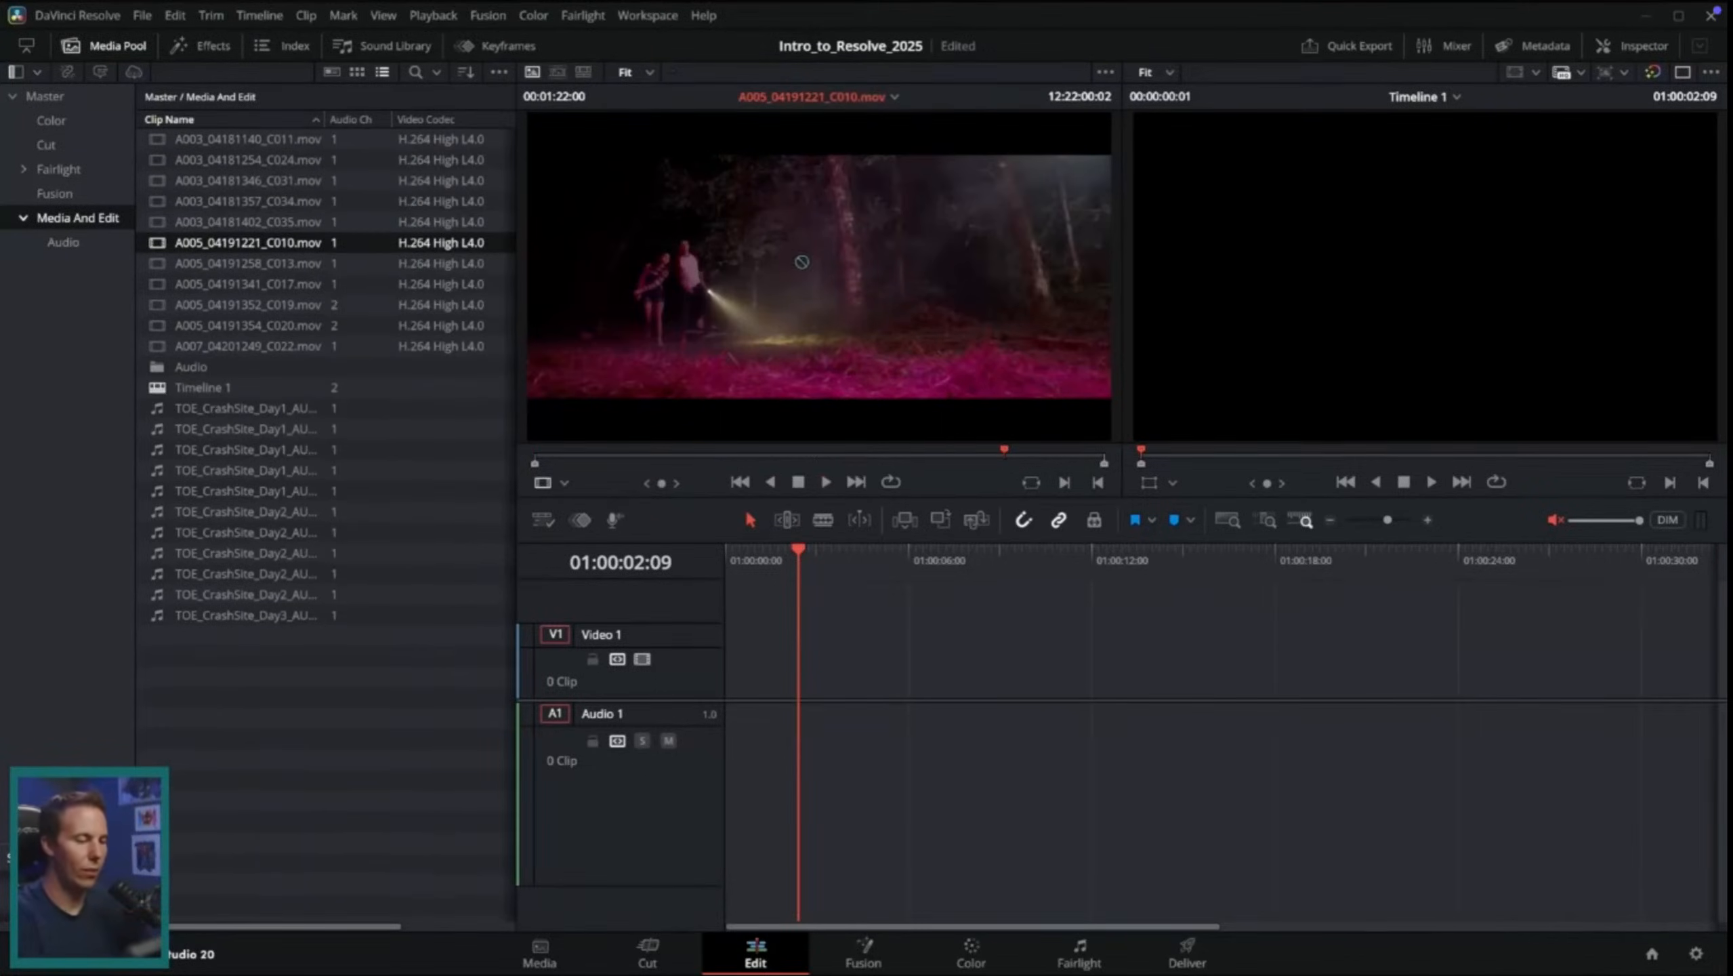
{"action": "left_click_drag", "start_coordinate": [801, 262], "coordinate": [858, 683]}
{"action": "left_click_drag", "start_coordinate": [1127, 676], "coordinate": [858, 710]}
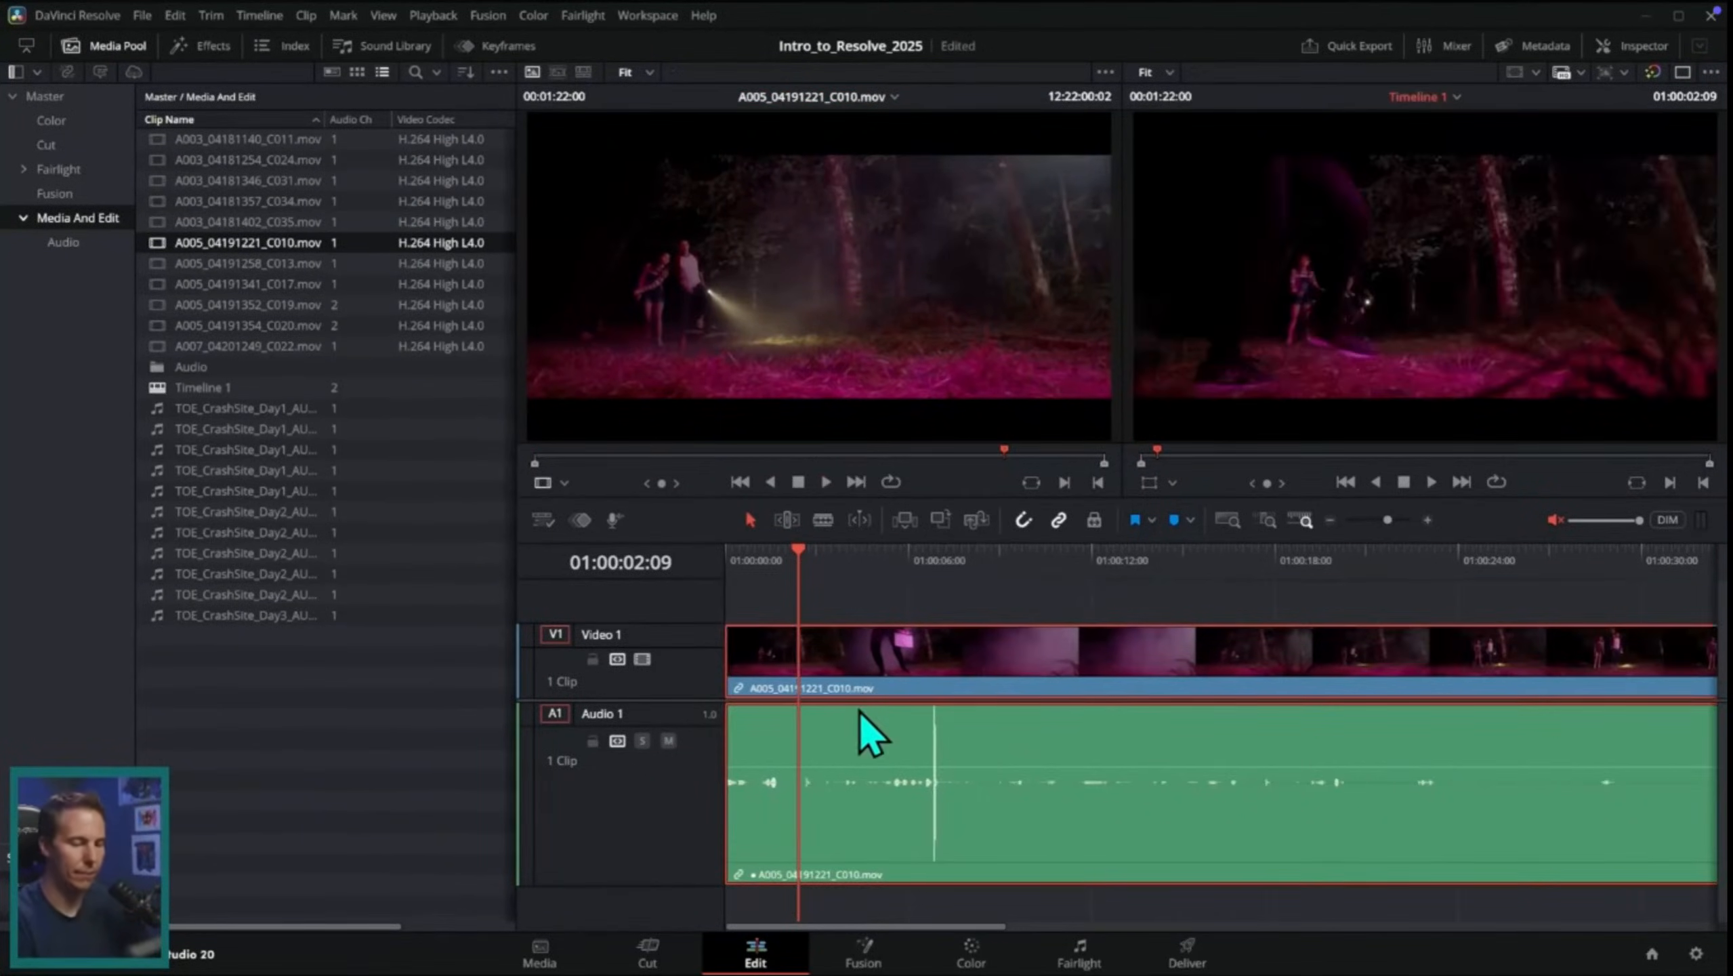
{"action": "left_click", "coordinate": [1331, 522]}
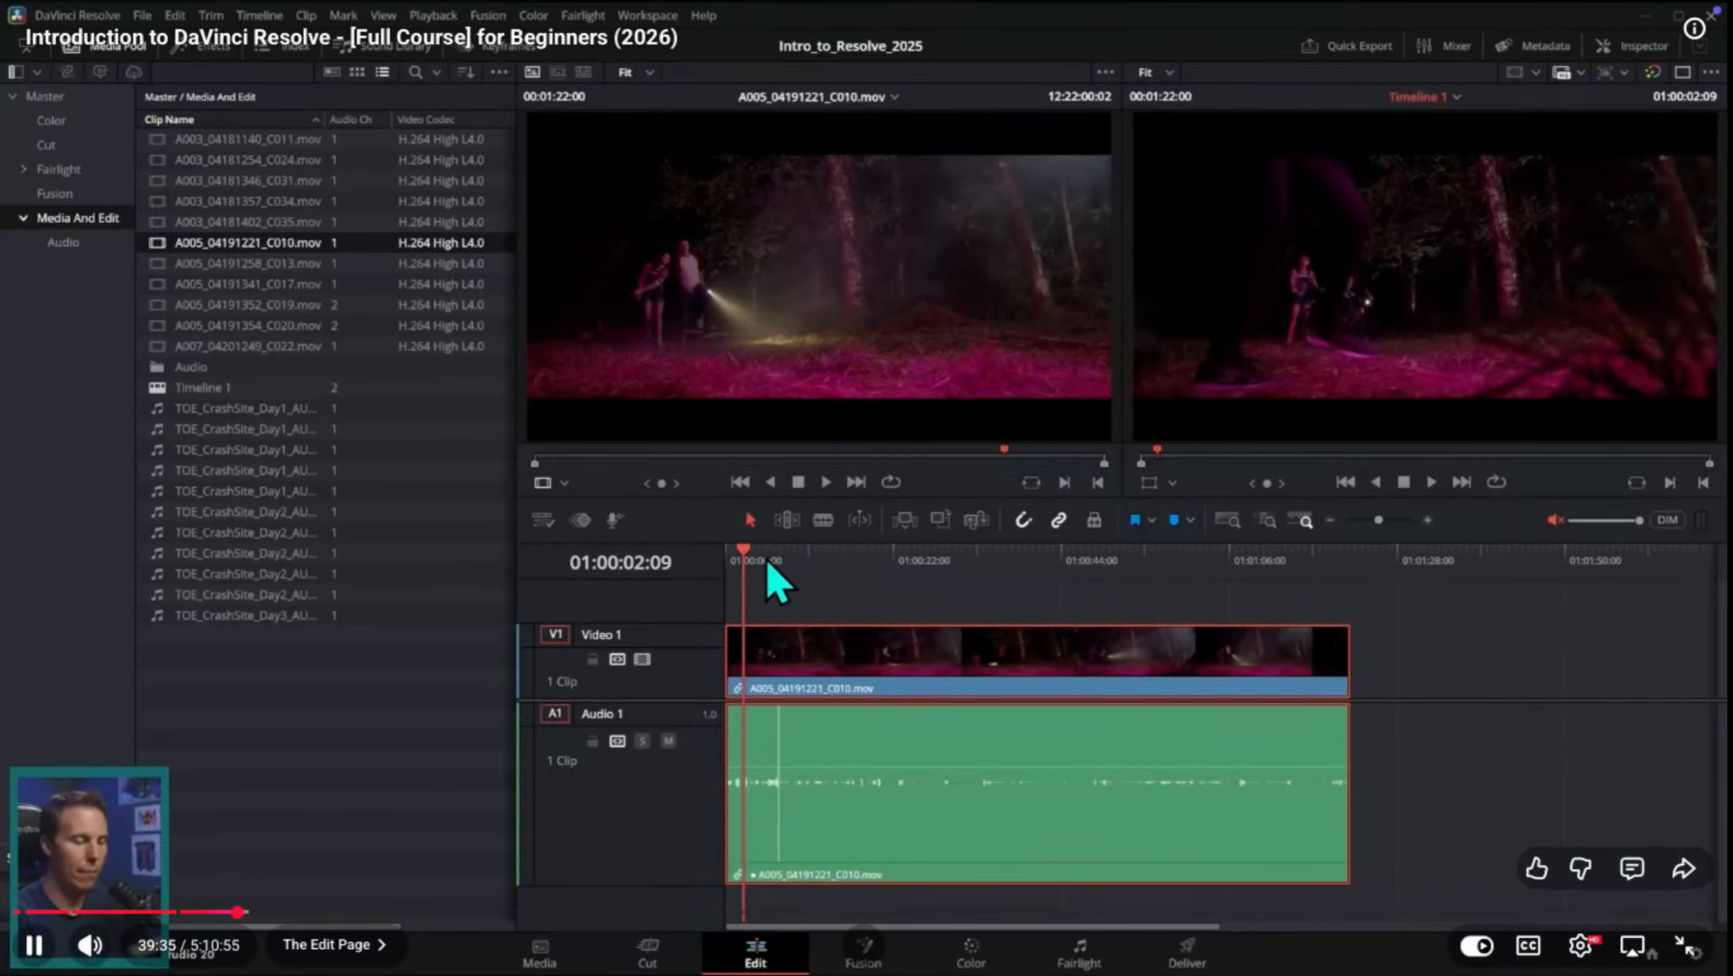
{"action": "left_click_drag", "start_coordinate": [767, 559], "coordinate": [894, 641]}
{"action": "left_click", "coordinate": [736, 662]}
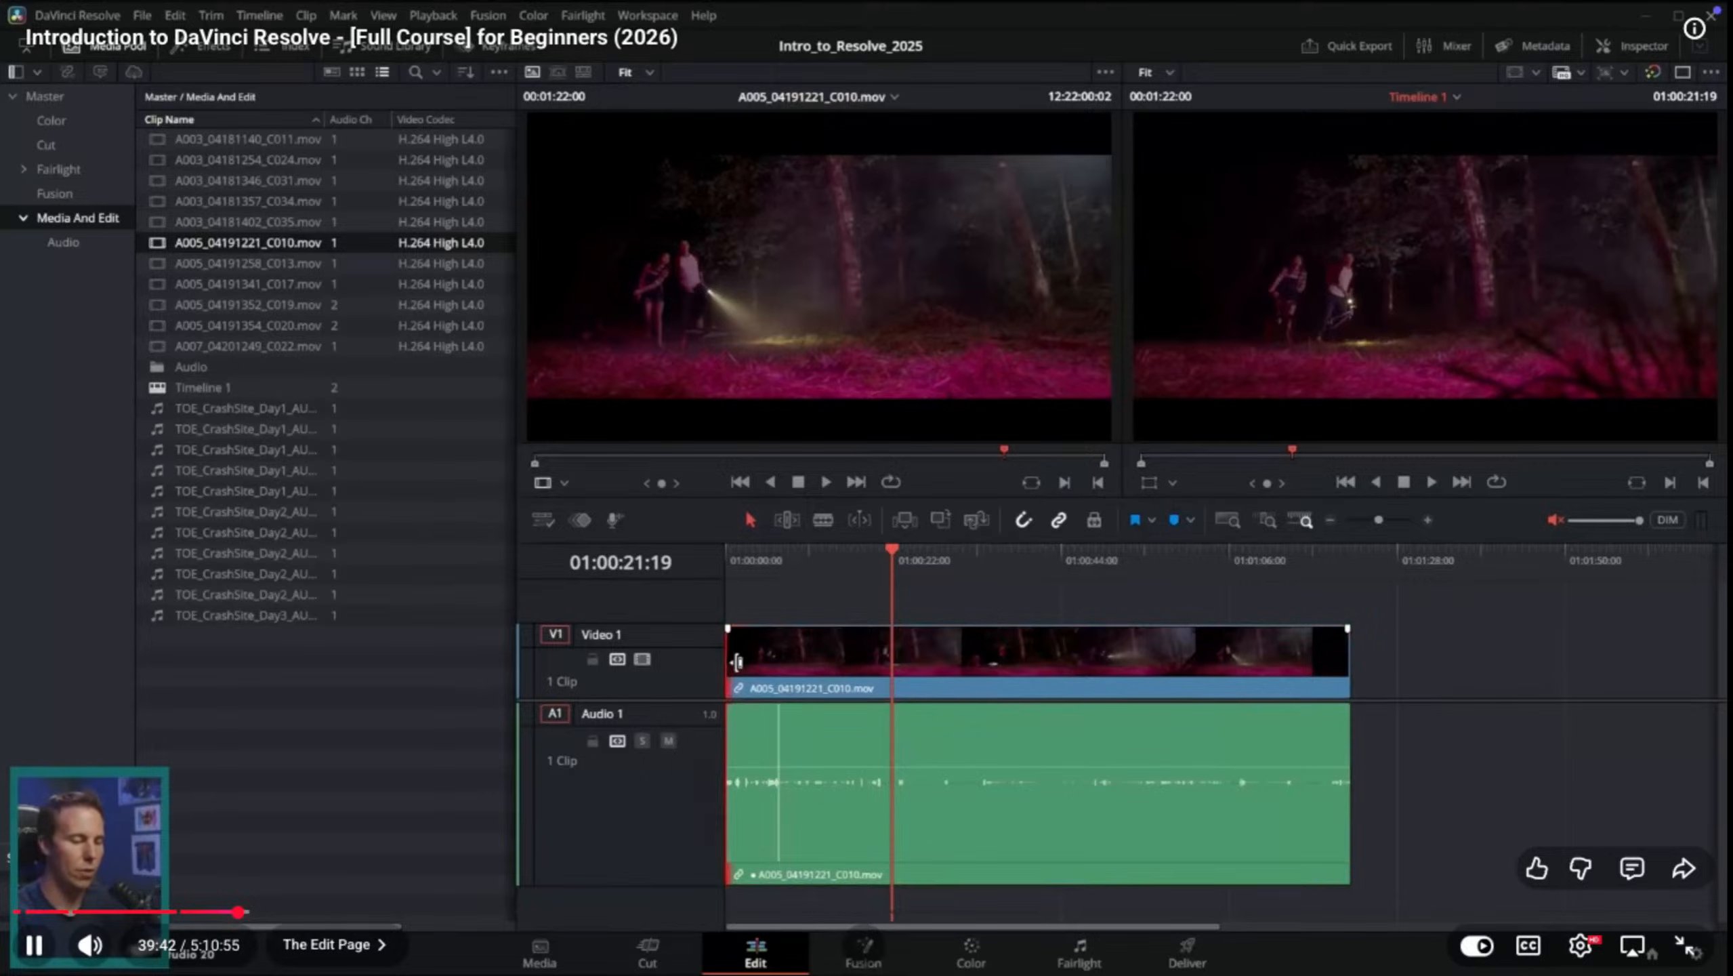
{"action": "left_click_drag", "start_coordinate": [736, 662], "coordinate": [903, 661]}
{"action": "left_click_drag", "start_coordinate": [1093, 671], "coordinate": [925, 669]}
{"action": "left_click", "coordinate": [729, 565]}
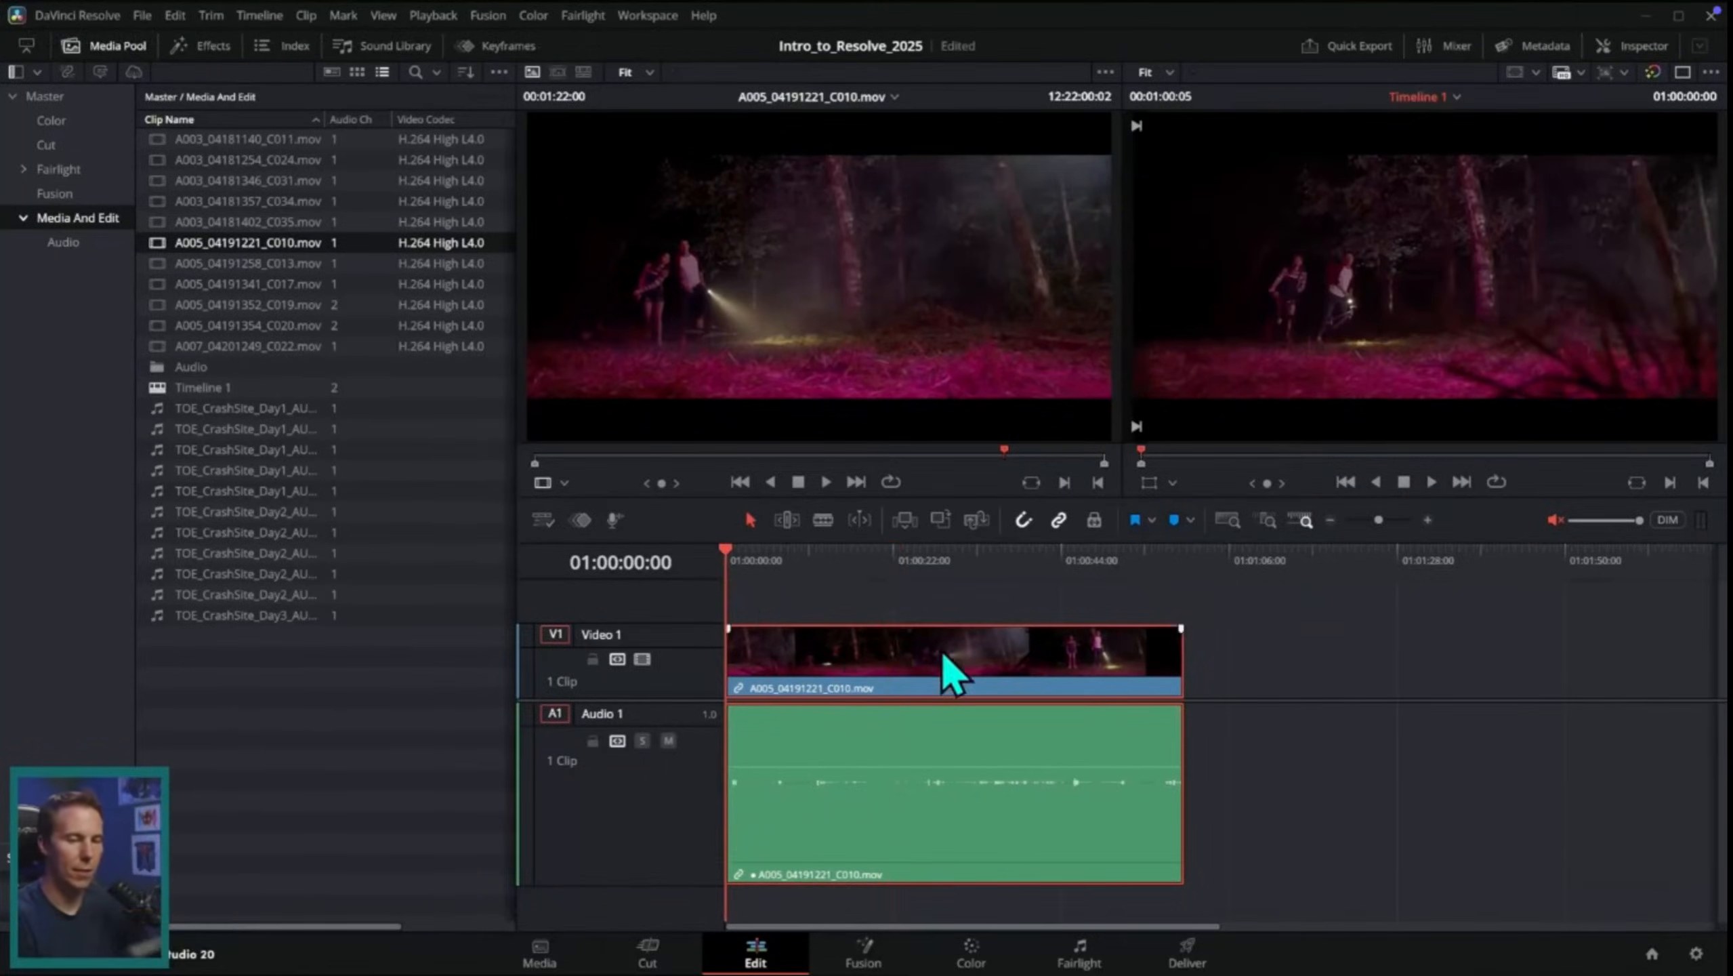
Step: Watch the tutorial part on full-screen timeline playback and trimming the clip's end at the playhead
{"action": "key", "text": "space"}
{"action": "left_click", "coordinate": [1556, 522]}
{"action": "left_click", "coordinate": [729, 565]}
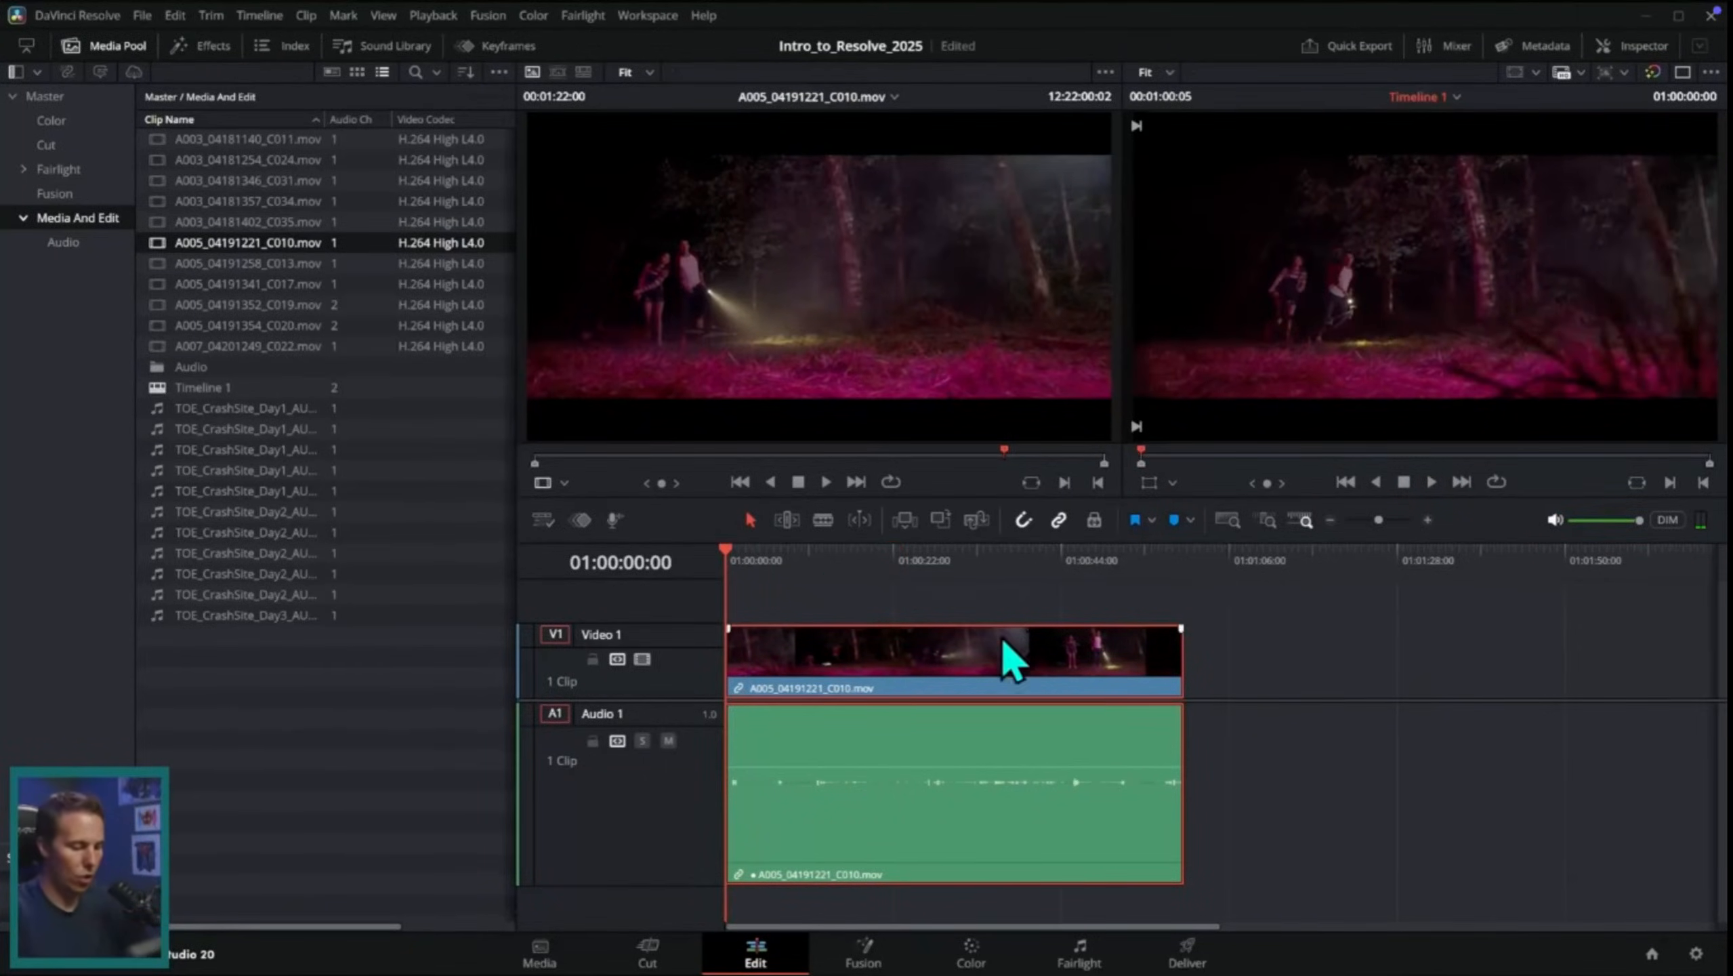
{"action": "key", "text": "p"}
{"action": "key", "text": "space"}
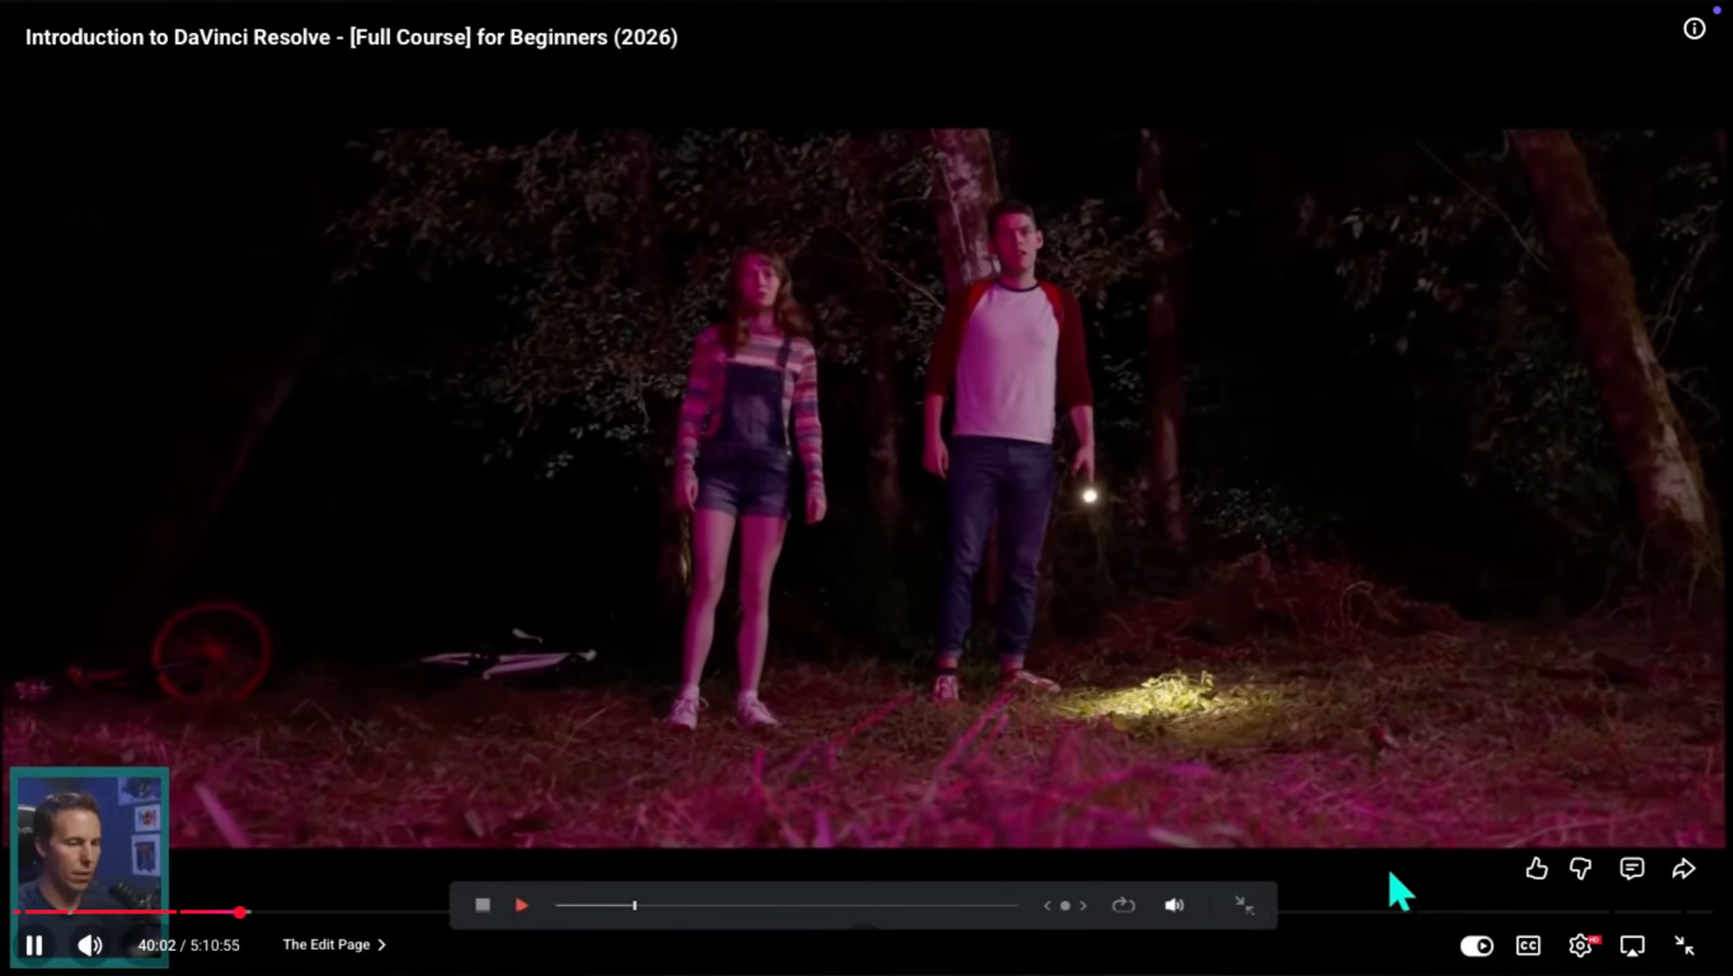
{"action": "key", "text": "space"}
{"action": "key", "text": "Escape"}
{"action": "left_click_drag", "start_coordinate": [809, 550], "coordinate": [813, 631]}
{"action": "left_click_drag", "start_coordinate": [1182, 665], "coordinate": [812, 664]}
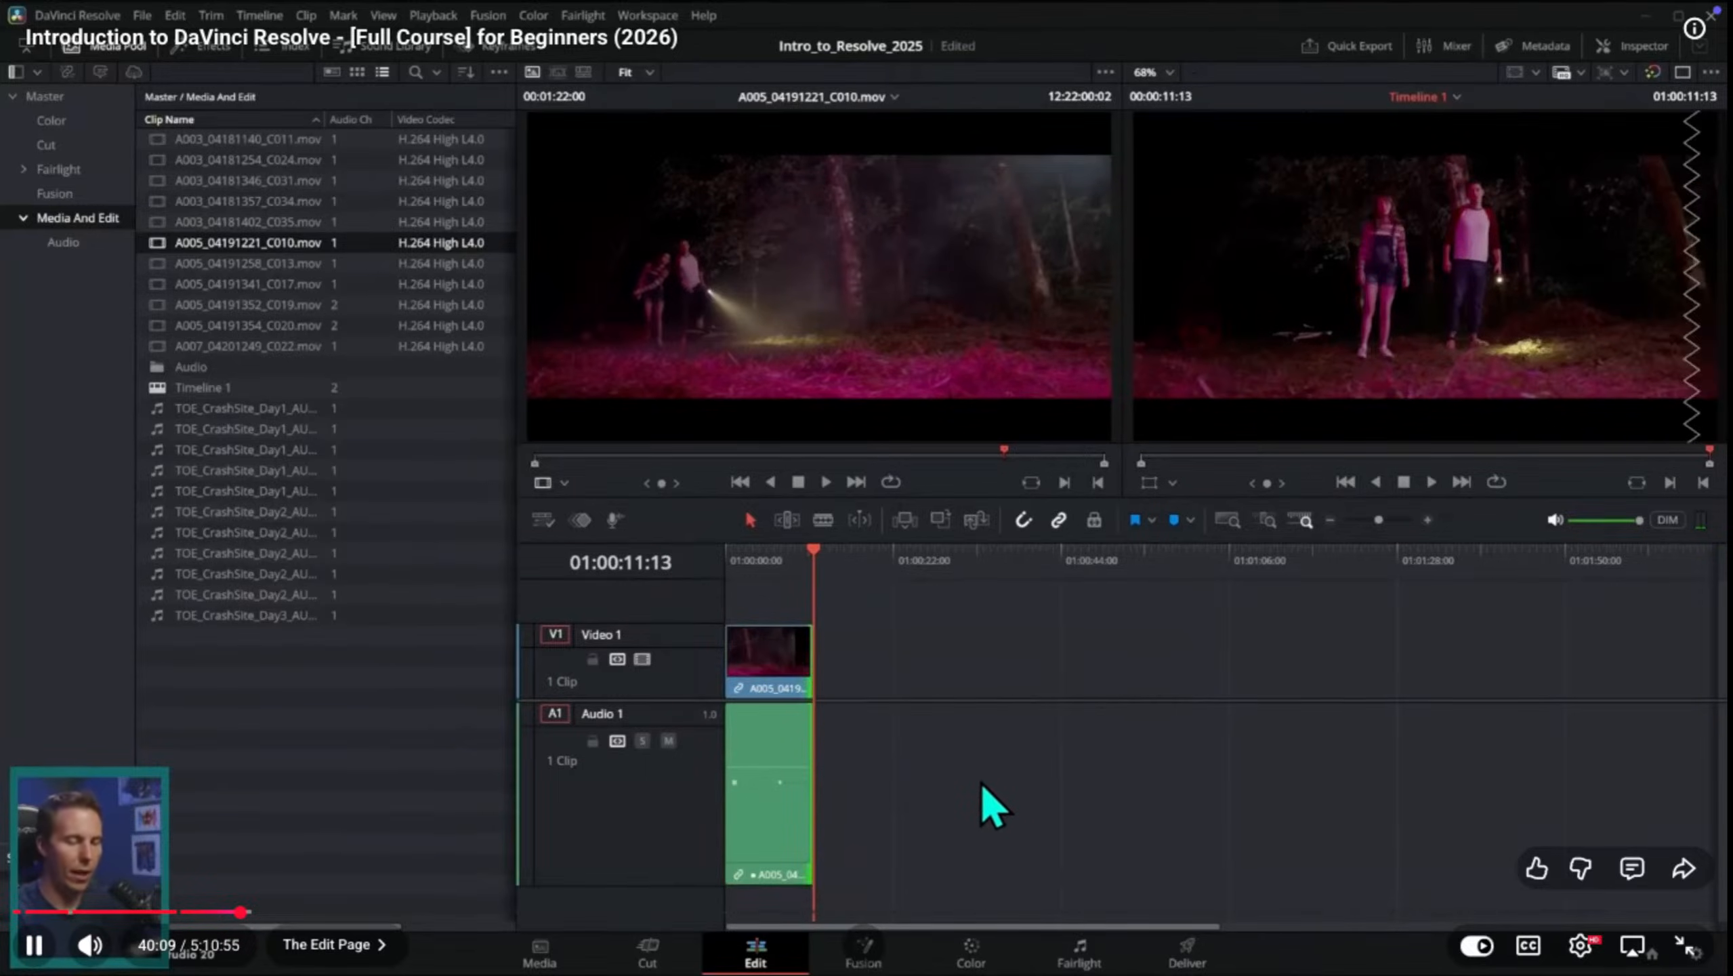
Step: Watch the tutorial part on undoing the end trim and scrubbing for another usable section, pausing at about 40:57
{"action": "key", "text": "ctrl+z"}
{"action": "left_click", "coordinate": [917, 585]}
{"action": "left_click_drag", "start_coordinate": [918, 585], "coordinate": [1057, 639]}
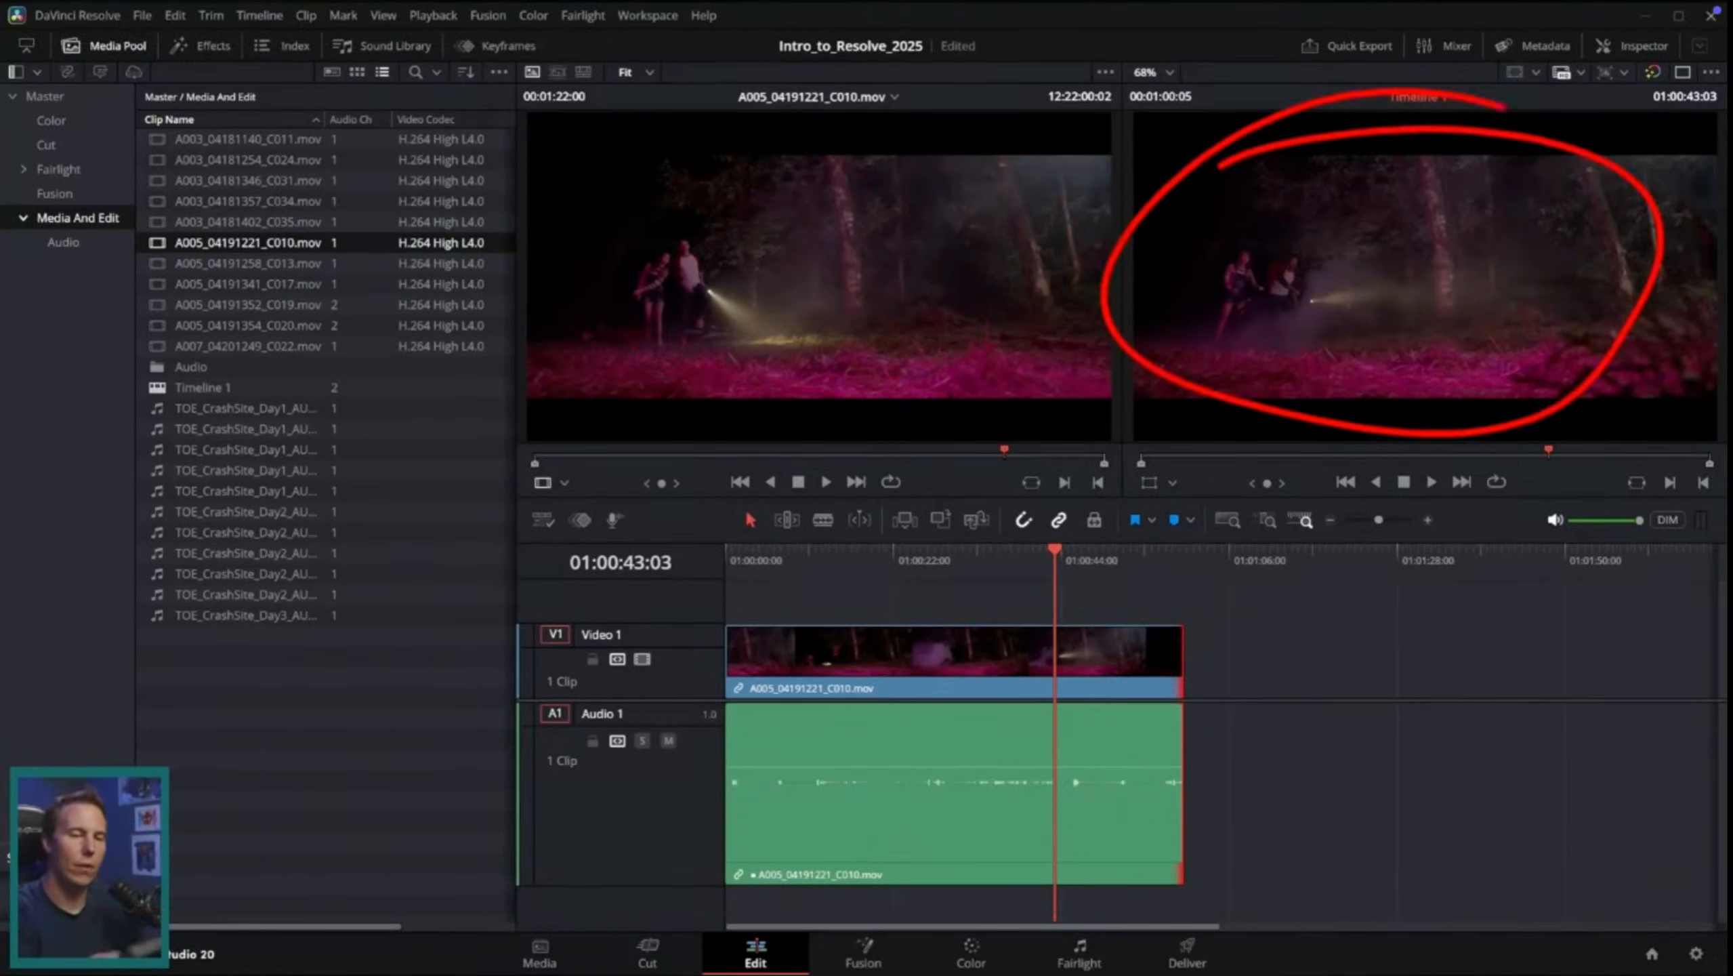
{"action": "key", "text": "Escape"}
{"action": "left_click_drag", "start_coordinate": [1040, 552], "coordinate": [1161, 552]}
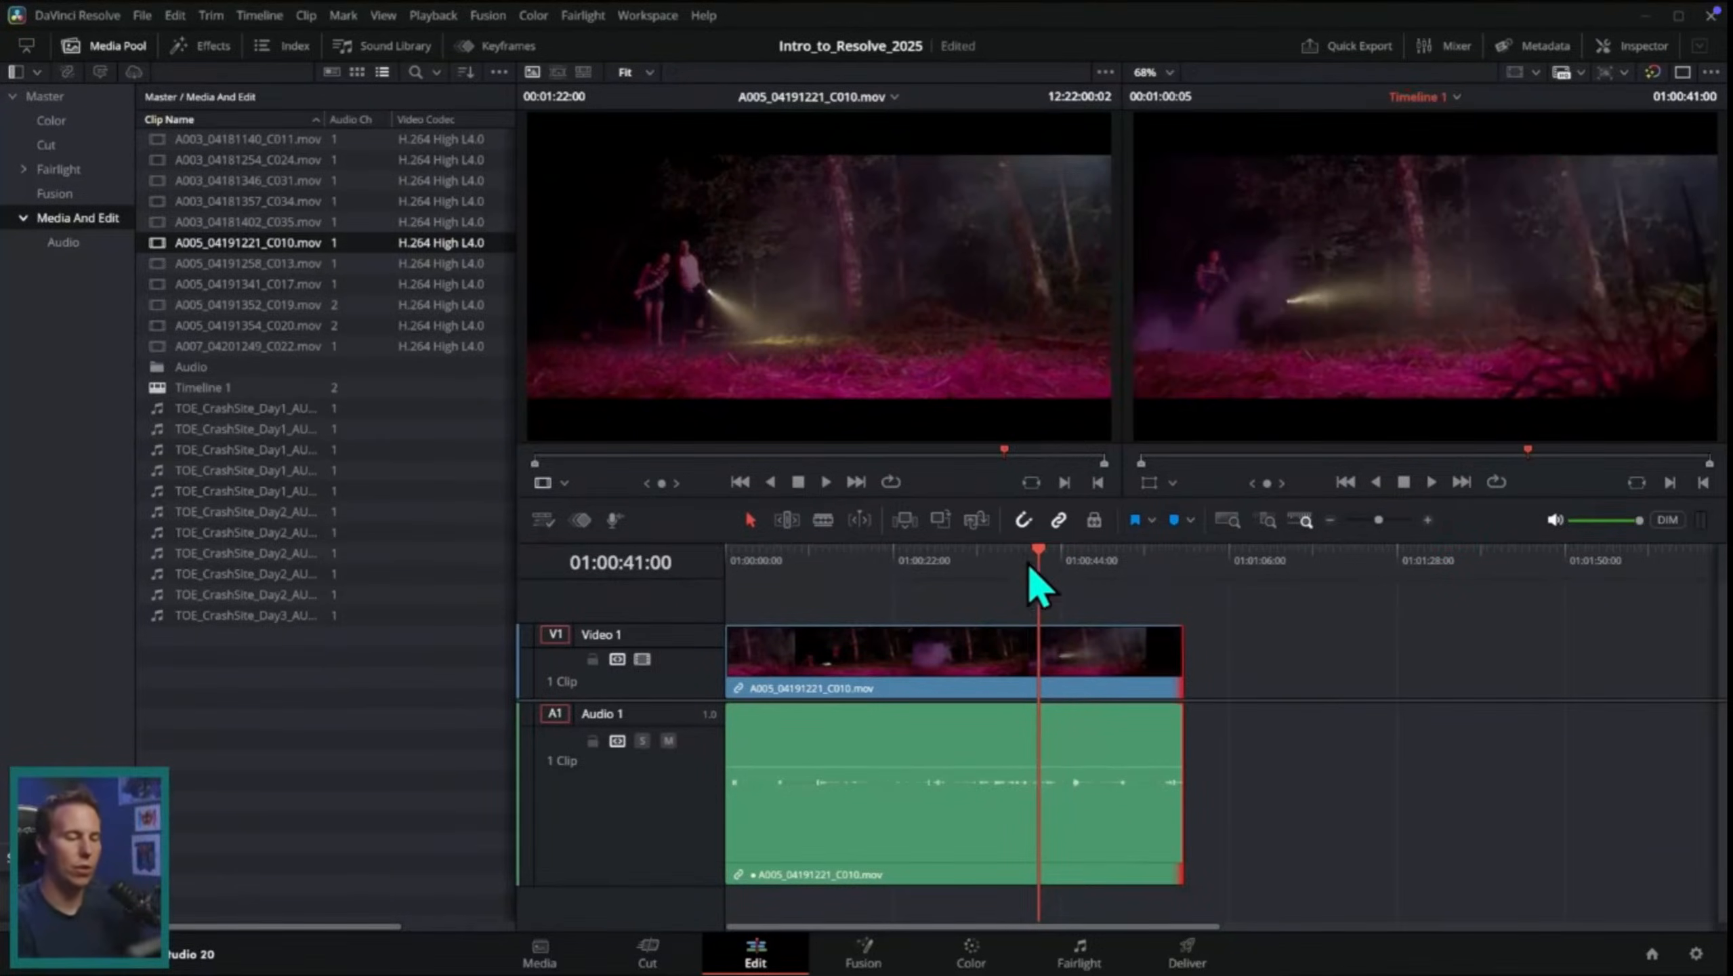
{"action": "left_click_drag", "start_coordinate": [1029, 562], "coordinate": [966, 574]}
{"action": "left_click_drag", "start_coordinate": [1089, 551], "coordinate": [1063, 693]}
{"action": "key", "text": "space"}
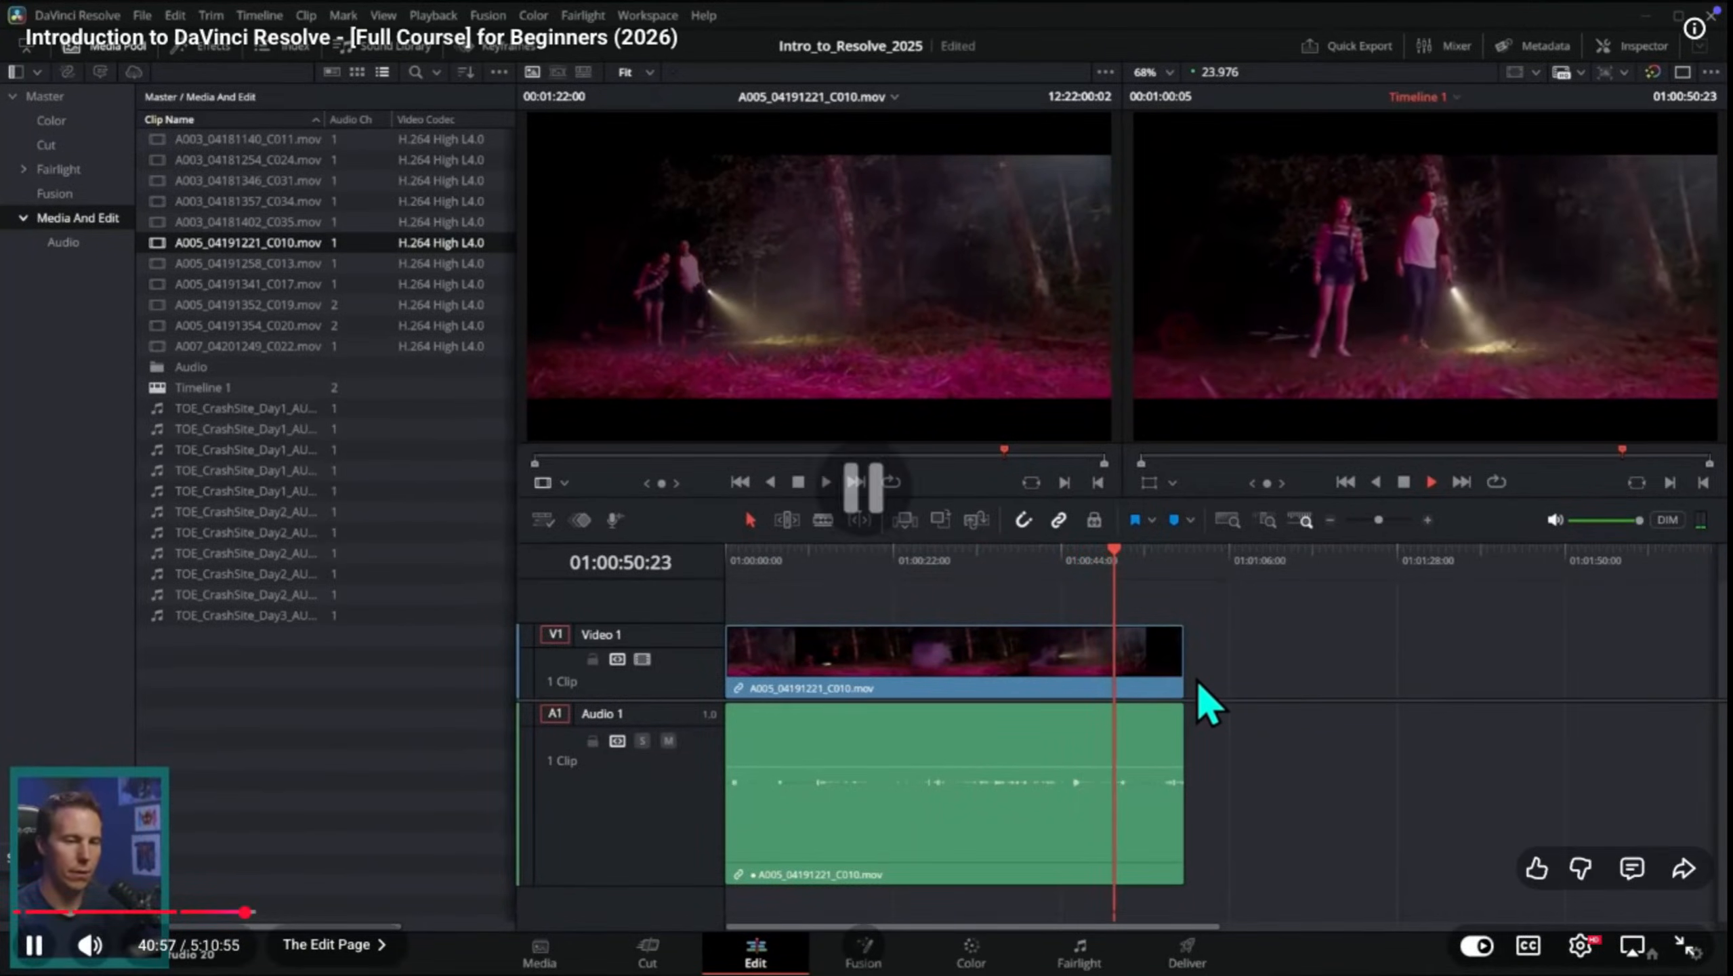
Step: Switch to the Safari browser window and search Google in a new tab for "how to split on davinci resolve"
{"action": "key", "text": "ctrl+Up"}
{"action": "left_click", "coordinate": [863, 551]}
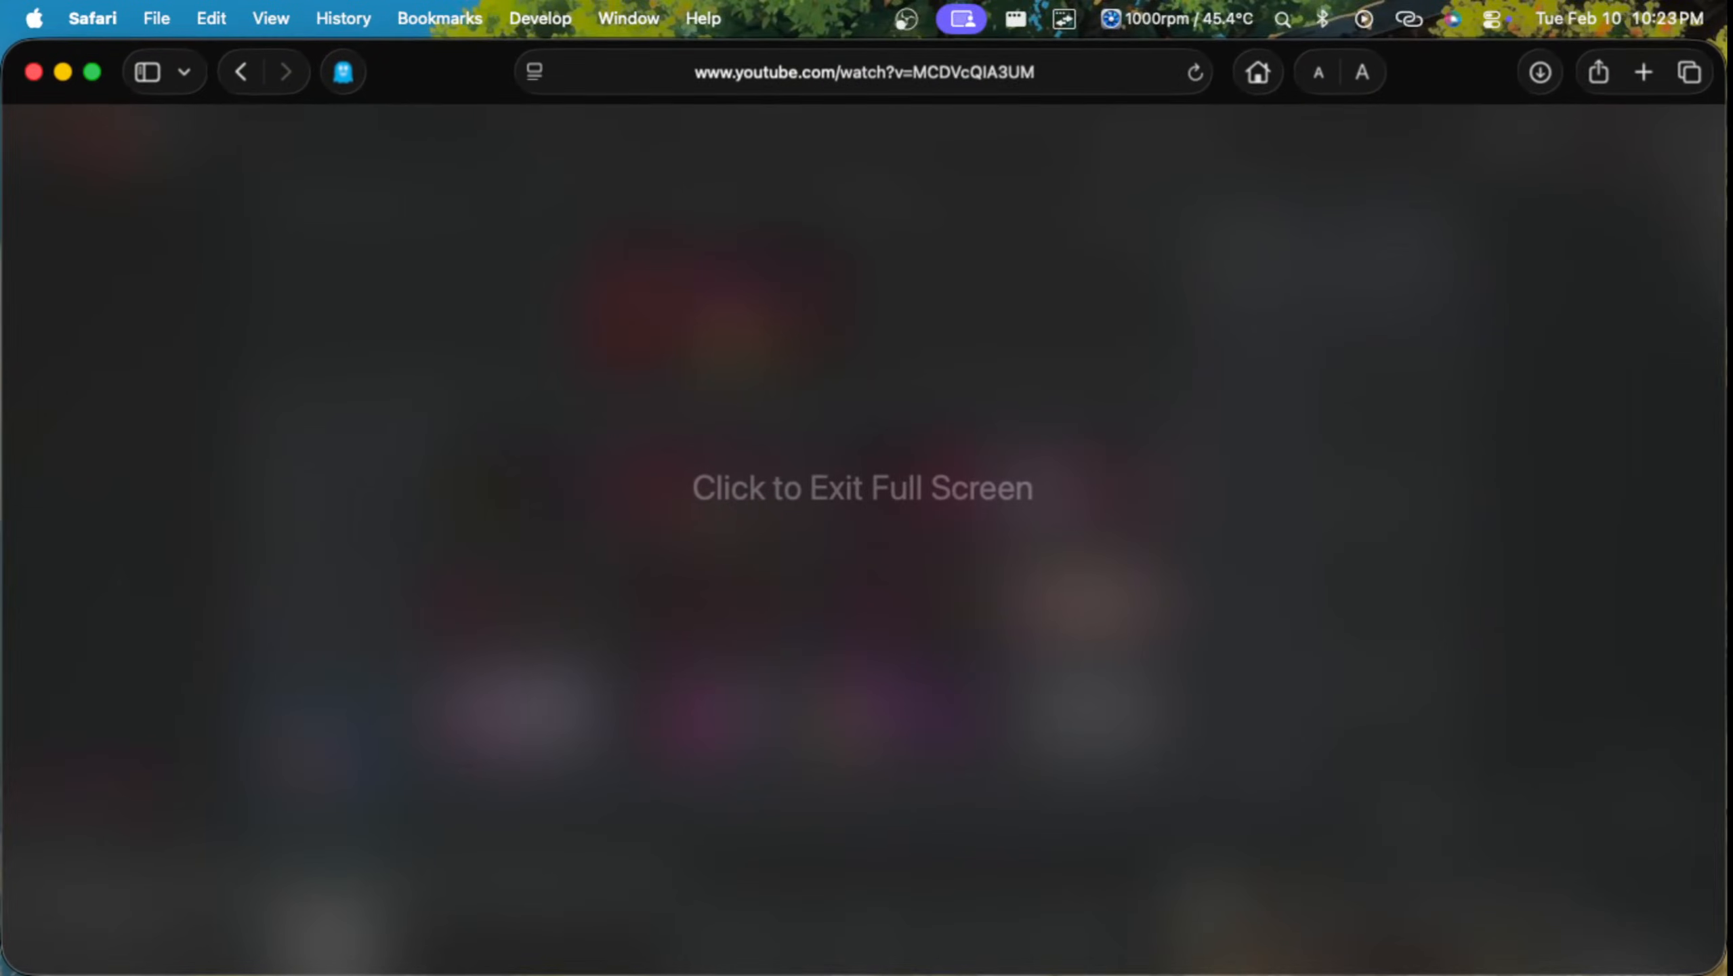
{"action": "key", "text": "super+t"}
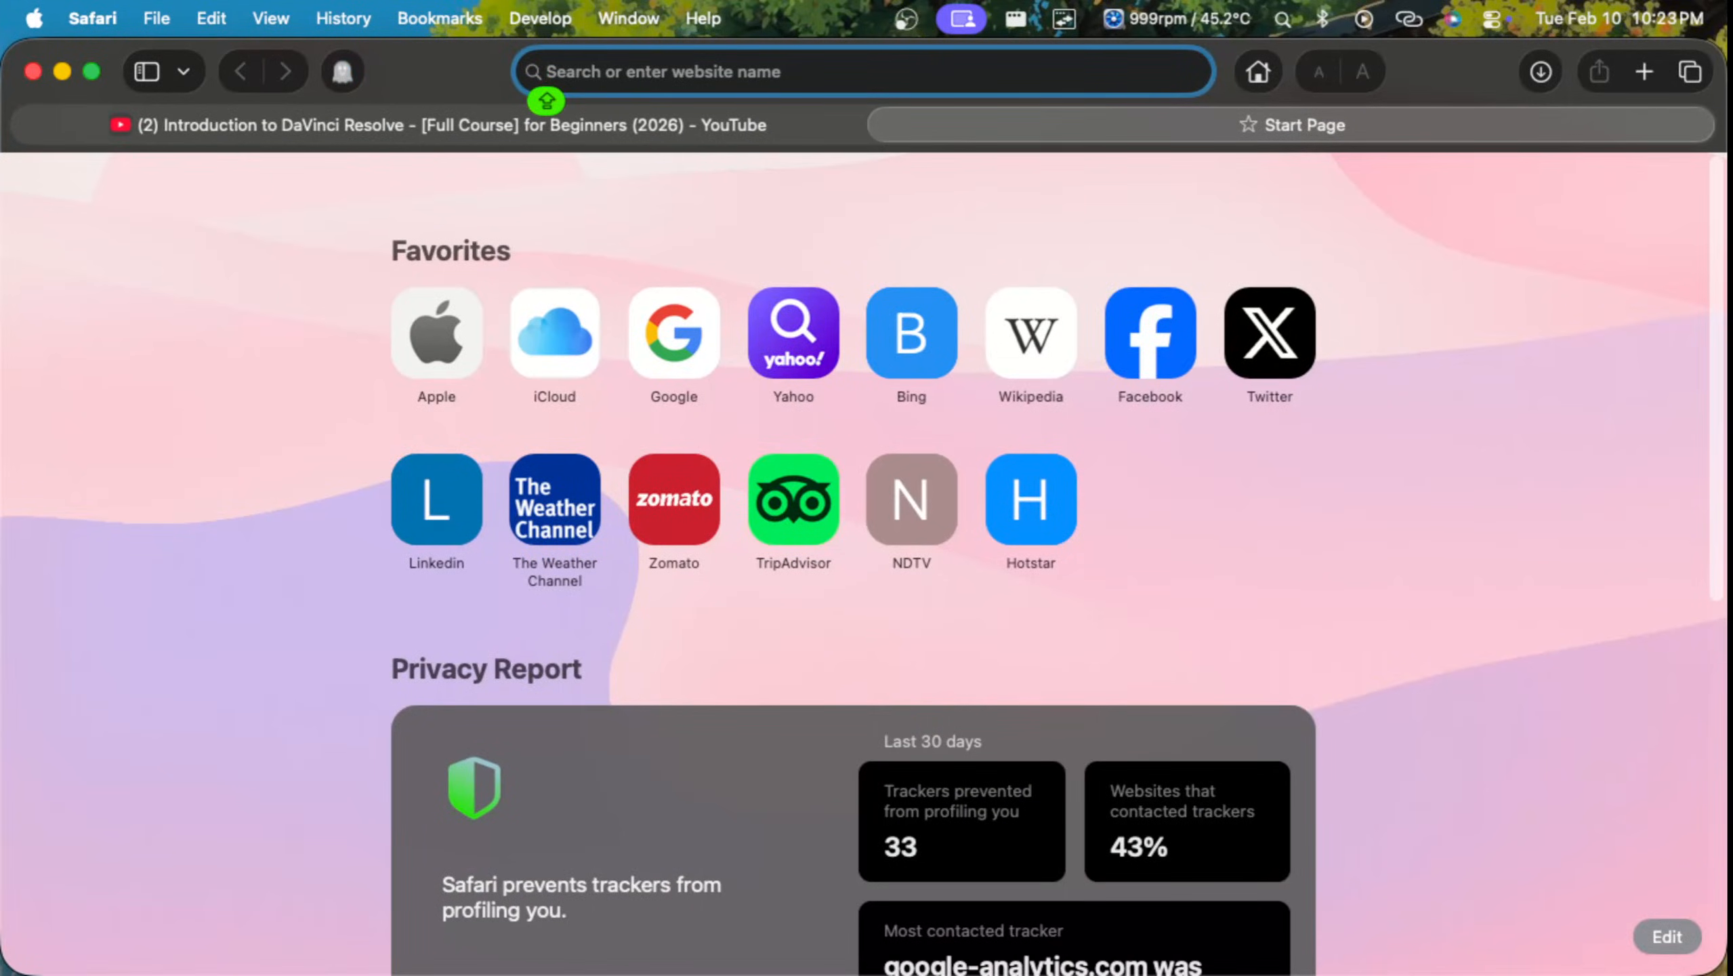
{"action": "type", "text": "HOW TO"}
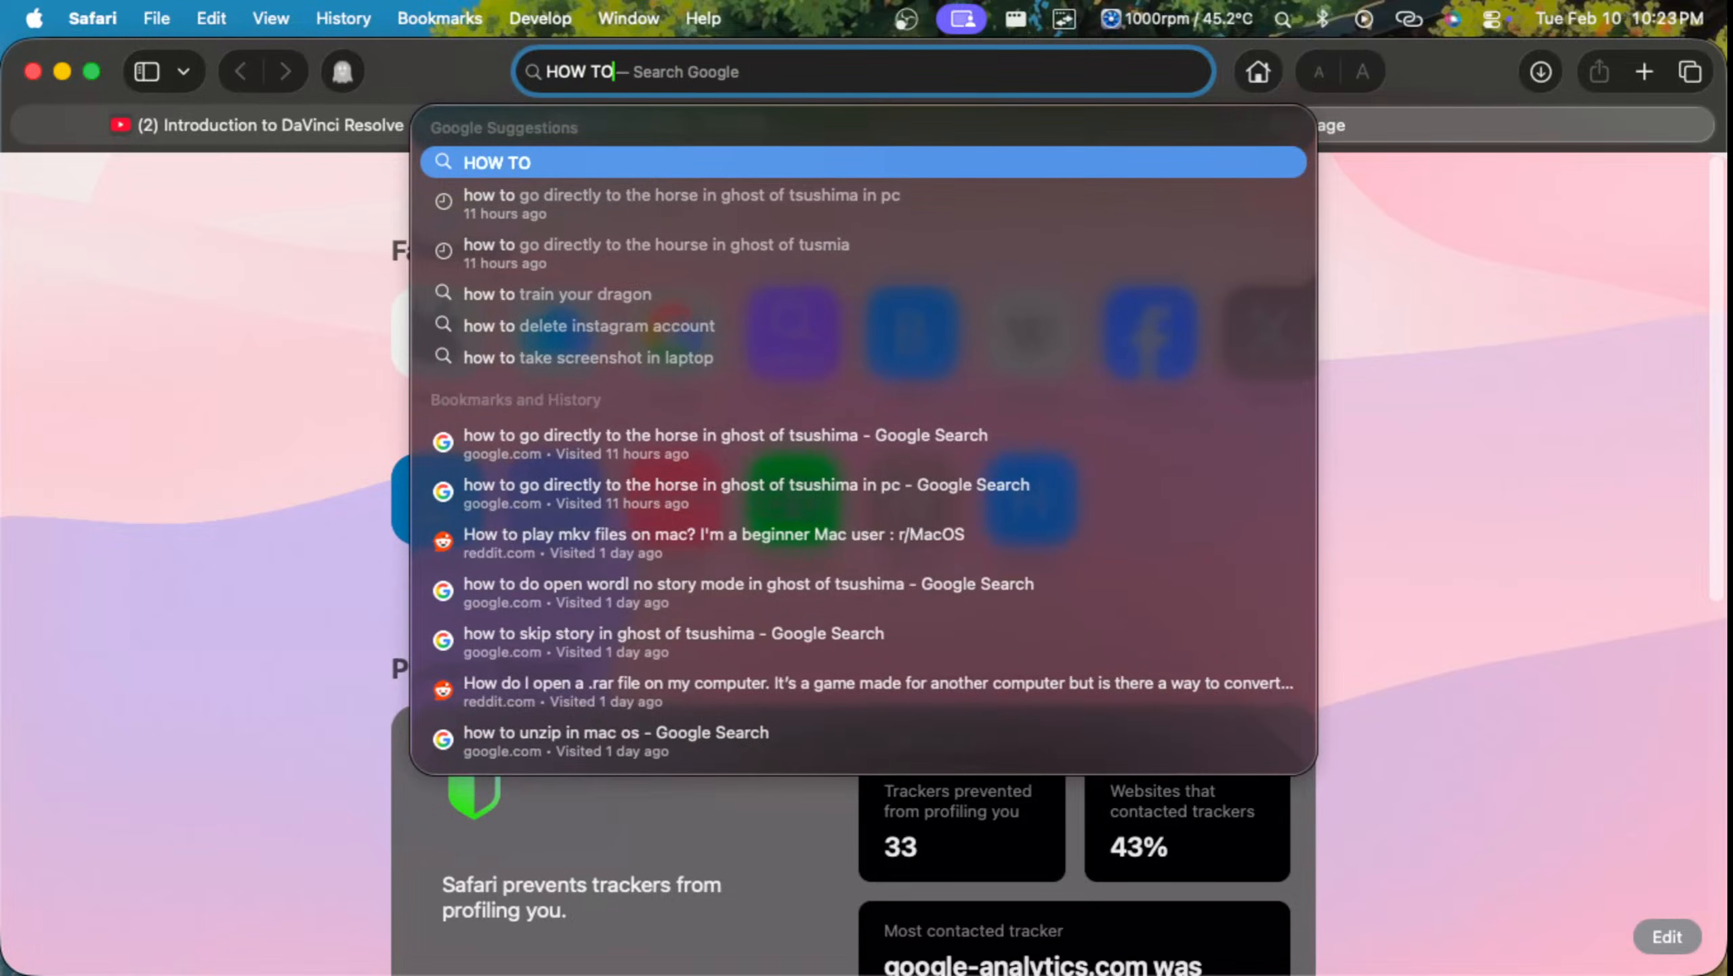
{"action": "type", "text": " SPLI"}
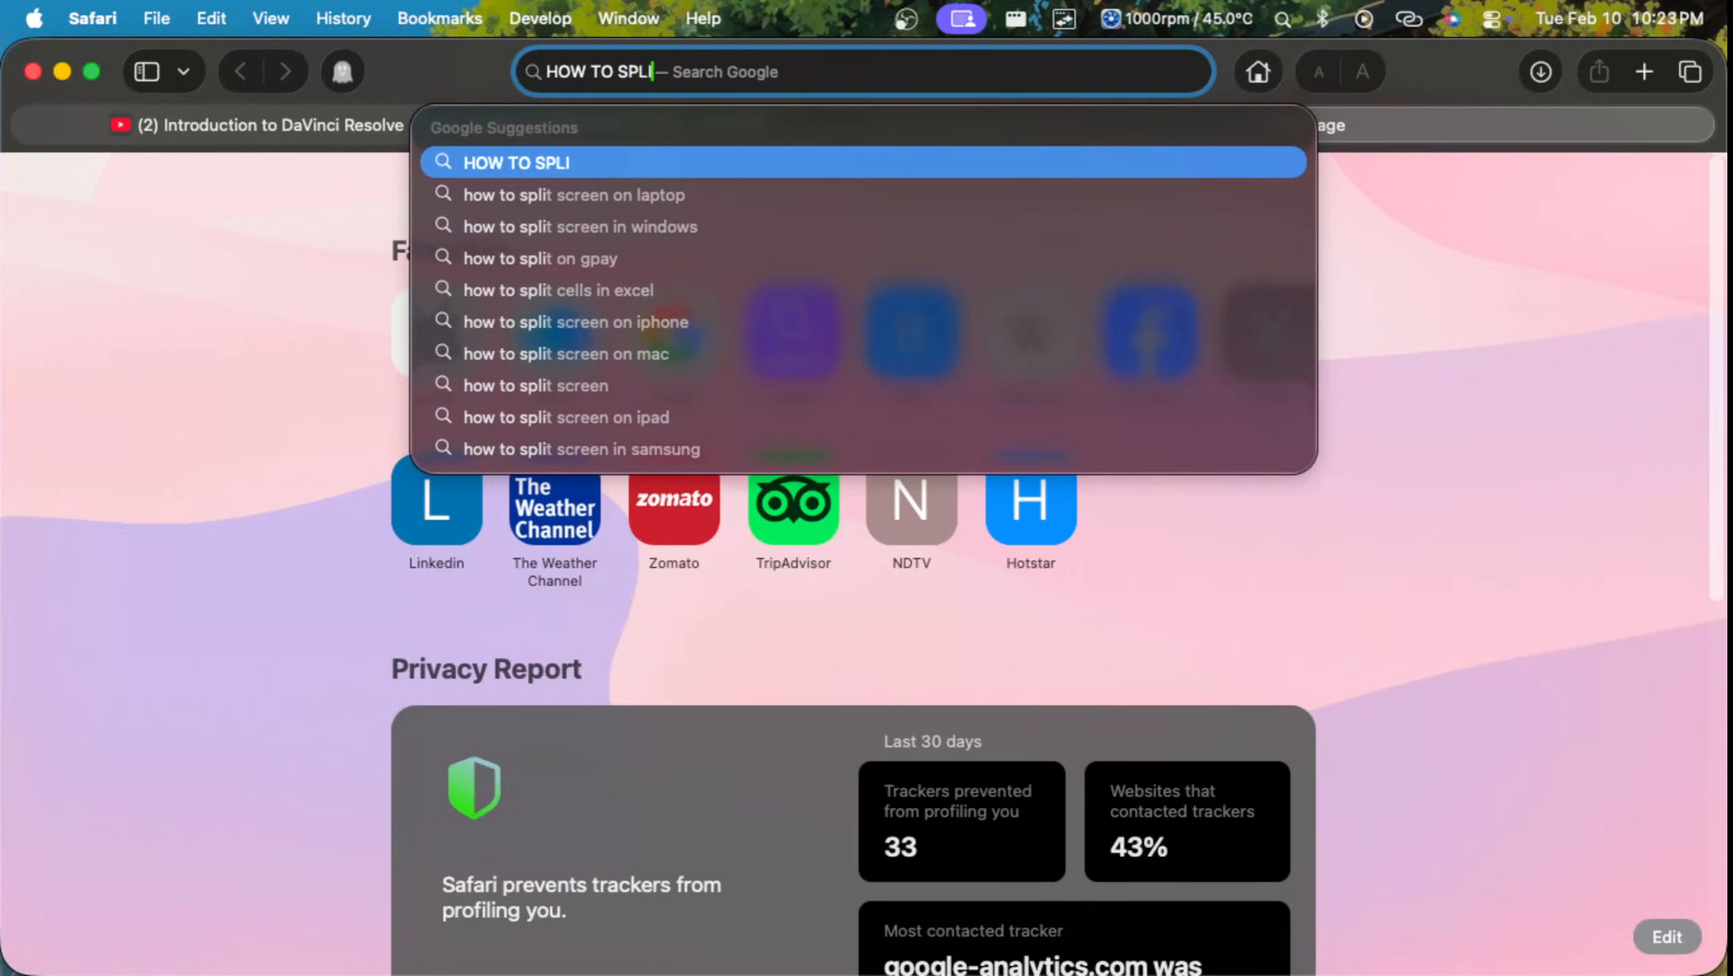
{"action": "type", "text": "T IN"}
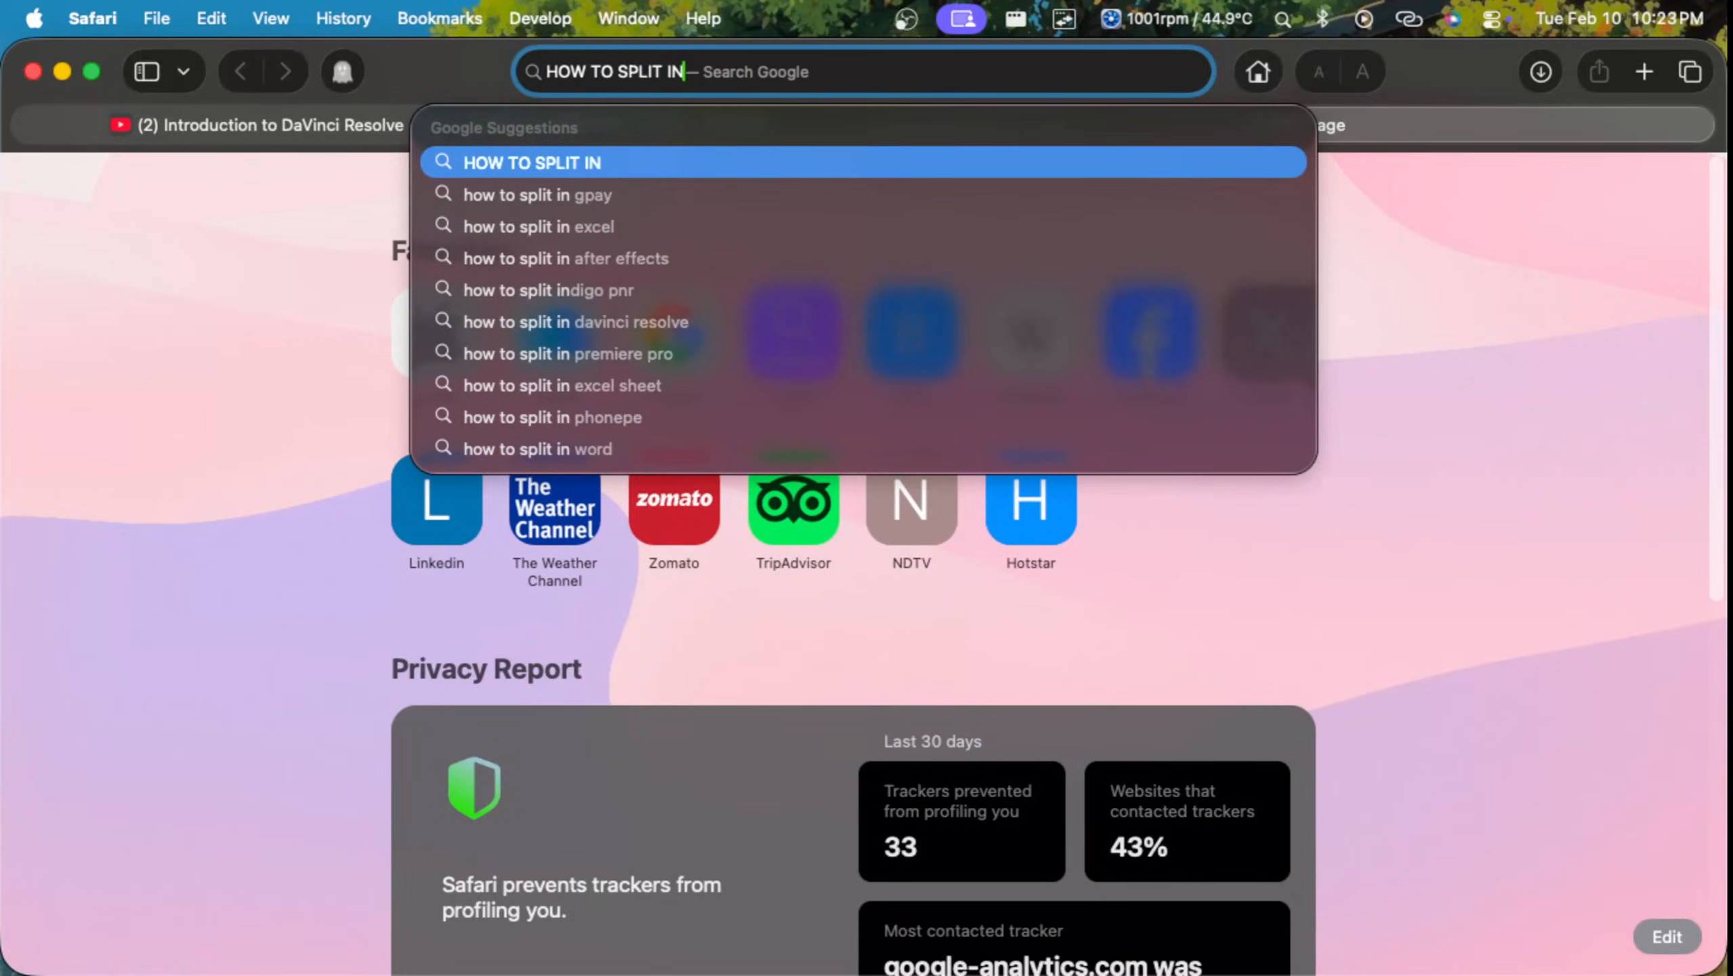
{"action": "key", "text": "BackSpace"}
{"action": "key", "text": "BackSpace"}
{"action": "type", "text": "ON DAV"}
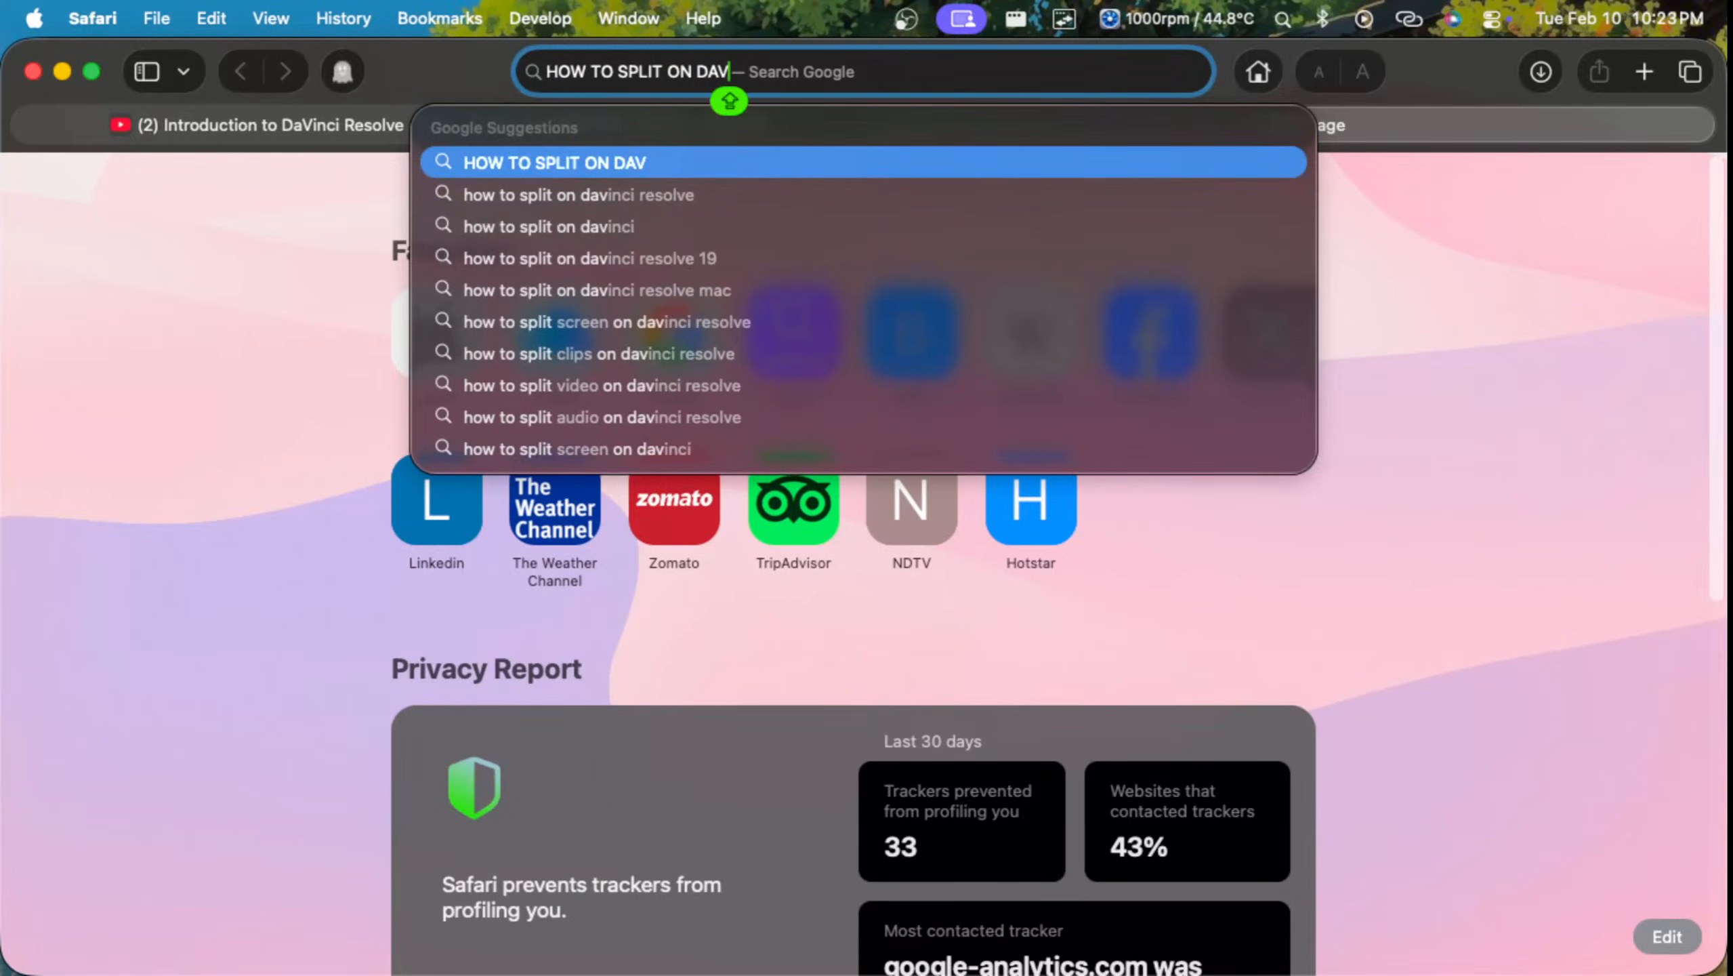
{"action": "key", "text": "Down"}
{"action": "key", "text": "Return"}
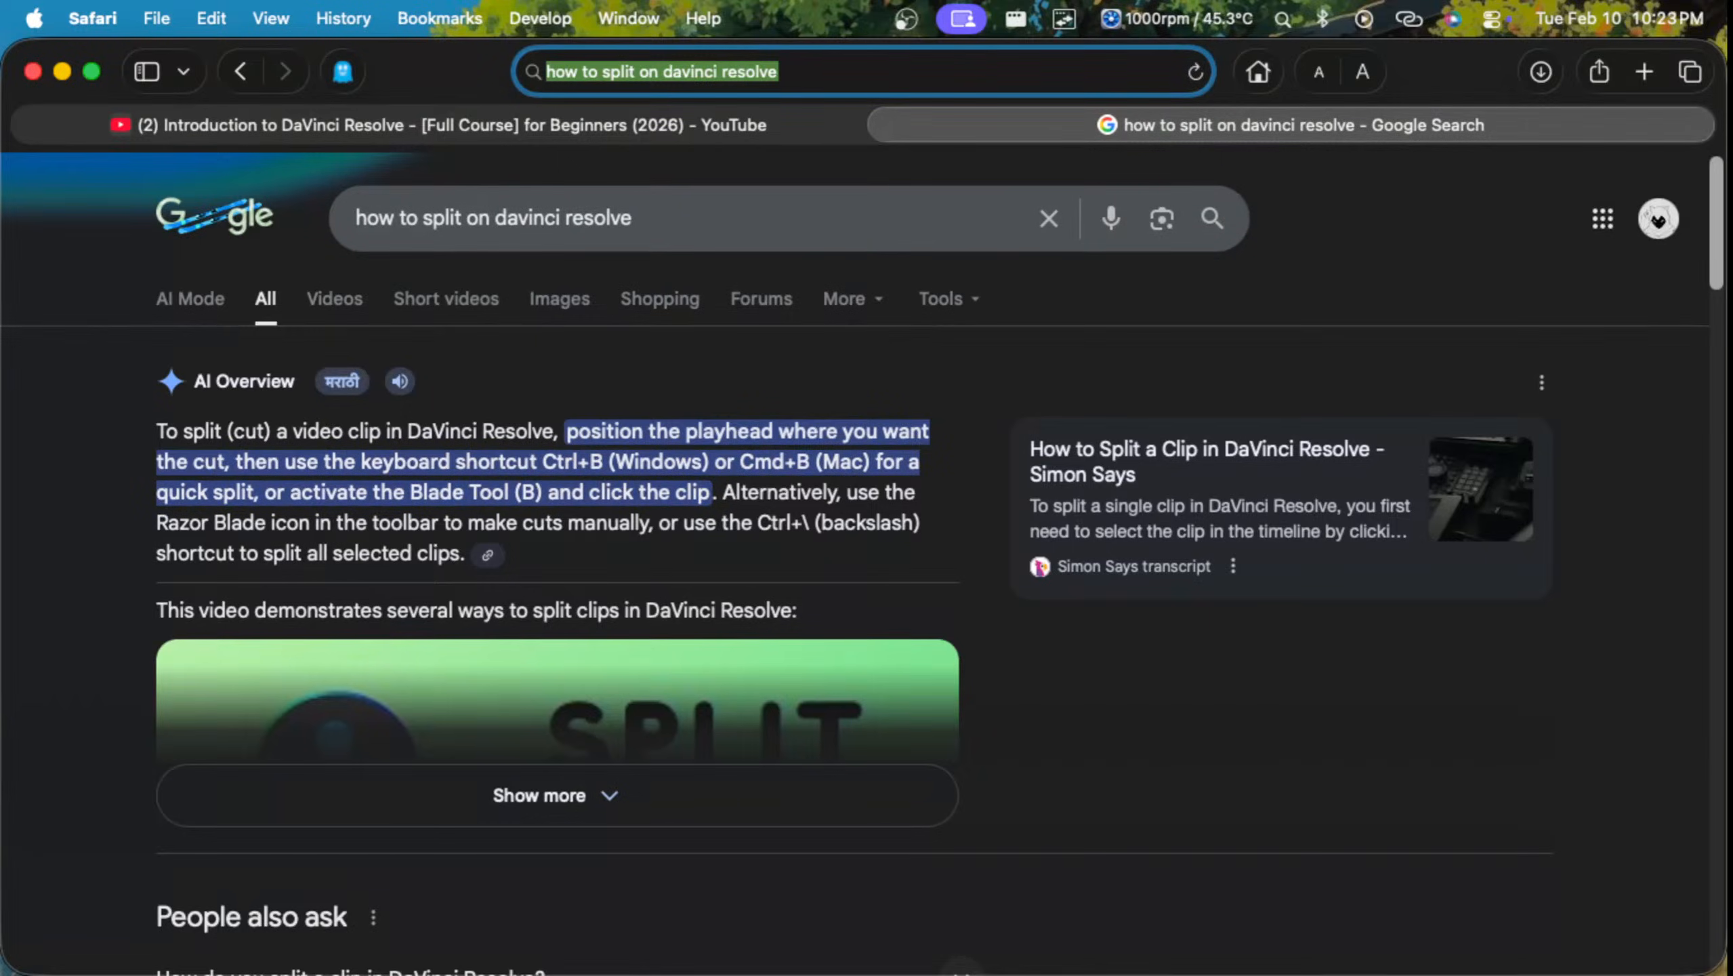
Step: Switch to the DaVinci Resolve window and move the Spider-Man clip to the start of Timeline 1 at 01:00:00:00
{"action": "left_click", "coordinate": [884, 125]}
{"action": "key", "text": "ctrl+Up"}
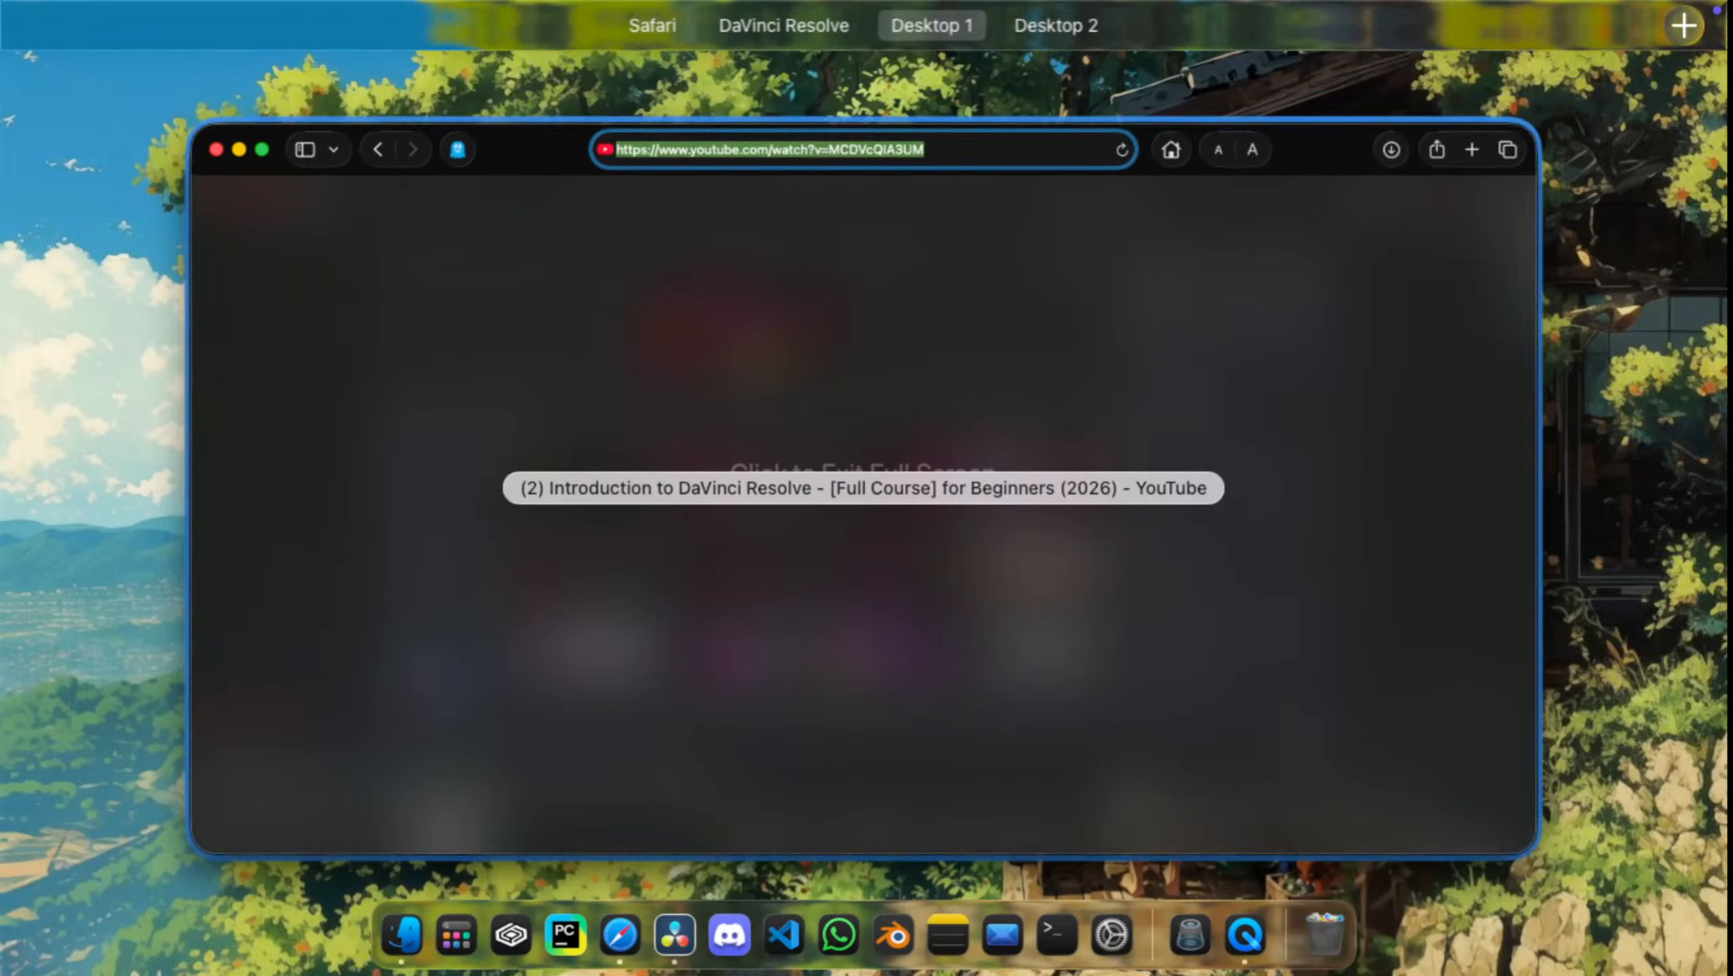
{"action": "left_click", "coordinate": [686, 93]}
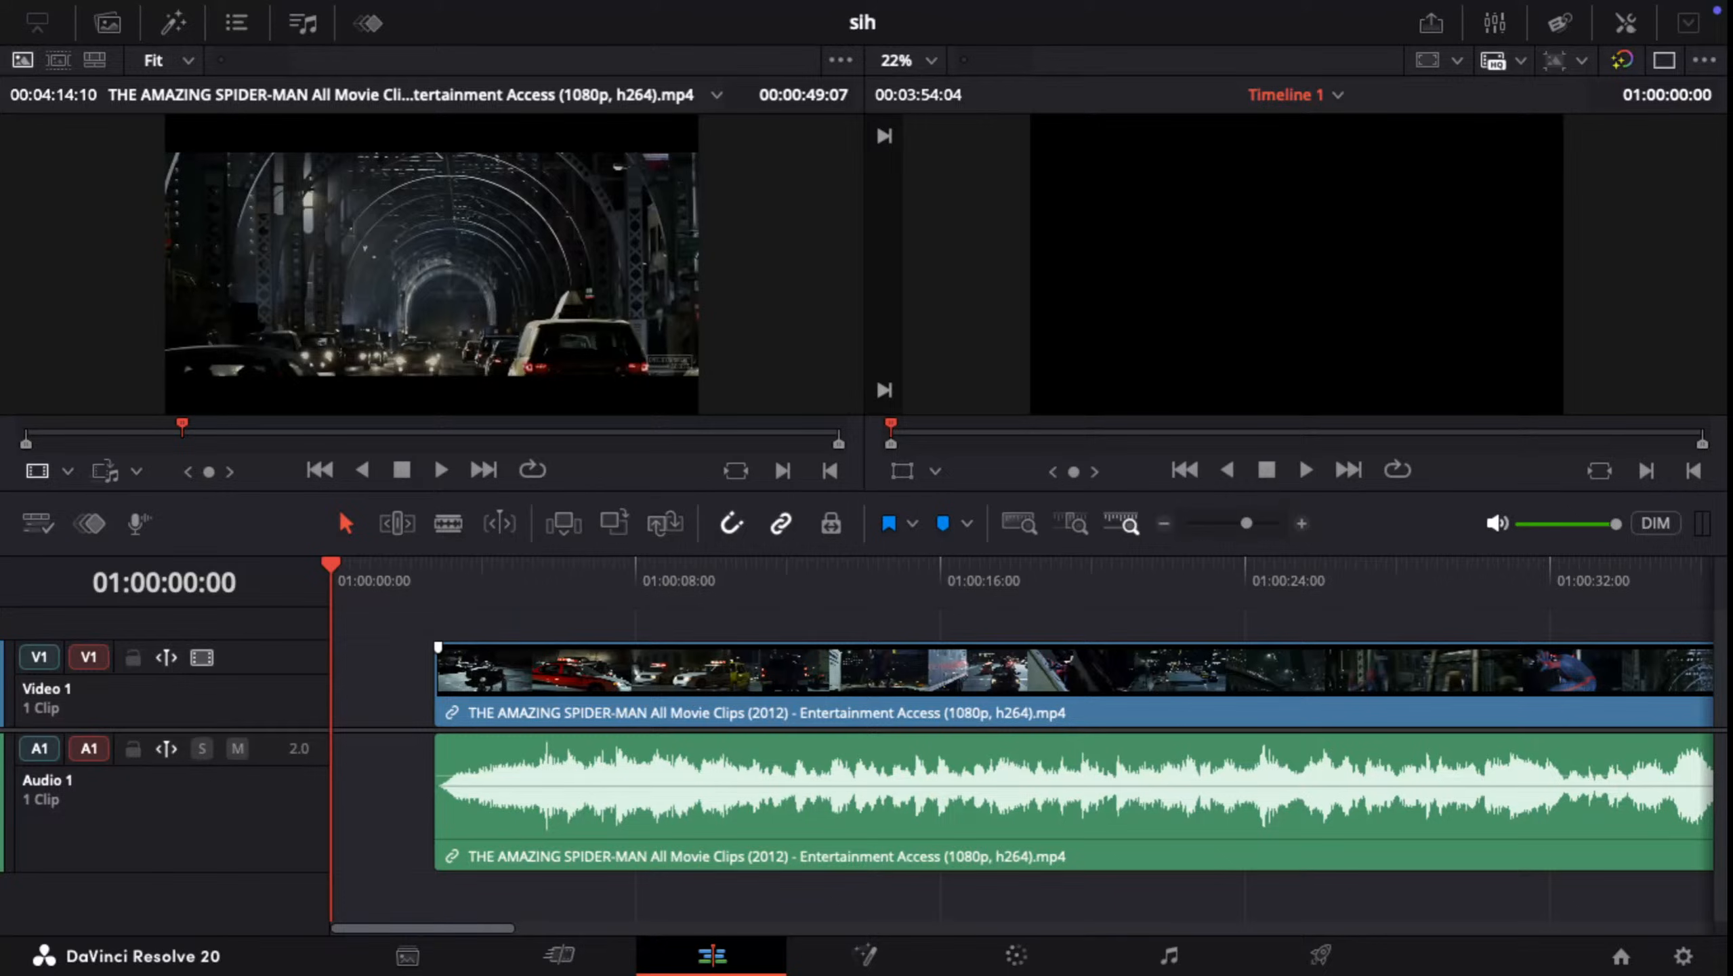
{"action": "left_click_drag", "start_coordinate": [394, 643], "coordinate": [487, 808]}
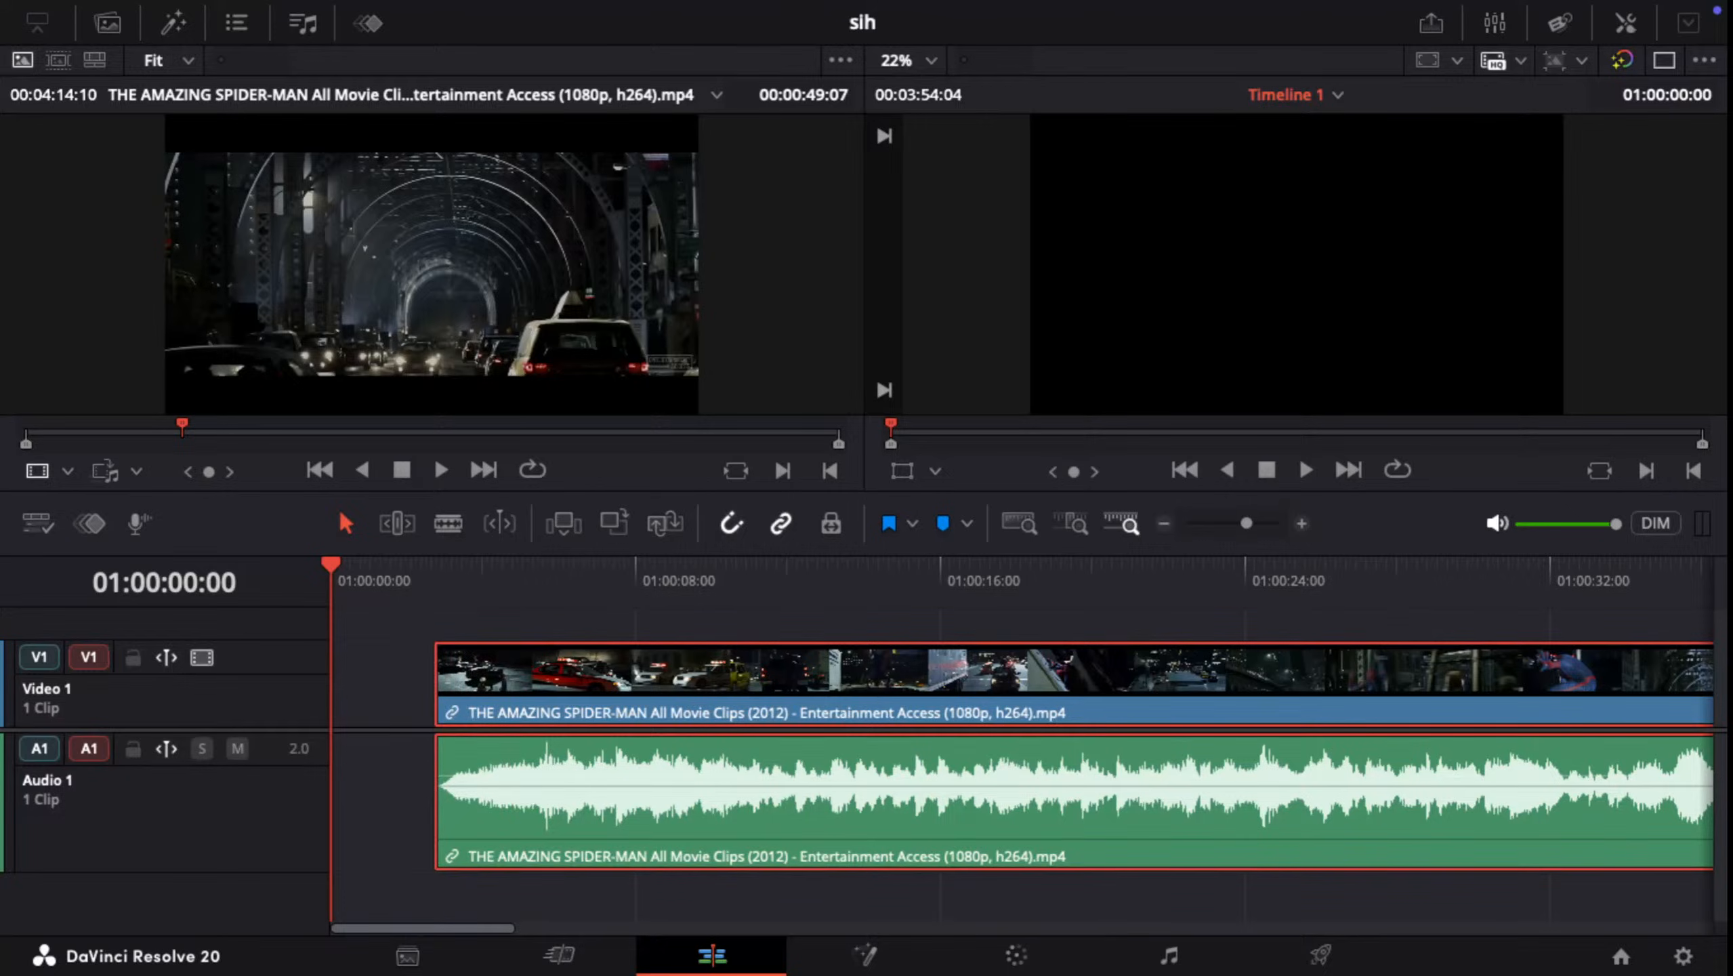
{"action": "left_click_drag", "start_coordinate": [439, 672], "coordinate": [439, 673]}
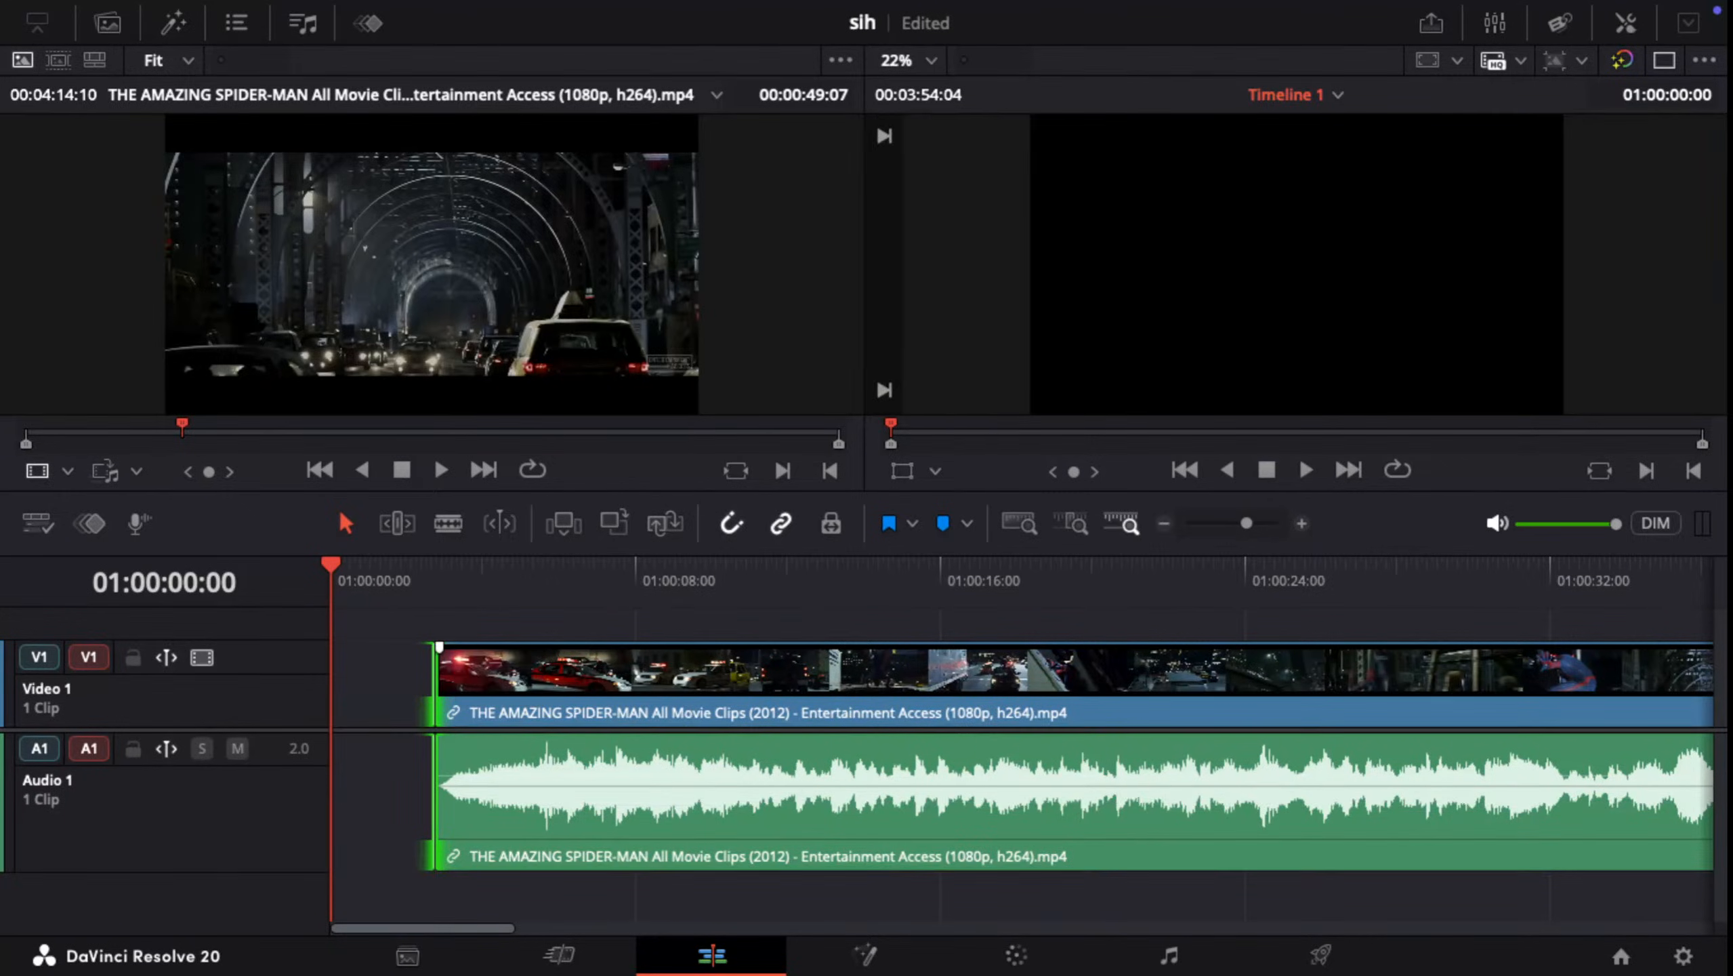
{"action": "left_click", "coordinate": [392, 673]}
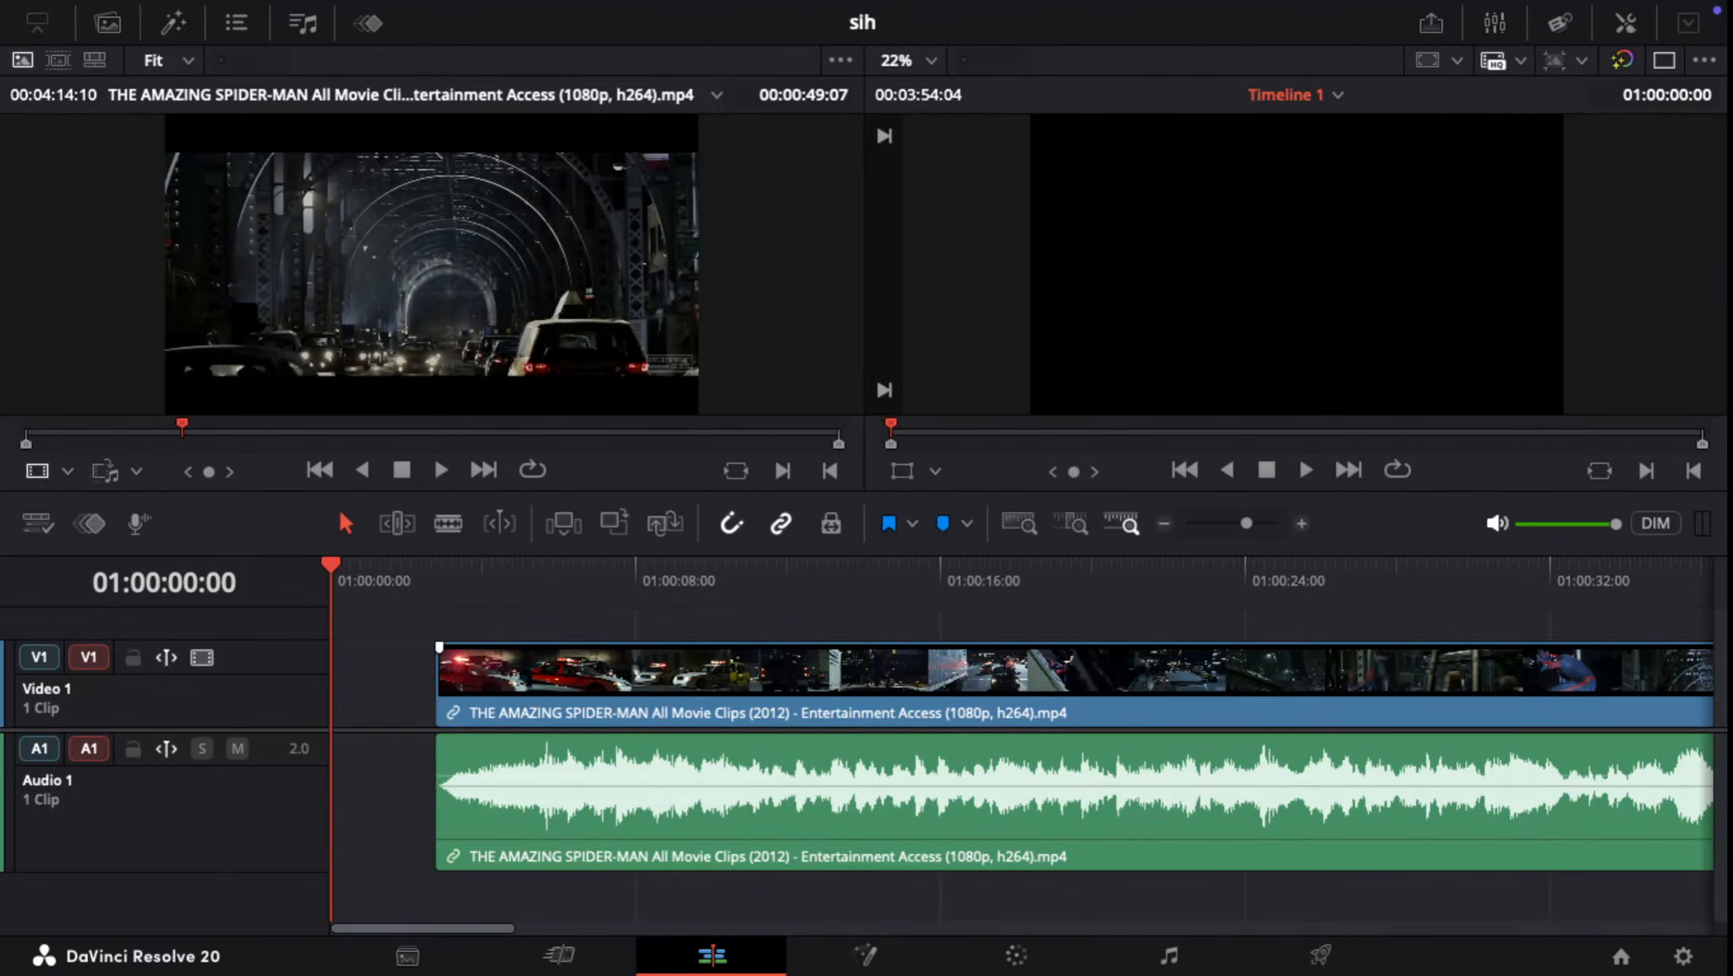
{"action": "left_click_drag", "start_coordinate": [511, 694], "coordinate": [406, 694]}
Step: Play the timeline from the start and examine the frames between about 01:00:06:14 and 01:00:09:03 for a cut point
{"action": "key", "text": "space"}
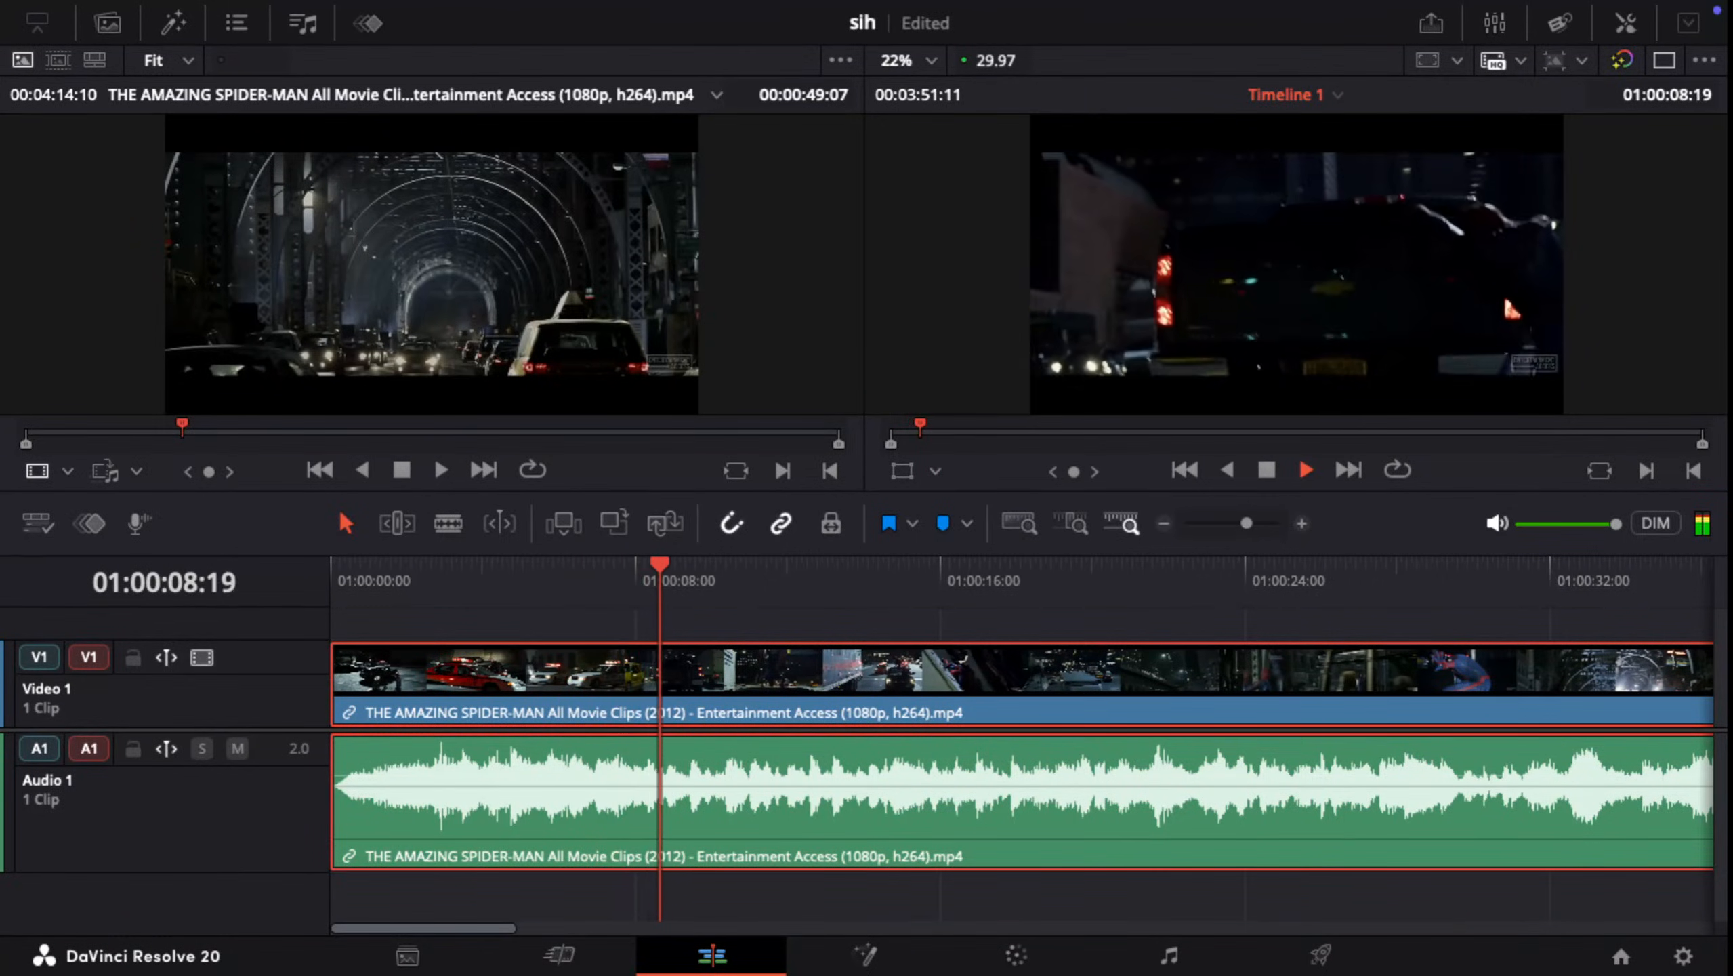
{"action": "key", "text": "space"}
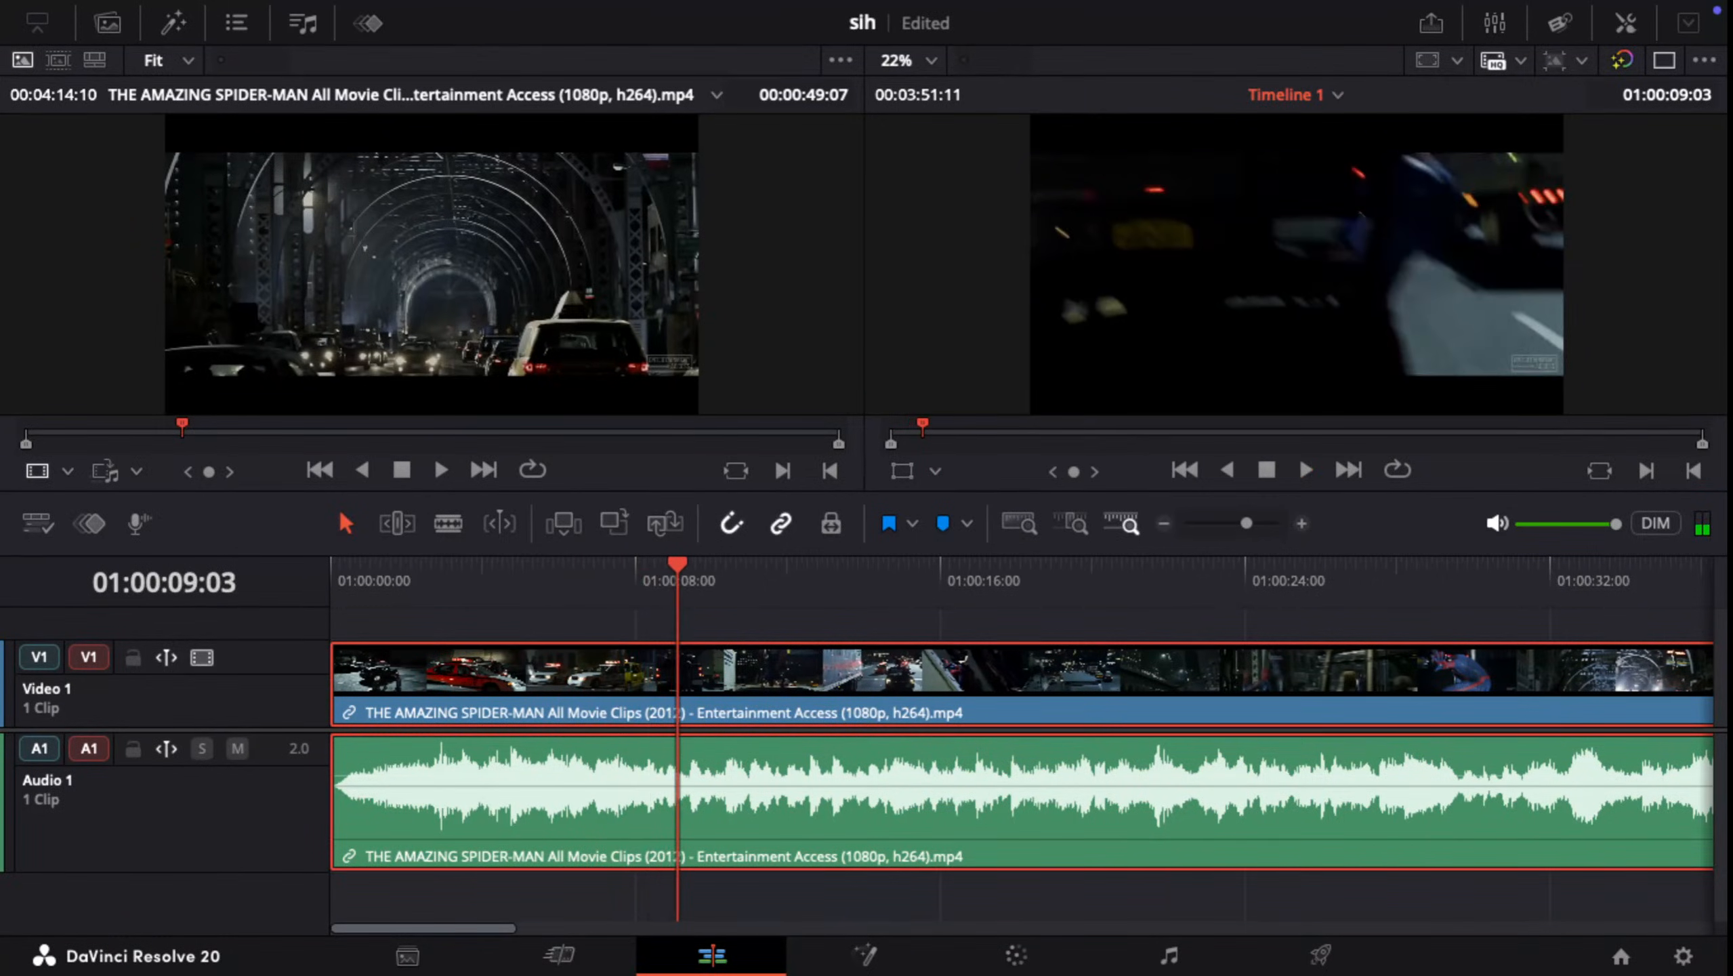
{"action": "key", "text": "Right"}
{"action": "key", "text": "Right"}
{"action": "key", "text": "Right"}
{"action": "key", "text": "Right"}
{"action": "key", "text": "Right"}
{"action": "key", "text": "Right"}
{"action": "key", "text": "Left"}
{"action": "key", "text": "Left"}
{"action": "key", "text": "Left"}
{"action": "key", "text": "Left"}
{"action": "key", "text": "Left"}
{"action": "key", "text": "Left"}
{"action": "key", "text": "Left"}
{"action": "key", "text": "Left"}
{"action": "key", "text": "Left"}
{"action": "key", "text": "Left"}
{"action": "key", "text": "Left"}
{"action": "key", "text": "Left"}
{"action": "key", "text": "Left"}
{"action": "key", "text": "Left"}
{"action": "key", "text": "Left"}
{"action": "key", "text": "Left"}
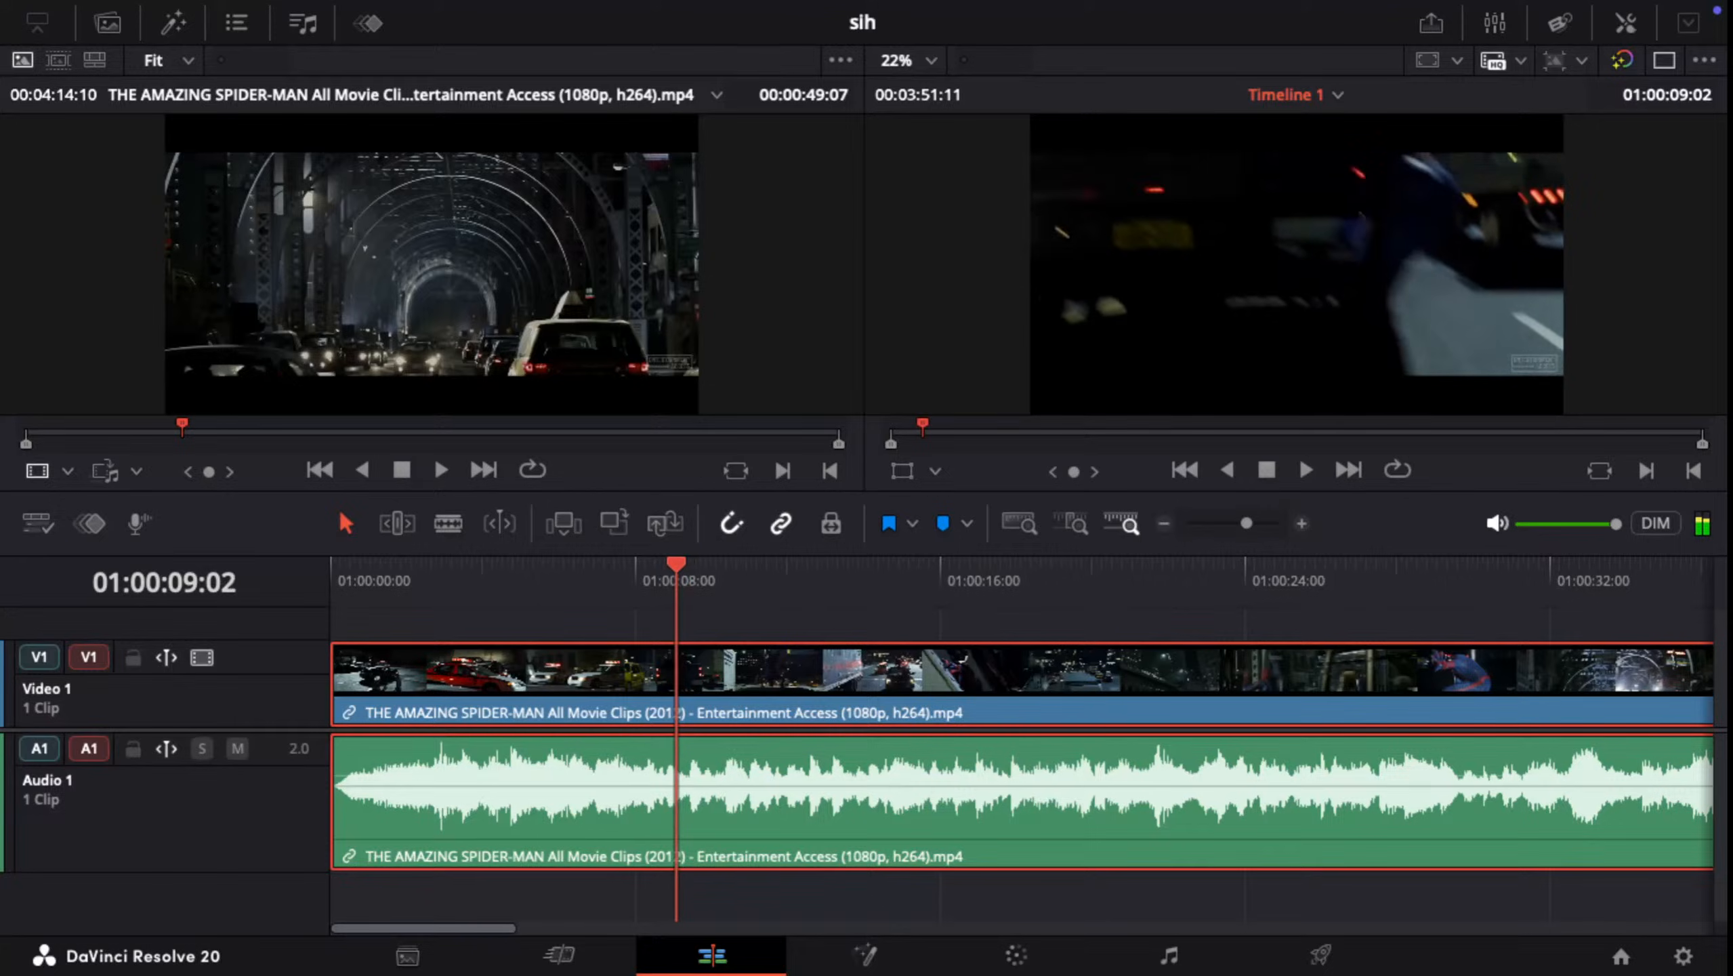
{"action": "key", "text": "Left"}
{"action": "key", "text": "Left"}
{"action": "key", "text": "Left"}
{"action": "key", "text": "Left"}
{"action": "key", "text": "Left"}
{"action": "key", "text": "Left"}
{"action": "key", "text": "Left"}
{"action": "key", "text": "Left"}
{"action": "key", "text": "Left"}
{"action": "key", "text": "Left"}
{"action": "key", "text": "Left"}
{"action": "key", "text": "Left"}
{"action": "key", "text": "Left"}
{"action": "key", "text": "Left"}
{"action": "key", "text": "Left"}
{"action": "key", "text": "Left"}
{"action": "key", "text": "Left"}
{"action": "key", "text": "Left"}
{"action": "key", "text": "Left"}
{"action": "key", "text": "Left"}
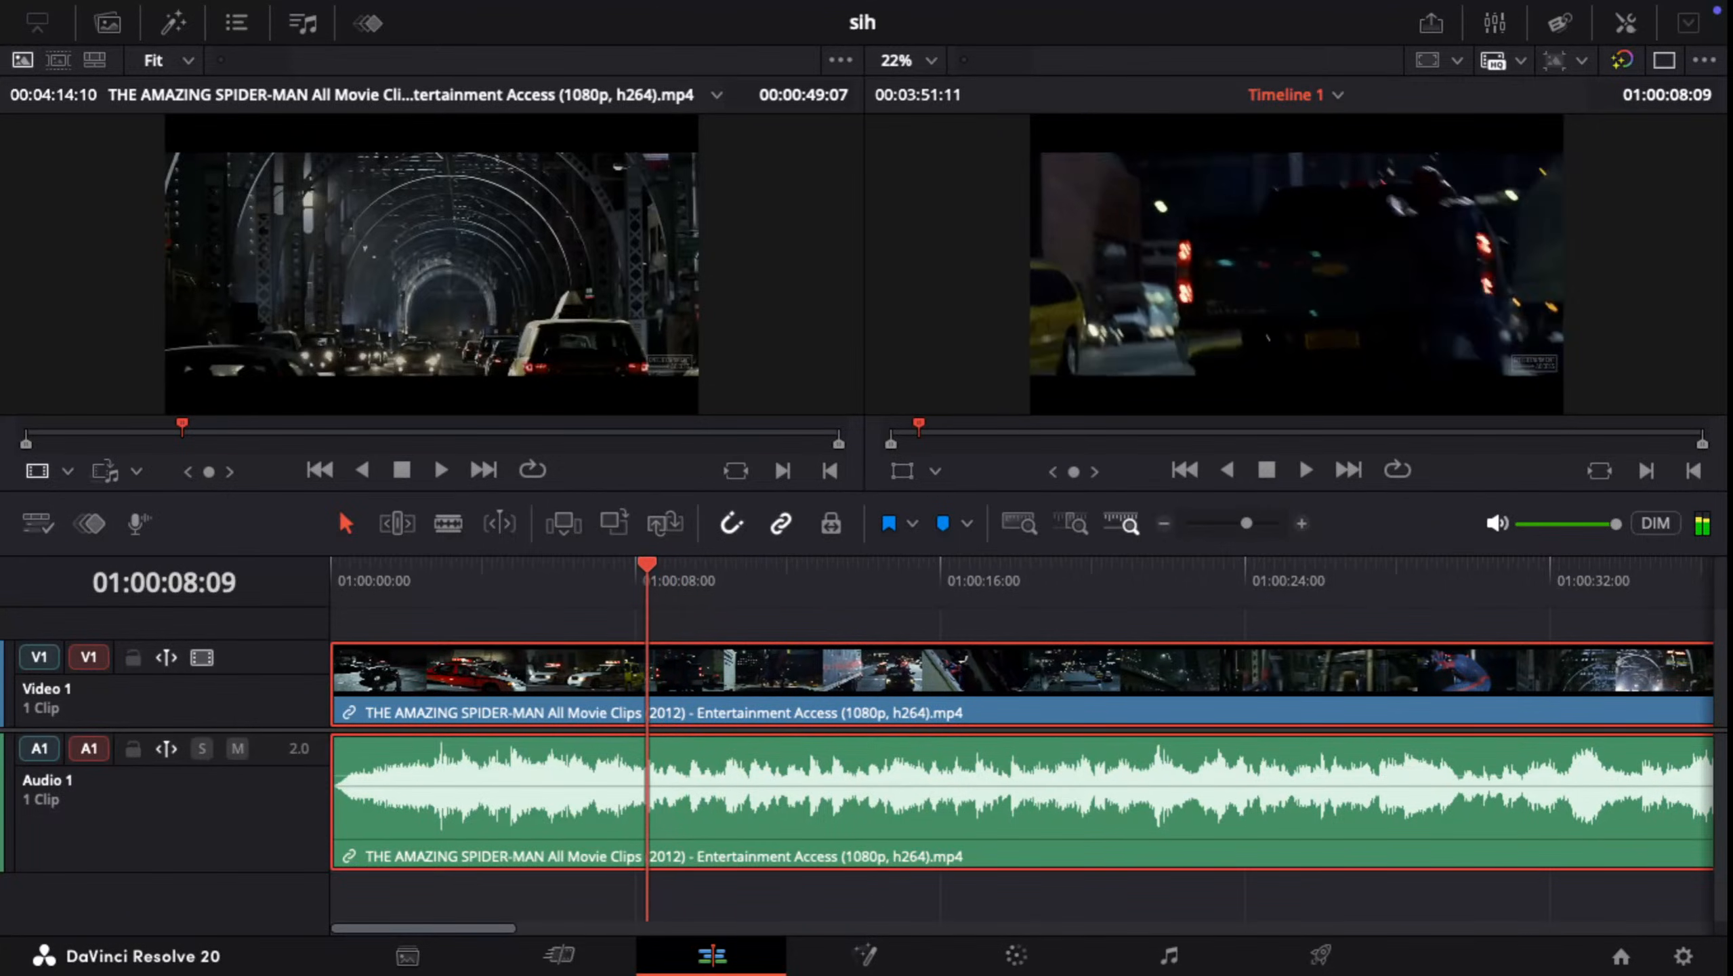
{"action": "key", "text": "Left"}
{"action": "key", "text": "Left"}
{"action": "key", "text": "Left"}
{"action": "key", "text": "Left"}
{"action": "key", "text": "Left"}
{"action": "key", "text": "Left"}
{"action": "key", "text": "Left"}
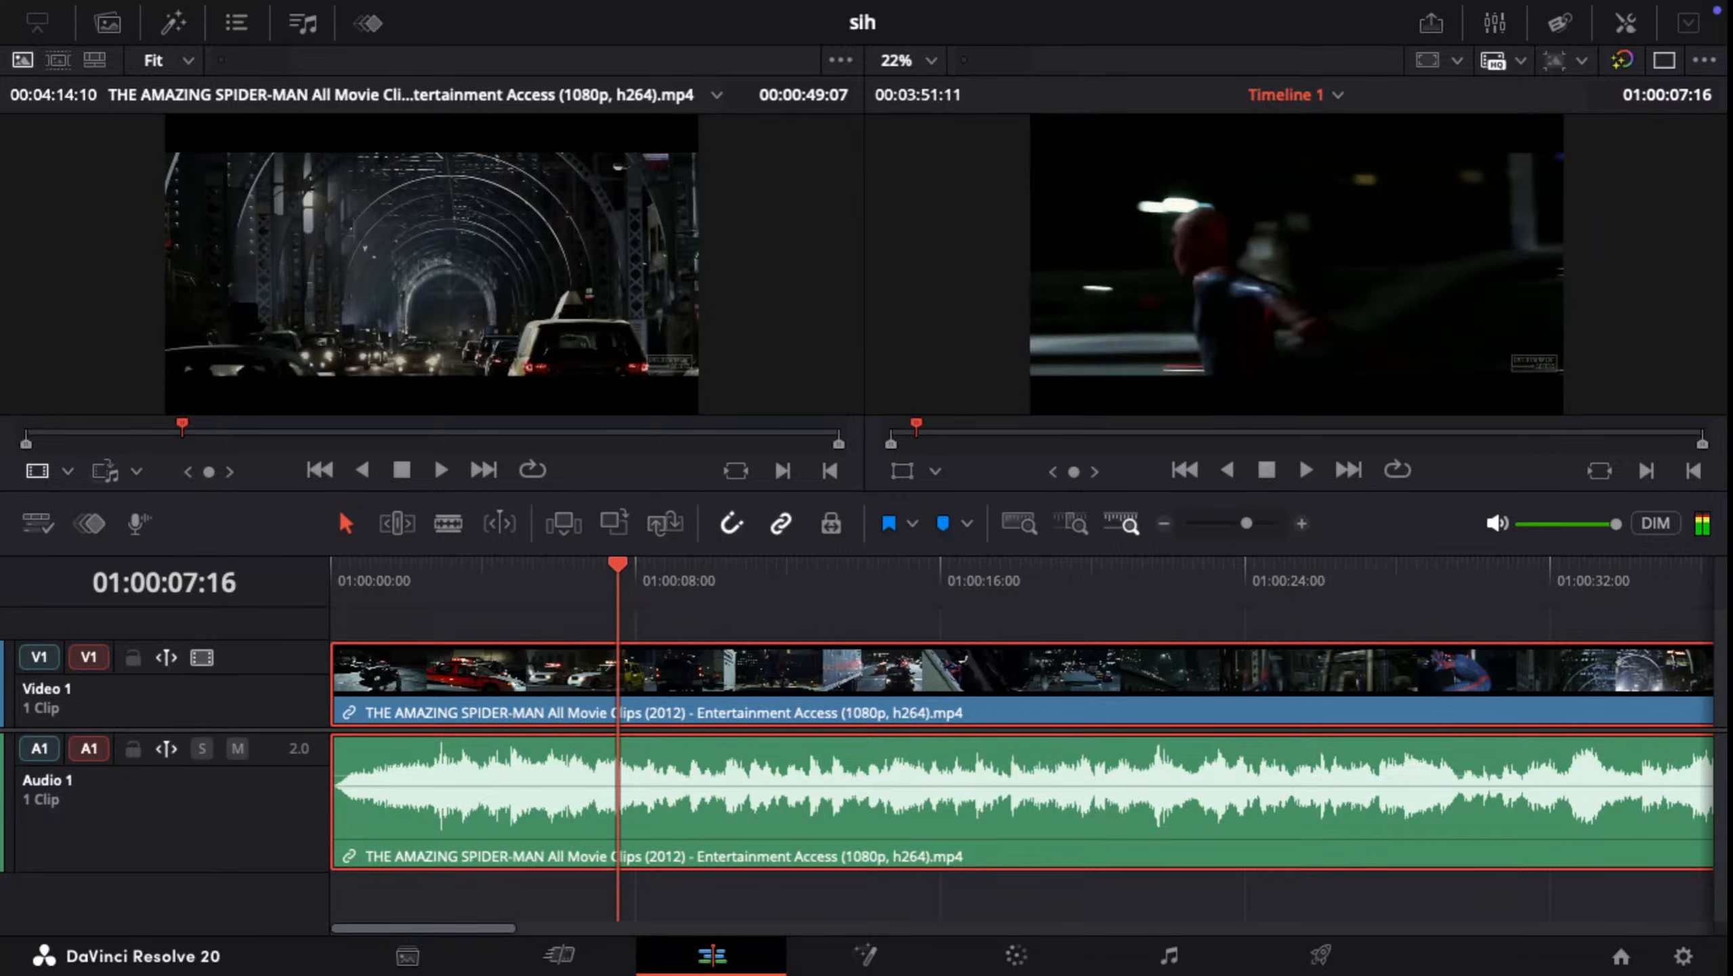
{"action": "key", "text": "Right"}
{"action": "key", "text": "Right"}
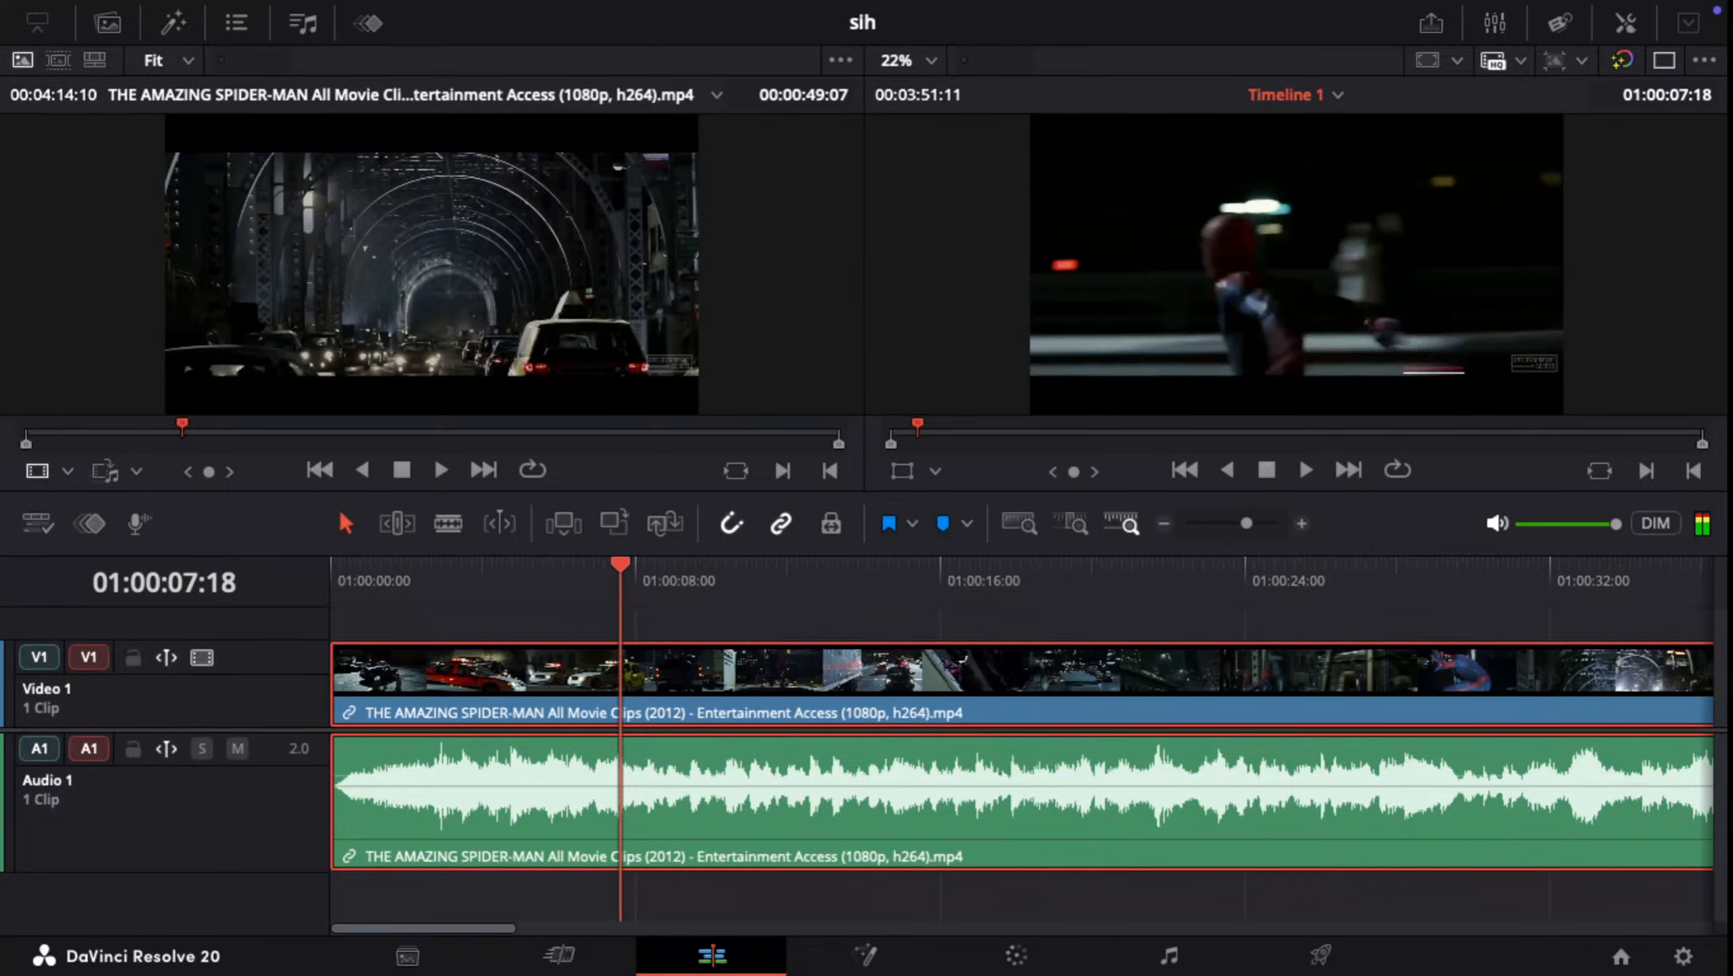
{"action": "key", "text": "Right"}
{"action": "key", "text": "Right"}
{"action": "key", "text": "Right"}
{"action": "key", "text": "Left"}
{"action": "key", "text": "Left"}
{"action": "key", "text": "Left"}
{"action": "key", "text": "Left"}
{"action": "key", "text": "Left"}
{"action": "key", "text": "Right"}
{"action": "key", "text": "Right"}
{"action": "key", "text": "Right"}
{"action": "key", "text": "Right"}
{"action": "key", "text": "Right"}
{"action": "key", "text": "Right"}
{"action": "key", "text": "Right"}
{"action": "key", "text": "Right"}
{"action": "key", "text": "Right"}
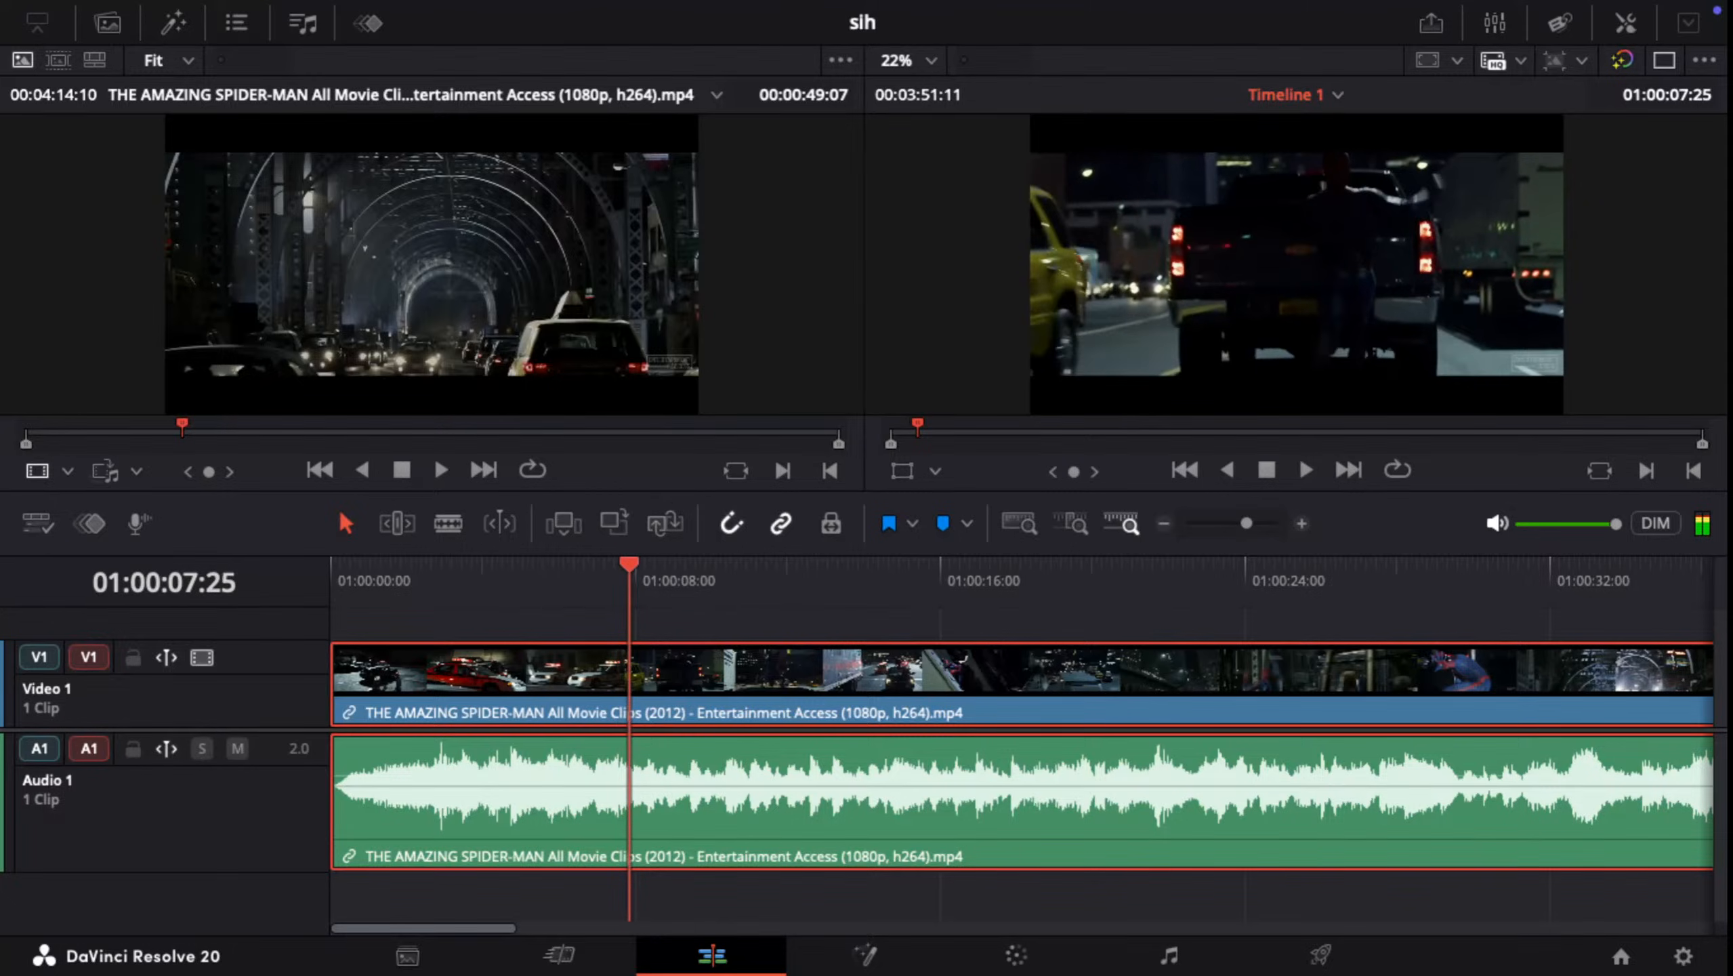
{"action": "key", "text": "Left"}
{"action": "key", "text": "Left"}
{"action": "key", "text": "Left"}
{"action": "key", "text": "Left"}
{"action": "key", "text": "Left"}
{"action": "key", "text": "Left"}
{"action": "key", "text": "Left"}
{"action": "key", "text": "Left"}
{"action": "key", "text": "Left"}
{"action": "key", "text": "Left"}
{"action": "key", "text": "Left"}
{"action": "key", "text": "Left"}
{"action": "key", "text": "Left"}
{"action": "key", "text": "Left"}
{"action": "key", "text": "Left"}
{"action": "key", "text": "Left"}
{"action": "key", "text": "Left"}
{"action": "key", "text": "Left"}
{"action": "key", "text": "Left"}
{"action": "key", "text": "Left"}
{"action": "key", "text": "Left"}
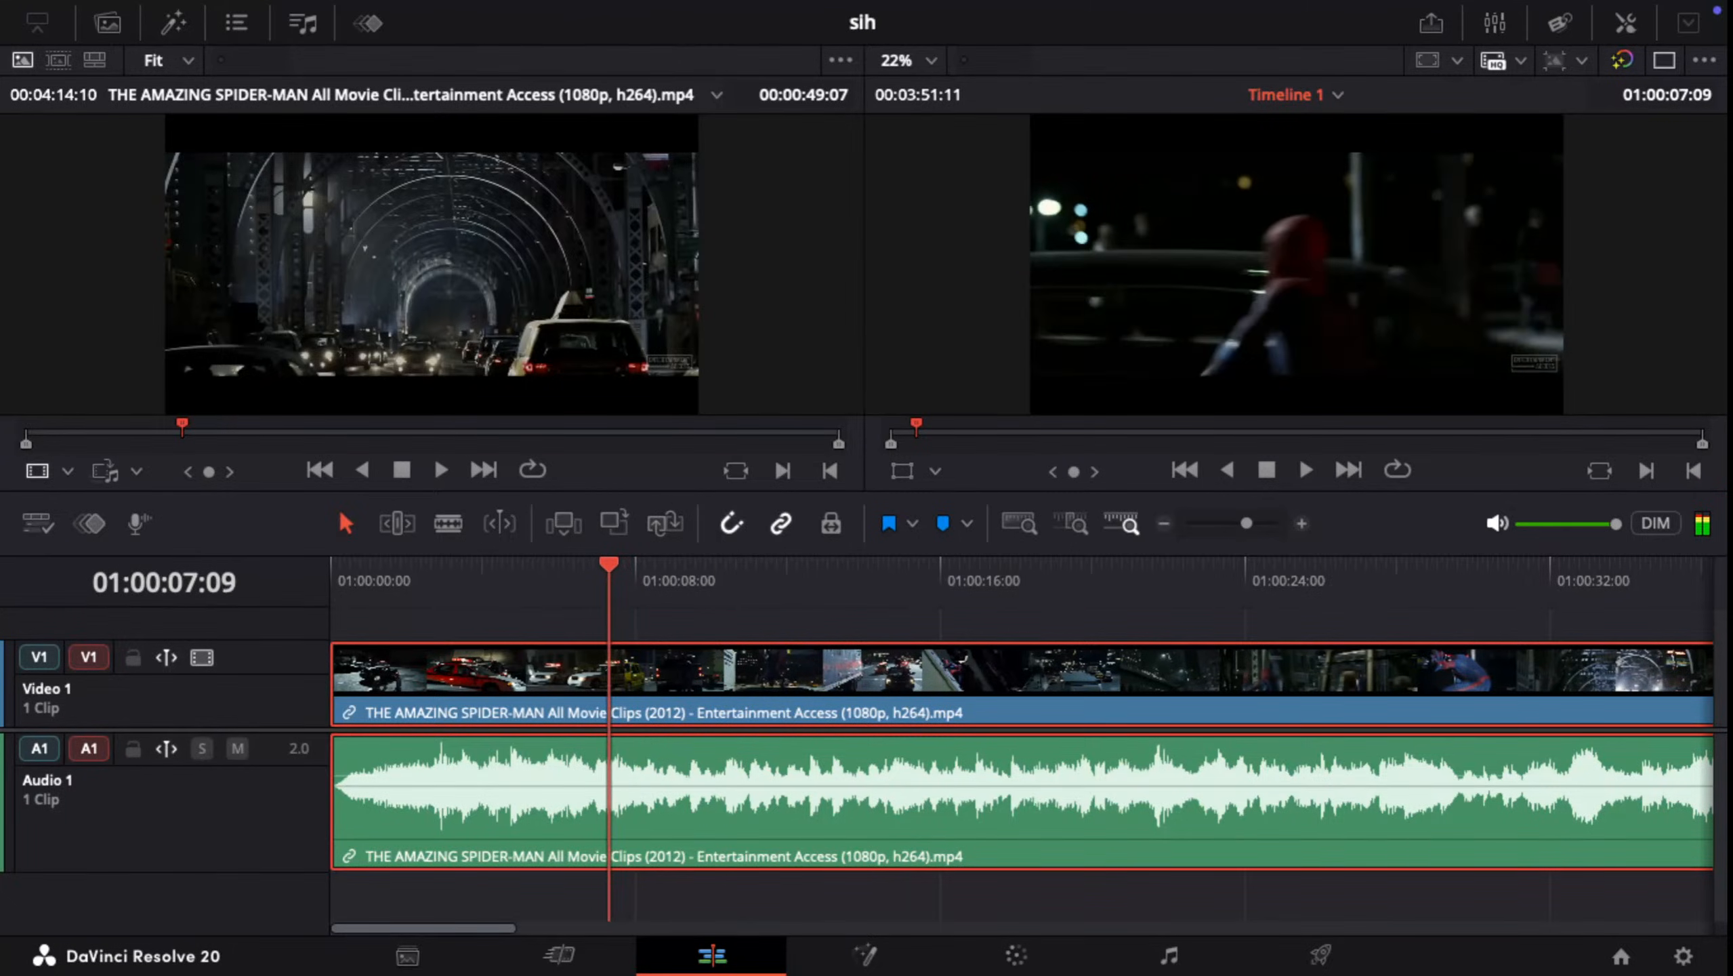
{"action": "key", "text": "Left"}
{"action": "key", "text": "Left"}
{"action": "key", "text": "Left"}
{"action": "key", "text": "Left"}
{"action": "key", "text": "Left"}
{"action": "key", "text": "Left"}
{"action": "key", "text": "Left"}
{"action": "key", "text": "Left"}
{"action": "key", "text": "Left"}
{"action": "key", "text": "Left"}
{"action": "key", "text": "Left"}
{"action": "key", "text": "Left"}
{"action": "key", "text": "Left"}
{"action": "key", "text": "Left"}
{"action": "key", "text": "Left"}
{"action": "key", "text": "Left"}
{"action": "key", "text": "Left"}
{"action": "key", "text": "Left"}
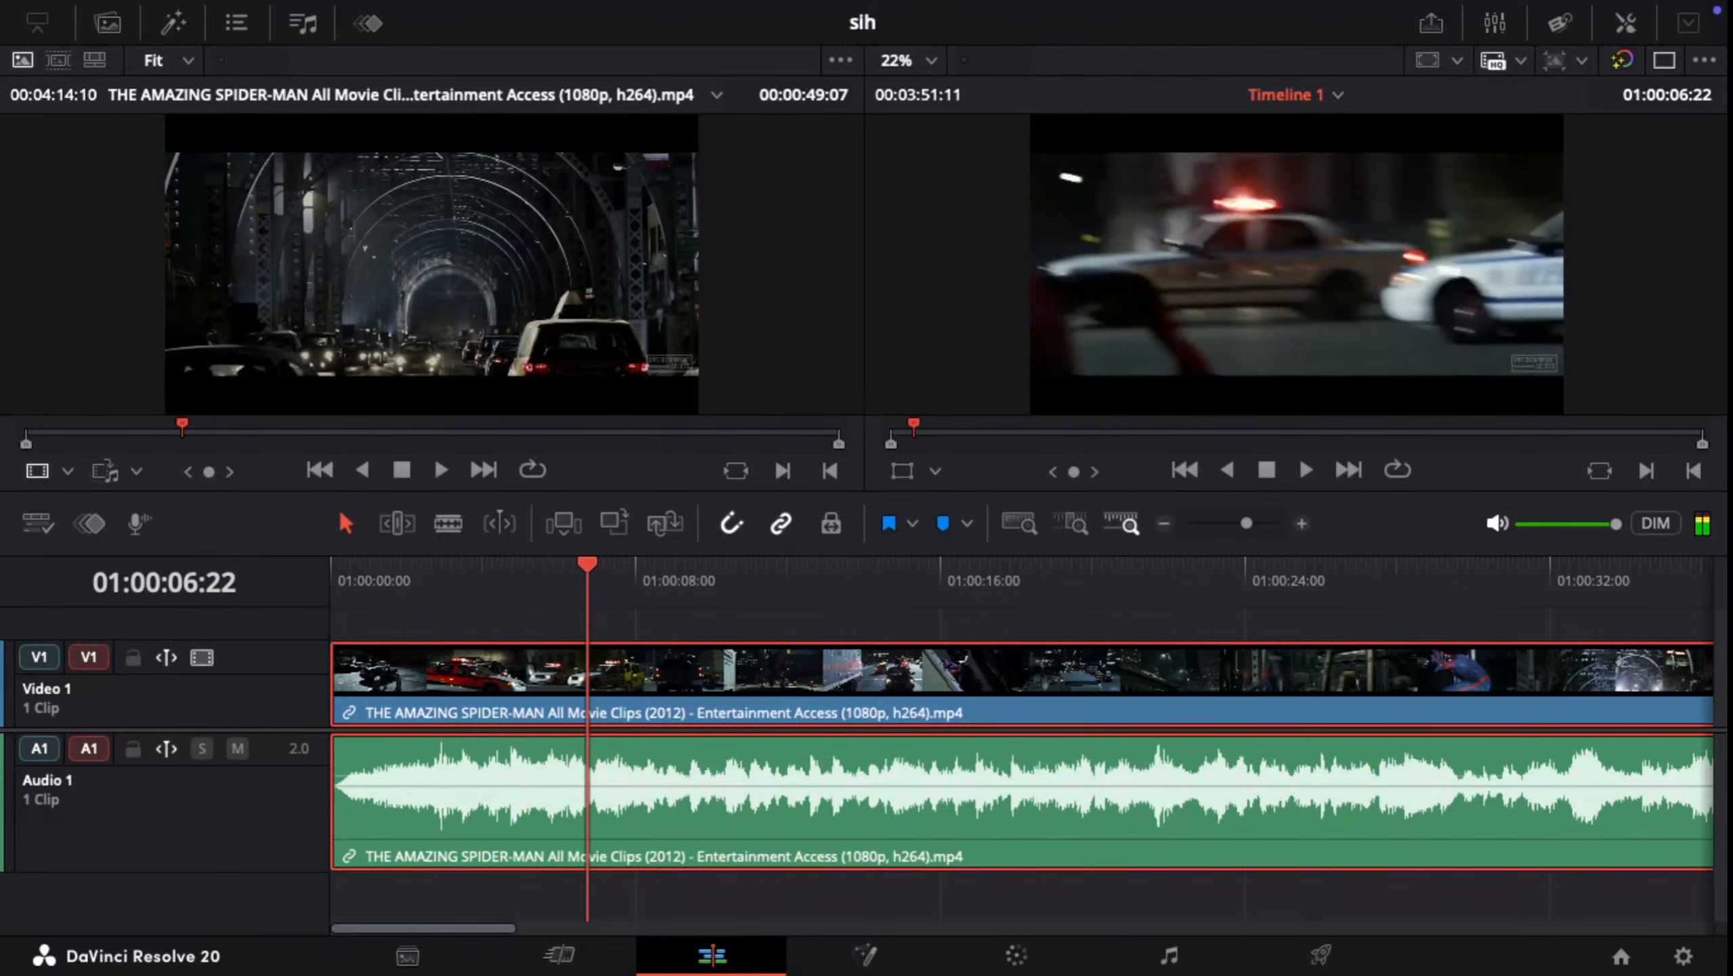
{"action": "key", "text": "Left"}
{"action": "key", "text": "Left"}
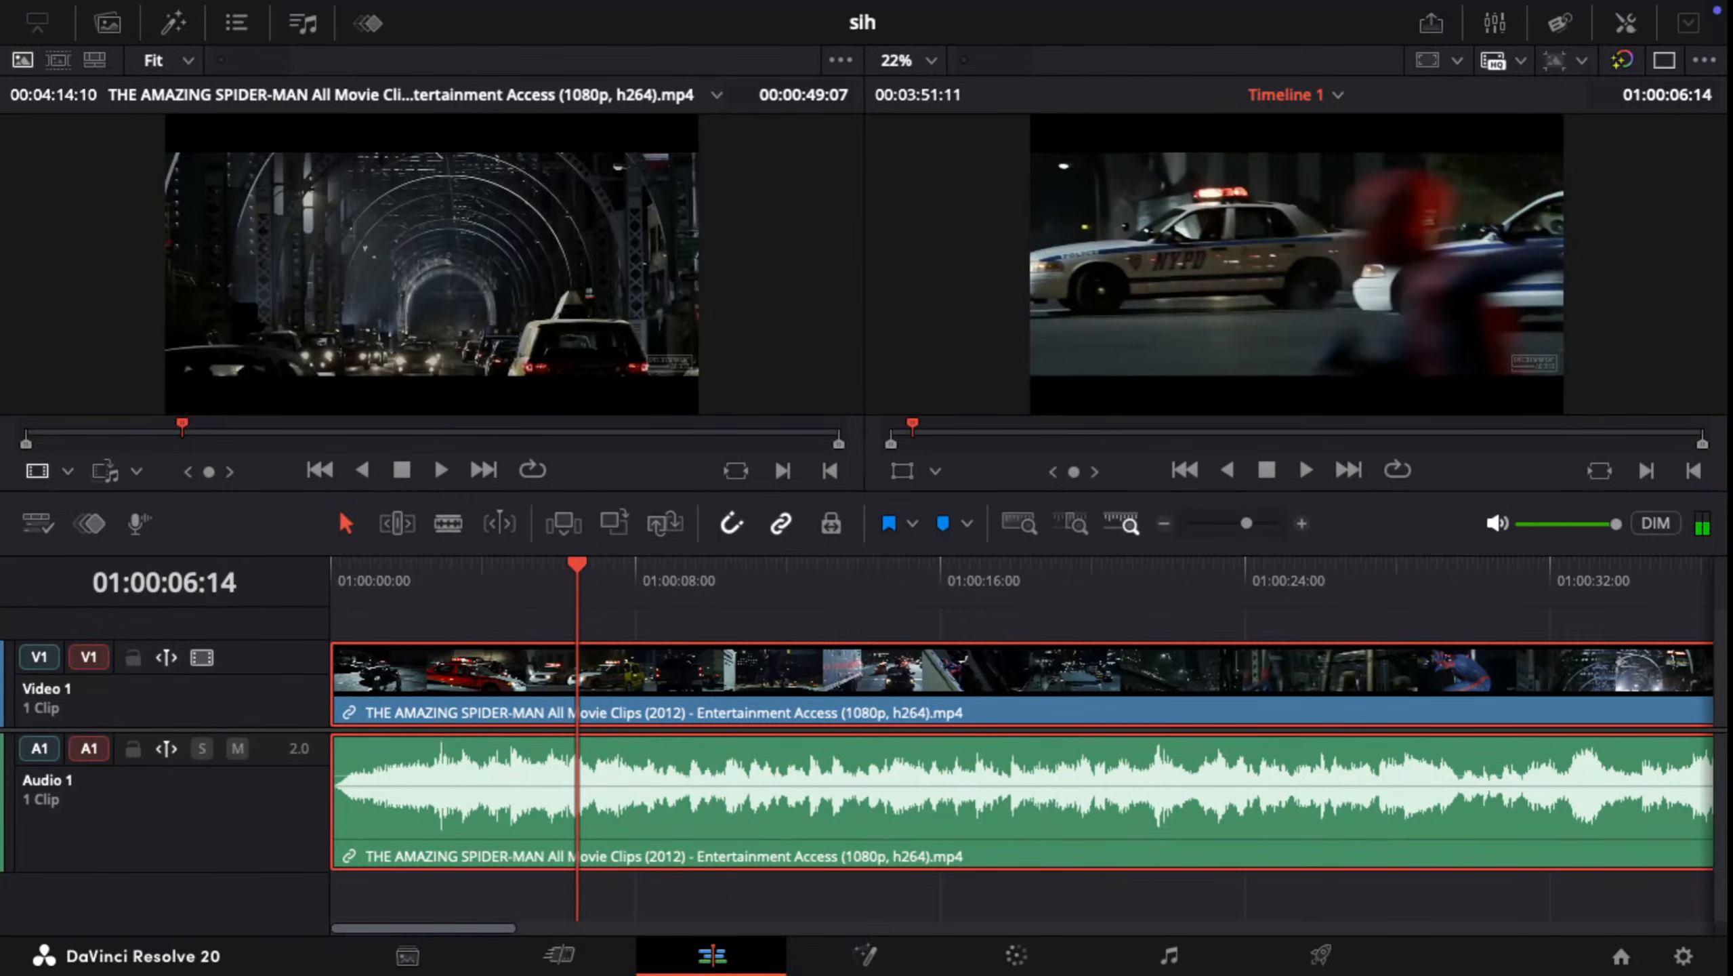
Step: Replay the section around the shot change and split the linked video and audio clip at 01:00:07:16
{"action": "key", "text": "space"}
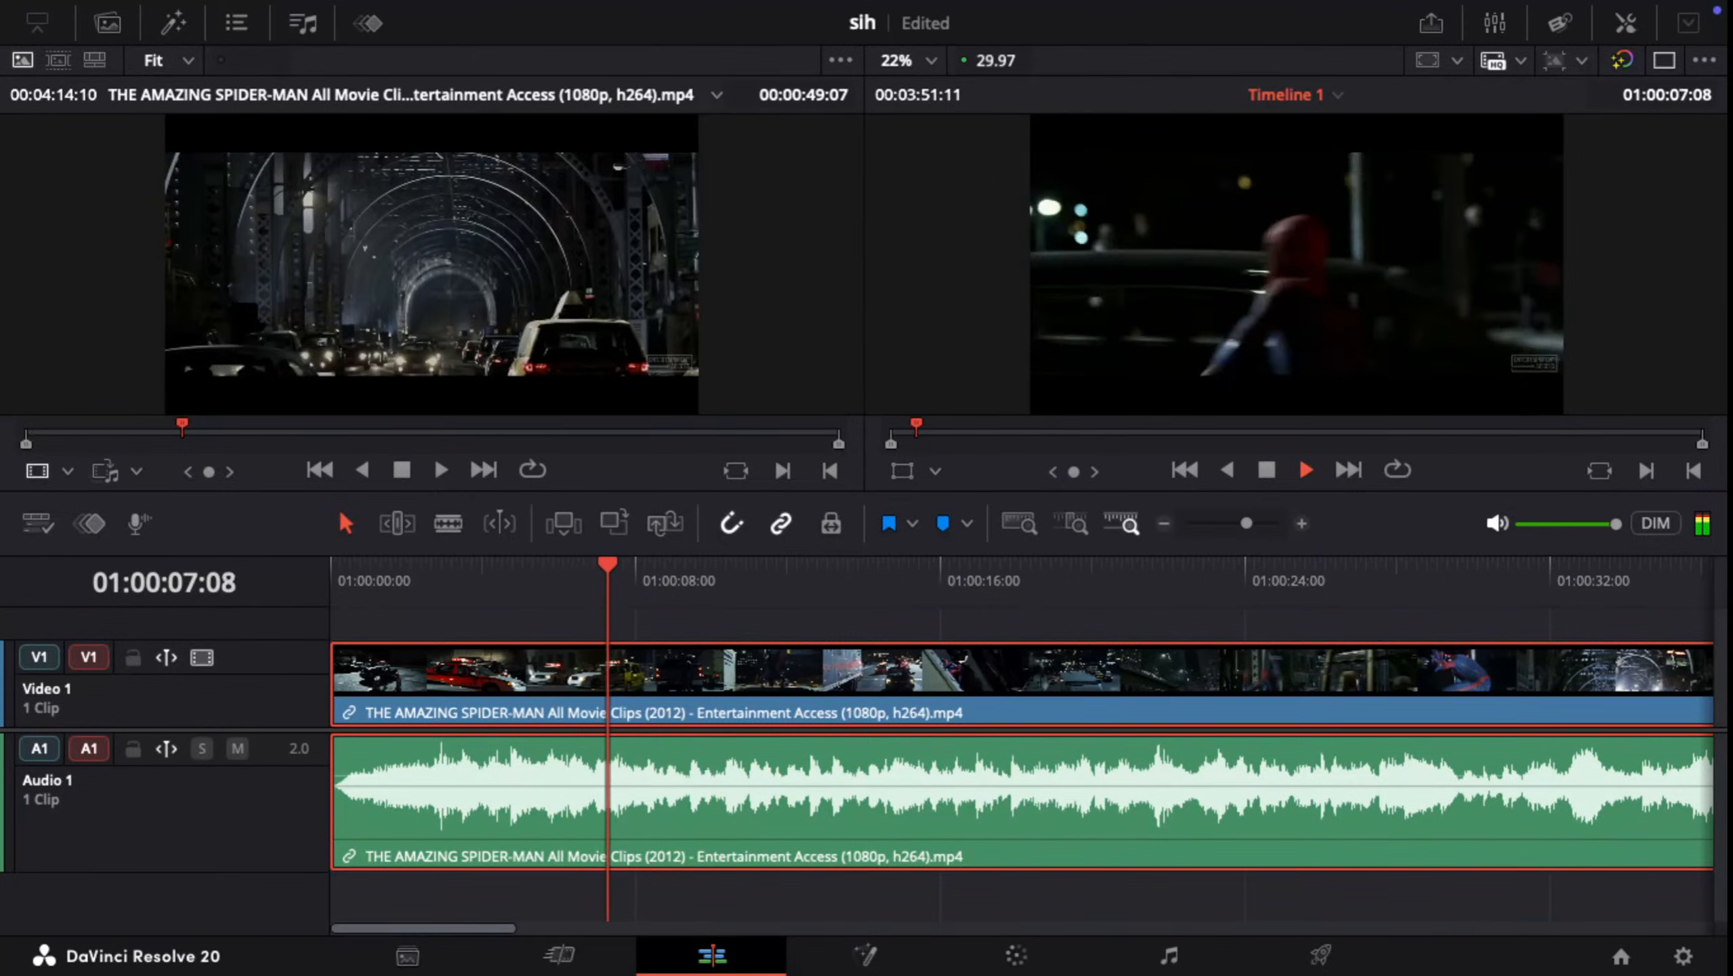
{"action": "key", "text": "space"}
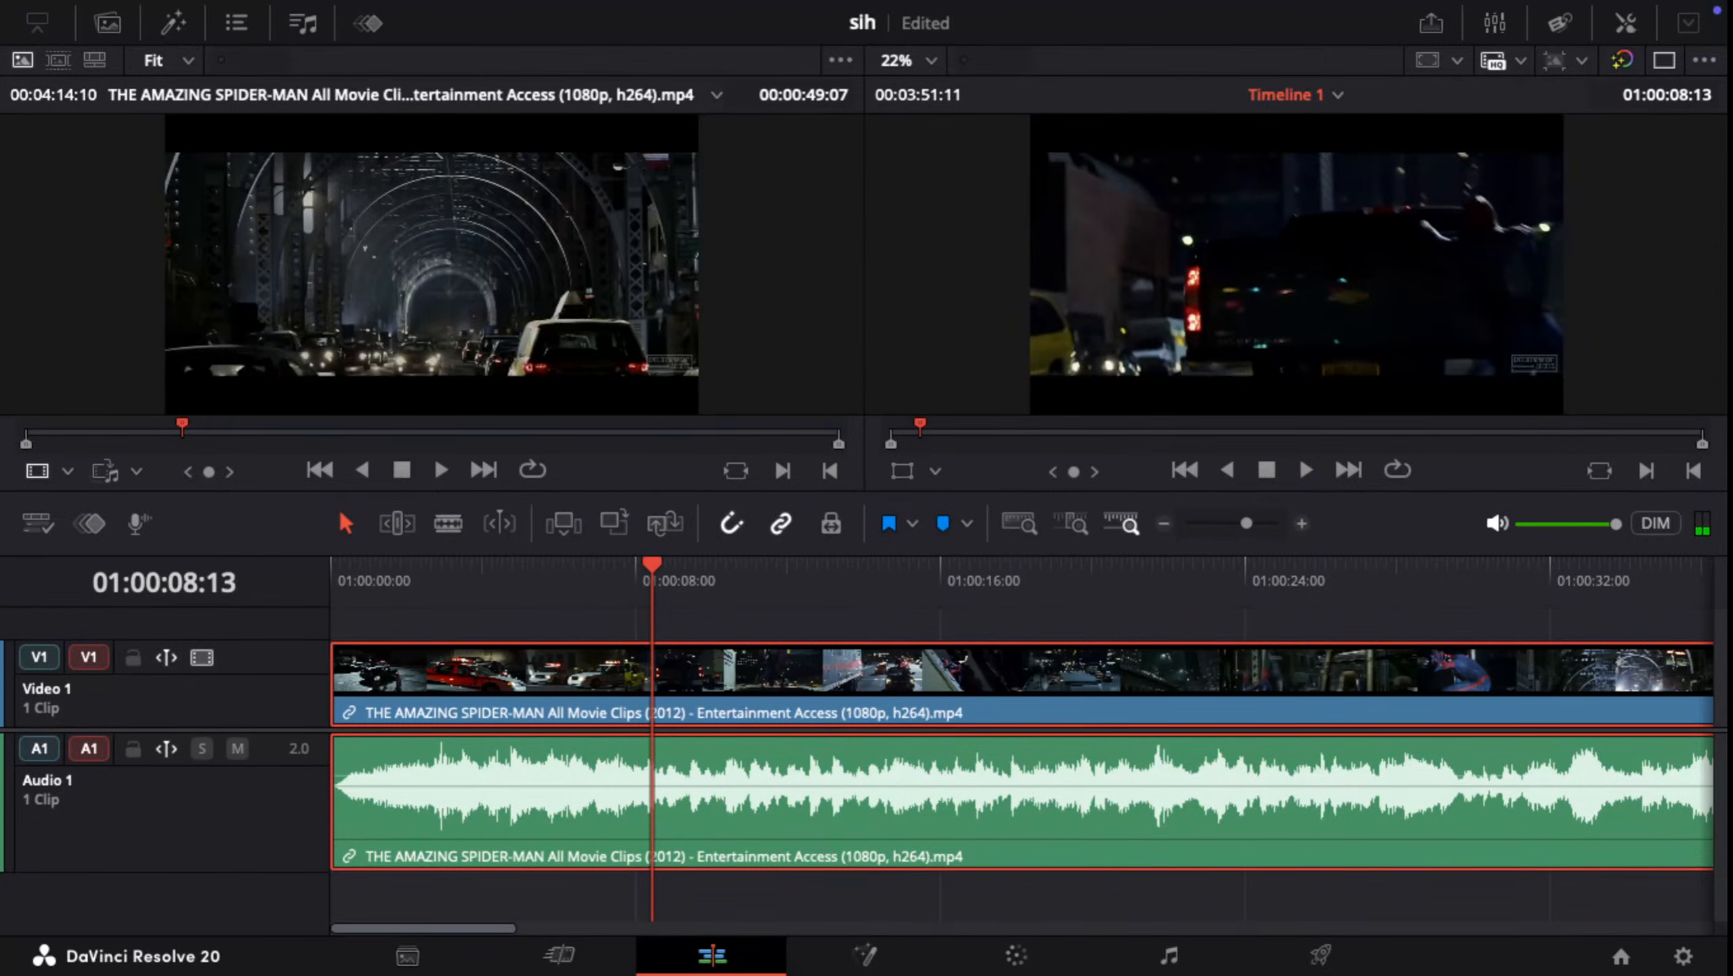
{"action": "key", "text": "Left"}
{"action": "key", "text": "Left"}
{"action": "key", "text": "Left"}
{"action": "key", "text": "Left"}
{"action": "key", "text": "Left"}
{"action": "key", "text": "Left"}
{"action": "key", "text": "Left"}
{"action": "key", "text": "Left"}
{"action": "key", "text": "Left"}
{"action": "key", "text": "Left"}
{"action": "key", "text": "Left"}
{"action": "key", "text": "Left"}
{"action": "key", "text": "Left"}
{"action": "key", "text": "Left"}
{"action": "key", "text": "Left"}
{"action": "key", "text": "Left"}
{"action": "key", "text": "Left"}
{"action": "key", "text": "Left"}
{"action": "key", "text": "Left"}
{"action": "key", "text": "Left"}
{"action": "key", "text": "Left"}
{"action": "key", "text": "Left"}
{"action": "key", "text": "Left"}
{"action": "key", "text": "Left"}
{"action": "key", "text": "Left"}
{"action": "key", "text": "Left"}
{"action": "key", "text": "Left"}
{"action": "key", "text": "Left"}
{"action": "key", "text": "Left"}
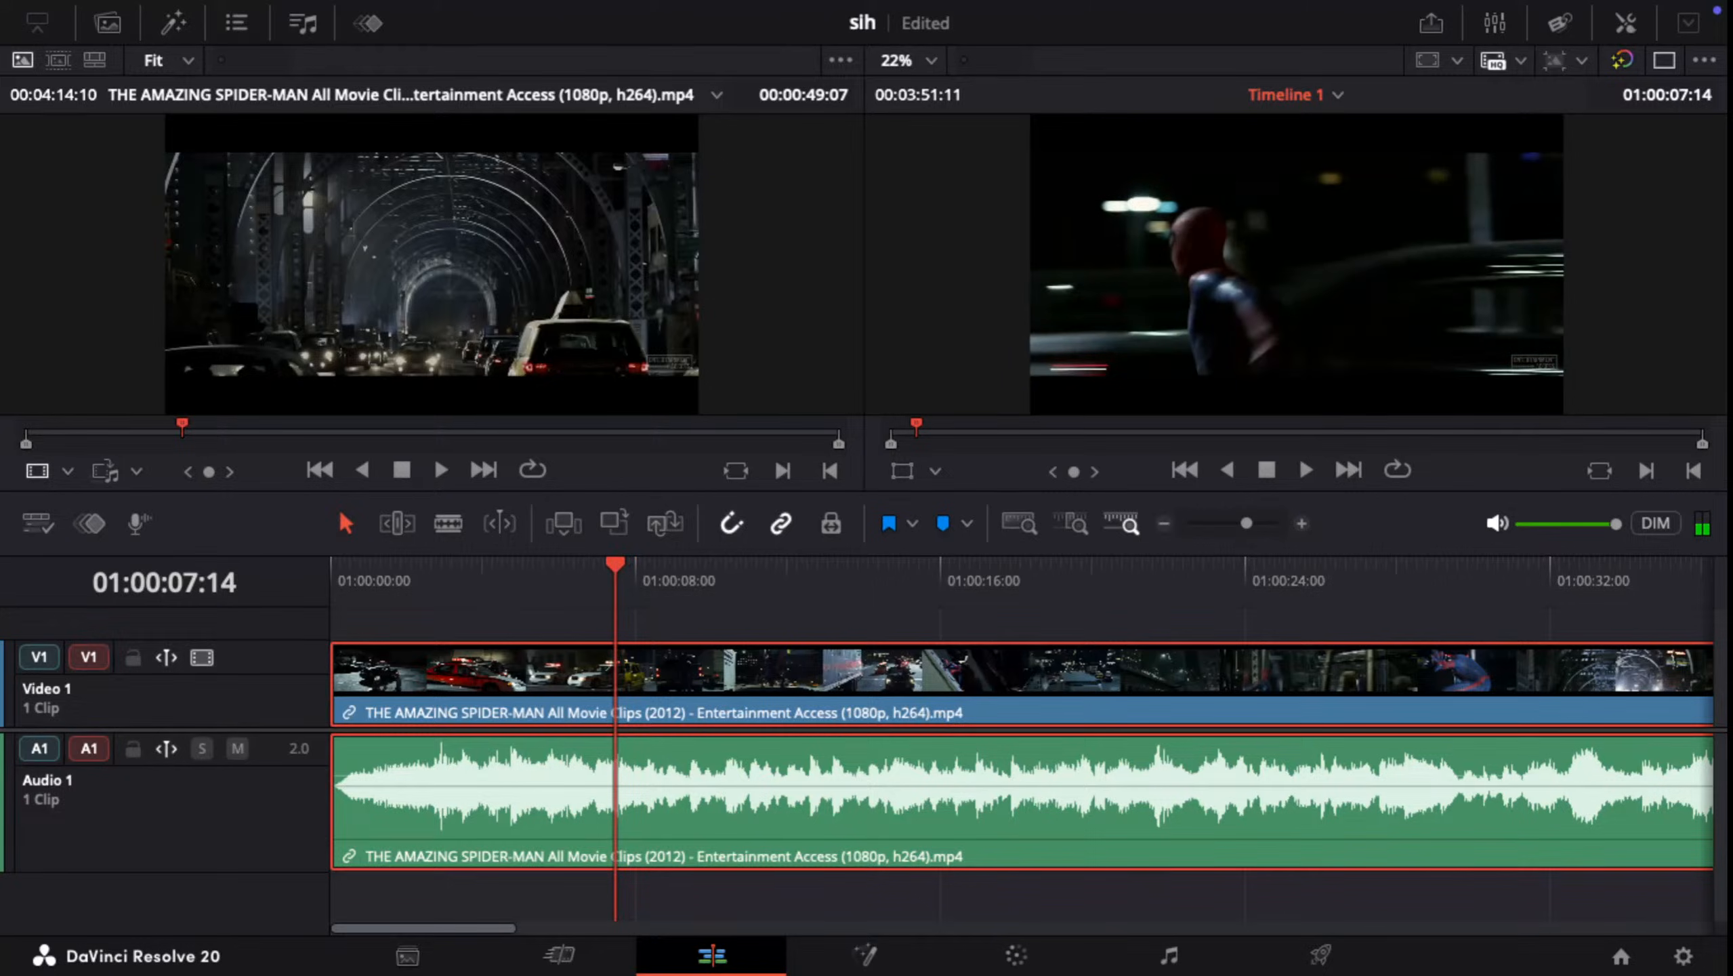
{"action": "key", "text": "Right"}
{"action": "key", "text": "Right"}
{"action": "key", "text": "Right"}
{"action": "key", "text": "Right"}
{"action": "key", "text": "space"}
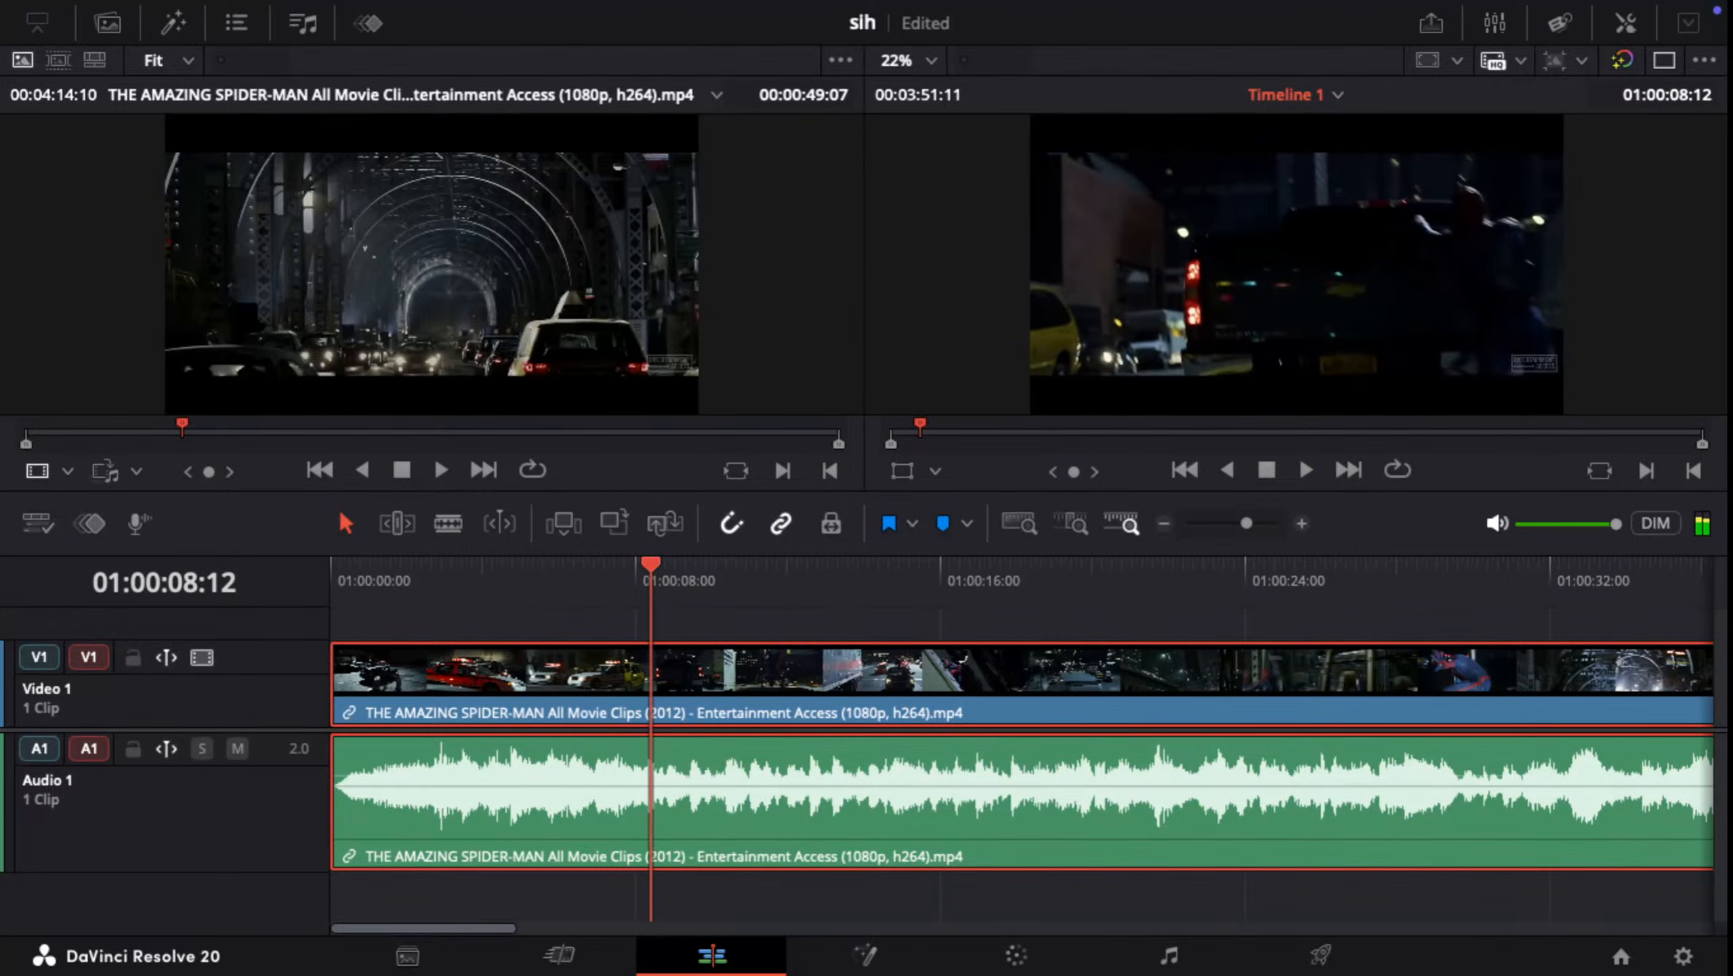
{"action": "key", "text": "Left"}
{"action": "key", "text": "Left"}
{"action": "key", "text": "Left"}
{"action": "key", "text": "Left"}
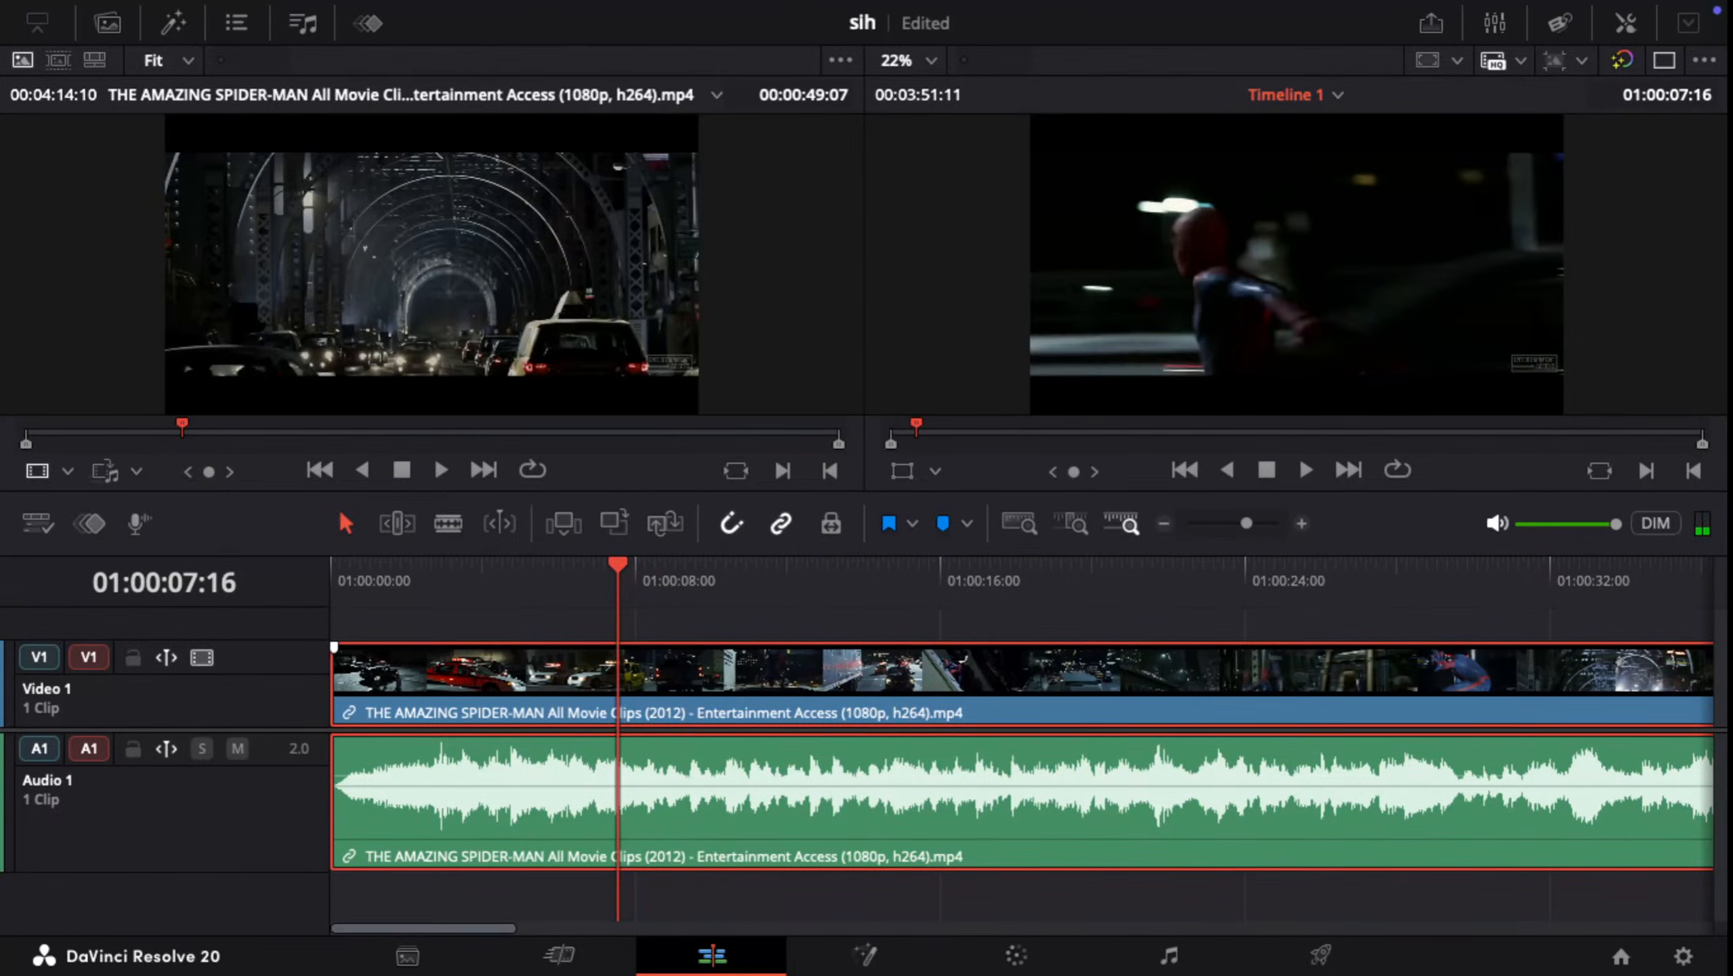
{"action": "key", "text": "ctrl+b"}
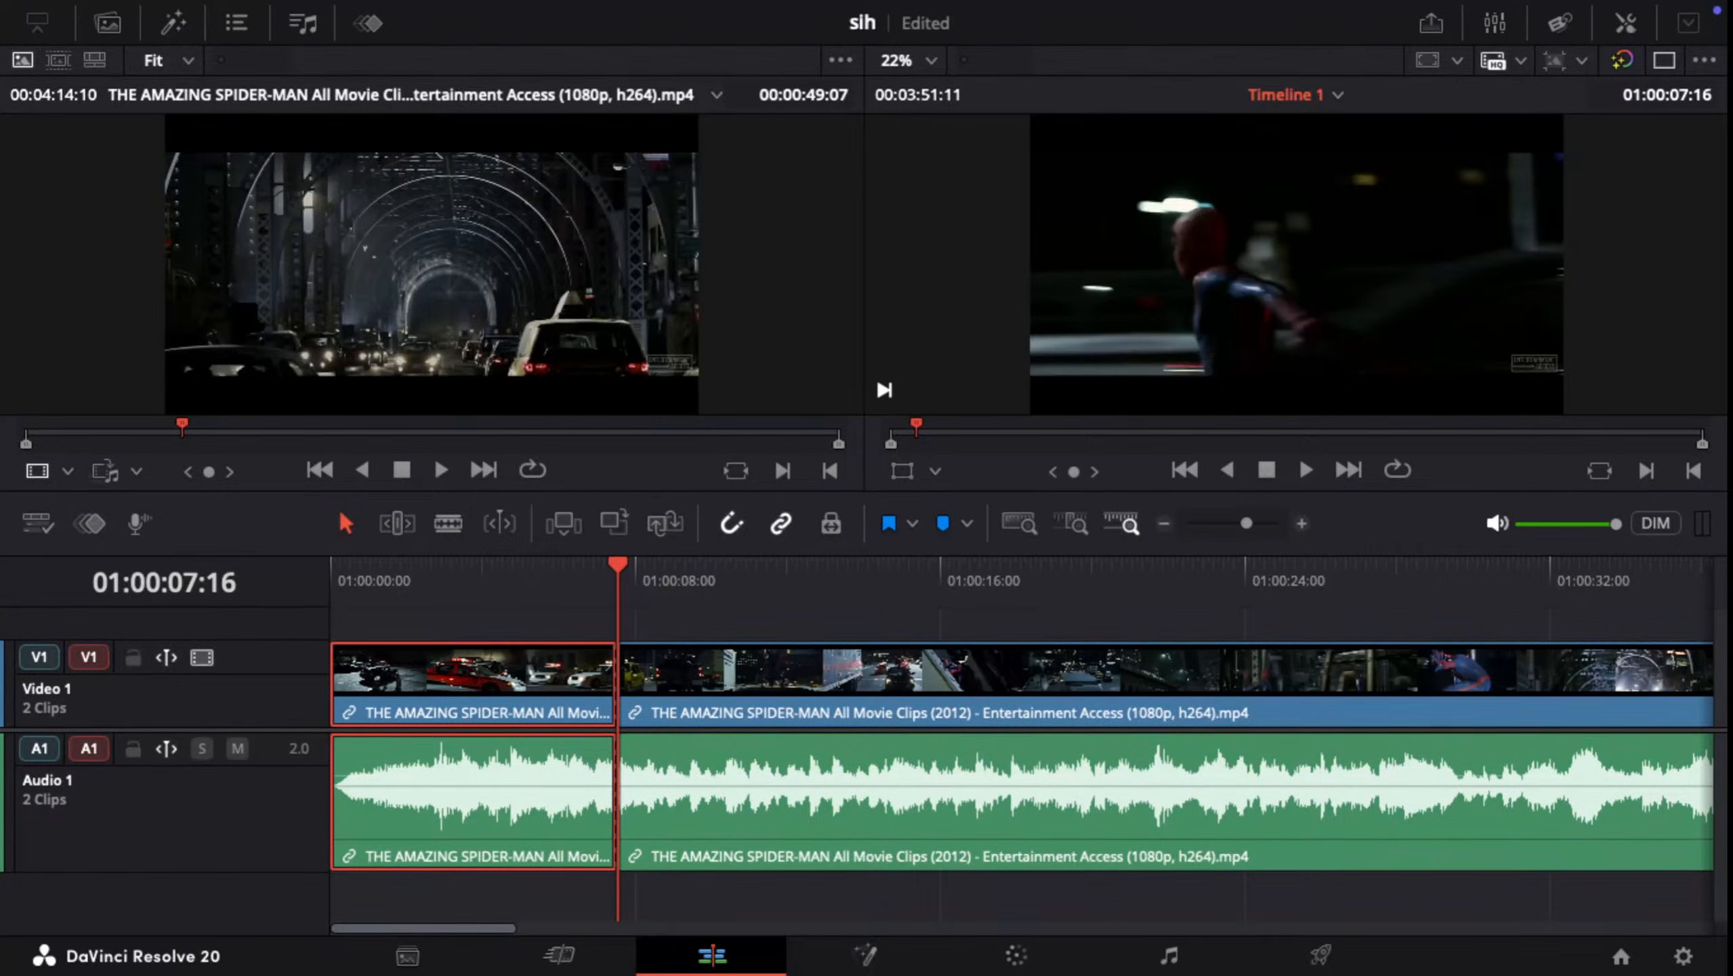
Step: Play on past the first cut and examine the frames between about 01:00:10:02 and 01:00:11:09 for the second cut point
{"action": "key", "text": "/"}
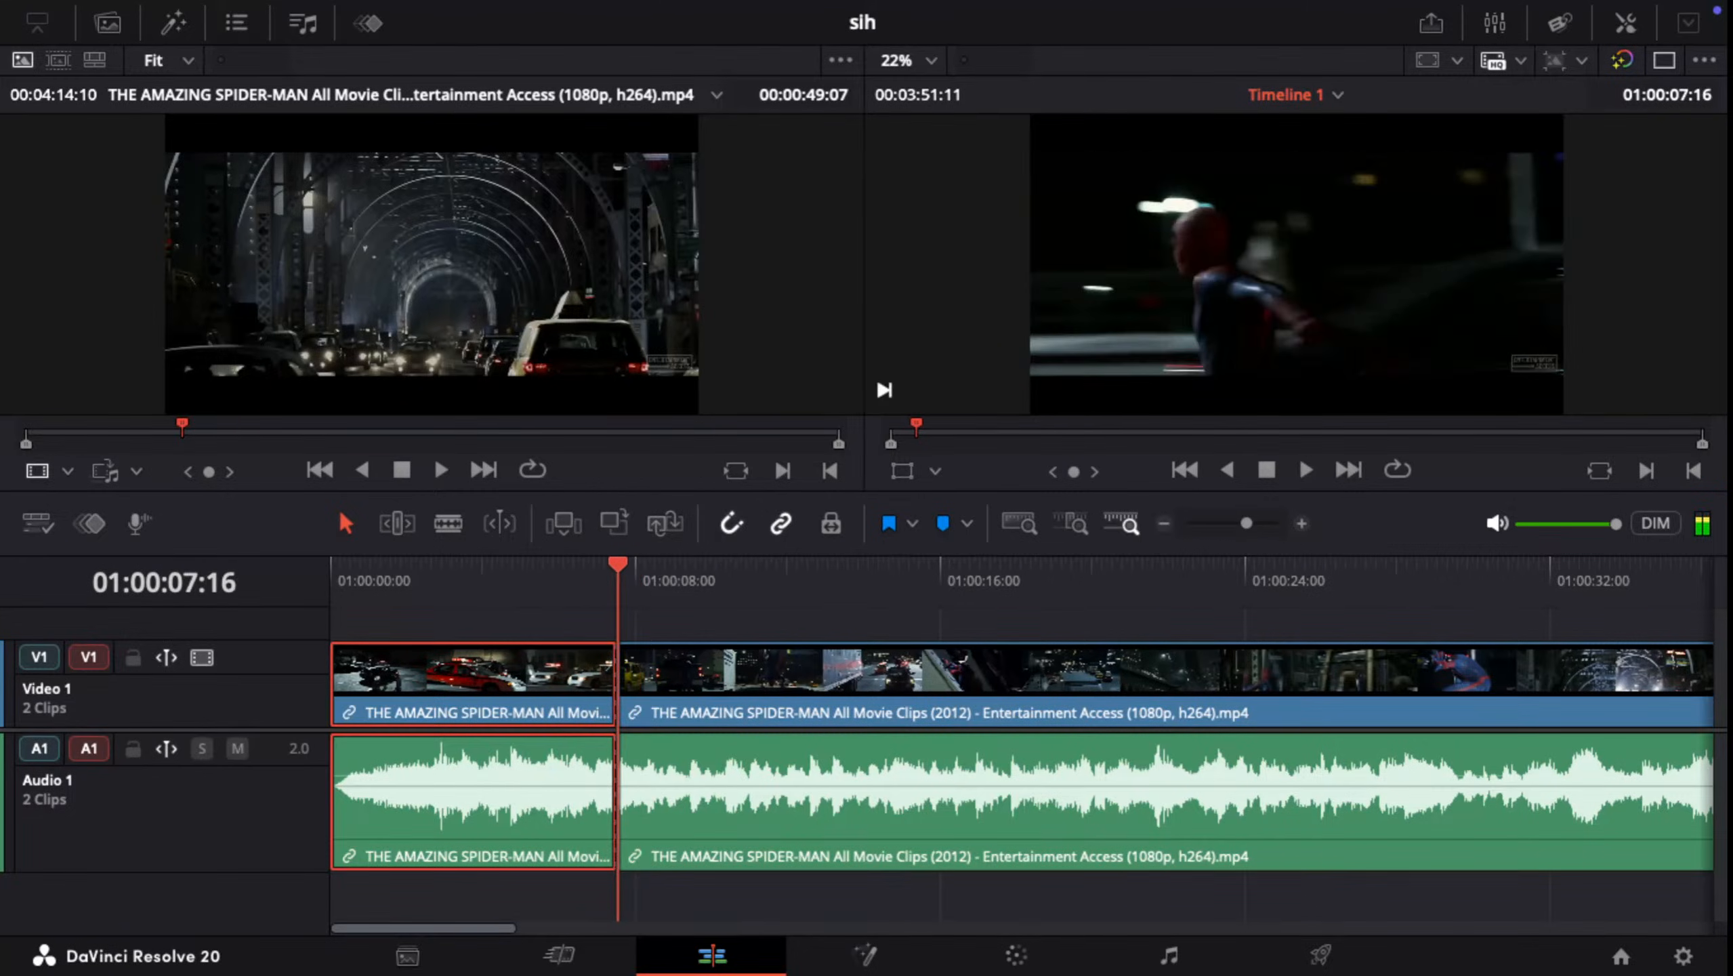
{"action": "key", "text": "space"}
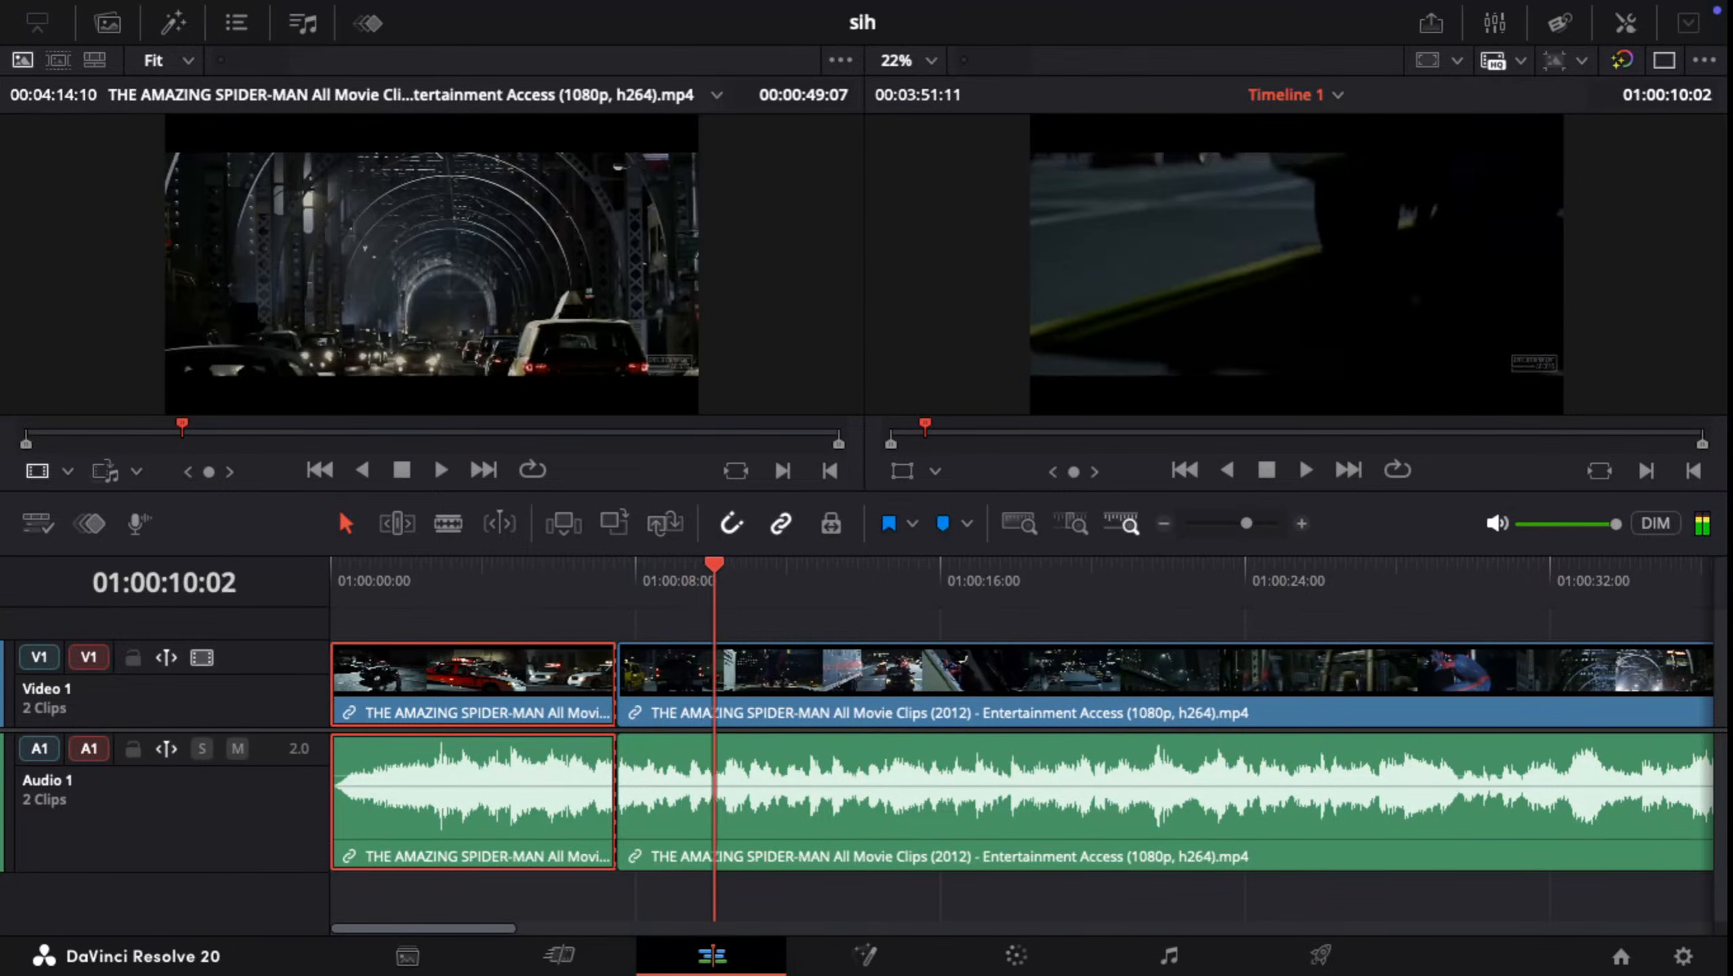
{"action": "key", "text": "space"}
{"action": "key", "text": "Left"}
{"action": "key", "text": "Left"}
{"action": "key", "text": "Left"}
{"action": "key", "text": "Left"}
{"action": "key", "text": "Left"}
{"action": "key", "text": "Left"}
{"action": "key", "text": "Left"}
{"action": "key", "text": "Left"}
{"action": "key", "text": "Left"}
{"action": "key", "text": "Left"}
{"action": "key", "text": "Left"}
{"action": "key", "text": "Left"}
{"action": "key", "text": "Left"}
{"action": "key", "text": "Left"}
{"action": "key", "text": "Left"}
{"action": "key", "text": "Left"}
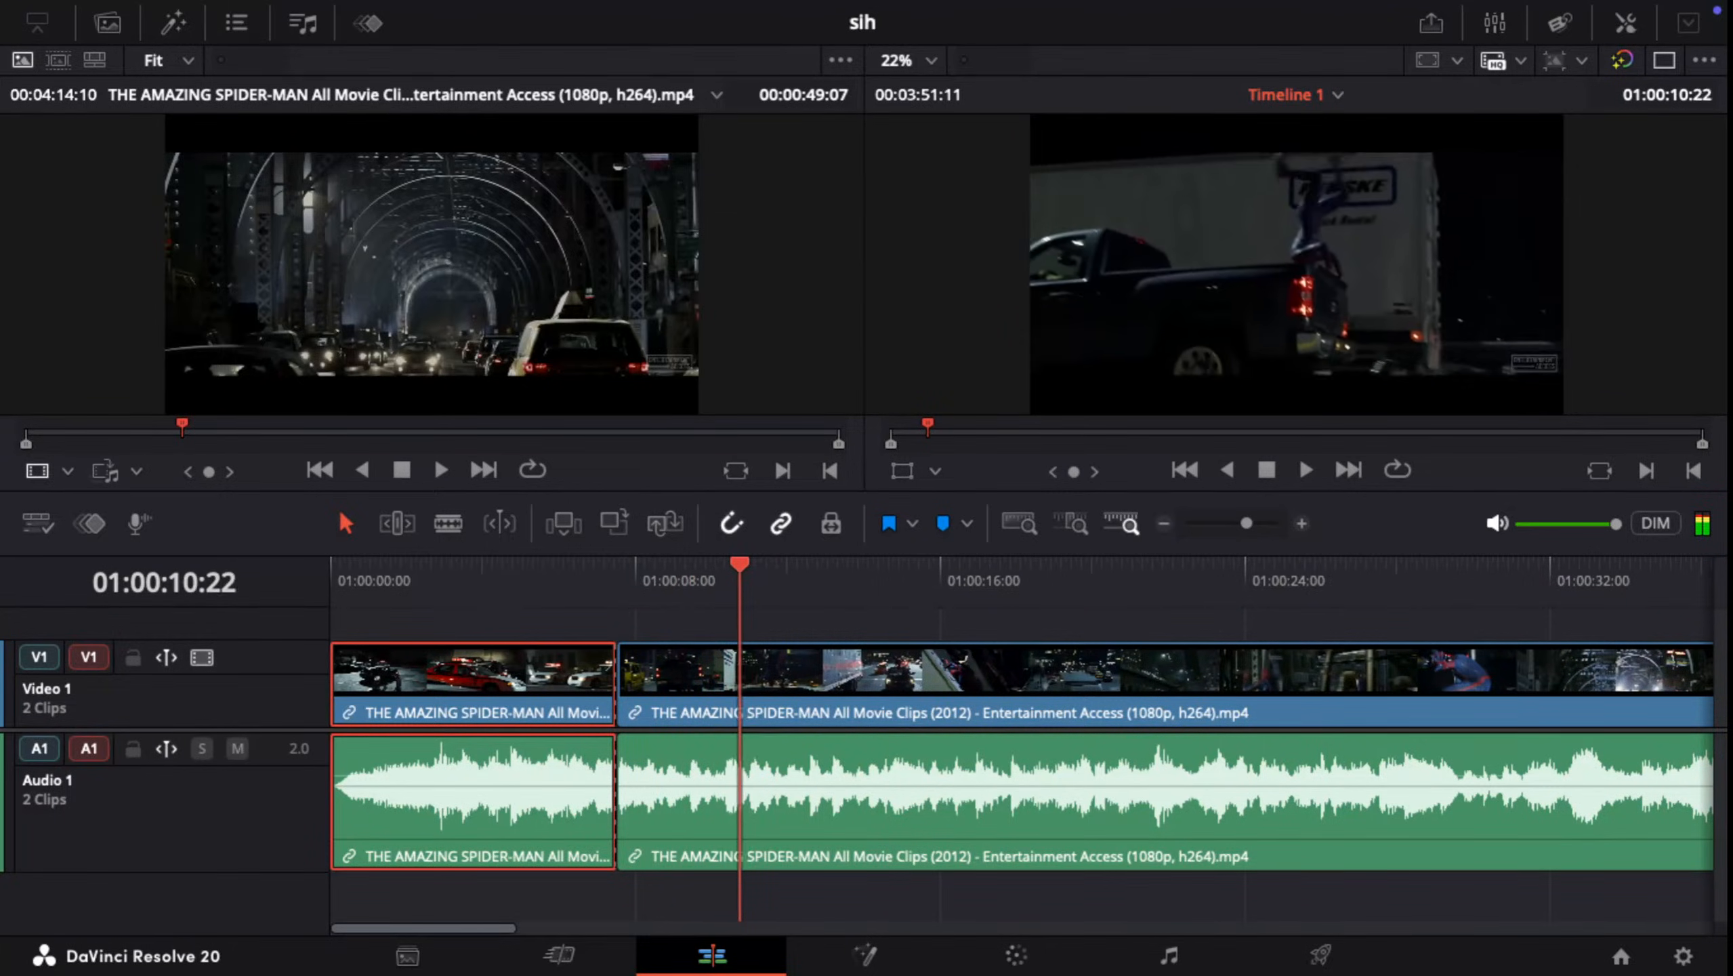
{"action": "key", "text": "Left"}
{"action": "key", "text": "Left"}
{"action": "key", "text": "Left"}
{"action": "key", "text": "Left"}
{"action": "key", "text": "Left"}
{"action": "key", "text": "Left"}
{"action": "key", "text": "Left"}
{"action": "key", "text": "Left"}
{"action": "key", "text": "Left"}
{"action": "key", "text": "Left"}
{"action": "key", "text": "Left"}
{"action": "key", "text": "Left"}
{"action": "key", "text": "Left"}
{"action": "key", "text": "Left"}
{"action": "key", "text": "Right"}
{"action": "key", "text": "Right"}
{"action": "key", "text": "Right"}
{"action": "key", "text": "Right"}
{"action": "key", "text": "Right"}
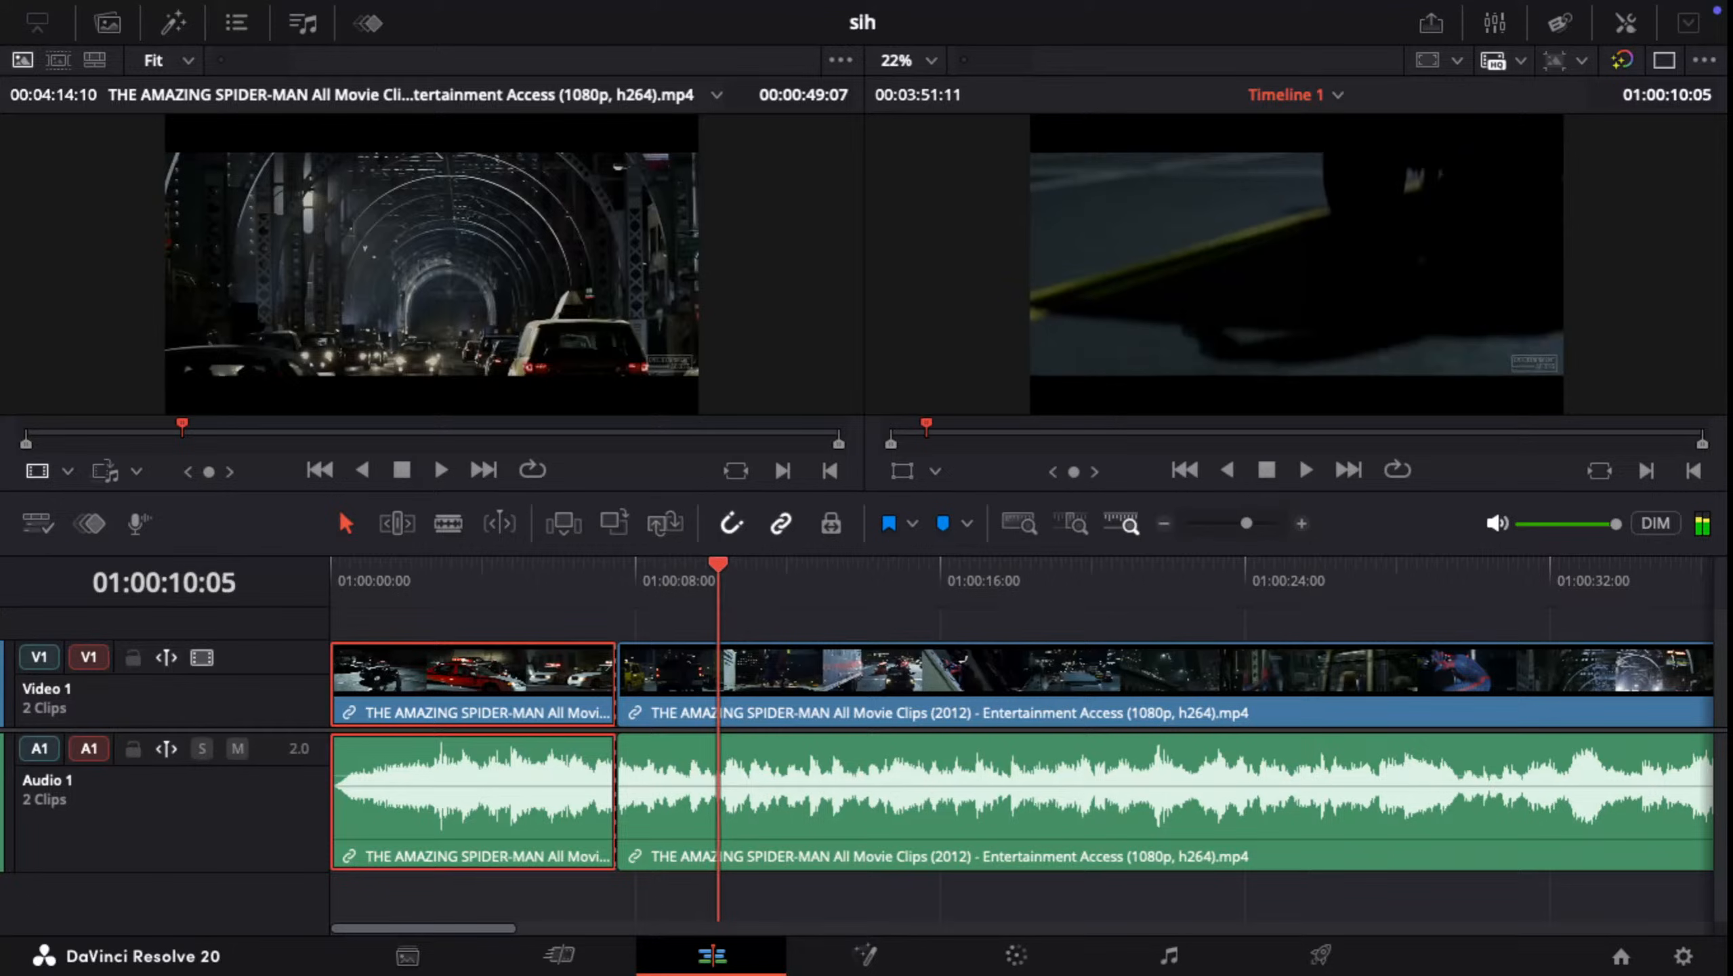
{"action": "key", "text": "Right"}
{"action": "key", "text": "Right"}
{"action": "key", "text": "Right"}
{"action": "key", "text": "Right"}
{"action": "key", "text": "Right"}
{"action": "key", "text": "Right"}
{"action": "key", "text": "Left"}
{"action": "key", "text": "Left"}
{"action": "key", "text": "Left"}
{"action": "key", "text": "Left"}
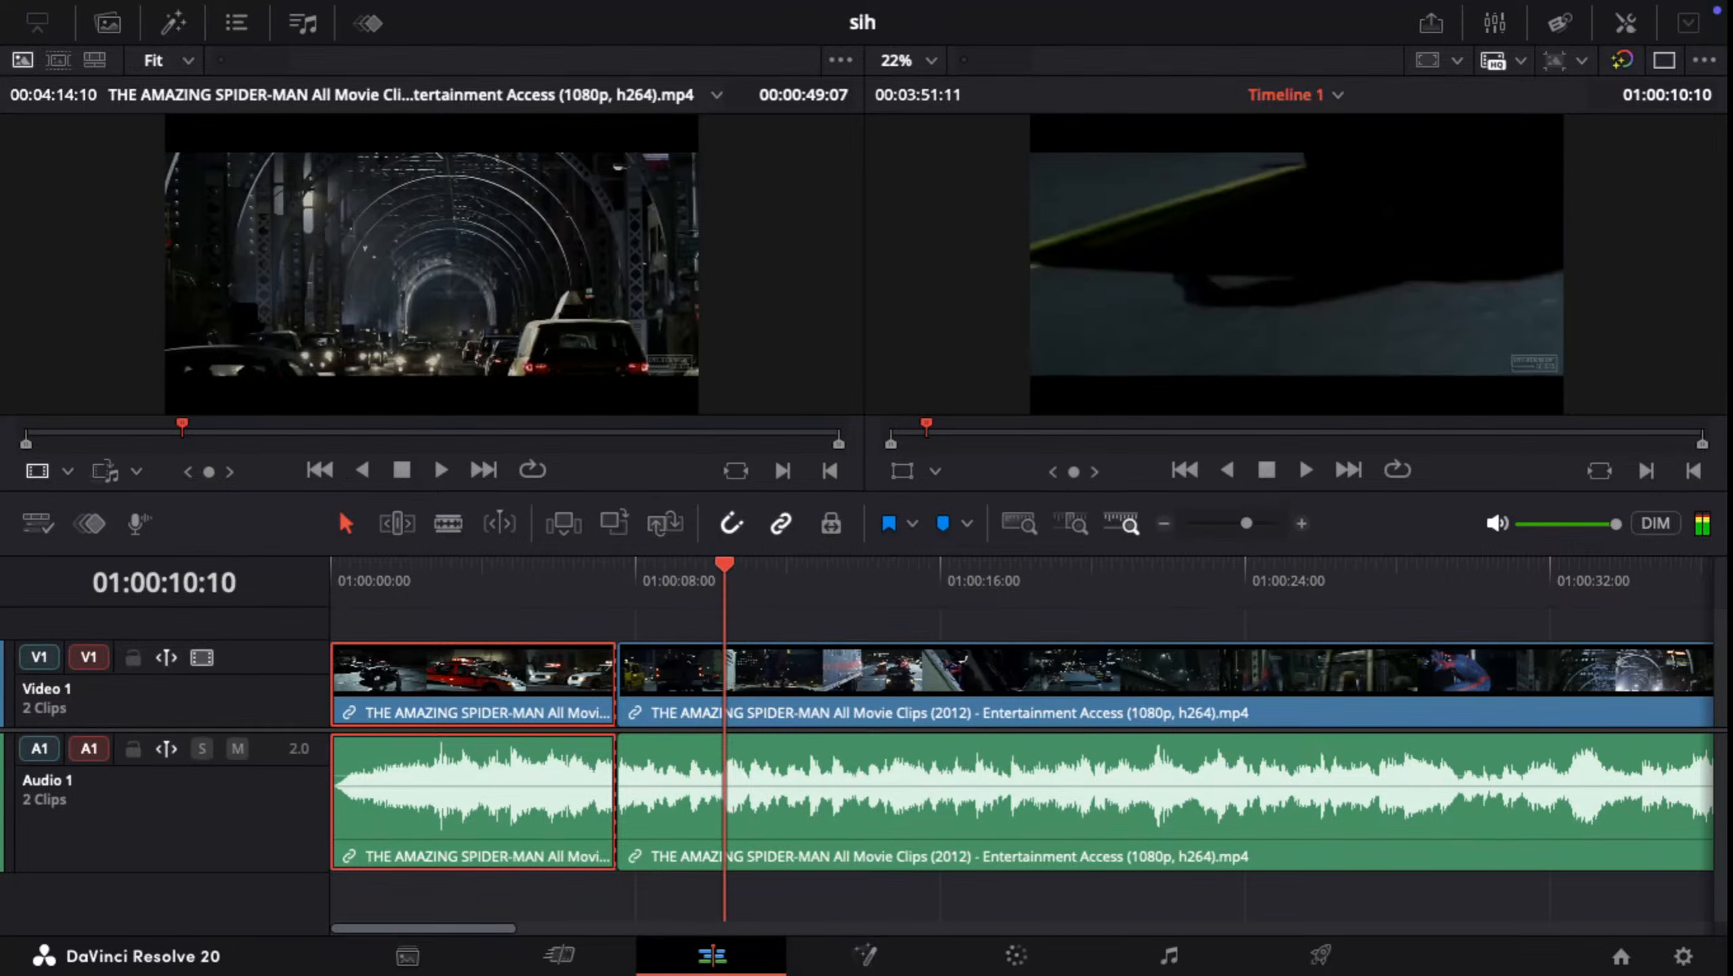
{"action": "key", "text": "Right"}
{"action": "key", "text": "Right"}
{"action": "key", "text": "Left"}
{"action": "key", "text": "Left"}
{"action": "key", "text": "Right"}
{"action": "key", "text": "Right"}
{"action": "key", "text": "Right"}
{"action": "key", "text": "Right"}
{"action": "key", "text": "Right"}
{"action": "key", "text": "Right"}
{"action": "key", "text": "Right"}
{"action": "key", "text": "Right"}
{"action": "key", "text": "Right"}
{"action": "key", "text": "Right"}
{"action": "key", "text": "Right"}
{"action": "key", "text": "Right"}
{"action": "key", "text": "Right"}
{"action": "key", "text": "Right"}
{"action": "key", "text": "Right"}
{"action": "key", "text": "Right"}
{"action": "key", "text": "Right"}
{"action": "key", "text": "Right"}
{"action": "key", "text": "Right"}
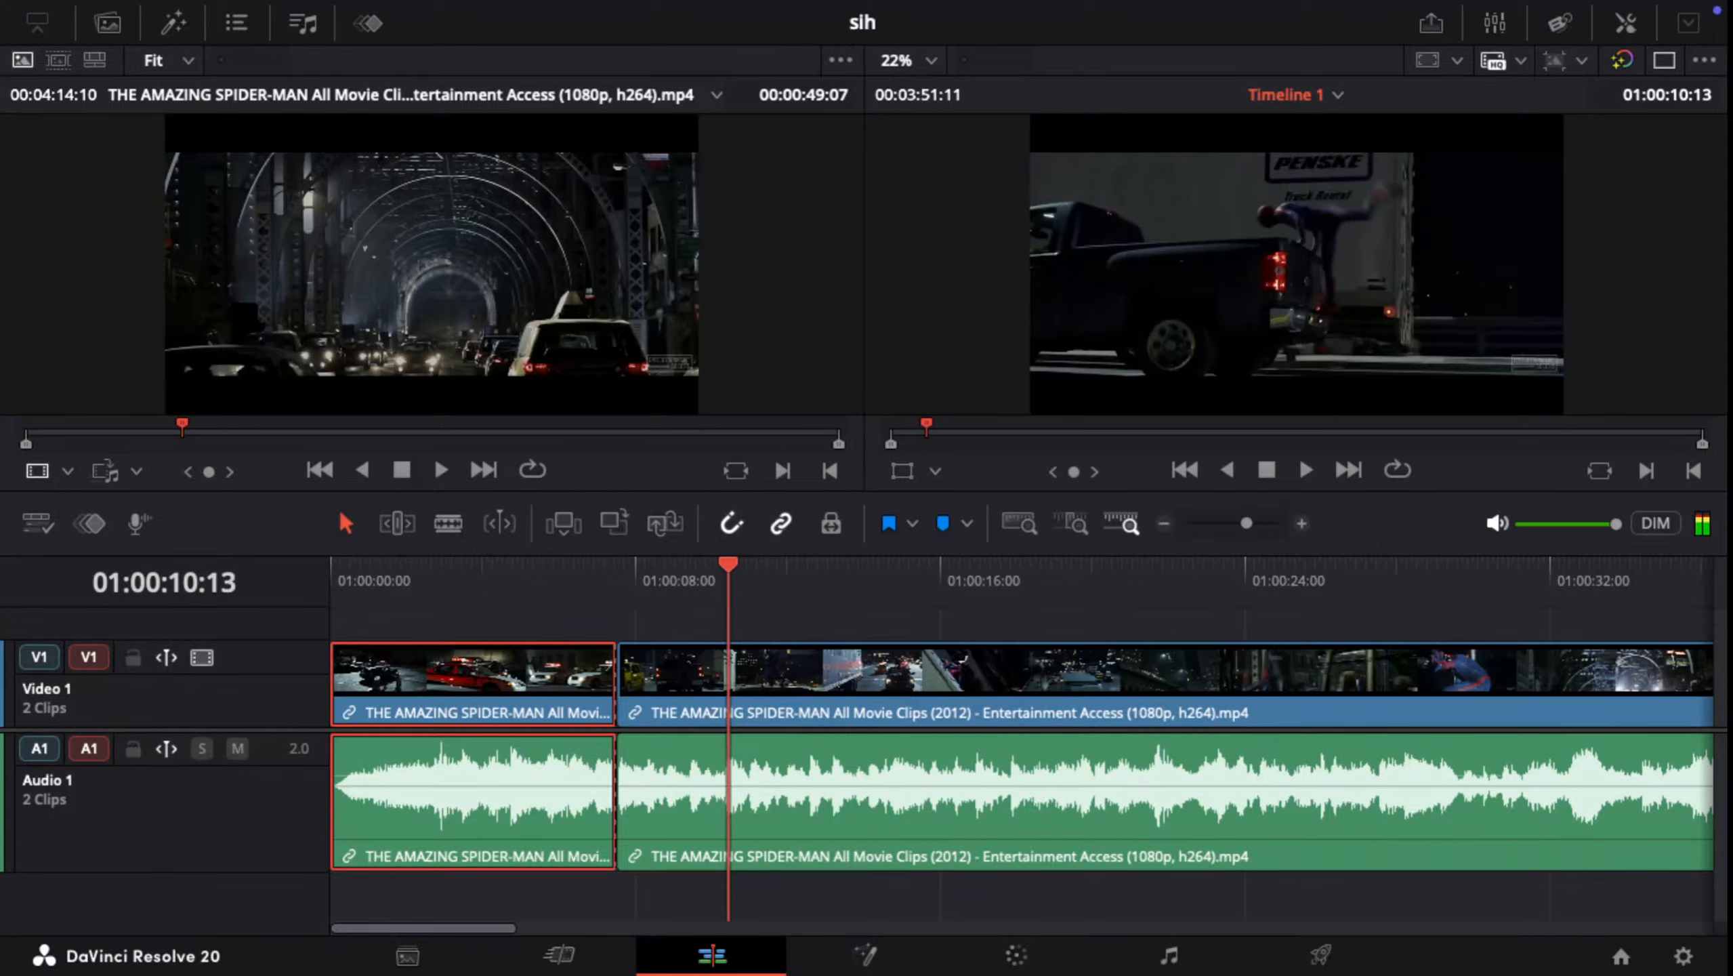
{"action": "key", "text": "Right"}
{"action": "key", "text": "Right"}
{"action": "key", "text": "Right"}
{"action": "key", "text": "Right"}
{"action": "key", "text": "Right"}
{"action": "key", "text": "Right"}
{"action": "key", "text": "Right"}
{"action": "key", "text": "Right"}
{"action": "key", "text": "Right"}
{"action": "key", "text": "Right"}
{"action": "key", "text": "Right"}
{"action": "key", "text": "Right"}
{"action": "key", "text": "Right"}
{"action": "key", "text": "Right"}
{"action": "key", "text": "Right"}
{"action": "key", "text": "Right"}
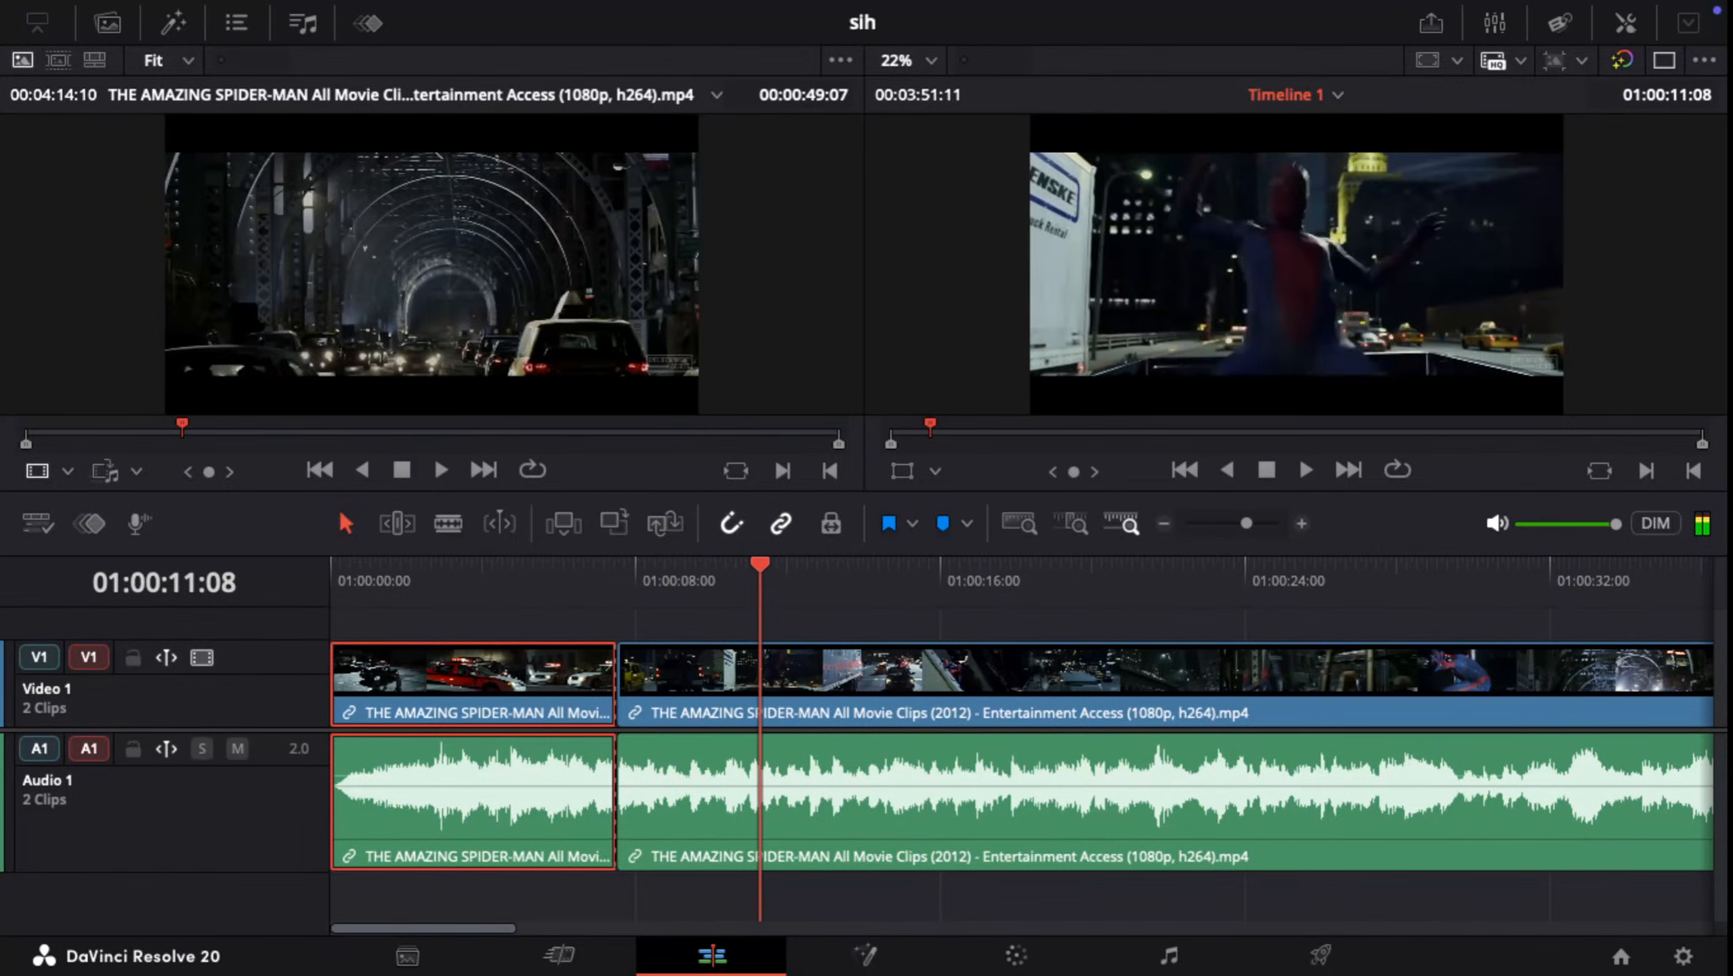
{"action": "key", "text": "Right"}
{"action": "key", "text": "Left"}
{"action": "key", "text": "Left"}
{"action": "key", "text": "Left"}
{"action": "key", "text": "Left"}
{"action": "key", "text": "Left"}
{"action": "key", "text": "Left"}
{"action": "key", "text": "Left"}
{"action": "key", "text": "Left"}
{"action": "key", "text": "Left"}
{"action": "key", "text": "Left"}
{"action": "key", "text": "Left"}
{"action": "key", "text": "Left"}
{"action": "key", "text": "Left"}
{"action": "key", "text": "Left"}
{"action": "key", "text": "Left"}
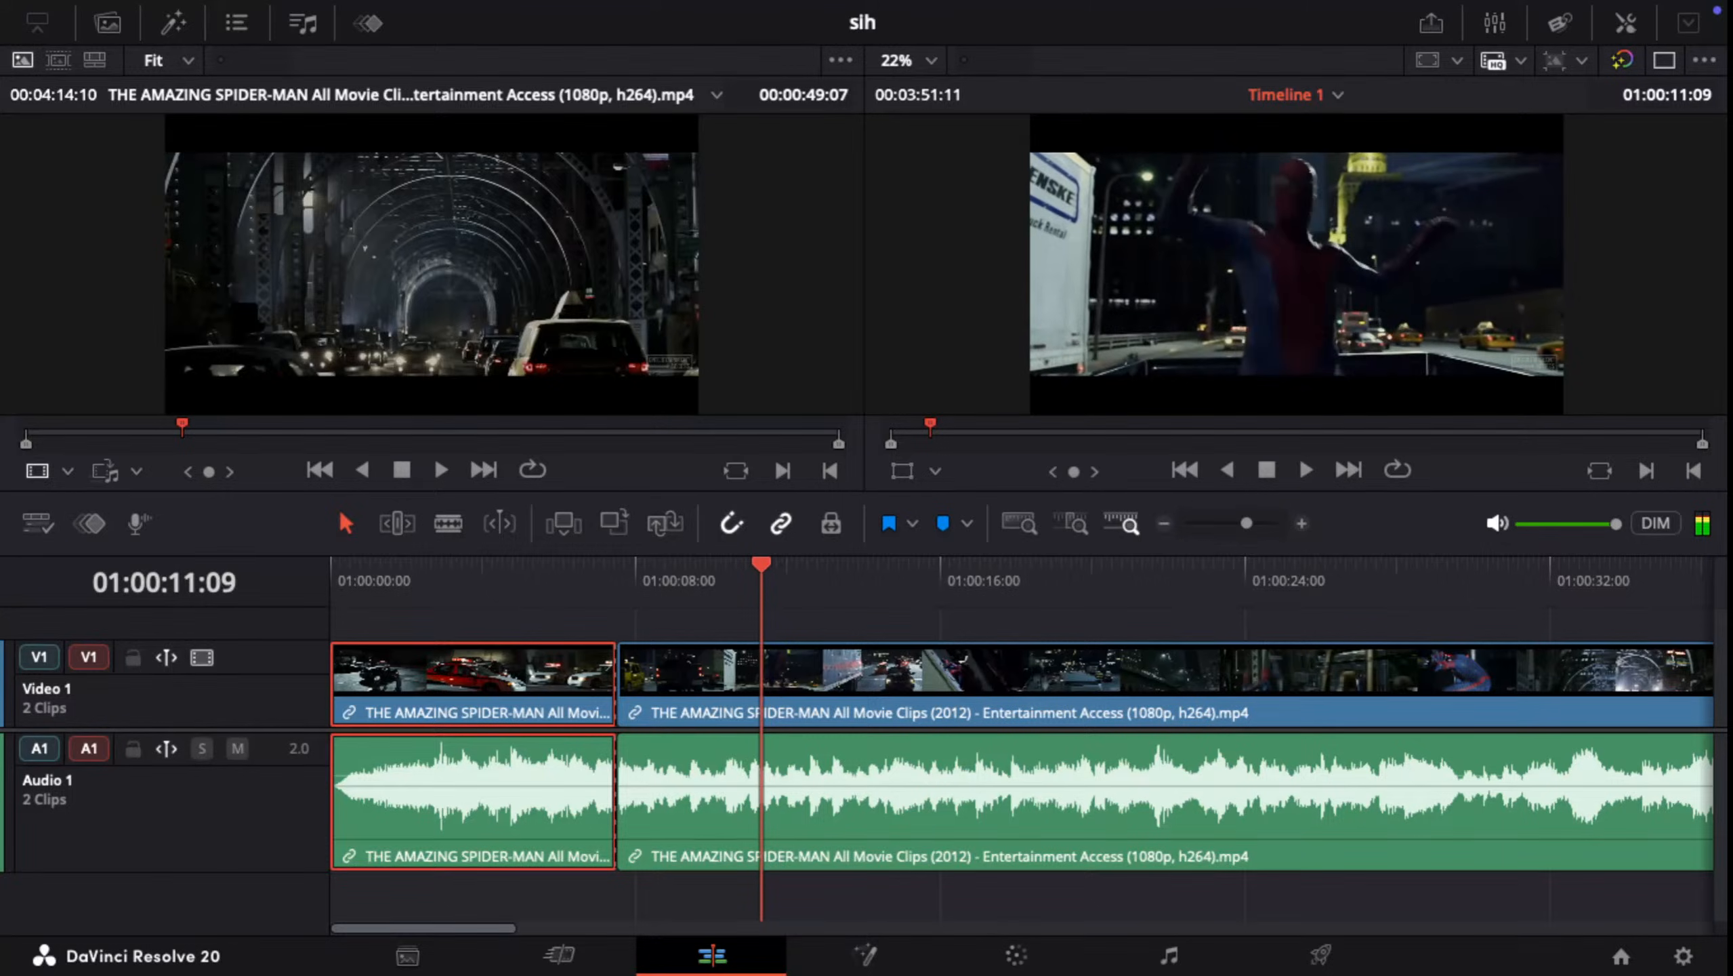
{"action": "key", "text": "Left"}
{"action": "key", "text": "Left"}
{"action": "key", "text": "Left"}
{"action": "key", "text": "Left"}
{"action": "key", "text": "Left"}
{"action": "key", "text": "Left"}
{"action": "key", "text": "Left"}
{"action": "key", "text": "Left"}
{"action": "key", "text": "Left"}
{"action": "key", "text": "Left"}
{"action": "key", "text": "Left"}
{"action": "key", "text": "Left"}
{"action": "key", "text": "Left"}
{"action": "key", "text": "Left"}
{"action": "key", "text": "Left"}
{"action": "key", "text": "Left"}
{"action": "key", "text": "Left"}
{"action": "key", "text": "Left"}
{"action": "key", "text": "Left"}
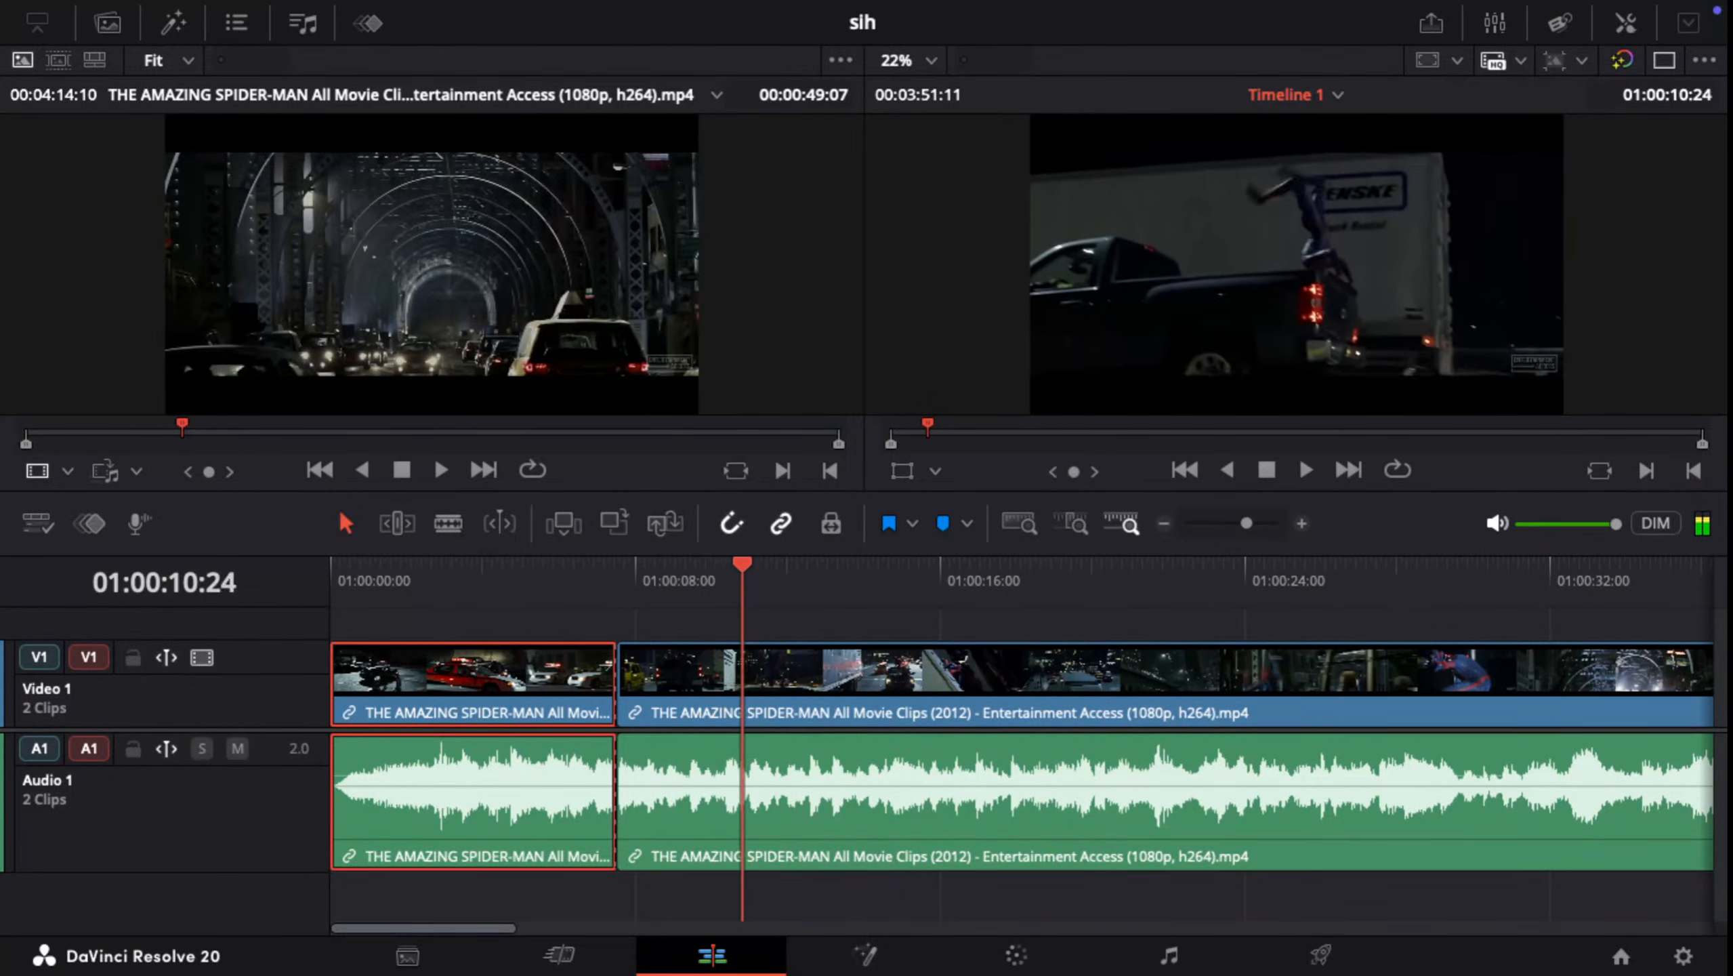
Step: Split the second part of the clip, video and audio, at the shot change at 01:00:10:11
{"action": "key", "text": "Left"}
{"action": "key", "text": "Left"}
{"action": "key", "text": "Left"}
{"action": "key", "text": "Right"}
{"action": "key", "text": "Right"}
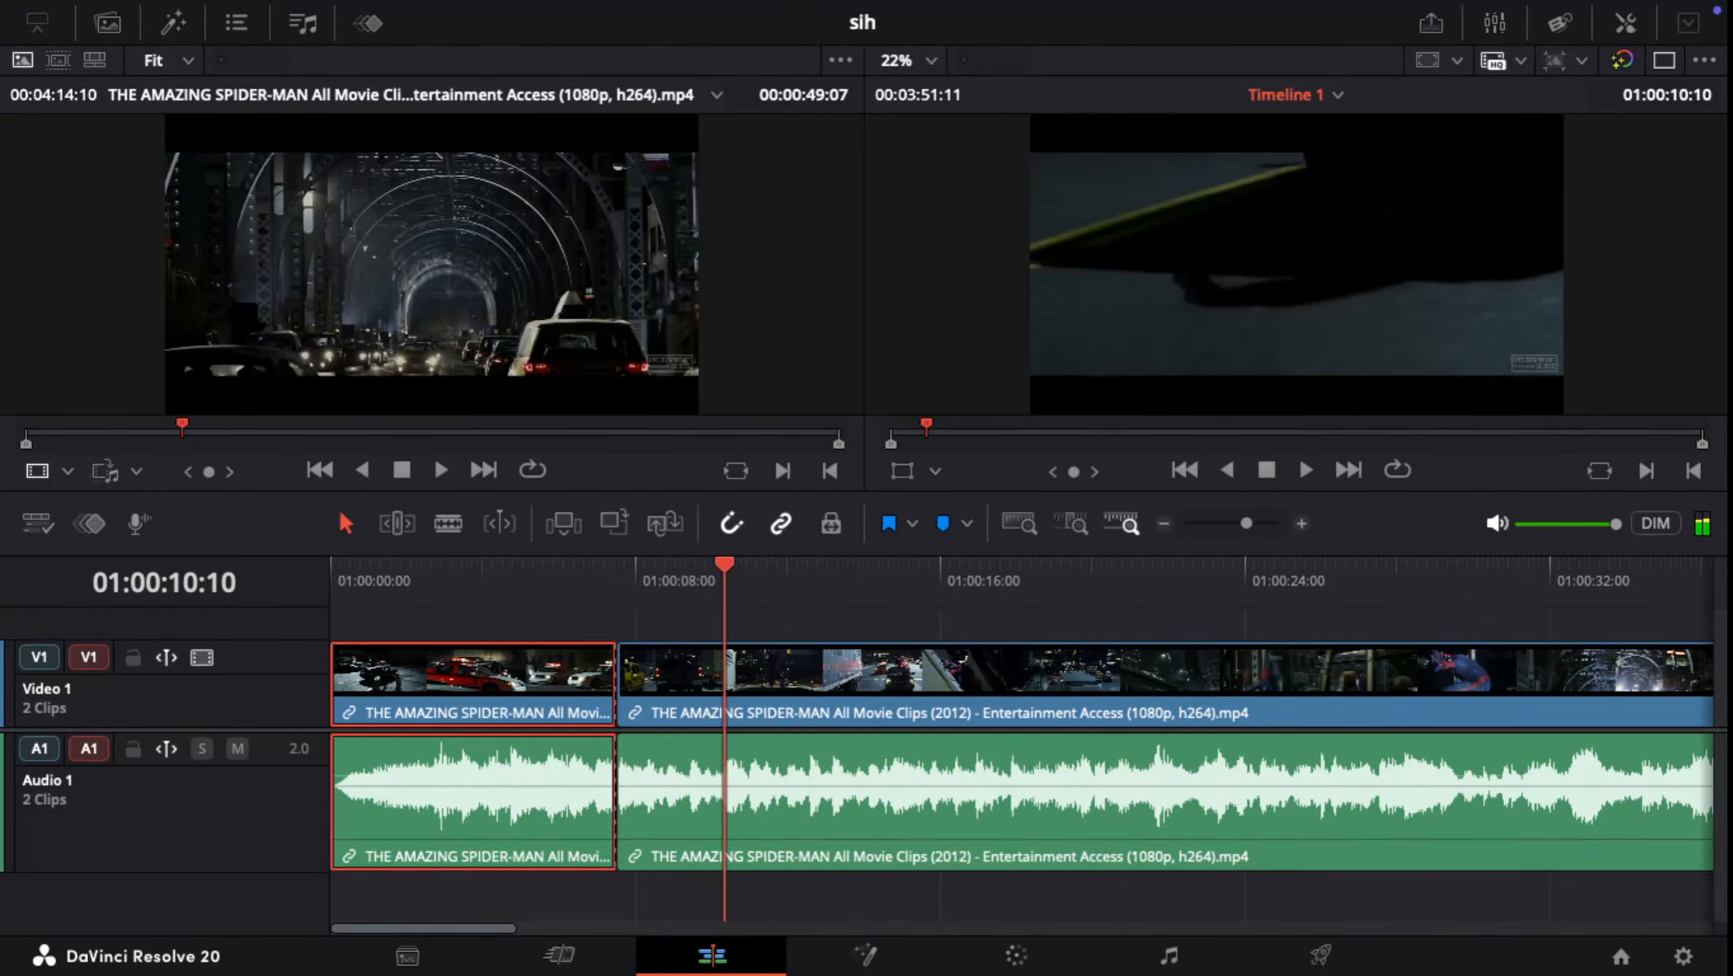
{"action": "key", "text": "Left"}
{"action": "key", "text": "Left"}
{"action": "key", "text": "Left"}
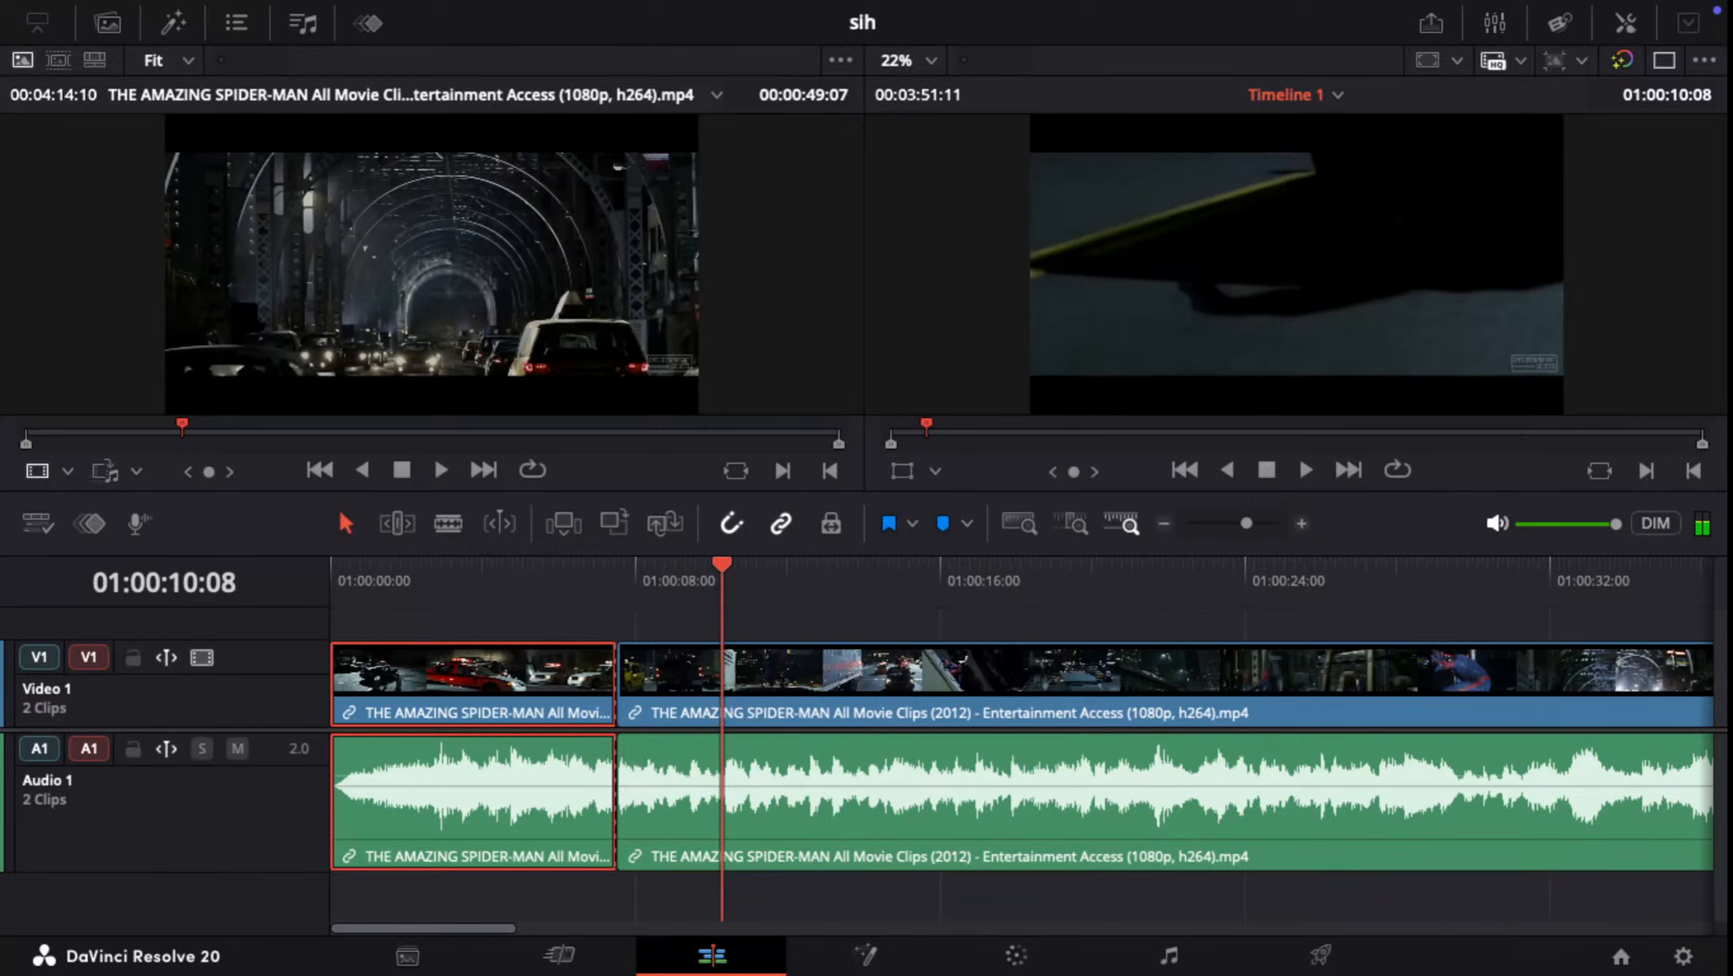
{"action": "key", "text": "Right"}
{"action": "key", "text": "Right"}
{"action": "key", "text": "Right"}
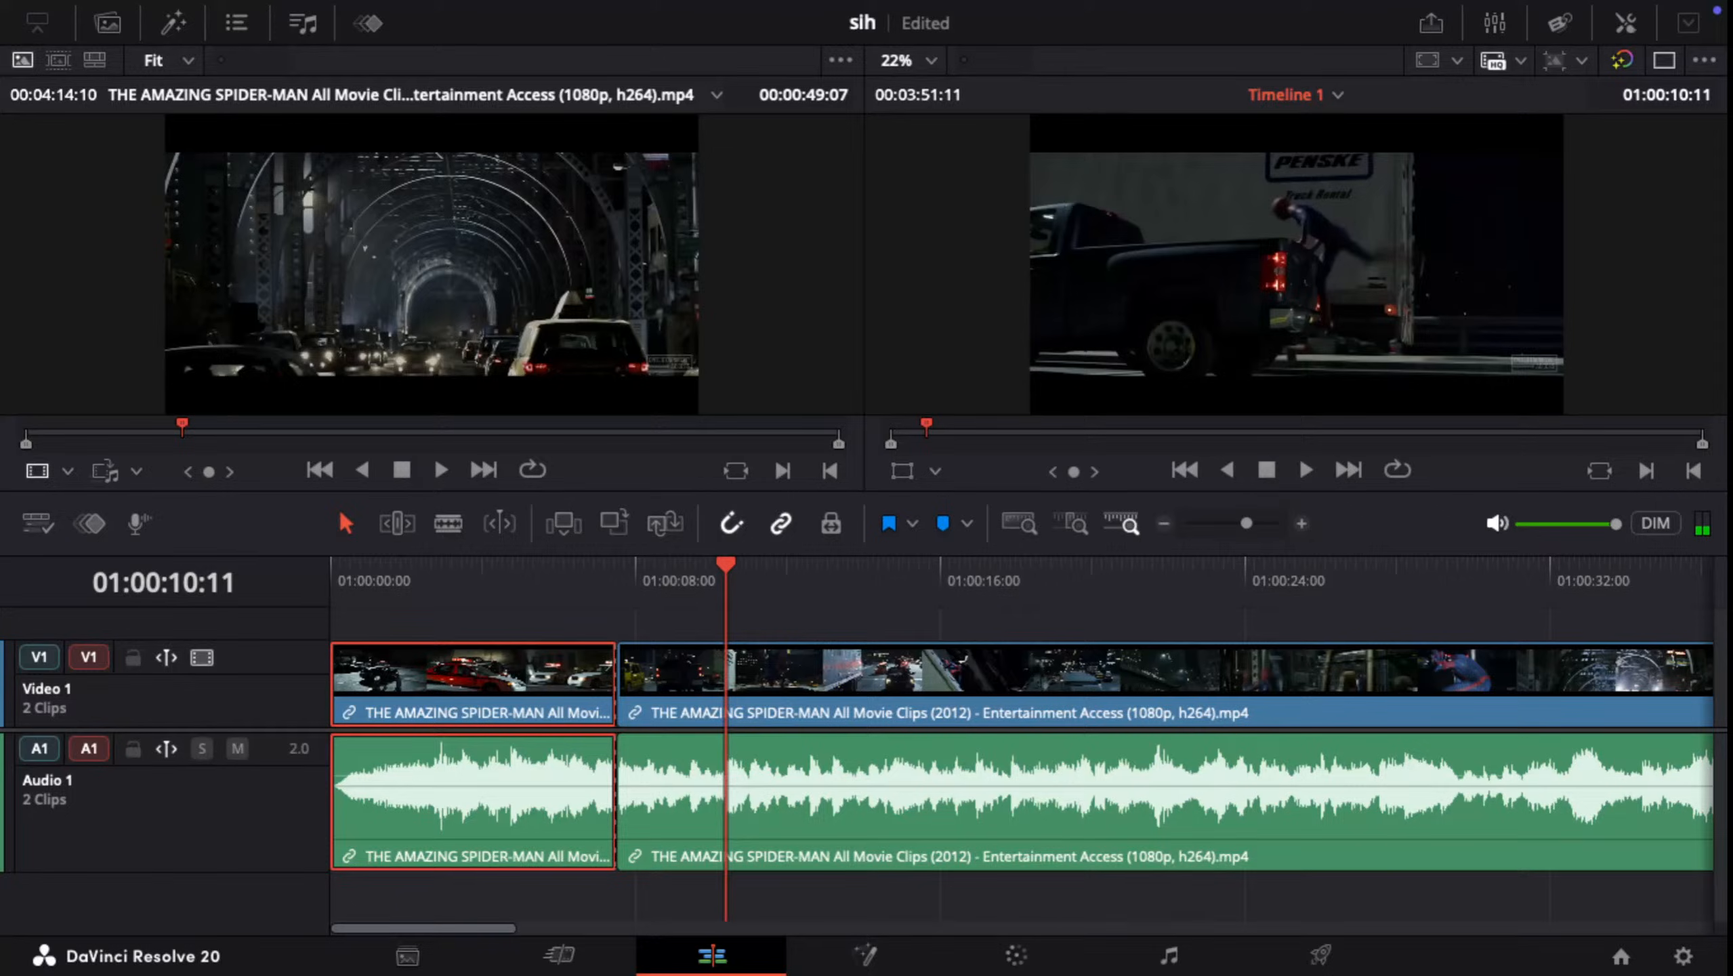
{"action": "key", "text": "ctrl+b"}
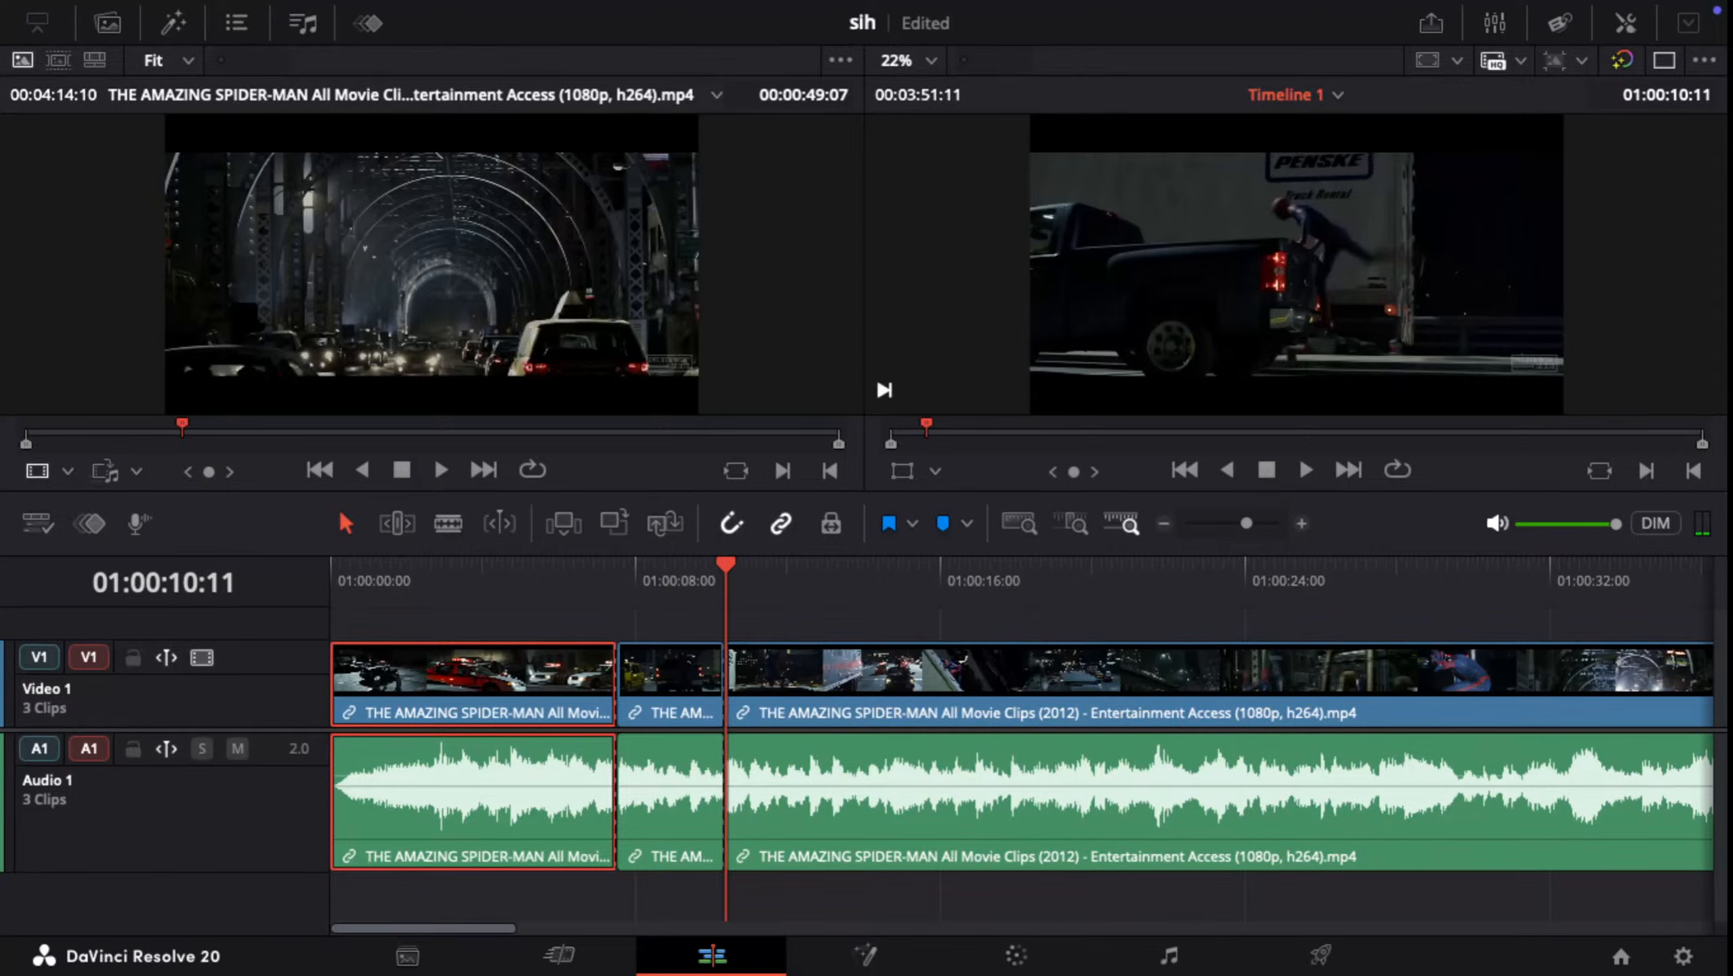
Step: Ripple-delete the segment between the cuts at 01:00:07:16 and 01:00:10:11, video and audio, and play on from the join
{"action": "left_click_drag", "start_coordinate": [664, 621], "coordinate": [693, 776]}
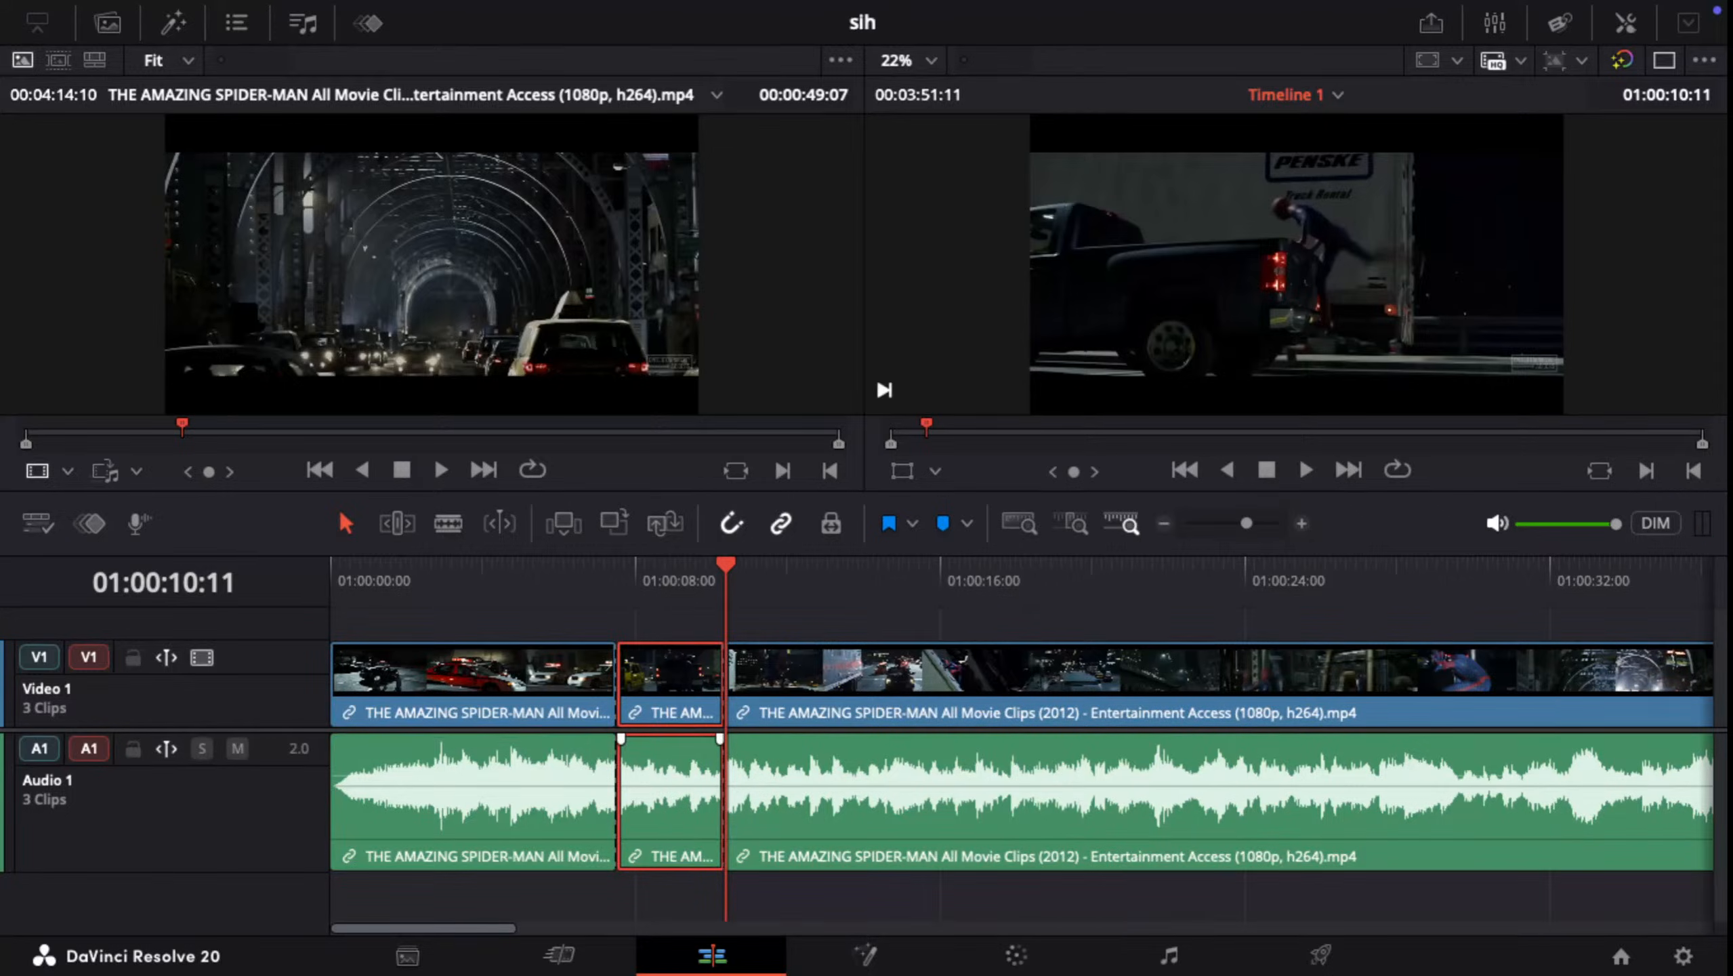
{"action": "key", "text": "Delete"}
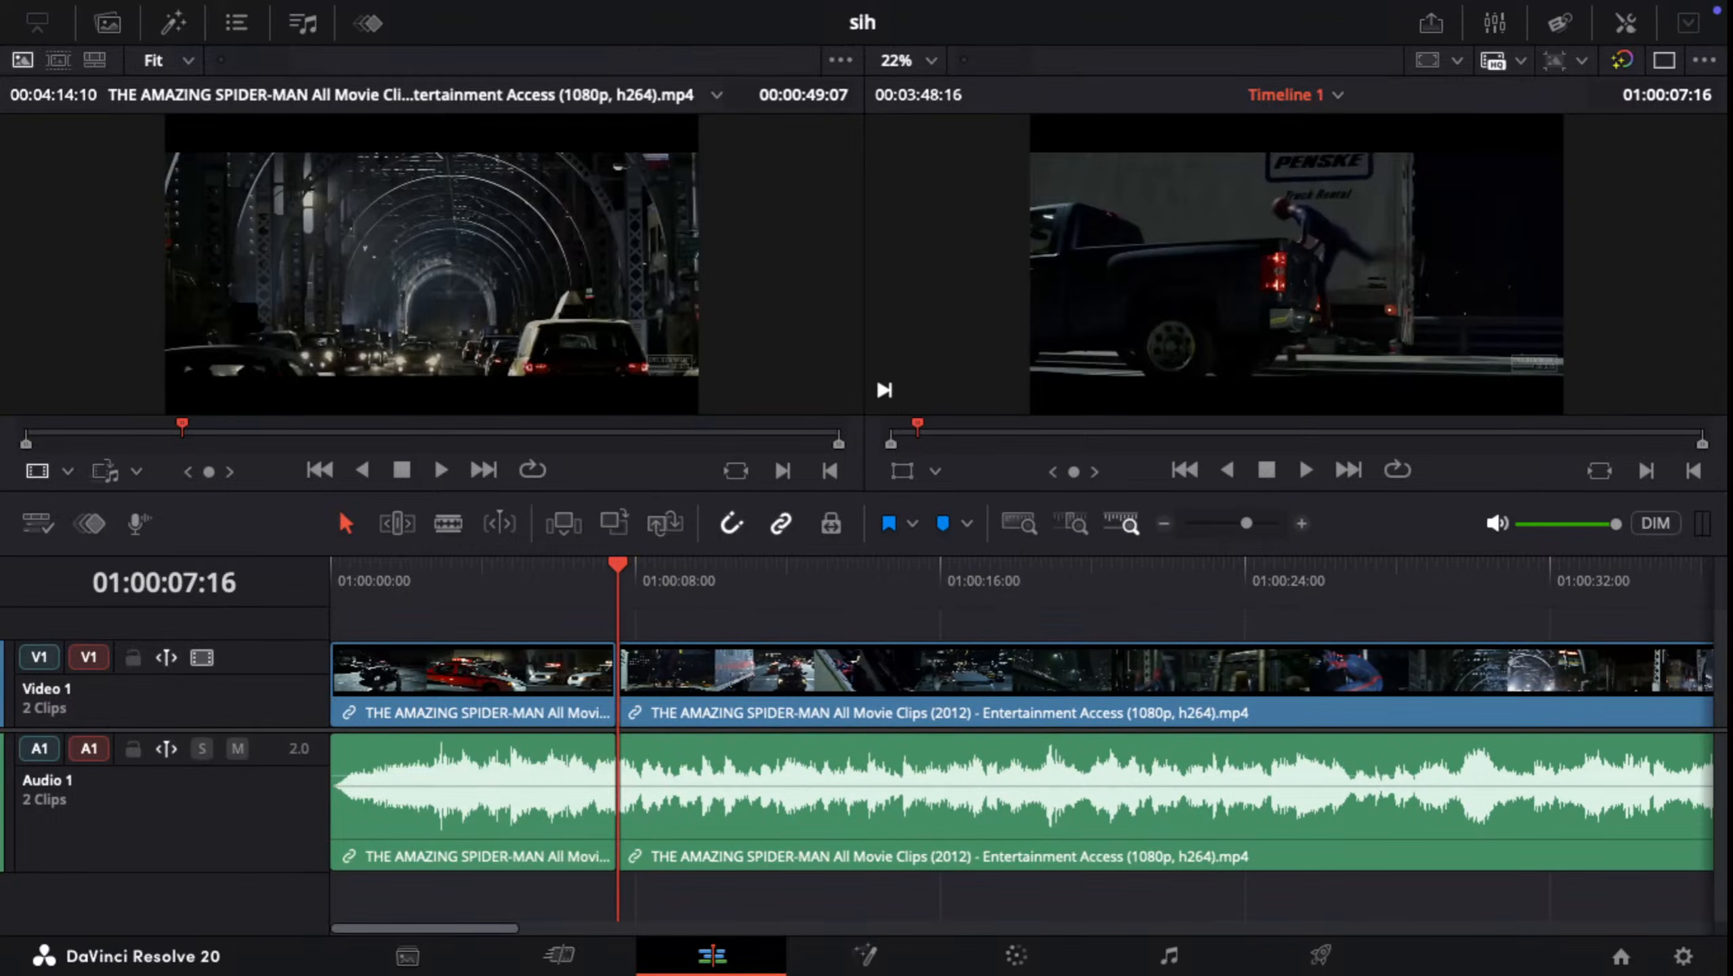
{"action": "key", "text": "space"}
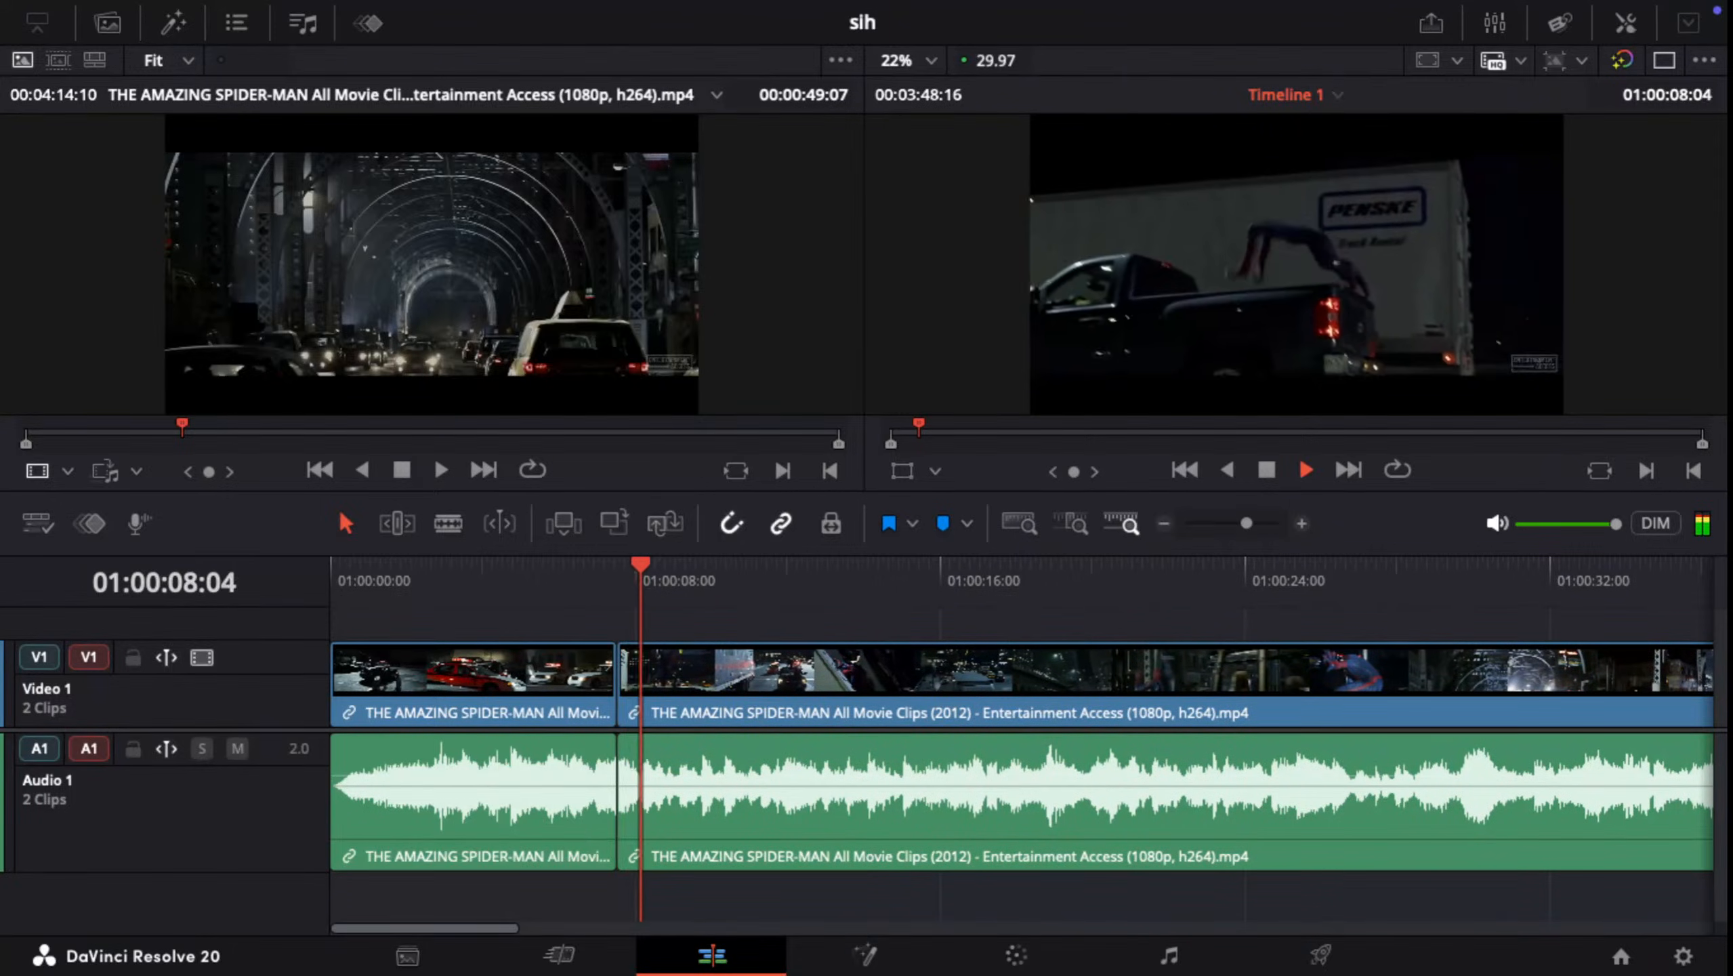
{"action": "key", "text": "space"}
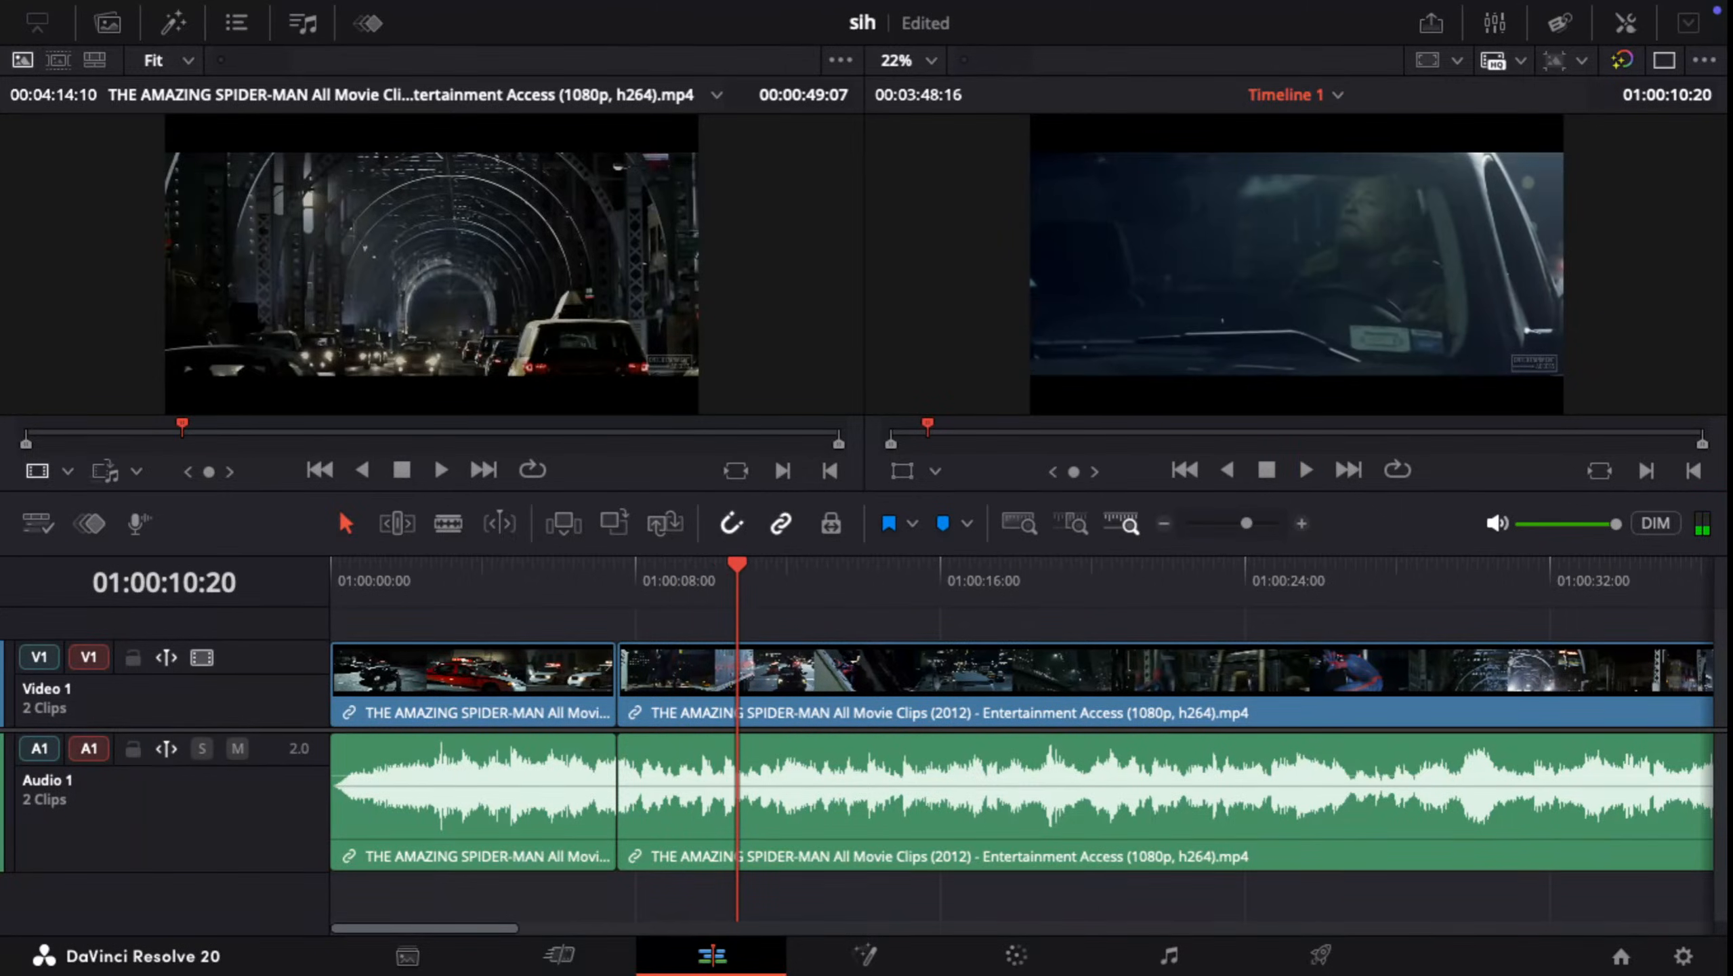
Step: Examine the frames between about 01:00:10:20 and 01:00:09:07 one by one for the next cut point
{"action": "key", "text": "Right"}
{"action": "key", "text": "Right"}
{"action": "key", "text": "Right"}
{"action": "key", "text": "Right"}
{"action": "key", "text": "Left"}
{"action": "key", "text": "Left"}
{"action": "key", "text": "Left"}
{"action": "key", "text": "Left"}
{"action": "key", "text": "Left"}
{"action": "key", "text": "Left"}
{"action": "key", "text": "Left"}
{"action": "key", "text": "Left"}
{"action": "key", "text": "Left"}
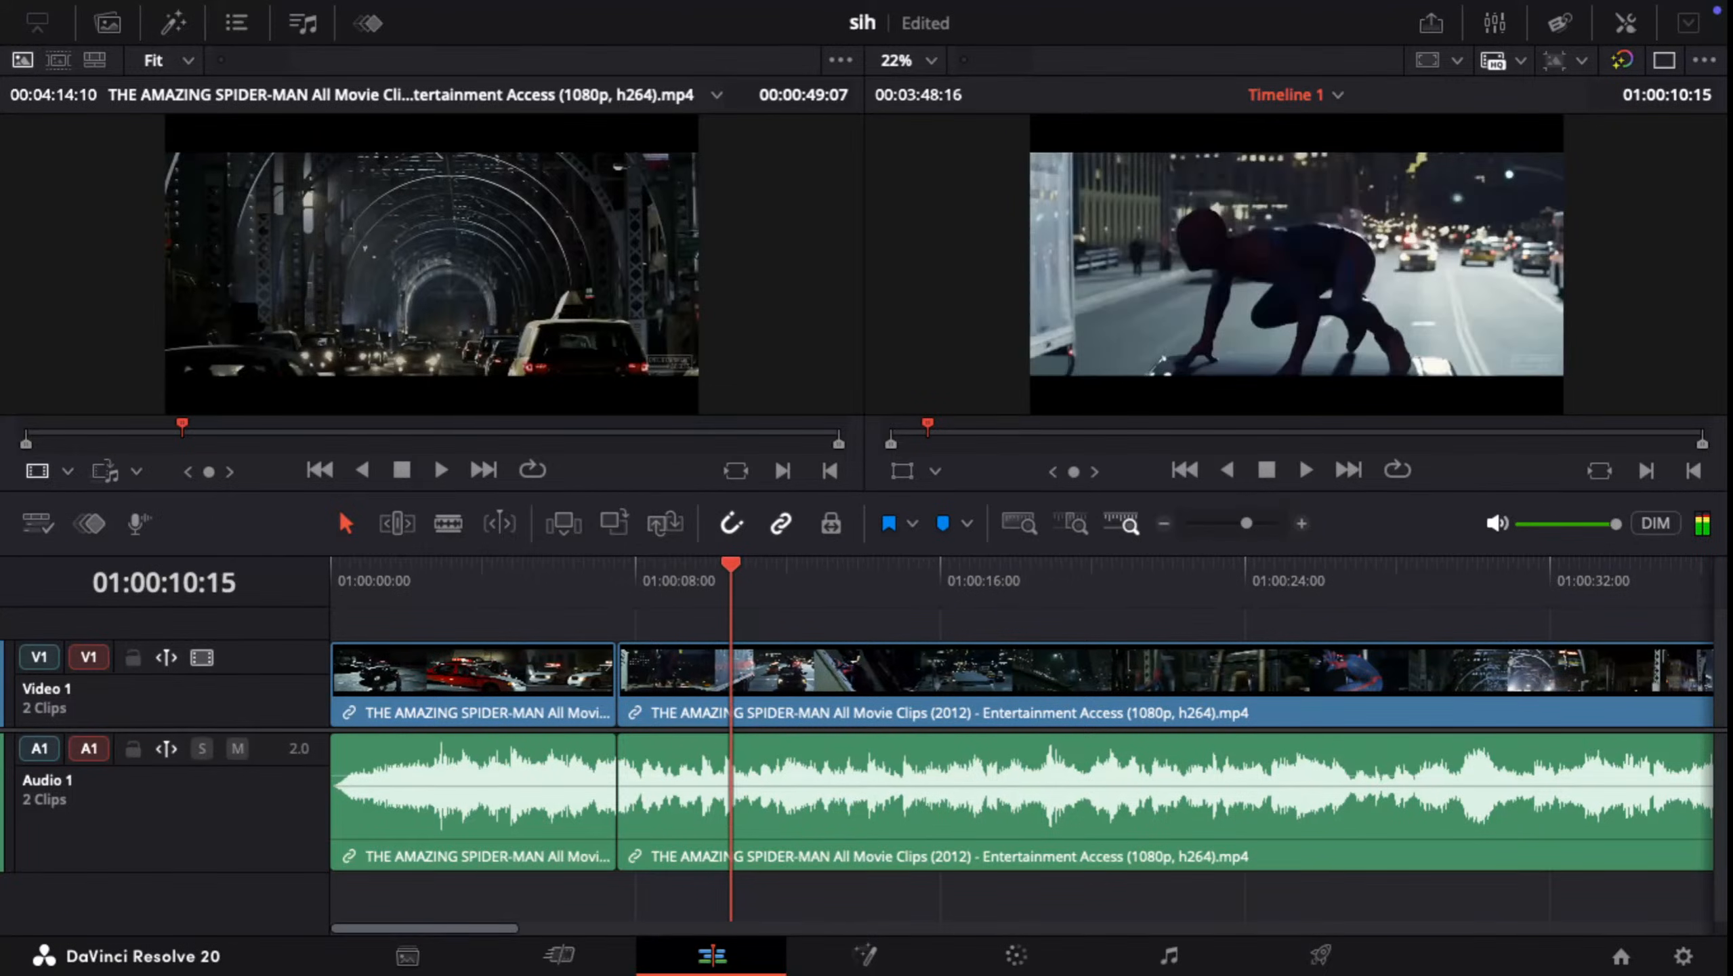
{"action": "key", "text": "Left"}
{"action": "key", "text": "Left"}
{"action": "key", "text": "Left"}
{"action": "key", "text": "Left"}
{"action": "key", "text": "Left"}
{"action": "key", "text": "Left"}
{"action": "key", "text": "Left"}
{"action": "key", "text": "Left"}
{"action": "key", "text": "Left"}
{"action": "key", "text": "Left"}
{"action": "key", "text": "Left"}
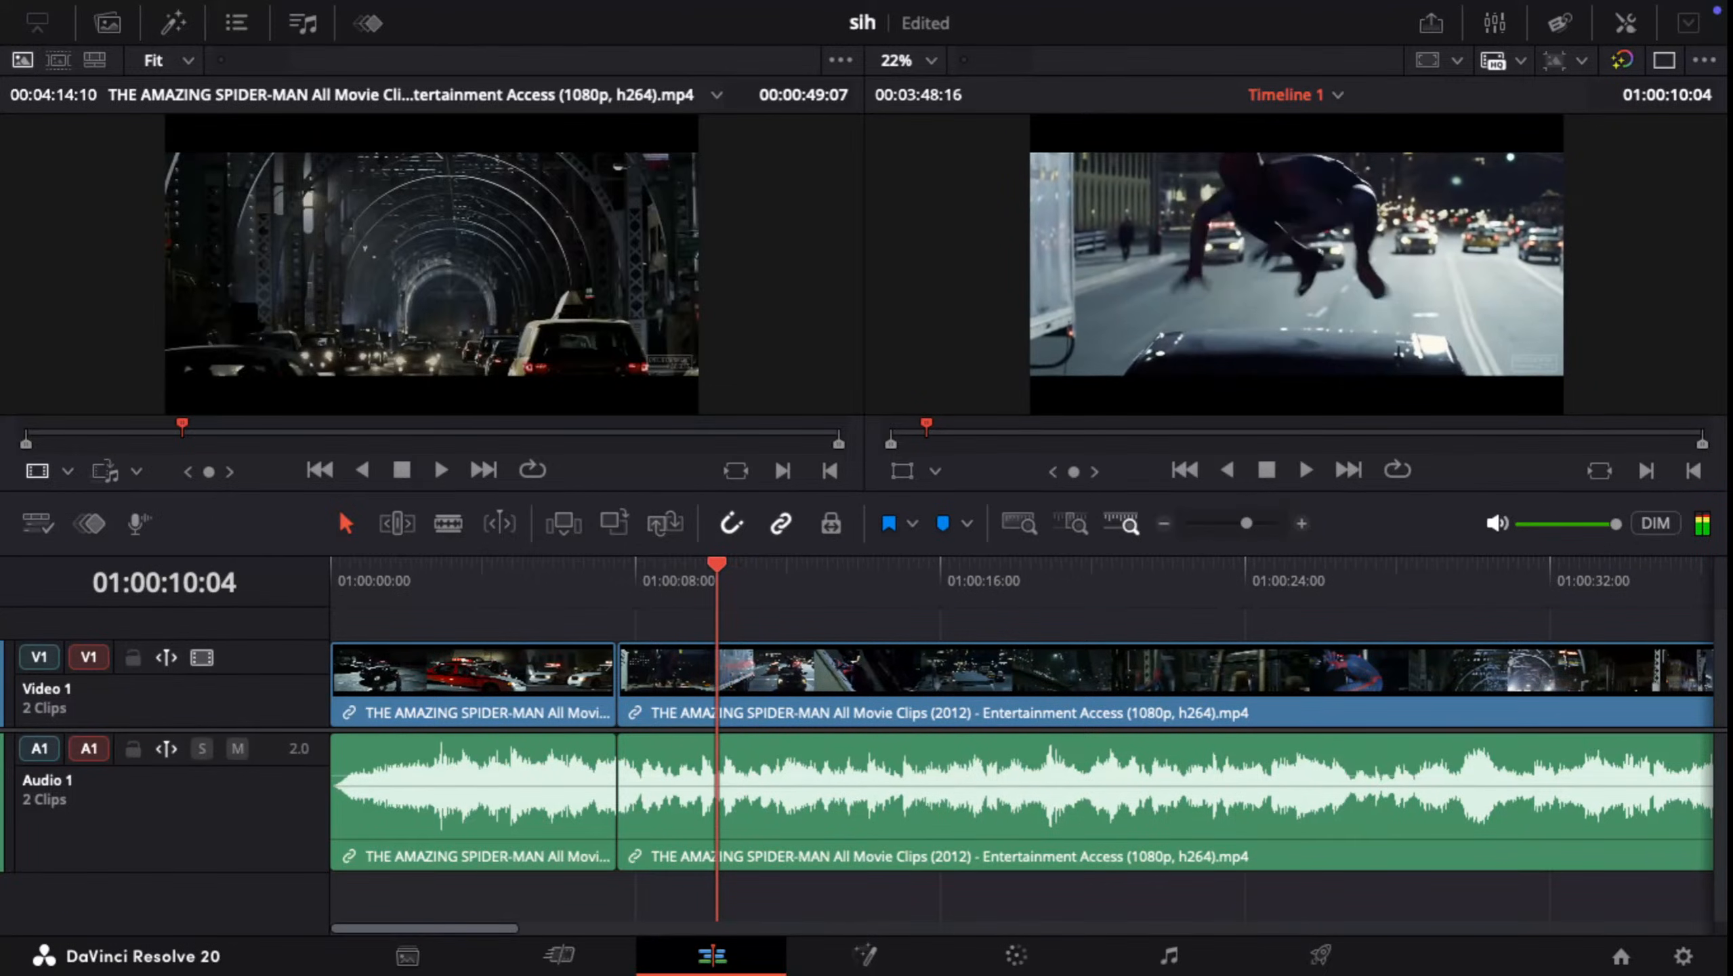
{"action": "key", "text": "Left"}
{"action": "key", "text": "Left"}
{"action": "key", "text": "Left"}
{"action": "key", "text": "Left"}
{"action": "key", "text": "Left"}
{"action": "key", "text": "Left"}
{"action": "key", "text": "Left"}
{"action": "key", "text": "Left"}
{"action": "key", "text": "Left"}
{"action": "key", "text": "Left"}
{"action": "key", "text": "Left"}
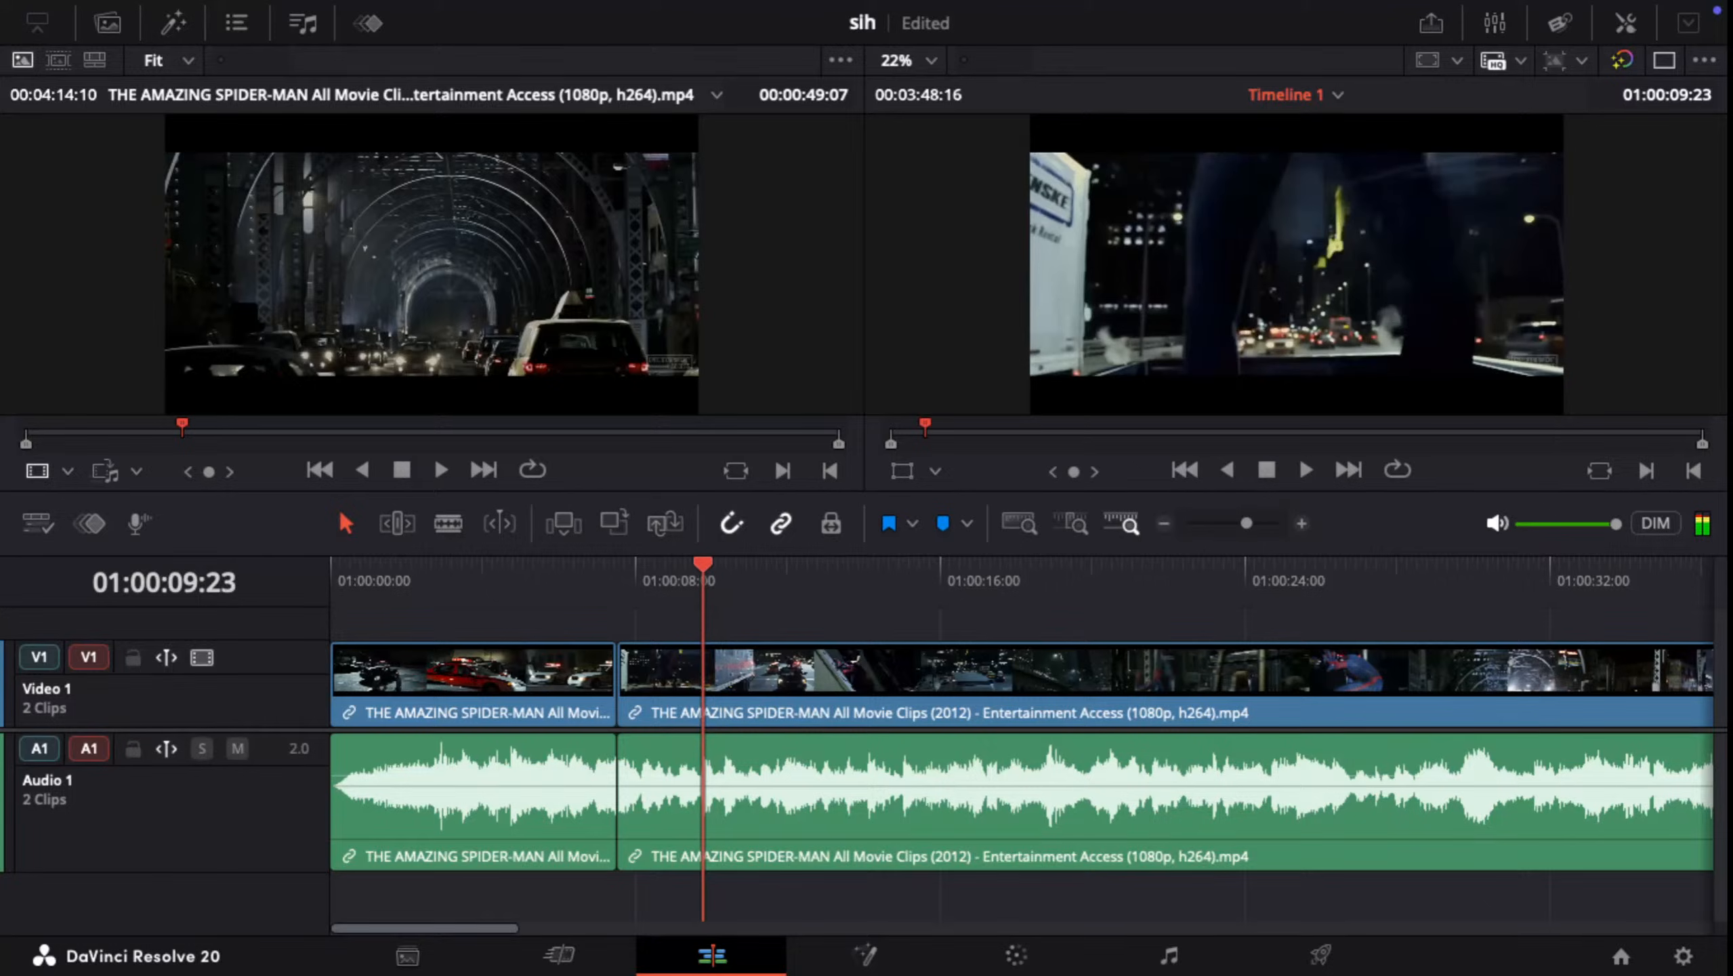
{"action": "key", "text": "Left"}
{"action": "key", "text": "Left"}
{"action": "key", "text": "Left"}
{"action": "key", "text": "Left"}
{"action": "key", "text": "Left"}
{"action": "key", "text": "Left"}
{"action": "key", "text": "Left"}
{"action": "key", "text": "Left"}
{"action": "key", "text": "Left"}
{"action": "key", "text": "Left"}
{"action": "key", "text": "Left"}
{"action": "key", "text": "Left"}
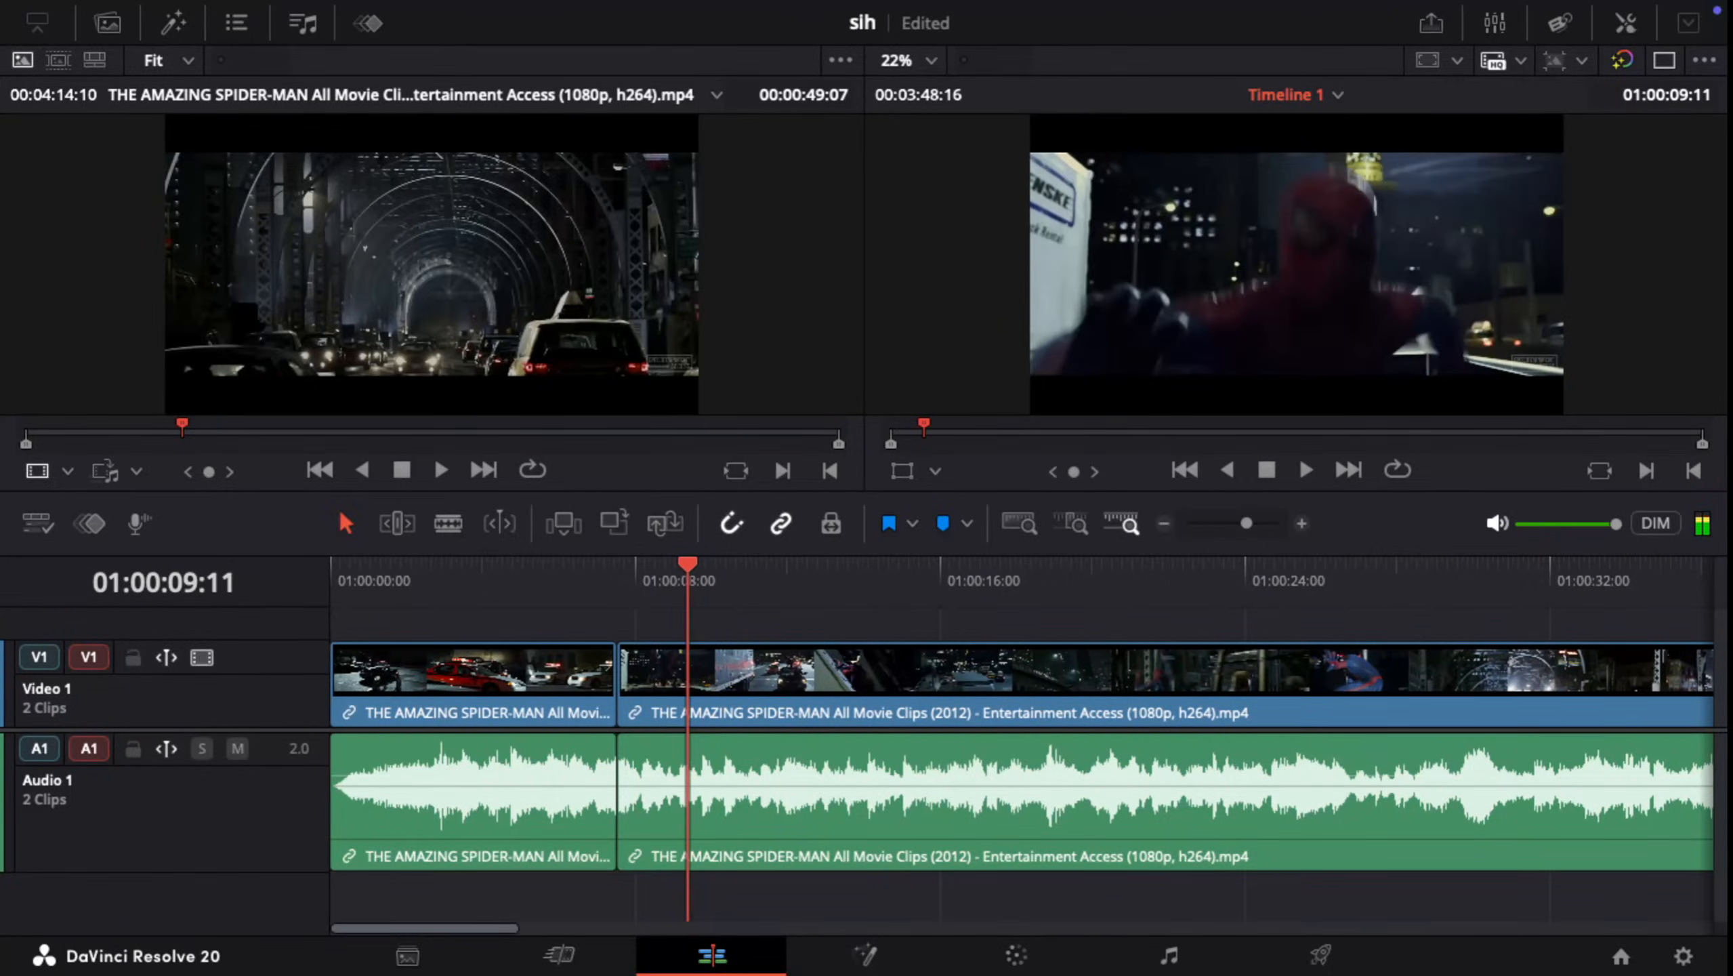
{"action": "key", "text": "Left"}
{"action": "key", "text": "Left"}
{"action": "key", "text": "Left"}
{"action": "key", "text": "Left"}
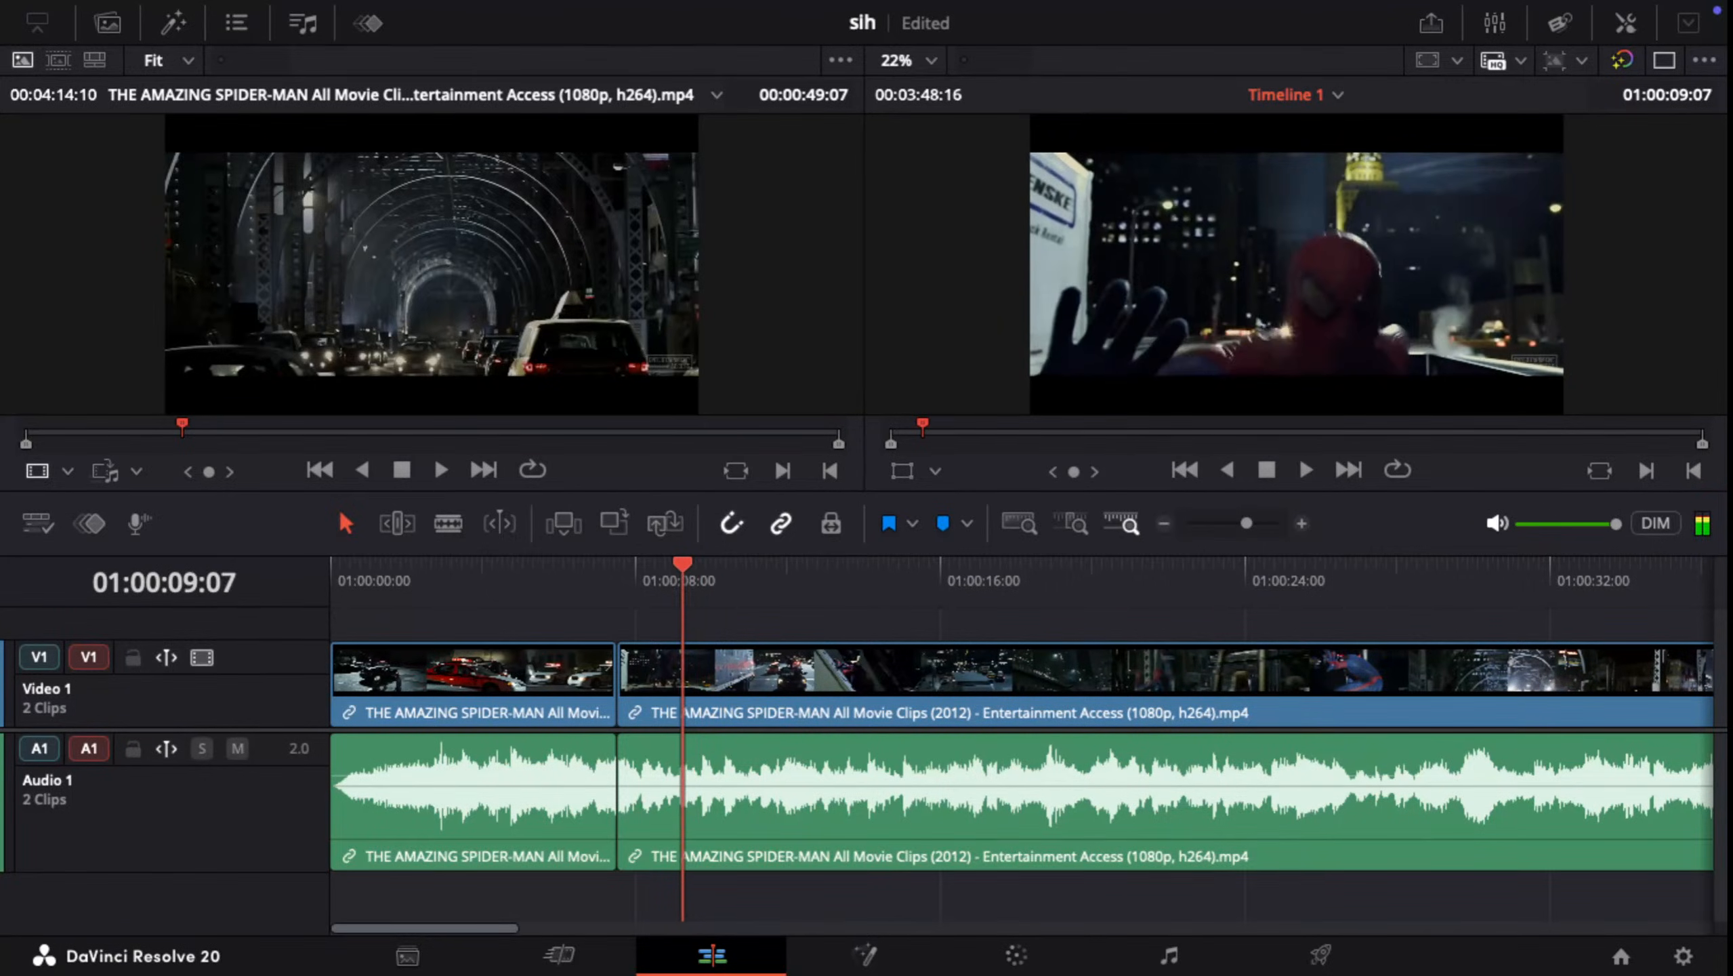
Step: Compare the frames around Spider-Man's raised hand and split the linked video and audio clip at 01:00:09:10
{"action": "key", "text": "Right"}
{"action": "key", "text": "Right"}
{"action": "key", "text": "Right"}
{"action": "key", "text": "Right"}
{"action": "key", "text": "Right"}
{"action": "key", "text": "Right"}
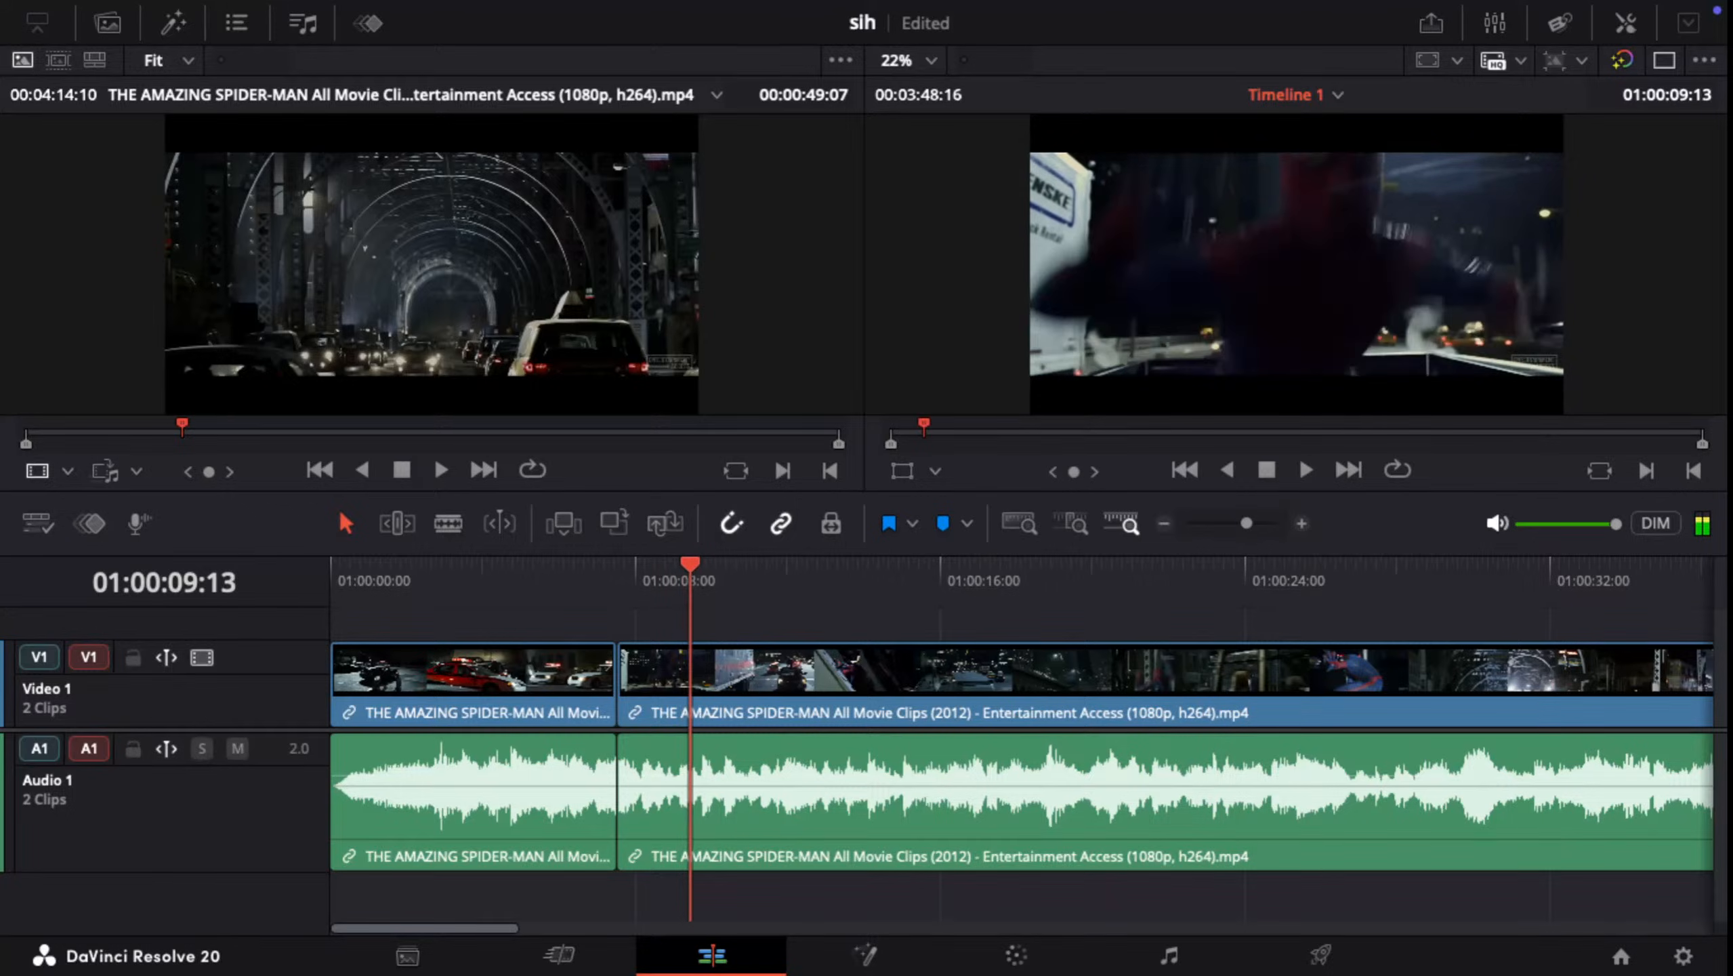
{"action": "key", "text": "Left"}
{"action": "key", "text": "Left"}
{"action": "key", "text": "Left"}
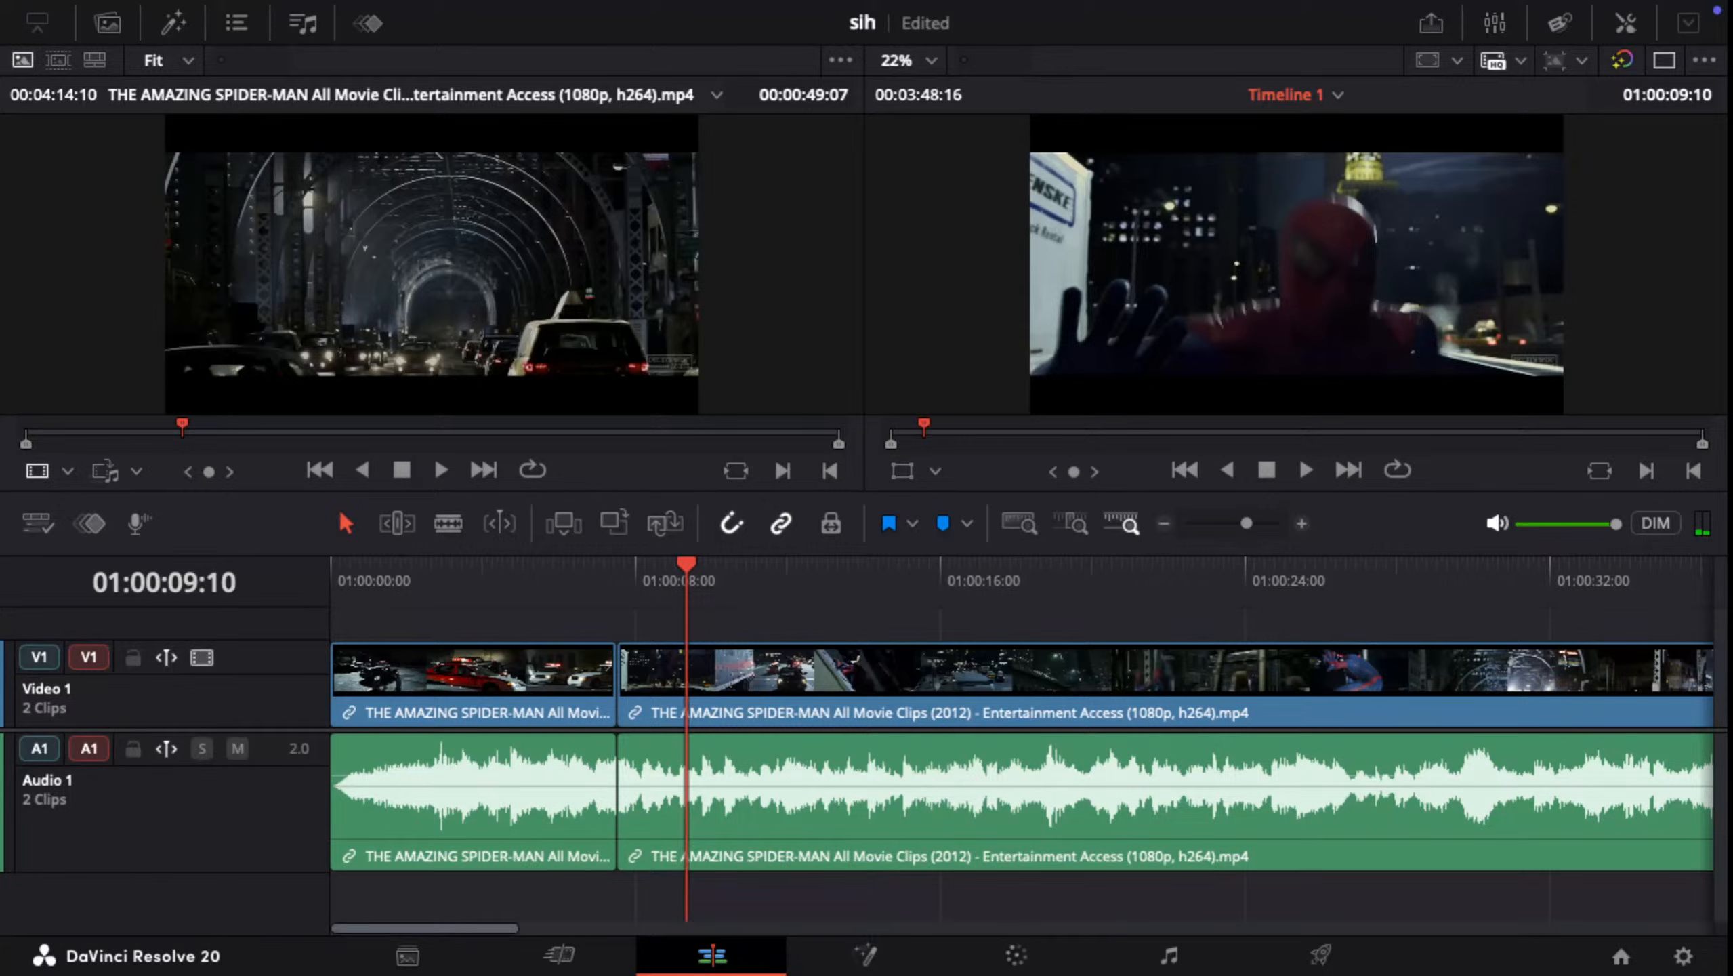
{"action": "key", "text": "ctrl+b"}
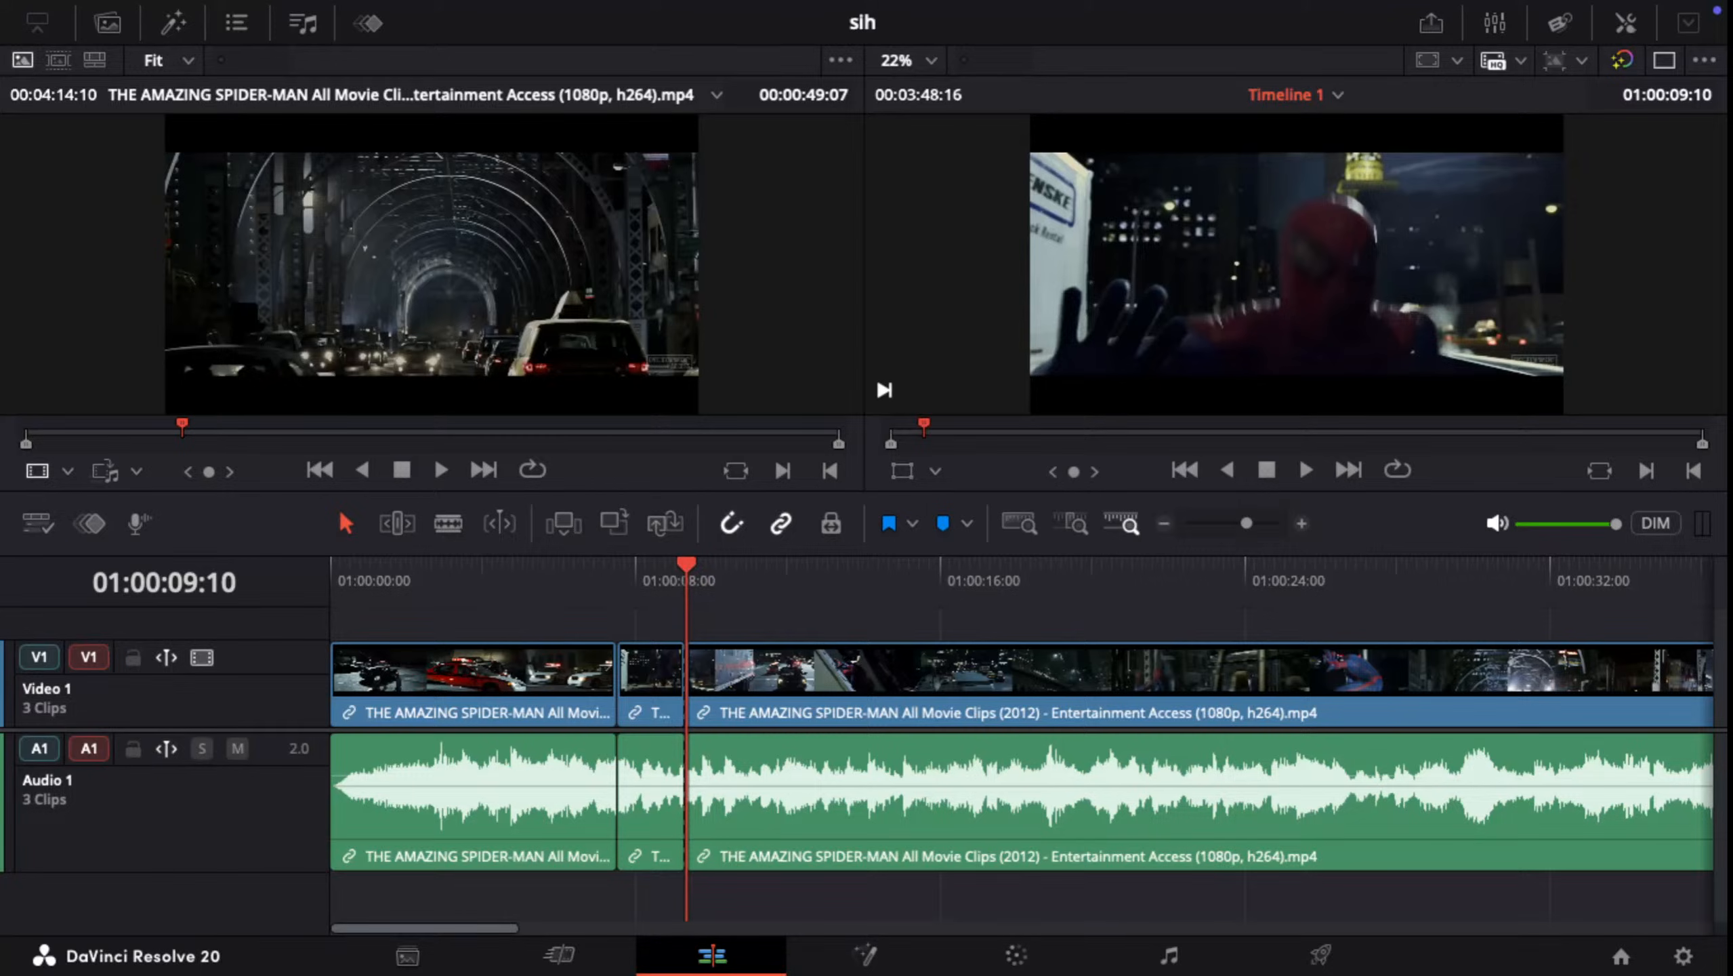
Step: Play on past the cut, find the shot change after the truck shot and split the video and audio at 01:00:12:15
{"action": "key", "text": "space"}
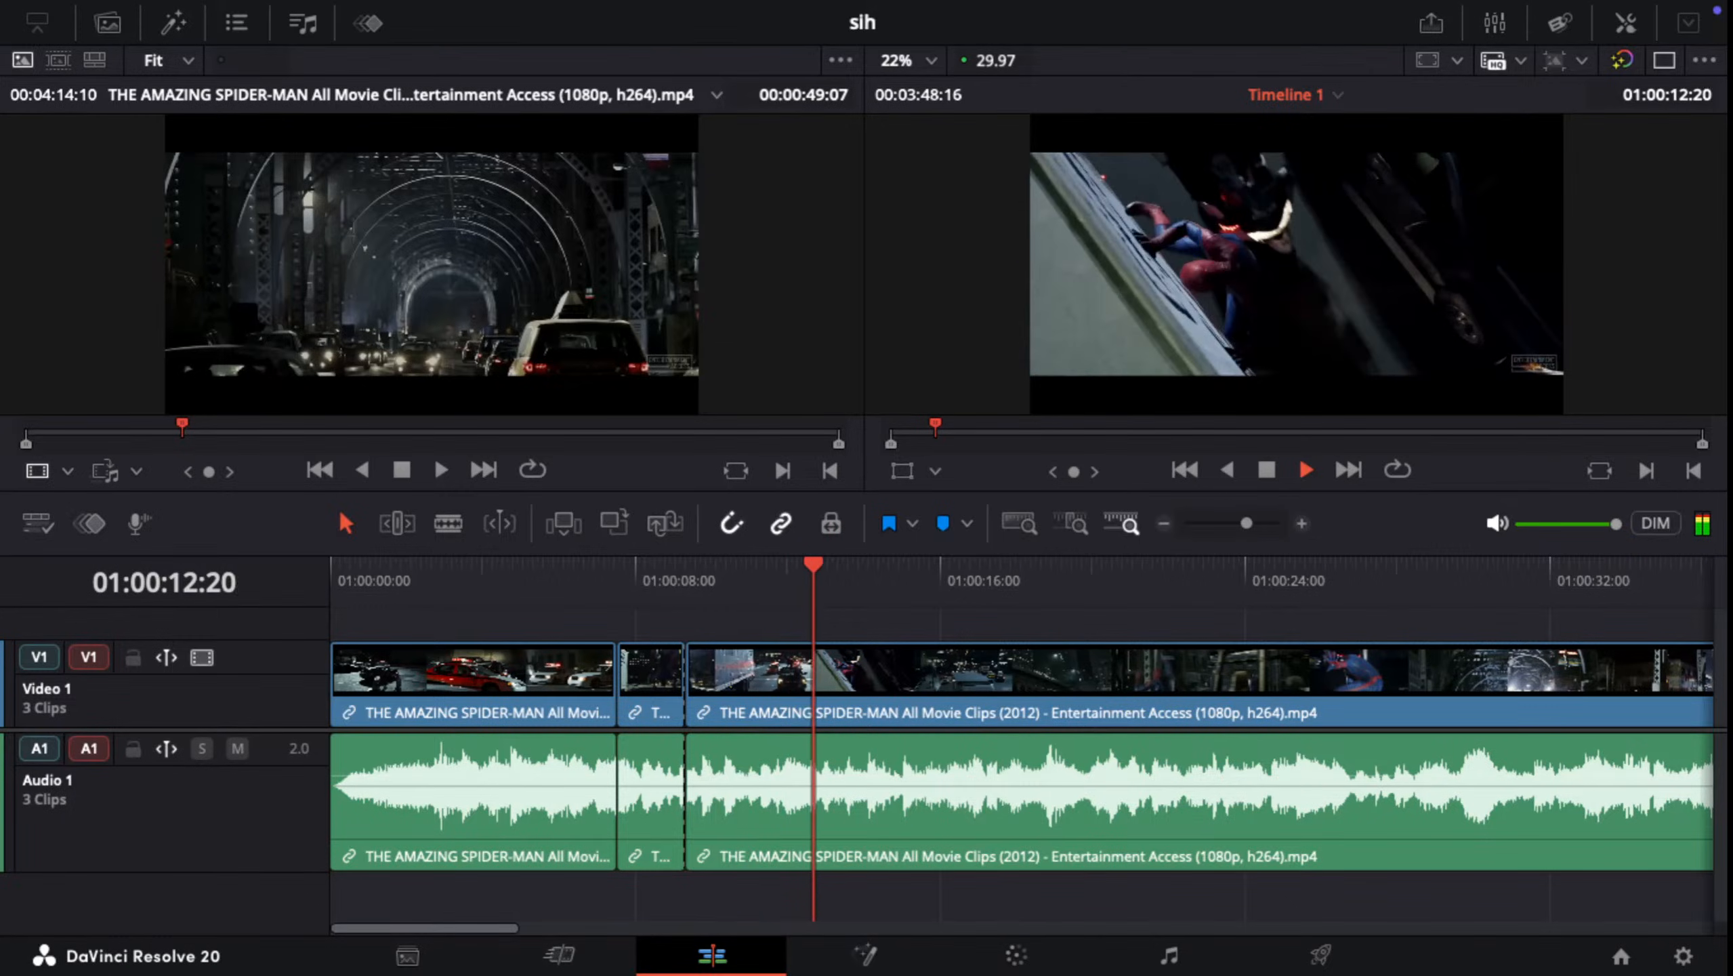
{"action": "key", "text": "space"}
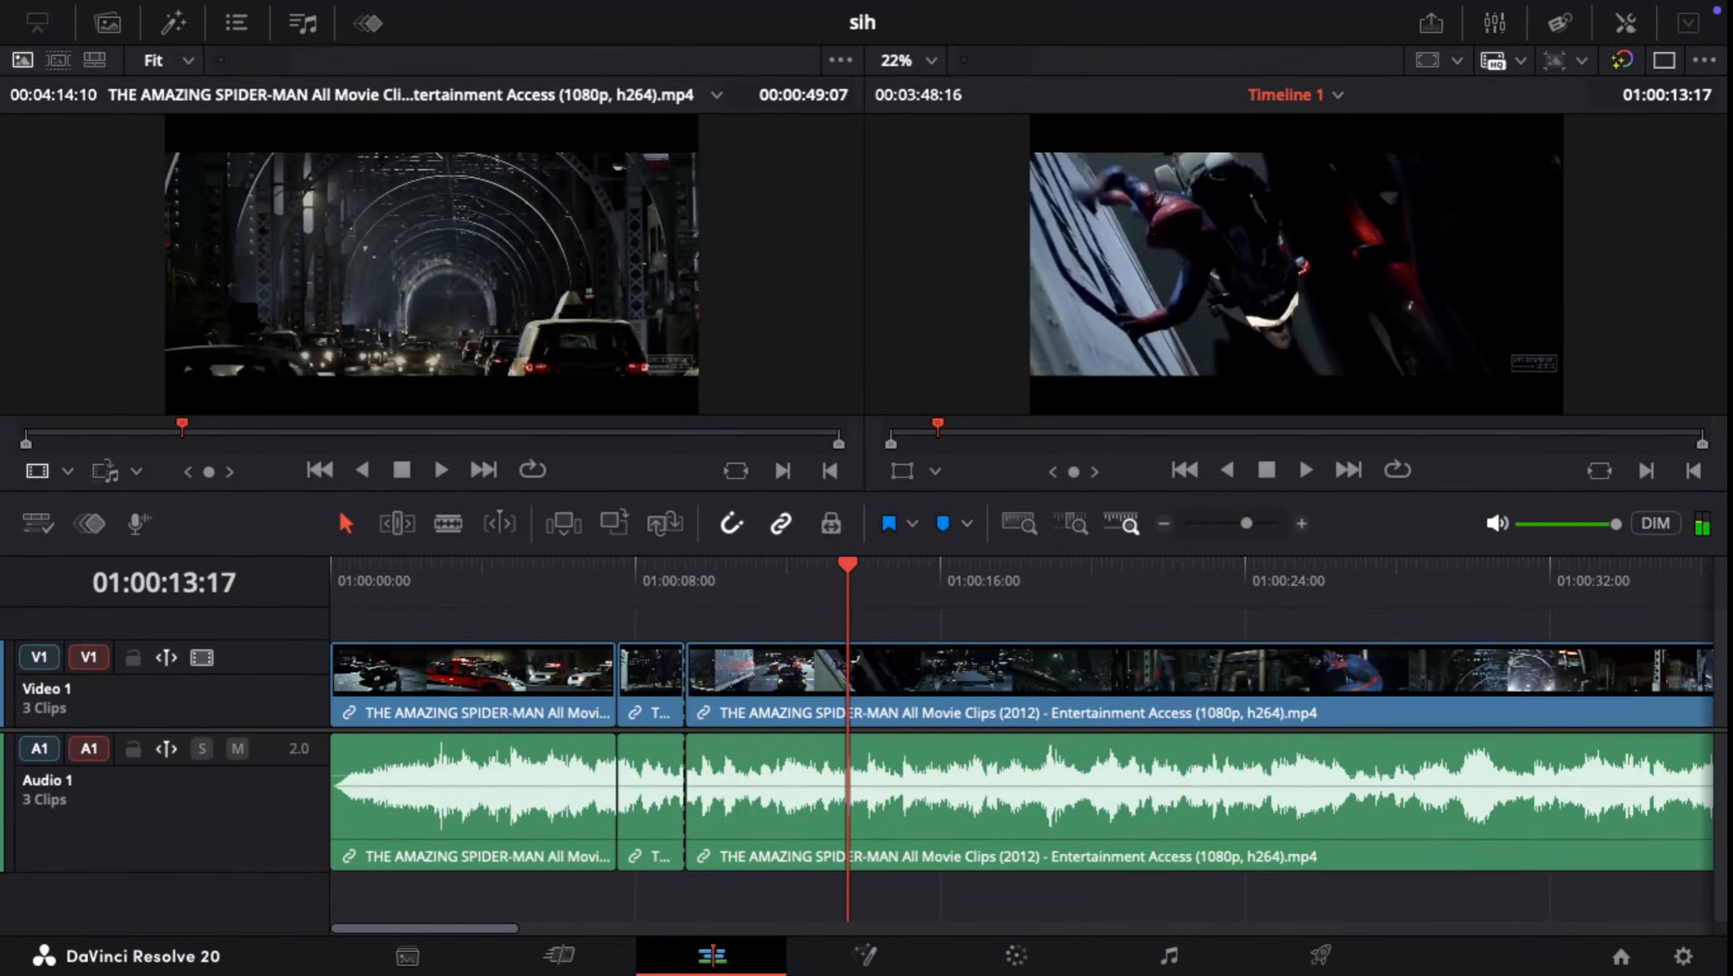
{"action": "key", "text": "Left"}
{"action": "key", "text": "Left"}
{"action": "key", "text": "Left"}
{"action": "key", "text": "Left"}
{"action": "key", "text": "Left"}
{"action": "key", "text": "Left"}
{"action": "key", "text": "Left"}
{"action": "key", "text": "Left"}
{"action": "key", "text": "Left"}
{"action": "key", "text": "Left"}
{"action": "key", "text": "Left"}
{"action": "key", "text": "Left"}
{"action": "key", "text": "Left"}
{"action": "key", "text": "Left"}
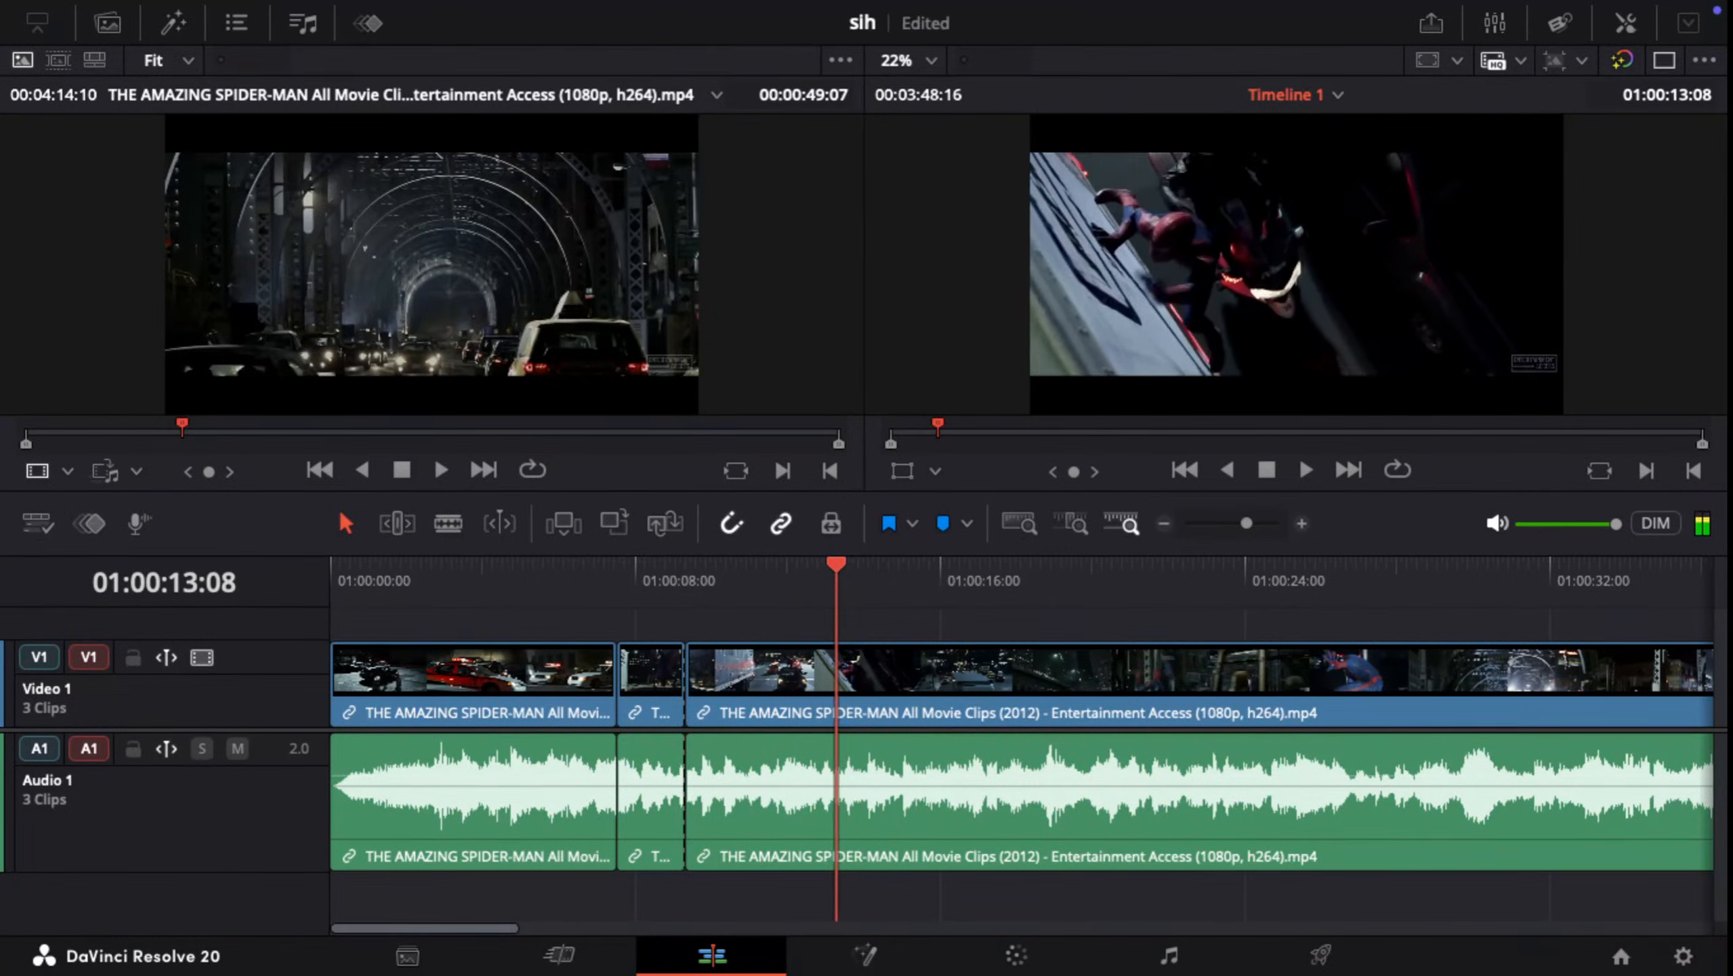
{"action": "key", "text": "Left"}
{"action": "key", "text": "Left"}
{"action": "key", "text": "Left"}
{"action": "key", "text": "Left"}
{"action": "key", "text": "Left"}
{"action": "key", "text": "Left"}
{"action": "key", "text": "Left"}
{"action": "key", "text": "Left"}
{"action": "key", "text": "Left"}
{"action": "key", "text": "Left"}
{"action": "key", "text": "Left"}
{"action": "key", "text": "Left"}
{"action": "key", "text": "Left"}
{"action": "key", "text": "Left"}
{"action": "key", "text": "Left"}
{"action": "key", "text": "Left"}
{"action": "key", "text": "Left"}
{"action": "key", "text": "Left"}
{"action": "key", "text": "Left"}
{"action": "key", "text": "Left"}
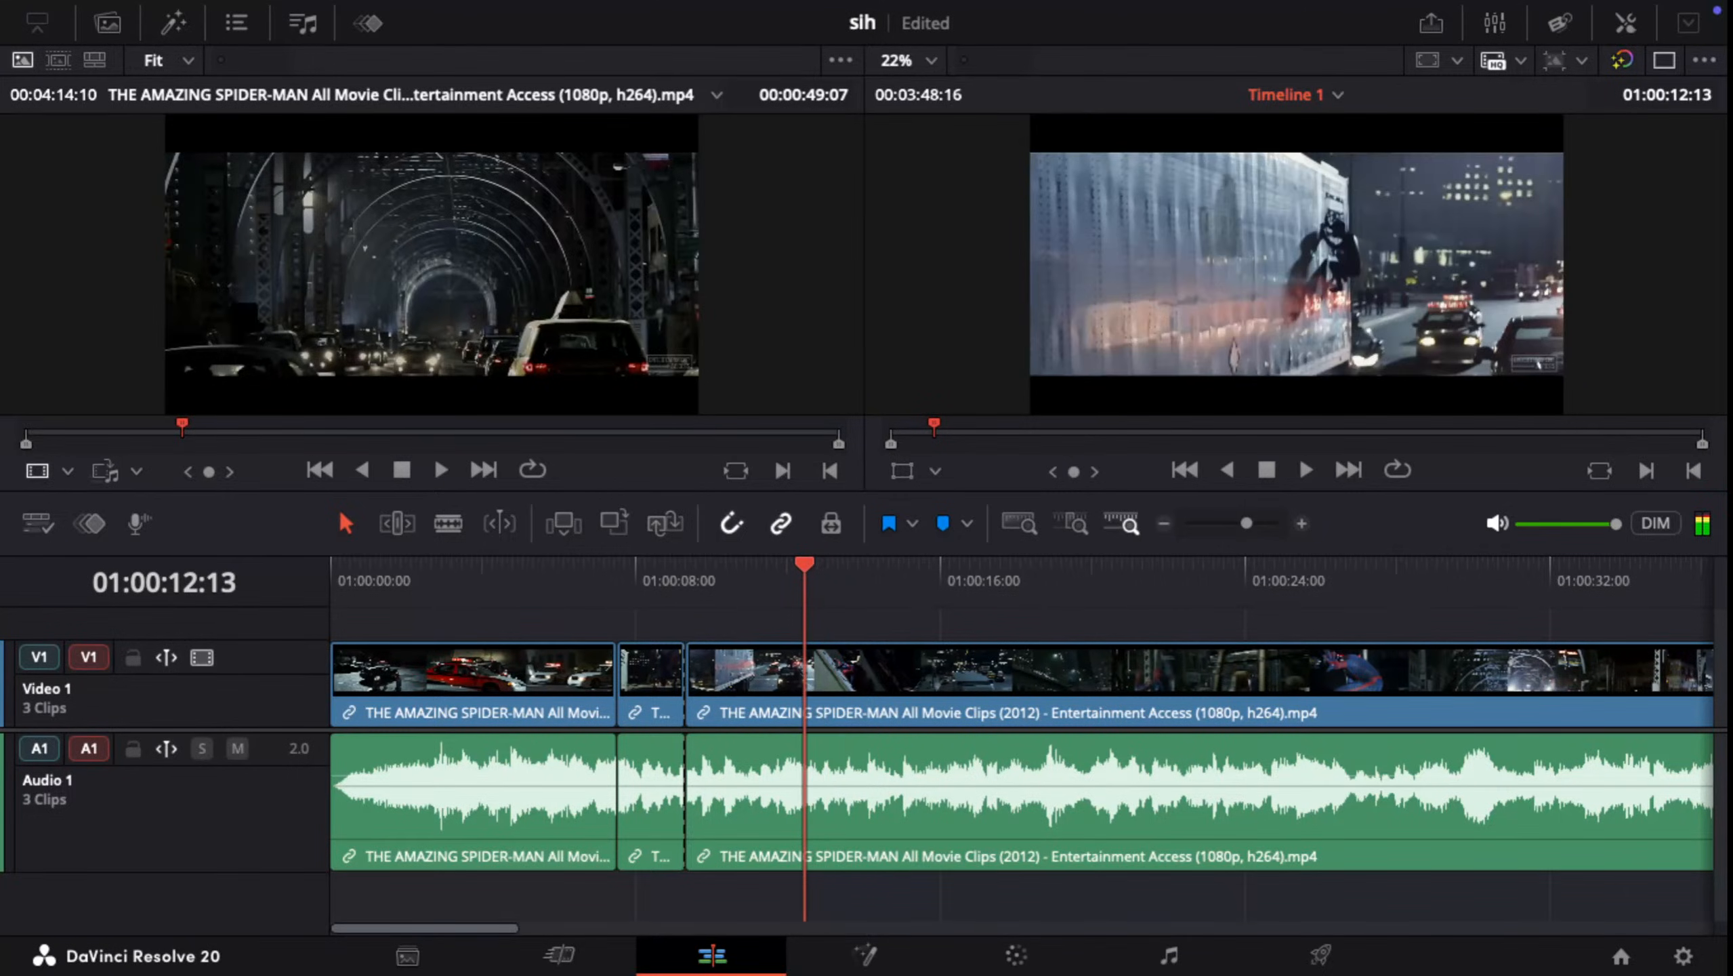
{"action": "key", "text": "Right"}
{"action": "key", "text": "Right"}
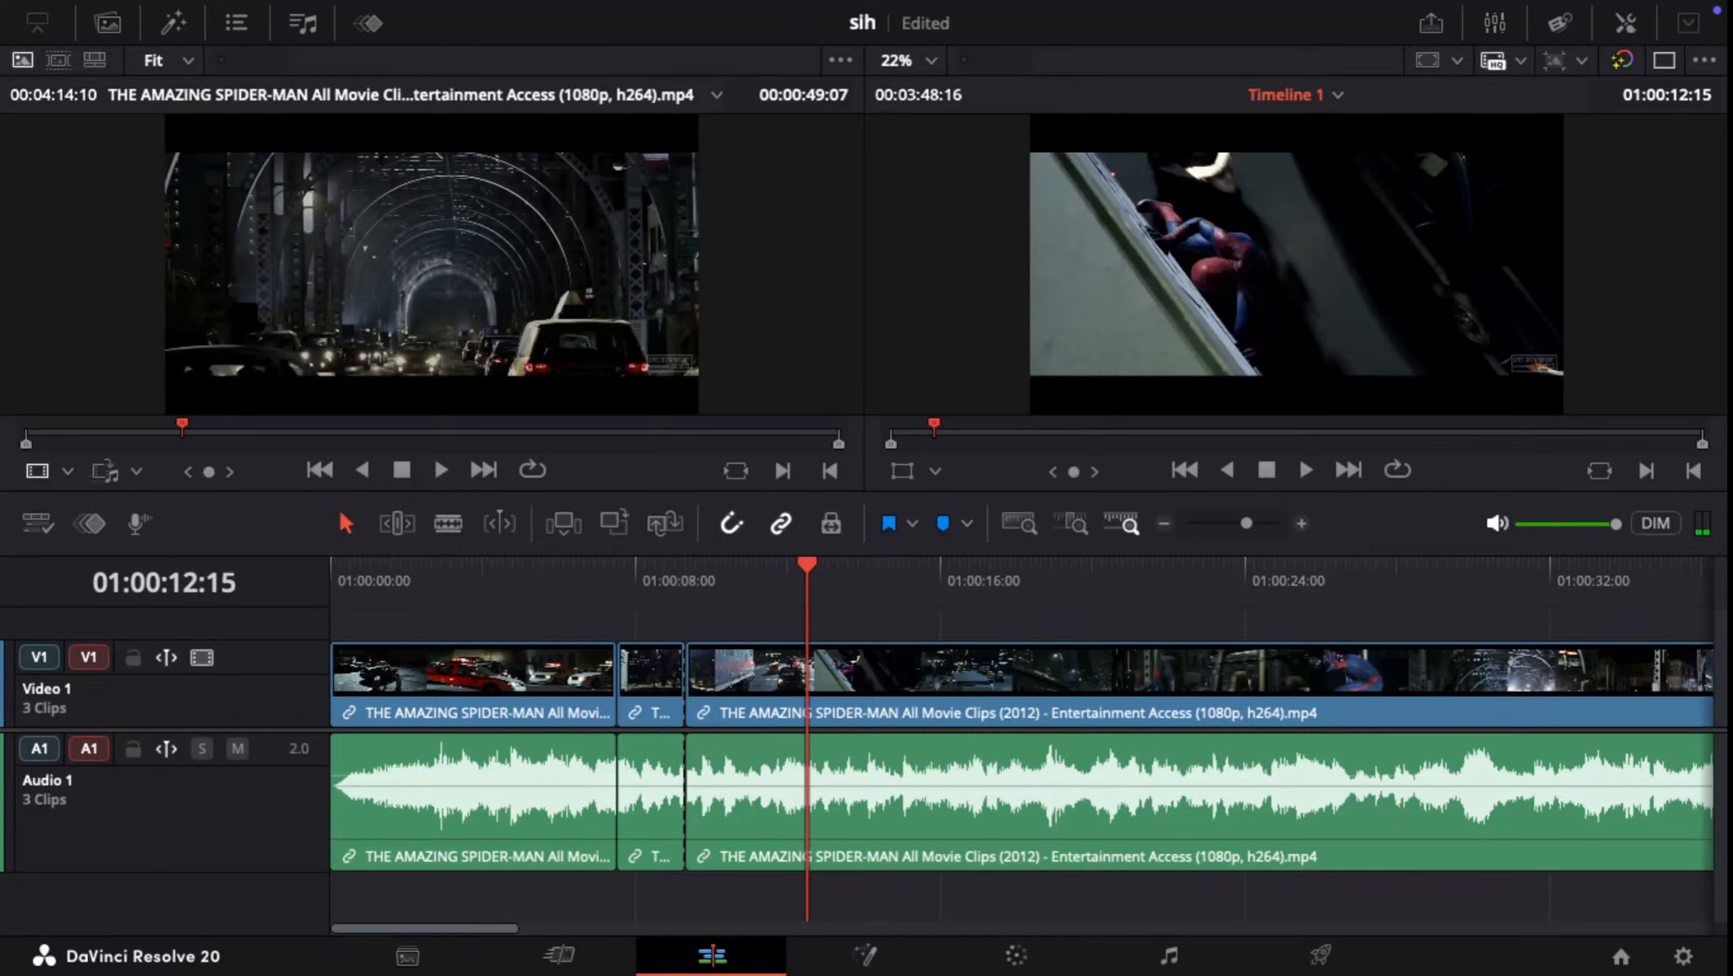
{"action": "key", "text": "ctrl+b"}
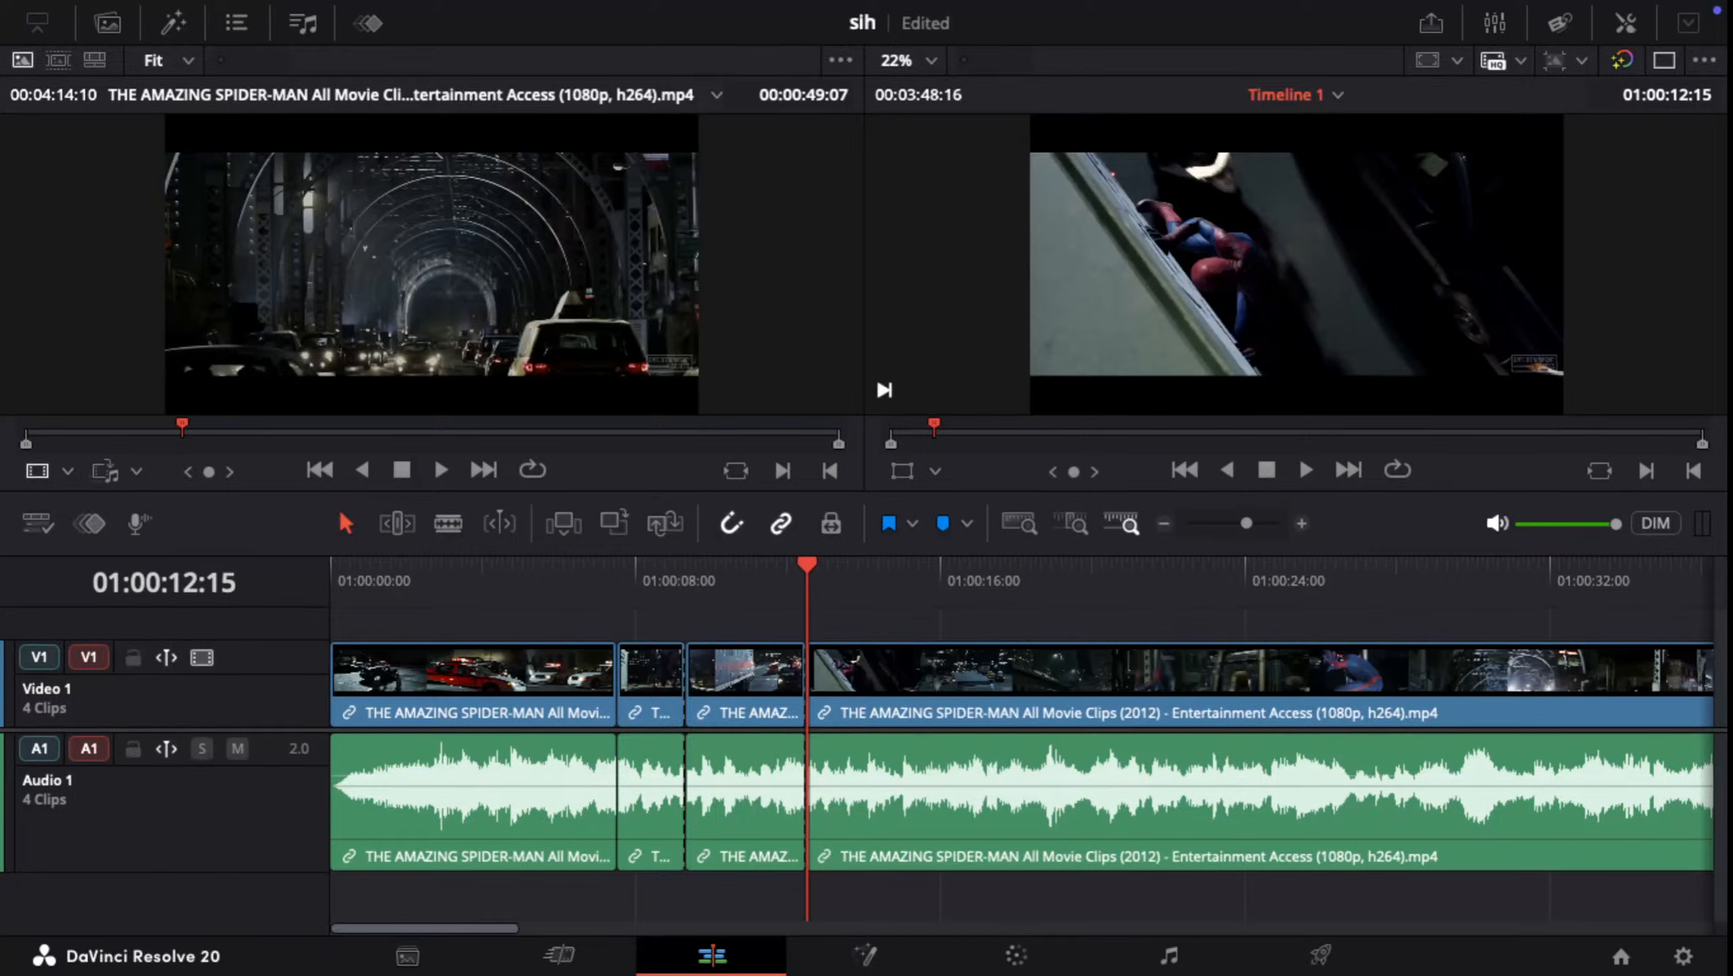
Step: Ripple-delete the video and audio segment between the cuts at 01:00:09:10 and 01:00:12:15
{"action": "left_click_drag", "start_coordinate": [753, 579], "coordinate": [776, 734]}
{"action": "key", "text": "Left"}
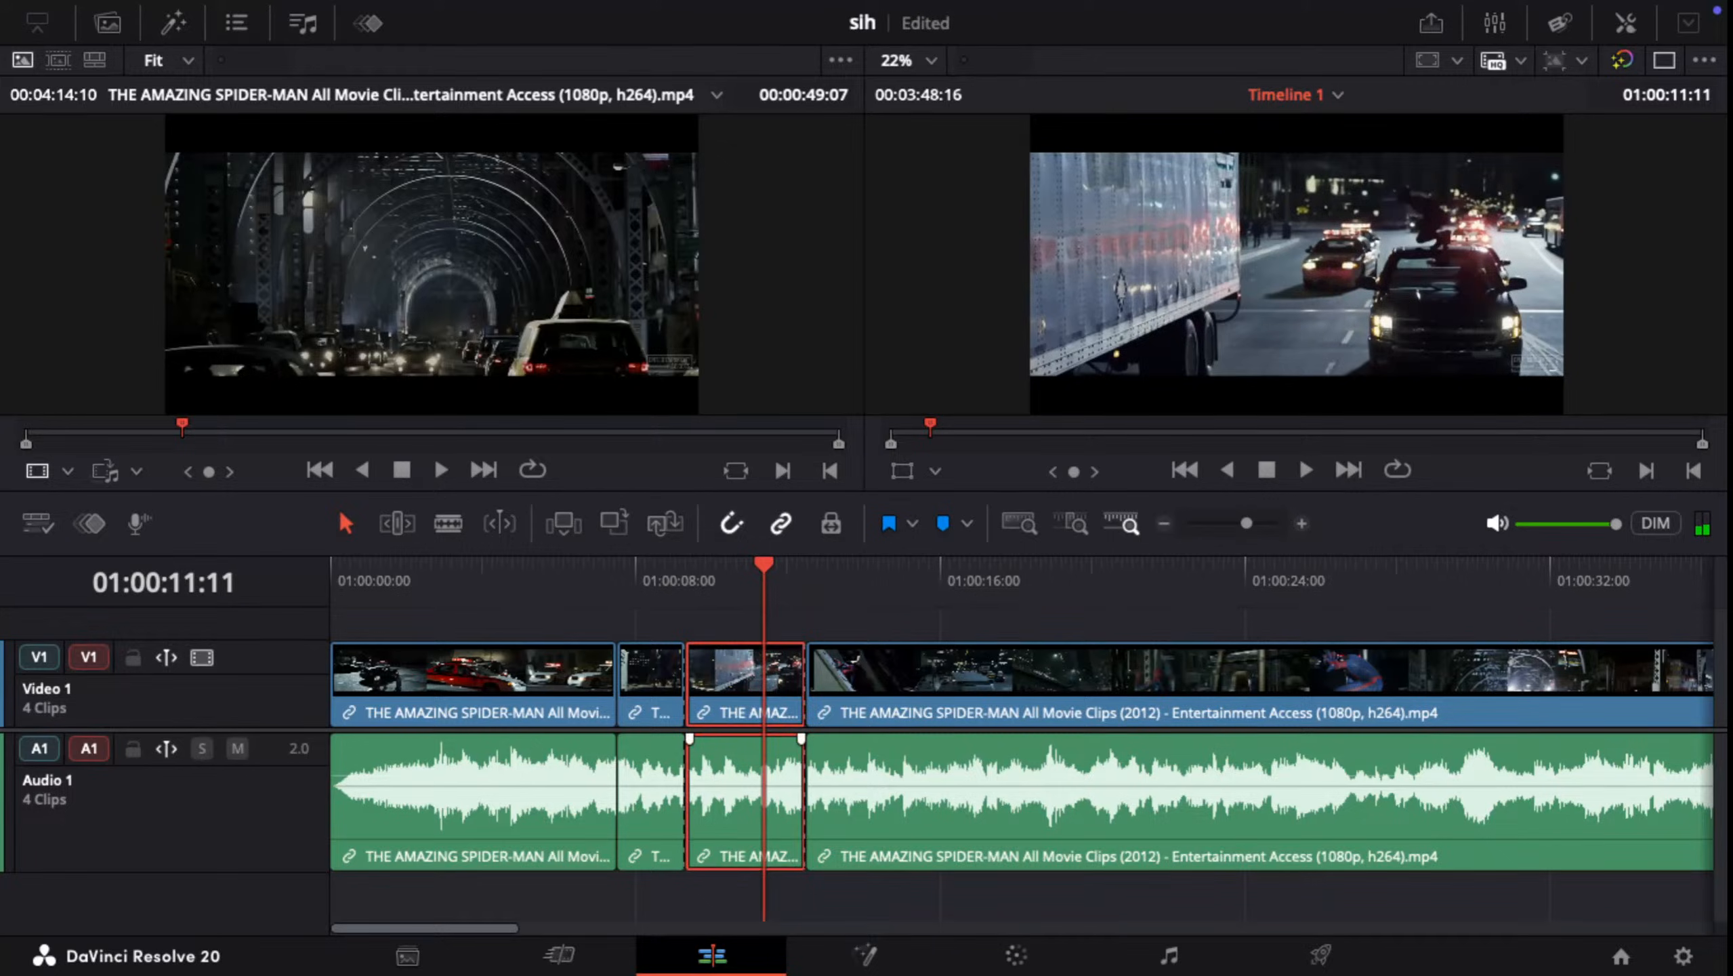
{"action": "key", "text": "shift+BackSpace"}
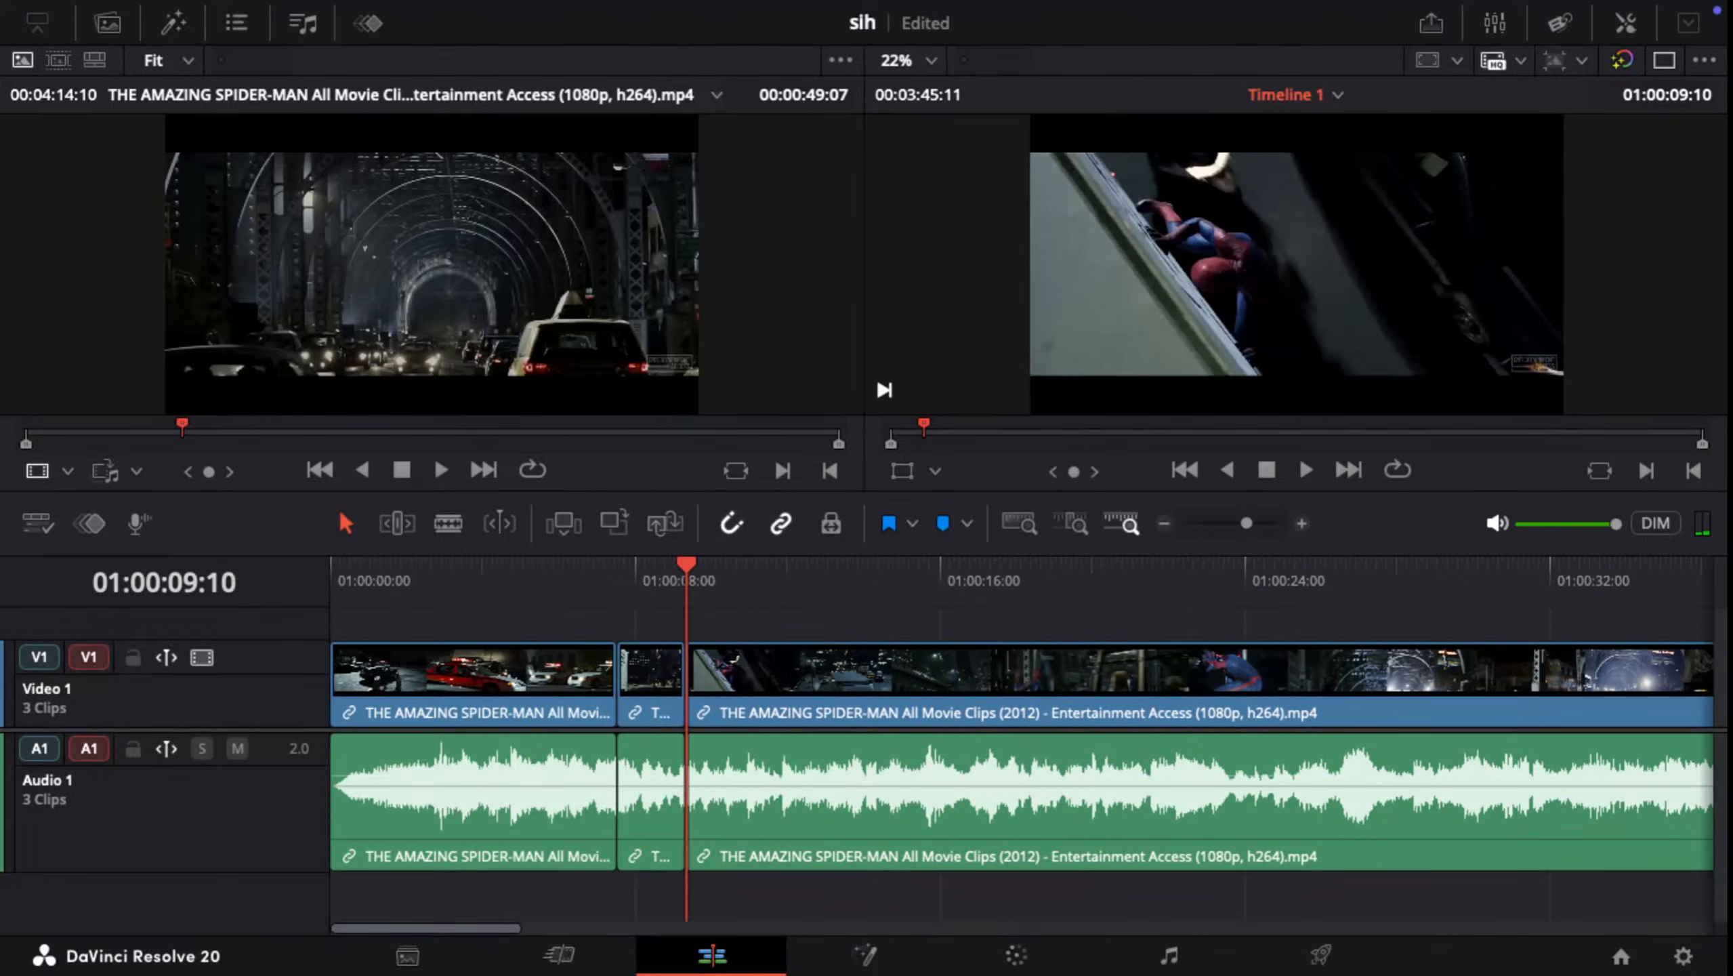
Step: Switch to the full-screen Safari window with the DaVinci Resolve course video and resume its playback
{"action": "key", "text": "ctrl+Up"}
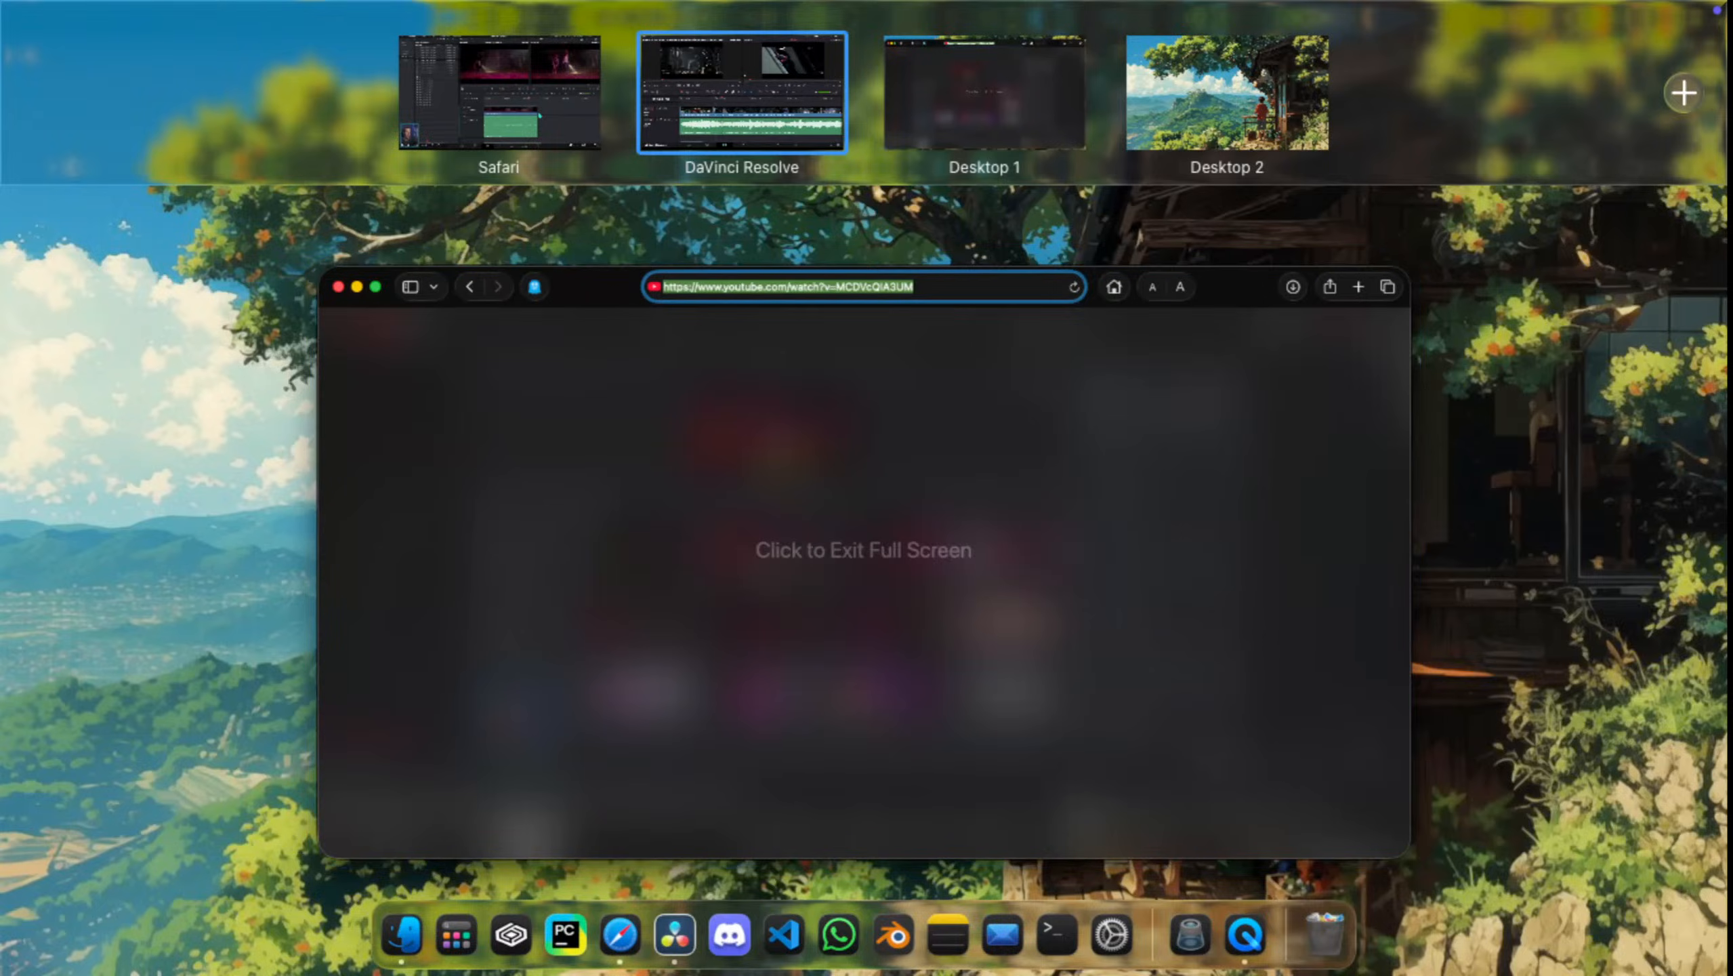
{"action": "left_click", "coordinate": [500, 93]}
{"action": "key", "text": "space"}
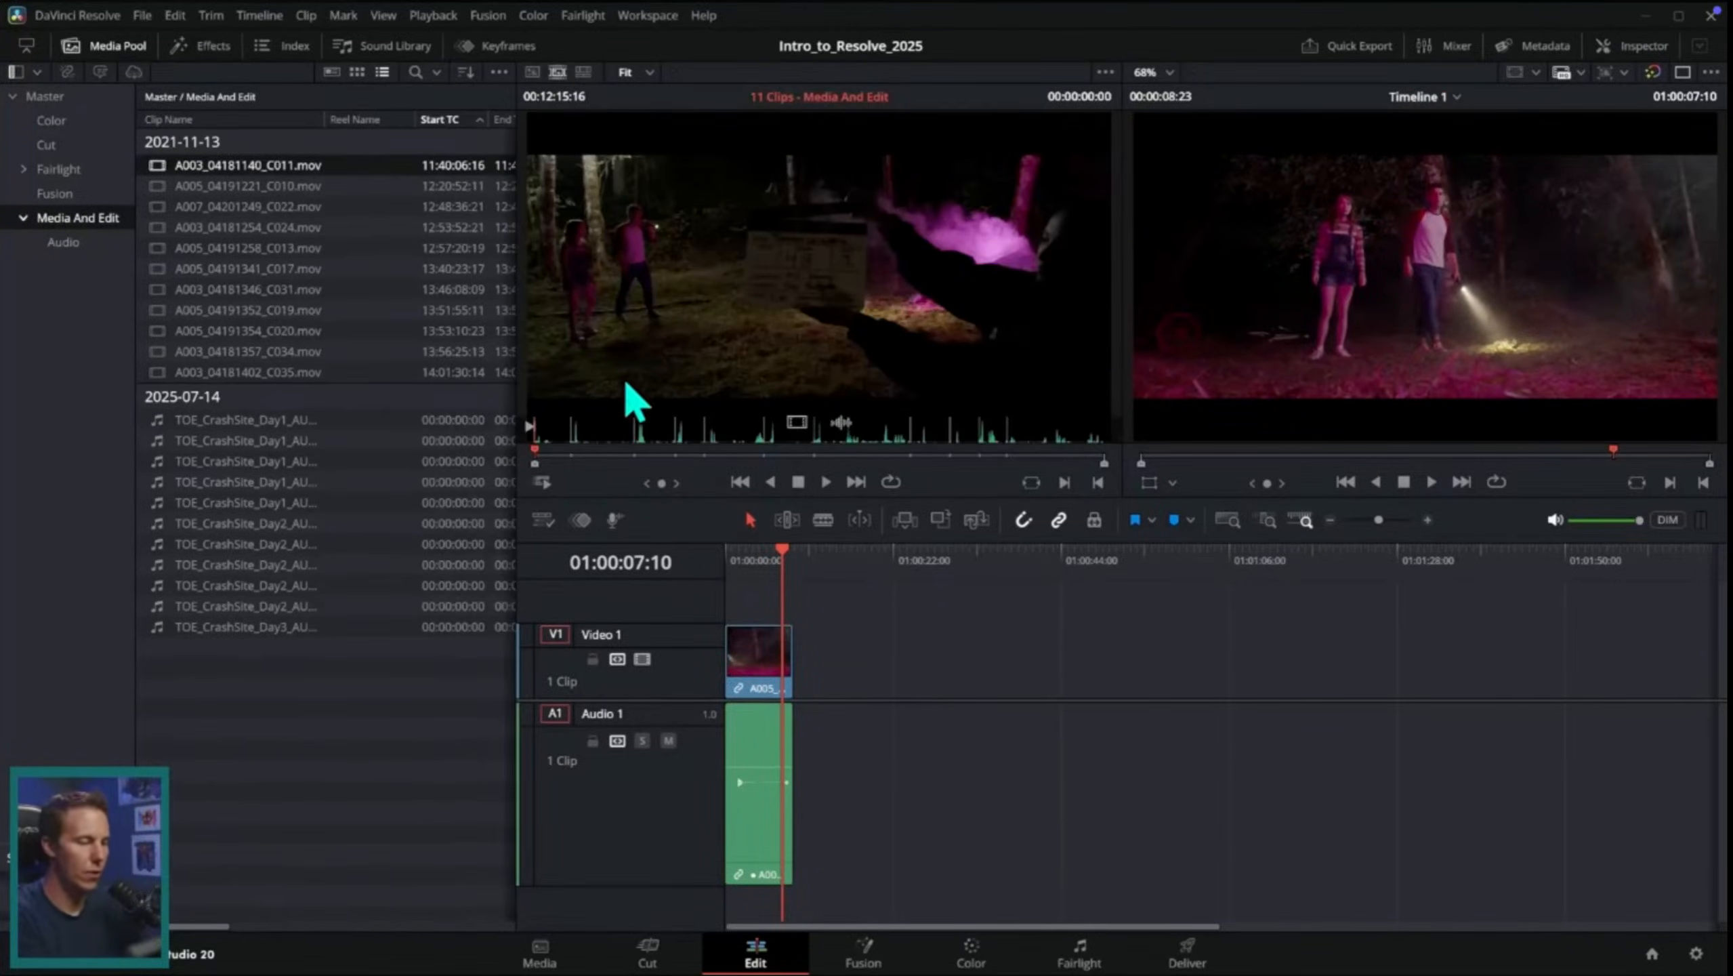
Step: Mute the audio monitoring and skim through the 11-clip source tape and Timeline 1
{"action": "left_click_drag", "start_coordinate": [593, 461], "coordinate": [912, 461]}
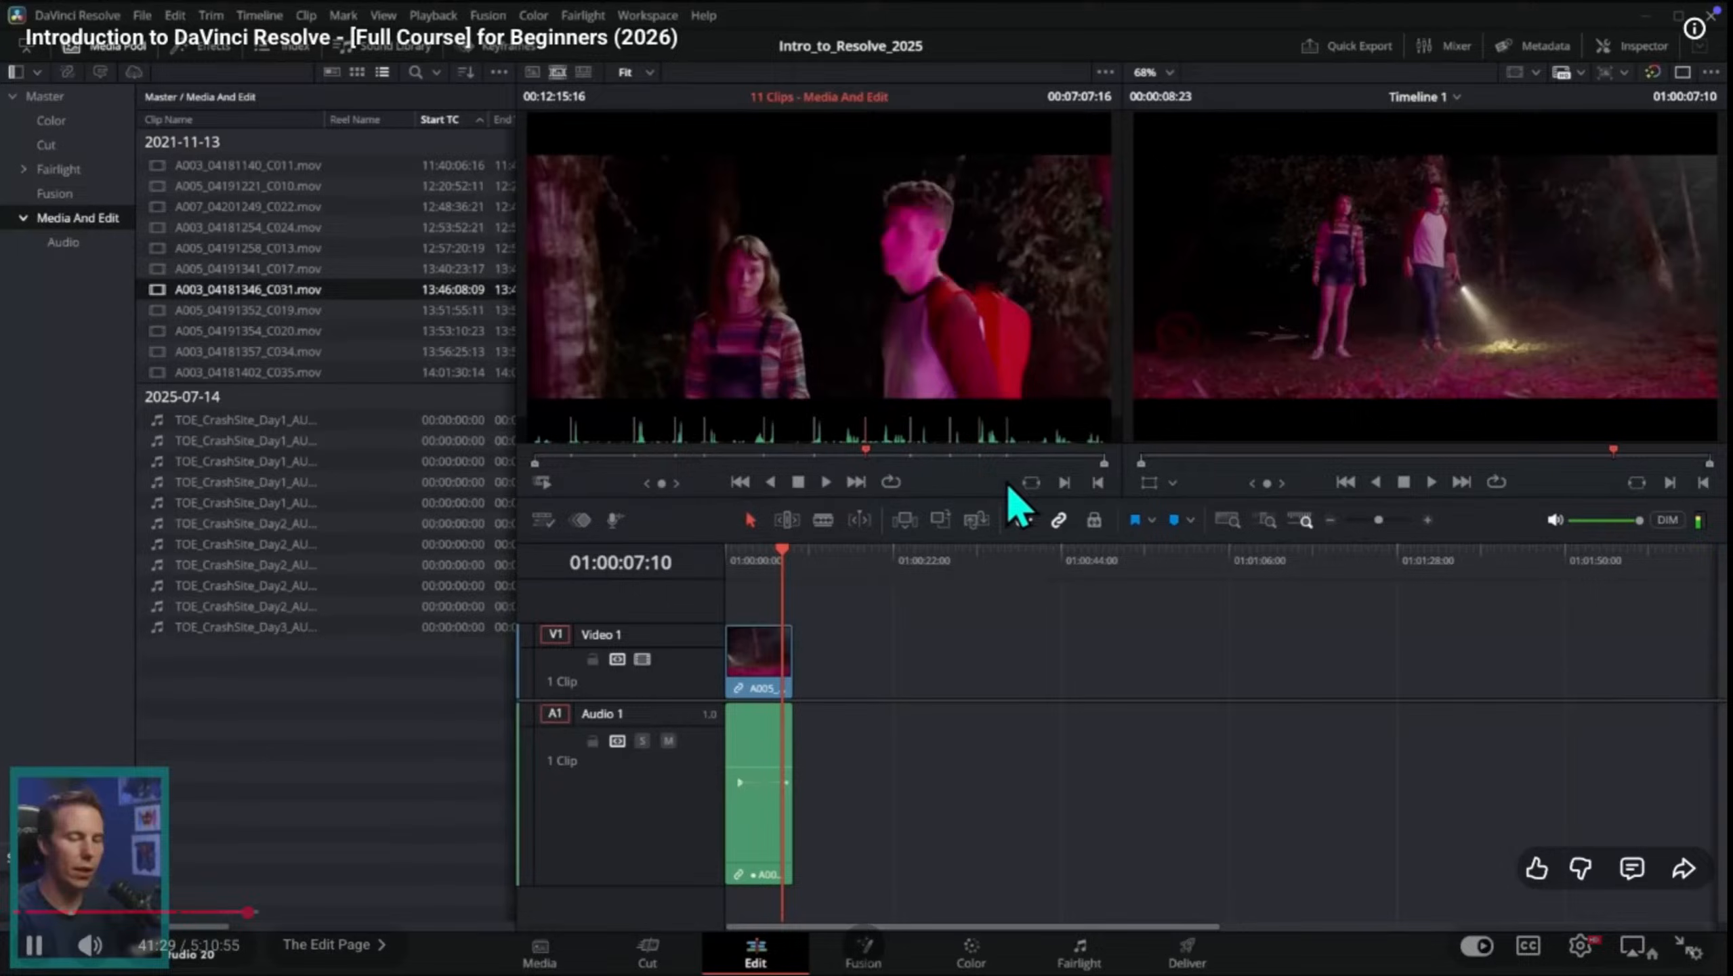
{"action": "left_click", "coordinate": [1550, 522]}
{"action": "left_click_drag", "start_coordinate": [1614, 460], "coordinate": [1694, 457]}
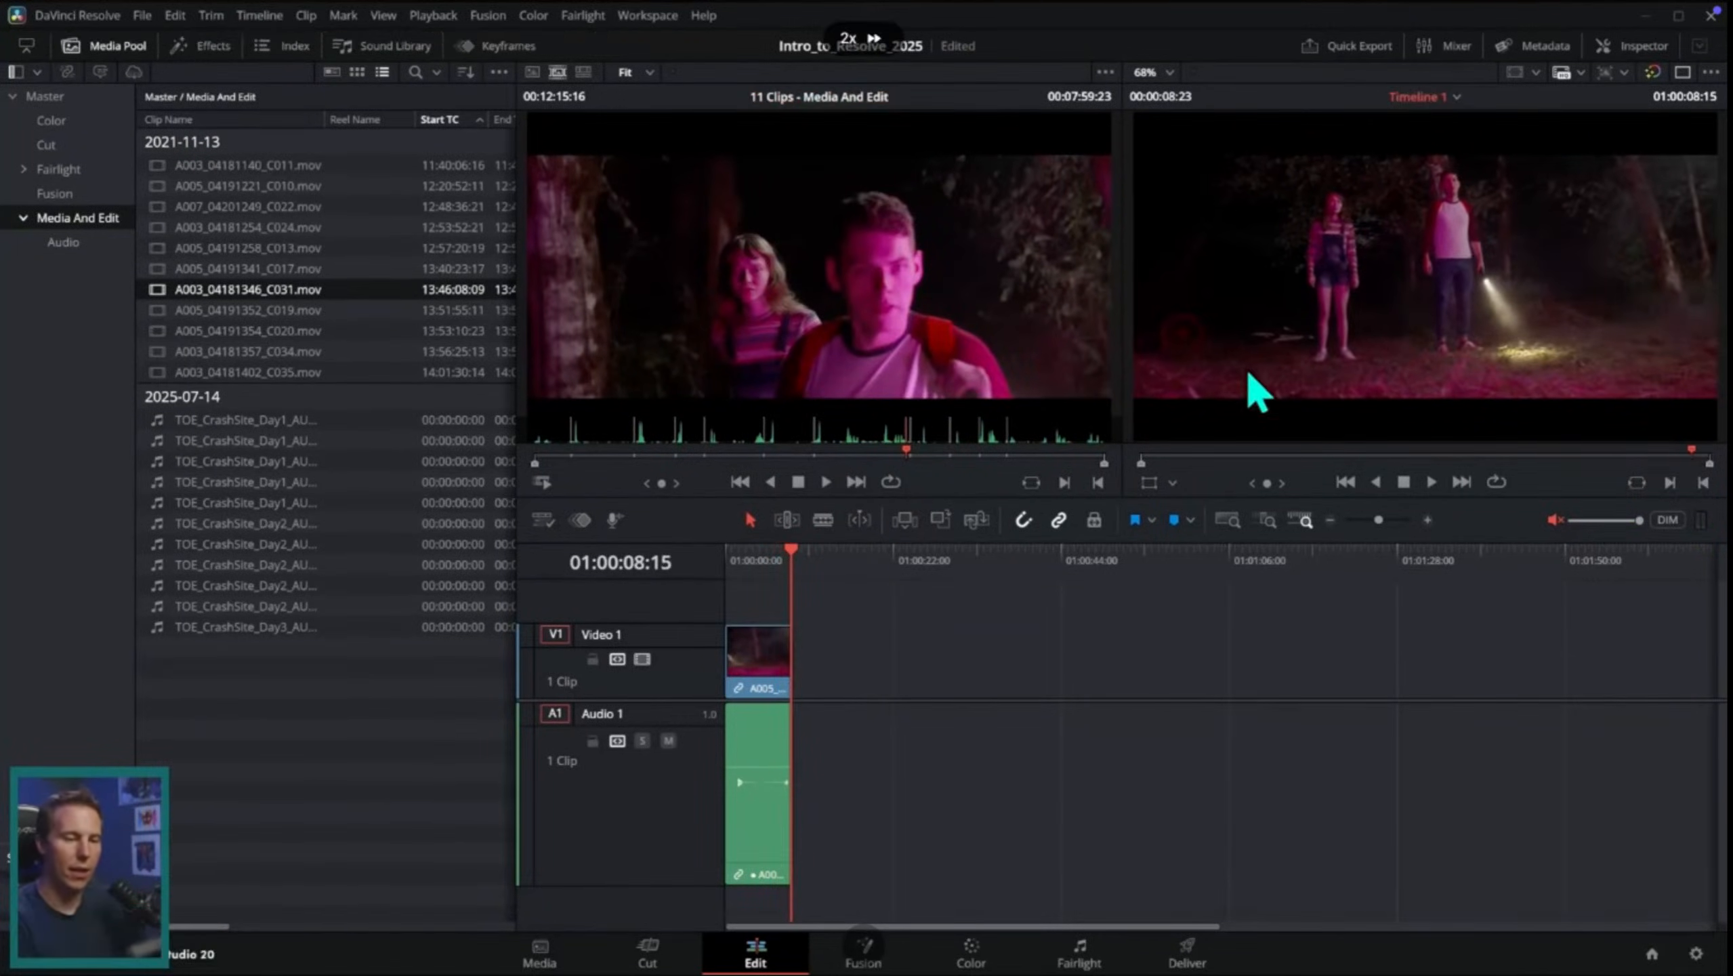
{"action": "left_click_drag", "start_coordinate": [933, 459], "coordinate": [835, 459]}
Step: Load the clip A003_04181346_C031.mov on its own in the source viewer and move to its early part
{"action": "double_click", "coordinate": [354, 295]}
{"action": "left_click", "coordinate": [612, 452]}
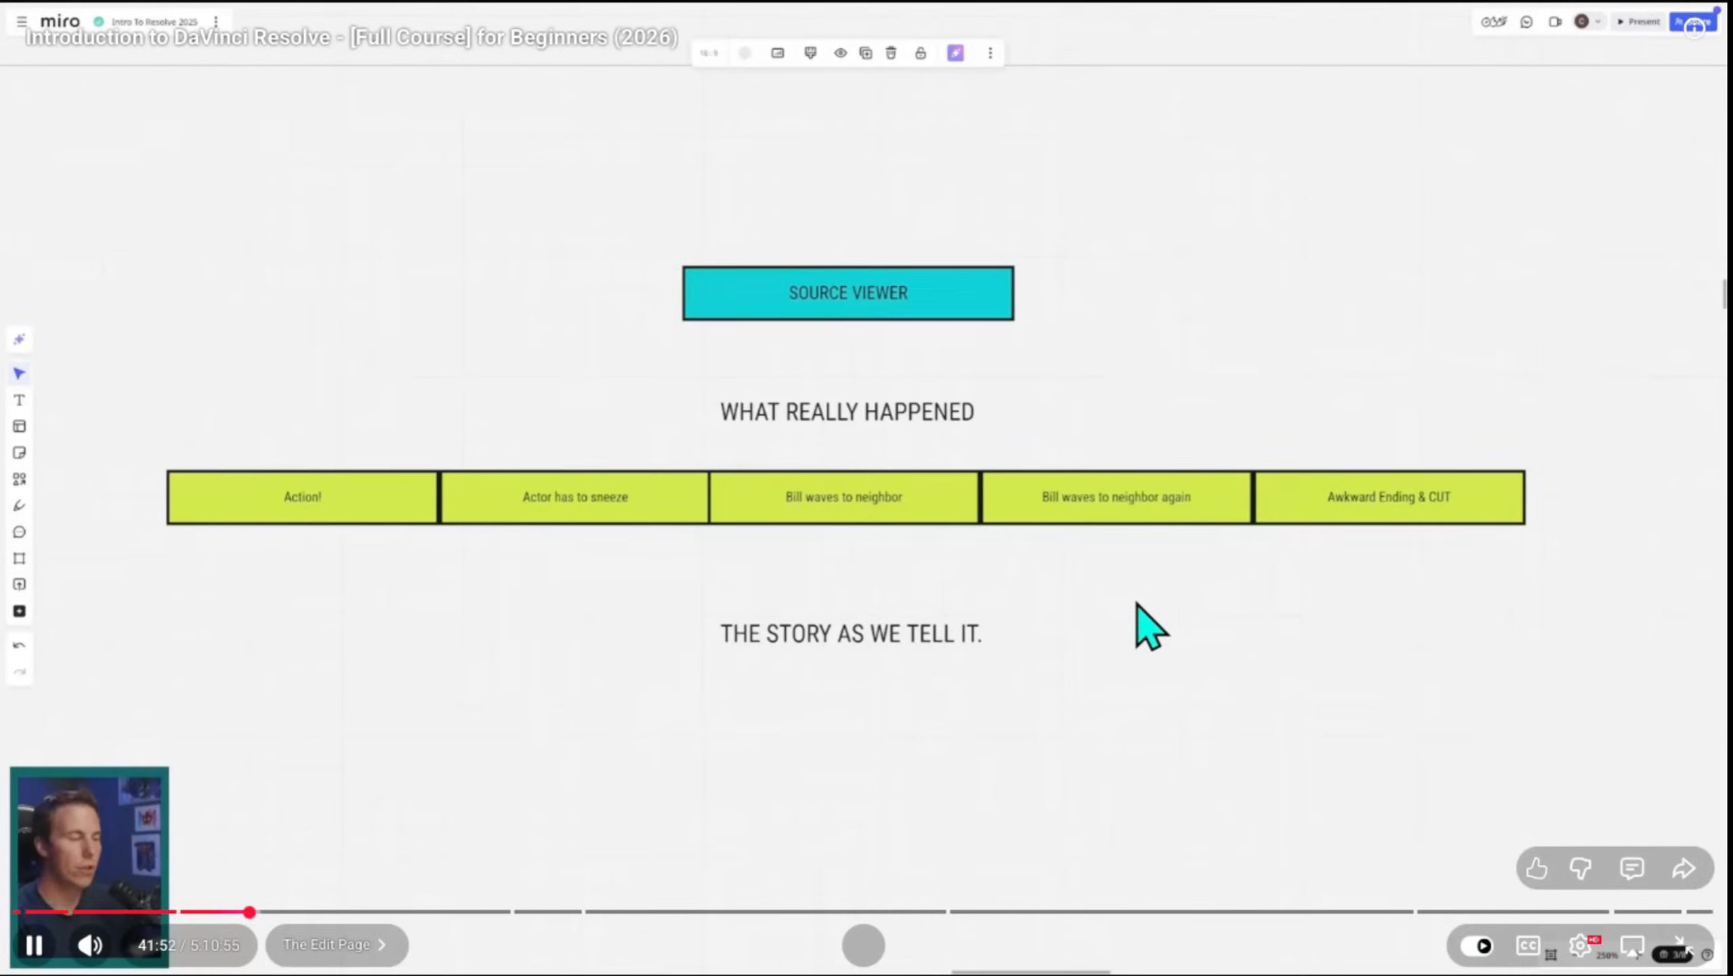
Step: Mark up the source viewer diagram, crossing out the blocks on both sides of the first "Bill waves to neighbor" block
{"action": "mouse_move", "coordinate": [176, 468]}
{"action": "left_mouse_down"}
{"action": "mouse_move", "coordinate": [852, 350]}
{"action": "mouse_move", "coordinate": [1514, 517]}
{"action": "left_mouse_up"}
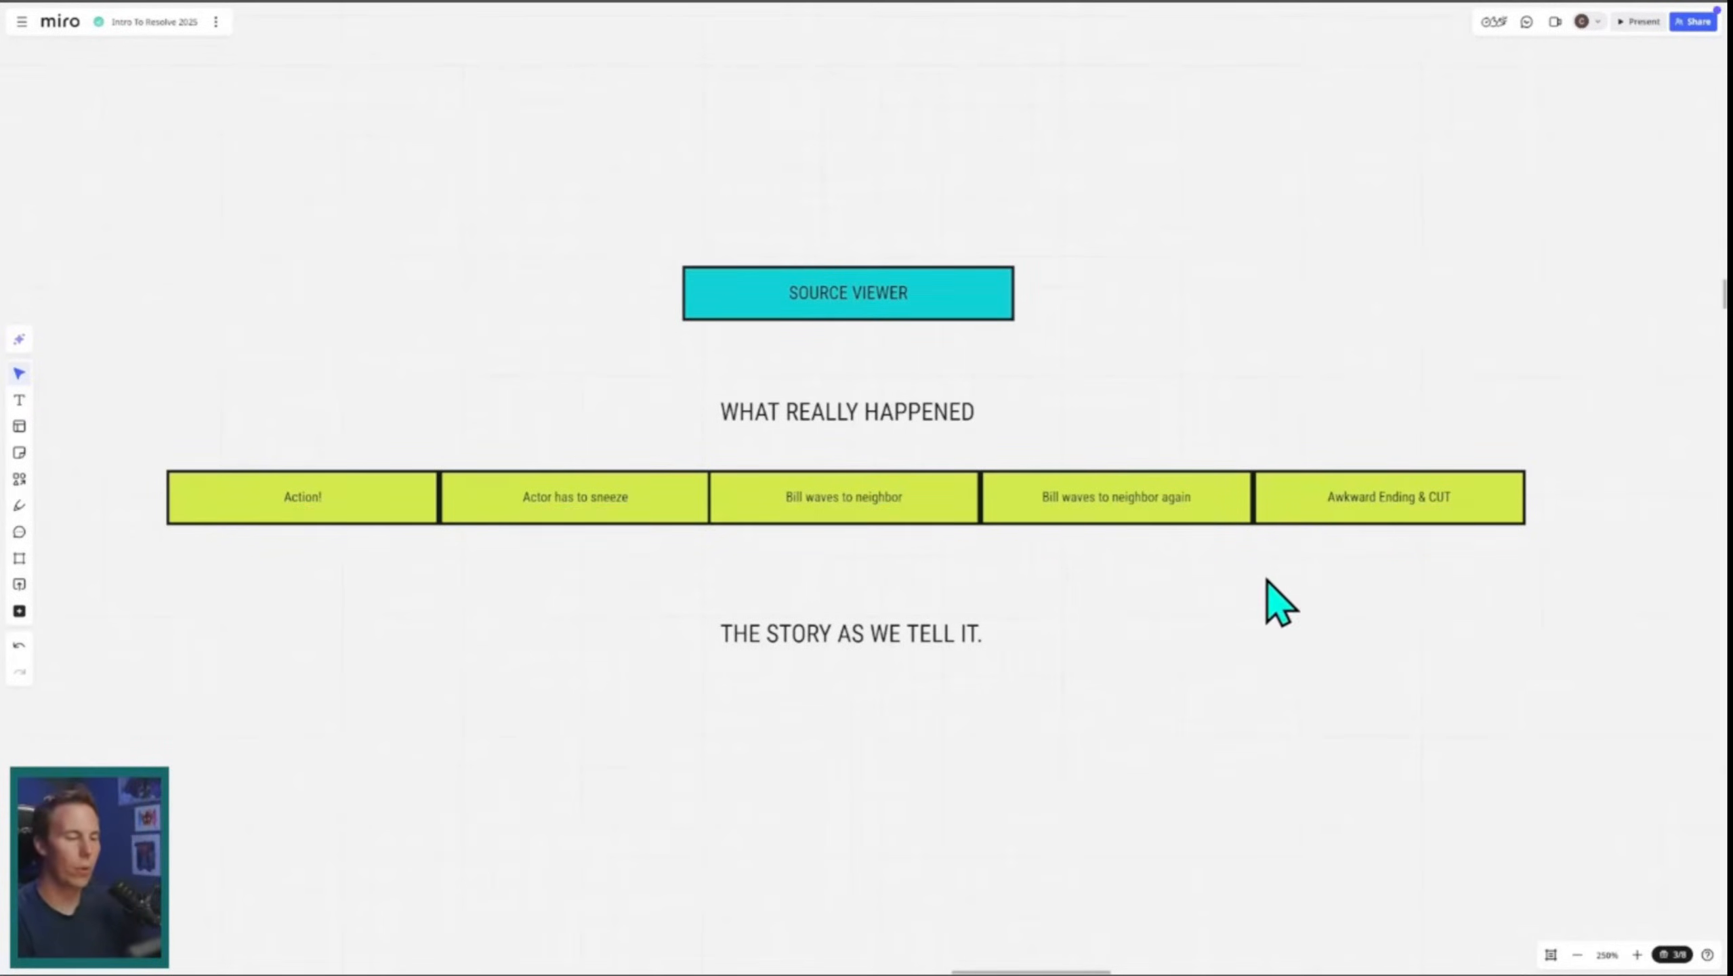
{"action": "mouse_move", "coordinate": [785, 522]}
{"action": "left_mouse_down"}
{"action": "mouse_move", "coordinate": [949, 471]}
{"action": "mouse_move", "coordinate": [225, 478]}
{"action": "mouse_move", "coordinate": [202, 530]}
{"action": "left_mouse_up"}
{"action": "mouse_move", "coordinate": [1035, 526]}
{"action": "left_mouse_down"}
{"action": "mouse_move", "coordinate": [1062, 465]}
{"action": "mouse_move", "coordinate": [1524, 486]}
{"action": "left_mouse_up"}
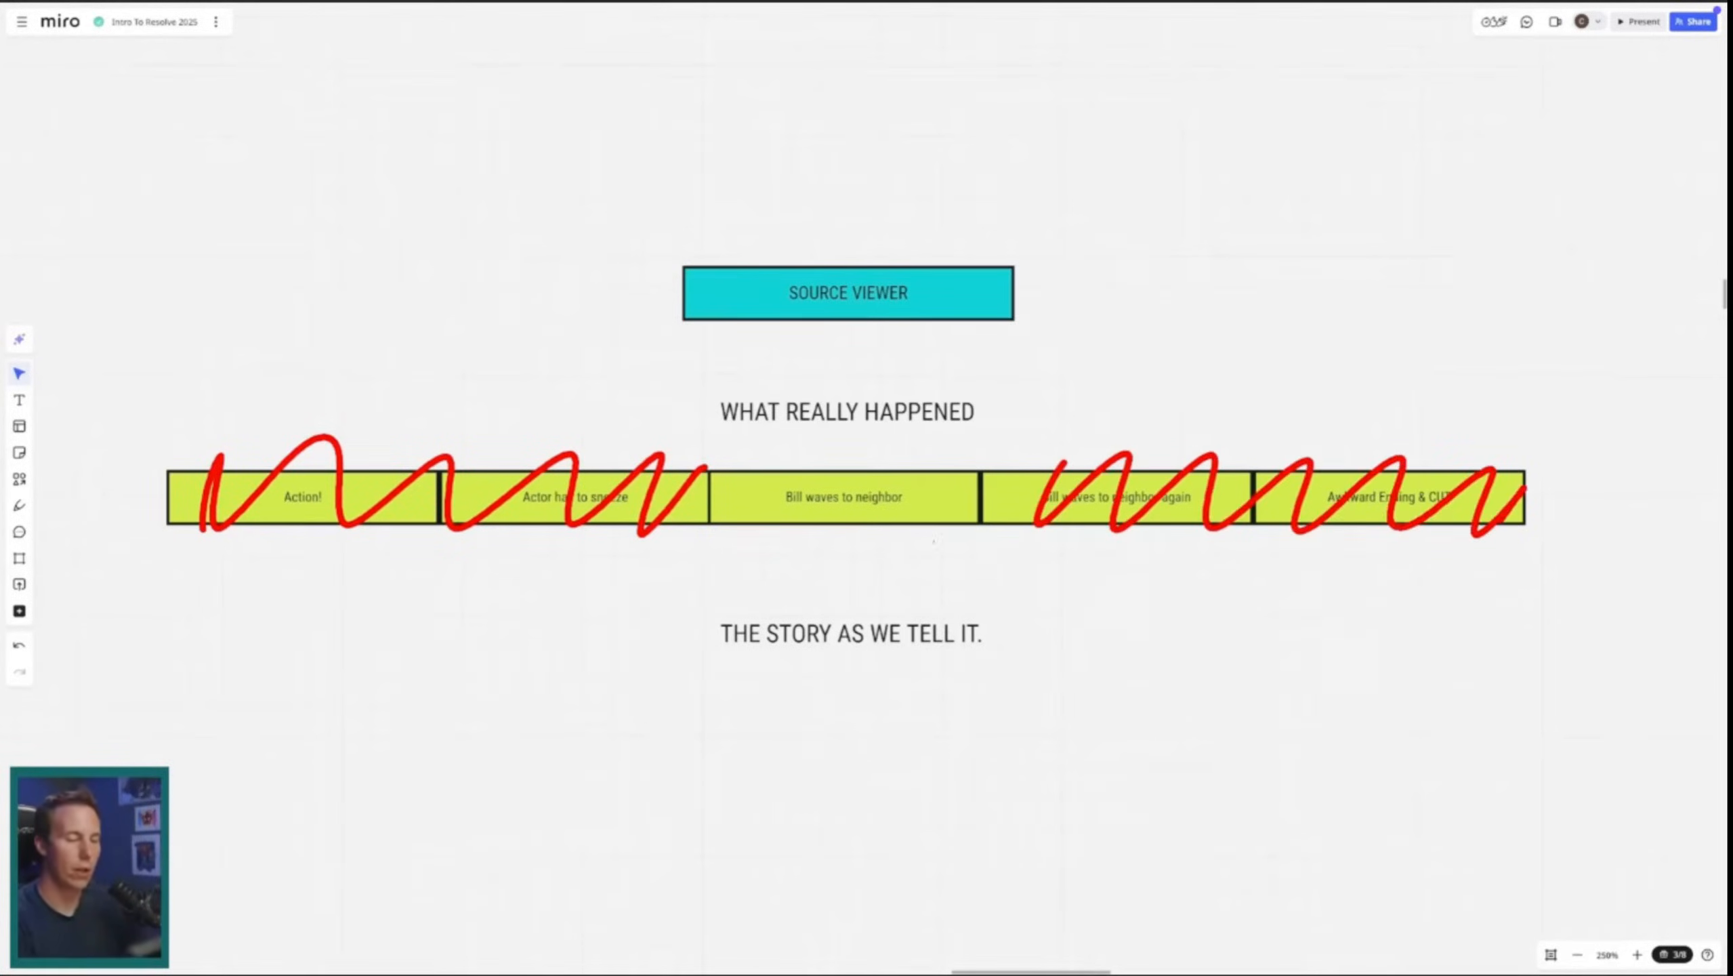
{"action": "left_click_drag", "start_coordinate": [901, 512], "coordinate": [898, 741]}
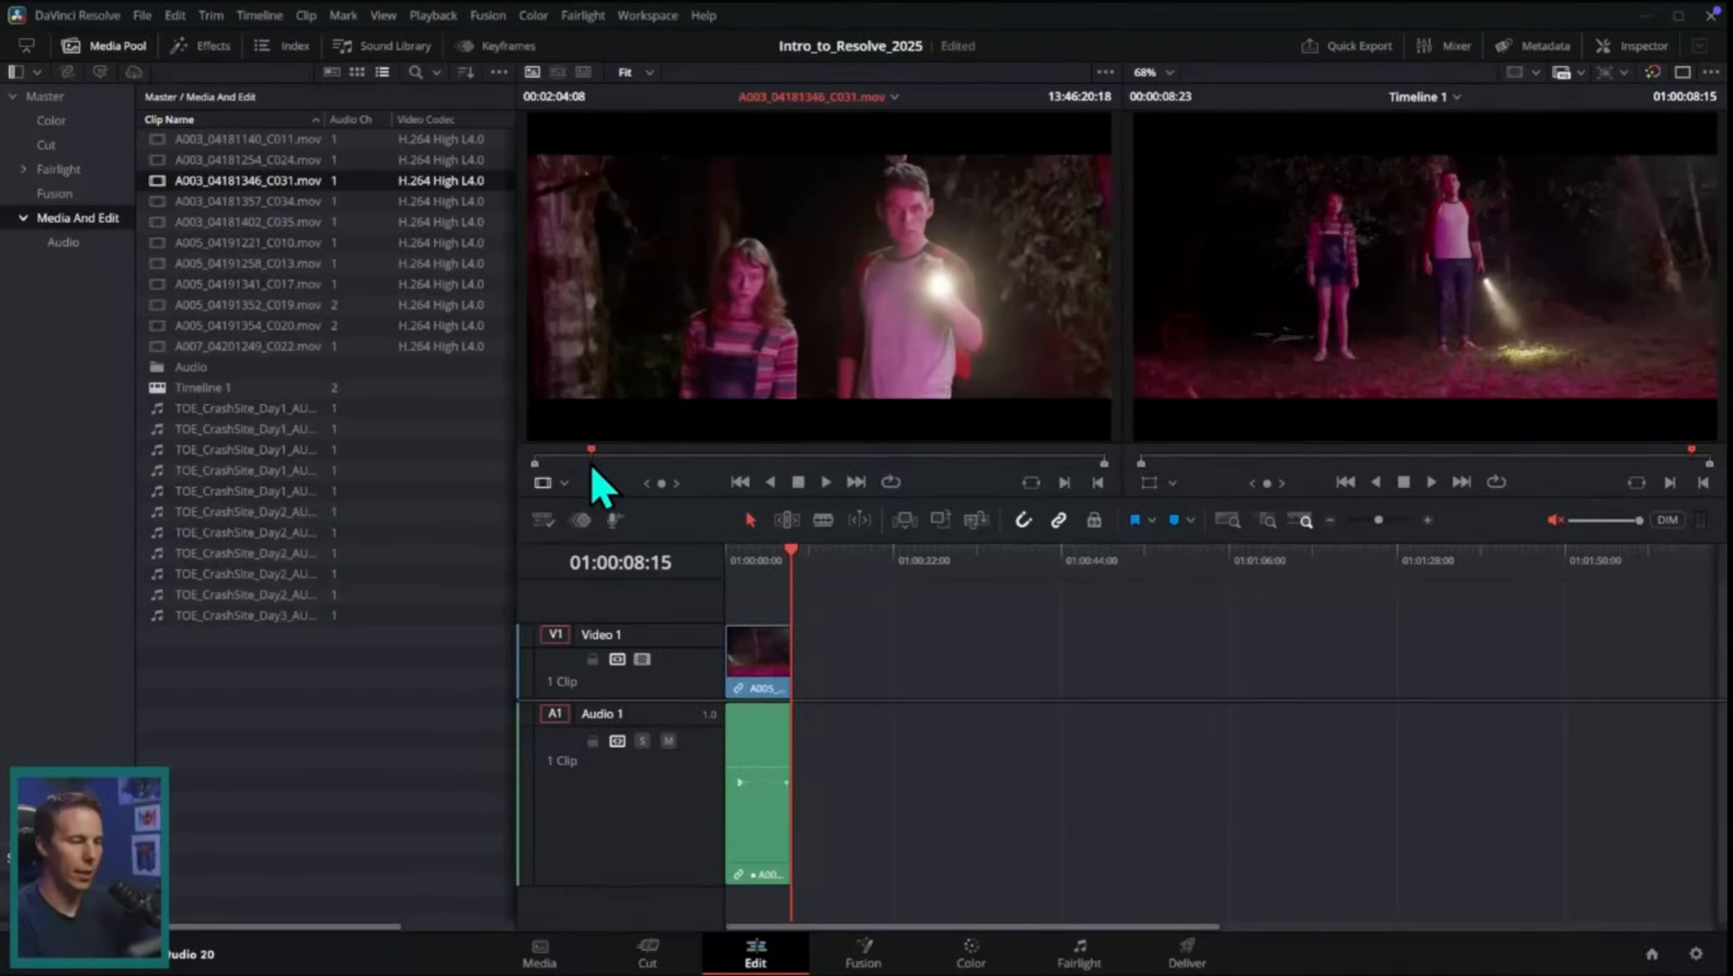
Step: Find the start of the wanted action in A003_04181346_C031.mov and set the In point at 13:46:50:19
{"action": "left_click_drag", "start_coordinate": [593, 467], "coordinate": [677, 462]}
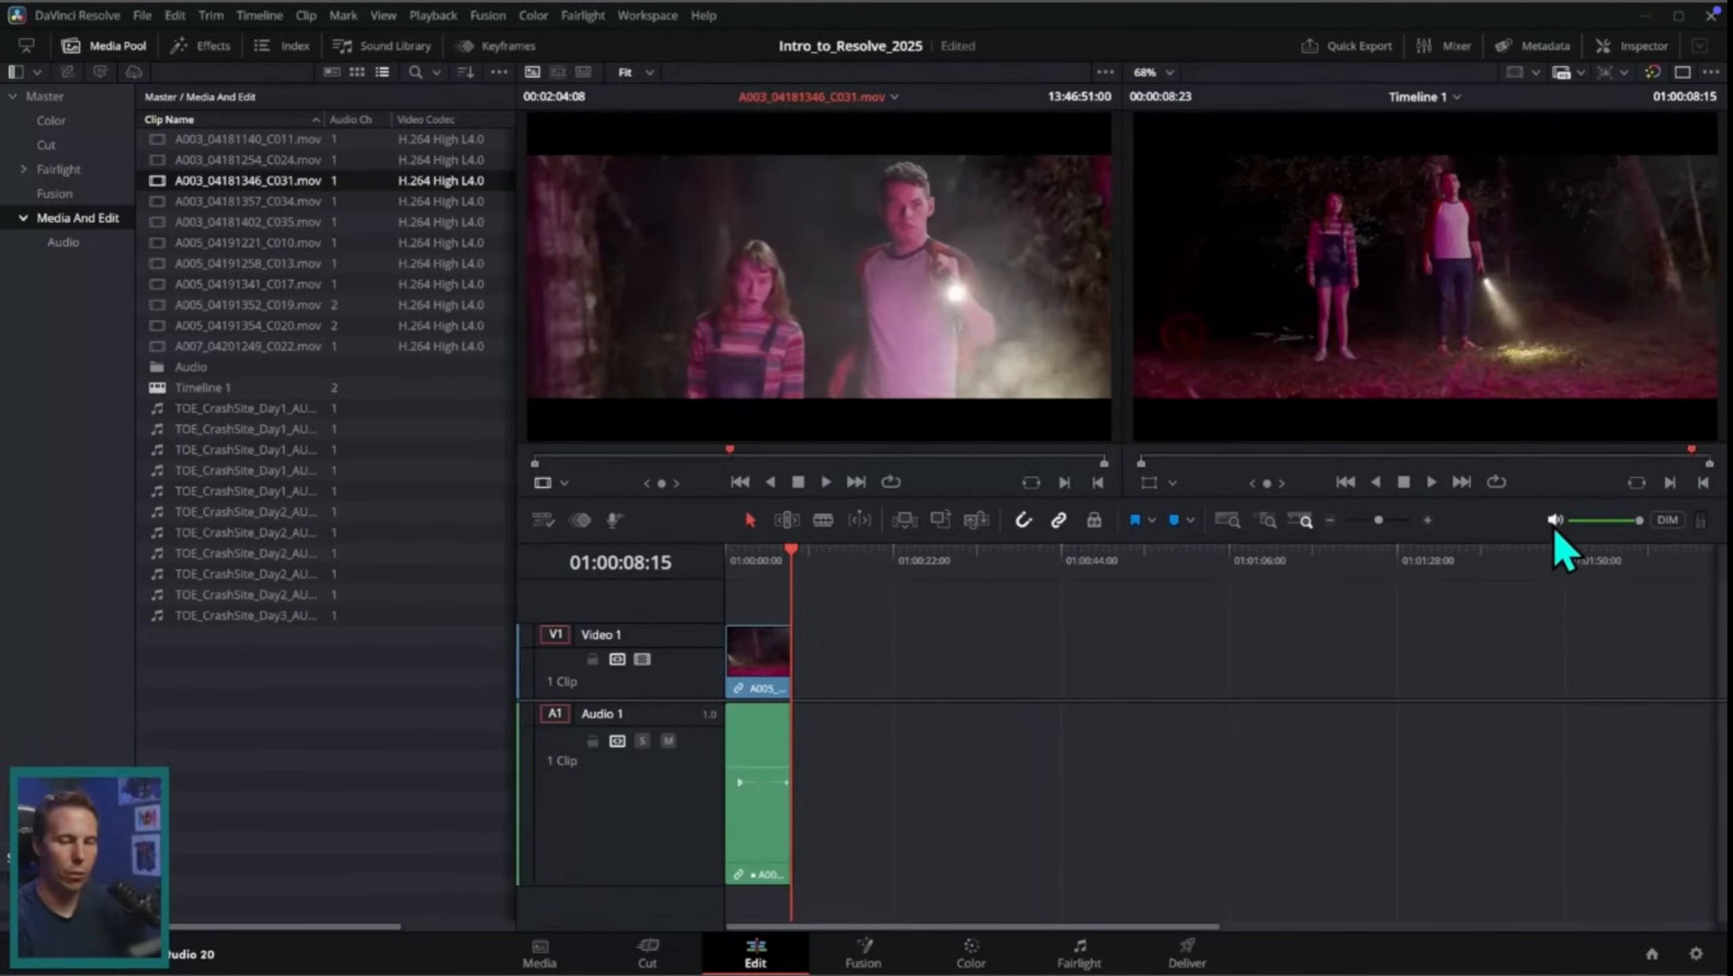
{"action": "left_click_drag", "start_coordinate": [732, 458], "coordinate": [732, 440]}
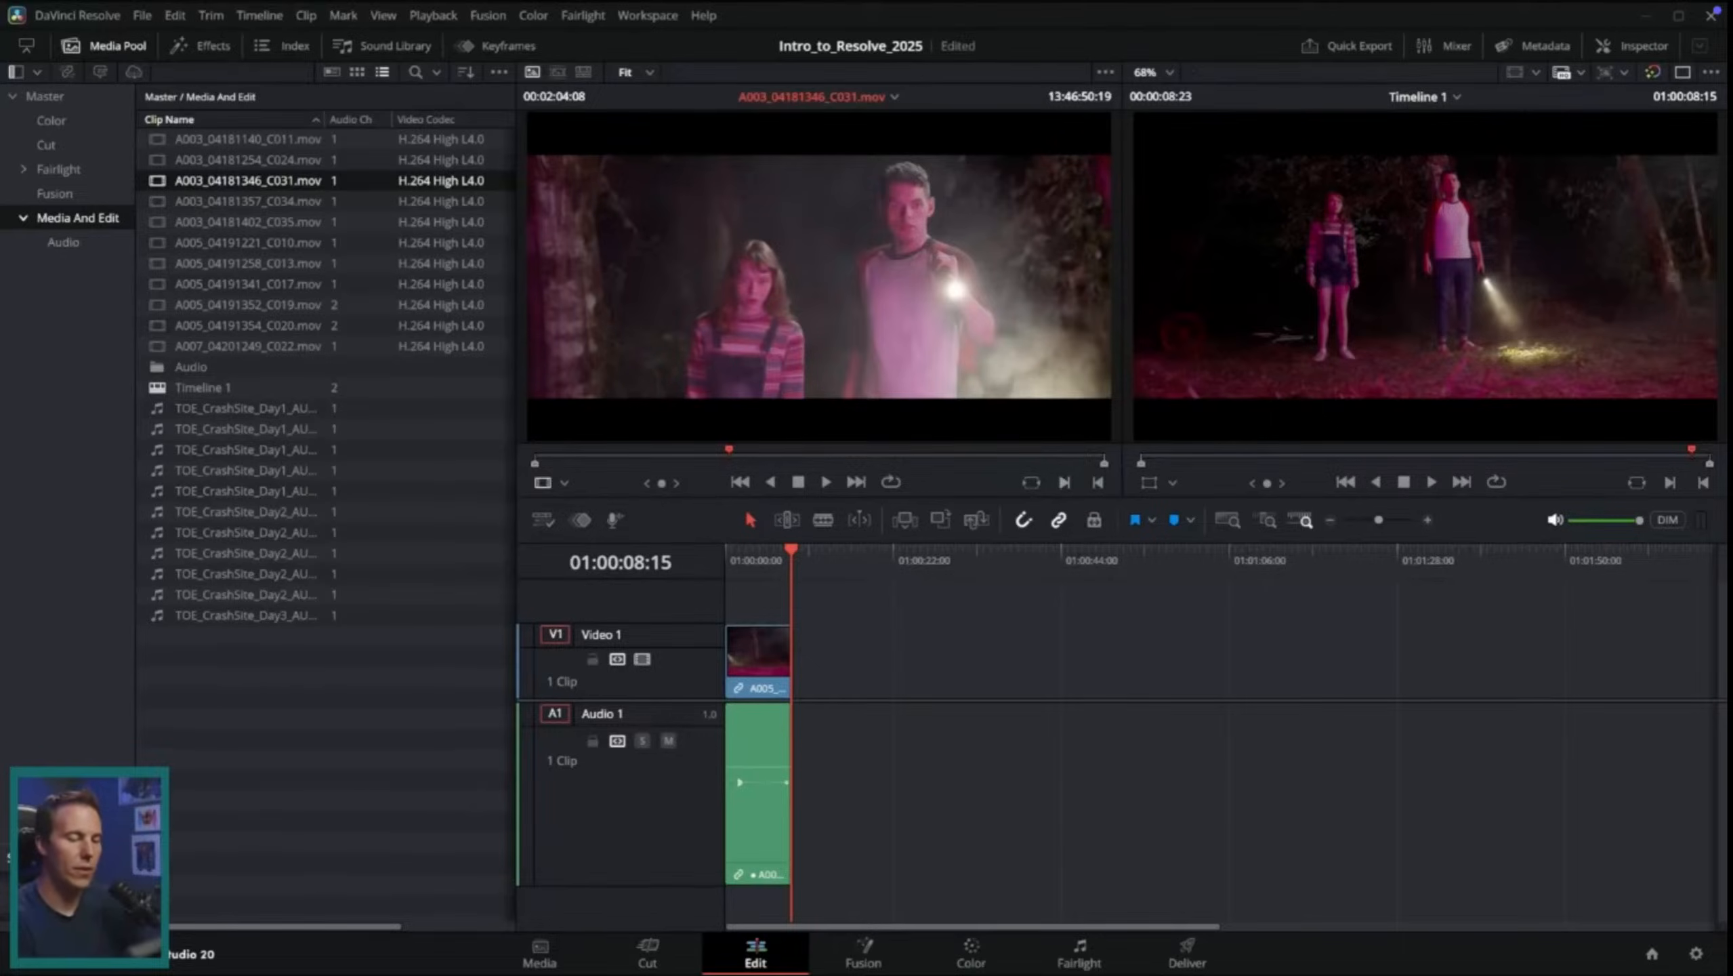
{"action": "left_click", "coordinate": [1068, 486]}
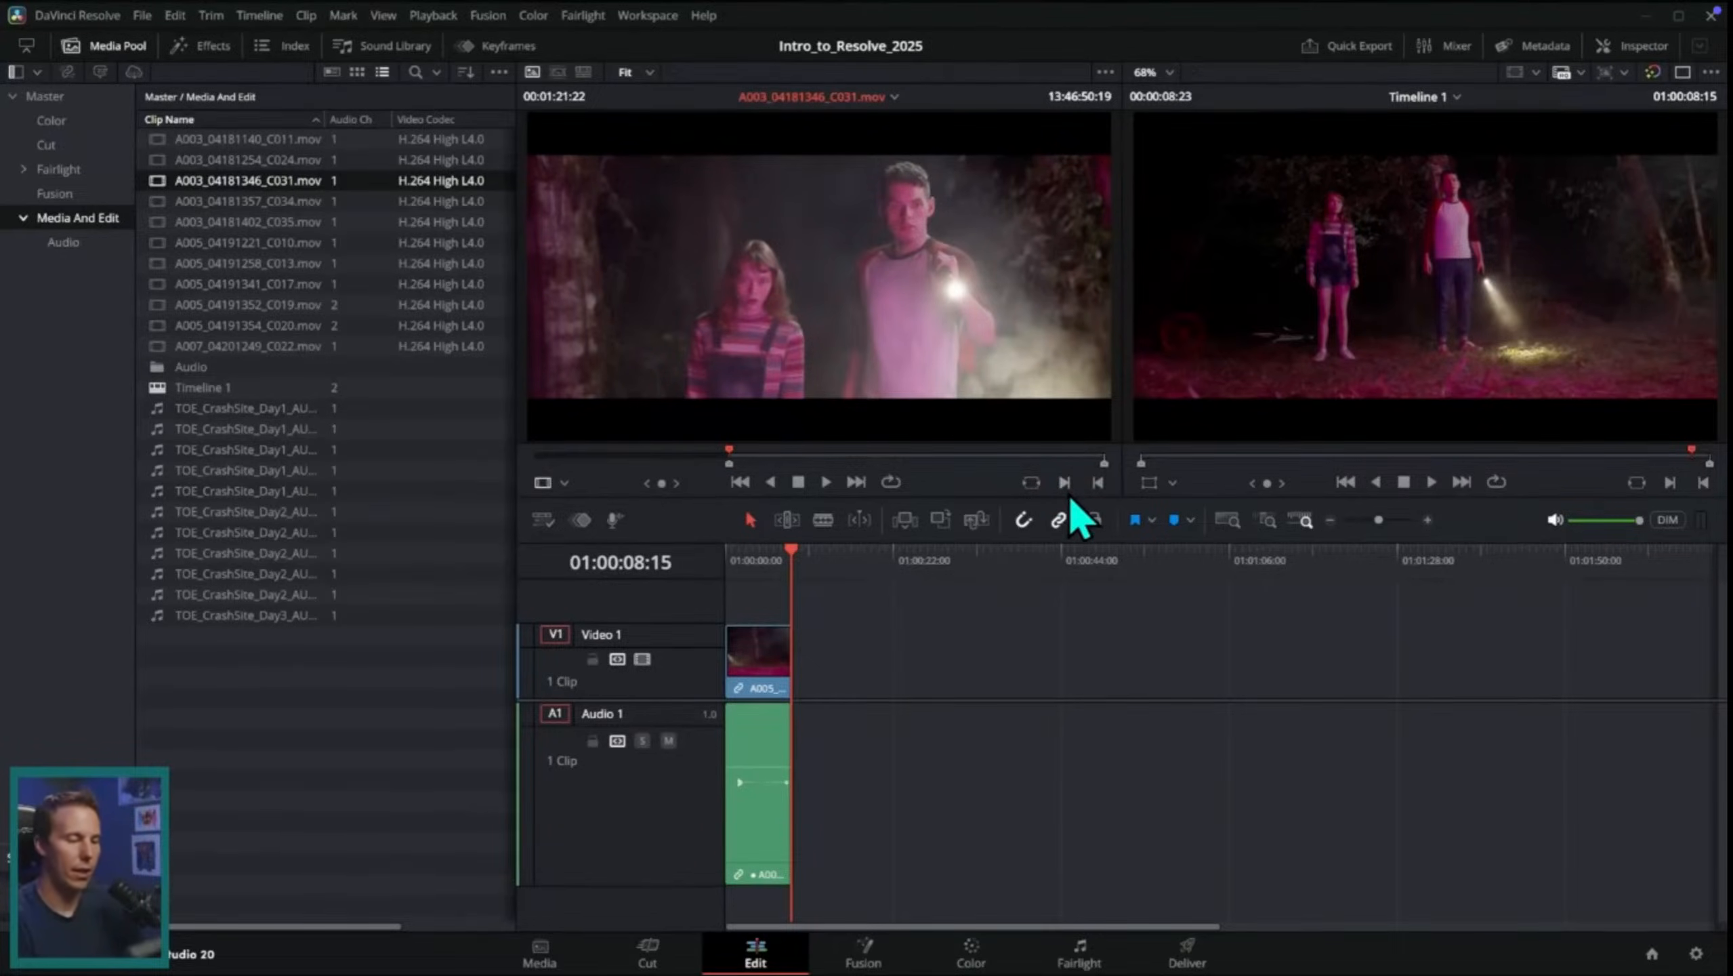
Step: Play the source clip on from the In point and set its Out point at 13:47:10:01
{"action": "left_click_drag", "start_coordinate": [751, 457], "coordinate": [732, 463]}
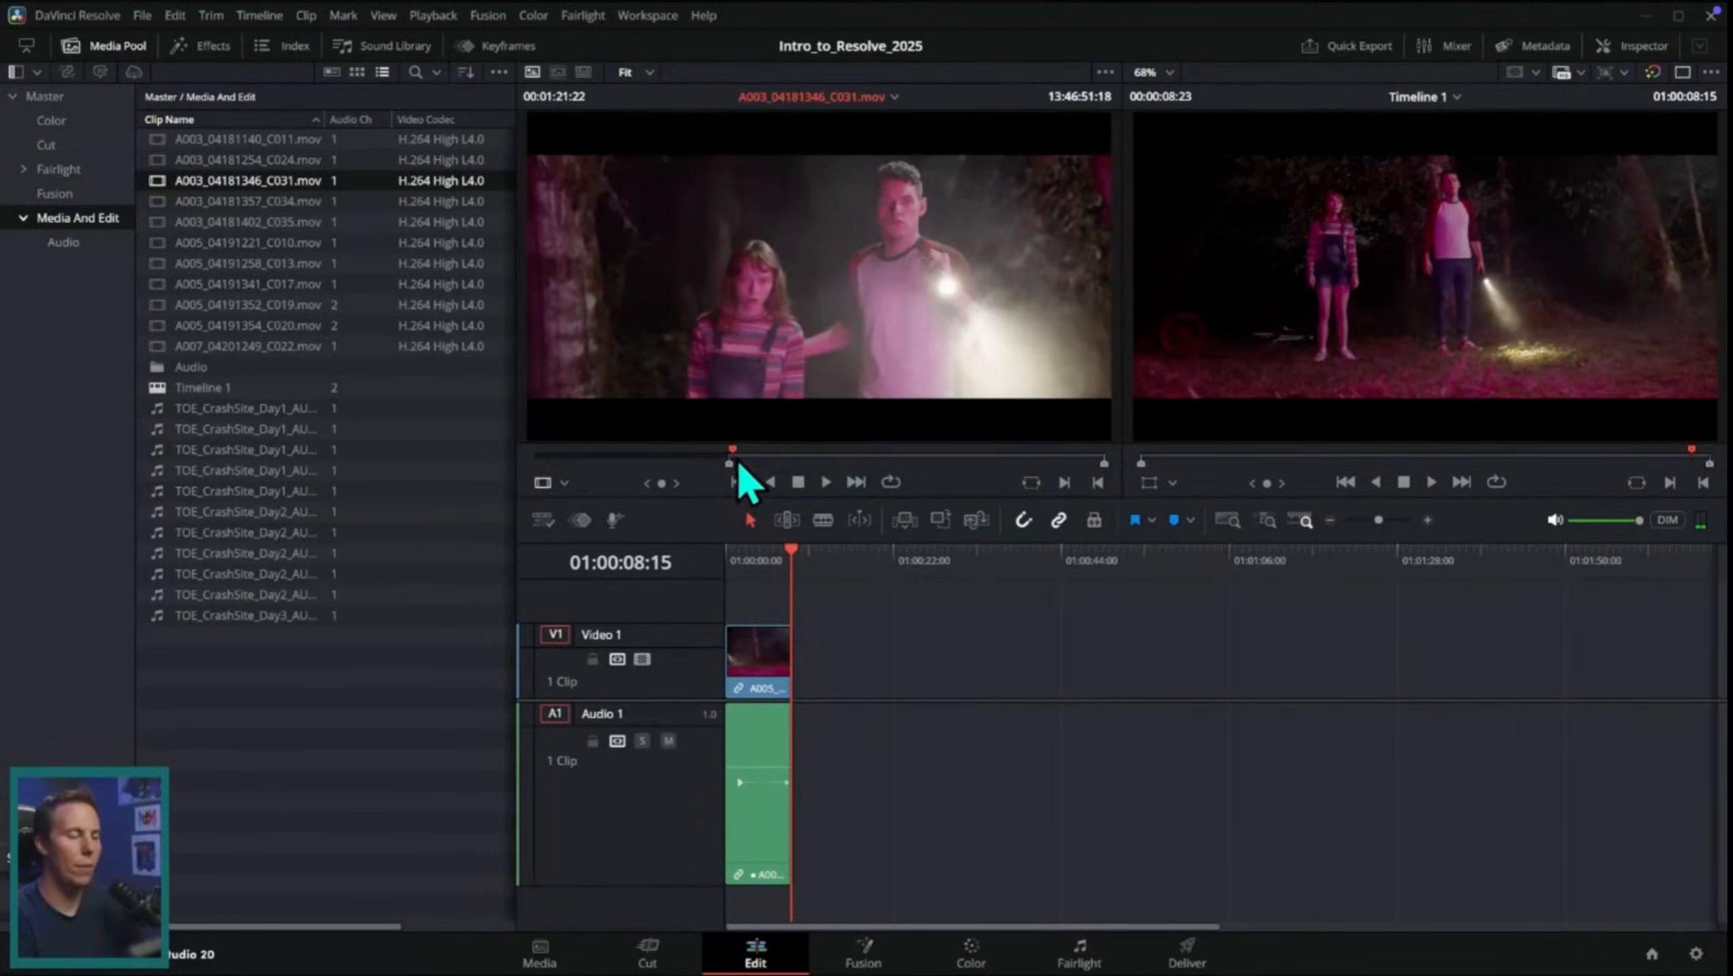
{"action": "key", "text": "space"}
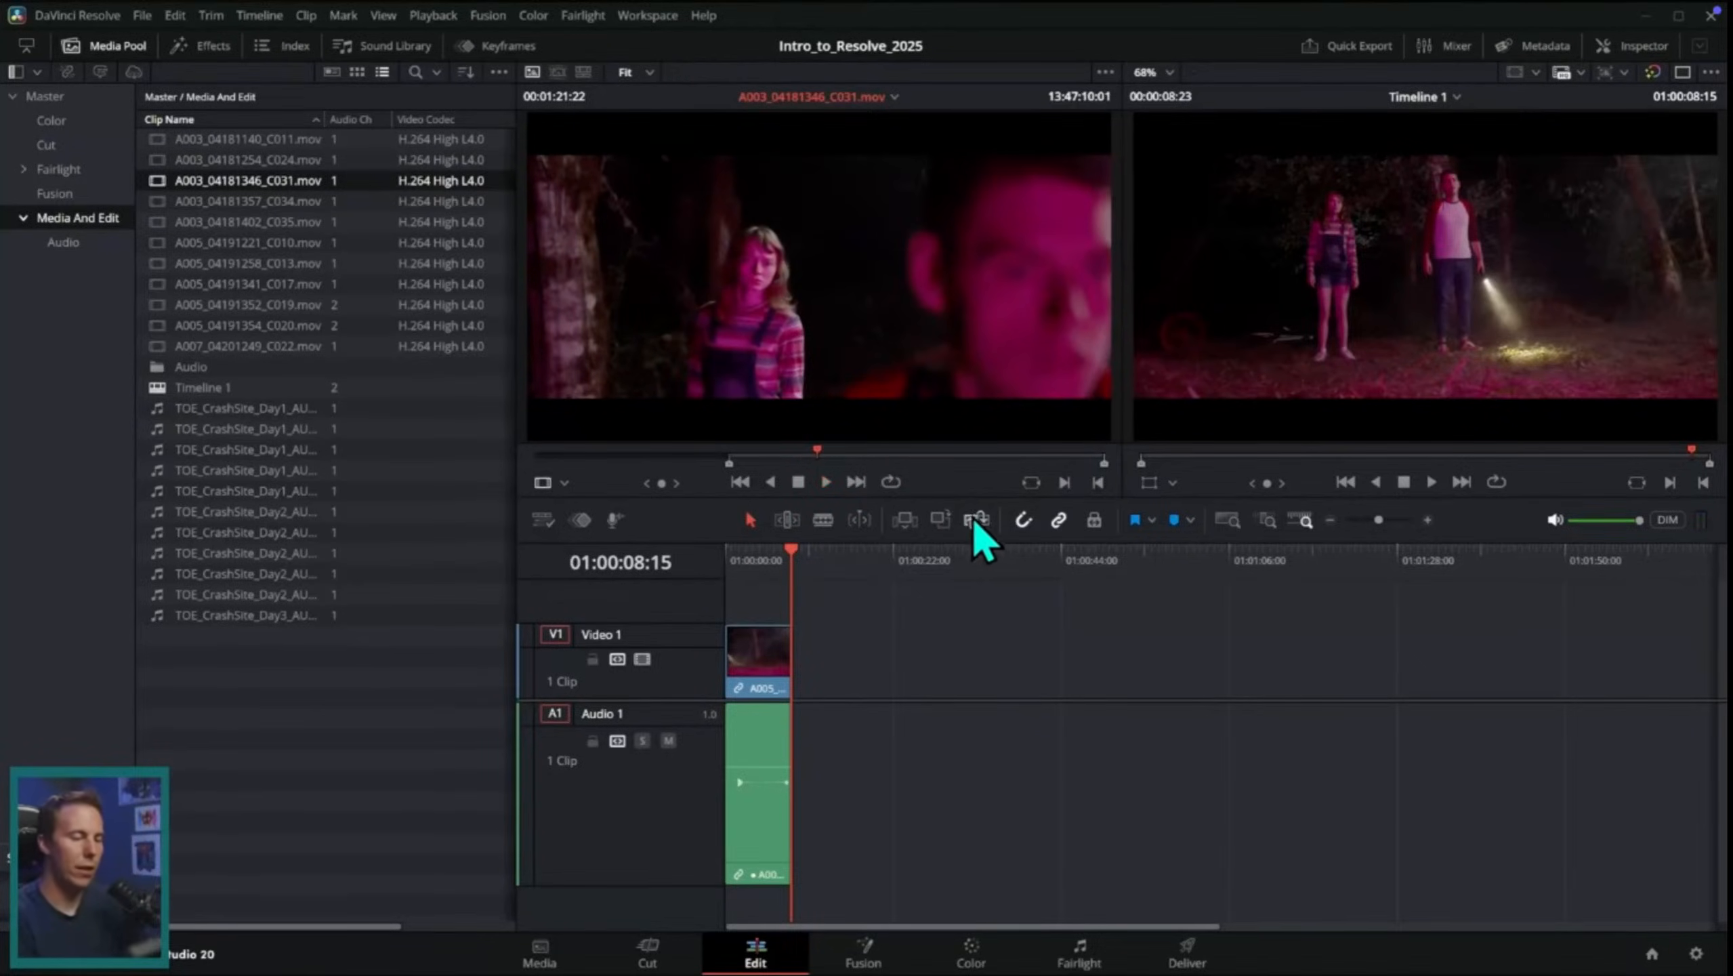
{"action": "left_click", "coordinate": [1093, 483]}
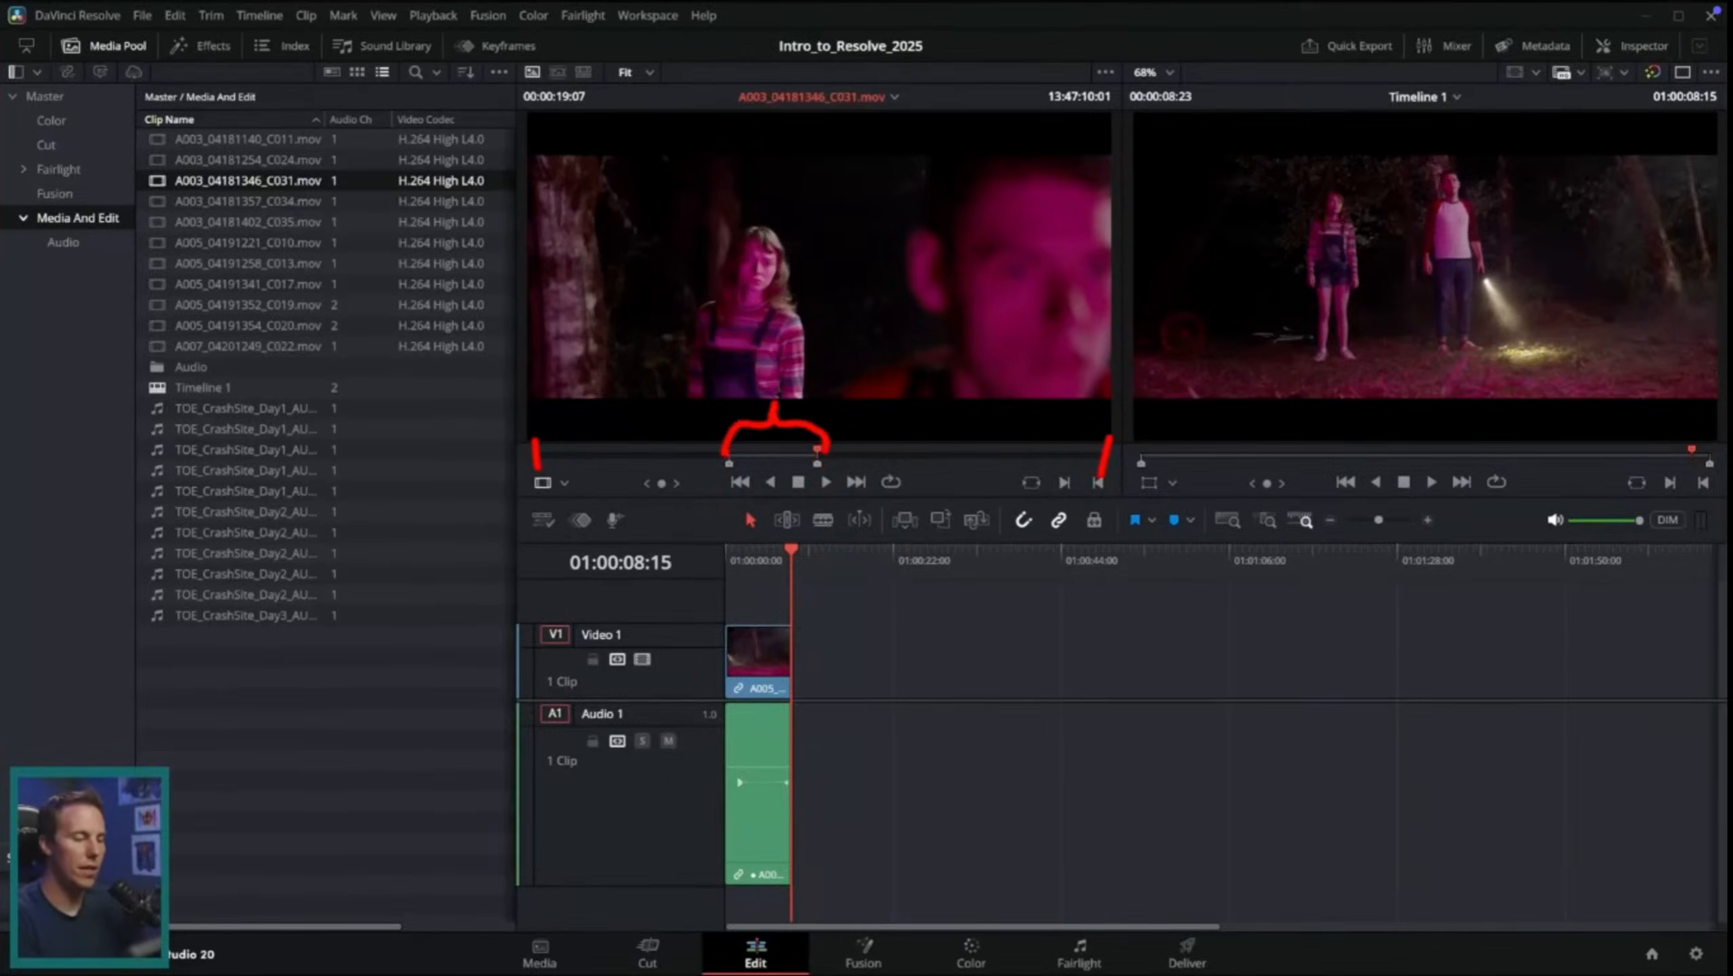
Step: Clear the screen markup and place the marked range of A003_04181346_C031.mov on Video 1 and Audio 1, leaving a gap after the first clip
{"action": "key", "text": "Escape"}
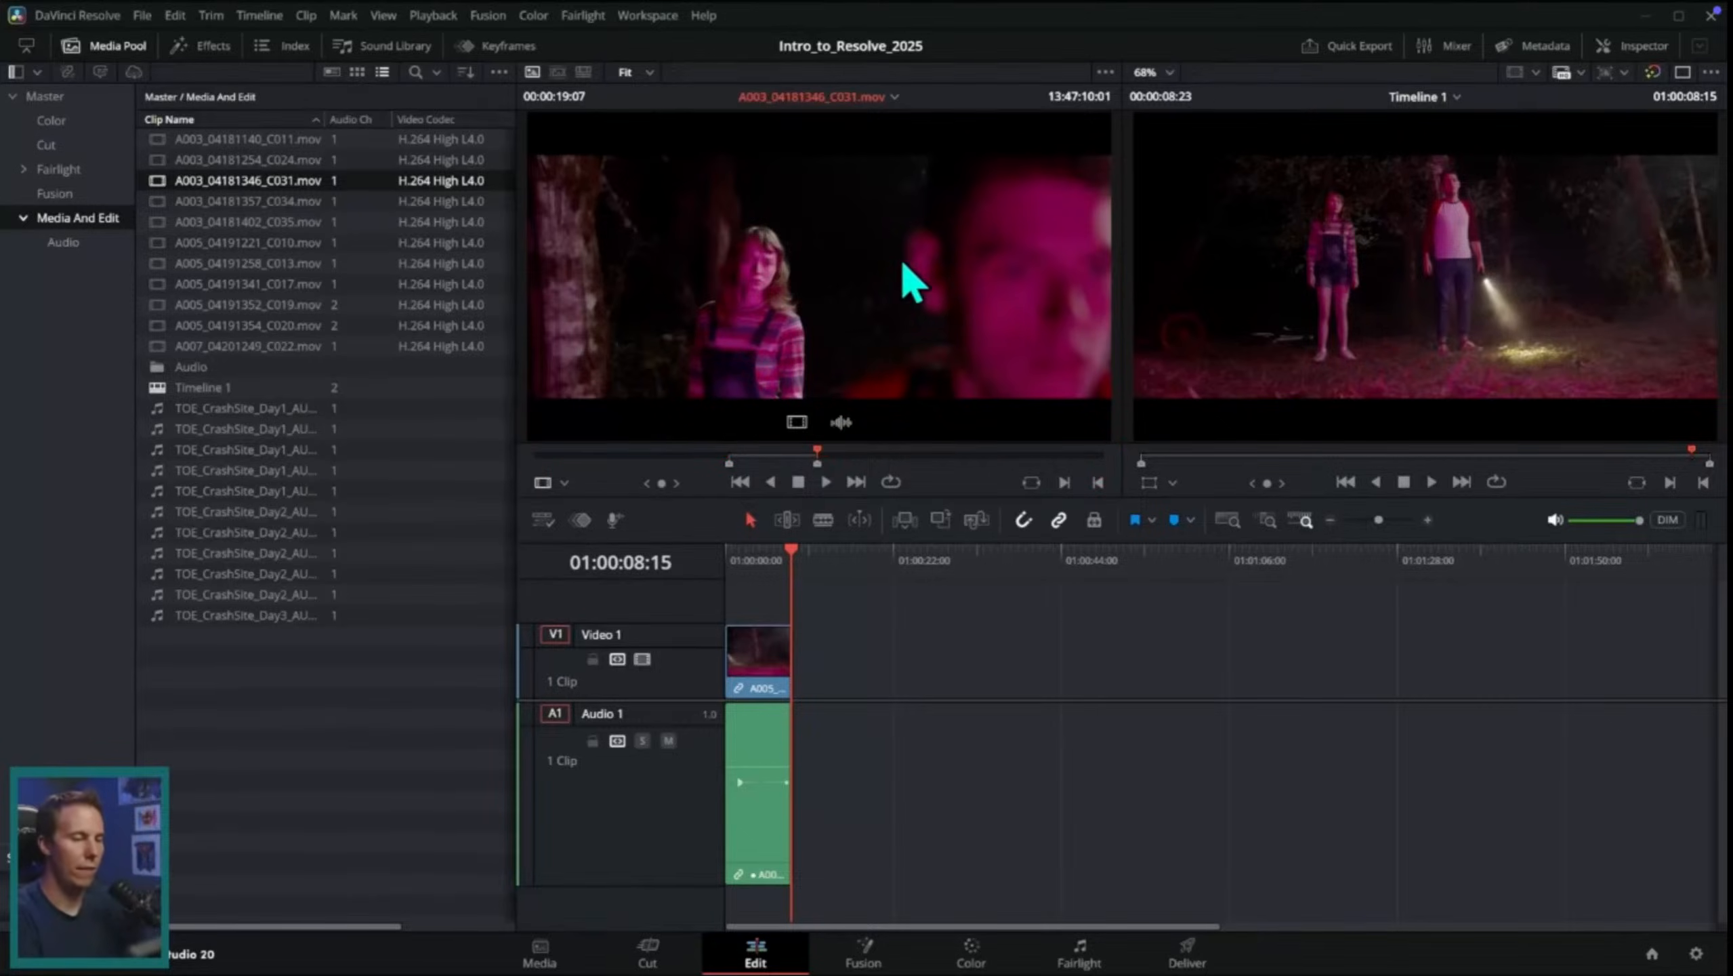
{"action": "left_click_drag", "start_coordinate": [830, 311], "coordinate": [922, 666]}
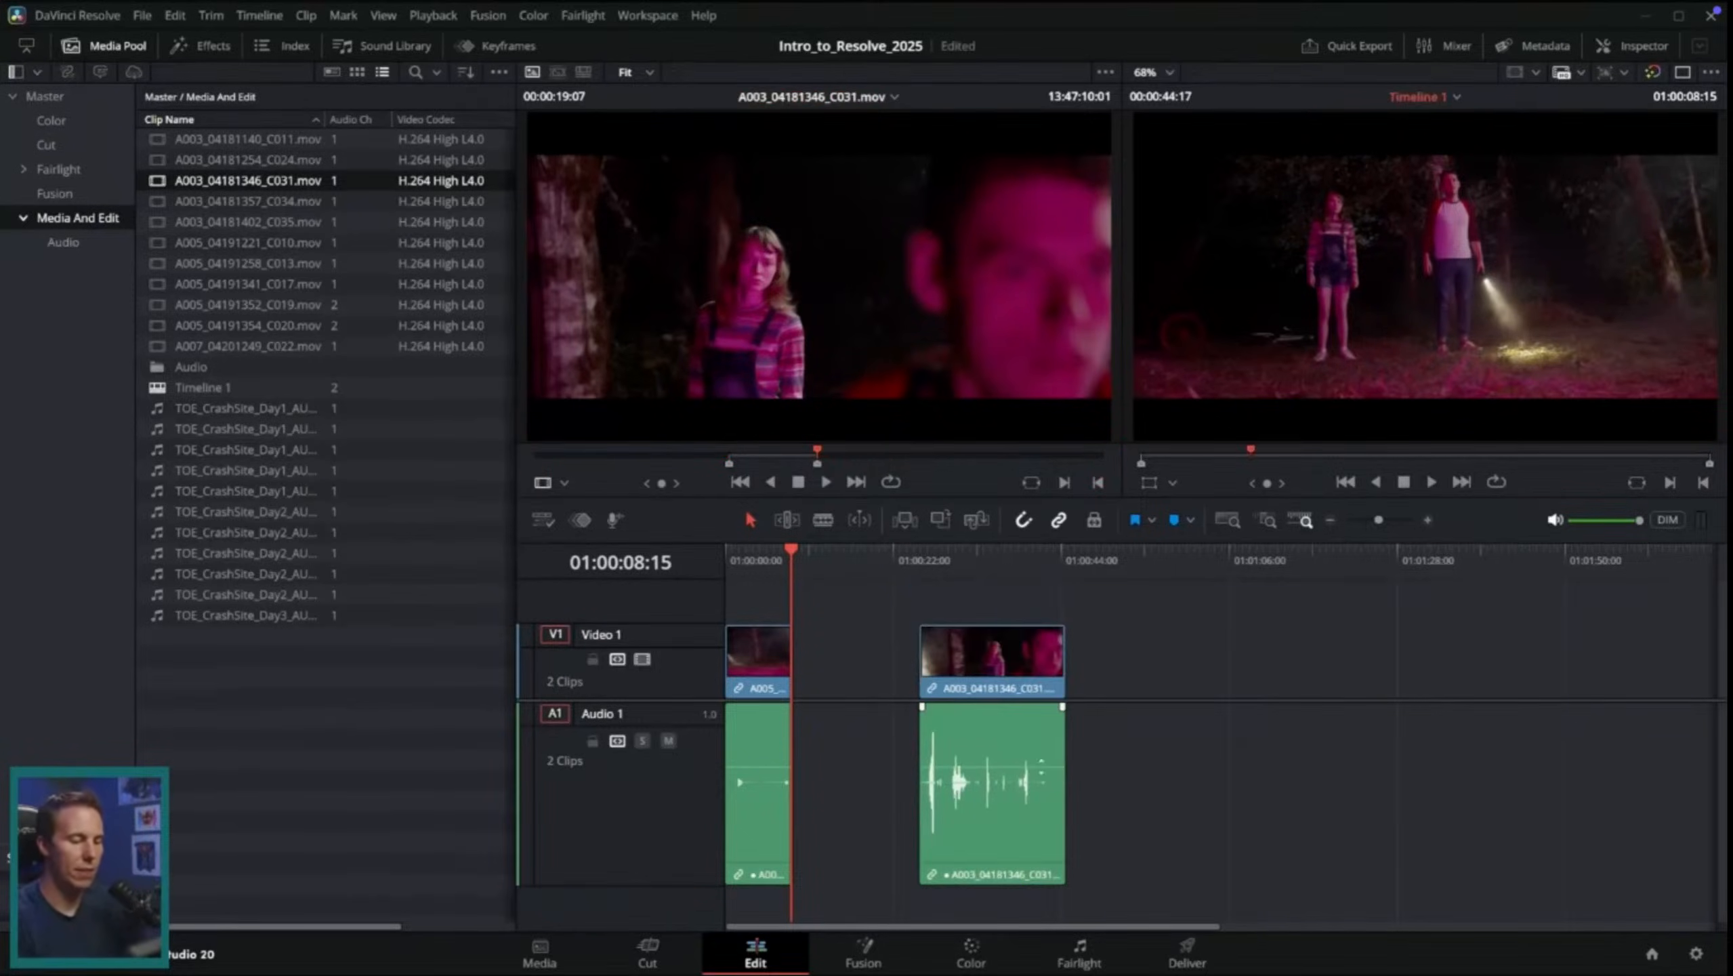
Step: Shift the A003_04181346_C031.mov clip further along the timeline and ripple delete the gap so it directly follows the first clip
{"action": "left_click", "coordinate": [919, 562]}
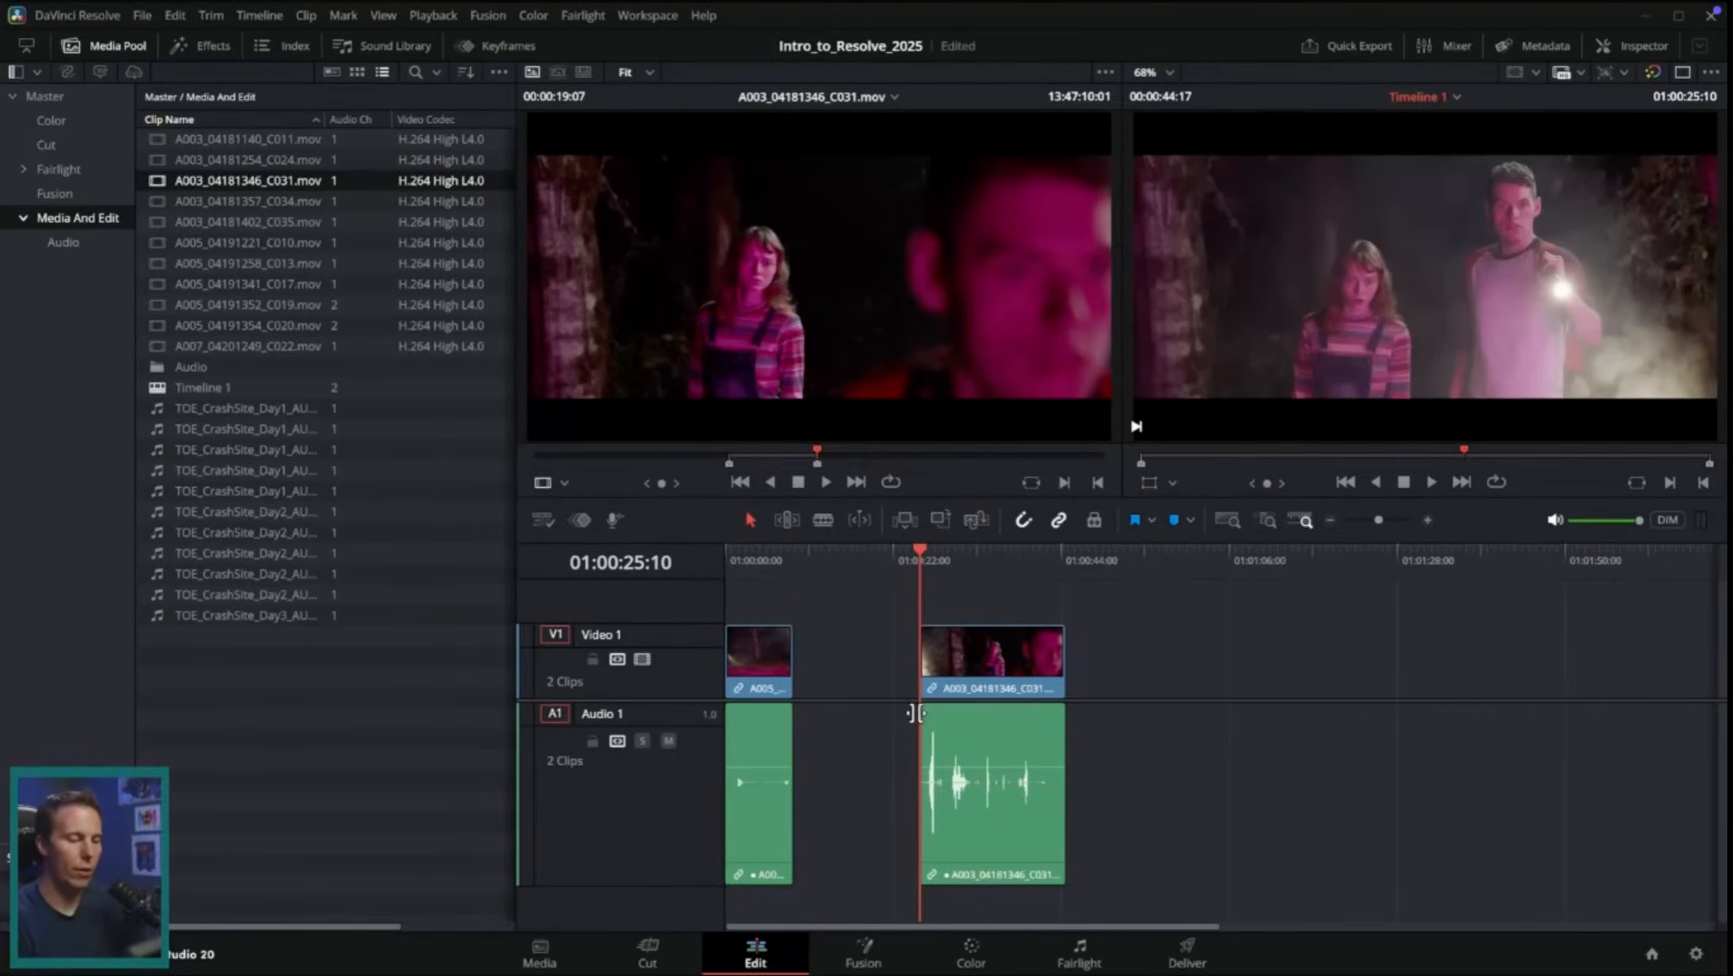
{"action": "left_click_drag", "start_coordinate": [997, 690], "coordinate": [1139, 675]}
{"action": "left_click", "coordinate": [1043, 761]}
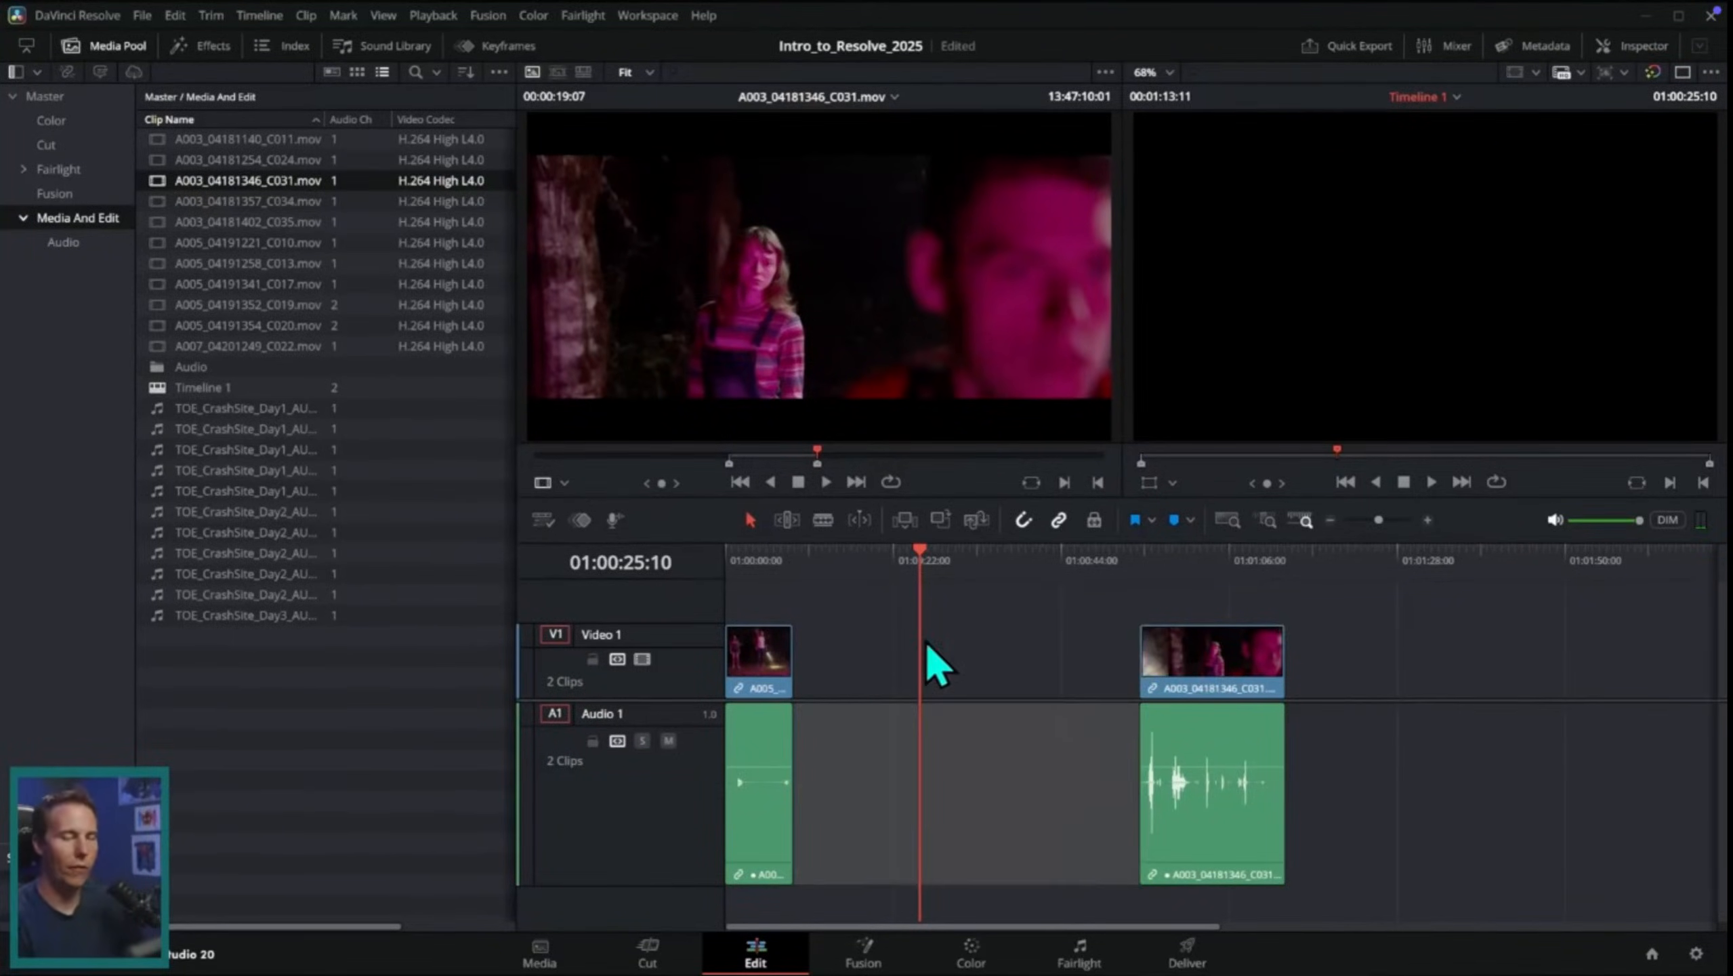
{"action": "key", "text": "BackSpace"}
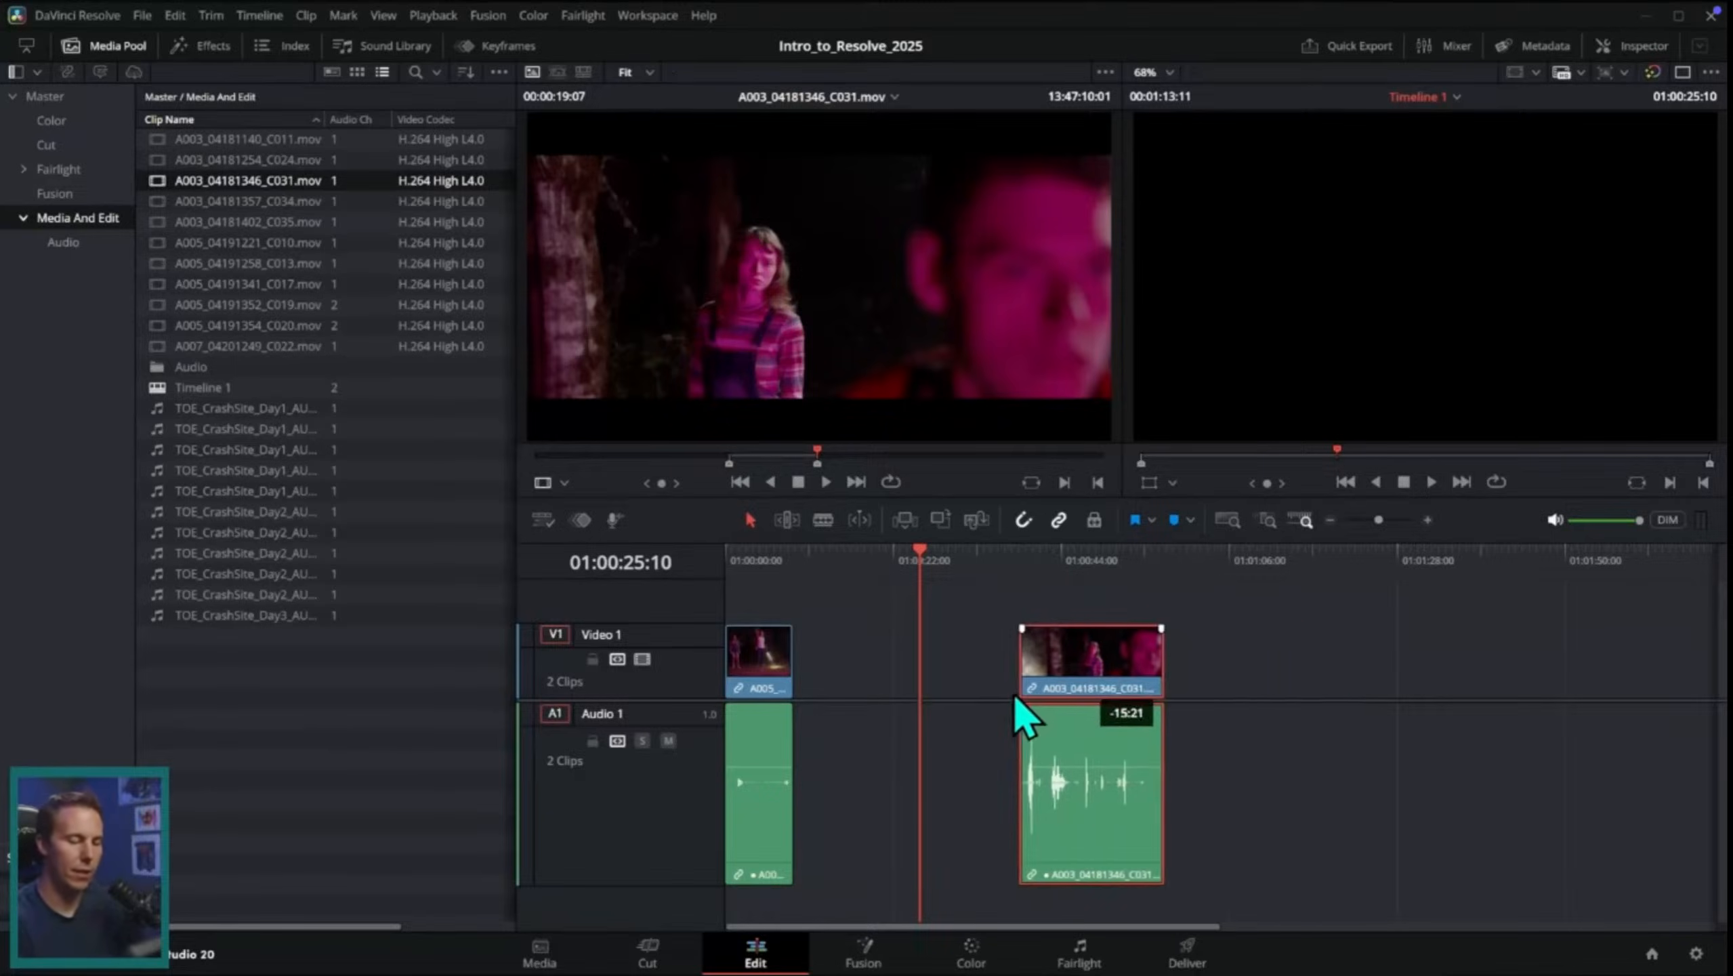
Step: Load A003_04181357_C034.mov in the source viewer, set its In point at 13:56:38:14 and play on from there
{"action": "left_click", "coordinate": [294, 200]}
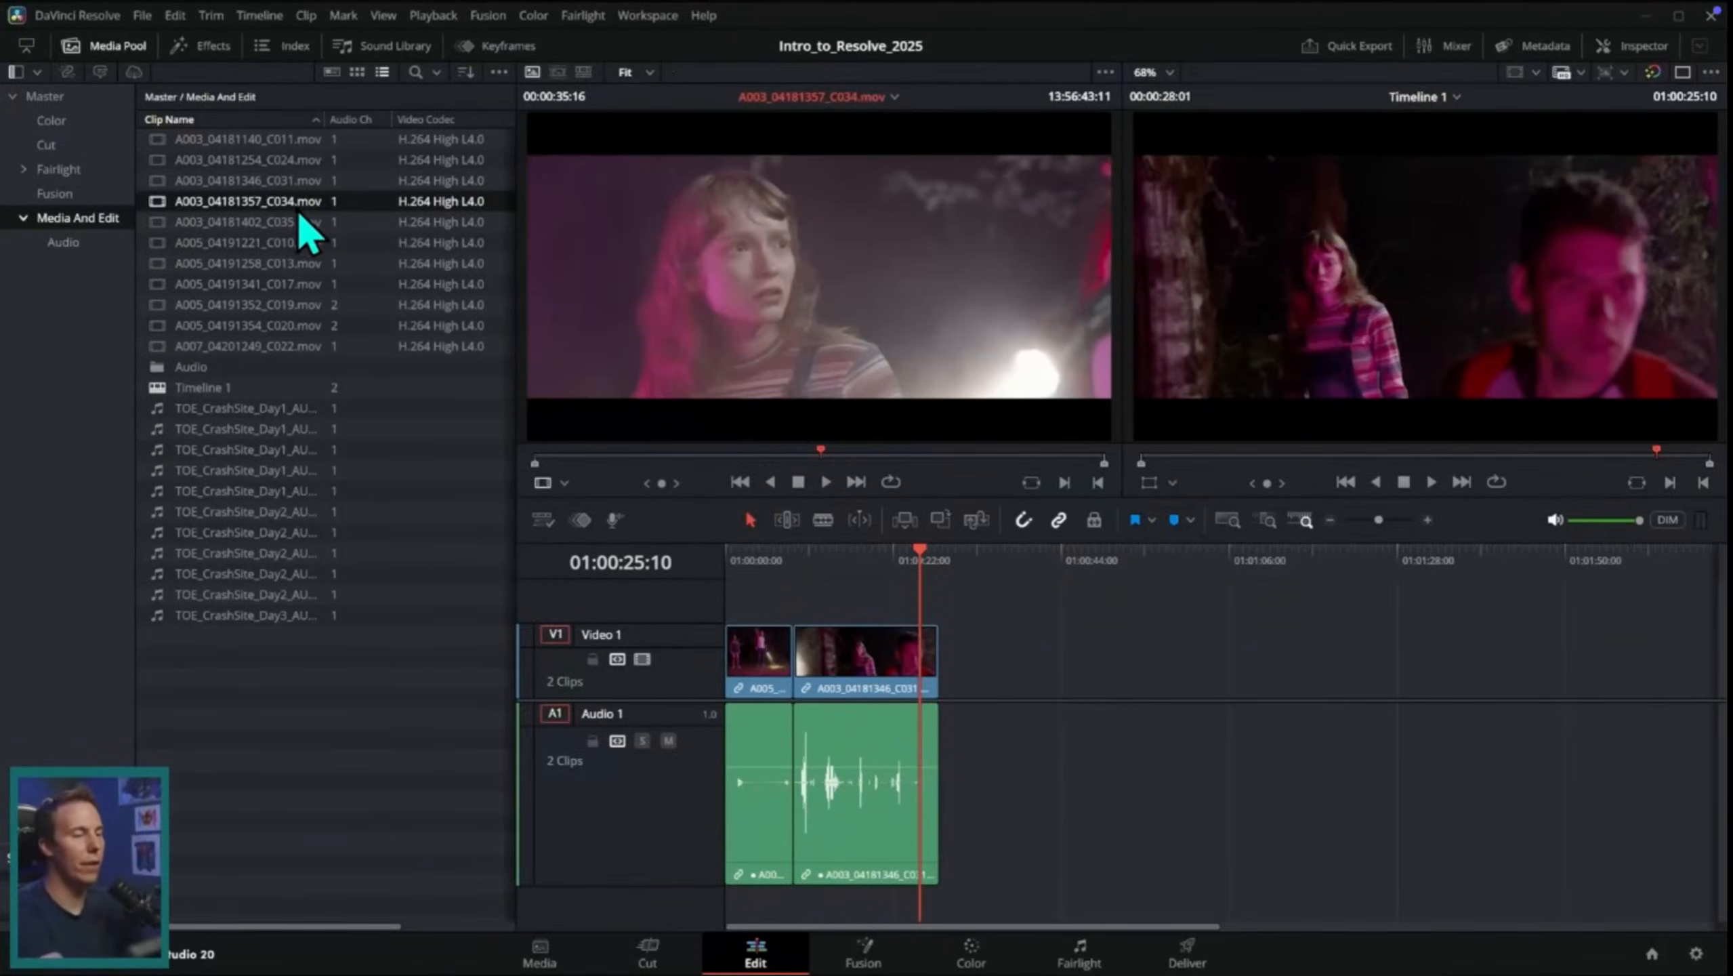
{"action": "mouse_move", "coordinate": [723, 465]}
{"action": "left_mouse_down"}
{"action": "mouse_move", "coordinate": [588, 468]}
{"action": "mouse_move", "coordinate": [772, 461]}
{"action": "mouse_move", "coordinate": [744, 463]}
{"action": "left_mouse_up"}
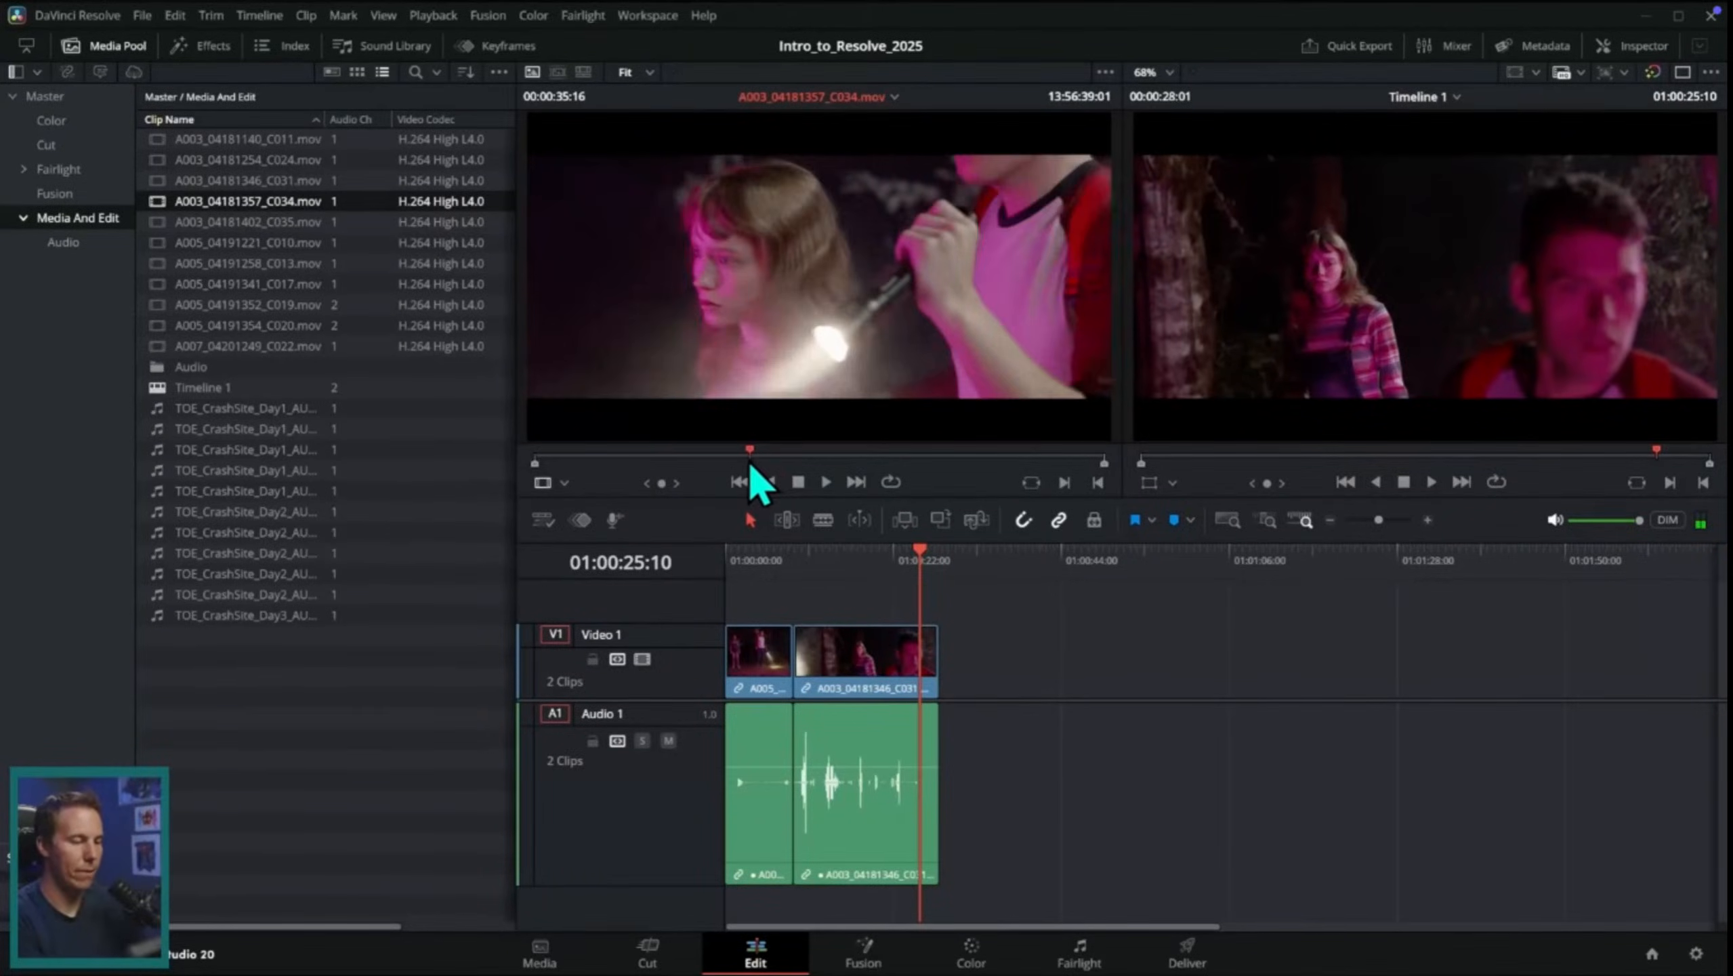
{"action": "mouse_move", "coordinate": [865, 451]}
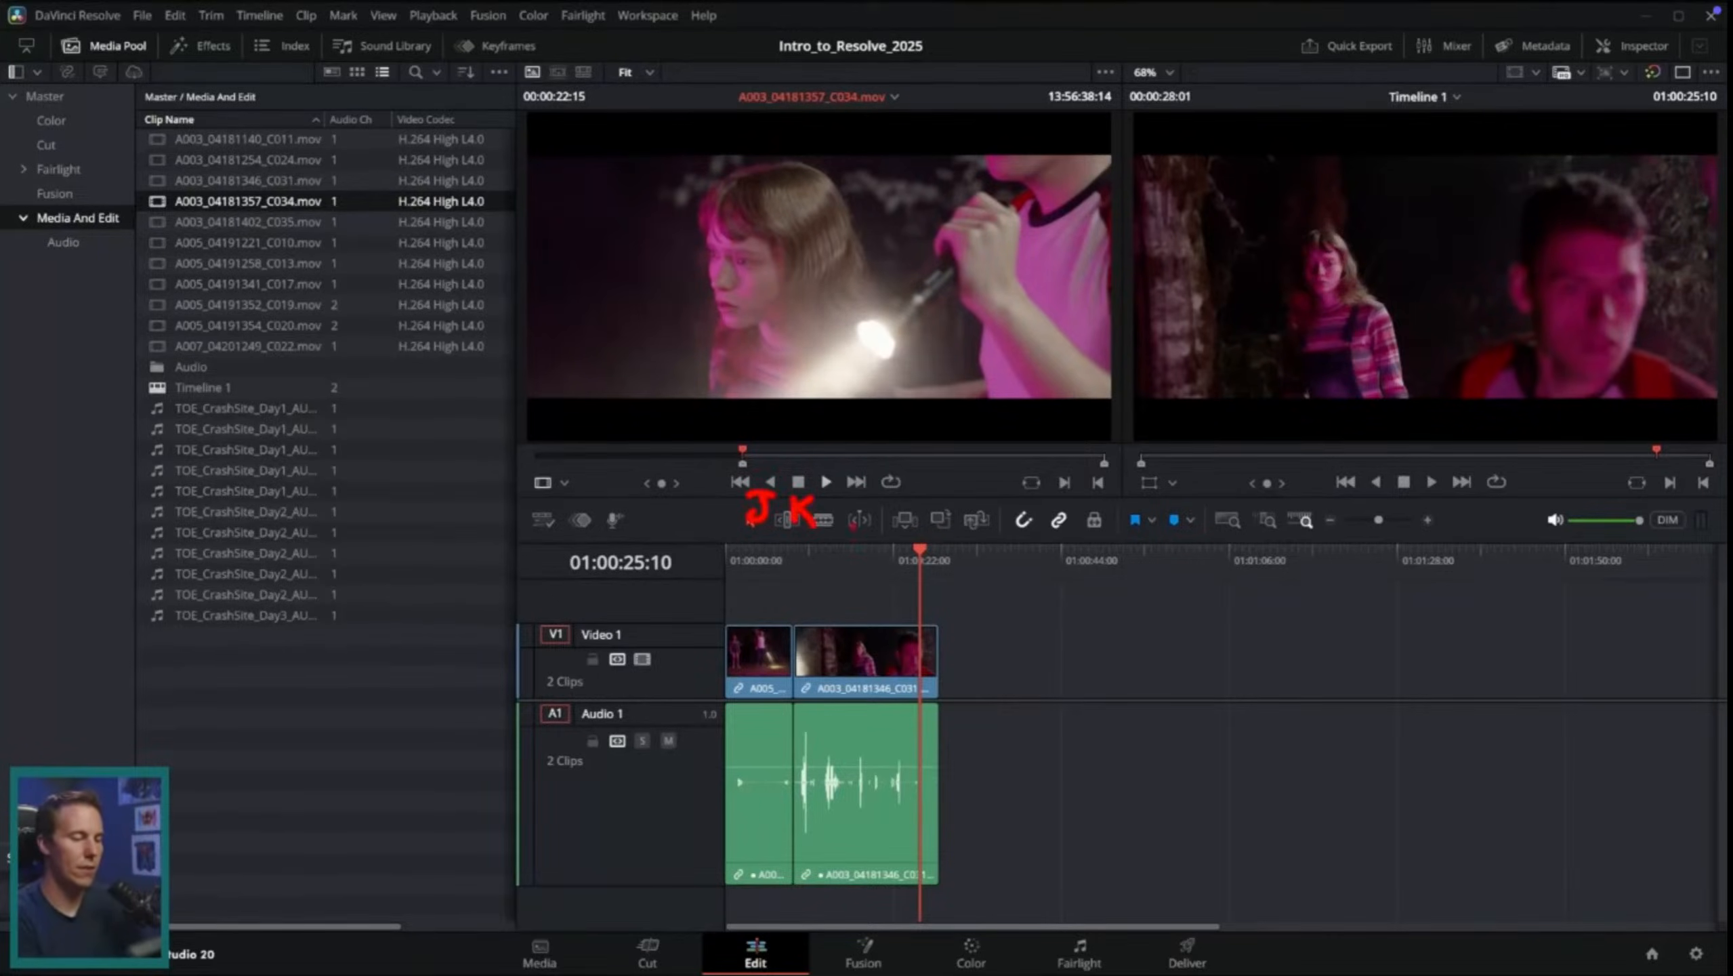
{"action": "key", "text": "l"}
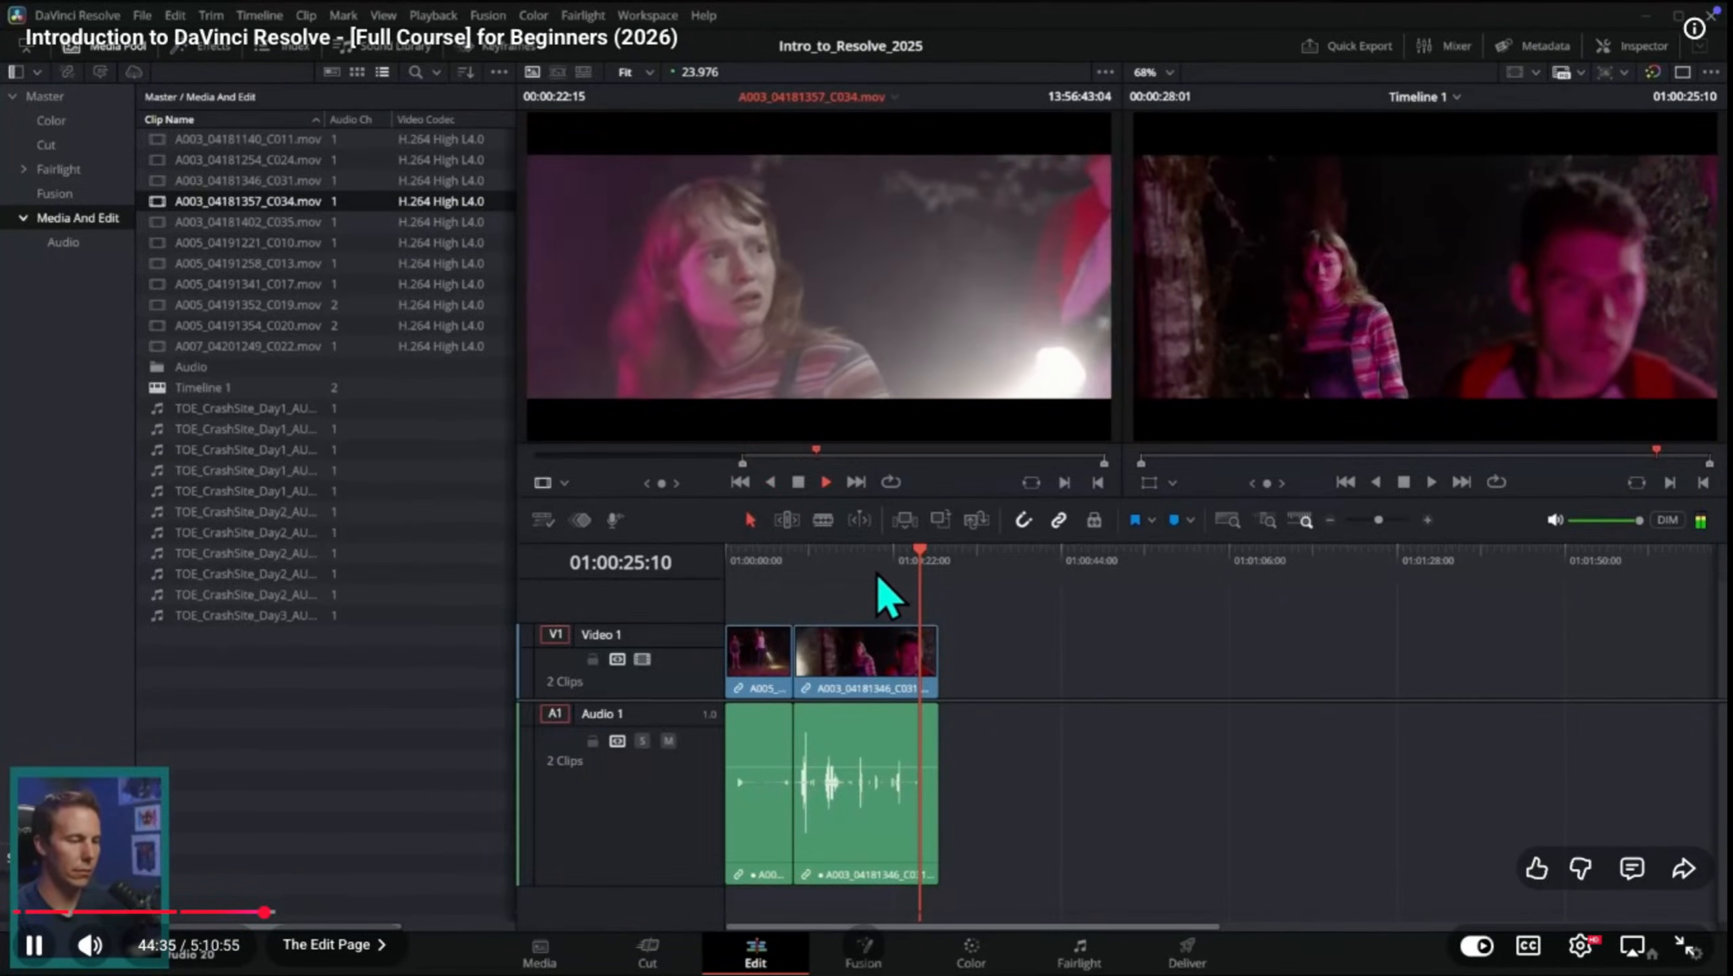
Step: Pause the course video and switch to the sih project in DaVinci Resolve
{"action": "key", "text": "space"}
{"action": "key", "text": "ctrl+Up"}
{"action": "left_click", "coordinate": [744, 92]}
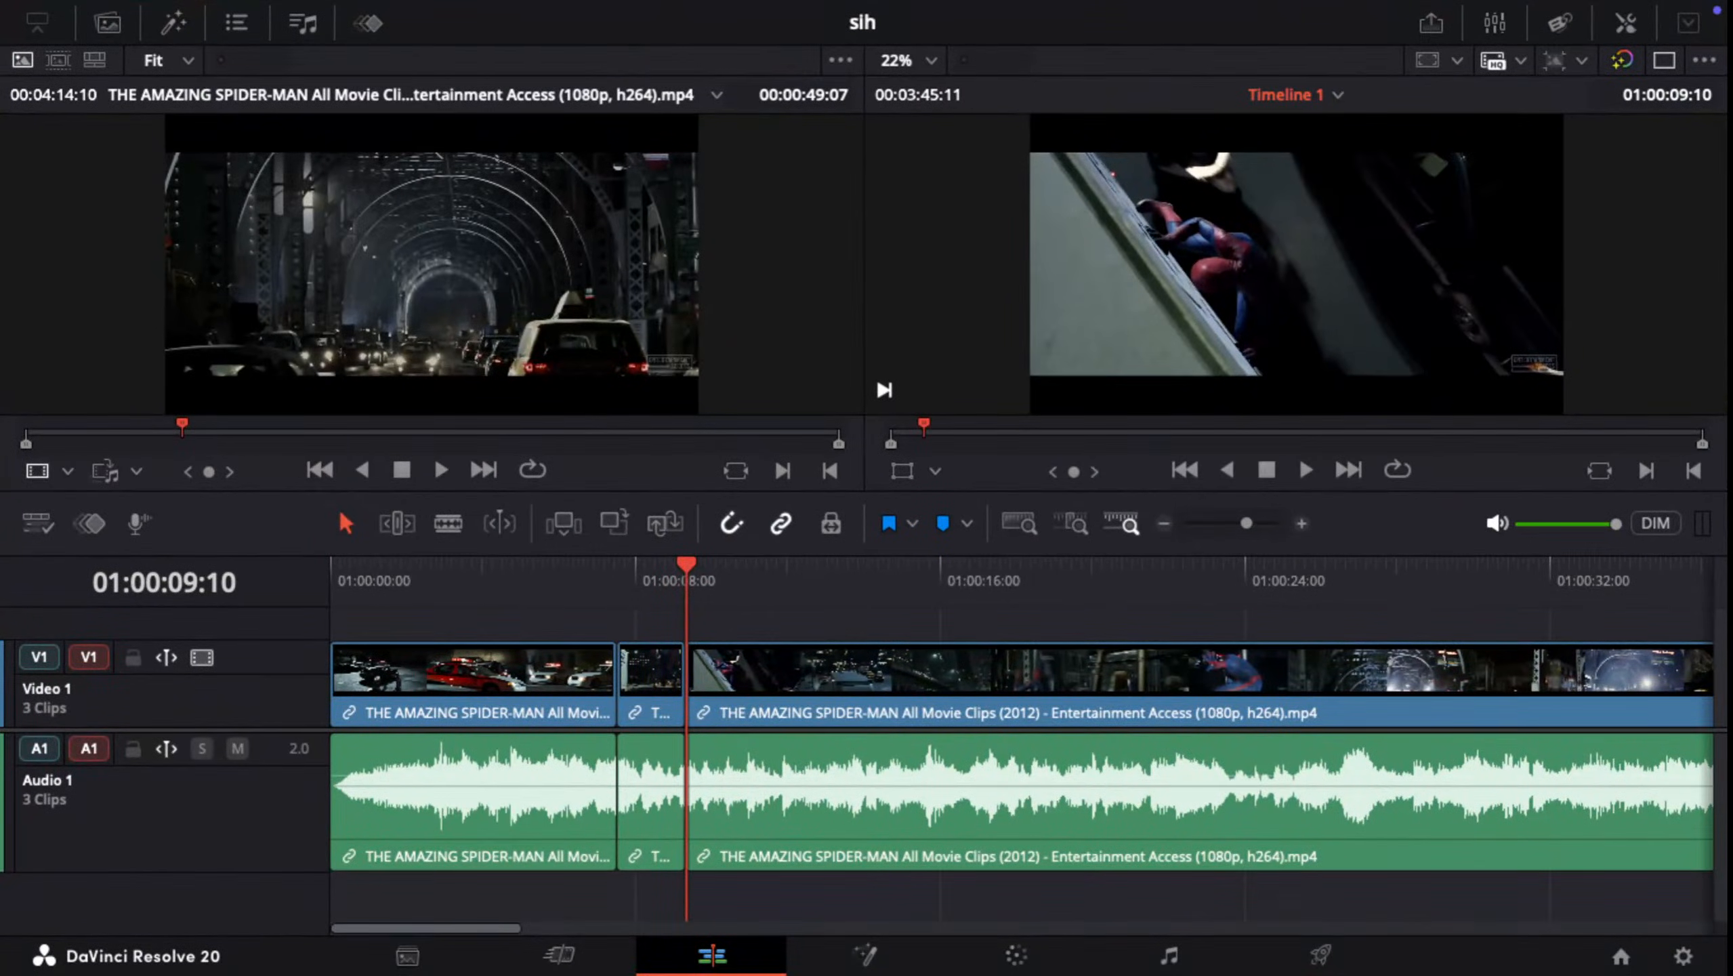
Step: Play through the start of the long third clip and split it at 01:00:11:10
{"action": "left_click", "coordinate": [645, 566]}
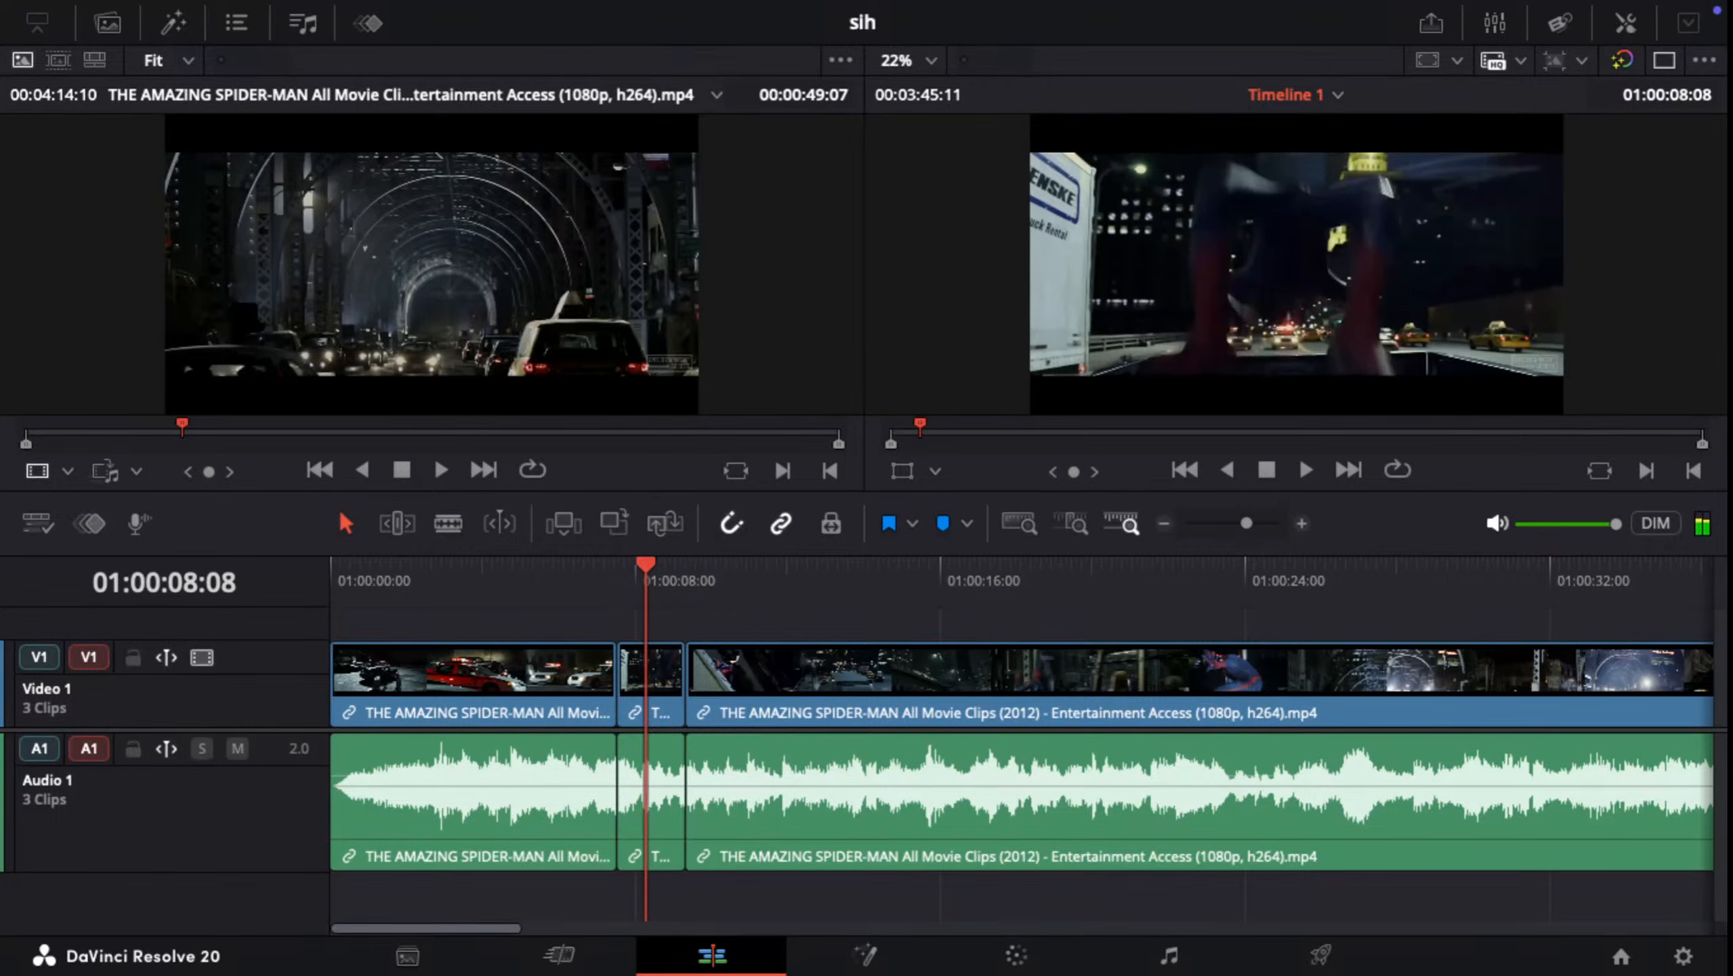
{"action": "key", "text": "space"}
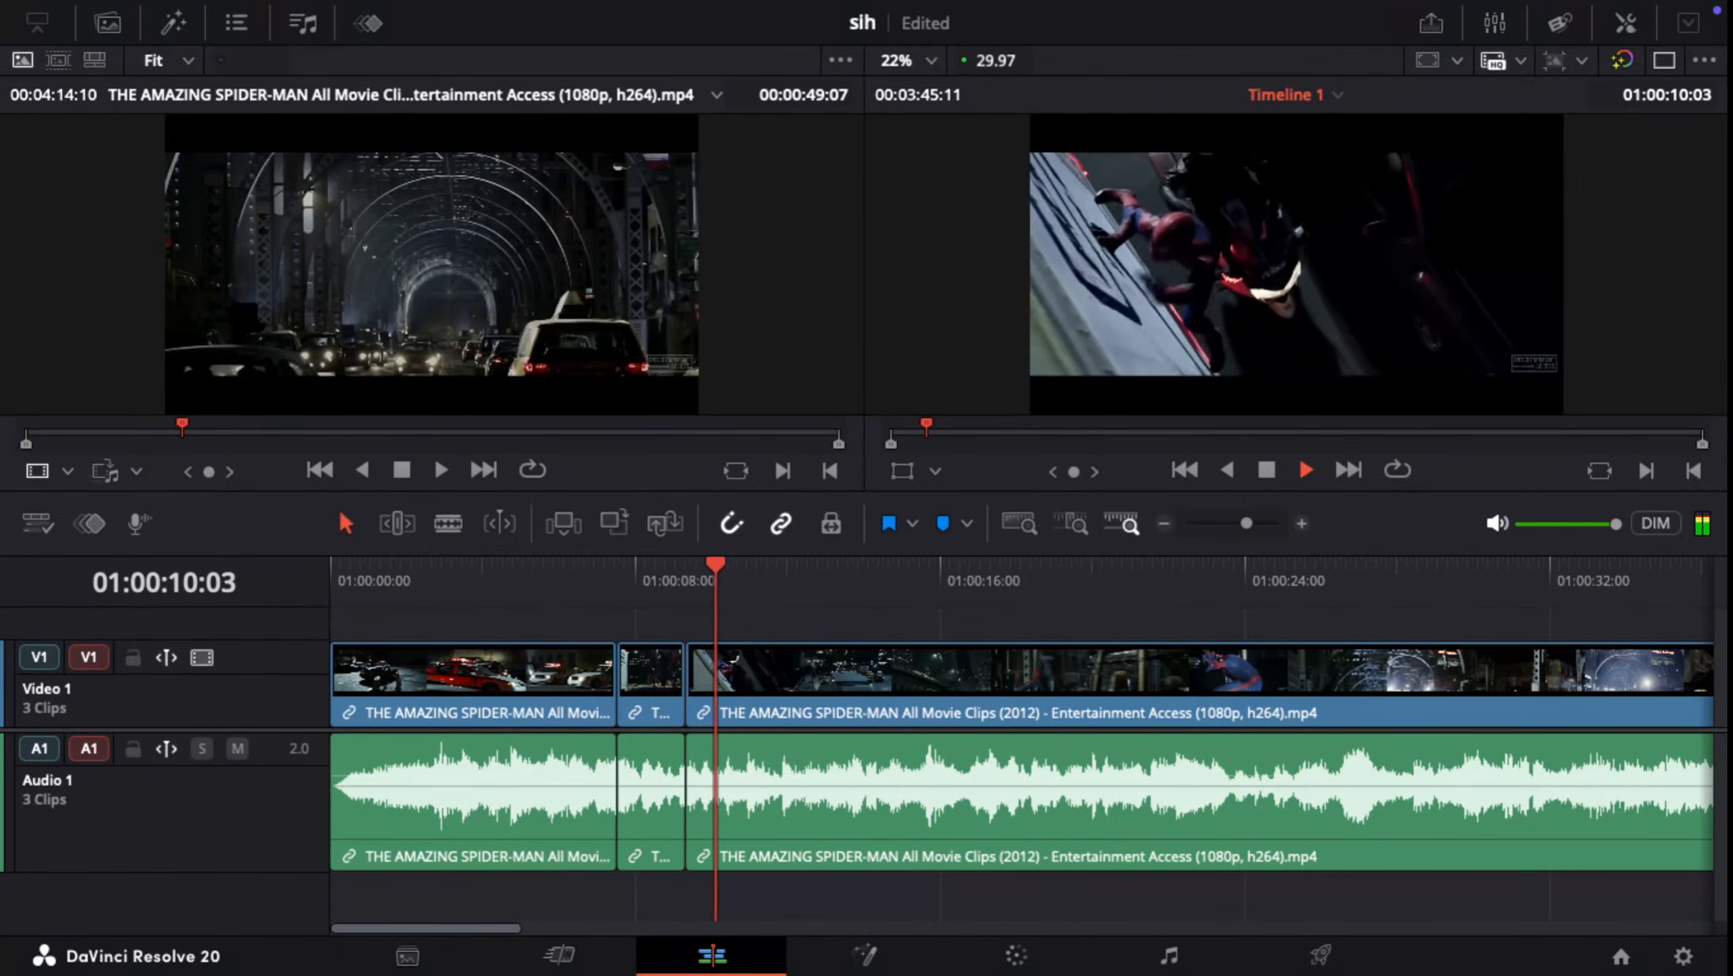
{"action": "key", "text": "space"}
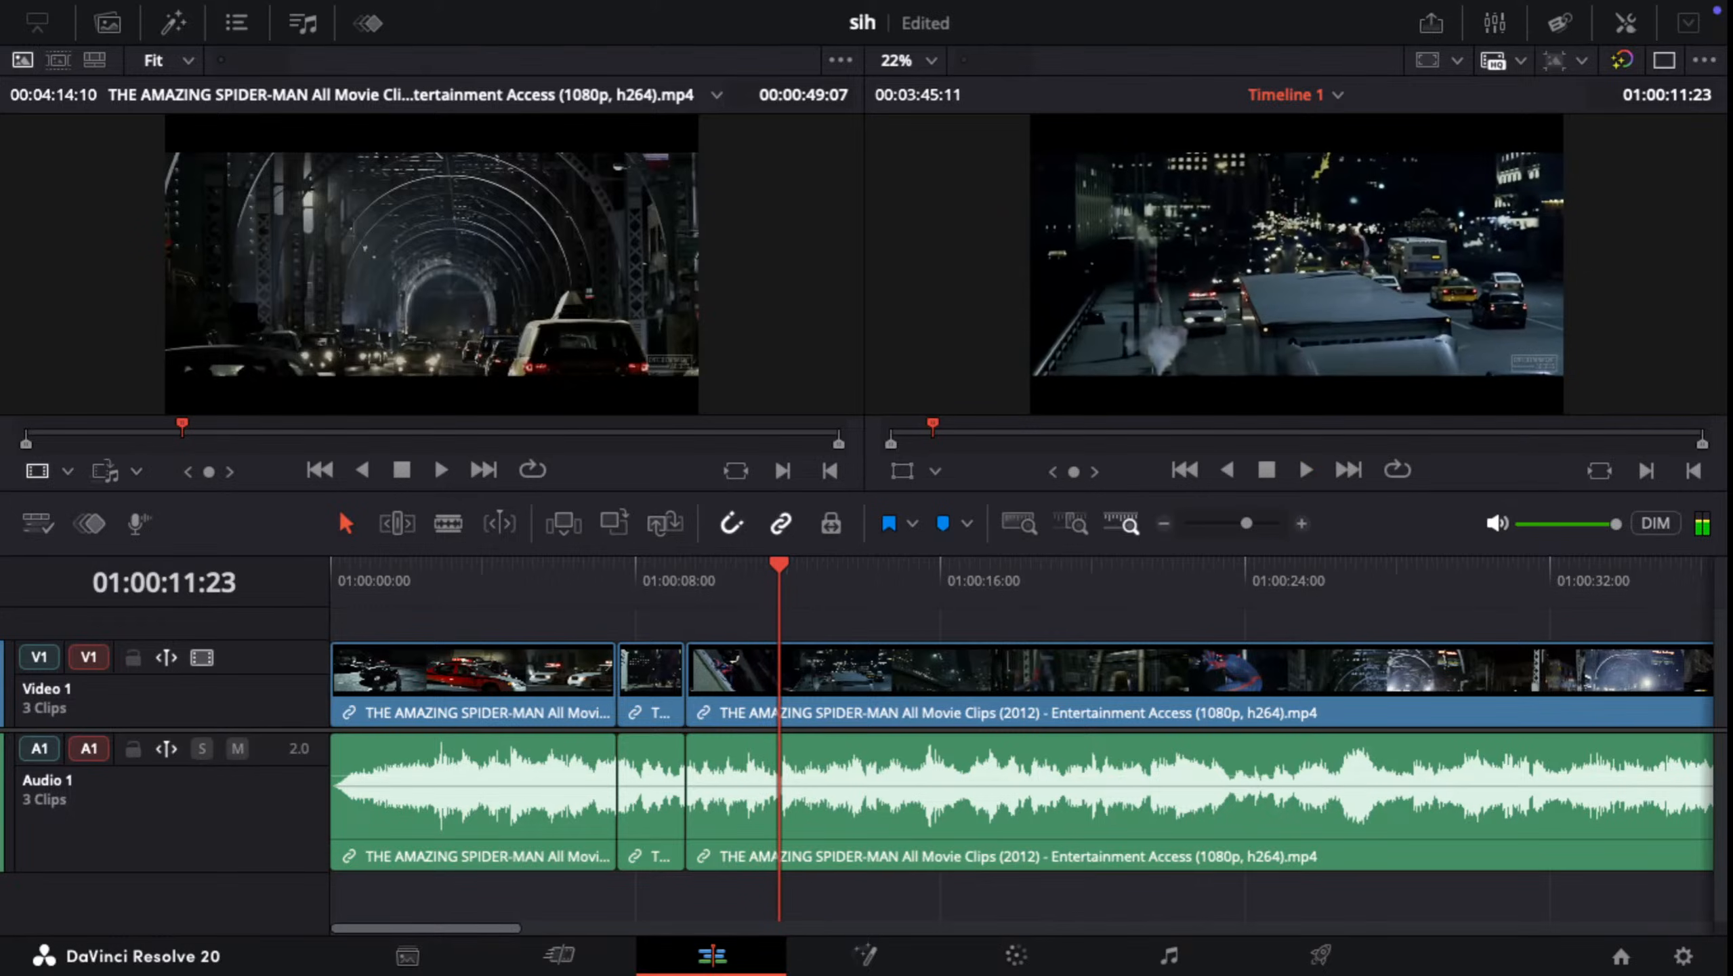
{"action": "key", "text": "space"}
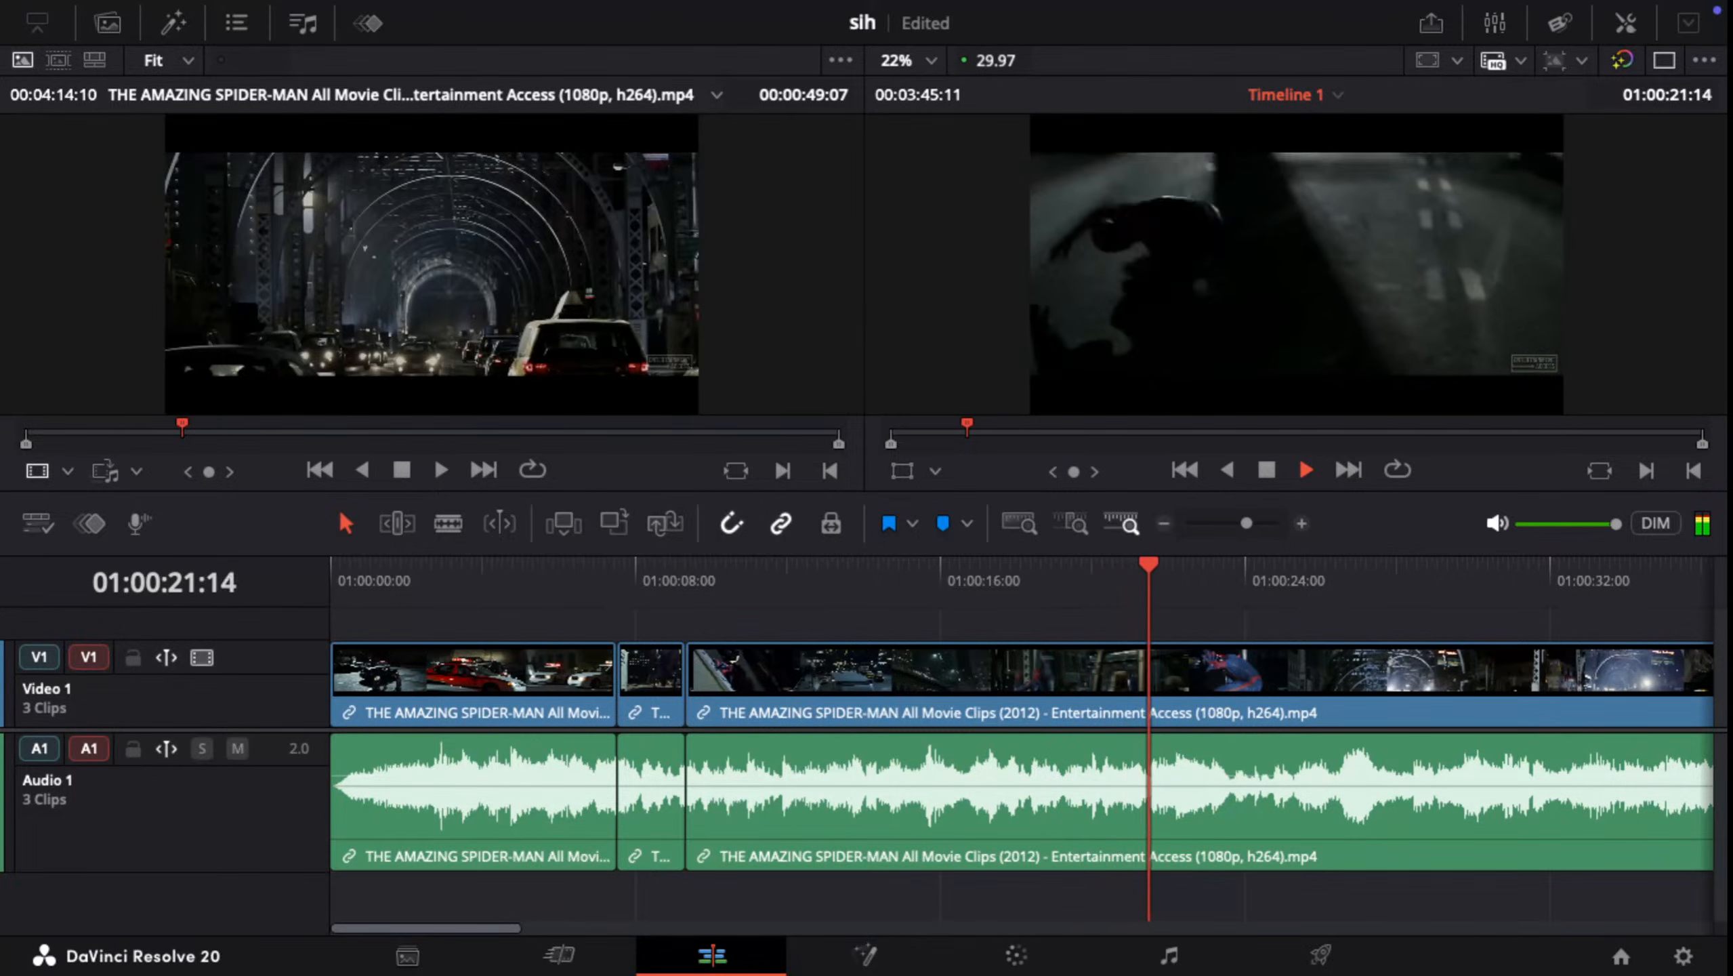
{"action": "key", "text": "space"}
{"action": "left_click_drag", "start_coordinate": [1171, 564], "coordinate": [763, 564]}
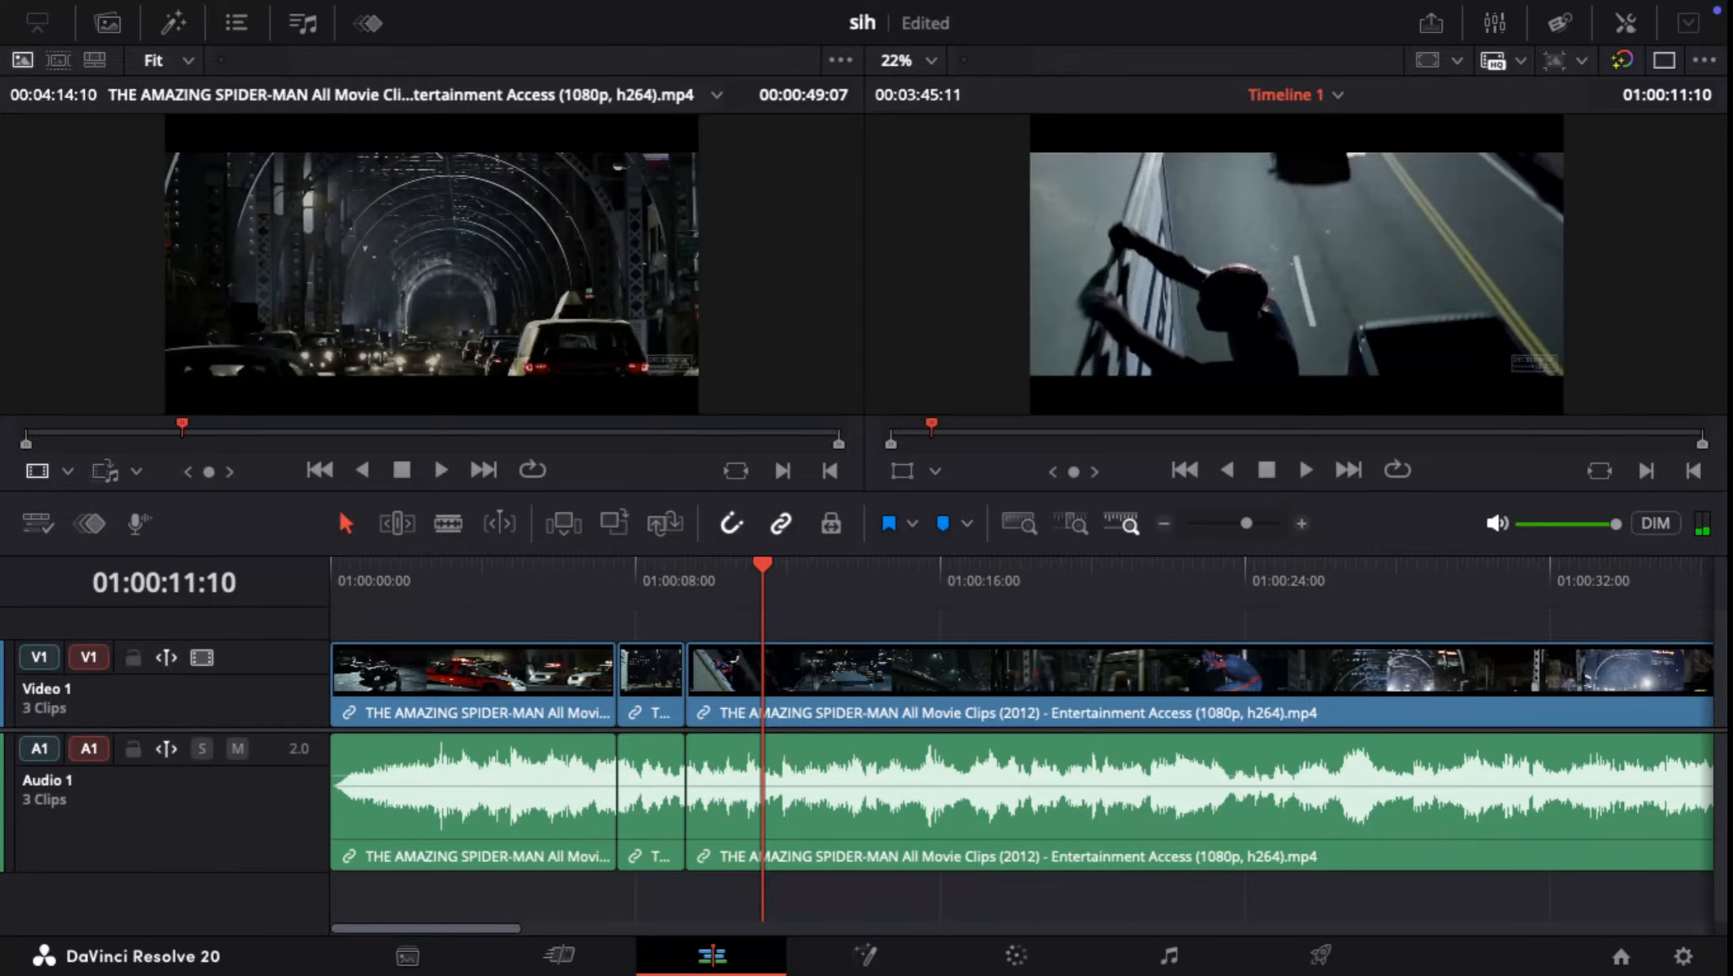
{"action": "key", "text": "ctrl+backslash"}
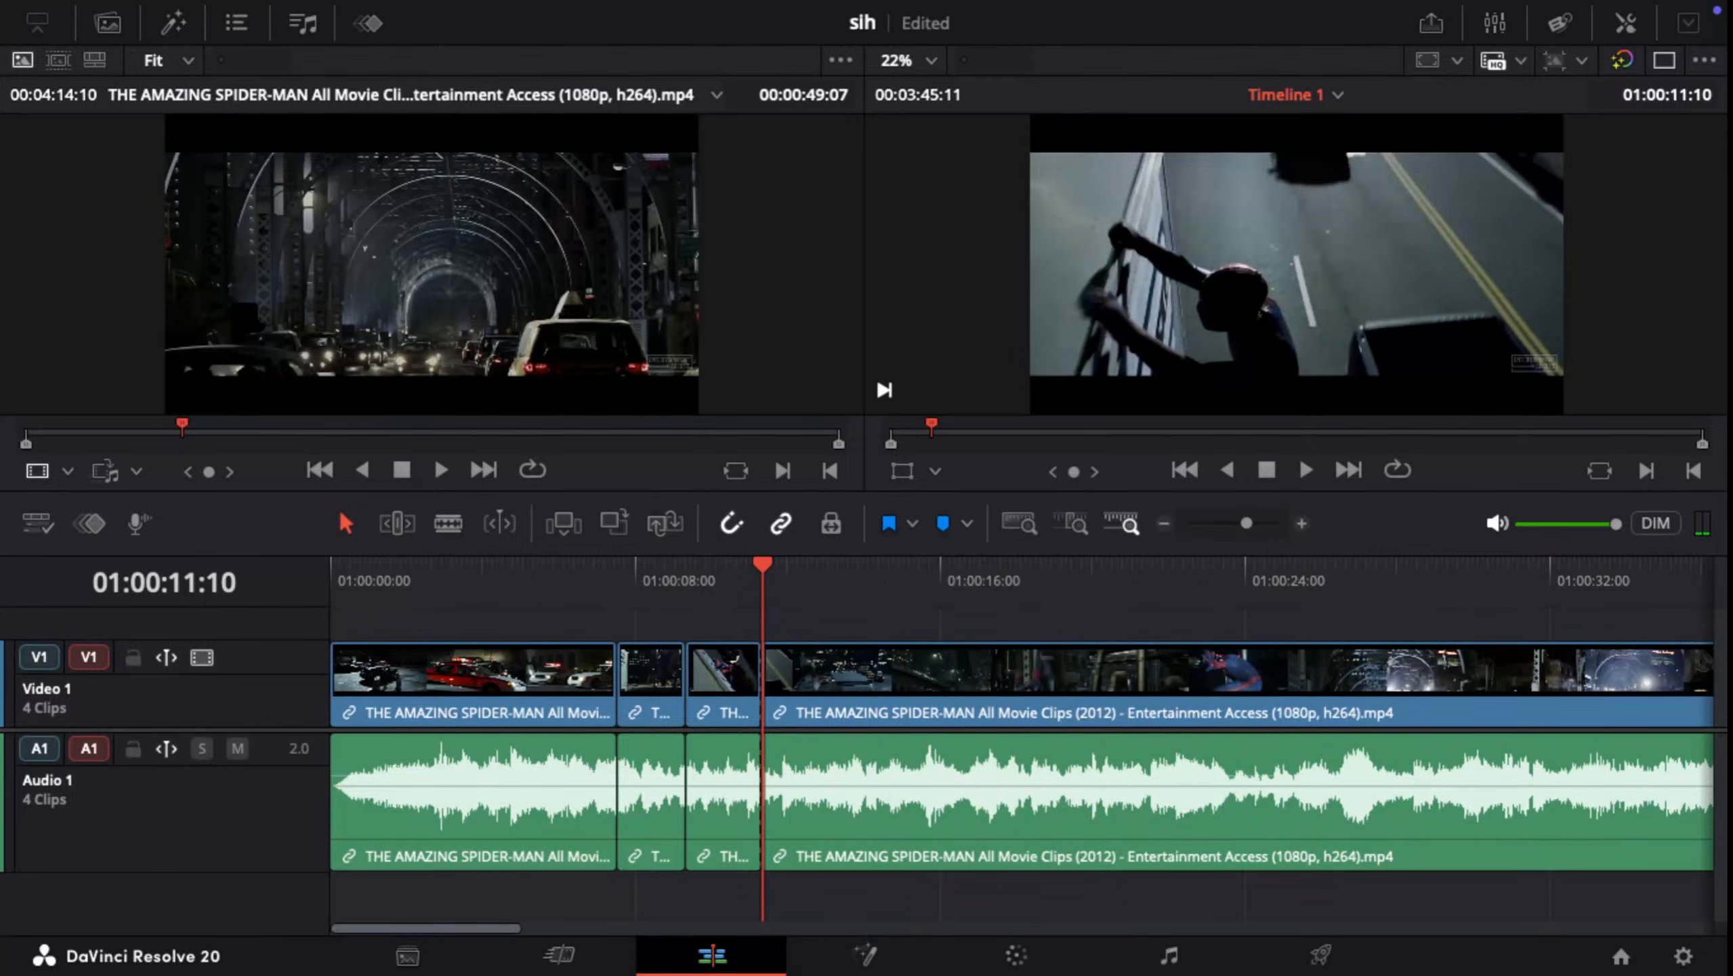
Step: Split the last clip at 01:00:13:07 and ripple delete the segment from 01:00:11:10 up to that cut
{"action": "key", "text": "j"}
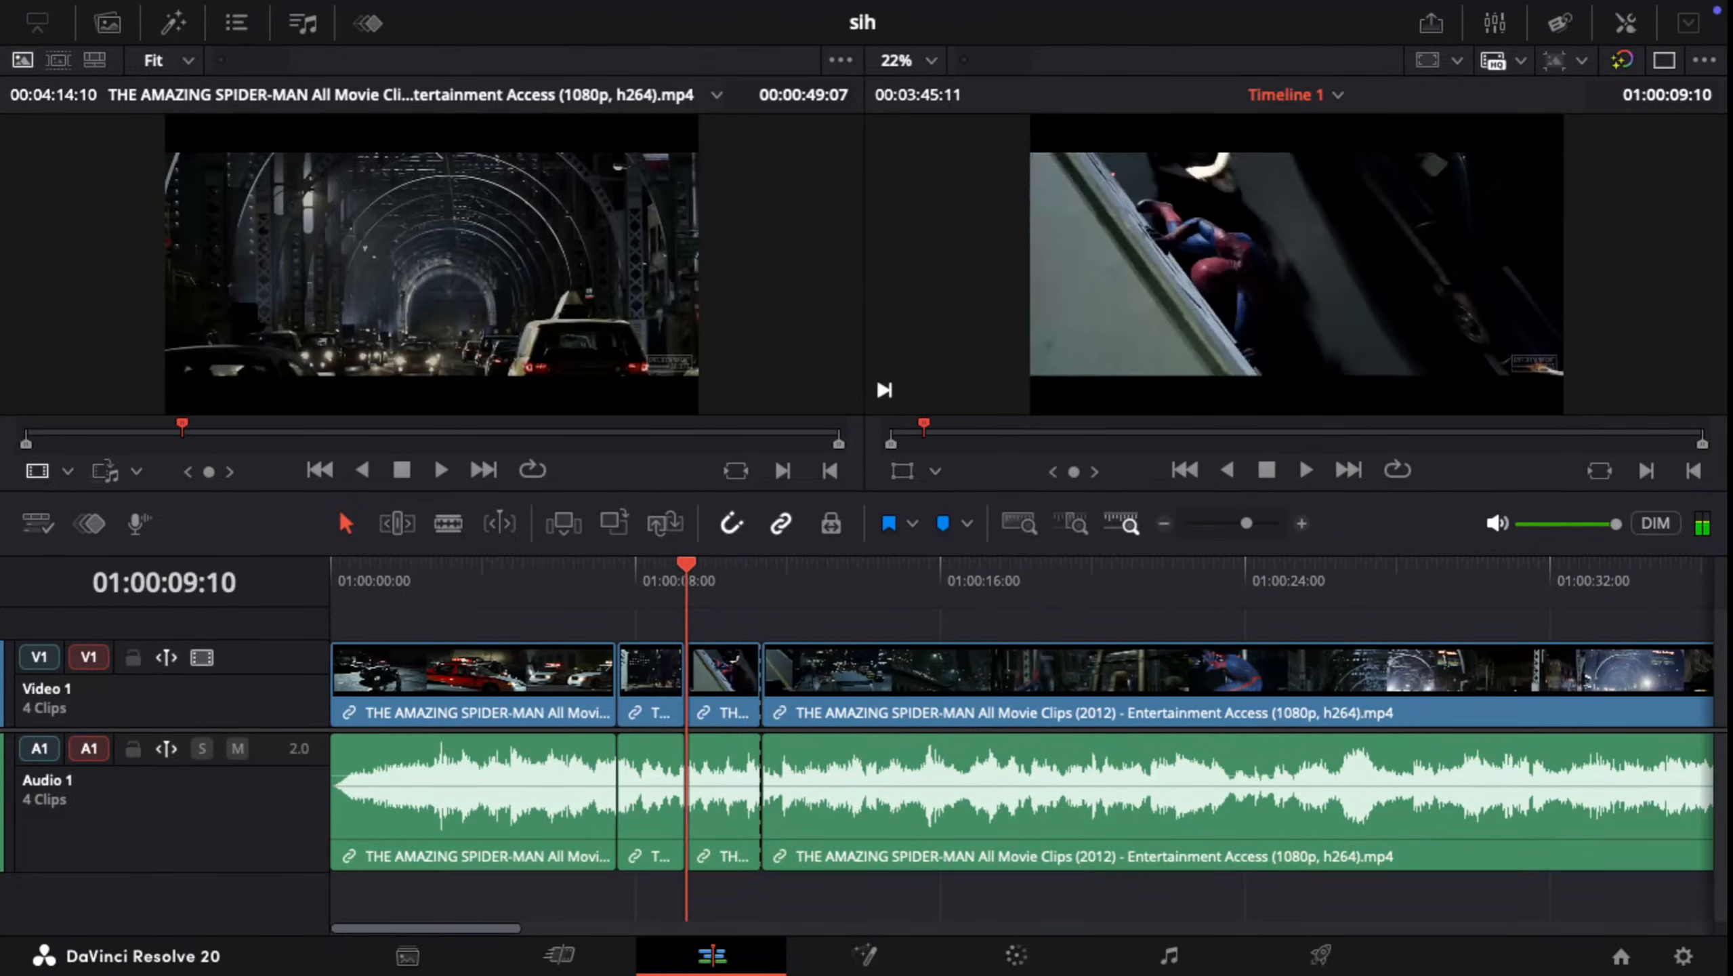
{"action": "key", "text": "Down"}
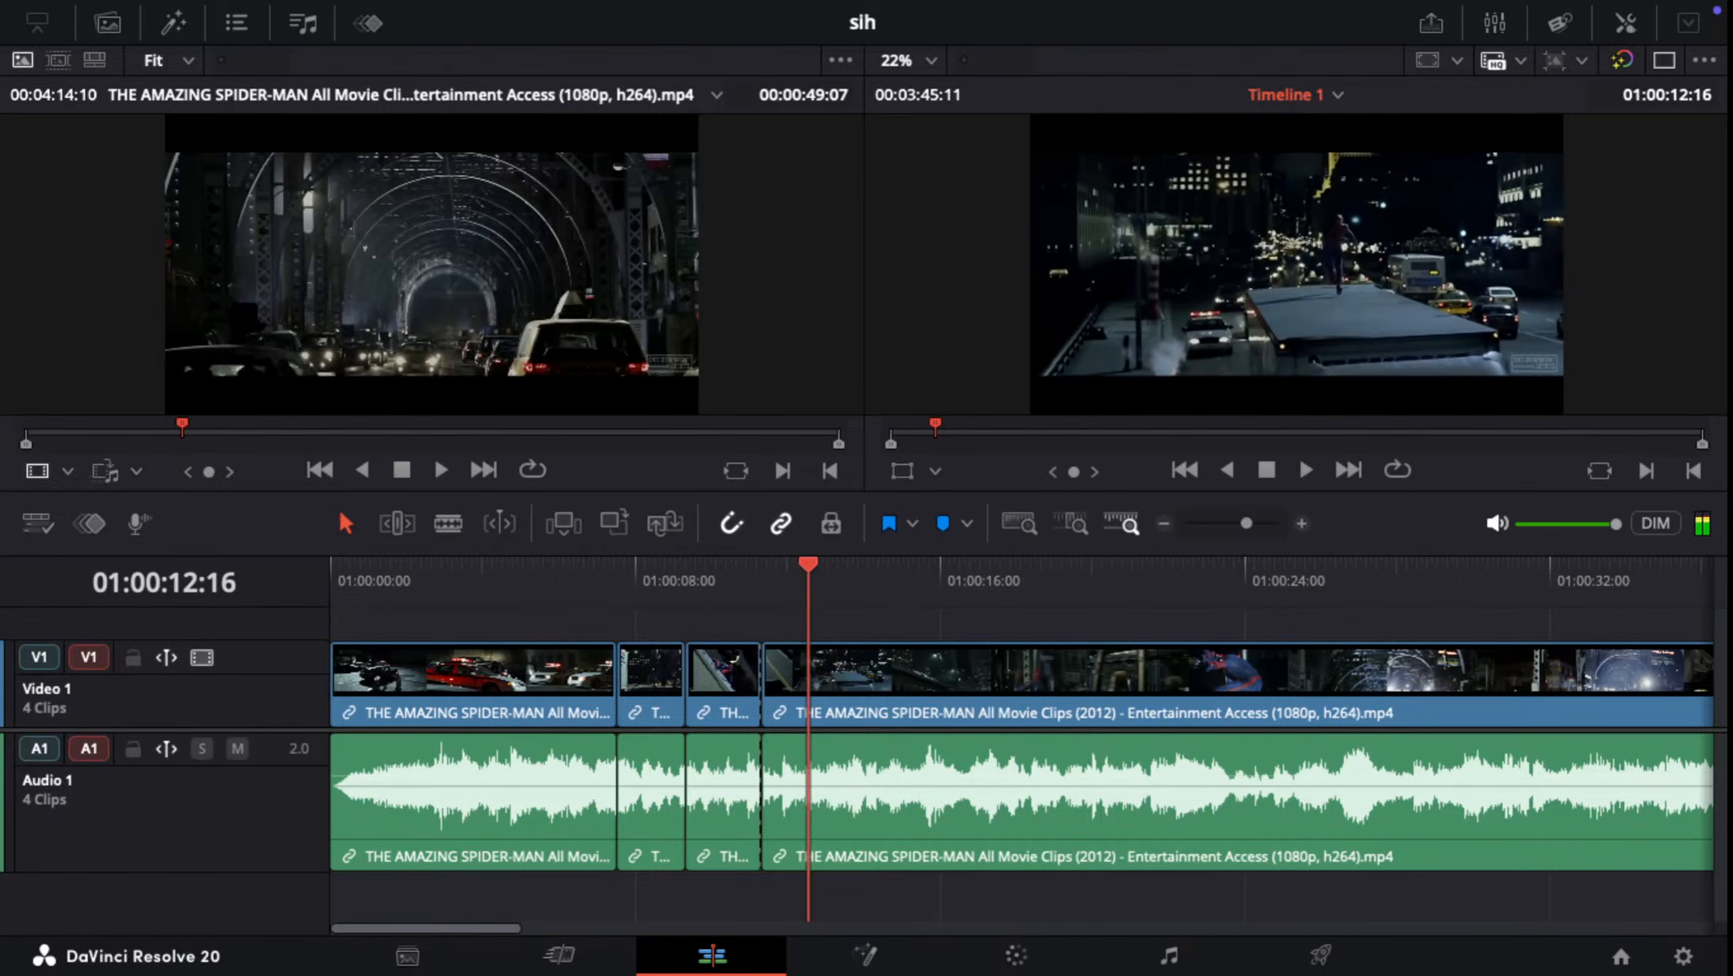
{"action": "key", "text": "Left"}
{"action": "key", "text": "Left"}
{"action": "key", "text": "Left"}
{"action": "key", "text": "Left"}
{"action": "key", "text": "Left"}
{"action": "key", "text": "Left"}
{"action": "key", "text": "Left"}
{"action": "key", "text": "Left"}
{"action": "key", "text": "Left"}
{"action": "key", "text": "Left"}
{"action": "key", "text": "Left"}
{"action": "key", "text": "Left"}
{"action": "key", "text": "Left"}
{"action": "key", "text": "Left"}
{"action": "key", "text": "Left"}
{"action": "key", "text": "Left"}
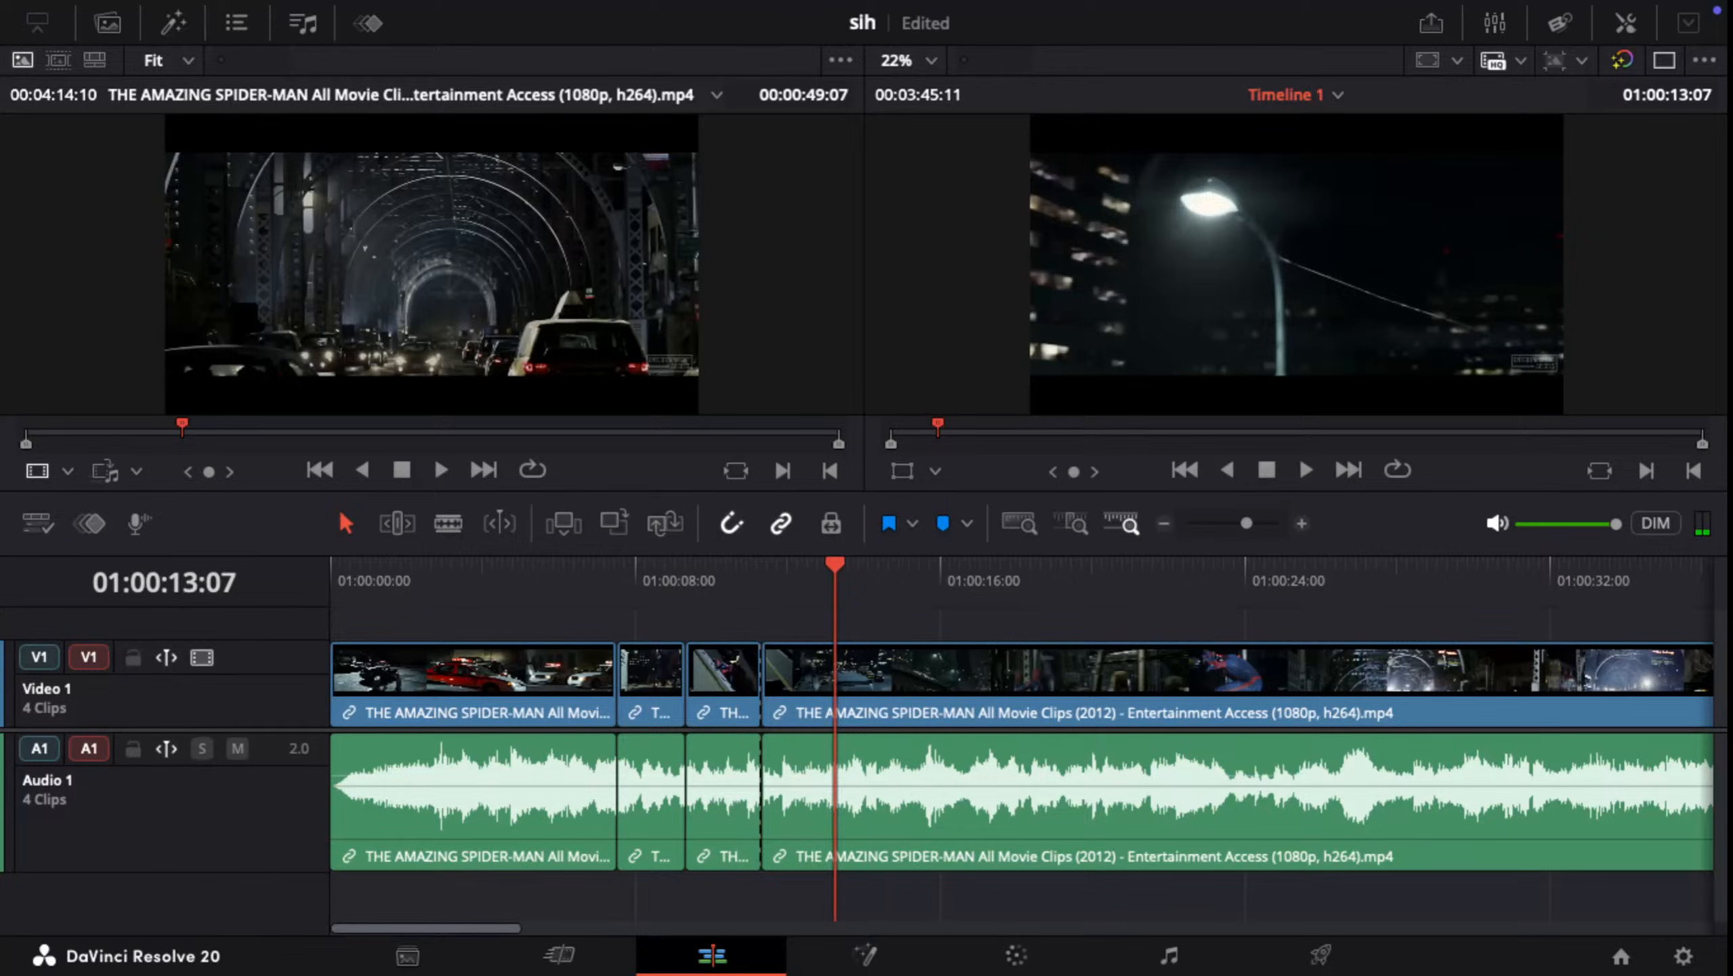
{"action": "key", "text": "ctrl+b"}
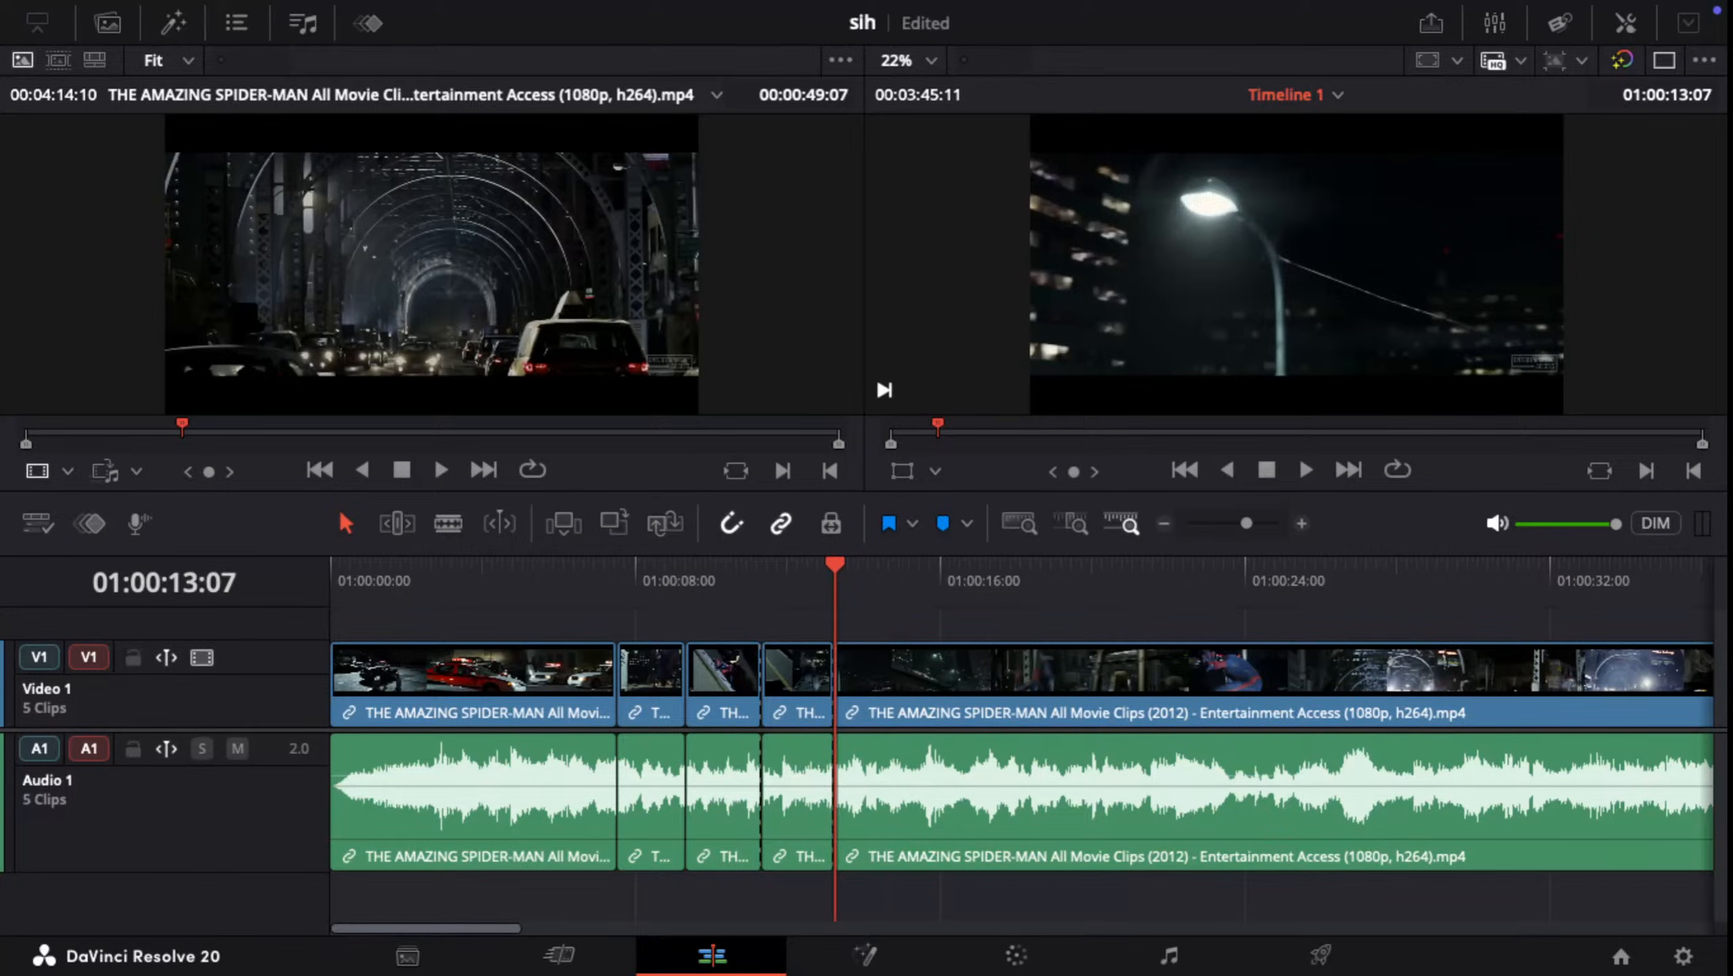
{"action": "left_click_drag", "start_coordinate": [835, 565], "coordinate": [824, 750]}
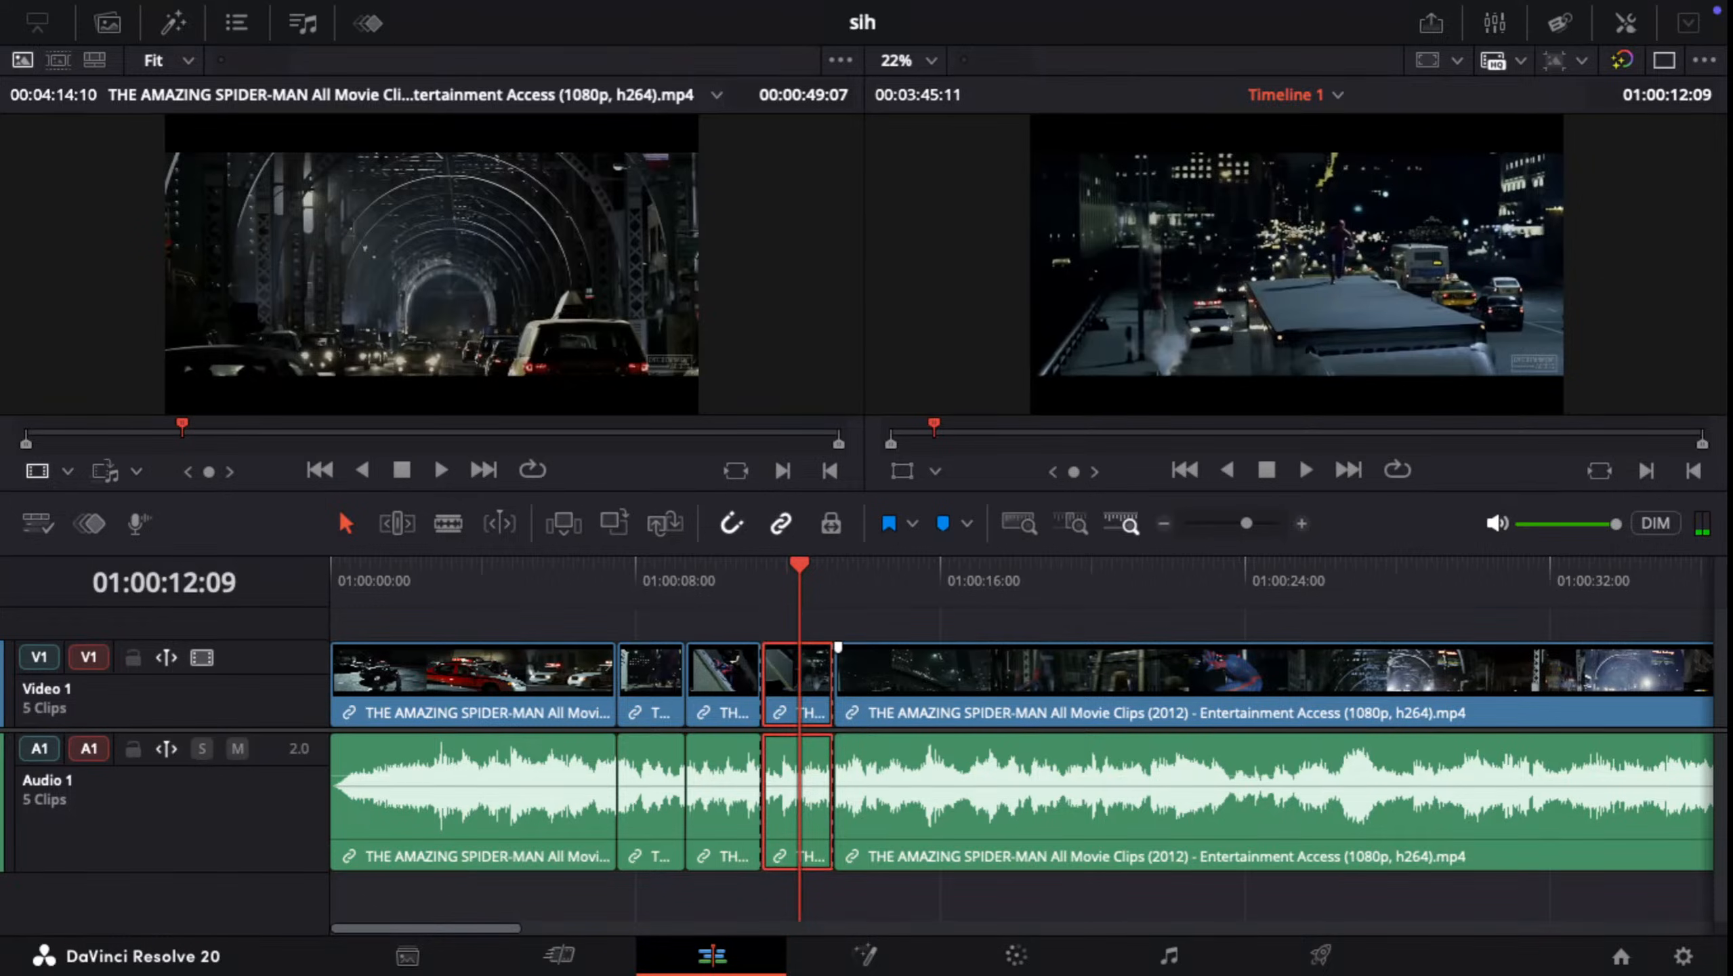
{"action": "key", "text": "Delete"}
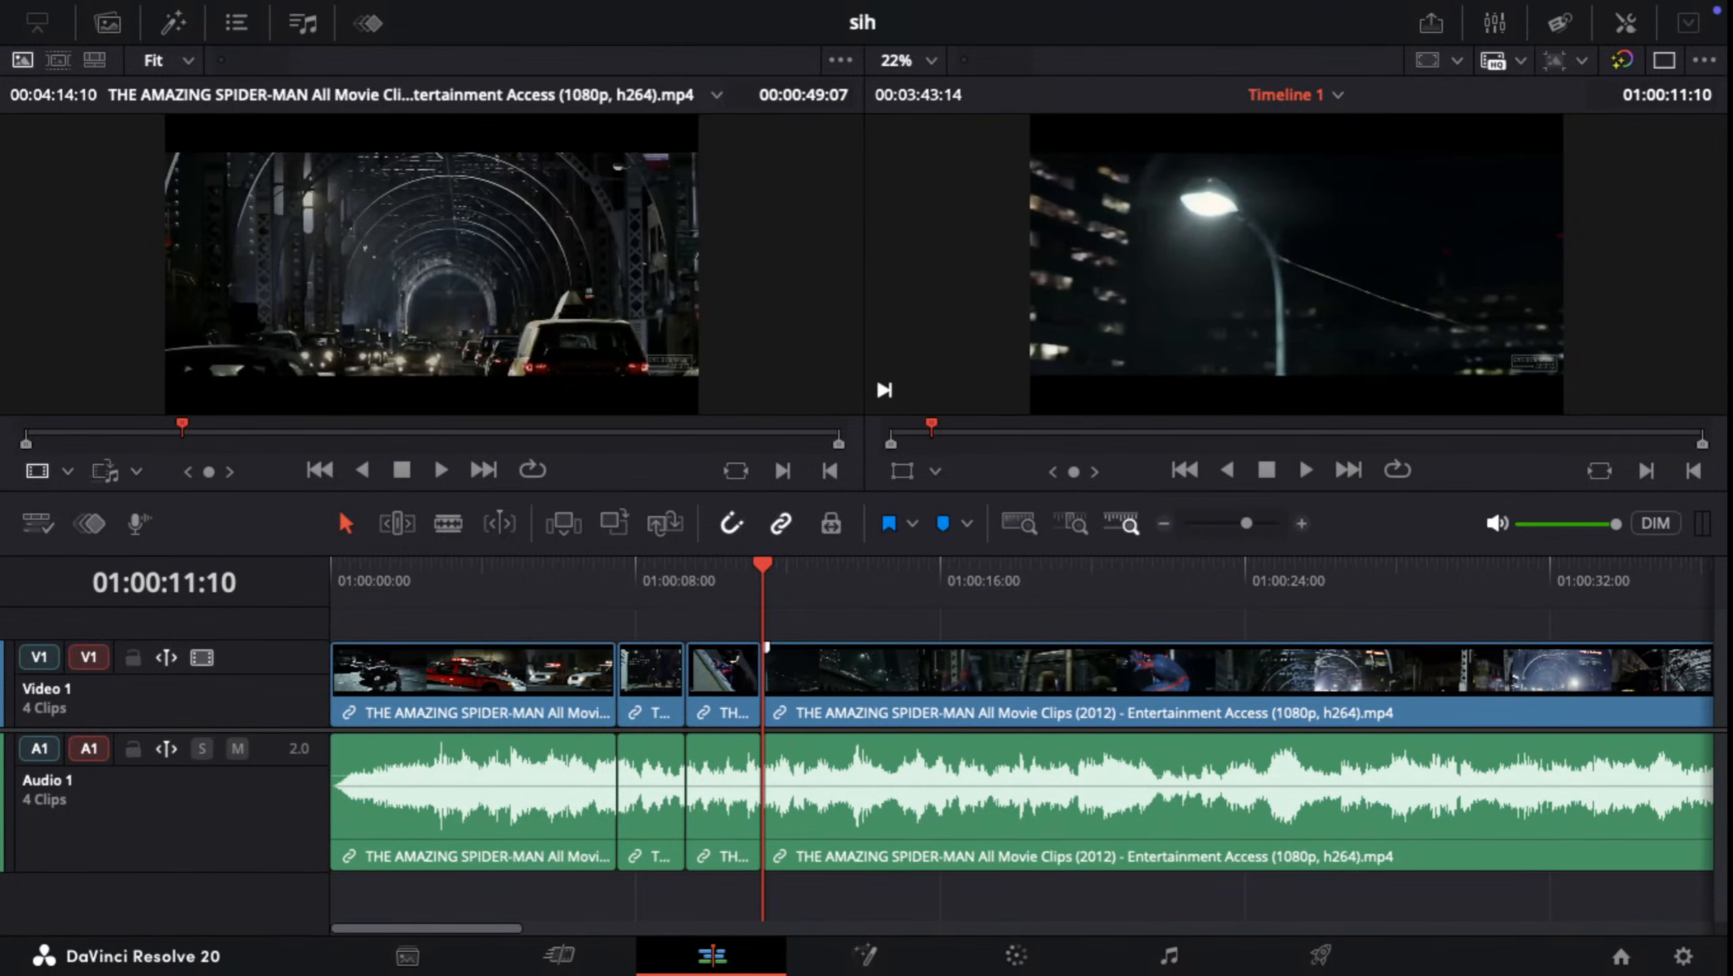
Step: Review the footage after the 01:00:11:10 cut and split the last clip at 01:00:11:23
{"action": "key", "text": "space"}
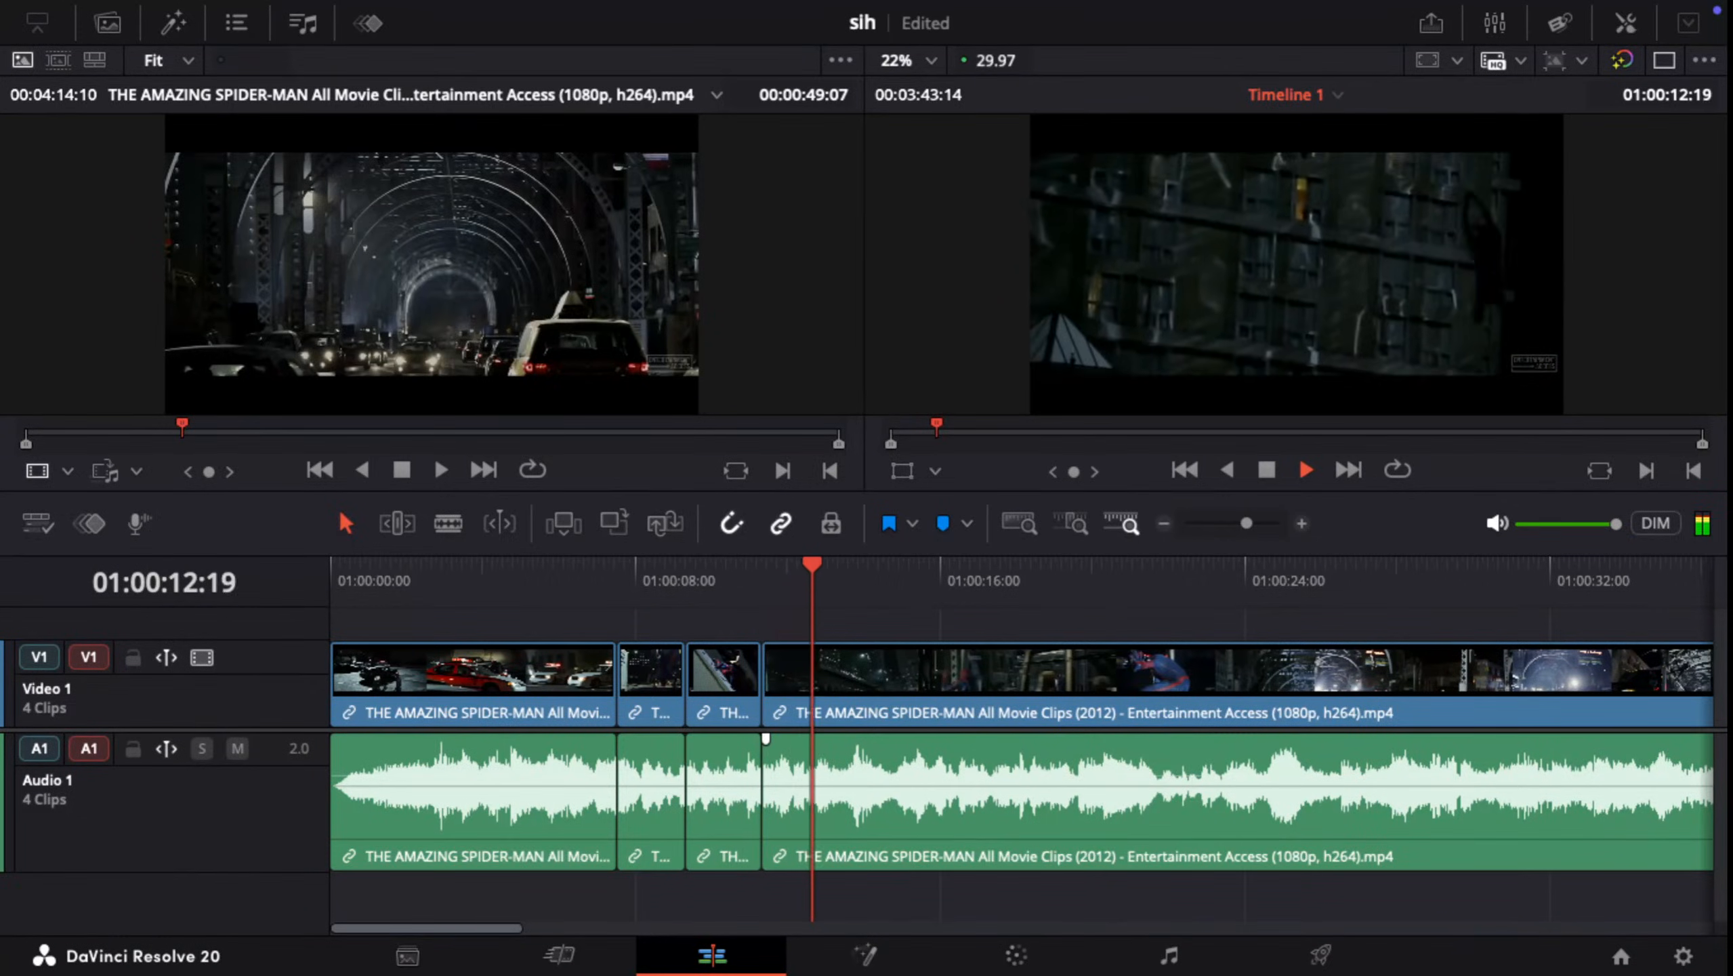
{"action": "key", "text": "space"}
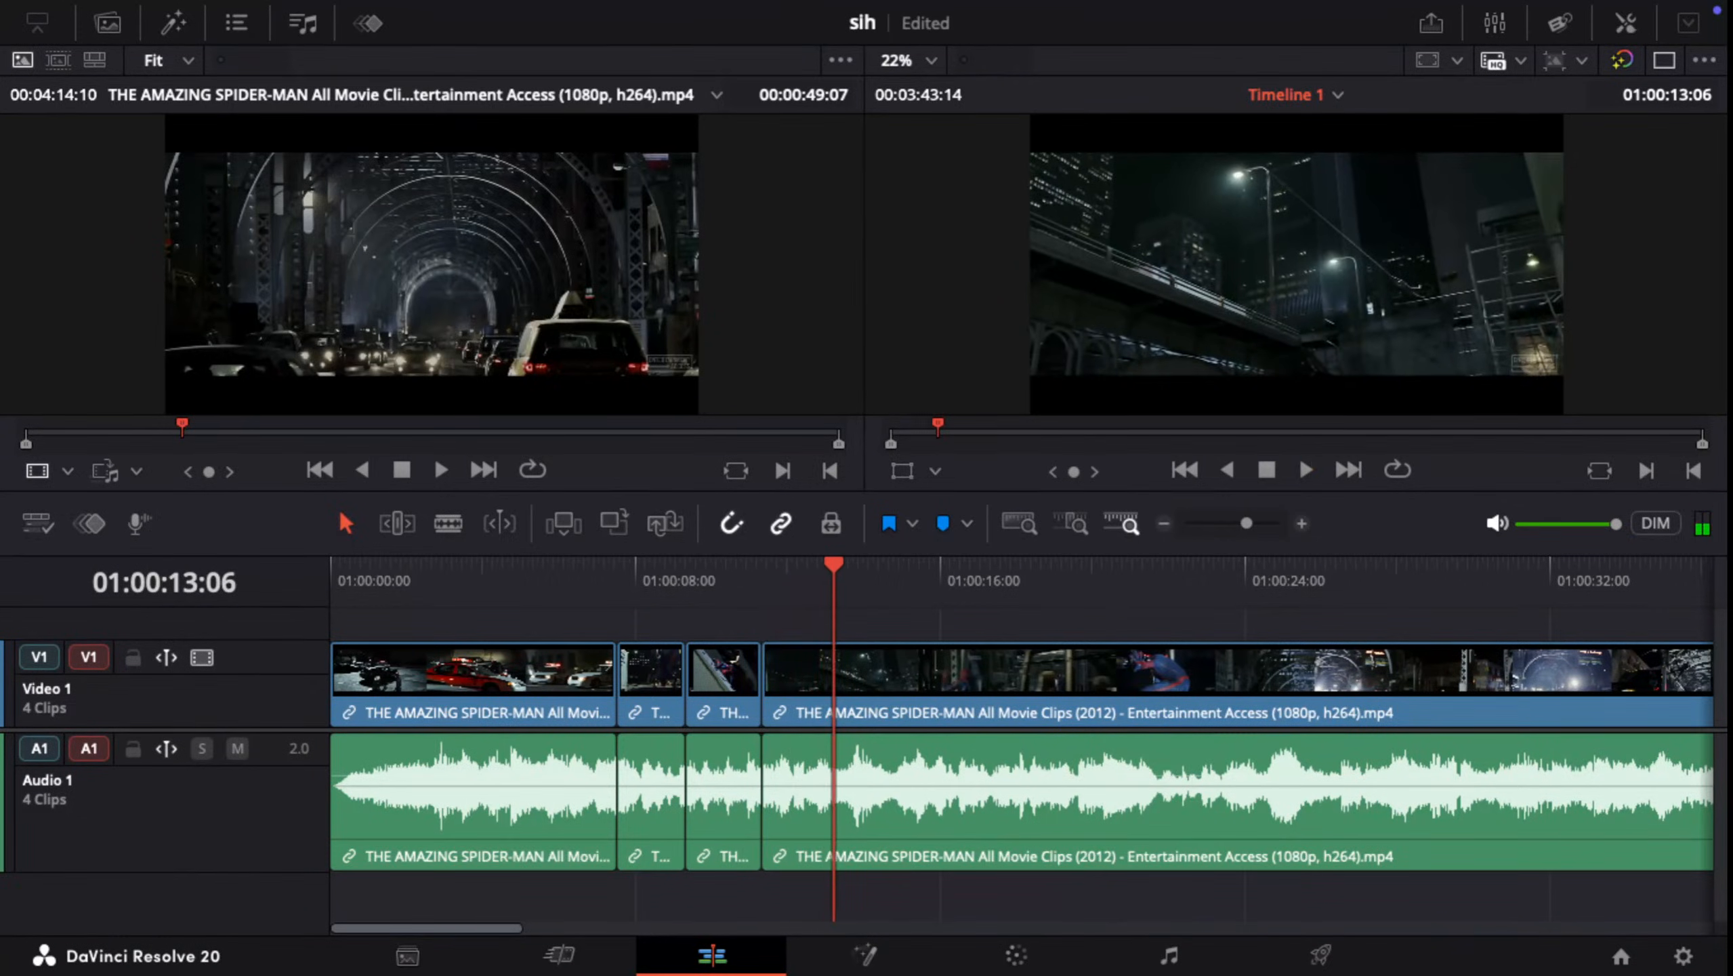
{"action": "key", "text": "j"}
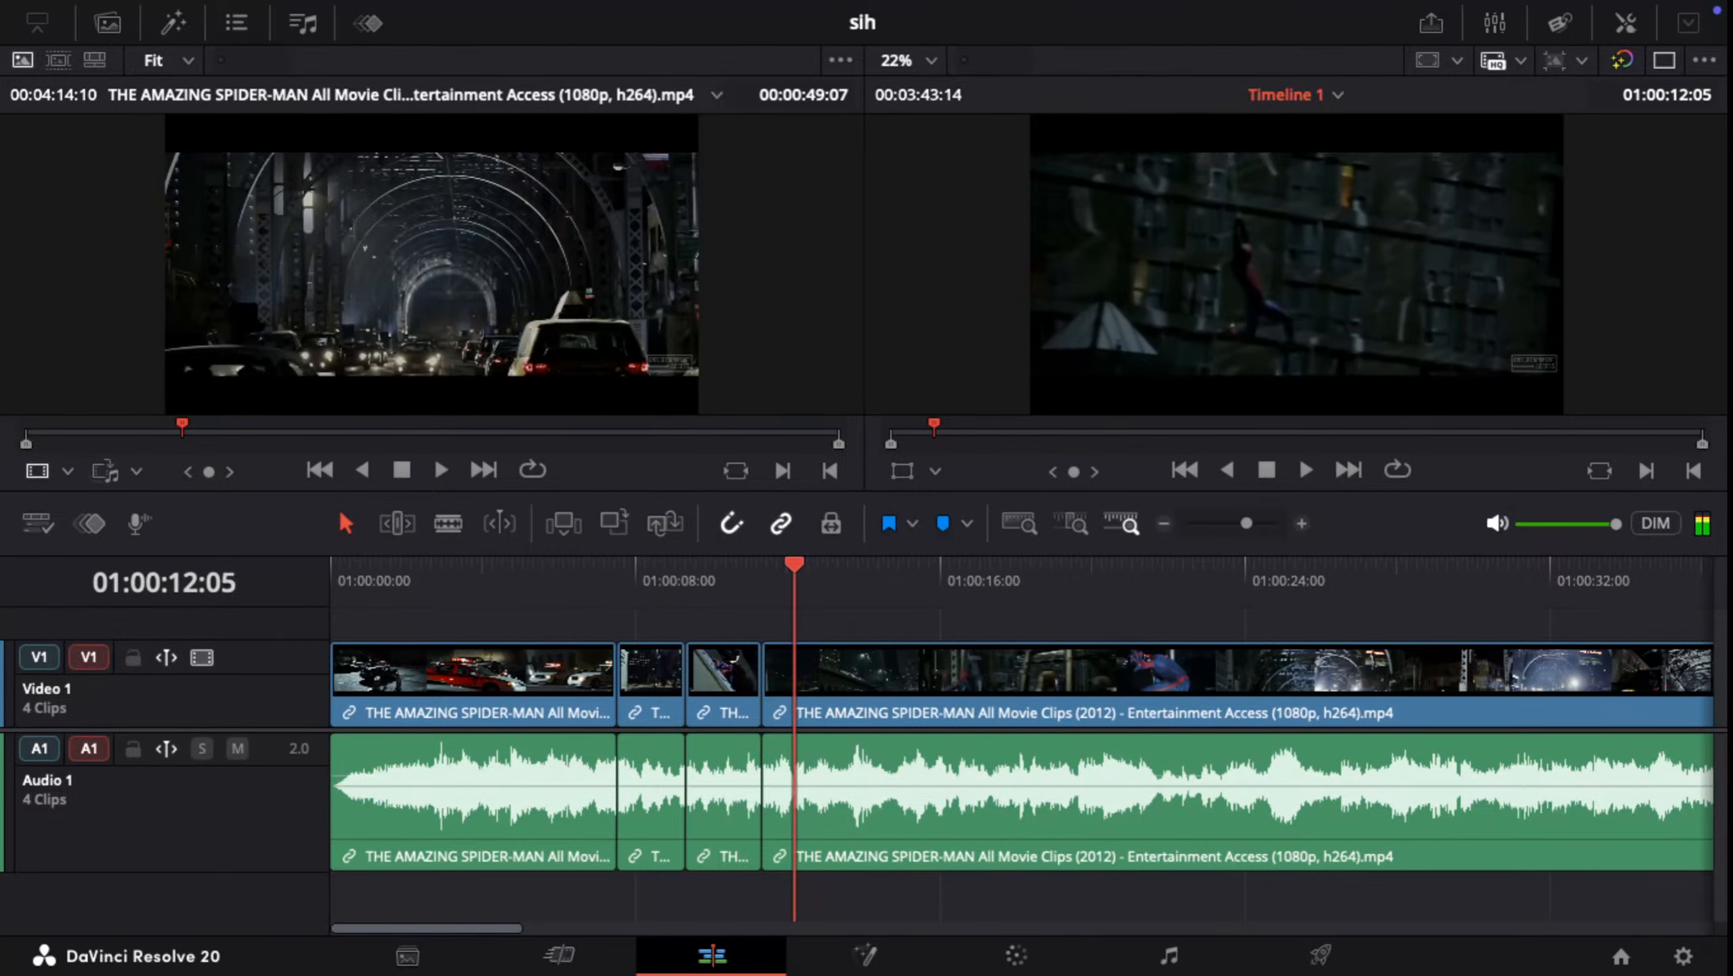
{"action": "key", "text": "Left"}
{"action": "key", "text": "Left"}
{"action": "key", "text": "Left"}
{"action": "key", "text": "Left"}
{"action": "key", "text": "Left"}
{"action": "key", "text": "Left"}
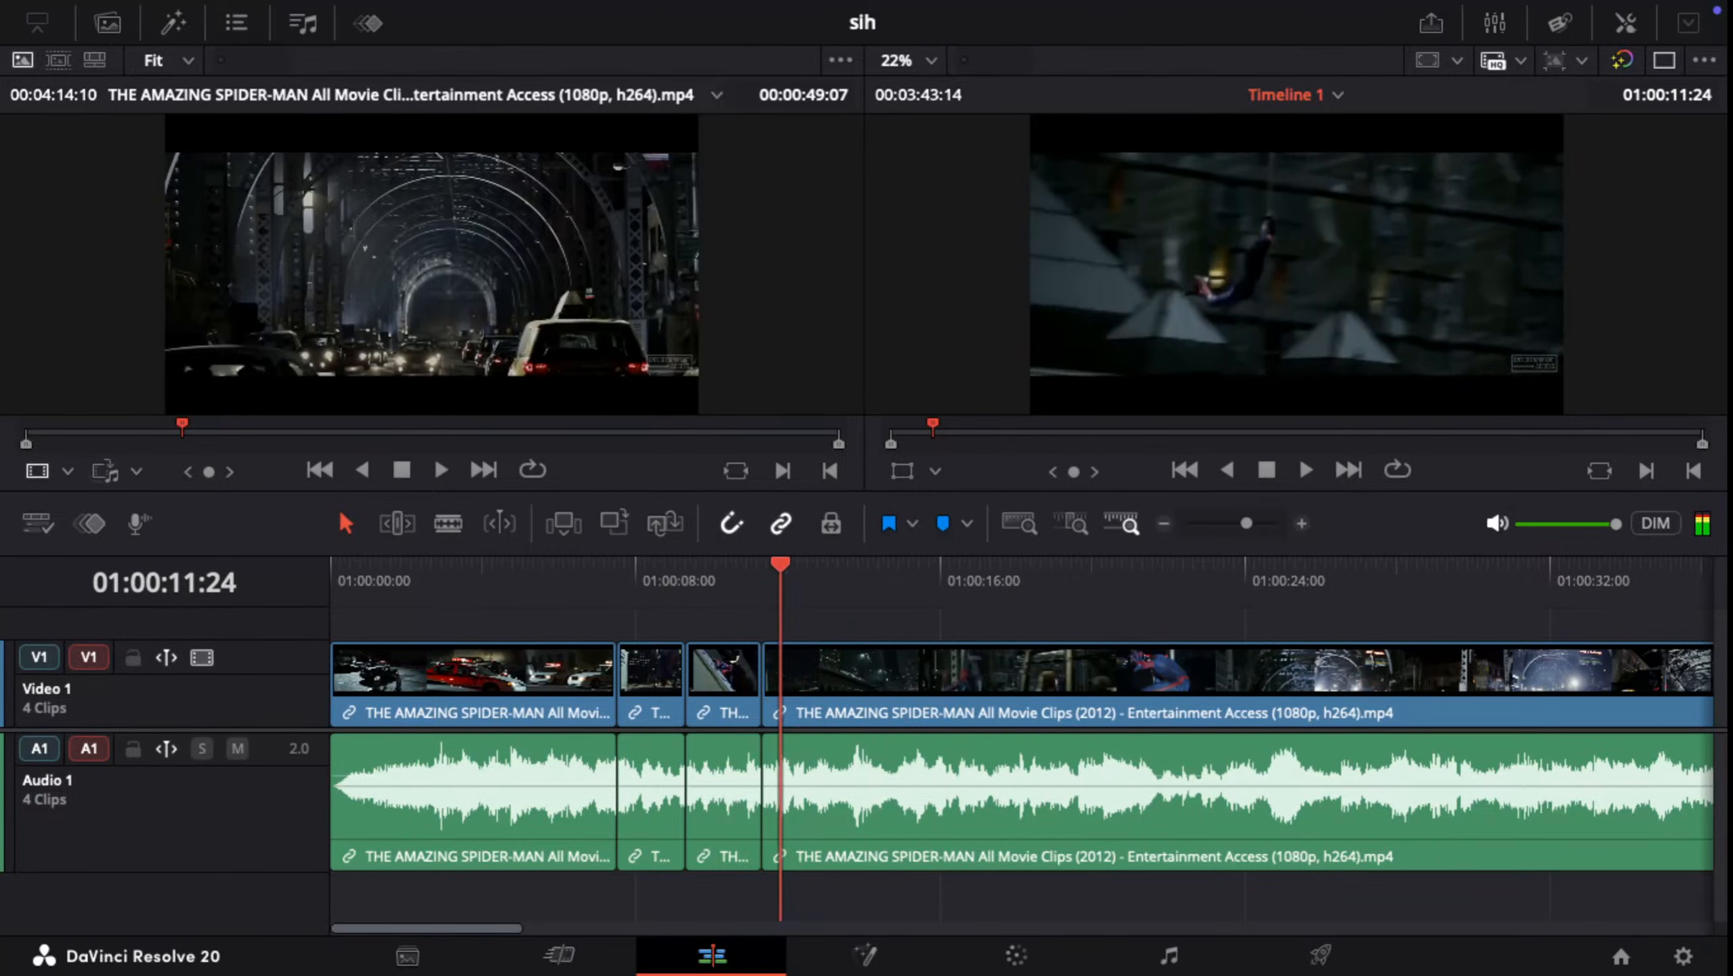
{"action": "key", "text": "Up"}
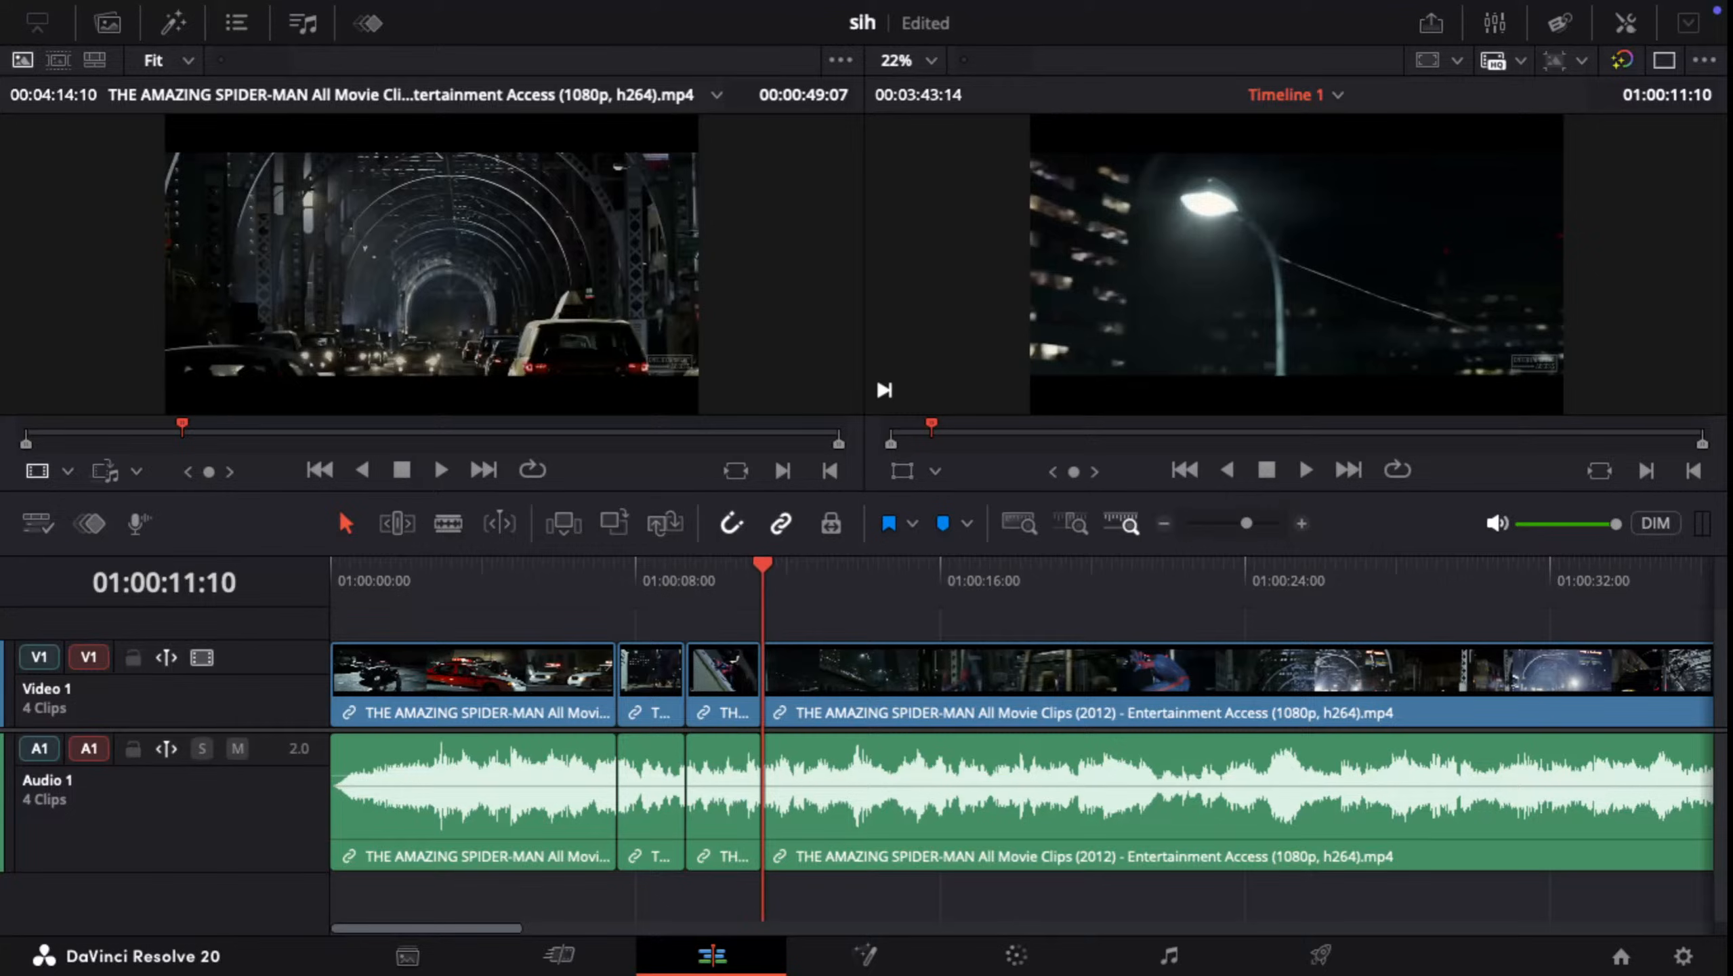
{"action": "mouse_move", "coordinate": [763, 565]}
{"action": "left_mouse_down"}
{"action": "mouse_move", "coordinate": [809, 565]}
{"action": "mouse_move", "coordinate": [763, 564]}
{"action": "mouse_move", "coordinate": [779, 564]}
{"action": "left_mouse_up"}
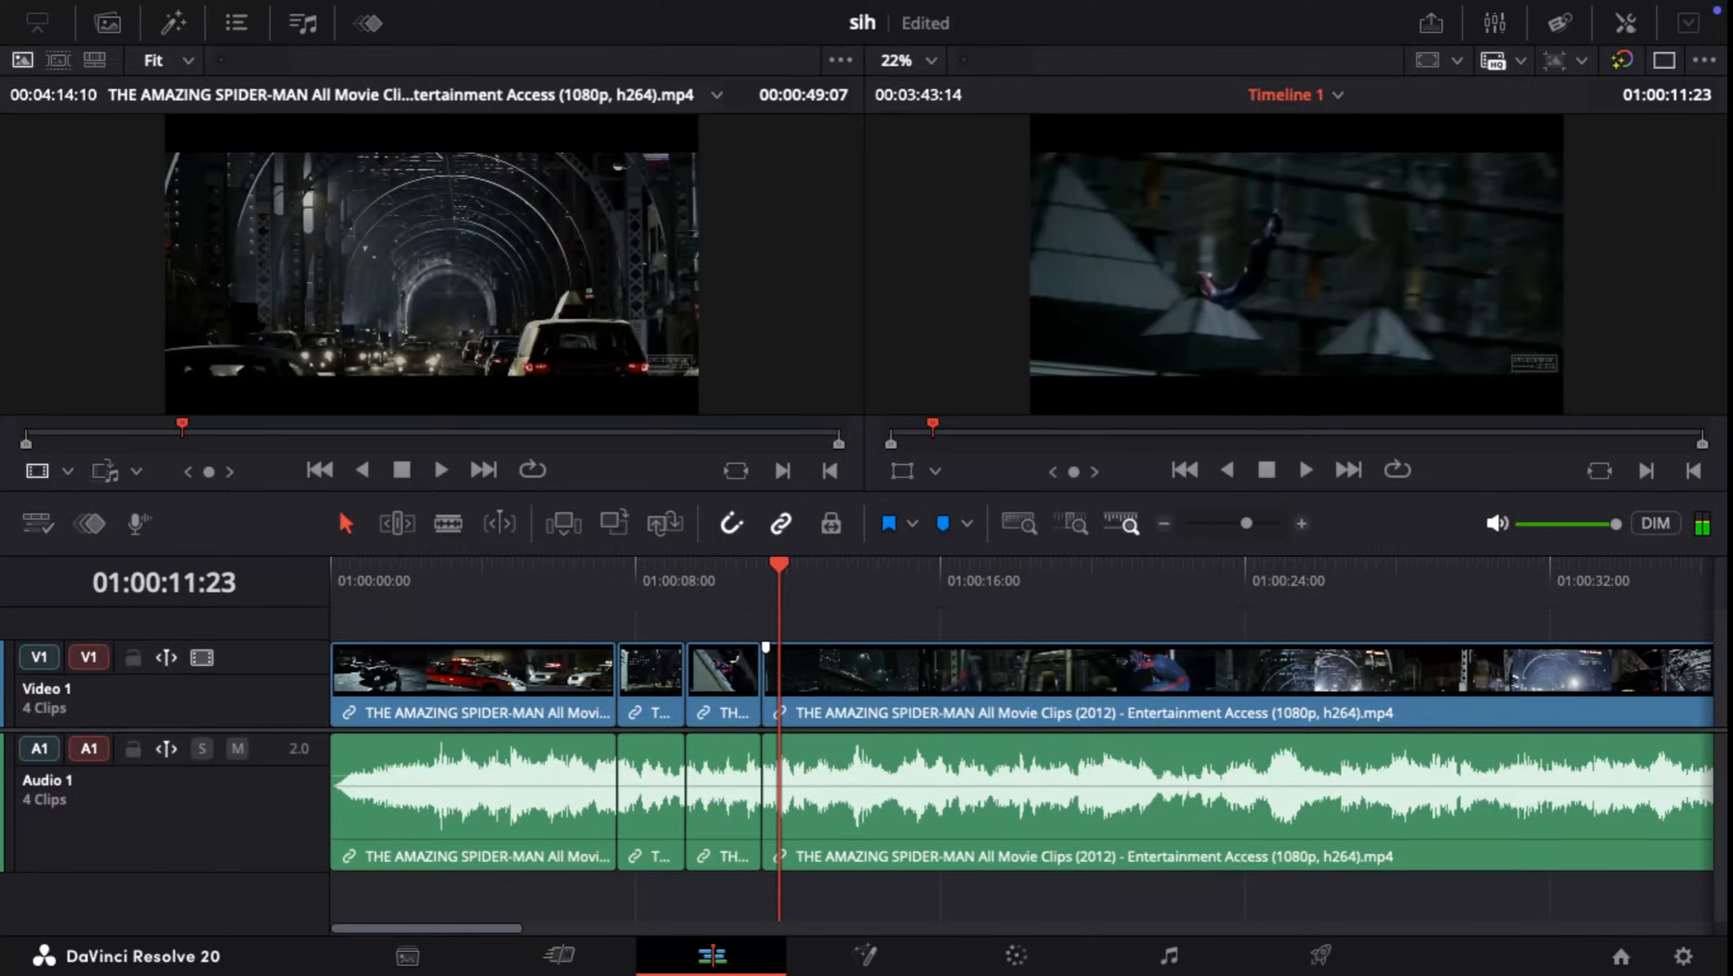
{"action": "key", "text": "ctrl+b"}
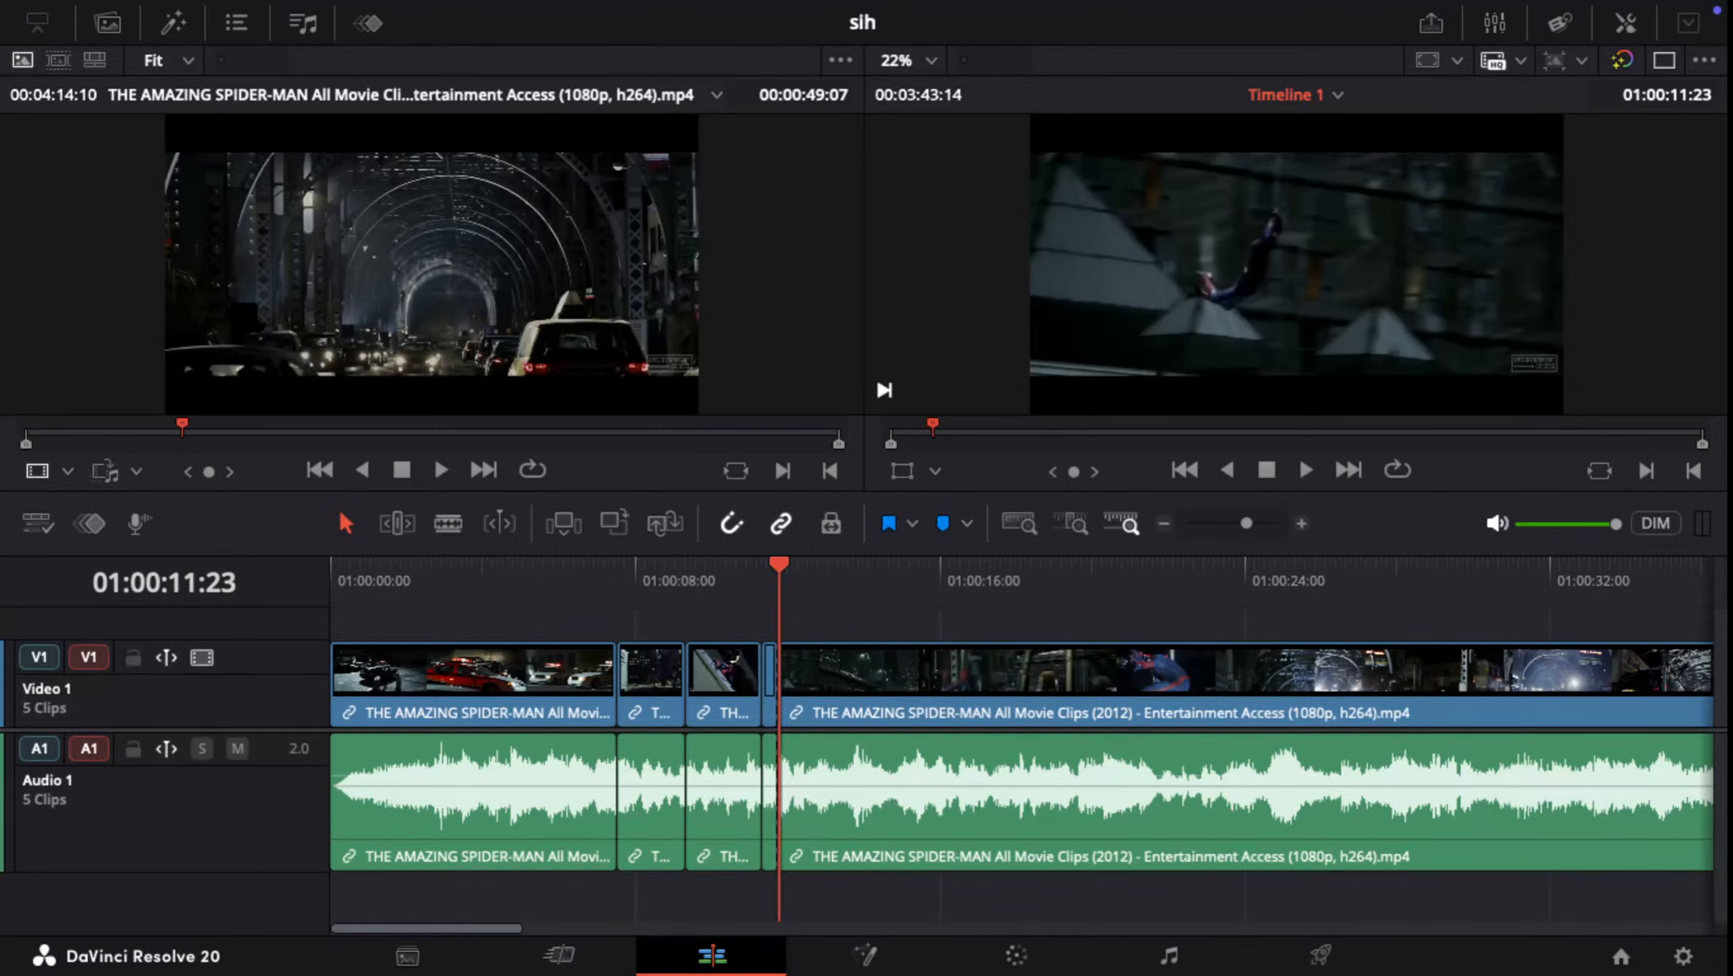
Step: Split the last clip at 01:00:14:20 and ripple delete the segment from 01:00:11:23 up to that cut
{"action": "key", "text": "space"}
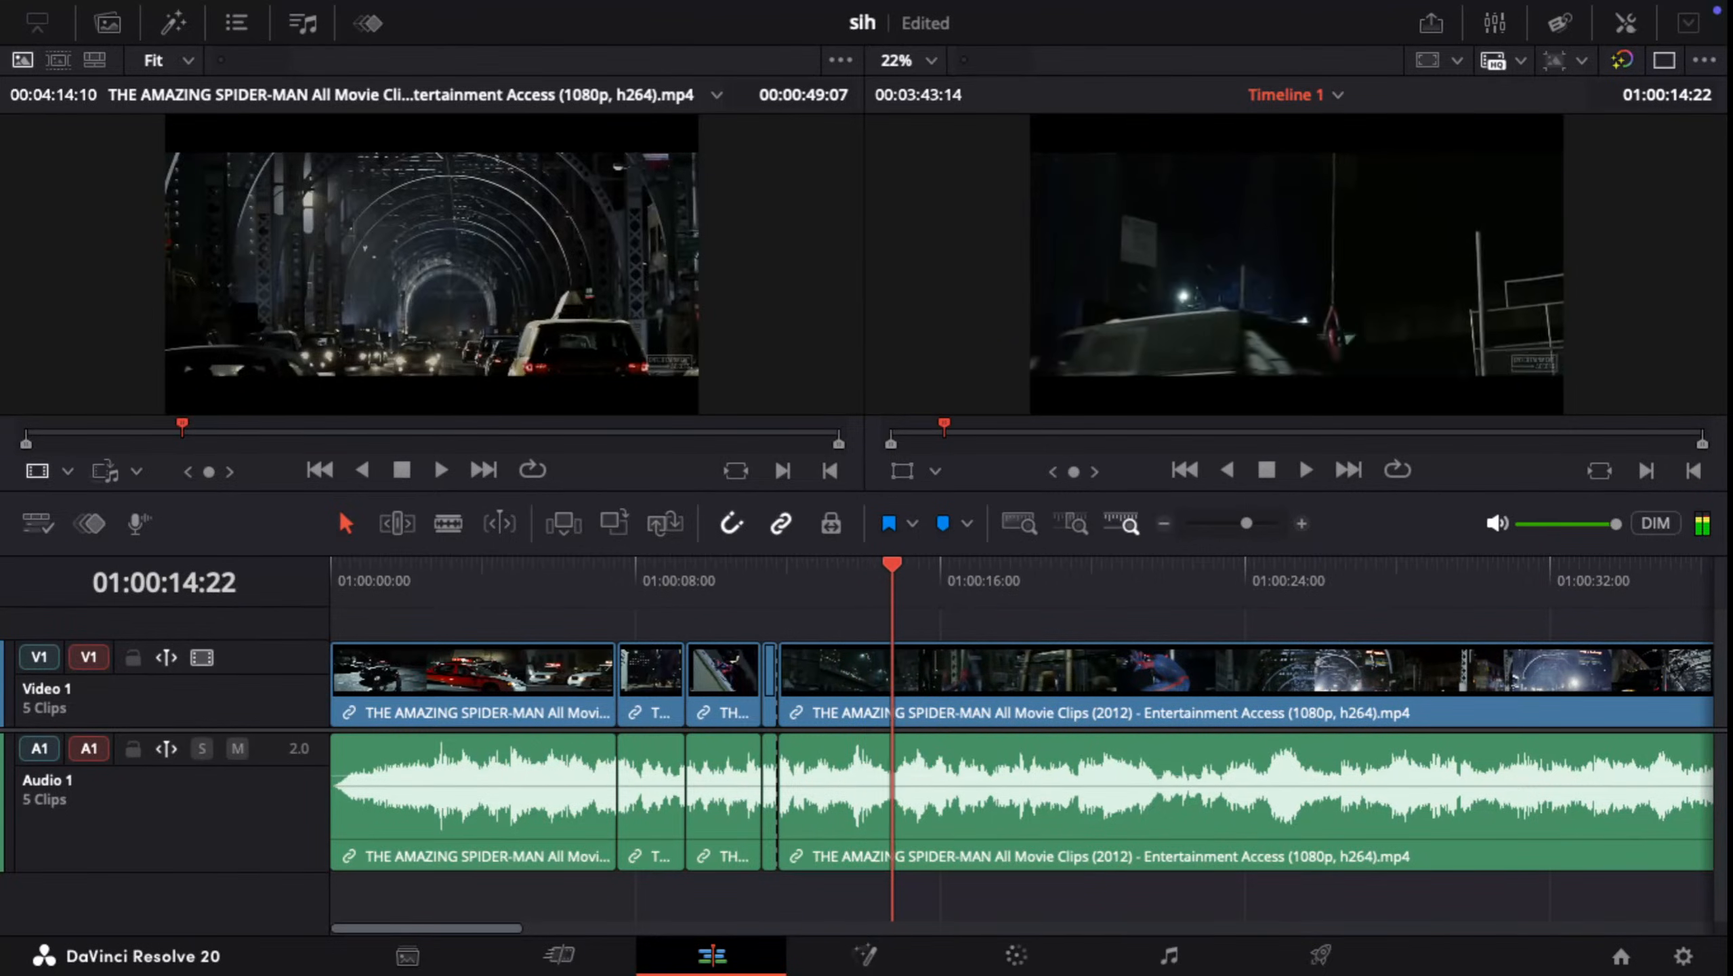
{"action": "key", "text": "Left"}
{"action": "key", "text": "Left"}
{"action": "key", "text": "Right"}
{"action": "key", "text": "Right"}
{"action": "key", "text": "Right"}
{"action": "key", "text": "Right"}
{"action": "key", "text": "Right"}
{"action": "key", "text": "Left"}
{"action": "key", "text": "Left"}
{"action": "key", "text": "Left"}
{"action": "key", "text": "Left"}
{"action": "key", "text": "Left"}
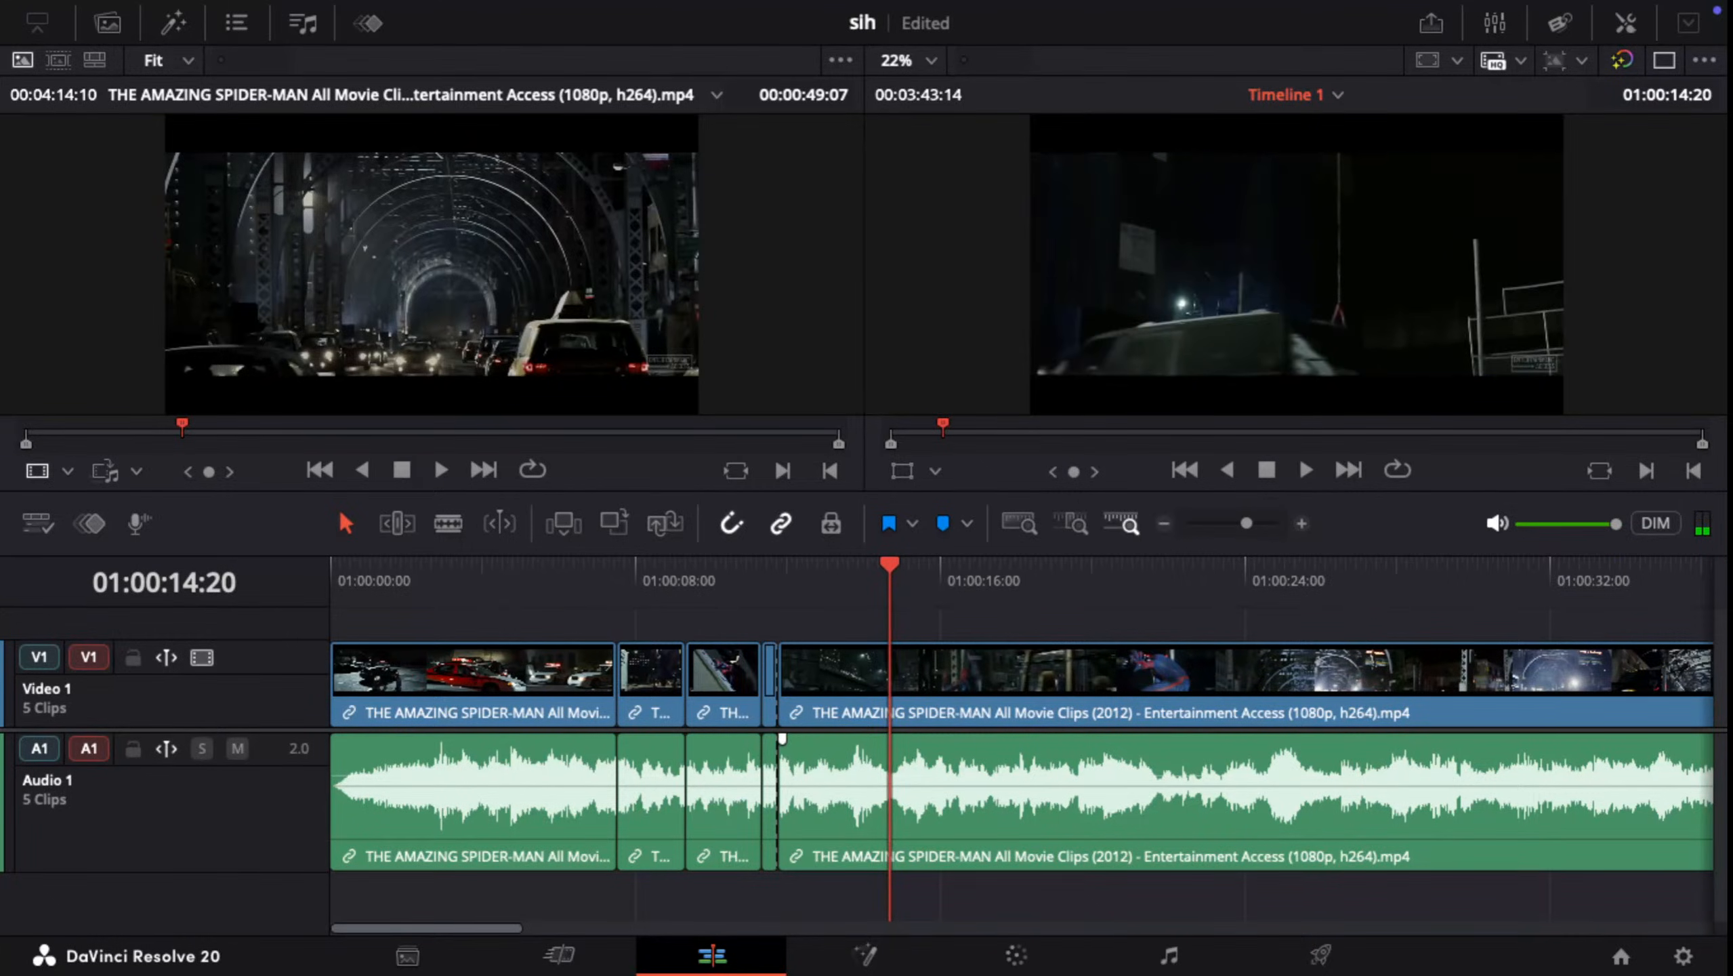
{"action": "key", "text": "ctrl+b"}
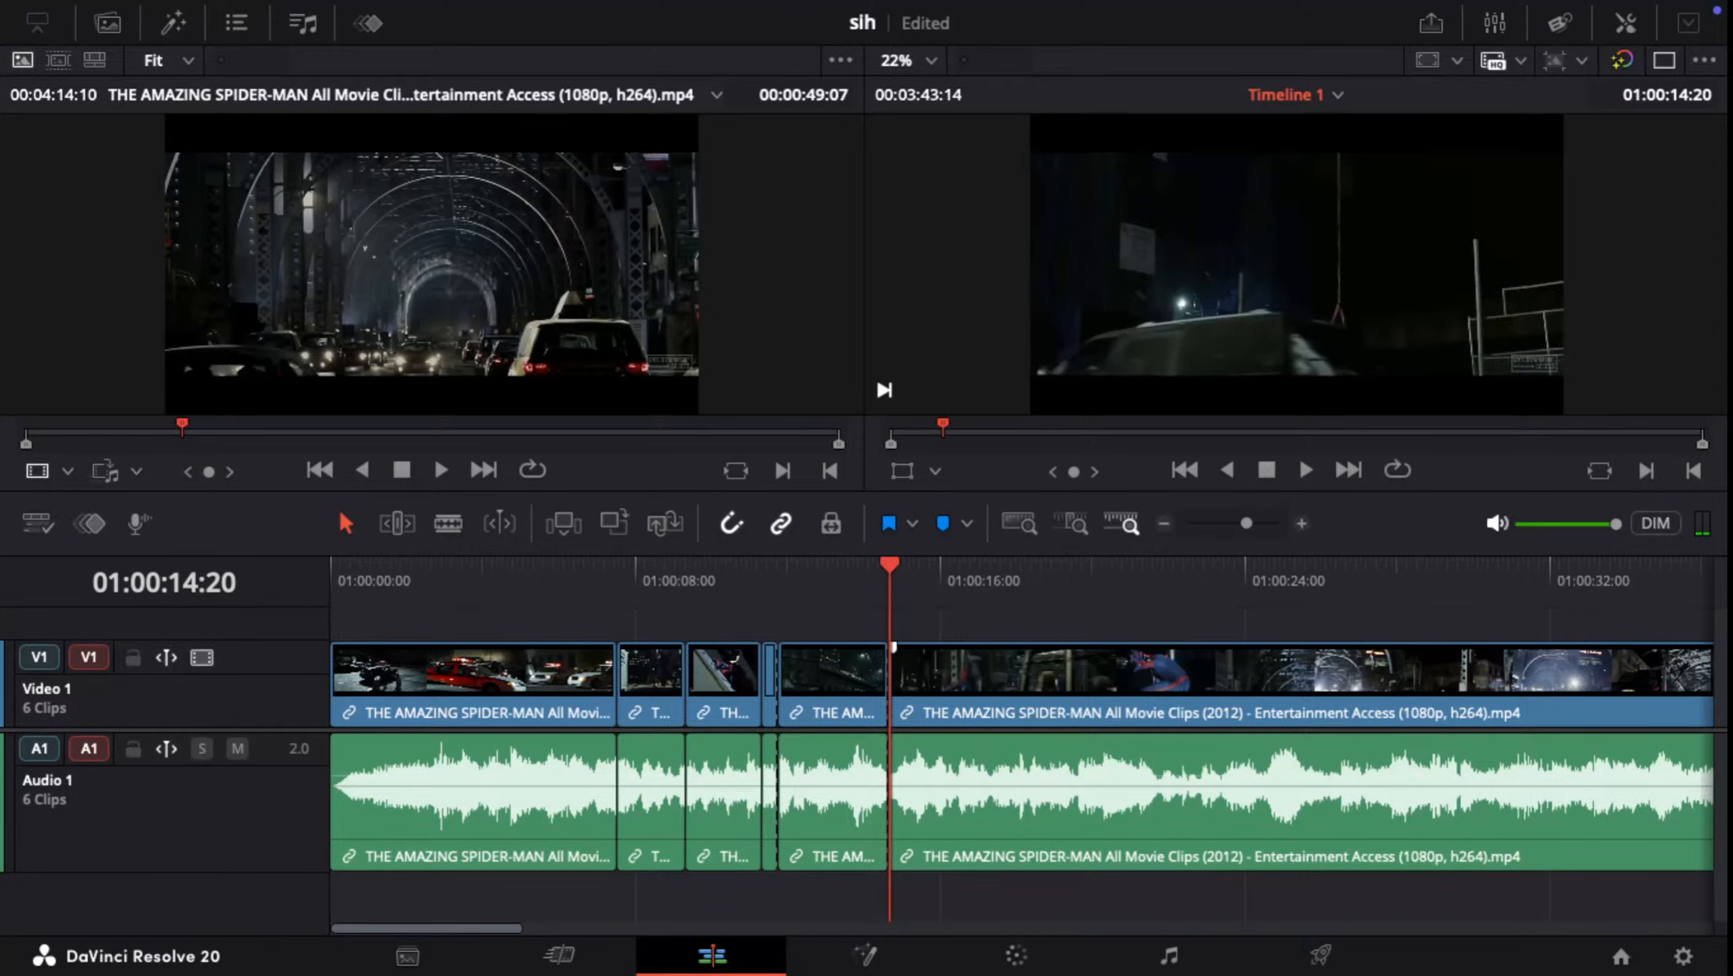
{"action": "left_click_drag", "start_coordinate": [812, 612], "coordinate": [864, 756]}
{"action": "key", "text": "BackSpace"}
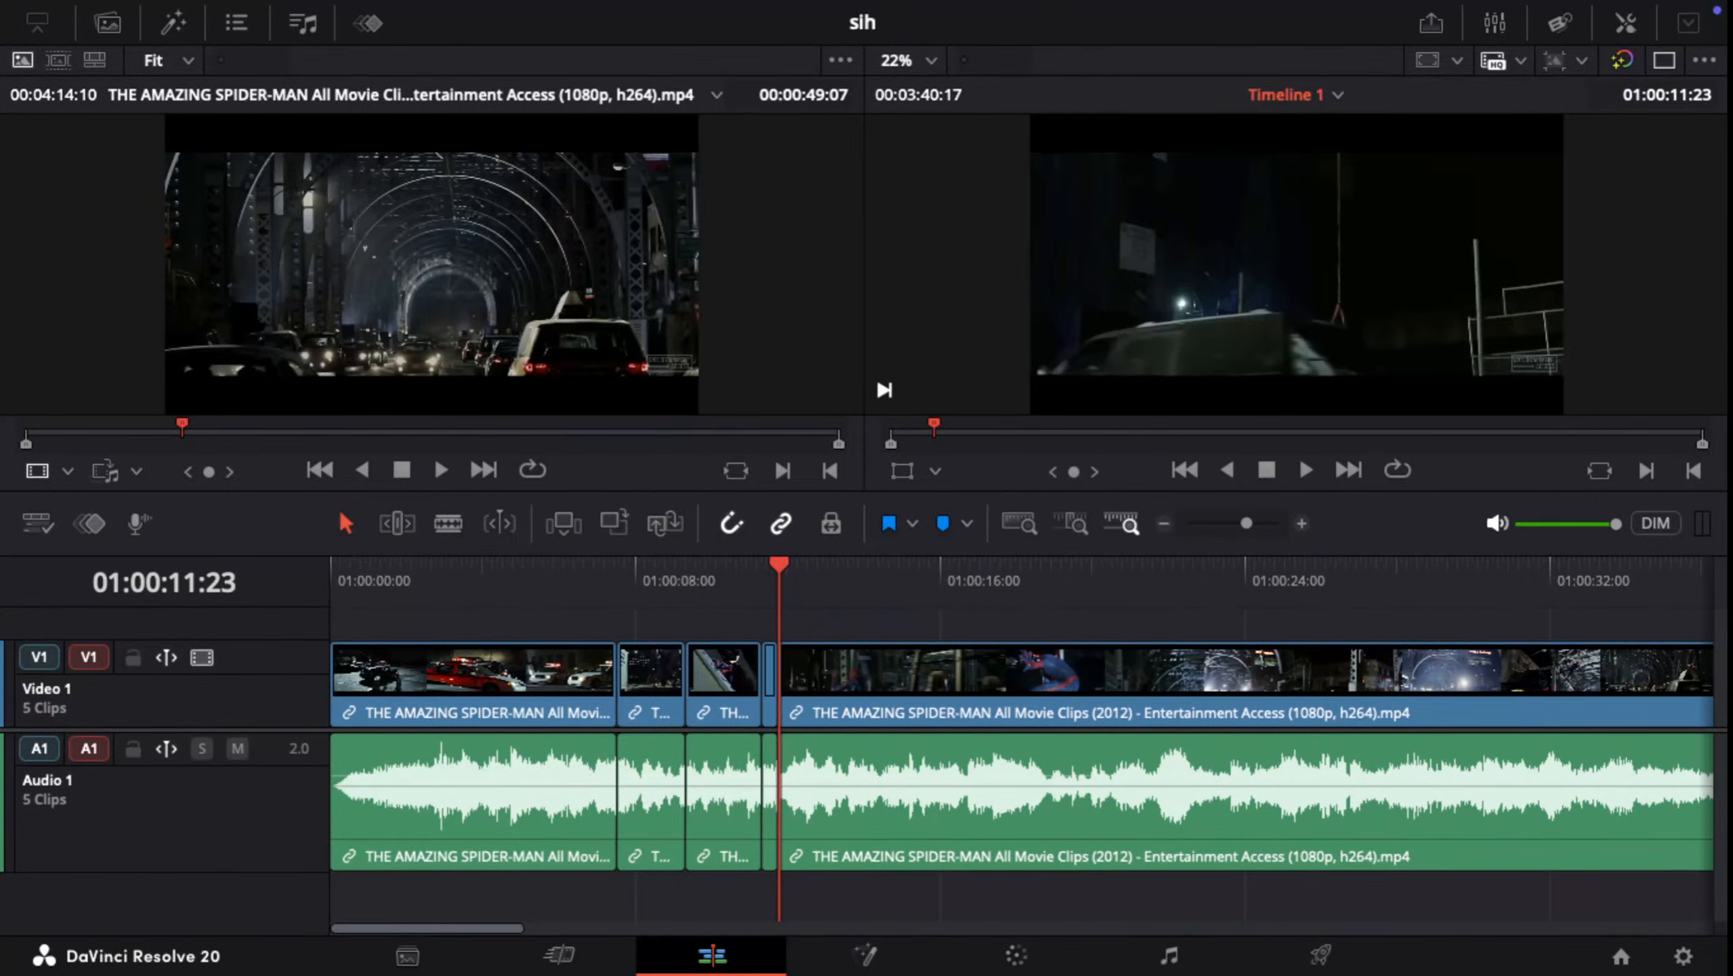
Step: Play on from the new cut at 01:00:11:23 and check the joins on both sides of the short fourth clip
{"action": "key", "text": "space"}
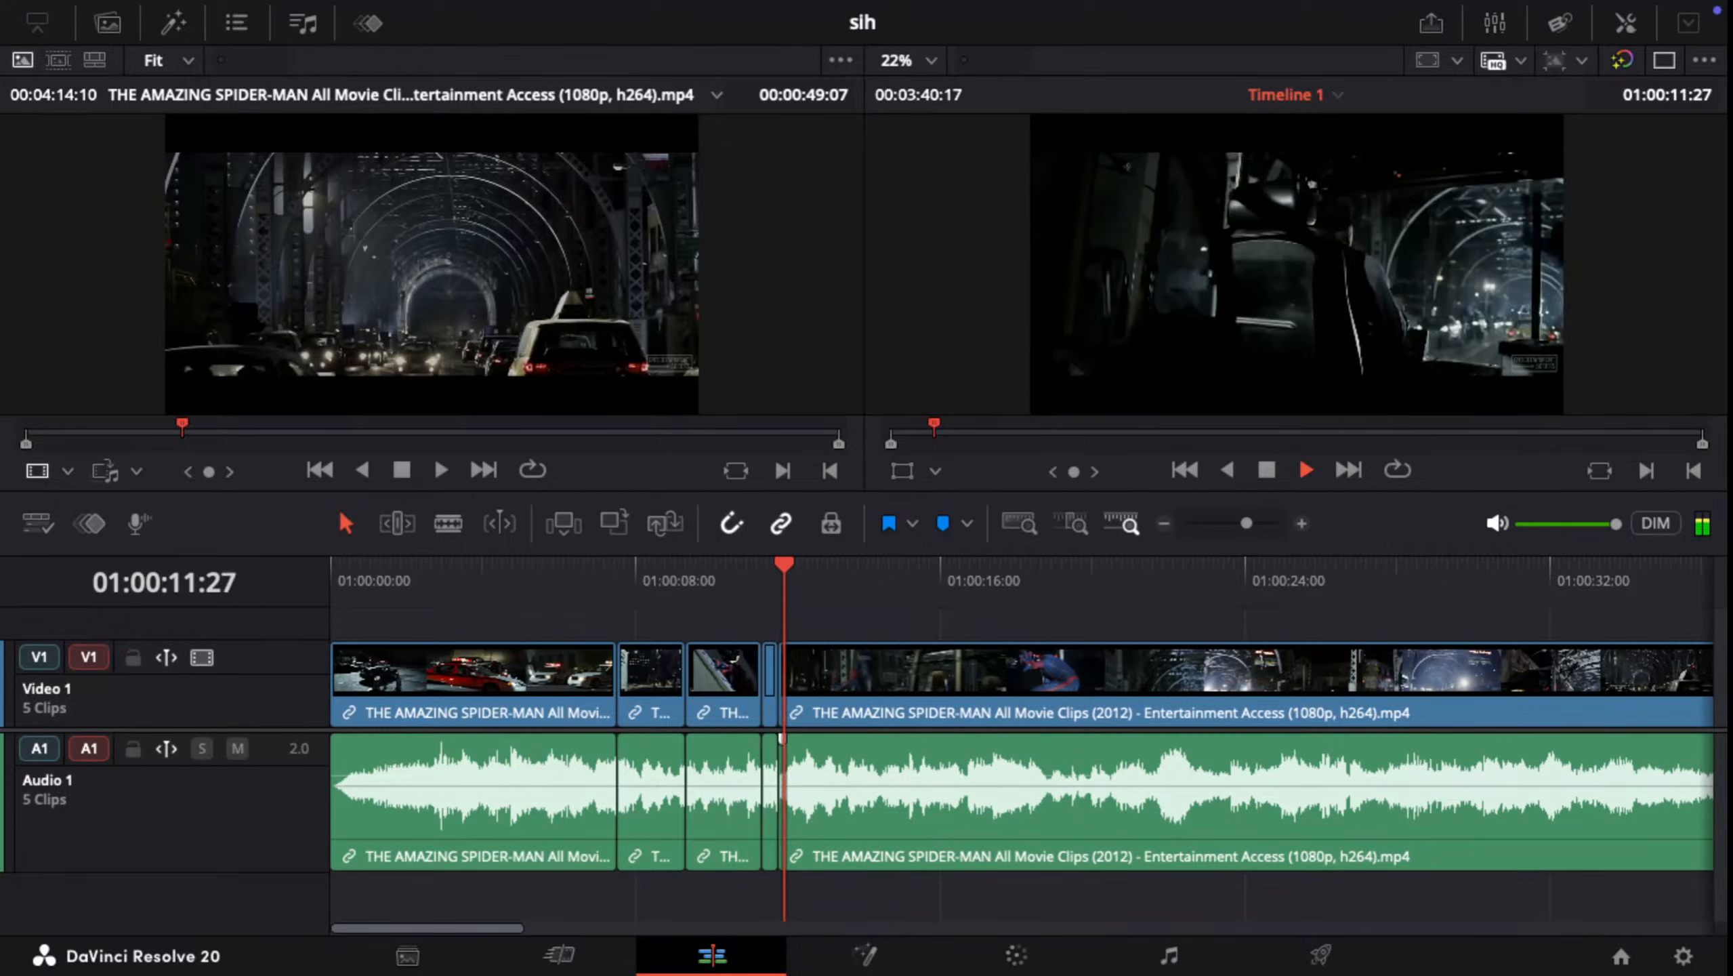
{"action": "key", "text": "space"}
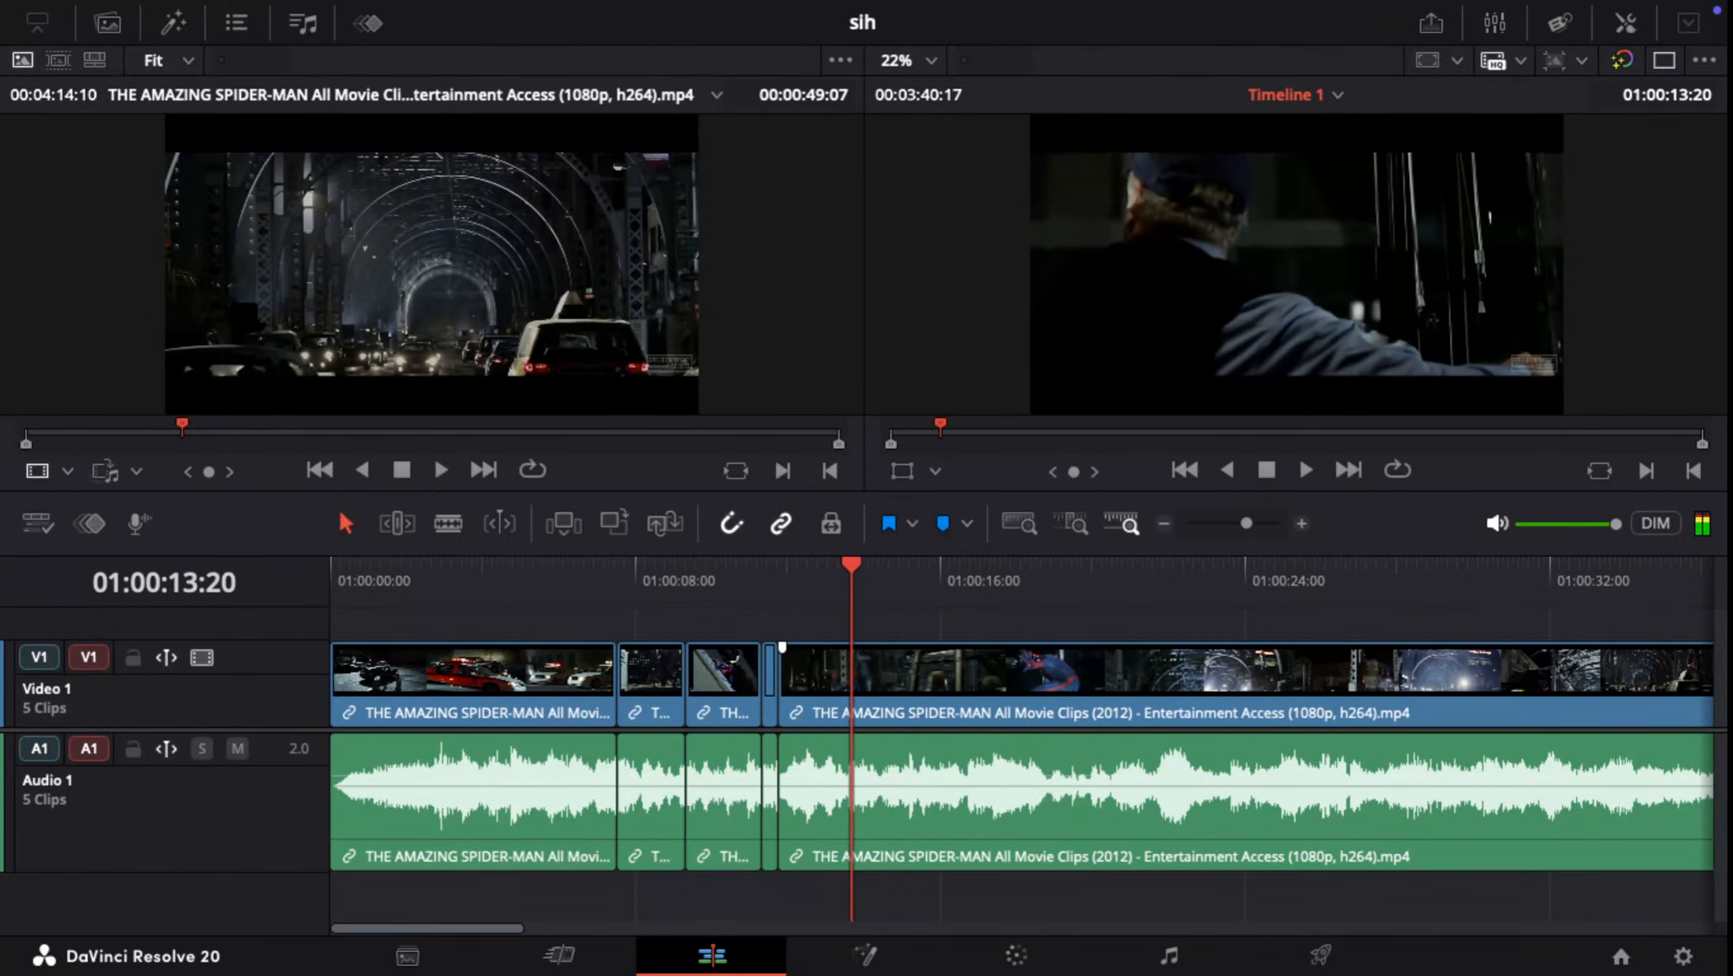
{"action": "key", "text": "Left"}
{"action": "key", "text": "Left"}
{"action": "key", "text": "Left"}
{"action": "key", "text": "Up"}
{"action": "key", "text": "Up"}
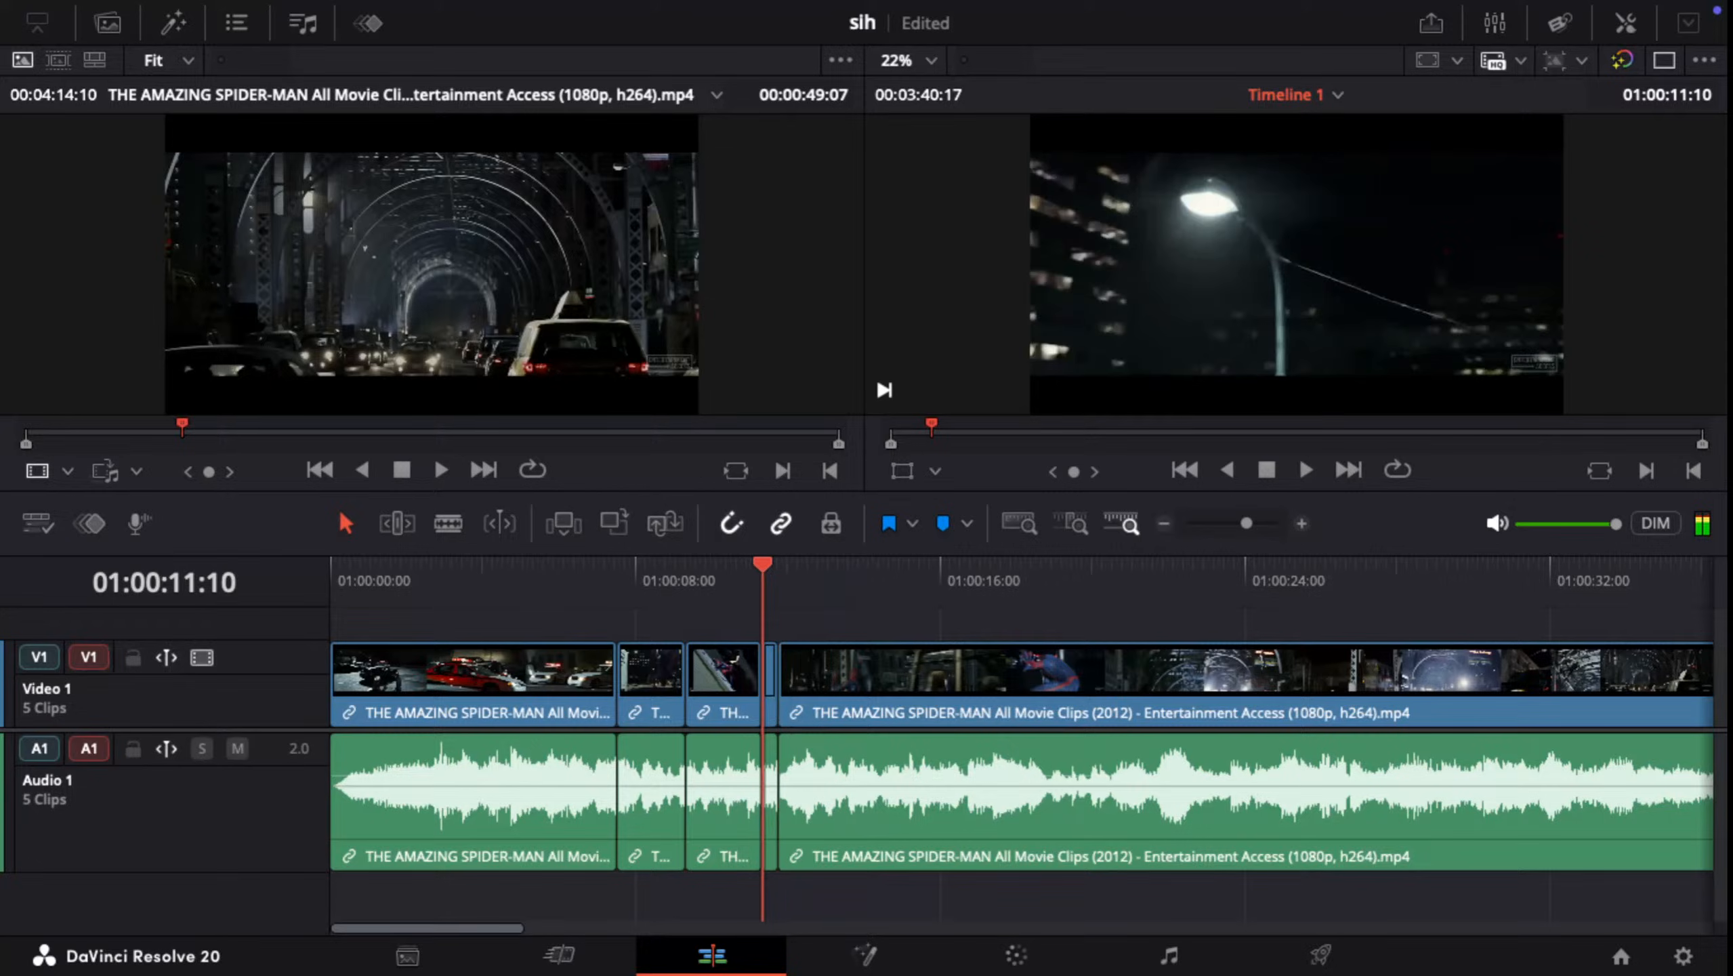
{"action": "key", "text": "Down"}
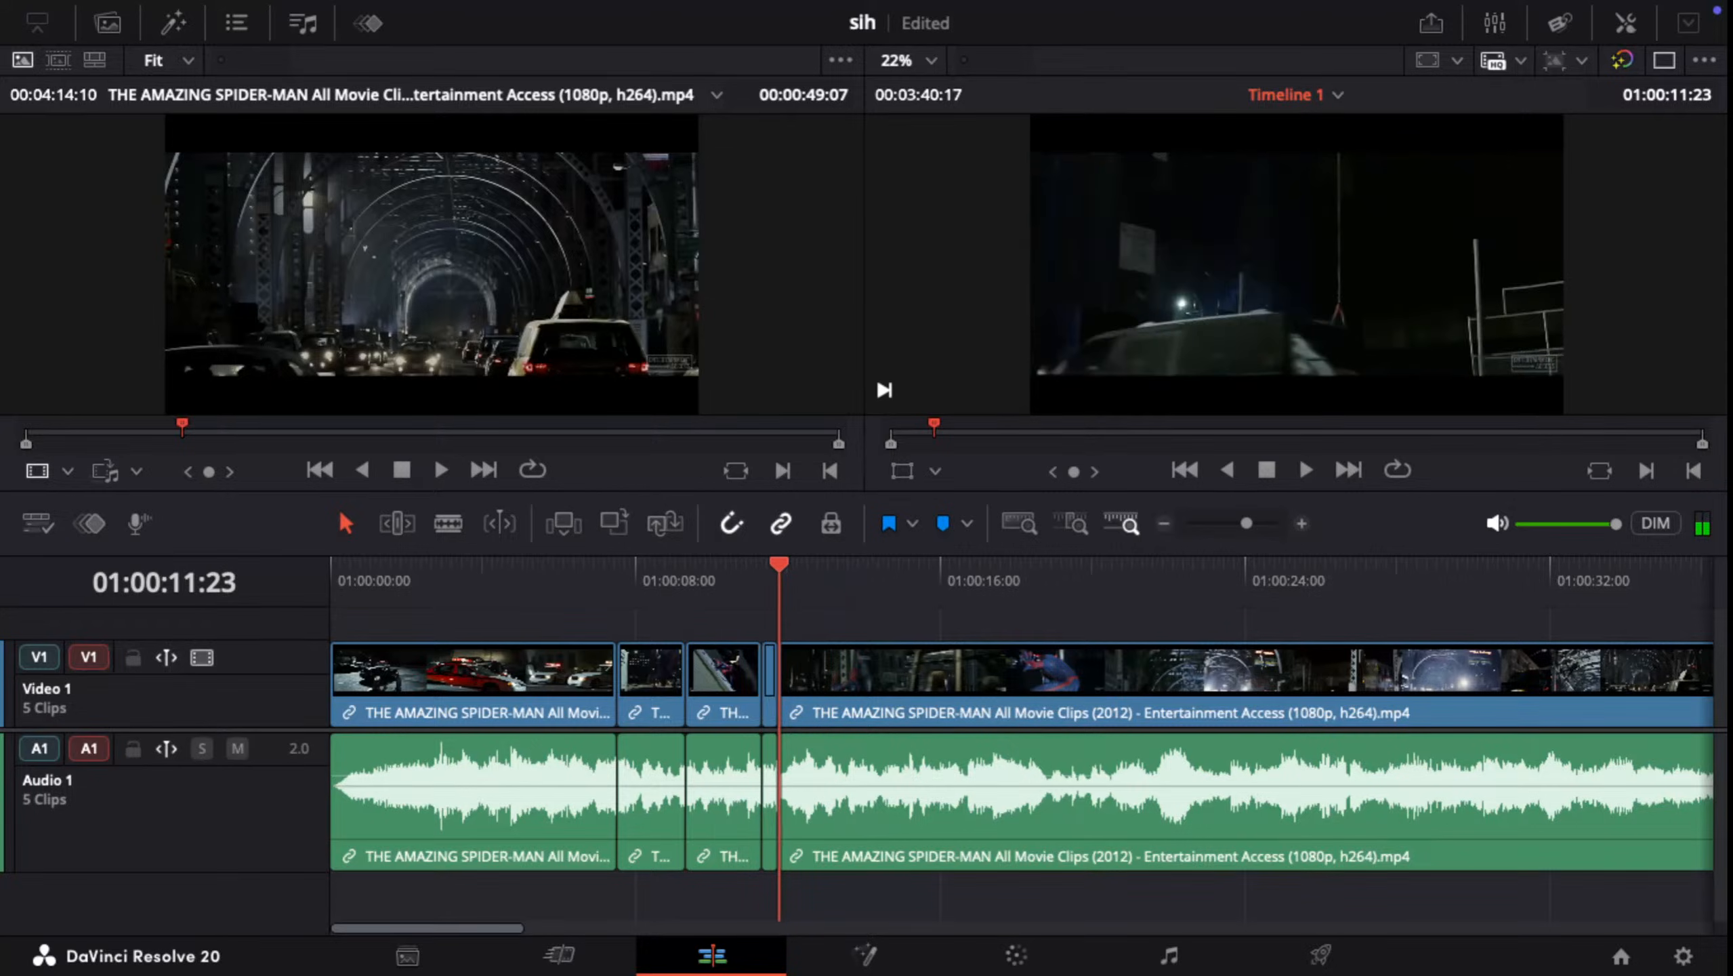
Step: Play on from 01:00:11:23 and examine the frames around 01:00:17:13 for the change from the taxi headlight shot to Spider-Man
{"action": "key", "text": "space"}
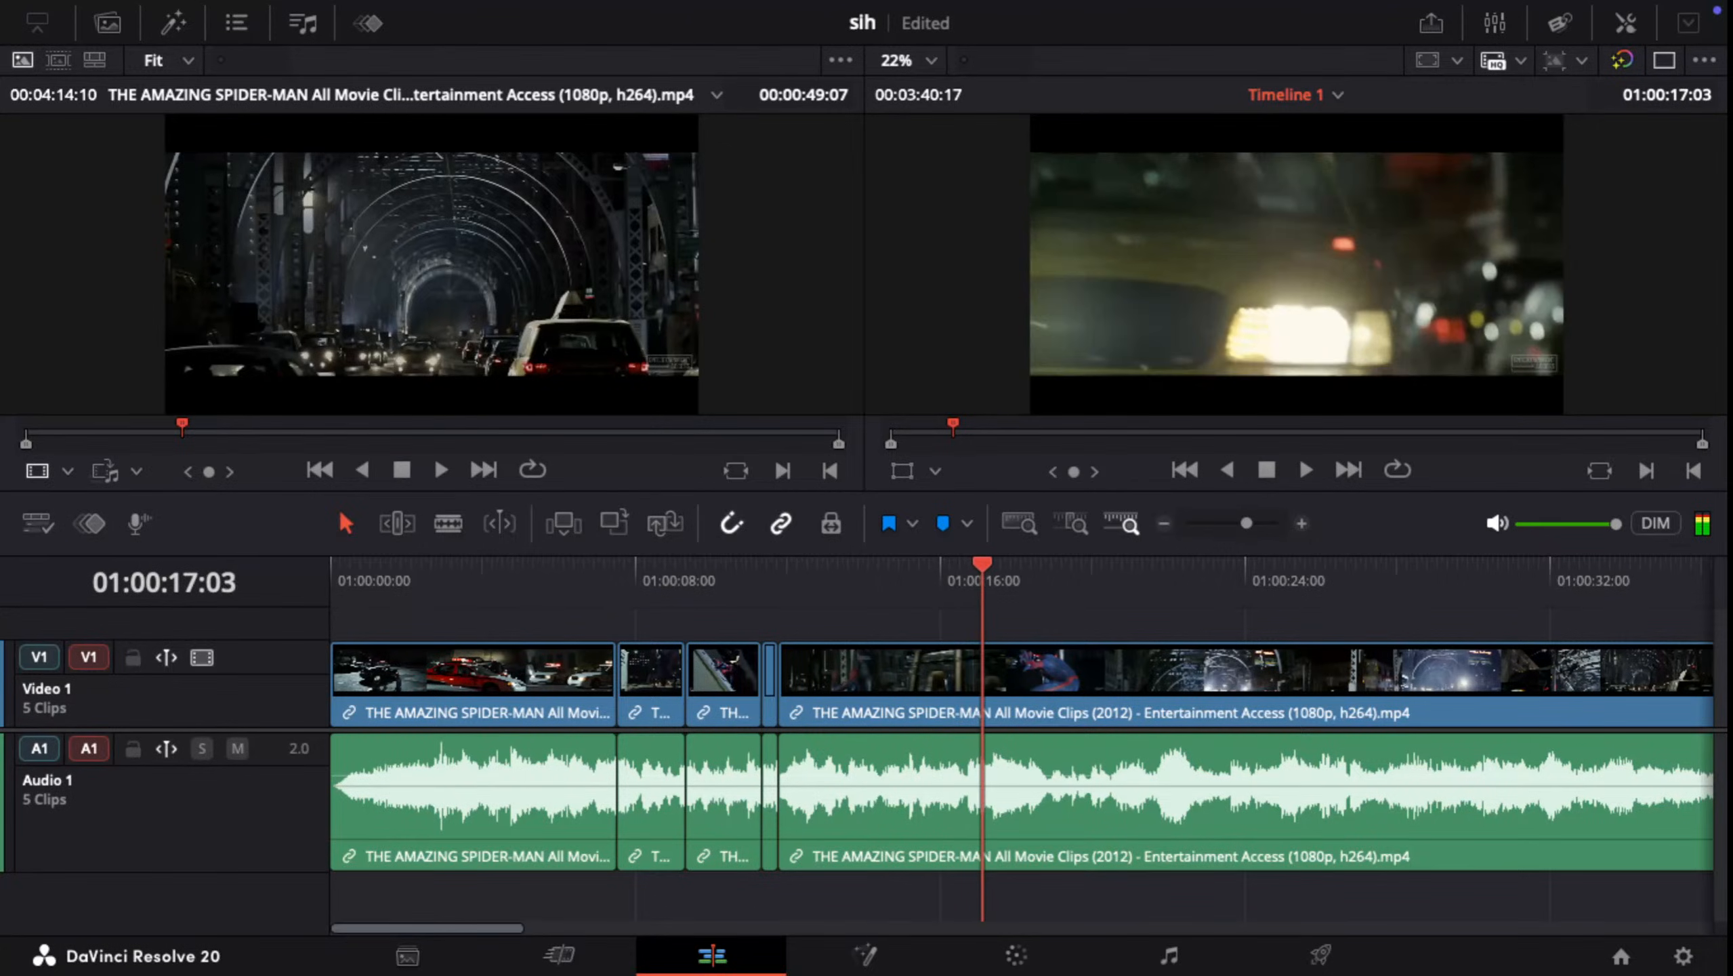
{"action": "key", "text": "space"}
{"action": "key", "text": "Left"}
{"action": "key", "text": "Left"}
{"action": "key", "text": "Left"}
{"action": "key", "text": "Left"}
{"action": "key", "text": "Left"}
{"action": "key", "text": "Left"}
{"action": "key", "text": "Left"}
{"action": "key", "text": "Left"}
{"action": "key", "text": "Left"}
{"action": "key", "text": "Left"}
{"action": "key", "text": "Left"}
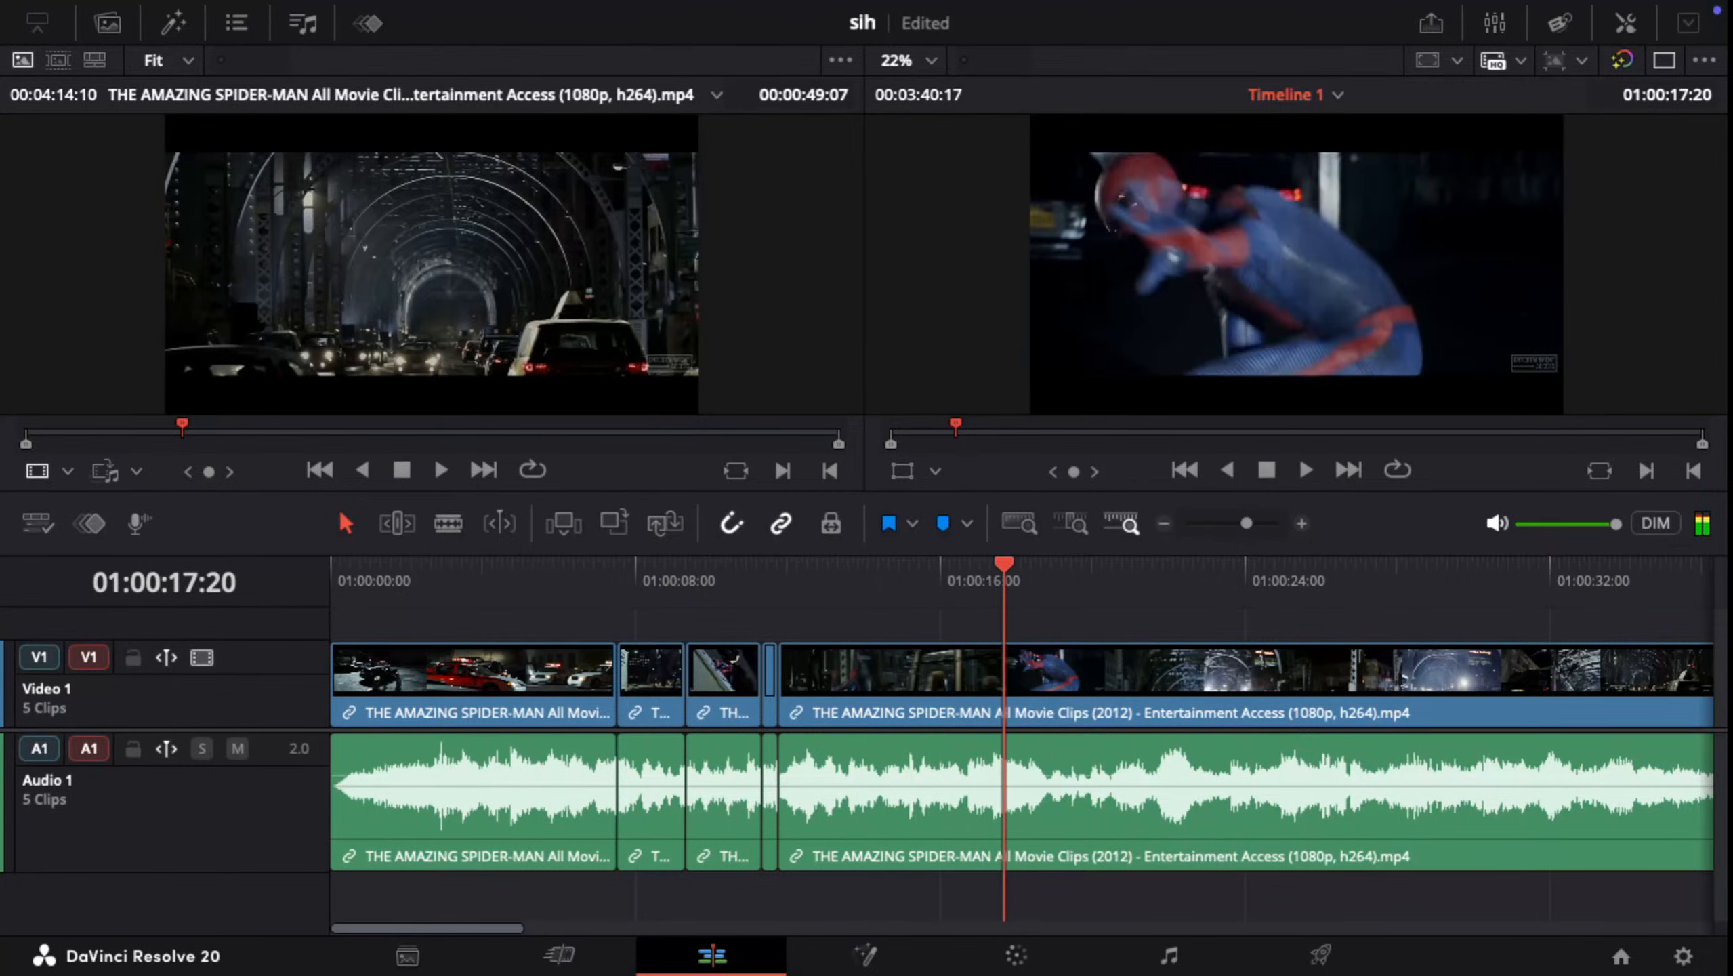
{"action": "key", "text": "space"}
{"action": "key", "text": "space"}
{"action": "key", "text": "Left"}
{"action": "key", "text": "Left"}
{"action": "key", "text": "Left"}
{"action": "key", "text": "Left"}
{"action": "key", "text": "Left"}
{"action": "key", "text": "Left"}
{"action": "key", "text": "Left"}
{"action": "key", "text": "Left"}
{"action": "key", "text": "Left"}
{"action": "key", "text": "Left"}
{"action": "key", "text": "Left"}
{"action": "key", "text": "Left"}
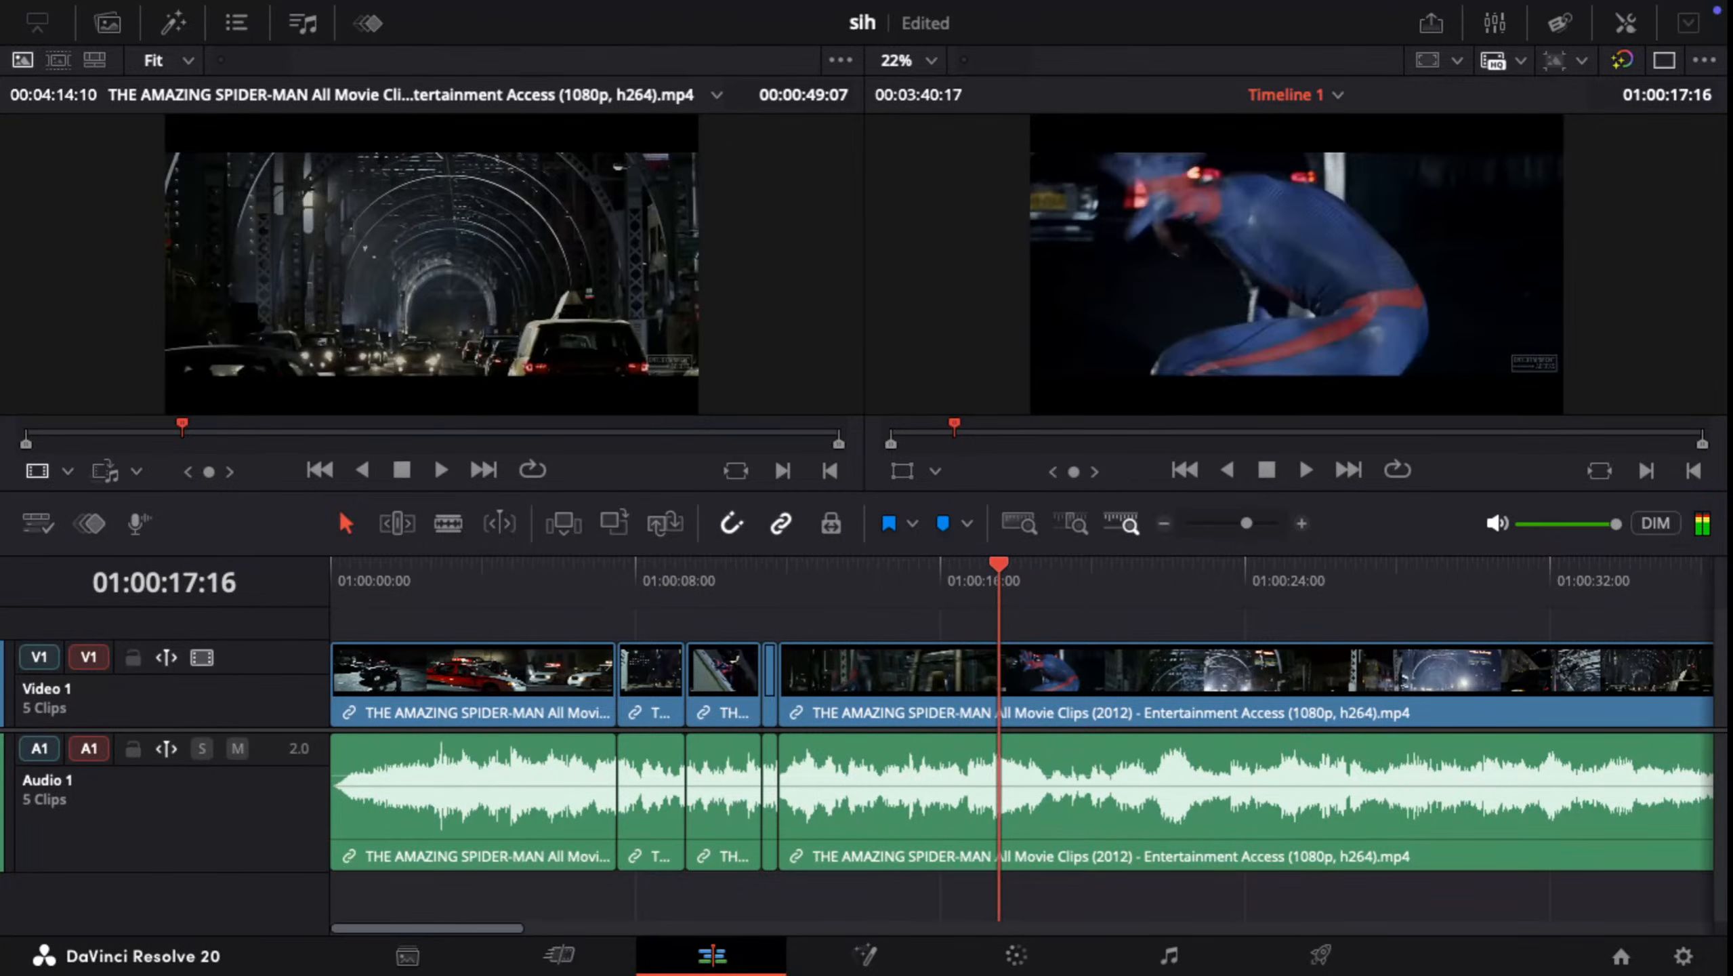
{"action": "key", "text": "Right"}
{"action": "key", "text": "Left"}
{"action": "key", "text": "Left"}
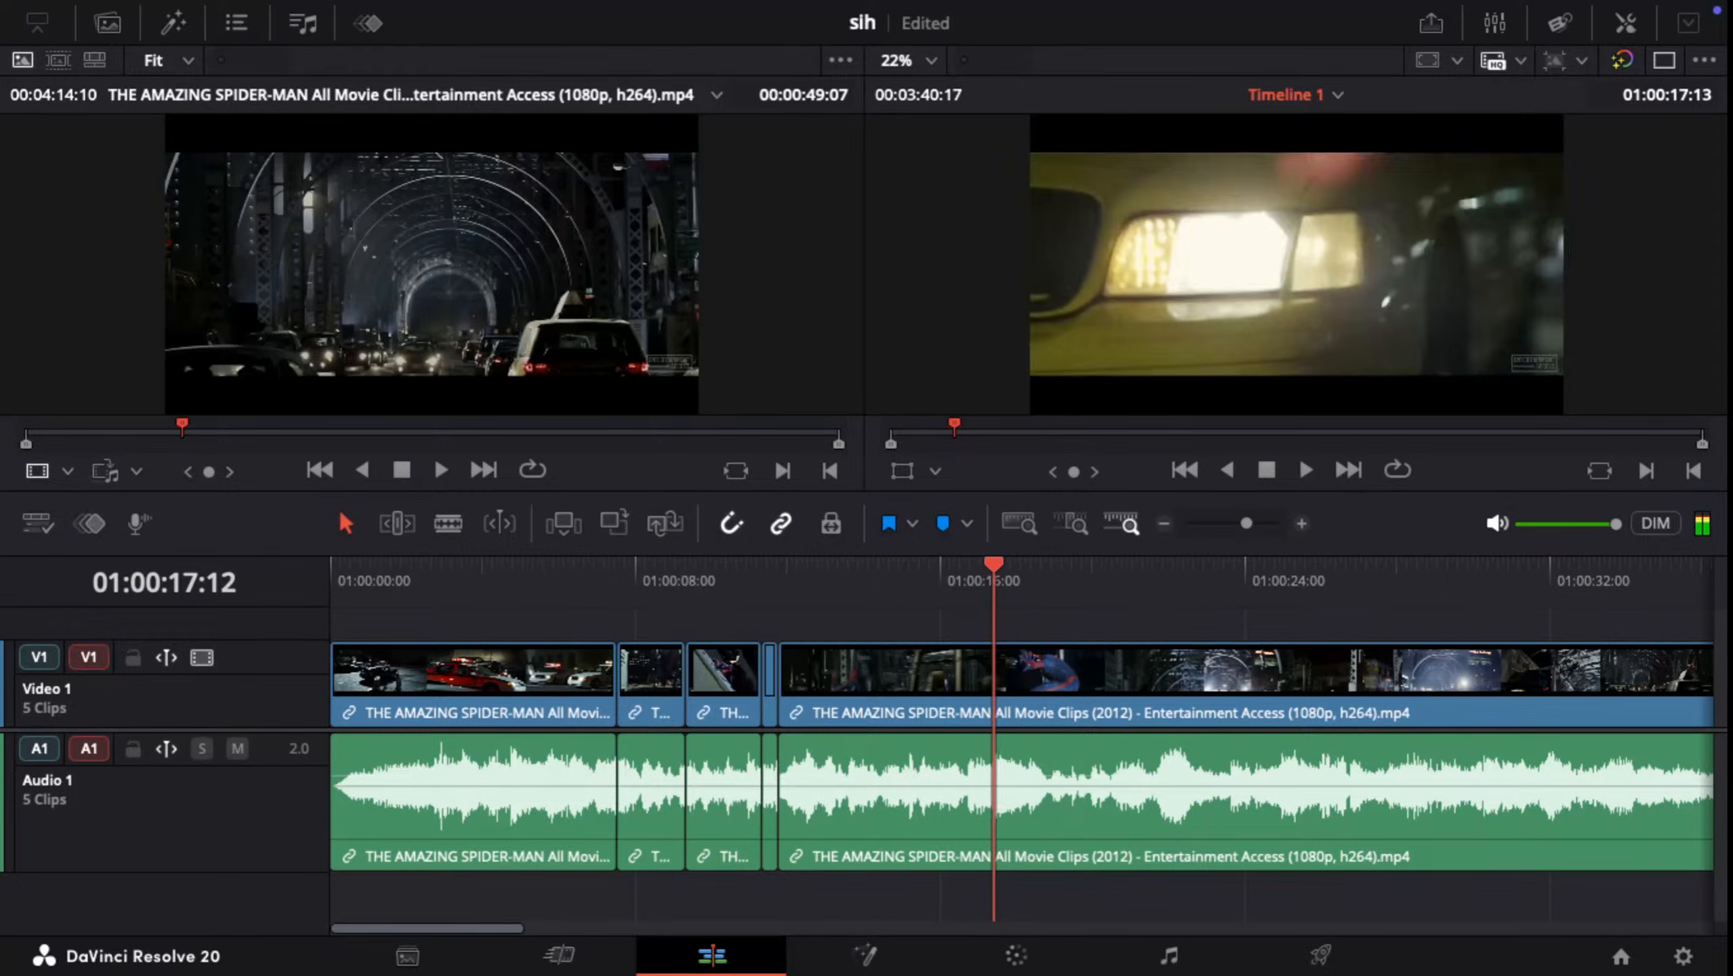
{"action": "key", "text": "Right"}
{"action": "key", "text": "Right"}
{"action": "key", "text": "Right"}
{"action": "key", "text": "Left"}
{"action": "key", "text": "Left"}
{"action": "key", "text": "Left"}
{"action": "key", "text": "Left"}
{"action": "key", "text": "Left"}
{"action": "key", "text": "Left"}
{"action": "key", "text": "Left"}
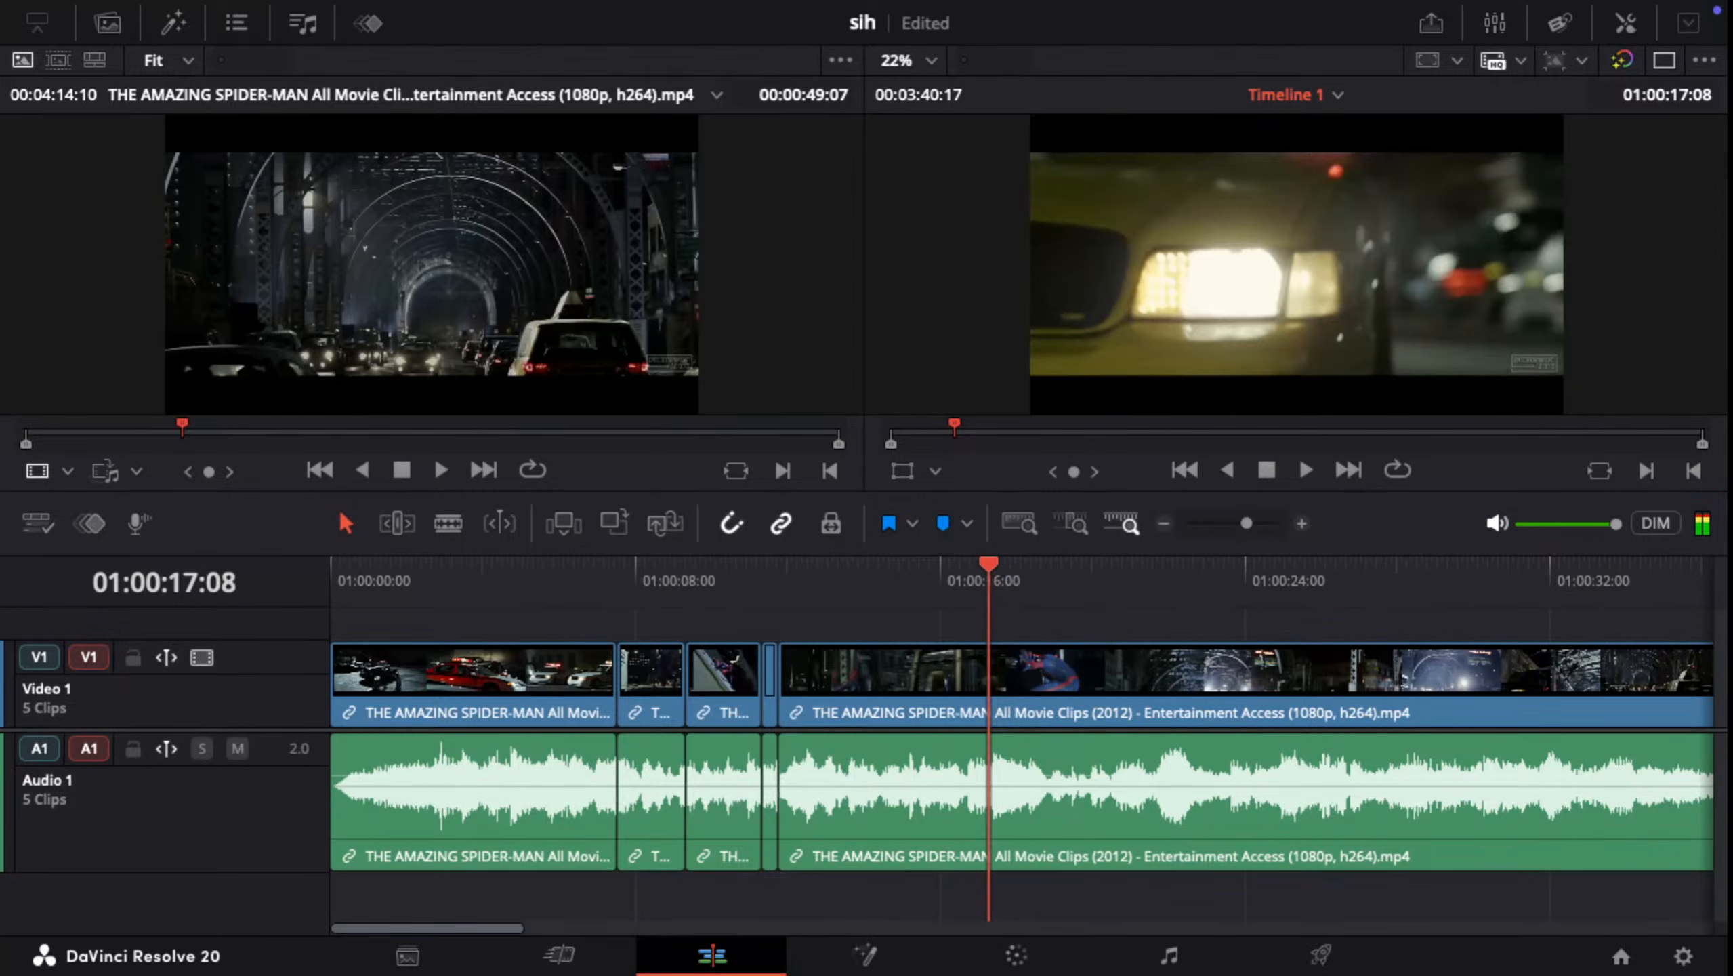
Step: Split the last clip at 01:00:17:25 and ripple delete the segment from 01:00:11:23 up to that cut
{"action": "key", "text": "Right"}
{"action": "key", "text": "Right"}
{"action": "key", "text": "Right"}
{"action": "key", "text": "Right"}
{"action": "key", "text": "Right"}
{"action": "key", "text": "Right"}
{"action": "key", "text": "Right"}
{"action": "key", "text": "Right"}
{"action": "key", "text": "Right"}
{"action": "key", "text": "Right"}
{"action": "key", "text": "Right"}
{"action": "key", "text": "Right"}
{"action": "key", "text": "Right"}
{"action": "key", "text": "Right"}
{"action": "key", "text": "Right"}
{"action": "key", "text": "Right"}
{"action": "key", "text": "Right"}
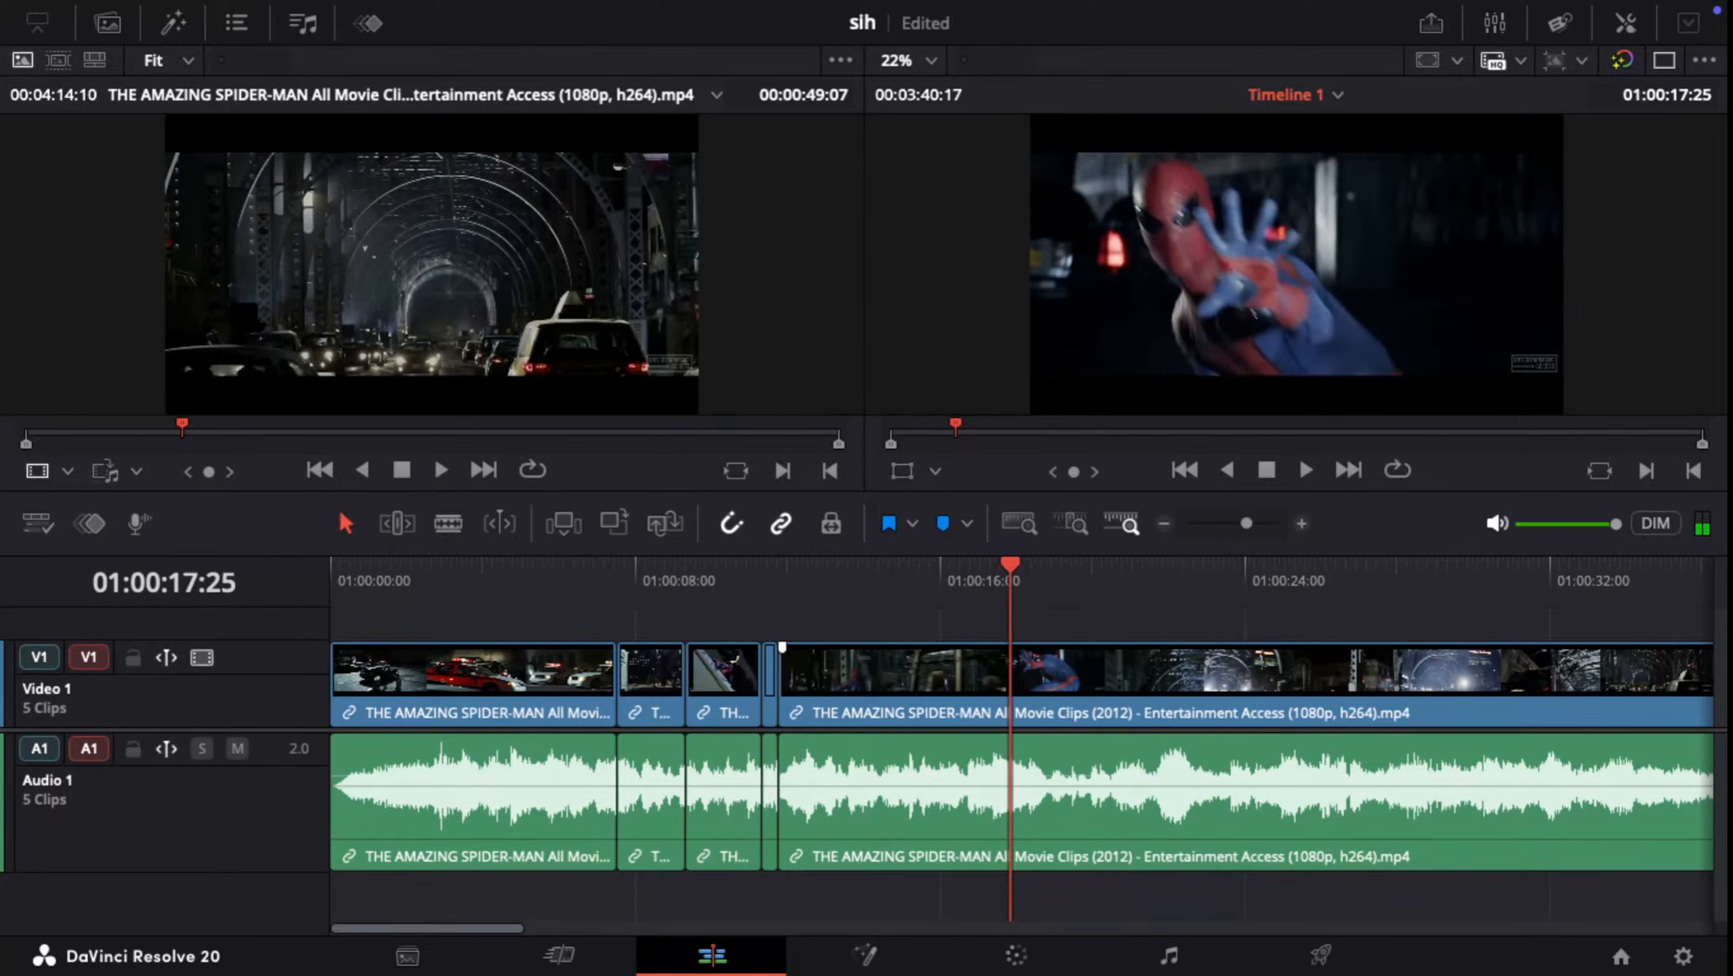
{"action": "key", "text": "ctrl+b"}
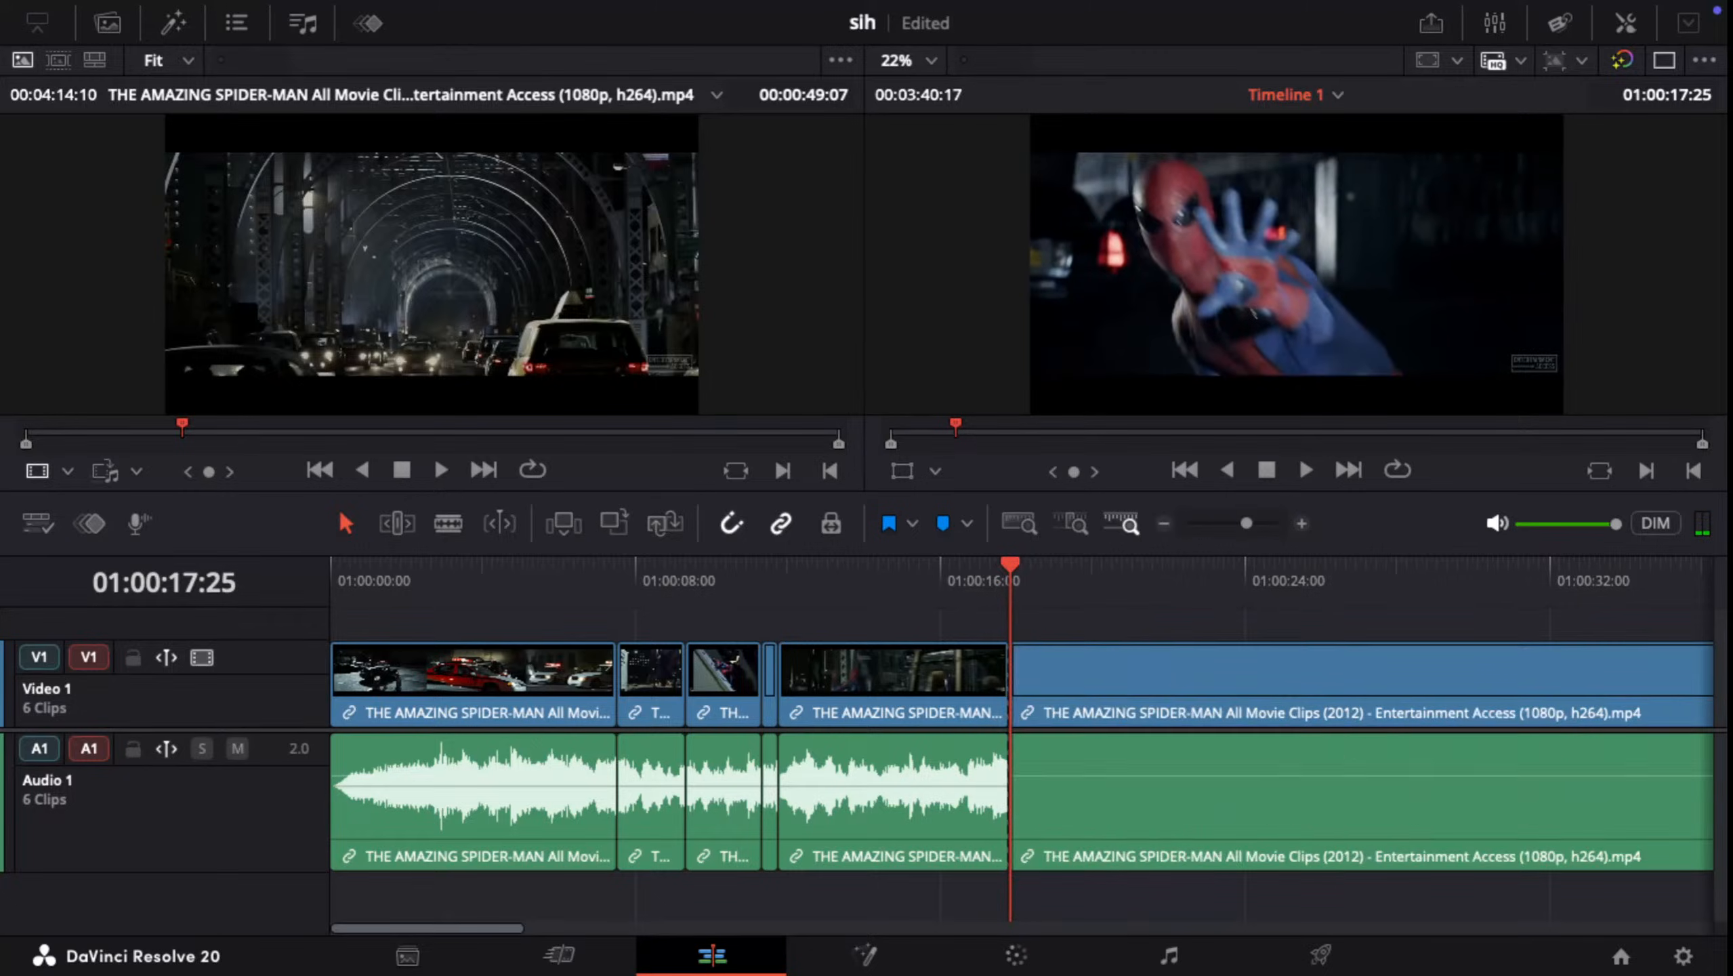
{"action": "left_click", "coordinate": [885, 676]}
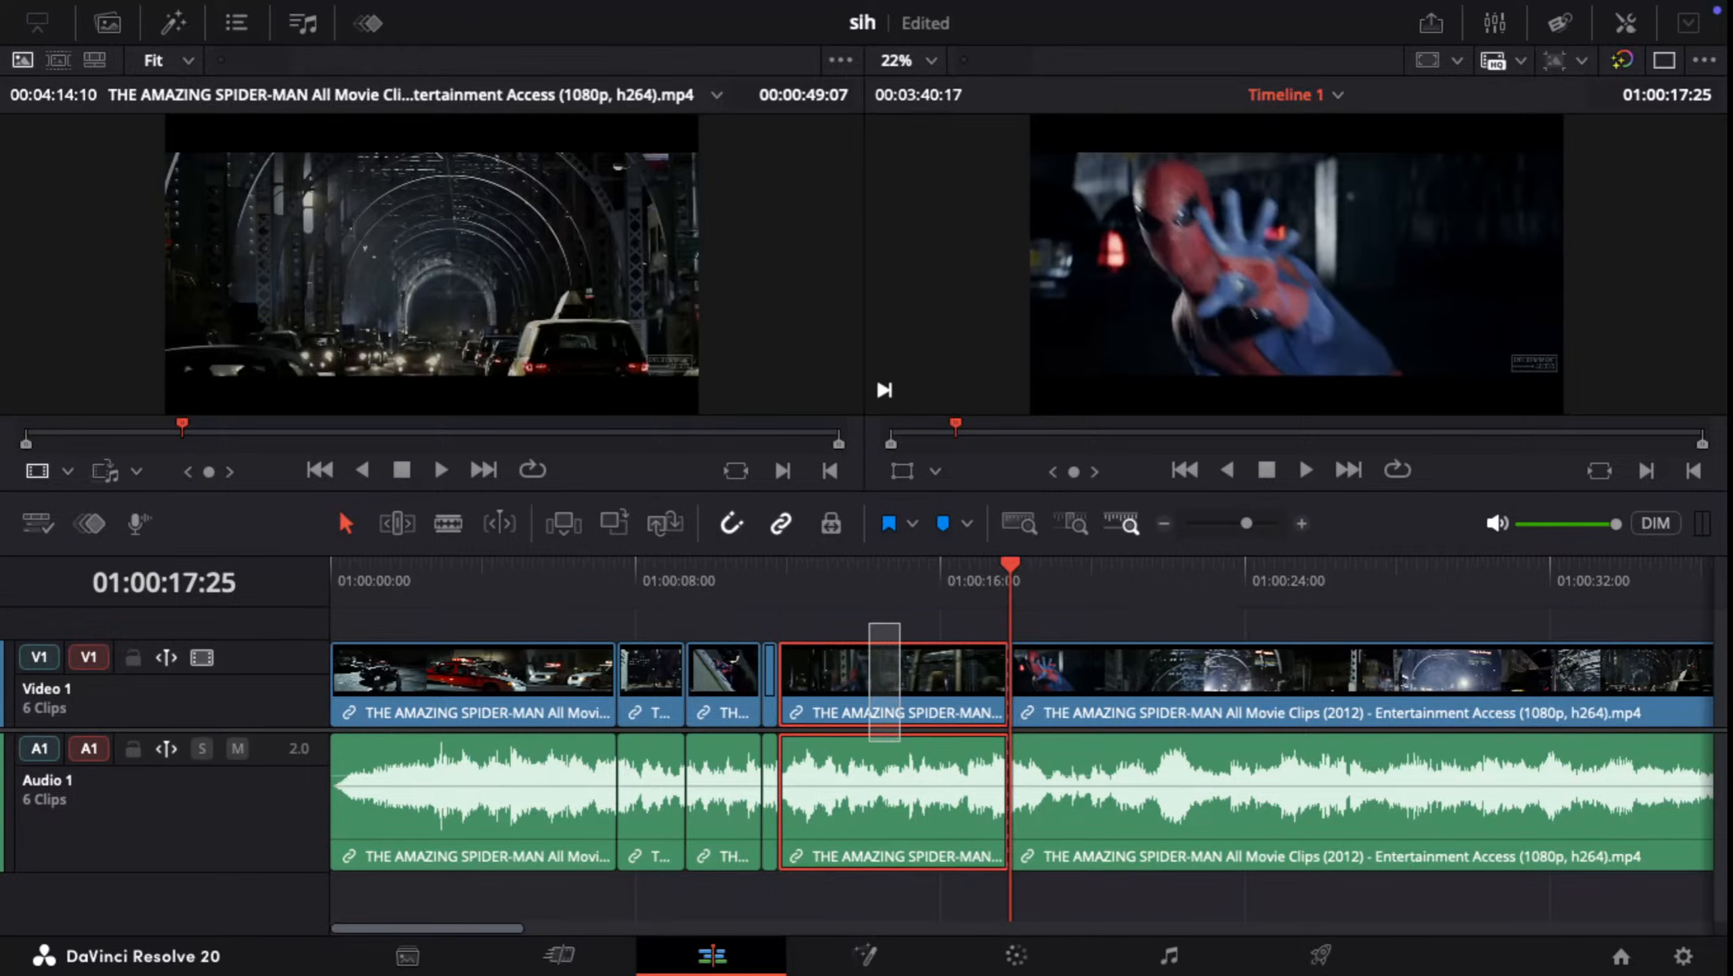
{"action": "key", "text": "shift+BackSpace"}
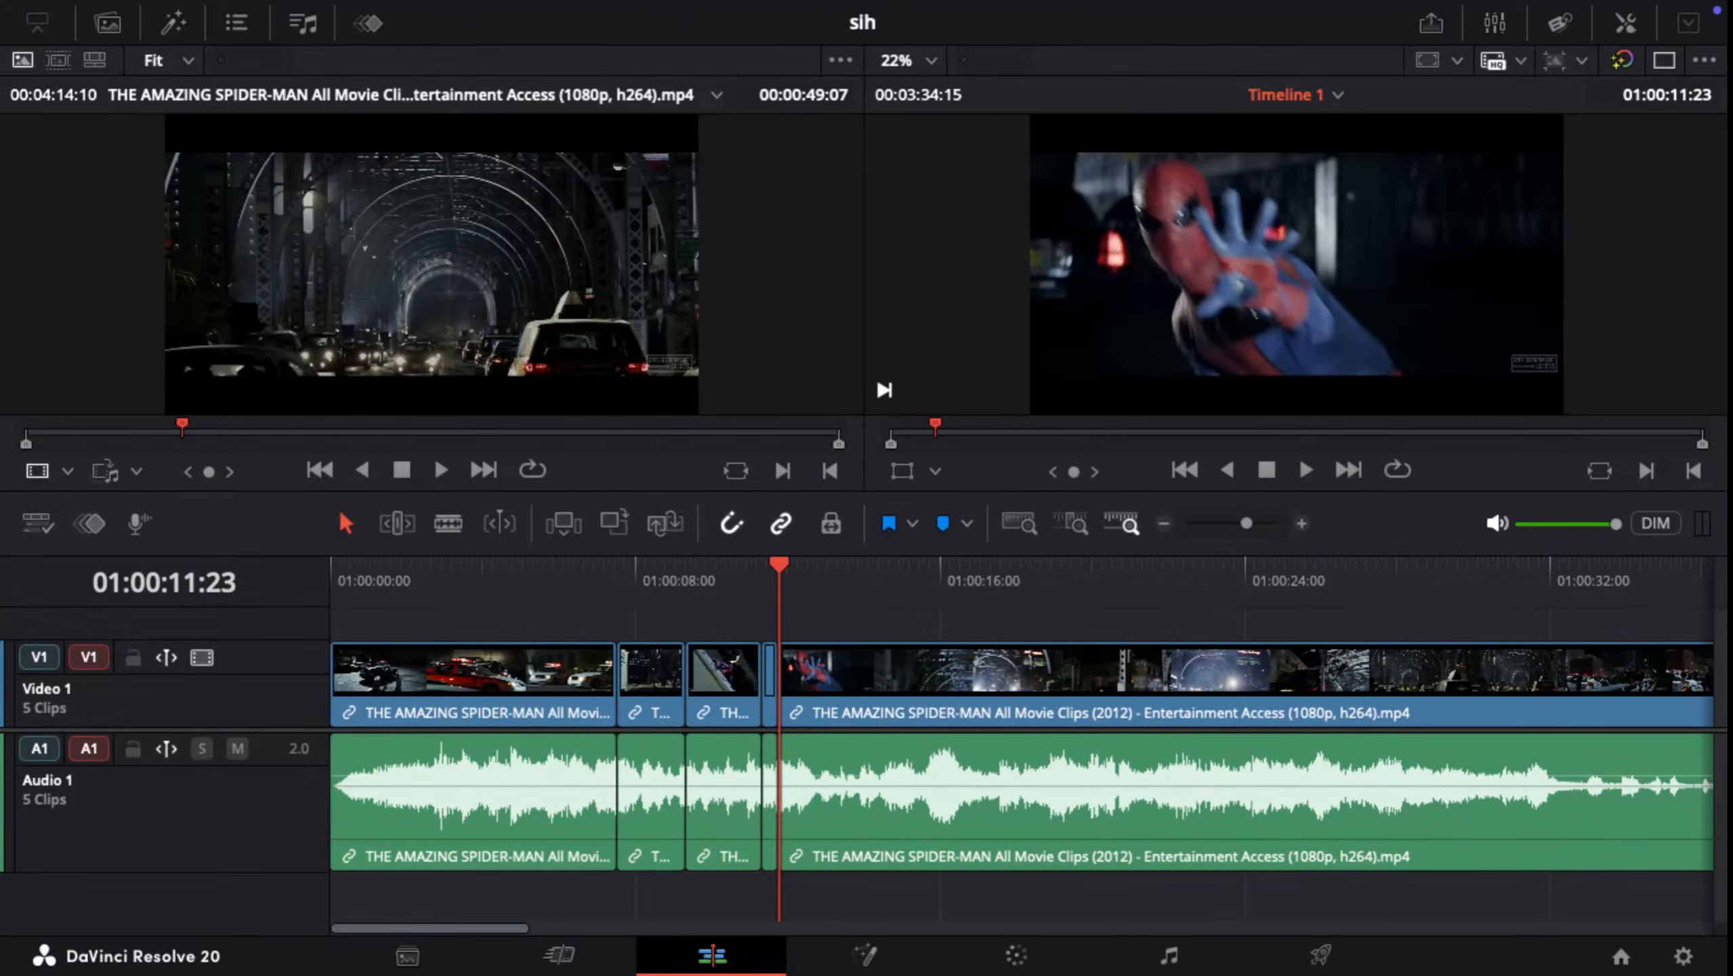
Step: Play the edited sequence from the start of the timeline through the join at 01:00:11:23
{"action": "left_click_drag", "start_coordinate": [779, 566], "coordinate": [716, 566]}
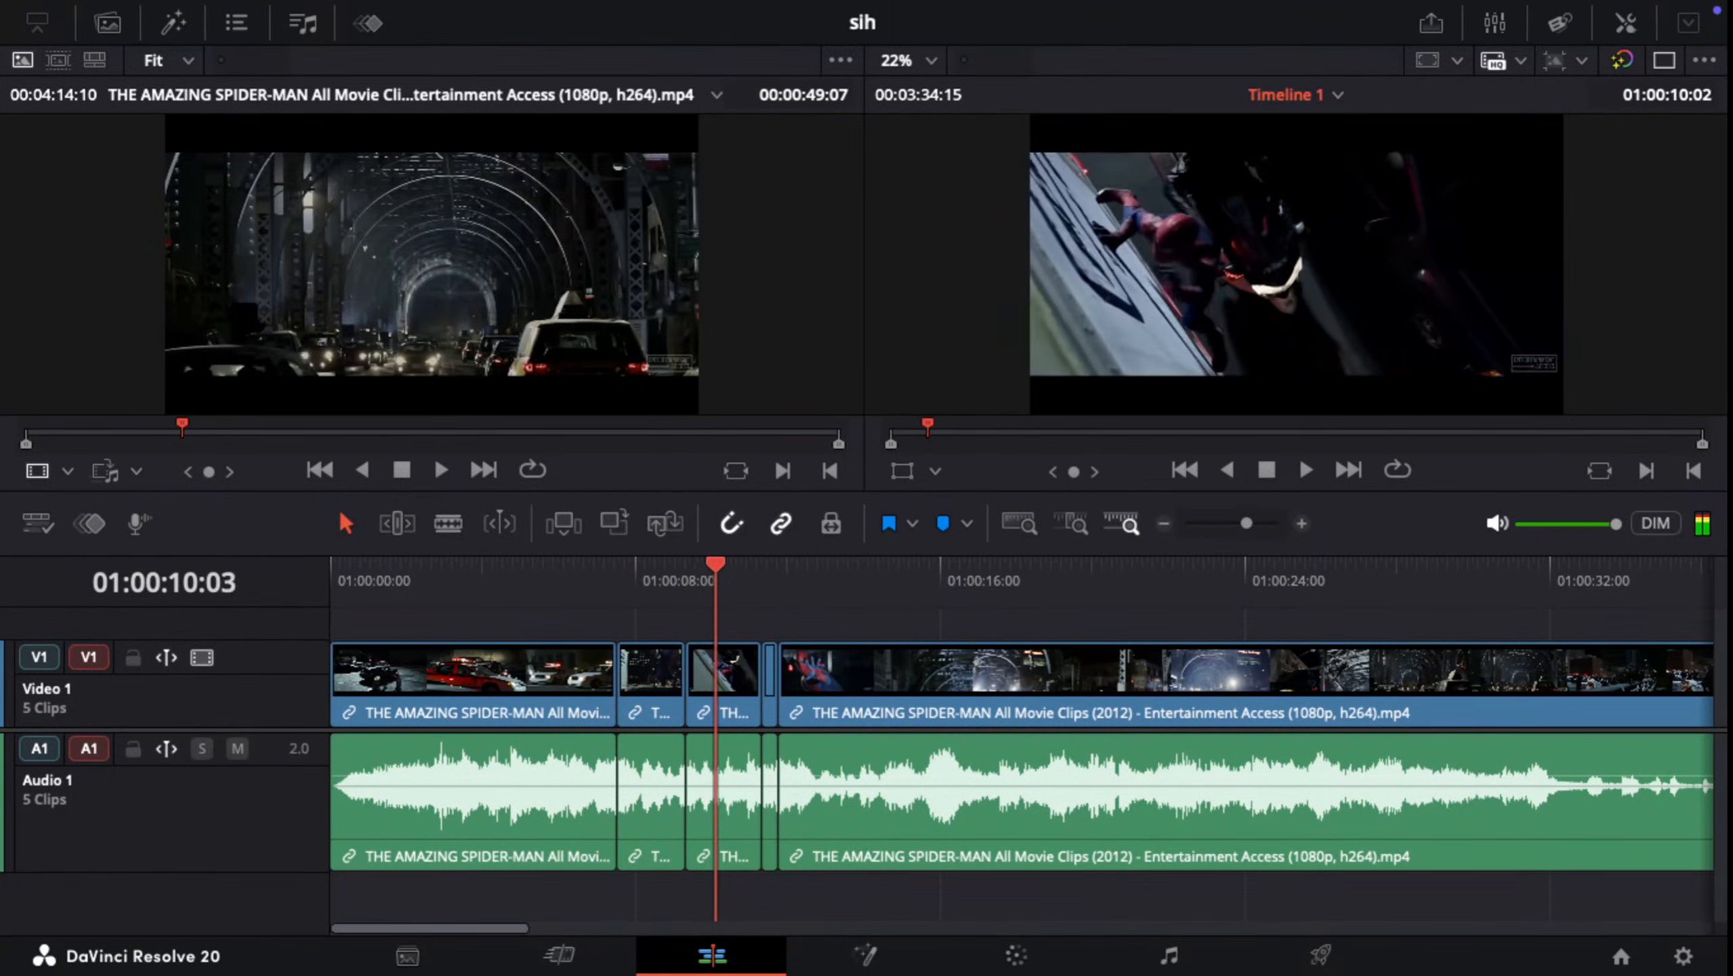
{"action": "left_click_drag", "start_coordinate": [550, 566], "coordinate": [331, 566]}
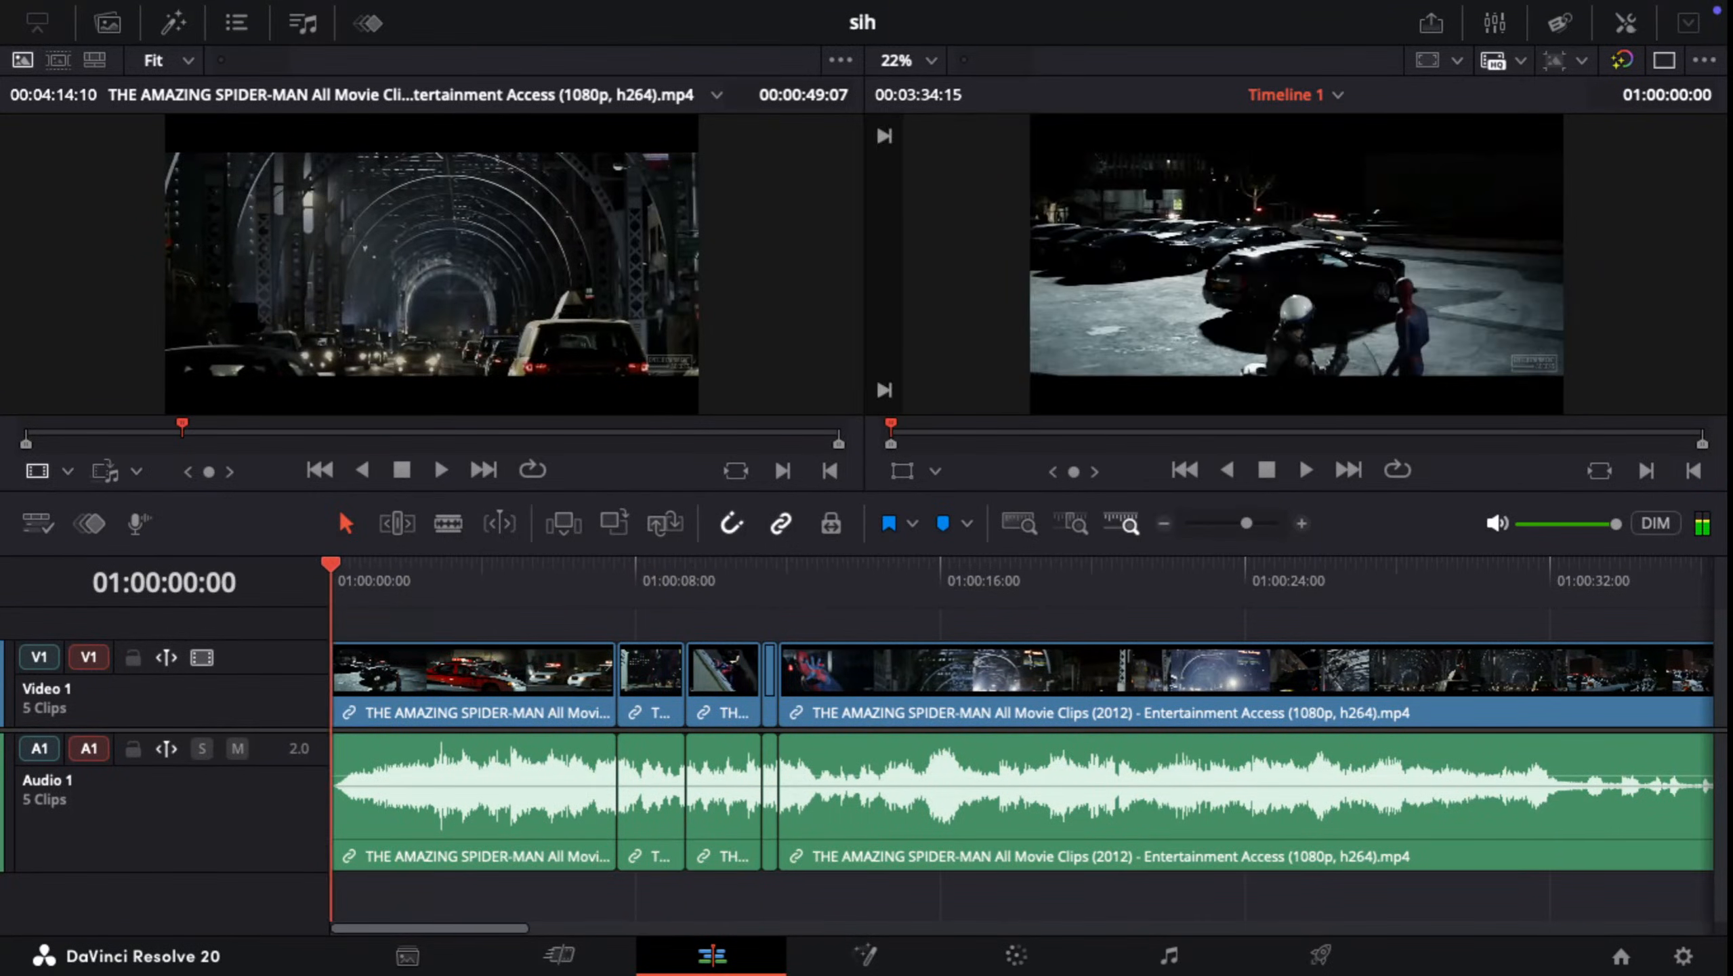
{"action": "key", "text": "space"}
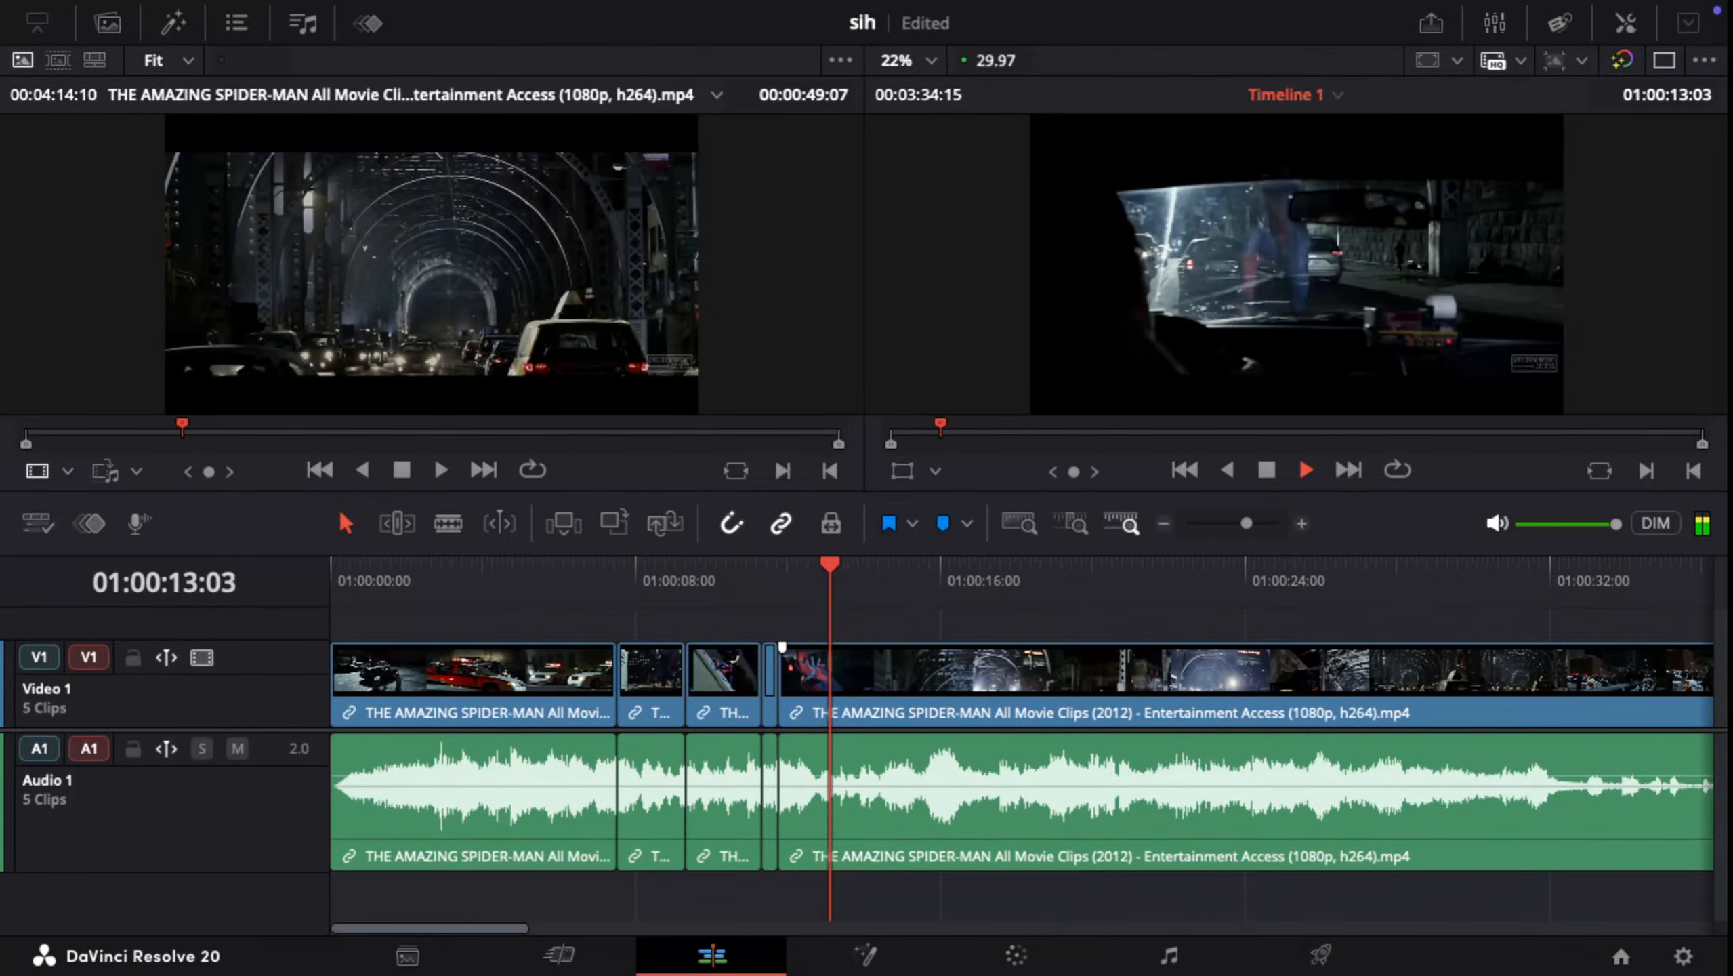
{"action": "key", "text": "space"}
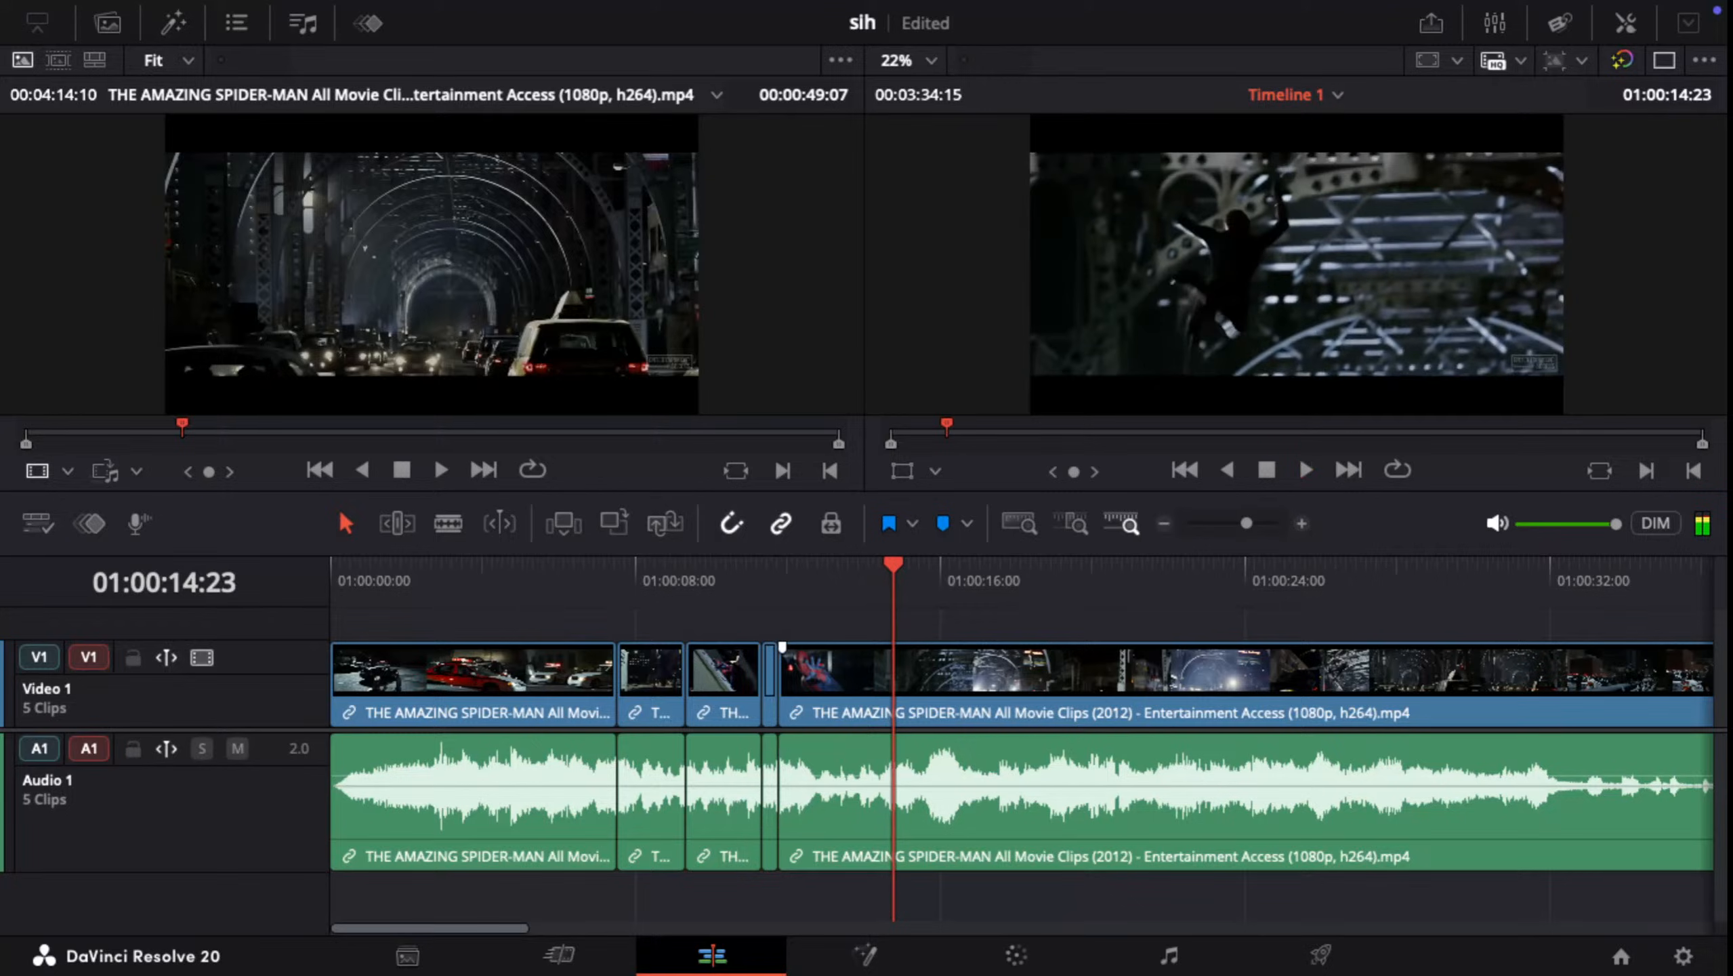
Step: Split the last clip at 01:00:12:08, on the close shot of Spider-Man facing the camera
{"action": "left_click_drag", "start_coordinate": [898, 566], "coordinate": [798, 566]}
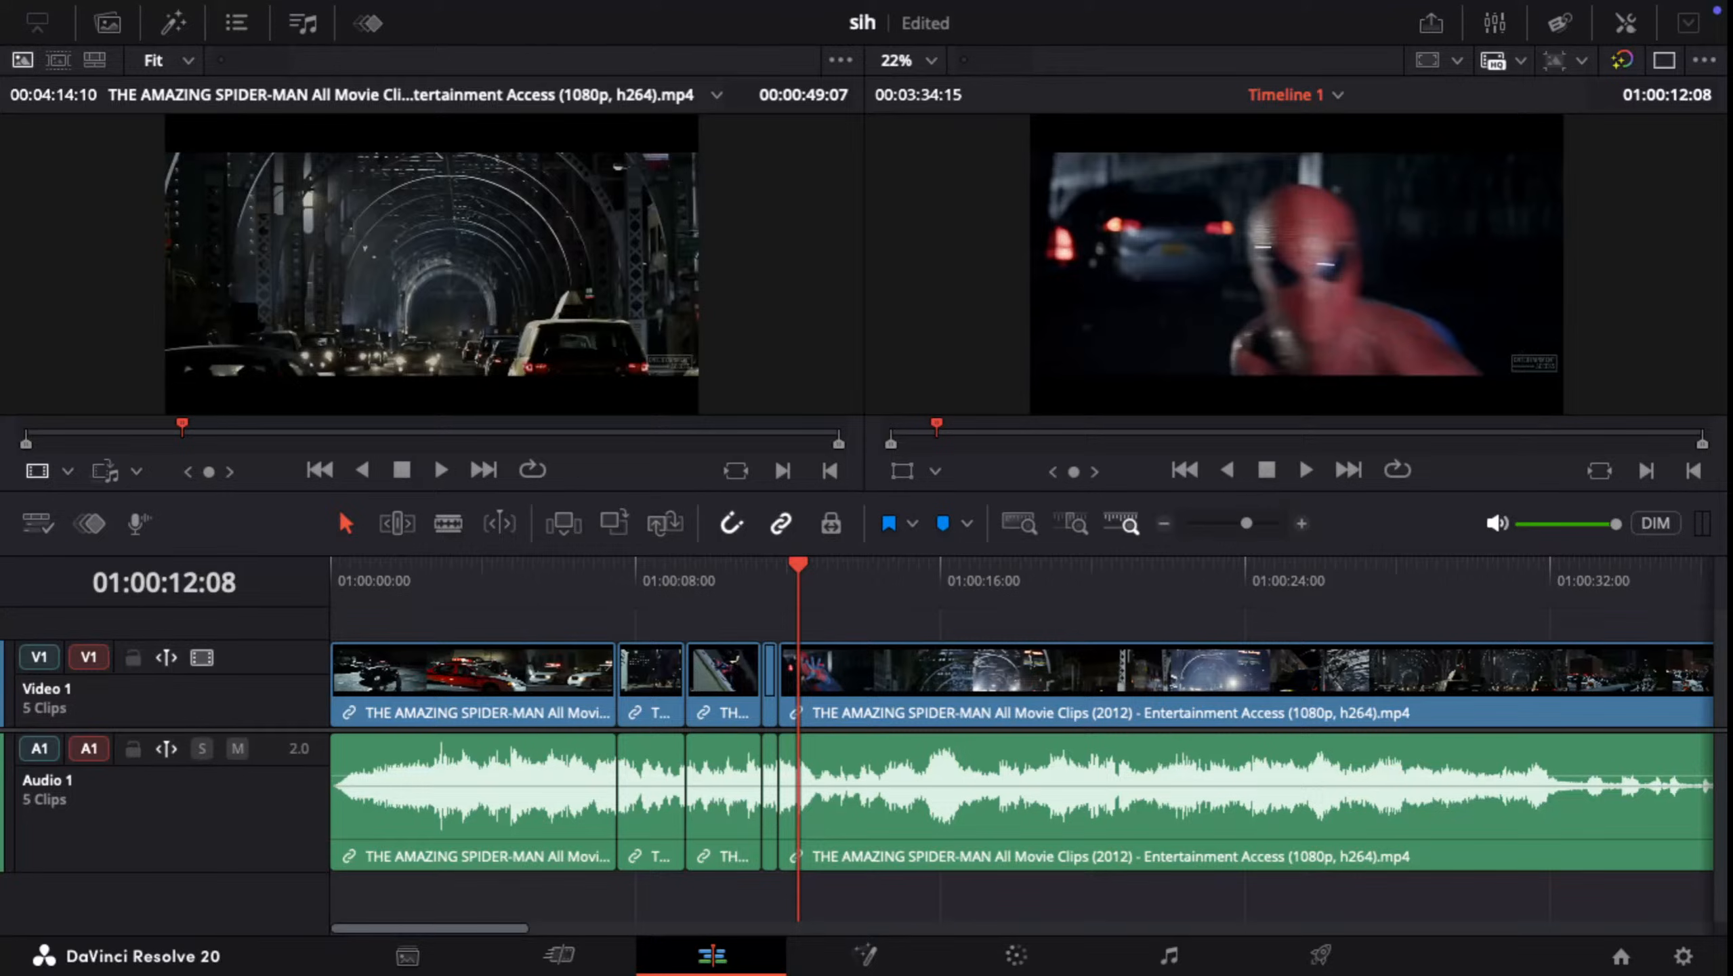
{"action": "mouse_move", "coordinate": [798, 565]}
{"action": "left_mouse_down"}
{"action": "mouse_move", "coordinate": [828, 566]}
{"action": "mouse_move", "coordinate": [799, 566]}
{"action": "left_mouse_up"}
{"action": "key", "text": "ctrl+b"}
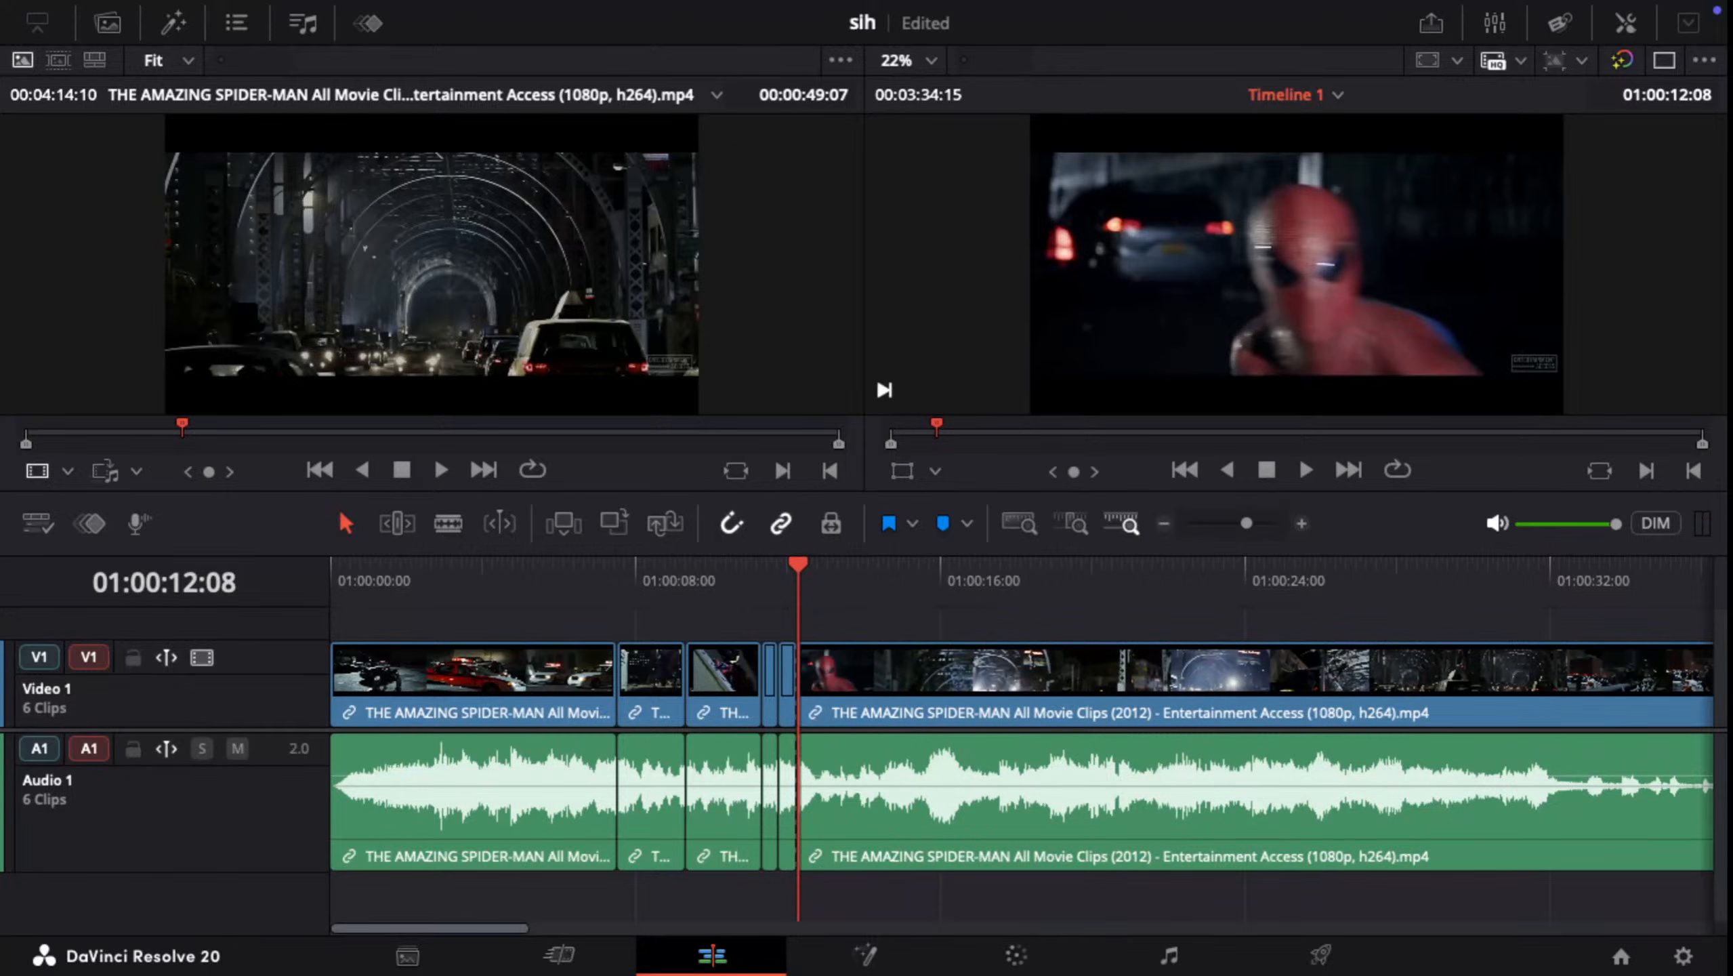
Step: Review the footage after the 01:00:12:08 cut and replay the edited sequence from the start of the timeline
{"action": "key", "text": "space"}
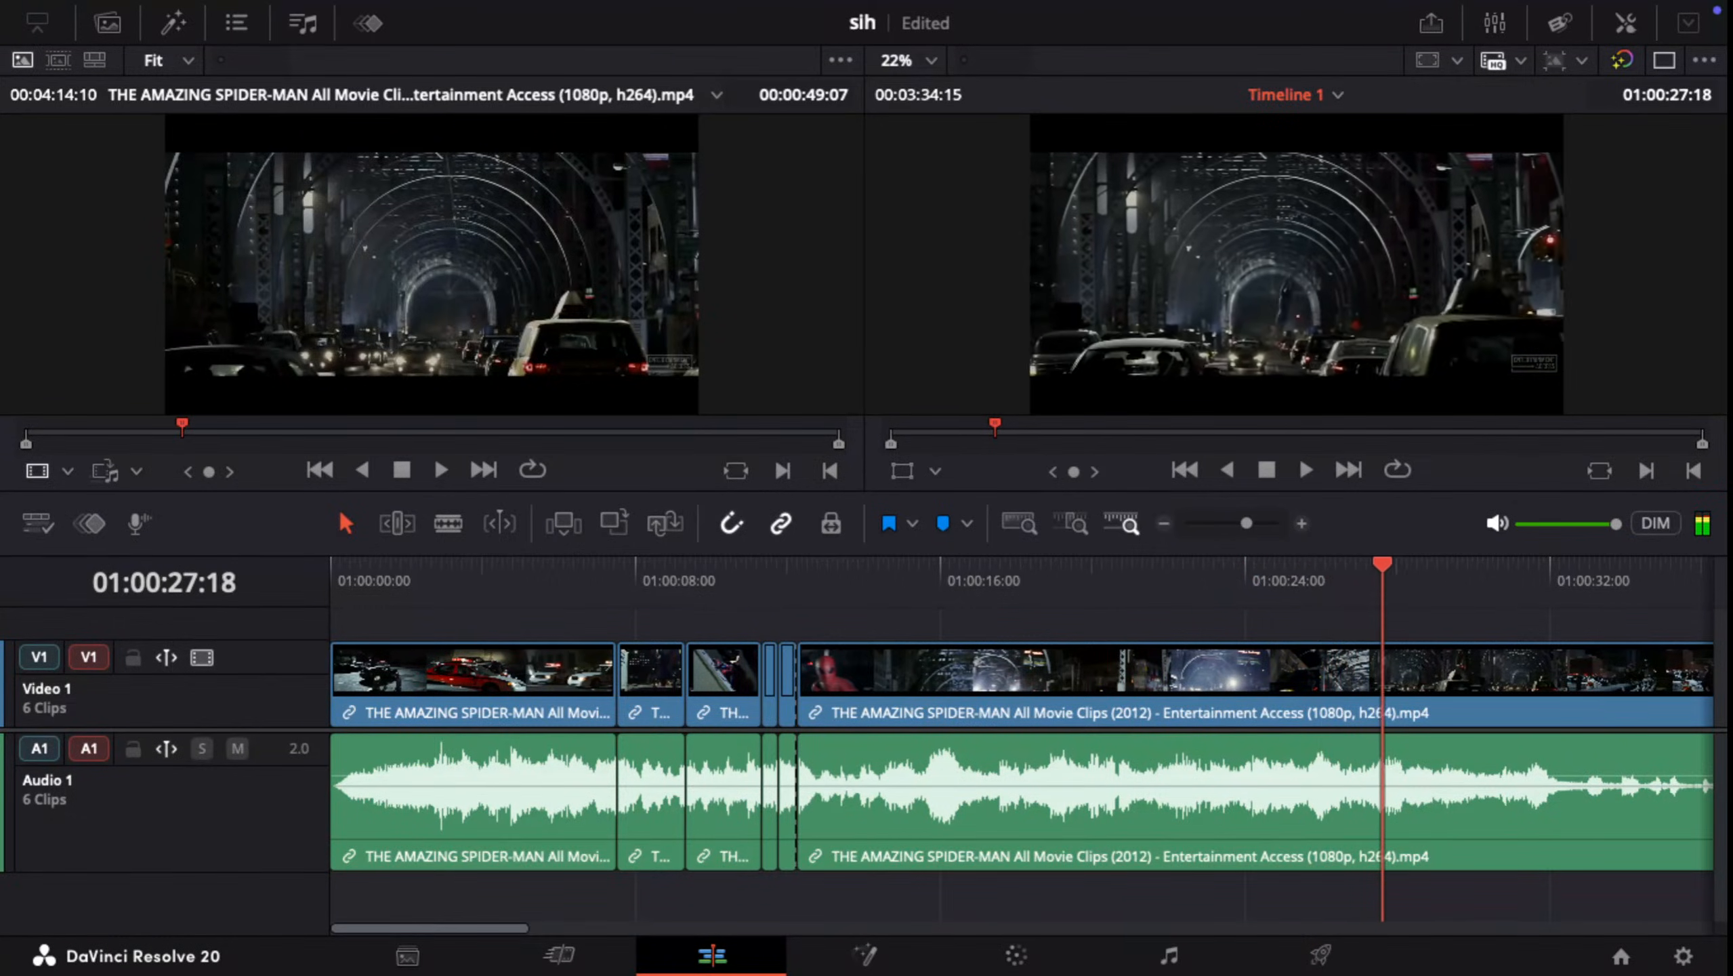
{"action": "left_click_drag", "start_coordinate": [1552, 565], "coordinate": [601, 565]}
{"action": "key", "text": "Home"}
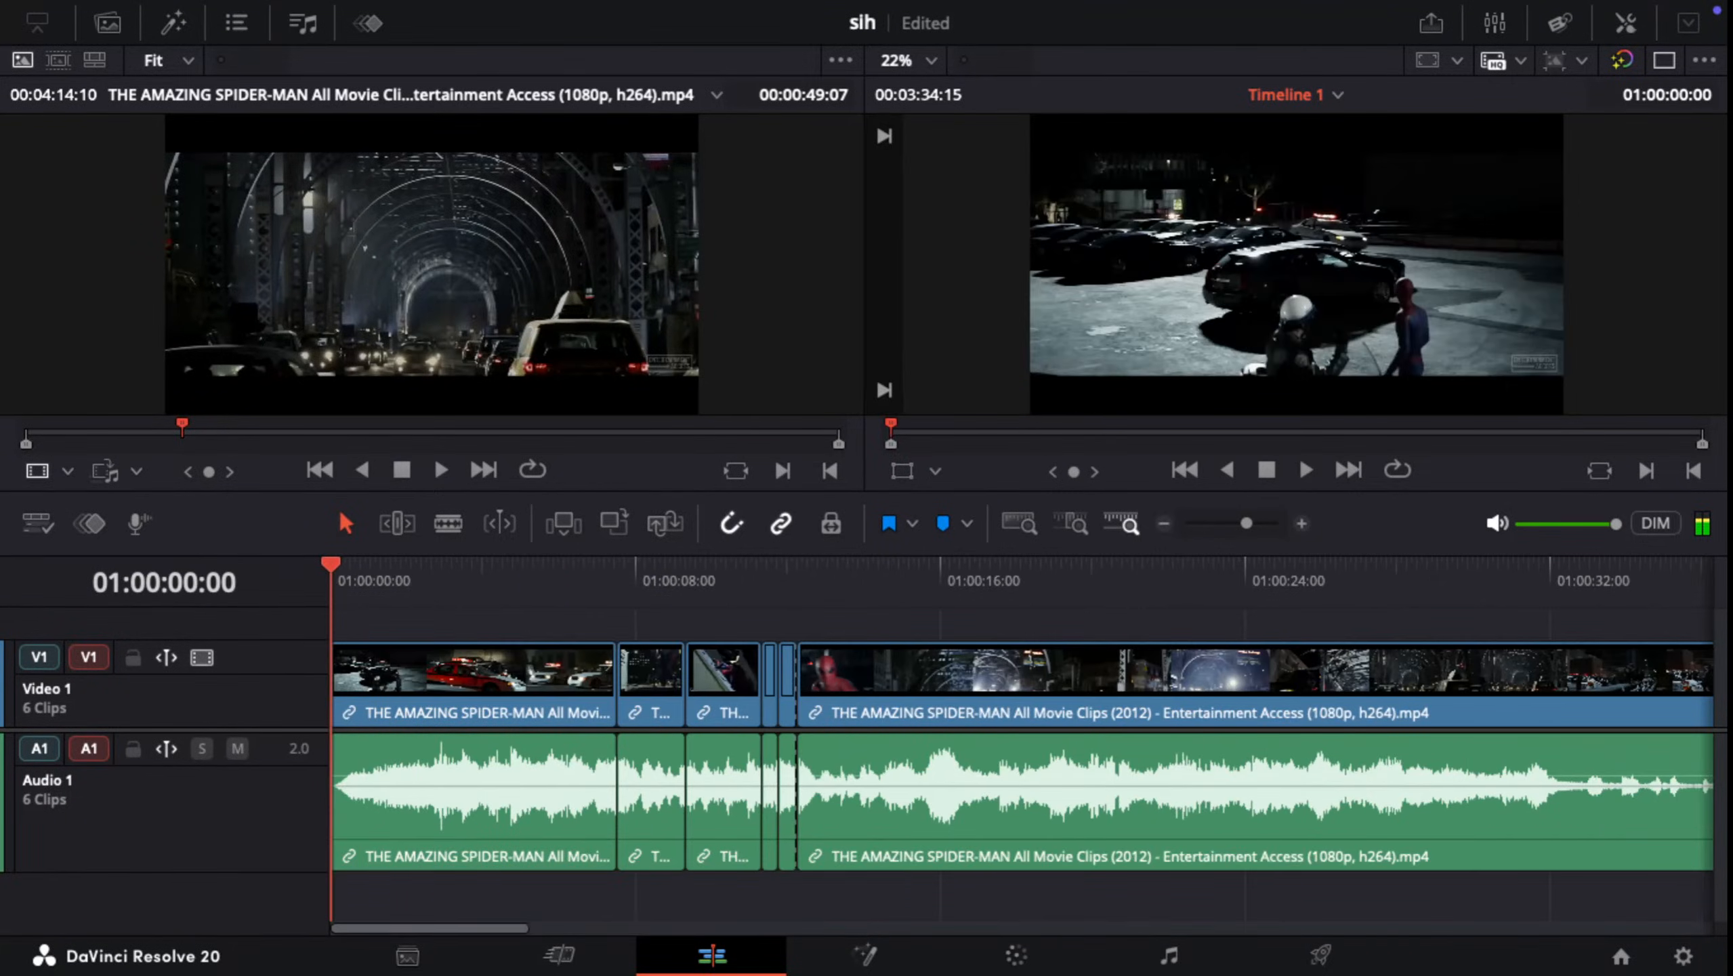
{"action": "mouse_move", "coordinate": [331, 564]}
{"action": "left_mouse_down"}
{"action": "mouse_move", "coordinate": [963, 565]}
{"action": "mouse_move", "coordinate": [331, 564]}
{"action": "left_mouse_up"}
{"action": "key", "text": "space"}
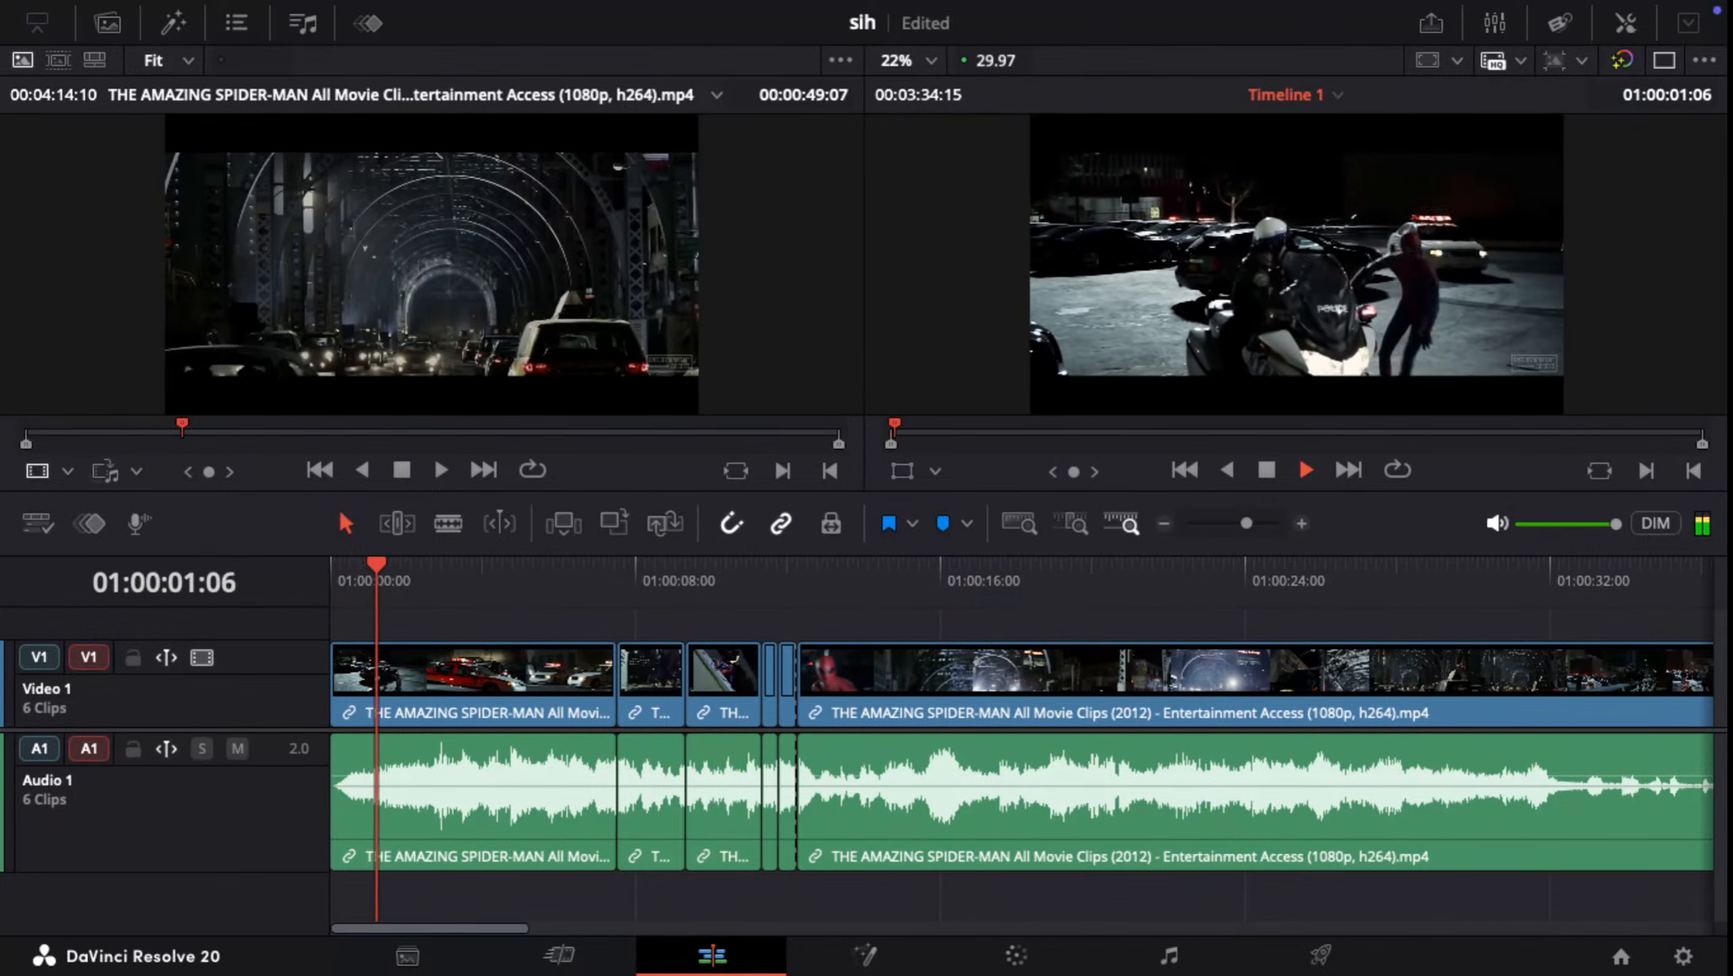
{"action": "mouse_move", "coordinate": [874, 912]}
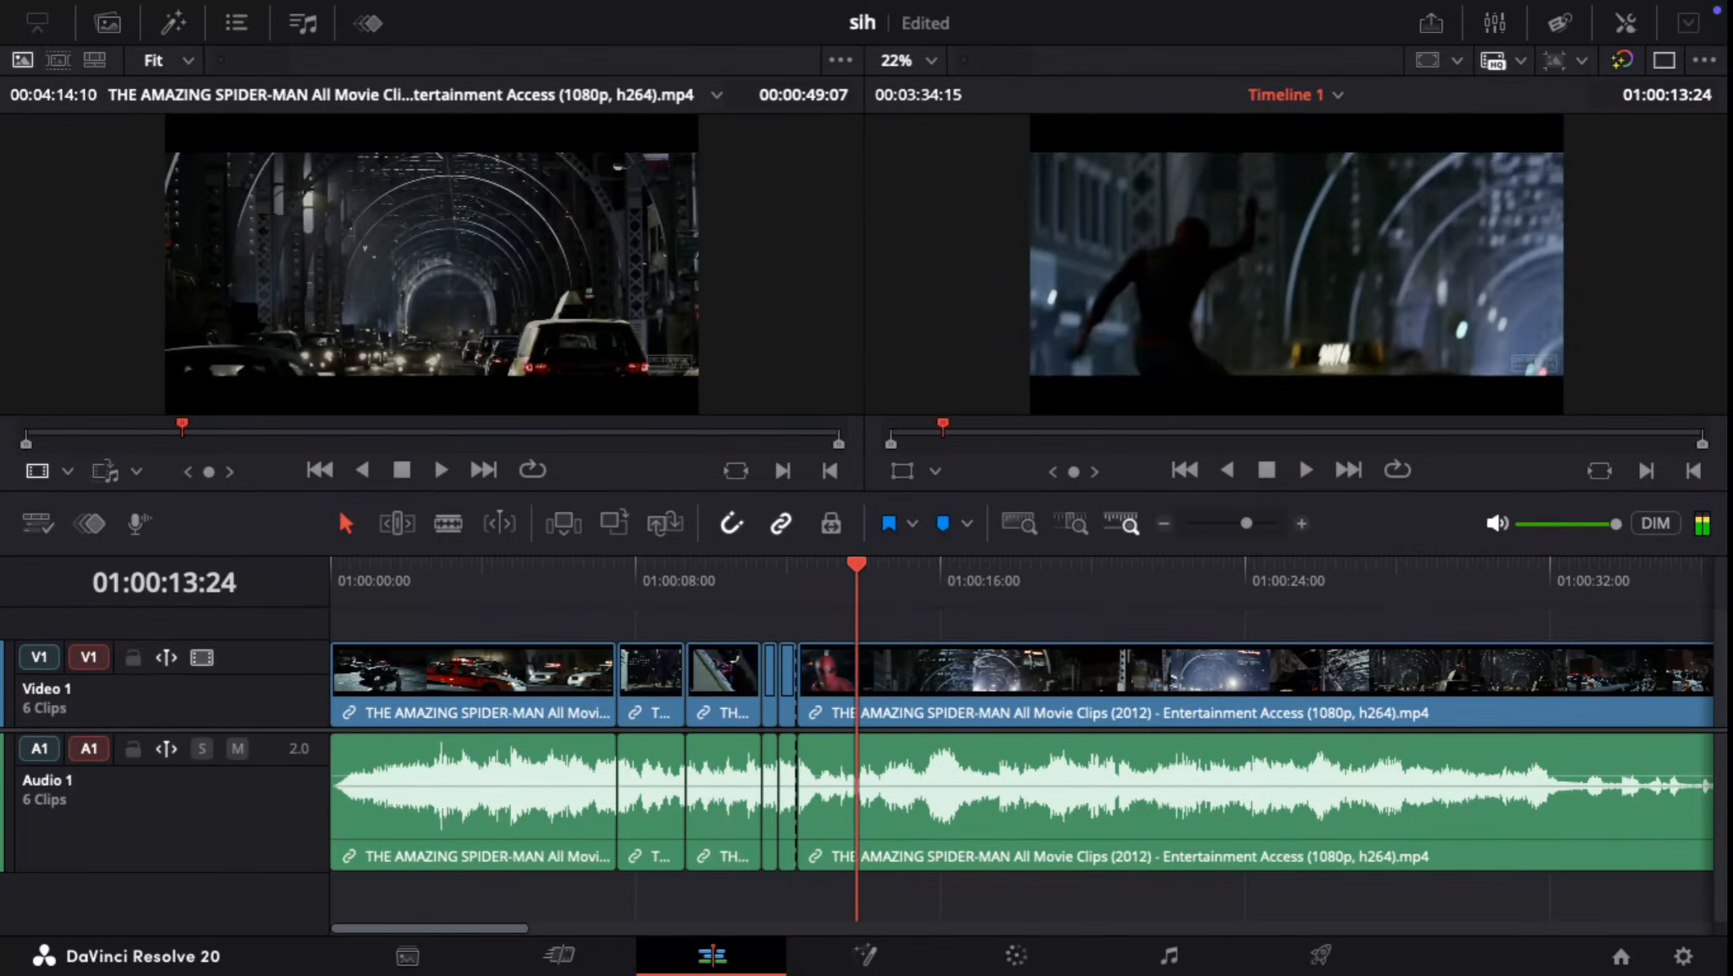
Step: Replay the short clips before 01:00:12:08 and check how they flow into the last clip
{"action": "key", "text": "Up"}
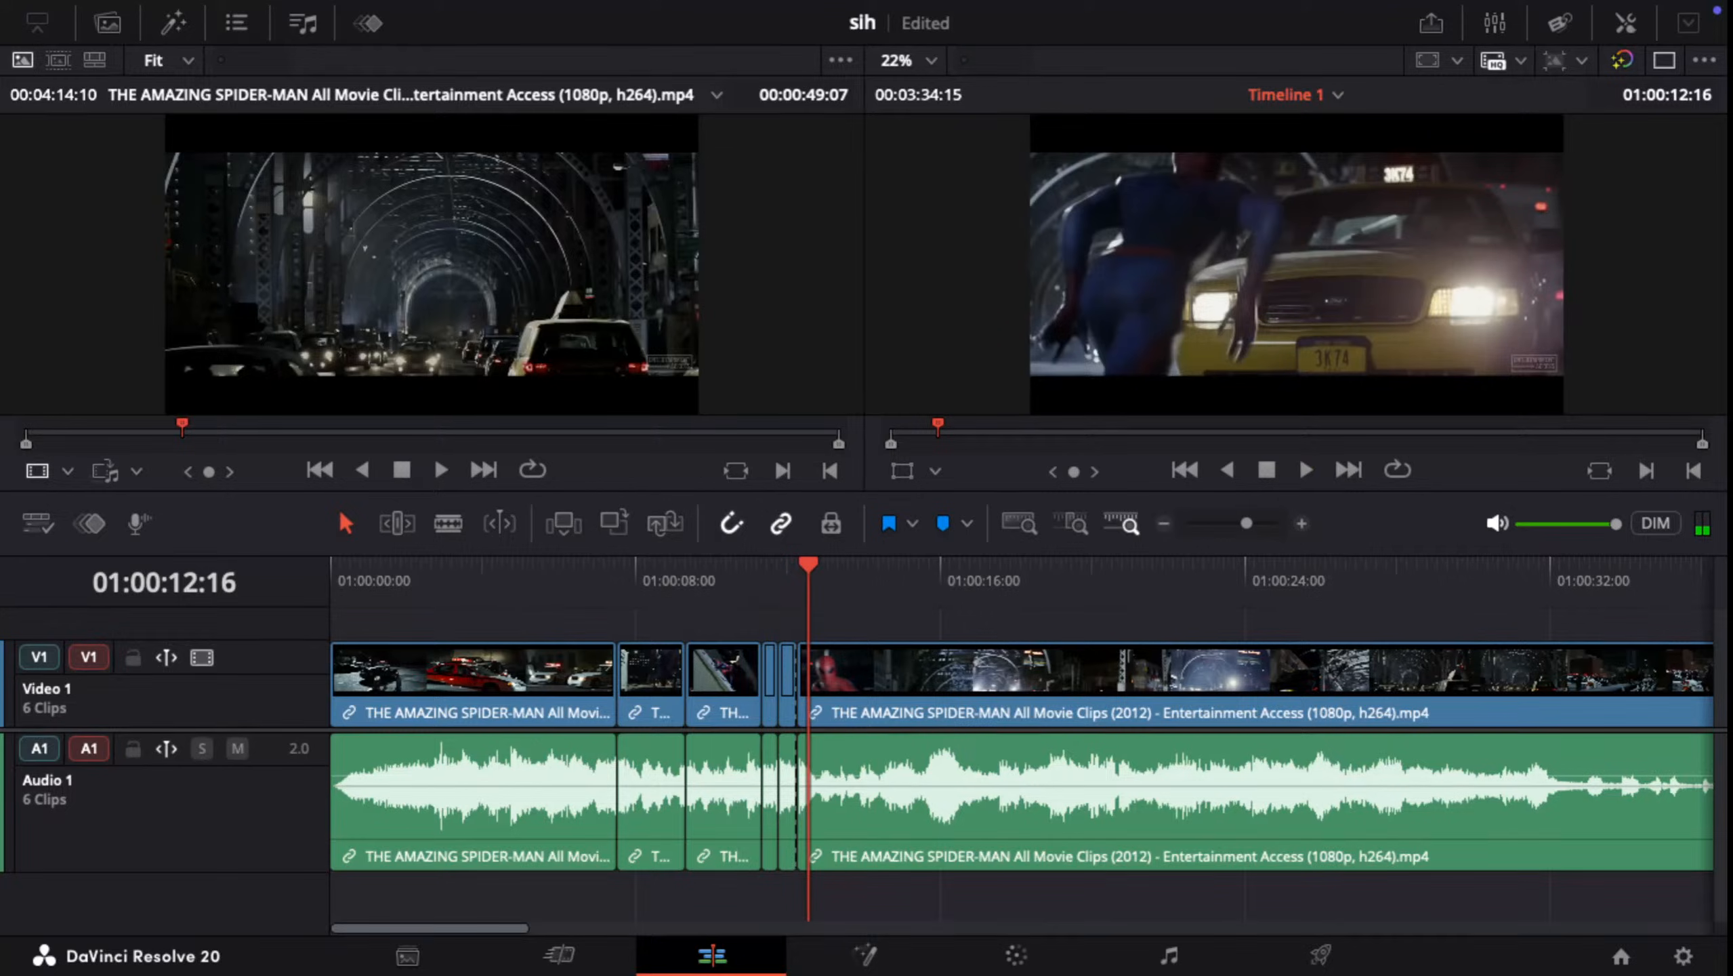
{"action": "key", "text": "Up"}
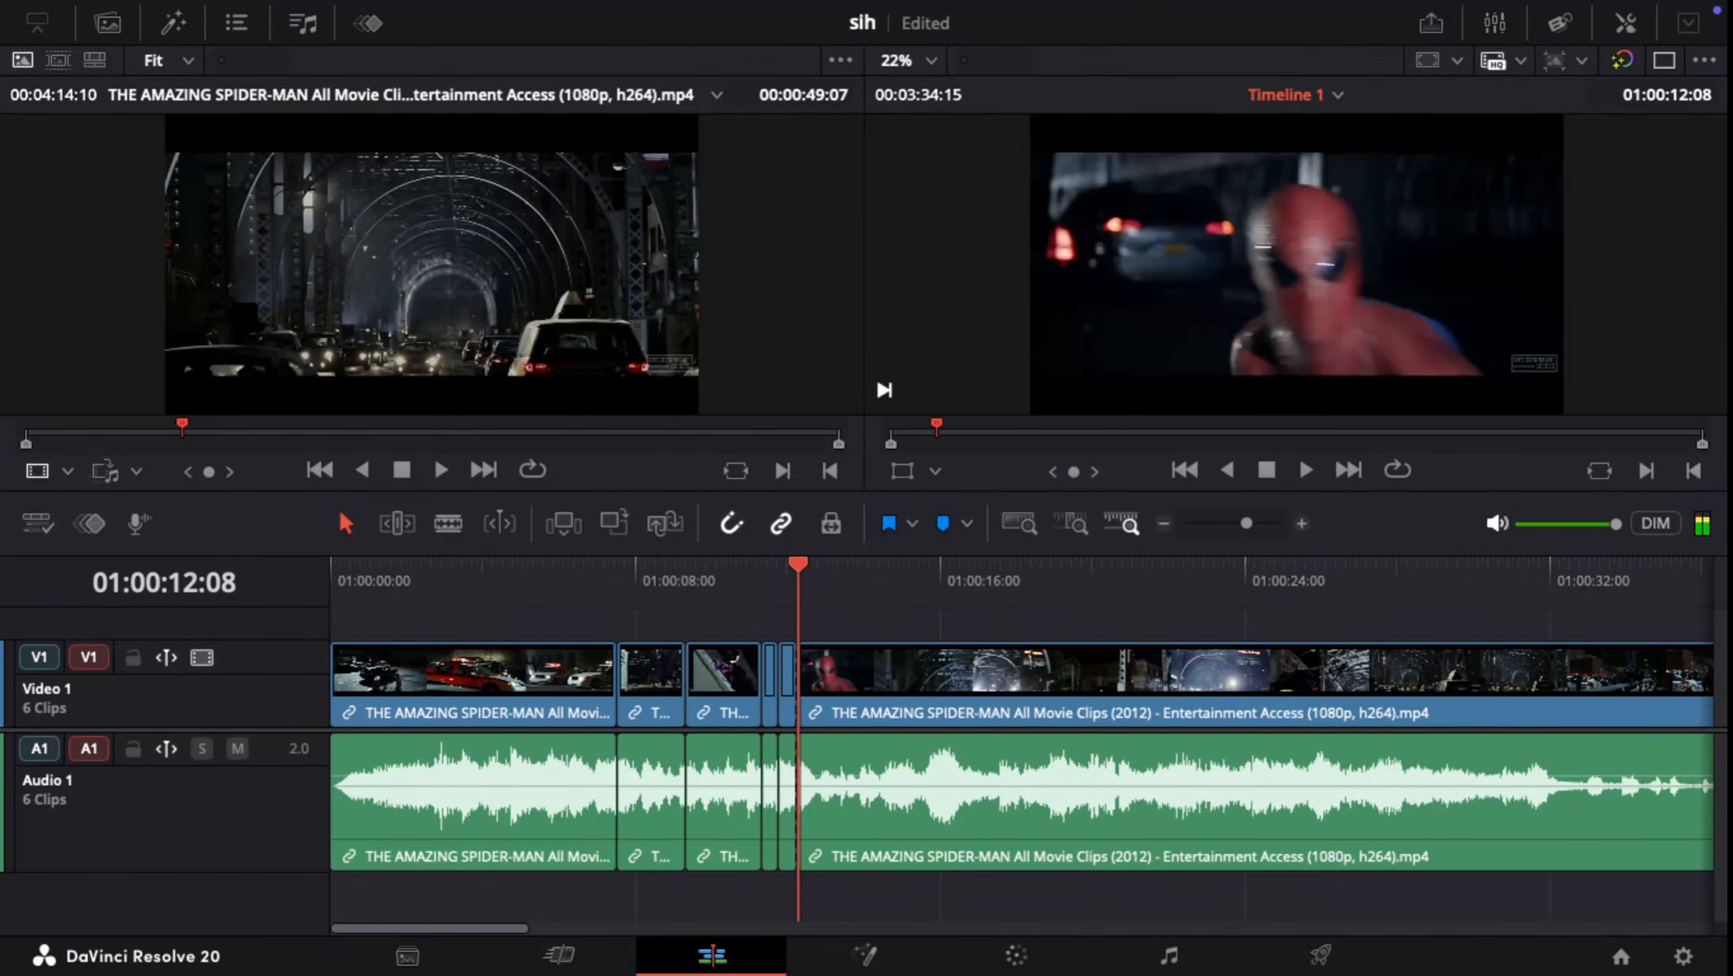
{"action": "key", "text": "space"}
{"action": "key", "text": "Up"}
{"action": "key", "text": "Up"}
{"action": "key", "text": "space"}
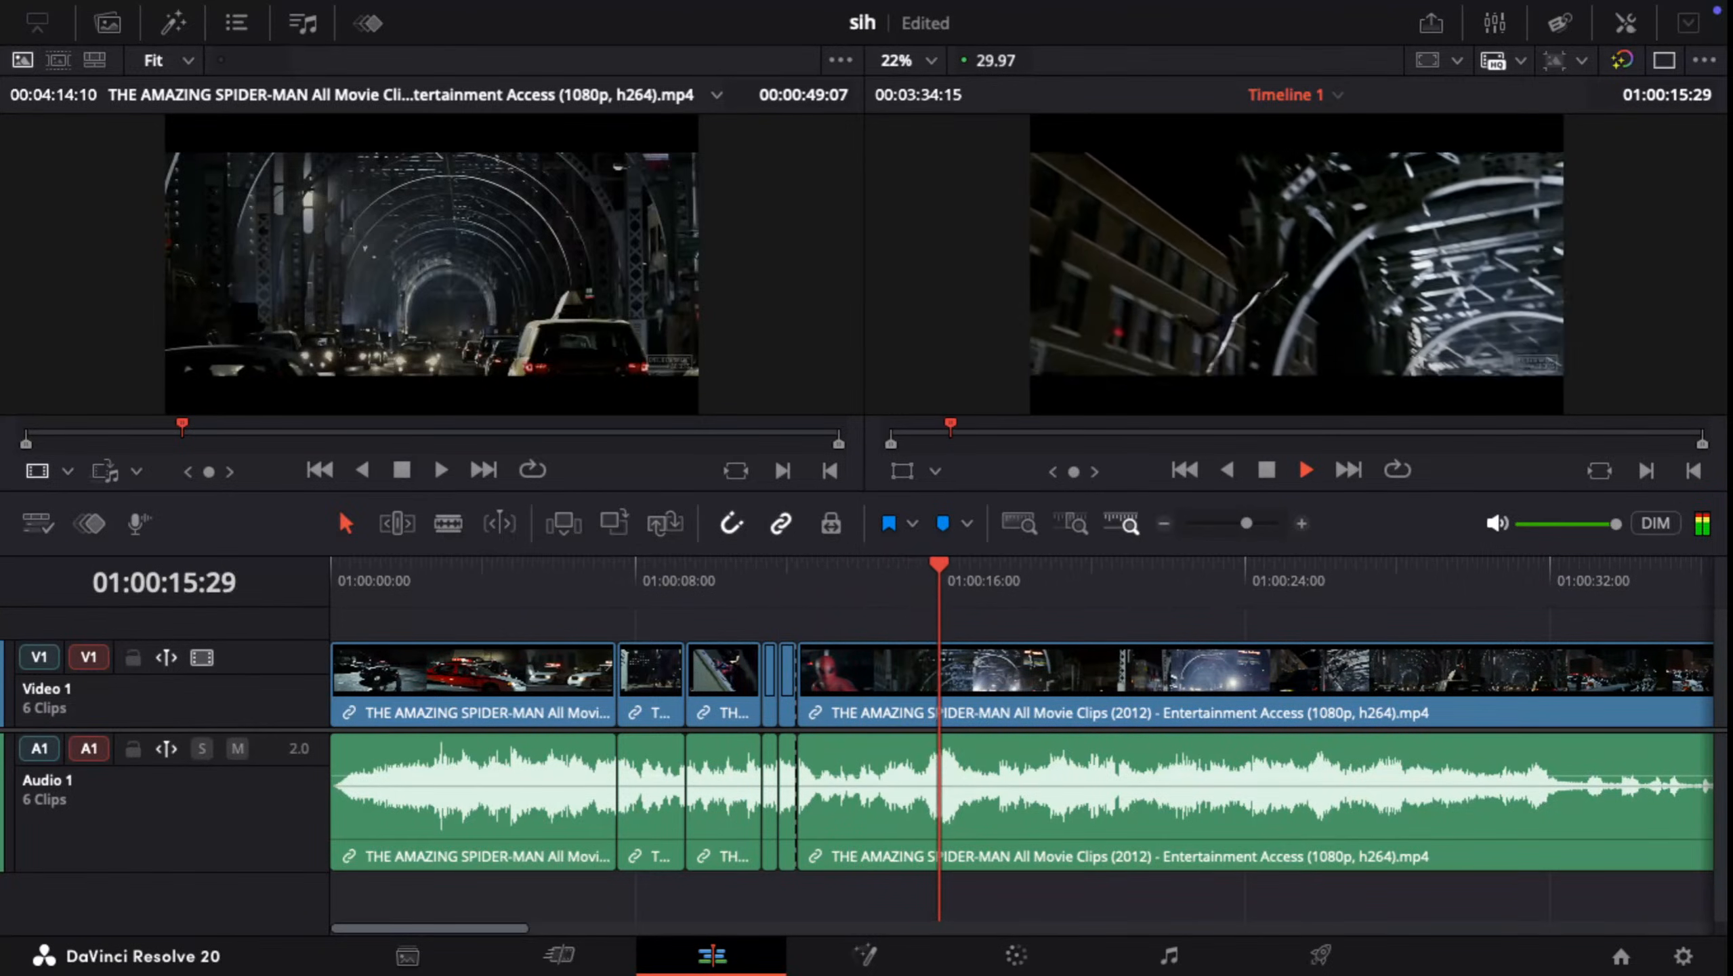
{"action": "left_click_drag", "start_coordinate": [940, 566], "coordinate": [517, 565]}
{"action": "key", "text": "space"}
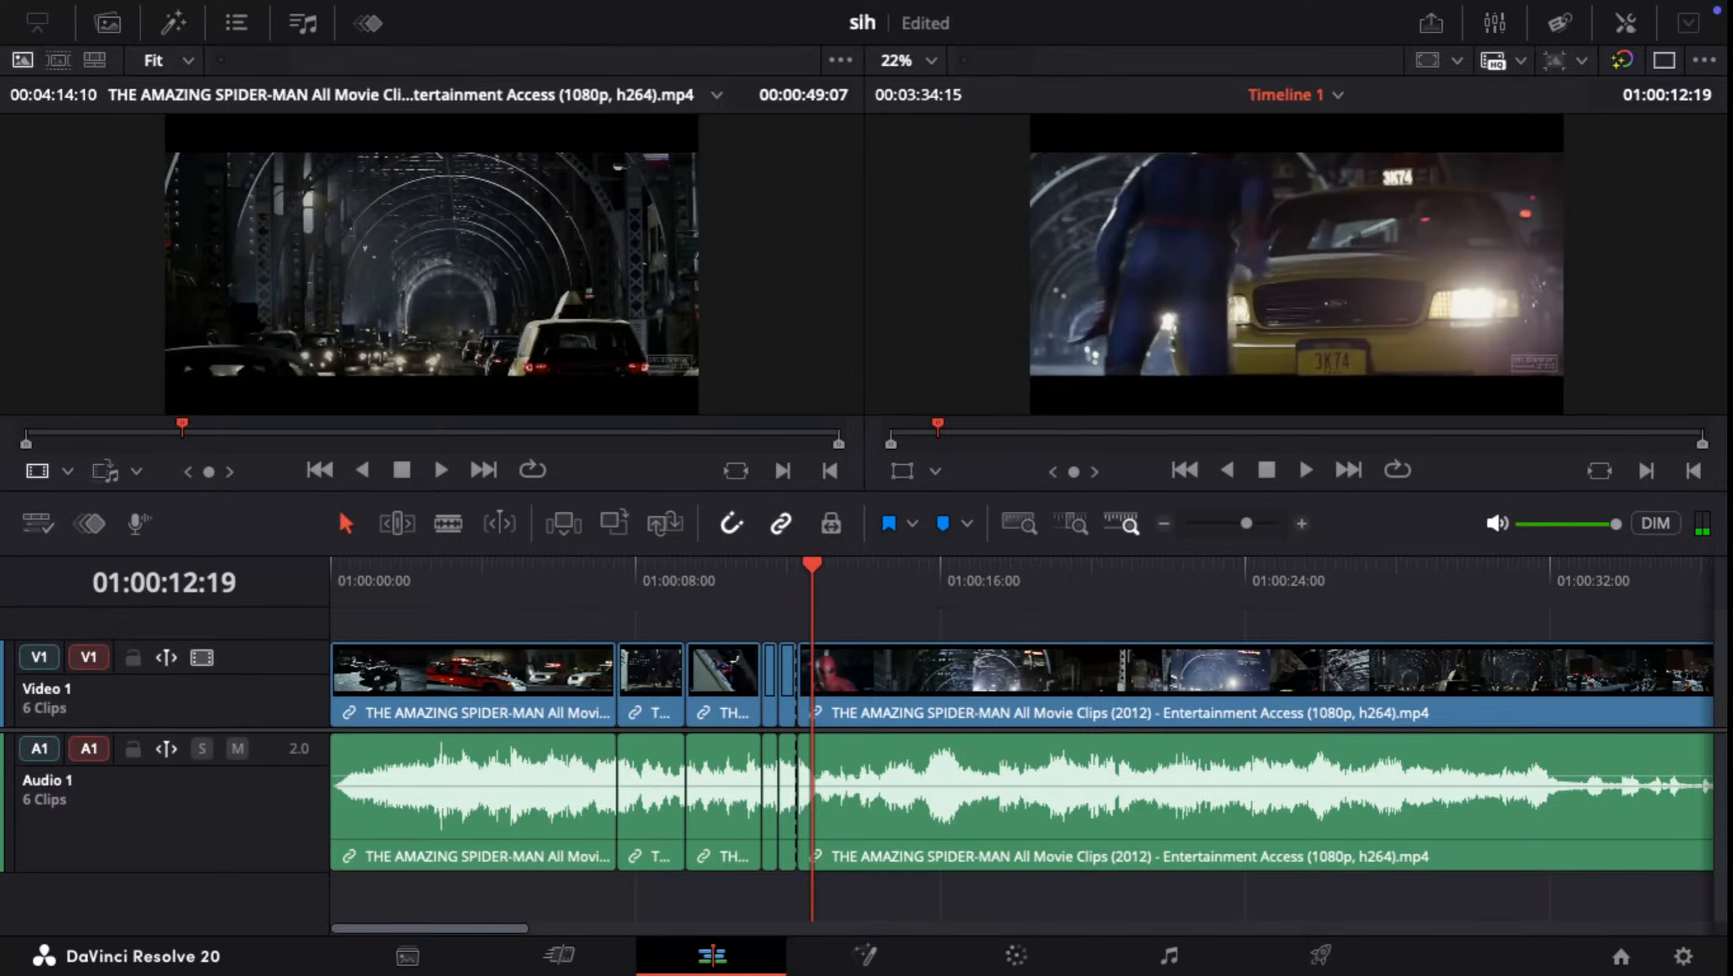
Step: Split the last clip at 01:00:56:02 and ripple delete the segment from 01:00:12:08 up to that cut
{"action": "left_click_drag", "start_coordinate": [812, 565], "coordinate": [1600, 564]}
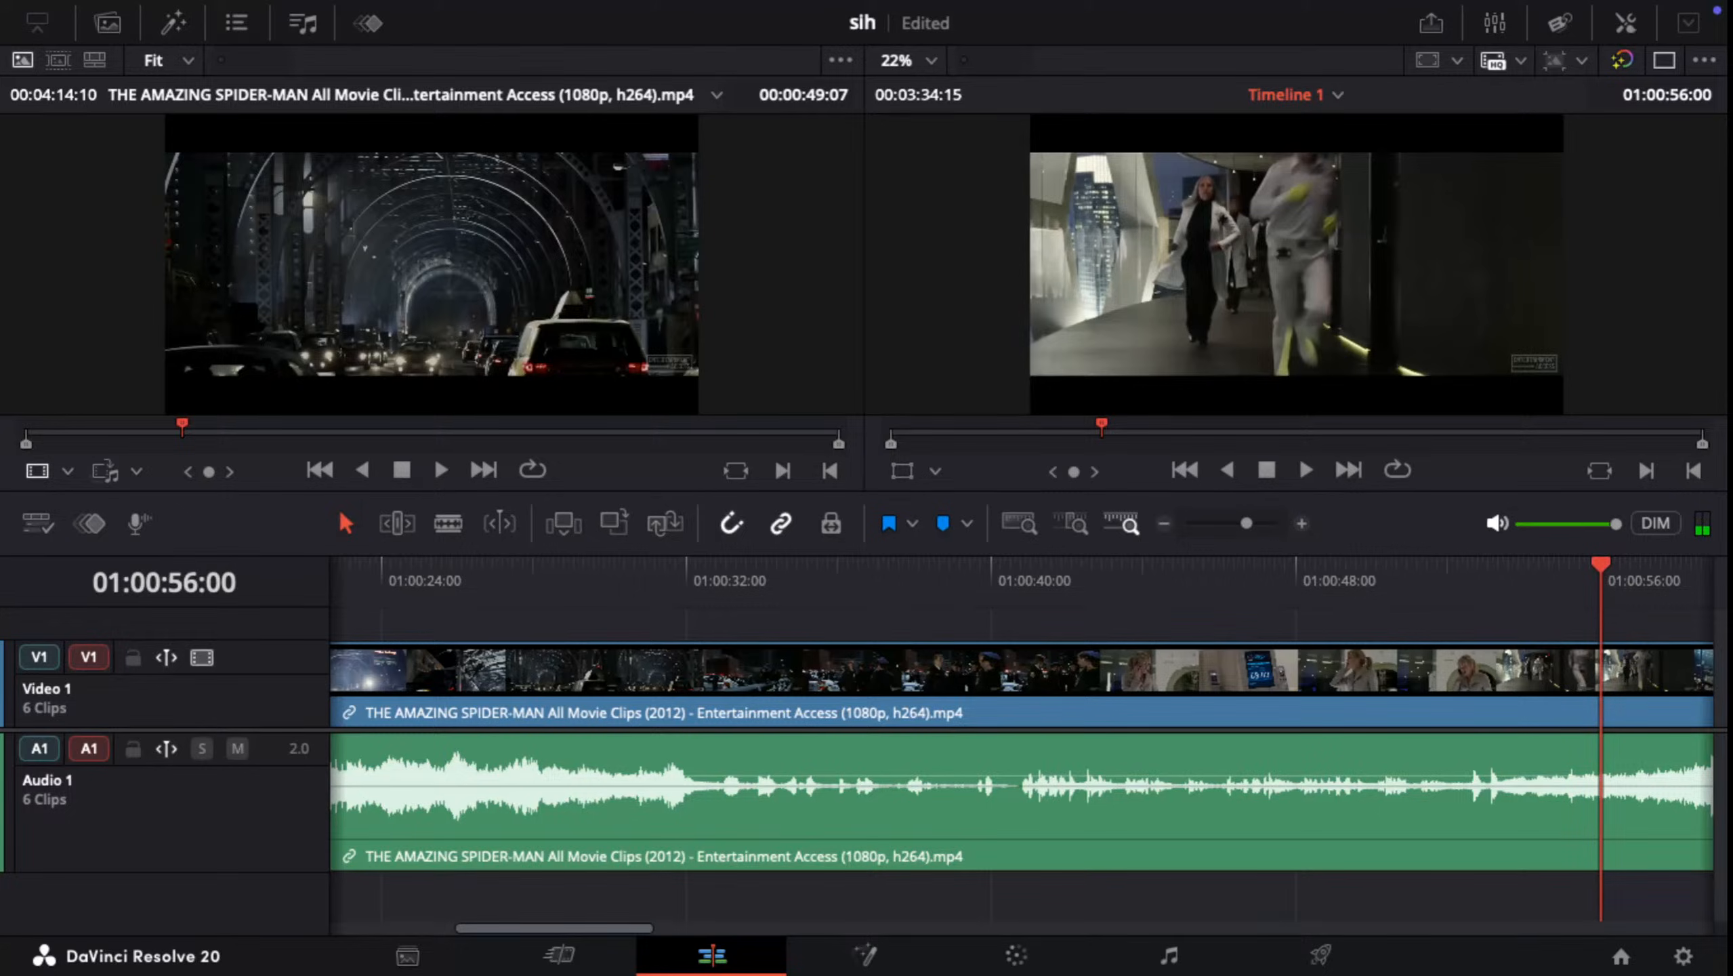
{"action": "left_click_drag", "start_coordinate": [1601, 564], "coordinate": [1604, 565]}
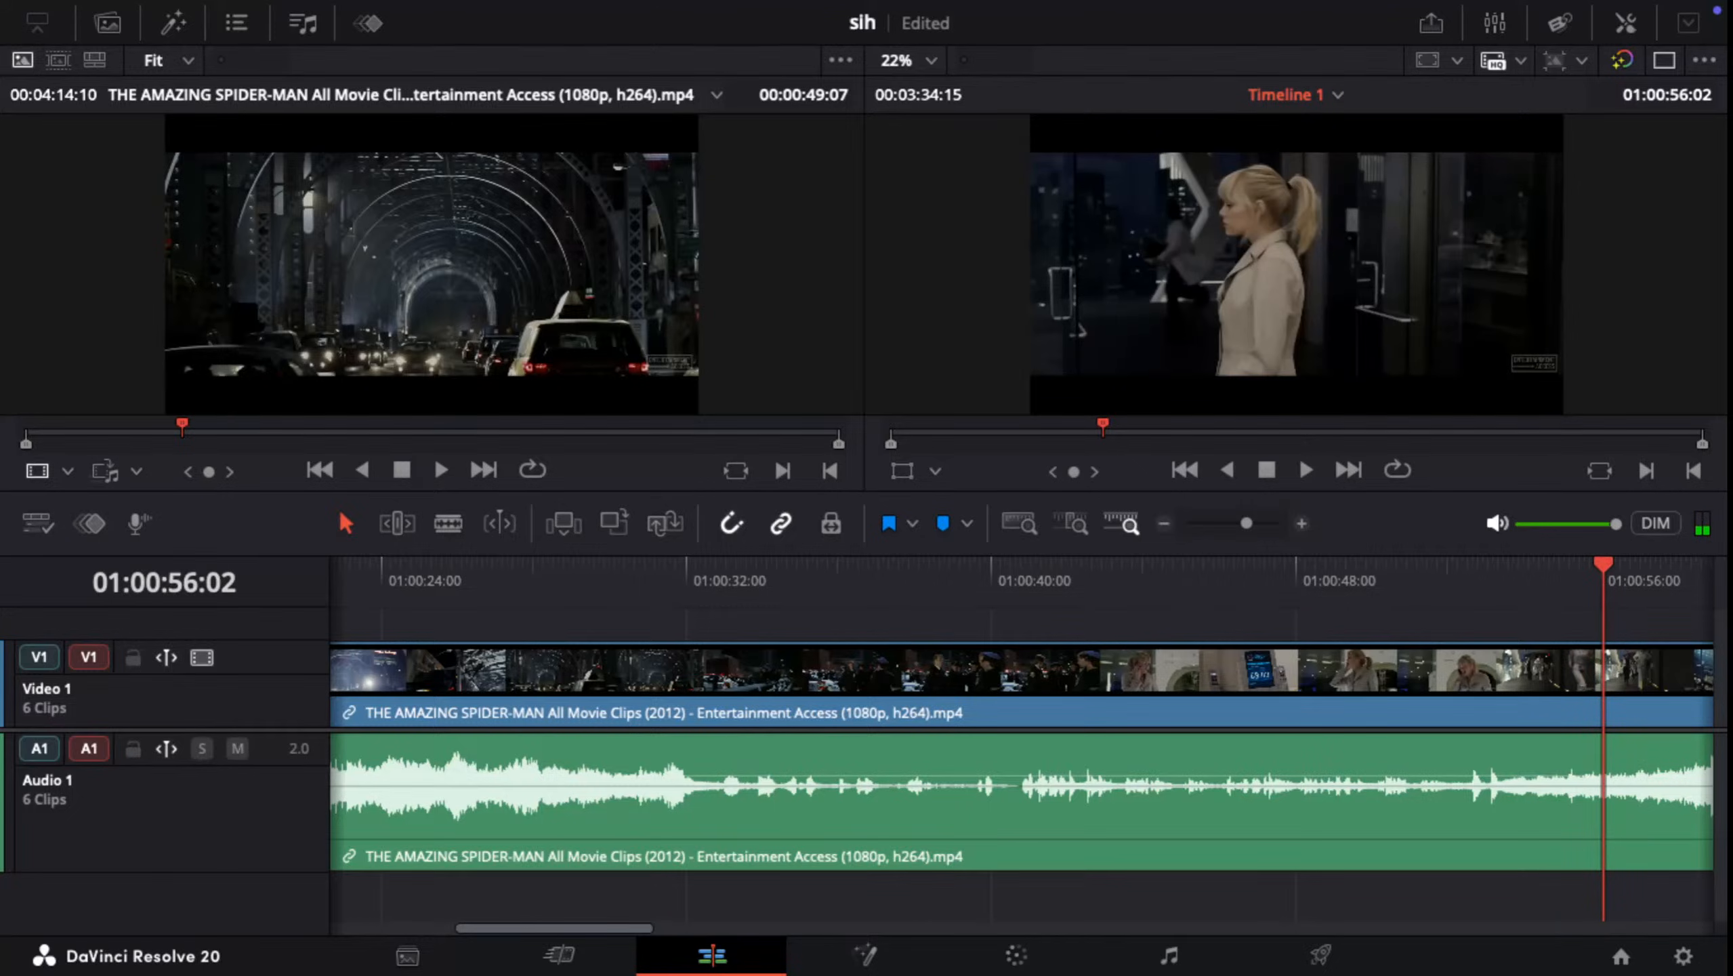
{"action": "key", "text": "ctrl+b"}
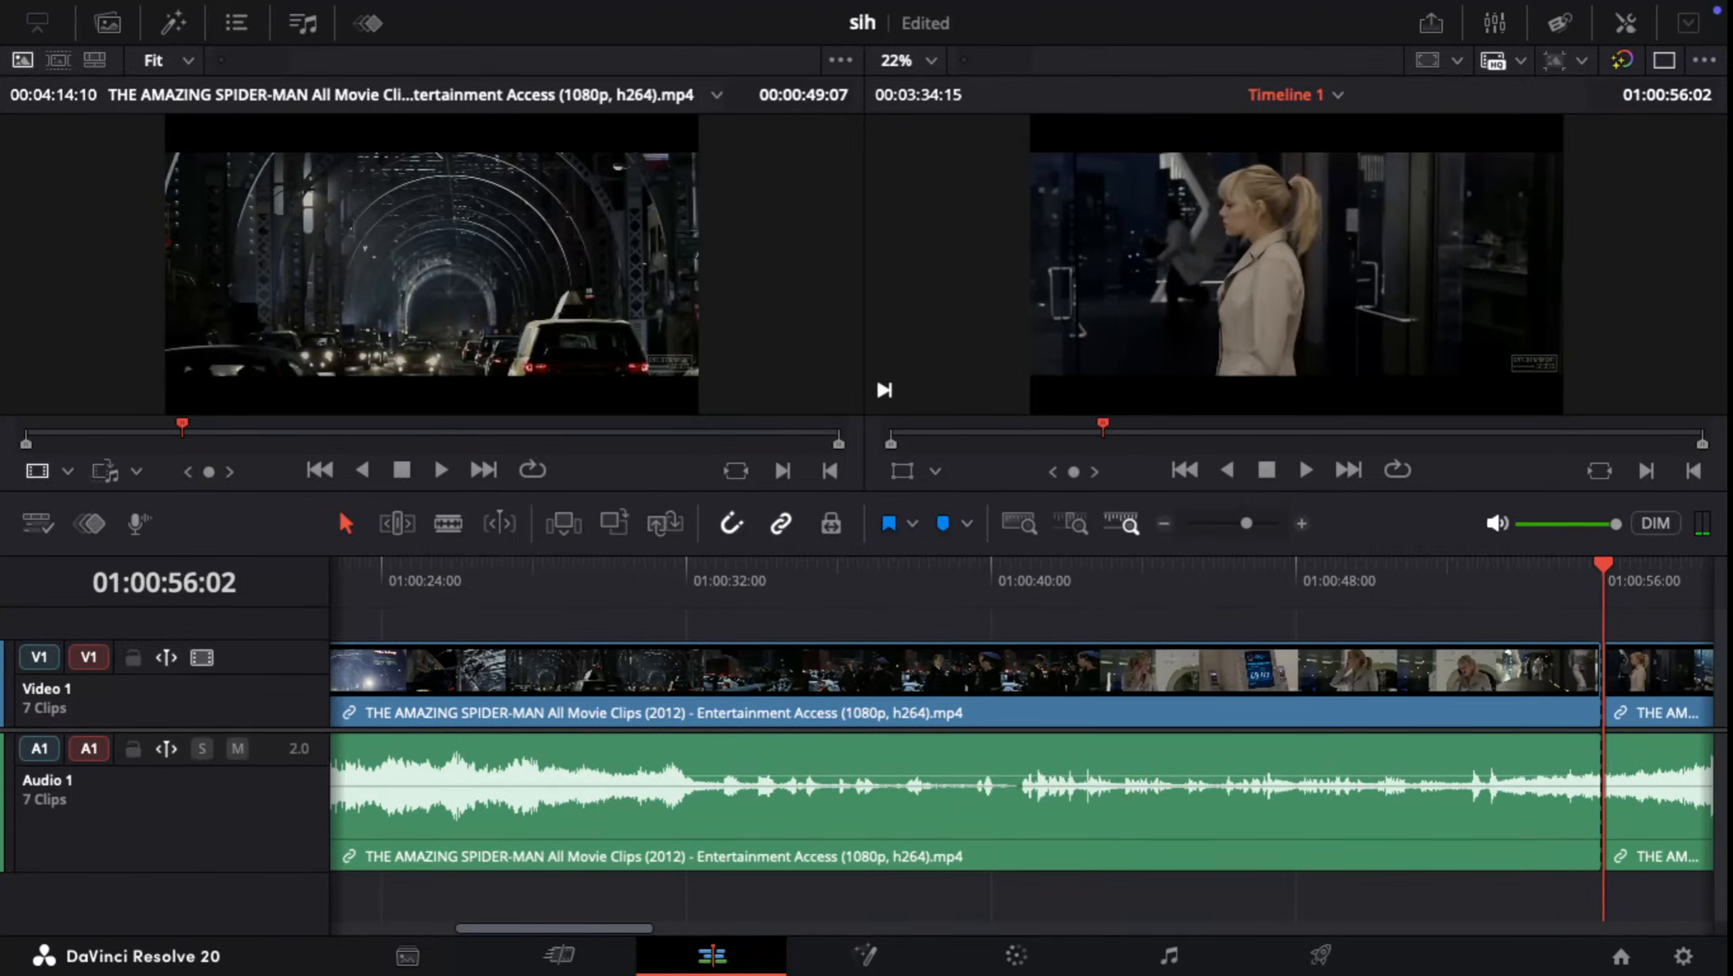
{"action": "left_click", "coordinate": [1467, 683]}
{"action": "key", "text": "Delete"}
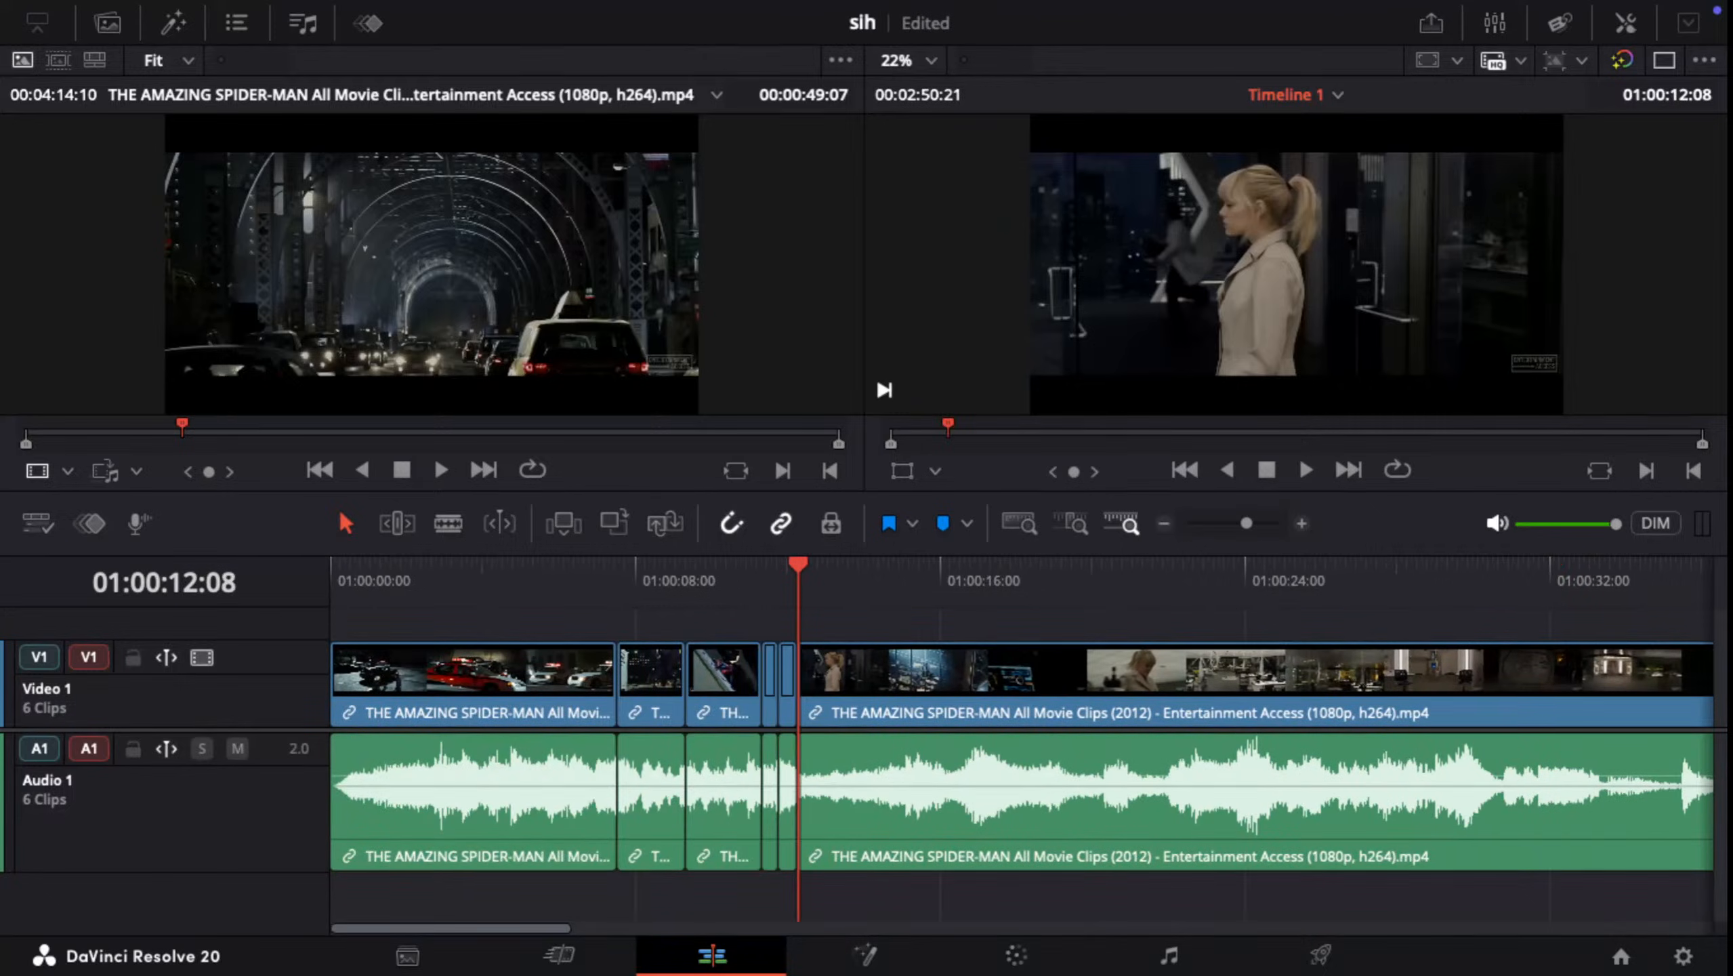
Step: Play across the new join at 01:00:12:08, from the short clips into the shot of the blonde woman
{"action": "key", "text": "j"}
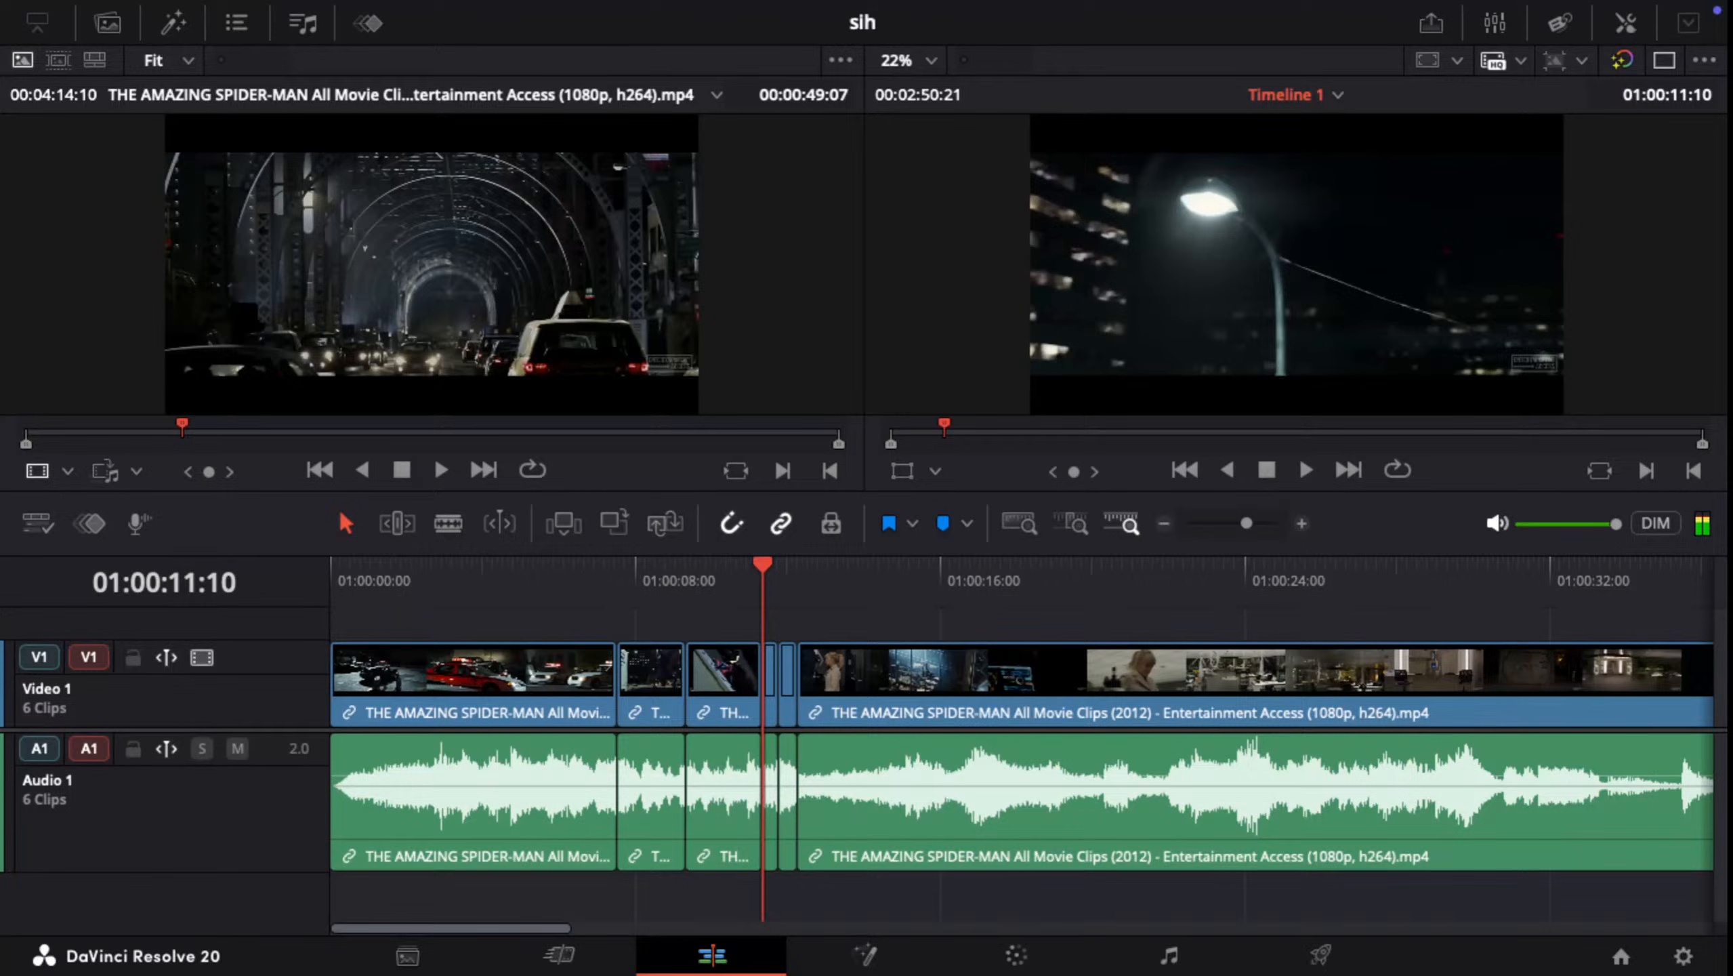
{"action": "key", "text": "l"}
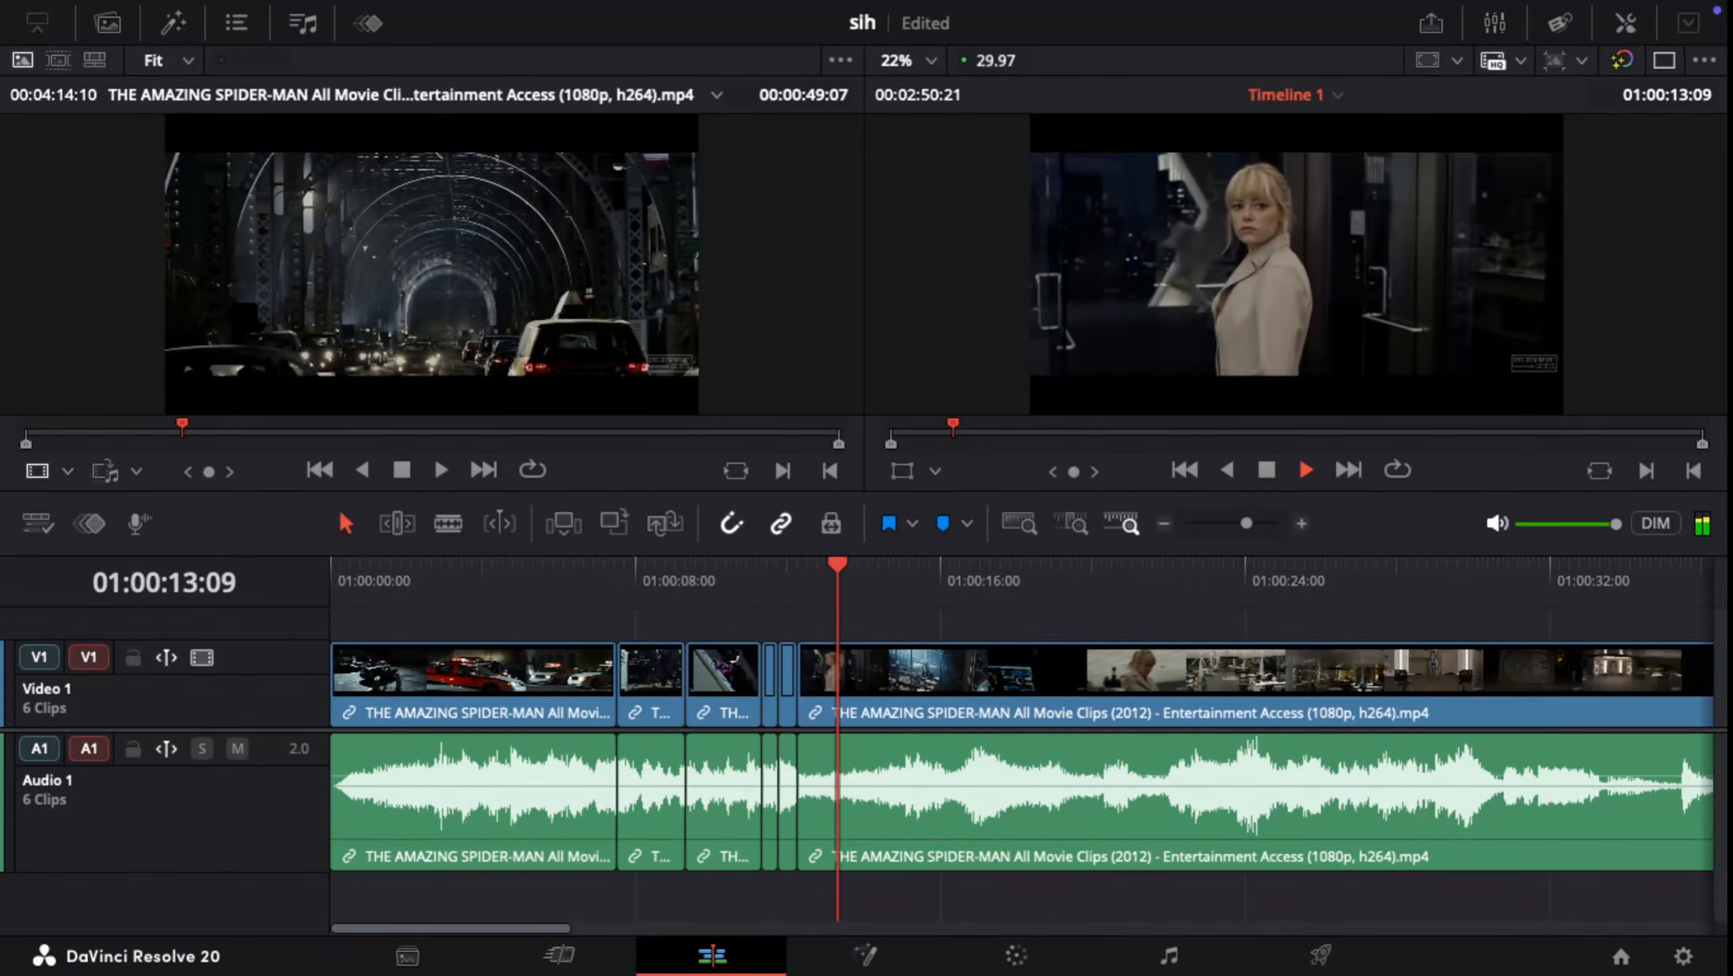
{"action": "key", "text": "k"}
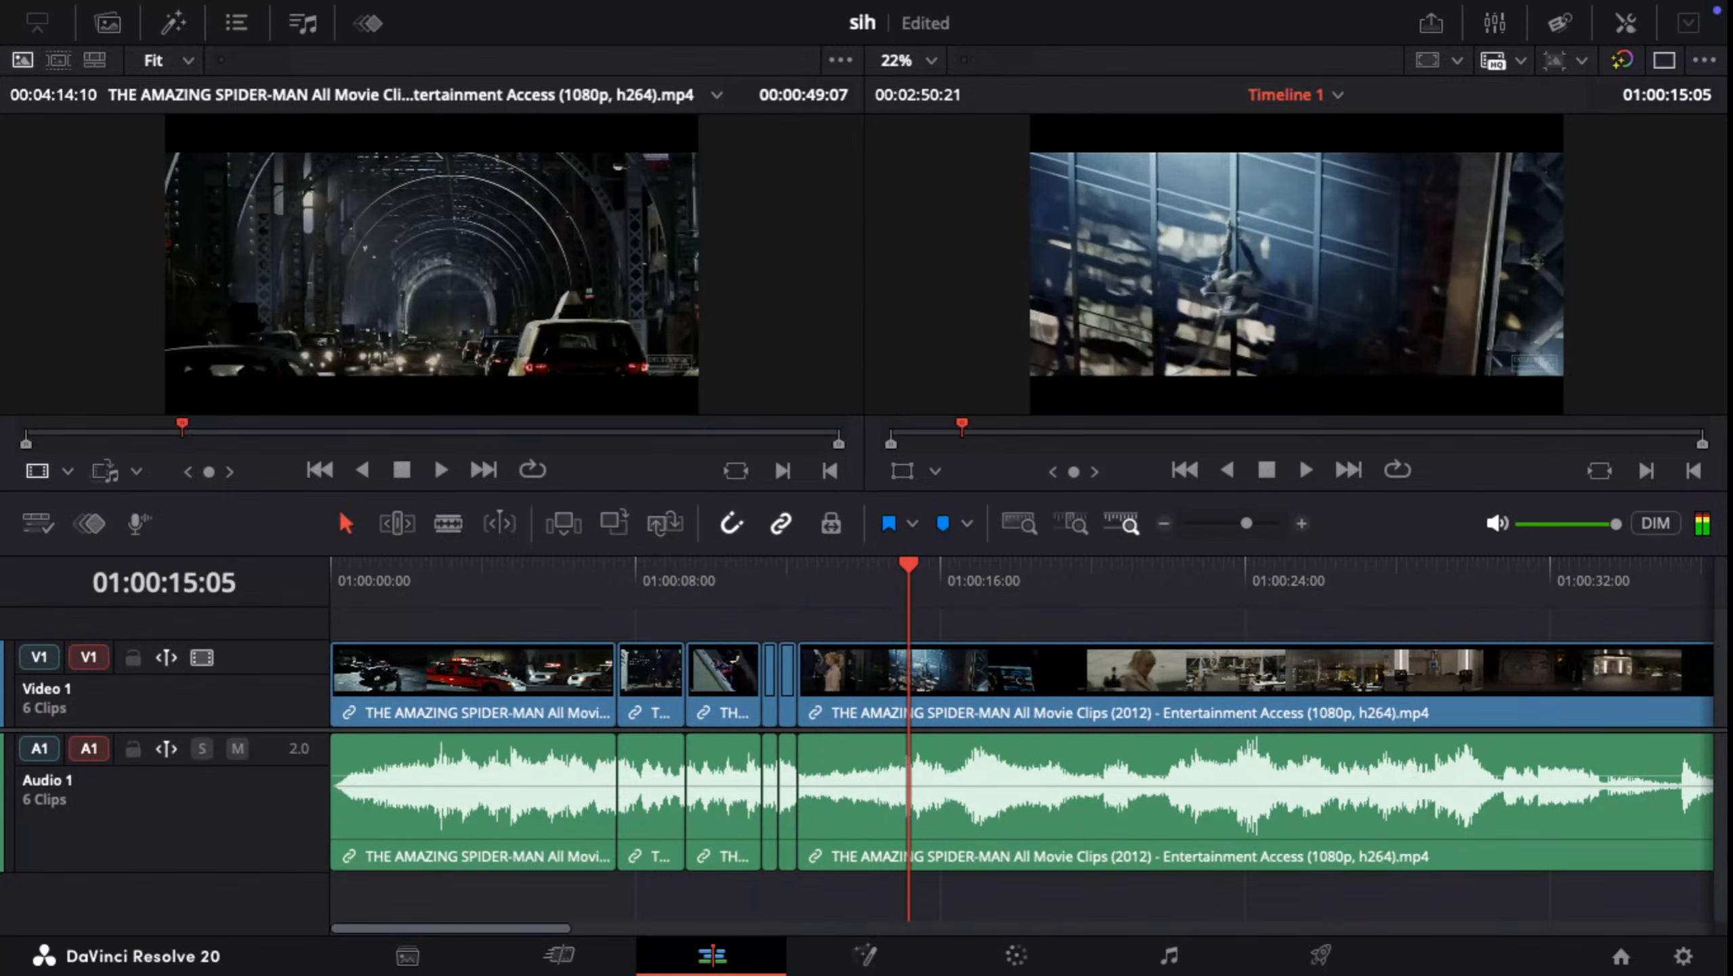
Step: Split the last clip where the shot of the blonde woman ends, at about 01:00:14:25
{"action": "key", "text": "Left"}
{"action": "key", "text": "Left"}
{"action": "key", "text": "Left"}
{"action": "key", "text": "Left"}
{"action": "key", "text": "Left"}
{"action": "key", "text": "Left"}
{"action": "key", "text": "Left"}
{"action": "key", "text": "Left"}
{"action": "key", "text": "Left"}
{"action": "key", "text": "Left"}
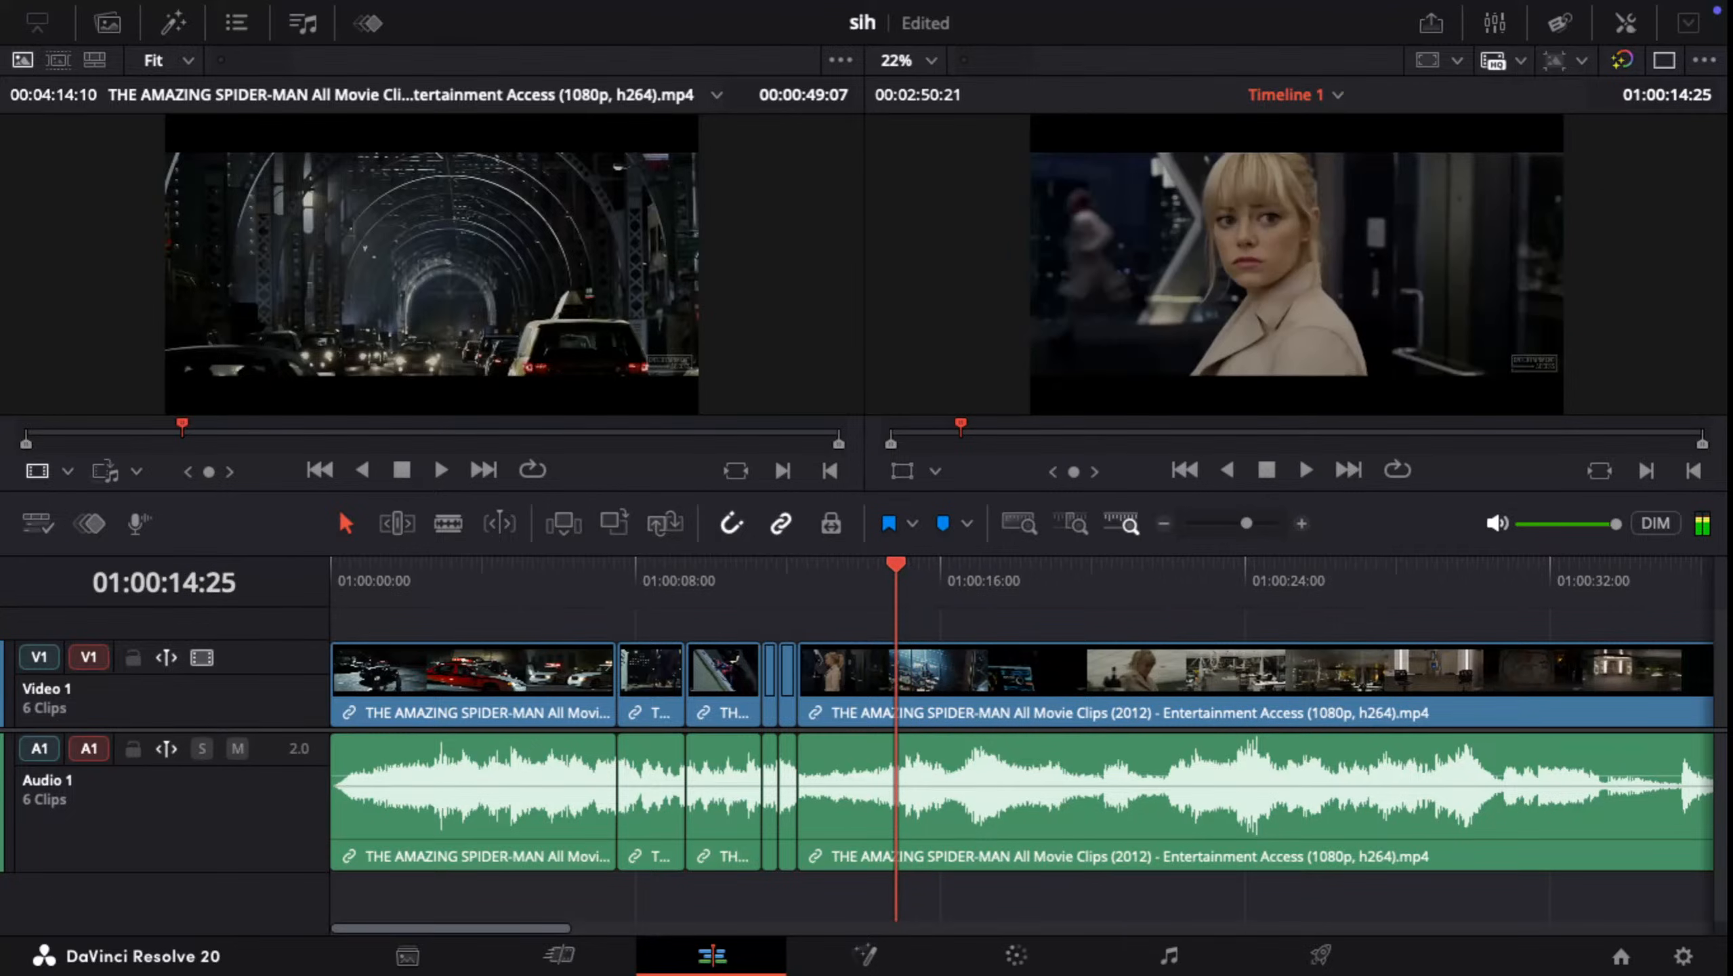
{"action": "key", "text": "Right"}
{"action": "key", "text": "Right"}
{"action": "key", "text": "ctrl+b"}
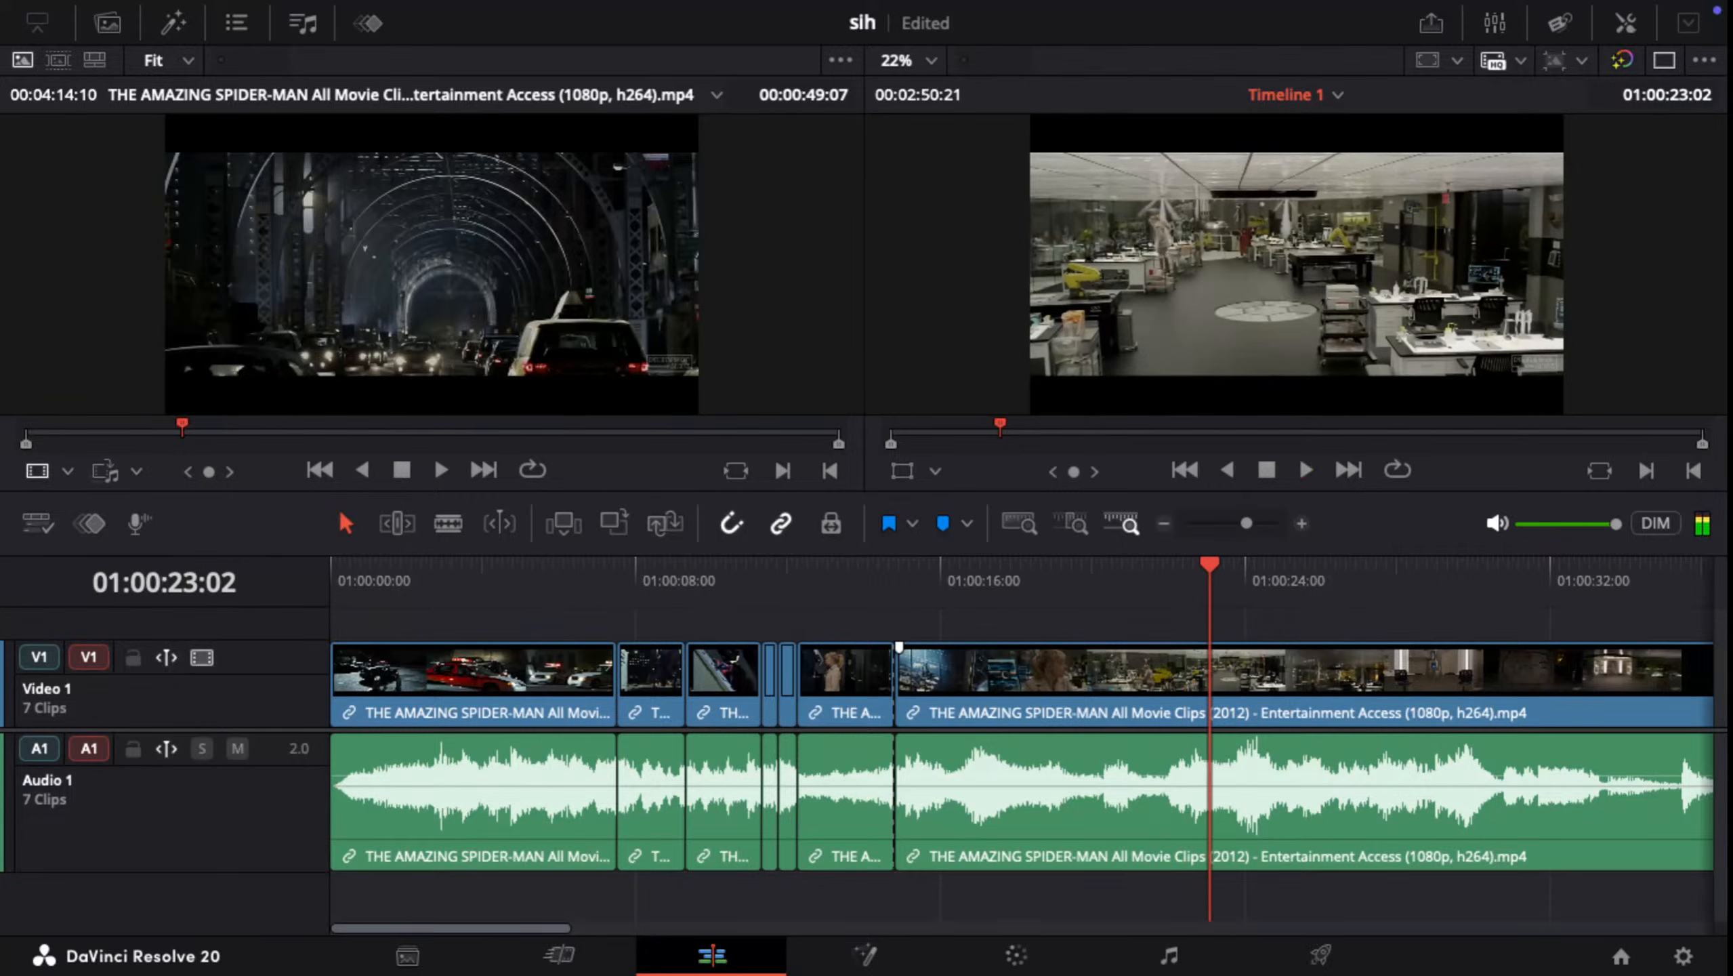
Step: Split the last clip at 01:00:22:12, on the laboratory shot of the woman reaching up to the ceiling
{"action": "key", "text": "space"}
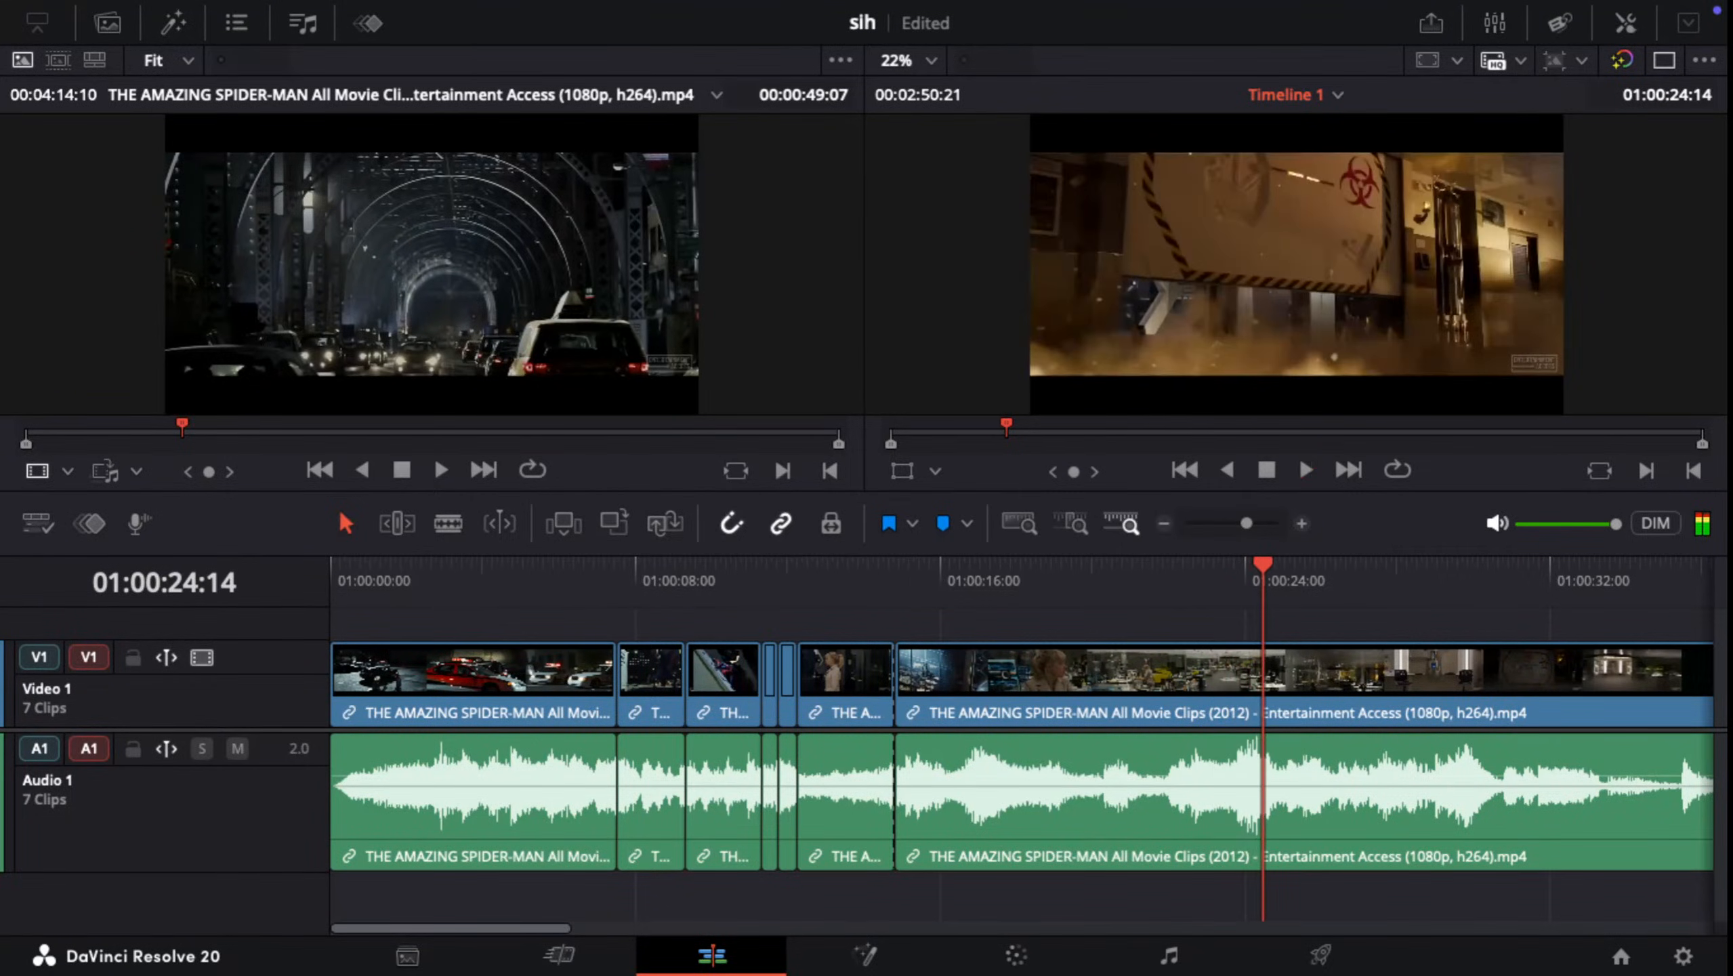
{"action": "left_click_drag", "start_coordinate": [1270, 565], "coordinate": [1174, 564]}
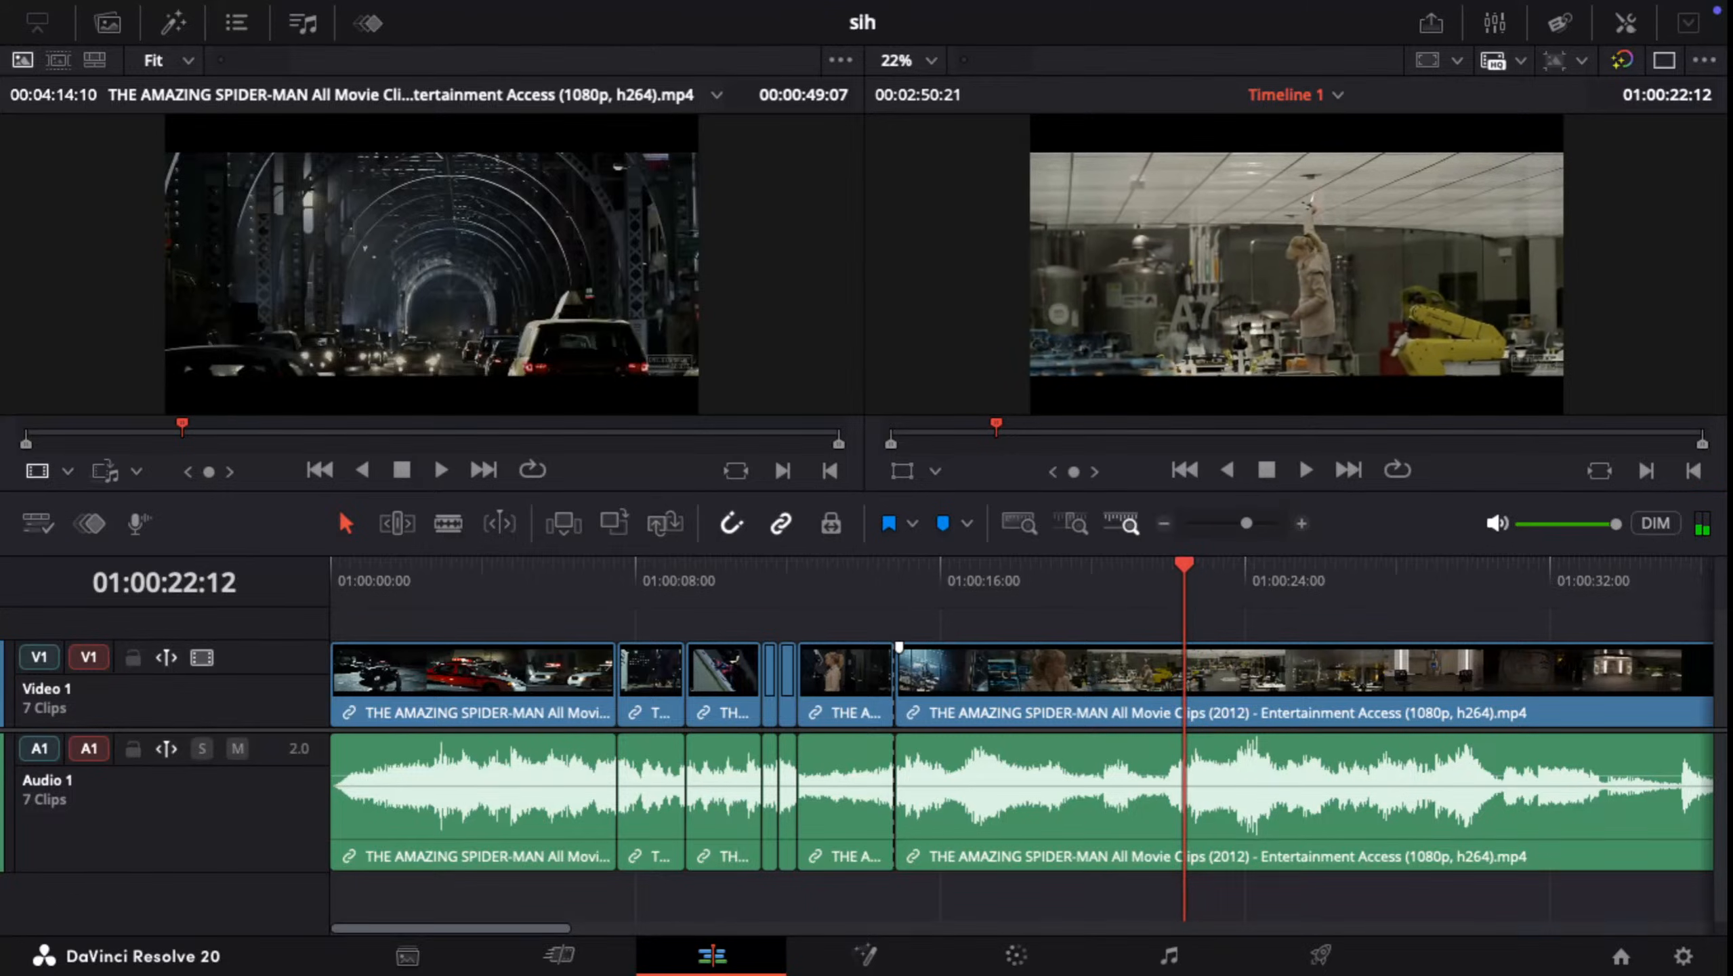
{"action": "key", "text": "ctrl+b"}
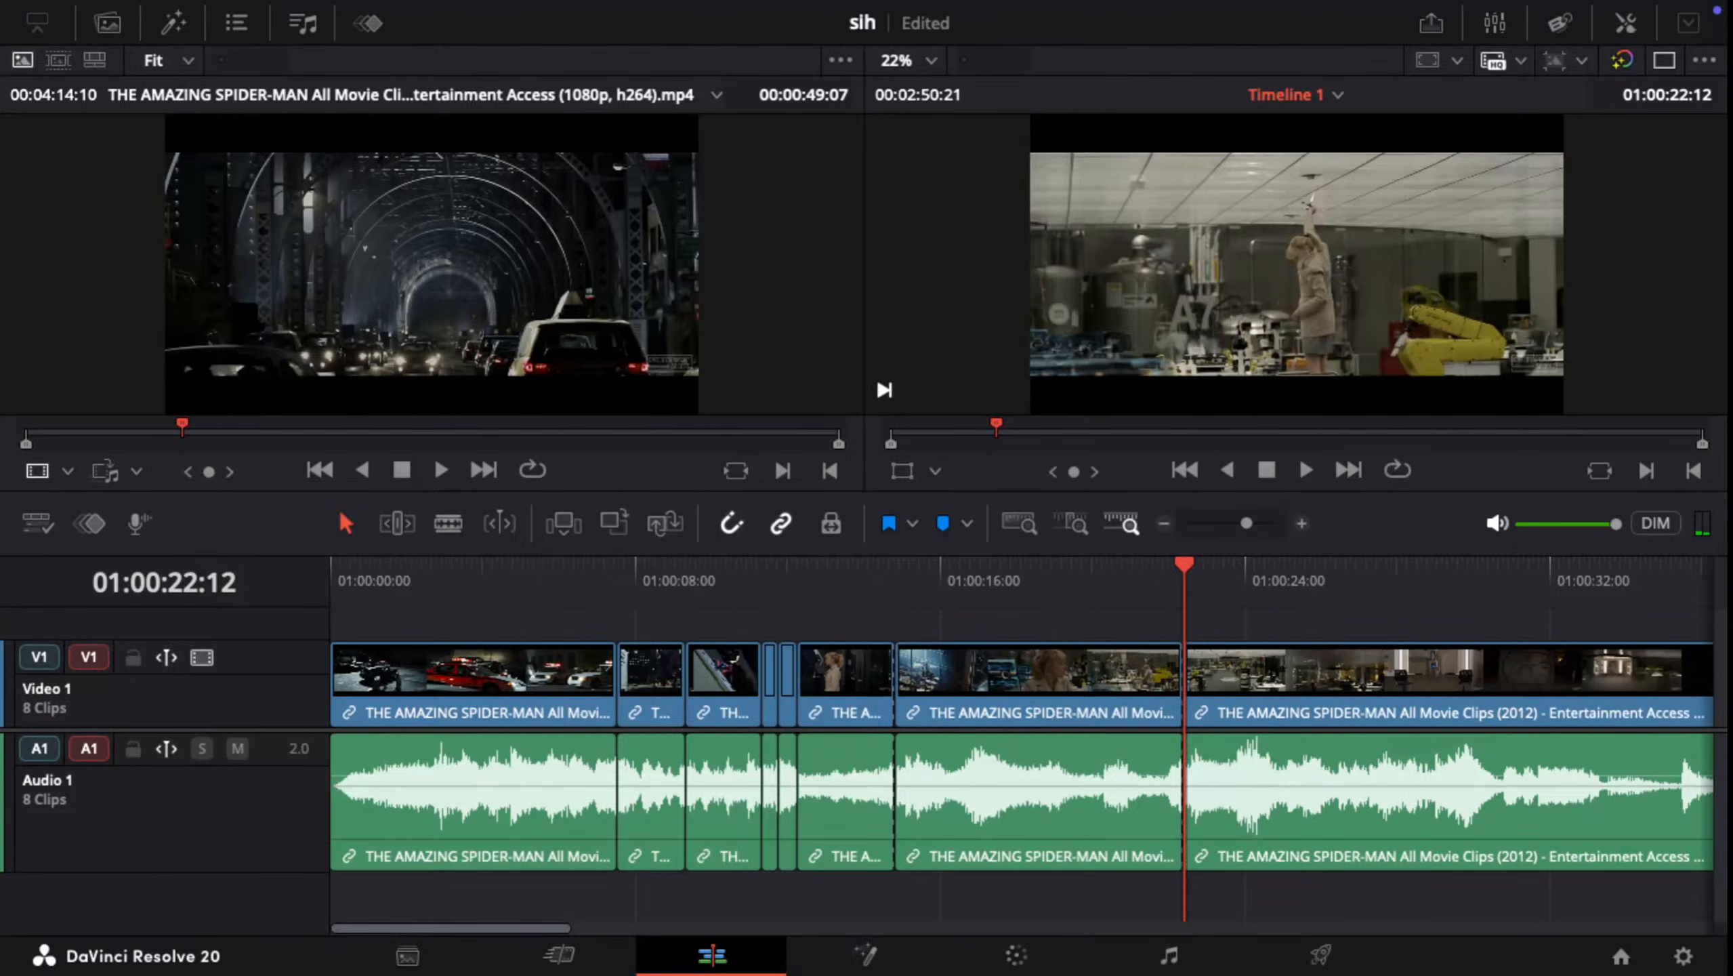
Step: Ripple delete the laboratory segment ending at the 01:00:22:12 cut and play across the new join into the smoke shot
{"action": "left_click", "coordinate": [1053, 680]}
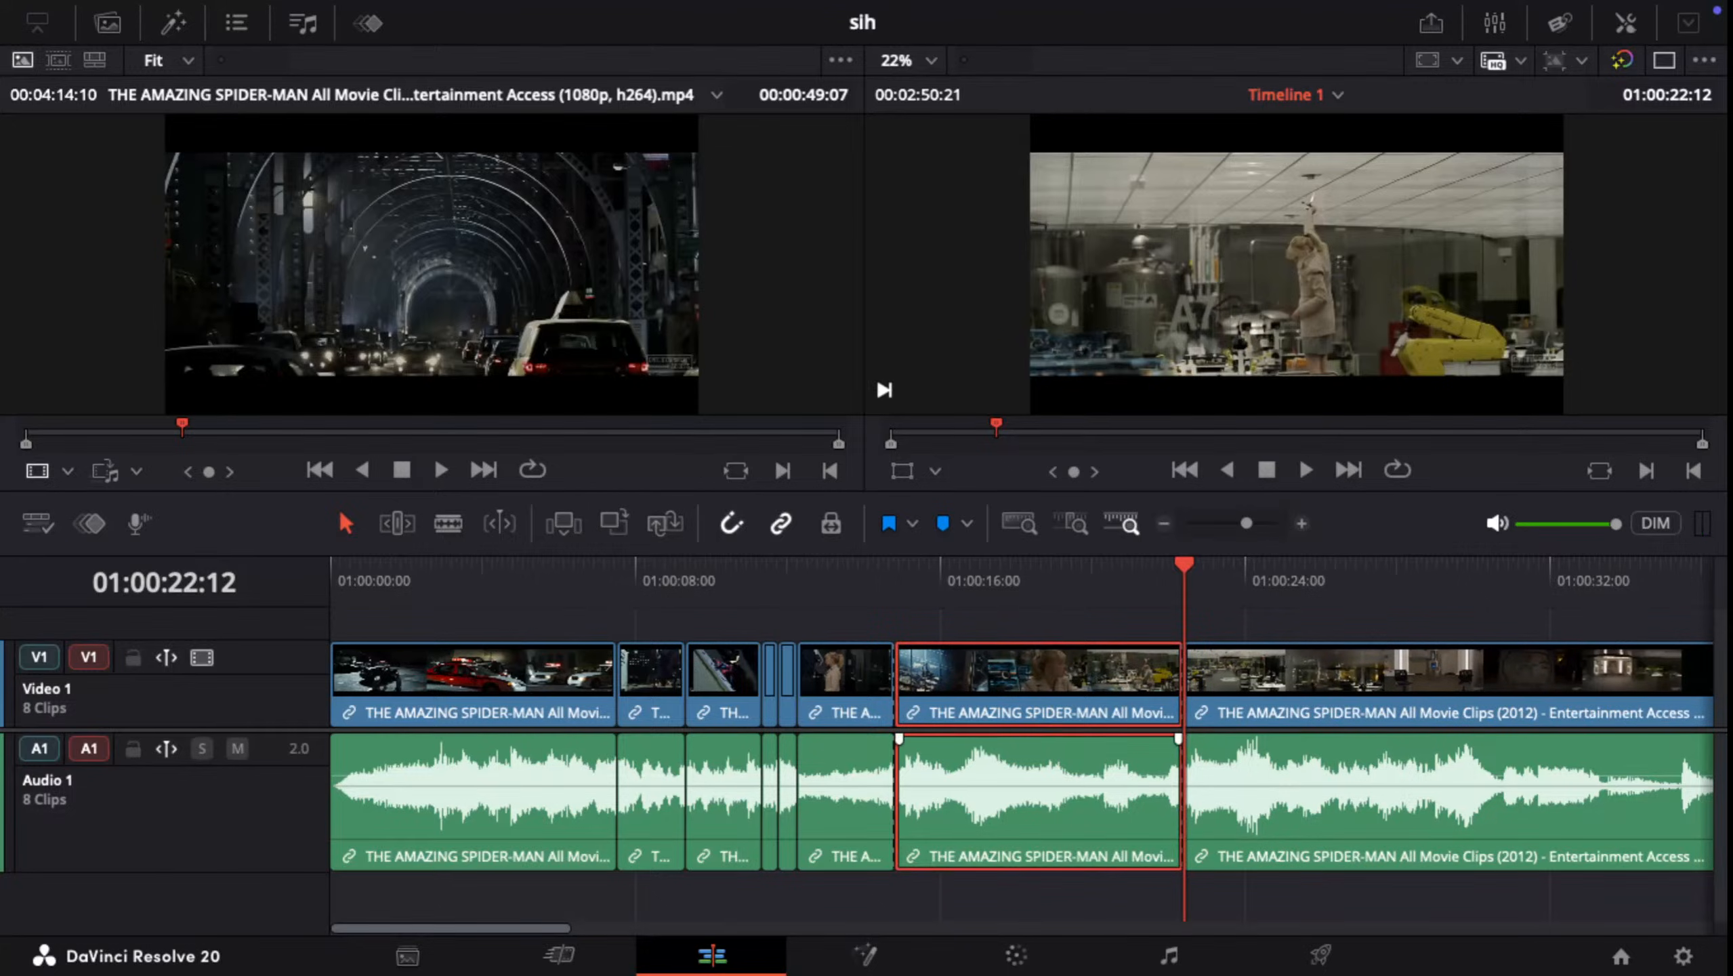
{"action": "key", "text": "Delete"}
{"action": "key", "text": "space"}
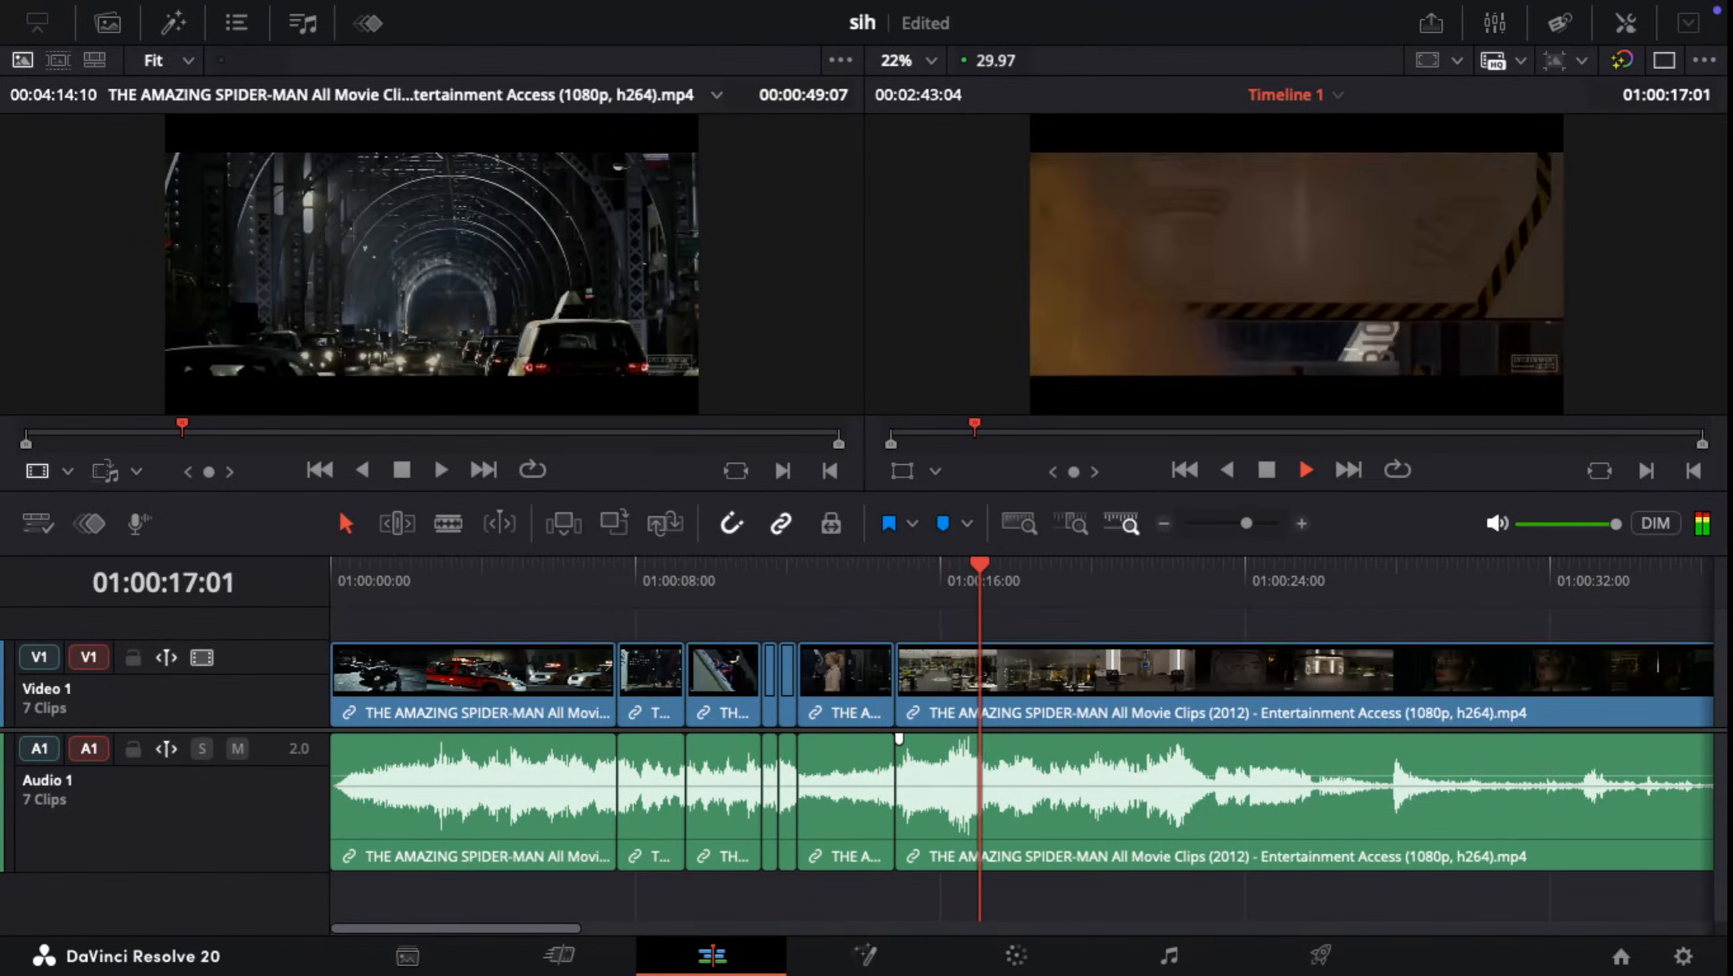
{"action": "key", "text": "space"}
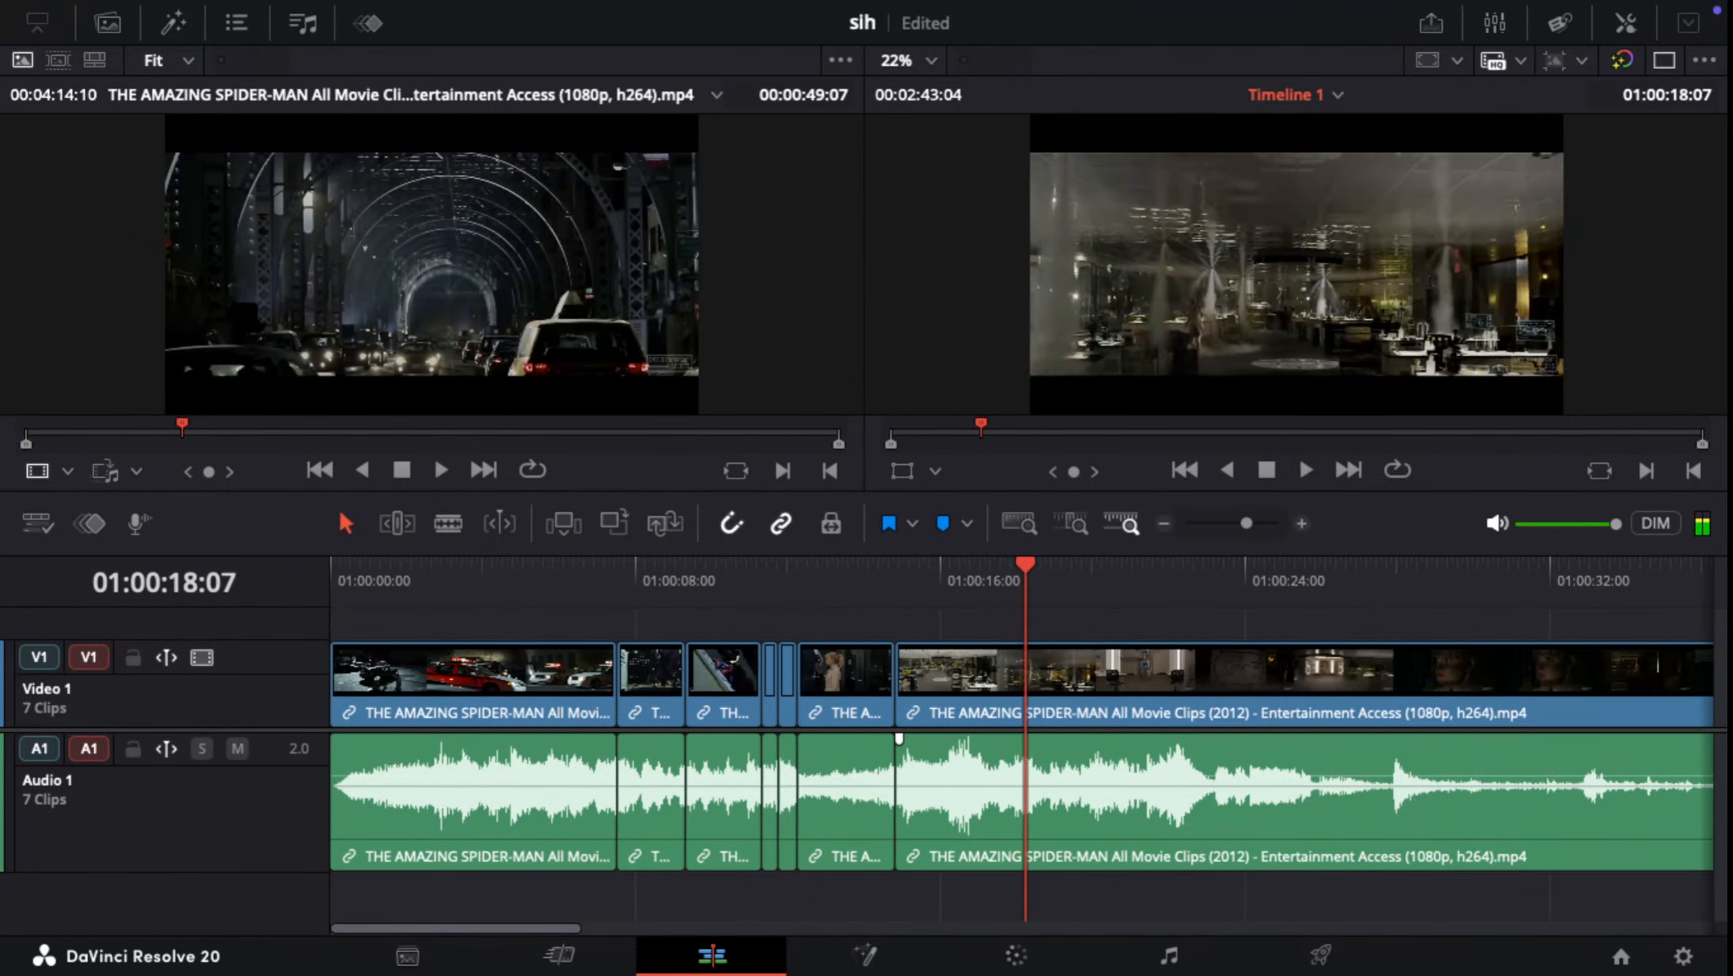
Step: Split the last clip at 01:00:17:24, at the end of the orange smoke shot with the striped hatch
{"action": "key", "text": "Right"}
{"action": "key", "text": "Right"}
{"action": "key", "text": "Right"}
{"action": "key", "text": "Right"}
{"action": "key", "text": "Right"}
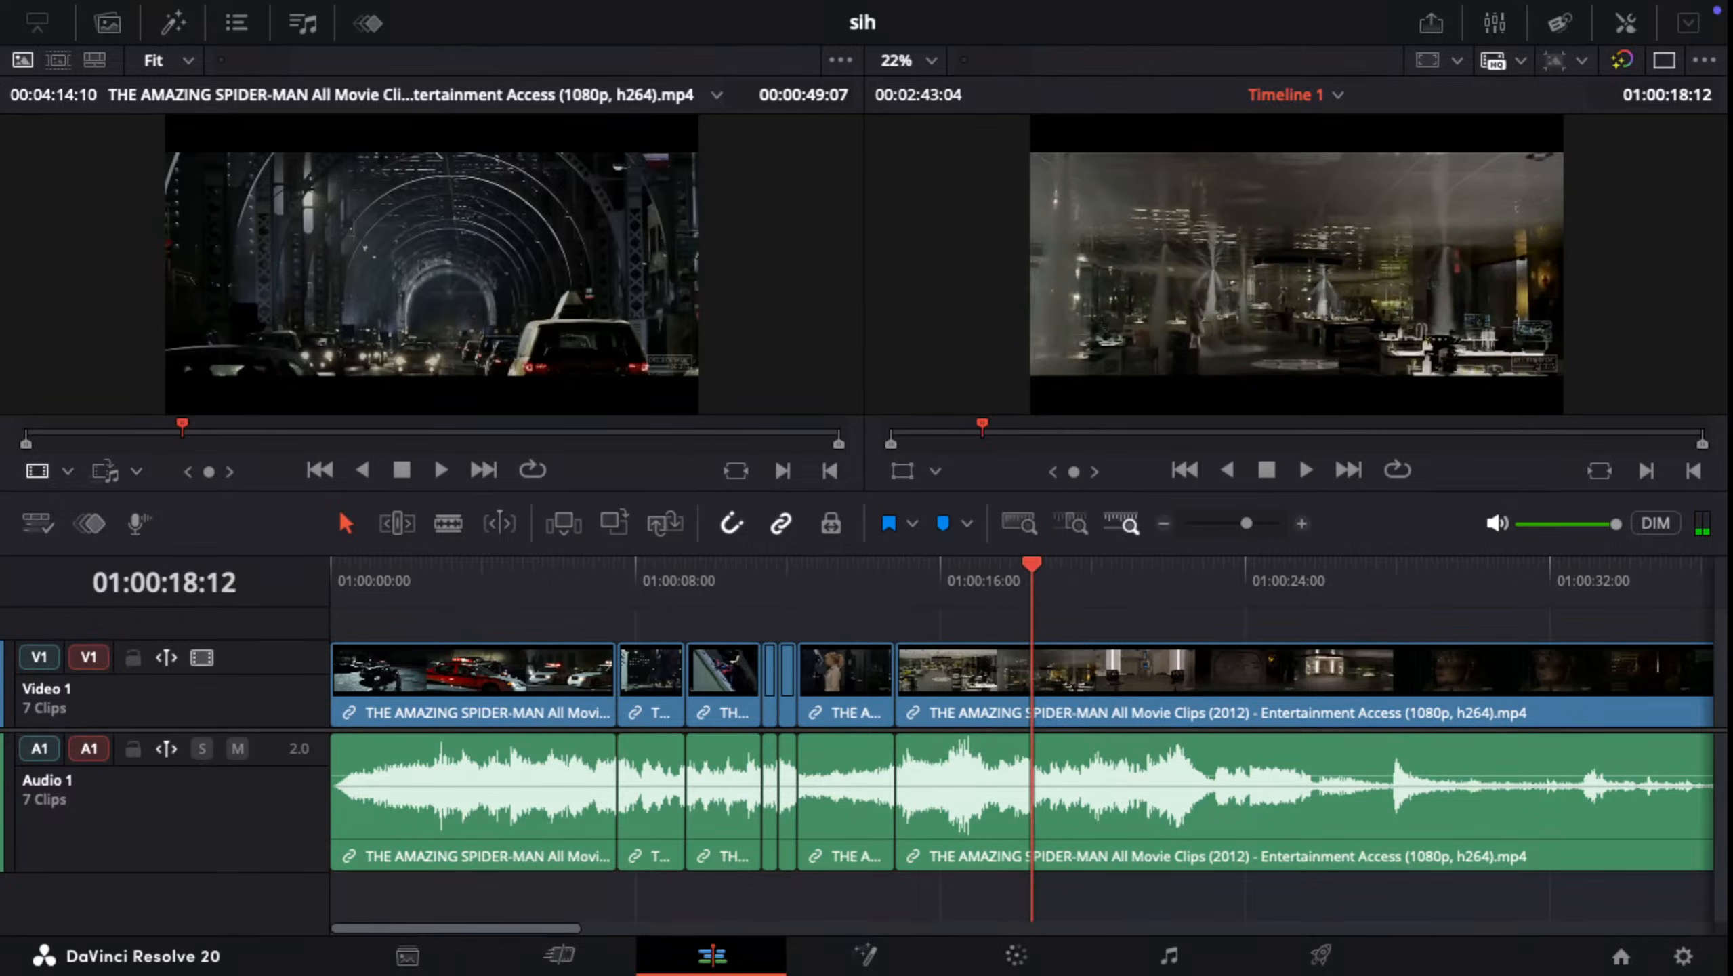
{"action": "key", "text": "Left"}
{"action": "key", "text": "Left"}
{"action": "key", "text": "Left"}
{"action": "key", "text": "Left"}
{"action": "key", "text": "Left"}
{"action": "key", "text": "Left"}
{"action": "key", "text": "Left"}
{"action": "key", "text": "Left"}
{"action": "key", "text": "Left"}
{"action": "key", "text": "Left"}
{"action": "key", "text": "Left"}
{"action": "key", "text": "Left"}
{"action": "key", "text": "Left"}
{"action": "key", "text": "Left"}
{"action": "key", "text": "Left"}
{"action": "key", "text": "Left"}
{"action": "key", "text": "Left"}
{"action": "key", "text": "Left"}
{"action": "key", "text": "Left"}
{"action": "key", "text": "Left"}
{"action": "key", "text": "Left"}
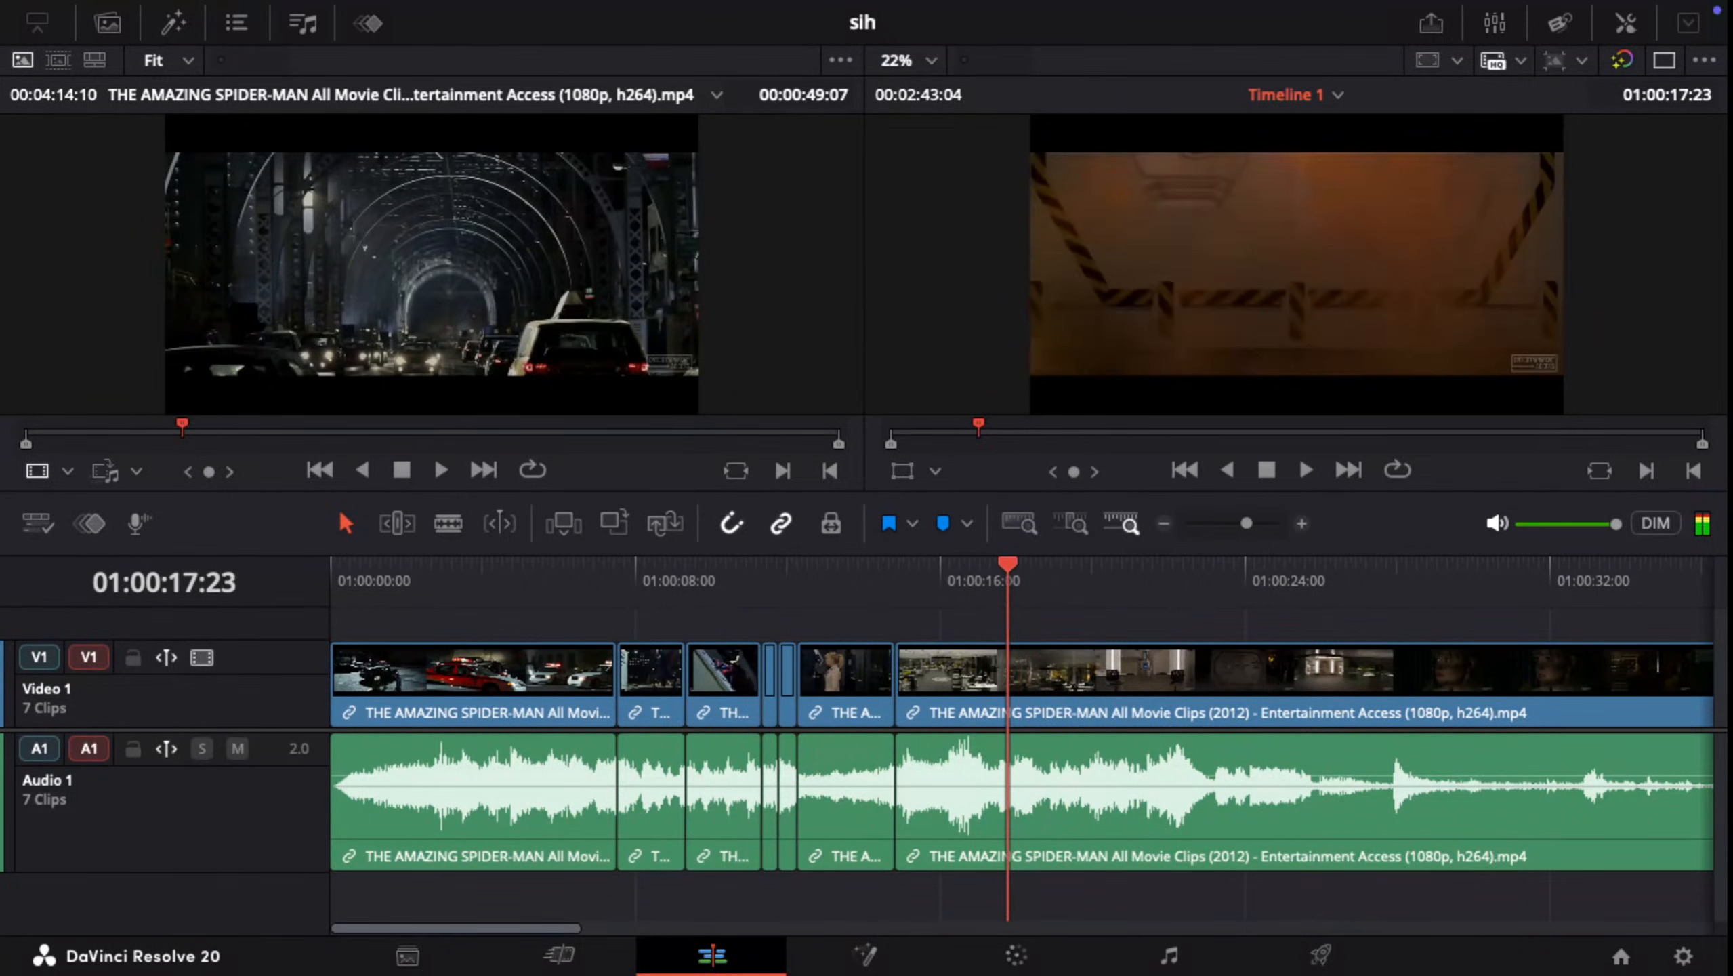
{"action": "key", "text": "Right"}
{"action": "key", "text": "Right"}
{"action": "key", "text": "Right"}
{"action": "key", "text": "Right"}
{"action": "key", "text": "Right"}
{"action": "key", "text": "Right"}
{"action": "key", "text": "Right"}
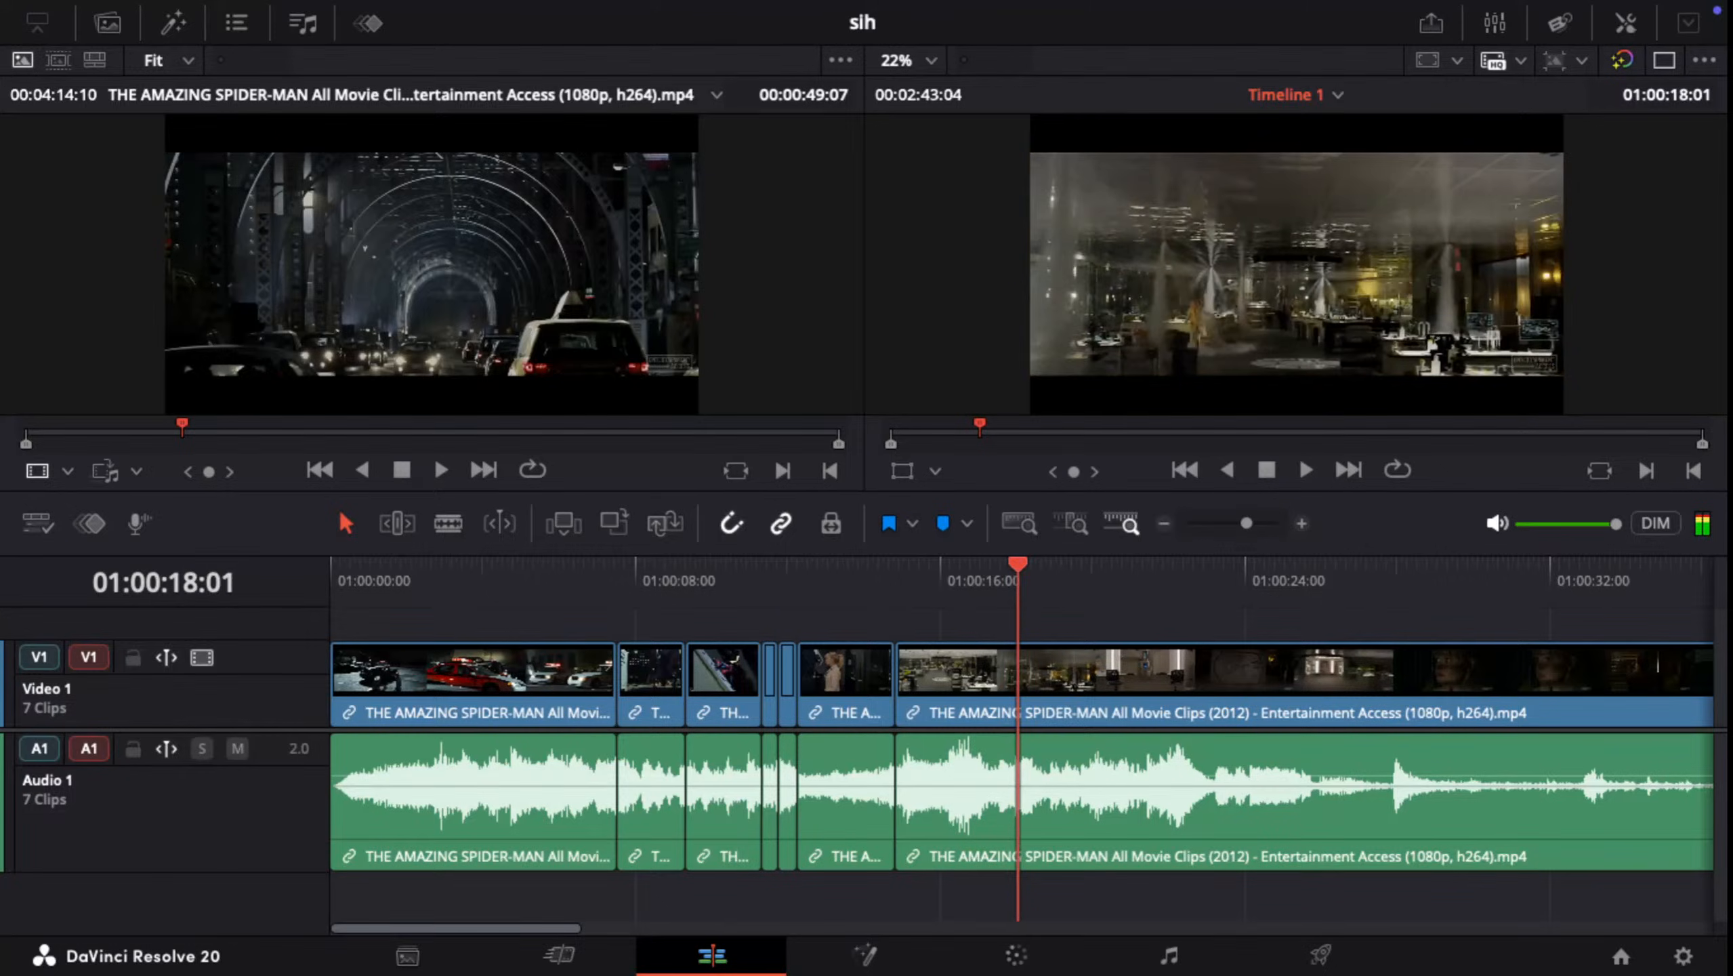
{"action": "key", "text": "Left"}
{"action": "key", "text": "Left"}
{"action": "key", "text": "Left"}
{"action": "key", "text": "Left"}
{"action": "key", "text": "Left"}
{"action": "key", "text": "Left"}
{"action": "key", "text": "Left"}
{"action": "key", "text": "Left"}
{"action": "key", "text": "Left"}
{"action": "key", "text": "Left"}
{"action": "key", "text": "Left"}
{"action": "key", "text": "Left"}
{"action": "key", "text": "Left"}
{"action": "key", "text": "Left"}
{"action": "key", "text": "Left"}
{"action": "key", "text": "Left"}
{"action": "key", "text": "Left"}
{"action": "key", "text": "Left"}
{"action": "key", "text": "Left"}
{"action": "key", "text": "Left"}
{"action": "key", "text": "Left"}
{"action": "key", "text": "Left"}
{"action": "key", "text": "Left"}
{"action": "key", "text": "Left"}
{"action": "key", "text": "Left"}
{"action": "key", "text": "Left"}
{"action": "key", "text": "Left"}
{"action": "key", "text": "Left"}
{"action": "key", "text": "Left"}
{"action": "key", "text": "Left"}
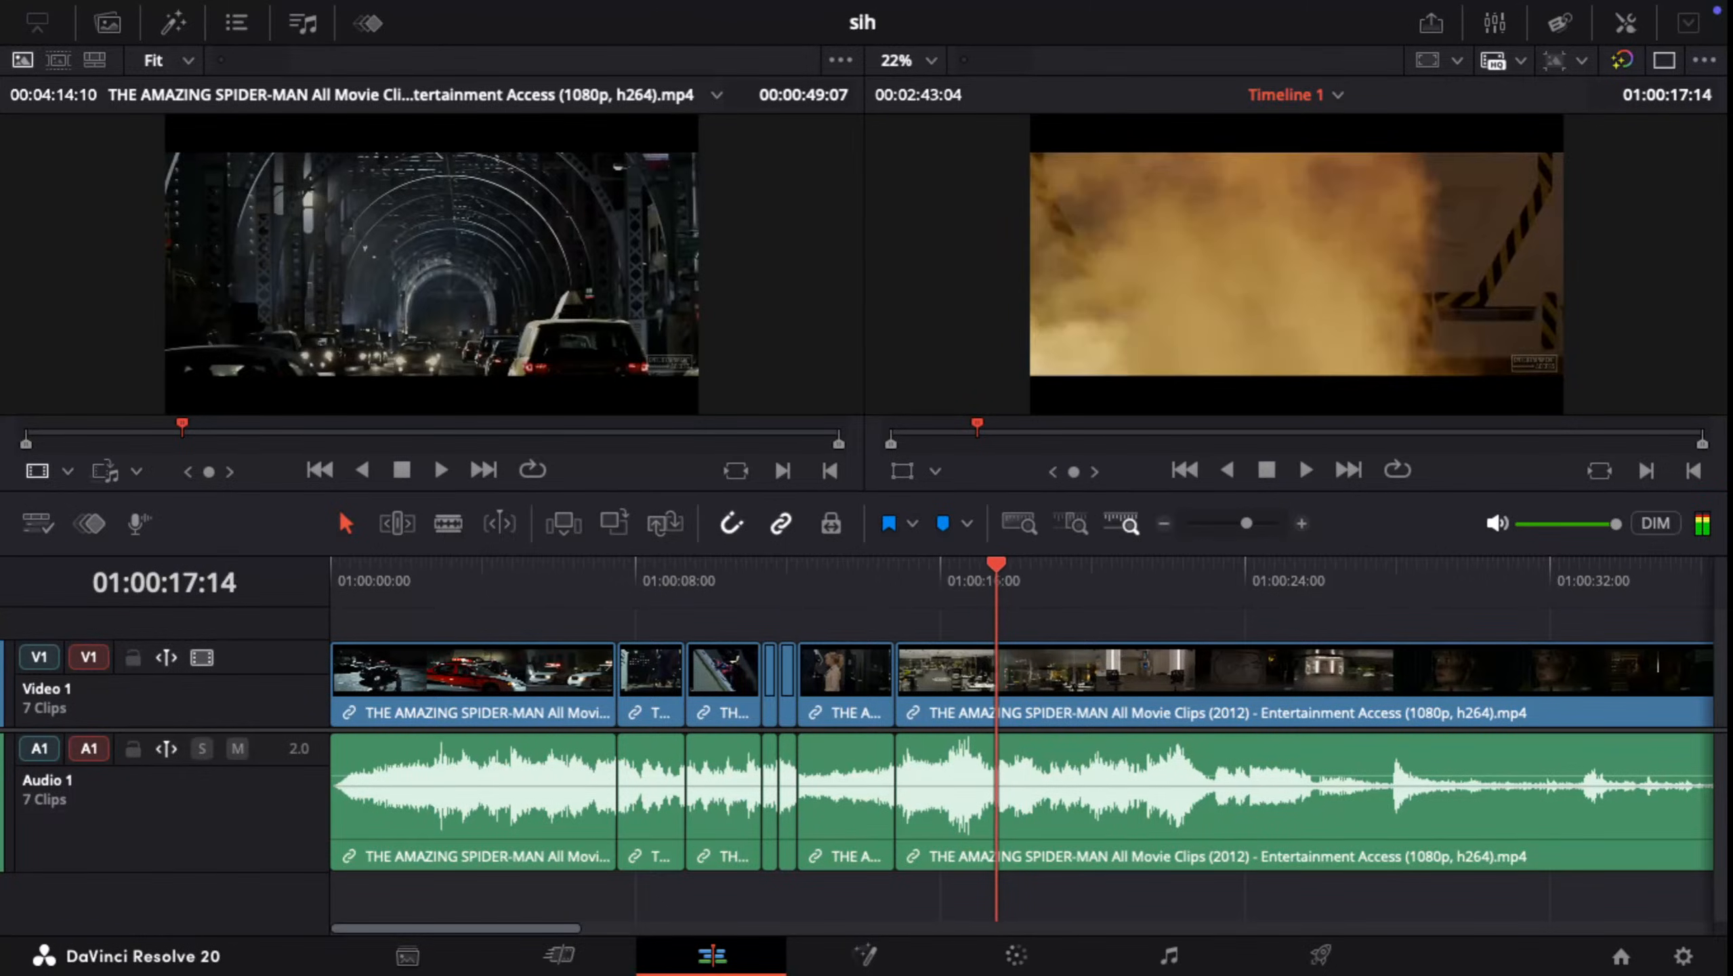
{"action": "key", "text": "Right"}
{"action": "key", "text": "Right"}
{"action": "key", "text": "Right"}
{"action": "key", "text": "Right"}
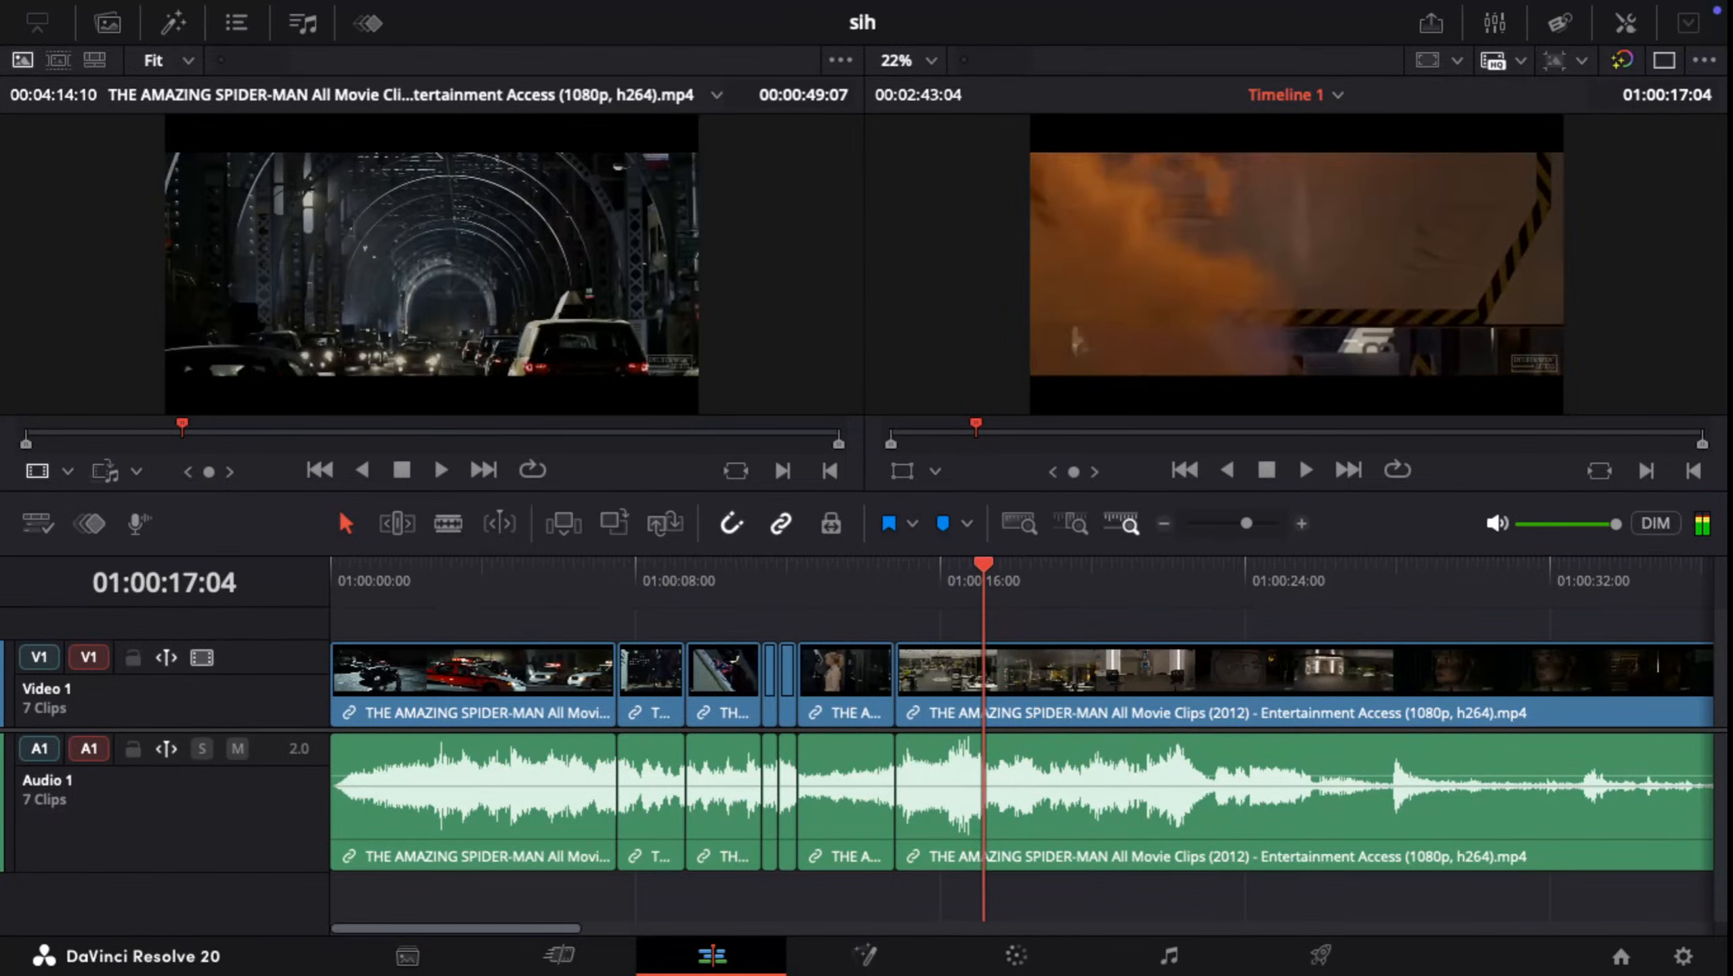
{"action": "key", "text": "Right"}
{"action": "key", "text": "Right"}
{"action": "key", "text": "Right"}
{"action": "key", "text": "Right"}
{"action": "key", "text": "Right"}
{"action": "key", "text": "Right"}
{"action": "key", "text": "Right"}
{"action": "key", "text": "Right"}
{"action": "key", "text": "Right"}
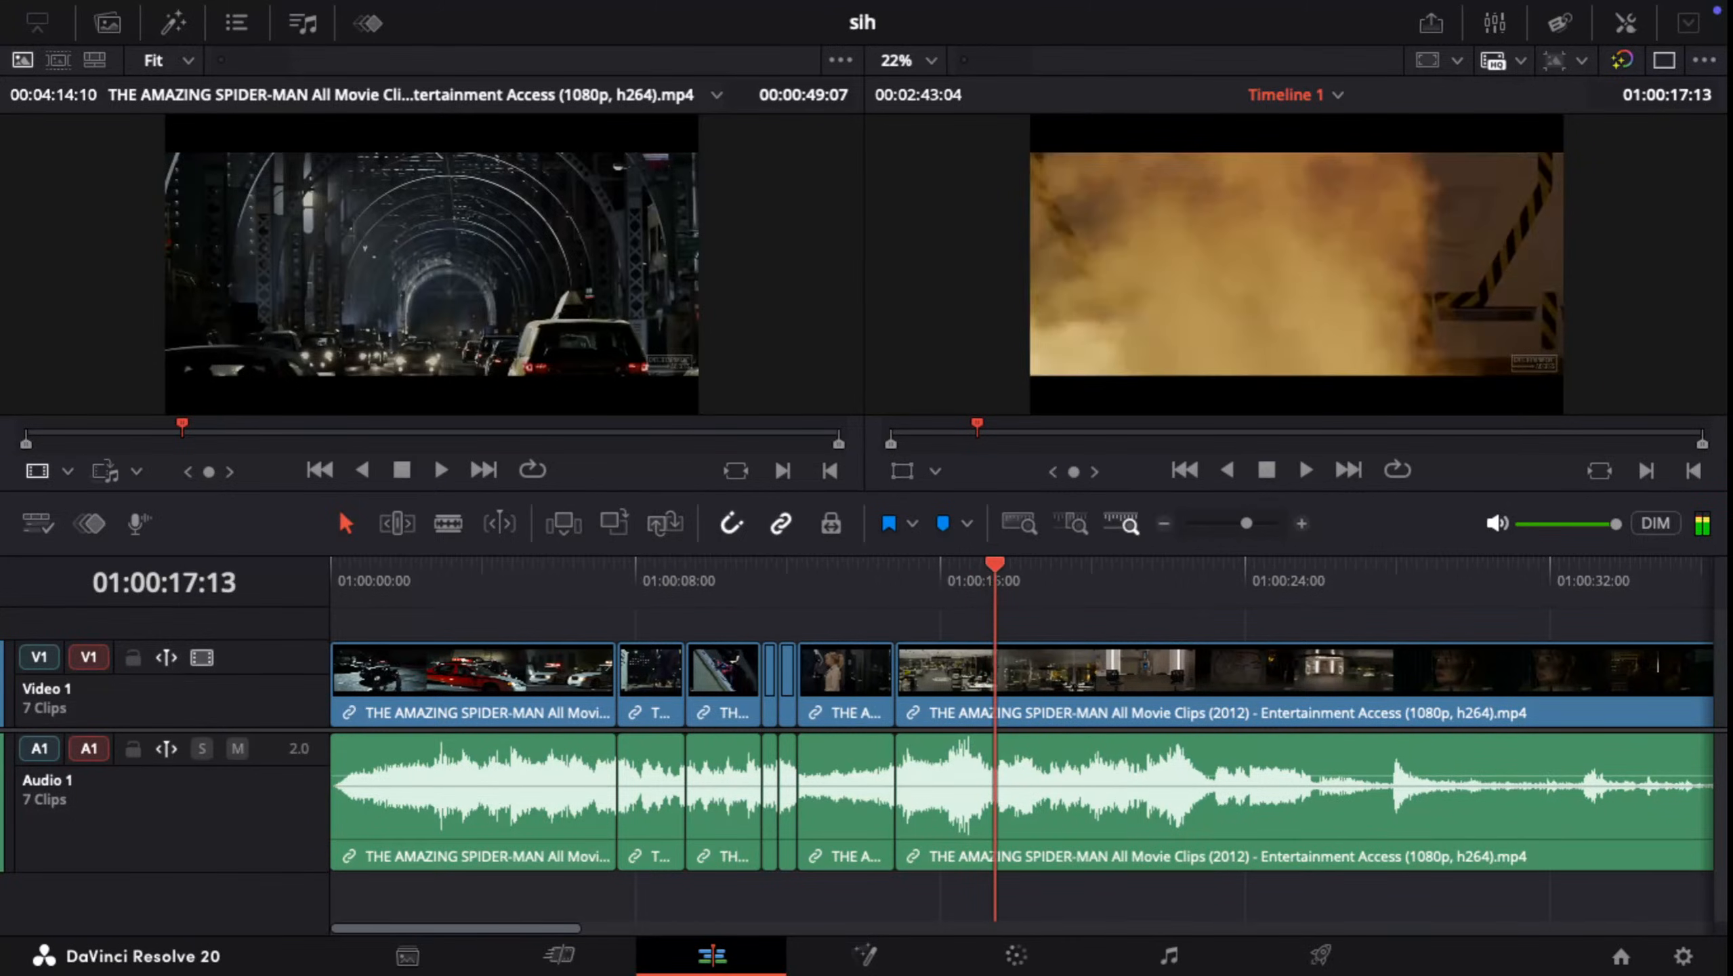
{"action": "key", "text": "Right"}
{"action": "key", "text": "Right"}
{"action": "key", "text": "Right"}
{"action": "key", "text": "Right"}
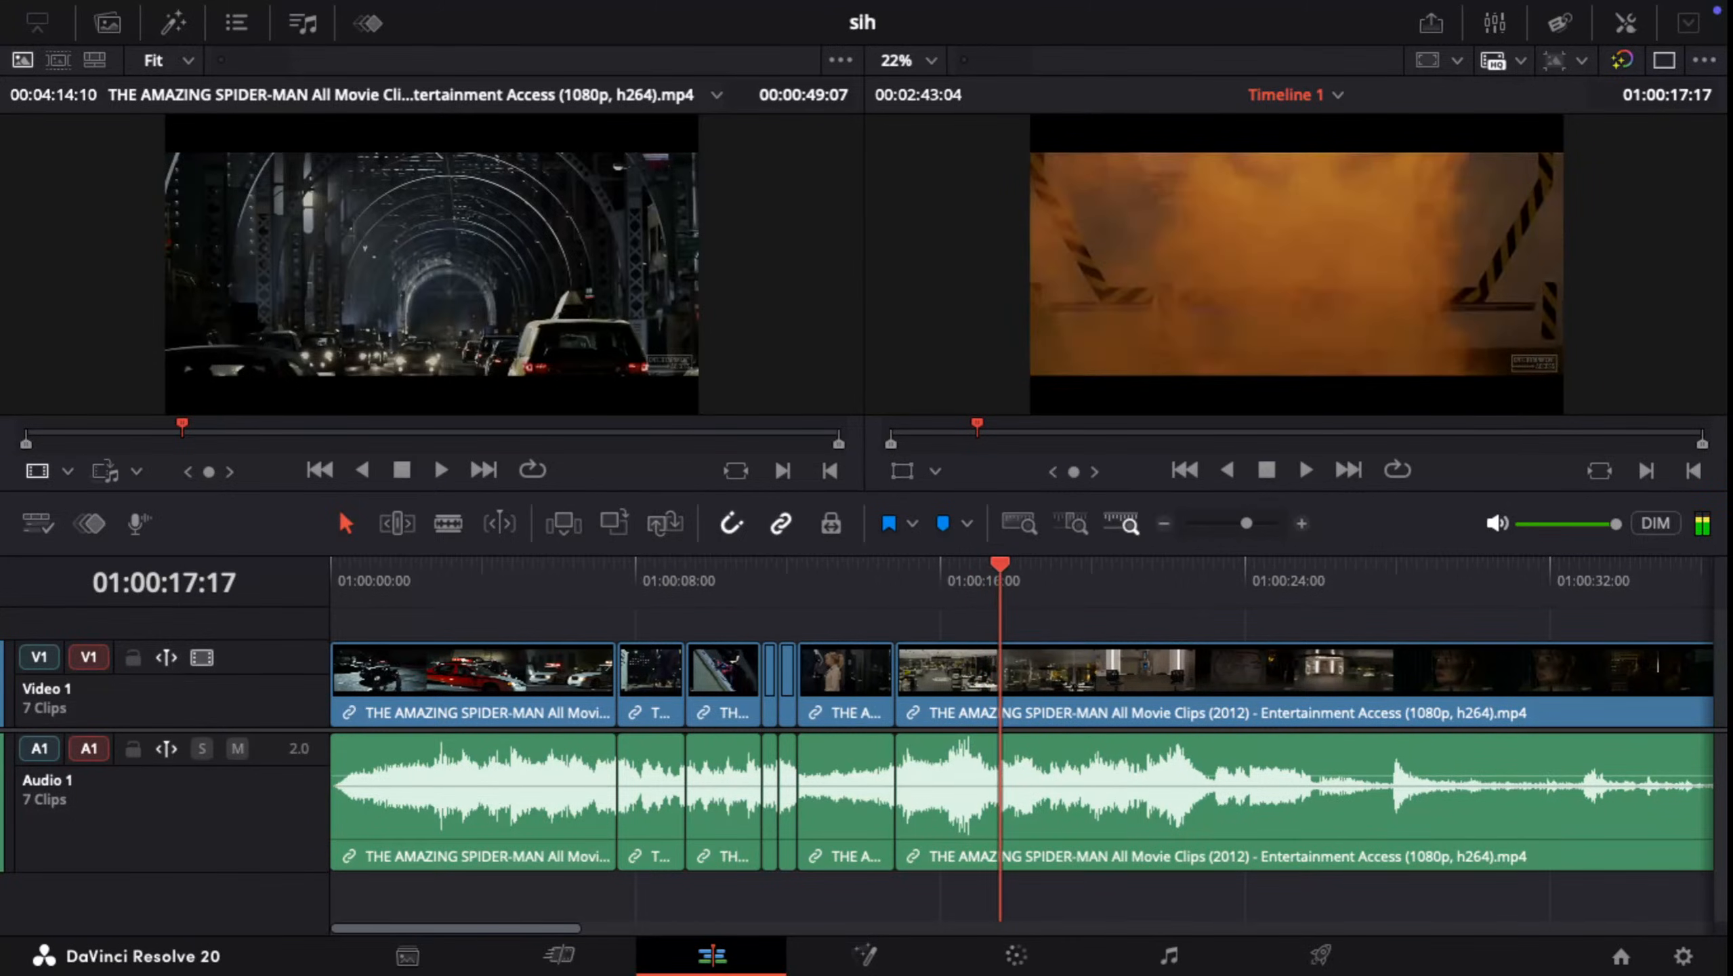
{"action": "key", "text": "Right"}
{"action": "key", "text": "Right"}
{"action": "key", "text": "Right"}
{"action": "key", "text": "Right"}
{"action": "key", "text": "Right"}
{"action": "key", "text": "Right"}
{"action": "key", "text": "Right"}
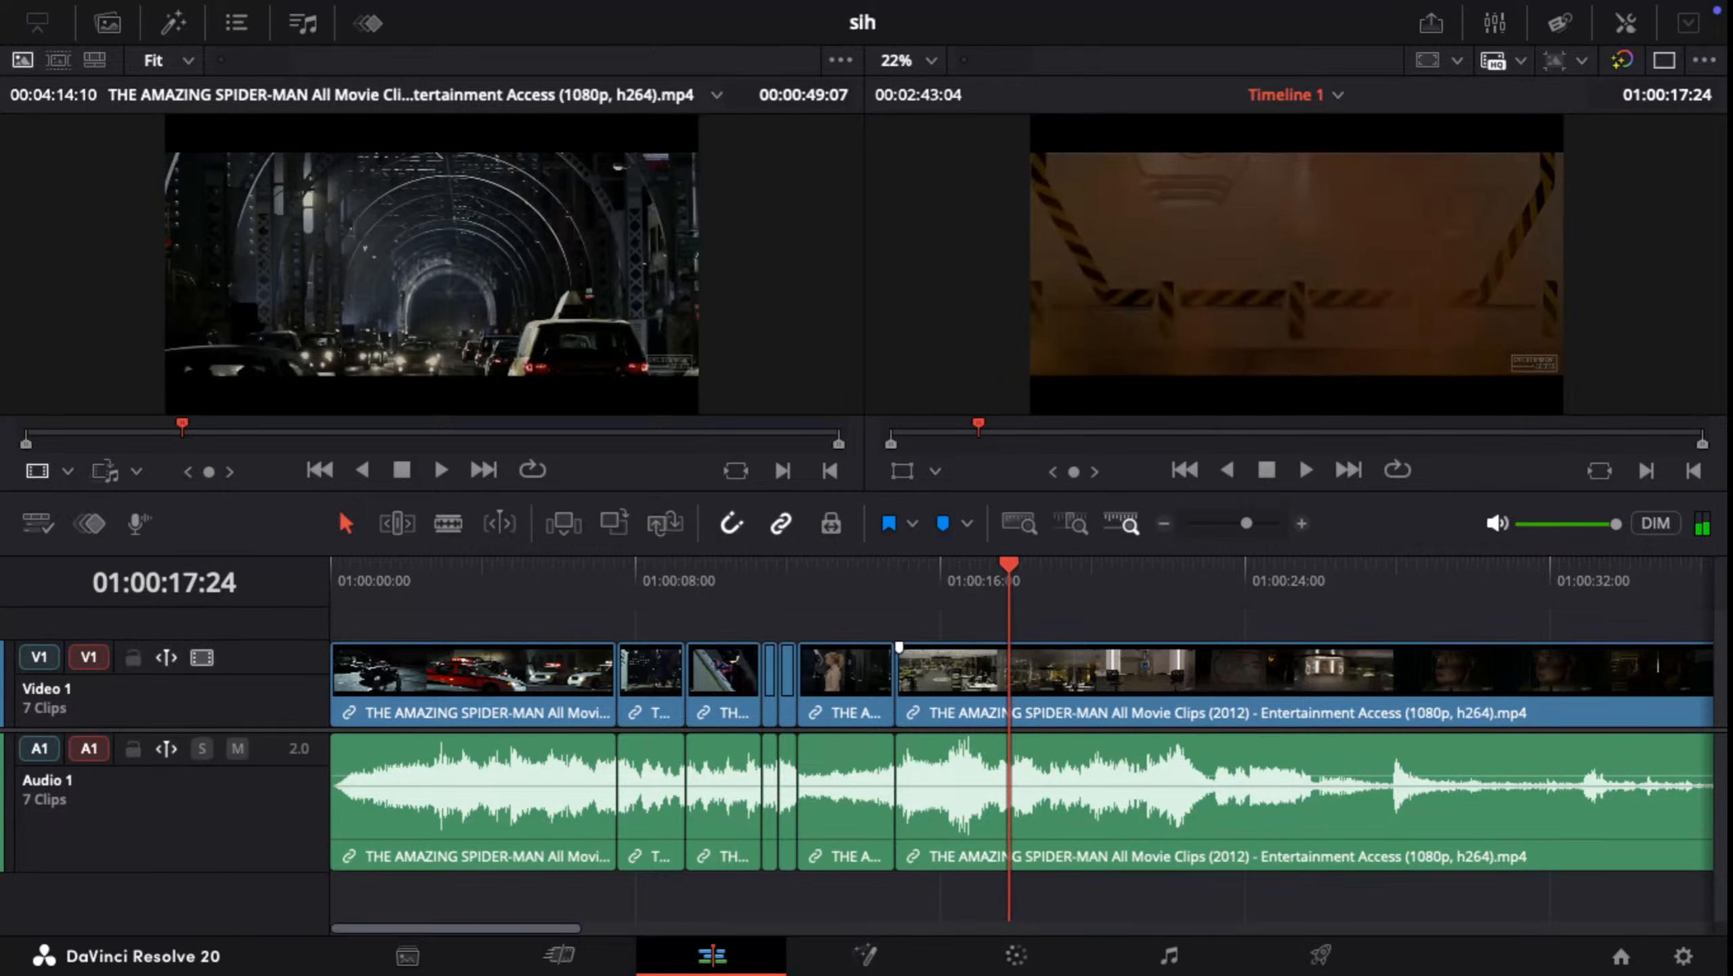
{"action": "key", "text": "ctrl+b"}
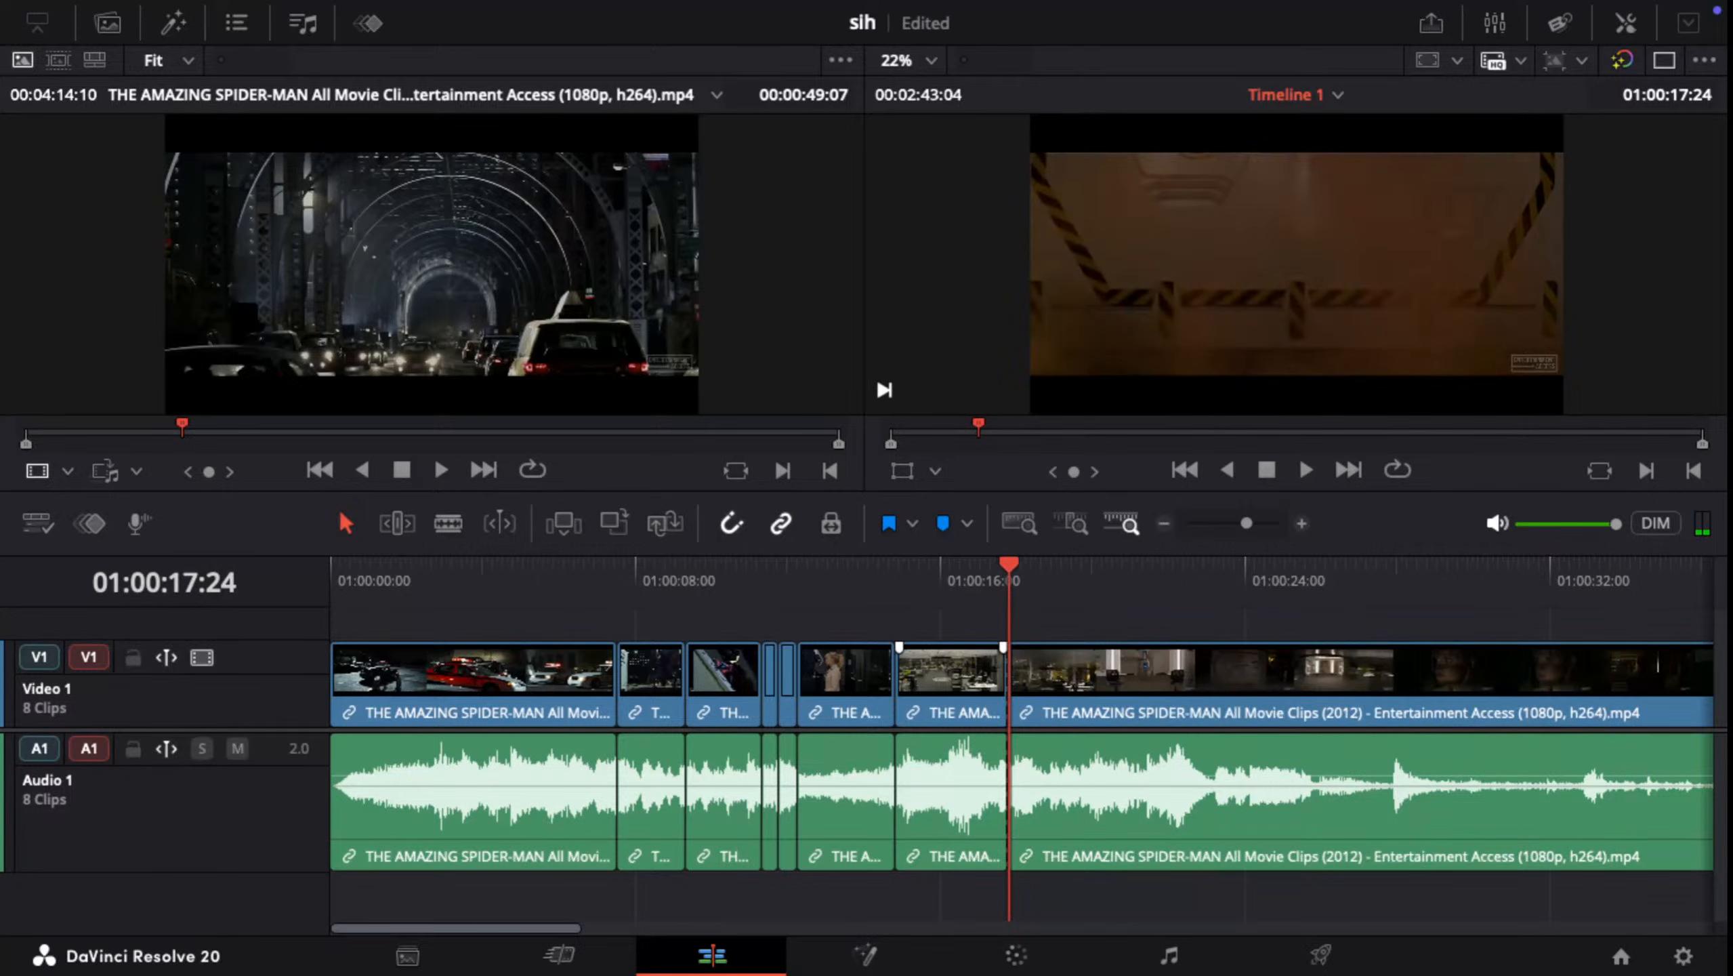
Step: Split the last clip at 01:00:42:06, on the view through the slats, and ripple delete the segment from 01:00:17:24 up to that cut
{"action": "key", "text": "space"}
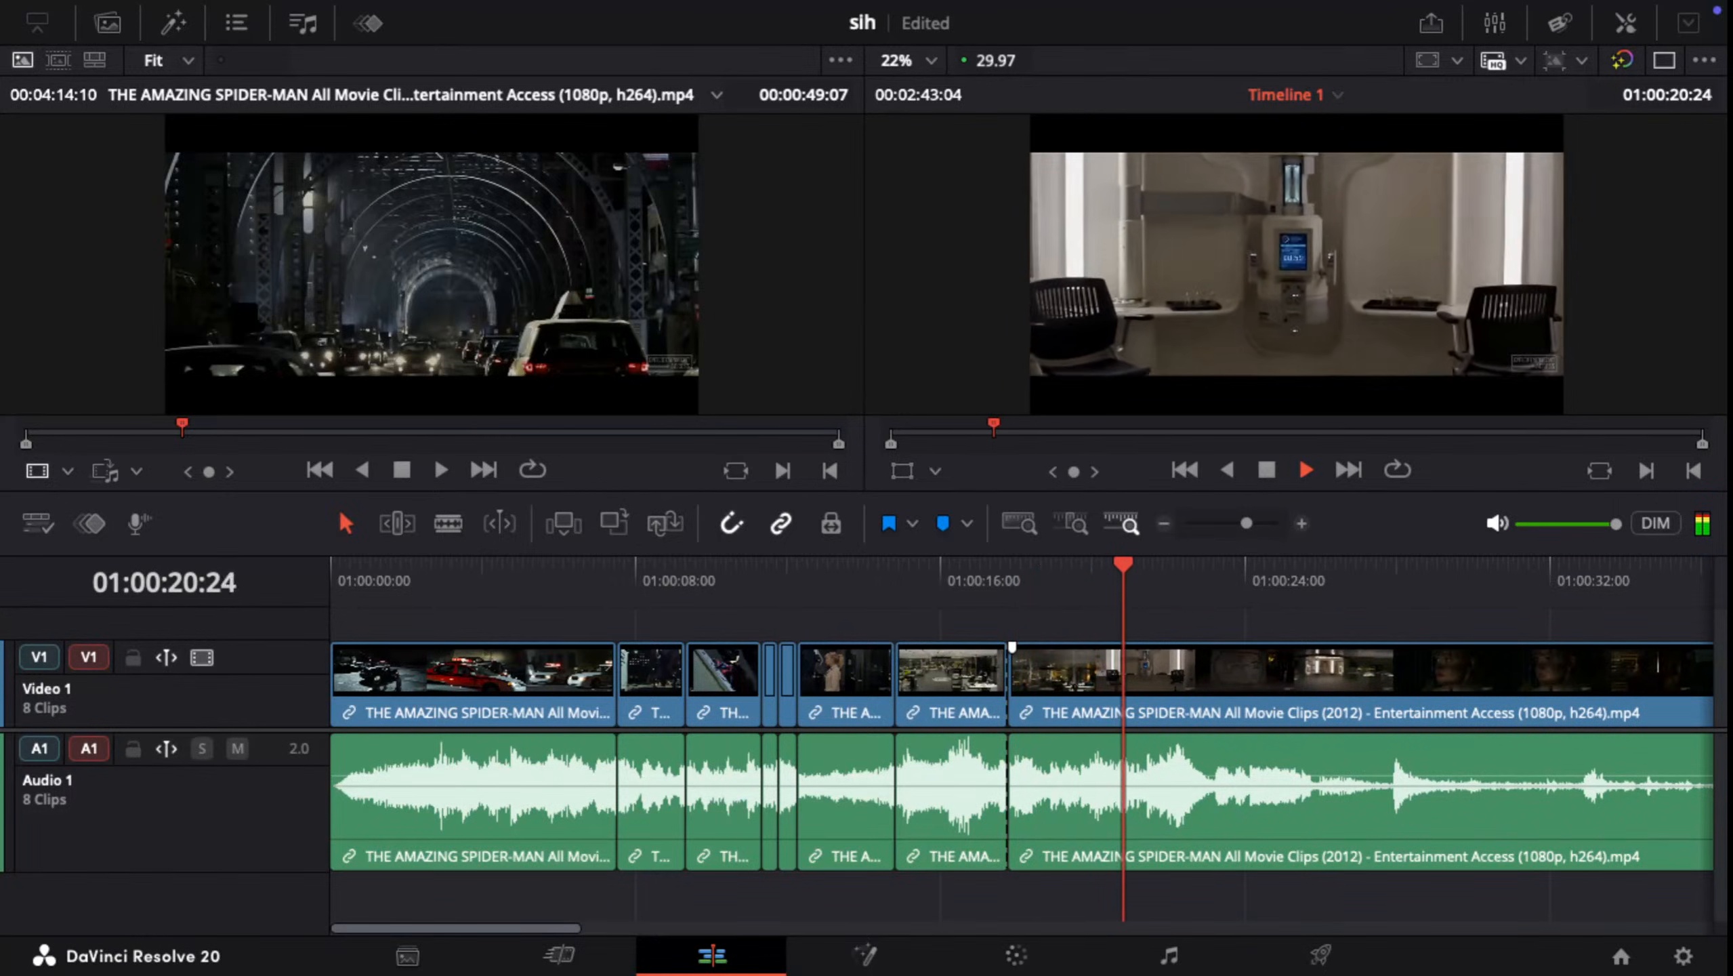
{"action": "key", "text": "space"}
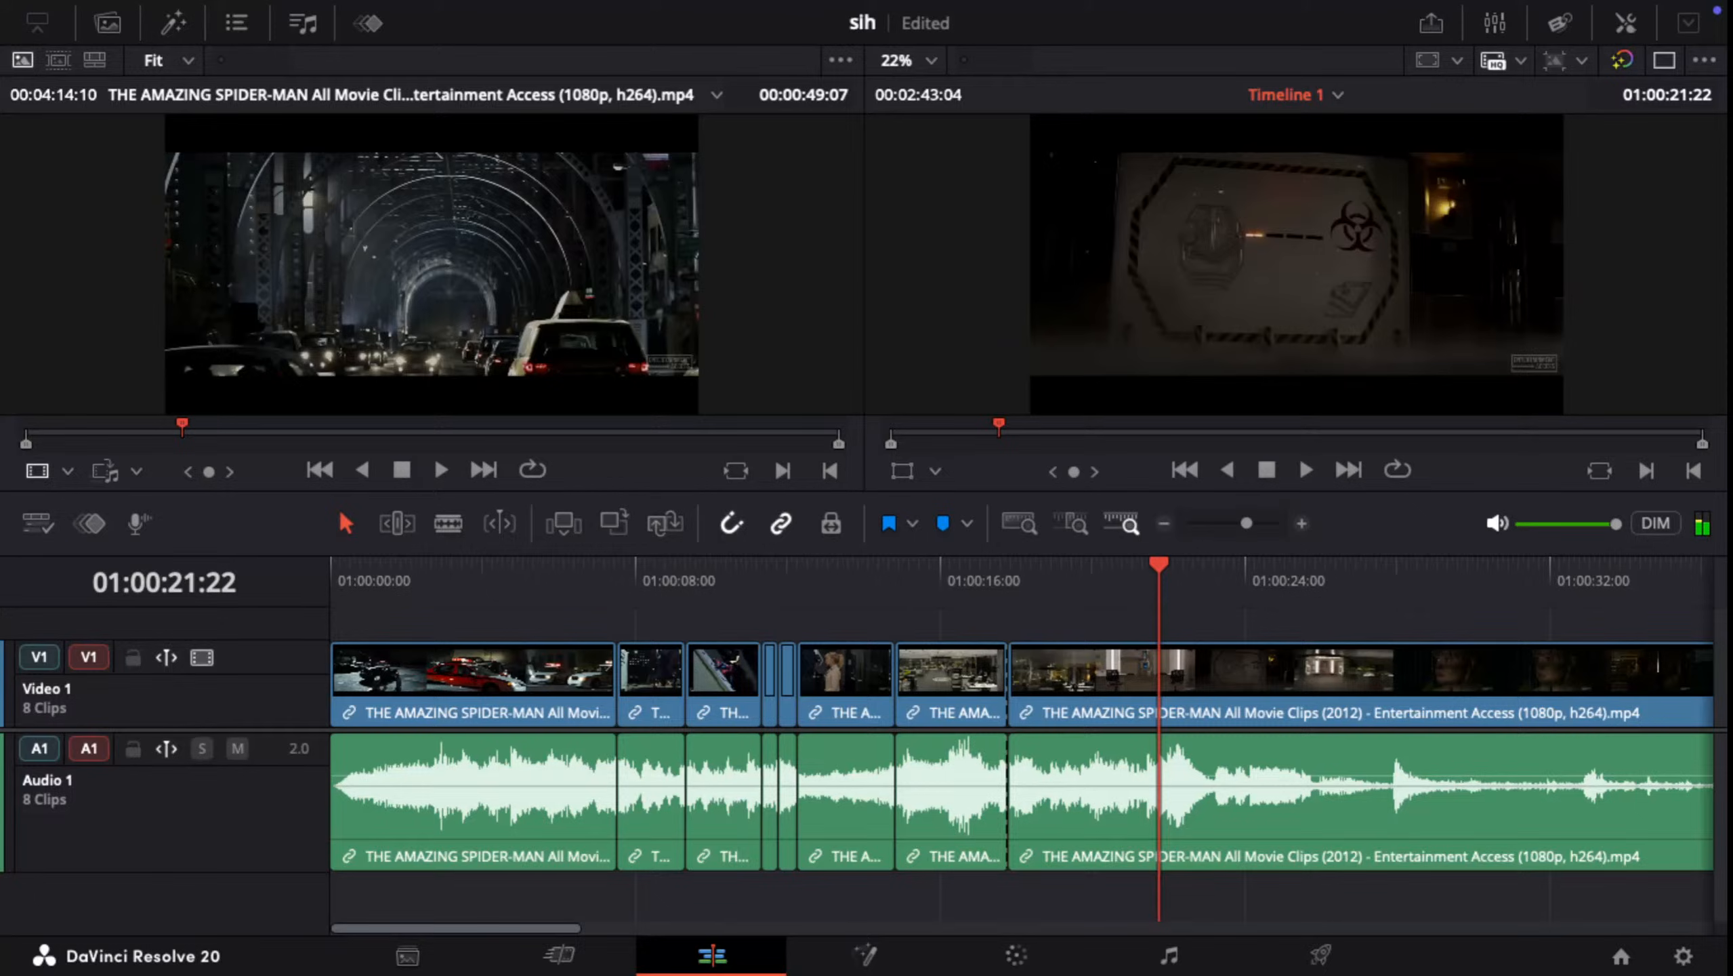
{"action": "left_click_drag", "start_coordinate": [1162, 565], "coordinate": [1442, 565]}
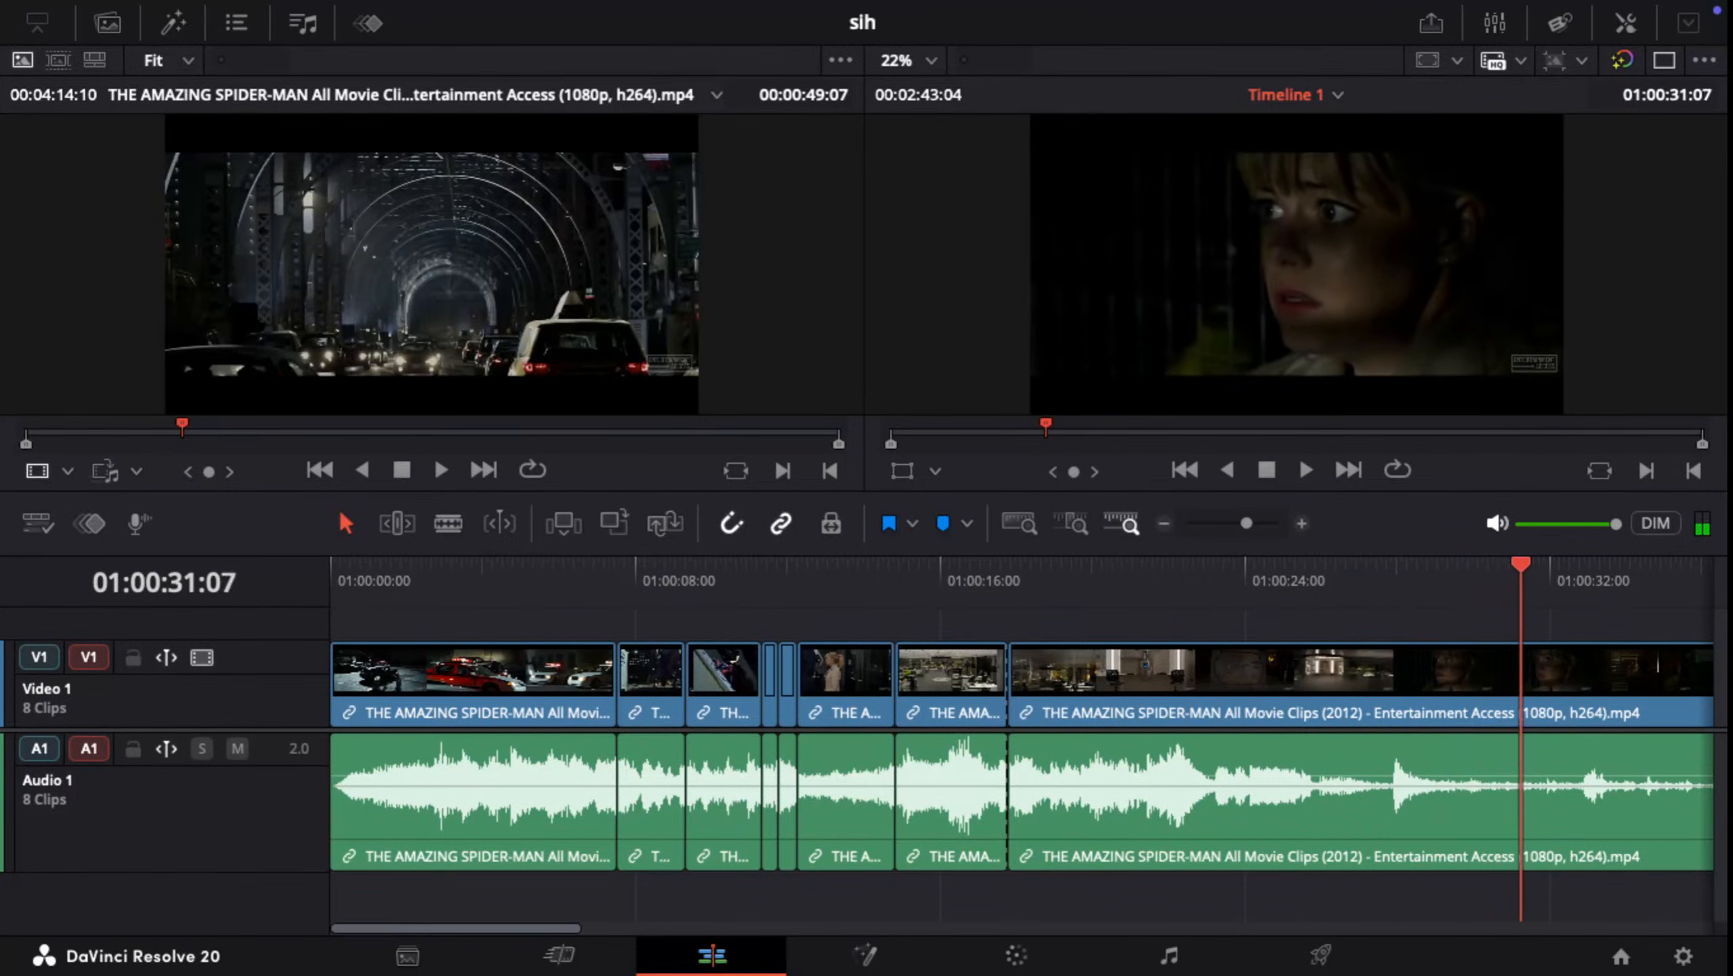
{"action": "left_click_drag", "start_coordinate": [1597, 565], "coordinate": [1279, 565]}
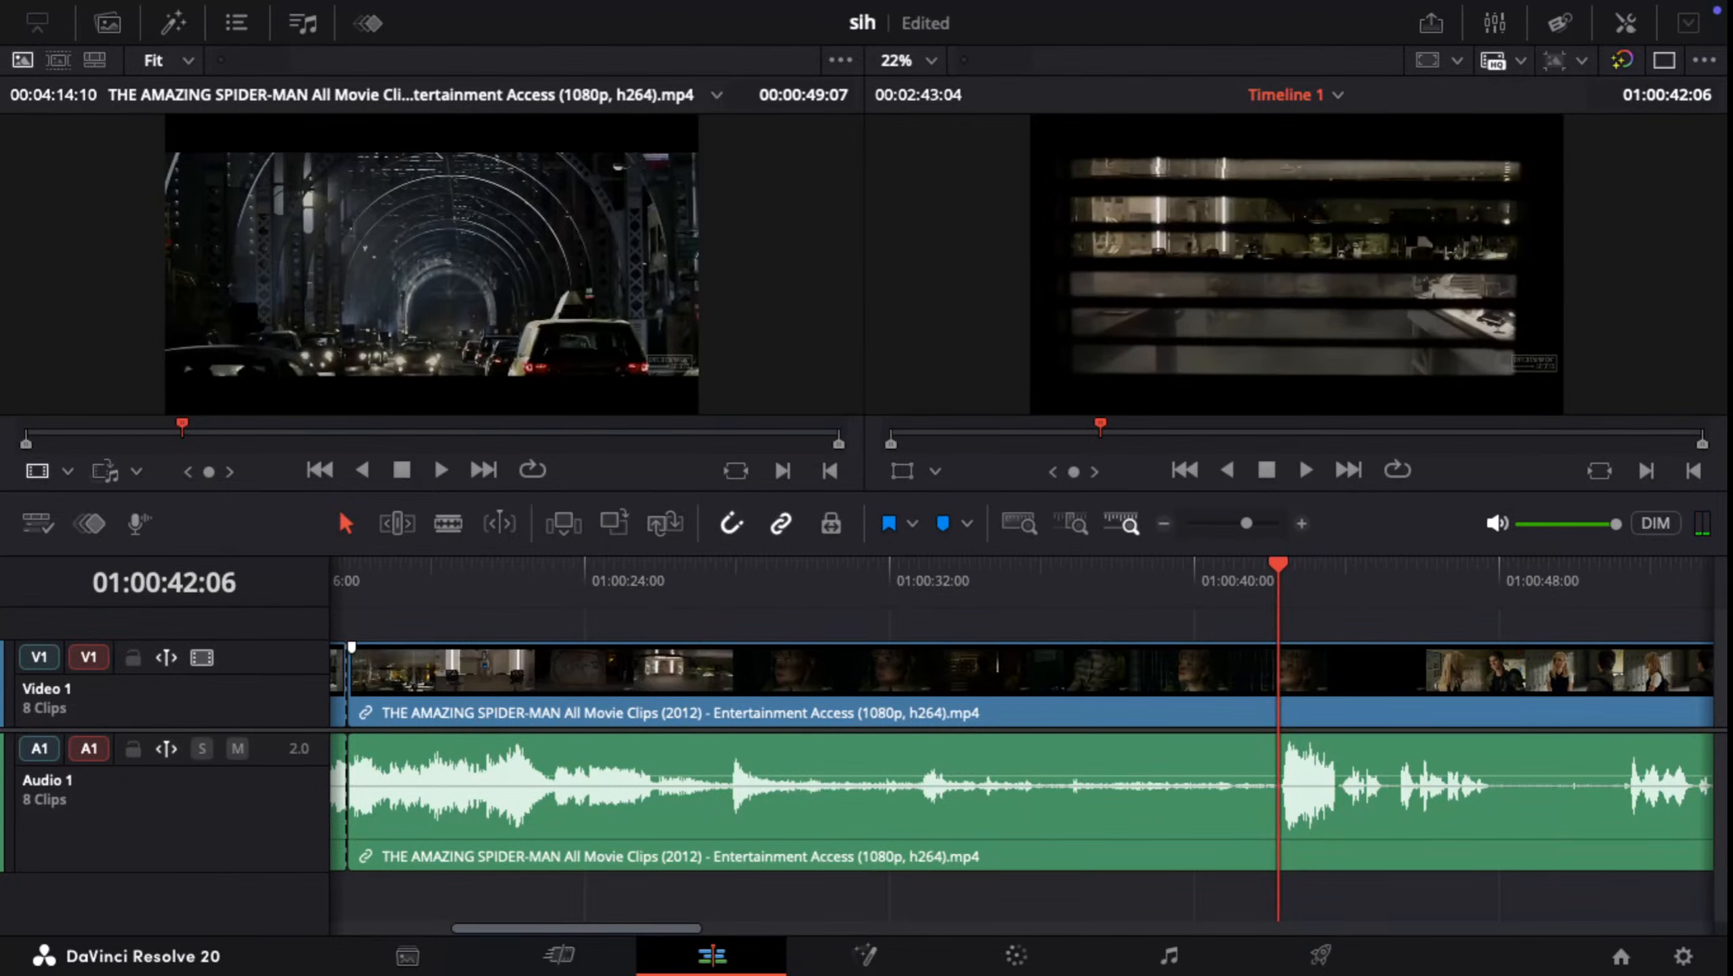
{"action": "key", "text": "ctrl+b"}
{"action": "left_click", "coordinate": [1099, 677]}
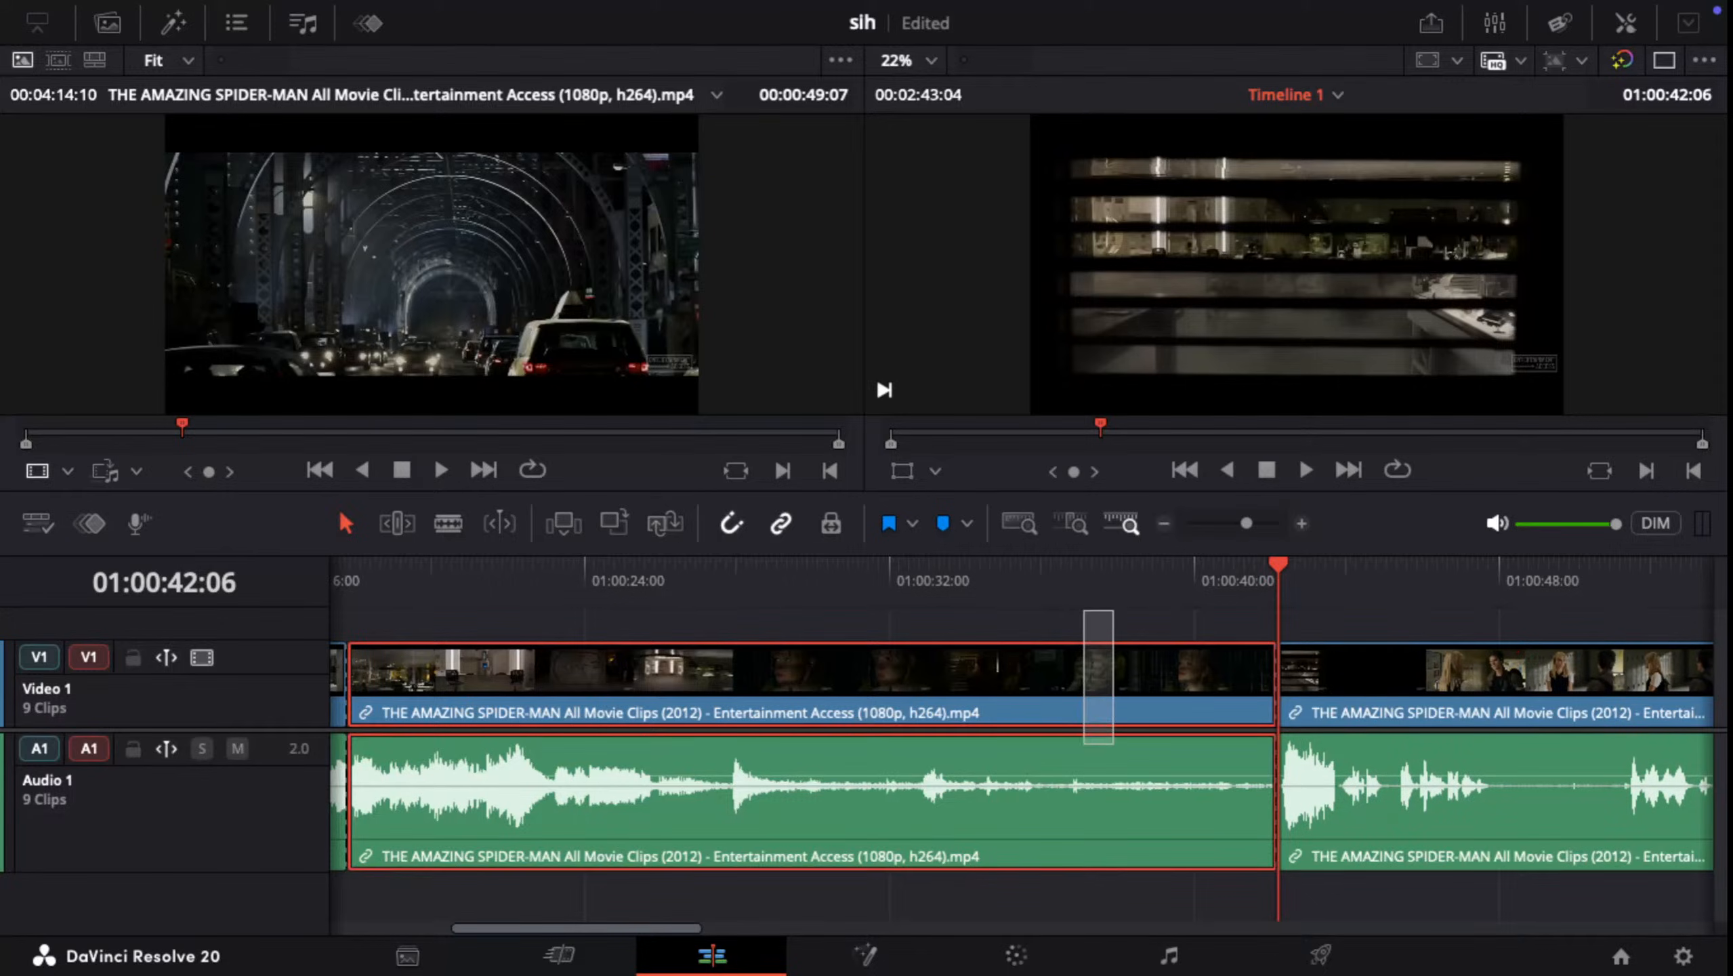
{"action": "key", "text": "shift+BackSpace"}
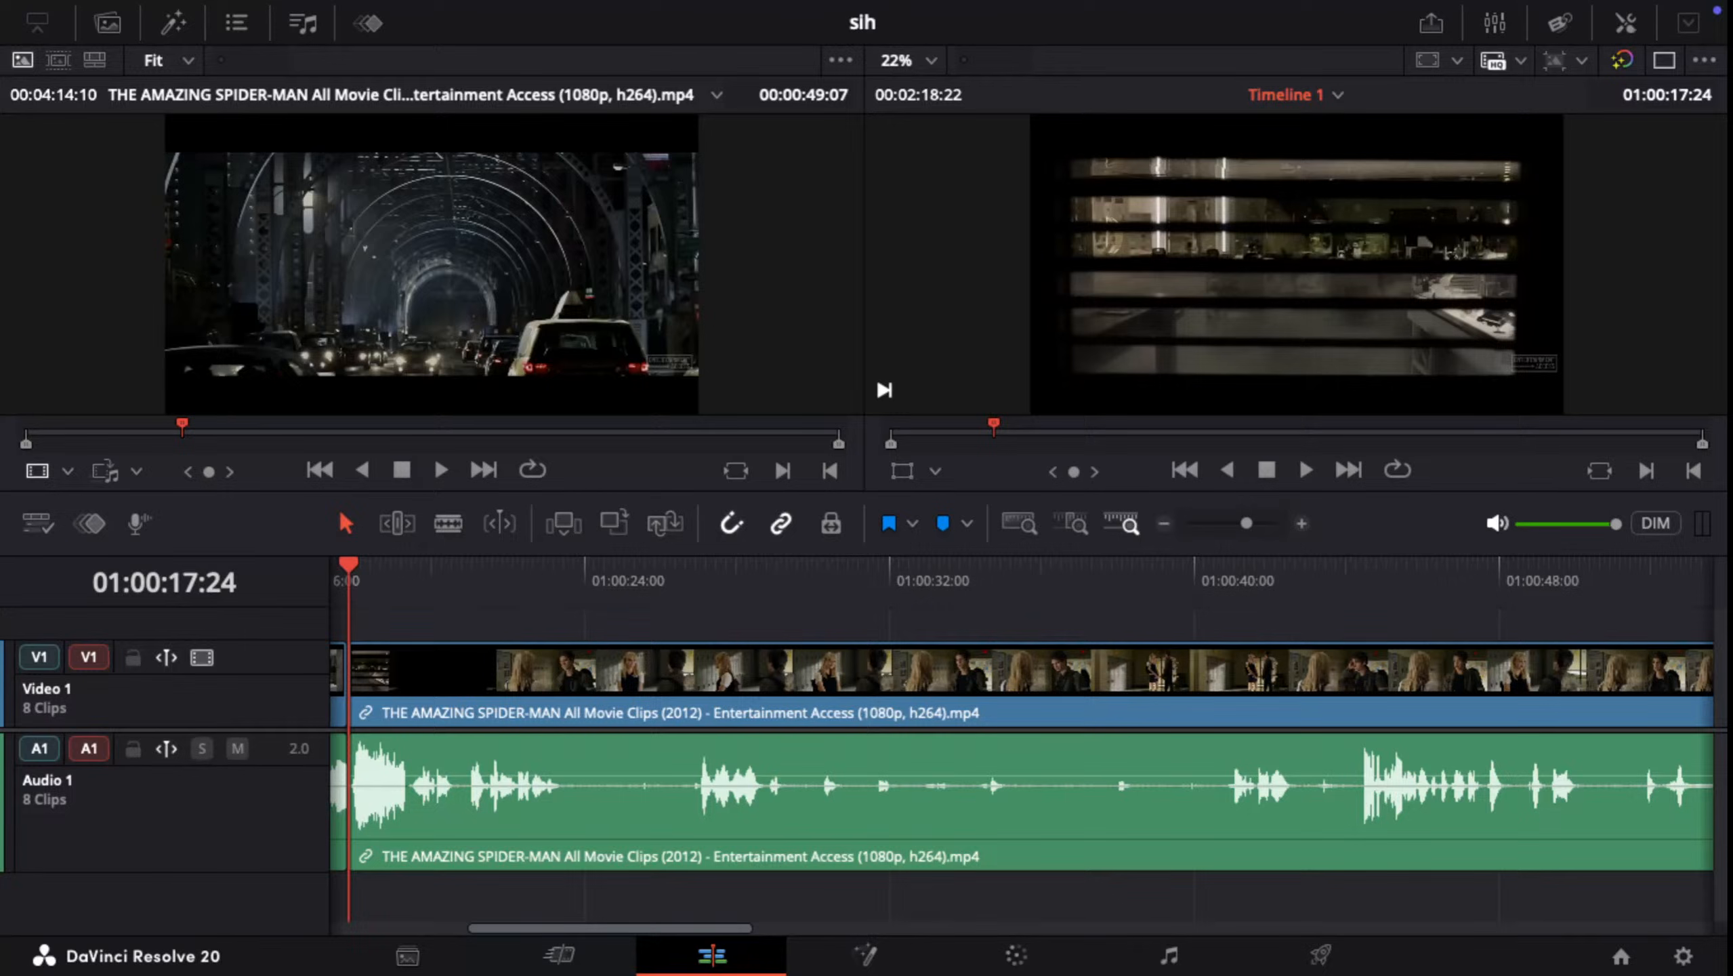
Step: Split the last clip at 01:00:19:02, on the dark close-up of the frightened blonde woman
{"action": "left_click_drag", "start_coordinate": [349, 565], "coordinate": [499, 564]}
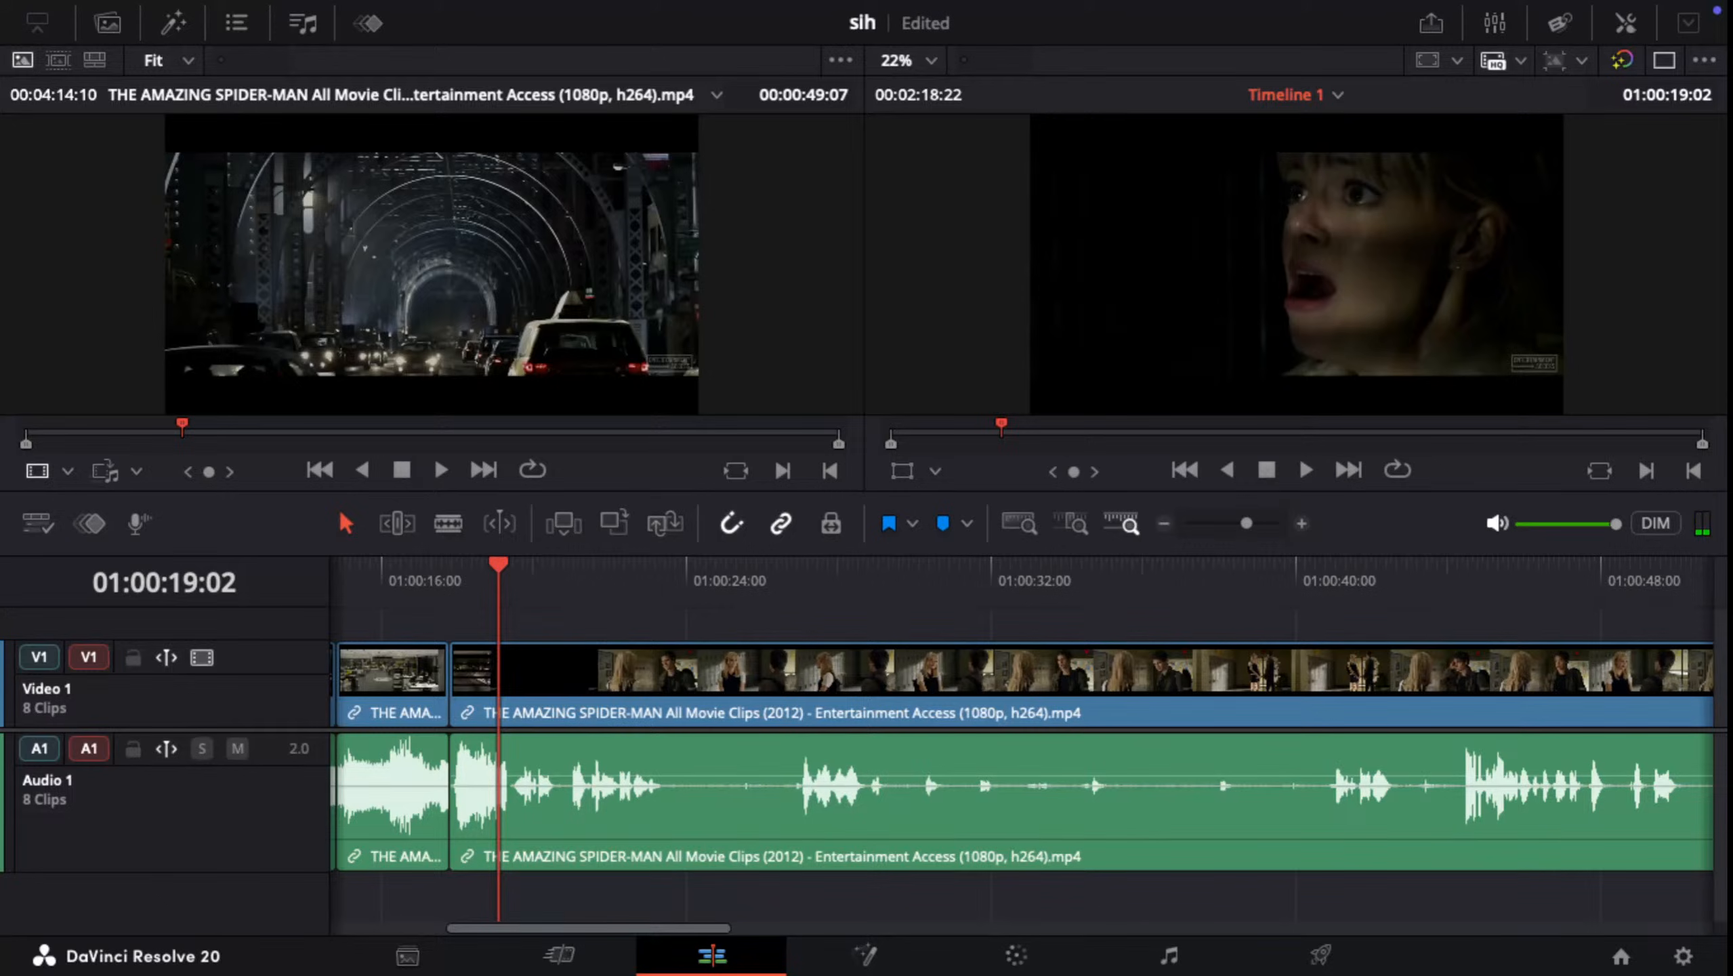
{"action": "key", "text": "ctrl+b"}
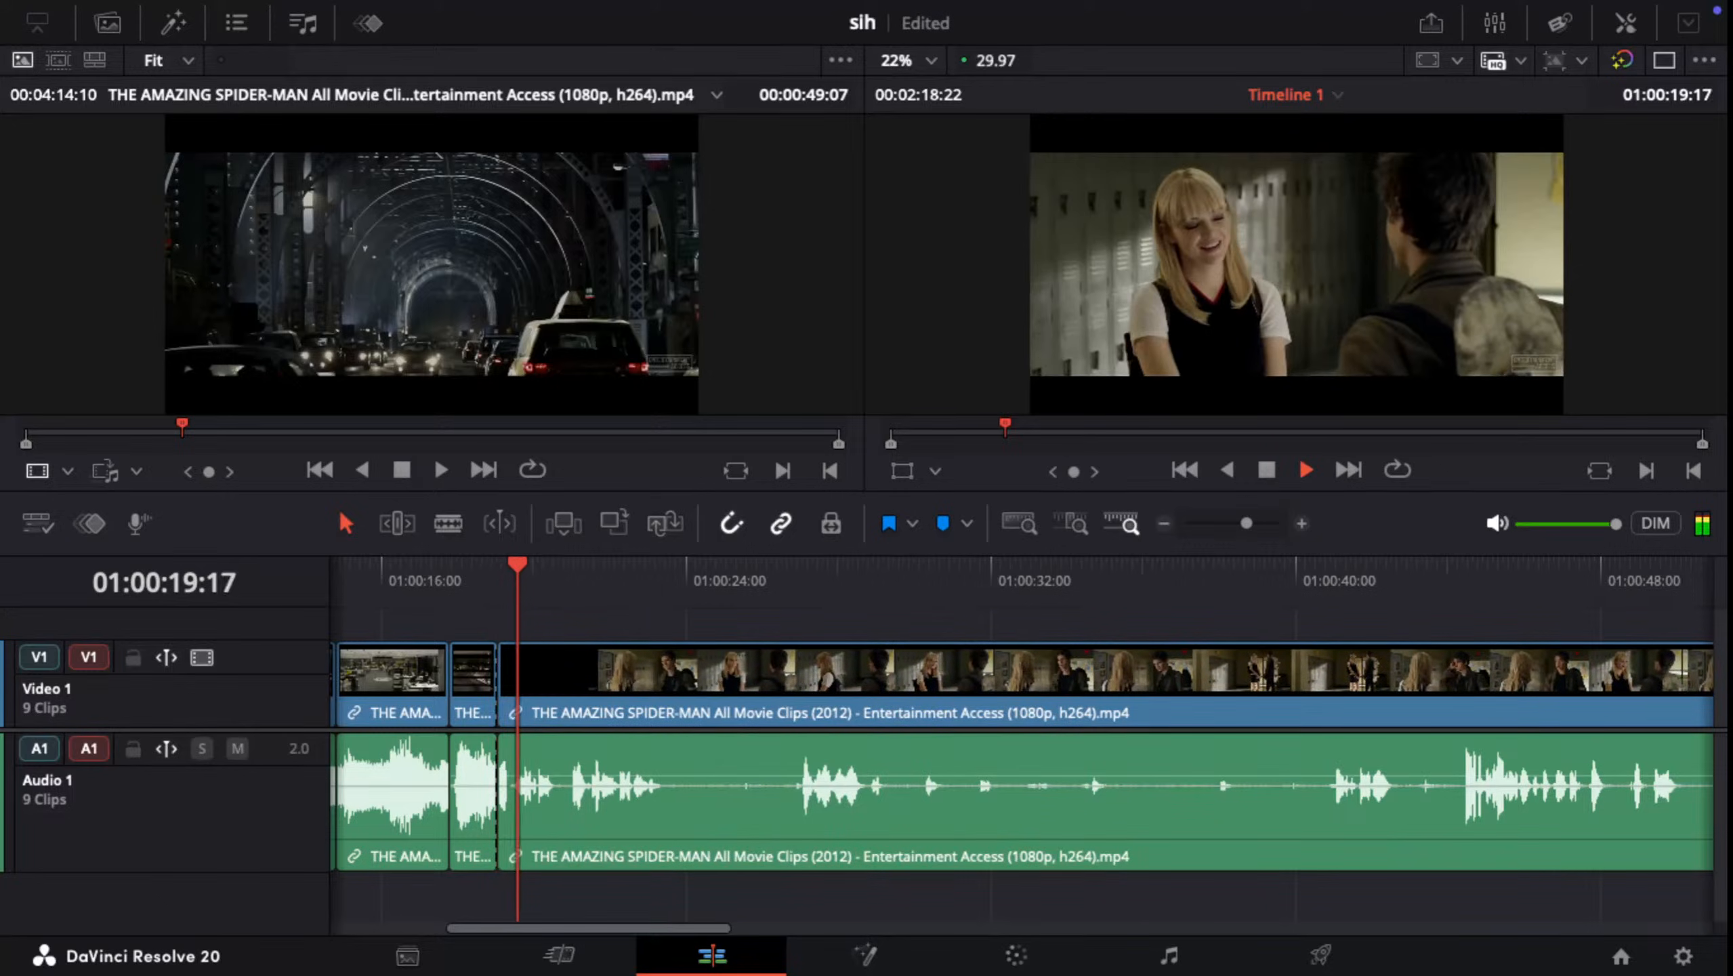
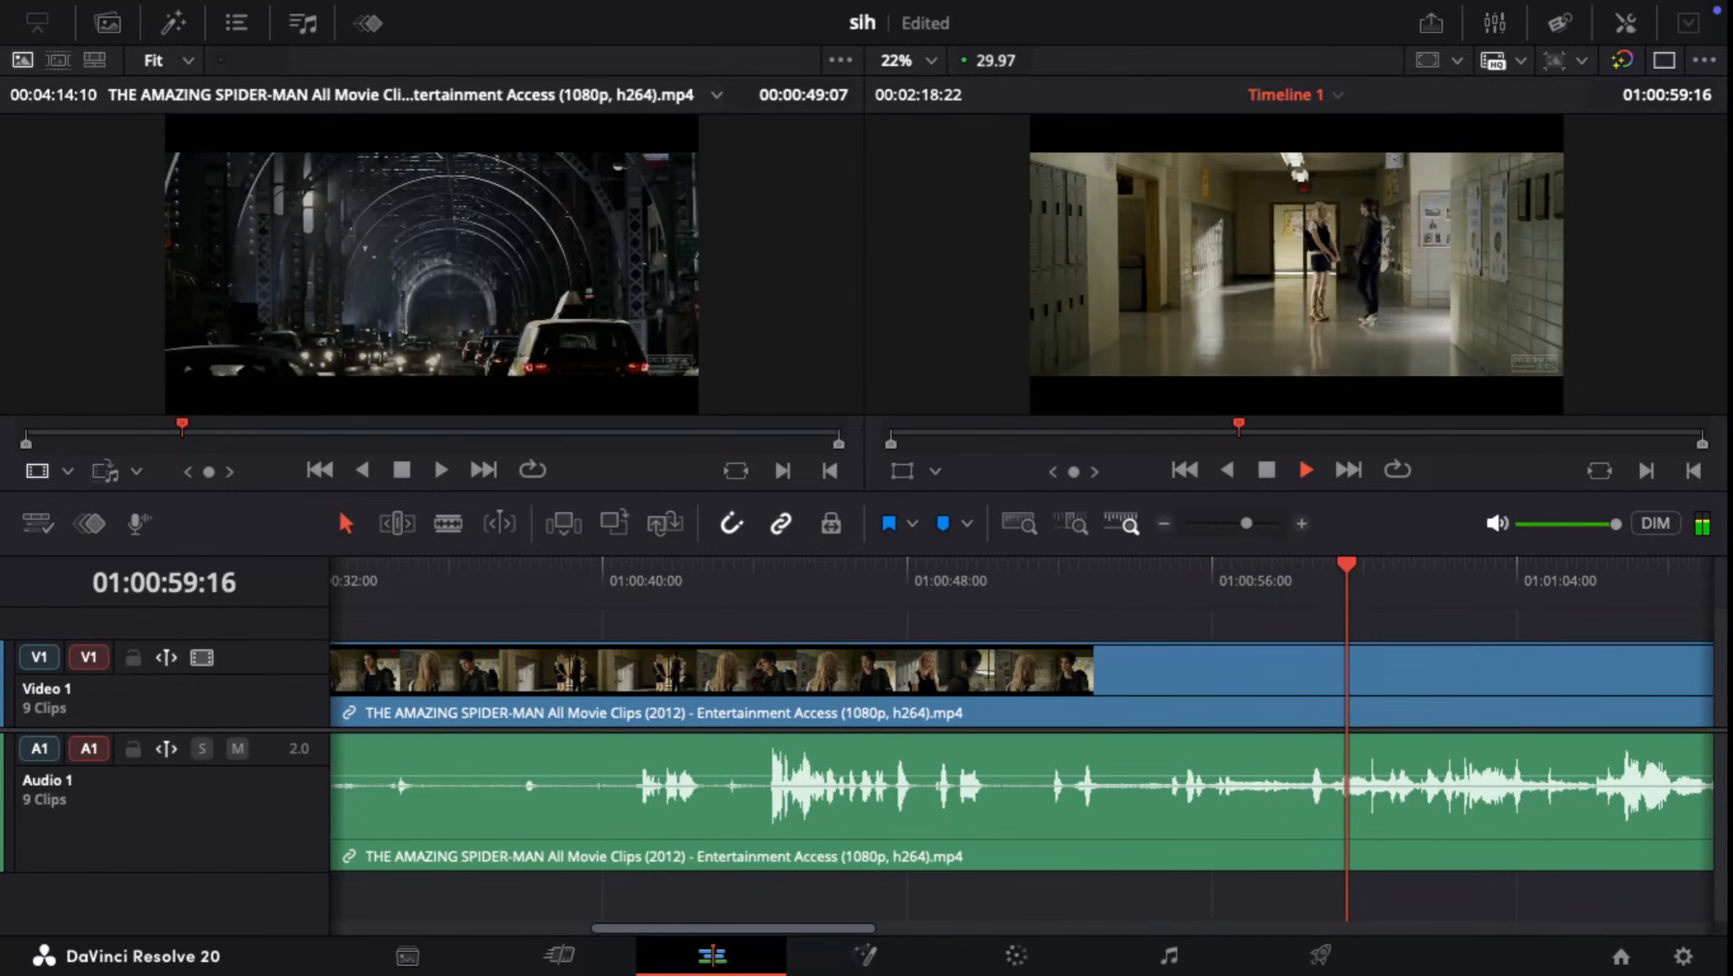
Step: Split the long hallway-scene clip at 01:00:57:29, where the wide hallway shot begins, and ripple-delete the section before the cut
{"action": "key", "text": "space"}
{"action": "left_click_drag", "start_coordinate": [1389, 565], "coordinate": [923, 565]}
{"action": "key", "text": "space"}
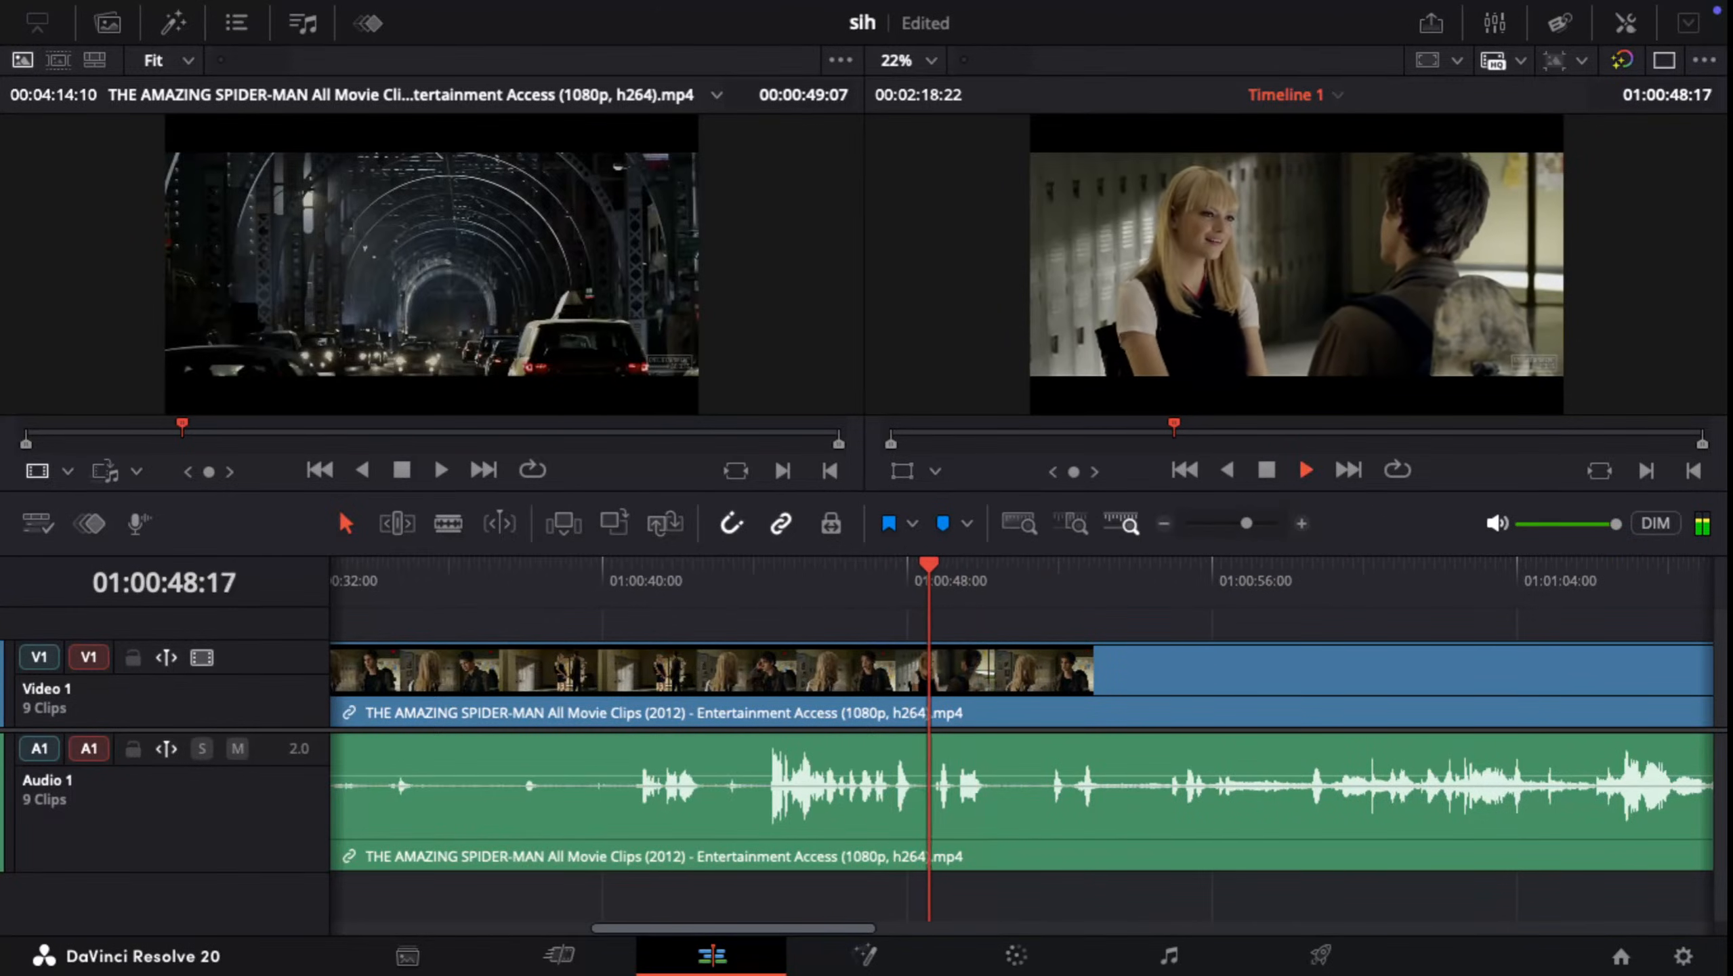
{"action": "key", "text": "space"}
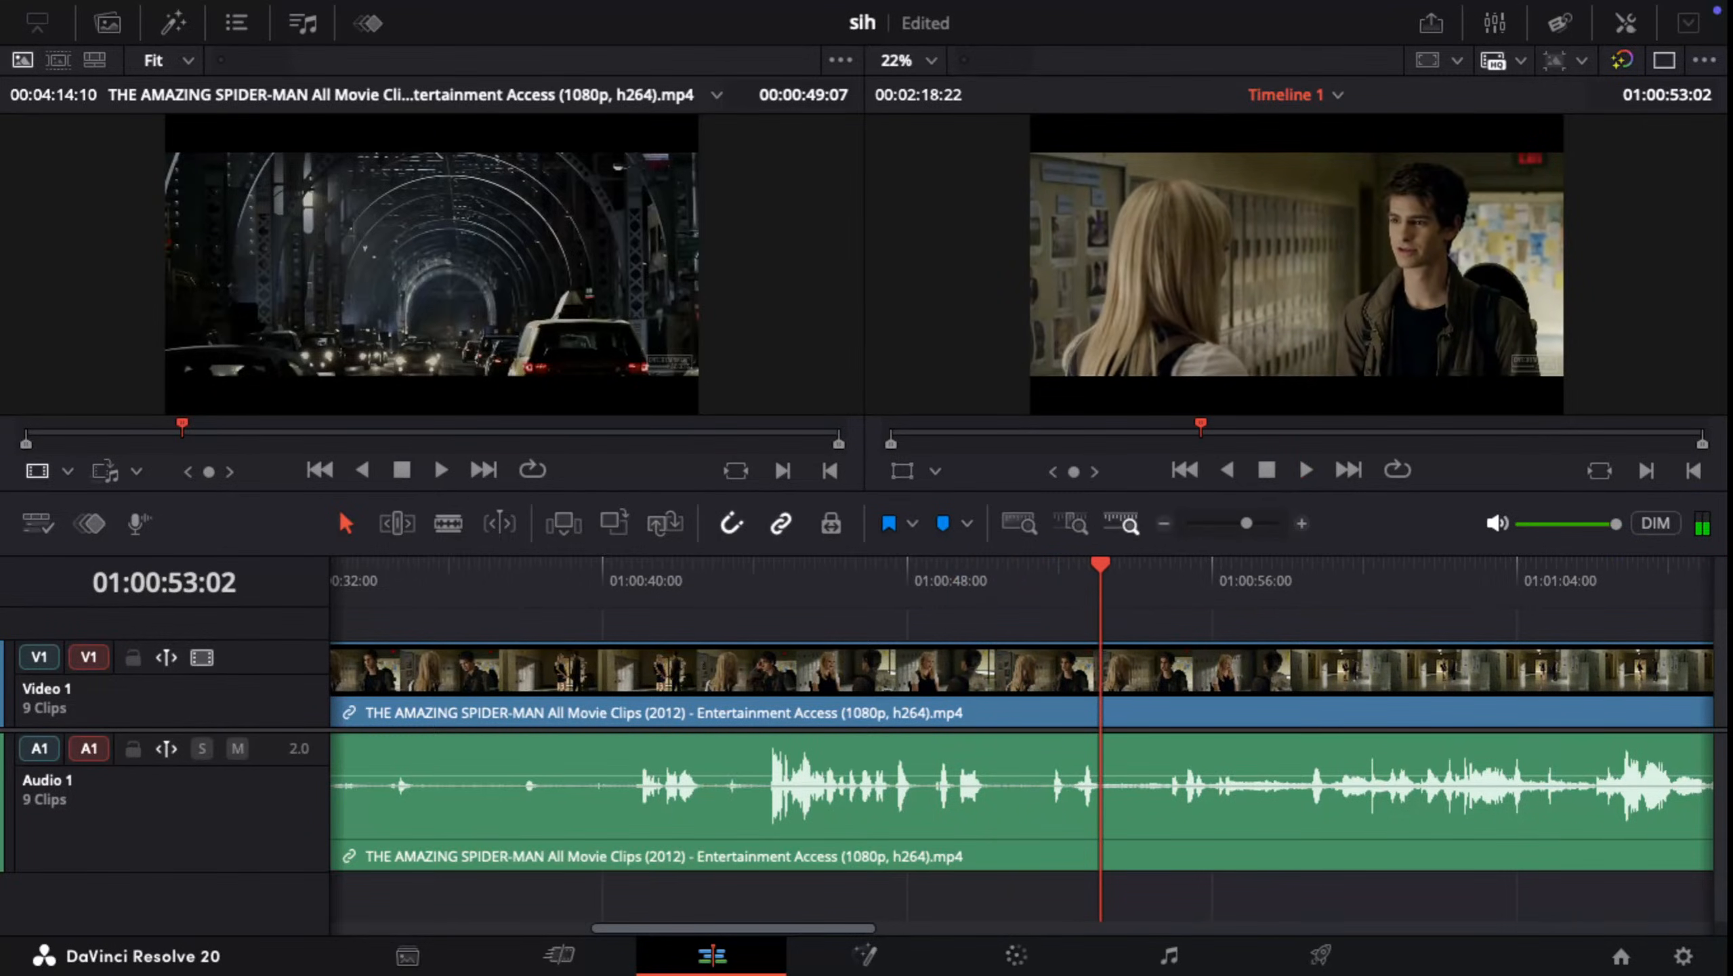
{"action": "key", "text": "space"}
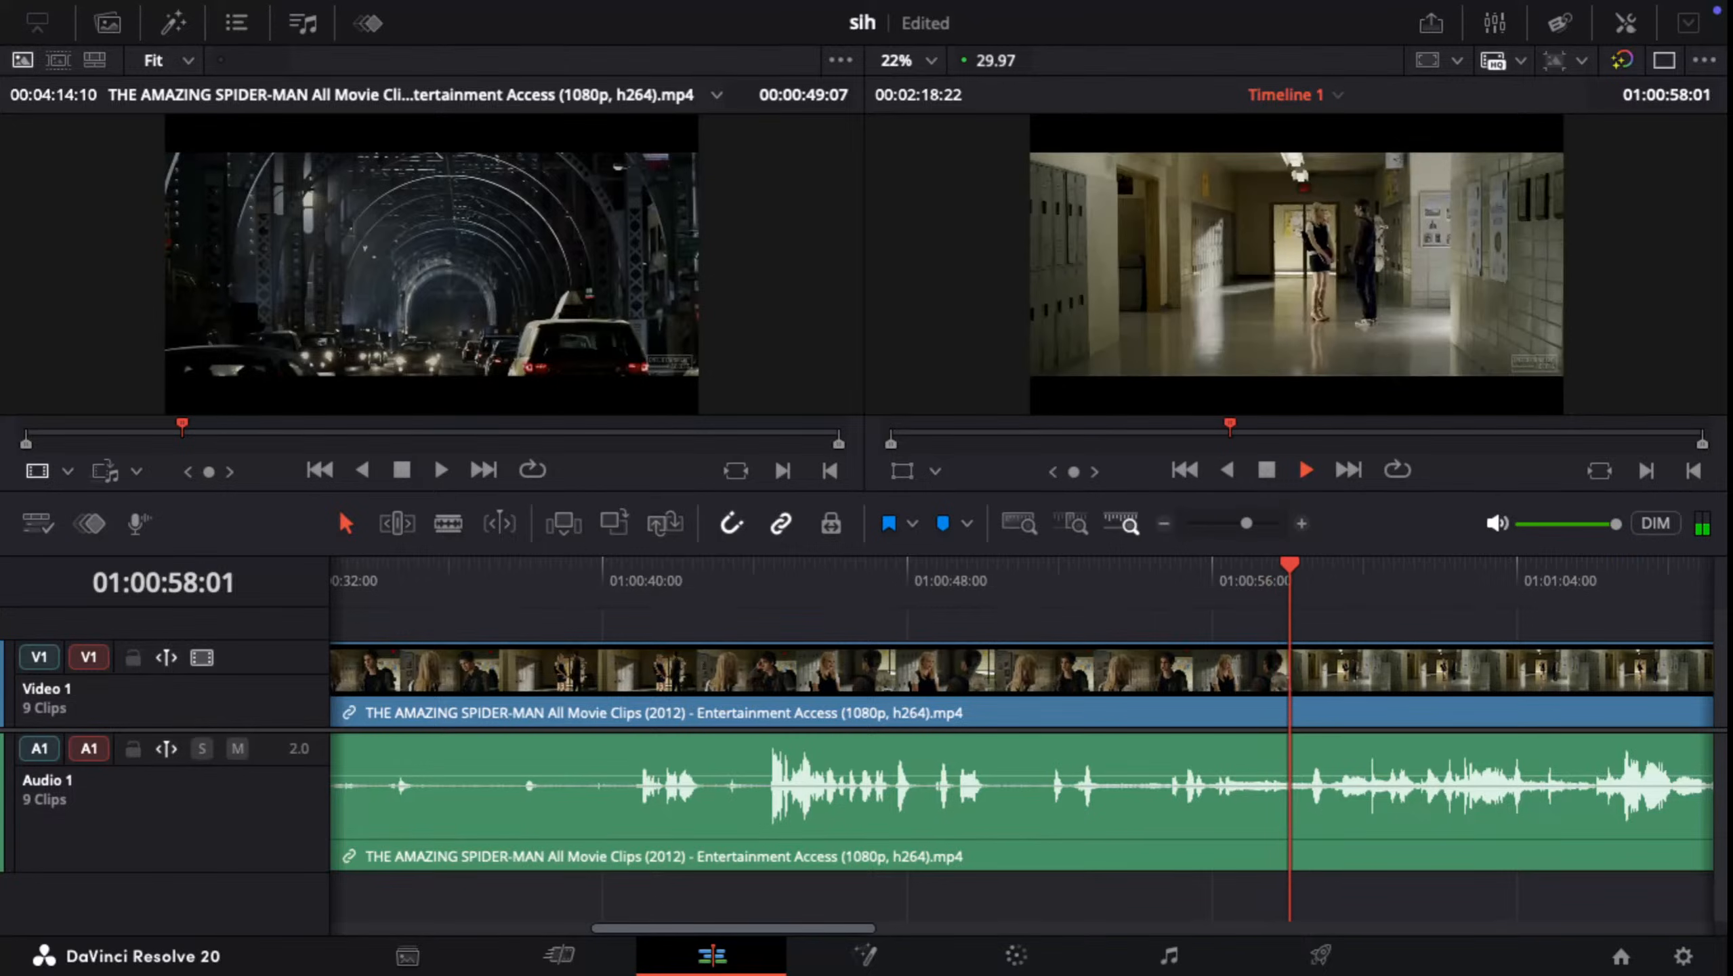
{"action": "key", "text": "space"}
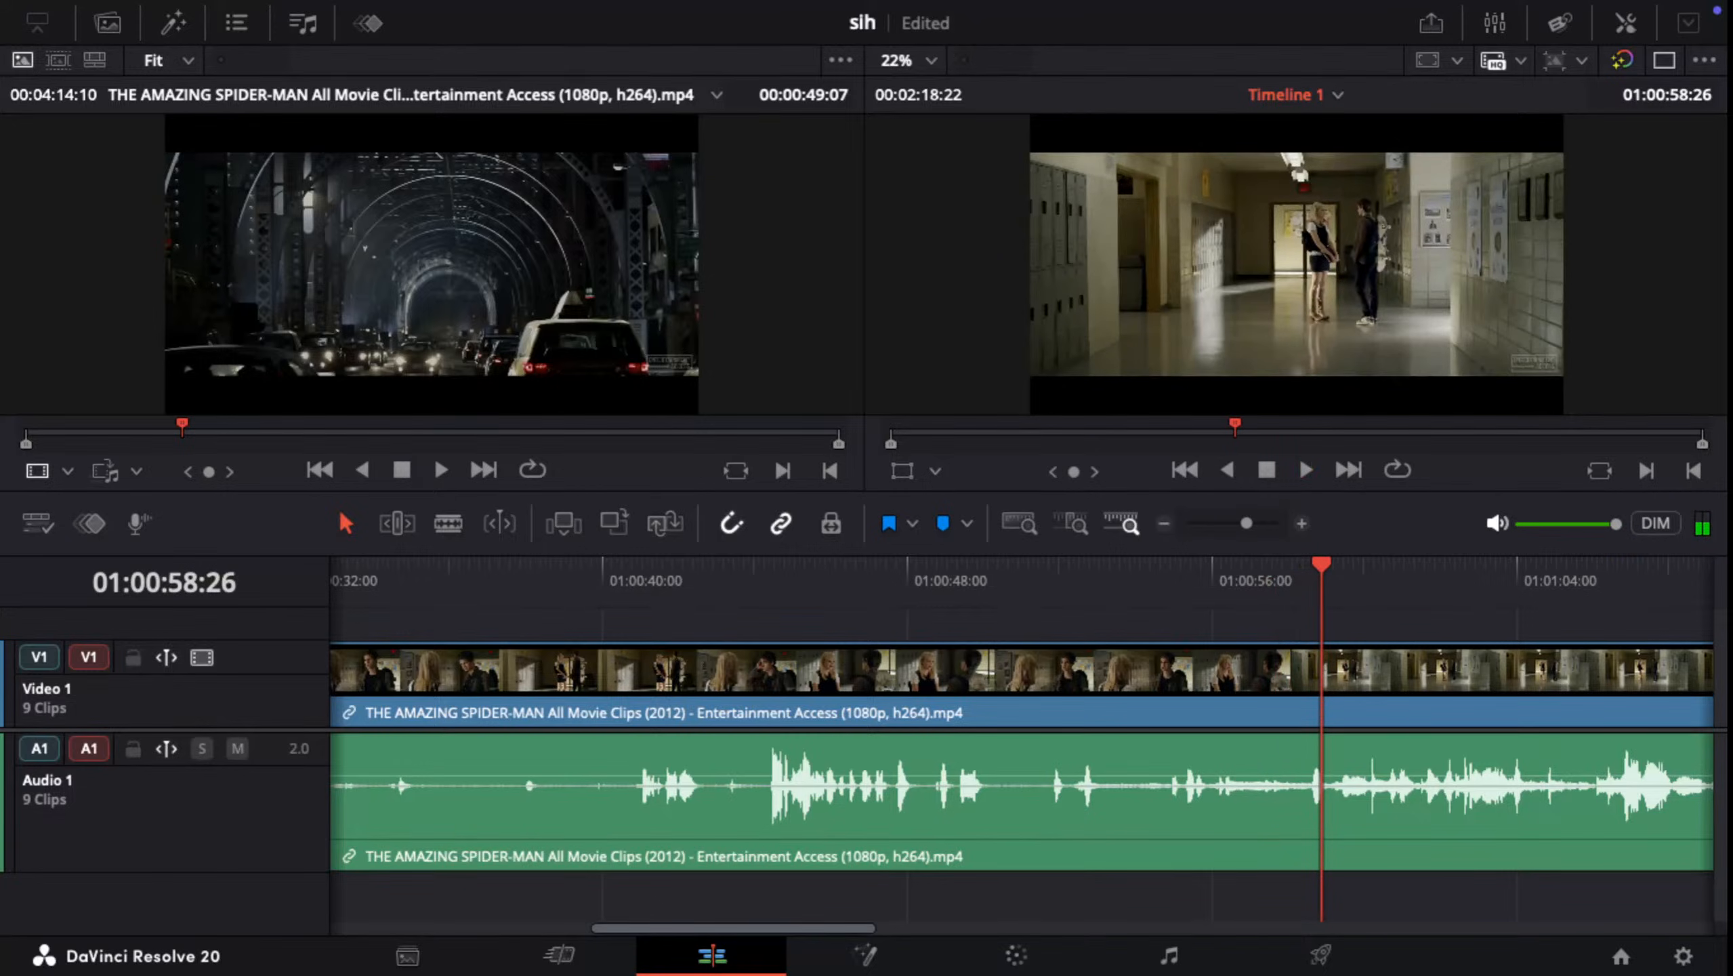
{"action": "key", "text": "Left"}
{"action": "key", "text": "Left"}
{"action": "key", "text": "Left"}
{"action": "key", "text": "Left"}
{"action": "key", "text": "Left"}
{"action": "key", "text": "Left"}
{"action": "key", "text": "Left"}
{"action": "key", "text": "Left"}
{"action": "key", "text": "Left"}
{"action": "key", "text": "Left"}
{"action": "key", "text": "Left"}
{"action": "key", "text": "Left"}
{"action": "key", "text": "Left"}
{"action": "key", "text": "Left"}
{"action": "key", "text": "Left"}
{"action": "key", "text": "Left"}
{"action": "key", "text": "Left"}
{"action": "key", "text": "Left"}
{"action": "key", "text": "Left"}
{"action": "key", "text": "Left"}
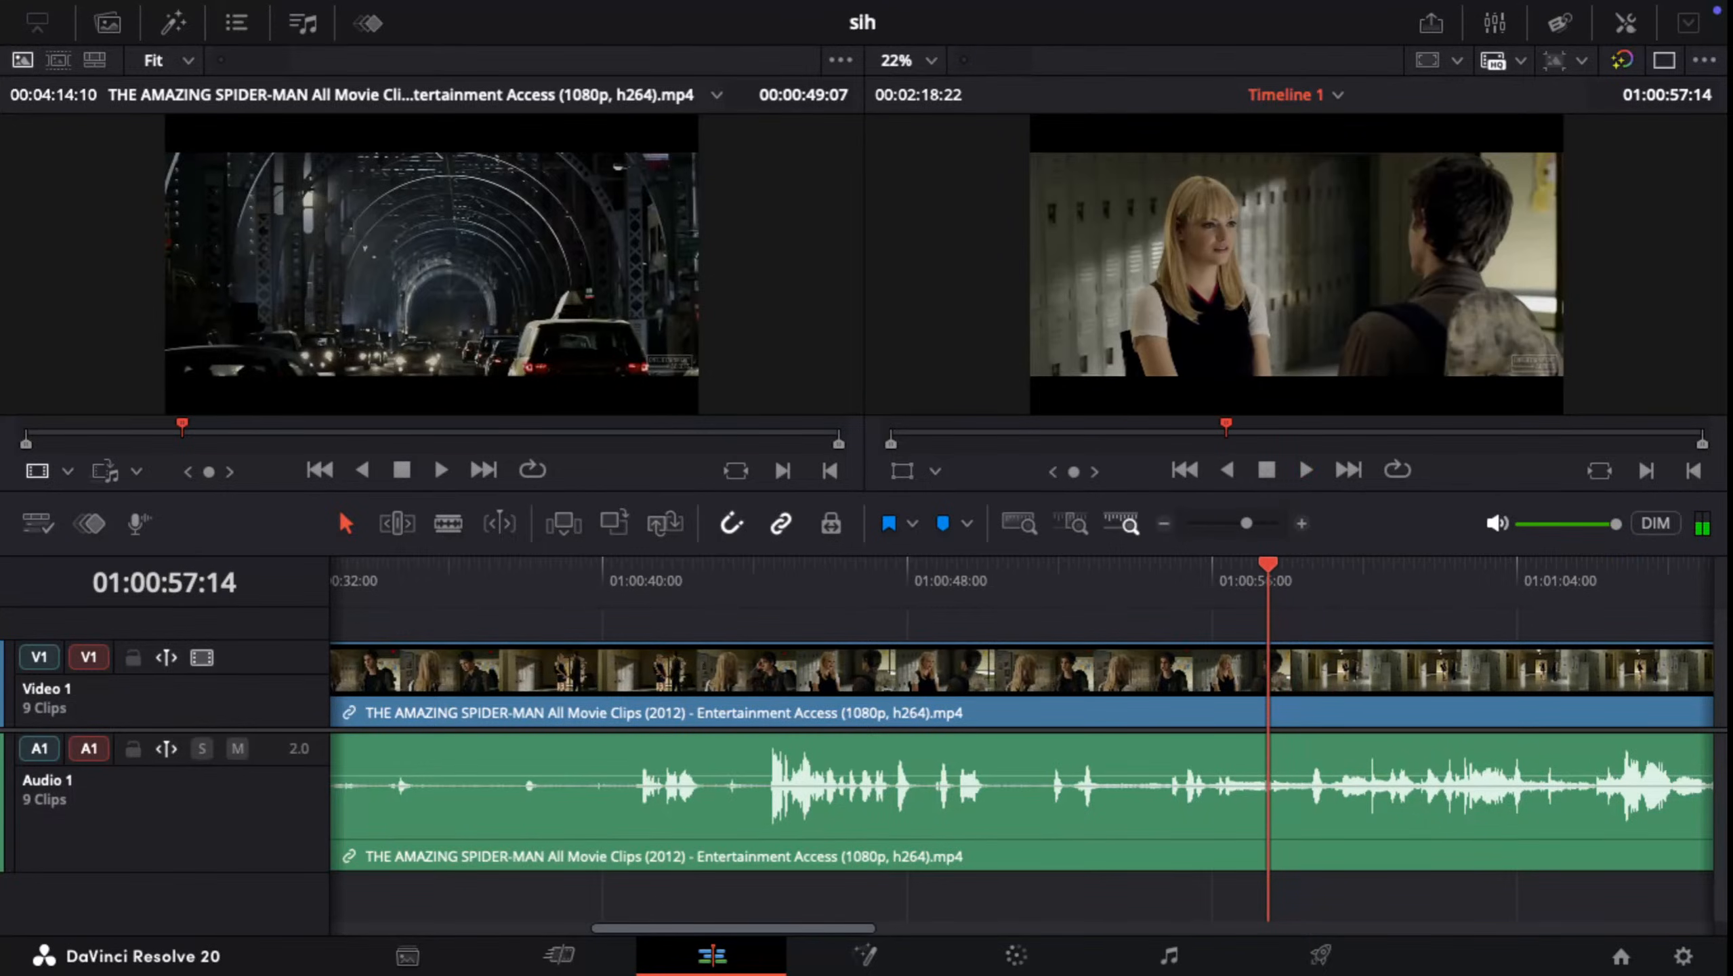
{"action": "key", "text": "Right"}
{"action": "key", "text": "Right"}
{"action": "key", "text": "Right"}
{"action": "key", "text": "Right"}
{"action": "key", "text": "Right"}
{"action": "key", "text": "Right"}
{"action": "key", "text": "Right"}
{"action": "key", "text": "Right"}
{"action": "key", "text": "Right"}
{"action": "key", "text": "Right"}
{"action": "key", "text": "Right"}
{"action": "key", "text": "Right"}
{"action": "key", "text": "Right"}
{"action": "key", "text": "Right"}
{"action": "key", "text": "Right"}
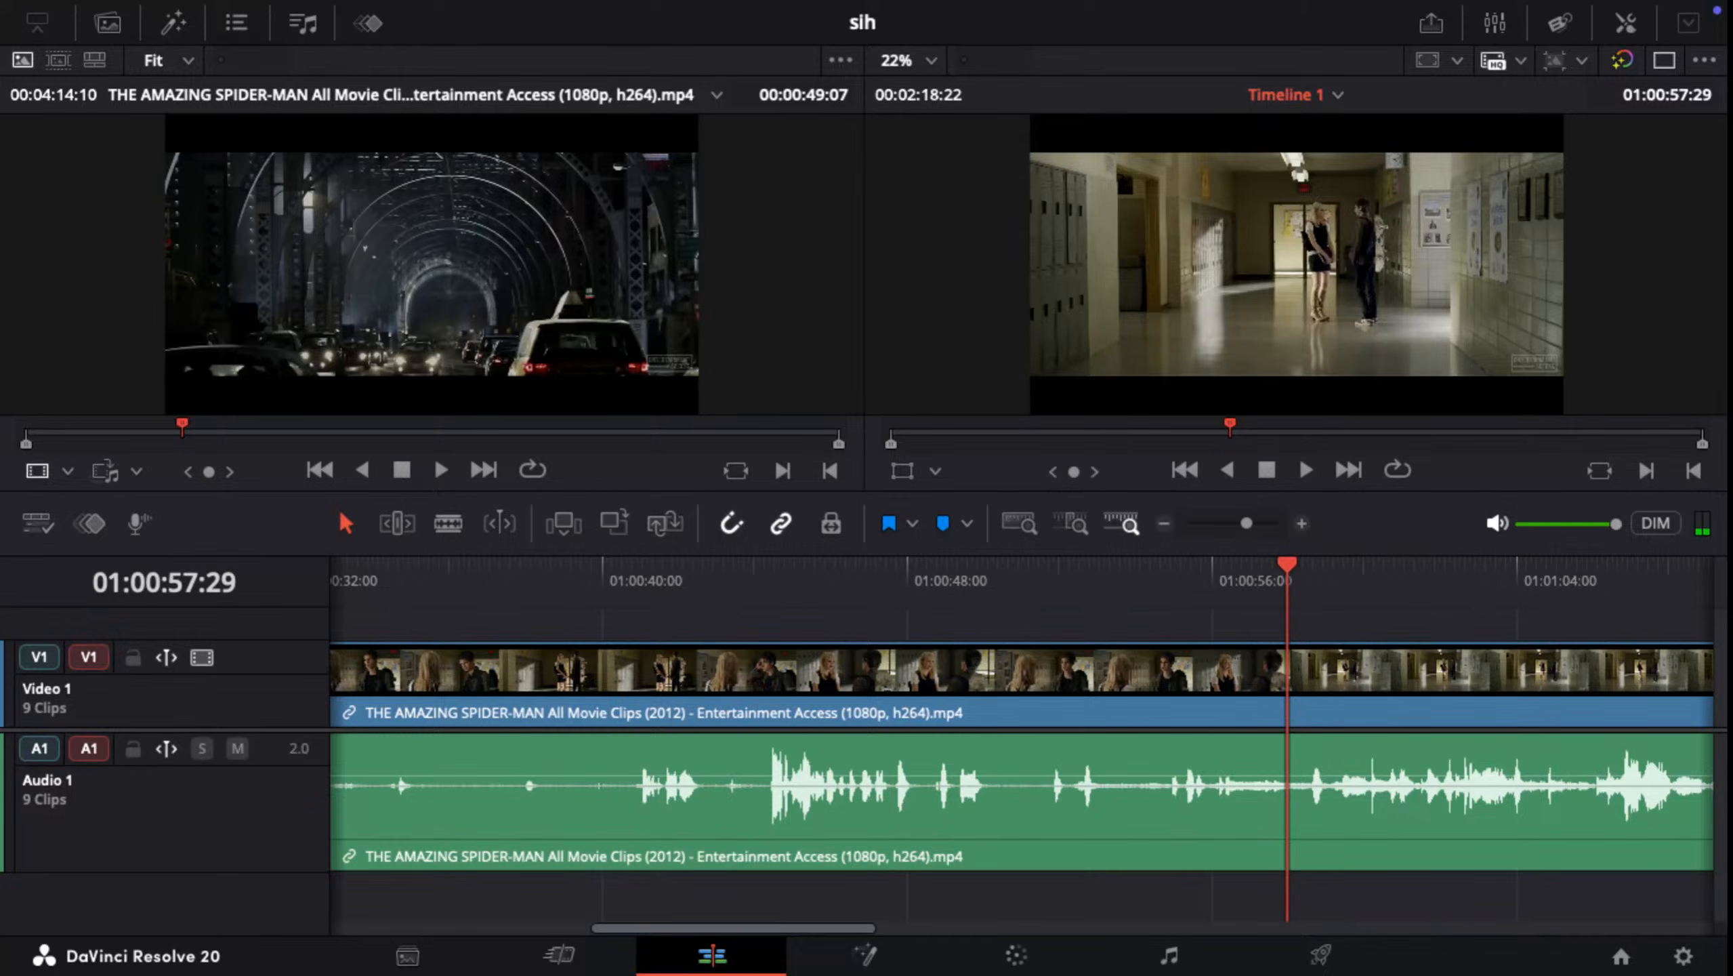
{"action": "key", "text": "super+b"}
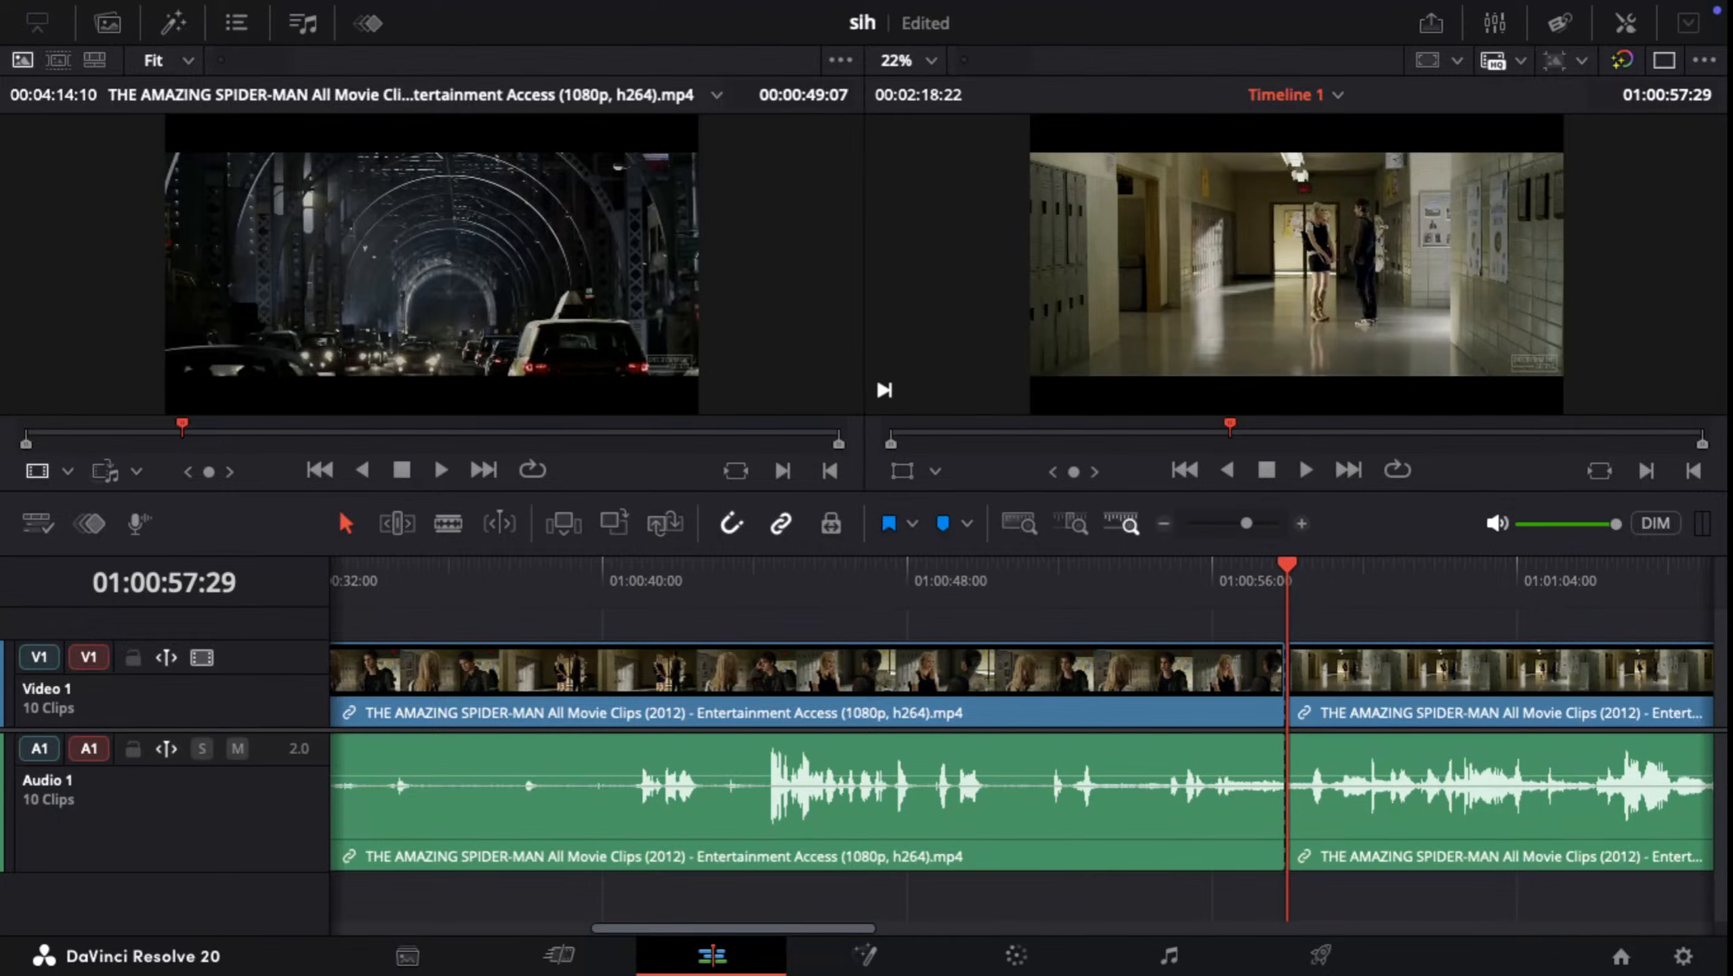
{"action": "left_click_drag", "start_coordinate": [1196, 629], "coordinate": [1217, 862]}
{"action": "key", "text": "shift+BackSpace"}
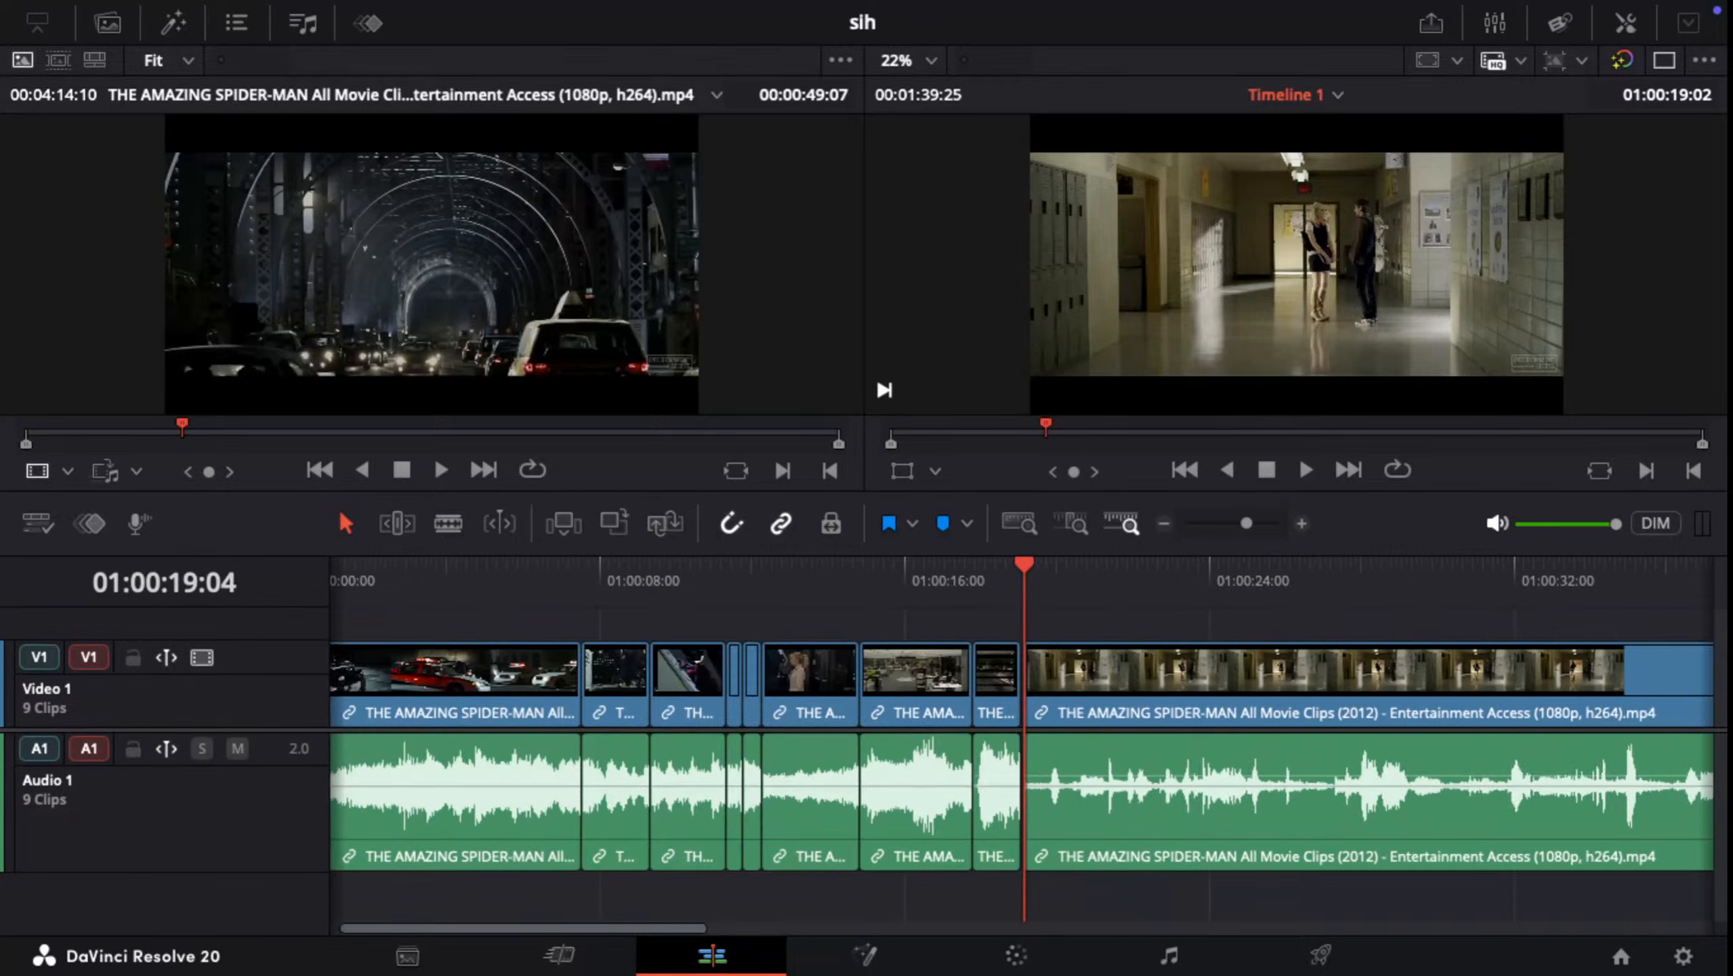
Step: Split the last timeline clip at 01:00:38:23, at the locker close-up just before the lab scene
{"action": "key", "text": "space"}
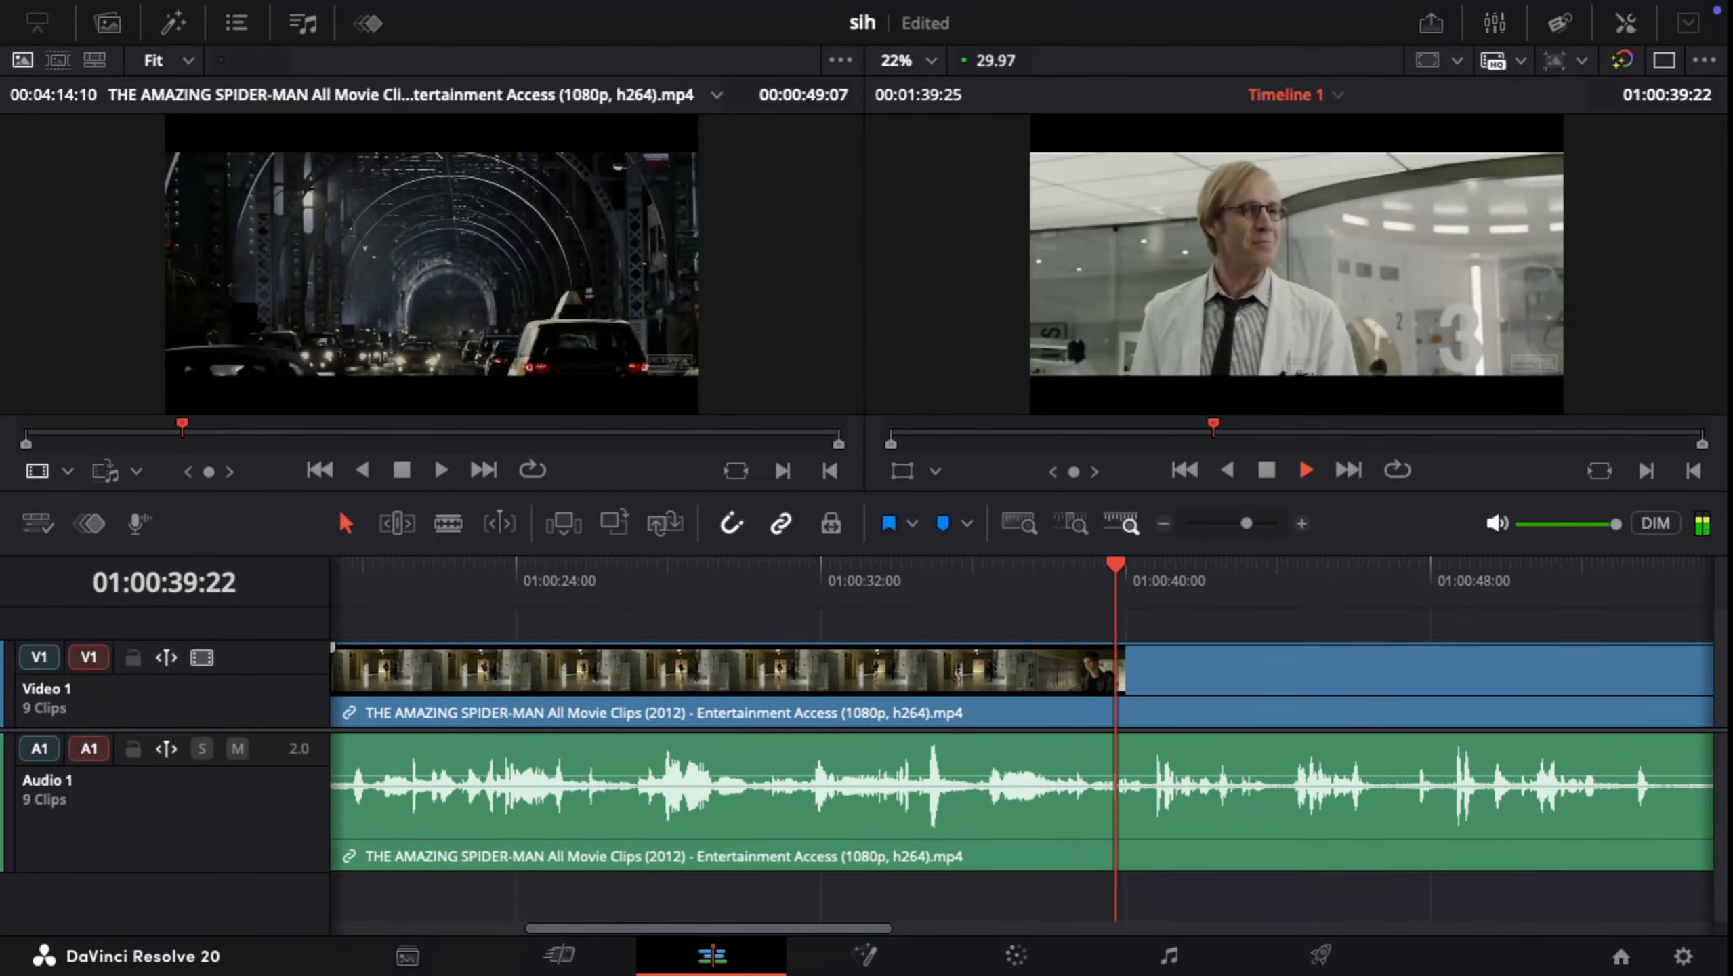
{"action": "key", "text": "space"}
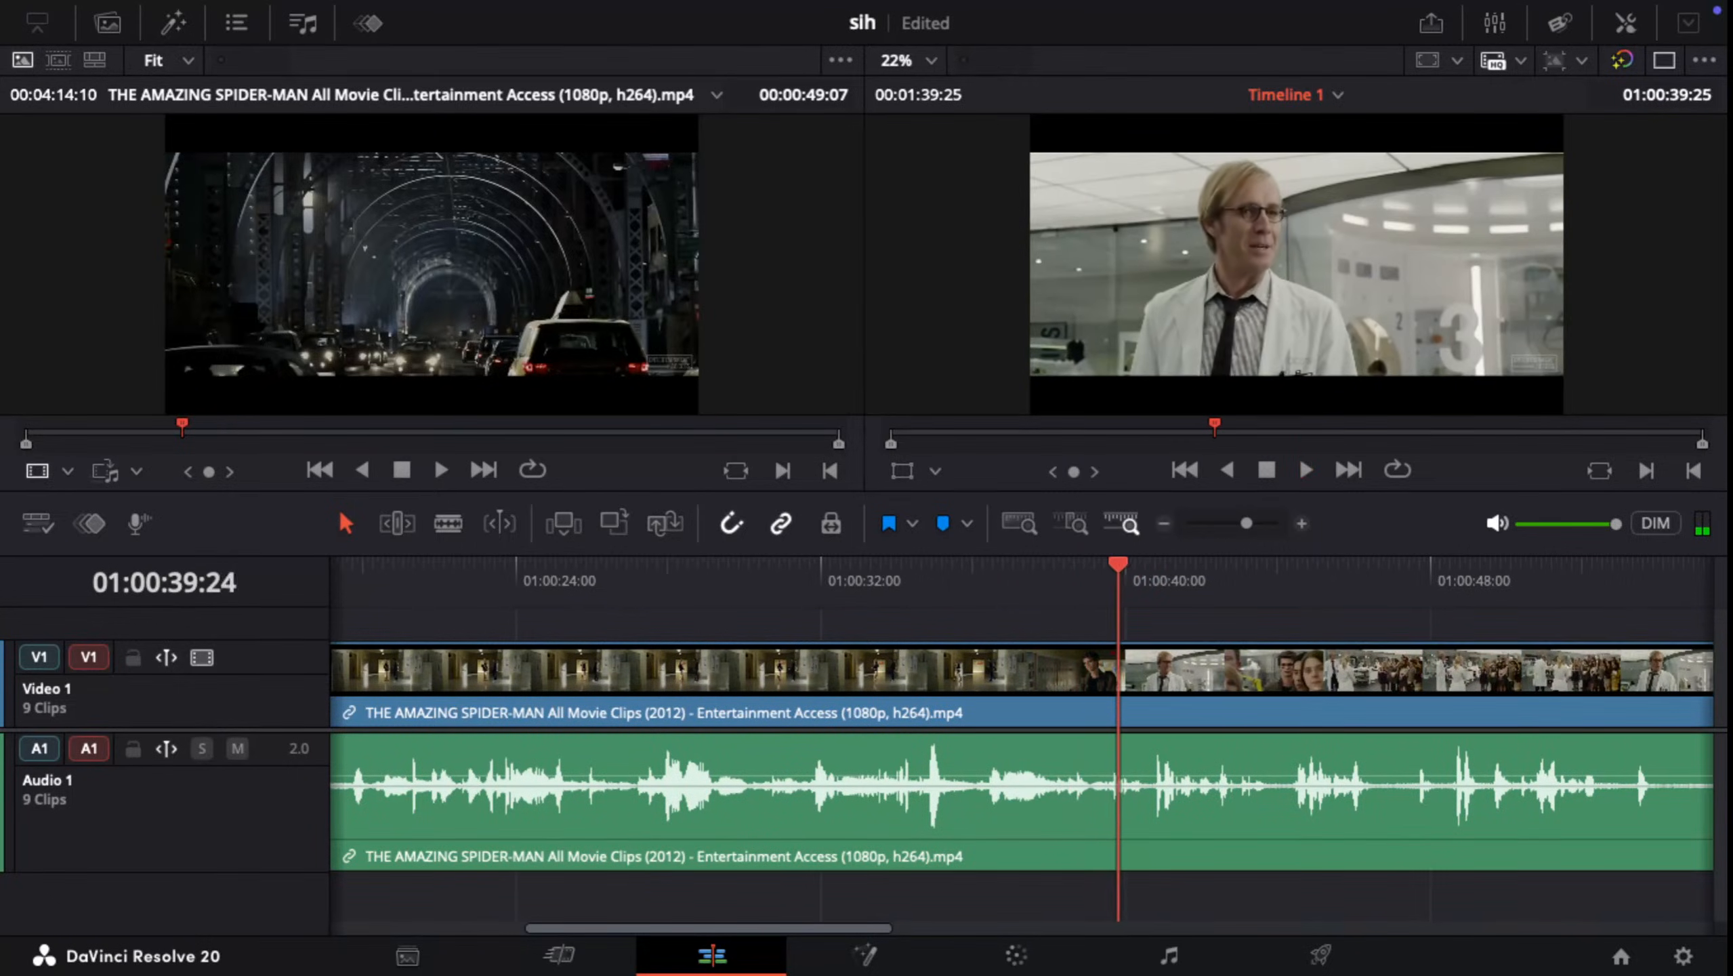
{"action": "key", "text": "Left"}
{"action": "key", "text": "Left"}
{"action": "key", "text": "Left"}
{"action": "key", "text": "Left"}
{"action": "key", "text": "Left"}
{"action": "key", "text": "Left"}
{"action": "key", "text": "Left"}
{"action": "key", "text": "Left"}
{"action": "key", "text": "Left"}
{"action": "key", "text": "Left"}
{"action": "key", "text": "Left"}
{"action": "key", "text": "Left"}
{"action": "key", "text": "Left"}
{"action": "key", "text": "Left"}
{"action": "key", "text": "Left"}
{"action": "key", "text": "Left"}
{"action": "key", "text": "Left"}
{"action": "key", "text": "Left"}
{"action": "key", "text": "Left"}
{"action": "key", "text": "Left"}
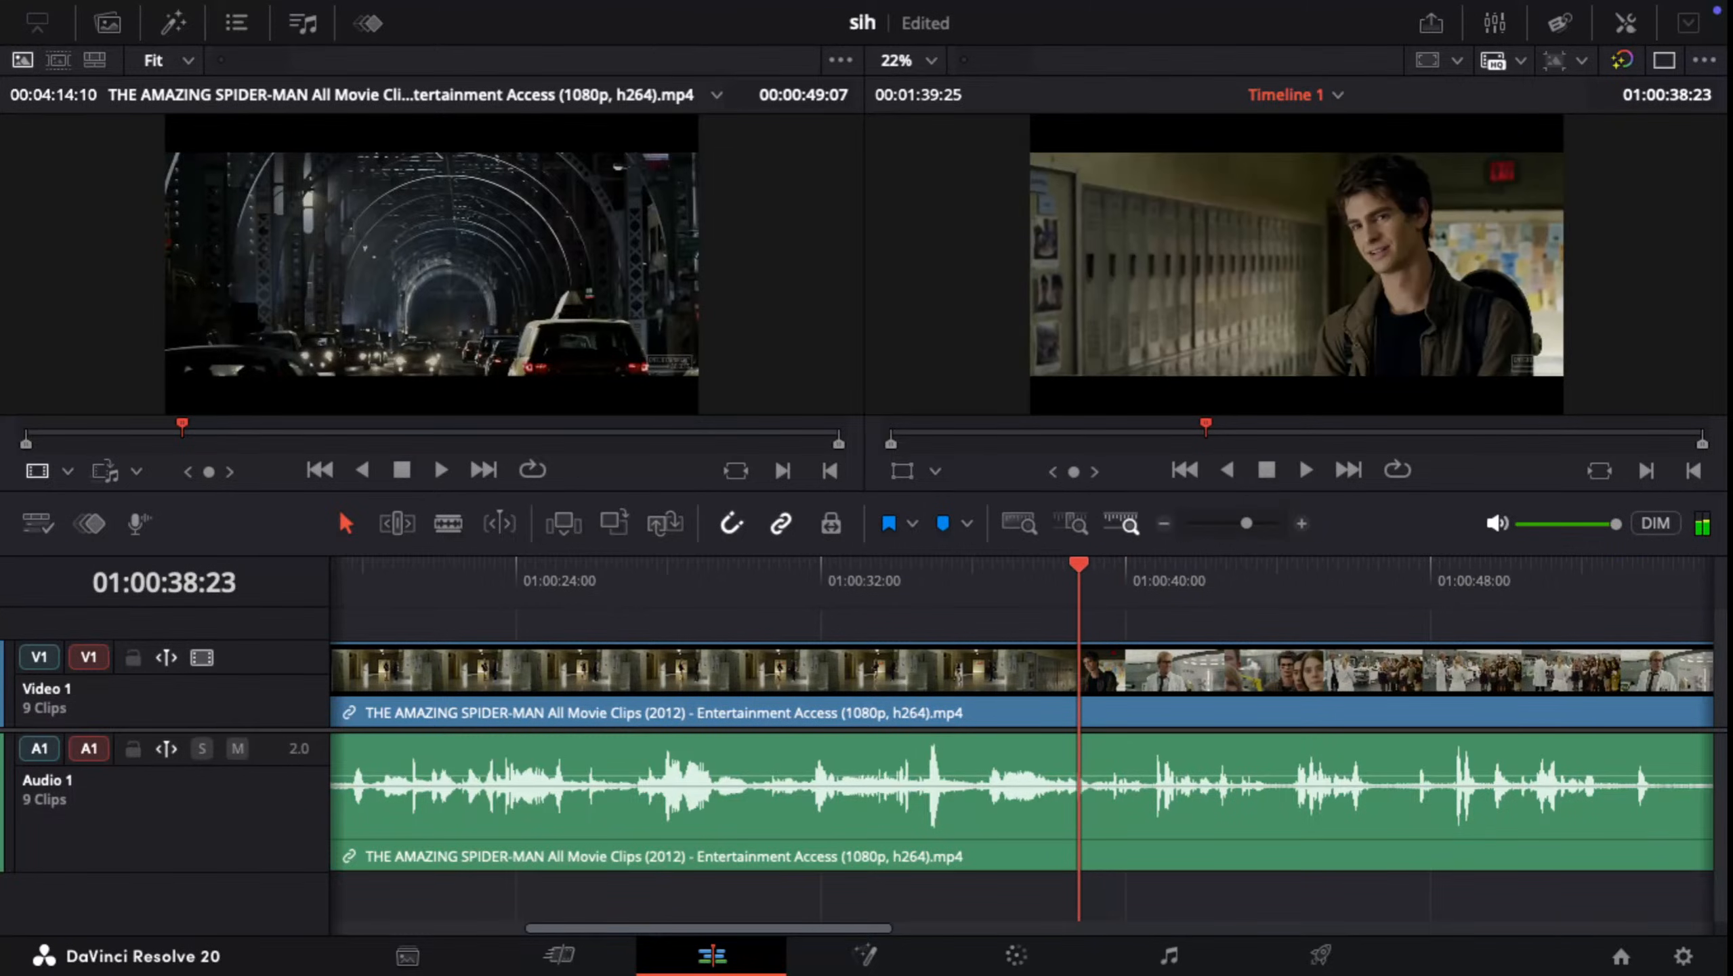
{"action": "key", "text": "ctrl+b"}
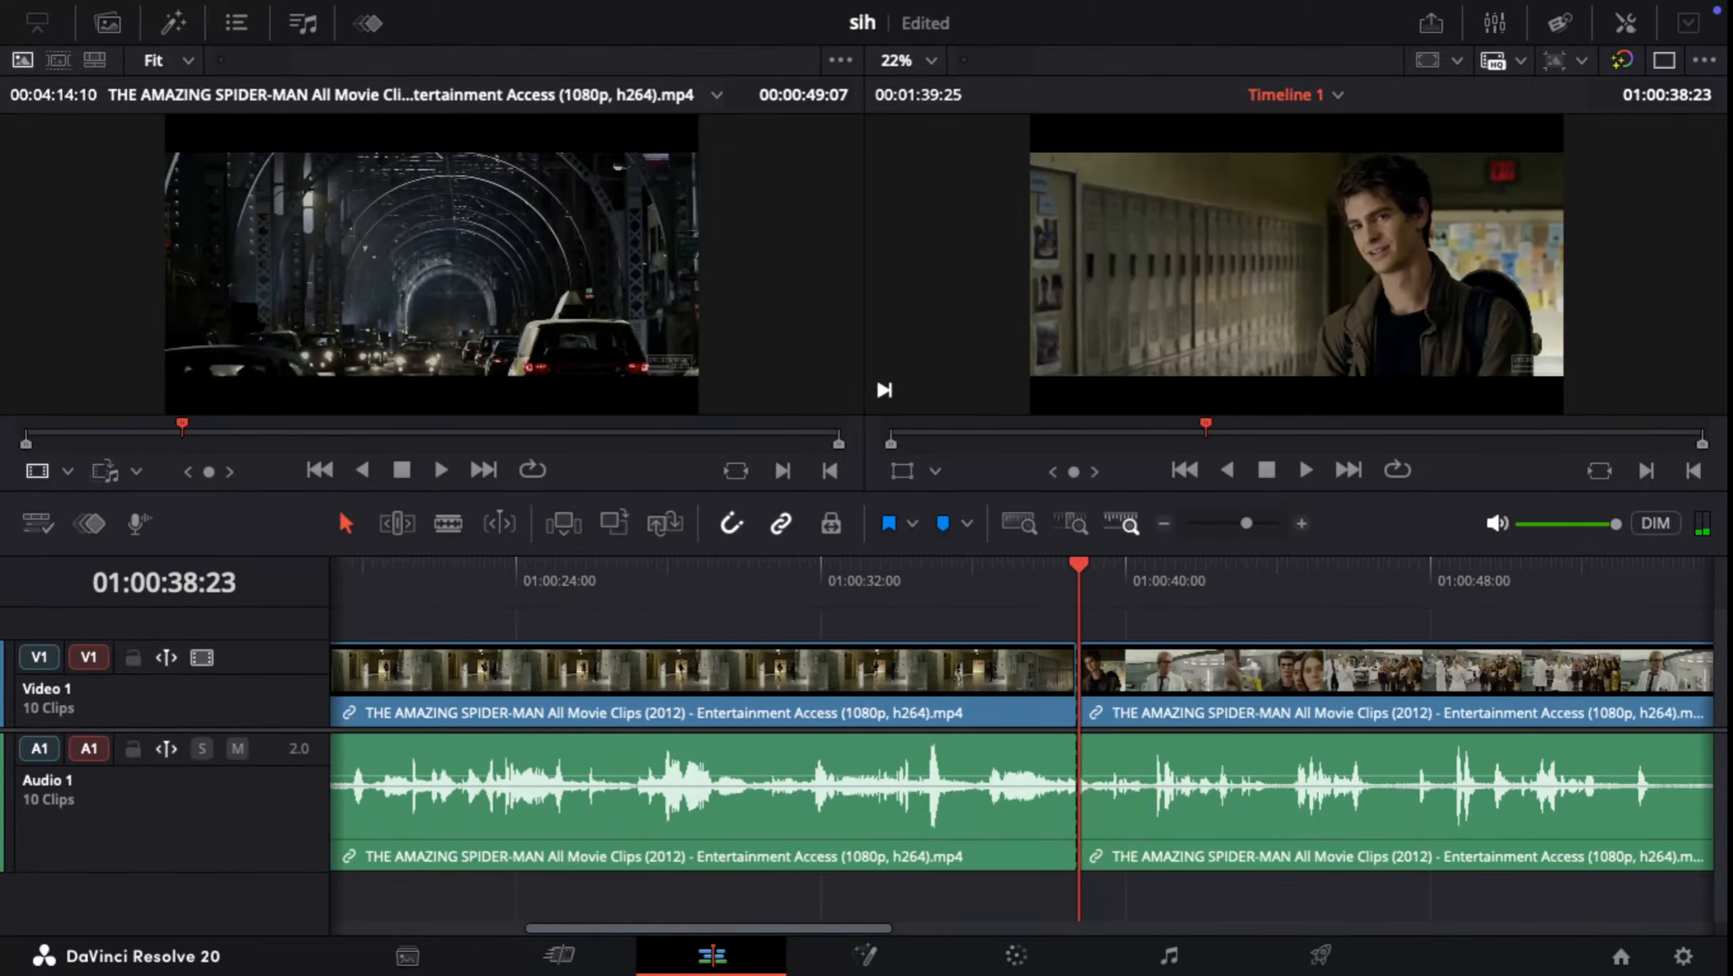
{"action": "key", "text": "space"}
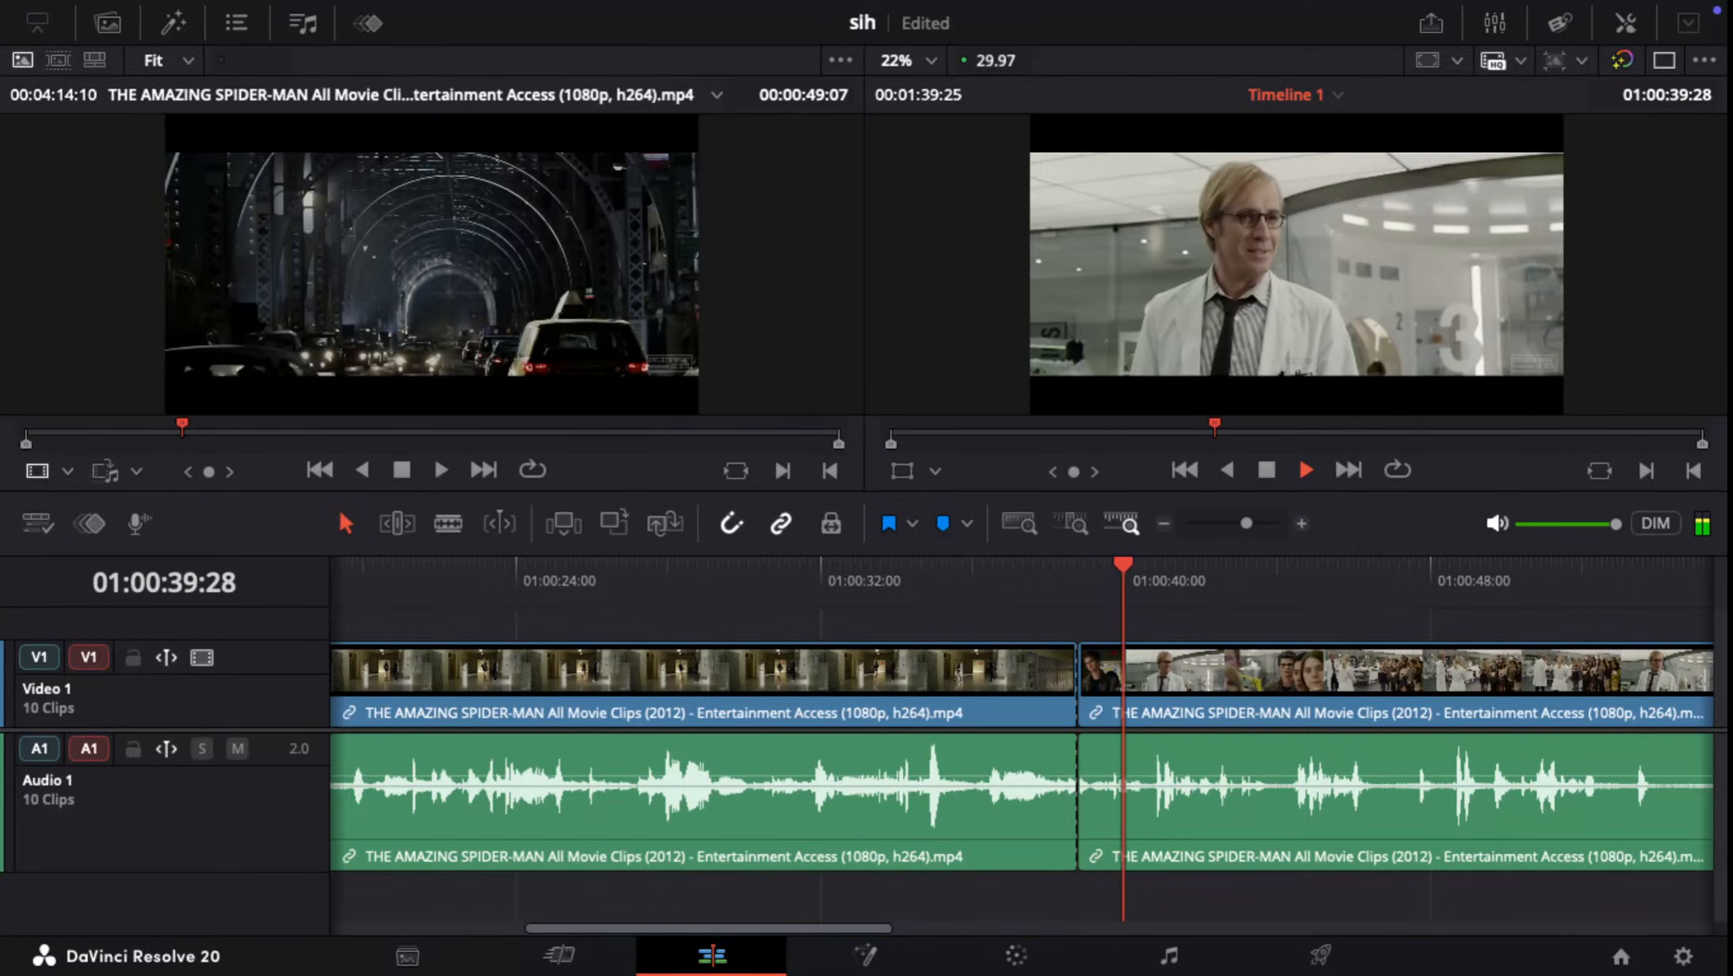
{"action": "key", "text": "super+space"}
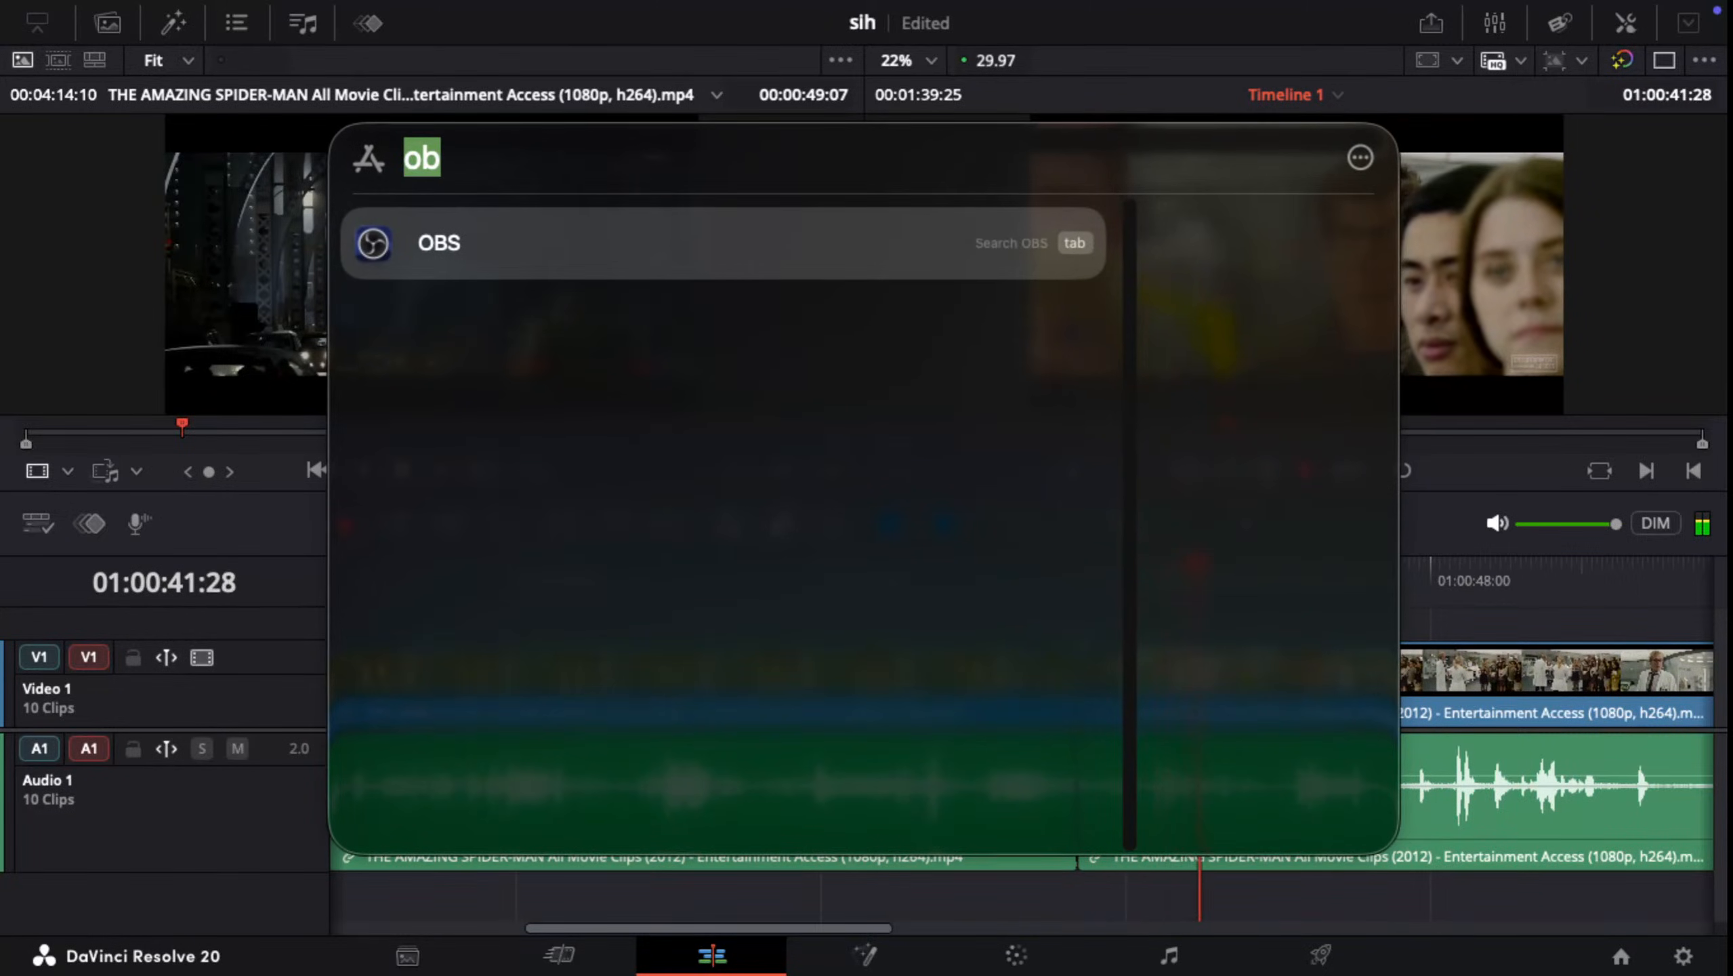
{"action": "key", "text": "BackSpace"}
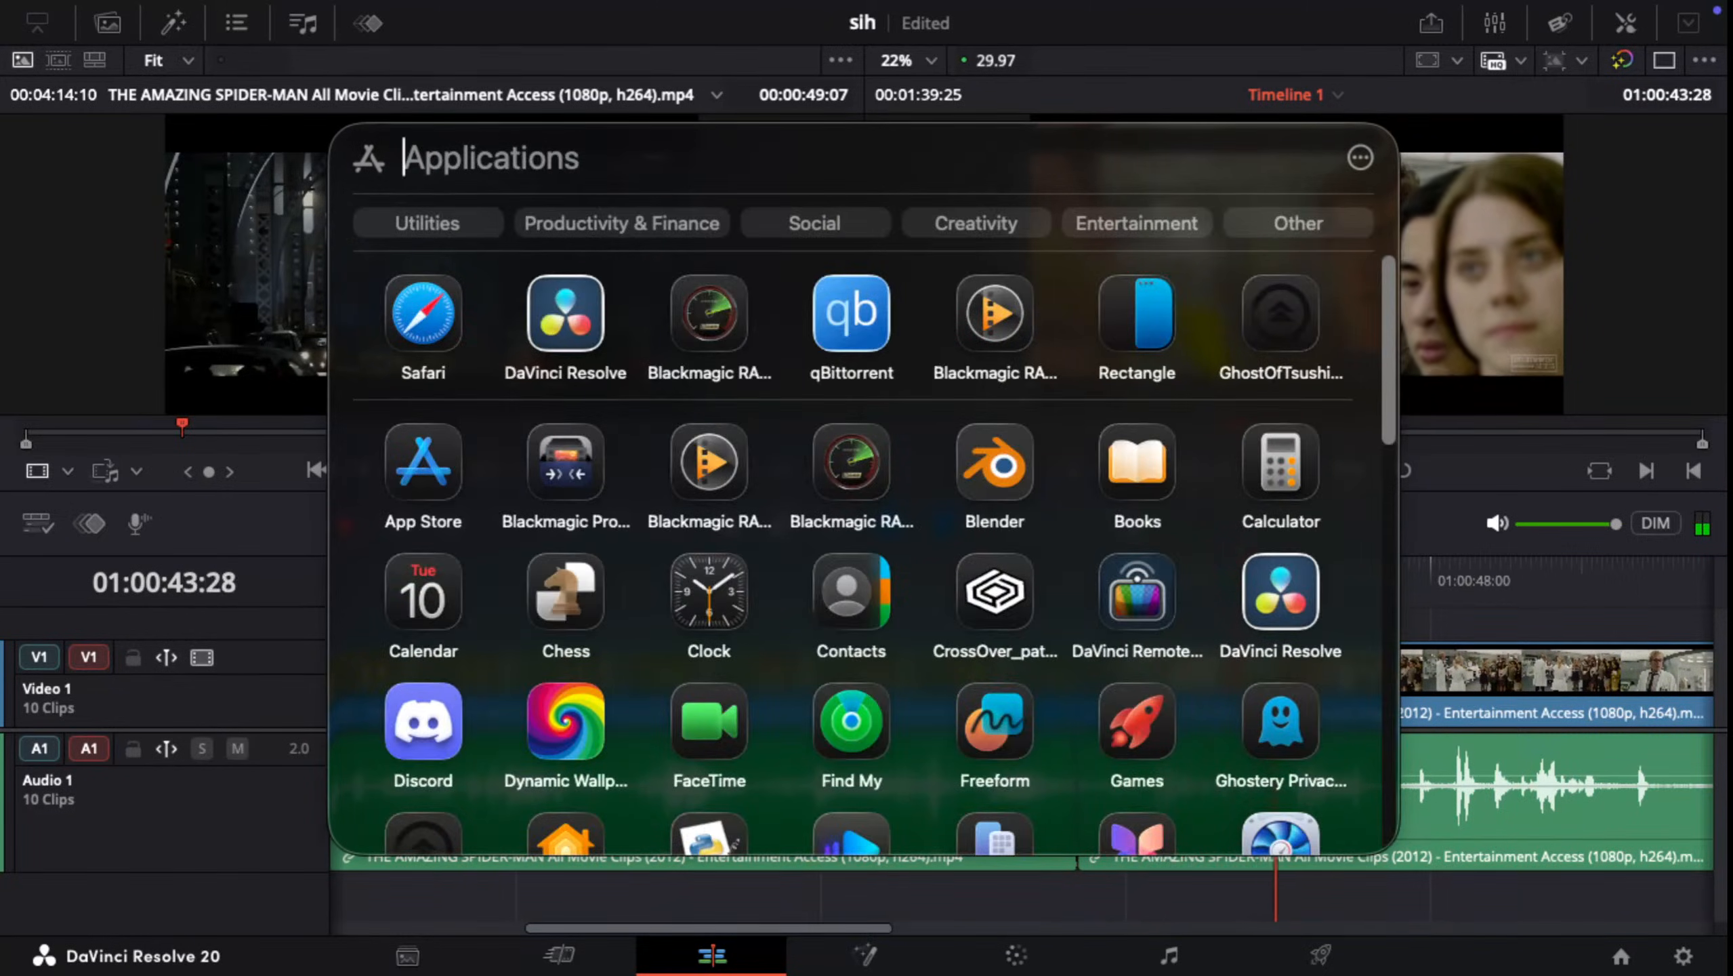
{"action": "key", "text": "Escape"}
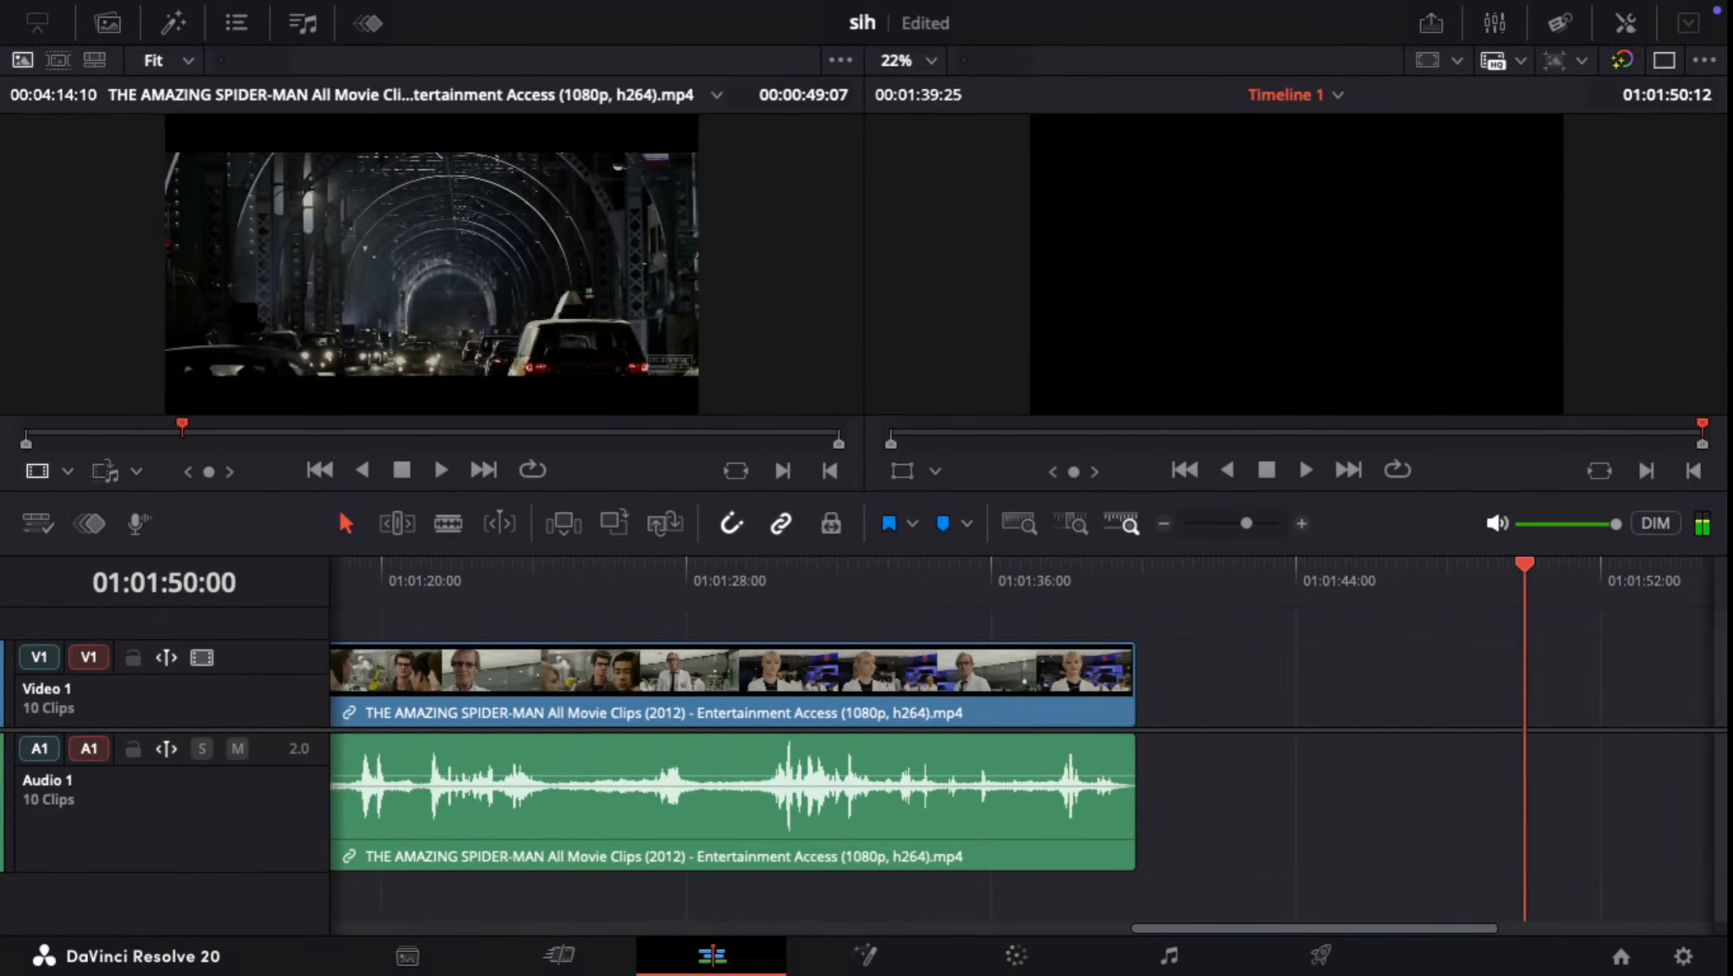
Step: Delete the last clip on the timeline, containing the lab scene after the 01:00:38:23 split
{"action": "left_click_drag", "start_coordinate": [1021, 564], "coordinate": [933, 564]}
{"action": "key", "text": "space"}
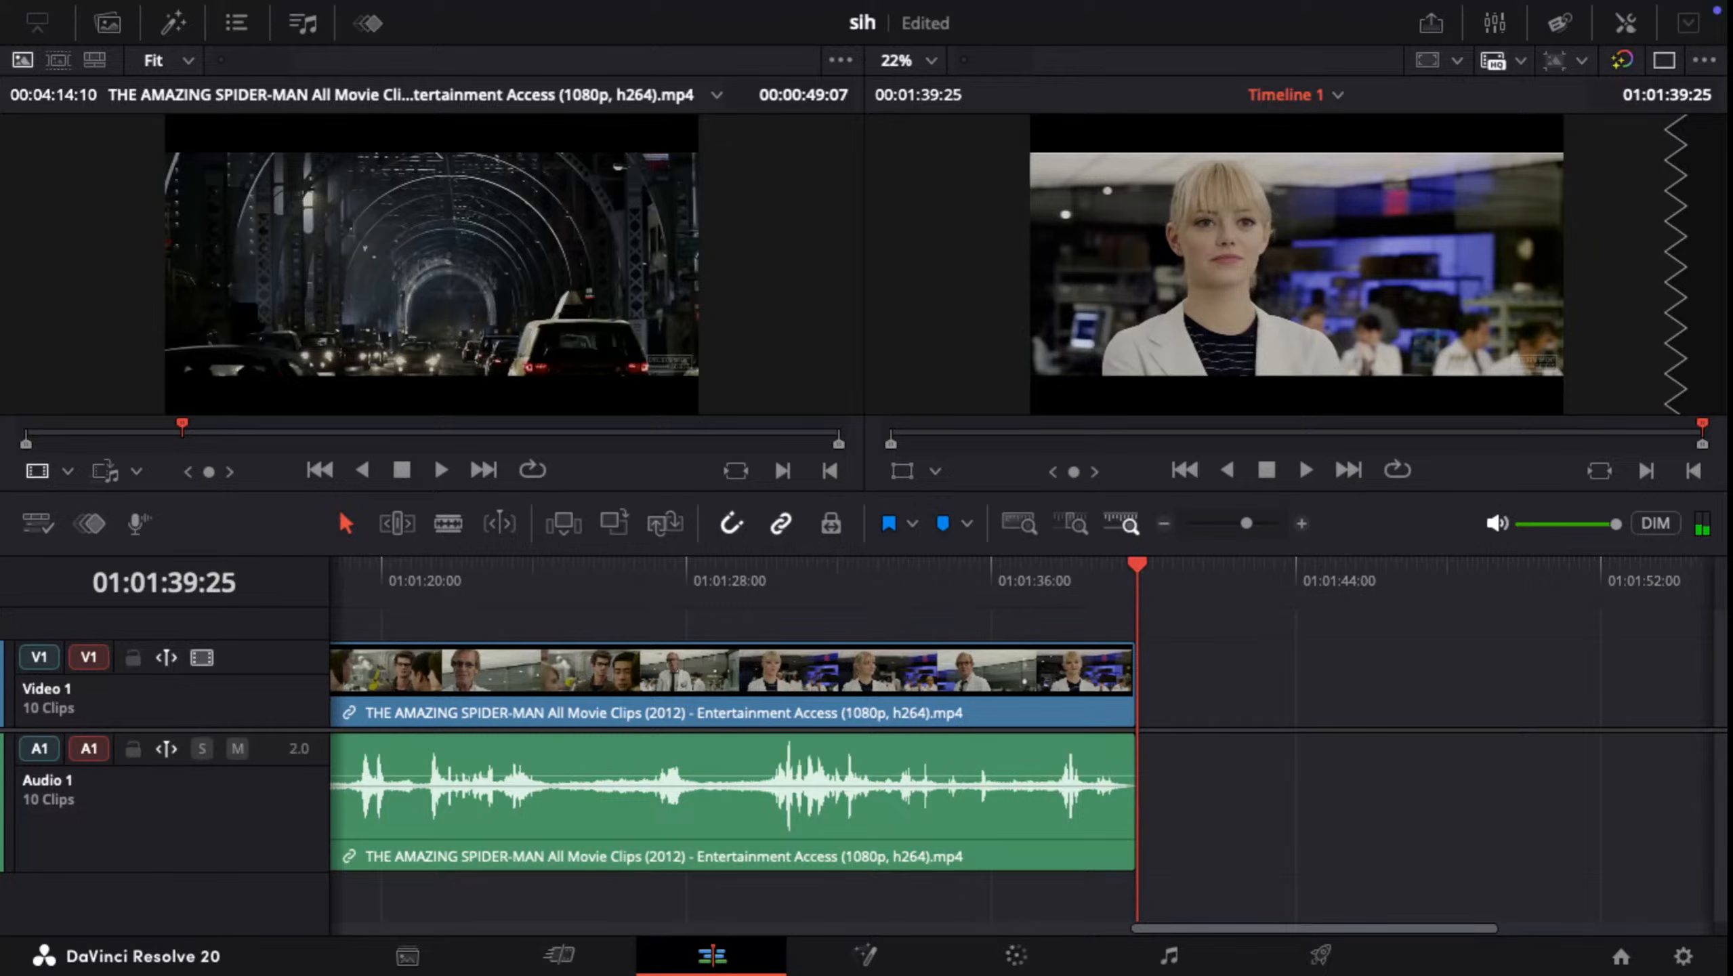
{"action": "left_click_drag", "start_coordinate": [1217, 854], "coordinate": [980, 647]}
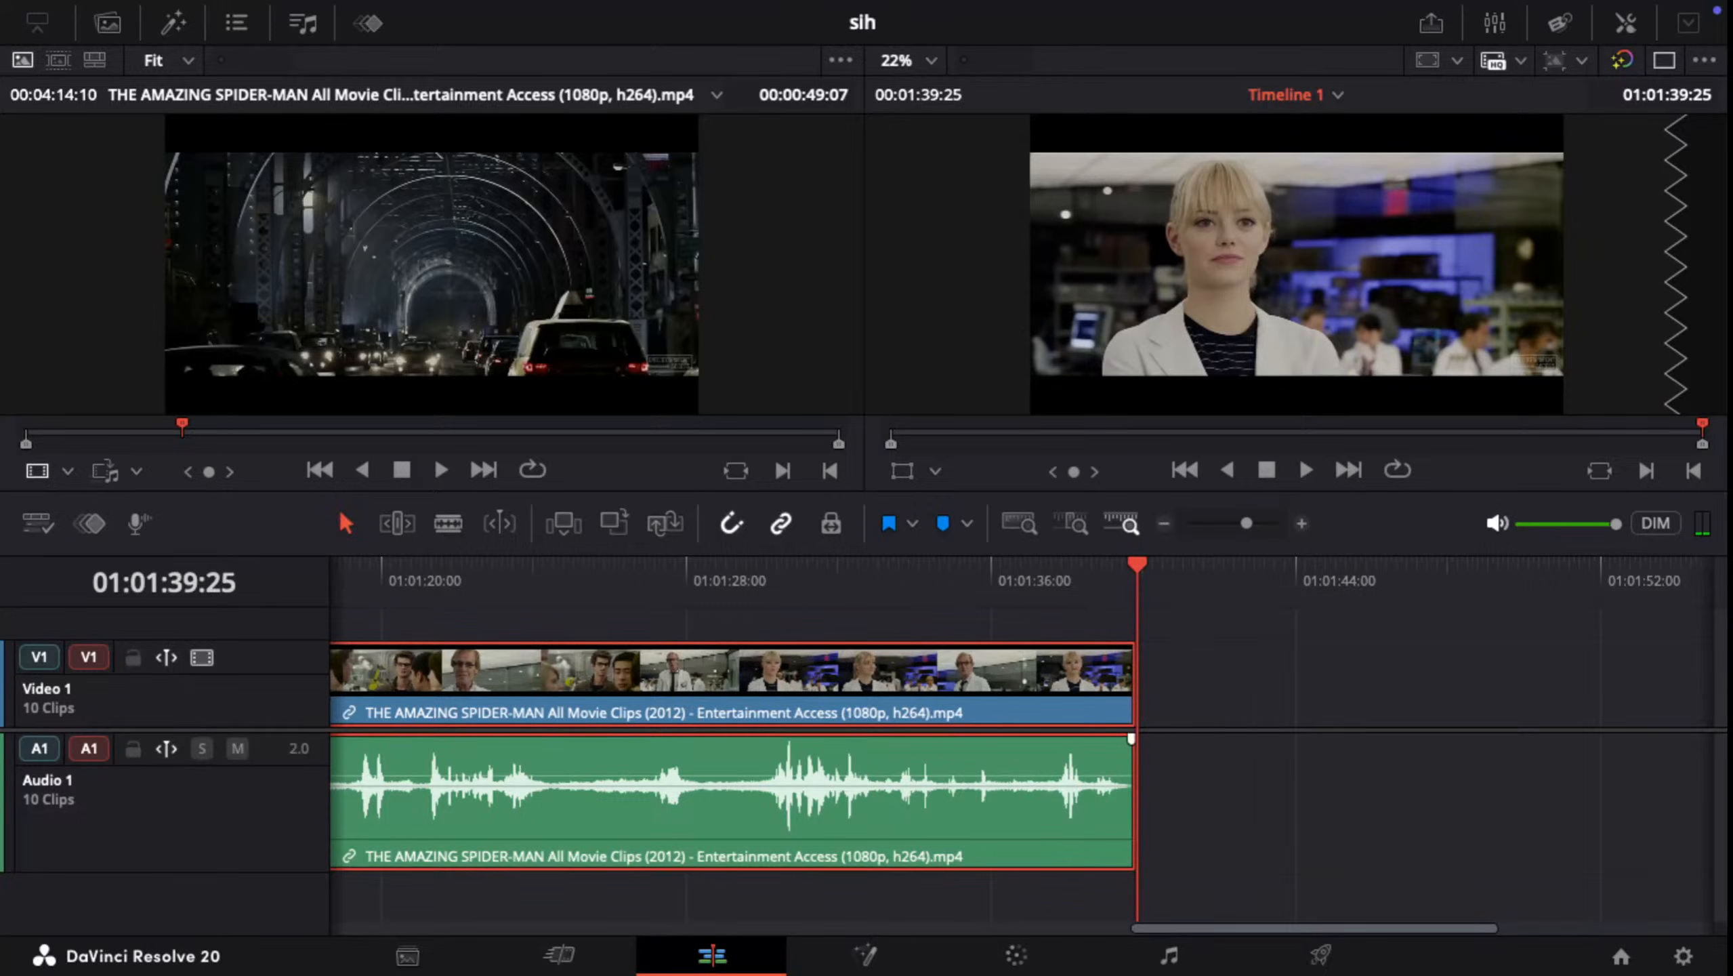
{"action": "key", "text": "Delete"}
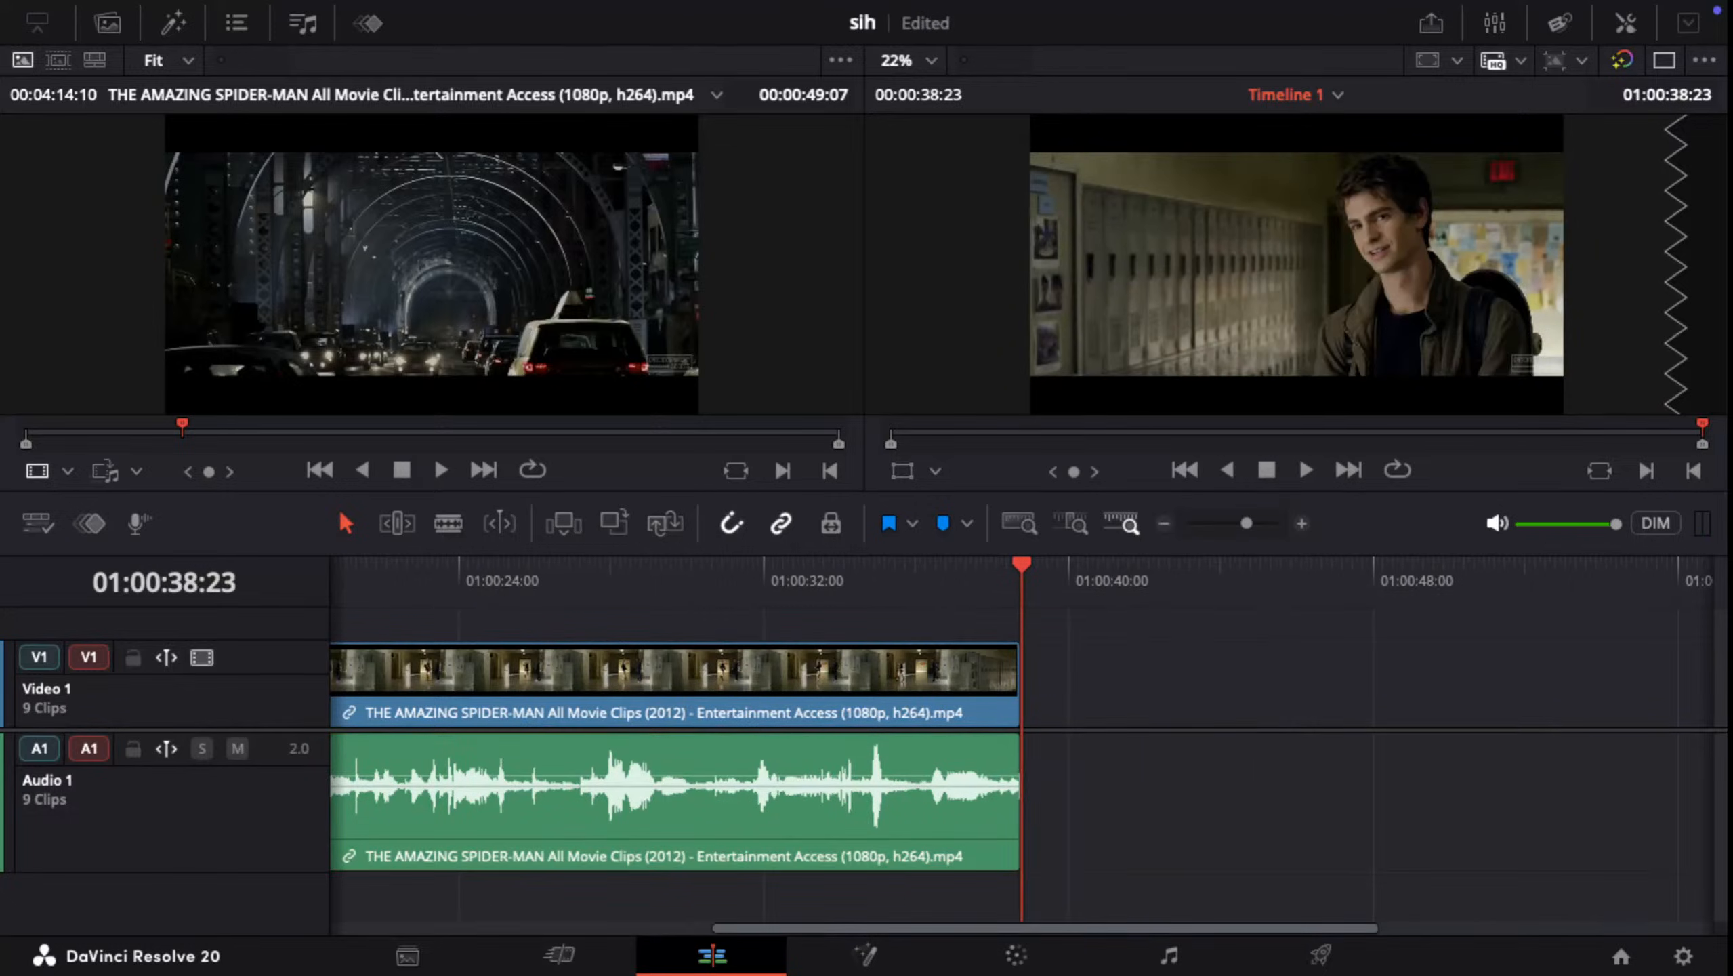
Step: Play back the edited timeline from its beginning, and return the playhead to 01:00:00:00
{"action": "left_click_drag", "start_coordinate": [1021, 566], "coordinate": [332, 569]}
{"action": "key", "text": "space"}
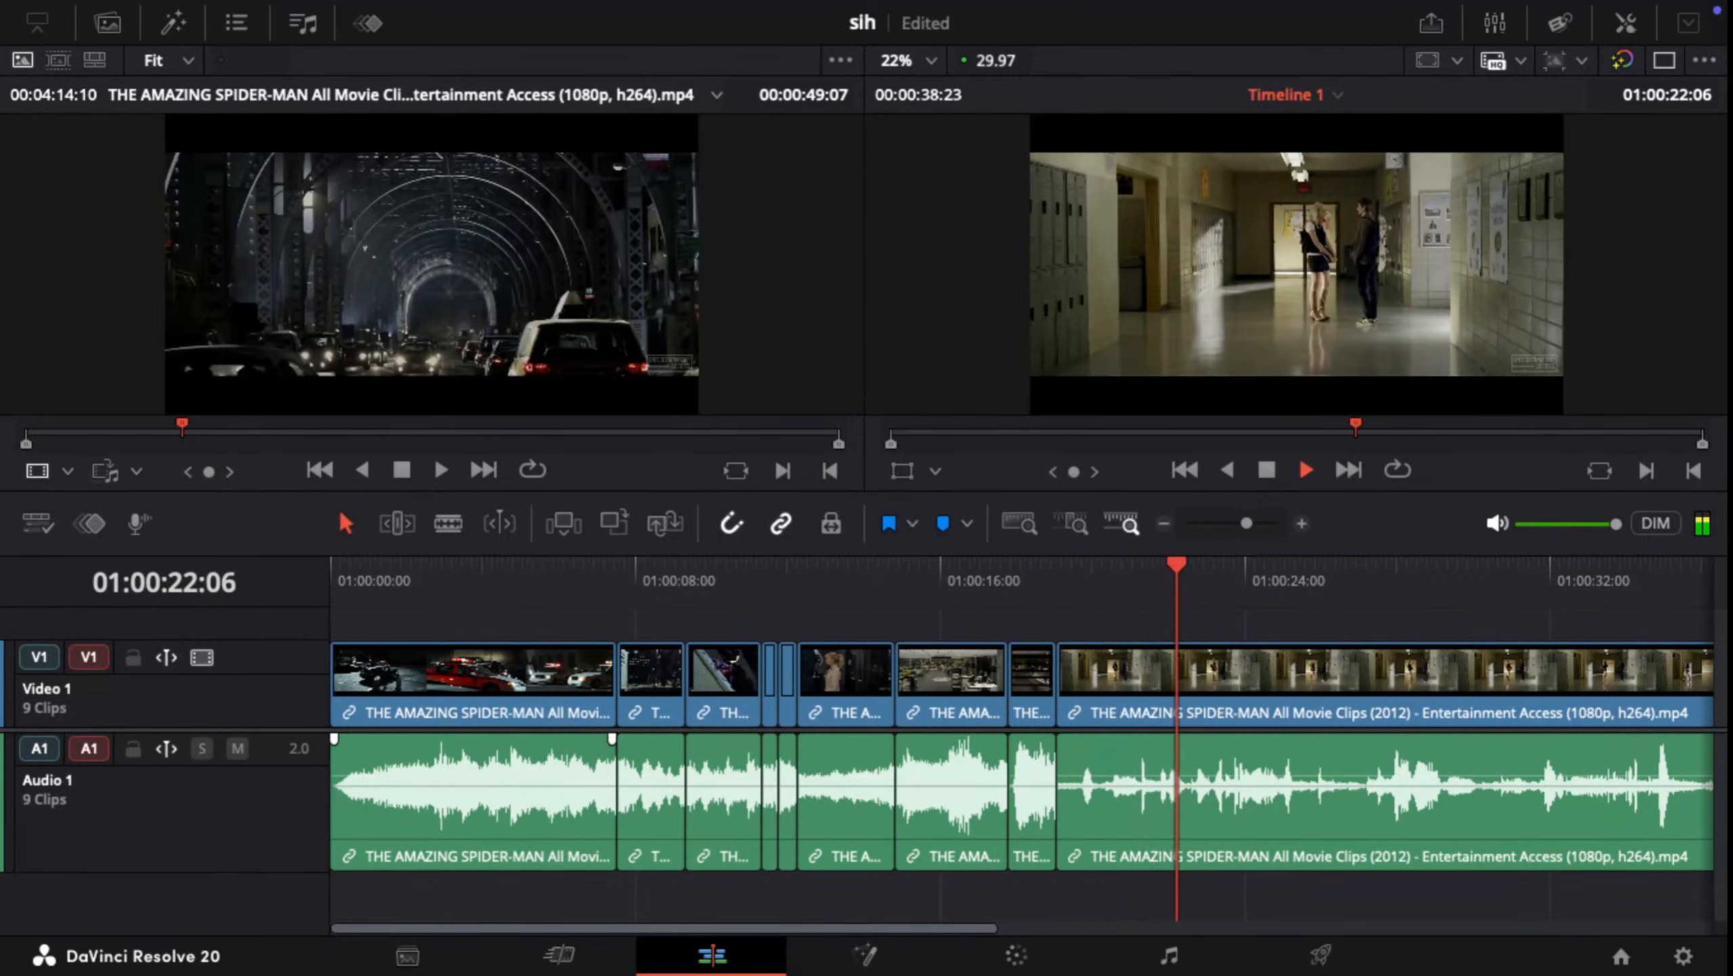
{"action": "key", "text": "space"}
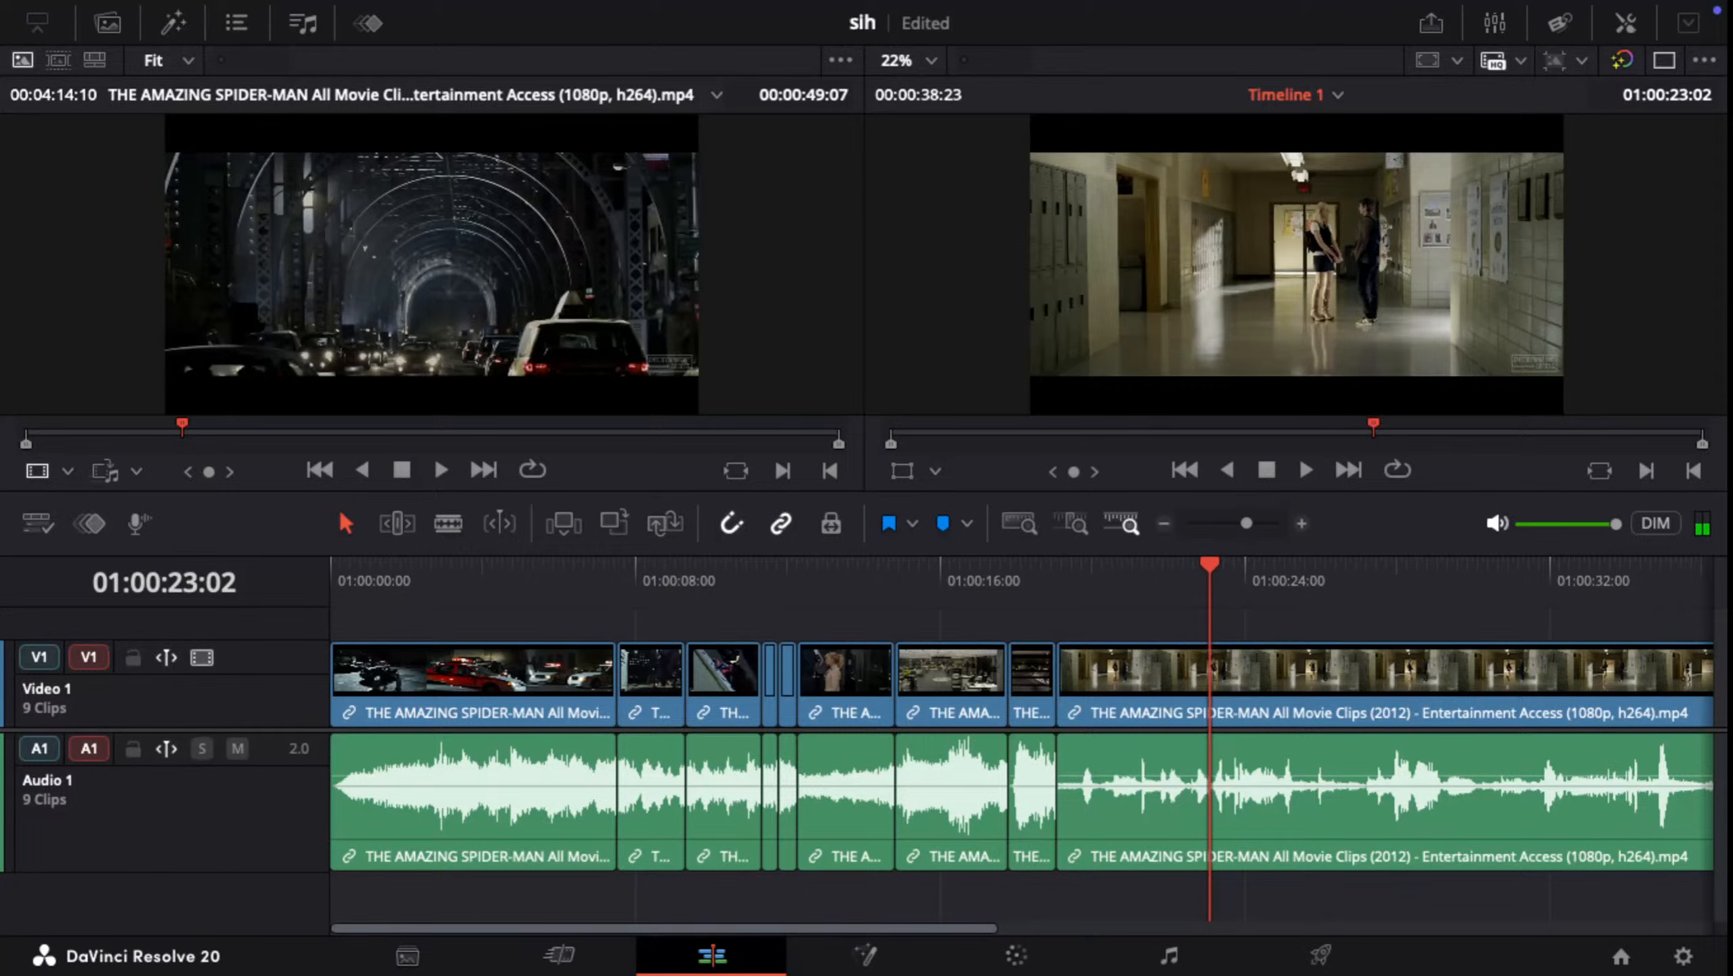
{"action": "left_click_drag", "start_coordinate": [1209, 564], "coordinate": [332, 565]}
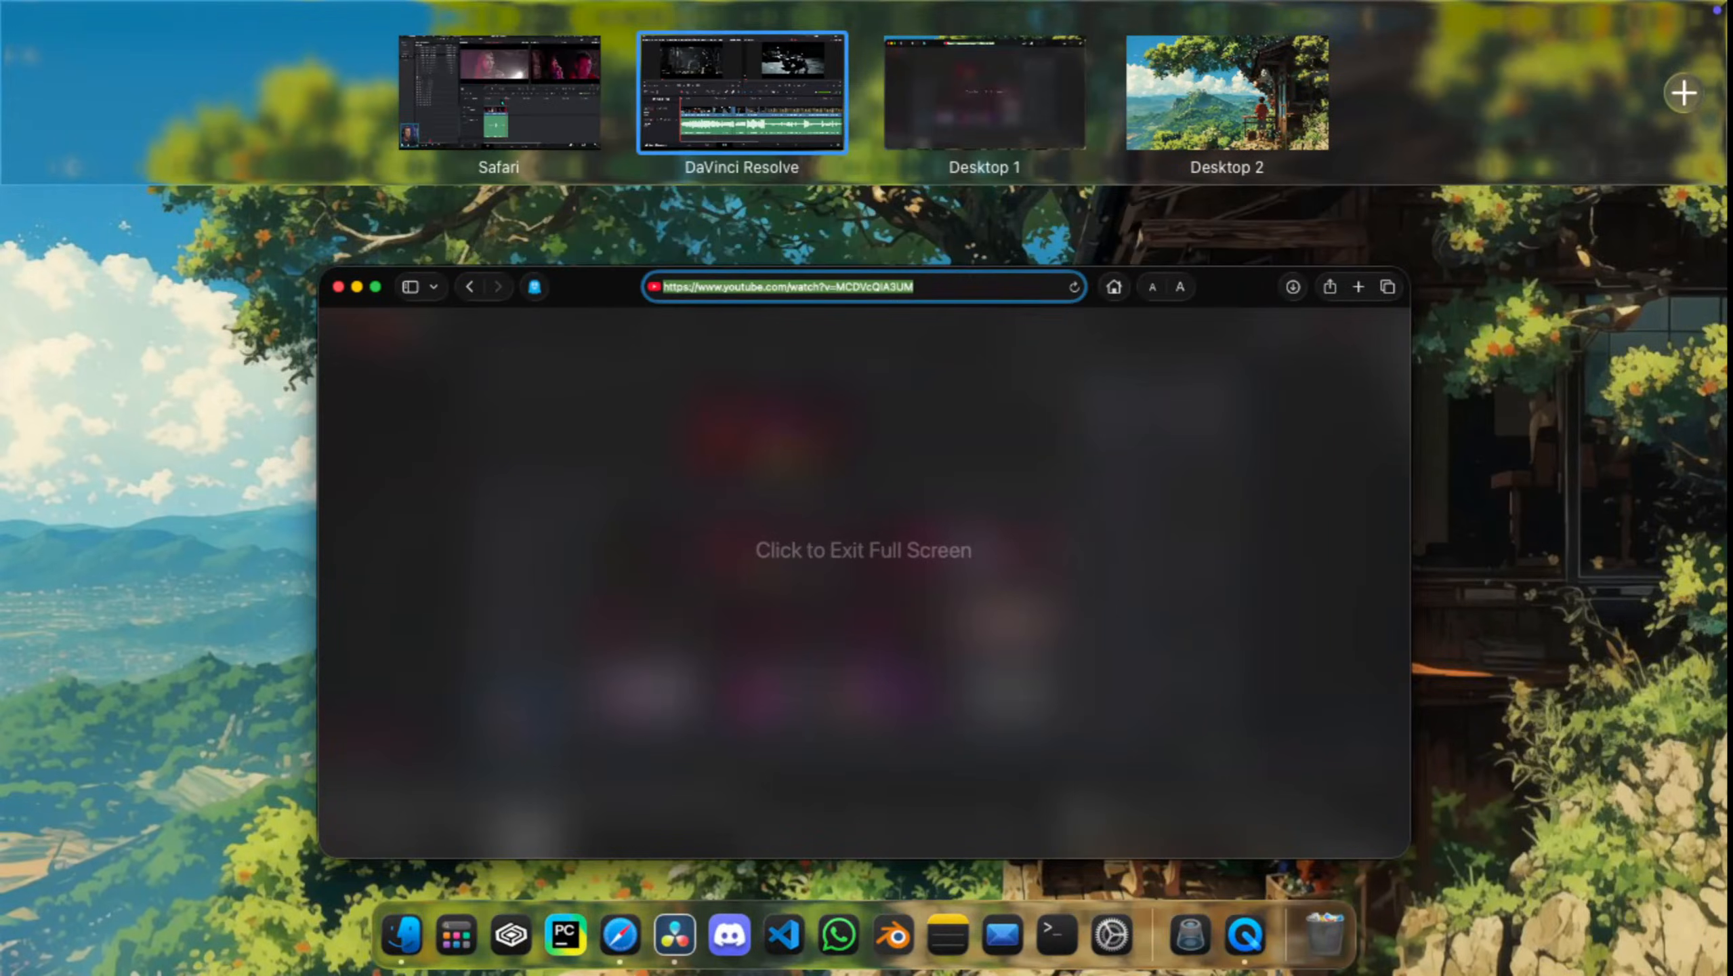
{"action": "left_click", "coordinate": [499, 93]}
{"action": "key", "text": "space"}
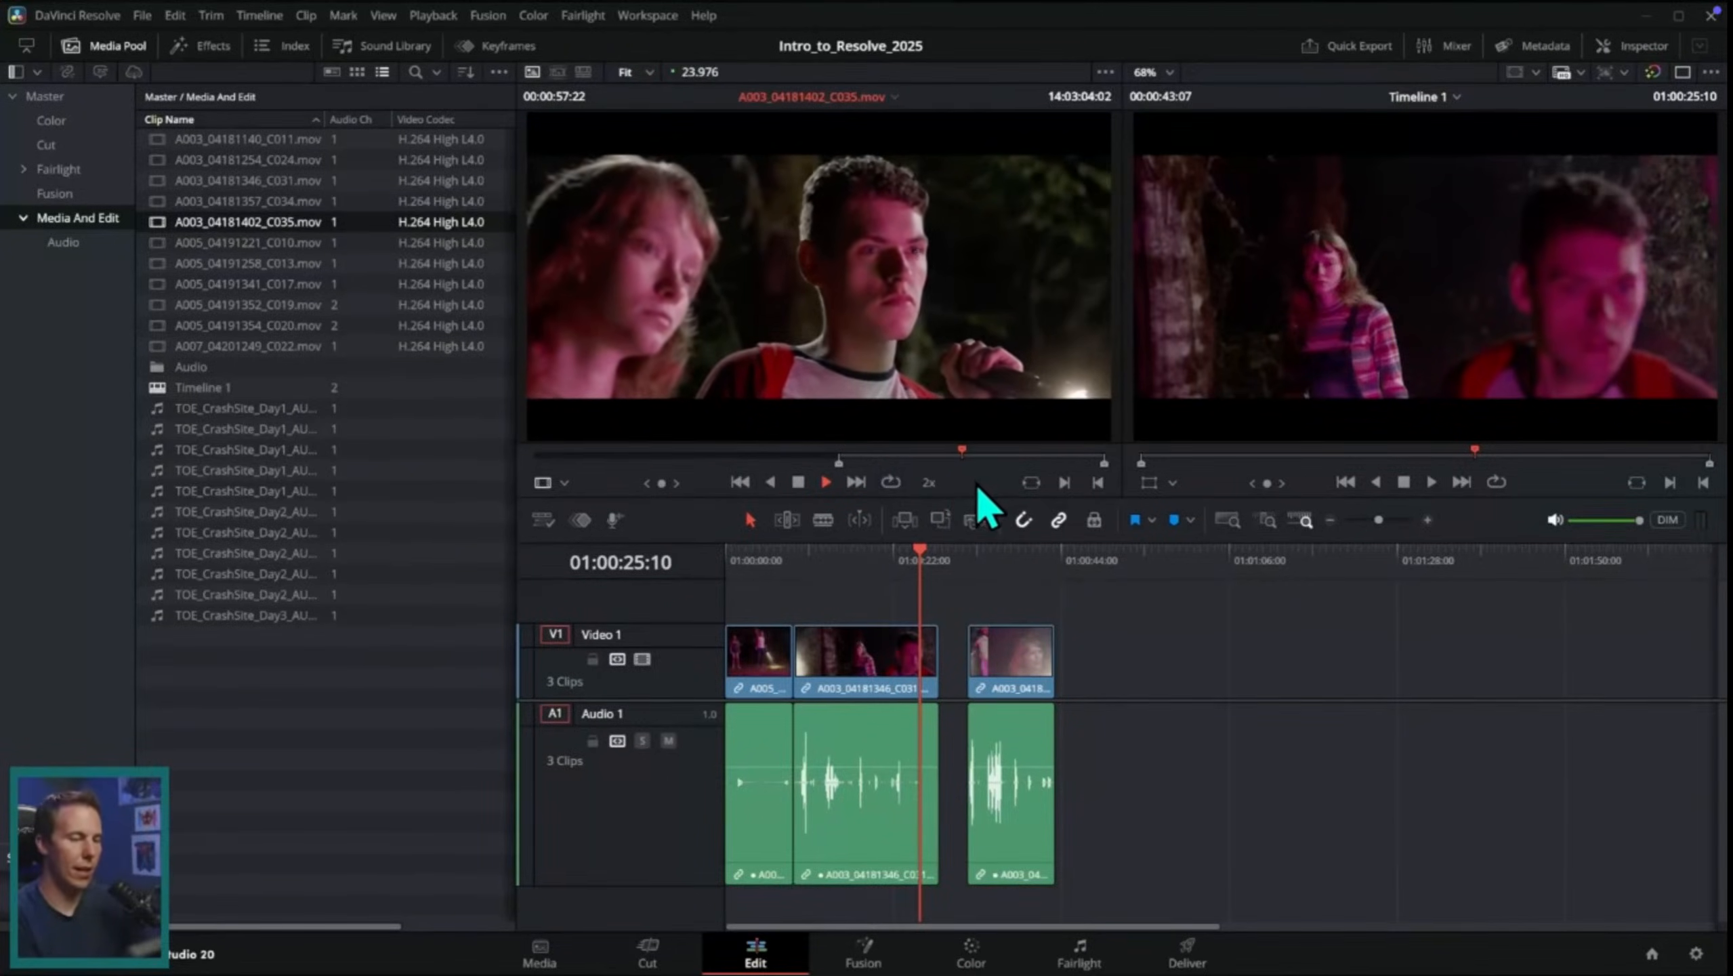
Step: Review A003_04181402_C035.mov in the source viewer and mark an In point at 14:03:16:10
{"action": "key", "text": "k"}
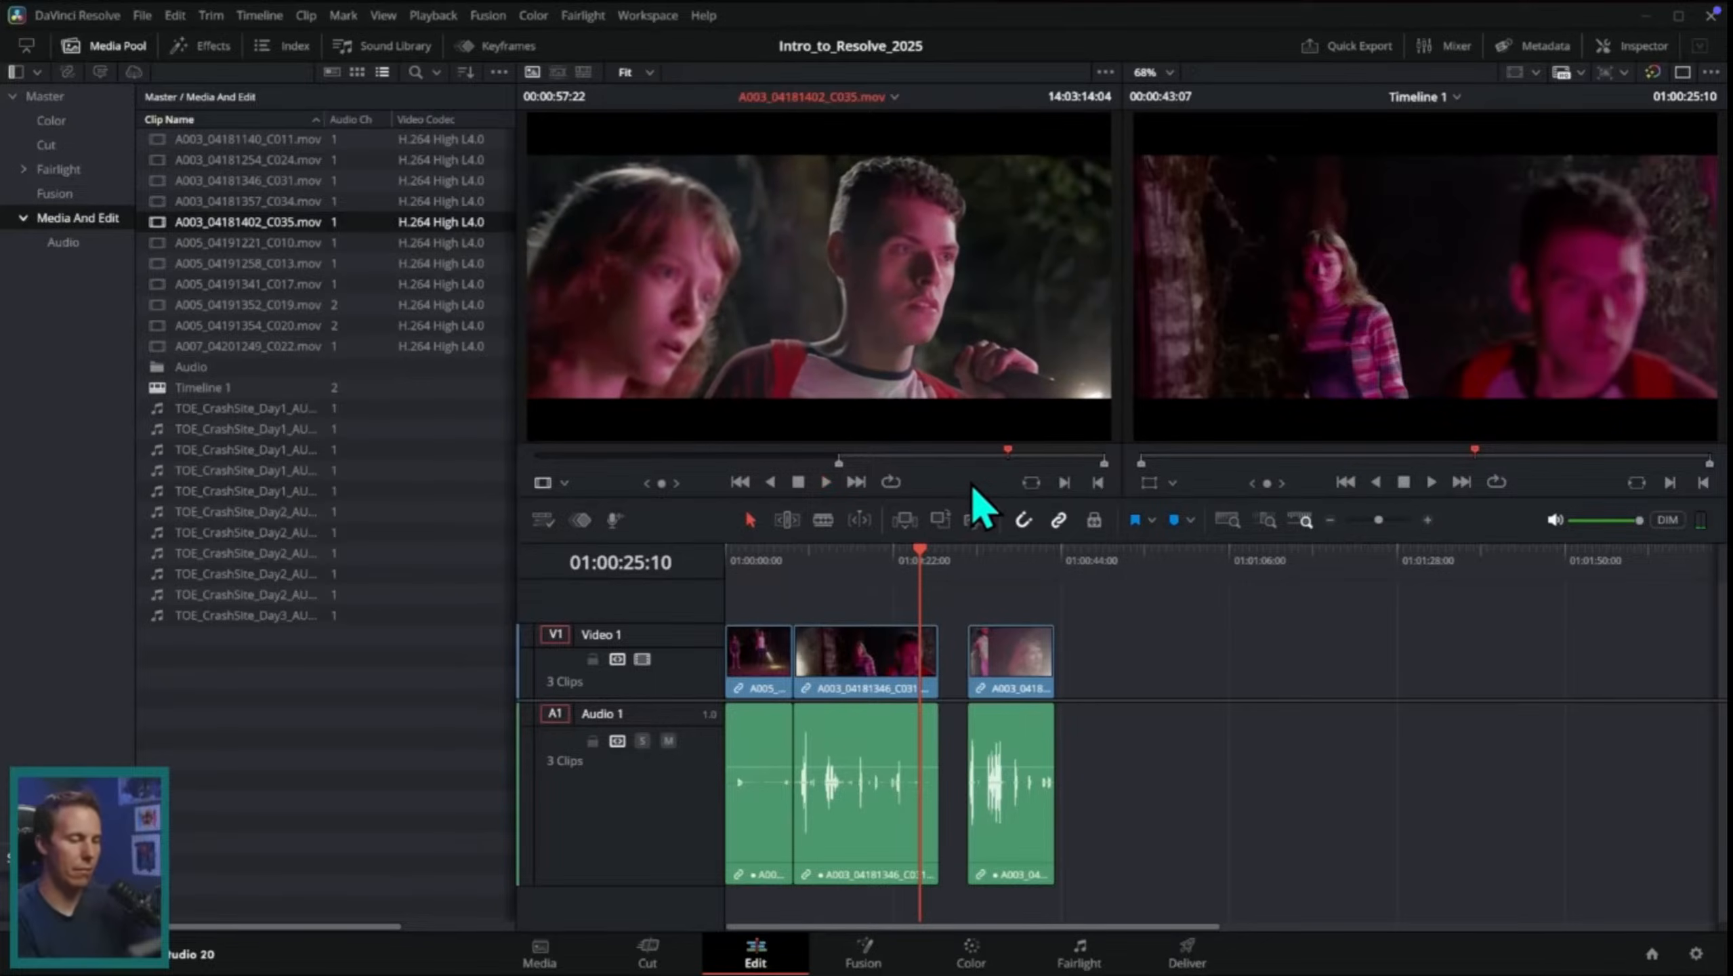
{"action": "key", "text": "l"}
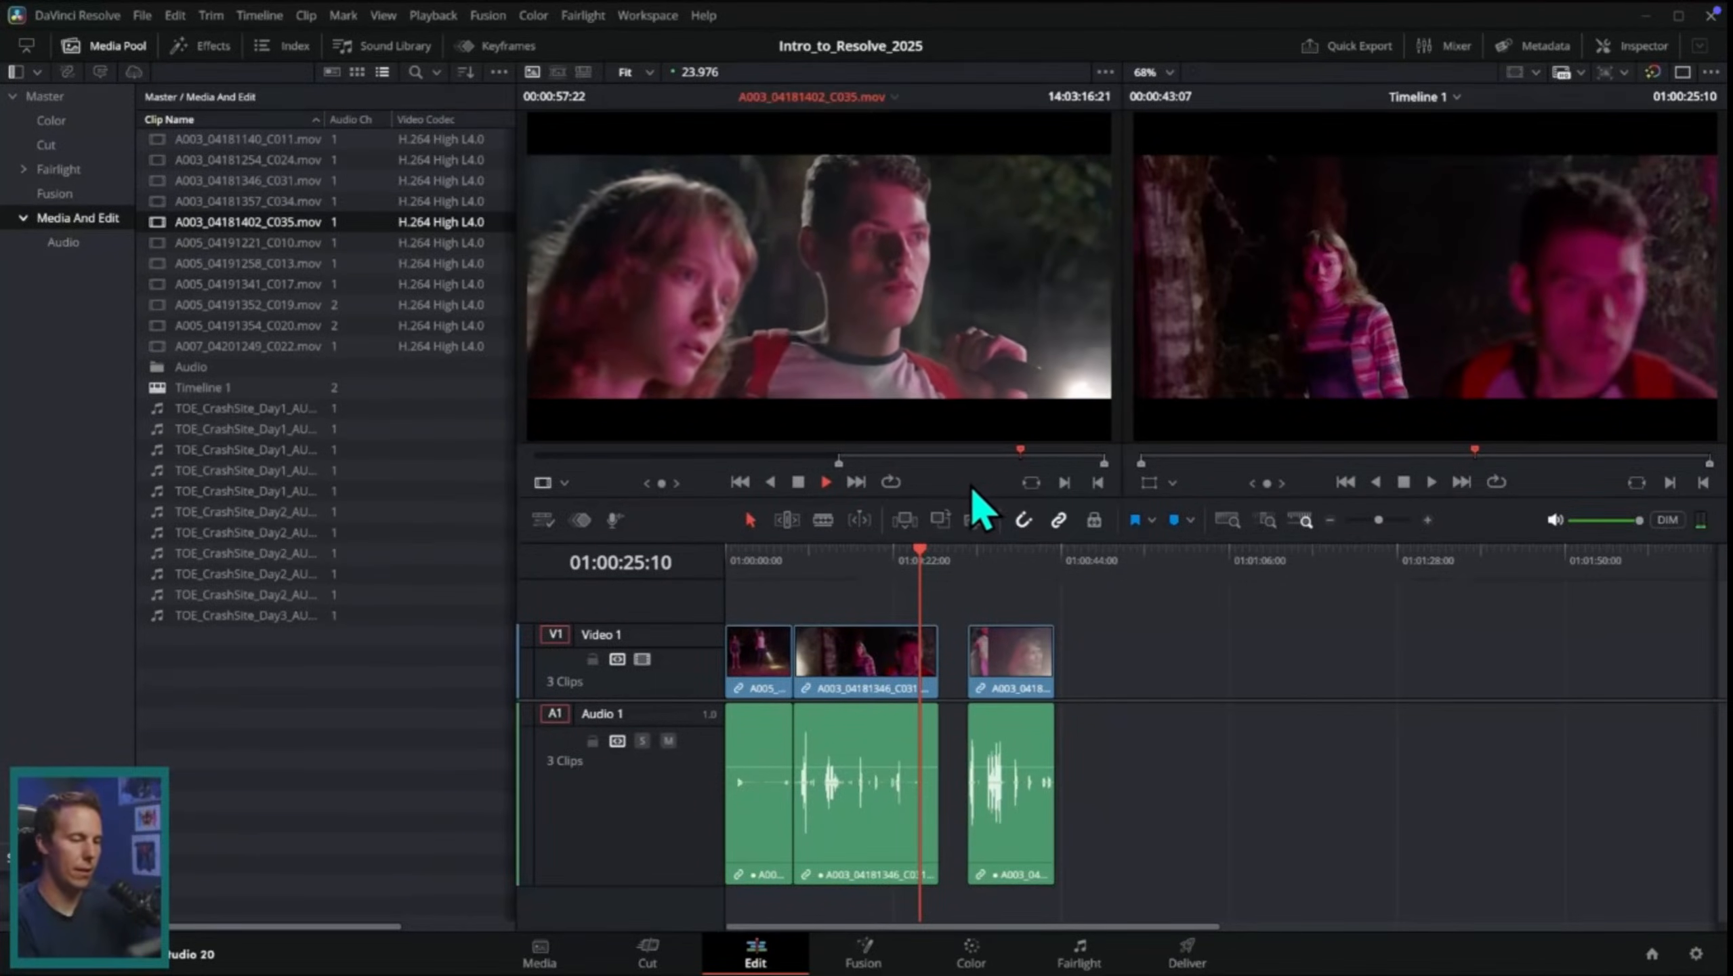
{"action": "key", "text": "j"}
{"action": "key", "text": "k"}
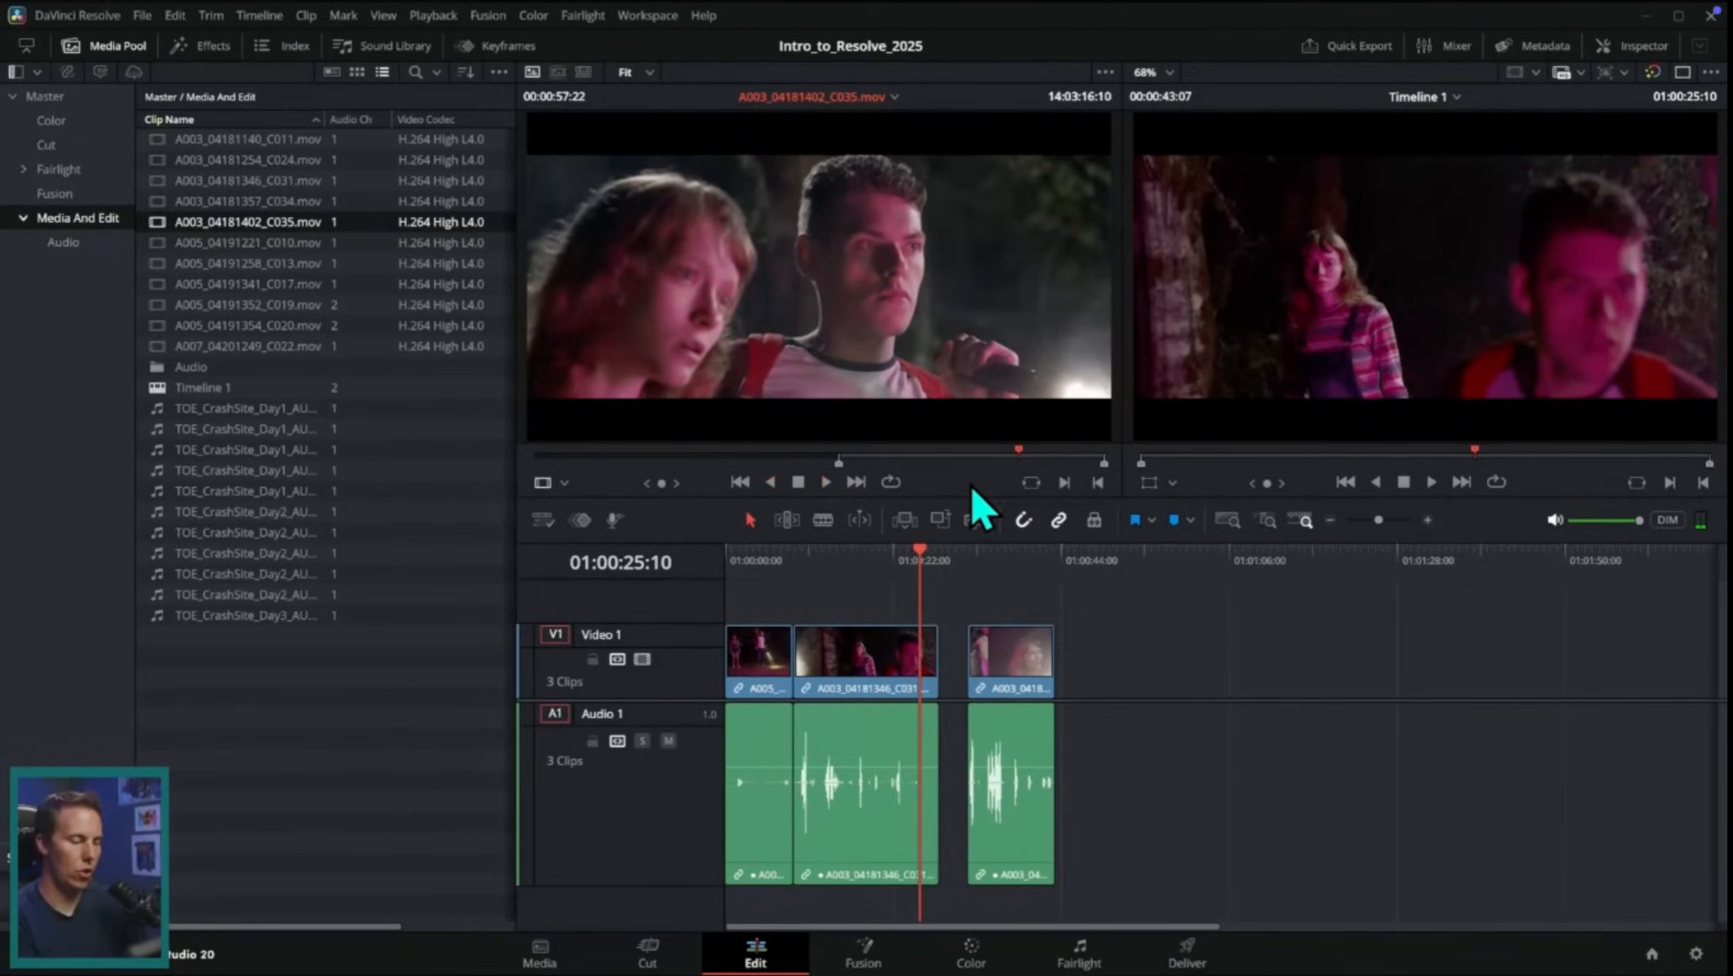
{"action": "key", "text": "i"}
Step: Mark the source clip's Out point at 14:03:24:10 and place the marked range after the last timeline clip, leaving a gap
{"action": "key", "text": "l"}
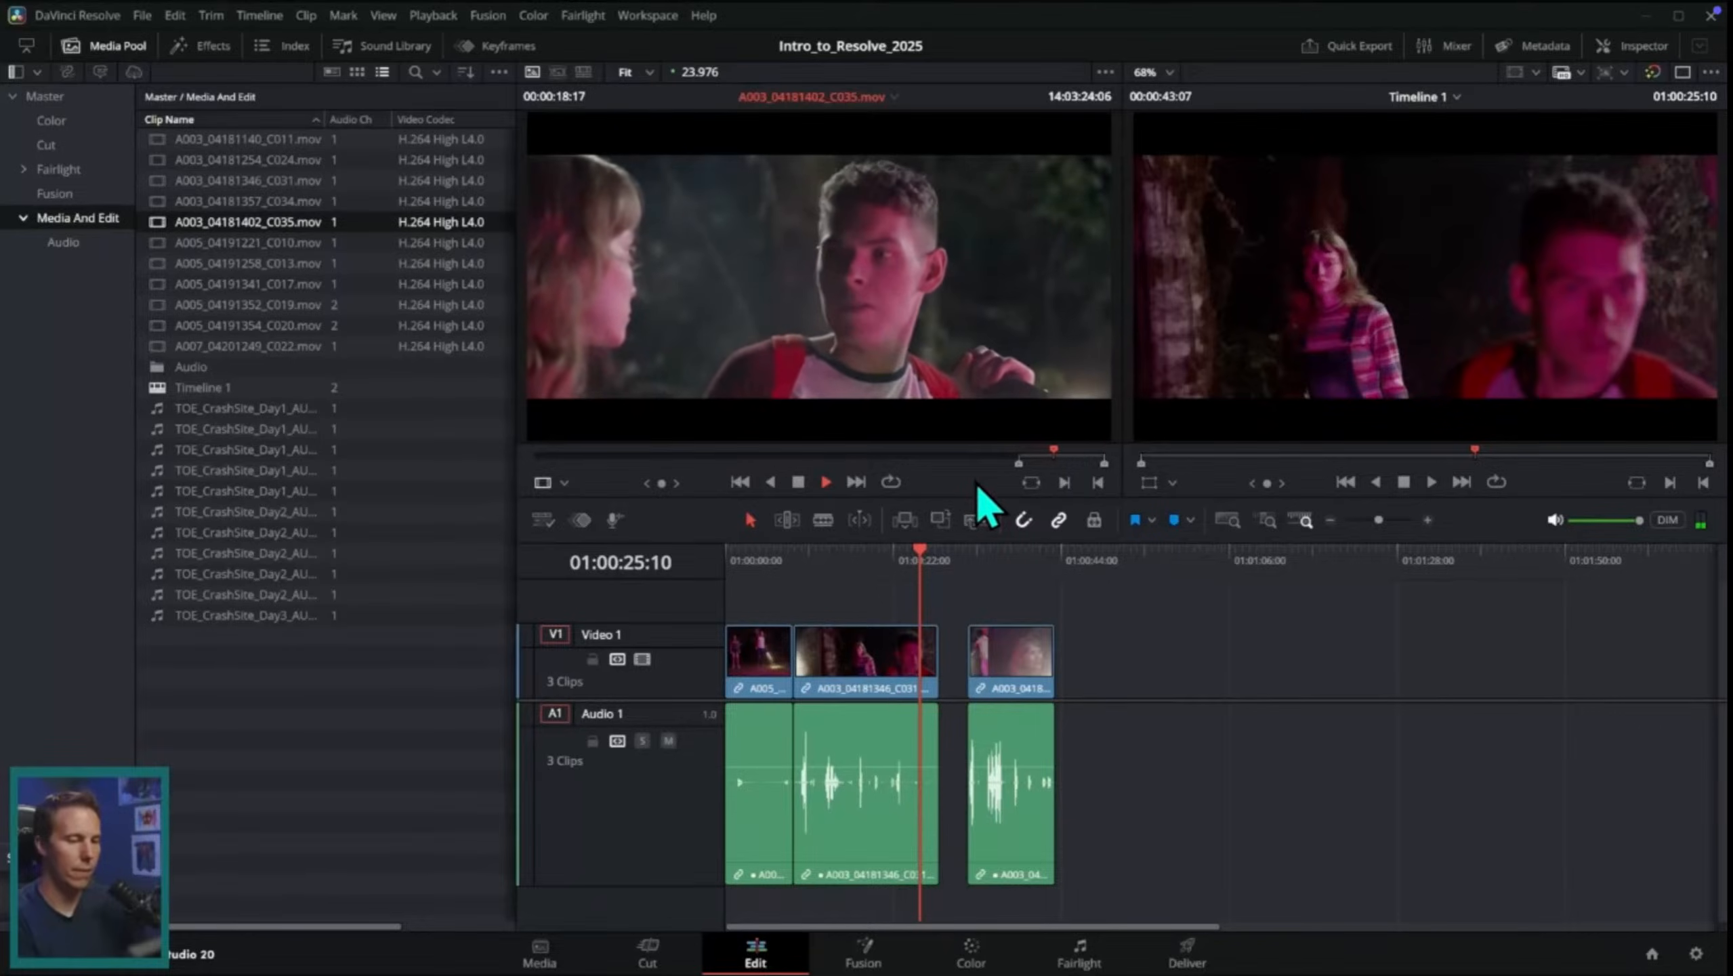
{"action": "key", "text": "k"}
{"action": "key", "text": "o"}
{"action": "left_click_drag", "start_coordinate": [912, 321], "coordinate": [1150, 760]}
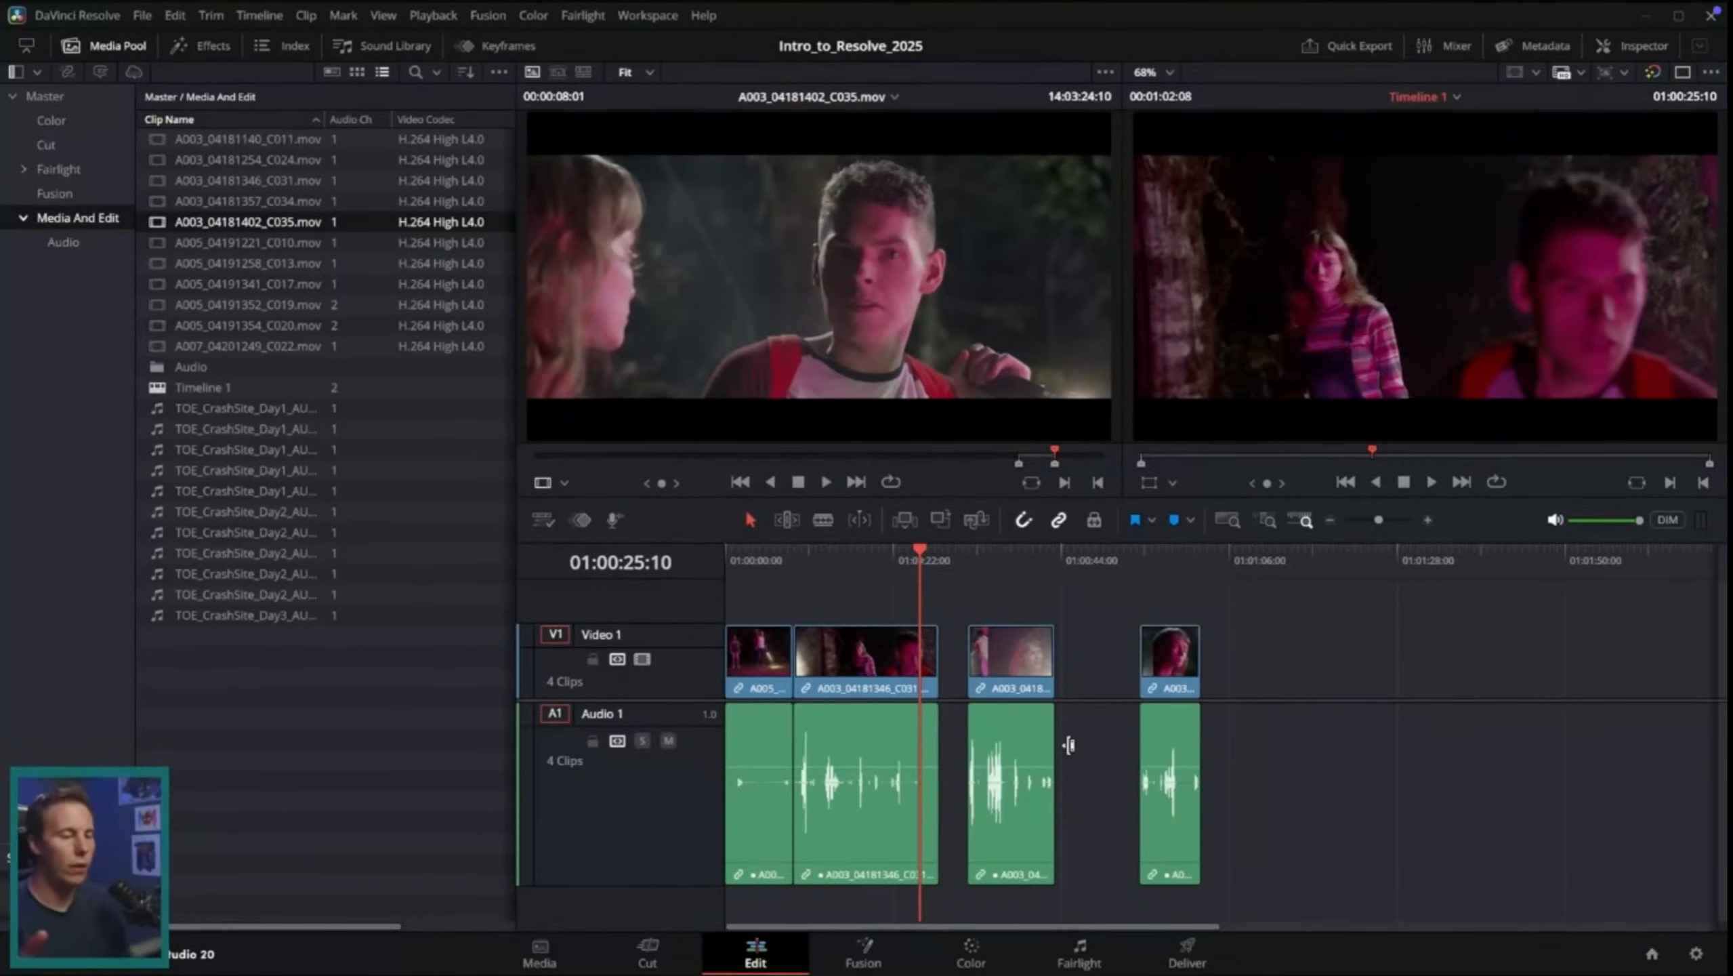
Step: Rearrange the clips after the first one into the order C034, C035, C031, with gaps between them
{"action": "left_click_drag", "start_coordinate": [1166, 675], "coordinate": [1101, 675]}
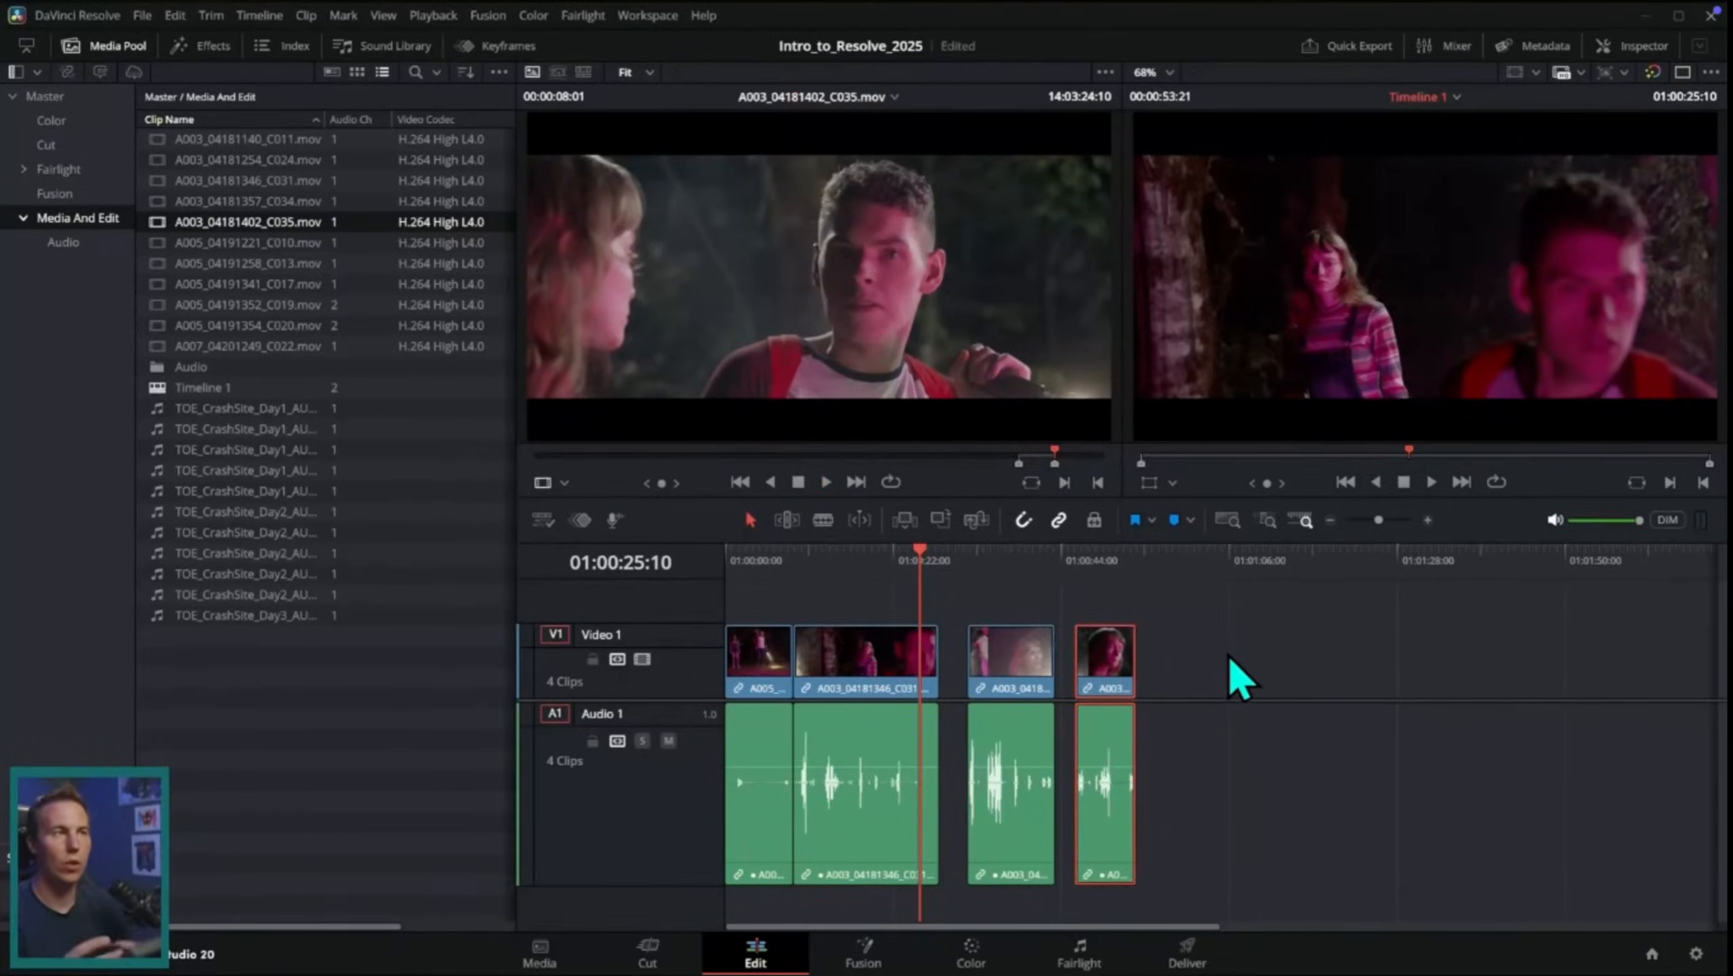
{"action": "left_click_drag", "start_coordinate": [1001, 656], "coordinate": [1255, 661]}
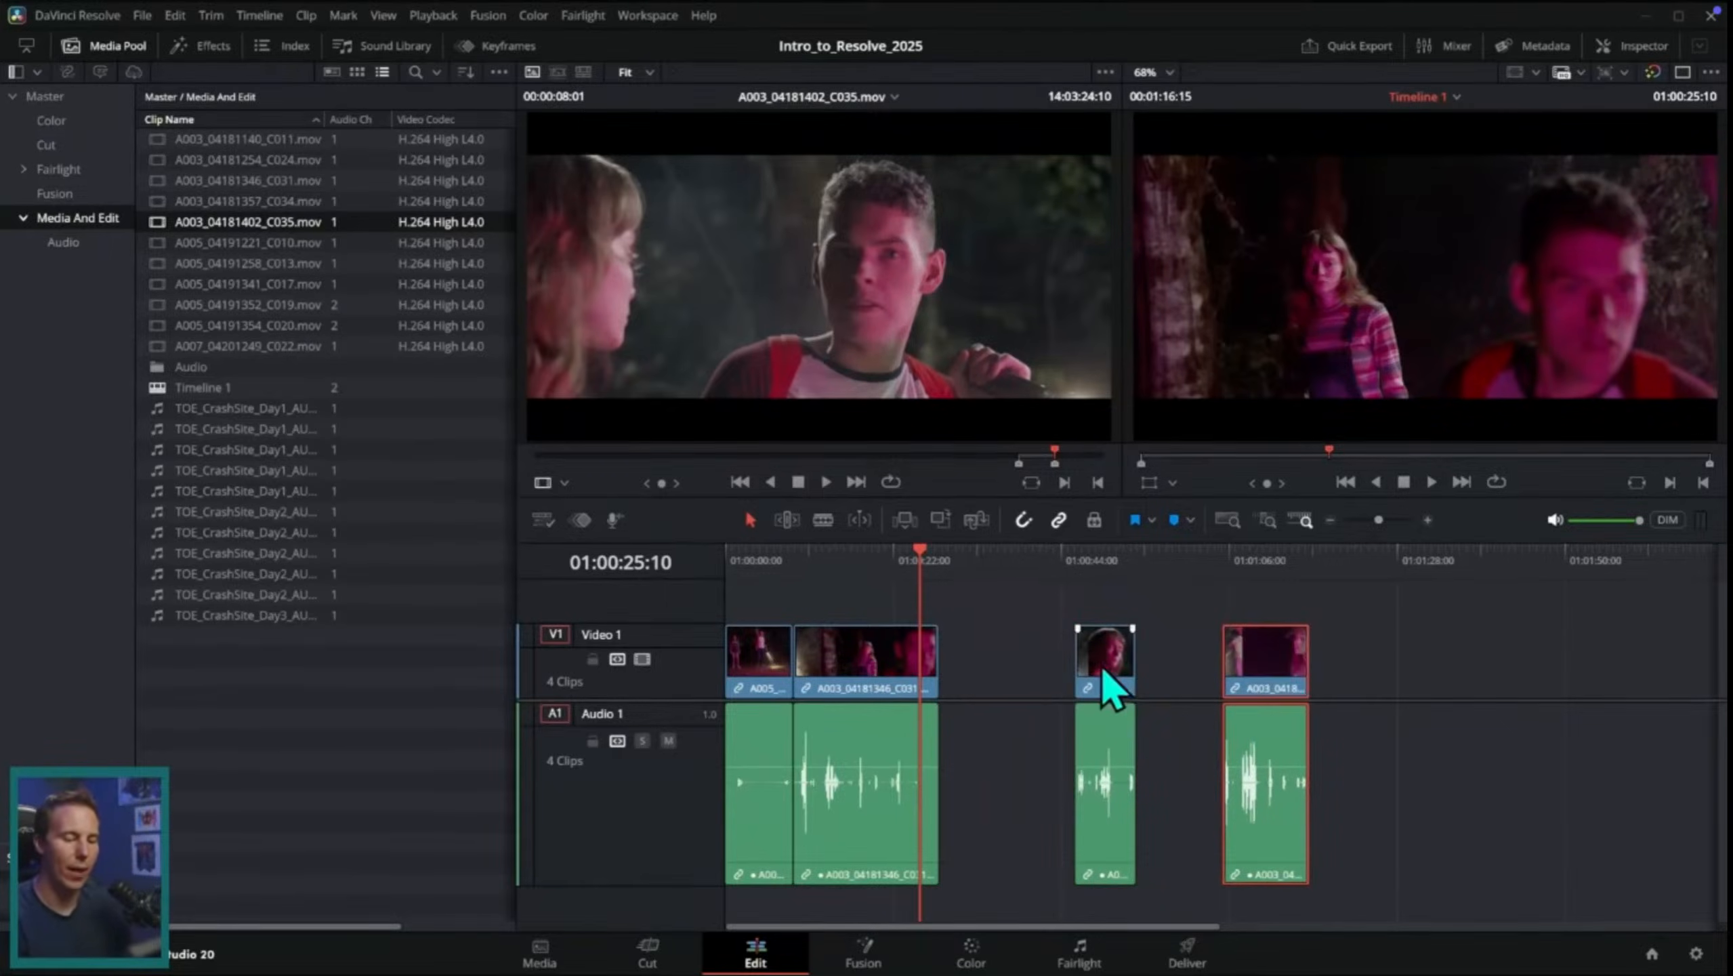
{"action": "left_click_drag", "start_coordinate": [1102, 666], "coordinate": [1024, 673]}
{"action": "left_click", "coordinate": [1165, 676]}
{"action": "left_click_drag", "start_coordinate": [1168, 694], "coordinate": [1140, 694]}
{"action": "left_click_drag", "start_coordinate": [818, 751], "coordinate": [1247, 752]}
{"action": "mouse_move", "coordinate": [1230, 662]}
{"action": "left_mouse_down"}
{"action": "mouse_move", "coordinate": [1212, 662]}
{"action": "mouse_move", "coordinate": [1228, 662]}
{"action": "left_mouse_up"}
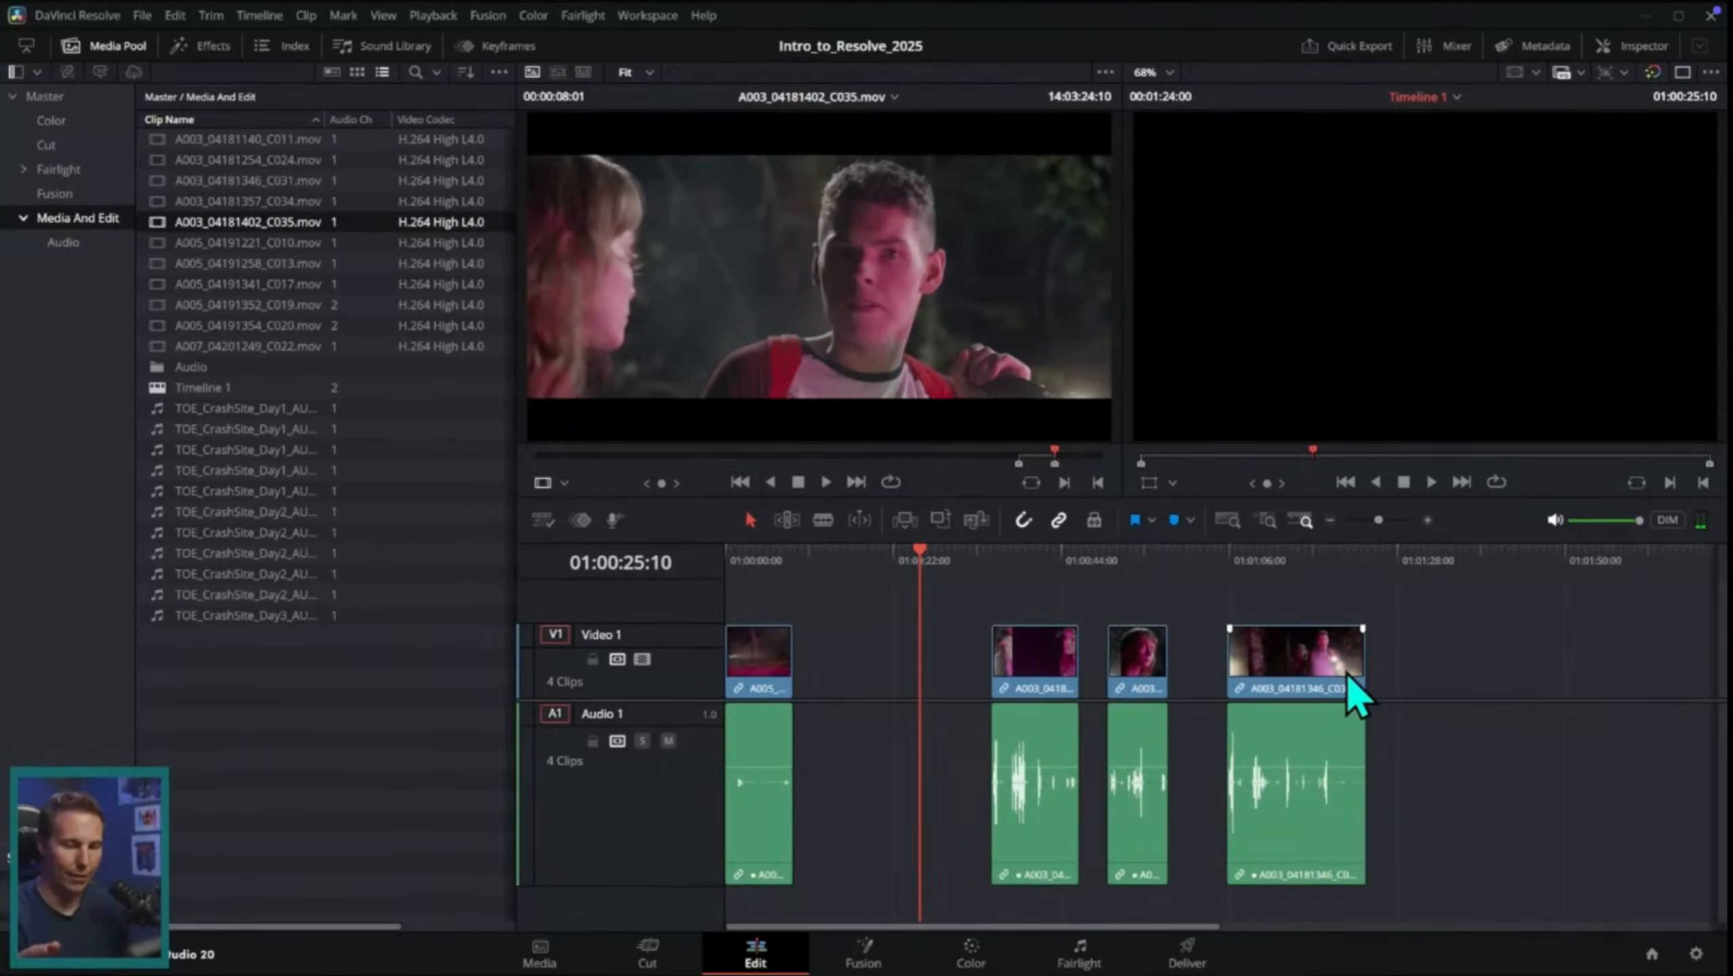
Step: Move the C031 clip back ahead of C034, and shift the clips after the first one further along the timeline
{"action": "left_click_drag", "start_coordinate": [1356, 694], "coordinate": [919, 659]}
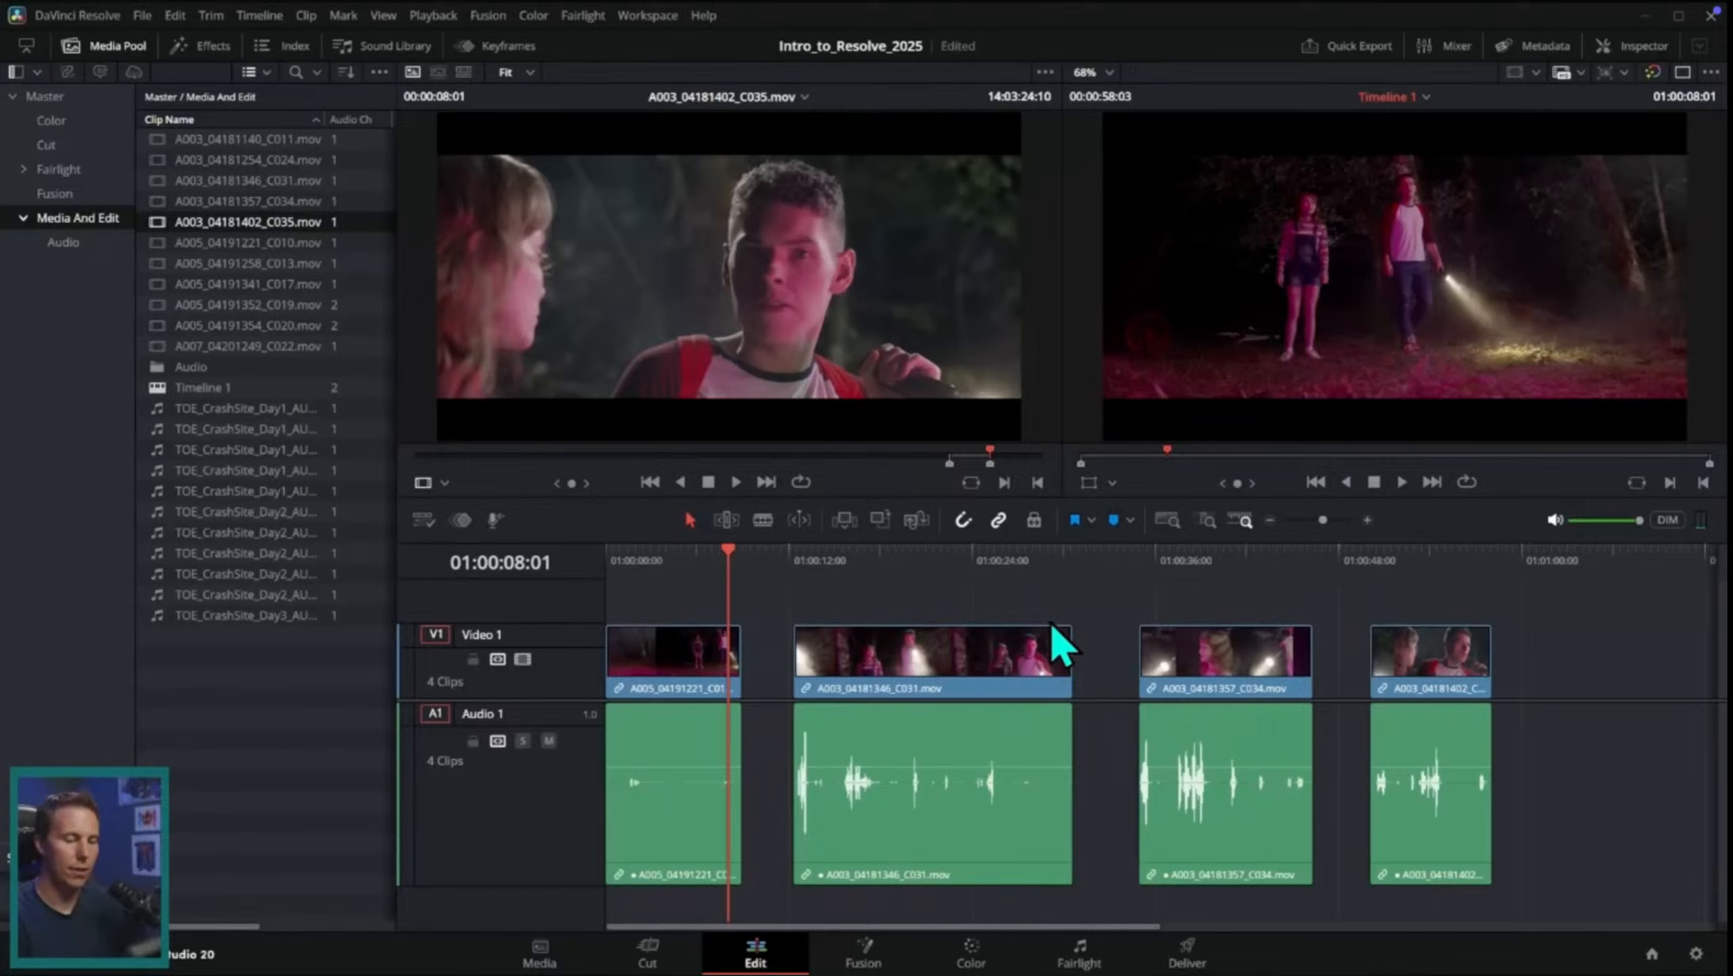
{"action": "key", "text": "y"}
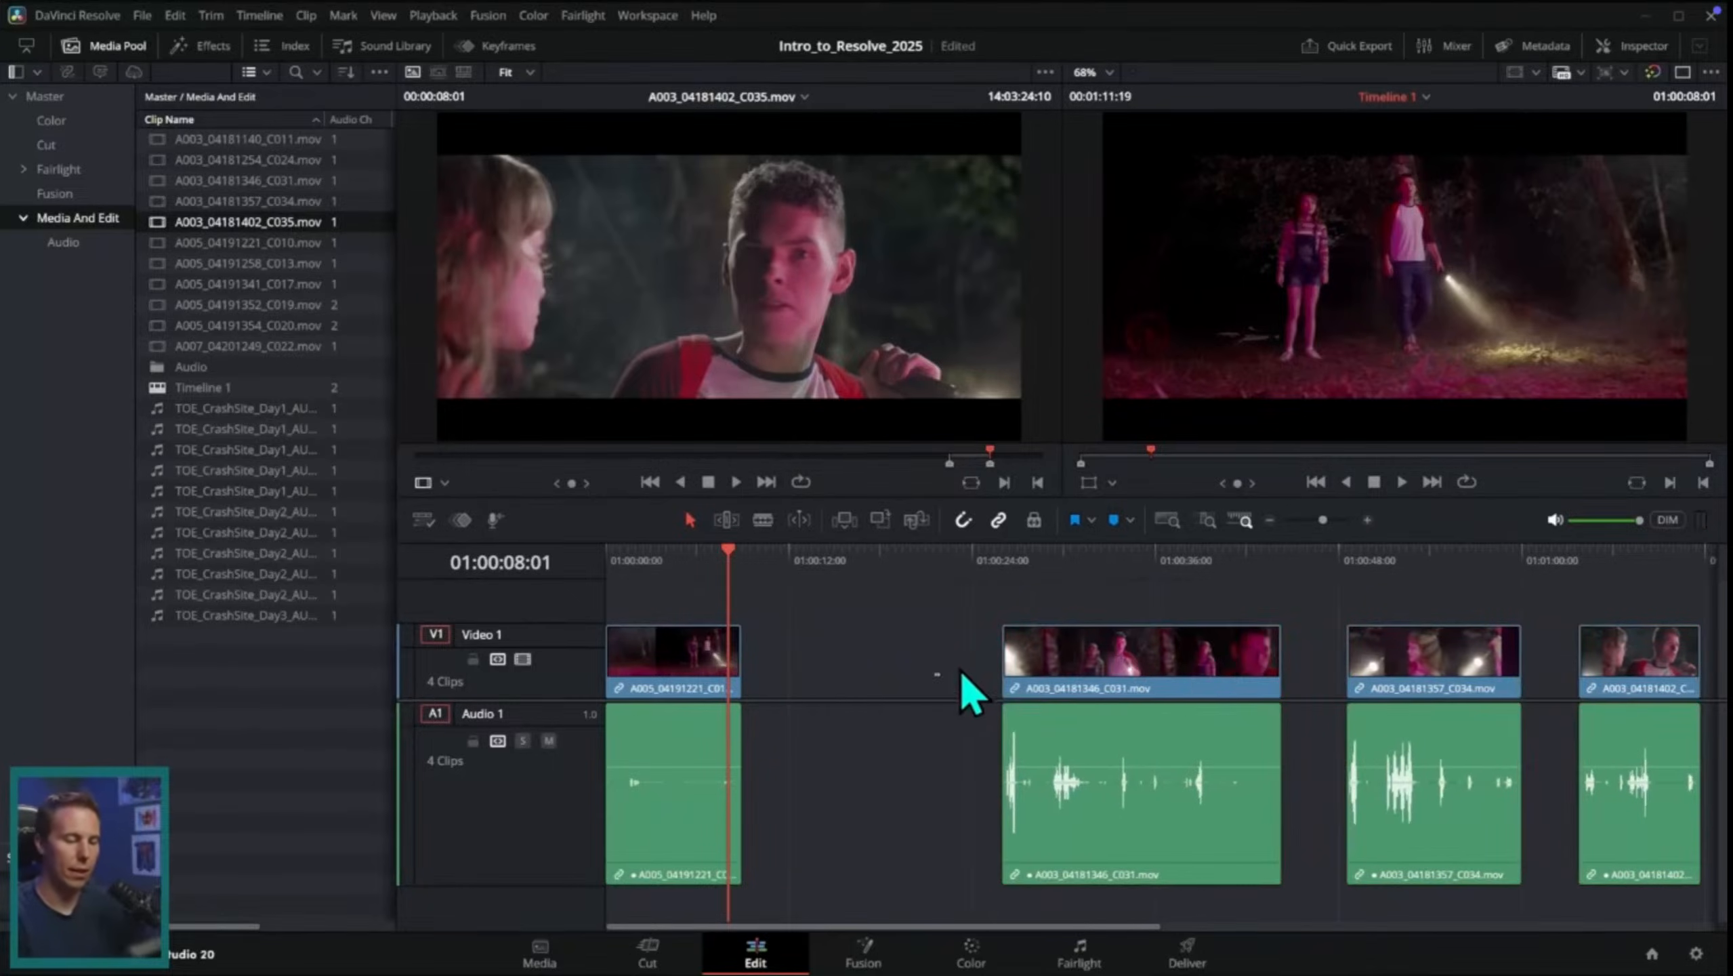
{"action": "left_click_drag", "start_coordinate": [1003, 683], "coordinate": [940, 746]}
Step: Close the gap after the first clip by moving A003_04181346_C031.mov against the end of A005_04191221_C010.mov
{"action": "left_click", "coordinate": [939, 555]}
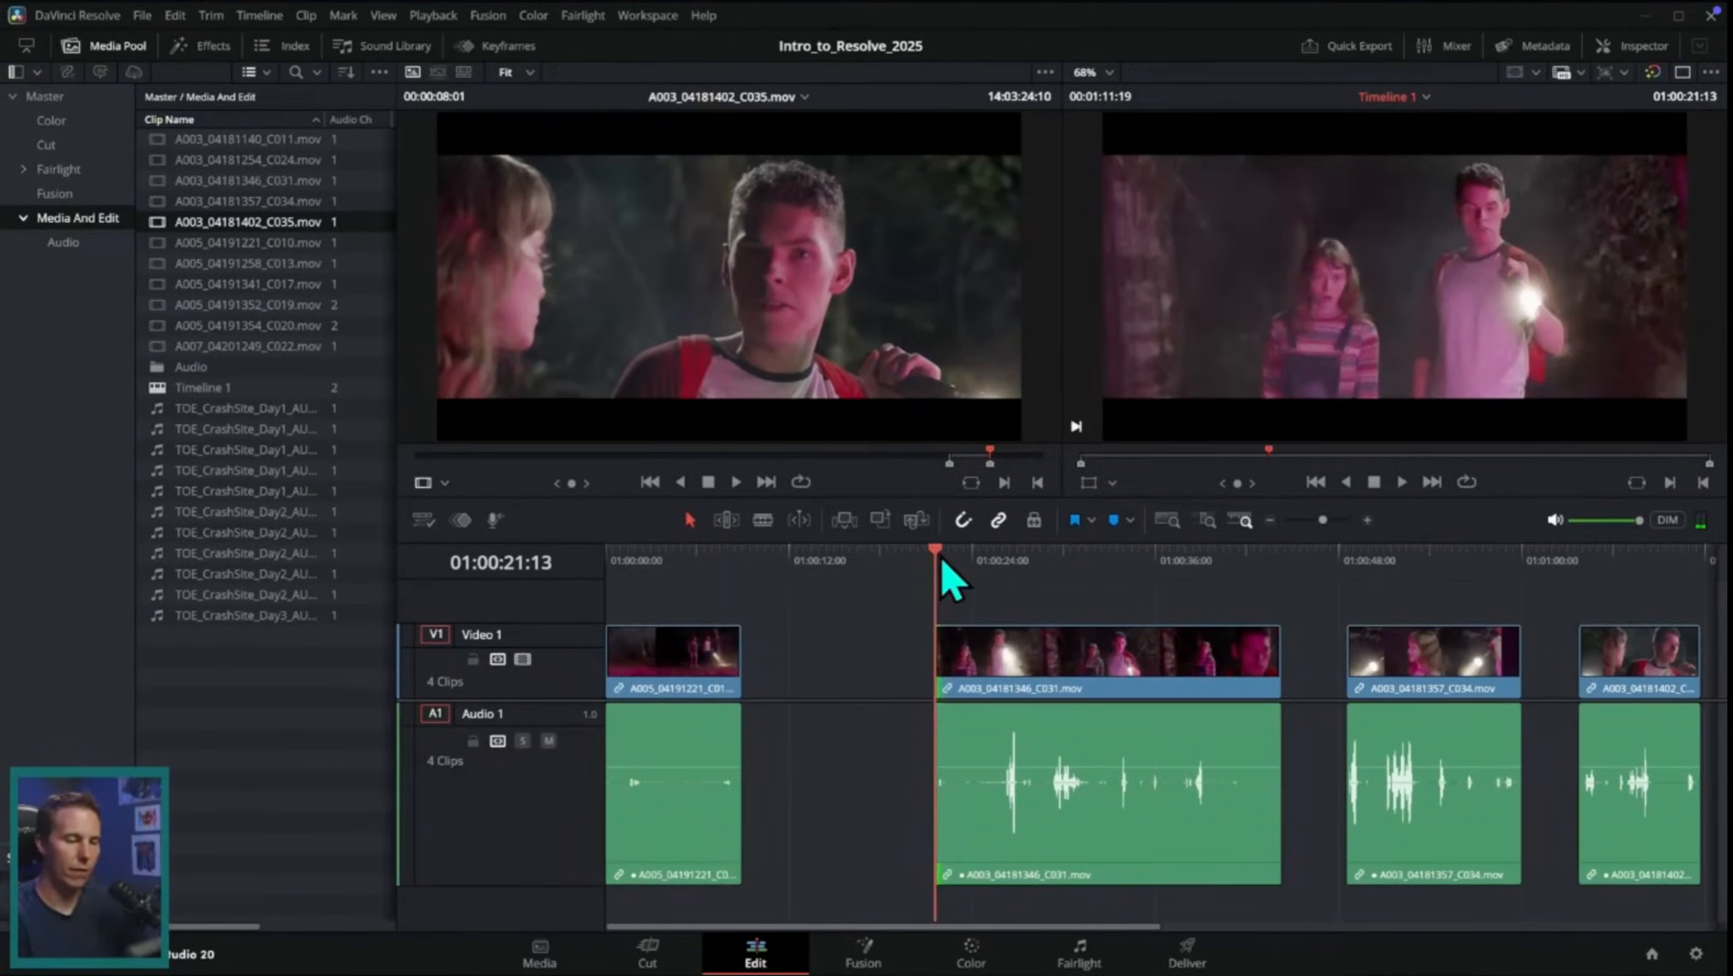
{"action": "key", "text": "space"}
{"action": "left_click", "coordinate": [879, 779]}
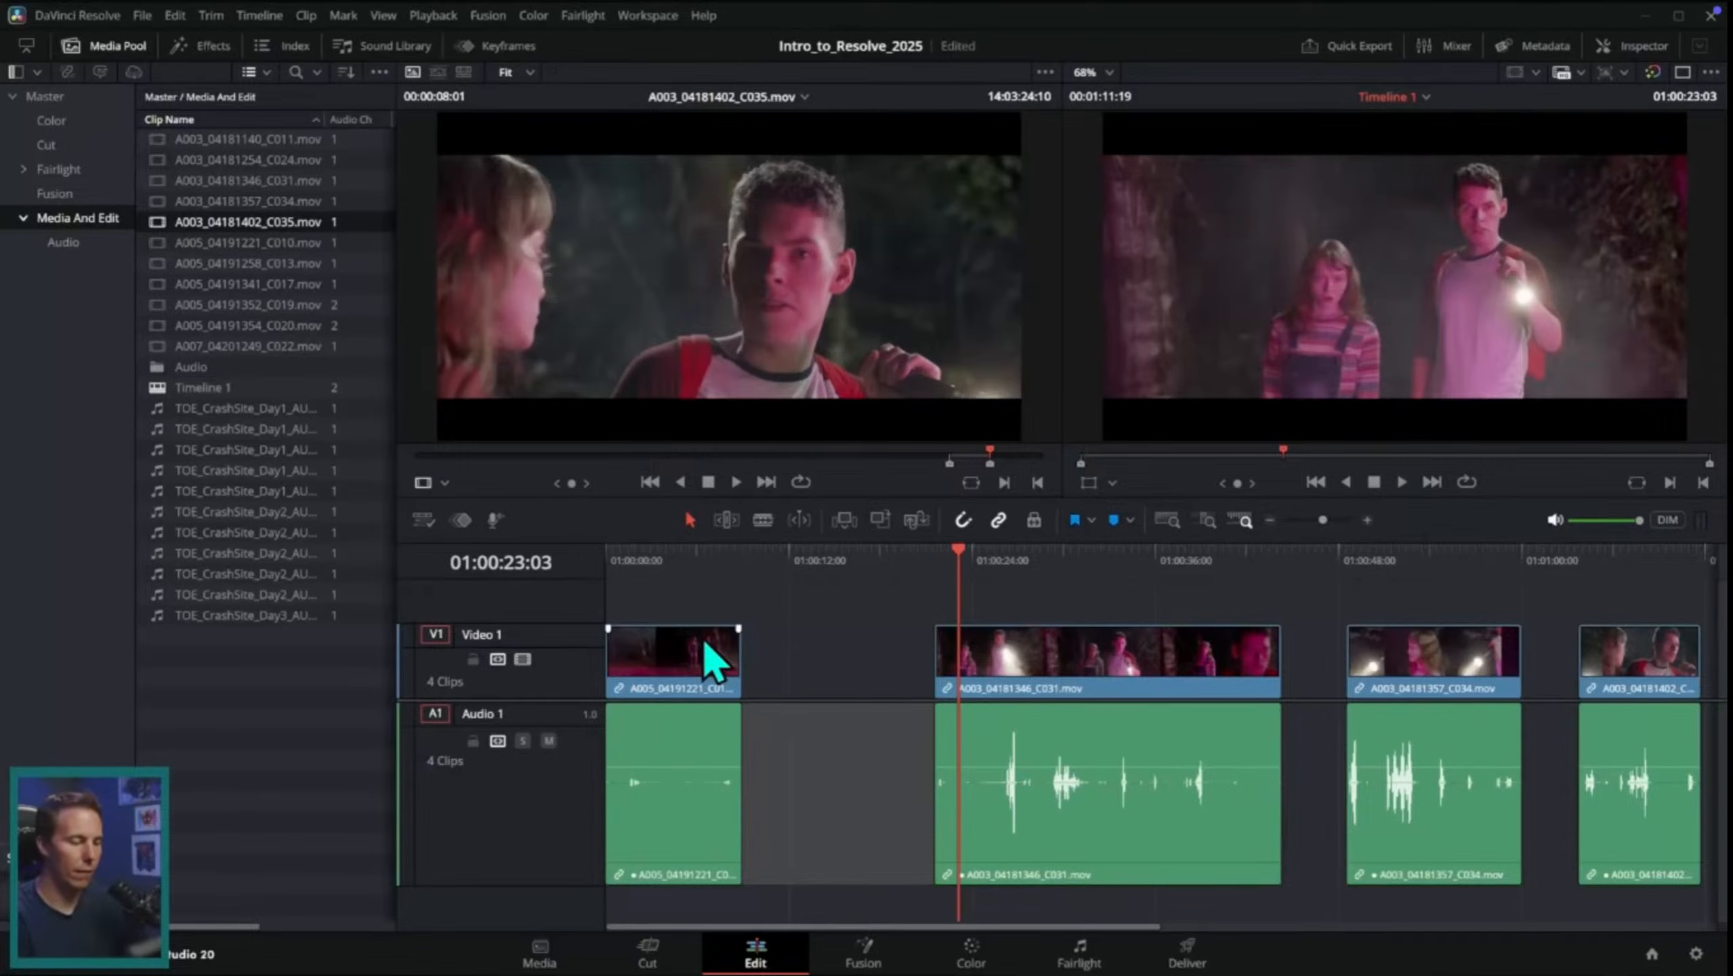
{"action": "left_click", "coordinate": [716, 557]}
{"action": "left_click_drag", "start_coordinate": [1052, 689], "coordinate": [878, 697]}
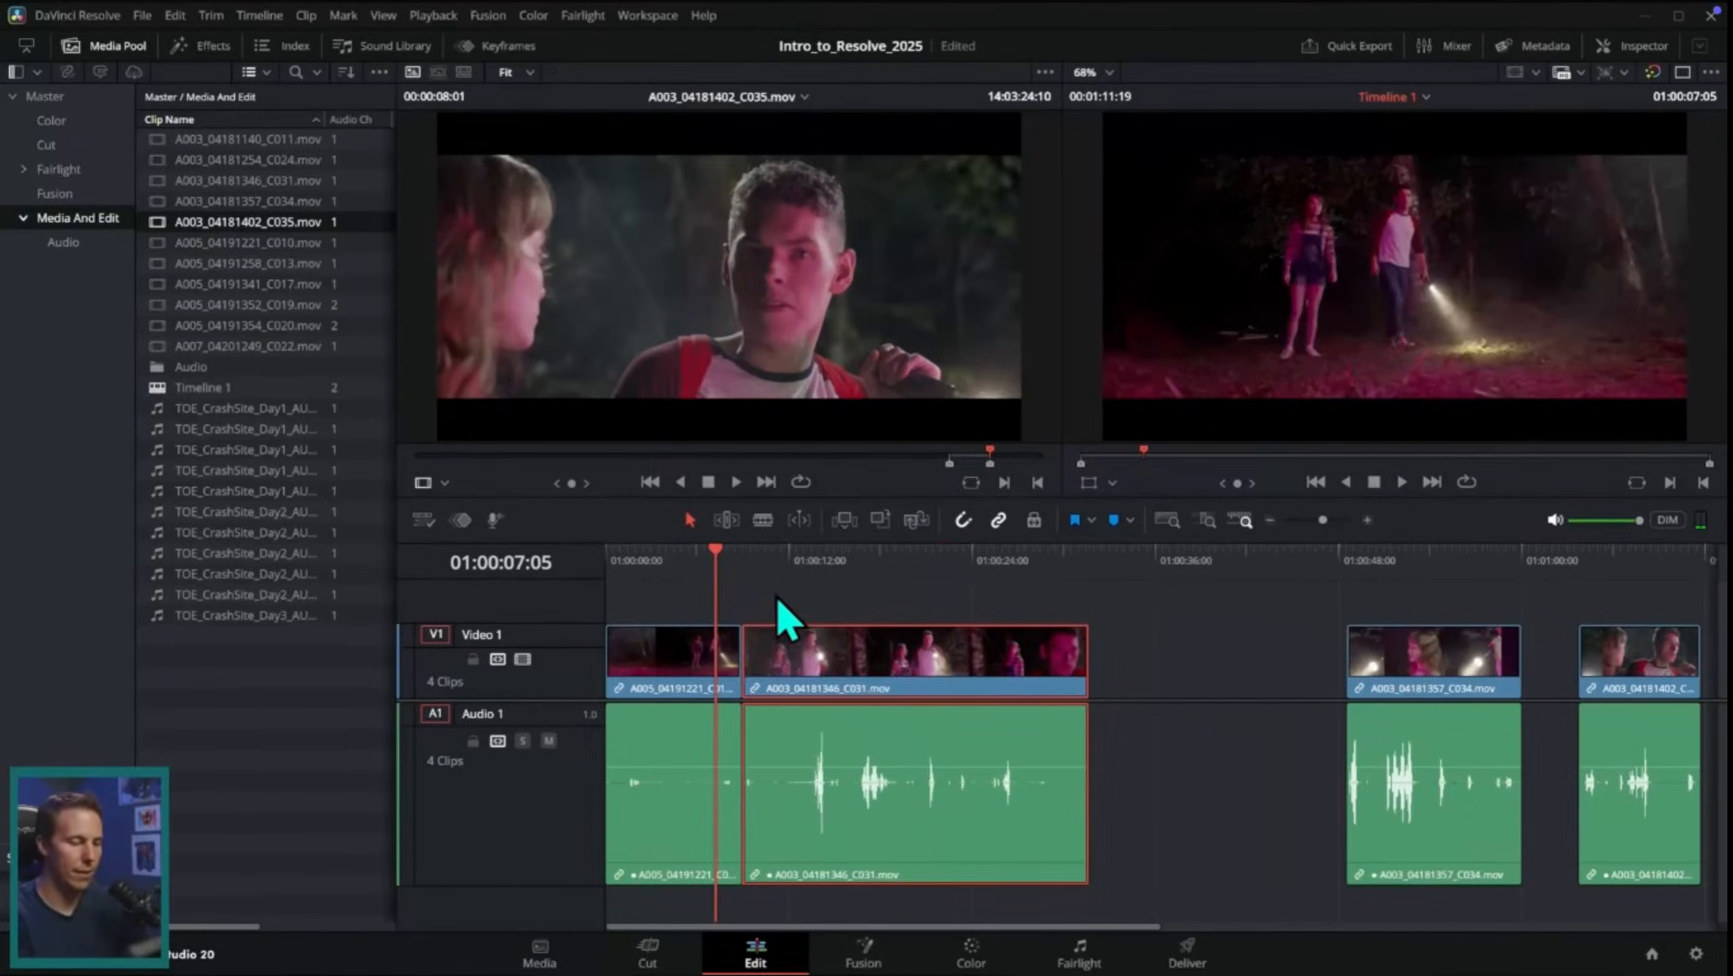
Step: Trim the start of the A003_04181346_C031.mov clip and keep it against the end of the first clip
{"action": "key", "text": "space"}
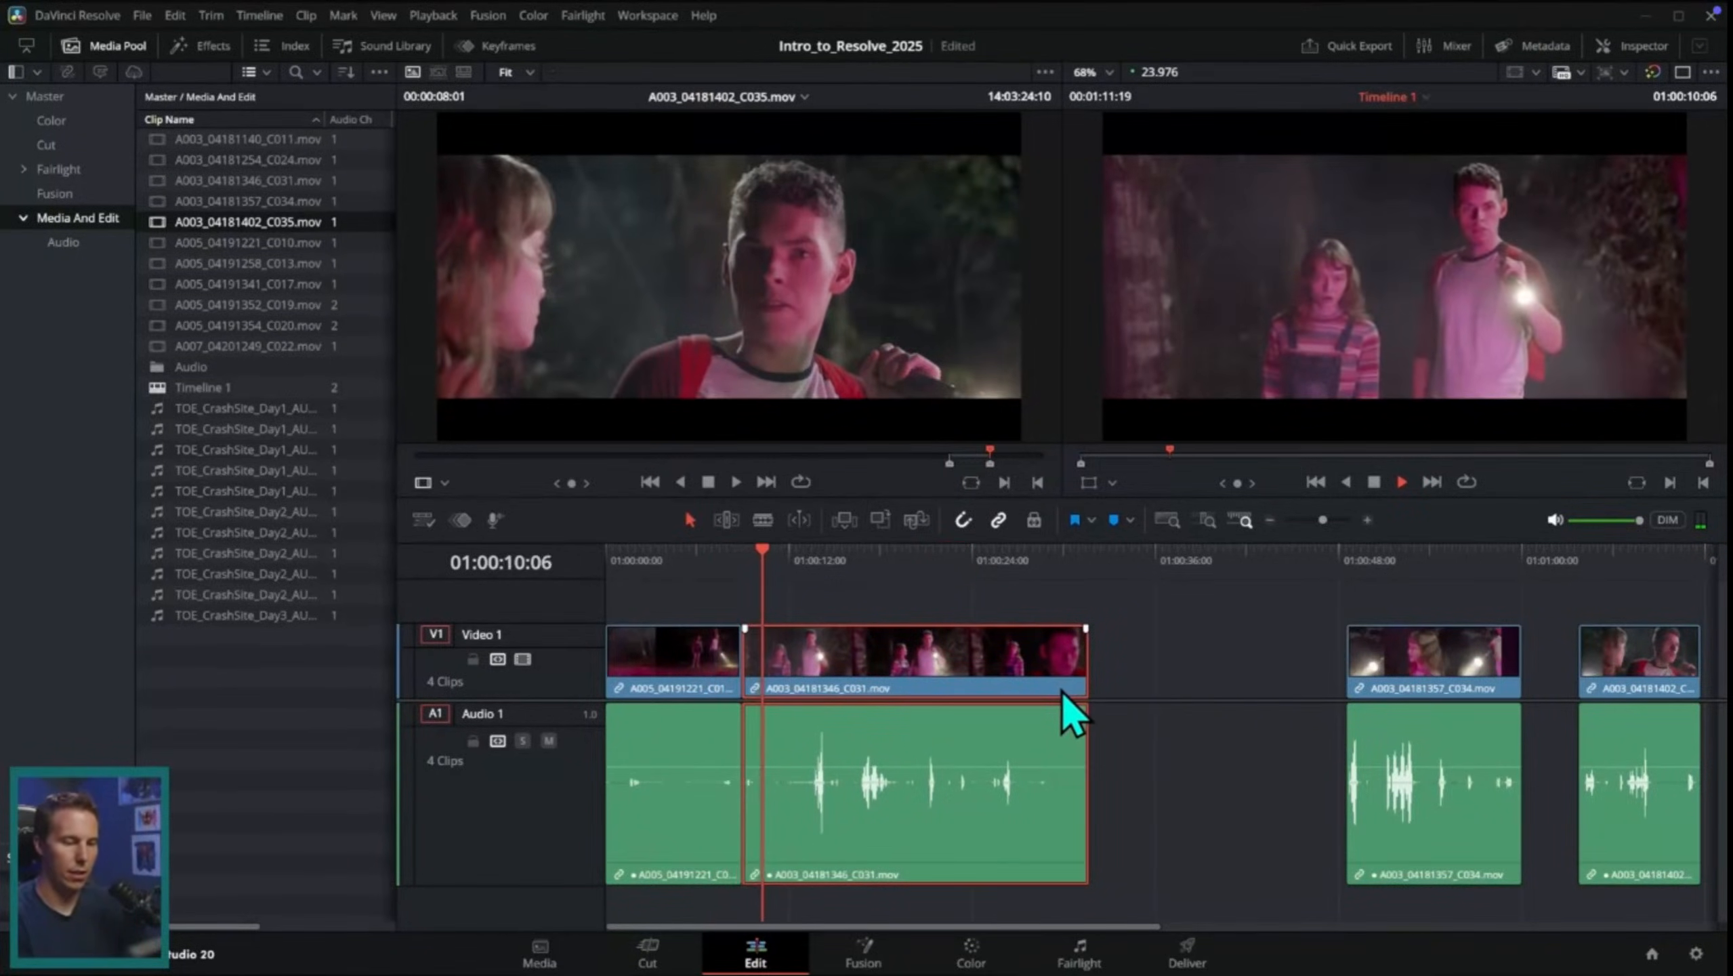
{"action": "key", "text": "space"}
{"action": "left_click", "coordinate": [1367, 519]}
{"action": "mouse_move", "coordinate": [946, 690]}
{"action": "left_mouse_down"}
{"action": "mouse_move", "coordinate": [1025, 658]}
{"action": "mouse_move", "coordinate": [1014, 689]}
{"action": "mouse_move", "coordinate": [933, 690]}
{"action": "left_mouse_up"}
{"action": "left_click", "coordinate": [839, 584]}
{"action": "key", "text": "space"}
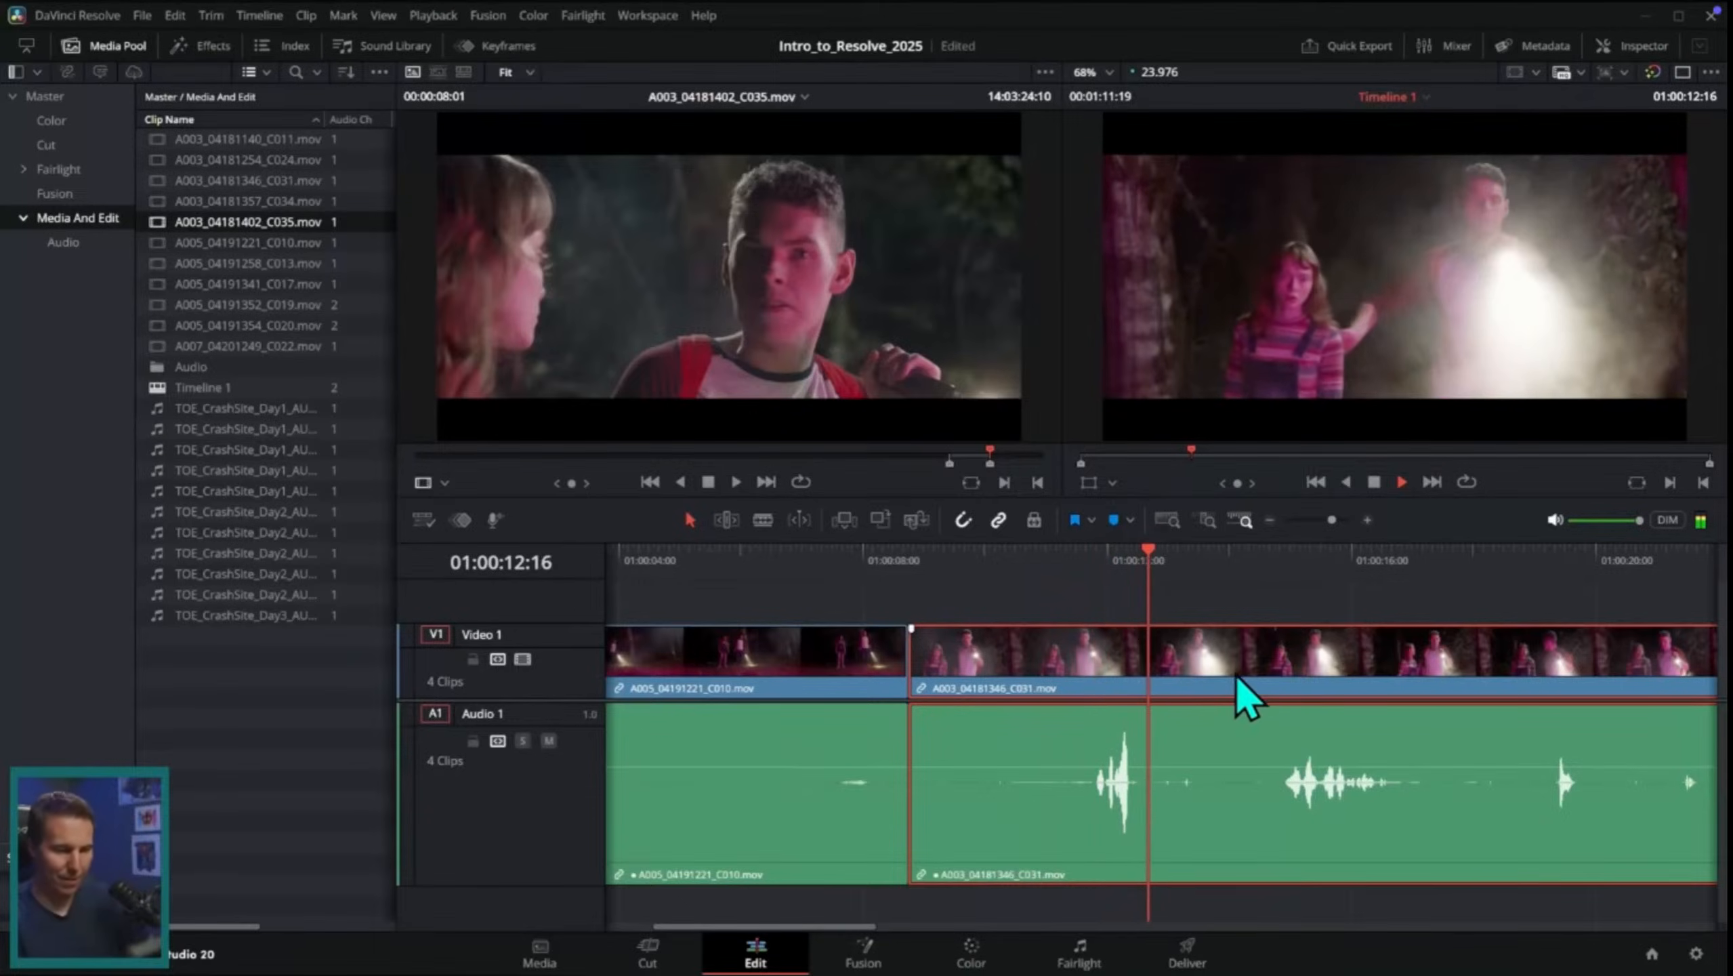
{"action": "left_click", "coordinate": [1270, 519]}
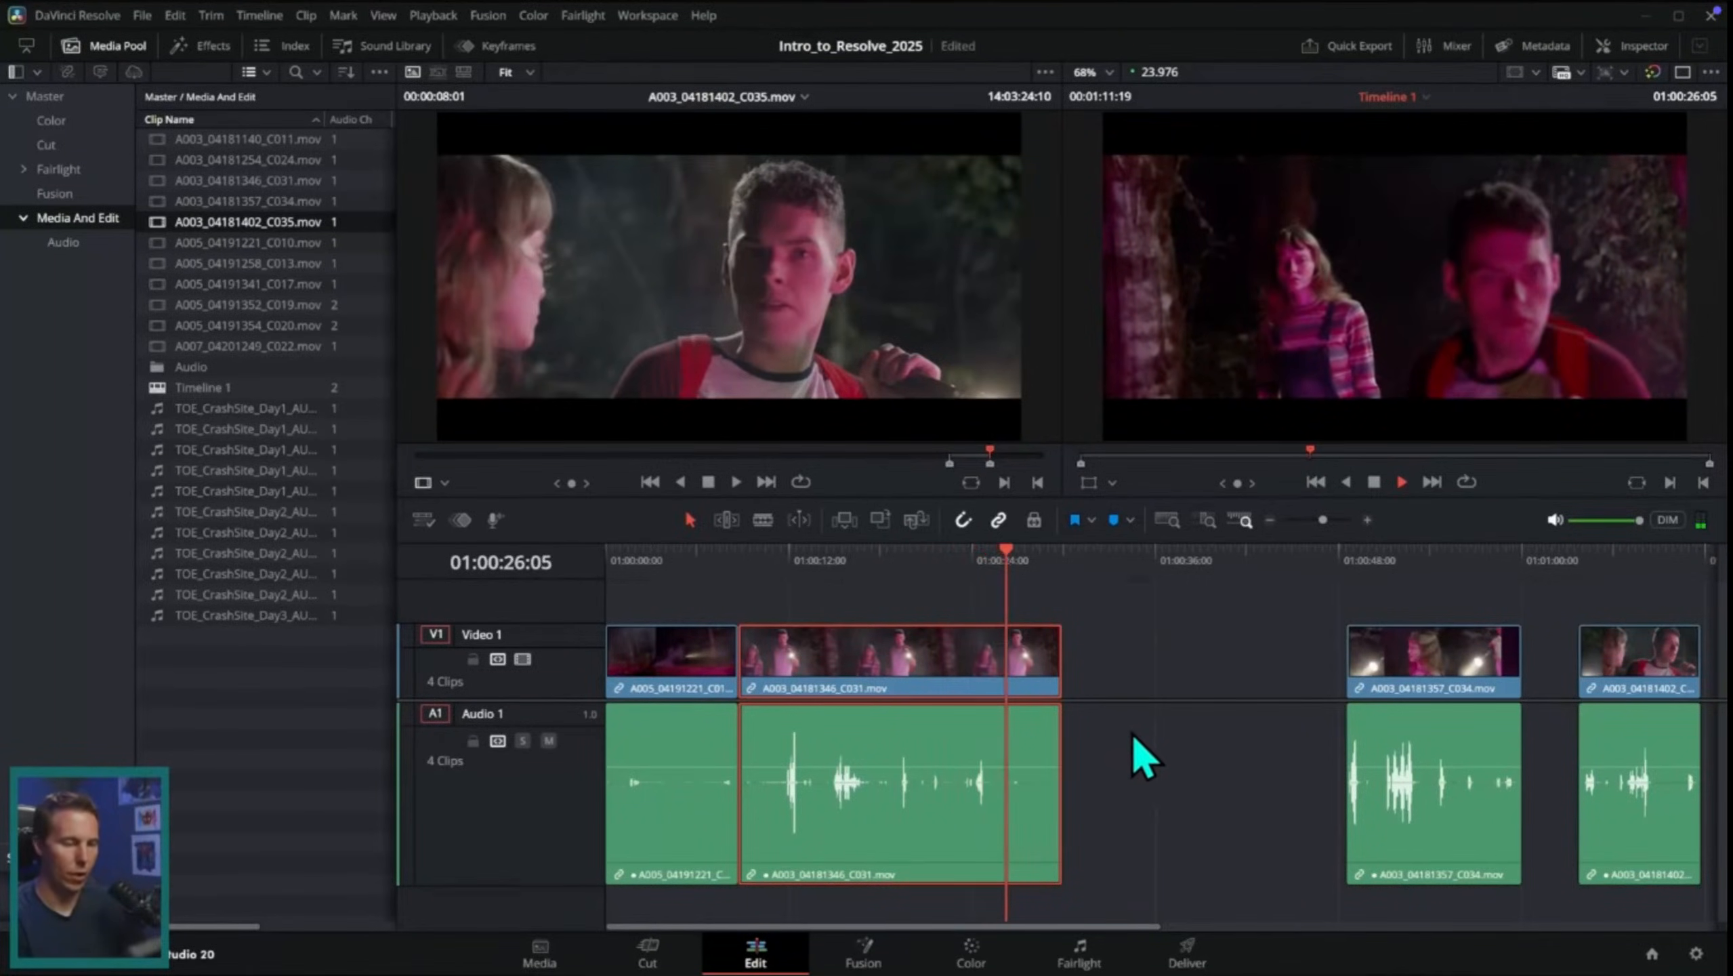
{"action": "key", "text": "space"}
Step: Reduce the Video 1 track height and move the A003_04181357_C034.mov clip earlier, starting at about 01:00:34
{"action": "left_click", "coordinate": [1122, 673]}
{"action": "left_click_drag", "start_coordinate": [688, 570], "coordinate": [945, 644]}
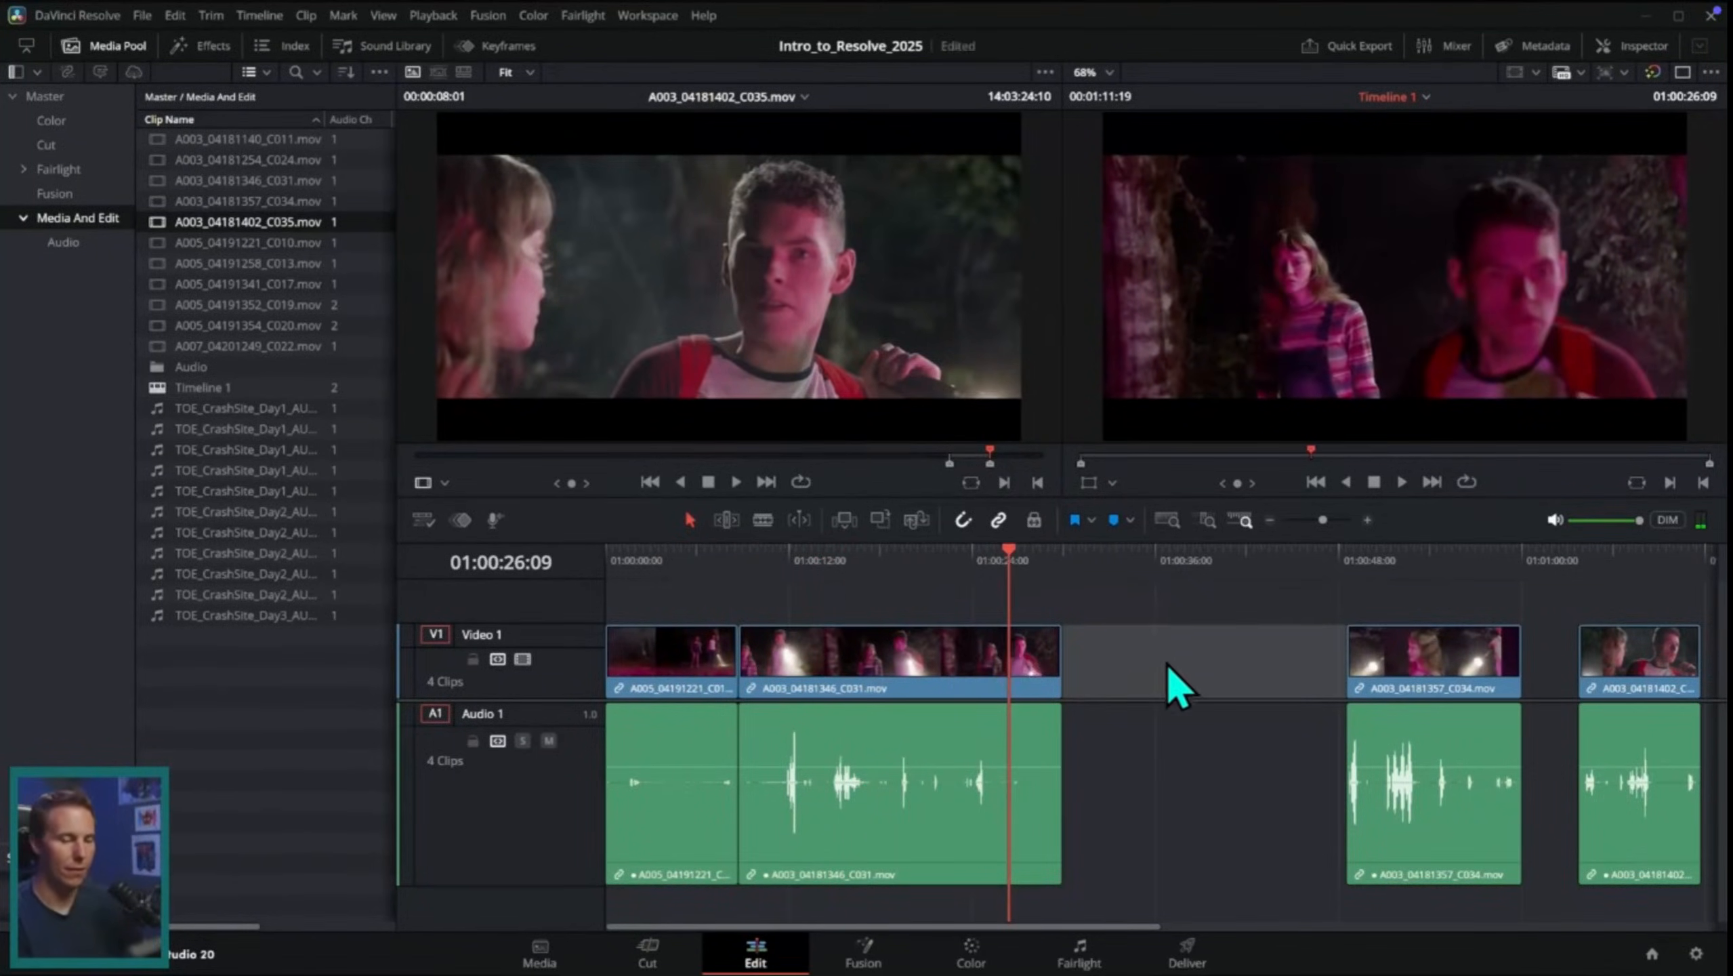
{"action": "left_click_drag", "start_coordinate": [1400, 569], "coordinate": [1442, 593]}
{"action": "left_click_drag", "start_coordinate": [560, 624], "coordinate": [559, 647]}
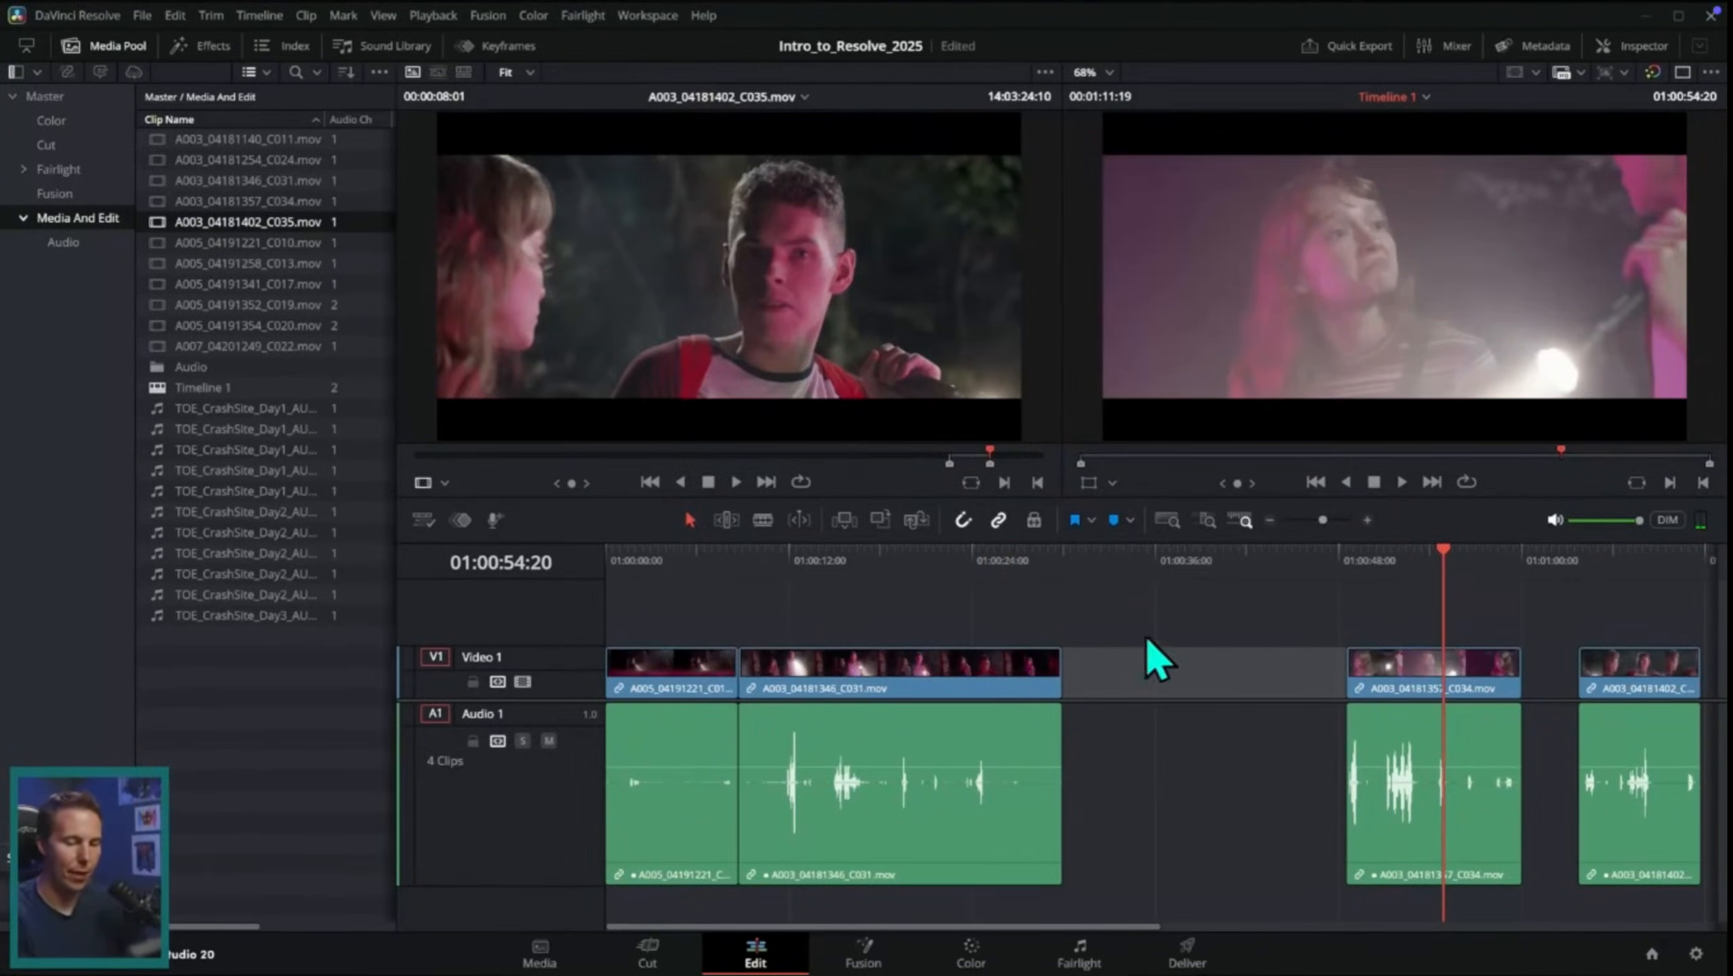
{"action": "left_click_drag", "start_coordinate": [1361, 555], "coordinate": [1377, 586]}
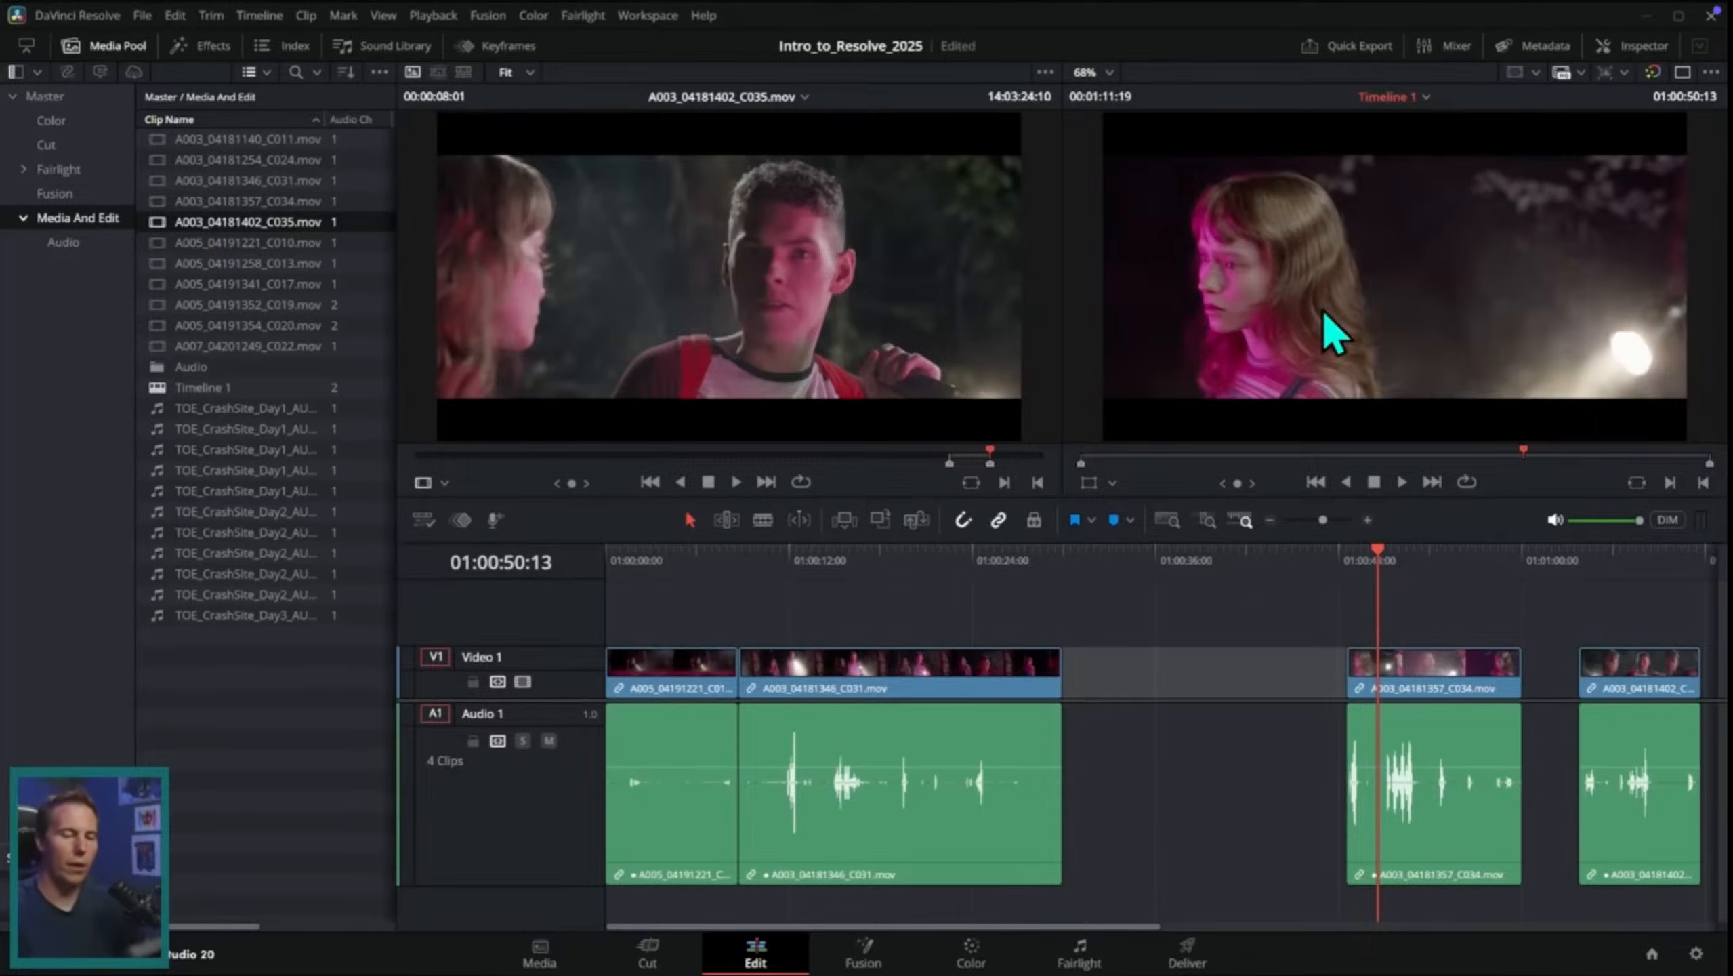
{"action": "left_click_drag", "start_coordinate": [1400, 677], "coordinate": [1176, 677]}
{"action": "left_click", "coordinate": [1161, 563]}
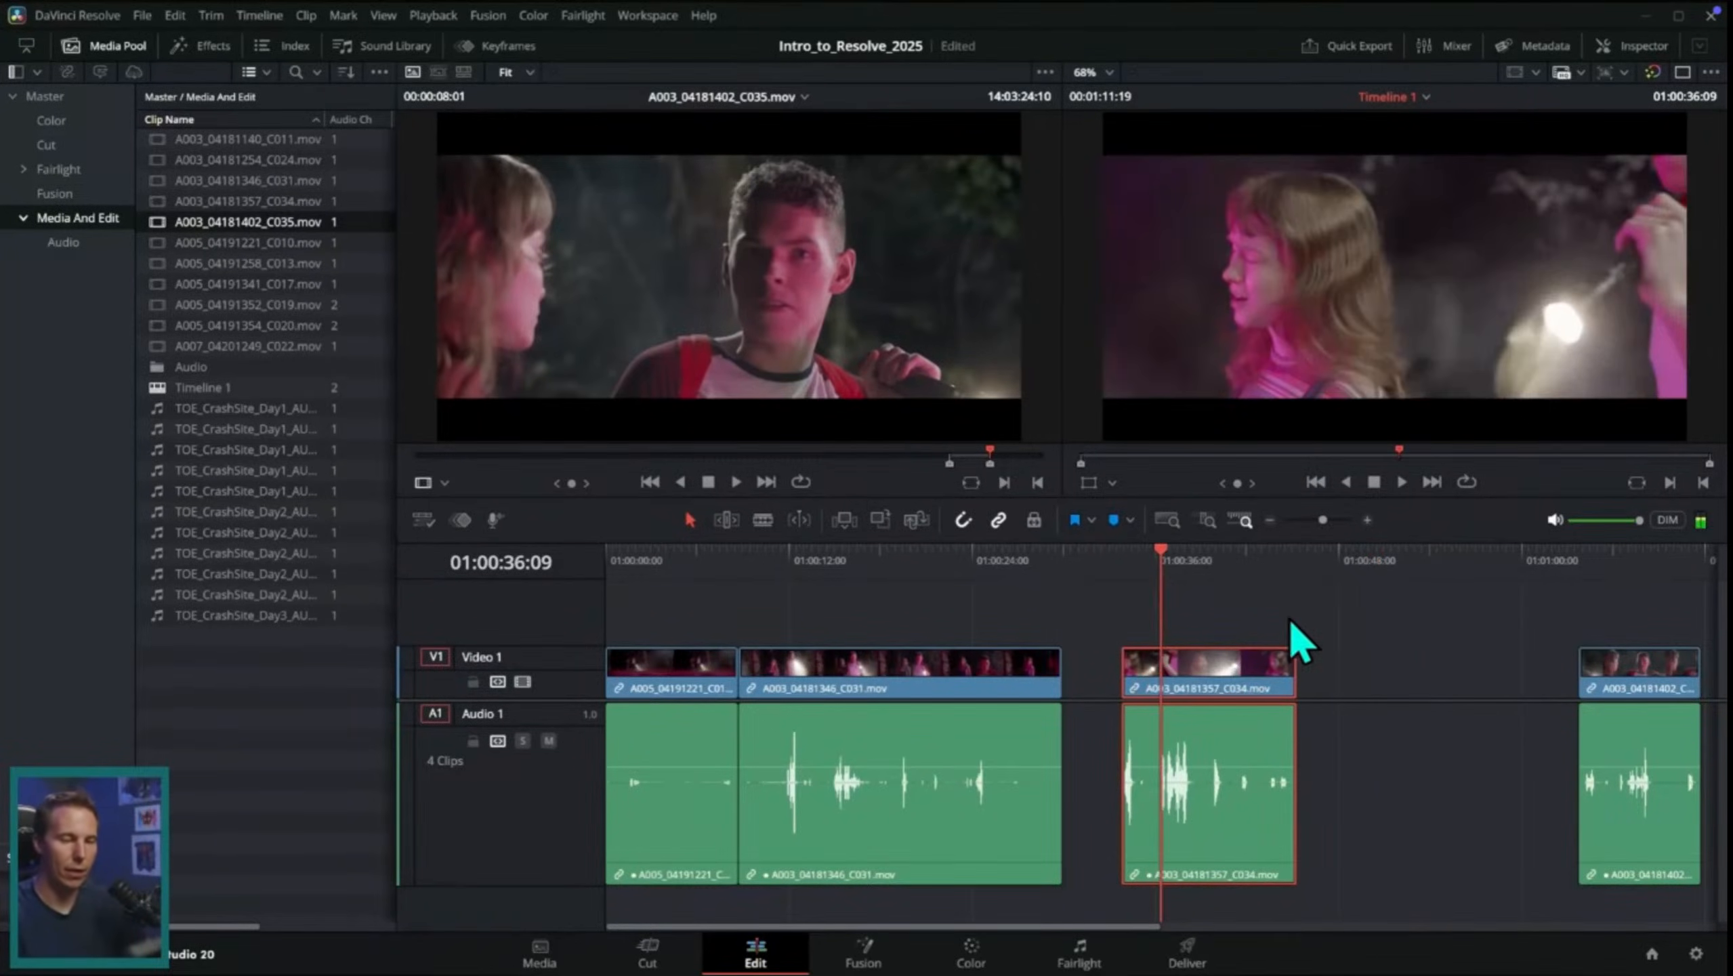
Step: Trim the start of the A003_04181357_C034.mov clip to 01:00:35:21
{"action": "left_click", "coordinate": [1367, 520]}
{"action": "left_click", "coordinate": [1208, 567]}
{"action": "key", "text": "space"}
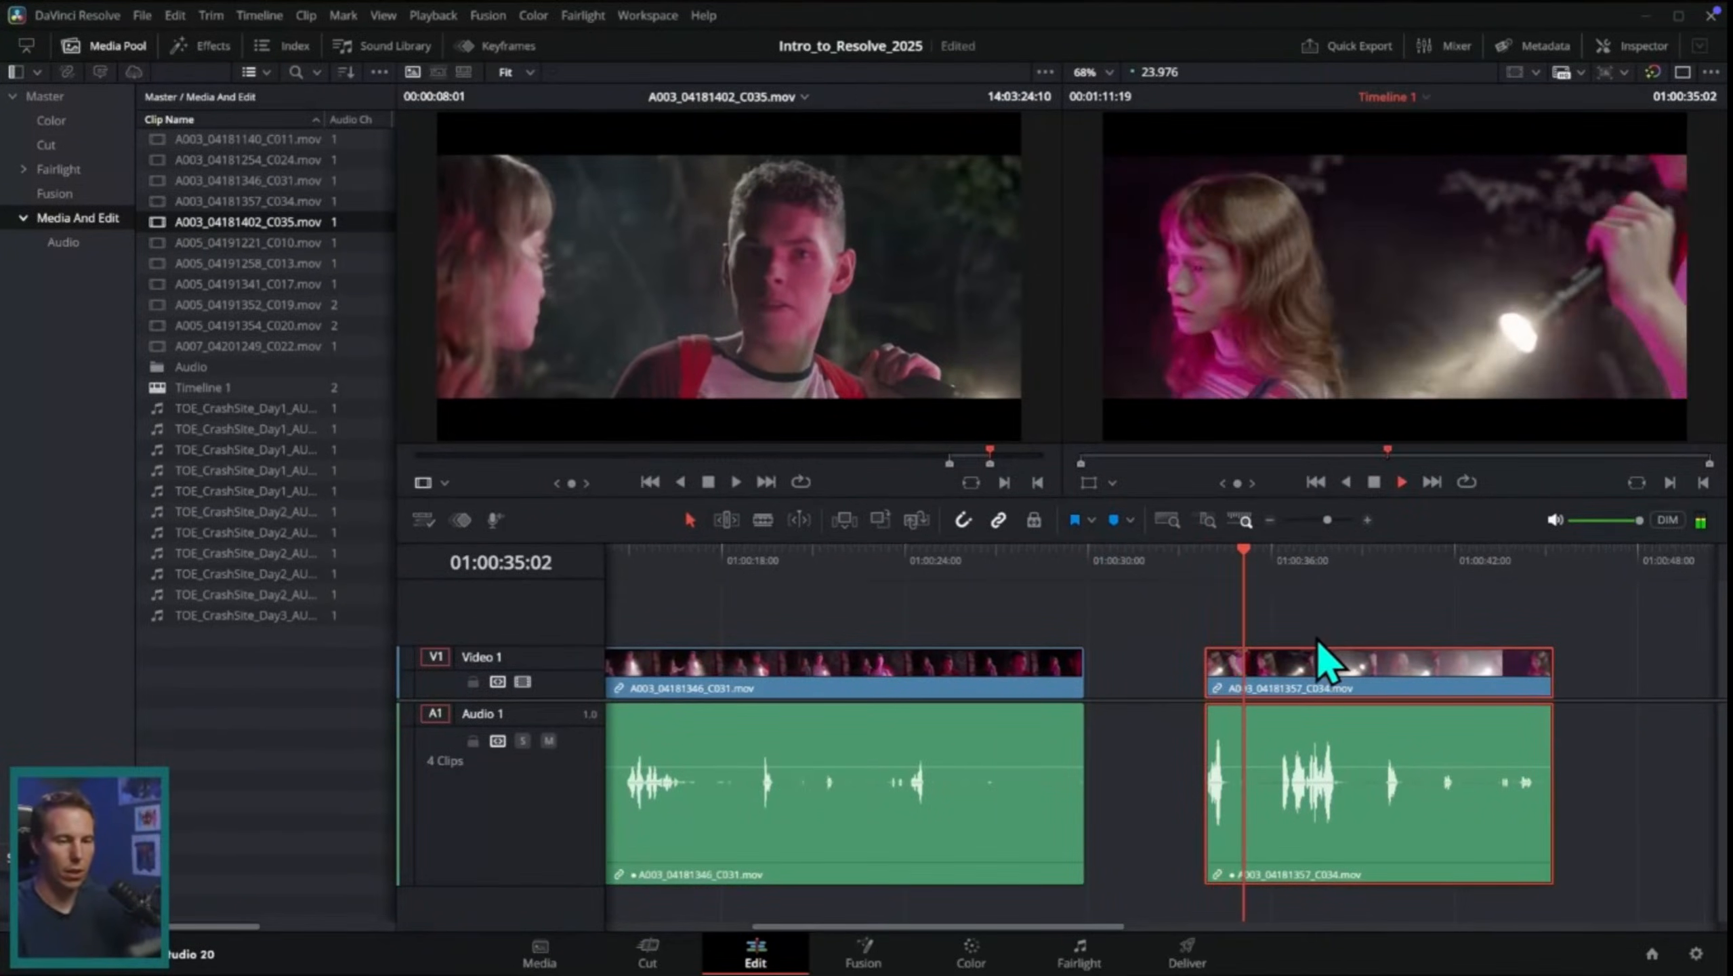
{"action": "left_click_drag", "start_coordinate": [1264, 571], "coordinate": [1268, 592]}
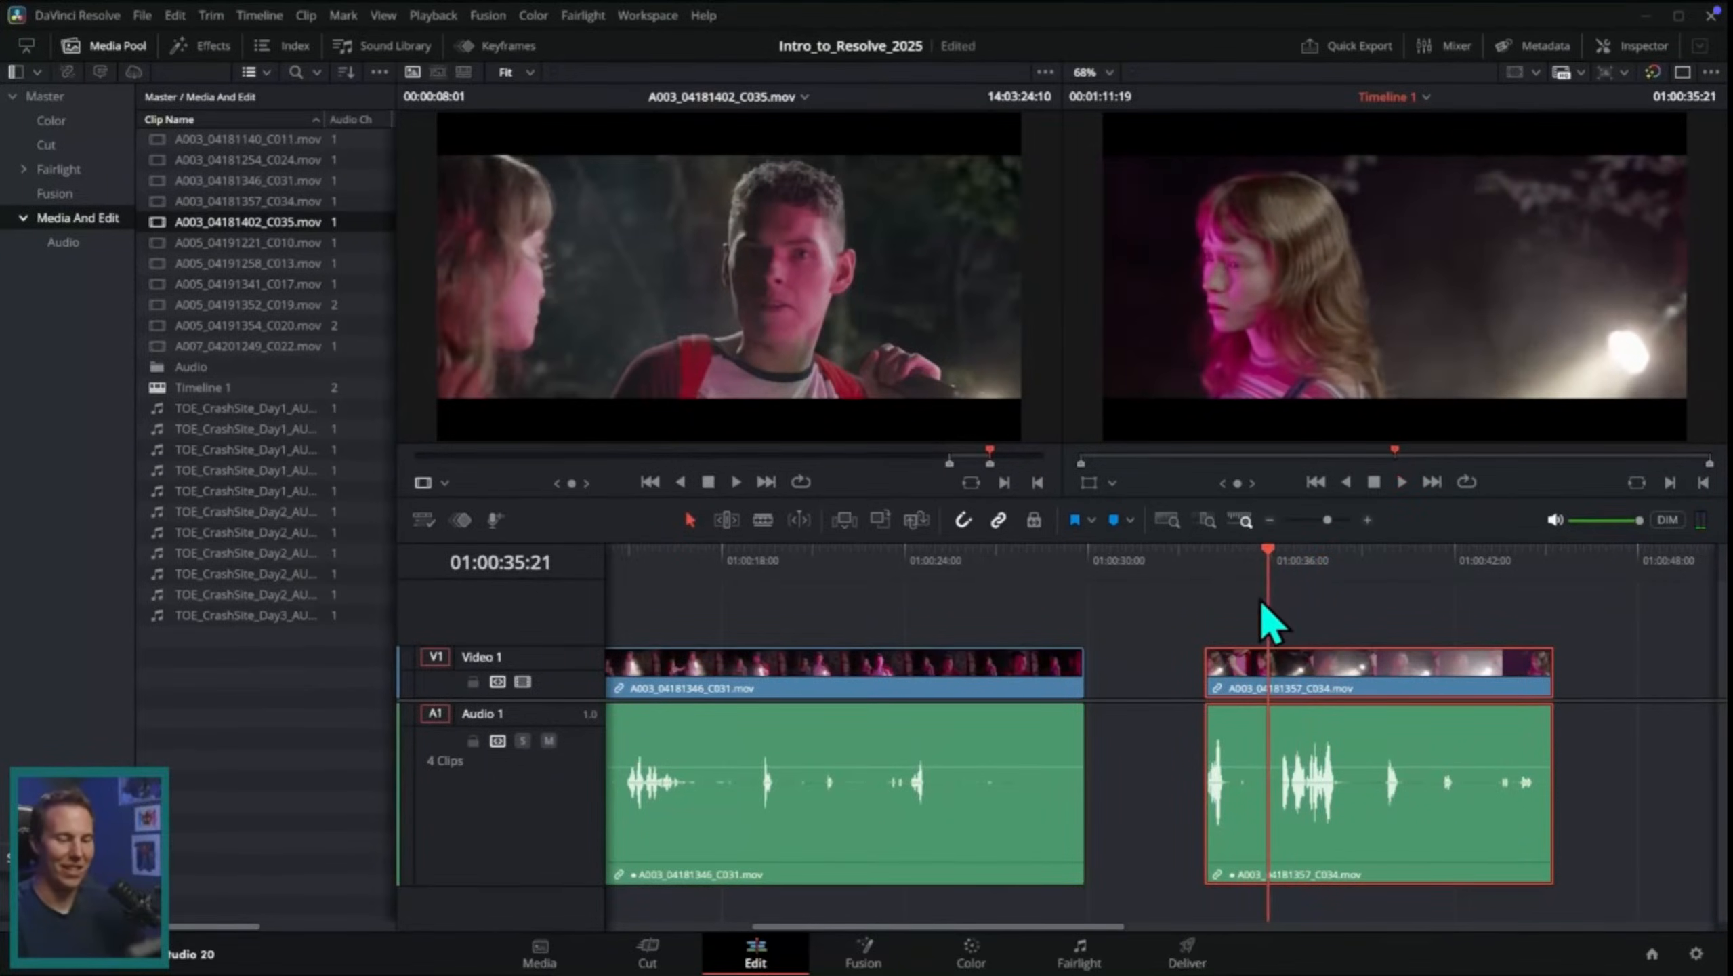
{"action": "left_click_drag", "start_coordinate": [1213, 660], "coordinate": [1267, 654]}
Step: Move the trimmed A003_04181357_C034.mov clip closer to the end of C031, leaving a small gap, and play back C031
{"action": "scroll", "coordinate": [1203, 653], "scroll_direction": "left", "scroll_amount": 2}
{"action": "left_click", "coordinate": [869, 565]}
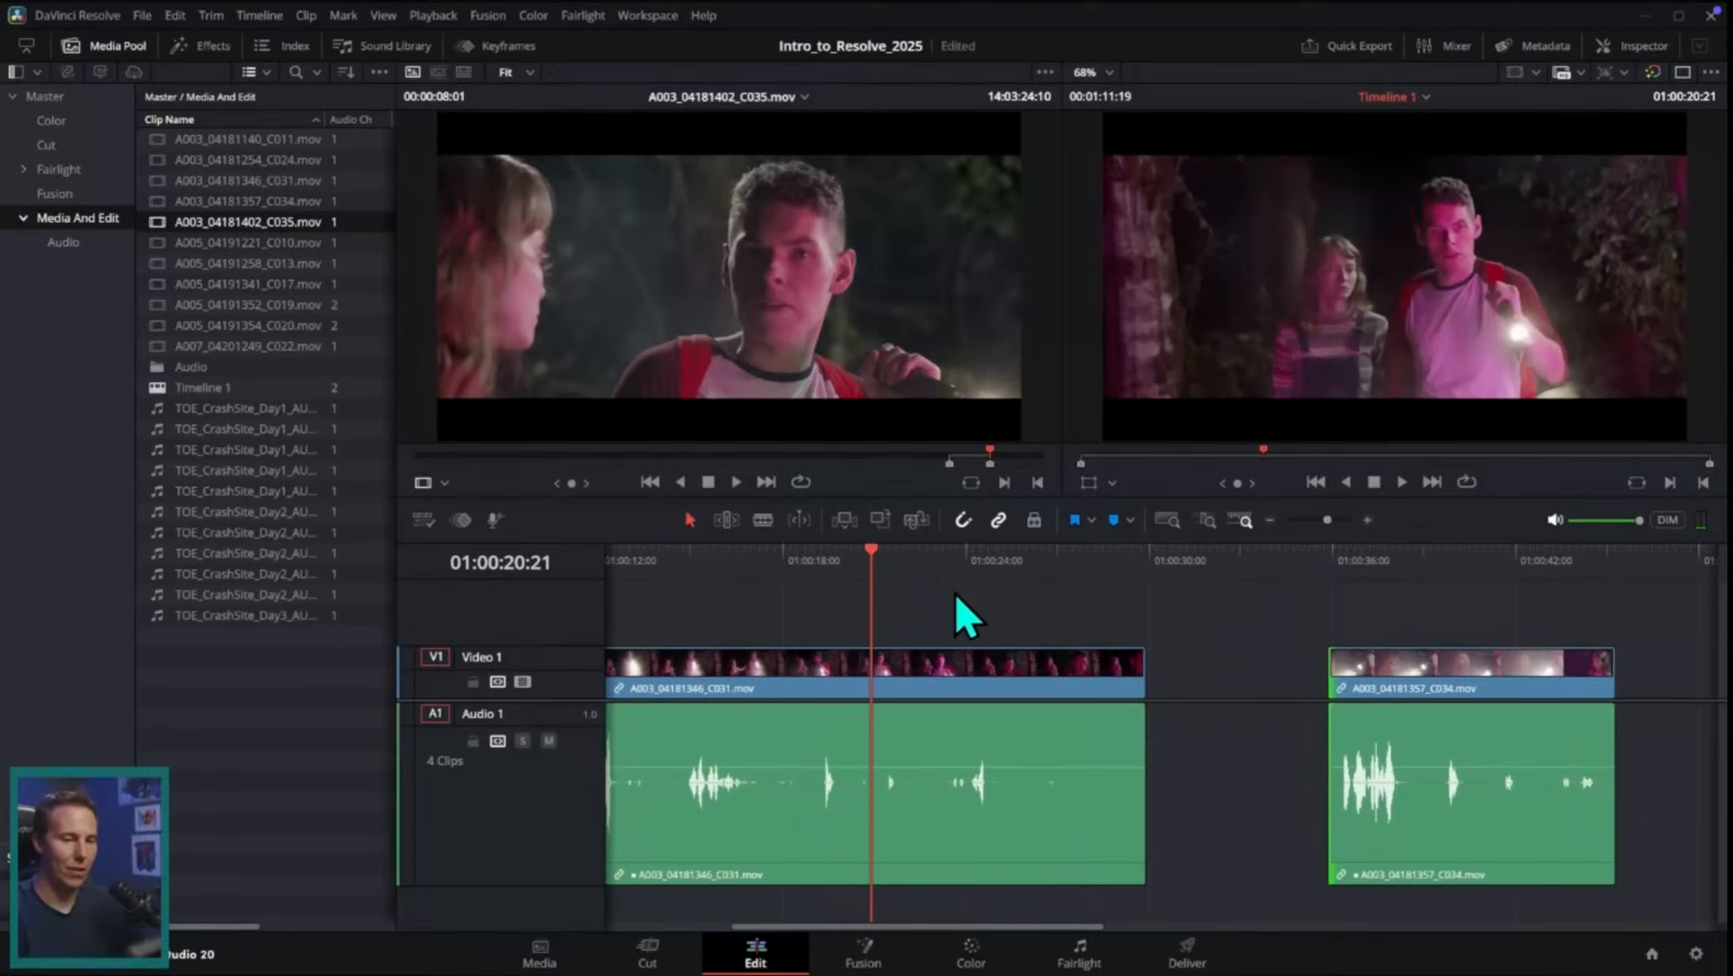
{"action": "scroll", "coordinate": [951, 602], "scroll_direction": "left", "scroll_amount": 5}
{"action": "left_click_drag", "start_coordinate": [1566, 677], "coordinate": [1442, 669]}
{"action": "scroll", "coordinate": [1321, 618], "scroll_direction": "left", "scroll_amount": 3}
{"action": "left_click", "coordinate": [876, 566]}
{"action": "key", "text": "space"}
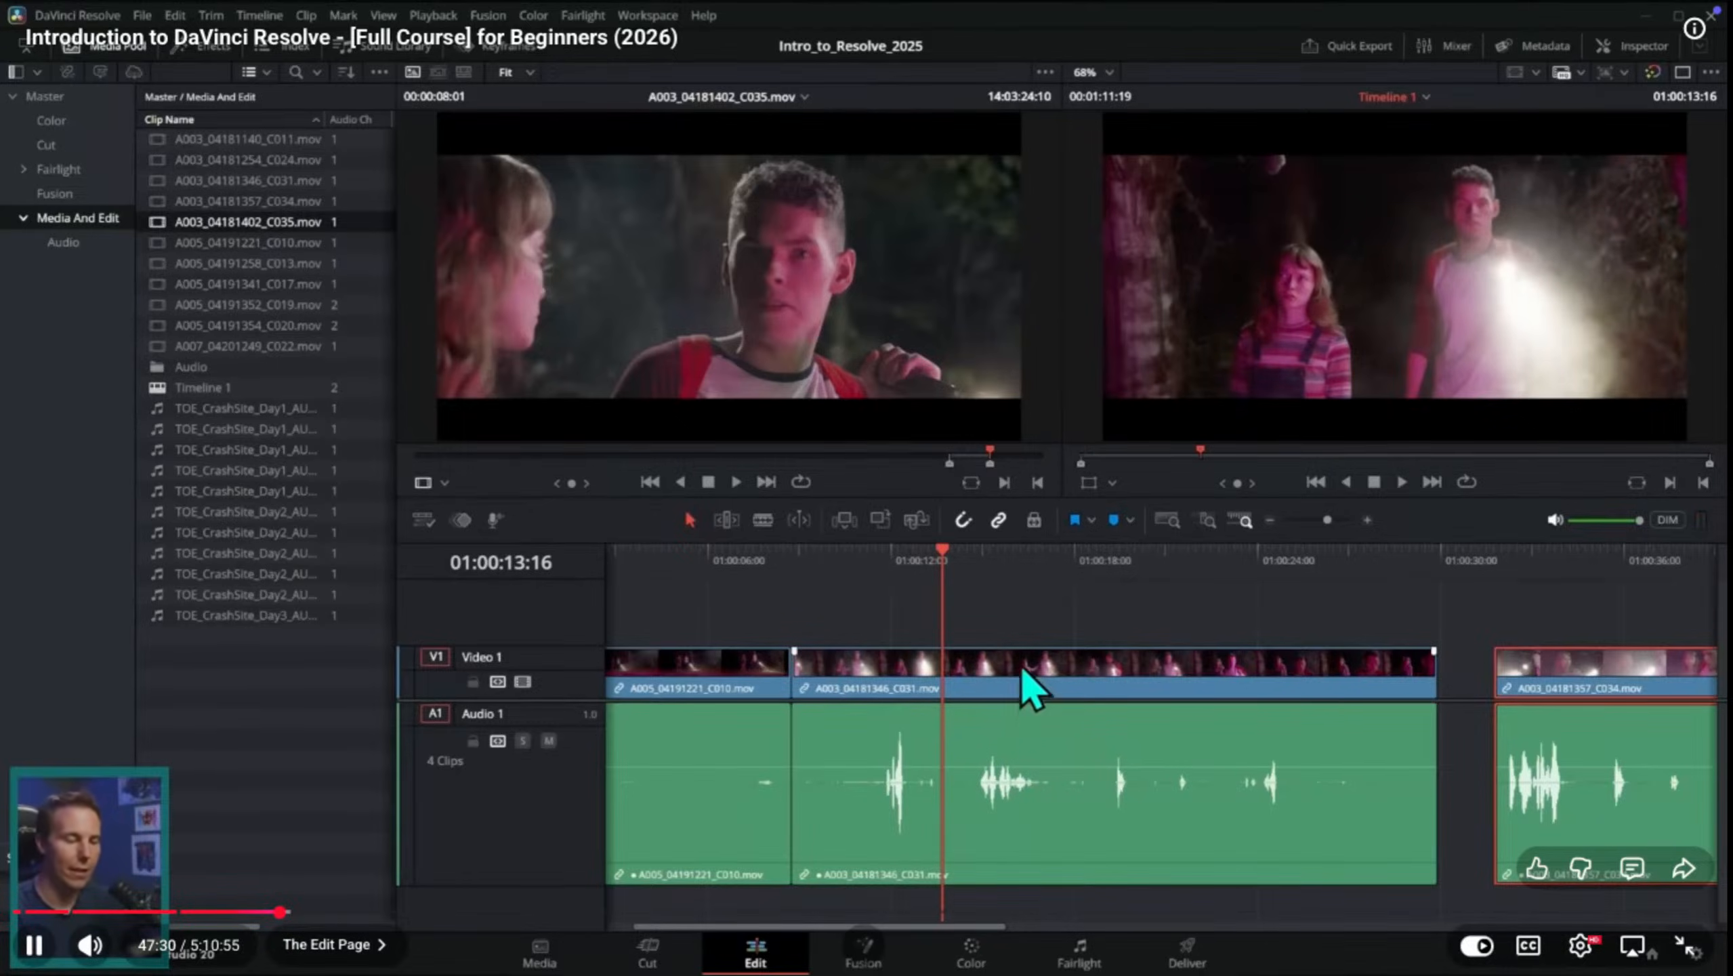
Step: Cut the A003_04181346_C031.mov clip into several pieces with the Blade tool
{"action": "left_click", "coordinate": [965, 688]}
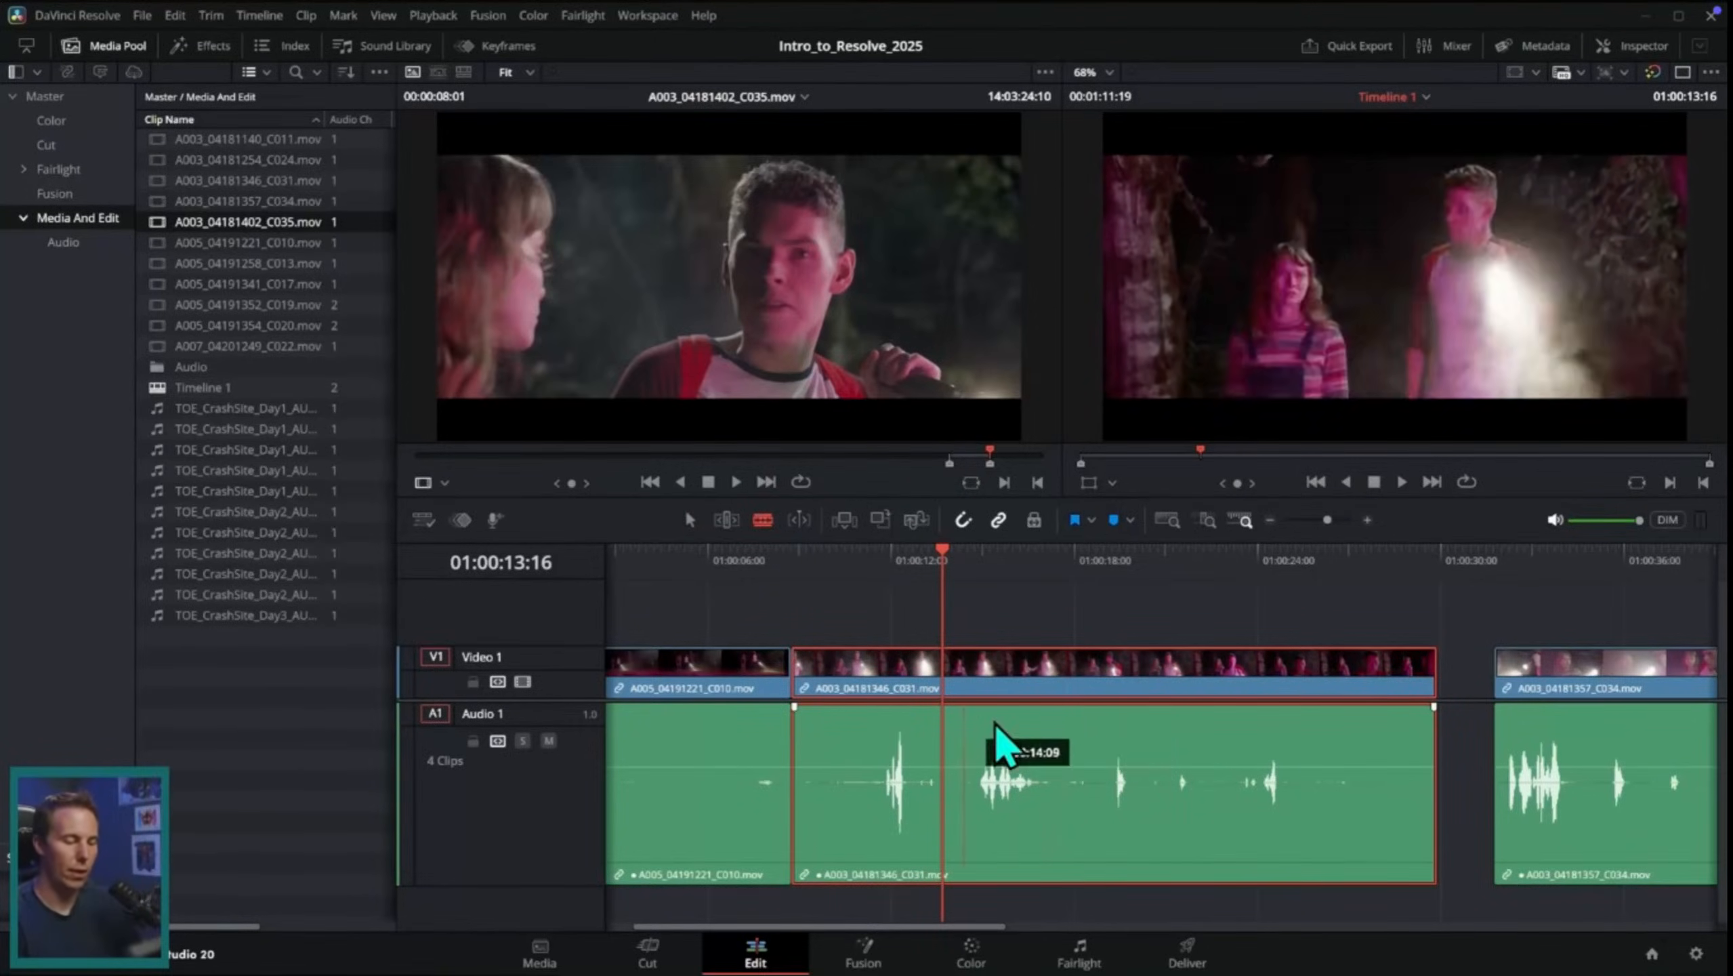
{"action": "left_click", "coordinate": [953, 680]}
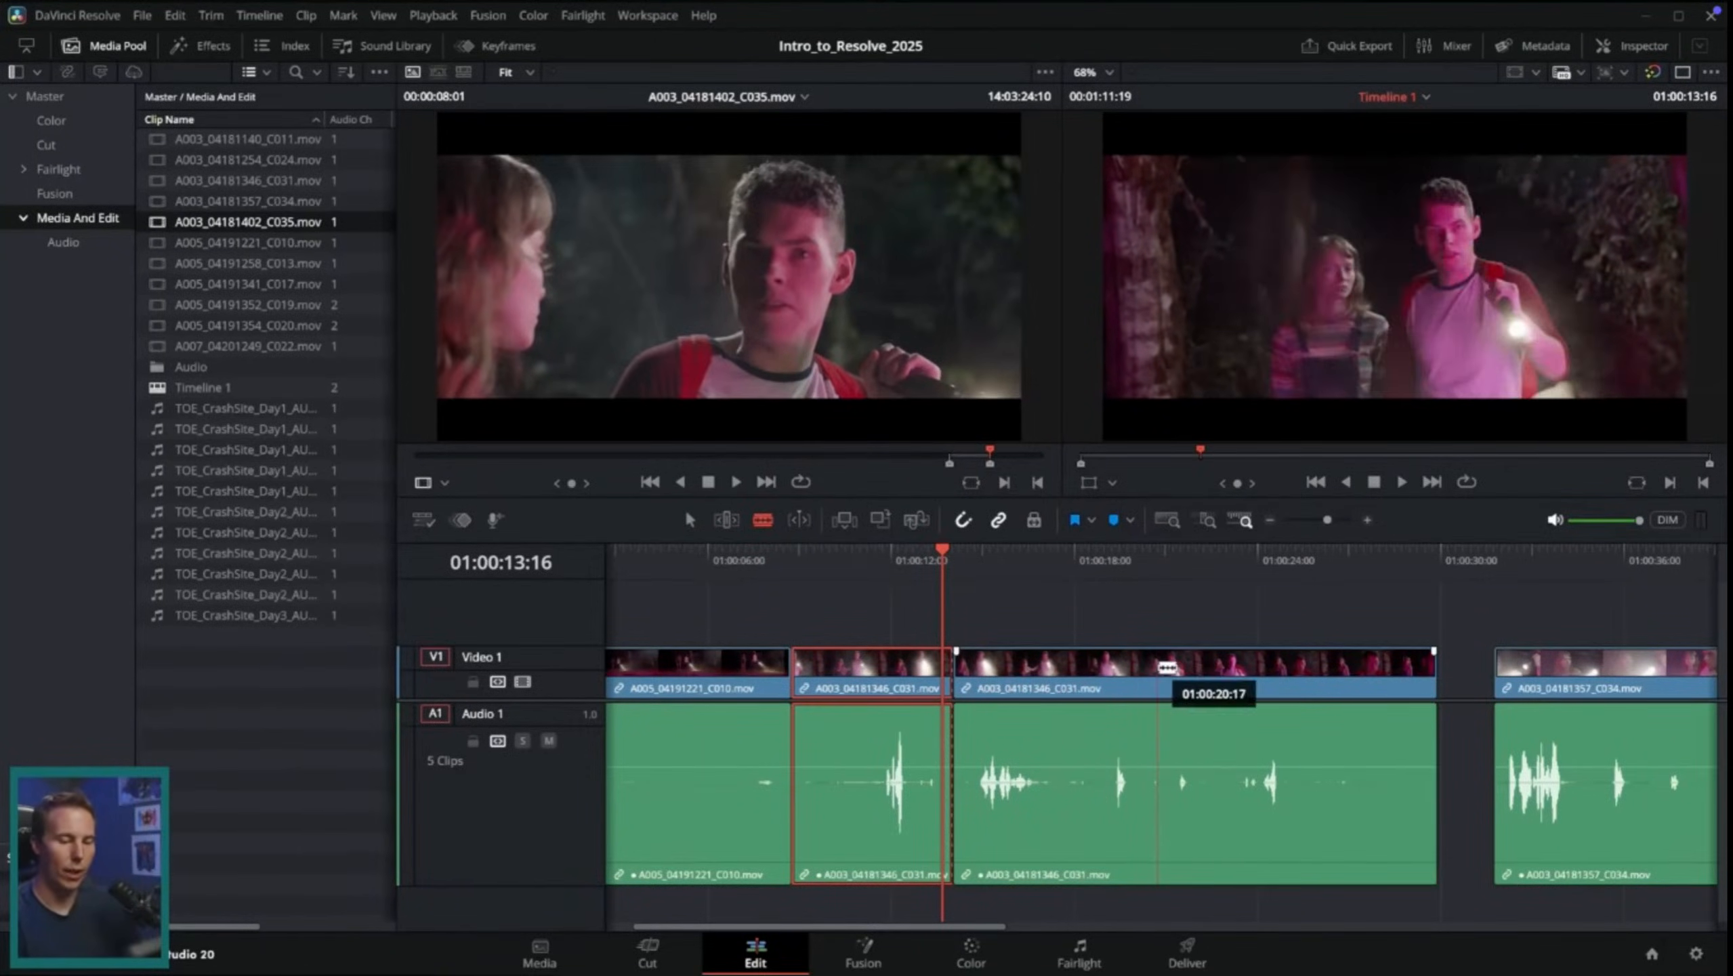
{"action": "left_click", "coordinate": [1158, 667]}
{"action": "left_click", "coordinate": [1271, 666]}
{"action": "left_click", "coordinate": [1371, 666]}
{"action": "left_click", "coordinate": [1215, 666]}
{"action": "left_click", "coordinate": [1090, 666]}
{"action": "left_click", "coordinate": [1019, 666]}
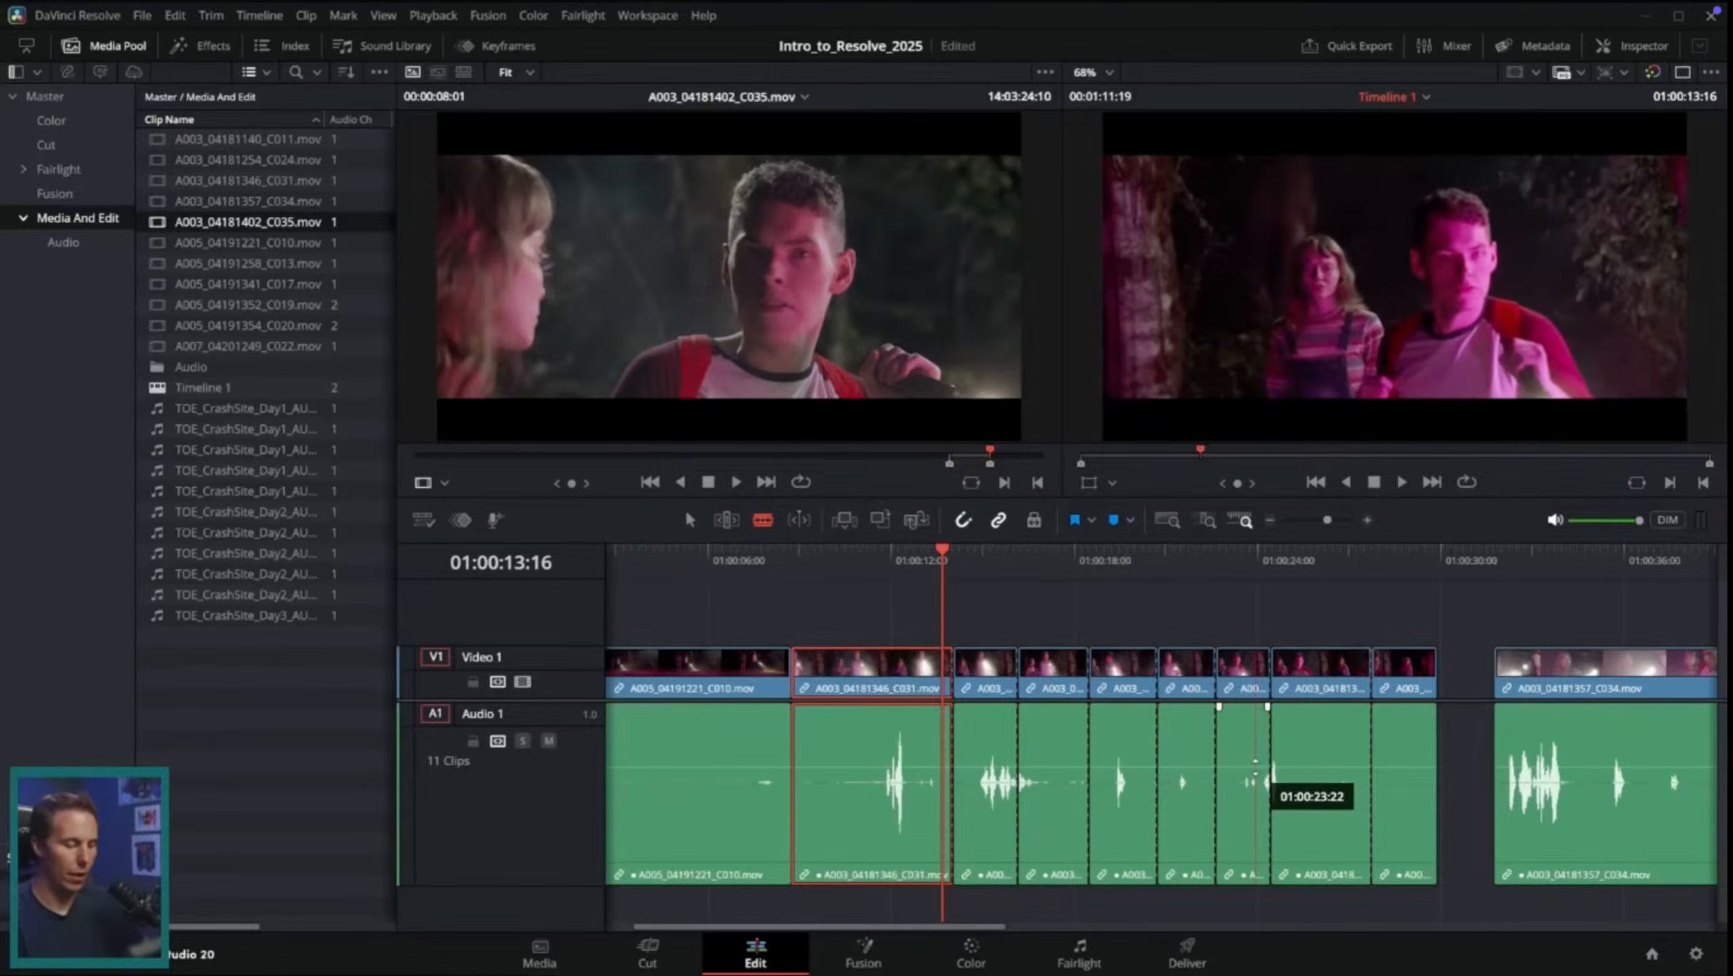
Step: Undo all the blade cuts in the C031 clip and return to selection mode
{"action": "key", "text": "ctrl+z"}
{"action": "key", "text": "ctrl+z"}
{"action": "key", "text": "ctrl+z"}
{"action": "key", "text": "ctrl+z"}
{"action": "key", "text": "ctrl+z"}
{"action": "key", "text": "ctrl+z"}
{"action": "key", "text": "ctrl+z"}
{"action": "key", "text": "a"}
Step: Split the A003_04181346_C031.mov clip at 01:00:14:03
{"action": "left_click", "coordinate": [968, 551]}
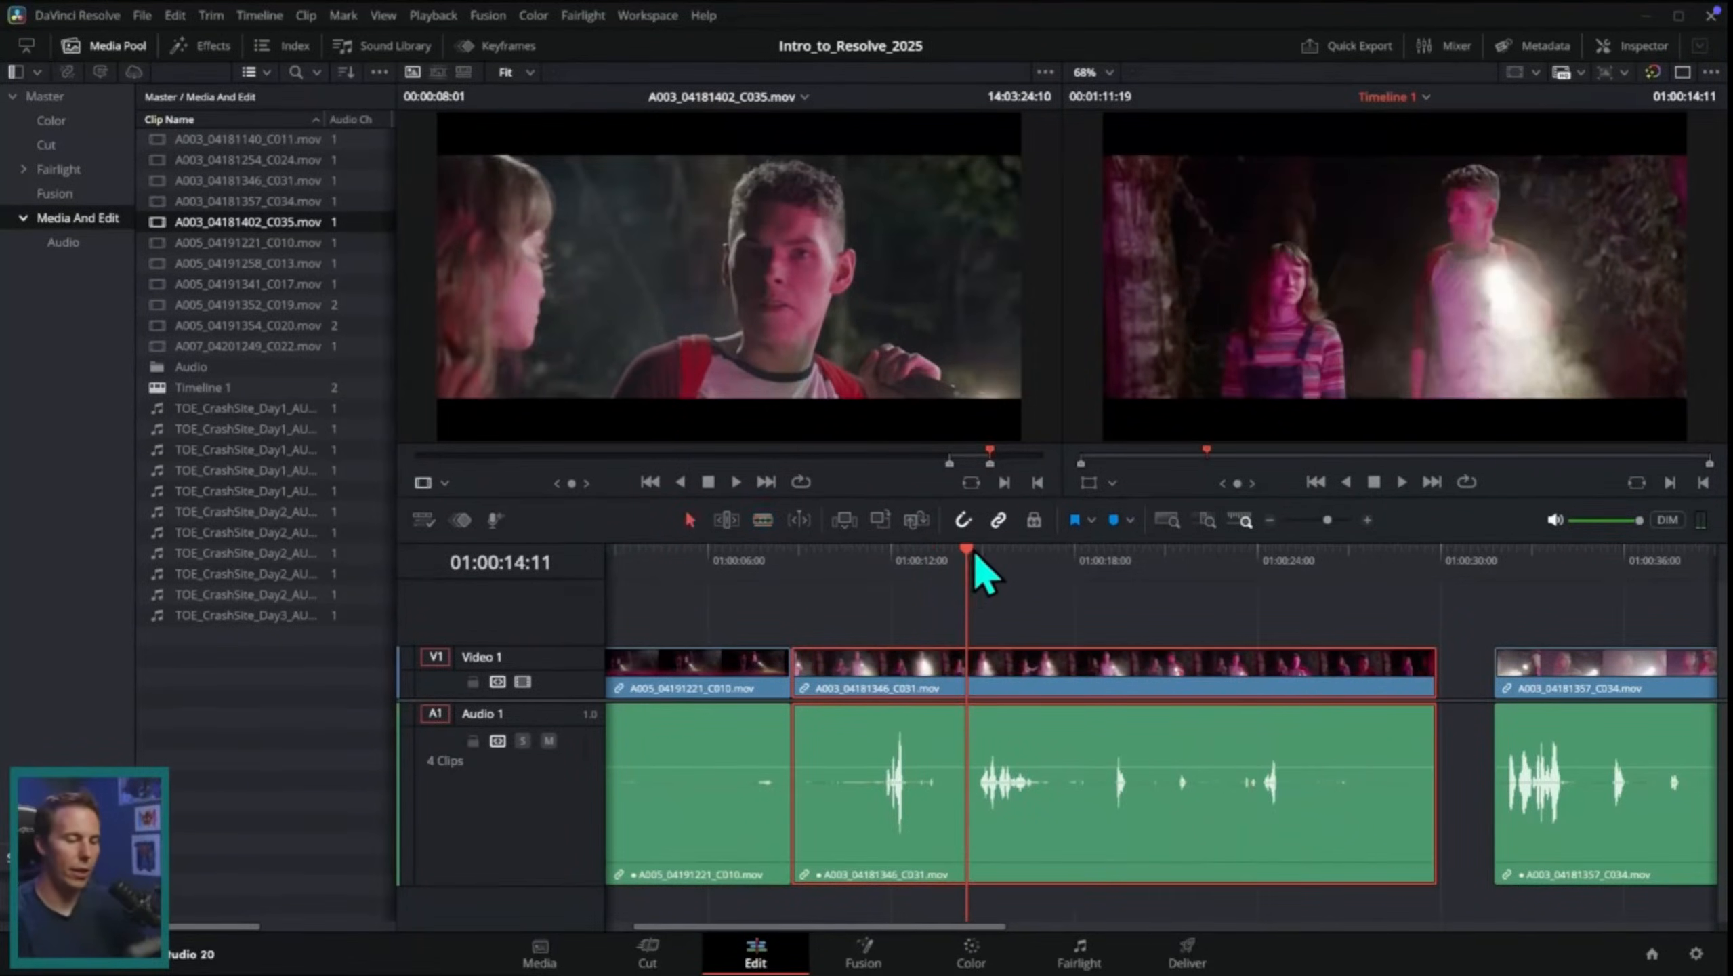
{"action": "mouse_move", "coordinate": [975, 554]}
{"action": "left_mouse_down"}
{"action": "mouse_move", "coordinate": [931, 572]}
{"action": "mouse_move", "coordinate": [978, 573]}
{"action": "mouse_move", "coordinate": [955, 581]}
{"action": "left_mouse_up"}
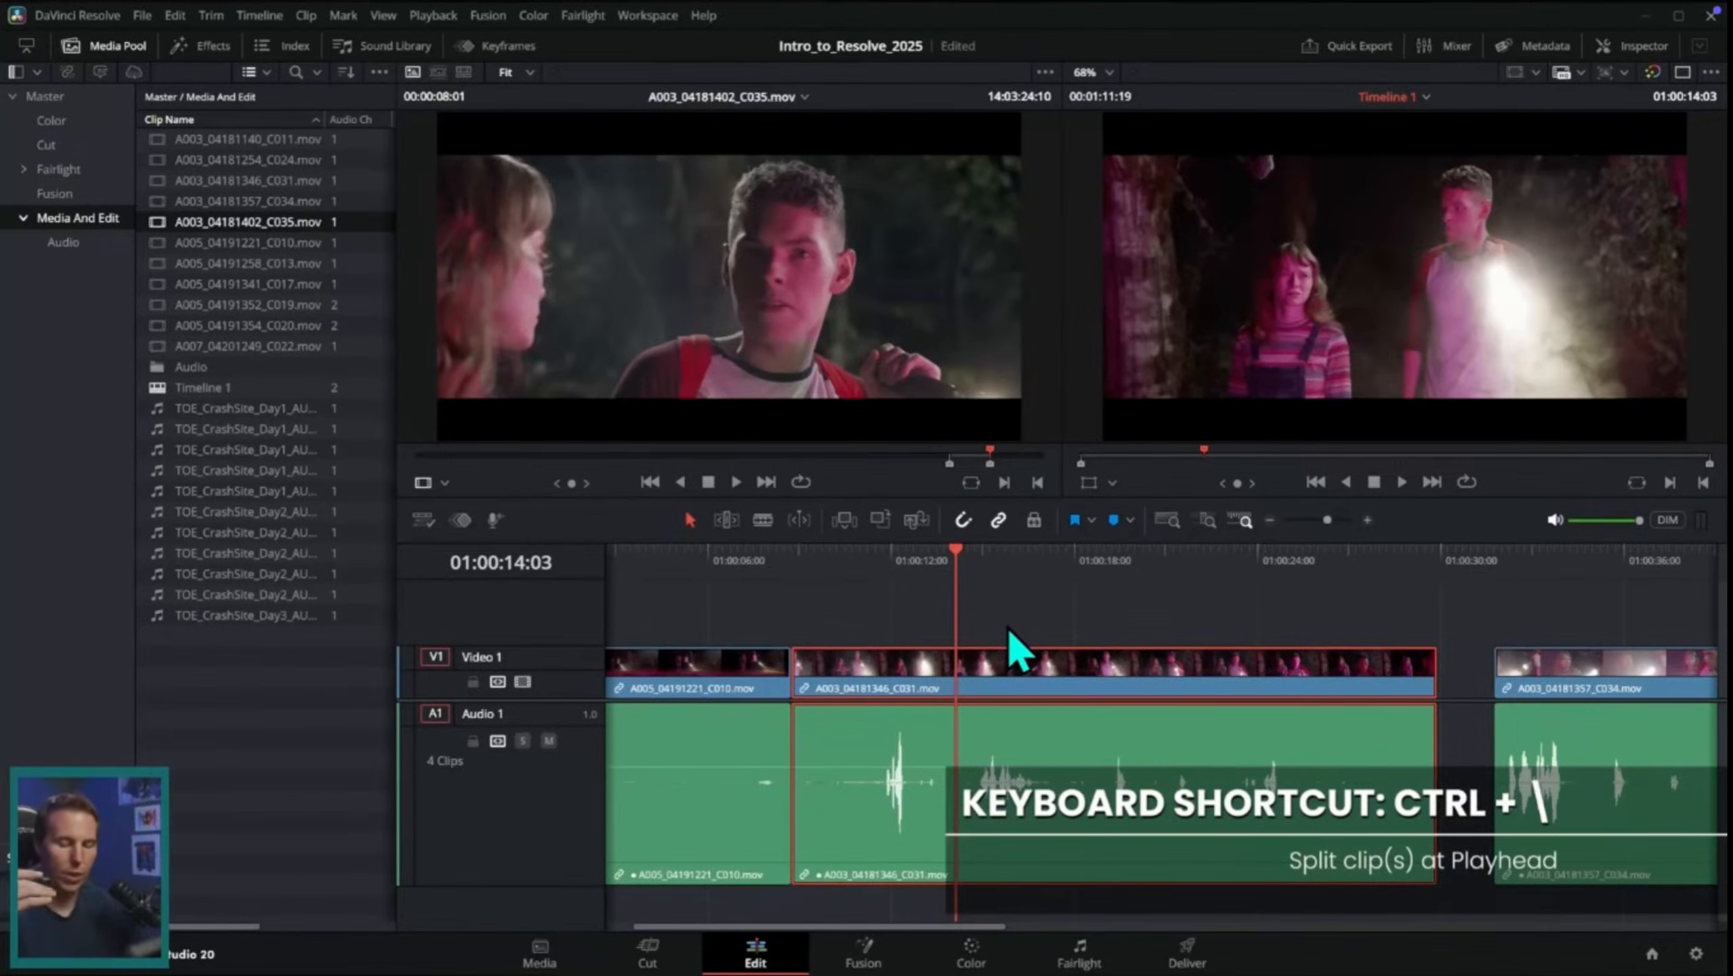
{"action": "key", "text": "ctrl+backslash"}
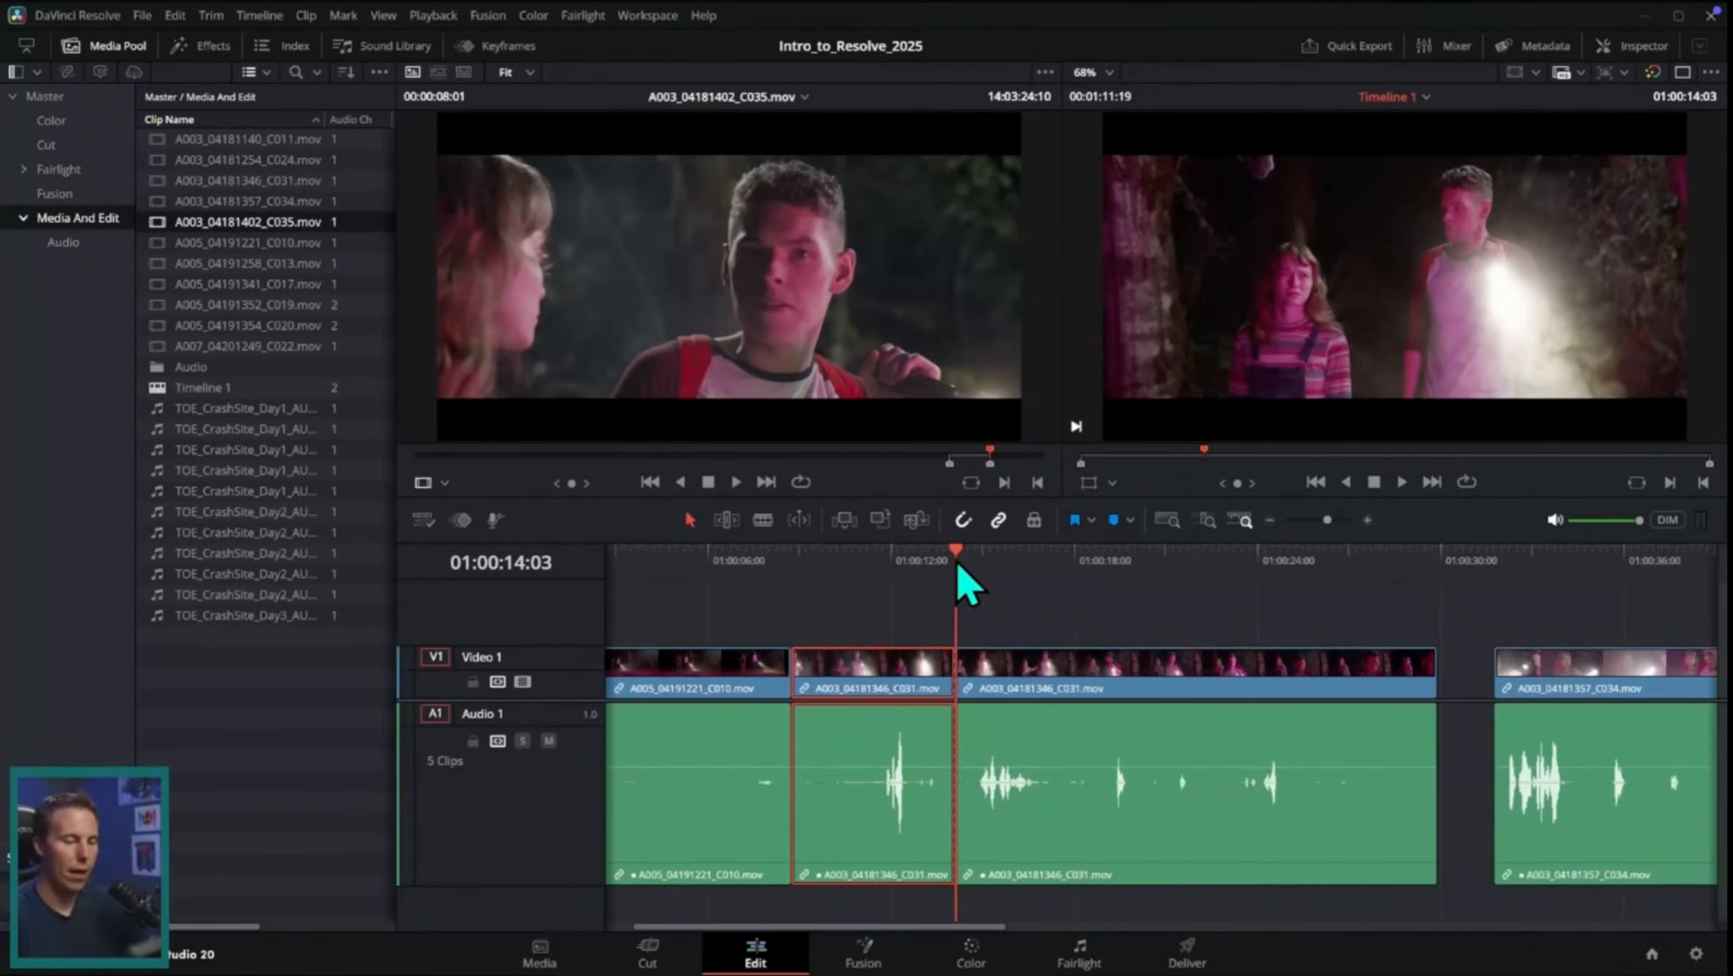
Step: Place the C034 clip between the two C031 pieces, with all three butted together without gaps
{"action": "left_click_drag", "start_coordinate": [959, 566], "coordinate": [991, 581]}
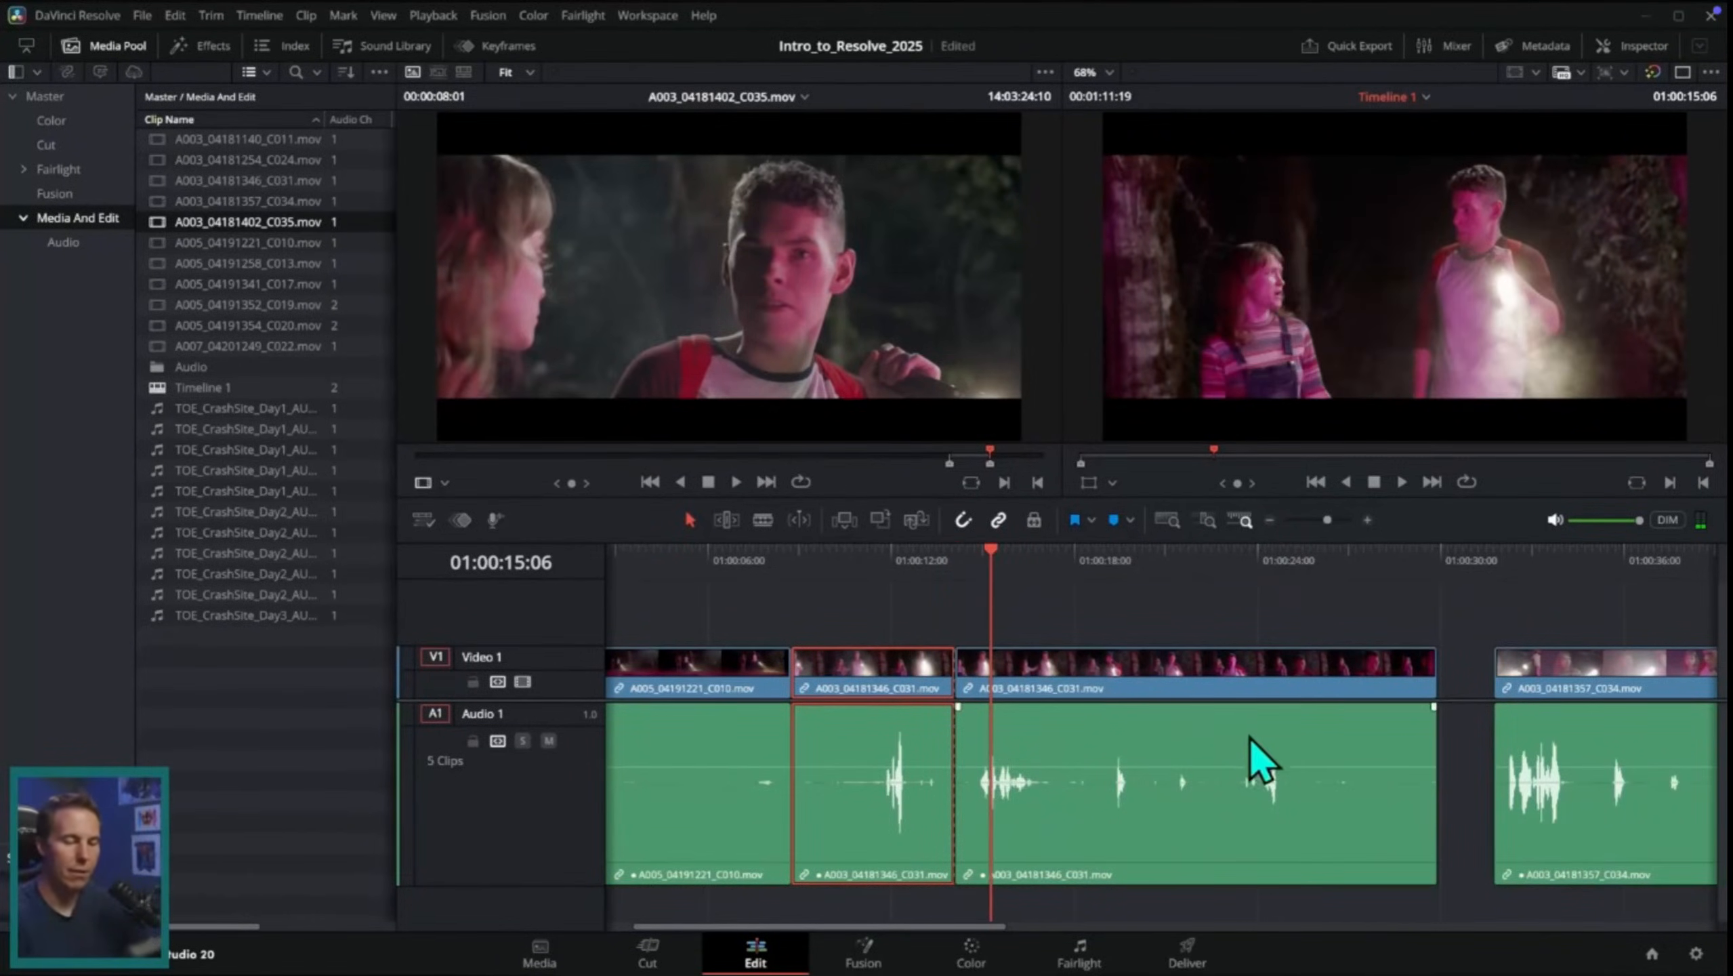
{"action": "scroll", "coordinate": [1251, 738], "scroll_direction": "down", "scroll_amount": 1}
{"action": "left_click_drag", "start_coordinate": [1253, 738], "coordinate": [1126, 708]}
{"action": "left_click", "coordinate": [1037, 629]}
{"action": "left_click_drag", "start_coordinate": [1342, 692], "coordinate": [908, 692]}
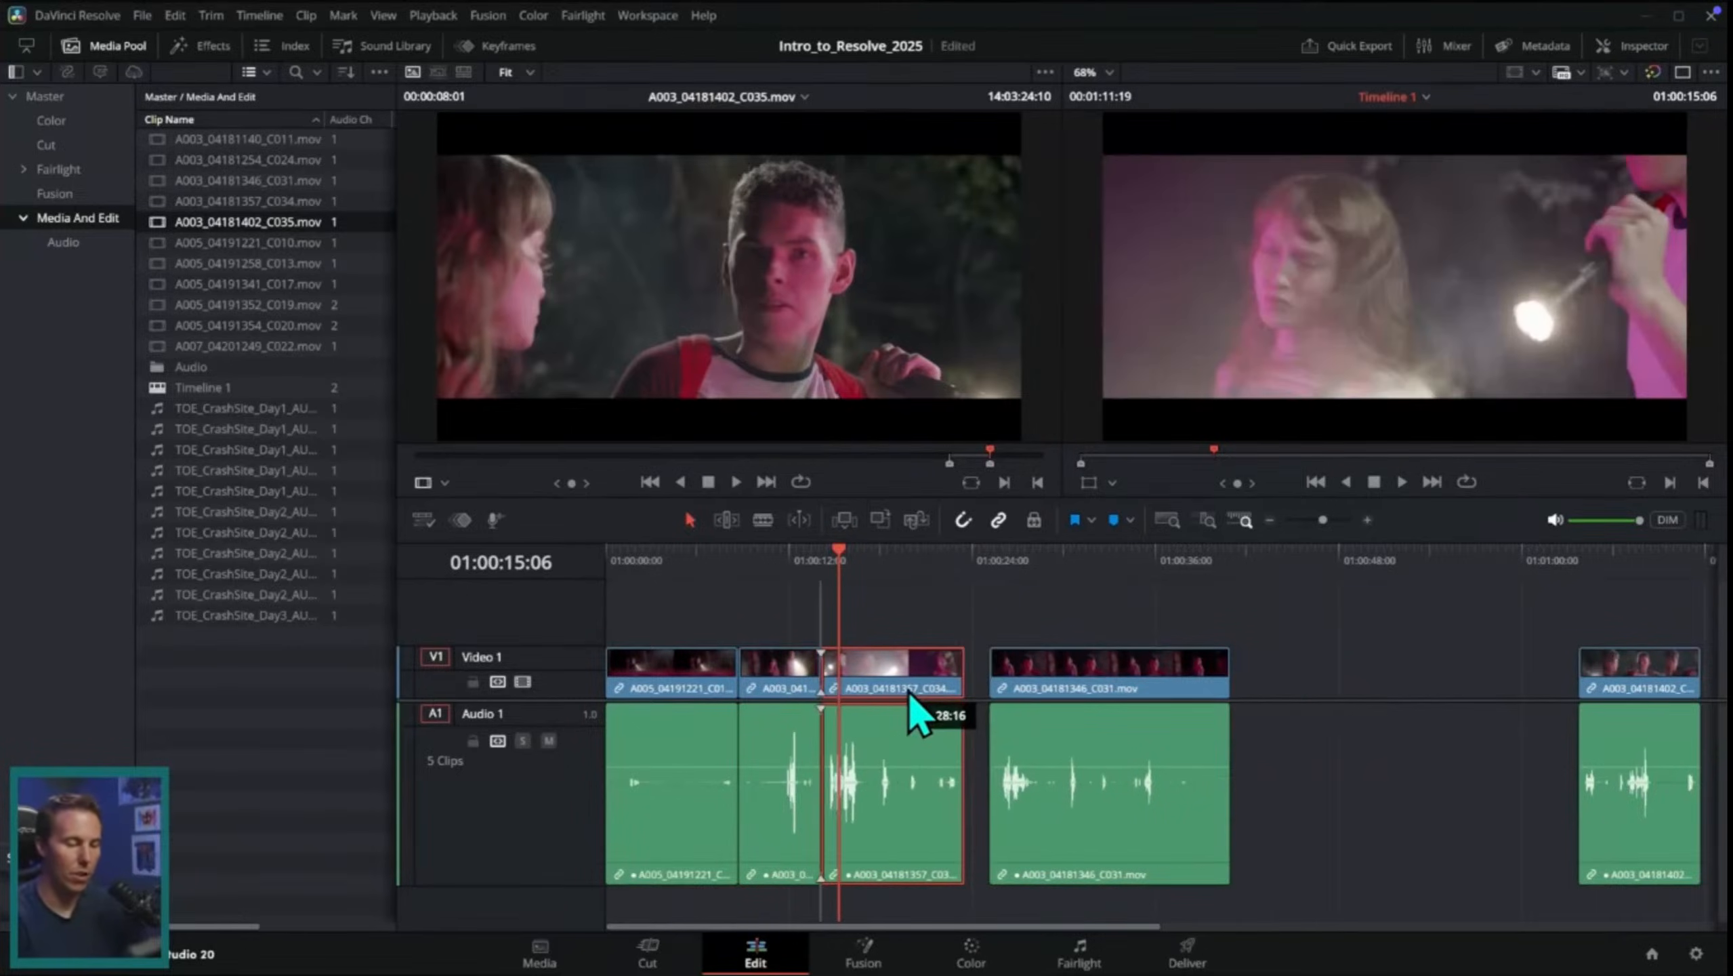
{"action": "left_click_drag", "start_coordinate": [1063, 678], "coordinate": [1038, 680]}
{"action": "left_click", "coordinate": [1282, 628]}
Step: Split the C034 clip at 01:00:17:12 and move its second piece out past the last C031 piece, to about 01:00:50
{"action": "left_click", "coordinate": [770, 567]}
{"action": "left_click", "coordinate": [1367, 520]}
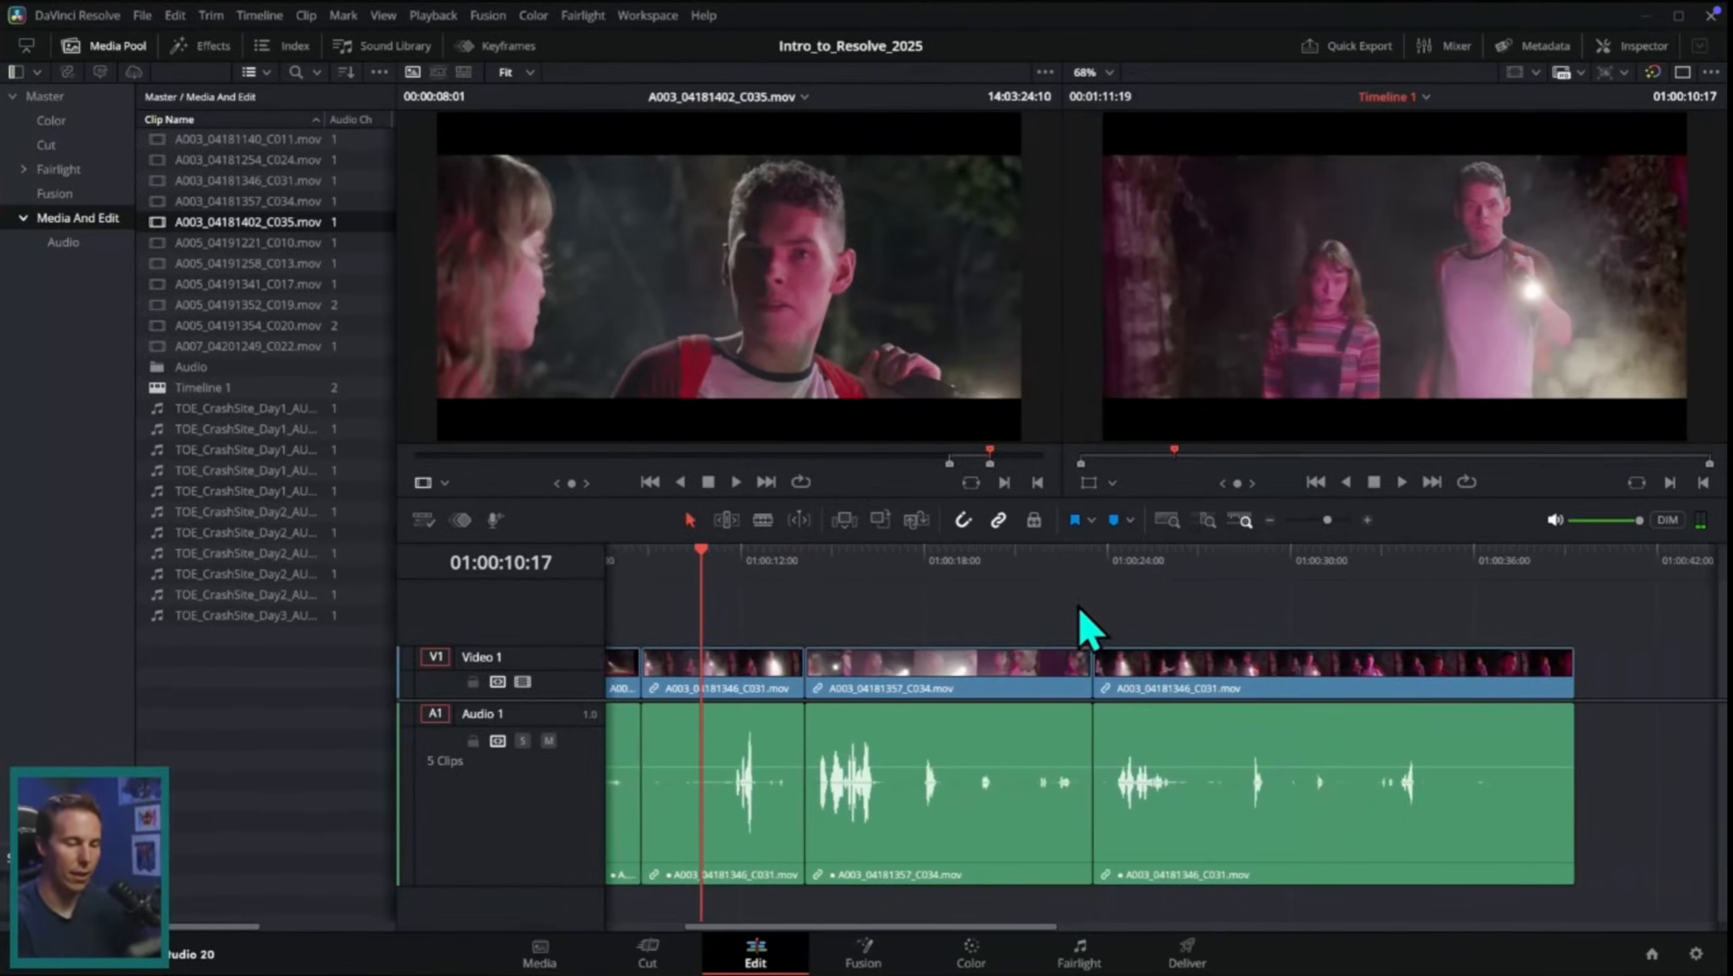
{"action": "key", "text": "space"}
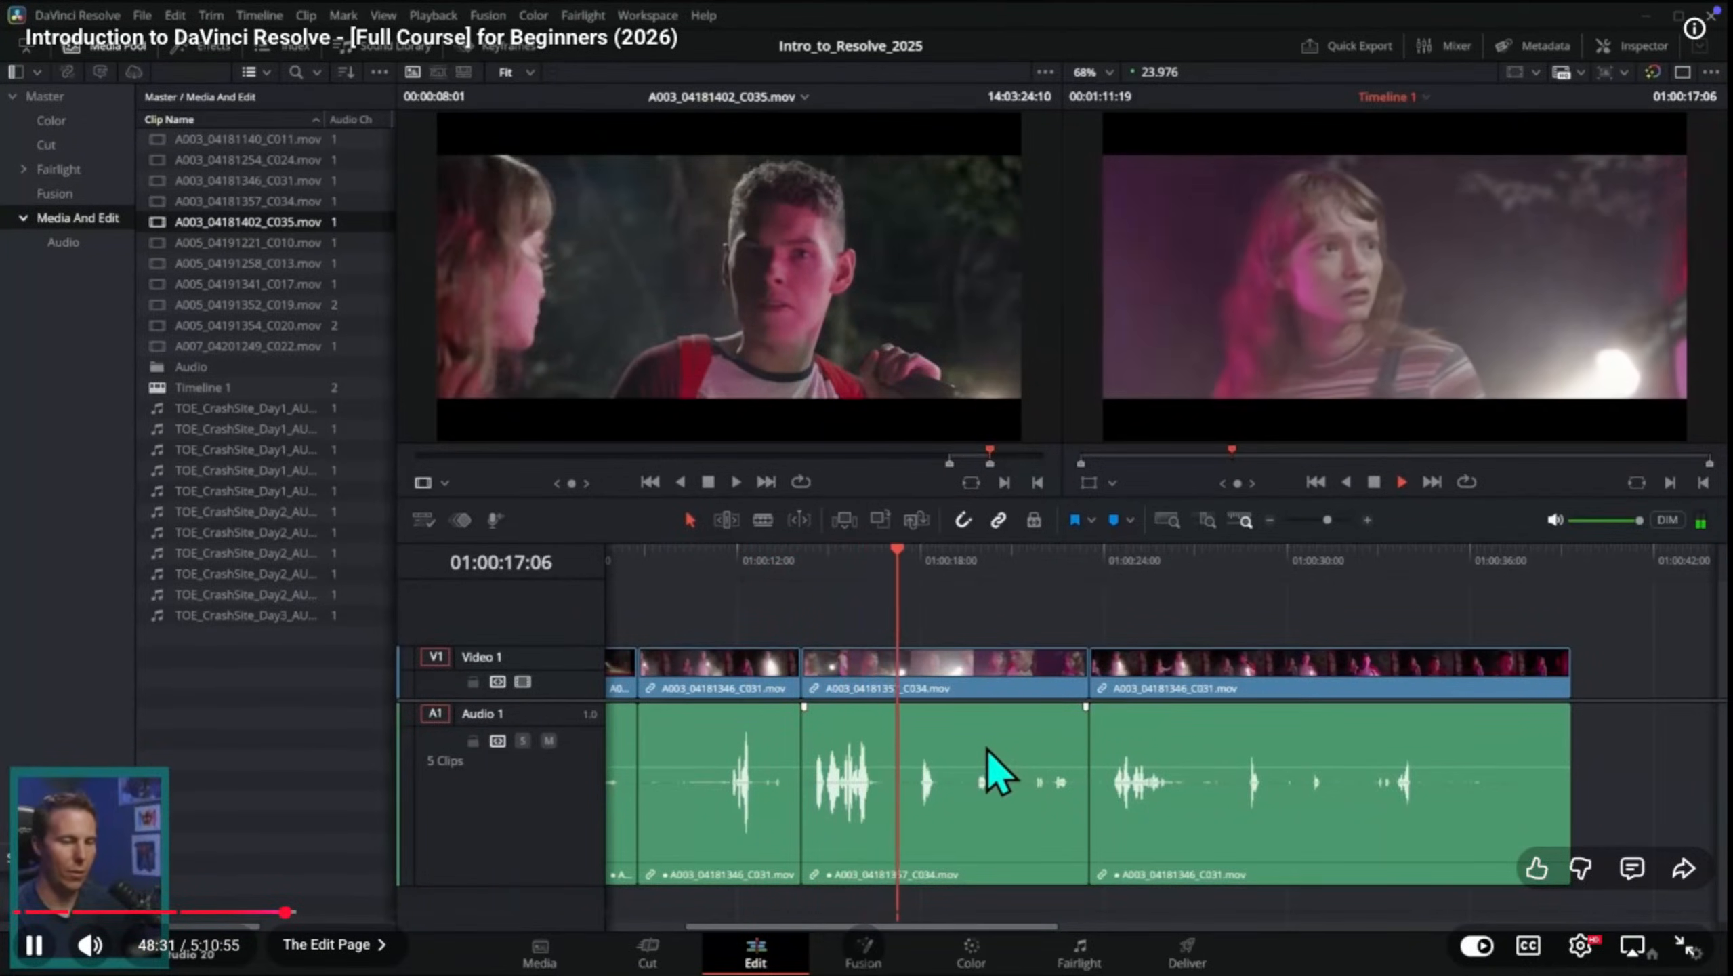
{"action": "key", "text": "space"}
{"action": "left_click", "coordinate": [898, 591]}
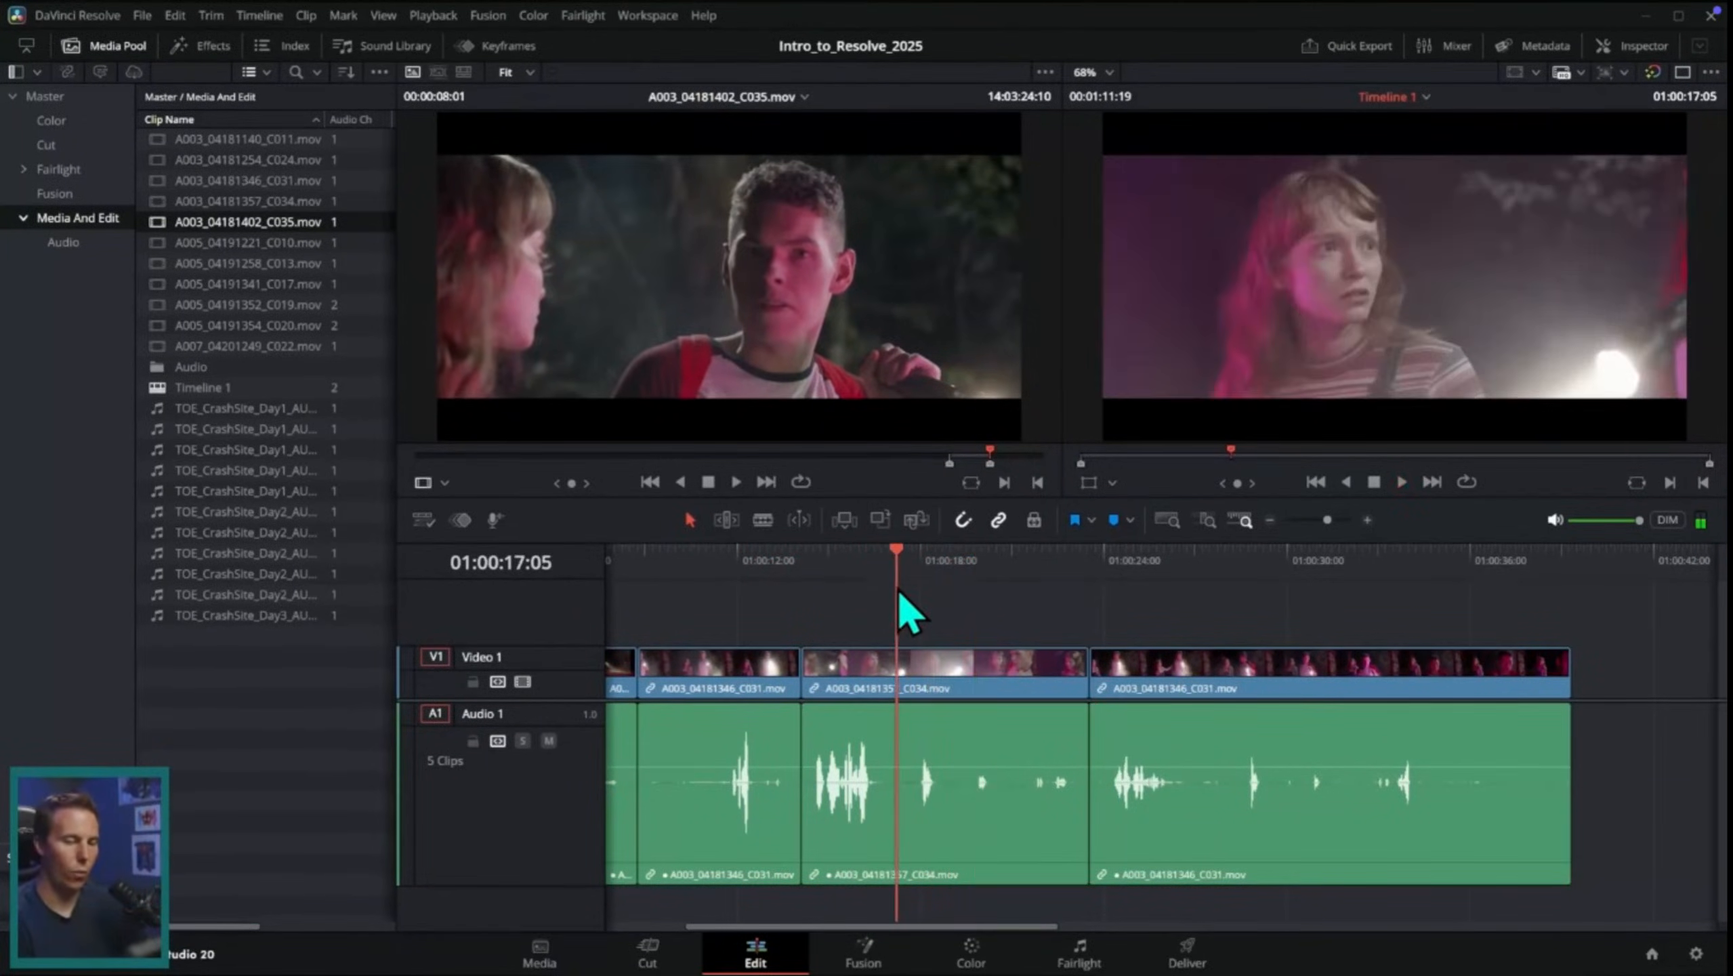
{"action": "mouse_move", "coordinate": [899, 591]}
{"action": "left_mouse_down"}
{"action": "mouse_move", "coordinate": [917, 588]}
{"action": "mouse_move", "coordinate": [908, 611]}
{"action": "left_mouse_up"}
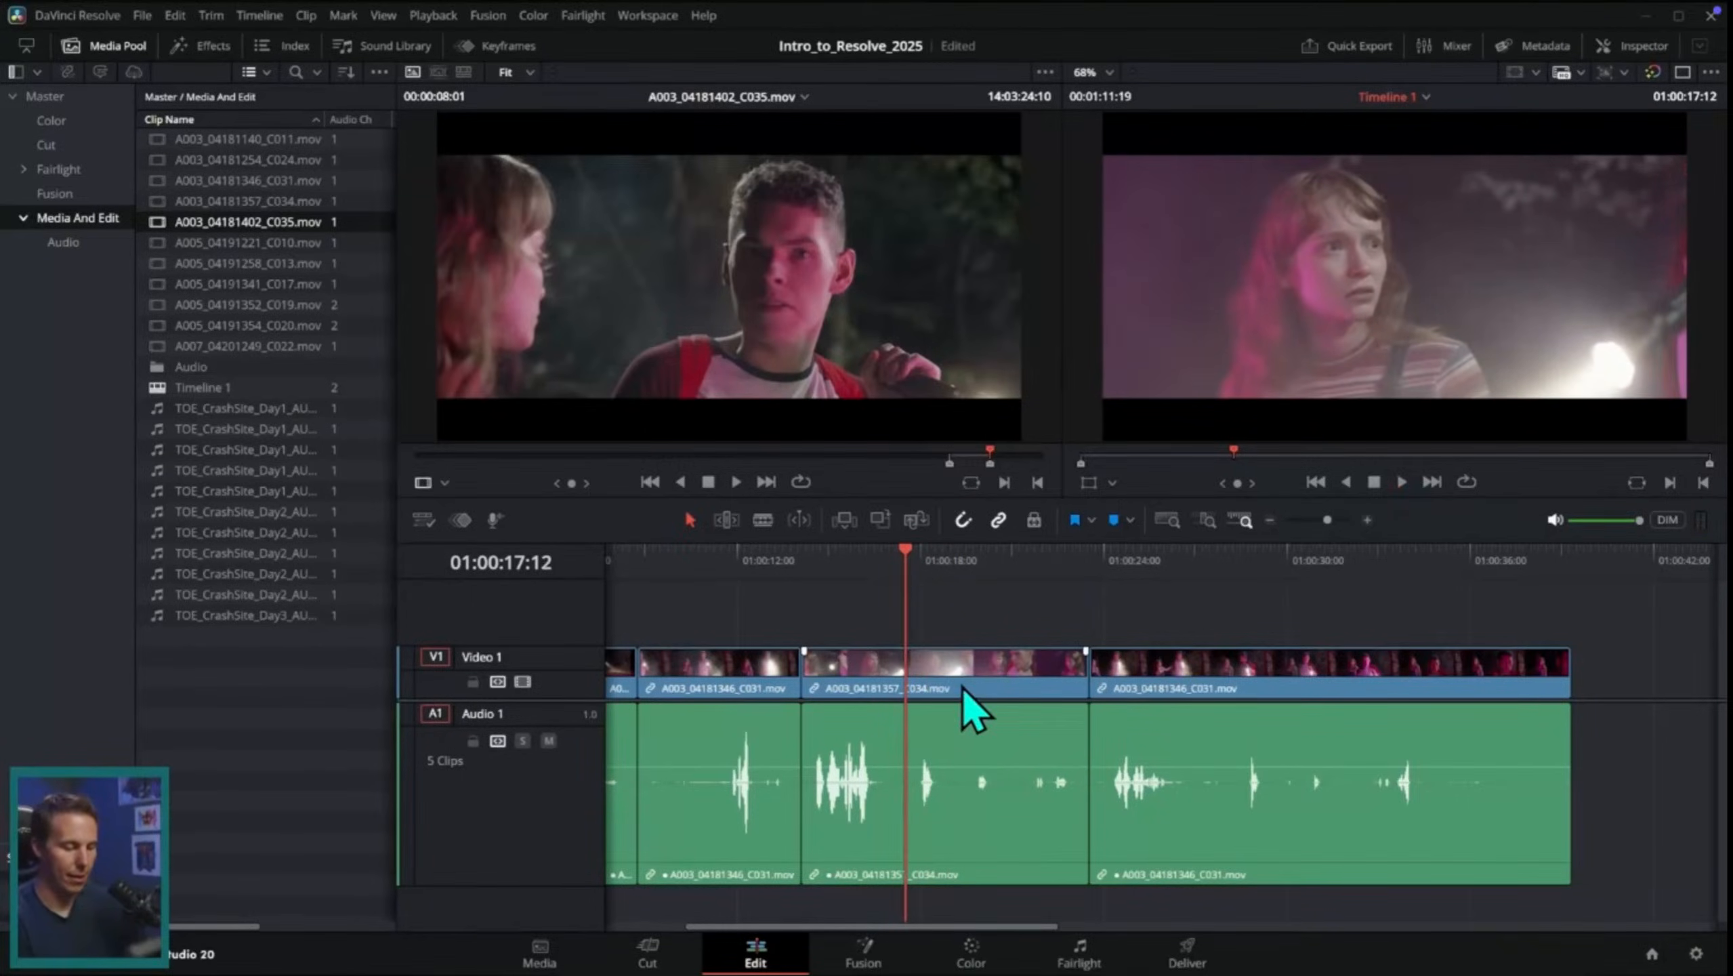
{"action": "key", "text": "ctrl+b"}
{"action": "left_click", "coordinate": [1270, 521]}
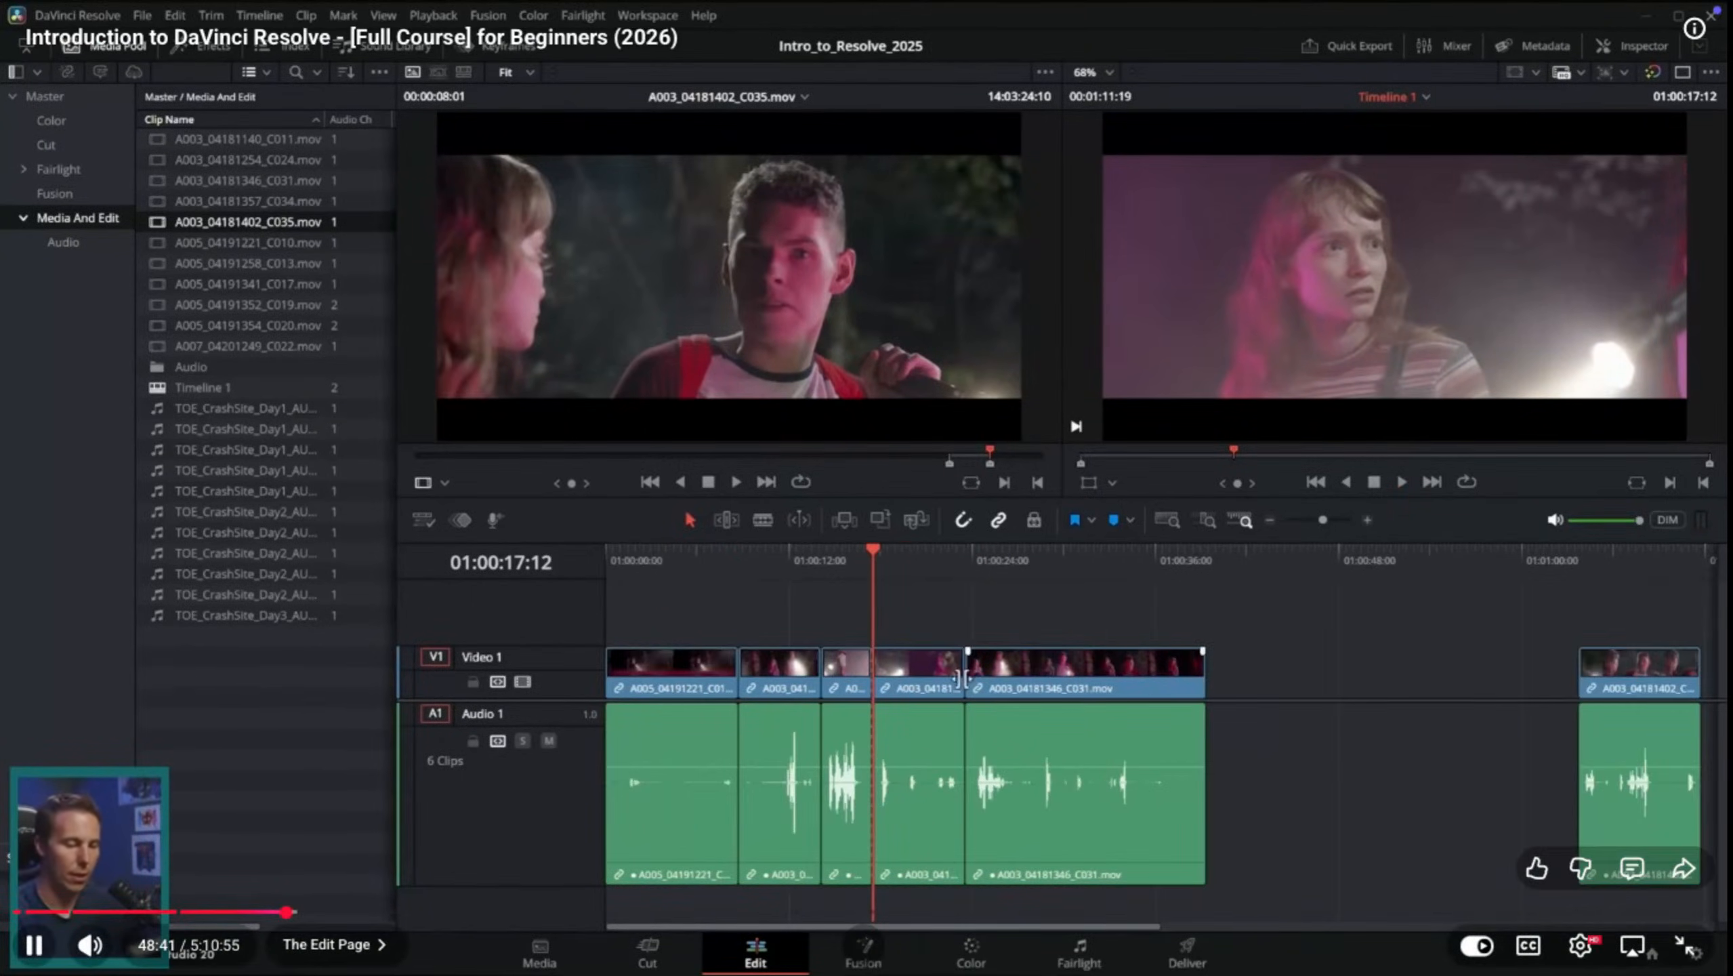
{"action": "left_click_drag", "start_coordinate": [918, 686], "coordinate": [1419, 665]}
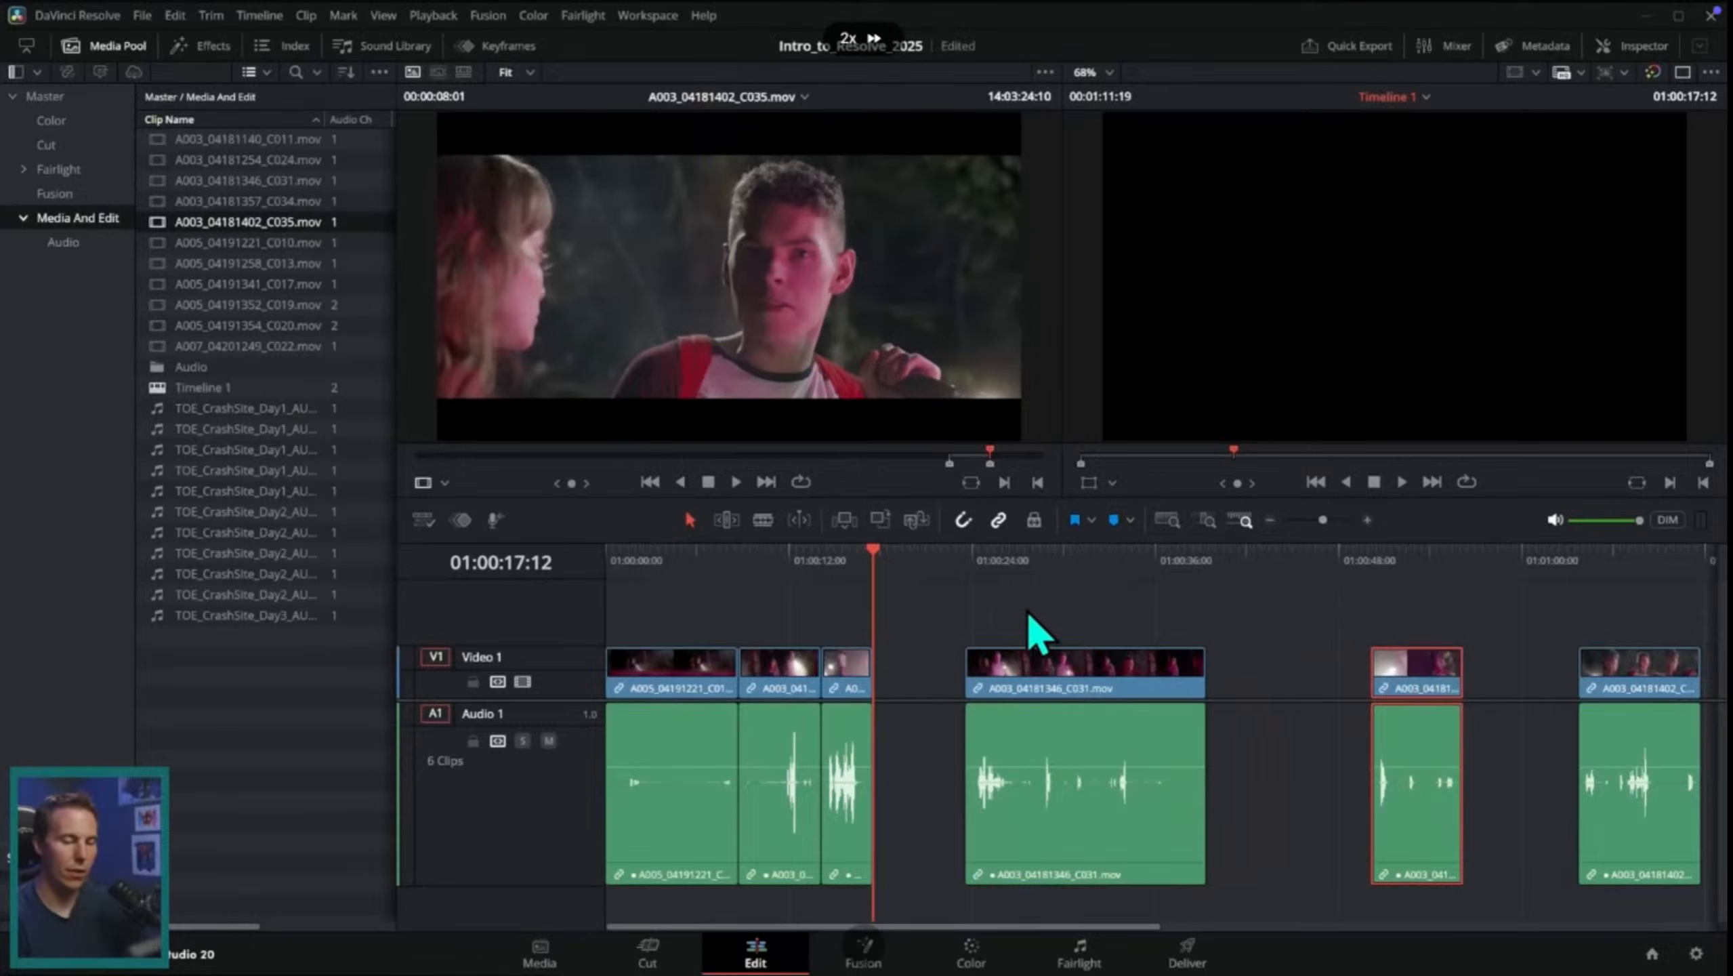
Step: Trim the start of the A003_04181402_C035.mov clip and place it directly after the first C034 piece
{"action": "left_click_drag", "start_coordinate": [978, 566], "coordinate": [1093, 572]}
{"action": "scroll", "coordinate": [1101, 577], "scroll_direction": "right", "scroll_amount": 3}
{"action": "left_click_drag", "start_coordinate": [1522, 555], "coordinate": [1541, 561]}
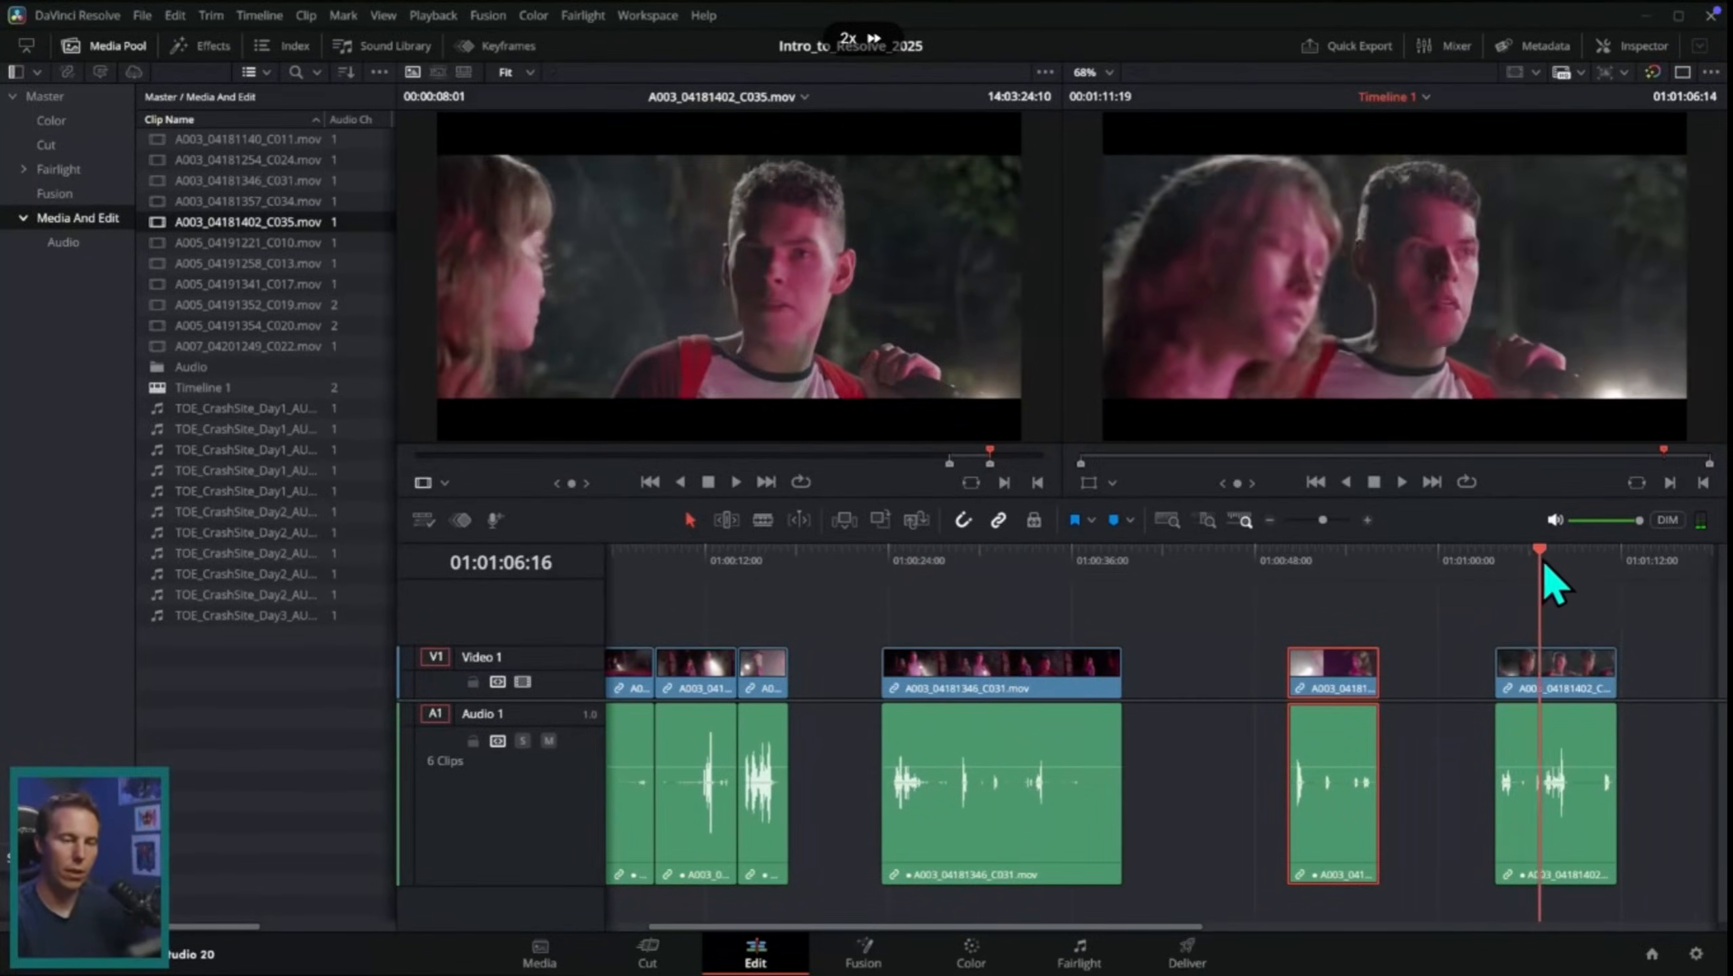
{"action": "key", "text": "space"}
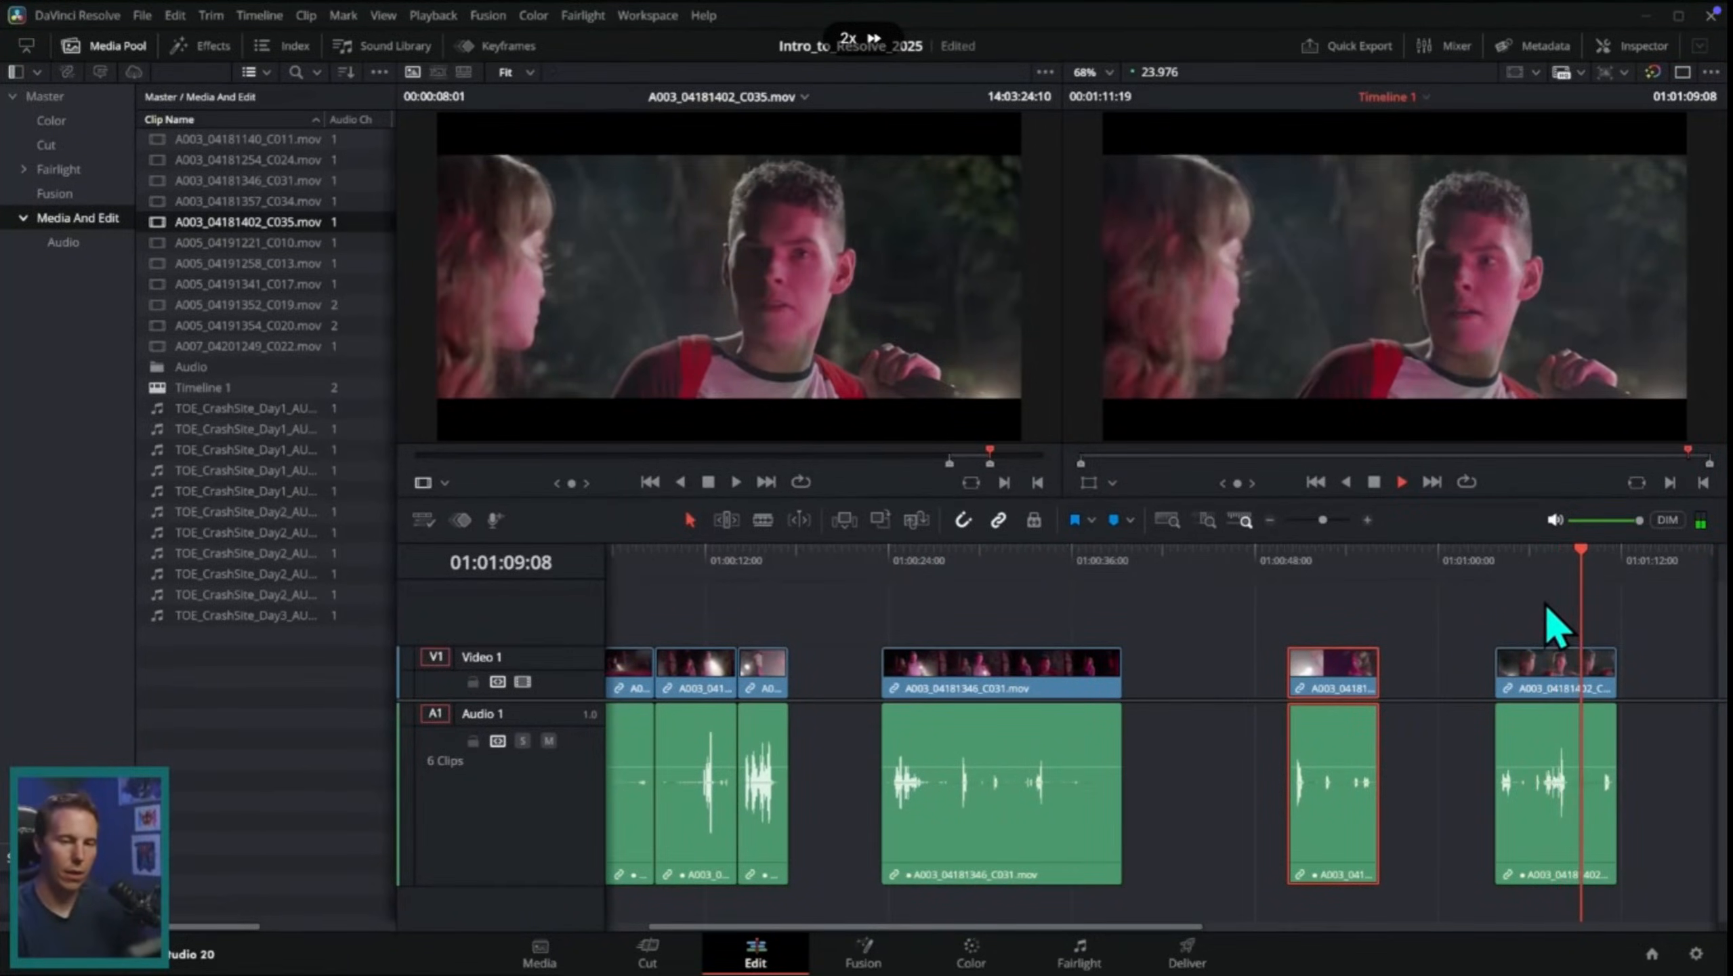
{"action": "key", "text": "space"}
{"action": "left_click_drag", "start_coordinate": [1548, 709], "coordinate": [824, 693]}
{"action": "left_click", "coordinate": [759, 560]}
{"action": "key", "text": "space"}
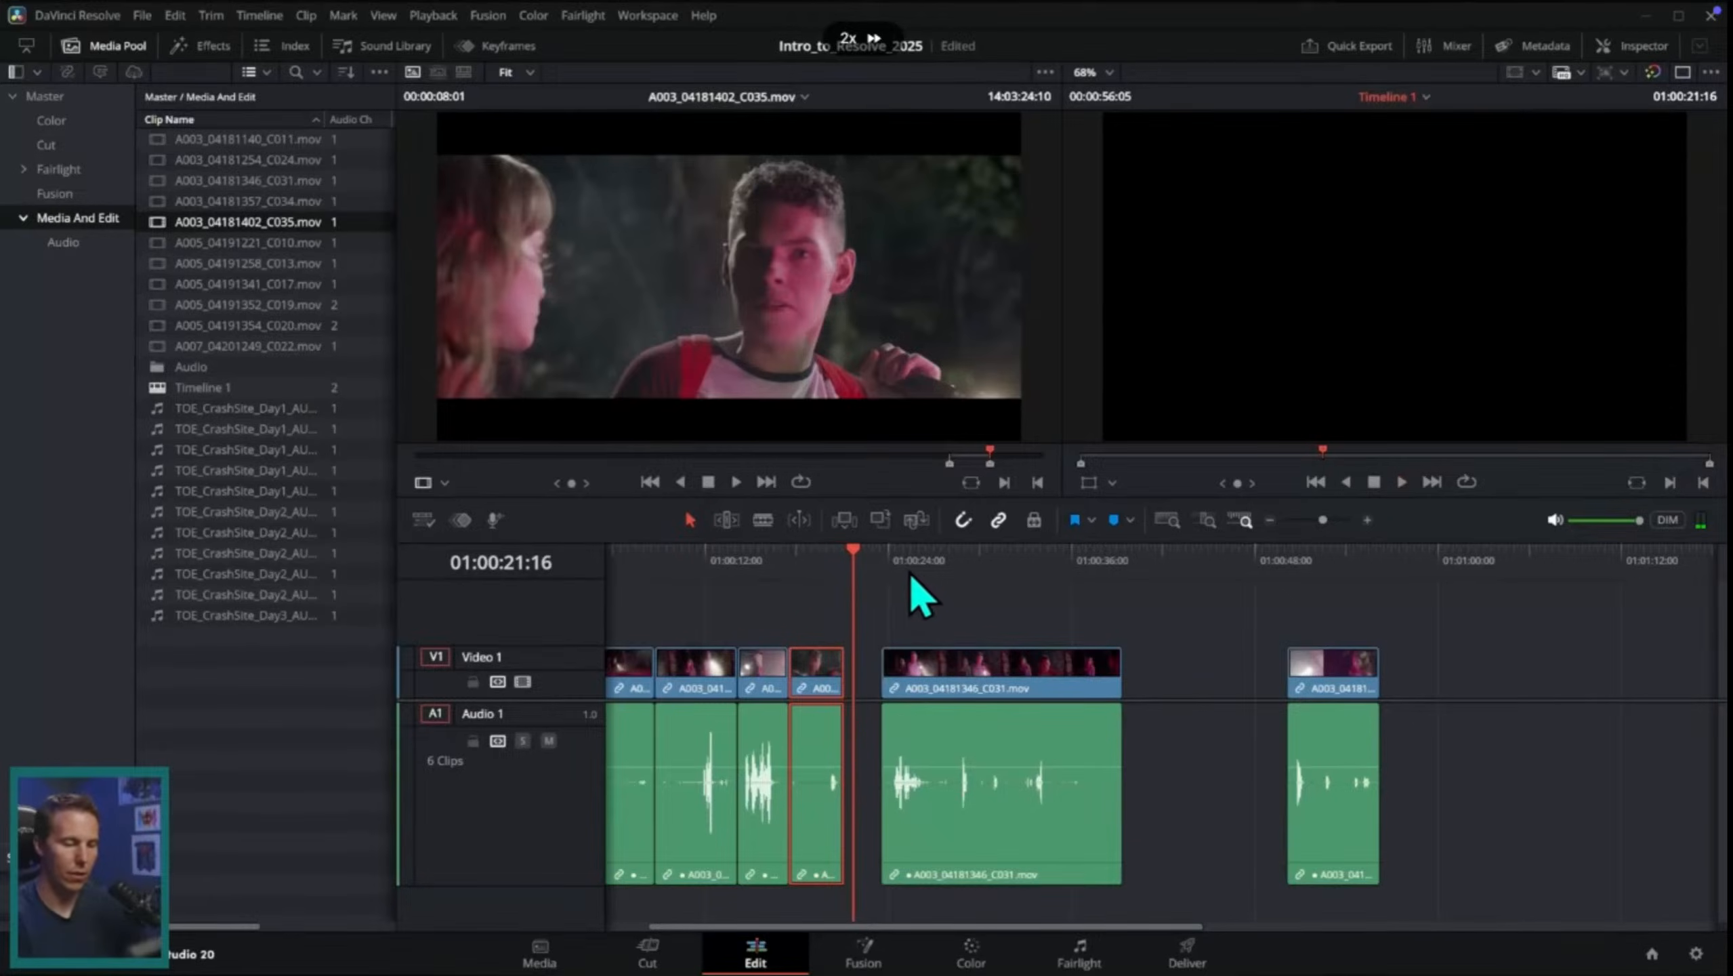
Step: Trim the start of the second C031 piece and move it against the end of the C035 clip
{"action": "mouse_move", "coordinate": [946, 569]}
{"action": "left_mouse_down"}
{"action": "mouse_move", "coordinate": [970, 577]}
{"action": "mouse_move", "coordinate": [956, 584]}
{"action": "left_mouse_up"}
{"action": "key", "text": "space"}
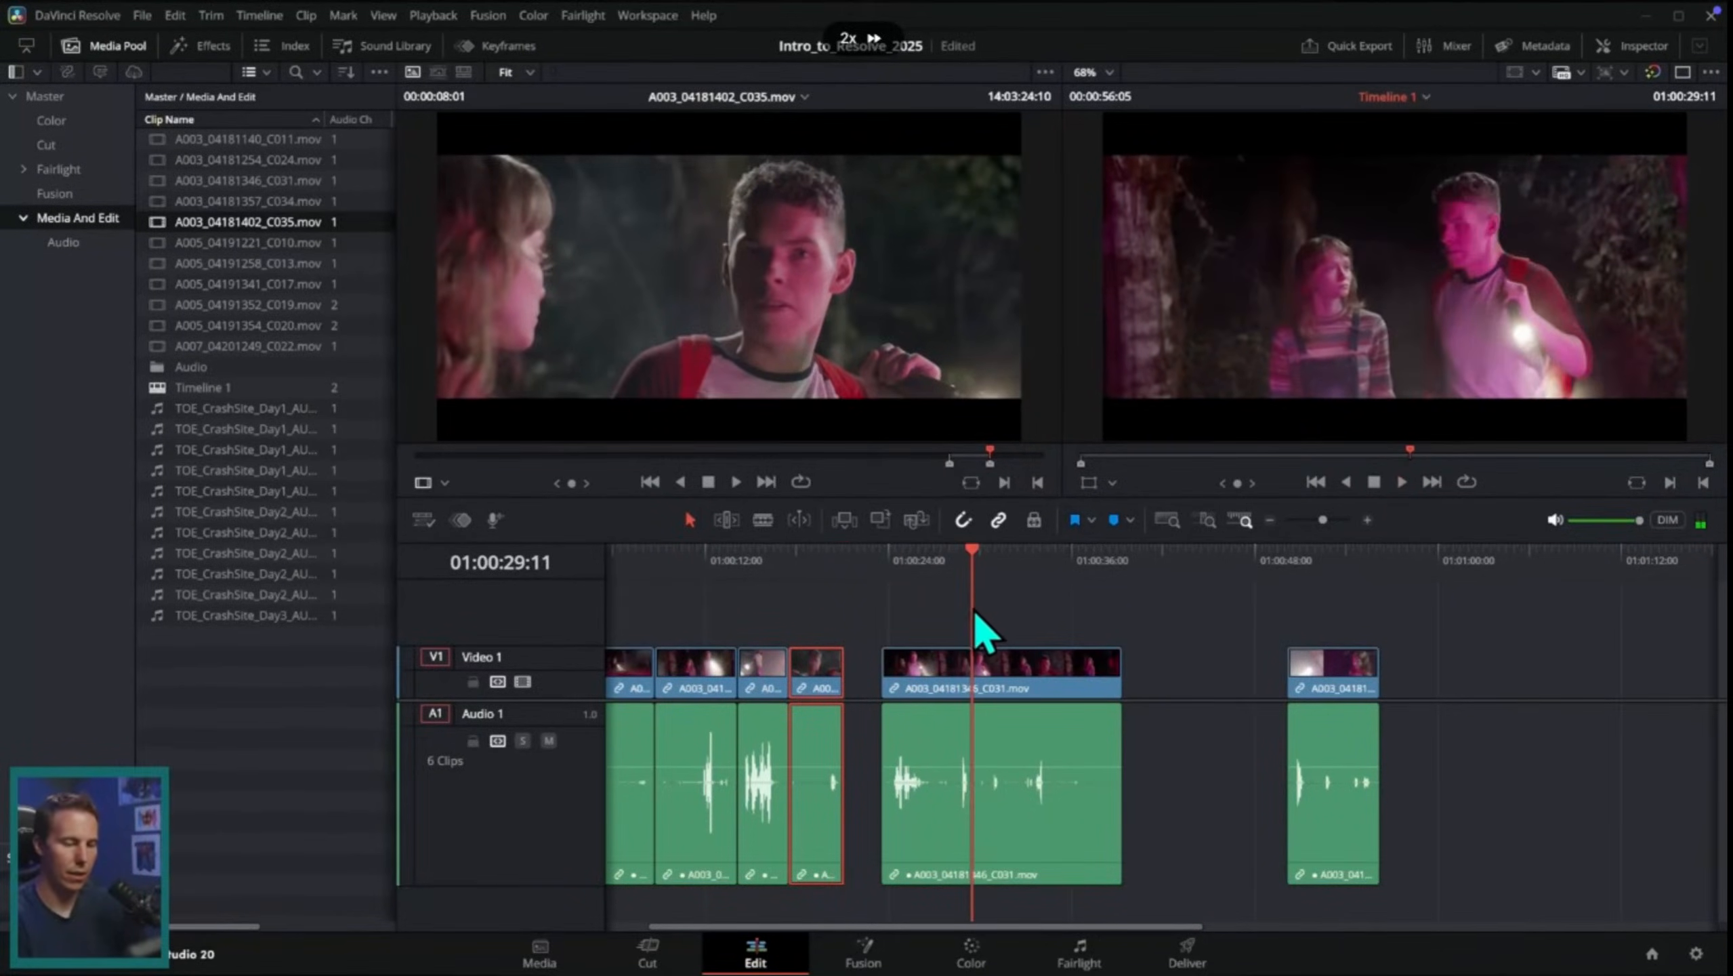
{"action": "left_click", "coordinate": [1366, 520]}
{"action": "left_click_drag", "start_coordinate": [853, 666], "coordinate": [1035, 666]}
{"action": "left_click_drag", "start_coordinate": [1076, 681], "coordinate": [822, 681]}
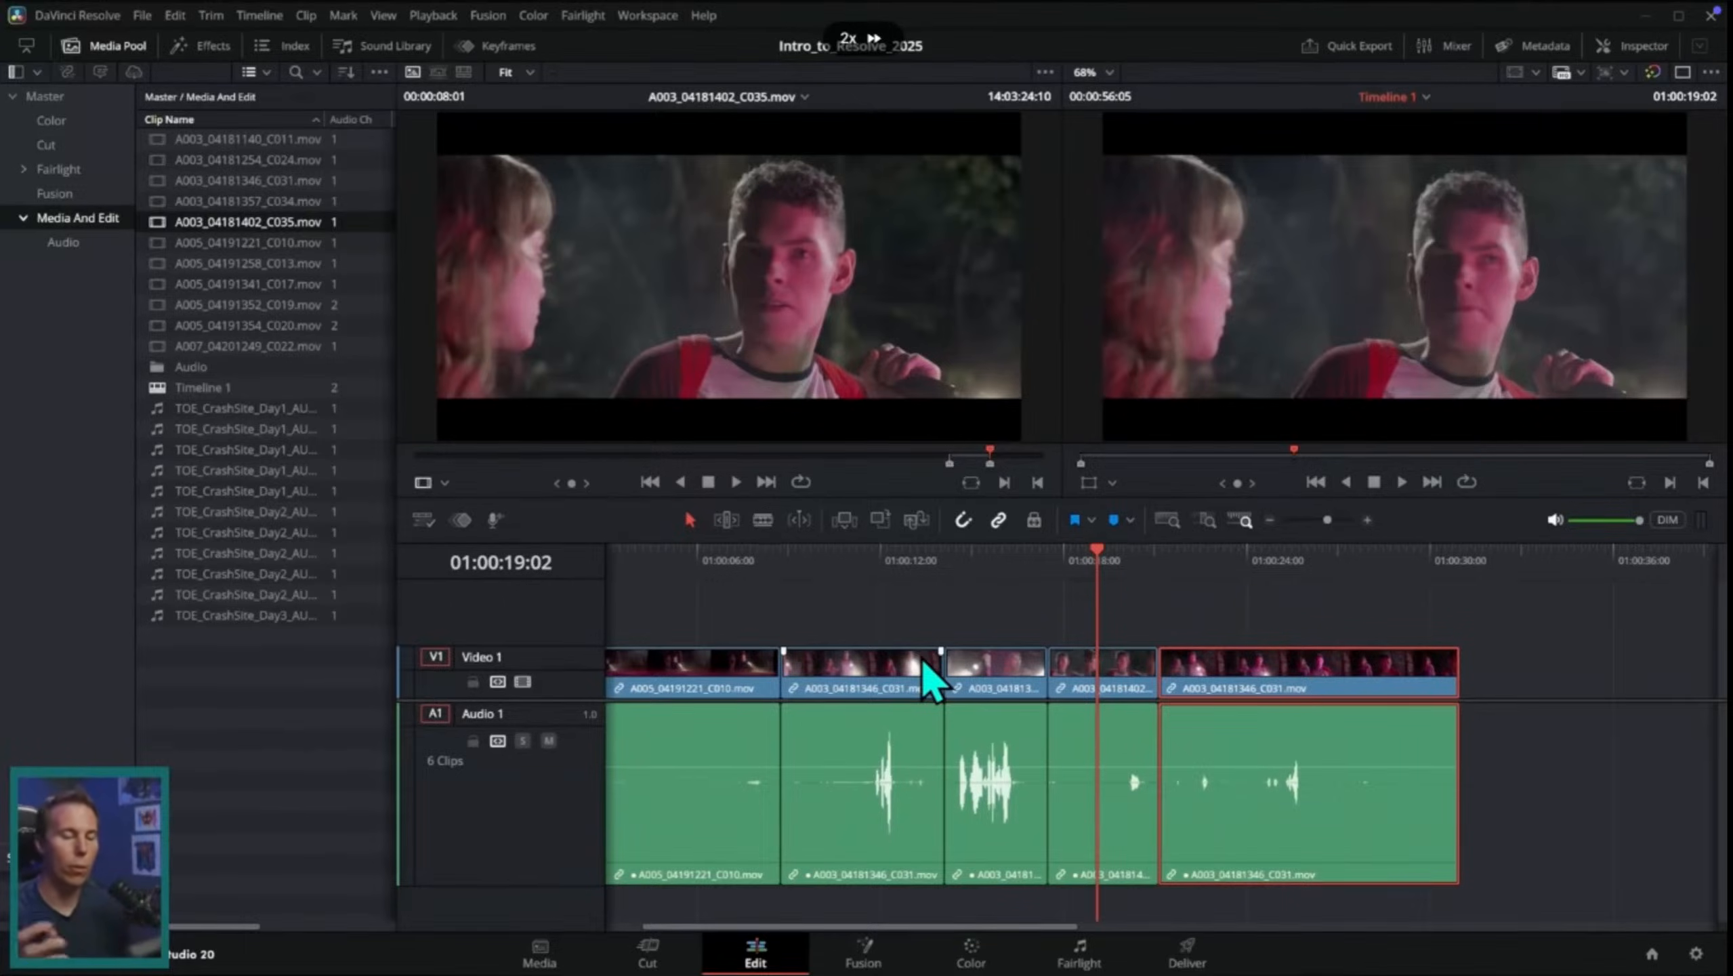
Step: Play back the joined clips and trim the end of the second C031 piece to about 01:00:26
{"action": "left_click", "coordinate": [991, 561]}
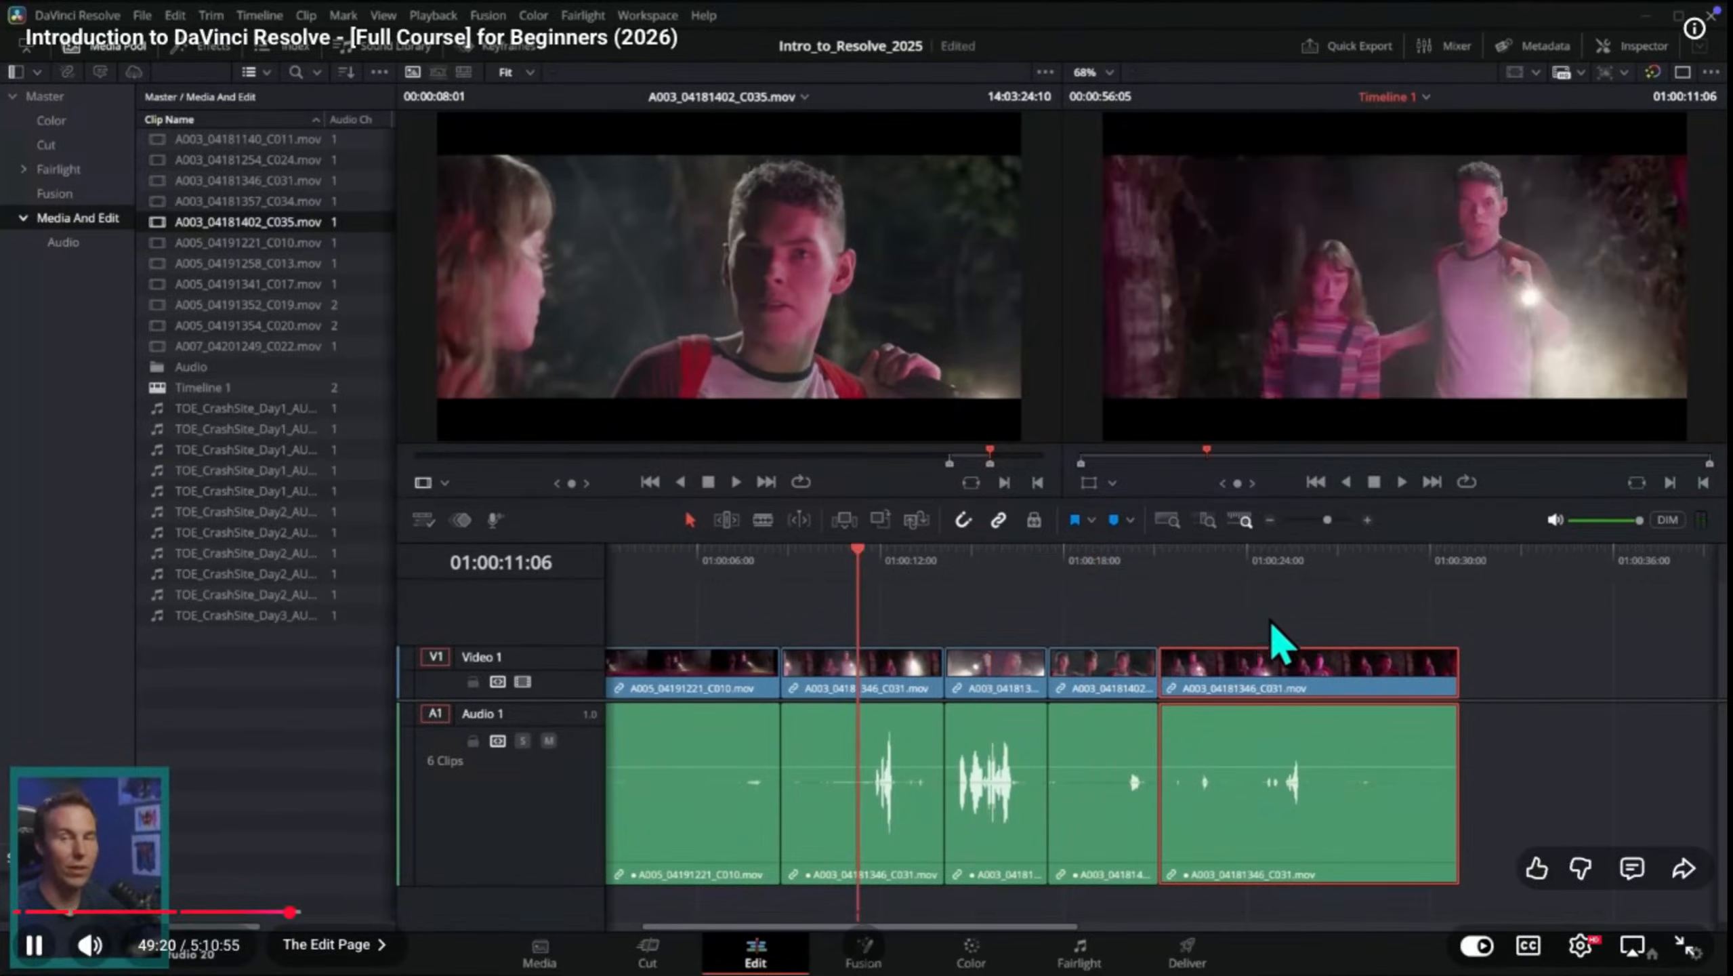
{"action": "key", "text": "space"}
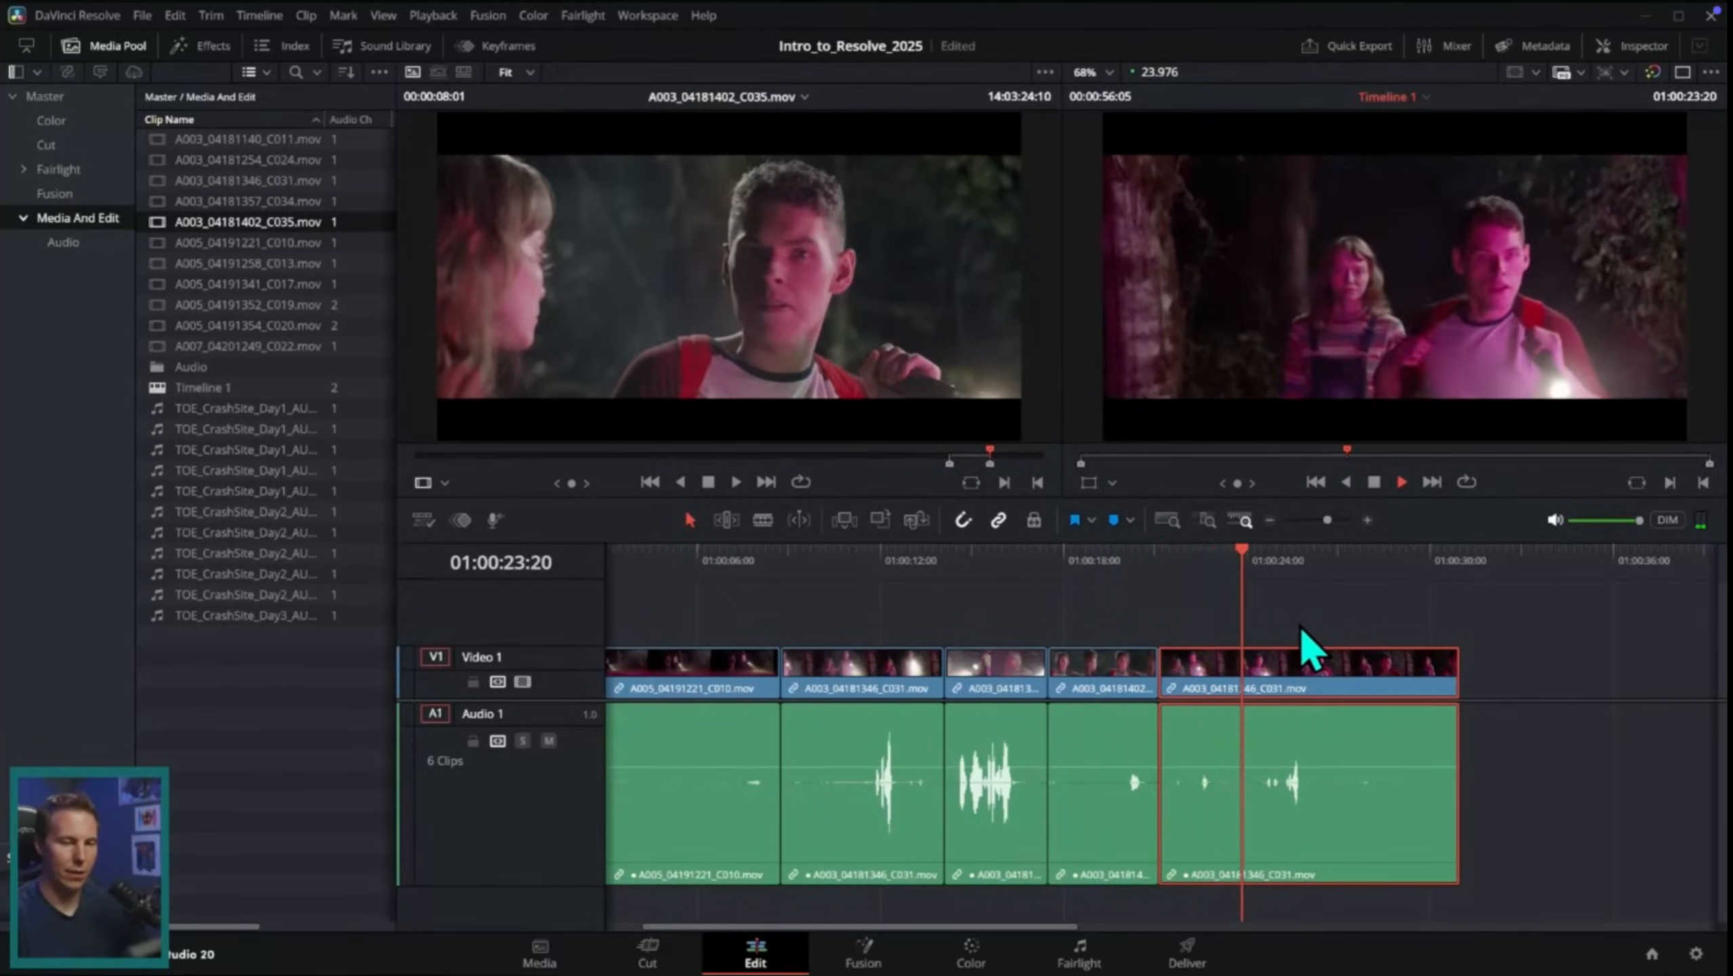
{"action": "key", "text": "space"}
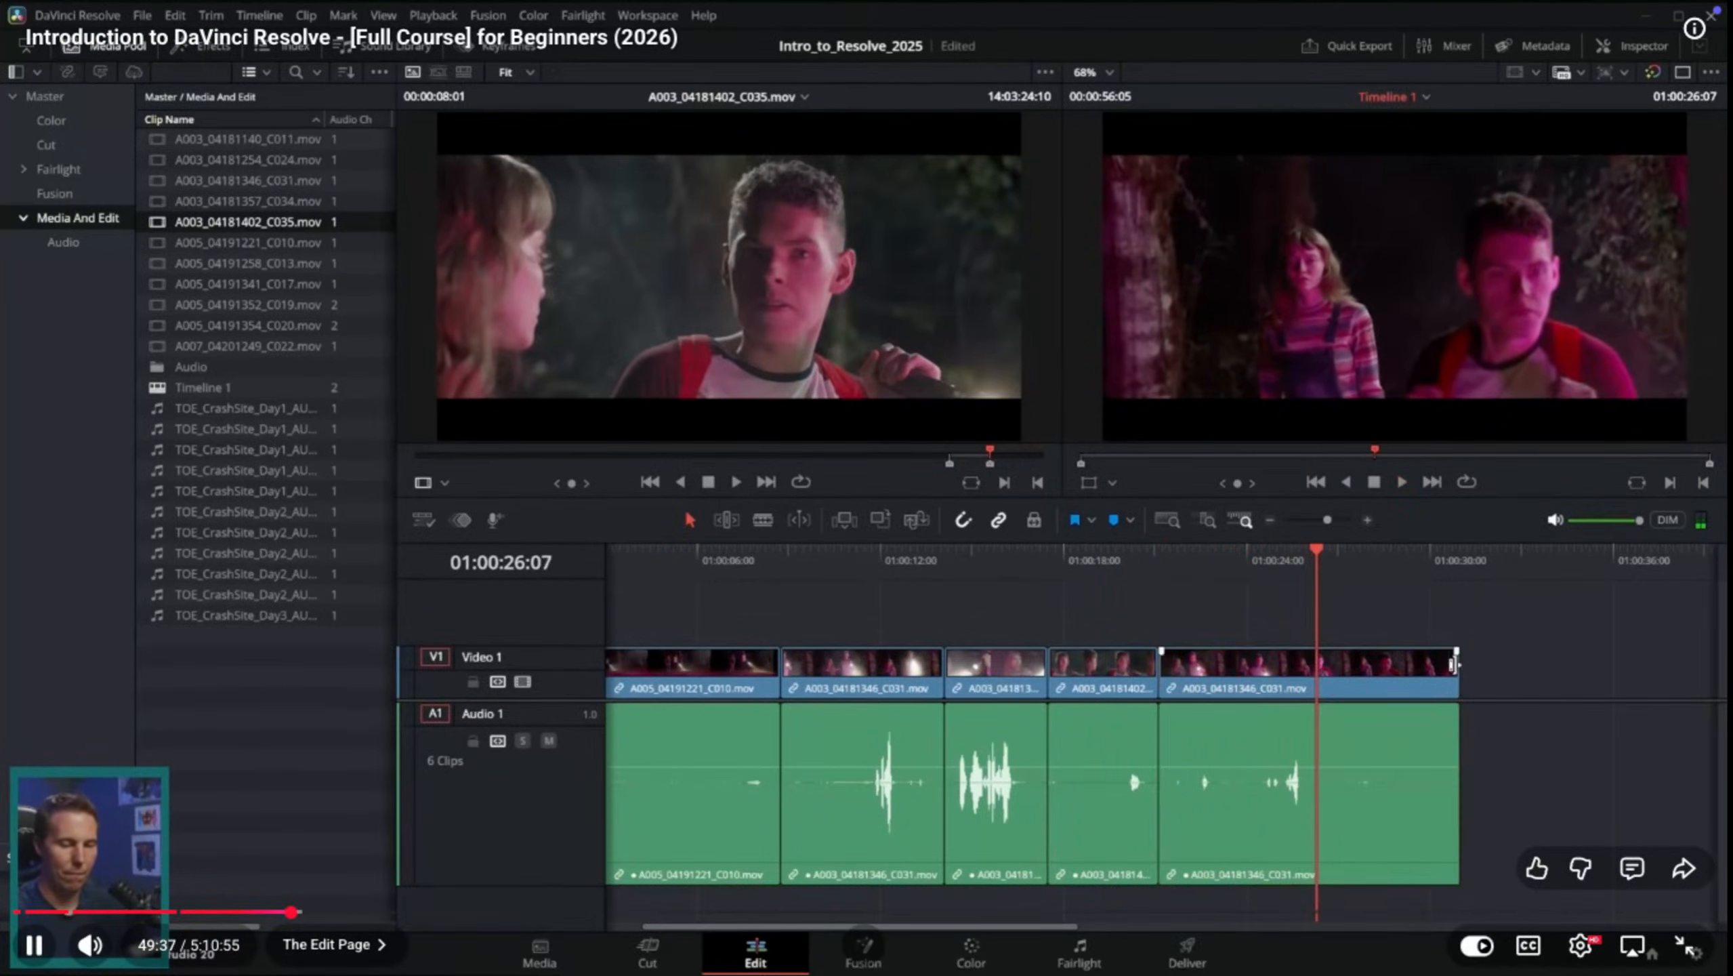
{"action": "left_click_drag", "start_coordinate": [1457, 673], "coordinate": [1312, 683]}
Step: Scrub through the assembled sequence and go back to the edit point at the start of the C035 clip
{"action": "left_click_drag", "start_coordinate": [885, 566], "coordinate": [1308, 588]}
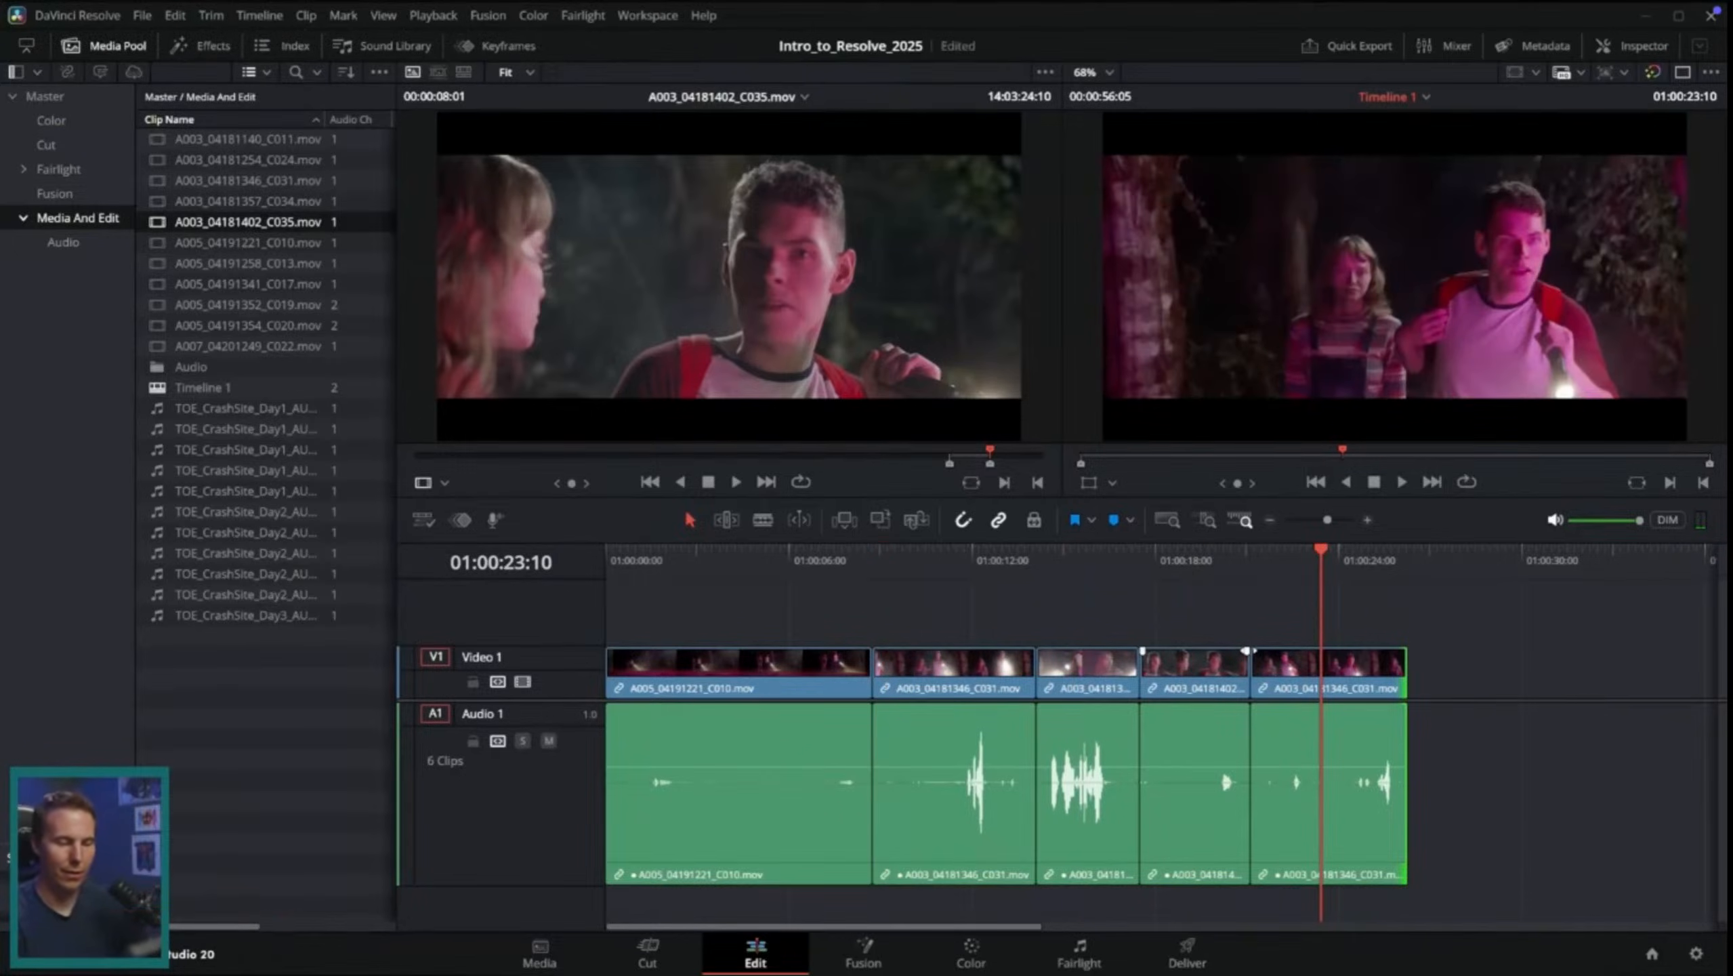
{"action": "key", "text": "Up"}
{"action": "key", "text": "Up"}
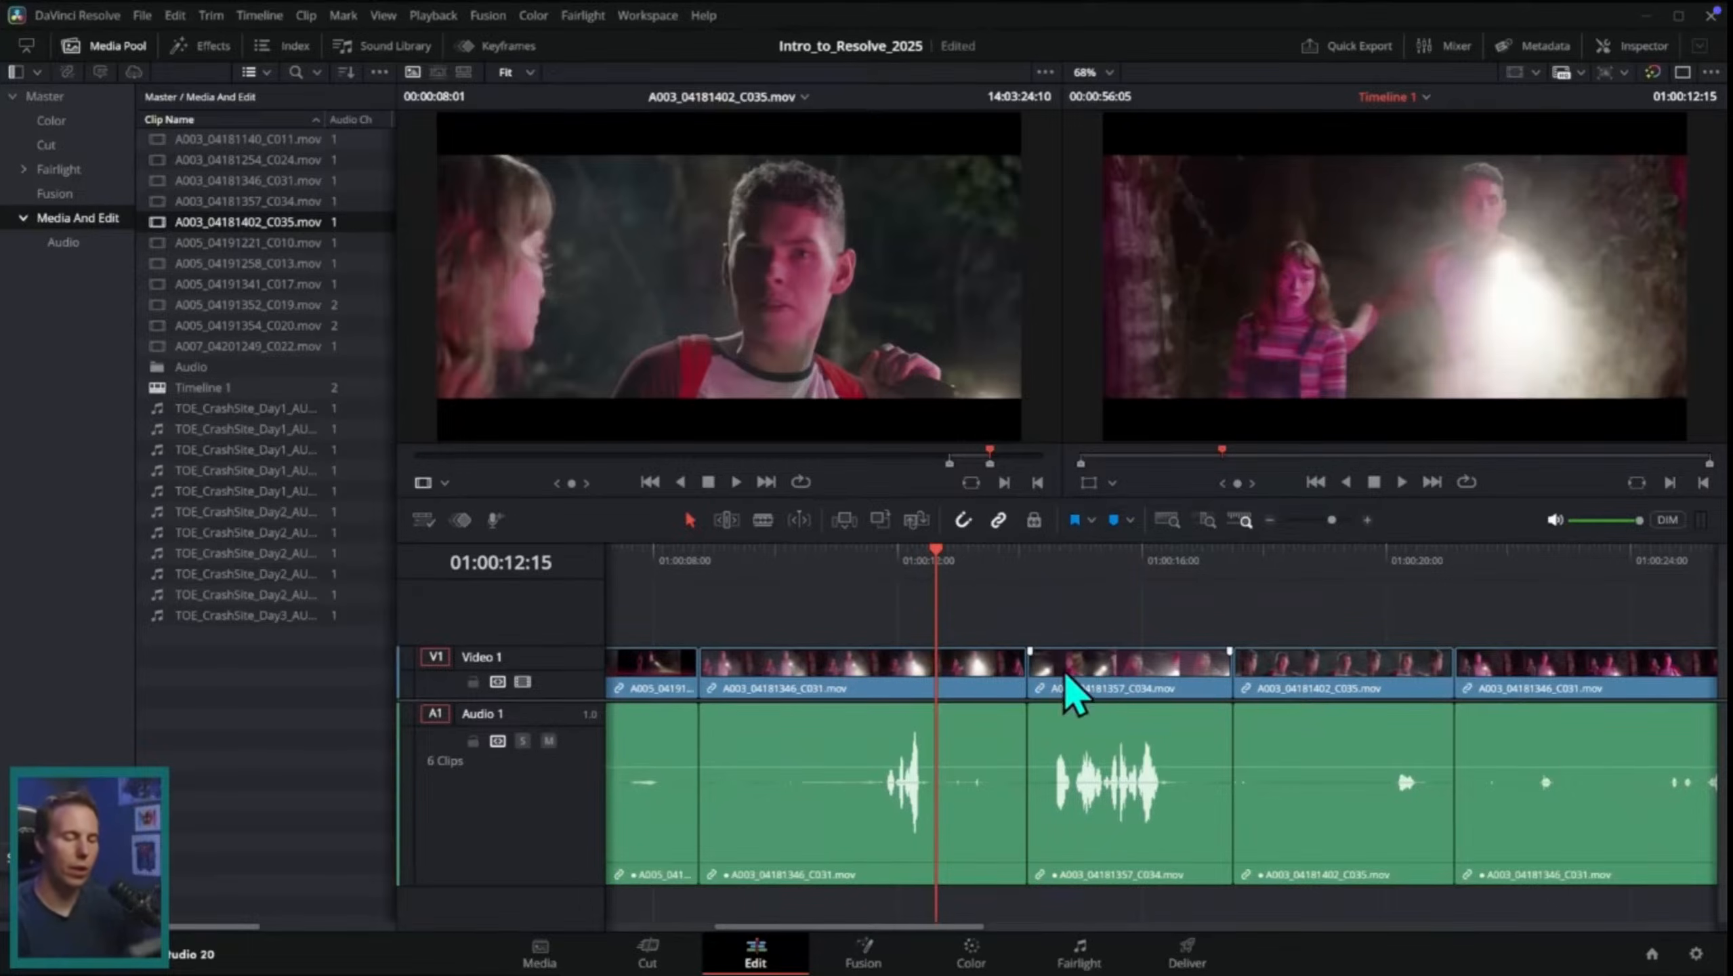
Step: Trim the end of the first A003_04181346_C031.mov piece to 01:00:13:07 and delete the gap before the C034 clip
{"action": "left_click", "coordinate": [887, 565]}
{"action": "key", "text": "space"}
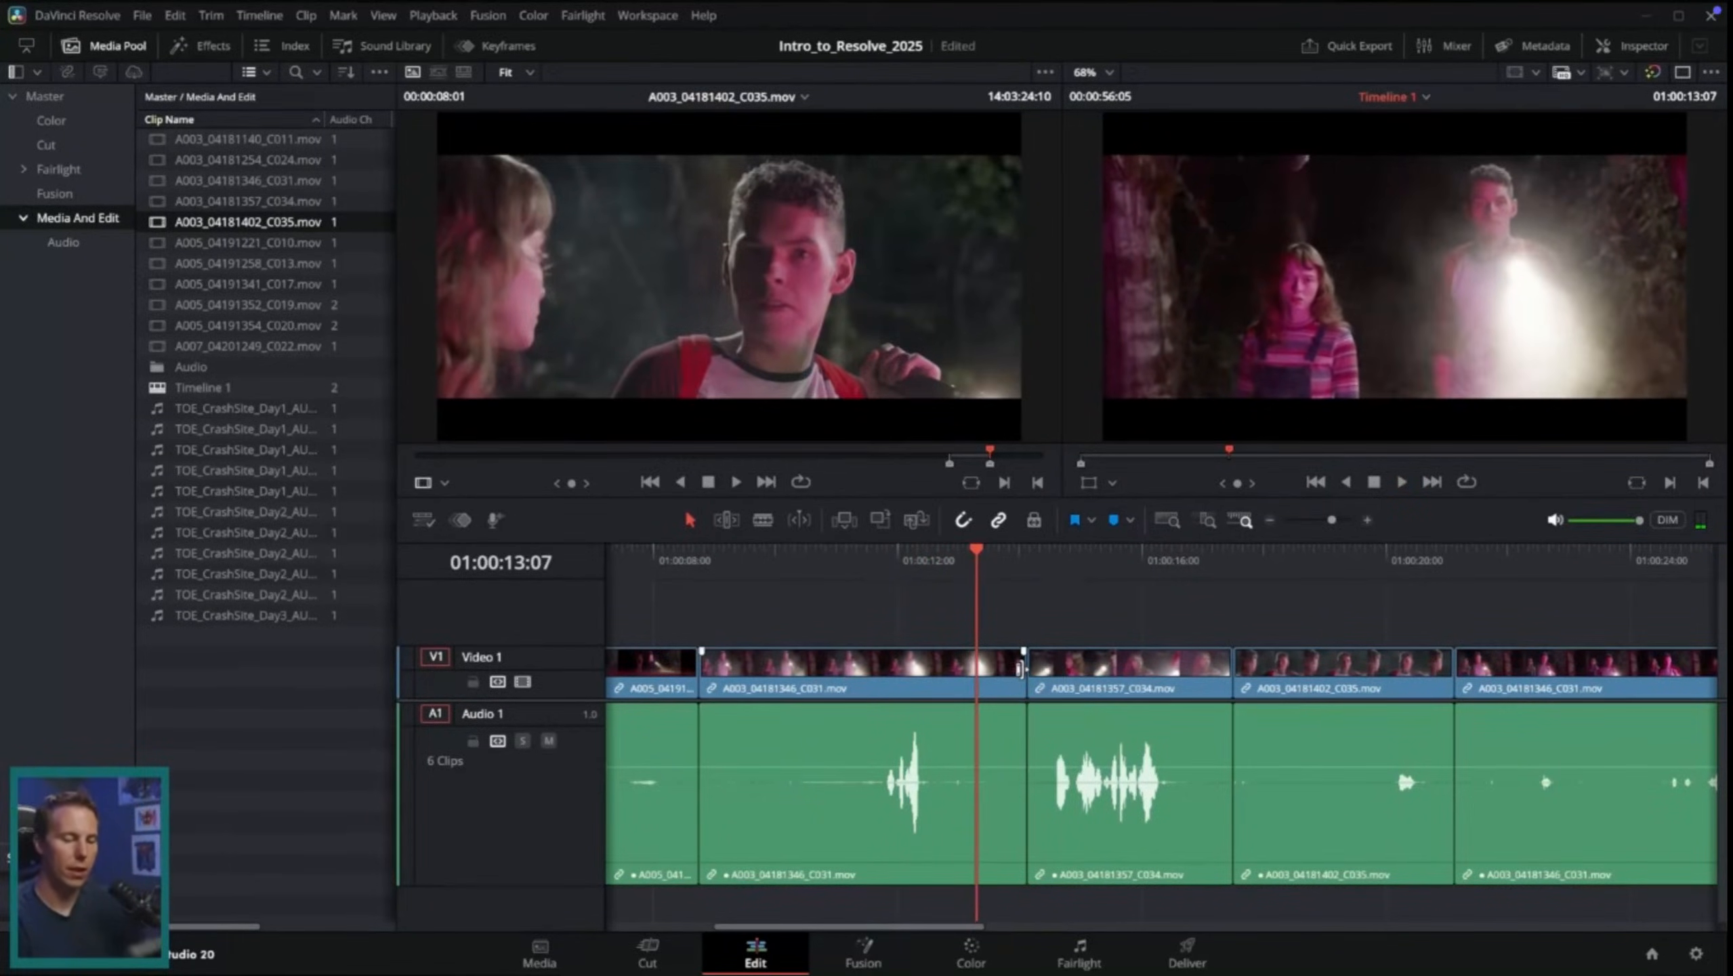
{"action": "left_click_drag", "start_coordinate": [1020, 667], "coordinate": [976, 667]}
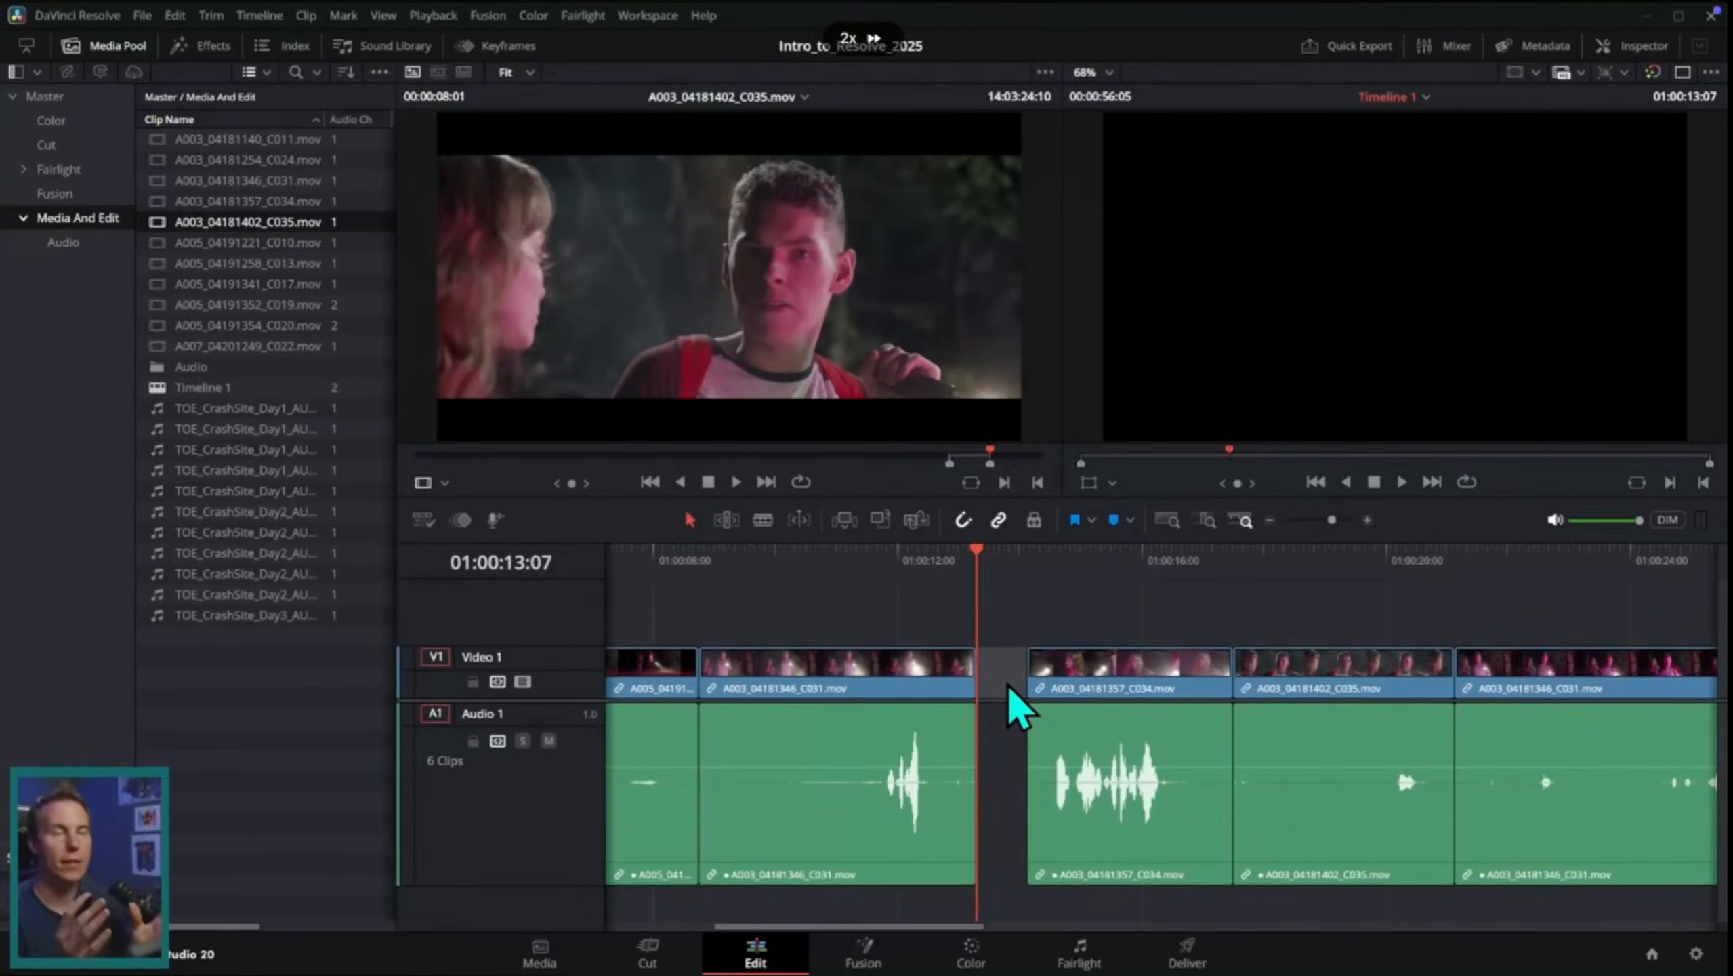
{"action": "left_click", "coordinate": [1004, 697]}
{"action": "key", "text": "Delete"}
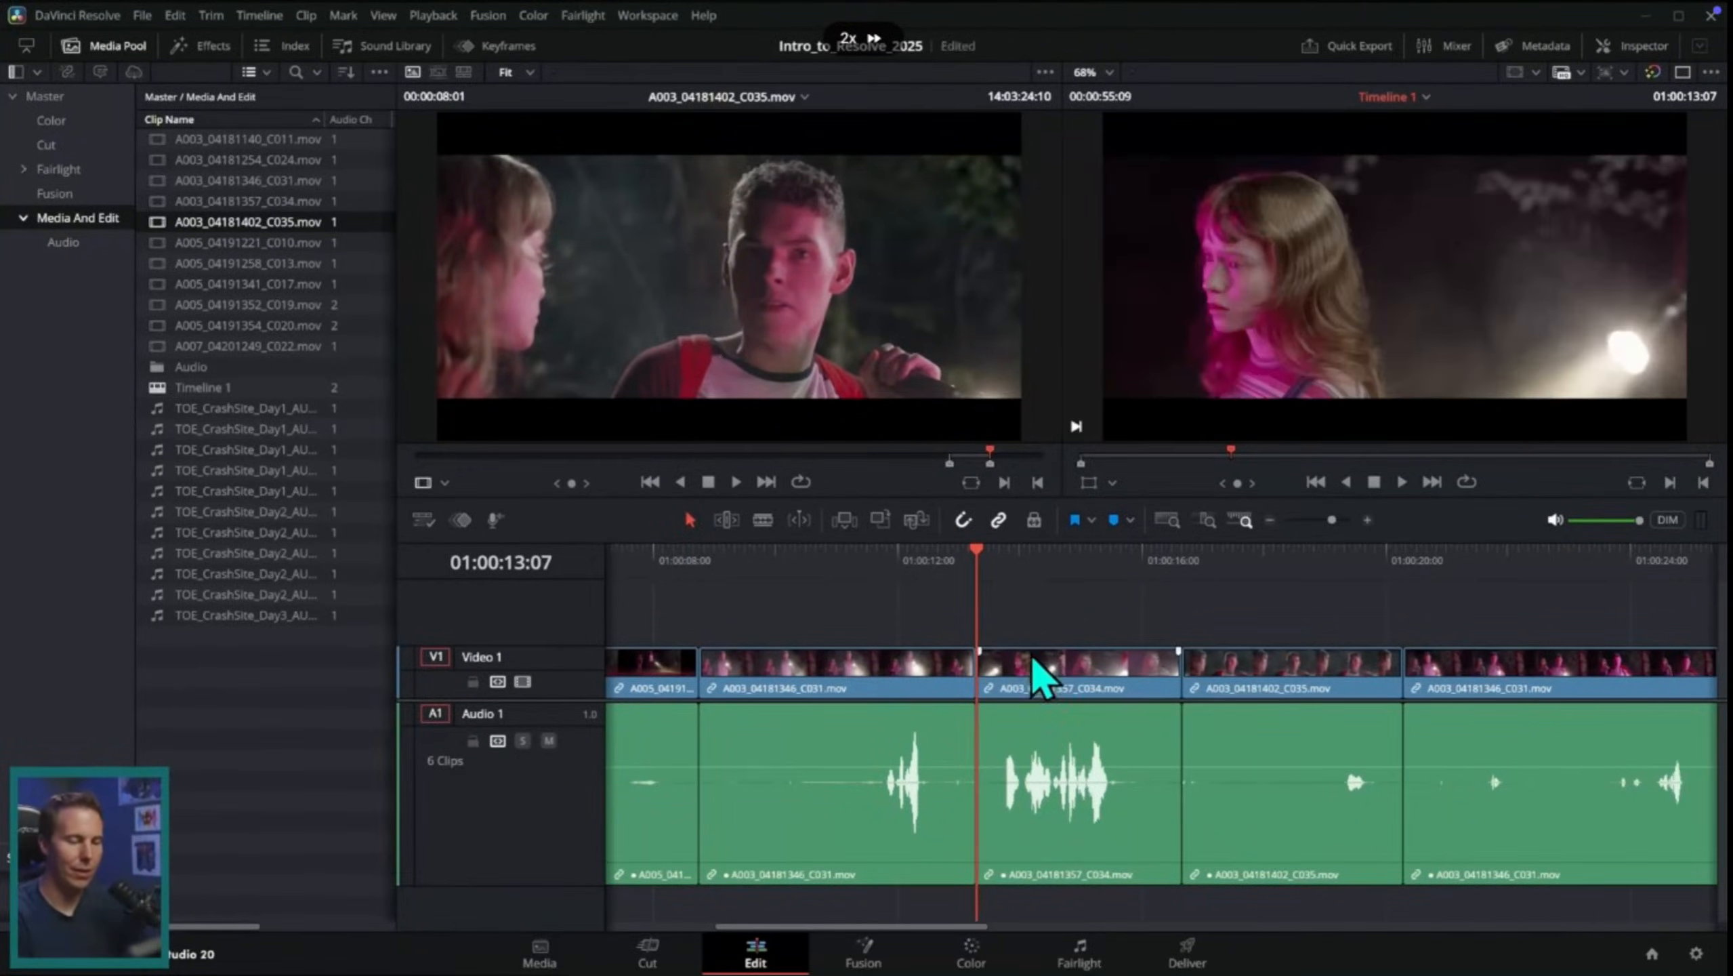
Step: Play back the new cut, trim the end of the C034 clip to just after its dialogue and close the gap behind it
{"action": "left_click", "coordinate": [927, 563]}
{"action": "key", "text": "space"}
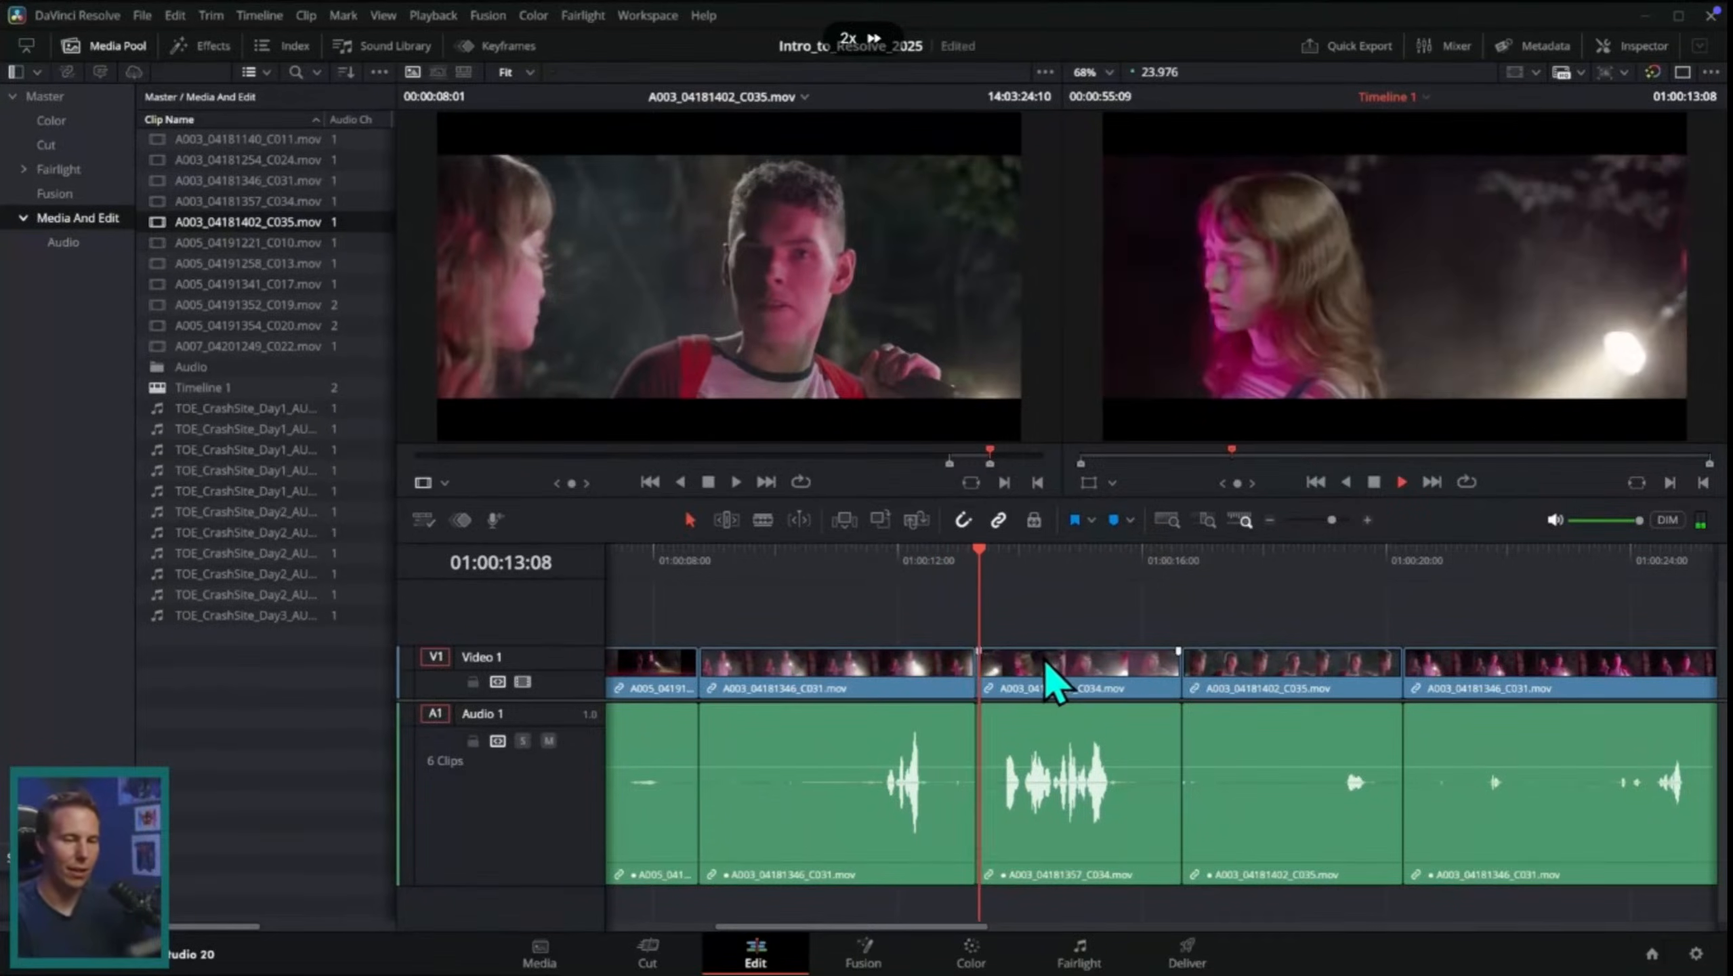
{"action": "key", "text": "space"}
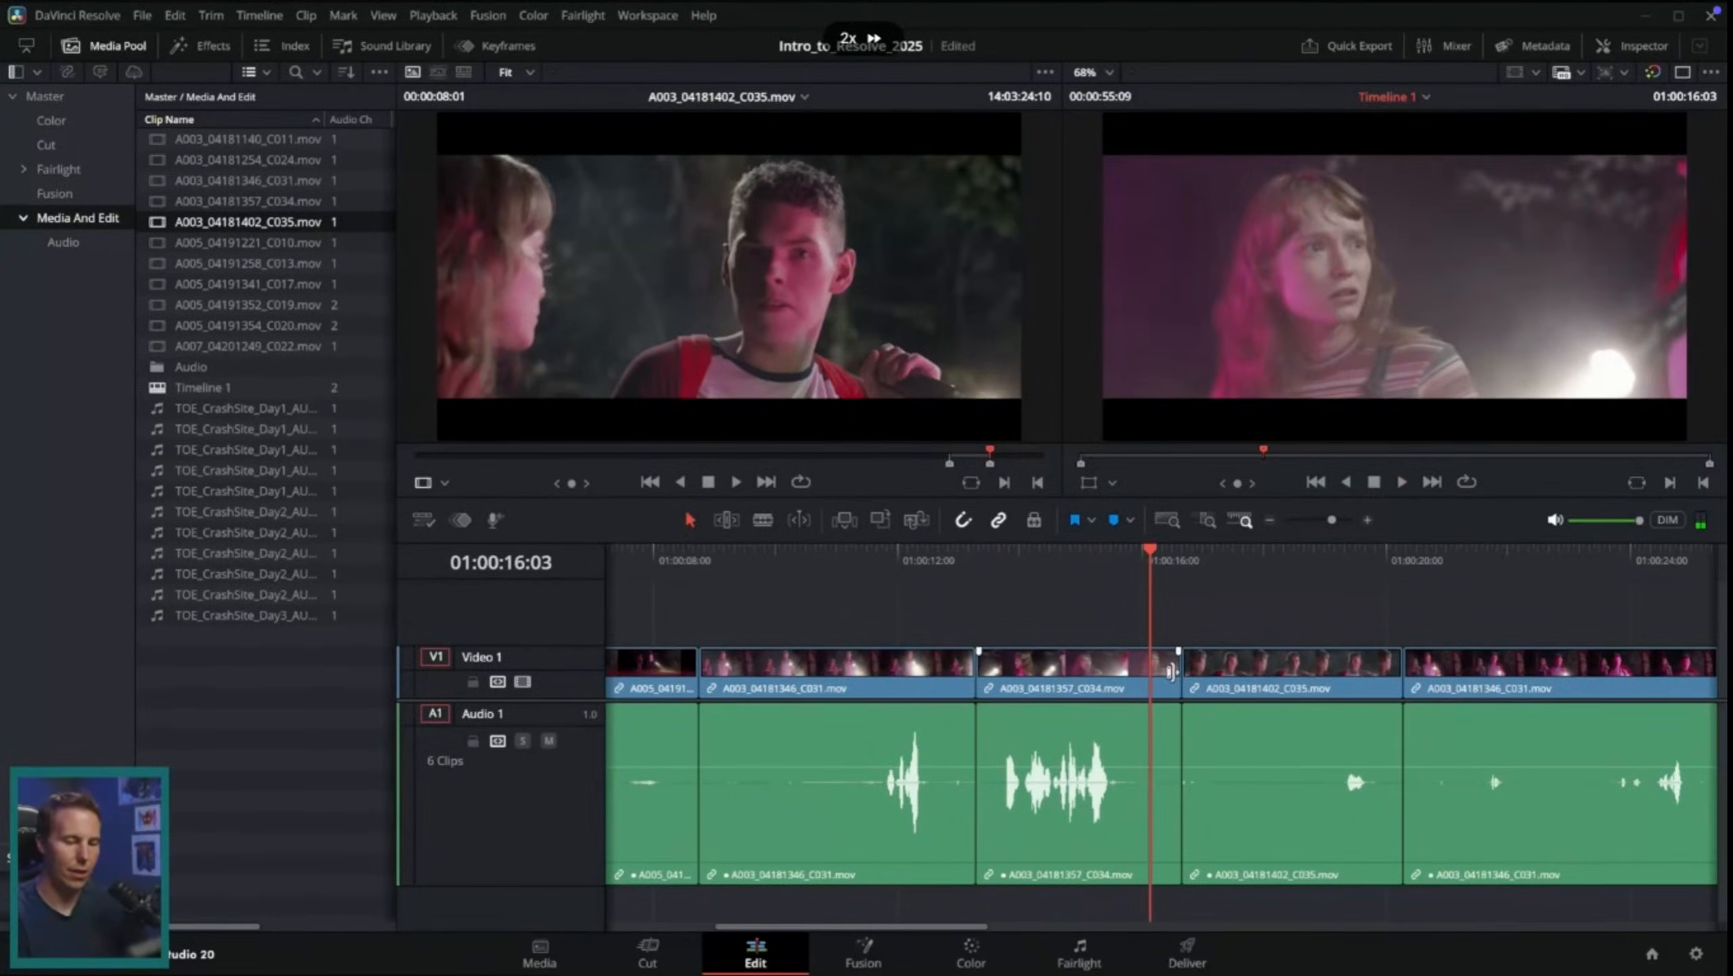
{"action": "left_click_drag", "start_coordinate": [1172, 672], "coordinate": [1140, 675]}
{"action": "left_click_drag", "start_coordinate": [1281, 680], "coordinate": [1222, 689]}
Step: Play back the cuts from the C034 clip through the C035 clip into the last C031 piece to check their timing
{"action": "left_click", "coordinate": [1107, 562]}
{"action": "key", "text": "space"}
{"action": "scroll", "coordinate": [1154, 736], "scroll_direction": "right", "scroll_amount": 3}
{"action": "key", "text": "space"}
{"action": "key", "text": "space"}
{"action": "left_click", "coordinate": [1100, 578]}
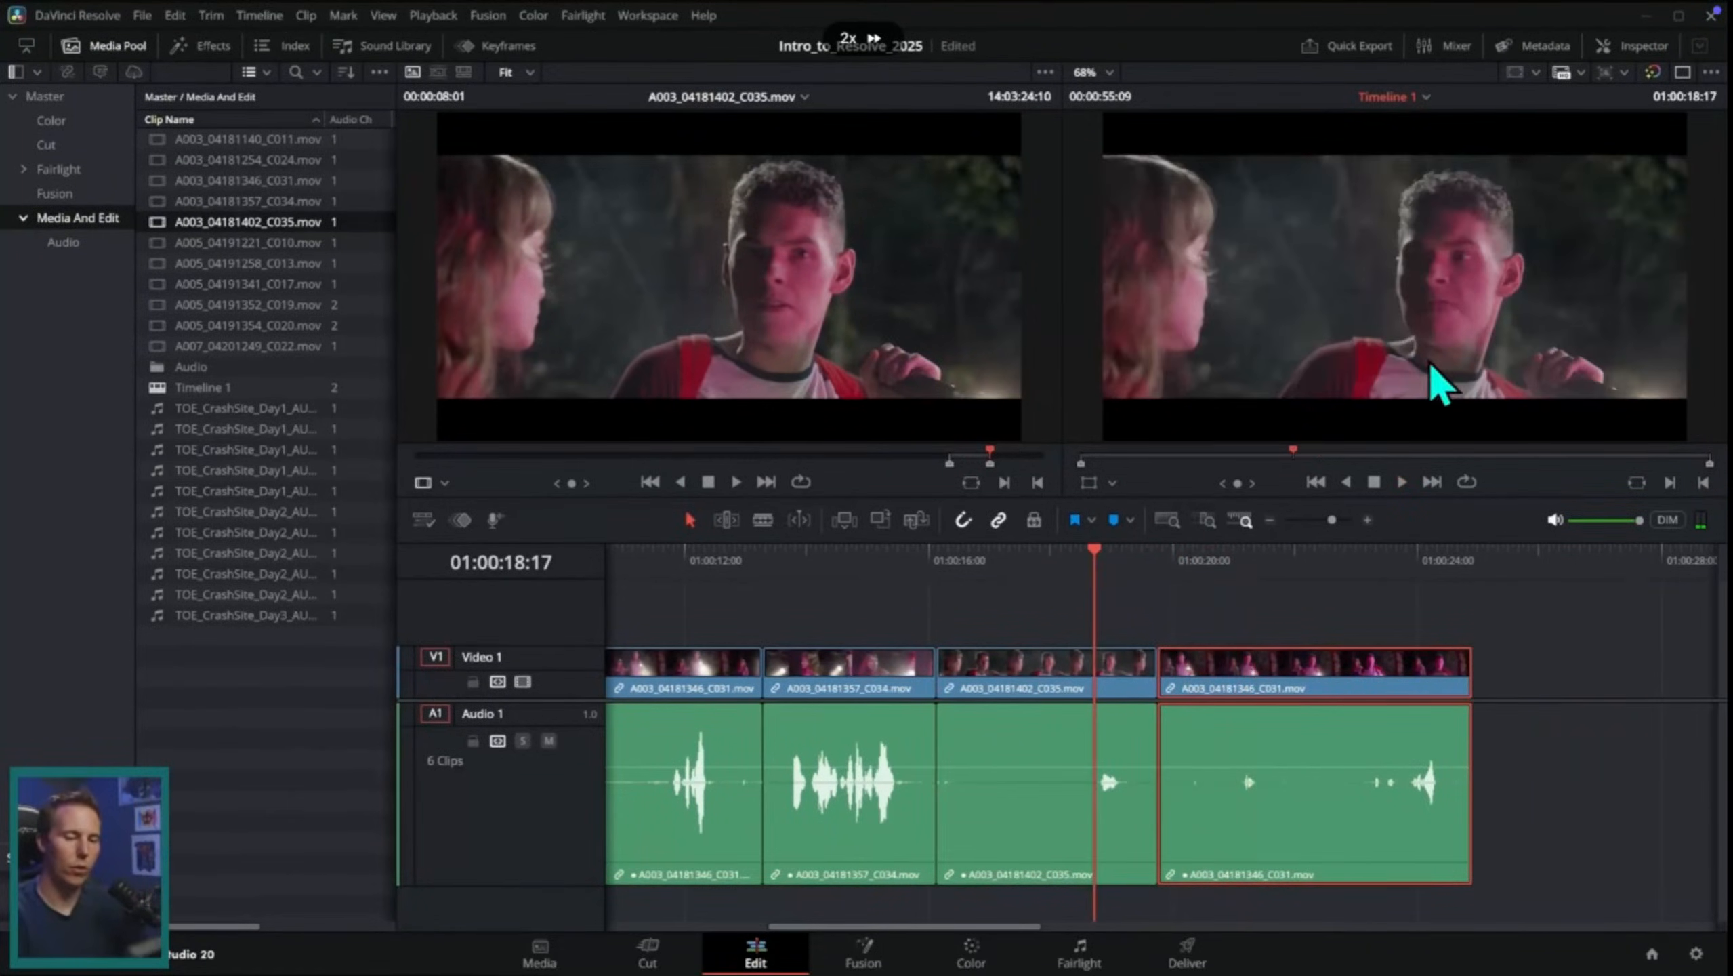
{"action": "key", "text": "space"}
{"action": "left_click_drag", "start_coordinate": [1171, 581], "coordinate": [1123, 601]}
{"action": "scroll", "coordinate": [1229, 608], "scroll_direction": "up", "scroll_amount": 2}
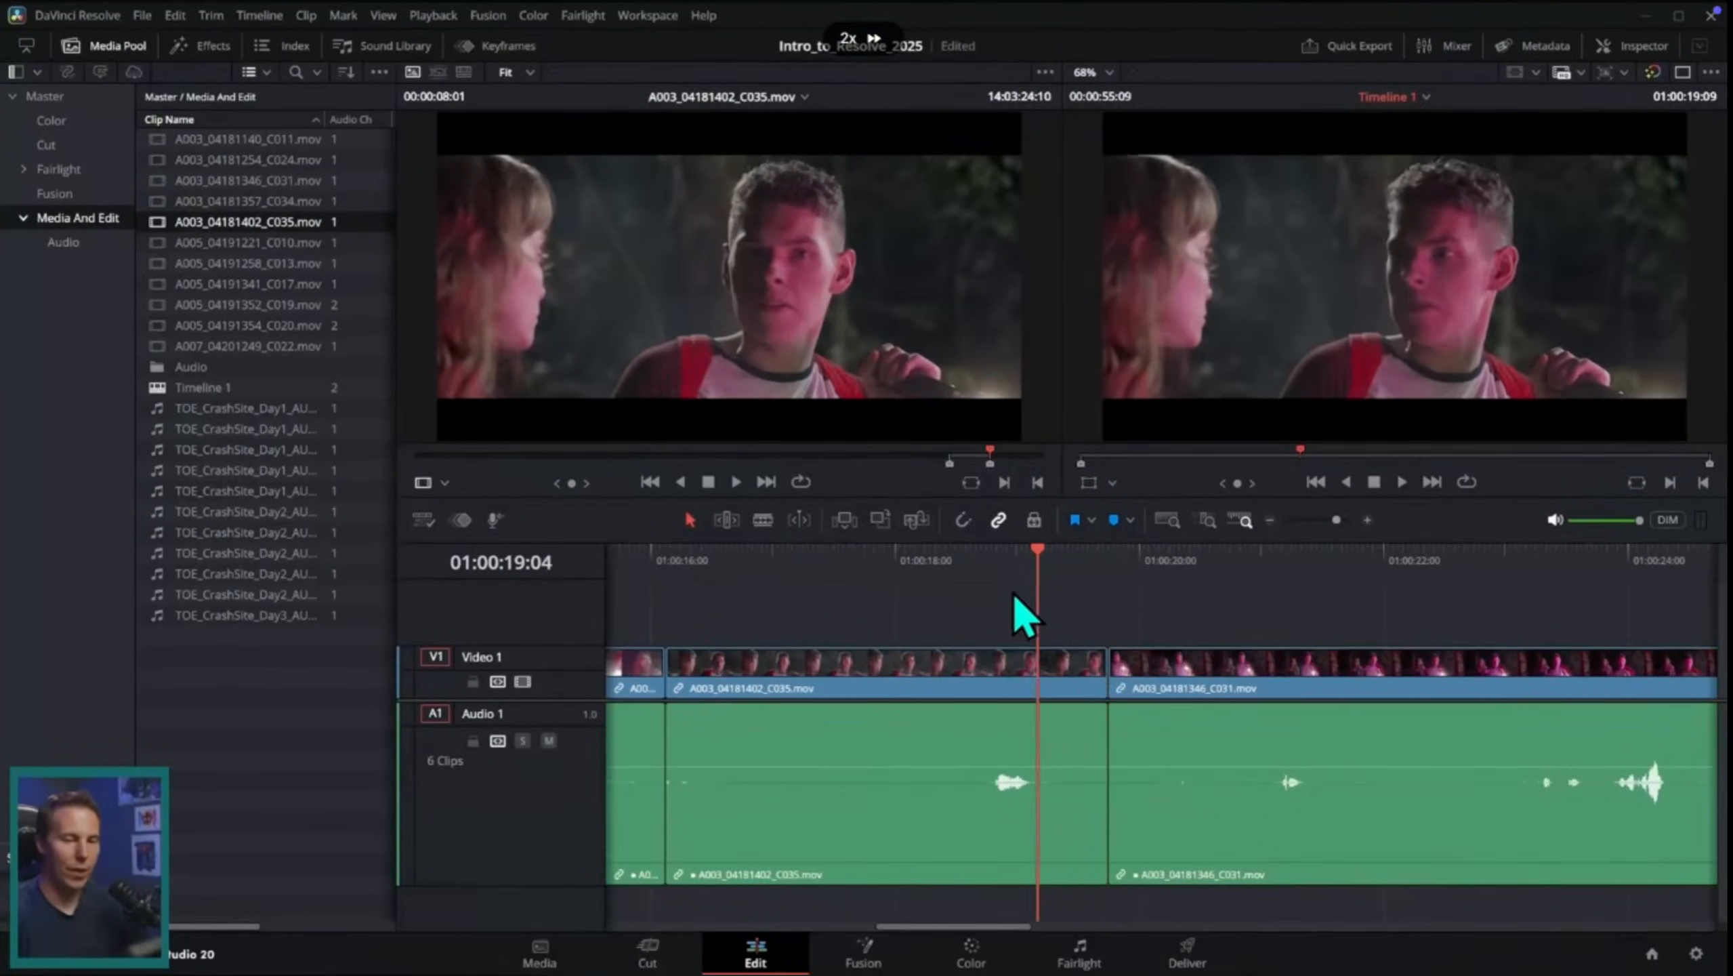
{"action": "left_click_drag", "start_coordinate": [1015, 594], "coordinate": [998, 596]}
{"action": "key", "text": "space"}
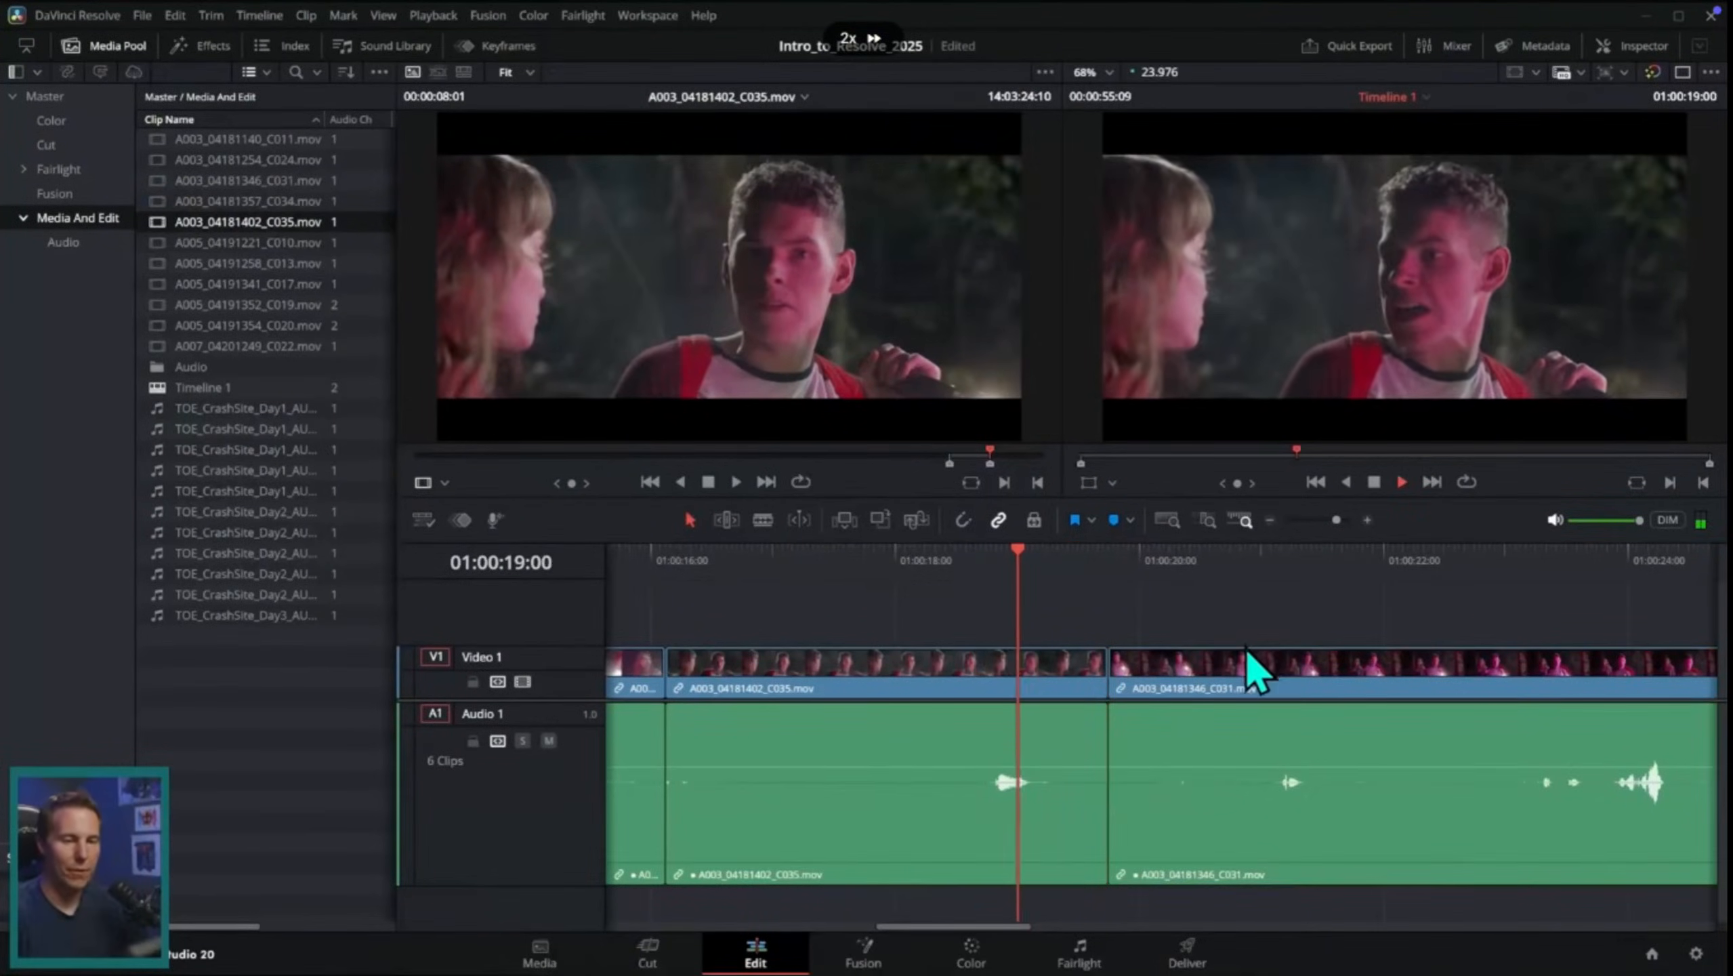
{"action": "key", "text": "space"}
{"action": "key", "text": "ctrl+minus"}
{"action": "scroll", "coordinate": [913, 588], "scroll_direction": "left", "scroll_amount": 4}
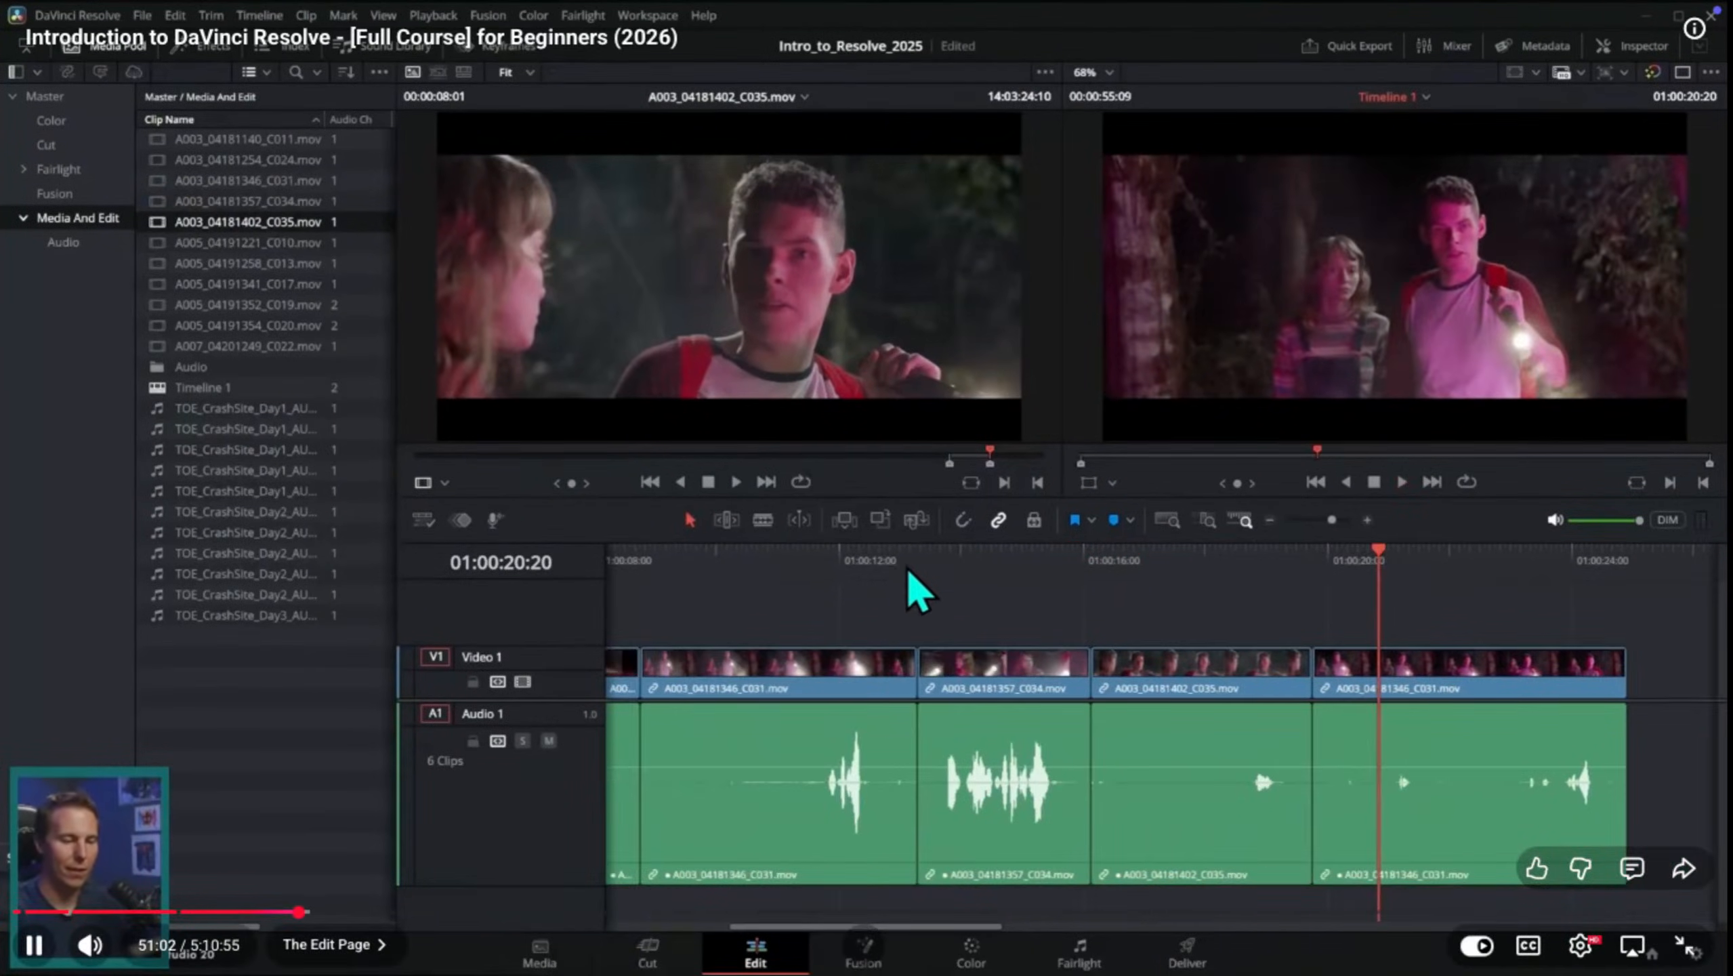
Step: Move the clips from C034 onward later to open a gap, and extend the start of the C034 clip into it
{"action": "left_click", "coordinate": [1029, 589]}
{"action": "left_click", "coordinate": [1366, 519]}
{"action": "left_click_drag", "start_coordinate": [1033, 568], "coordinate": [1000, 603]}
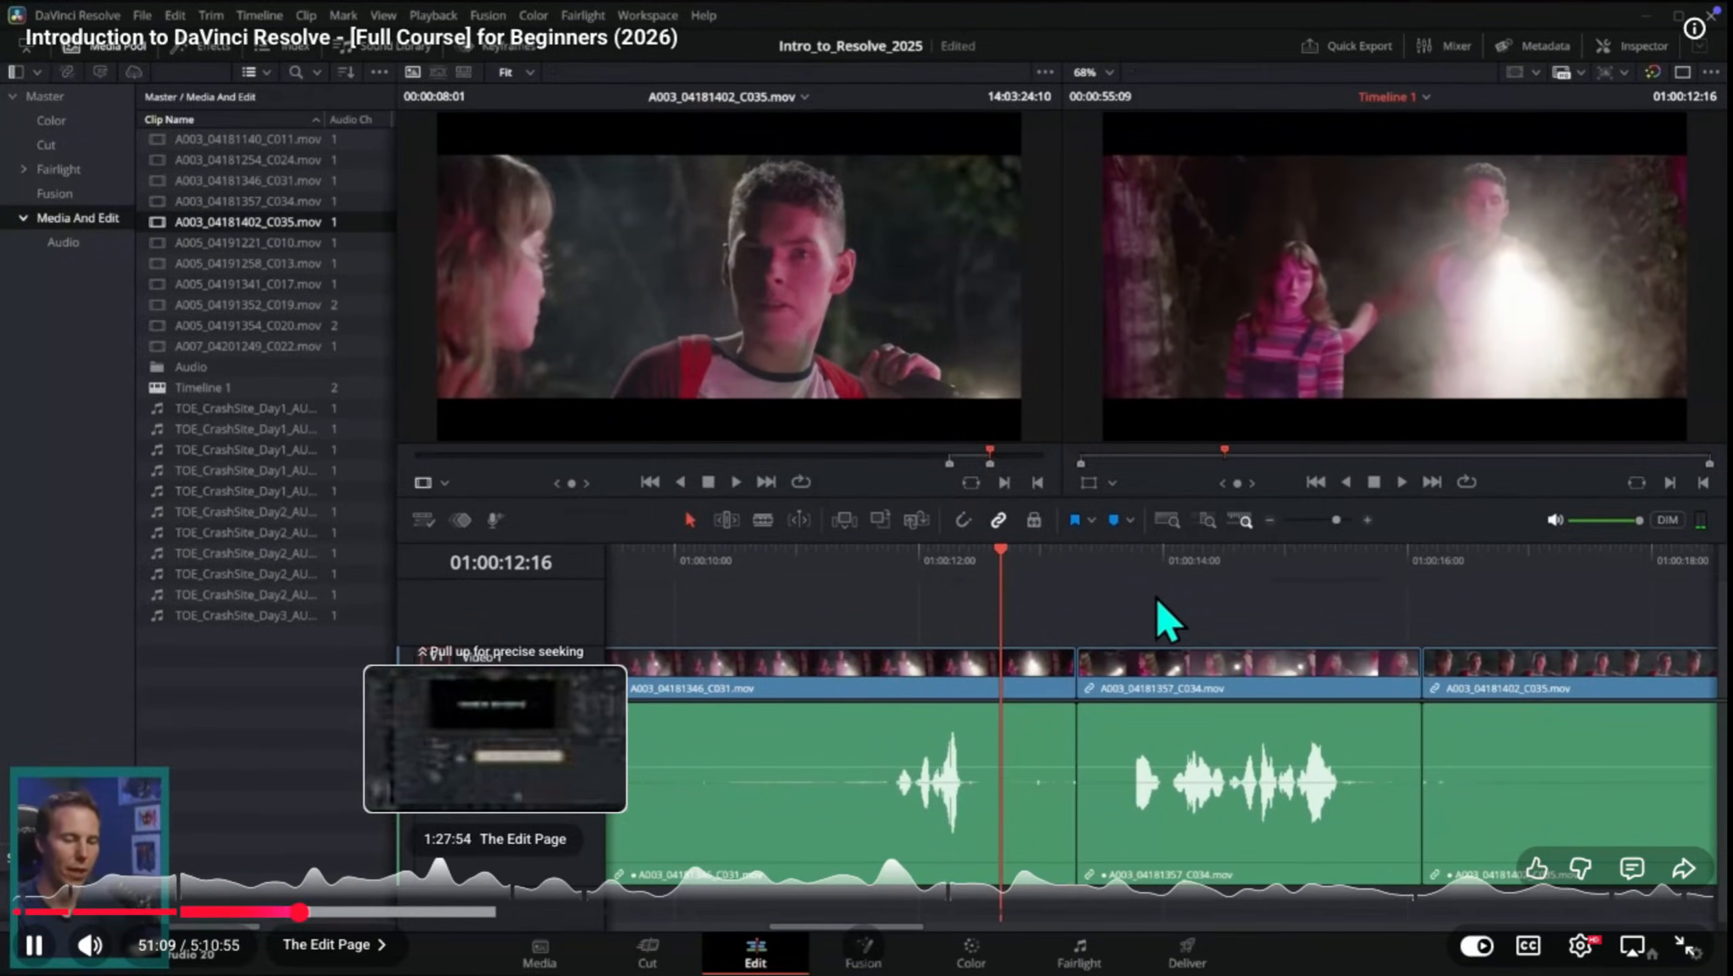
{"action": "left_click", "coordinate": [1108, 606]}
{"action": "scroll", "coordinate": [1093, 611], "scroll_direction": "right", "scroll_amount": 4}
{"action": "left_click", "coordinate": [1270, 519]}
{"action": "left_click_drag", "start_coordinate": [1530, 616], "coordinate": [1025, 718]}
{"action": "left_click_drag", "start_coordinate": [1076, 670], "coordinate": [1303, 670]}
{"action": "left_click_drag", "start_coordinate": [1159, 675], "coordinate": [1097, 673]}
Step: Play the extended start of the C034 clip and delete the gap between it and the first C031 piece
{"action": "left_click", "coordinate": [1087, 602]}
{"action": "key", "text": "space"}
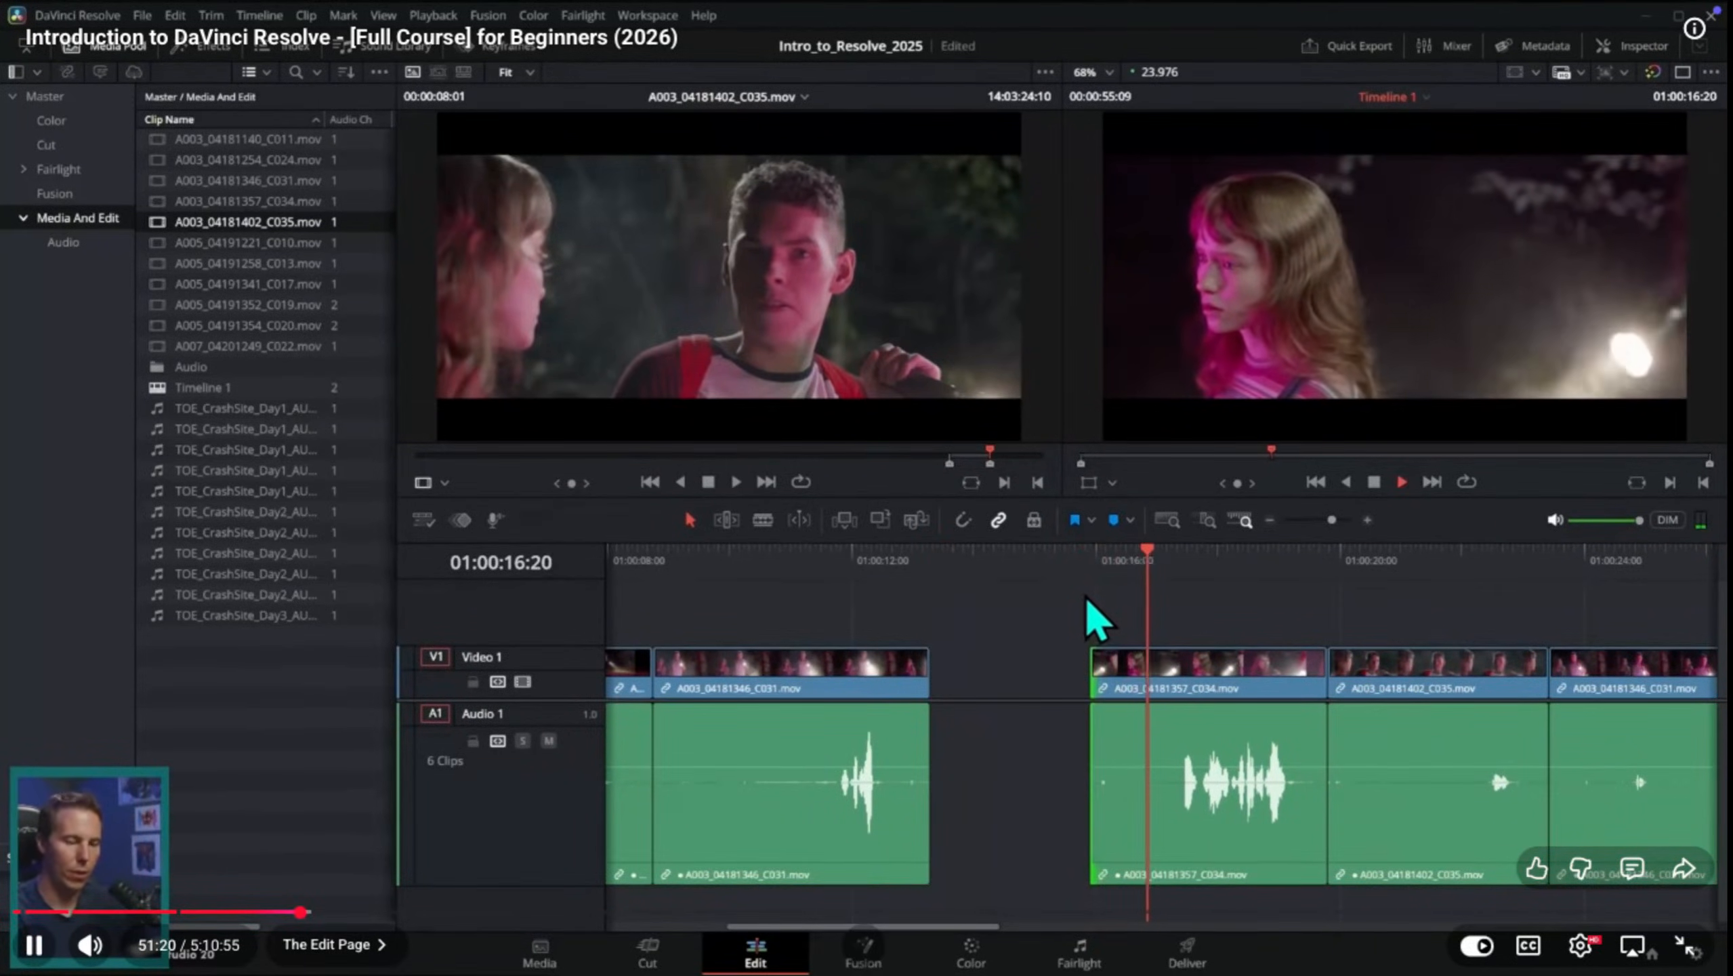
{"action": "key", "text": "space"}
{"action": "left_click", "coordinate": [1018, 680]}
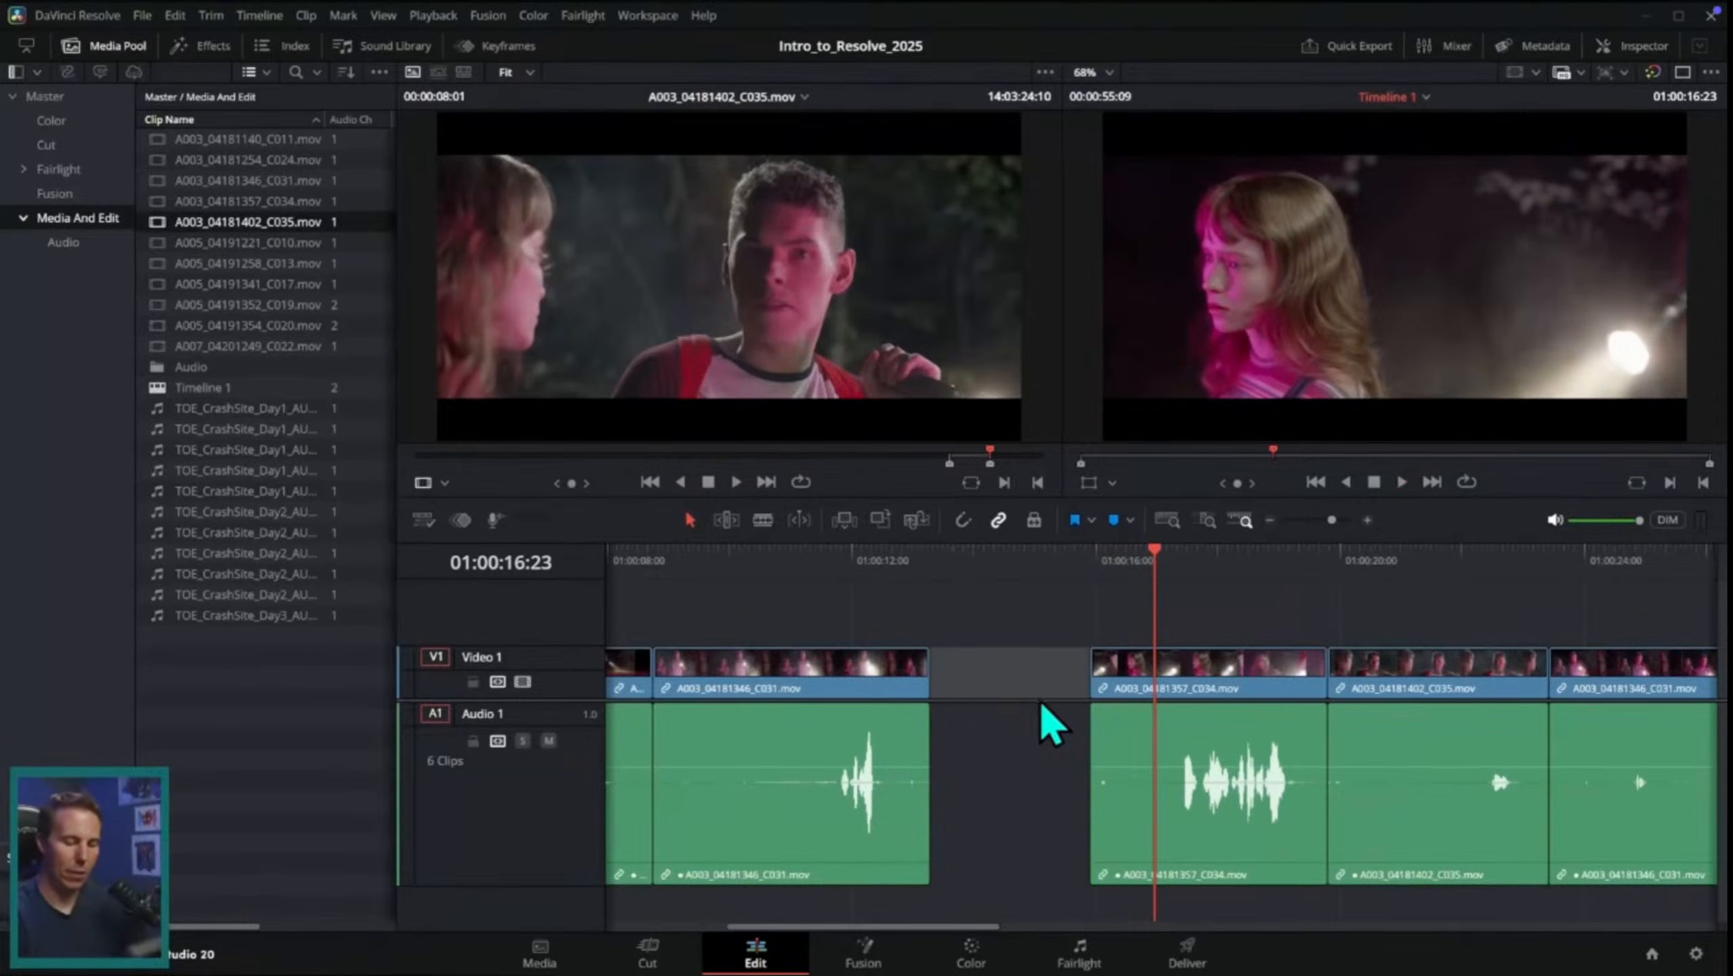
{"action": "key", "text": "Delete"}
Step: Play around the cut from the first C031 piece to the C034 clip several times to check its pacing
{"action": "key", "text": "slash"}
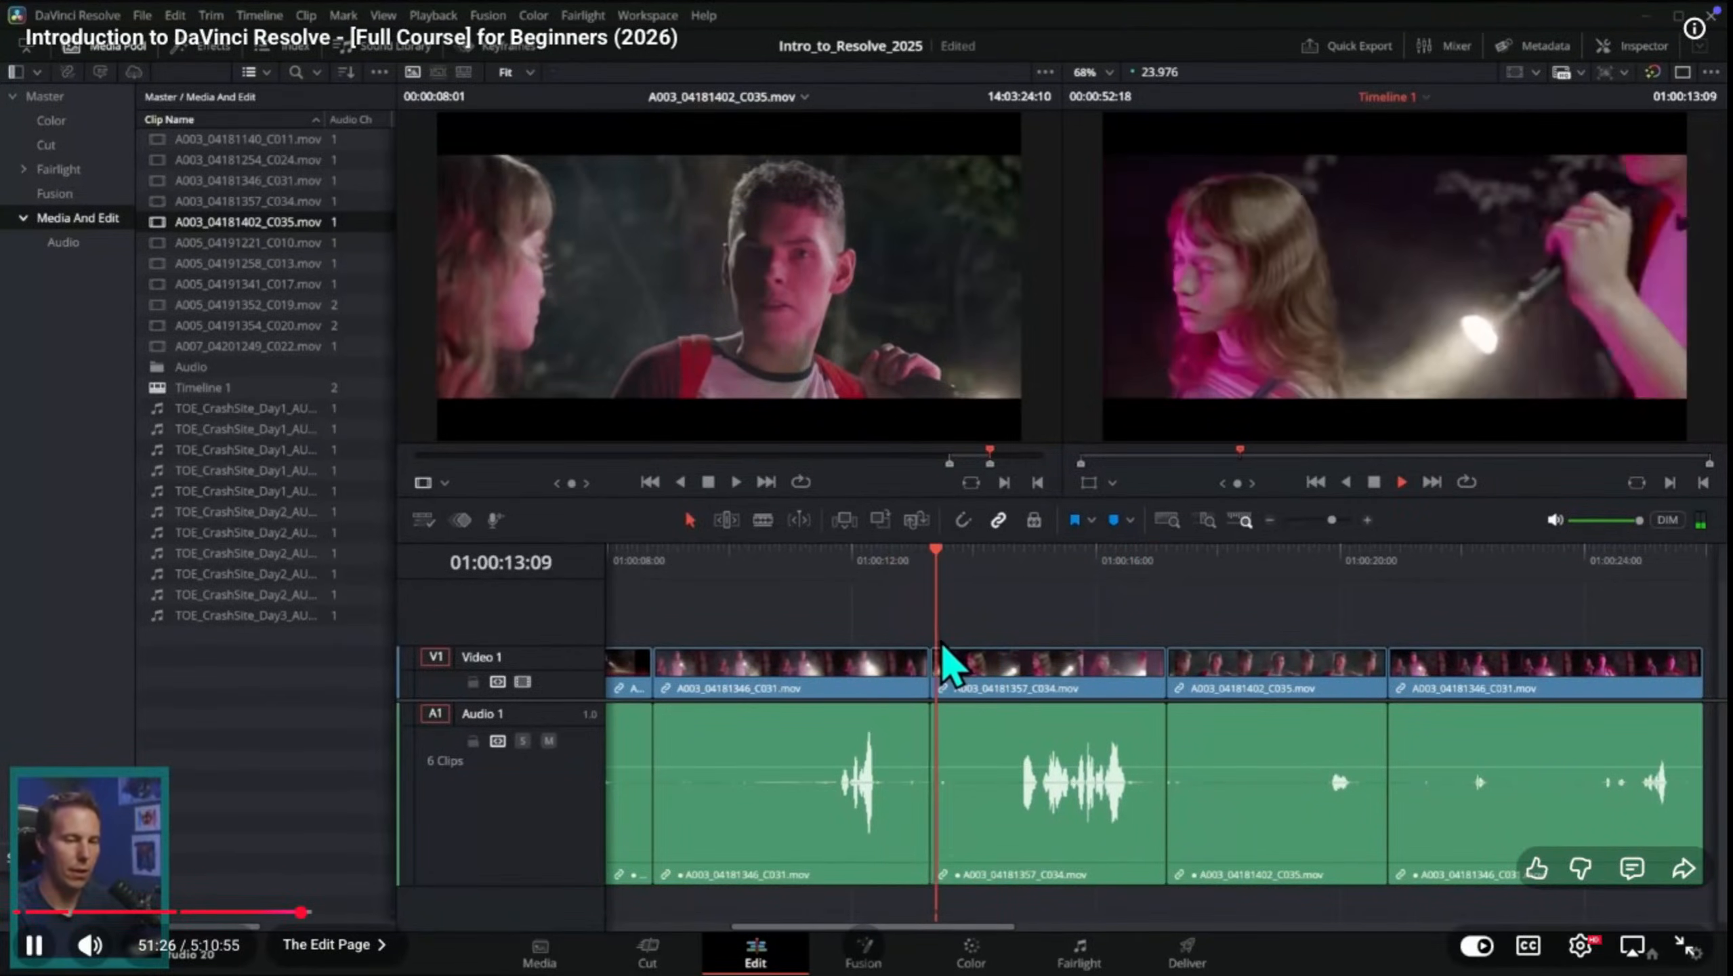
{"action": "key", "text": "slash"}
{"action": "key", "text": "slash"}
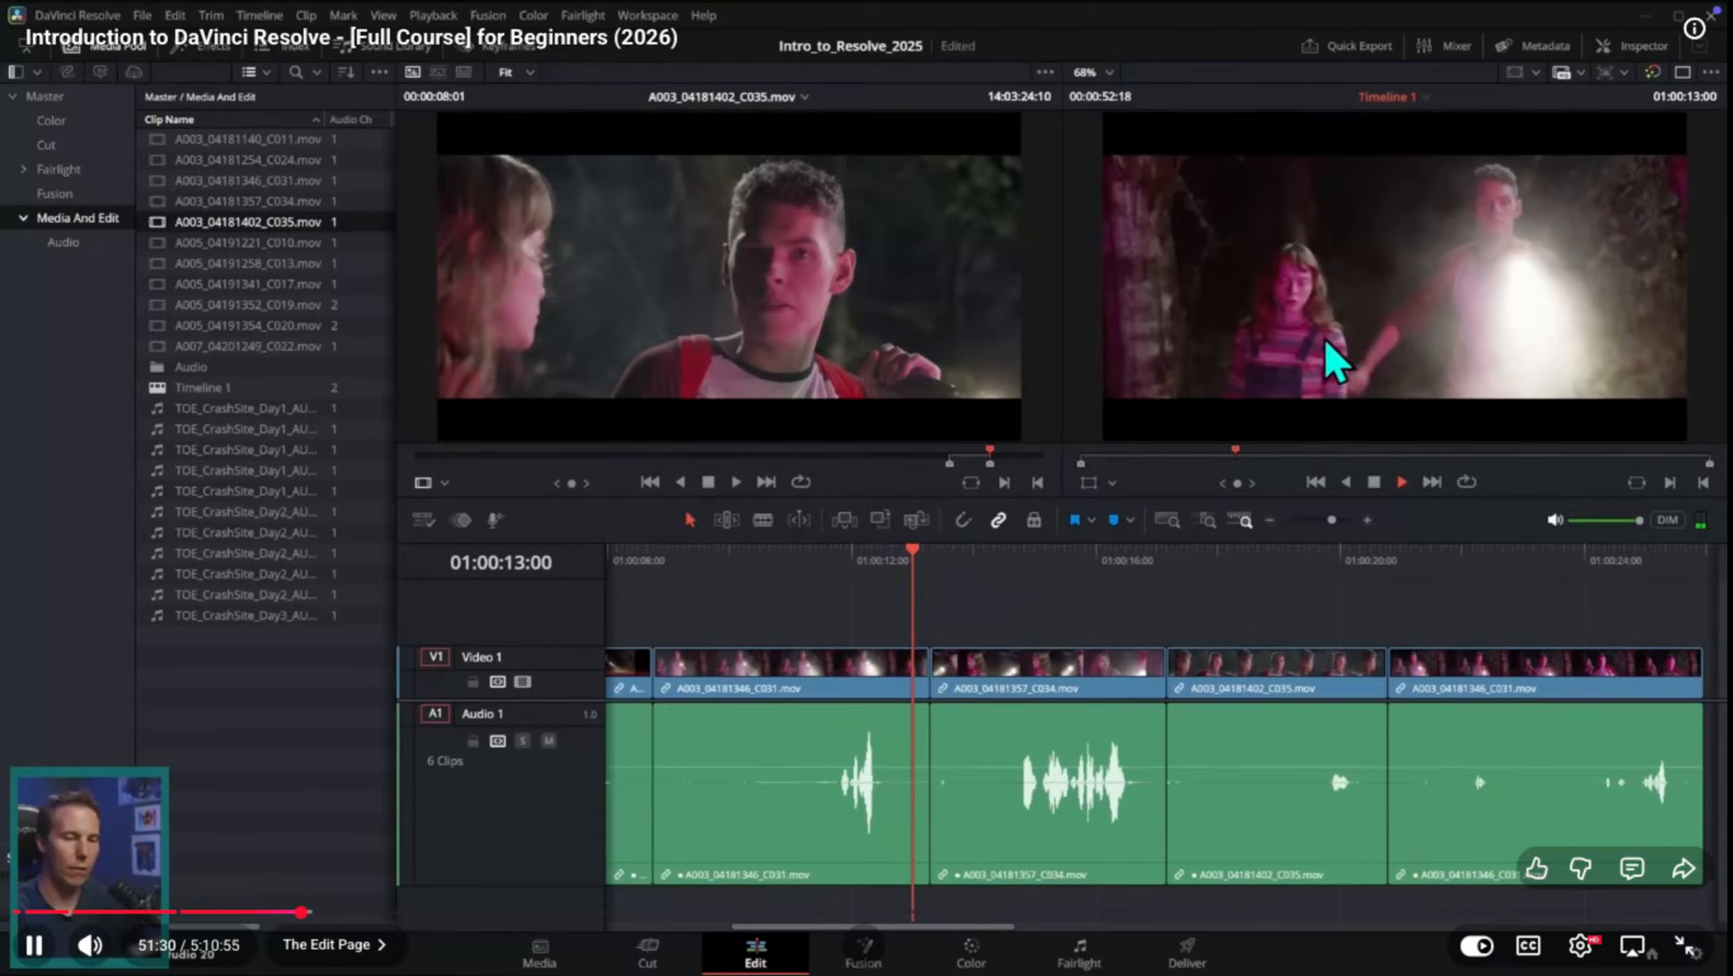
{"action": "key", "text": "space"}
{"action": "scroll", "coordinate": [1161, 686], "scroll_direction": "left", "scroll_amount": 3}
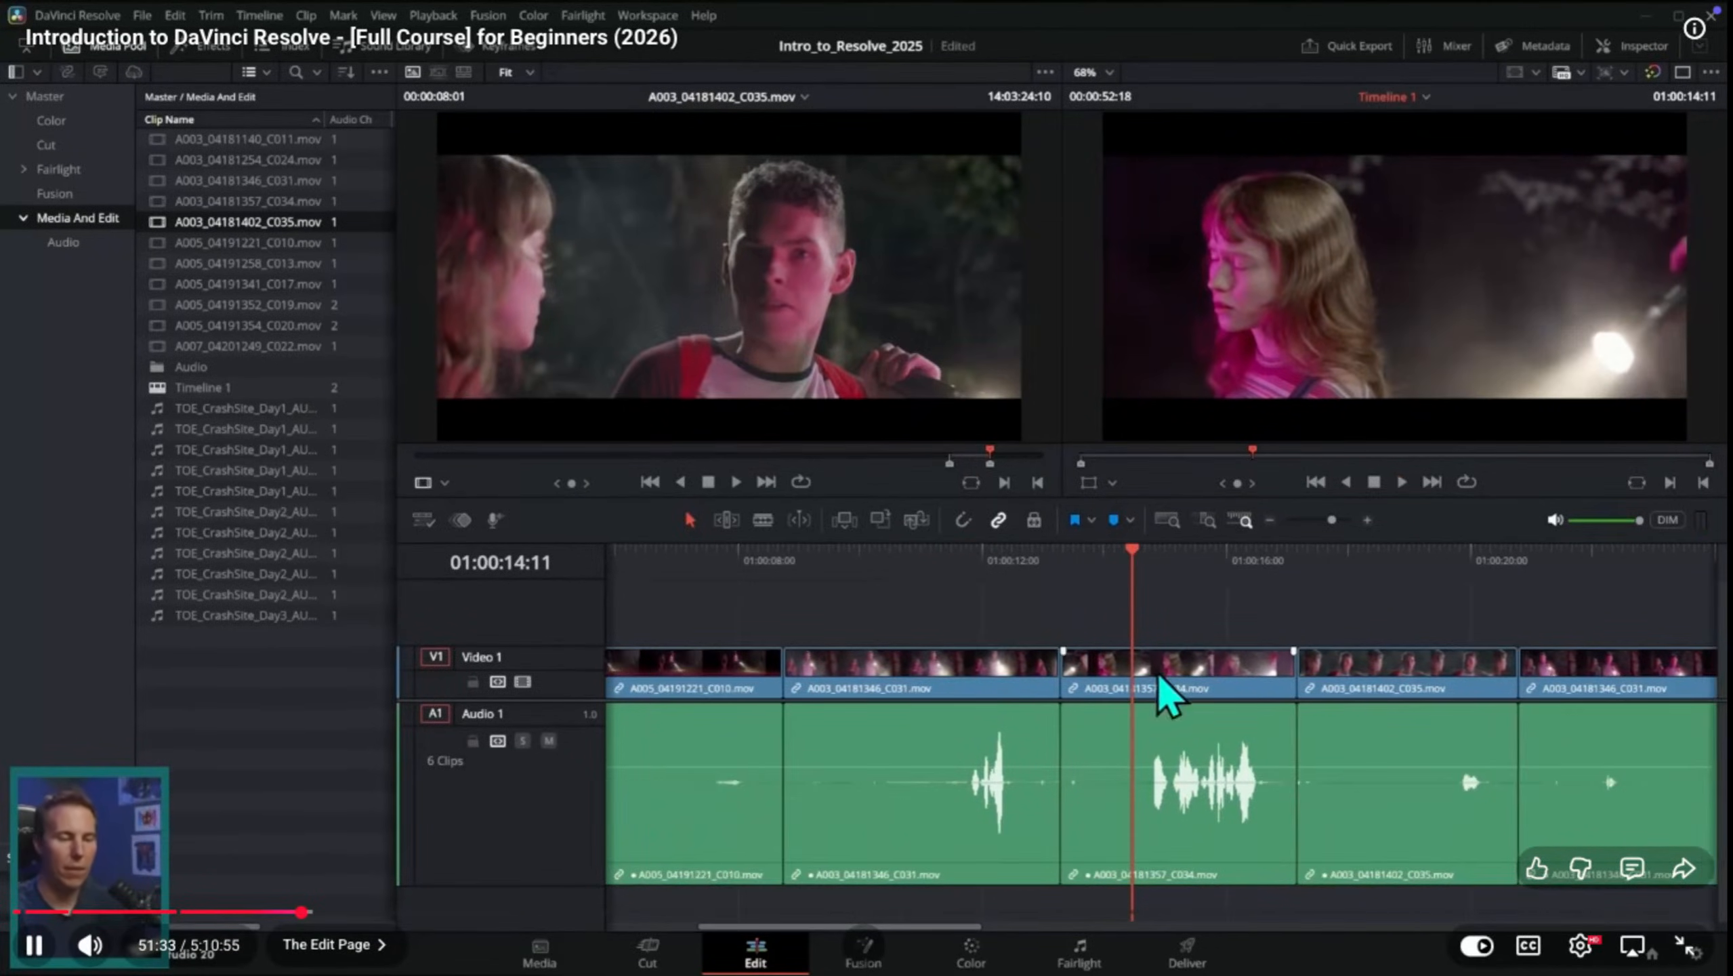
{"action": "left_click_drag", "start_coordinate": [1052, 561], "coordinate": [1128, 582]}
{"action": "key", "text": "space"}
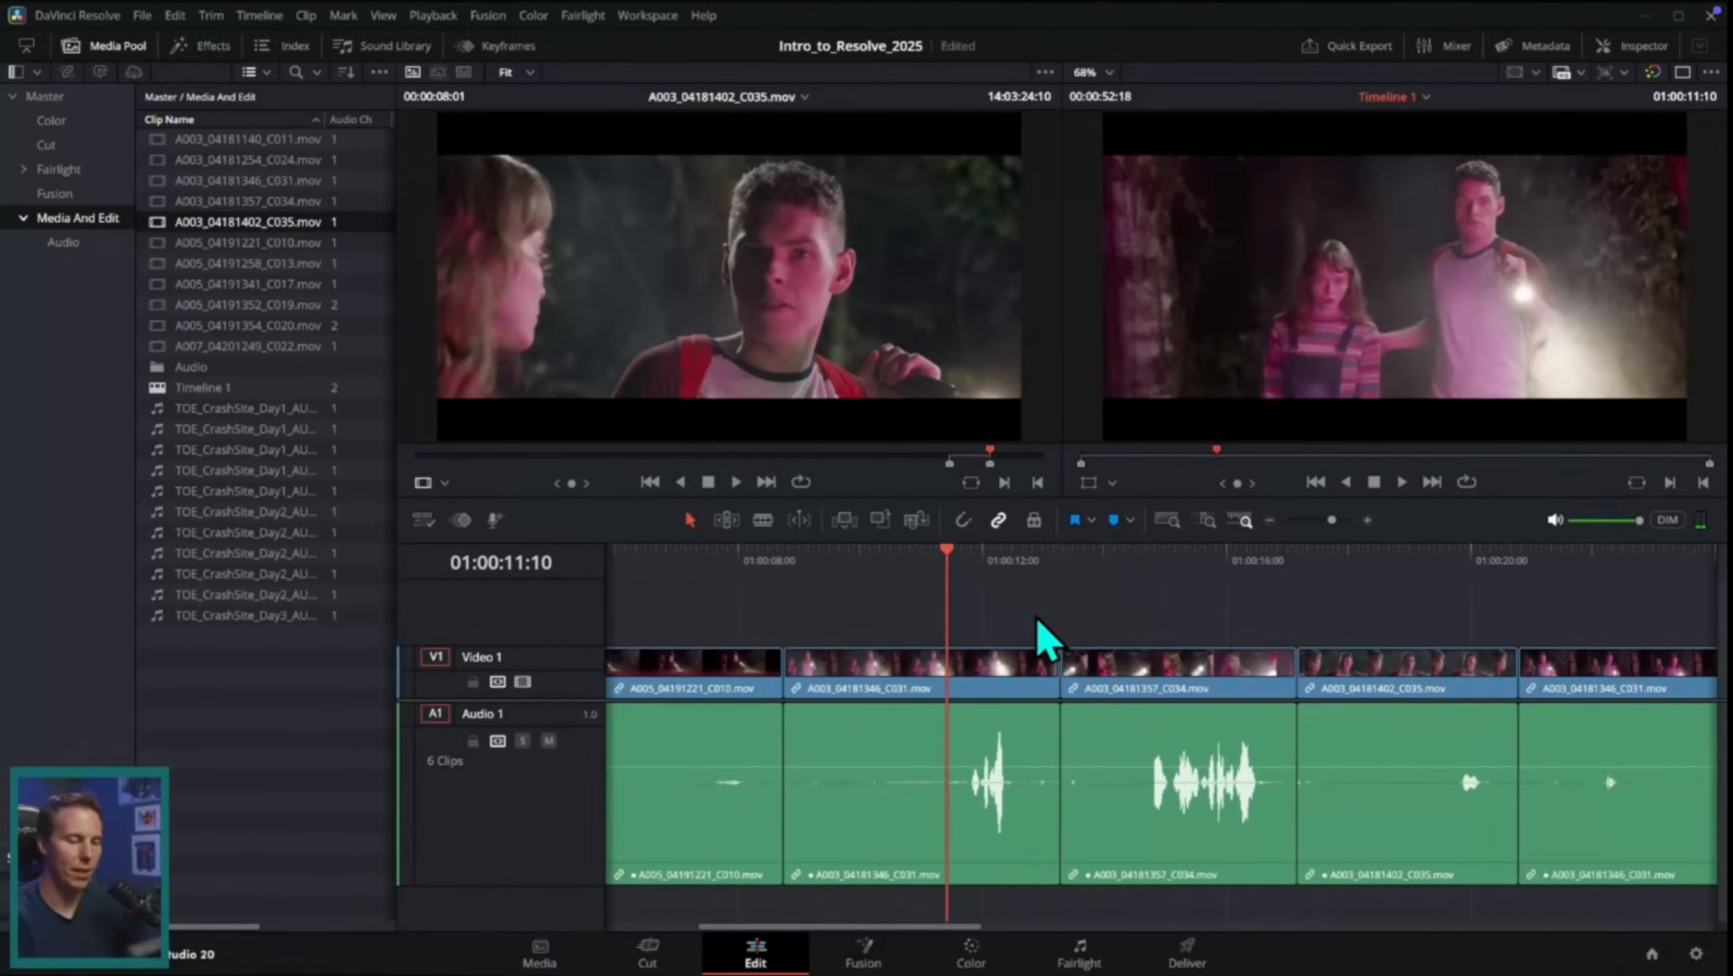
Step: Load A003_04181254_C024.mov into the source viewer and scrub to about 12:54:18:18, the over-the-shoulder shot of the wreckage
{"action": "key", "text": "ctrl+minus"}
{"action": "key", "text": "ctrl+minus"}
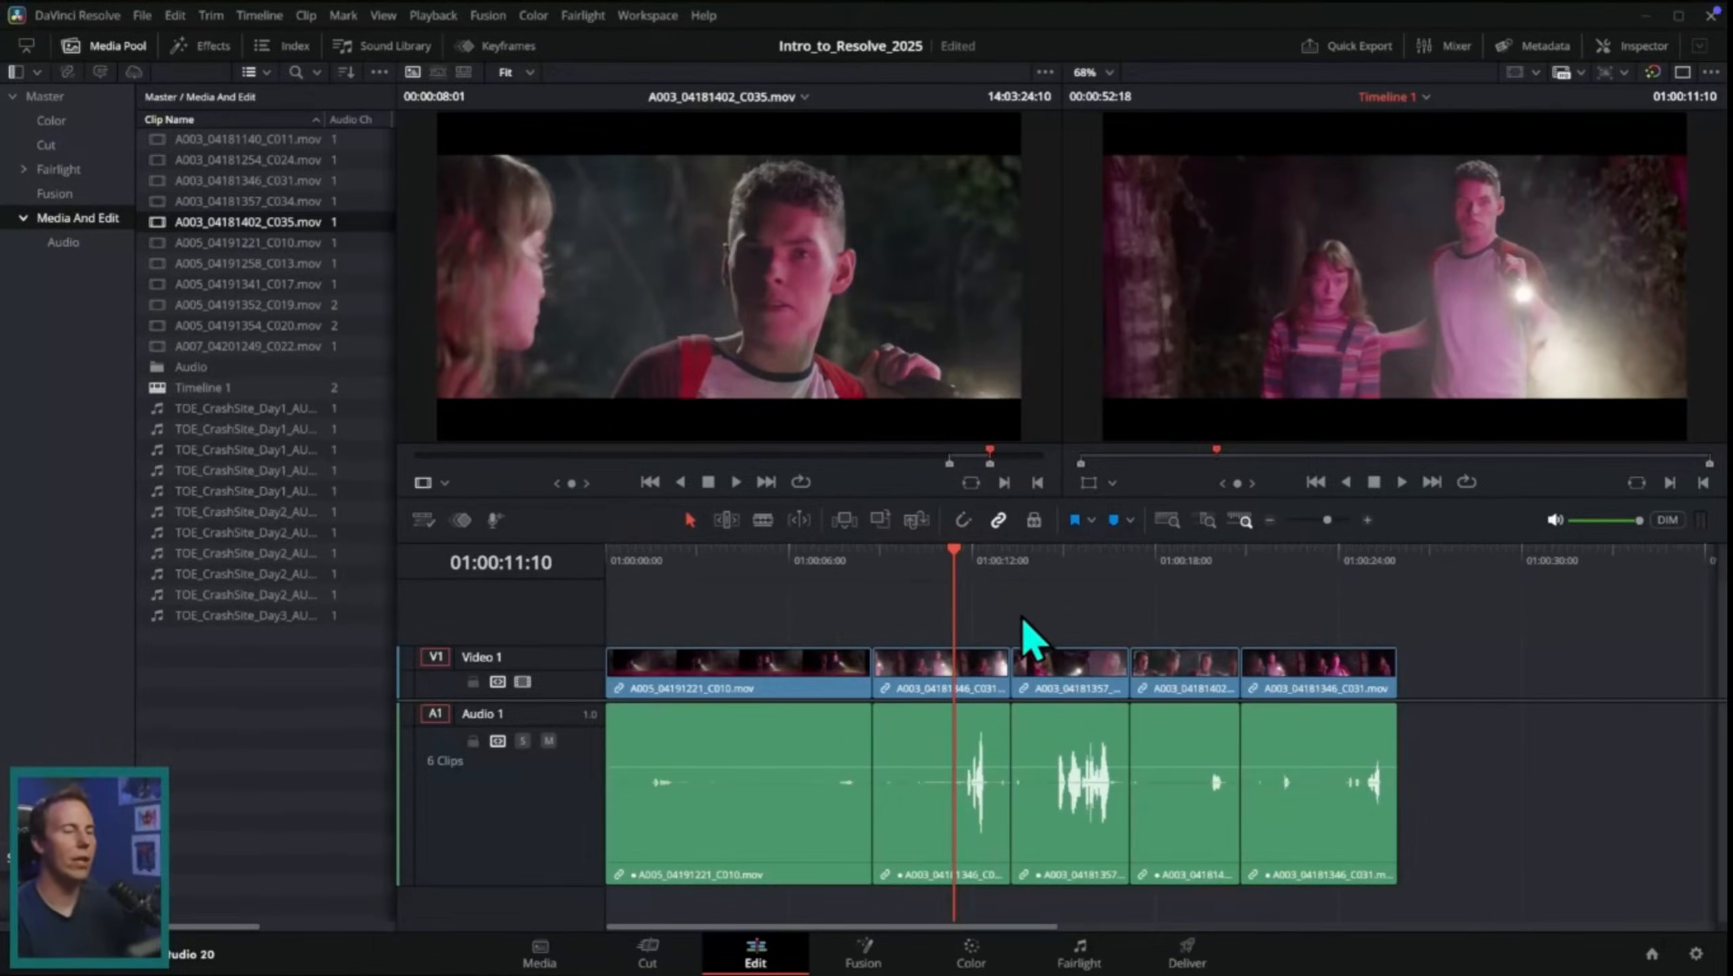
{"action": "double_click", "coordinate": [273, 265]}
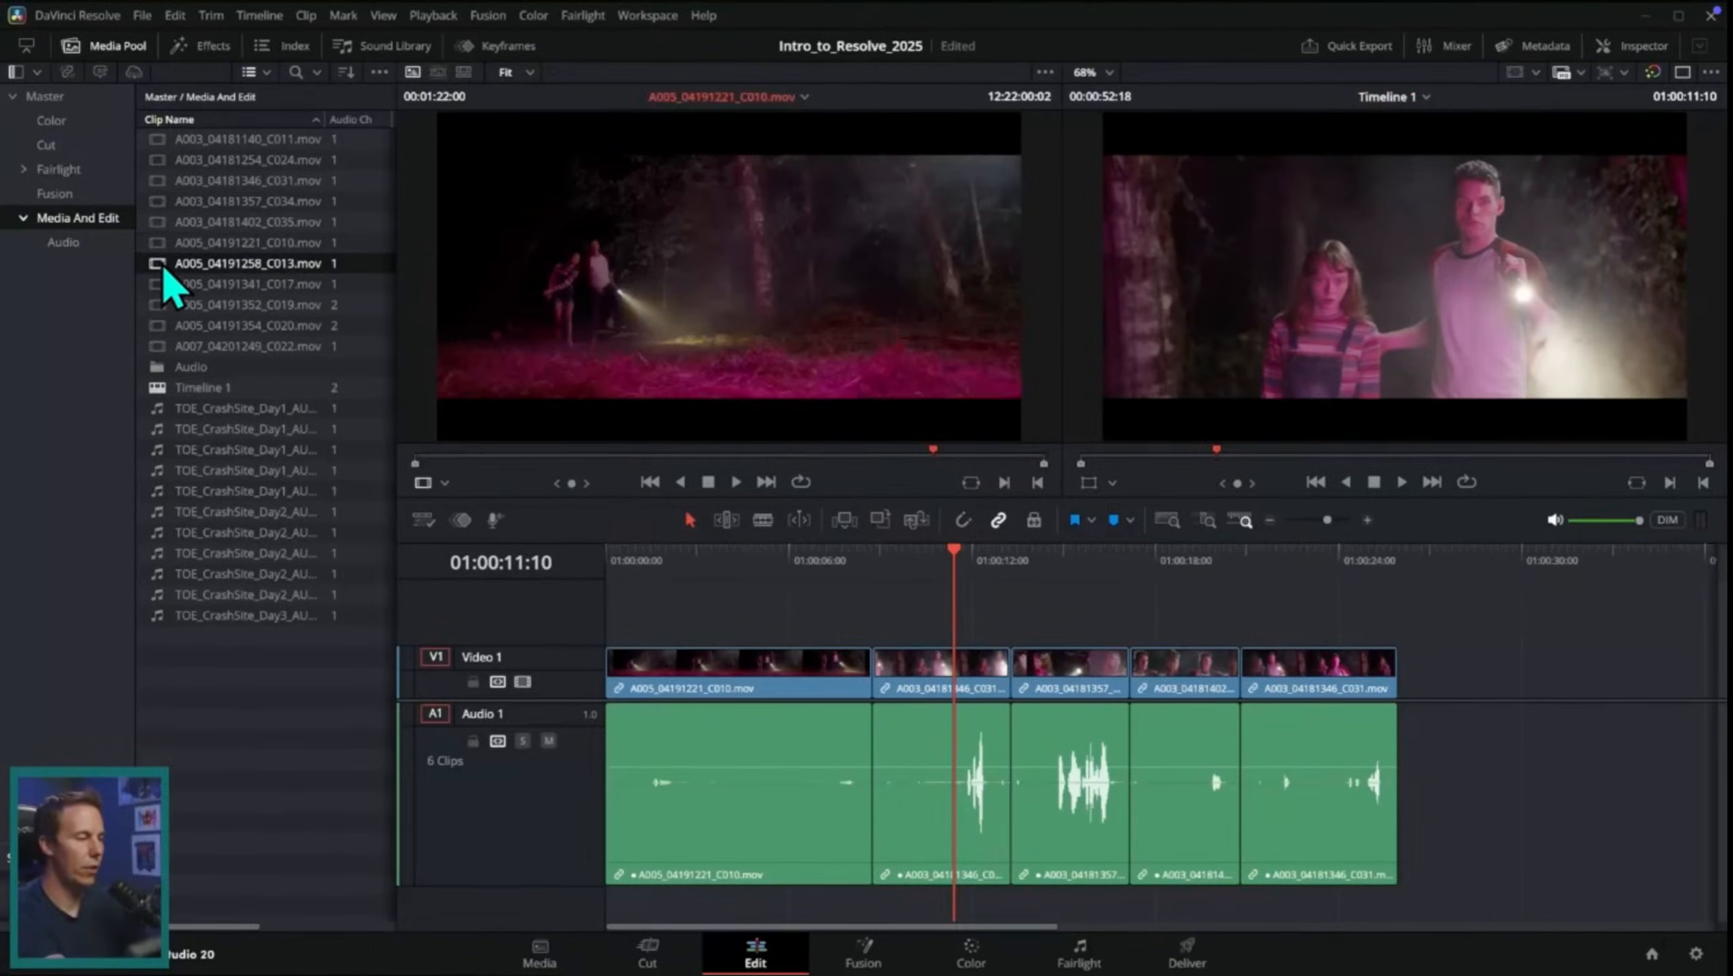
{"action": "double_click", "coordinate": [162, 166]}
{"action": "left_click_drag", "start_coordinate": [509, 463], "coordinate": [847, 458]}
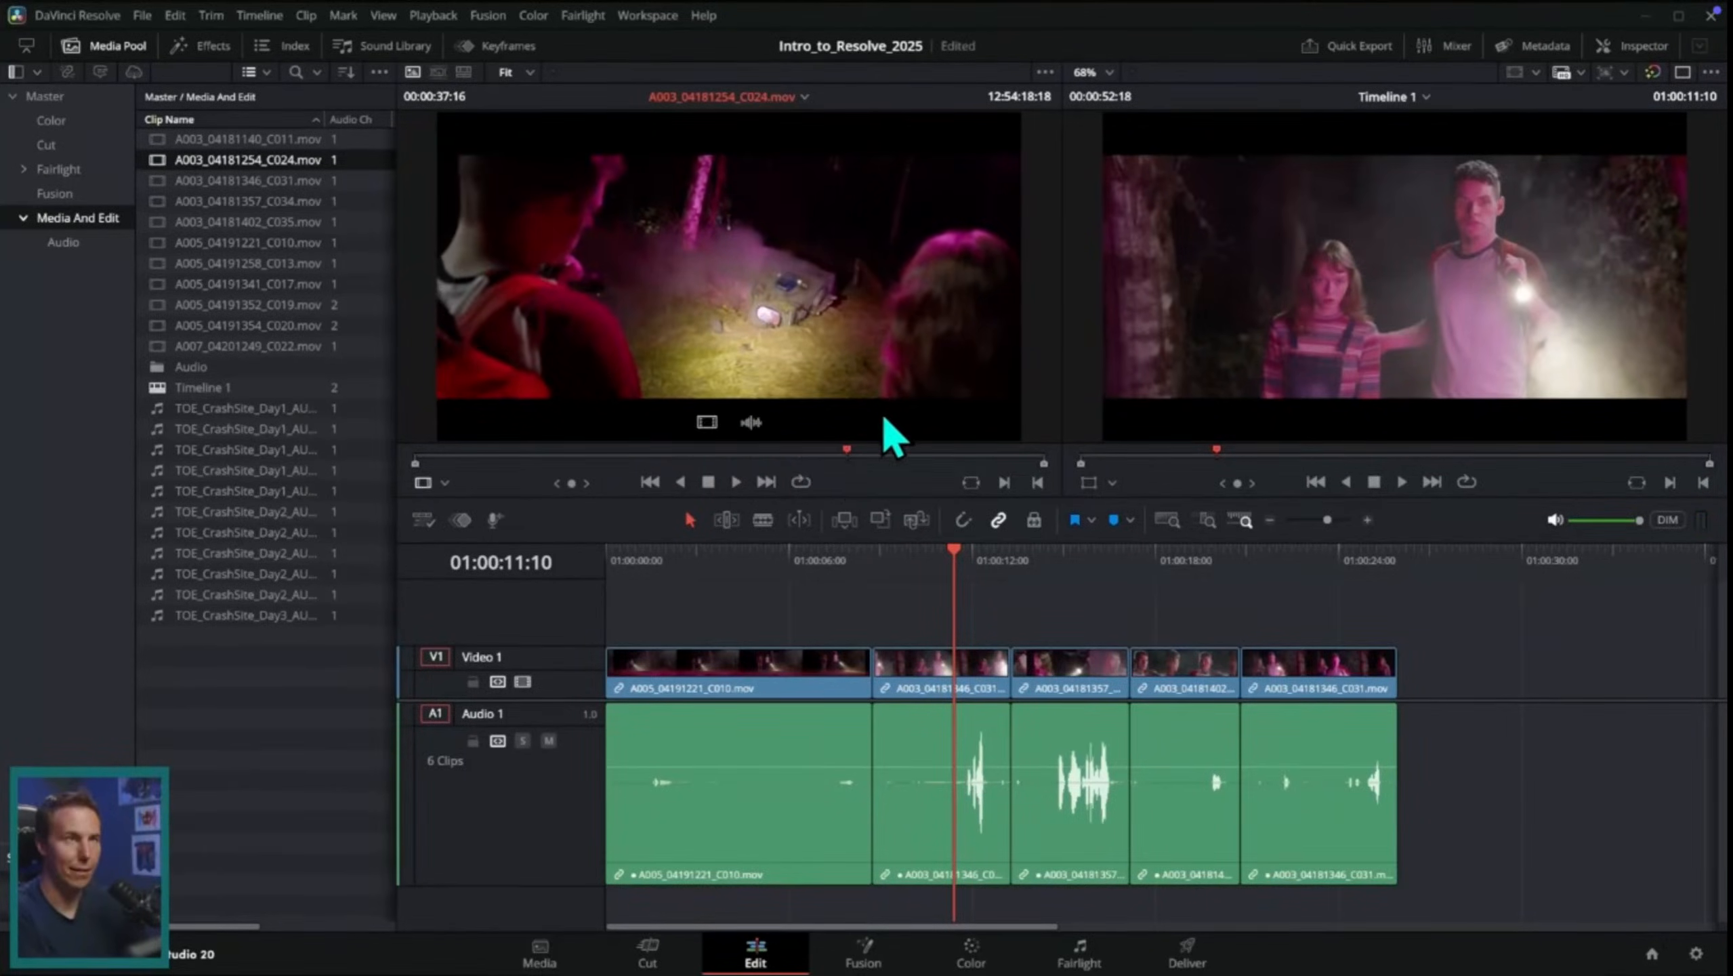
Step: Play the end of the opening A005_04191221_C010.mov wide shot full screen from 01:00:07:00 and return to the edit layout
{"action": "left_click_drag", "start_coordinate": [790, 575], "coordinate": [823, 588]}
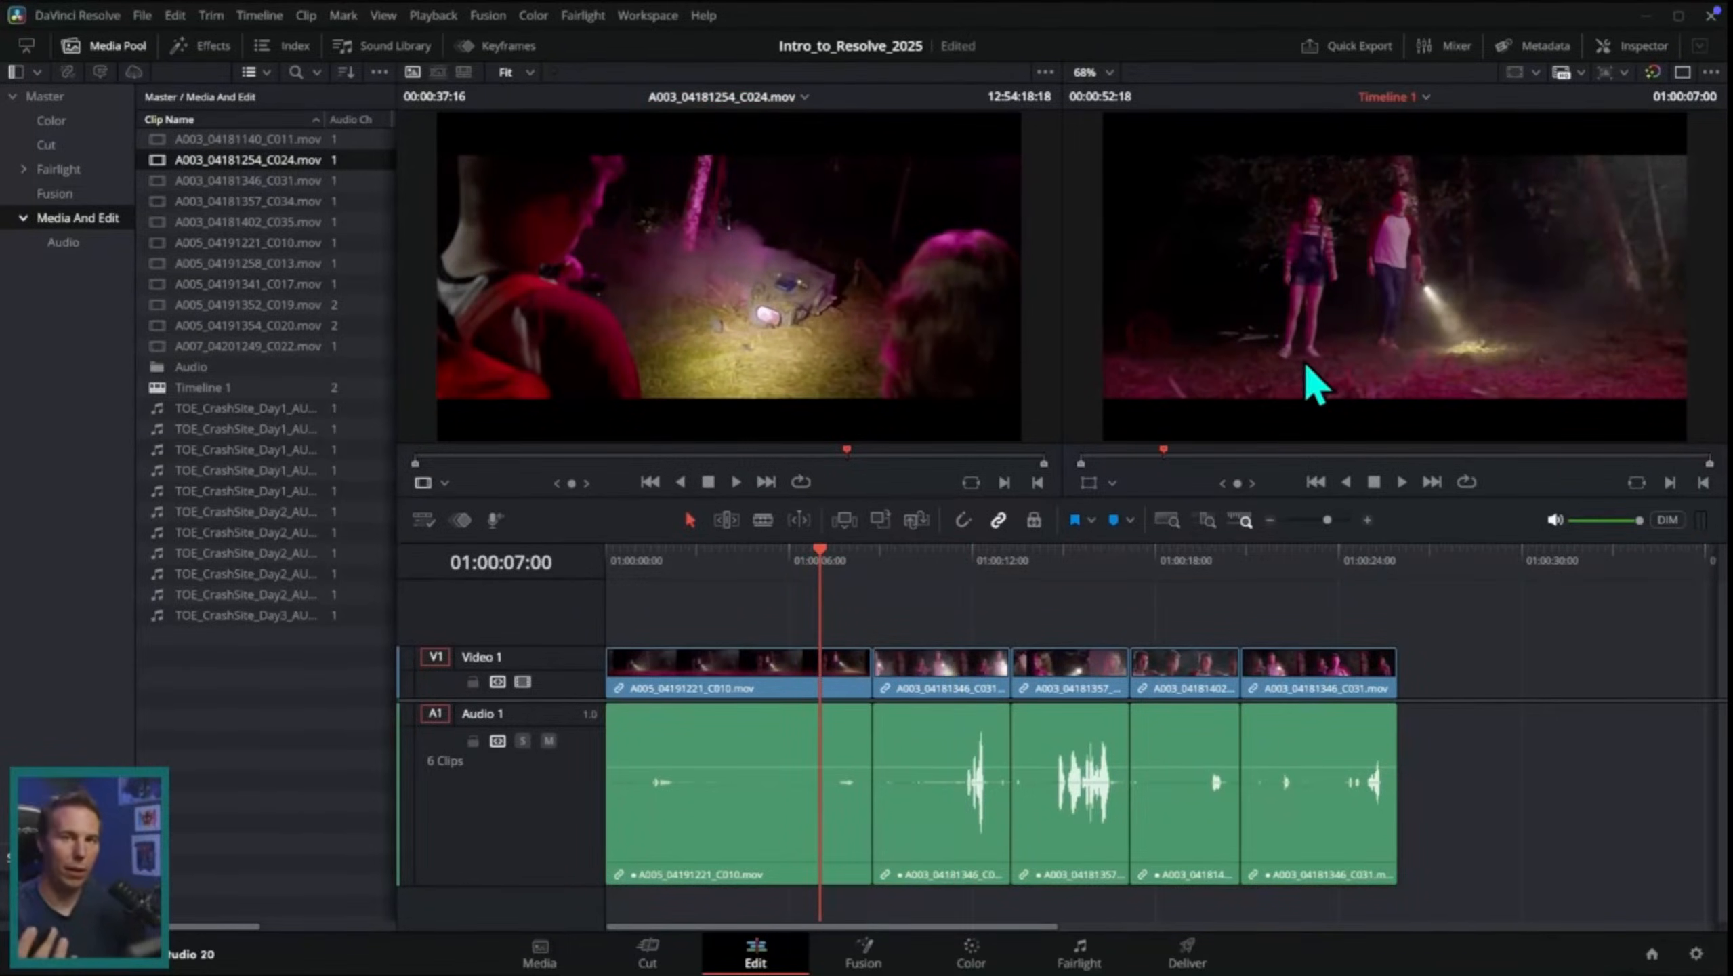
{"action": "key", "text": "p"}
{"action": "key", "text": "space"}
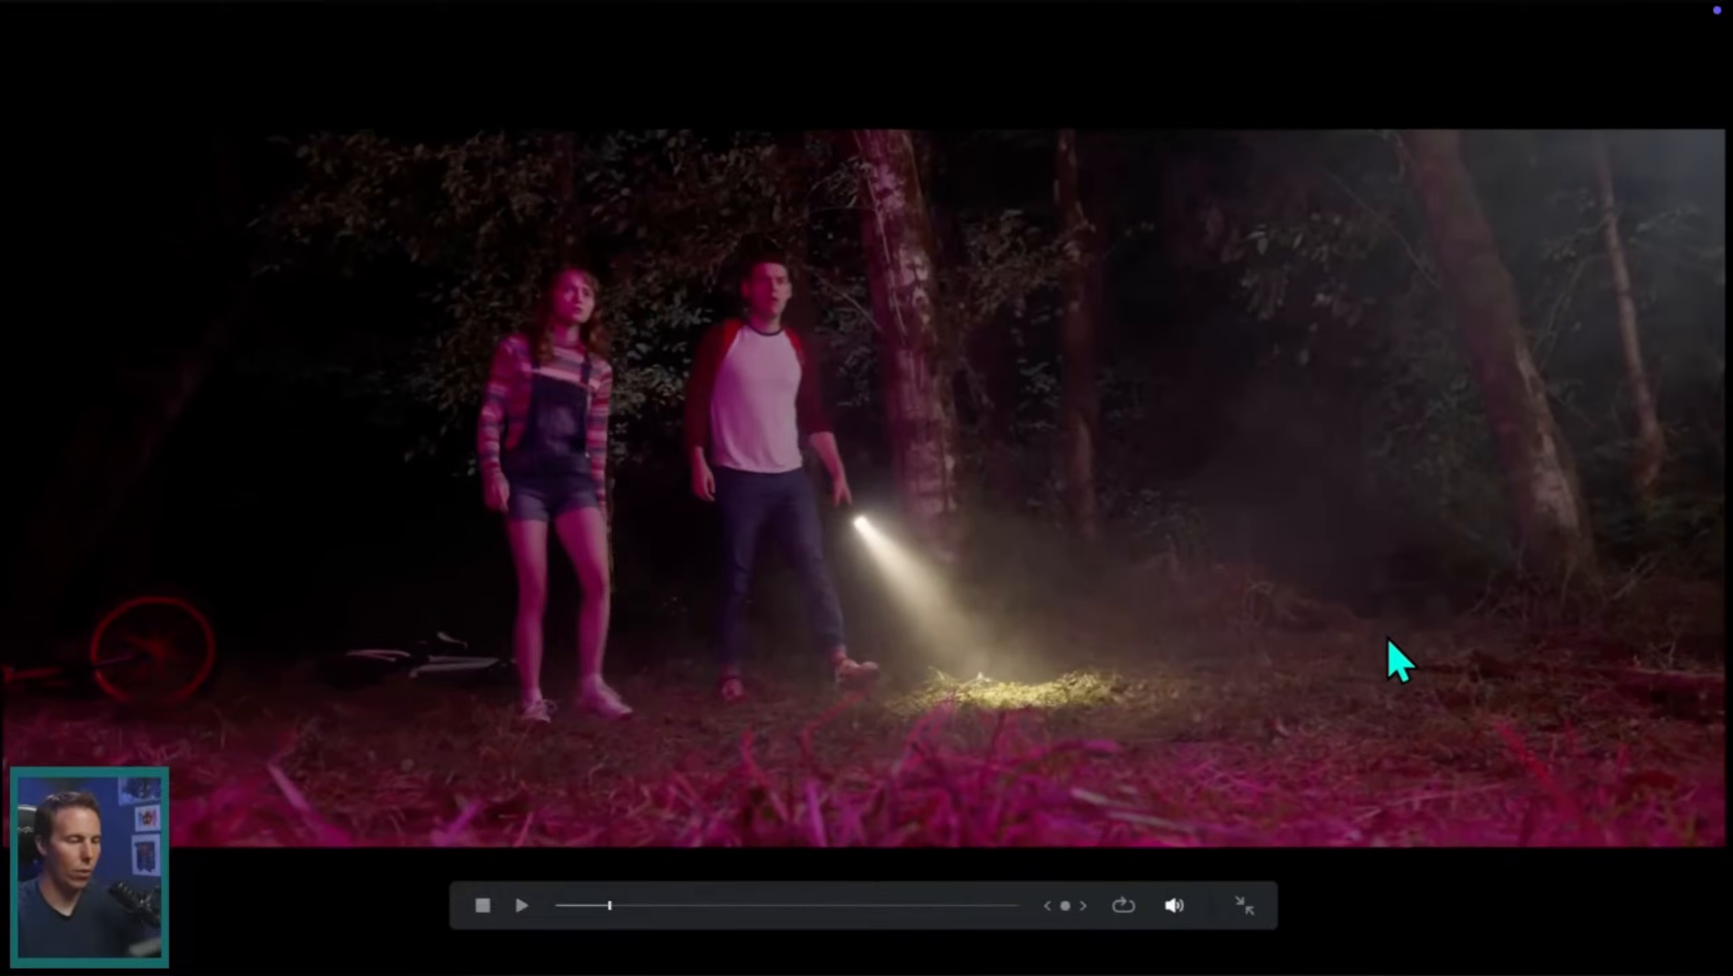
{"action": "key", "text": "space"}
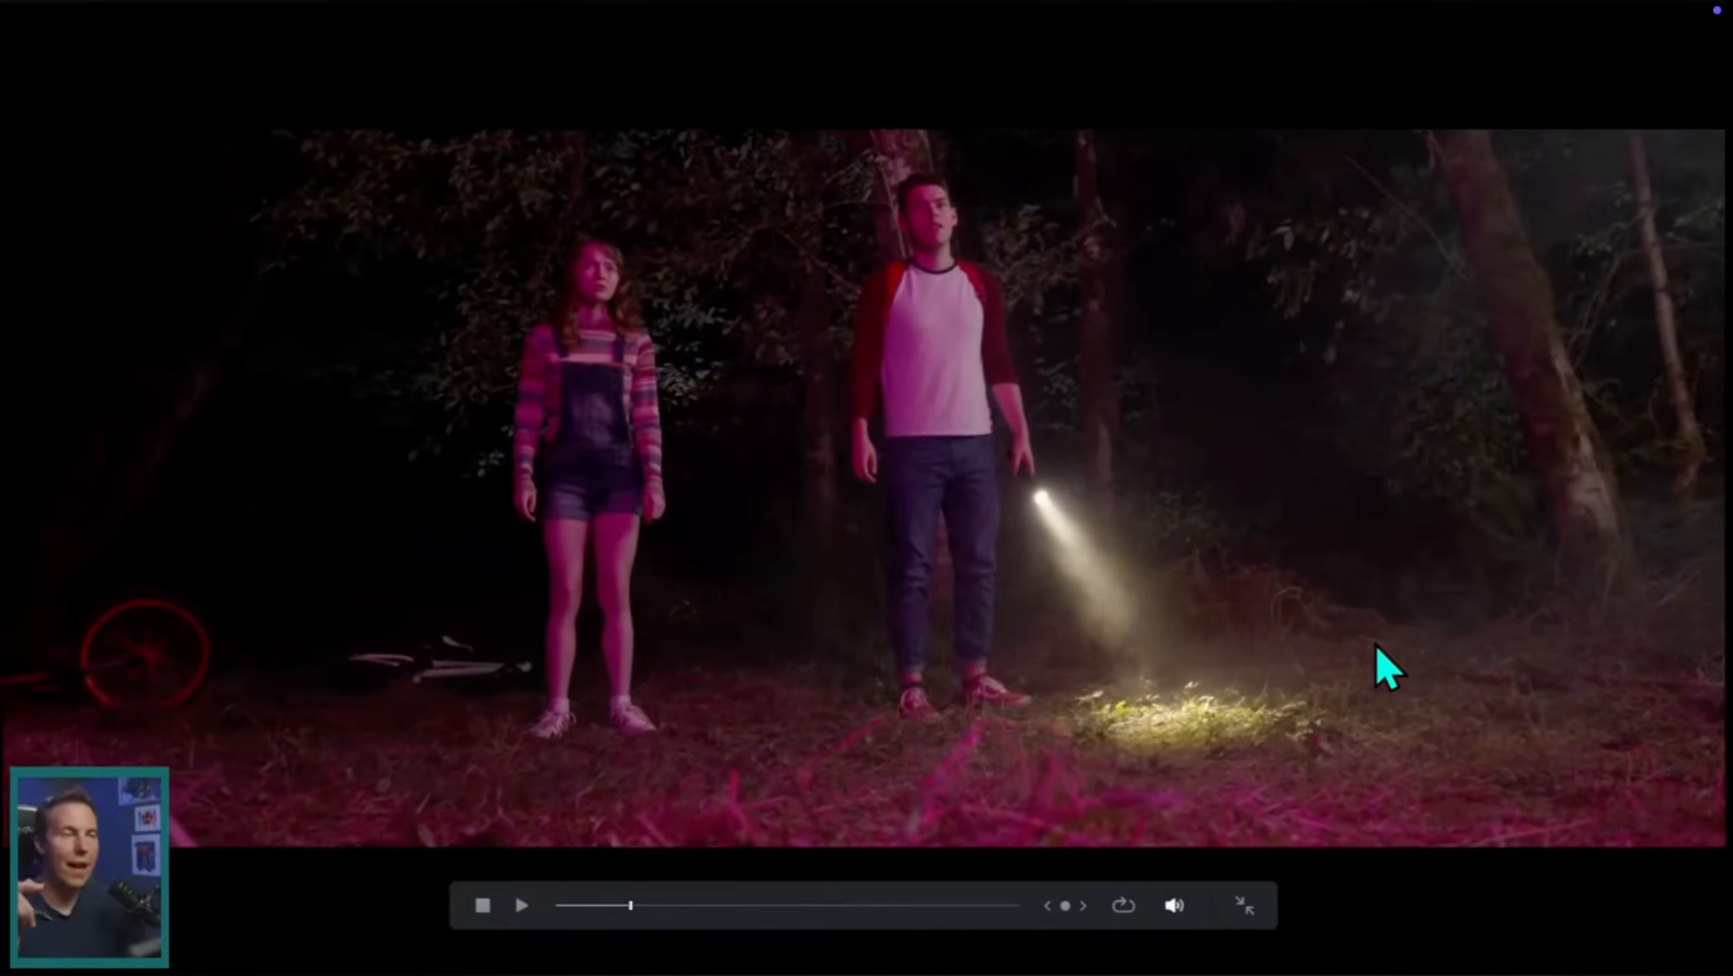
{"action": "key", "text": "p"}
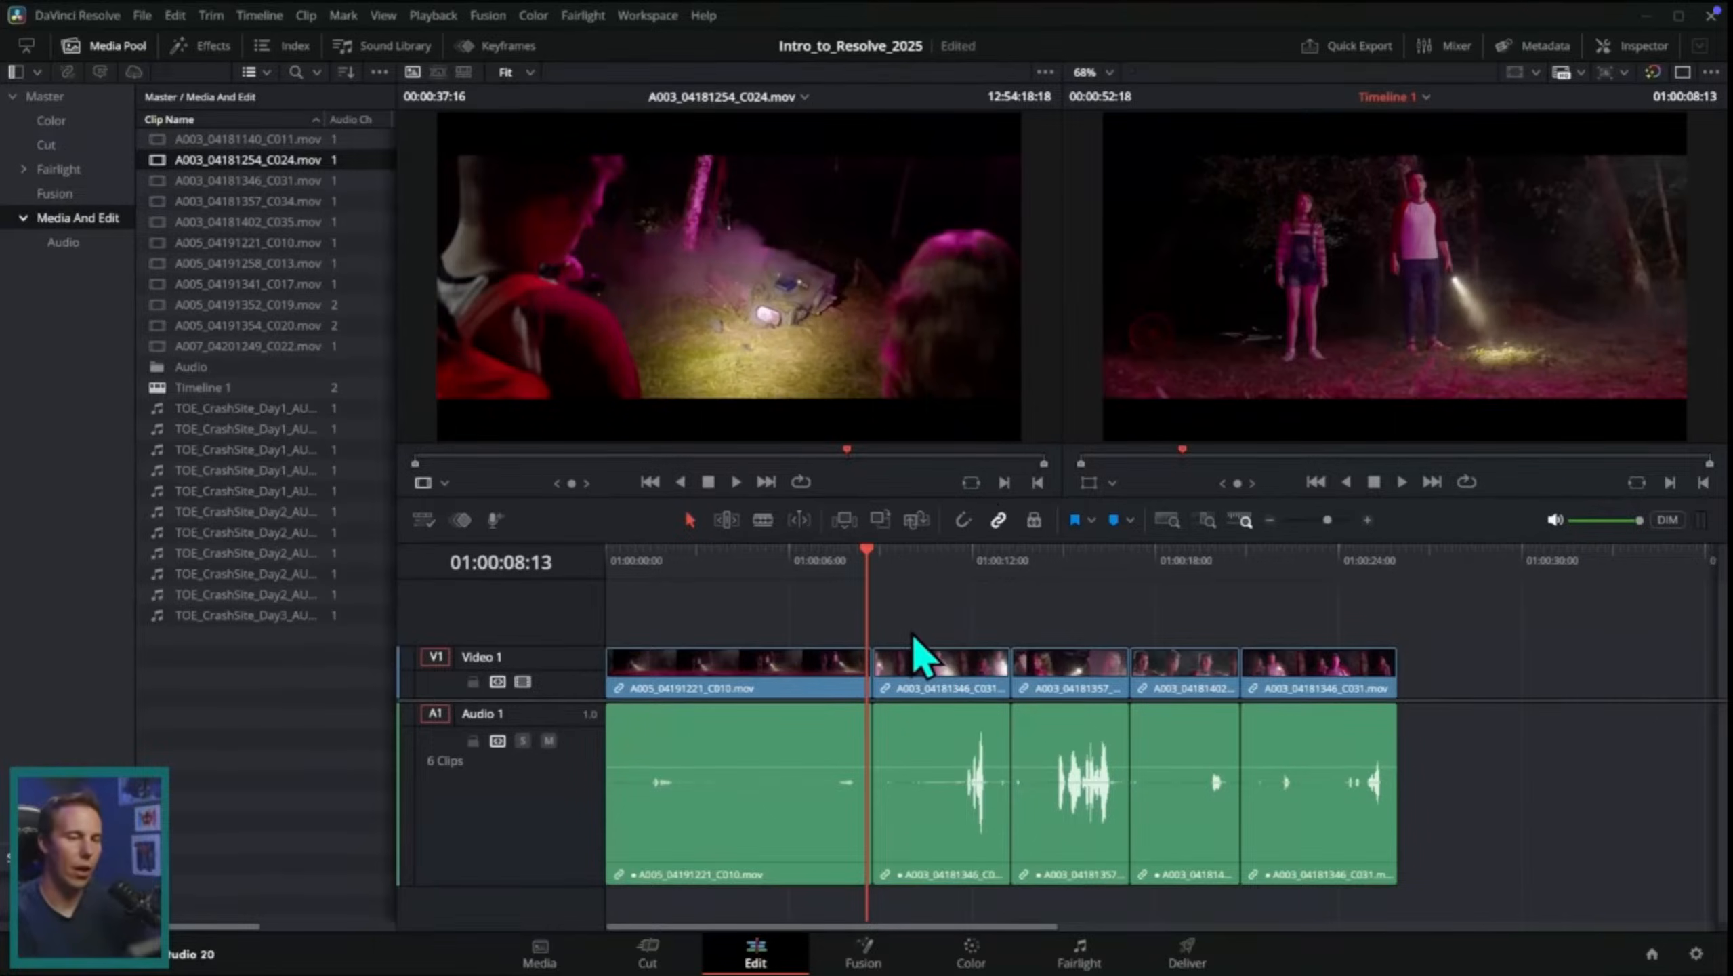
Step: Examine the cut between the opening C010 wide shot and the first C031 piece, comparing the characters' eyelines
{"action": "scroll", "coordinate": [951, 644], "scroll_direction": "up", "scroll_amount": 3}
{"action": "mouse_move", "coordinate": [960, 569]}
{"action": "left_mouse_down"}
{"action": "mouse_move", "coordinate": [987, 577]}
{"action": "mouse_move", "coordinate": [968, 591]}
{"action": "left_mouse_up"}
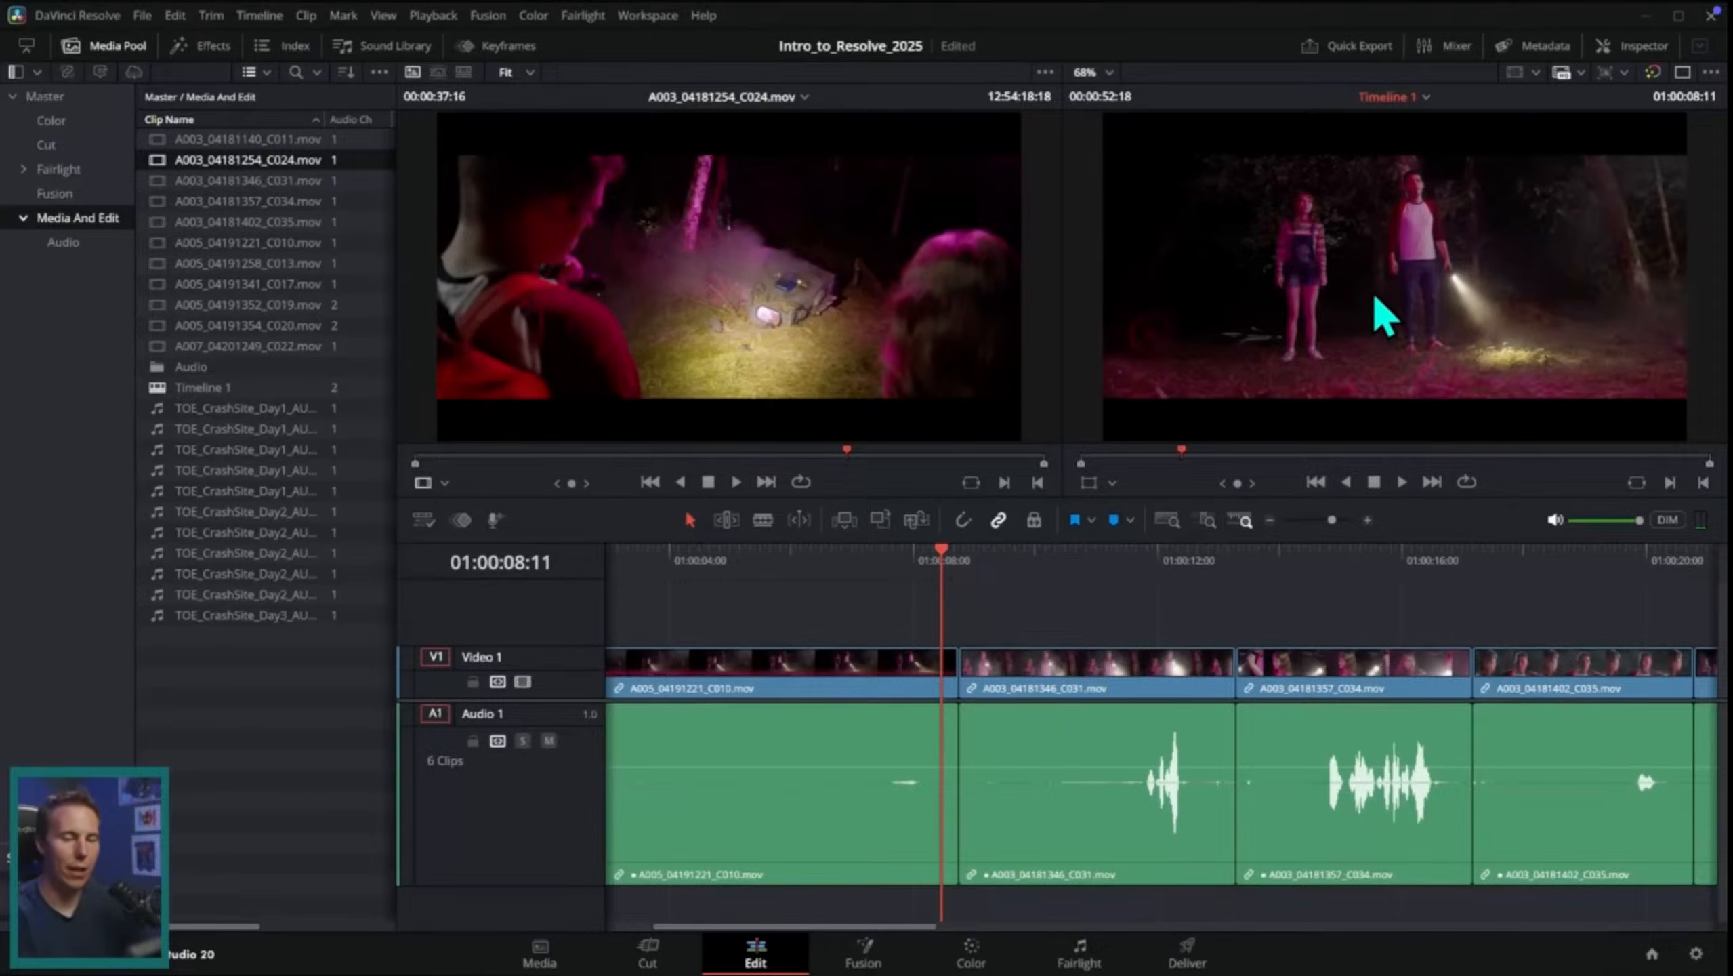
{"action": "left_click", "coordinate": [1001, 573]}
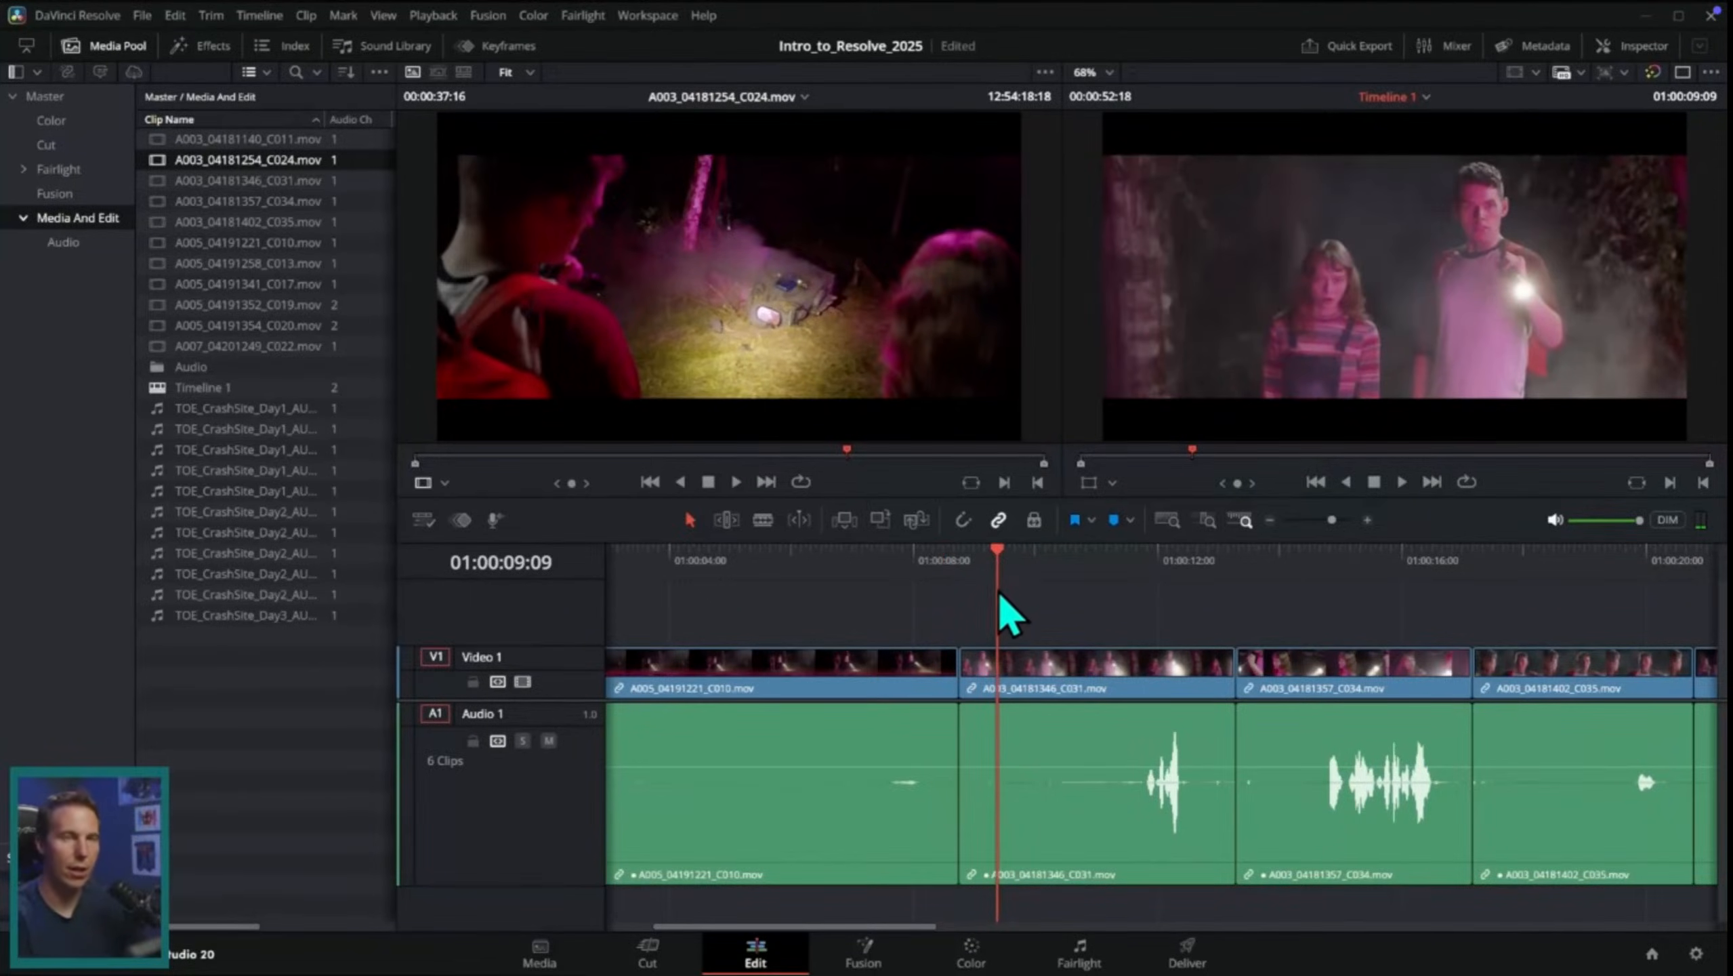
{"action": "left_click_drag", "start_coordinate": [990, 601], "coordinate": [929, 601]}
{"action": "key", "text": "space"}
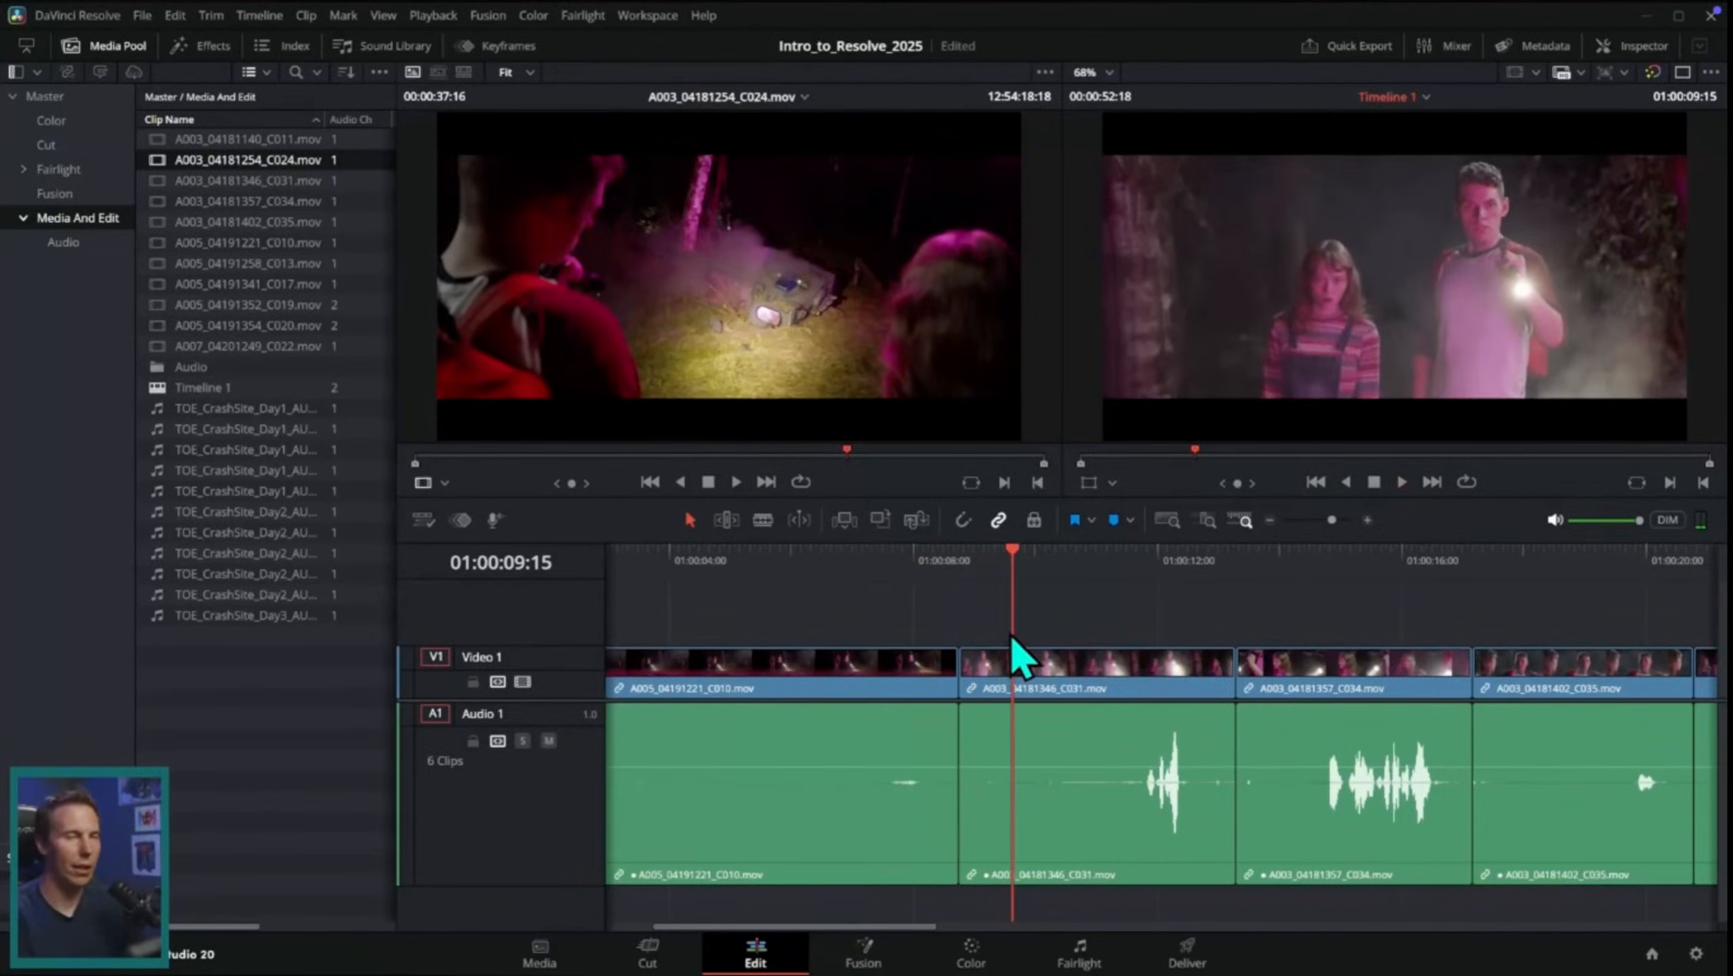
{"action": "left_click", "coordinate": [940, 574]}
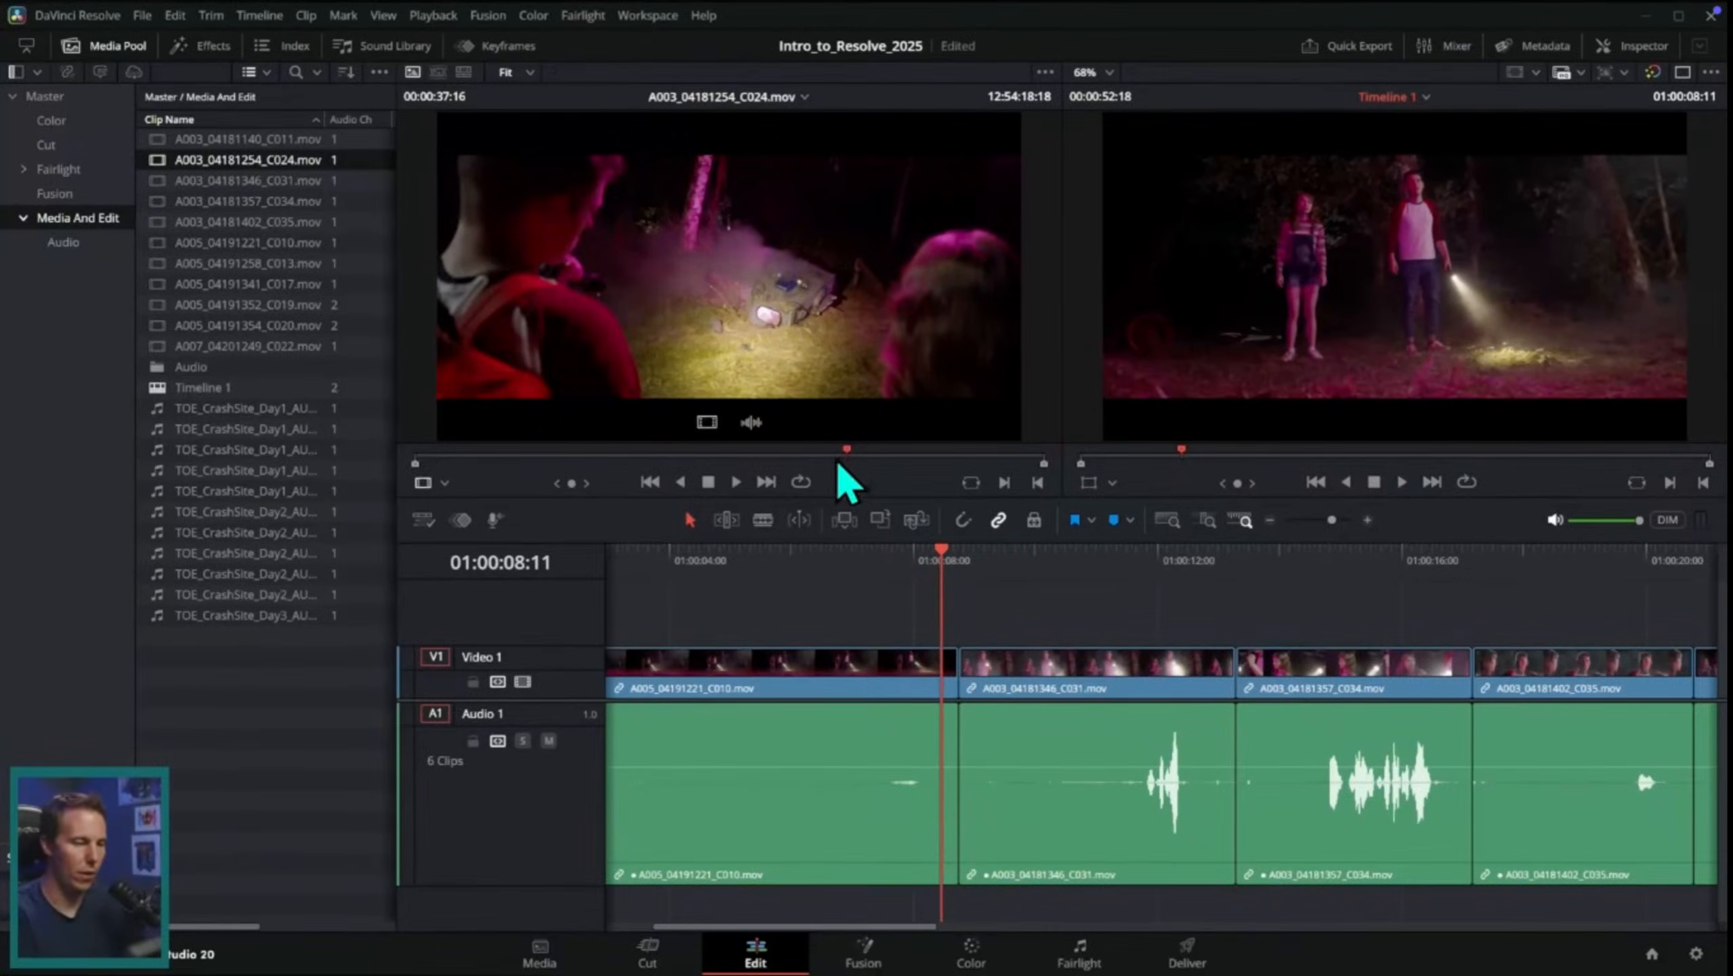
{"action": "key", "text": "j"}
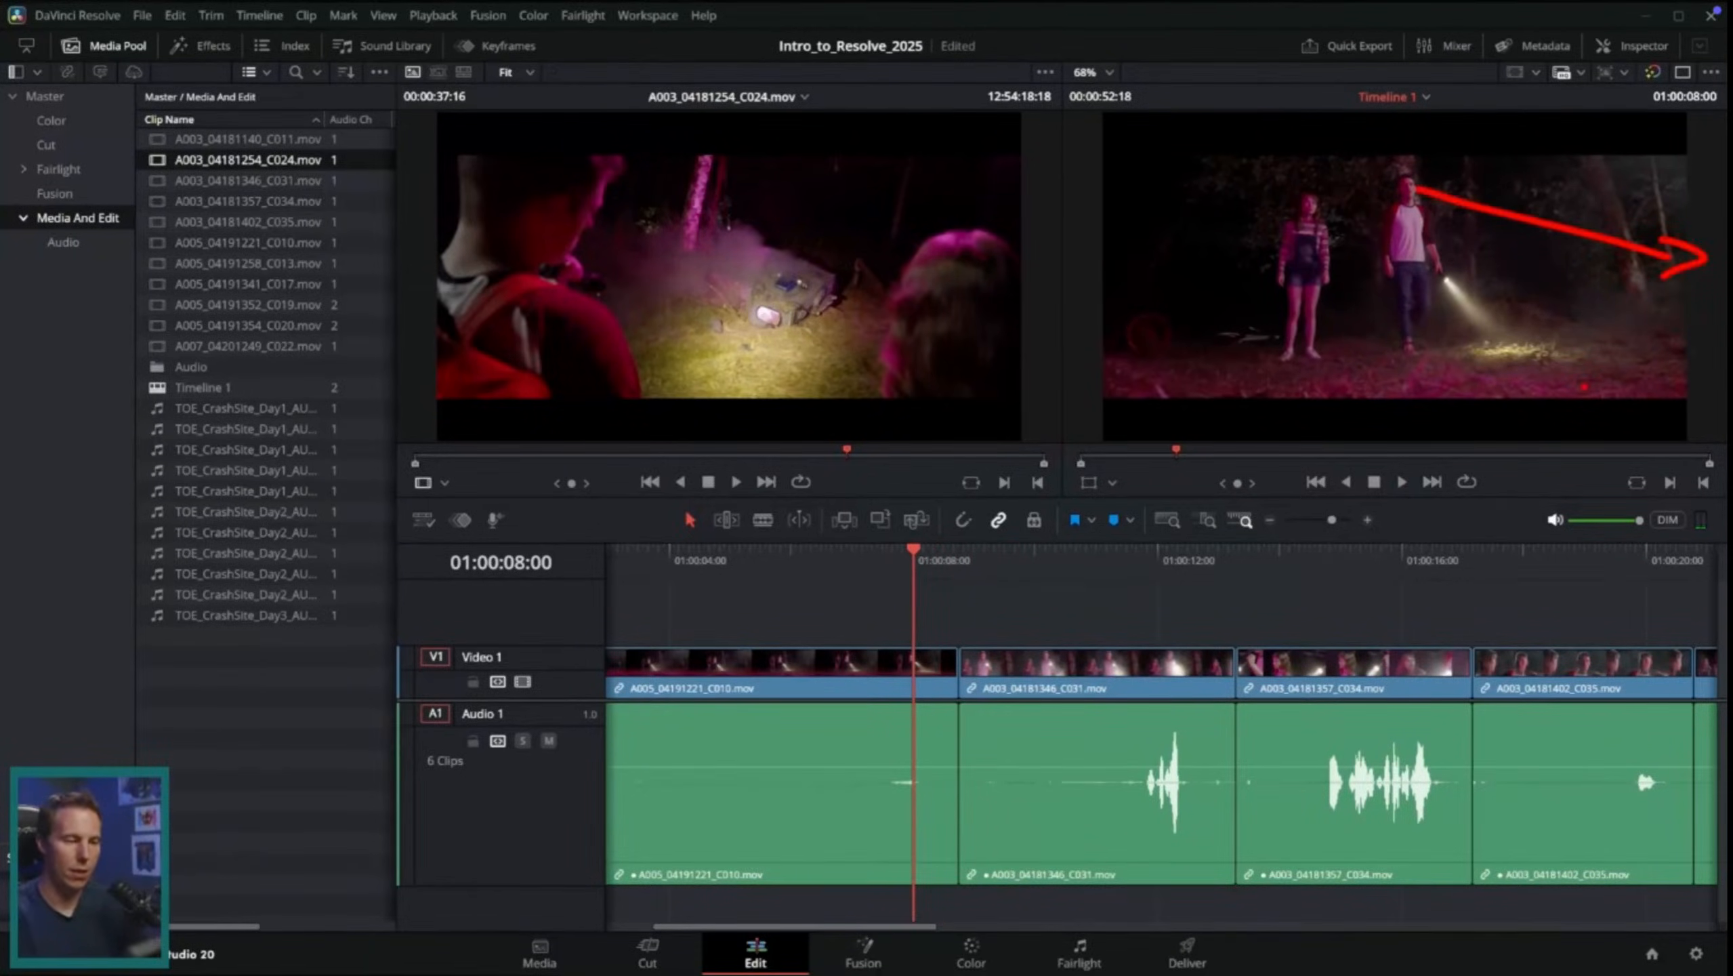
{"action": "mouse_move", "coordinate": [947, 561]}
{"action": "left_mouse_down"}
{"action": "mouse_move", "coordinate": [975, 574]}
{"action": "mouse_move", "coordinate": [950, 580]}
{"action": "mouse_move", "coordinate": [981, 580]}
{"action": "mouse_move", "coordinate": [967, 586]}
{"action": "left_mouse_up"}
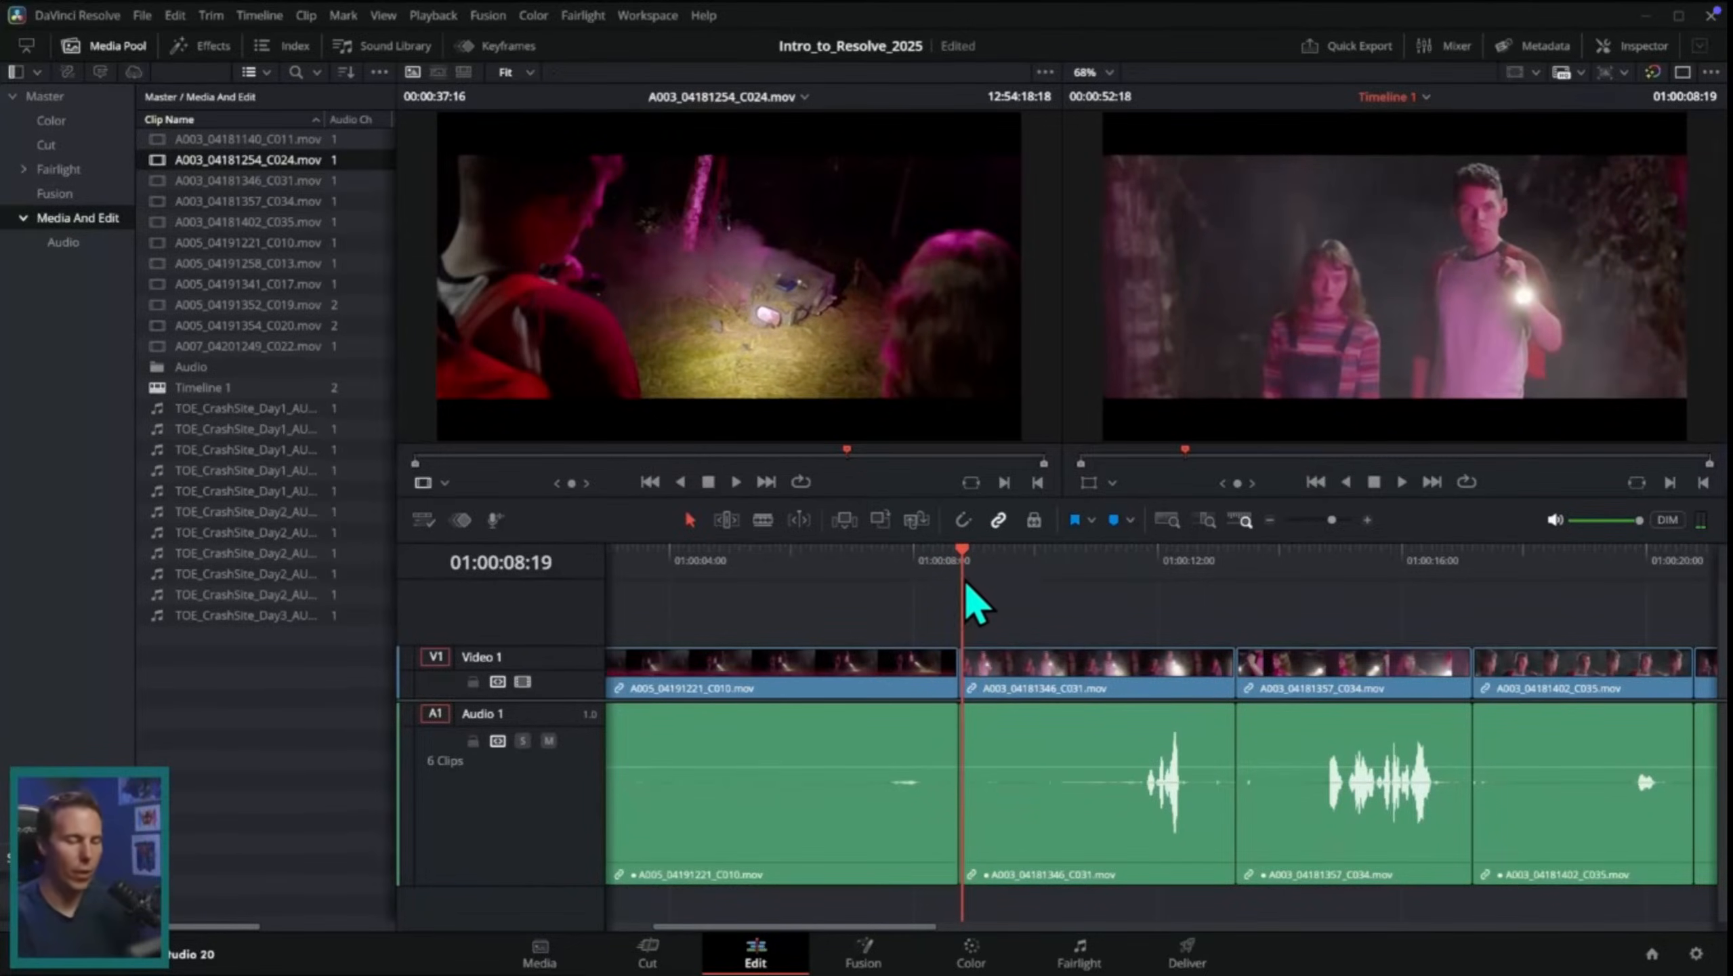
Step: Select all clips after the opening C010 clip and move them later on the timeline to open a large gap
{"action": "left_click", "coordinate": [1270, 523]}
{"action": "left_click_drag", "start_coordinate": [1502, 621], "coordinate": [782, 786]}
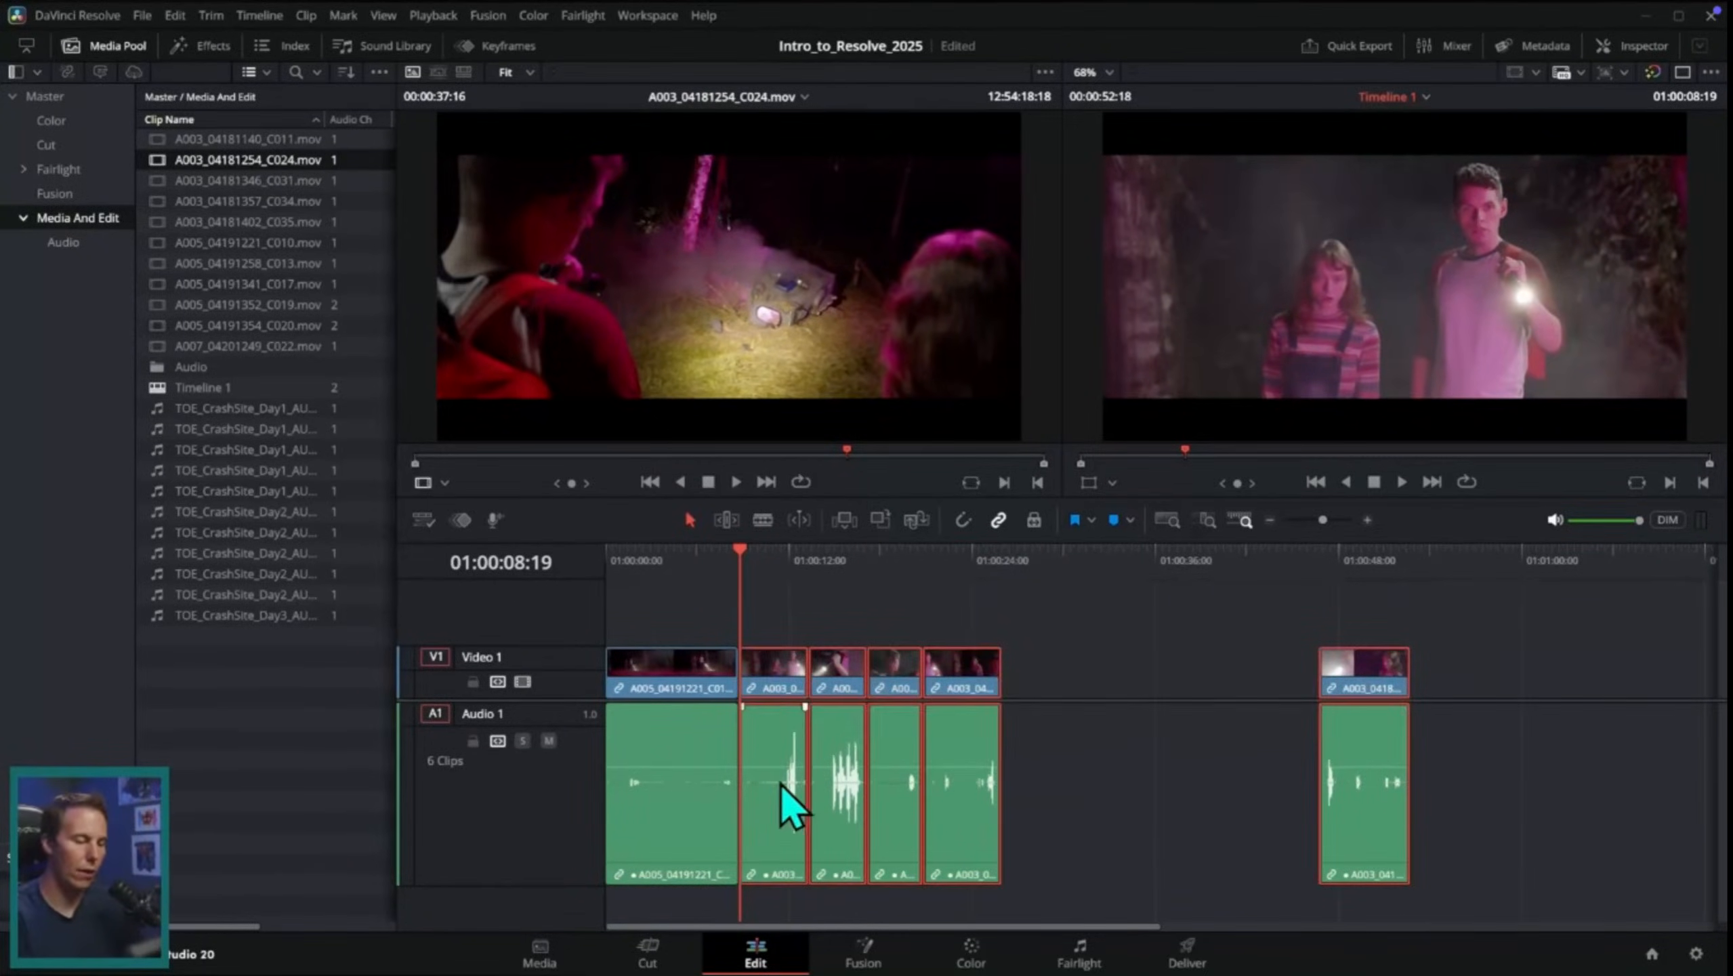
{"action": "left_click_drag", "start_coordinate": [786, 668], "coordinate": [891, 692]}
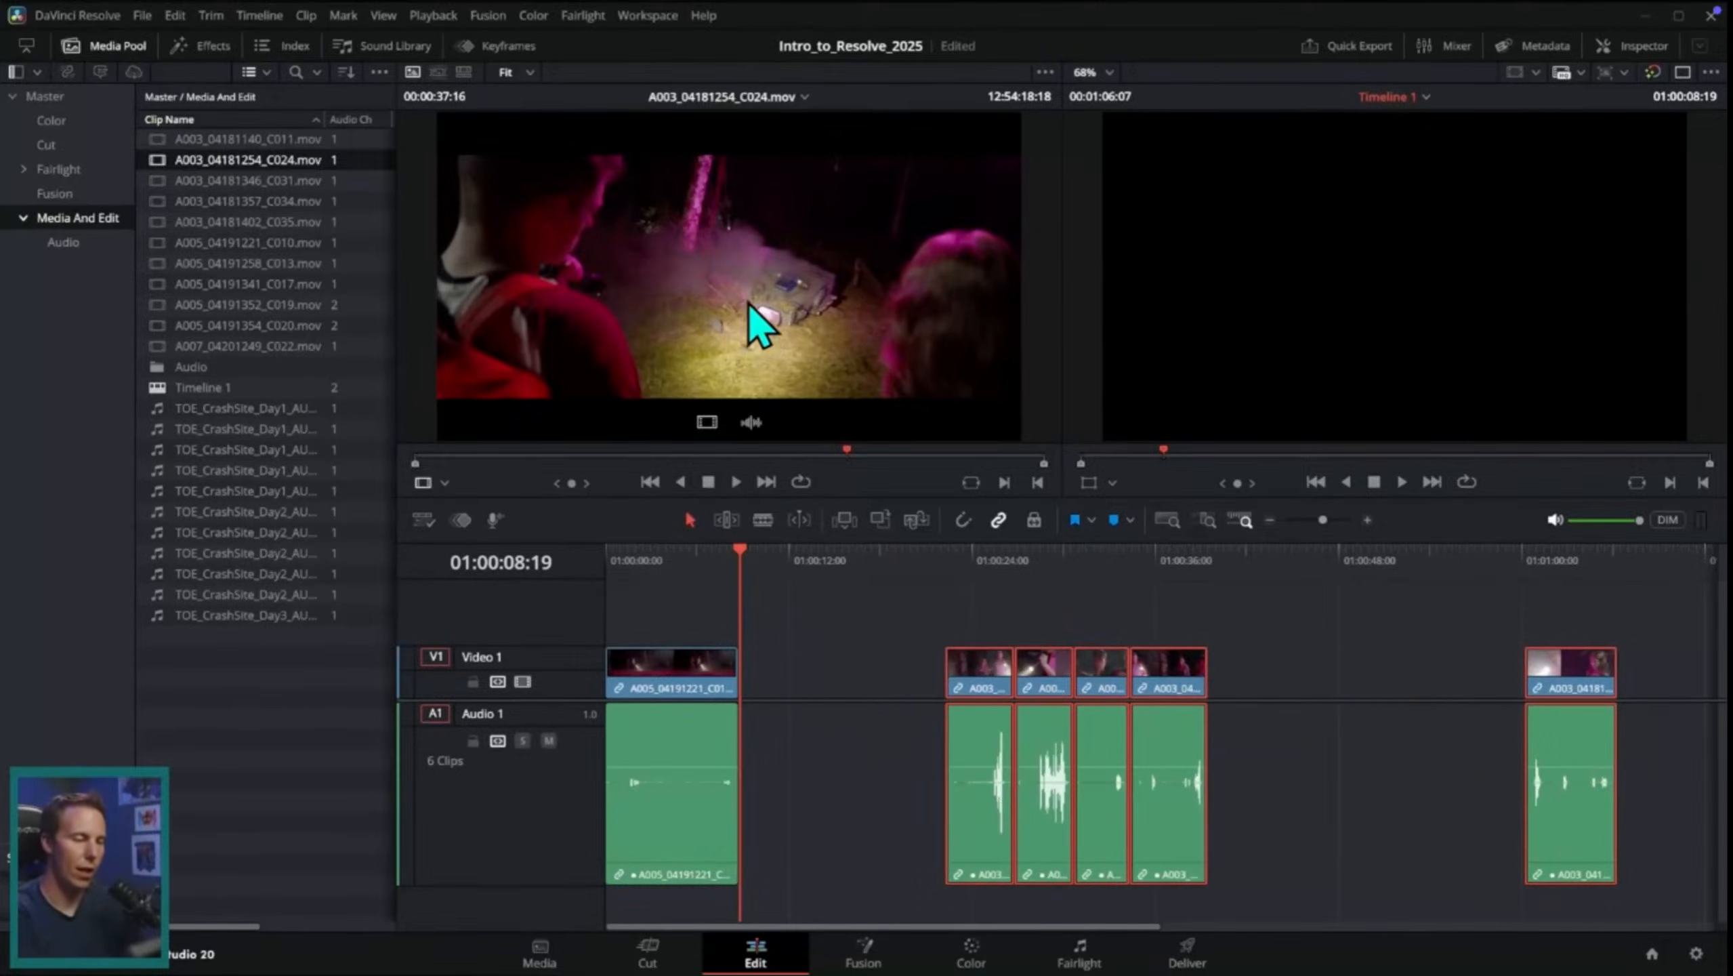
Step: Mark a section of about 5 seconds of A003_04181254_C024.mov and place it in the gap after the opening C010 clip
{"action": "left_click_drag", "start_coordinate": [748, 302], "coordinate": [824, 456]}
{"action": "left_click", "coordinate": [749, 457]}
{"action": "key", "text": "i"}
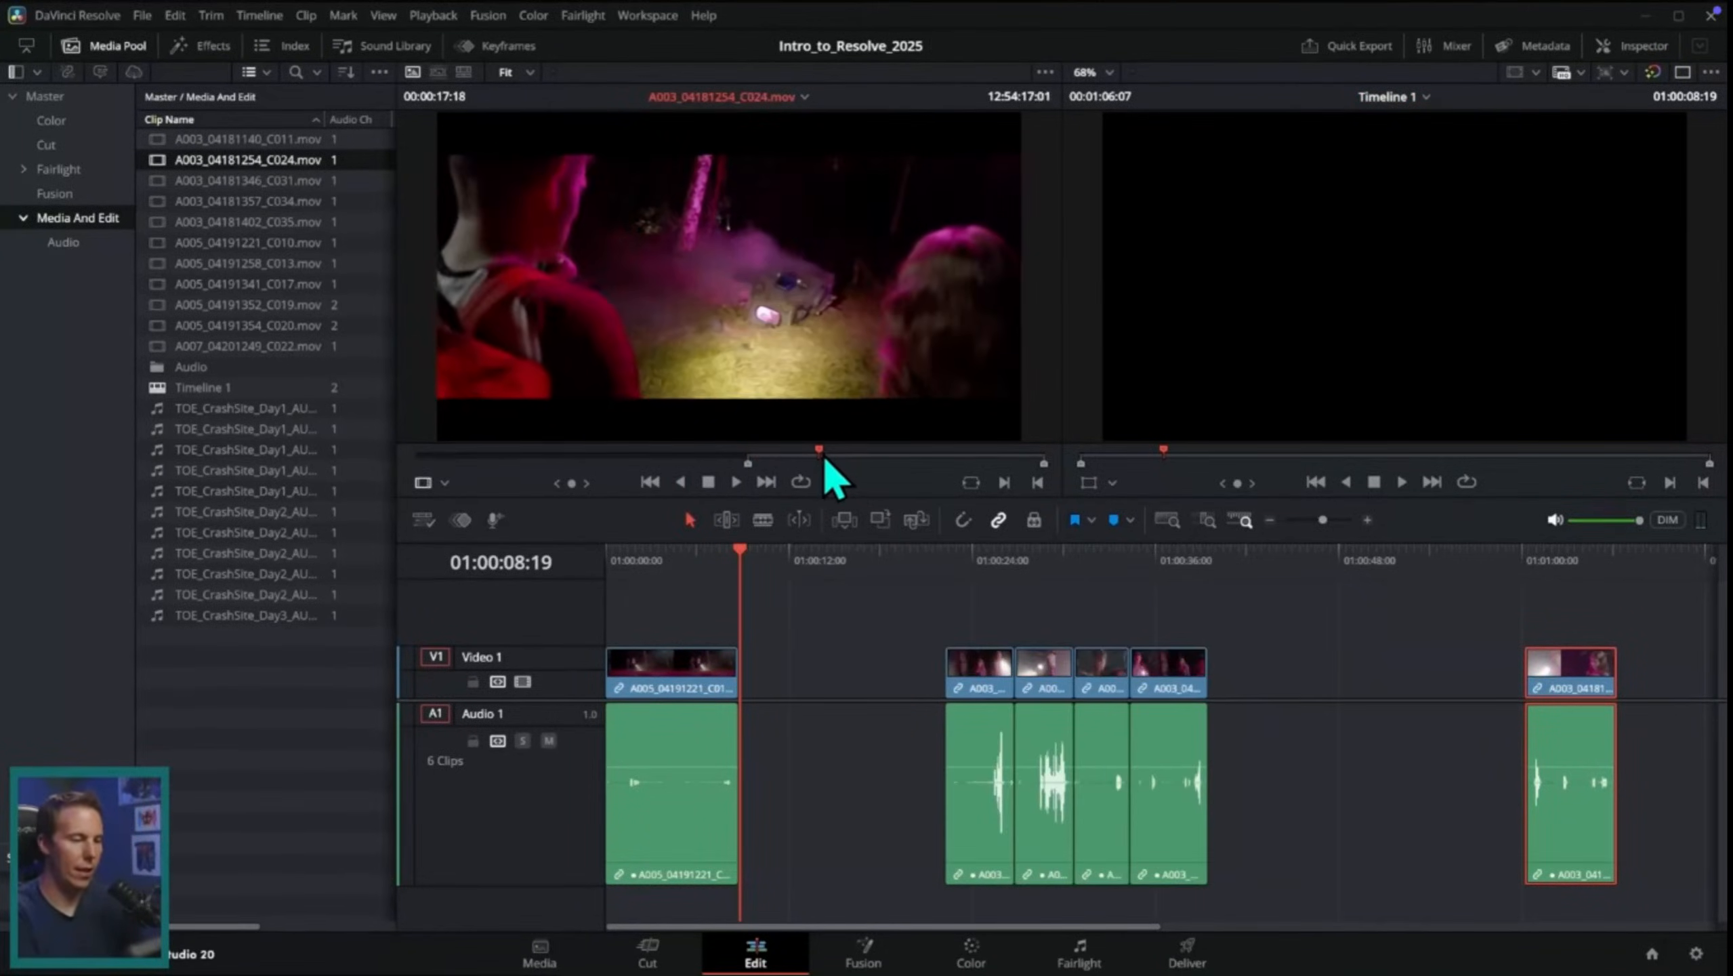
{"action": "key", "text": "o"}
{"action": "left_click_drag", "start_coordinate": [827, 308], "coordinate": [777, 681]}
Step: Delete the gaps on both sides of the C024 clip
{"action": "left_click", "coordinate": [898, 673]}
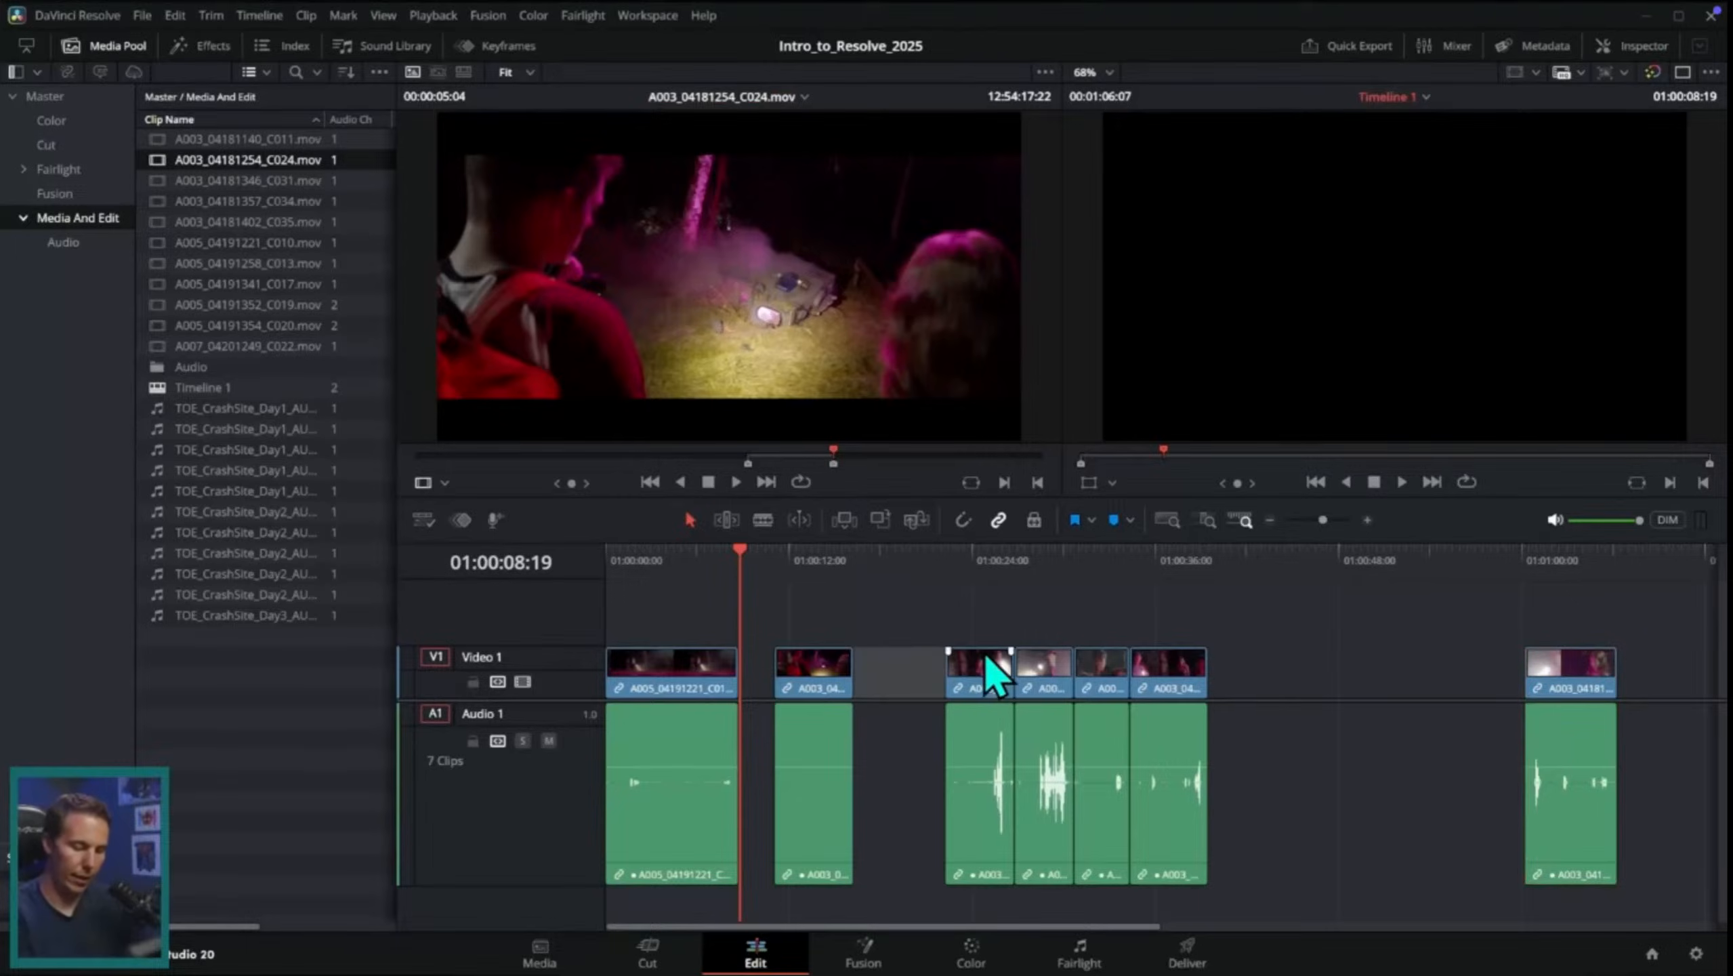
{"action": "key", "text": "Delete"}
{"action": "left_click", "coordinate": [758, 679]}
{"action": "key", "text": "Delete"}
Step: Undo the gap deletions, the C024 clip placement and the shift of the clips after the opening shot
{"action": "key", "text": "ctrl+z"}
{"action": "key", "text": "ctrl+z"}
{"action": "key", "text": "ctrl+z"}
{"action": "key", "text": "ctrl+z"}
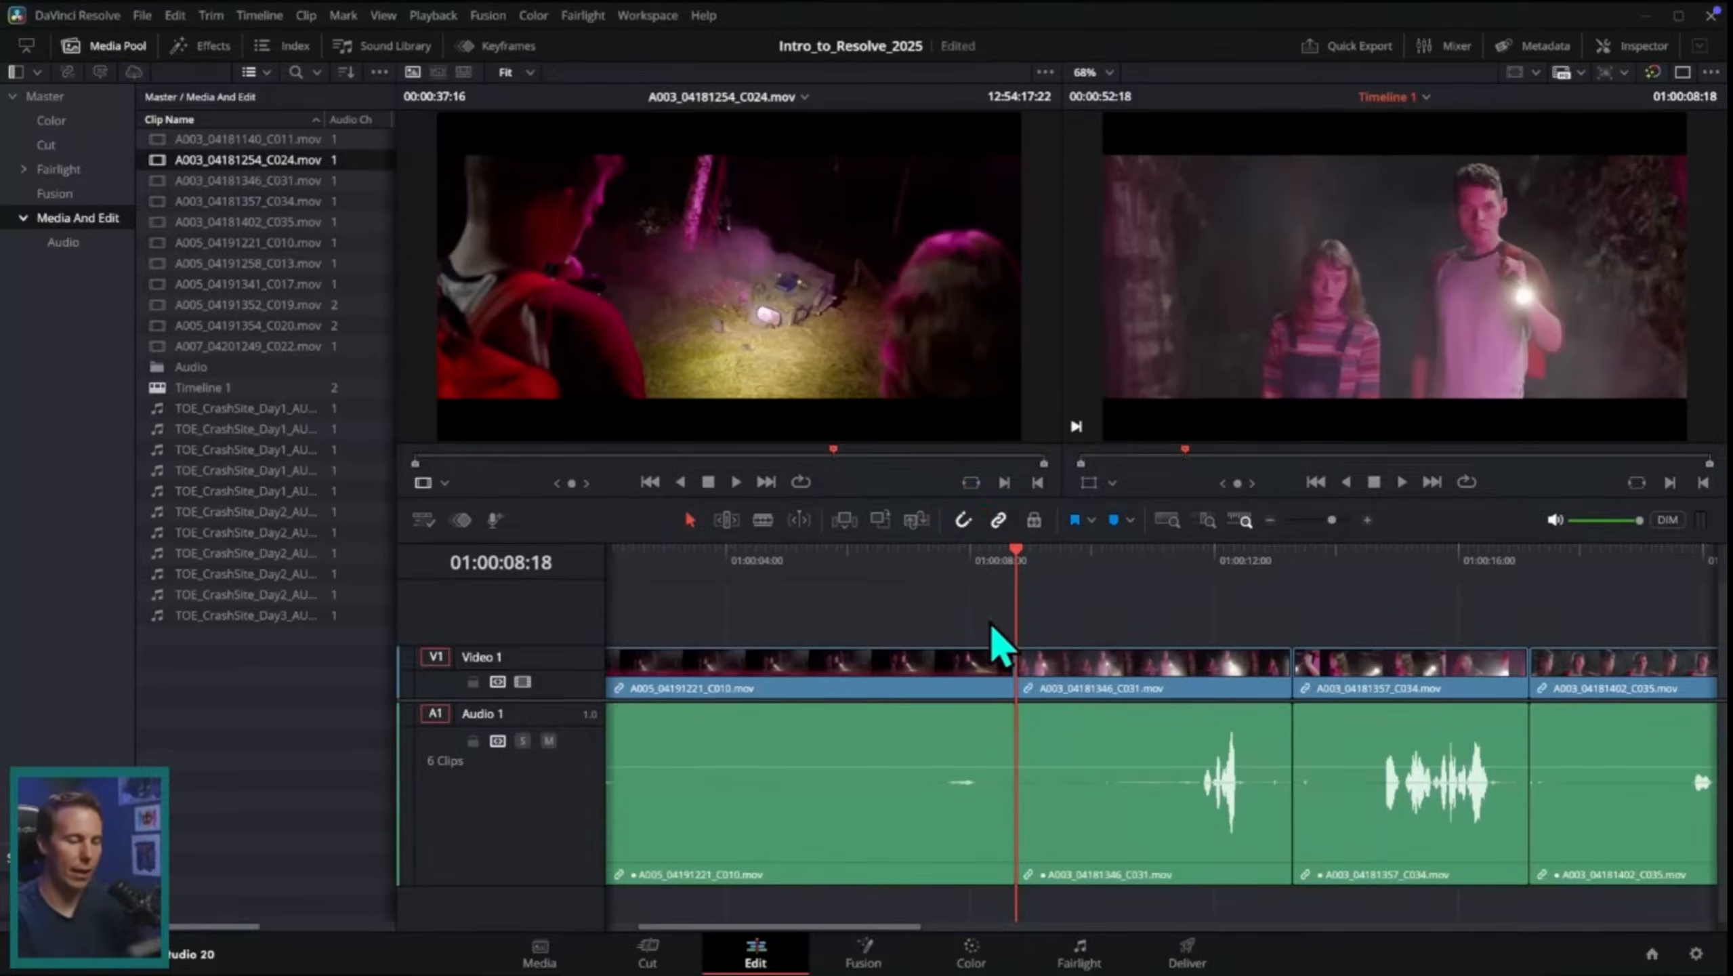
{"action": "left_click_drag", "start_coordinate": [997, 632], "coordinate": [1022, 784]}
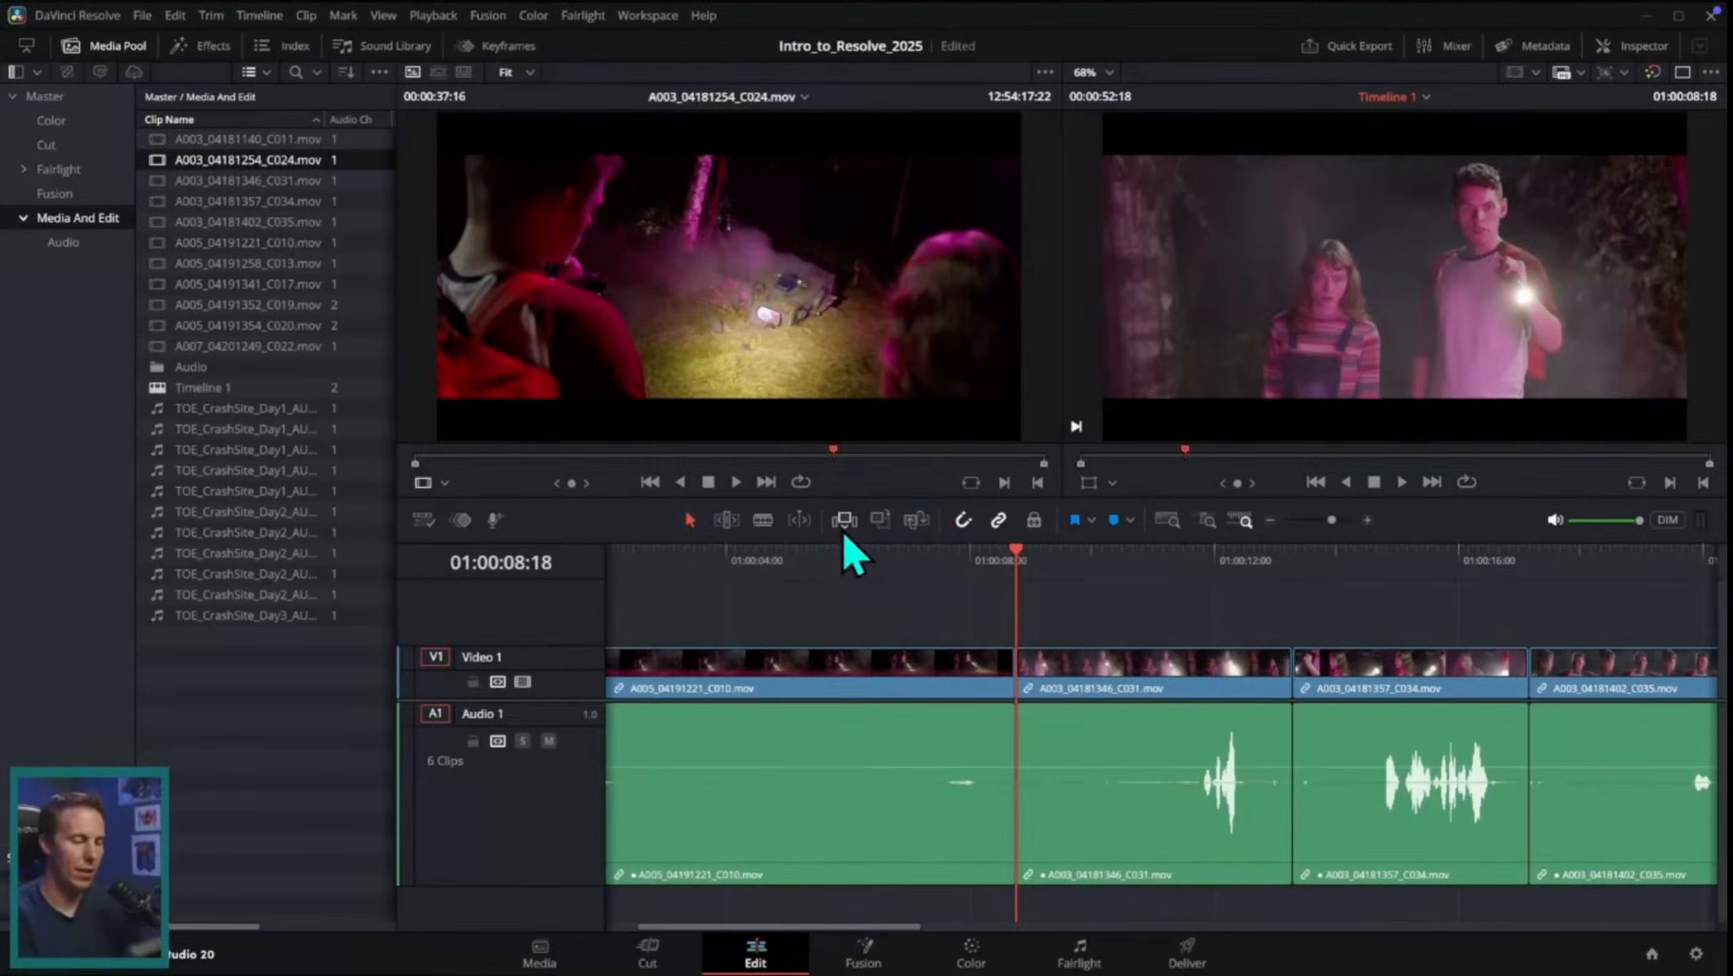
Step: Mark a section of about 6.5 seconds of A003_04181254_C024.mov and insert it between the opening C010 clip and the C031 clip
{"action": "mouse_move", "coordinate": [828, 457]}
{"action": "left_mouse_down"}
{"action": "mouse_move", "coordinate": [763, 458]}
{"action": "mouse_move", "coordinate": [862, 456]}
{"action": "left_mouse_up"}
{"action": "key", "text": "i"}
{"action": "key", "text": "o"}
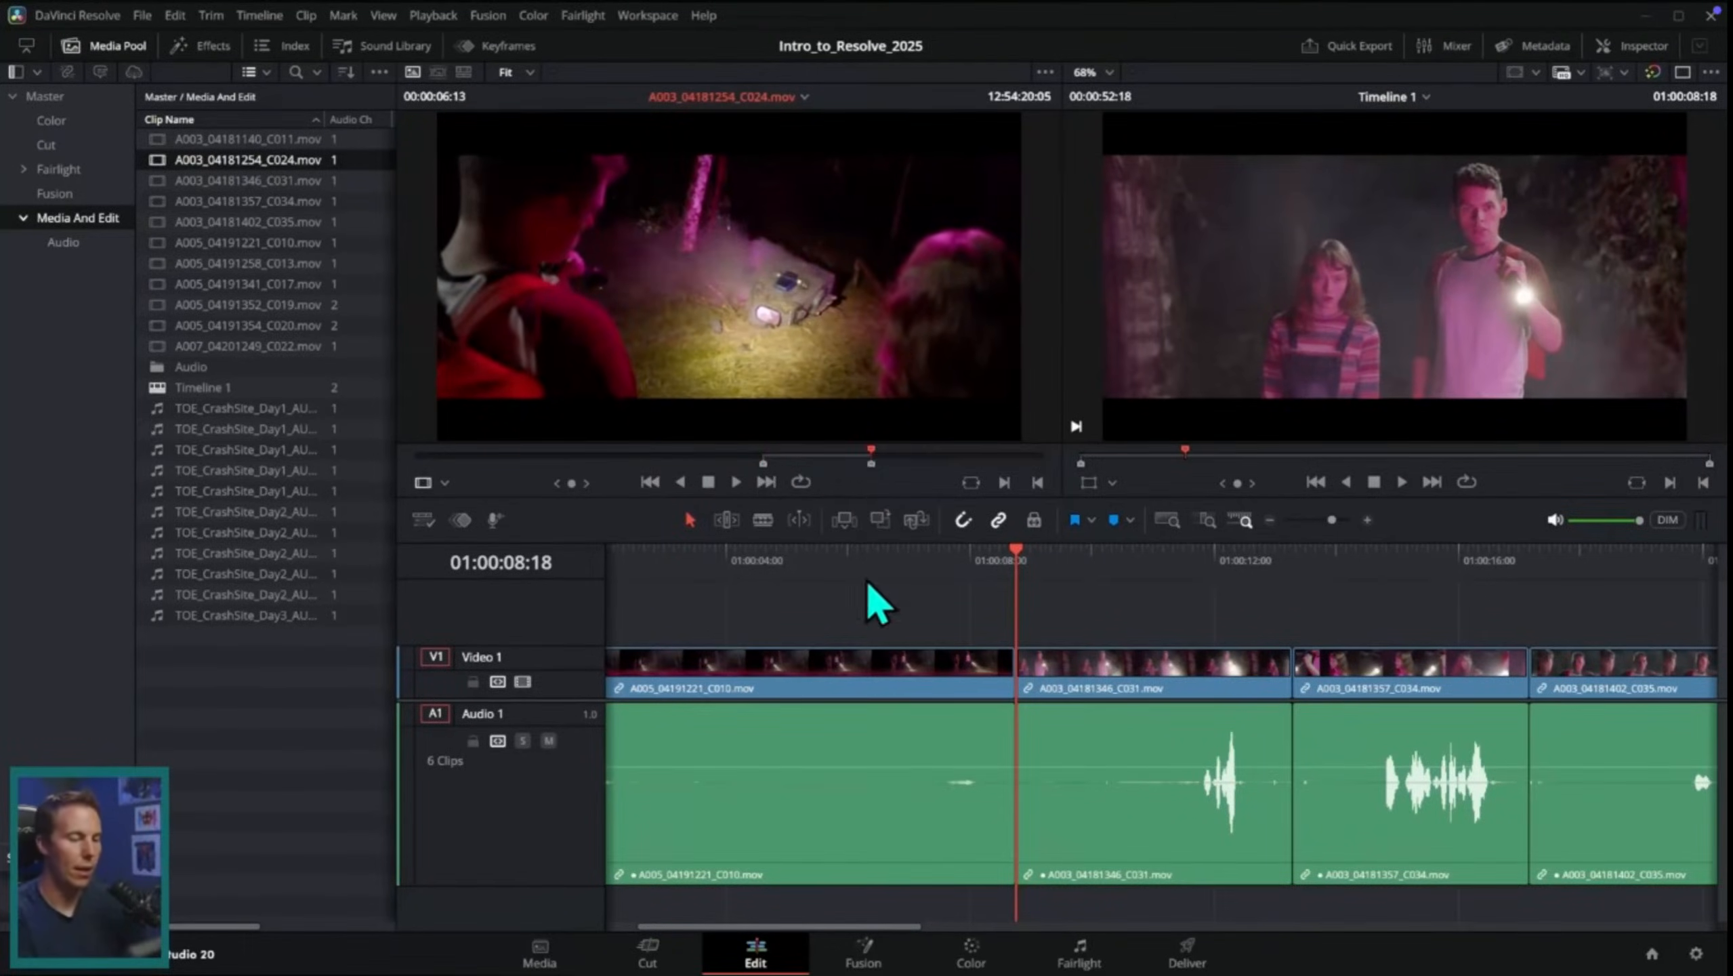
{"action": "left_click", "coordinate": [846, 523]}
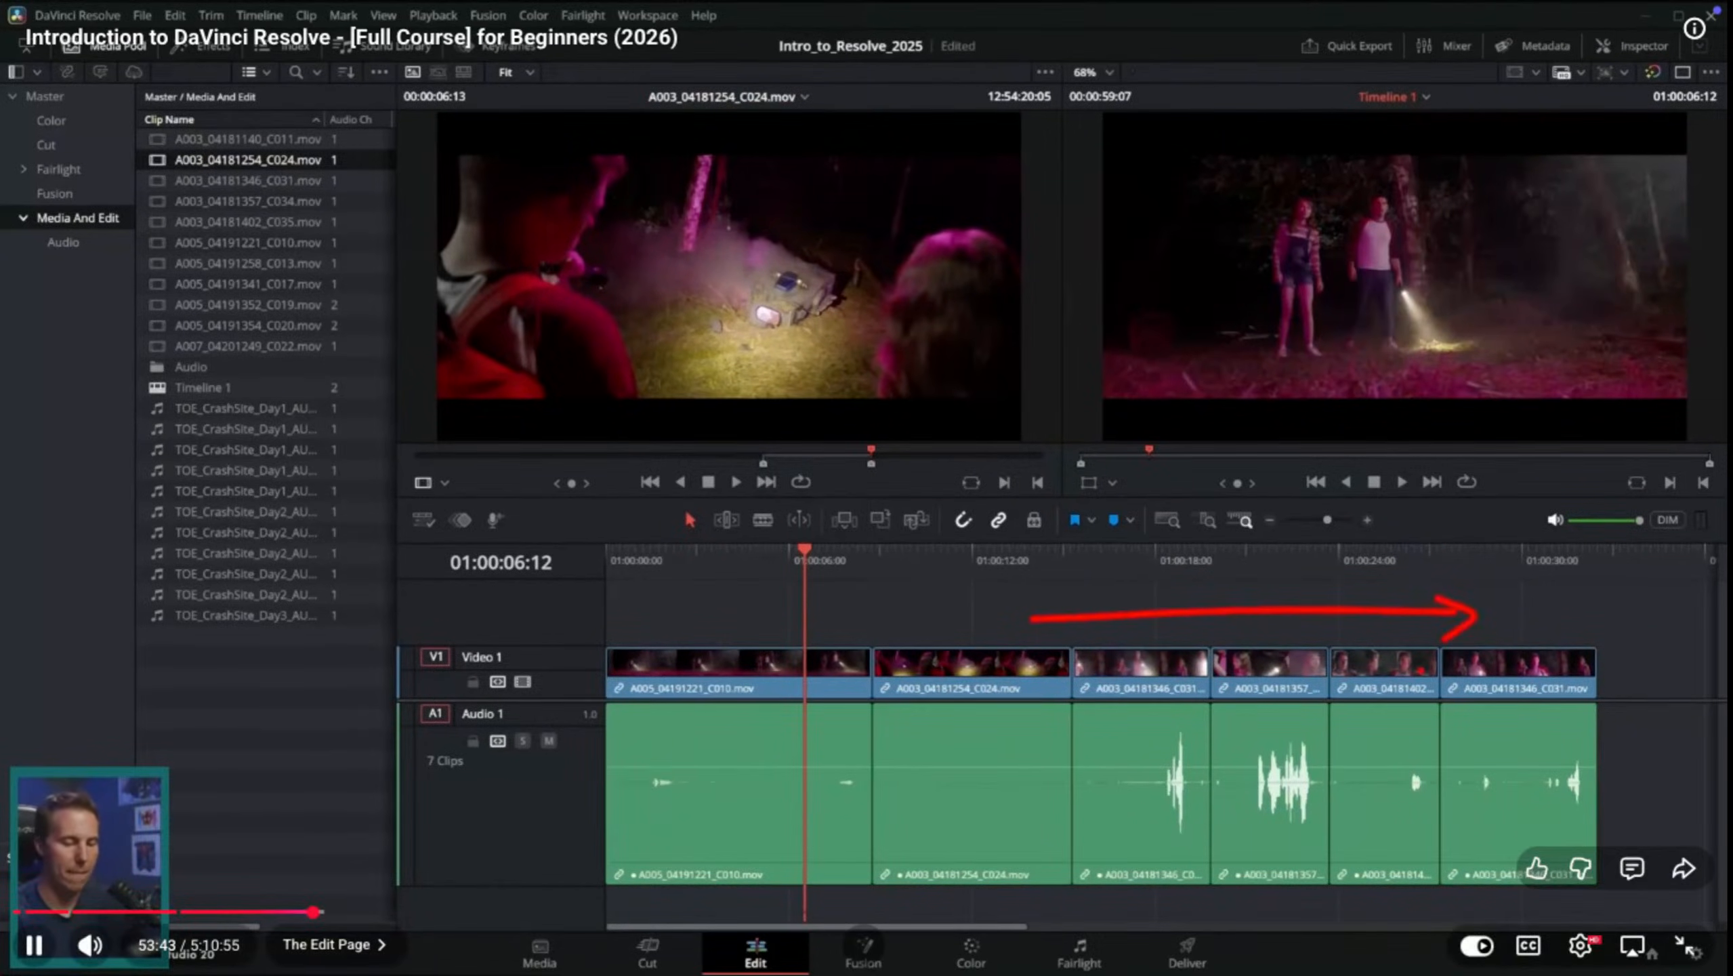
Step: Undo and redo the insertion of the C024 clip to compare the sequence with and without it
{"action": "key", "text": "ctrl+z"}
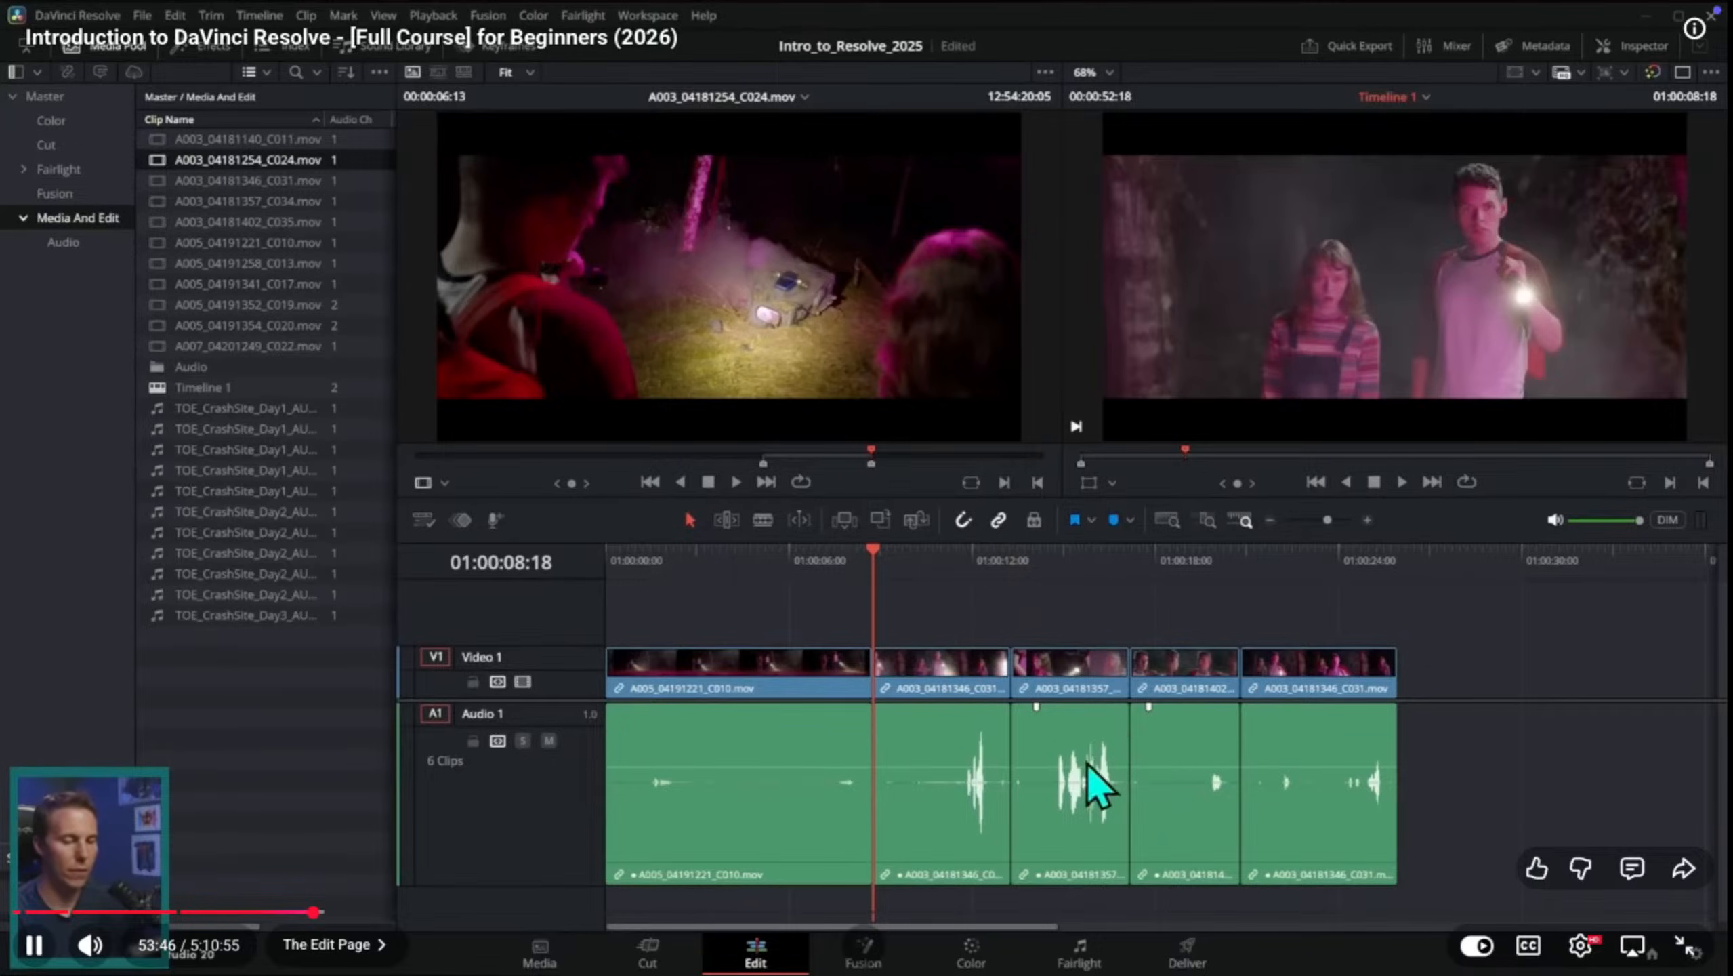
{"action": "key", "text": "ctrl+shift+z"}
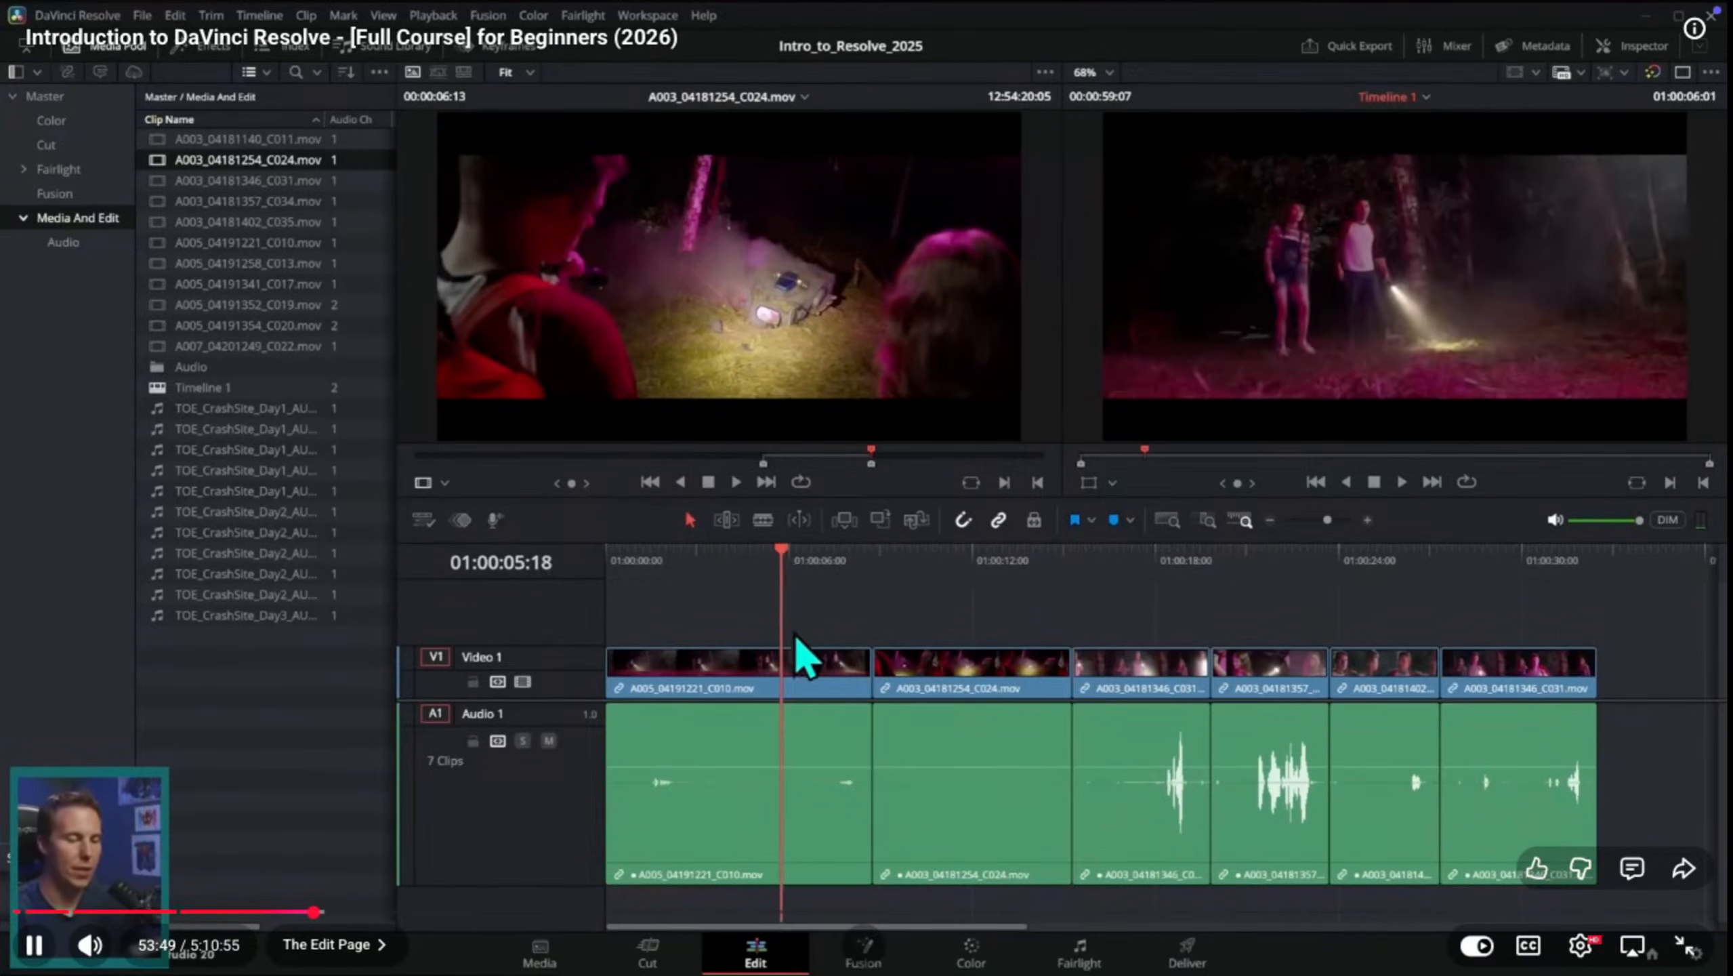
{"action": "key", "text": "ctrl+f"}
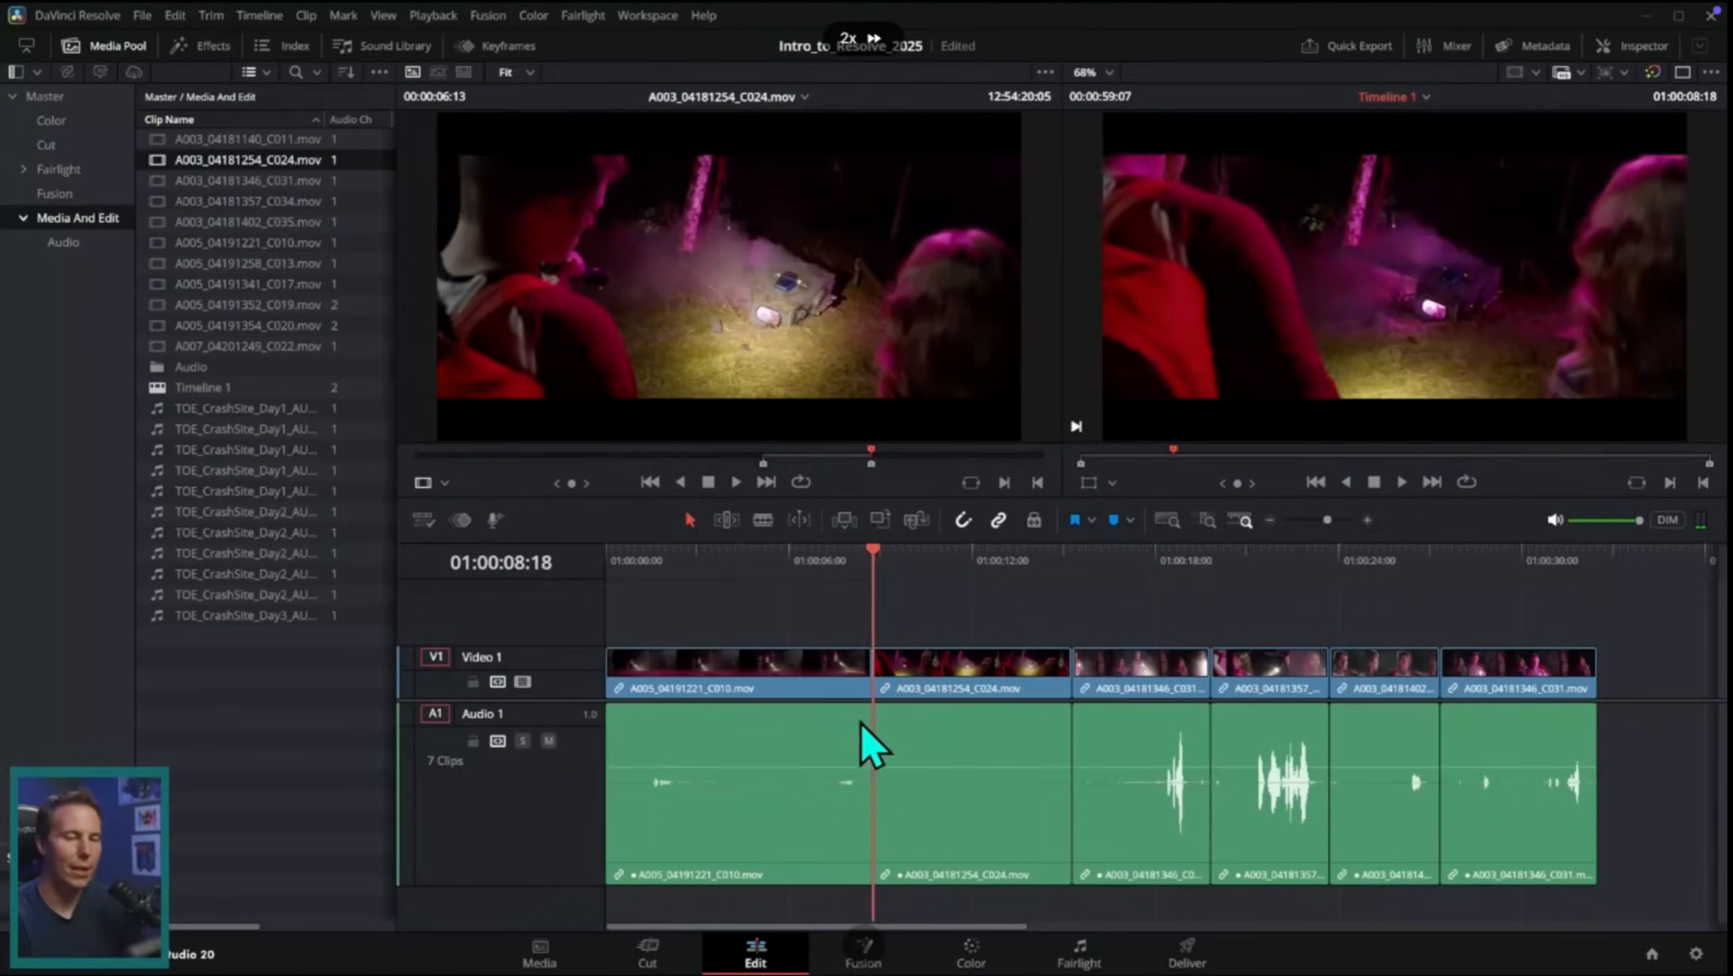
Step: Switch to DaVinci Resolve, play the sih project's timeline full screen, and return the playhead to the start
{"action": "key", "text": "space"}
{"action": "key", "text": "ctrl+Up"}
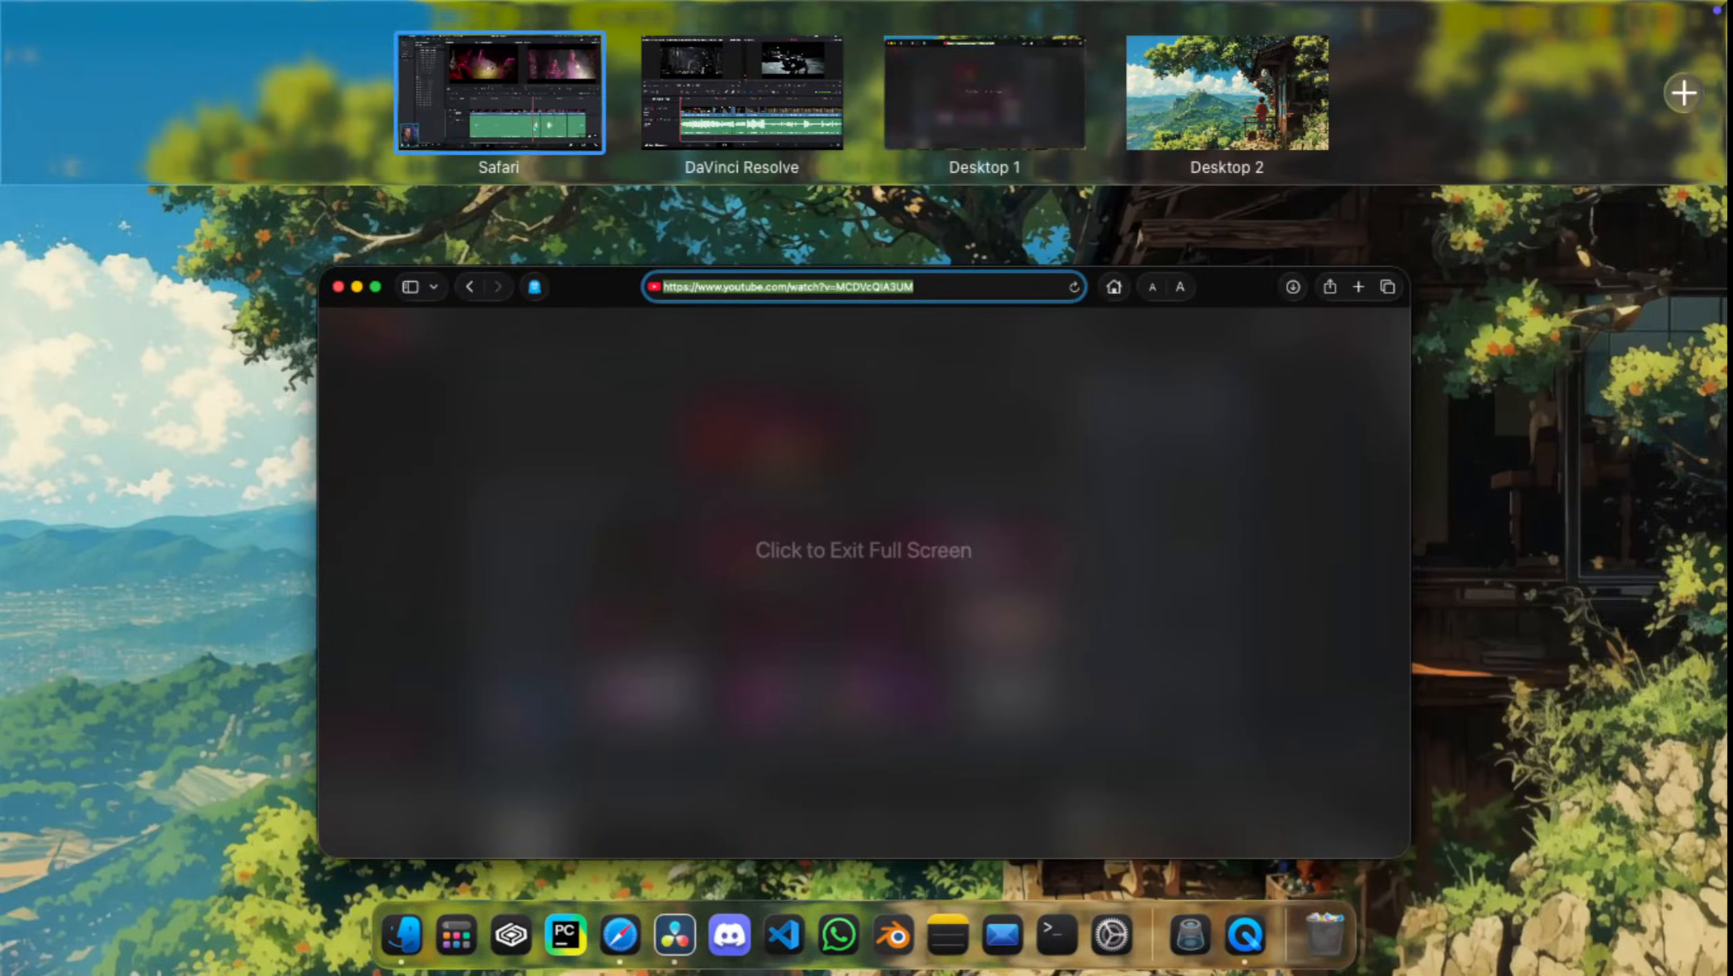
{"action": "left_click", "coordinate": [758, 88]}
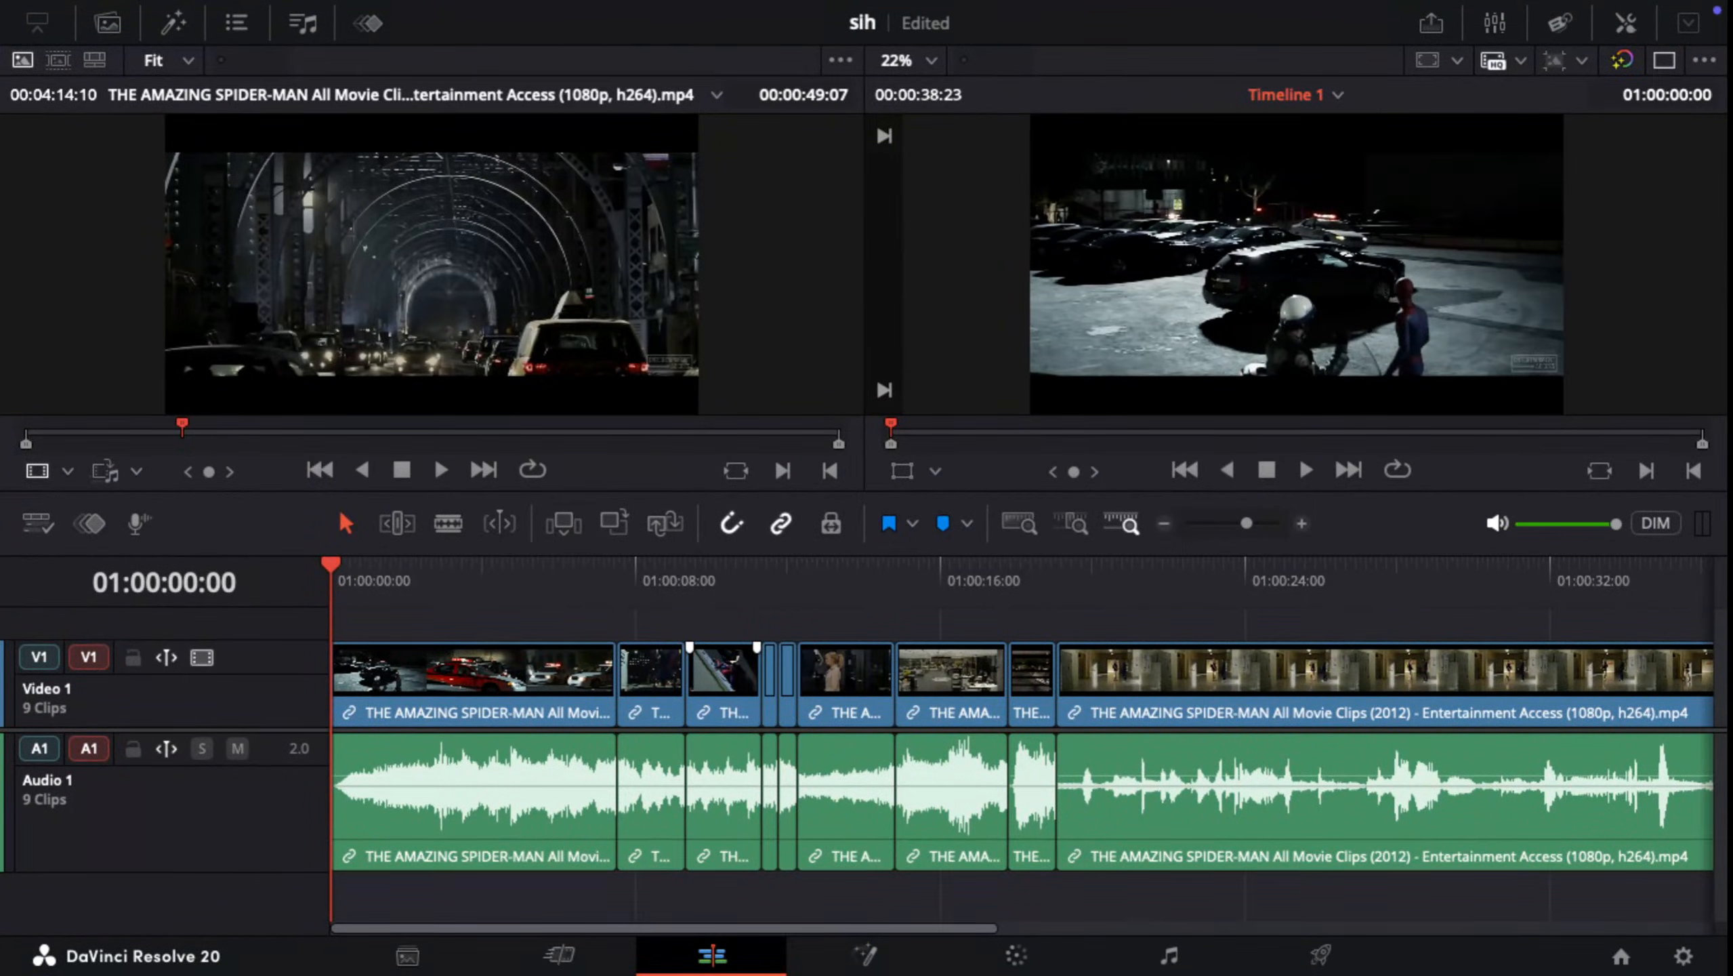
{"action": "key", "text": "super+f"}
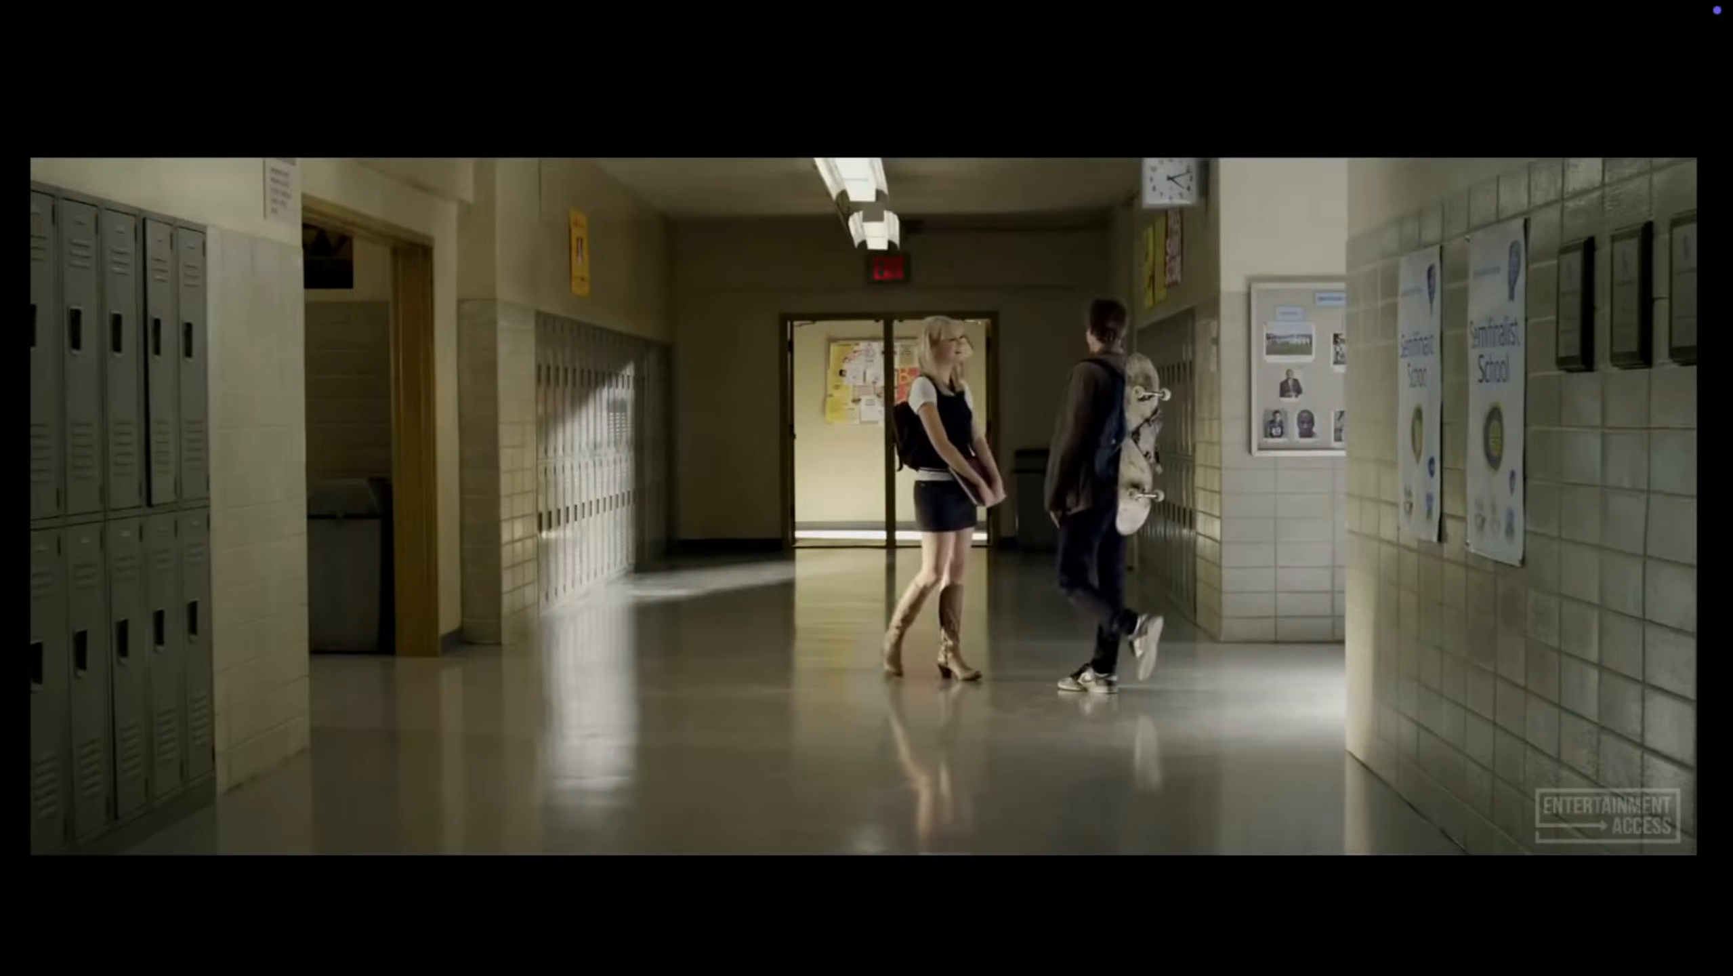
{"action": "key", "text": "Escape"}
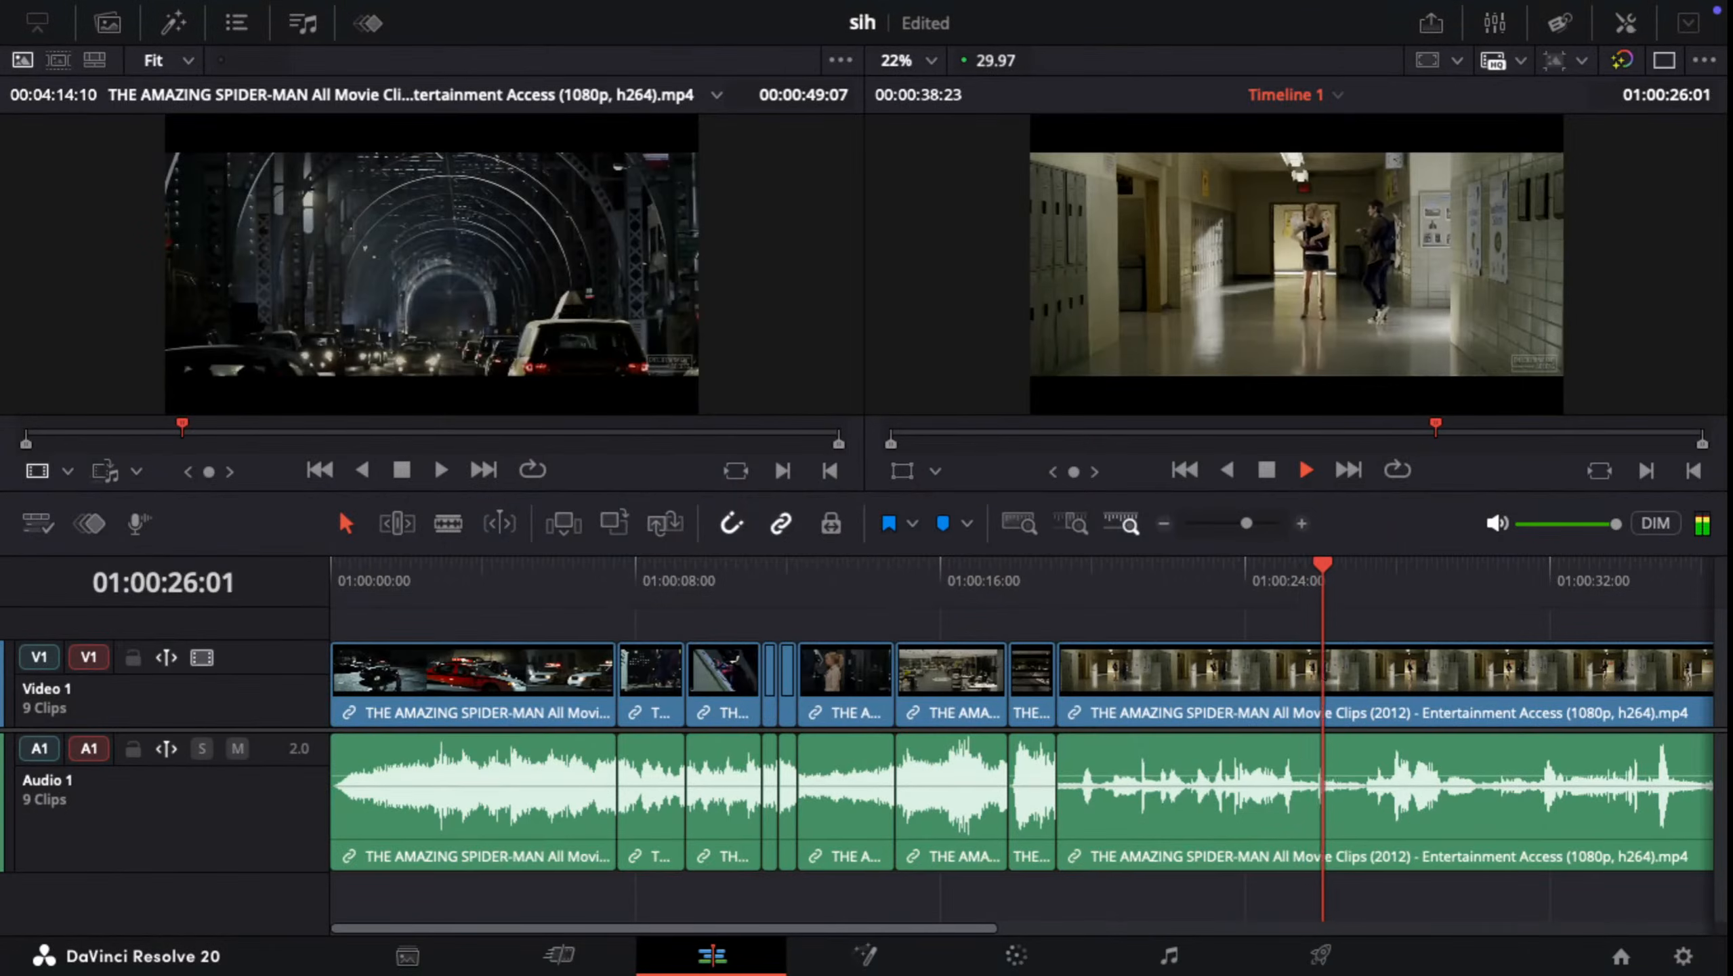
{"action": "left_click_drag", "start_coordinate": [1356, 565], "coordinate": [331, 565]}
Step: Switch back to the course video in Safari and resume its playback
{"action": "key", "text": "ctrl+Up"}
{"action": "left_click", "coordinate": [499, 93]}
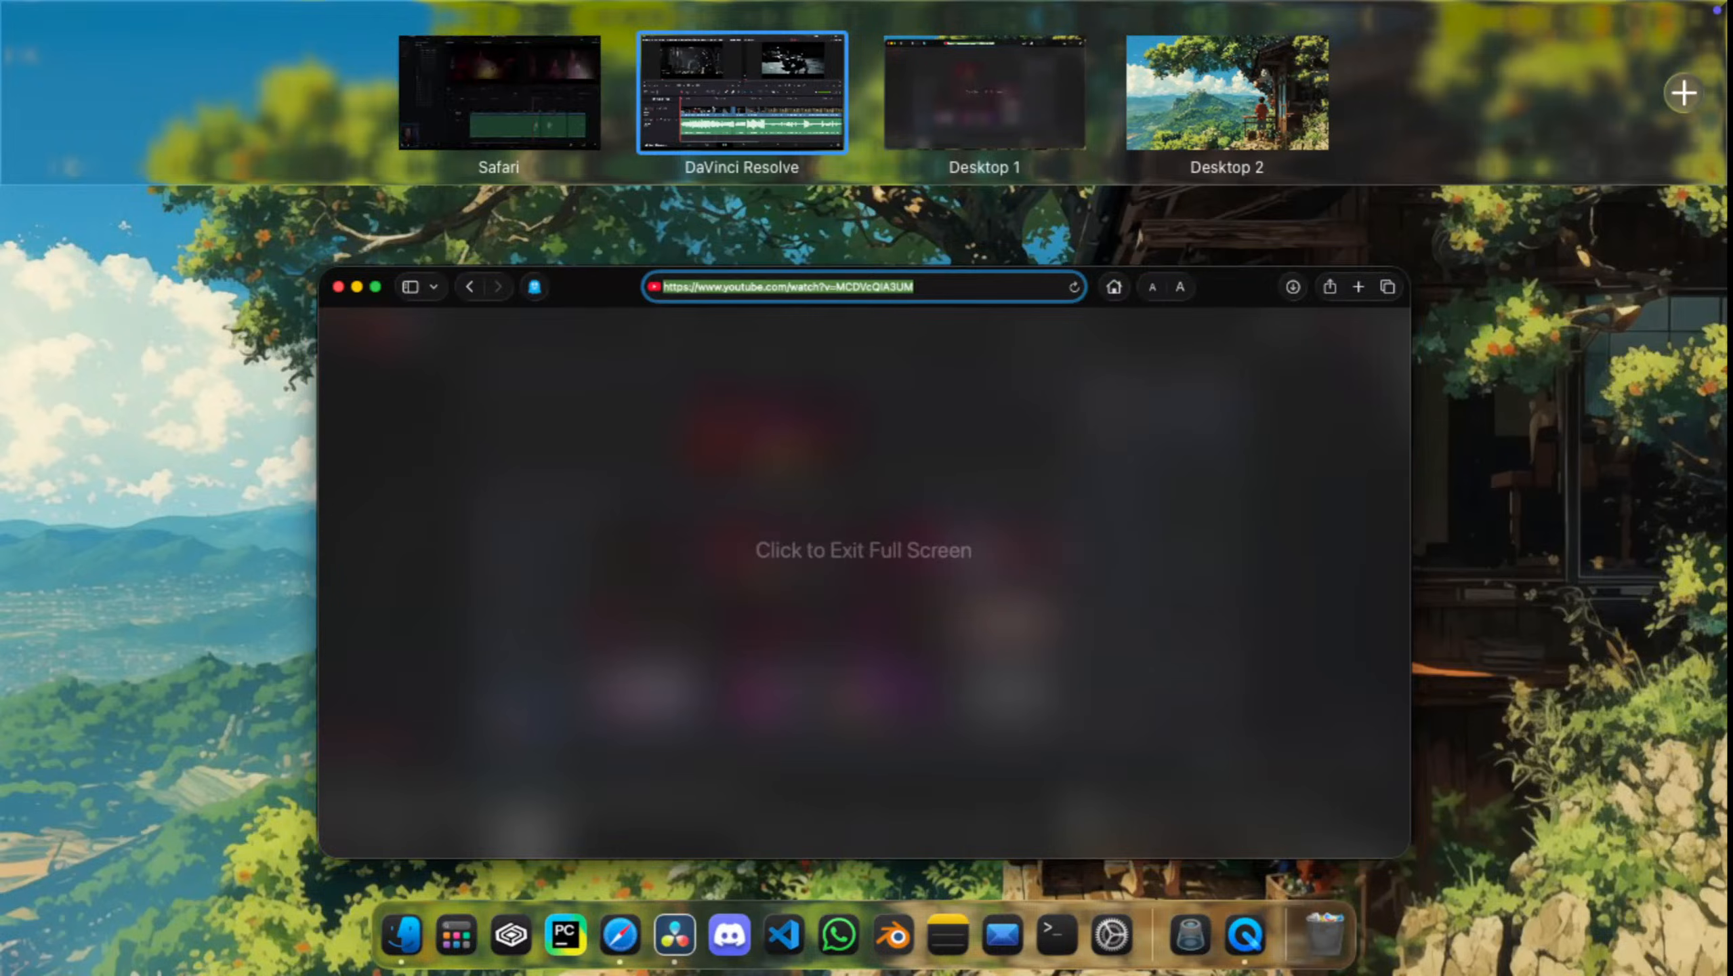
{"action": "key", "text": "space"}
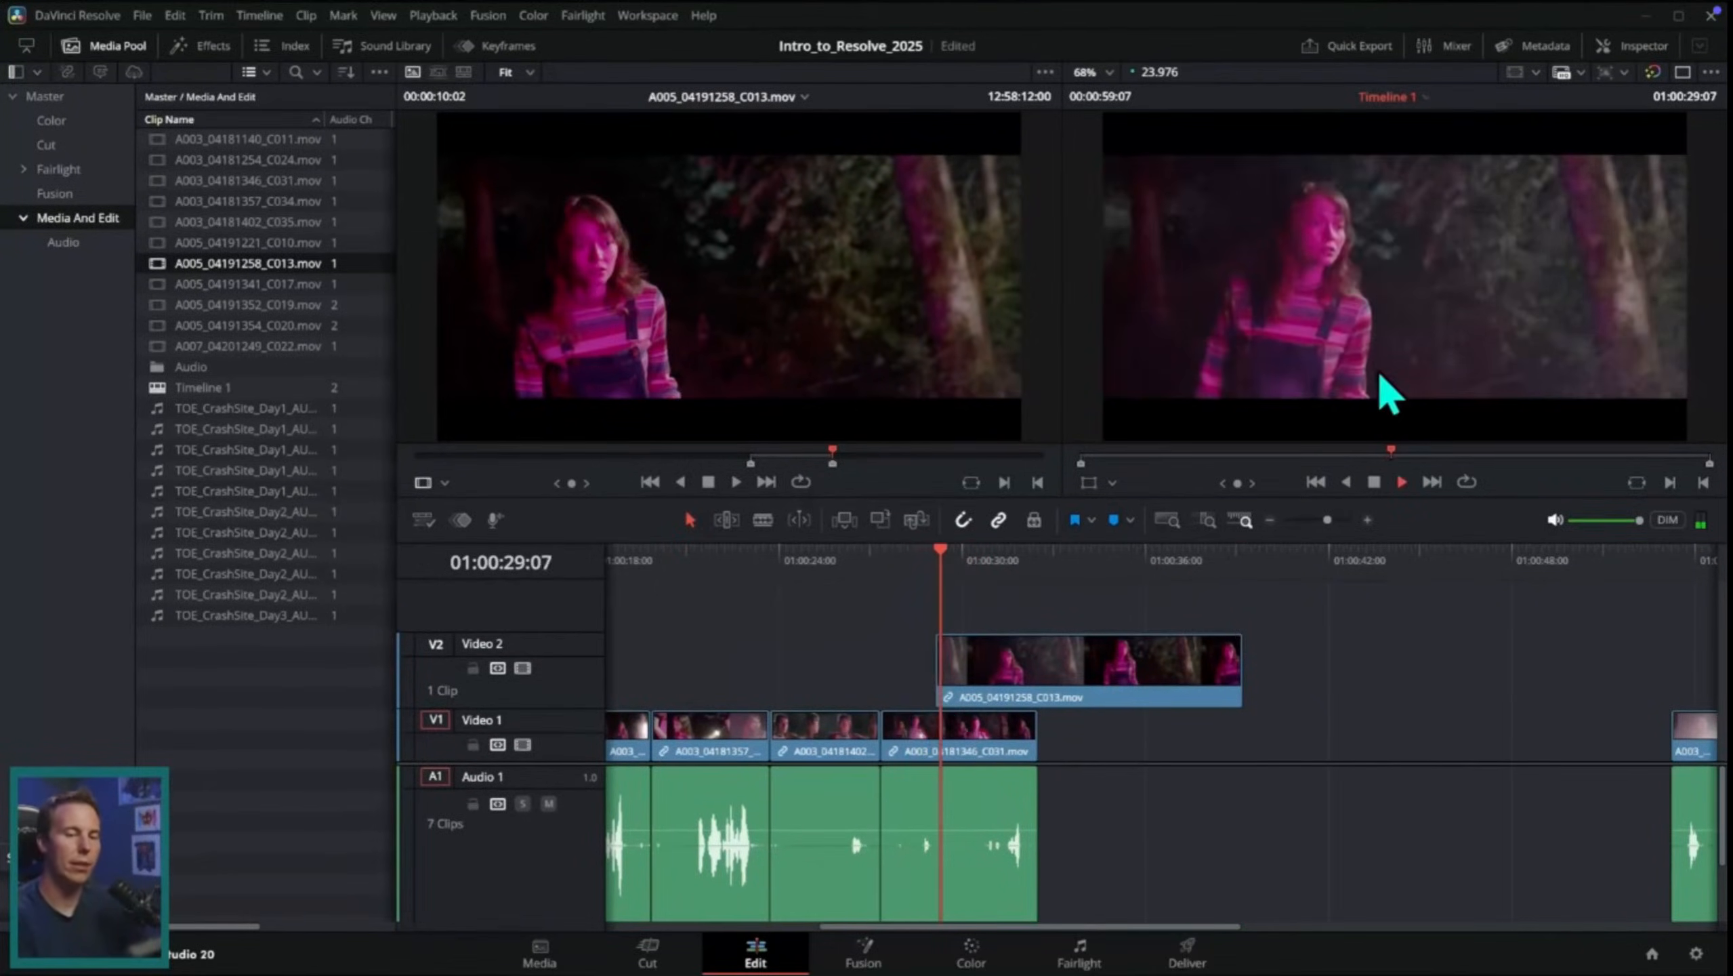
Step: Toggle Video 2 off and on to compare the stacked shots, and undo the placement of the C013 clip on that track
{"action": "key", "text": "space"}
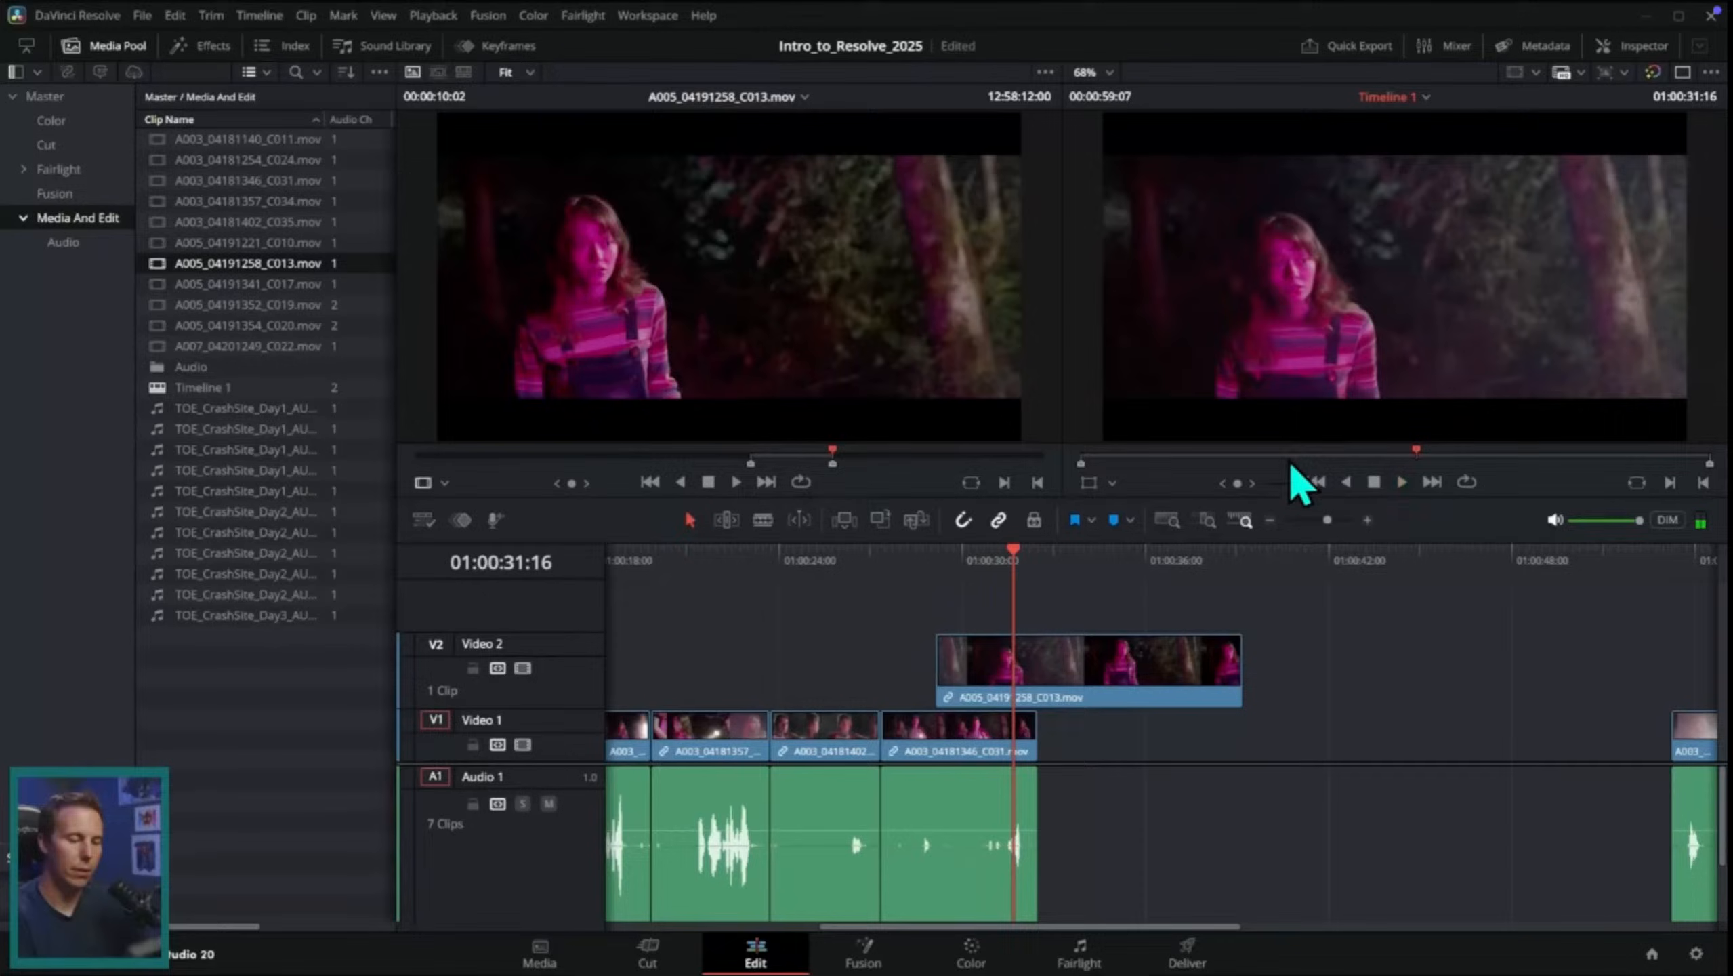
{"action": "left_click", "coordinate": [522, 667]}
{"action": "left_click", "coordinate": [523, 667]}
{"action": "left_click_drag", "start_coordinate": [976, 704], "coordinate": [994, 704]}
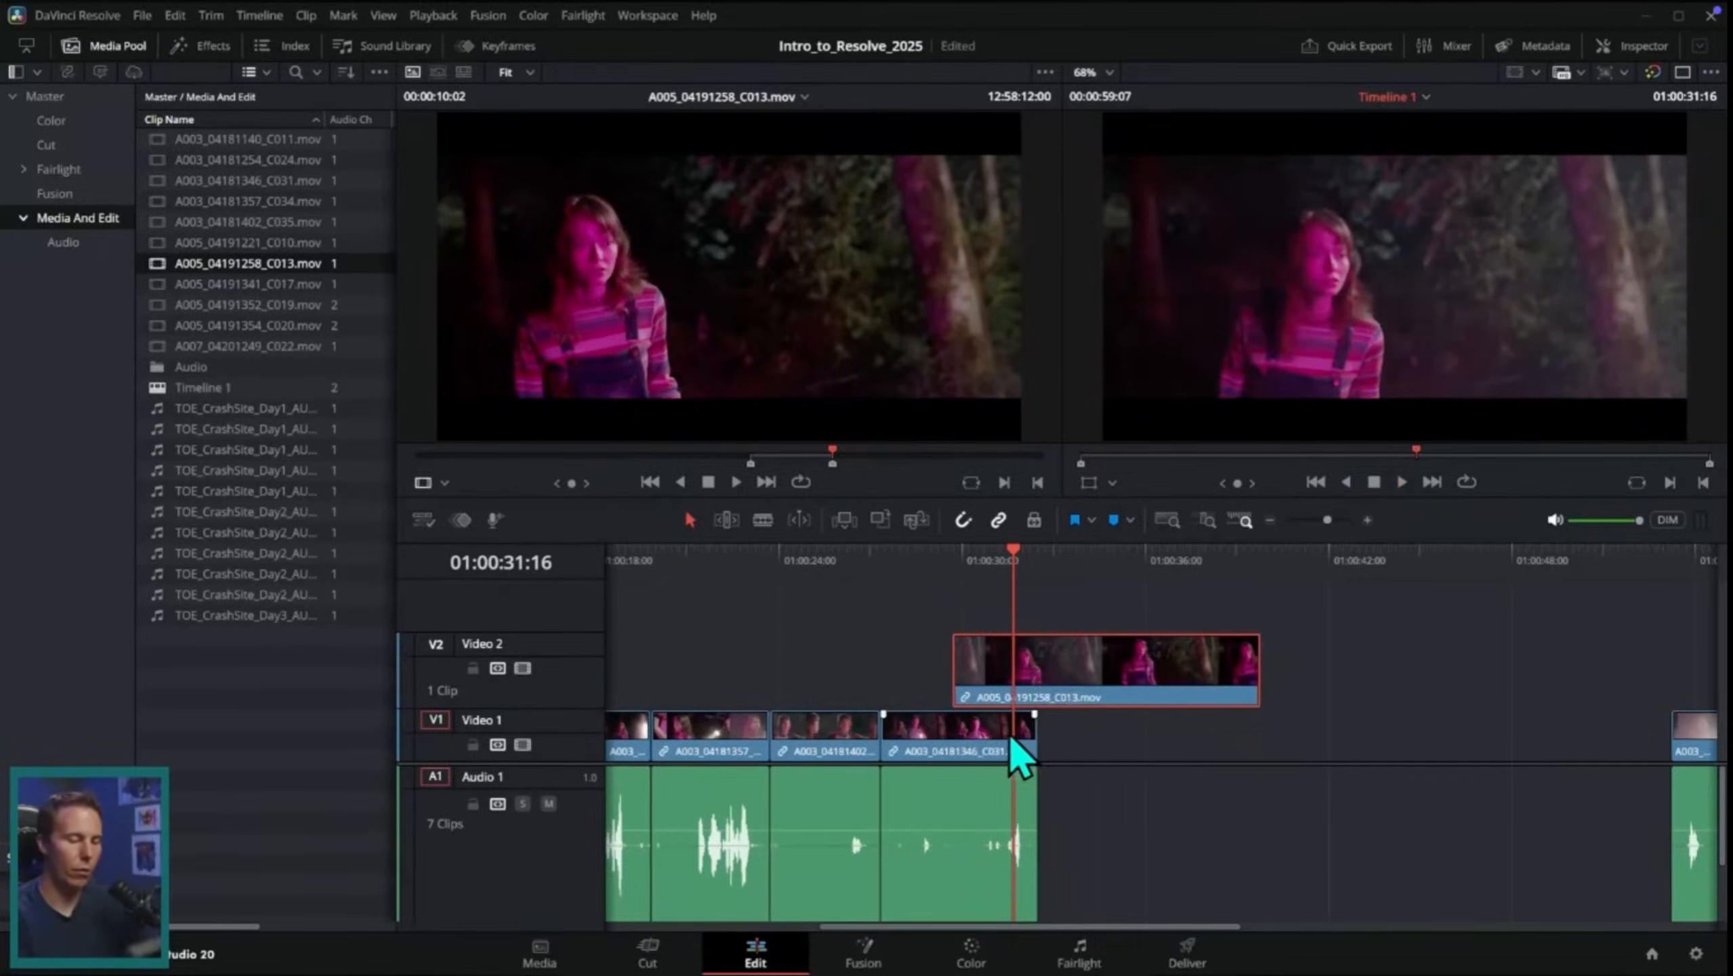
{"action": "key", "text": "ctrl+z"}
Step: Append the marked section of A005_04191258_C013.mov at the end of the timeline
{"action": "left_click_drag", "start_coordinate": [786, 271], "coordinate": [1422, 273]}
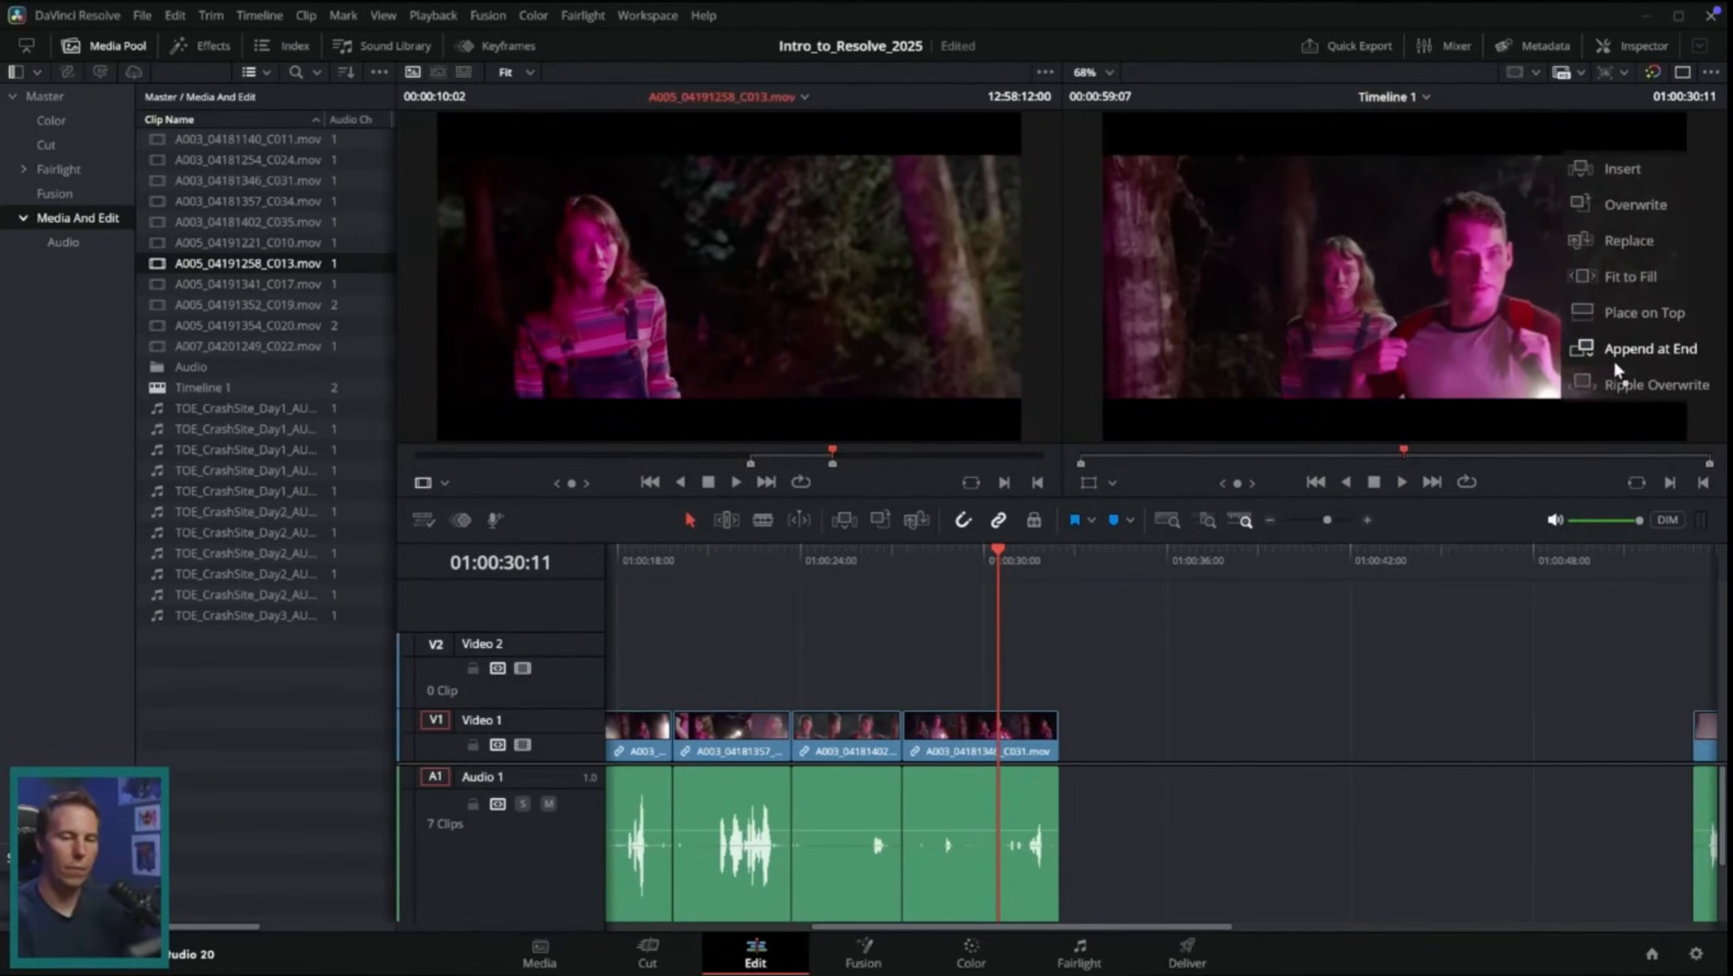
{"action": "mouse_move", "coordinate": [1616, 370]}
{"action": "left_mouse_down"}
{"action": "mouse_move", "coordinate": [1631, 380]}
{"action": "mouse_move", "coordinate": [1562, 368]}
{"action": "mouse_move", "coordinate": [1643, 366]}
{"action": "left_mouse_up"}
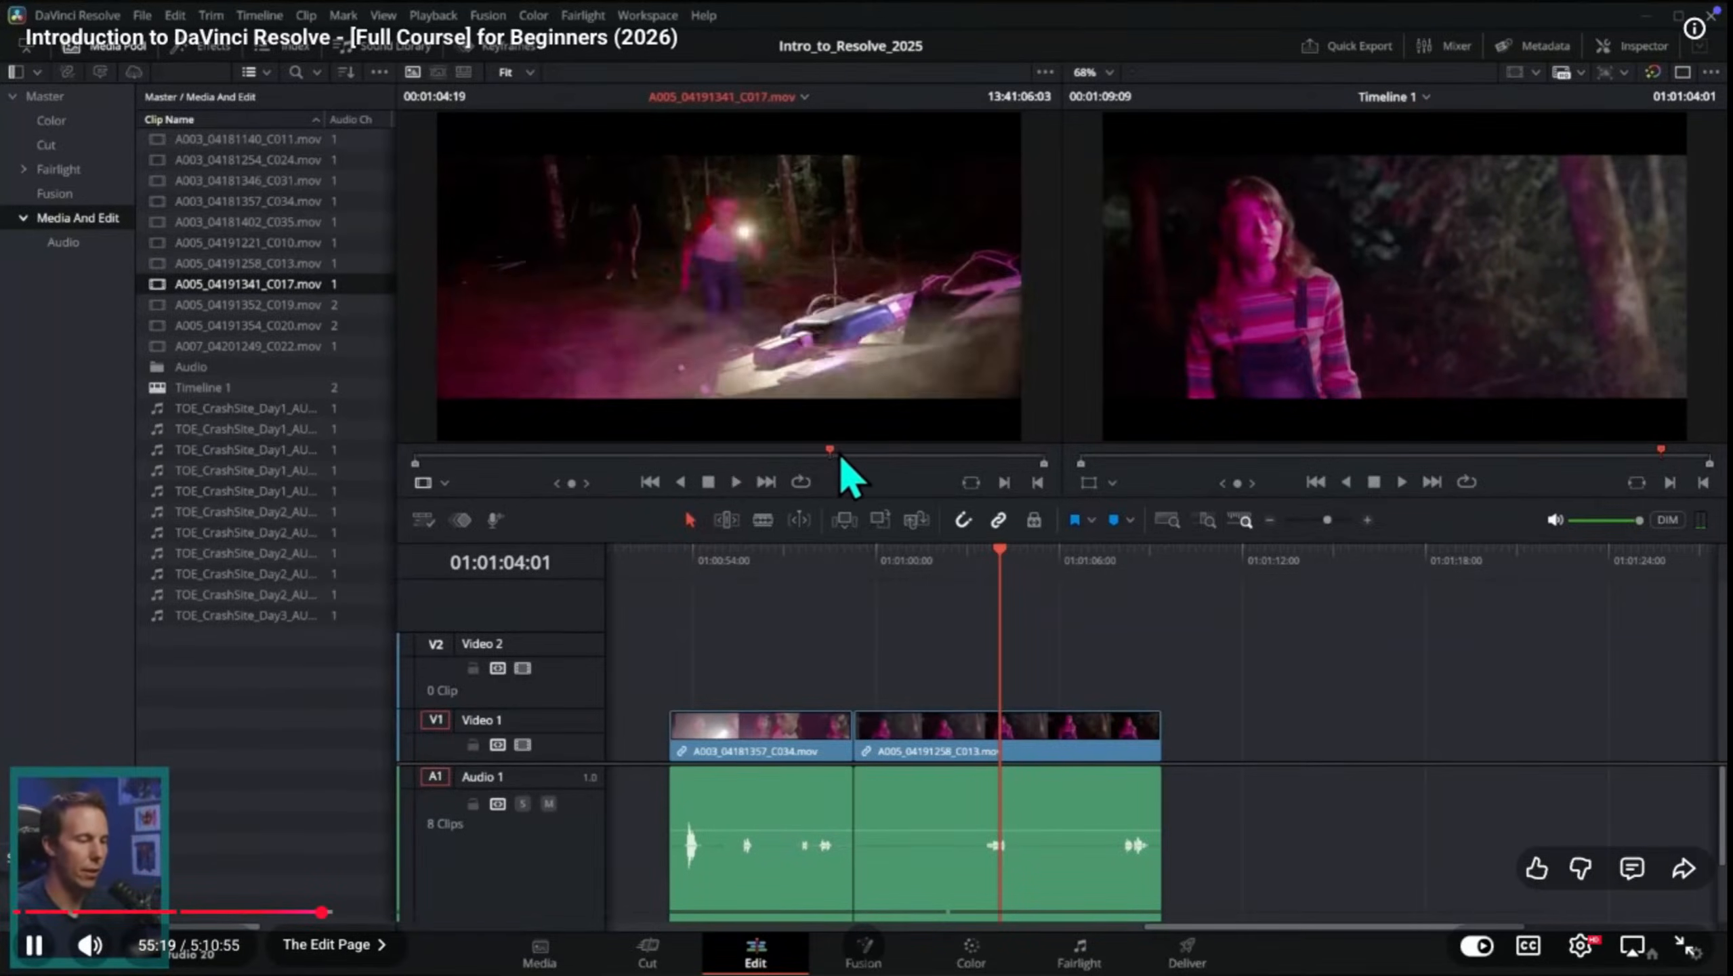
Step: Pause the course video, switch to DaVinci Resolve and select the second clip on the sih project's timeline
{"action": "key", "text": "space"}
{"action": "key", "text": "ctrl+Up"}
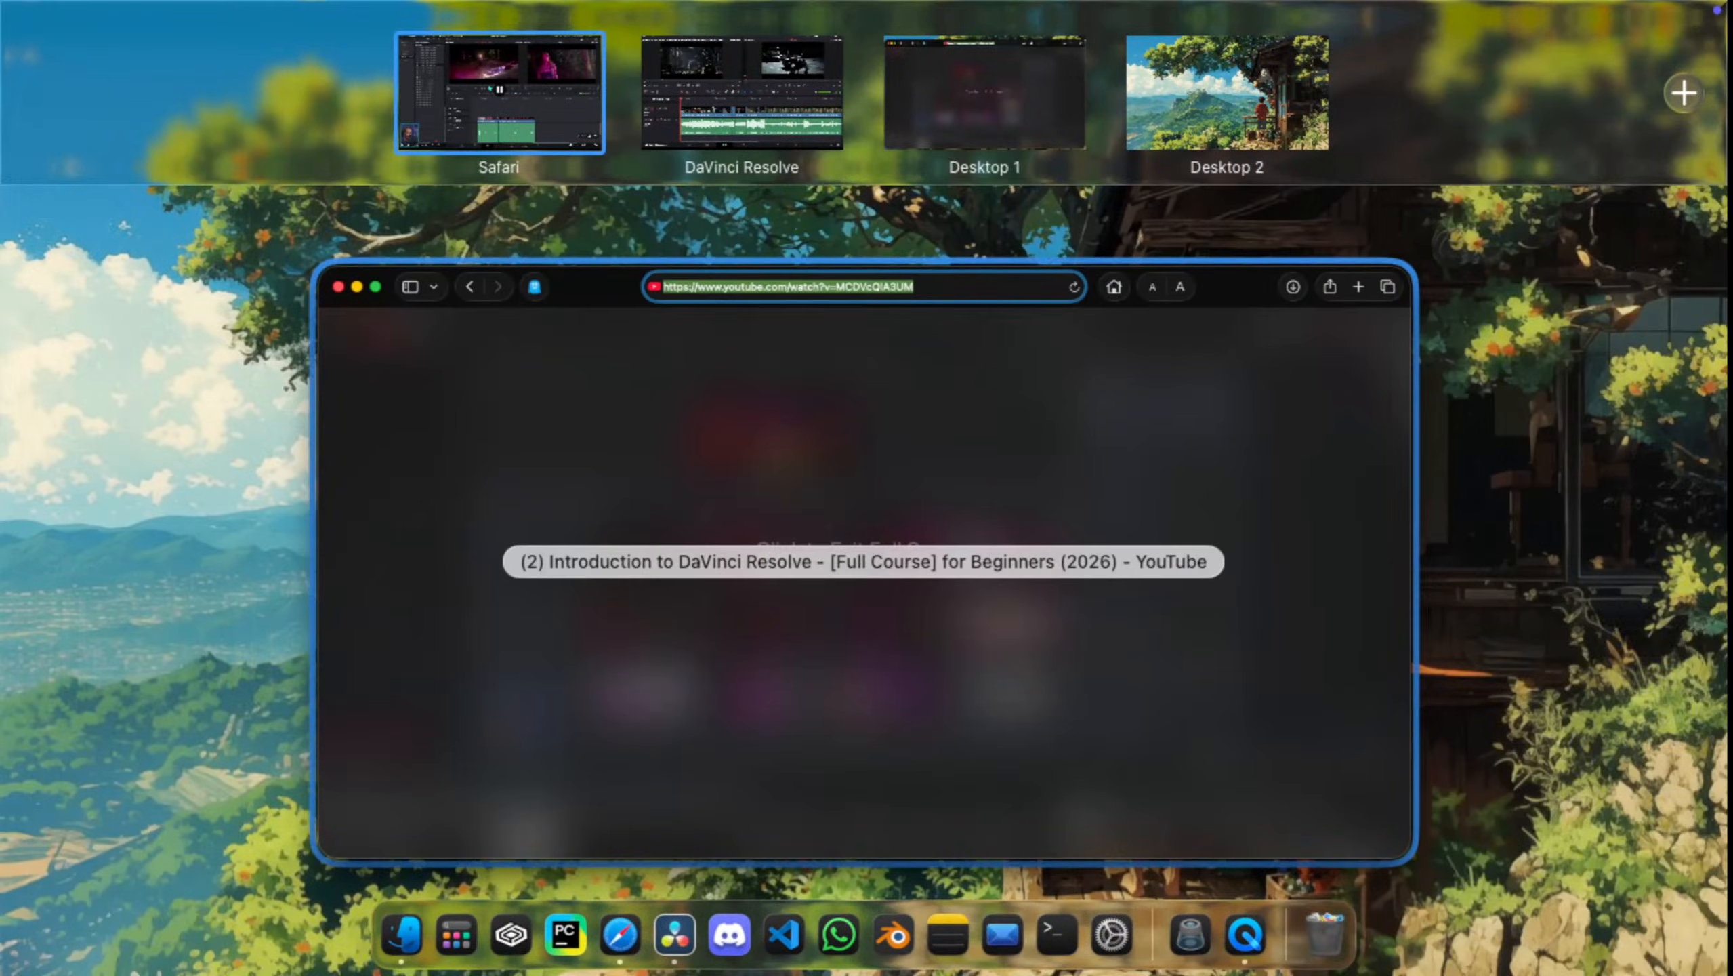
{"action": "left_click", "coordinate": [742, 92]}
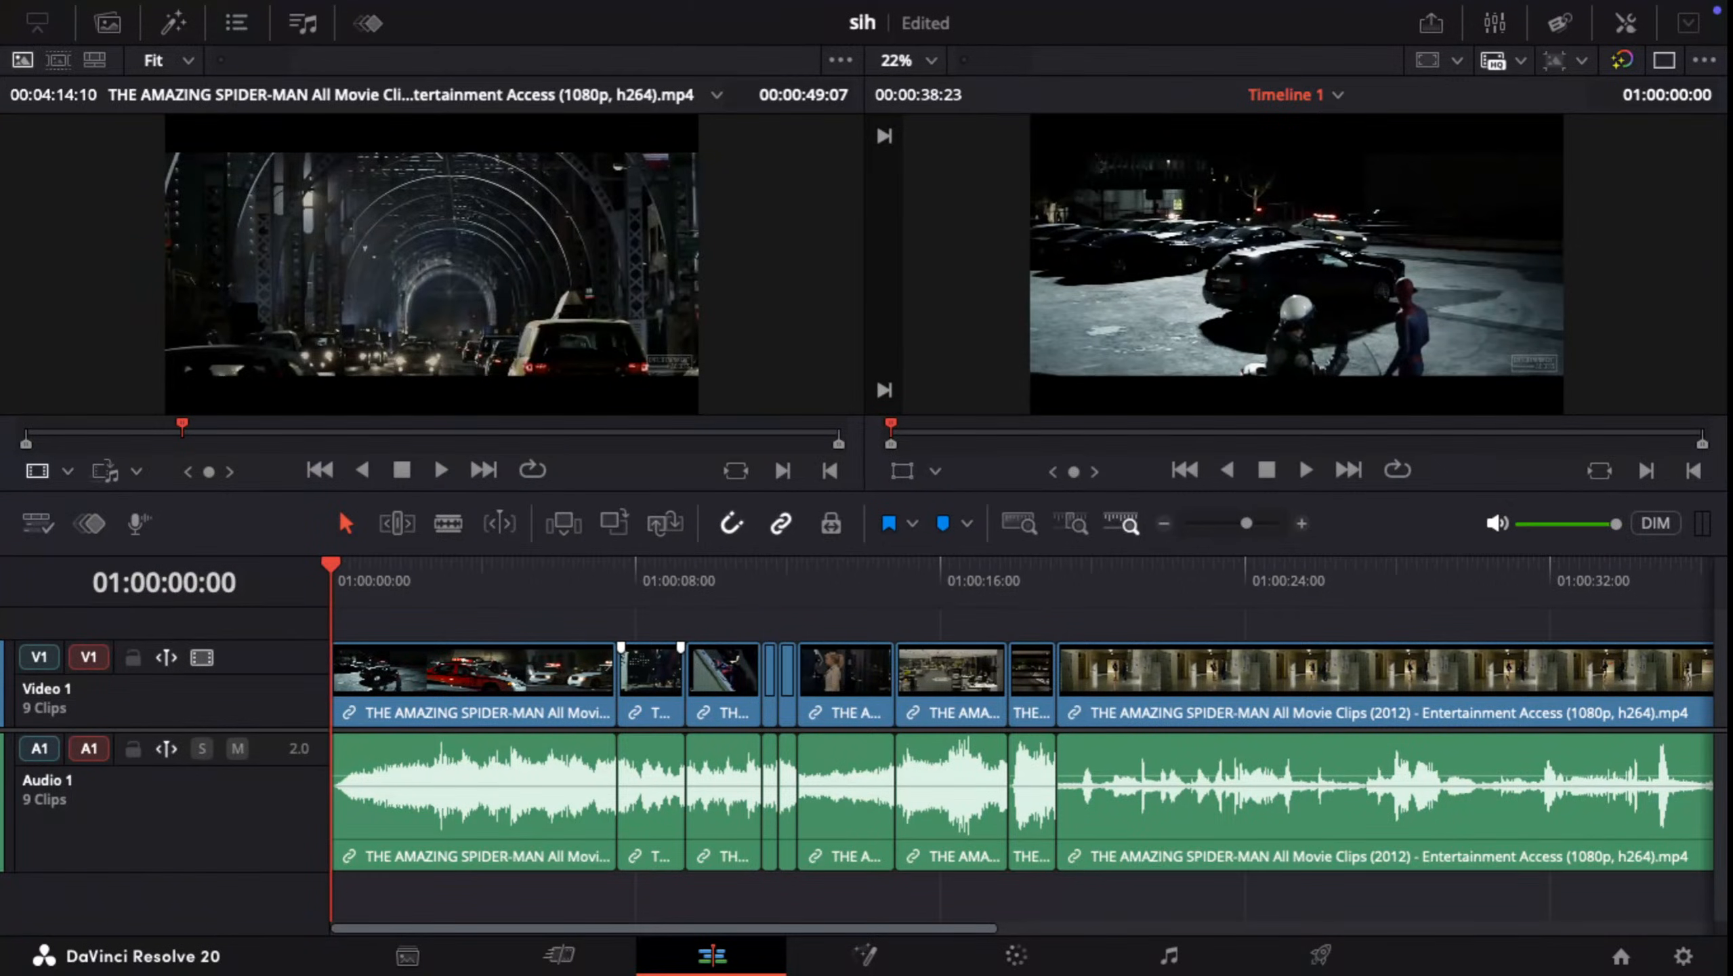
{"action": "mouse_move", "coordinate": [658, 673]}
{"action": "left_mouse_down"}
{"action": "mouse_move", "coordinate": [669, 639]}
{"action": "mouse_move", "coordinate": [664, 686]}
{"action": "left_mouse_up"}
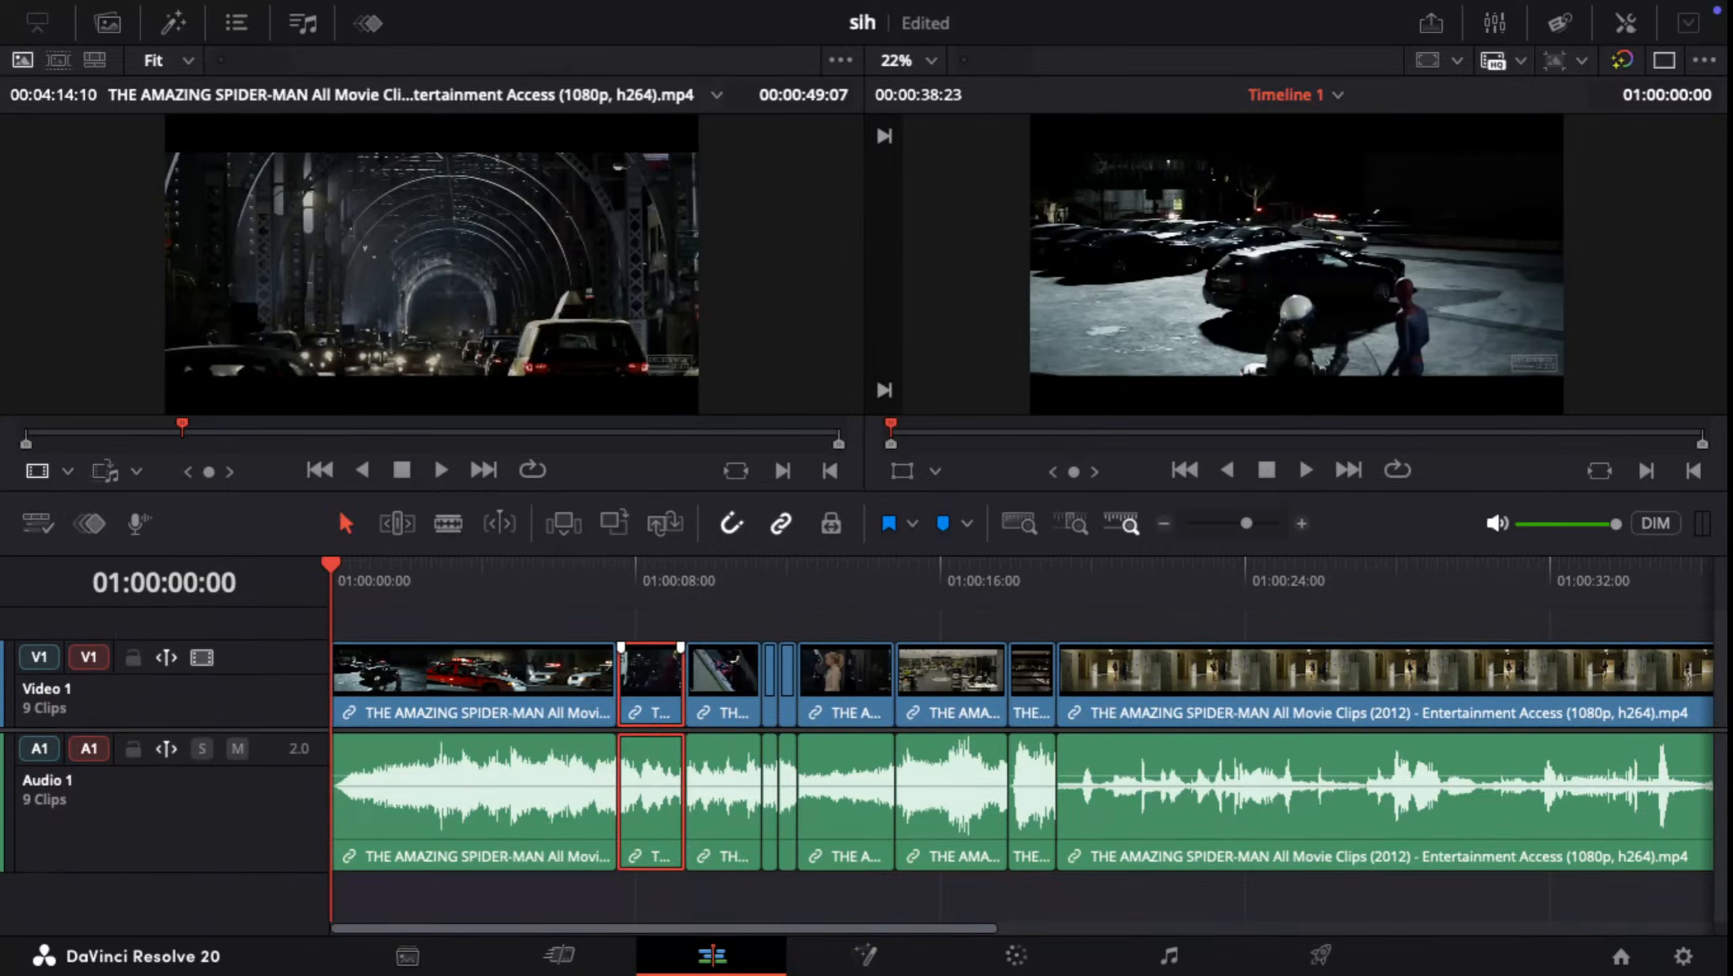
Step: Return to the Safari space with the course video and continue playing it
{"action": "key", "text": "ctrl+Up"}
{"action": "left_click", "coordinate": [667, 683]}
{"action": "key", "text": "ctrl+Up"}
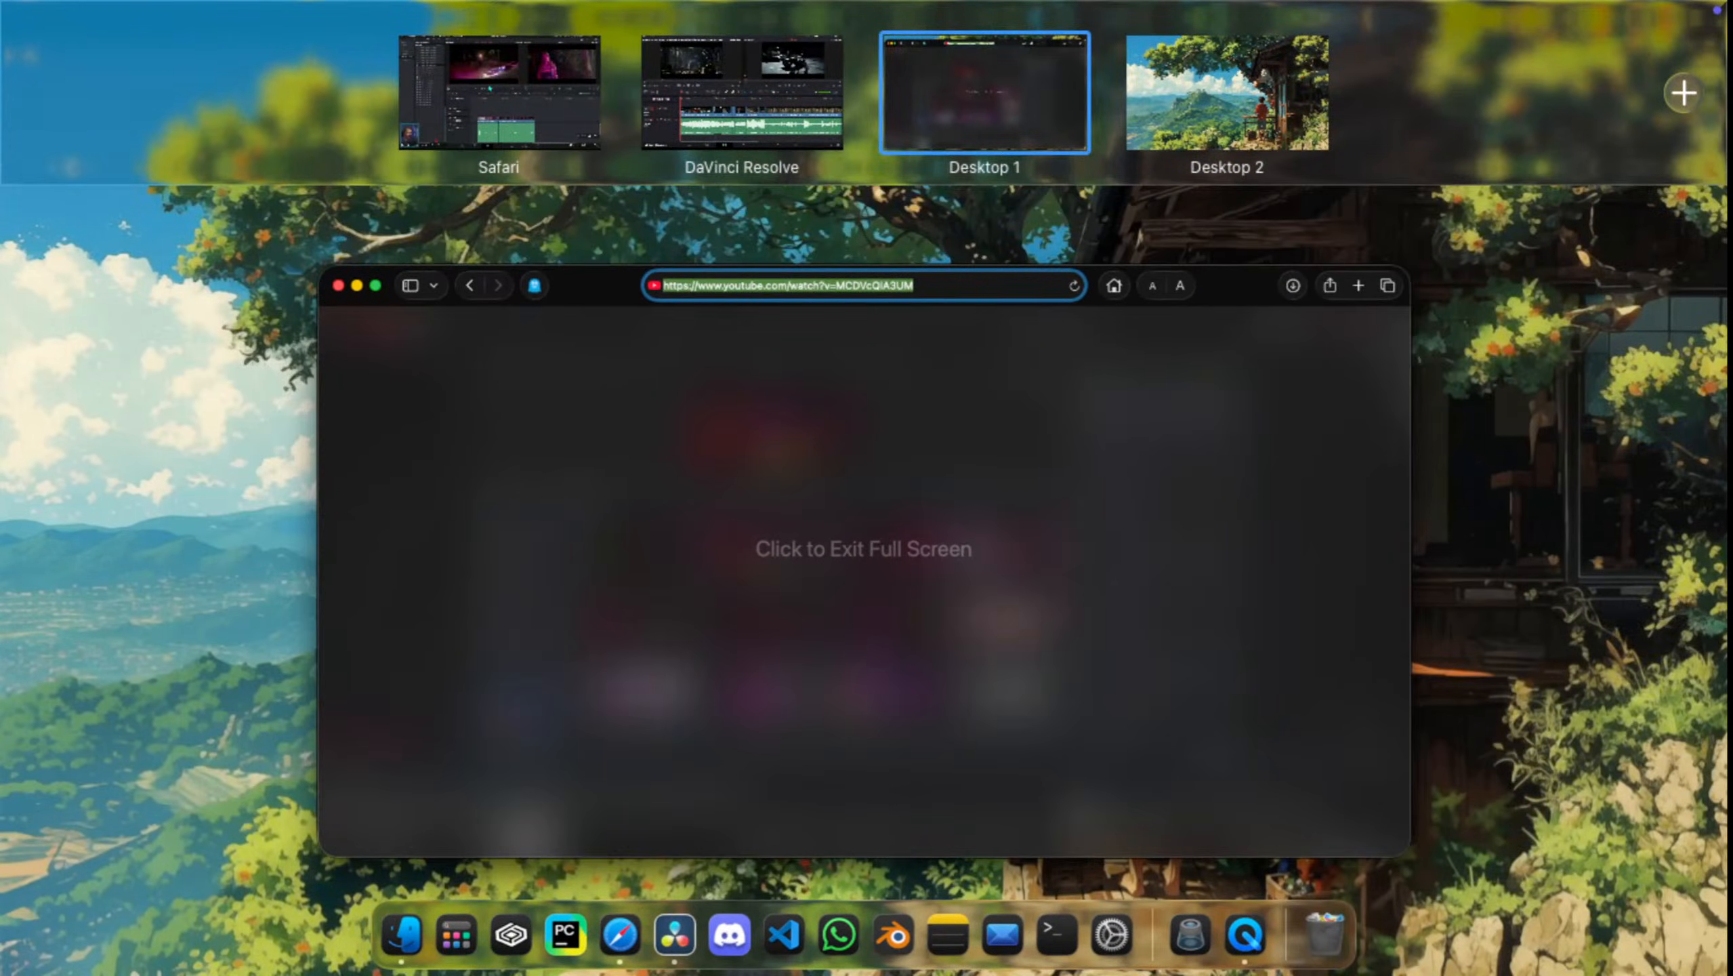
{"action": "left_click", "coordinate": [500, 93]}
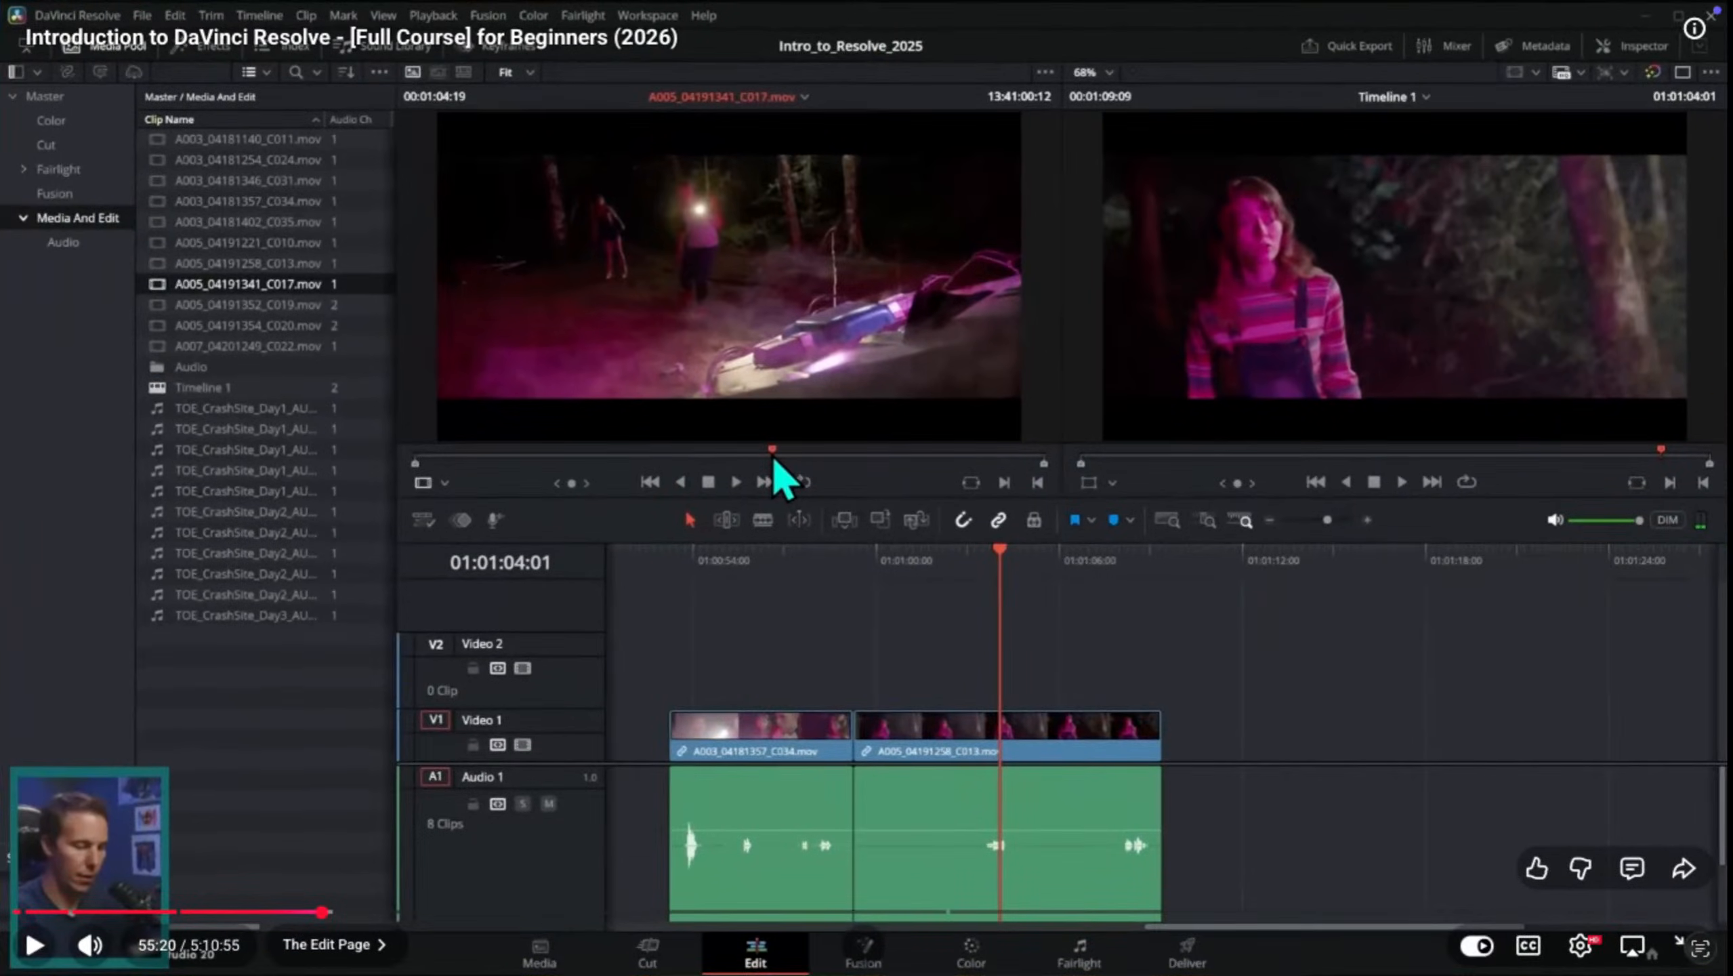
{"action": "key", "text": "space"}
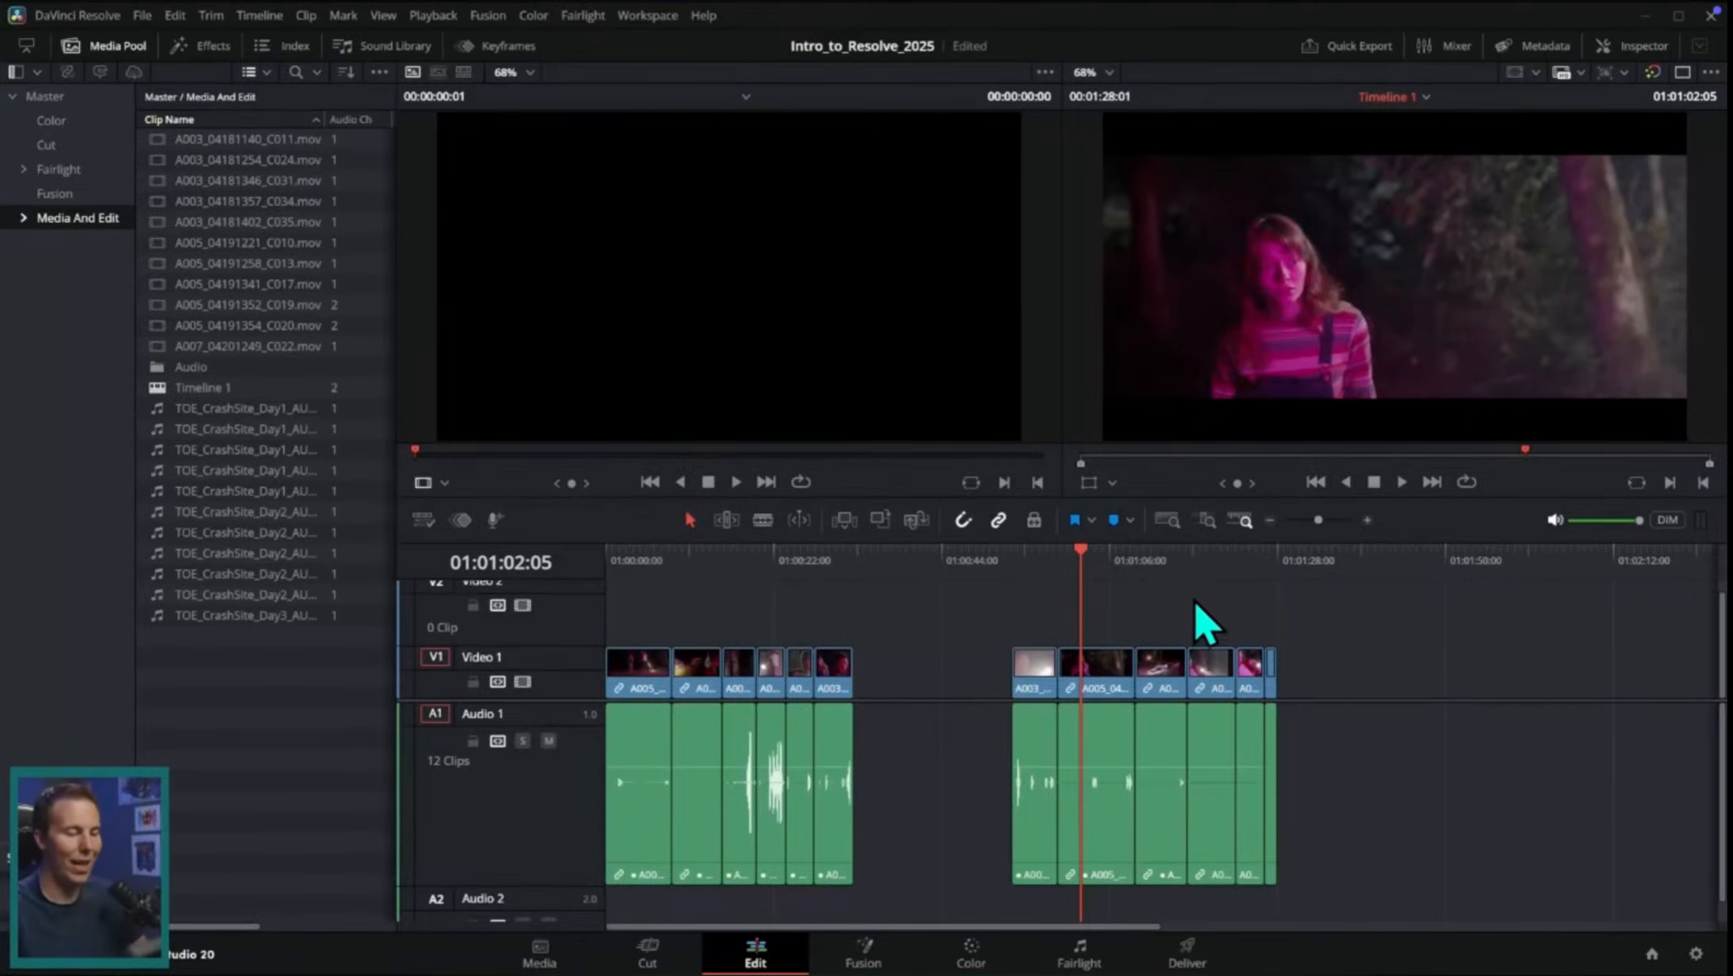
Step: Move the A005_04191341_C017 clip out of the later group into the large gap, starting at about 01:00:39
{"action": "left_click", "coordinate": [1093, 562]}
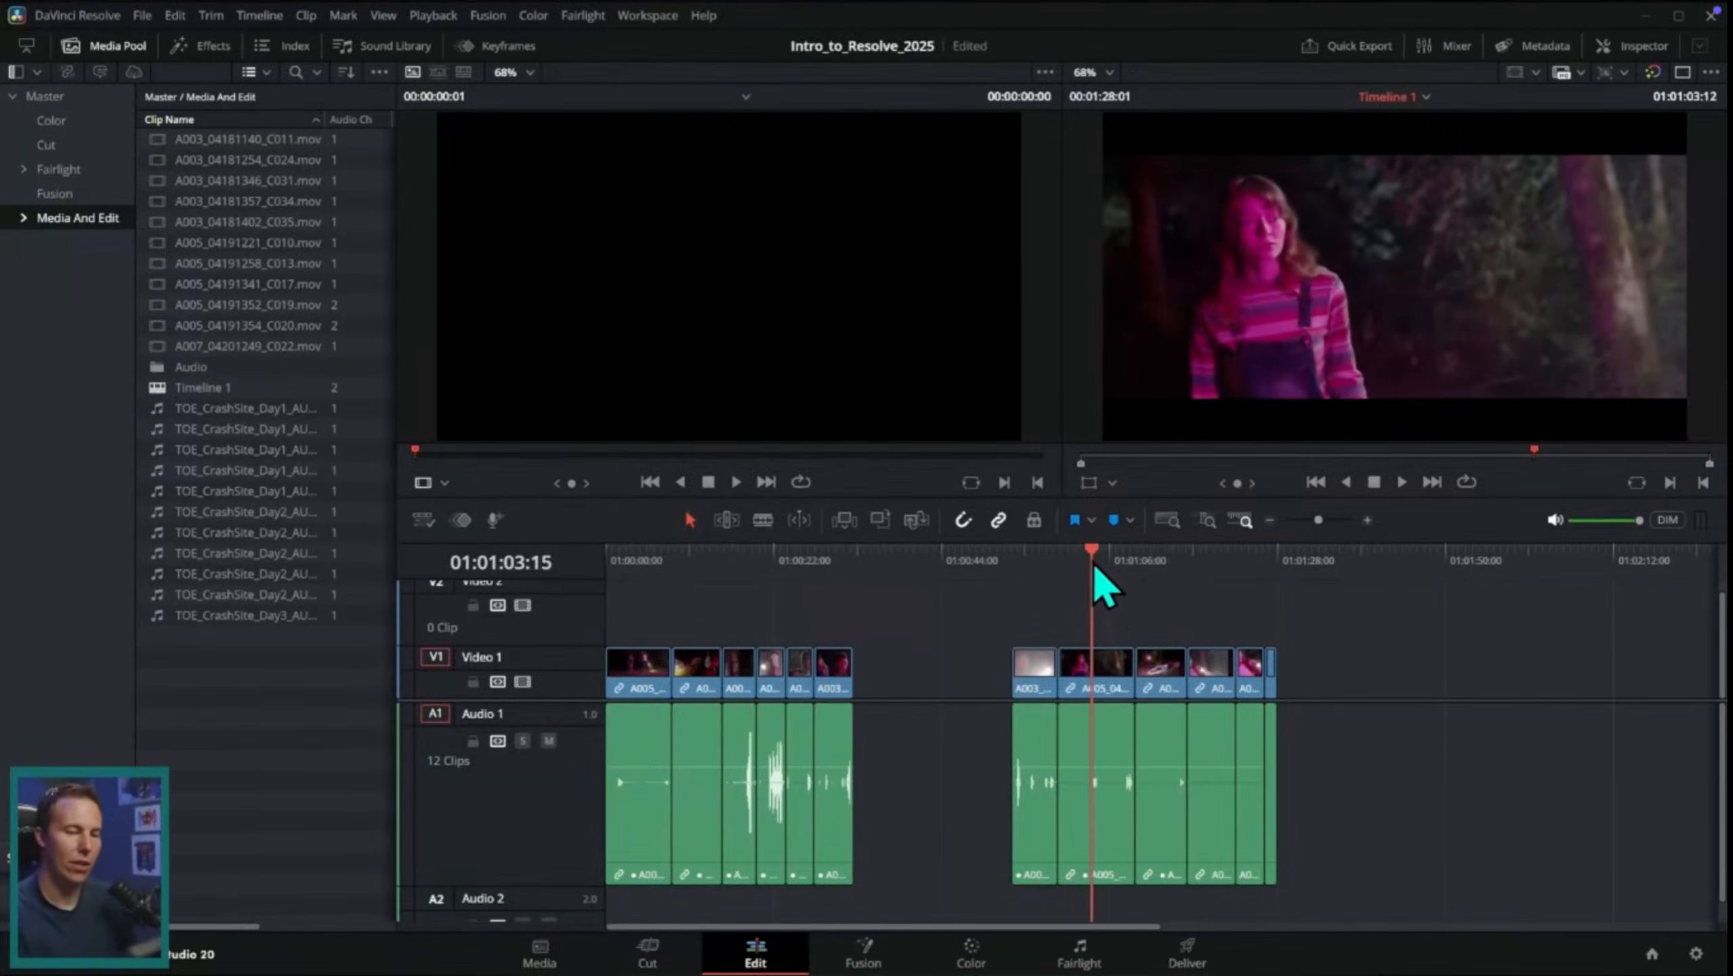
{"action": "left_click", "coordinate": [1364, 519]}
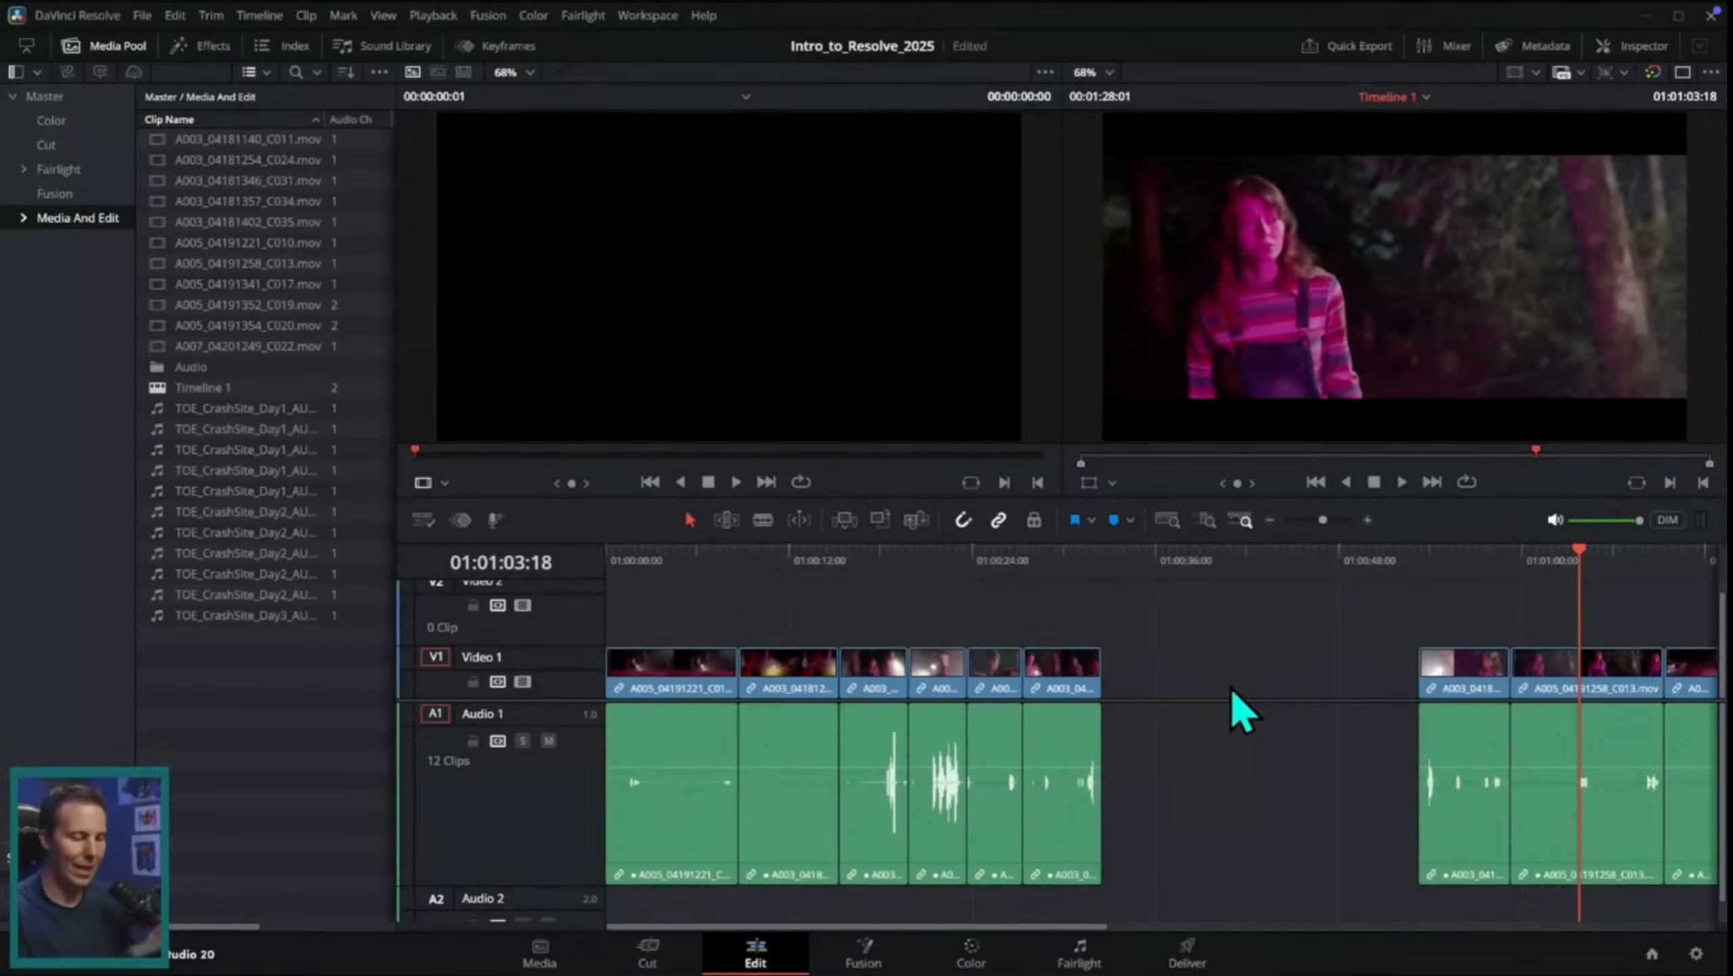
{"action": "left_click", "coordinate": [1020, 559]}
{"action": "key", "text": "space"}
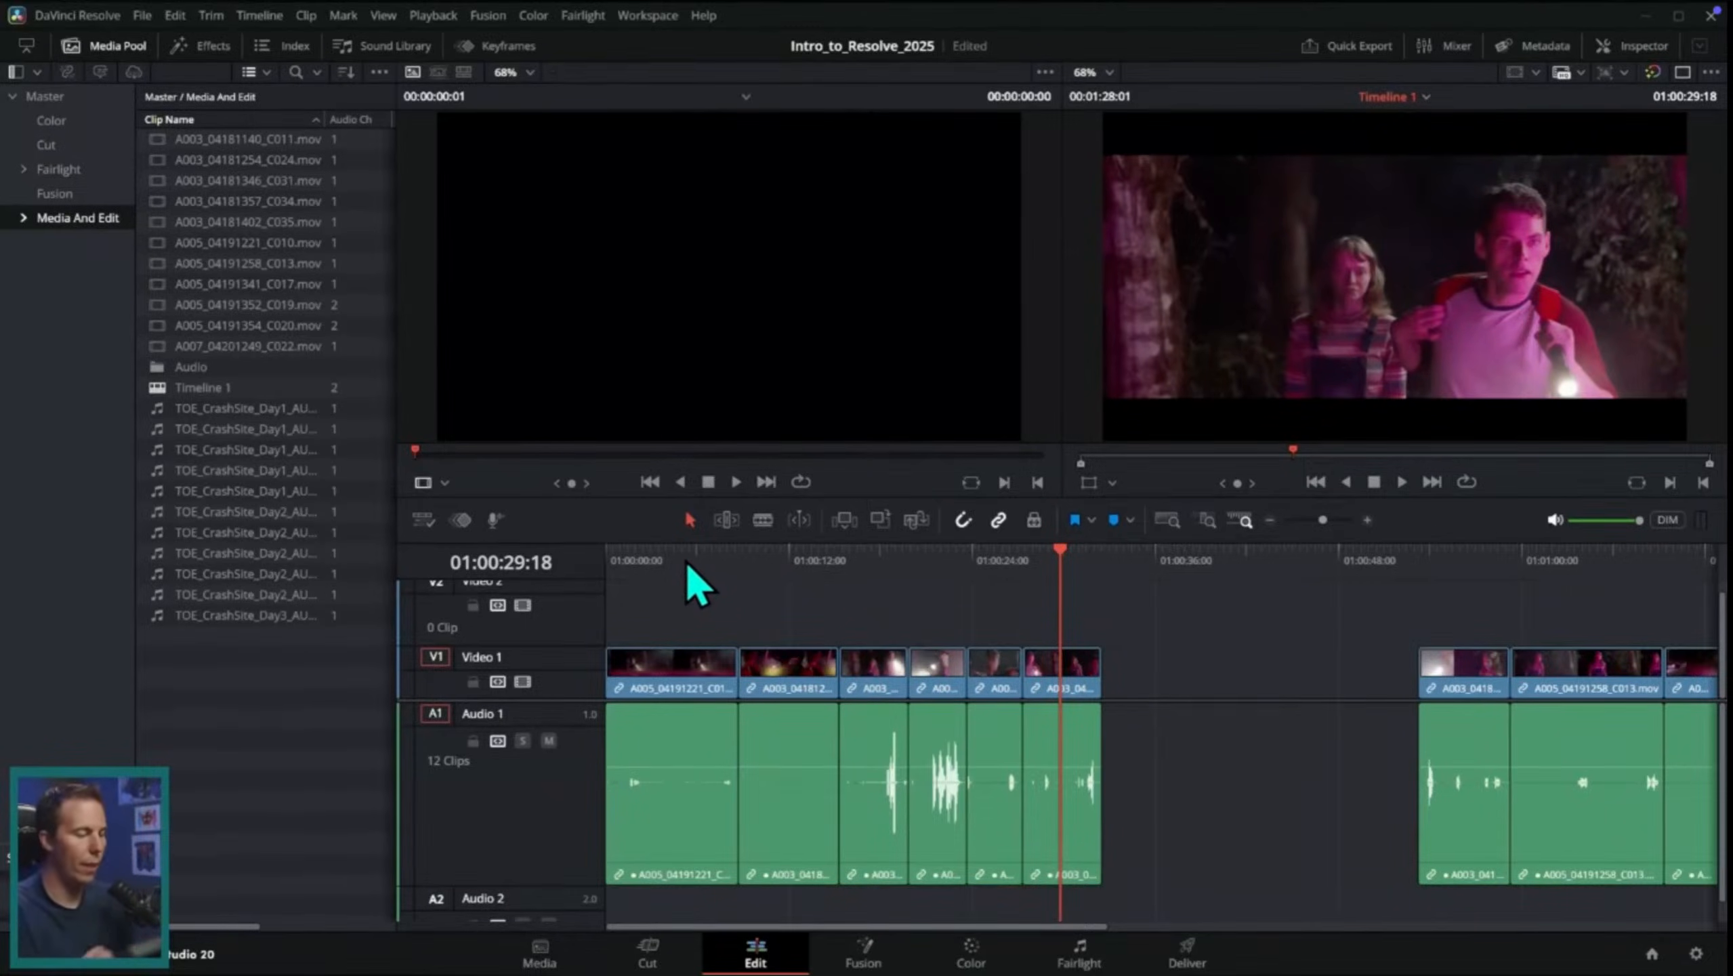
{"action": "left_click_drag", "start_coordinate": [688, 566], "coordinate": [1445, 575]}
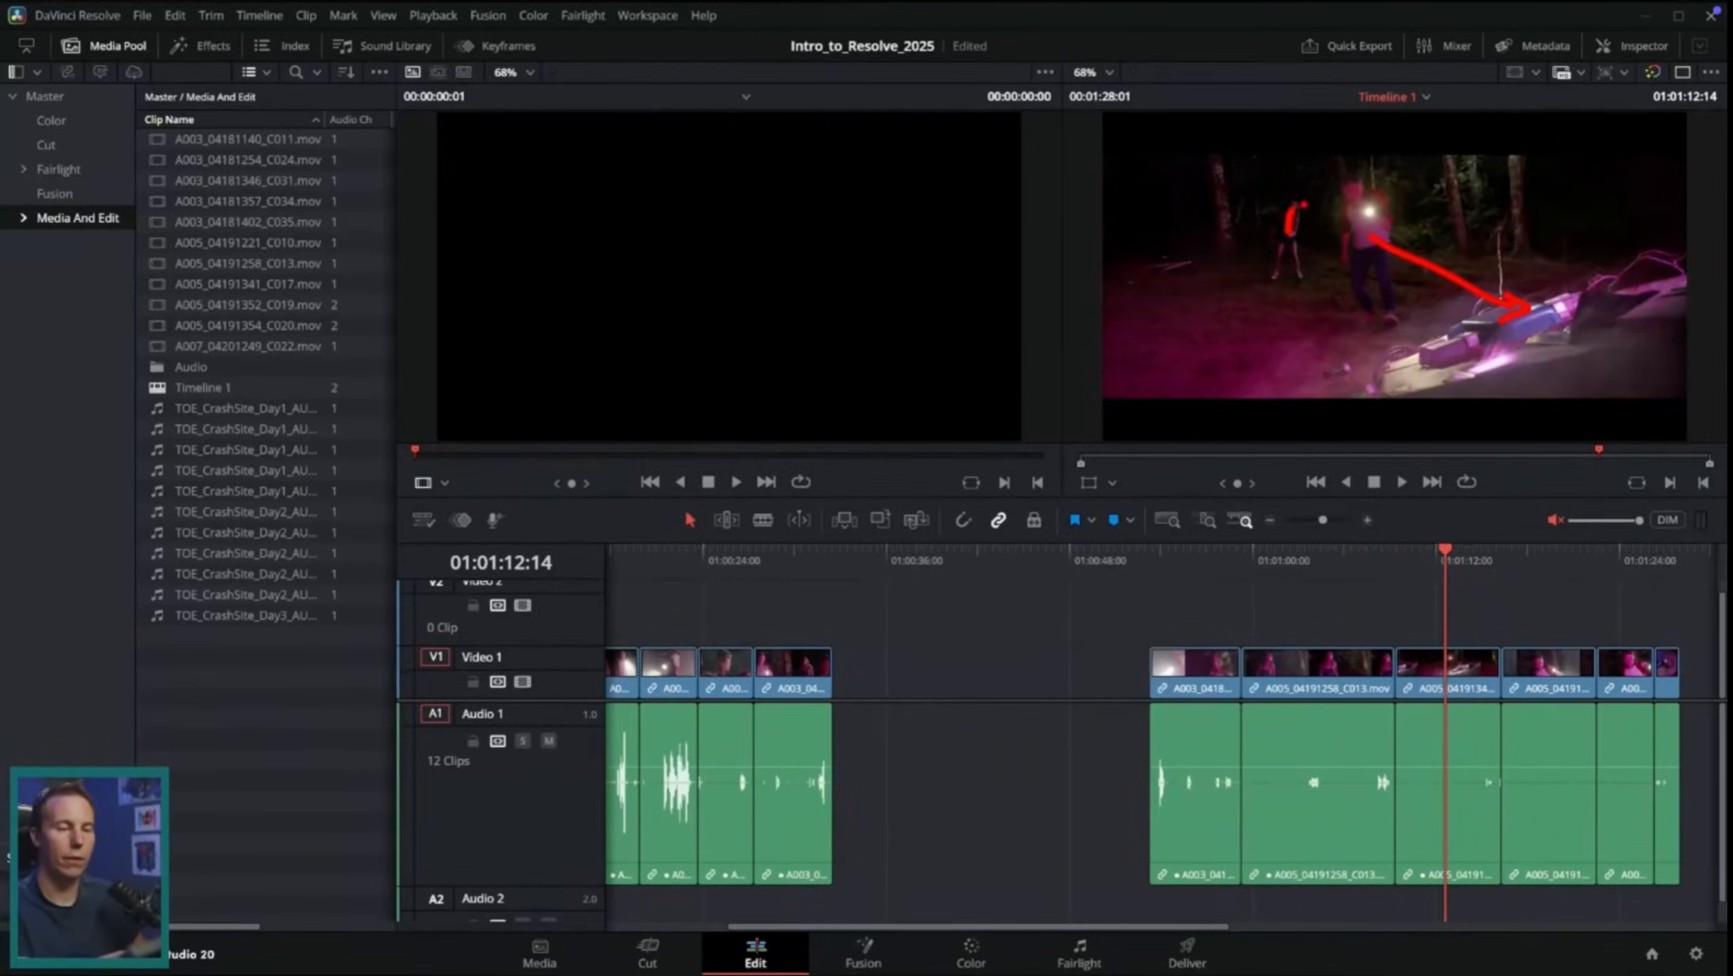
{"action": "left_click_drag", "start_coordinate": [1442, 666], "coordinate": [976, 666]}
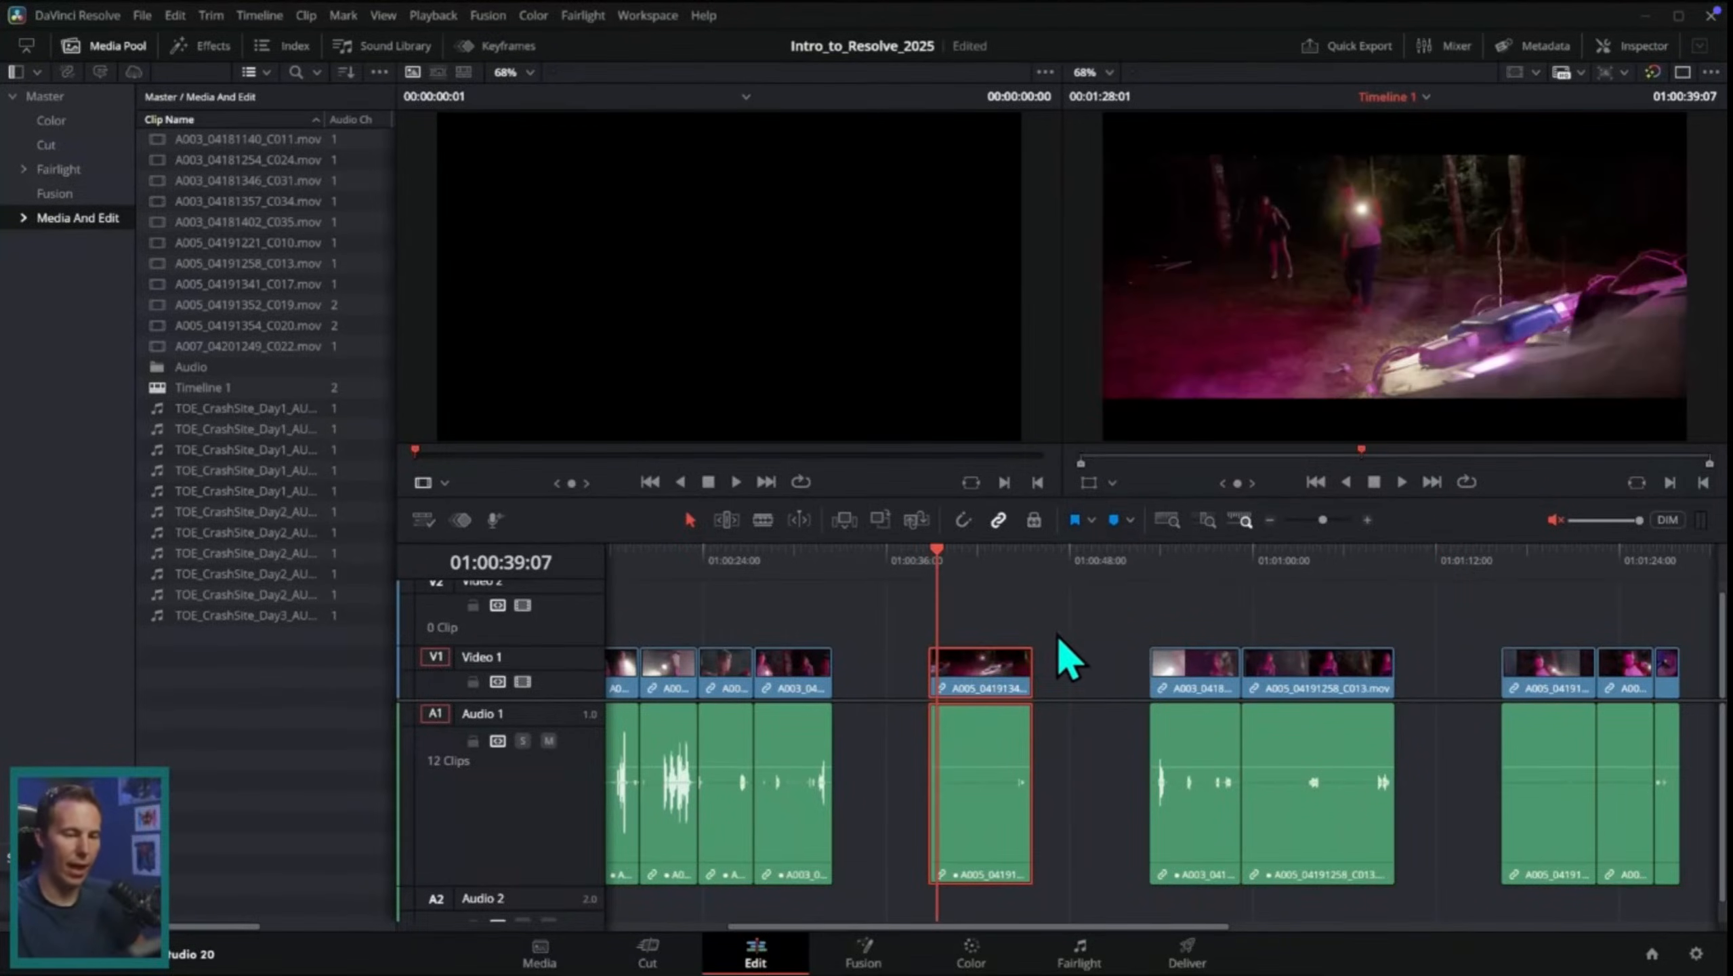
{"action": "scroll", "coordinate": [799, 697], "scroll_direction": "up", "scroll_amount": 1}
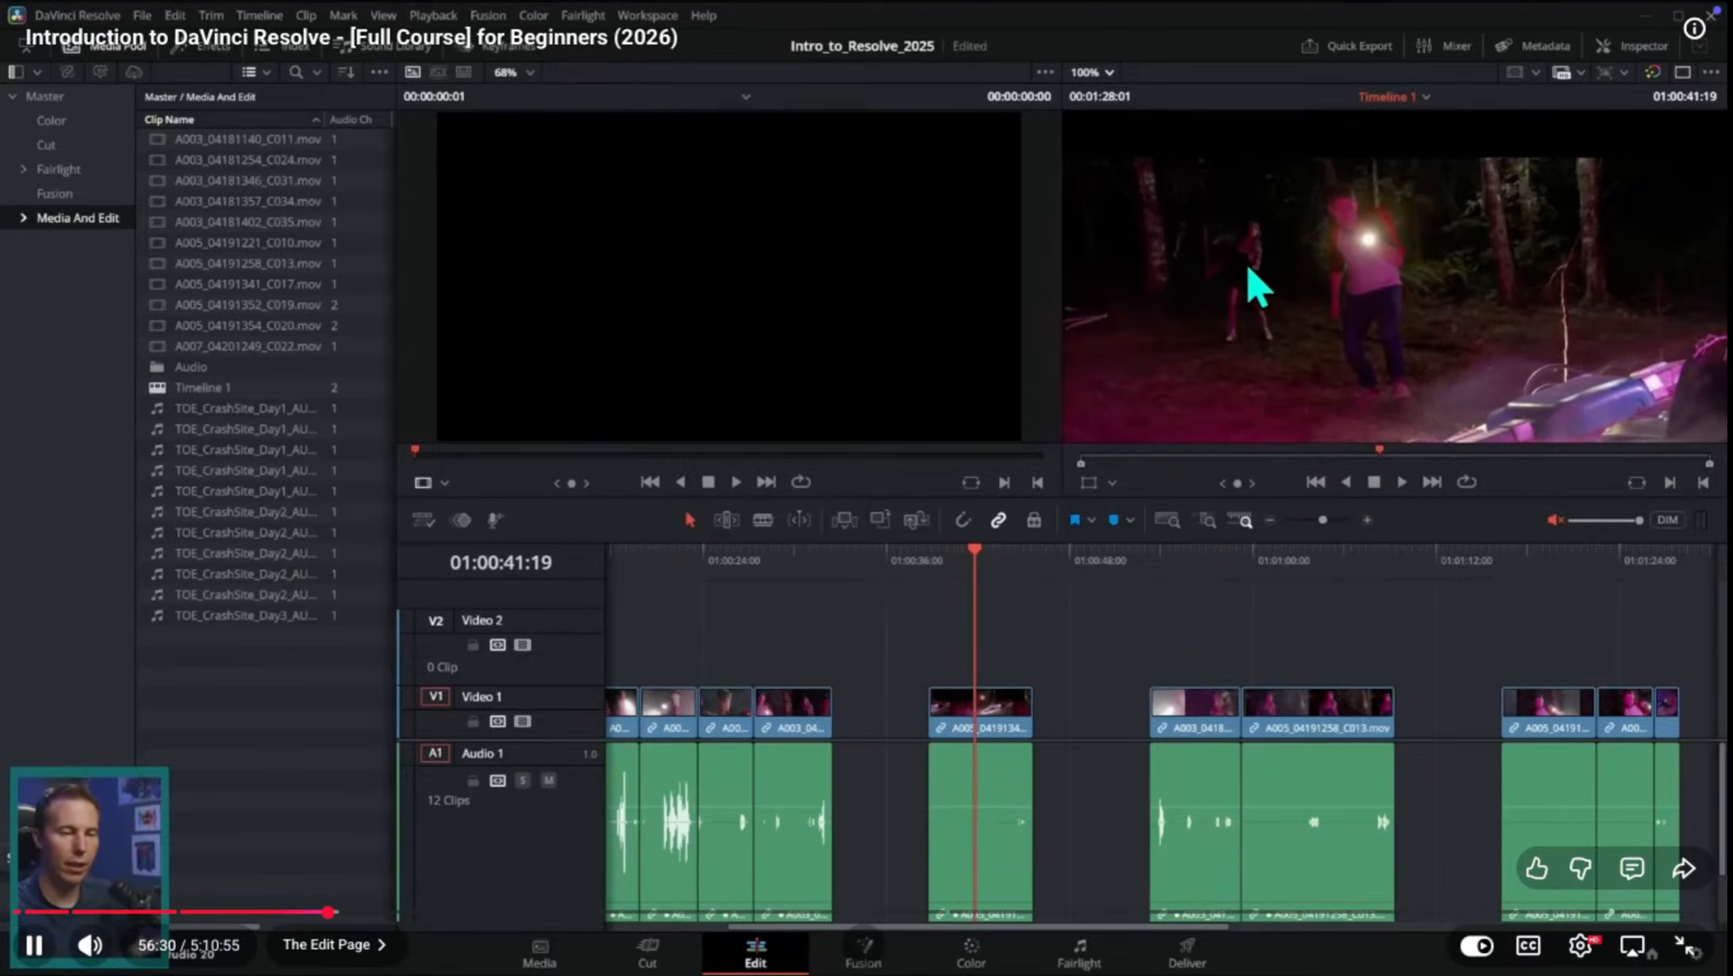
Step: Trim the C013 clip to a short reaction shot and place it on Video 2 above the C017 clip
{"action": "left_click_drag", "start_coordinate": [1209, 562], "coordinate": [1333, 596]}
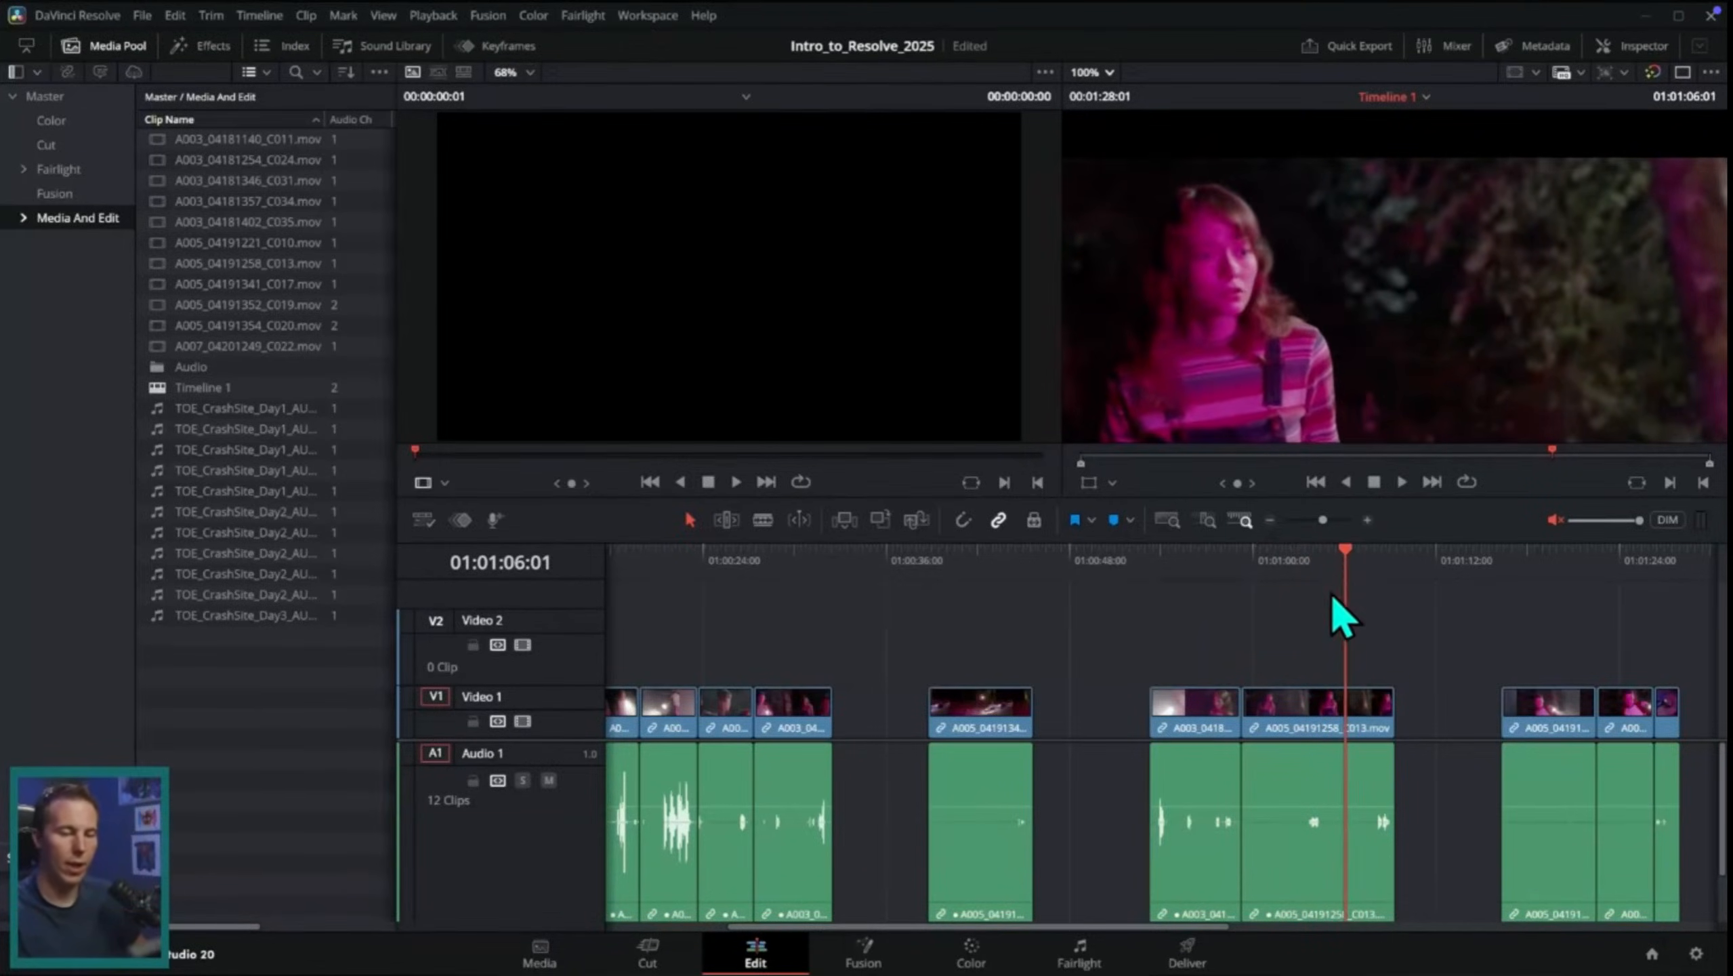
{"action": "left_click_drag", "start_coordinate": [1245, 709], "coordinate": [988, 651]}
{"action": "left_click", "coordinate": [1417, 717]}
{"action": "left_click", "coordinate": [941, 561]}
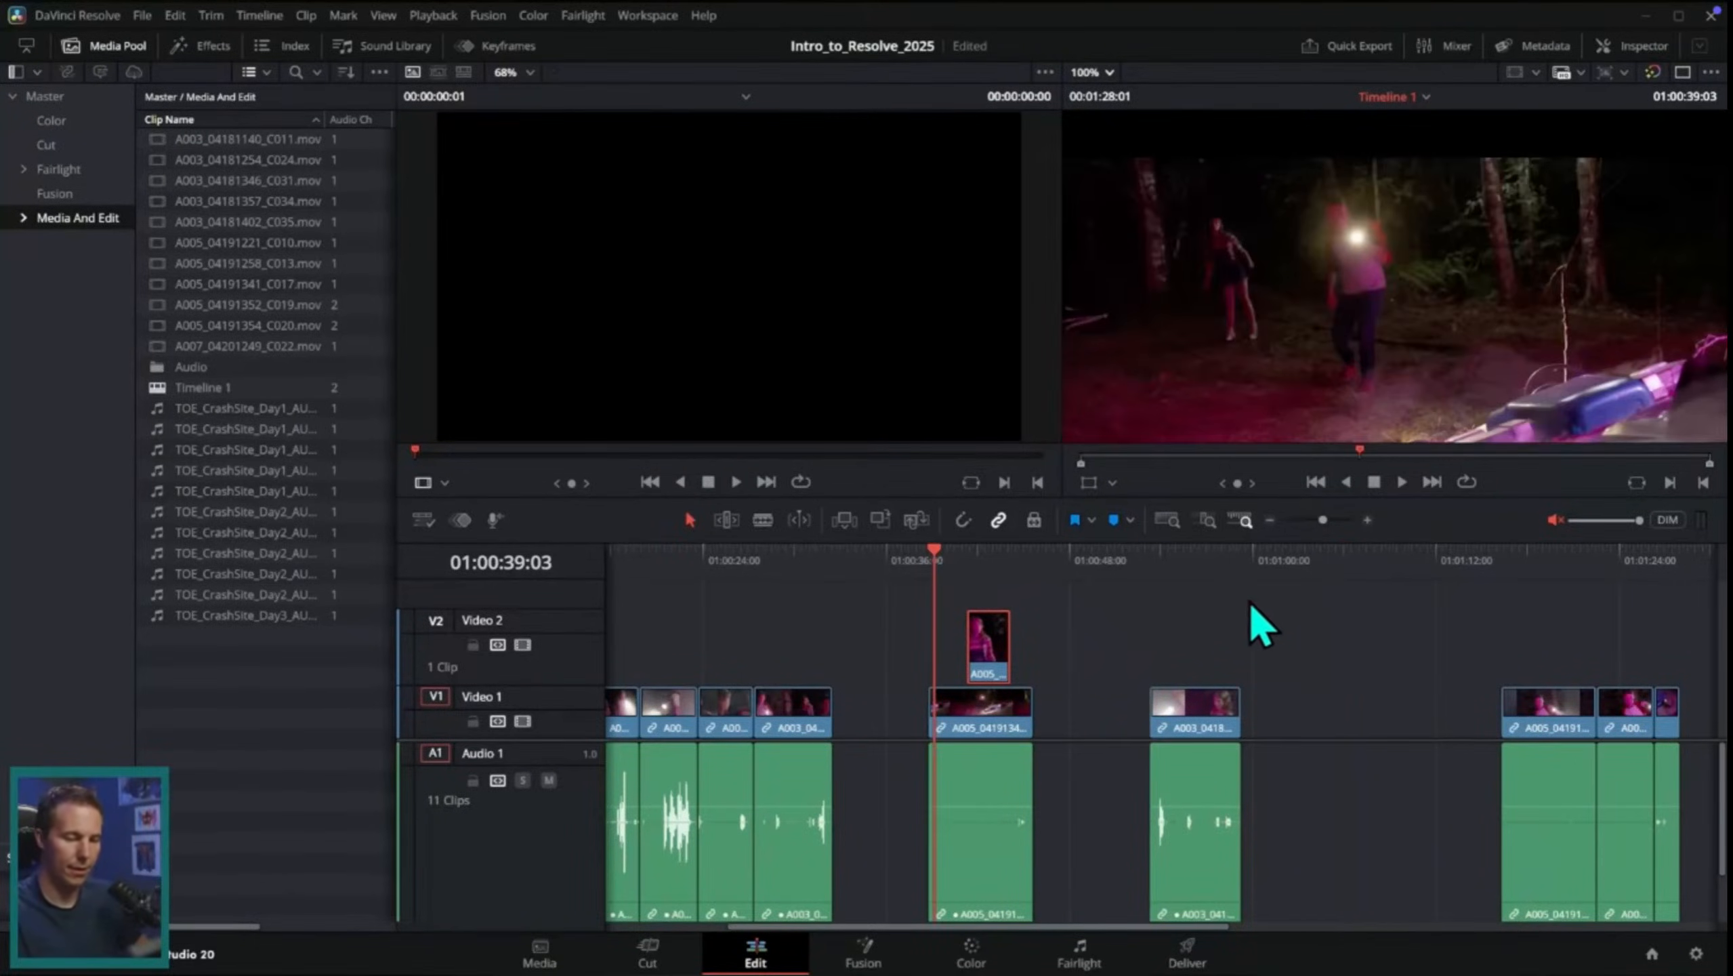
Step: Fine-tune the C013 cutaway on Video 2 to start at about 01:00:42 and play it back to check the timing
{"action": "scroll", "coordinate": [1002, 665], "scroll_direction": "up", "scroll_amount": 4}
{"action": "left_click_drag", "start_coordinate": [748, 568], "coordinate": [962, 606]}
{"action": "left_click_drag", "start_coordinate": [1008, 673], "coordinate": [1033, 673]}
{"action": "left_click_drag", "start_coordinate": [888, 568], "coordinate": [961, 665]}
{"action": "left_click", "coordinate": [863, 563]}
{"action": "key", "text": "space"}
{"action": "key", "text": "space"}
{"action": "left_click_drag", "start_coordinate": [1050, 666], "coordinate": [1014, 672]}
{"action": "left_click", "coordinate": [894, 567]}
{"action": "key", "text": "space"}
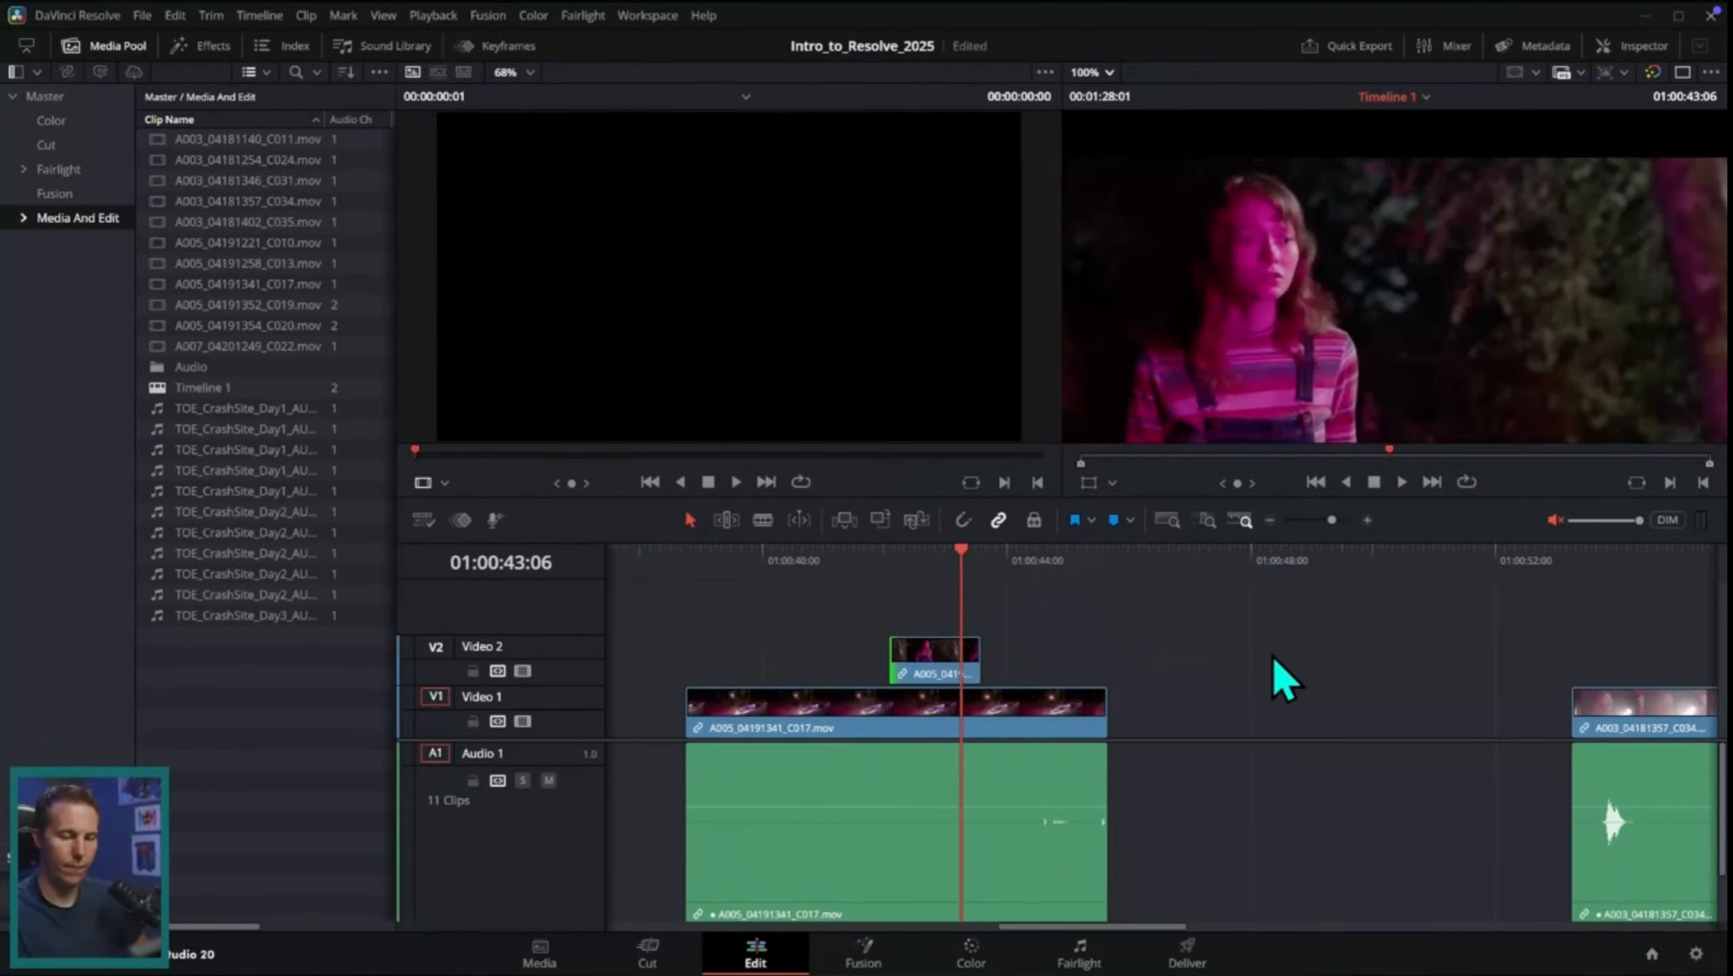
Step: Place a short section of the A005_04191354_C020 clip on Video 2 near the end of the C017 clip
{"action": "scroll", "coordinate": [1594, 703], "scroll_direction": "right", "scroll_amount": 3}
{"action": "scroll", "coordinate": [1363, 645], "scroll_direction": "down", "scroll_amount": 2}
{"action": "scroll", "coordinate": [1358, 601], "scroll_direction": "right", "scroll_amount": 3}
{"action": "scroll", "coordinate": [1357, 581], "scroll_direction": "down", "scroll_amount": 2}
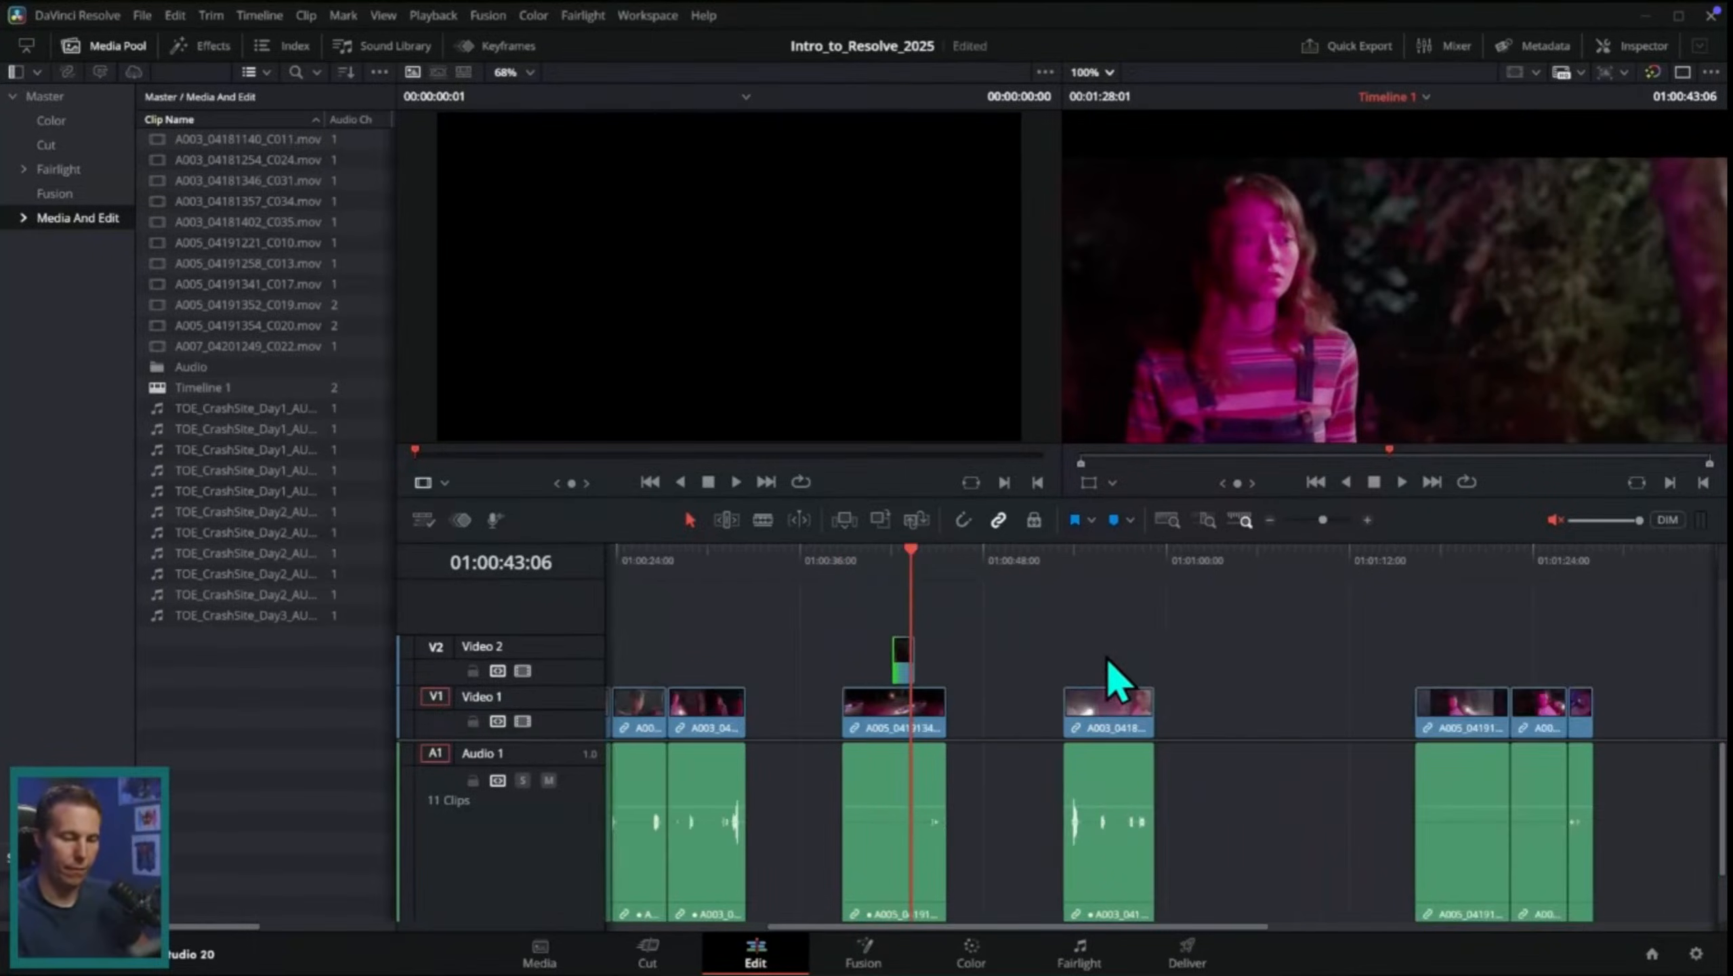
{"action": "left_click", "coordinate": [931, 565]}
{"action": "left_click_drag", "start_coordinate": [1438, 567], "coordinate": [1542, 570]}
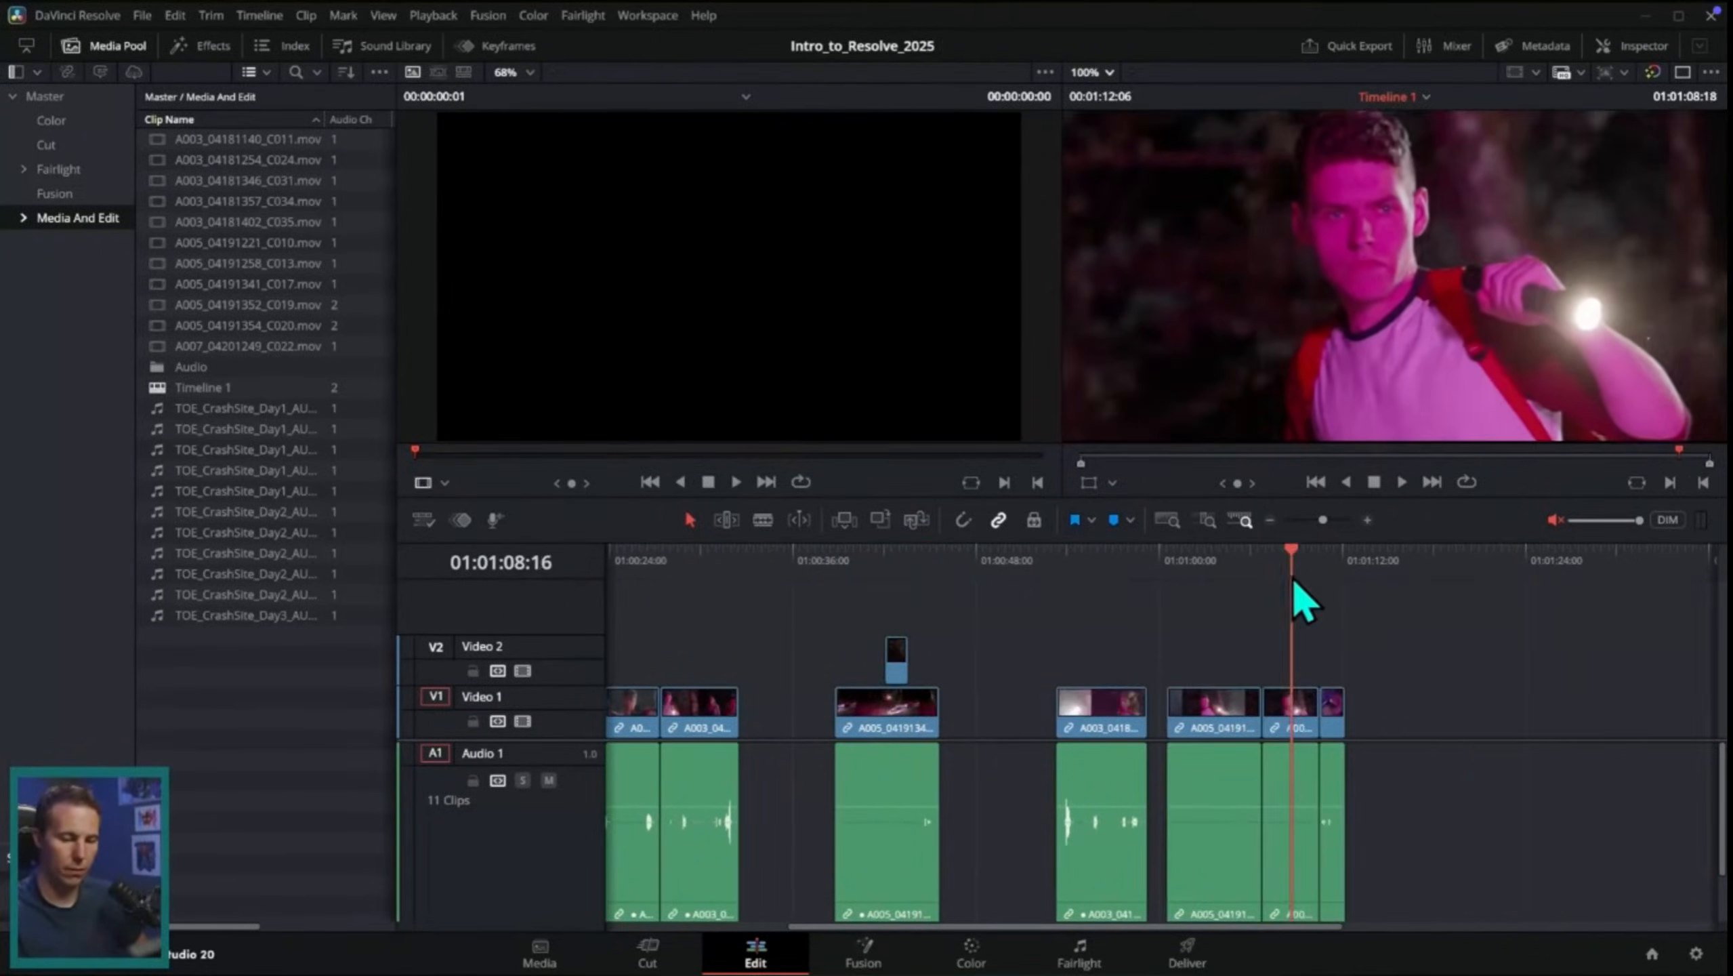
{"action": "left_click_drag", "start_coordinate": [1296, 718], "coordinate": [949, 665]}
{"action": "left_click", "coordinate": [952, 566]}
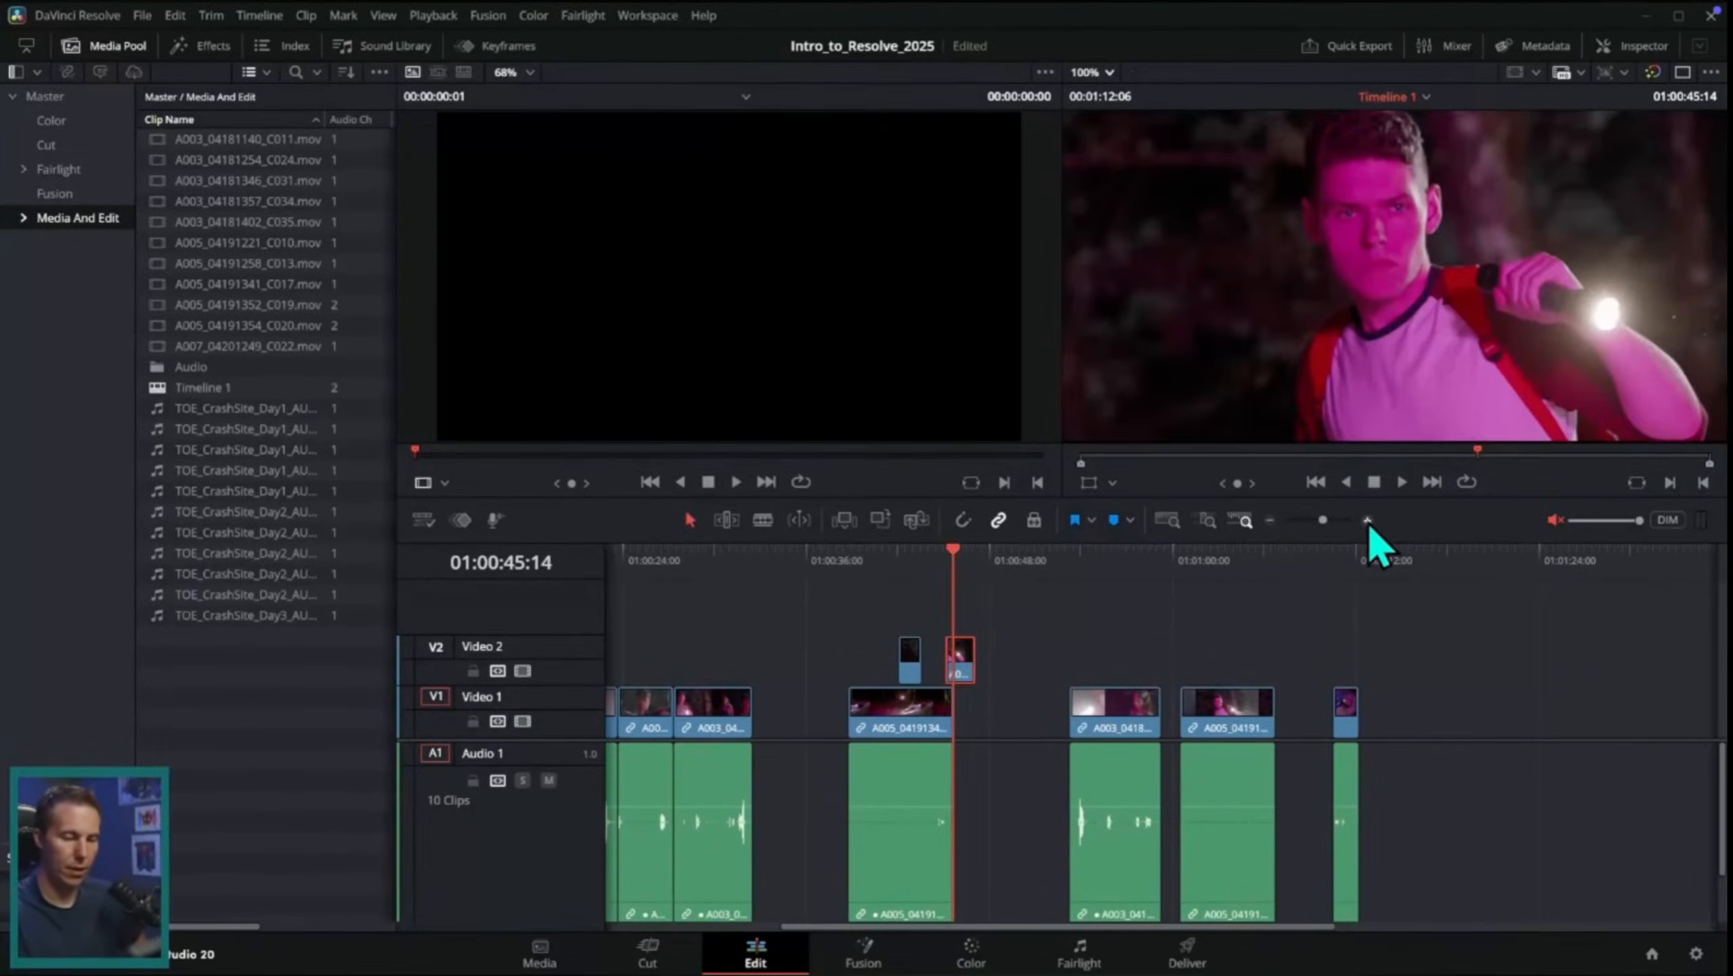
Step: Move the C020 cutaway directly before the C013 cutaway on Video 2 and play the result
{"action": "left_click", "coordinate": [1367, 520]}
{"action": "left_click", "coordinate": [1366, 519]}
{"action": "left_click_drag", "start_coordinate": [962, 567], "coordinate": [919, 583]}
{"action": "left_click_drag", "start_coordinate": [1291, 663], "coordinate": [950, 663]}
{"action": "key", "text": "Up"}
{"action": "key", "text": "space"}
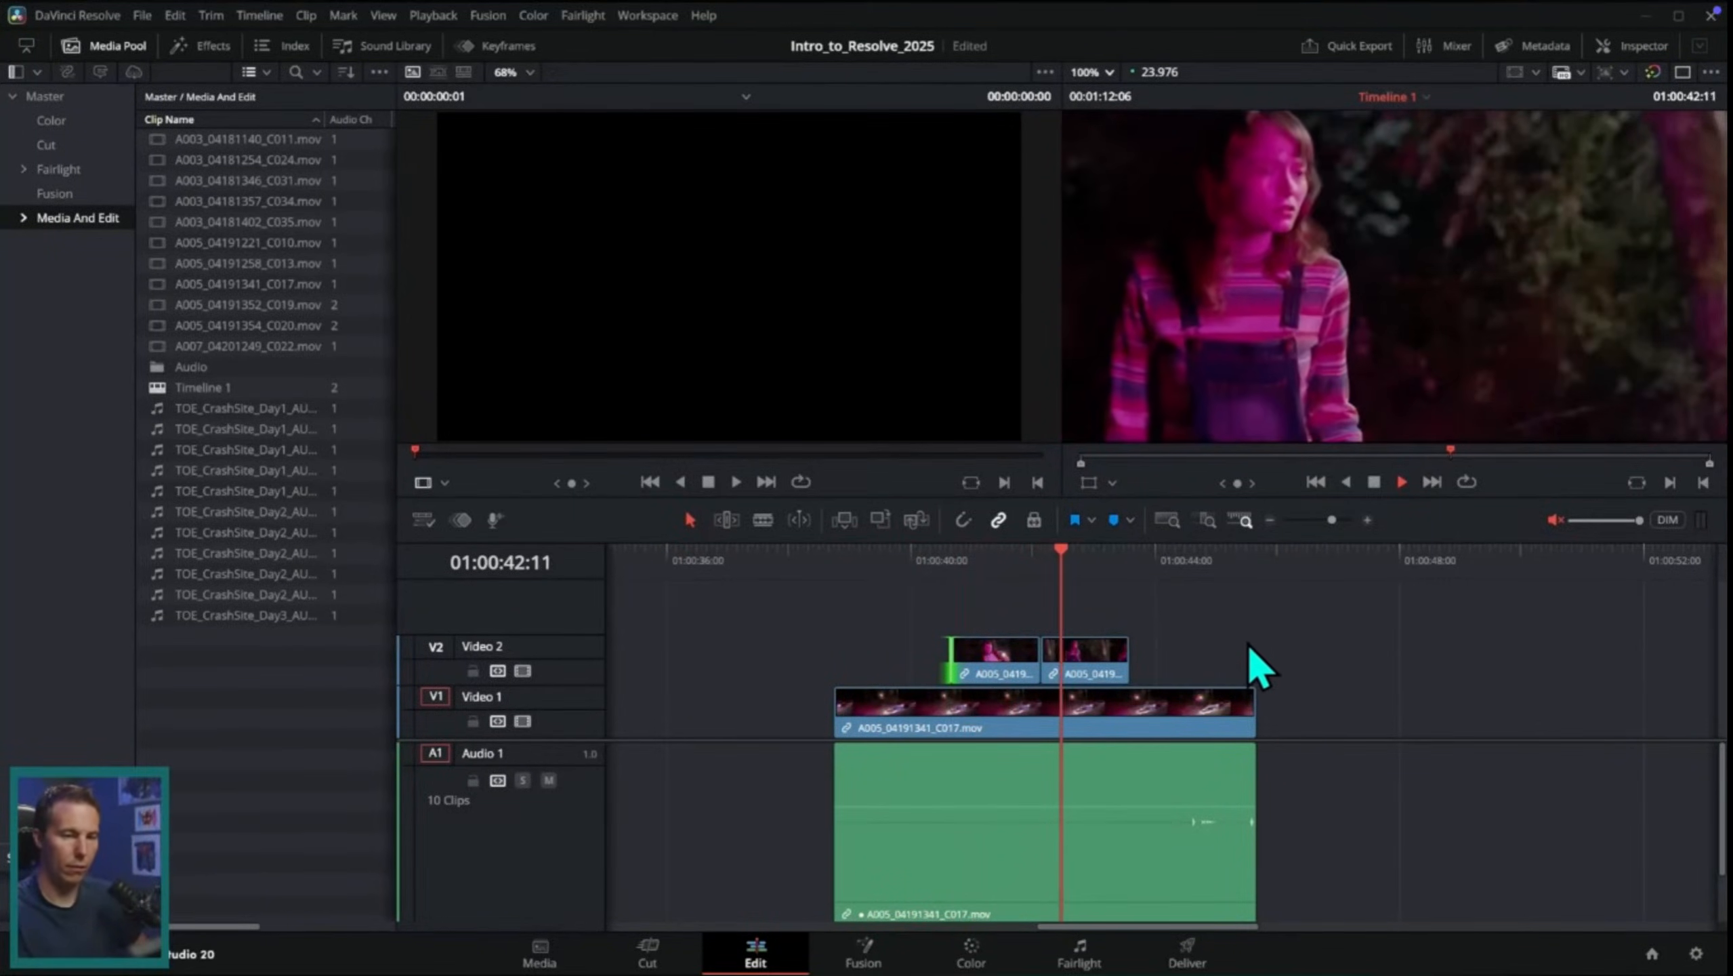
Step: Separate the two Video 2 cutaways, starting C013 at about 01:00:43 and a lengthened C020 at about 01:00:40, and play them back
{"action": "mouse_move", "coordinate": [1050, 656]}
{"action": "left_mouse_down"}
{"action": "mouse_move", "coordinate": [1101, 656]}
{"action": "mouse_move", "coordinate": [1067, 660]}
{"action": "left_mouse_up"}
{"action": "left_click_drag", "start_coordinate": [953, 660], "coordinate": [914, 660]}
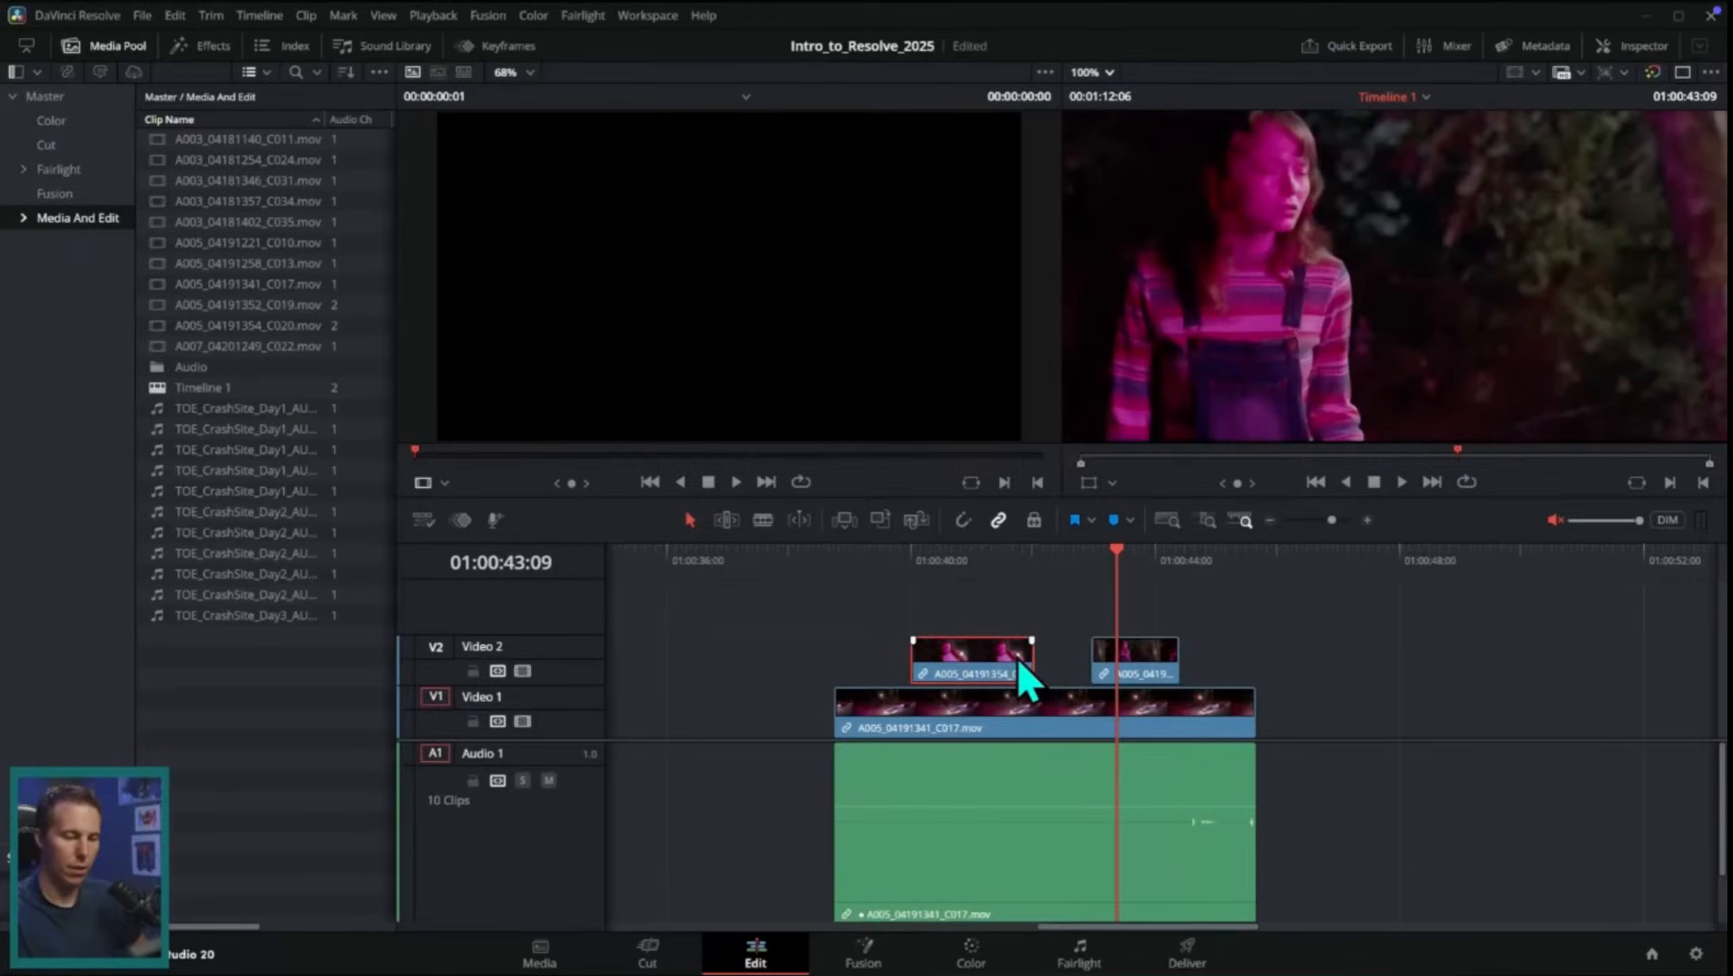
{"action": "left_click_drag", "start_coordinate": [1019, 663], "coordinate": [929, 656]}
{"action": "left_click", "coordinate": [917, 560]}
{"action": "key", "text": "space"}
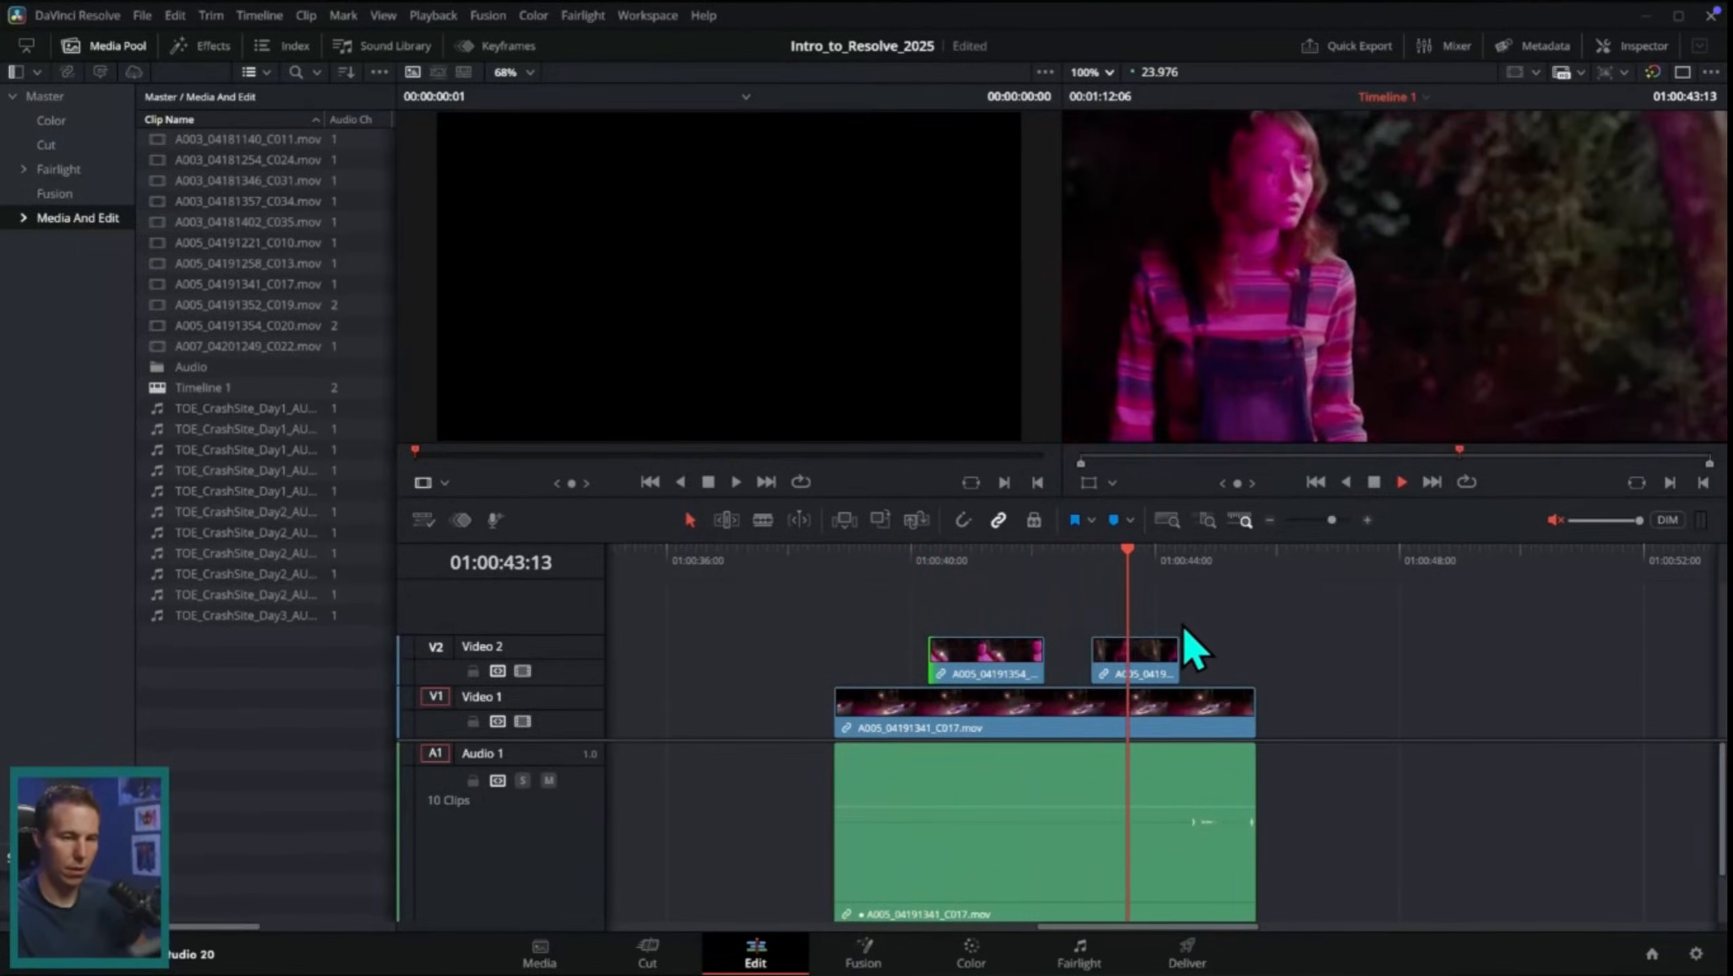
Step: Move the C013 cutaway on Video 2 so it starts directly after the C020 cutaway, and scrub through the result
{"action": "key", "text": "space"}
{"action": "left_click_drag", "start_coordinate": [1113, 652], "coordinate": [1150, 652]}
{"action": "left_click_drag", "start_coordinate": [1134, 562], "coordinate": [1112, 639]}
{"action": "left_click_drag", "start_coordinate": [983, 568], "coordinate": [872, 615]}
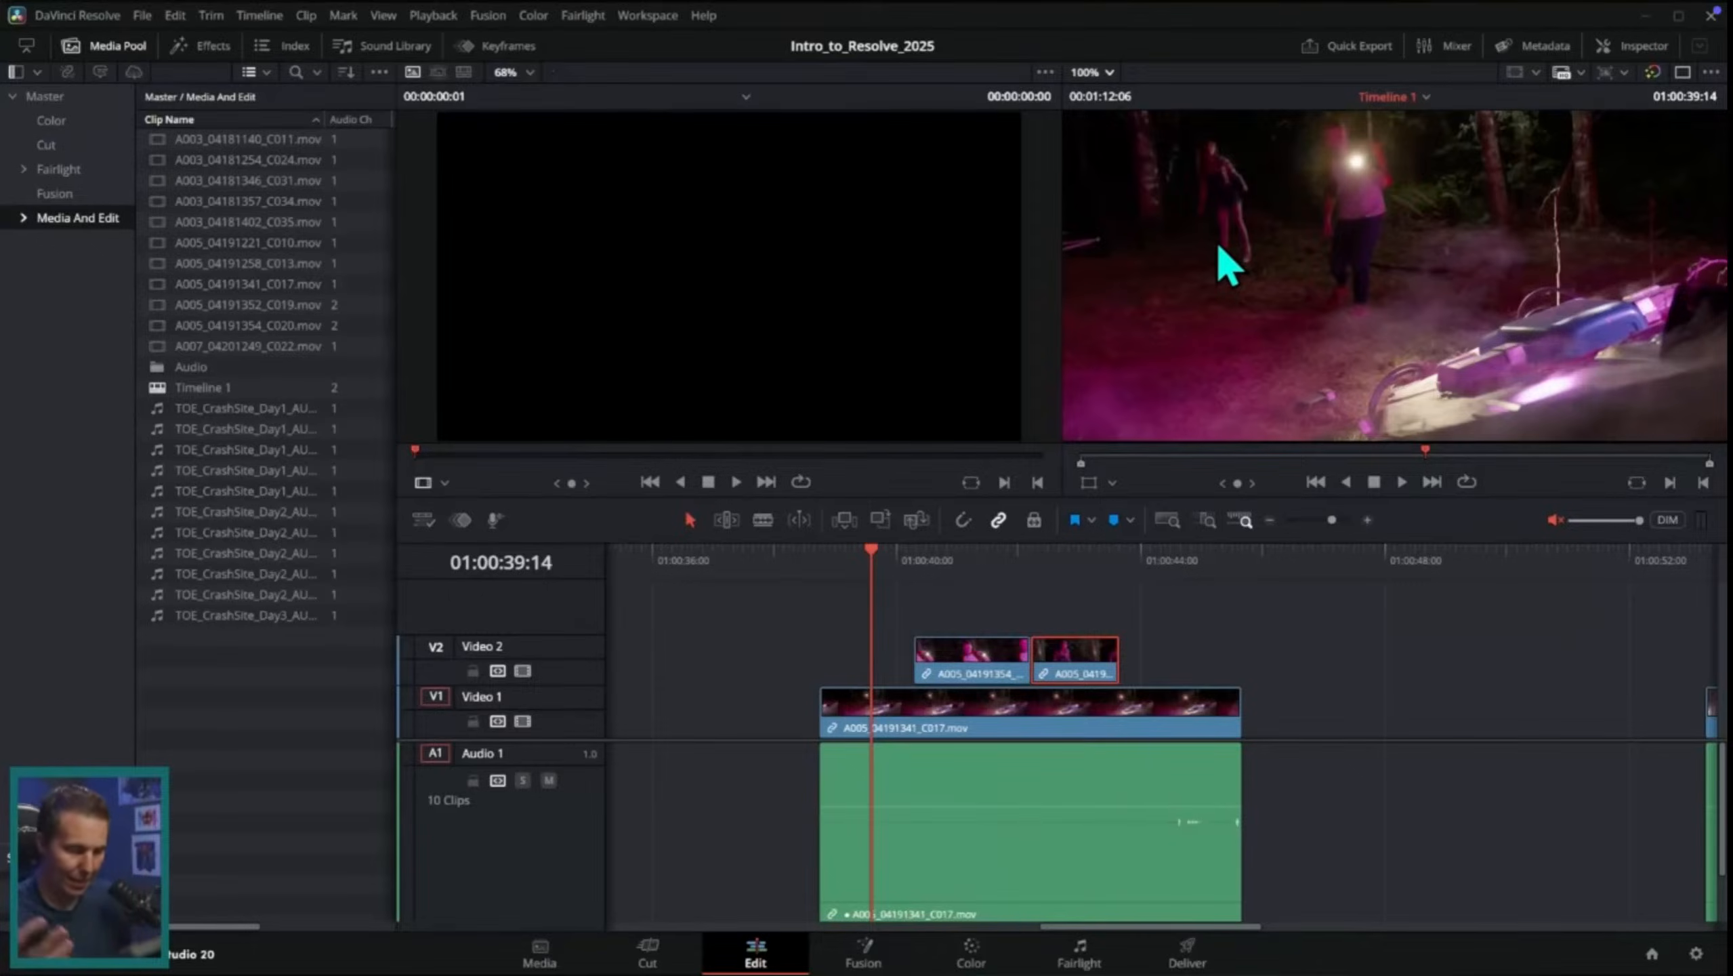
Step: Move the C034 clip earlier on Video 1 to start at about 01:00:48 and retrim it to a later section of the shot
{"action": "key", "text": "shift+z"}
{"action": "left_click_drag", "start_coordinate": [1004, 559], "coordinate": [1142, 572]}
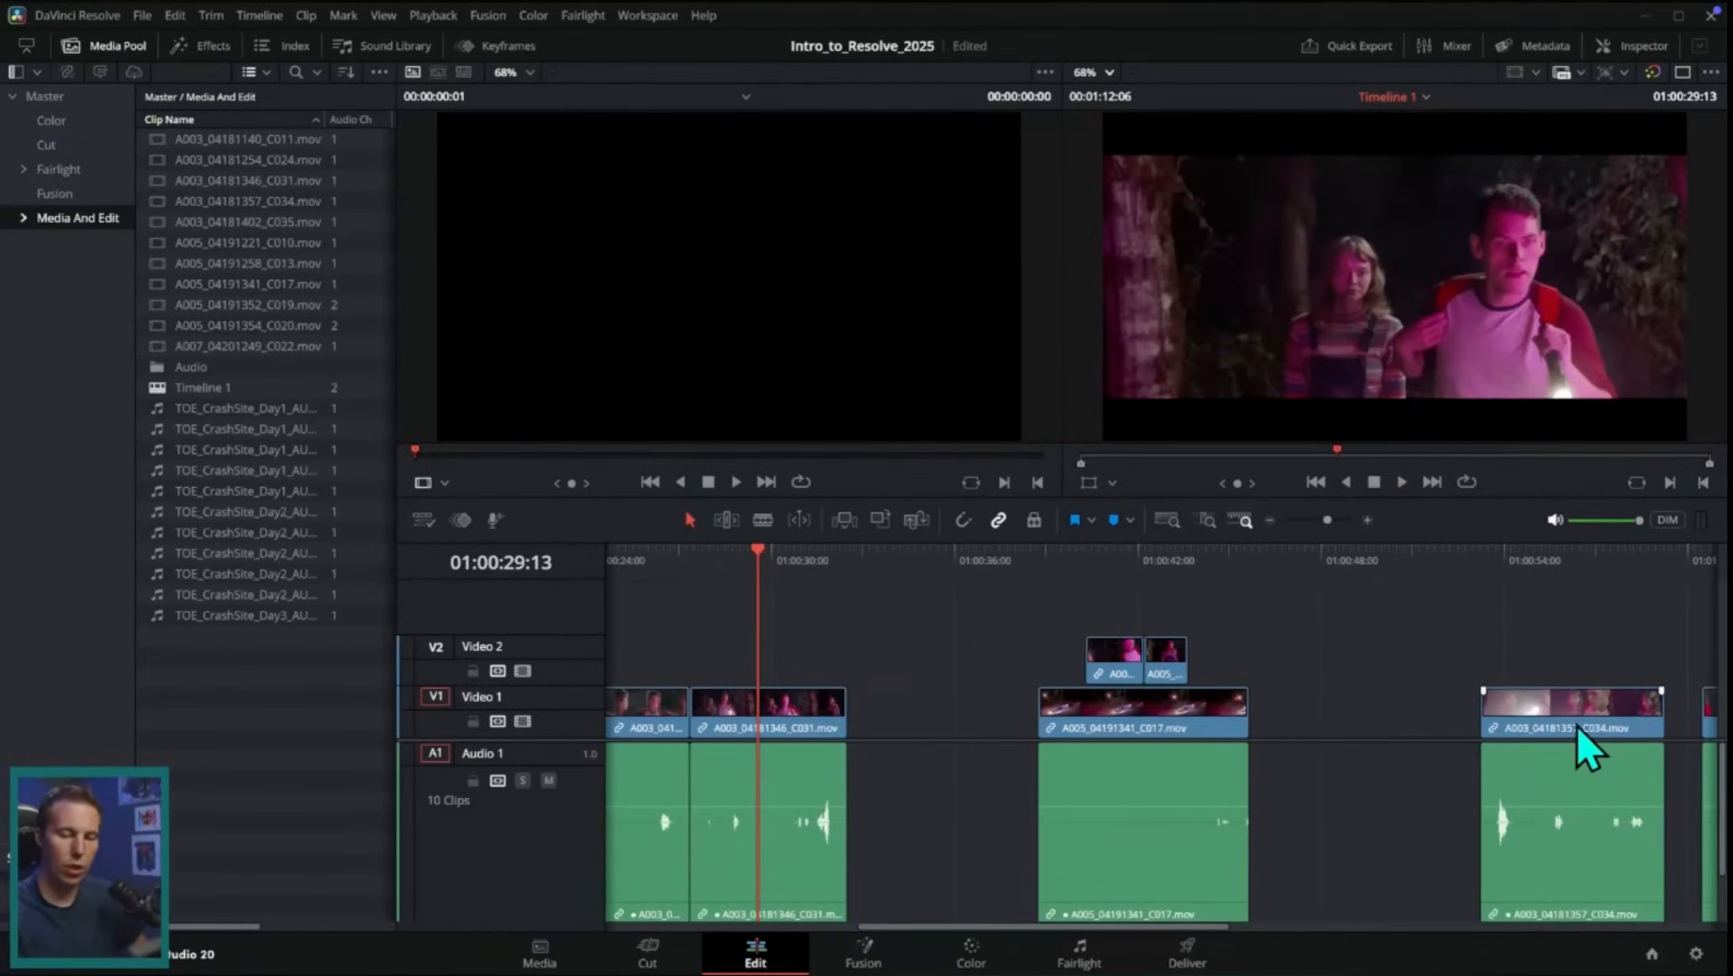
{"action": "left_click_drag", "start_coordinate": [1587, 750], "coordinate": [1443, 750]}
{"action": "left_click_drag", "start_coordinate": [1353, 574], "coordinate": [1451, 587]}
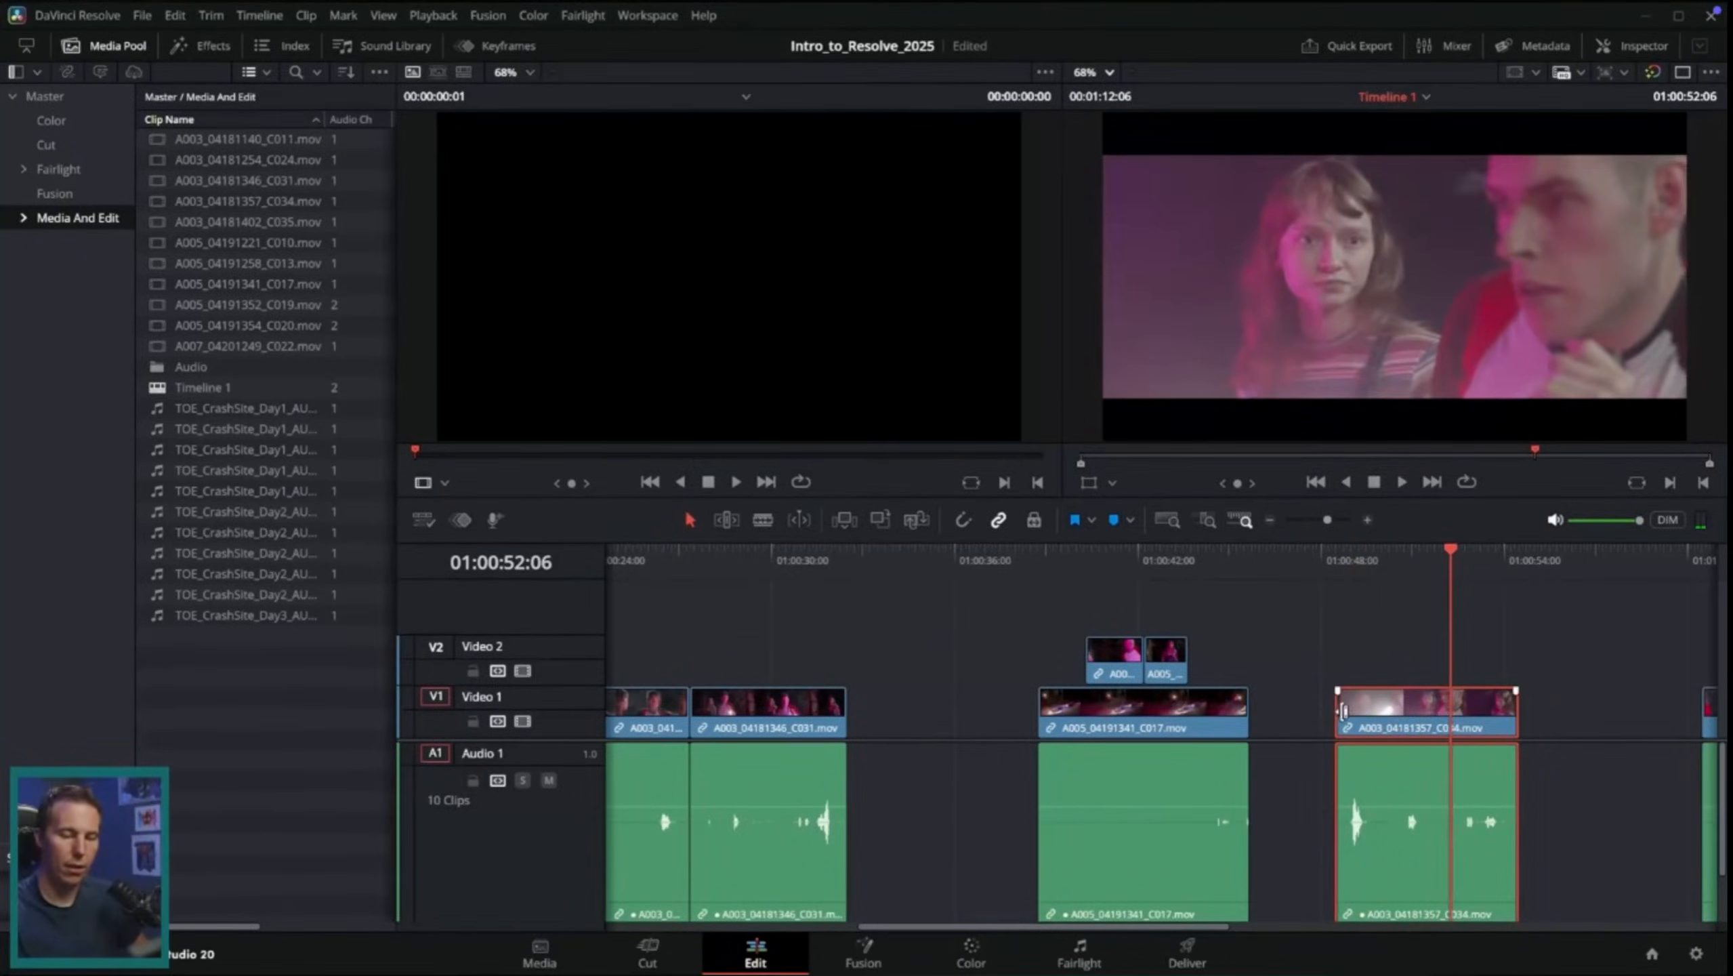
{"action": "left_click_drag", "start_coordinate": [1344, 711], "coordinate": [1501, 697]}
{"action": "left_click", "coordinate": [1372, 576]}
{"action": "key", "text": "space"}
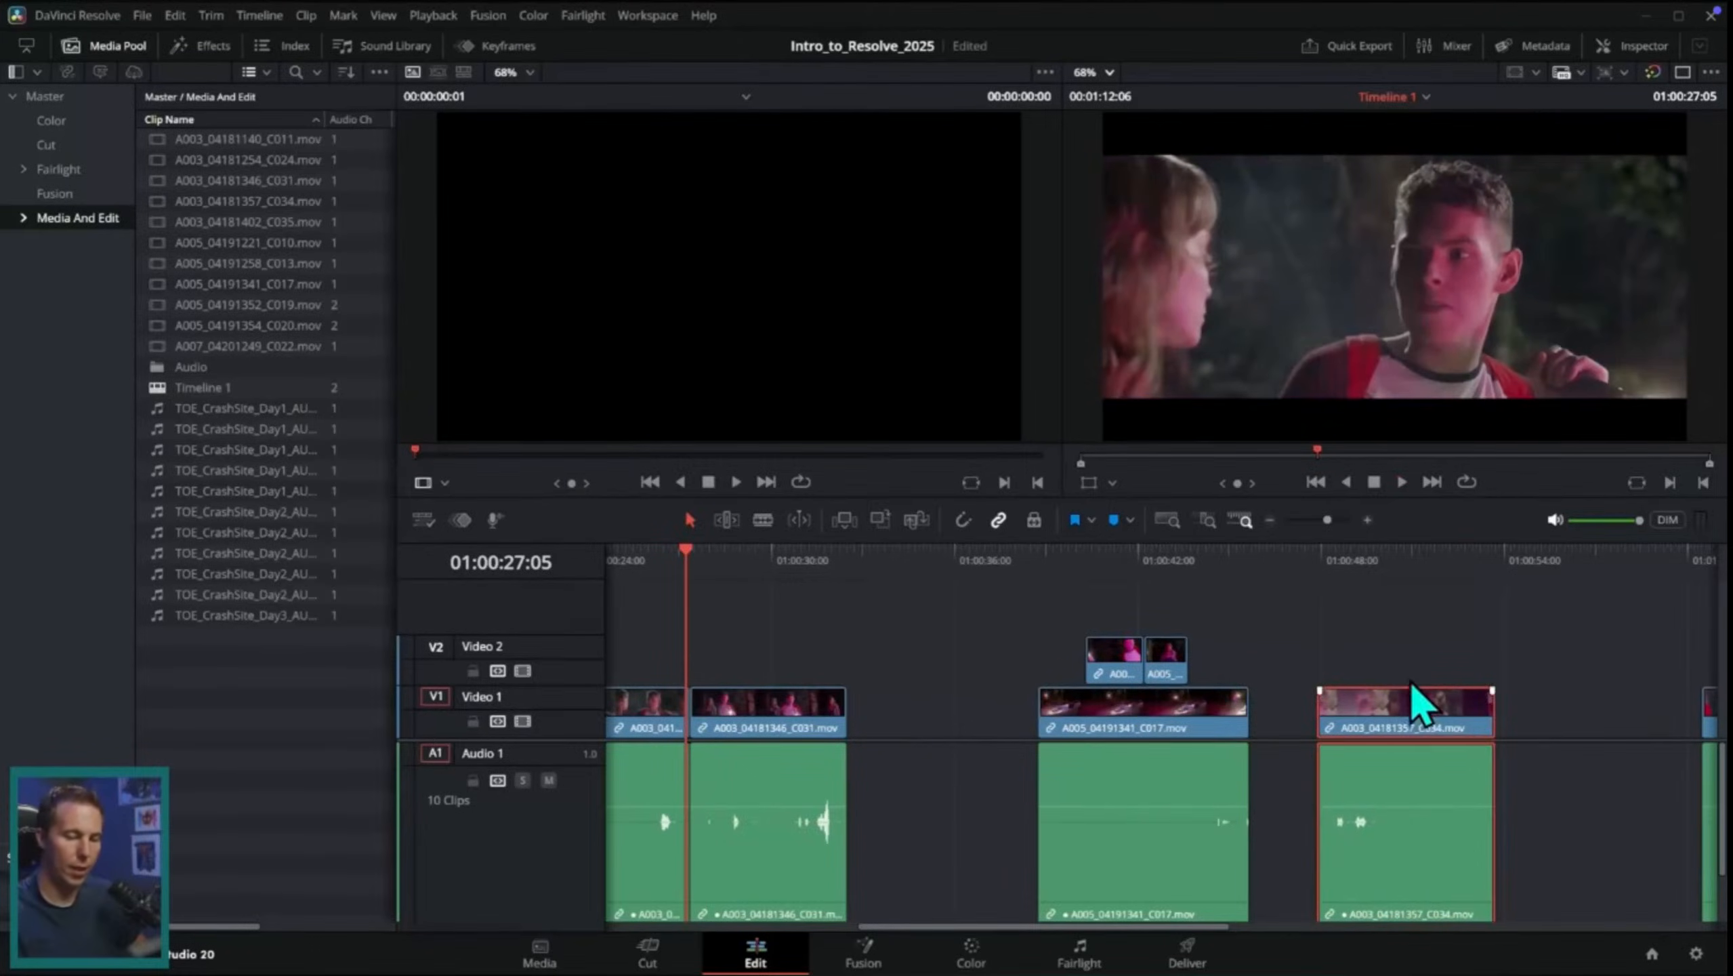
{"action": "key", "text": "space"}
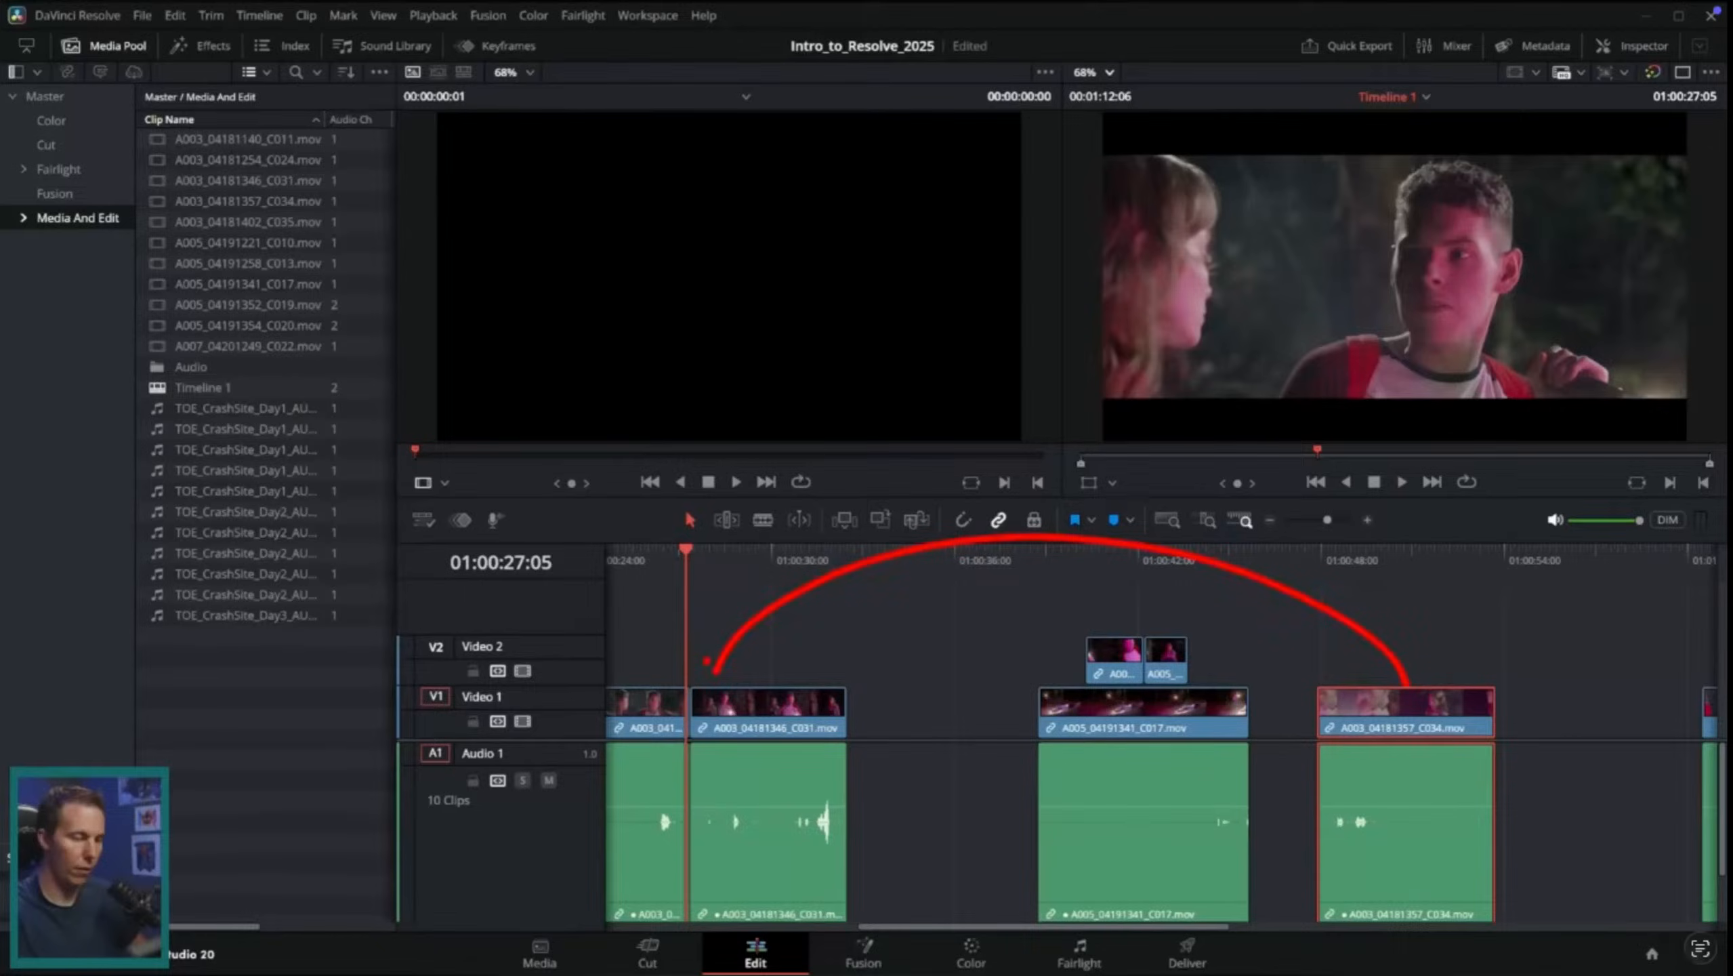
Step: Switch to Desktop 2 and set the Exhaust fan to a constant 1586 RPM in Macs Fan Control
{"action": "key", "text": "ctrl+Up"}
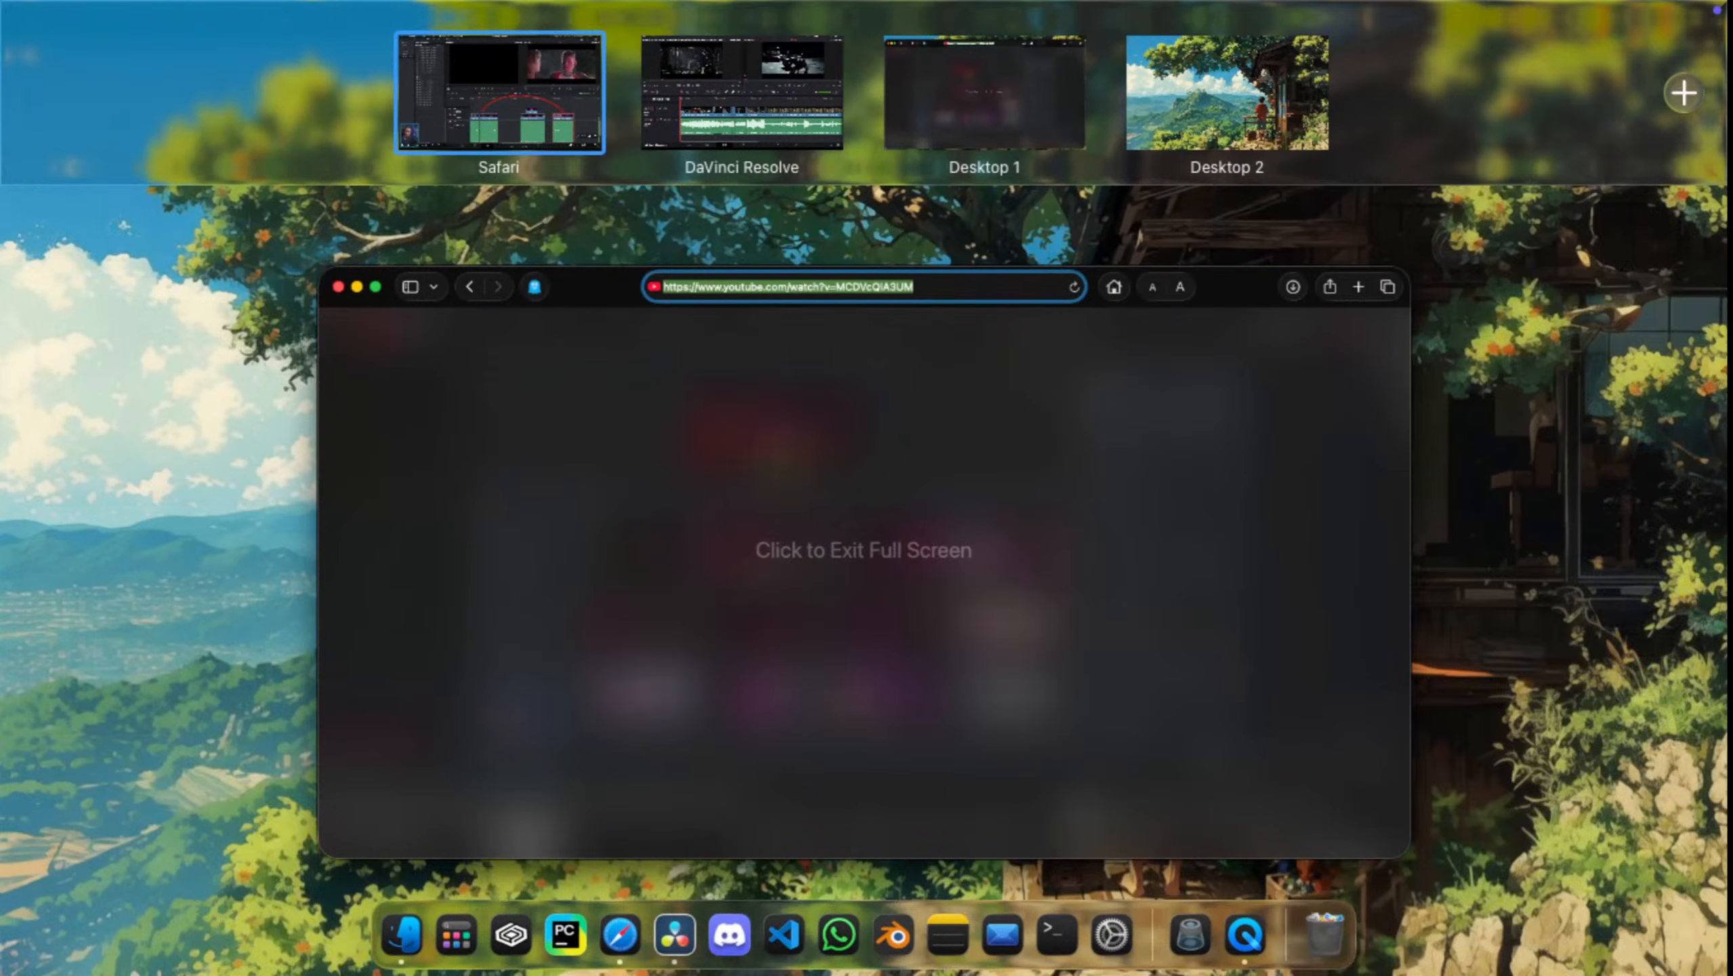
{"action": "left_click", "coordinate": [1227, 93]}
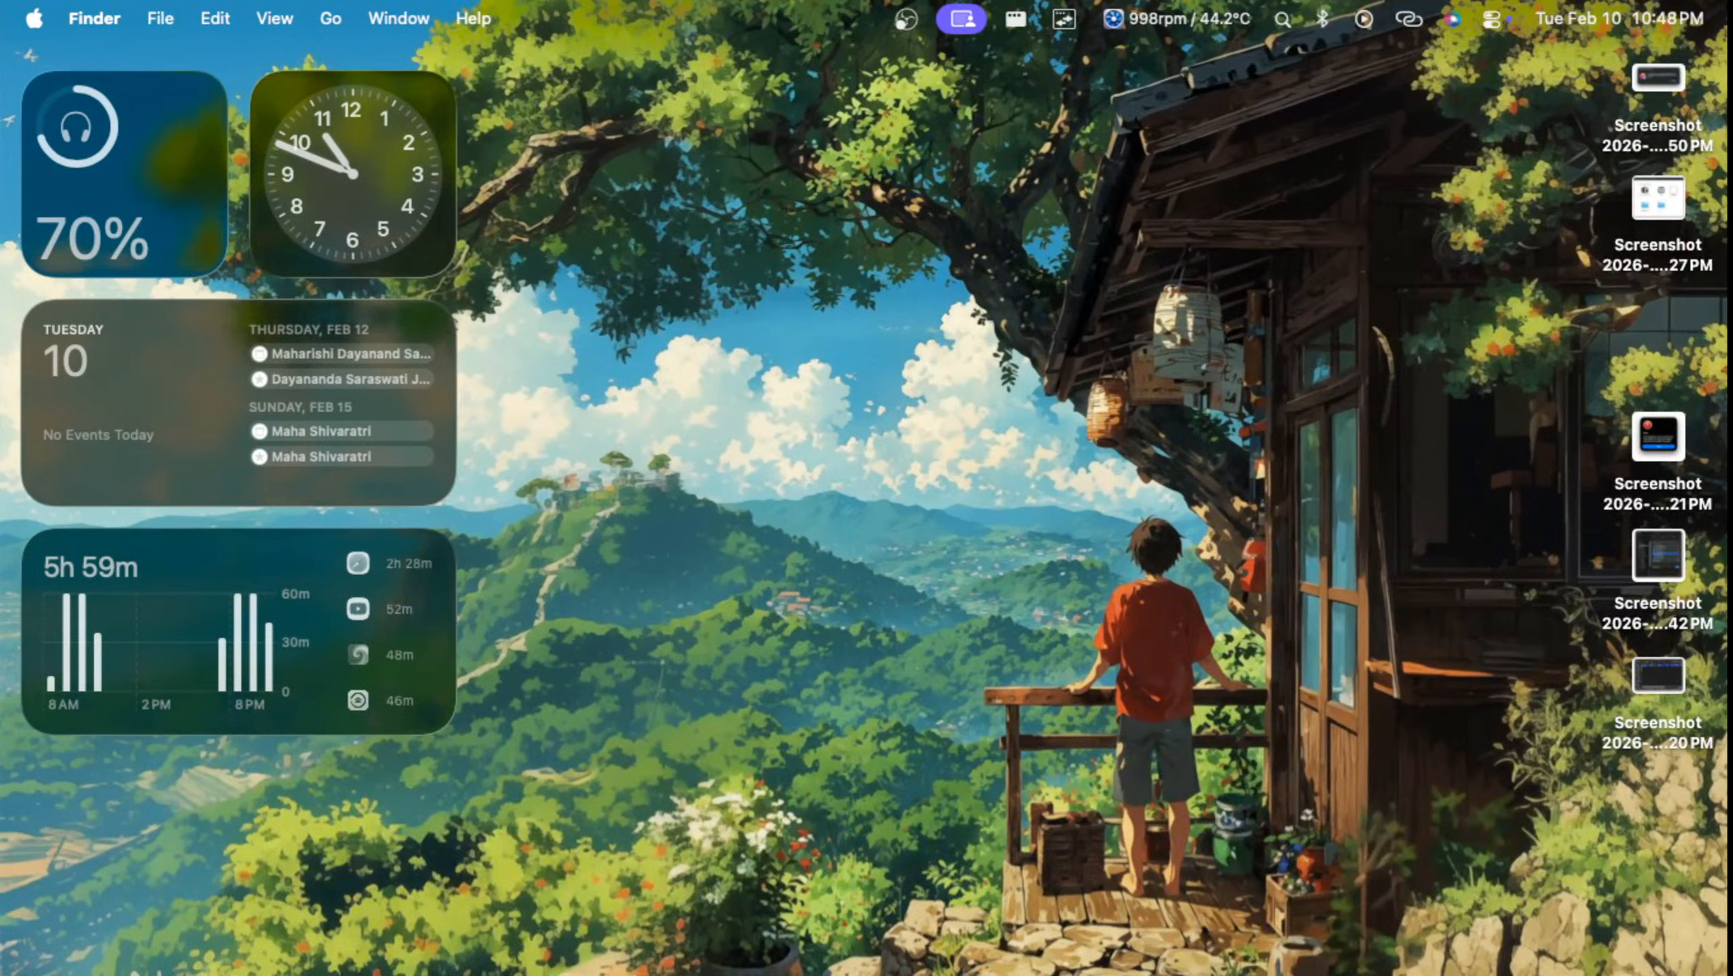
{"action": "left_click", "coordinate": [1178, 19]}
{"action": "mouse_move", "coordinate": [1188, 137]}
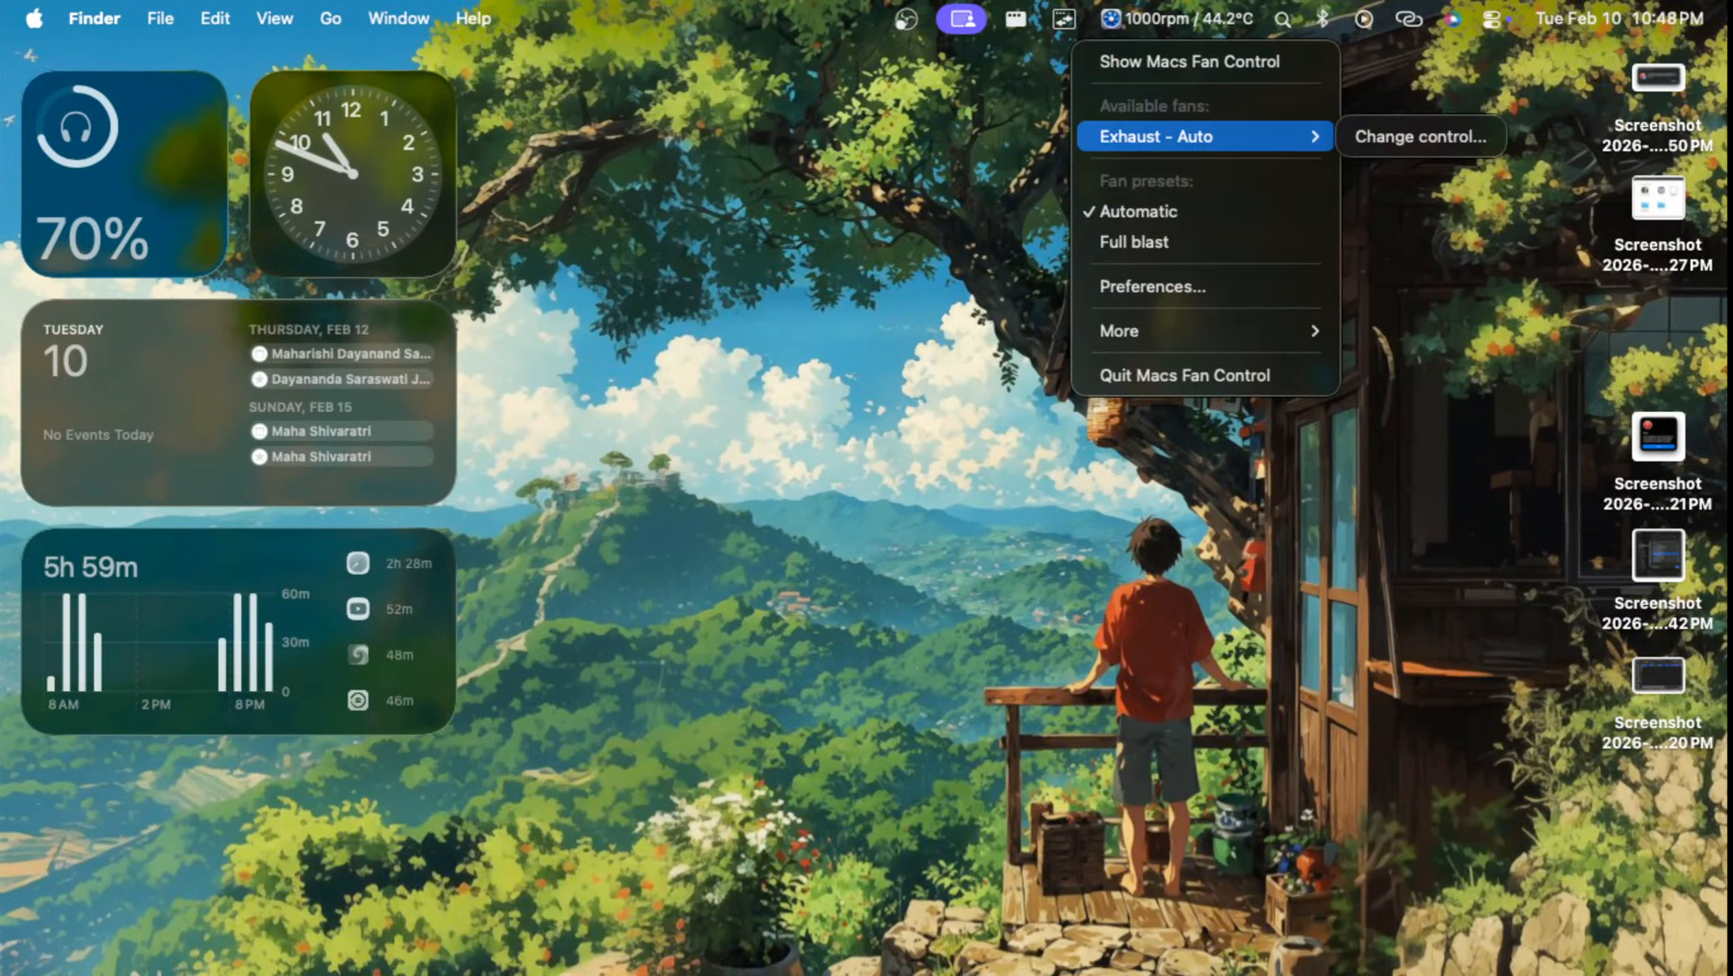
{"action": "key", "text": "Escape"}
{"action": "left_click", "coordinate": [1178, 19]}
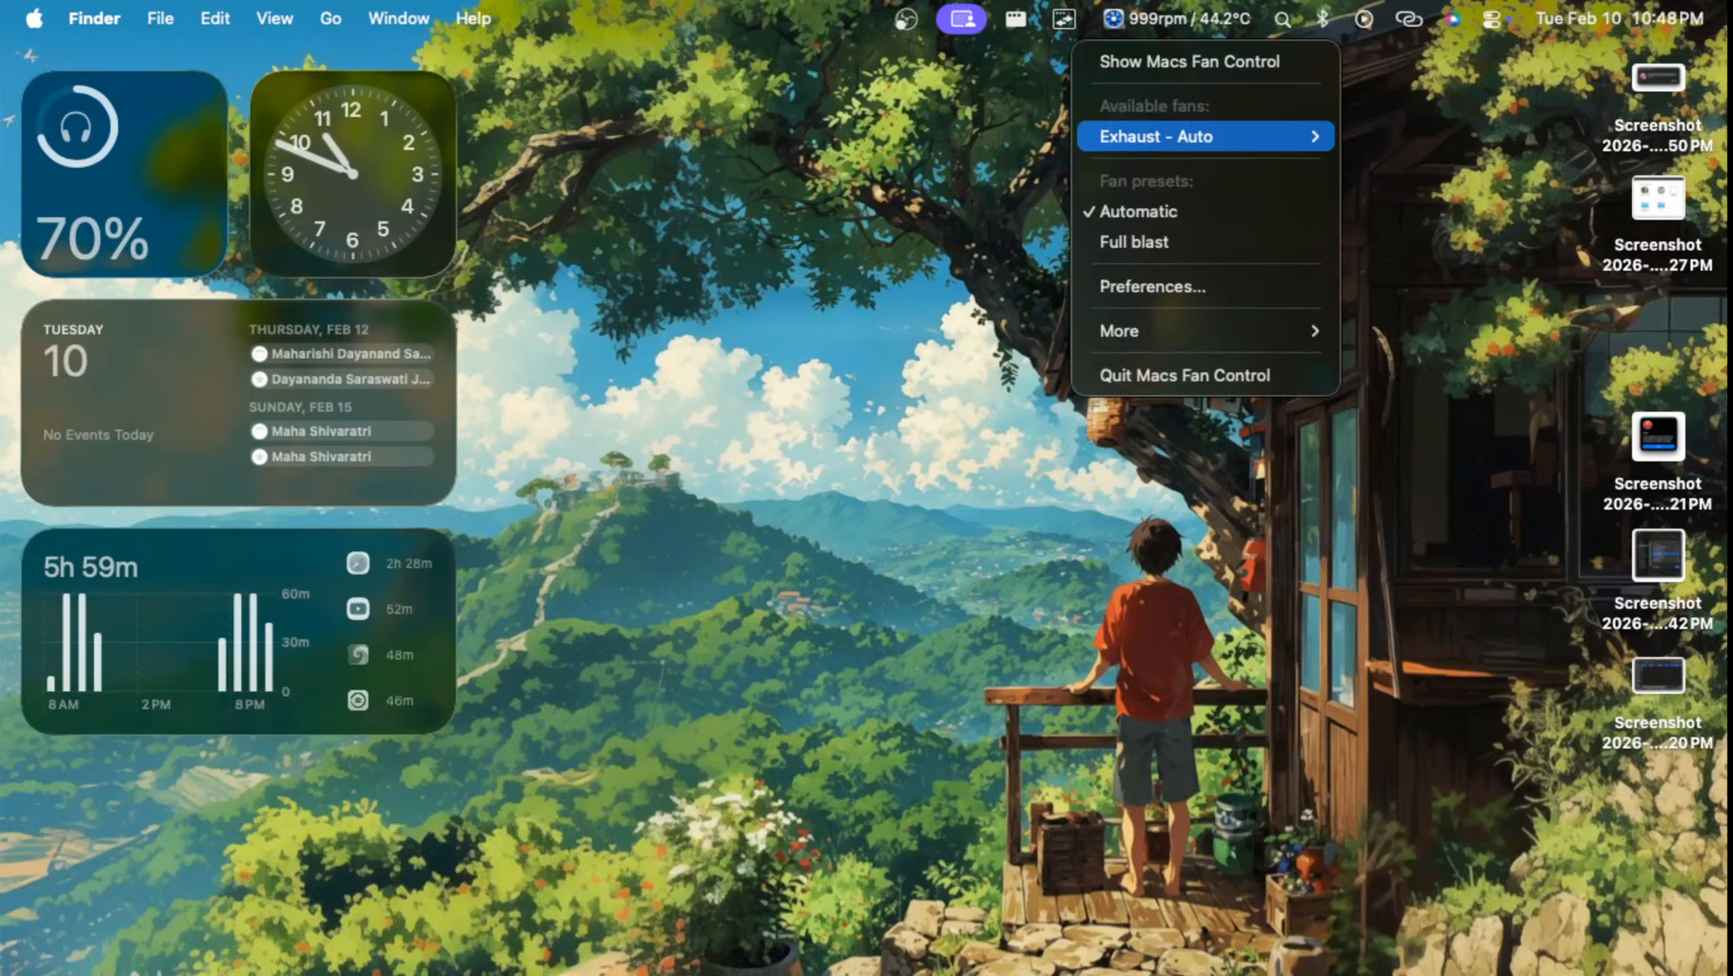
{"action": "left_click", "coordinate": [1416, 137]}
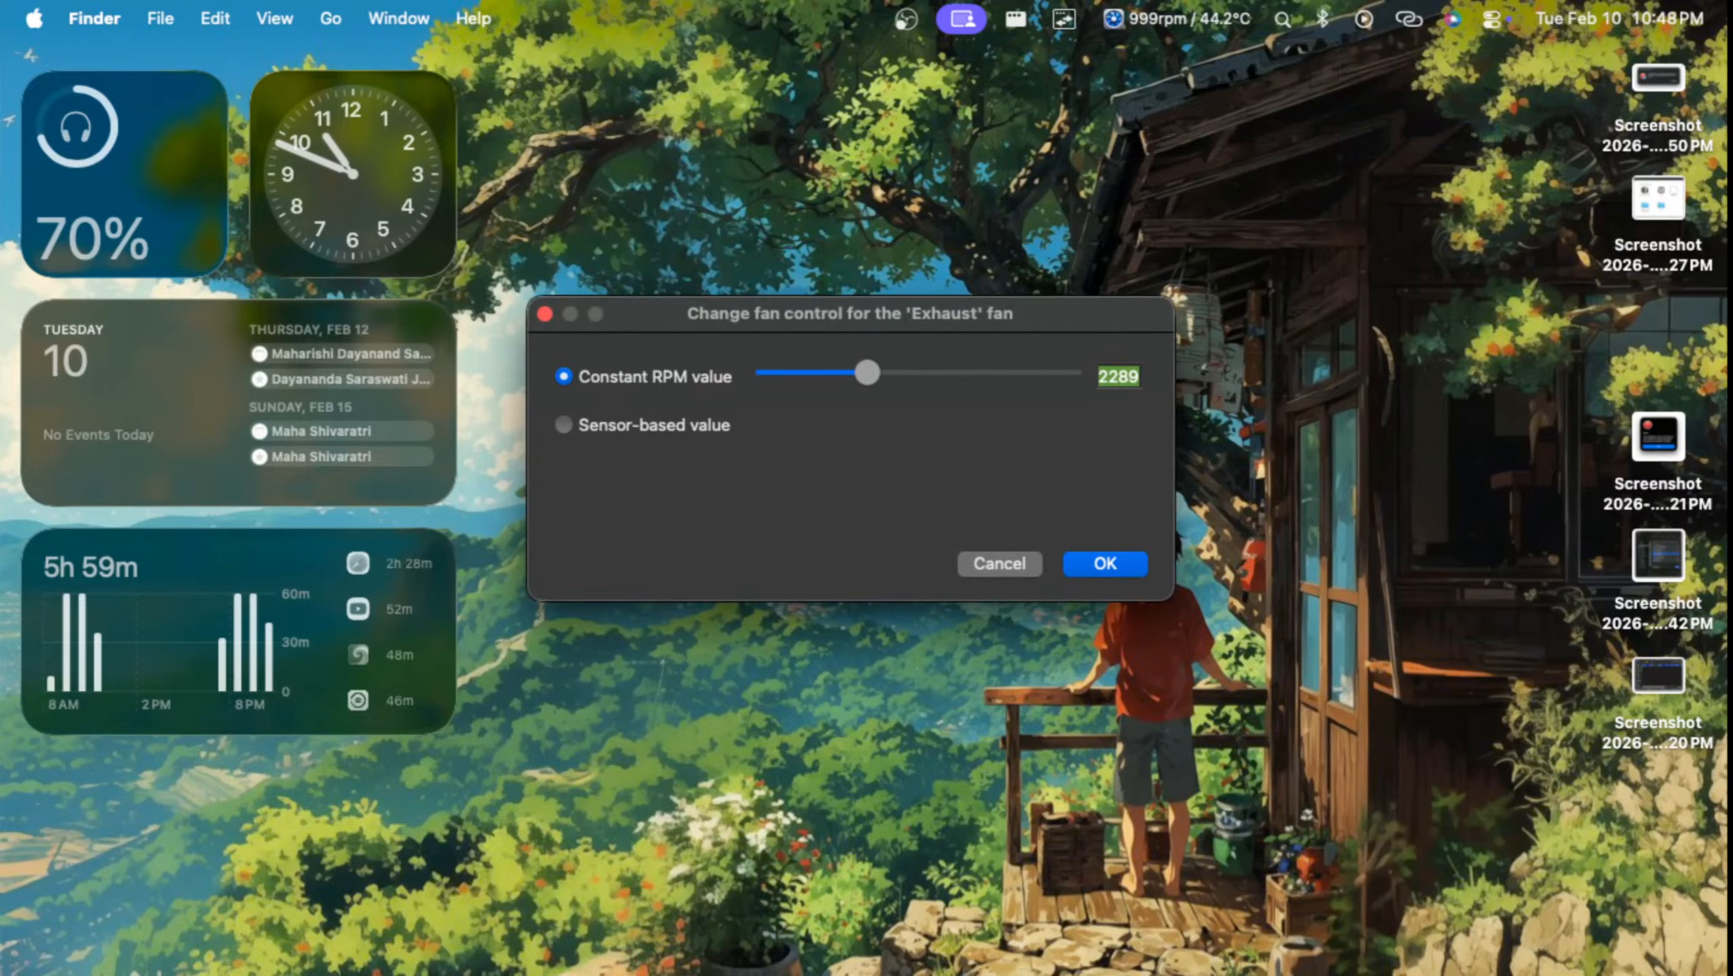
{"action": "left_click_drag", "start_coordinate": [867, 372], "coordinate": [815, 373]}
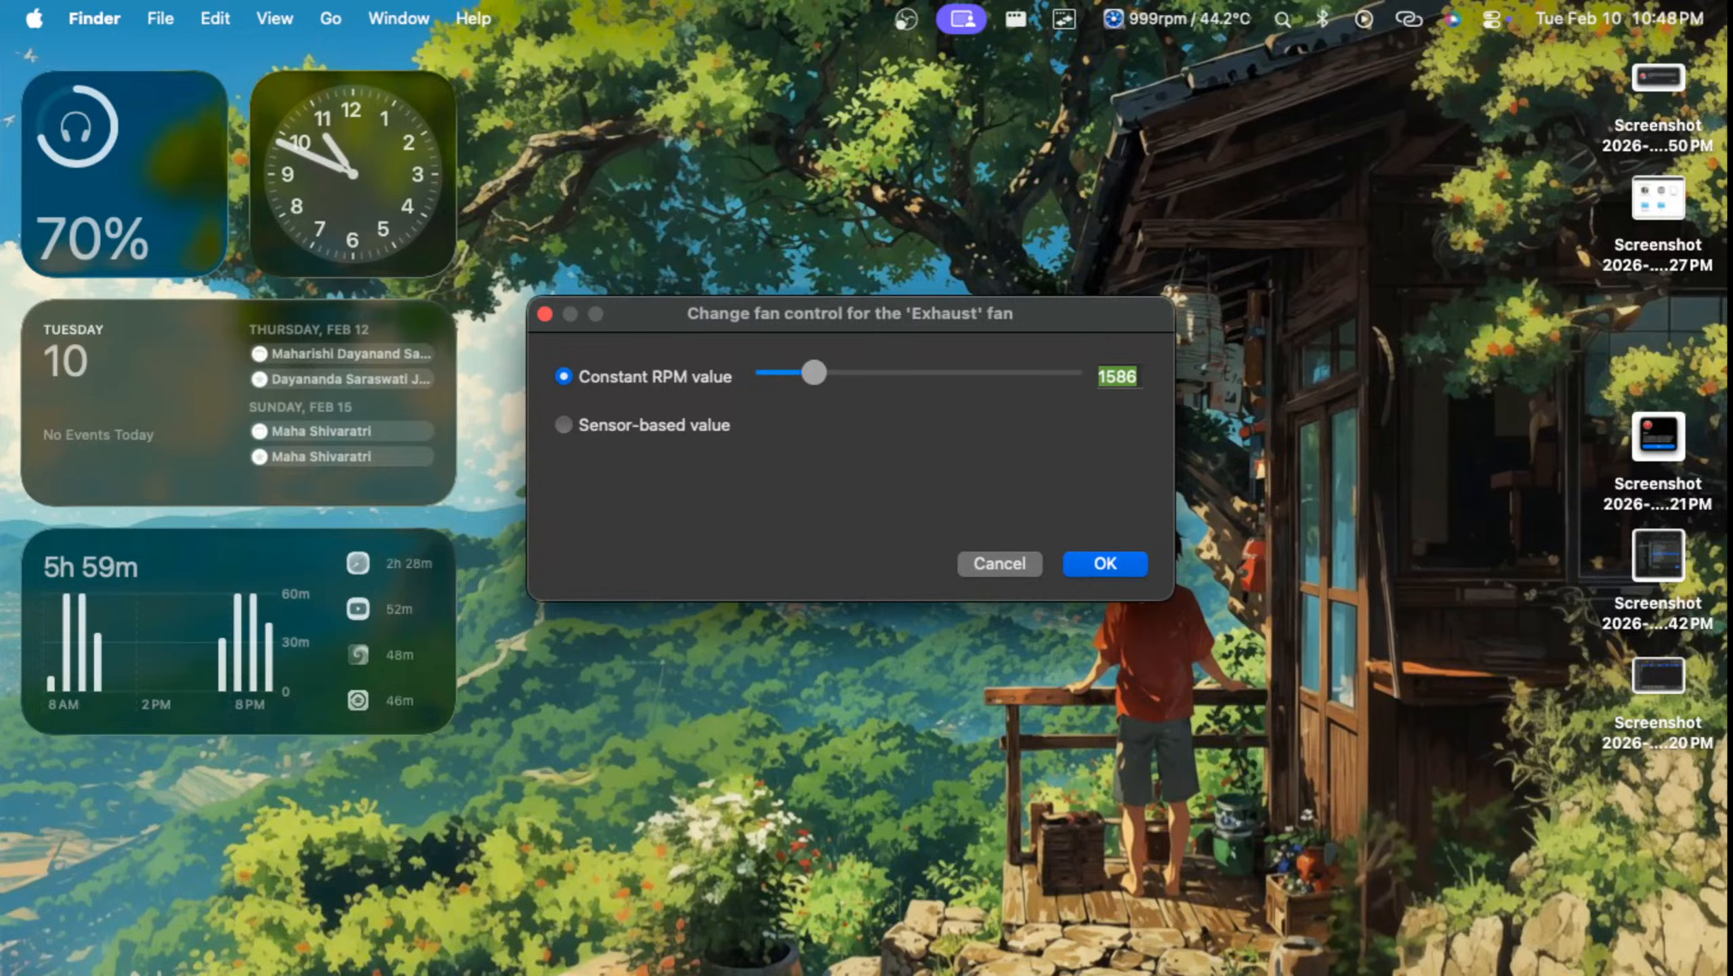
{"action": "key", "text": "Return"}
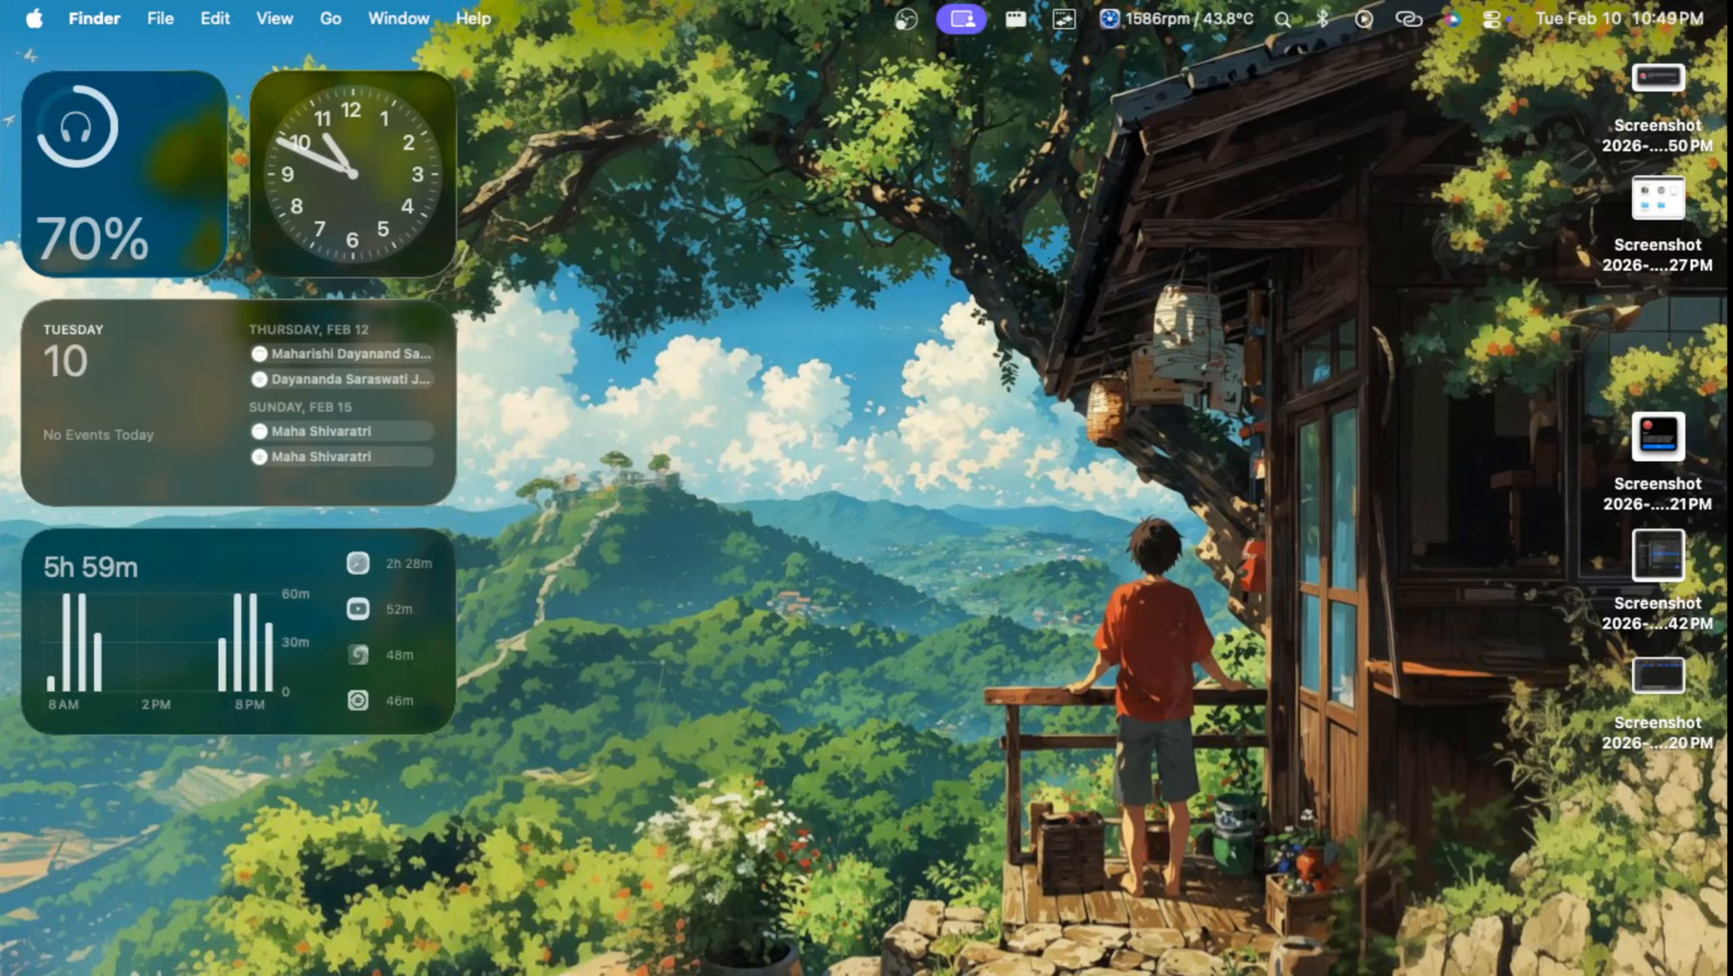
Step: Return to the full-screen DaVinci Resolve course video in Safari and resume its playback
{"action": "key", "text": "ctrl+Up"}
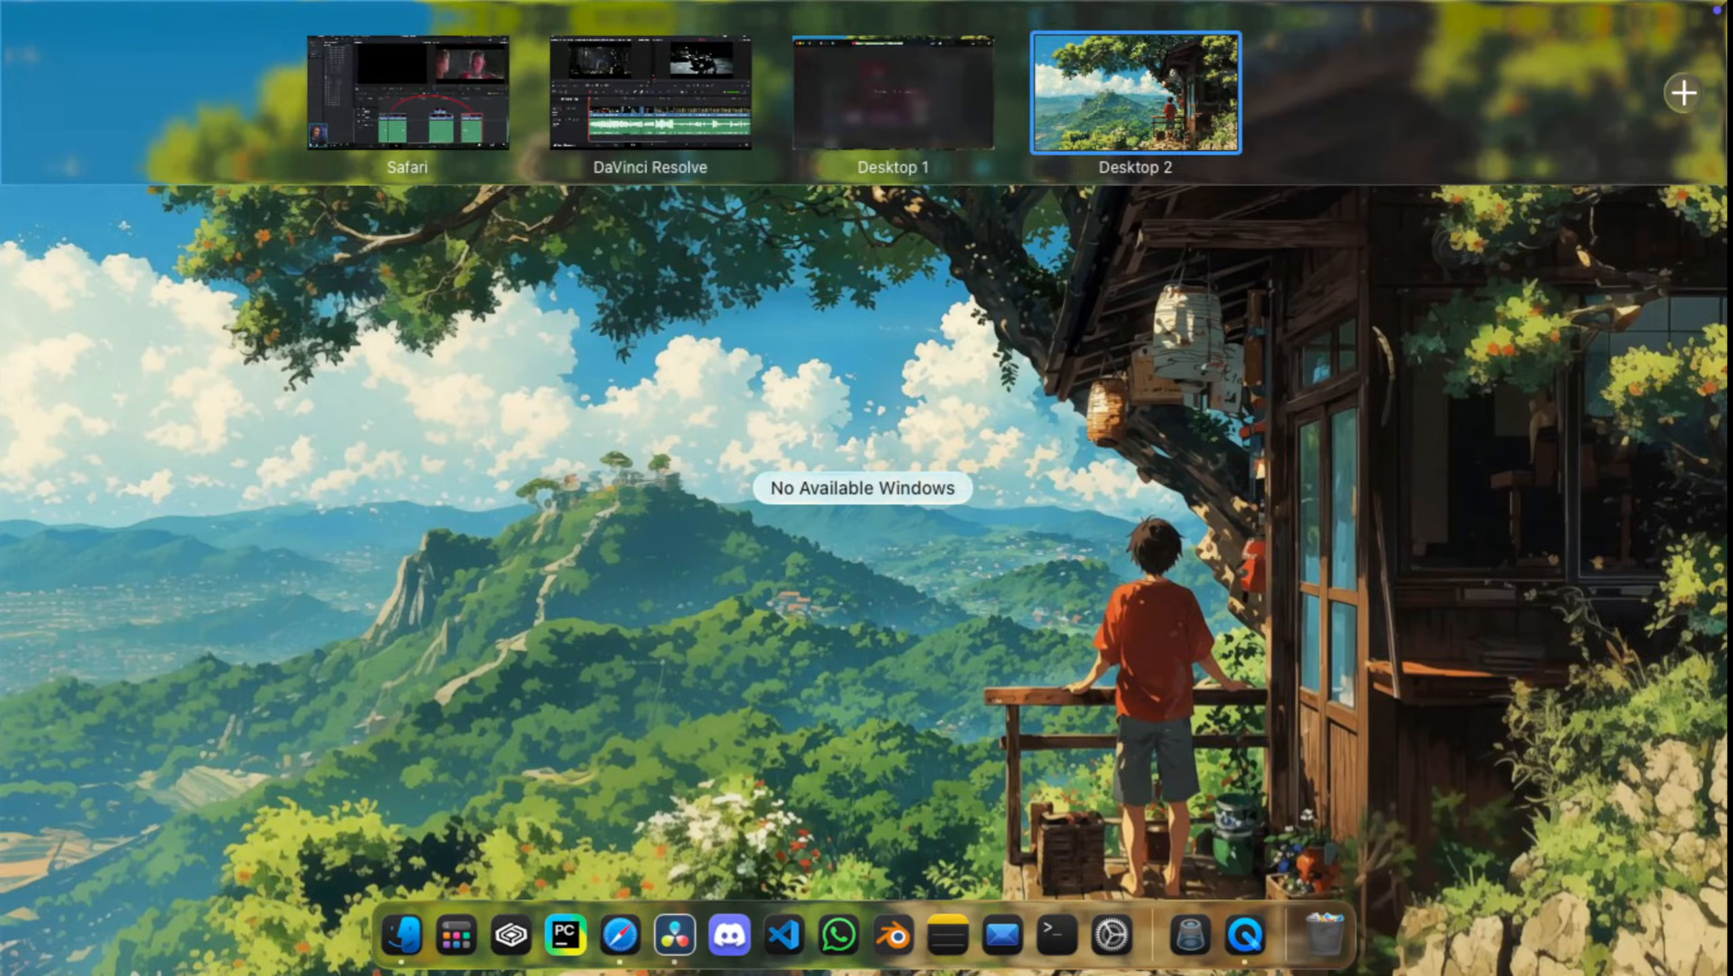
{"action": "left_click", "coordinate": [651, 93]}
{"action": "key", "text": "ctrl+Up"}
{"action": "left_click", "coordinate": [502, 93]}
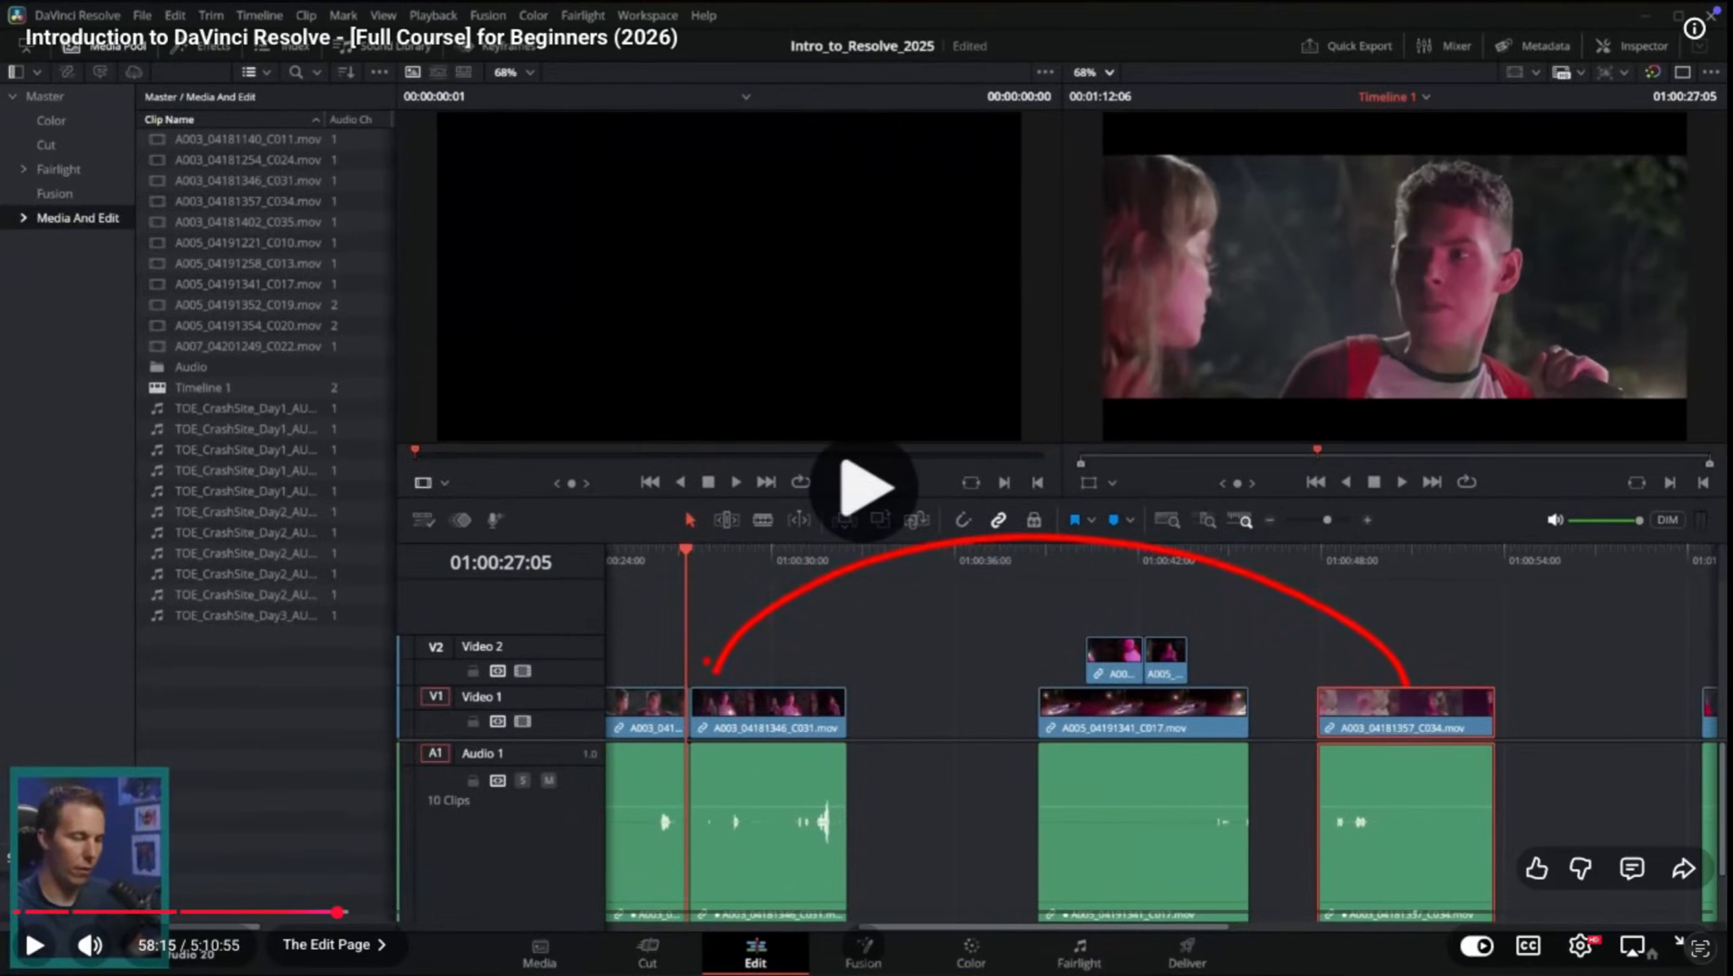
{"action": "key", "text": "space"}
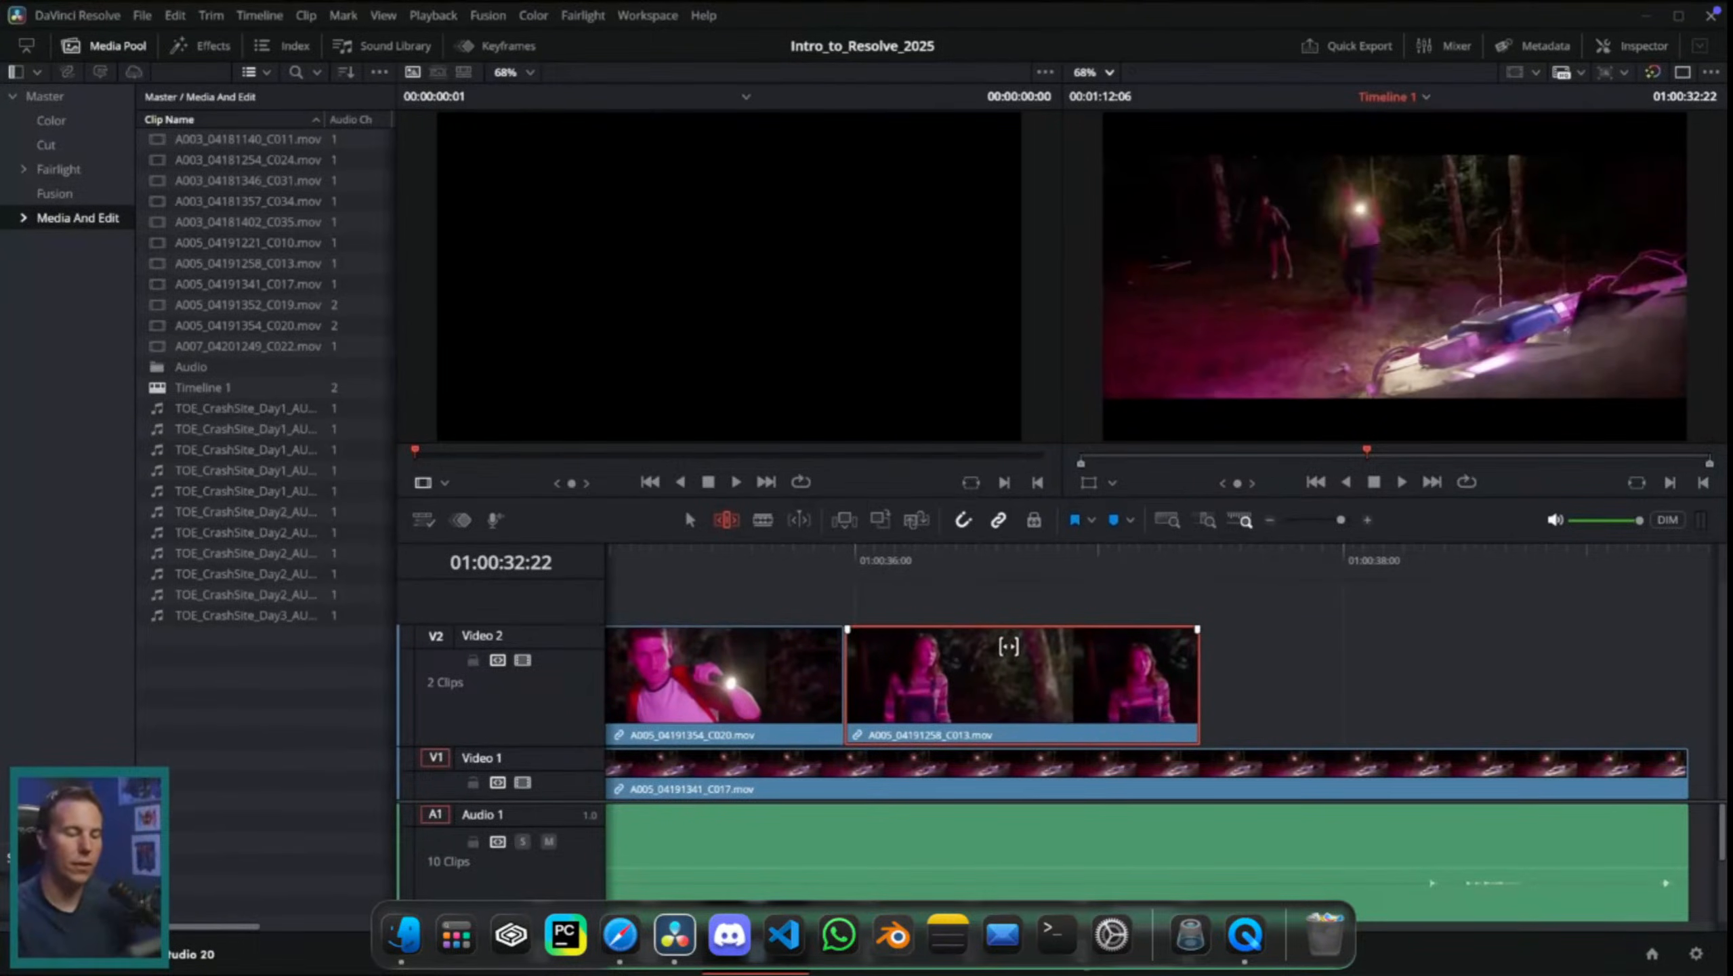
Step: Slip the C013 cutaway's content in Trim Edit mode, and slide the clip slightly earlier against C020 on Video 2
{"action": "left_click_drag", "start_coordinate": [929, 645], "coordinate": [845, 649]}
{"action": "key", "text": "Down"}
{"action": "key", "text": "space"}
{"action": "key", "text": "space"}
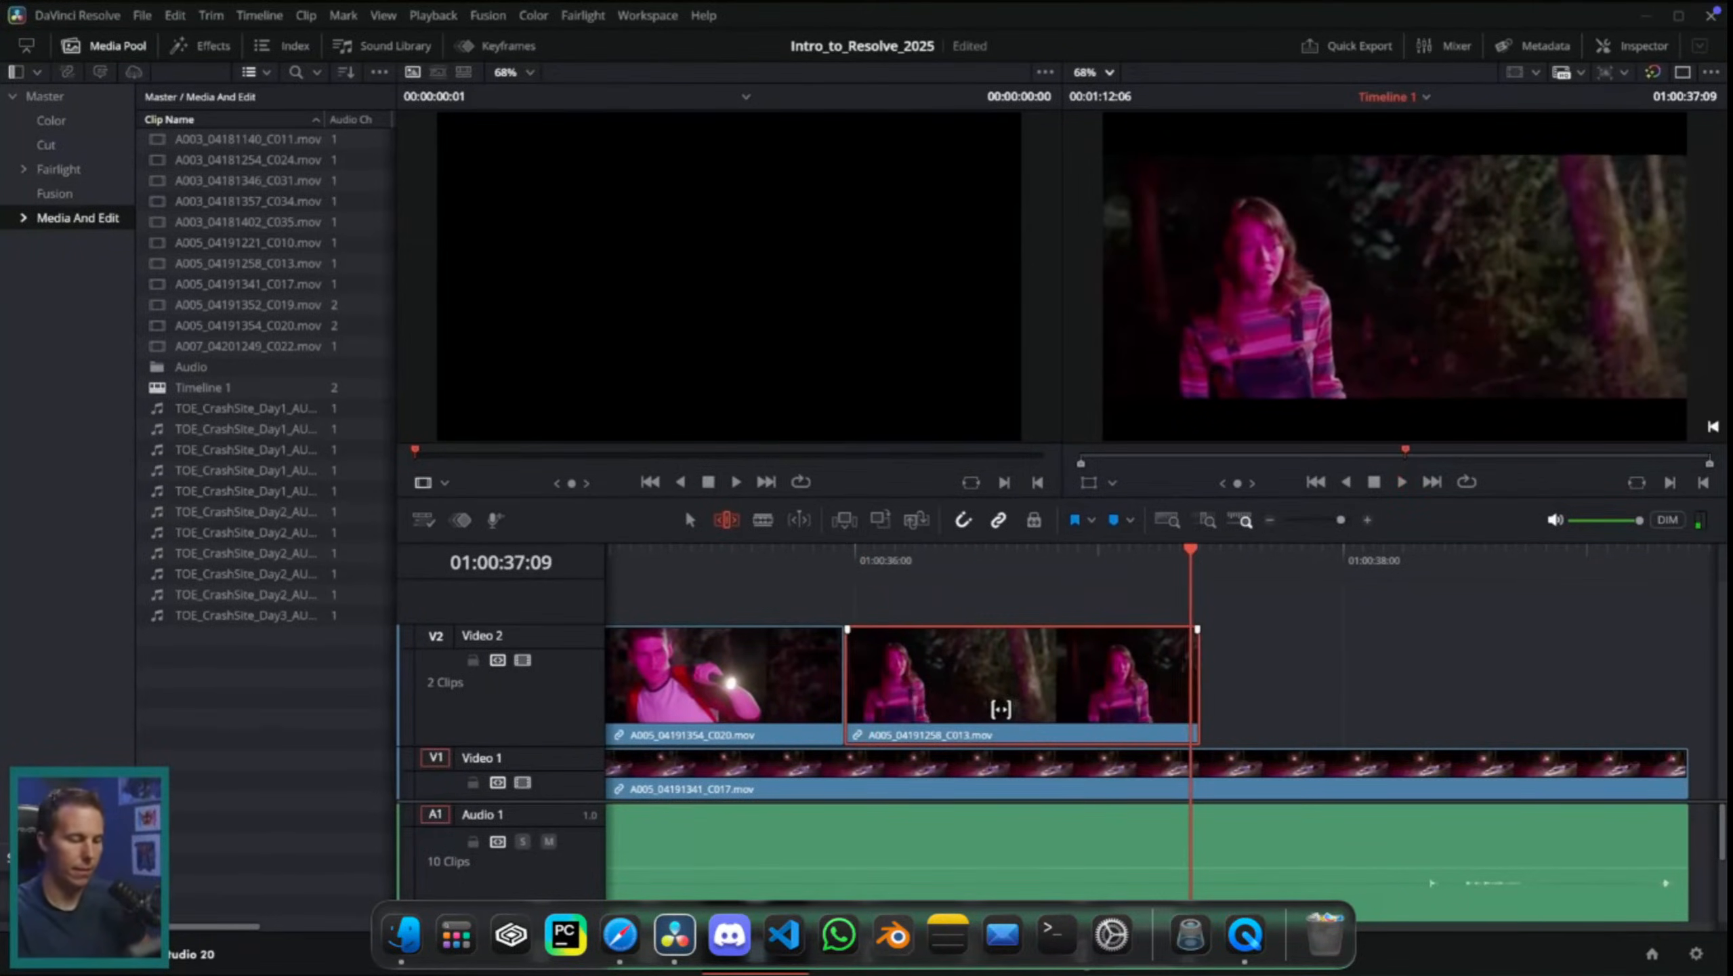
{"action": "scroll", "coordinate": [1309, 736], "scroll_direction": "left", "scroll_amount": 5}
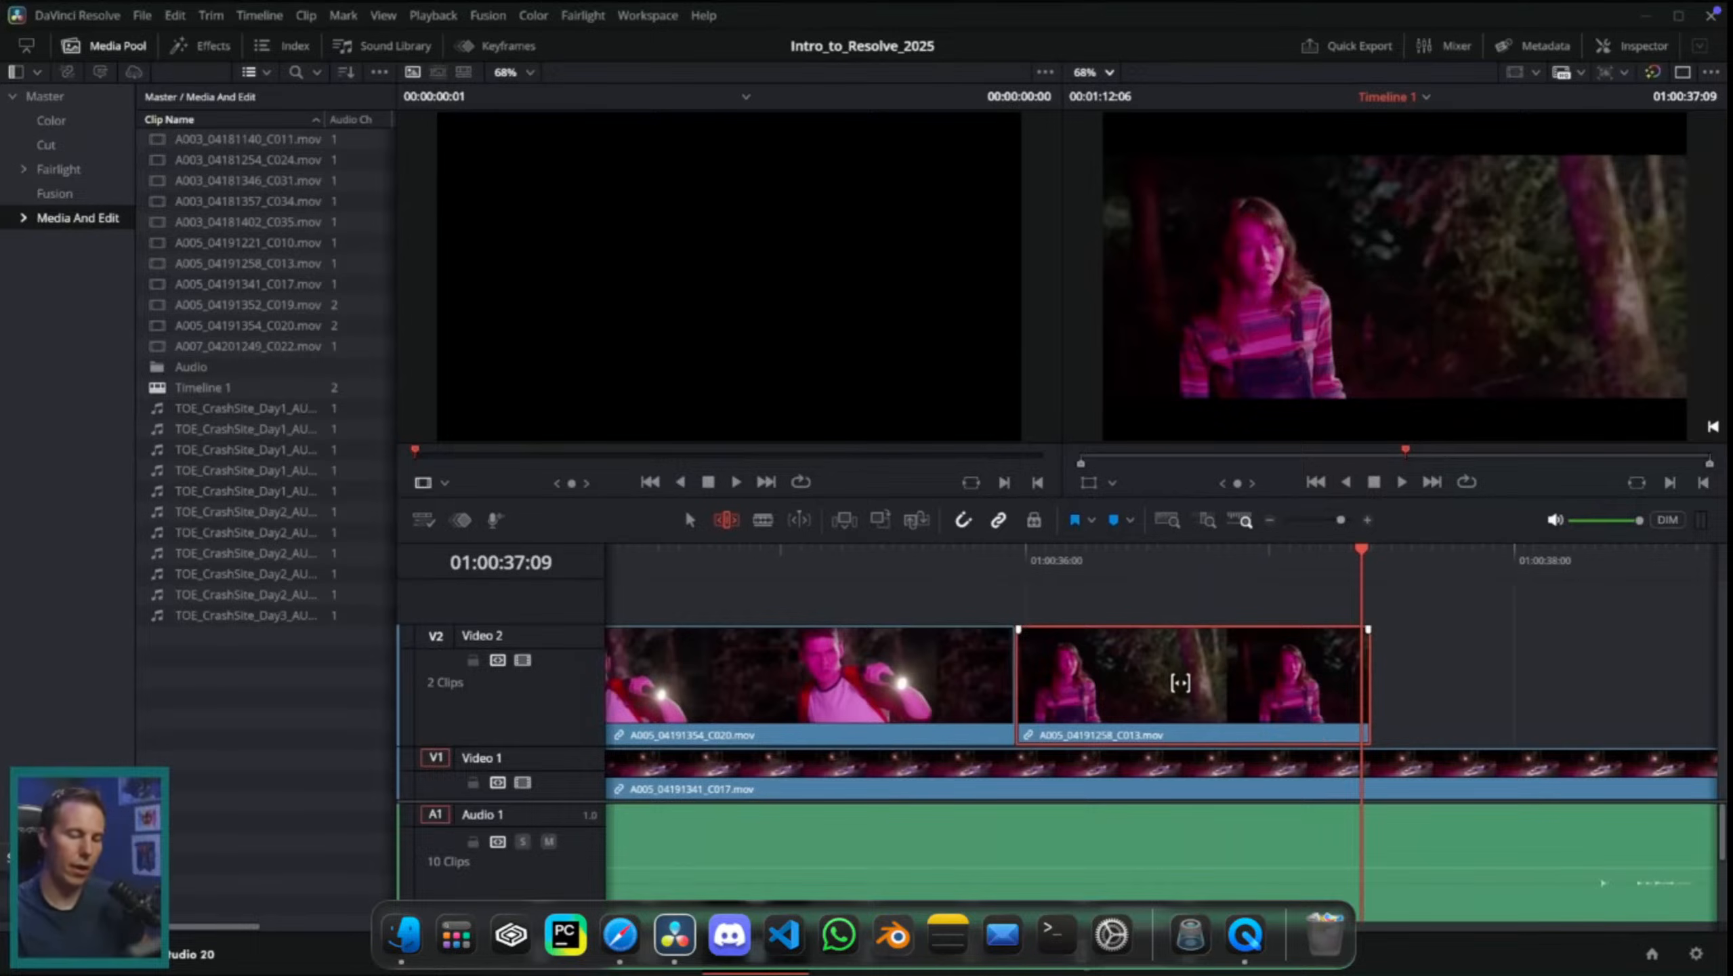
{"action": "left_click_drag", "start_coordinate": [1182, 720], "coordinate": [1133, 728]}
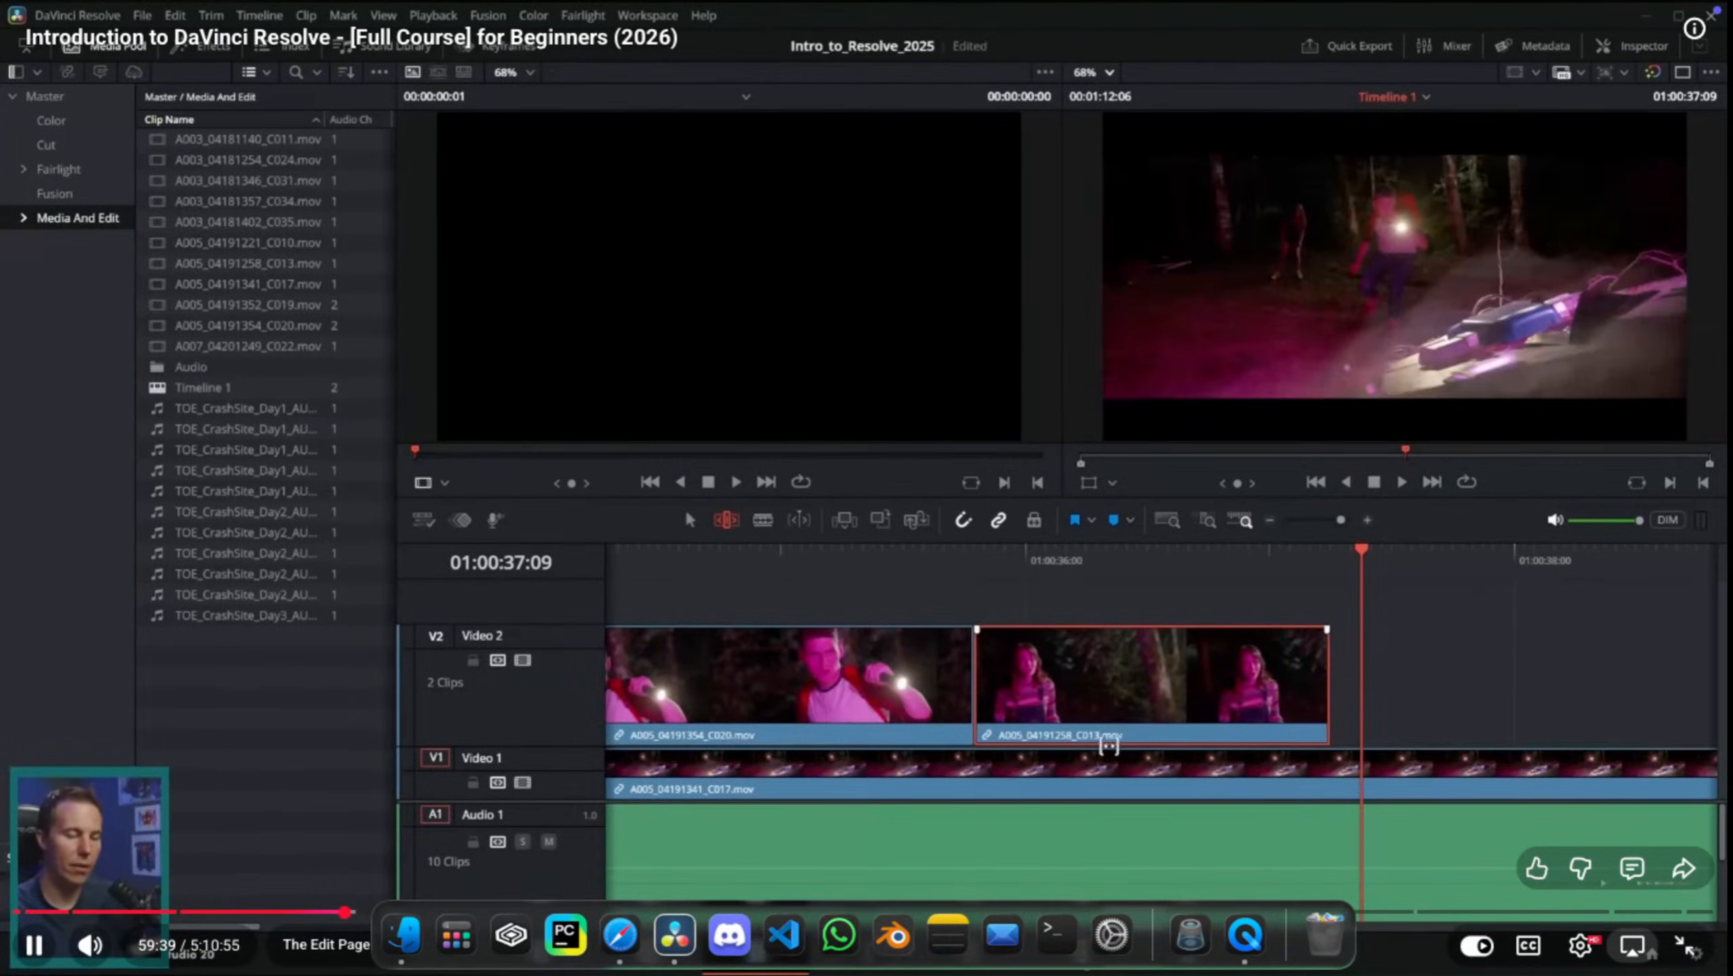
Step: Move the C020 and C013 cutaways from Video 2 down onto Video 1, overwriting the part of C017 beneath them
{"action": "key", "text": "a"}
{"action": "left_click", "coordinate": [869, 685]}
{"action": "left_click_drag", "start_coordinate": [1131, 589], "coordinate": [949, 676]}
{"action": "left_click_drag", "start_coordinate": [1121, 707], "coordinate": [1127, 780]}
{"action": "left_click", "coordinate": [1213, 721]}
{"action": "scroll", "coordinate": [1364, 738], "scroll_direction": "right", "scroll_amount": 2}
Step: Enlarge the Video 1 track, and slide the C013 clip slightly later between C020 and C017 in Trim Edit mode
{"action": "key", "text": "t"}
{"action": "left_click", "coordinate": [1093, 765]}
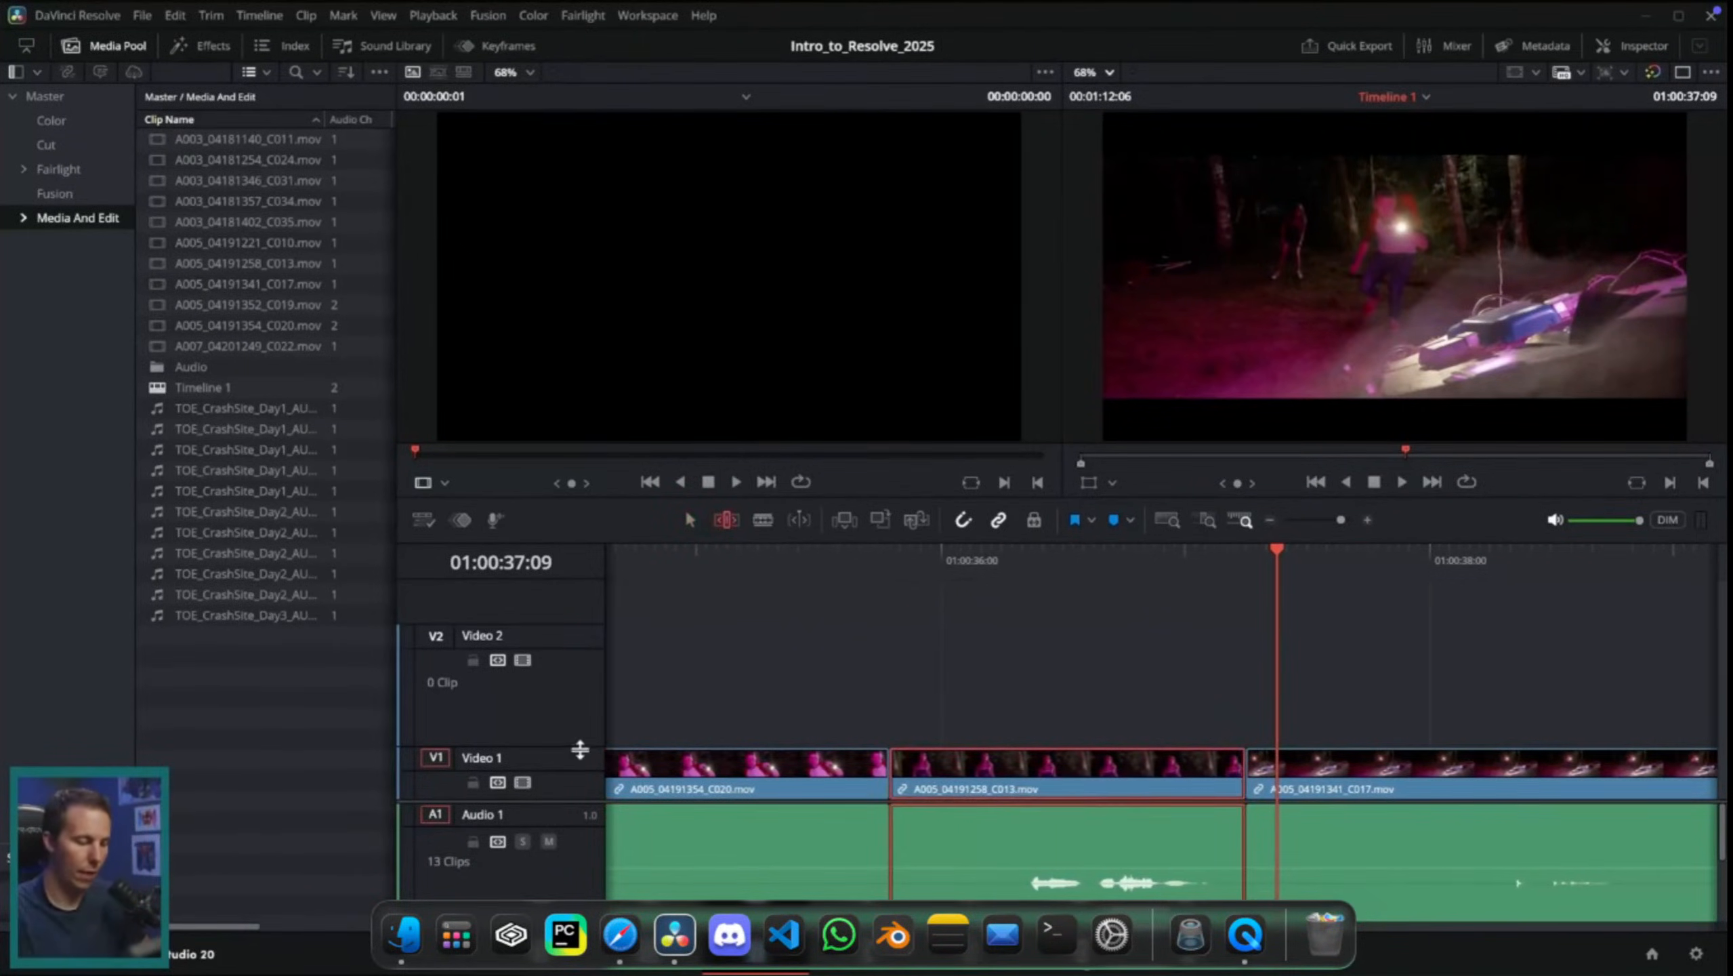
{"action": "left_click_drag", "start_coordinate": [581, 746], "coordinate": [580, 693]}
{"action": "left_click_drag", "start_coordinate": [1072, 785], "coordinate": [1138, 828]}
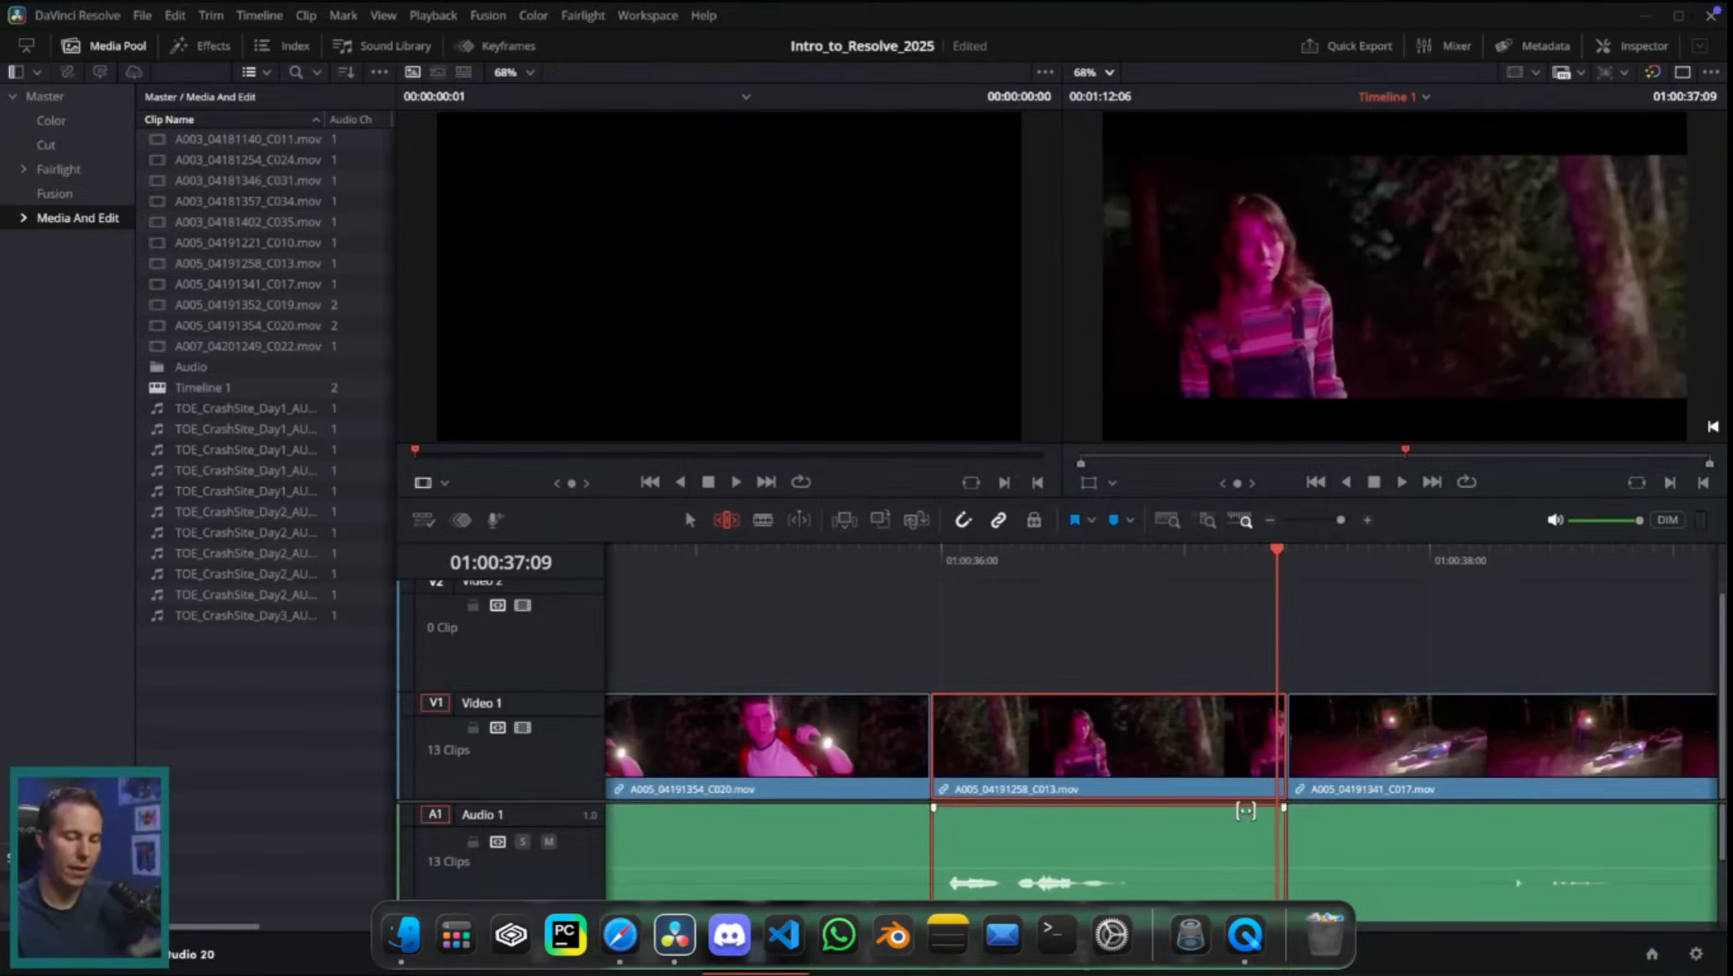
Step: Ripple-trim the end of the C013 clip on Video 1 to about 01:00:36:20, keeping C017 directly behind it
{"action": "left_click_drag", "start_coordinate": [1080, 731], "coordinate": [1145, 720]}
{"action": "left_click_drag", "start_coordinate": [955, 736], "coordinate": [1026, 736]}
{"action": "left_click_drag", "start_coordinate": [1200, 730], "coordinate": [1010, 792]}
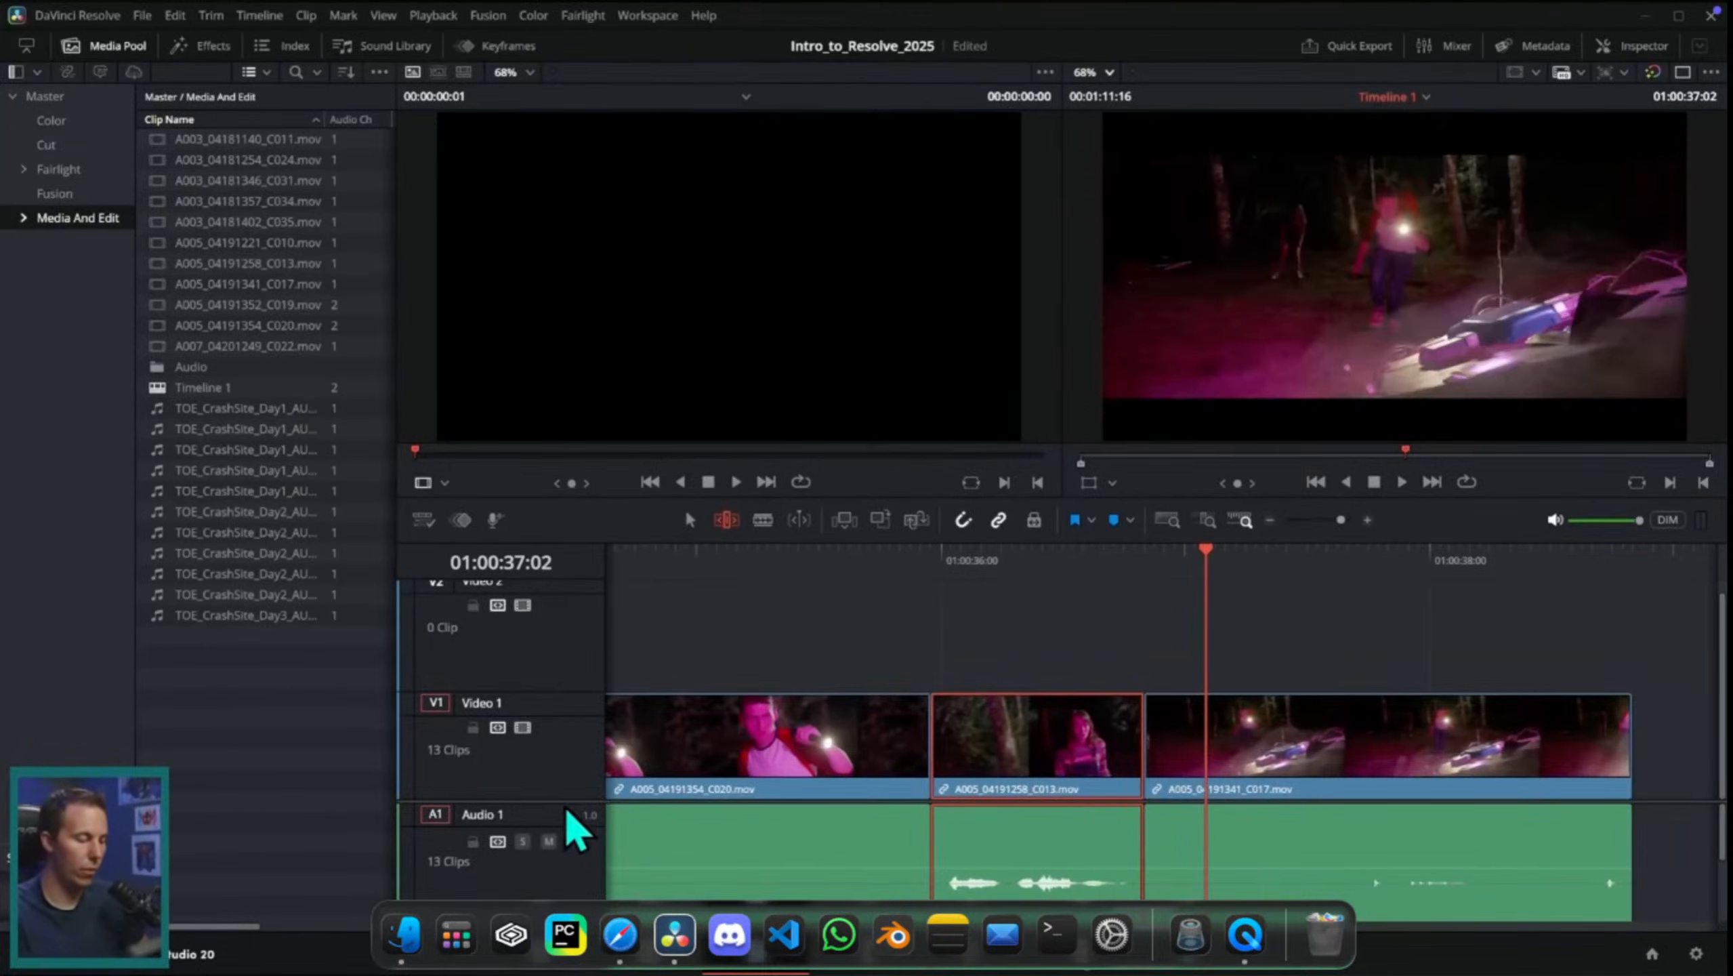
Step: Slide the C013 clip one frame later between C020 and C017, checking the four-frame preview of the affected edit points
{"action": "scroll", "coordinate": [574, 830], "scroll_direction": "down", "scroll_amount": 2}
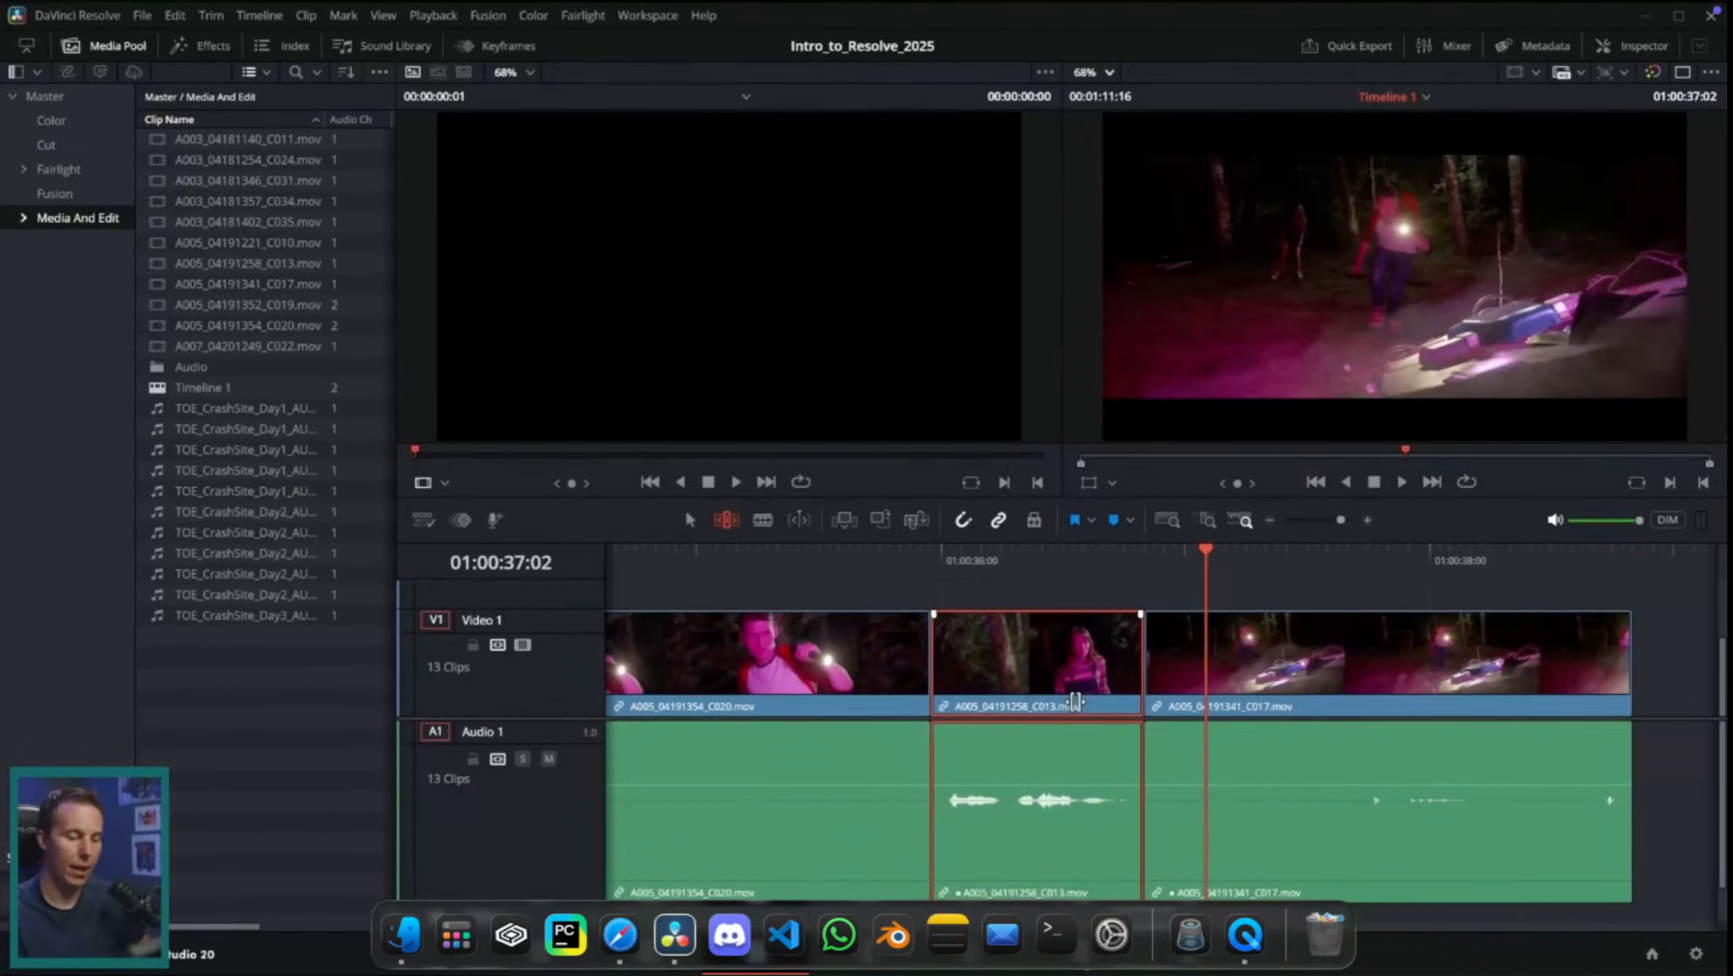
{"action": "left_click_drag", "start_coordinate": [1075, 702], "coordinate": [1069, 703]}
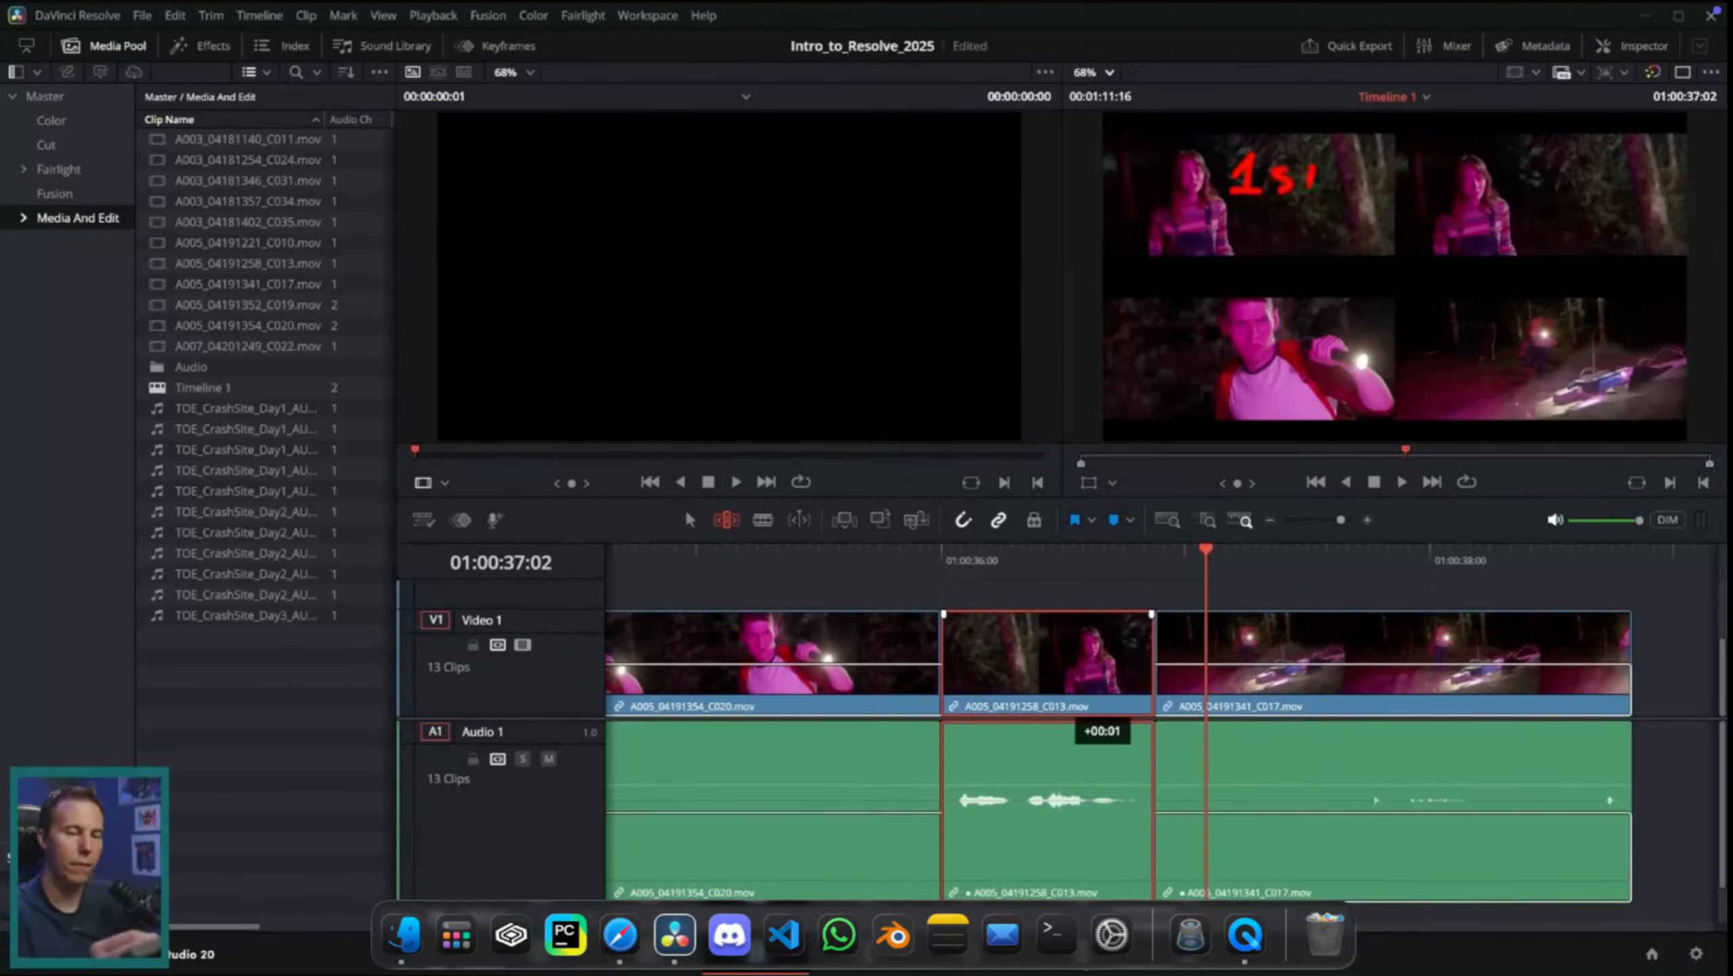
{"action": "left_click_drag", "start_coordinate": [1298, 165], "coordinate": [1340, 163]}
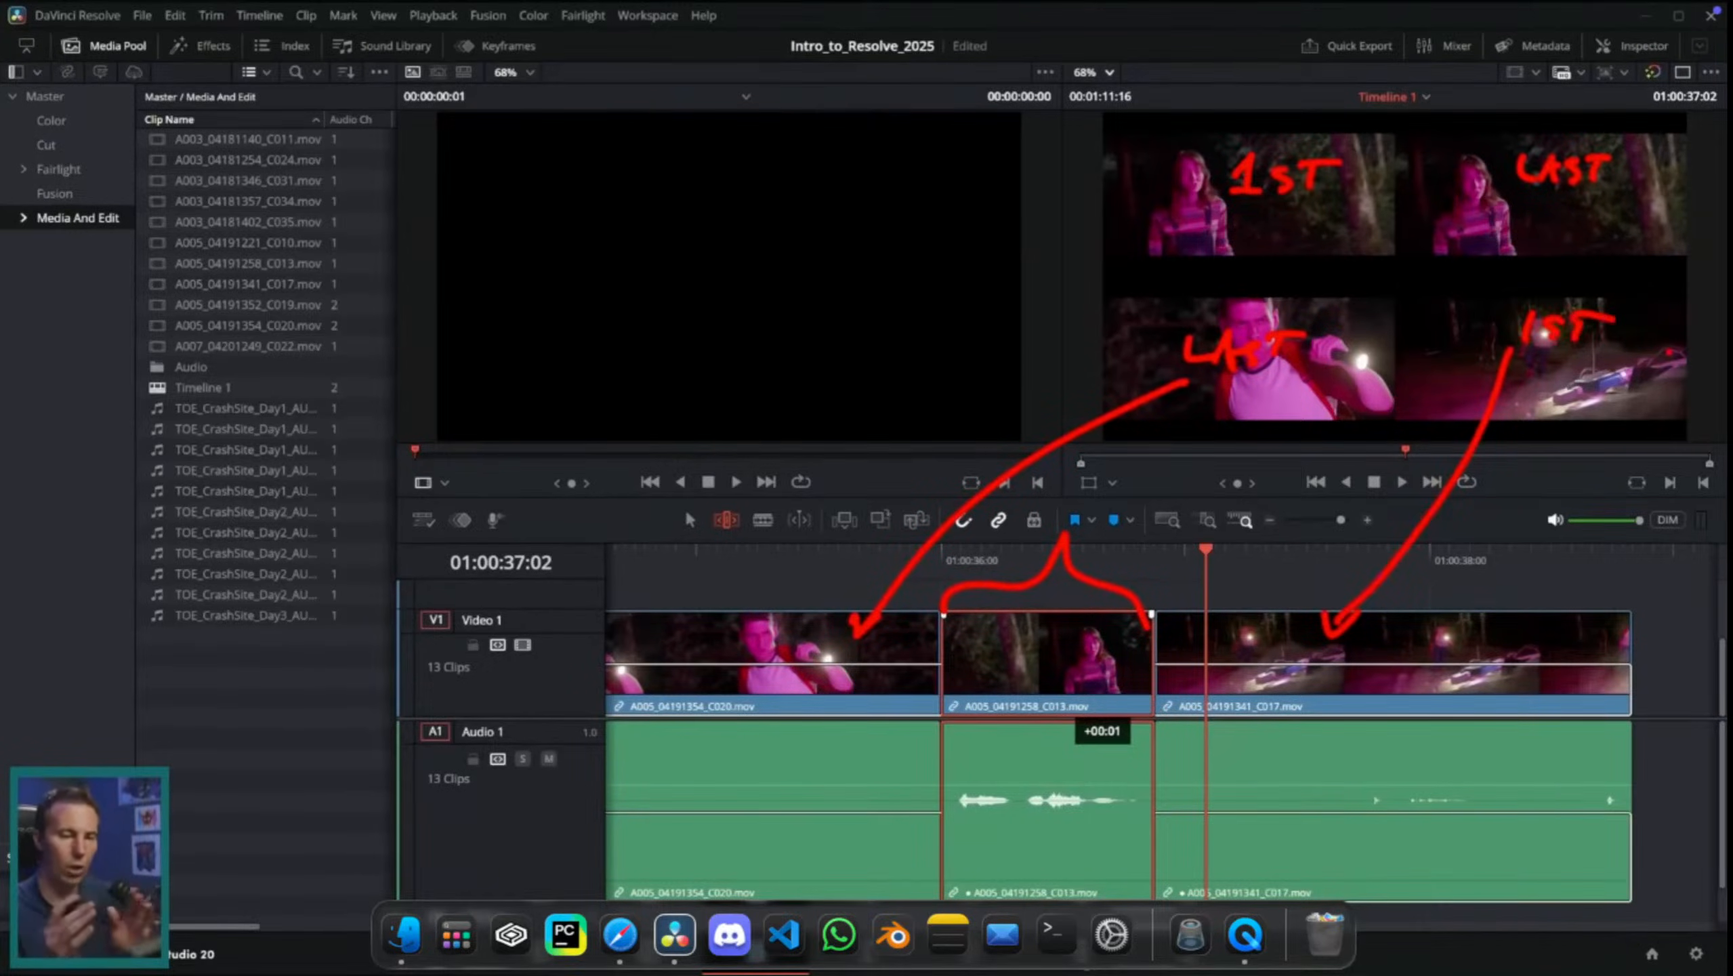
{"action": "key", "text": "Escape"}
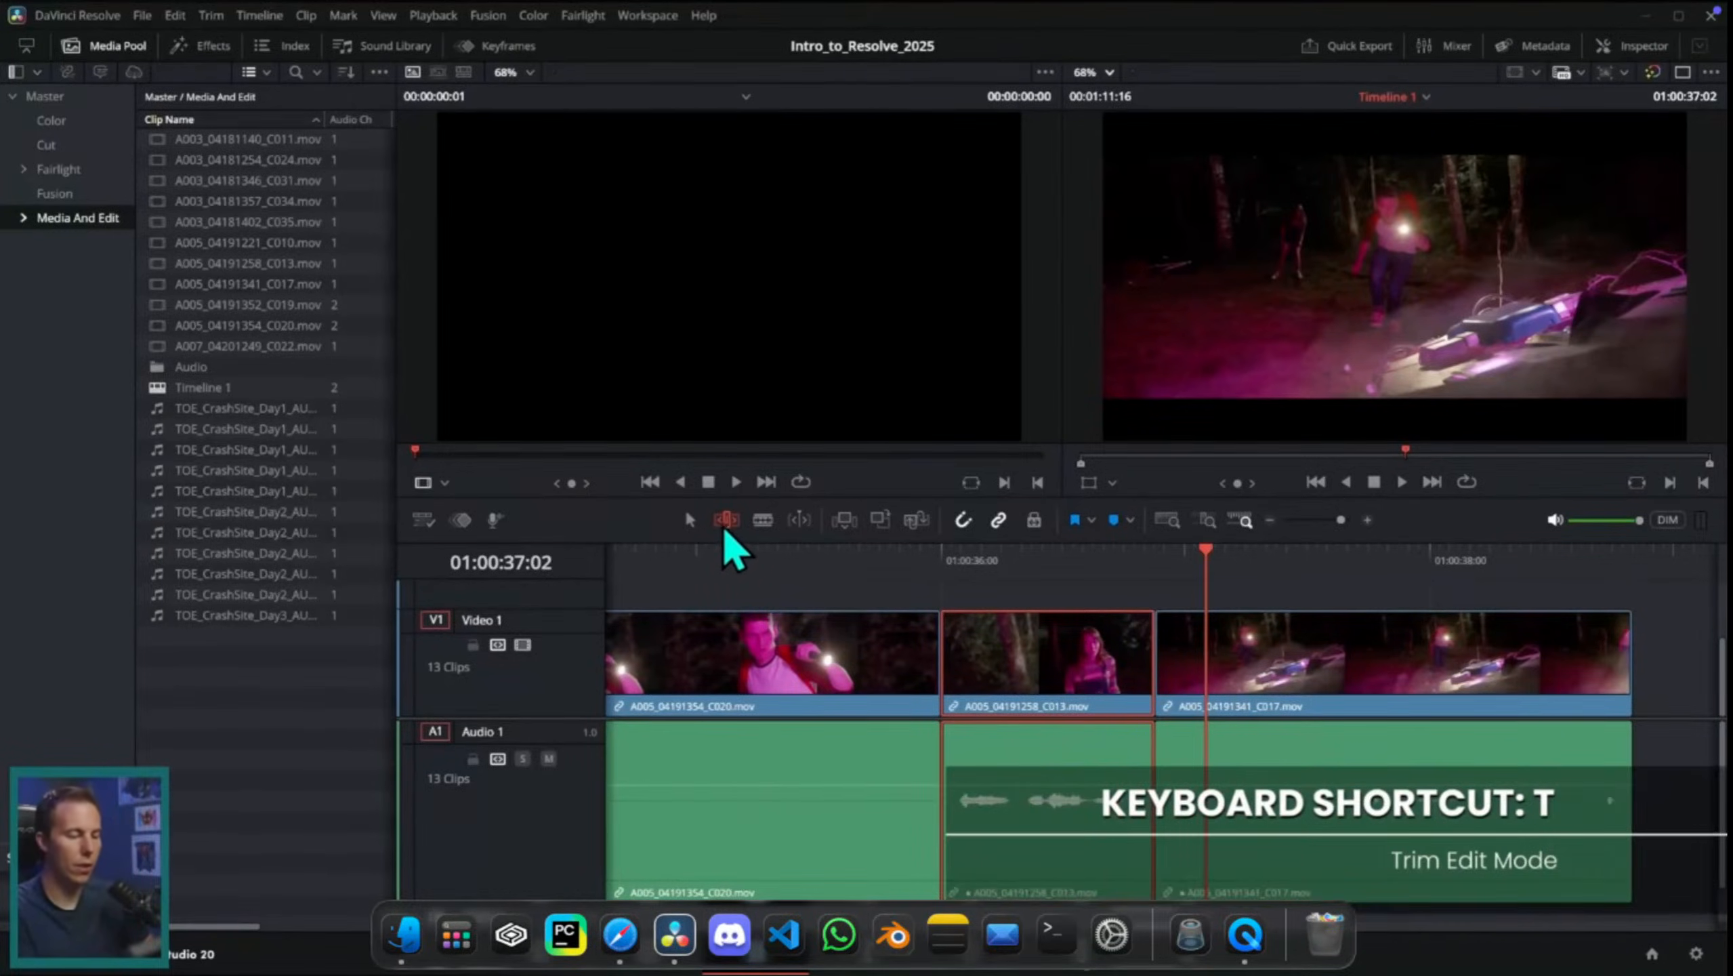
Step: Try moving the C013 clip earlier in Selection mode, undo the changes, and compare with sliding it in Trim Edit mode
{"action": "left_click", "coordinate": [686, 520]}
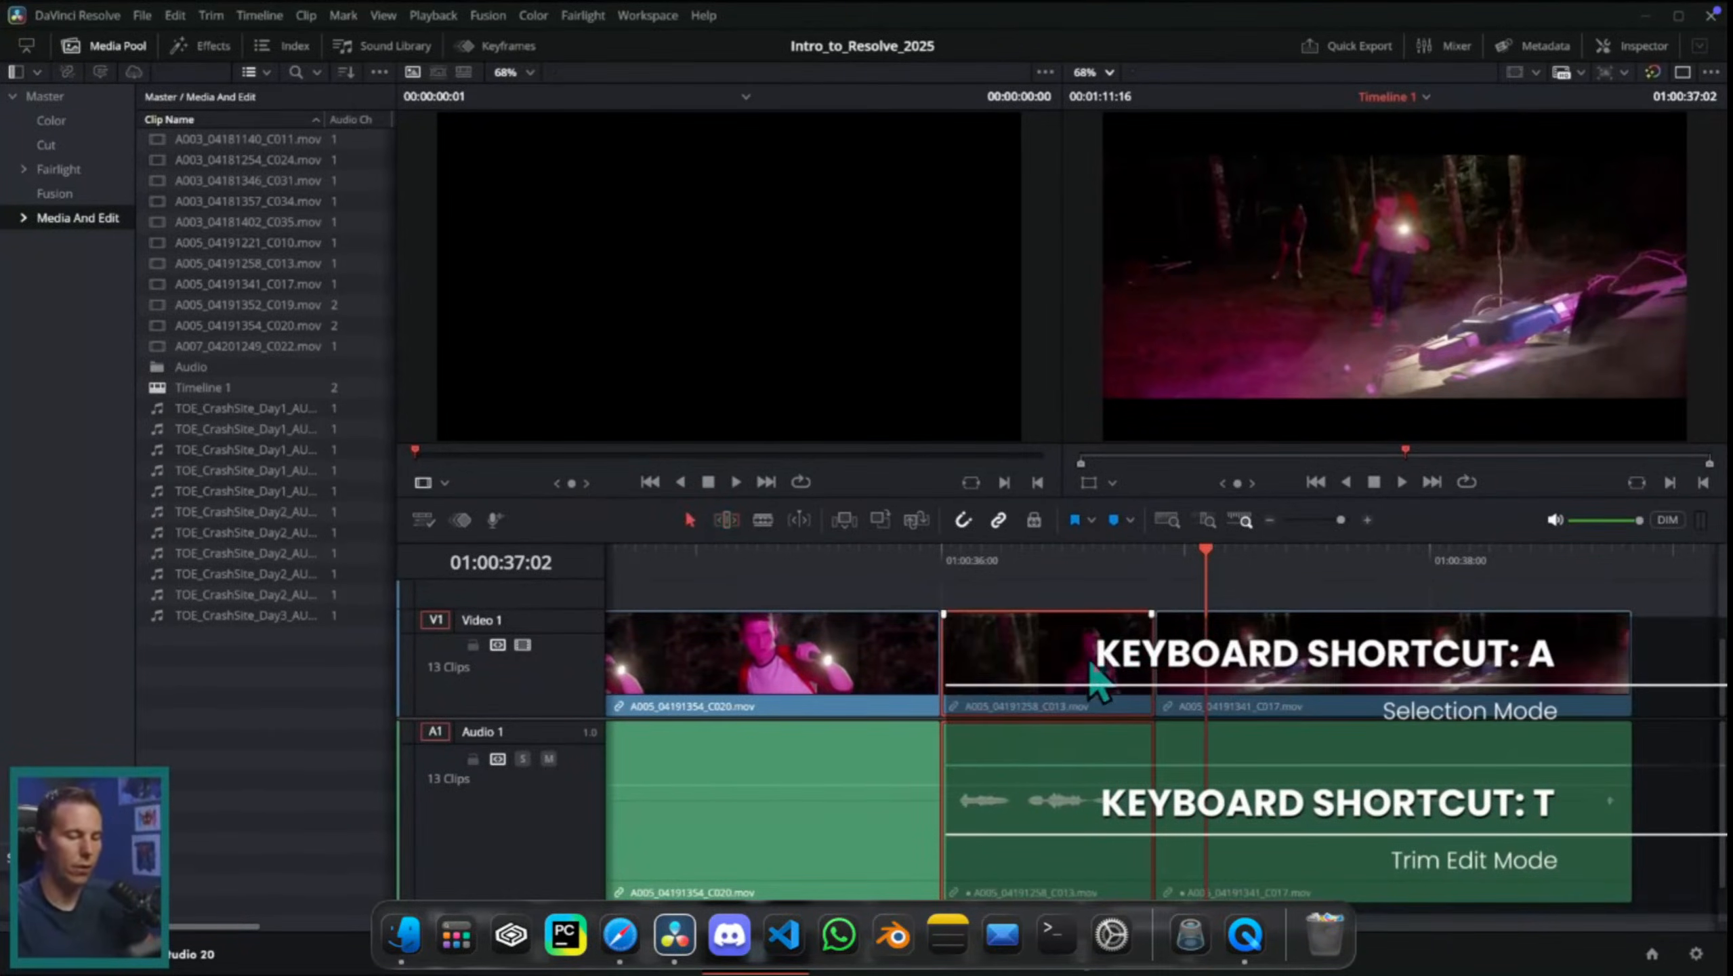
{"action": "left_click_drag", "start_coordinate": [1091, 681], "coordinate": [1051, 667]}
{"action": "key", "text": "ctrl+z"}
{"action": "key", "text": "ctrl+z"}
{"action": "key", "text": "ctrl+z"}
{"action": "key", "text": "t"}
{"action": "left_click_drag", "start_coordinate": [1066, 709], "coordinate": [1055, 709]}
Step: Try cutting the C017 clip on Video 1 at several points in Blade Edit mode, and undo the cuts
{"action": "left_click", "coordinate": [763, 519]}
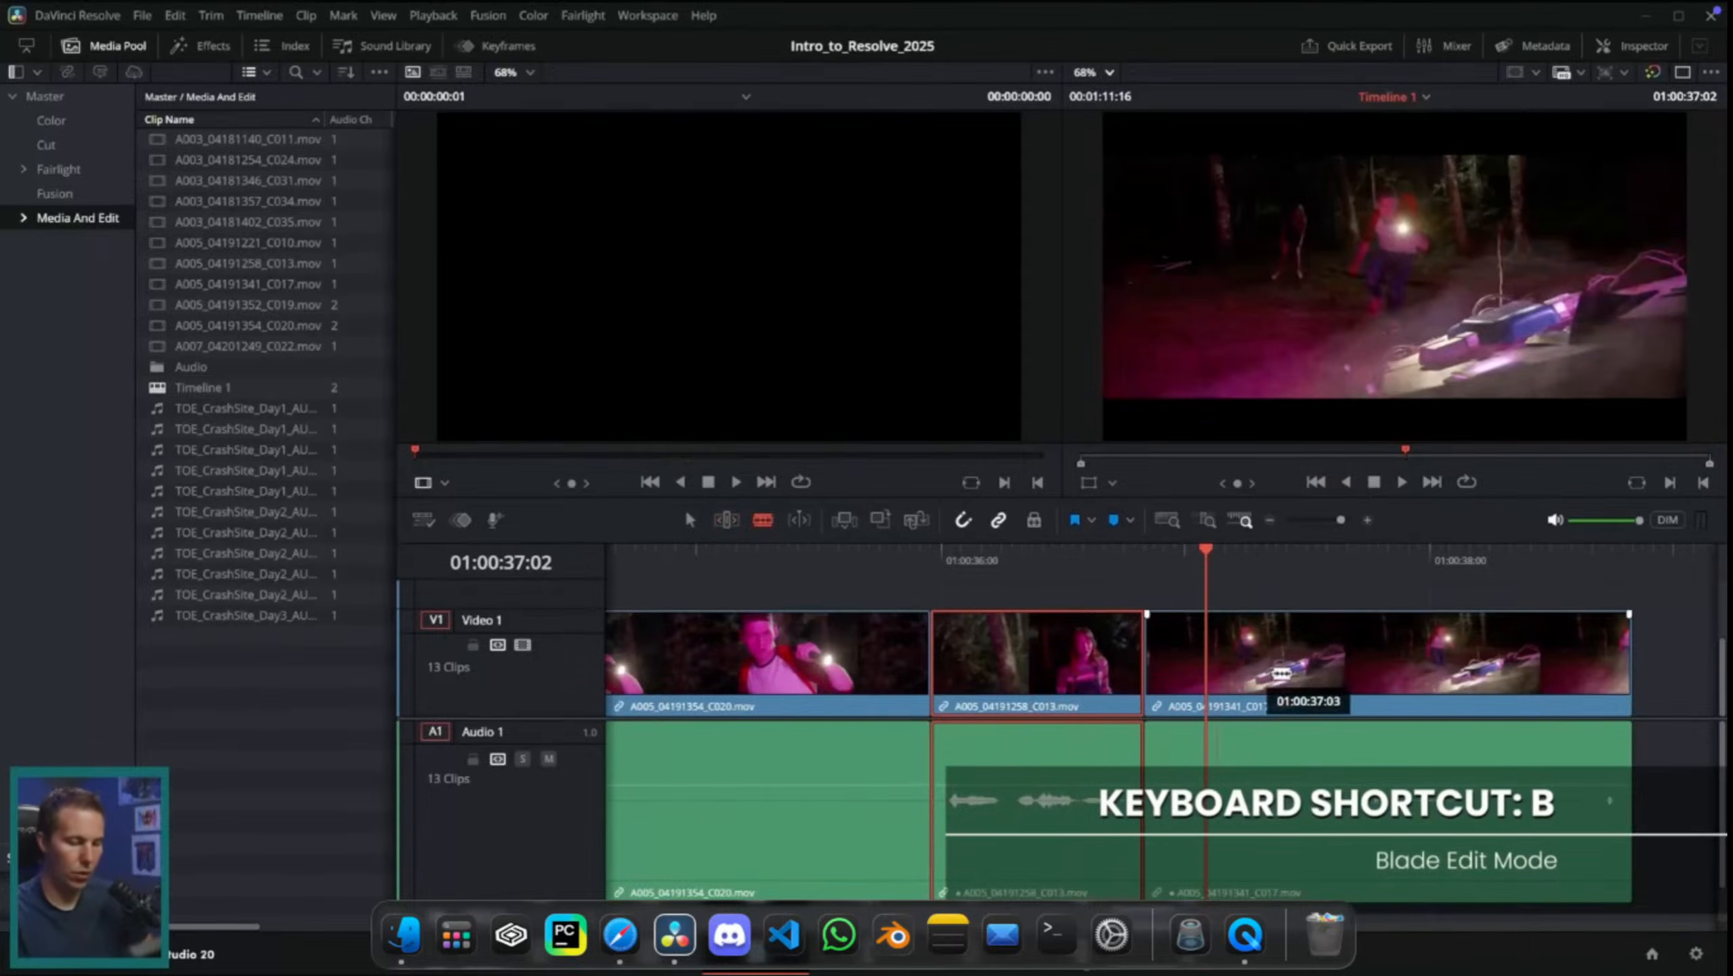
{"action": "left_click", "coordinate": [1350, 676]}
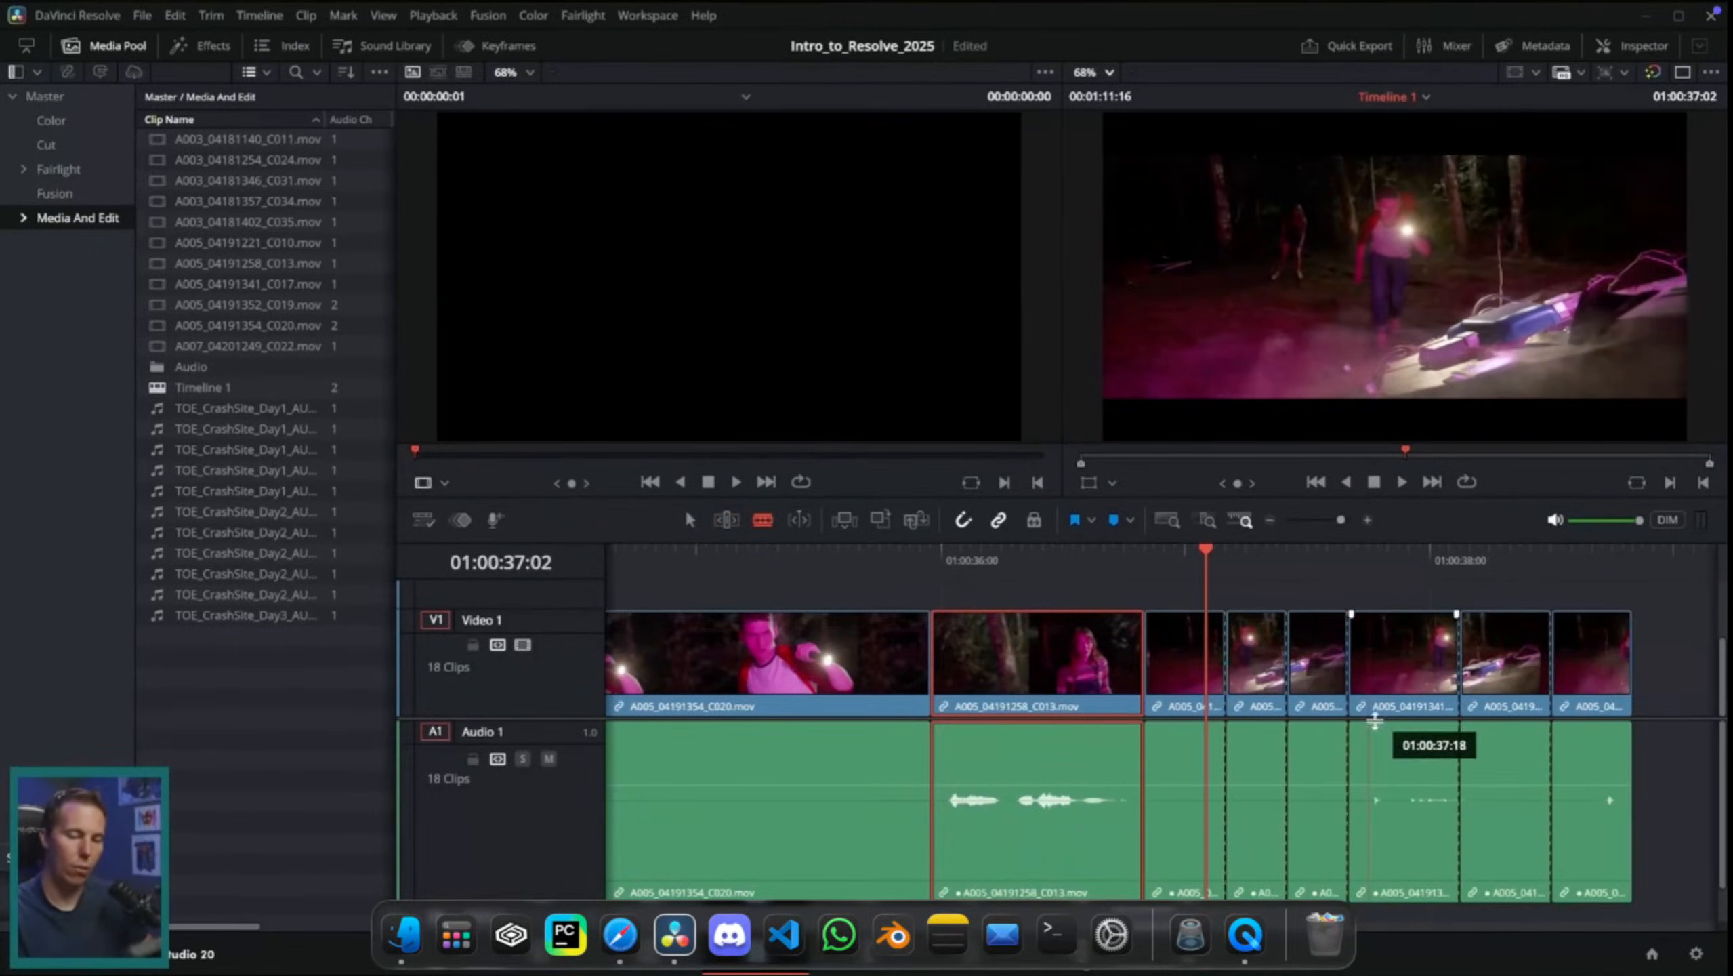
{"action": "key", "text": "ctrl+z"}
Step: Try splitting the C017 clip on Video 1 at two different playhead positions in Selection mode
{"action": "left_click", "coordinate": [1287, 574]}
{"action": "left_click", "coordinate": [1268, 574]}
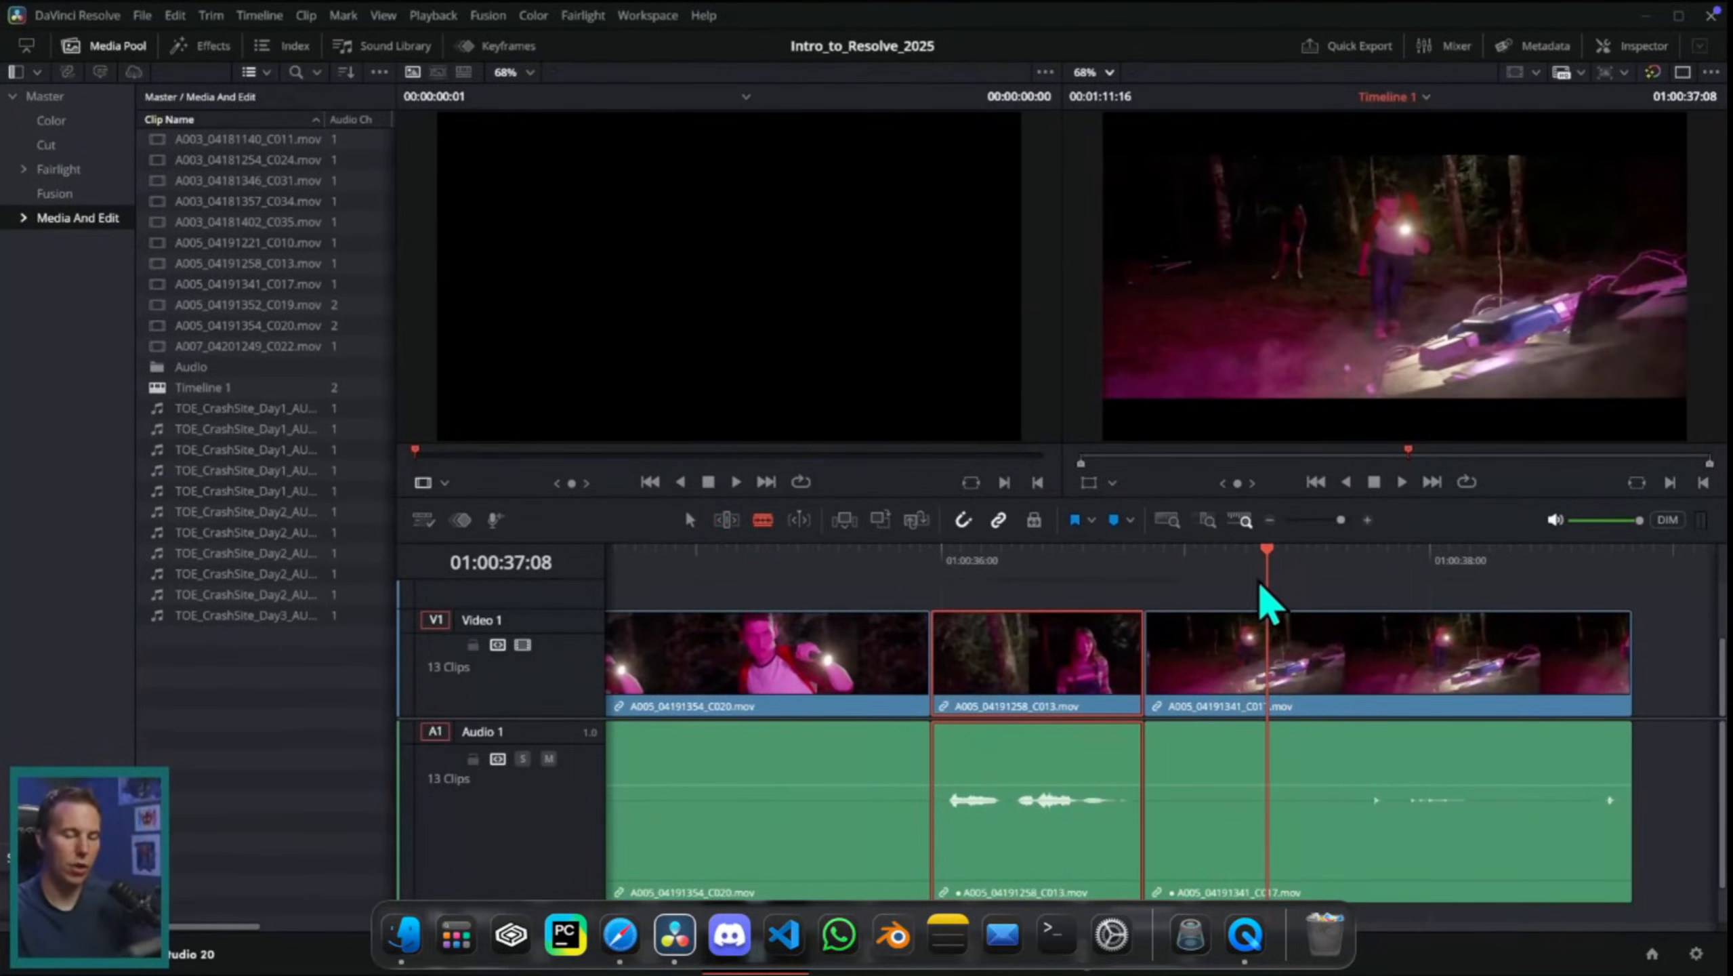
{"action": "key", "text": "a"}
{"action": "left_click_drag", "start_coordinate": [1275, 572], "coordinate": [1278, 573]}
{"action": "key", "text": "ctrl+backslash"}
{"action": "left_click_drag", "start_coordinate": [1412, 578], "coordinate": [1401, 557]}
{"action": "key", "text": "ctrl+backslash"}
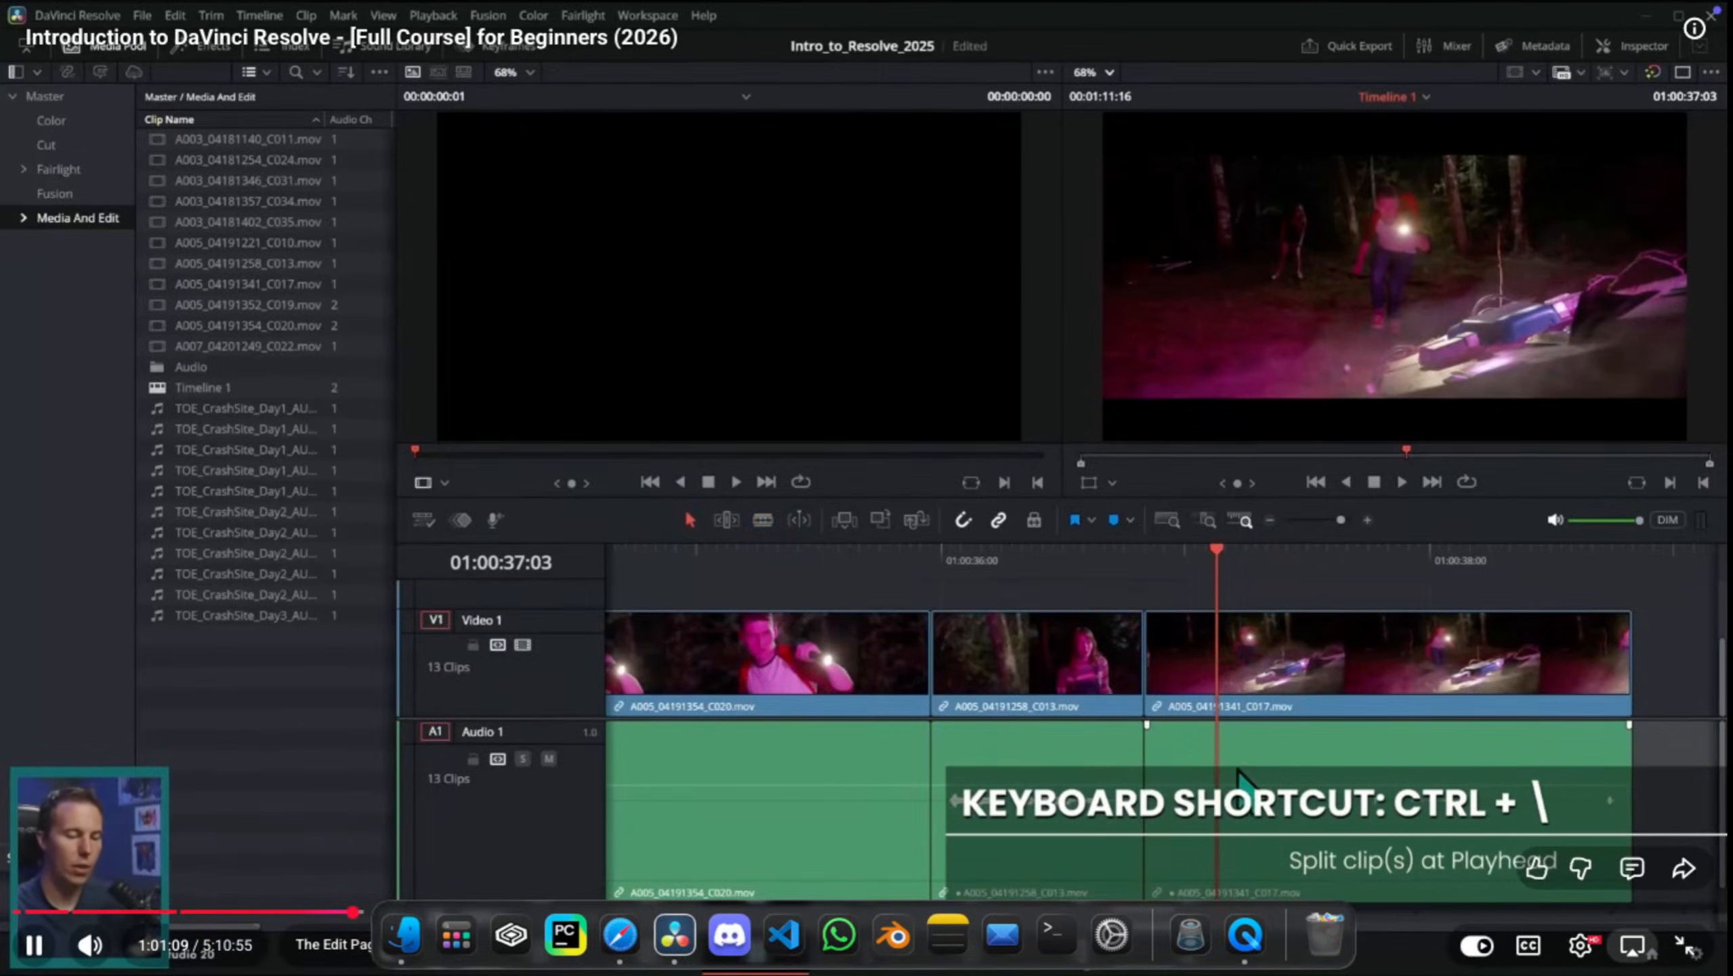
{"action": "left_click_drag", "start_coordinate": [1281, 754], "coordinate": [1135, 668]}
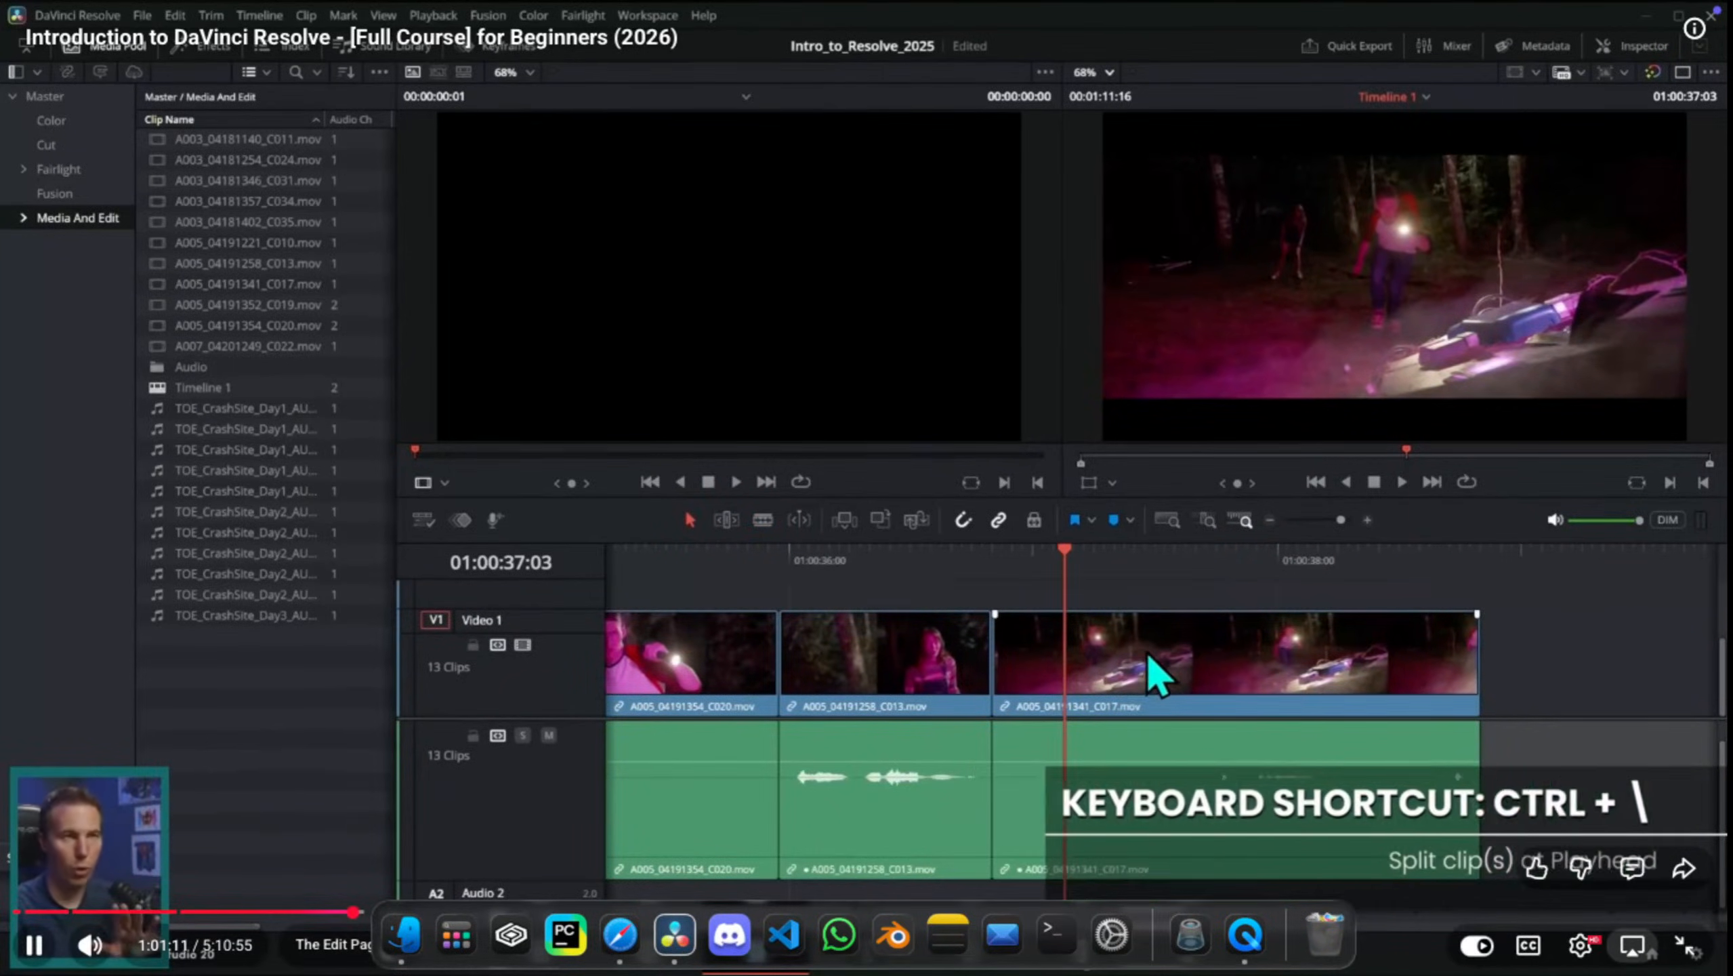
Step: Try trimming the start of the C017 clip to 01:00:37:12 in Selection mode and deleting the gap, and undo both edits
{"action": "key", "text": "Right"}
{"action": "key", "text": "Right"}
{"action": "key", "text": "Right"}
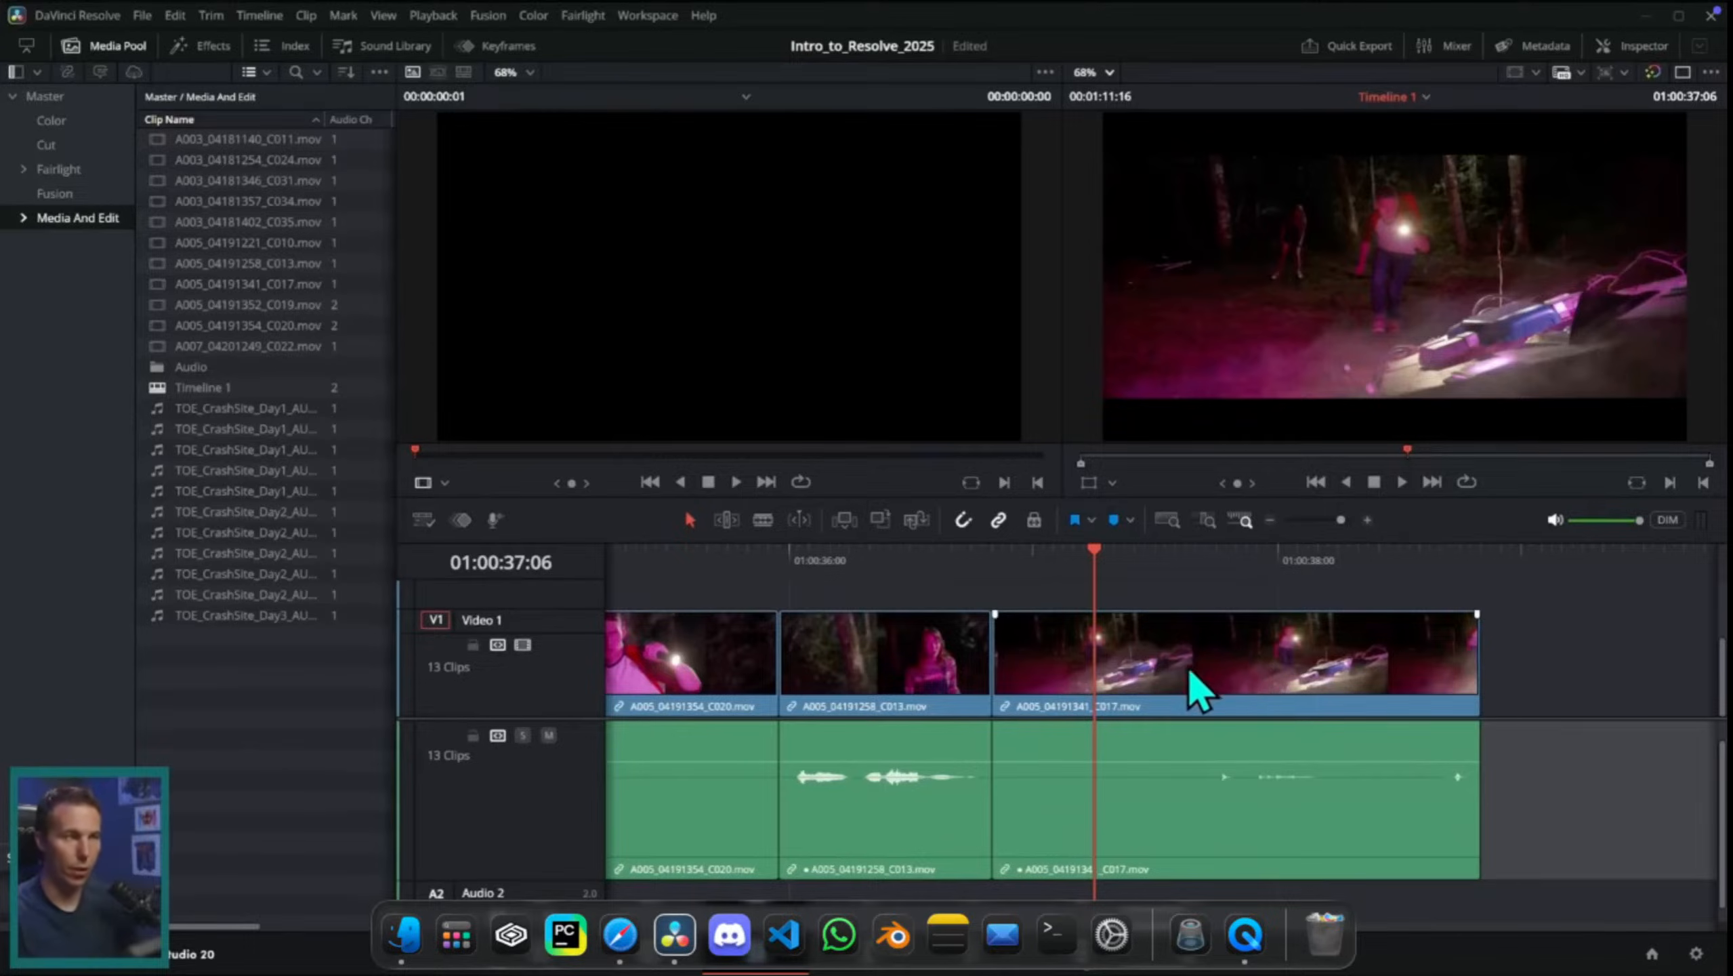
{"action": "key", "text": "Right"}
{"action": "key", "text": "Right"}
{"action": "key", "text": "Right"}
{"action": "key", "text": "Right"}
{"action": "key", "text": "Right"}
{"action": "key", "text": "Right"}
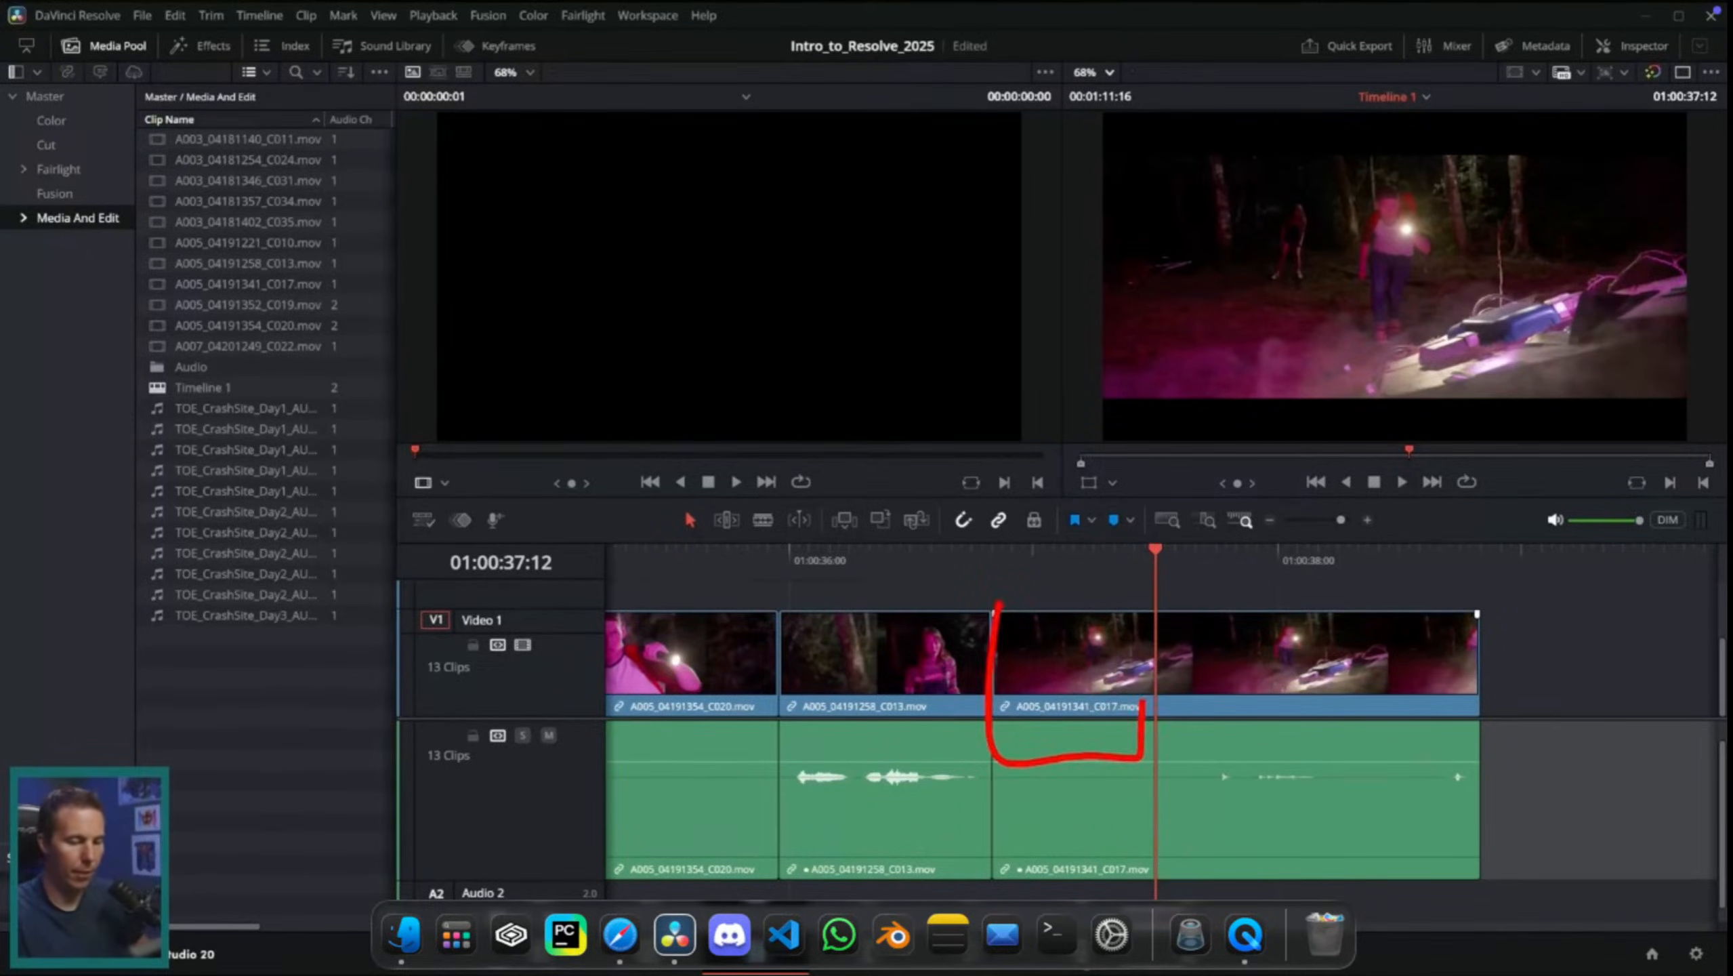
{"action": "left_click_drag", "start_coordinate": [997, 661], "coordinate": [1174, 666]}
{"action": "left_click", "coordinate": [1102, 686]}
{"action": "key", "text": "Delete"}
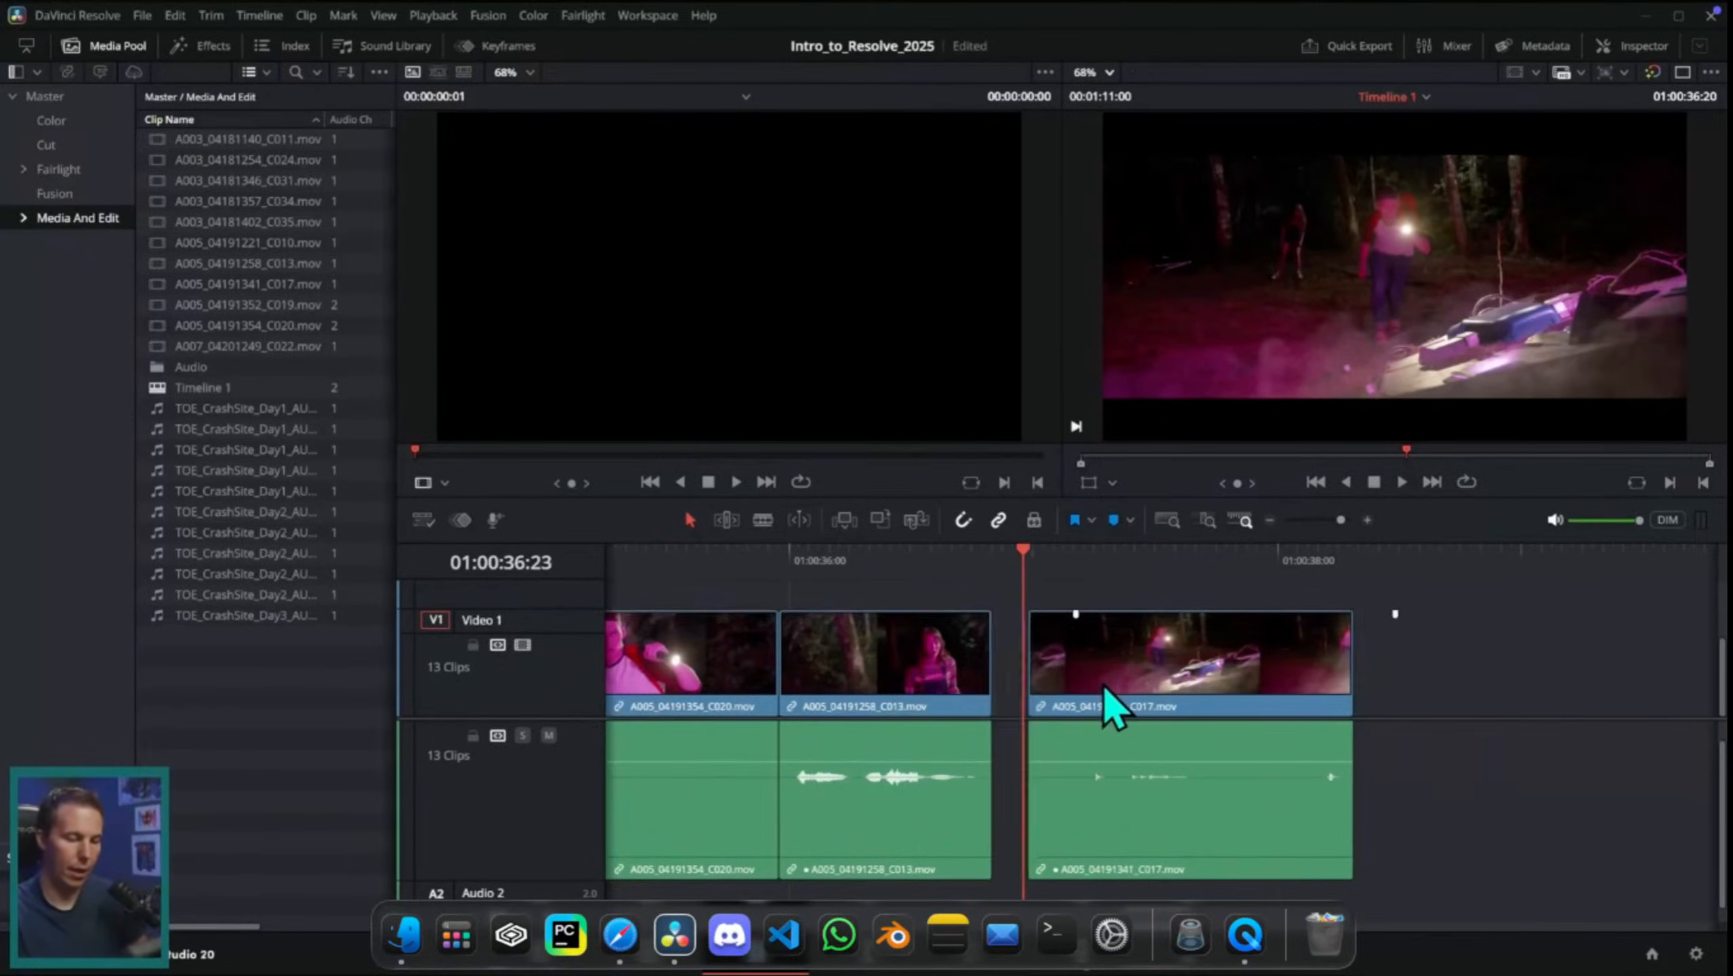
{"action": "key", "text": "ctrl+z"}
{"action": "key", "text": "ctrl+z"}
Step: Ripple-trim the start of the C017 clip on Video 1 to the playhead at 01:00:37:12 in Trim Edit mode
{"action": "left_click", "coordinate": [730, 521]}
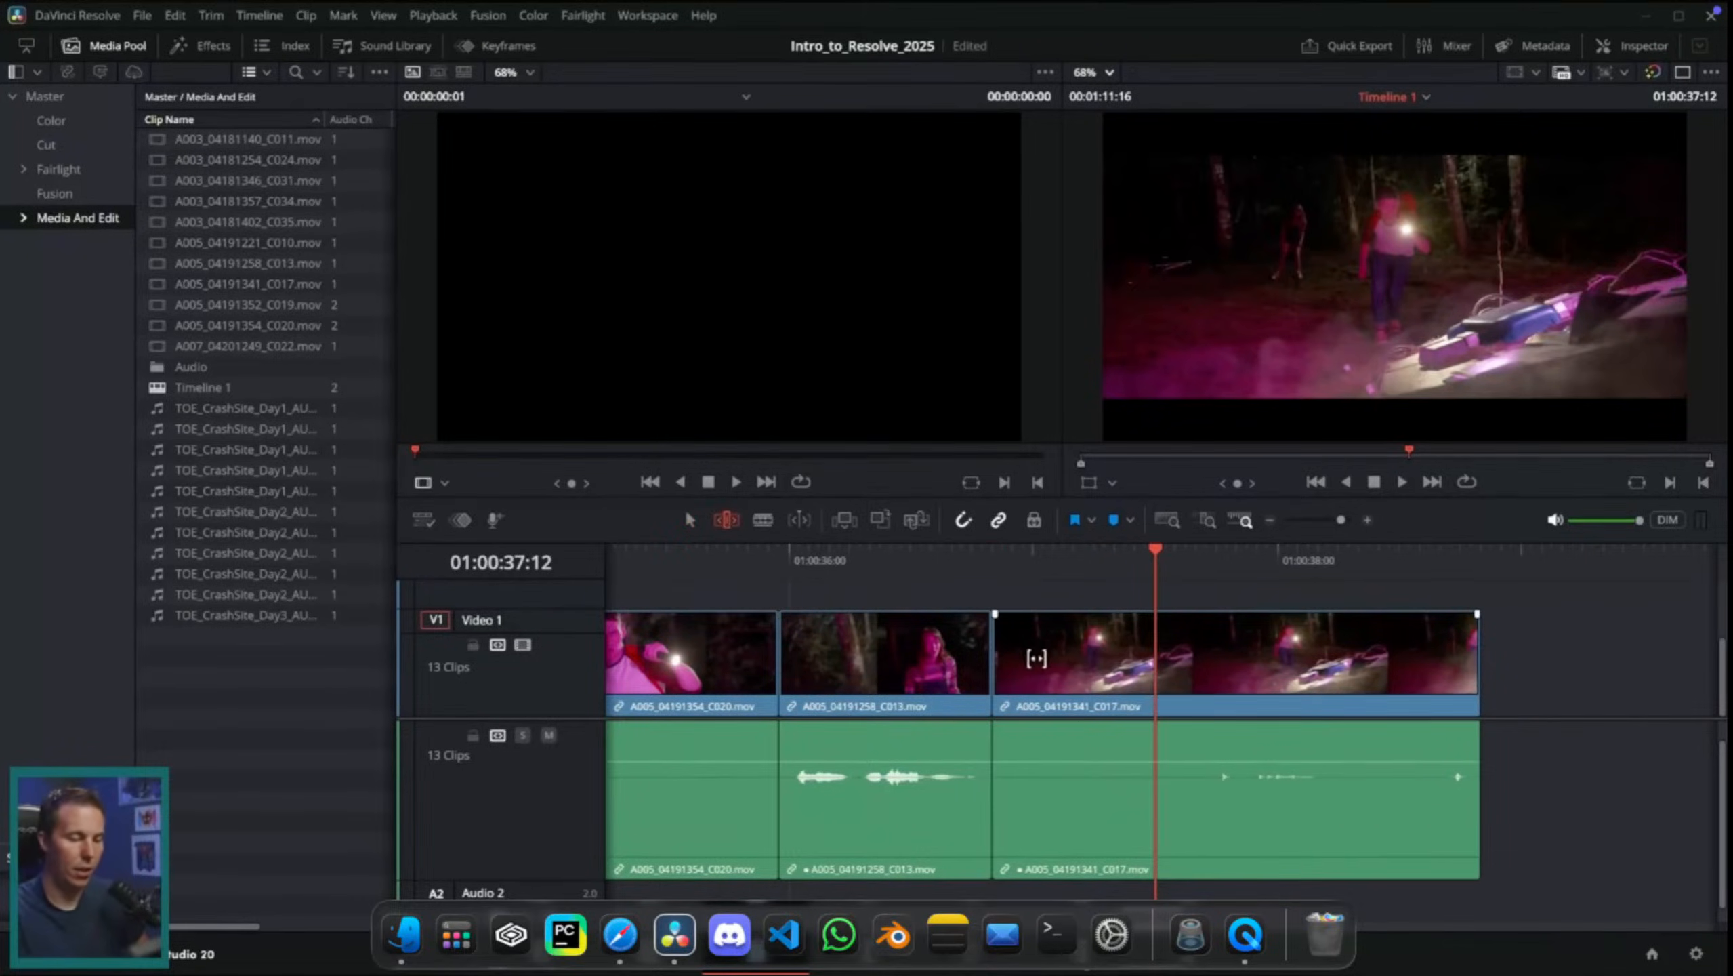
{"action": "left_click_drag", "start_coordinate": [1005, 665], "coordinate": [1173, 666]}
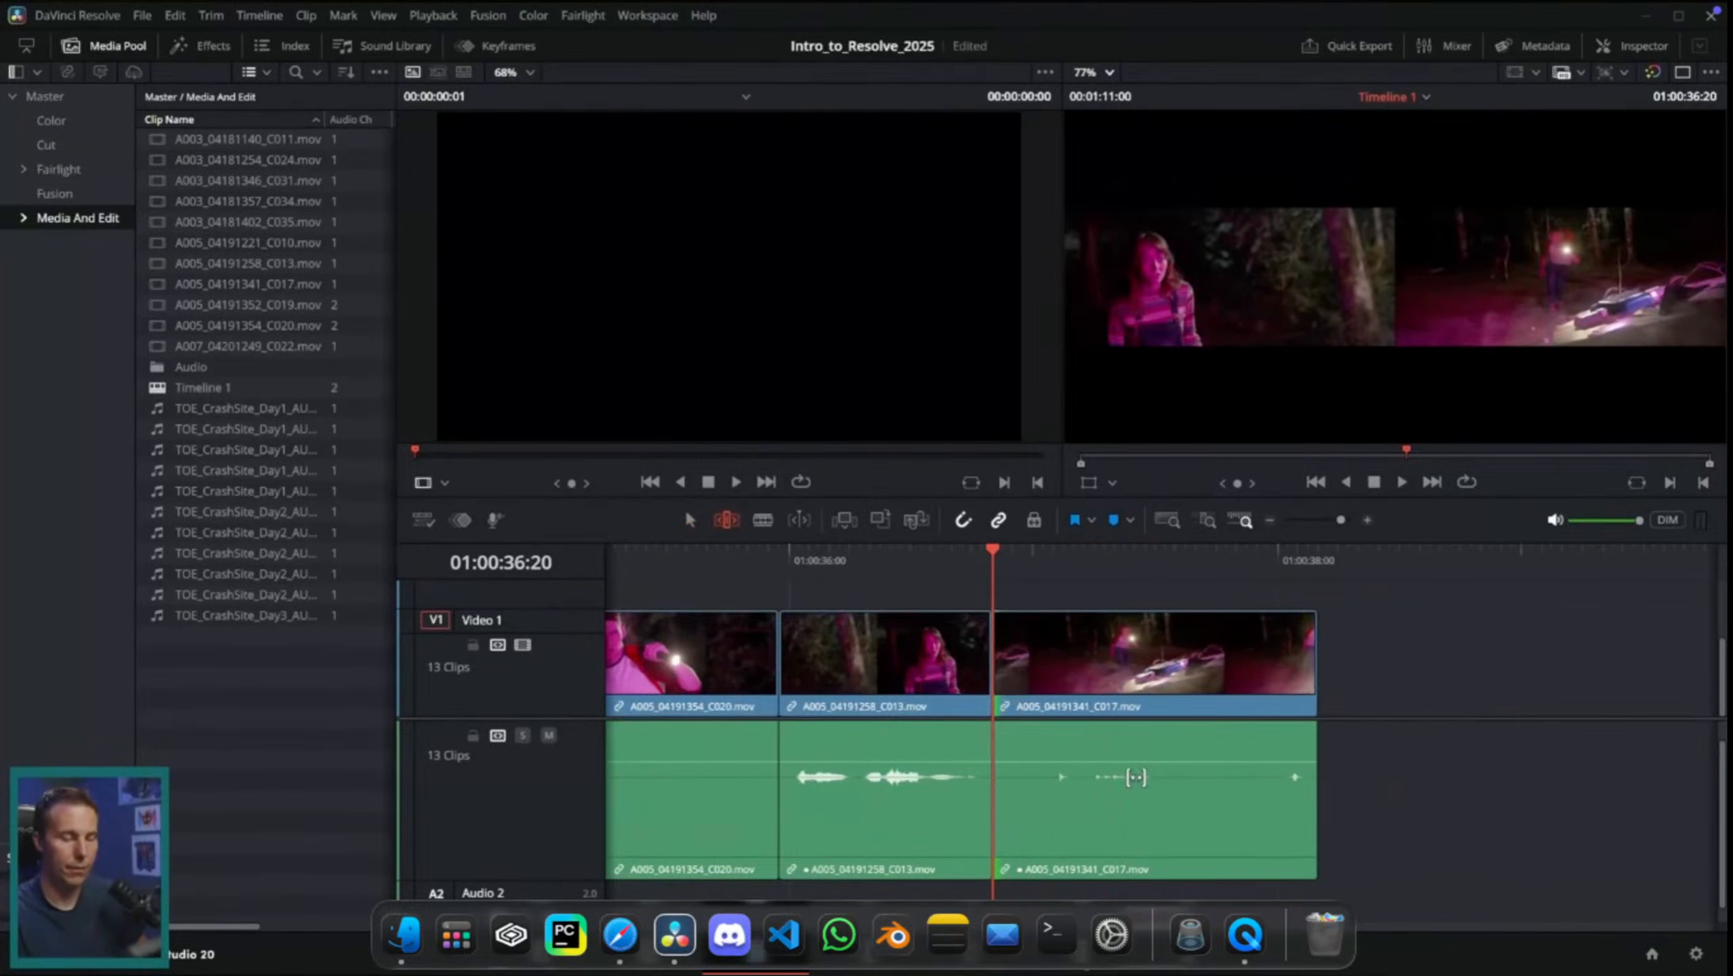
Step: Undo the last ripple trim and try Ripple Start to Playhead on the C017 clip at 01:00:37:10 in Selection mode
{"action": "key", "text": "ctrl+z"}
{"action": "key", "text": "a"}
{"action": "key", "text": "Left"}
{"action": "key", "text": "Left"}
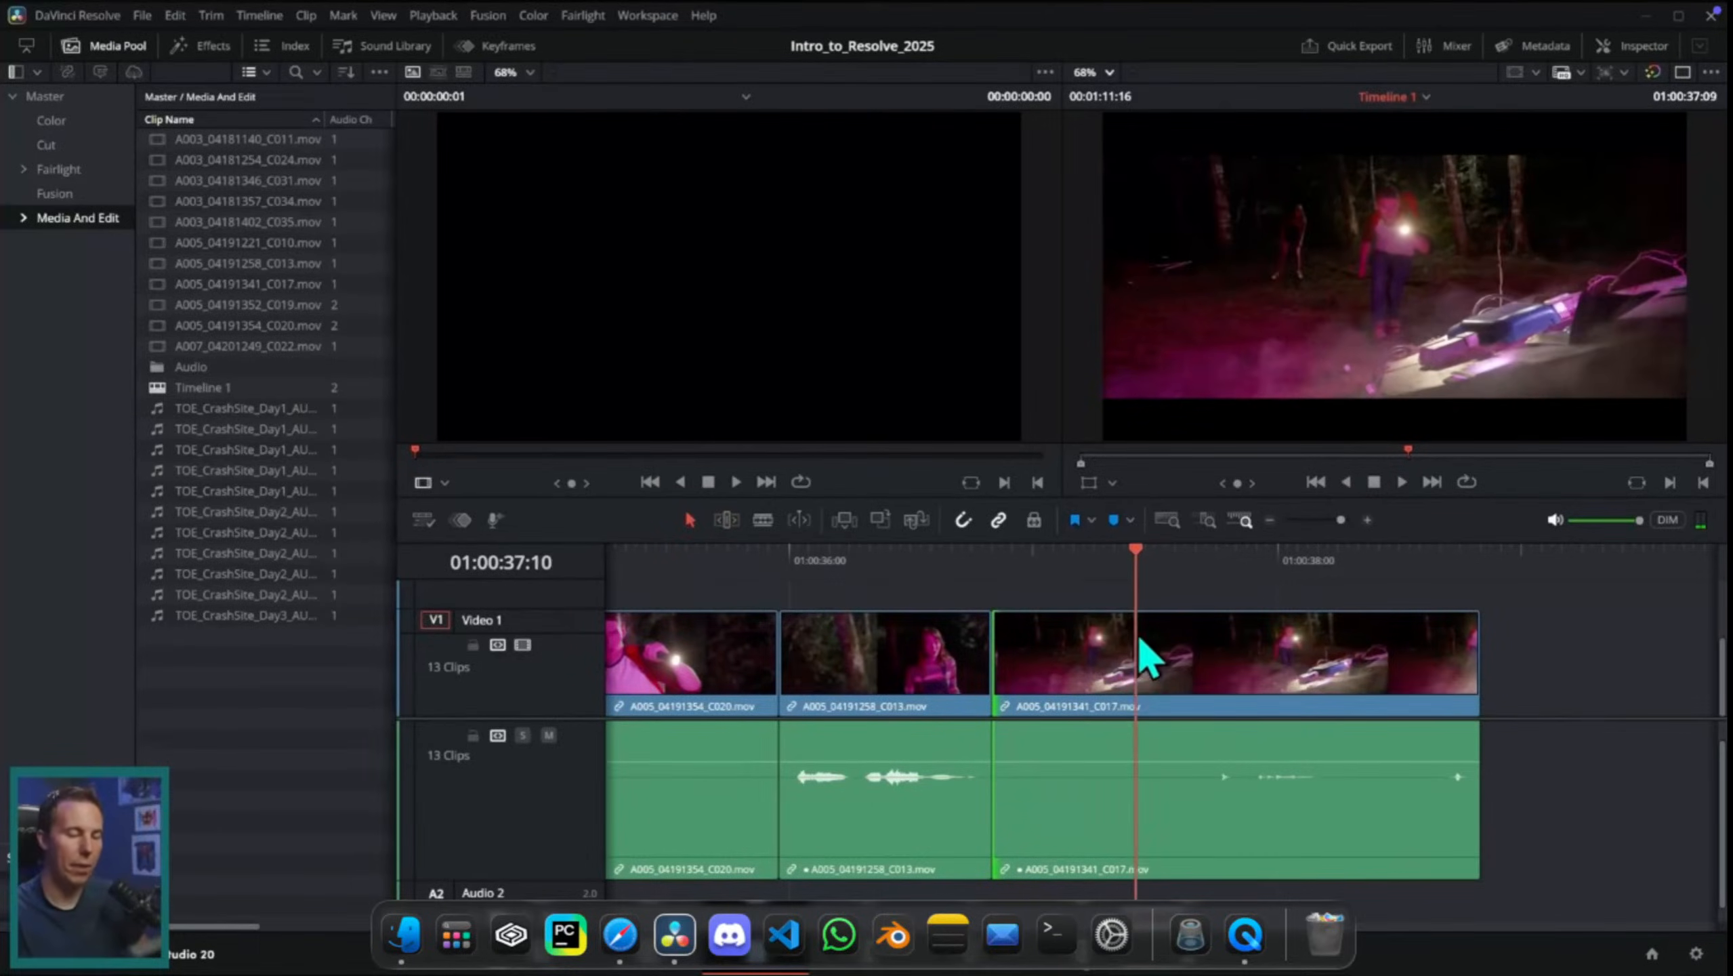
{"action": "key", "text": "Left"}
{"action": "key", "text": "Right"}
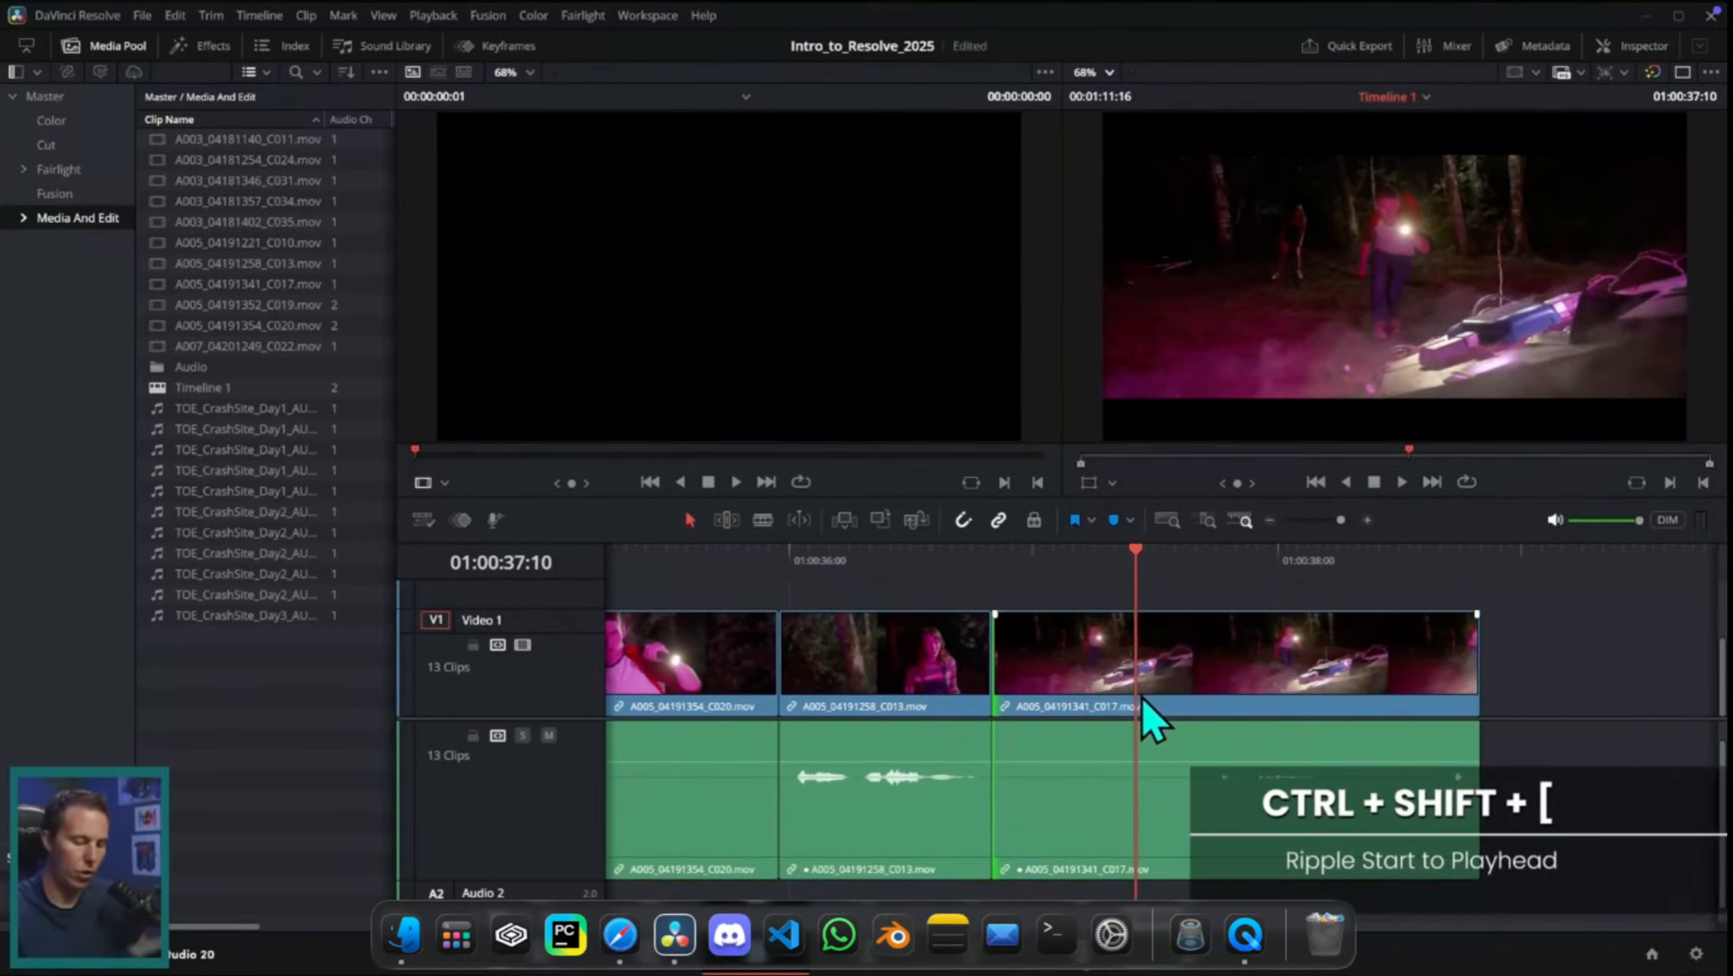
{"action": "key", "text": "ctrl+shift+bracketleft"}
{"action": "key", "text": "ctrl+z"}
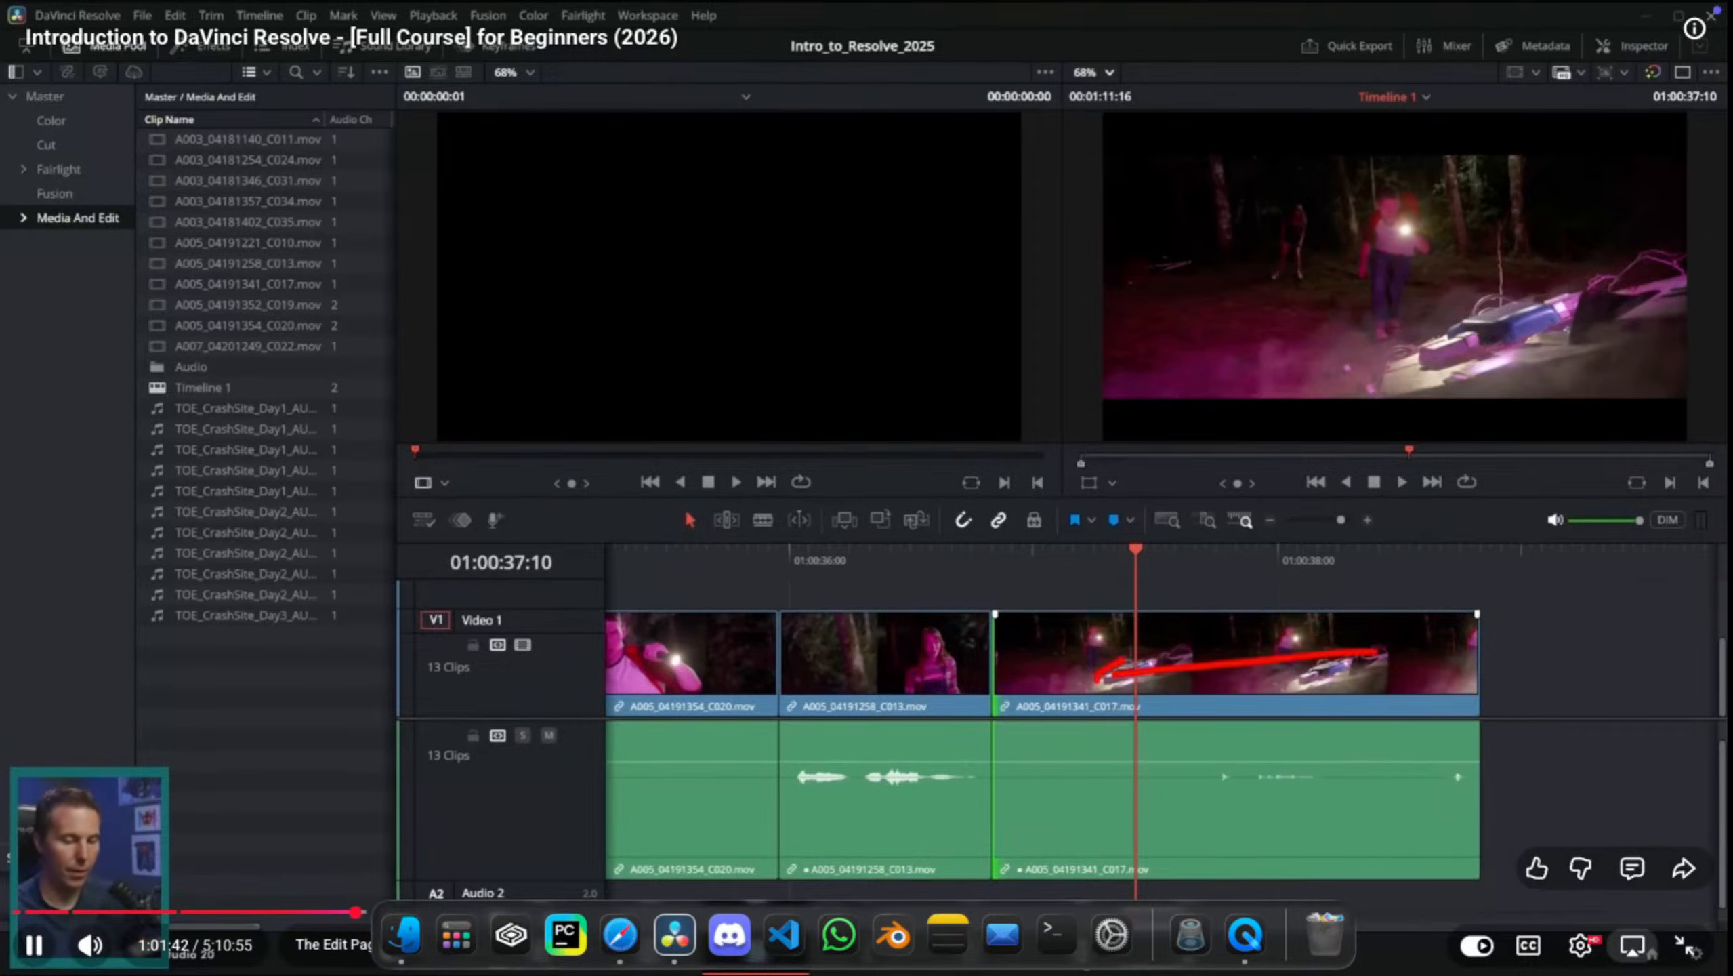
{"action": "left_click_drag", "start_coordinate": [997, 707], "coordinate": [1197, 694]}
{"action": "key", "text": "ctrl+z"}
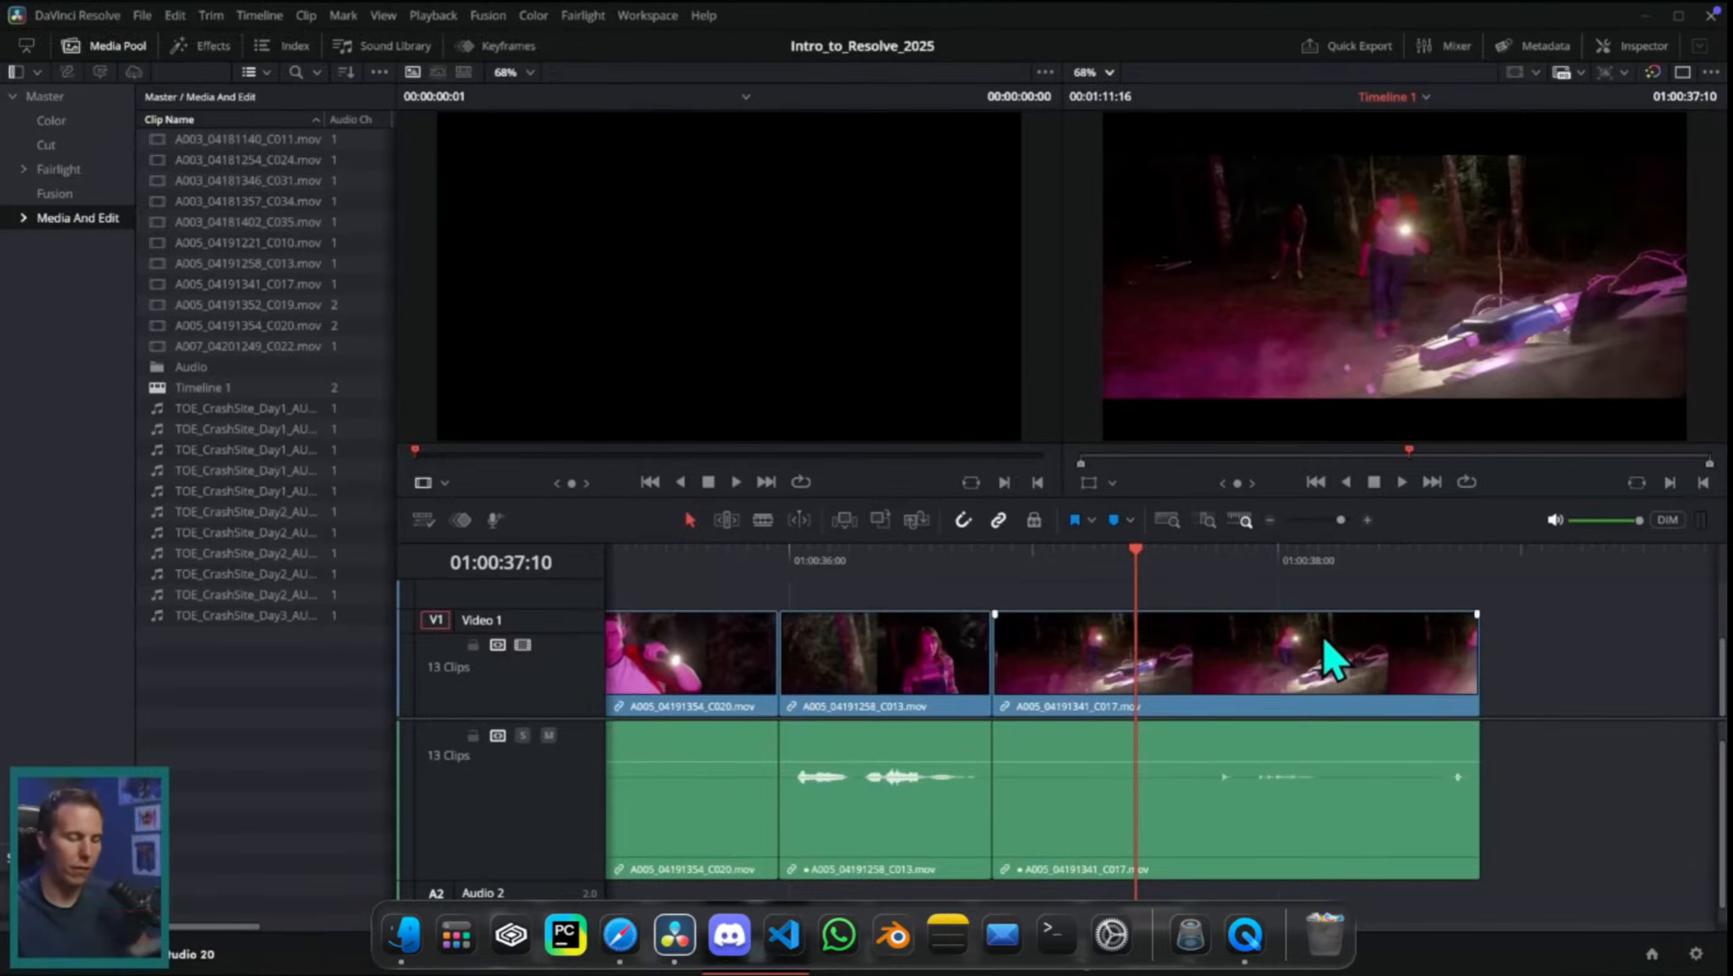
{"action": "key", "text": "ctrl+shift+z"}
Step: Try Ripple End to Playhead on the C017 clip at 01:00:37:20, then undo the trims on that clip
{"action": "left_click_drag", "start_coordinate": [1082, 566], "coordinate": [1237, 588]}
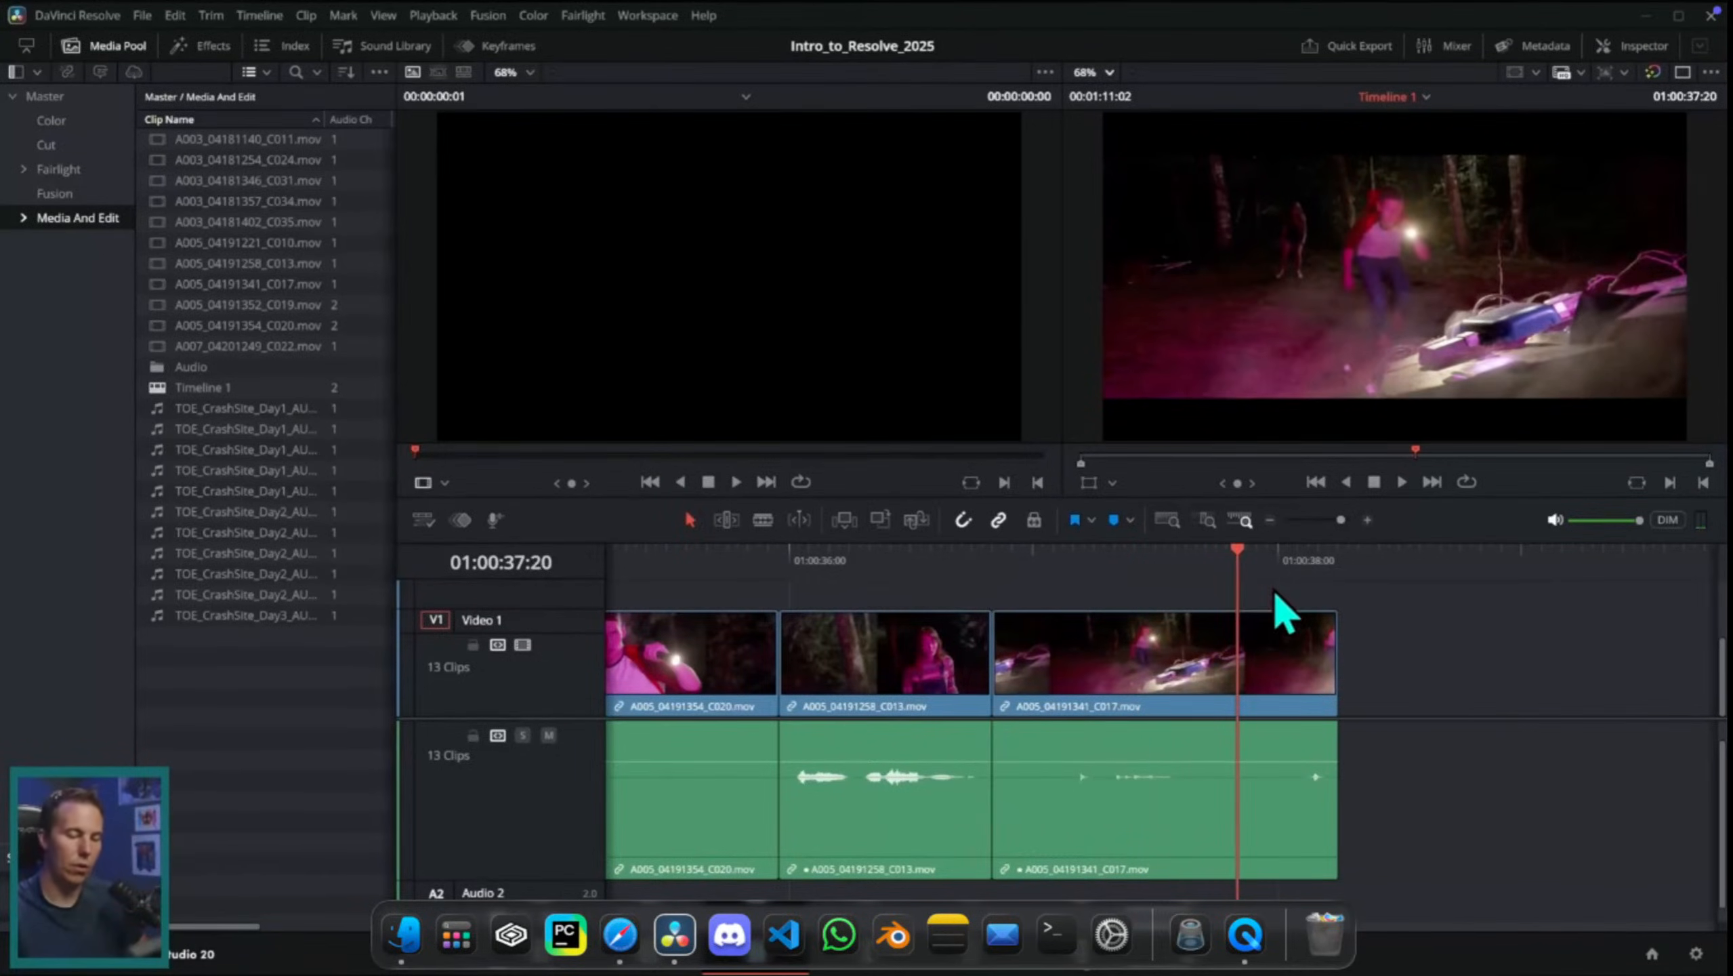
{"action": "key", "text": "ctrl+shift+bracketright"}
{"action": "key", "text": "ctrl+z"}
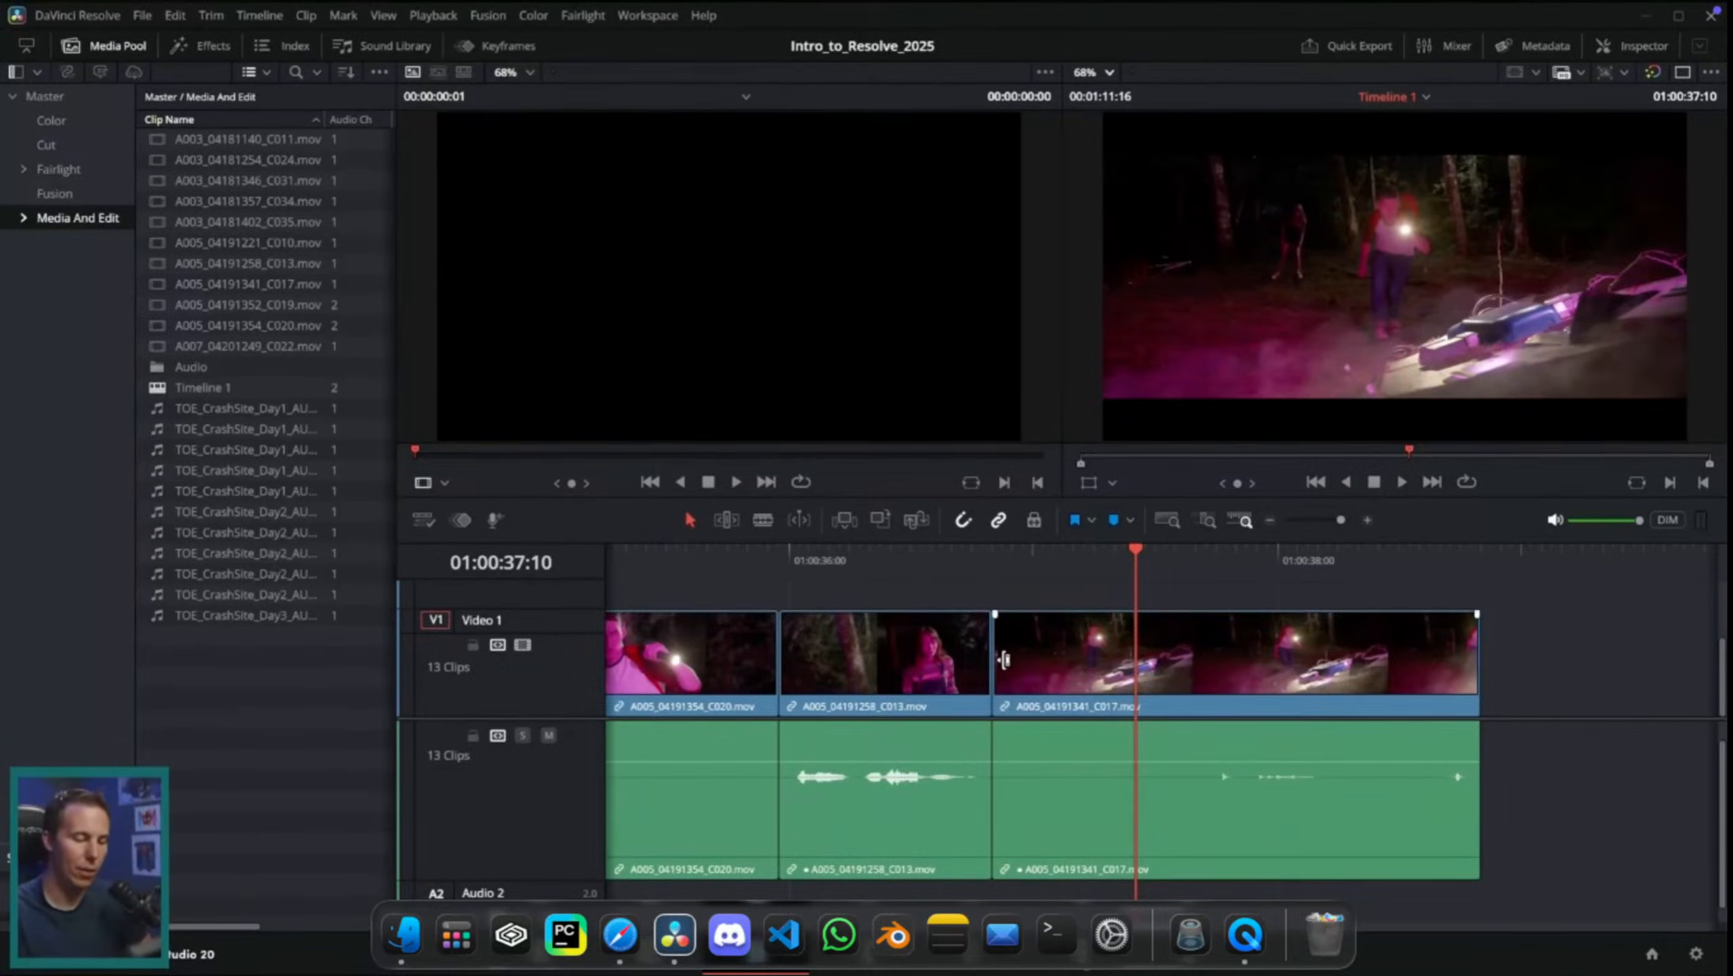
{"action": "left_click_drag", "start_coordinate": [1000, 660], "coordinate": [1113, 664]}
{"action": "key", "text": "super+z"}
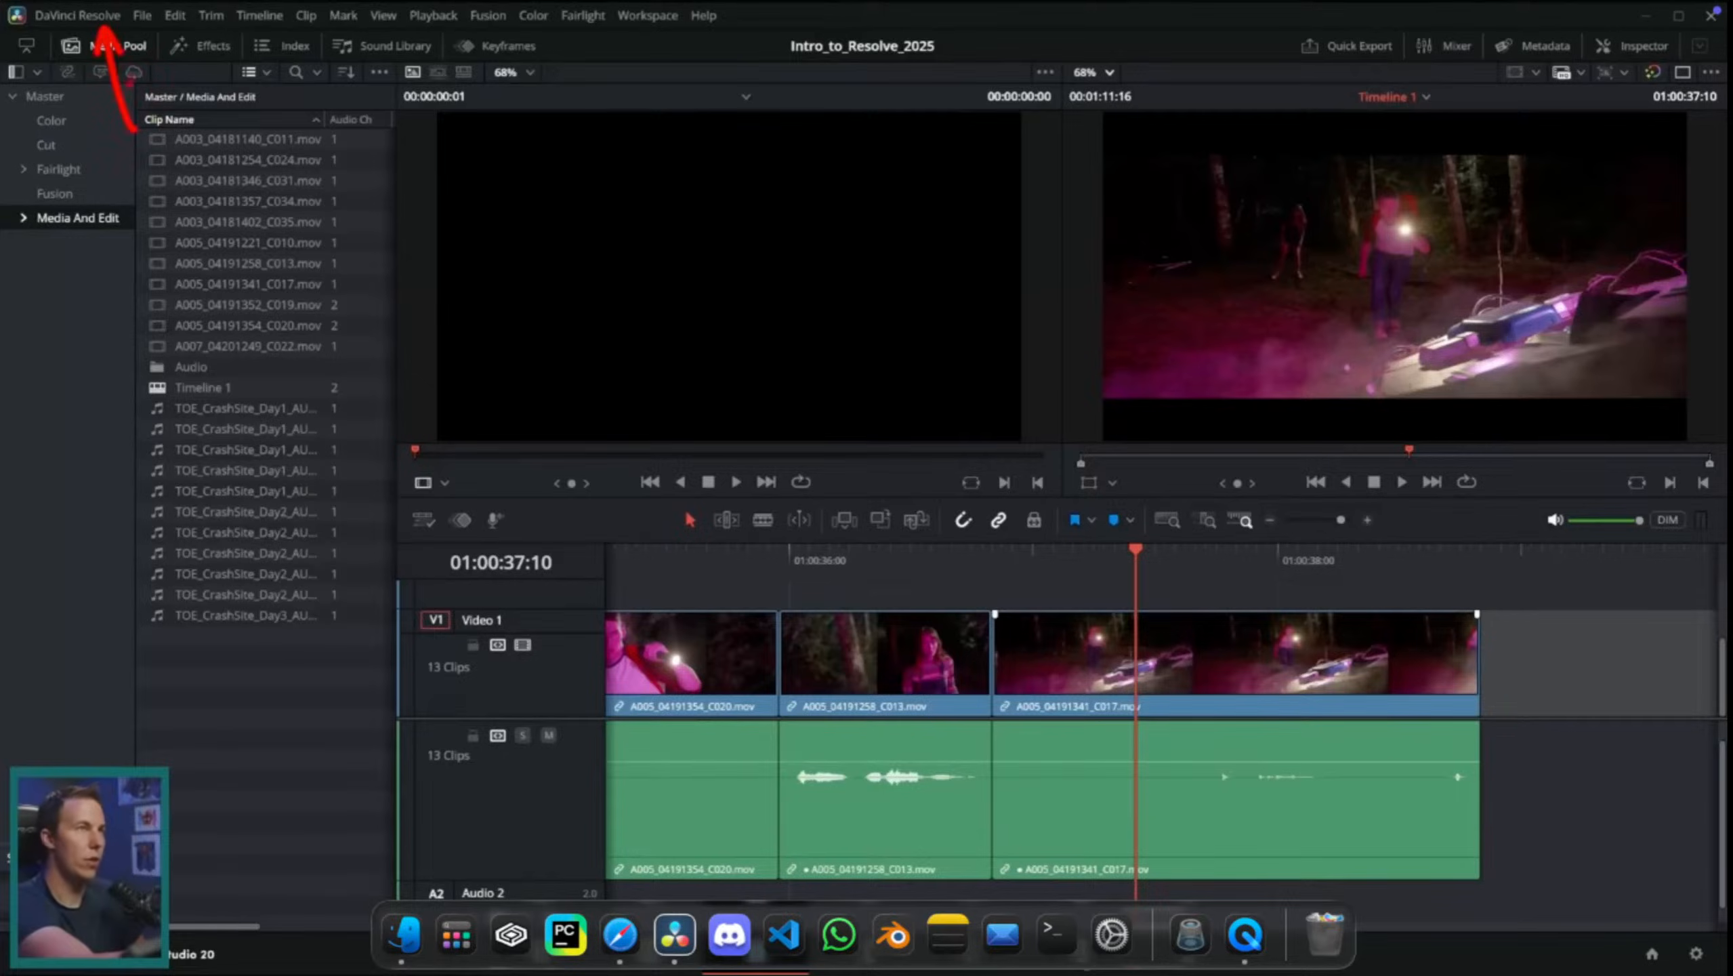
Step: Open Keyboard Customization and look up the command assigned to Ctrl+Shift+[
{"action": "left_click", "coordinate": [78, 15]}
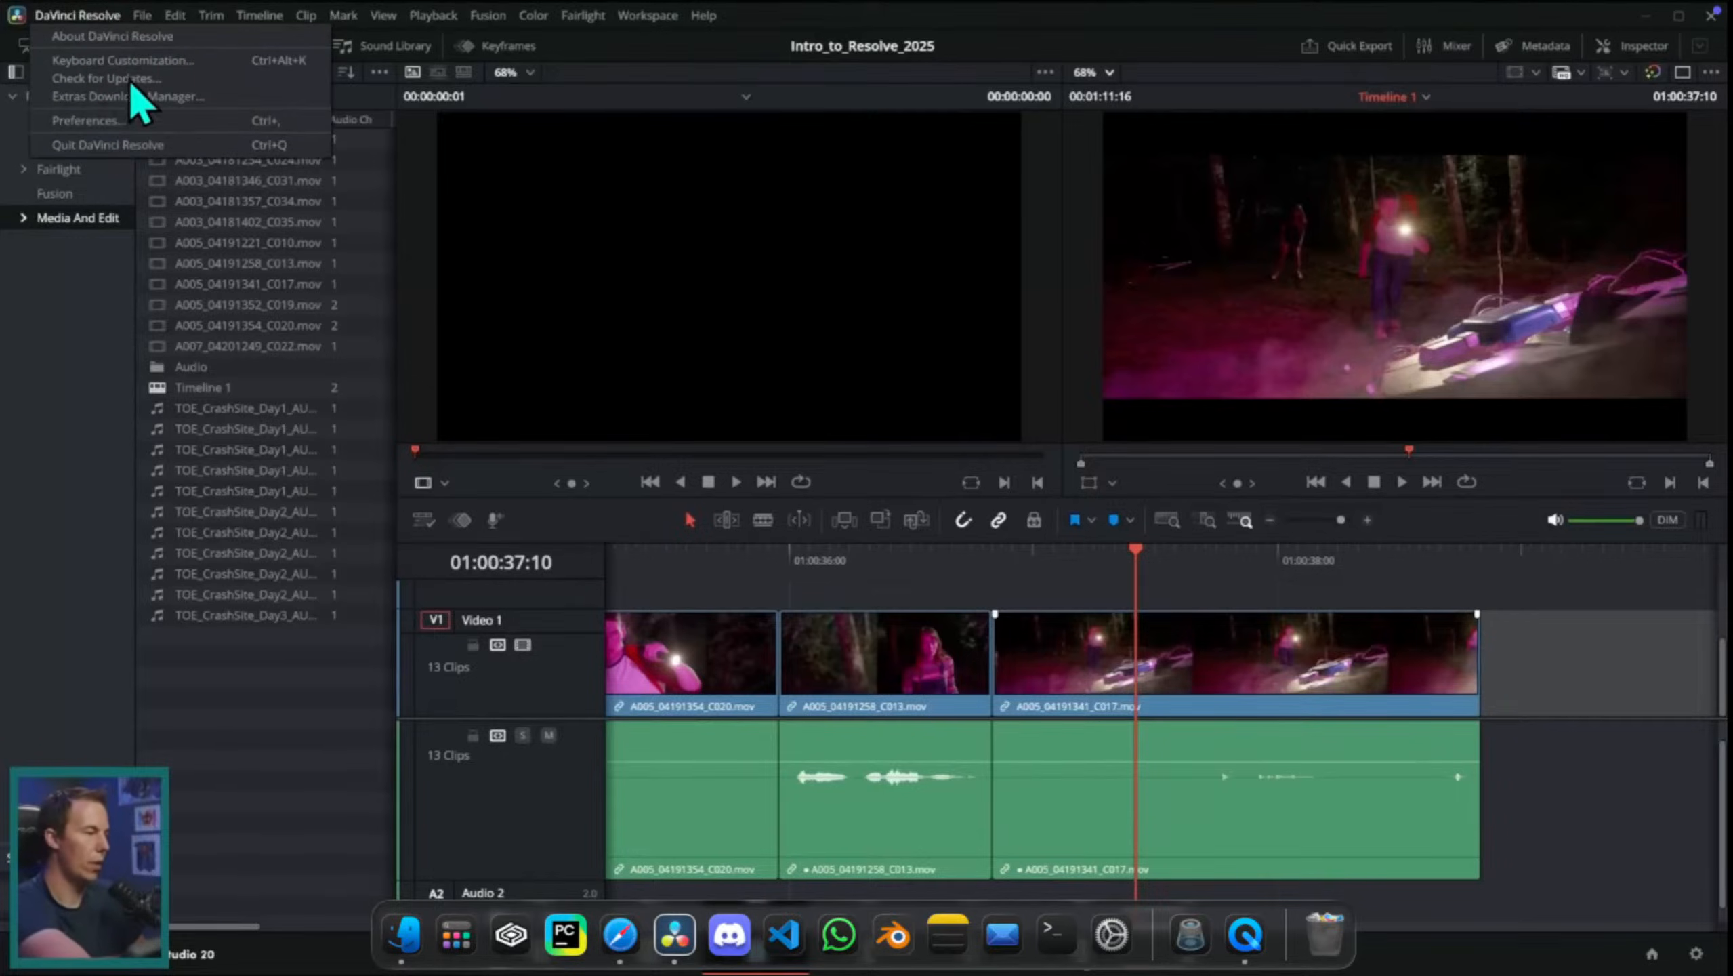
{"action": "left_click", "coordinate": [198, 62]}
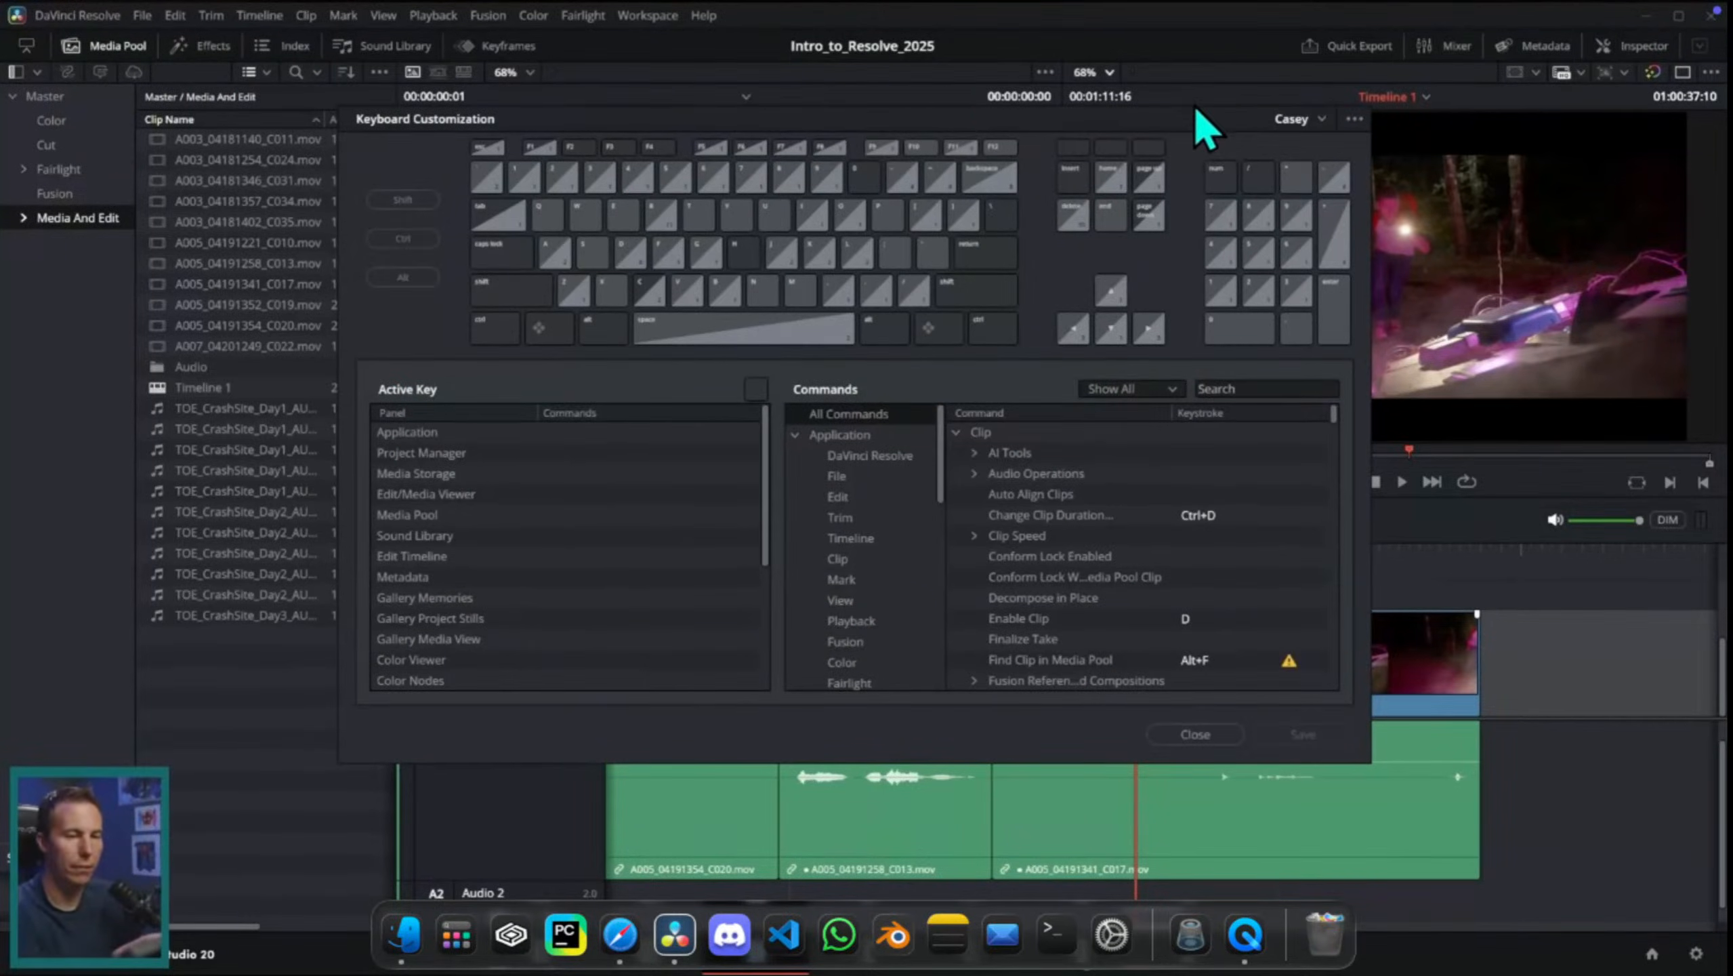
{"action": "left_click_drag", "start_coordinate": [461, 119], "coordinate": [606, 222]}
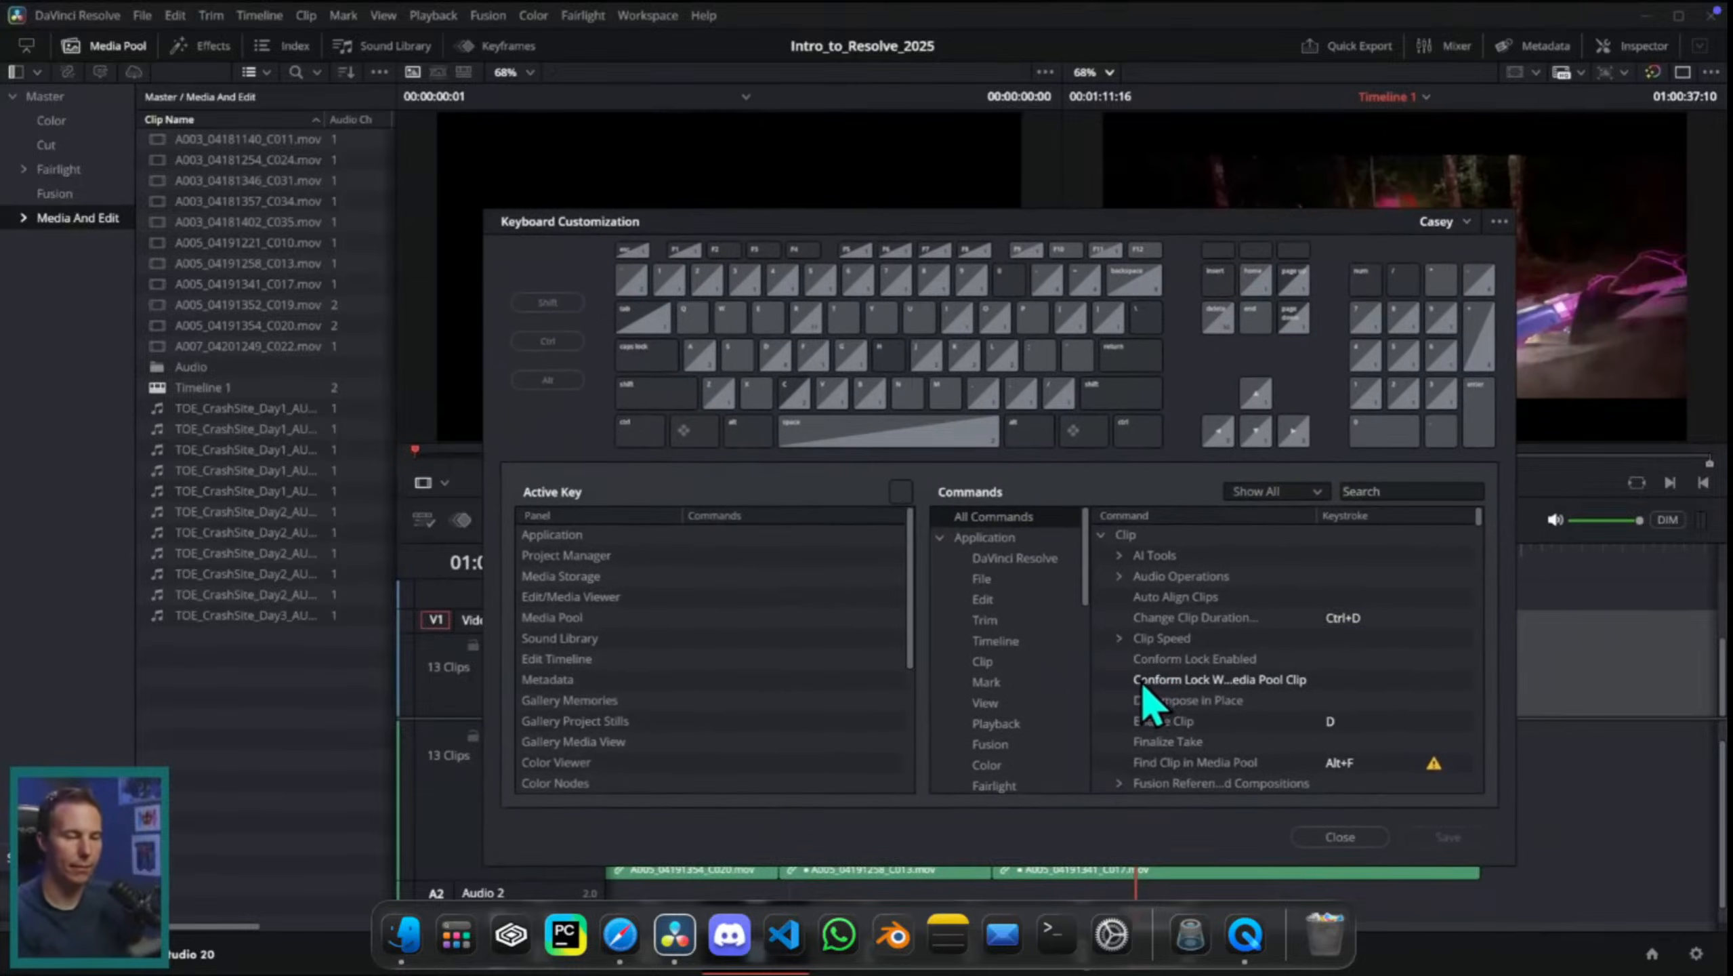
{"action": "left_click", "coordinate": [639, 430]}
{"action": "left_click", "coordinate": [648, 395]}
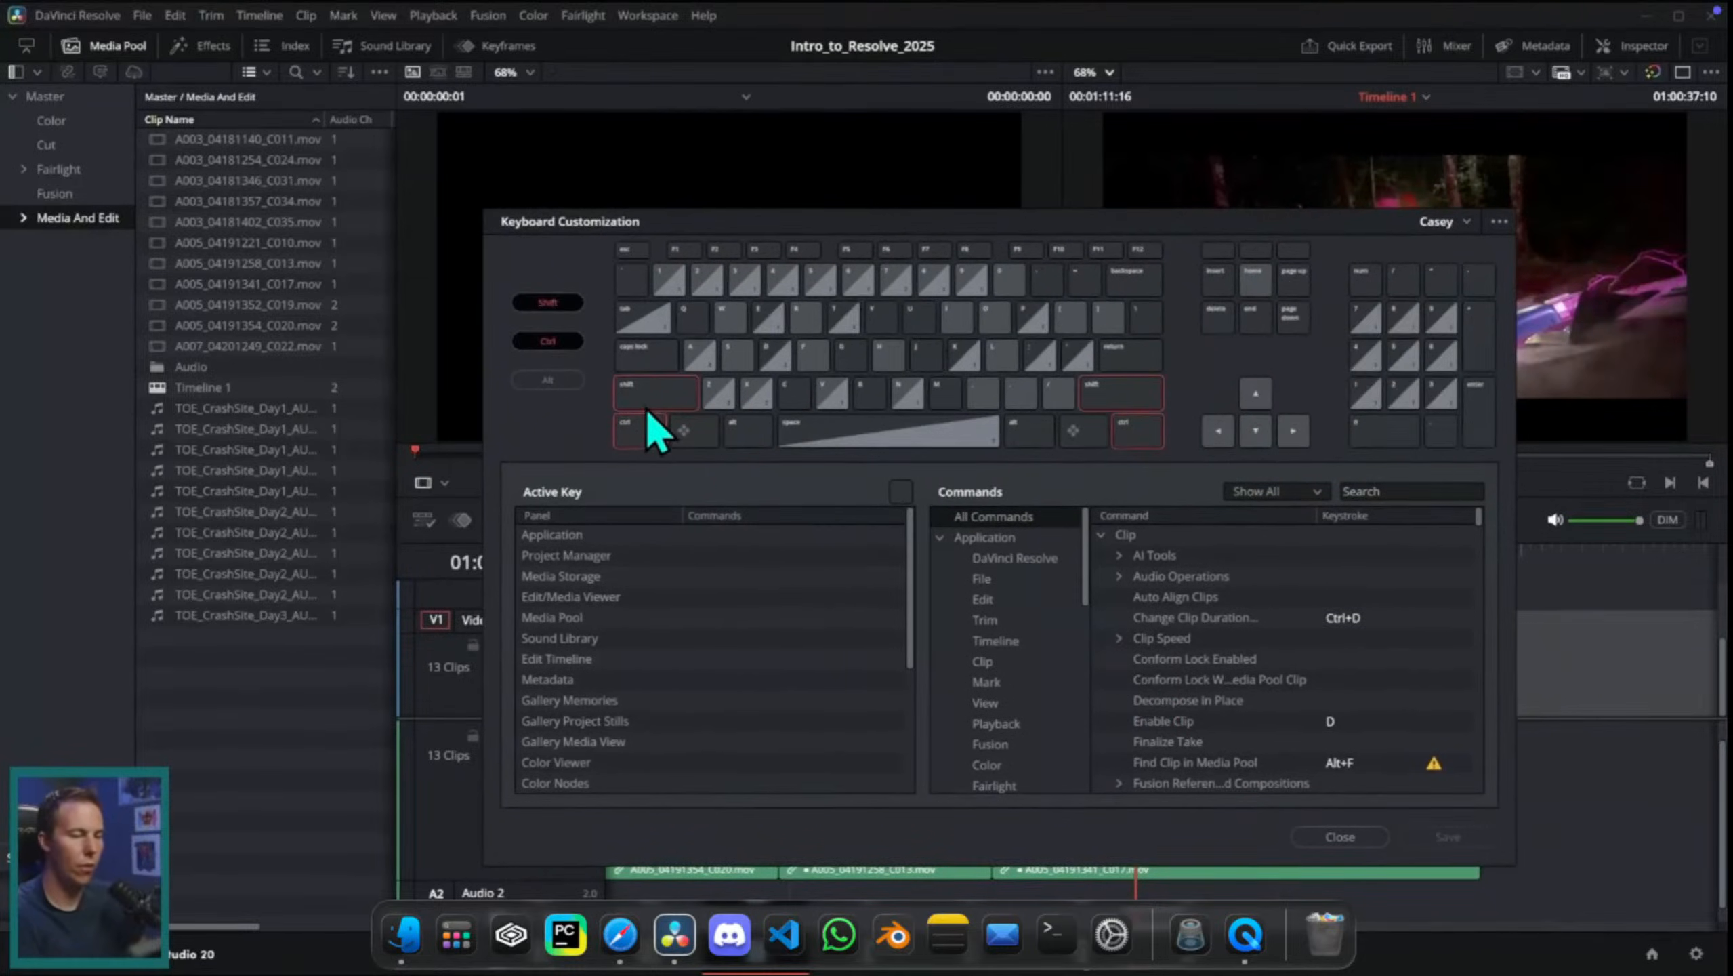
{"action": "left_click", "coordinate": [1074, 318]}
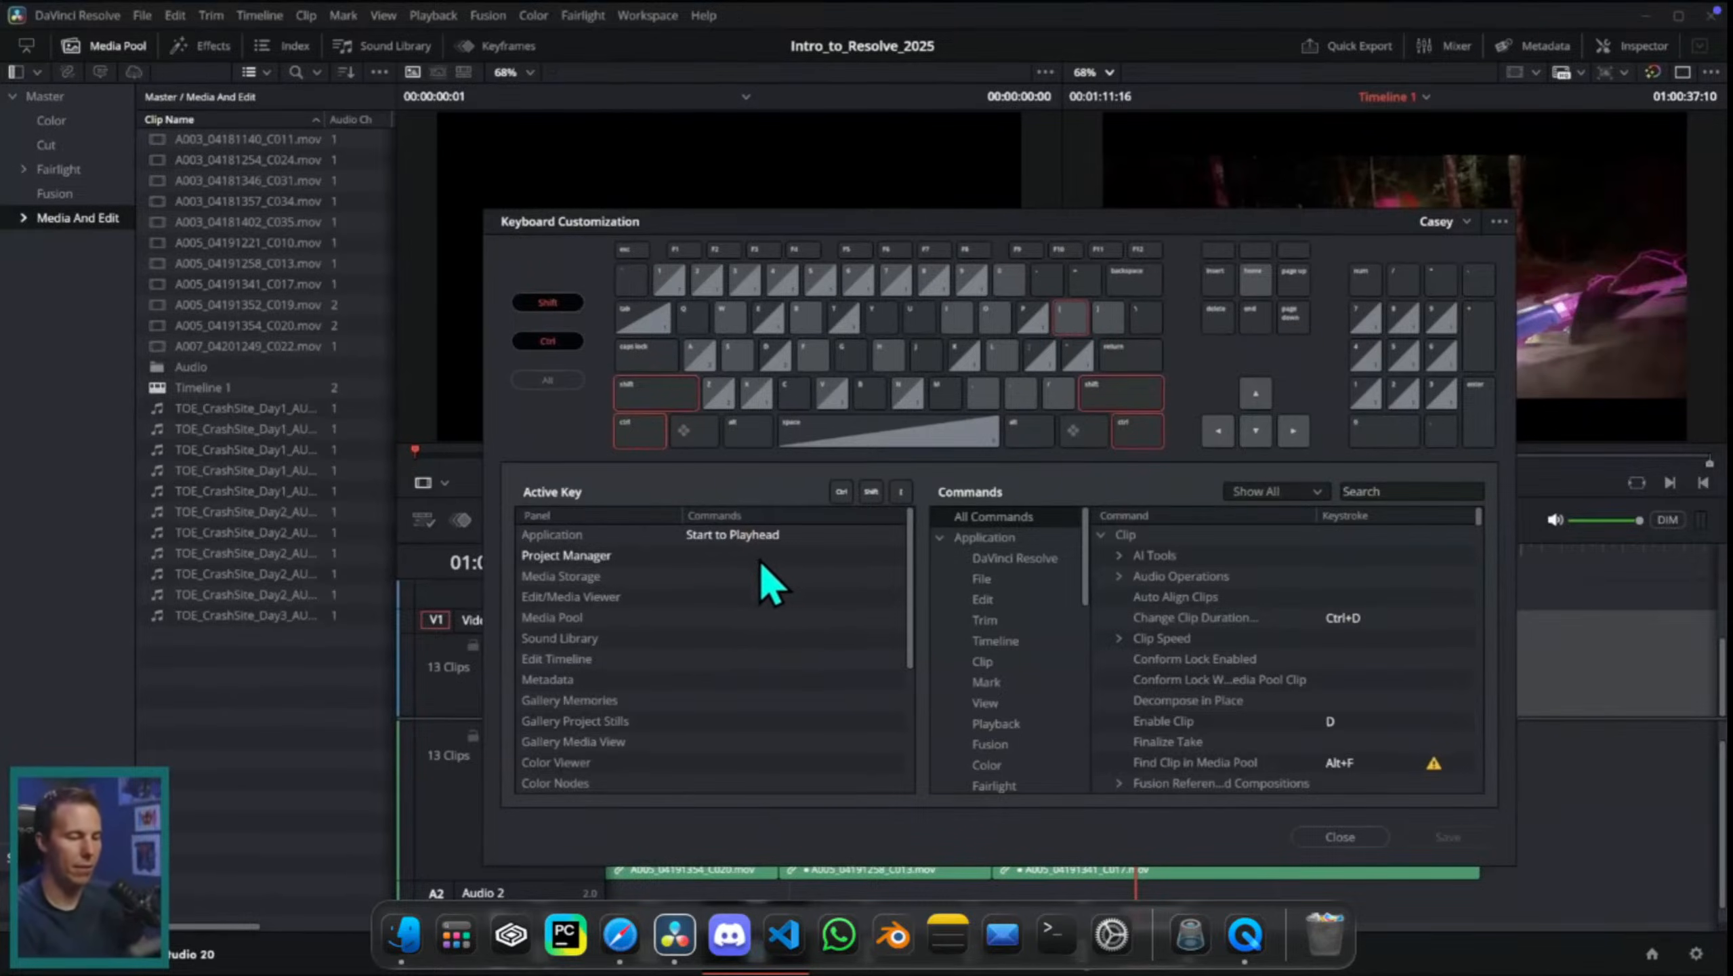
{"action": "left_click", "coordinate": [743, 537]}
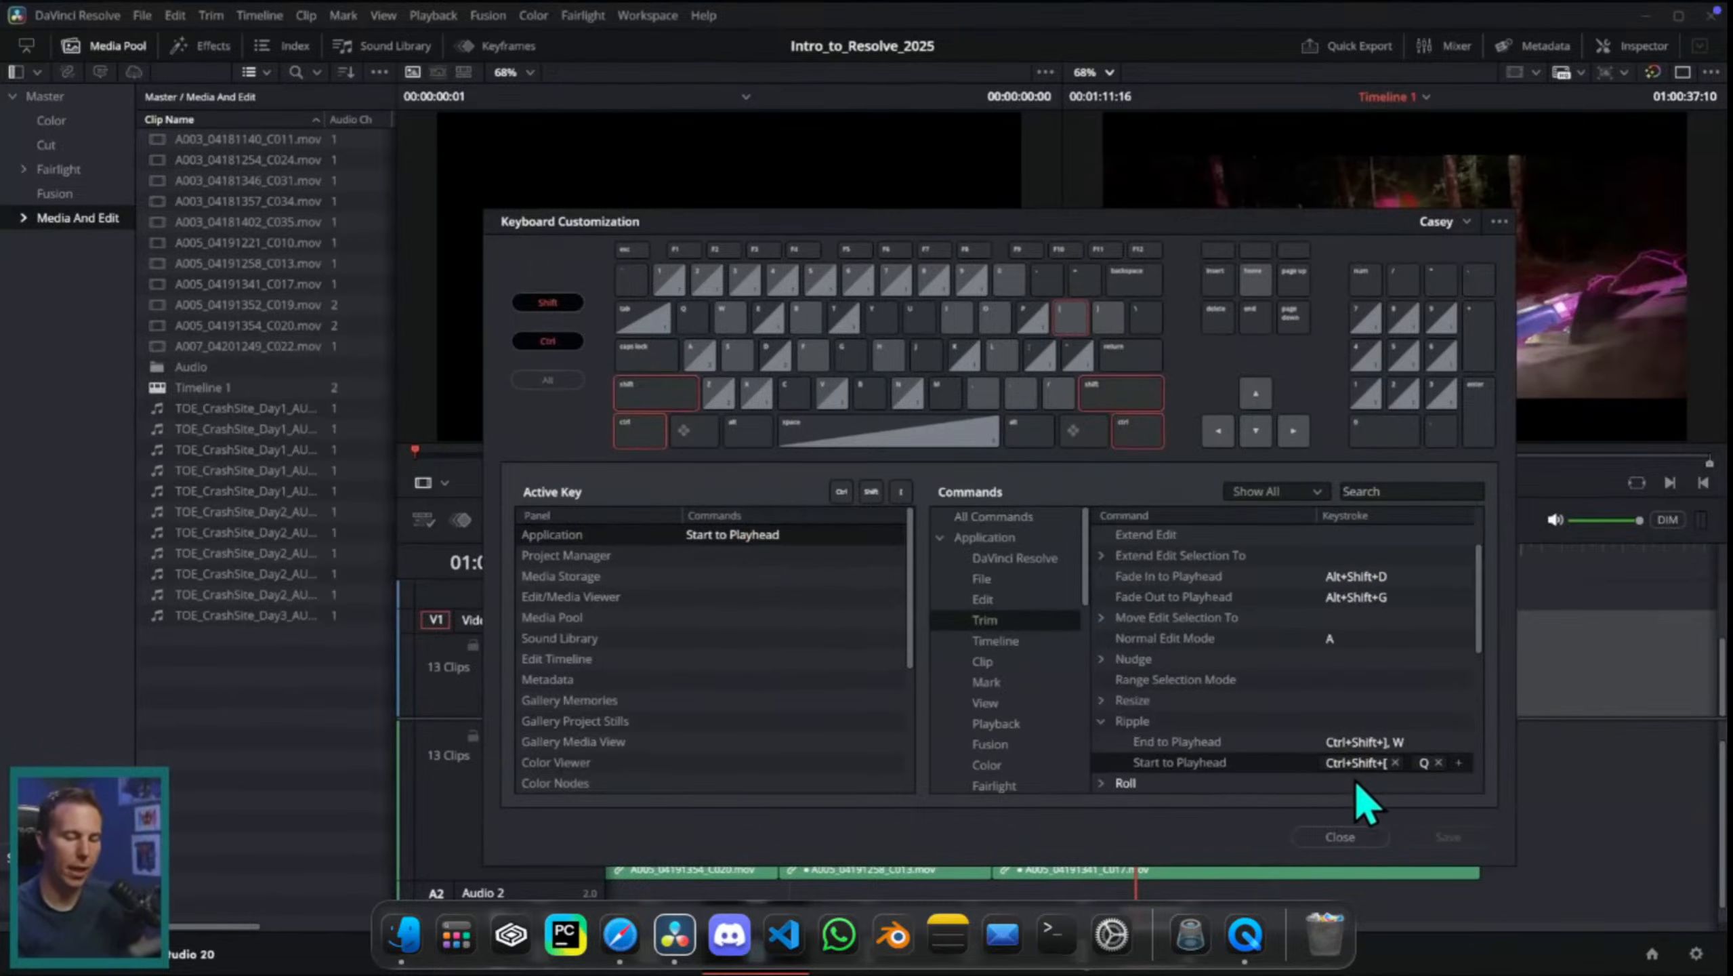
Step: Switch the keyboard mapping from the custom preset to the DaVinci Resolve preset
{"action": "left_click", "coordinate": [1438, 763]}
{"action": "left_click", "coordinate": [1468, 222]}
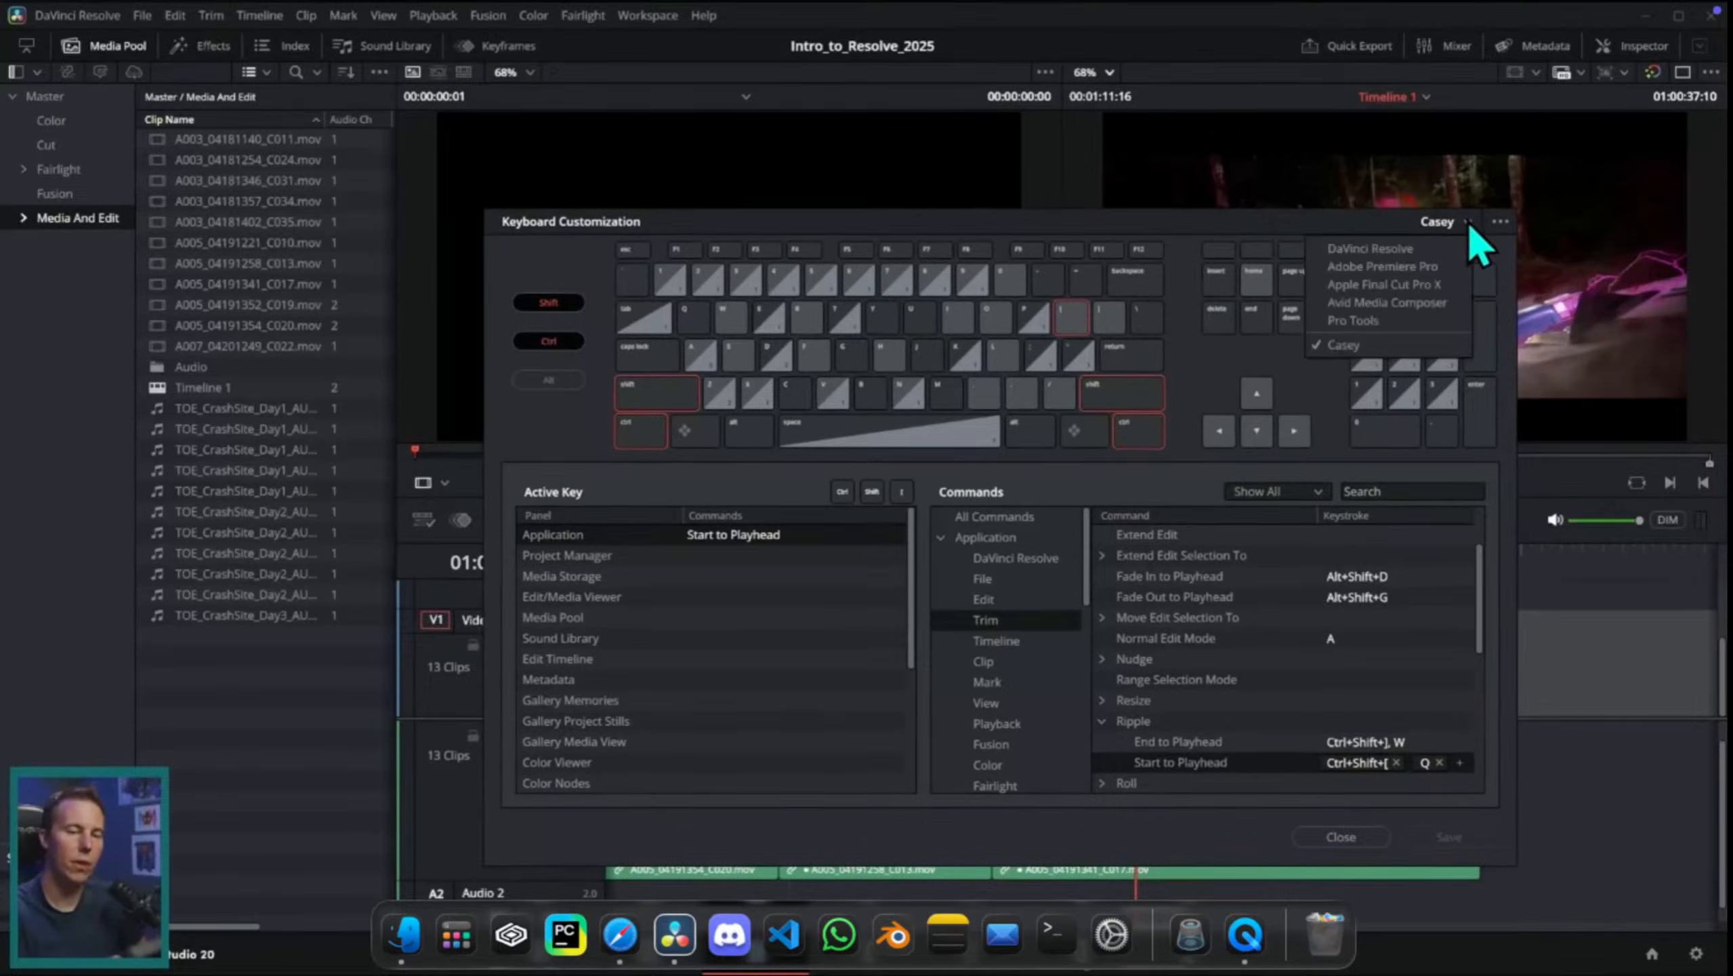
{"action": "left_click", "coordinate": [1433, 246]}
{"action": "left_click", "coordinate": [1098, 322]}
{"action": "left_click", "coordinate": [1465, 220]}
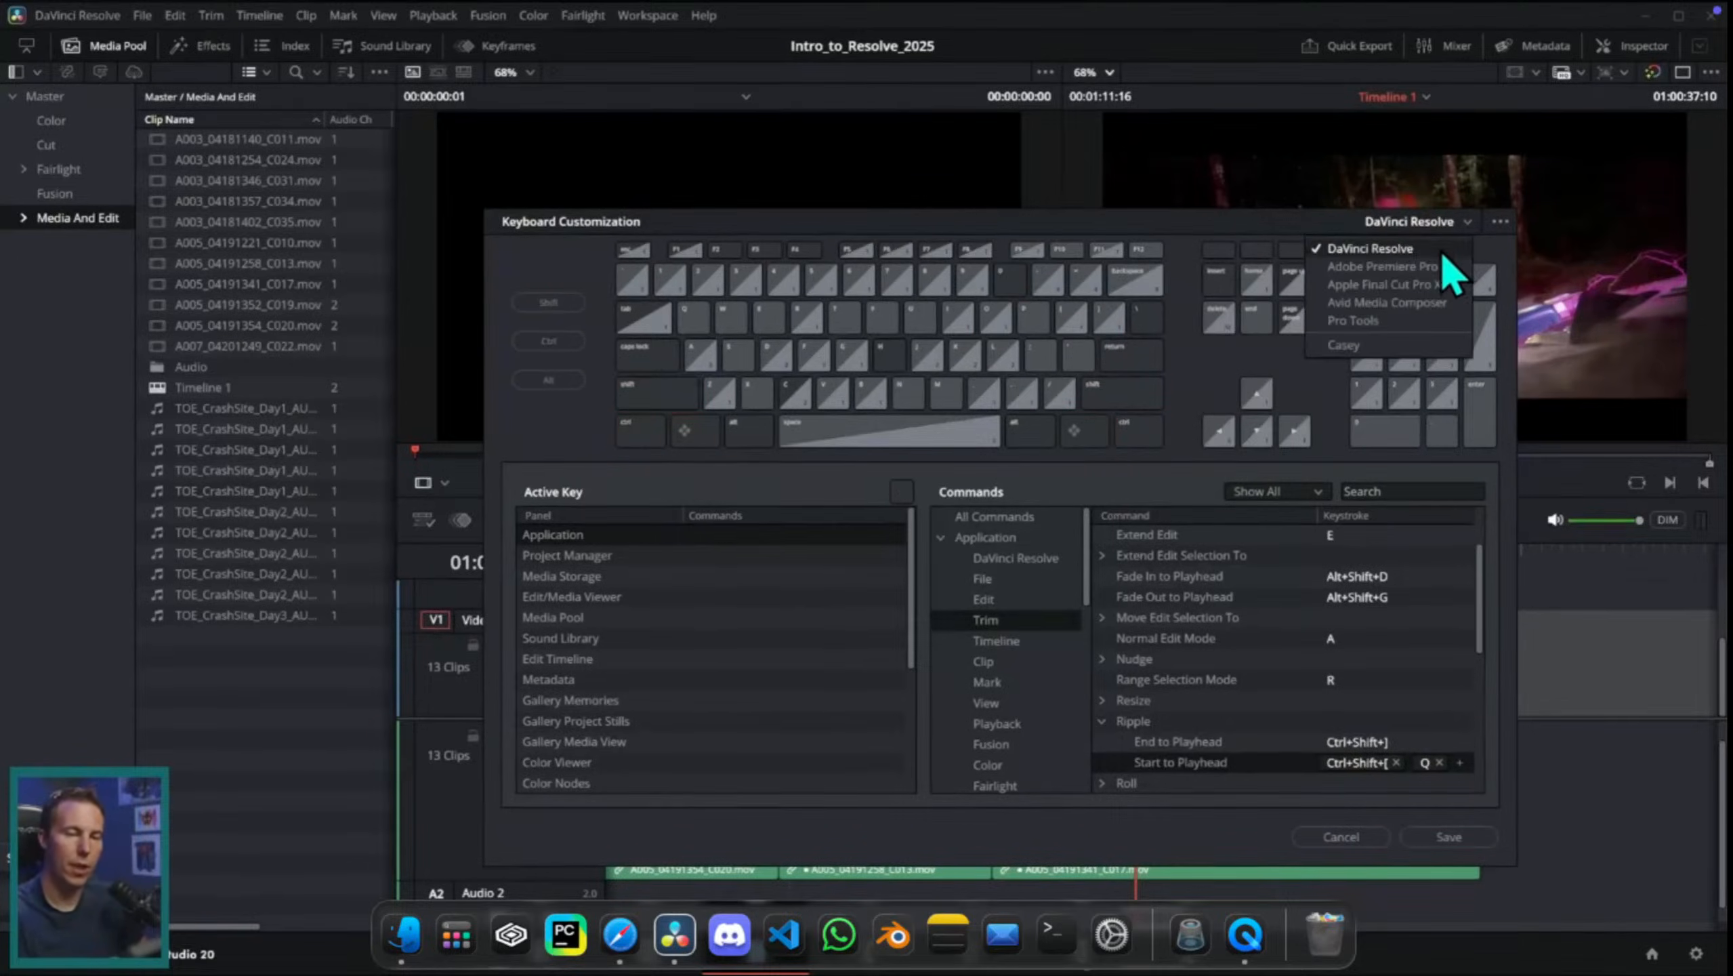
{"action": "left_click", "coordinate": [1411, 242]}
{"action": "mouse_move", "coordinate": [1347, 208]}
{"action": "left_mouse_down"}
{"action": "mouse_move", "coordinate": [1494, 214]}
{"action": "mouse_move", "coordinate": [1427, 186]}
{"action": "left_mouse_up"}
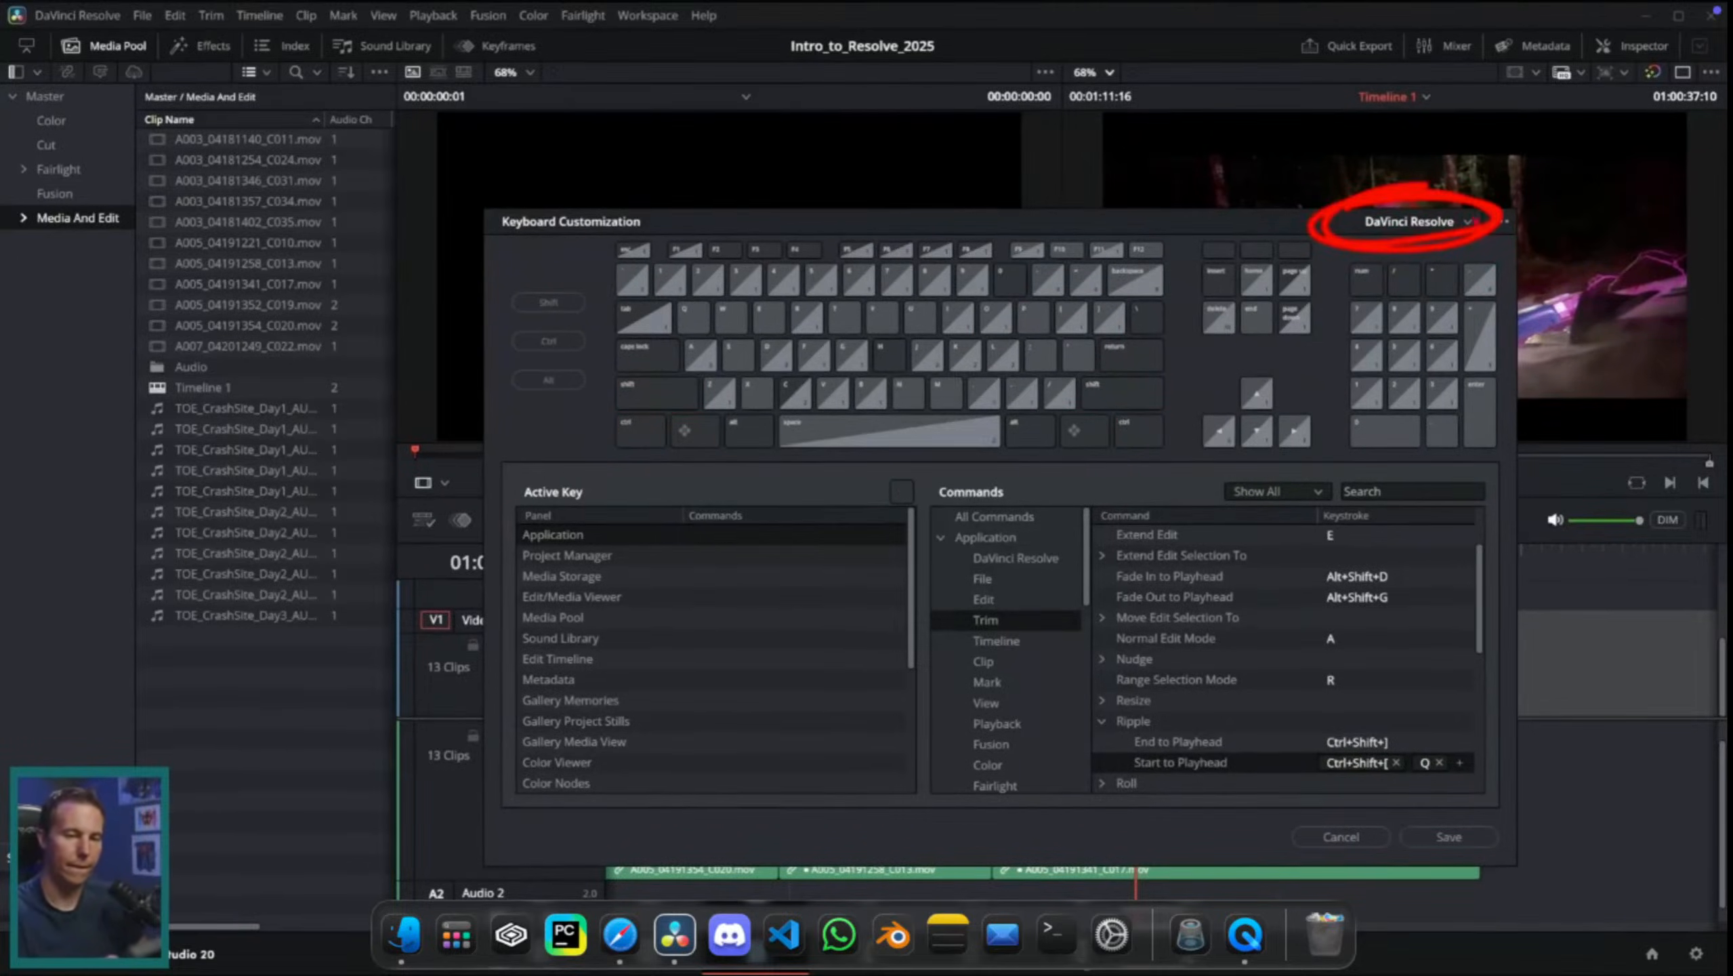
{"action": "left_click", "coordinate": [1468, 222]}
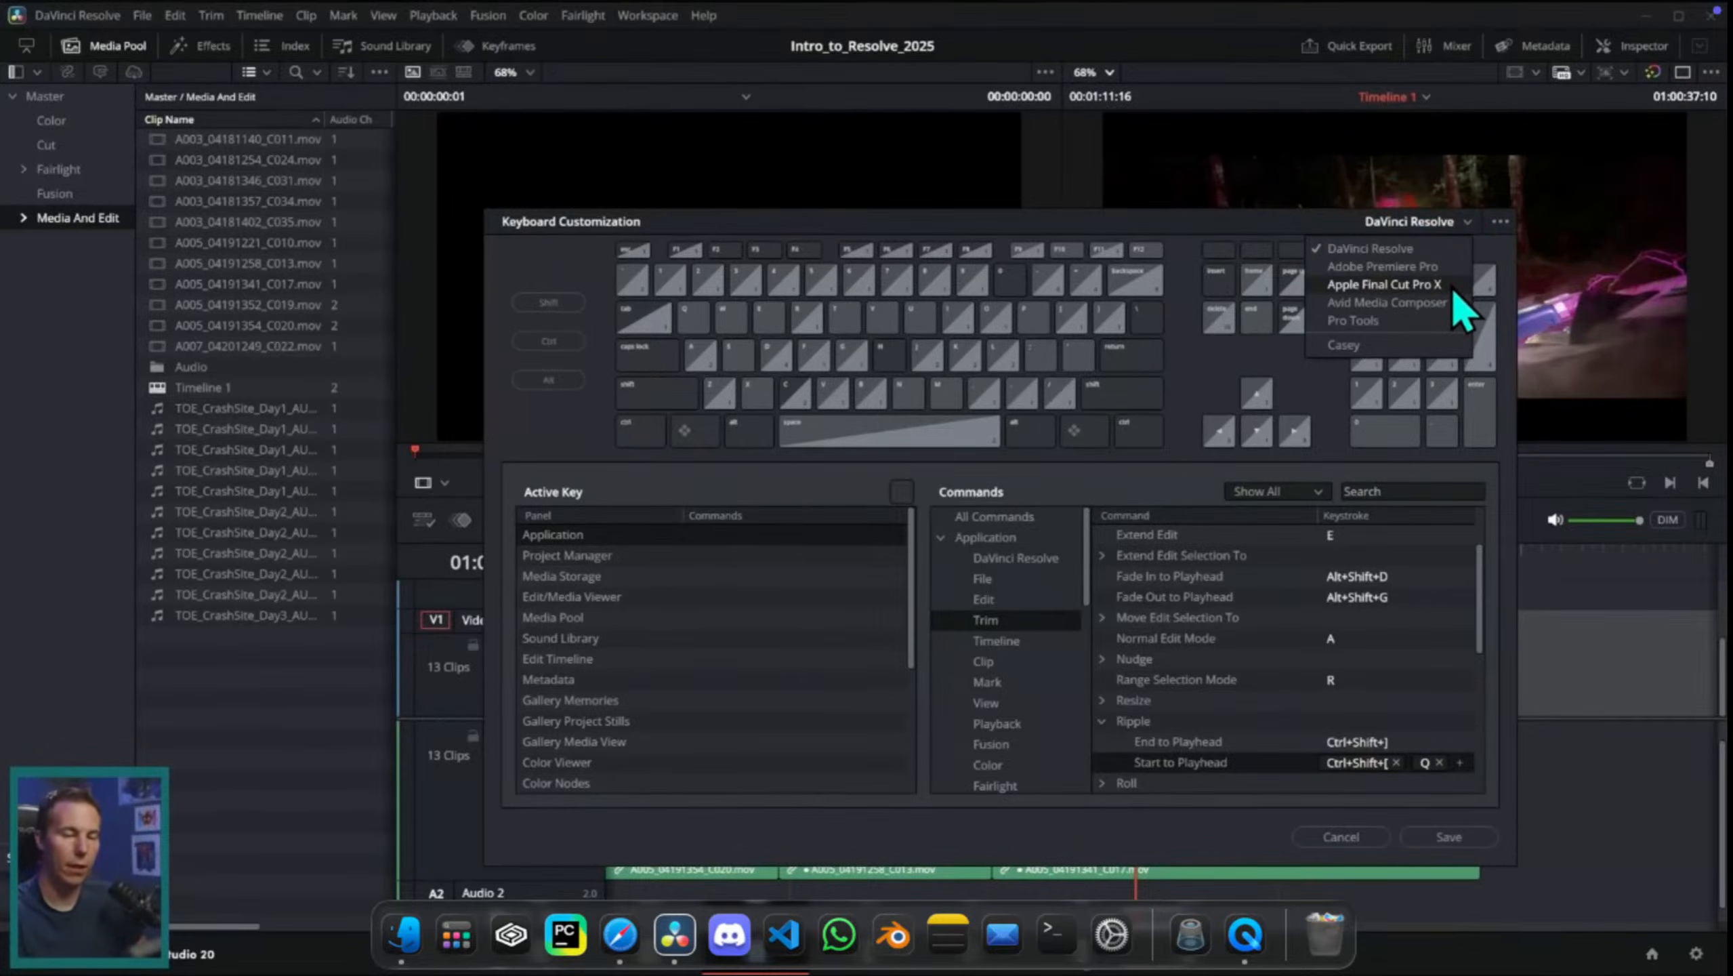
{"action": "left_click", "coordinate": [1445, 250]}
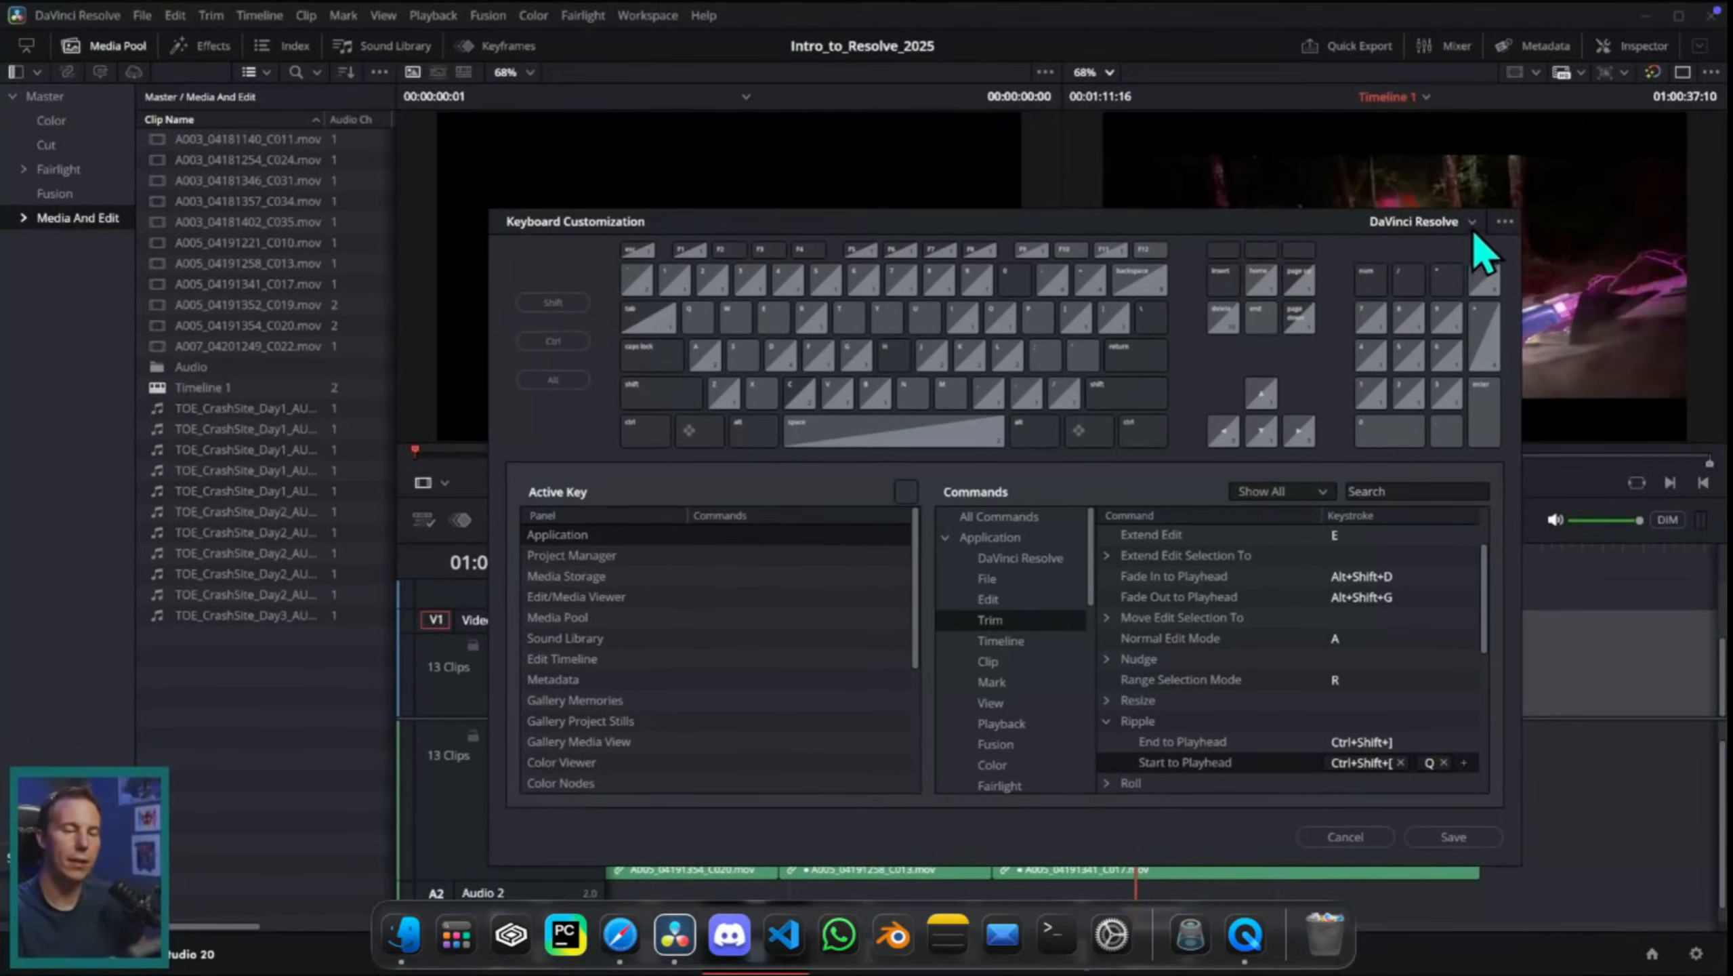
Step: Find the Ripple Start to Playhead command through Ctrl+Shift+[ and assign Q as its additional keystroke despite the conflict
{"action": "left_click", "coordinate": [646, 428]}
{"action": "left_click", "coordinate": [650, 403]}
{"action": "left_click", "coordinate": [1077, 321]}
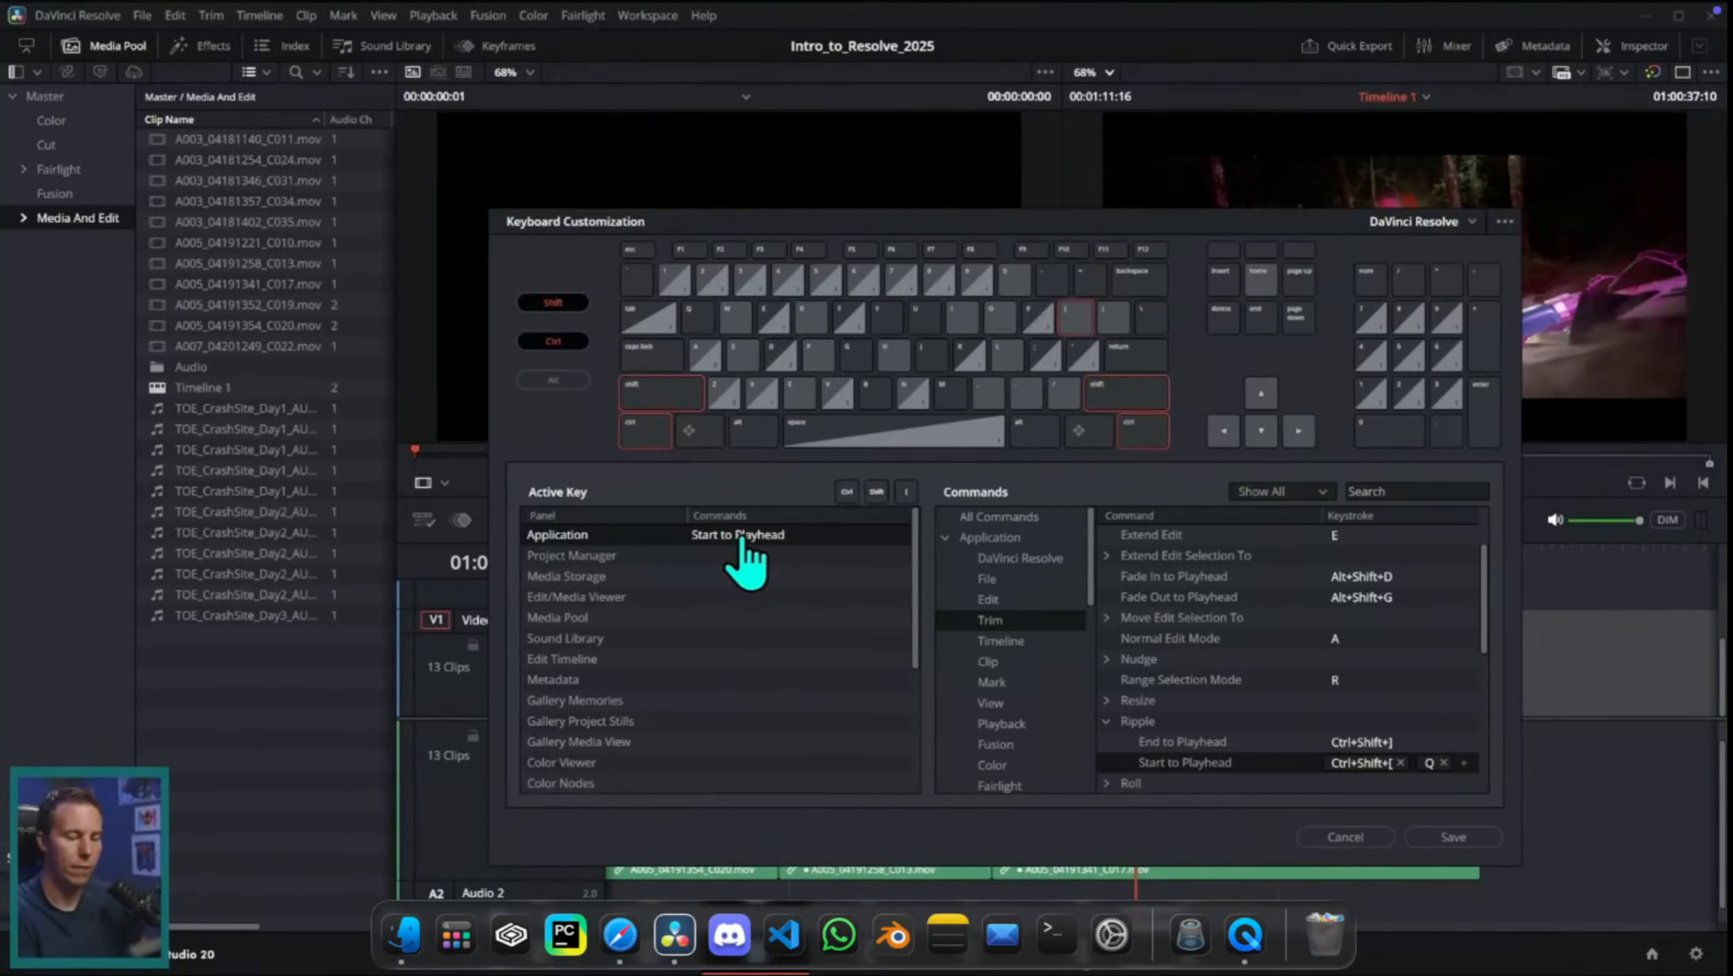
{"action": "left_click", "coordinate": [1444, 762]}
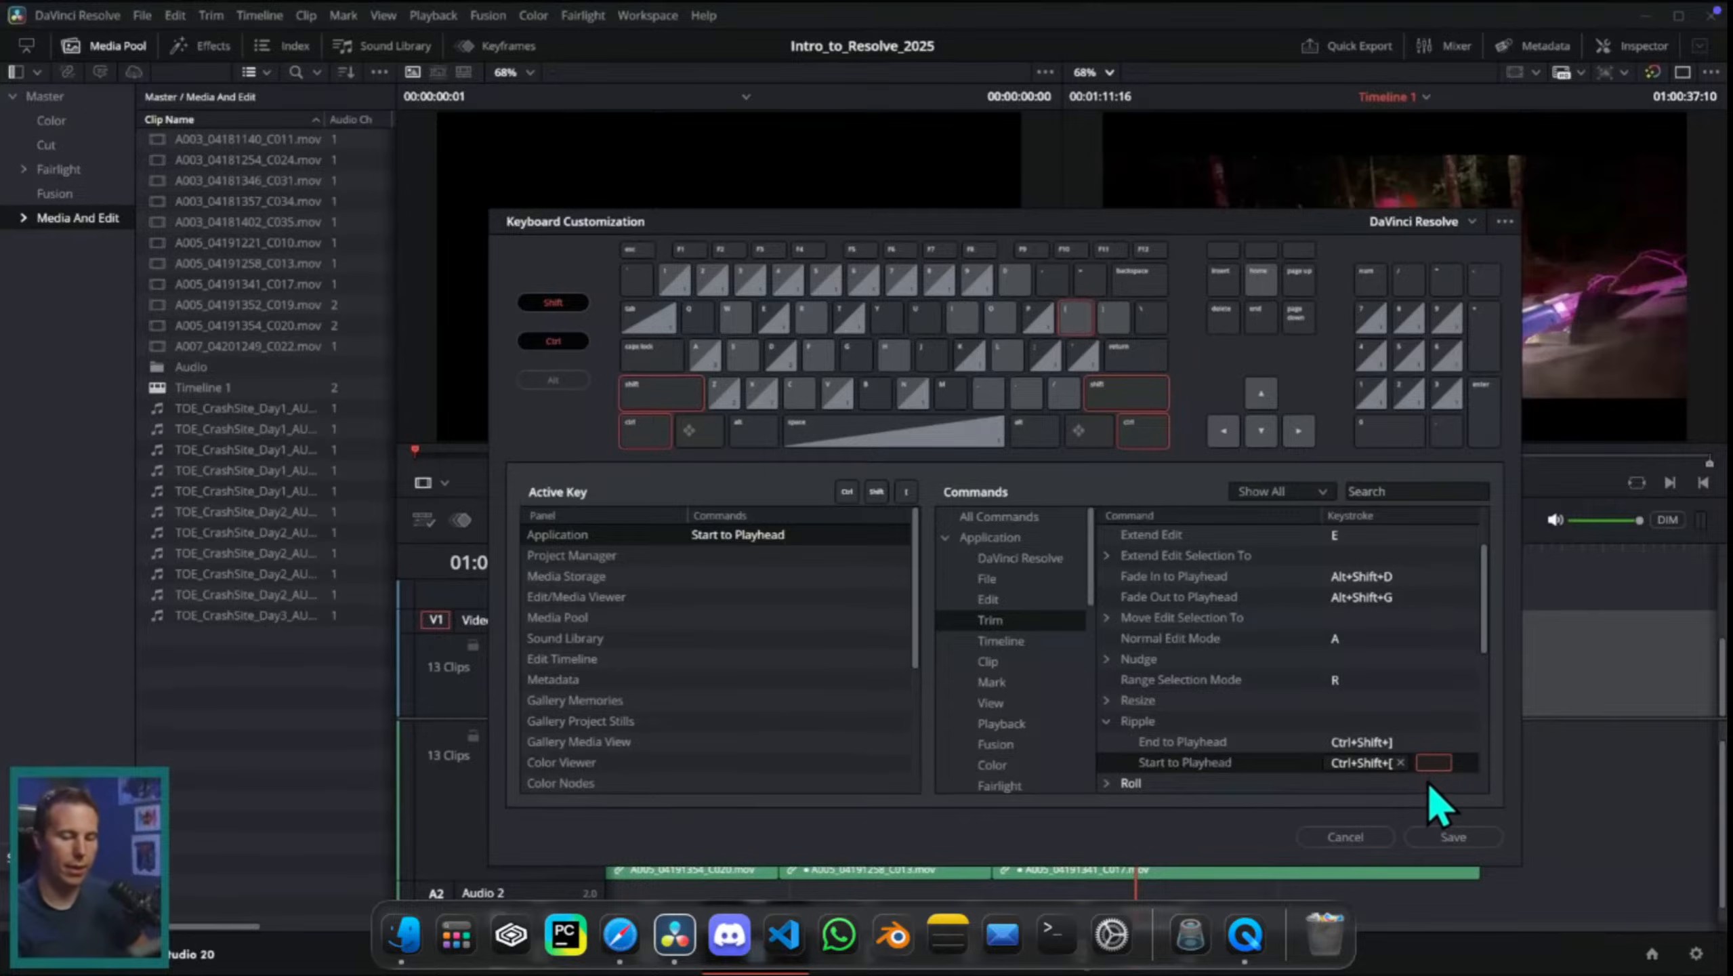
{"action": "key", "text": "q"}
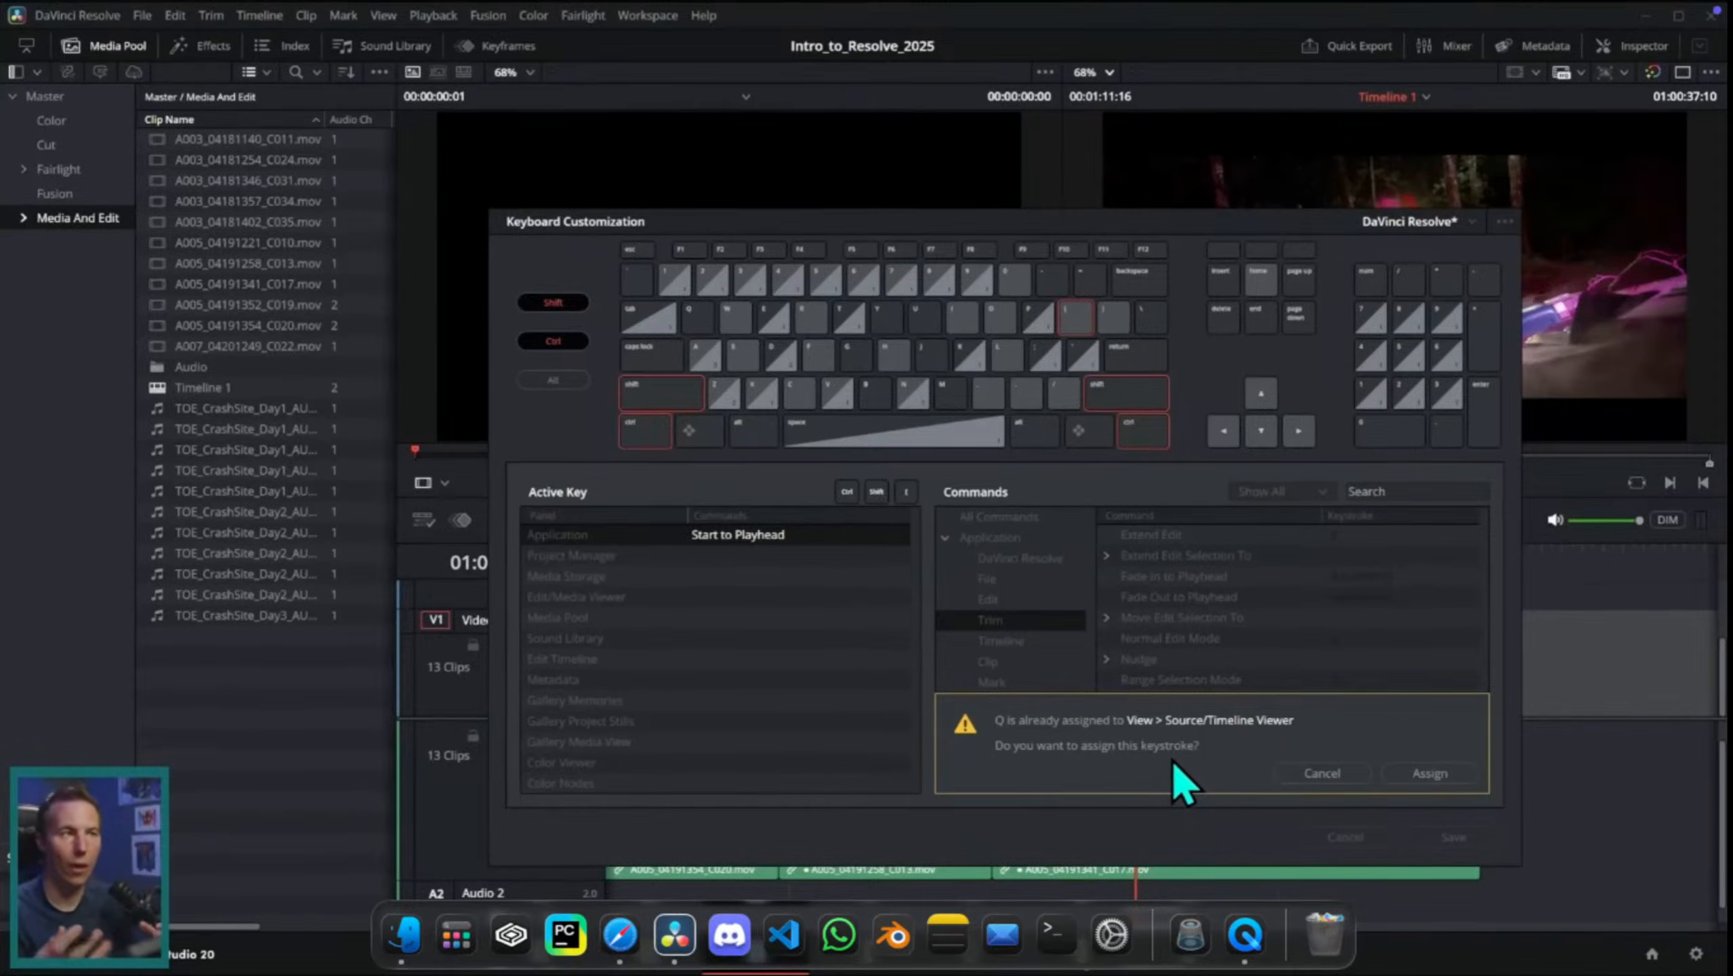
{"action": "left_click", "coordinate": [1430, 773]}
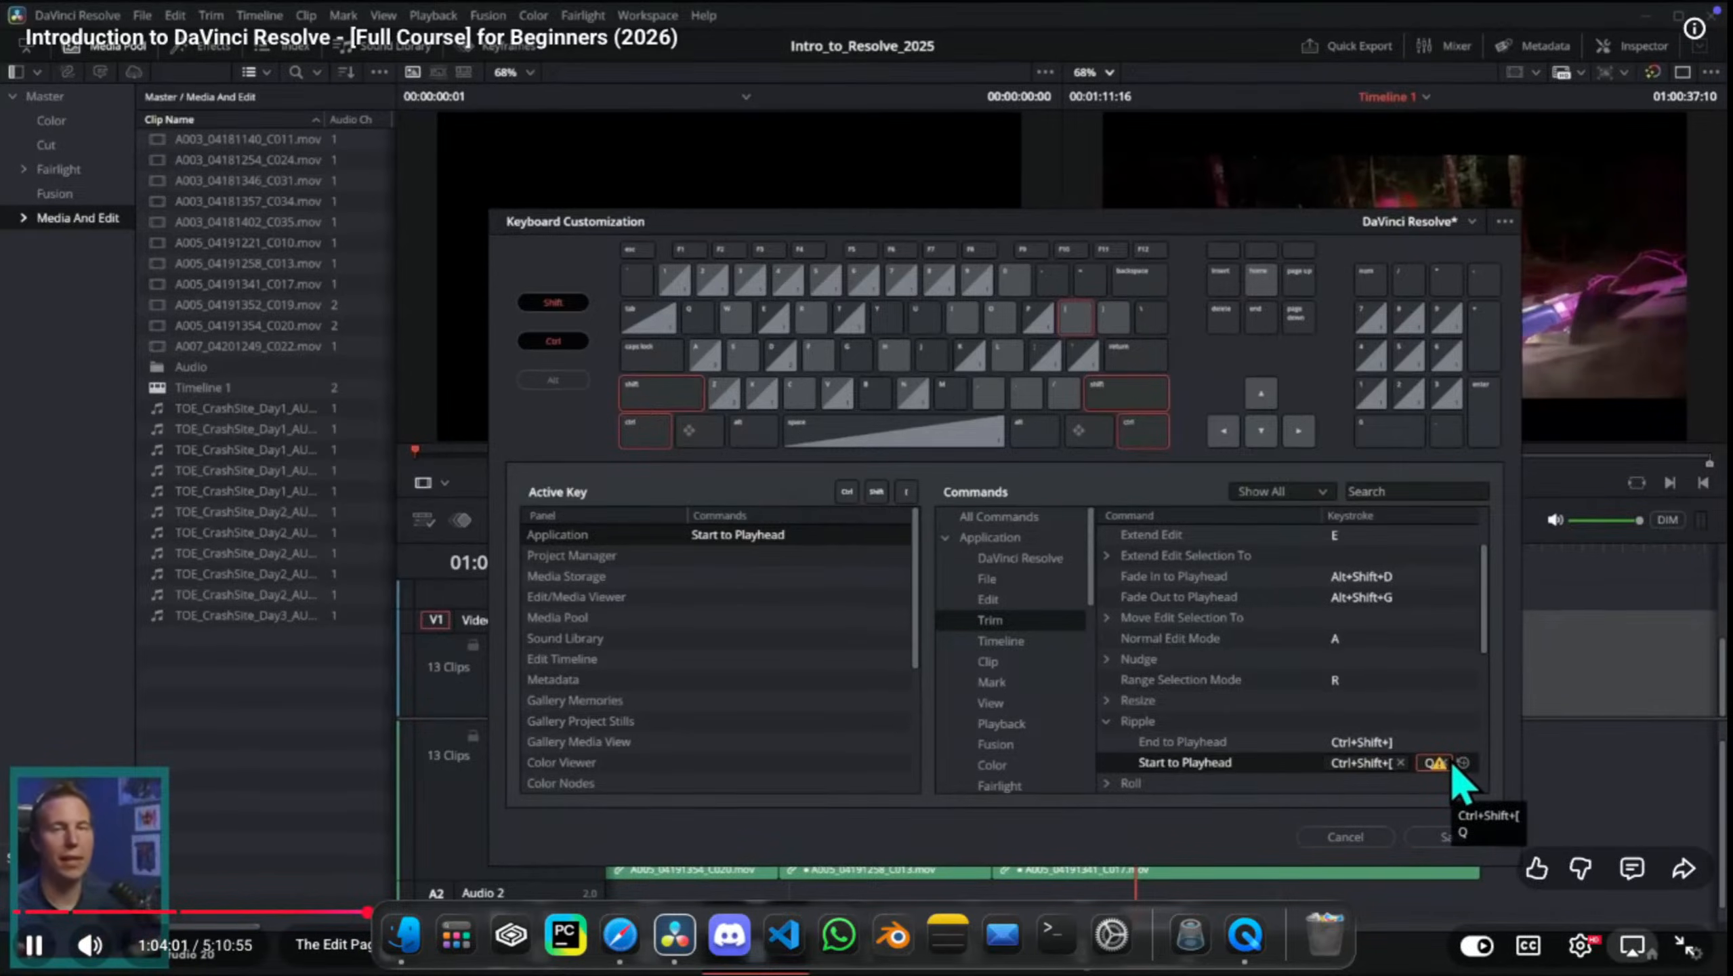
Step: Look up the commands assigned to Q and remove that keystroke from Source/Timeline Viewer
{"action": "left_click", "coordinate": [1138, 431]}
{"action": "left_click", "coordinate": [1125, 400]}
{"action": "left_click", "coordinate": [1076, 318]}
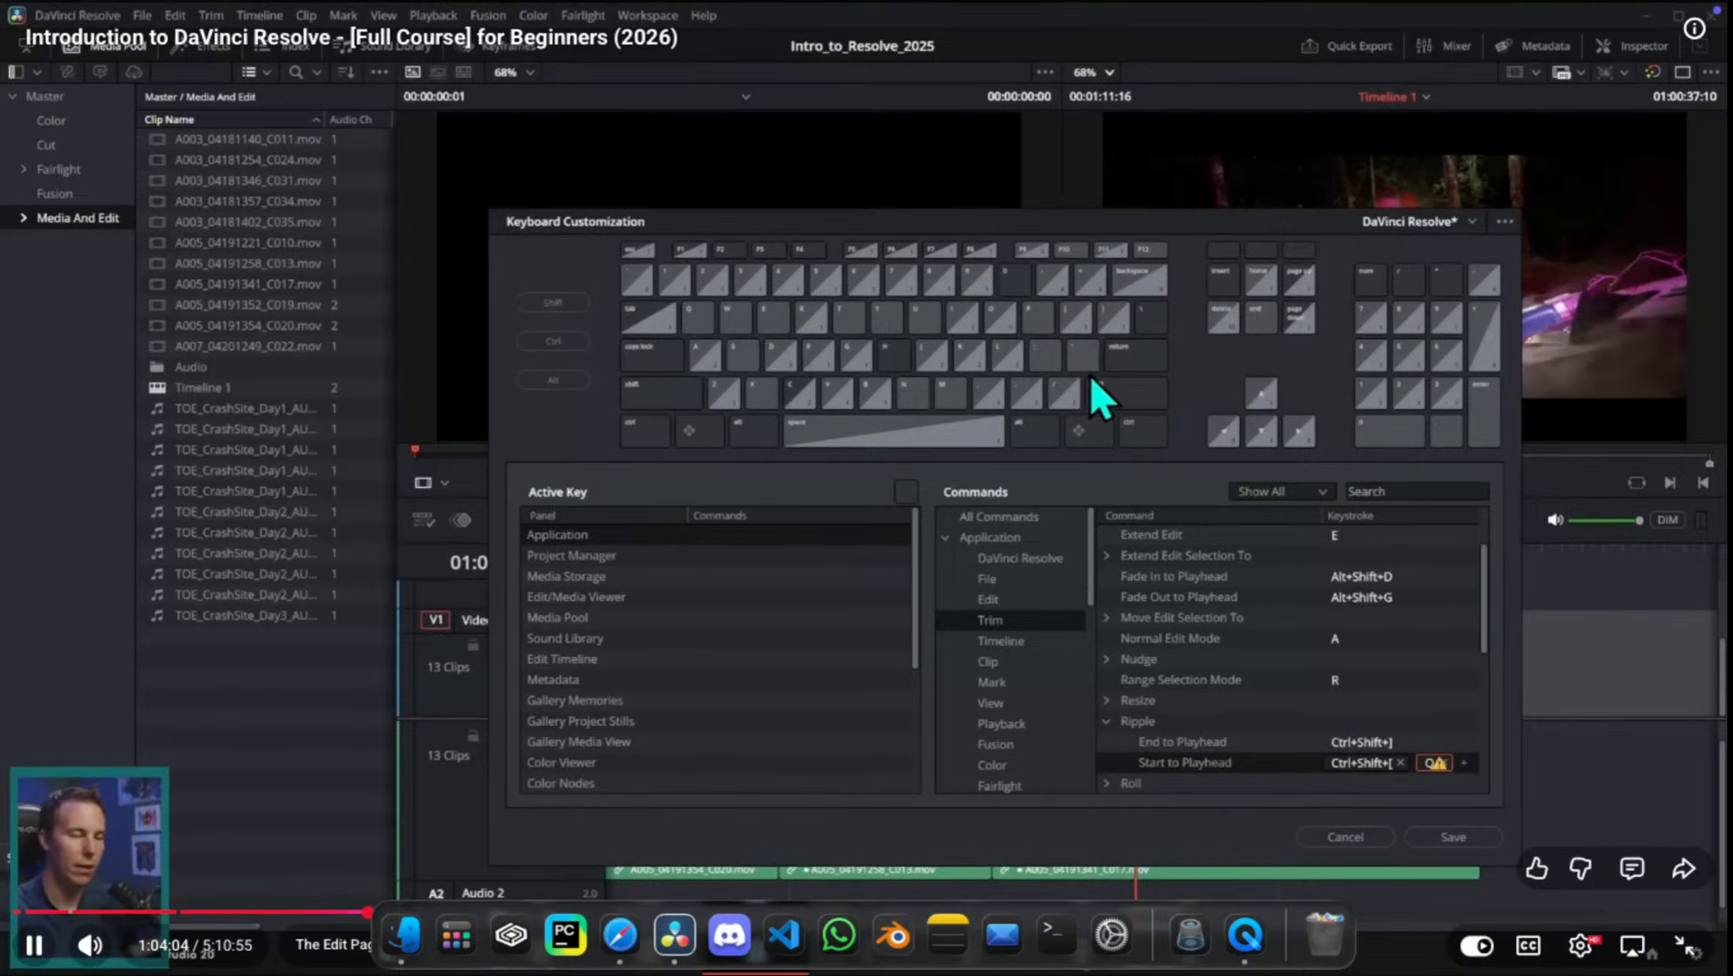
{"action": "left_click", "coordinate": [697, 316]}
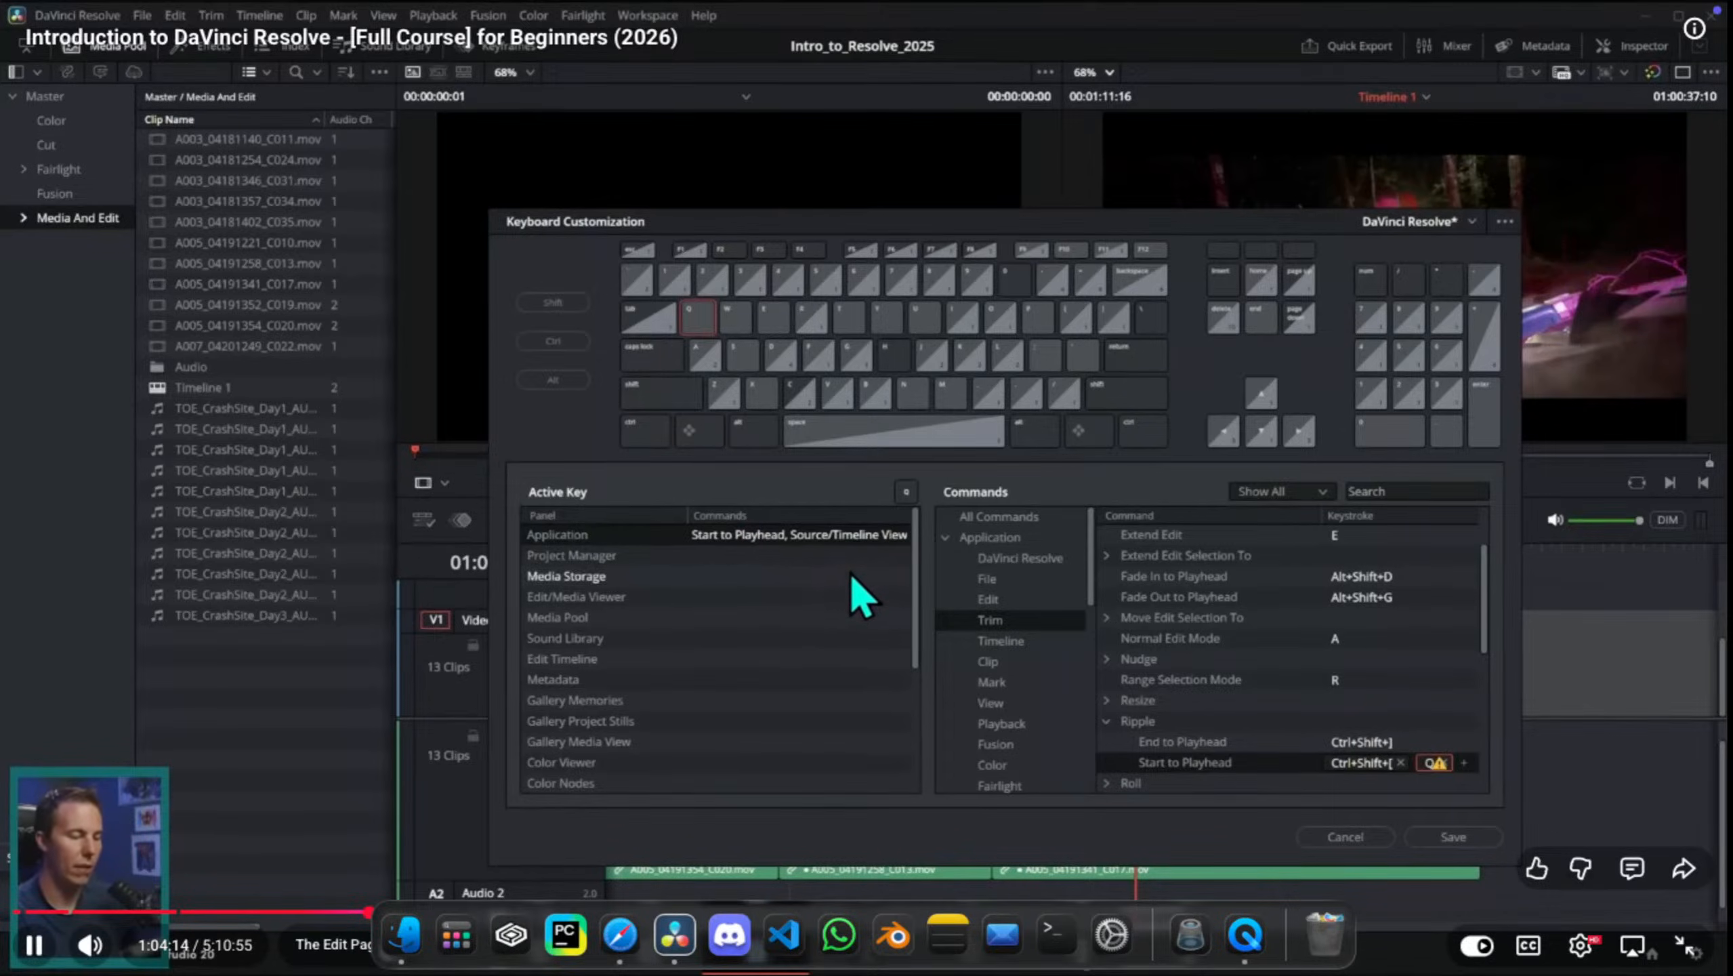
{"action": "left_click", "coordinate": [847, 543]}
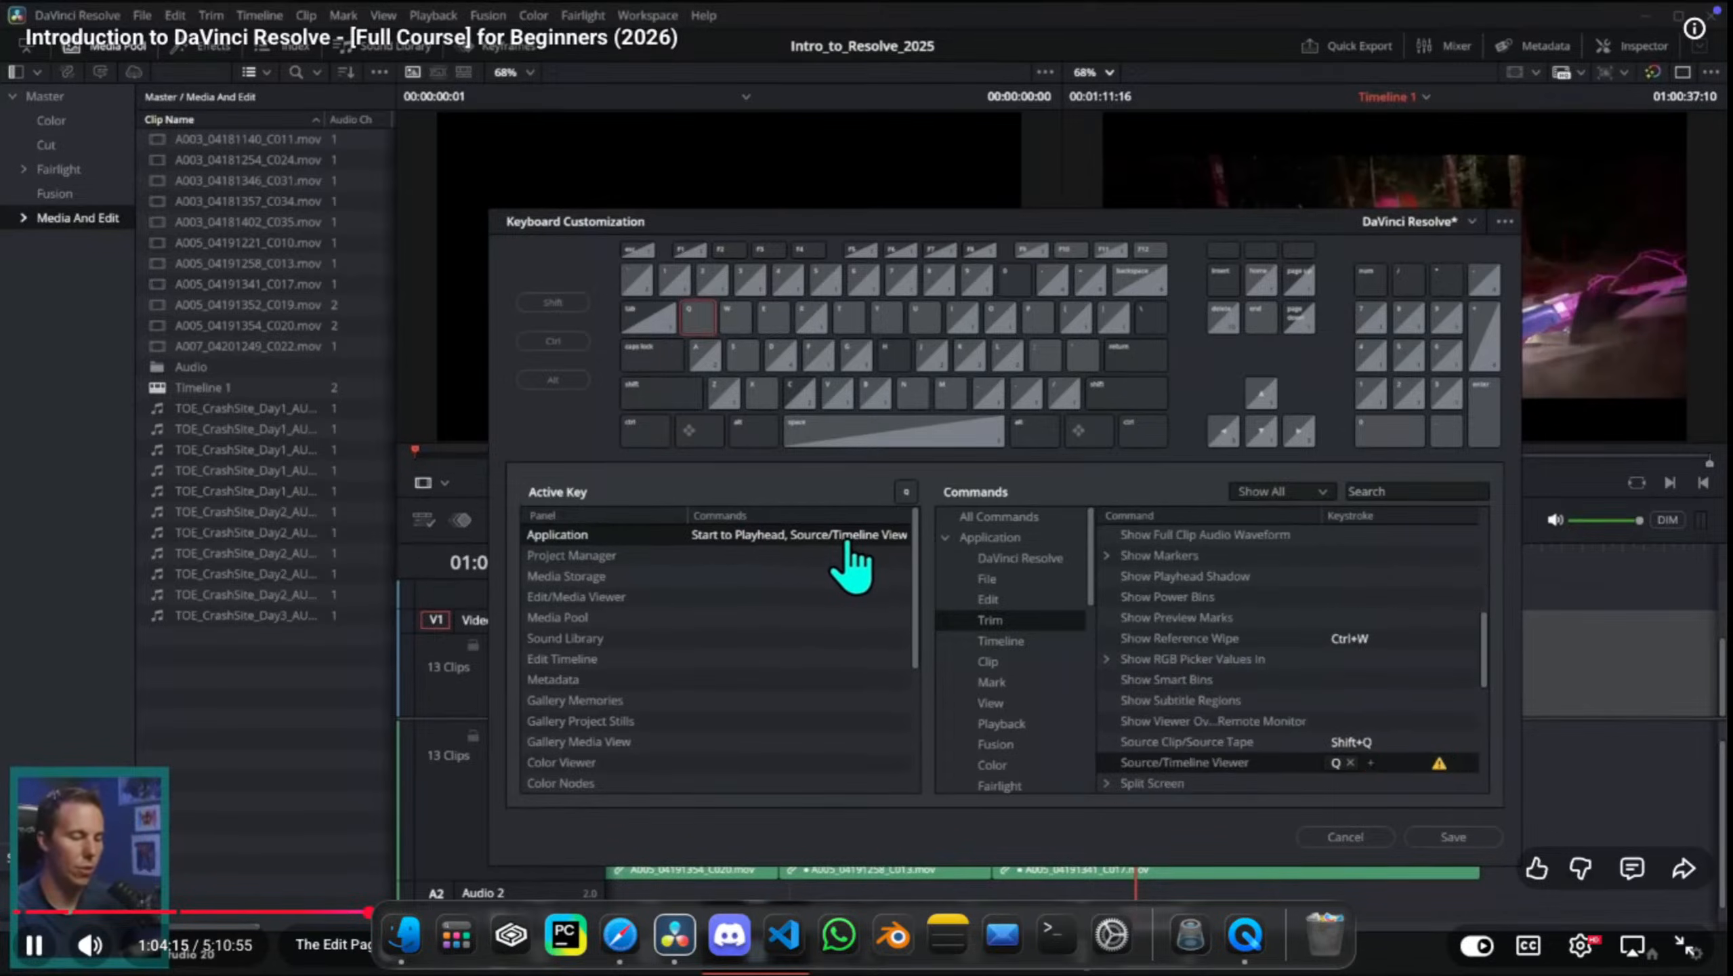
{"action": "left_click", "coordinate": [1351, 762]}
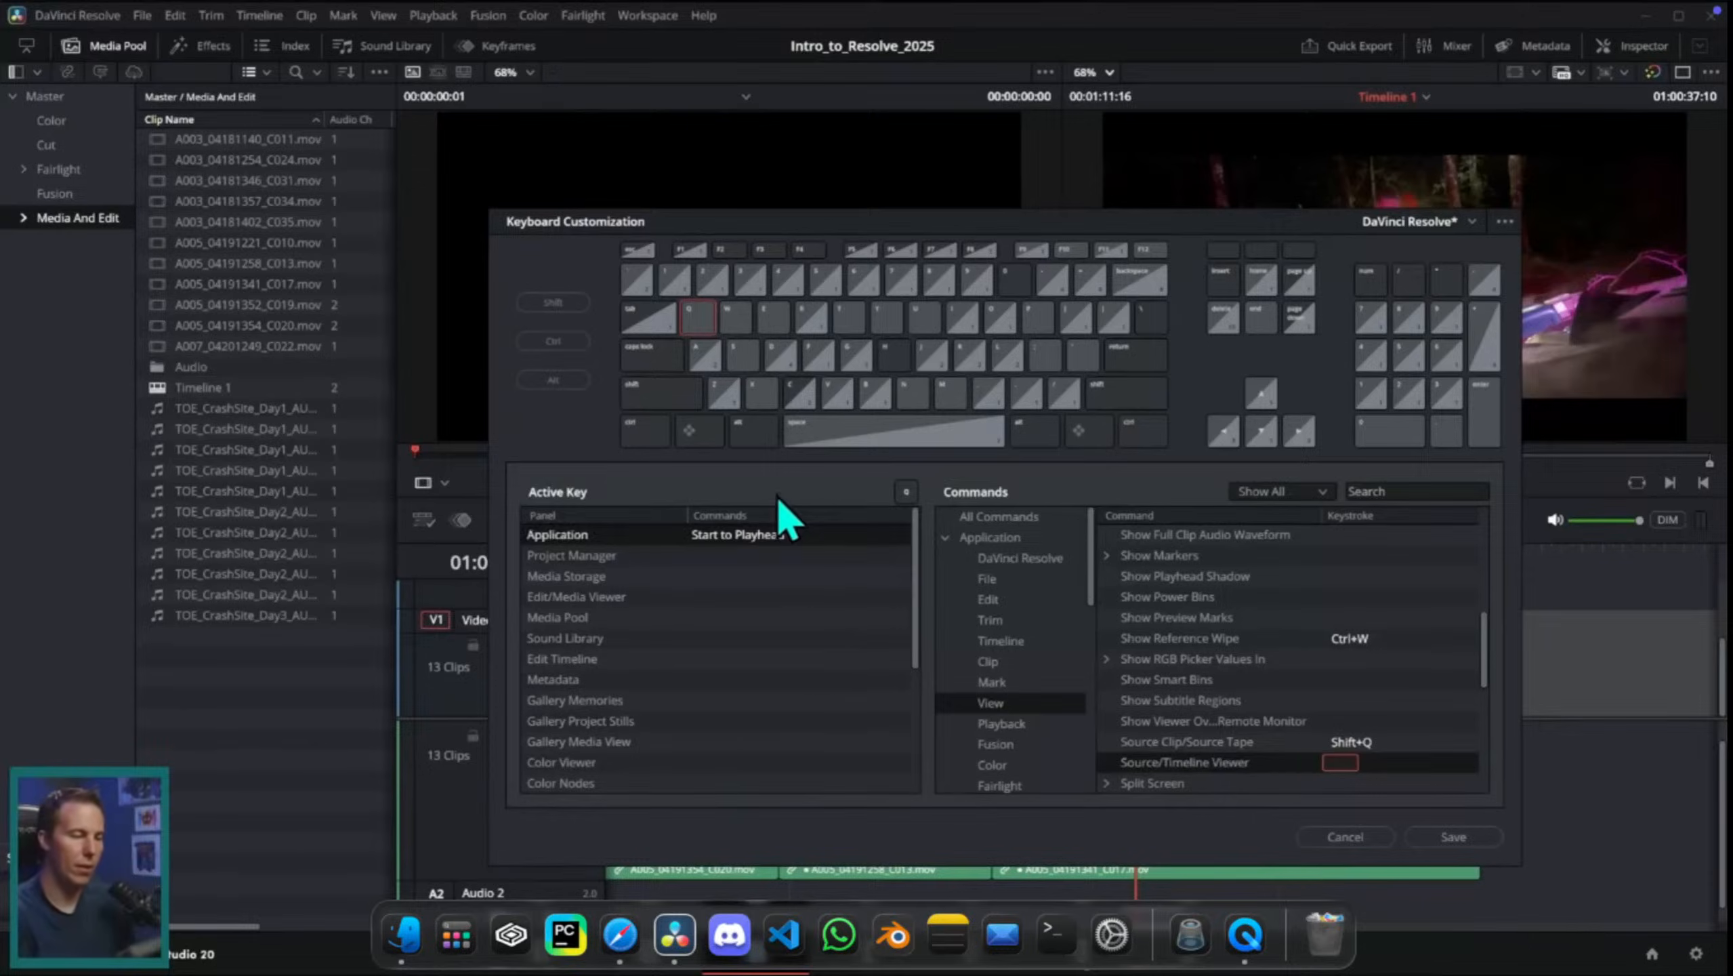
Step: Look up the command assigned to W and remove that keystroke from Dynamic Trim Mode
{"action": "left_click", "coordinate": [736, 319]}
{"action": "left_click", "coordinate": [759, 534]}
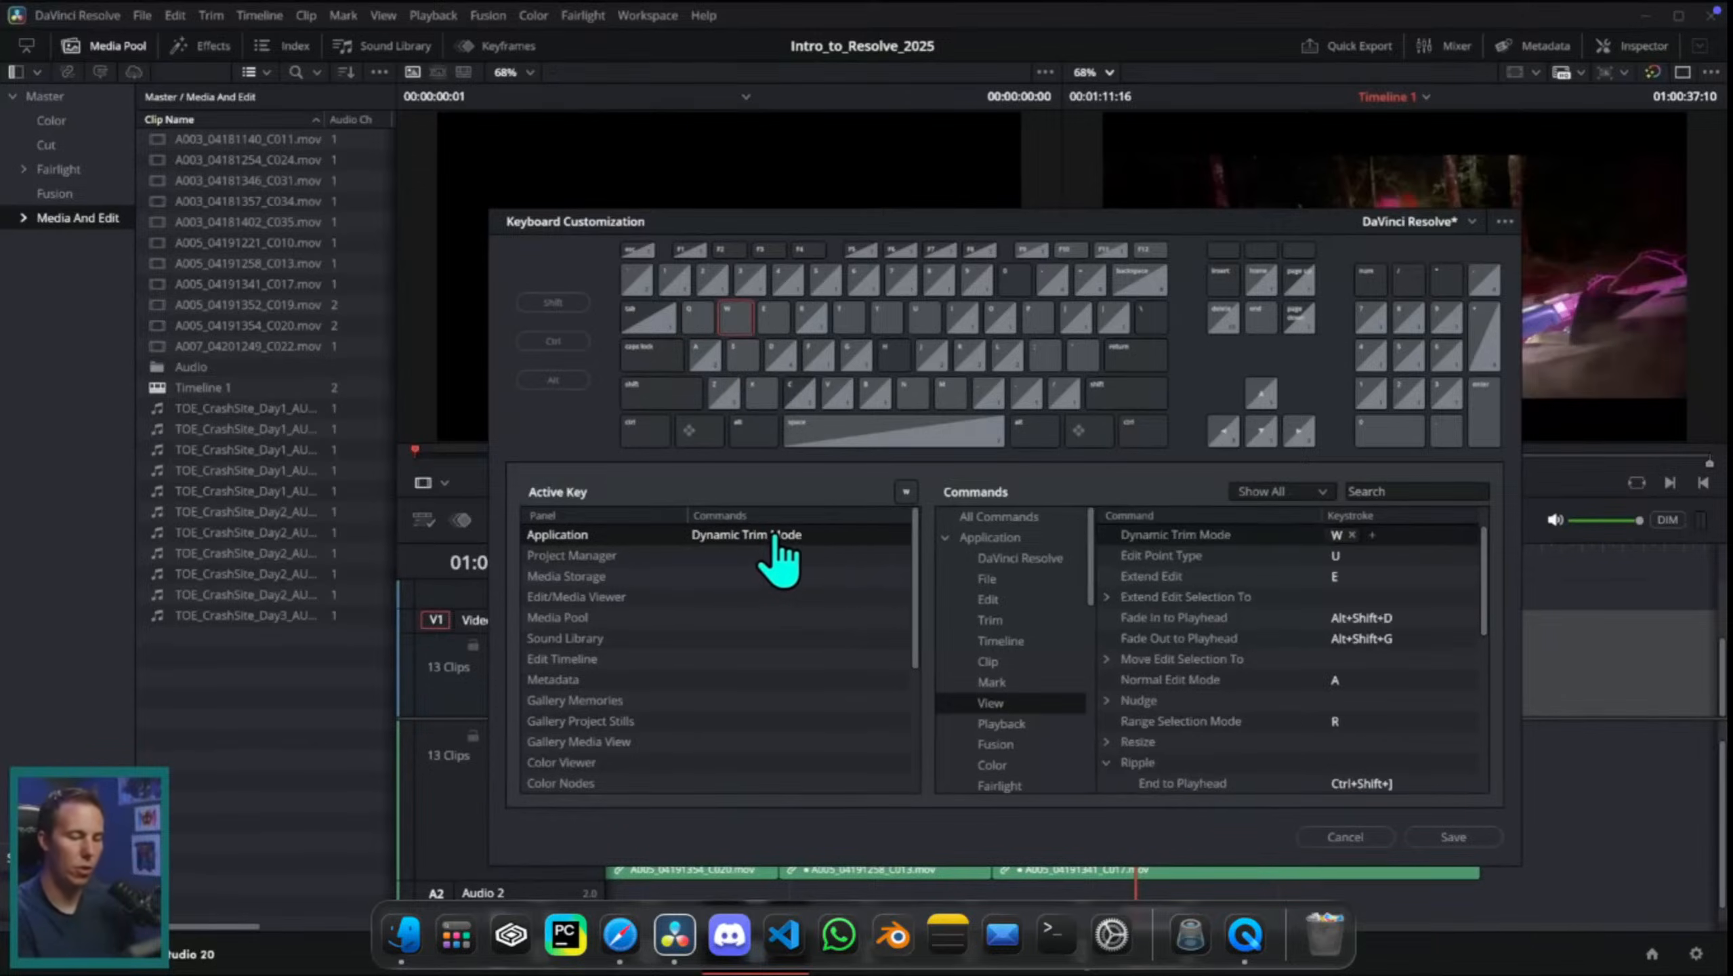
{"action": "left_click", "coordinate": [1350, 535]}
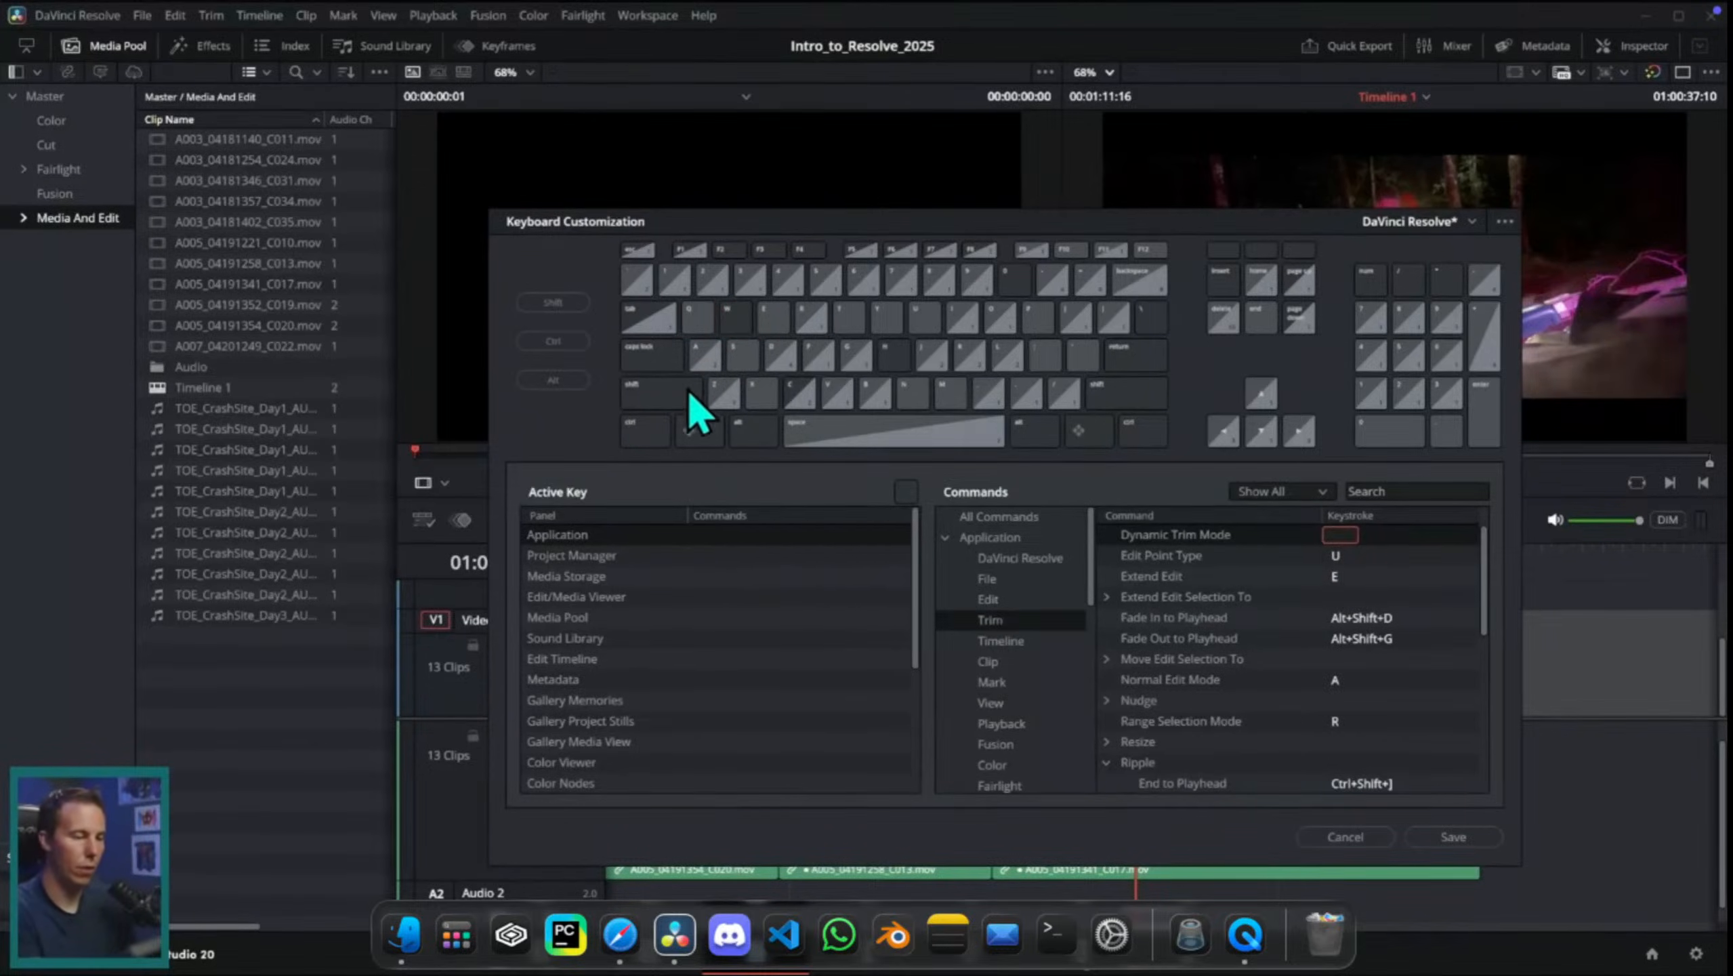
Step: Find the Ripple End to Playhead command through Ctrl+Shift+] and add W as its additional keystroke
{"action": "left_click", "coordinate": [1114, 318], "text": "ctrl+shift"}
{"action": "left_click", "coordinate": [744, 537]}
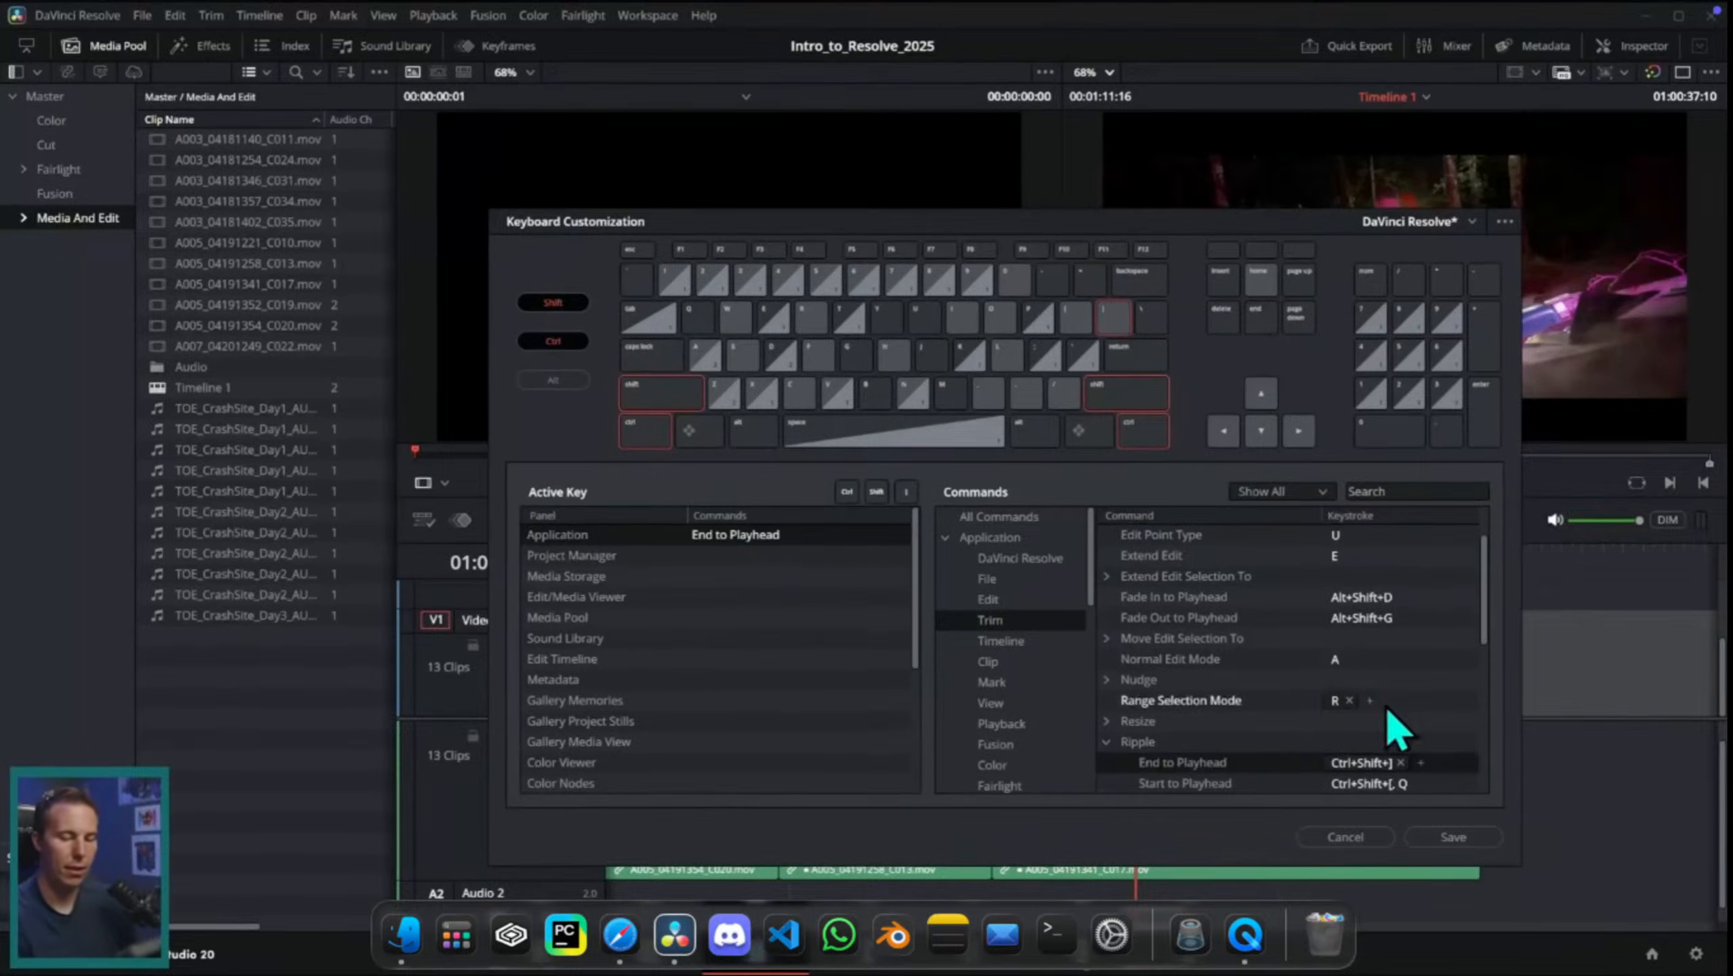
{"action": "key", "text": "w"}
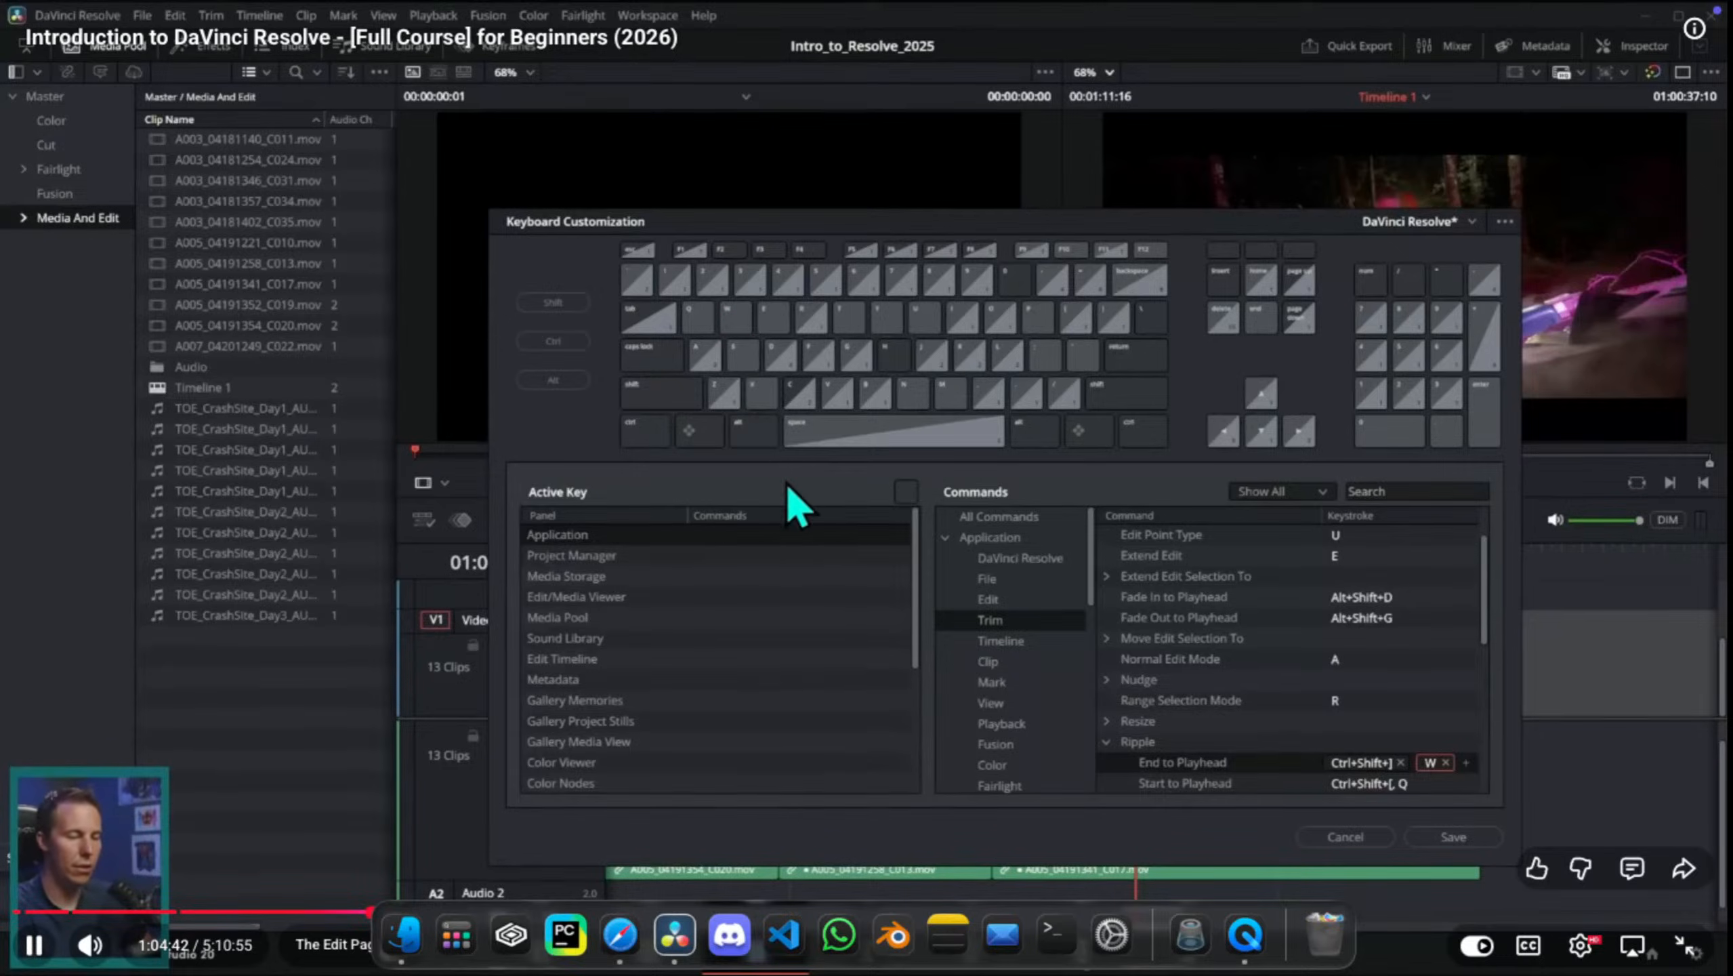
Step: Find the Split Clips command through Ctrl+\ and assign S as its additional keystroke despite the conflict
{"action": "key", "text": "ctrl+backslash"}
{"action": "left_click", "coordinate": [717, 535]}
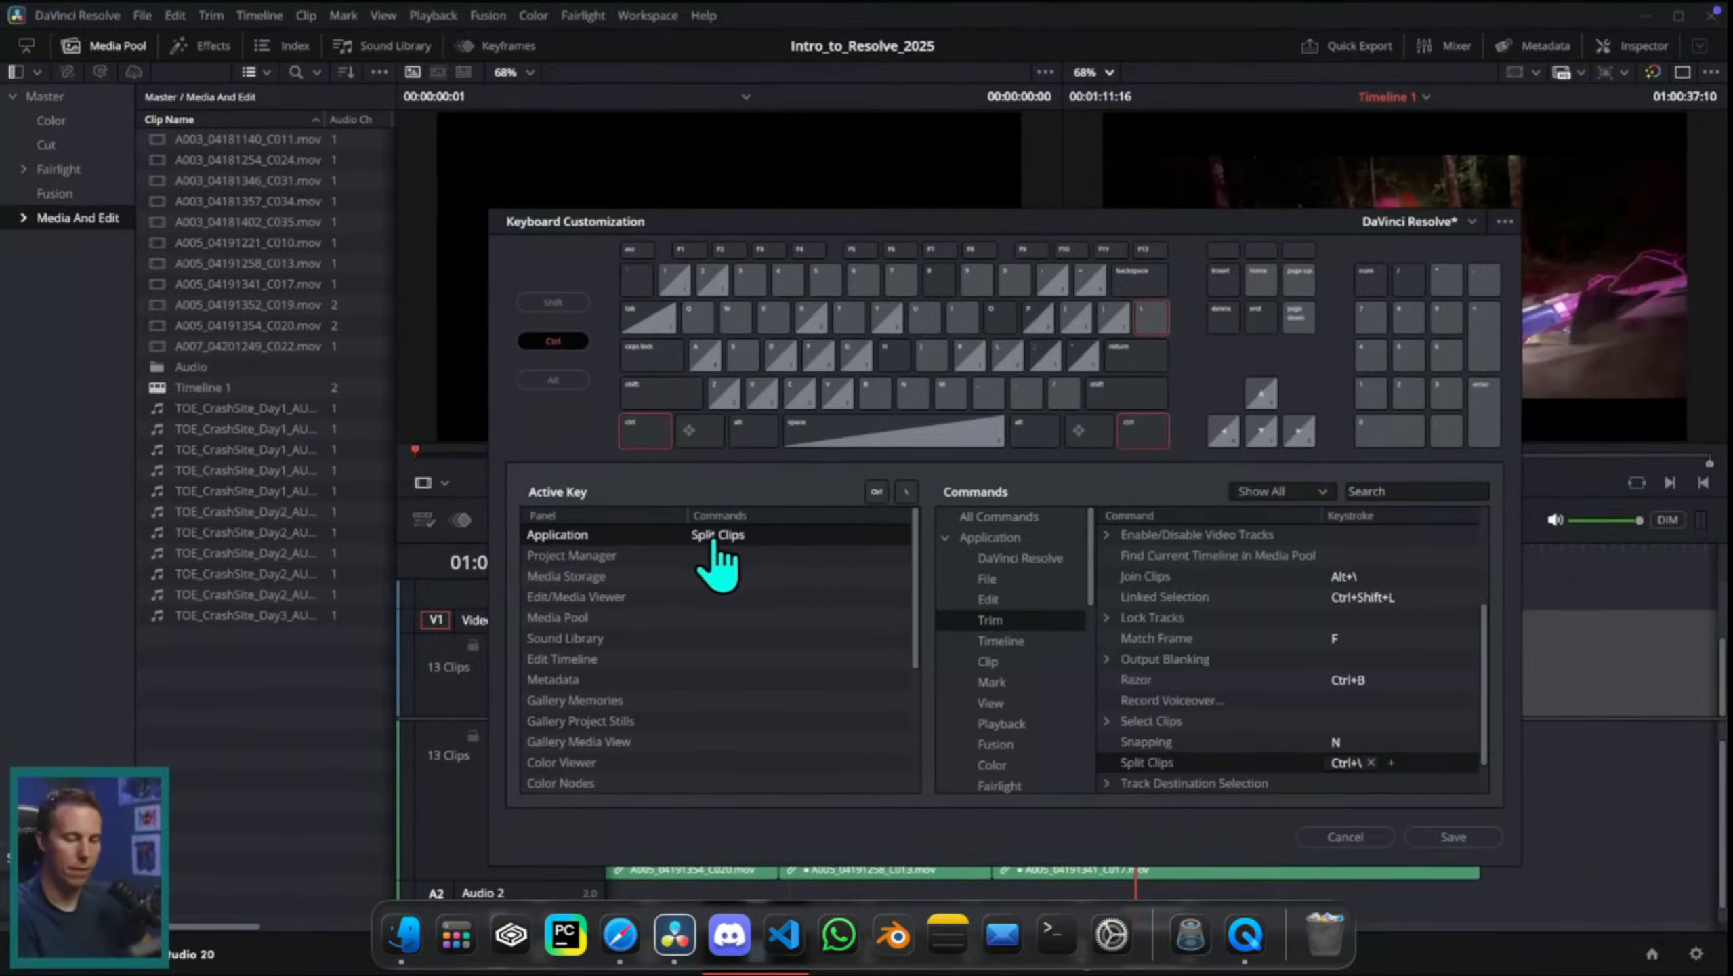
{"action": "left_click", "coordinate": [1391, 762]}
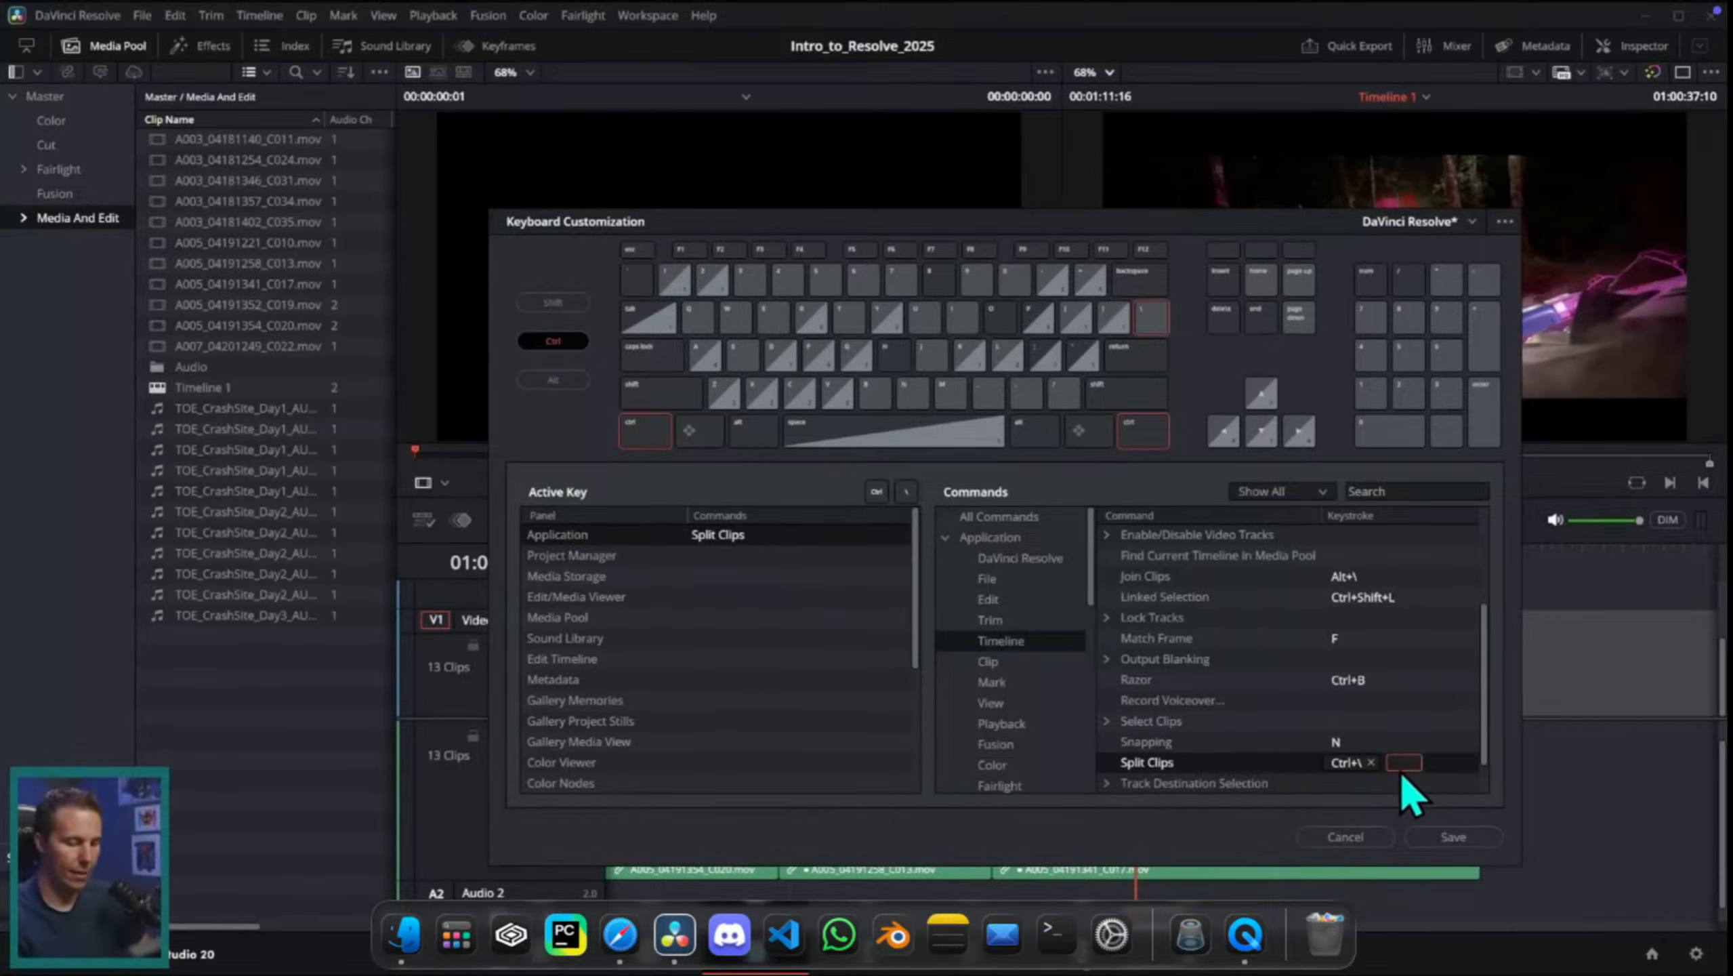
{"action": "key", "text": "s"}
{"action": "left_click", "coordinate": [1430, 773]}
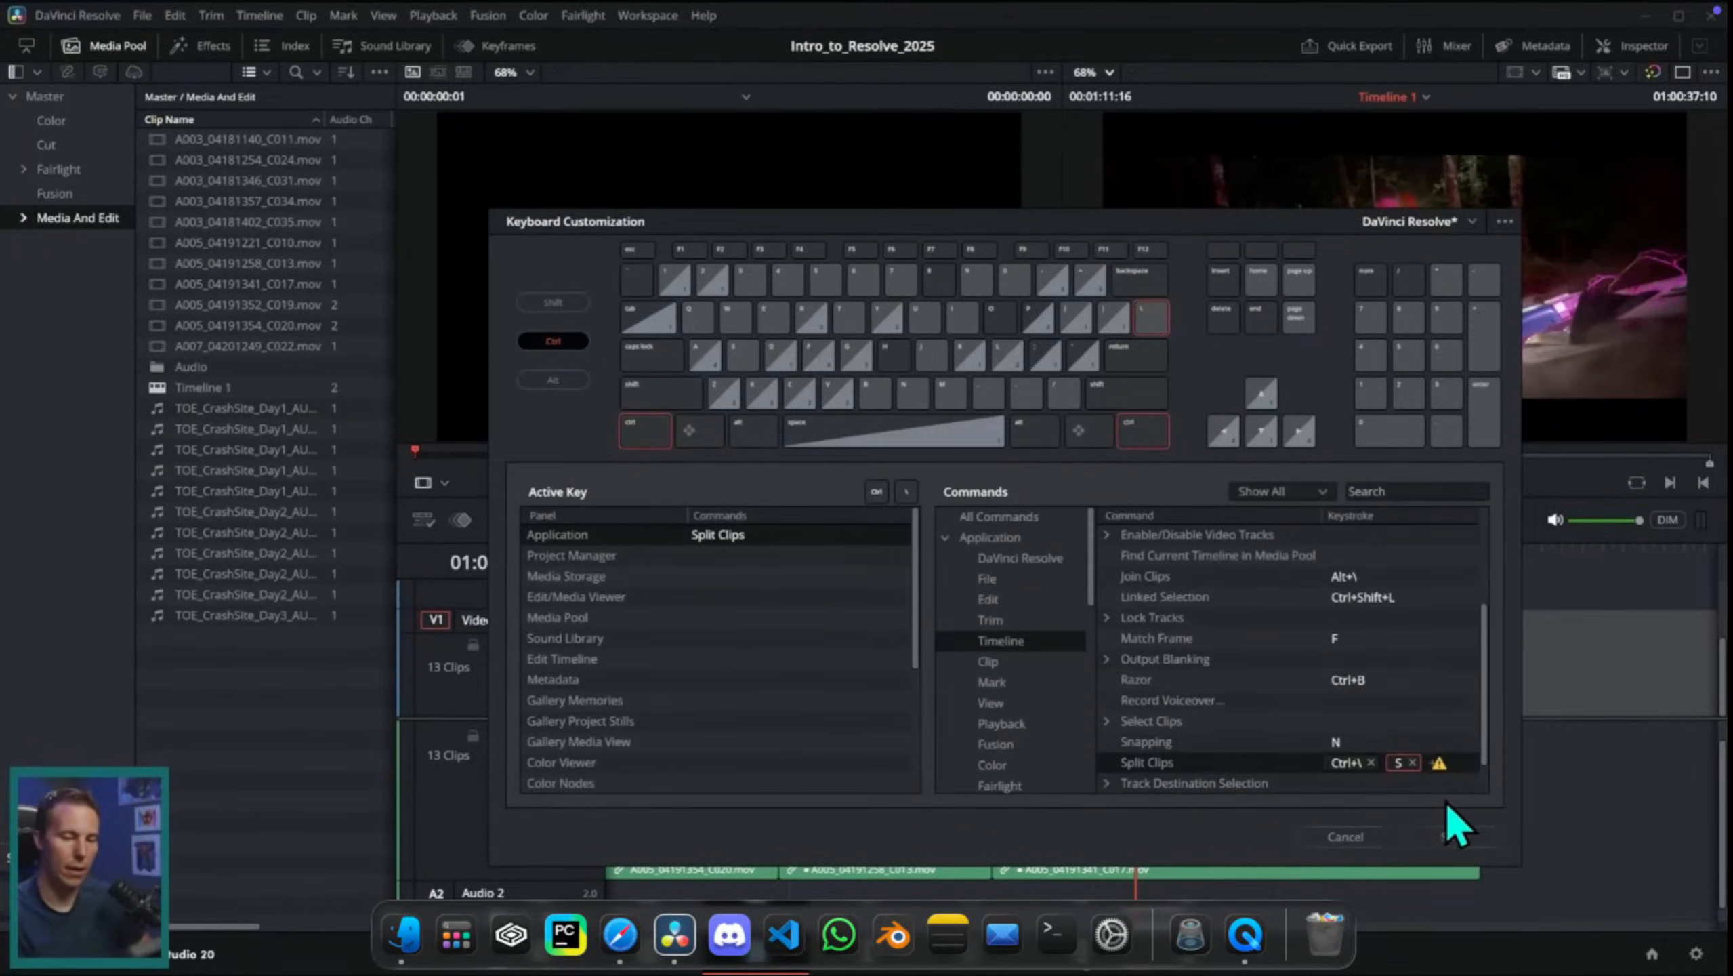
Step: Look up the commands assigned to S and remove that keystroke from Toggle Slip/Slide Mode
{"action": "key", "text": "s"}
{"action": "left_click", "coordinate": [809, 534]}
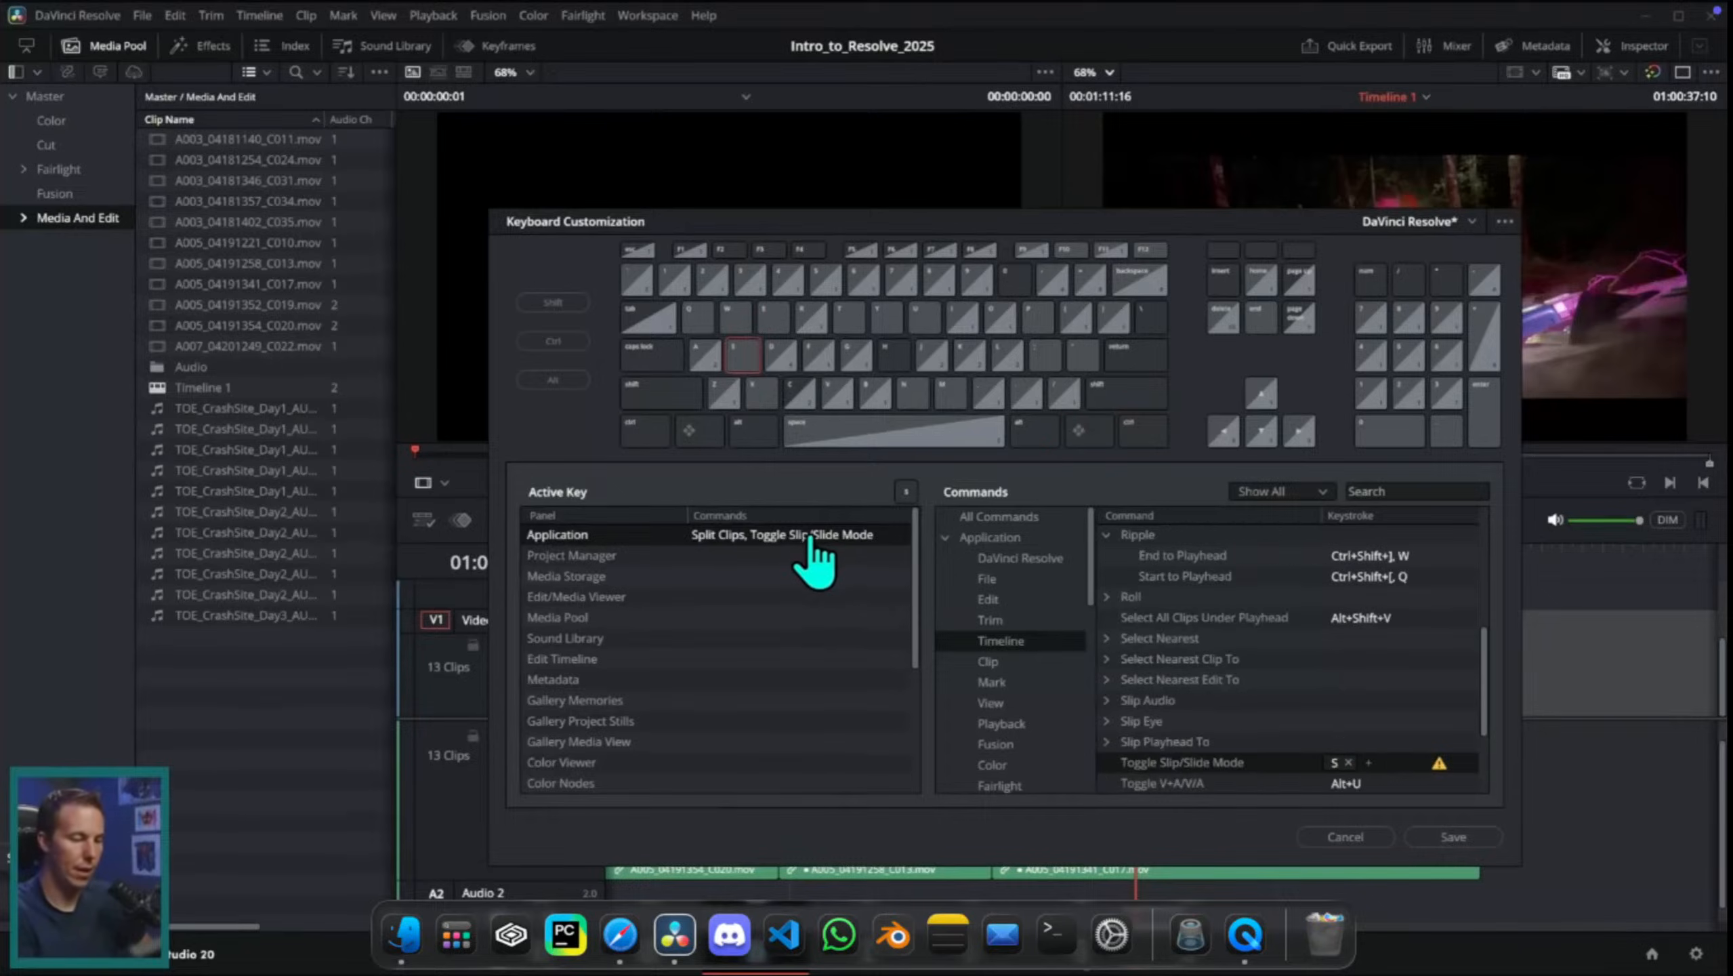
{"action": "left_click", "coordinate": [1347, 762]}
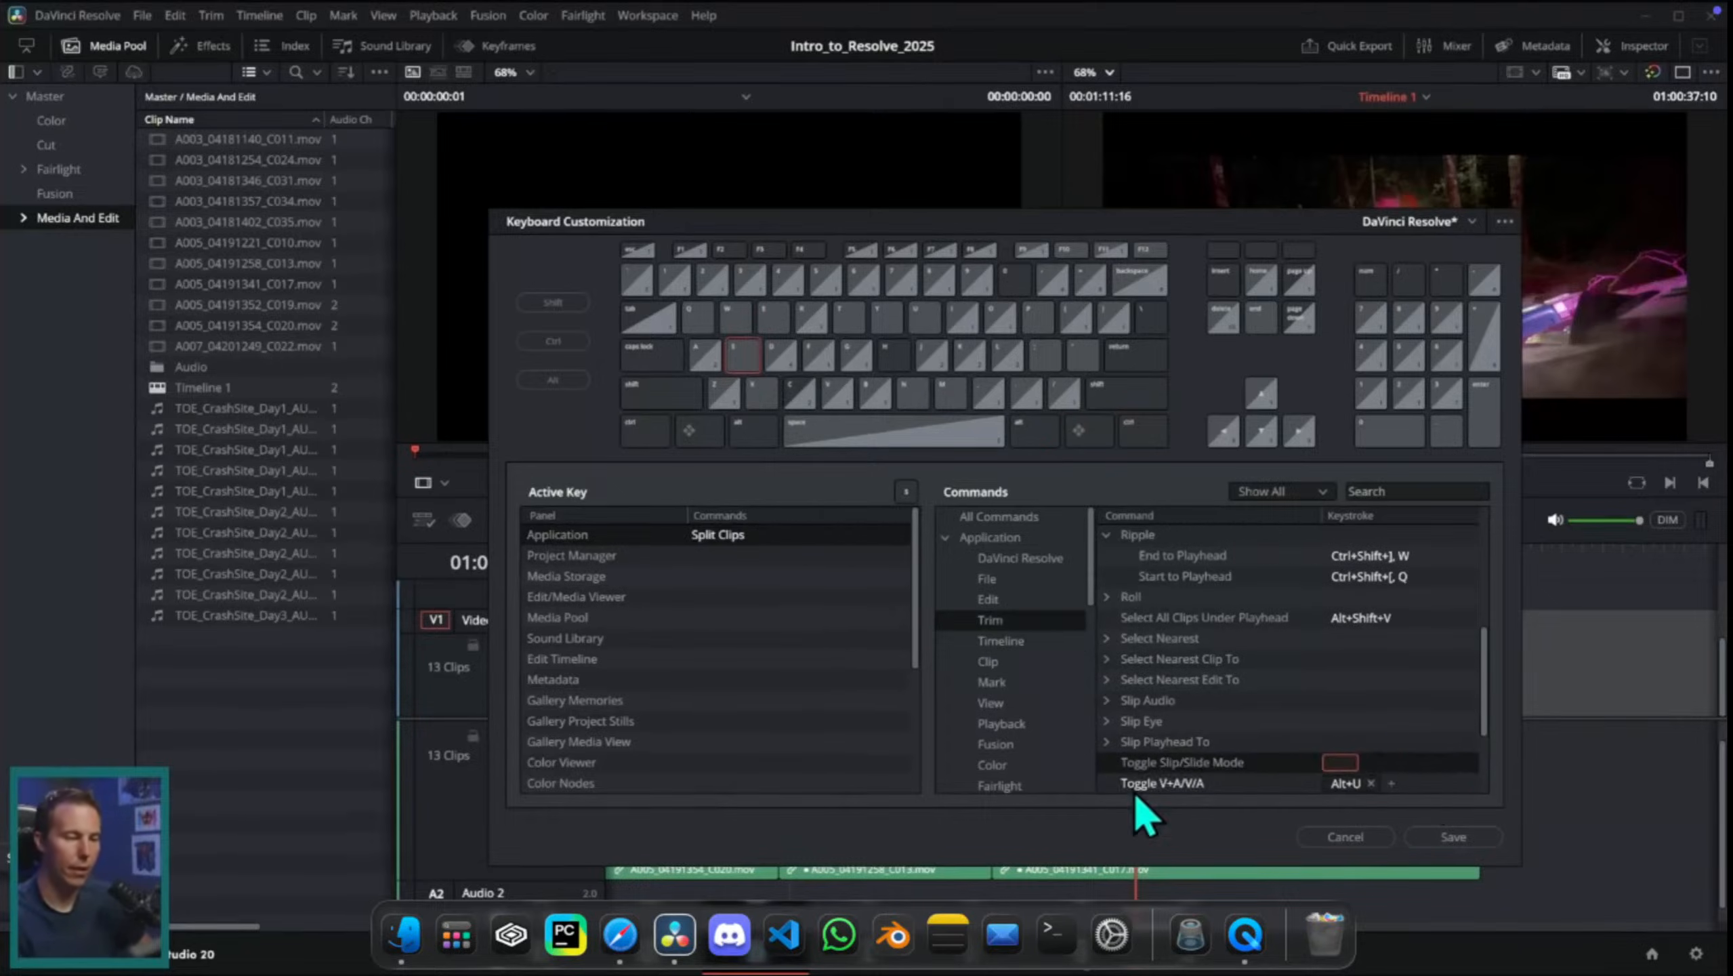
Step: Save the customized keyboard mapping as a new preset named Intro_Shortcuts and close the keyboard customization
{"action": "left_click", "coordinate": [698, 318]}
{"action": "left_click", "coordinate": [739, 355]}
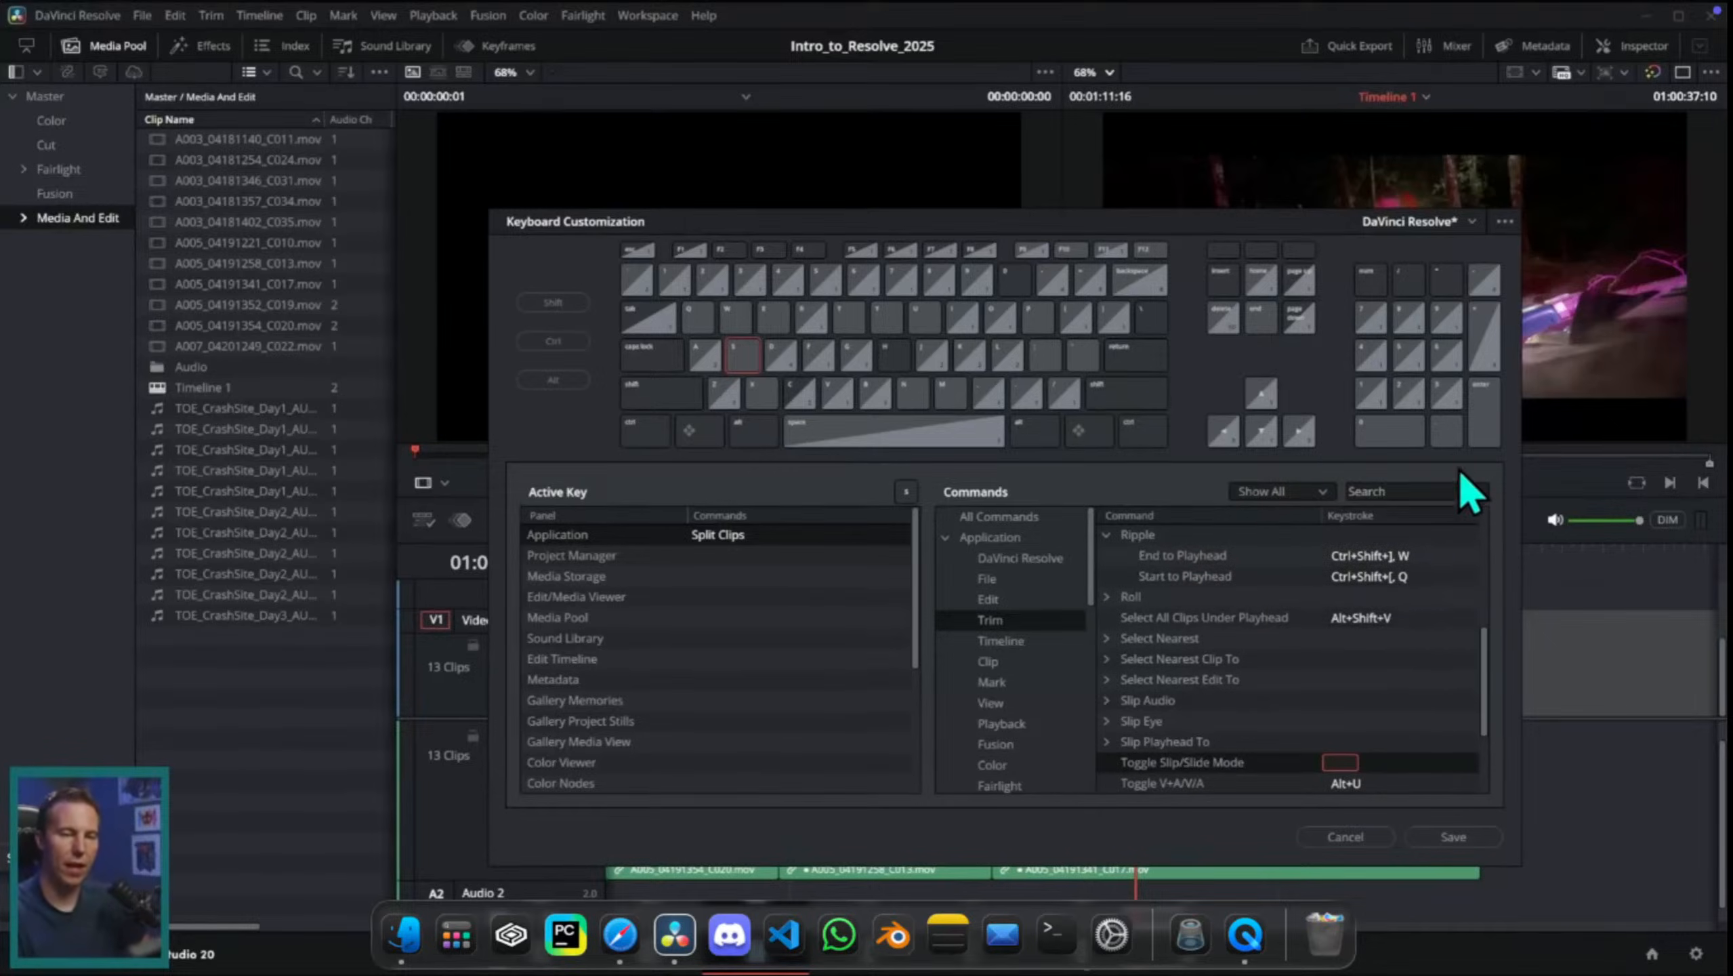
{"action": "left_click", "coordinate": [1505, 221]}
{"action": "left_click", "coordinate": [1465, 270]}
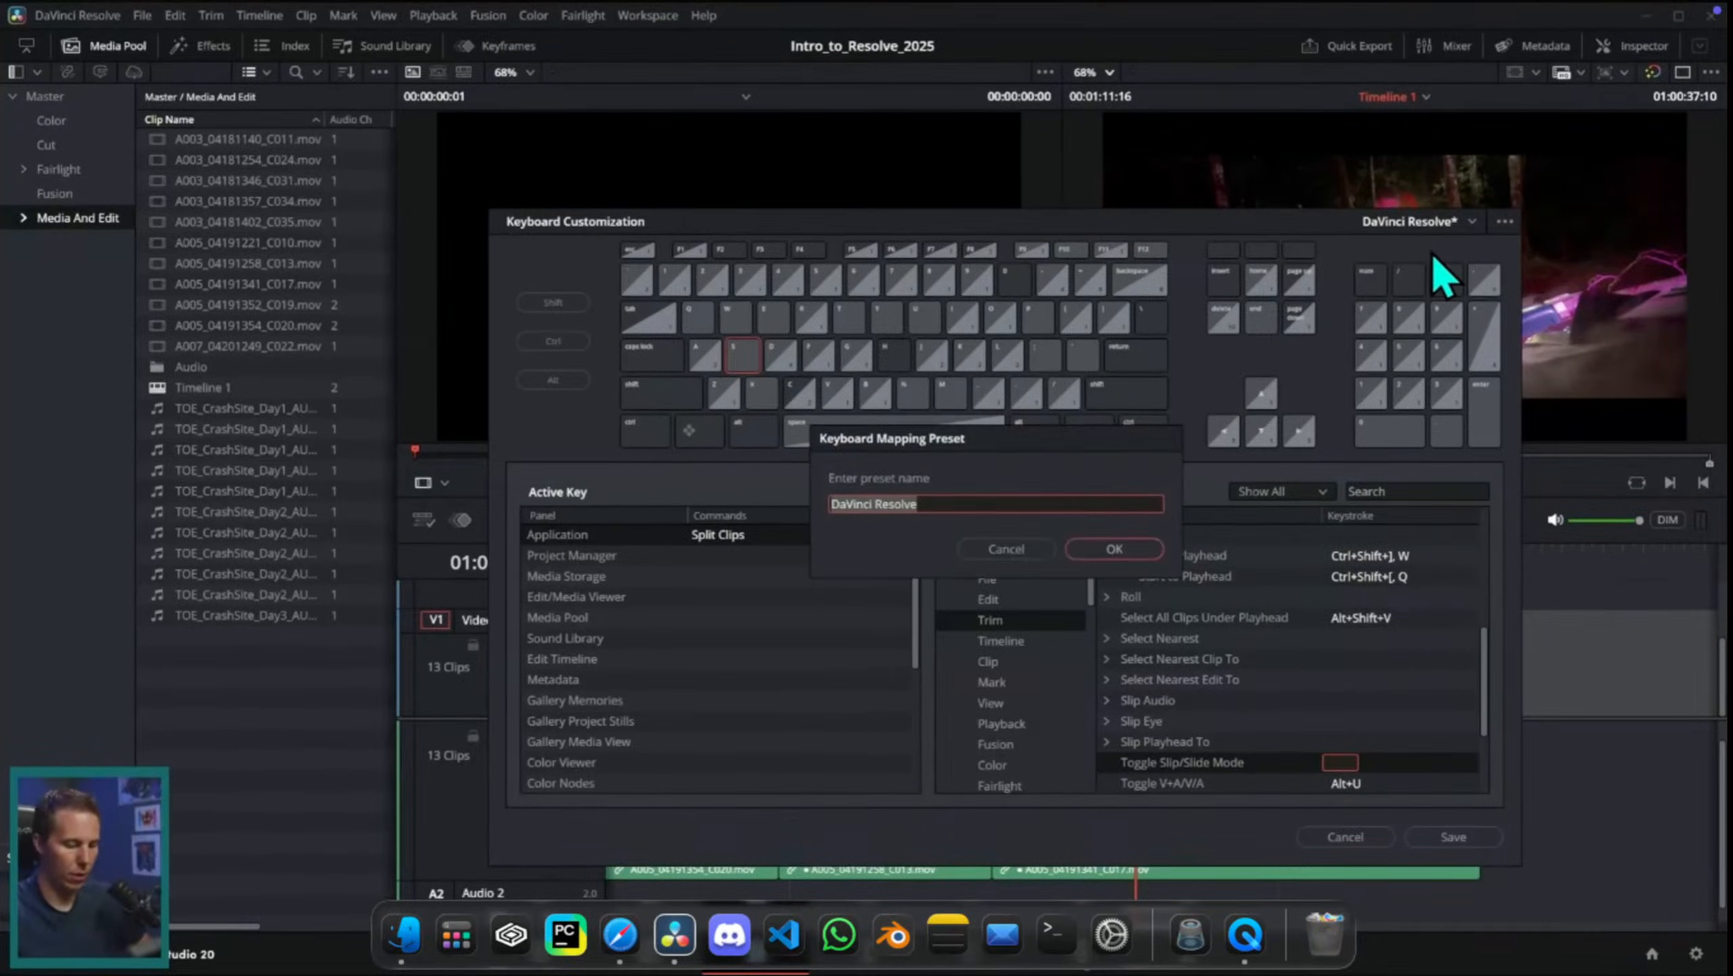
{"action": "type", "text": "Intro_Shortcuts"}
{"action": "left_click", "coordinate": [1114, 549]}
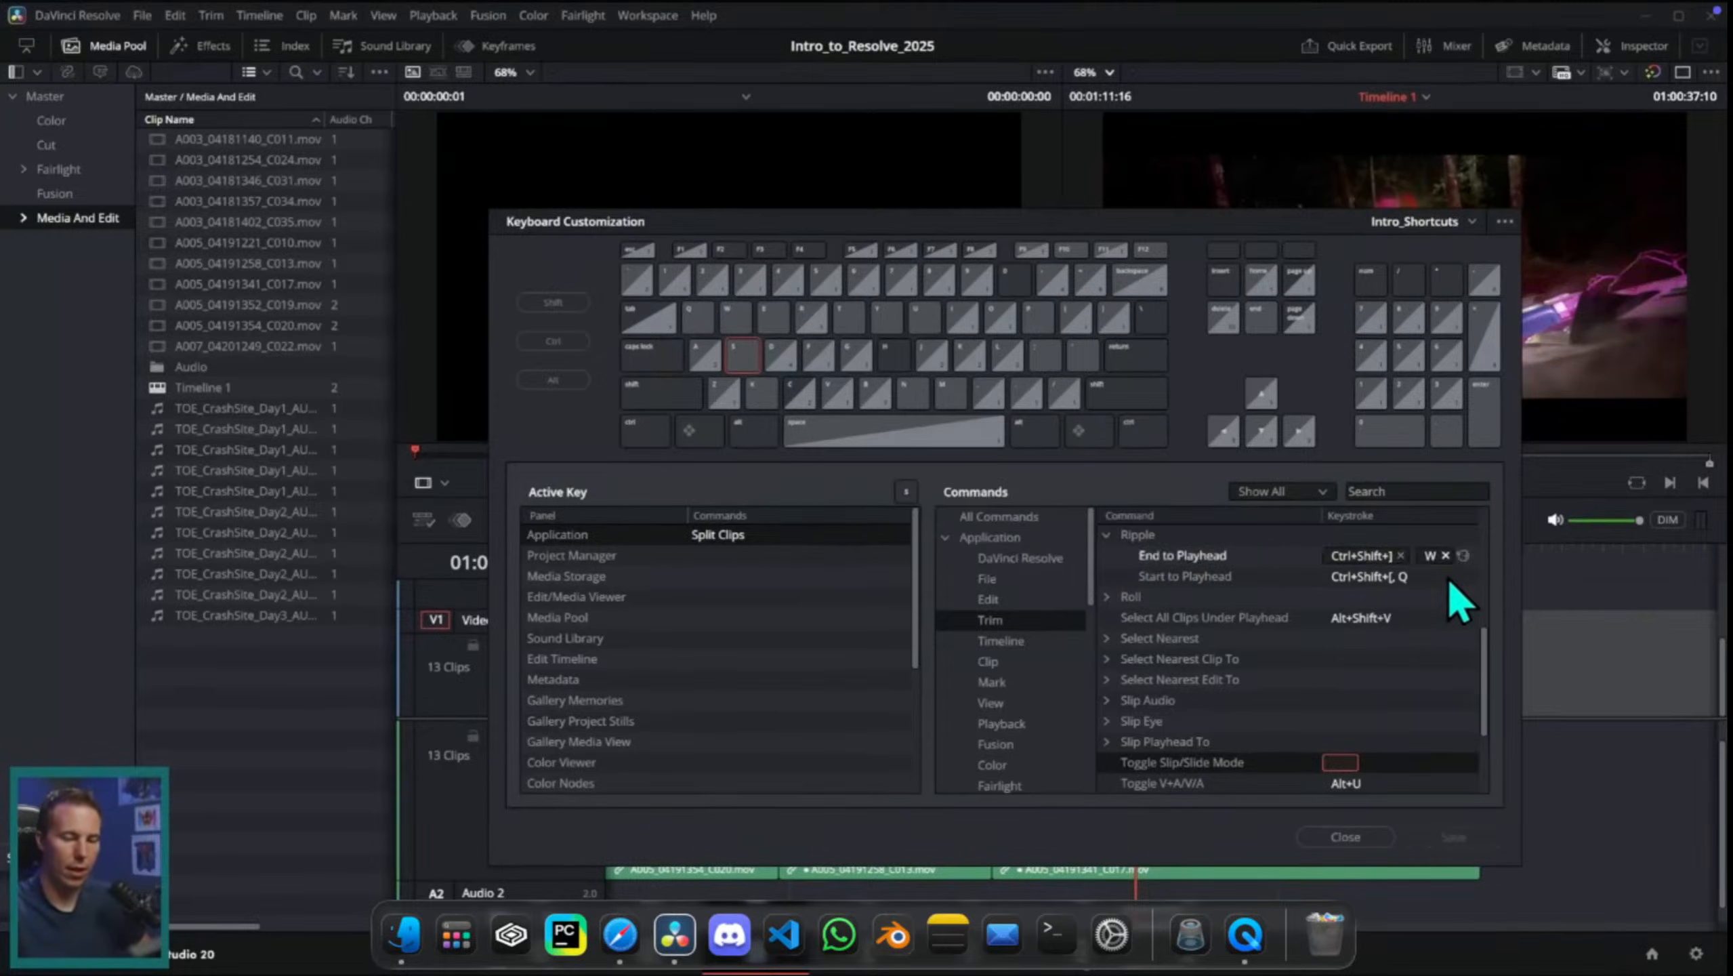
{"action": "left_click", "coordinate": [1345, 836]}
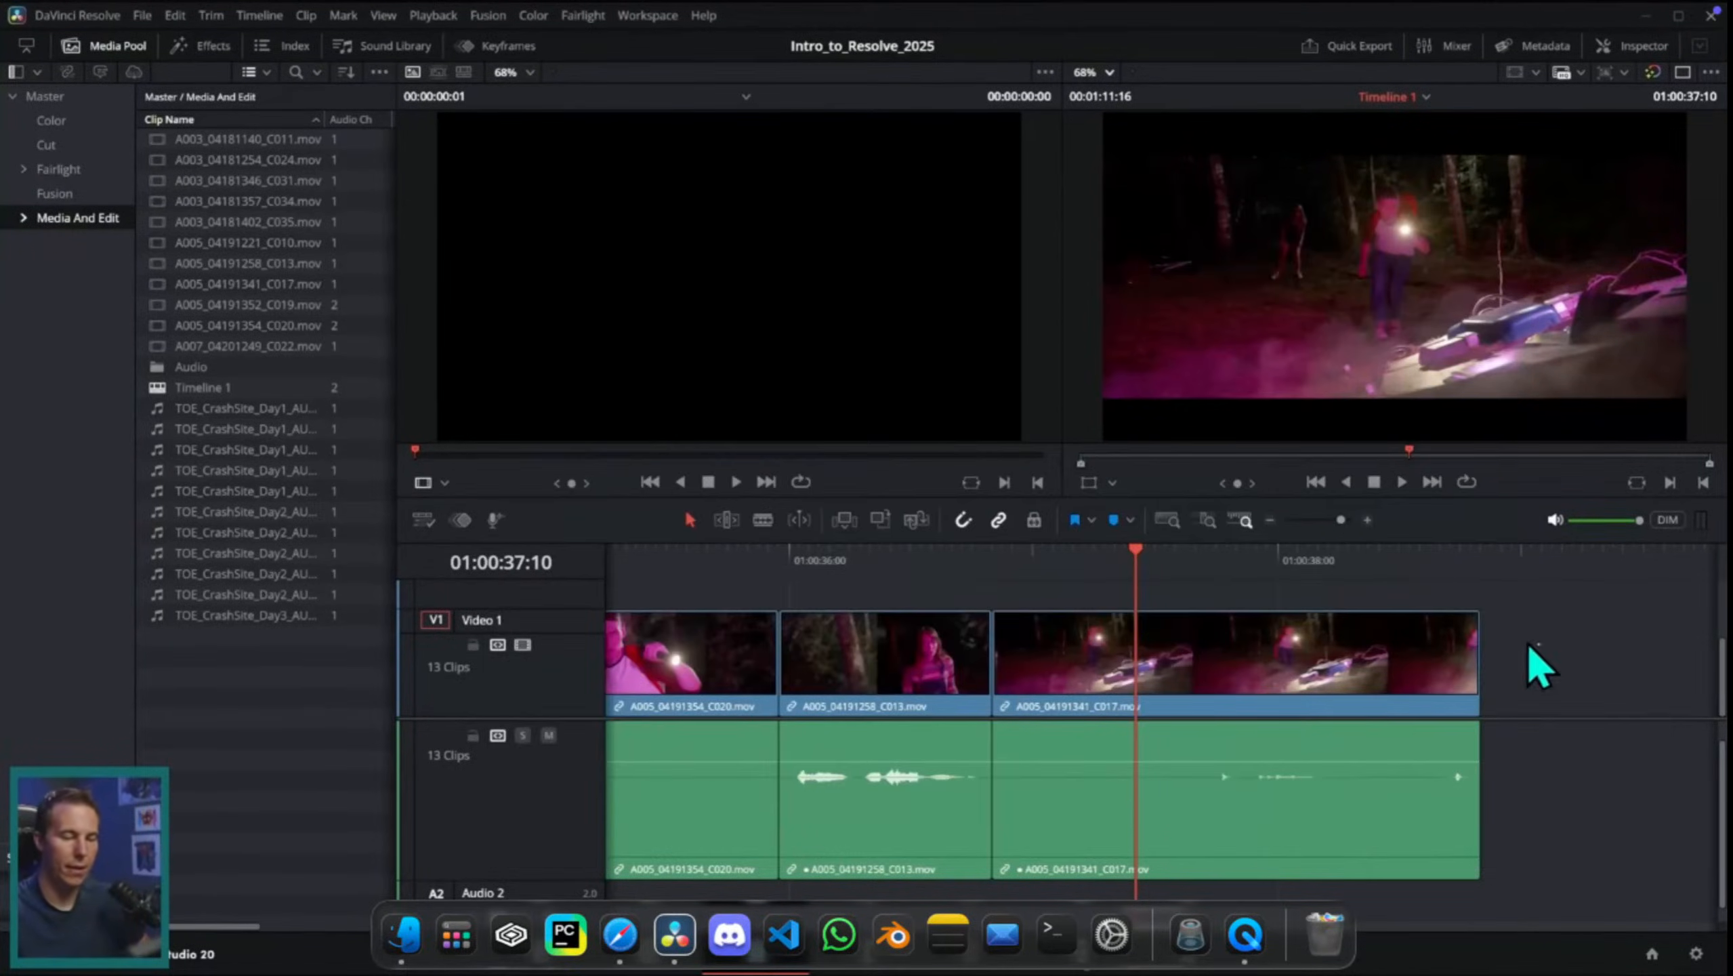
Step: Ripple trim the start and the end of the last visible clip, A005_04191341_C017.mov, to the playhead with the new shortcuts
{"action": "left_click", "coordinate": [1120, 563]}
{"action": "key", "text": "q"}
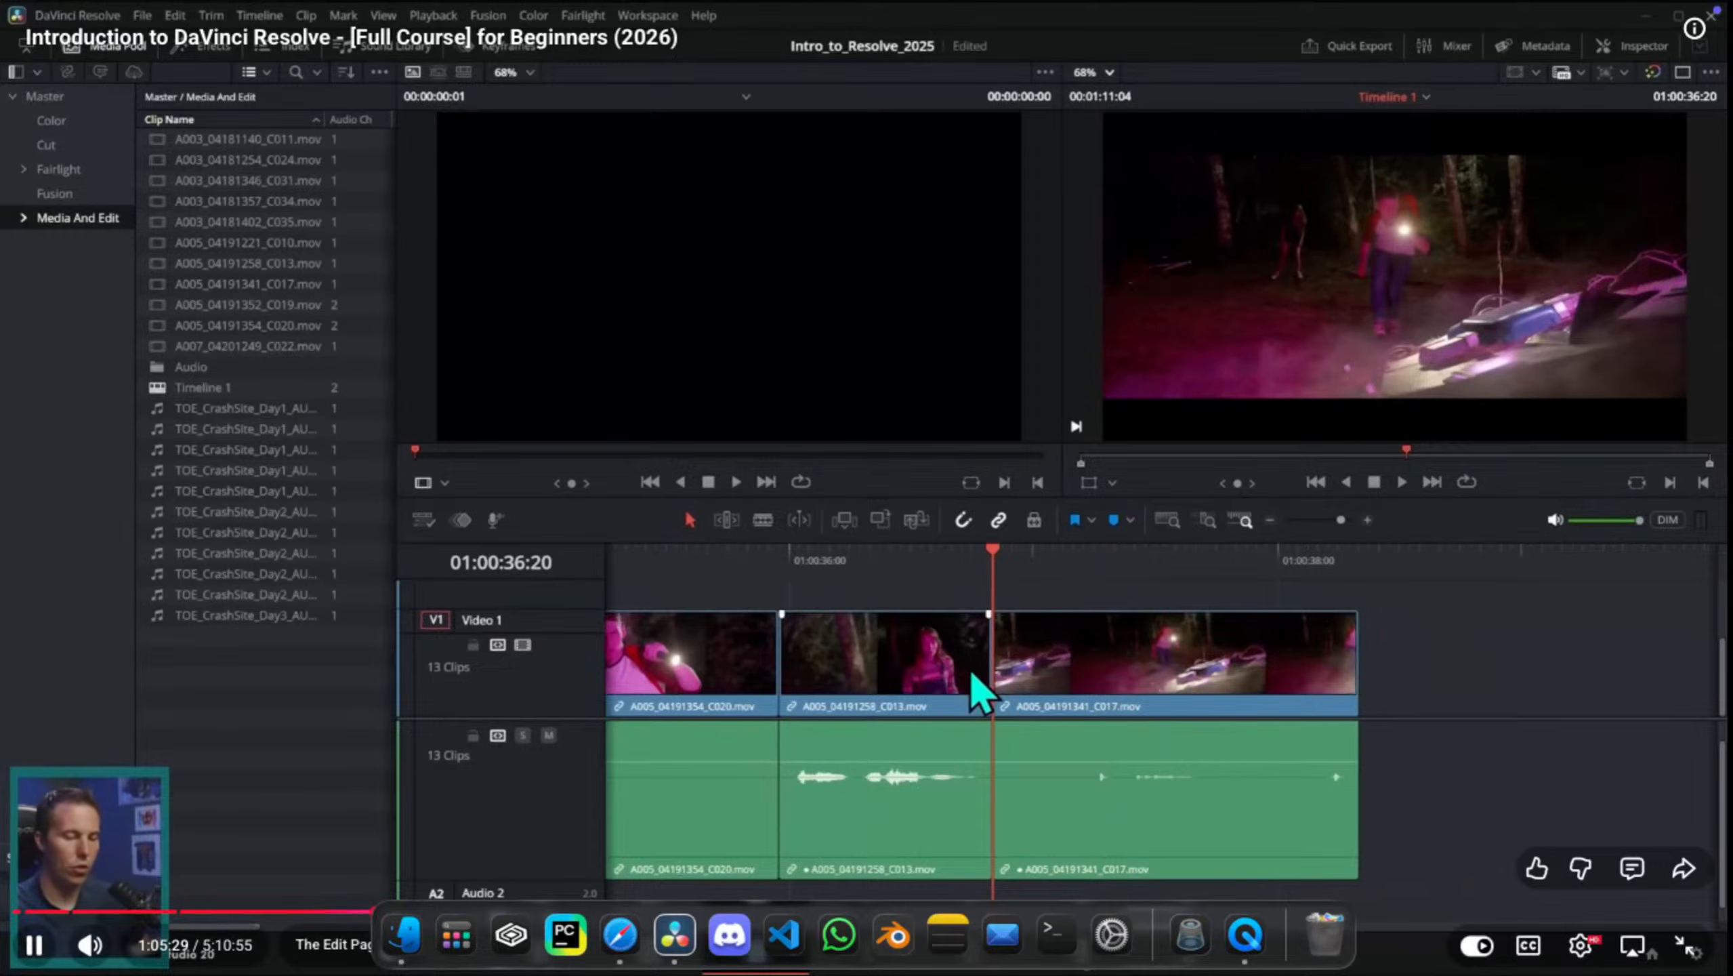
{"action": "left_click_drag", "start_coordinate": [1311, 569], "coordinate": [1065, 578]}
{"action": "key", "text": "w"}
Step: Split clip A005_04191341_C017.mov at three playhead positions, the earliest at 01:00:37:03
{"action": "key", "text": "e"}
{"action": "left_click", "coordinate": [1227, 567]}
{"action": "key", "text": "e"}
{"action": "key", "text": "e"}
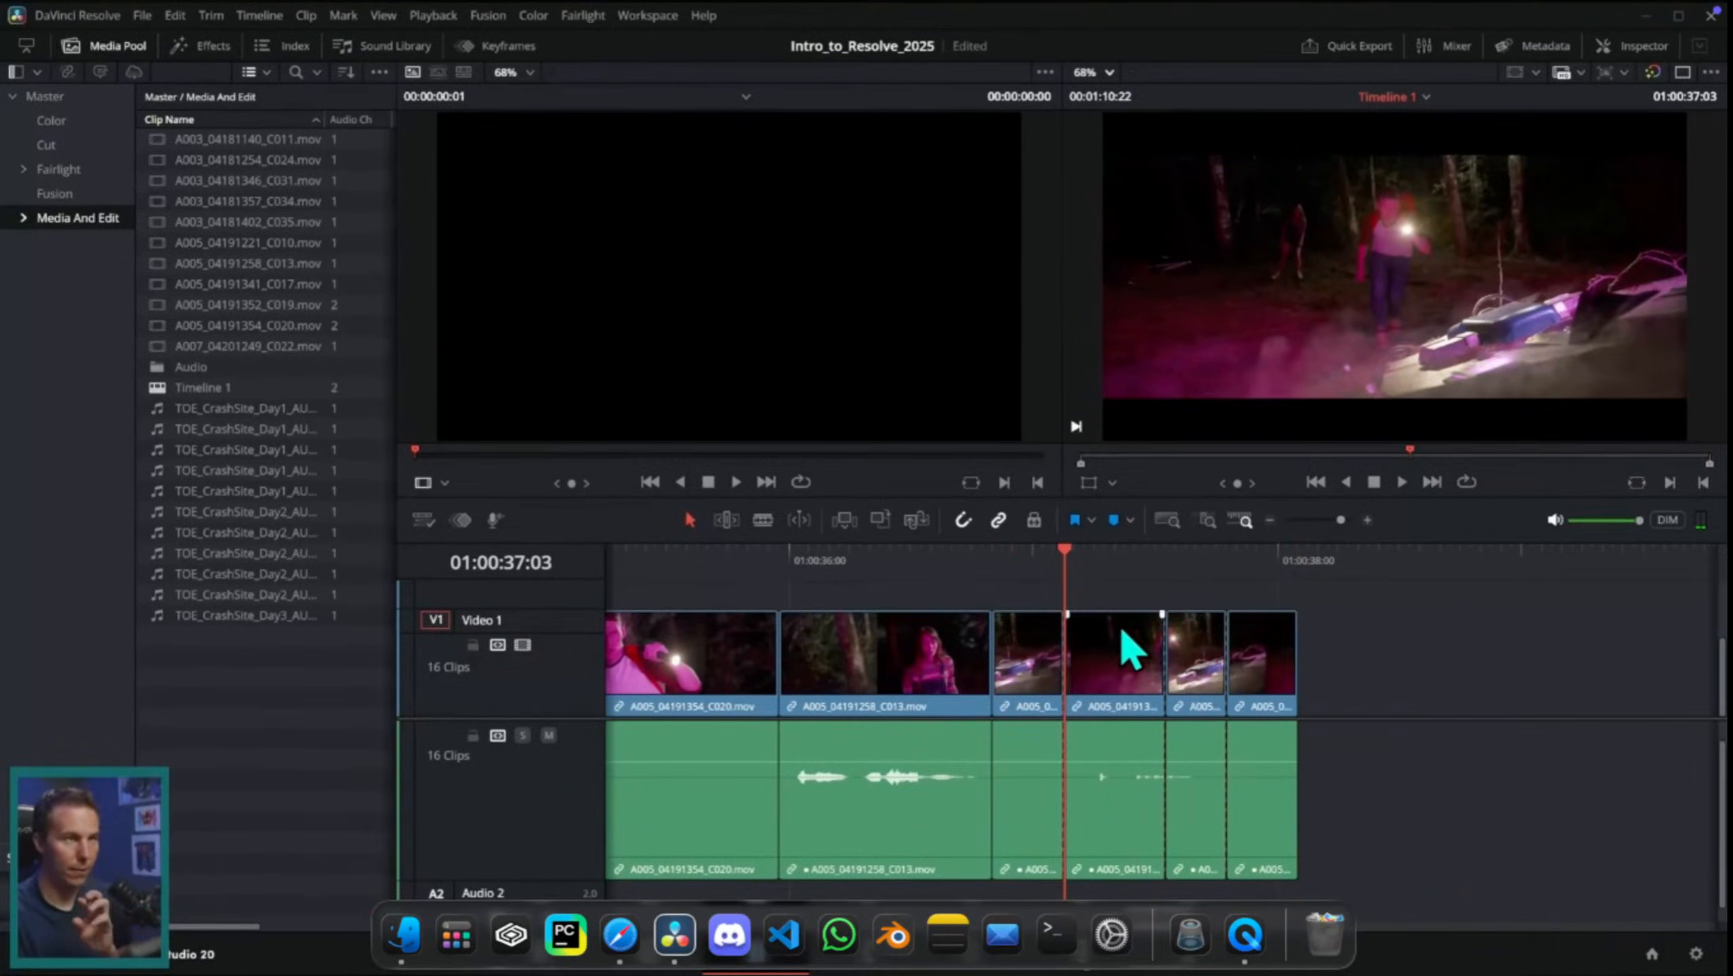
Step: Delete the split pieces after 01:00:37:03 and the three isolated clips farther along the timeline
{"action": "left_click_drag", "start_coordinate": [1393, 649], "coordinate": [1120, 765]}
{"action": "key", "text": "BackSpace"}
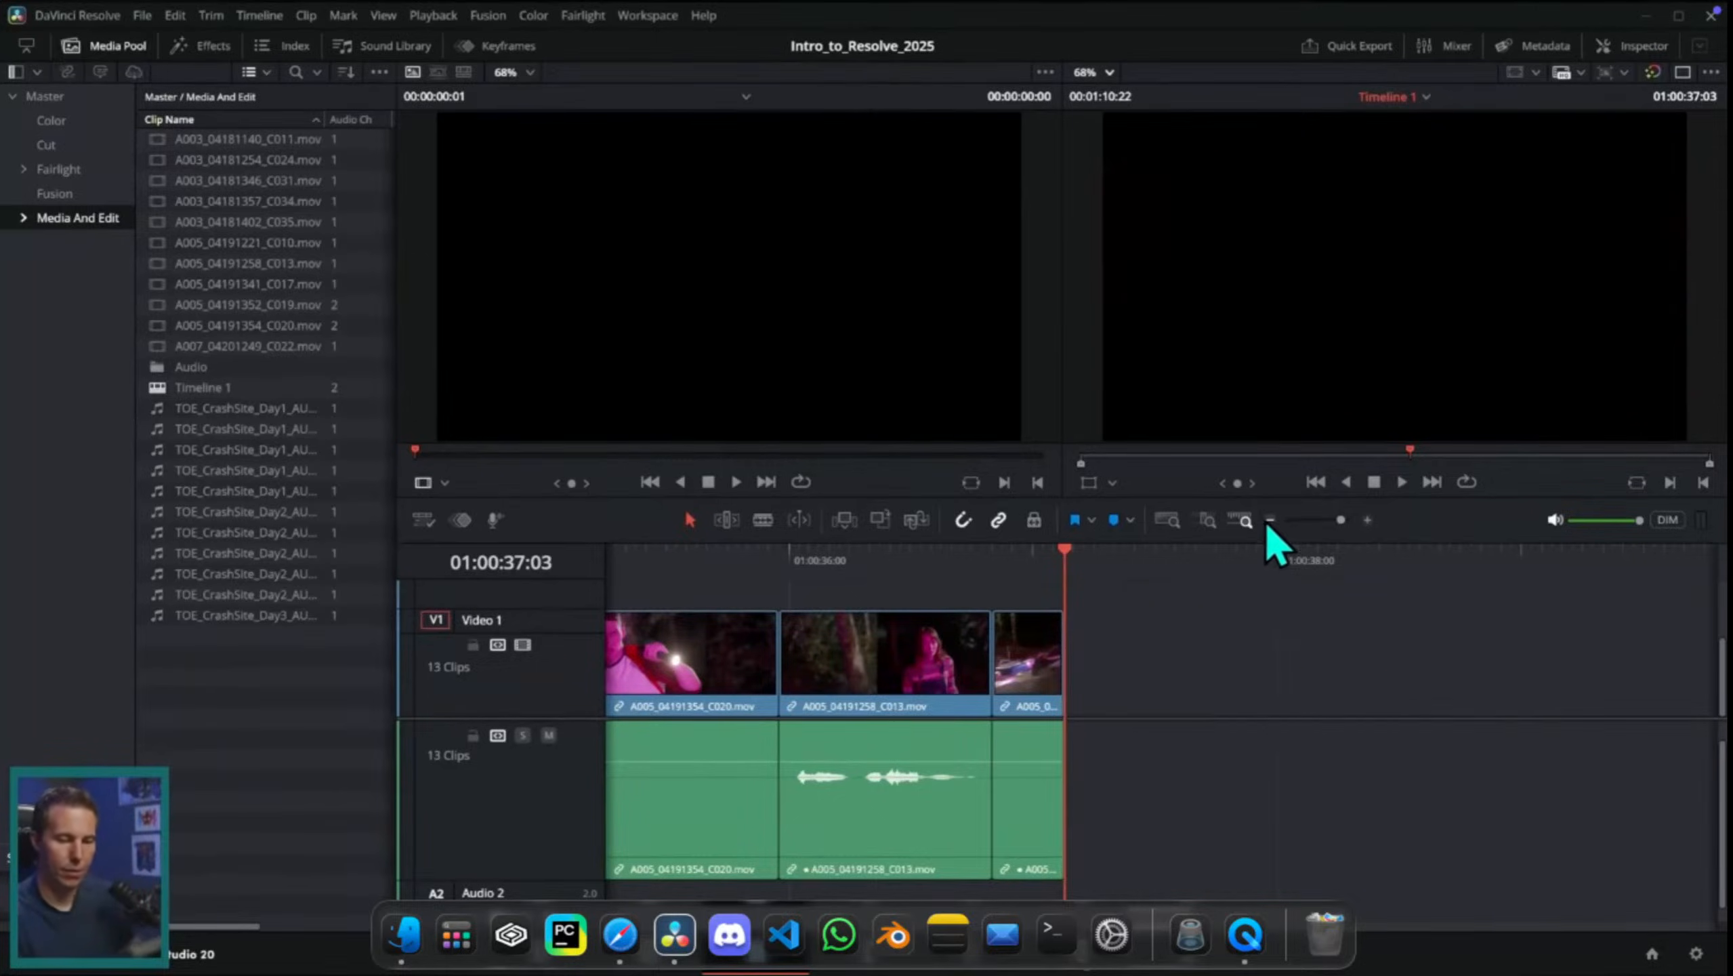
{"action": "left_click", "coordinate": [1269, 520]}
{"action": "left_click", "coordinate": [1270, 520]}
{"action": "scroll", "coordinate": [1281, 549], "scroll_direction": "down", "scroll_amount": 2}
{"action": "scroll", "coordinate": [1258, 745], "scroll_direction": "right", "scroll_amount": 5}
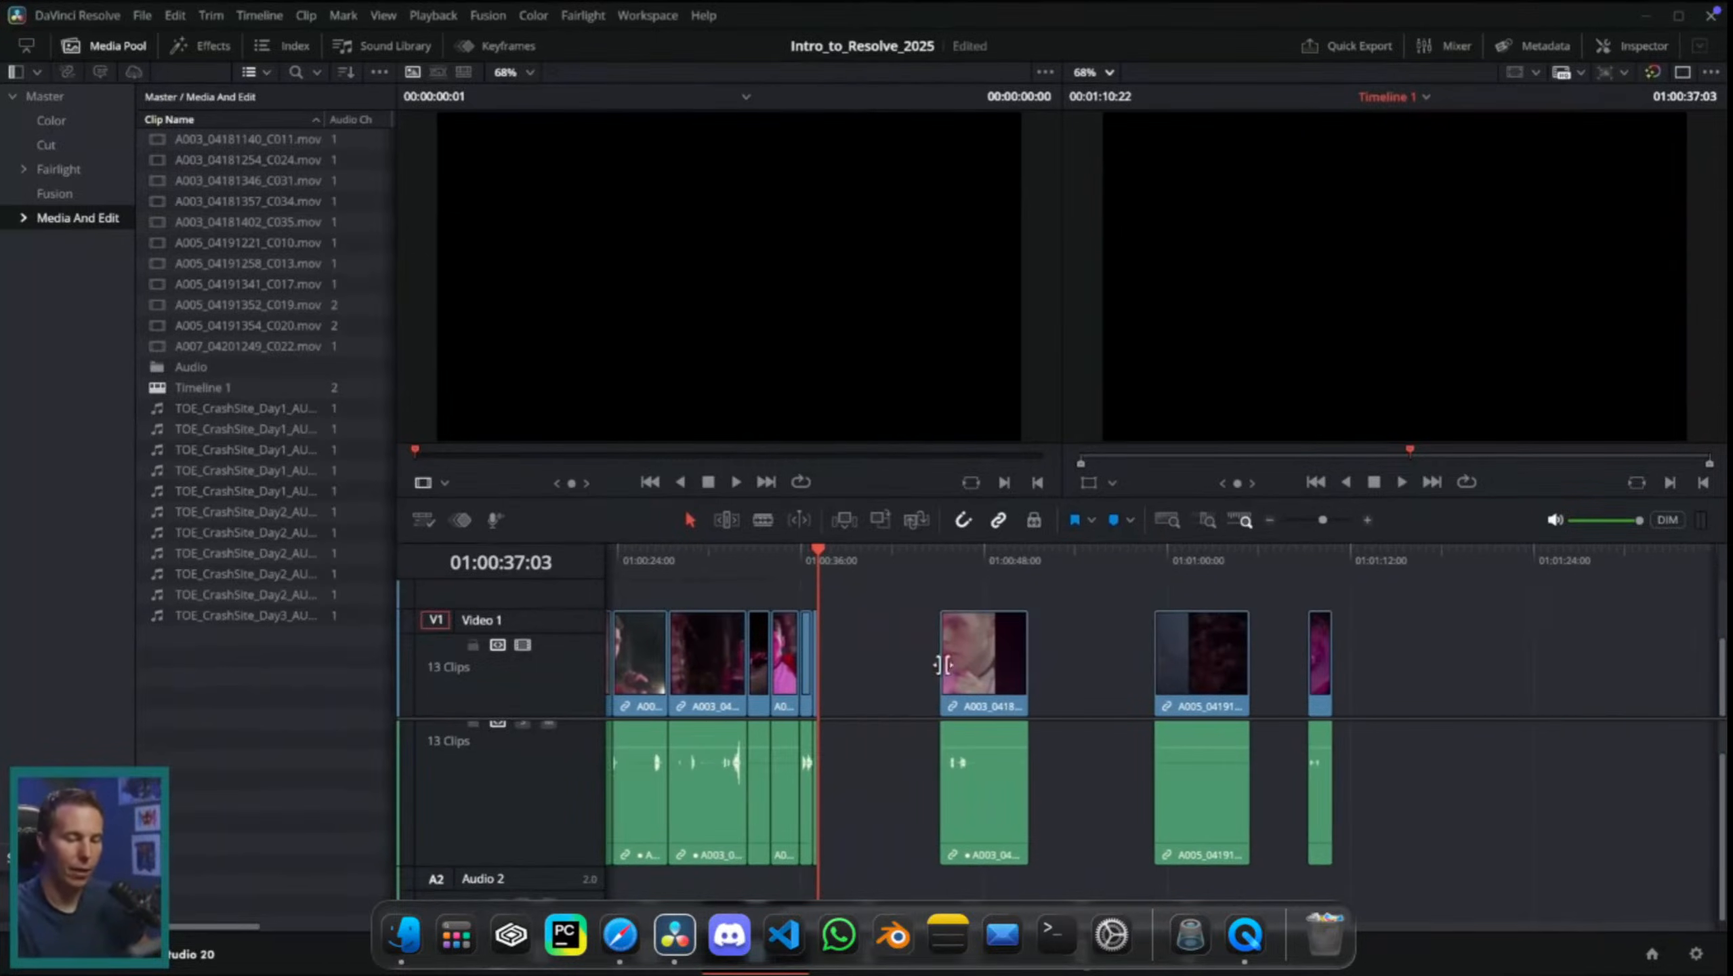
{"action": "left_click_drag", "start_coordinate": [1408, 654], "coordinate": [968, 763]}
{"action": "key", "text": "BackSpace"}
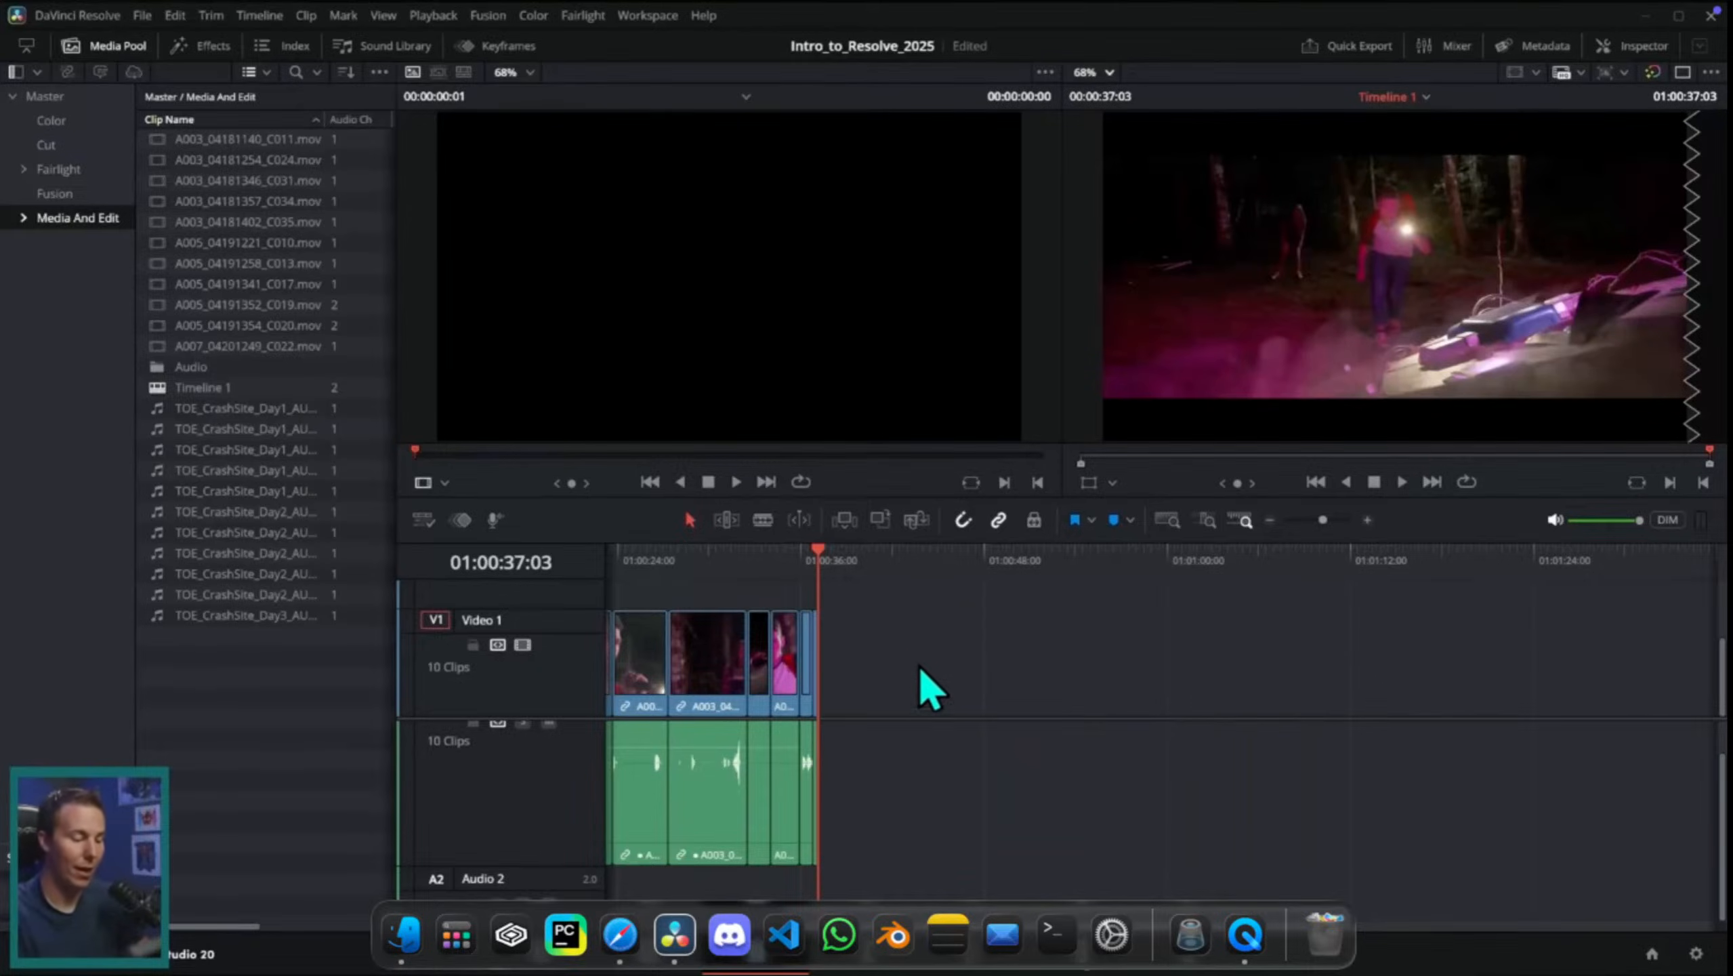
Step: Delete the short clips following A003_04181346_C031.mov and extend that clip's end far beyond the playhead
{"action": "left_click_drag", "start_coordinate": [896, 637], "coordinate": [766, 749]}
{"action": "key", "text": "BackSpace"}
{"action": "left_click_drag", "start_coordinate": [746, 665], "coordinate": [1321, 666]}
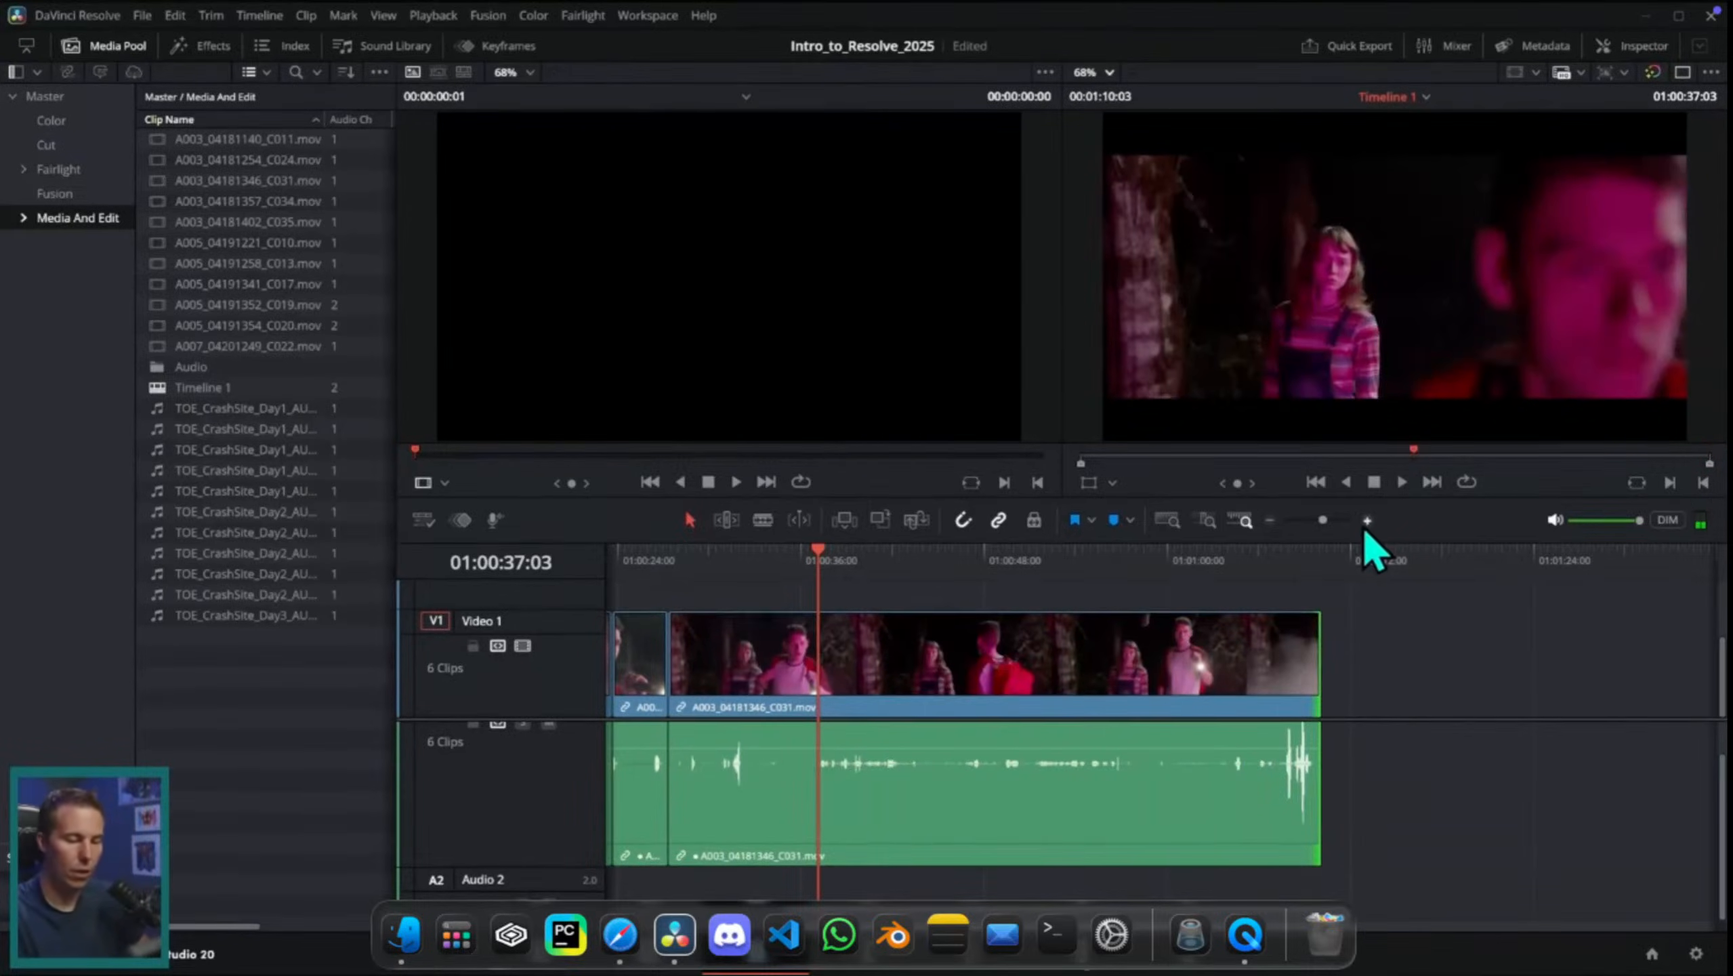
Step: Split the extended A003_04181346_C031.mov clip at 01:00:32:02, ripple trim the new piece's start to the playhead and split it again
{"action": "left_click", "coordinate": [1368, 520]}
{"action": "left_click", "coordinate": [1368, 520]}
{"action": "scroll", "coordinate": [1342, 721], "scroll_direction": "left", "scroll_amount": 3}
{"action": "left_click", "coordinate": [820, 562]}
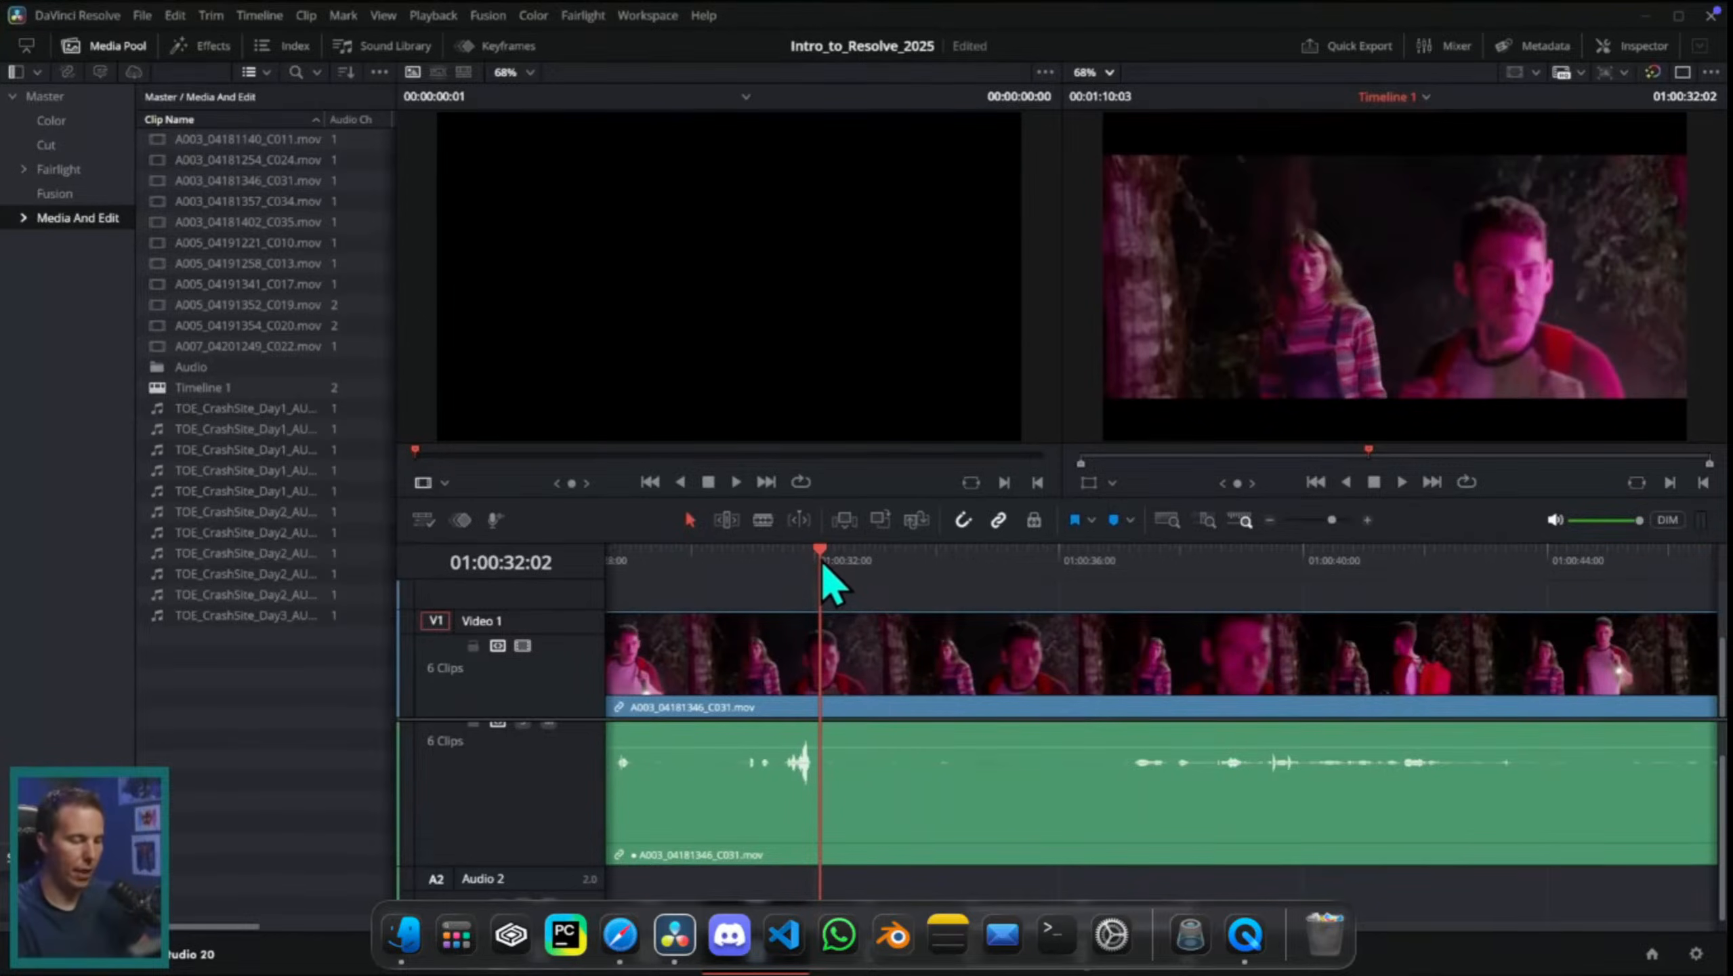
{"action": "key", "text": "super+b"}
{"action": "mouse_move", "coordinate": [821, 564]}
{"action": "left_mouse_down"}
{"action": "mouse_move", "coordinate": [1124, 597]}
{"action": "mouse_move", "coordinate": [1125, 685]}
{"action": "mouse_move", "coordinate": [796, 785]}
{"action": "mouse_move", "coordinate": [948, 613]}
{"action": "mouse_move", "coordinate": [1023, 760]}
{"action": "mouse_move", "coordinate": [1041, 851]}
{"action": "left_mouse_up"}
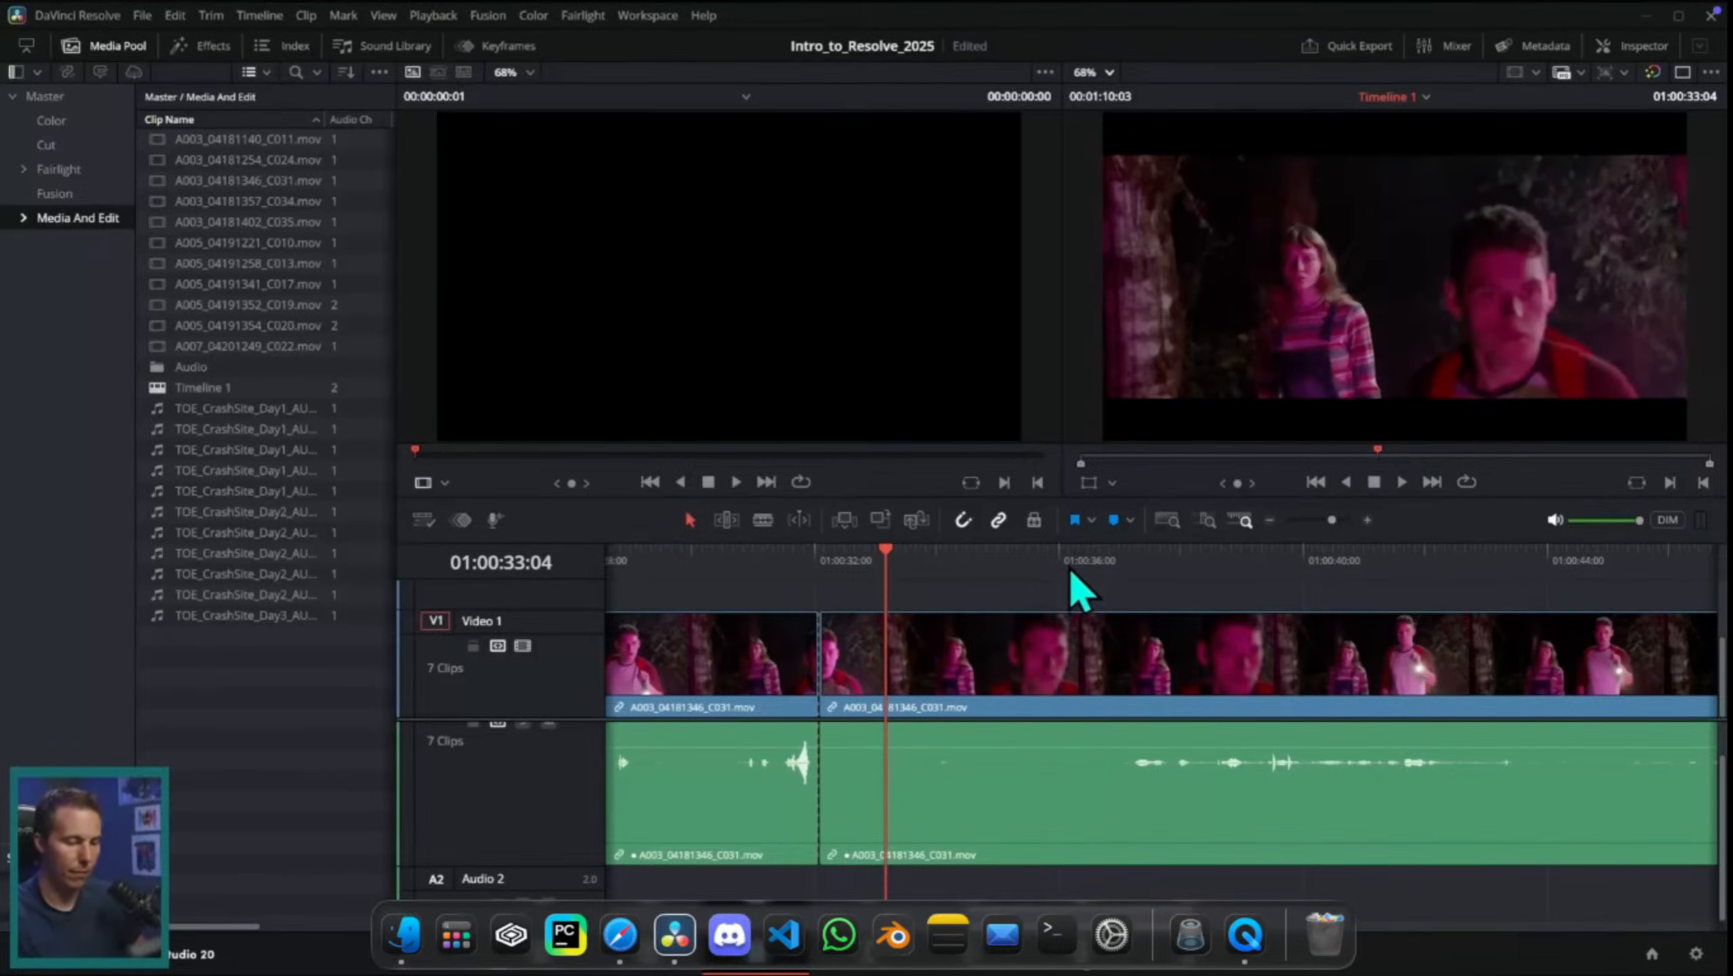
{"action": "mouse_move", "coordinate": [1075, 588]}
{"action": "left_mouse_down"}
{"action": "mouse_move", "coordinate": [1125, 608]}
{"action": "mouse_move", "coordinate": [1145, 592]}
{"action": "mouse_move", "coordinate": [1381, 619]}
{"action": "left_mouse_up"}
{"action": "key", "text": "super+shift+bracketleft"}
{"action": "key", "text": "super+b"}
Step: Split the remaining part of A003_04181346_C031.mov just after 01:00:41:01 and again farther along
{"action": "scroll", "coordinate": [1304, 803], "scroll_direction": "right", "scroll_amount": 3}
{"action": "scroll", "coordinate": [1294, 780], "scroll_direction": "right", "scroll_amount": 4}
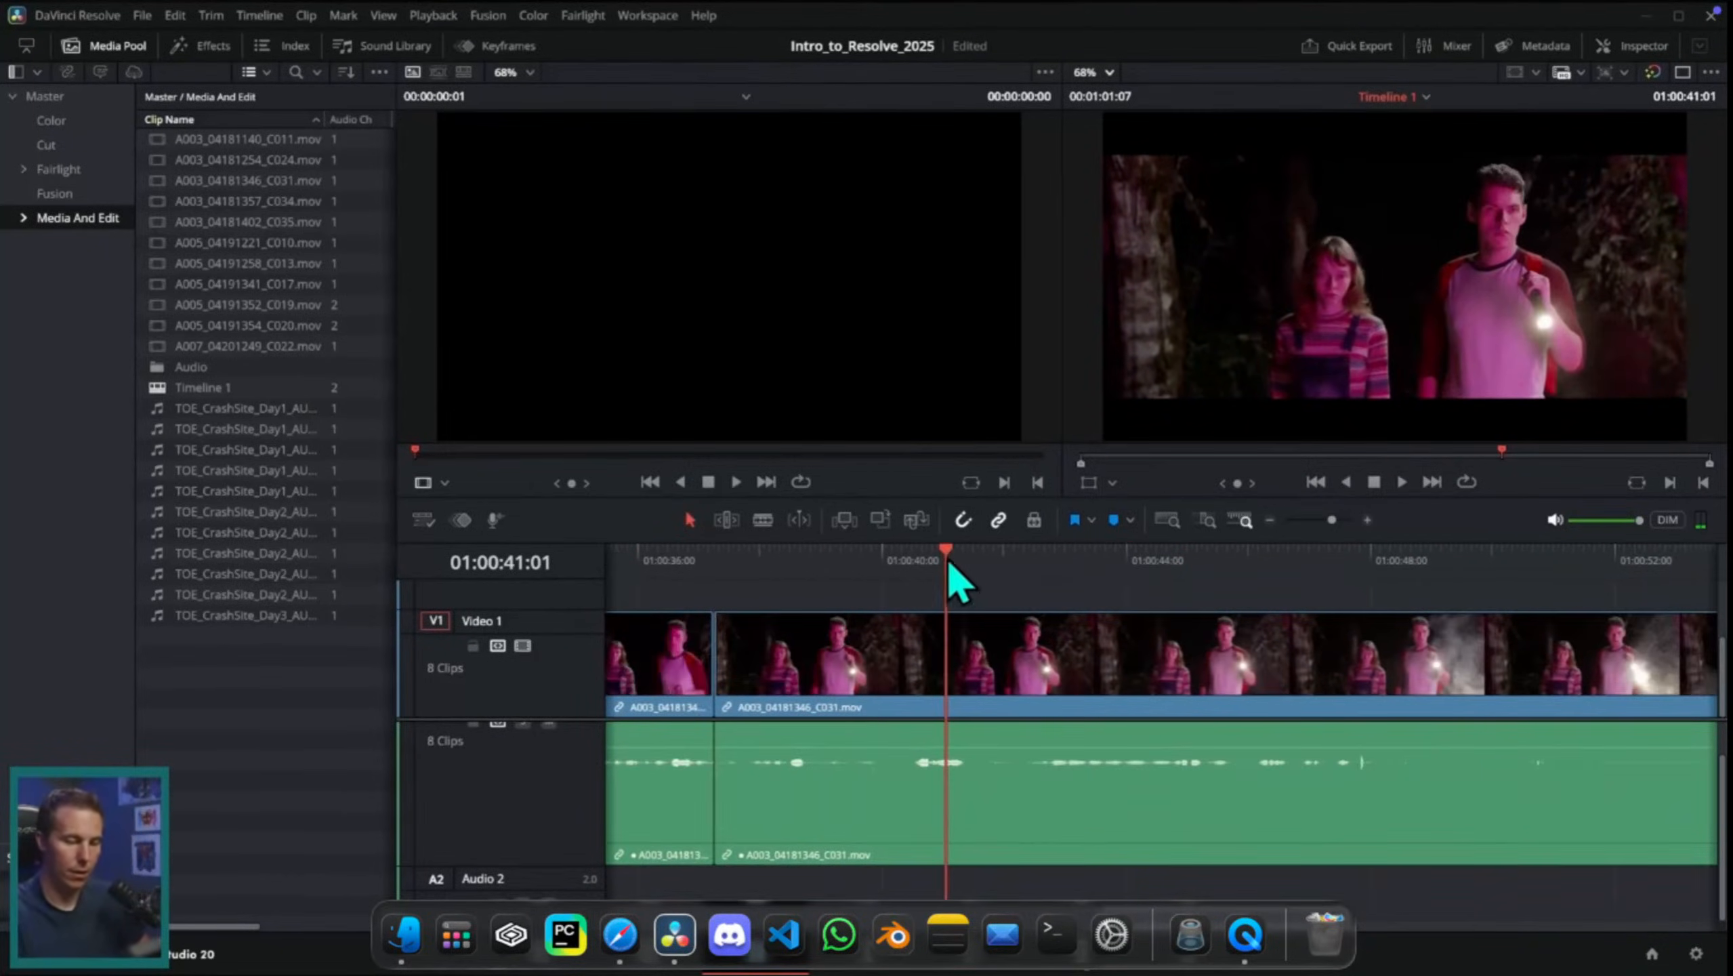
{"action": "left_click_drag", "start_coordinate": [948, 559], "coordinate": [959, 566]}
{"action": "key", "text": "ctrl+b"}
{"action": "left_click_drag", "start_coordinate": [960, 566], "coordinate": [1331, 662]}
{"action": "key", "text": "ctrl+b"}
Step: Ripple trim and split the final portion of A003_04181346_C031.mov into several short pieces
{"action": "scroll", "coordinate": [1004, 769], "scroll_direction": "right", "scroll_amount": 6}
{"action": "scroll", "coordinate": [1003, 767], "scroll_direction": "right", "scroll_amount": 1}
{"action": "left_click_drag", "start_coordinate": [1229, 593], "coordinate": [1065, 704]}
{"action": "key", "text": "ctrl+shift+bracketleft"}
{"action": "key", "text": "ctrl+b"}
{"action": "key", "text": "ctrl+shift+bracketleft"}
{"action": "key", "text": "ctrl+b"}
{"action": "key", "text": "ctrl+shift+bracketleft"}
{"action": "key", "text": "ctrl+shift+bracketright"}
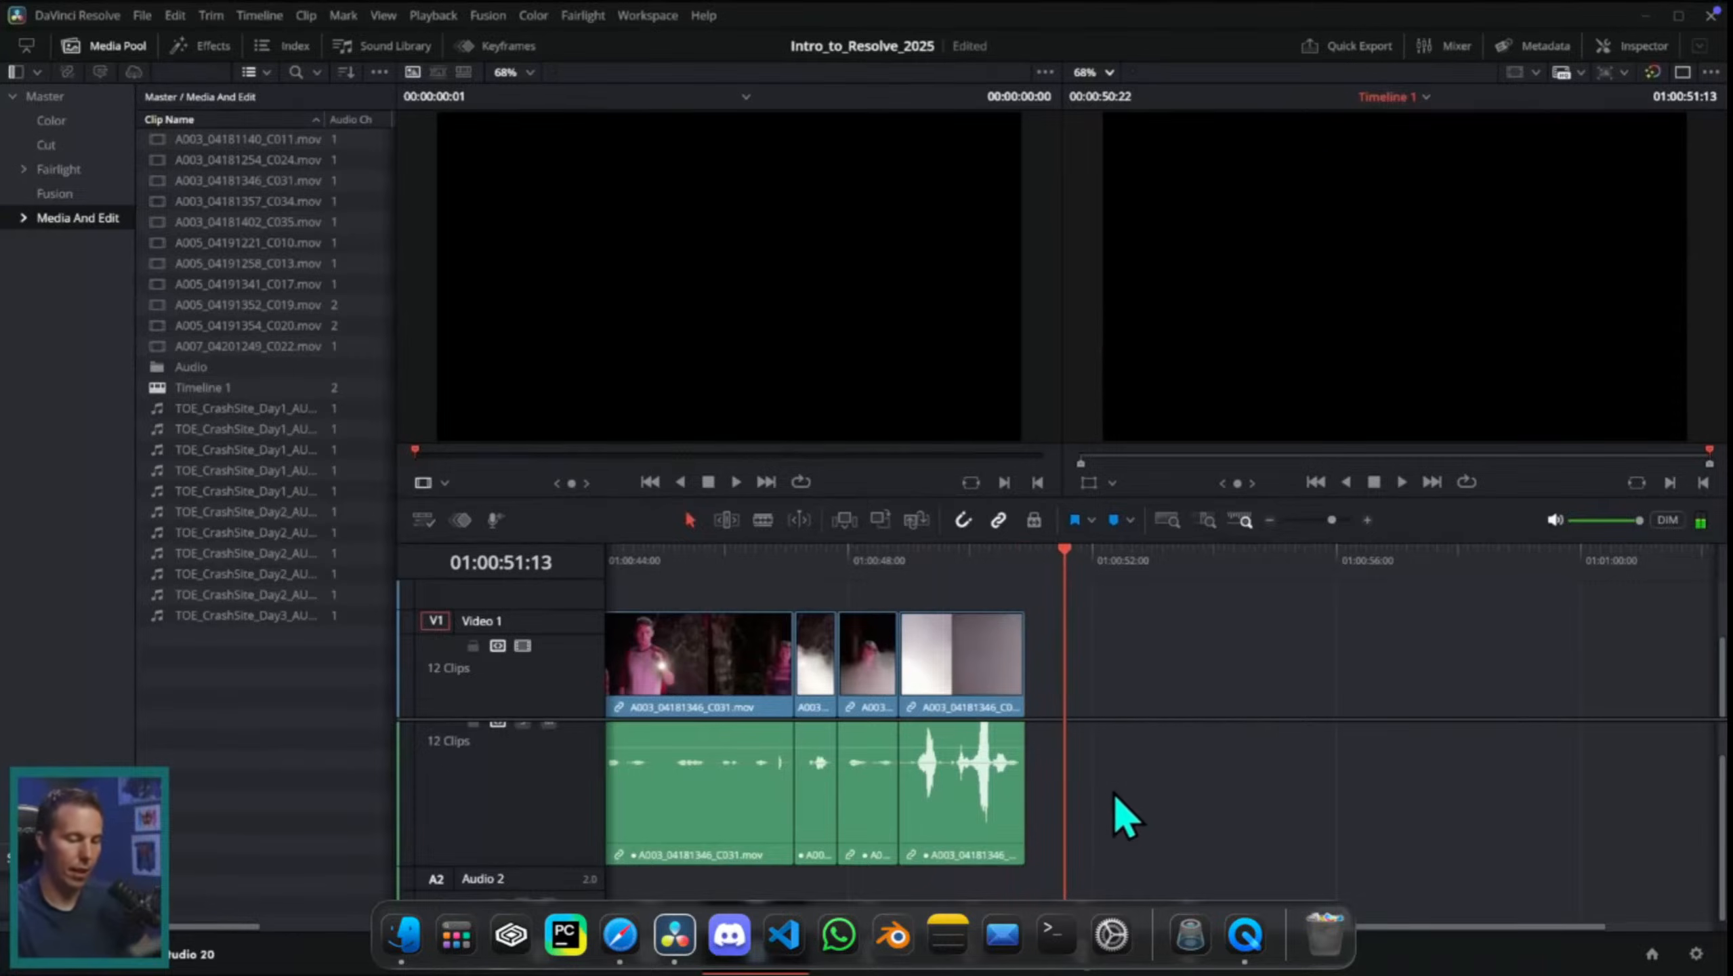
Step: Ripple trim clips in the earlier part of the timeline to successive playhead positions, finishing at 01:00:19:05
{"action": "scroll", "coordinate": [1120, 786], "scroll_direction": "left", "scroll_amount": 5}
{"action": "key", "text": "ctrl+minus"}
{"action": "scroll", "coordinate": [1288, 711], "scroll_direction": "left", "scroll_amount": 6}
{"action": "left_click", "coordinate": [822, 566]}
{"action": "key", "text": "ctrl+shift+bracketleft"}
{"action": "left_click_drag", "start_coordinate": [822, 567], "coordinate": [677, 598]}
{"action": "key", "text": "ctrl+shift+bracketleft"}
{"action": "scroll", "coordinate": [720, 615], "scroll_direction": "left", "scroll_amount": 6}
{"action": "left_click_drag", "start_coordinate": [1137, 572], "coordinate": [1104, 569]}
{"action": "key", "text": "ctrl+shift+bracketleft"}
{"action": "left_click_drag", "start_coordinate": [1104, 570], "coordinate": [1140, 792]}
{"action": "key", "text": "ctrl+shift+bracketright"}
{"action": "key", "text": "ctrl+shift+bracketright"}
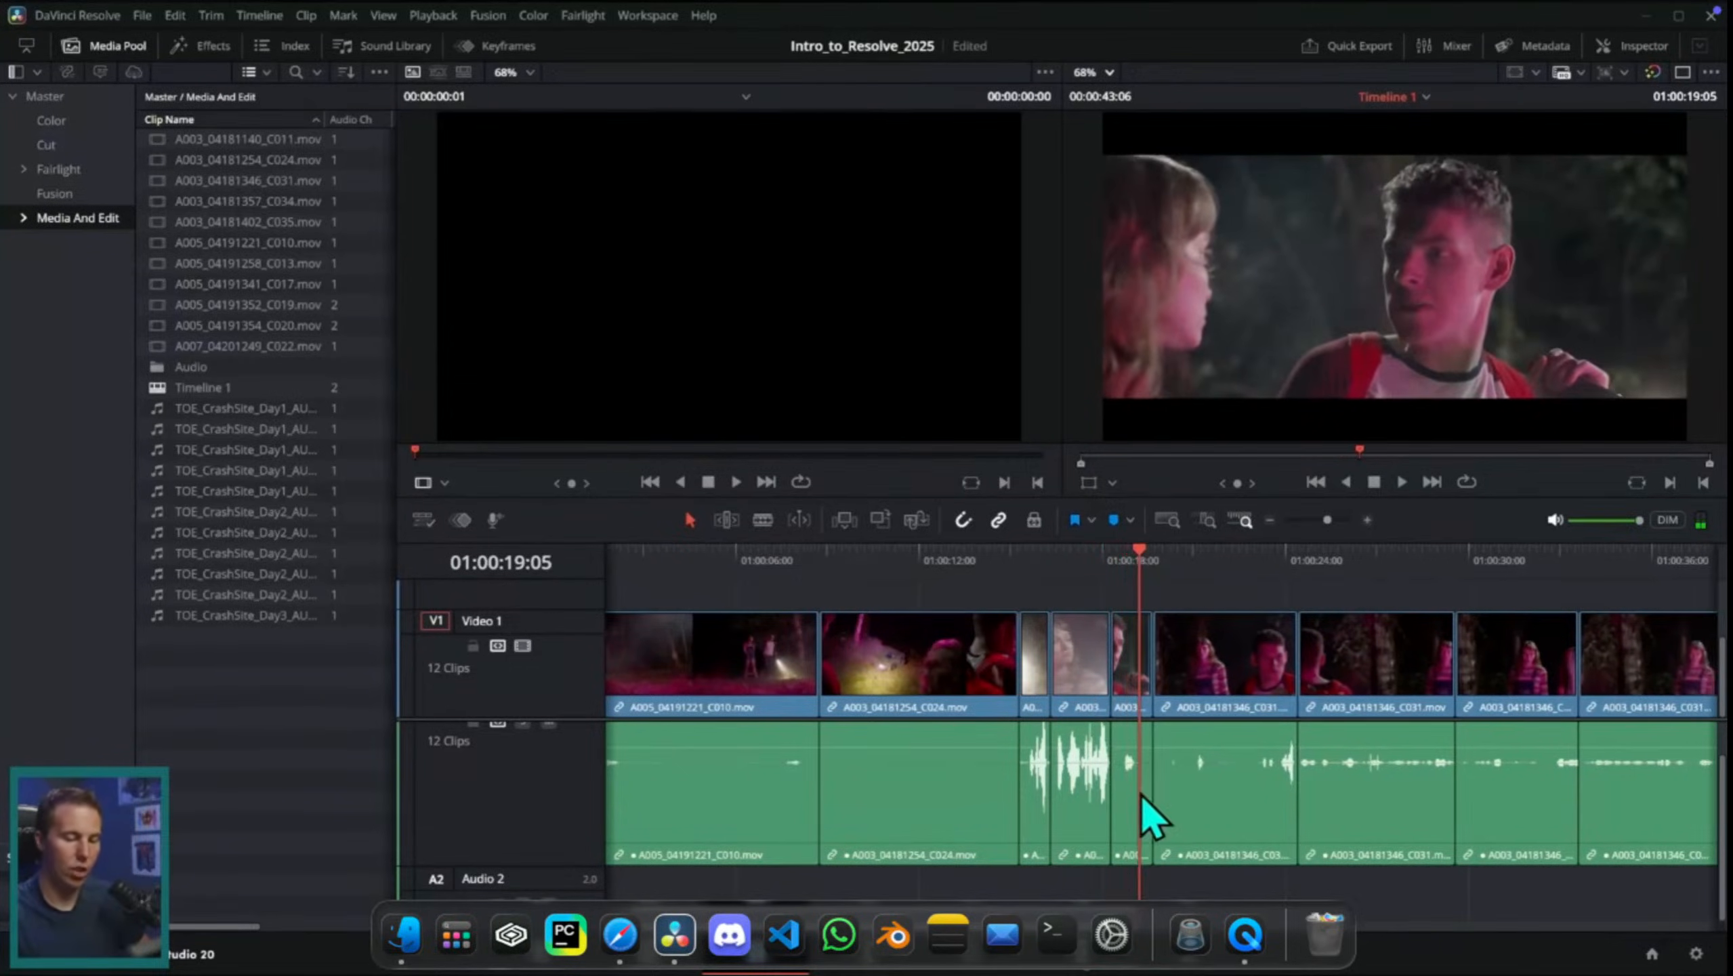
Step: Ripple trim the clips around 01:00:20 and split one of them at the playhead
{"action": "scroll", "coordinate": [1137, 765], "scroll_direction": "right", "scroll_amount": 5}
{"action": "left_click", "coordinate": [1052, 569]}
{"action": "key", "text": "ctrl+shift+bracketleft"}
{"action": "key", "text": "ctrl+shift+bracketleft"}
{"action": "left_click", "coordinate": [1063, 562]}
{"action": "key", "text": "ctrl+b"}
{"action": "left_click_drag", "start_coordinate": [1063, 562], "coordinate": [1100, 813]}
{"action": "key", "text": "ctrl+shift+bracketleft"}
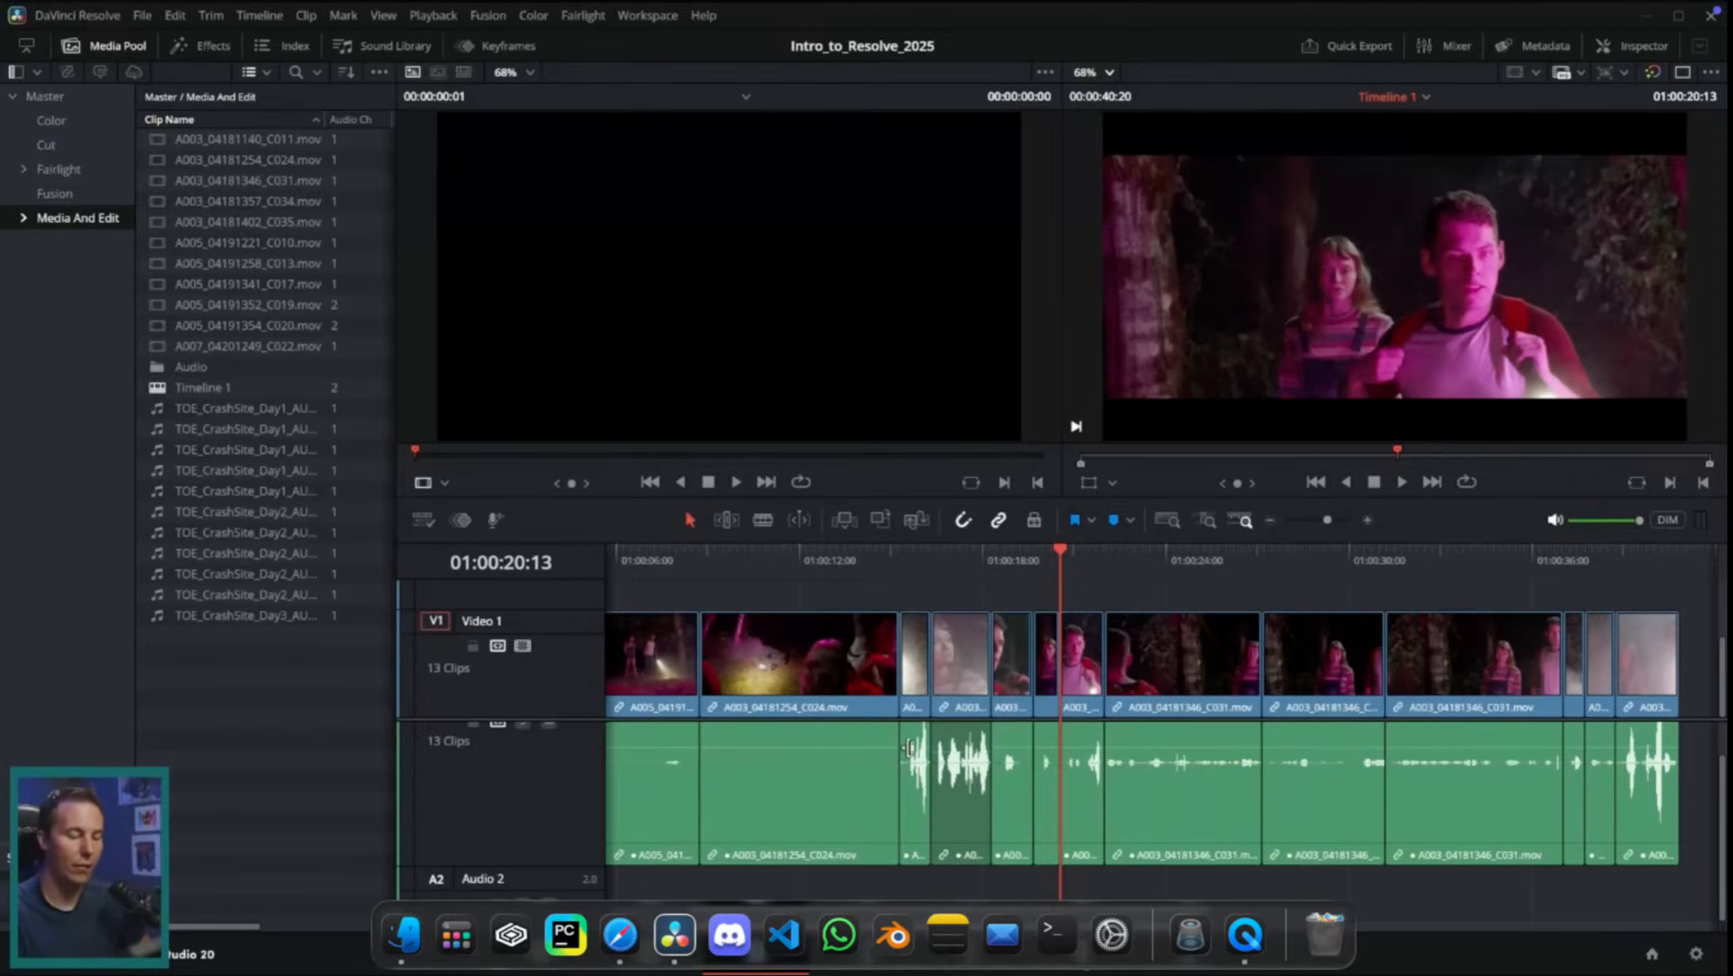
{"action": "left_click", "coordinate": [918, 760]}
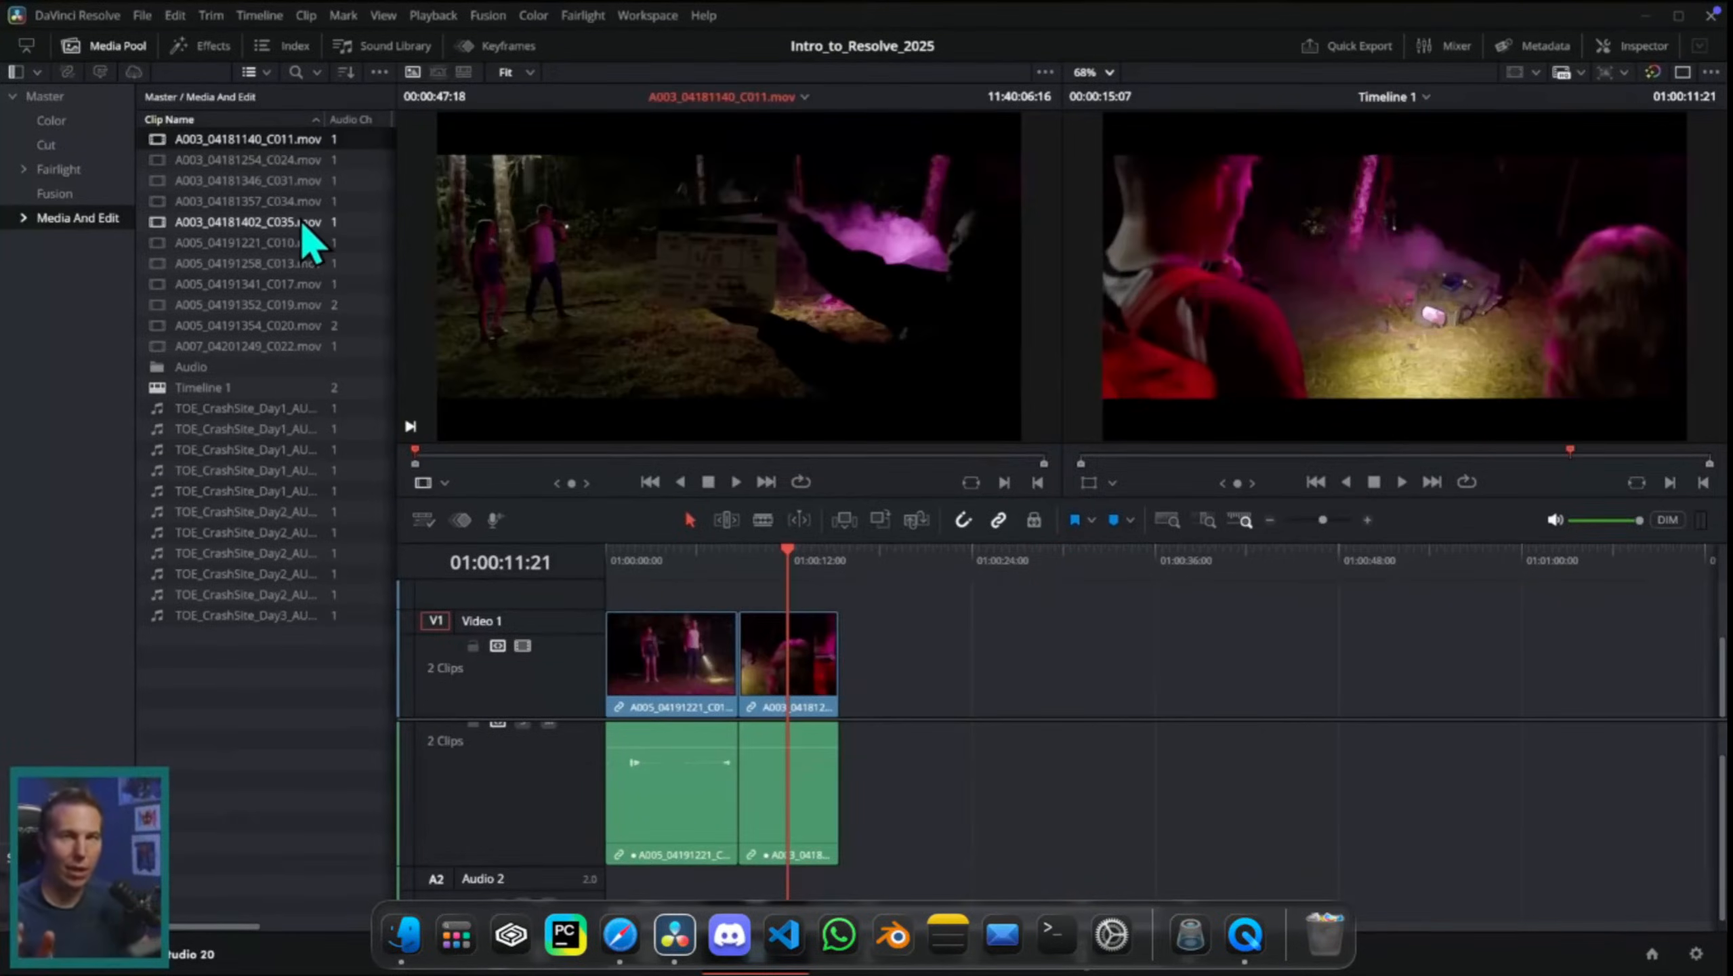
Step: Add the marked part of A003_04181254_C024.mov to the timeline after a gap and place the playhead at 01:00:27:13
{"action": "left_click", "coordinate": [186, 161]}
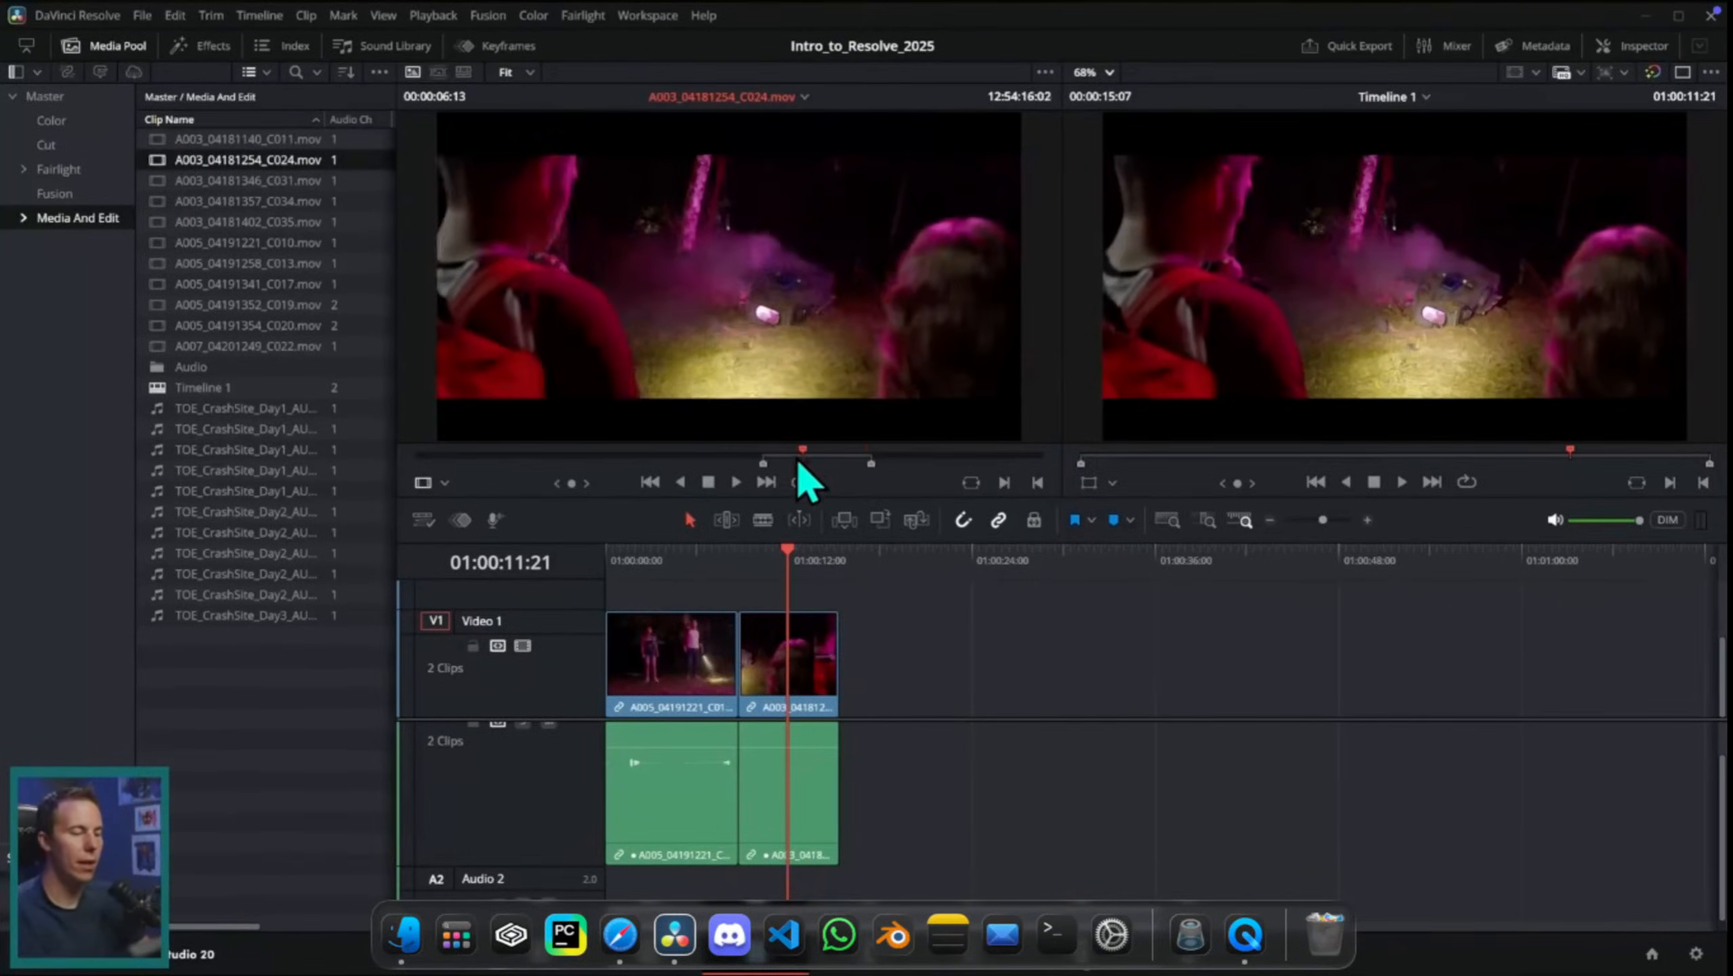
{"action": "left_click_drag", "start_coordinate": [855, 399], "coordinate": [1031, 594]}
{"action": "left_click", "coordinate": [1026, 569]}
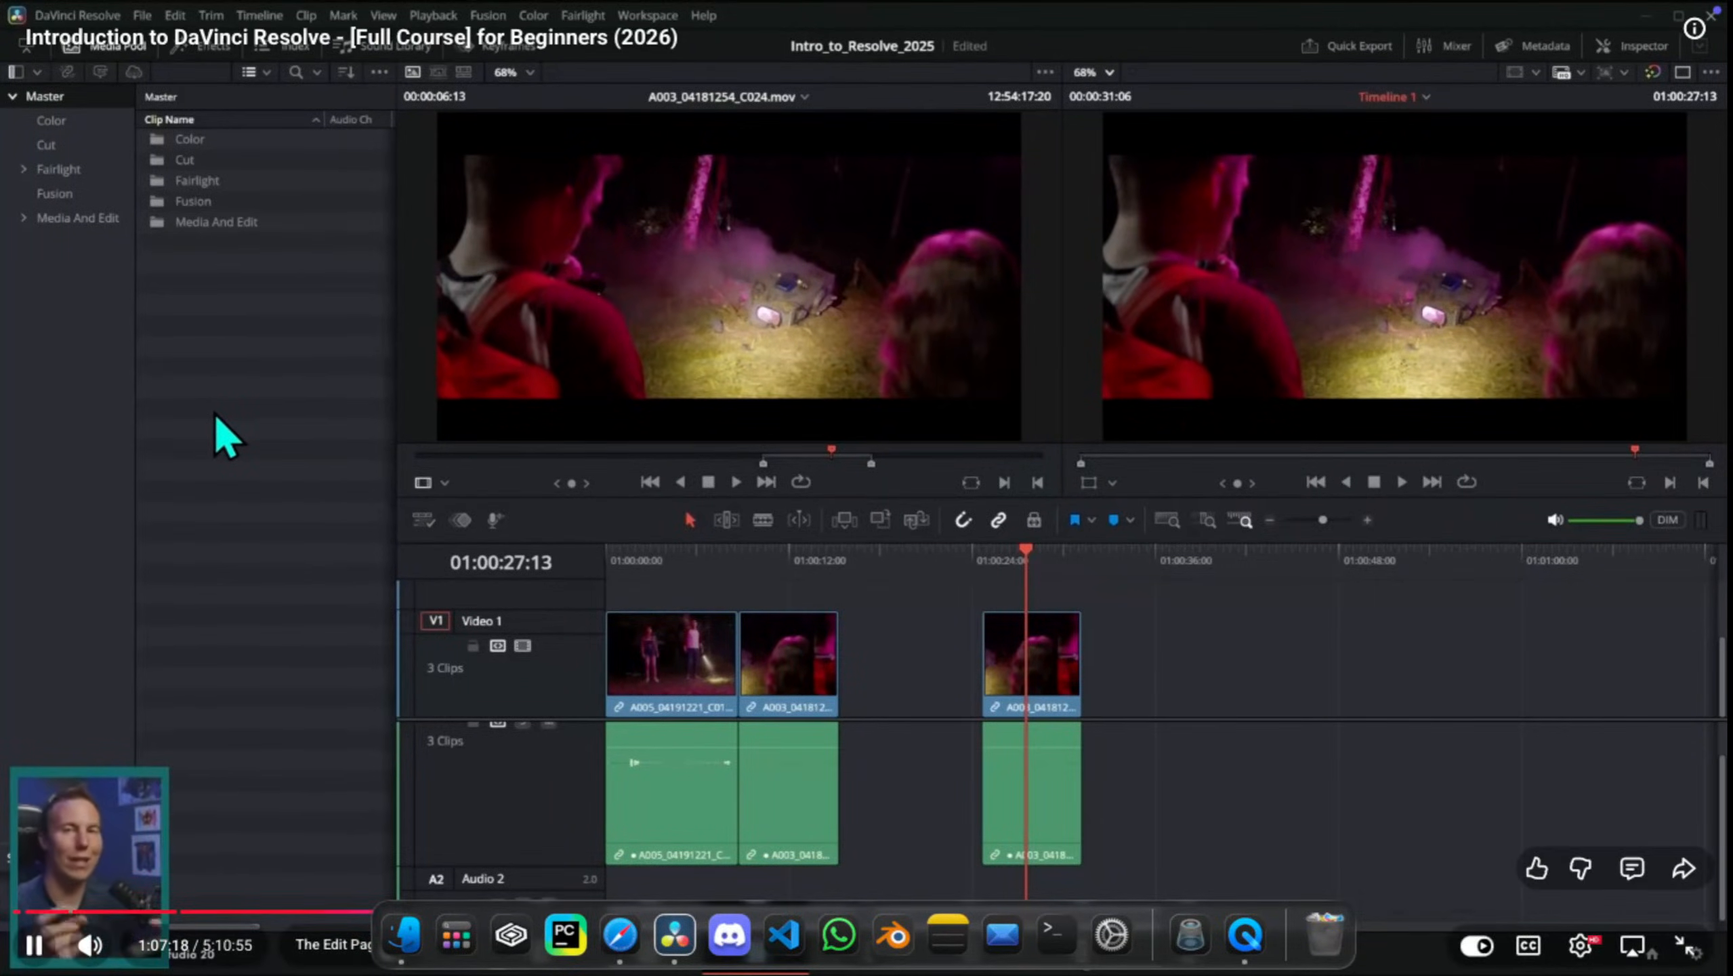
Step: Import the bin file CASEY_ONLY.drb into the Master bin of the media pool
{"action": "right_click", "coordinate": [216, 316]}
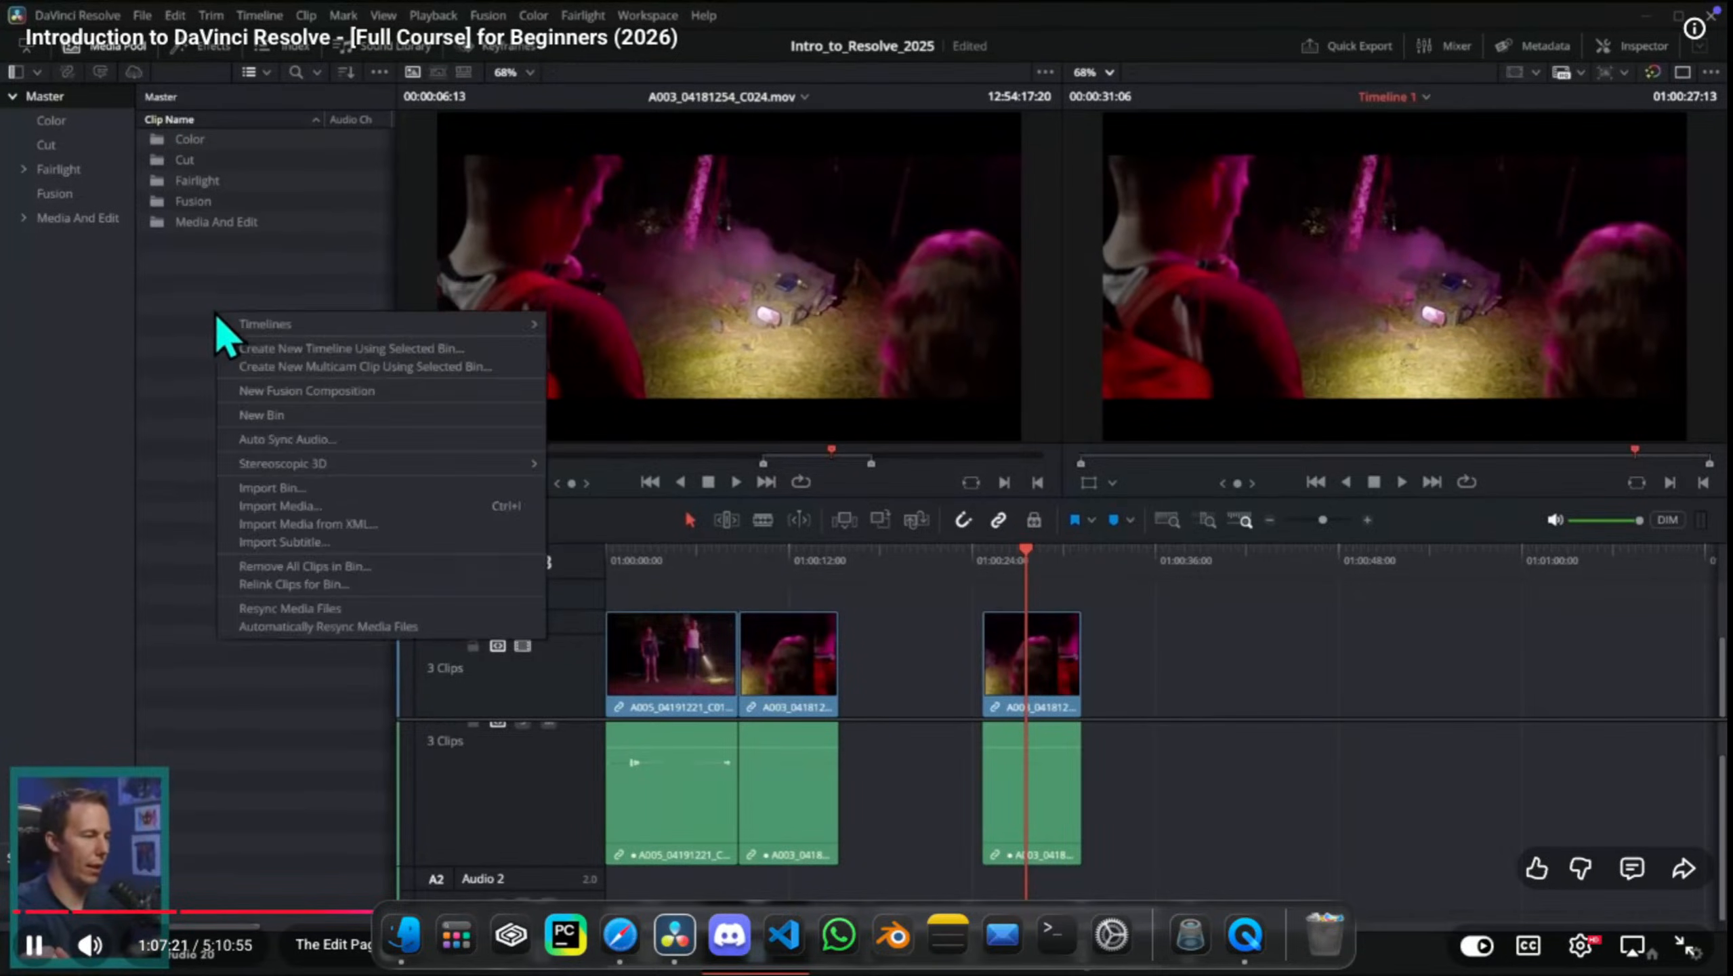
{"action": "left_click", "coordinate": [366, 488]}
{"action": "left_click", "coordinate": [256, 145]}
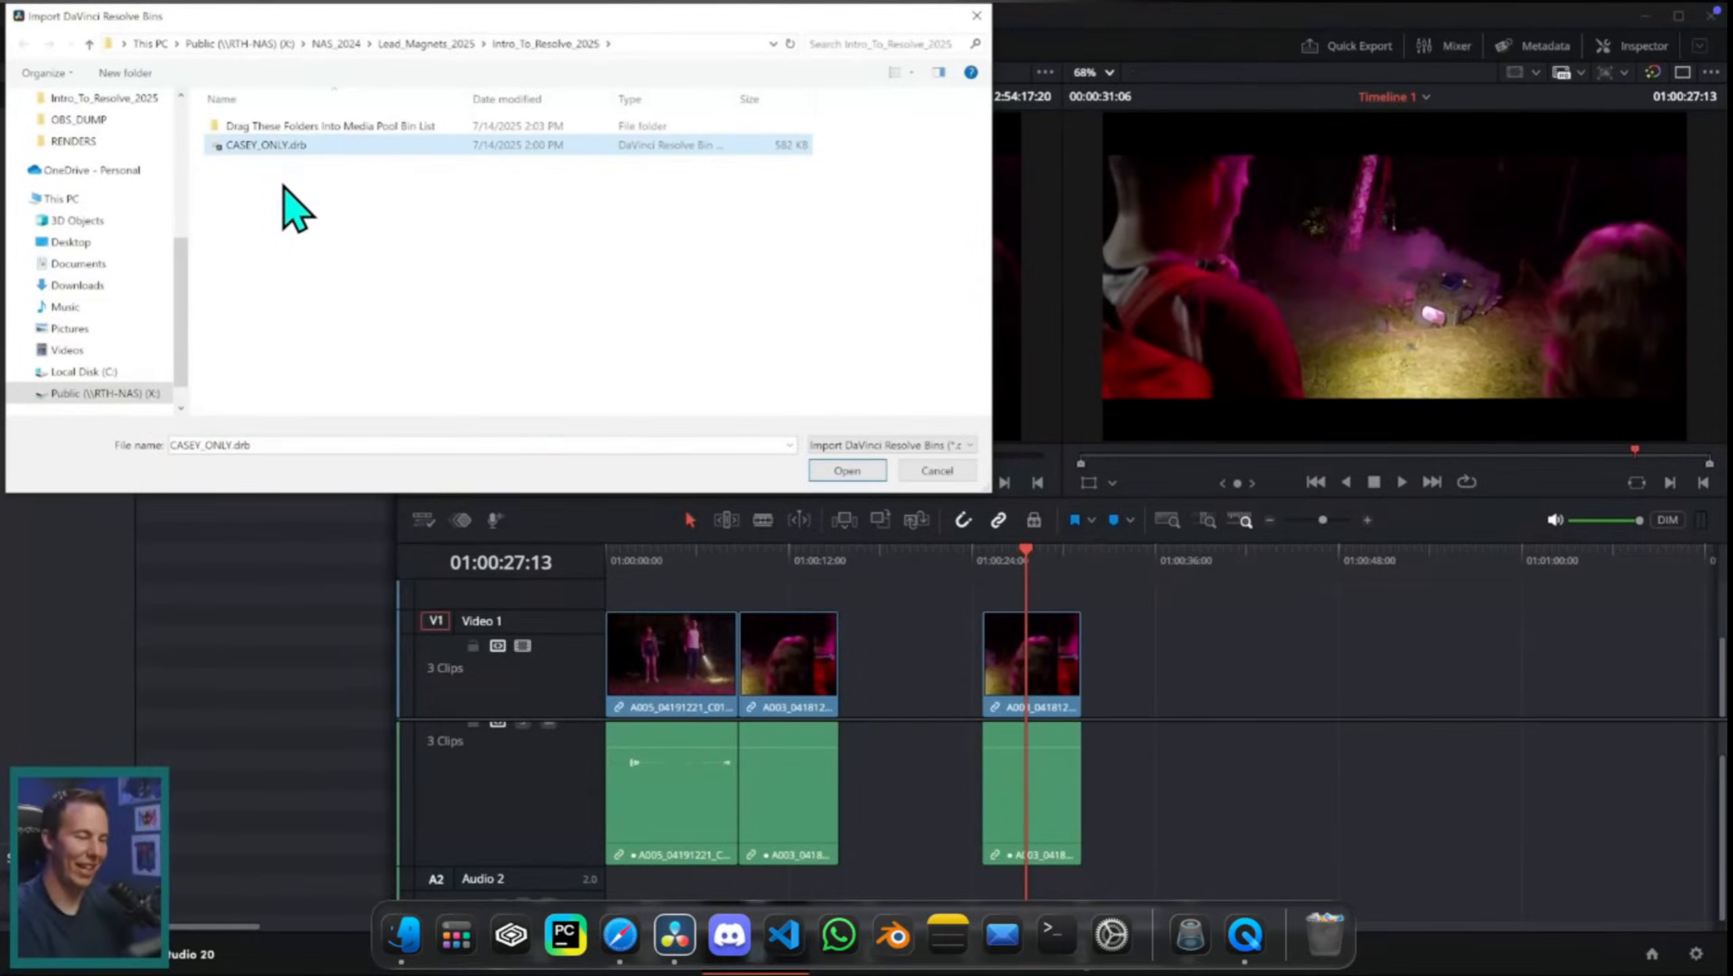
{"action": "left_click", "coordinate": [862, 479]}
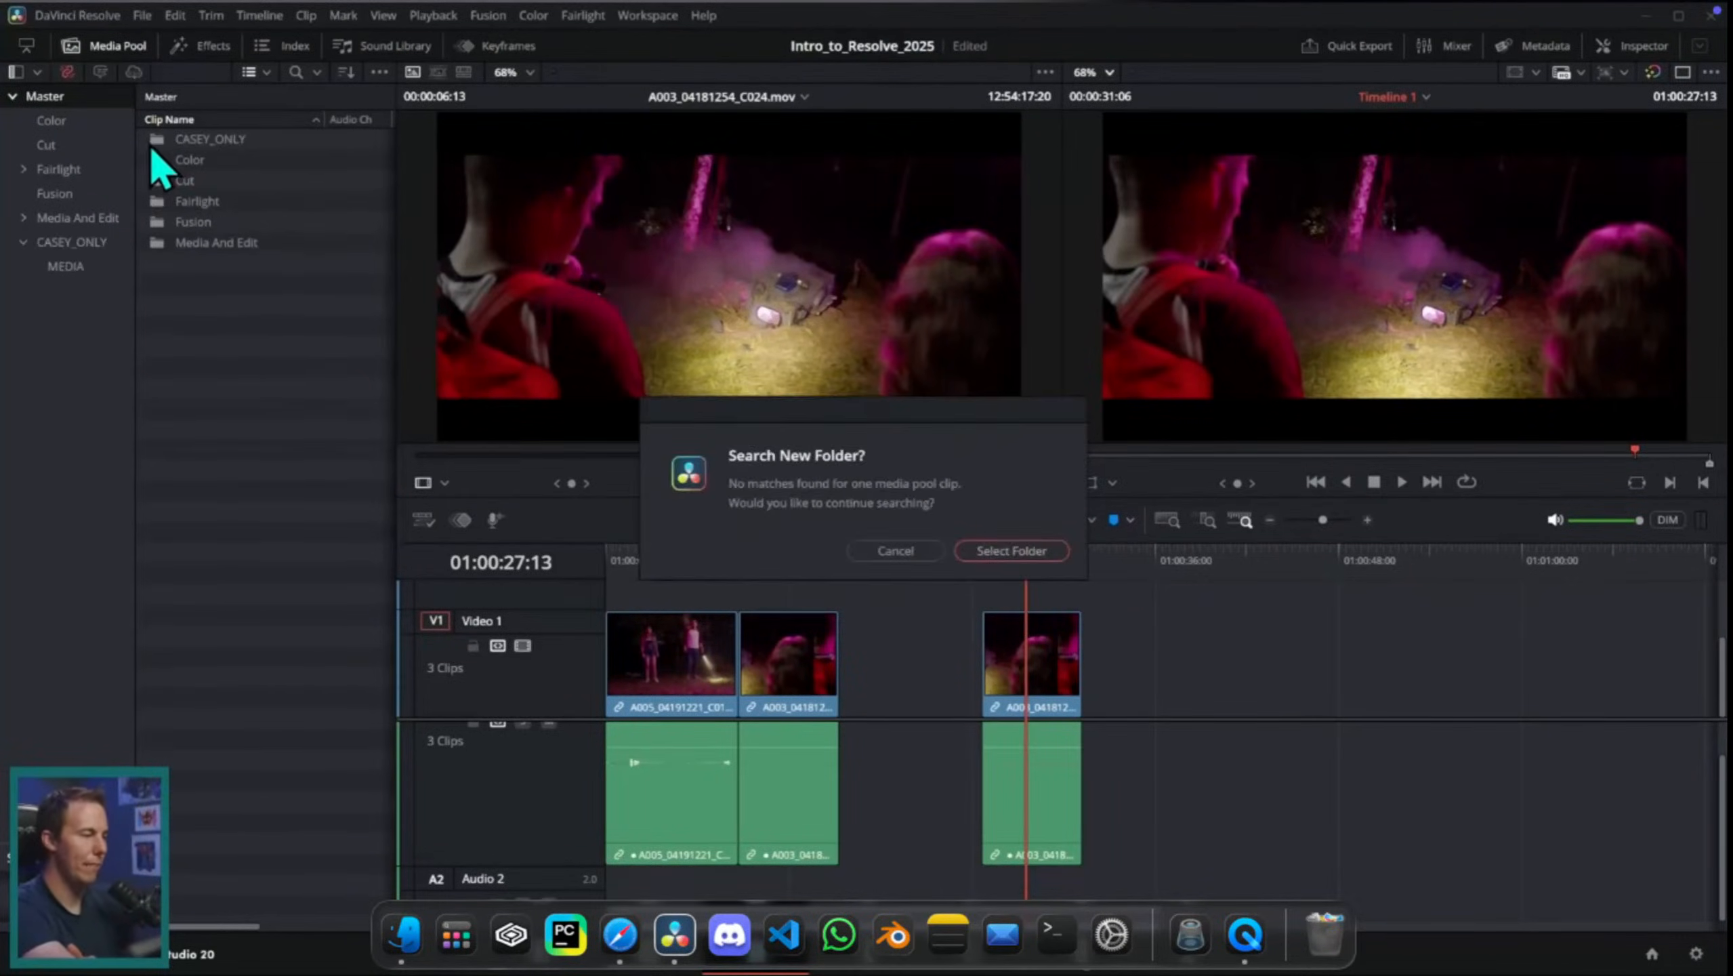
Step: Open the Edit Demo timeline from the CASEY_ONLY bin and play it full screen from 01:00:00:00
{"action": "double_click", "coordinate": [174, 140]}
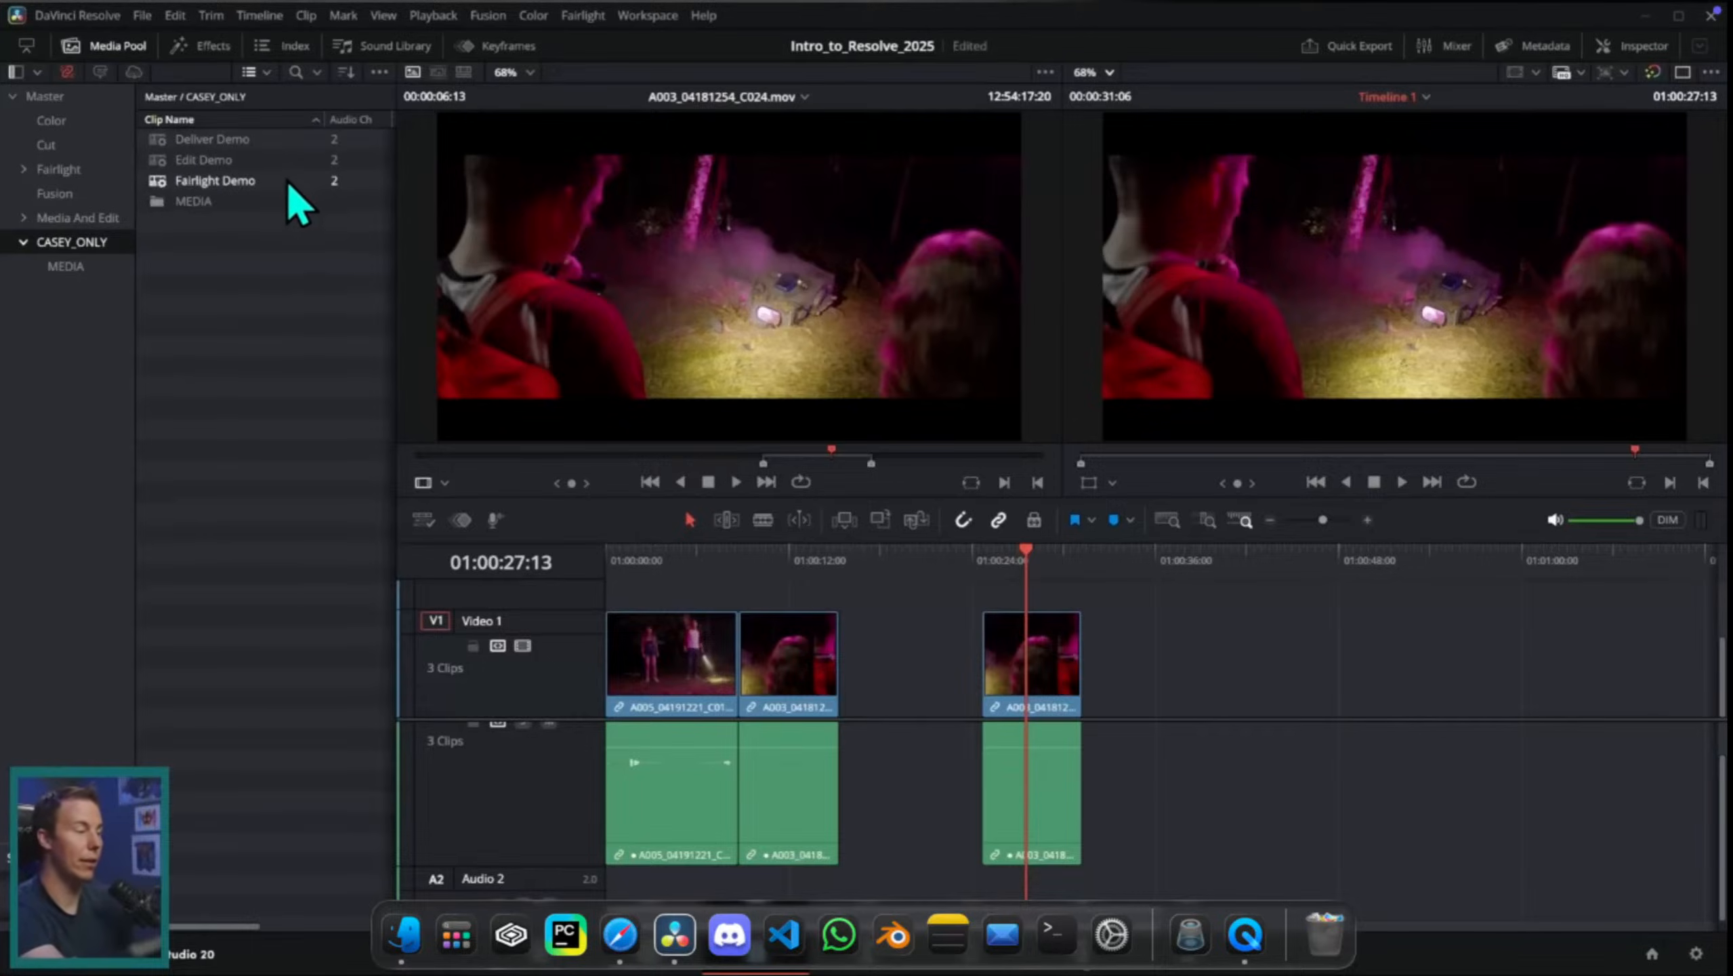
{"action": "double_click", "coordinate": [208, 161]}
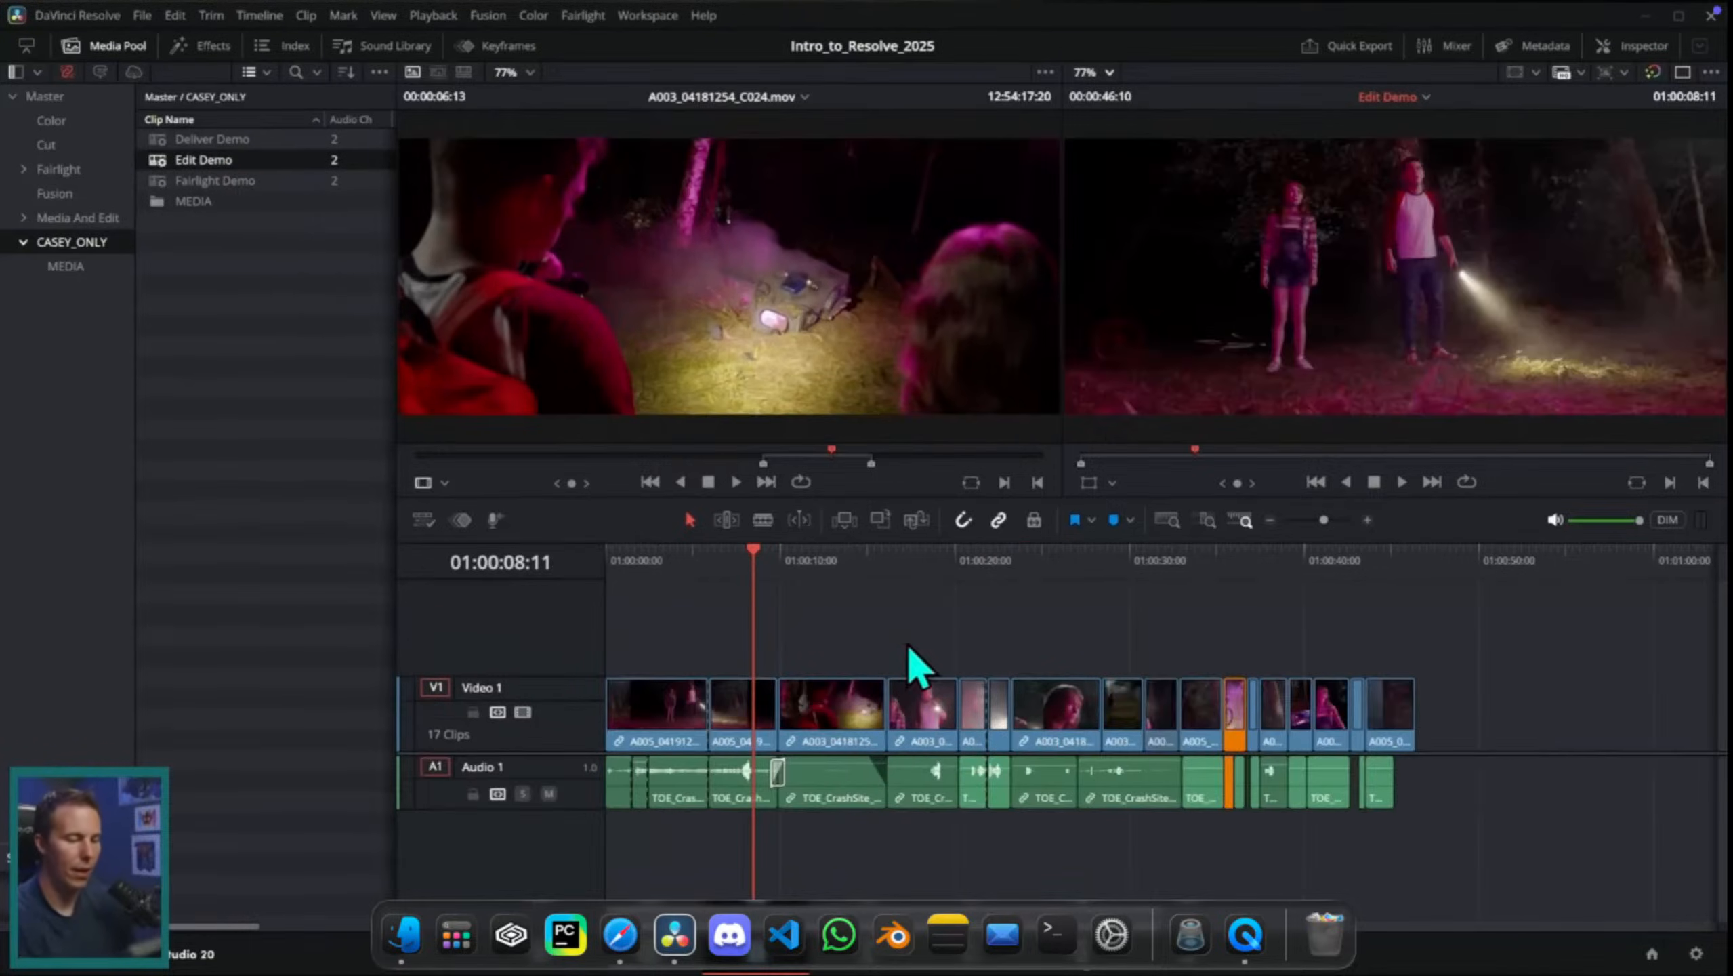
{"action": "left_click_drag", "start_coordinate": [753, 626], "coordinate": [606, 601]}
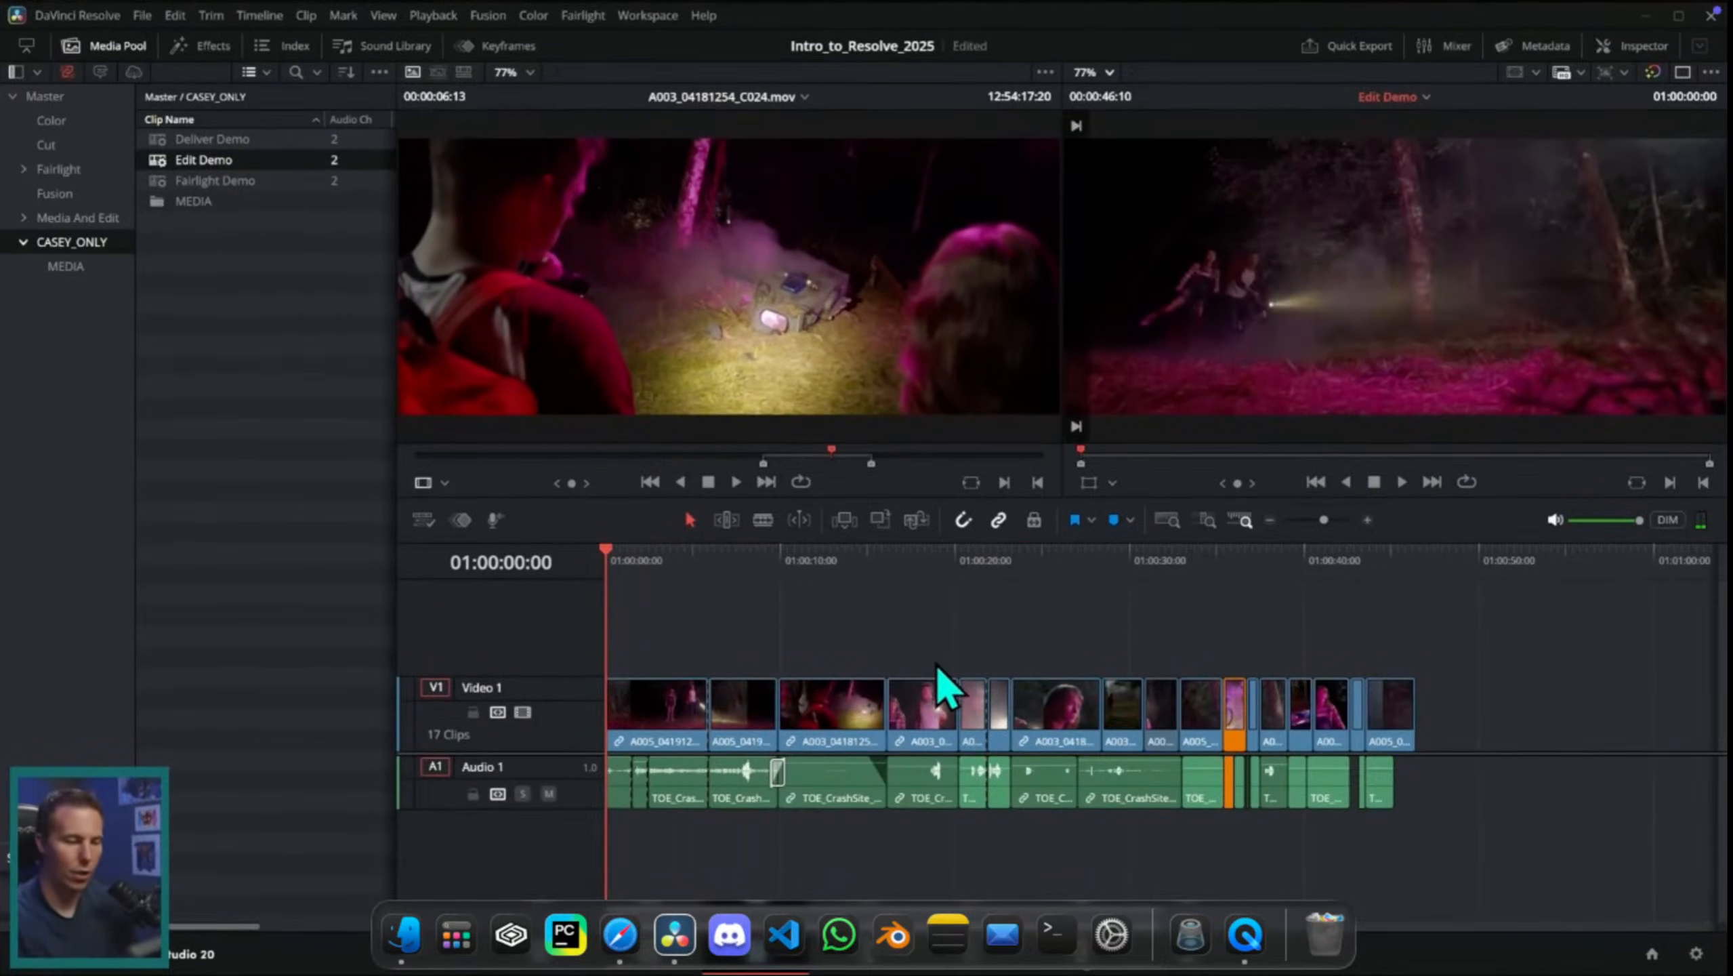
{"action": "key", "text": "super+f"}
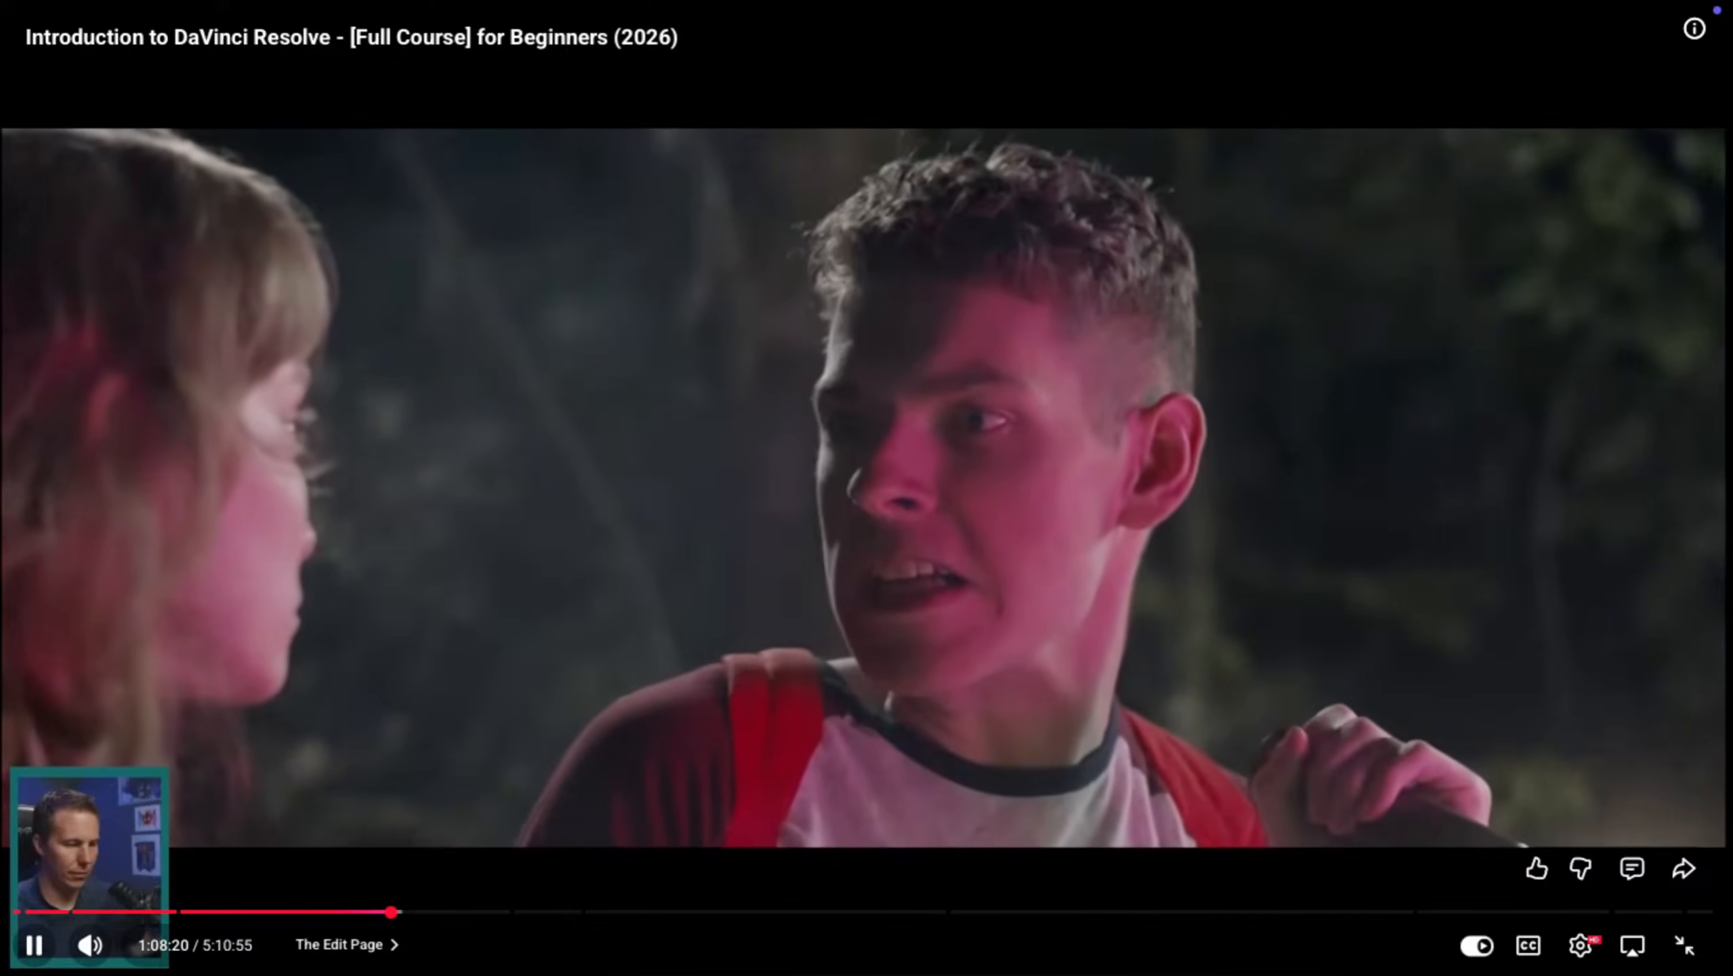
Step: Pause the tutorial video and skip back to the moment where CASEY_ONLY.drb is imported
{"action": "key", "text": "k"}
{"action": "key", "text": "Left"}
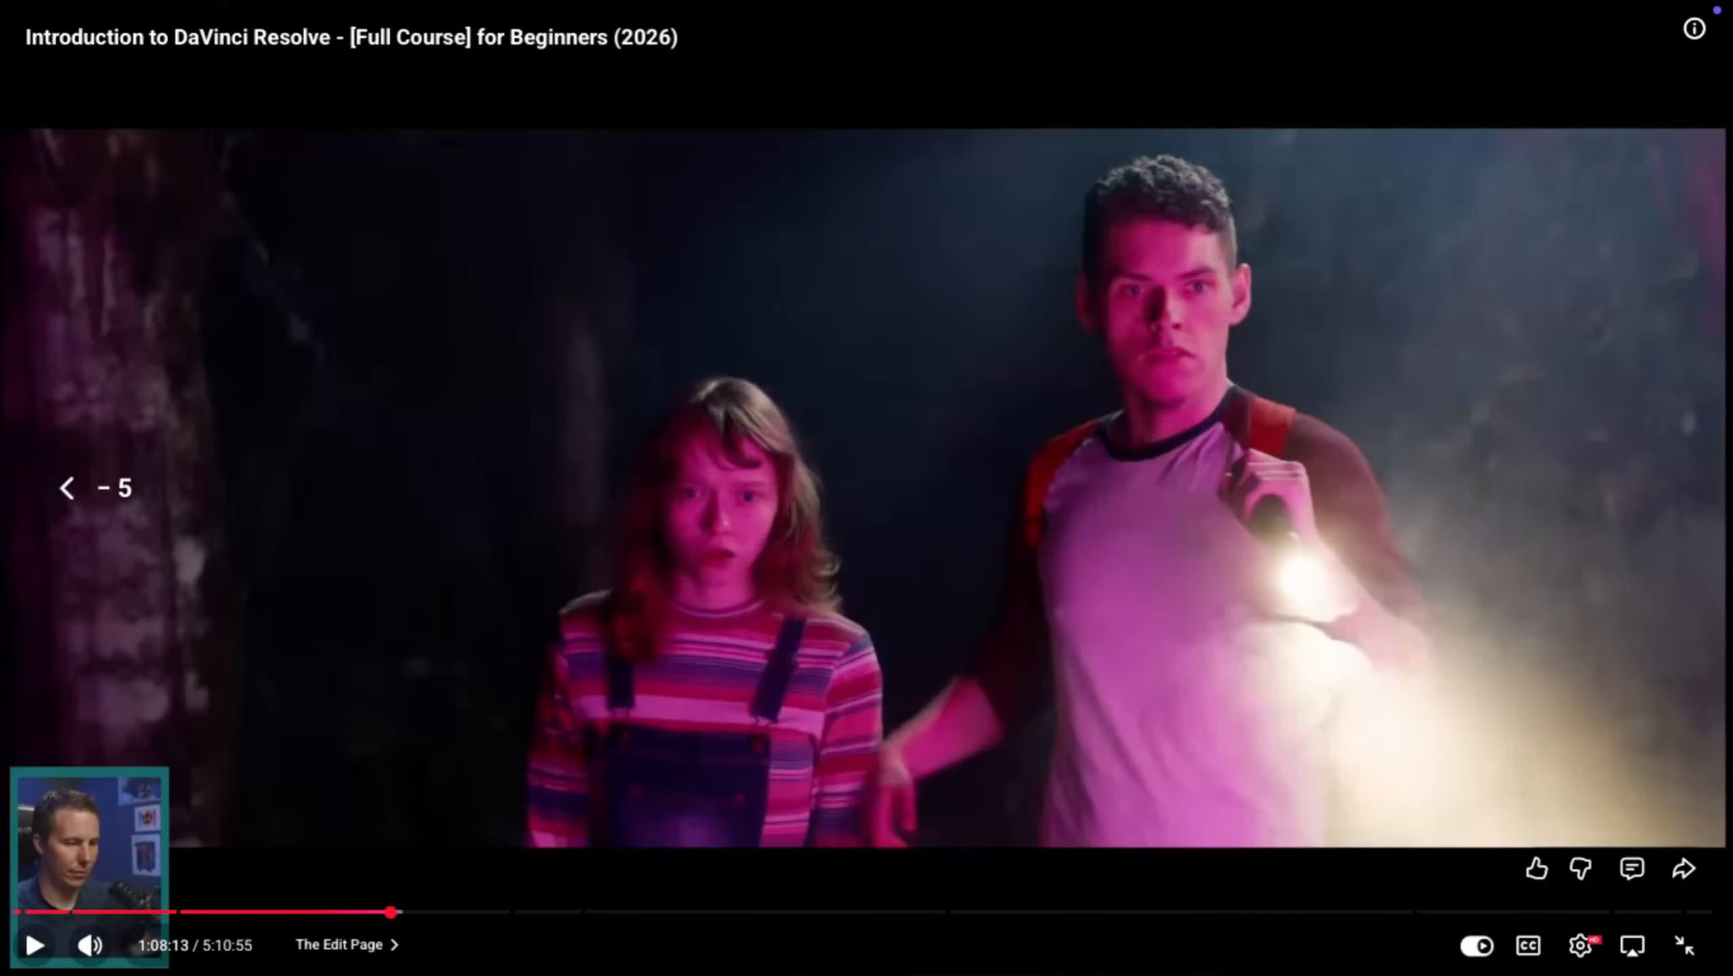
{"action": "key", "text": "Left"}
{"action": "key", "text": "Left"}
{"action": "key", "text": "Left"}
{"action": "key", "text": "Left"}
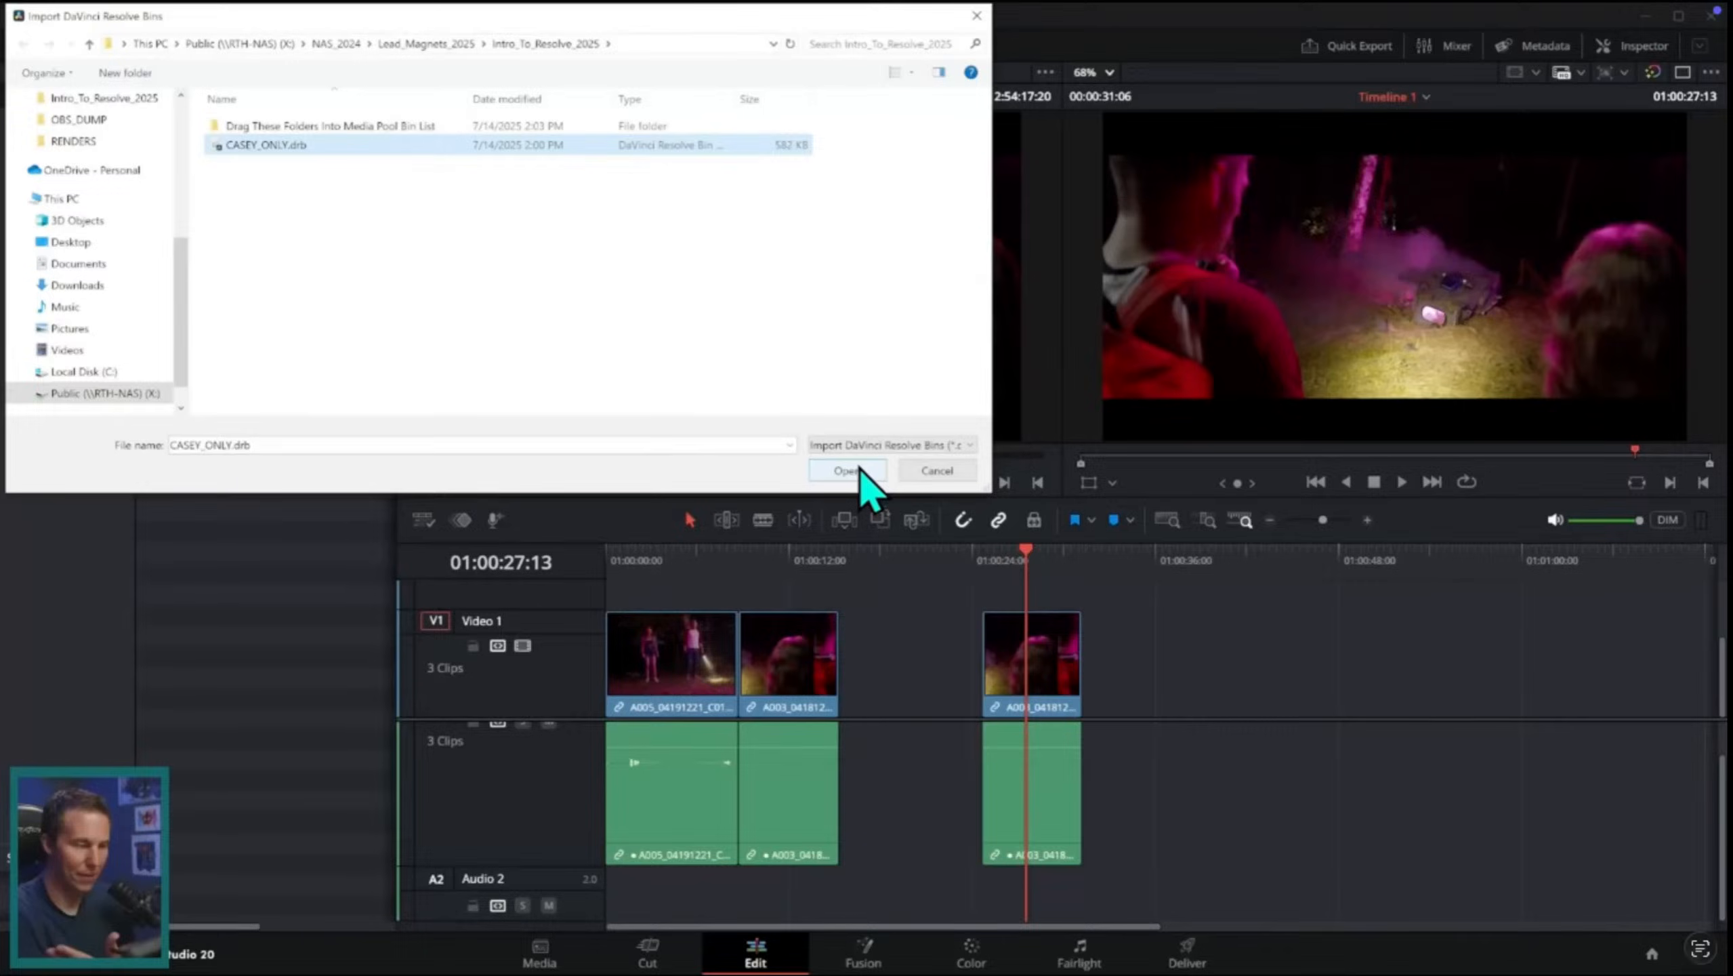
{"action": "key", "text": "space"}
Step: Switch to DaVinci Resolve to view the sih project's timeline, and return to the tutorial video in Safari
{"action": "key", "text": "ctrl+Up"}
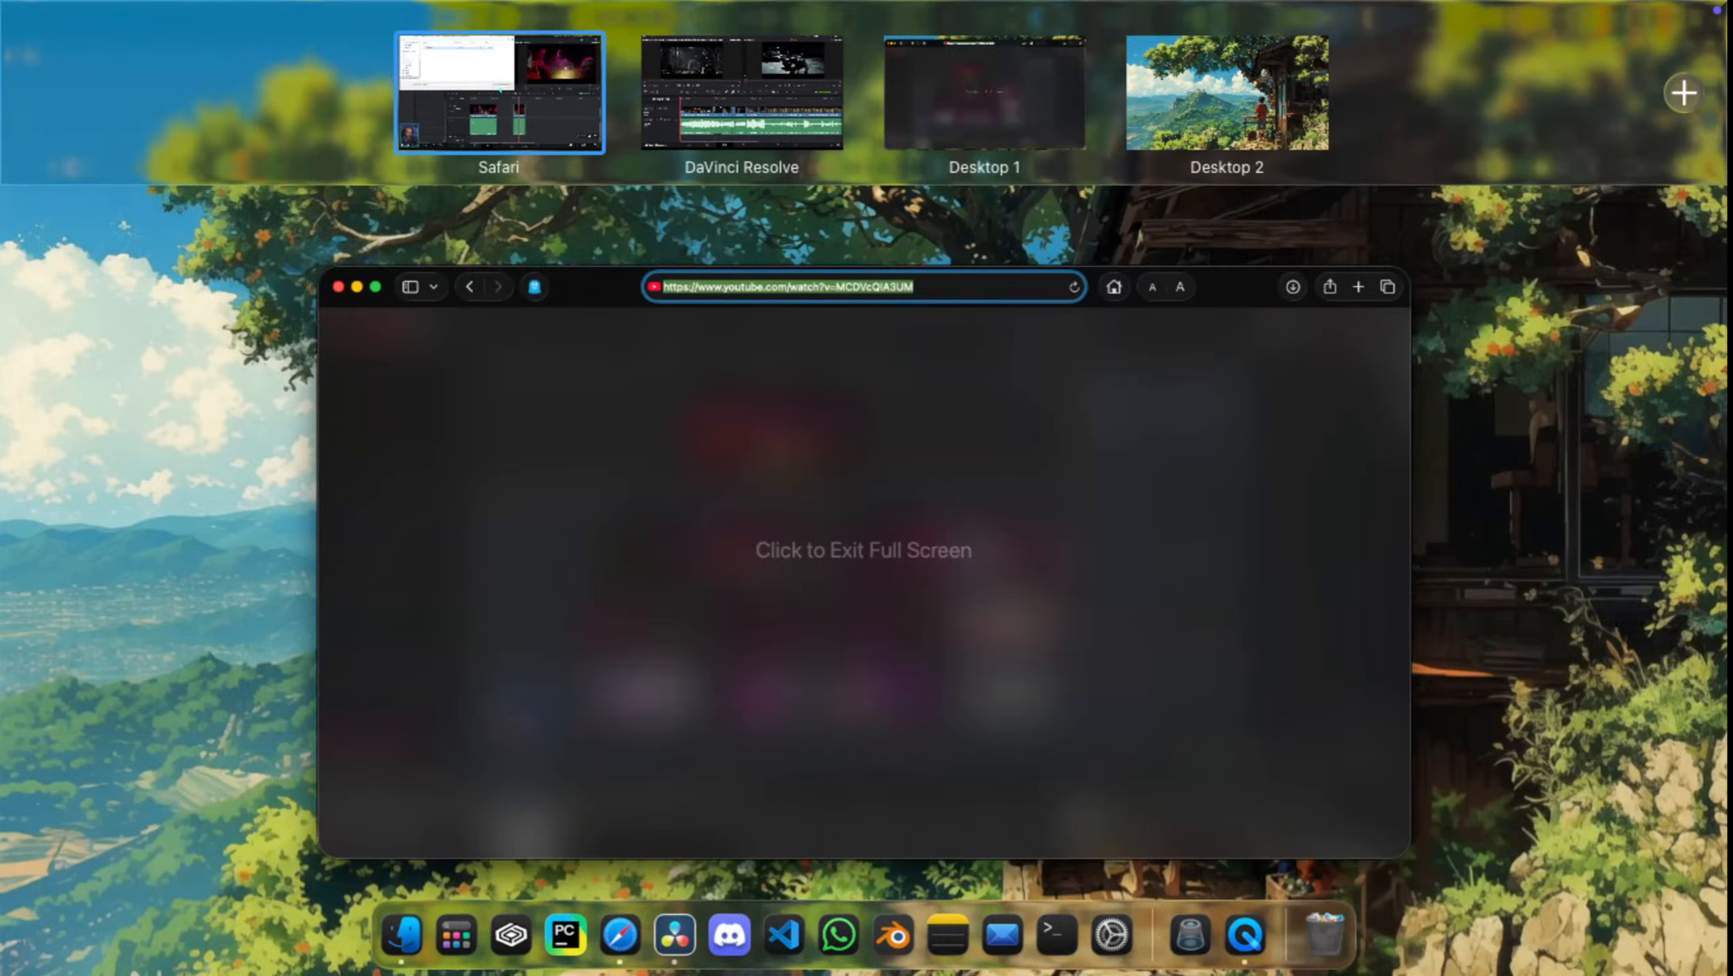
{"action": "left_click", "coordinate": [742, 94]}
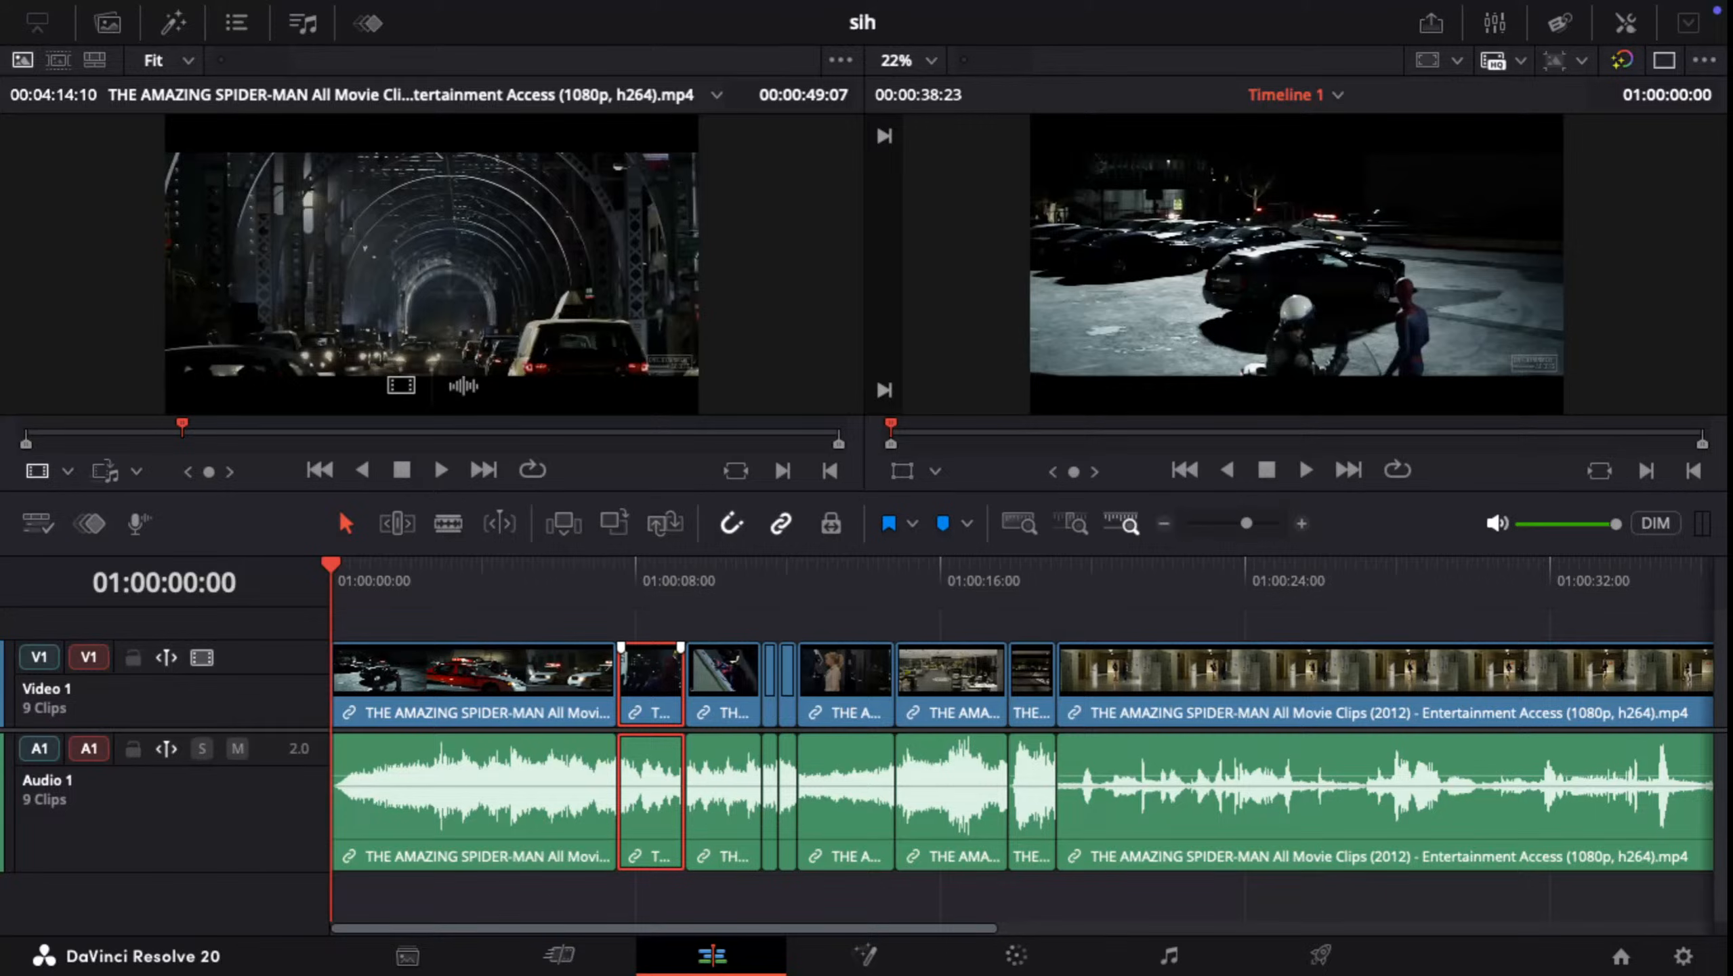
{"action": "key", "text": "ctrl+Up"}
{"action": "left_click", "coordinate": [500, 90]}
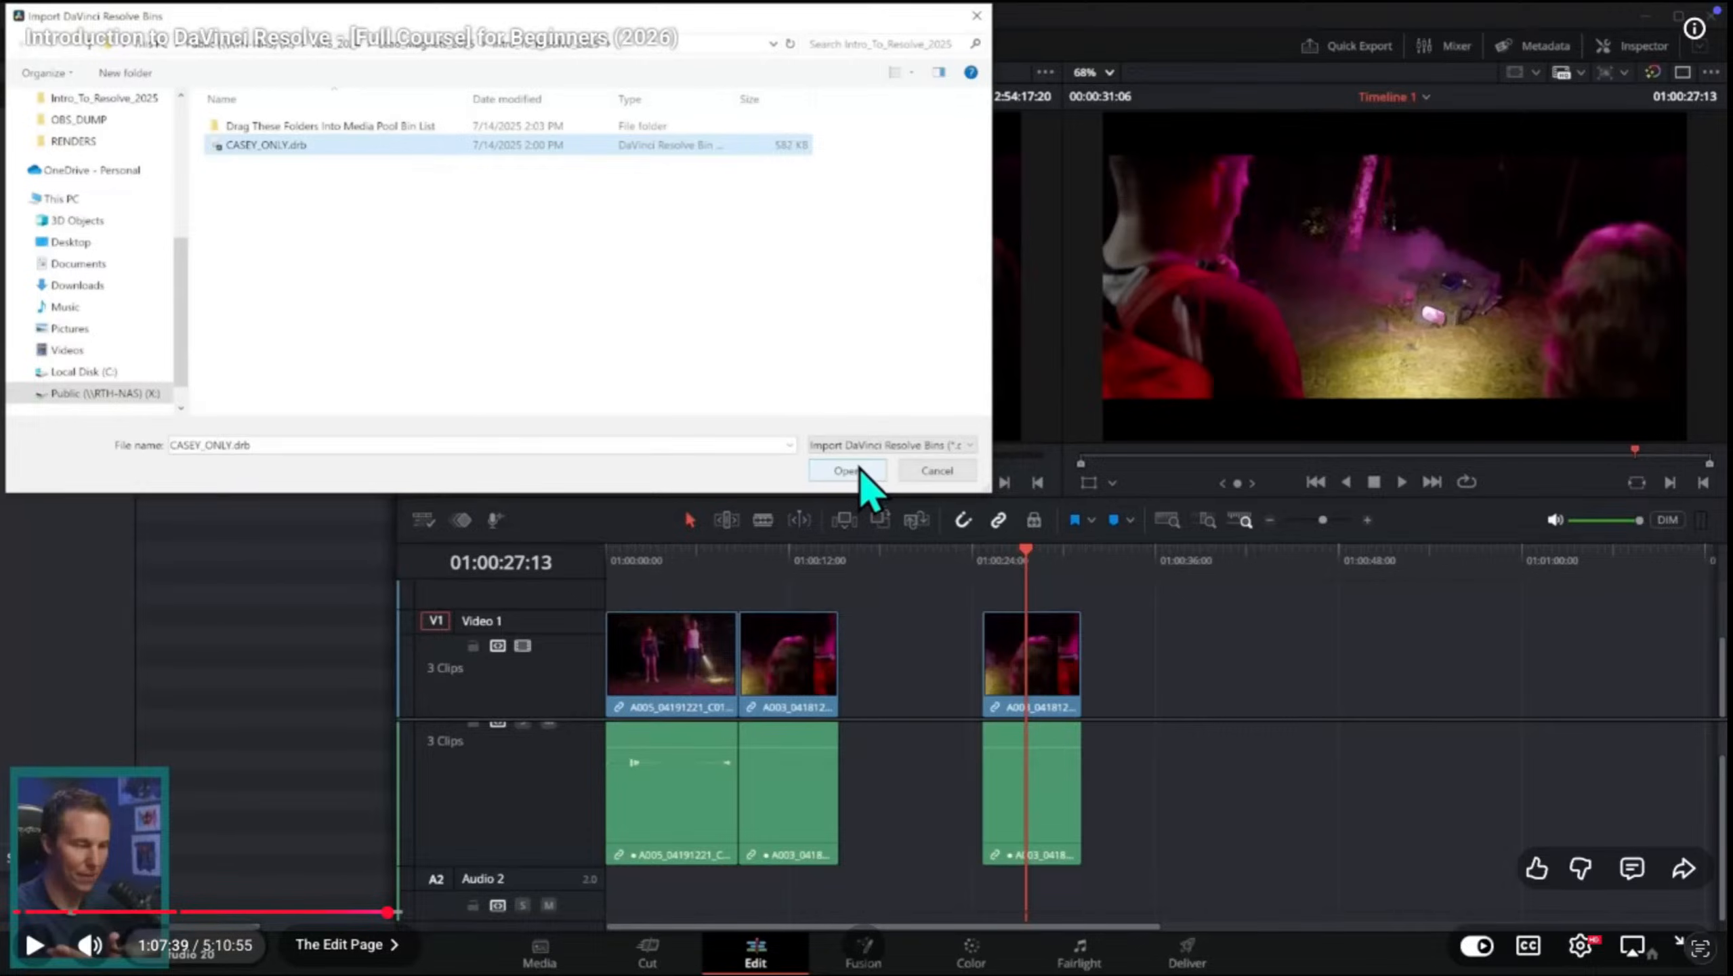
{"action": "mouse_move", "coordinate": [287, 974]}
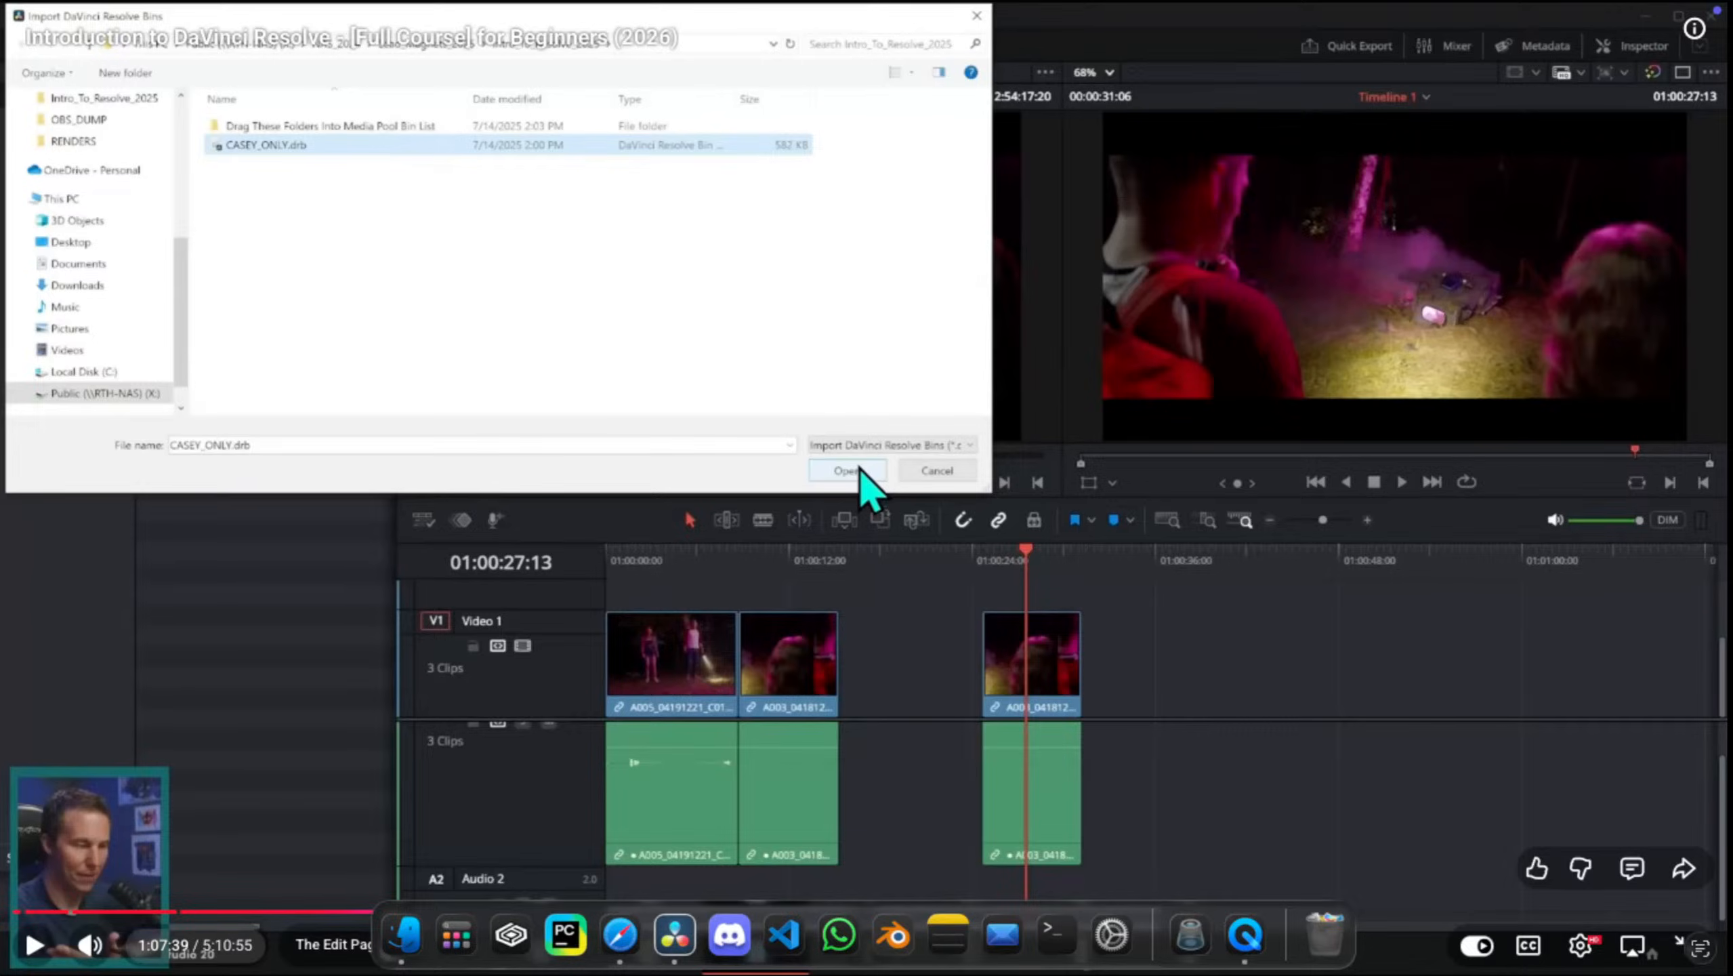
{"action": "key", "text": "ctrl+Up"}
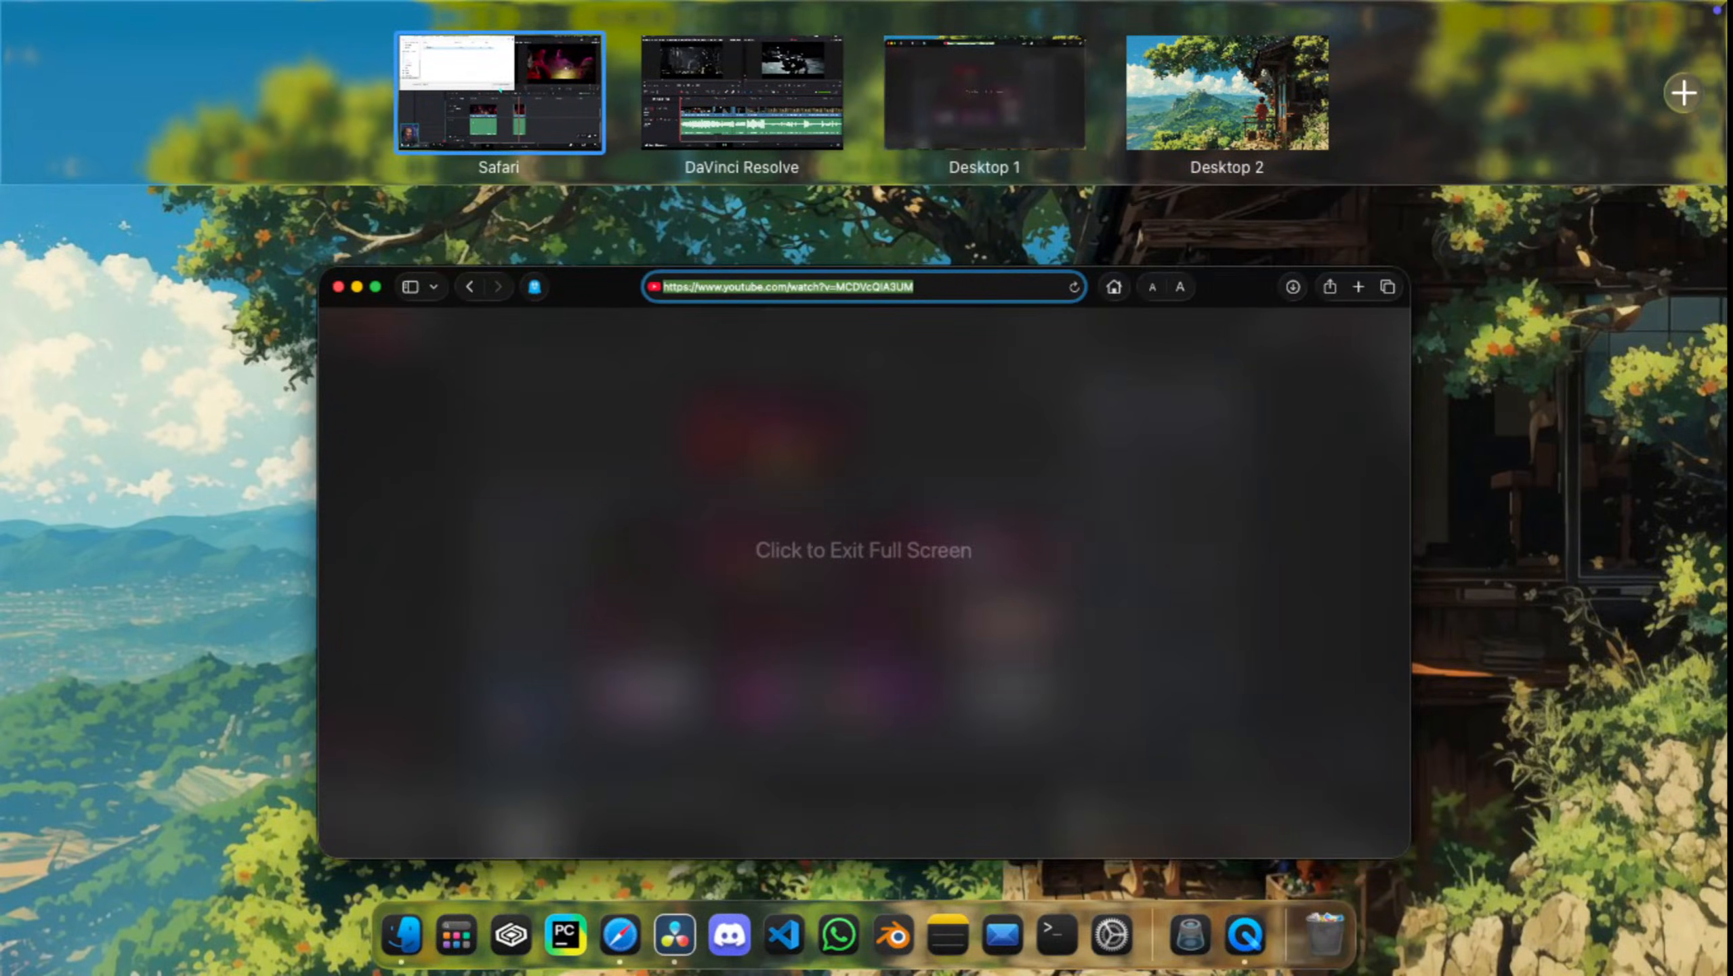
{"action": "left_click", "coordinate": [984, 93]}
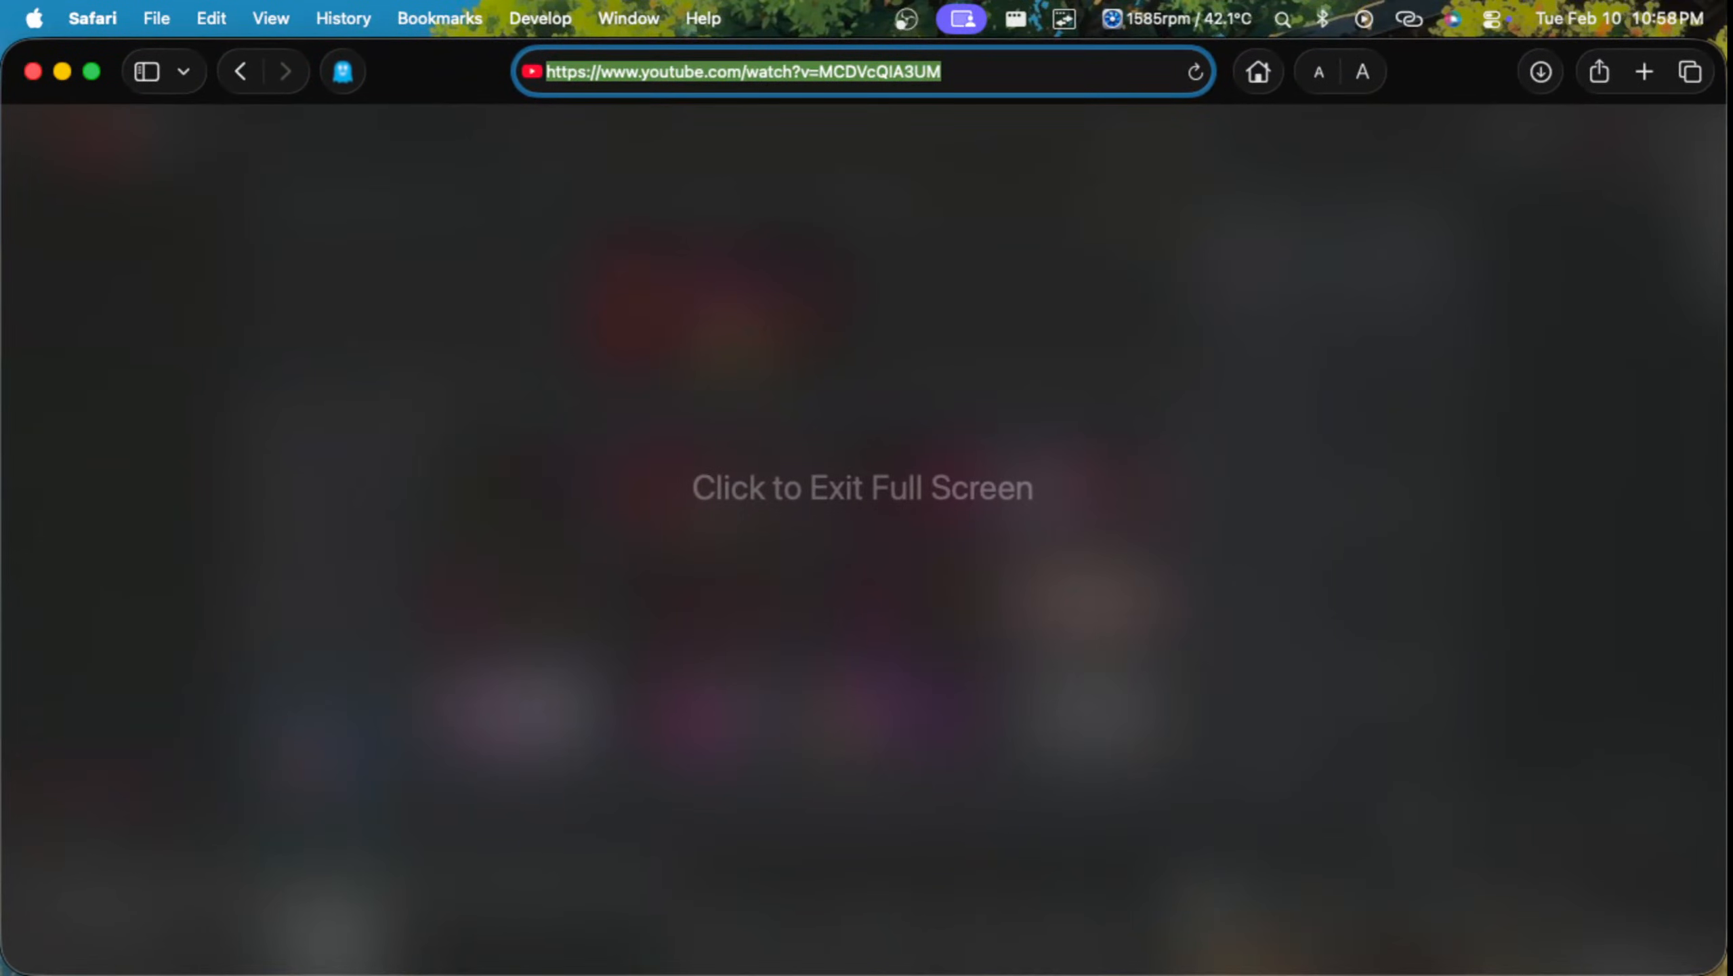
{"action": "key", "text": "ctrl+Up"}
{"action": "key", "text": "ctrl+Up"}
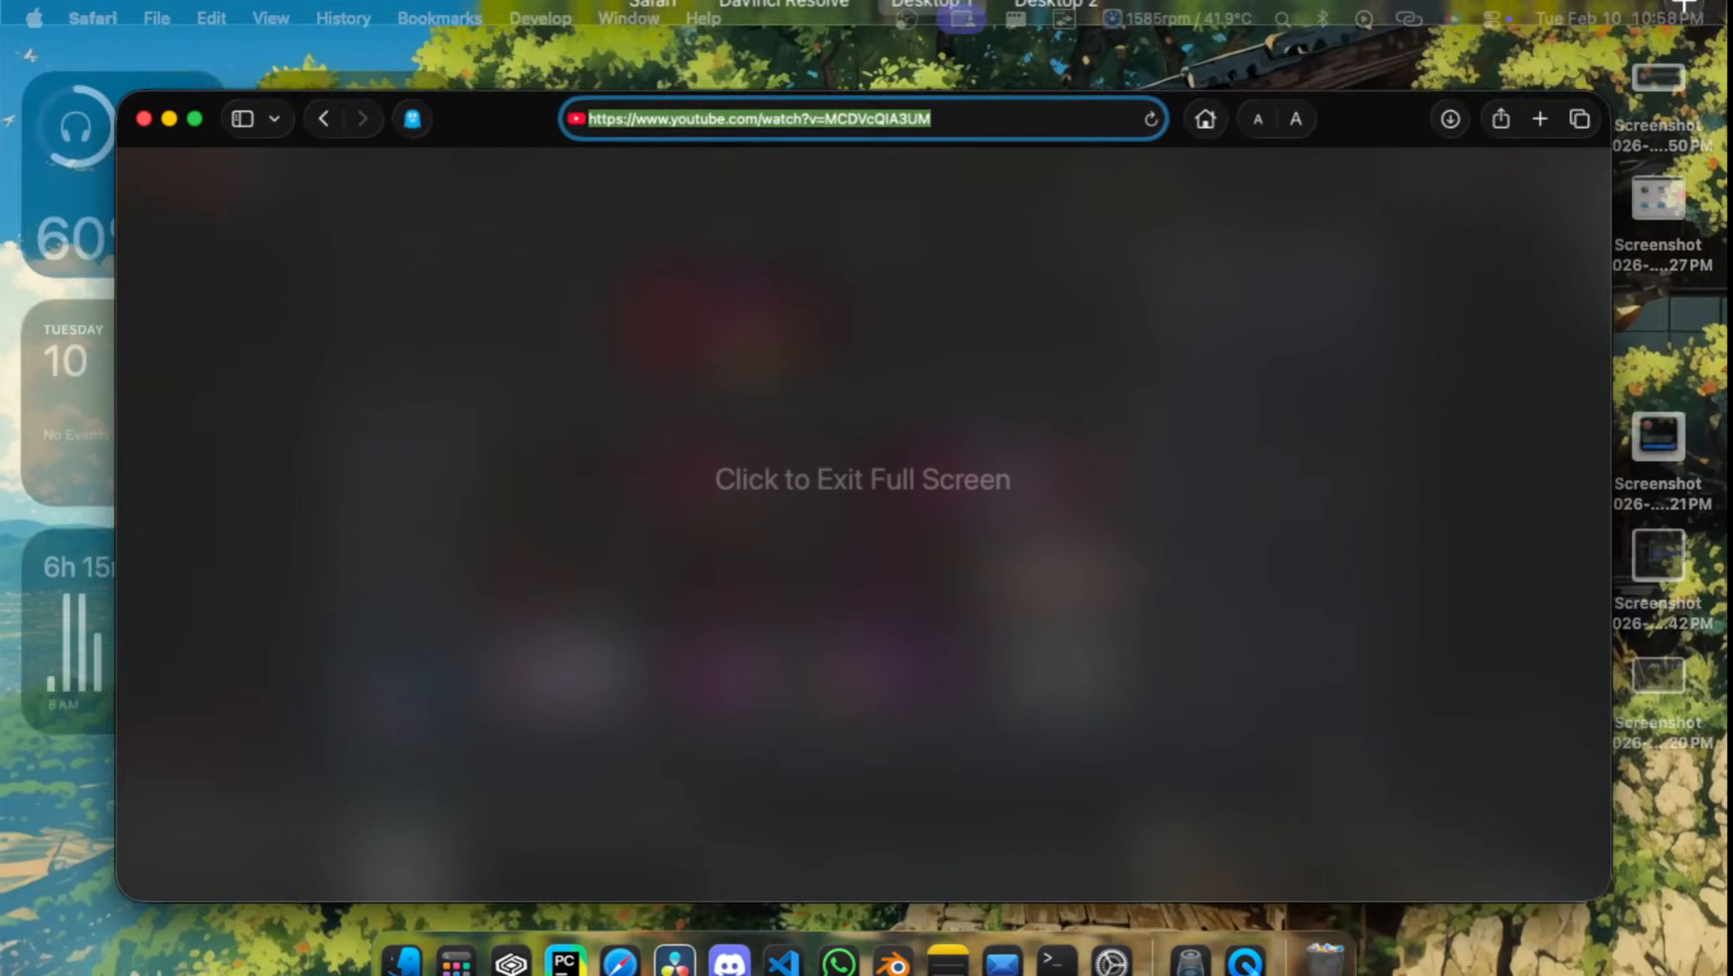
{"action": "key", "text": "ctrl+Up"}
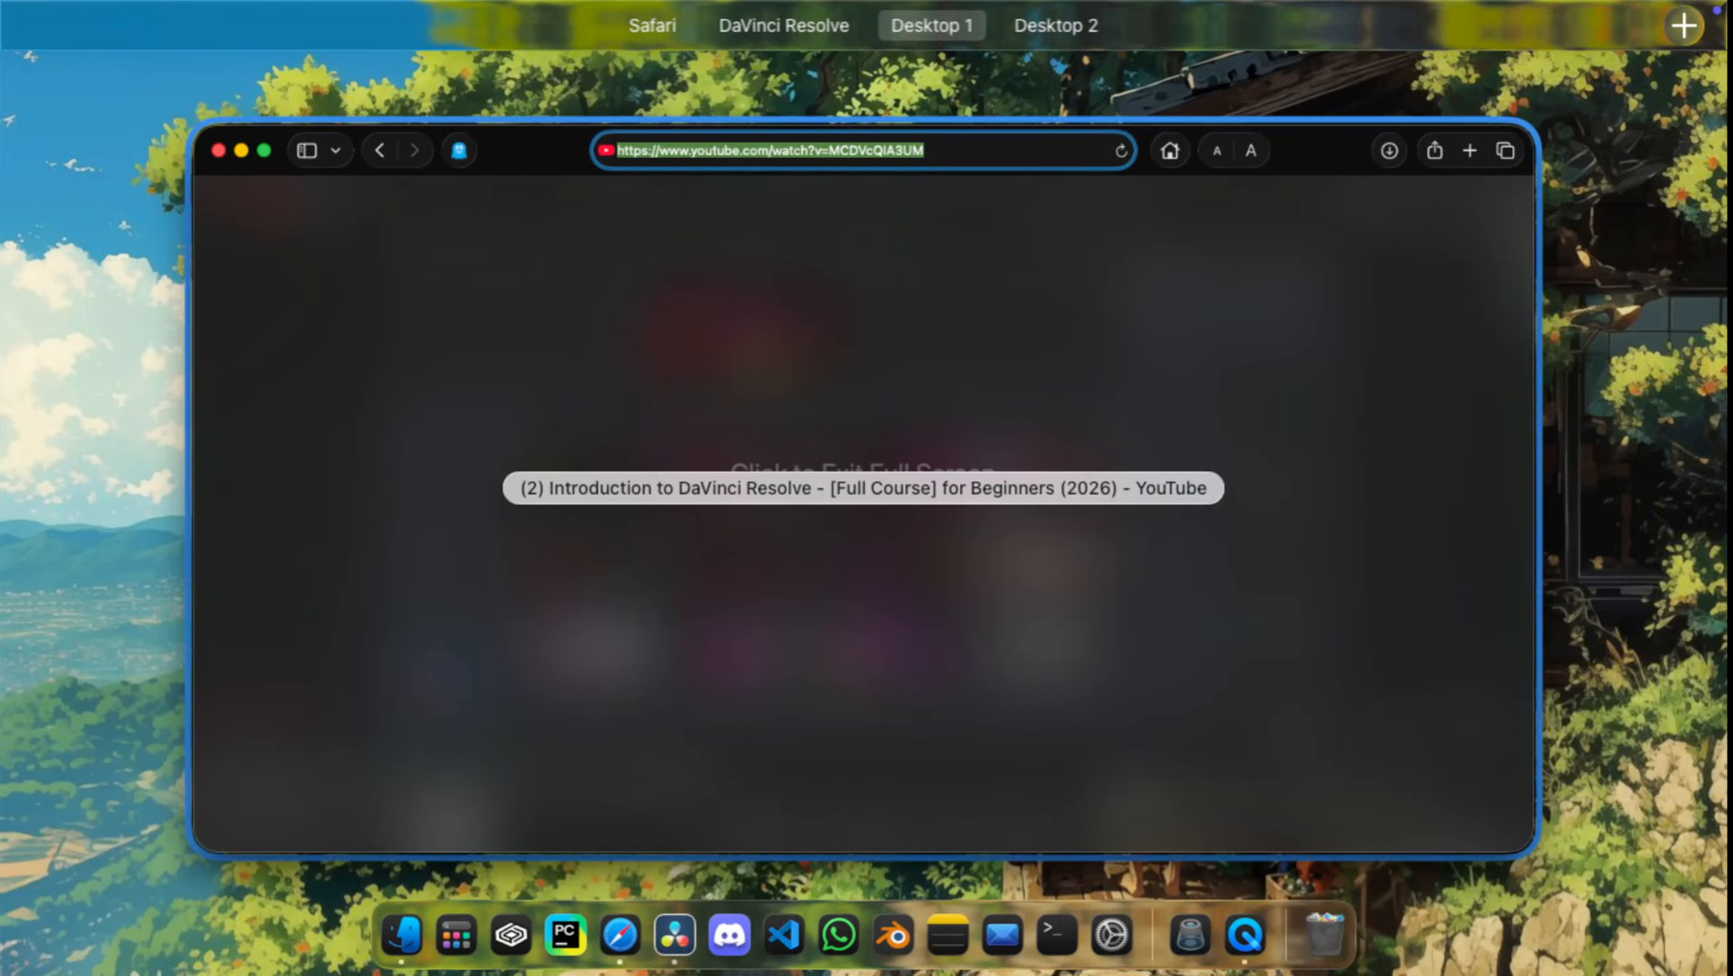
{"action": "mouse_move", "coordinate": [864, 25]}
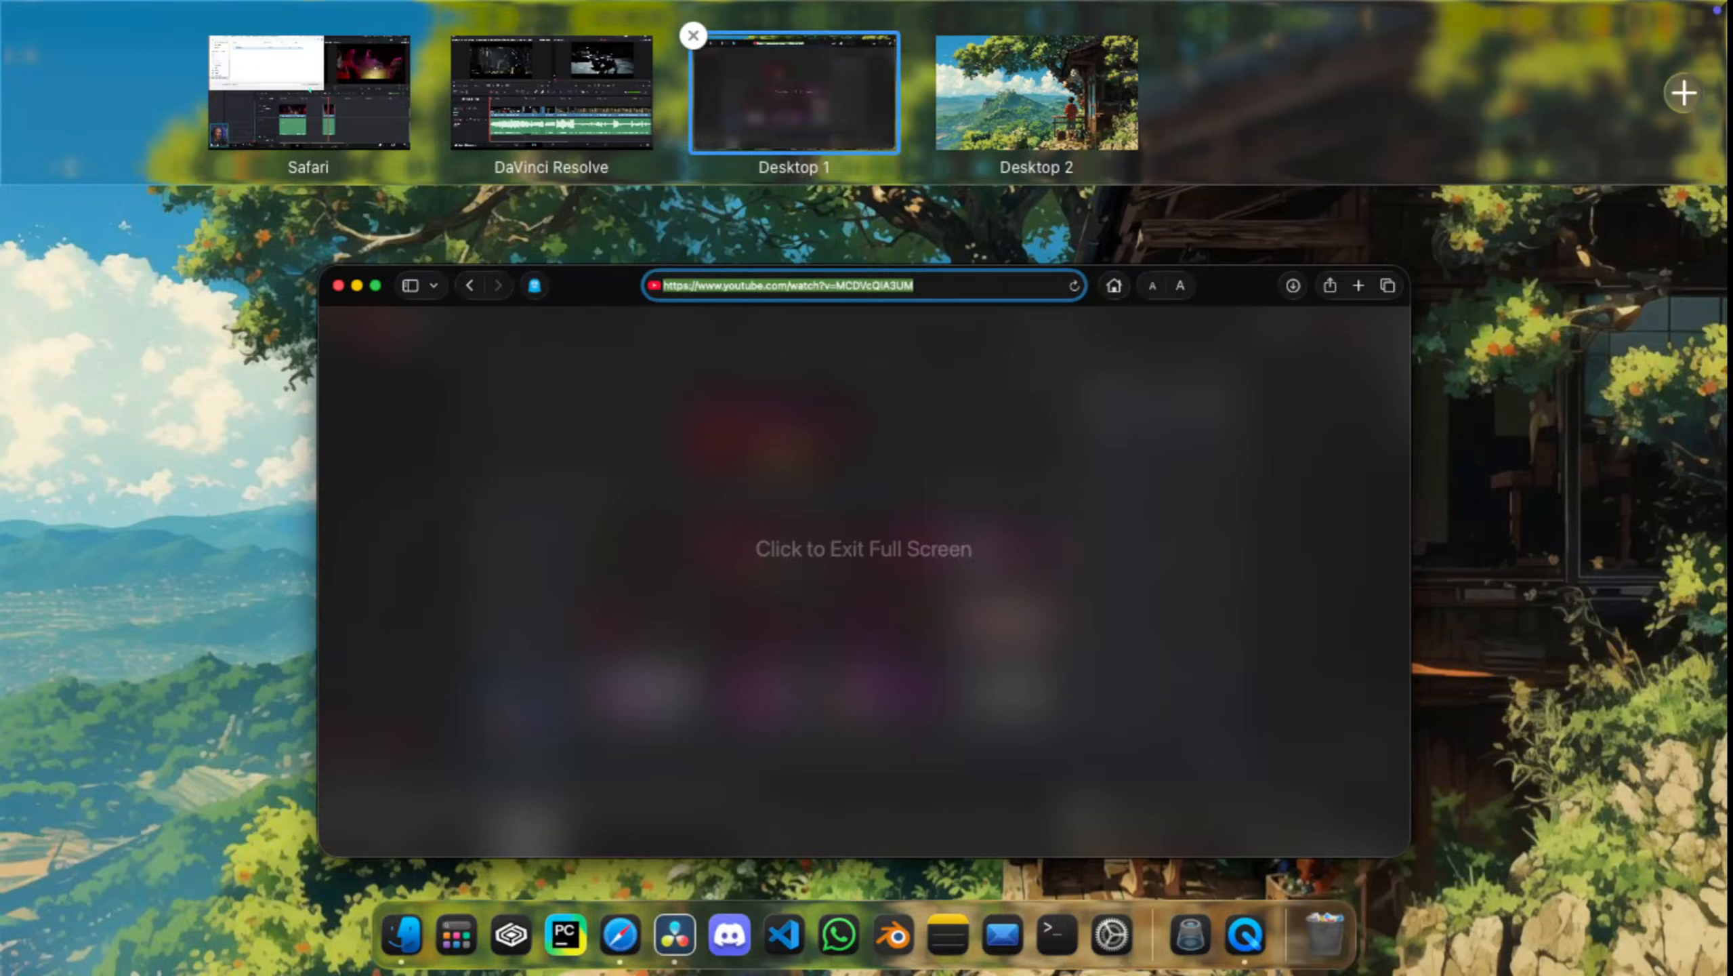
{"action": "left_click", "coordinate": [1036, 92]}
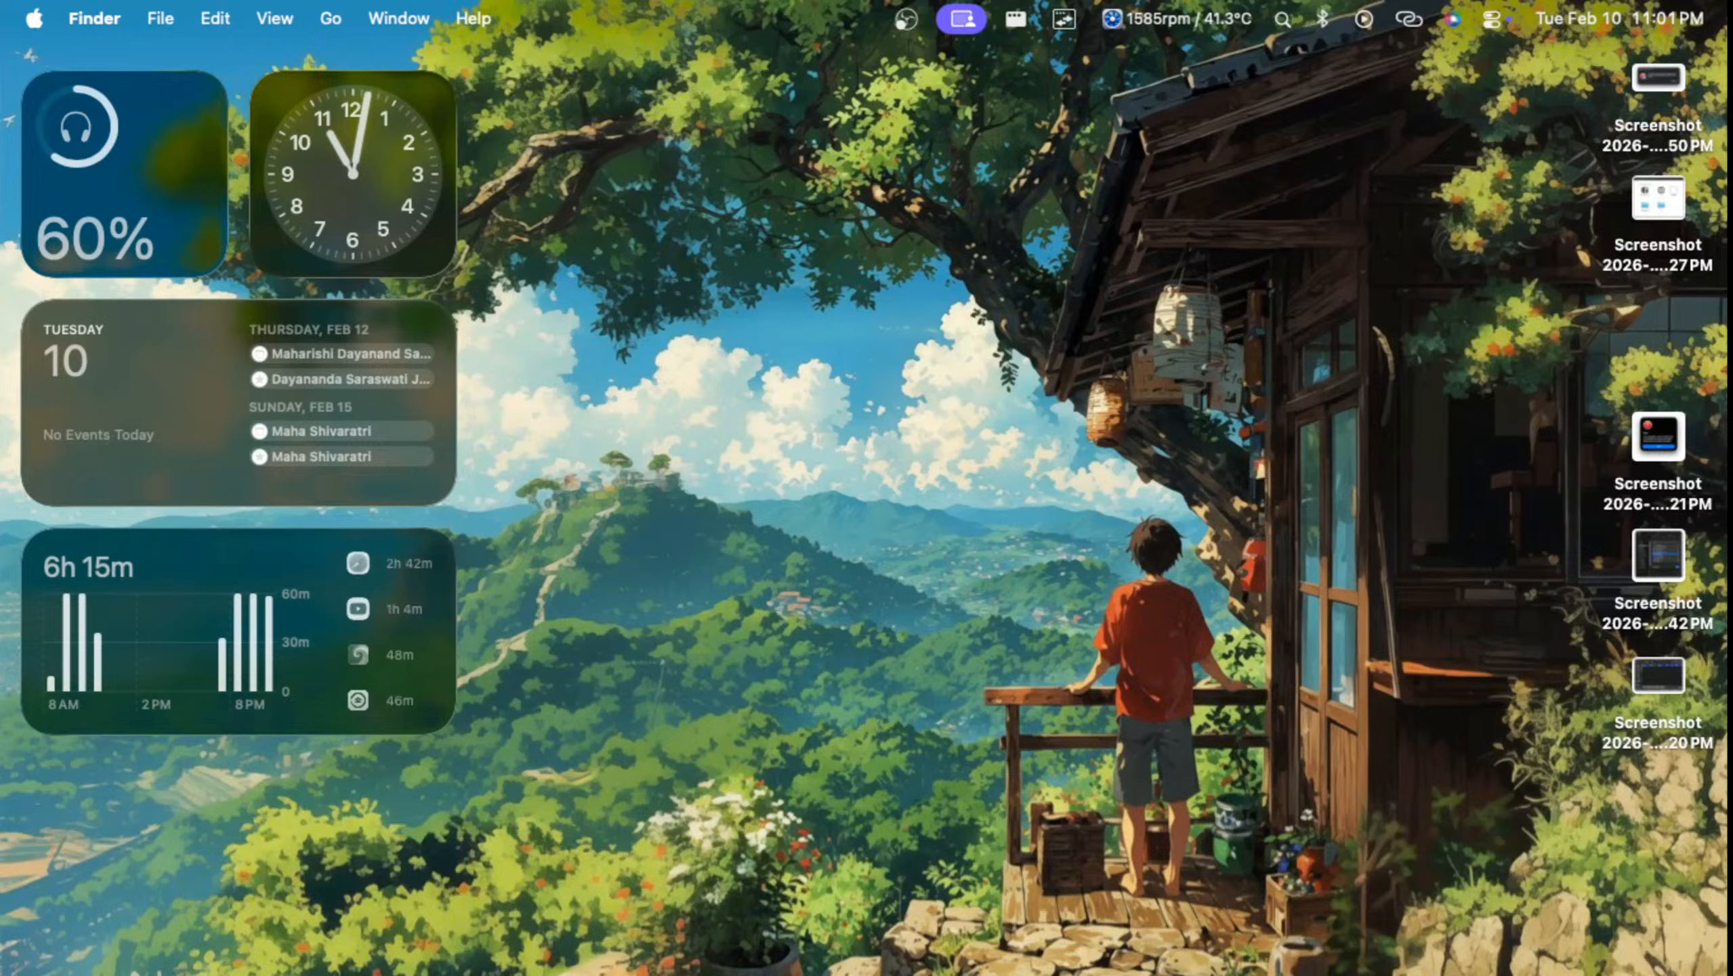
Step: Return to the full-screen tutorial video in Safari and resume playback from the CASEY_ONLY.drb import
{"action": "key", "text": "ctrl+Up"}
{"action": "mouse_move", "coordinate": [650, 23]}
{"action": "left_click", "coordinate": [512, 90]}
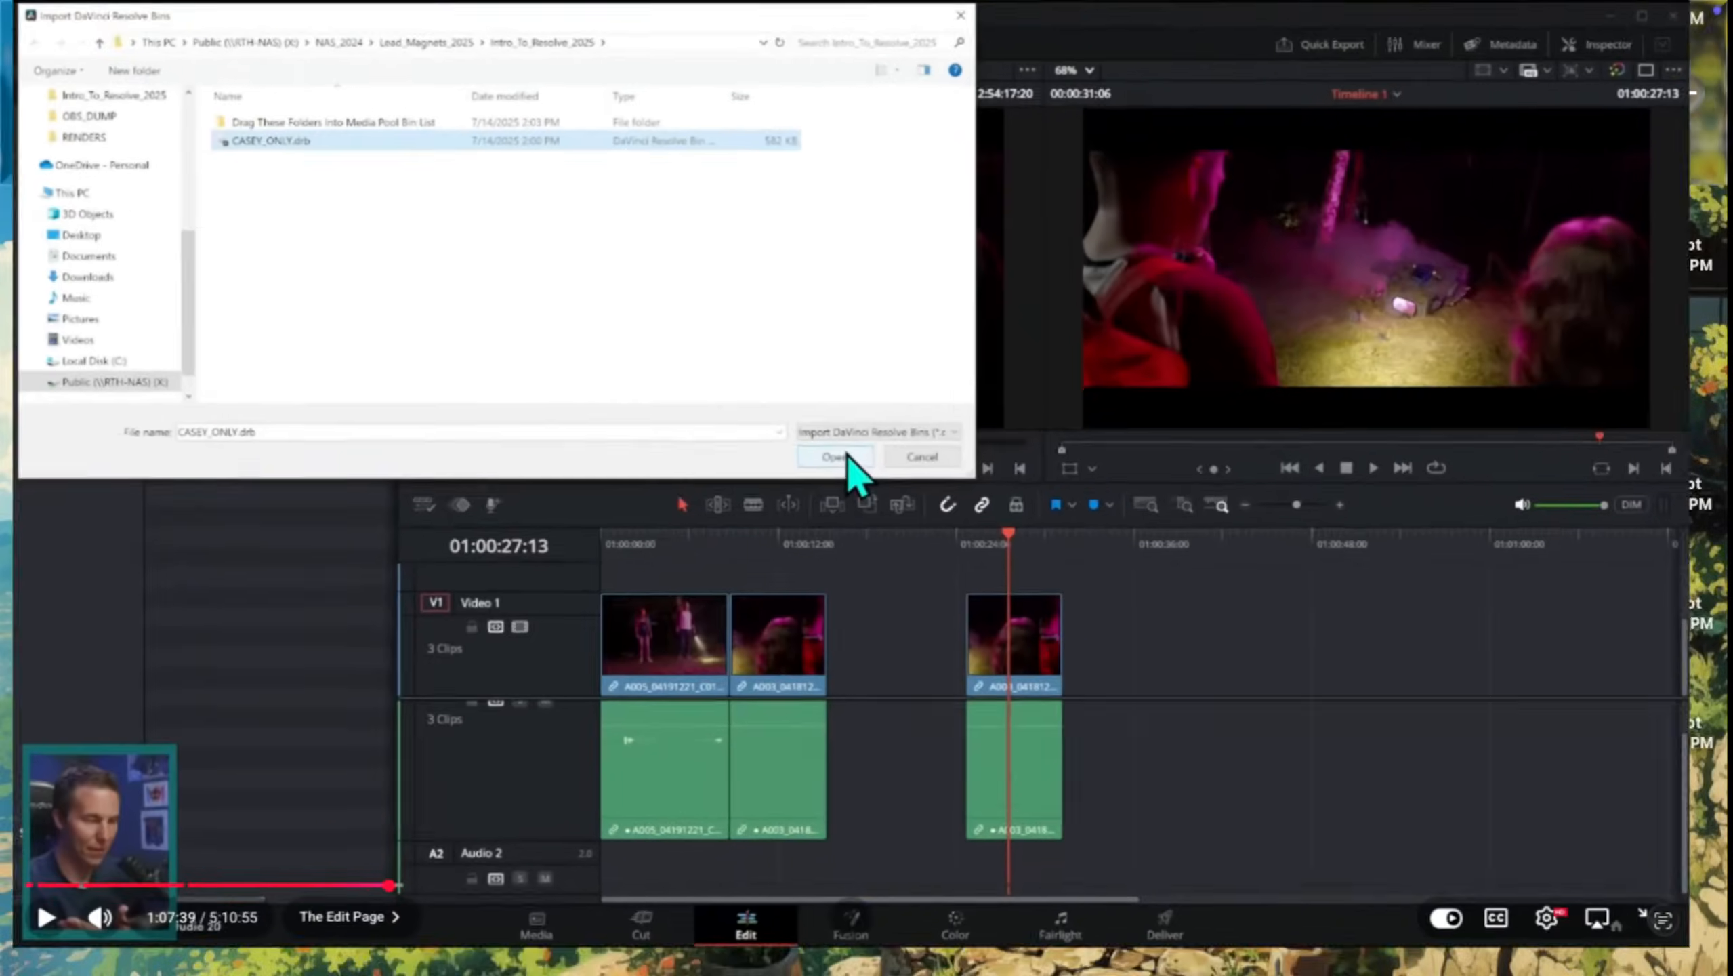
{"action": "key", "text": "space"}
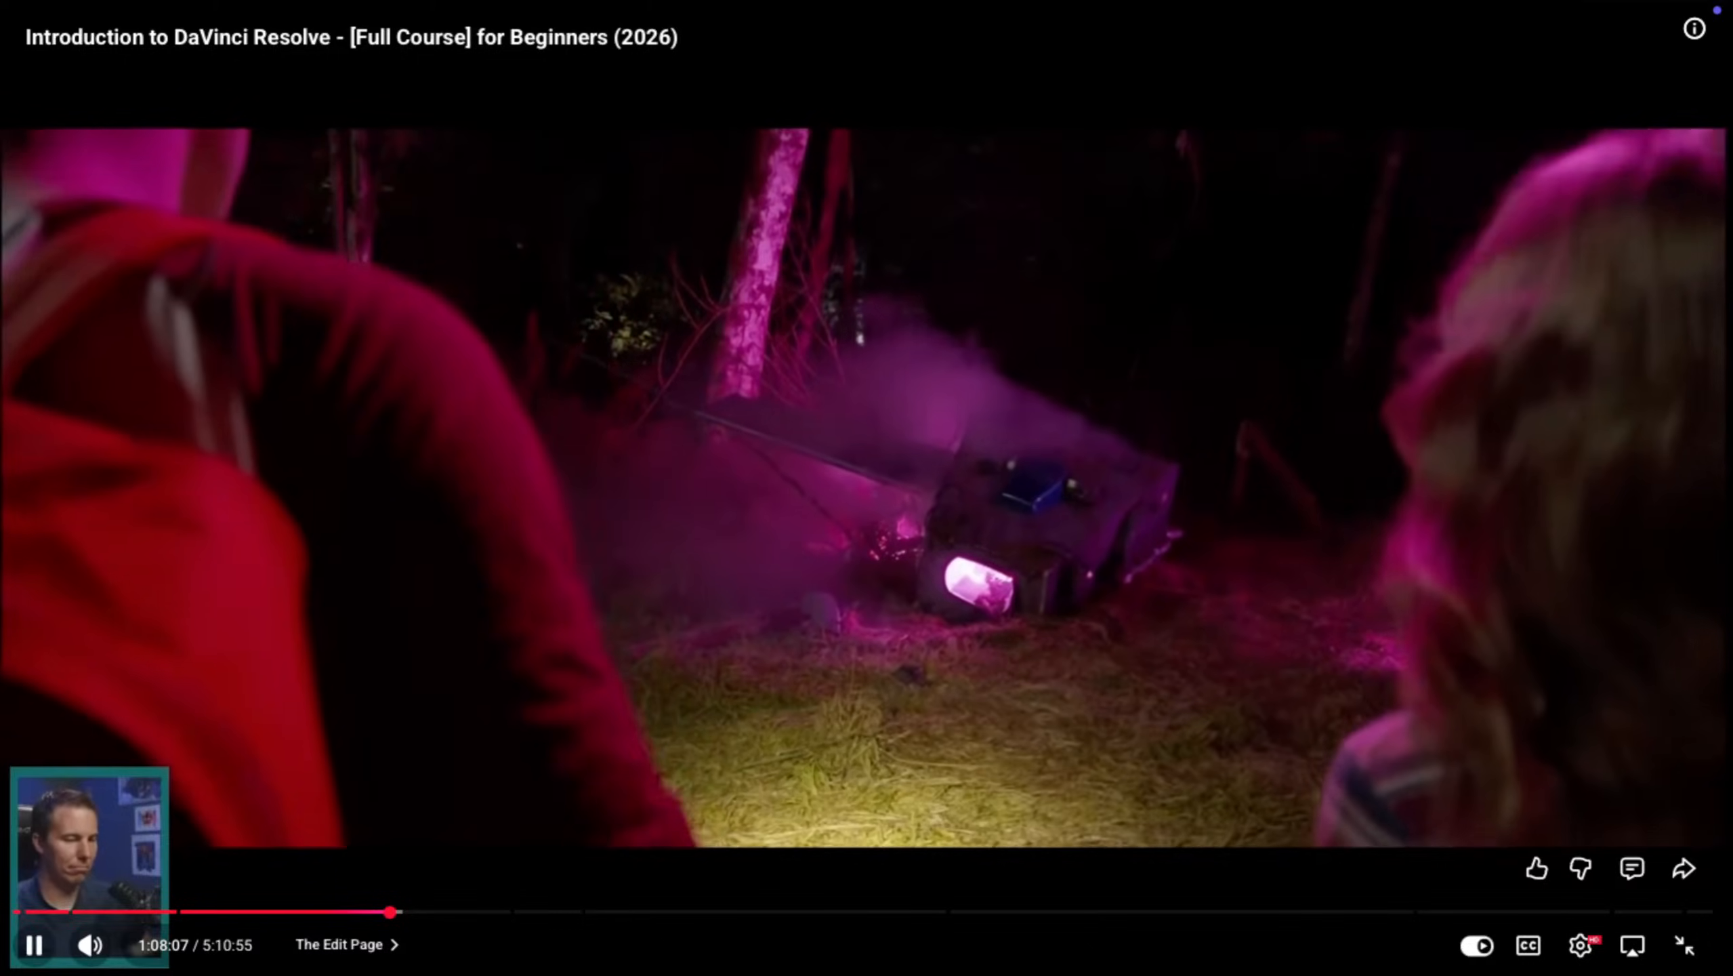
{"action": "key", "text": "ctrl+Up"}
{"action": "key", "text": "ctrl+Up"}
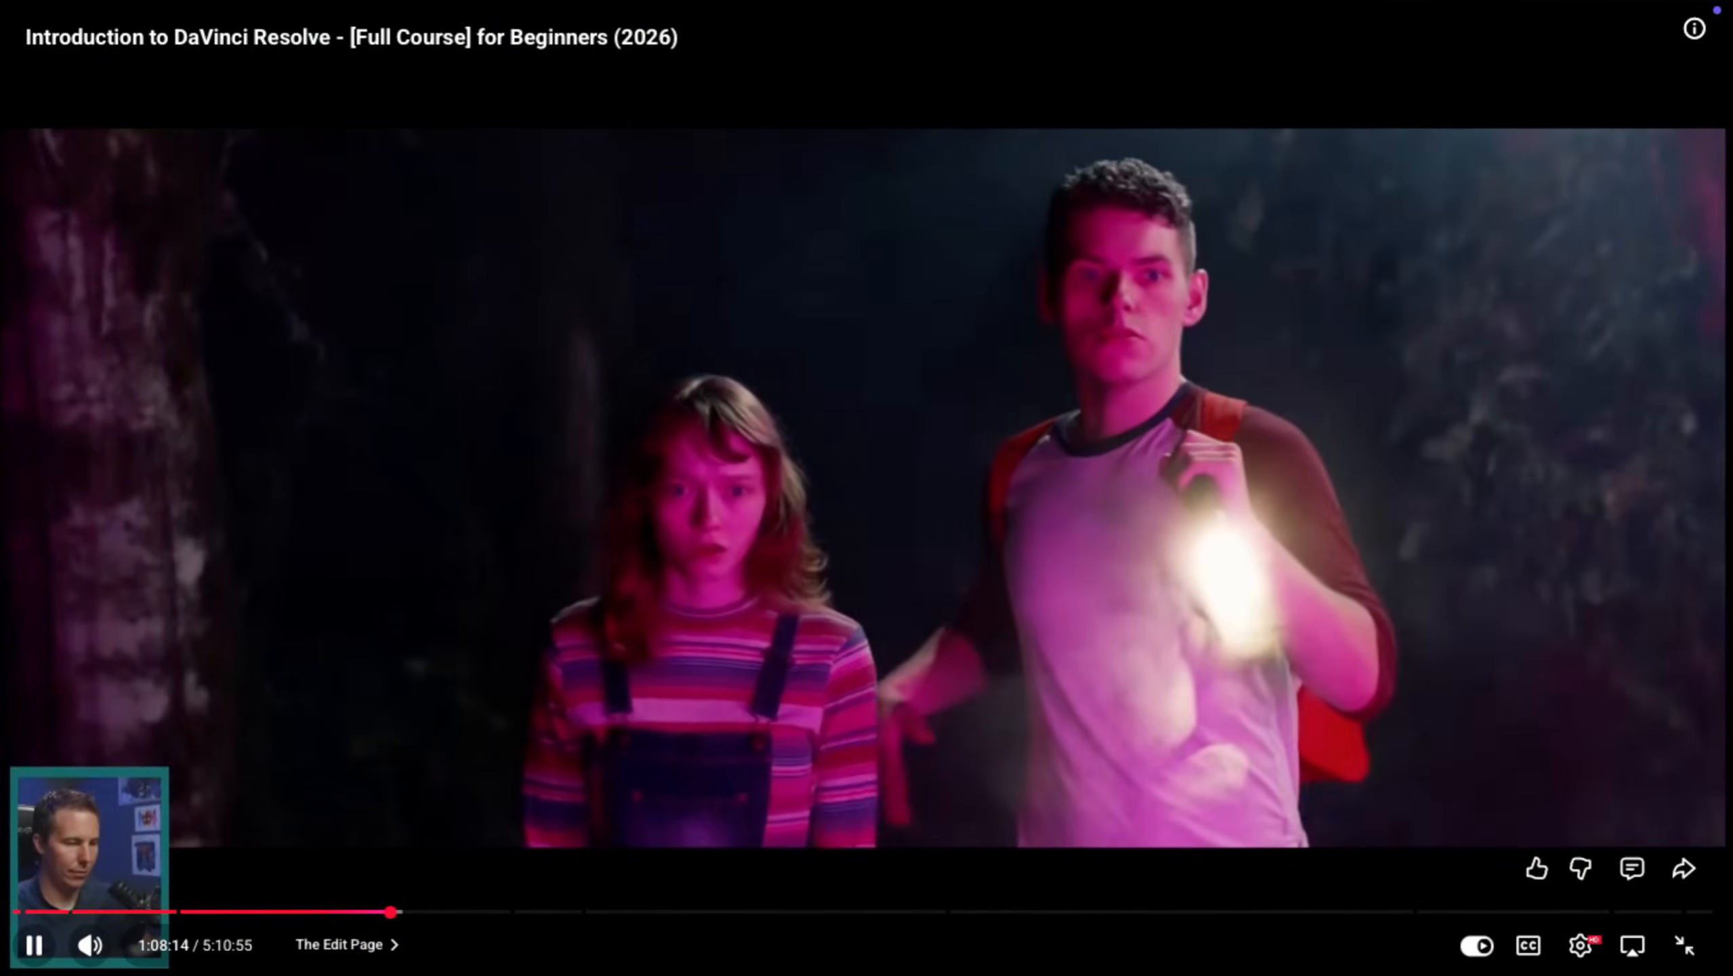
{"action": "key", "text": "ctrl+Up"}
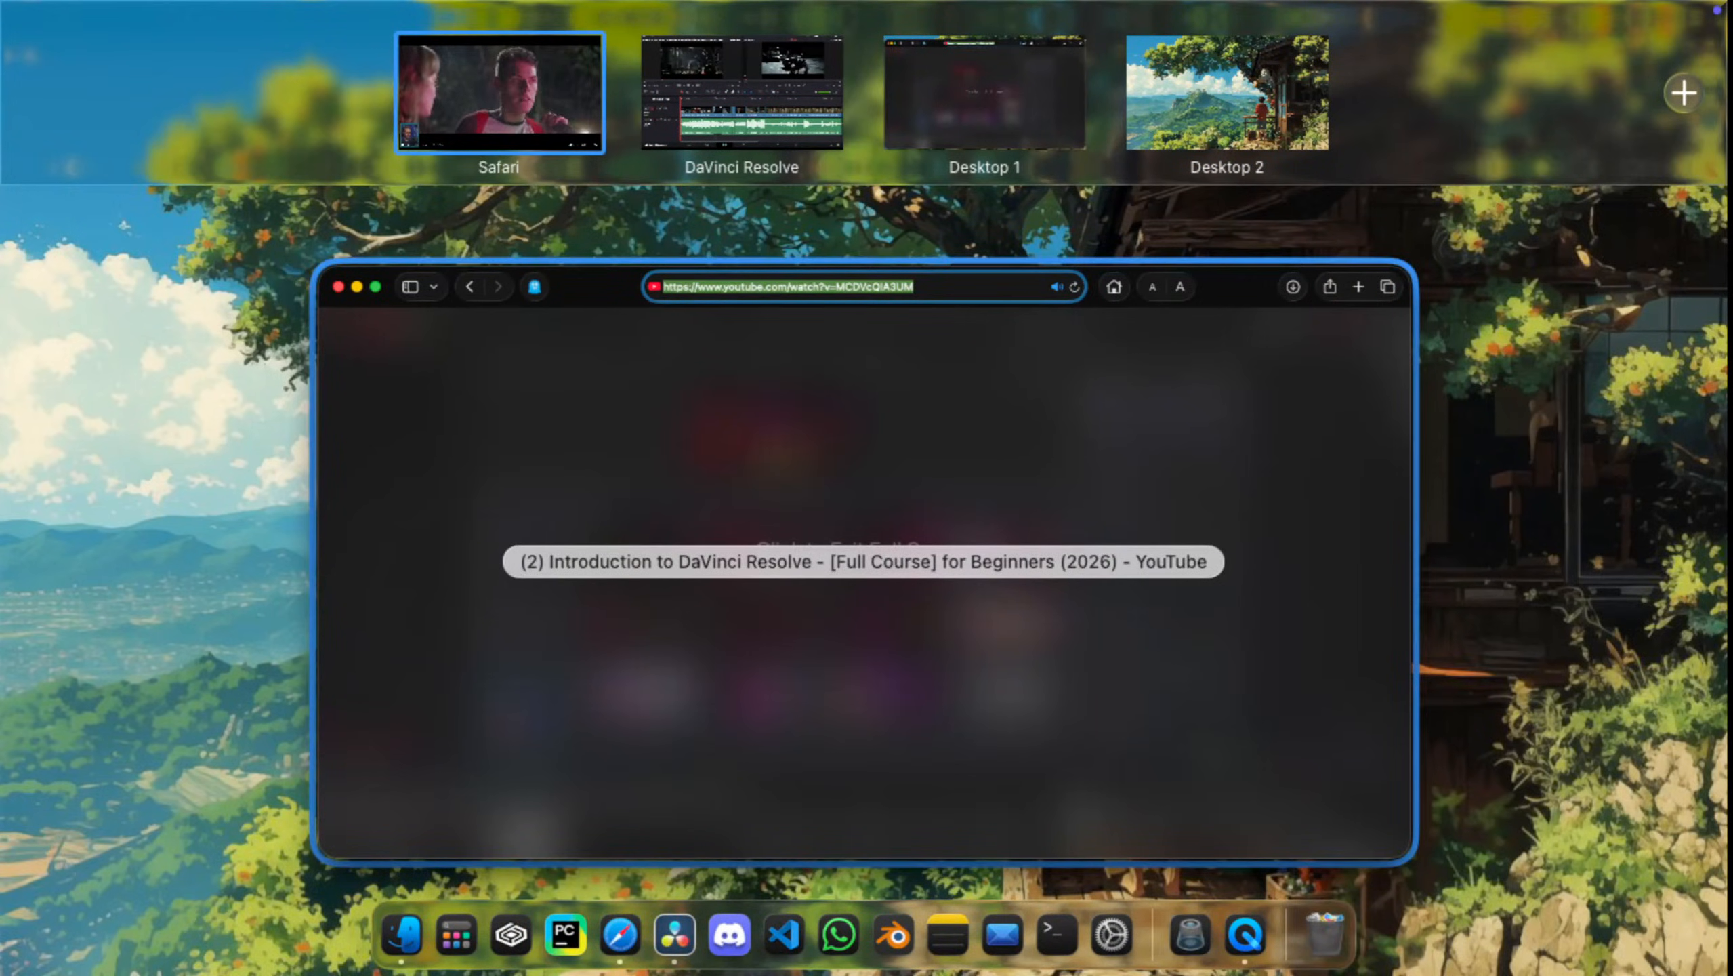
{"action": "left_click", "coordinate": [864, 562]}
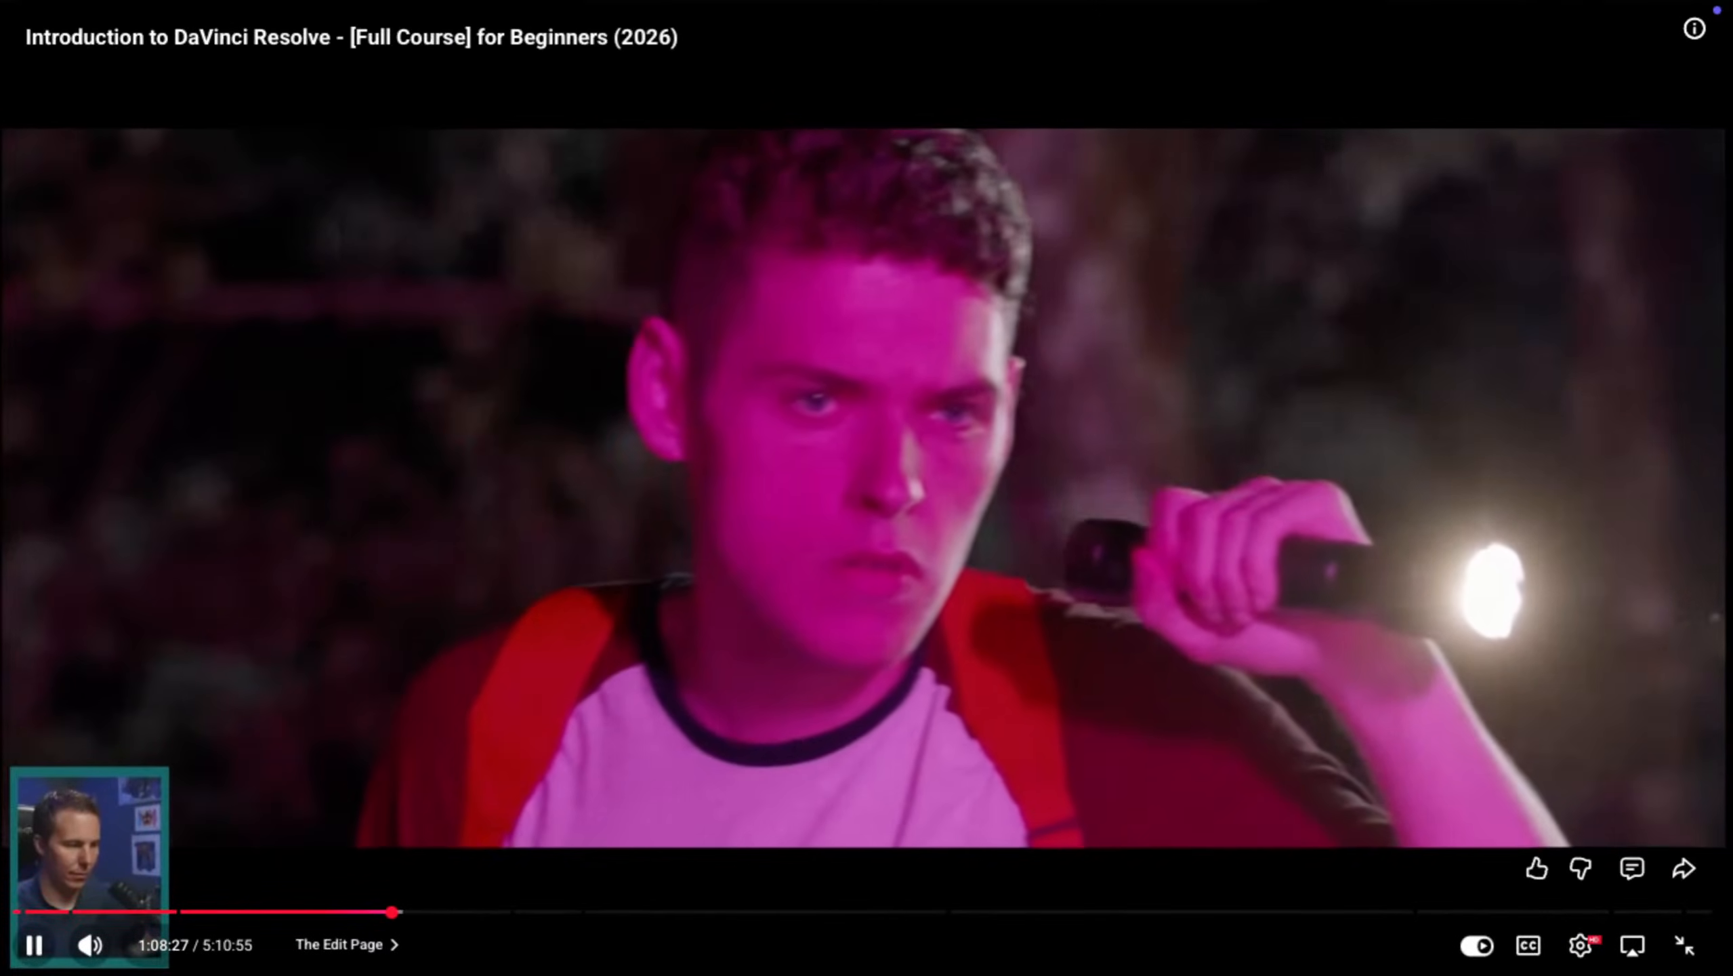
{"action": "key", "text": "space"}
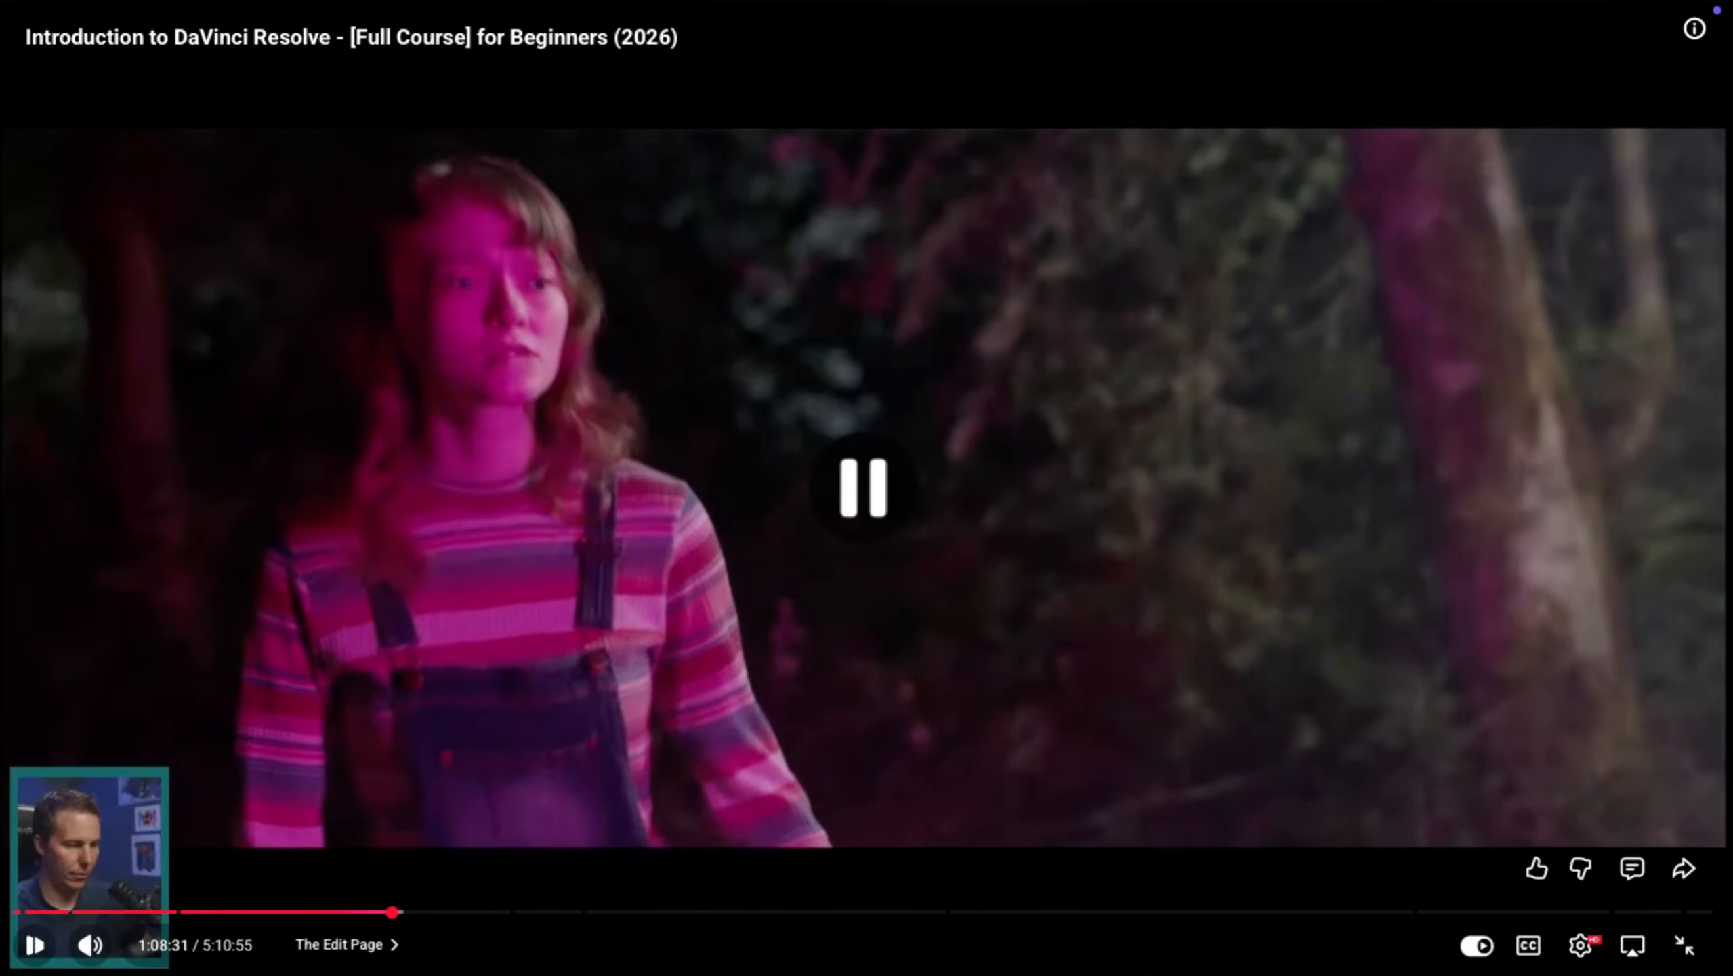
{"action": "key", "text": "ctrl+Up"}
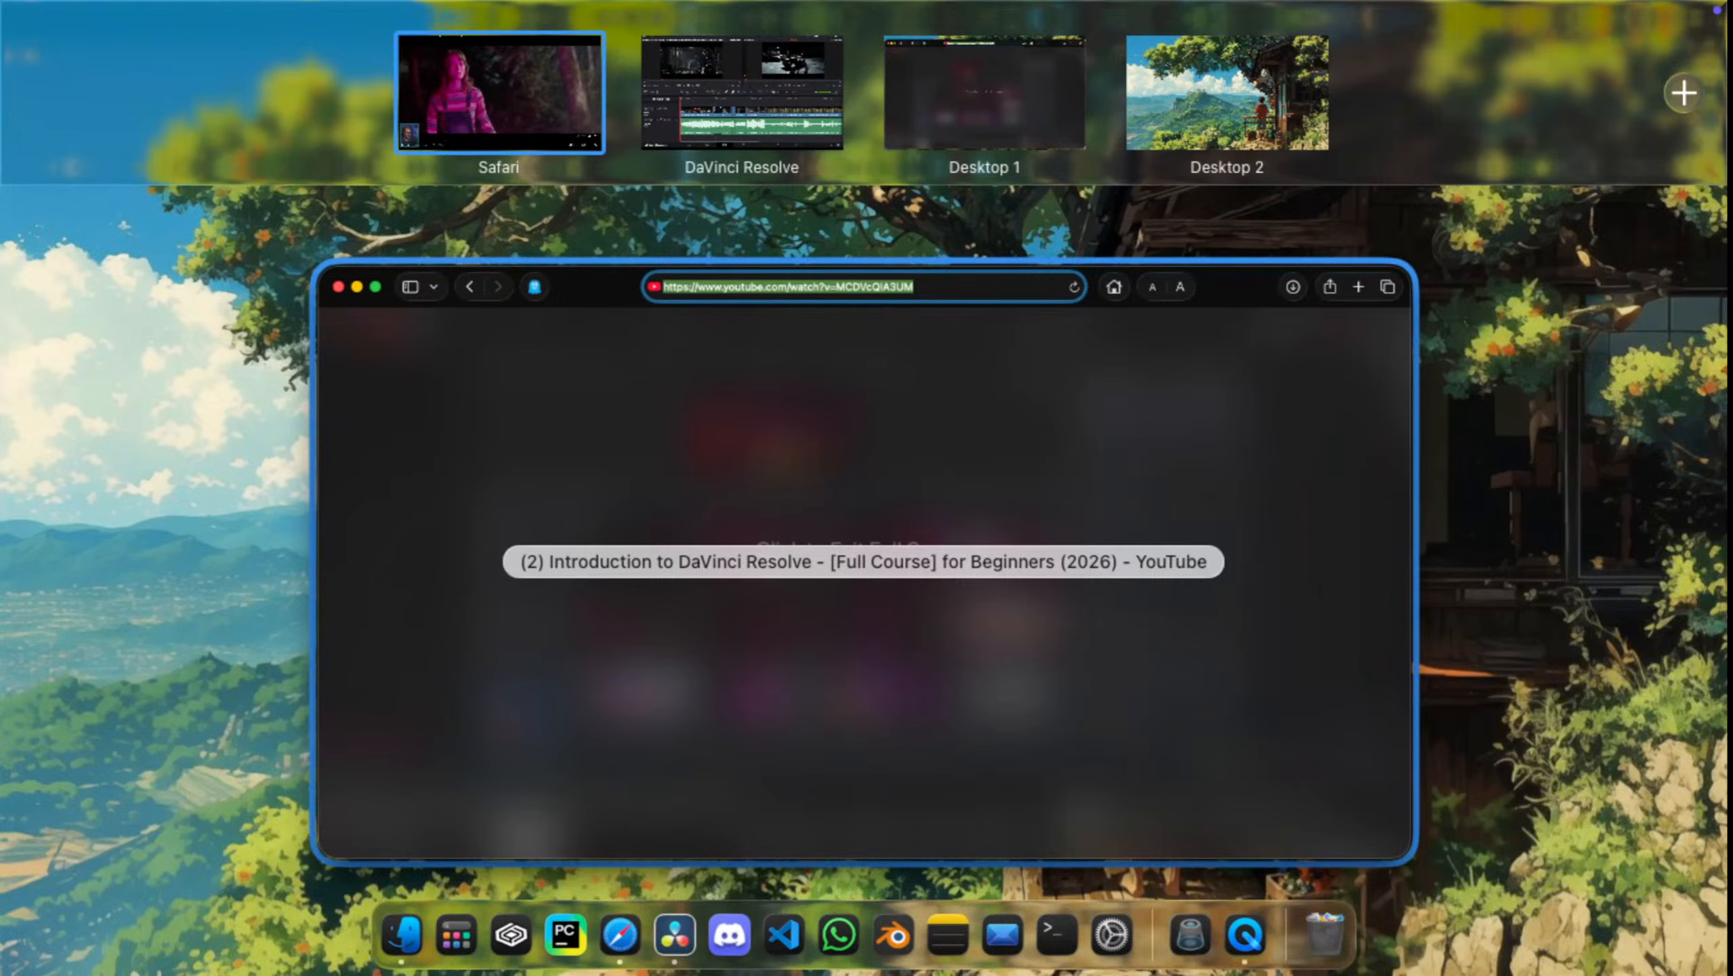
{"action": "left_click", "coordinate": [500, 92]}
{"action": "key", "text": "space"}
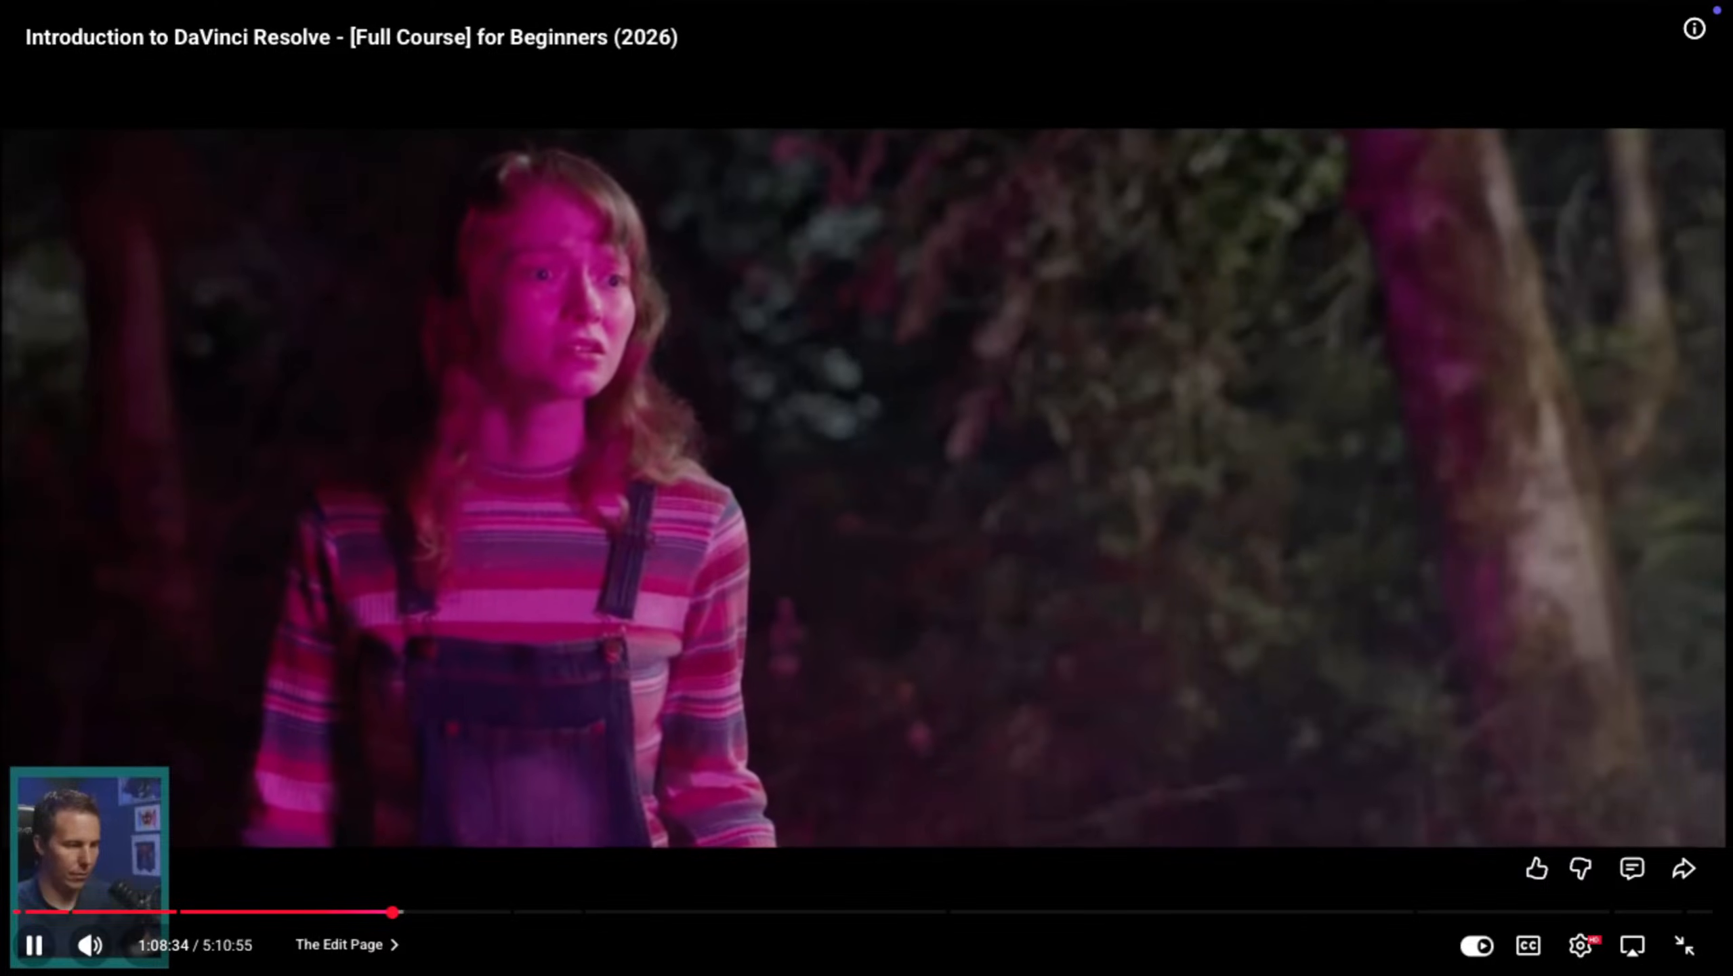
{"action": "key", "text": "ctrl+Up"}
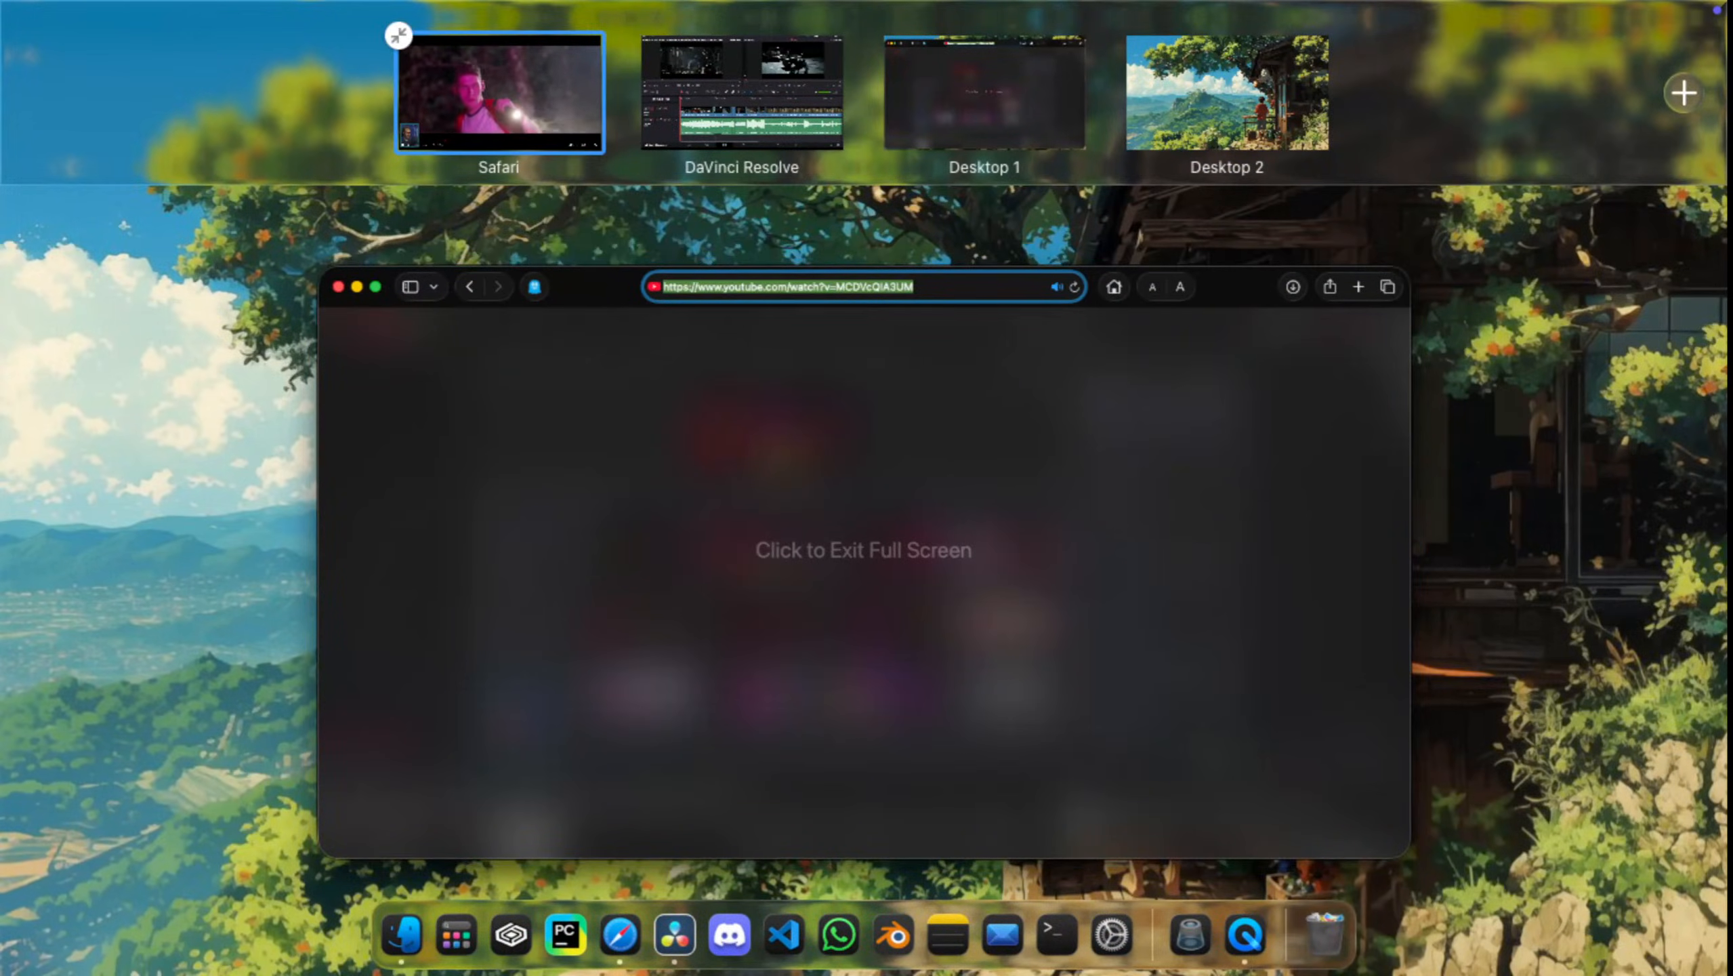
{"action": "left_click", "coordinate": [499, 92]}
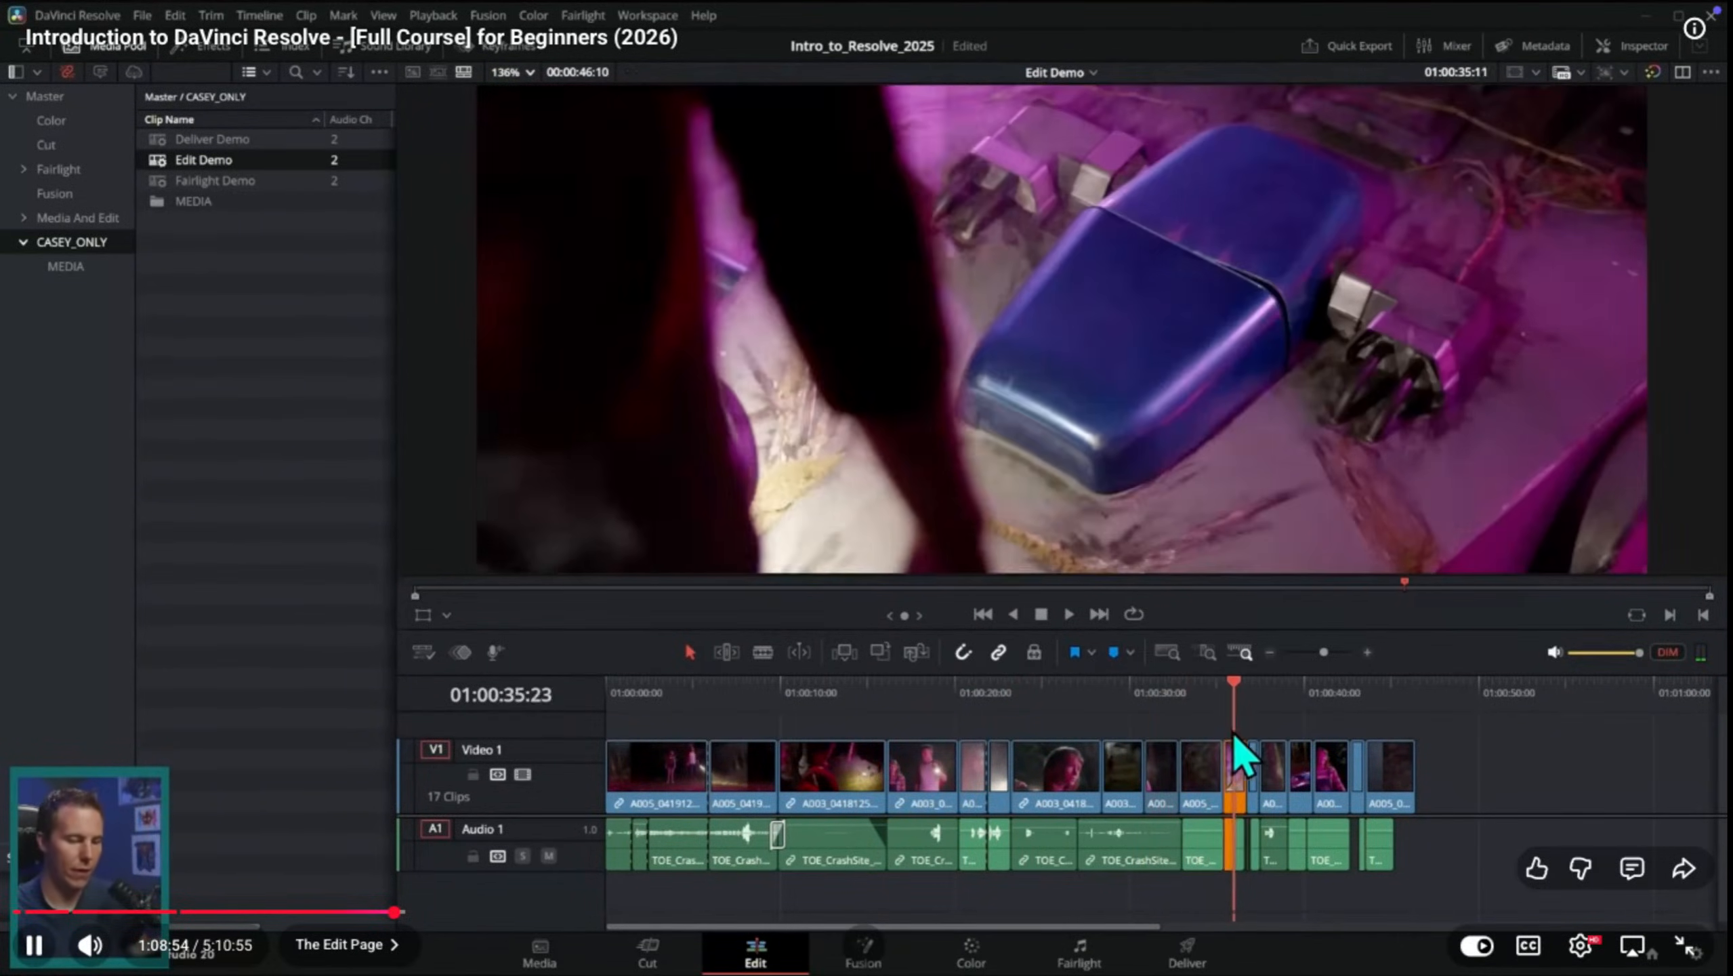
Step: Skip the tutorial video back to the start of the Edit Demo timeline explanation and watch it on from there
{"action": "key", "text": "Left"}
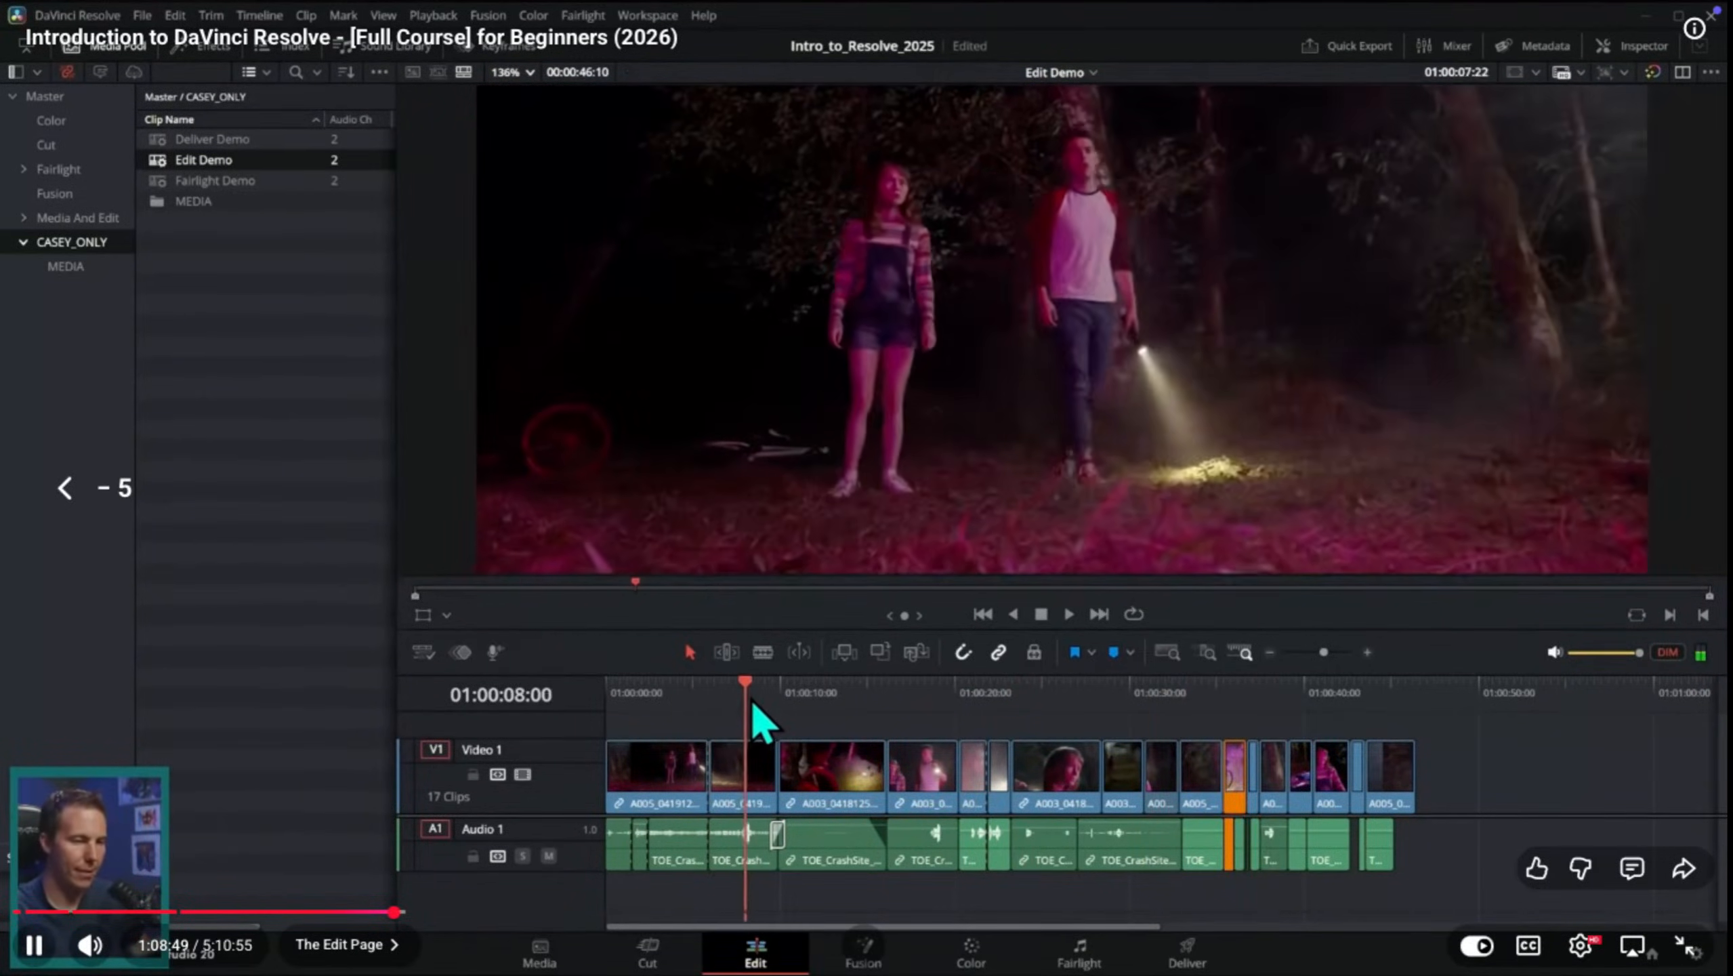
{"action": "key", "text": "Left"}
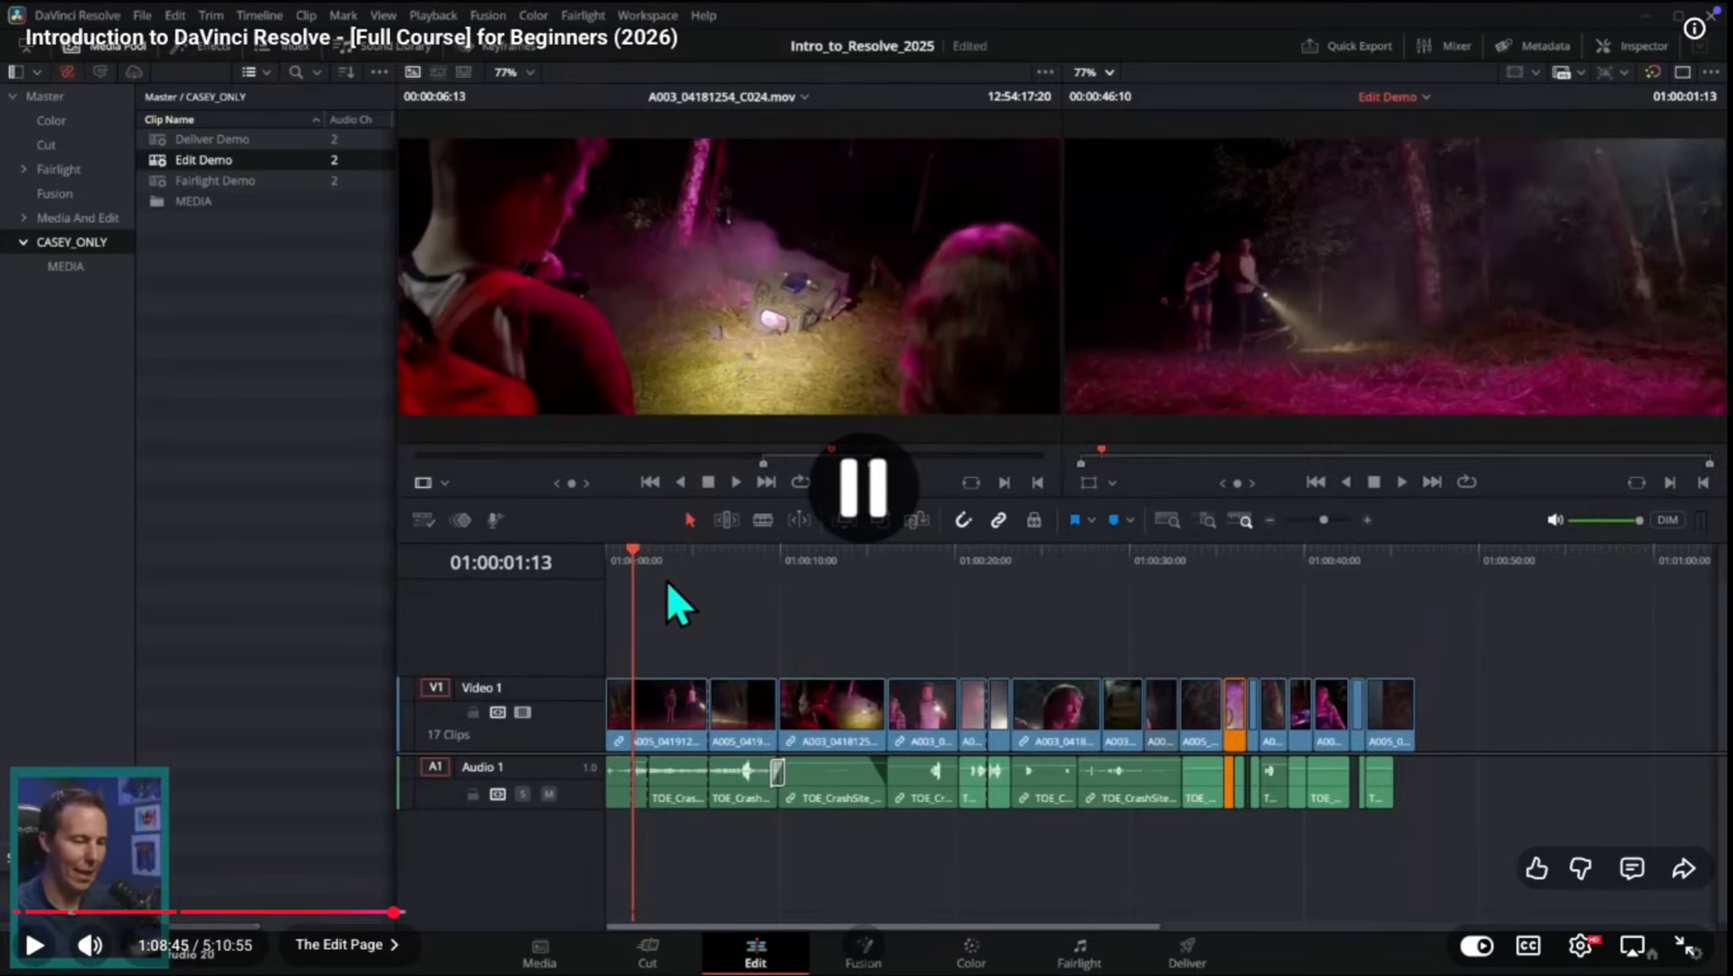
{"action": "key", "text": "space"}
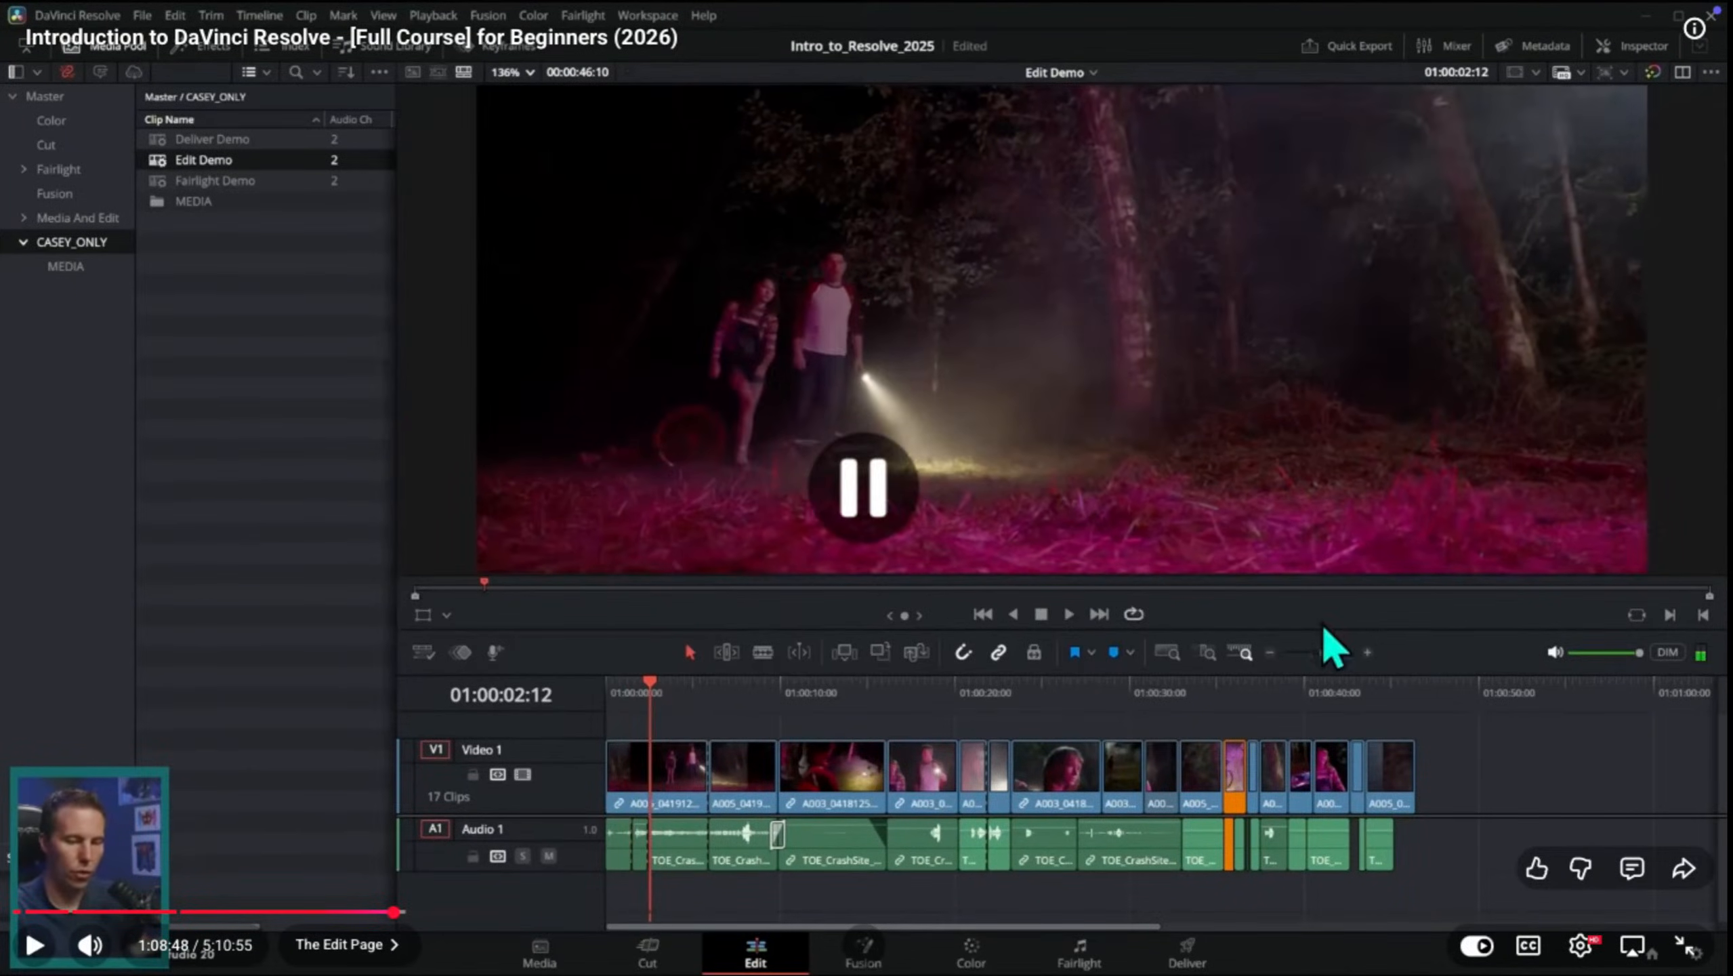
{"action": "key", "text": "space"}
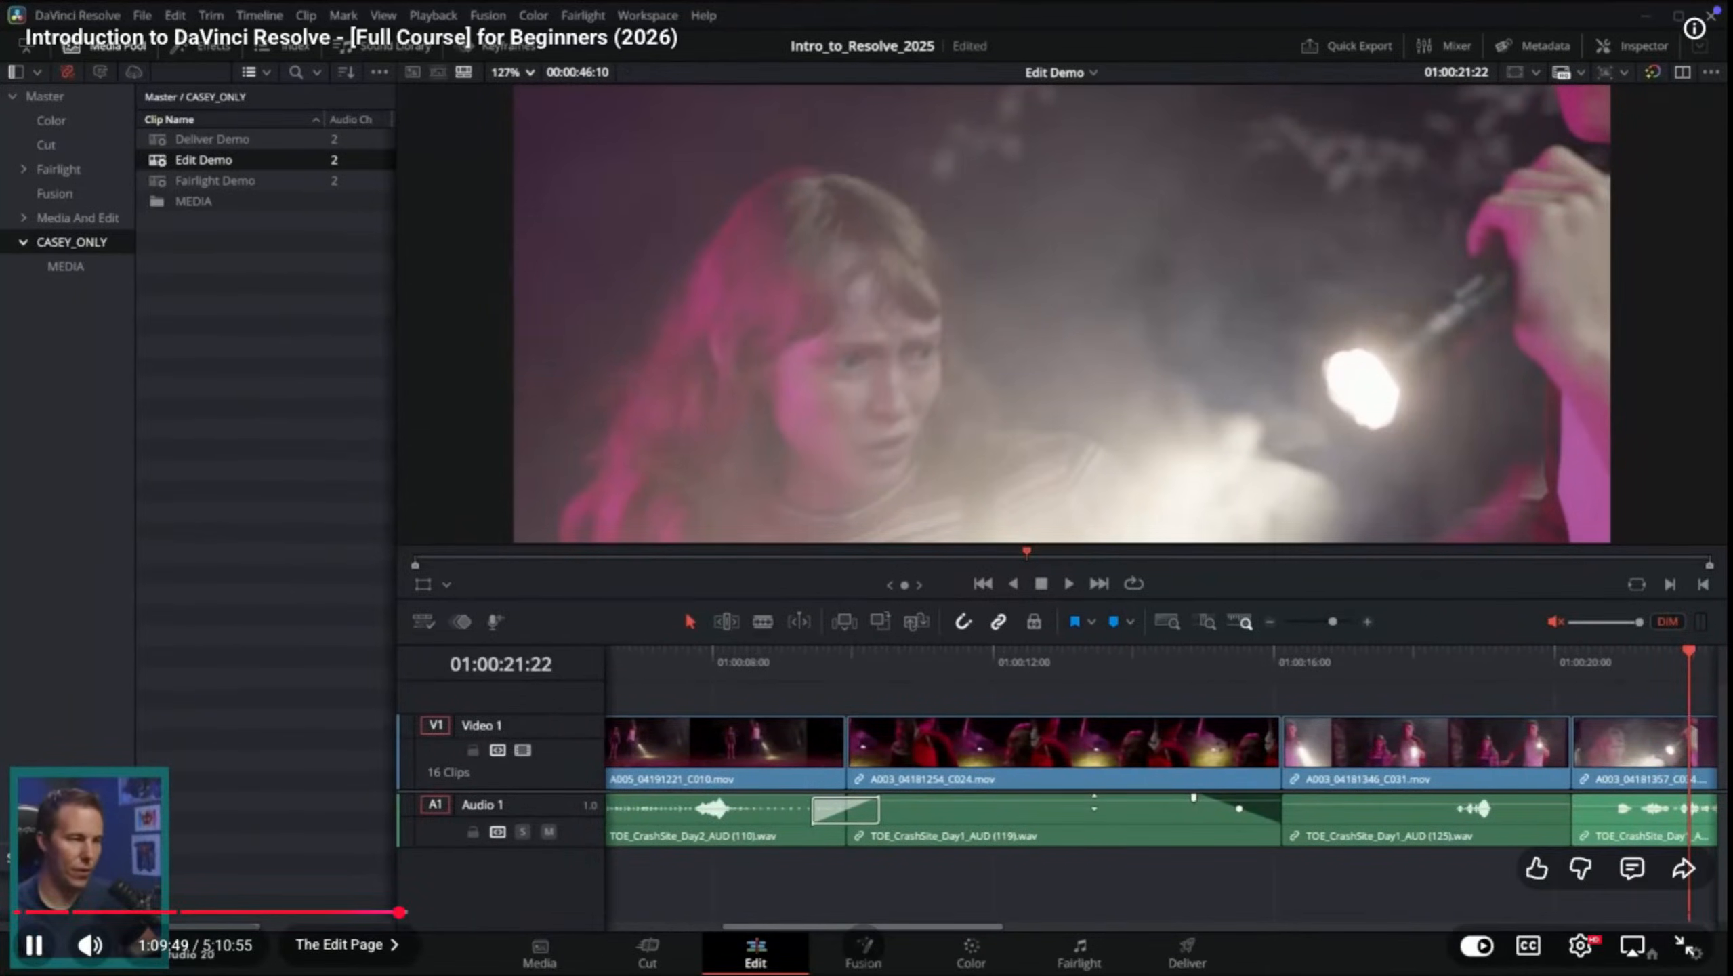
Step: Pause the tutorial video and switch to DaVinci Resolve to view Timeline 1 of the sih project
{"action": "key", "text": "space"}
{"action": "key", "text": "ctrl+Up"}
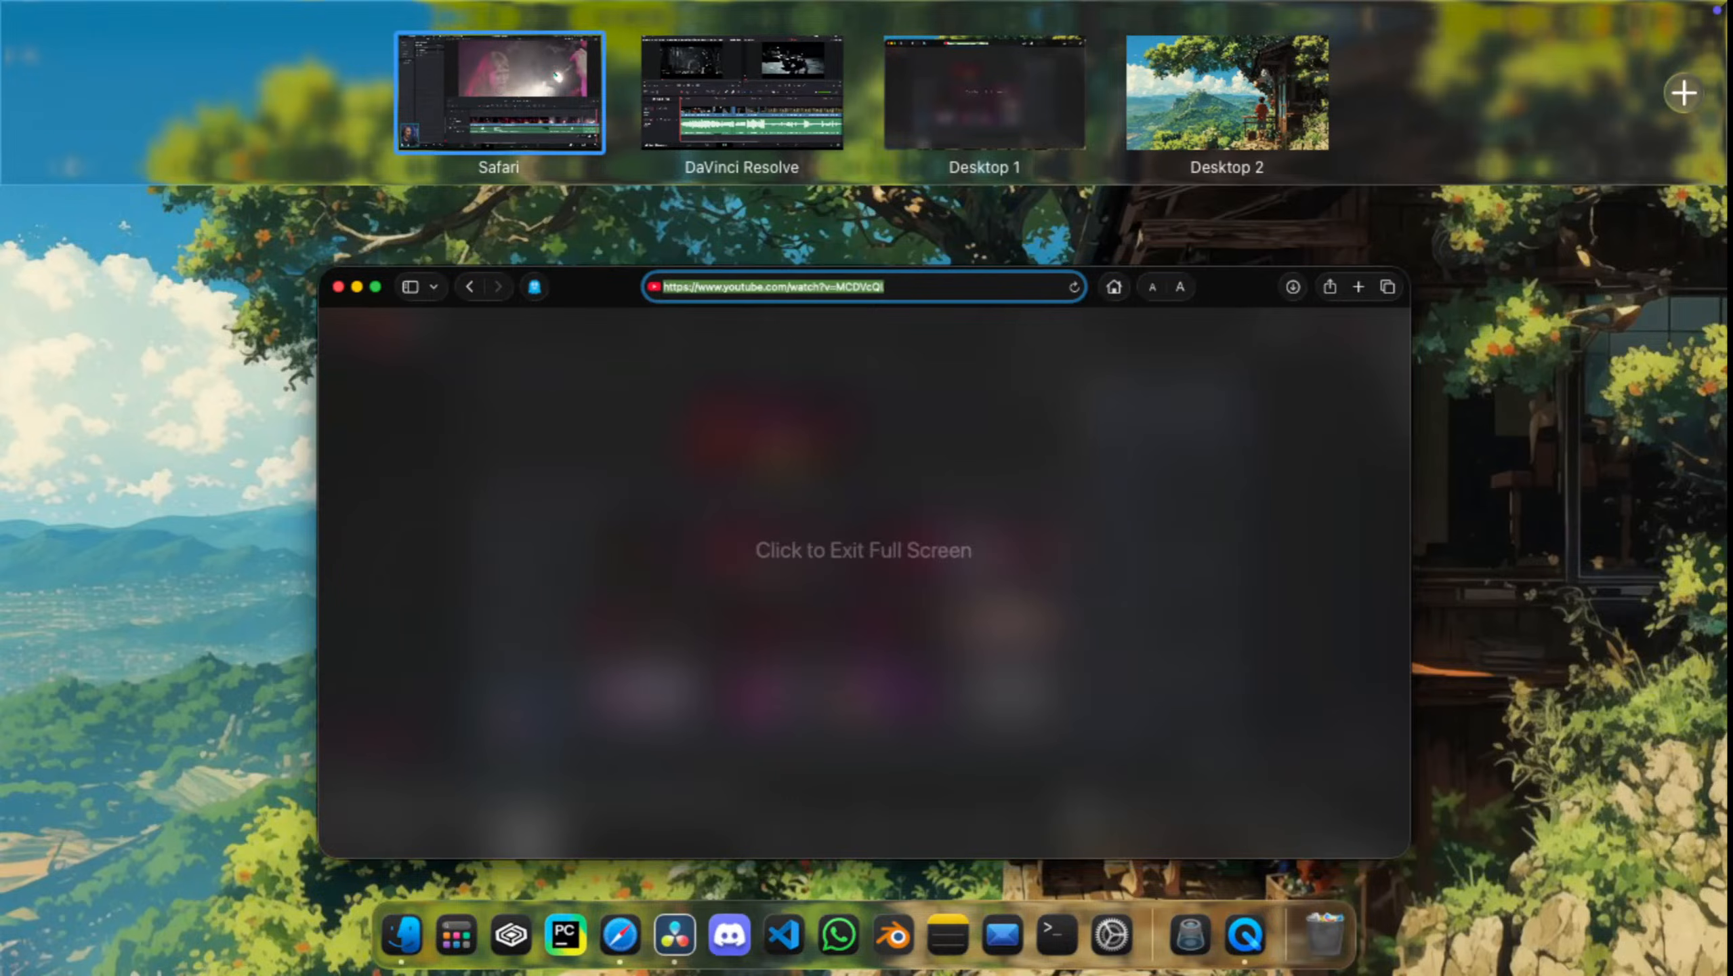
{"action": "left_click", "coordinate": [743, 92]}
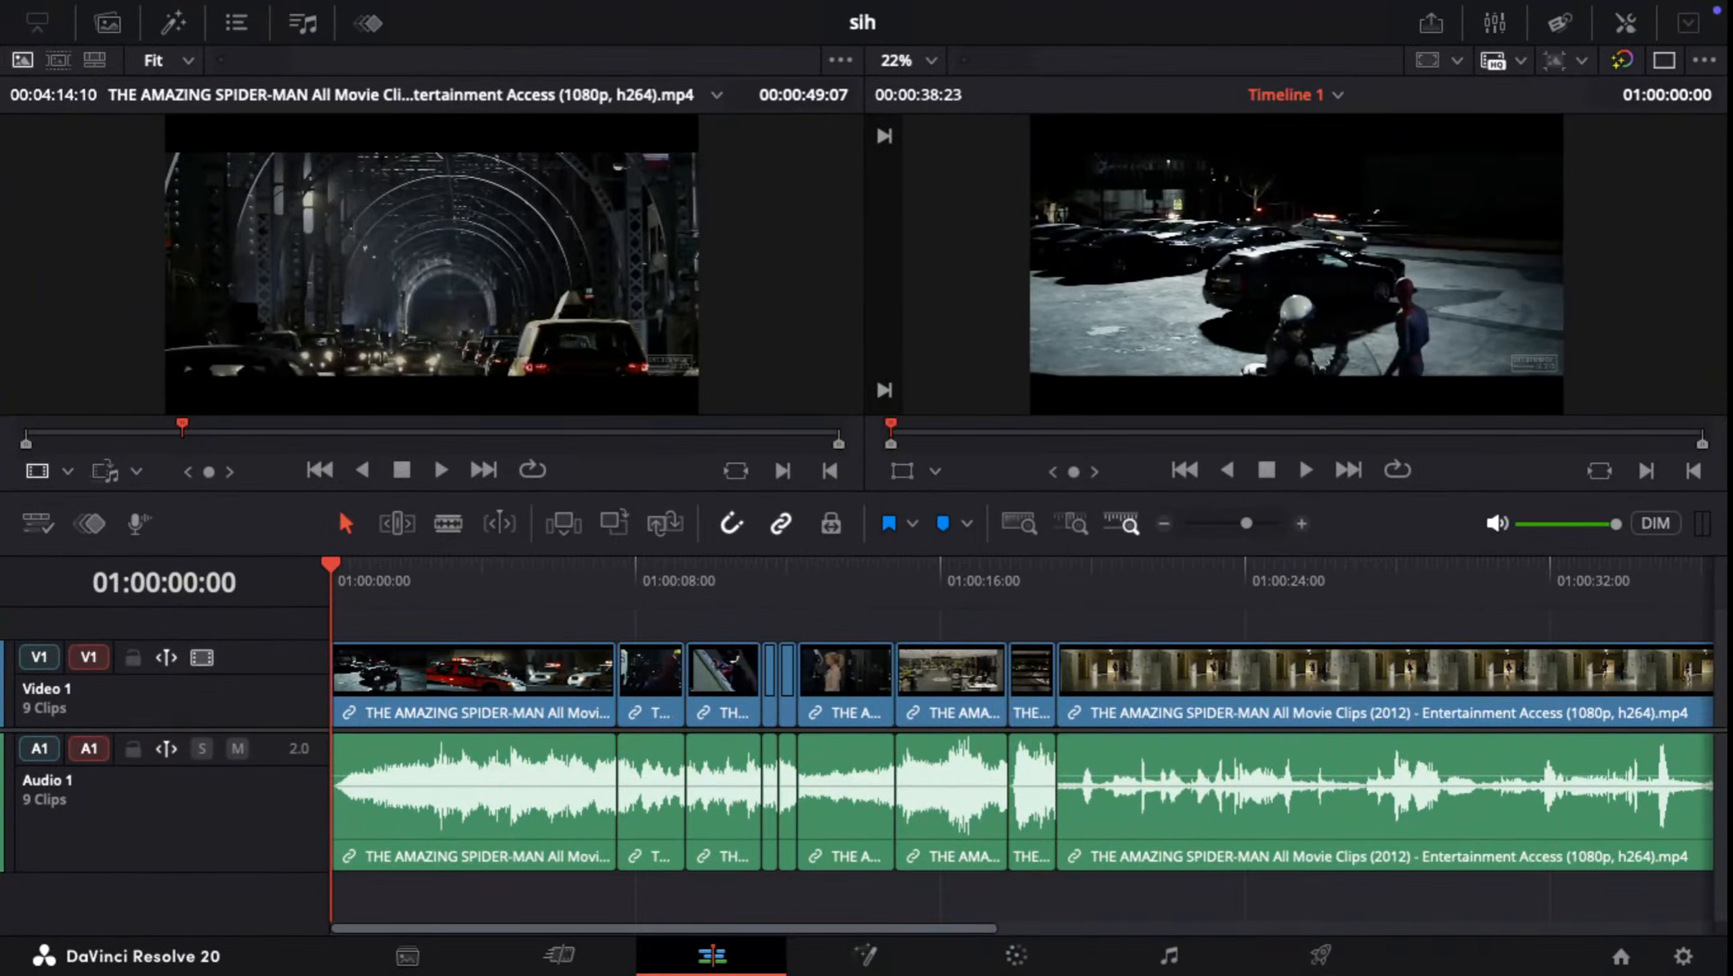
{"action": "right_click", "coordinate": [1044, 908]}
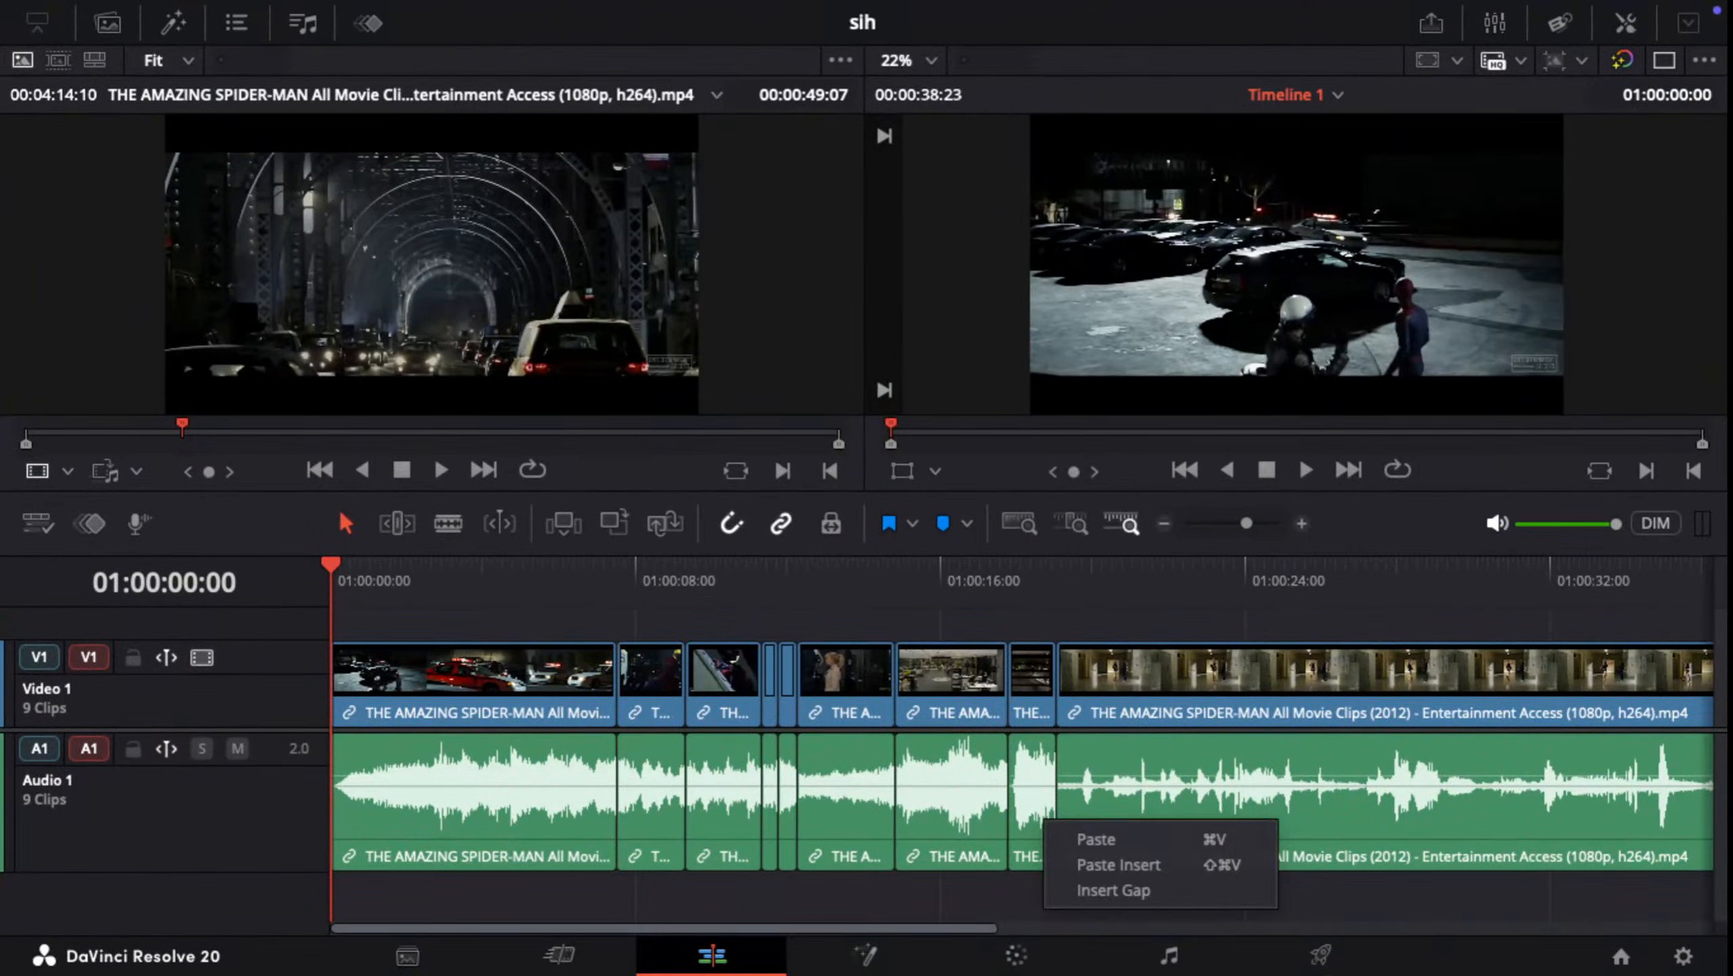
{"action": "key", "text": "ctrl+Up"}
{"action": "key", "text": "ctrl+Up"}
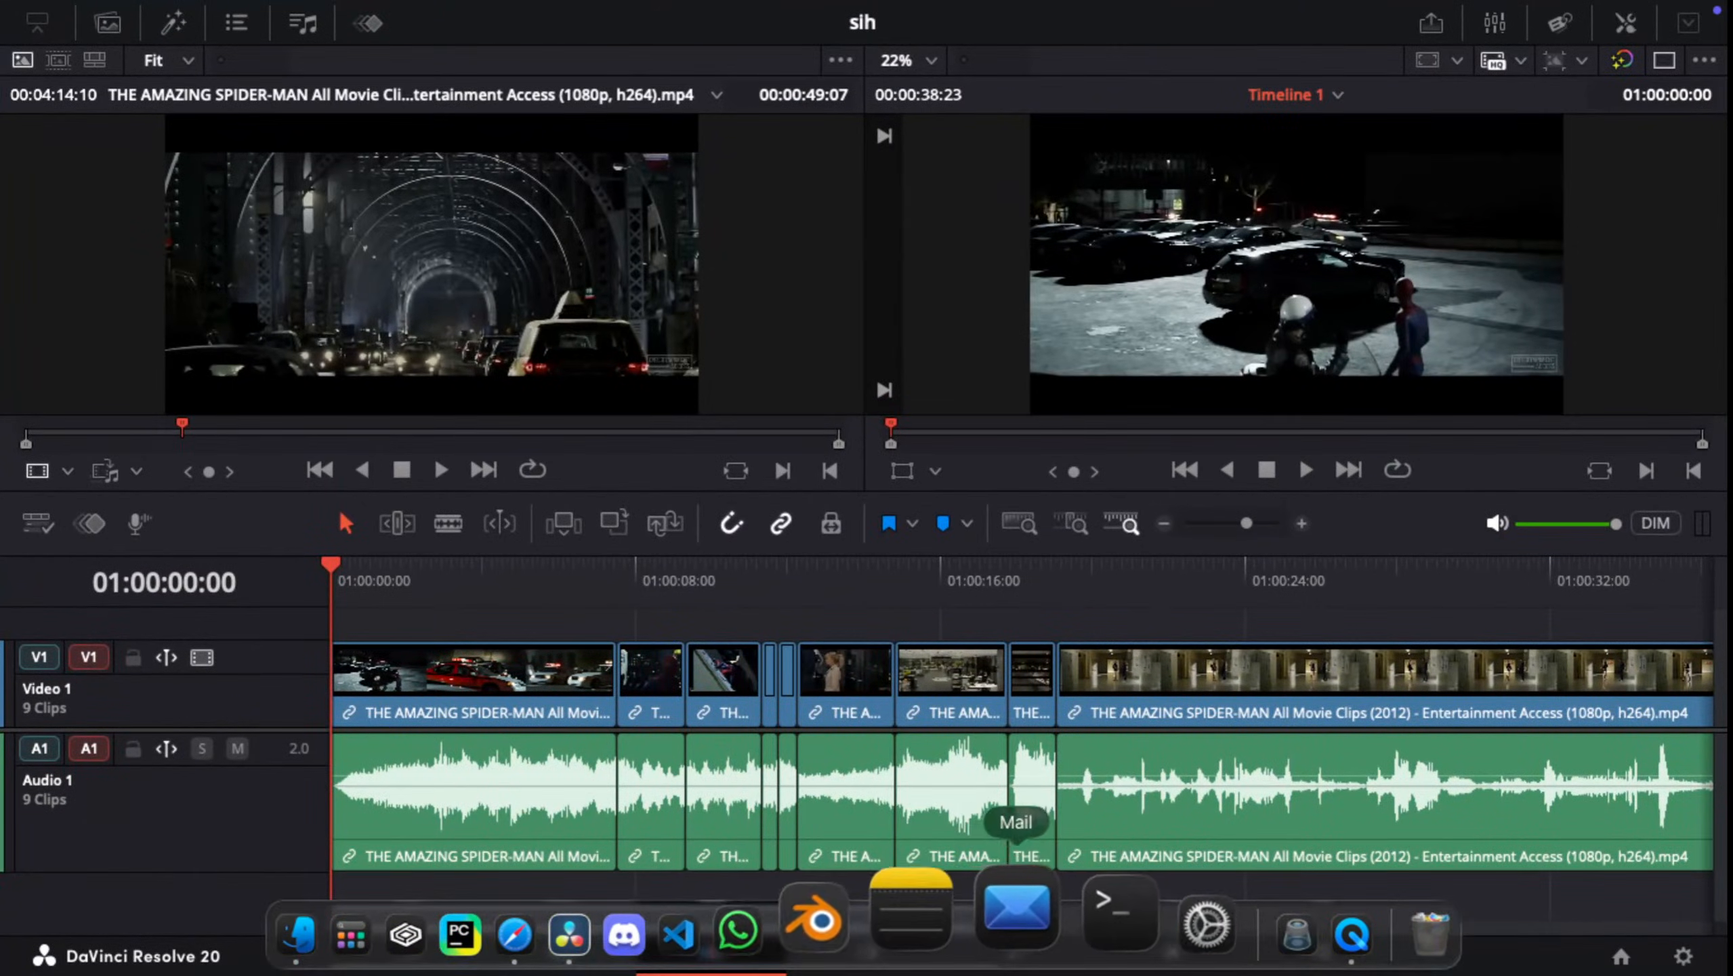